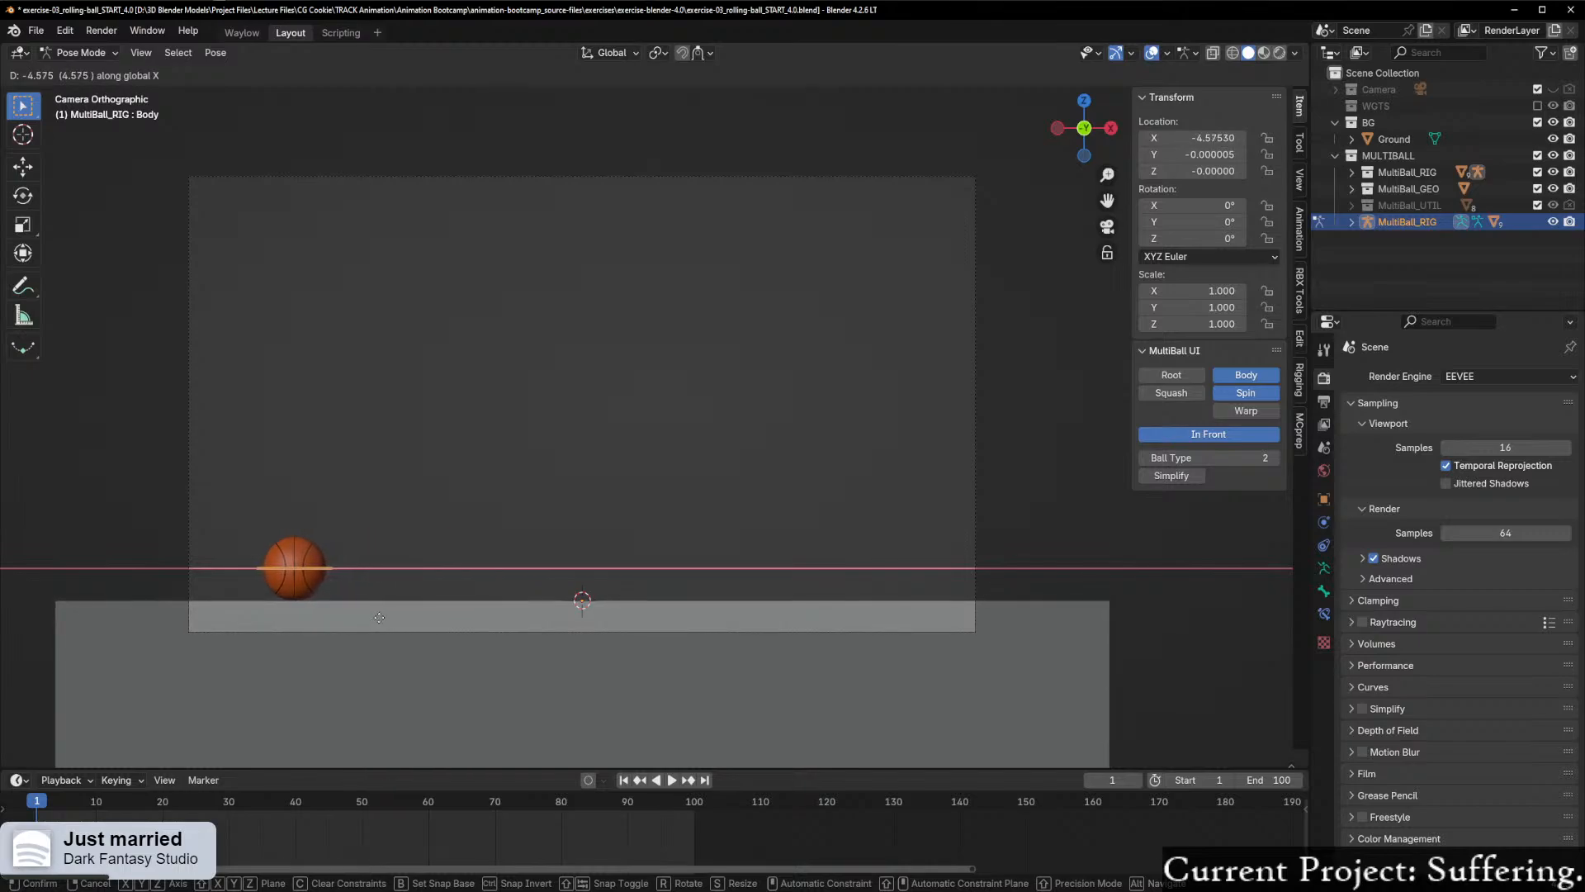
Step: Place the ball's Body control along the global X axis at an X location of -4.5
left_click(381, 624)
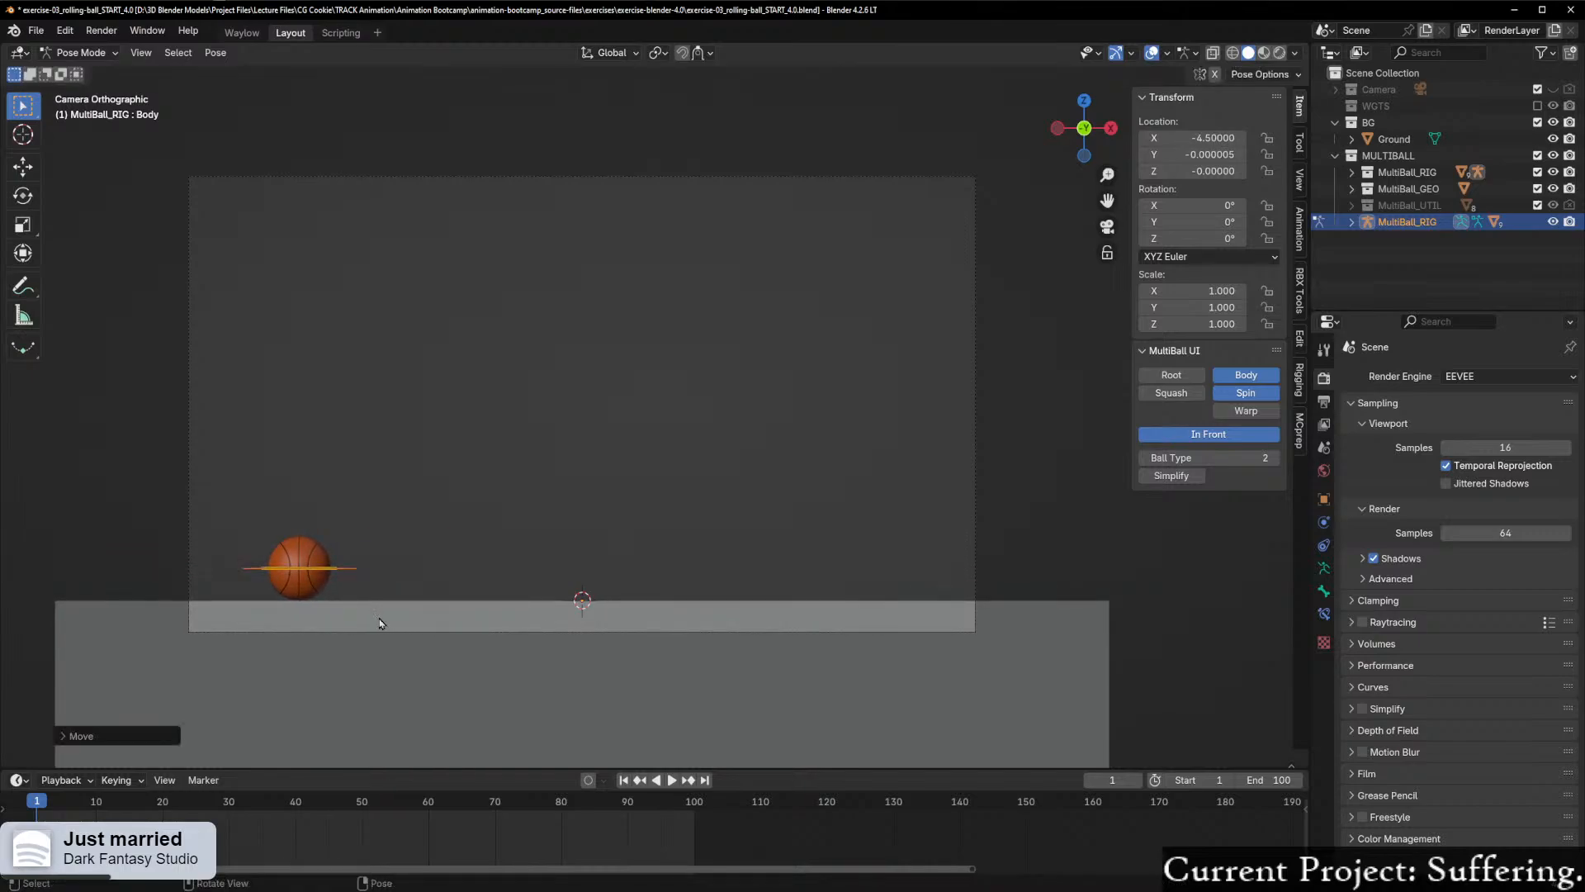
Step: Split off a new area between the 3D viewport and the timeline, make it a Graph Editor and enlarge it slightly
left_click(19, 779)
left_click(23, 783)
left_click_drag(8, 769, 27, 670)
left_click(91, 684)
left_click(14, 684)
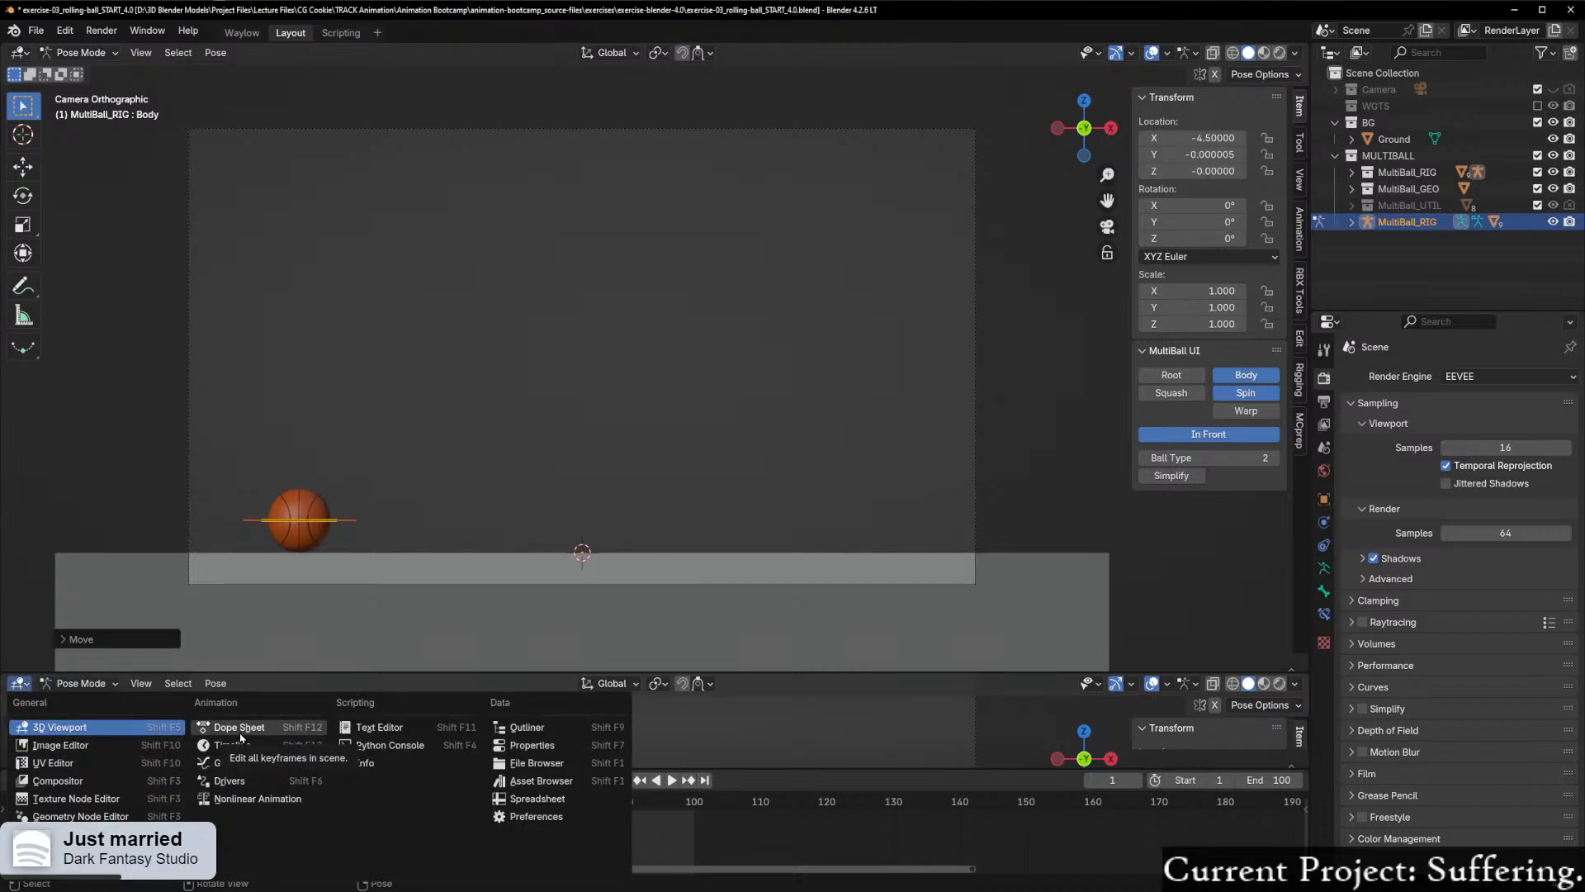
left_click(263, 767)
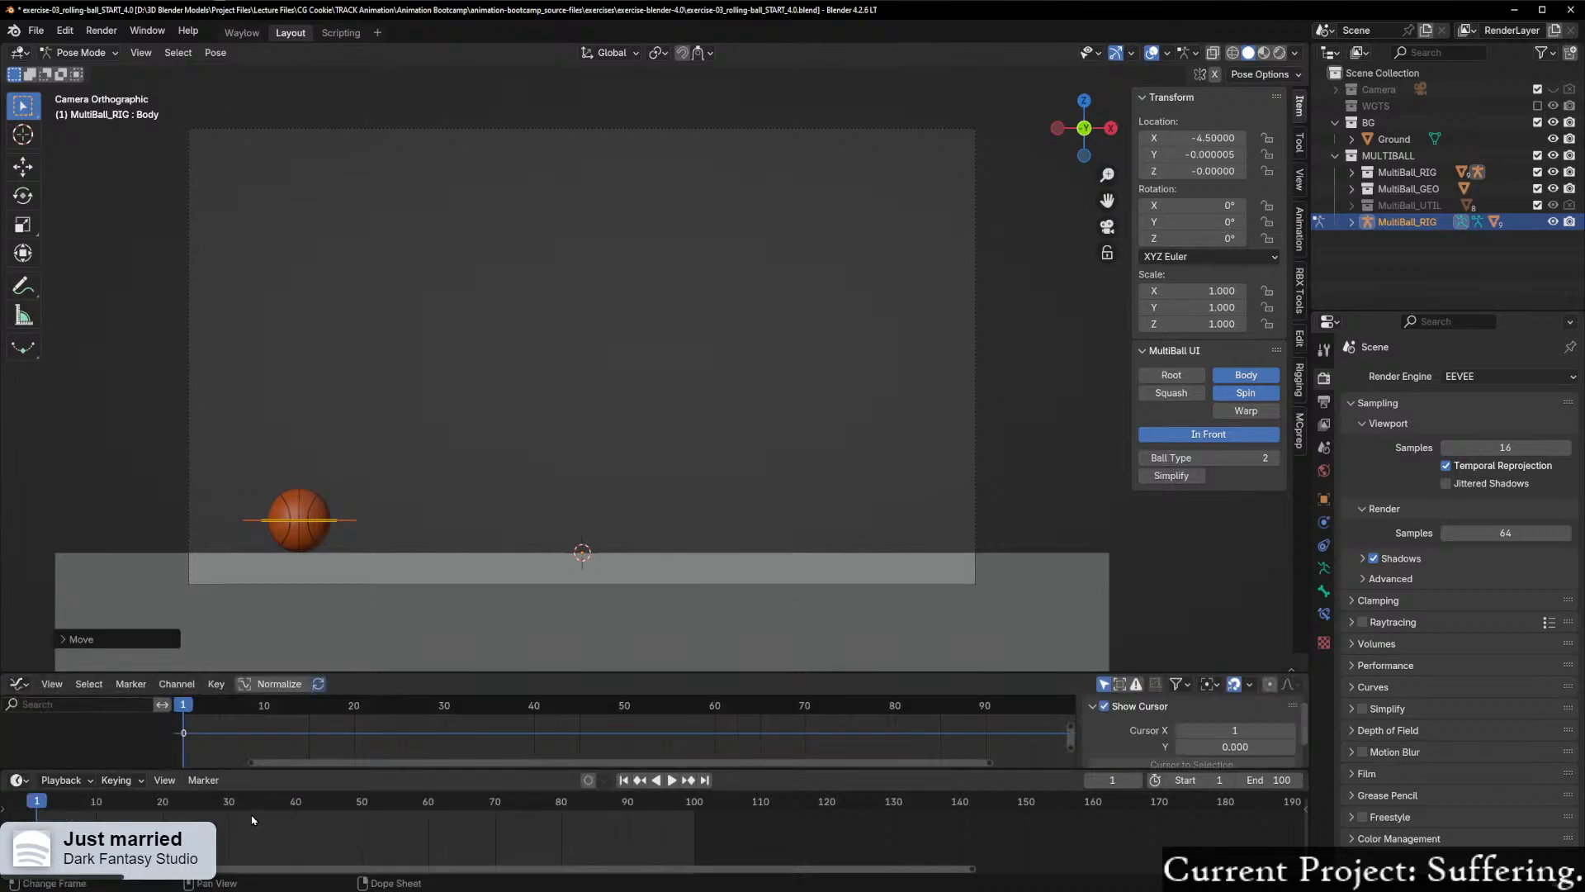
left_click_drag(258, 767, 257, 796)
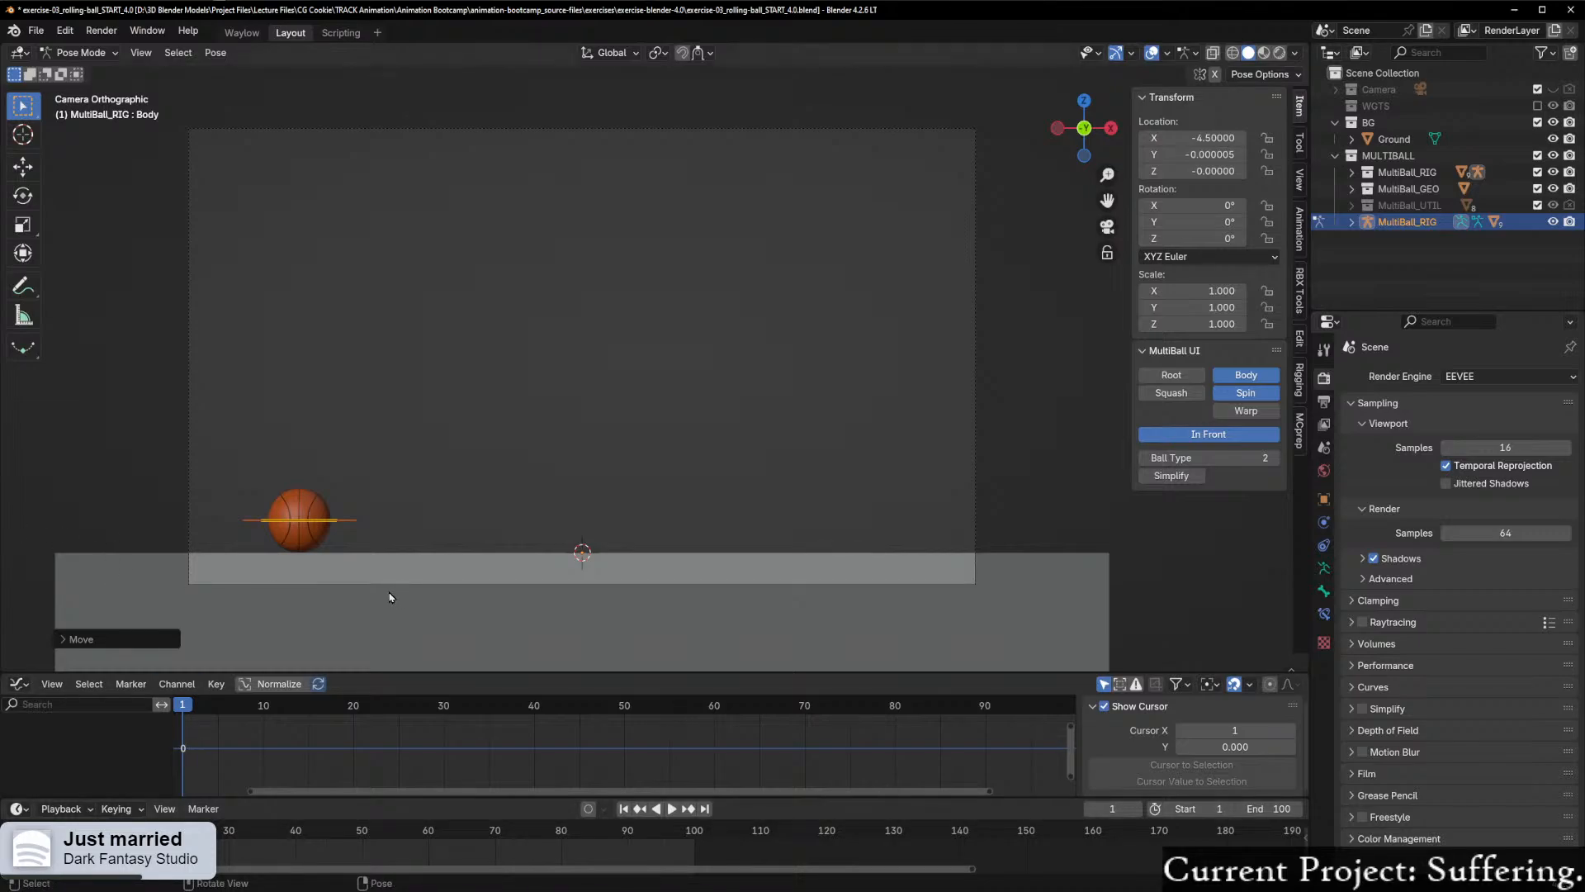
scroll(385, 584, "up", 3)
scroll(386, 584, "down", 2)
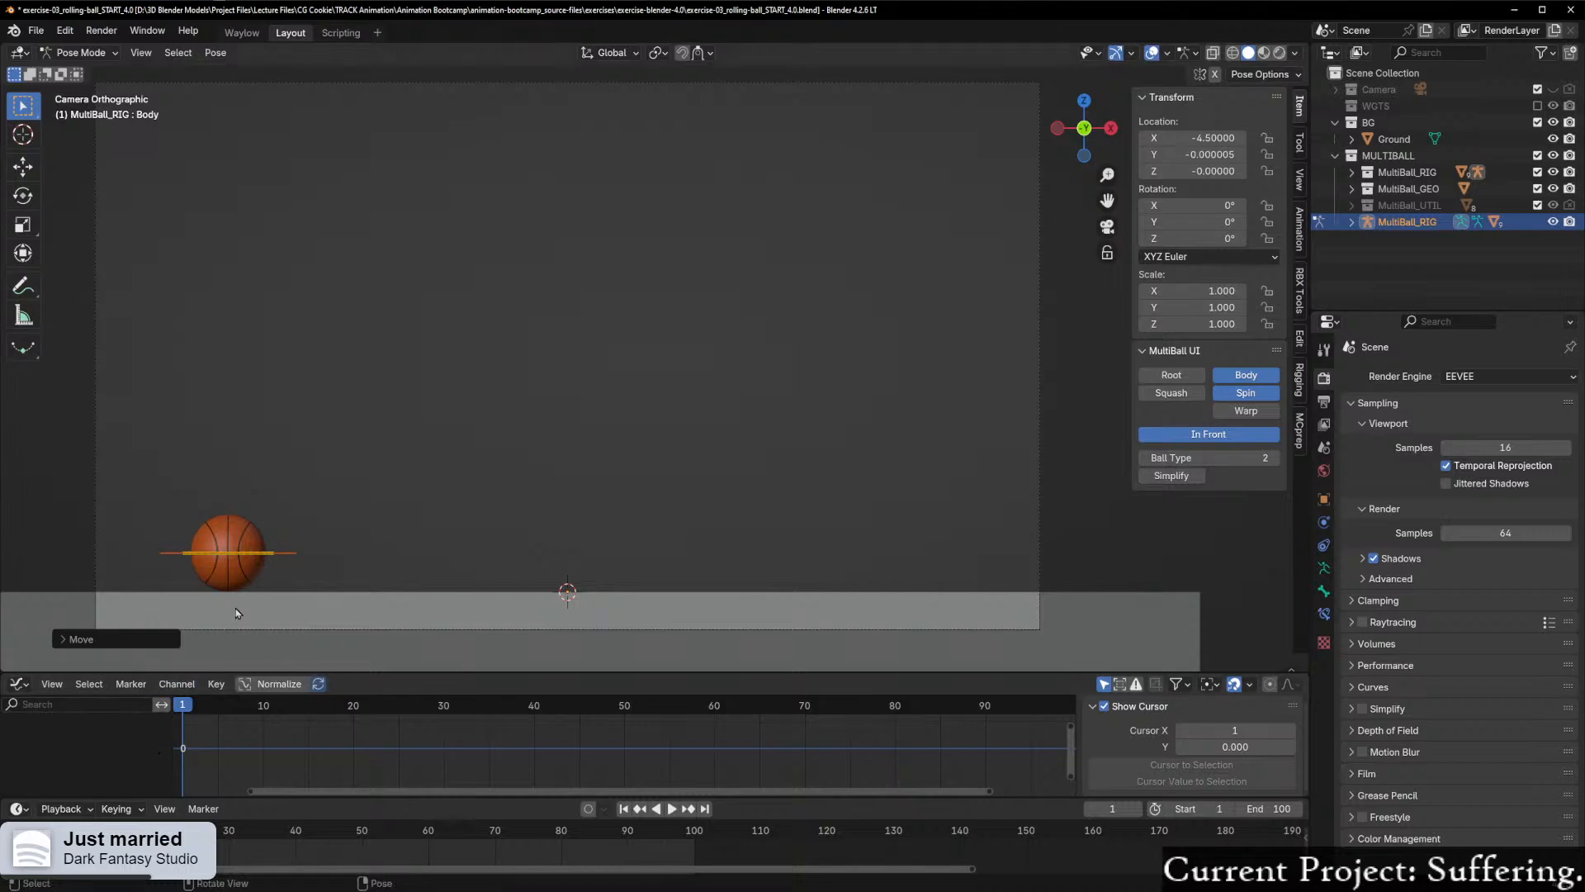
key("space")
key("Escape")
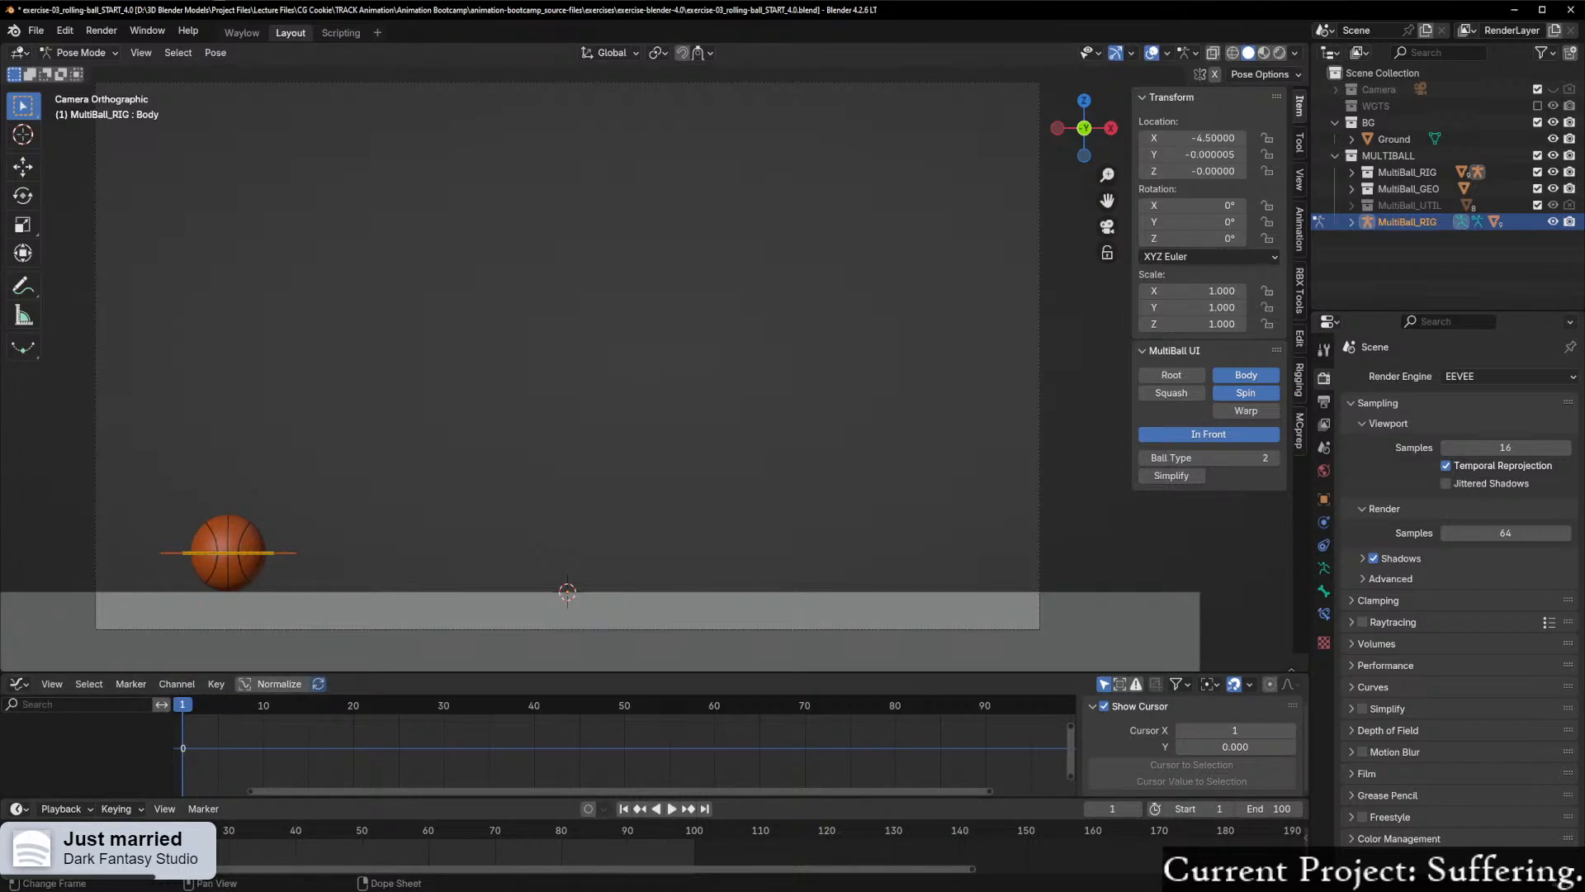
Step: Enlarge the timeline area slightly and set the playhead to frame 1
mouse_move(147, 799)
left_mouse_down()
mouse_move(149, 744)
mouse_move(157, 775)
left_mouse_up()
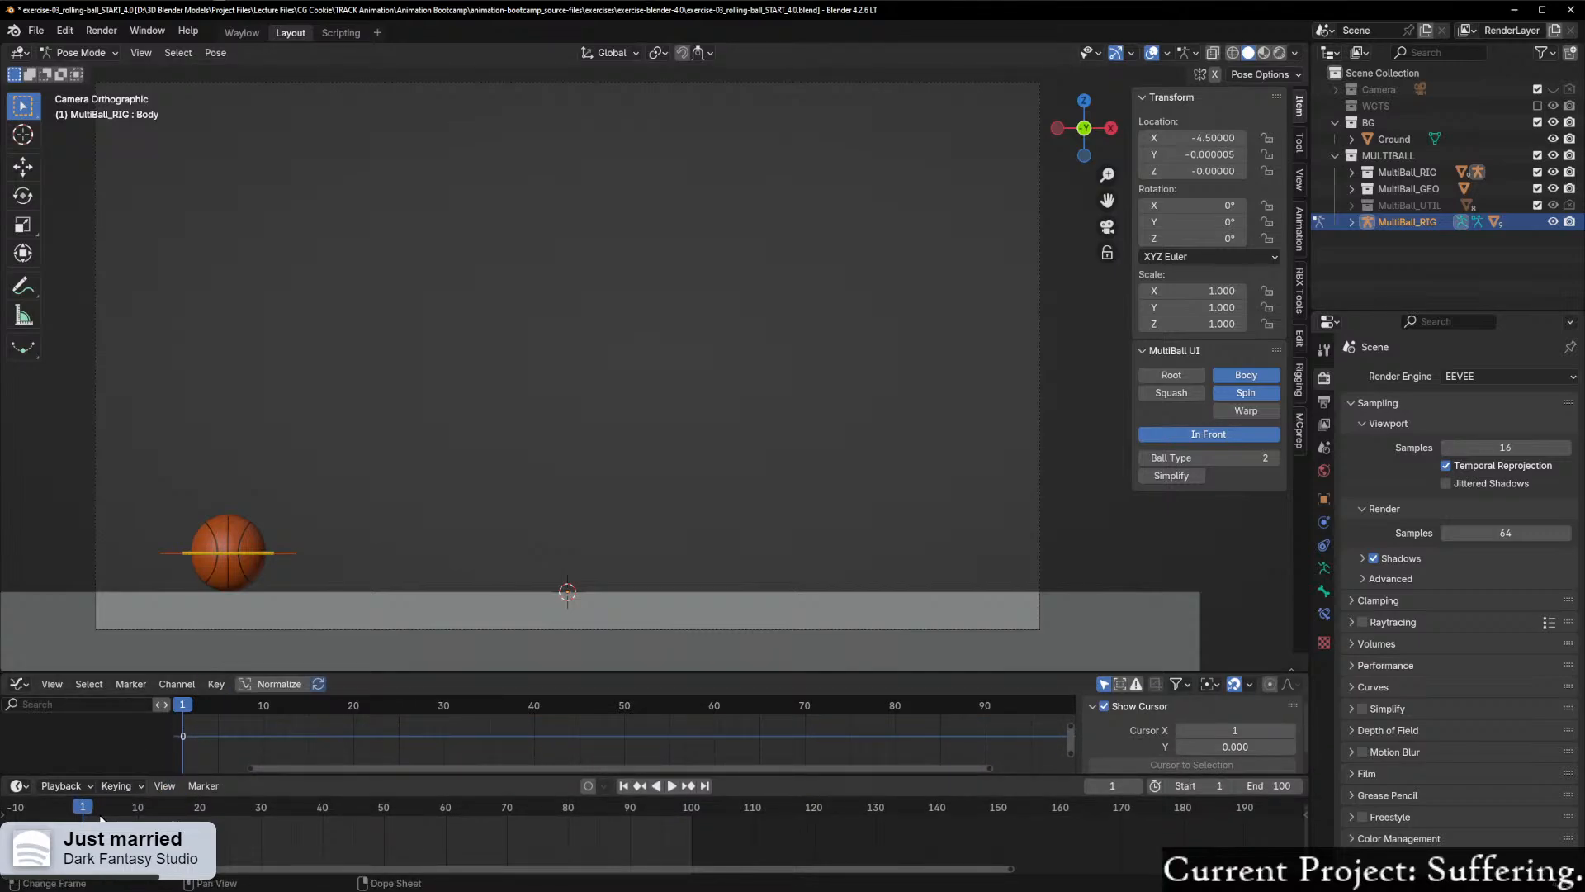
scroll(216, 601, "up", 2)
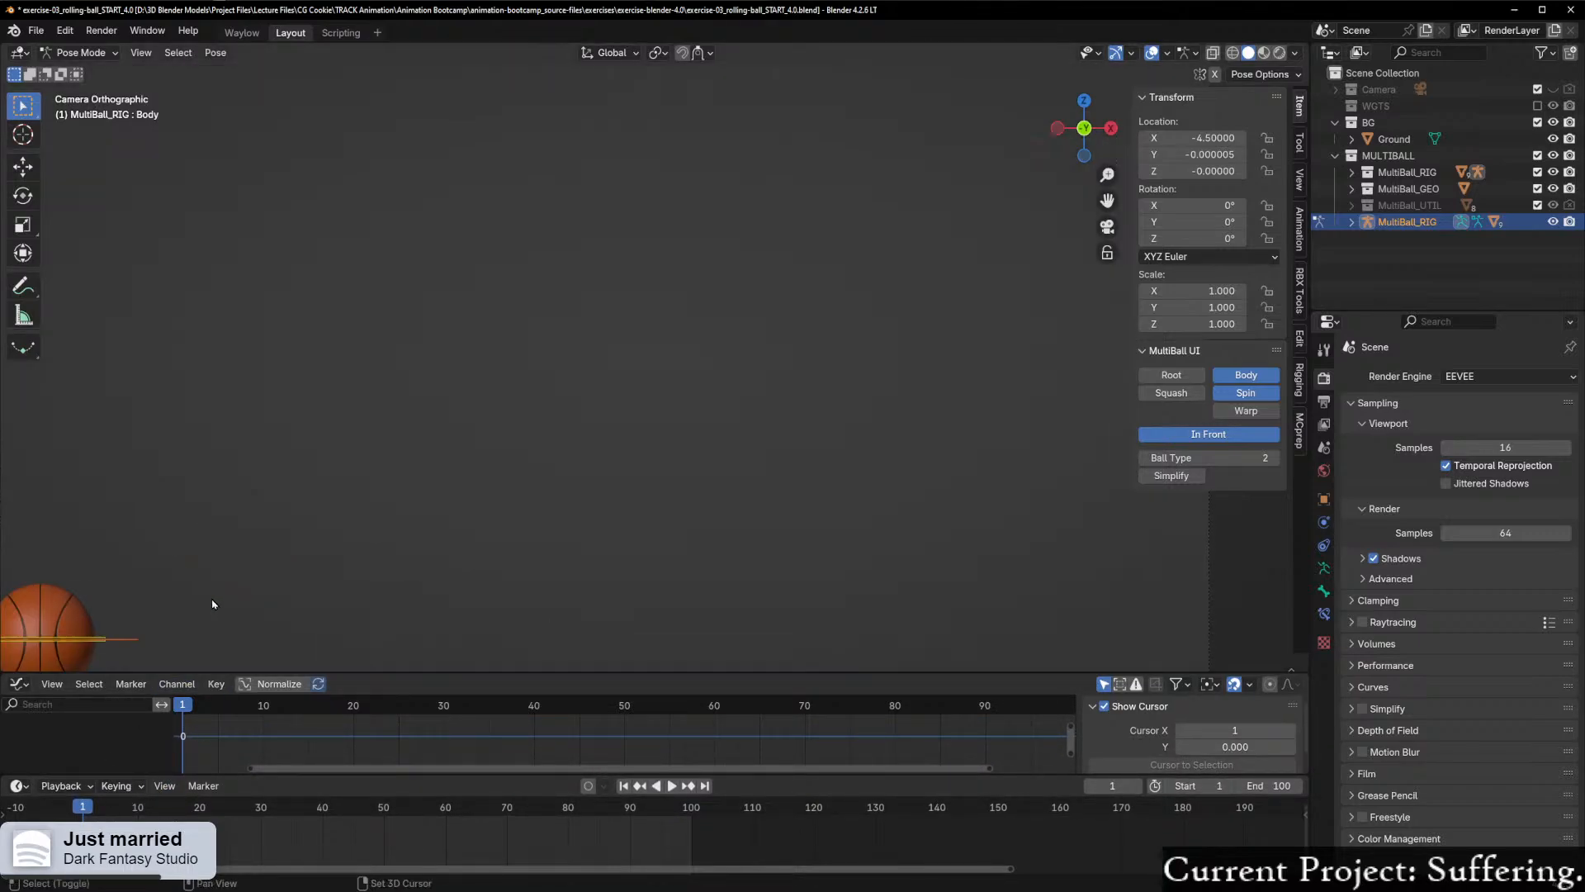
middle_click_drag(212, 600, 434, 462, "shift")
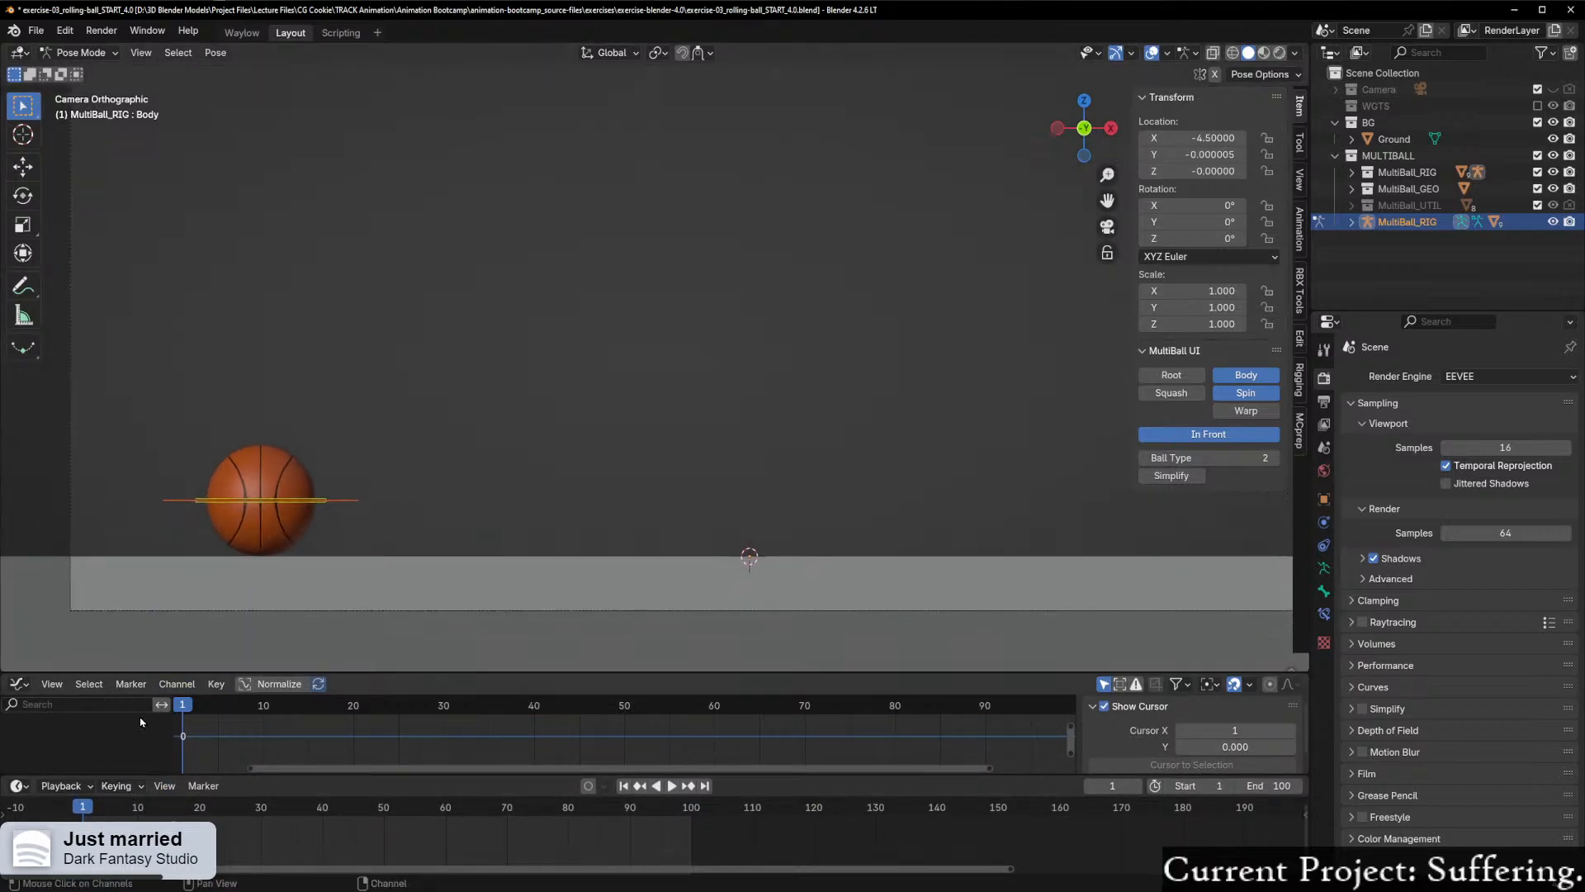
left_click_drag(83, 807, 83, 807)
left_click_drag(192, 702, 184, 706)
Step: Set the Body control's Y and Z location to 0 and keyframe only its X location at frame 1
left_click(1215, 154)
type("0")
key("Return")
left_click(1205, 171)
type("0")
key("Return")
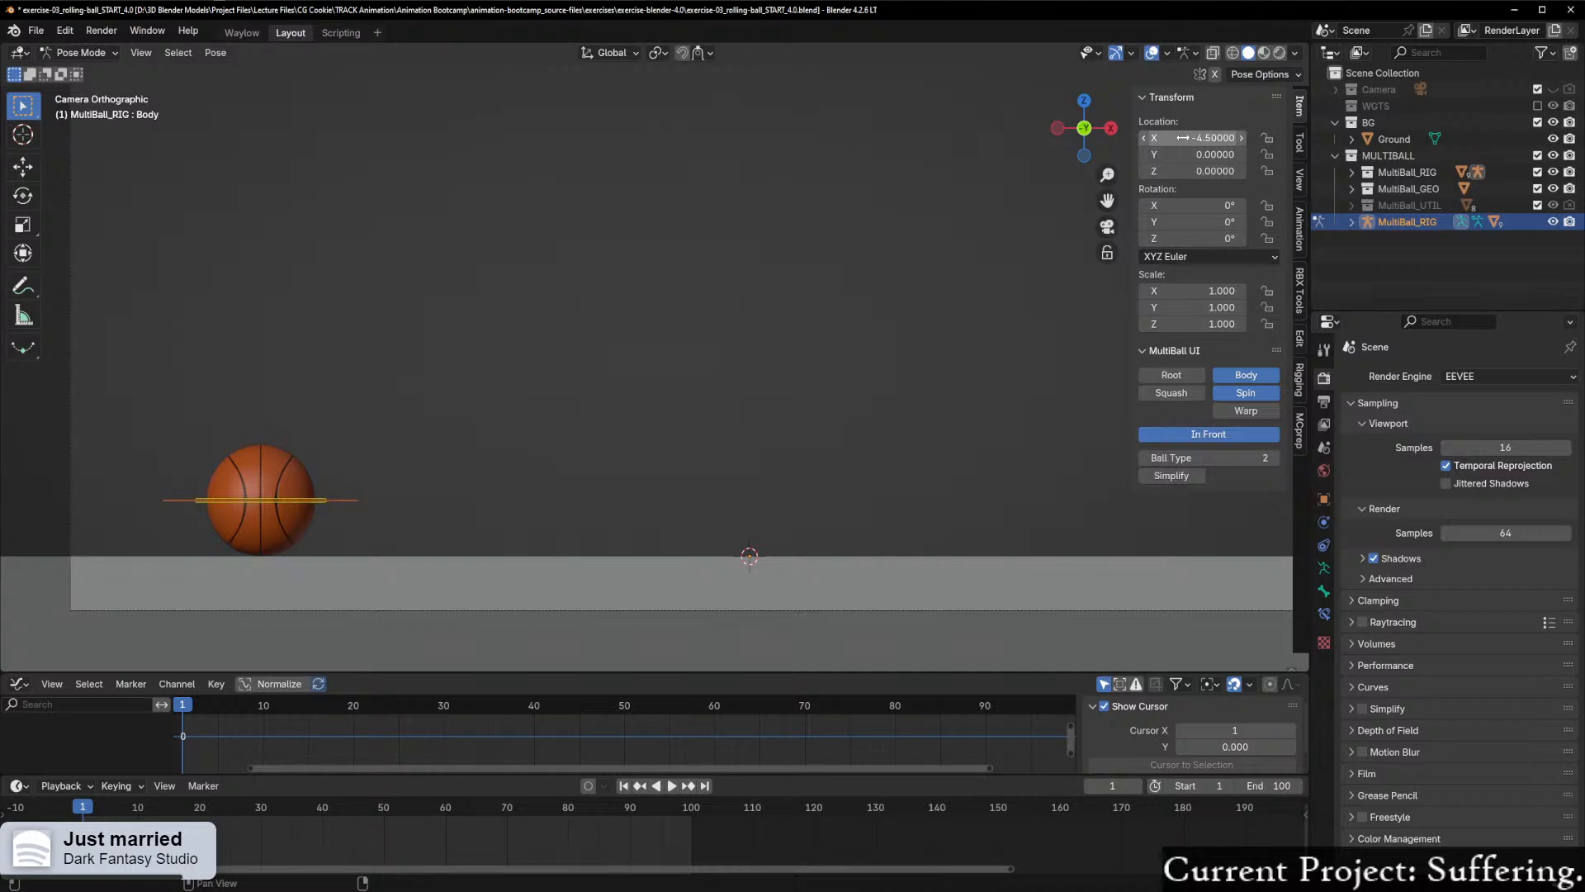
right_click(1184, 138)
left_click(1119, 157)
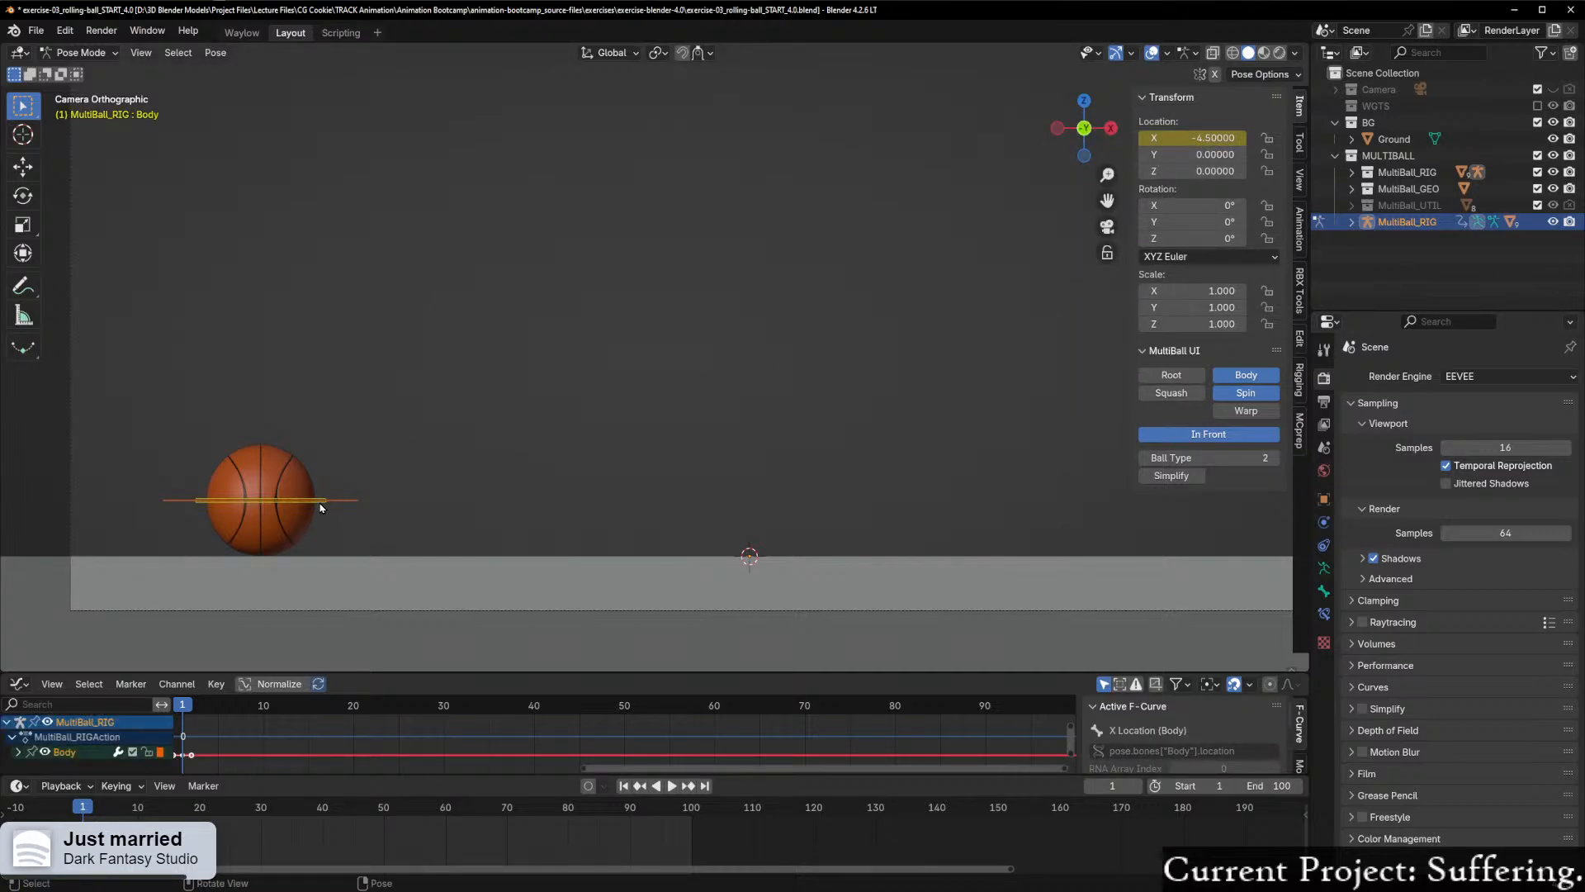
Step: Move the playhead to frame 75
scroll(374, 462, "down", 4)
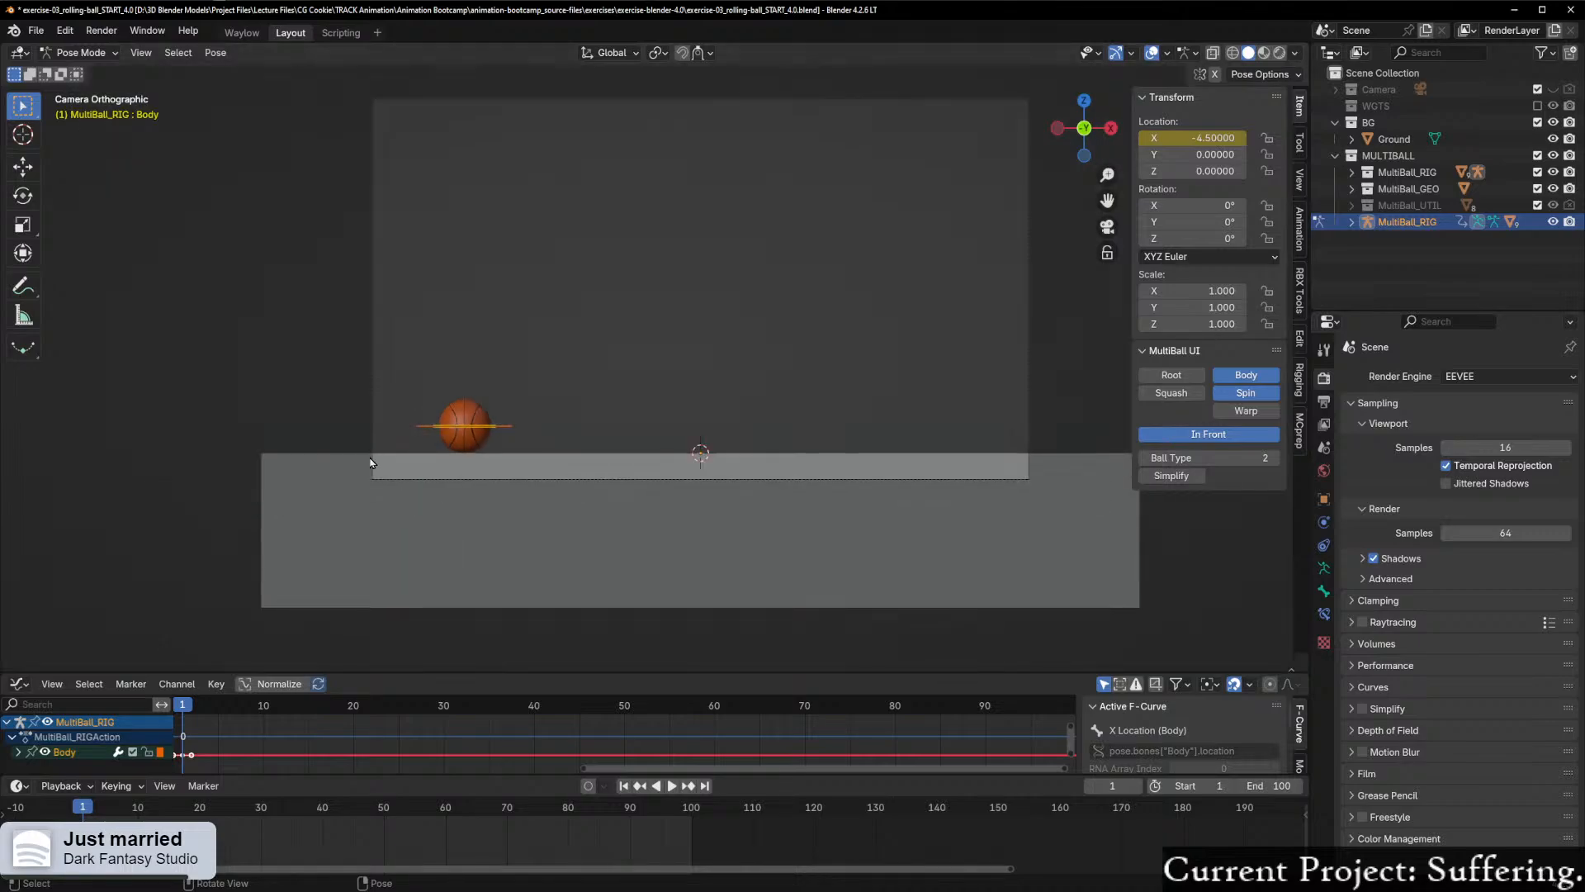
scroll(520, 467, "up", 2)
middle_click_drag(694, 451, 665, 488, "shift")
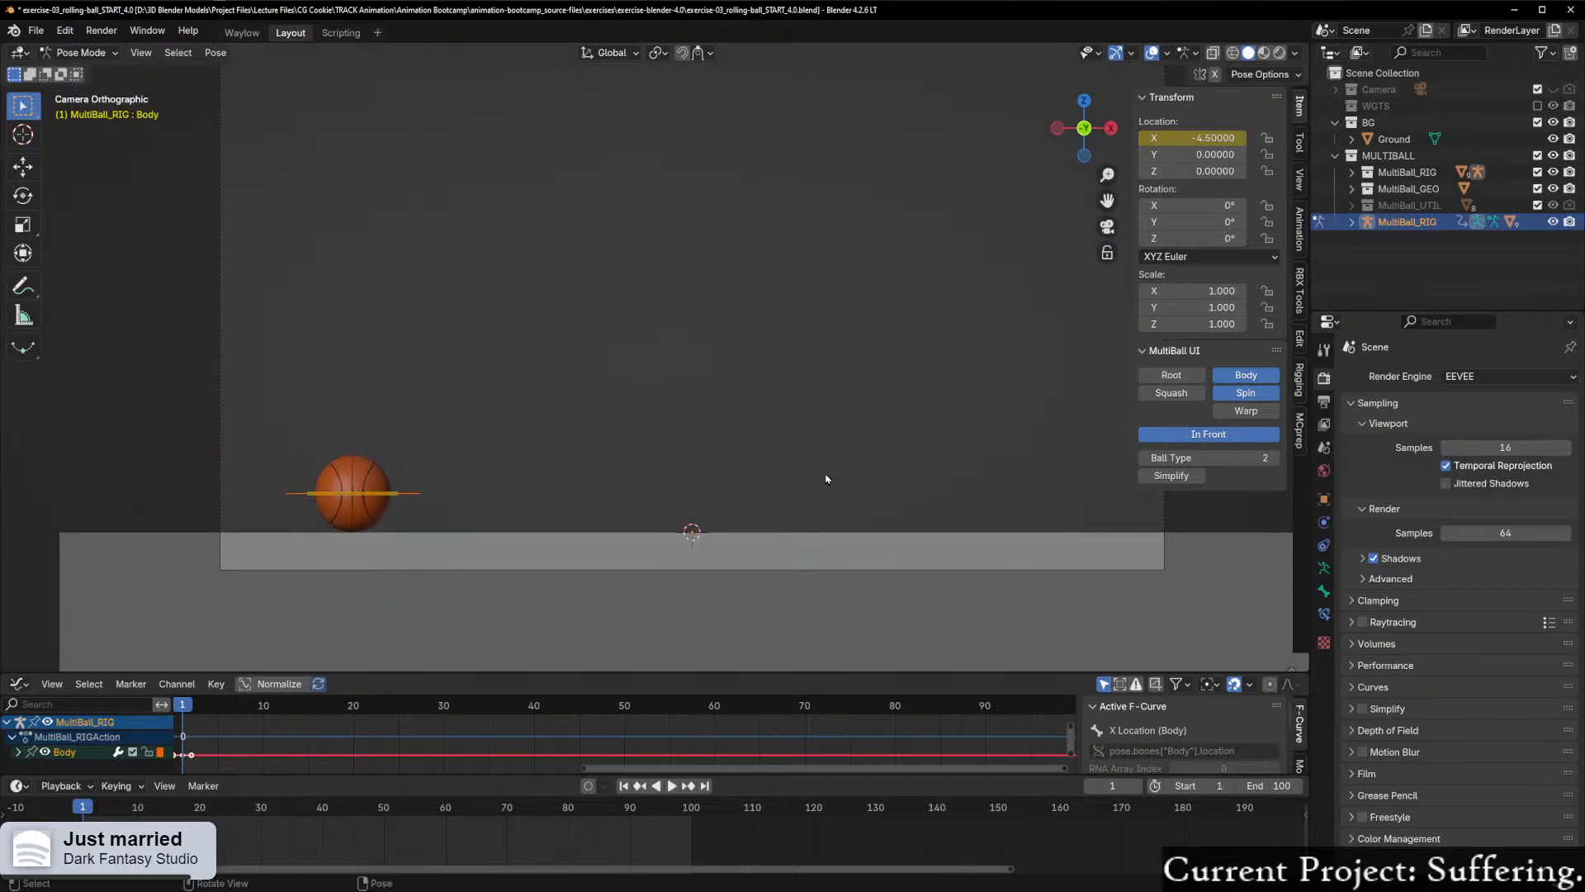
left_click_drag(87, 807, 537, 851)
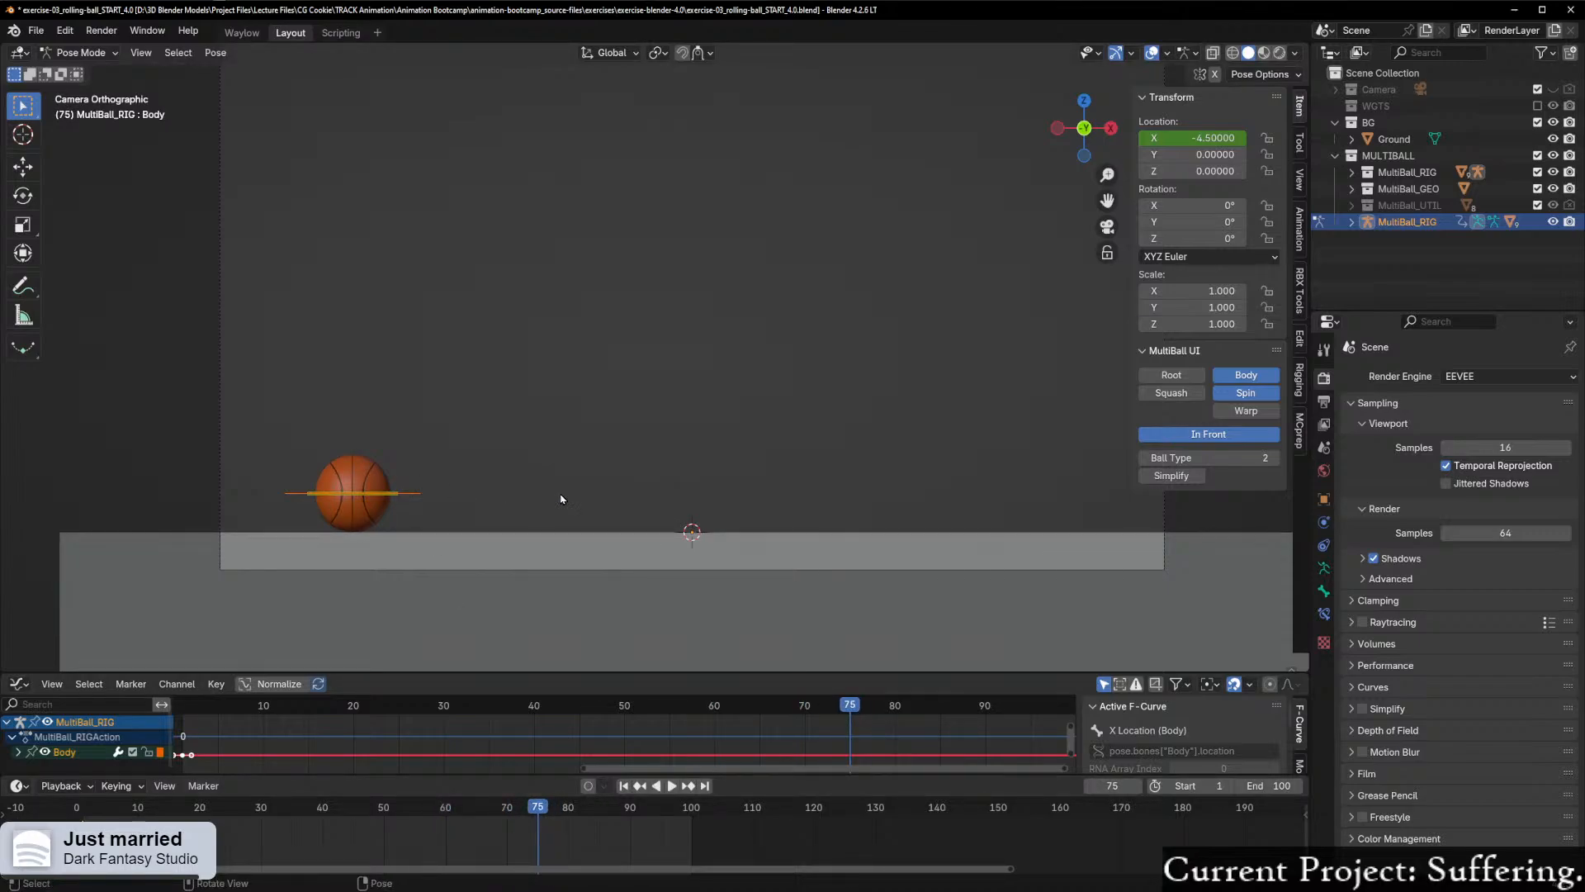
key("g")
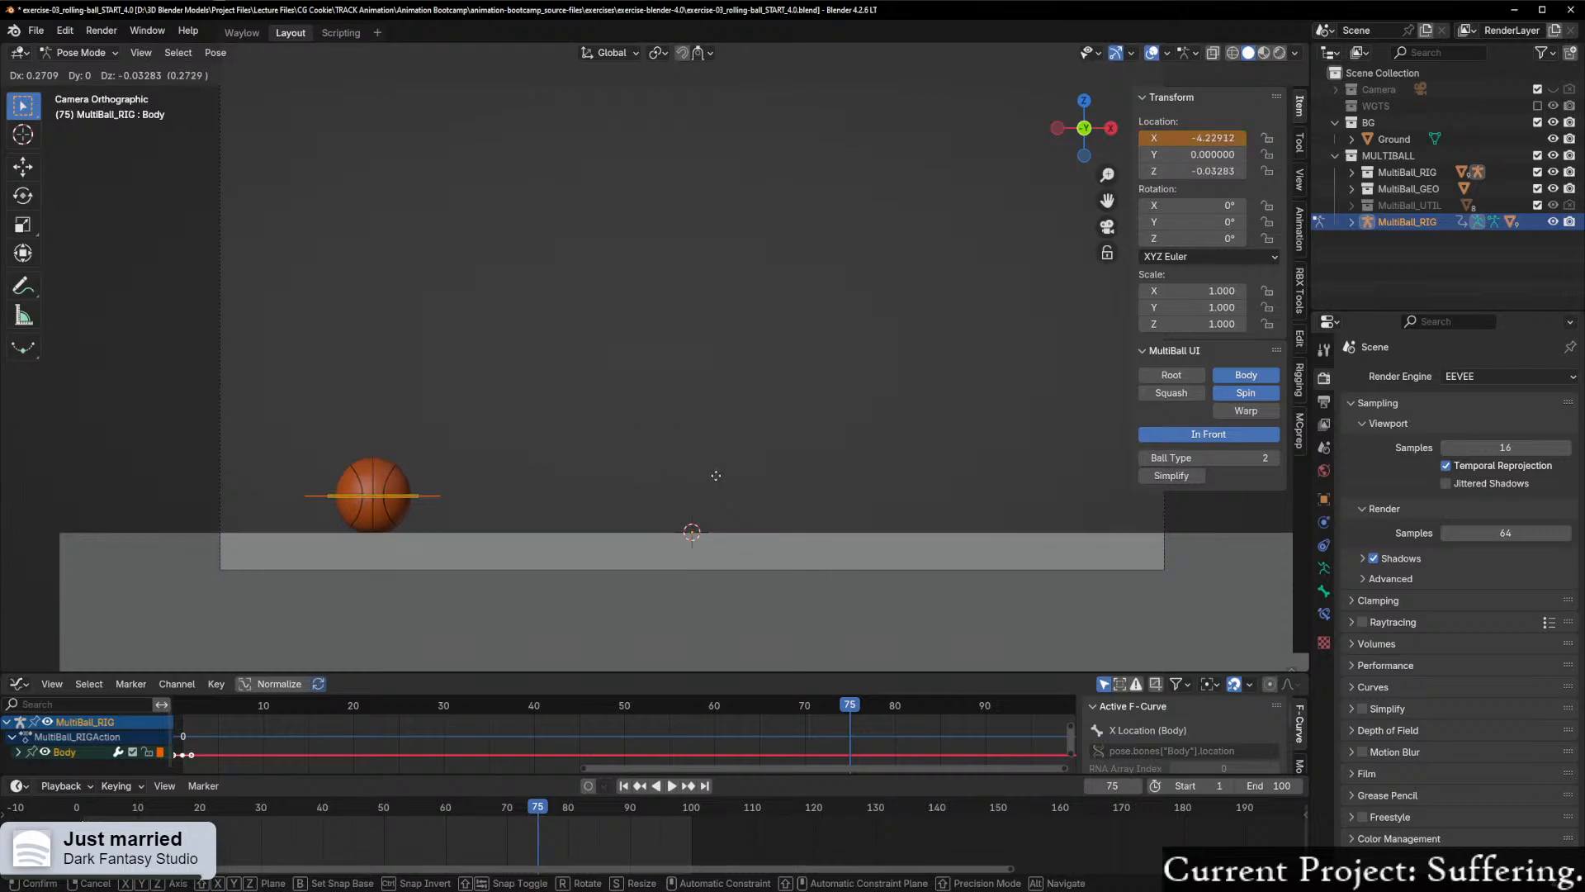
key("x")
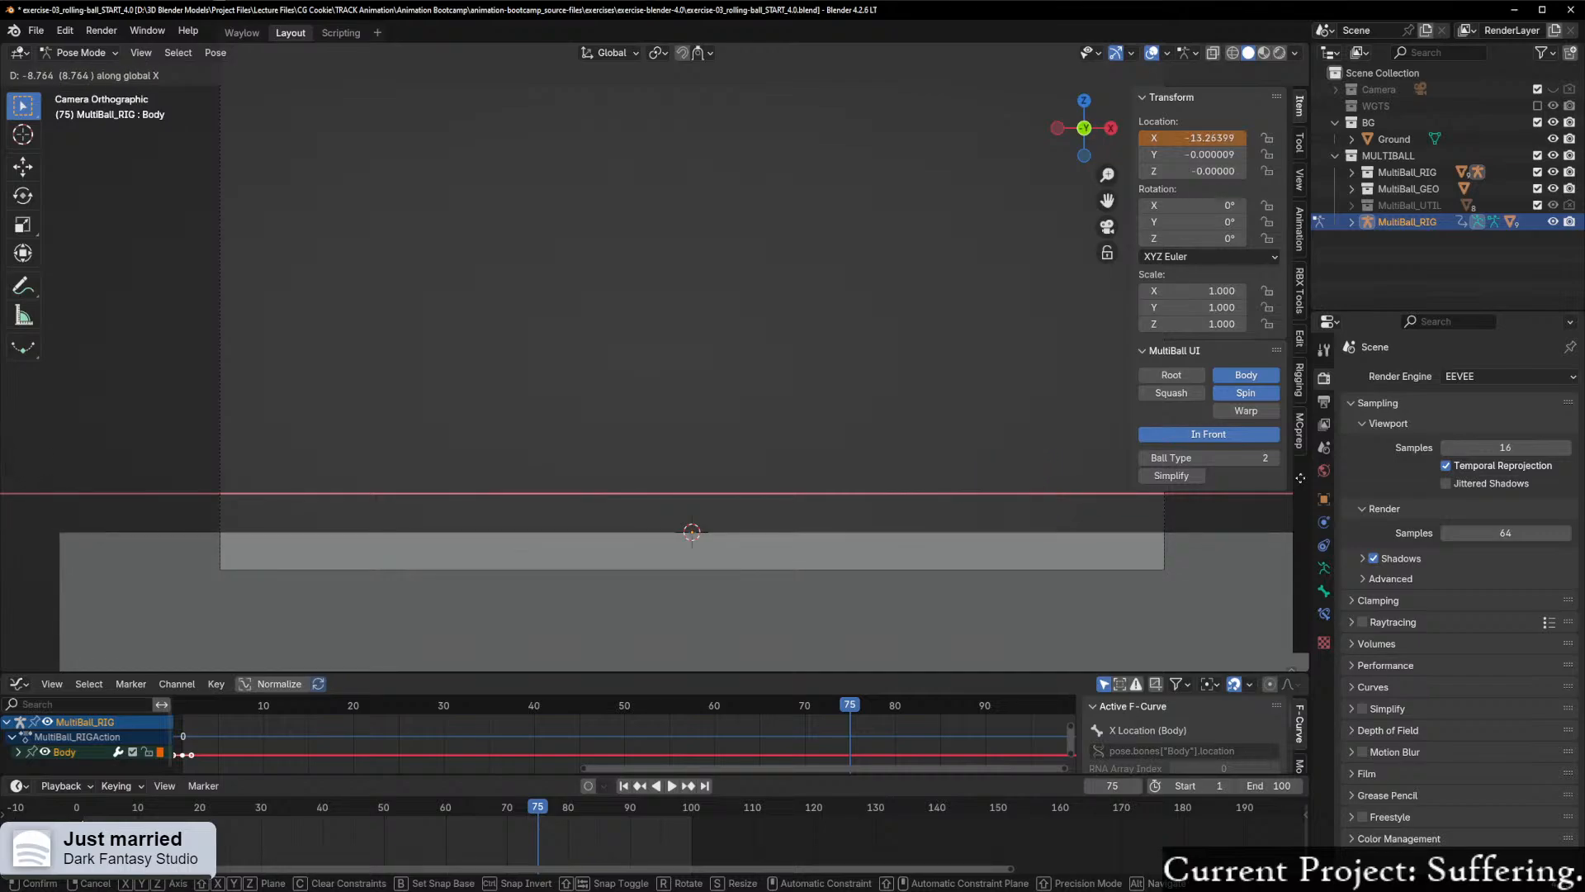
right_click(692, 393)
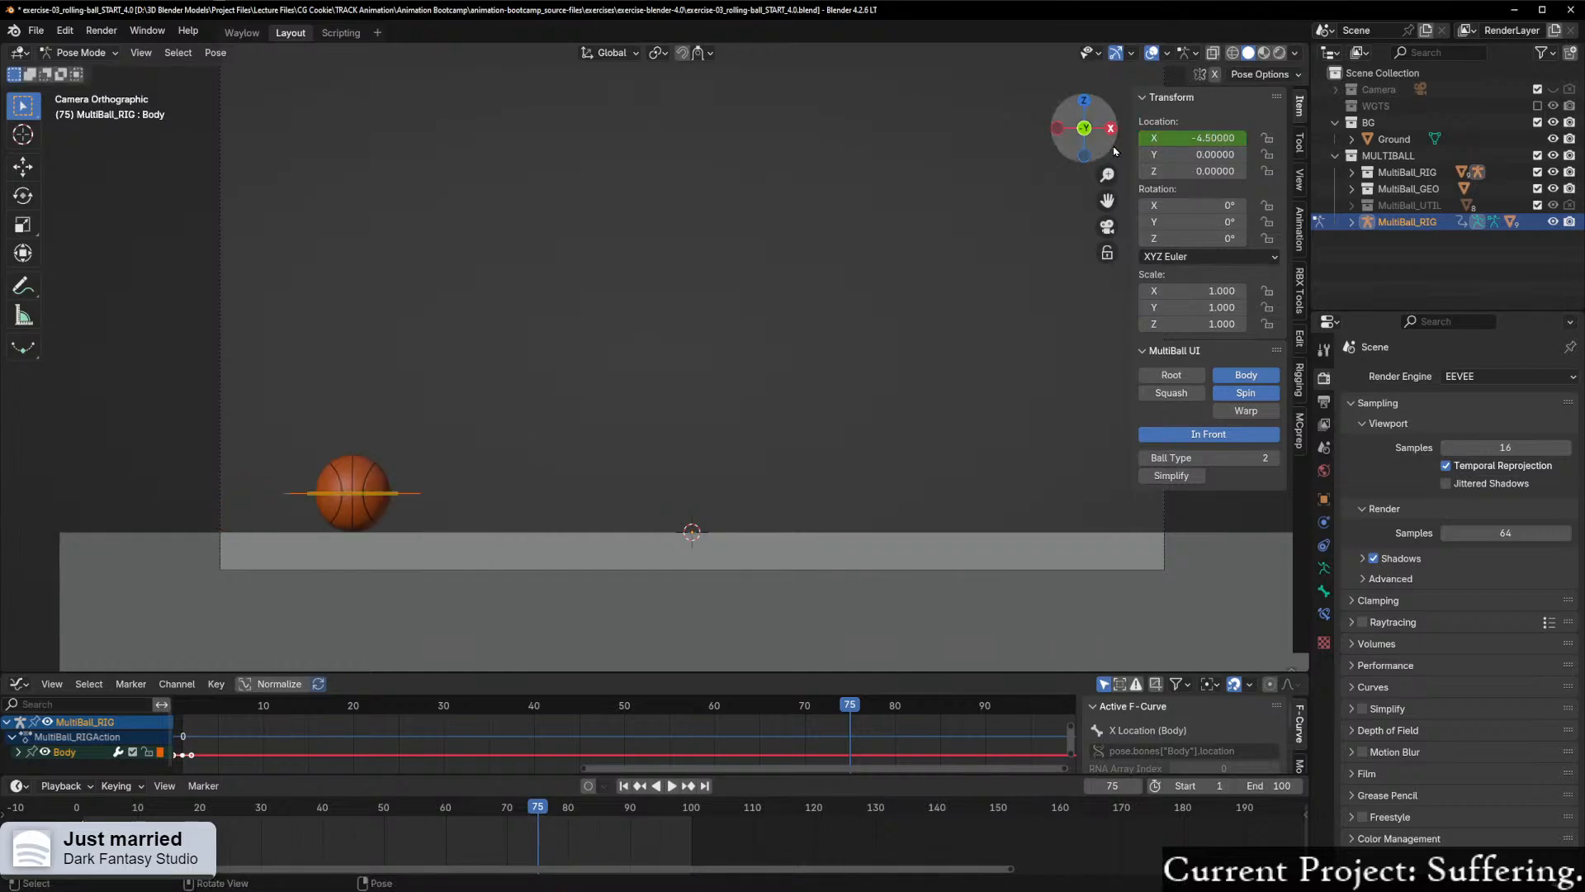
middle_click_drag(549, 454, 470, 492, "shift")
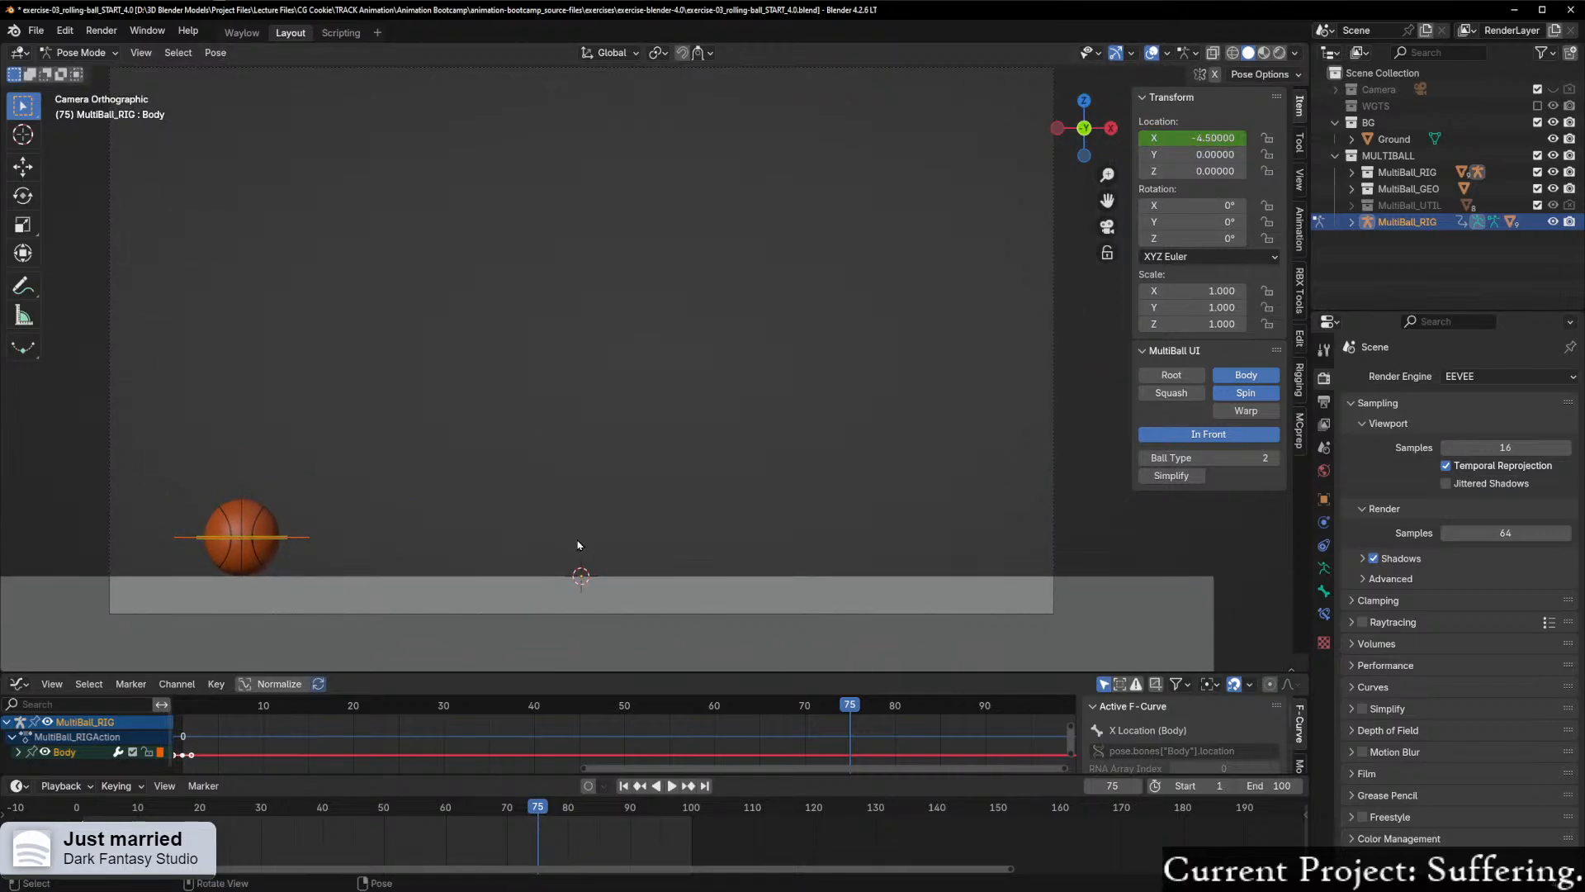
key("g")
key("x")
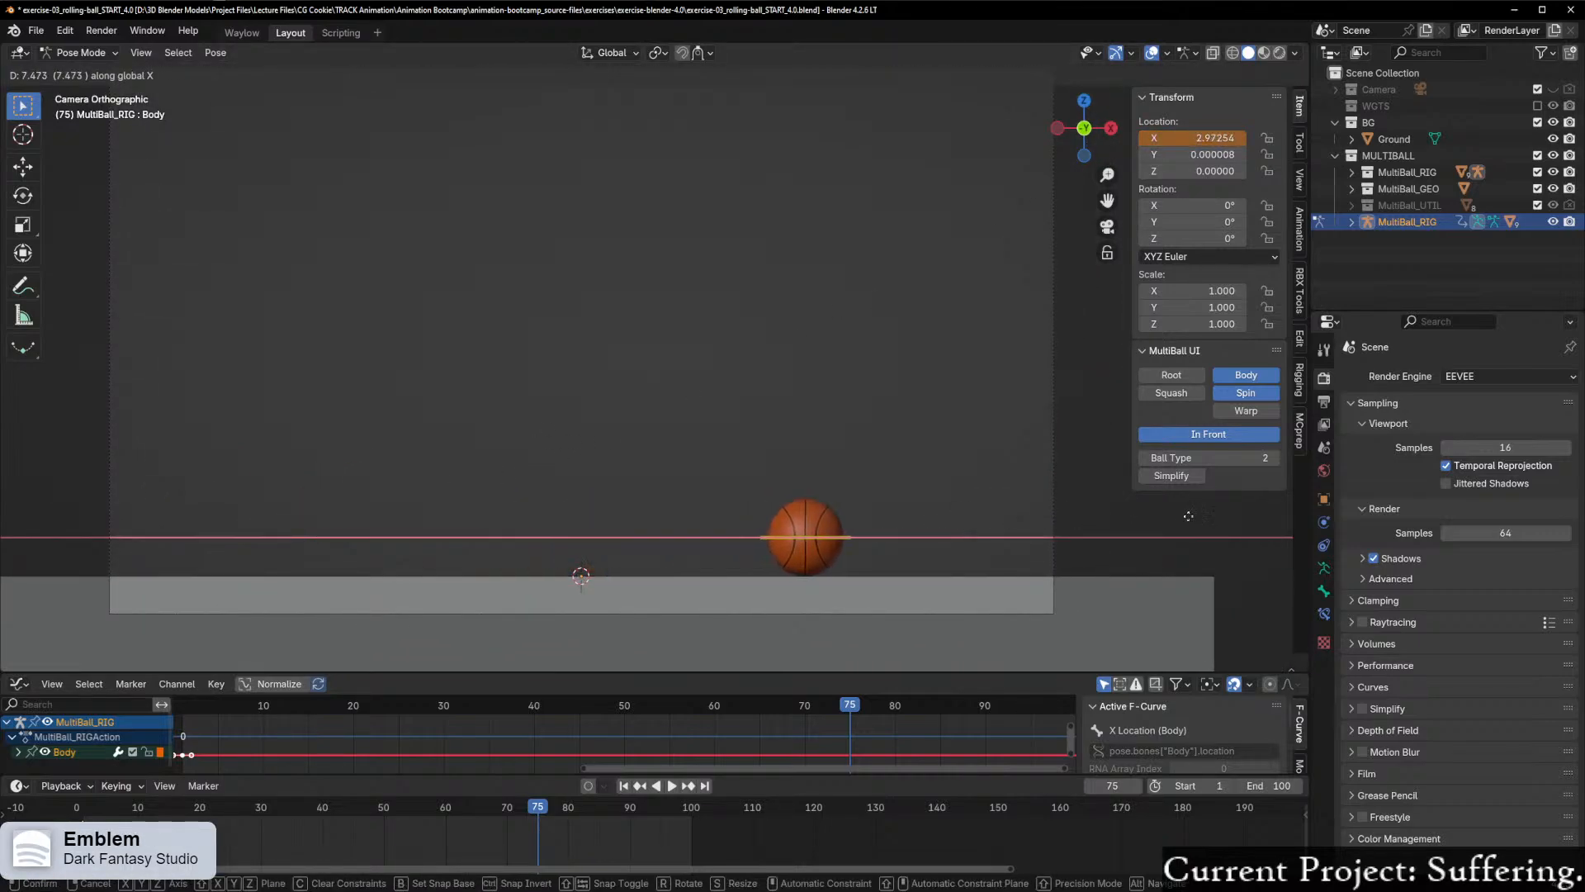
right_click(1264, 520)
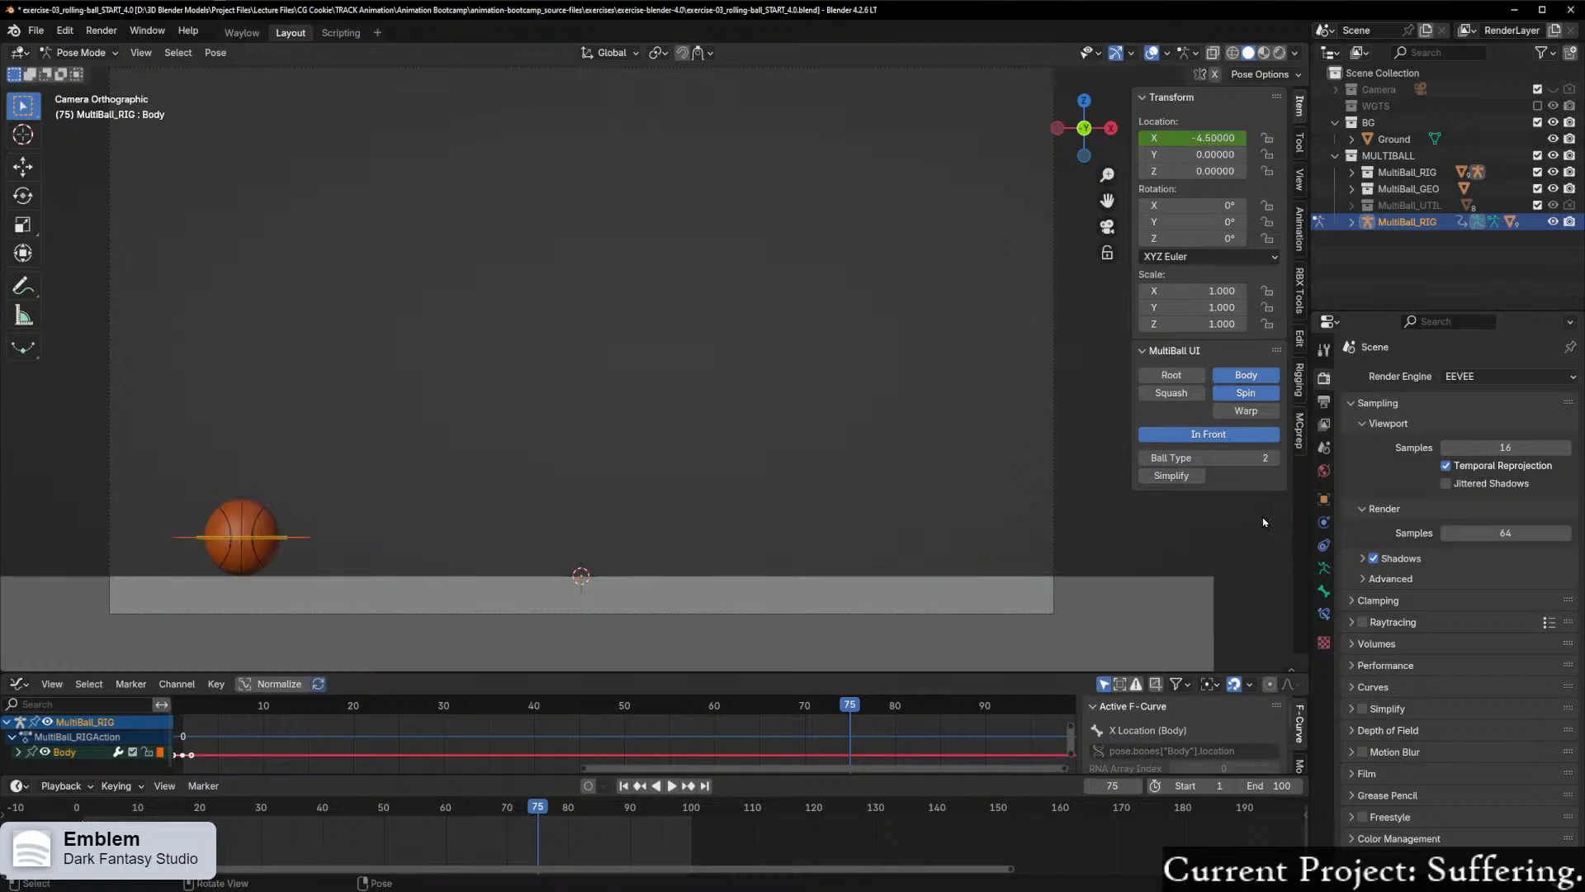
Step: Add 9 to the Body control's X location to make it 4.5 and keyframe only that channel at frame 75
left_click(1174, 138)
left_click(1189, 140)
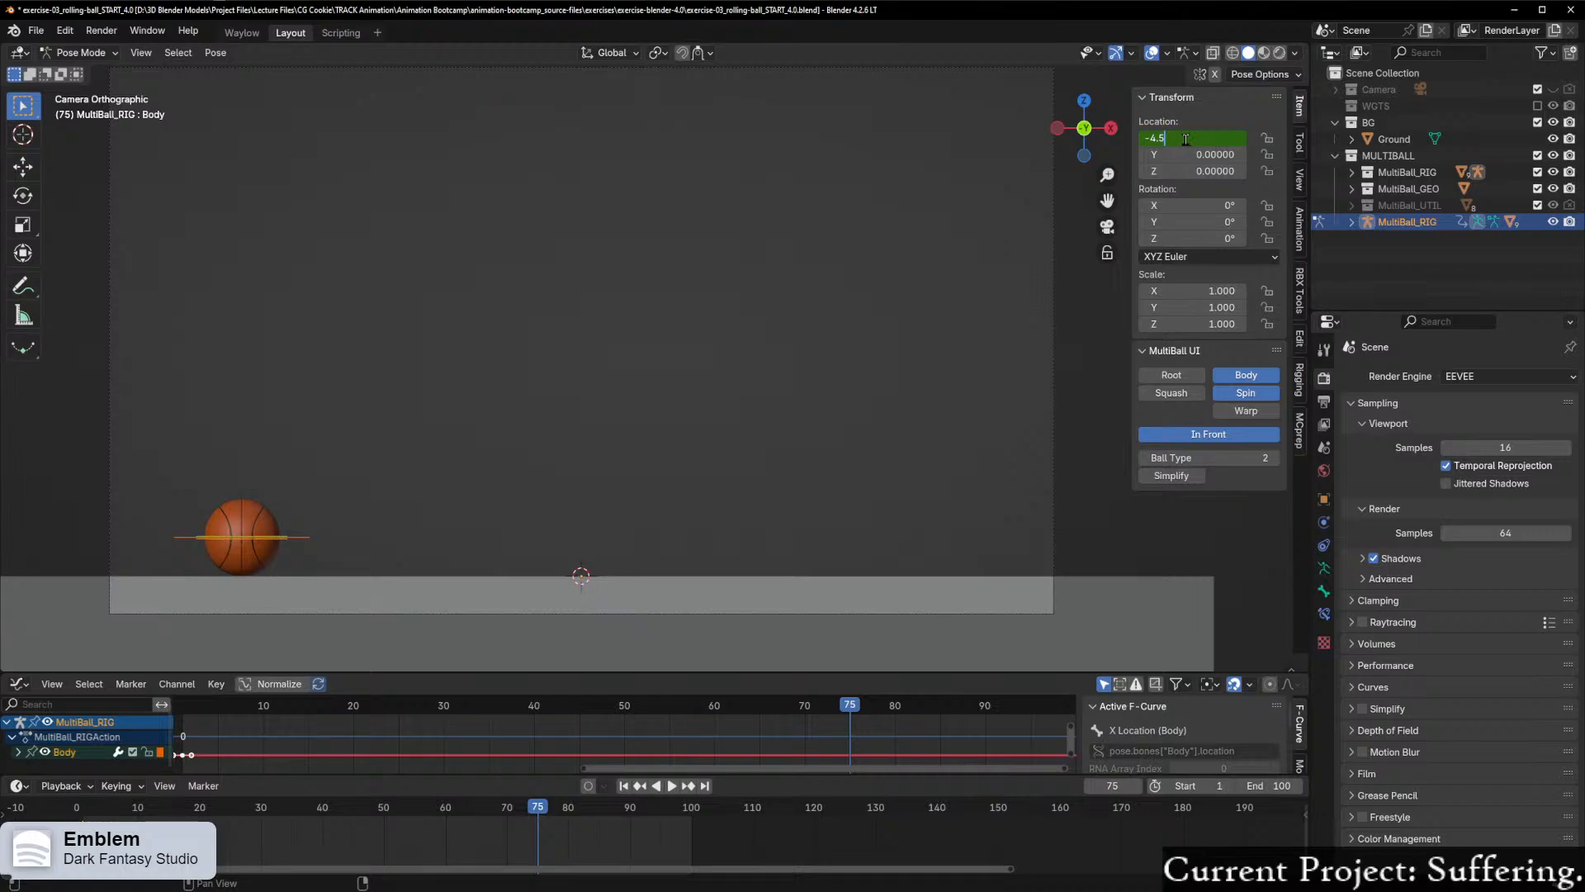
type("+9")
key("Return")
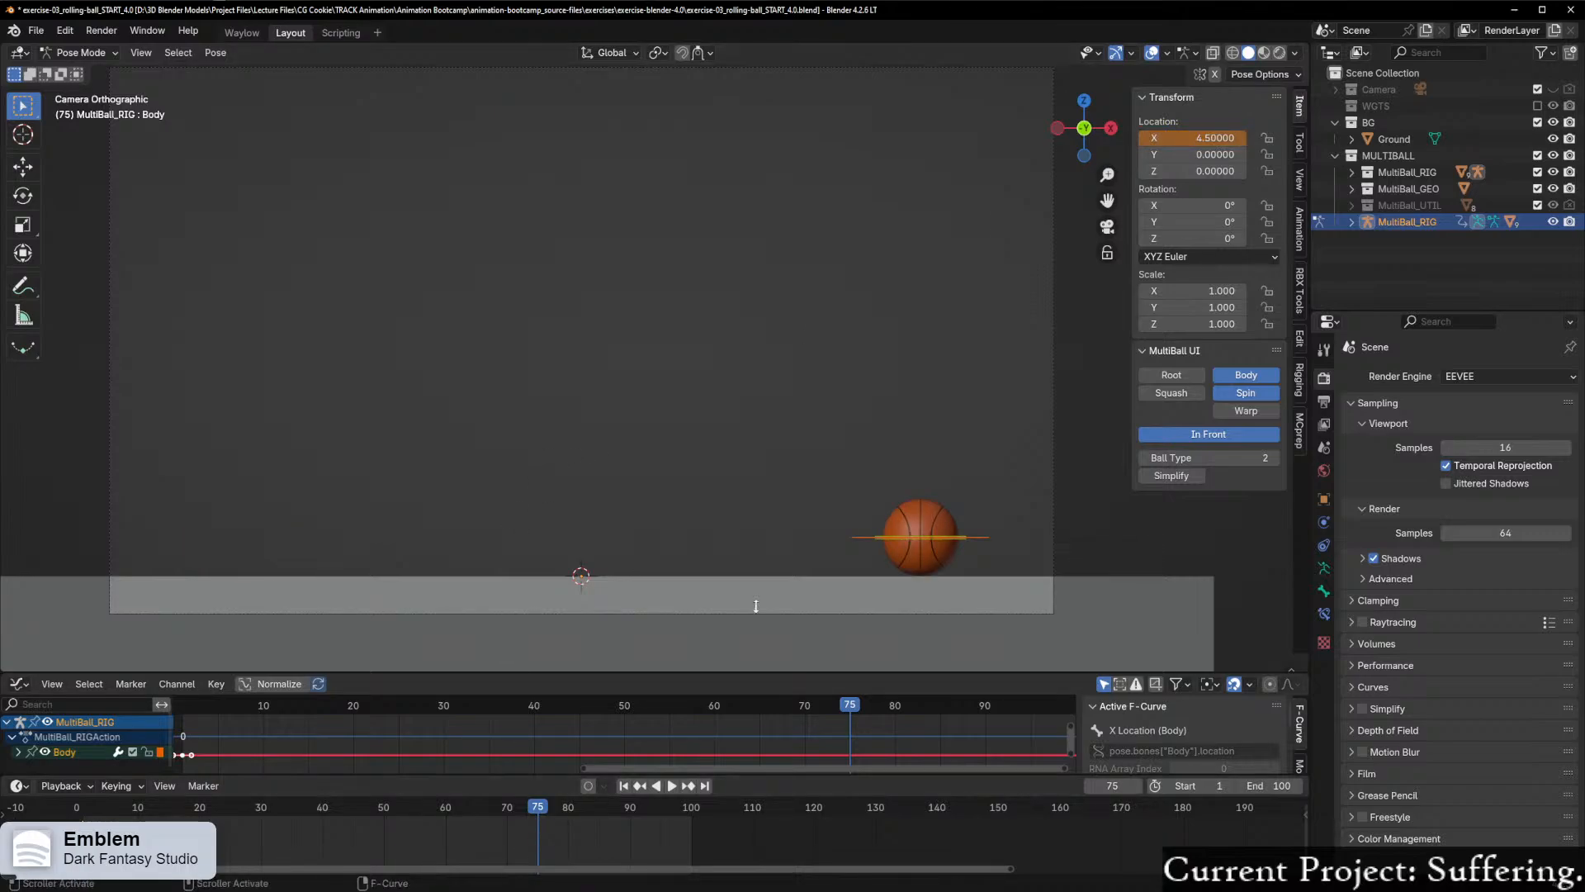
right_click(1173, 142)
left_click(1173, 144)
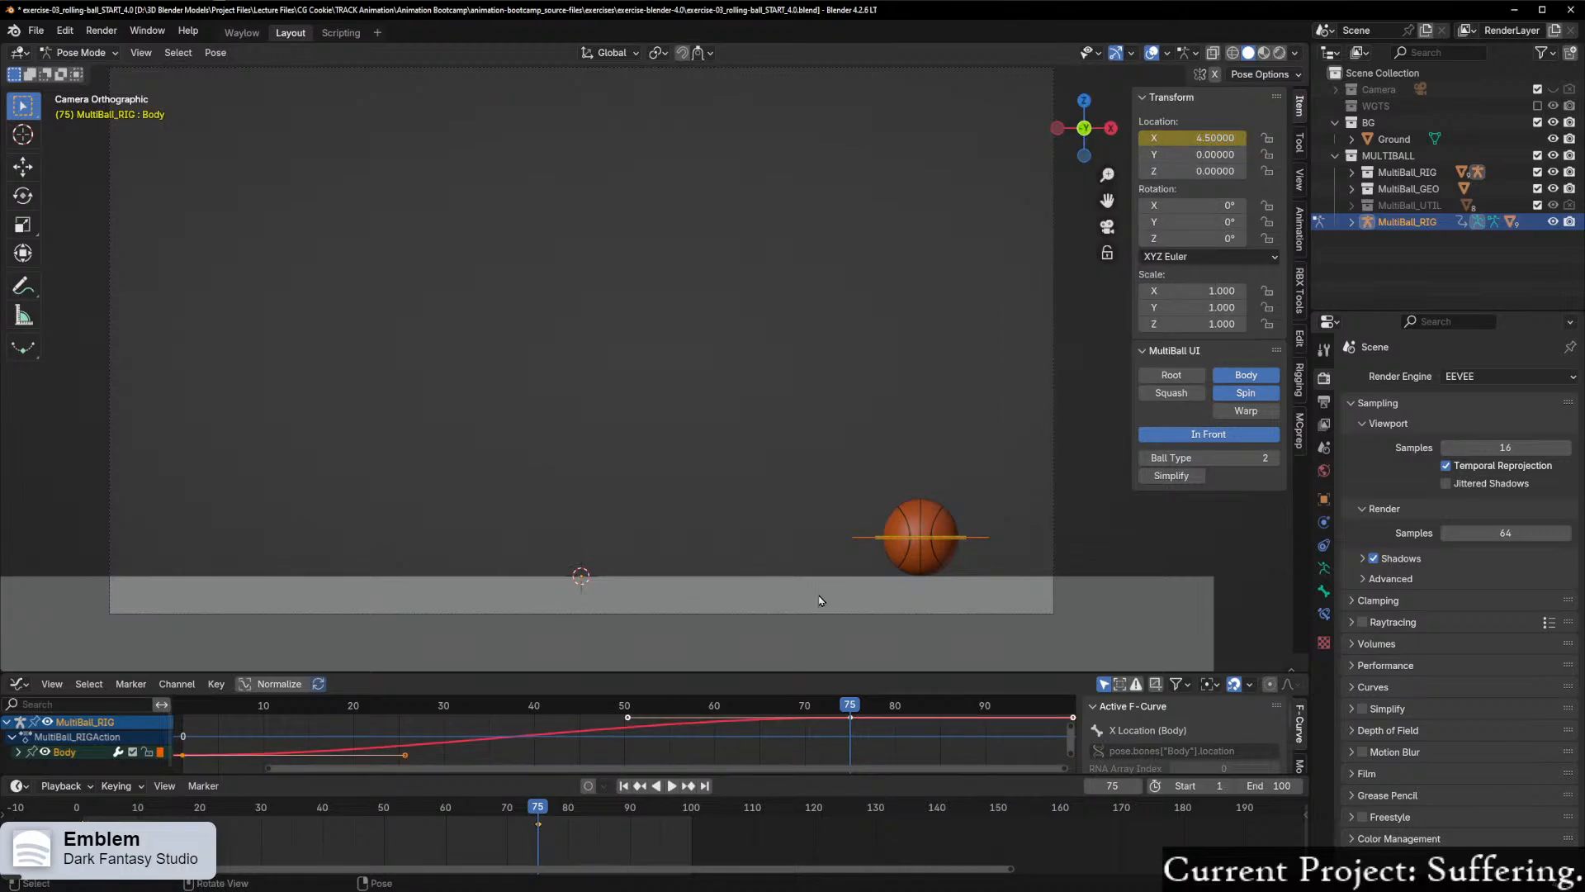
Step: Play back the ball's travel from the start of the animation and stop the playback
scroll(822, 596, "down", 2)
left_click_drag(852, 704, 235, 797)
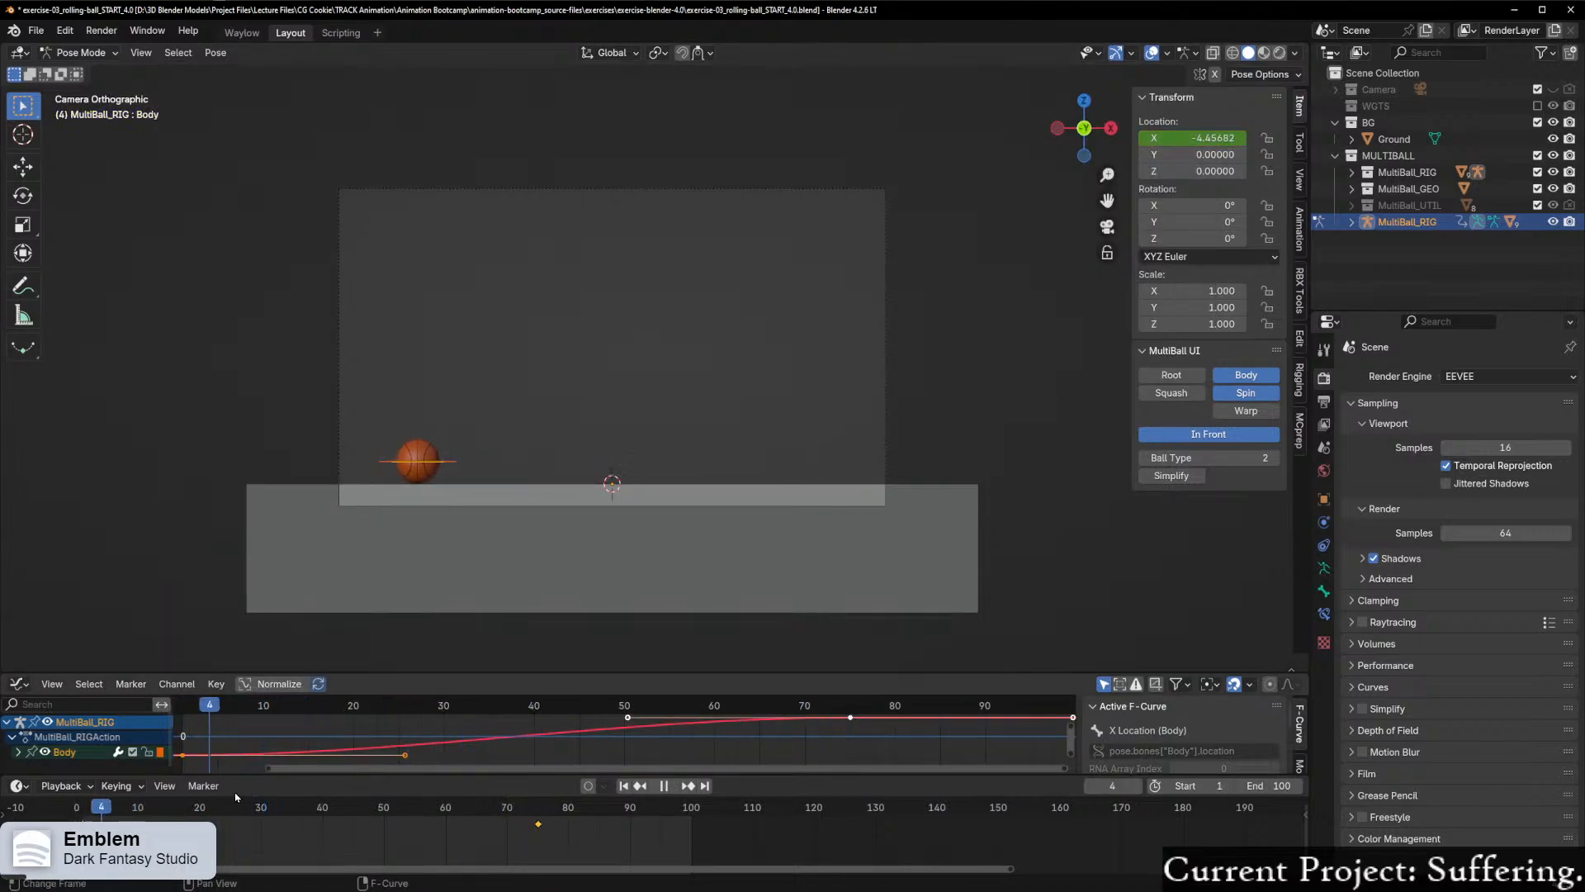
key("Escape")
key("Home")
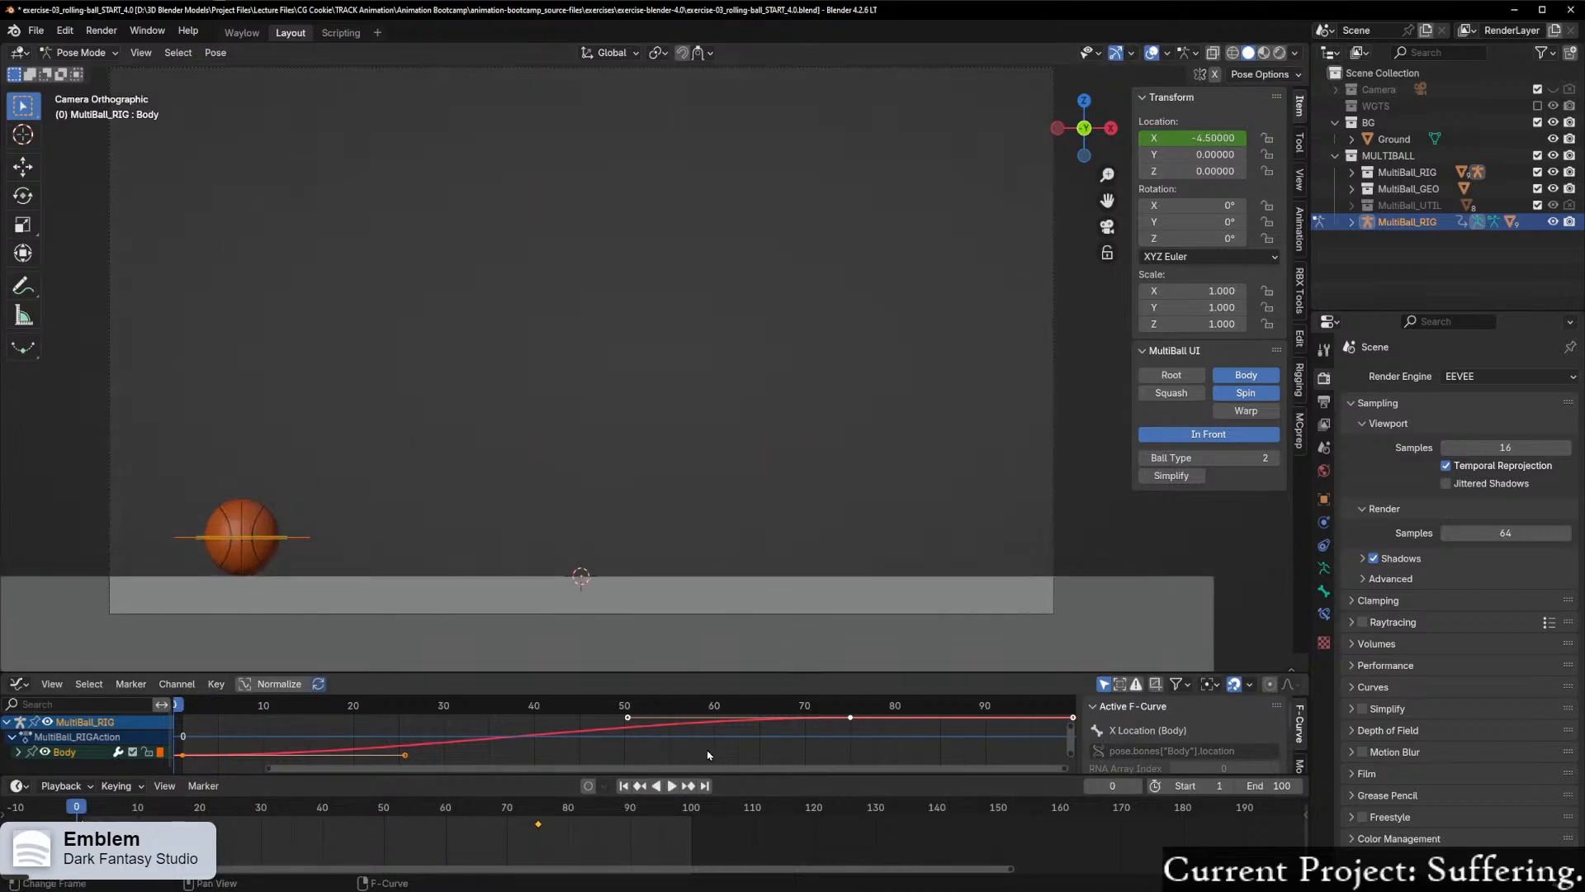
left_click(670, 786)
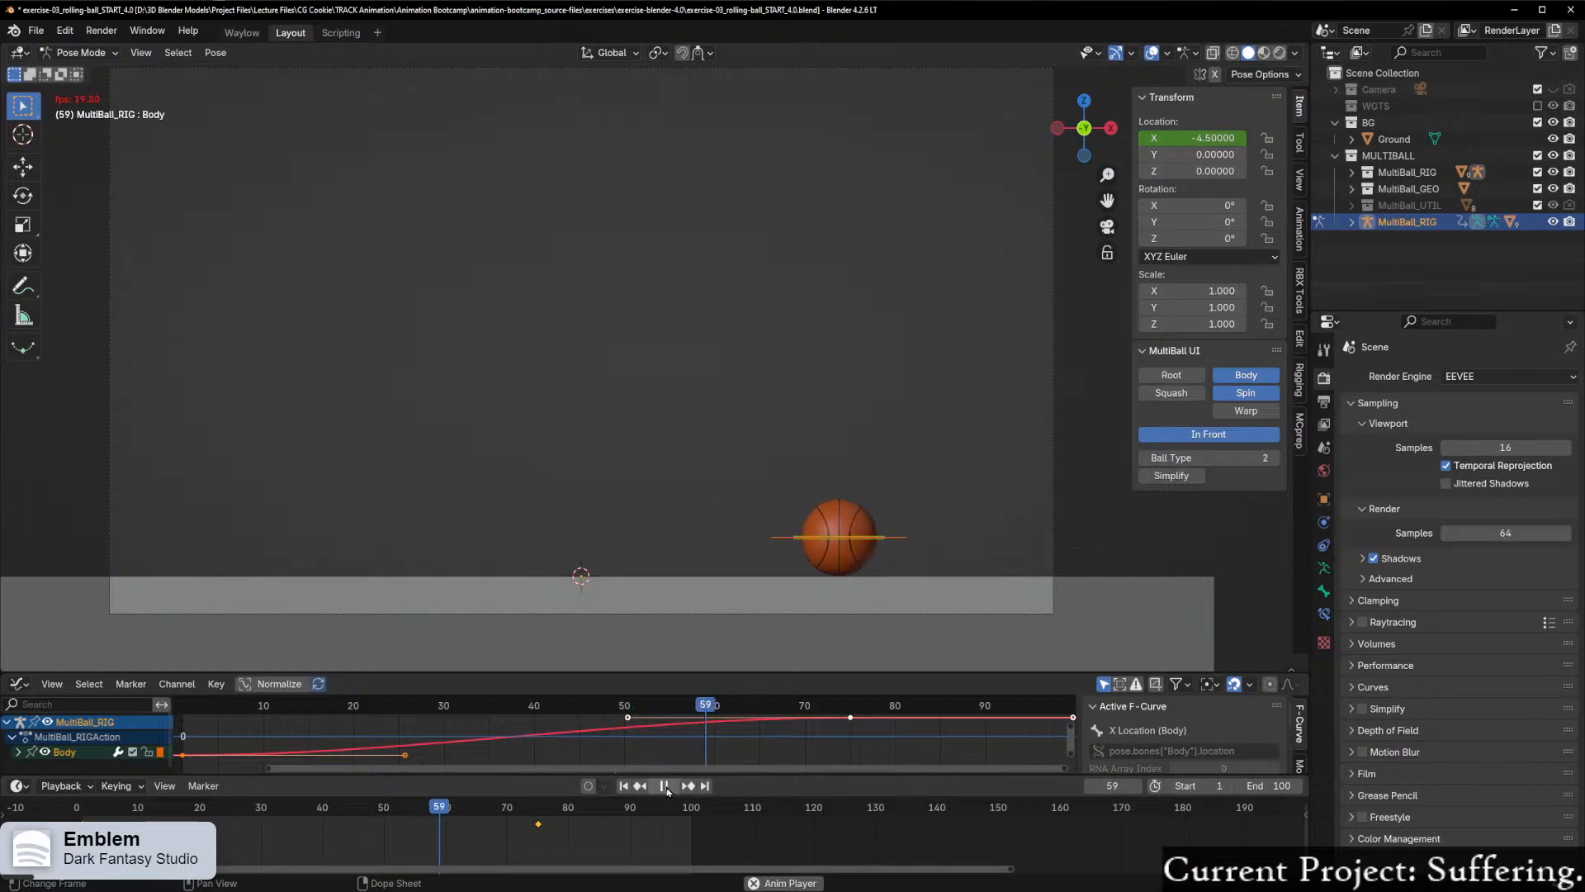
left_click(665, 786)
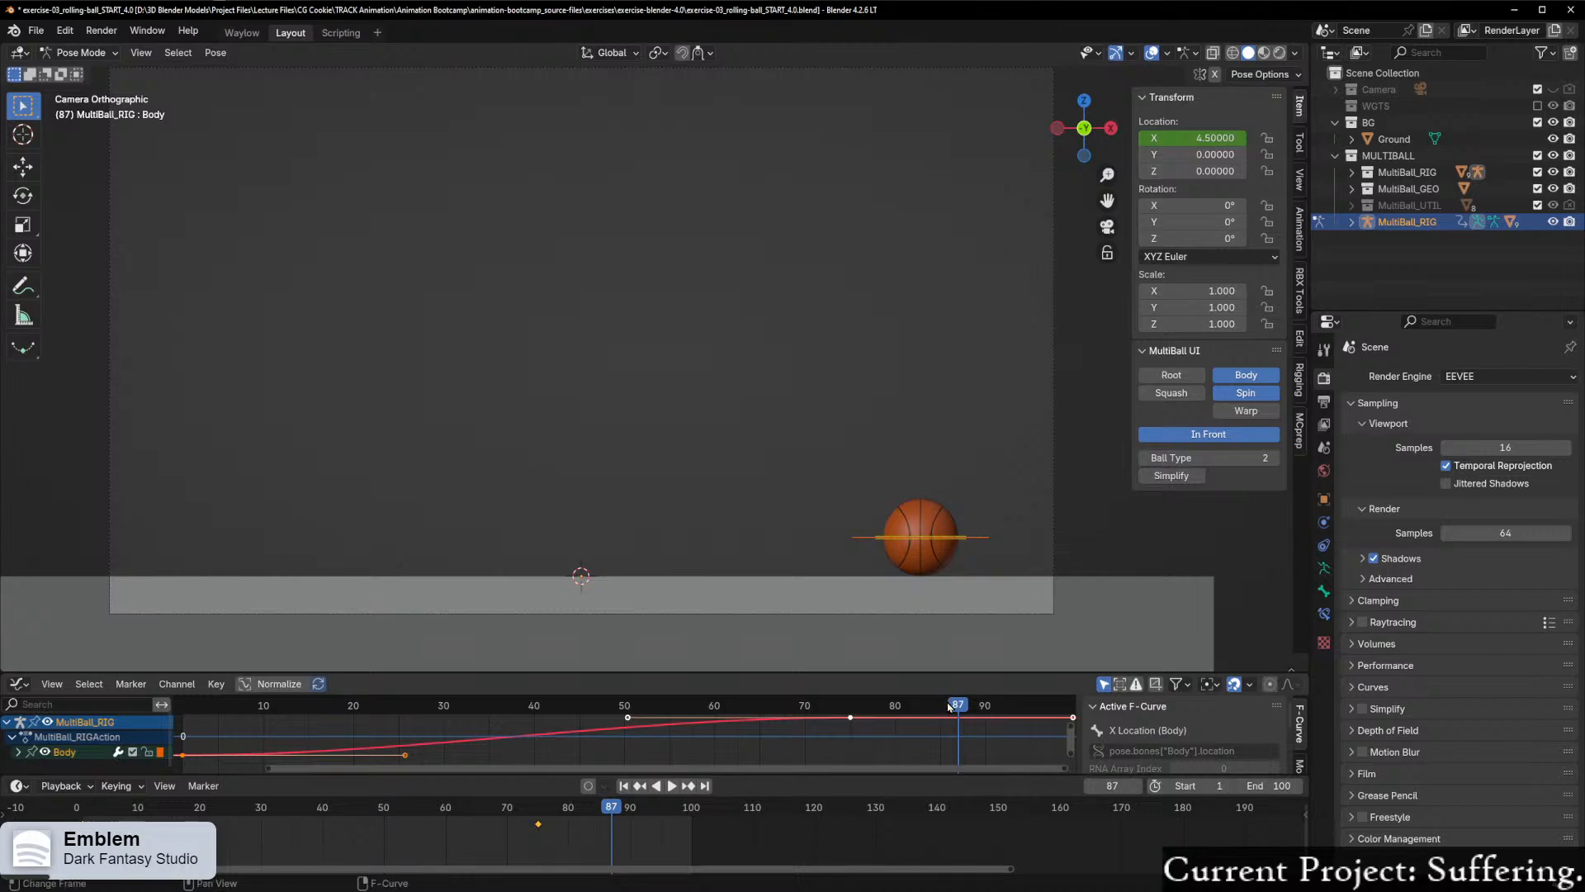
Step: Enlarge the Graph Editor by taking space from both the 3D viewport and the timeline
left_click_drag(988, 675, 988, 638)
left_click_drag(976, 776, 981, 805)
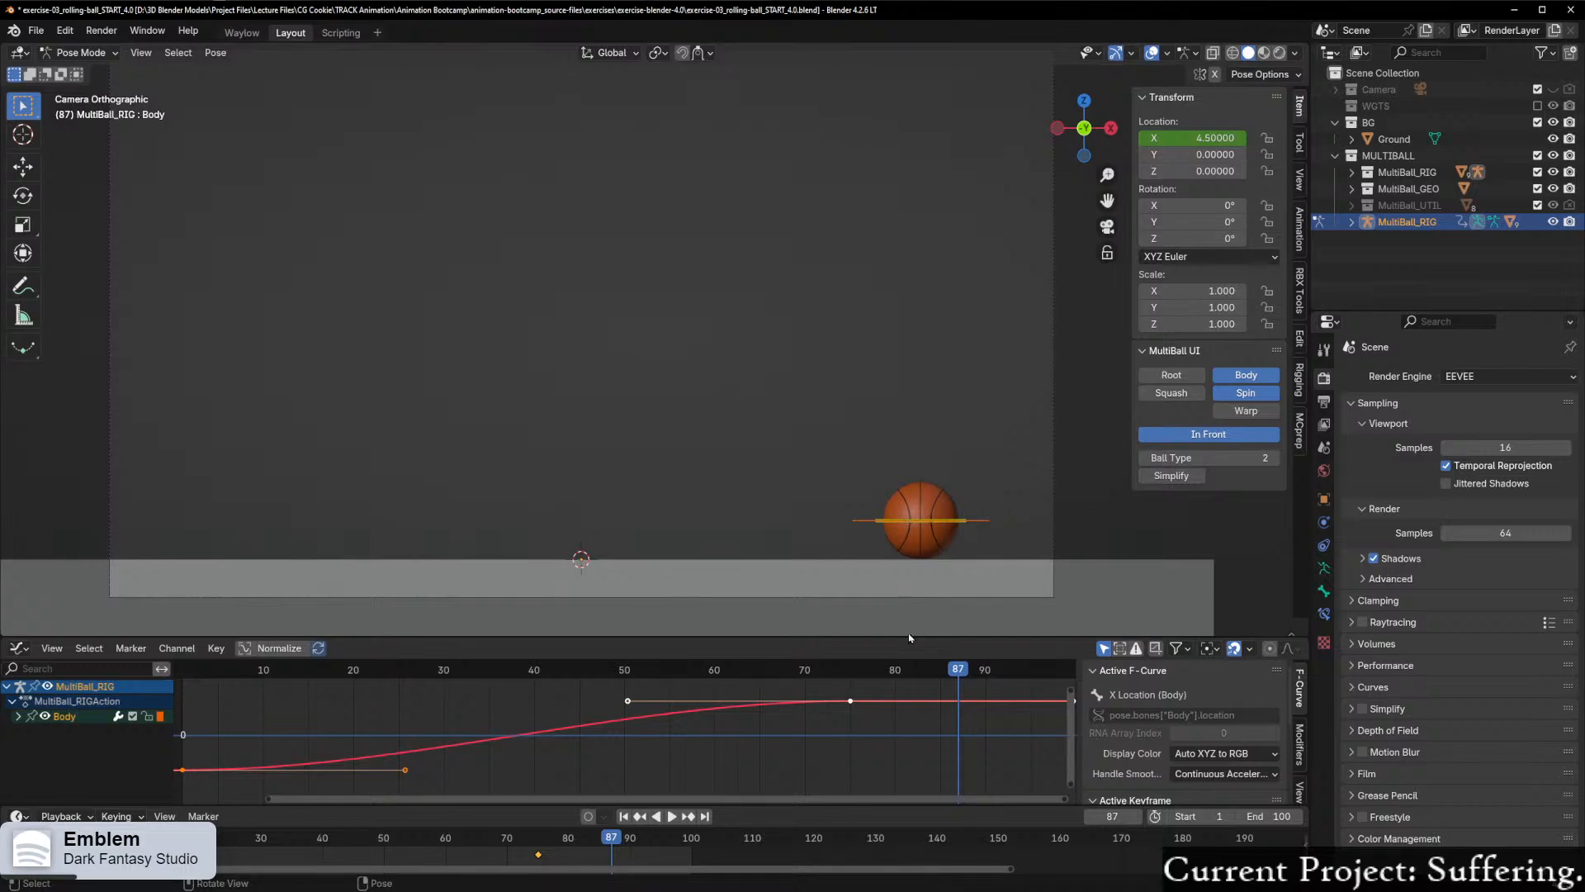
Step: Return to frame 1 and set the rig's Ball Type to 1
left_click_drag(952, 672, 186, 732)
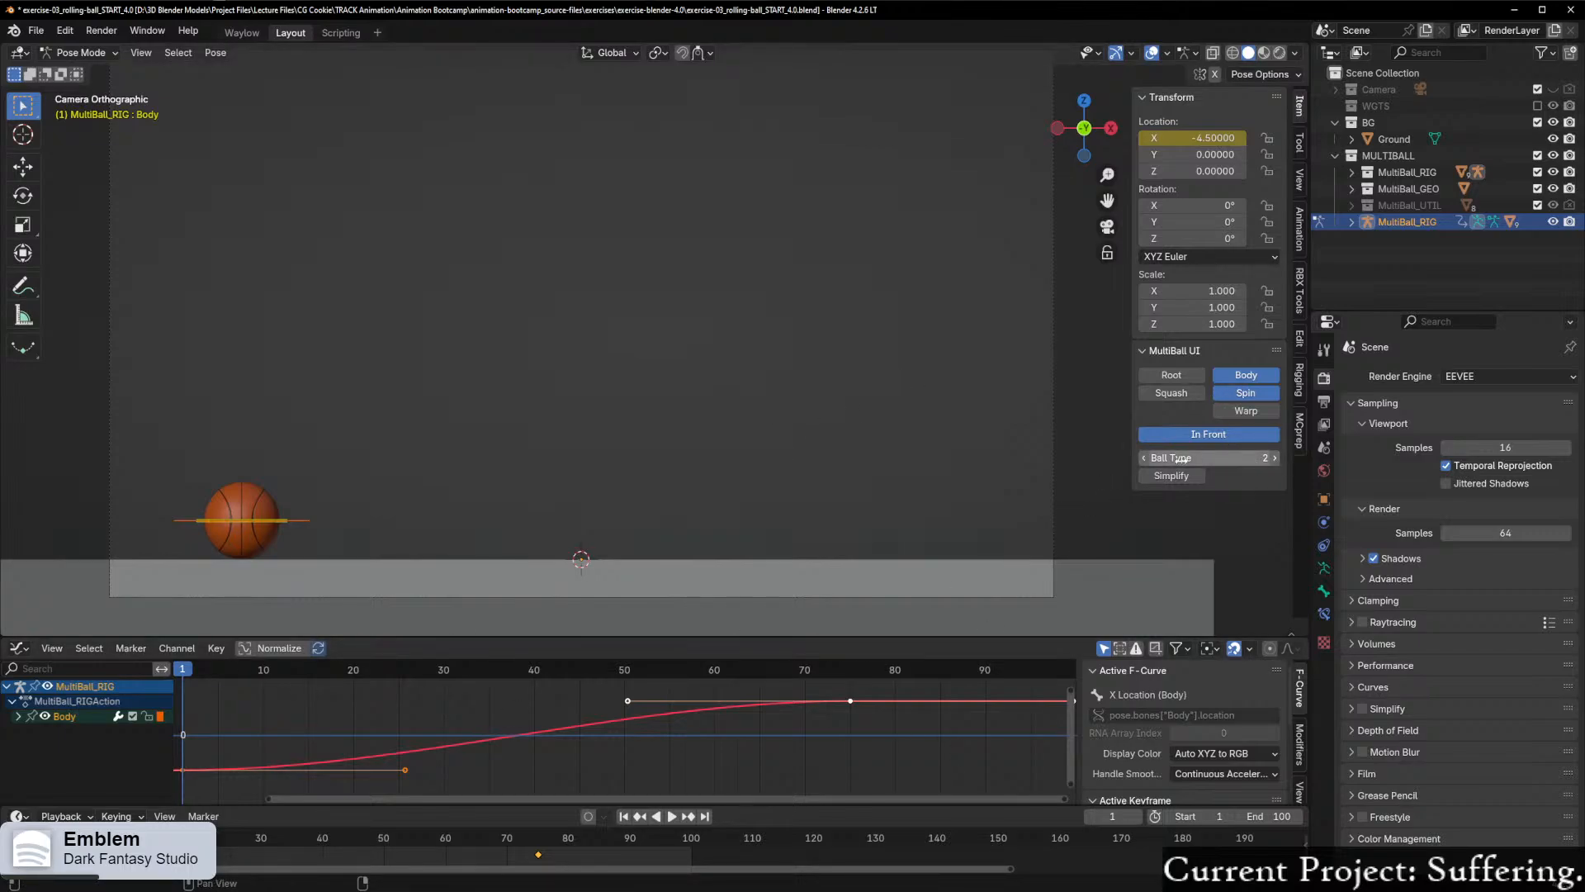
left_click(1144, 458)
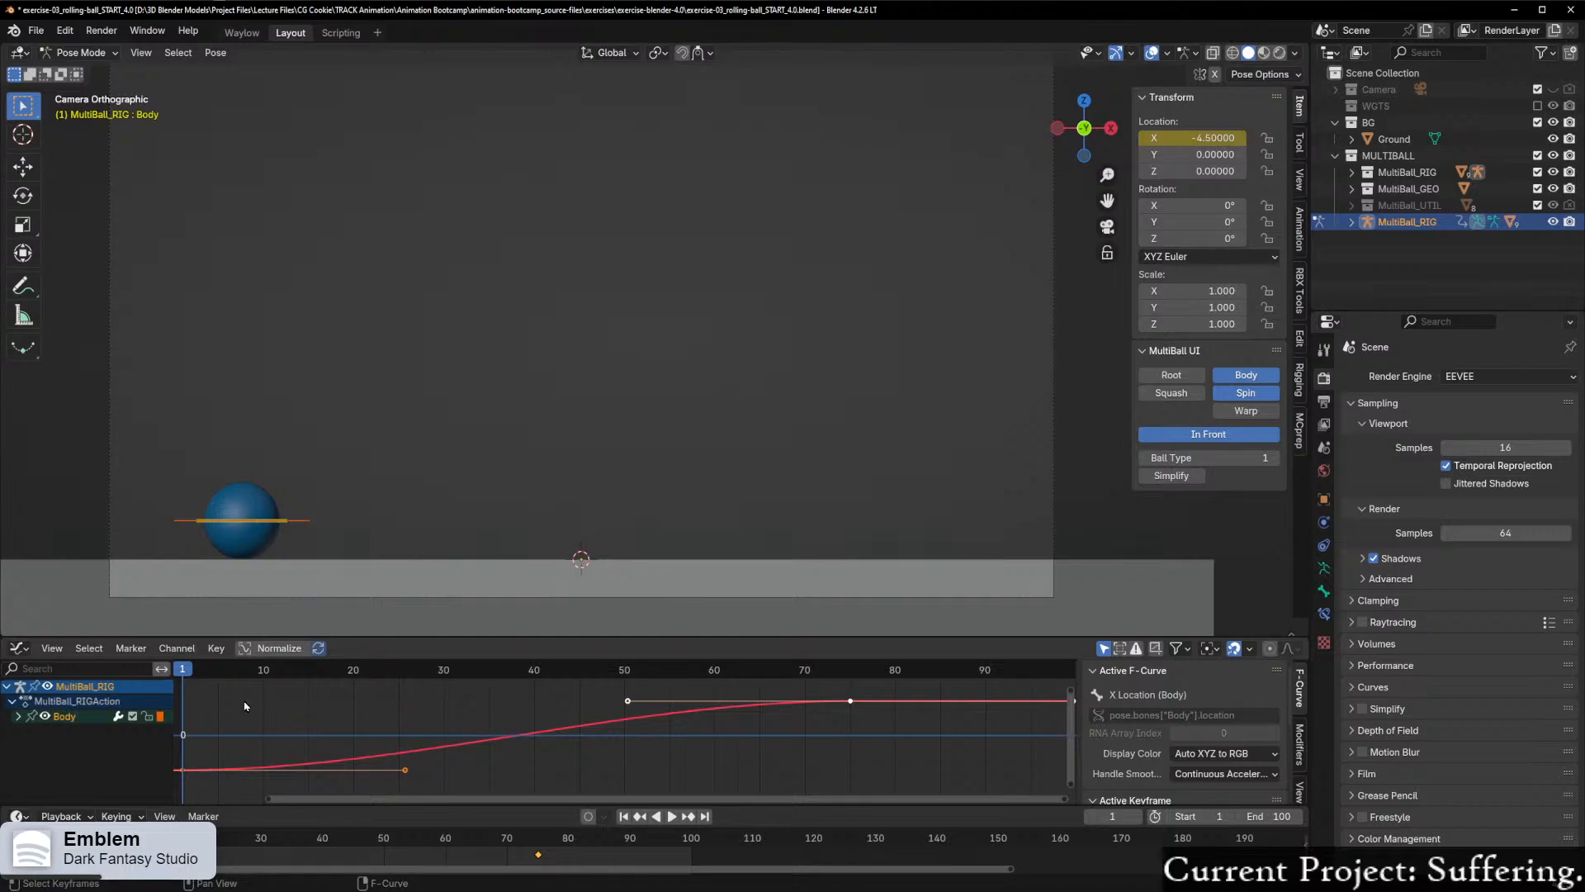
Step: Move the playhead to frame 80 and examine the X Location curve around the frame 75 keyframe in the Graph Editor
left_click_drag(186, 670, 850, 721)
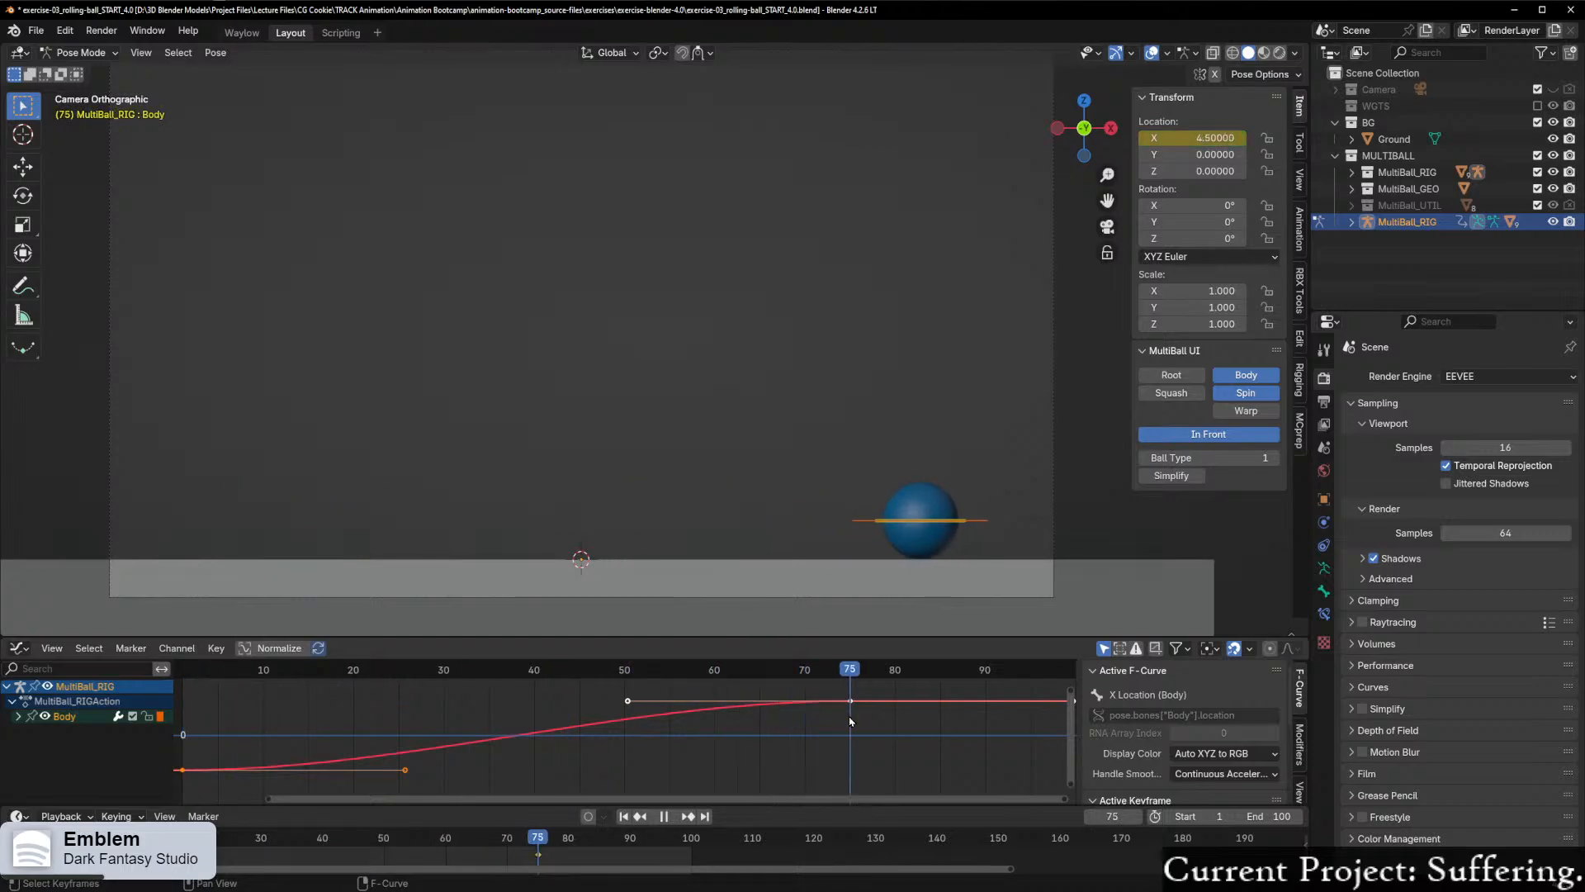
scroll(999, 572, "up", 2)
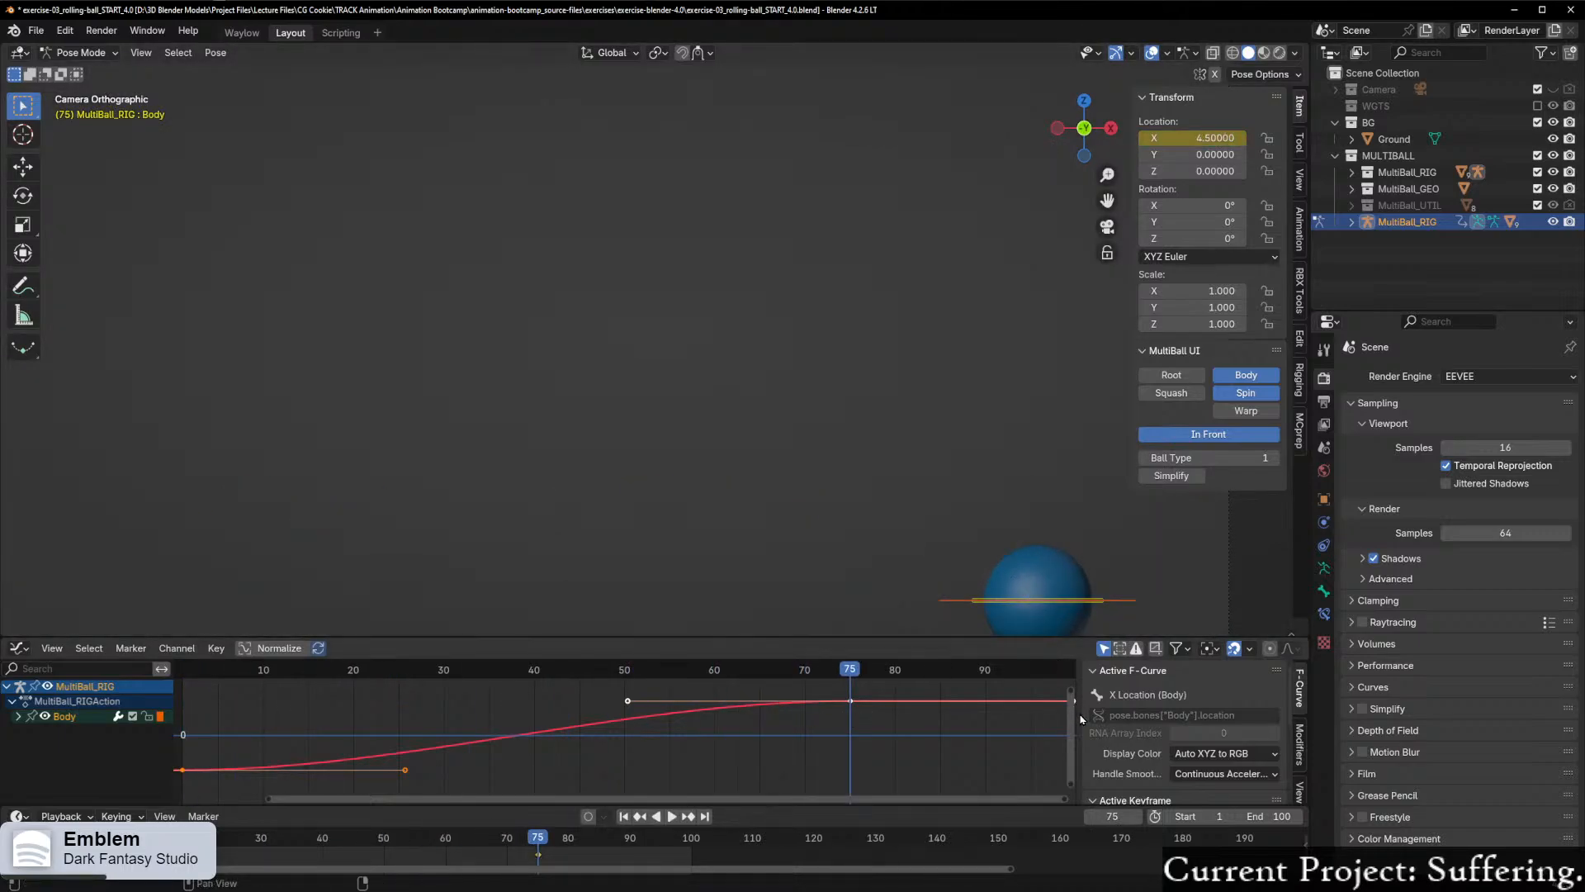
left_click_drag(1073, 715, 1073, 725)
left_click_drag(843, 801, 1015, 784)
left_click_drag(658, 675, 702, 675)
scroll(900, 715, "up", 3)
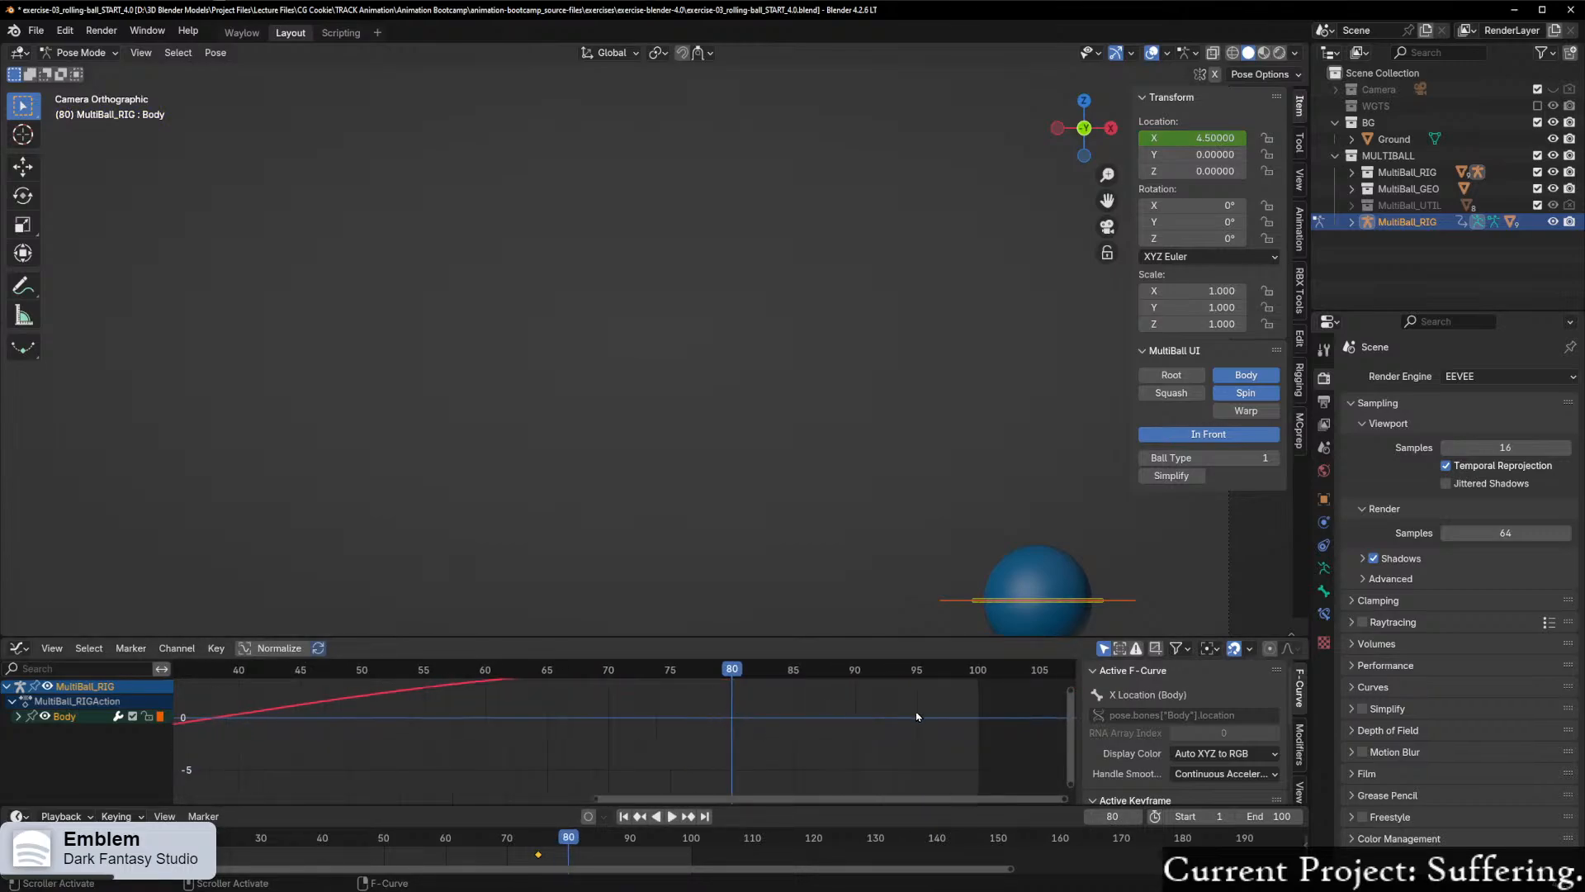
scroll(725, 727, "down", 3, "ctrl")
scroll(736, 723, "down", 4, "ctrl")
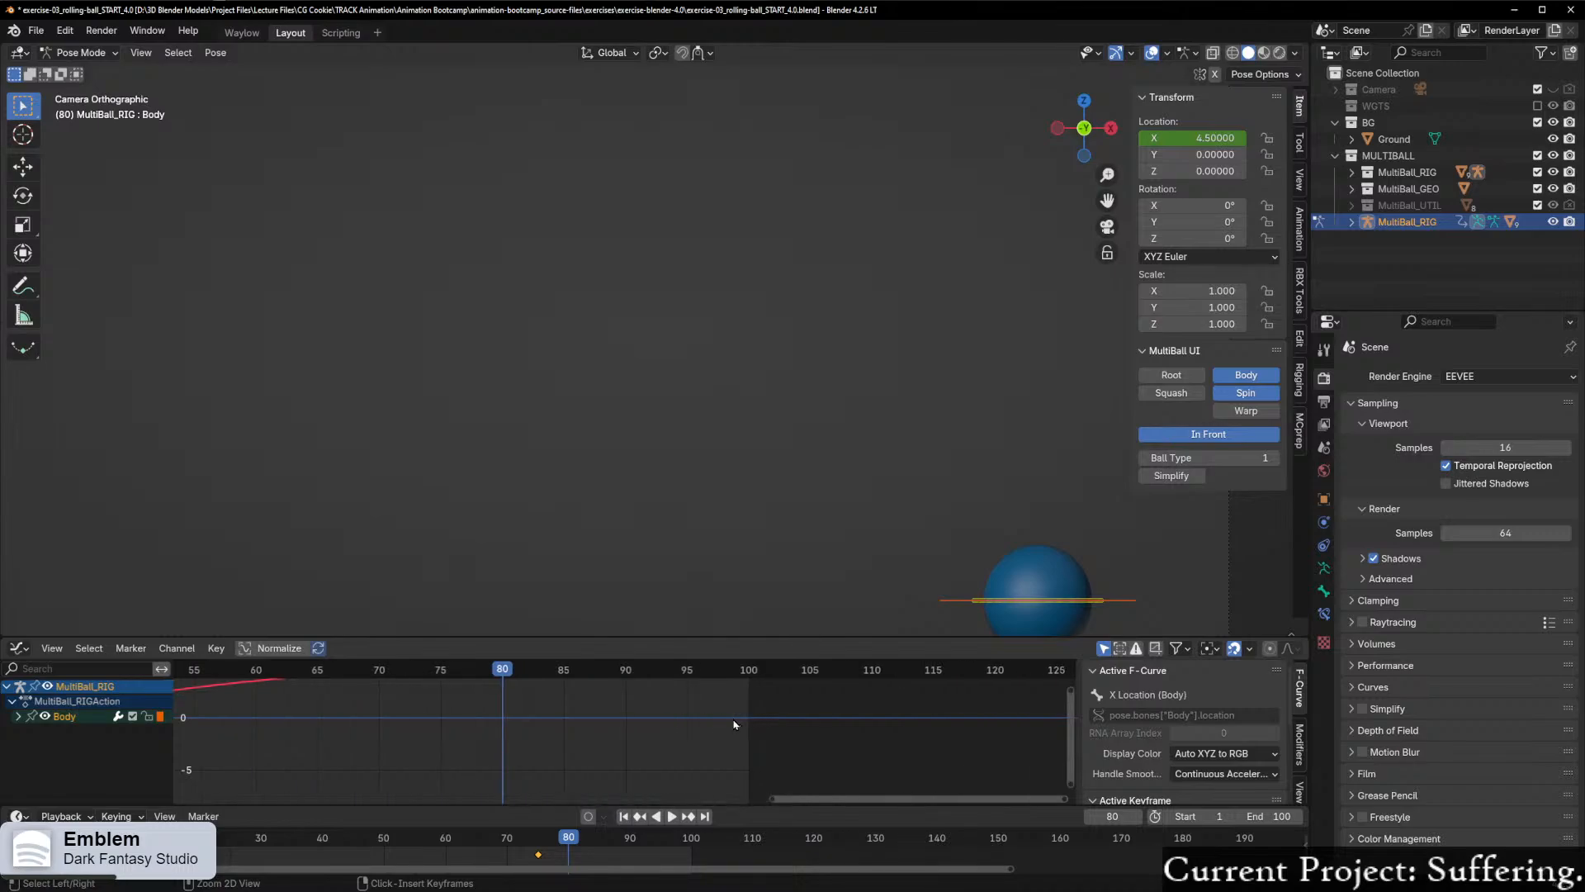
left_click_drag(810, 799, 682, 812)
left_click_drag(702, 814, 700, 813)
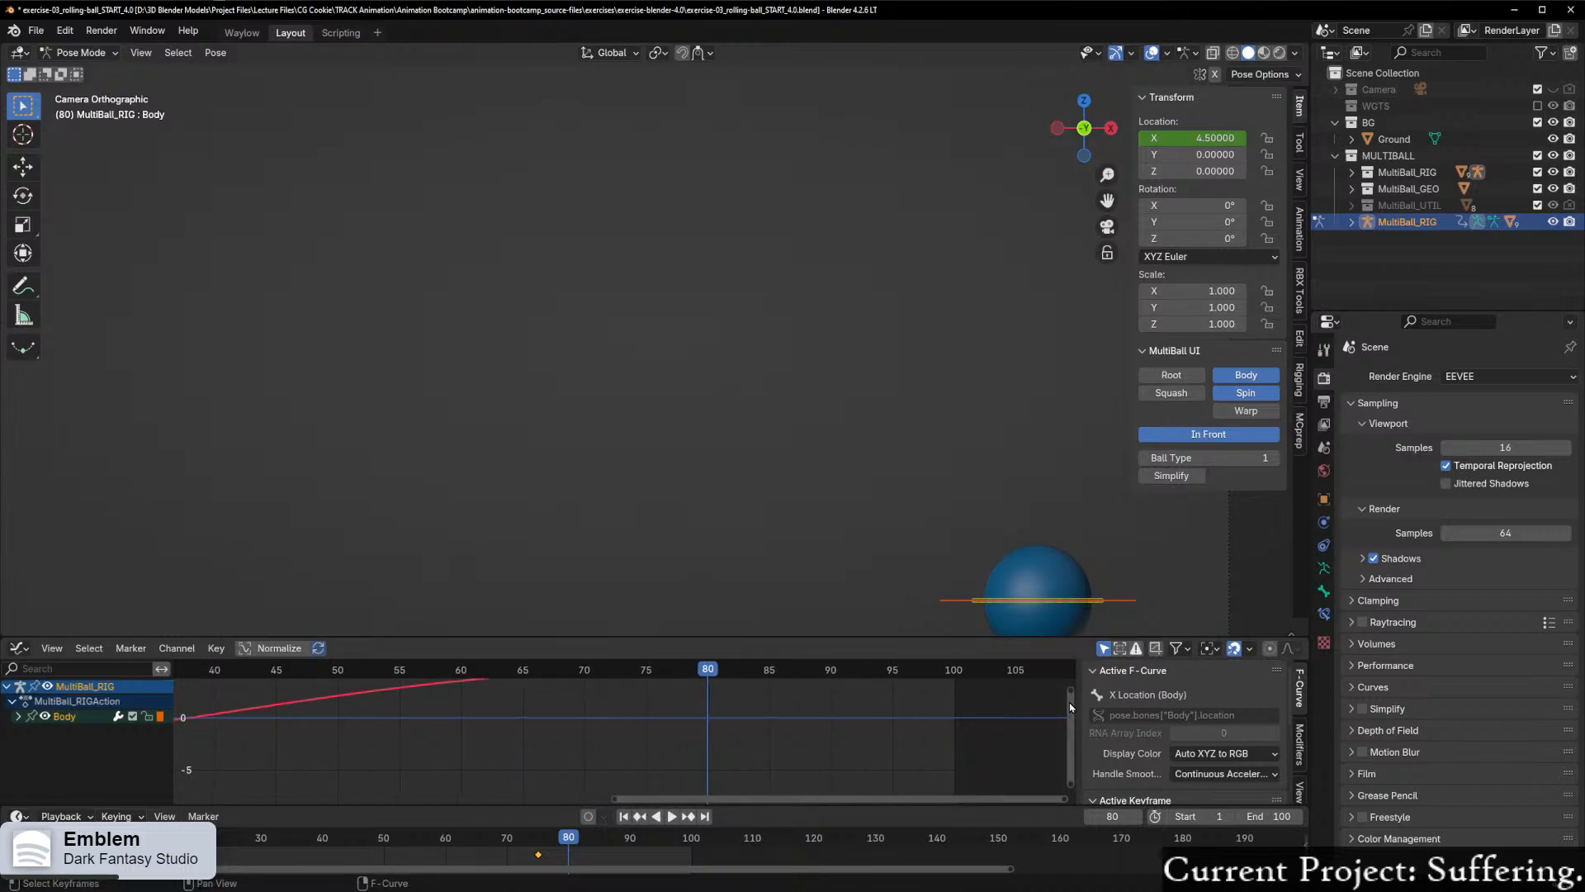
left_click_drag(1071, 696, 1057, 653)
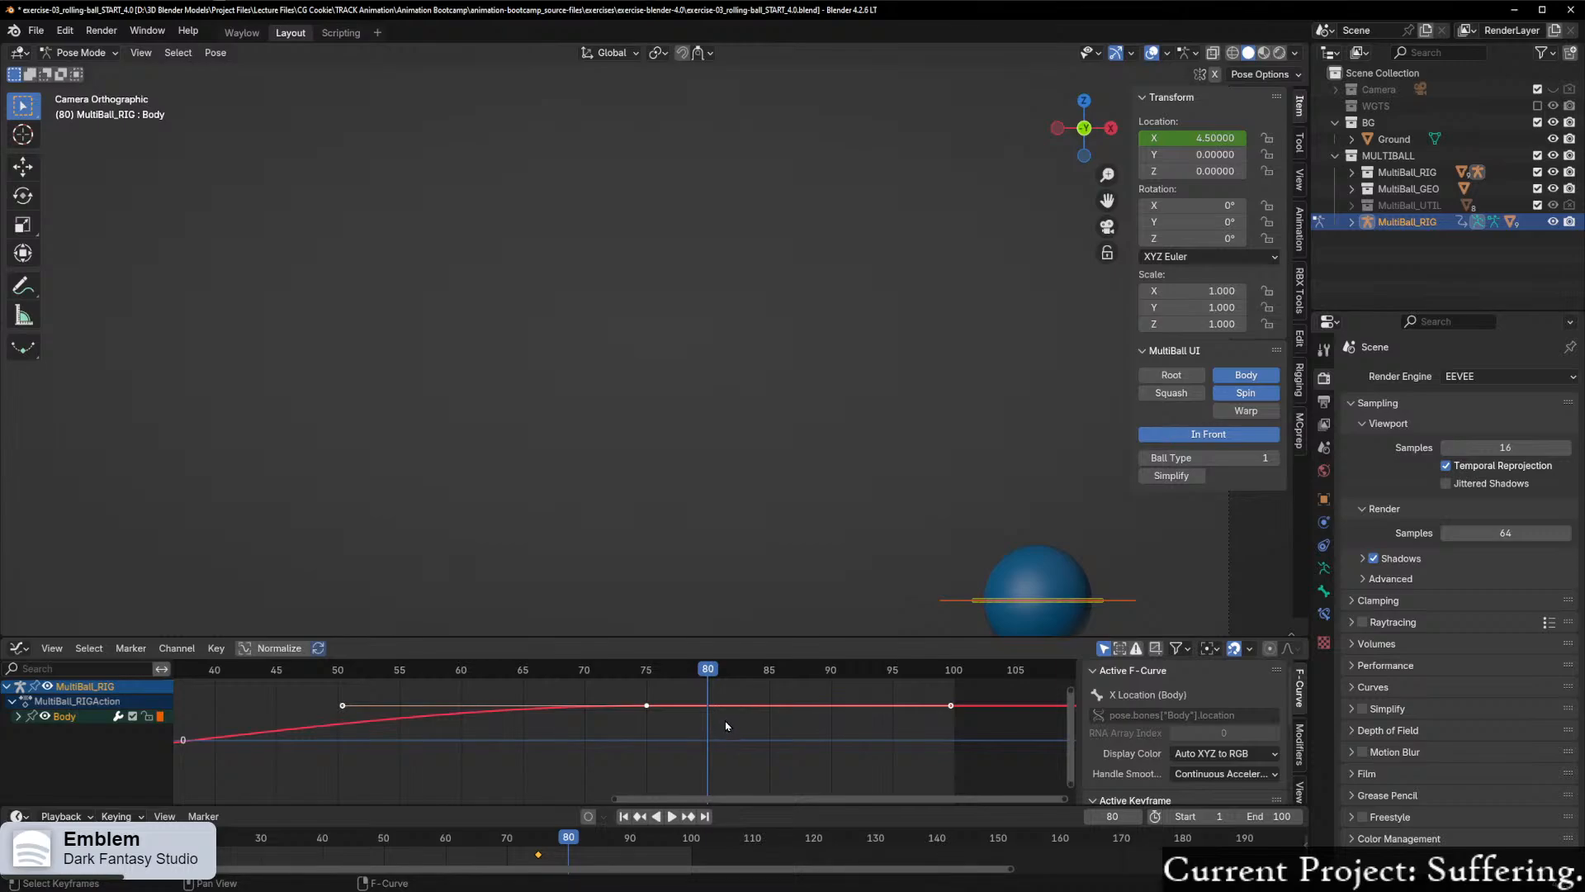
Step: Move the Body control back along the X axis to about 4.46 at frame 80
scroll(1061, 497, "down", 2)
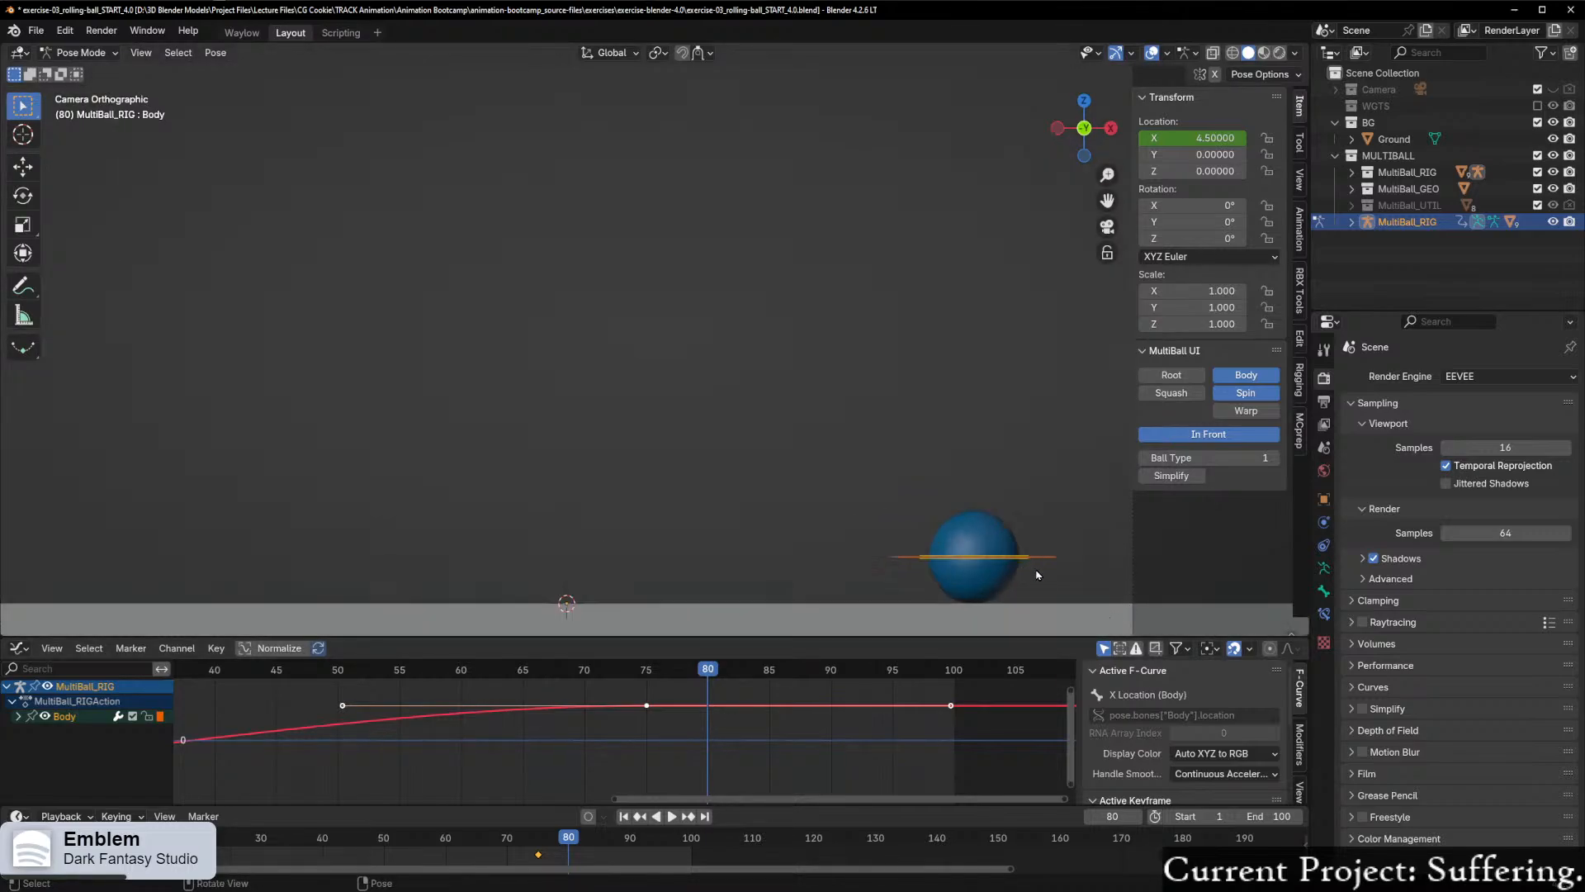
key("g")
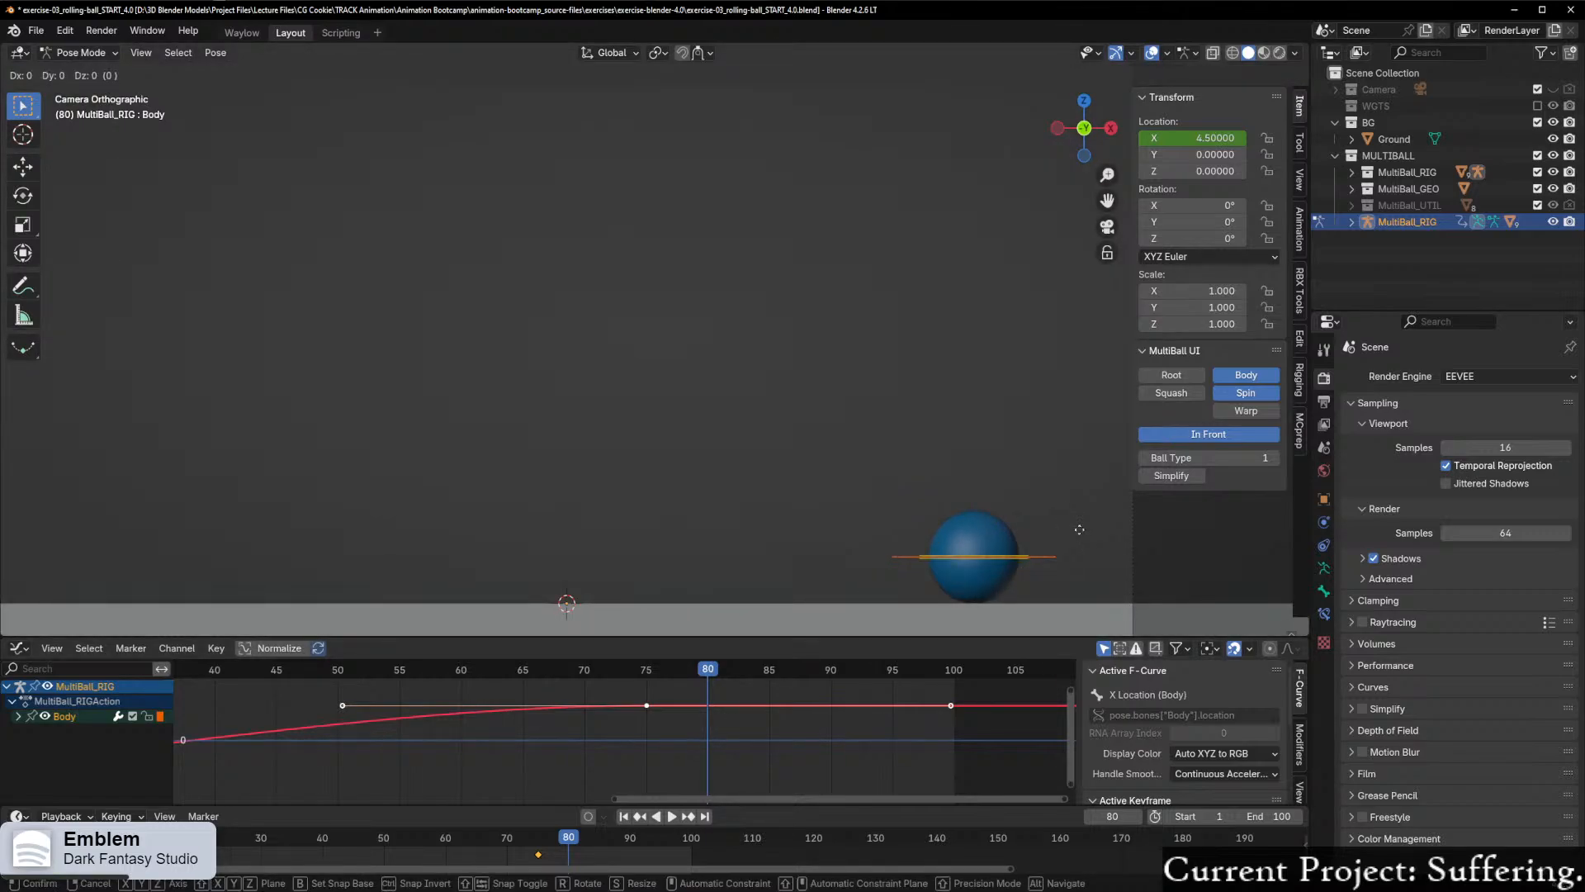
key("x")
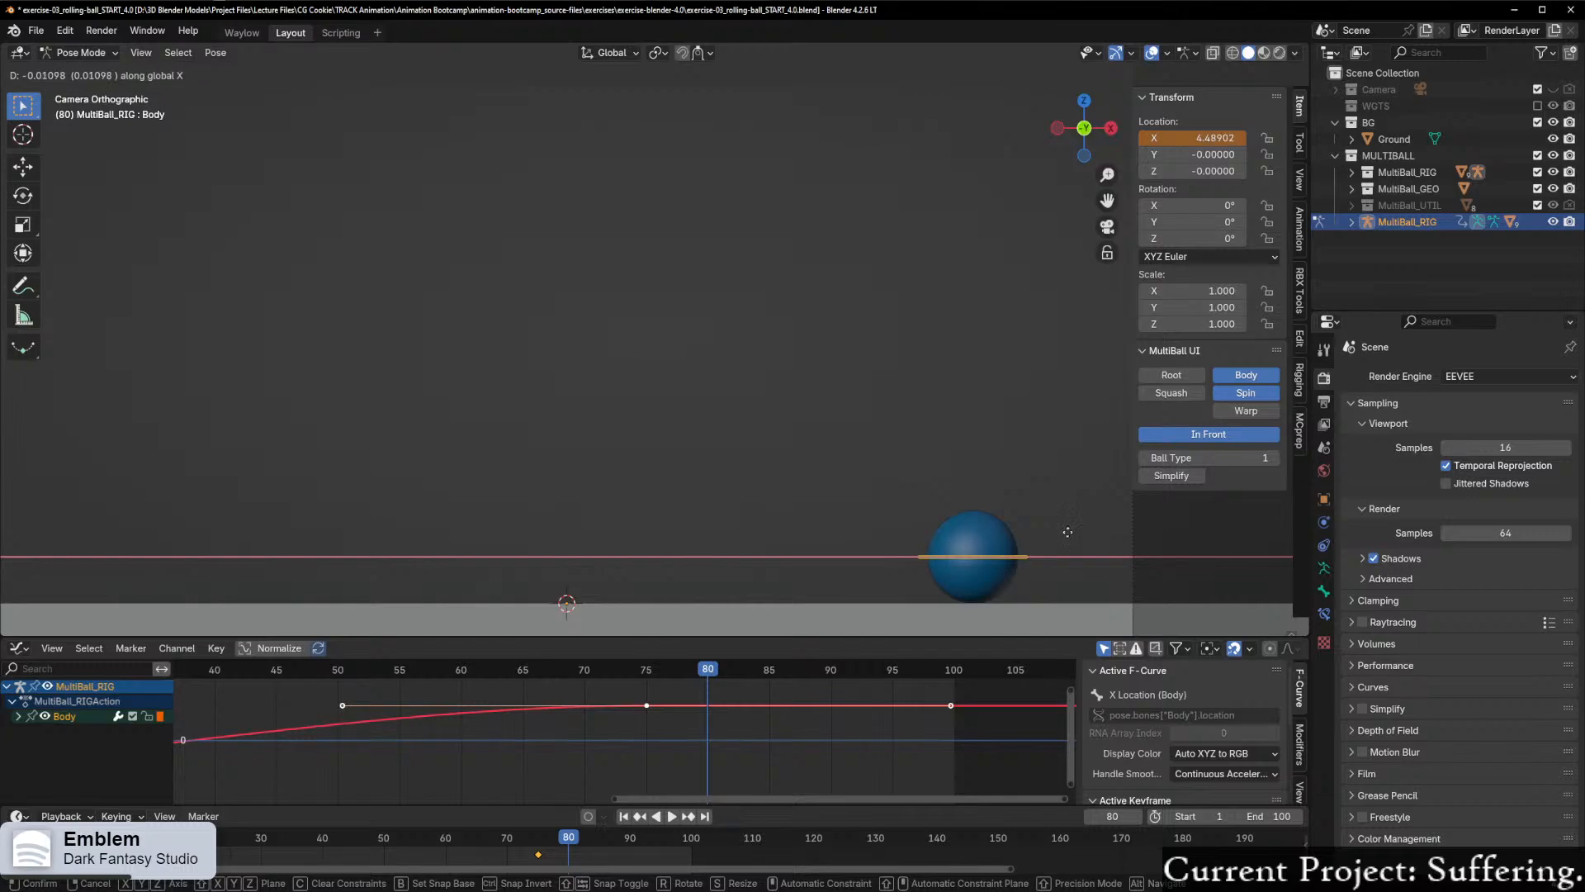
left_click(1054, 533)
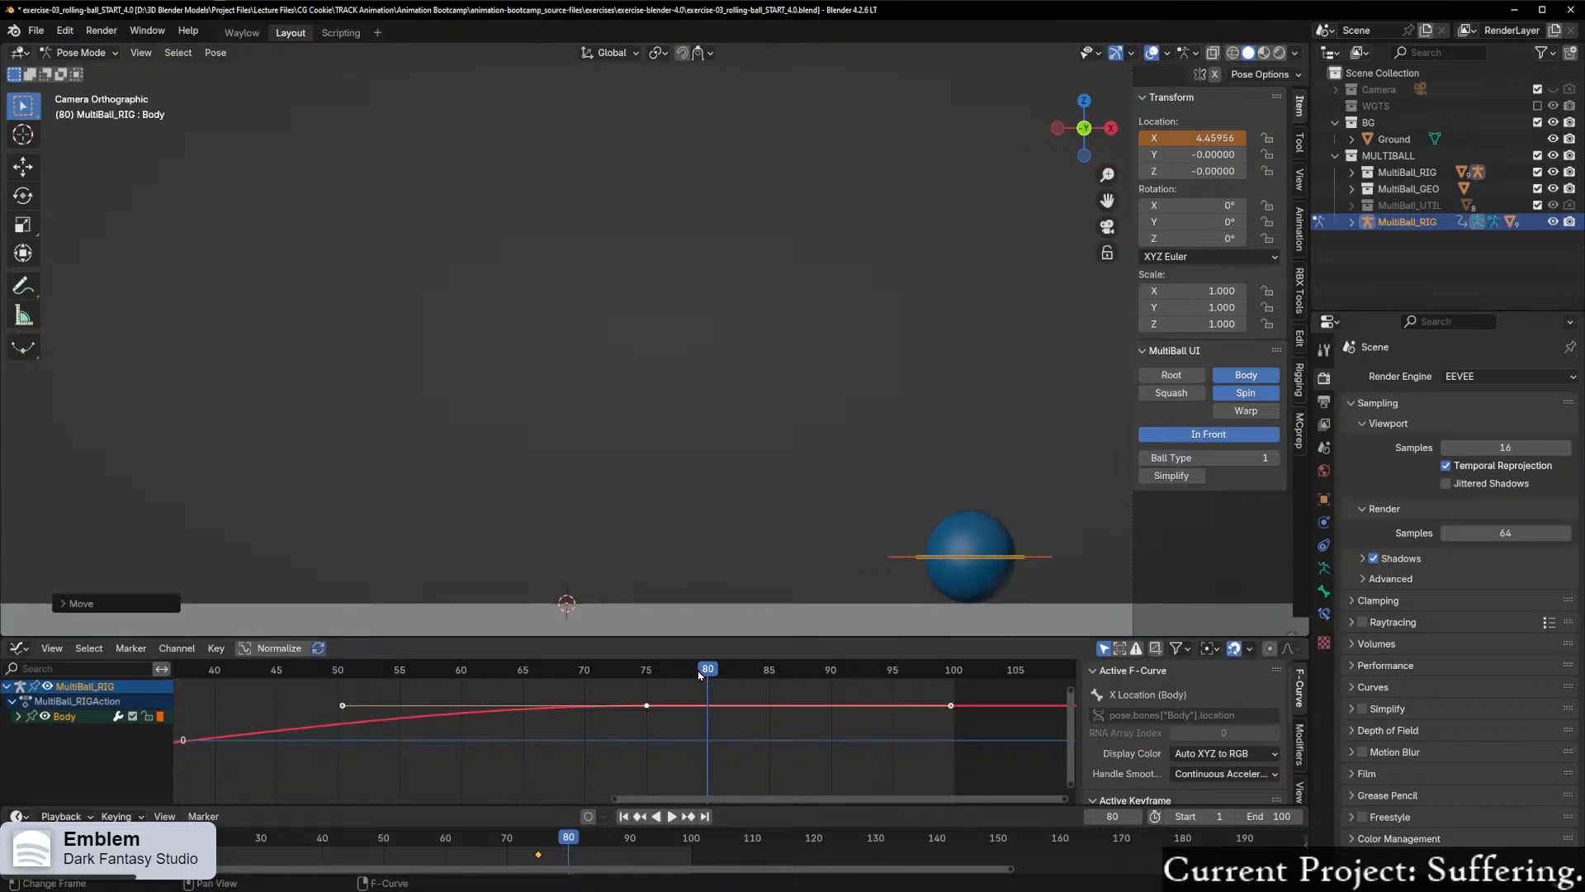
Step: Turn on Auto Keying for the timeline and check the keying settings
left_click(588, 815)
key("ctrl+z")
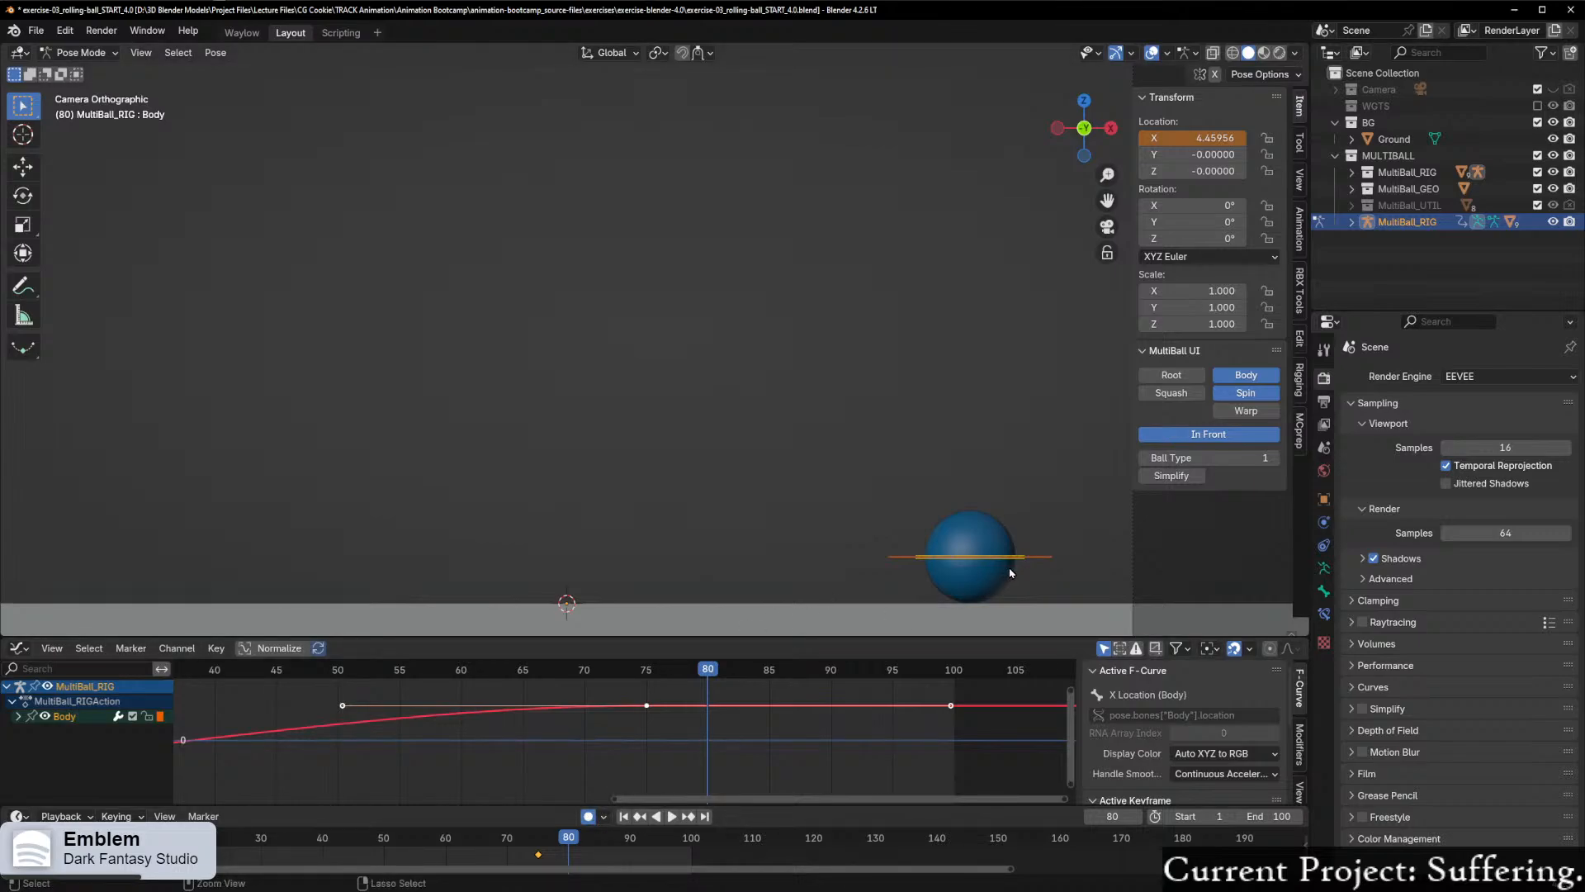
key("g")
key("x")
key("Escape")
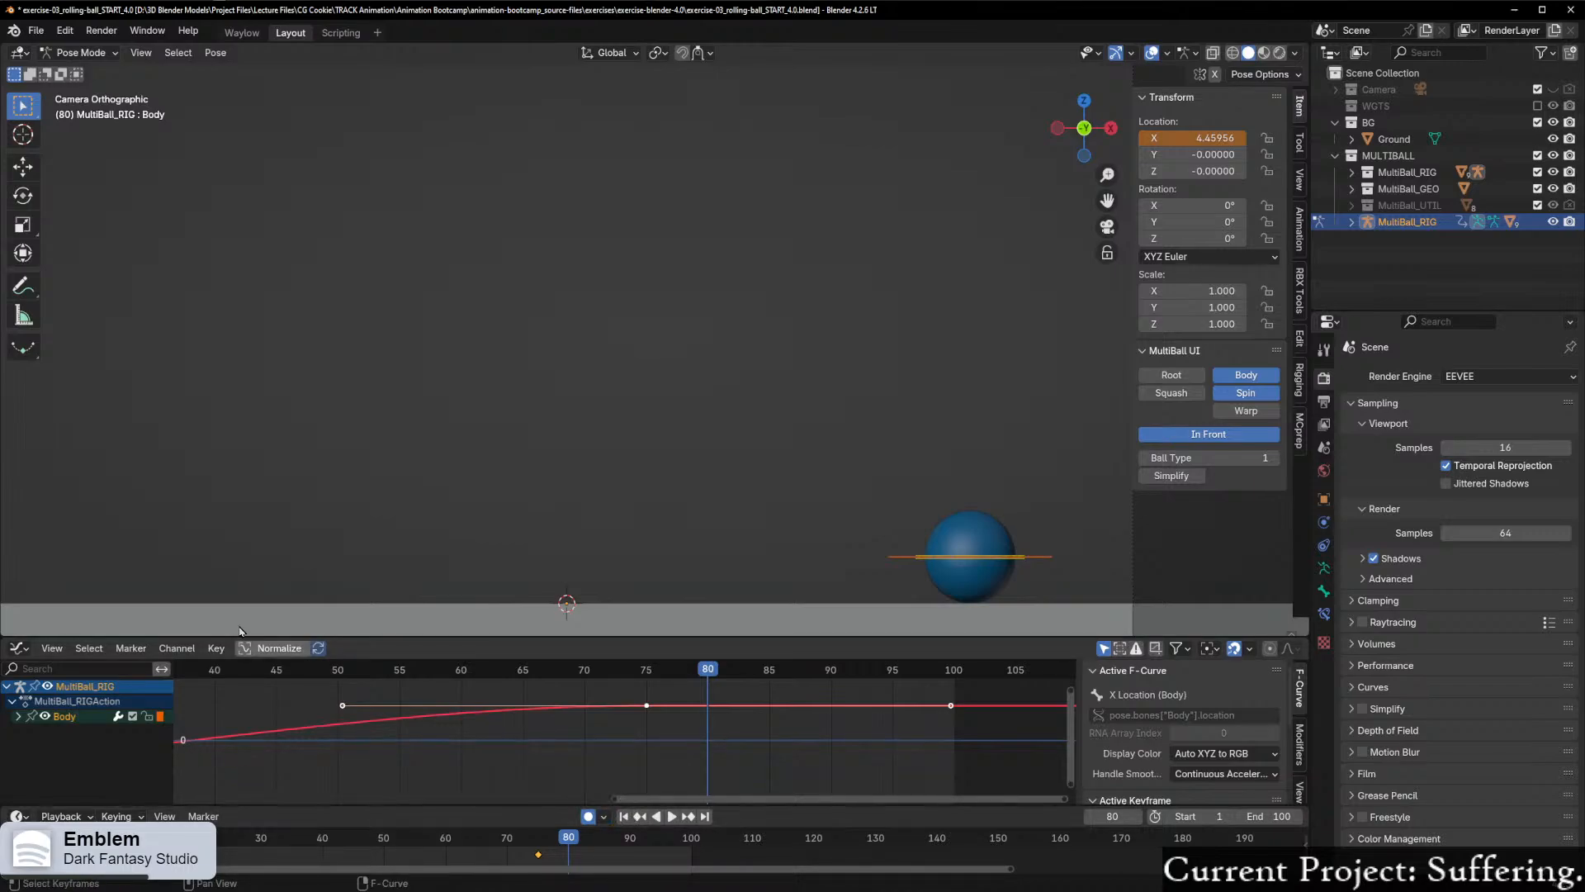
left_click(116, 816)
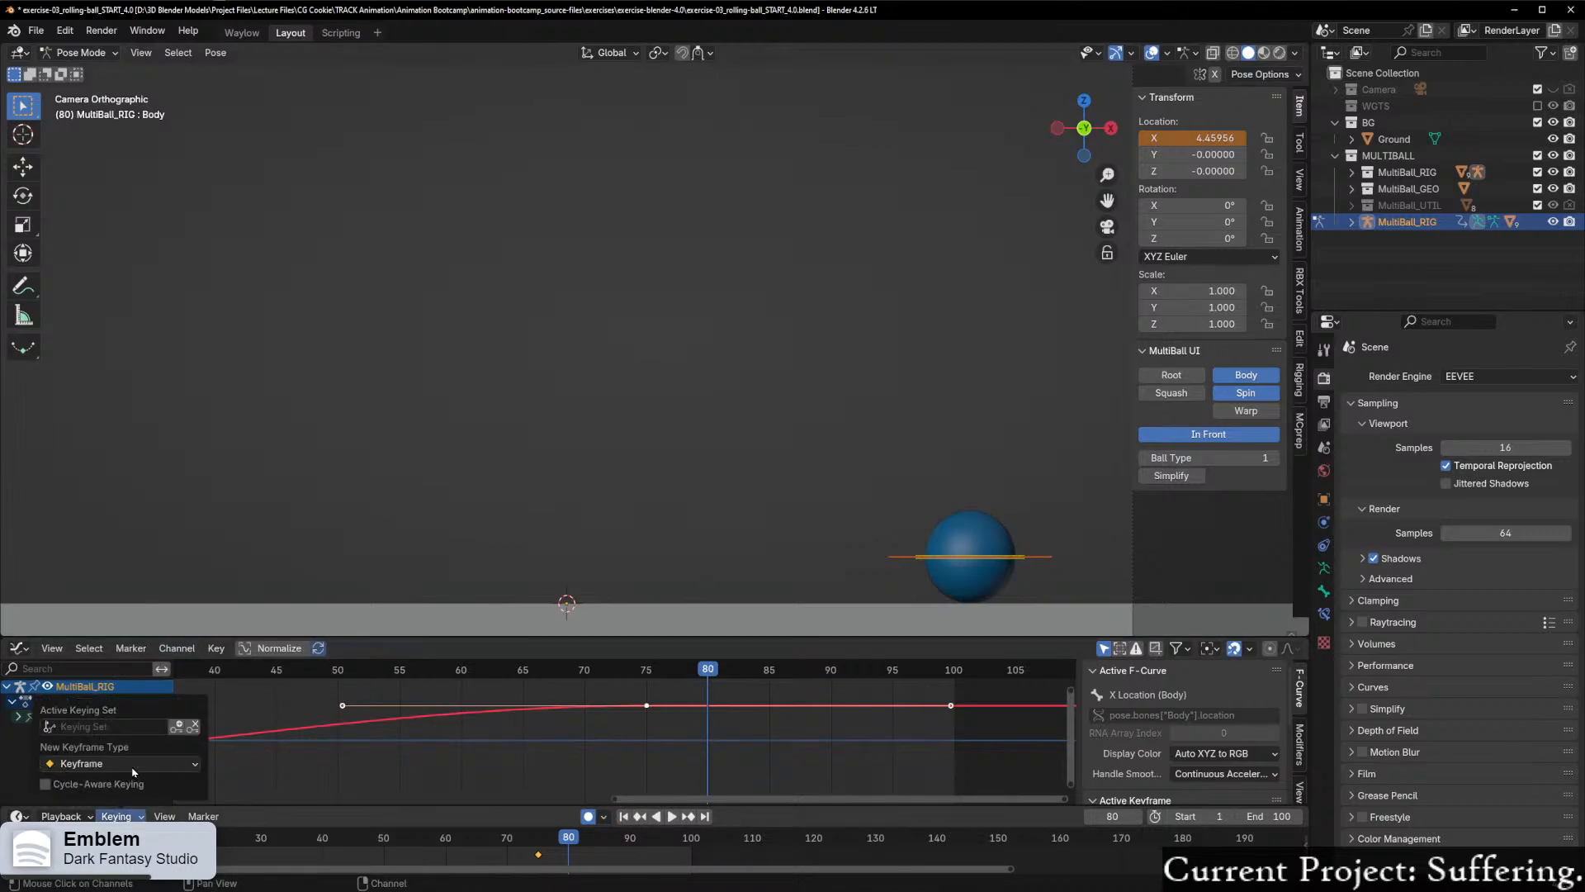
left_click(104, 730)
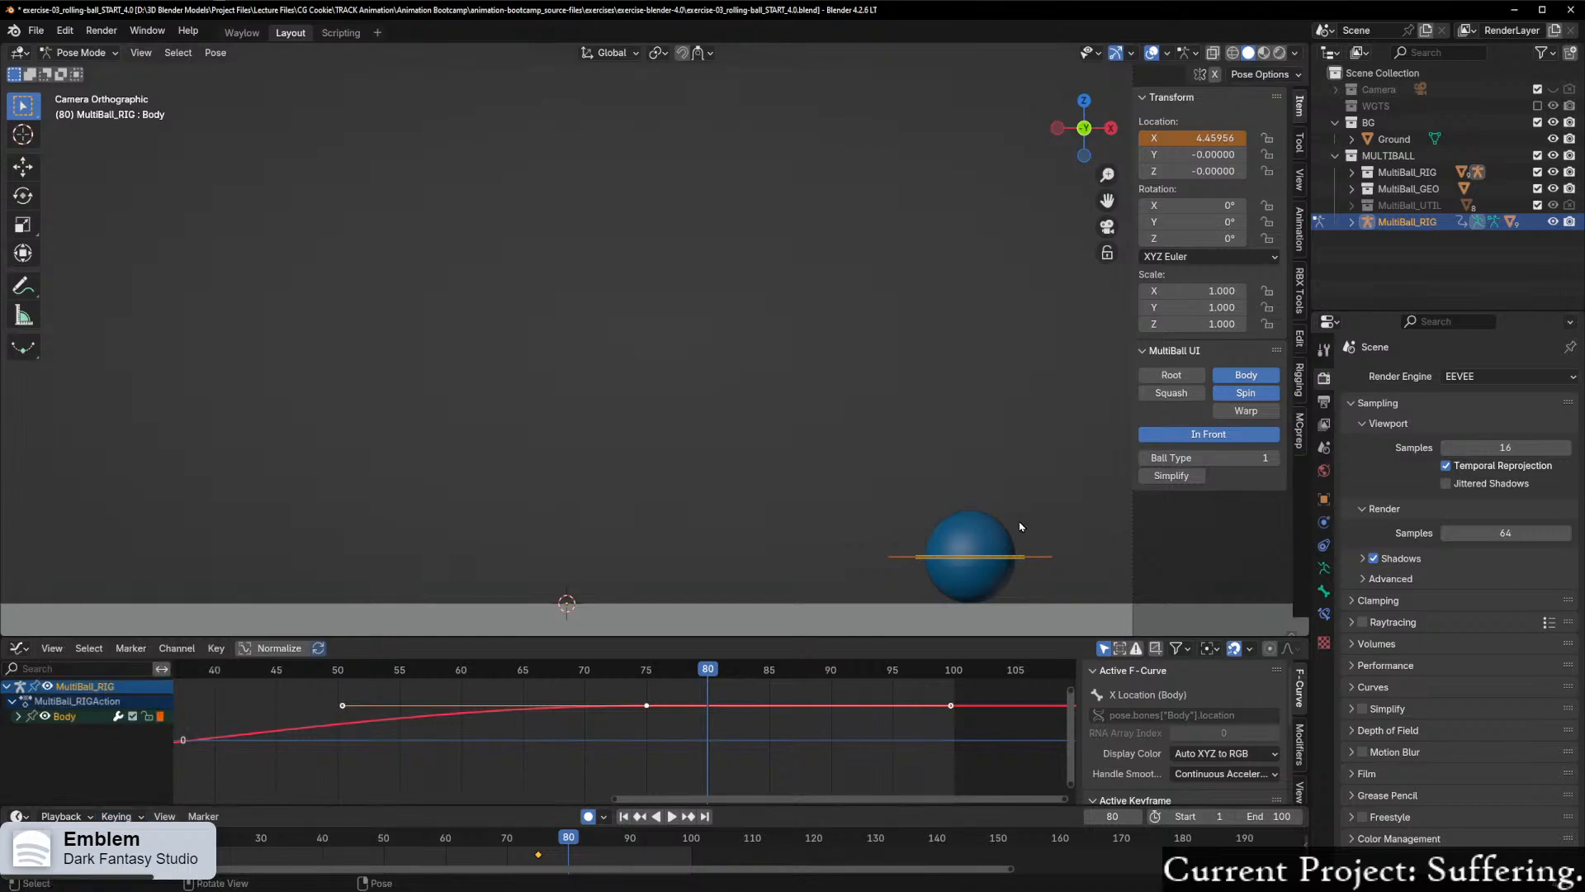
Step: Move the Body control back along X to about 4.38, auto-keying it at frame 80
key("g")
key("x")
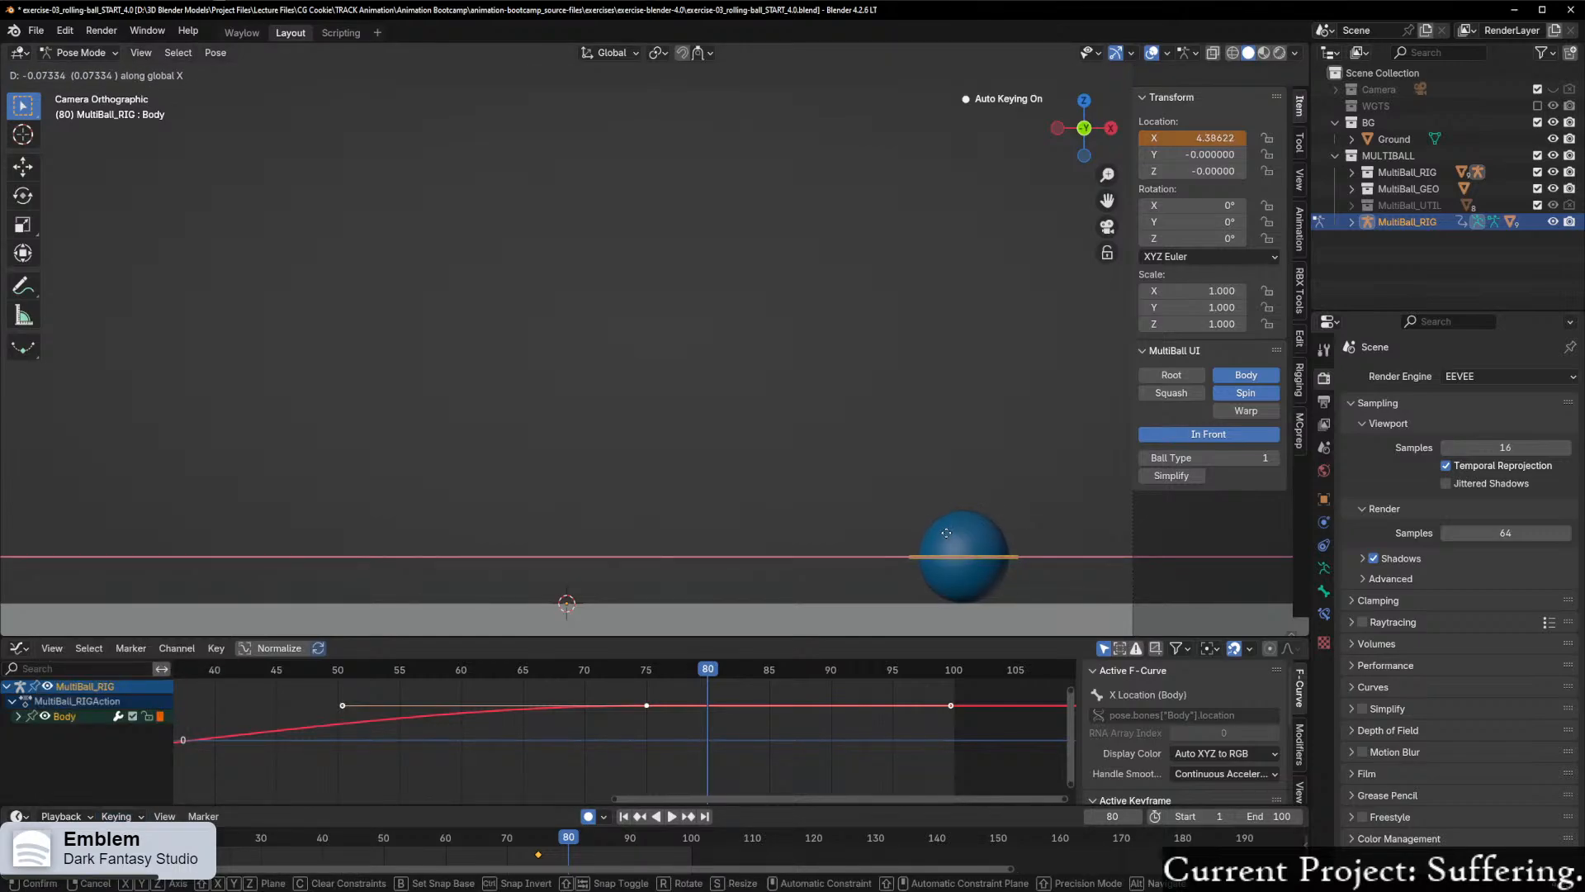
left_click(946, 538)
Step: Move the playhead back to frame 75 and examine the frame 80 keyframe on the X Location curve
left_click(721, 671)
mouse_move(667, 677)
left_mouse_down()
mouse_move(607, 679)
mouse_move(694, 680)
mouse_move(646, 679)
left_mouse_up()
scroll(889, 696, "up", 3)
left_click_drag(1067, 726, 1067, 692)
scroll(816, 726, "up", 5)
scroll(822, 720, "down", 2)
scroll(578, 697, "down", 5)
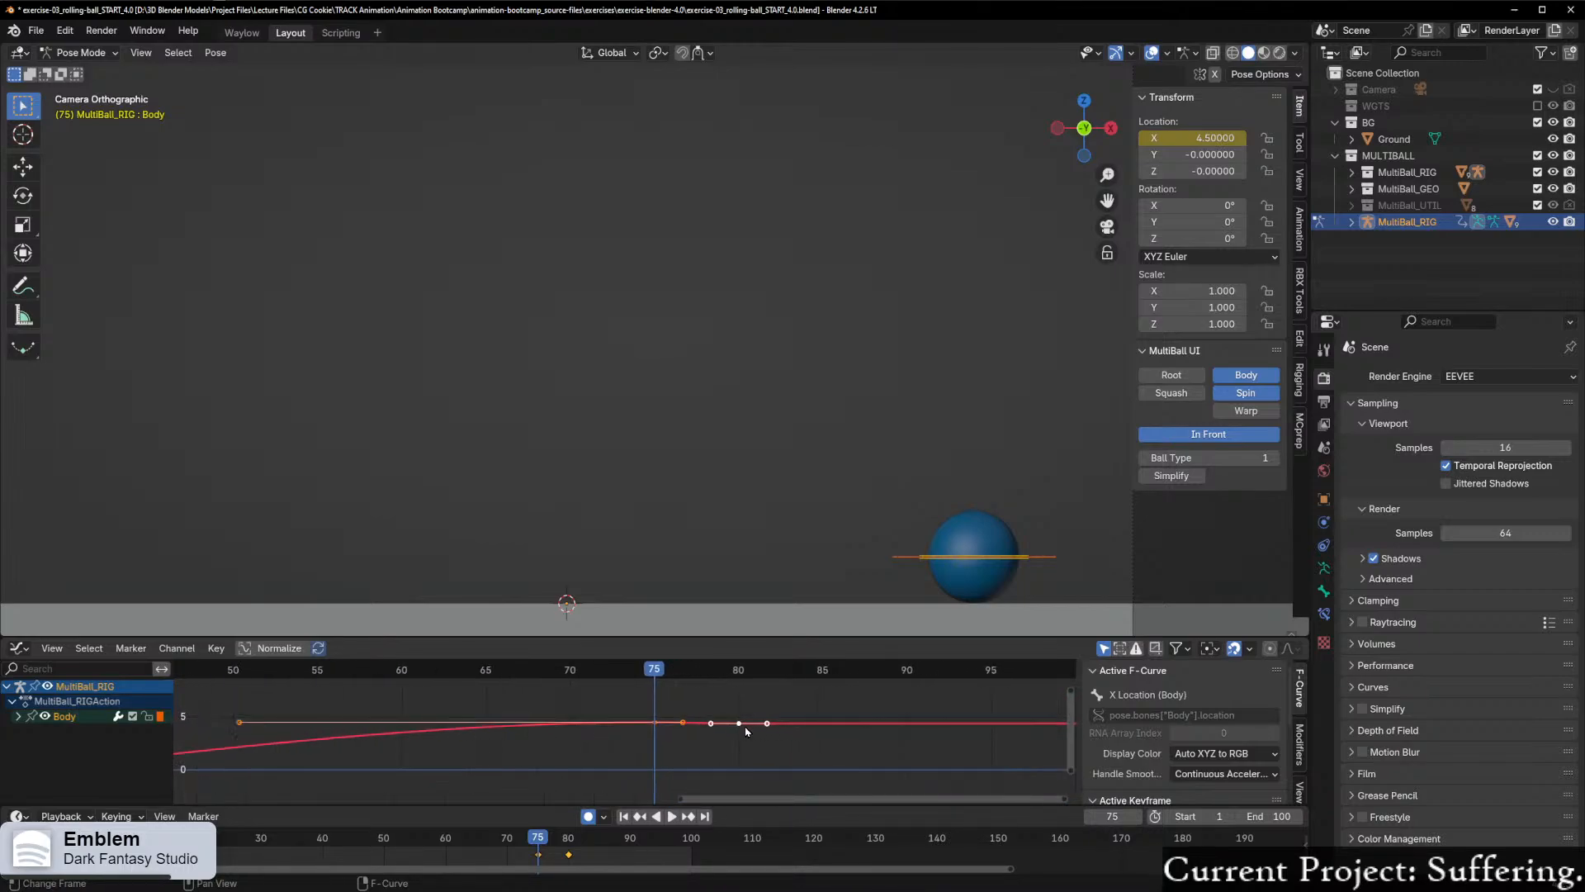
Step: Select the X Location keyframes at frames 75 and 80 and frame them in the Graph Editor
left_click(607, 697)
left_click_drag(607, 698, 791, 777)
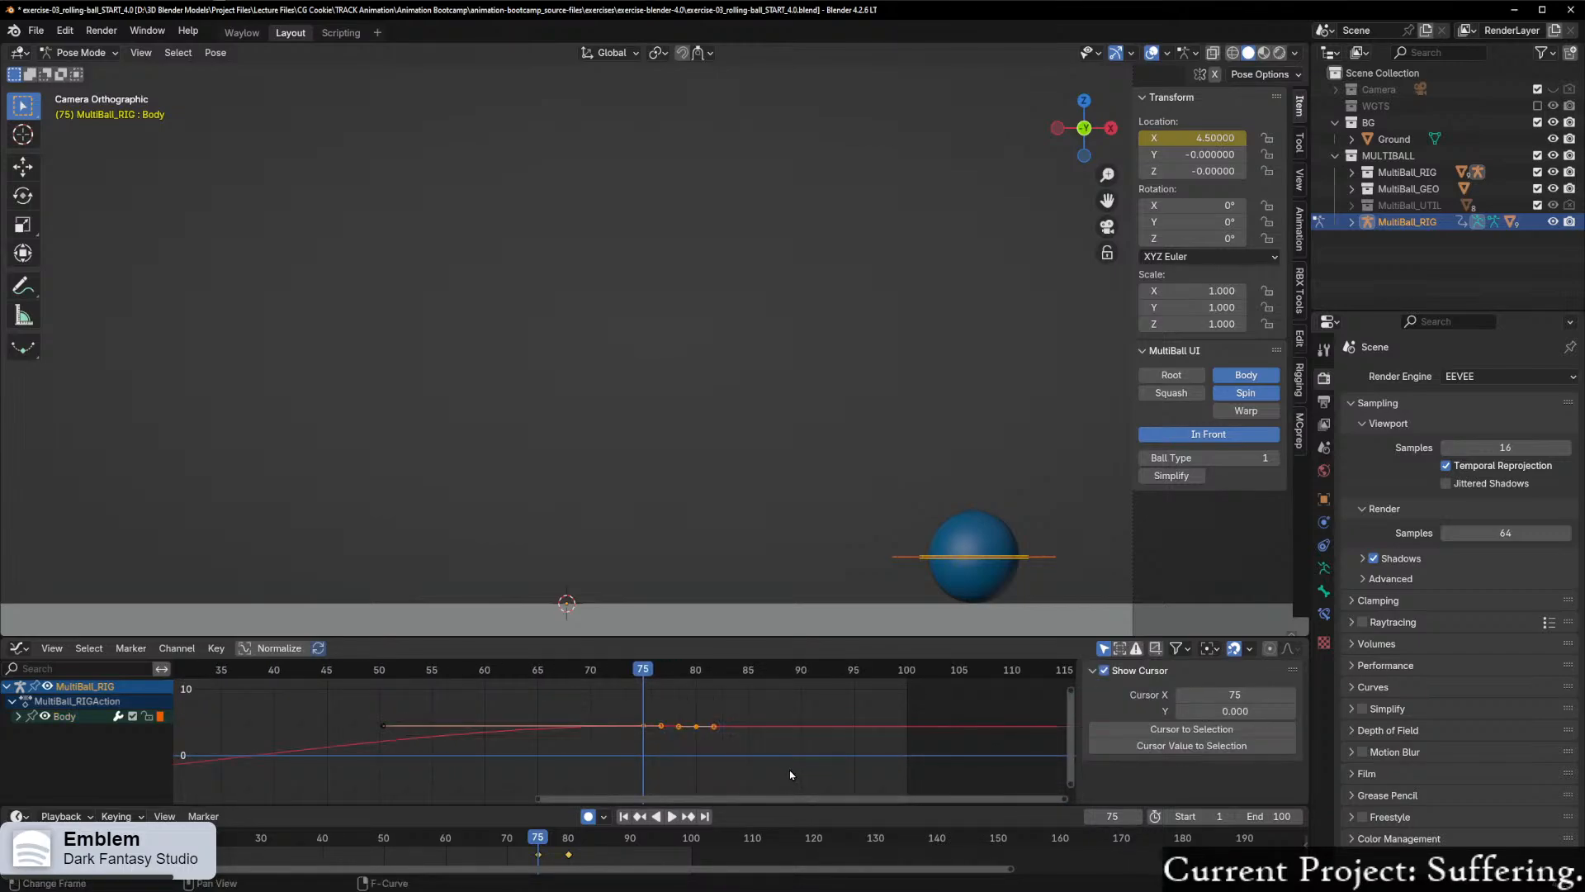
key("period")
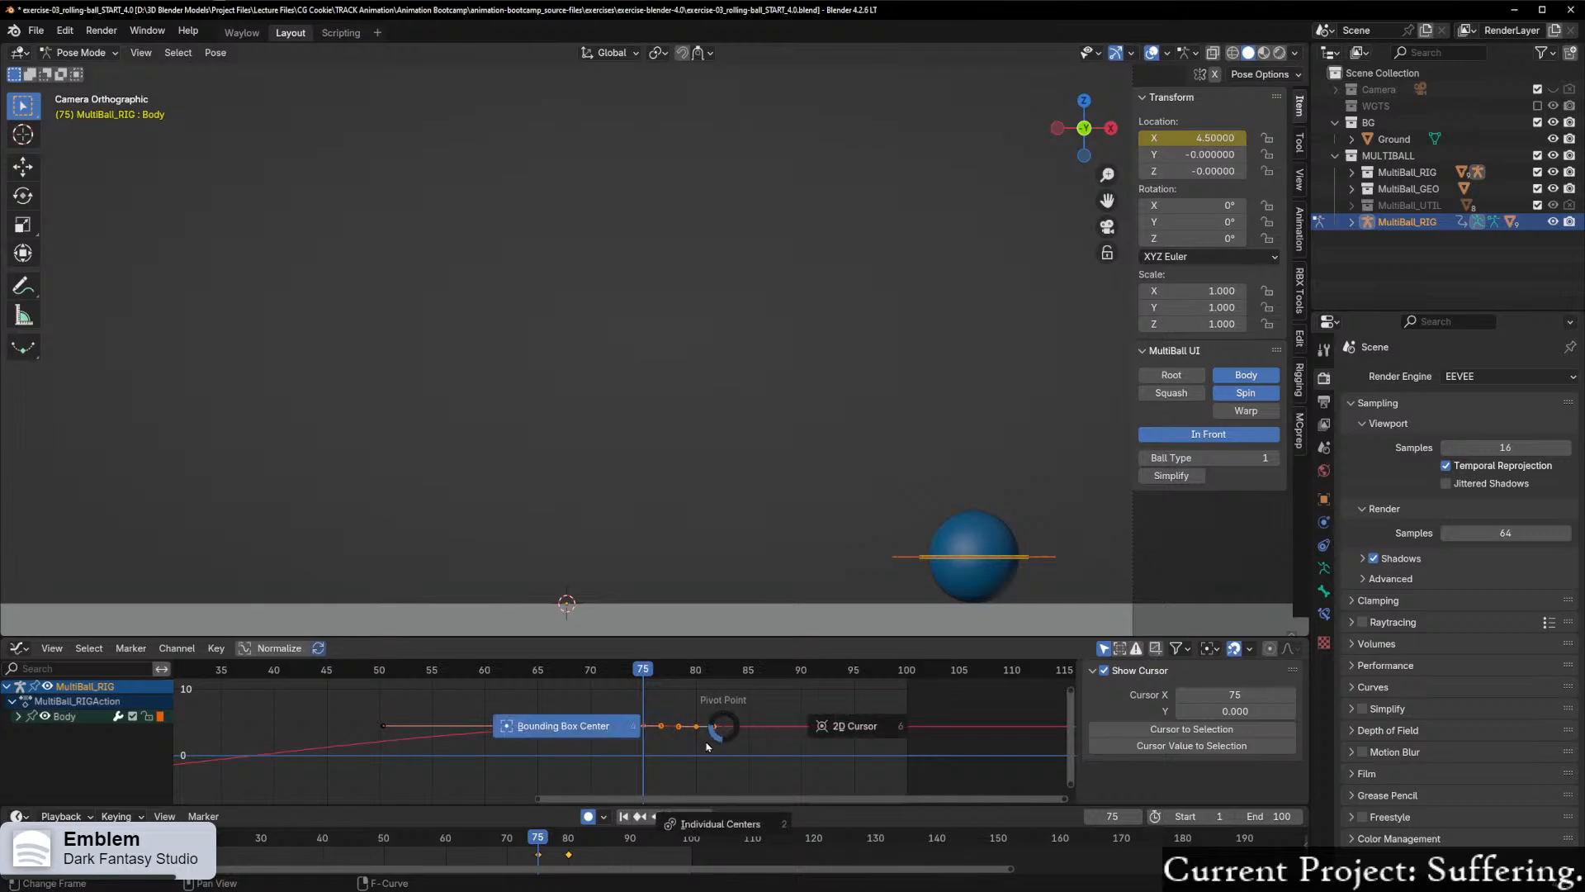
key("Escape")
key("KP_Decimal")
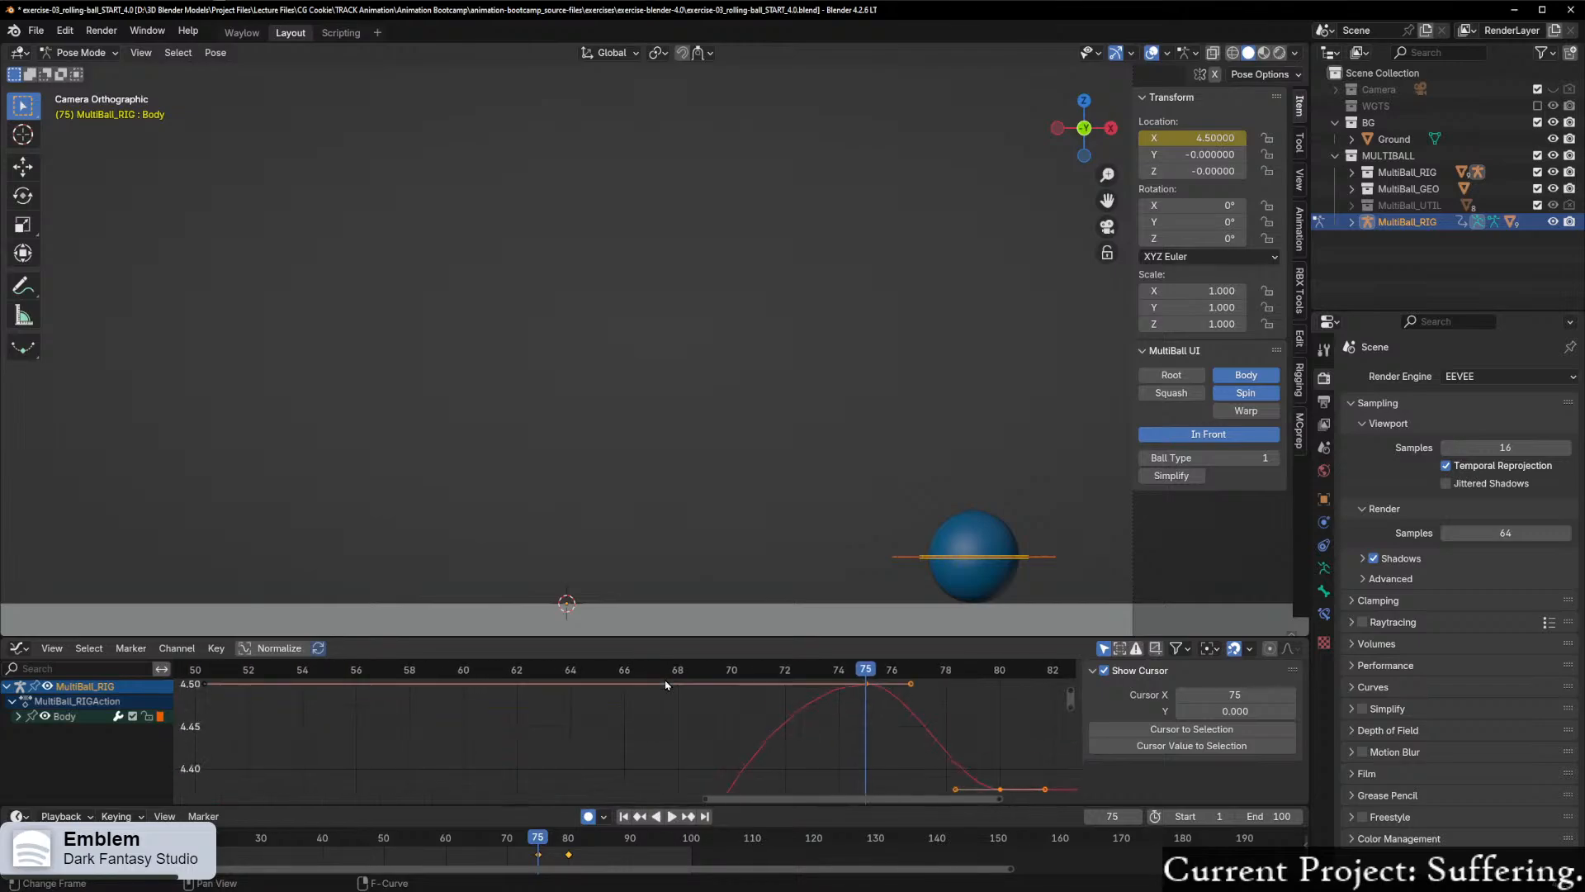
left_click_drag(853, 799, 913, 799)
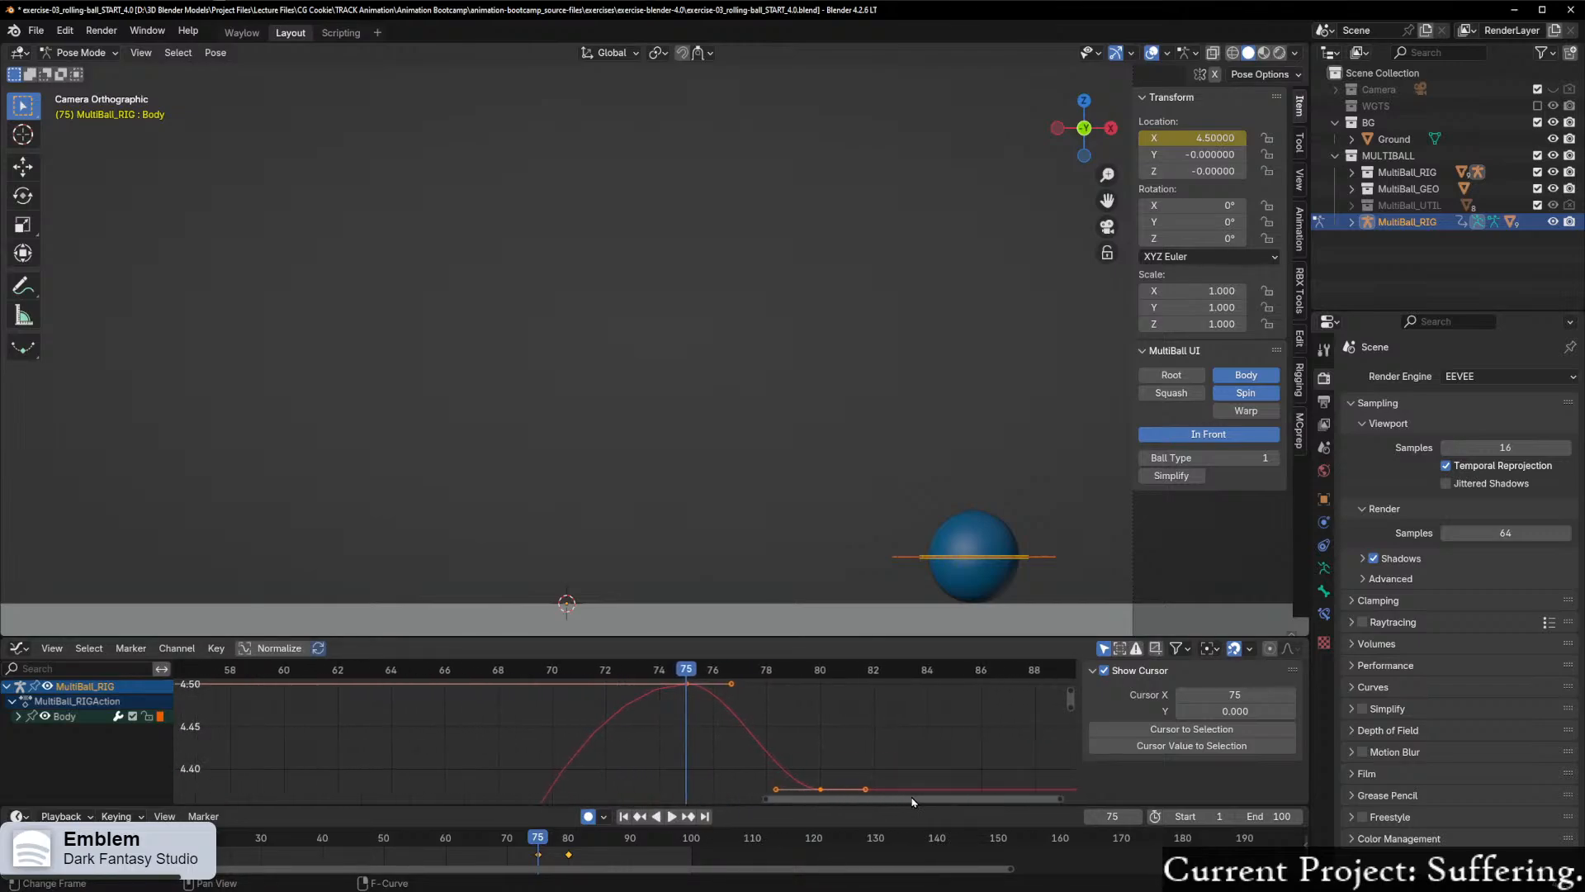
Step: Raise the frame 80 keyframe of the X Location curve along Y by about 0.07 to about 4.45
left_click(820, 791)
key("g")
key("x")
key("y")
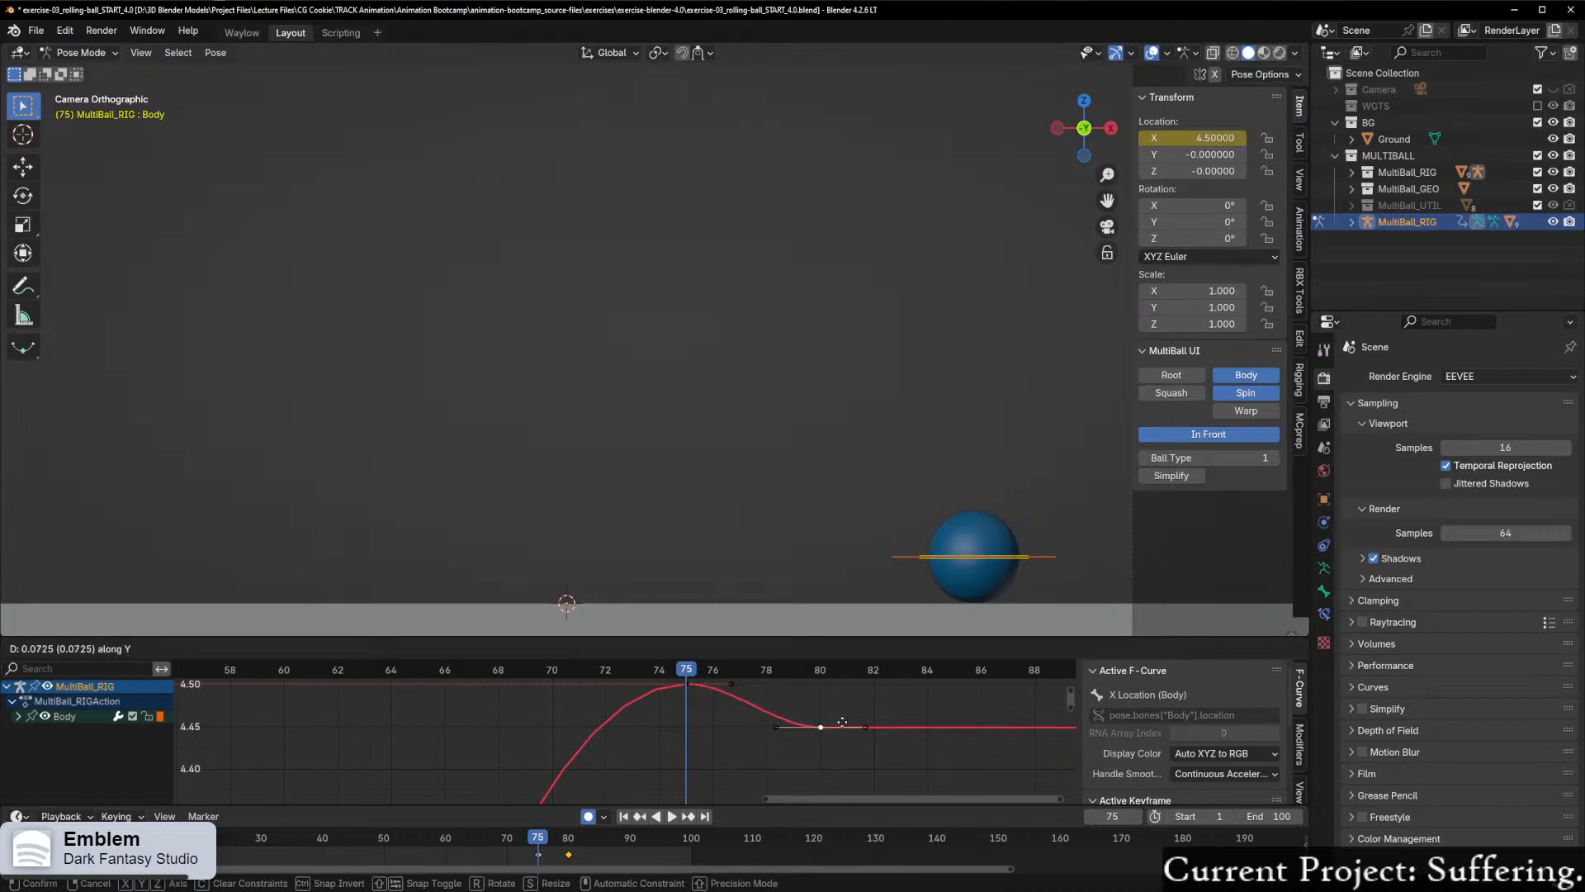
left_click(843, 727)
Step: Scrub and play back the animation to check how the ball settles after frame 75
left_click_drag(685, 669, 1031, 733)
left_click(672, 816)
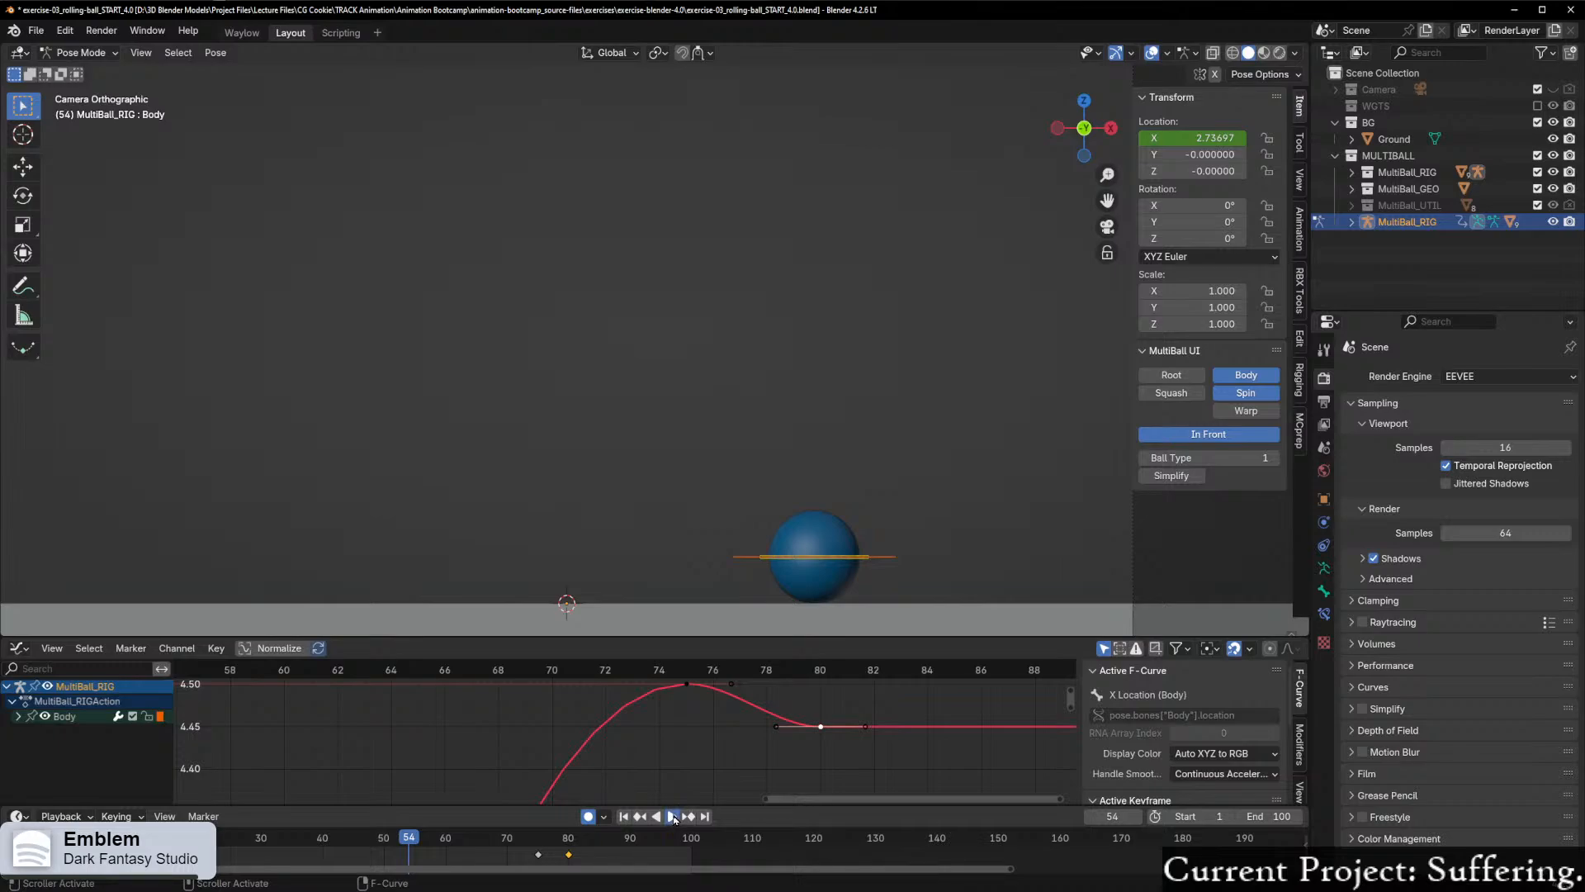
left_click(672, 817)
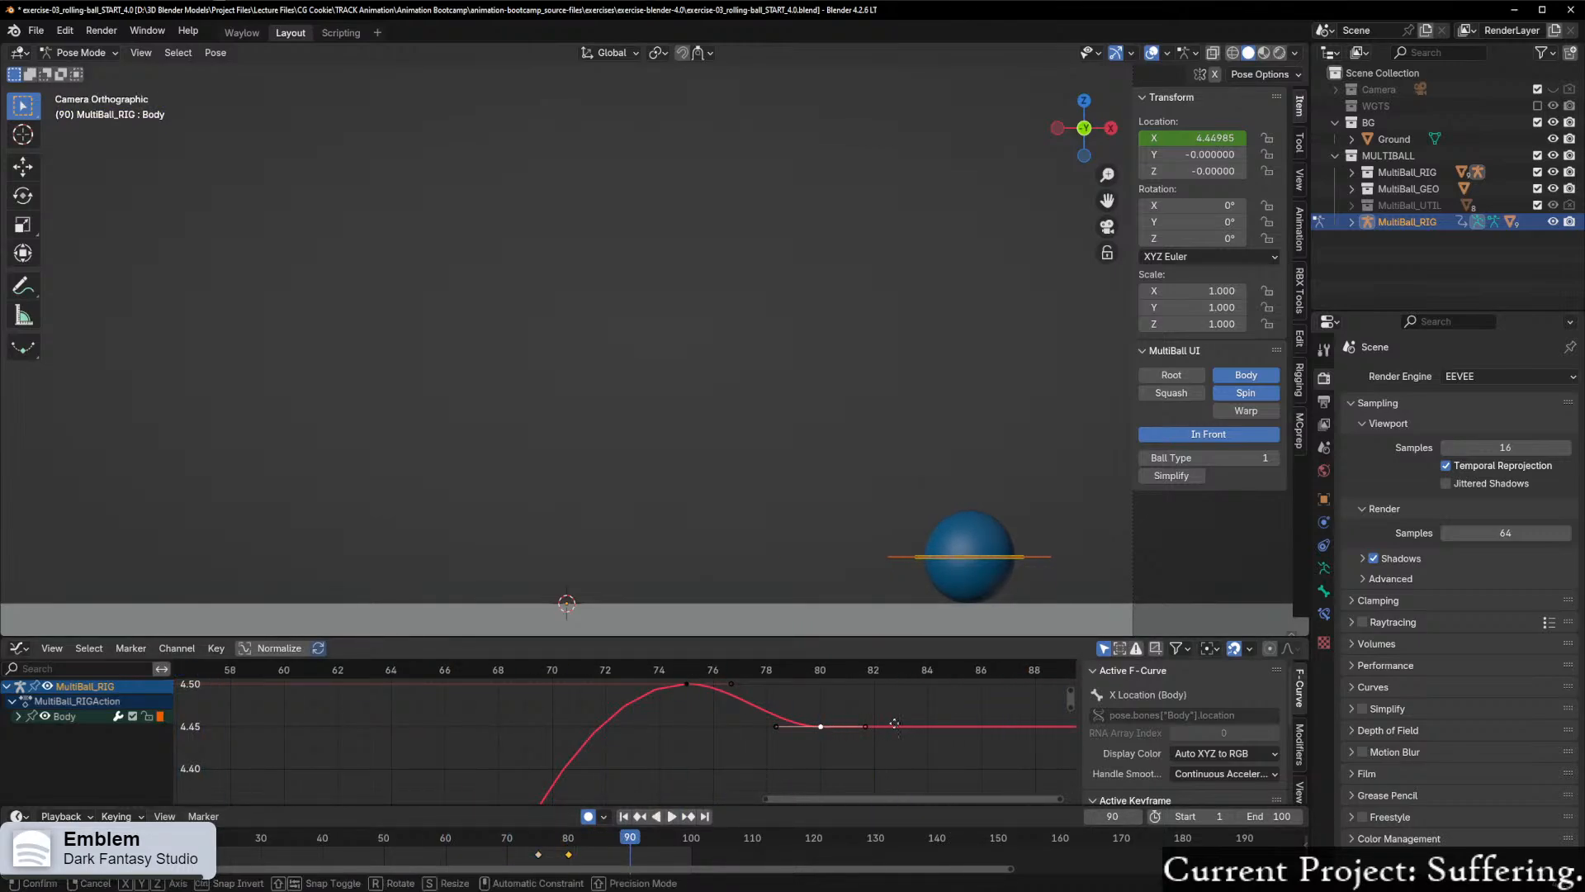
Step: Shift the settling keyframe along the time axis from frame 80 to frame 90
key("g")
key("x")
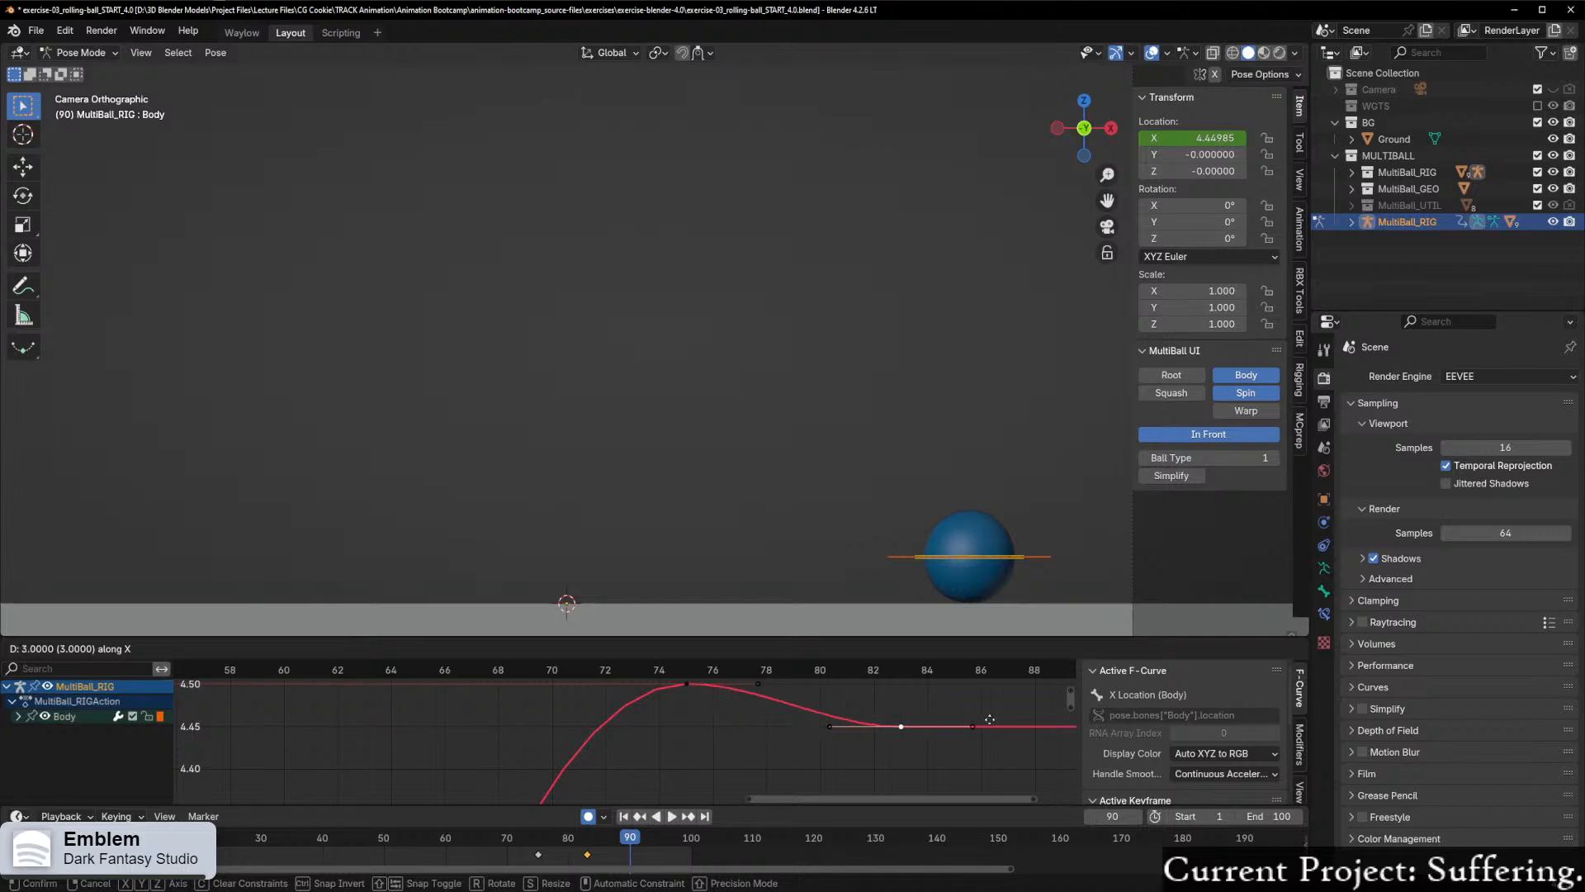
left_click(255, 713)
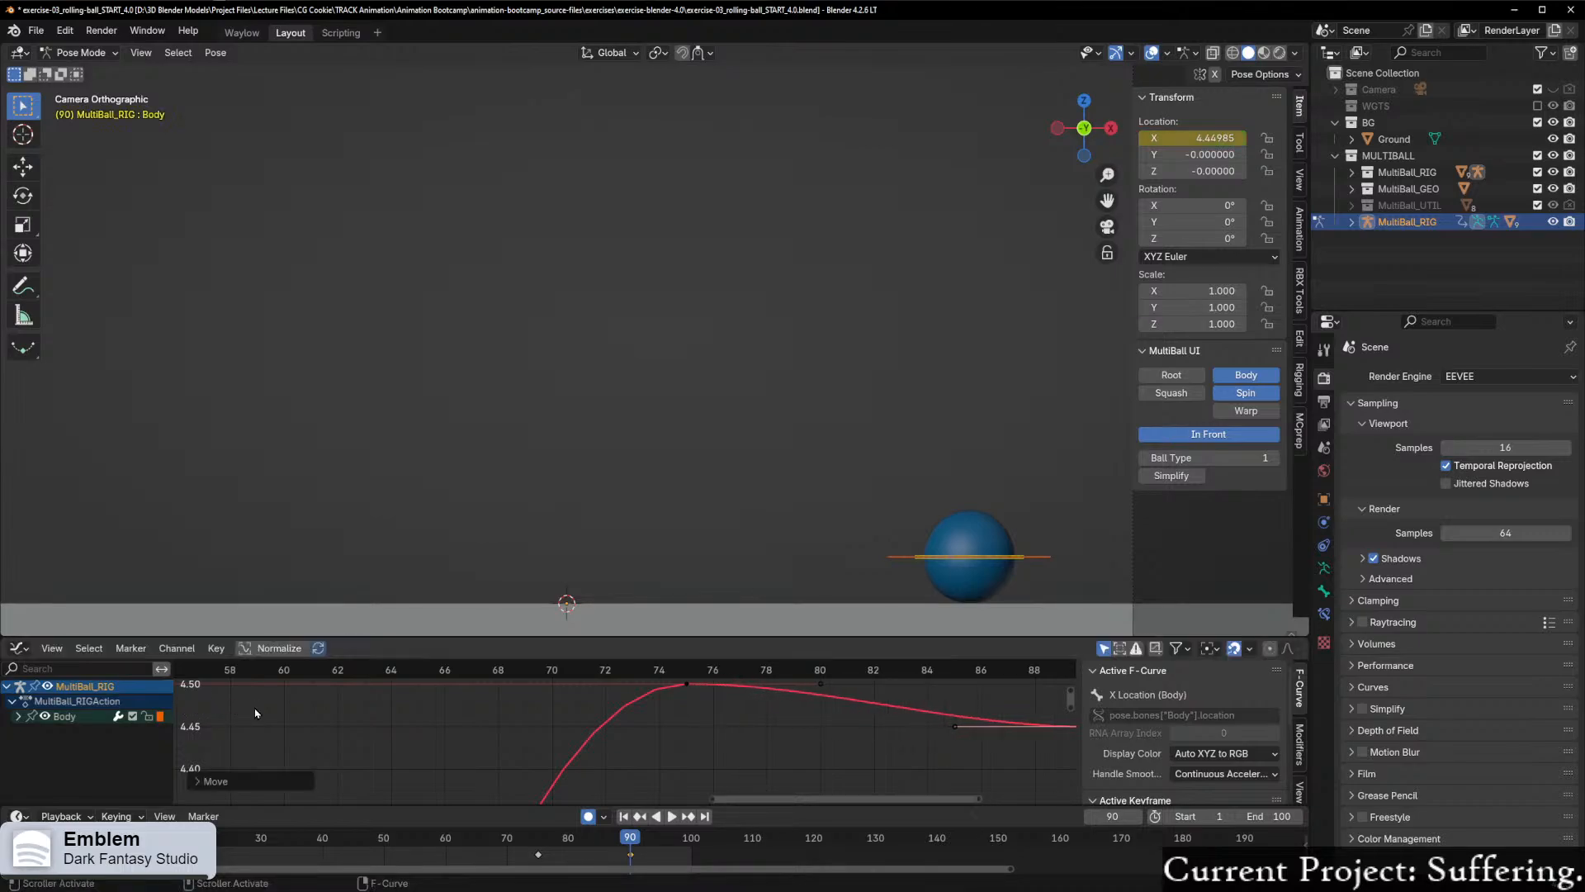
Step: Scrub and play back the animation to check the slower settle between frames 75 and 90
scroll(892, 707, "down", 2)
left_click_drag(956, 668, 394, 668)
left_click(674, 817)
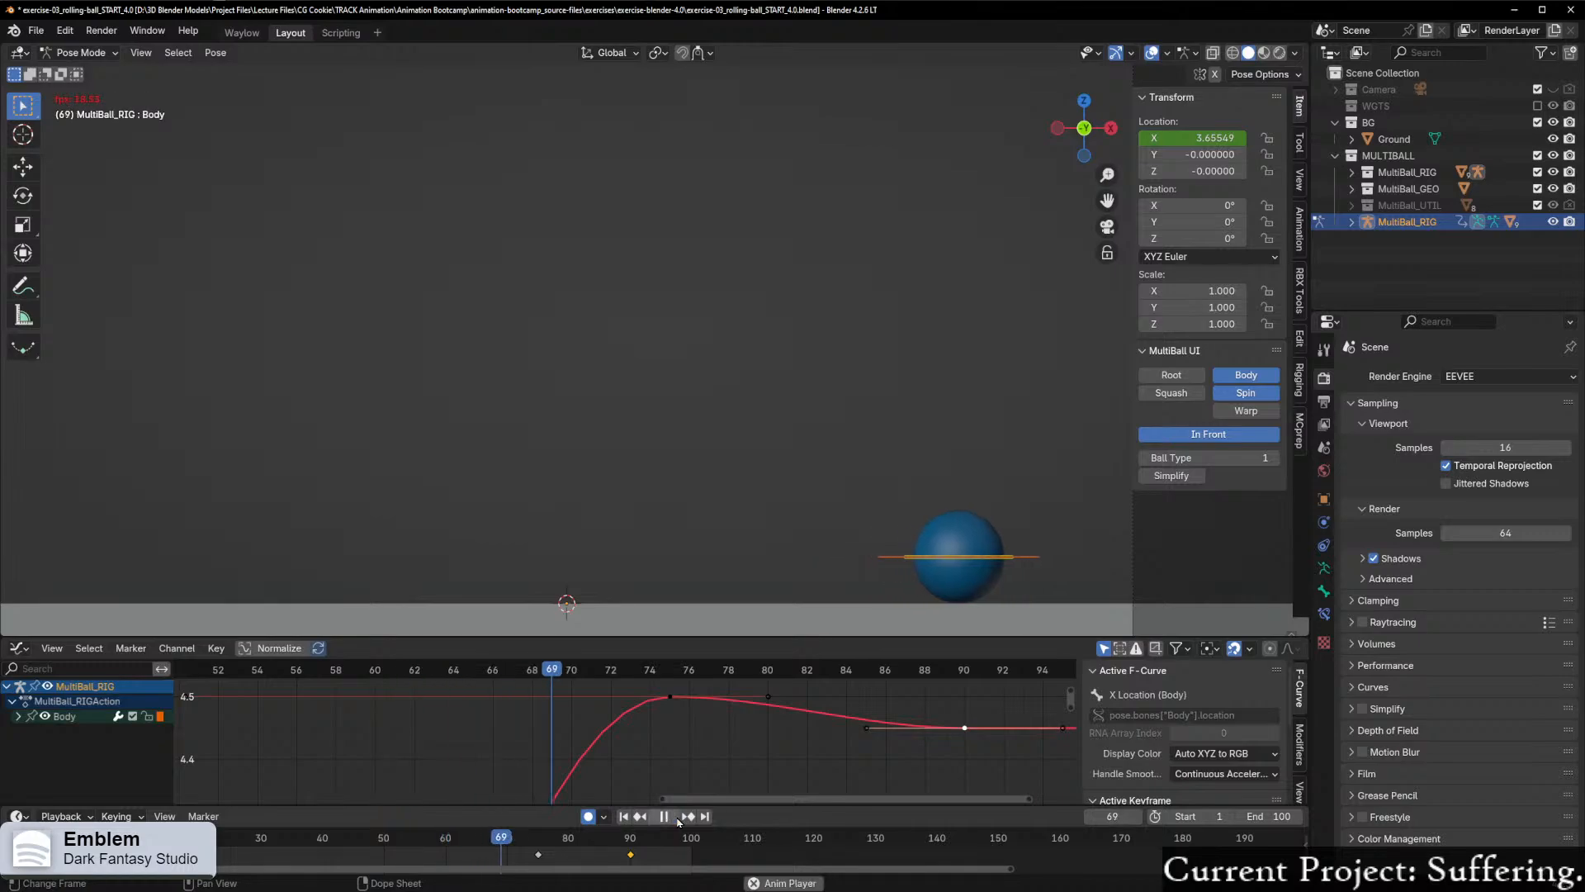
left_click(666, 817)
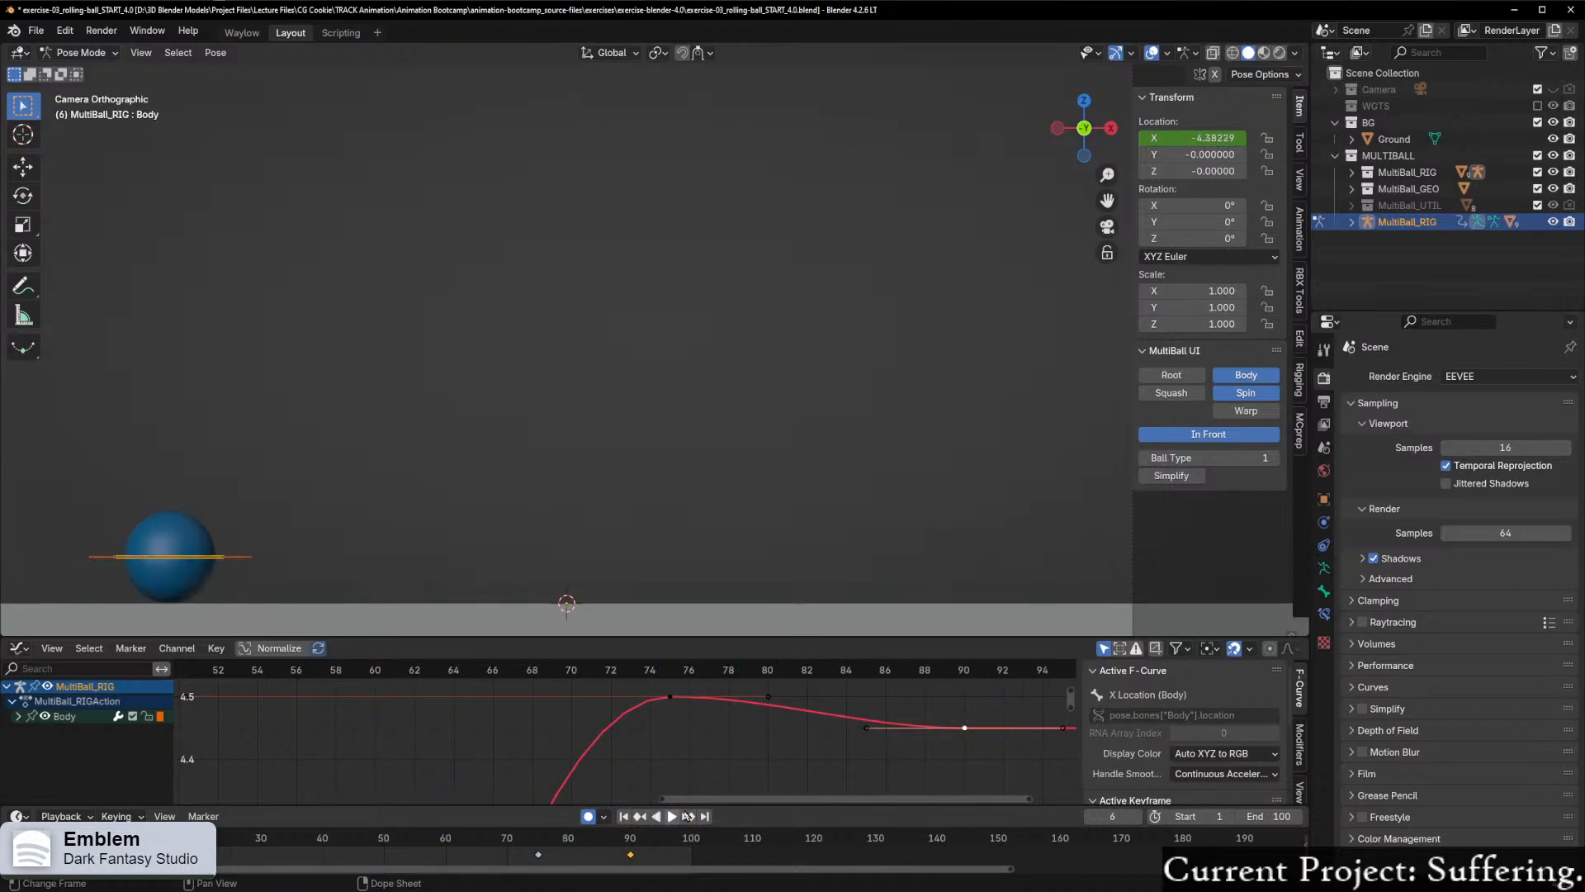
Step: Raise the frame 90 keyframe of the X Location curve along Y by about 0.026
scroll(765, 768, "up", 1)
scroll(765, 767, "up", 1)
left_click_drag(796, 802, 881, 797)
left_click_drag(1072, 702, 1071, 701)
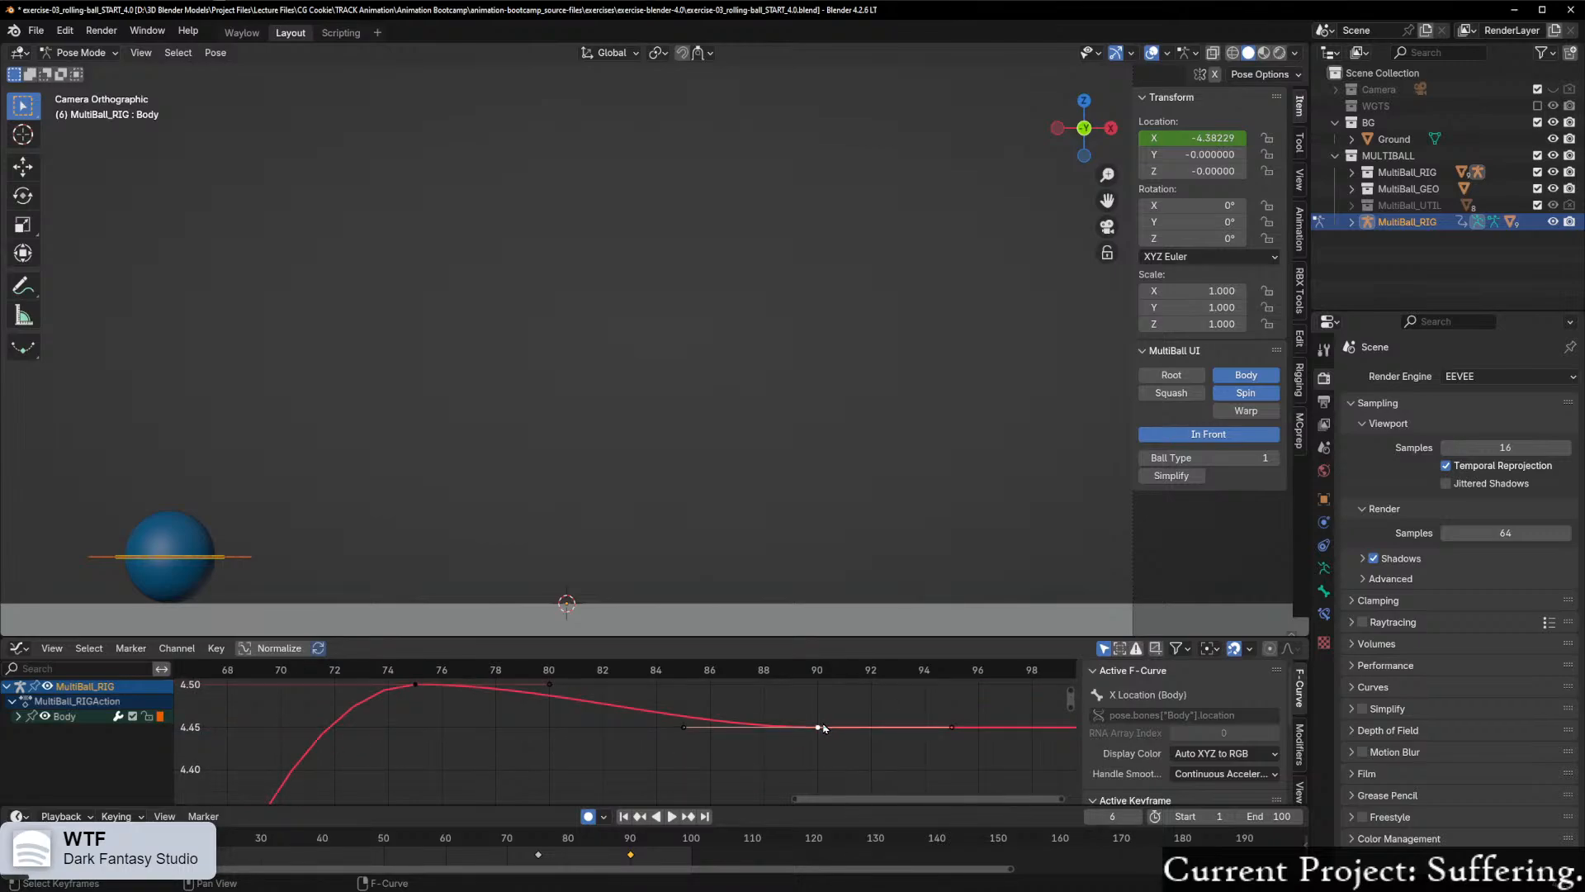
key("g")
key("y")
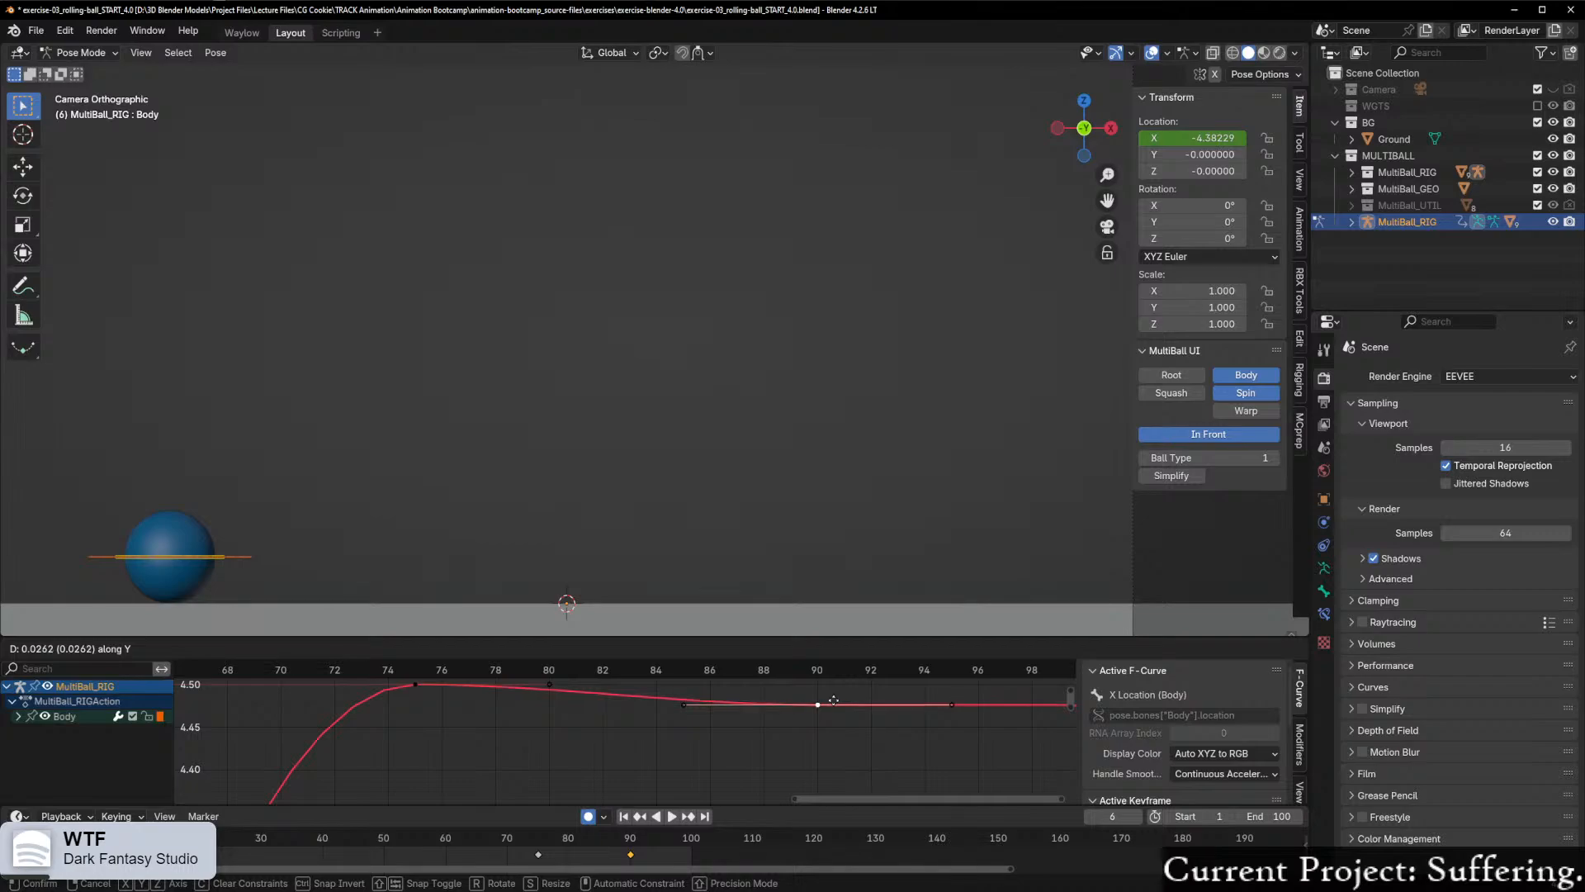
left_click(834, 701)
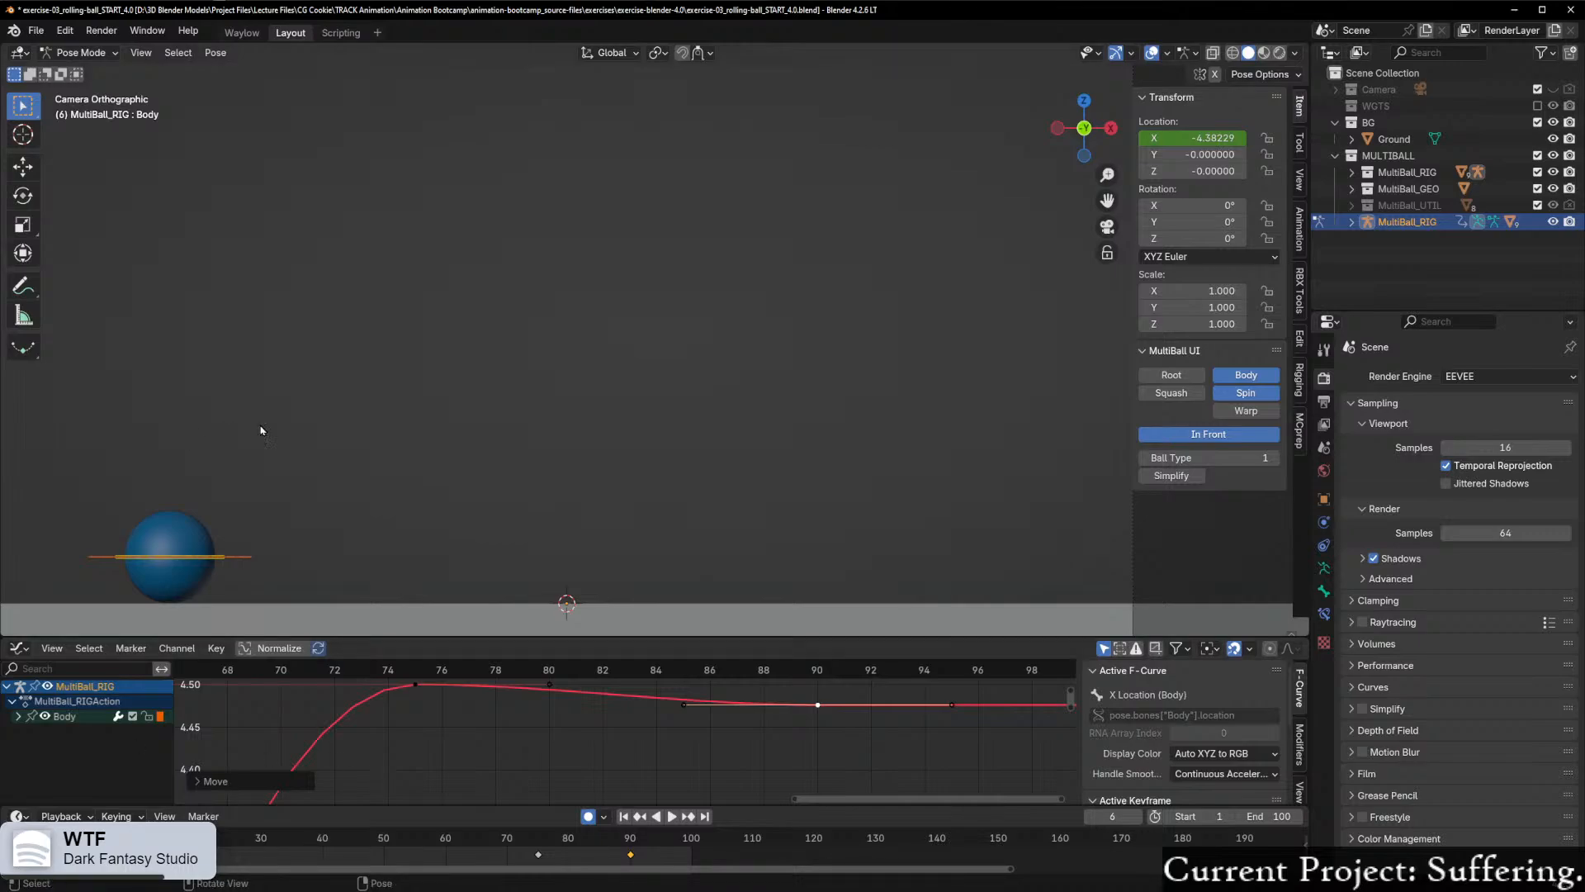
Step: Scrub and play back the animation to check the reduced backward roll, then stop near frame 93
middle_click_drag(585, 722, 709, 761)
scroll(488, 777, "down", 4)
left_click_drag(307, 695, 155, 679)
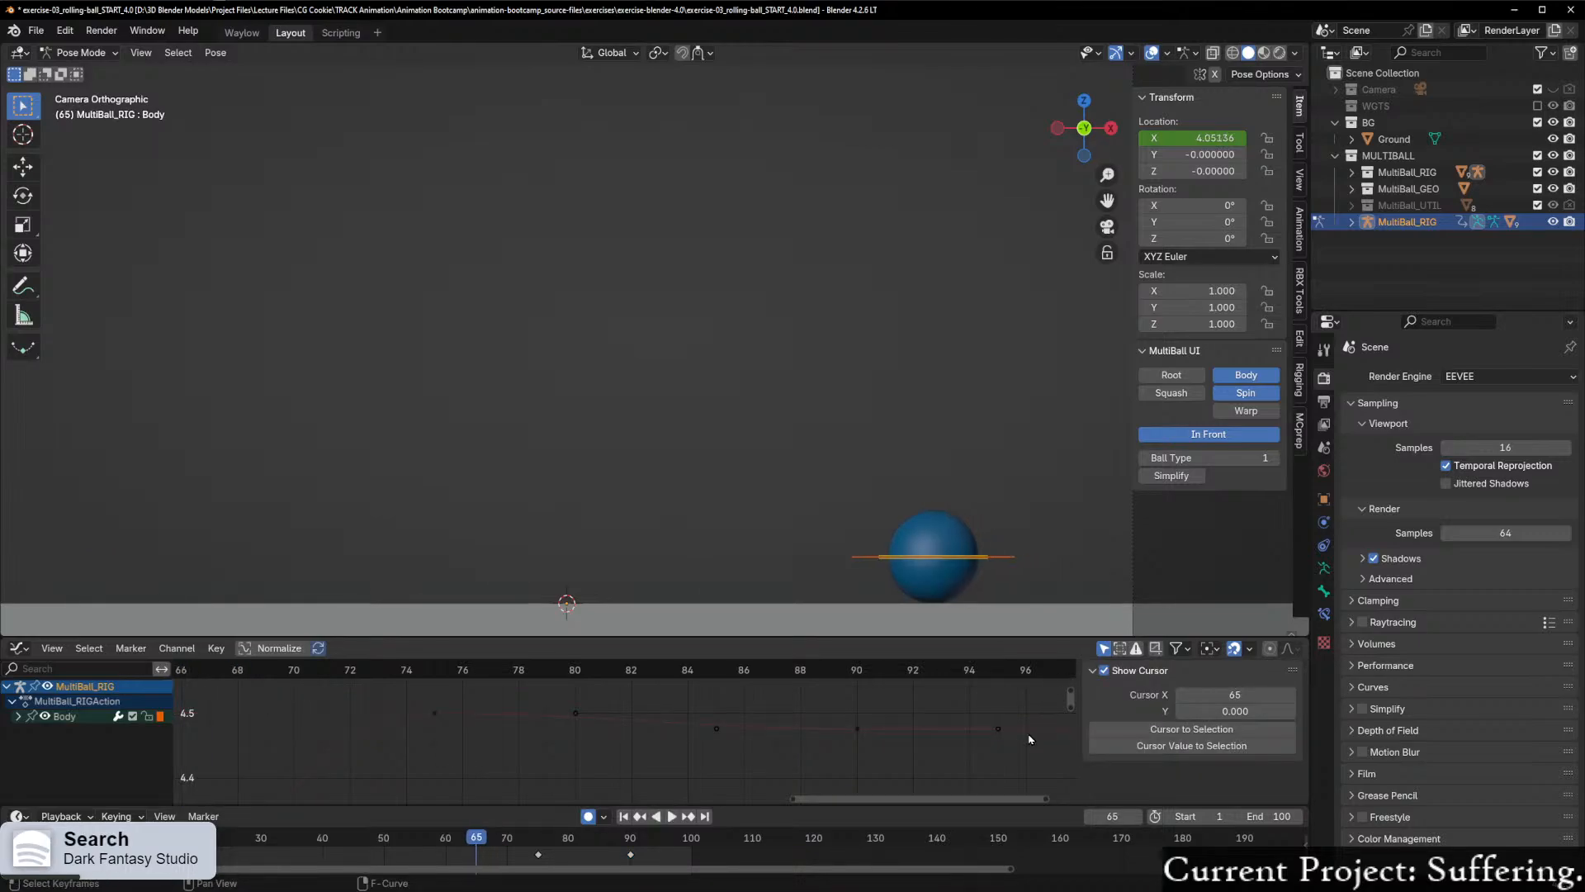
left_click(672, 816)
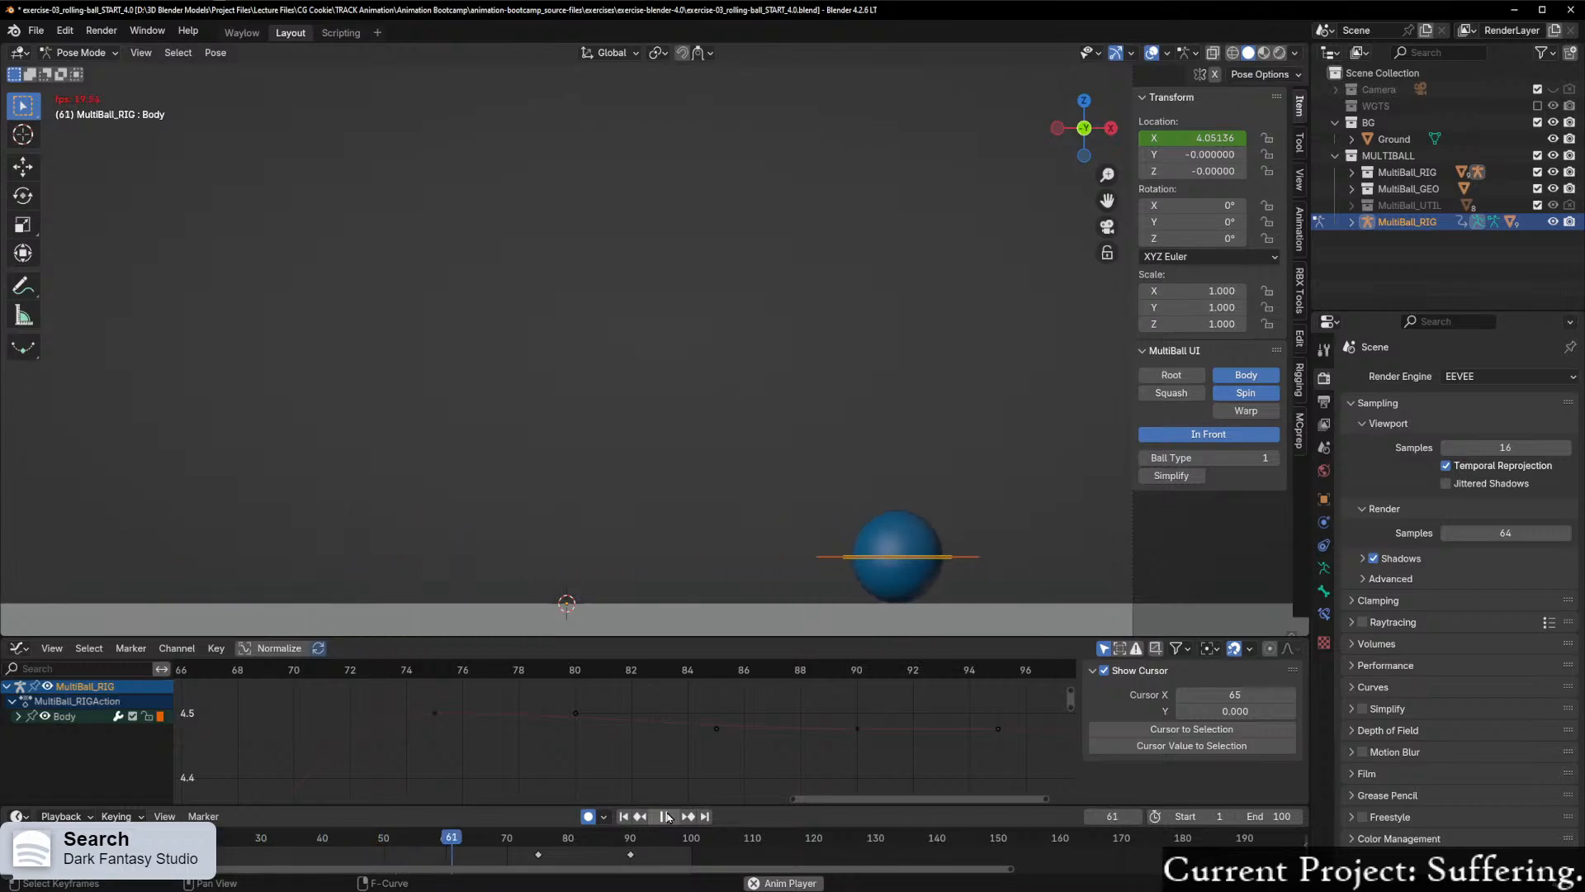
key("space")
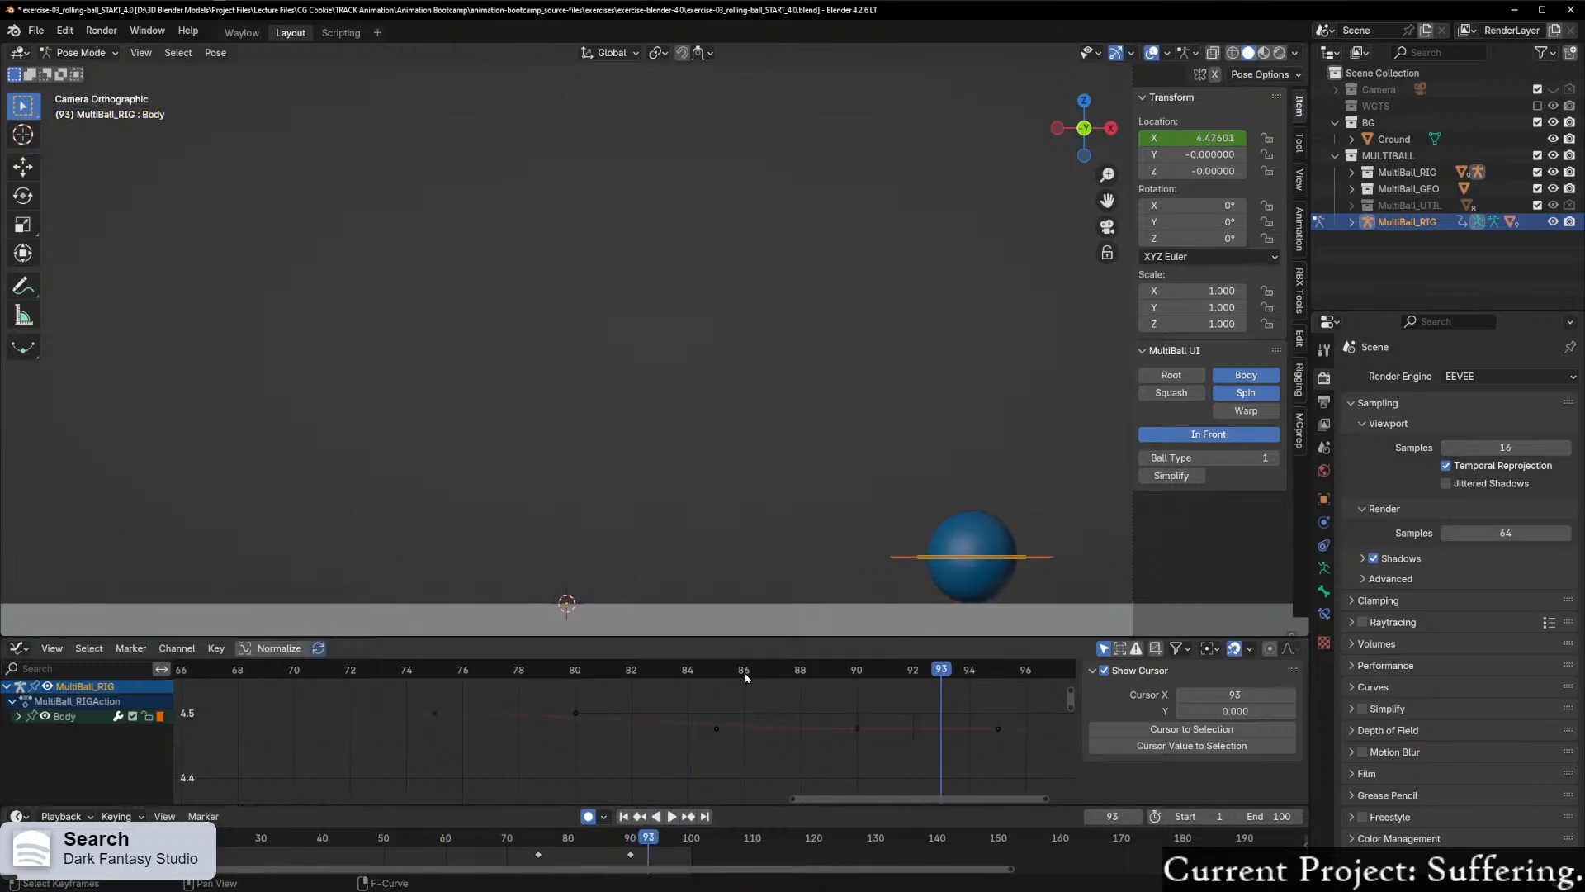
Step: Examine the overall shape of the X Location curve and its handles leading up to and after frame 75
scroll(620, 739, "down", 2)
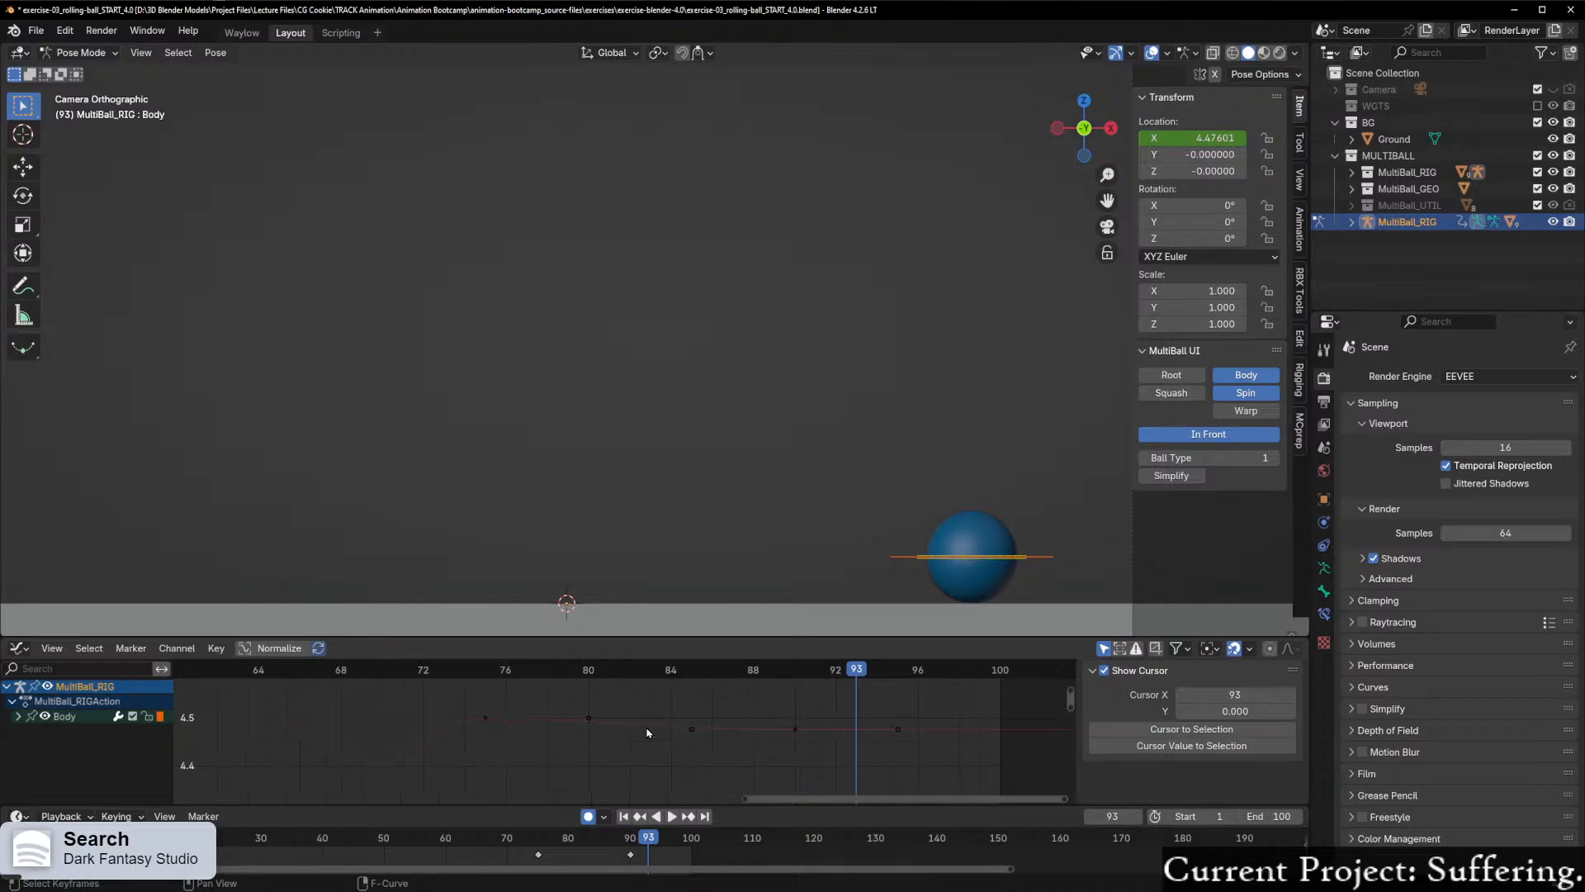
scroll(704, 750, "down", 3)
middle_click_drag(621, 750, 704, 735)
scroll(743, 747, "up", 5)
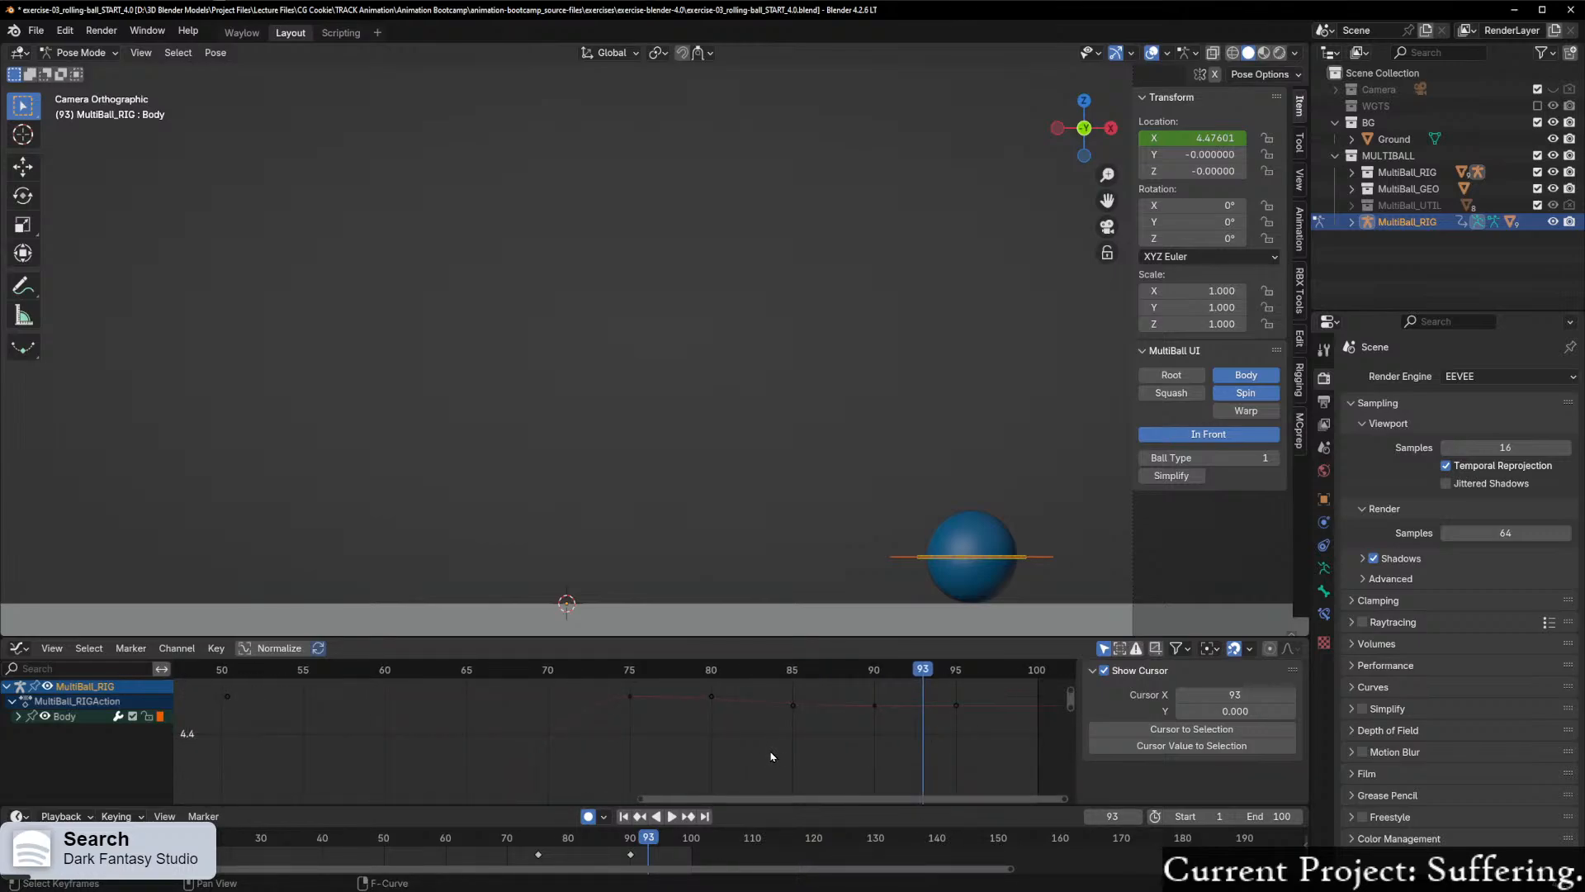
left_click(712, 696)
scroll(751, 744, "down", 3)
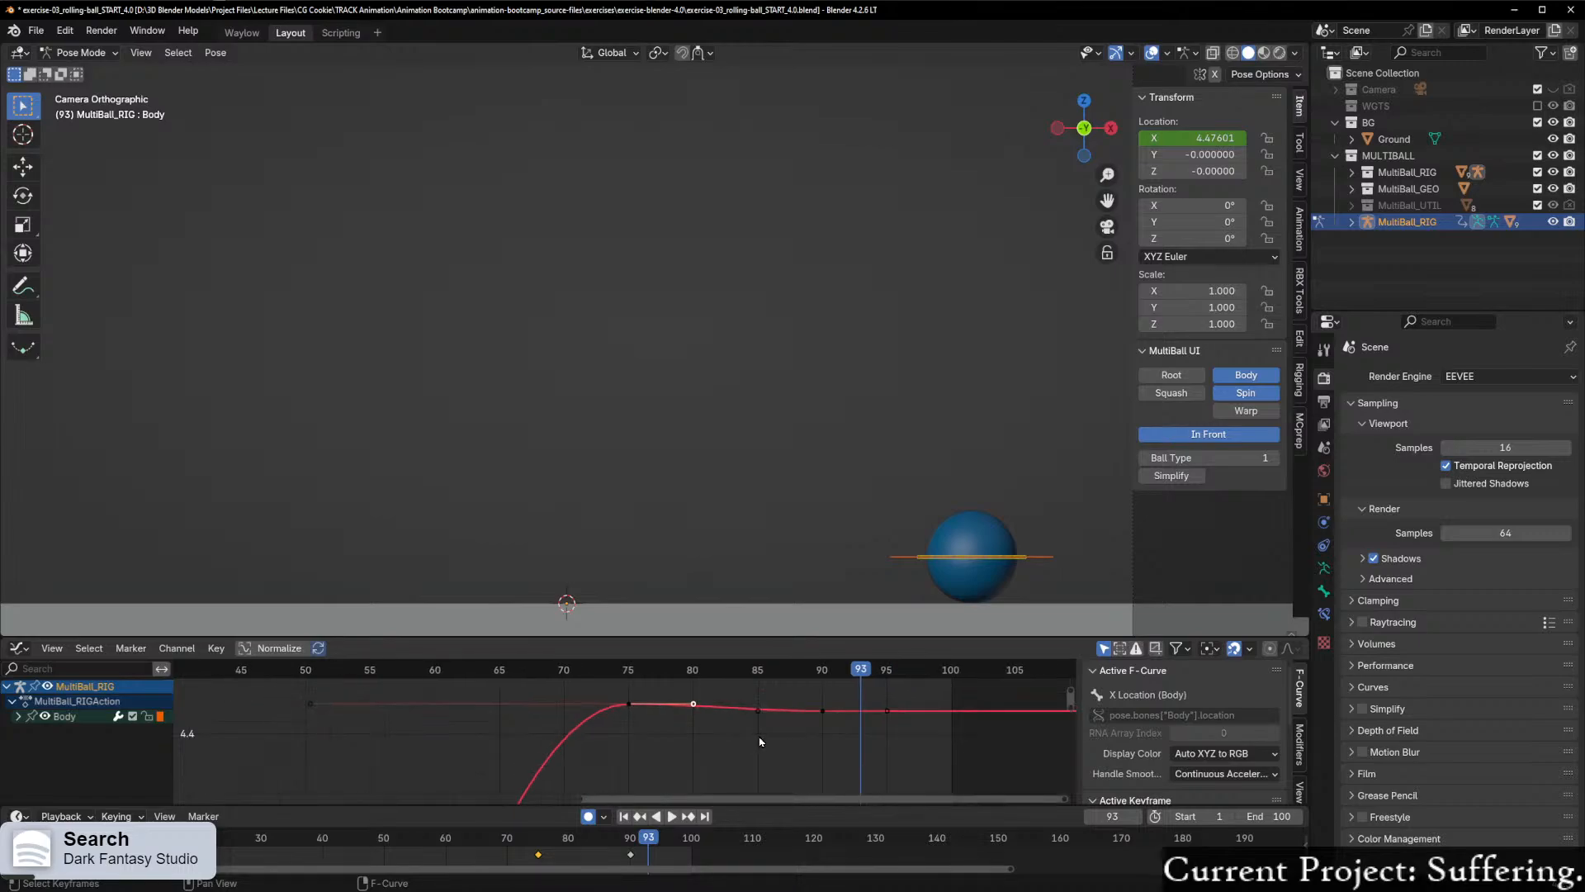
scroll(693, 765, "down", 4)
left_click_drag(1069, 706, 1067, 786)
scroll(764, 720, "down", 3)
scroll(661, 726, "up", 4)
left_click_drag(1071, 692, 1071, 657)
scroll(733, 731, "up", 5)
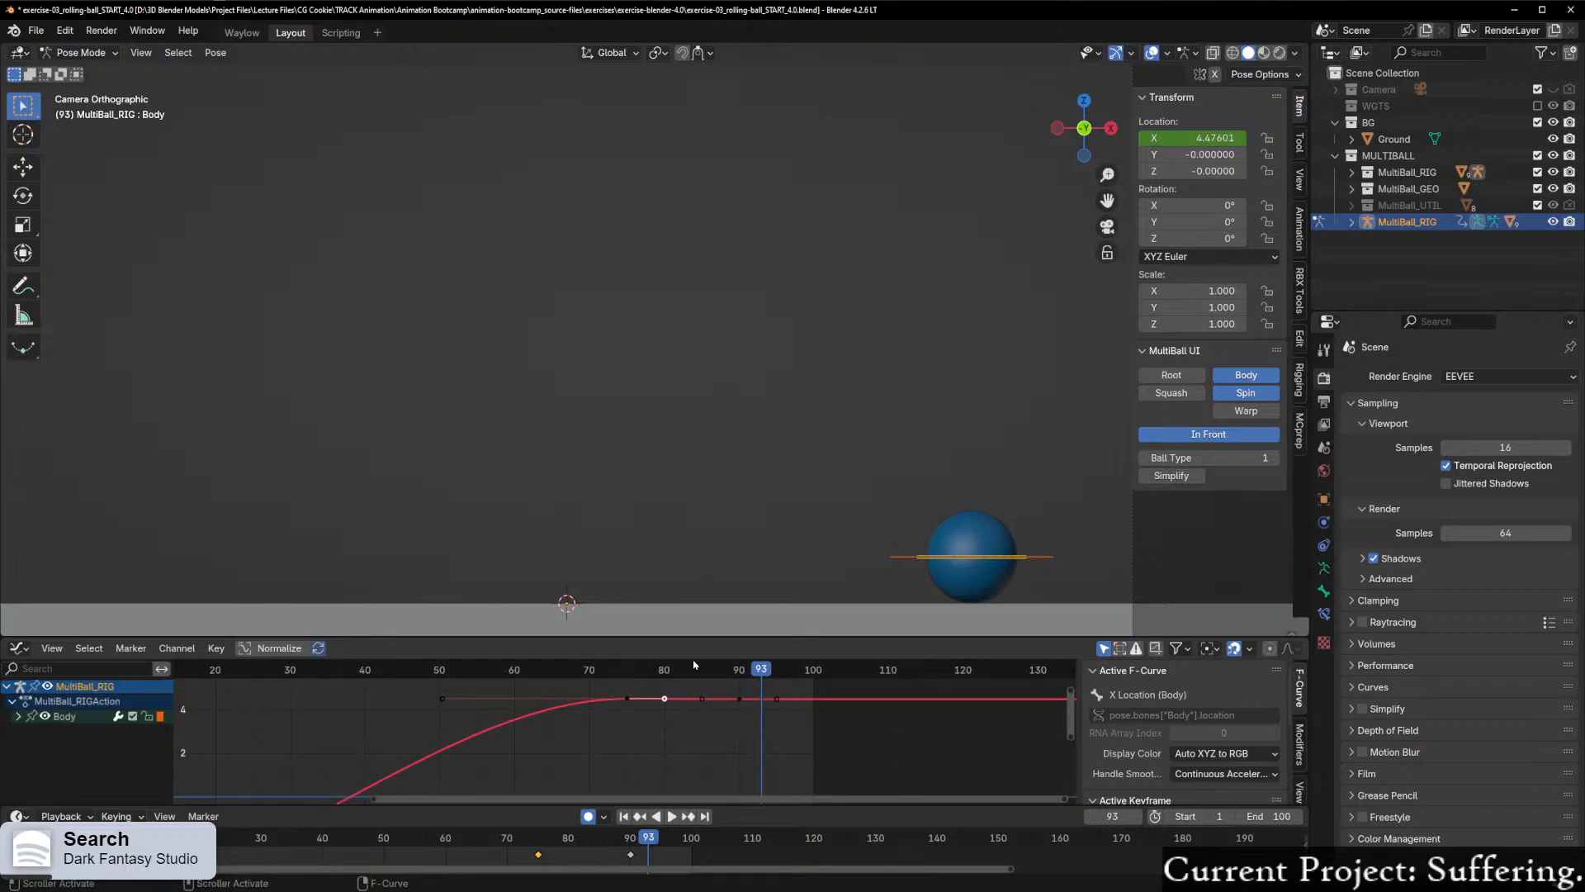
Step: Place the playhead at frame 75 and lower that keyframe's incoming Bezier handle along Y to slope the curve's approach
left_click_drag(779, 665, 626, 701)
scroll(626, 702, "up", 2)
left_click(393, 690)
key("g")
key("x")
key("y")
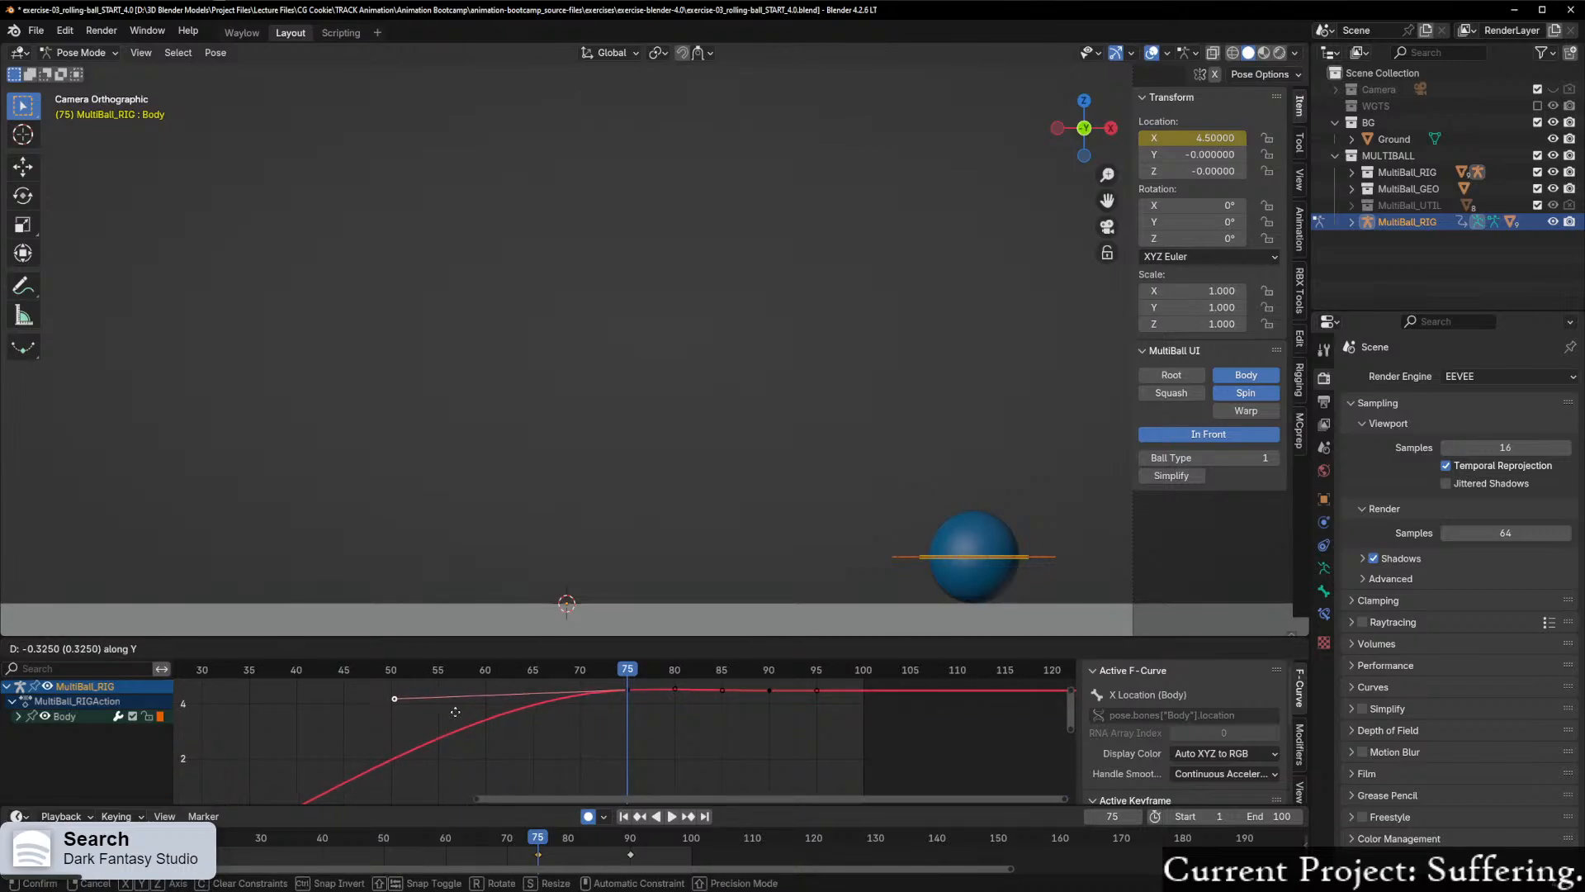
left_click(460, 720)
Step: Play back the animation to check the ball's motion with the sloped handle, and stop the playback
key("shift+ctrl+space")
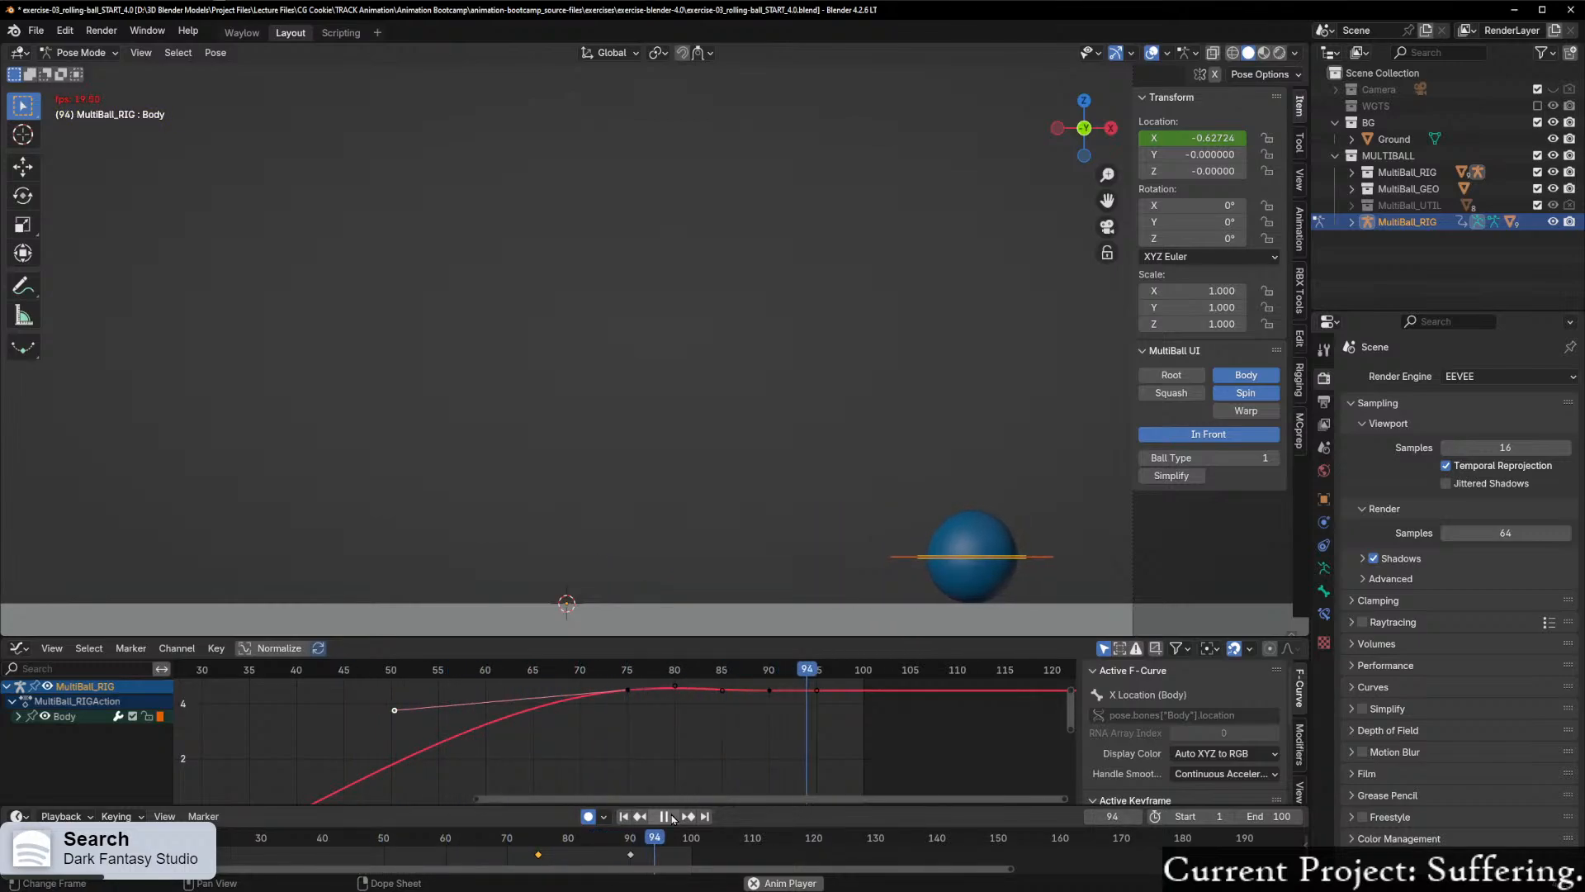
key("space")
scroll(814, 741, "up", 2)
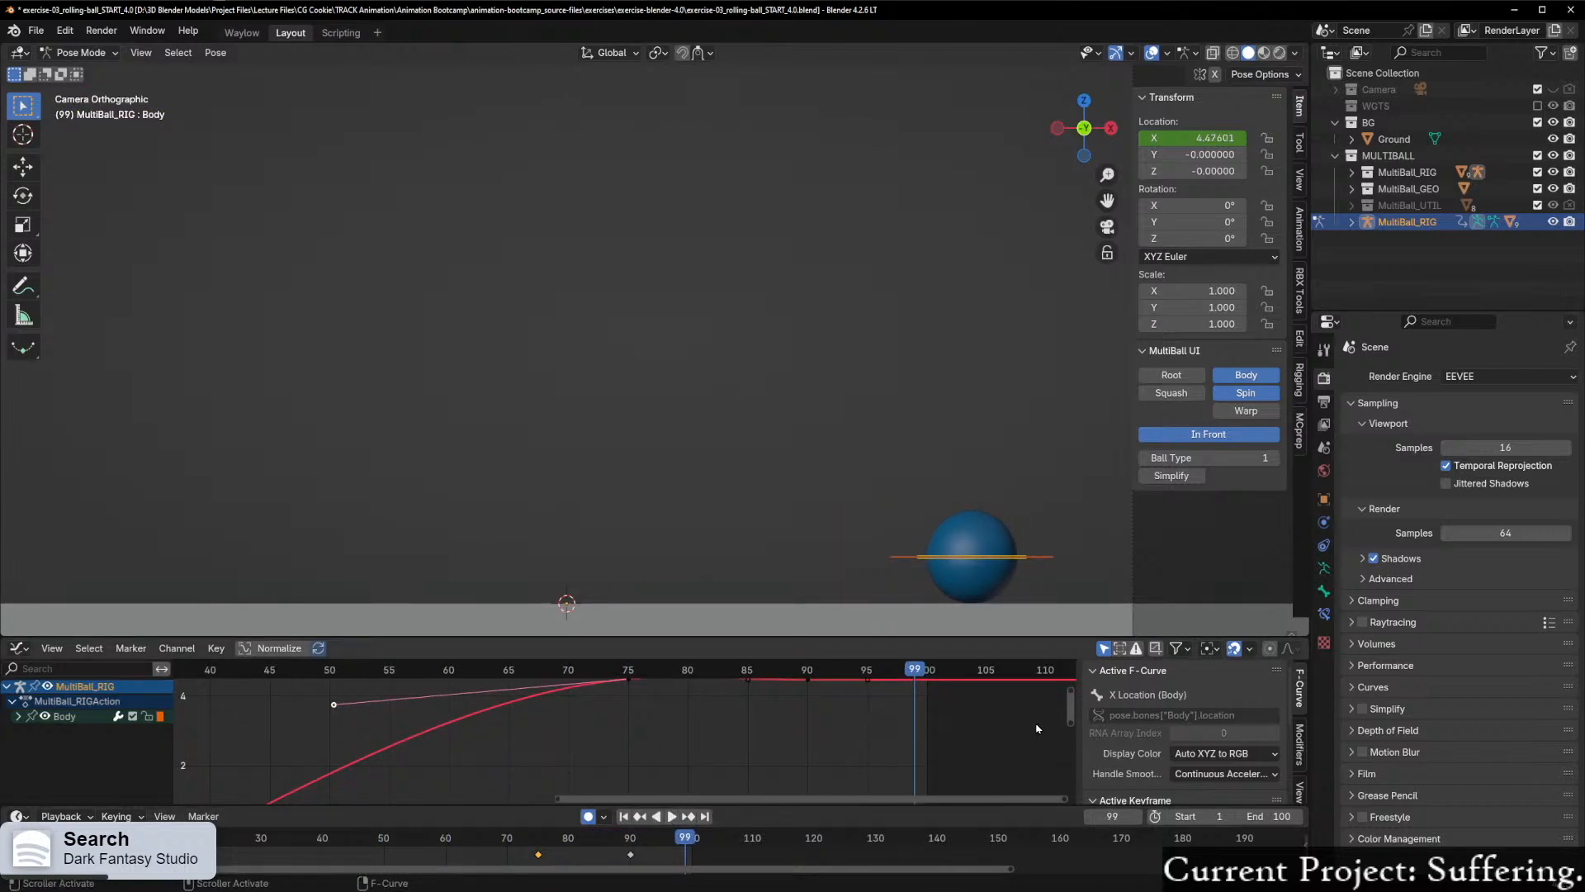
left_click_drag(1075, 705, 1074, 677)
scroll(1078, 713, "up", 2)
left_click(876, 709)
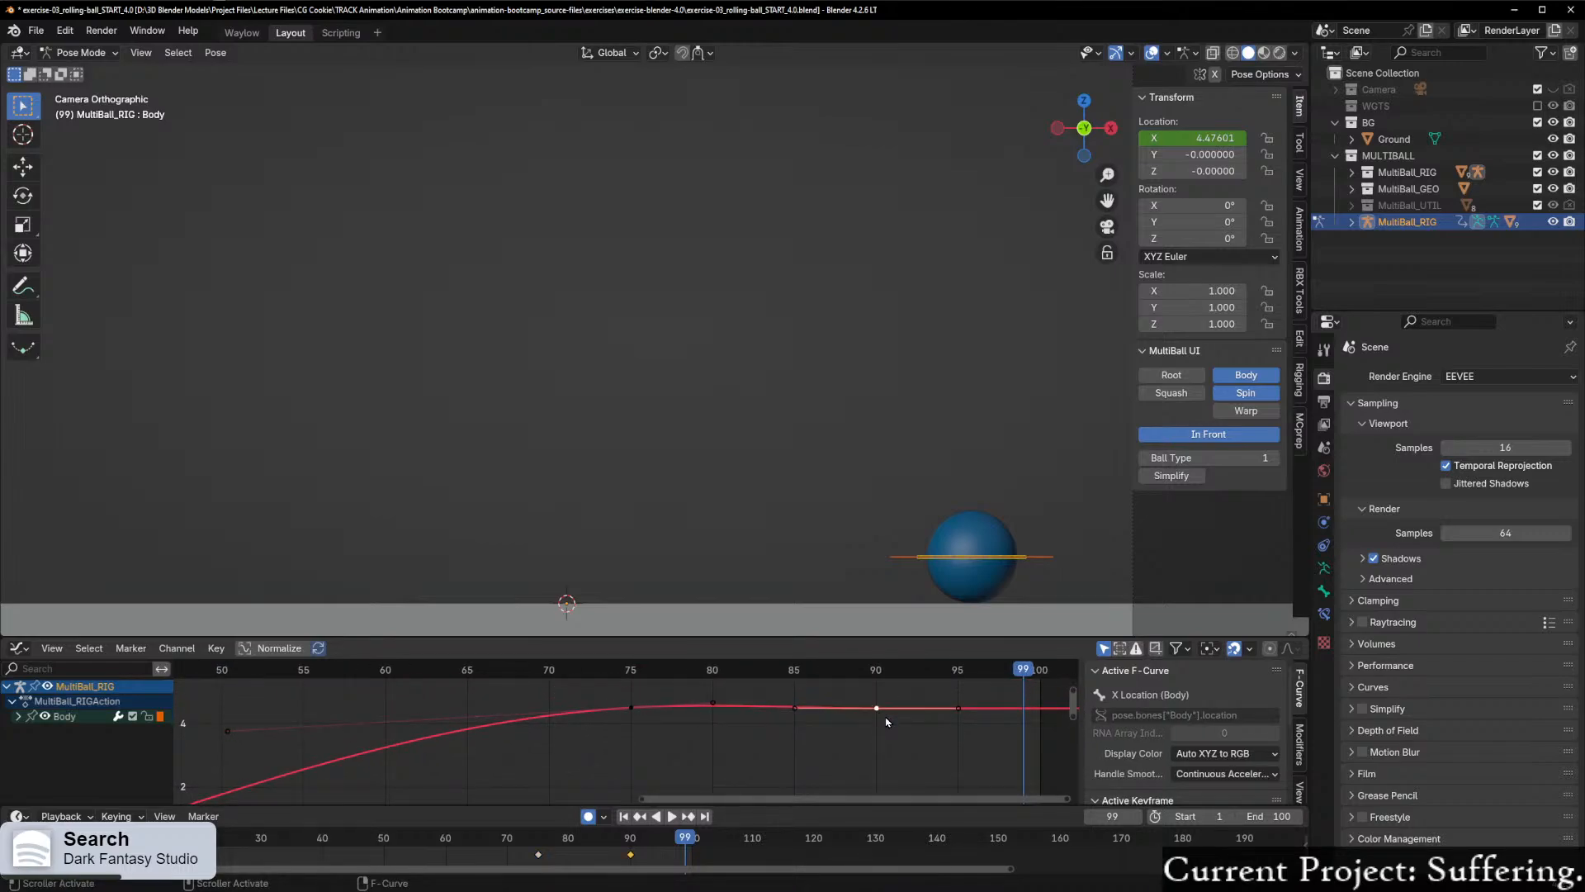
key("g")
key("x")
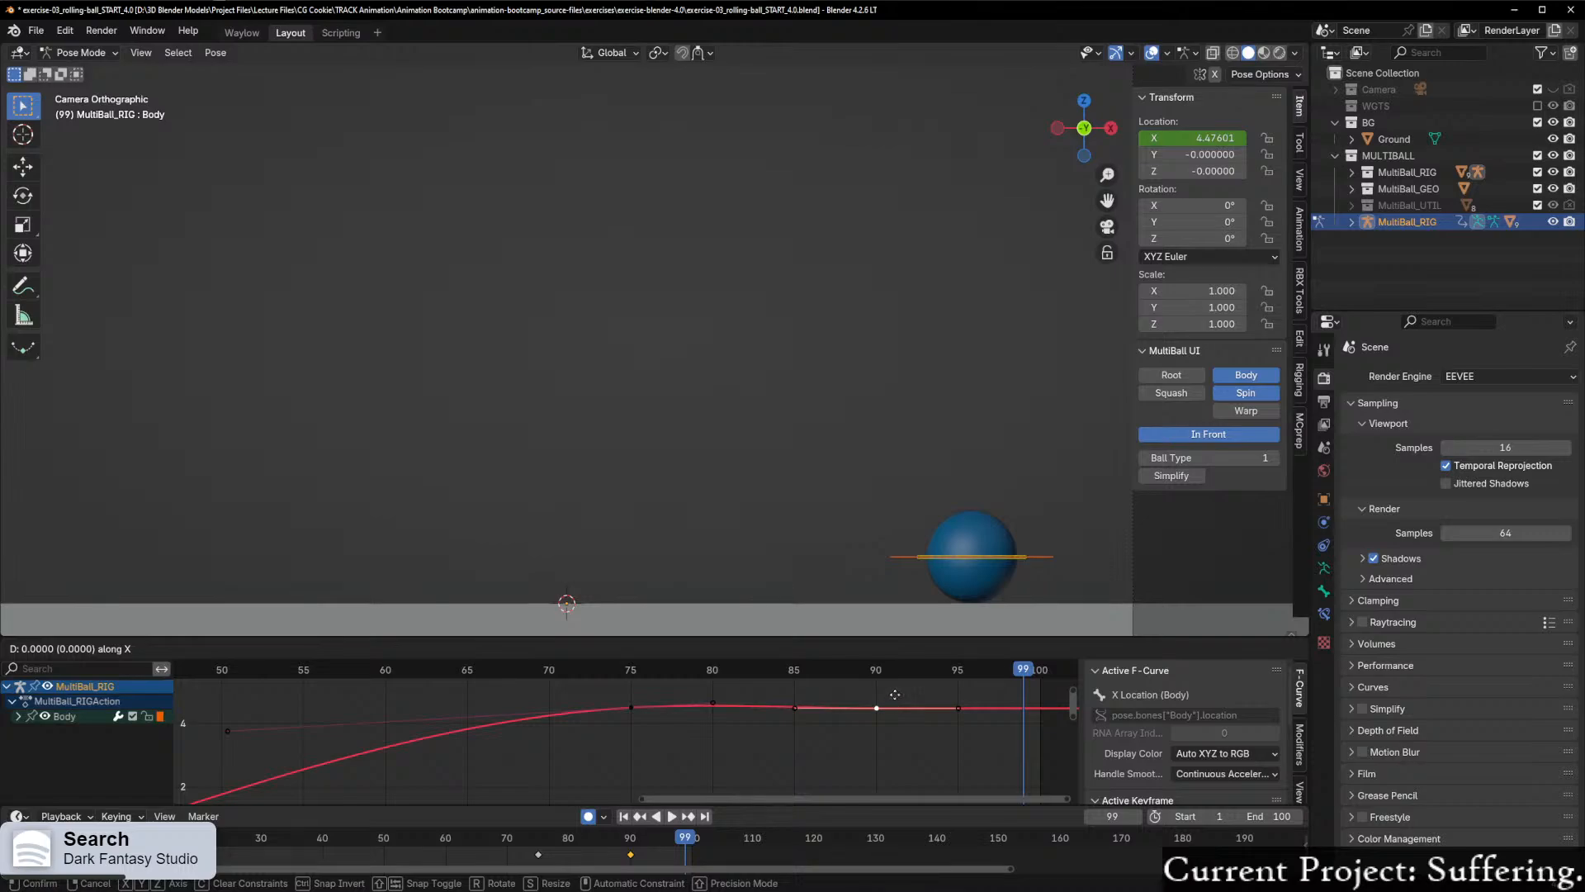
right_click(895, 694)
Step: Select all the X Location keyframes from frame 75 onward and inspect the curve's shape around frames 75 to 95
scroll(914, 717, "up", 5)
scroll(743, 729, "down", 3)
left_click_drag(607, 687, 1049, 760)
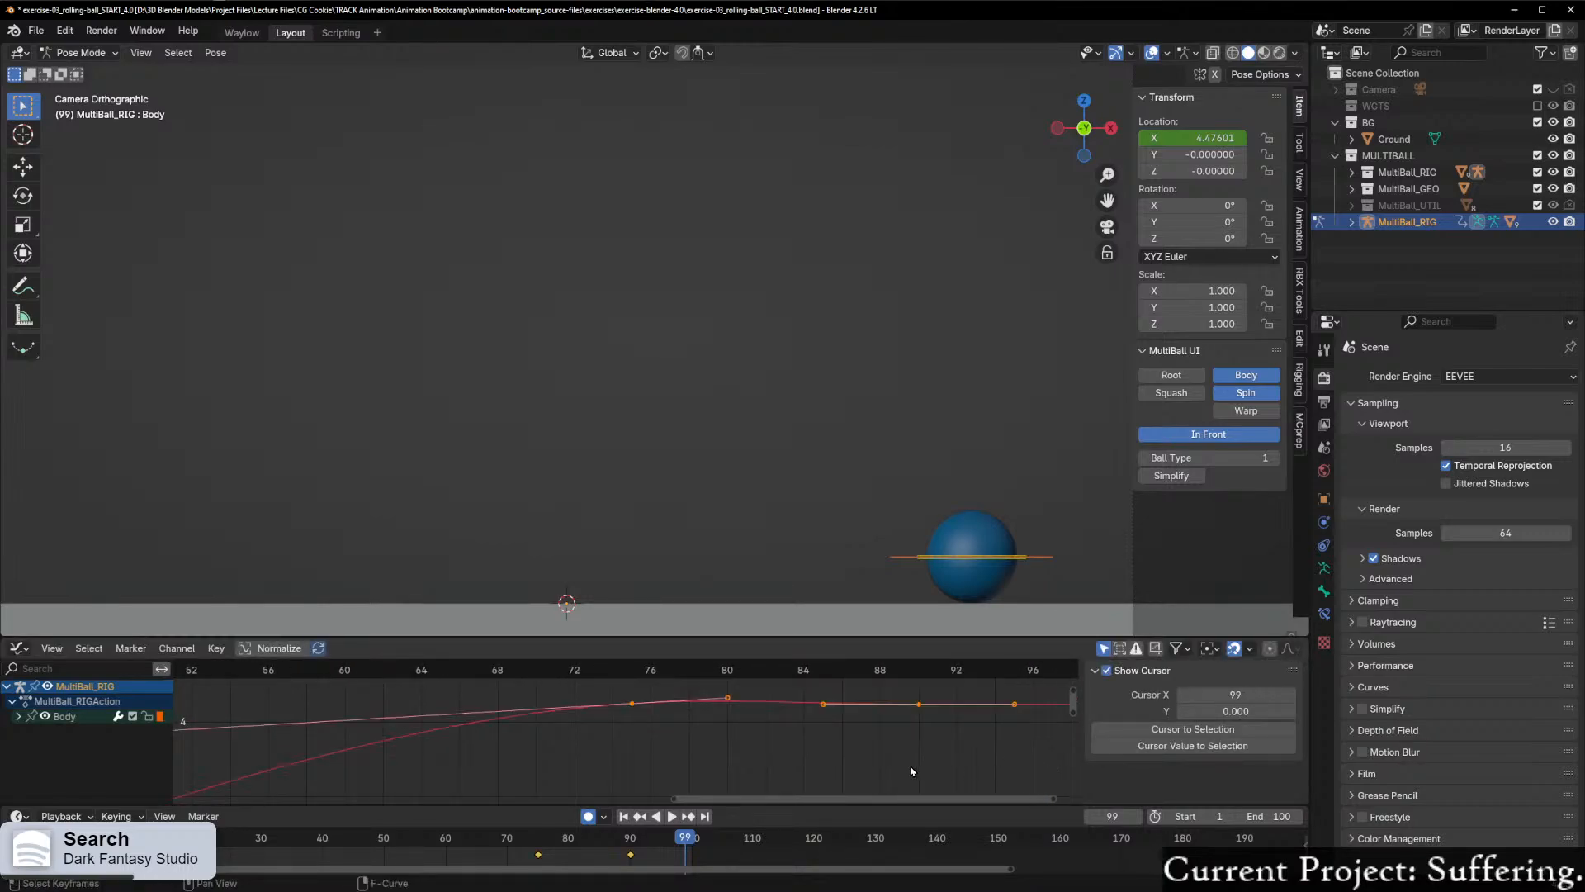
scroll(908, 772, "up", 1)
scroll(898, 772, "up", 2)
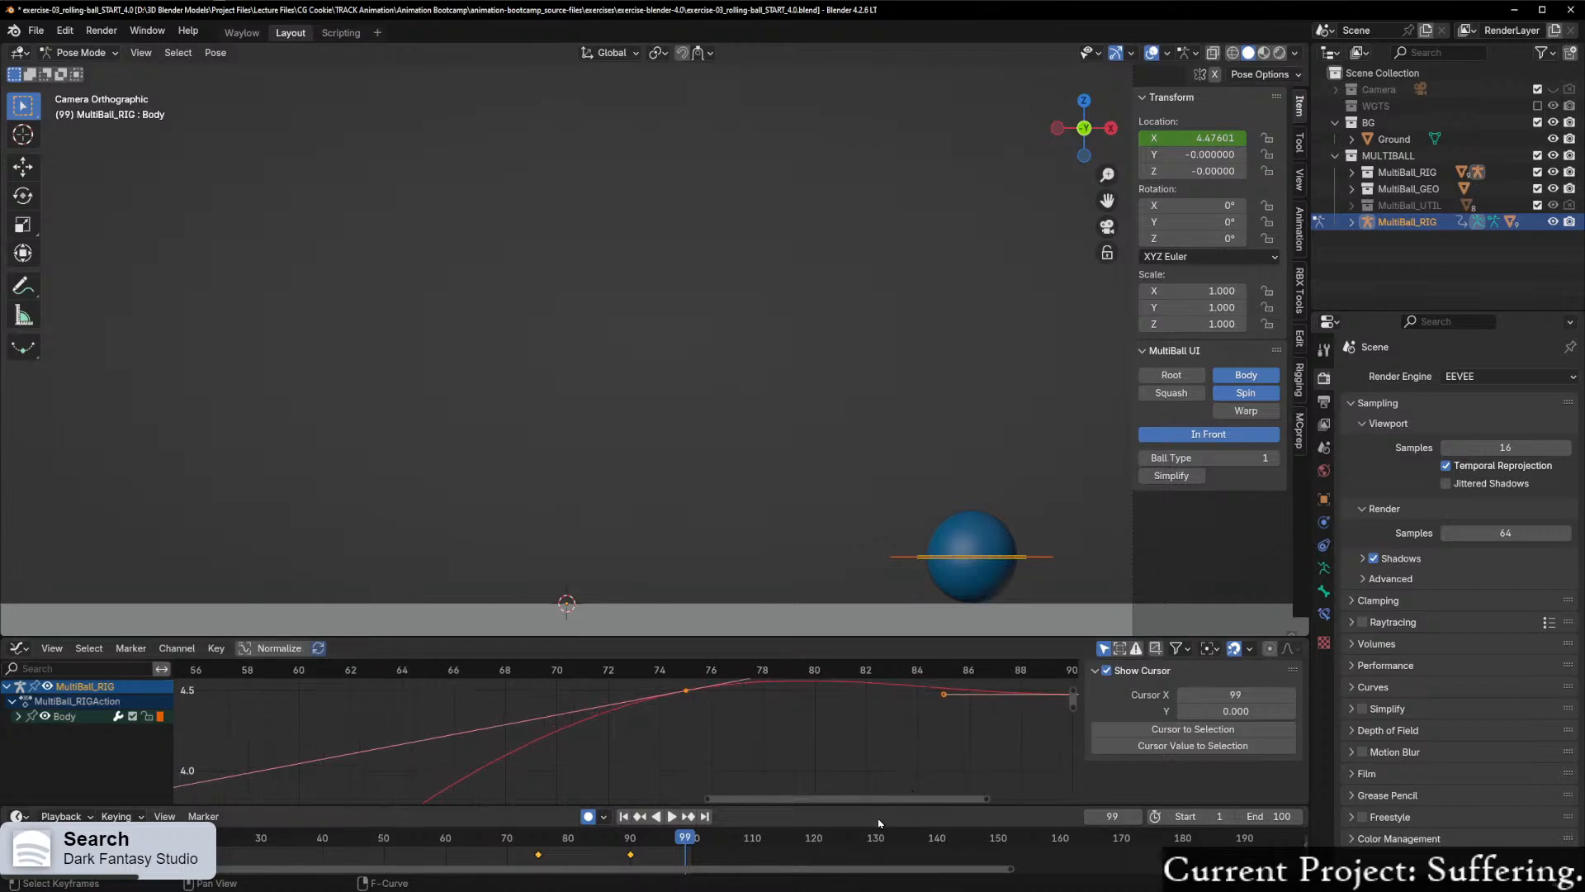
left_click_drag(881, 803, 959, 802)
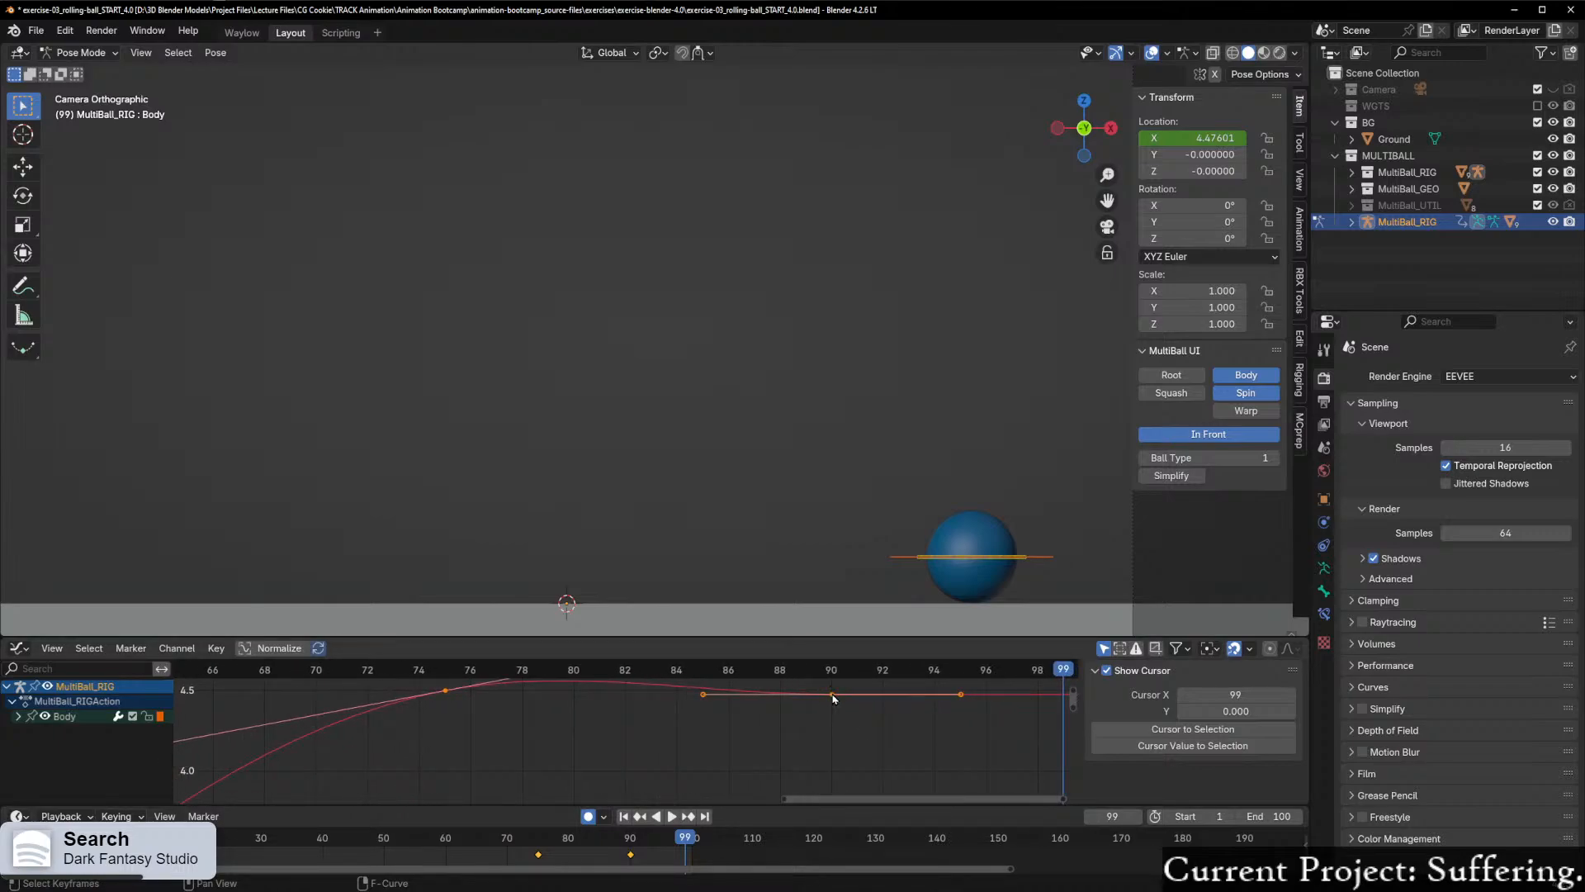
Step: Nudge the X Location keyframe at frame 90 slightly upward along Y, to a value of about 4.483
left_click(832, 696)
left_click_drag(1073, 692, 1073, 689)
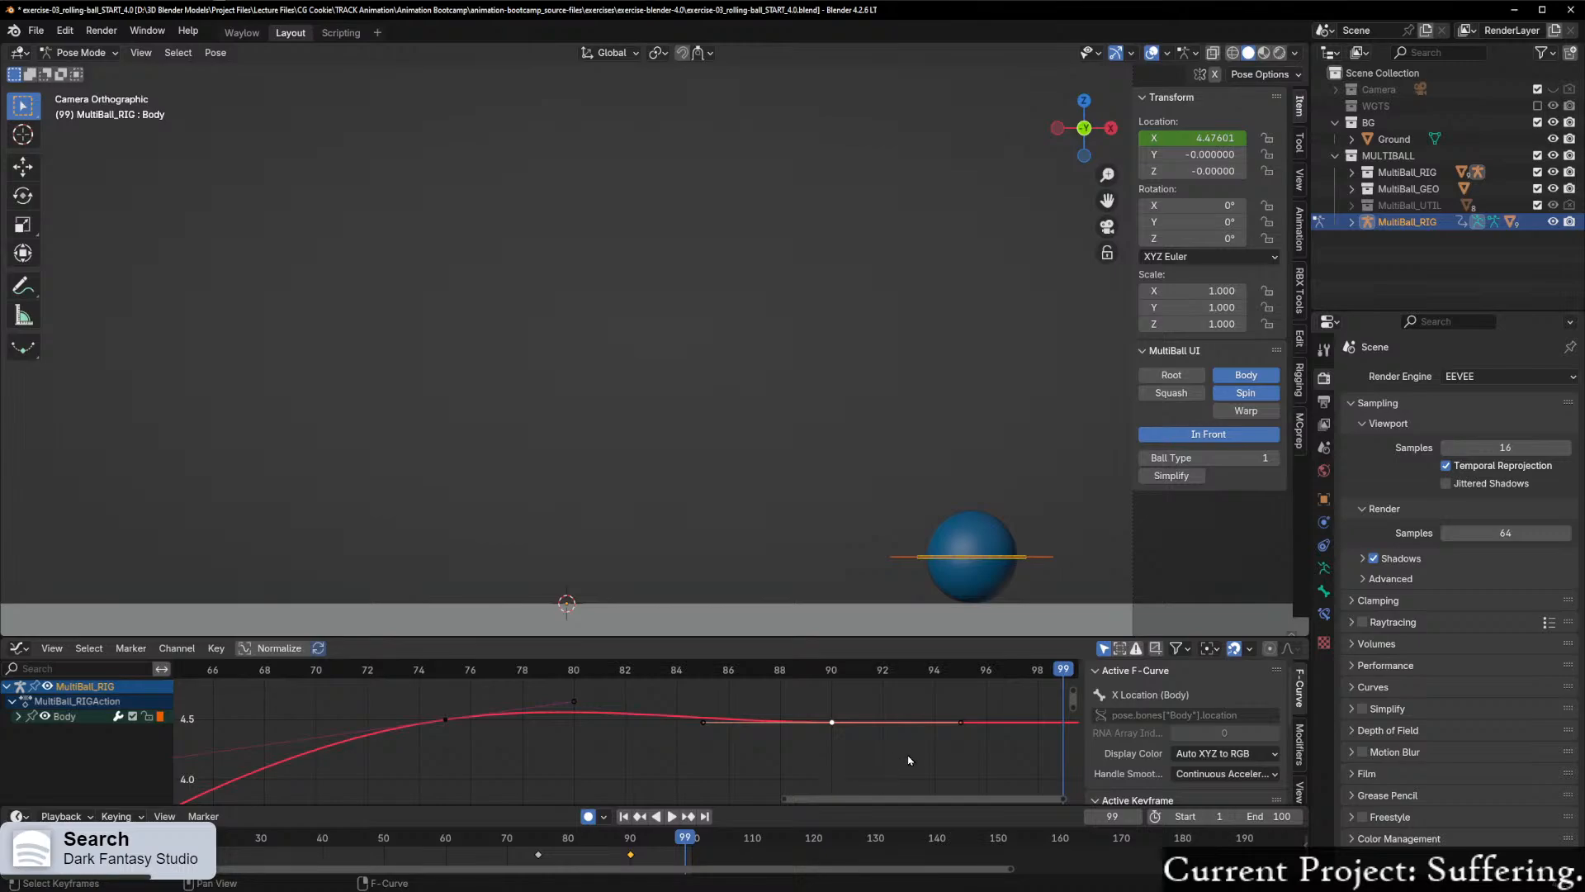
key("KP_Decimal")
scroll(873, 724, "up", 1)
middle_click_drag(792, 714, 804, 764)
scroll(743, 793, "down", 10)
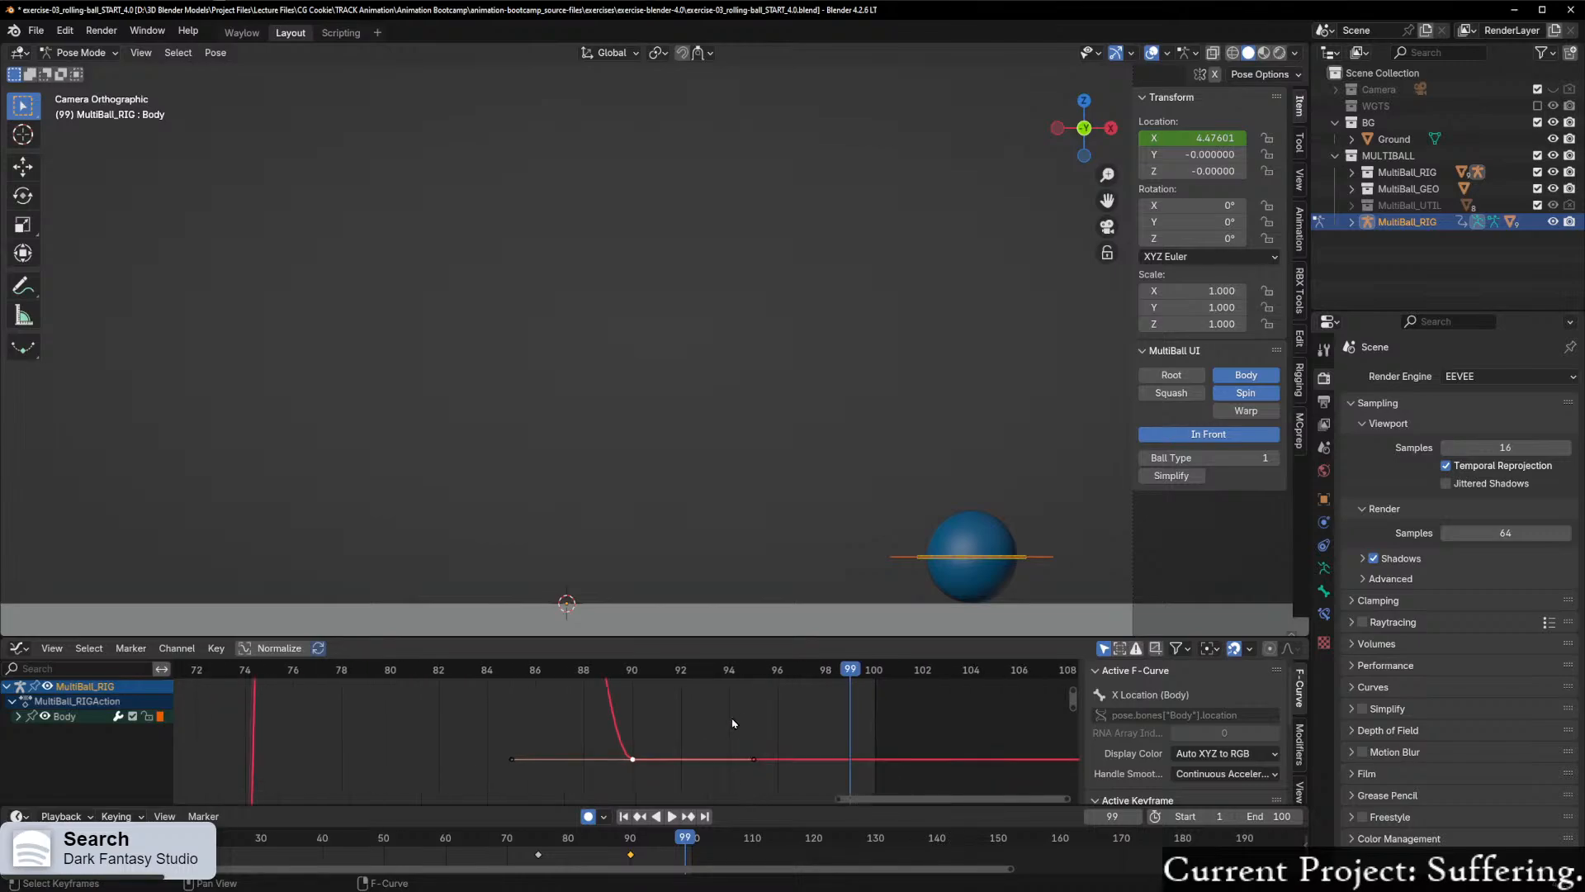
scroll(734, 724, "down", 4)
middle_click_drag(718, 726, 702, 768)
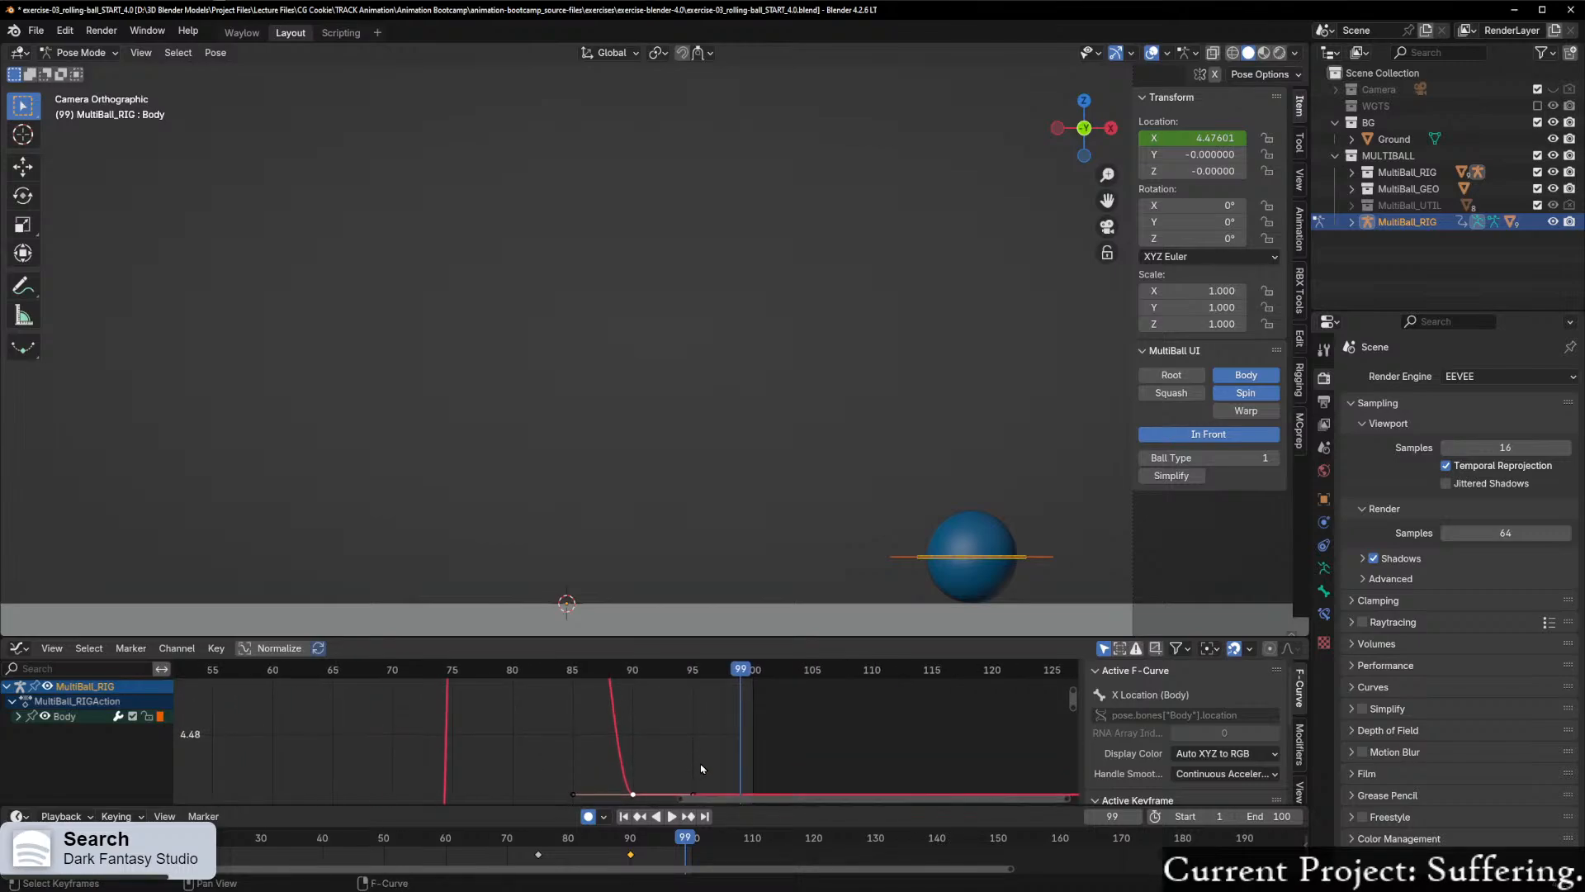
key("g")
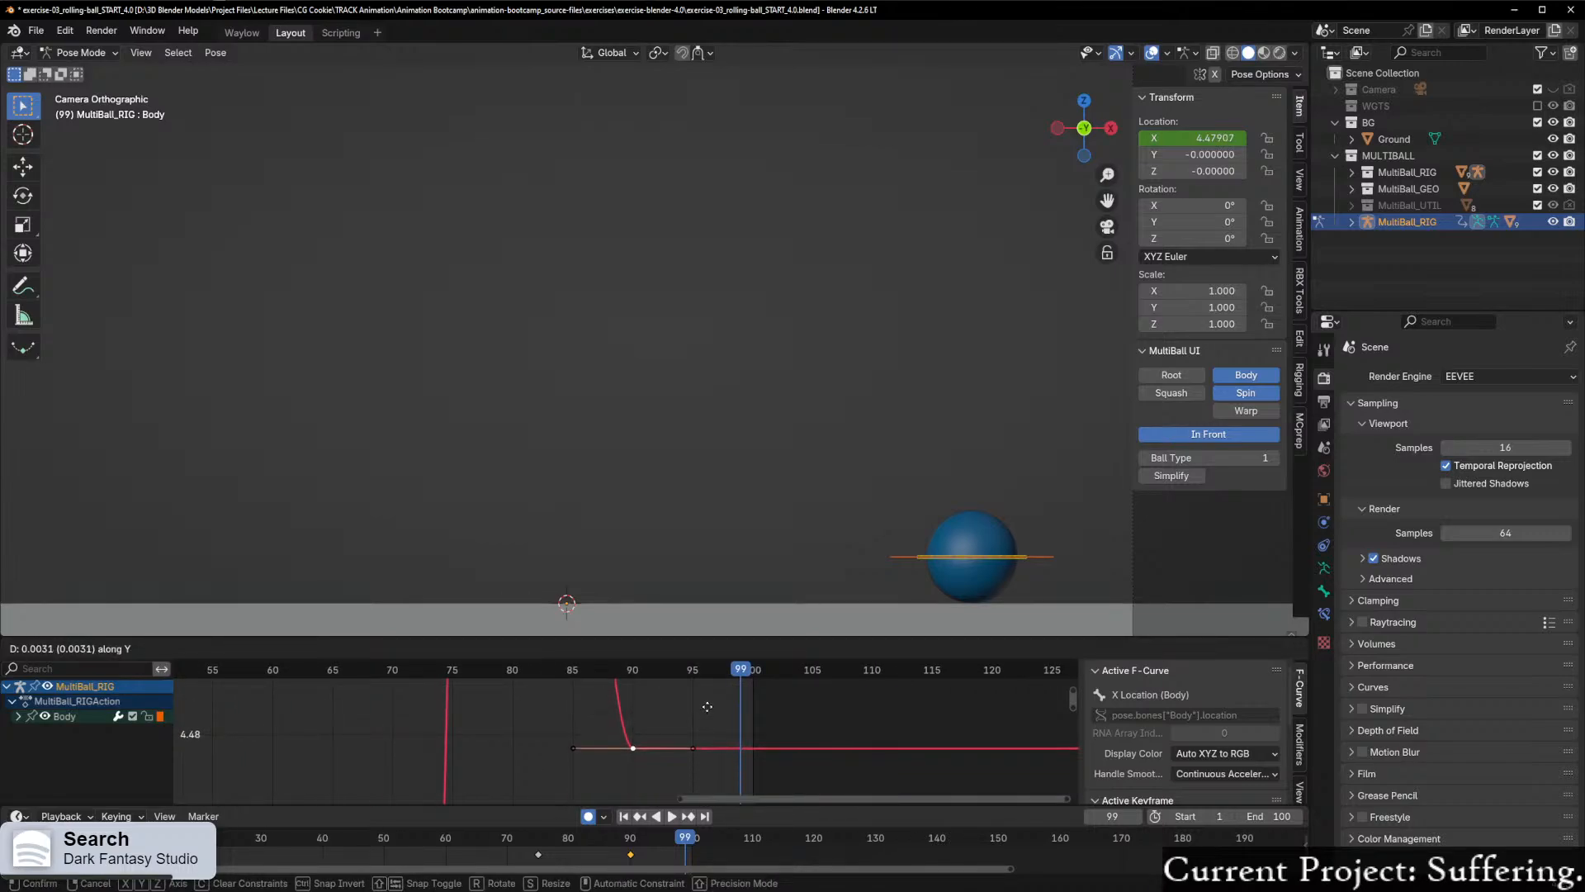
left_click(712, 805)
scroll(635, 767, "down", 10)
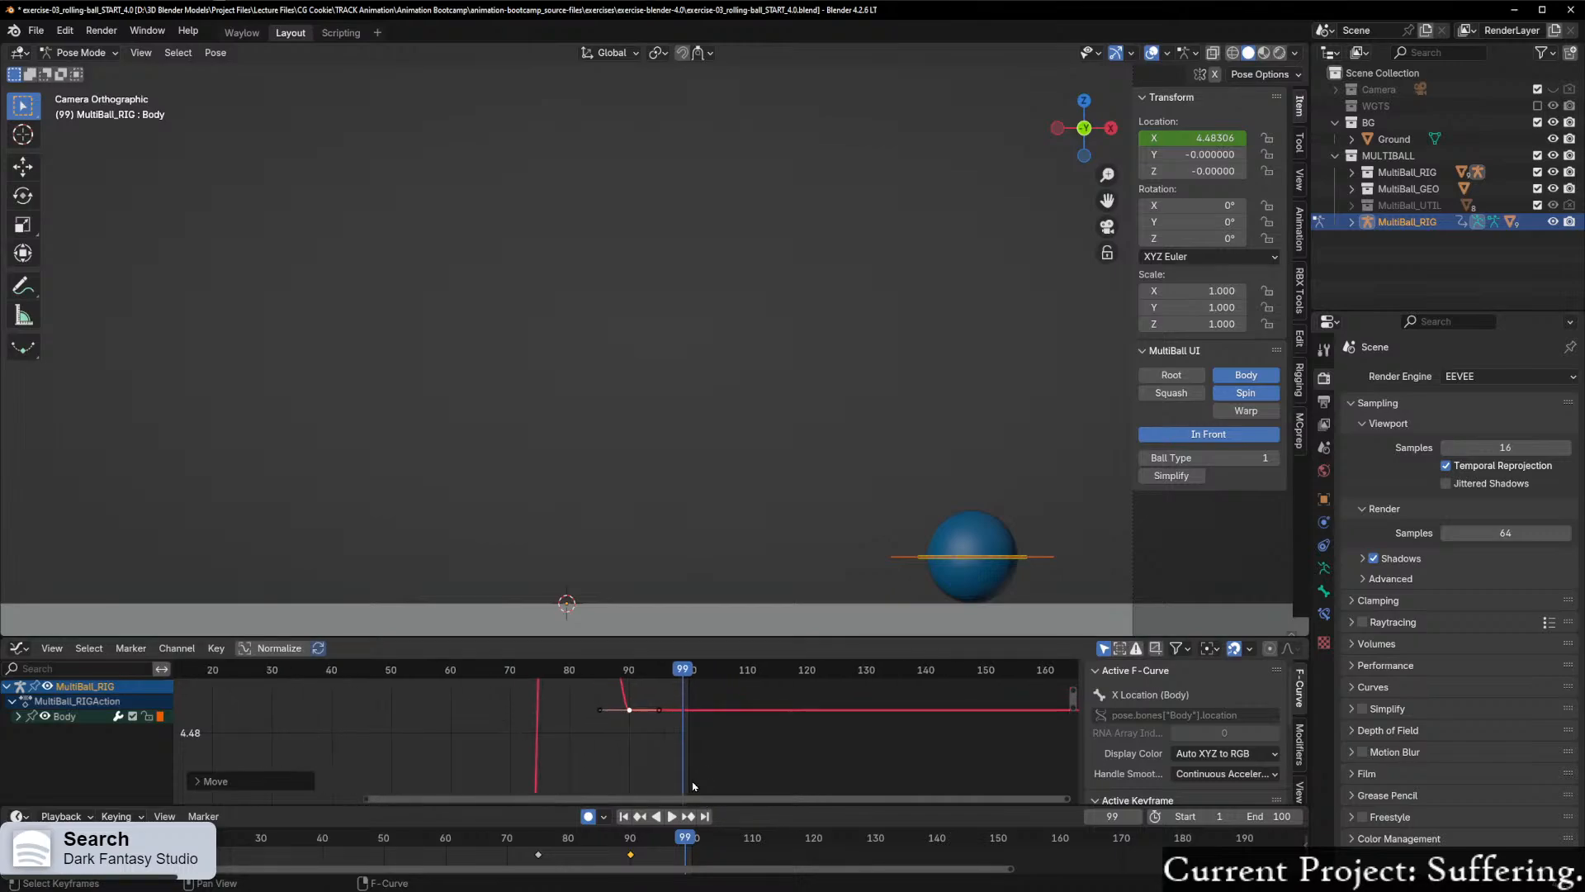
Step: Raise the frame 90 keyframe of the X Location curve by about 0.05 along Y to reduce the roll-back
left_click(635, 766)
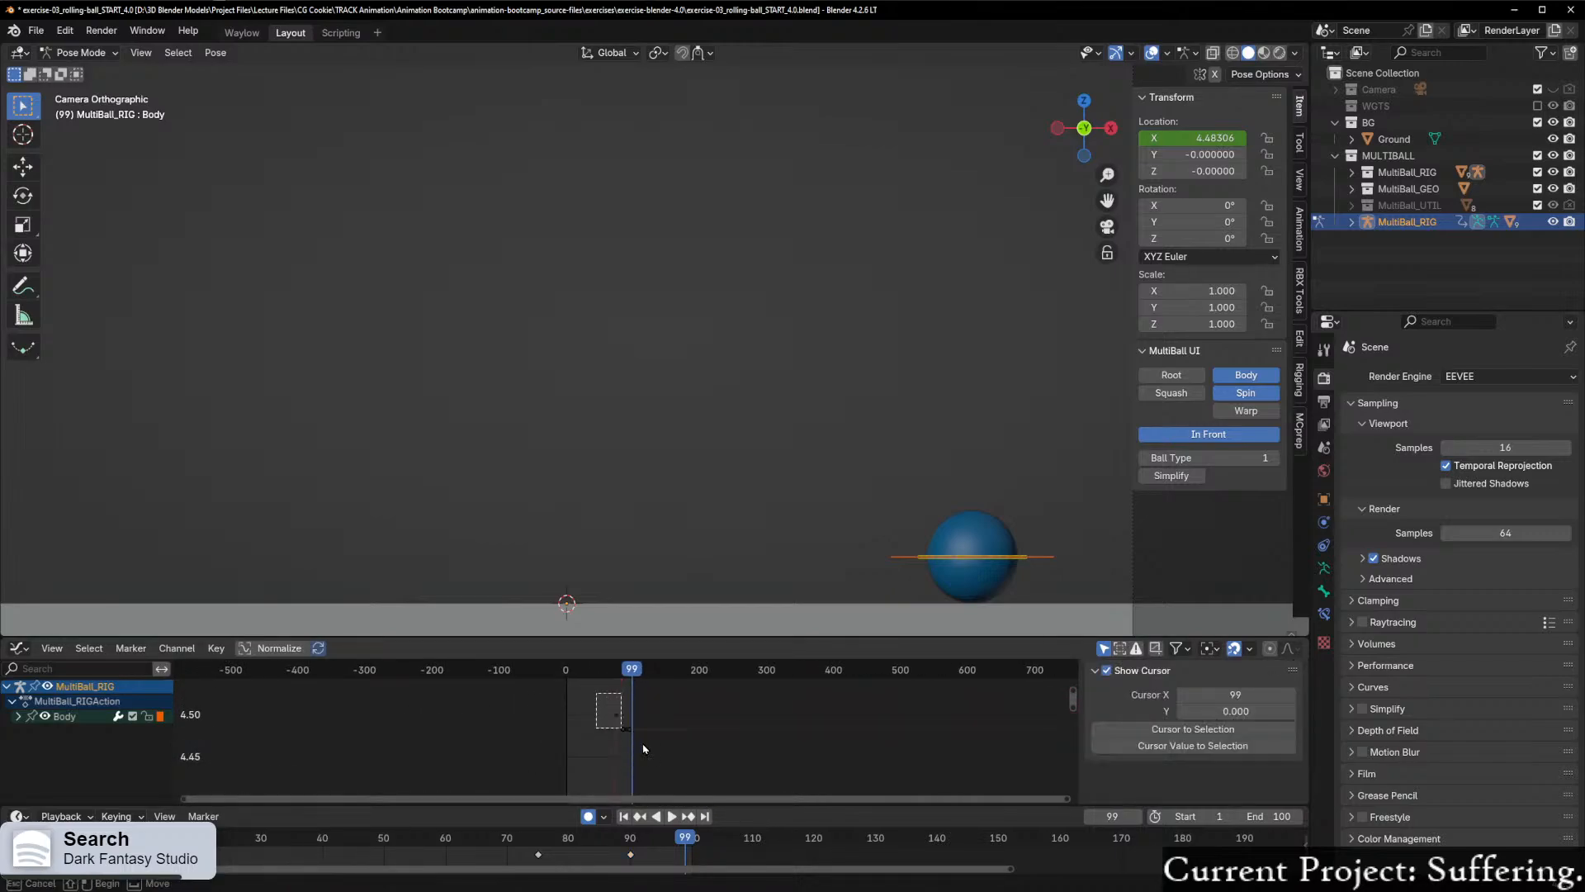
key("Home")
scroll(672, 759, "up", 3)
left_click(799, 719)
middle_click_drag(768, 717, 576, 778)
middle_click_drag(676, 771, 649, 738)
scroll(759, 731, "up", 1)
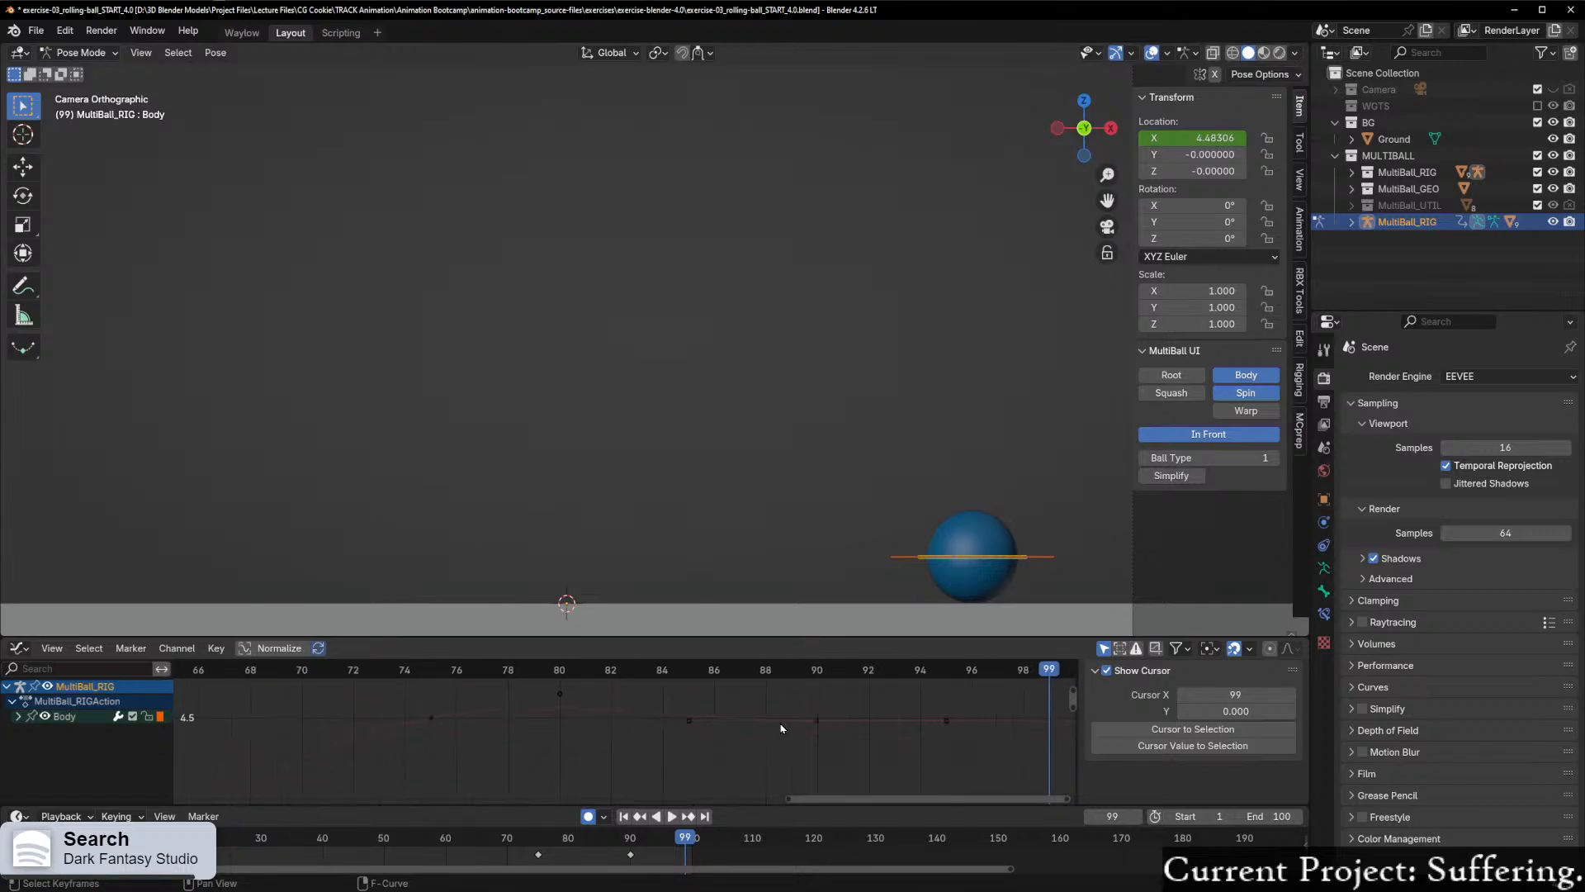
left_click(819, 722)
key("g")
key("y")
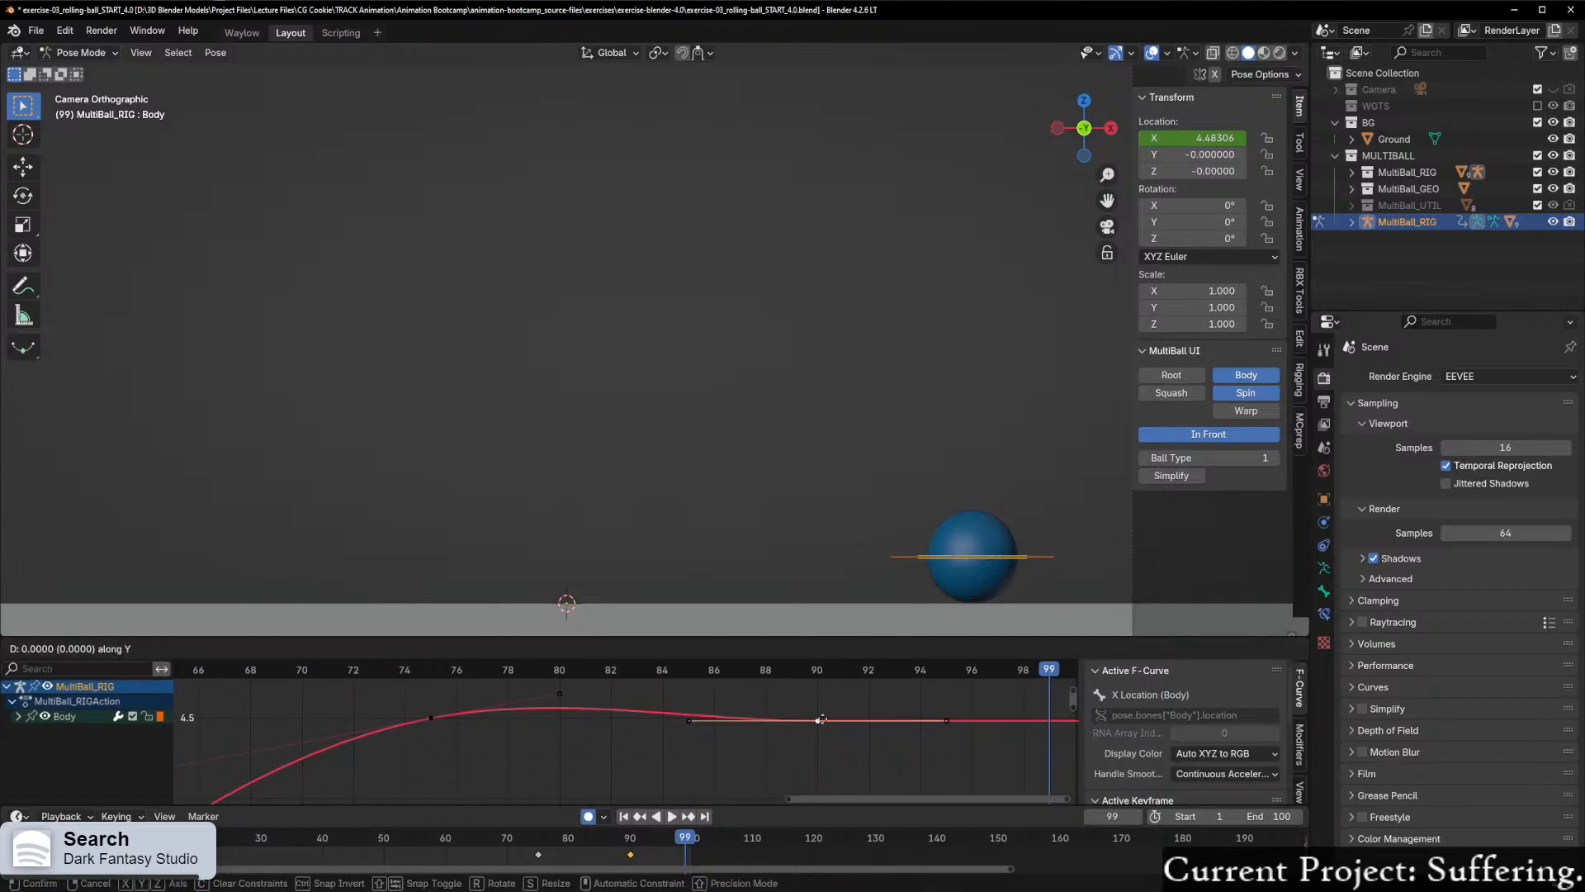
left_click(829, 779)
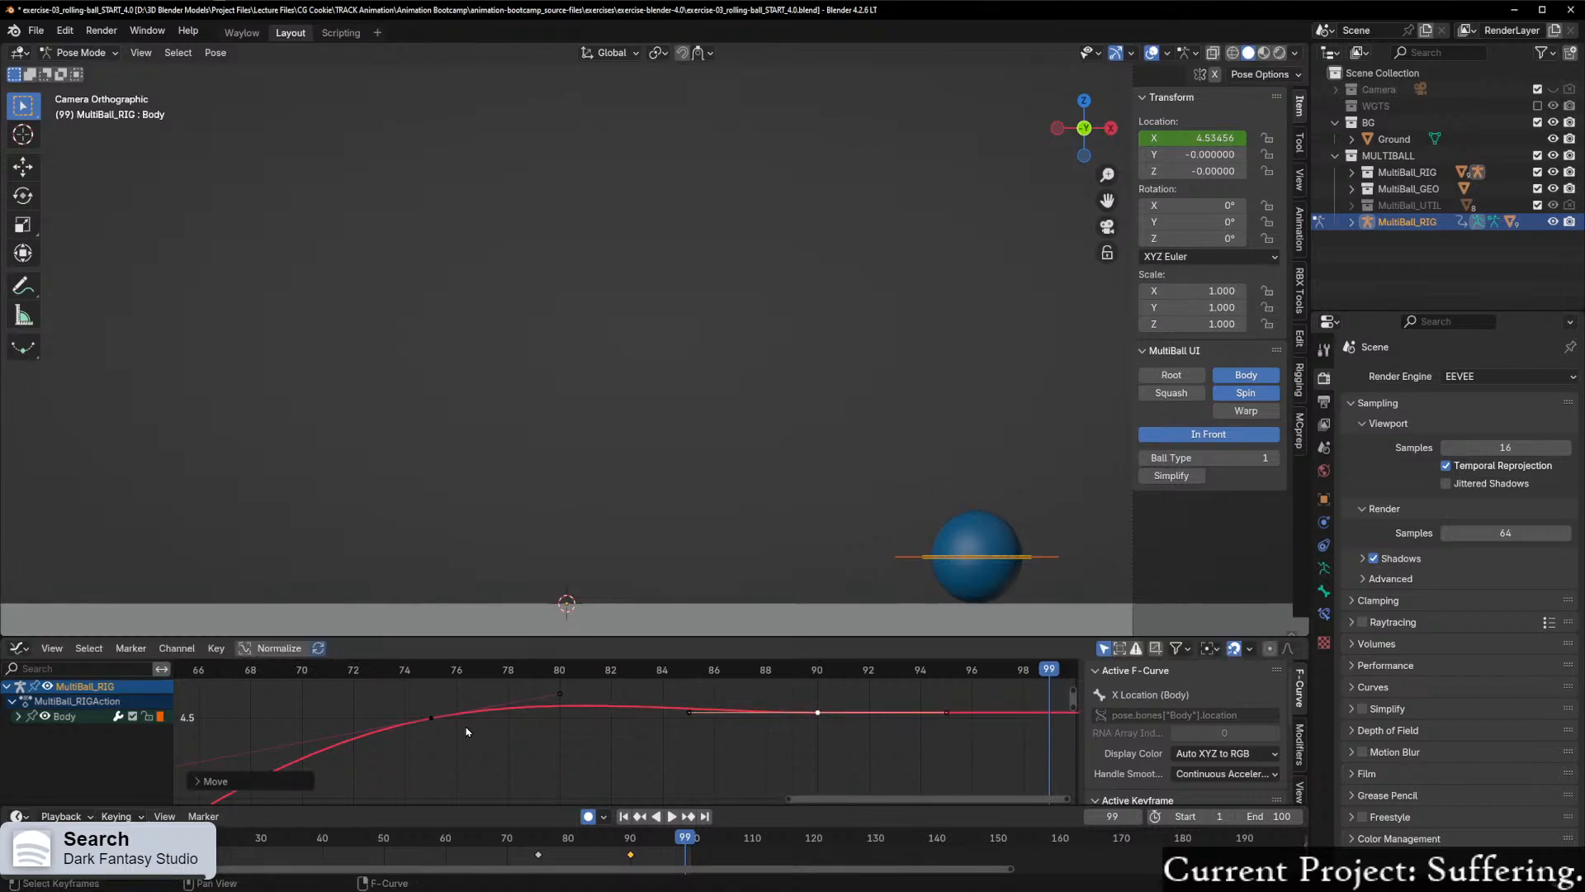
Step: Raise the frame 90 keyframe's incoming handle slightly along Y so the curve slopes down into the keyframe
left_click(690, 713)
key("g")
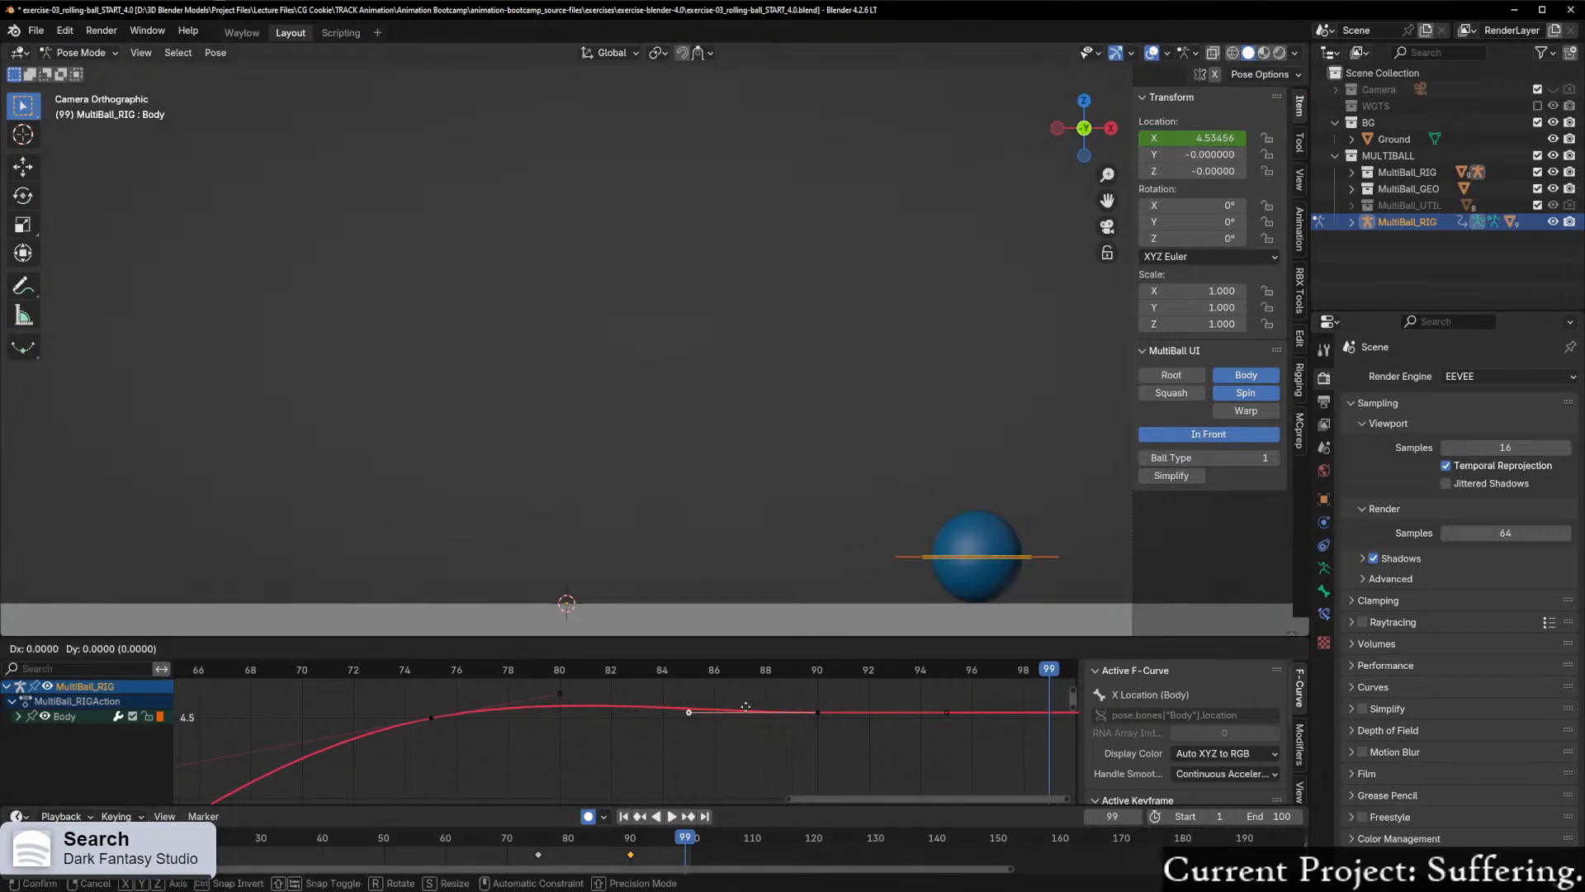
key("y")
left_click(748, 708)
Step: Scrub back to frame 68, play the animation and step through to about frame 89 to check the ball's settle
left_click_drag(670, 839, 496, 839)
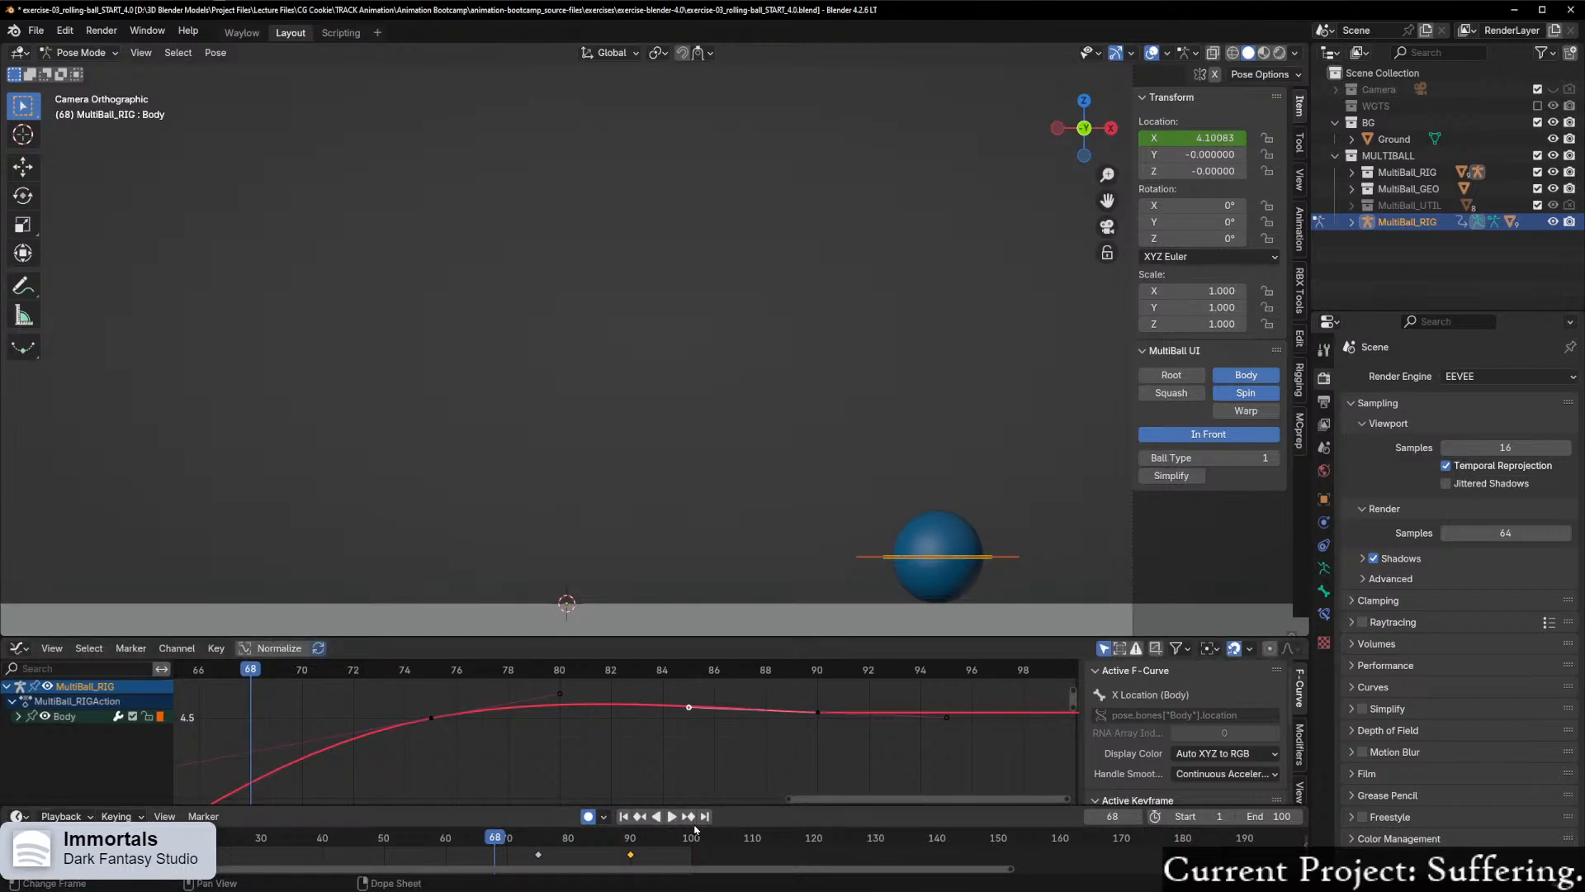
left_click(672, 816)
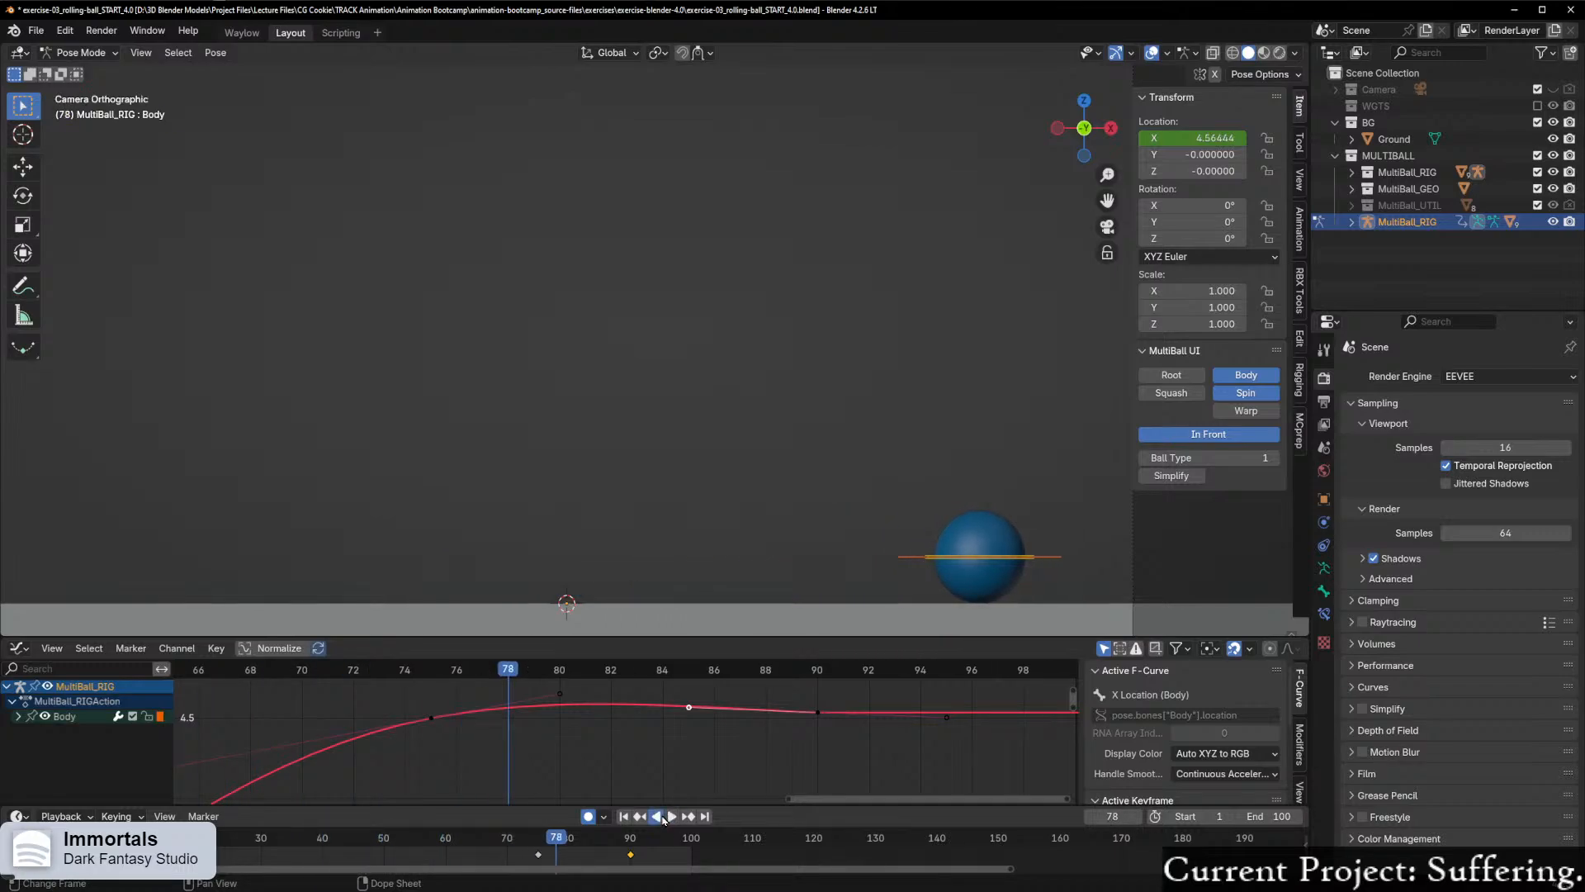
left_click(663, 816)
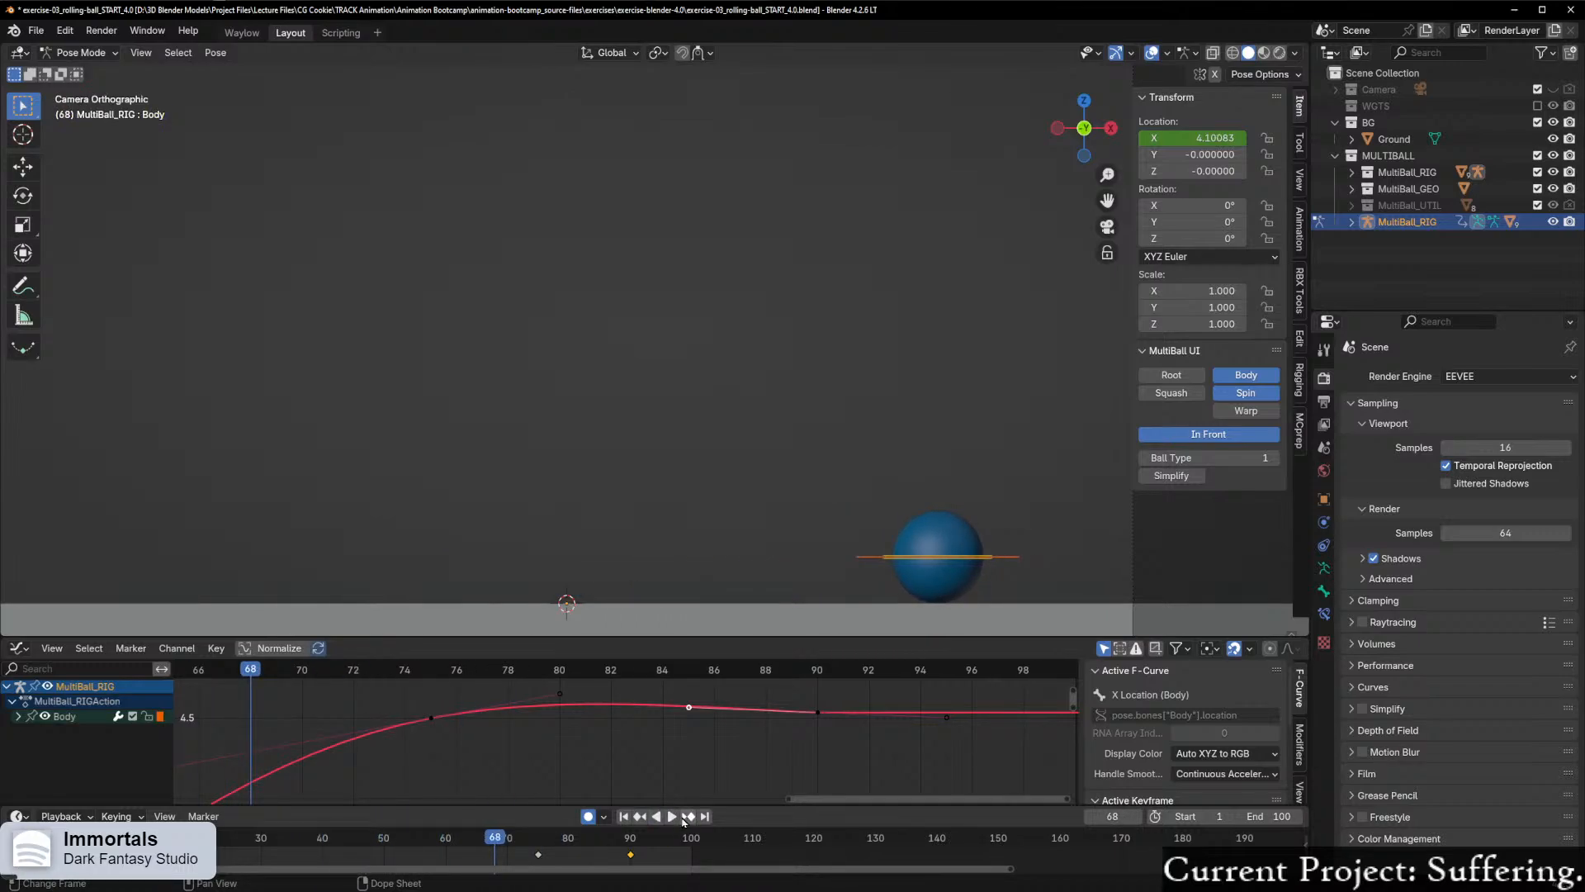
left_click(680, 817)
left_click(678, 814)
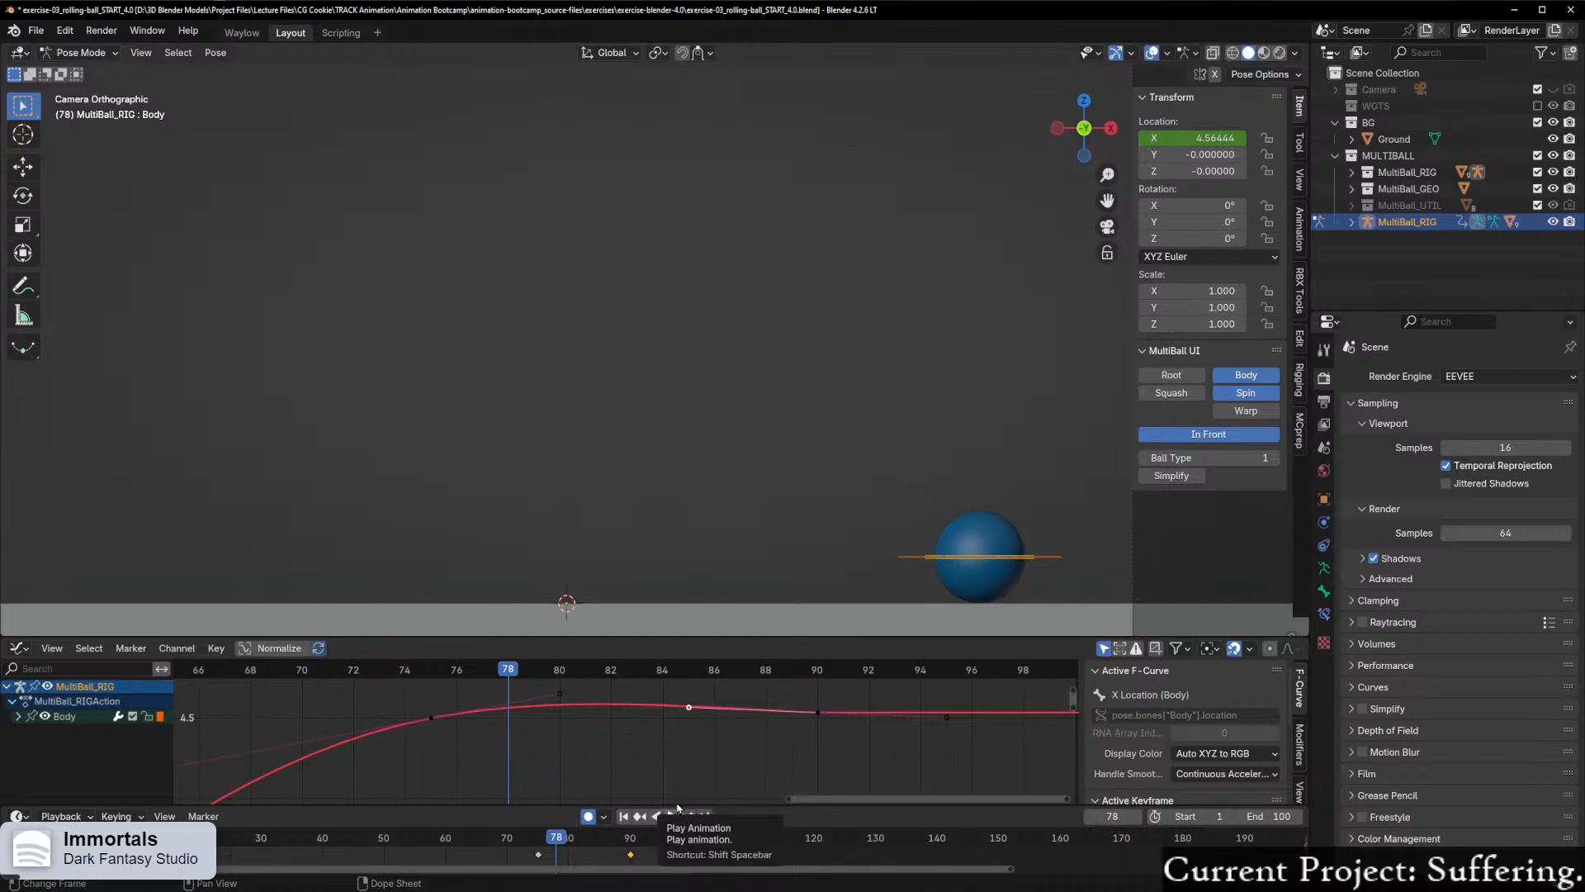
key("period")
left_click(678, 808)
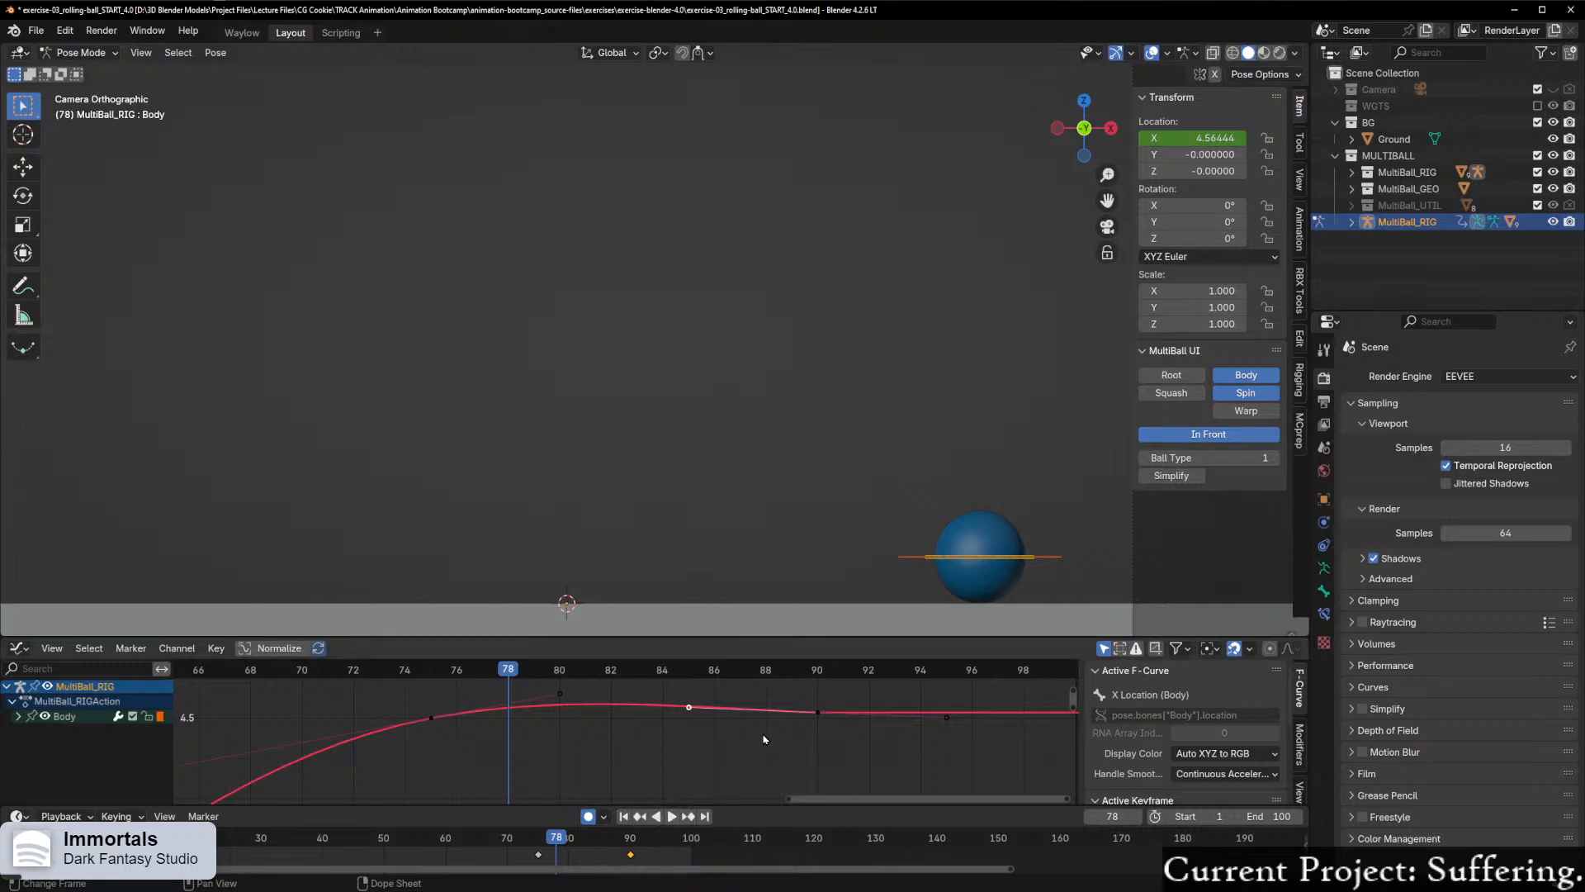
key("Right")
key("Right")
key("Right")
key("Right")
key("Right")
key("Right")
key("Right")
key("Right")
key("Right")
key("Right")
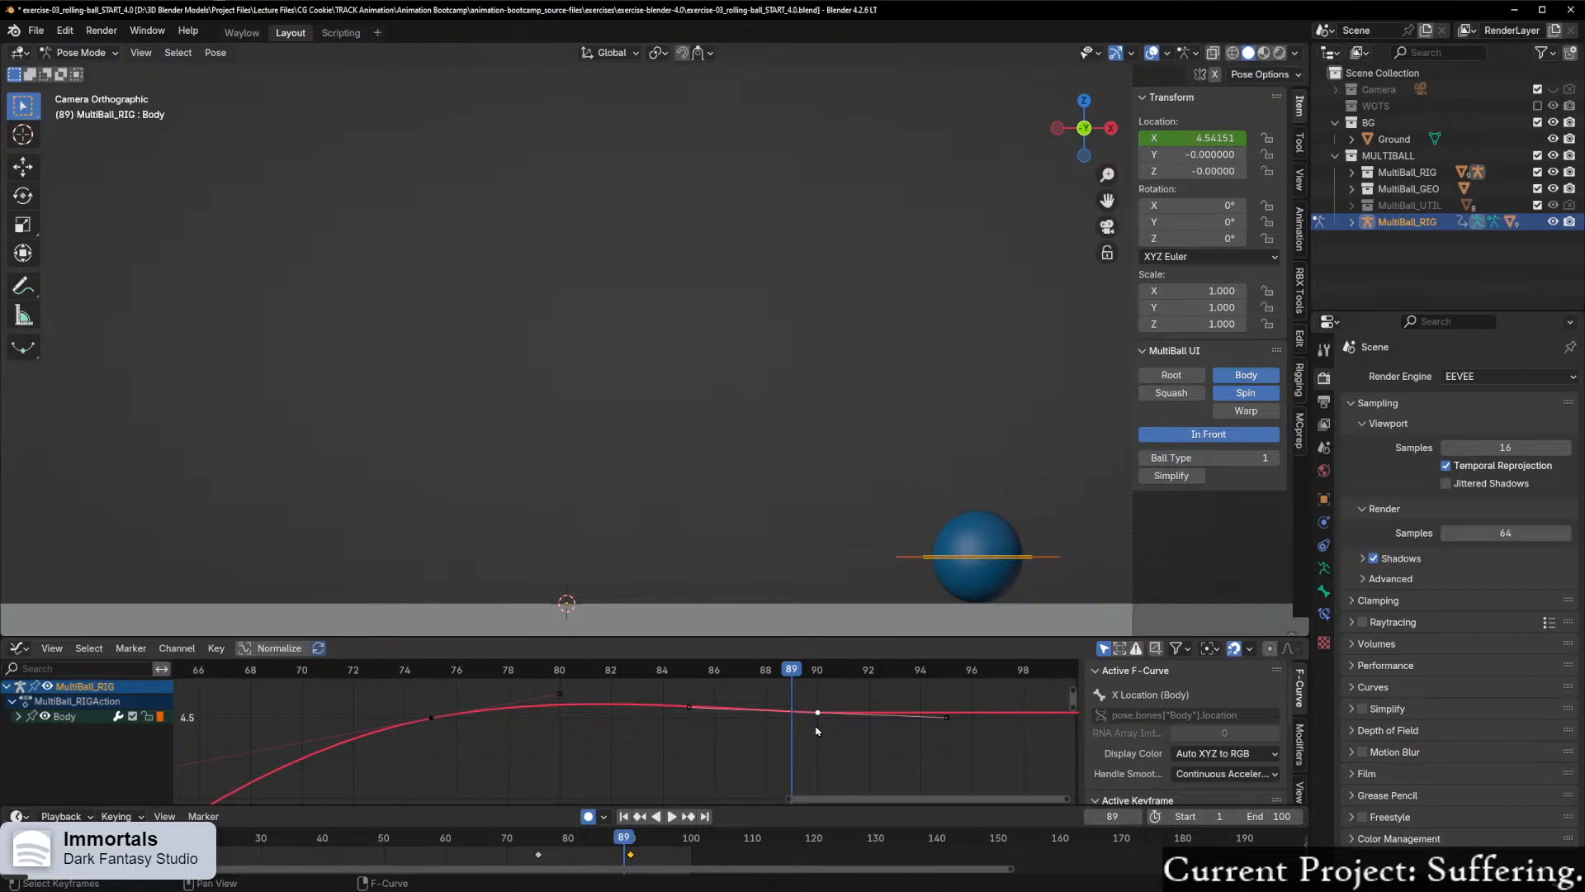
Step: Raise the frame 90 keyframe of the X Location curve by a further 0.055 or so along Y
key("g")
key("y")
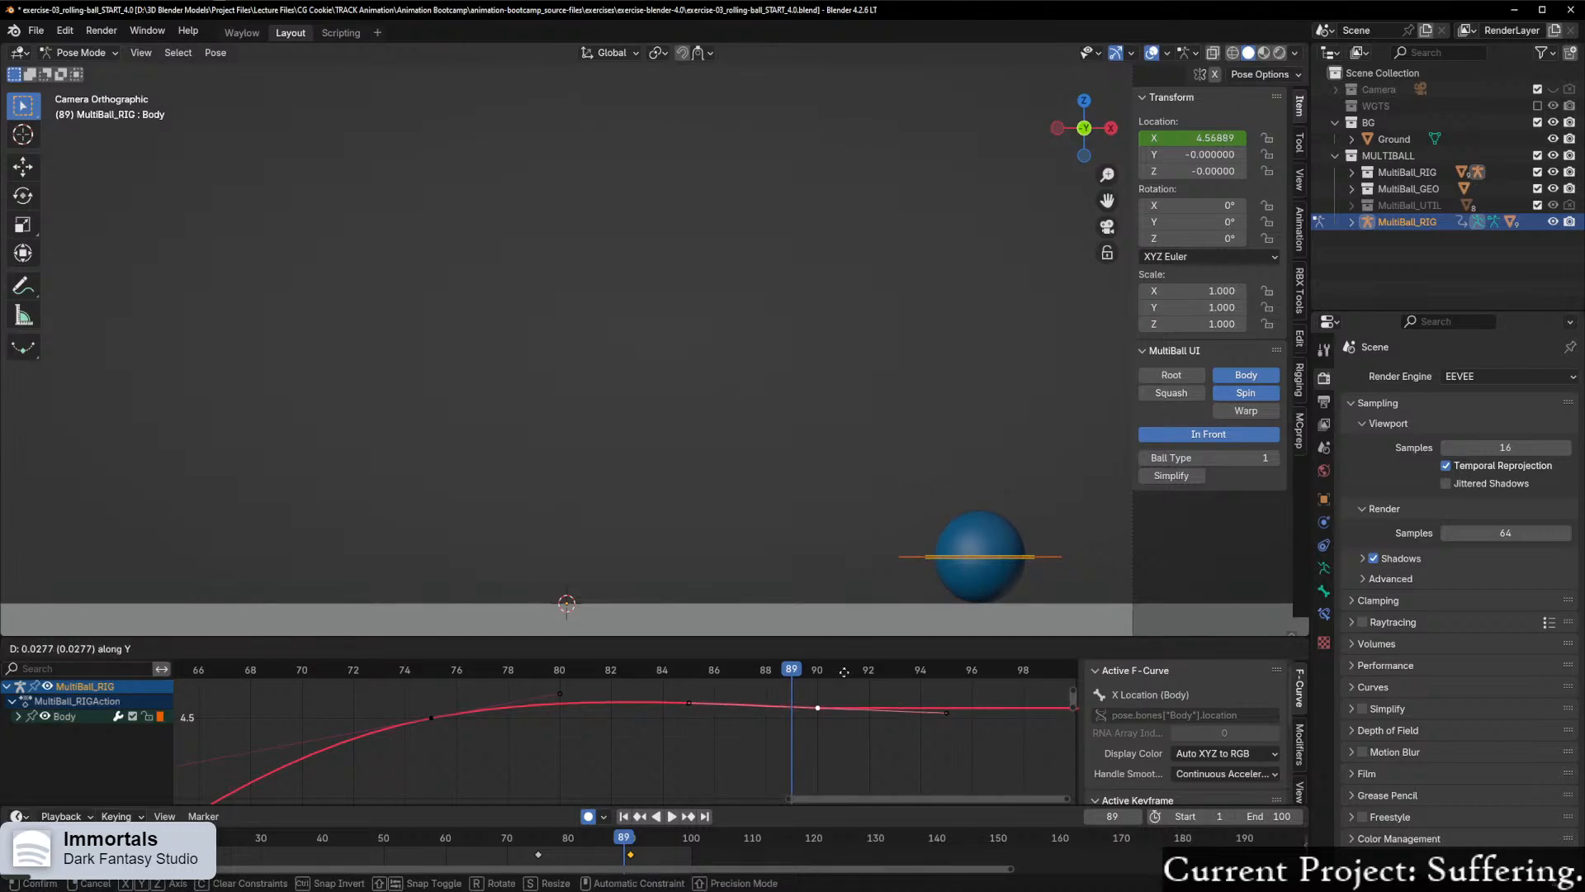
left_click(851, 774)
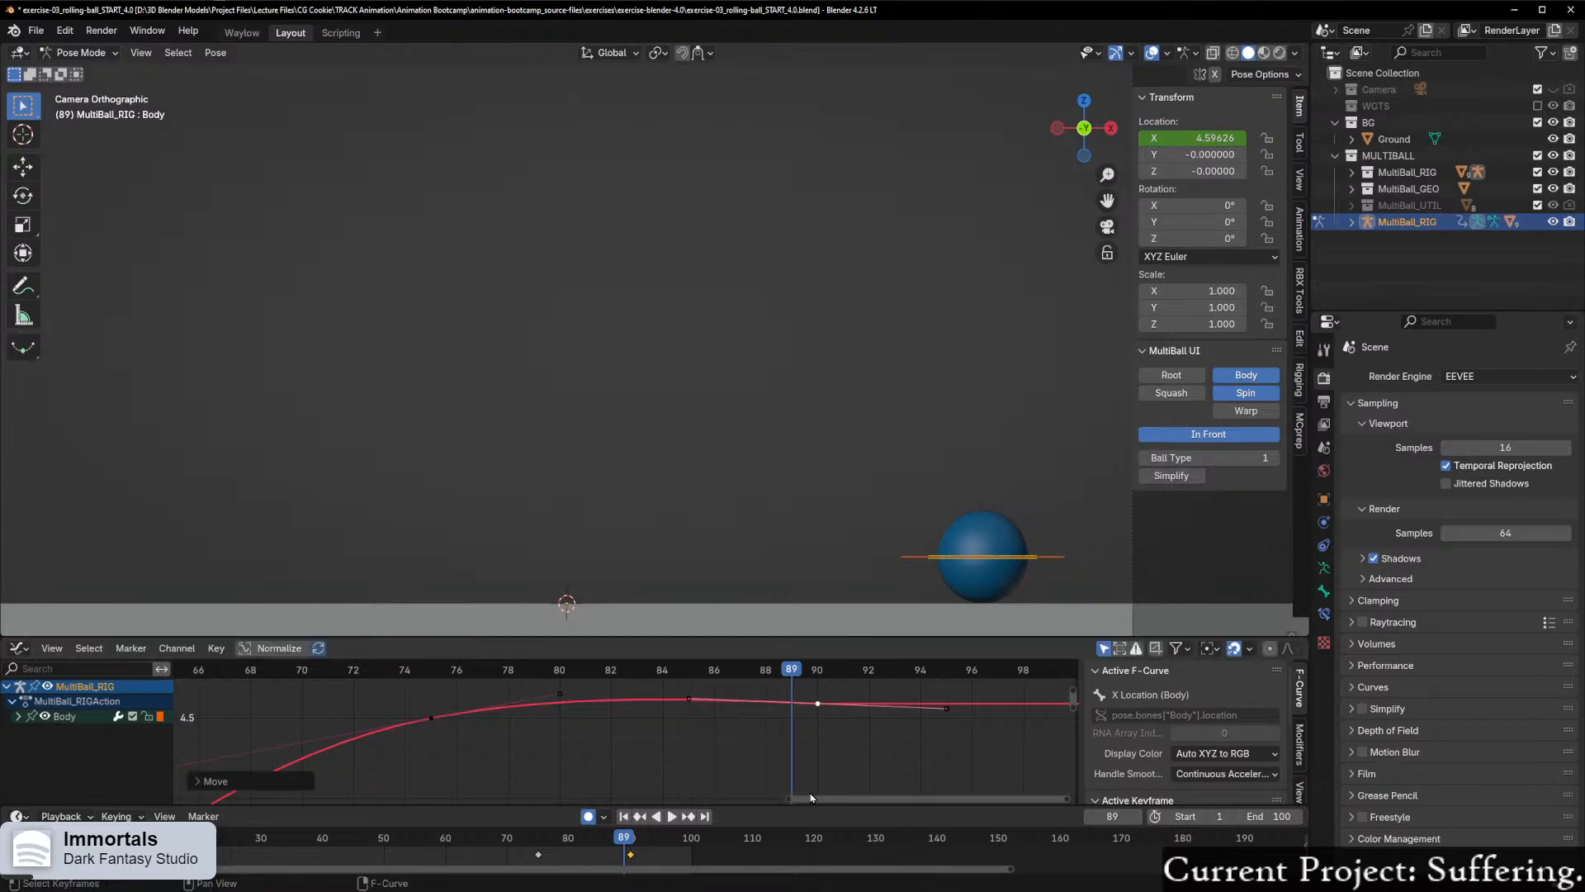
Step: Step backward from frame 89 to 73, then play the animation and stop it to review the ball's roll and settle
key("Left")
key("Left")
key("Left")
key("Left")
key("Left")
key("Left")
key("Left")
key("Left")
key("Left")
key("Left")
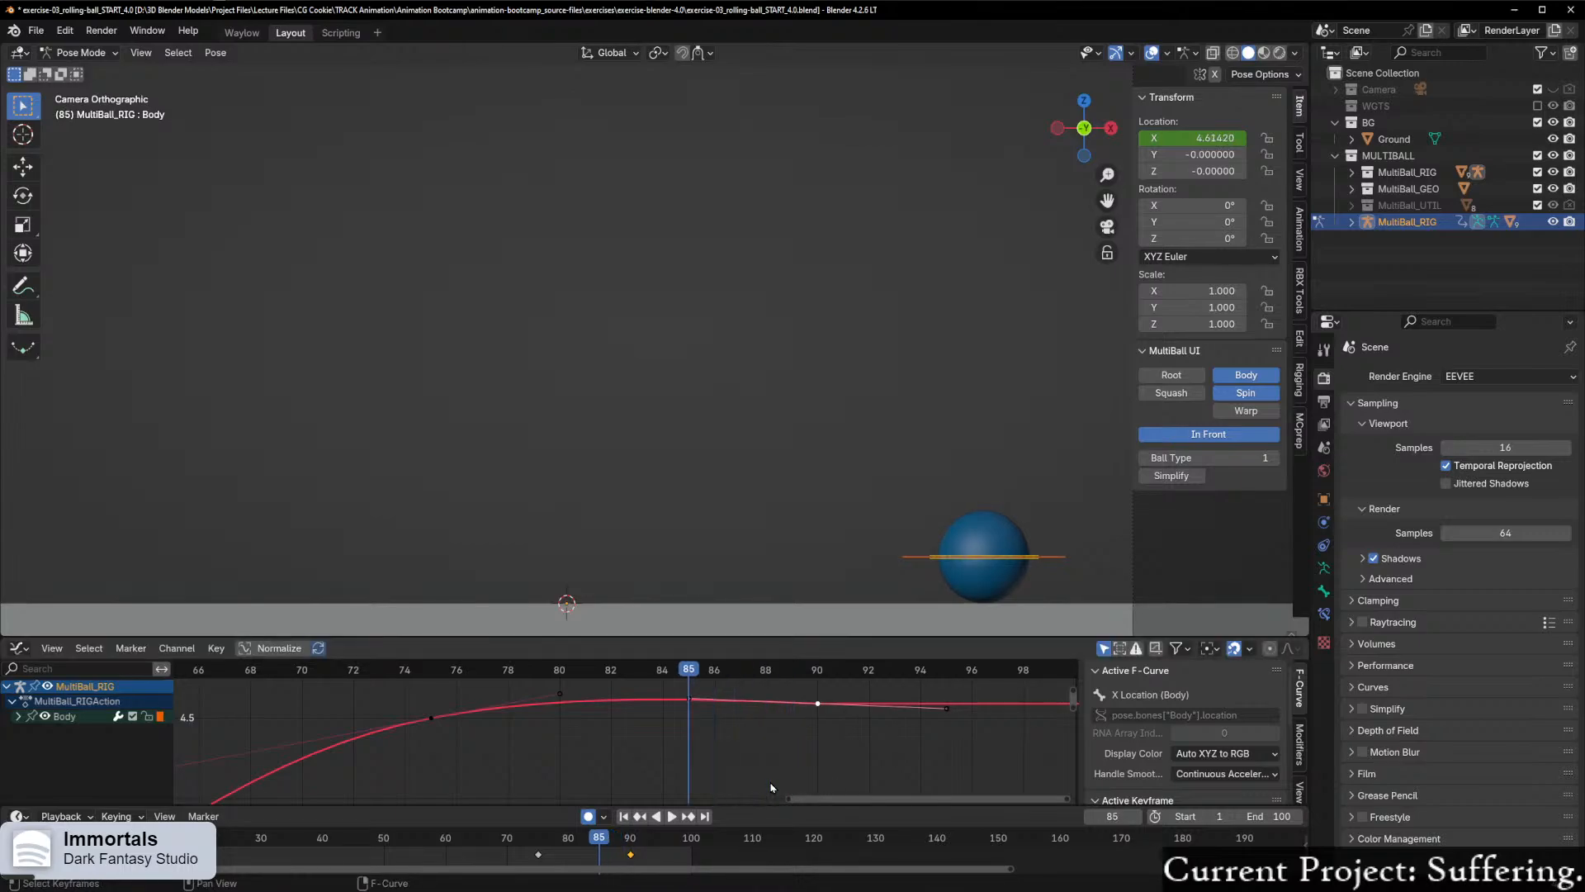
key("Left")
key("Left")
key("Left")
key("Left")
key("Left")
key("Left")
key("Left")
key("Left")
key("Left")
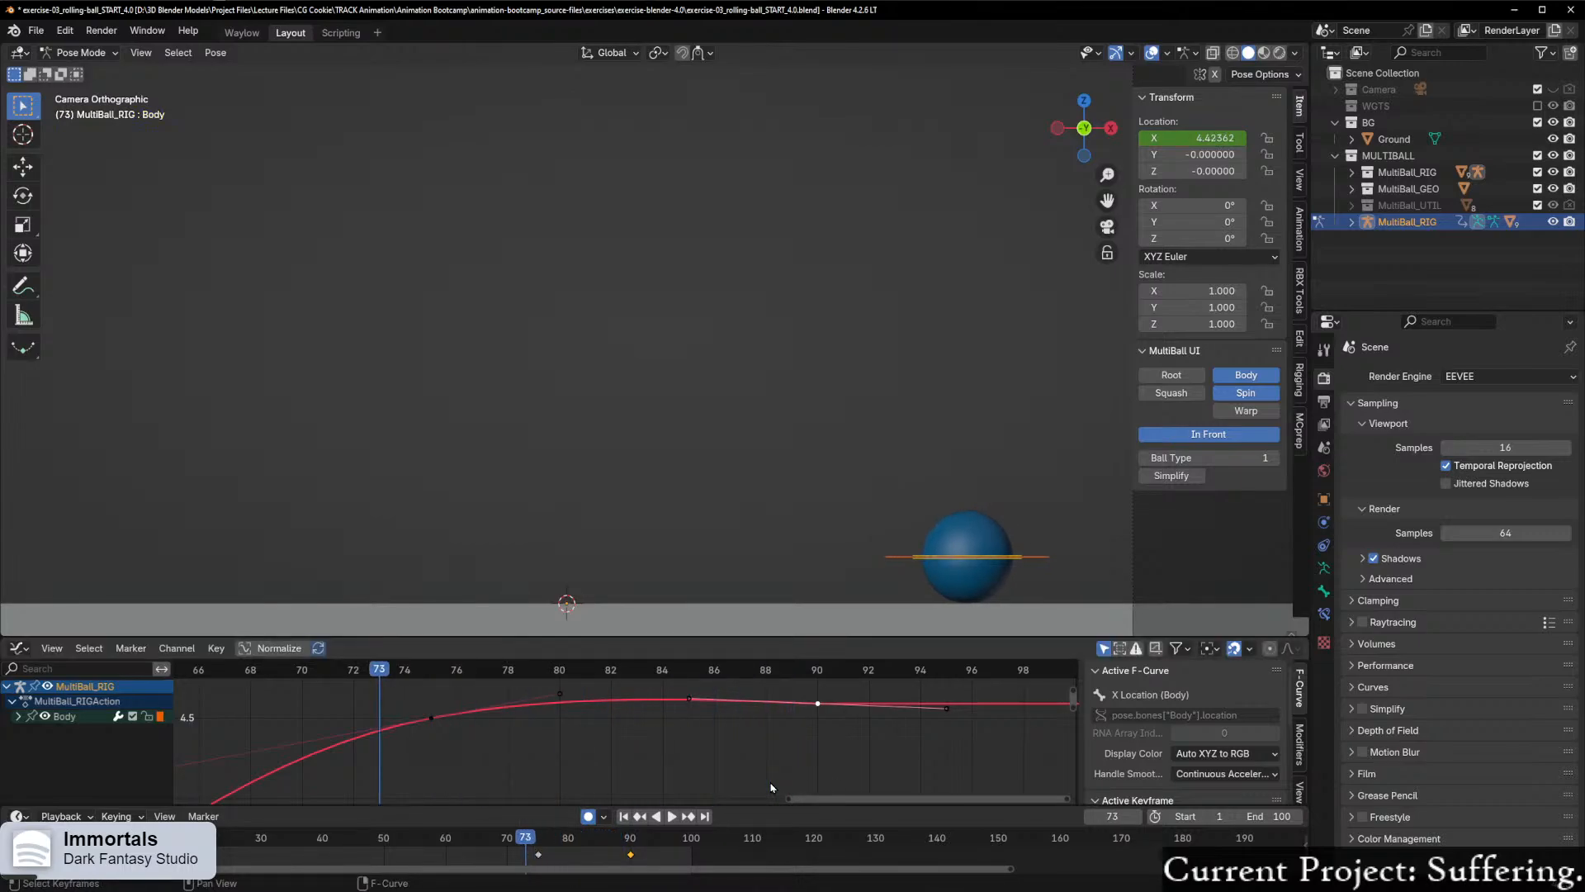
left_click(671, 816)
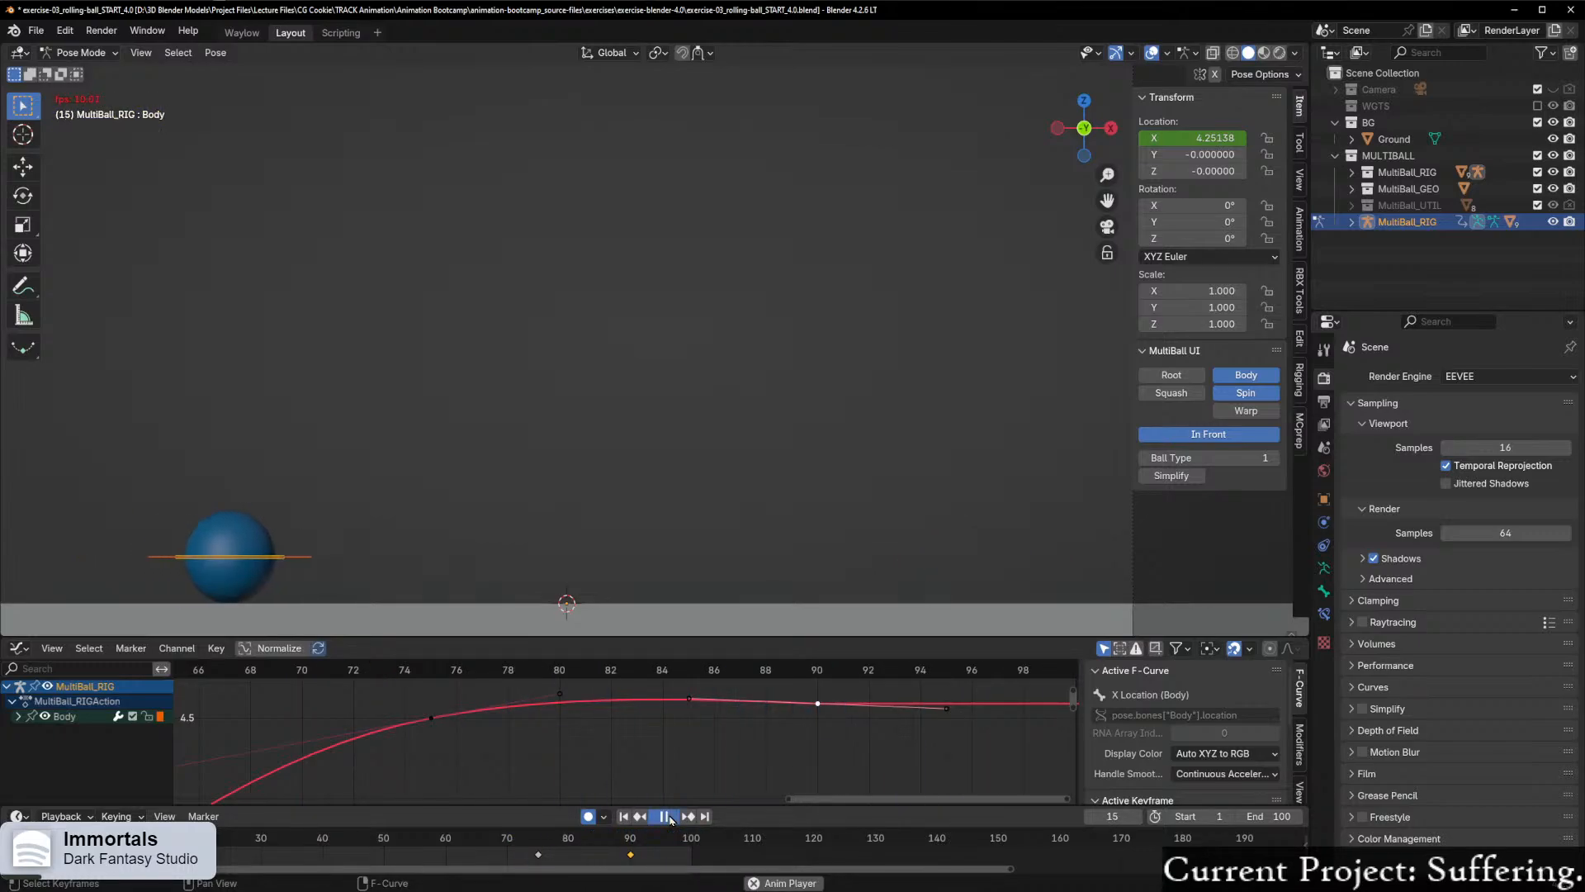
left_click(671, 817)
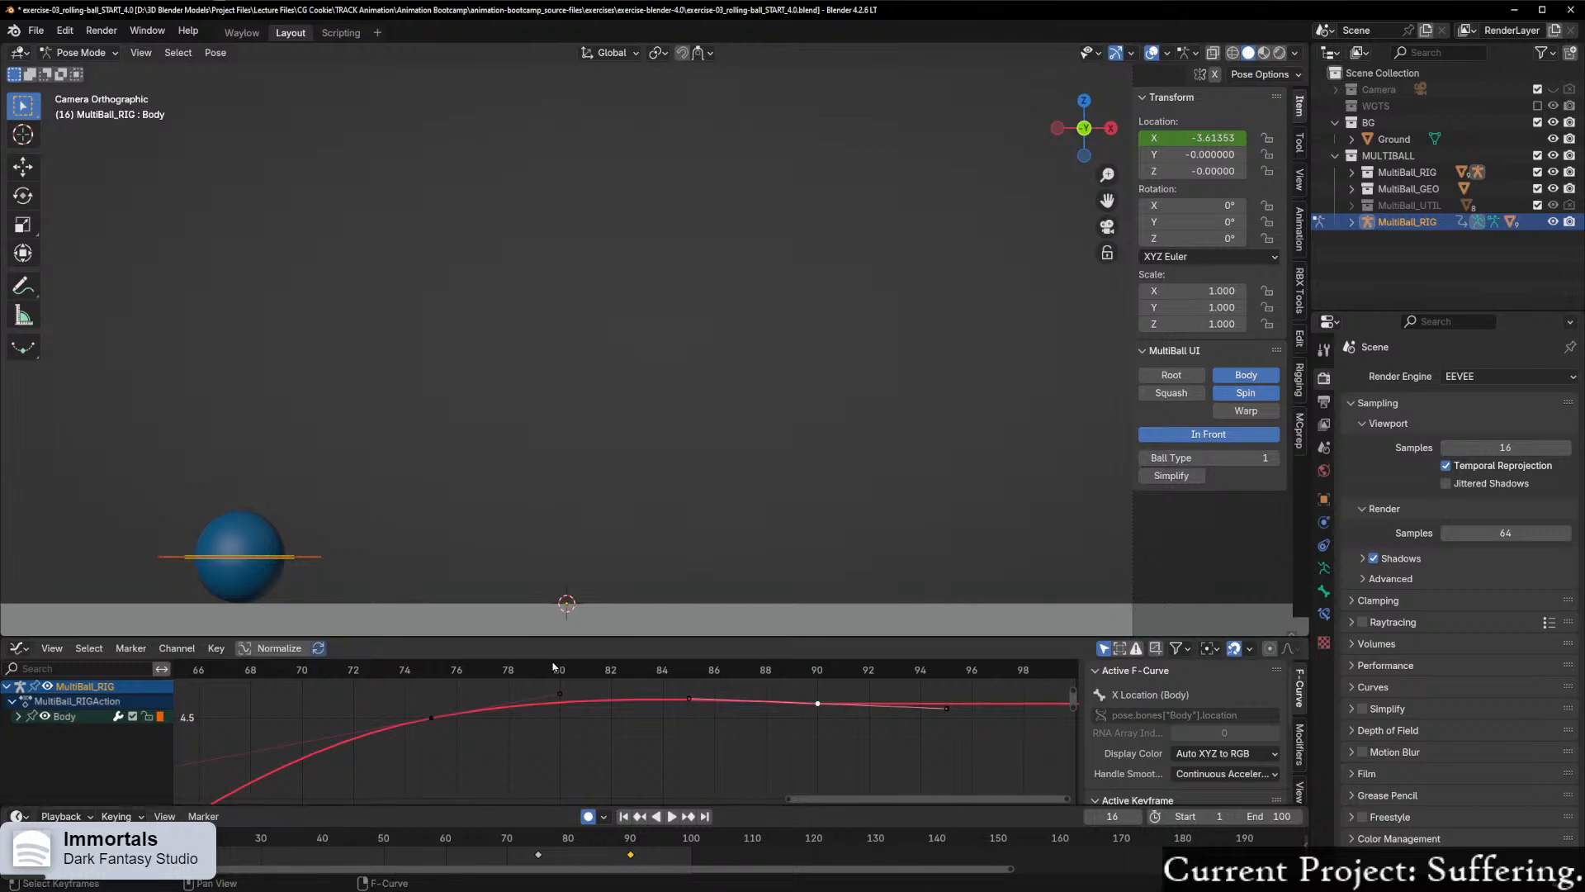
left_click(671, 816)
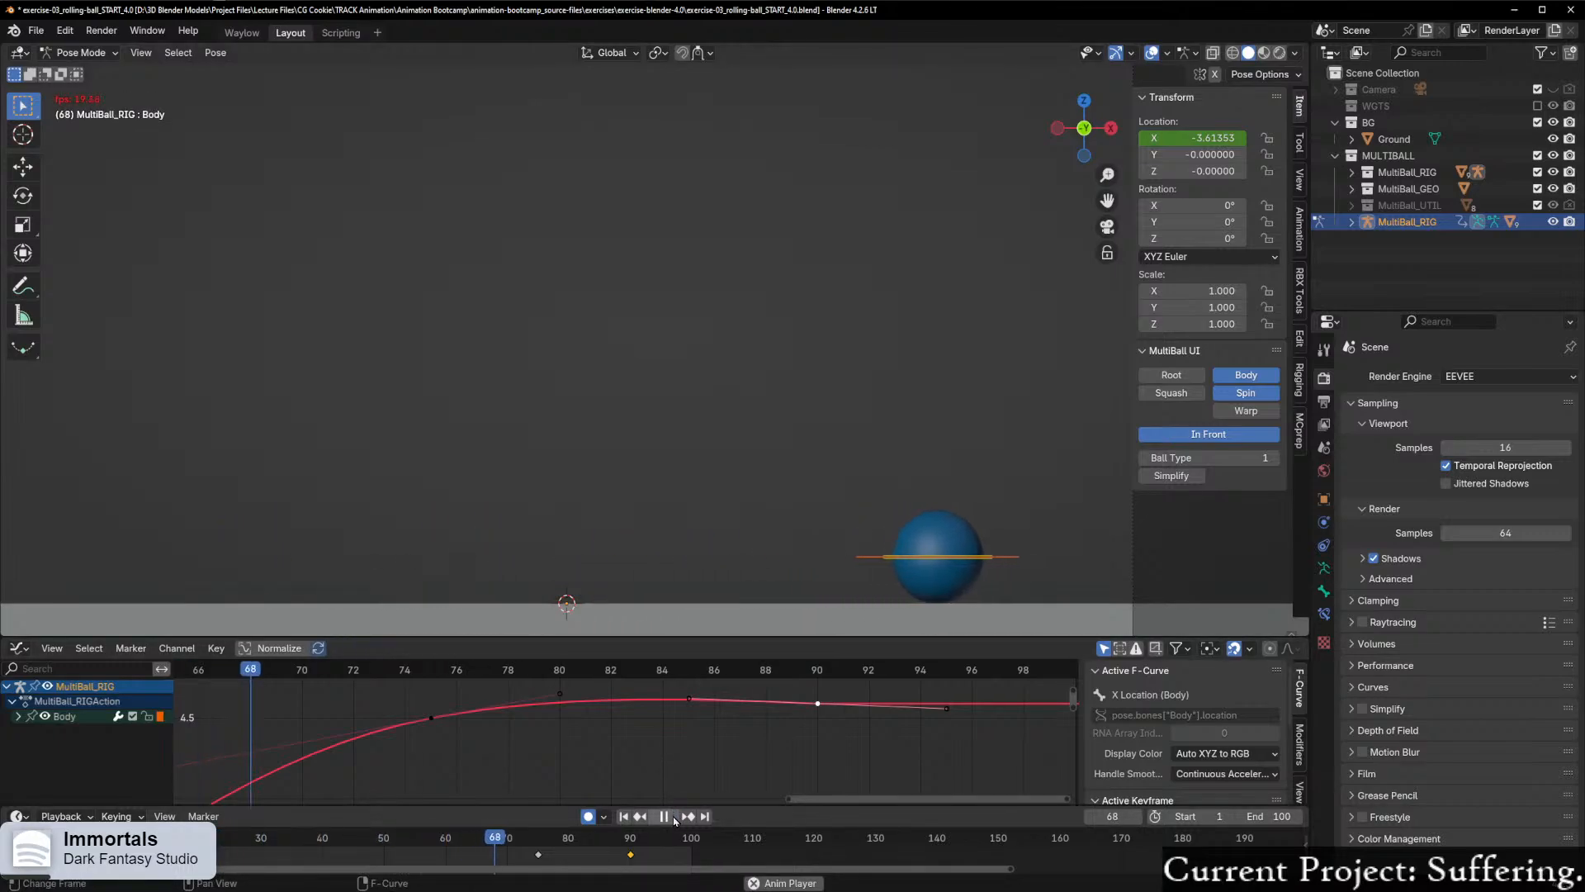
left_click(672, 816)
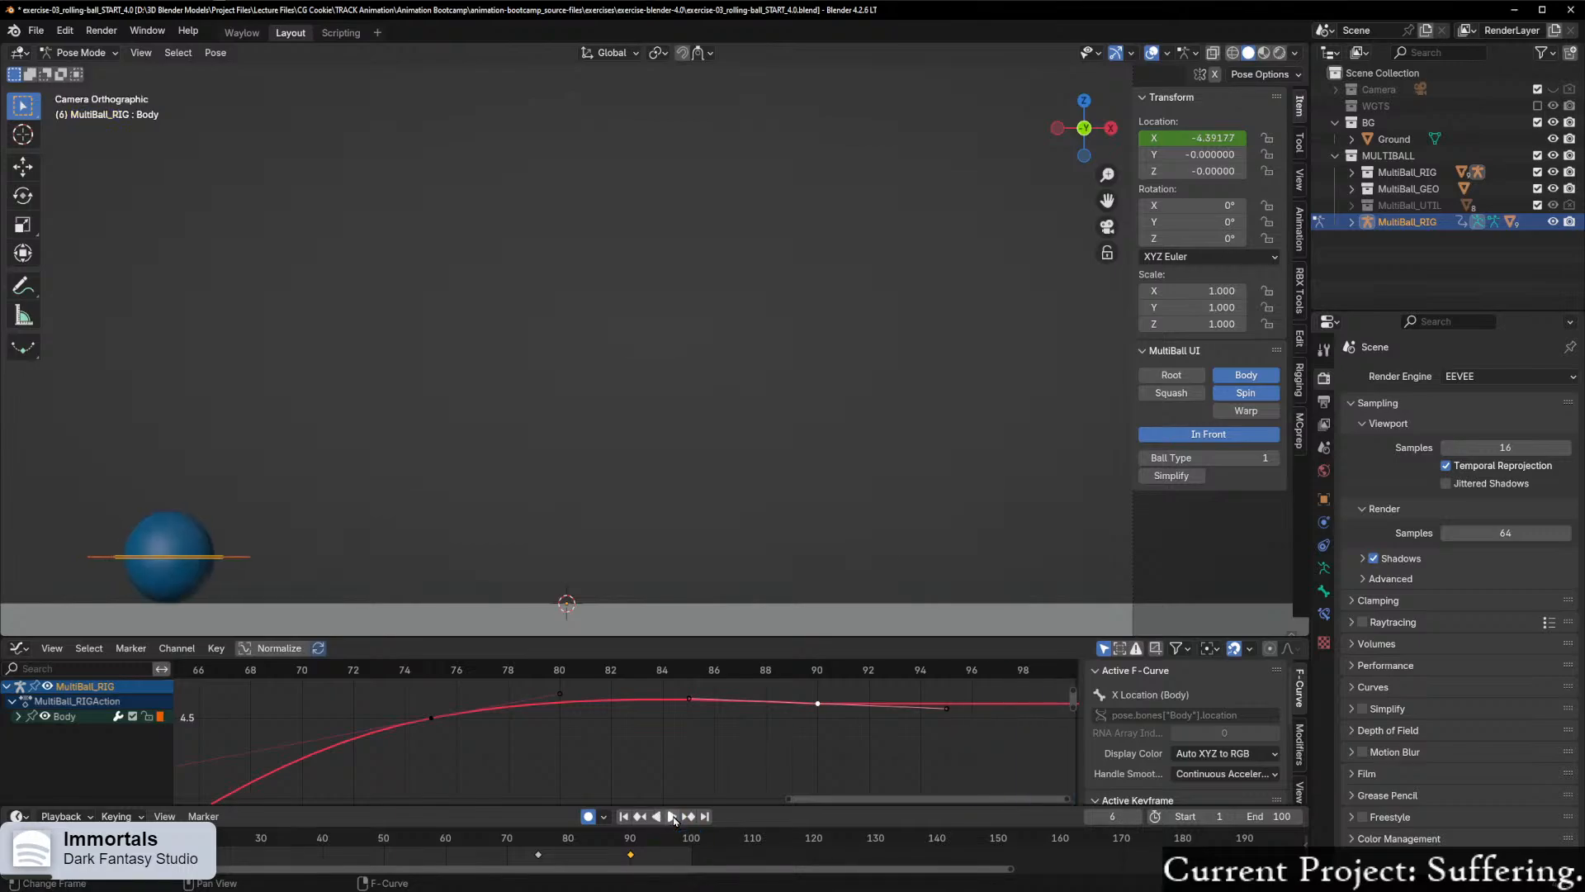
Step: Examine the whole X Location curve, from the ball's start near frame 0 to its settled end past frame 90
scroll(510, 718, "down", 8)
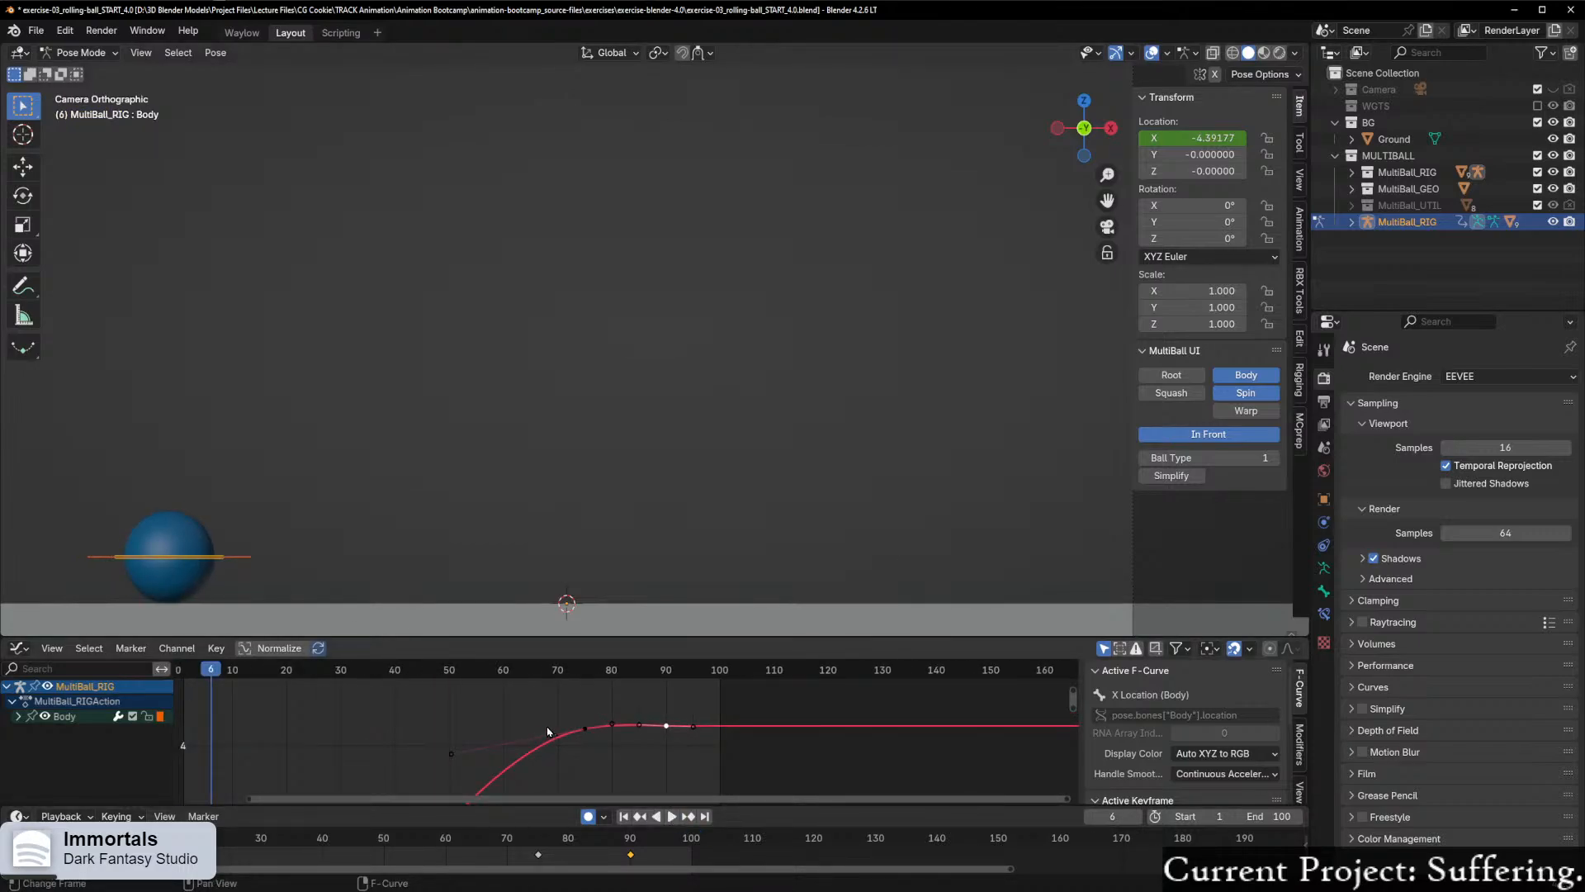
scroll(532, 768, "up", 4)
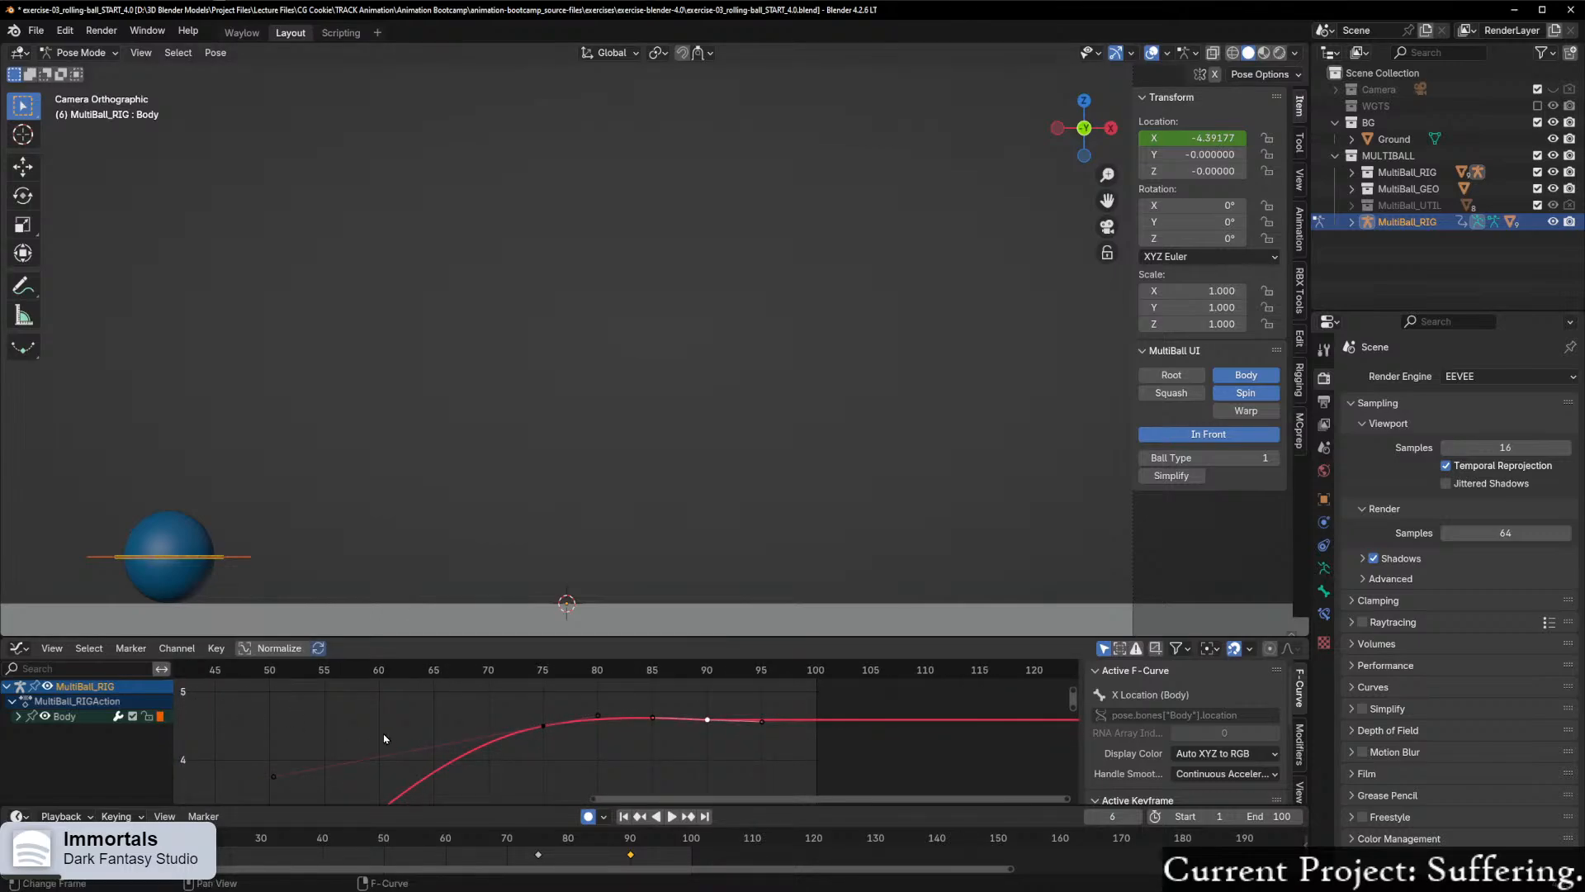
scroll(400, 743, "down", 4)
left_click_drag(1075, 710, 1078, 758)
scroll(834, 724, "down", 6)
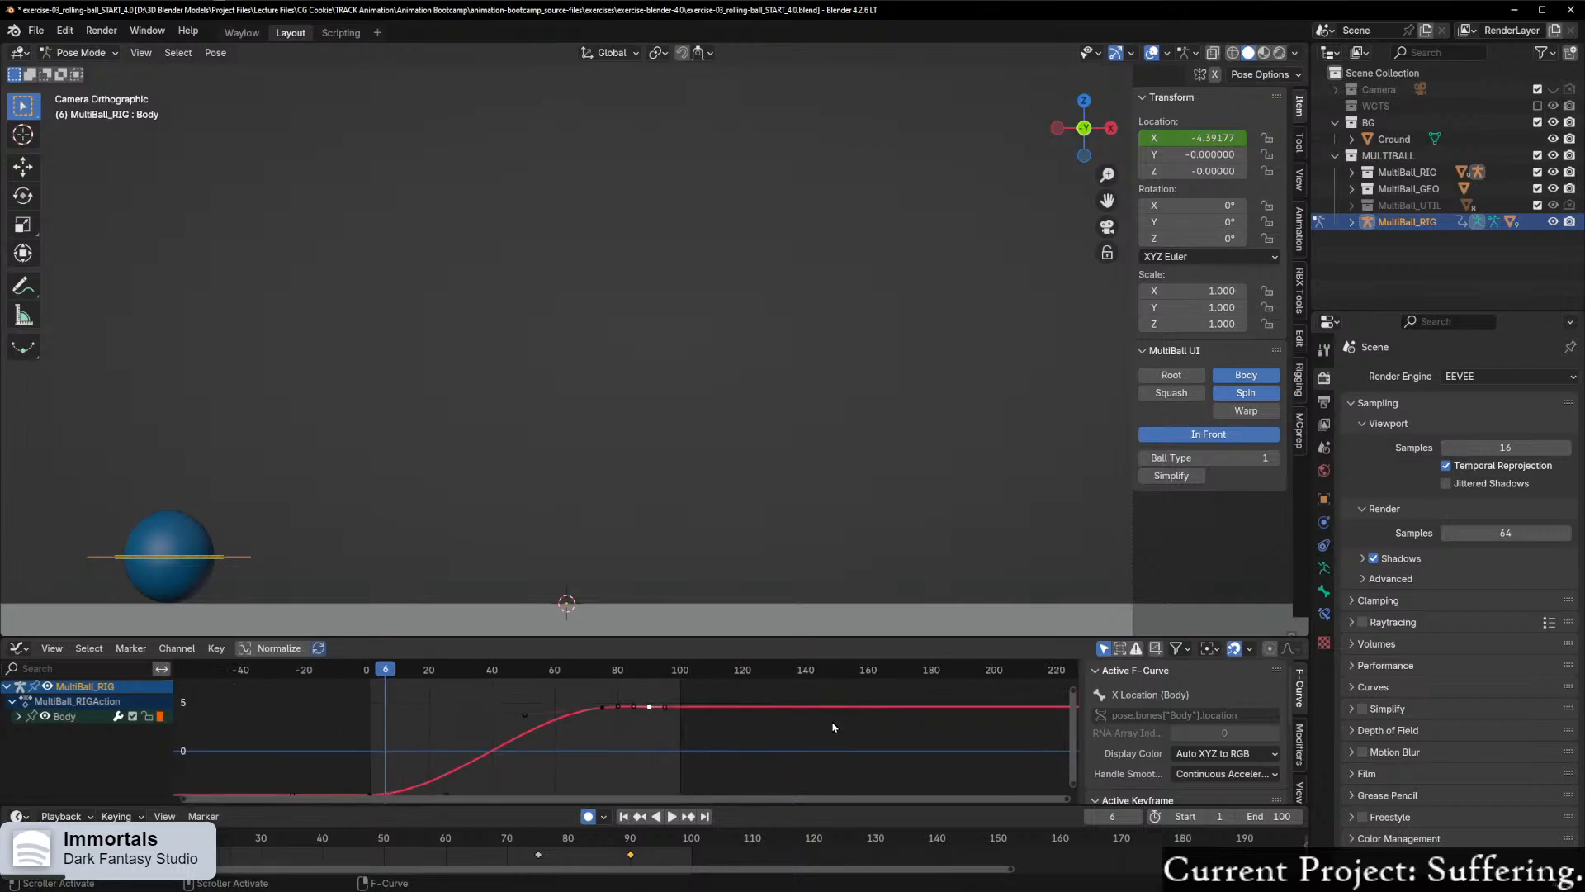
scroll(925, 723, "down", 1)
left_click_drag(1071, 694, 1073, 687)
scroll(704, 751, "down", 2)
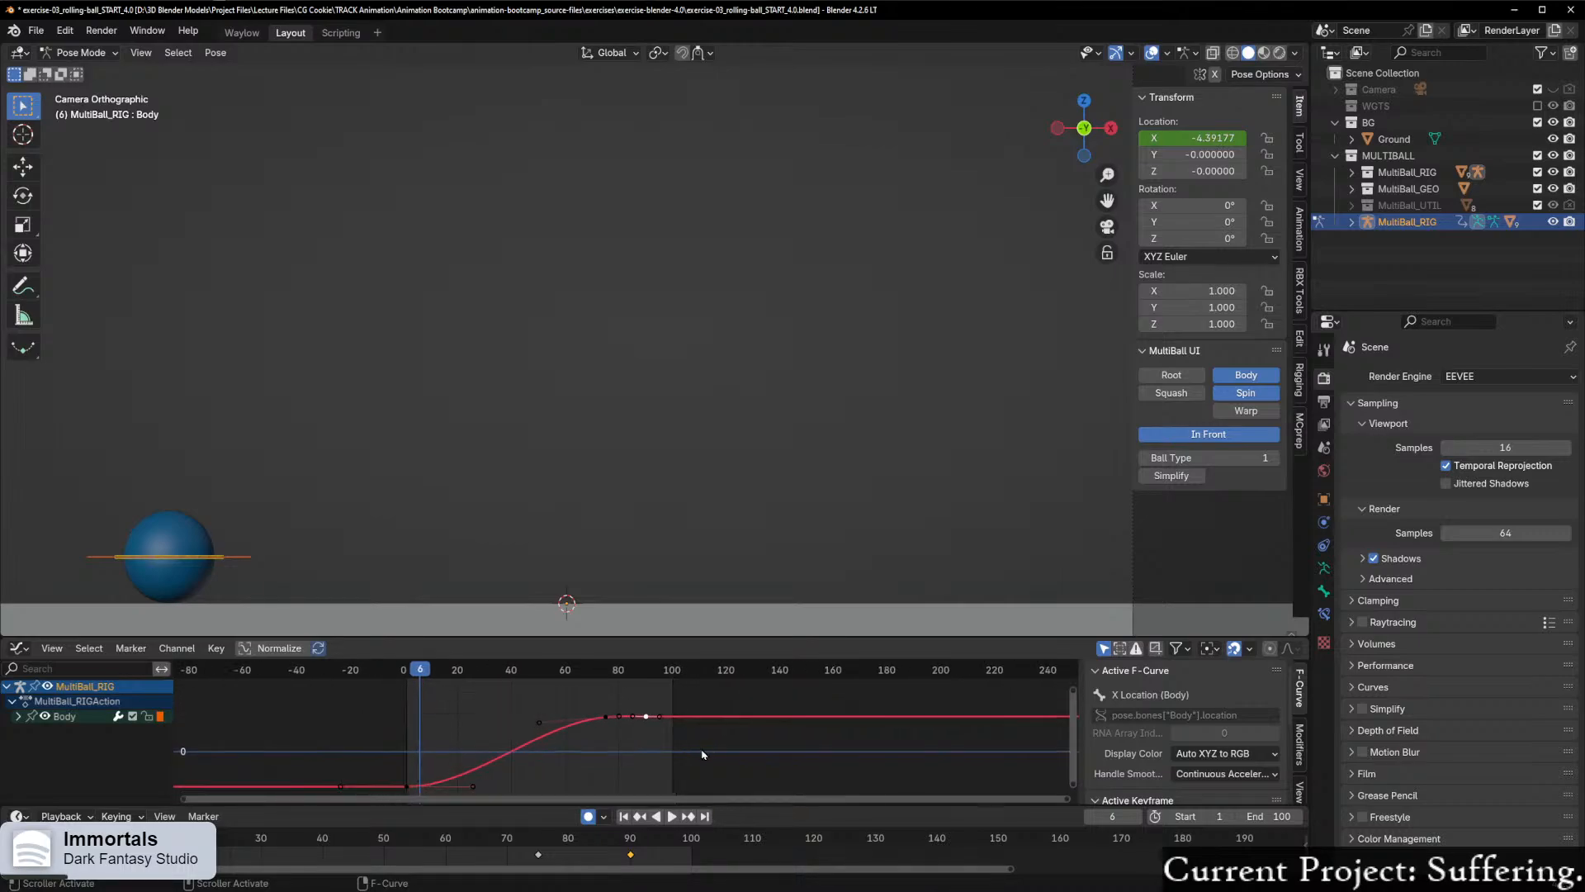
middle_click_drag(641, 761, 689, 741)
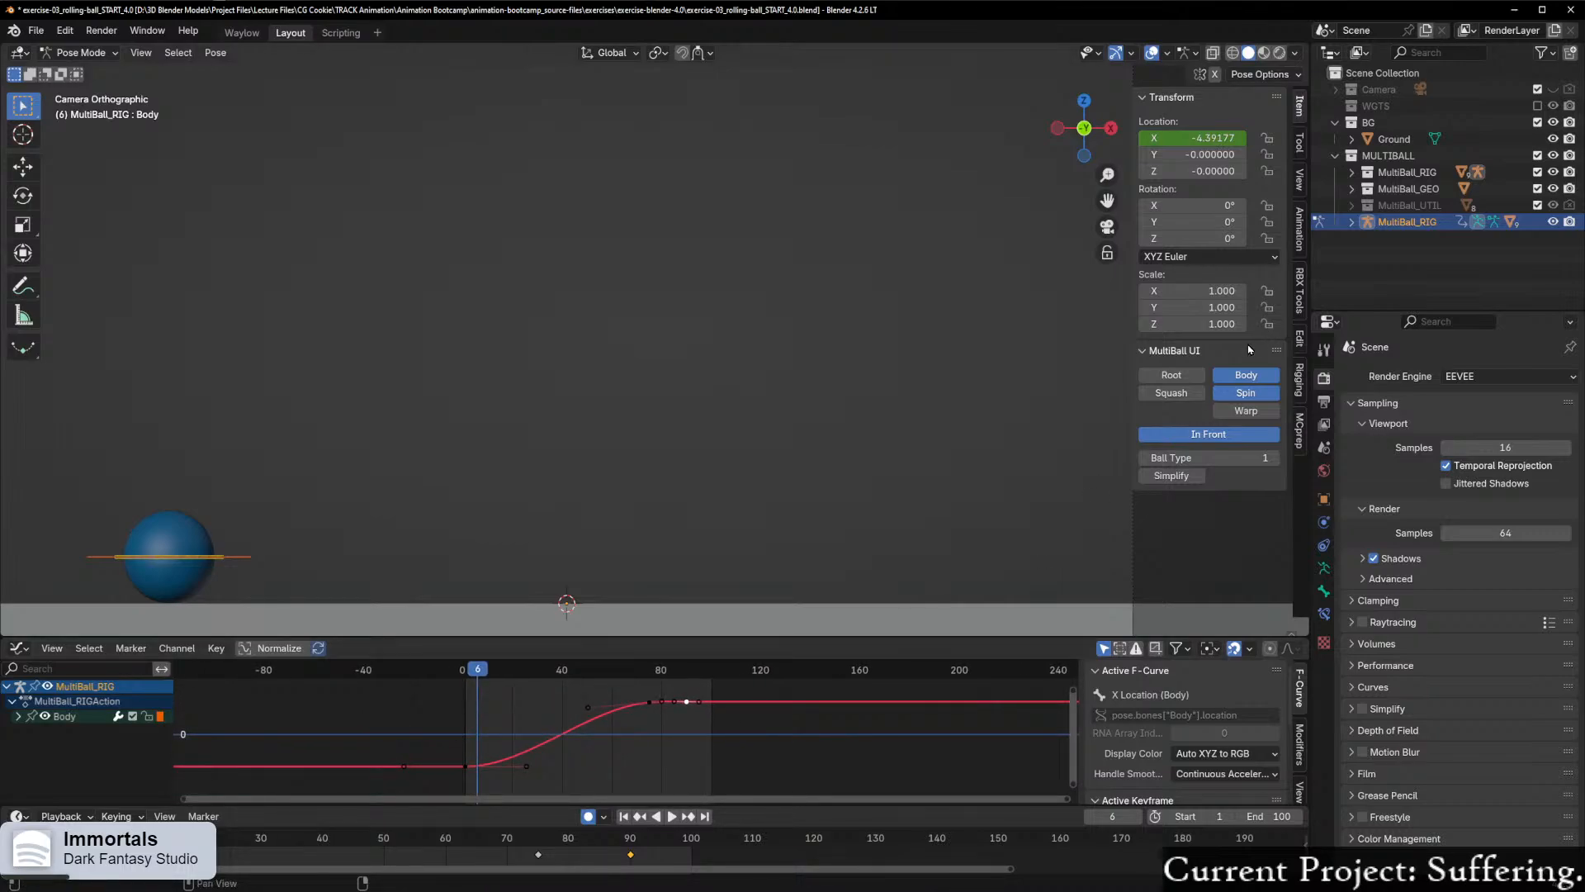
Step: Set the Ball Type to 2 and frame the whole ground and ball in the camera view
left_click(1276, 457)
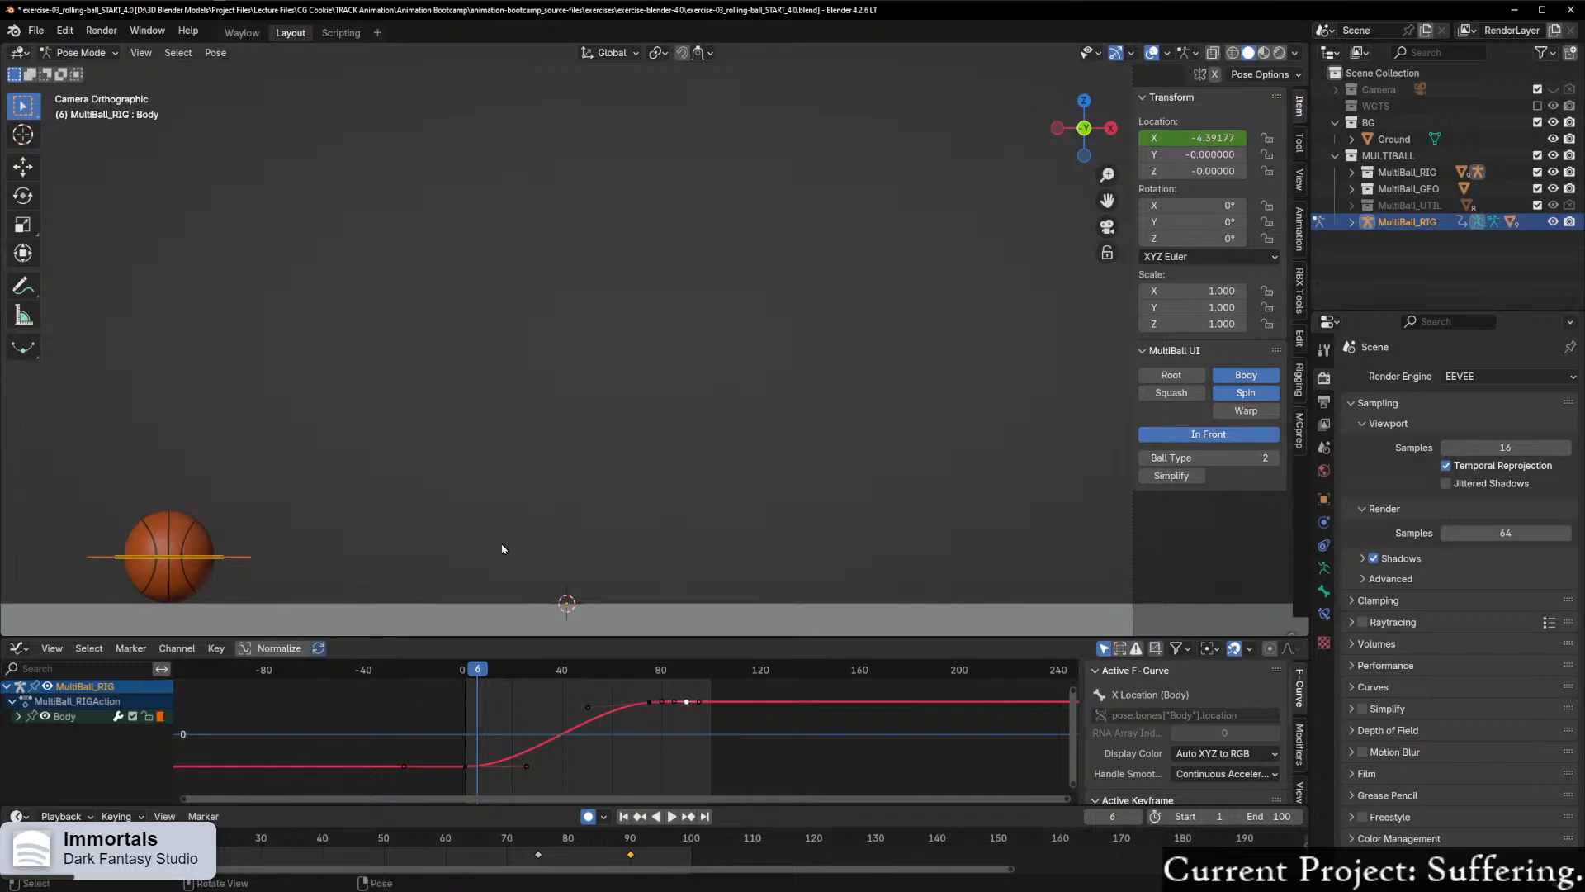
mouse_move(538, 570)
middle_mouse_down()
mouse_move(584, 562)
mouse_move(566, 563)
middle_mouse_up()
key("KP_0")
middle_click_drag(728, 455, 783, 419)
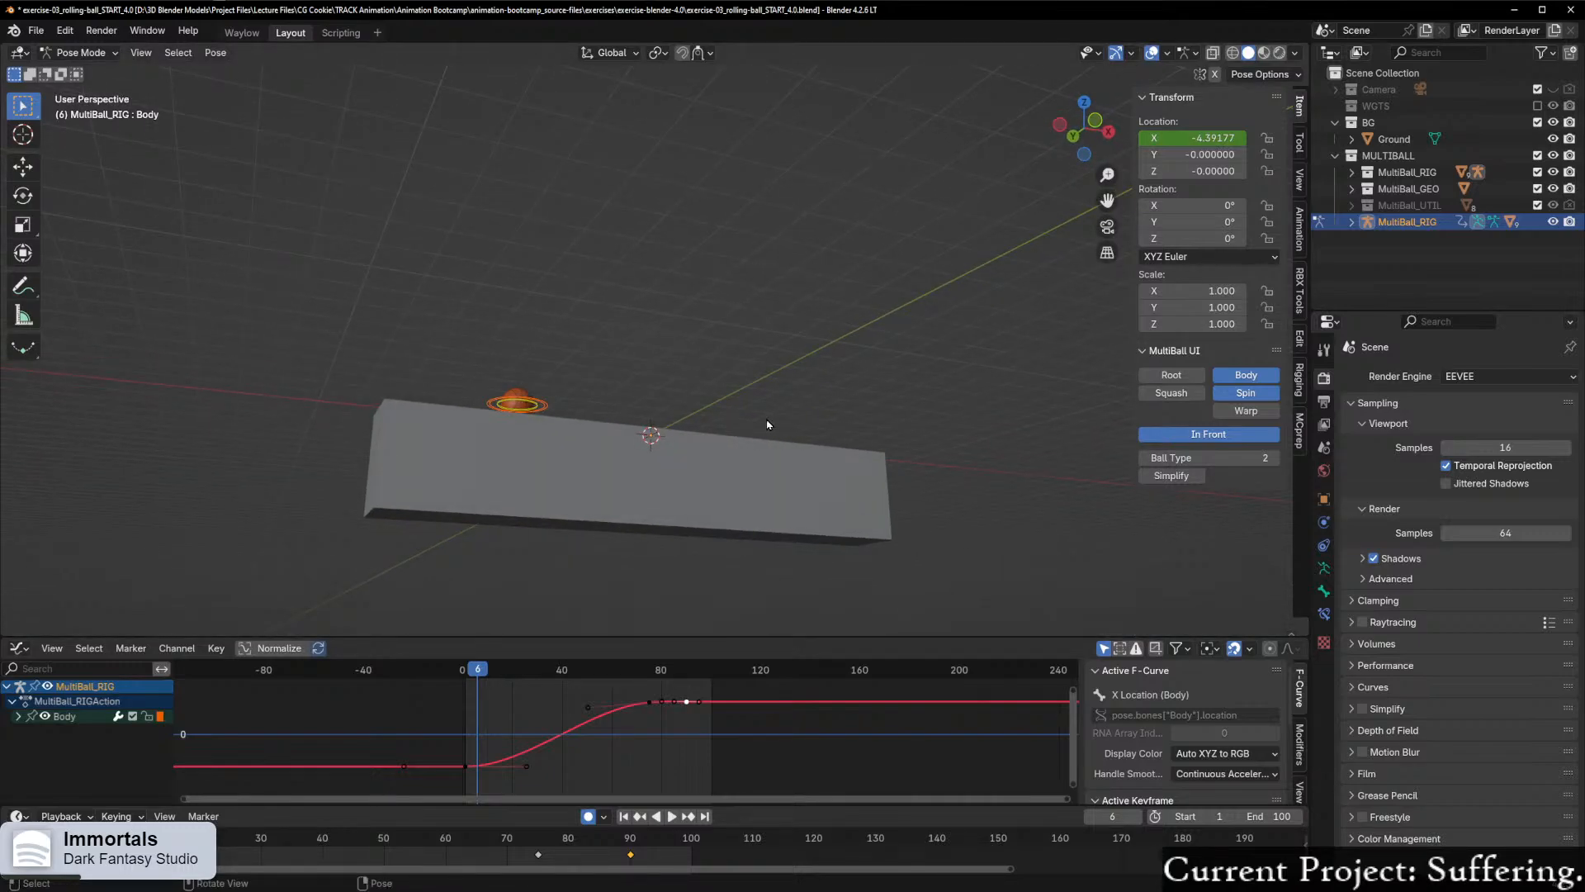
key("KP_0")
middle_click_drag(567, 481, 648, 437, "shift")
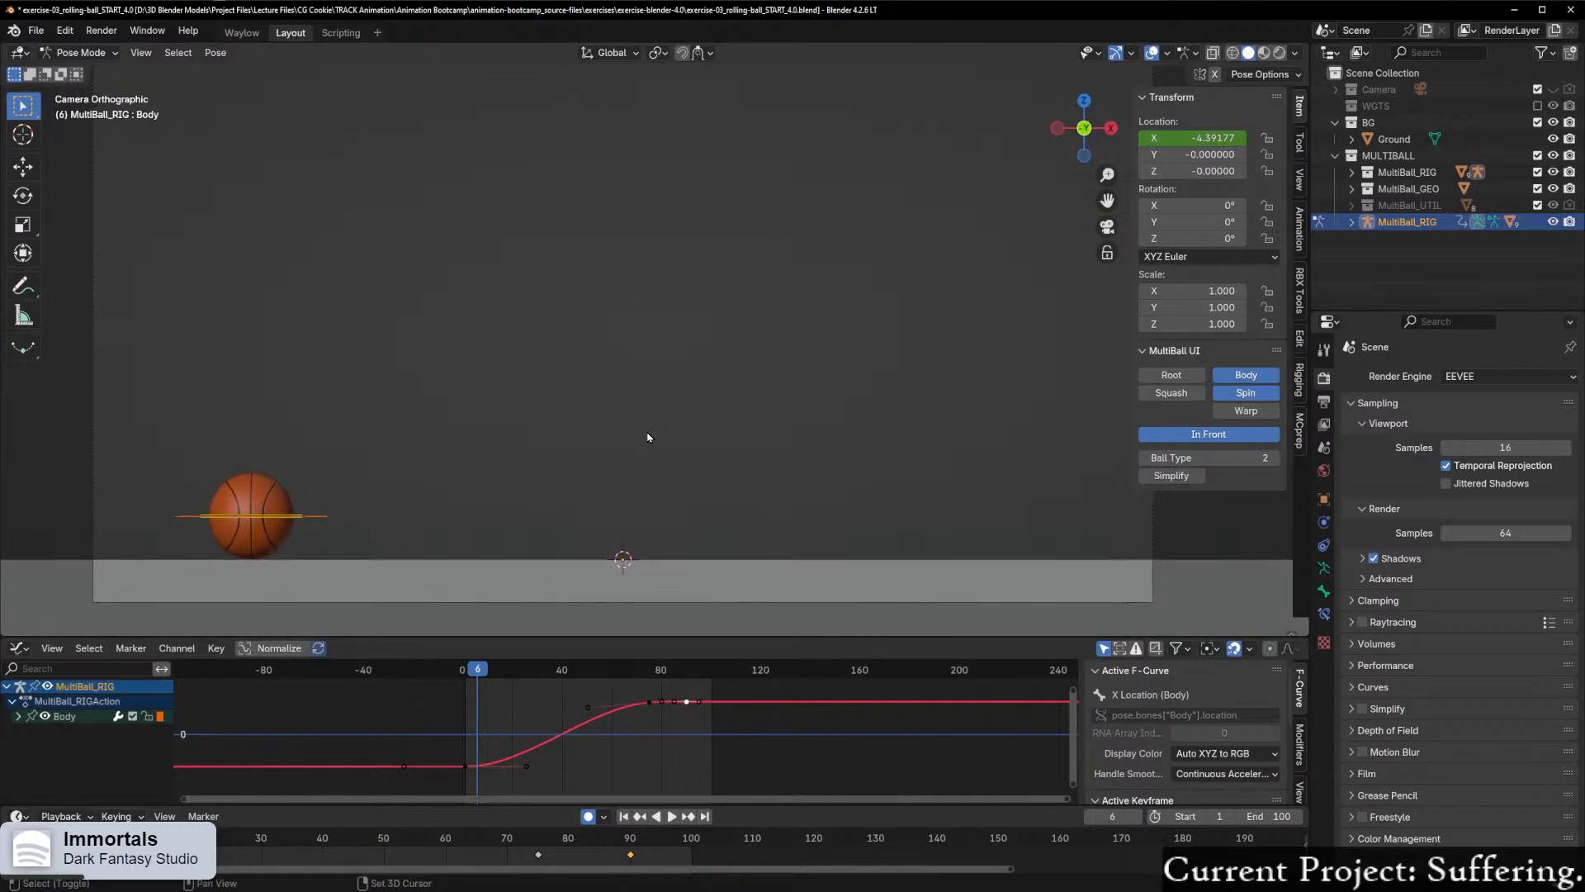
scroll(581, 557, "up", 1)
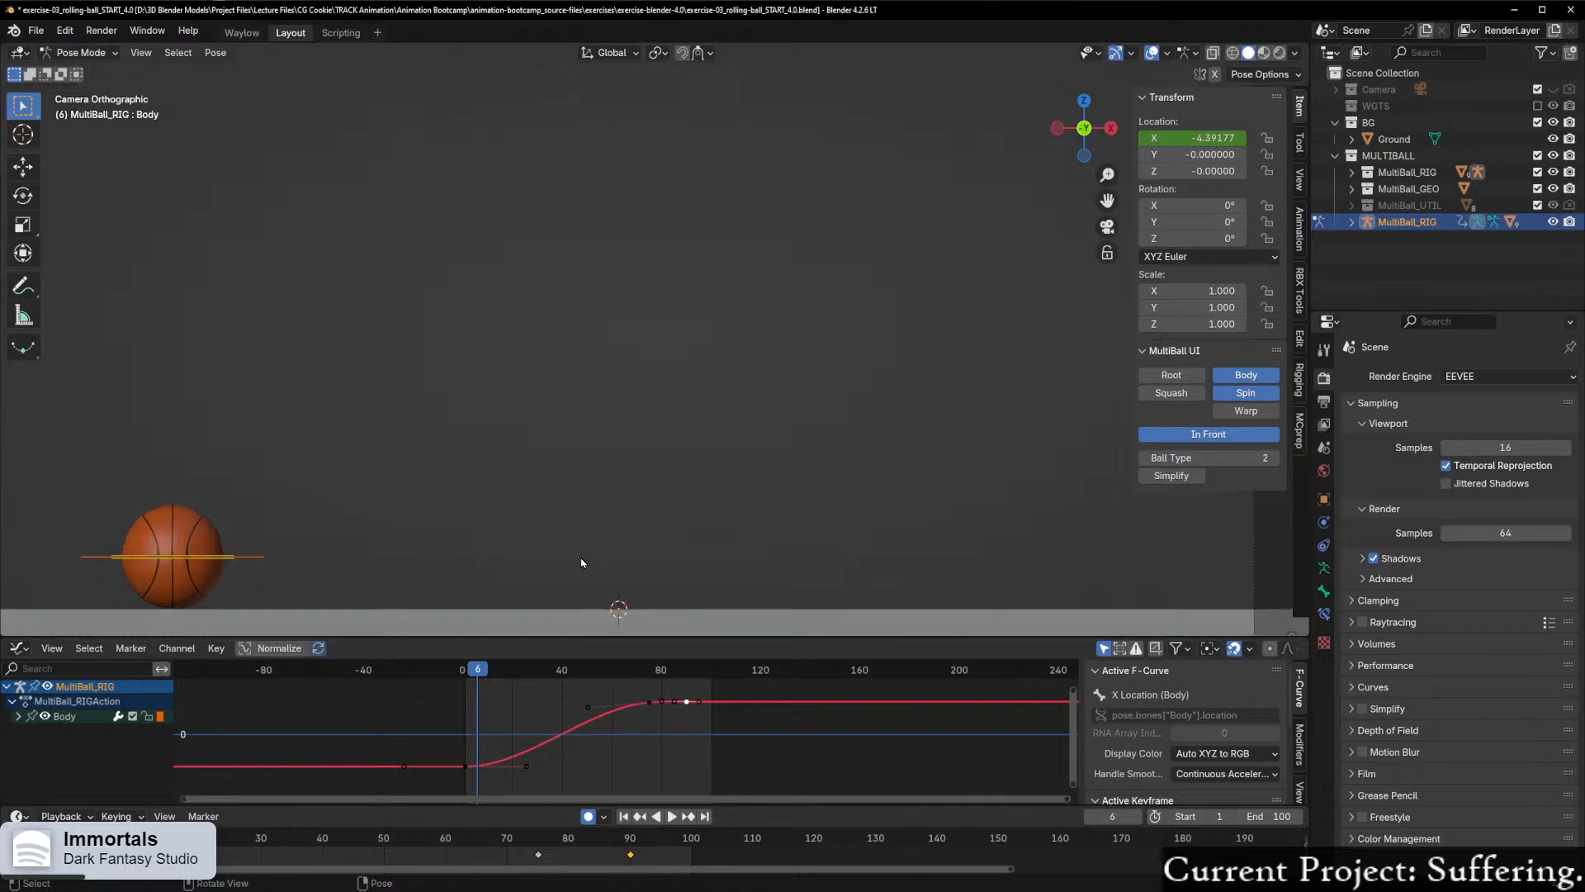
scroll(611, 531, "down", 2)
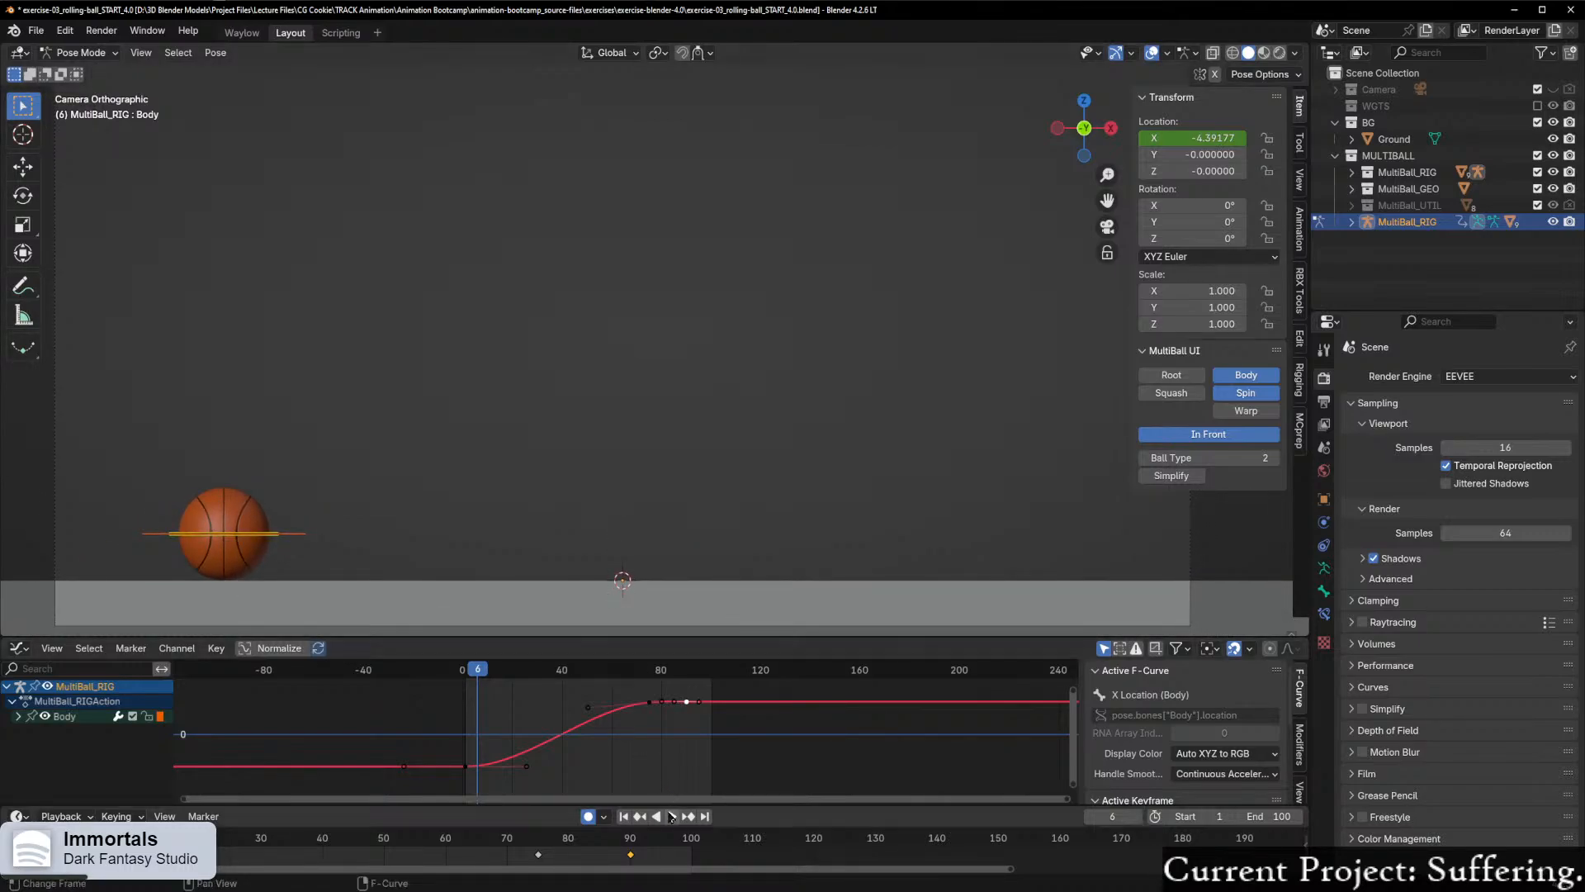
Step: Play the animation from frame 6 to review the basketball's roll, and stop at frame 91
left_click(669, 816)
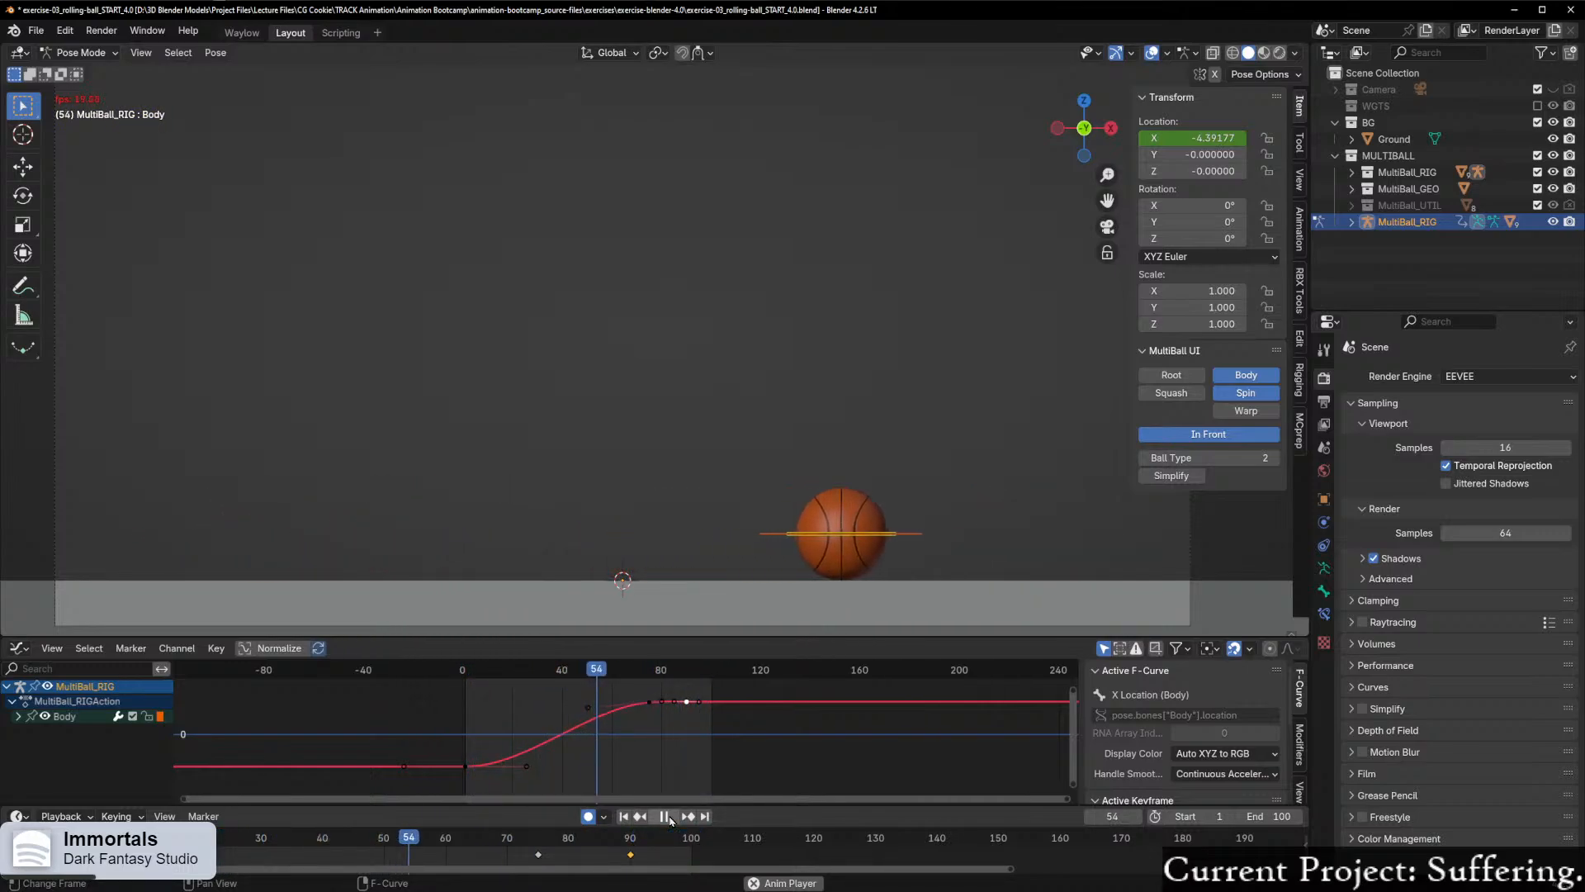
left_click(668, 817)
left_click(672, 817)
left_click(671, 818)
Step: Change the handle type of the X Location curve's frame 90 keyframe to Auto Clamped
scroll(726, 719, "up", 3)
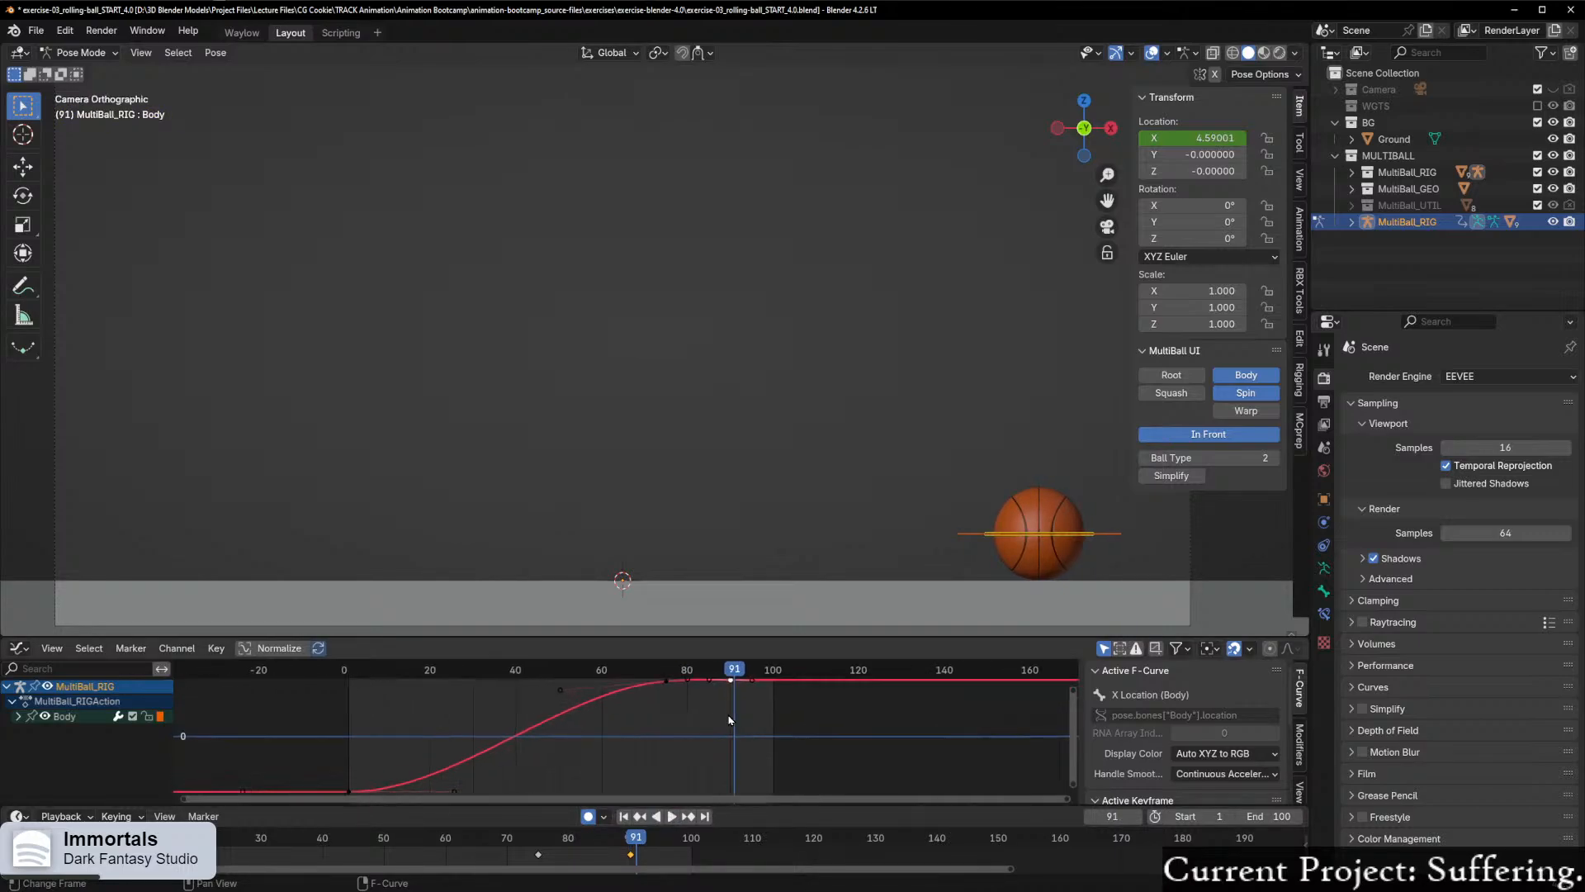
key("KP_Decimal")
scroll(825, 725, "down", 13)
scroll(658, 758, "up", 1)
scroll(654, 758, "up", 1)
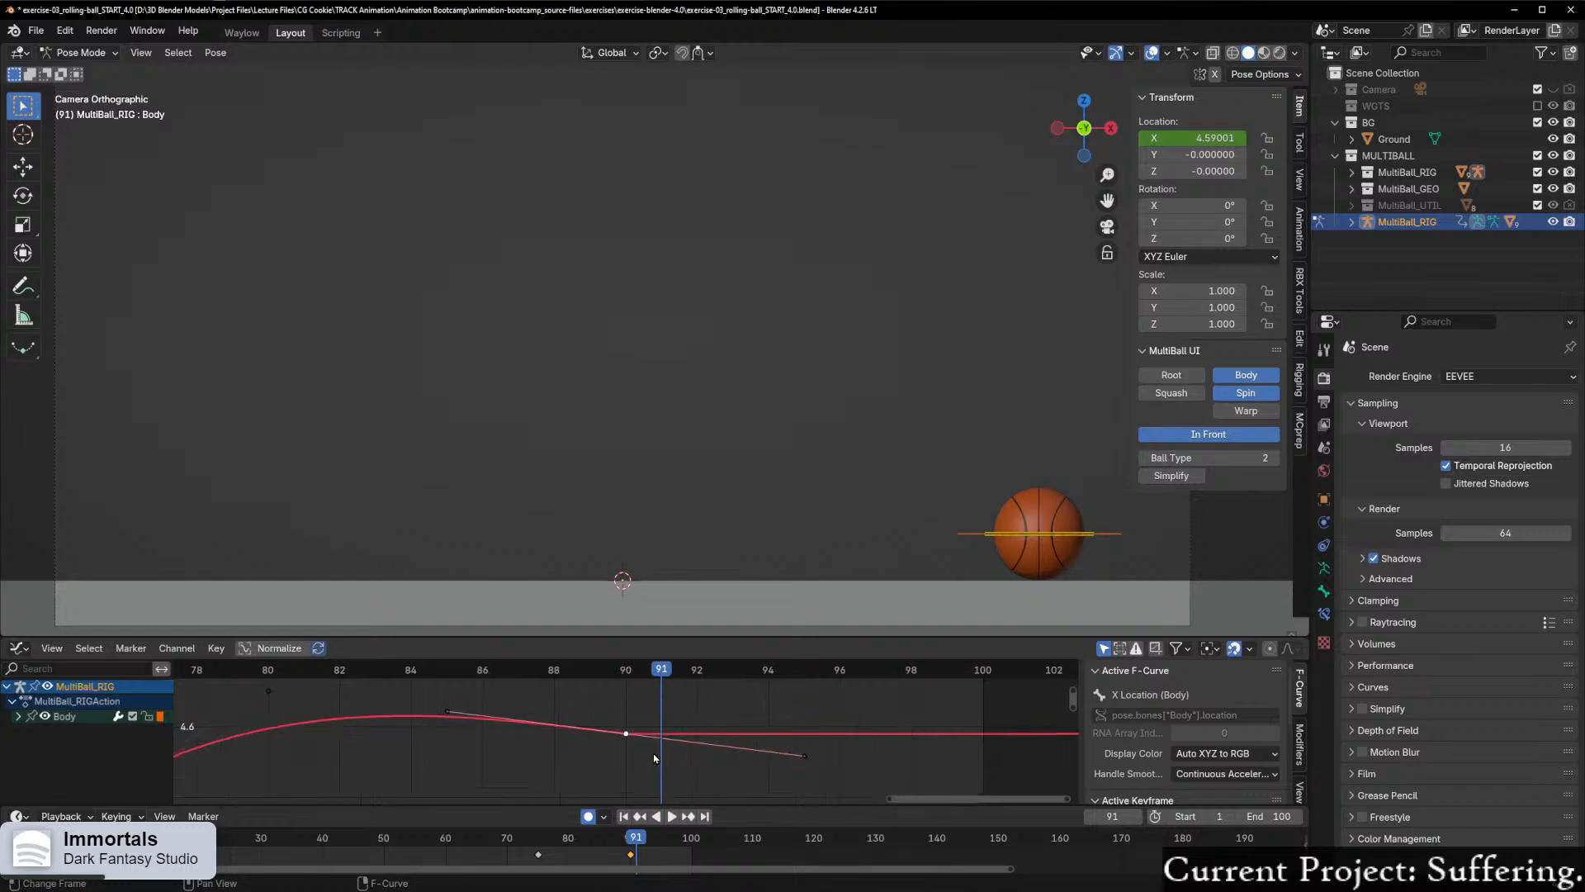
scroll(655, 758, "down", 1)
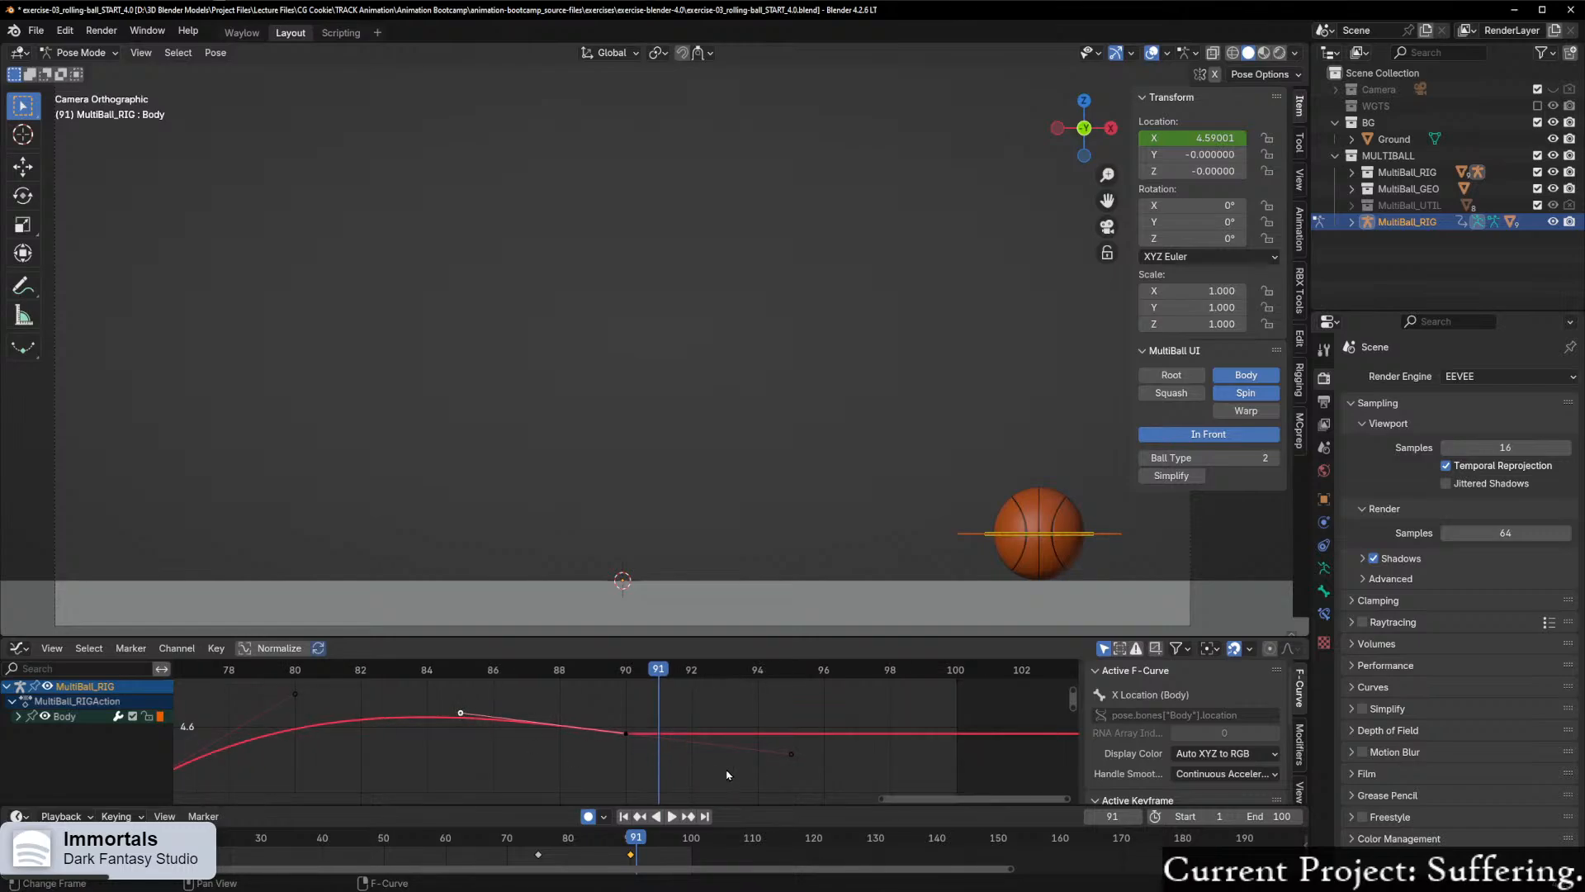
left_click(629, 734)
right_click(630, 734)
left_click(511, 704)
left_click_drag(404, 694, 853, 778)
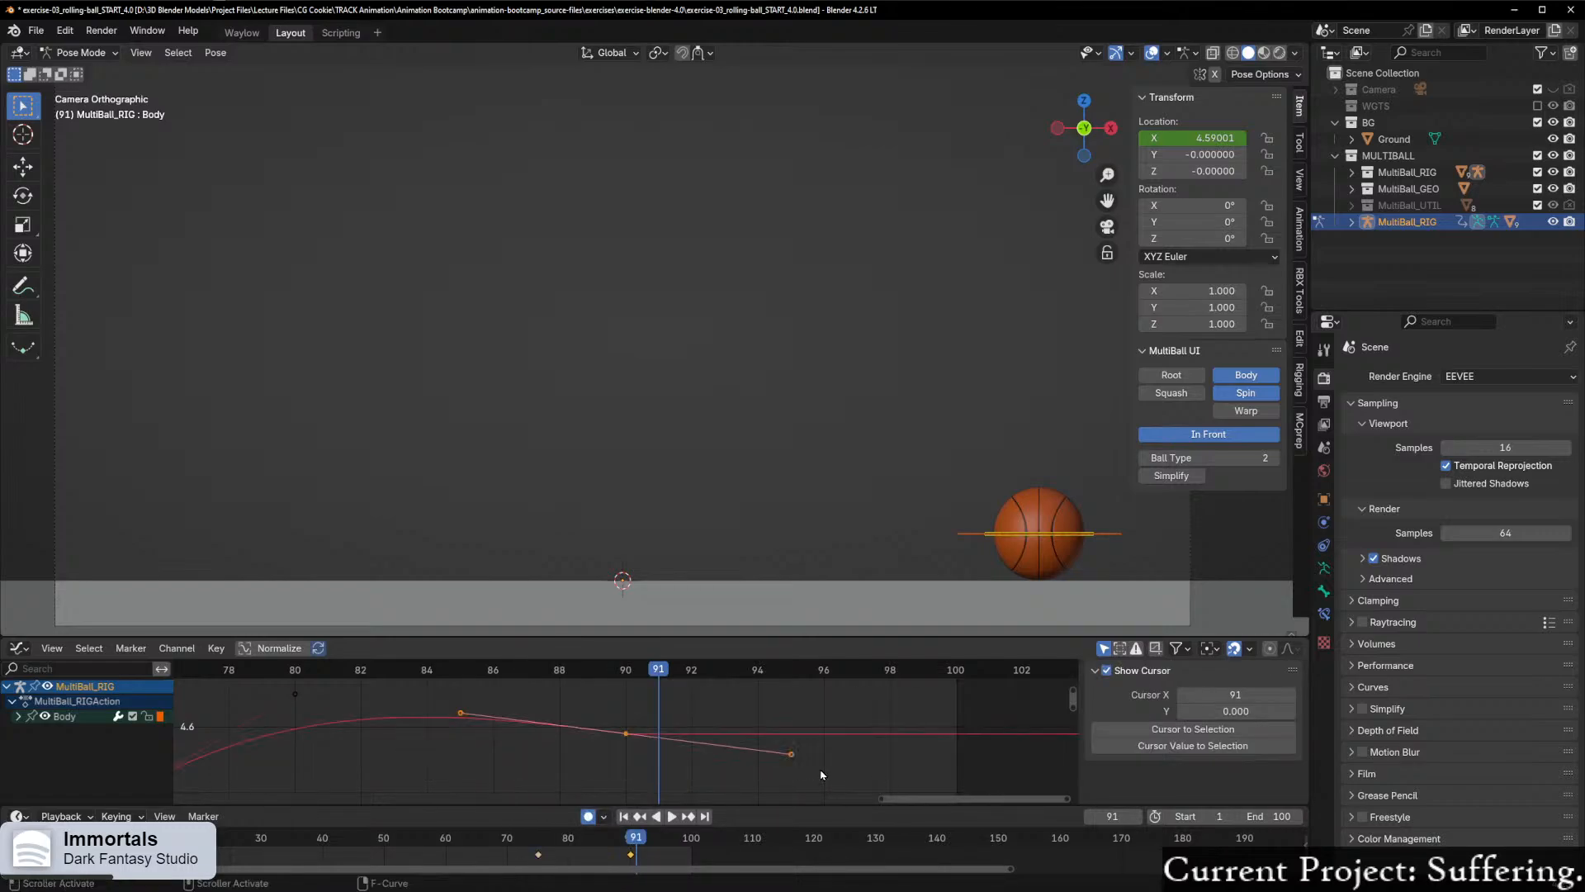
right_click(624, 739)
key("q")
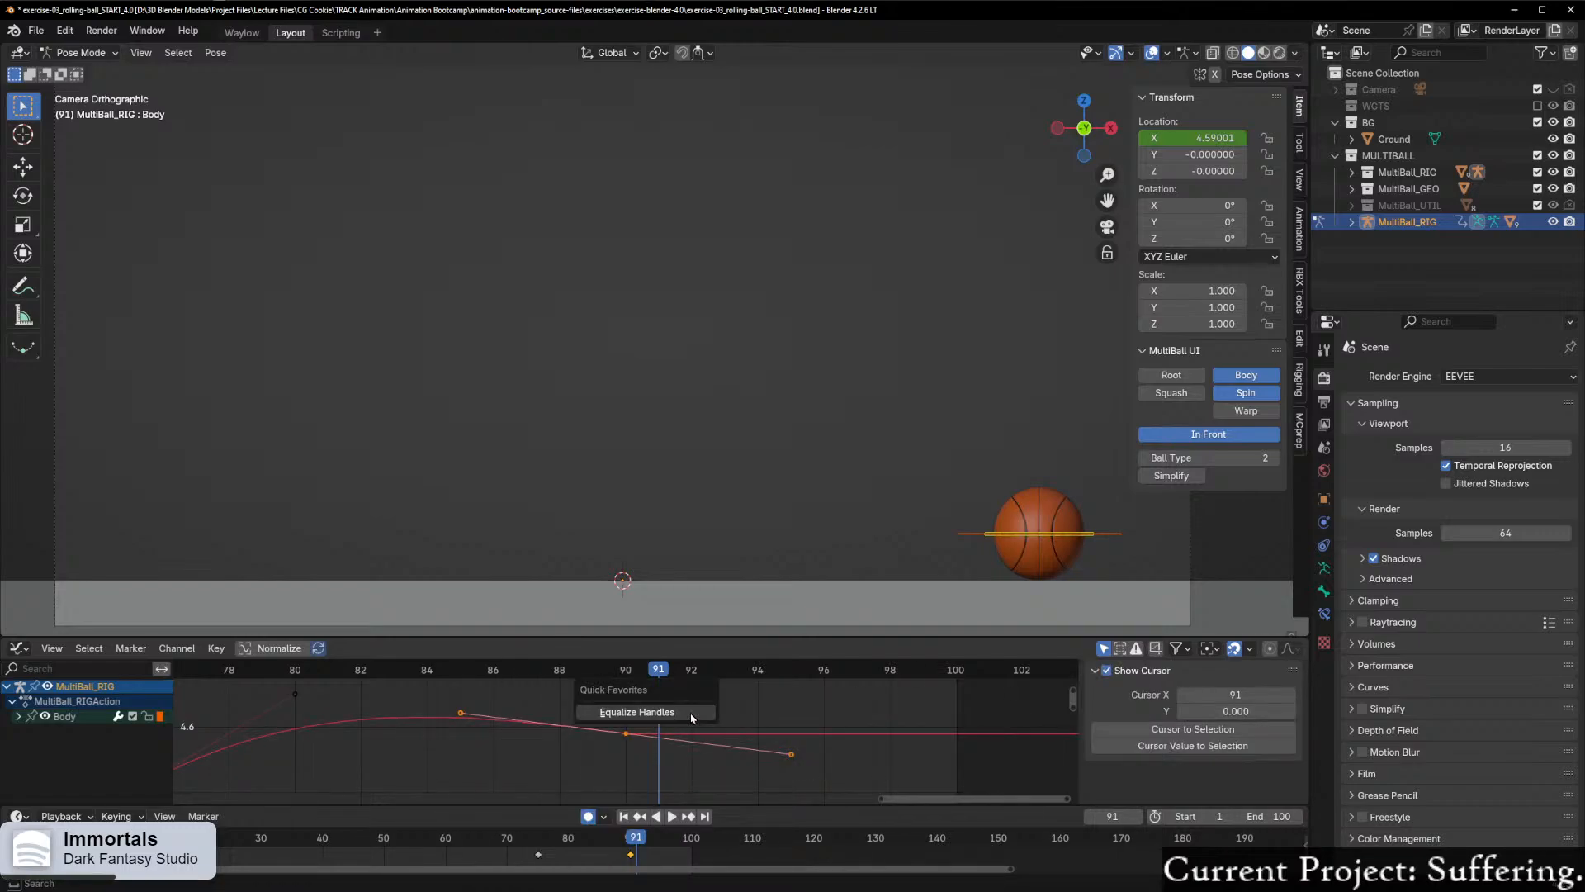
left_click(692, 718)
right_click(628, 739)
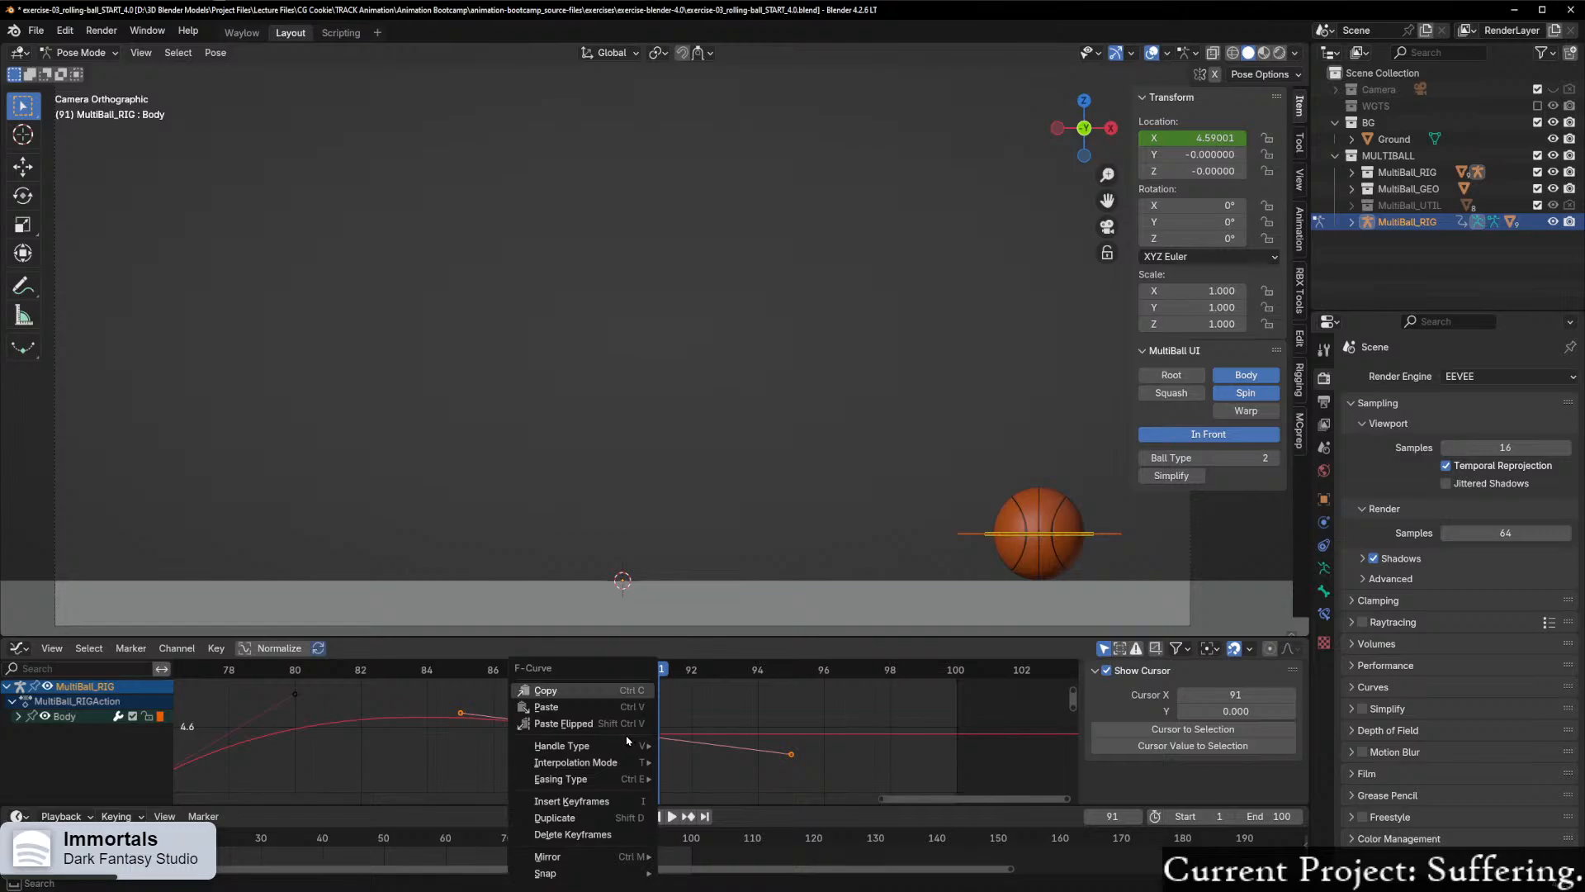
mouse_move(626, 746)
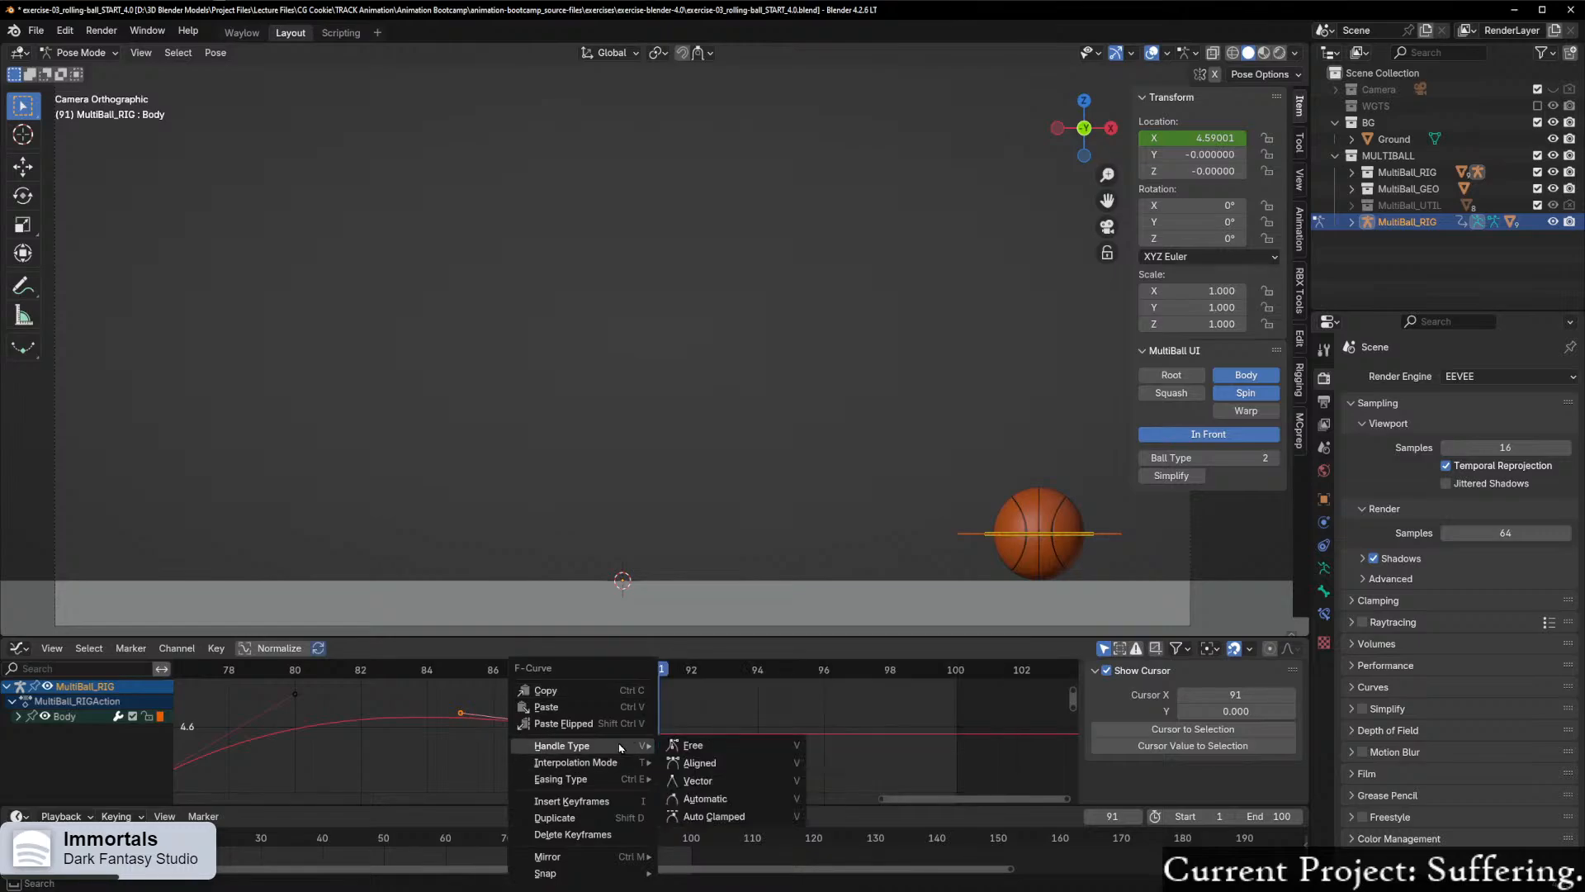
left_click(730, 817)
Step: Raise the frame 90 keyframe and its handles by about 0.009 along Y
scroll(623, 753, "up", 1)
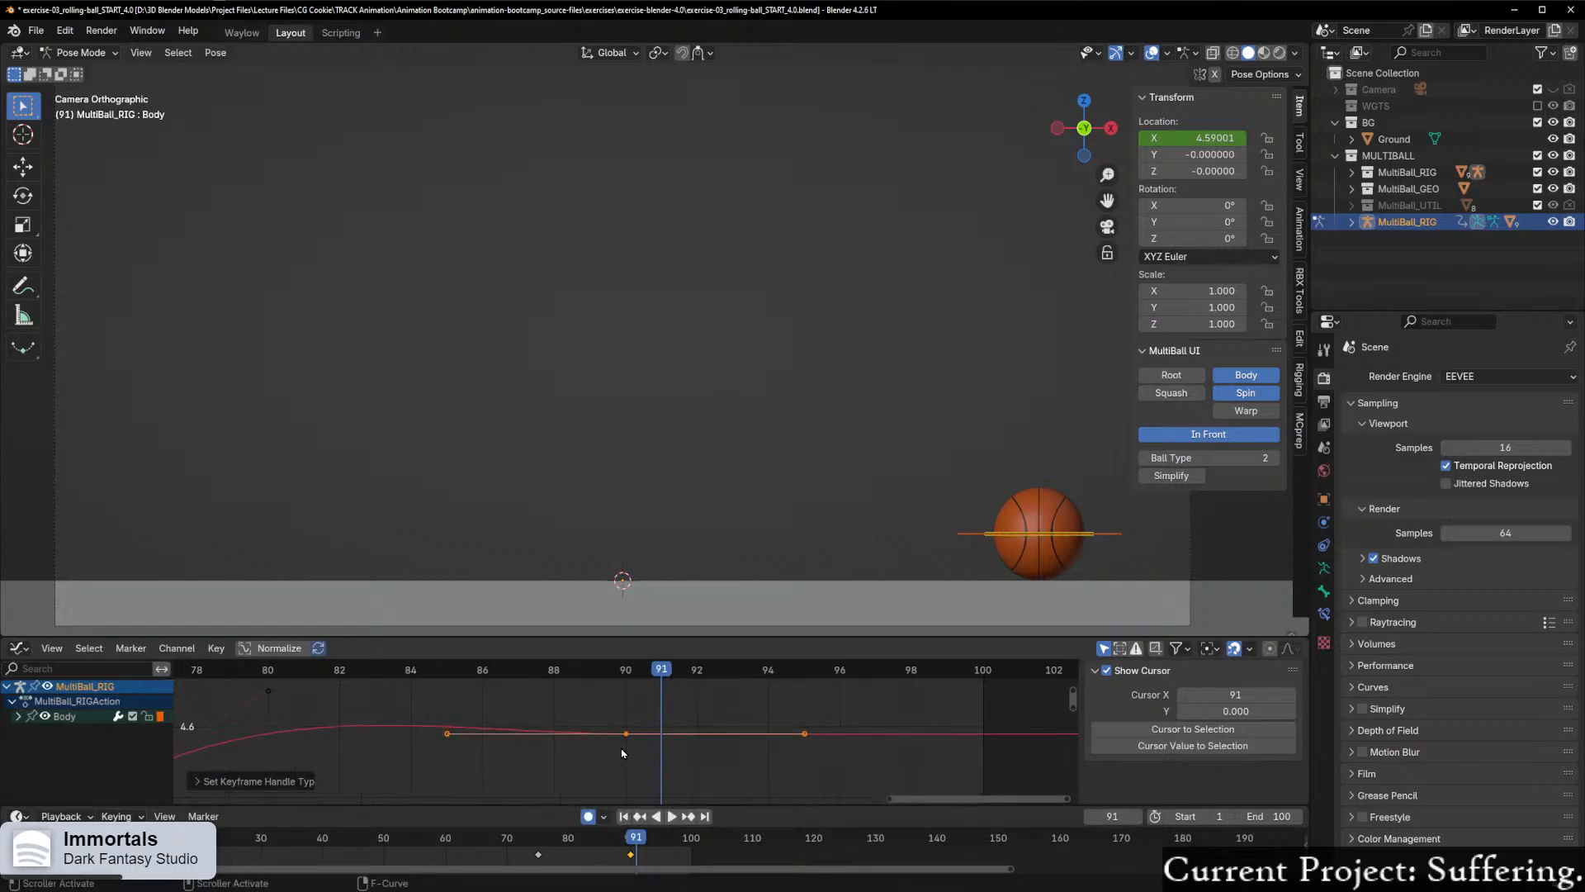
key("g")
key("x")
key("y")
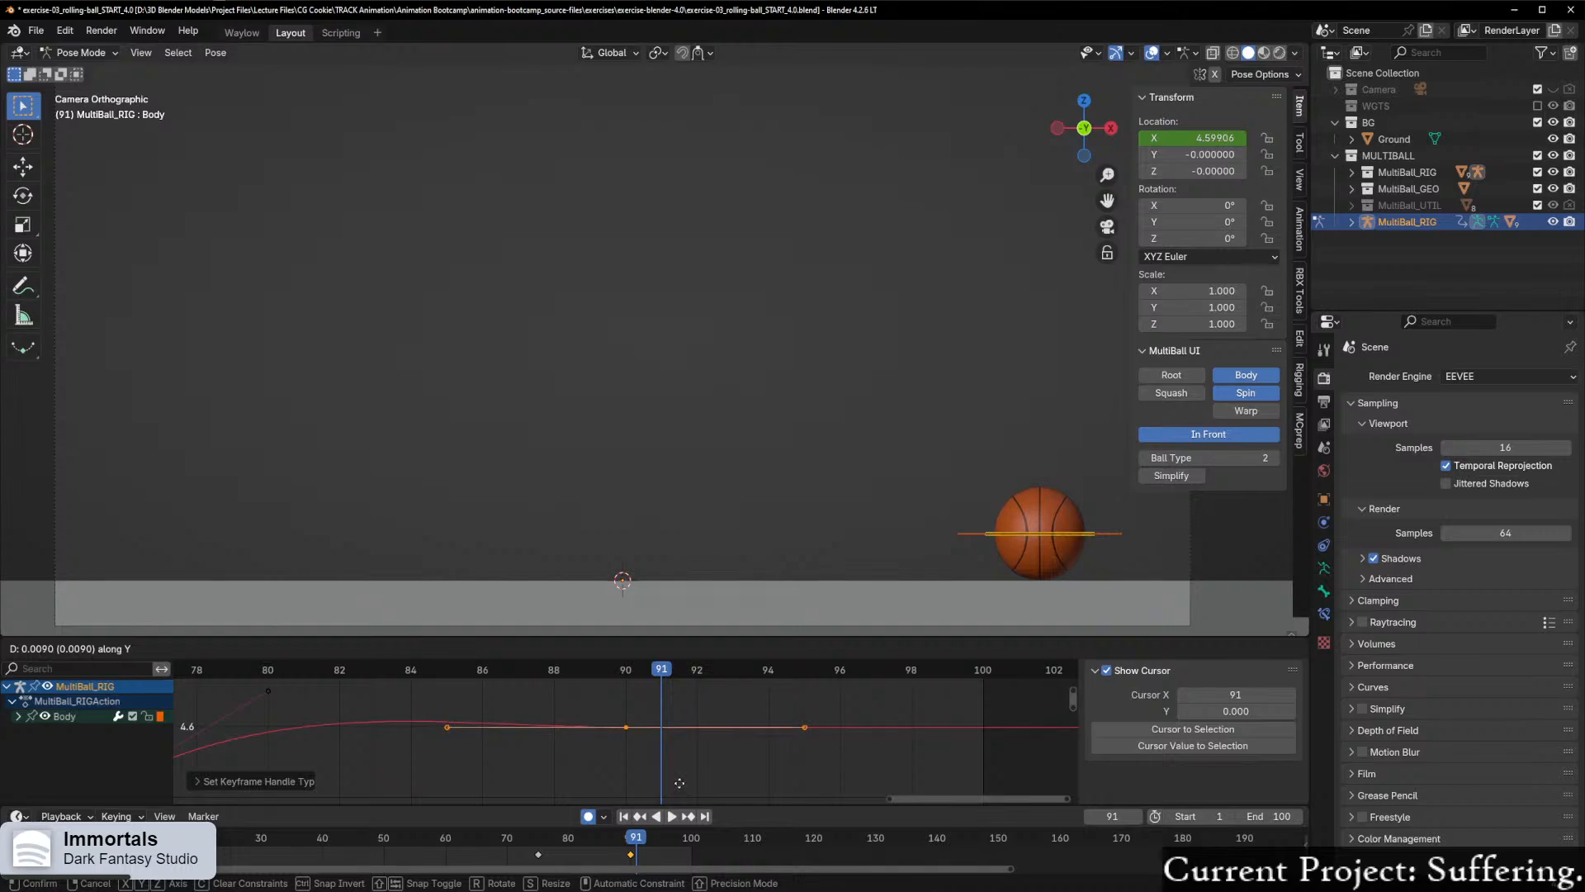
left_click(679, 783)
Step: Scrub back to frame 57, play the animation to review the ball's settle, and stop it at frame 18
scroll(676, 698, "down", 14)
left_click_drag(642, 668, 229, 703)
scroll(450, 714, "down", 5)
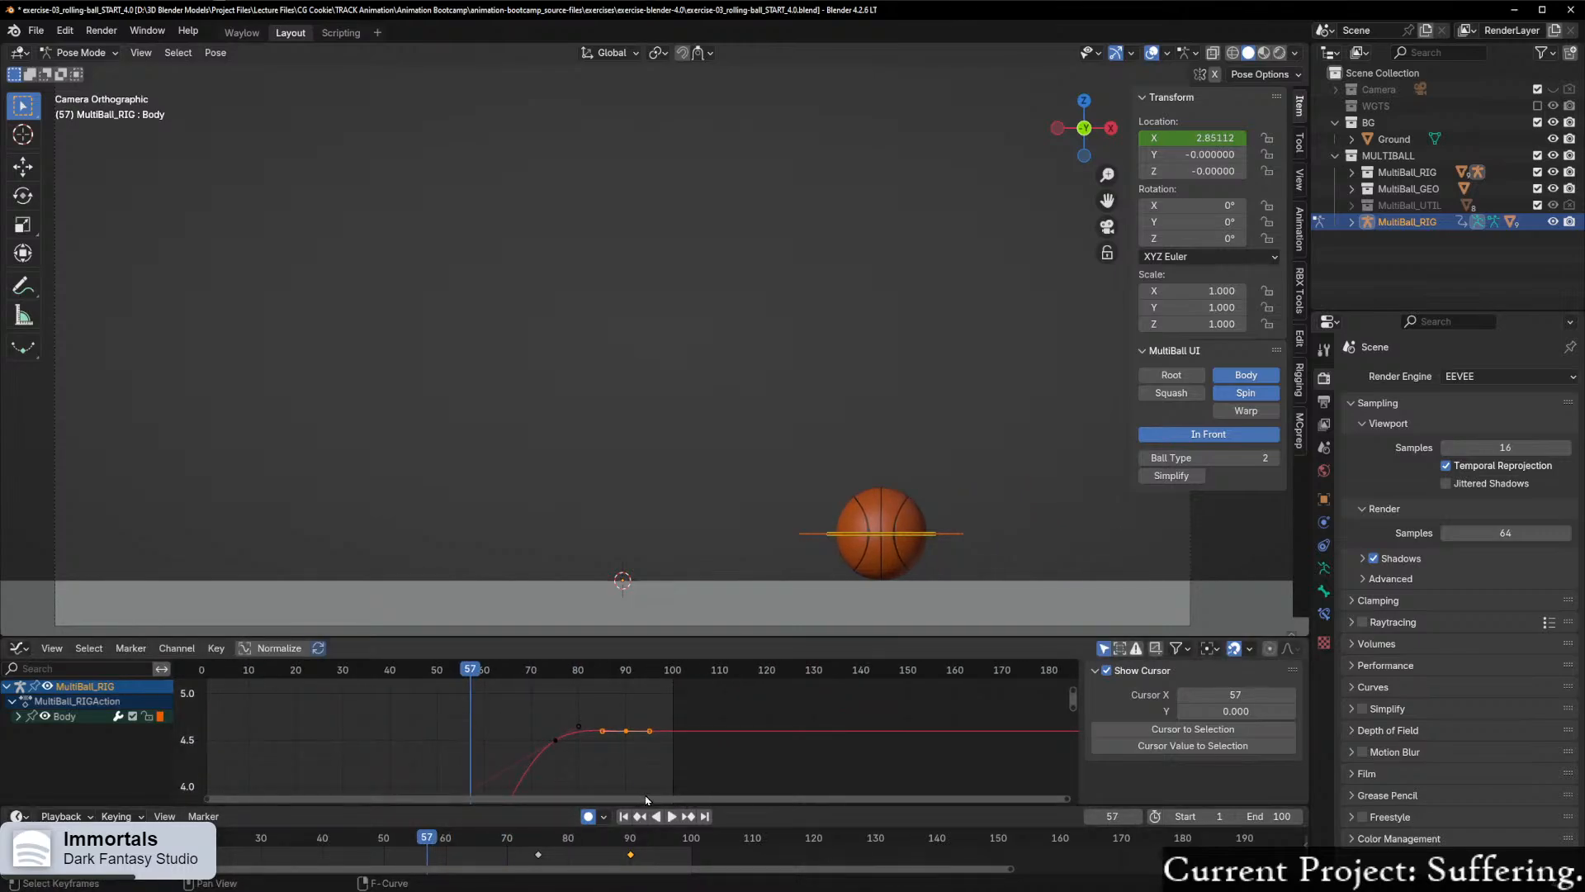
left_click(673, 816)
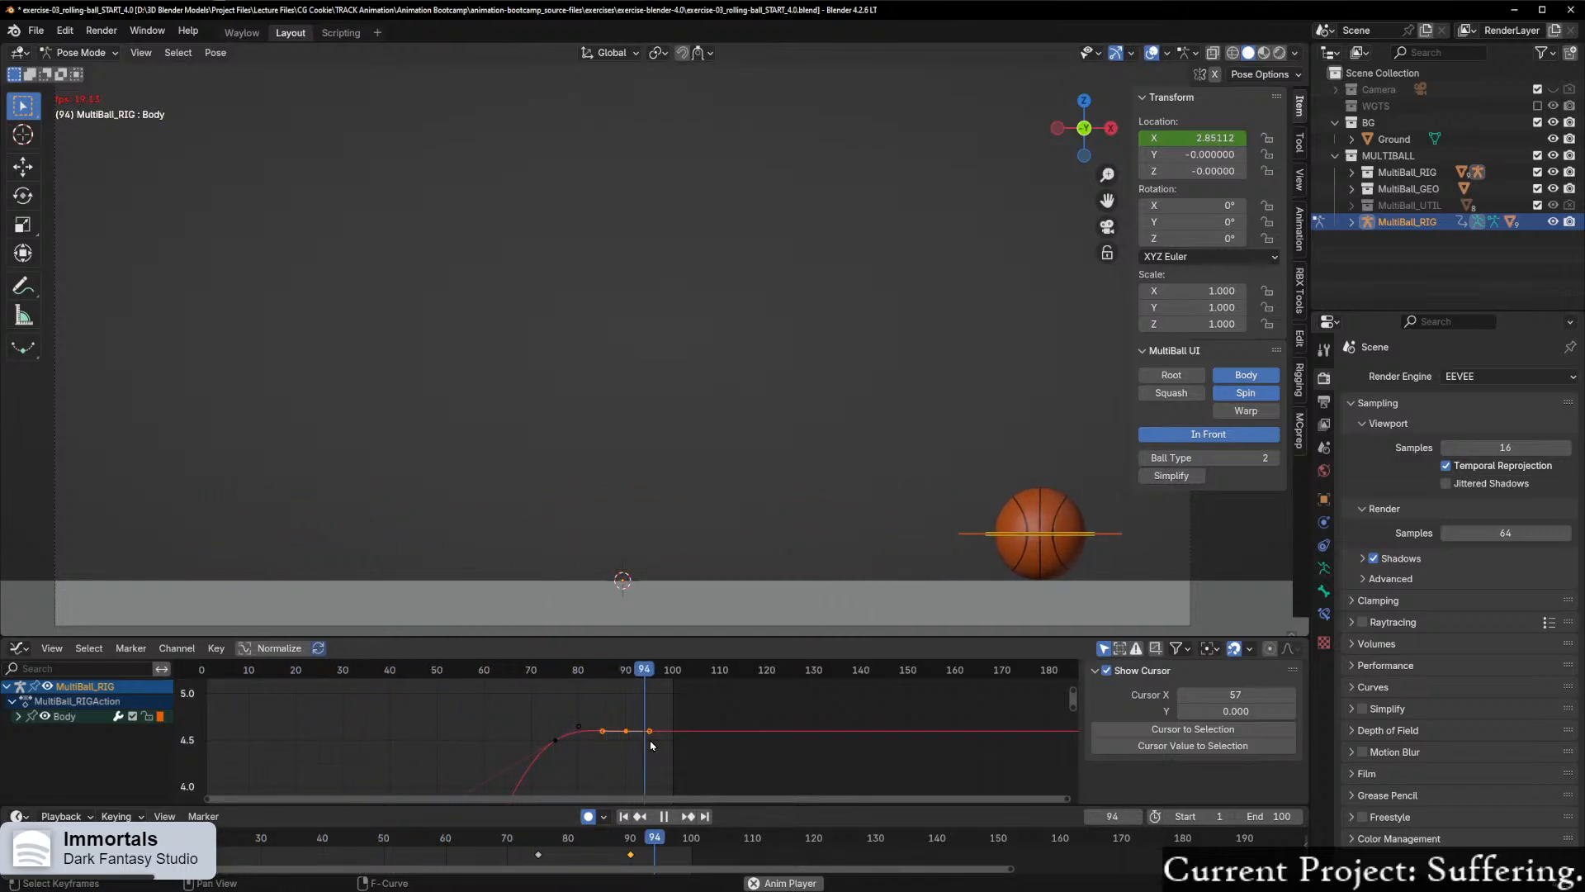
key("space")
Step: Fit all keyframes of the X Location curve into view to inspect it, and deselect them
scroll(475, 744, "down", 2)
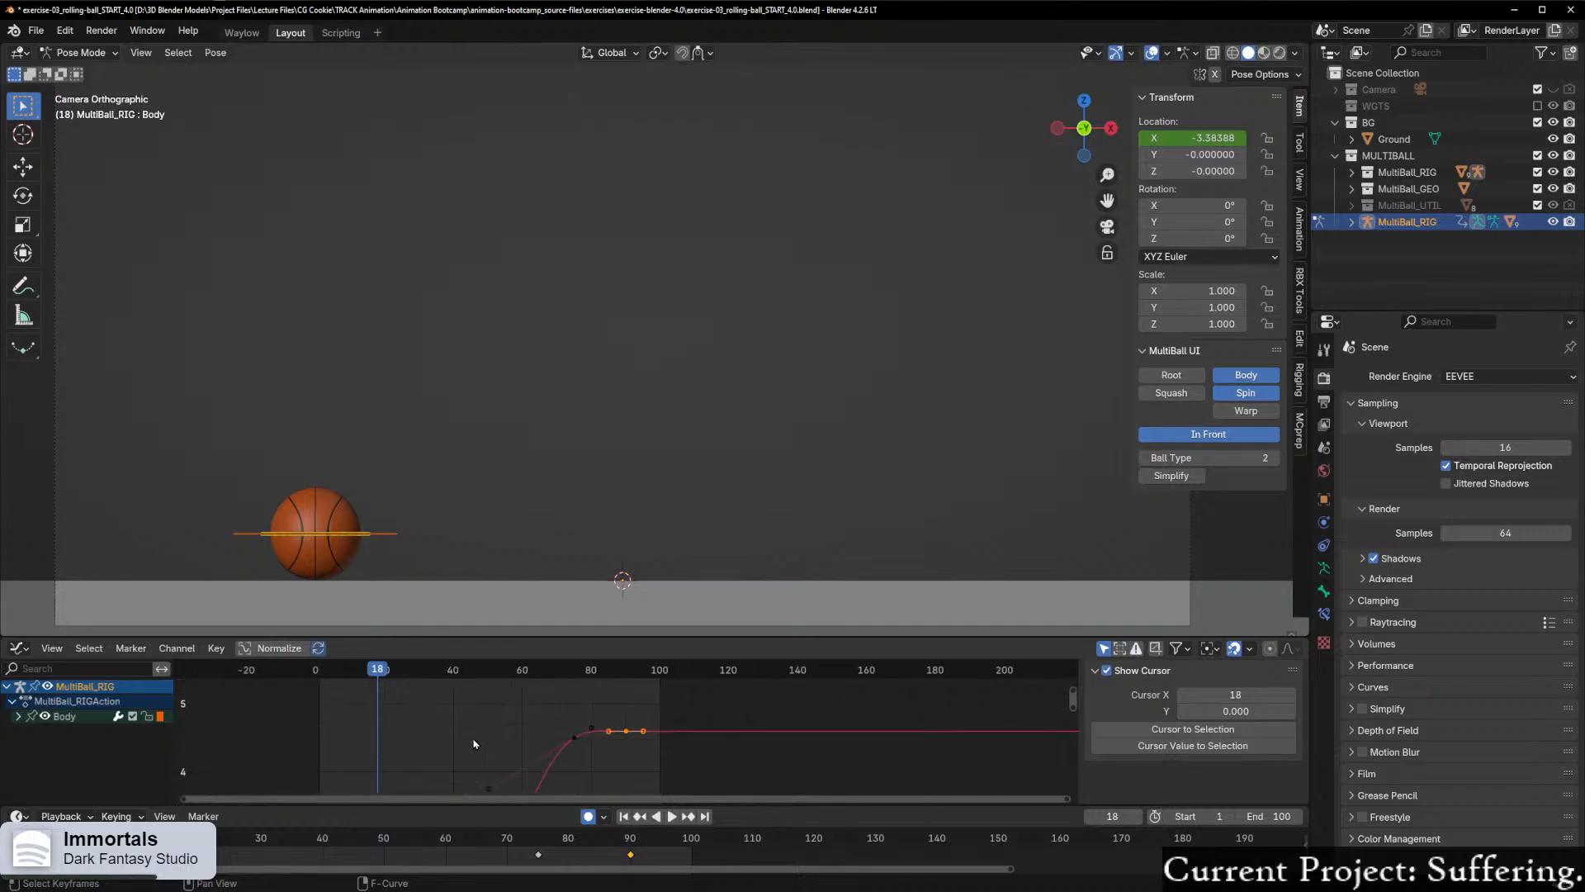
scroll(483, 741, "down", 1)
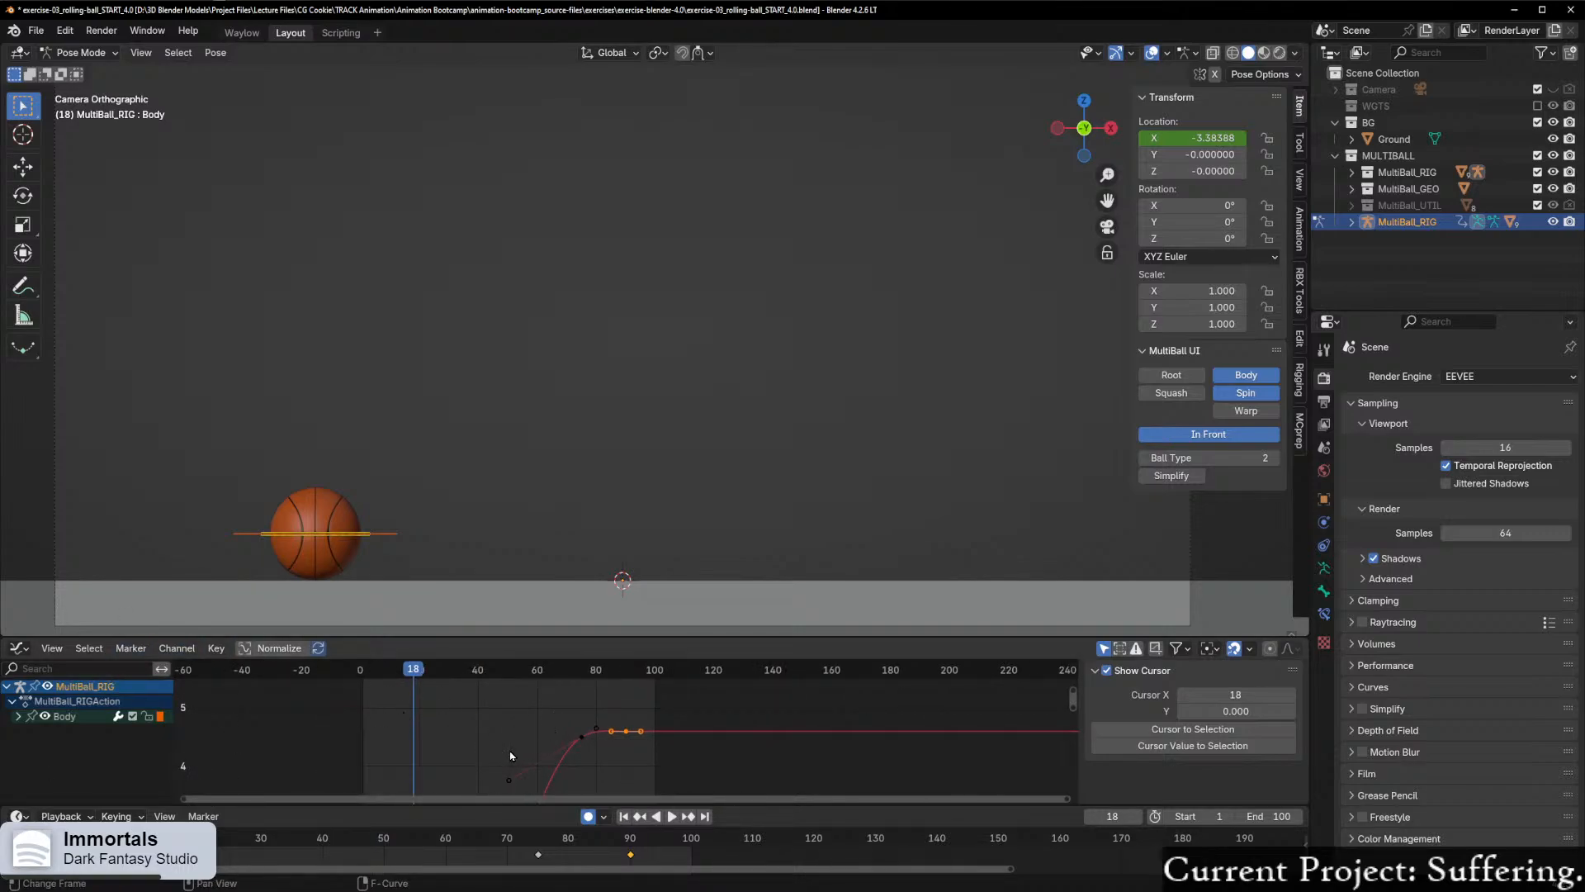
scroll(537, 748, "down", 4)
scroll(594, 738, "down", 2)
key("a")
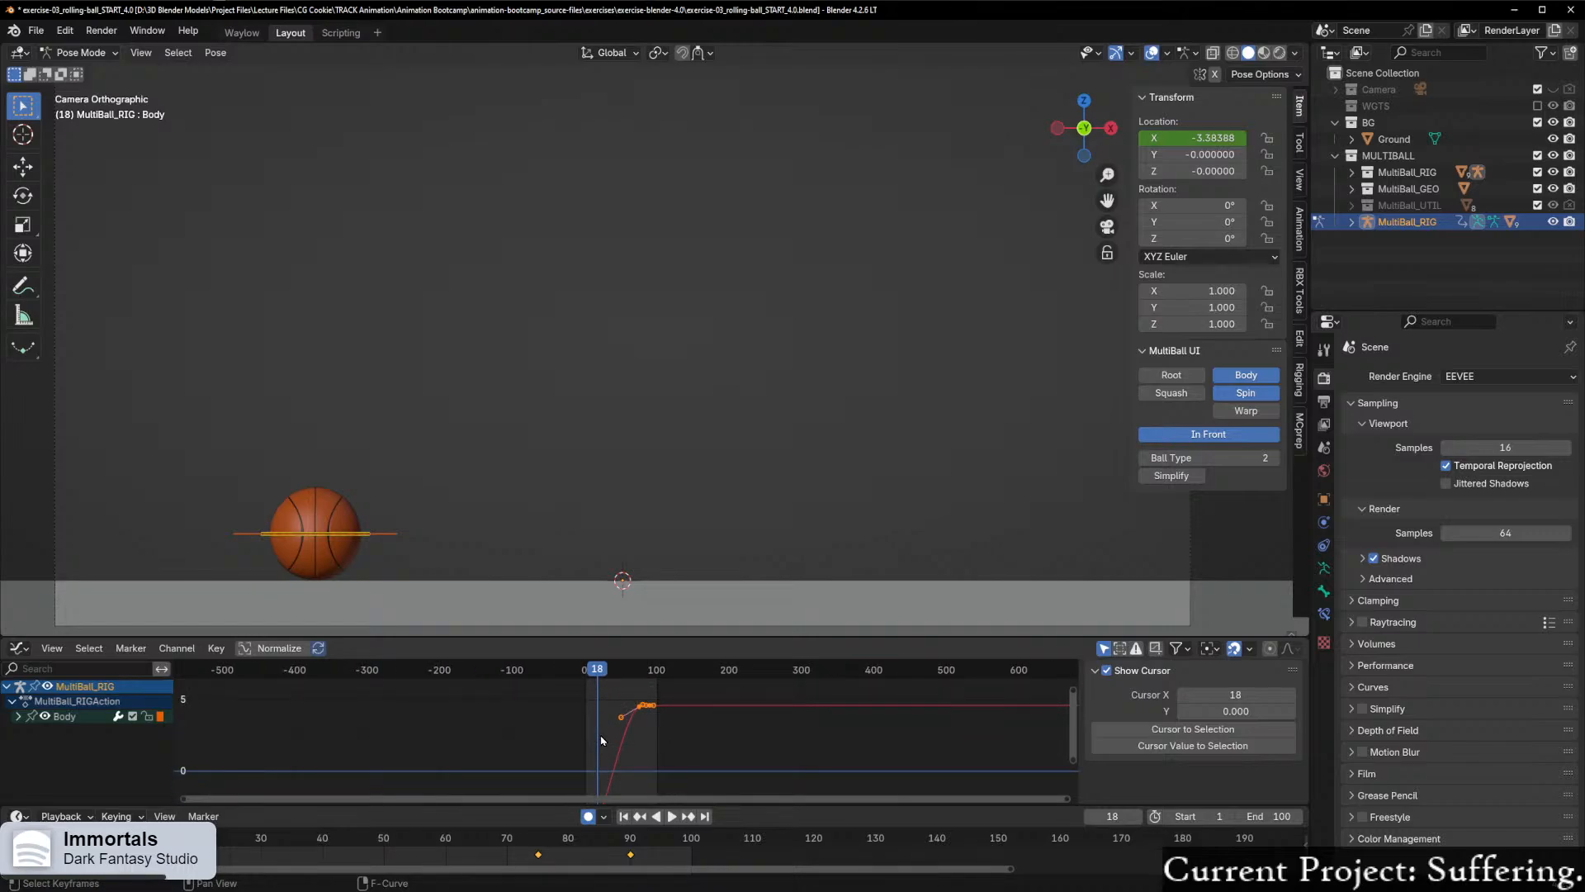
key("Home")
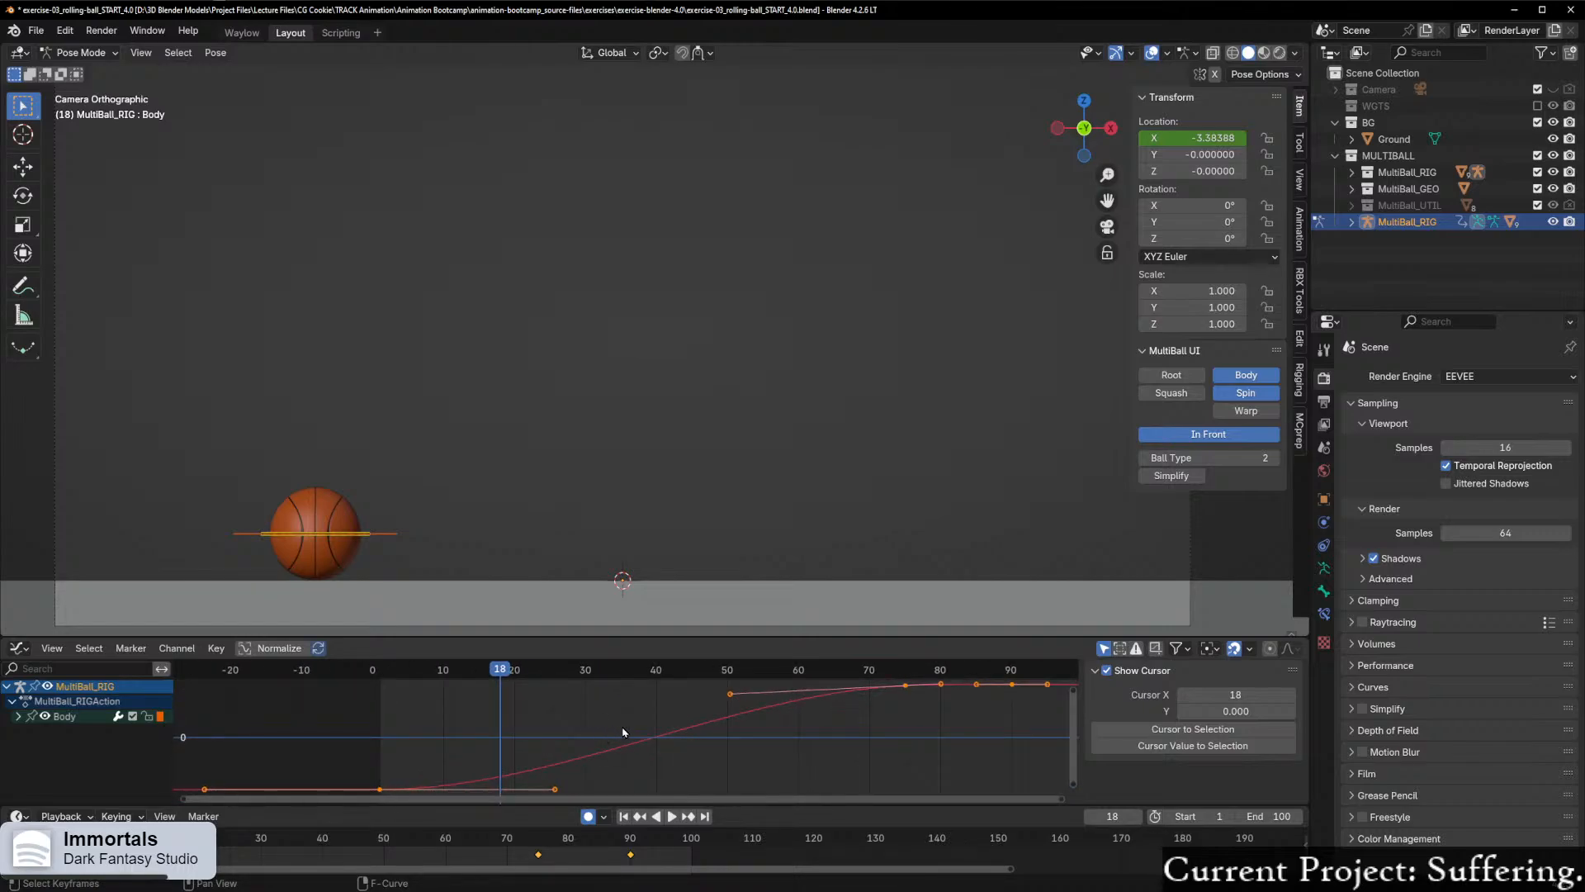
scroll(620, 732, "down", 1)
left_click(905, 733)
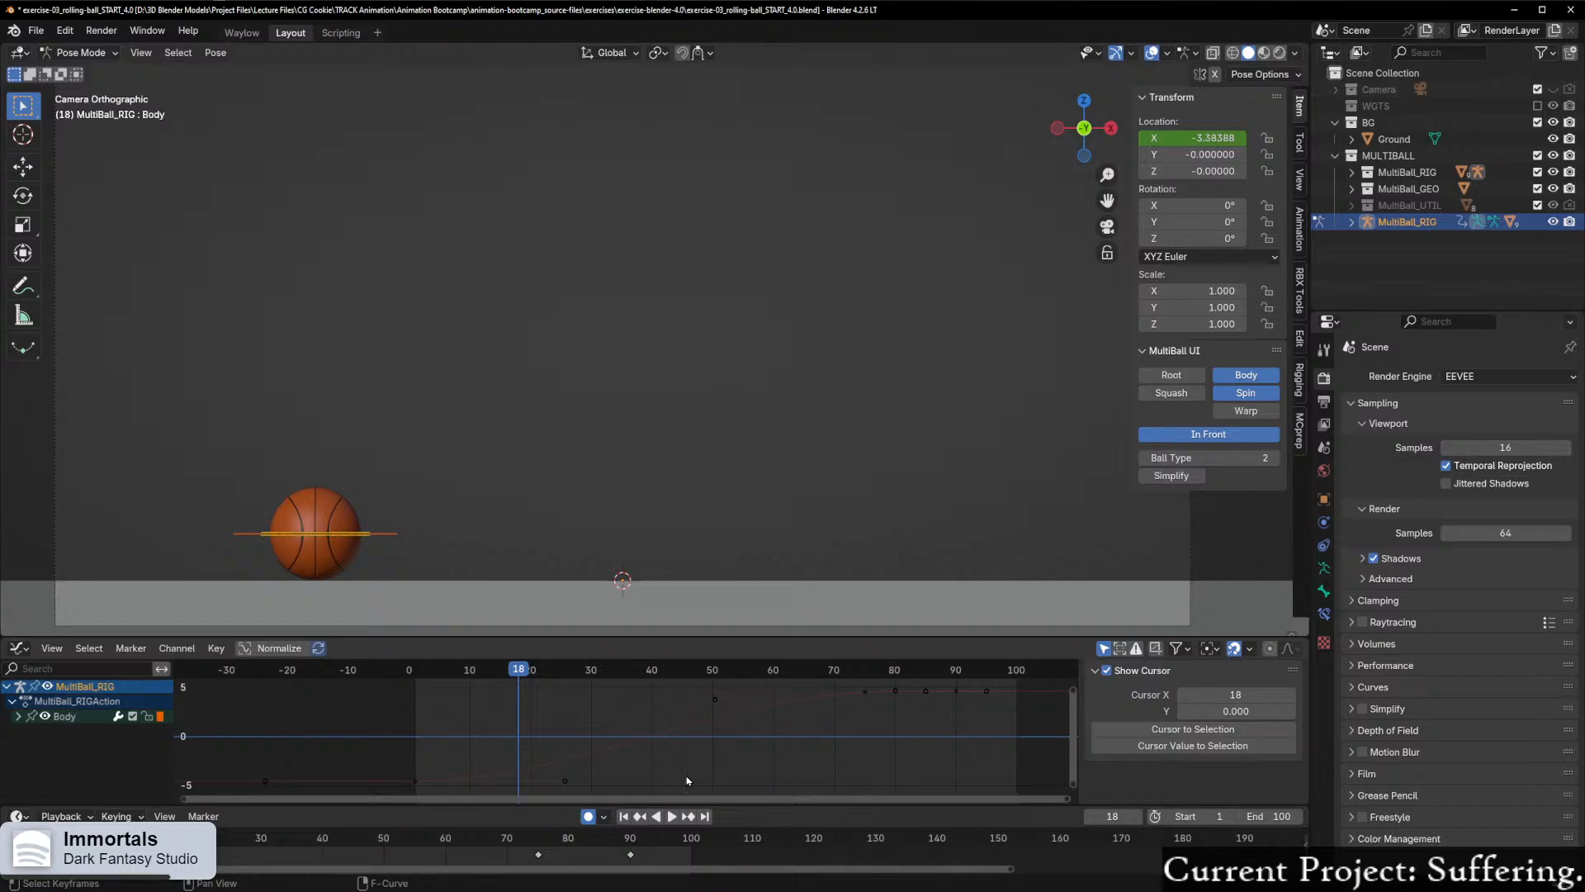
Step: Select the rig's Spin control, return to the camera view and go to frame 1
left_click_drag(871, 681, 434, 737)
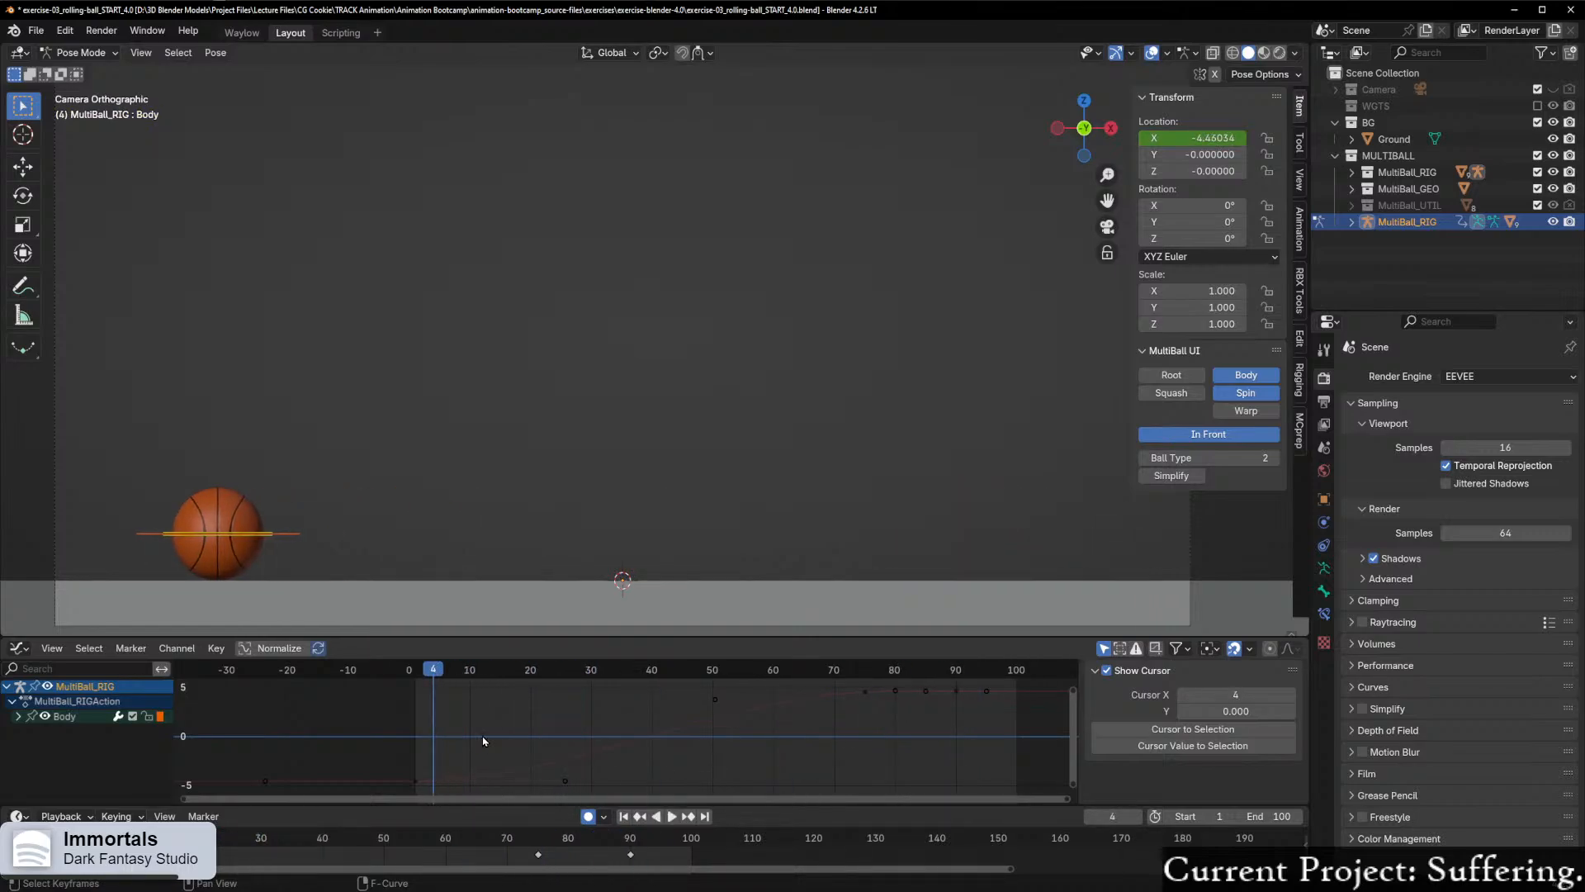
left_click(281, 534)
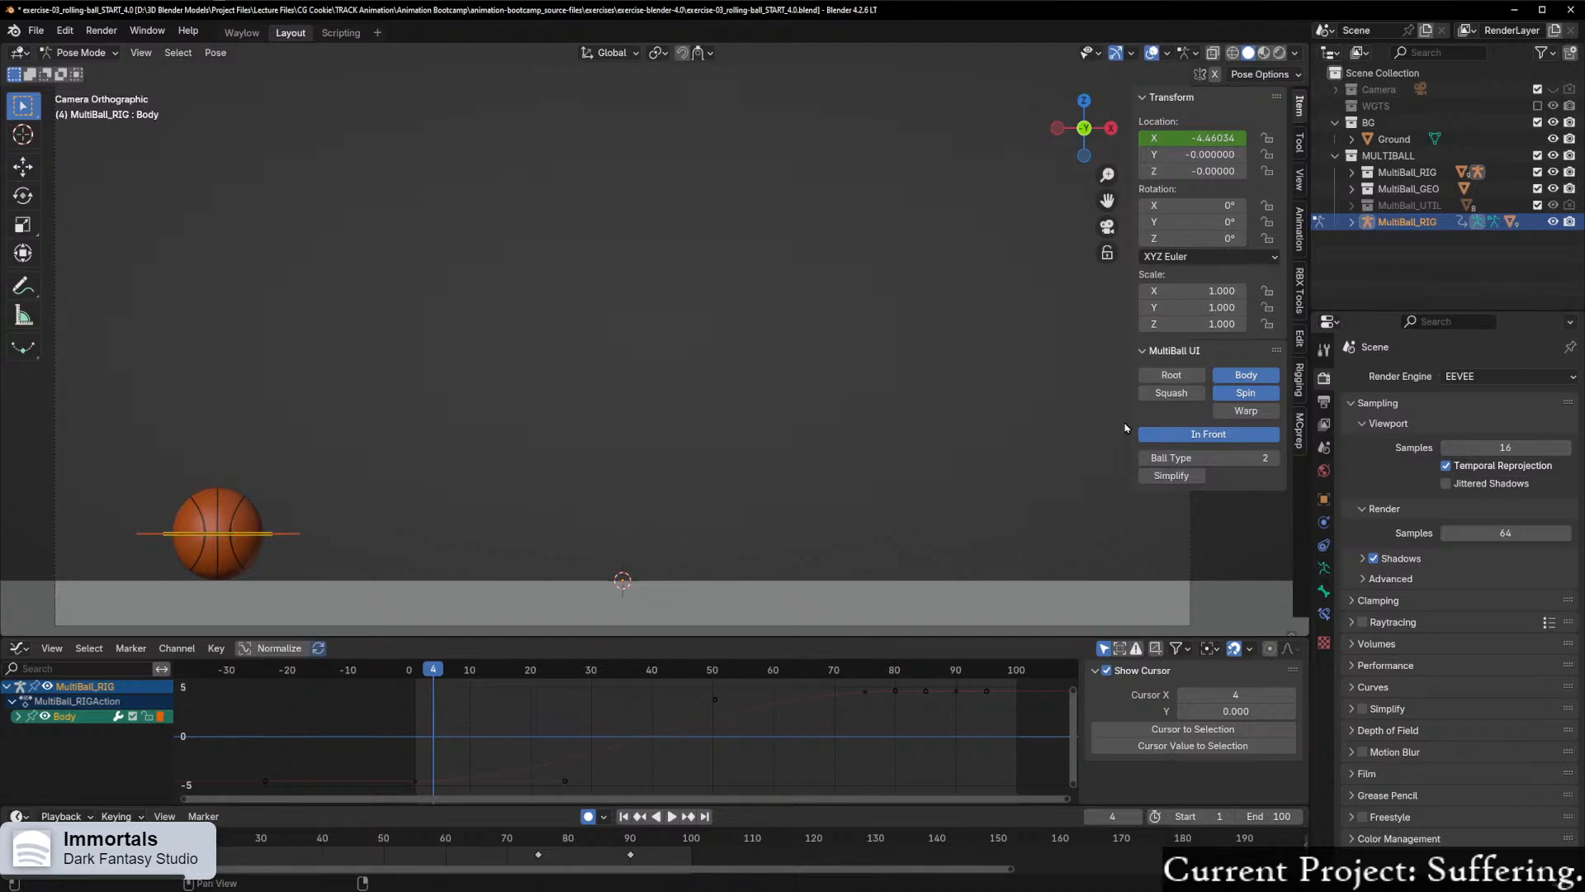
middle_click_drag(495, 451, 488, 512)
scroll(530, 385, "up", 4)
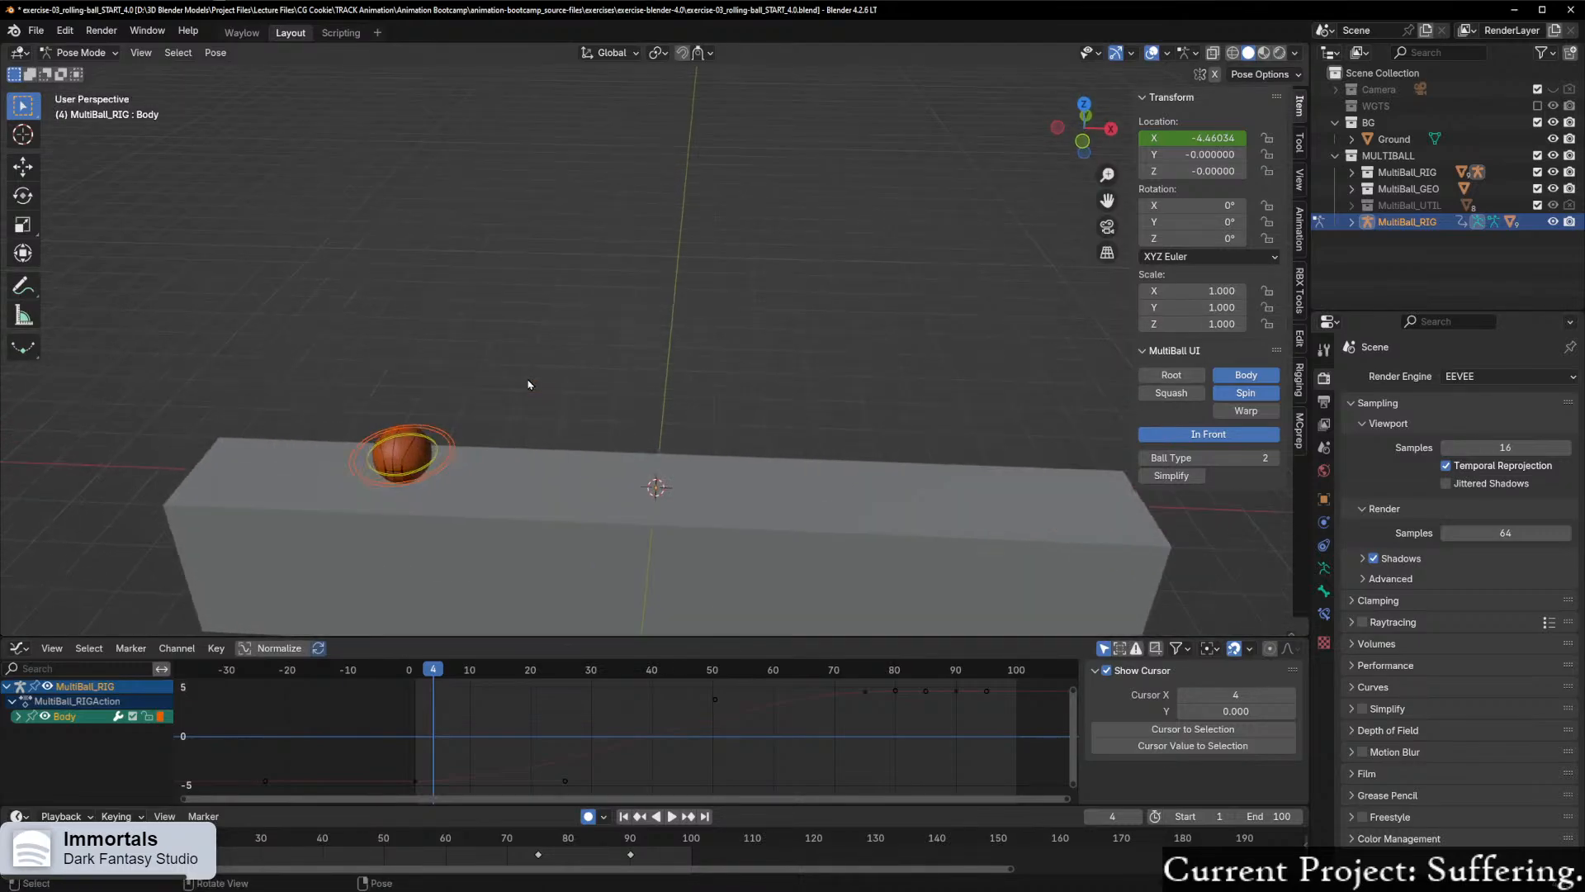
left_click(436, 459)
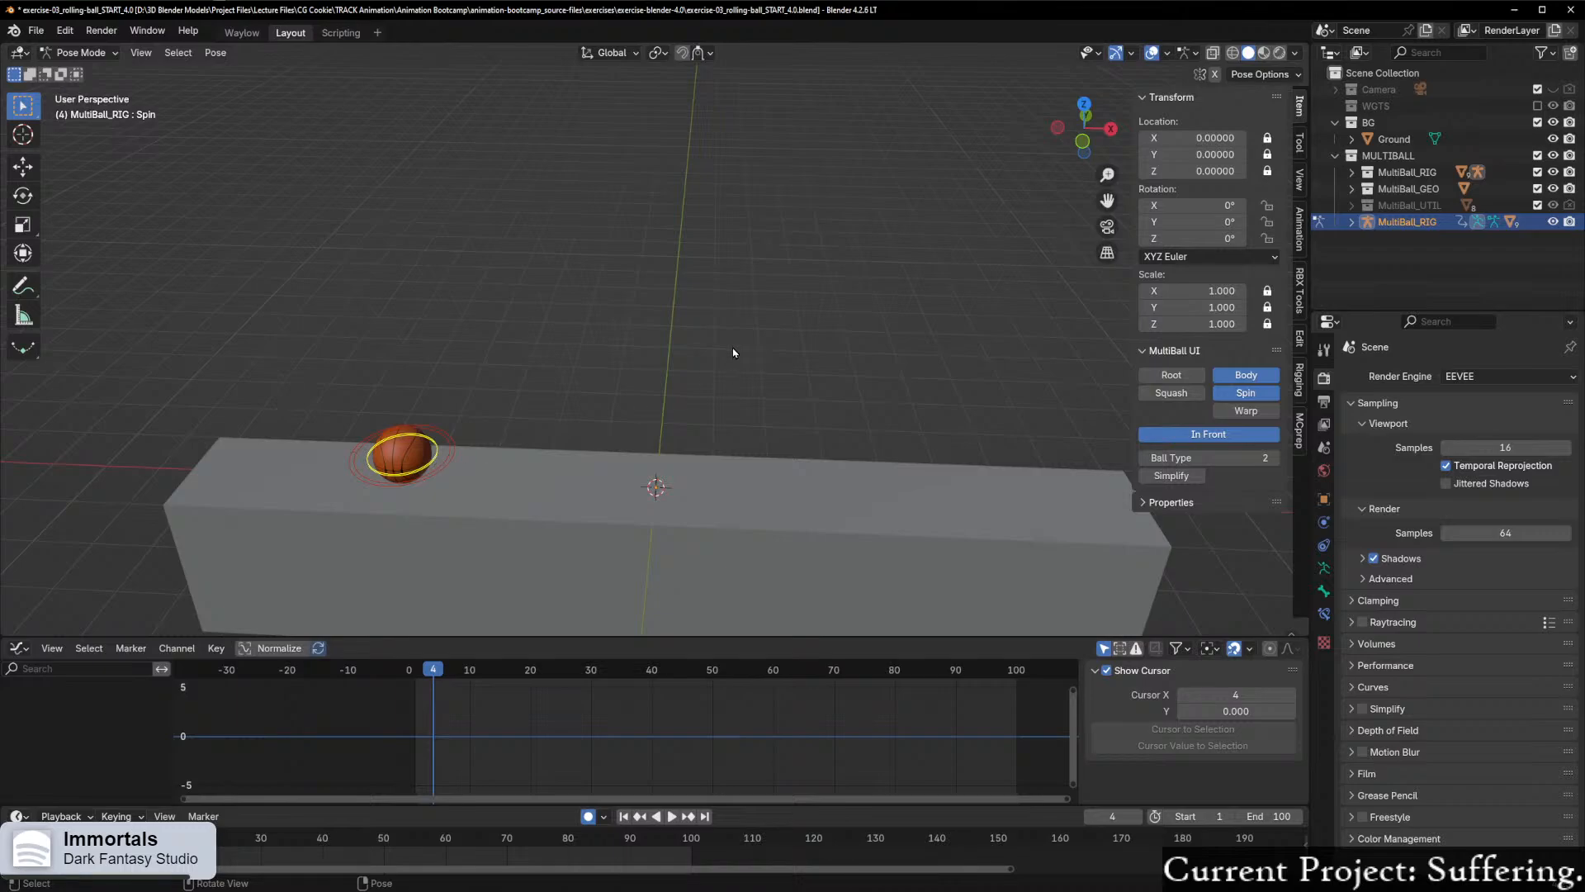
key("KP_0")
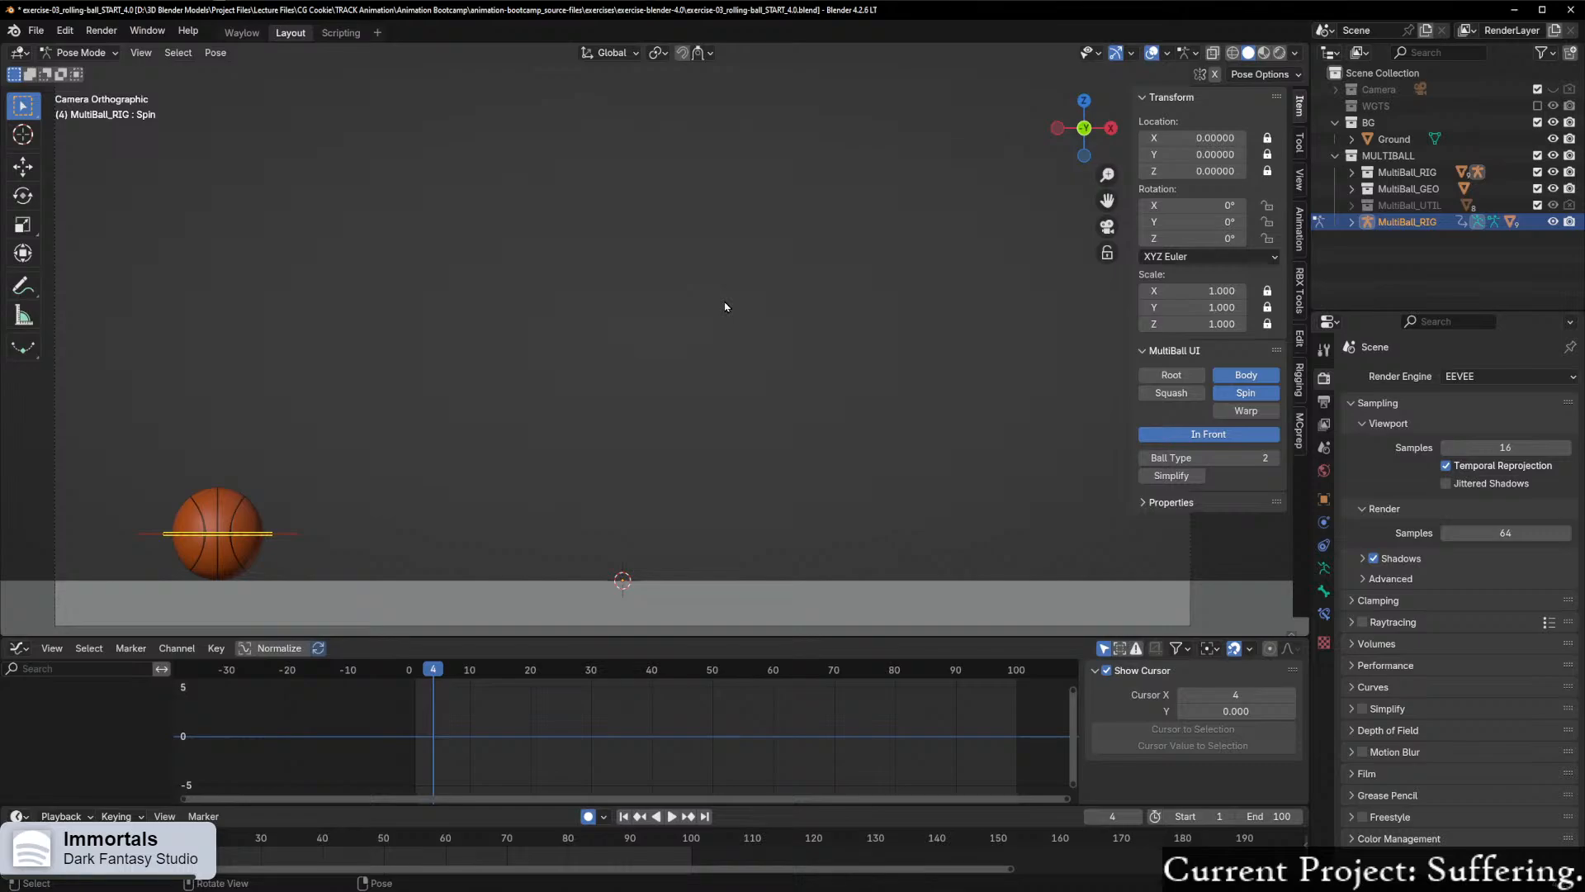
left_click_drag(437, 685, 416, 679)
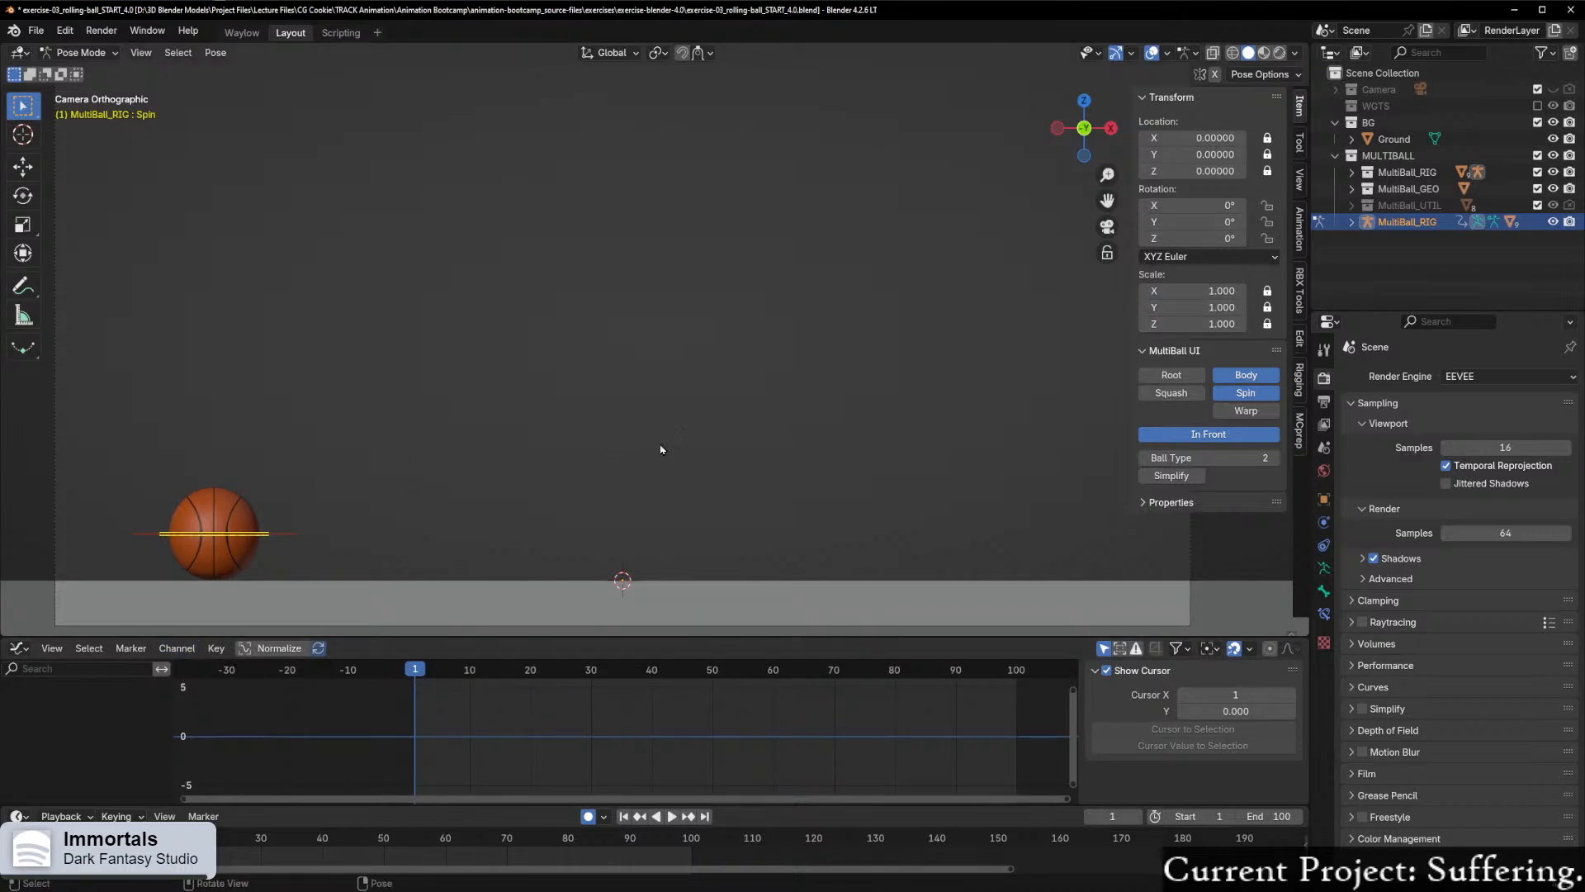
key("r")
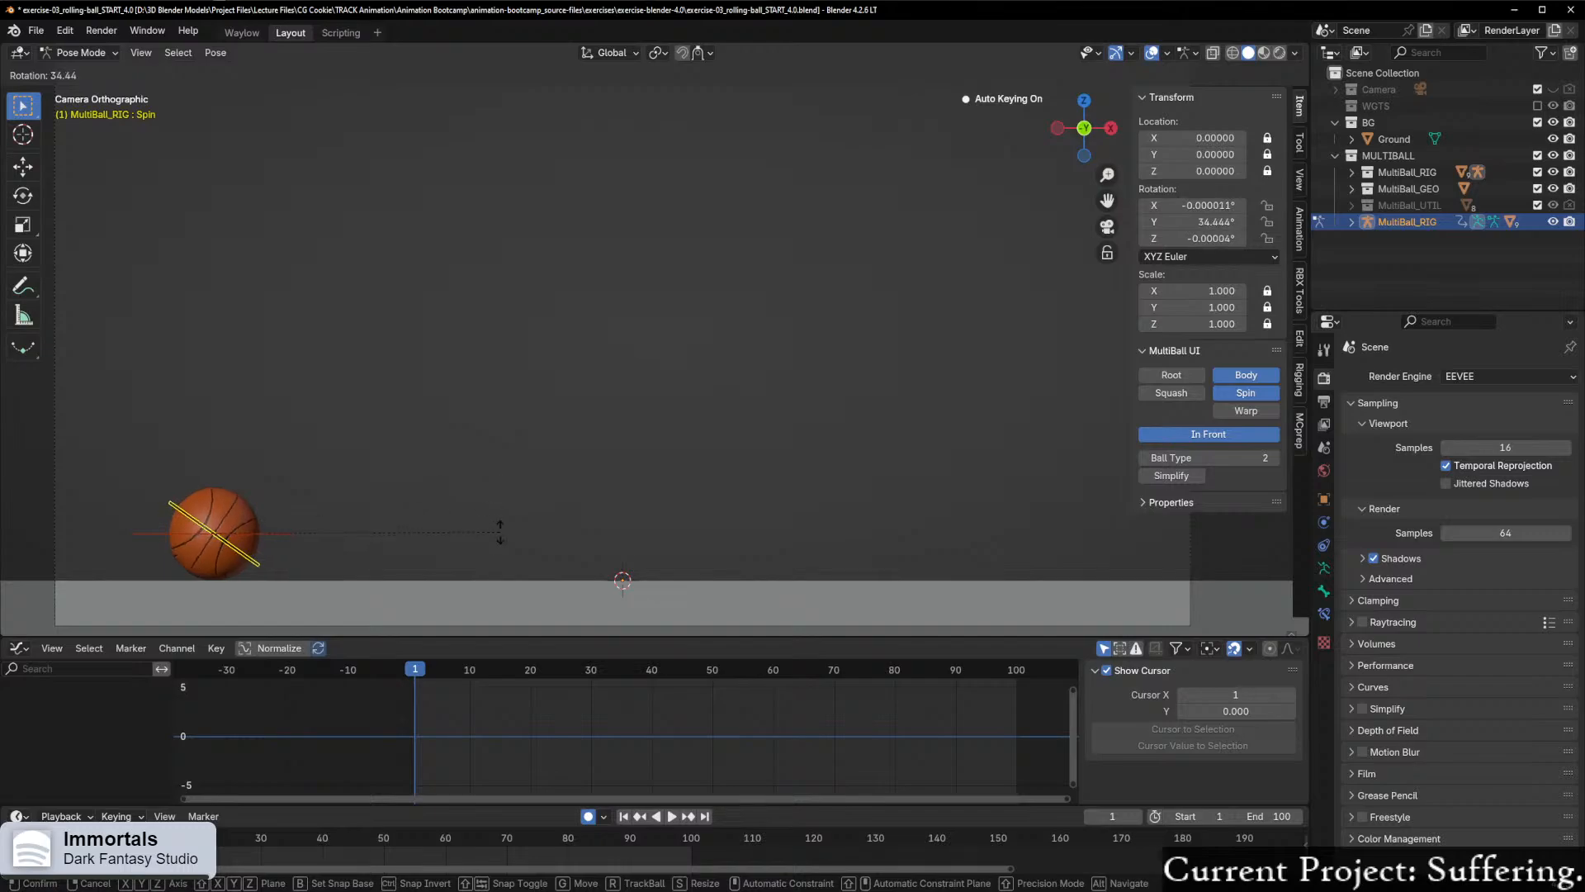
key("y")
key("y")
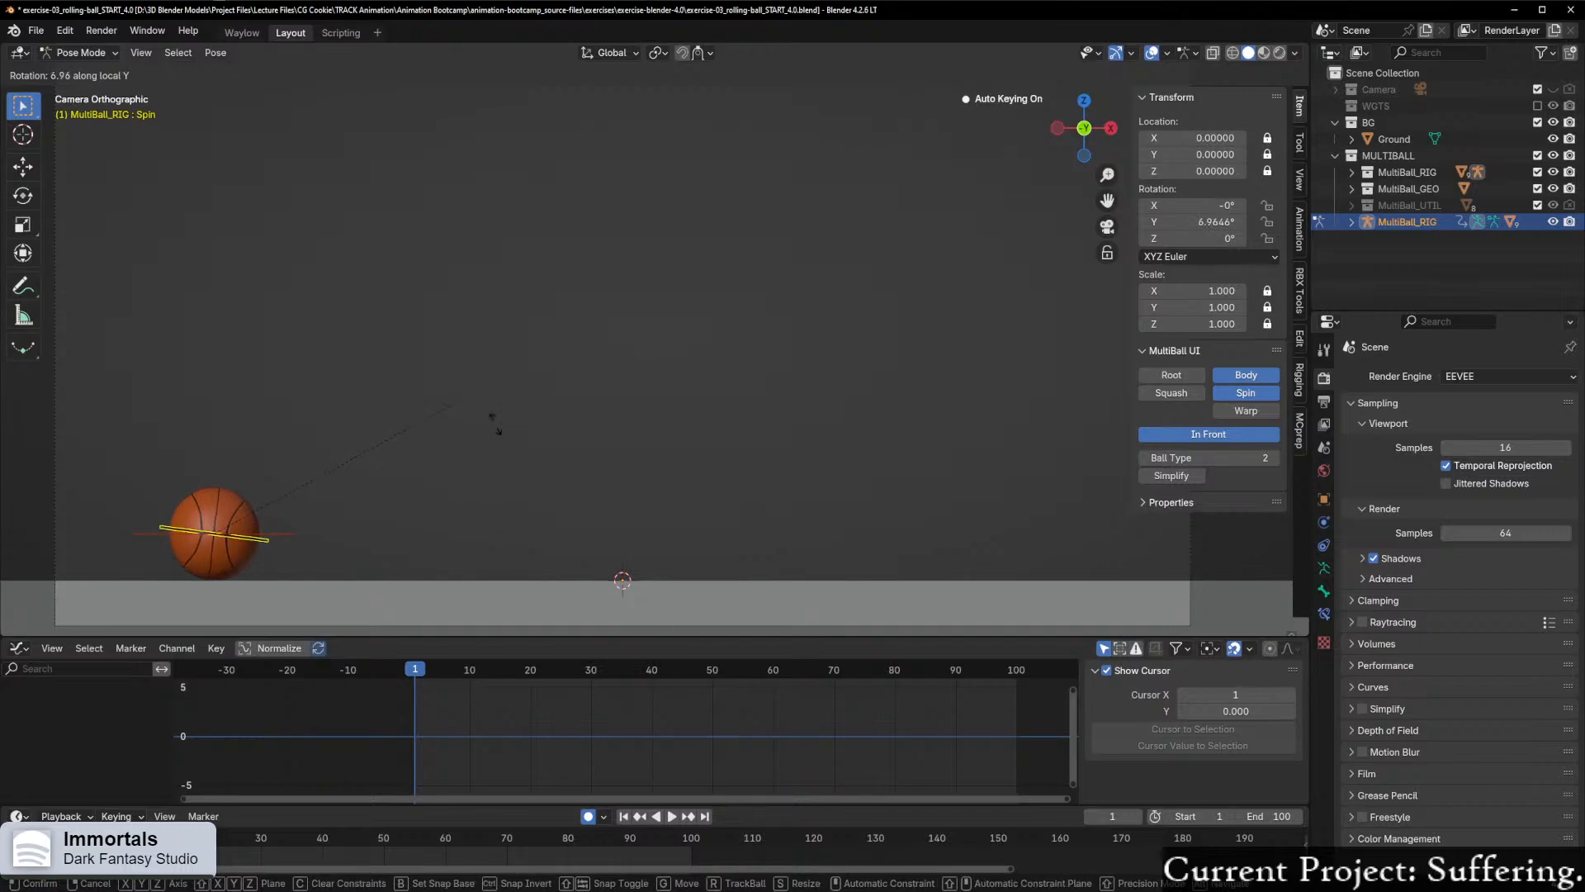
key("Escape")
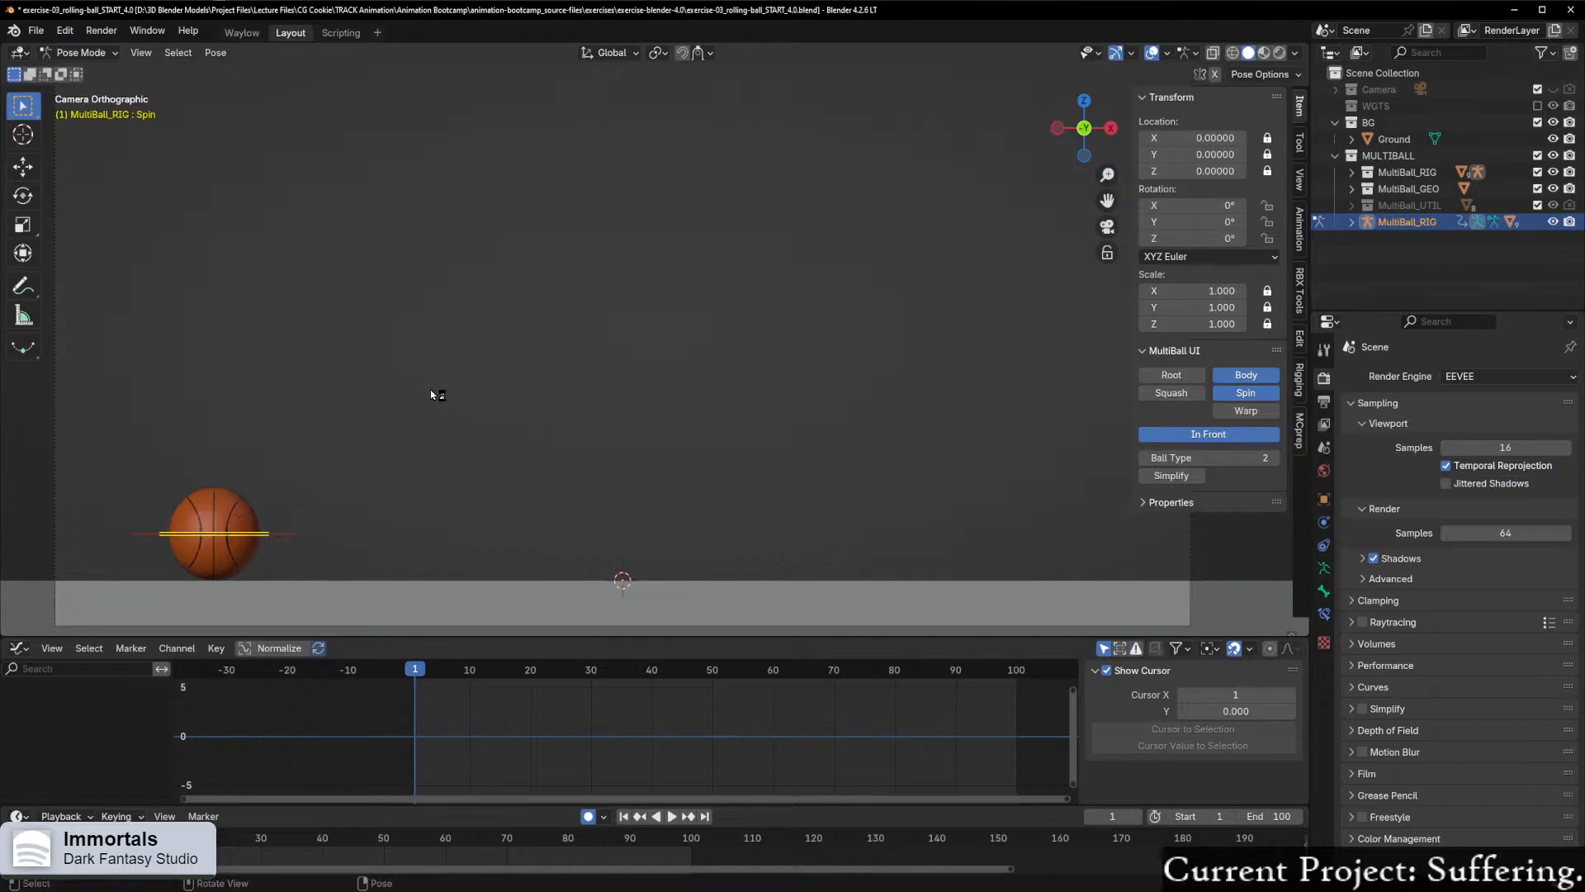
left_click(1217, 222)
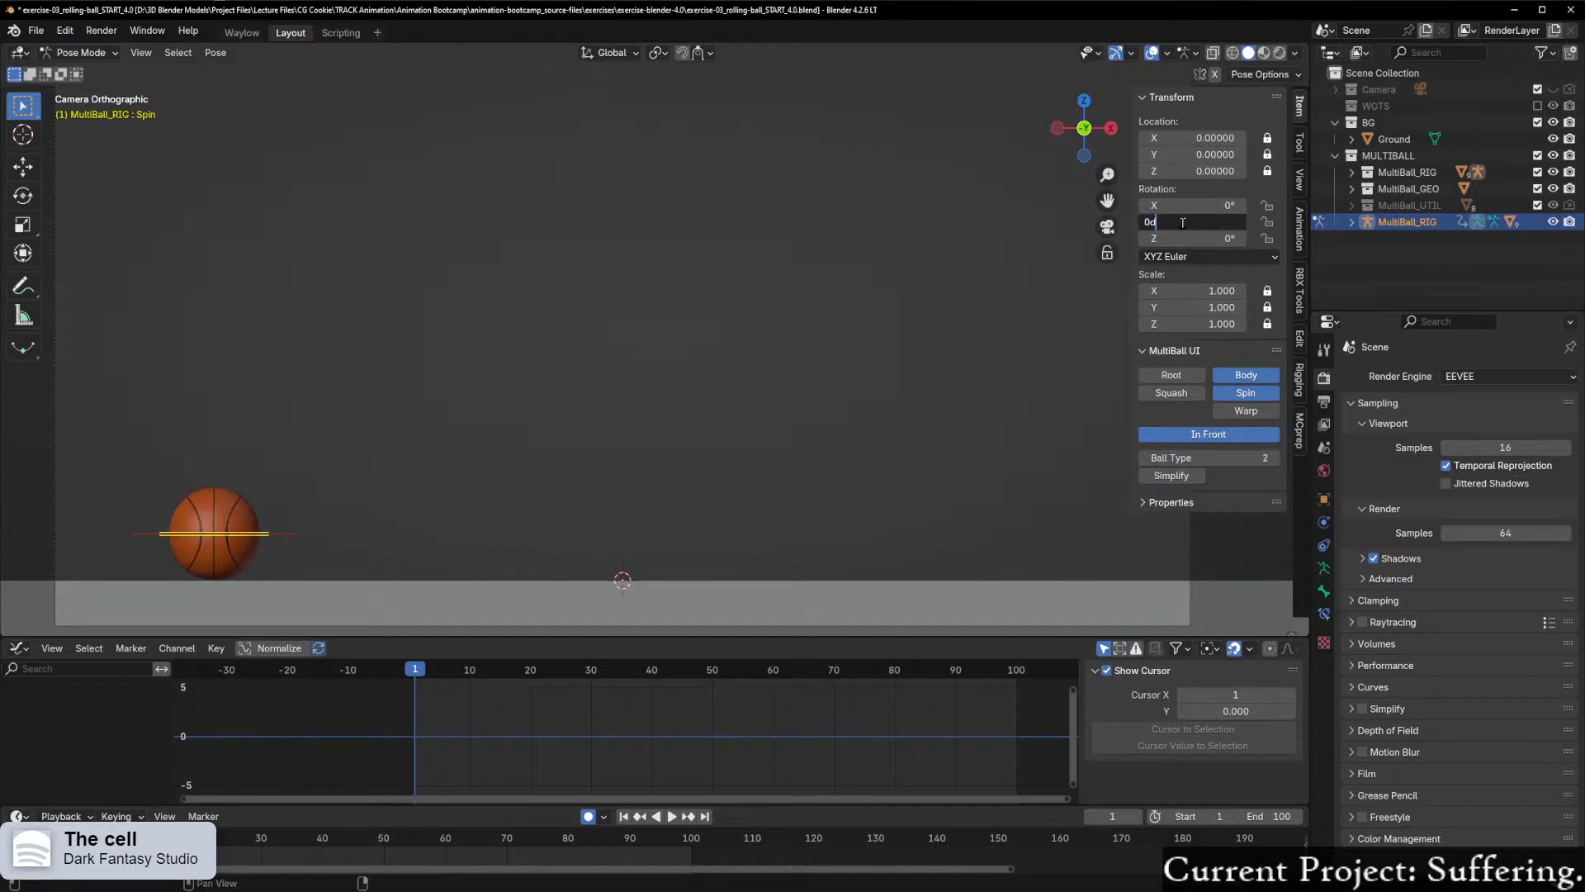
key("Escape")
right_click(1149, 223)
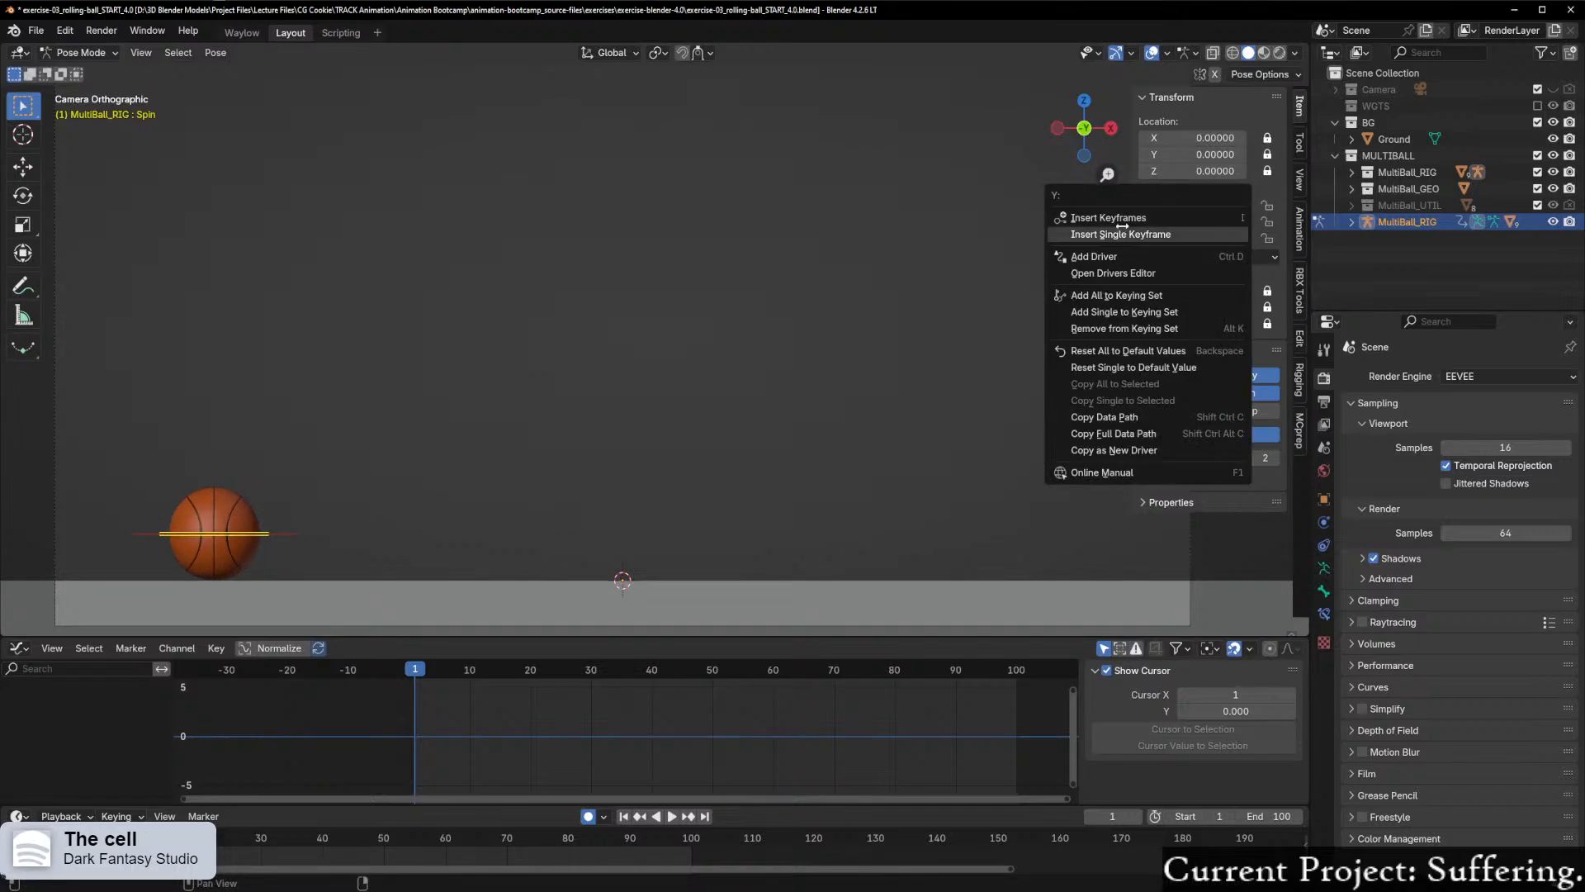
left_click(1116, 218)
key("ctrl+z")
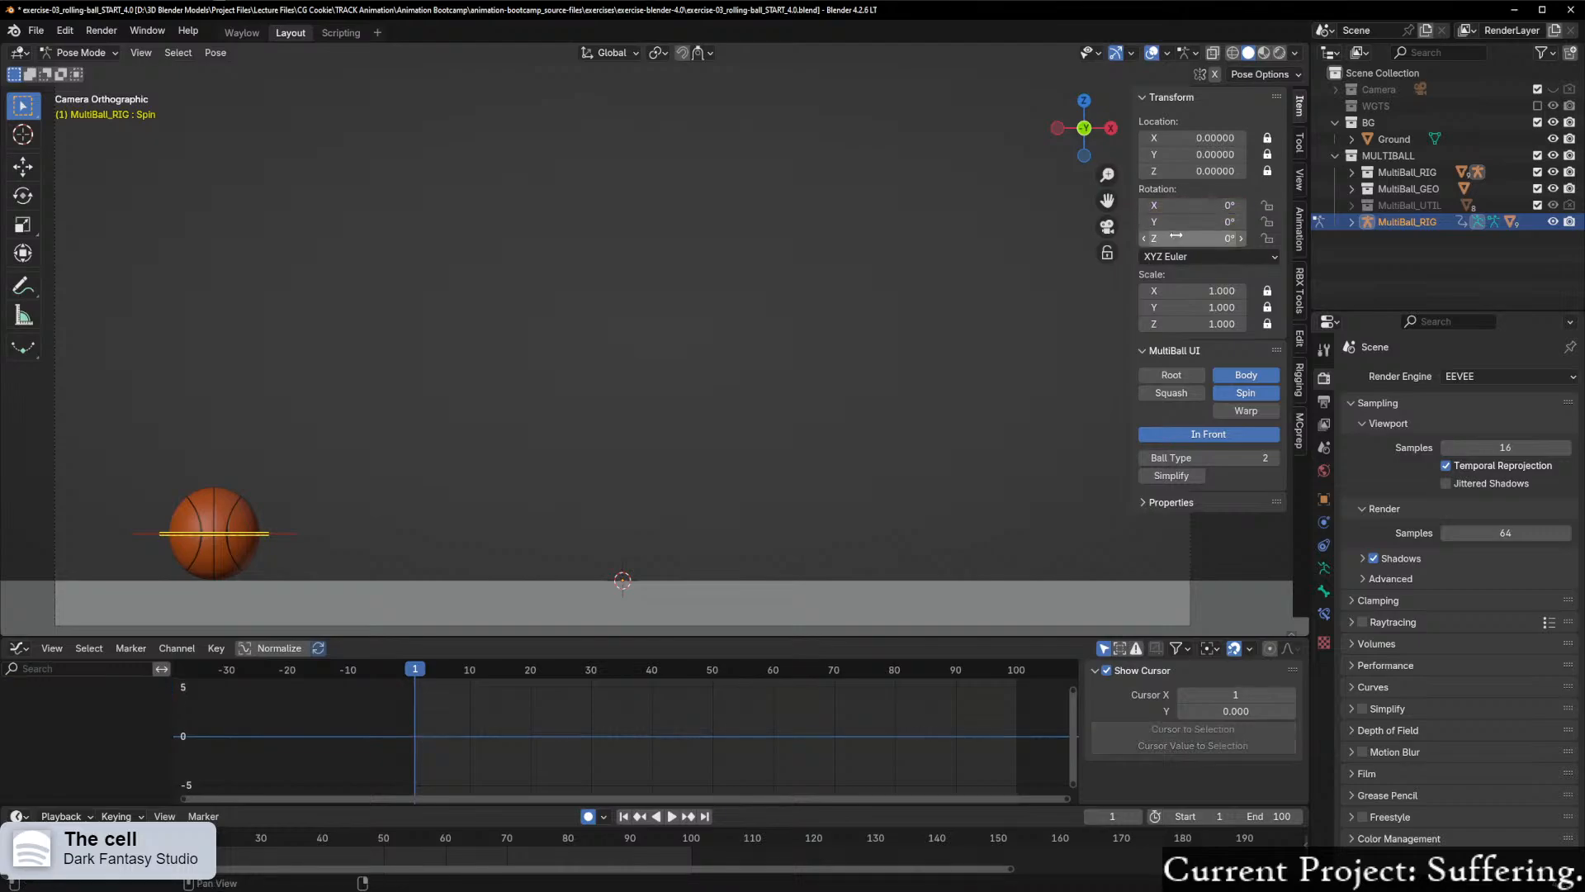
Step: Insert a single keyframe on the Spin control's Y Rotation at frame 1 and move to frame 80
right_click(1178, 222)
left_click(1176, 237)
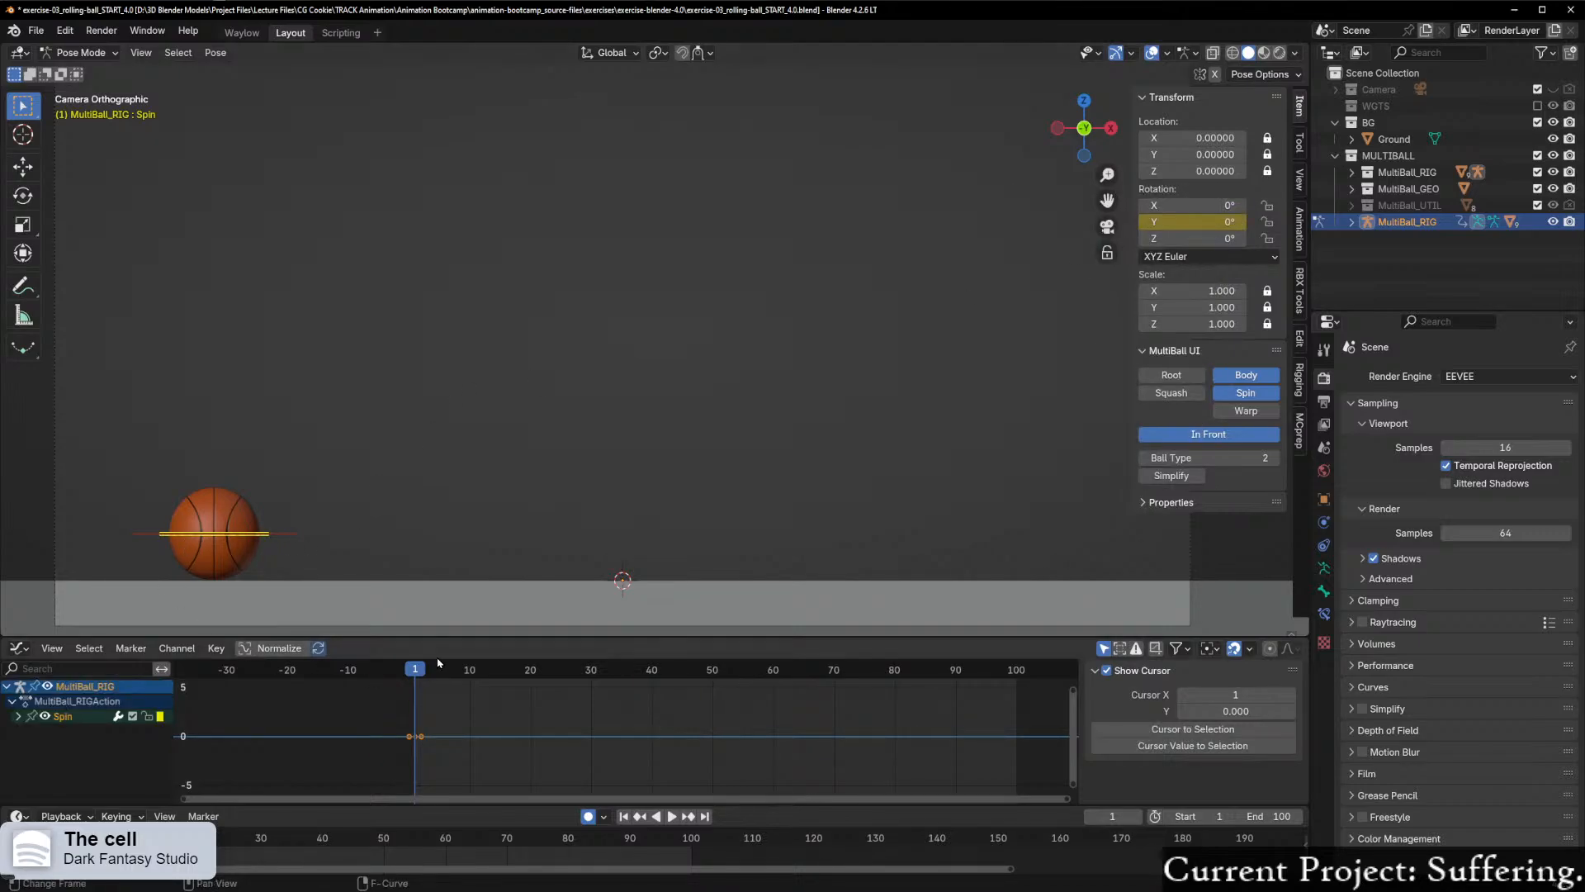
left_click_drag(420, 669, 895, 671)
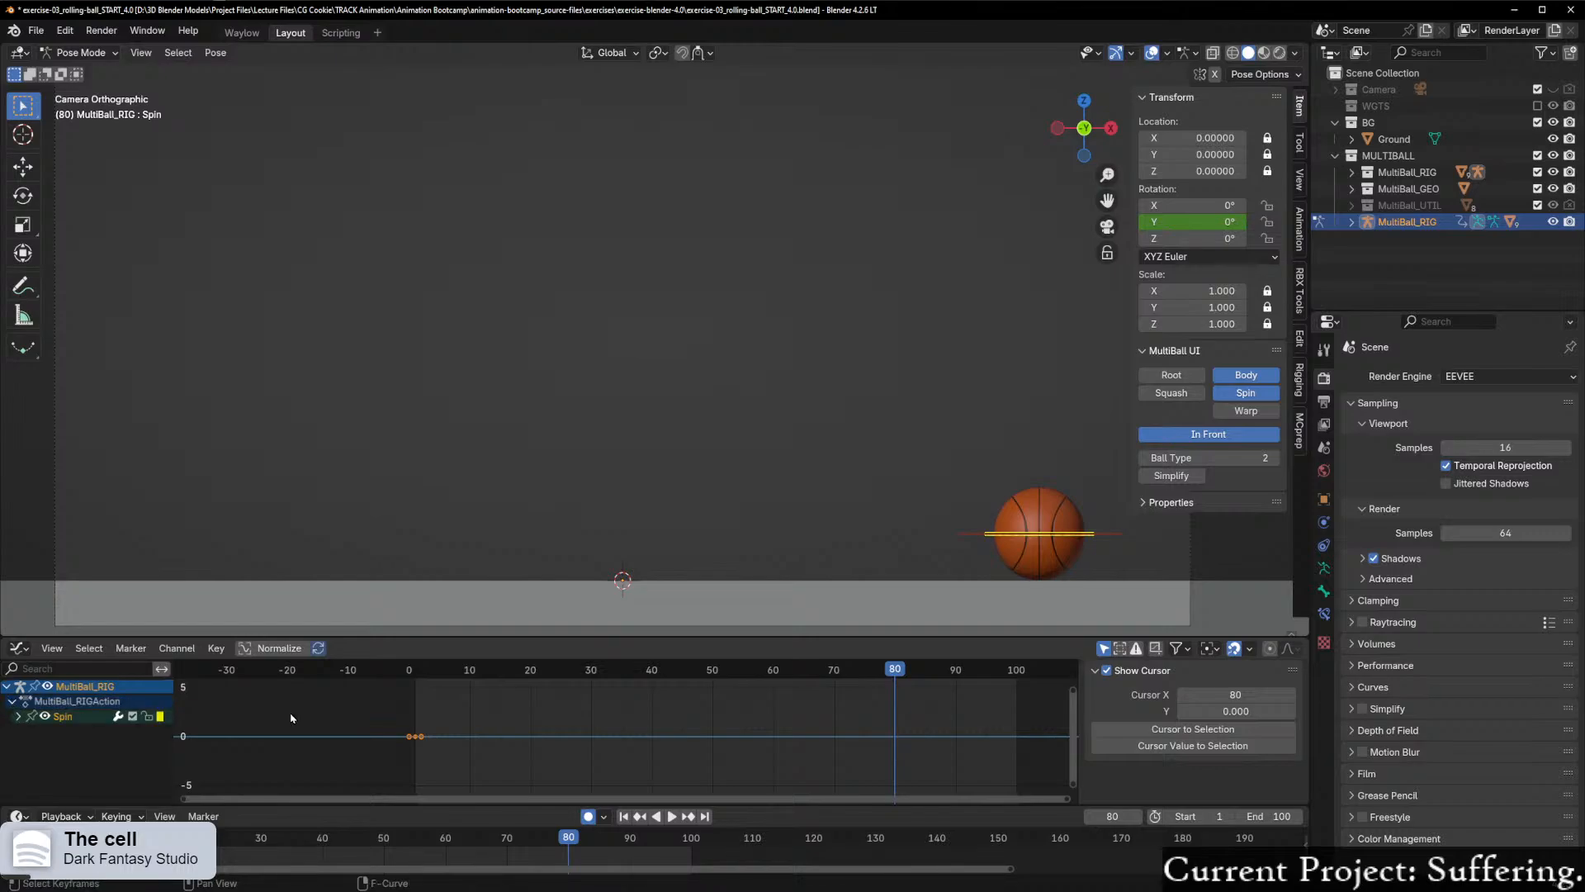
Step: Enlarge the timeline area slightly and reselect the ball's Spin control
left_click(28, 656)
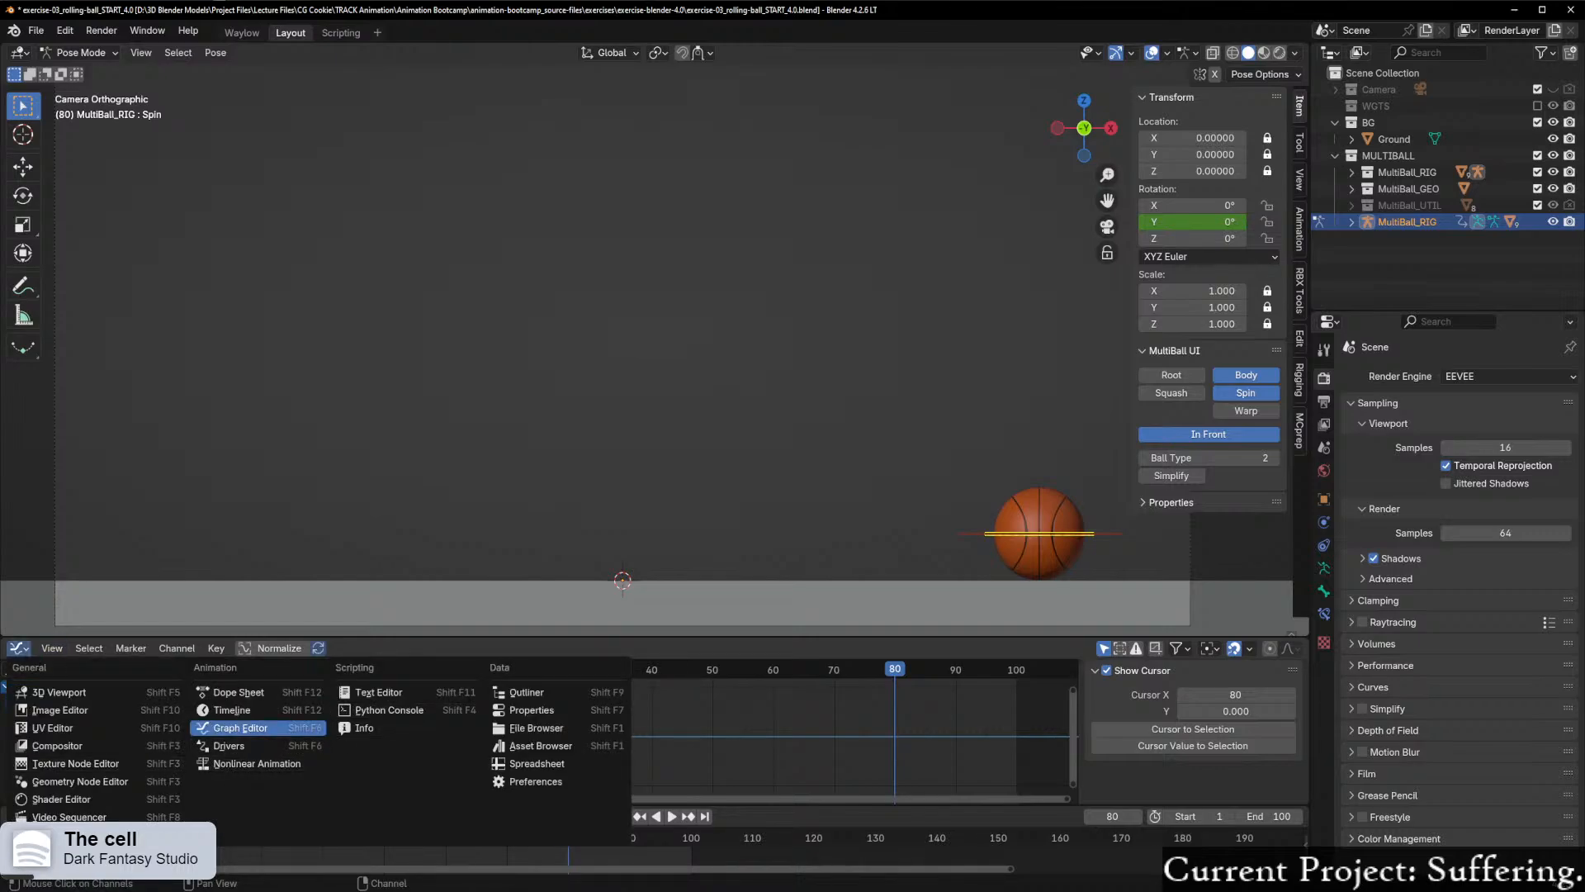
left_click_drag(74, 814, 58, 801)
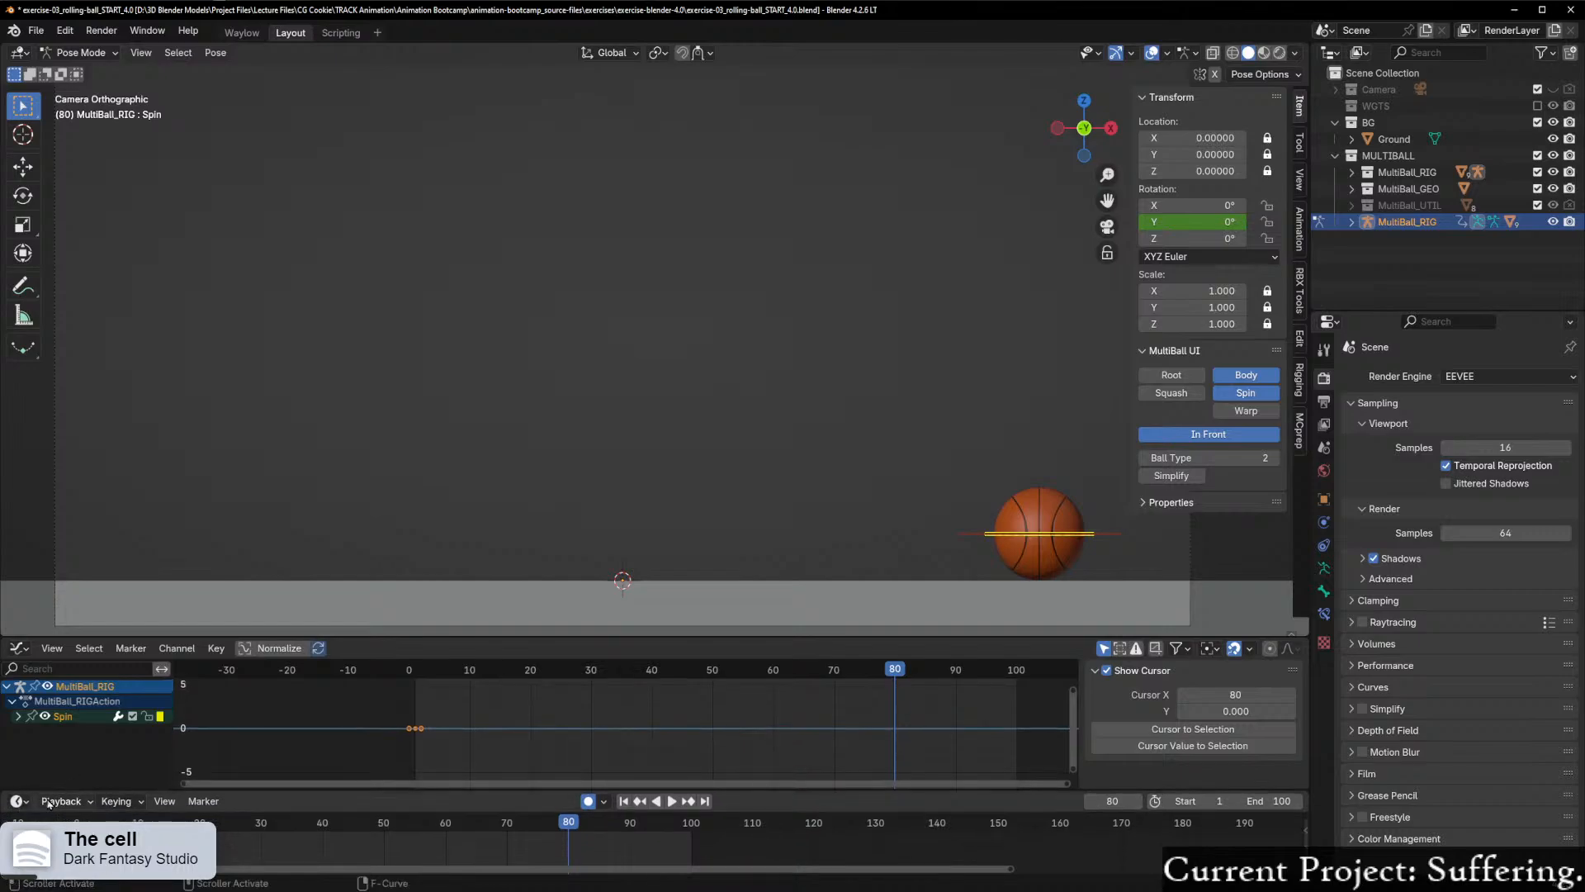
left_click(970, 538)
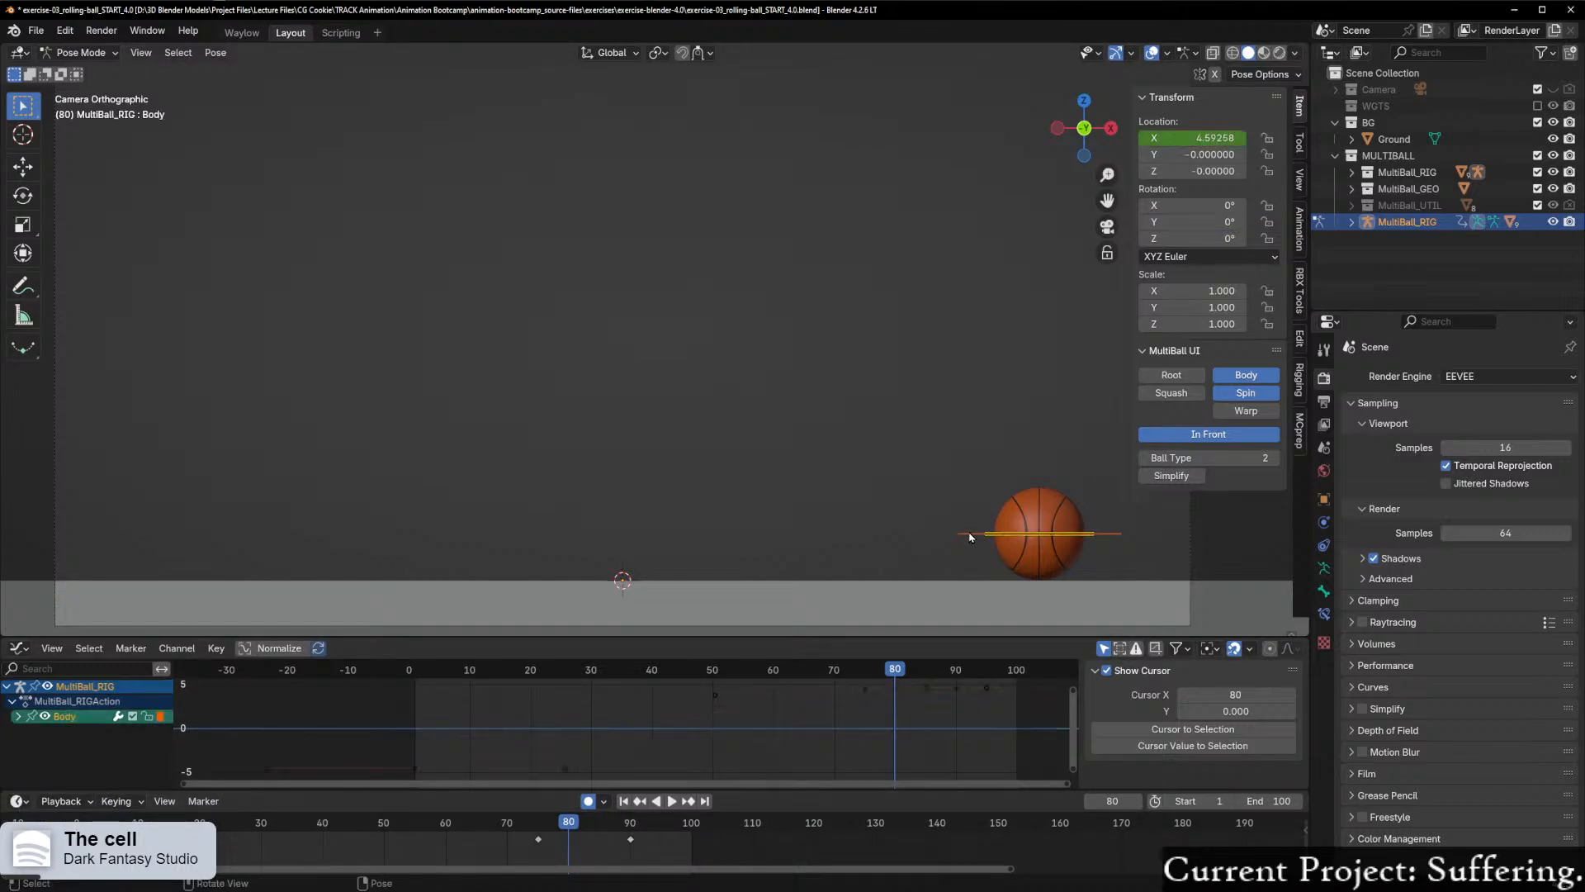
key("Escape")
left_click(1005, 541)
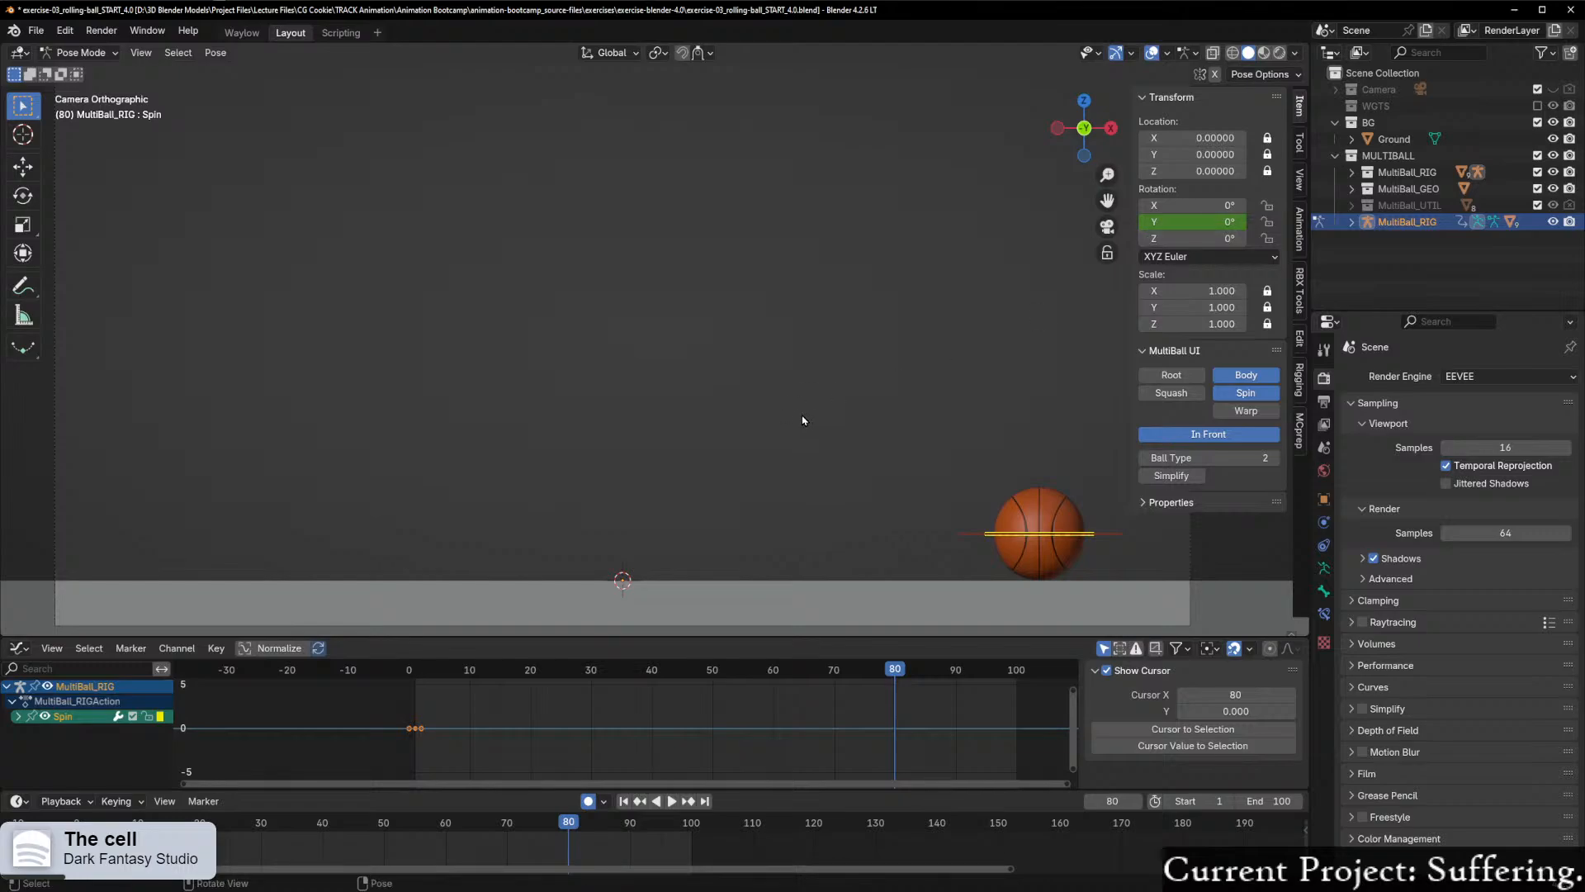
Step: Rotate the Spin control to 900° on Y at frame 80 and fit its whole rotation curve into view
key("r")
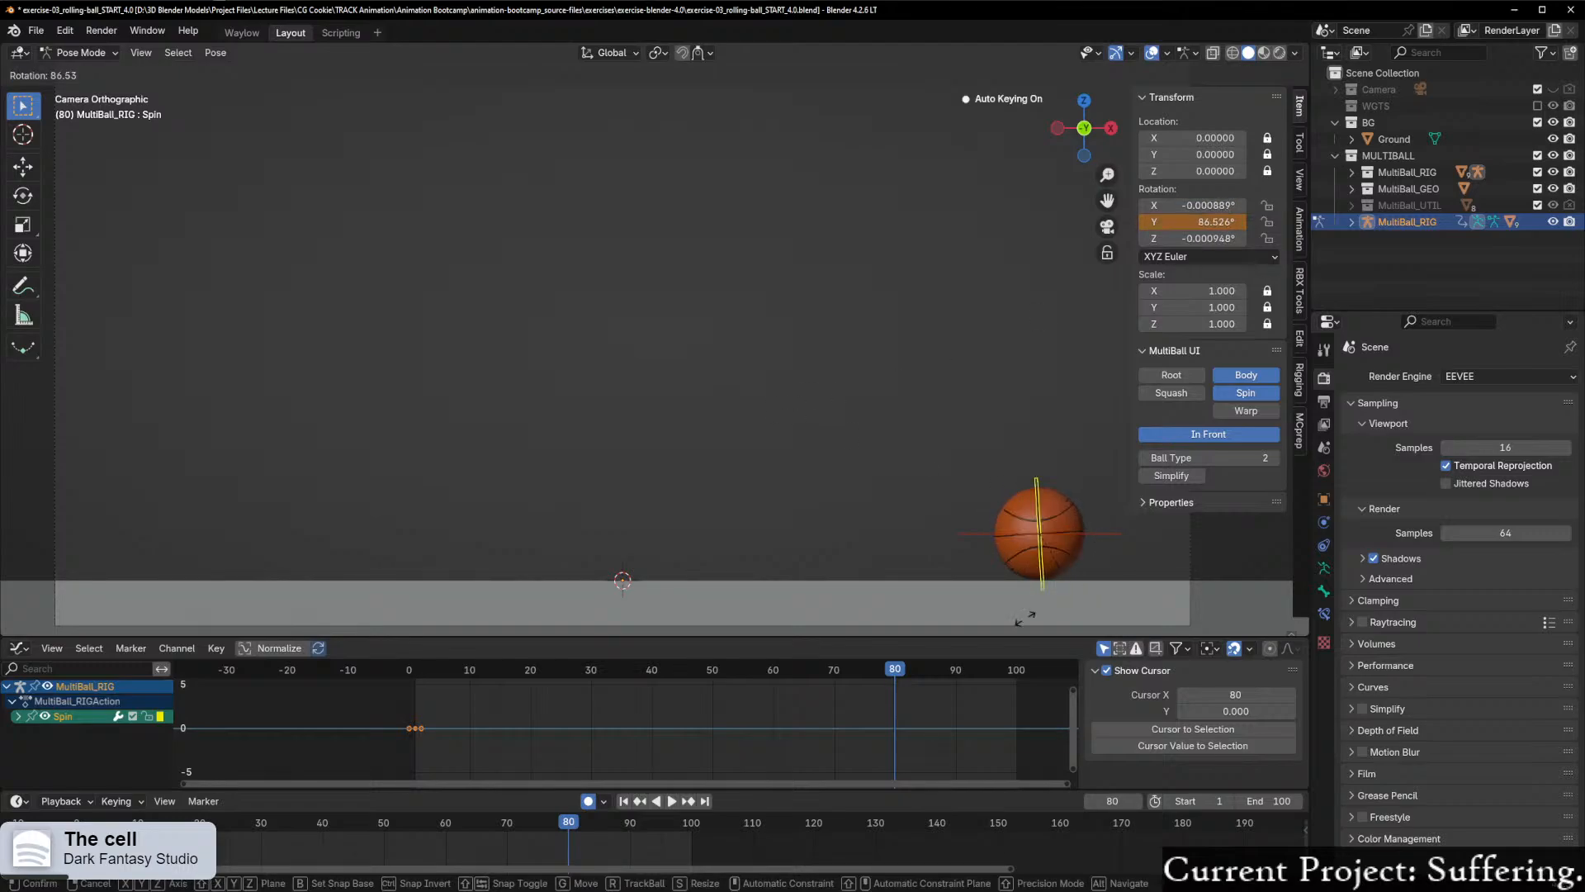
left_click(968, 574)
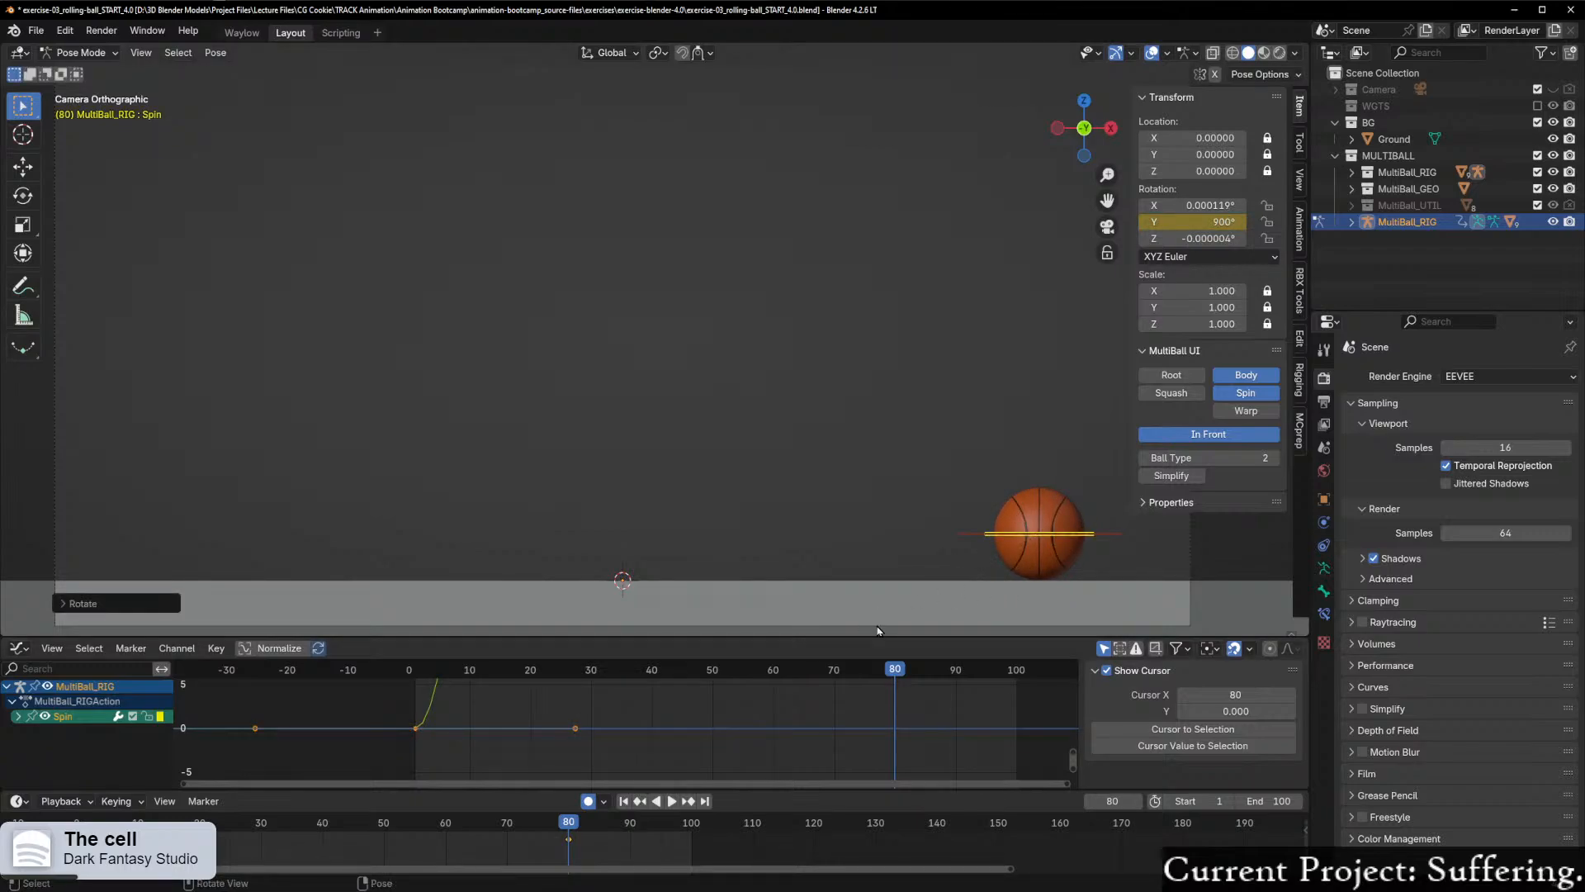
scroll(763, 725, "down", 2)
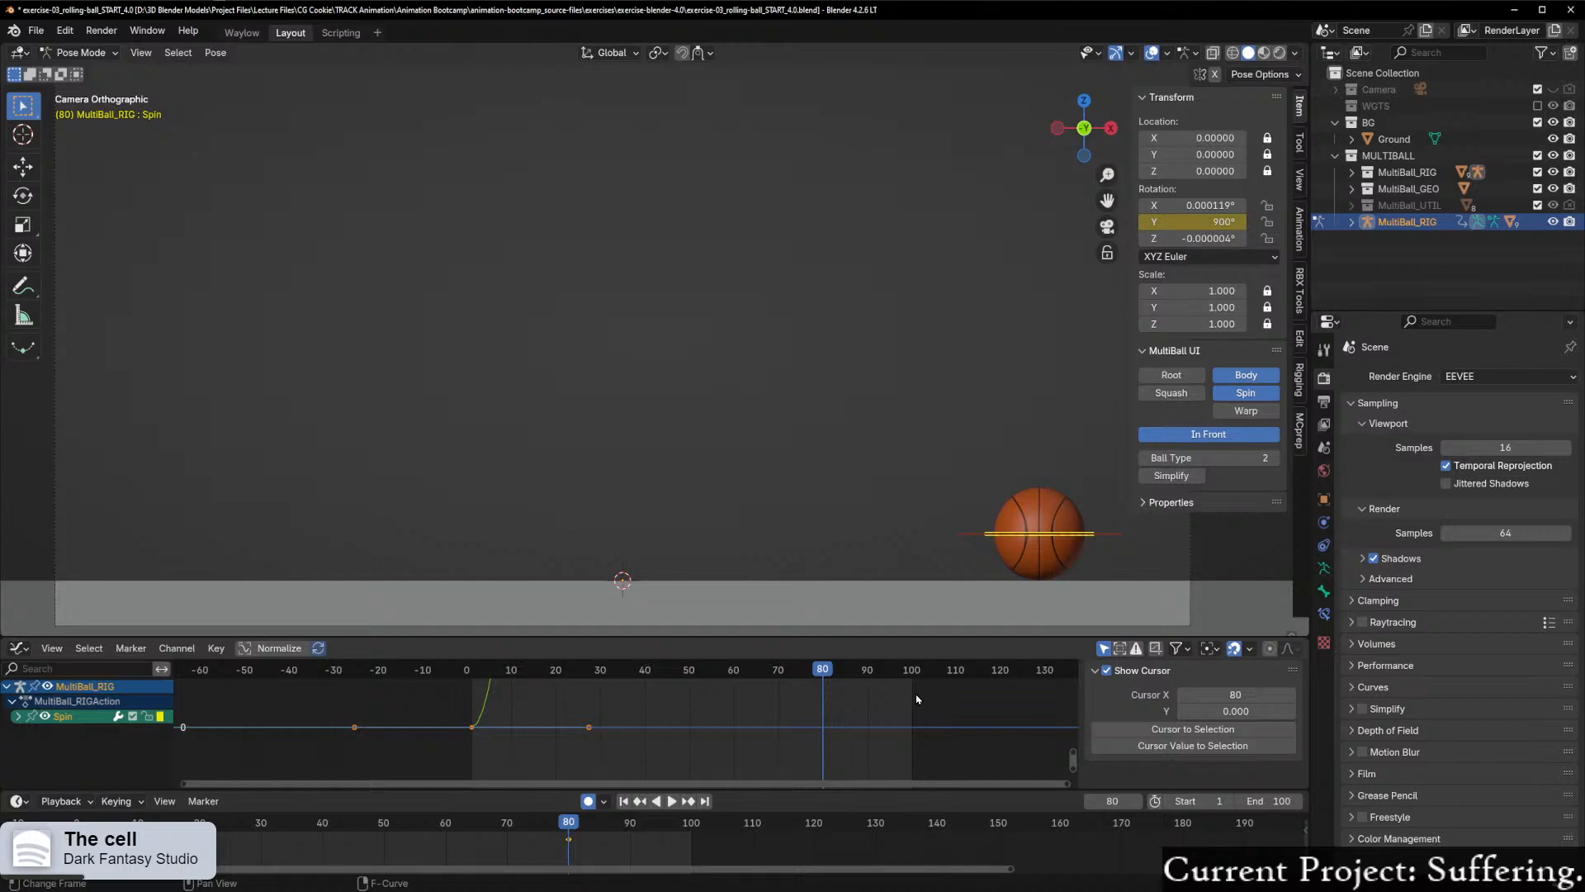
key("Home")
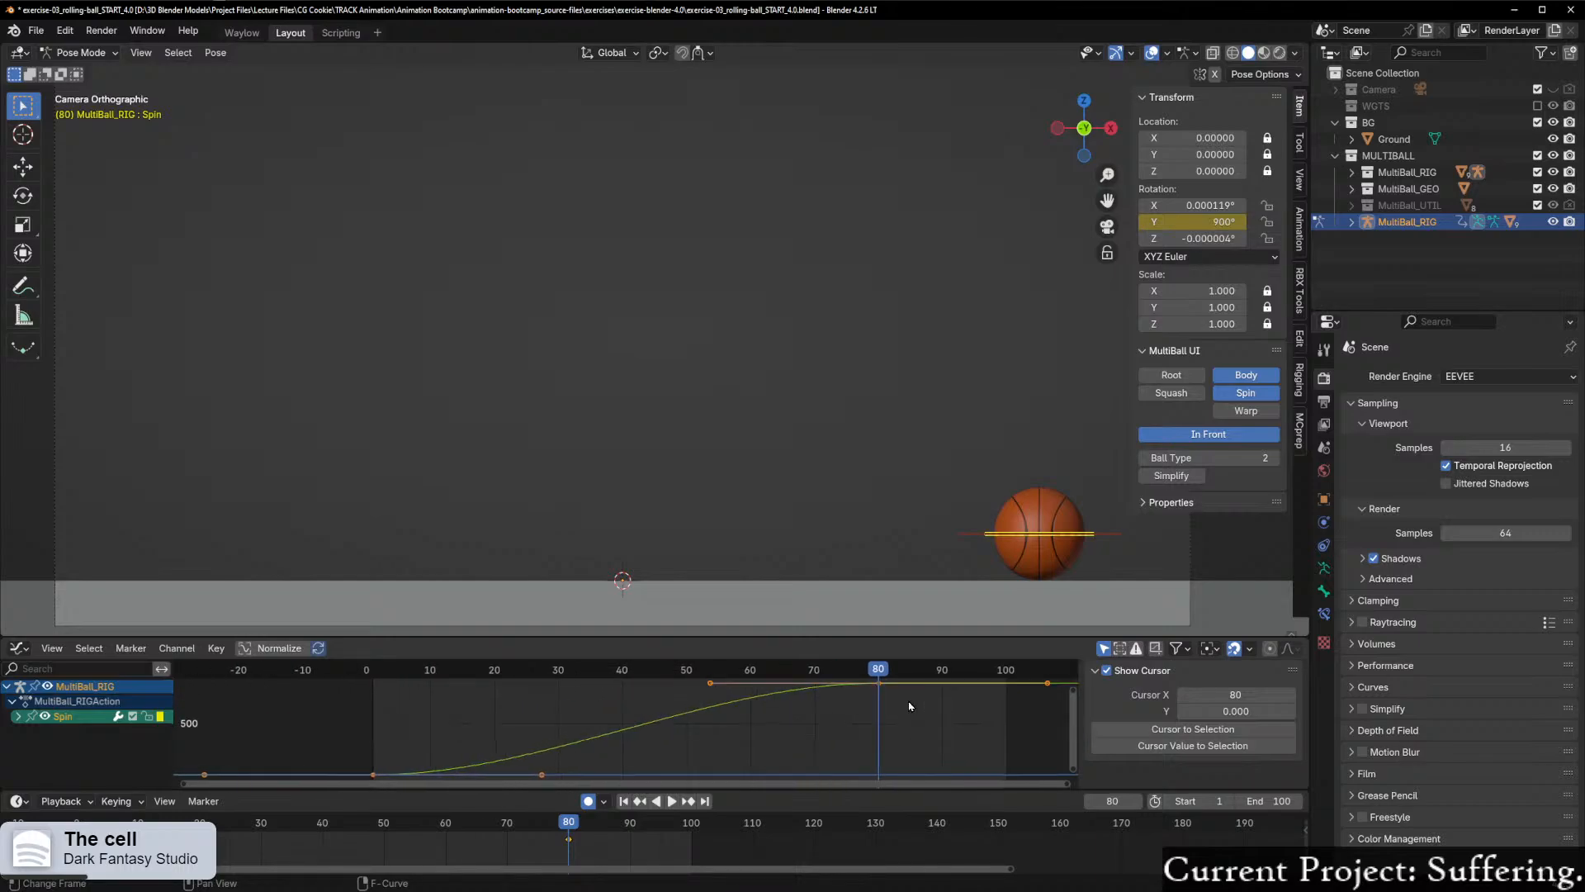
Step: Scrub back to the start and play the opening frames close up on the ball to examine how its spin begins
mouse_move(869, 692)
left_mouse_down()
mouse_move(340, 698)
mouse_move(613, 682)
mouse_move(931, 705)
mouse_move(874, 702)
left_mouse_up()
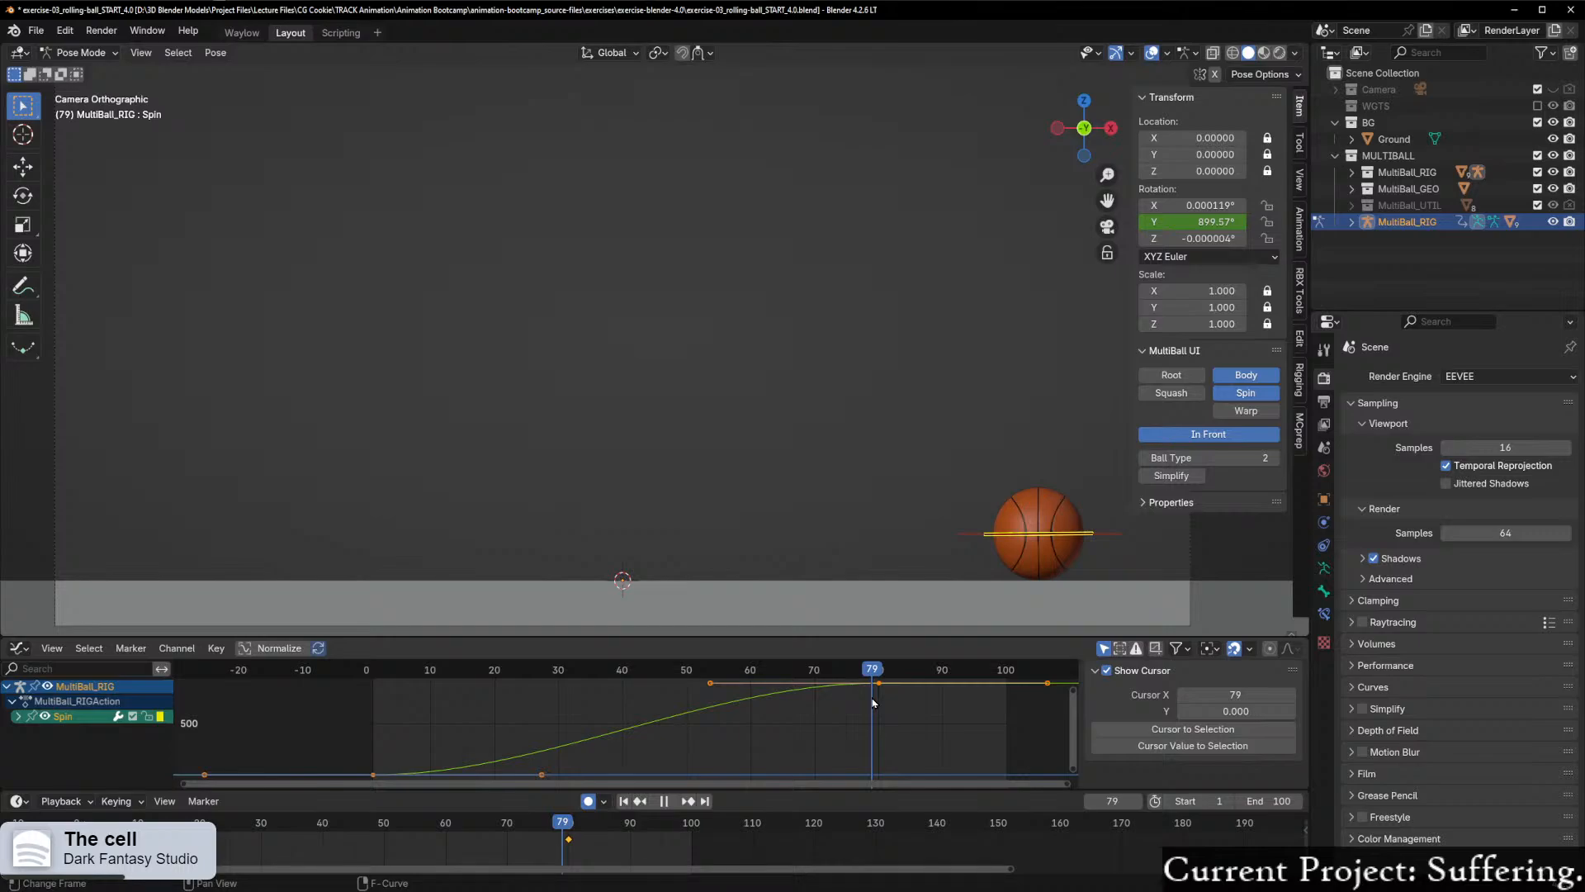
left_click_drag(873, 703, 373, 734)
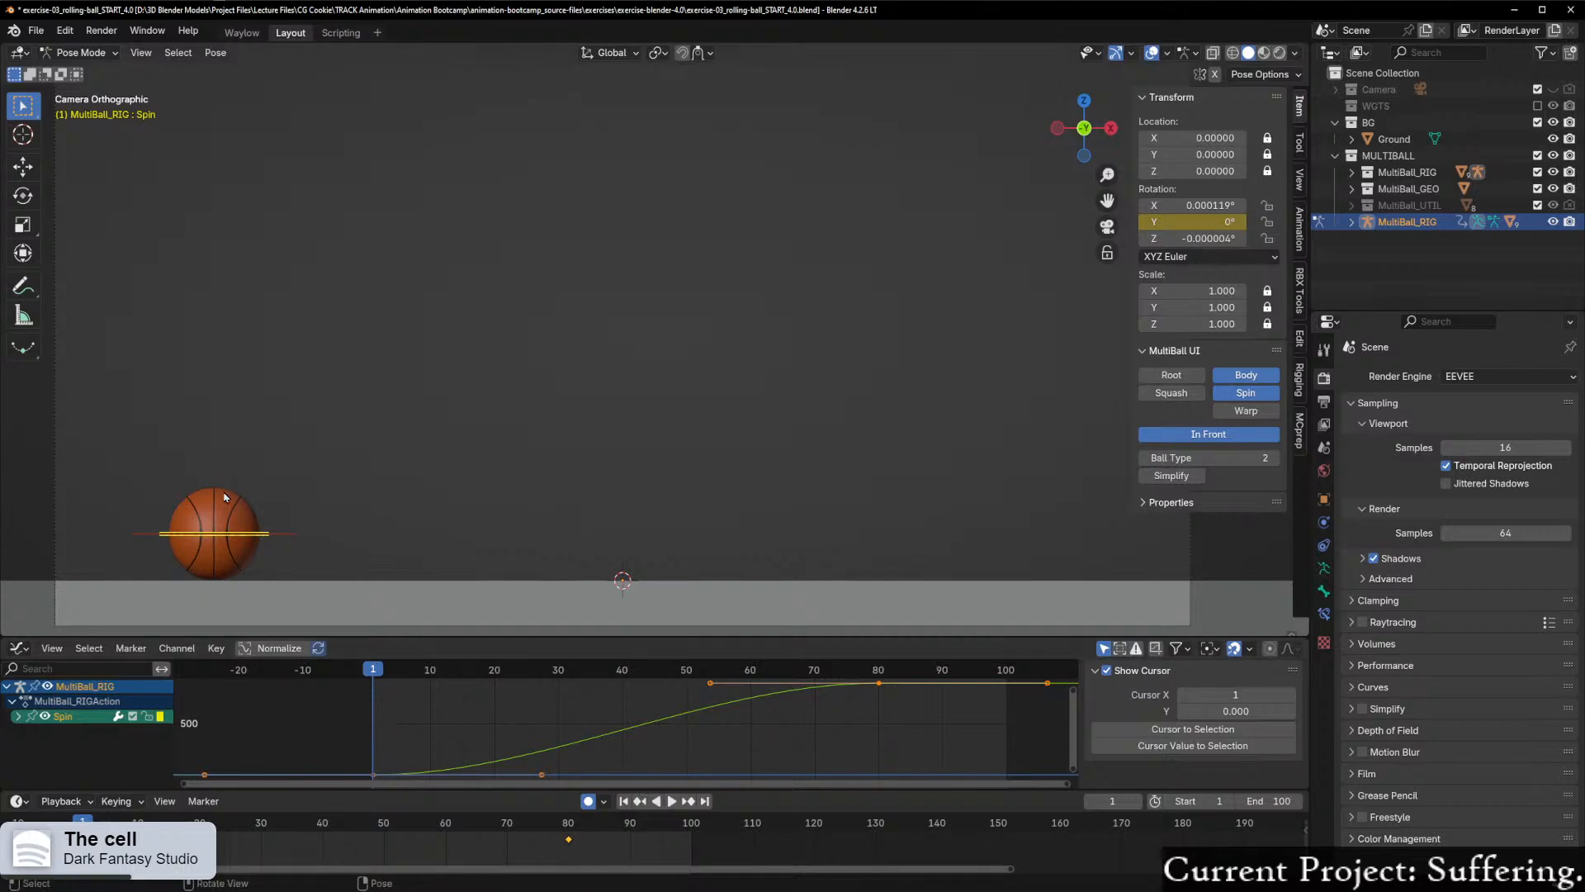
key("KP_Decimal")
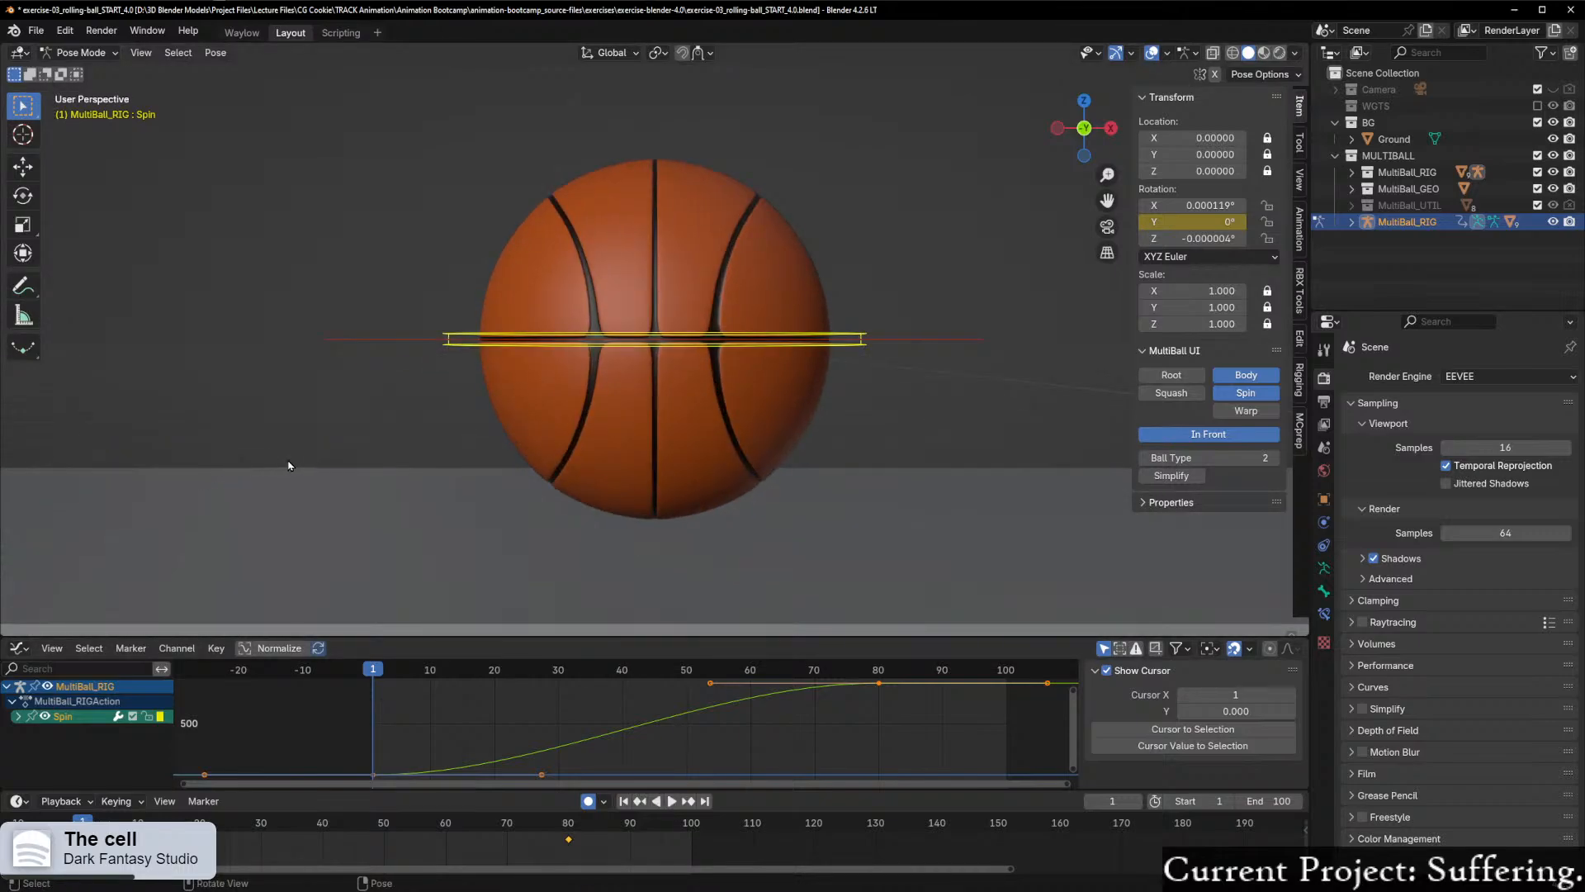
key("Right")
key("KP_0")
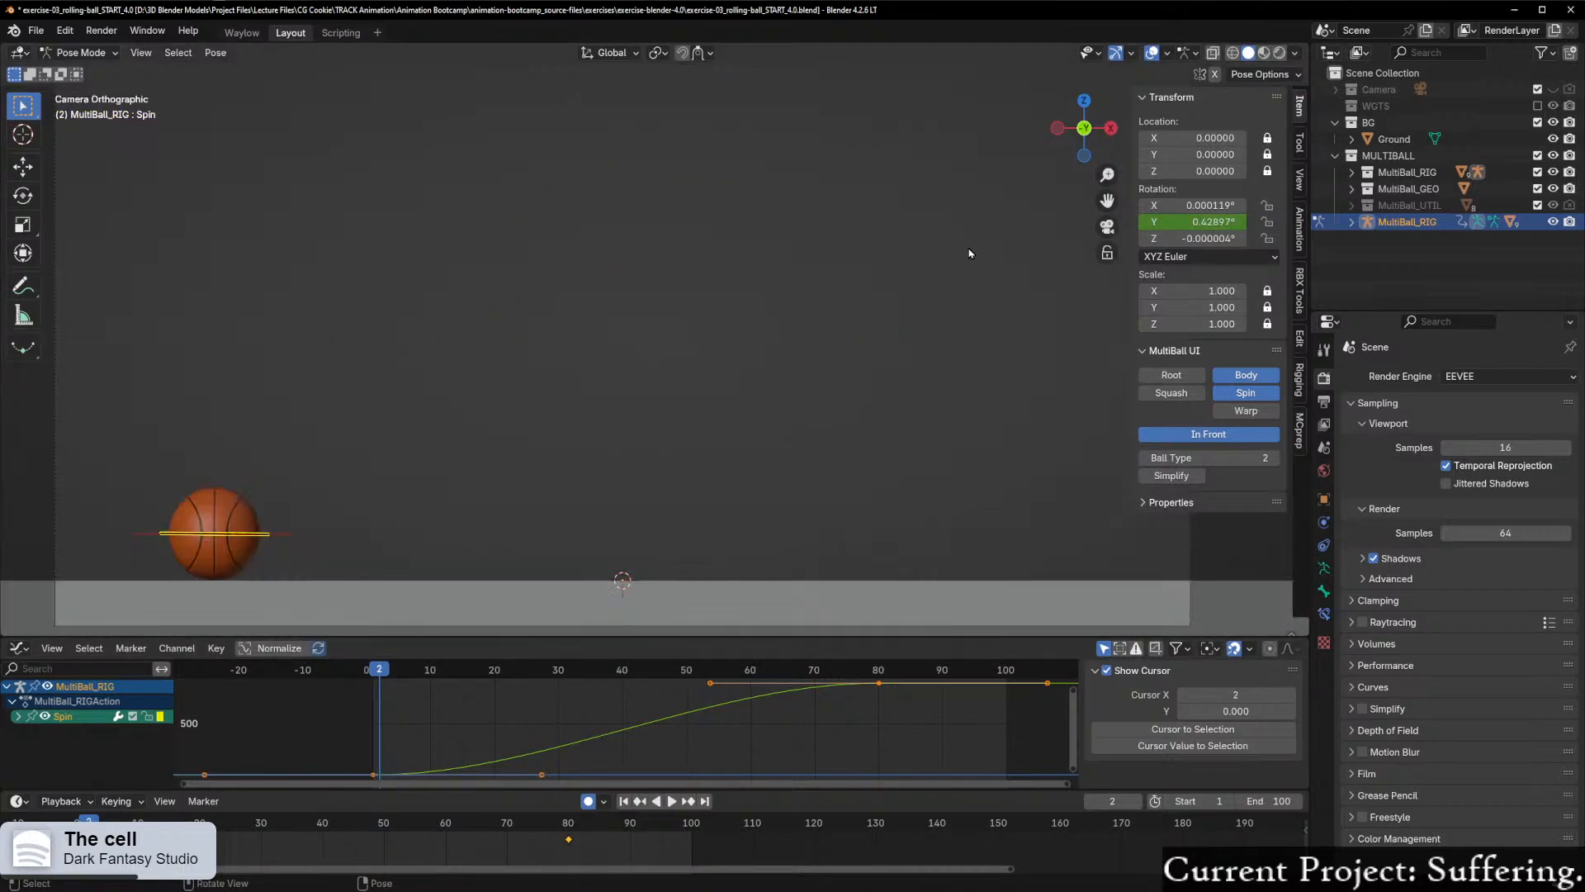
middle_click_drag(213, 580, 682, 321, "shift")
scroll(673, 337, "up", 4)
middle_click_drag(587, 393, 711, 352, "shift")
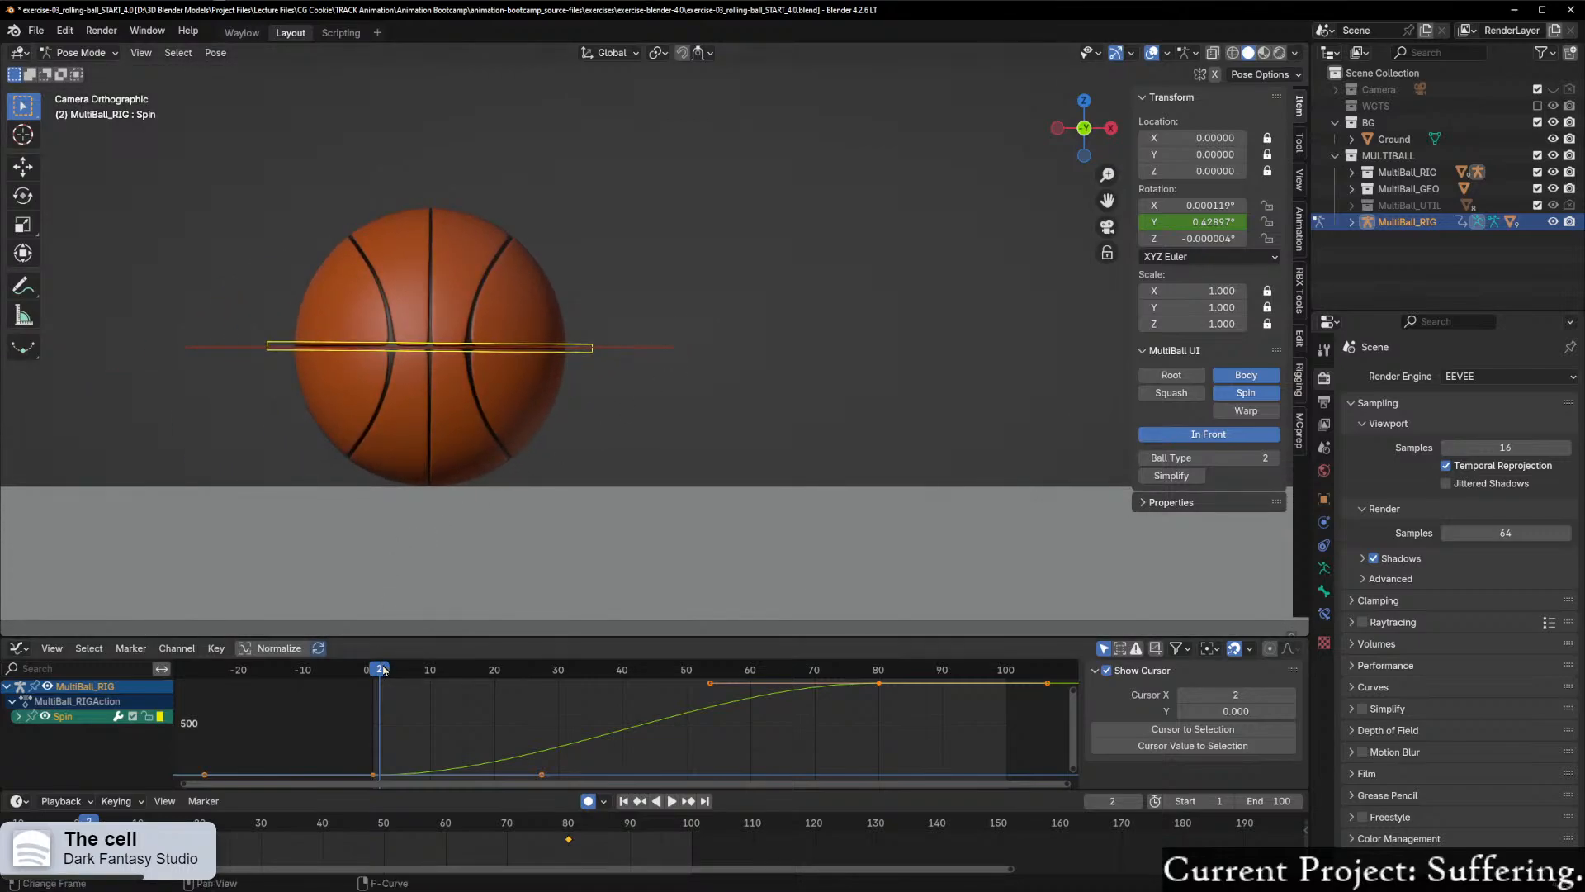
key("space")
left_click_drag(383, 670, 368, 722)
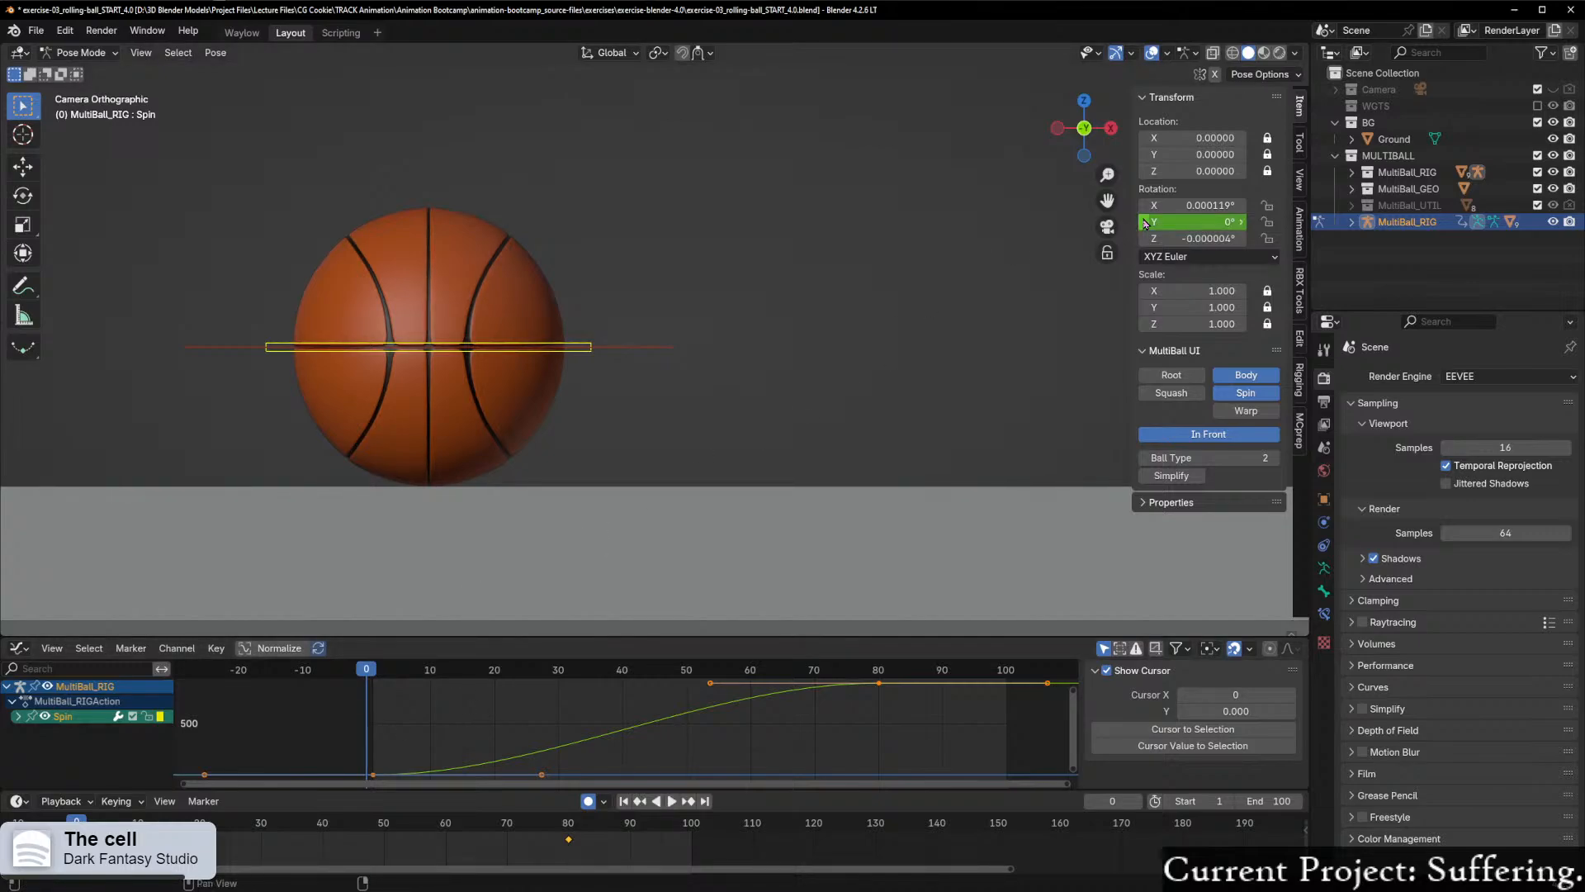
Step: Set the Spin control's X and Z rotation to 0°
left_click(1206, 205)
type("0")
key("Return")
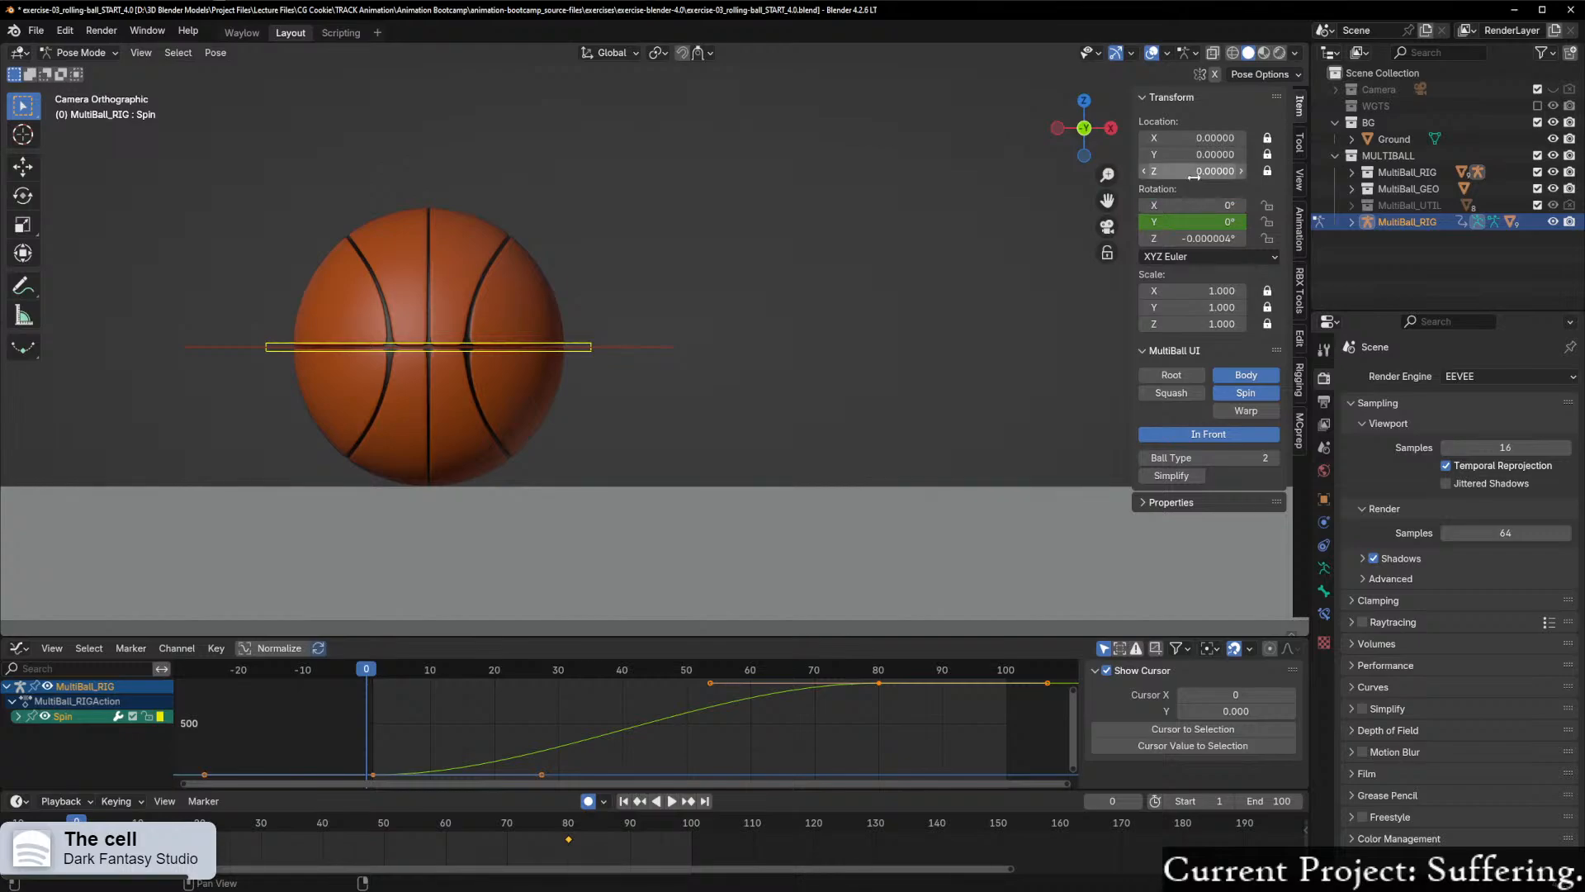
left_click(1175, 238)
type("0")
key("Return")
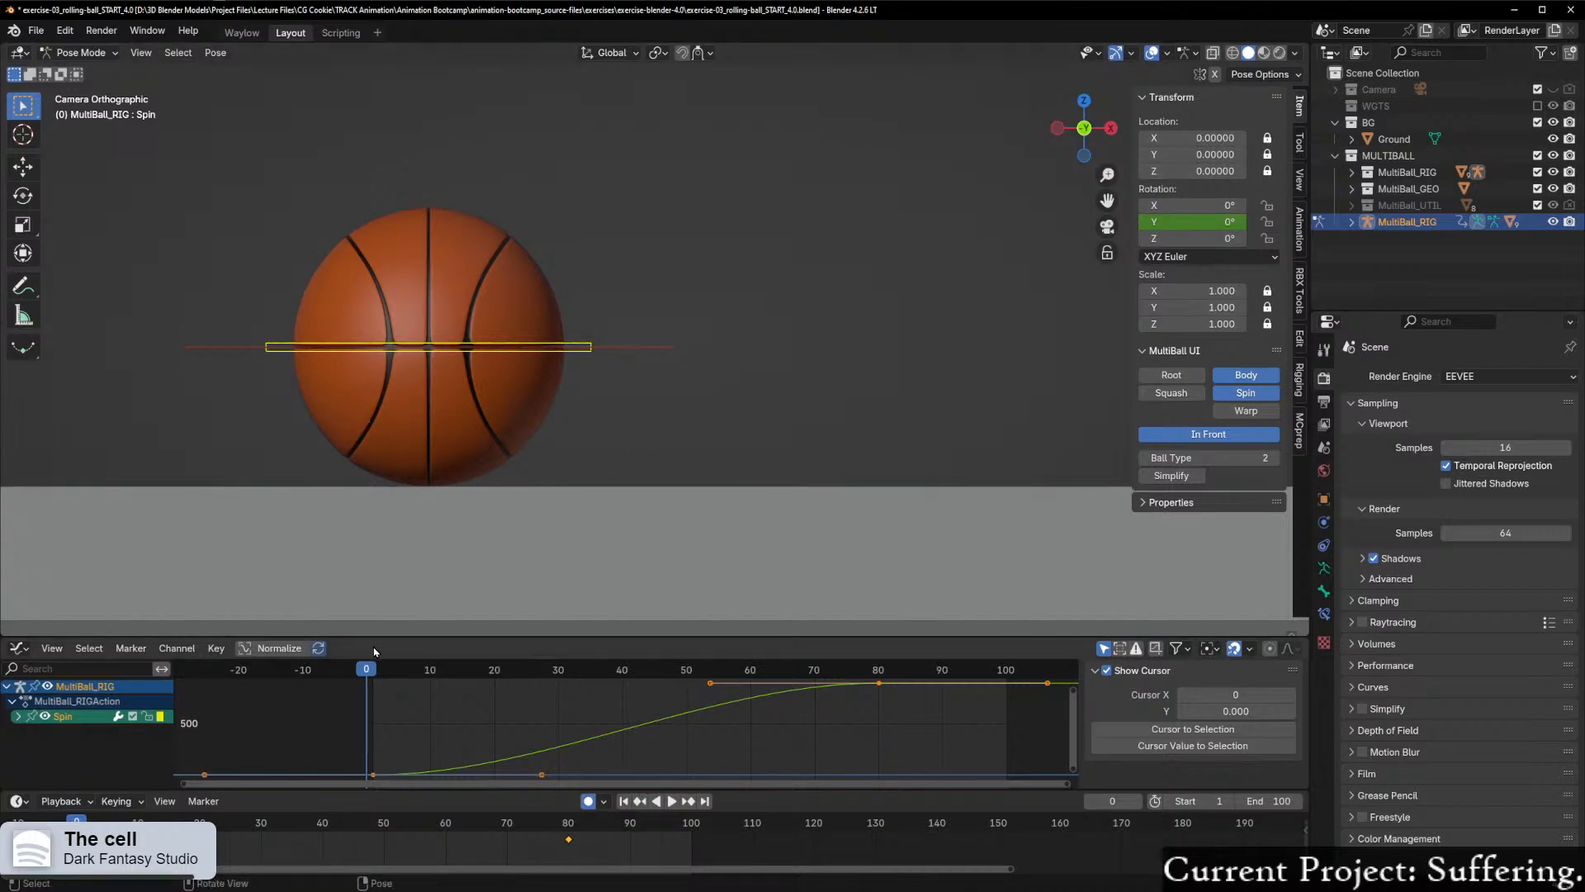
Step: Play the opening frames, return to frame 1 and inspect the start of the Spin control's Y rotation curve
key("space")
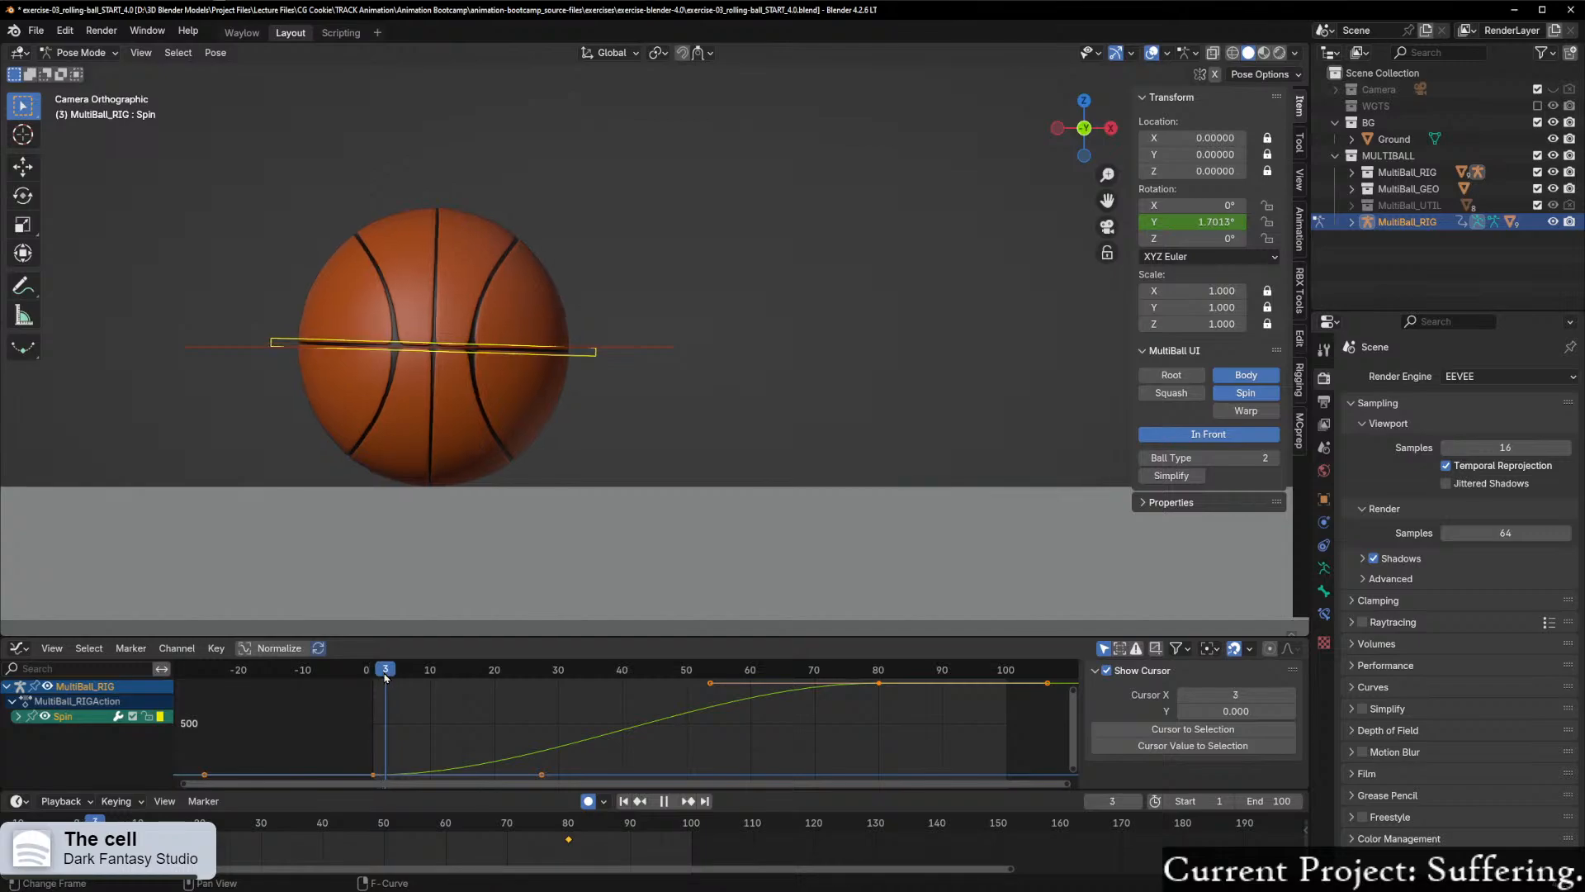
left_click_drag(383, 679, 371, 717)
scroll(605, 711, "up", 1)
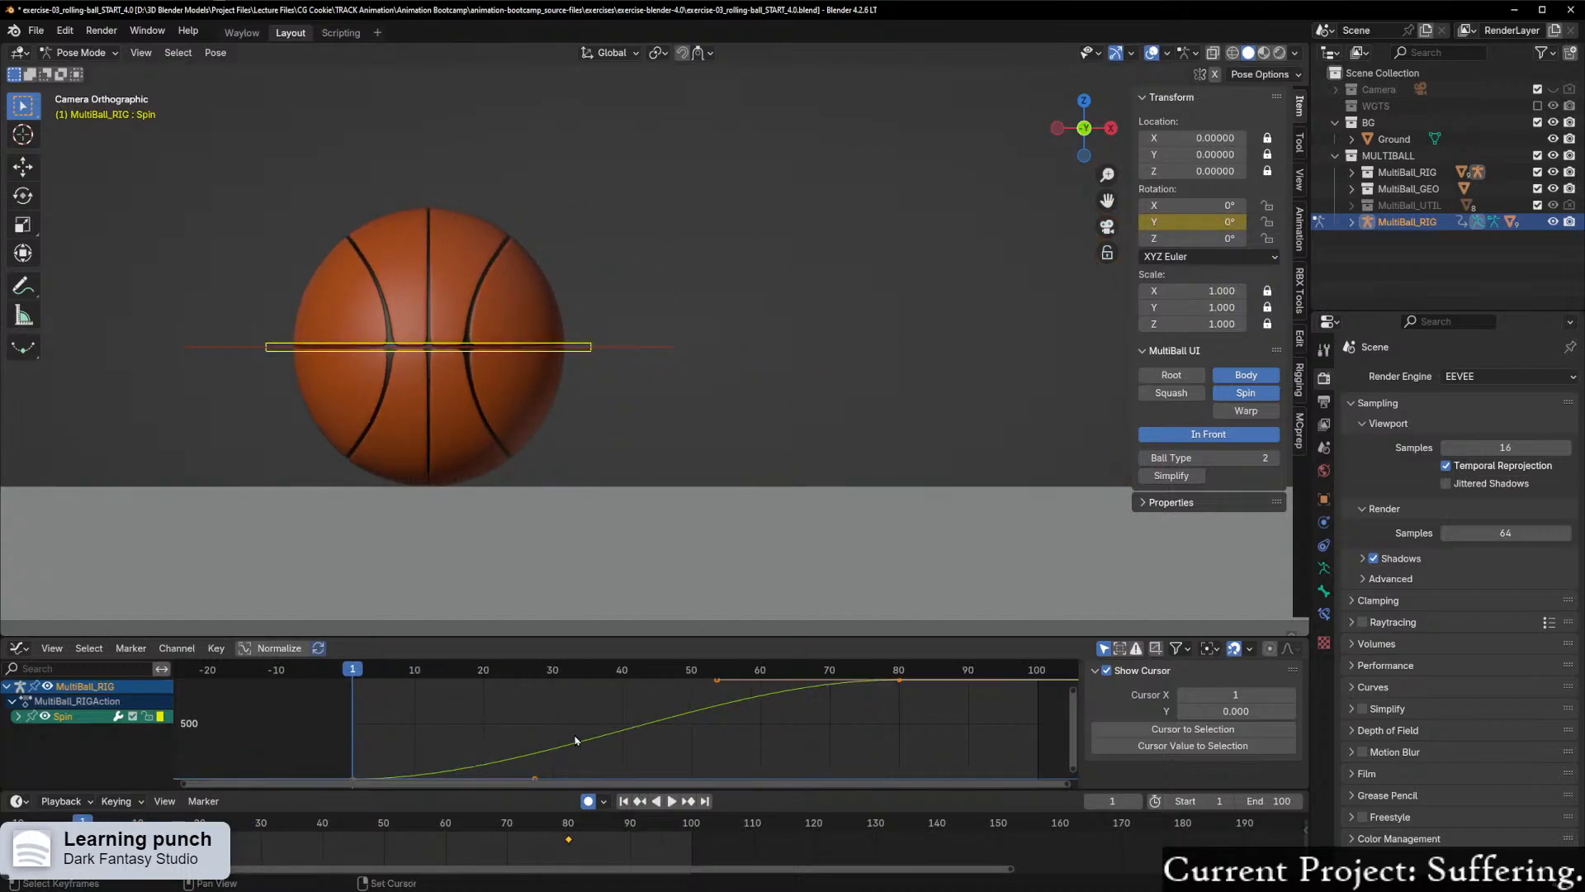
middle_click_drag(578, 740, 671, 675)
scroll(629, 716, "up", 4)
scroll(673, 549, "down", 10)
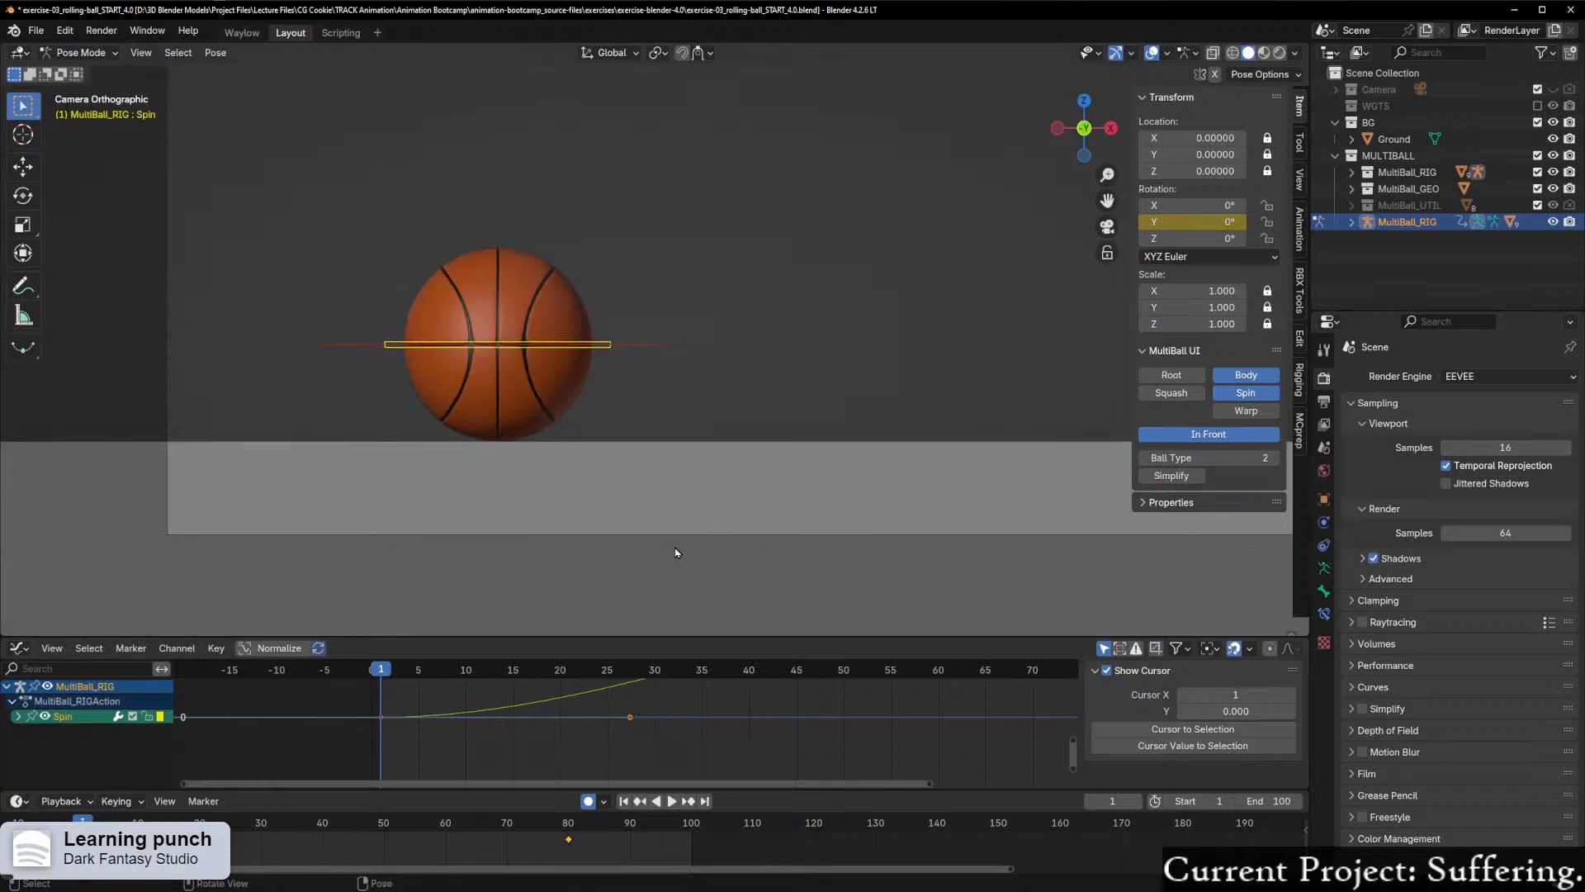
Step: Play the animation in the full camera frame with the controls deselected and viewport overlays hidden, stopping at frame 88
middle_click_drag(783, 432, 709, 514, "shift")
scroll(834, 502, "up", 2)
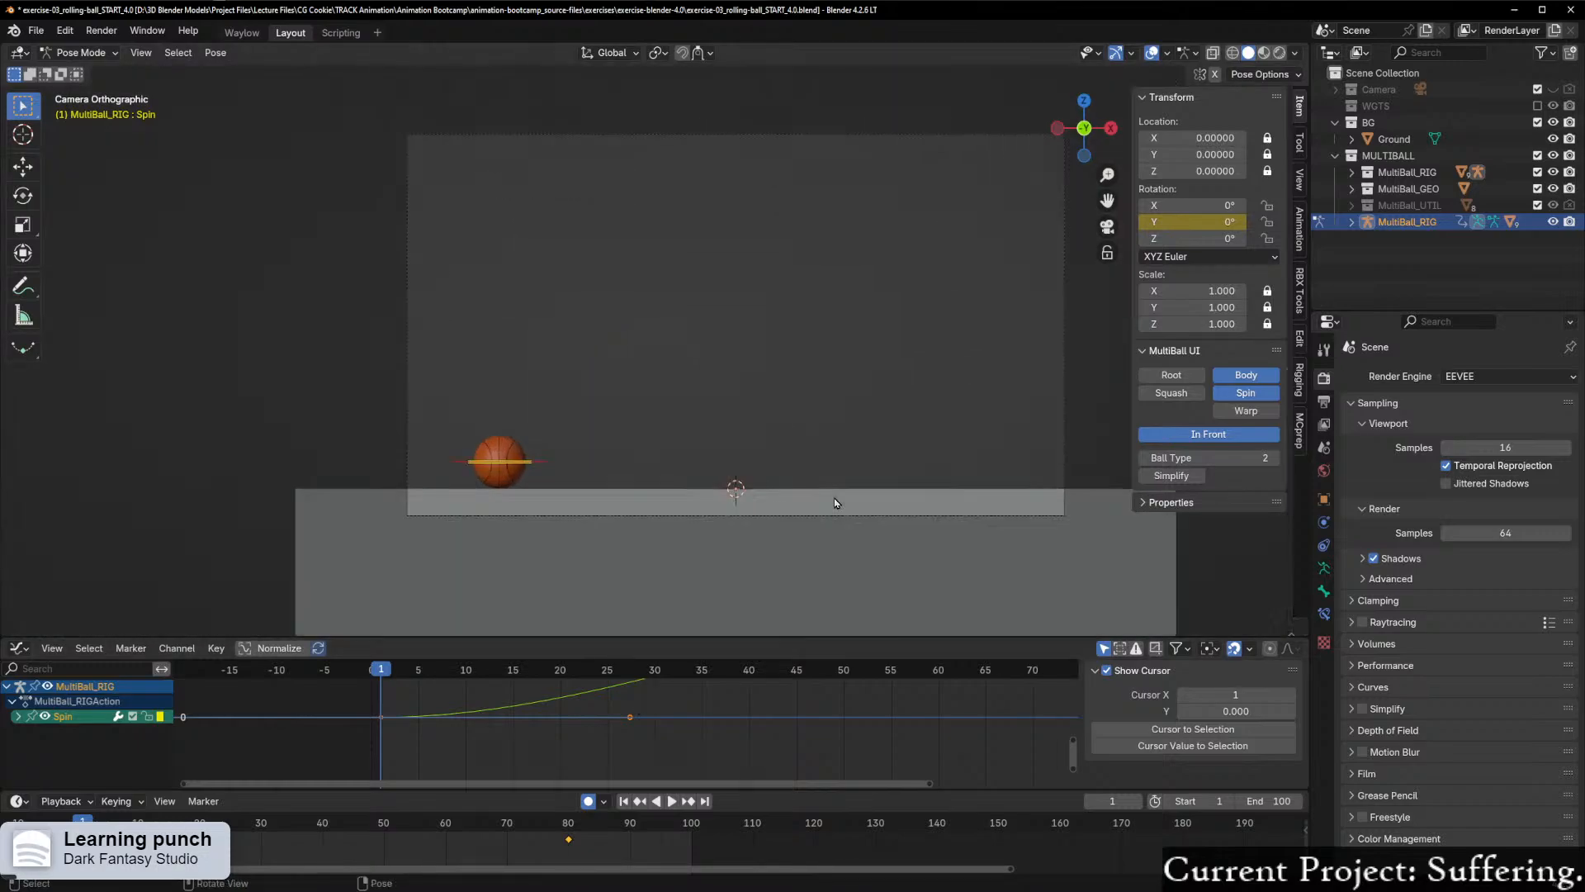
middle_click_drag(850, 510, 822, 556, "shift")
scroll(838, 548, "up", 1)
left_click(1108, 498)
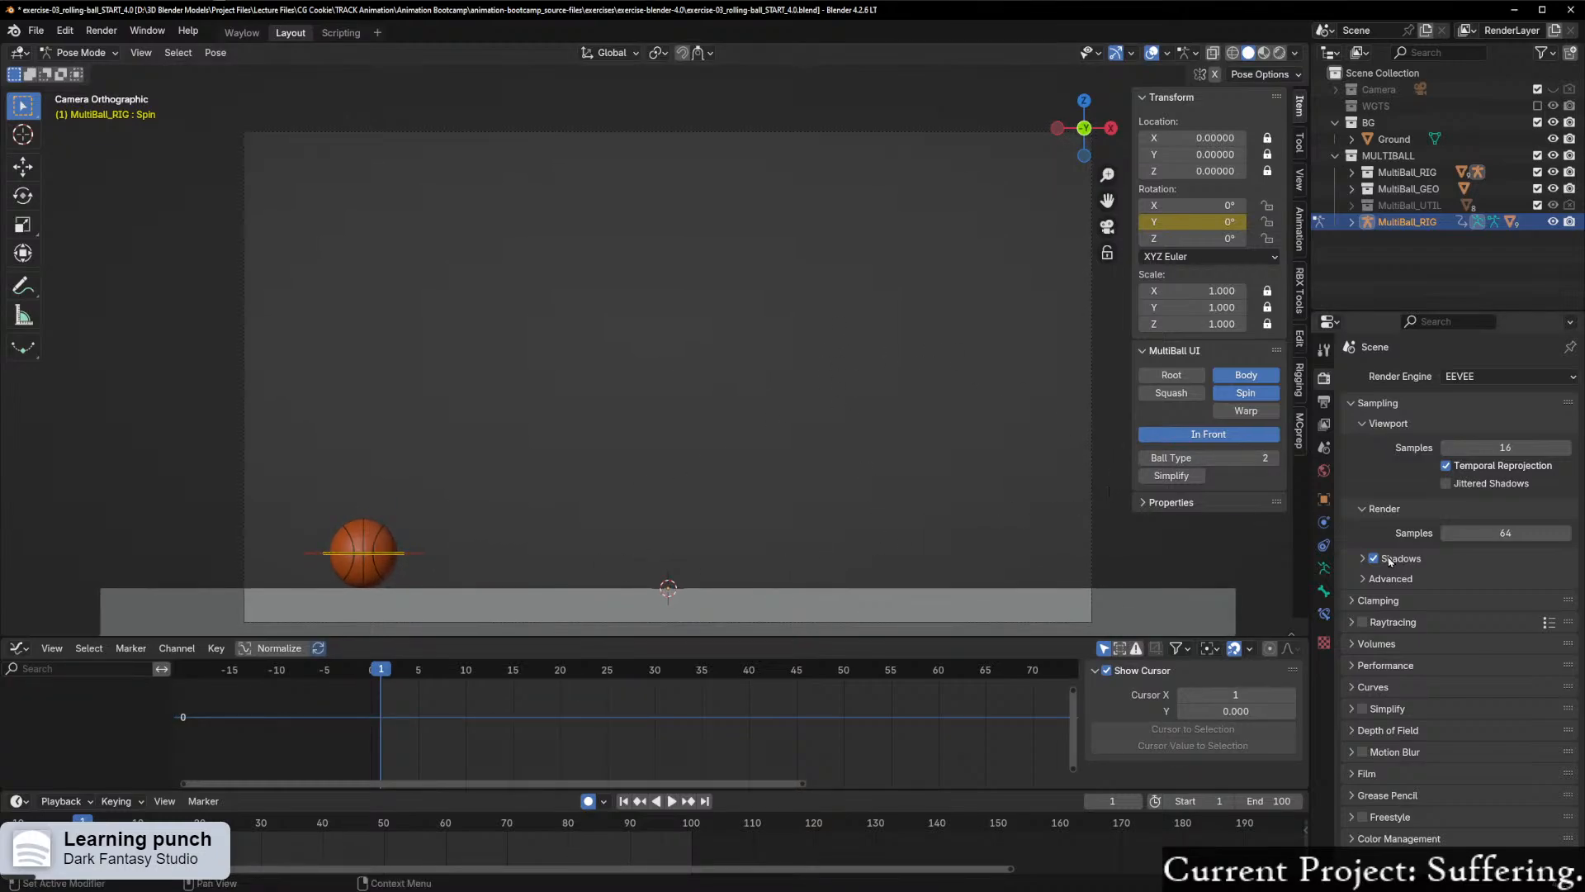
left_click(1153, 52)
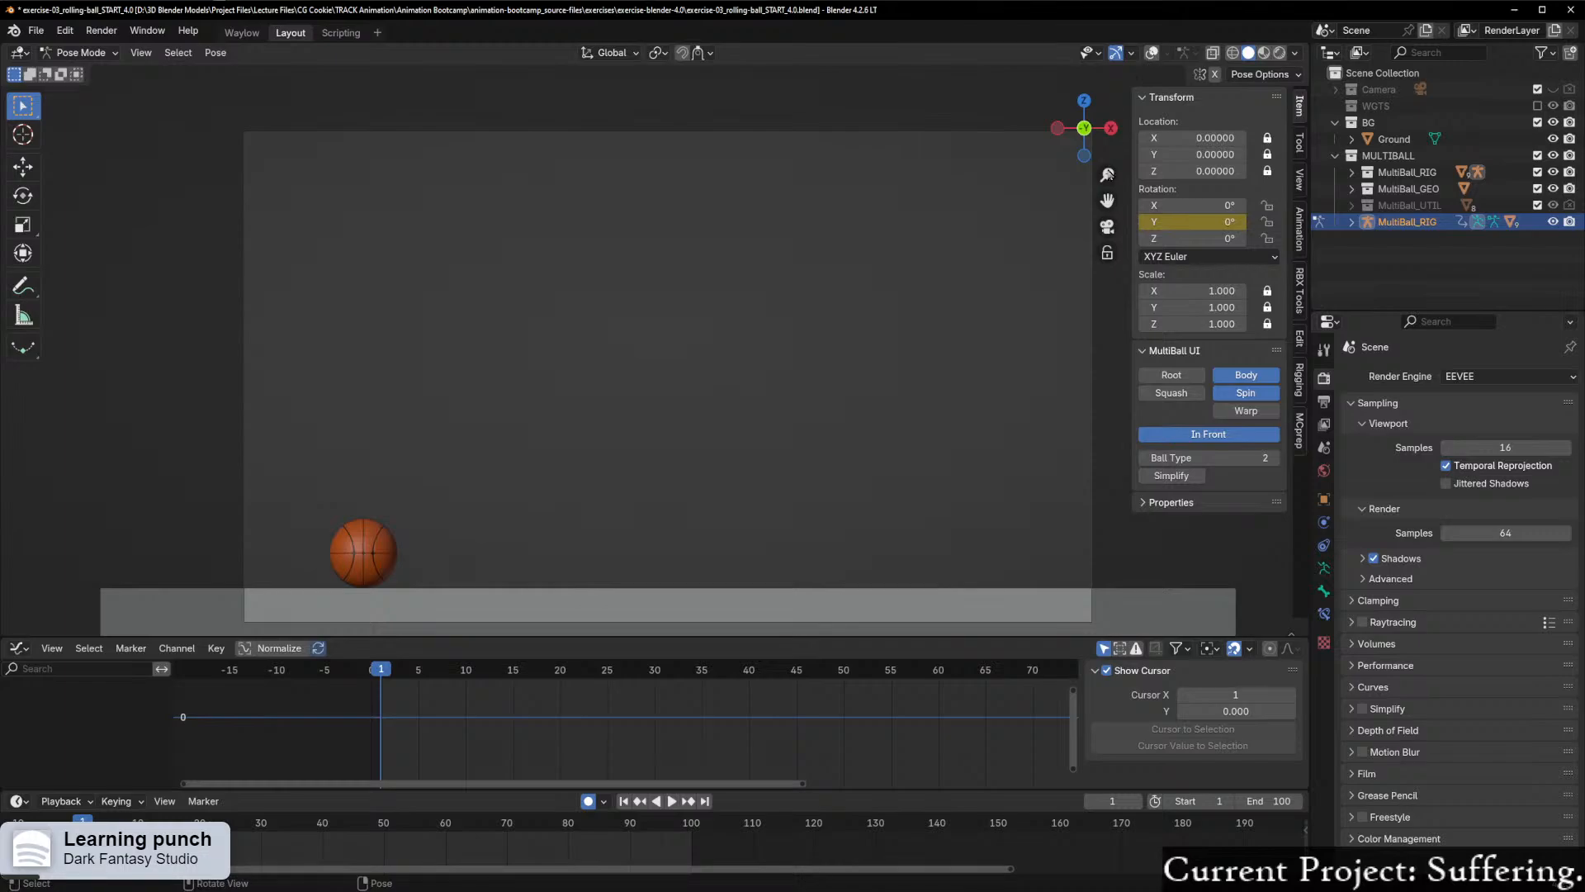
left_click(672, 805)
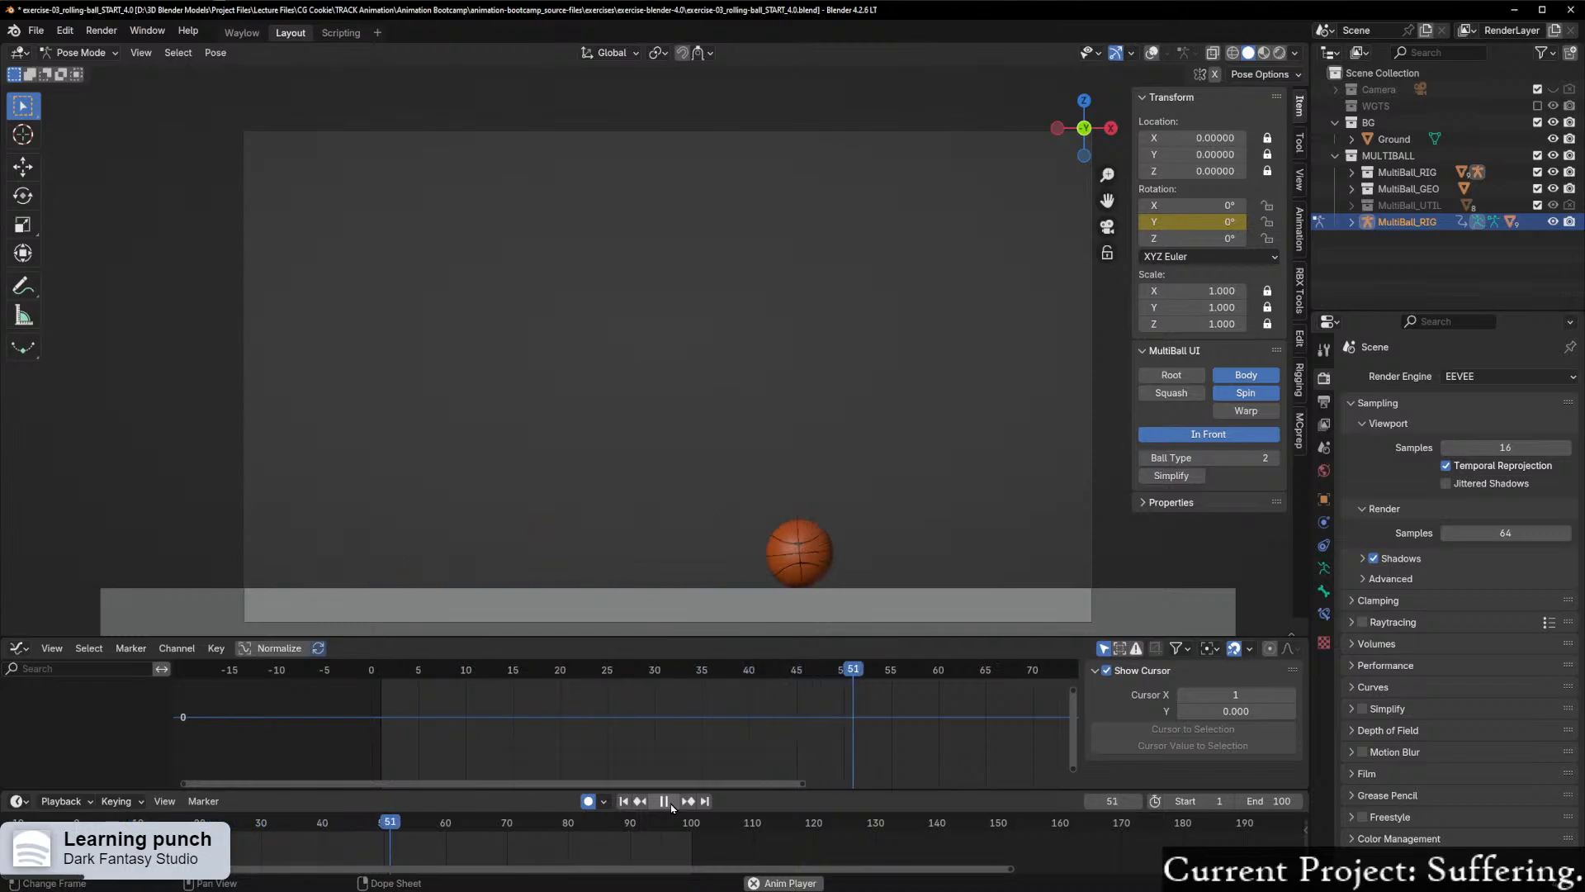
left_click(671, 807)
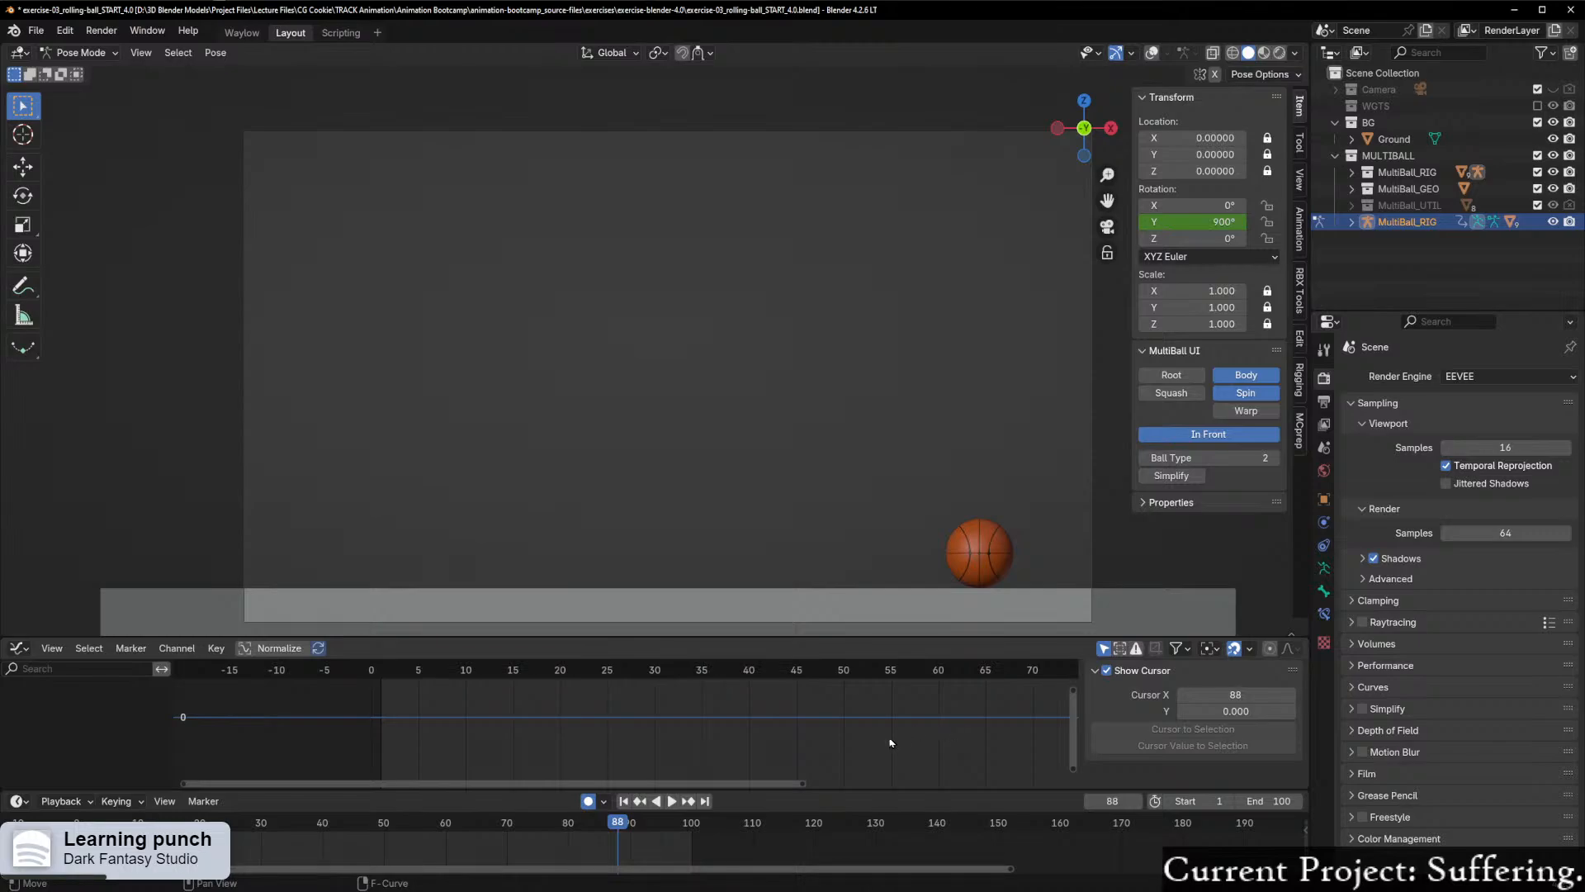
Step: Turn the viewport overlays back on and select the ball's Body control
scroll(931, 755, "down", 4)
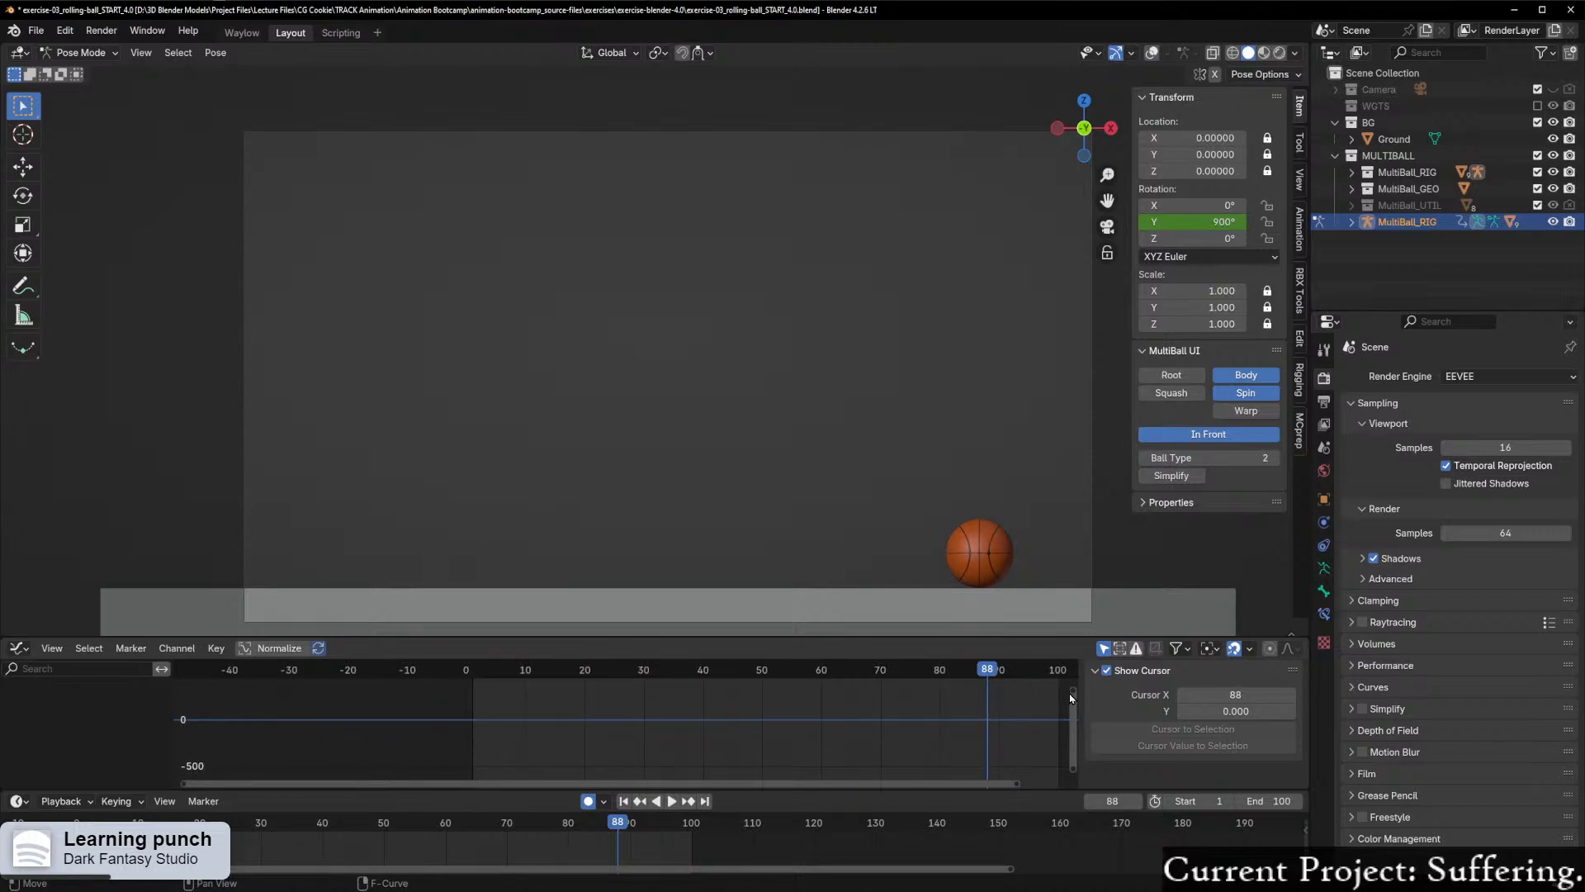
left_click(25, 651)
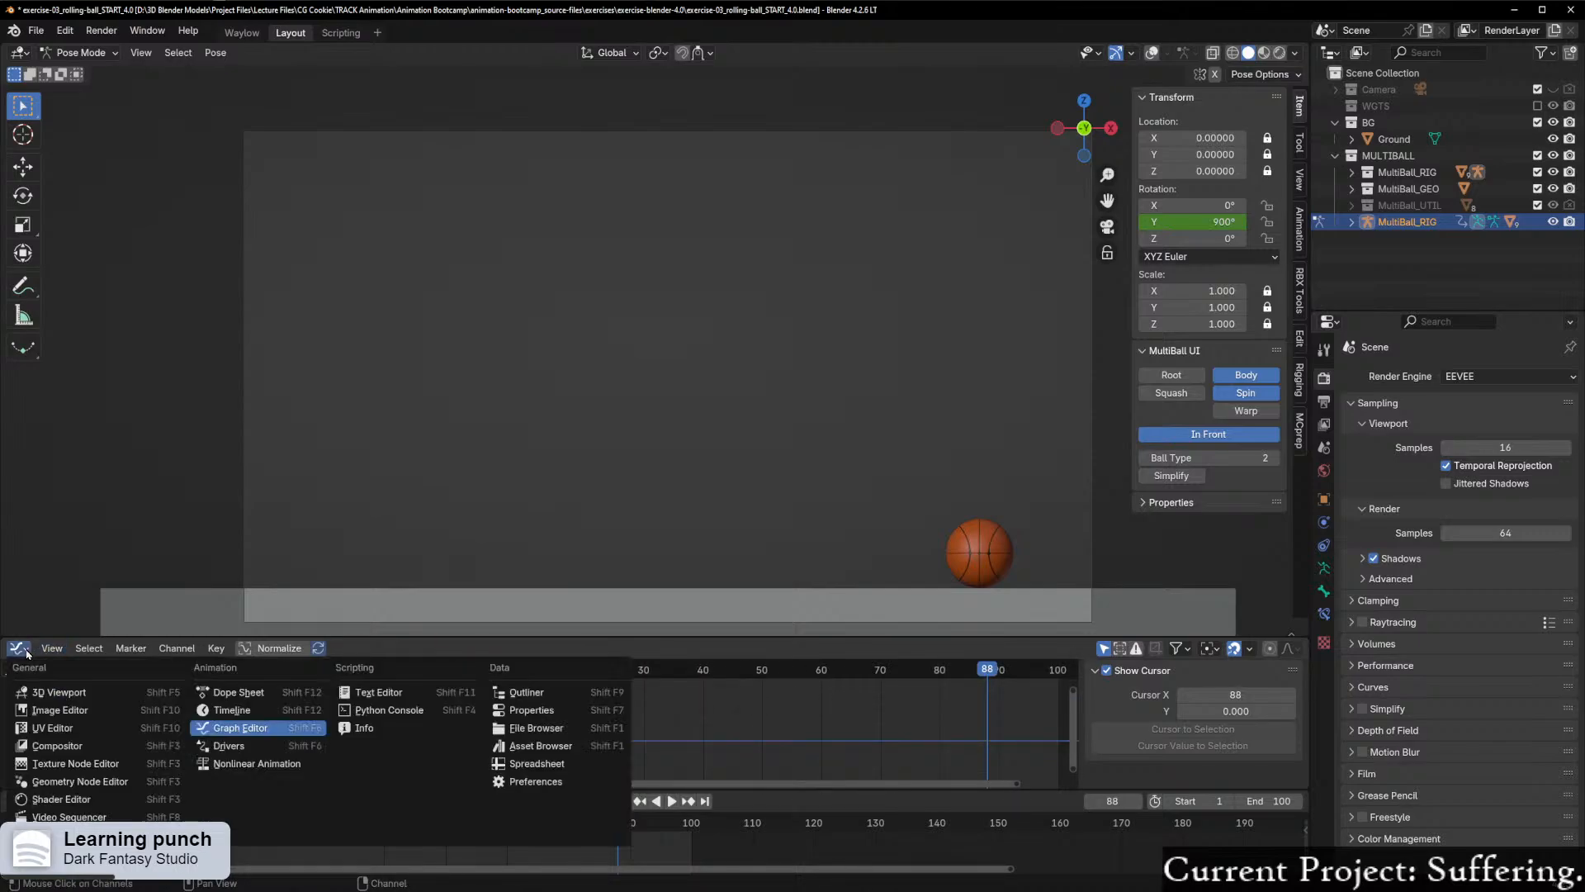
left_click(52, 648)
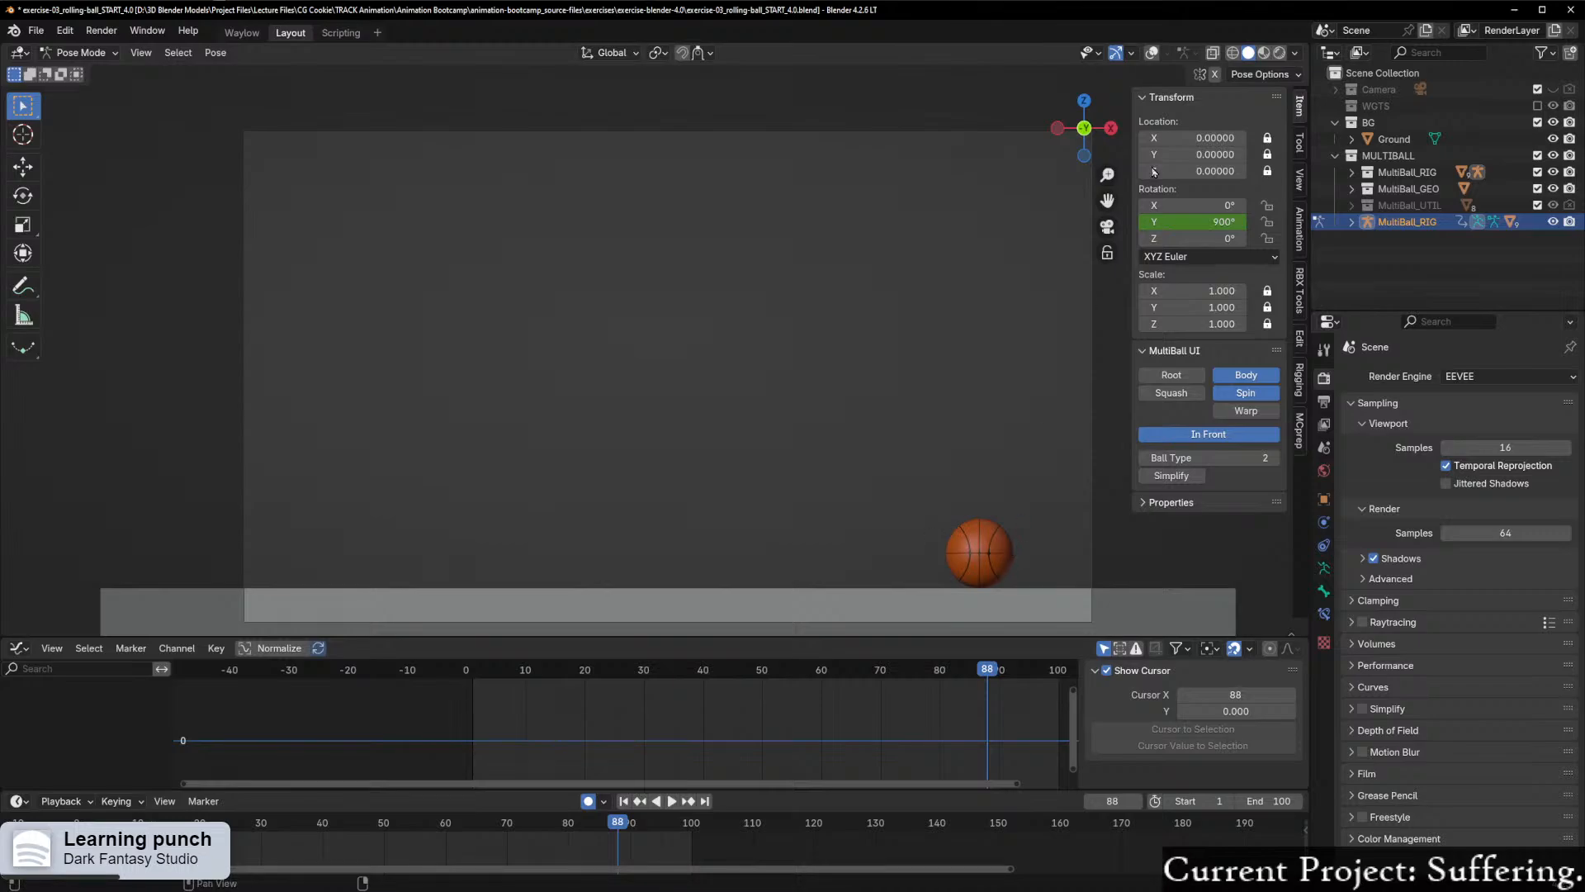
left_click(1152, 52)
middle_click_drag(1047, 385, 906, 435, "ctrl")
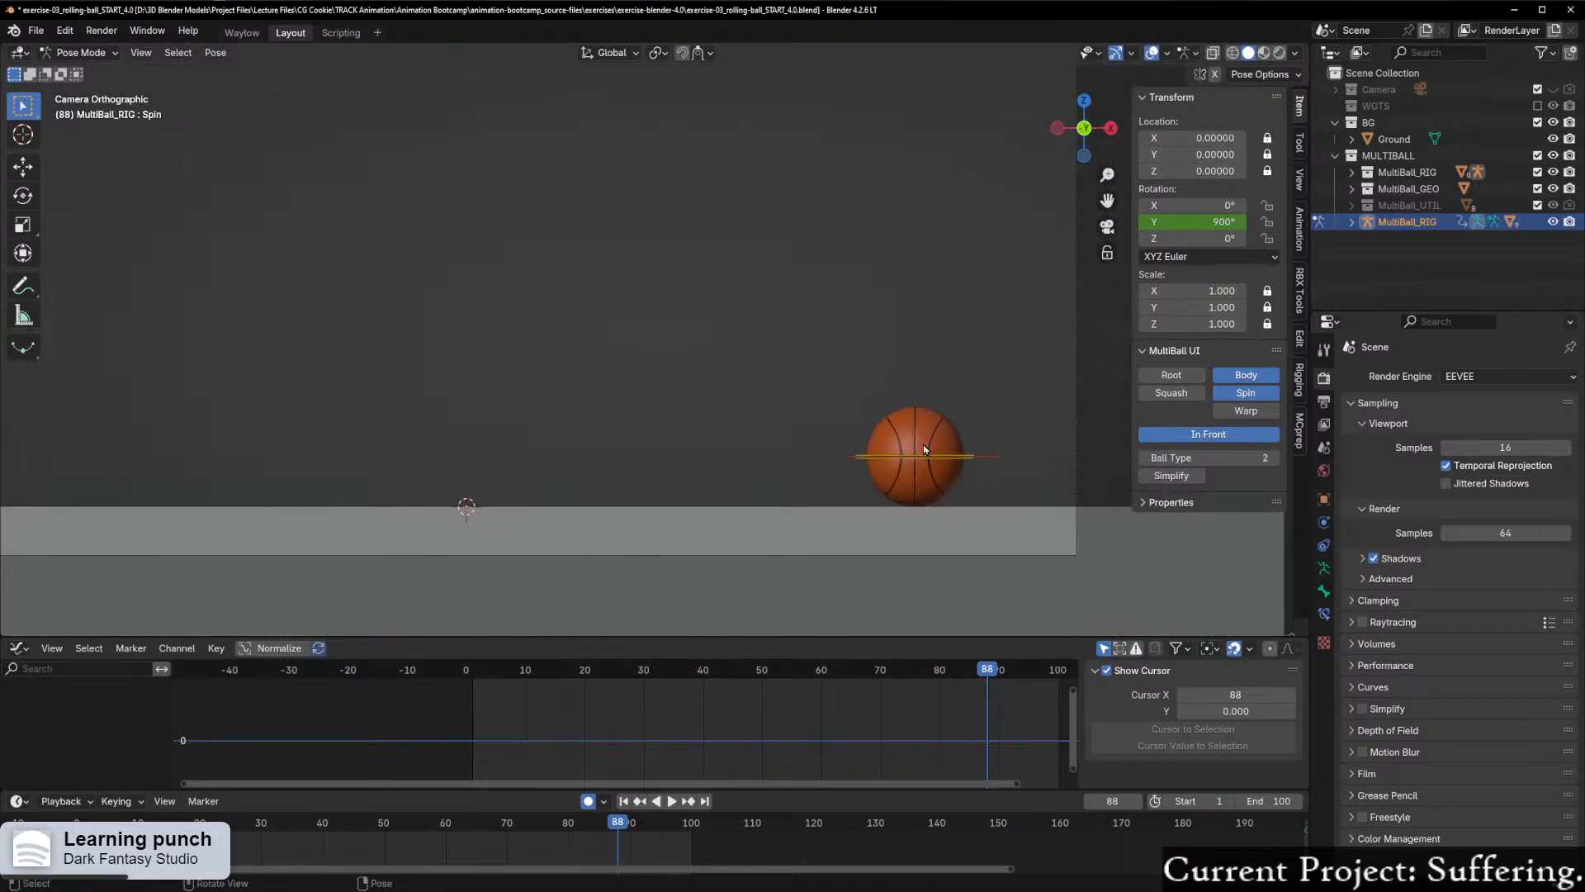
left_click(990, 458)
Step: Scrub to frames 80, 90 and 75 to examine the Body control's keyframes as the ball settles
left_click_drag(987, 671, 942, 725)
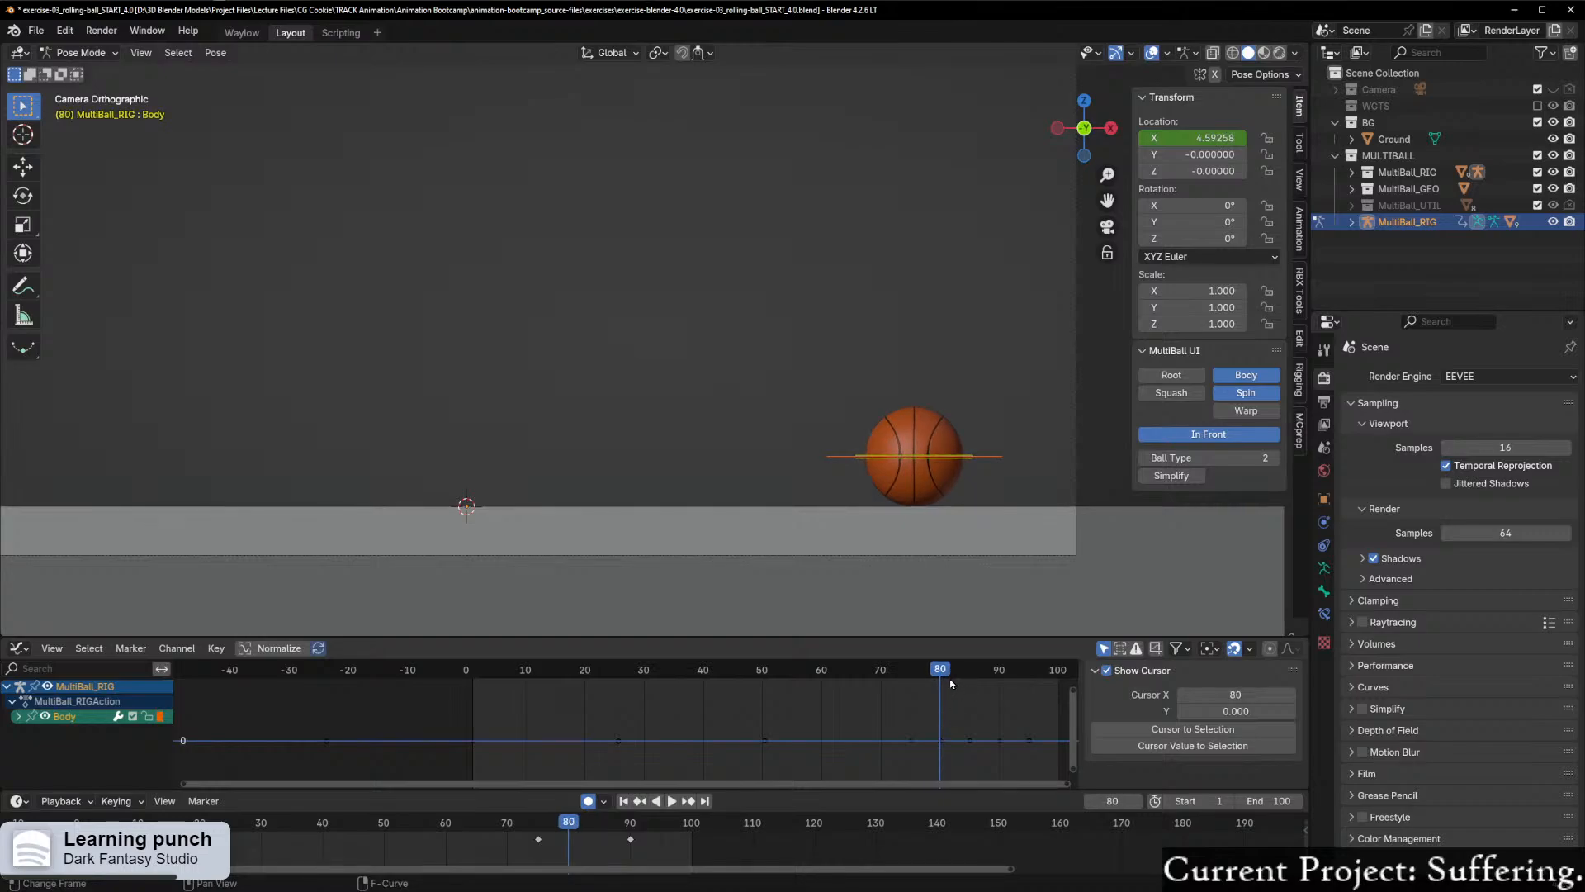
key("Home")
left_click_drag(914, 786, 1075, 770)
scroll(988, 749, "up", 3)
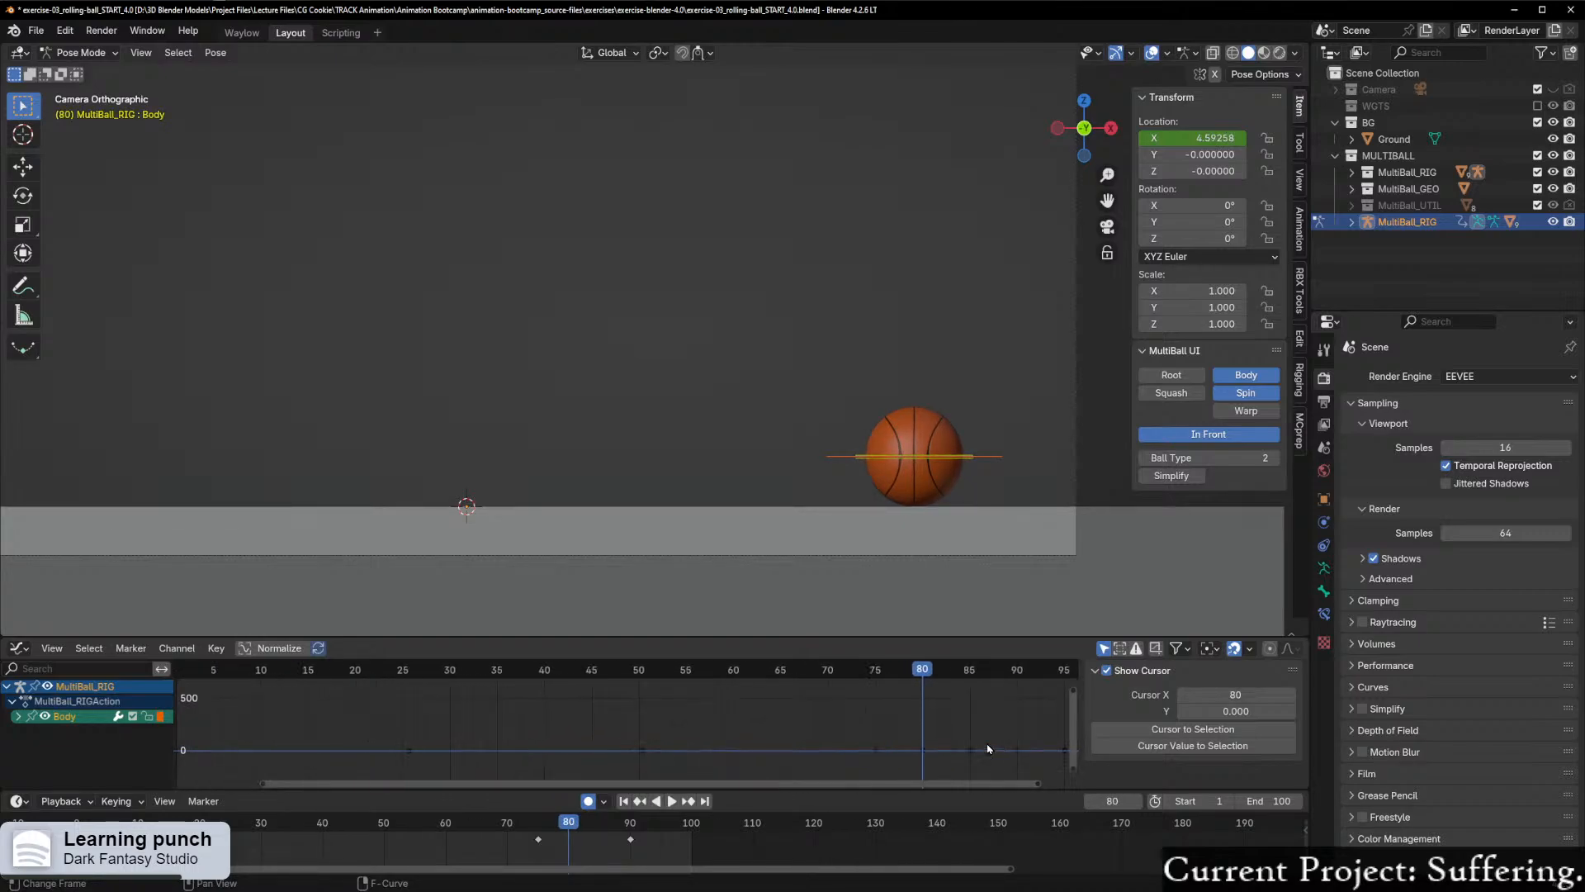
left_click_drag(928, 683, 1021, 696)
scroll(1015, 677, "down", 2)
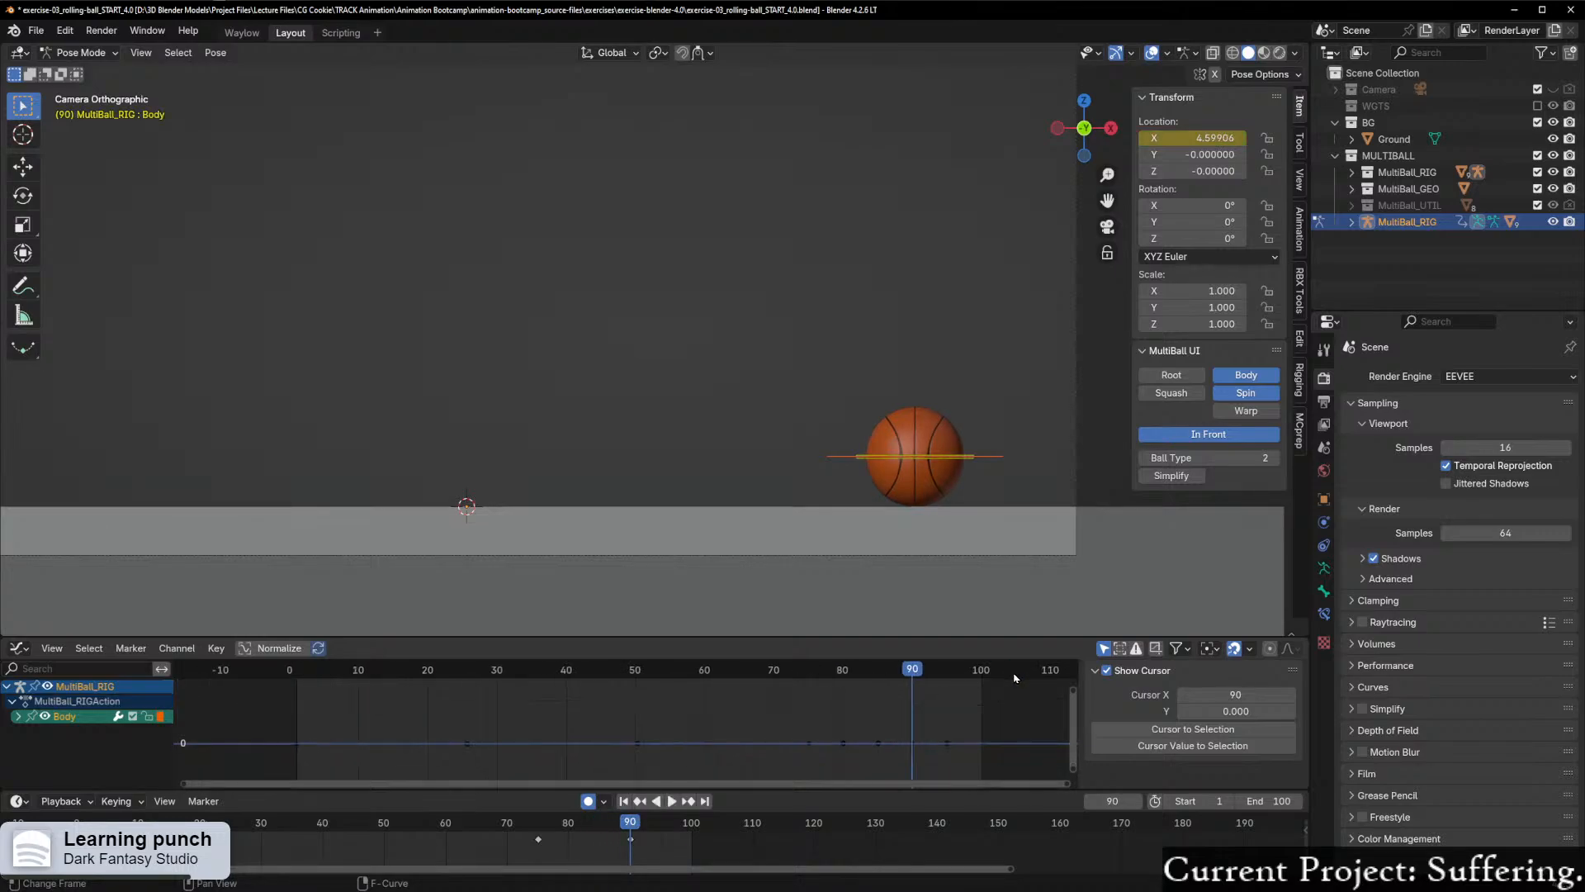
left_click_drag(911, 682, 809, 701)
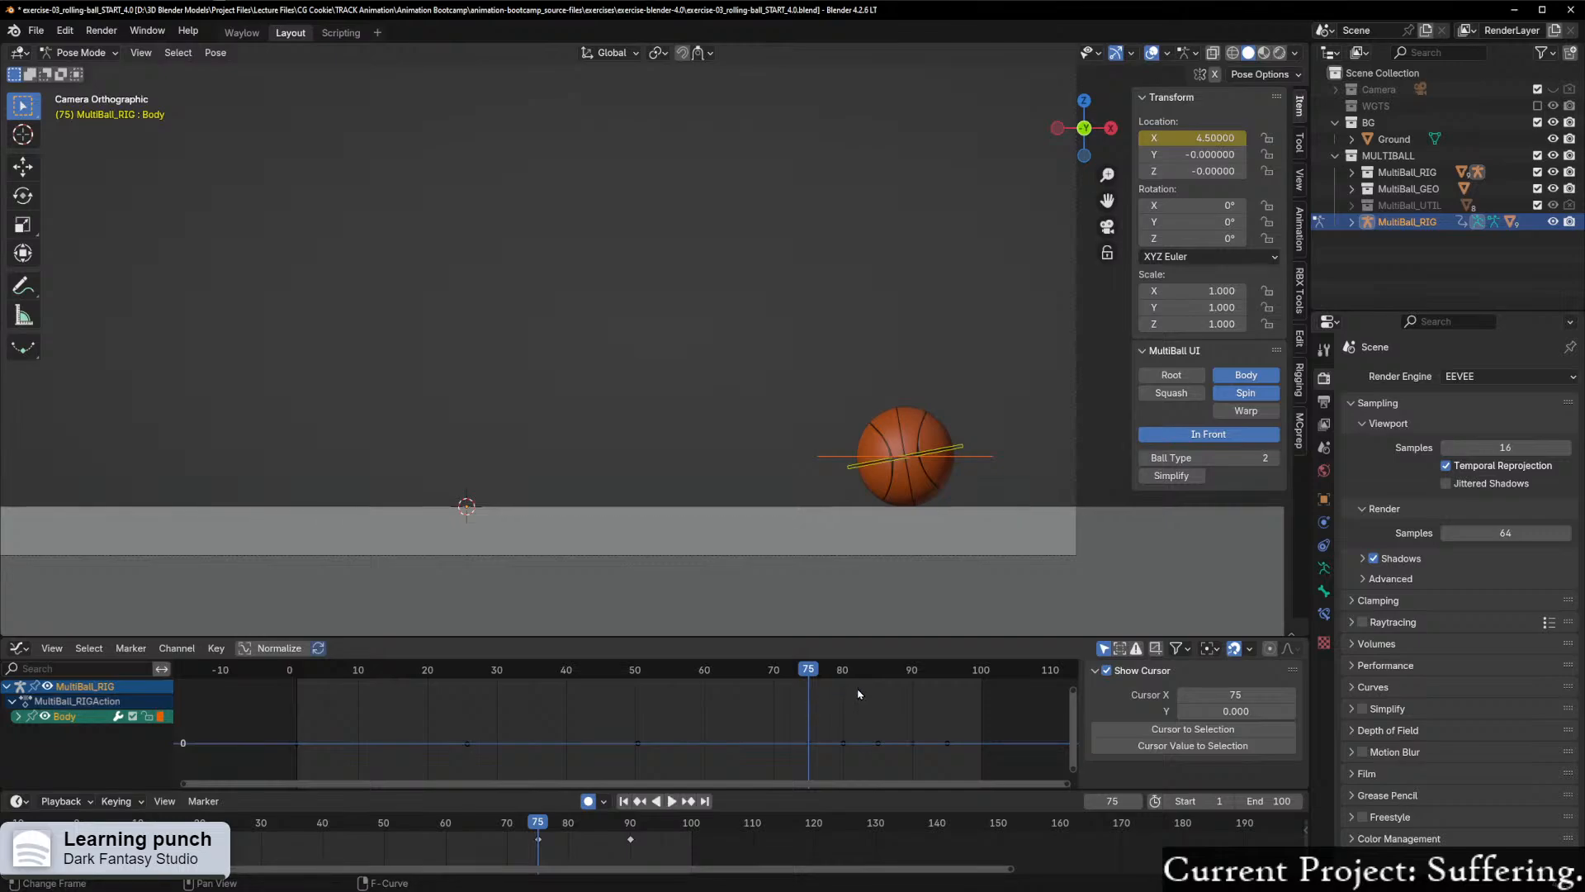
Step: Compare the Spin and Body curves at frame 75 by selecting each control in turn, ending on Body
left_click(956, 453)
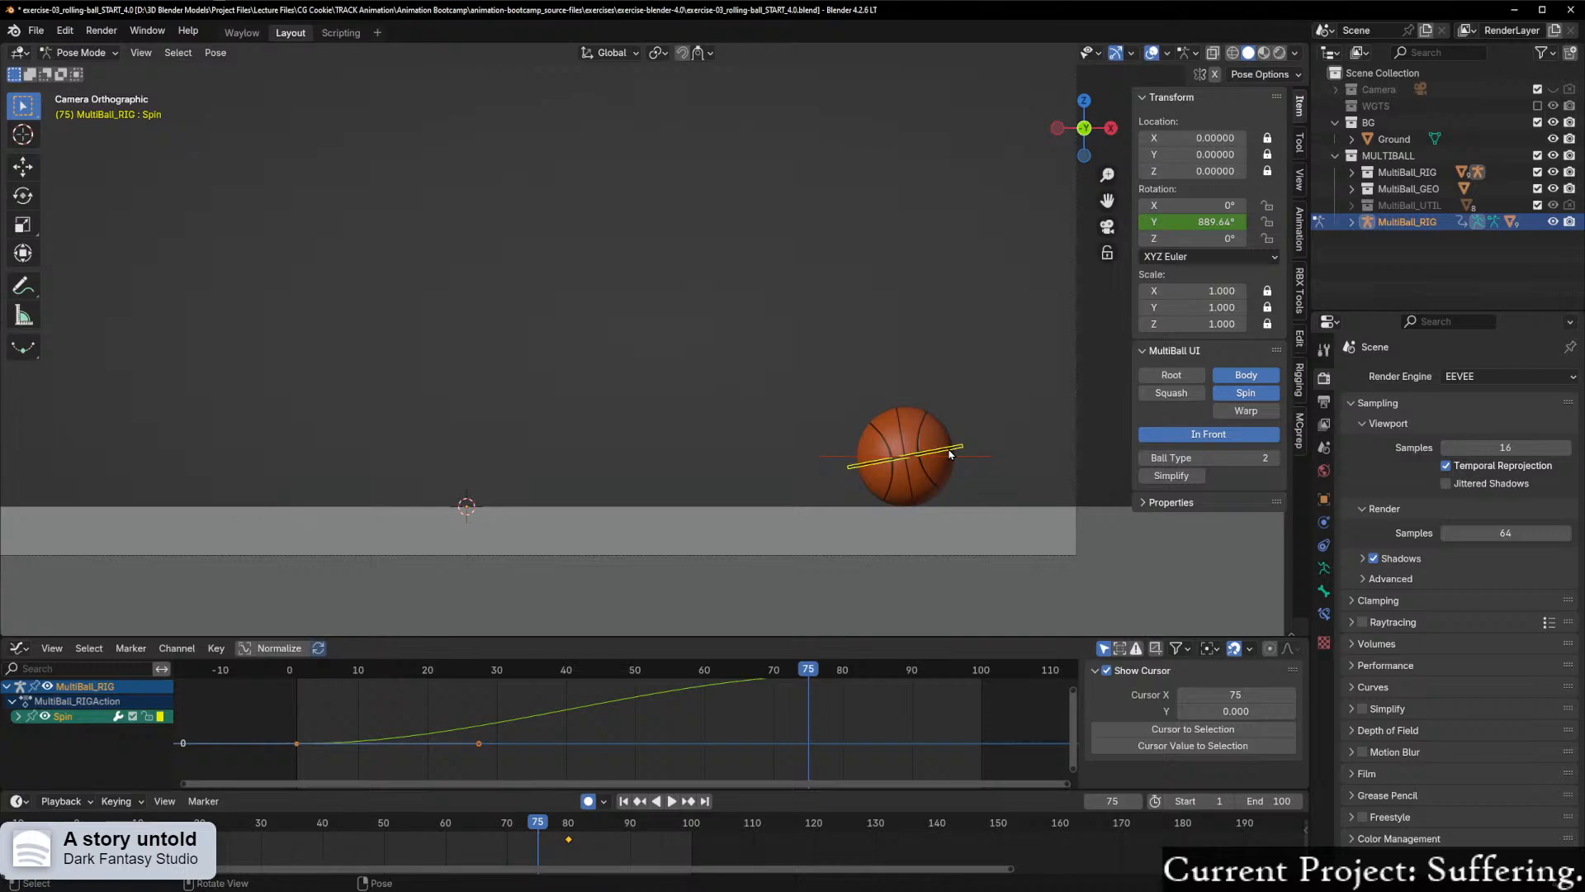
left_click(981, 460)
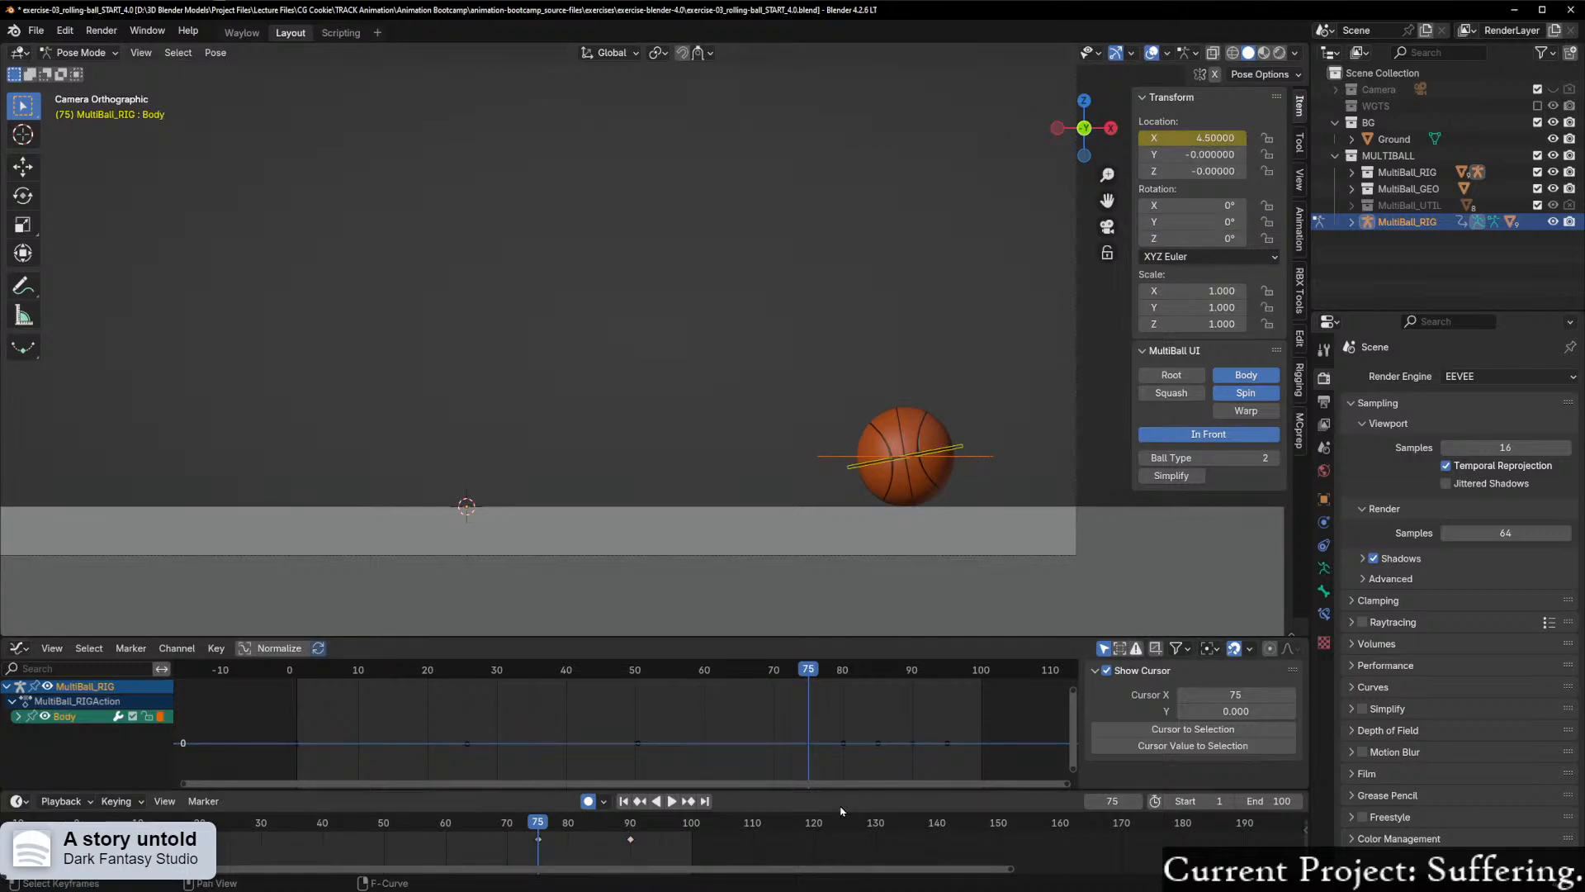
scroll(504, 764, "down", 3)
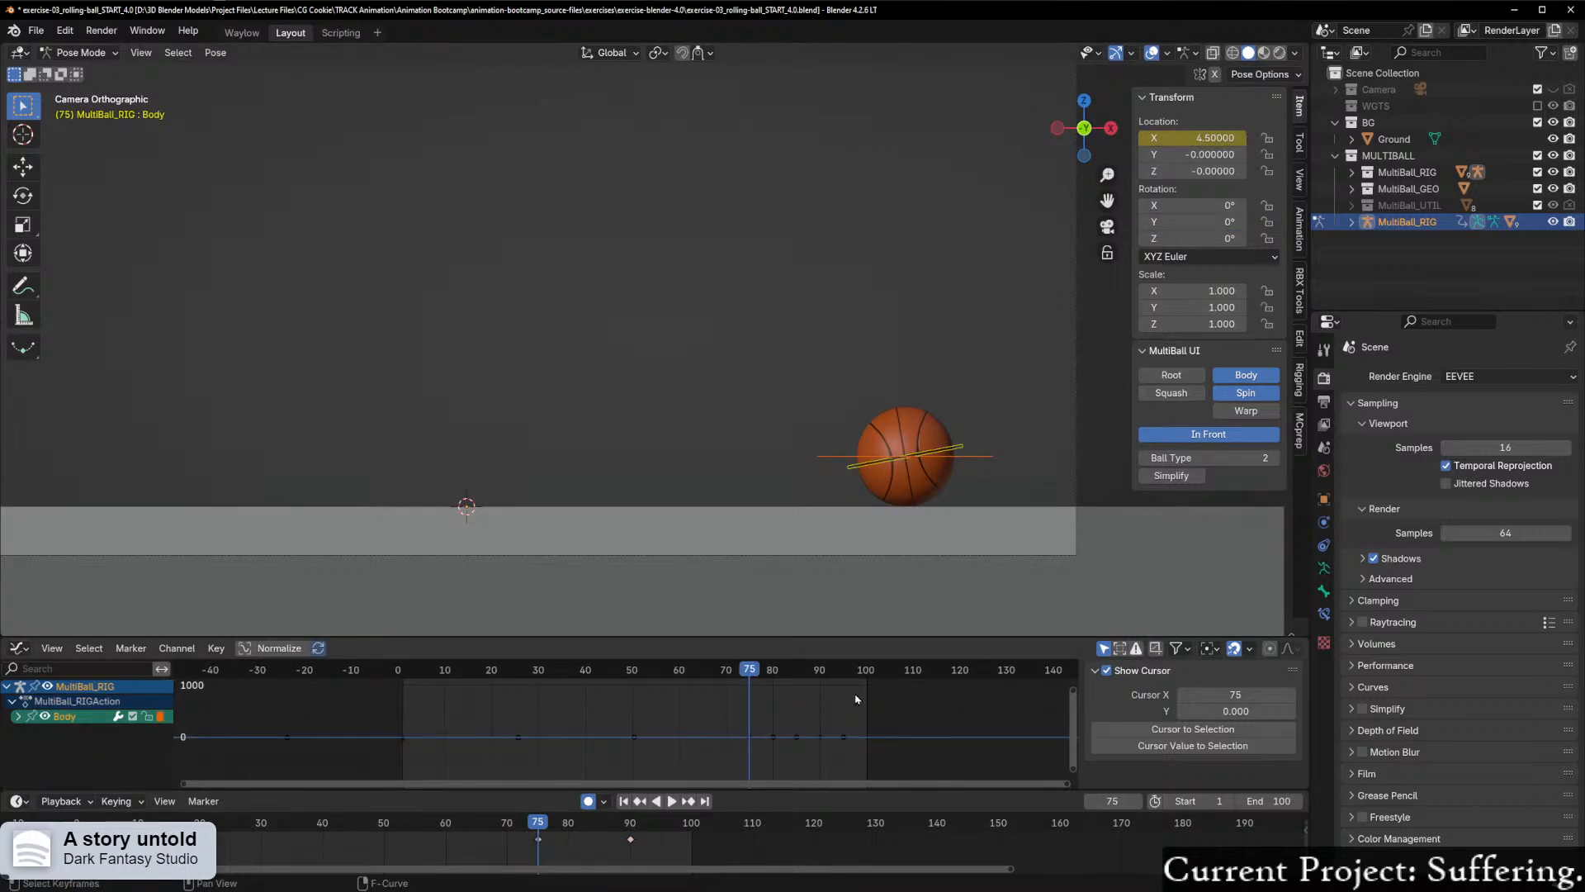
left_click_drag(1070, 696, 1071, 673)
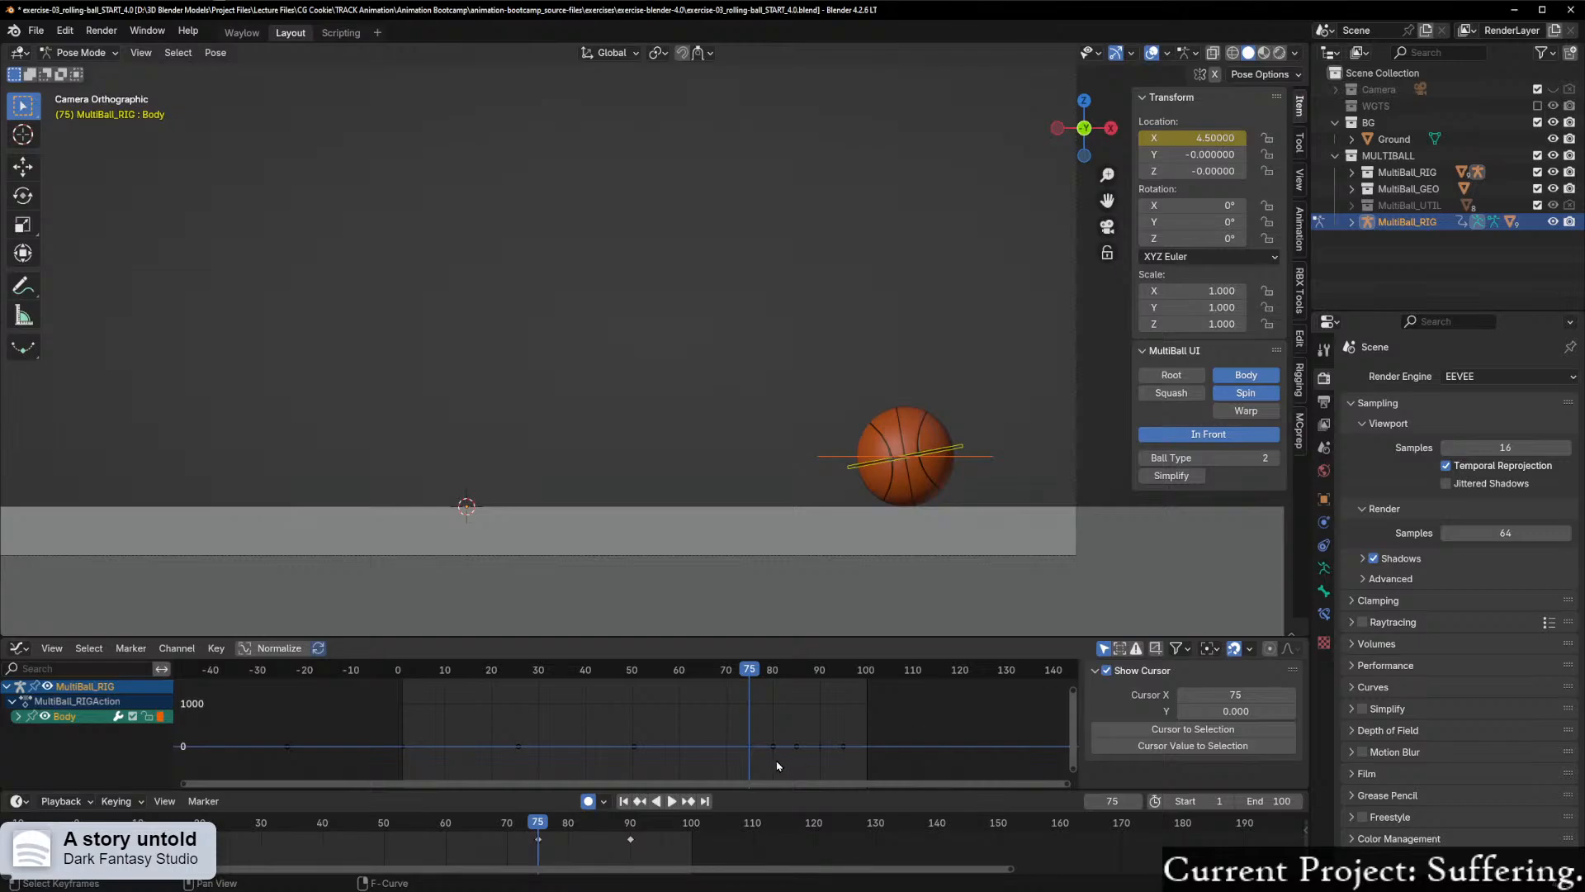
scroll(773, 762, "up", 2)
scroll(833, 769, "up", 3)
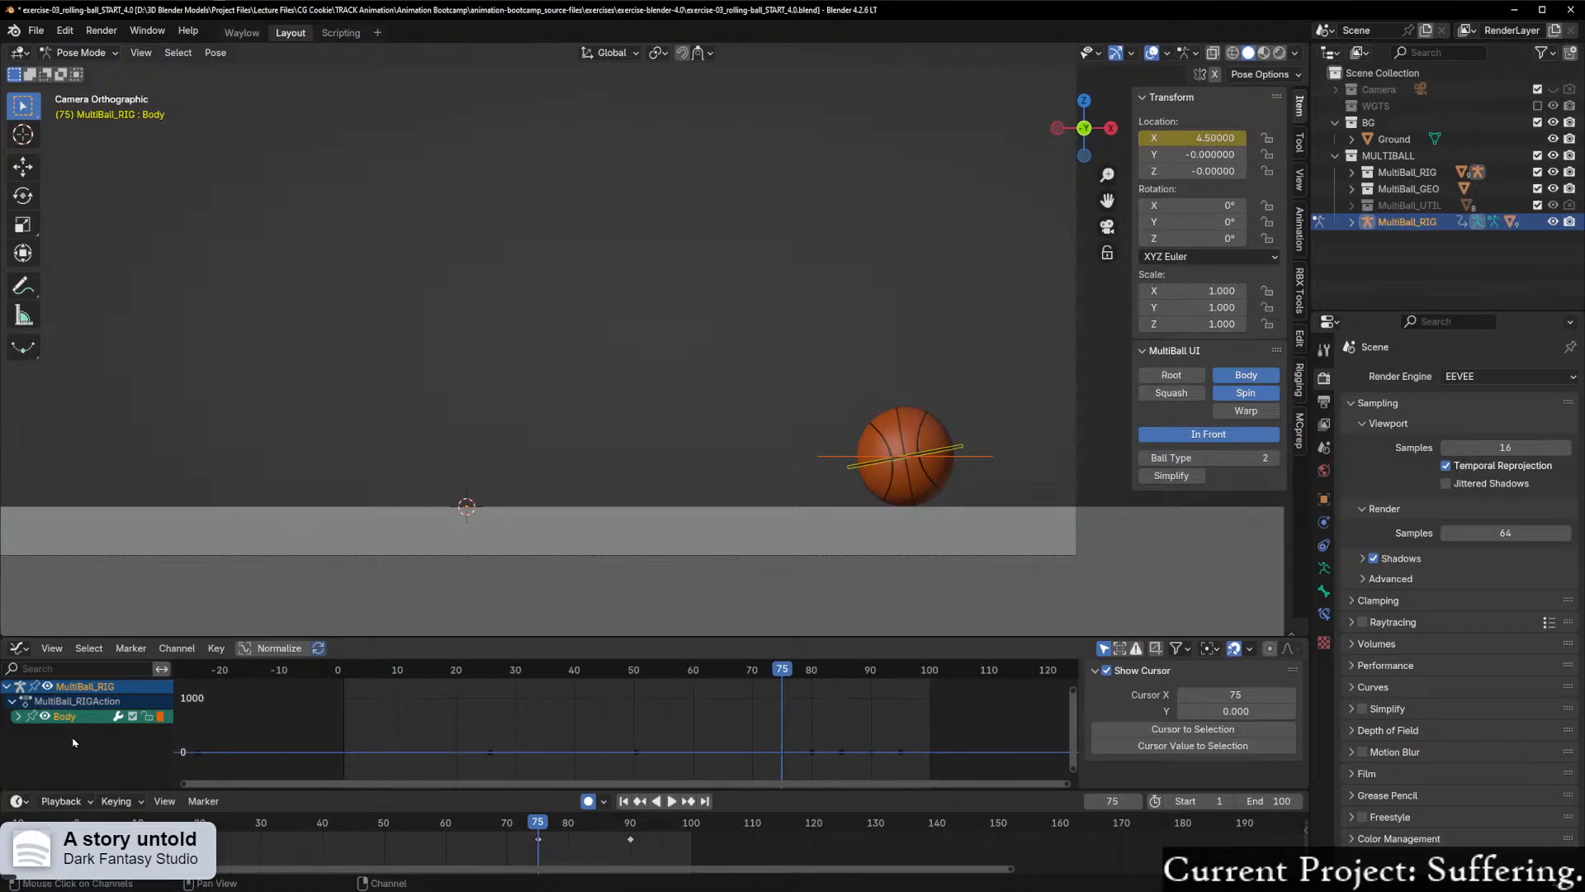
Step: Frame the Body control's X Location curve and scrub to frame 90 to examine its settling keyframes
key("a")
key("Home")
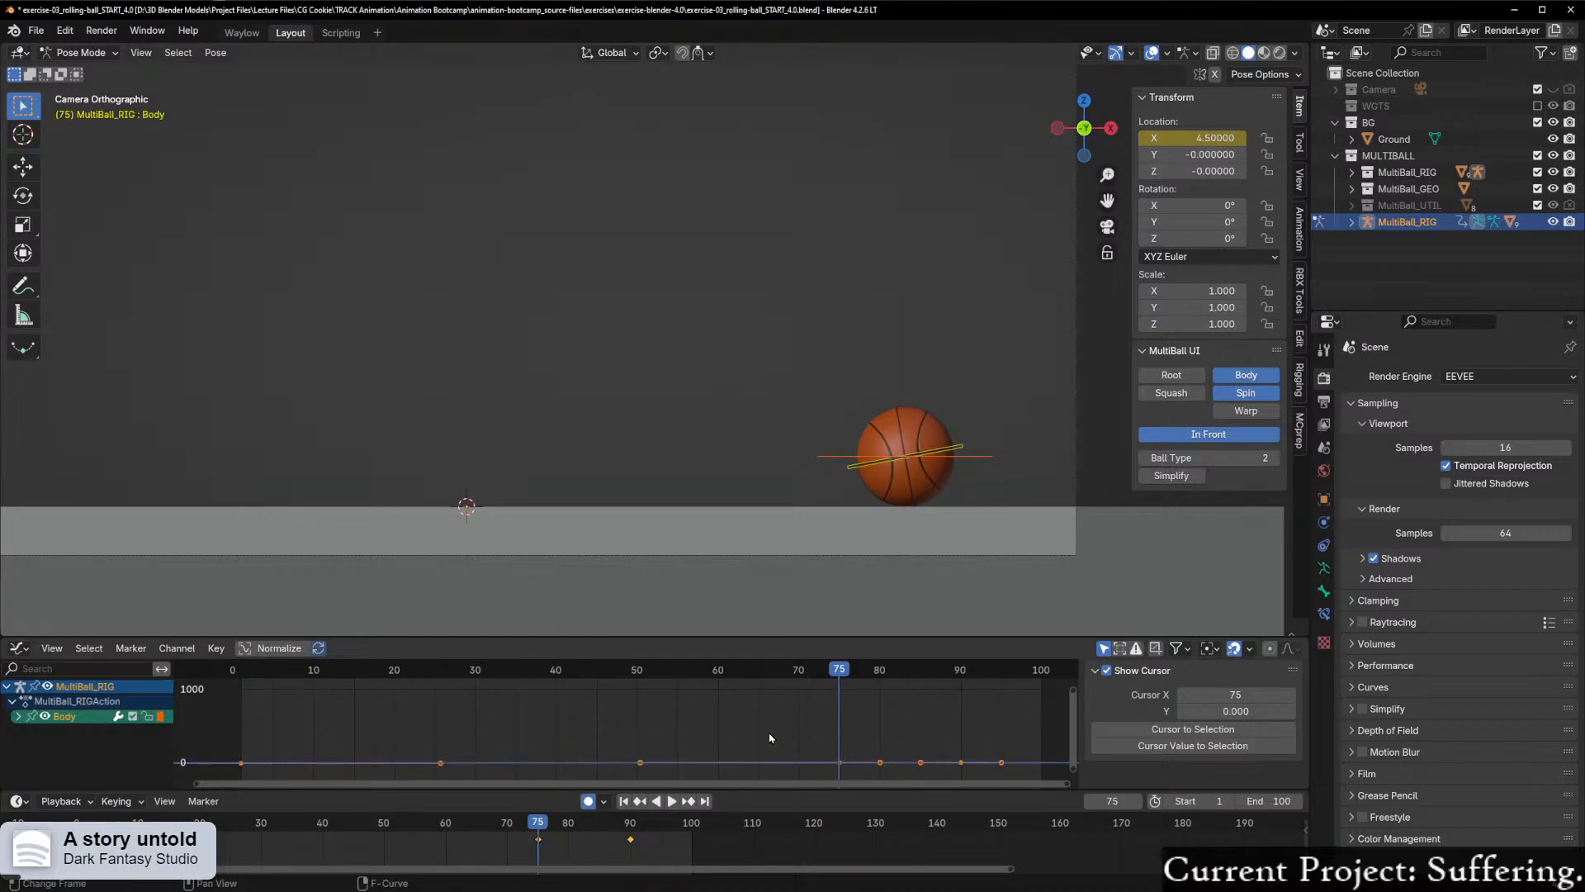
key("Home")
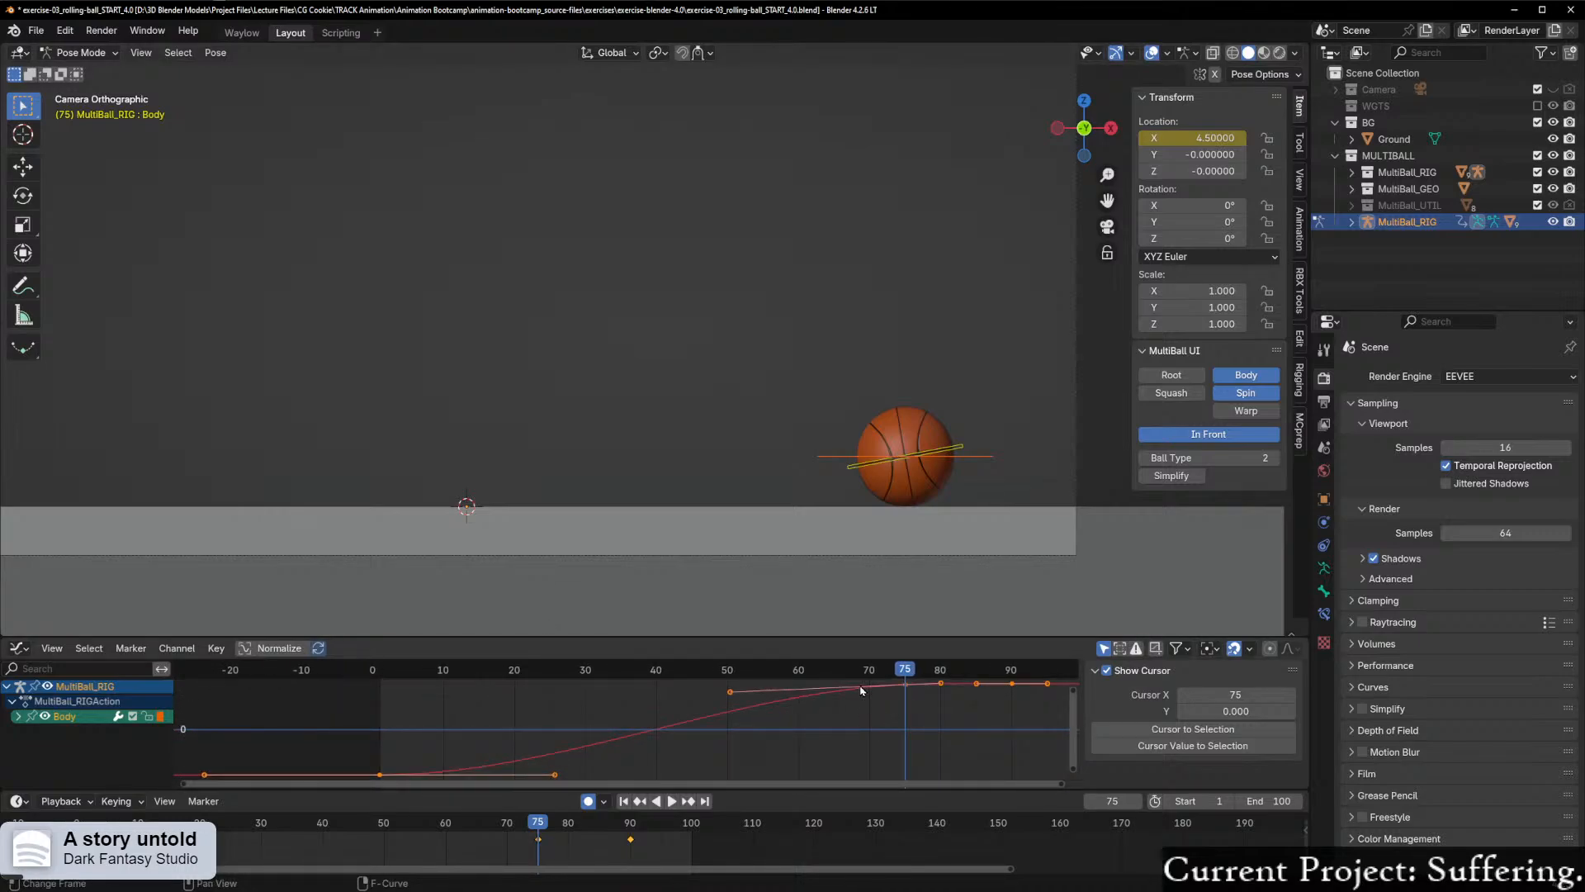
left_click_drag(828, 786, 993, 779)
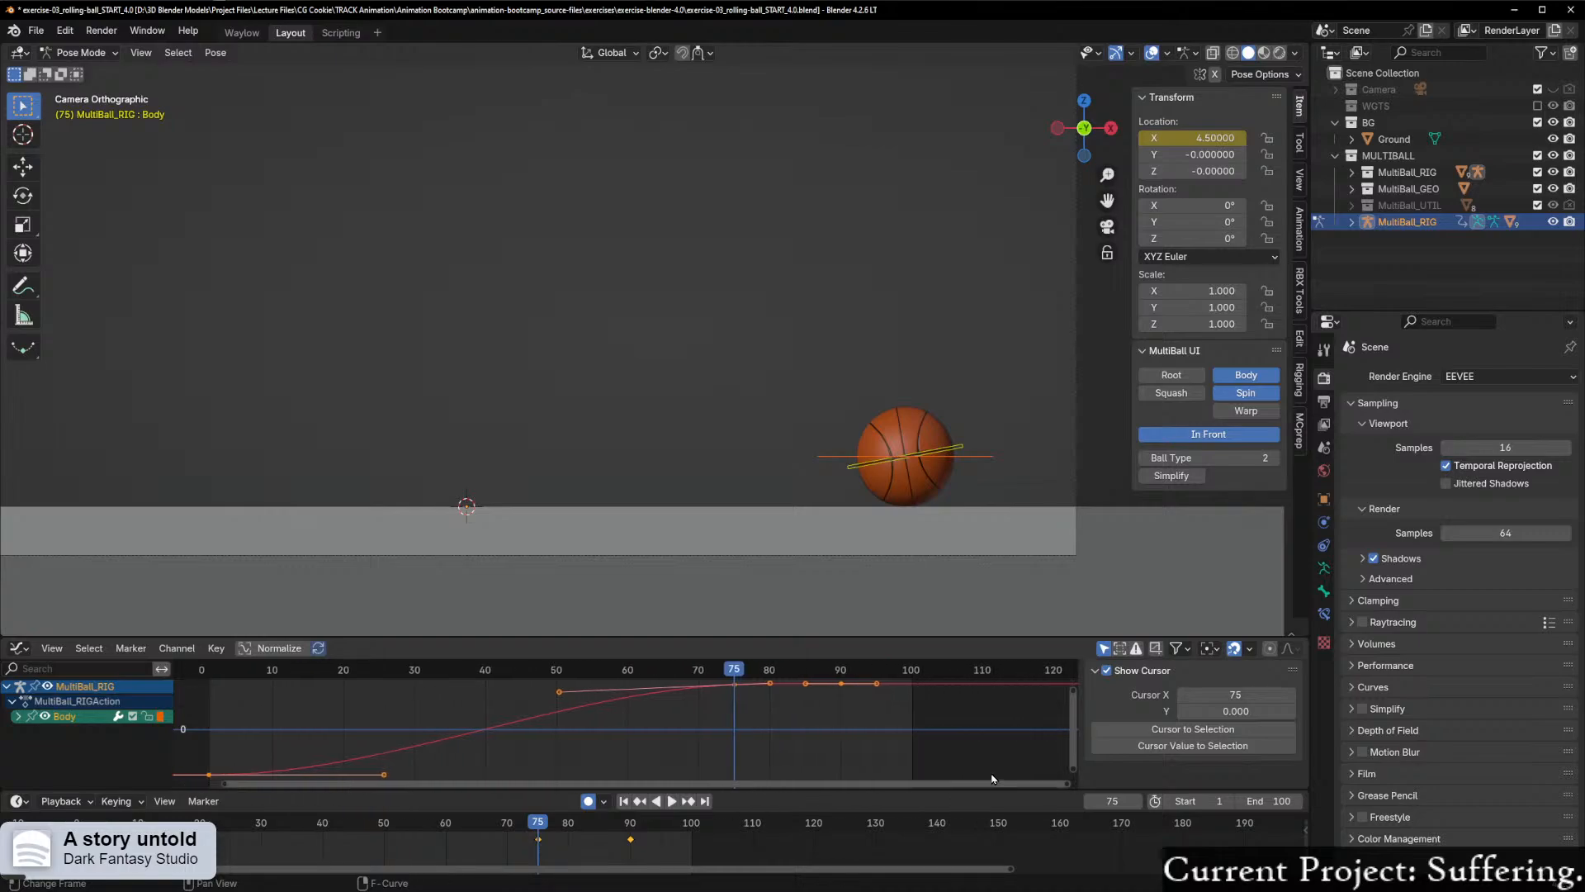
scroll(744, 785, "up", 4)
left_click_drag(1076, 712, 1074, 689)
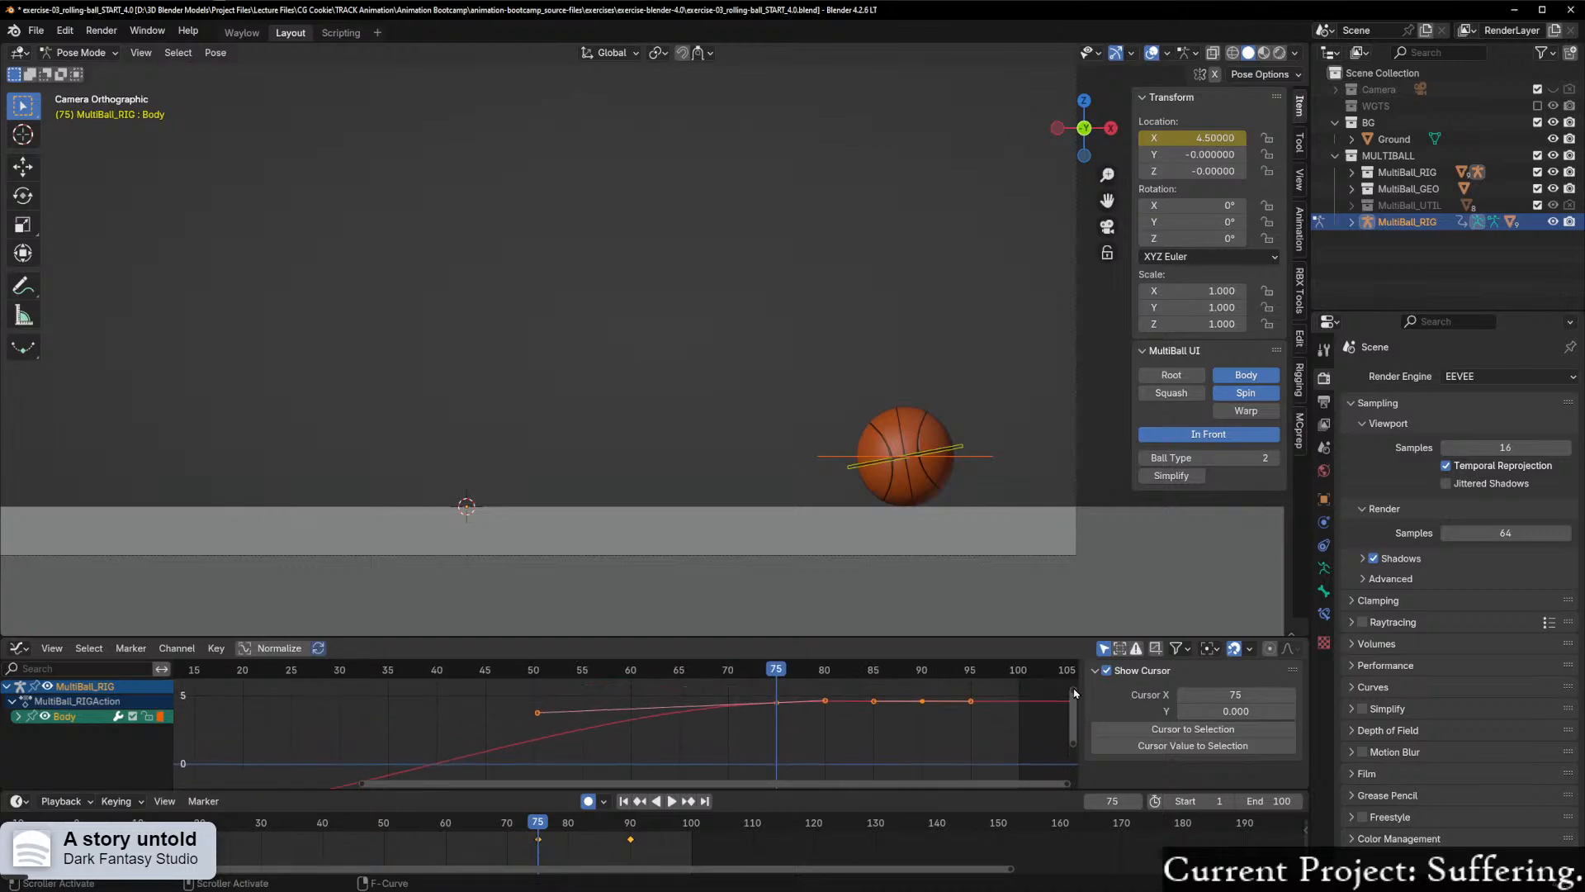
scroll(837, 724, "up", 2)
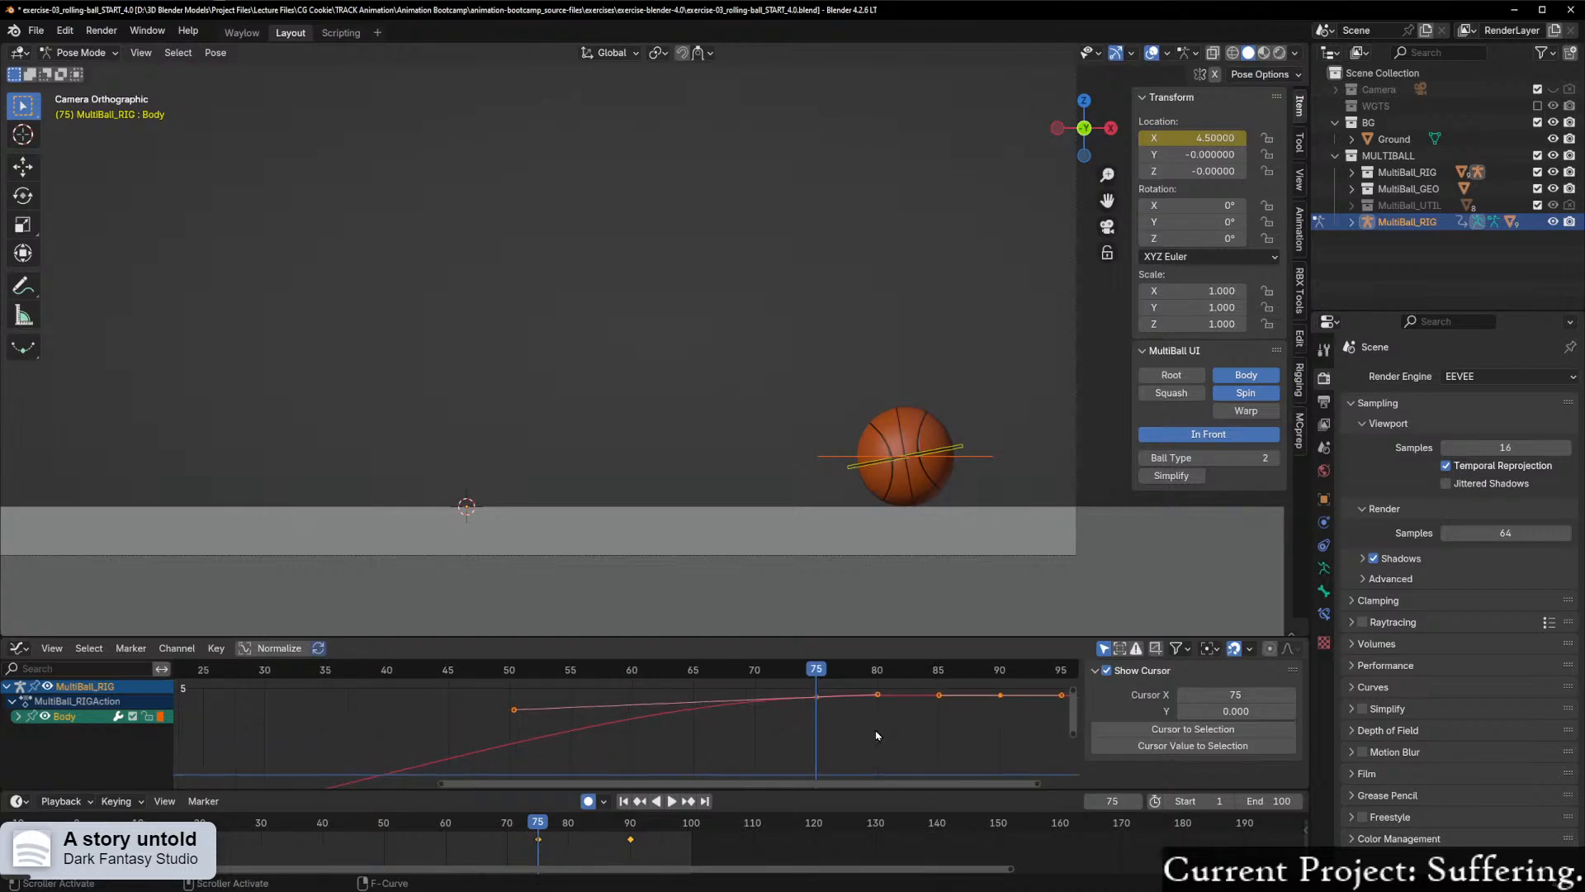
left_click_drag(818, 670, 1002, 696)
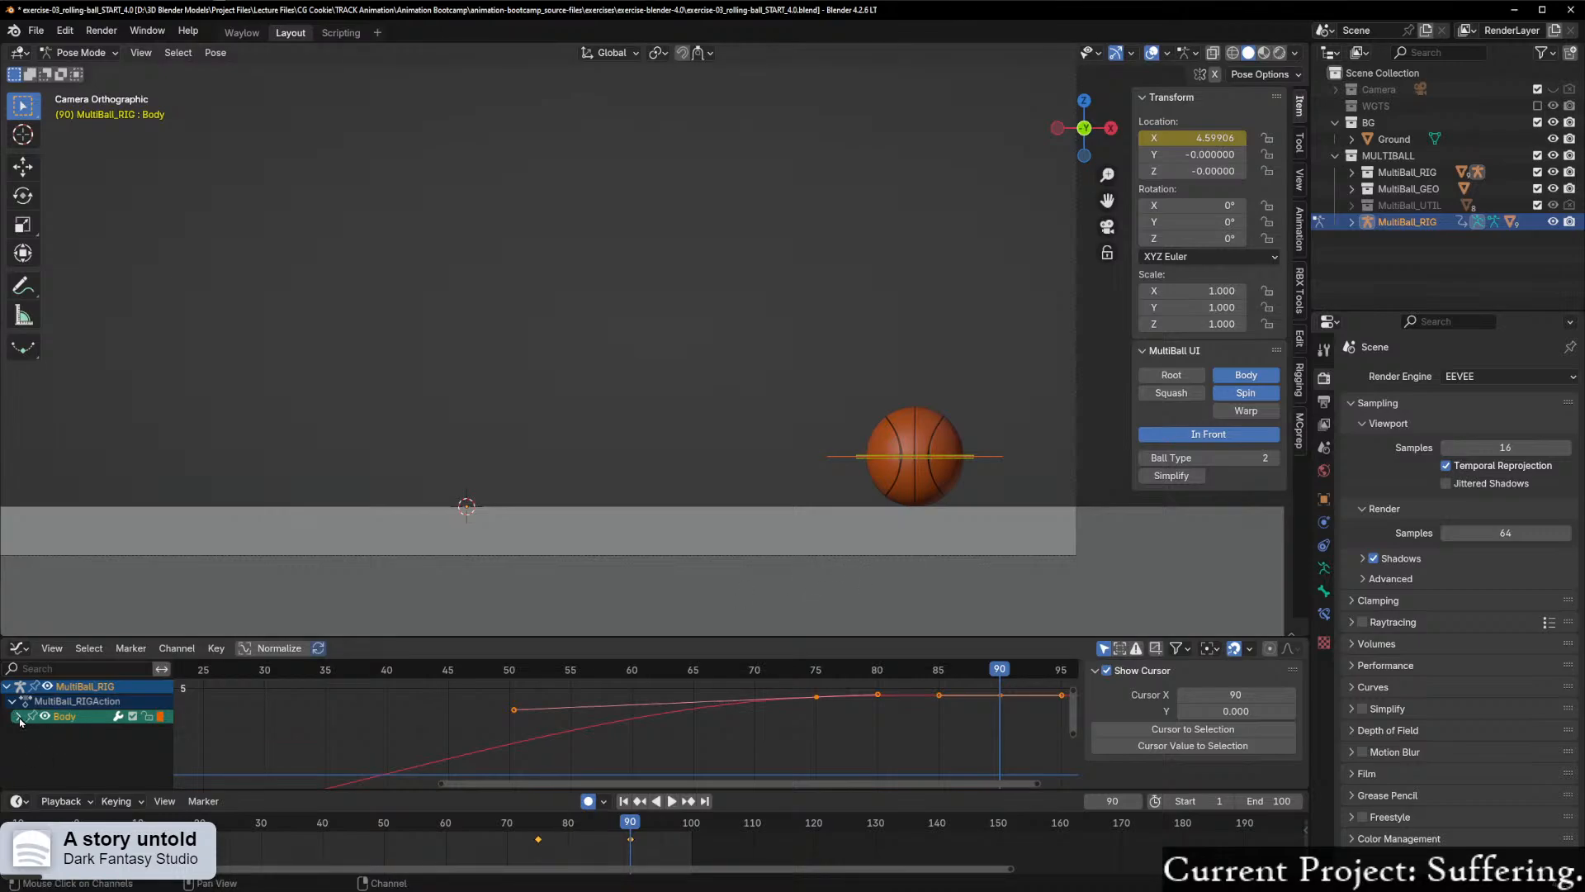
Step: Select the Spin control and insert a single keyframe on its Y Rotation at 900° on frame 90
left_click(861, 460)
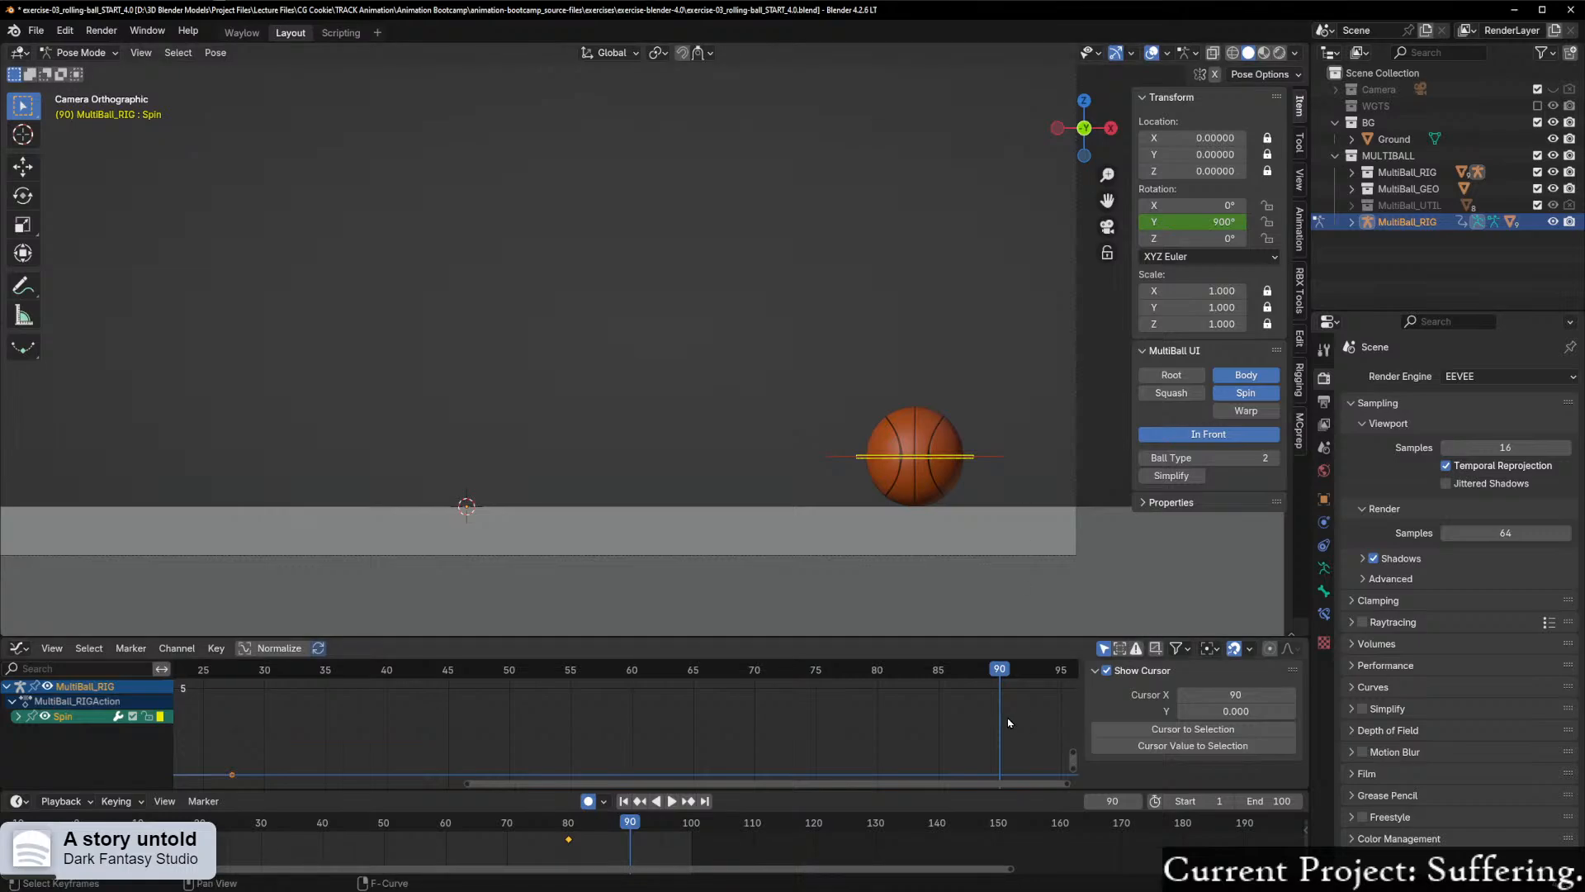
key("i")
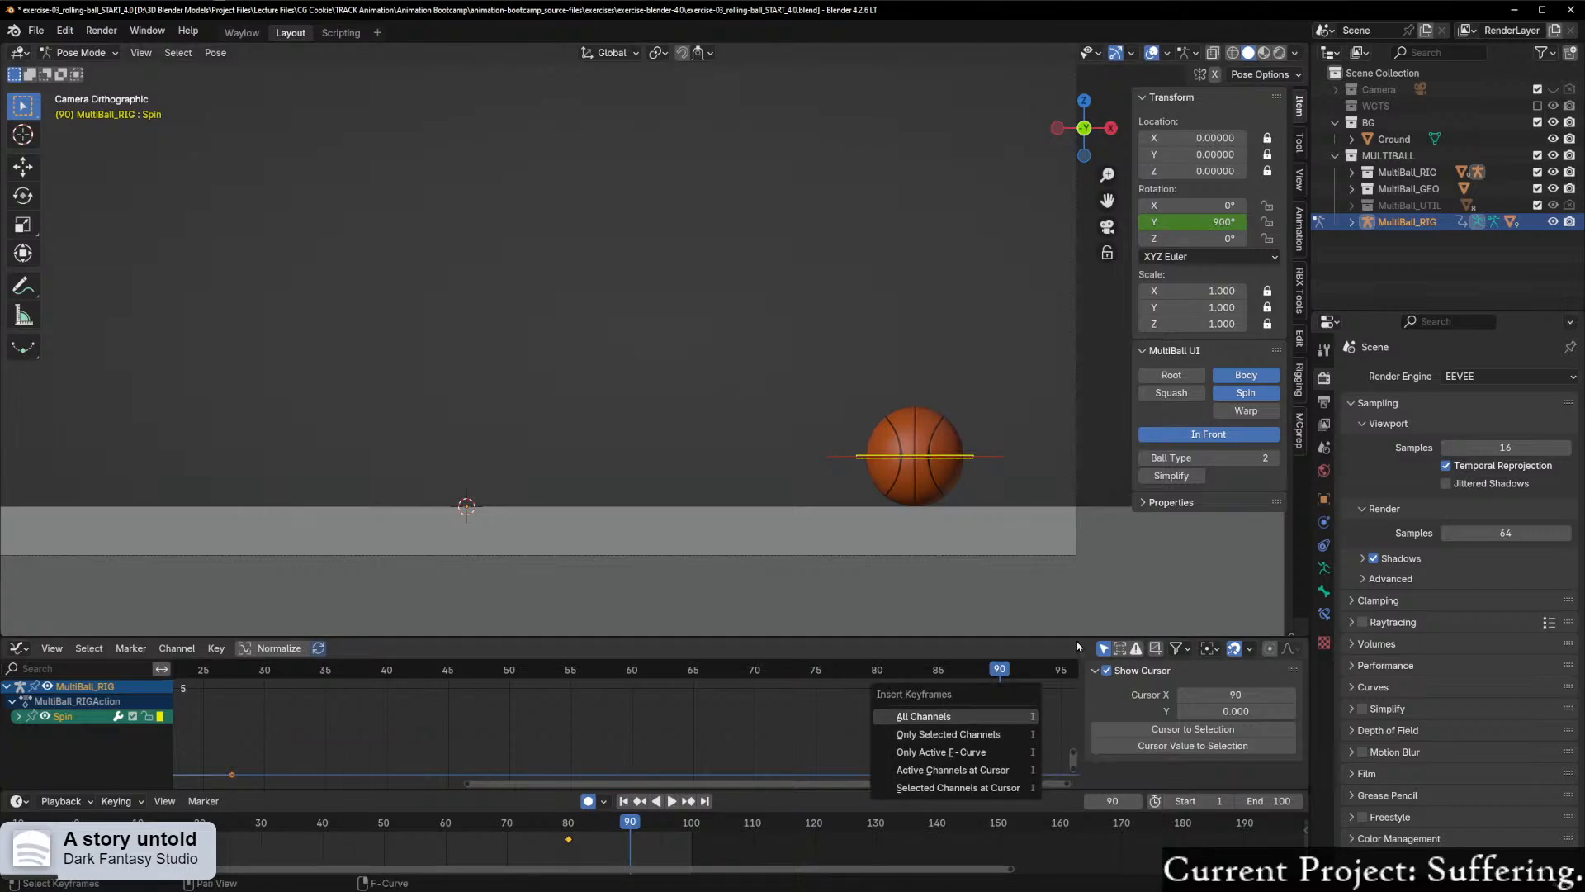
left_click(1202, 223)
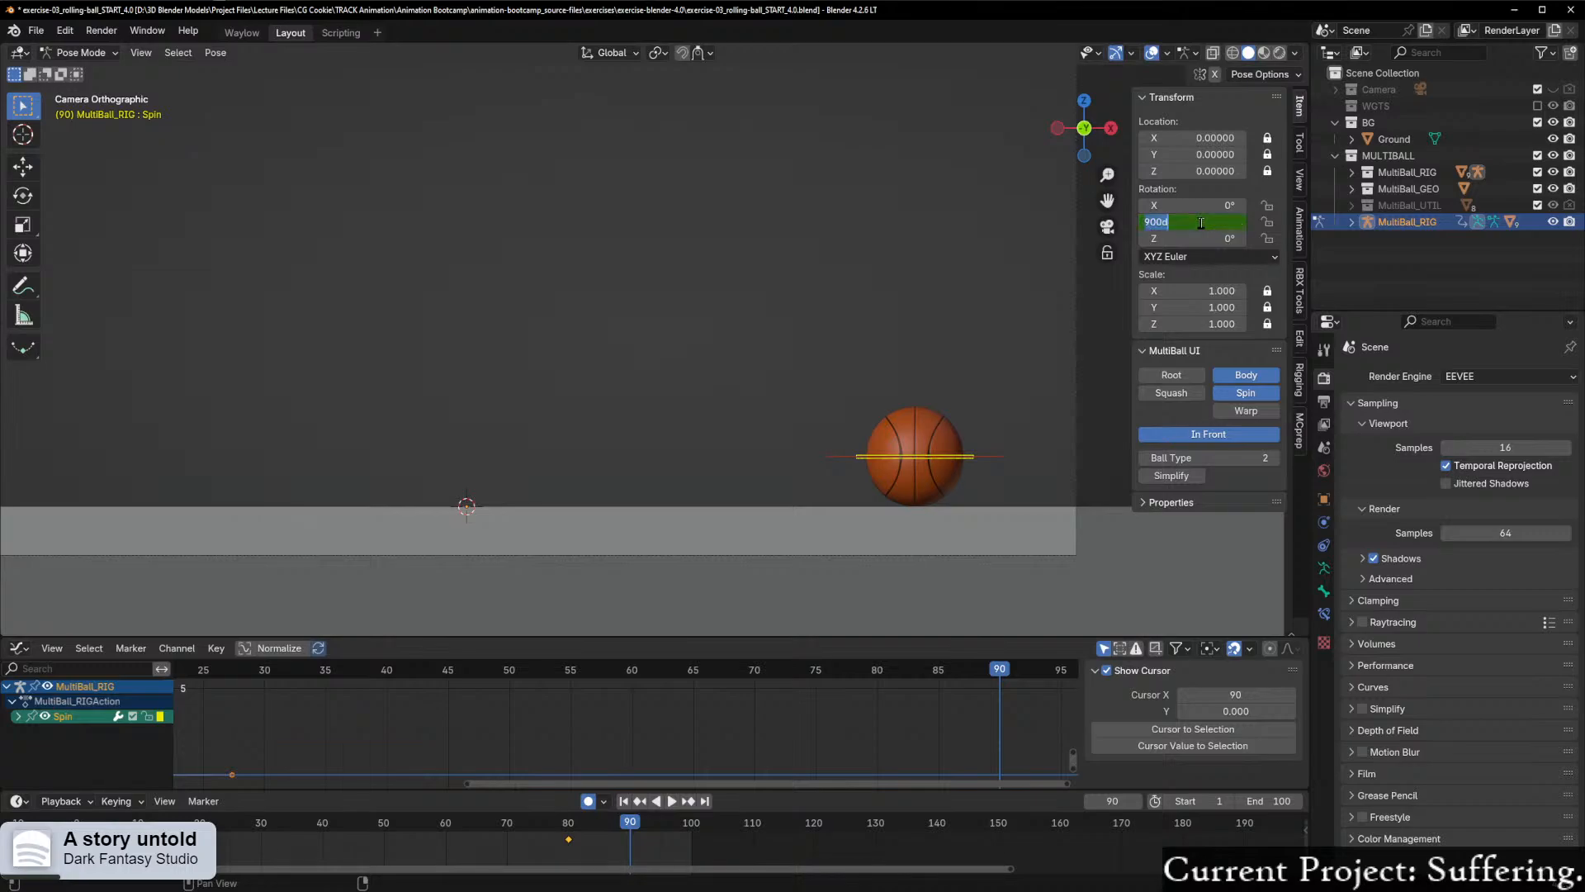
left_click(1247, 222)
key("Return")
right_click(1212, 222)
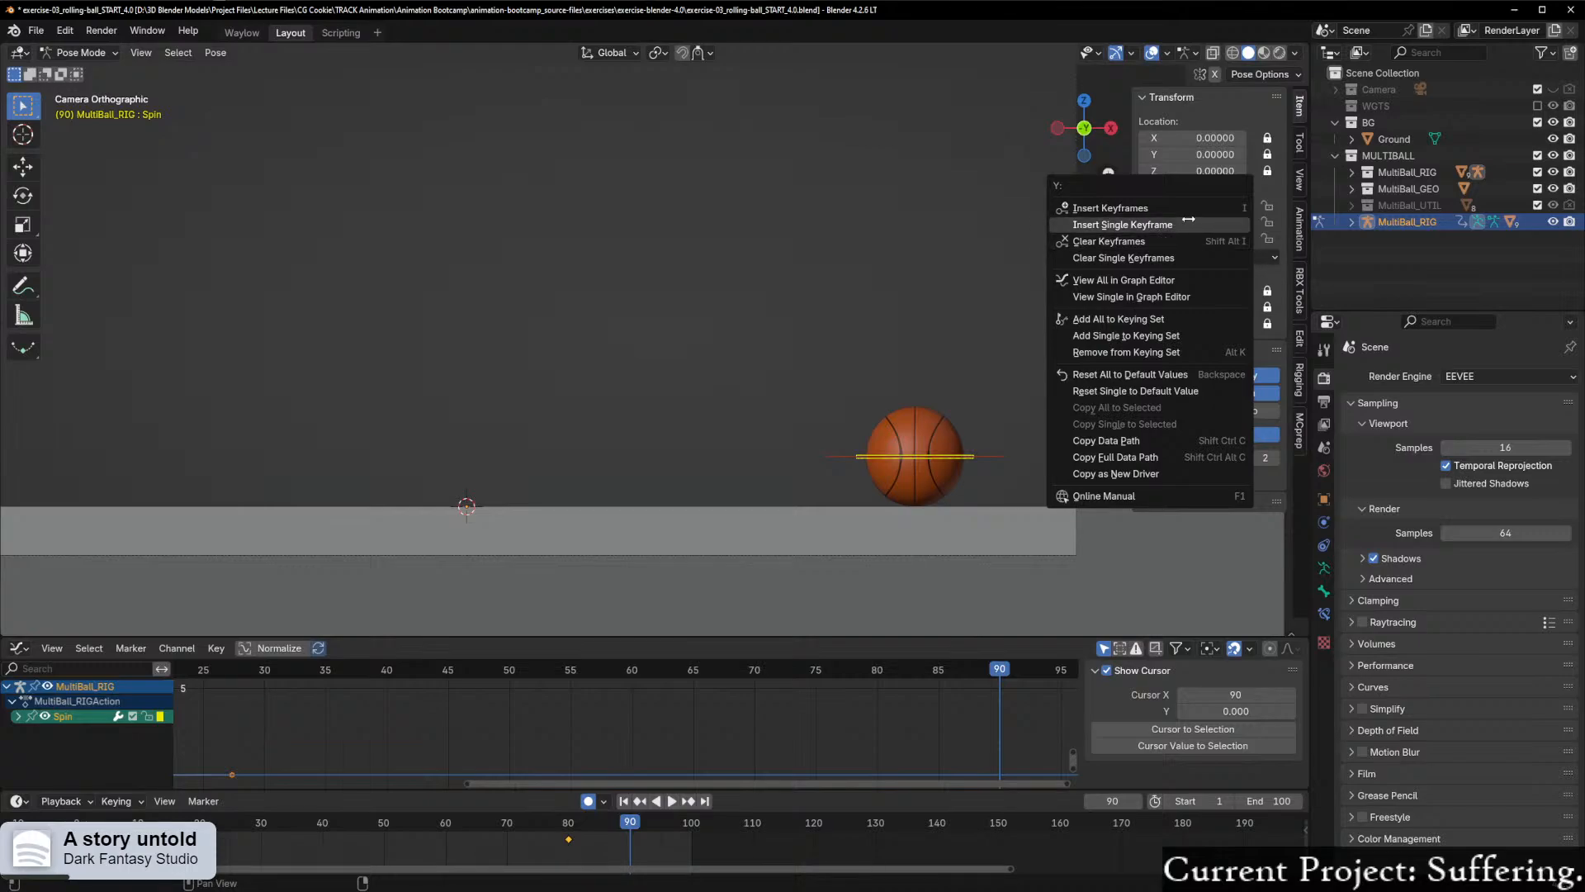
left_click(1186, 224)
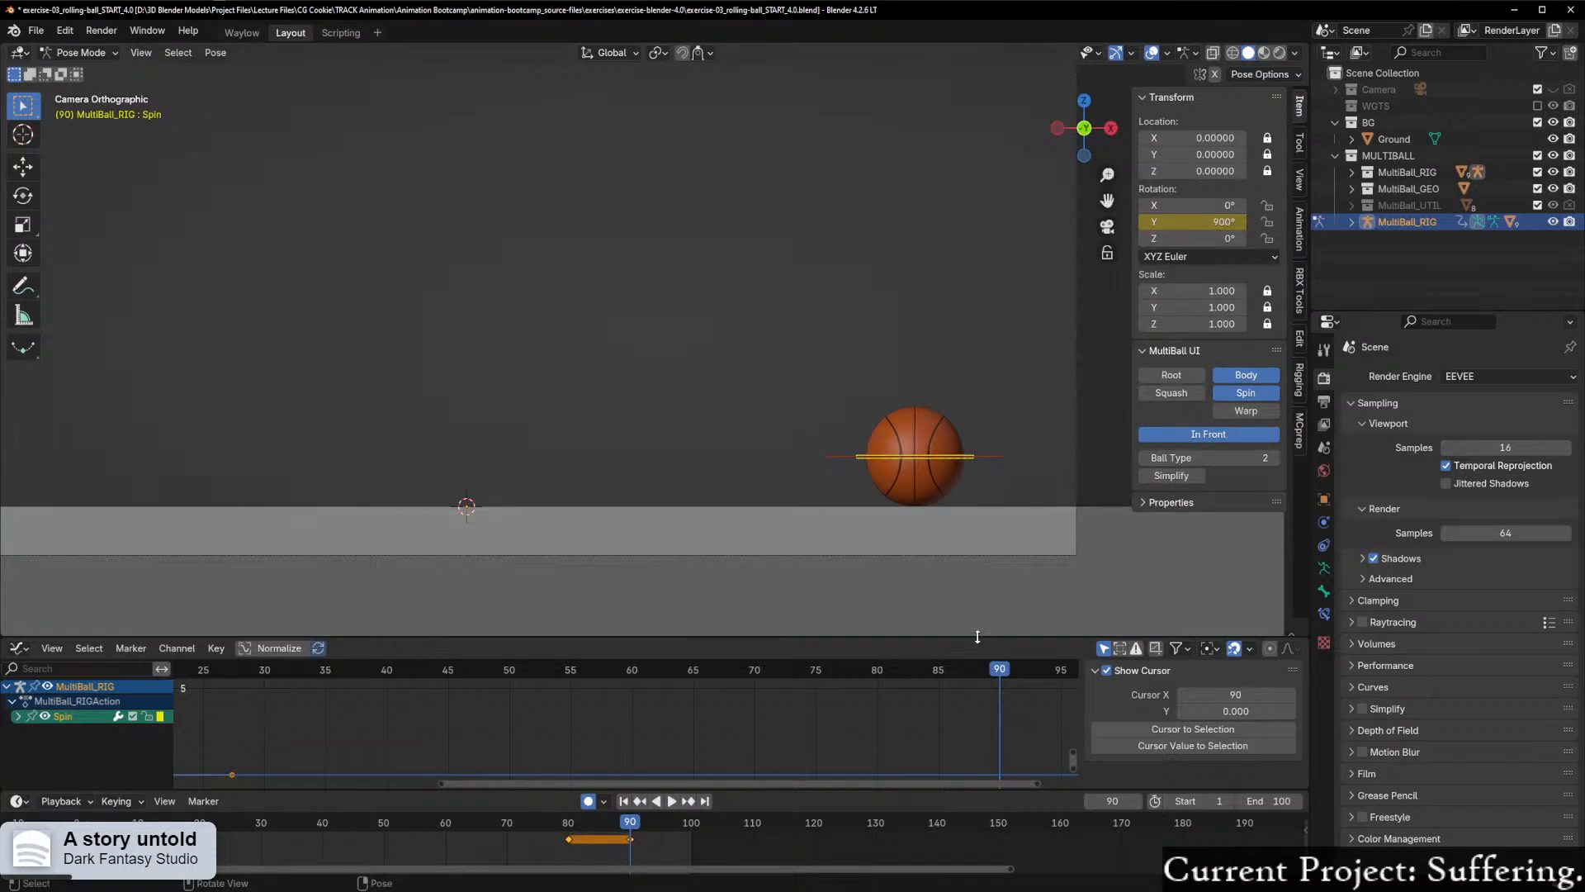
Step: Hide the viewport sidebar and play the animation in the full camera frame to check the settle
scroll(832, 602, "down", 4)
scroll(754, 594, "up", 3)
middle_click_drag(736, 526, 831, 611, "shift")
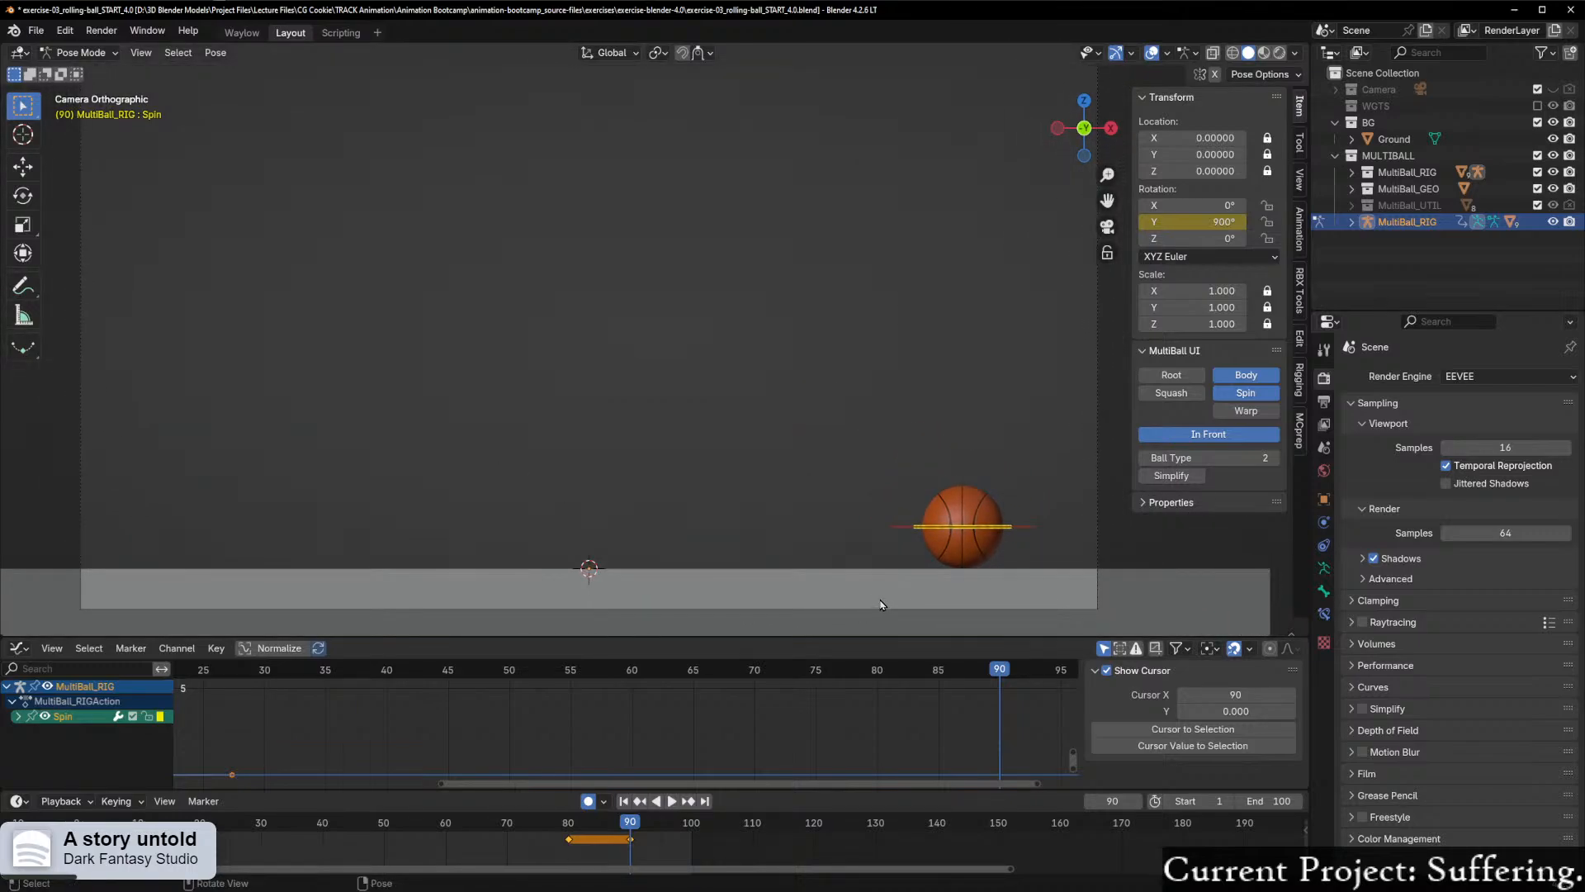
key("n")
key("ctrl+shift+space")
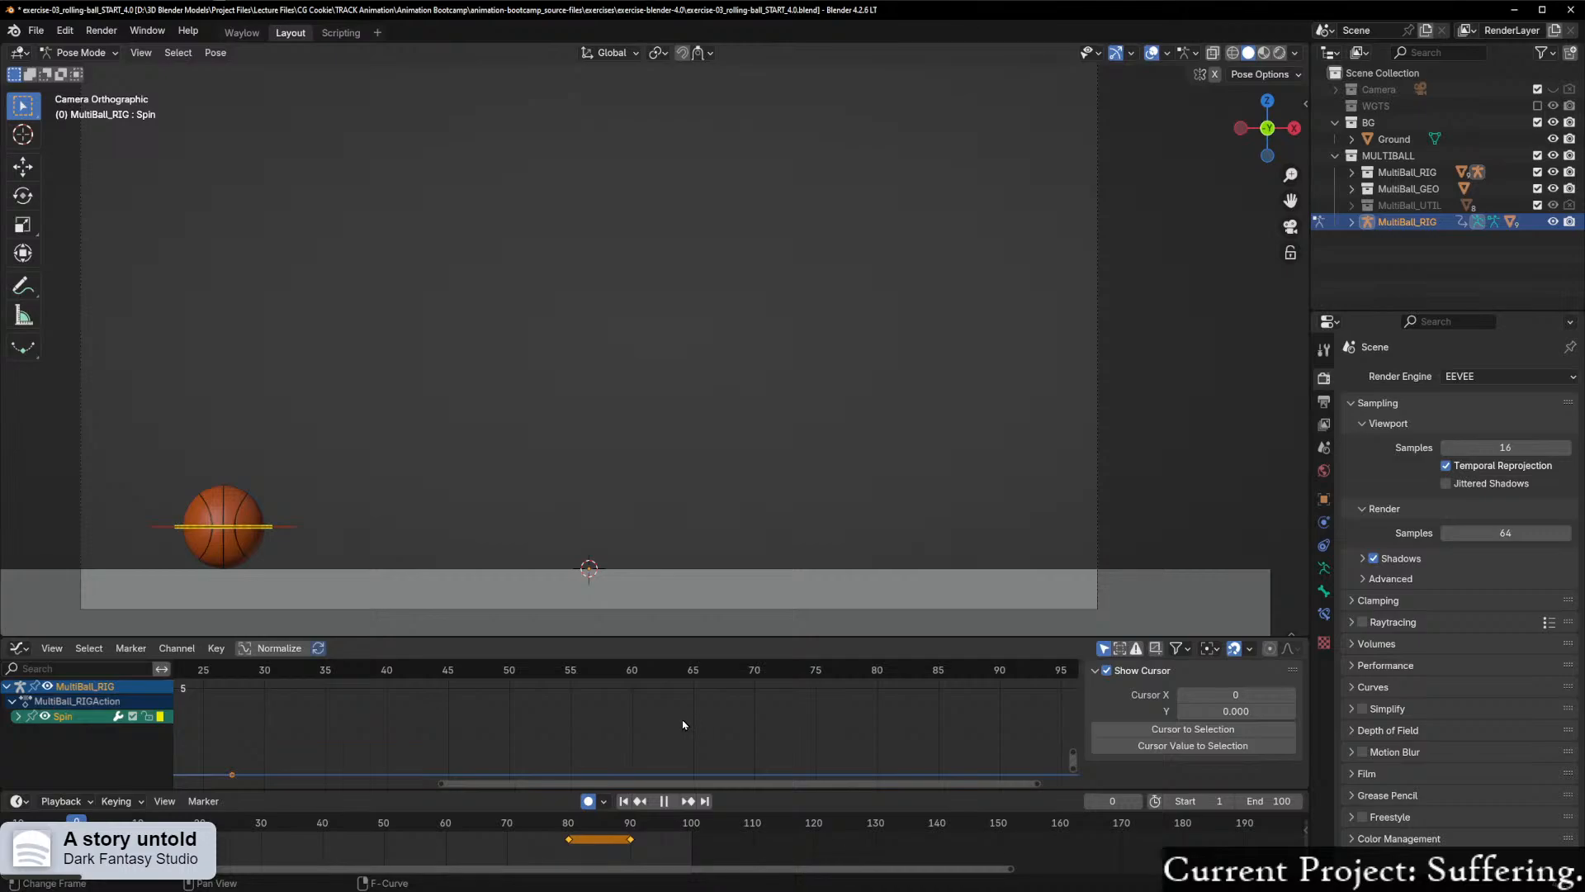
left_click_drag(768, 715, 167, 710)
left_click_drag(1067, 733, 824, 752)
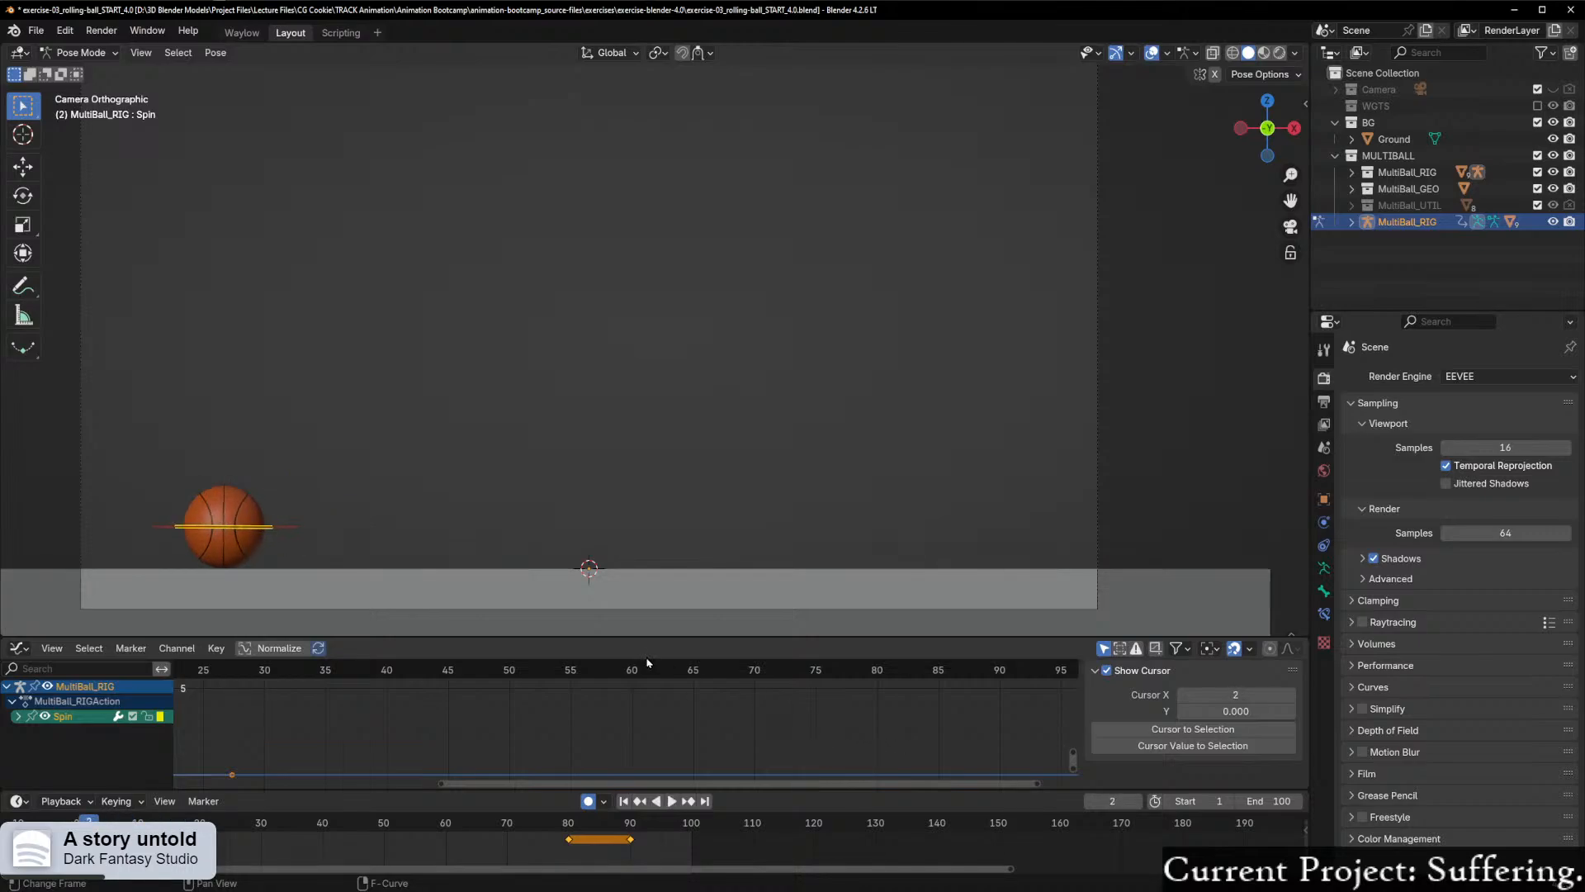
Step: Examine the ball close up against the start of the Spin rotation curve, playing and scrubbing through the first frames to frame 5
scroll(450, 577, "up", 2)
middle_click_drag(382, 584, 814, 375, "shift")
middle_click_drag(344, 728, 873, 680)
middle_click_drag(471, 673, 533, 735)
scroll(527, 725, "down", 7)
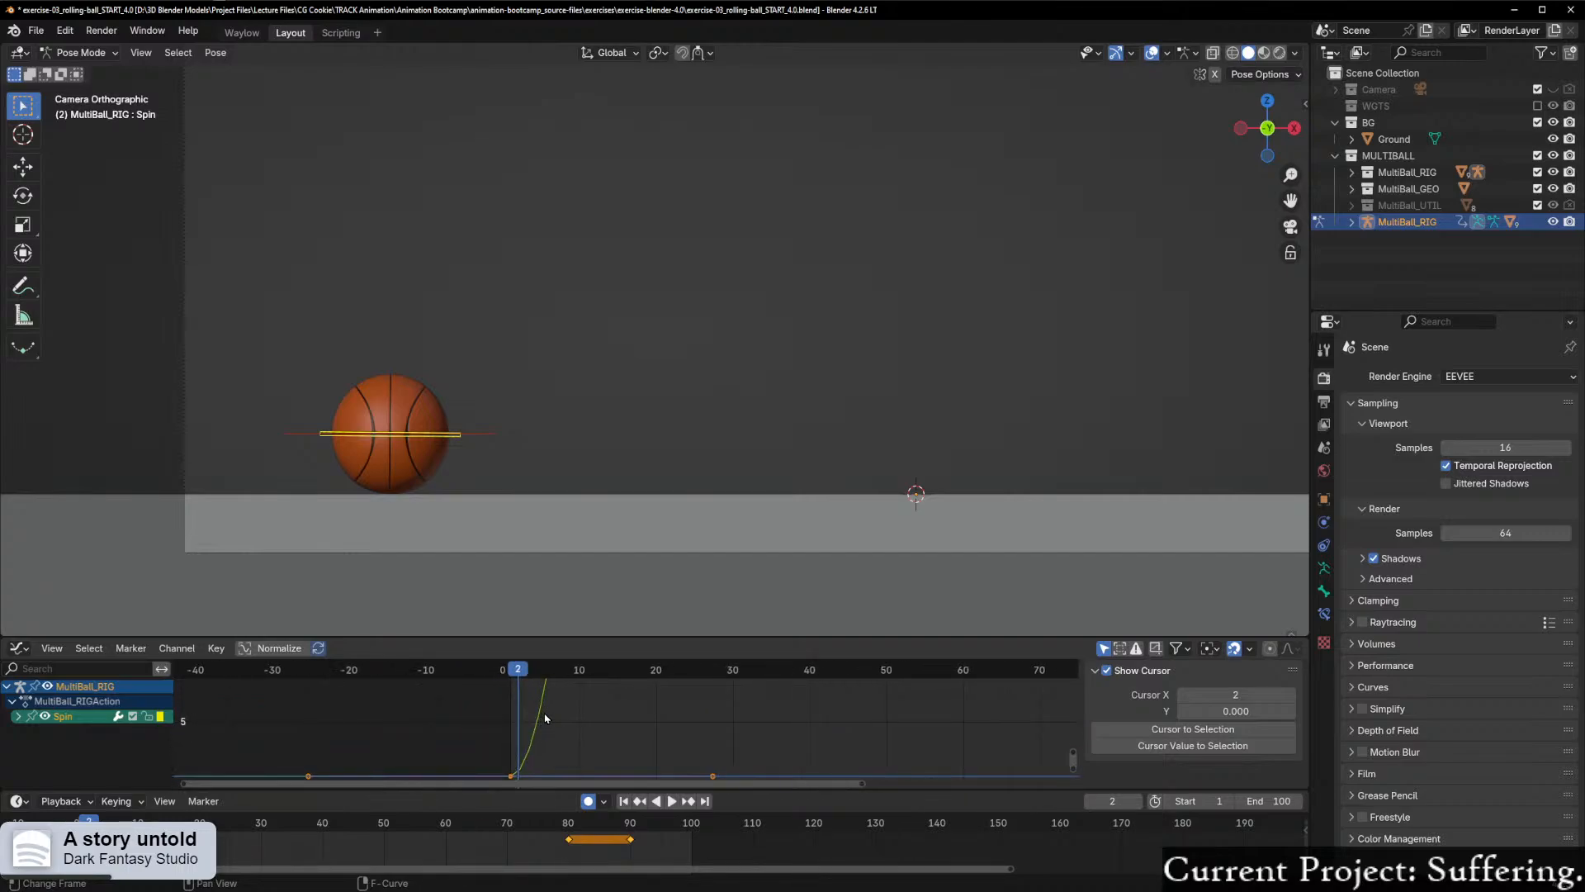
key("Home")
scroll(612, 756, "up", 3)
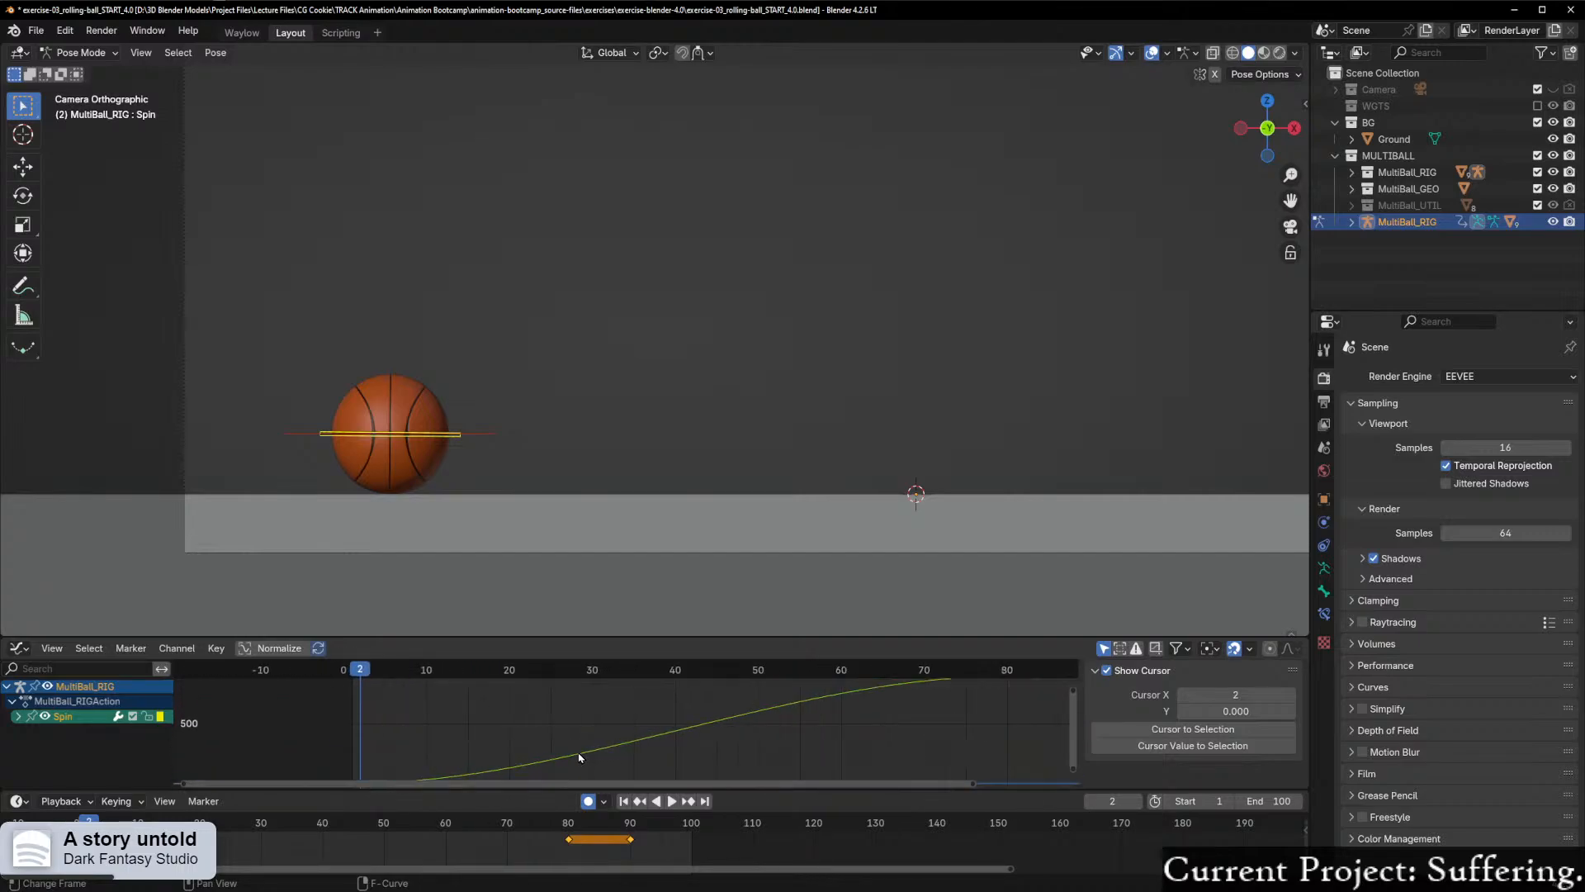
scroll(495, 549, "up", 3)
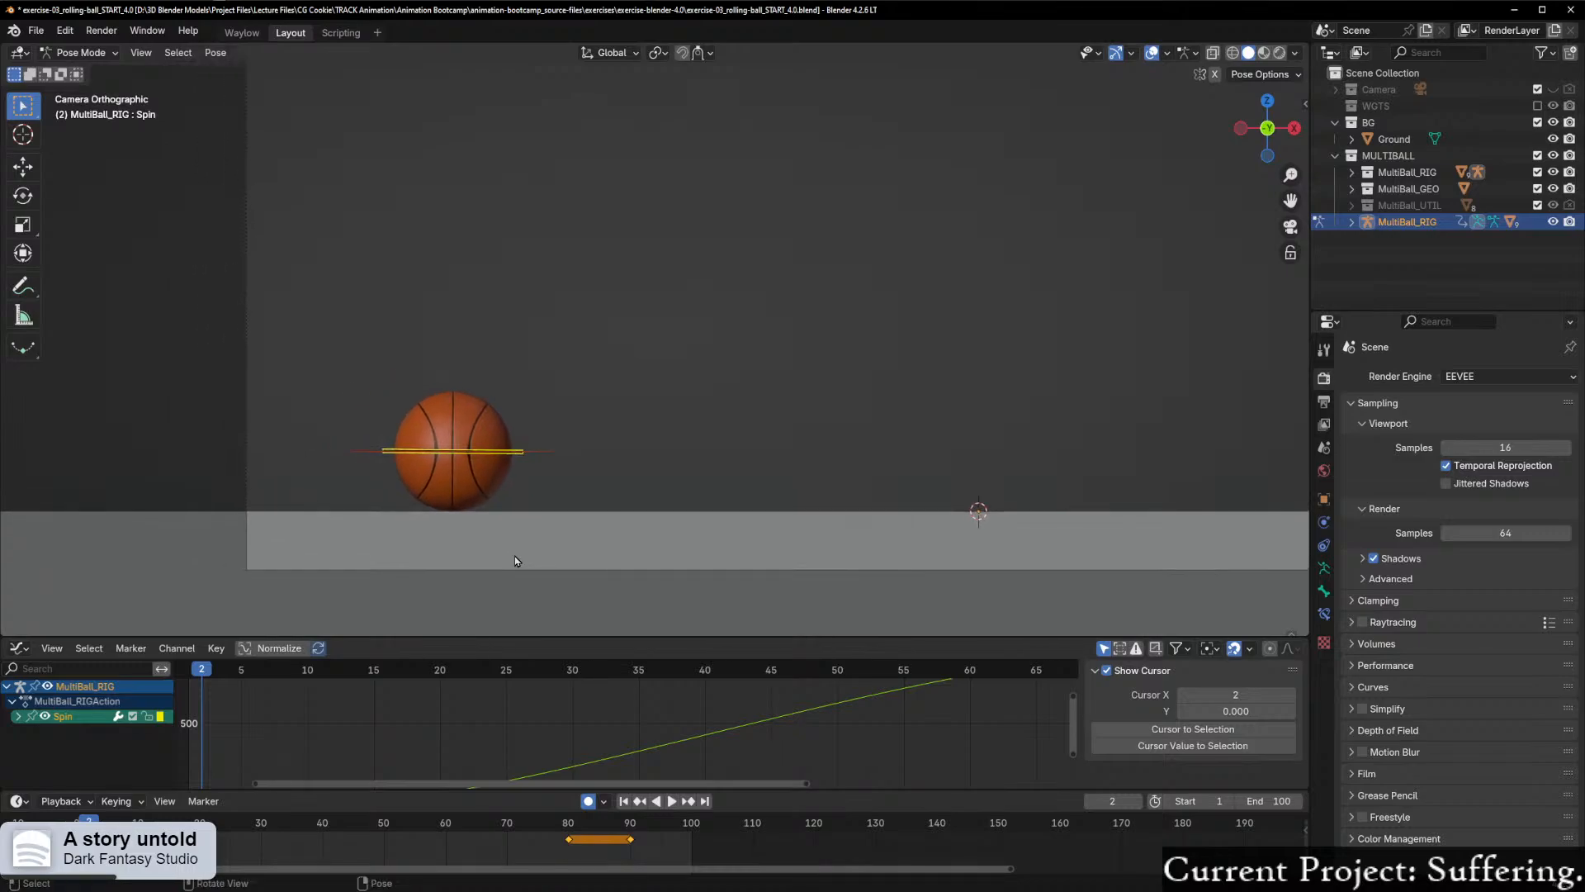
key("space")
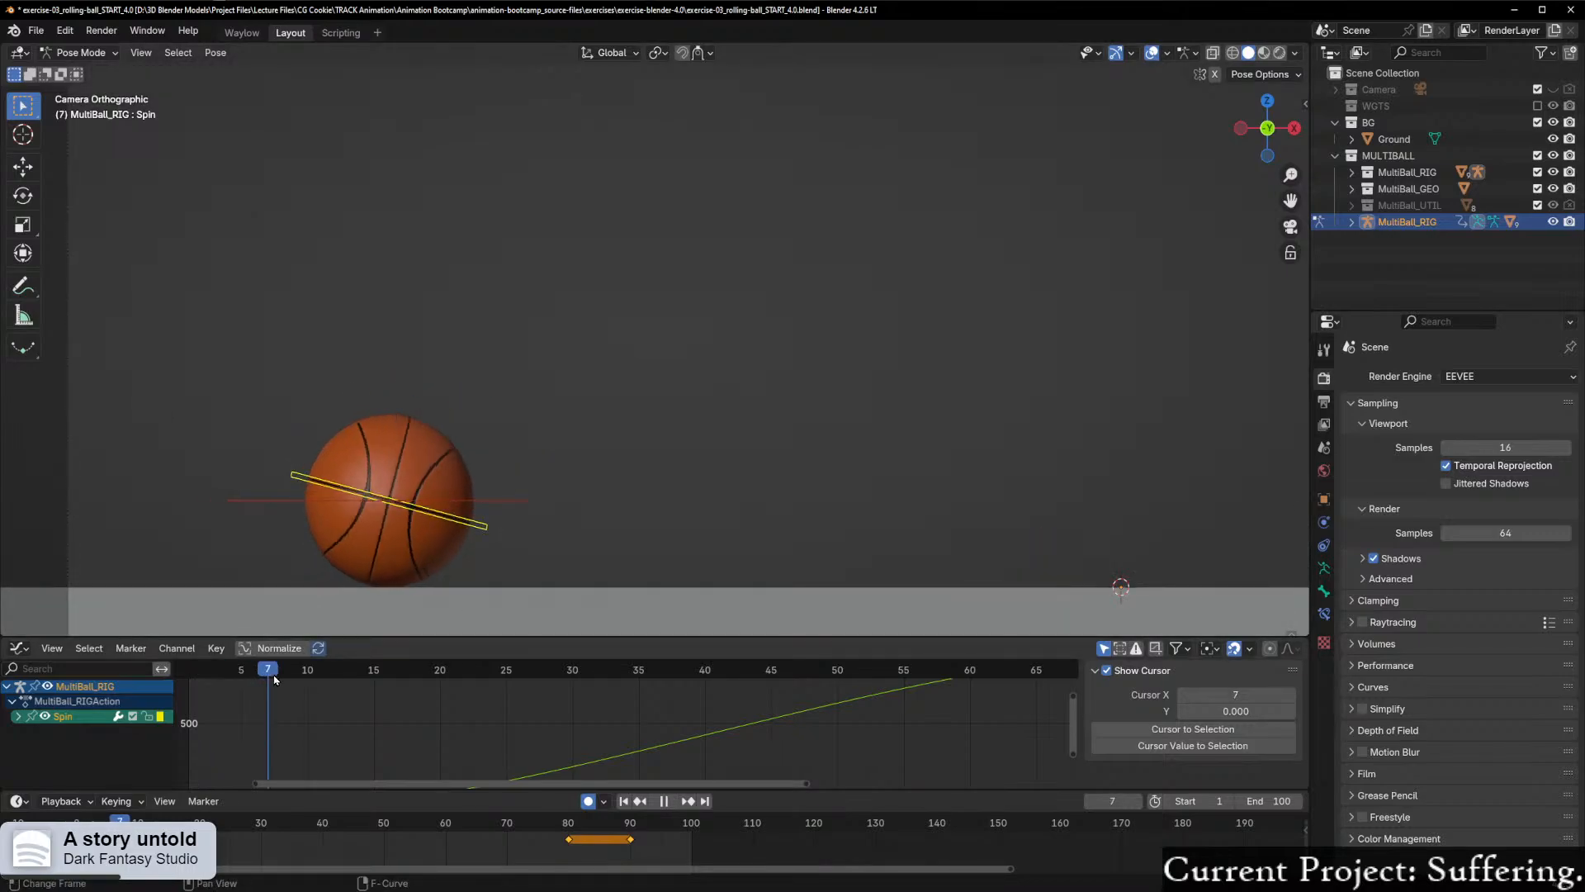
left_click_drag(317, 675, 280, 687)
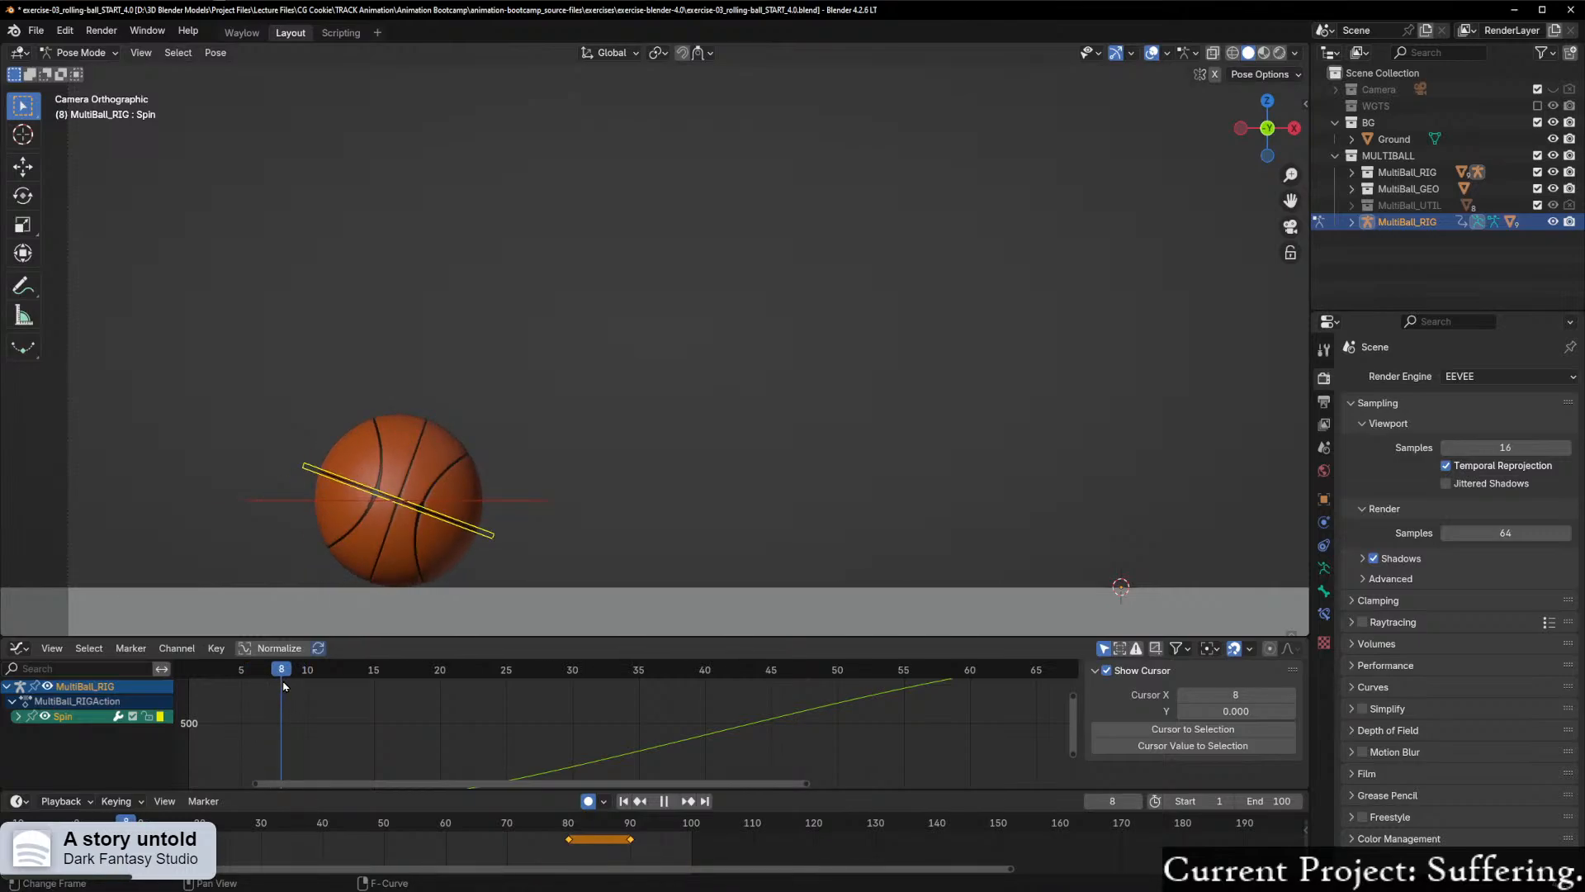
left_click_drag(293, 685, 248, 706)
Step: Raise the outgoing handle of the Spin Y rotation curve's first keyframe slightly, moving it only along Y
scroll(442, 736, "down", 3)
middle_click_drag(443, 735, 496, 678)
scroll(608, 752, "up", 2)
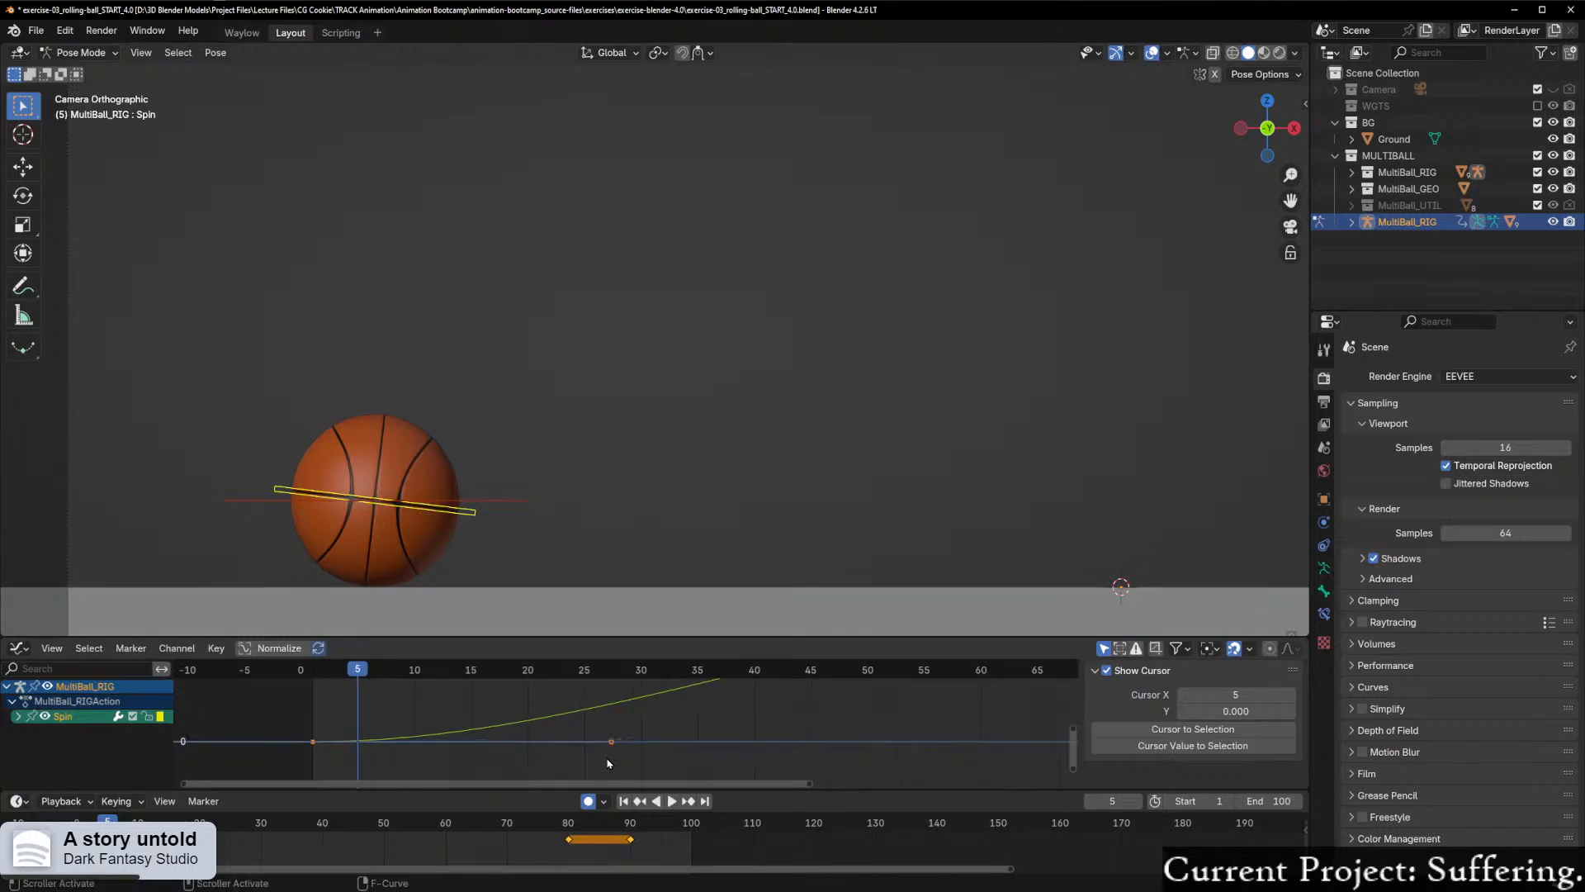
left_click(611, 745)
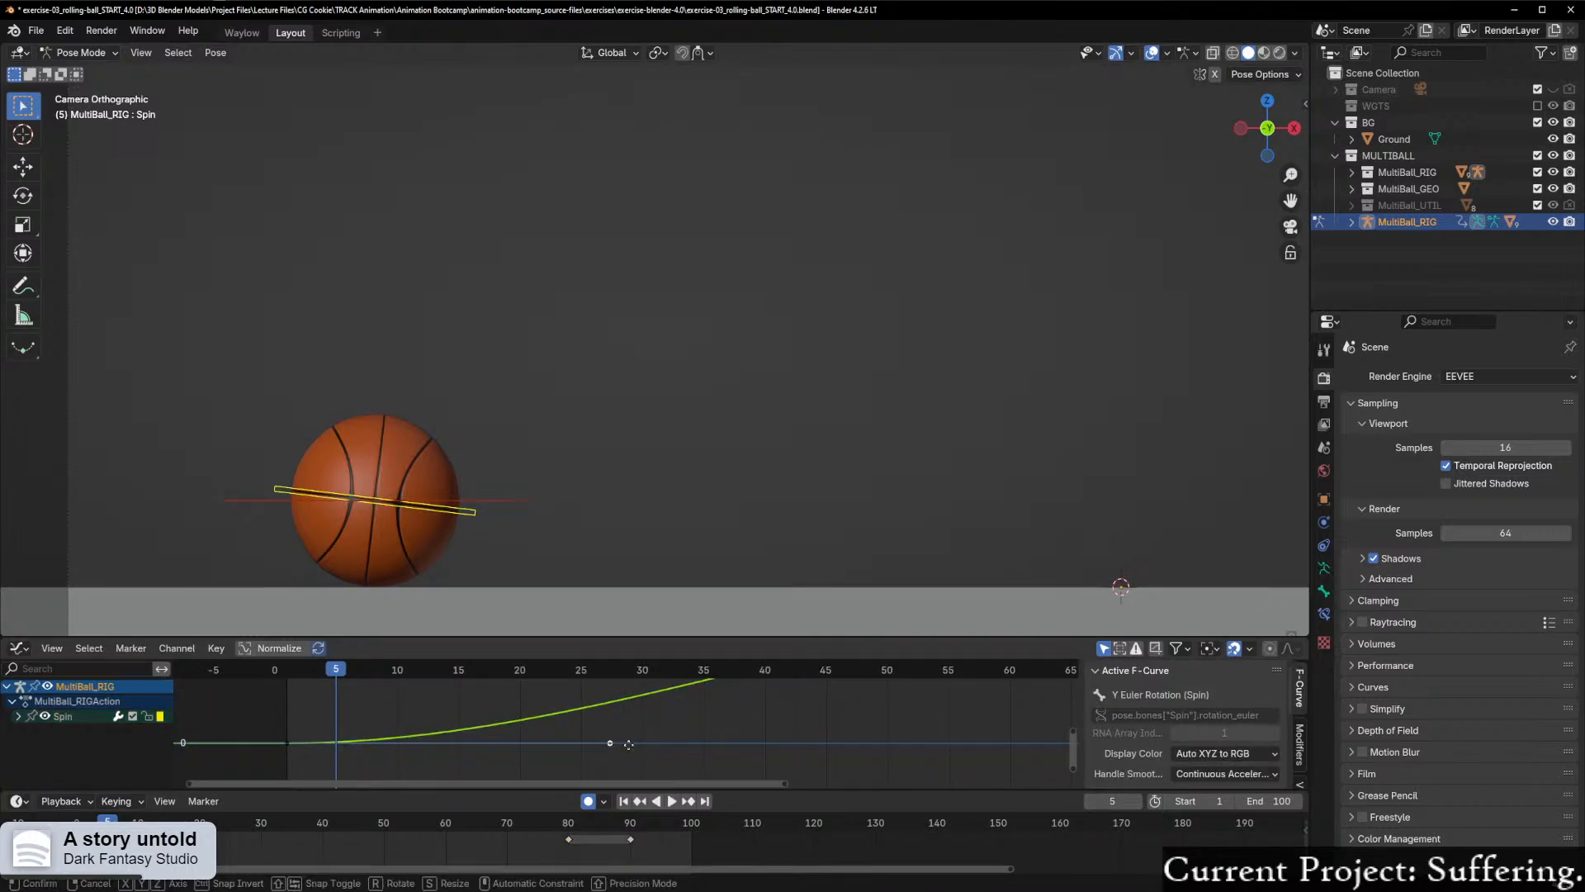
key("g")
key("y")
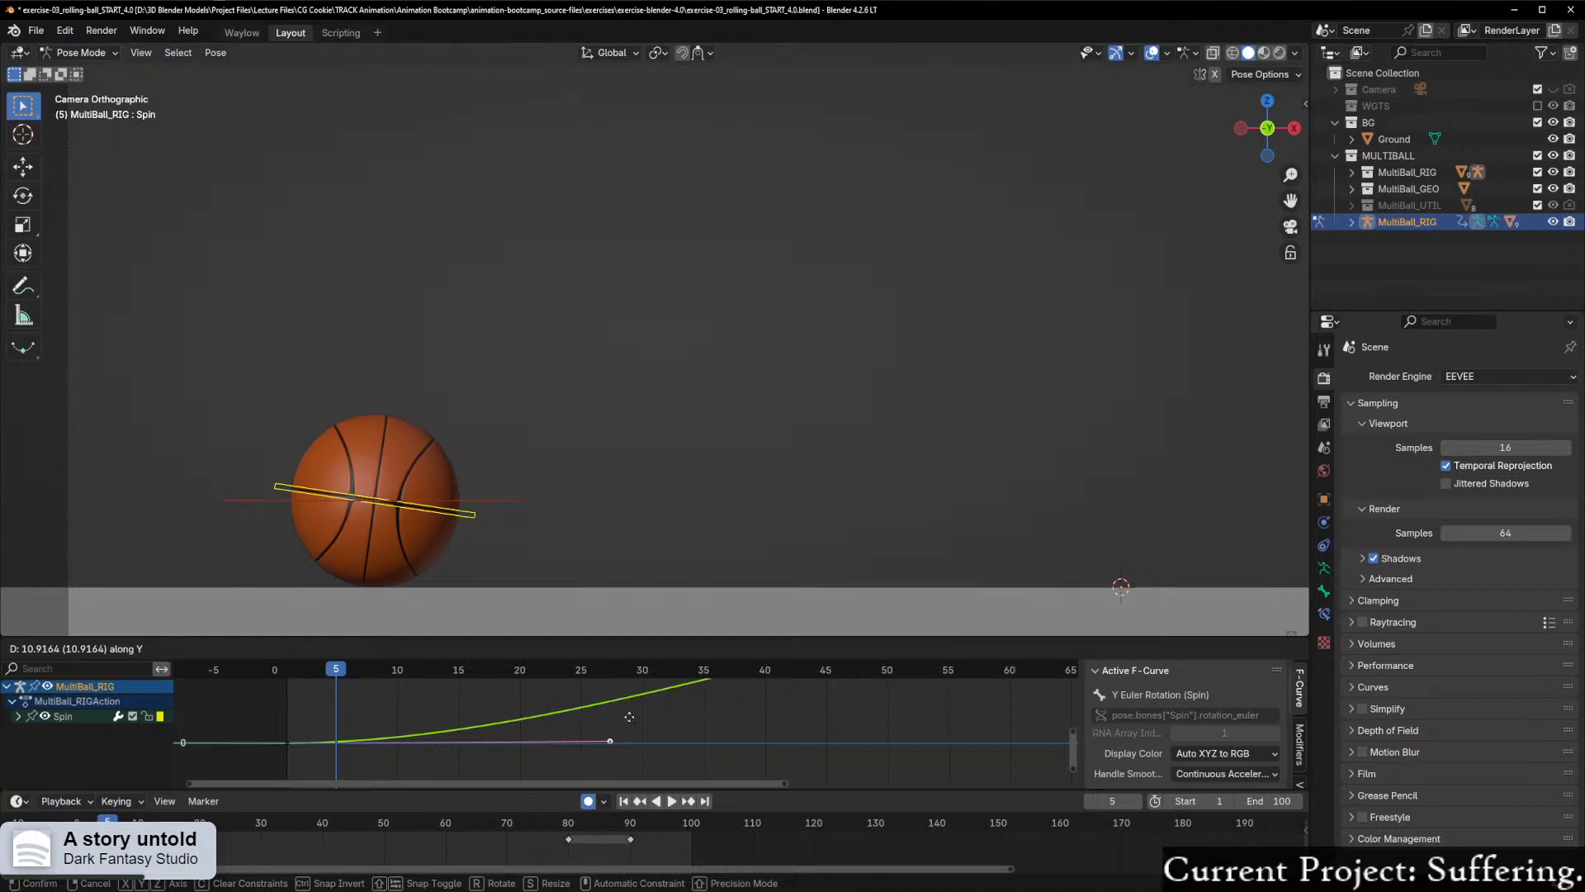
left_click(628, 712)
Step: Play and step through frames 1 to 5 repeatedly to check how the ball's spin starts, returning to frame 1
left_click_drag(340, 673, 290, 681)
key("space")
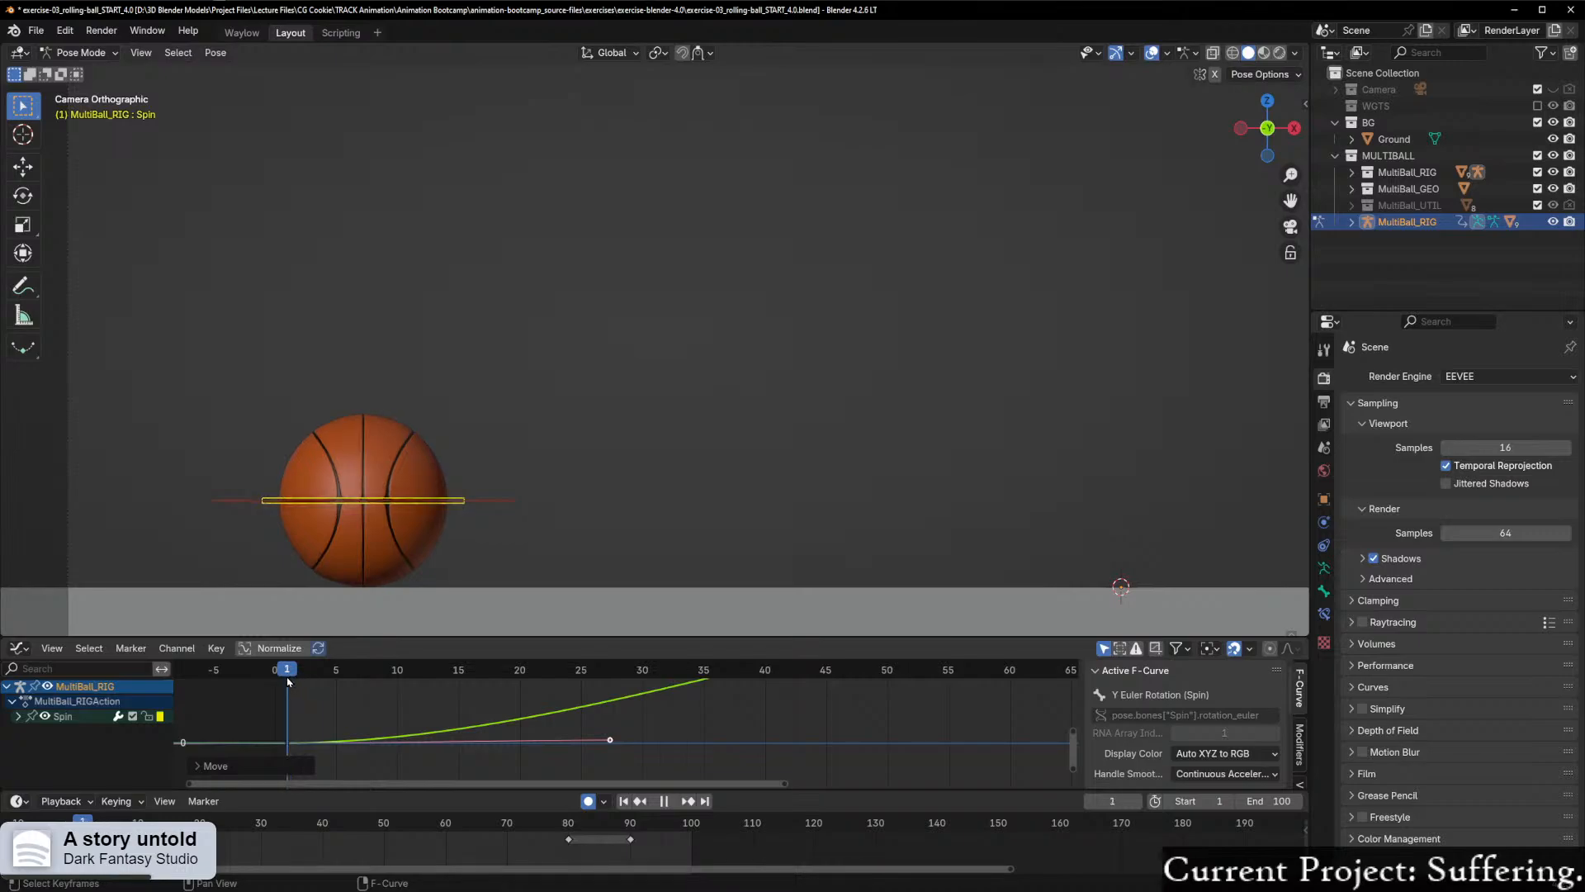
key("space")
key("Right")
key("Right")
key("Right")
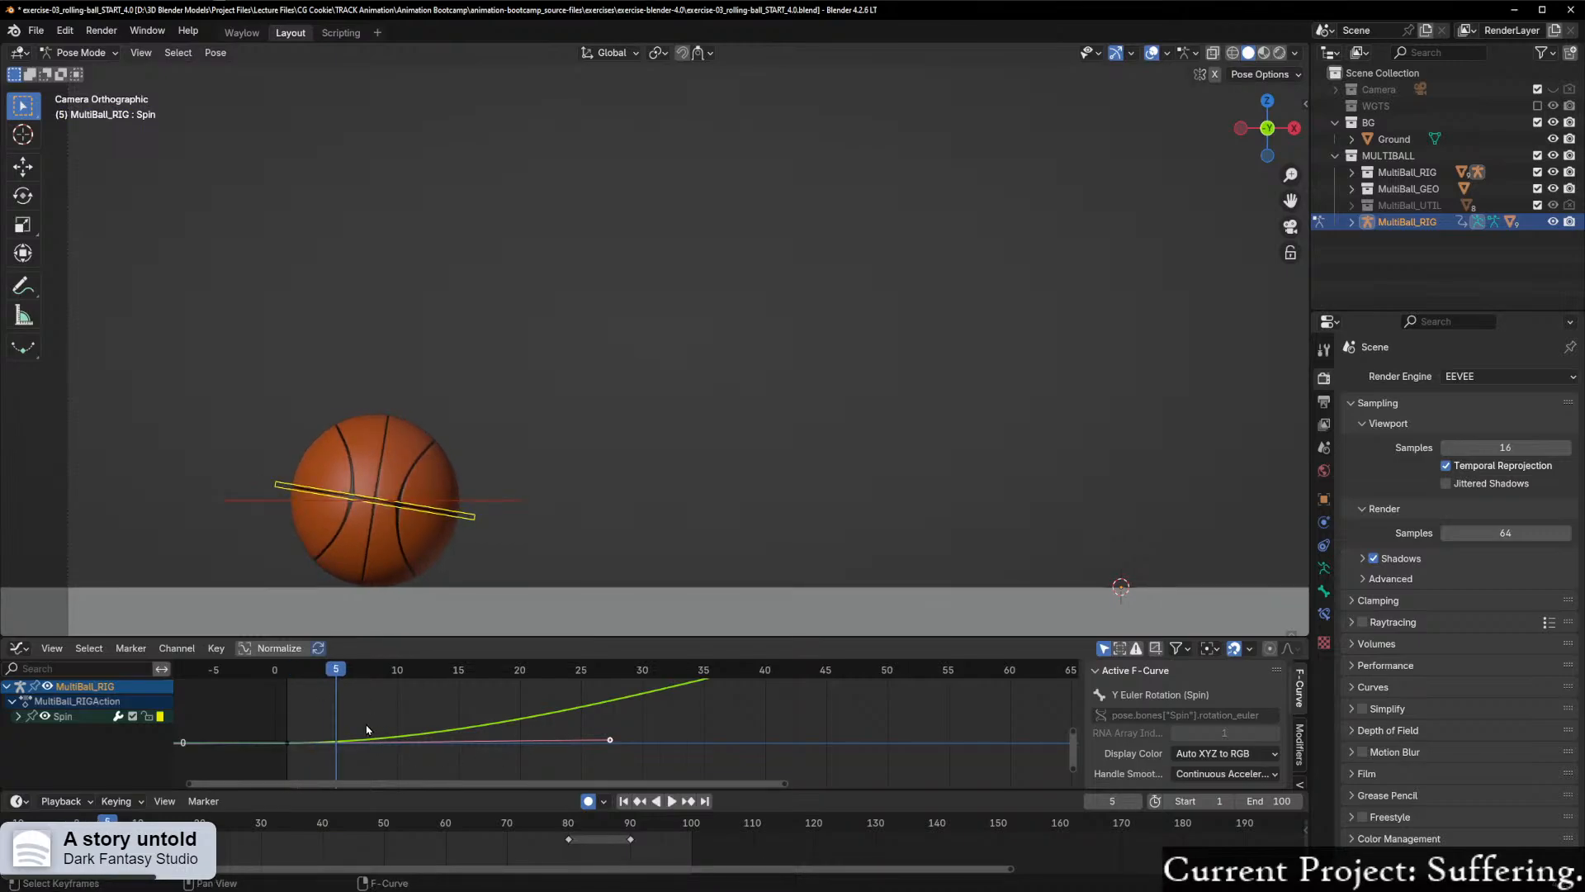
left_click_drag(320, 678, 289, 677)
key("space")
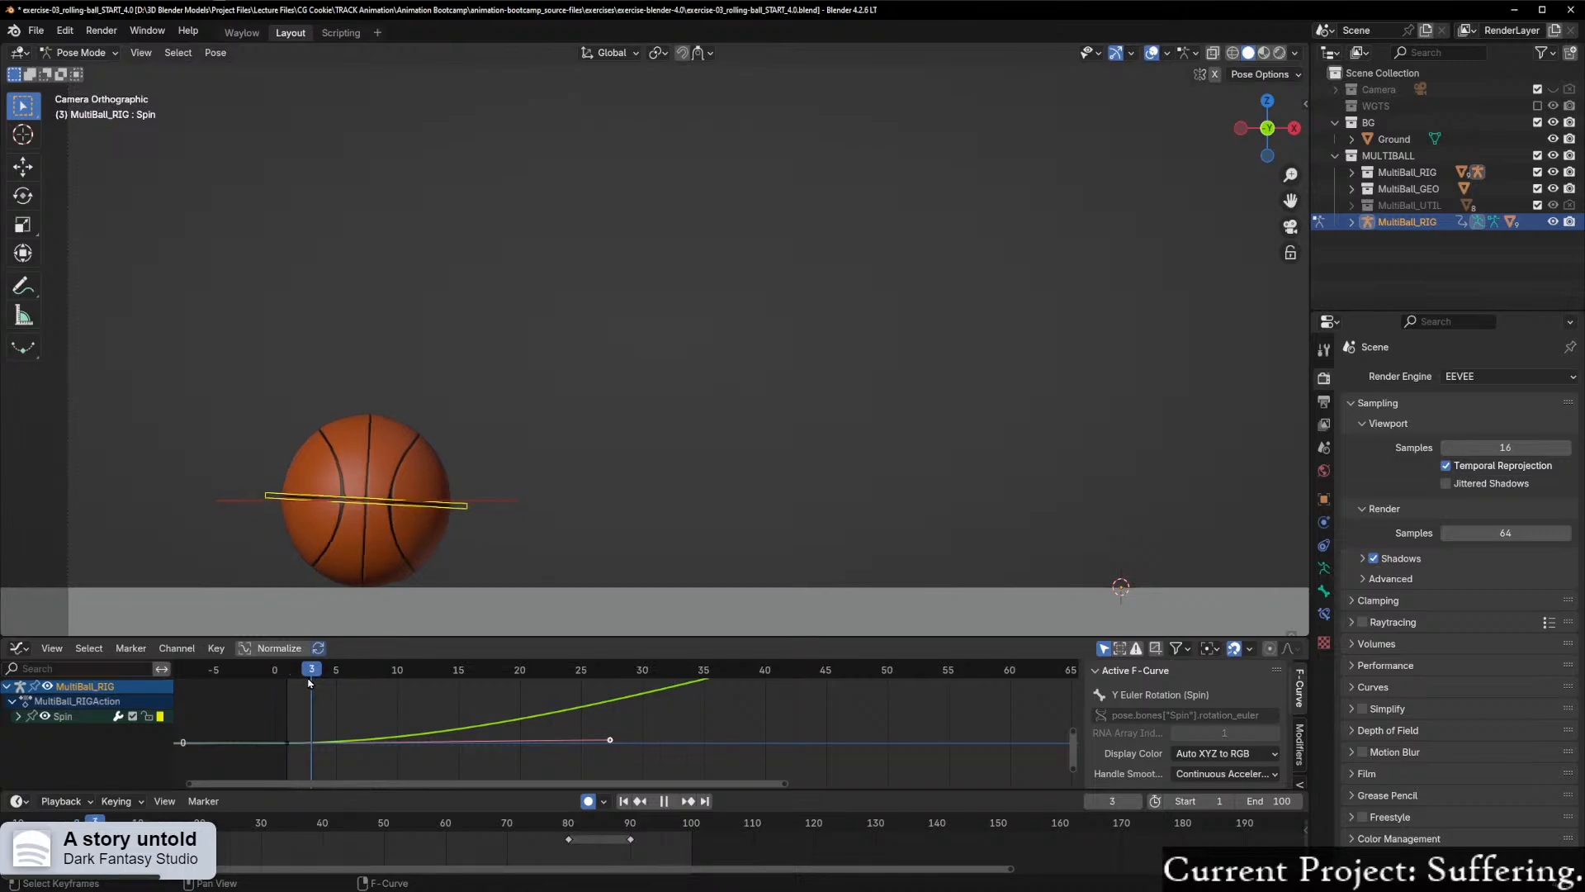
mouse_move(305, 682)
left_mouse_down()
mouse_move(324, 684)
mouse_move(279, 689)
mouse_move(322, 702)
mouse_move(289, 708)
left_mouse_up()
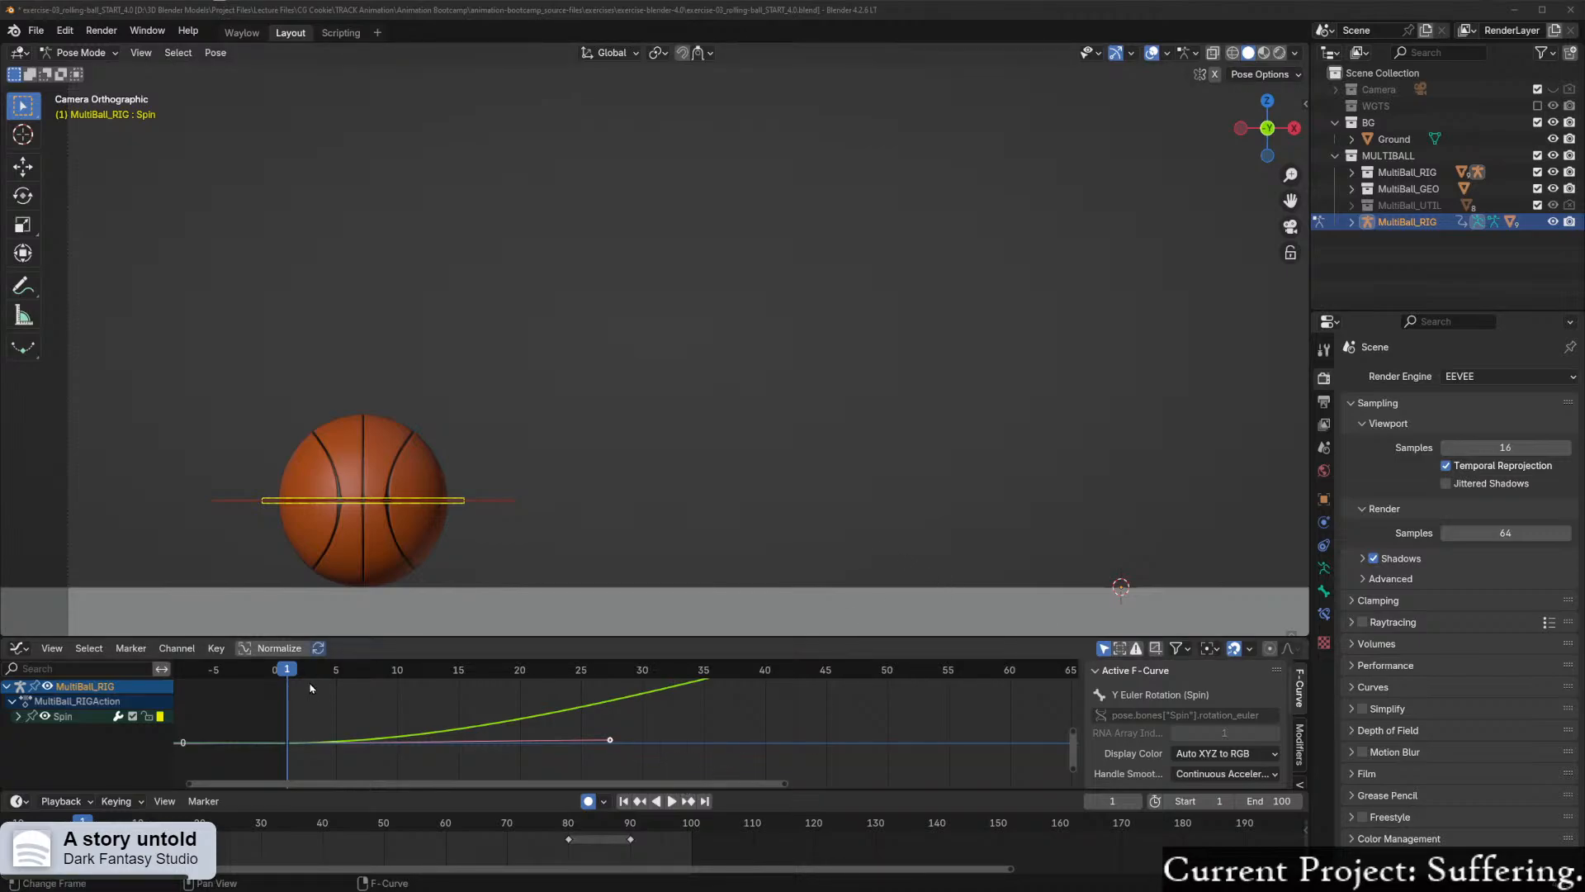
key("space")
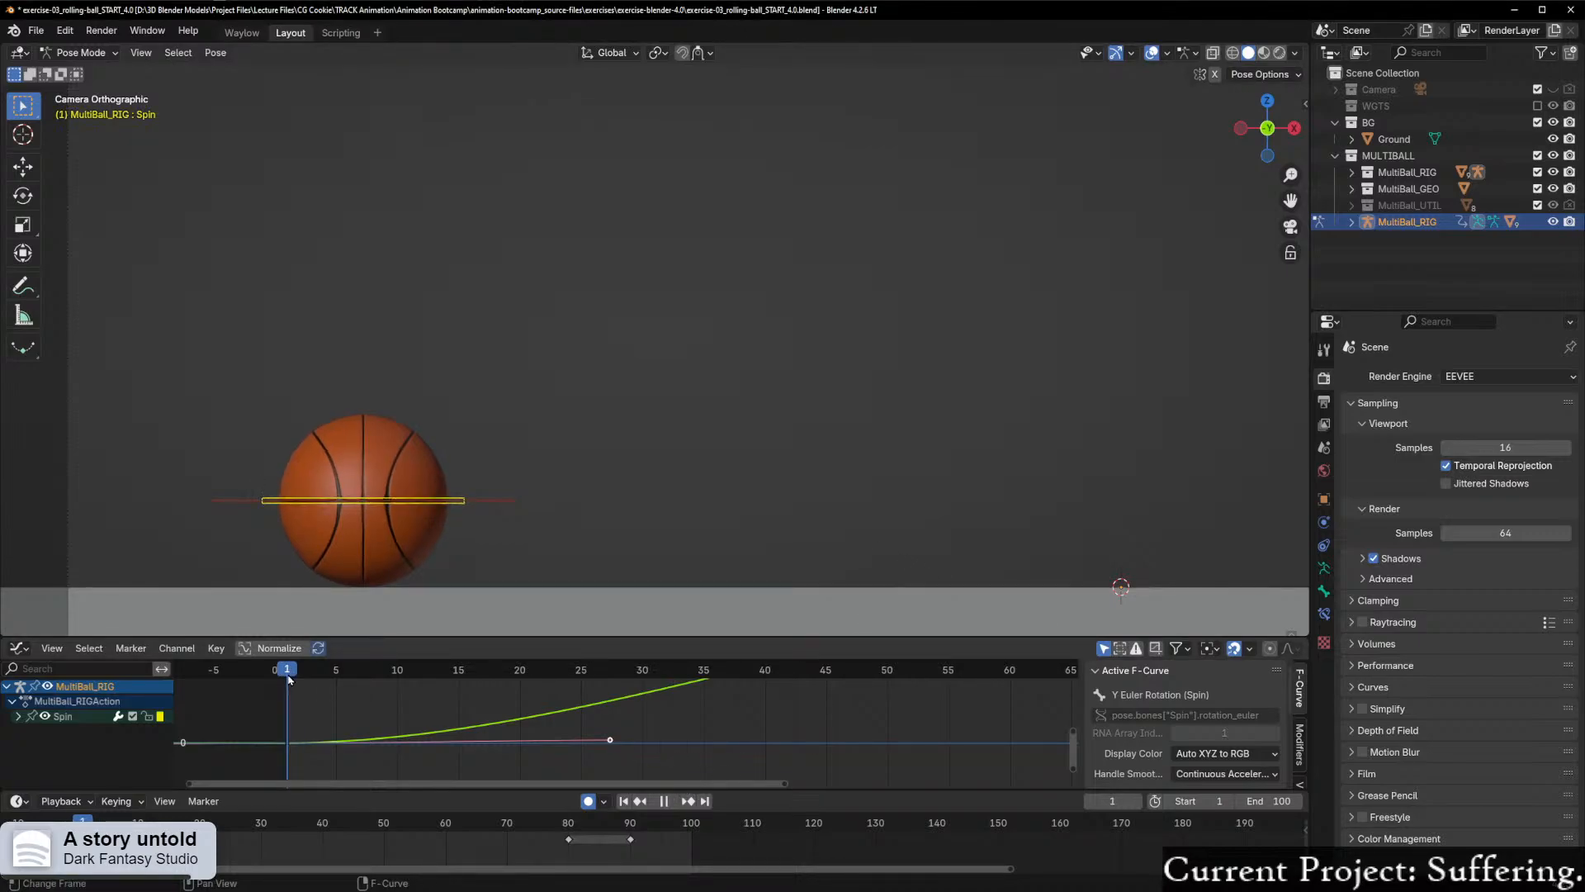
left_click_drag(294, 677, 289, 687)
key("Escape")
Step: Select the Spin curve's first keyframe and scale its handles down slightly, bringing the outgoing handle to about frame 25
scroll(305, 749, "down", 2)
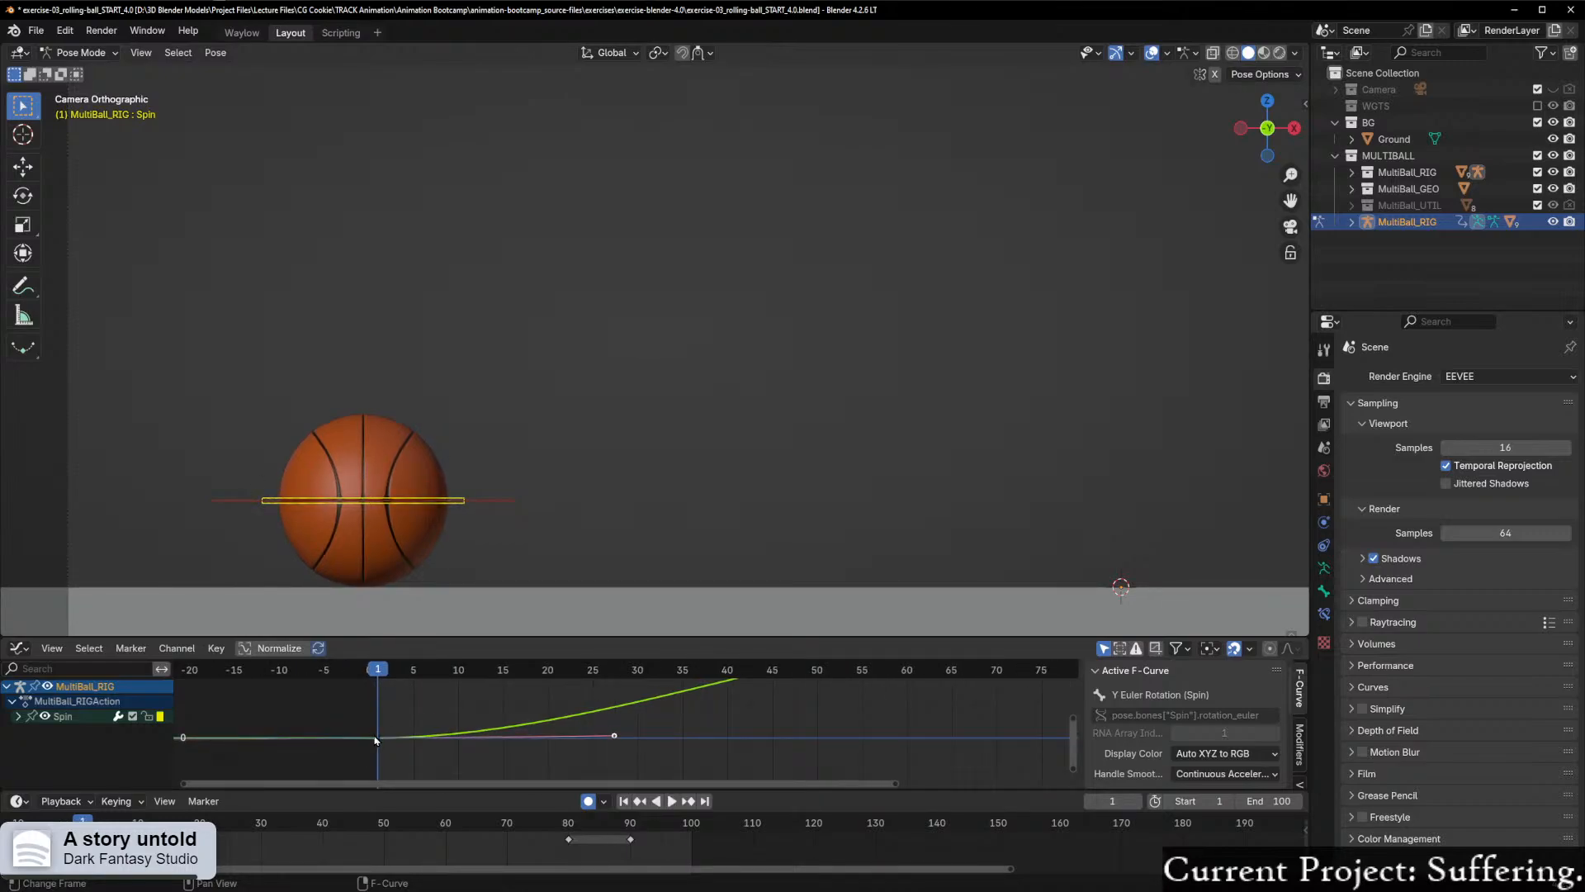
scroll(669, 758, "up", 1)
key("a")
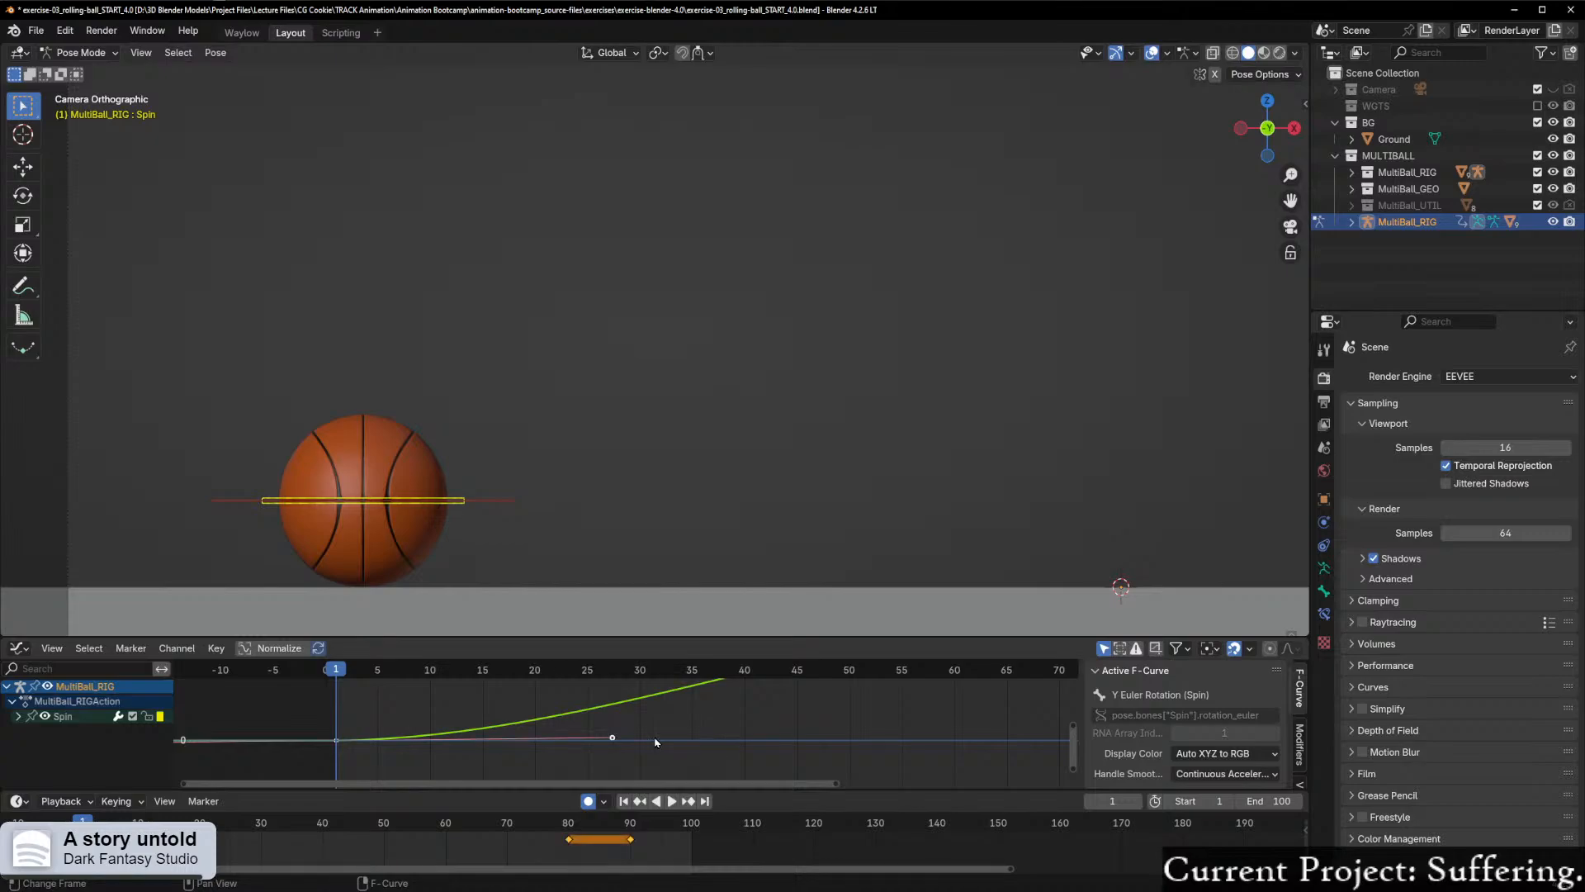
key("alt+a")
scroll(315, 748, "down", 4)
left_click_drag(289, 691, 694, 783)
scroll(666, 777, "up", 2)
scroll(666, 776, "up", 4)
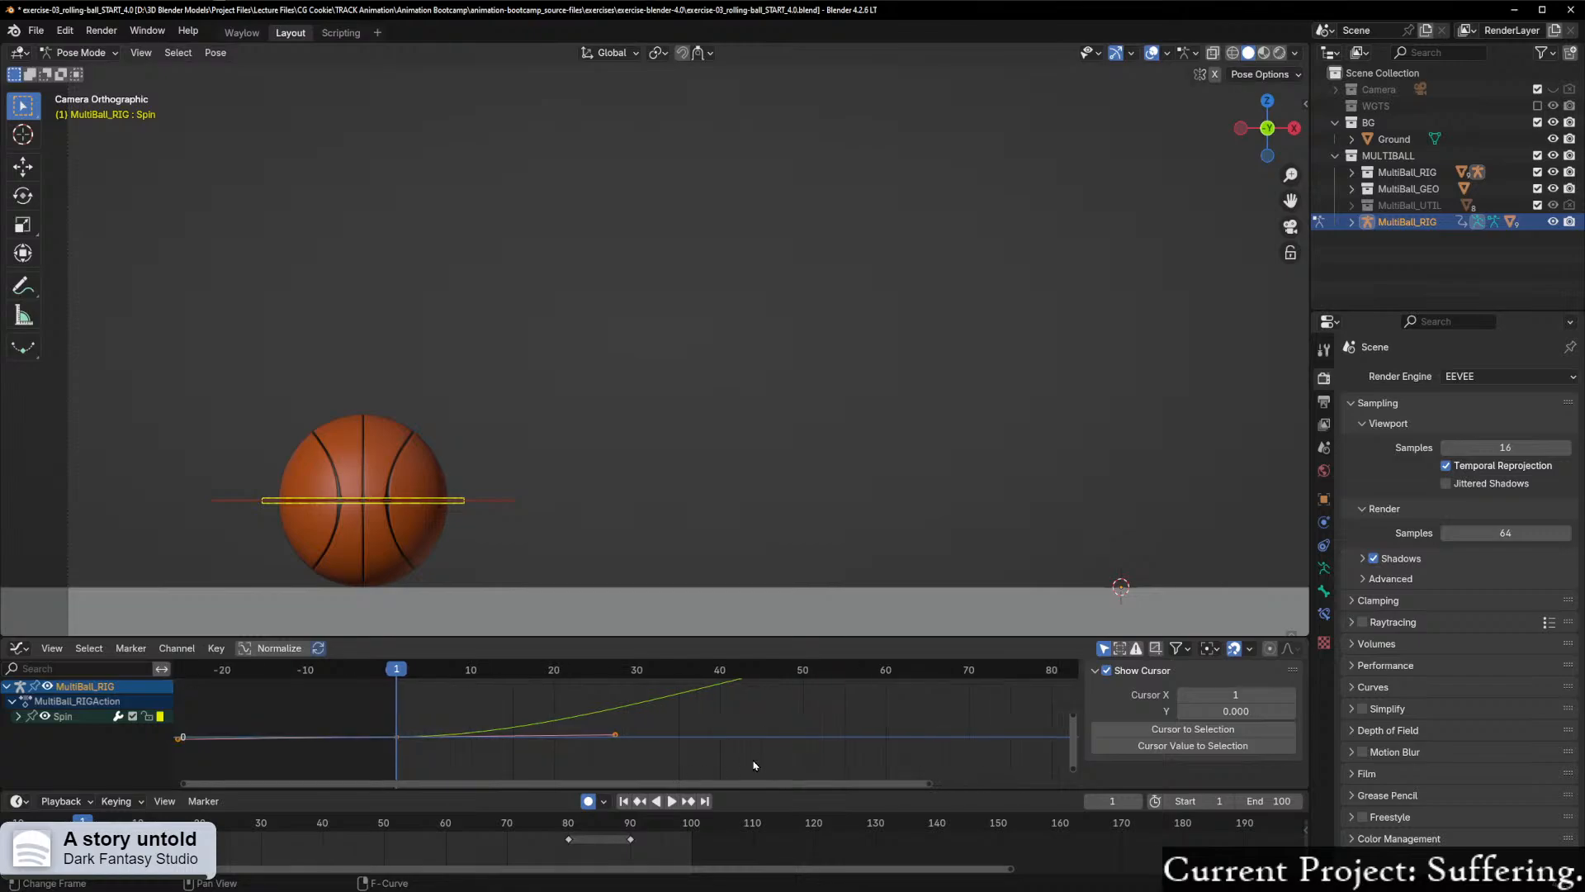
key("s")
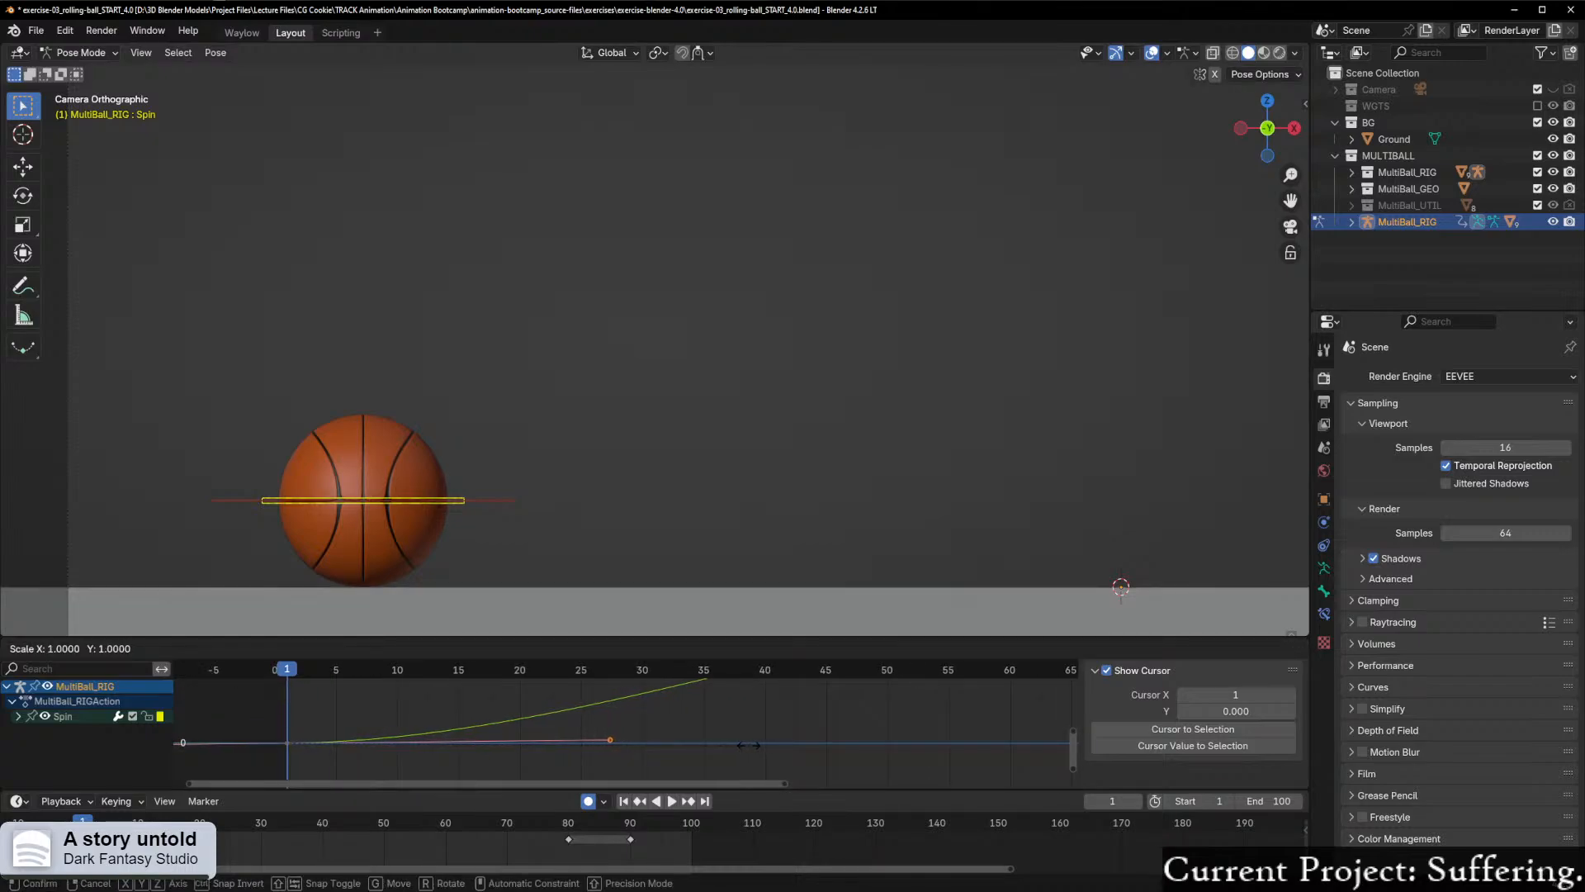
left_click(724, 745)
Step: Zoom in on the ball and scrub from frame 1 to 22 to examine its spin against its travel
key("space")
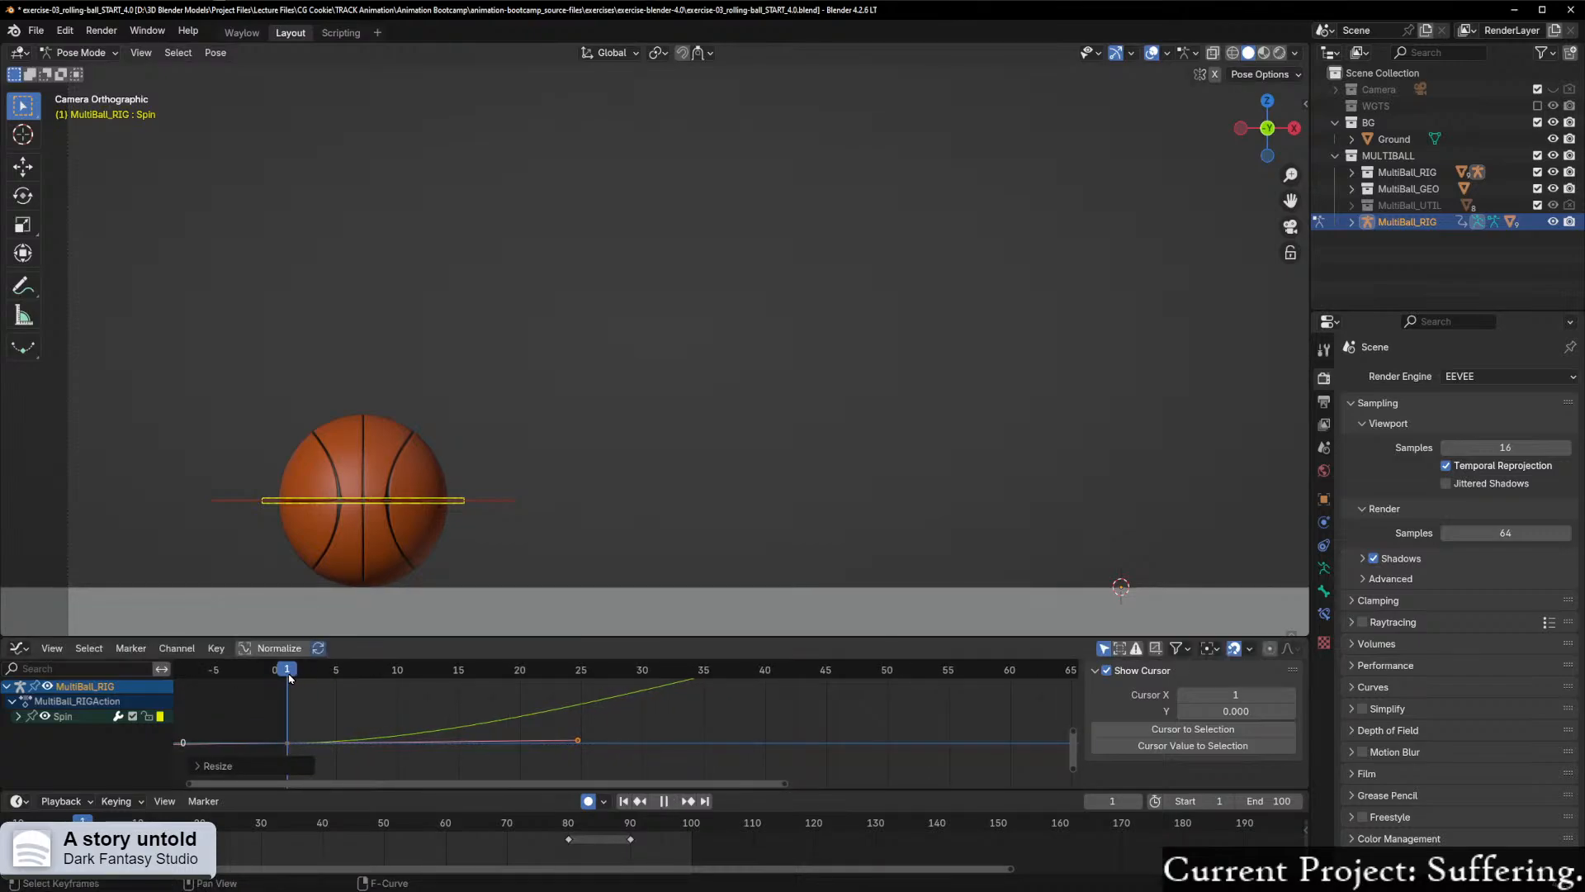
mouse_move(309, 677)
left_mouse_down()
mouse_move(351, 677)
mouse_move(285, 679)
left_mouse_up()
key("space")
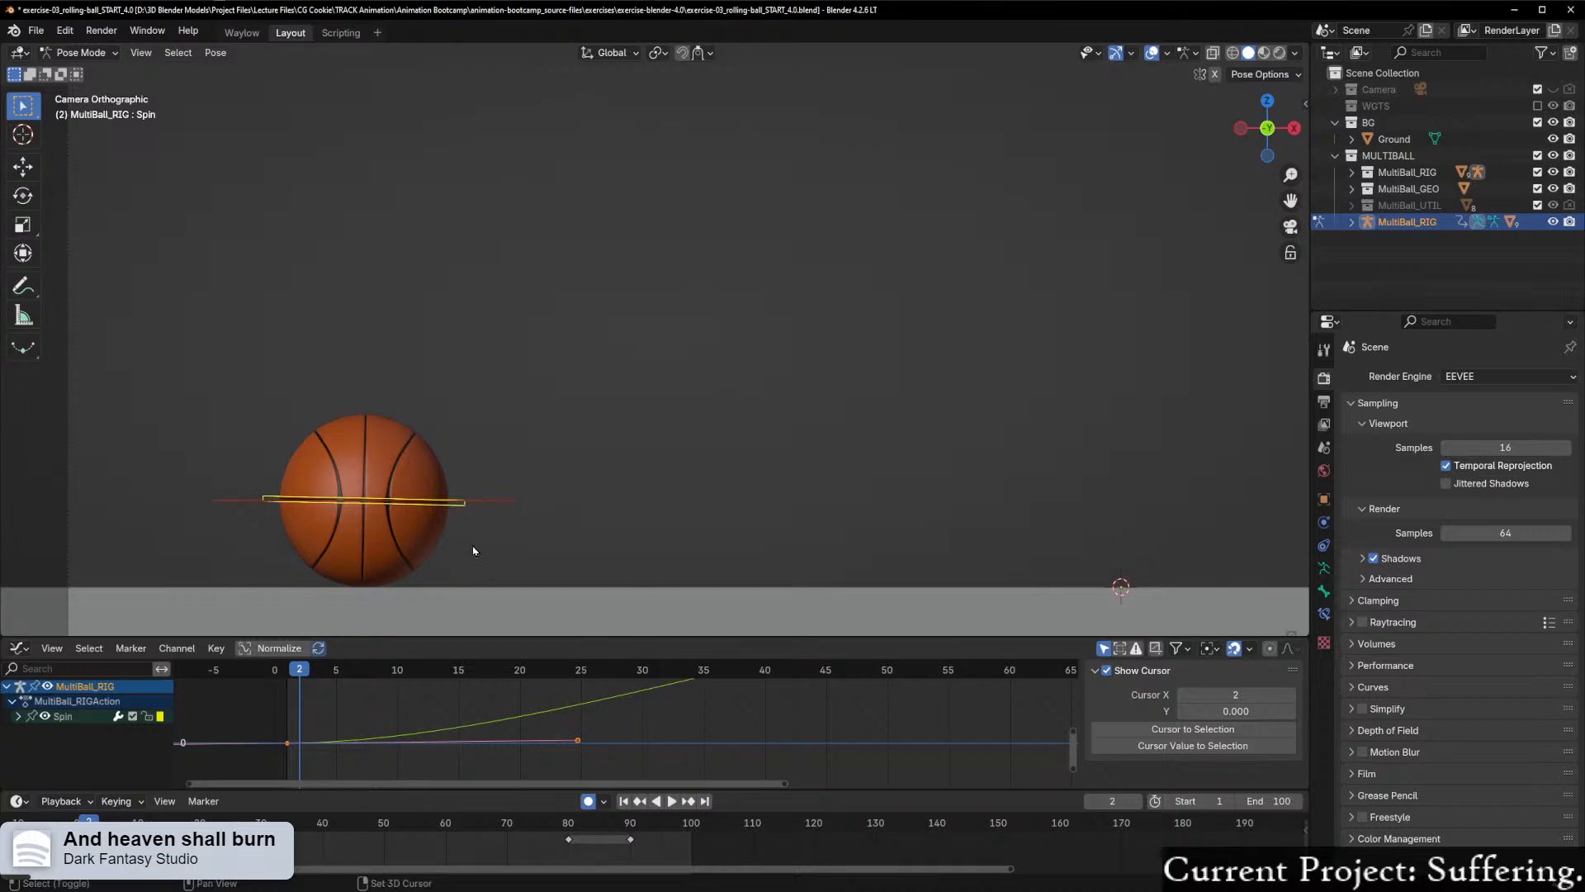
middle_click_drag(461, 505, 612, 464, "shift")
scroll(498, 552, "up", 3)
middle_click_drag(498, 551, 634, 415, "shift")
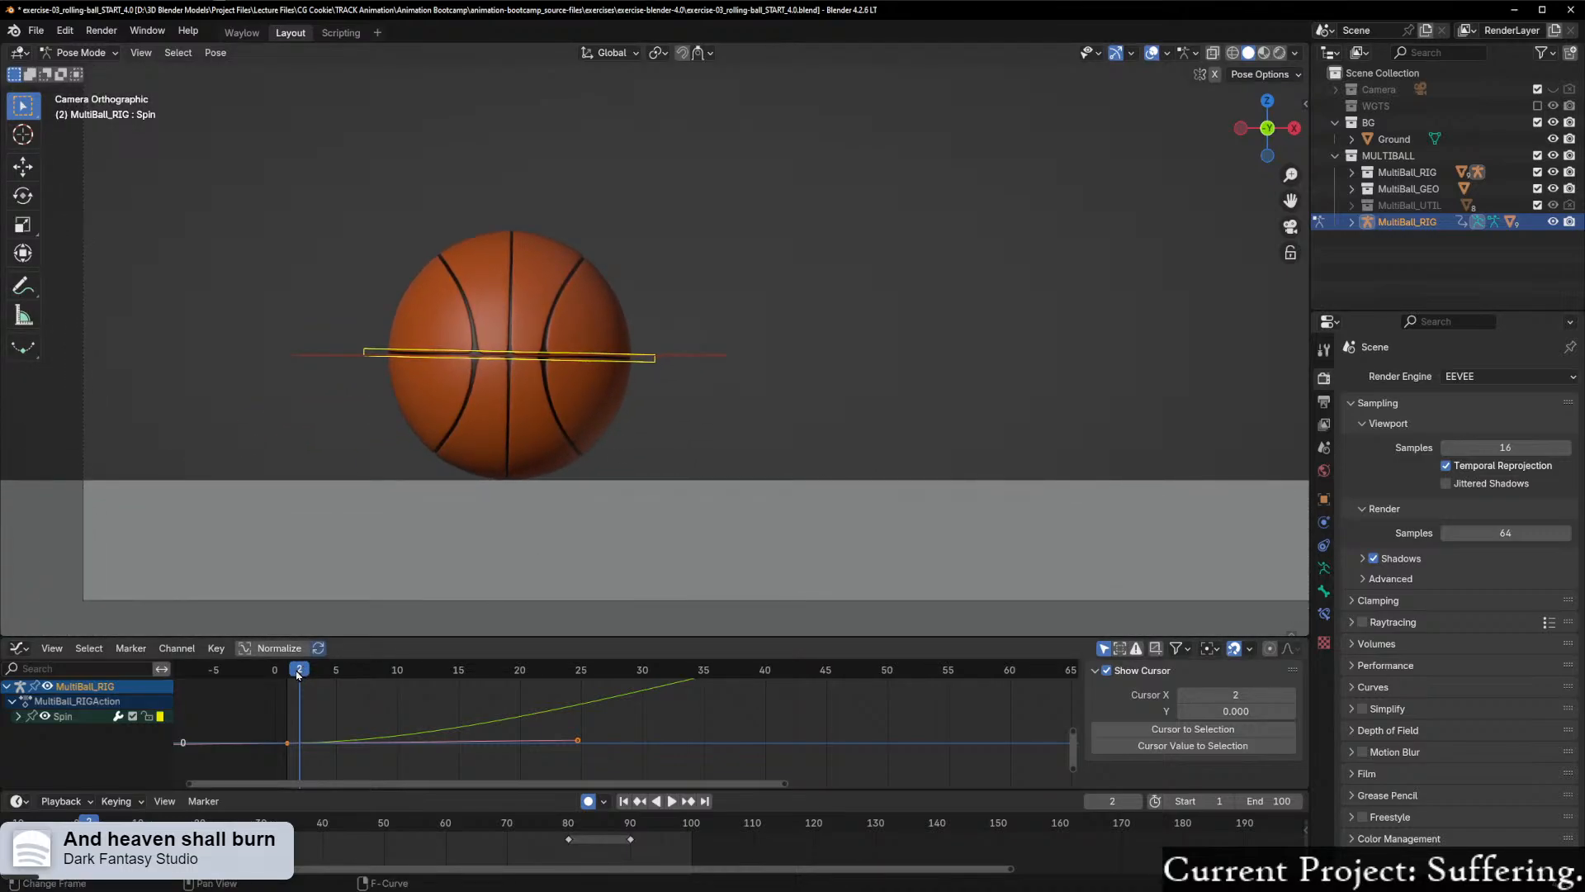
left_click_drag(297, 671, 542, 683)
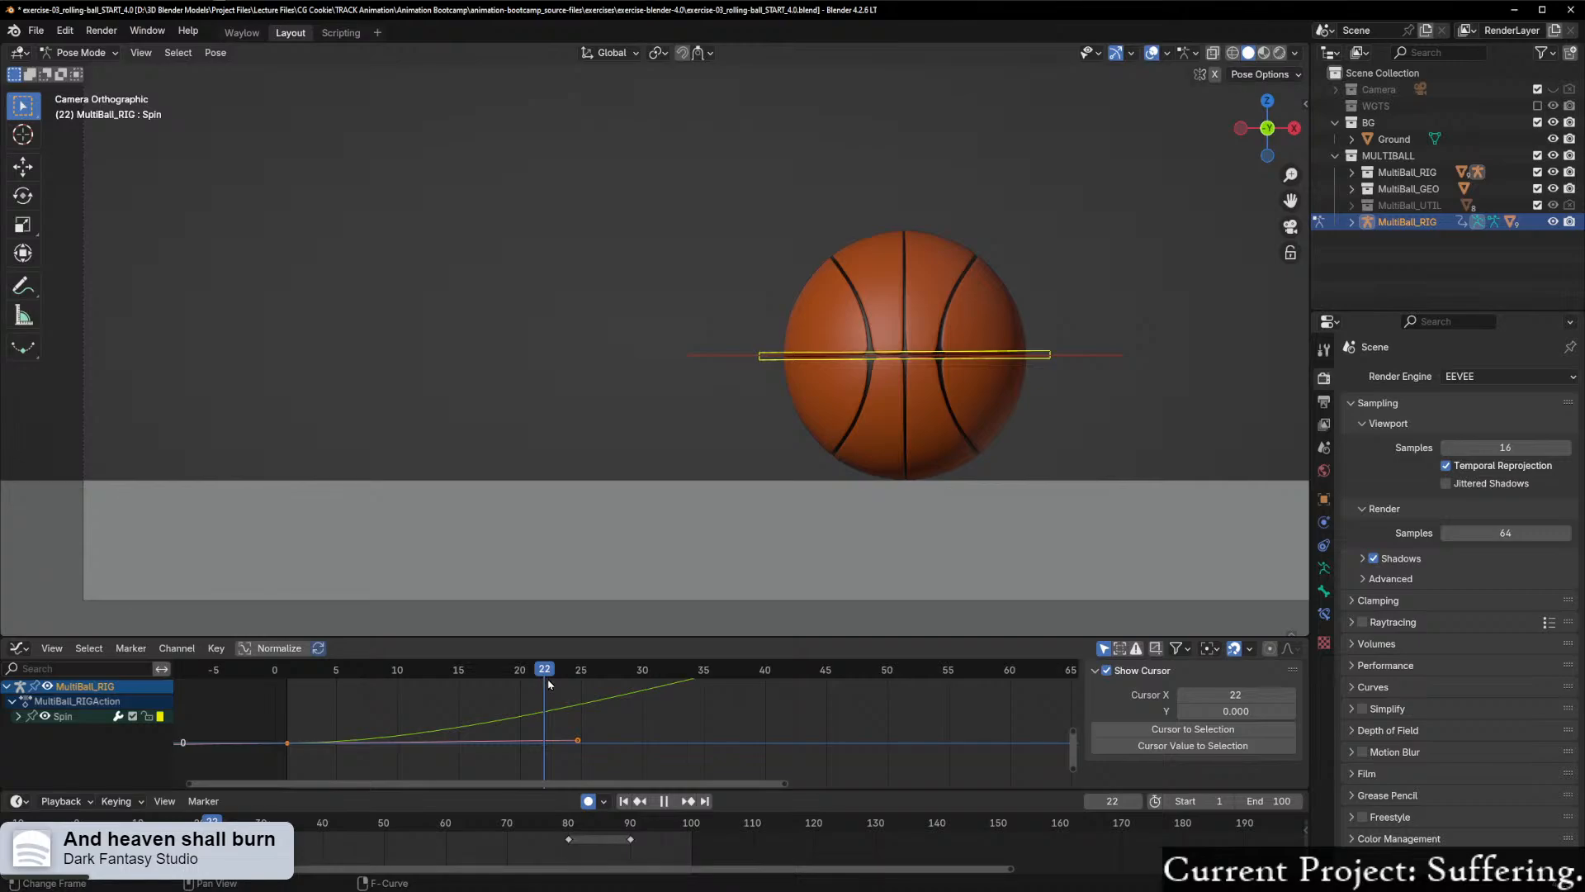
Step: Play the roll from the start with the whole camera view framed, stop it and return to frame 1
left_click_drag(553, 684, 275, 675)
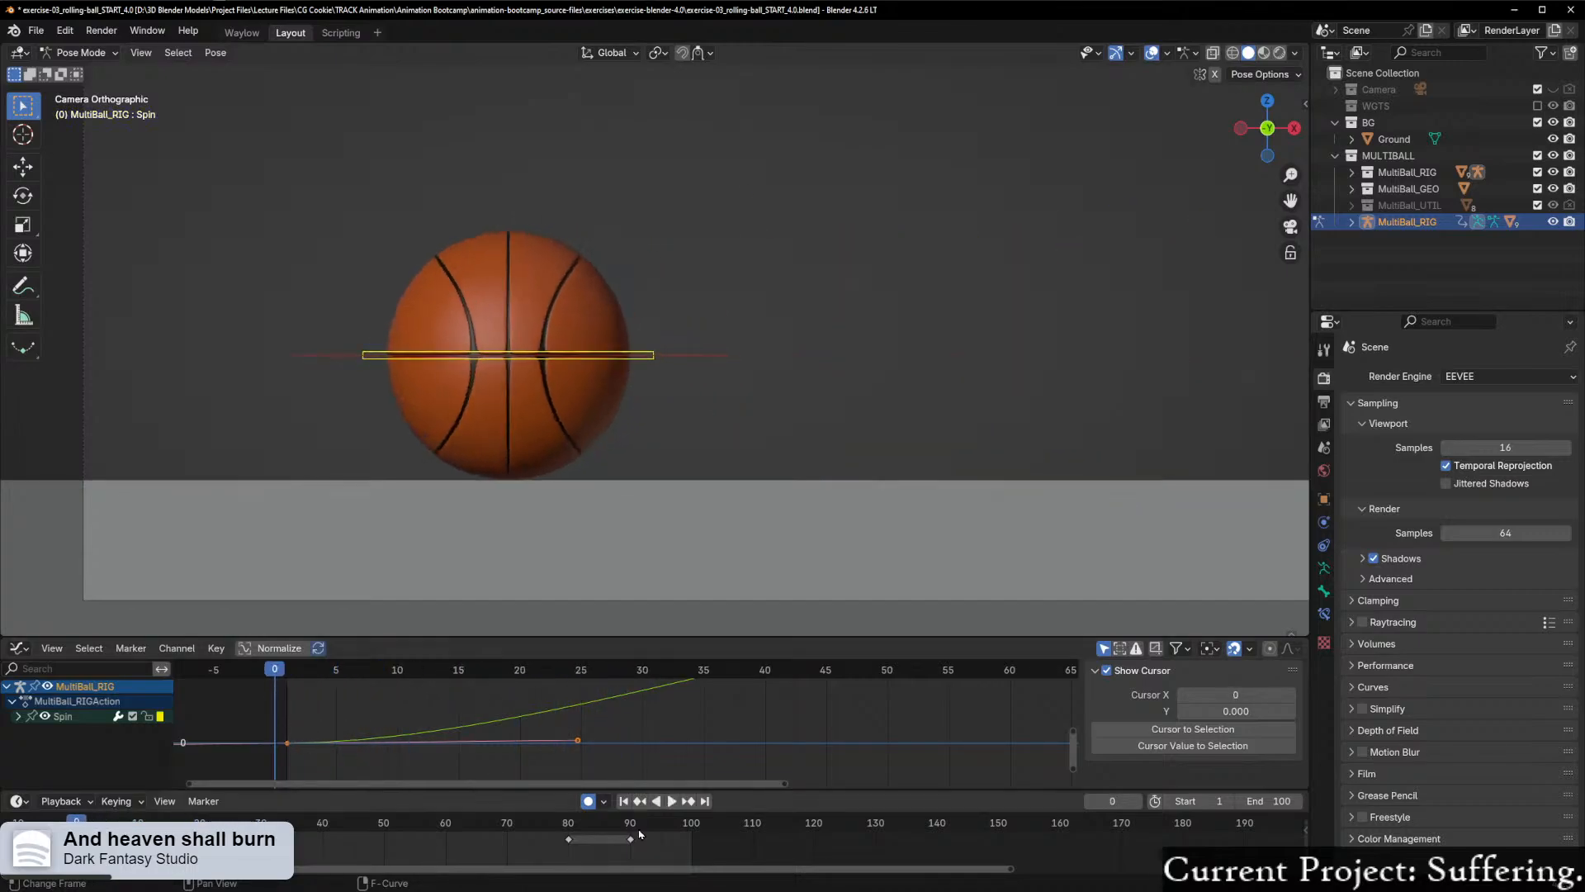
left_click(672, 802)
scroll(760, 611, "down", 4)
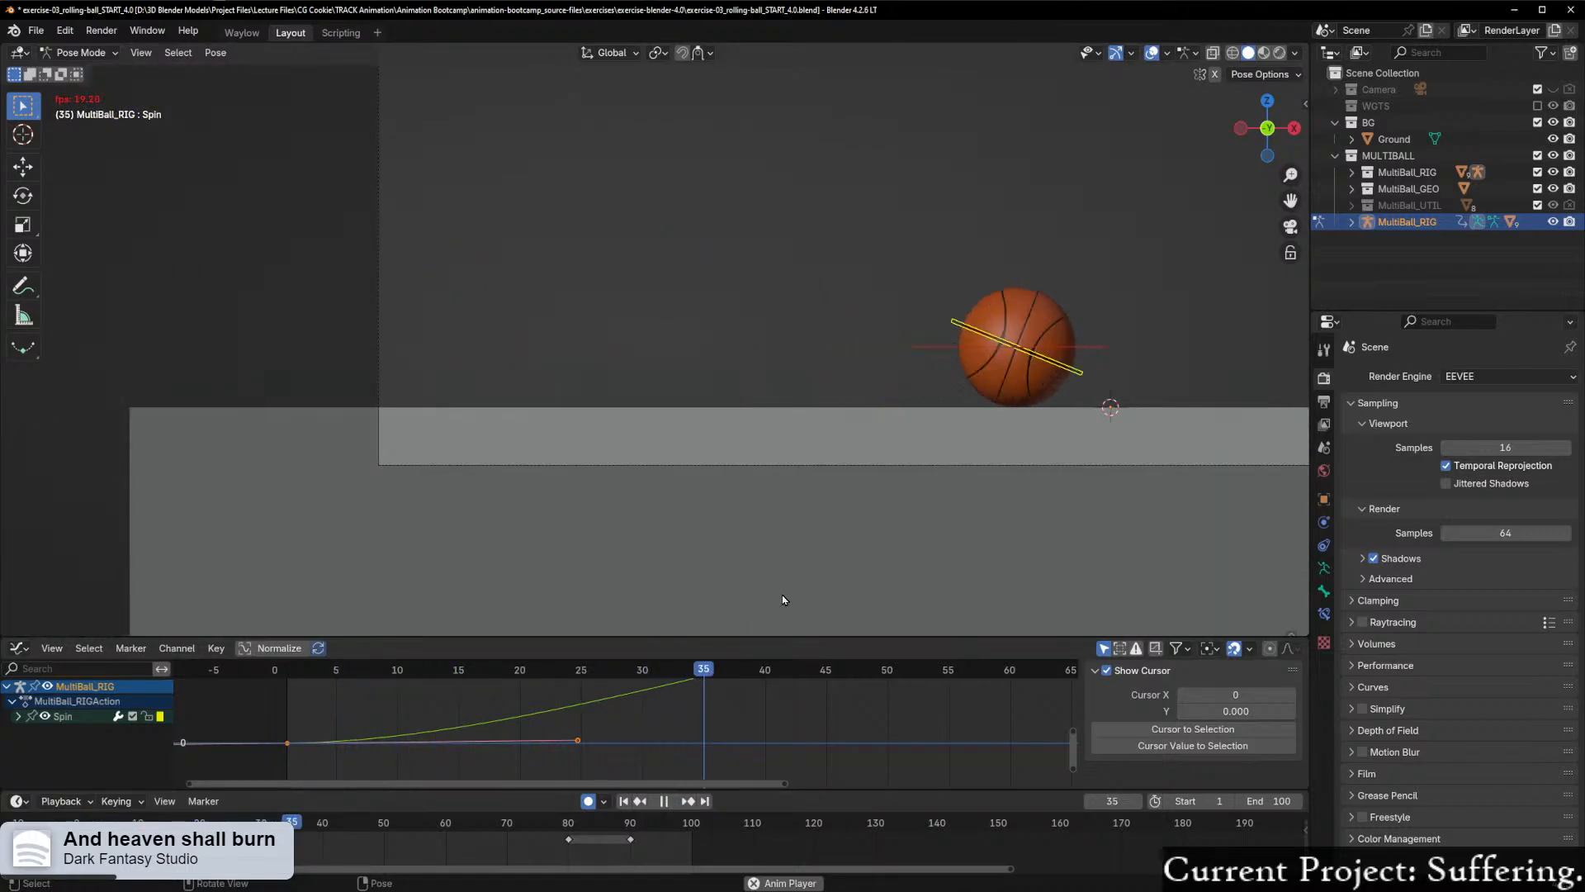
scroll(786, 601, "down", 3)
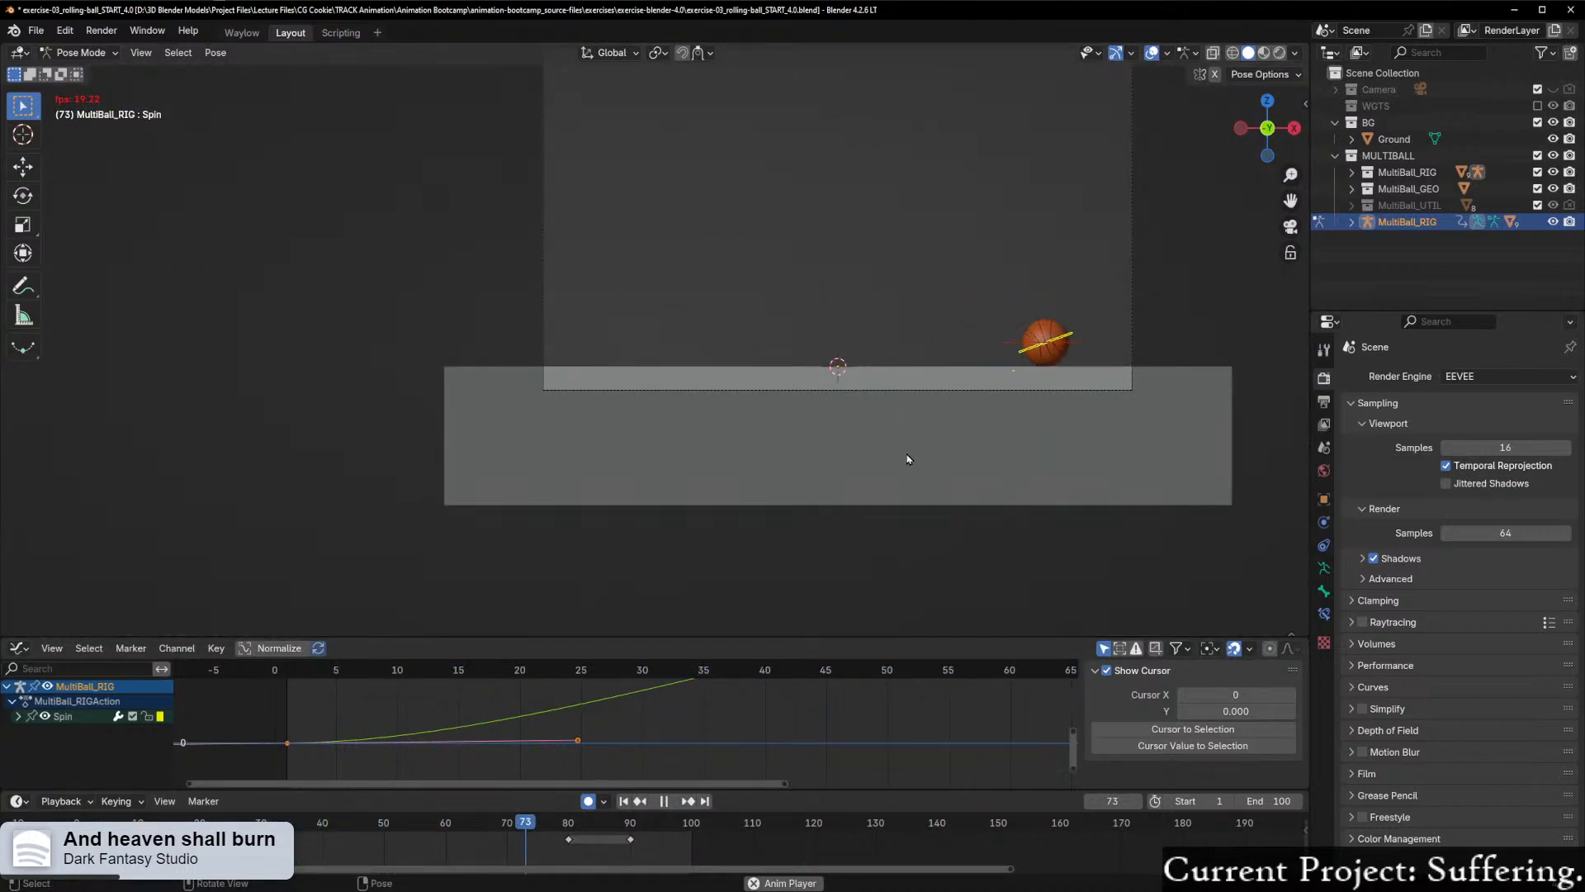
middle_click_drag(871, 486, 801, 561, "shift")
middle_click_drag(955, 531, 975, 384, "ctrl")
middle_click_drag(971, 473, 863, 464, "shift")
key("space")
left_click_drag(434, 670, 287, 677)
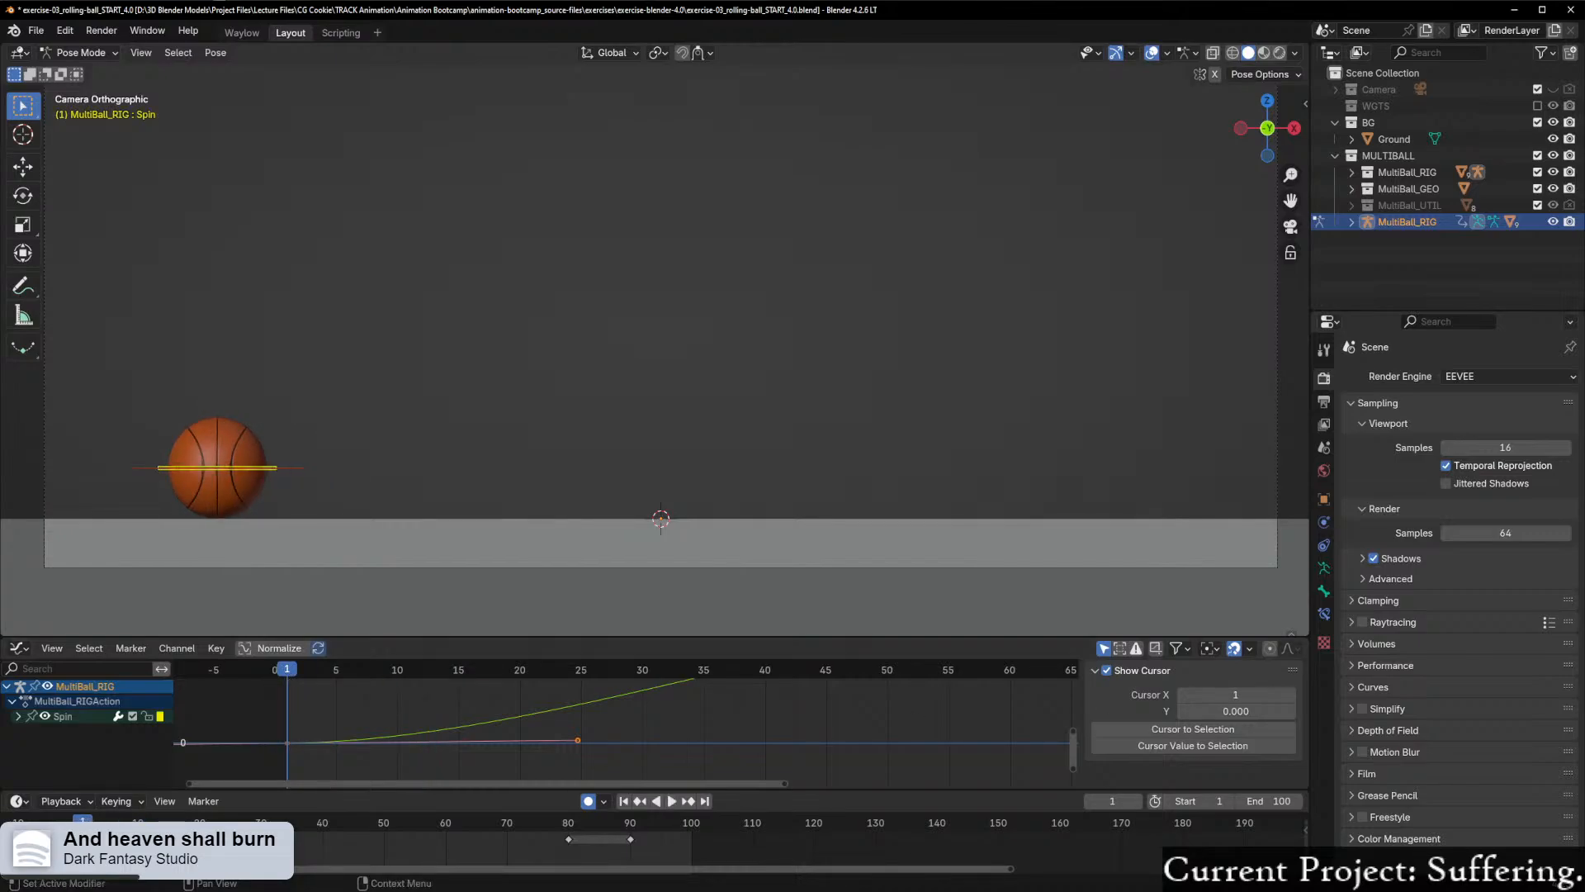
Step: Enable Simplify in the render settings and play the roll through to frame 79 to check playback
left_click(1361, 709)
left_click(1420, 711)
left_click(1407, 710)
left_click(671, 801)
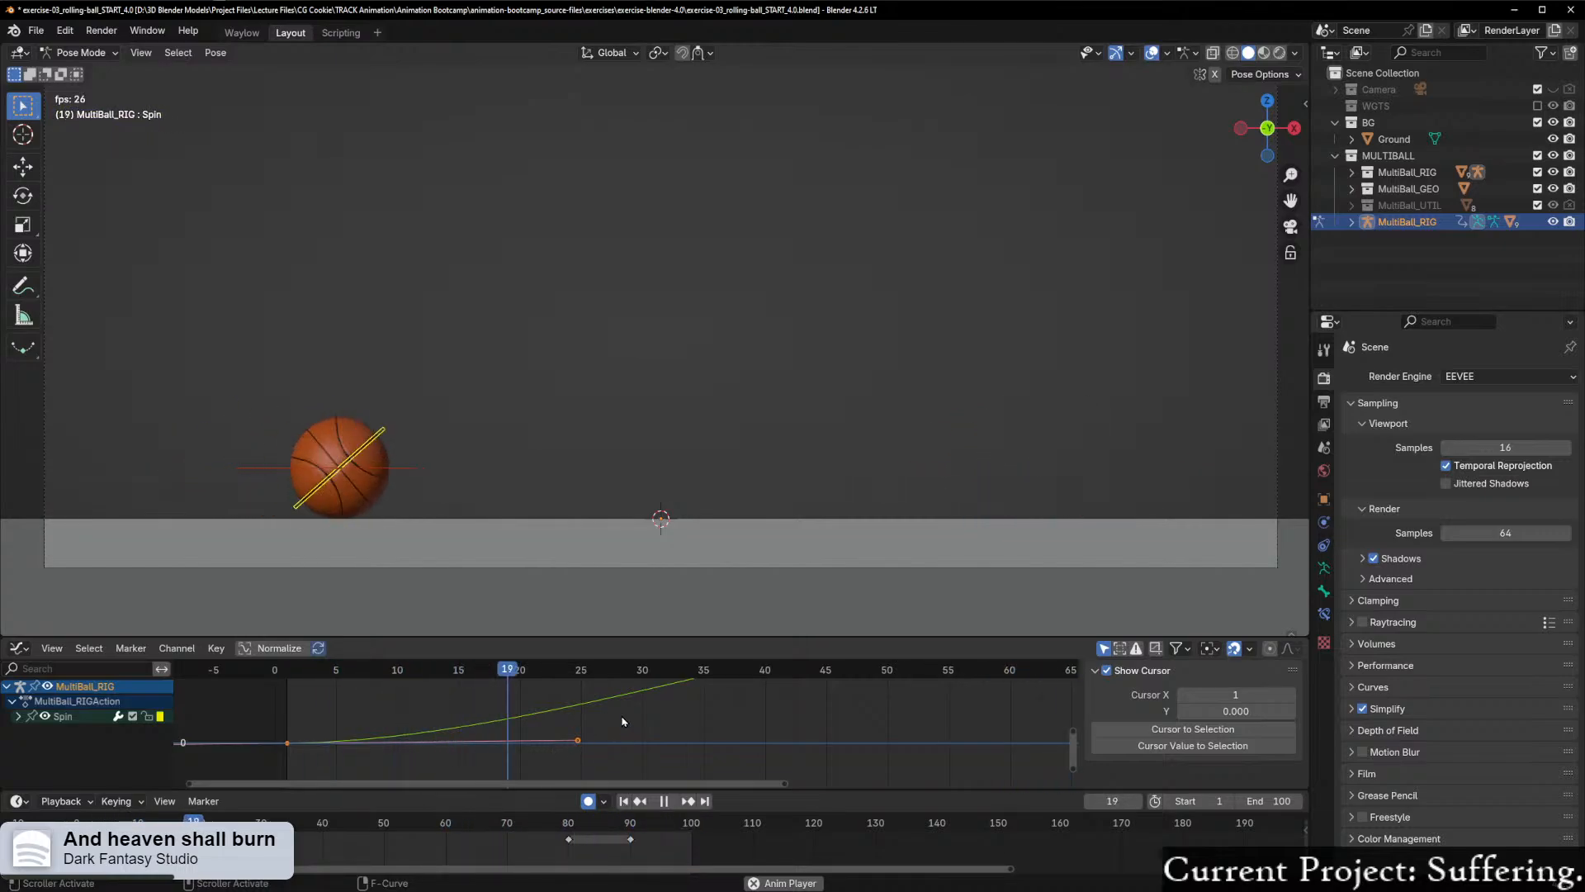
left_click(668, 802)
Step: Frame the whole Spin rotation curve and scrub back to frame 48 to examine how the spin eases towards its last keyframes
scroll(838, 723, "down", 2)
scroll(838, 723, "down", 2)
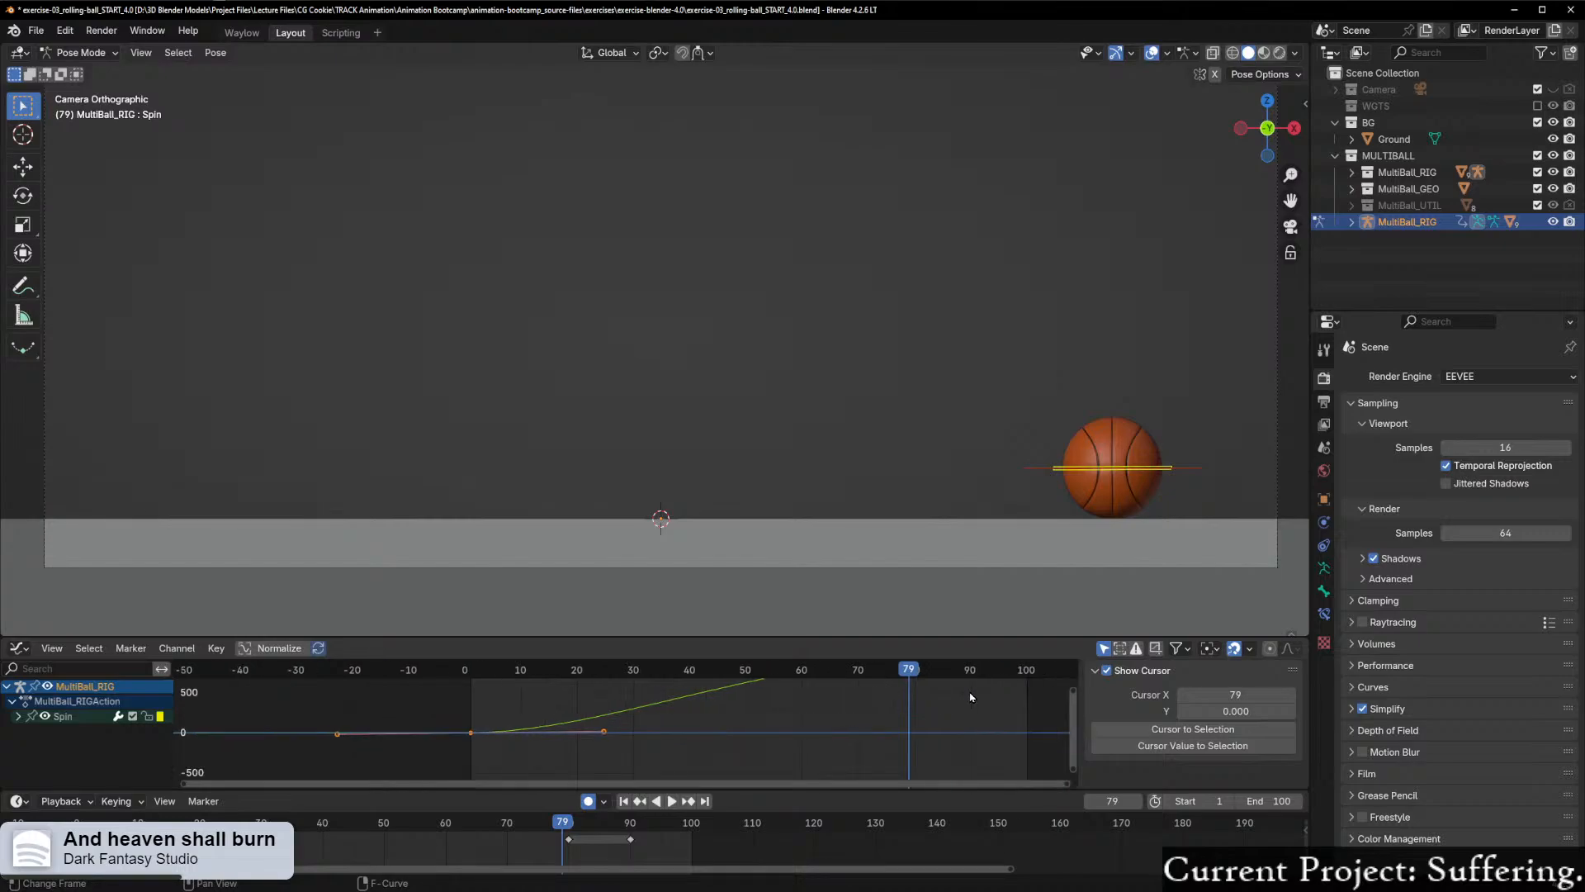
key("KP_Decimal")
scroll(934, 707, "down", 12)
key("a")
key("Home")
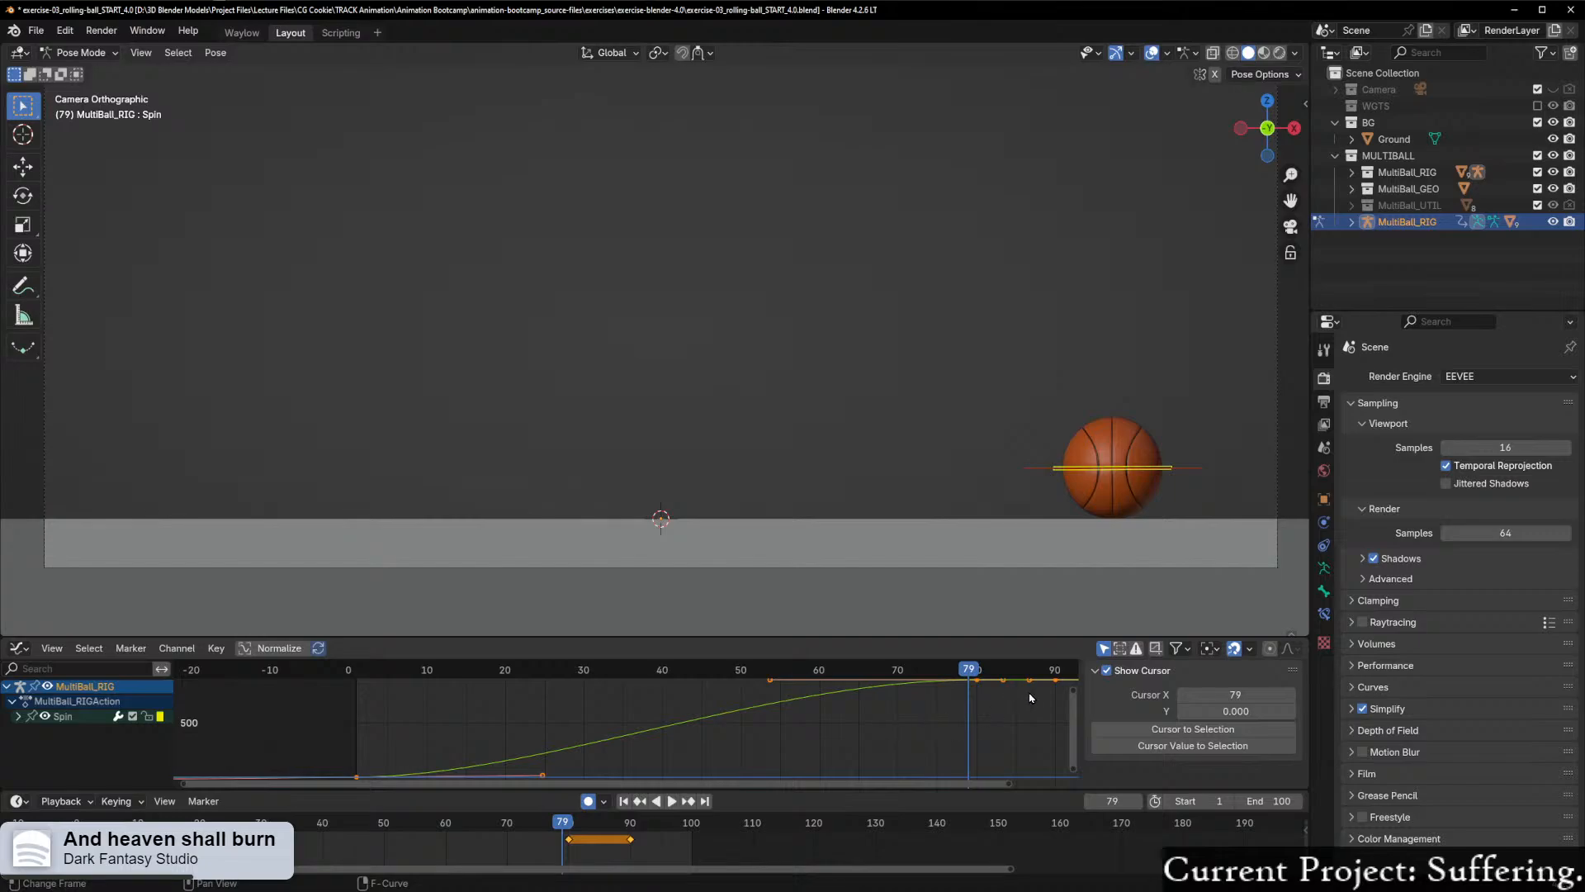
scroll(888, 696, "down", 3)
left_click_drag(795, 679, 689, 702)
left_click(831, 684)
left_click_drag(834, 725, 975, 677)
scroll(915, 729, "up", 1)
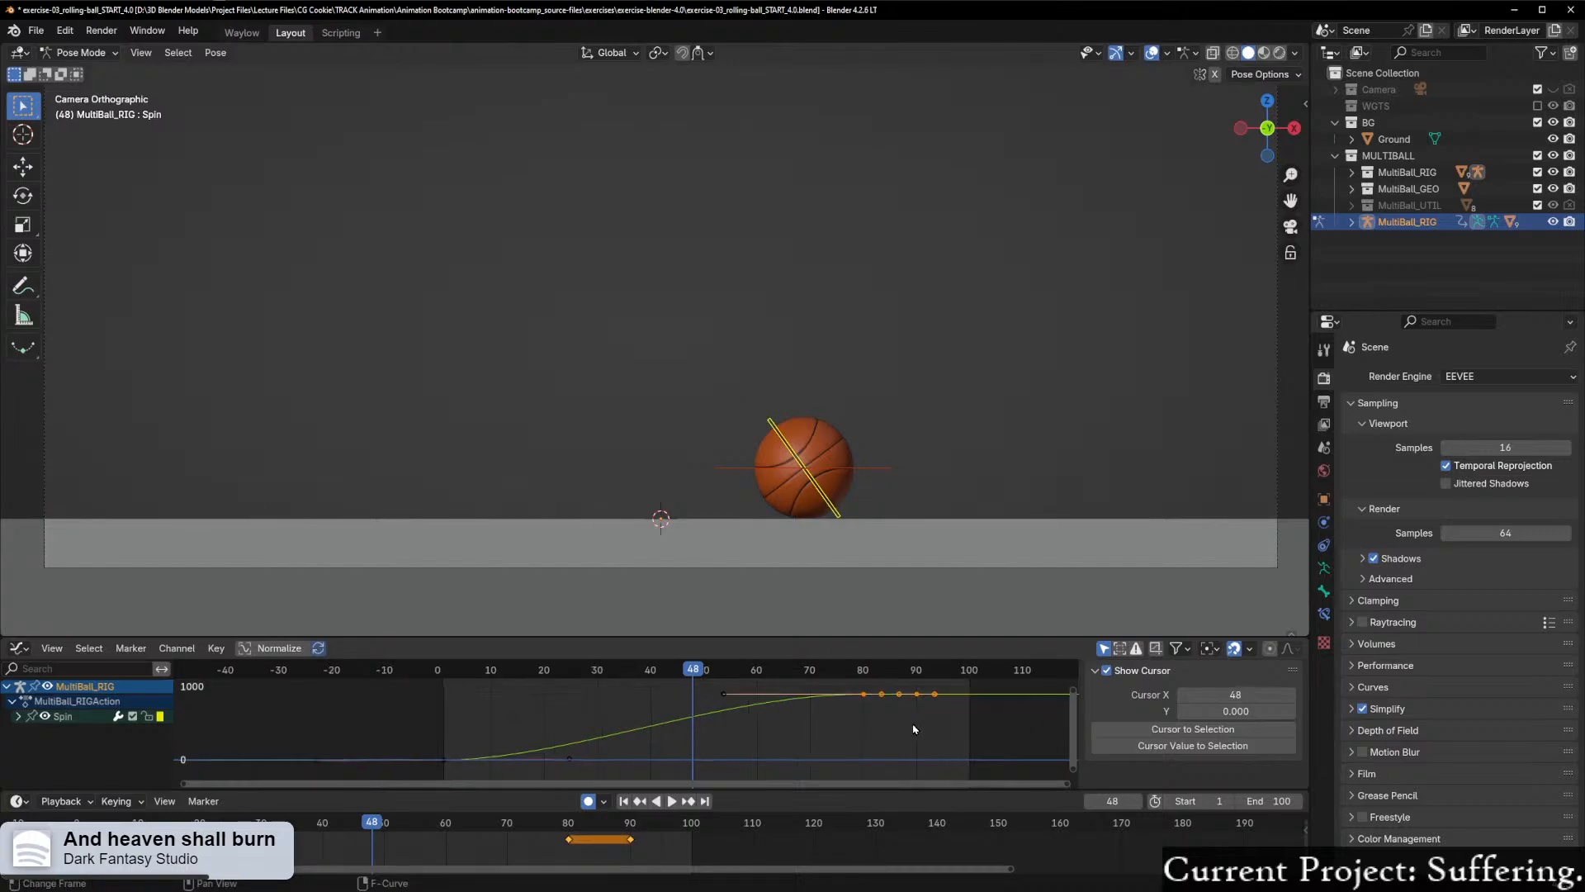
Step: Select the Spin Y rotation keyframe at frame 90 and lower it very slightly, moving it only along Y
left_click(723, 694)
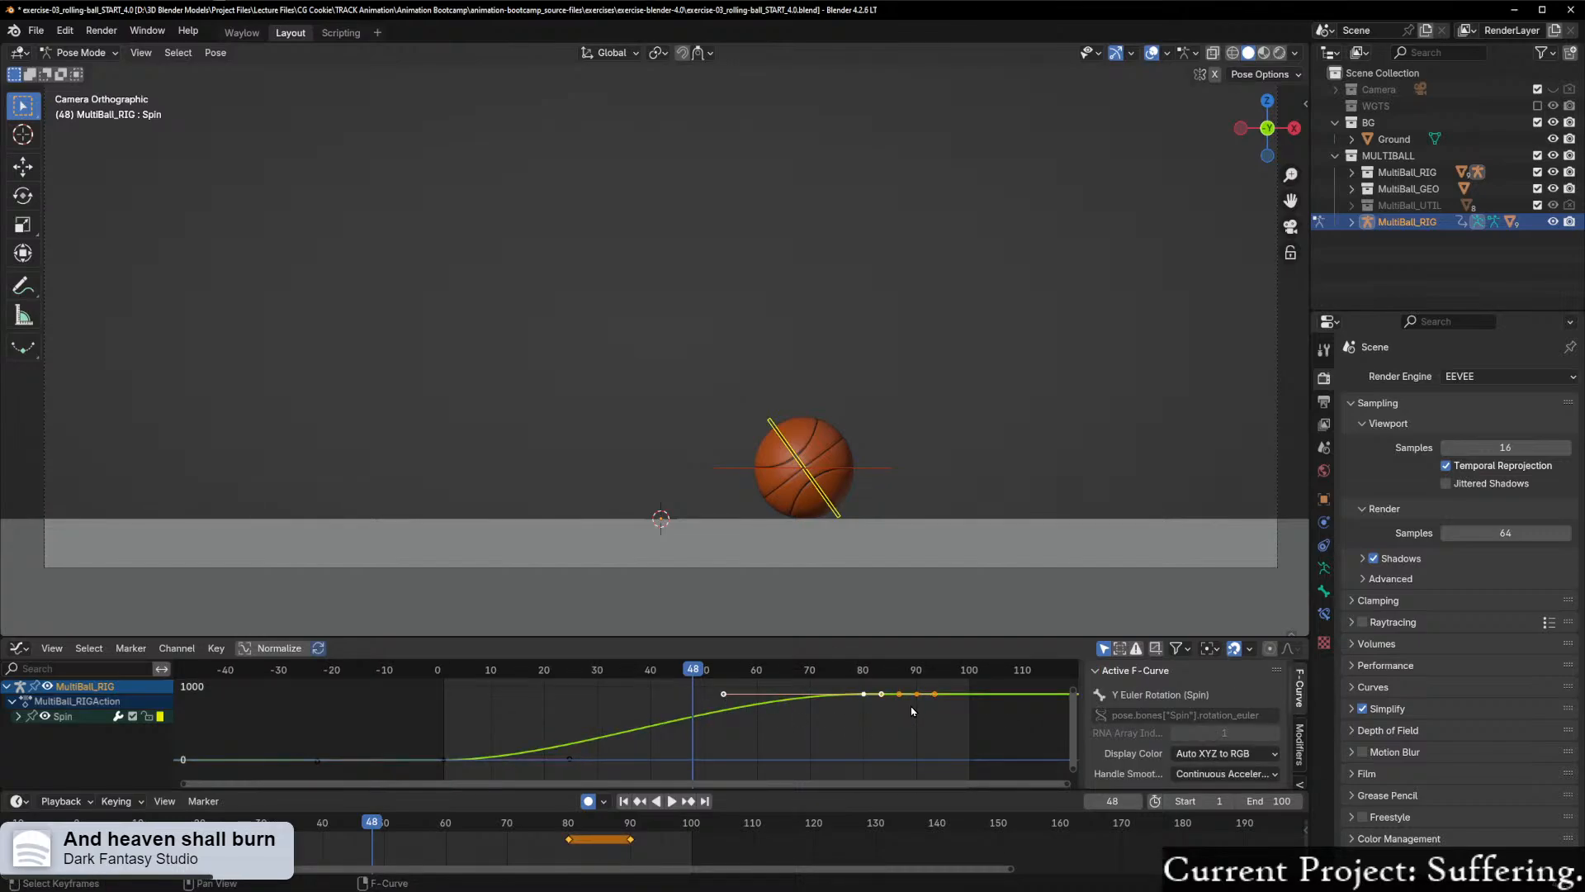
key("KP_Decimal")
scroll(906, 711, "down", 3)
middle_click_drag(891, 715, 635, 711, "ctrl")
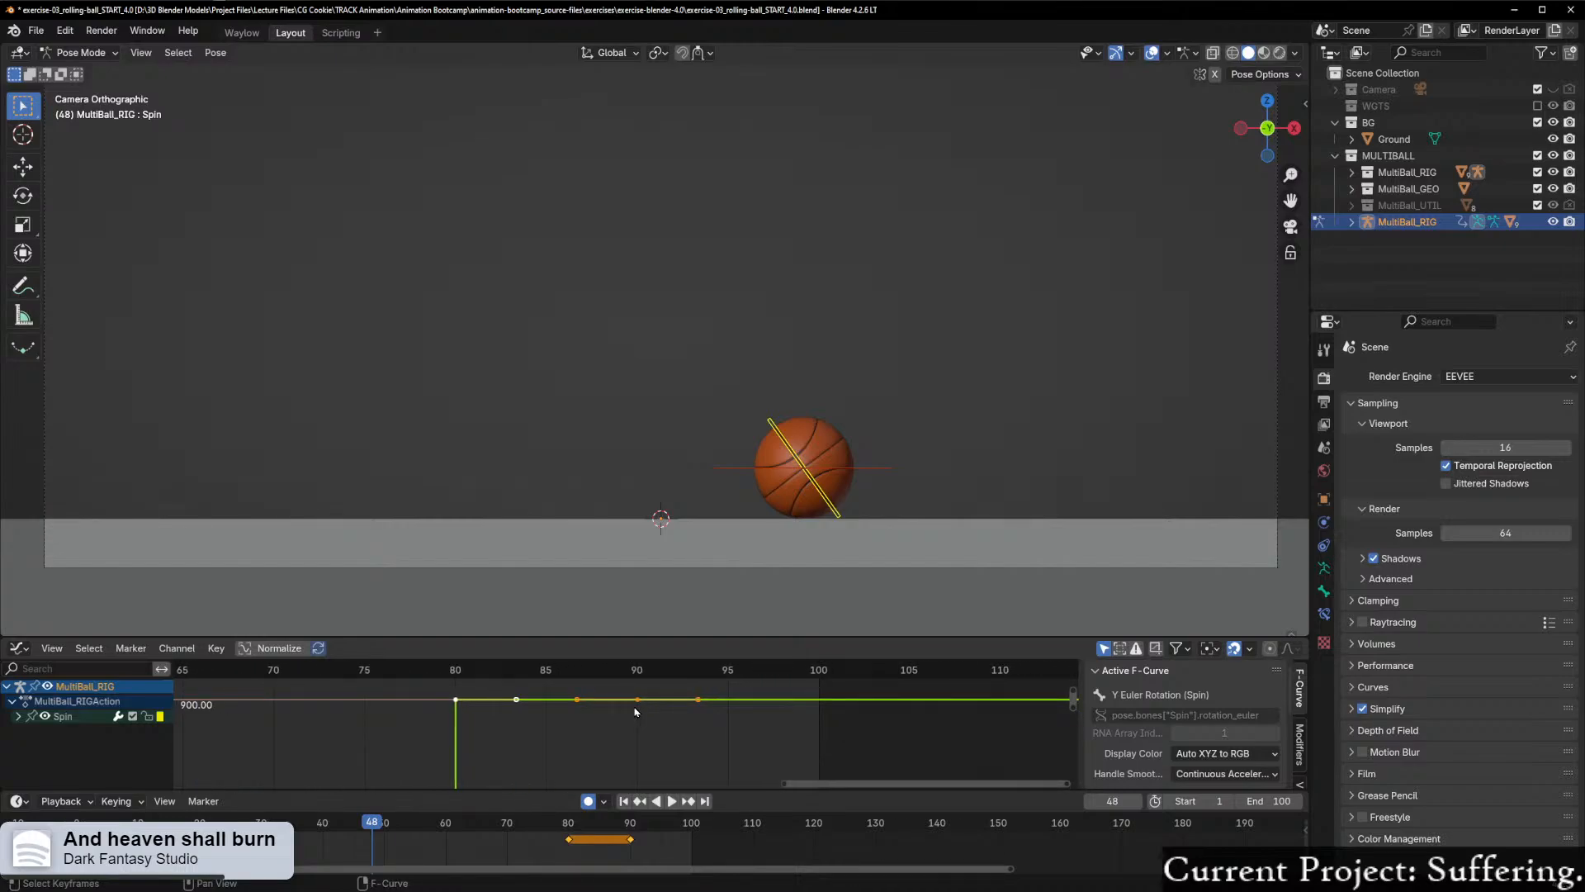
scroll(635, 712, "down", 1)
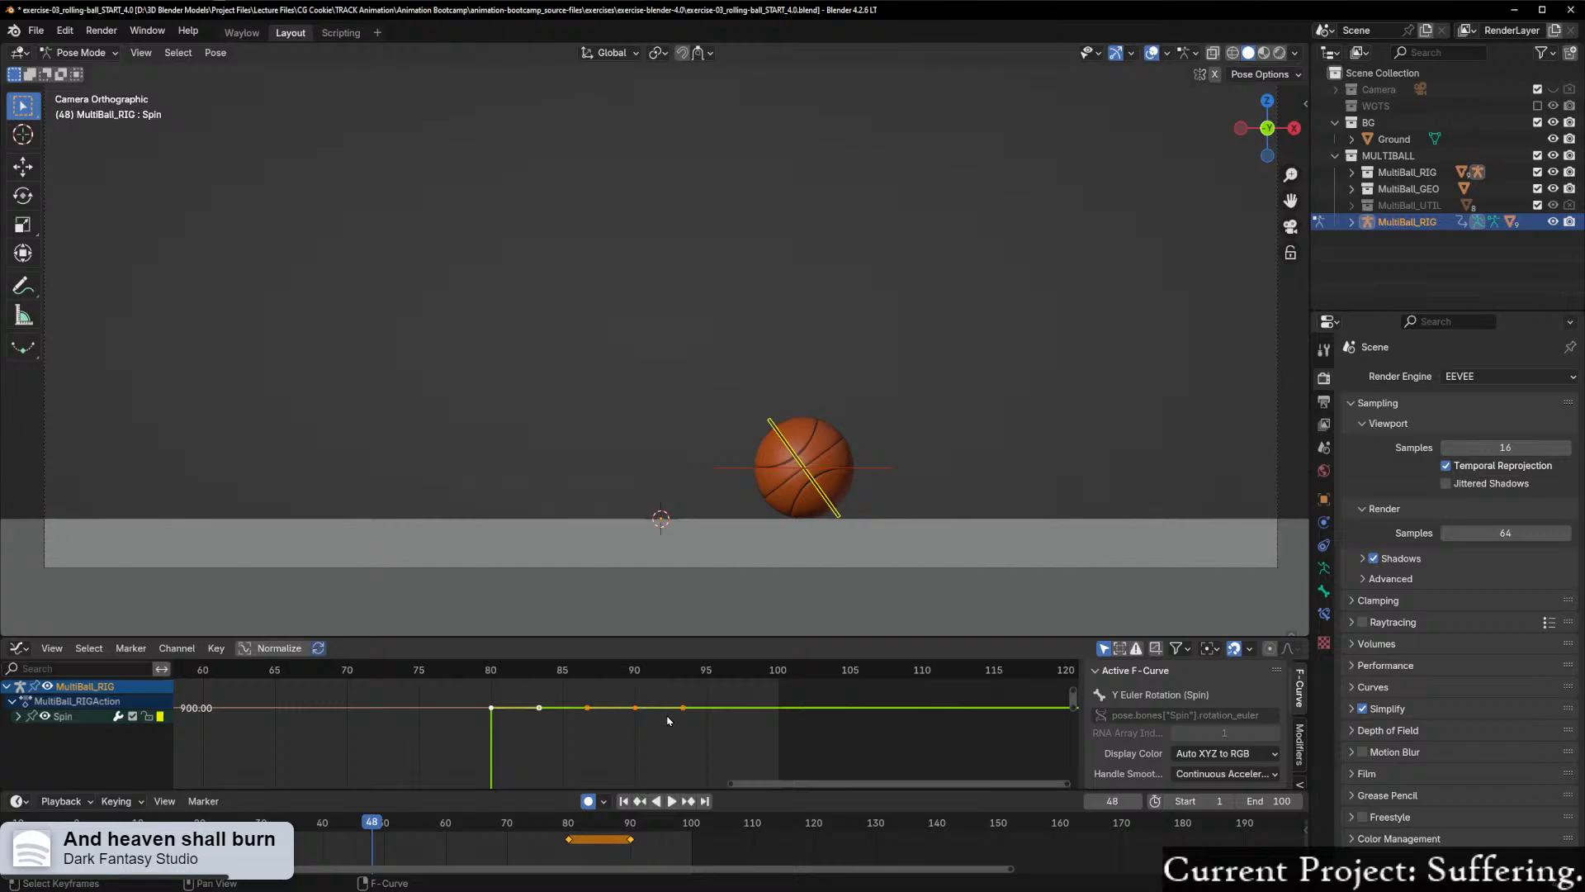
left_click(660, 718)
left_click(633, 710)
left_click(634, 706)
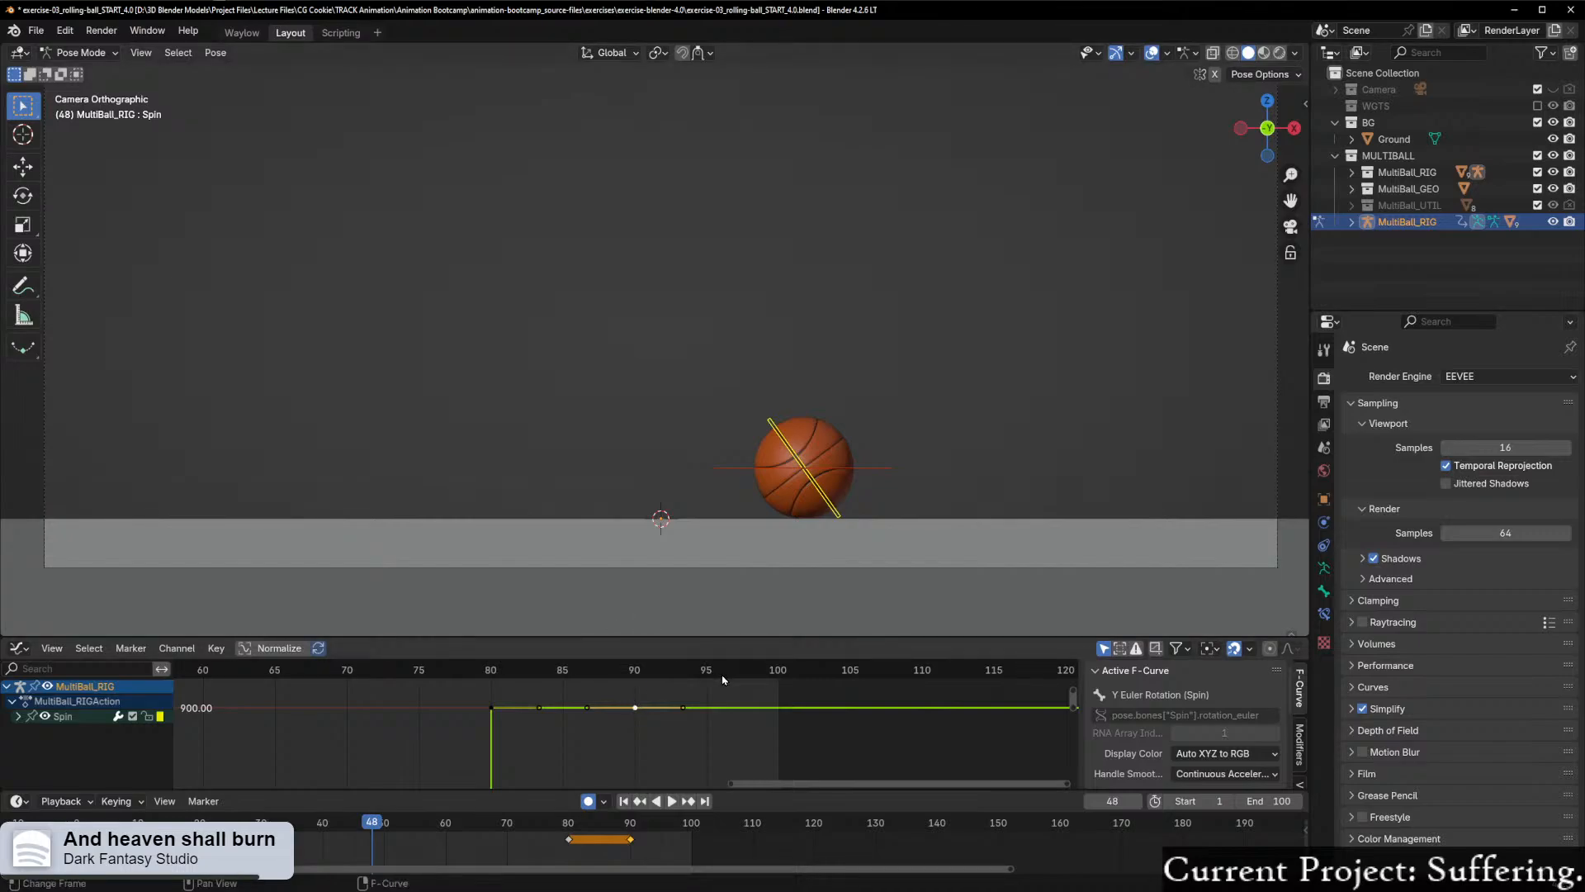
scroll(649, 718, "up", 4)
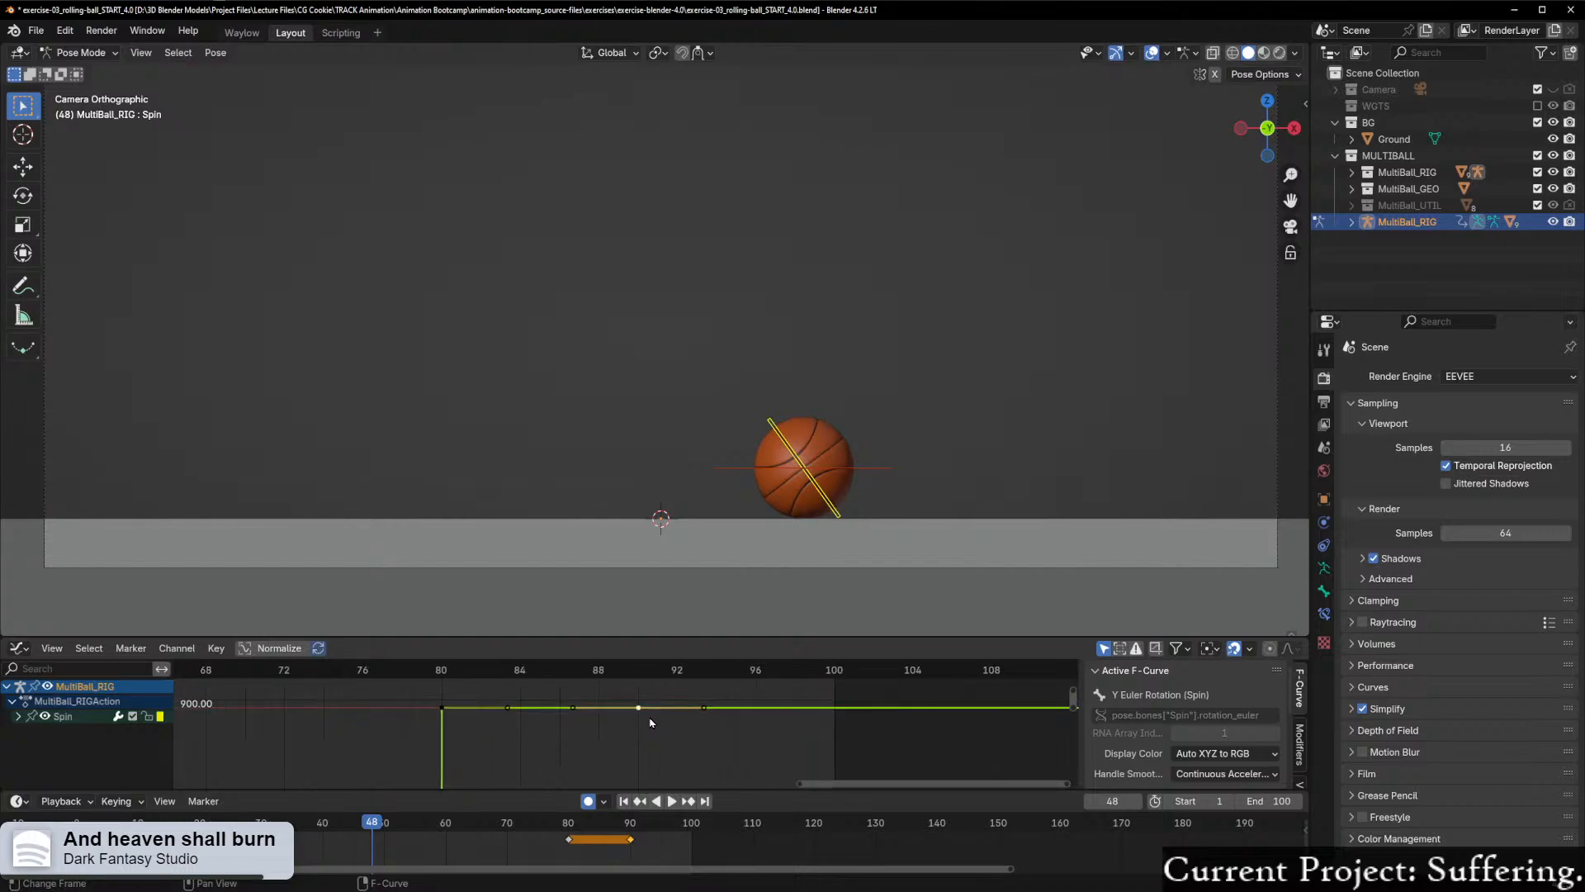
key("g")
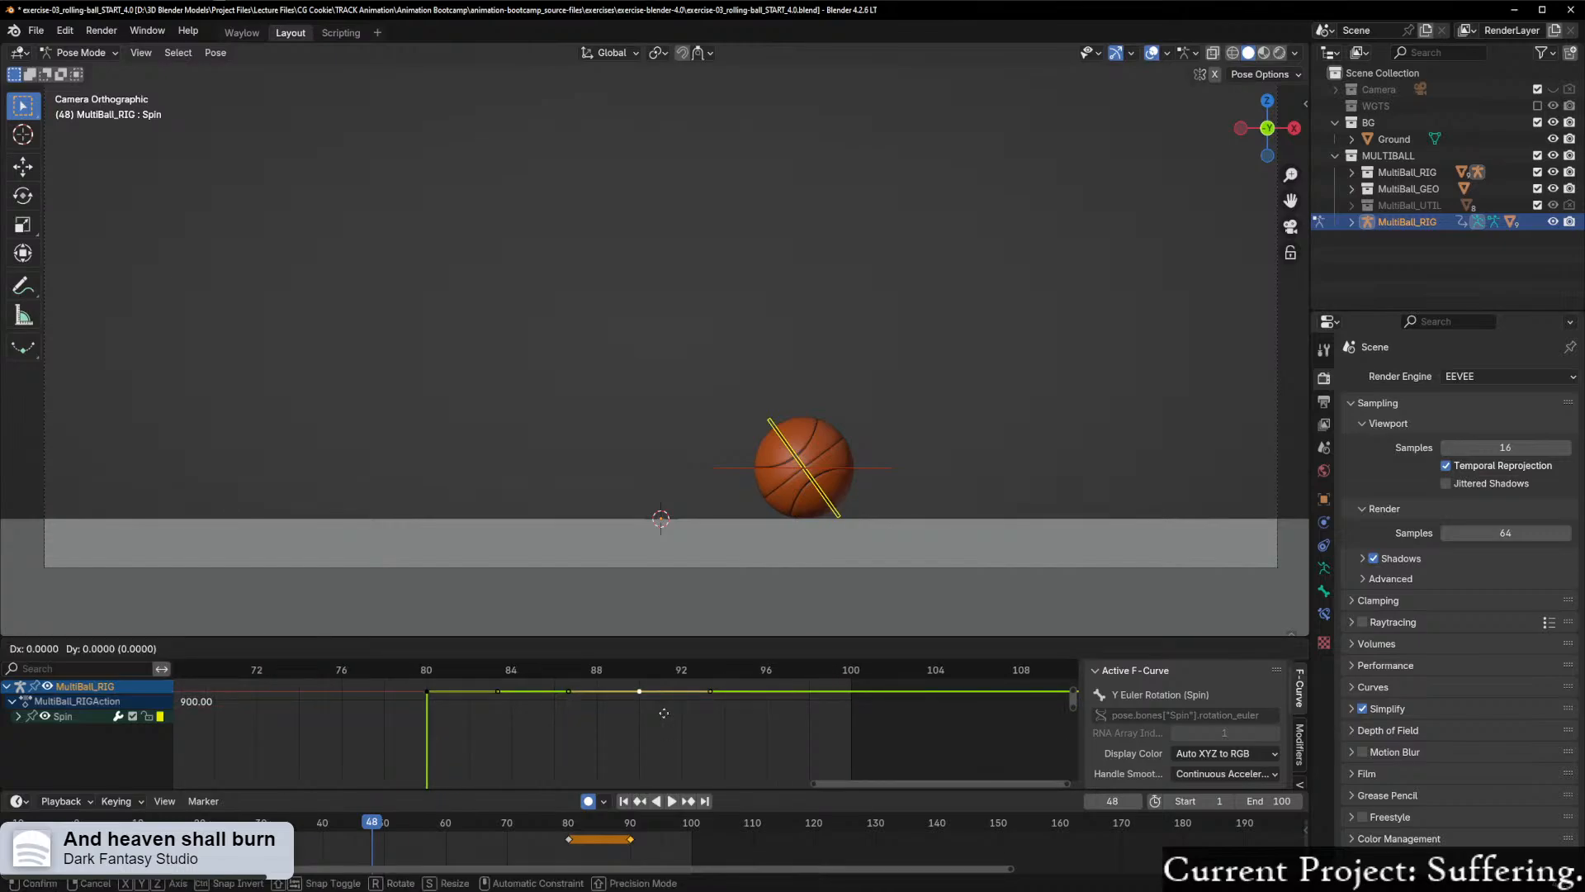
key("y")
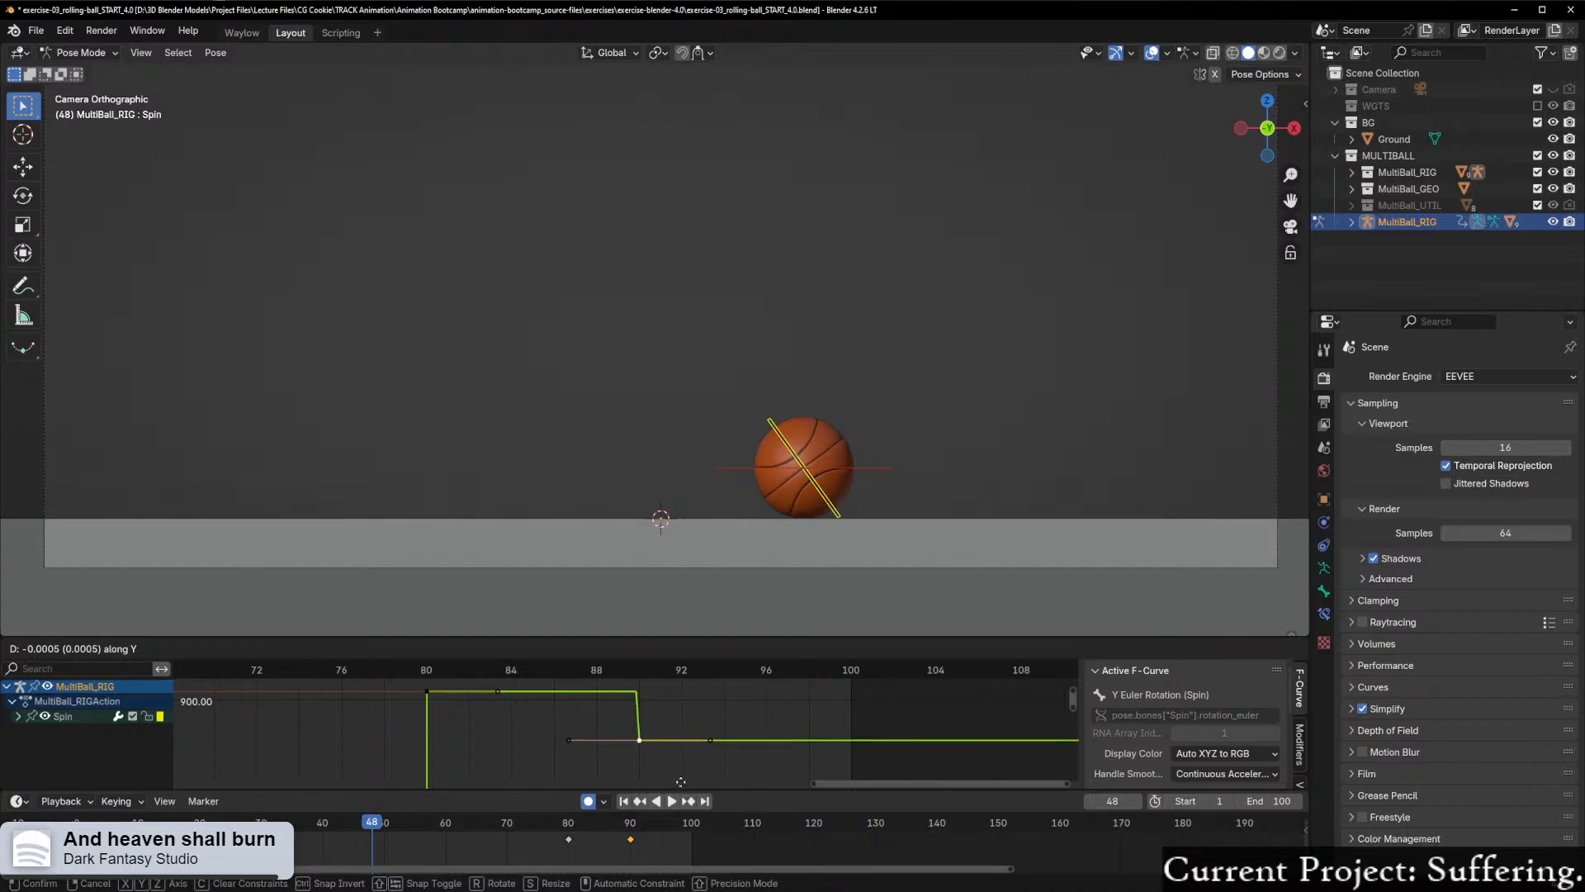
left_click(681, 667)
Step: Play and scrub to around frame 84 to check how the ball settles with the lowered last keyframe
scroll(673, 683, "down", 2)
scroll(671, 685, "down", 4)
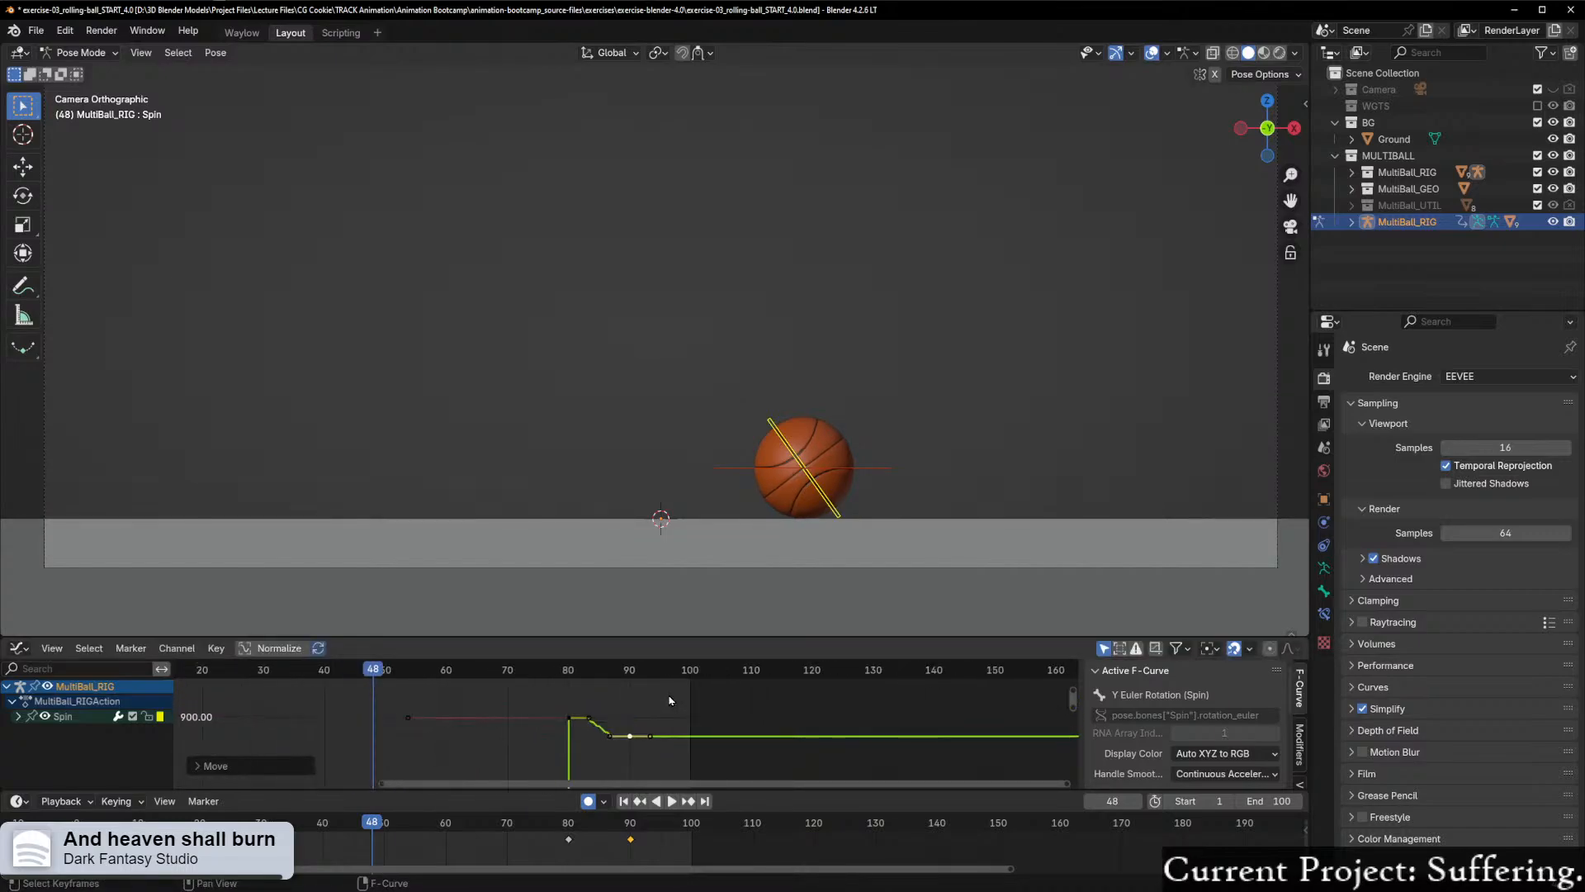
scroll(671, 696, "down", 5)
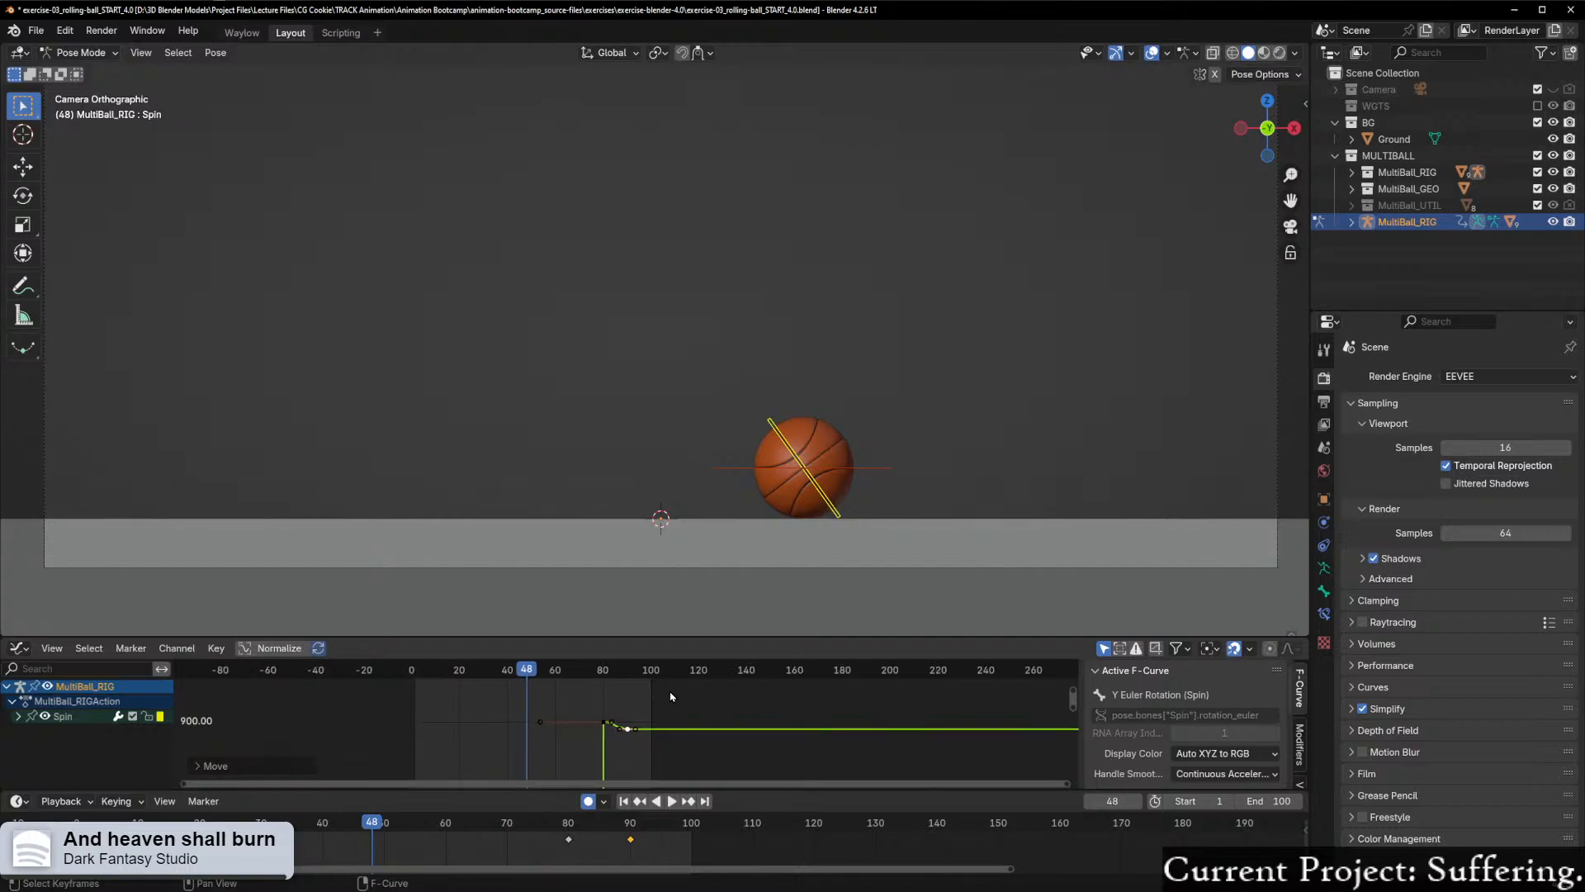
scroll(673, 697, "up", 18)
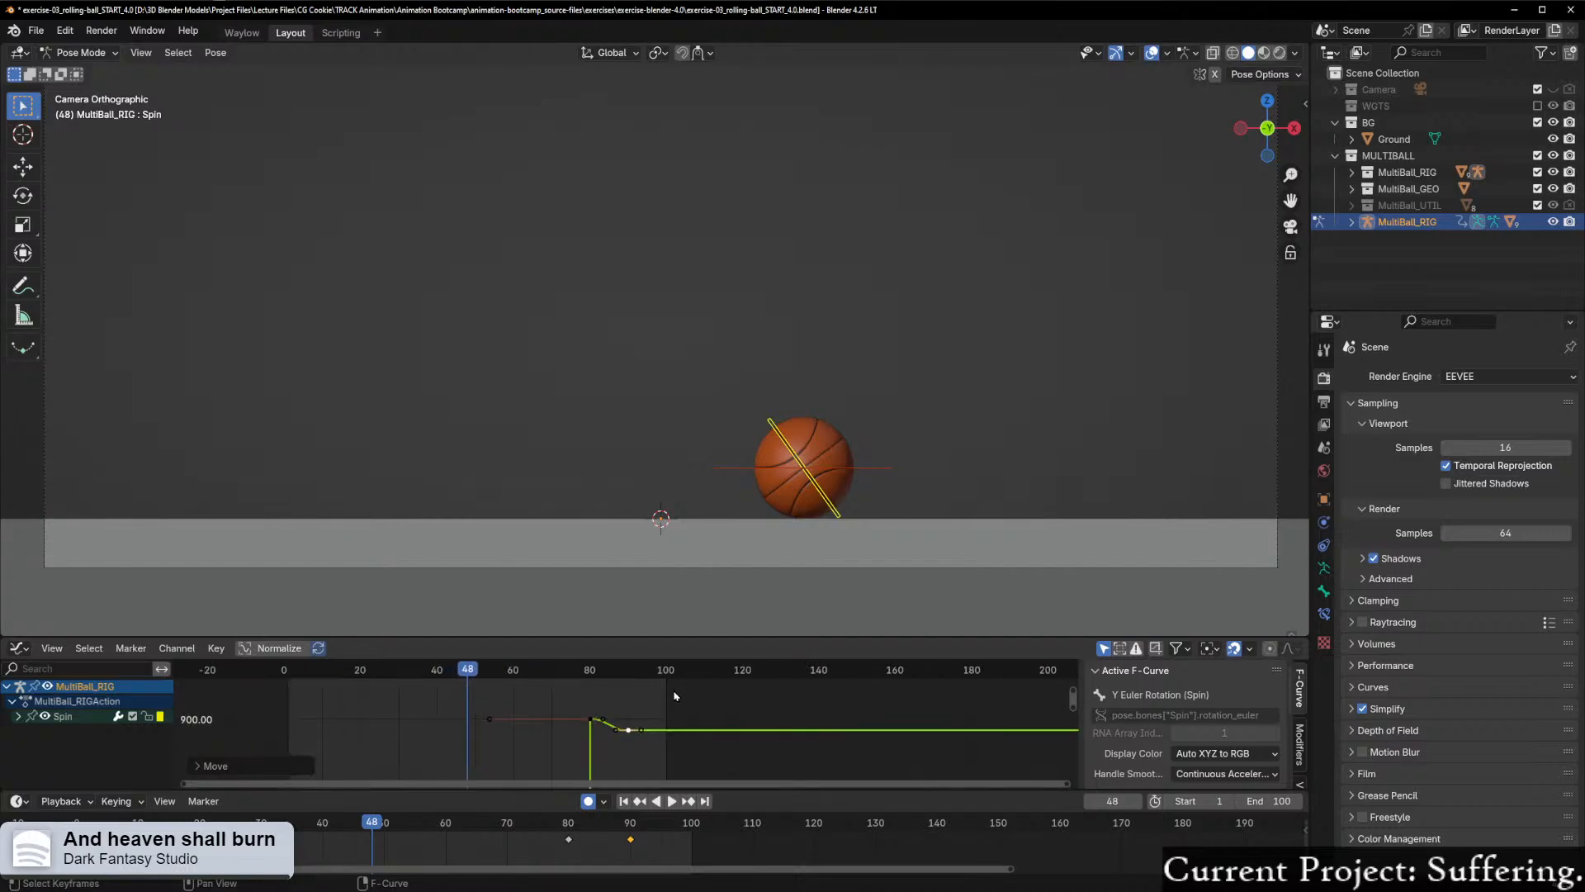
key("space")
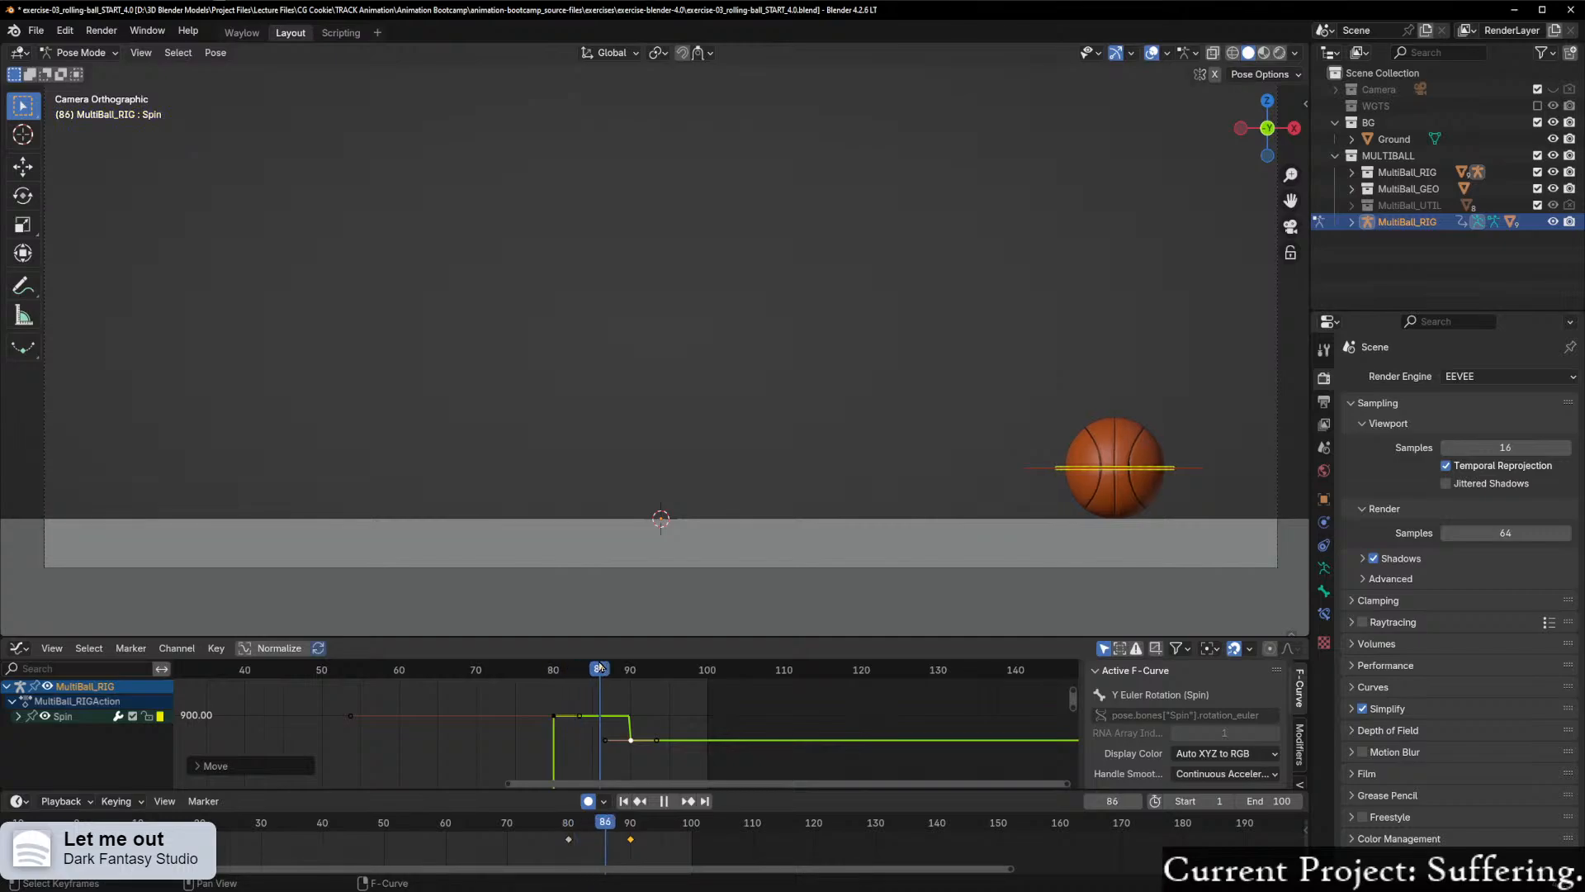
key("space")
Step: Zoom in on the last two Spin keyframes, lower the frame 90 keyframe a little more along Y, and check at frame 88
scroll(659, 697, "down", 8)
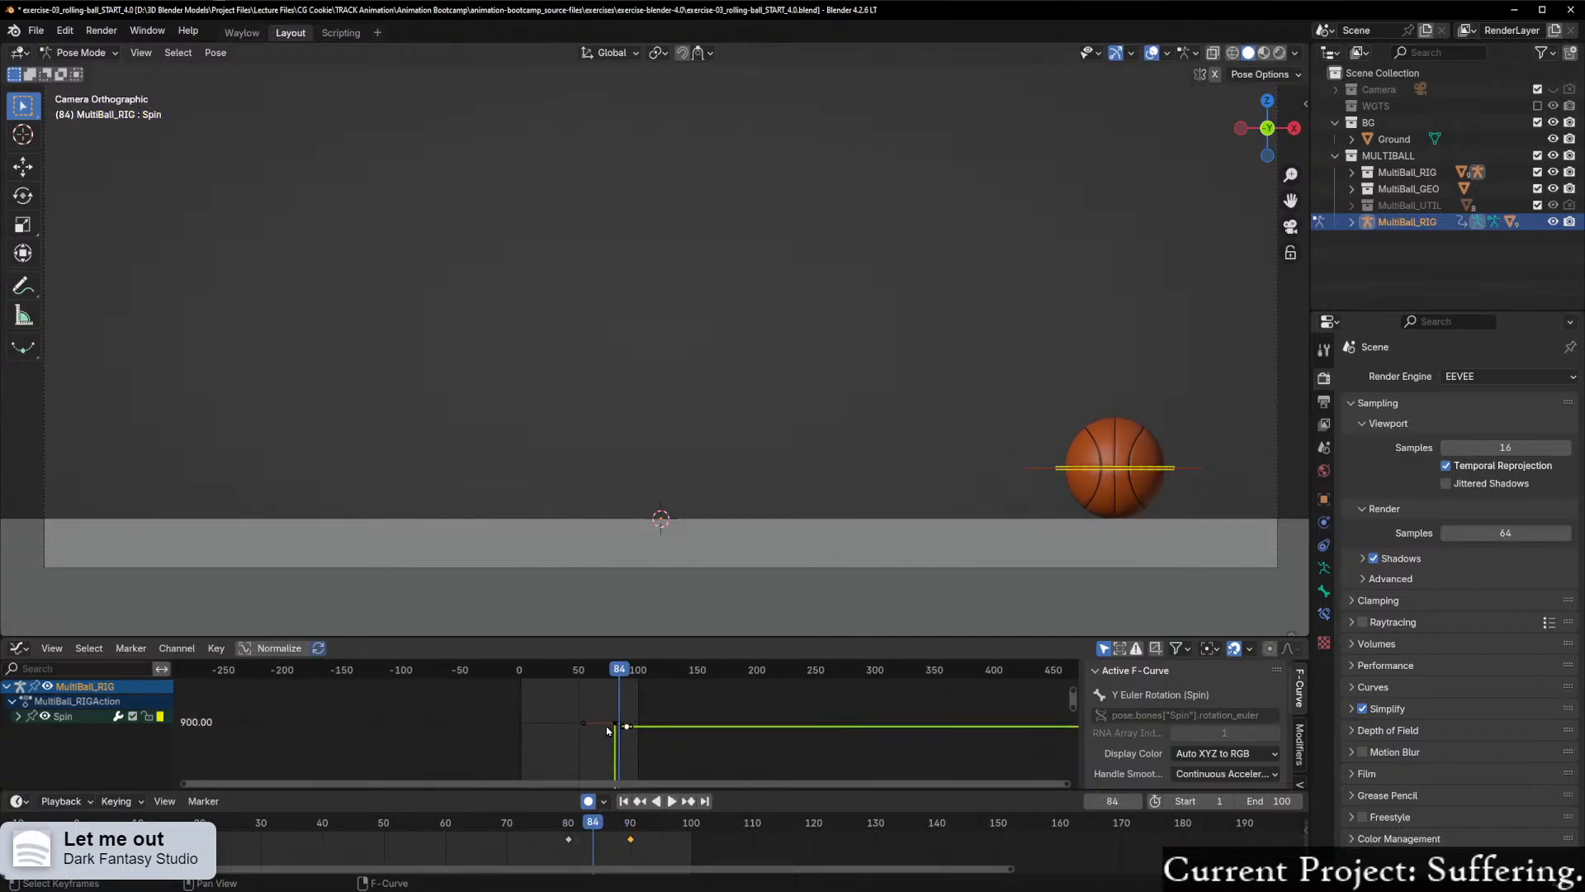
left_click_drag(567, 691, 637, 747)
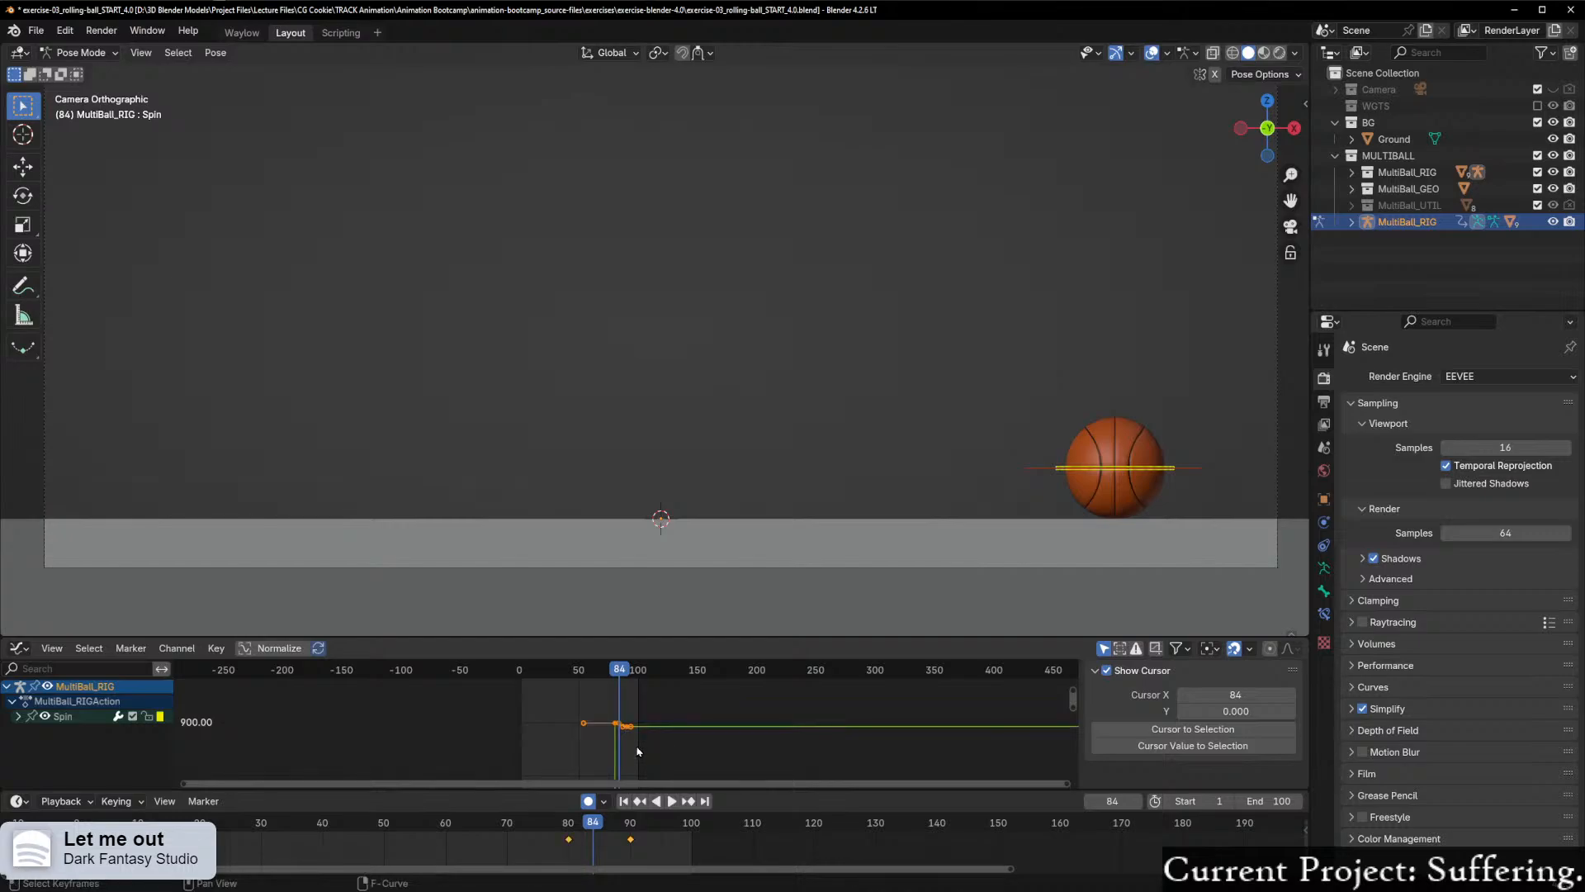
key("KP_Decimal")
scroll(992, 744, "down", 8)
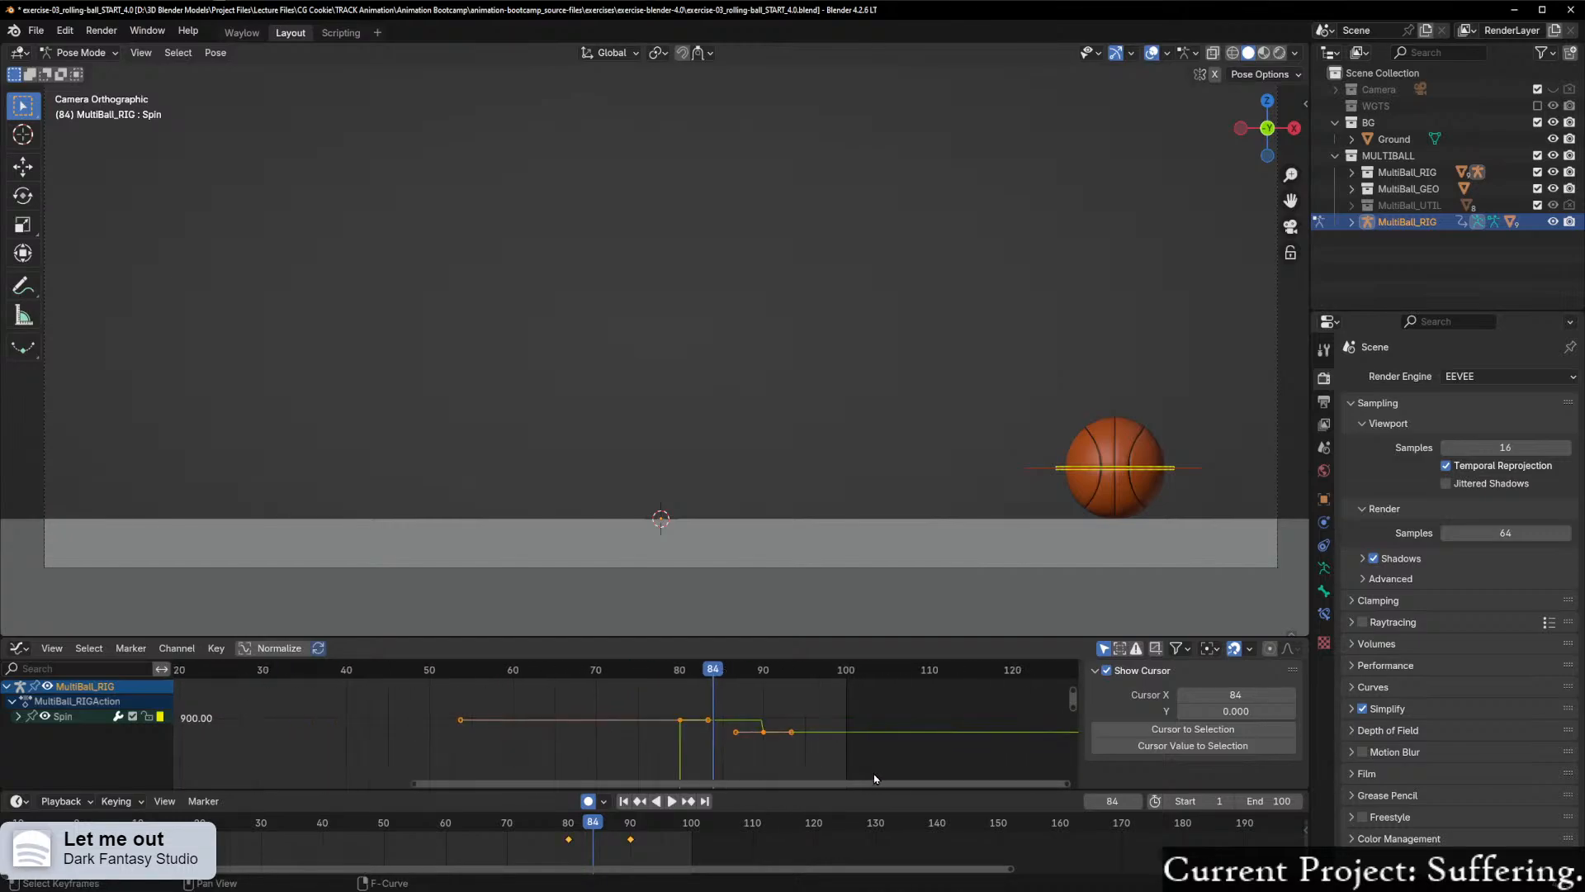
scroll(846, 778, "up", 8)
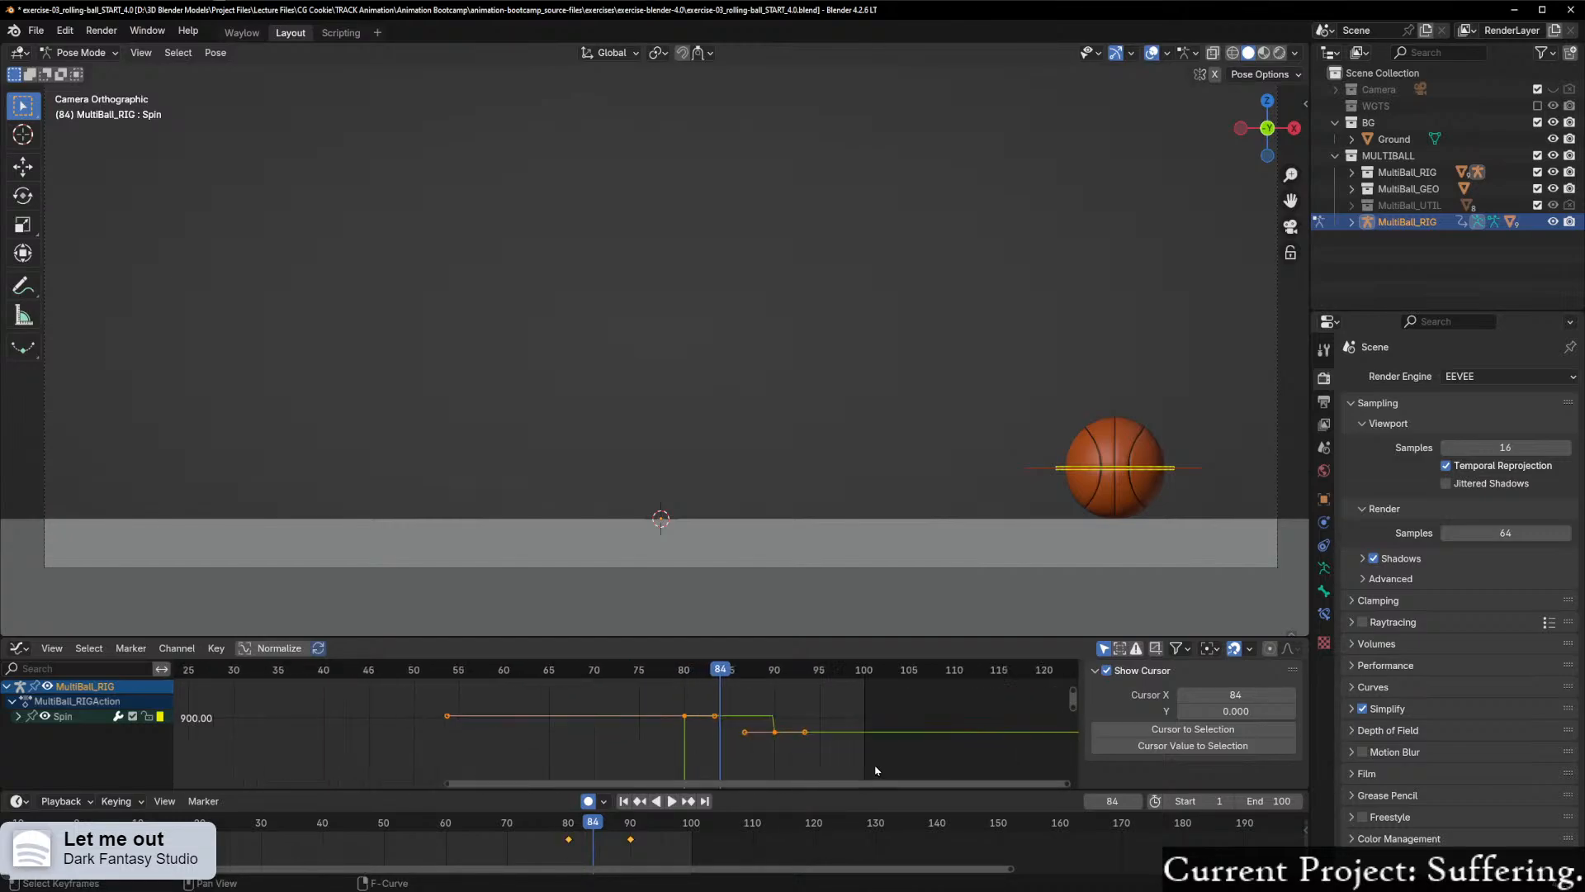
scroll(933, 754, "up", 2)
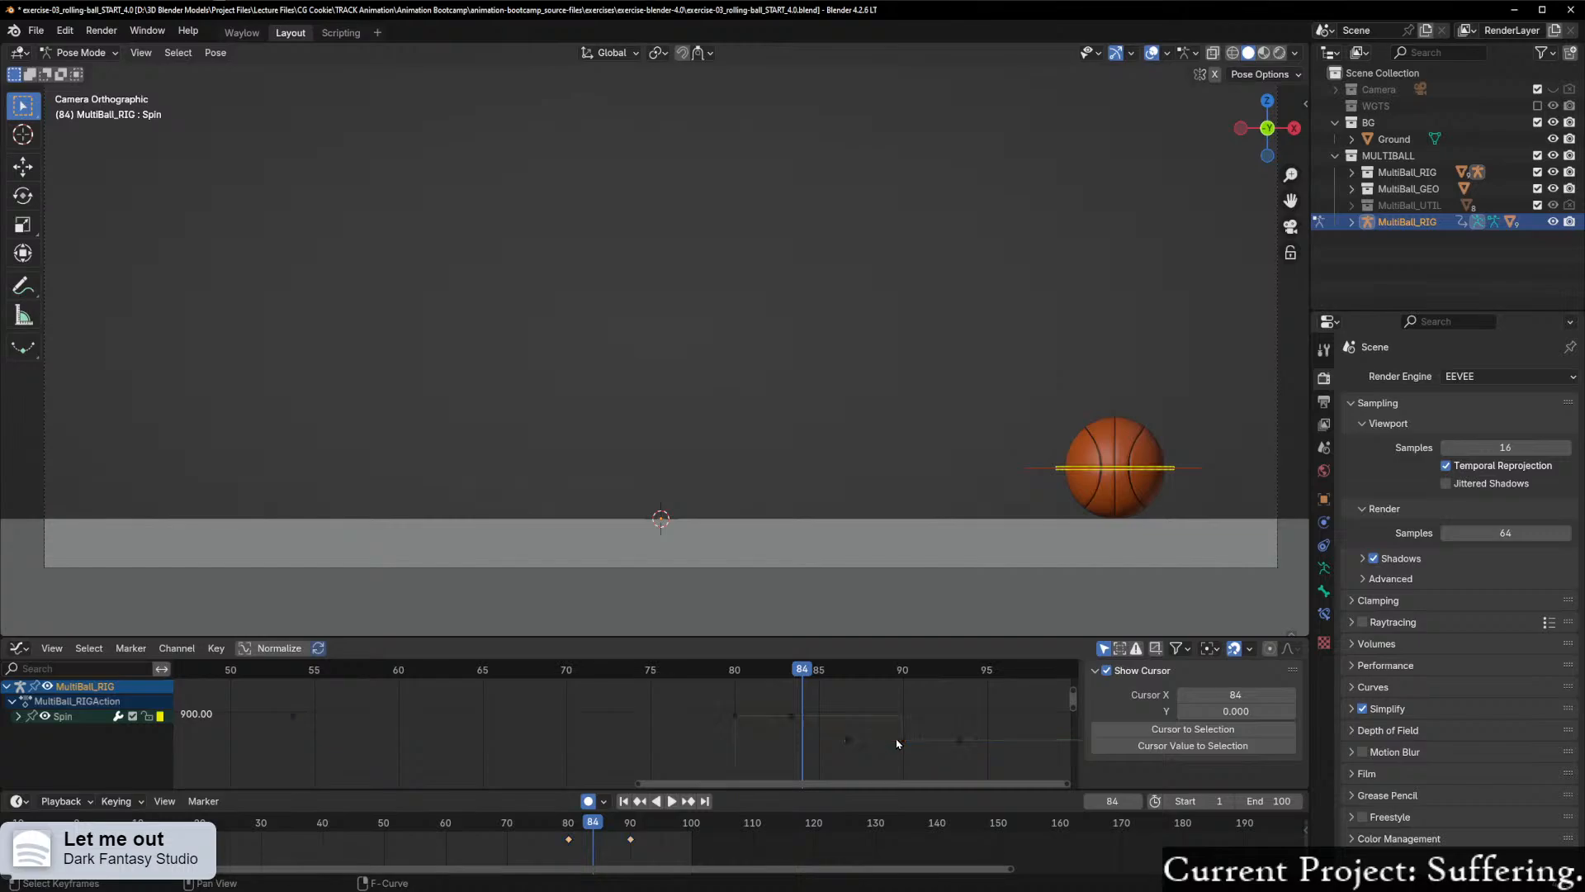
left_click(918, 742)
key("g")
key("y")
left_click(950, 758)
left_click_drag(808, 671, 872, 686)
Step: Lower the Spin keyframe at frame 90 again by about 0.005 along Y and scrub to frame 91 to compare
scroll(1148, 730, "down", 3)
scroll(1008, 746, "down", 14)
Step: Try a further downward move of the frame 90 keyframe with the curve zoomed out, check it, and undo the recent changes
scroll(819, 772, "down", 8)
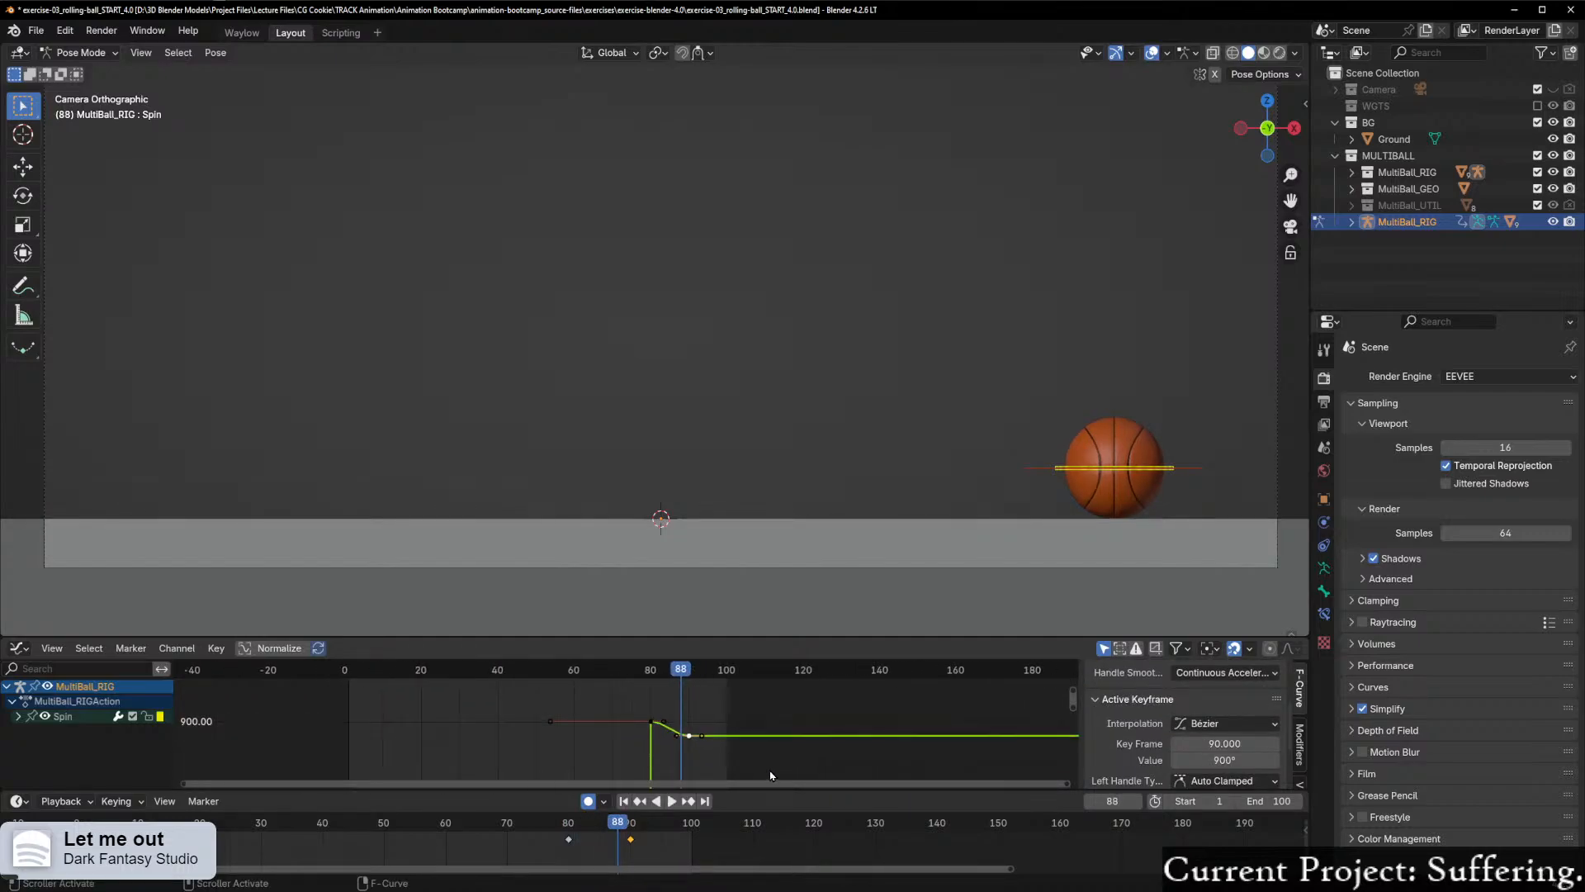
key("g")
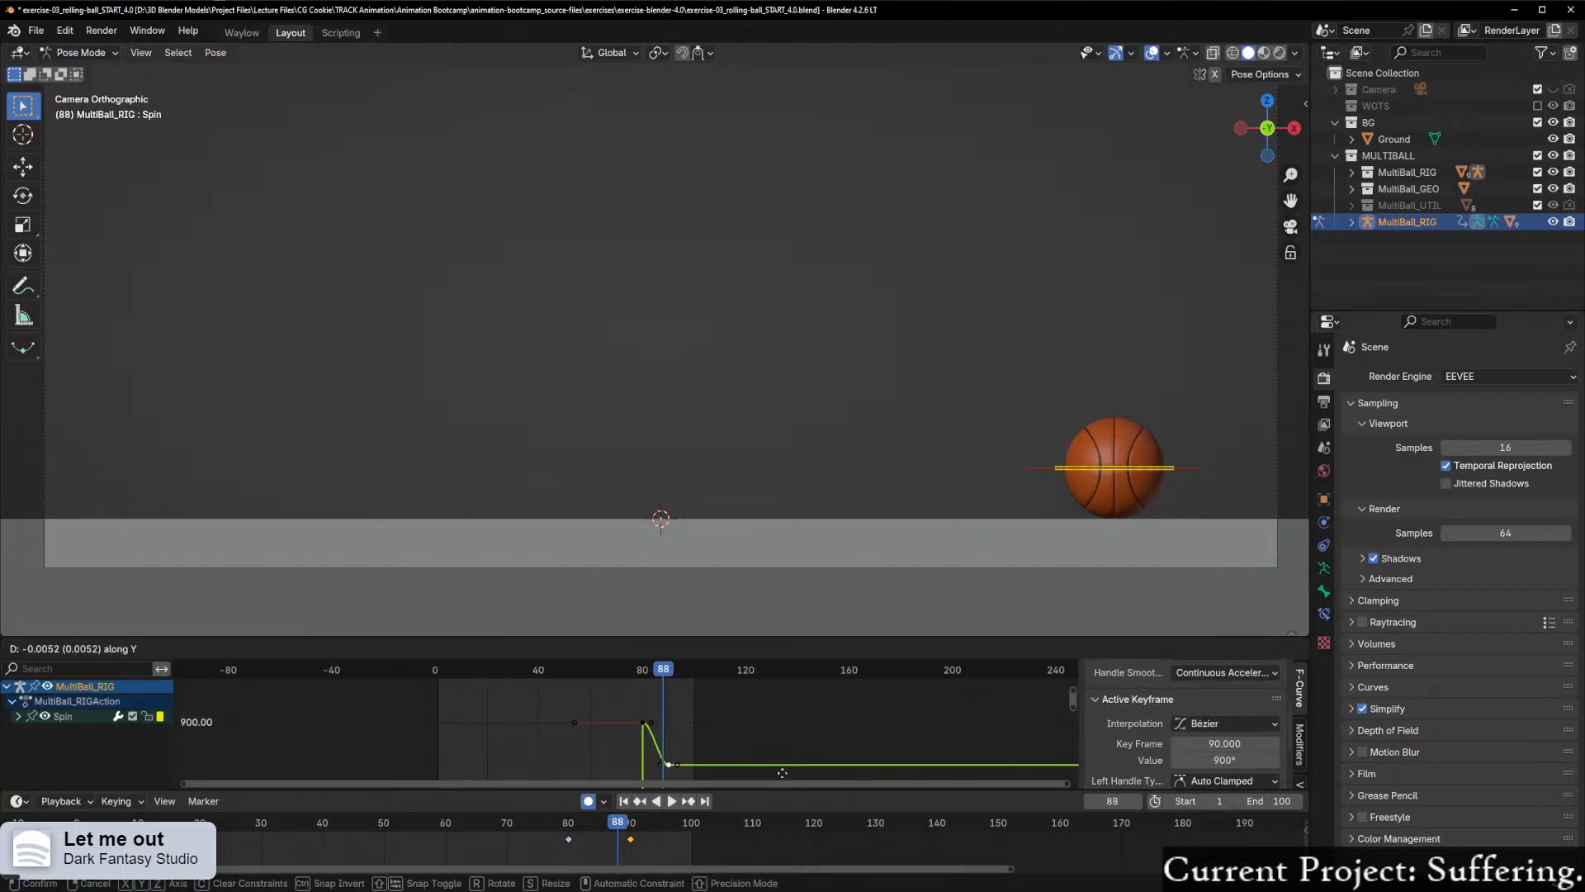
left_click(781, 776)
mouse_move(652, 670)
left_mouse_down()
mouse_move(619, 670)
mouse_move(706, 669)
mouse_move(655, 670)
mouse_move(671, 670)
left_mouse_up()
scroll(727, 746, "down", 8)
scroll(726, 745, "down", 5)
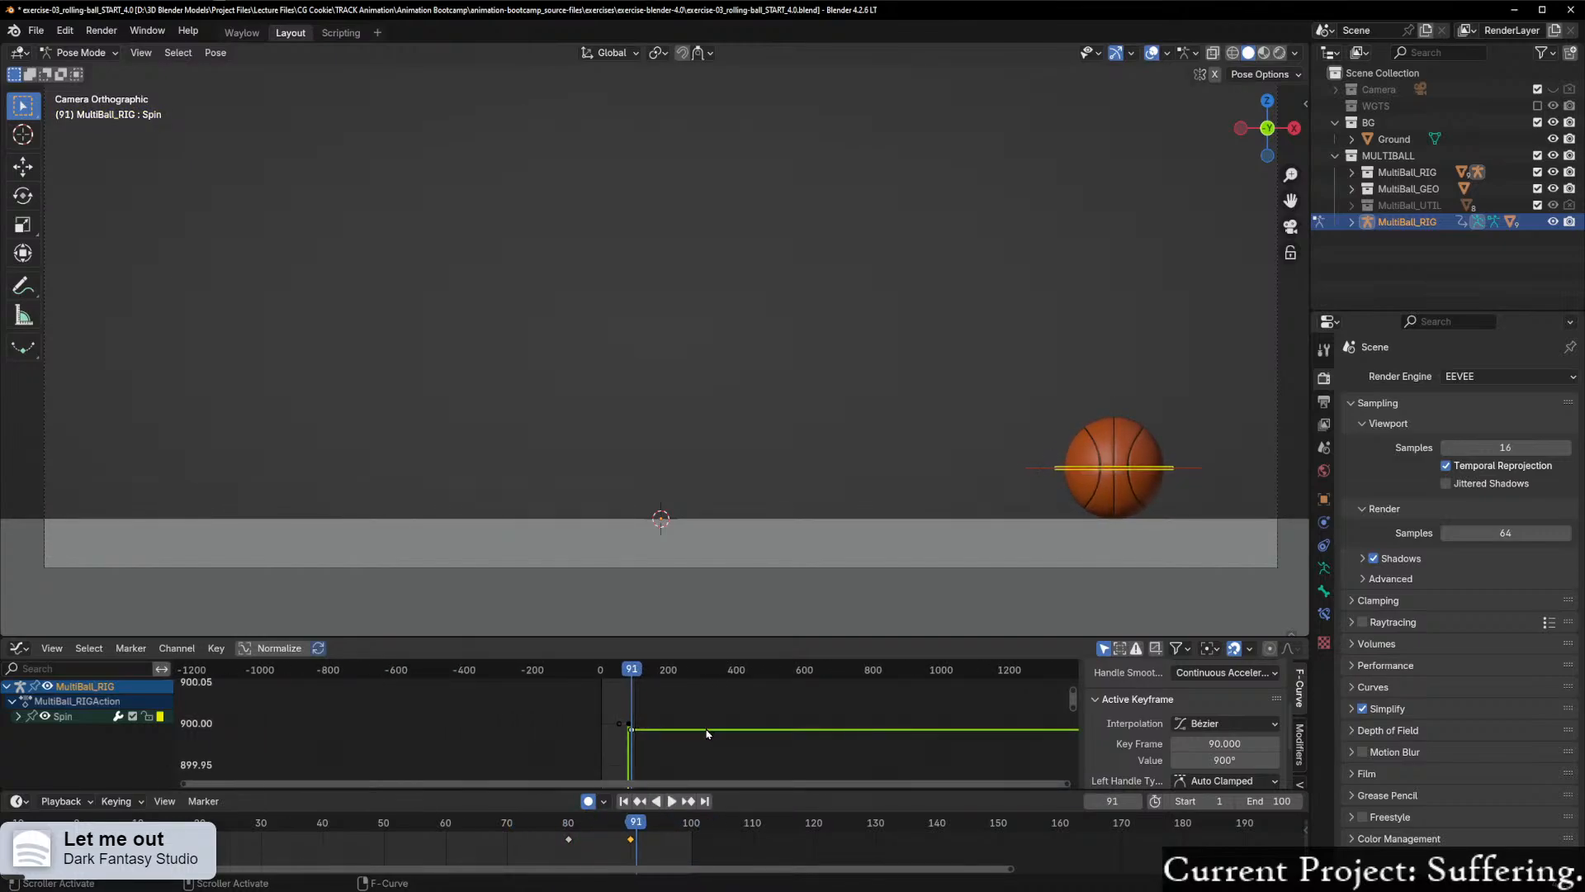
key("g")
key("y")
left_click(709, 775)
mouse_move(633, 670)
left_mouse_down()
mouse_move(612, 670)
mouse_move(631, 670)
left_mouse_up()
key("ctrl+z")
key("ctrl+z")
Step: Frame the full Spin curve, lower the frame 90 keyframe along Y to about 894°, and scrub frames 83 to 90 to check the settle
scroll(993, 733, "up", 1)
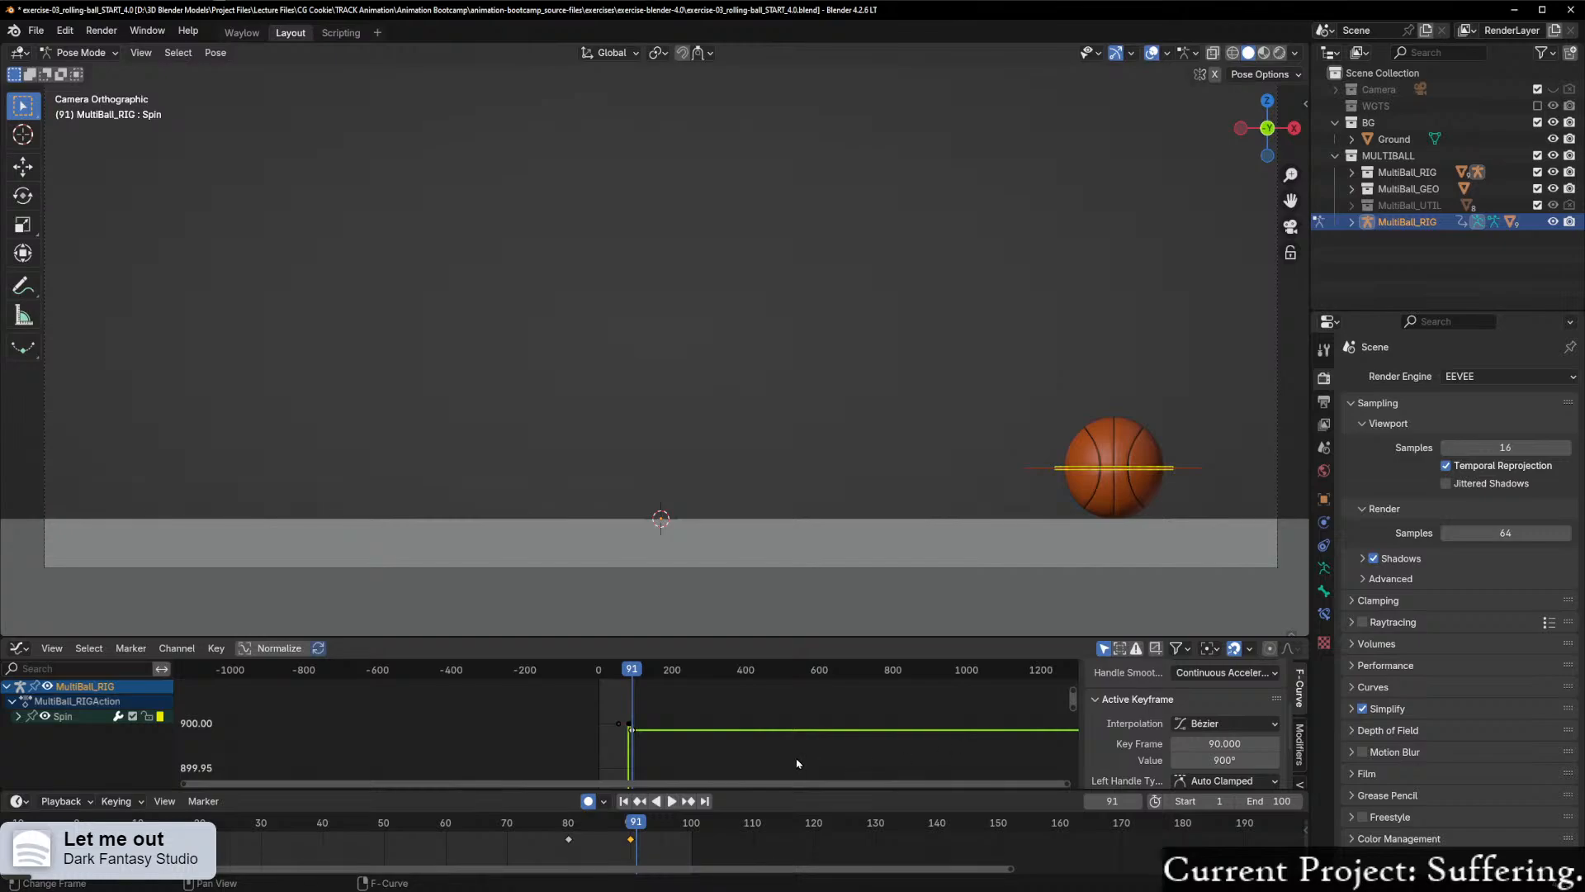
key("Home")
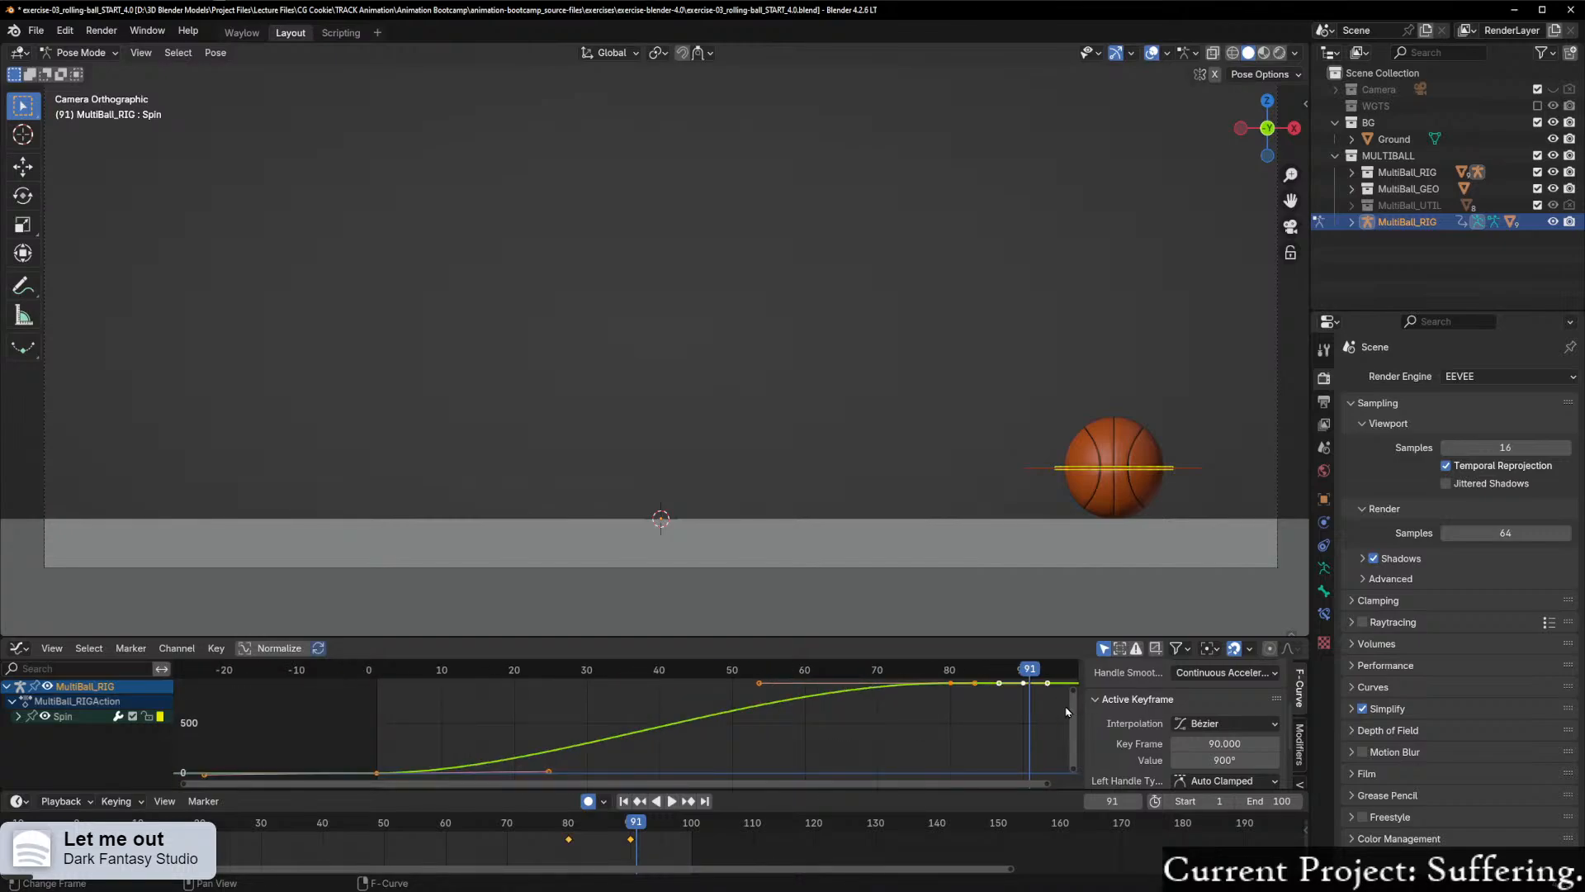
left_click(1023, 684)
key("g")
key("y")
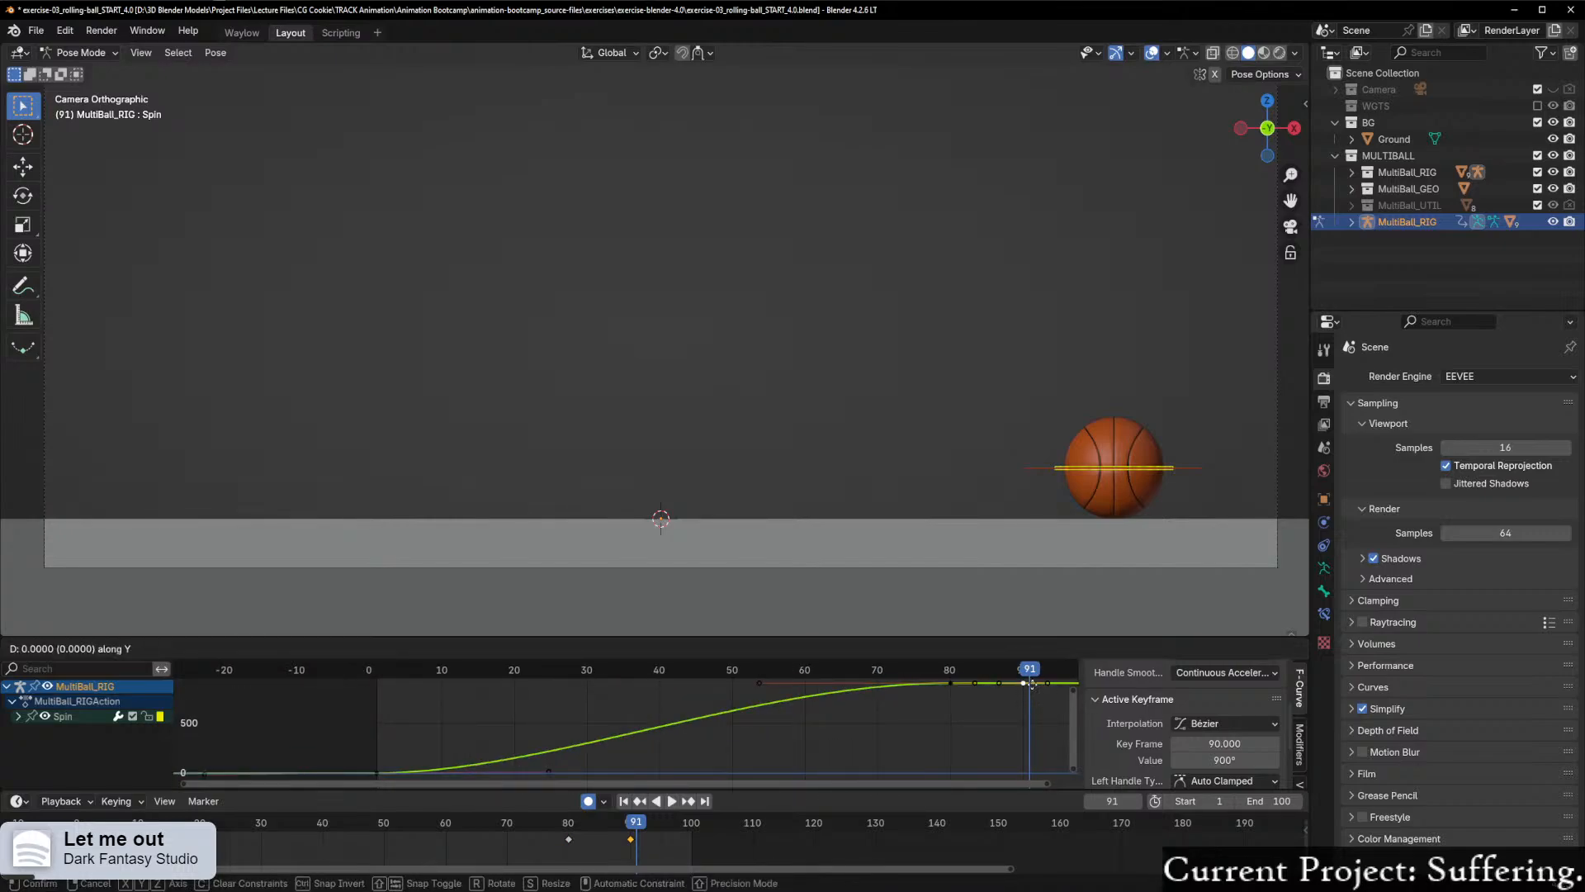
left_click(1032, 694)
left_click_drag(1027, 673, 972, 684)
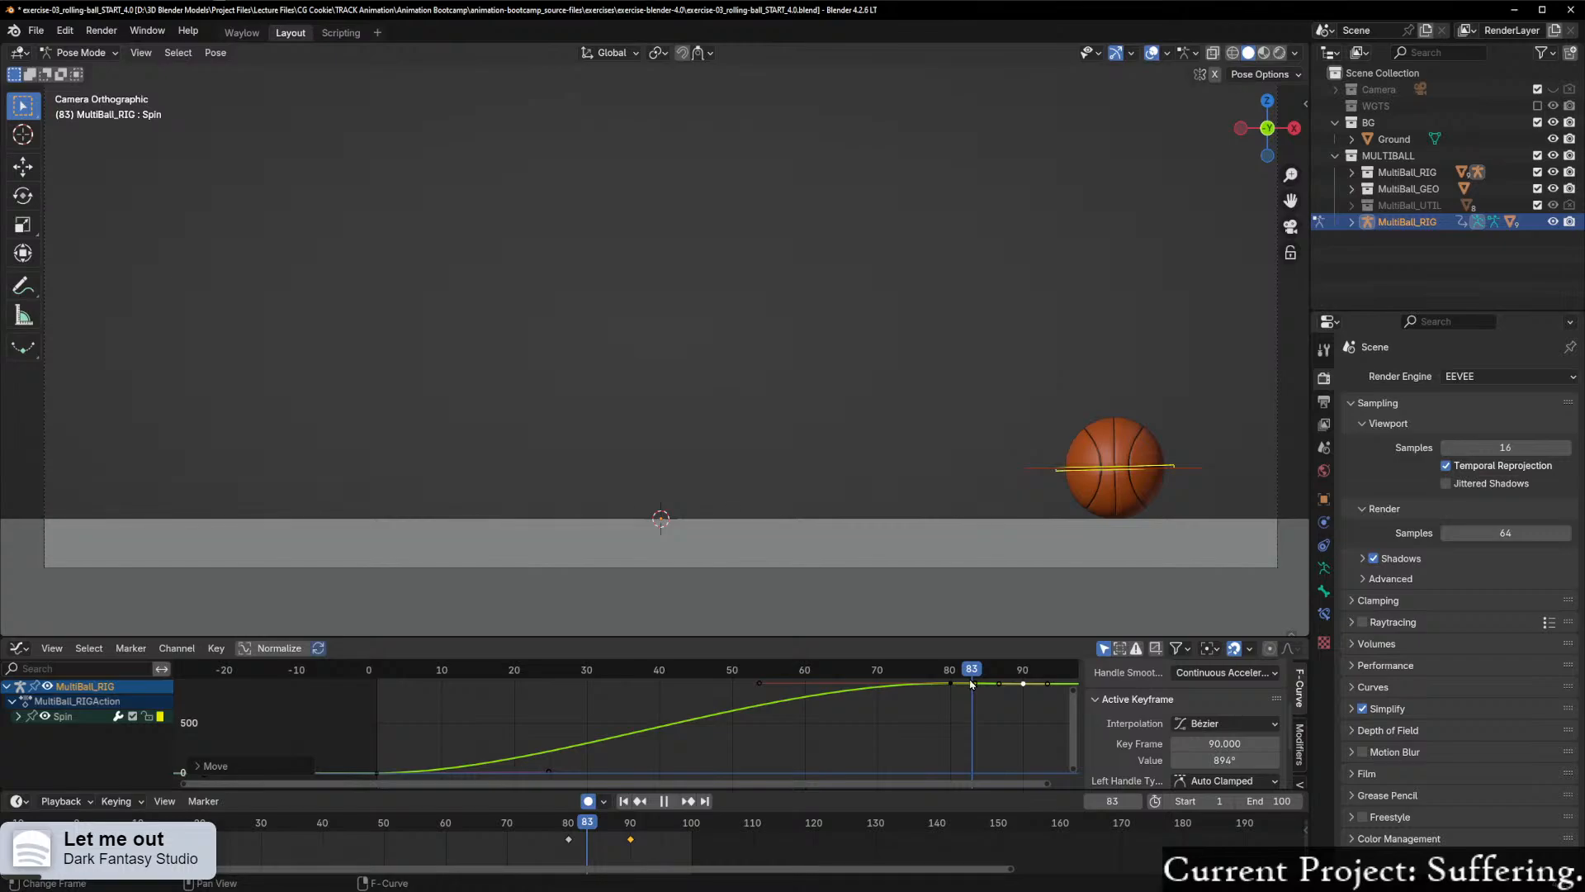
mouse_move(972, 684)
left_mouse_down()
mouse_move(878, 688)
mouse_move(989, 714)
mouse_move(1025, 705)
left_mouse_up()
Step: Zoom in on the Spin curve between frames 80 and 90 to examine the shape of the settle back
scroll(1027, 705, "up", 1)
left_click_drag(955, 783, 1202, 783)
scroll(903, 733, "up", 8)
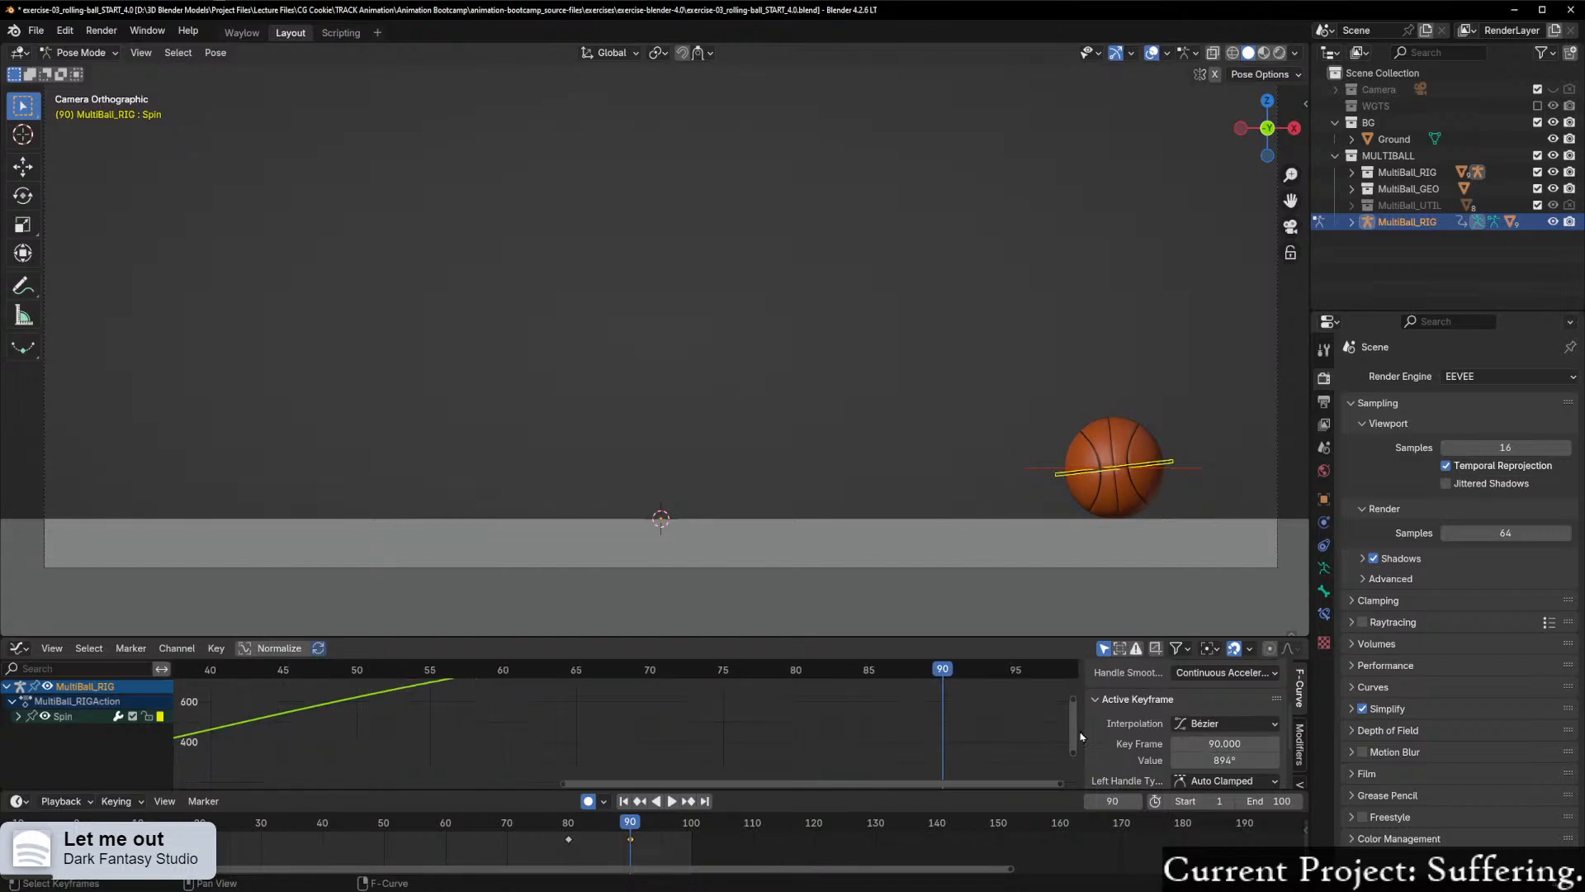
left_click_drag(1072, 734, 1069, 693)
middle_click_drag(991, 752, 1058, 707, "ctrl")
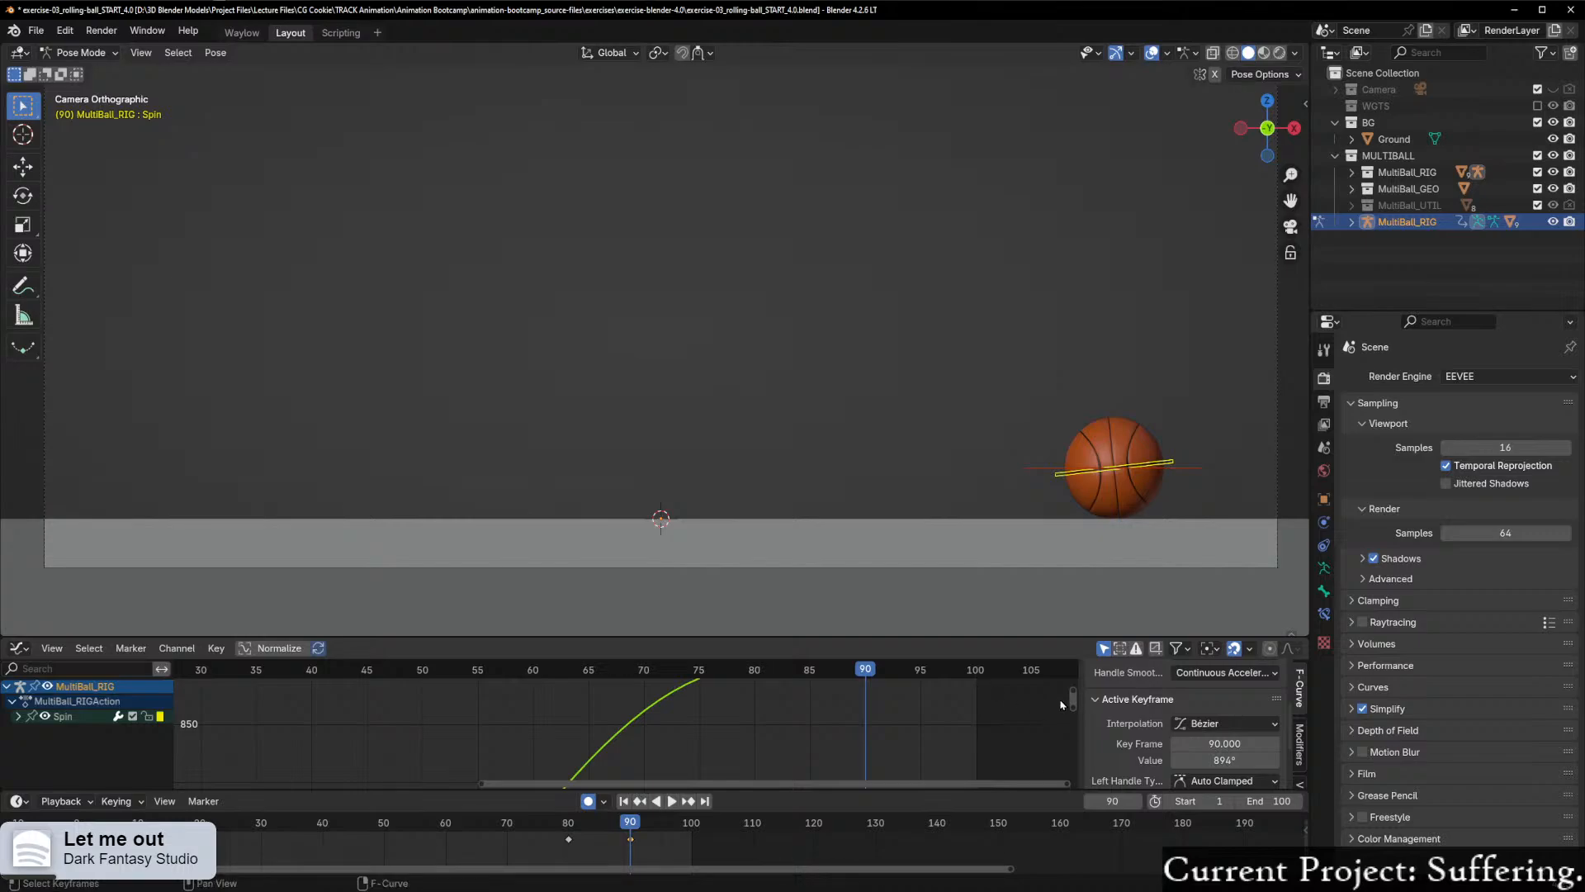
mouse_move(1070, 705)
left_mouse_down()
mouse_move(1072, 685)
mouse_move(1067, 699)
left_mouse_up()
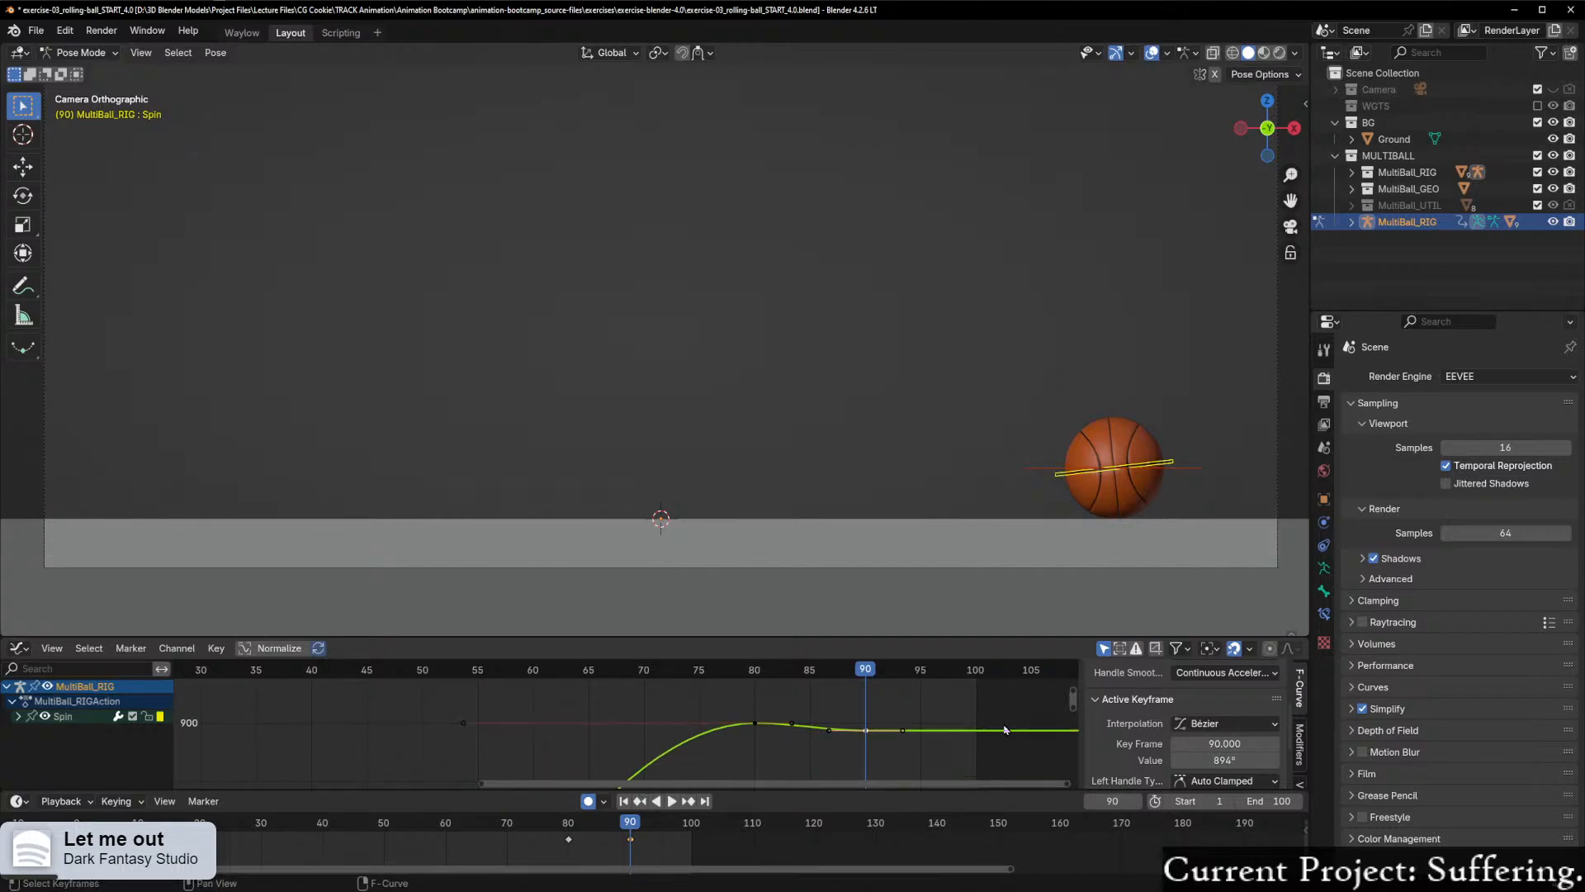
scroll(950, 749, "up", 3)
middle_click_drag(948, 749, 735, 726)
scroll(723, 757, "up", 1, "shift")
scroll(727, 758, "down", 1)
scroll(733, 759, "up", 2)
scroll(657, 702, "up", 1)
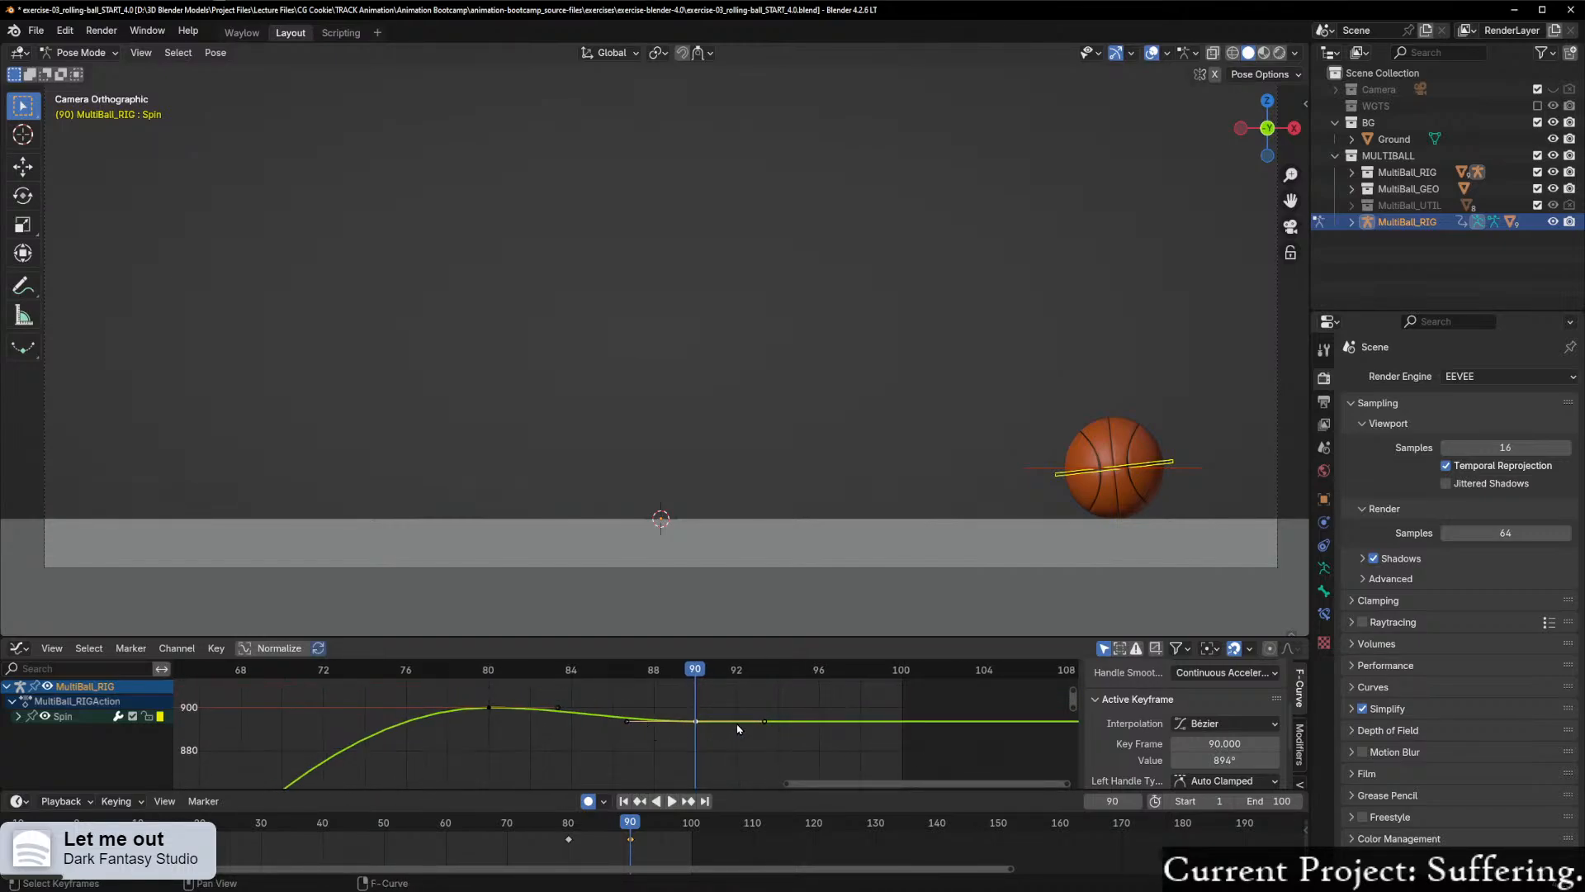
Step: Try raising the left handle of the frame 90 Spin keyframe, play back the settle around frame 82, and undo the handle move
left_click(630, 721)
key("g")
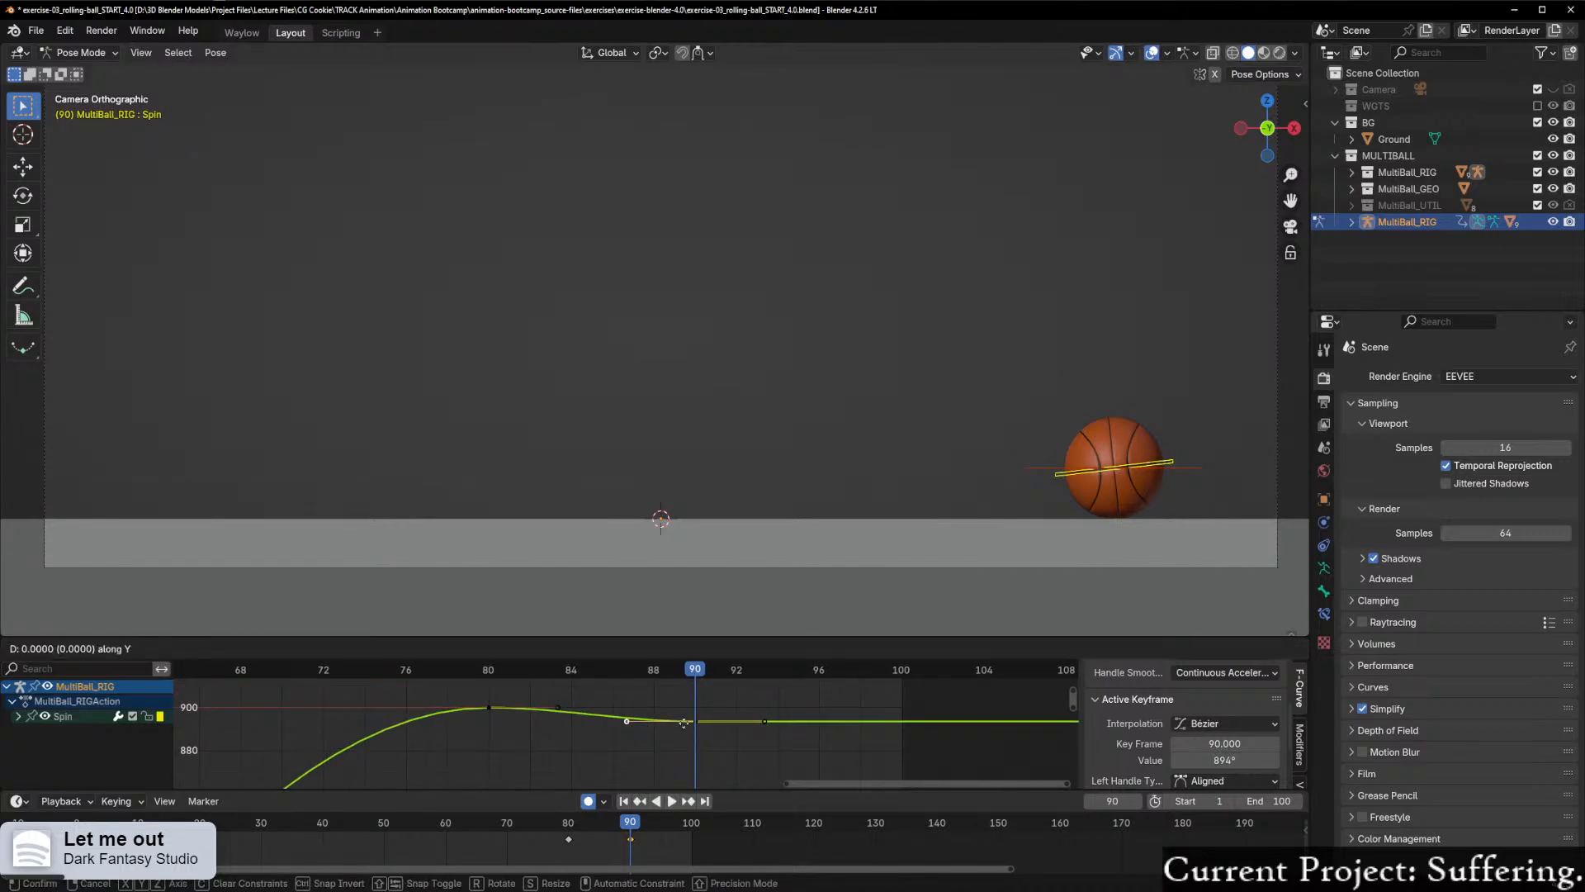
left_click(686, 721)
key("ctrl+shift+space")
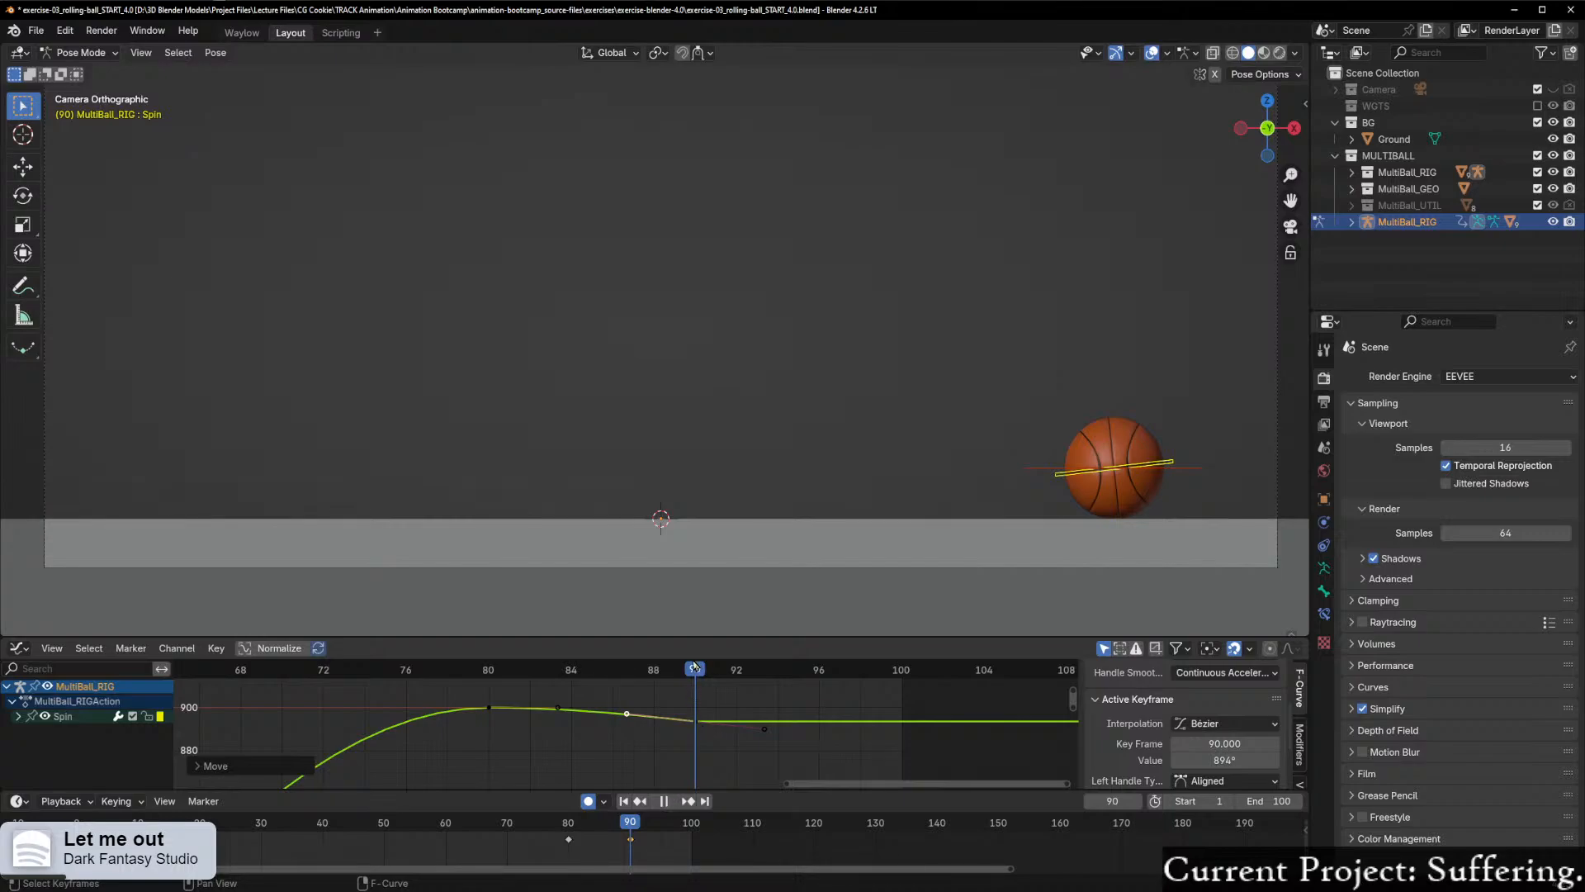
left_click_drag(447, 672, 535, 673)
key("space")
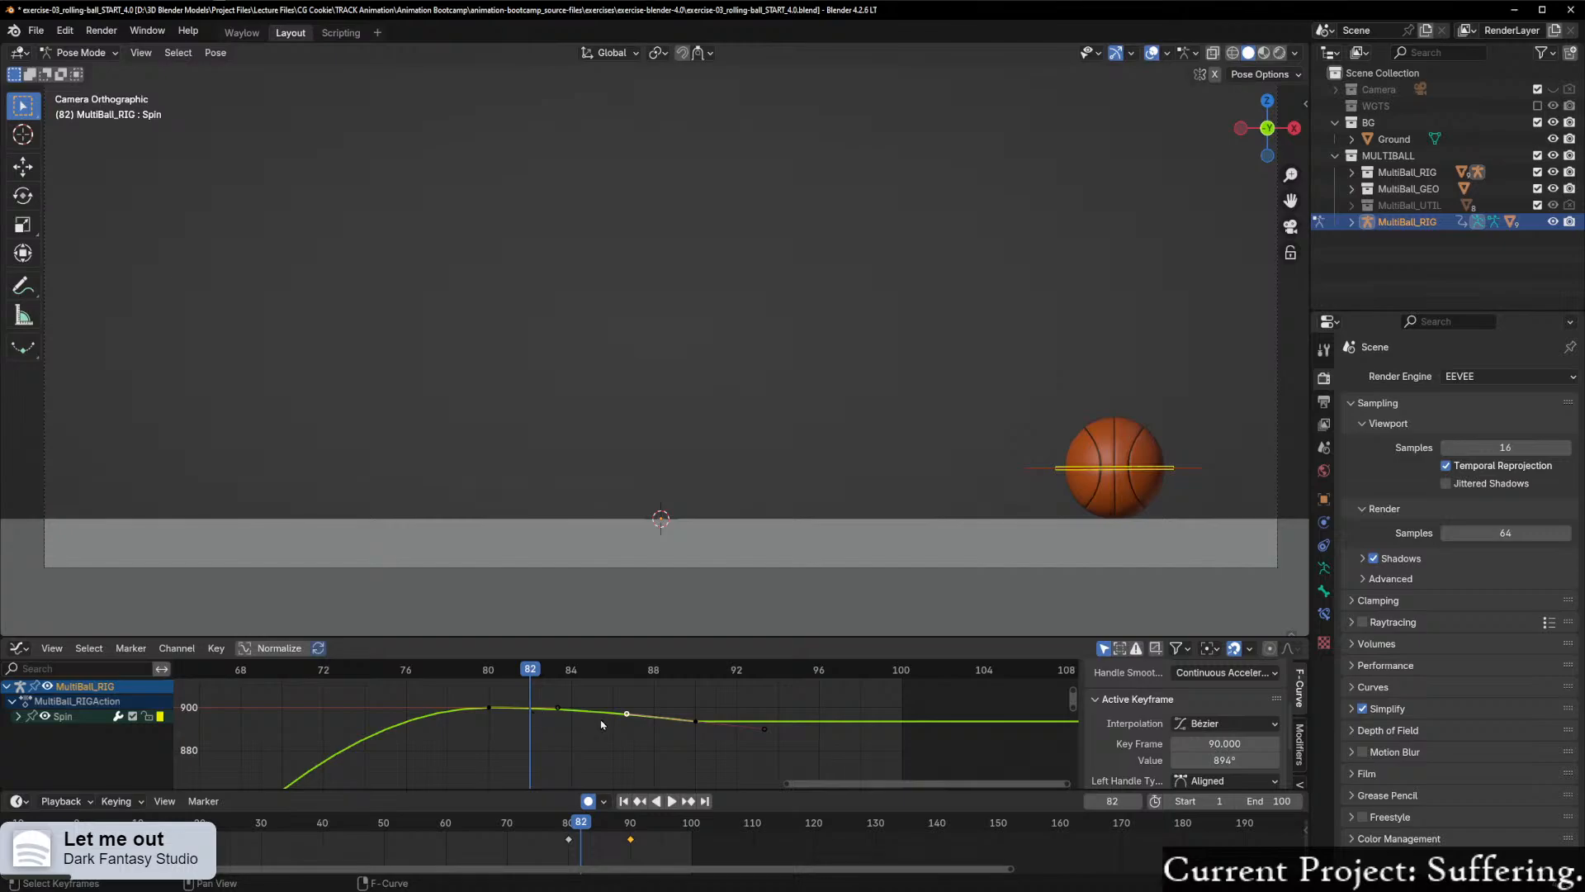
scroll(718, 737, "up", 1)
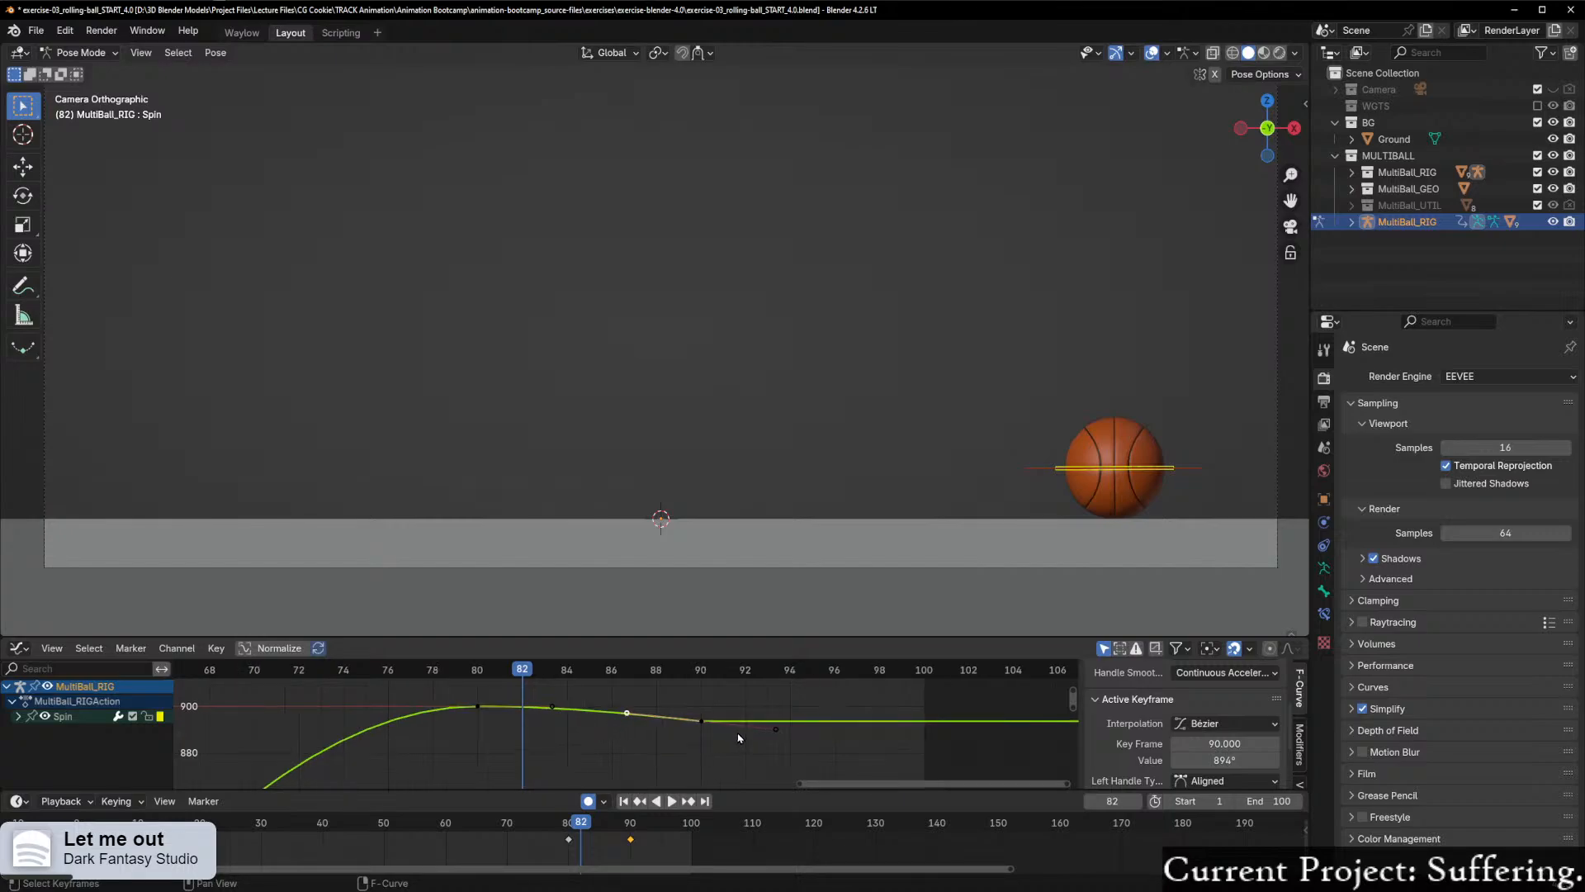
key("ctrl+z")
key("ctrl+z")
Step: Try raising the right handle of the frame 80 Spin keyframe by about 1.9 along Y, play back the settle, and undo it
left_click(552, 707)
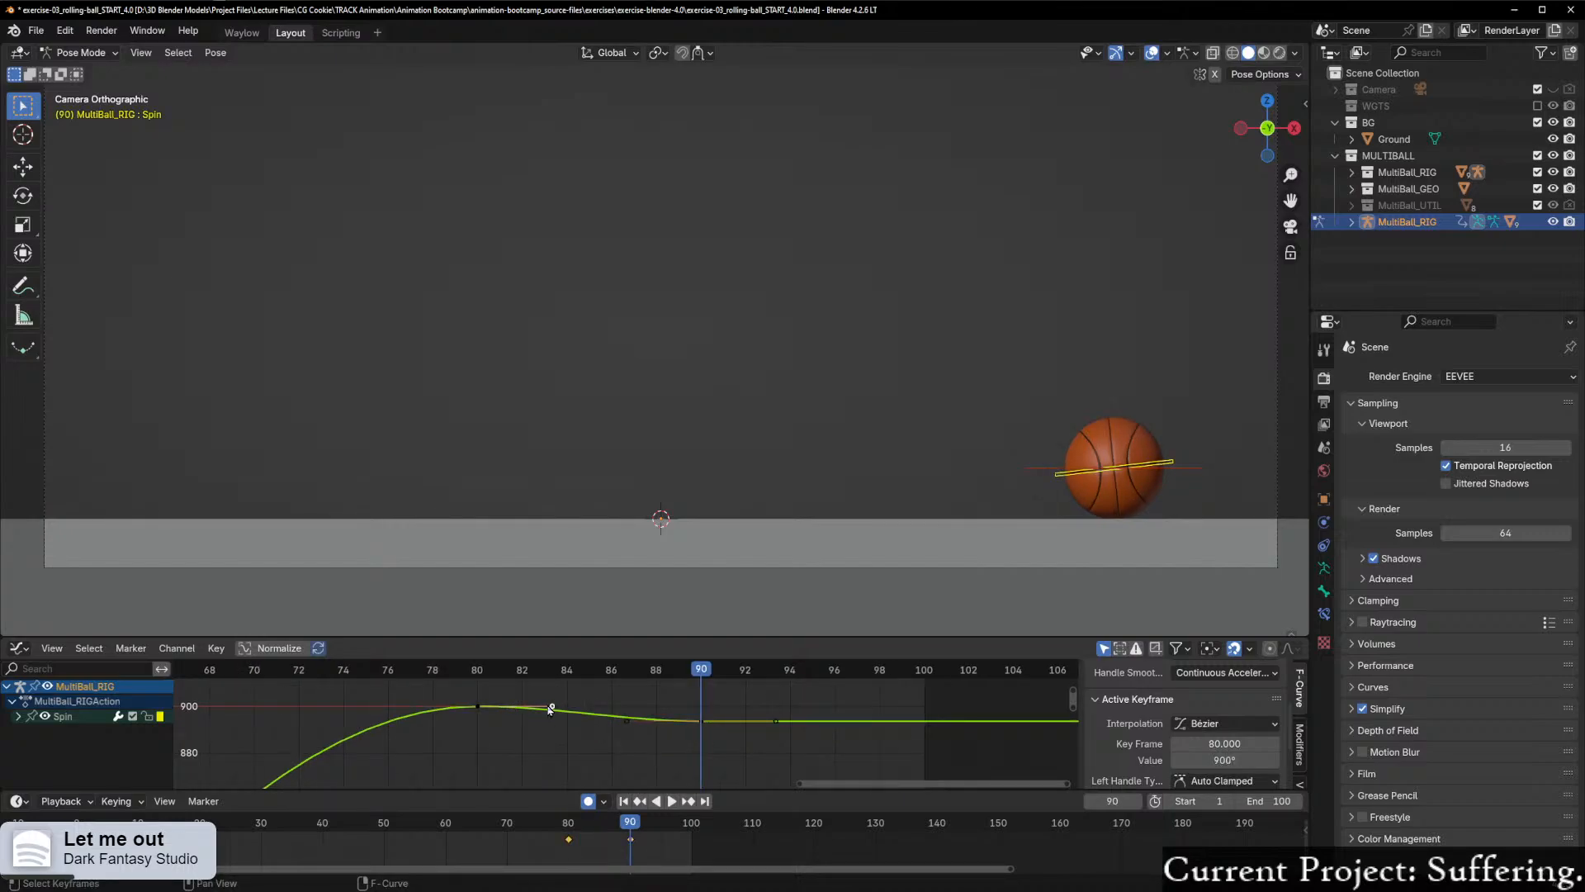
key("g")
key("y")
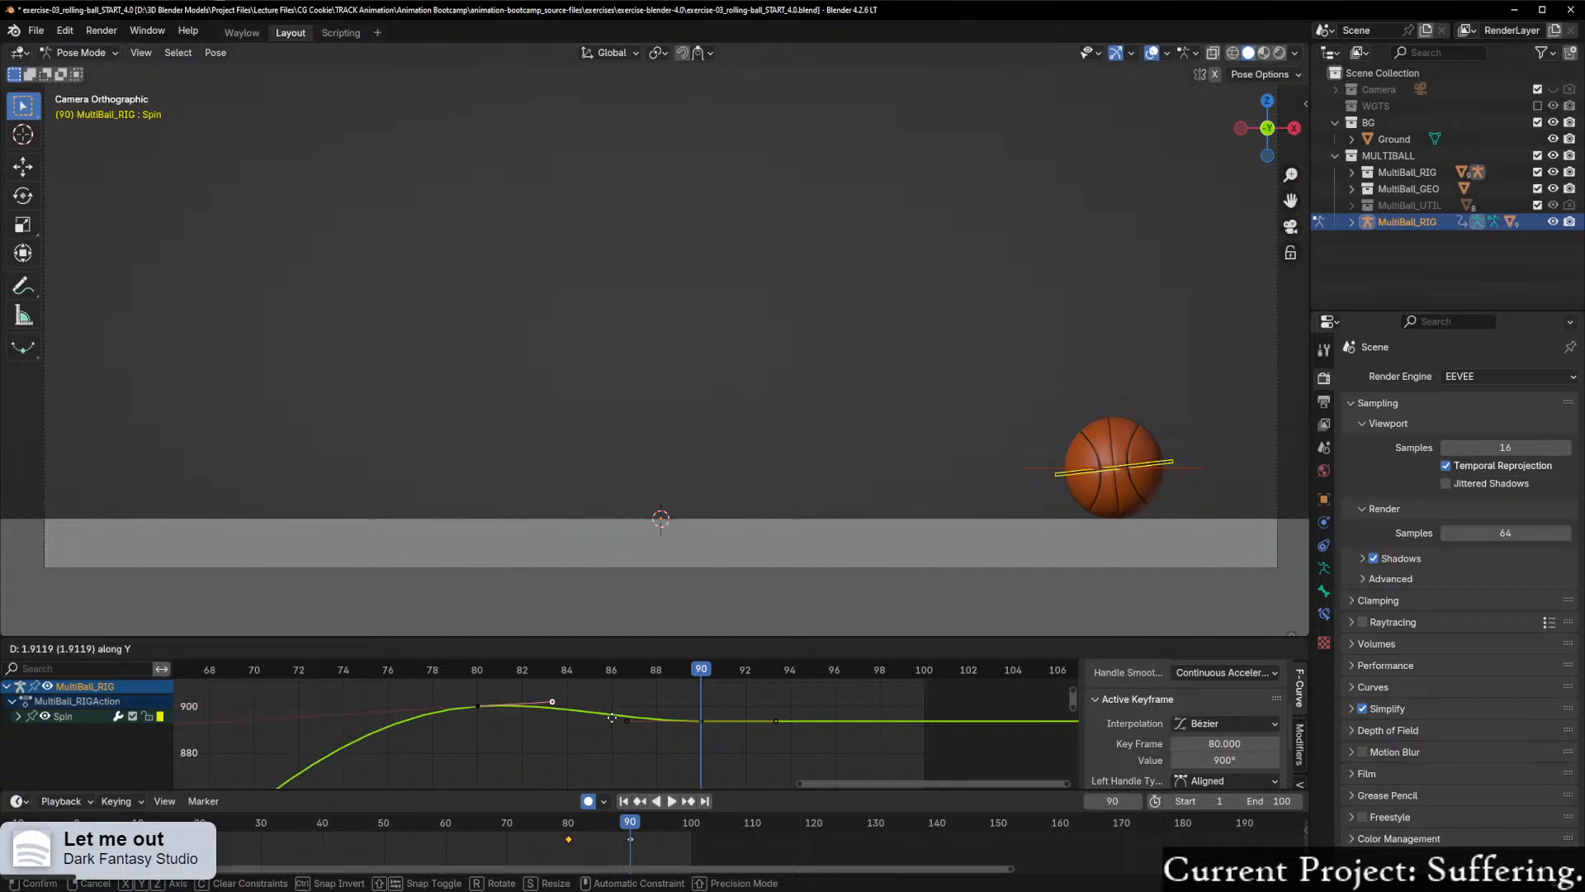
key("Escape")
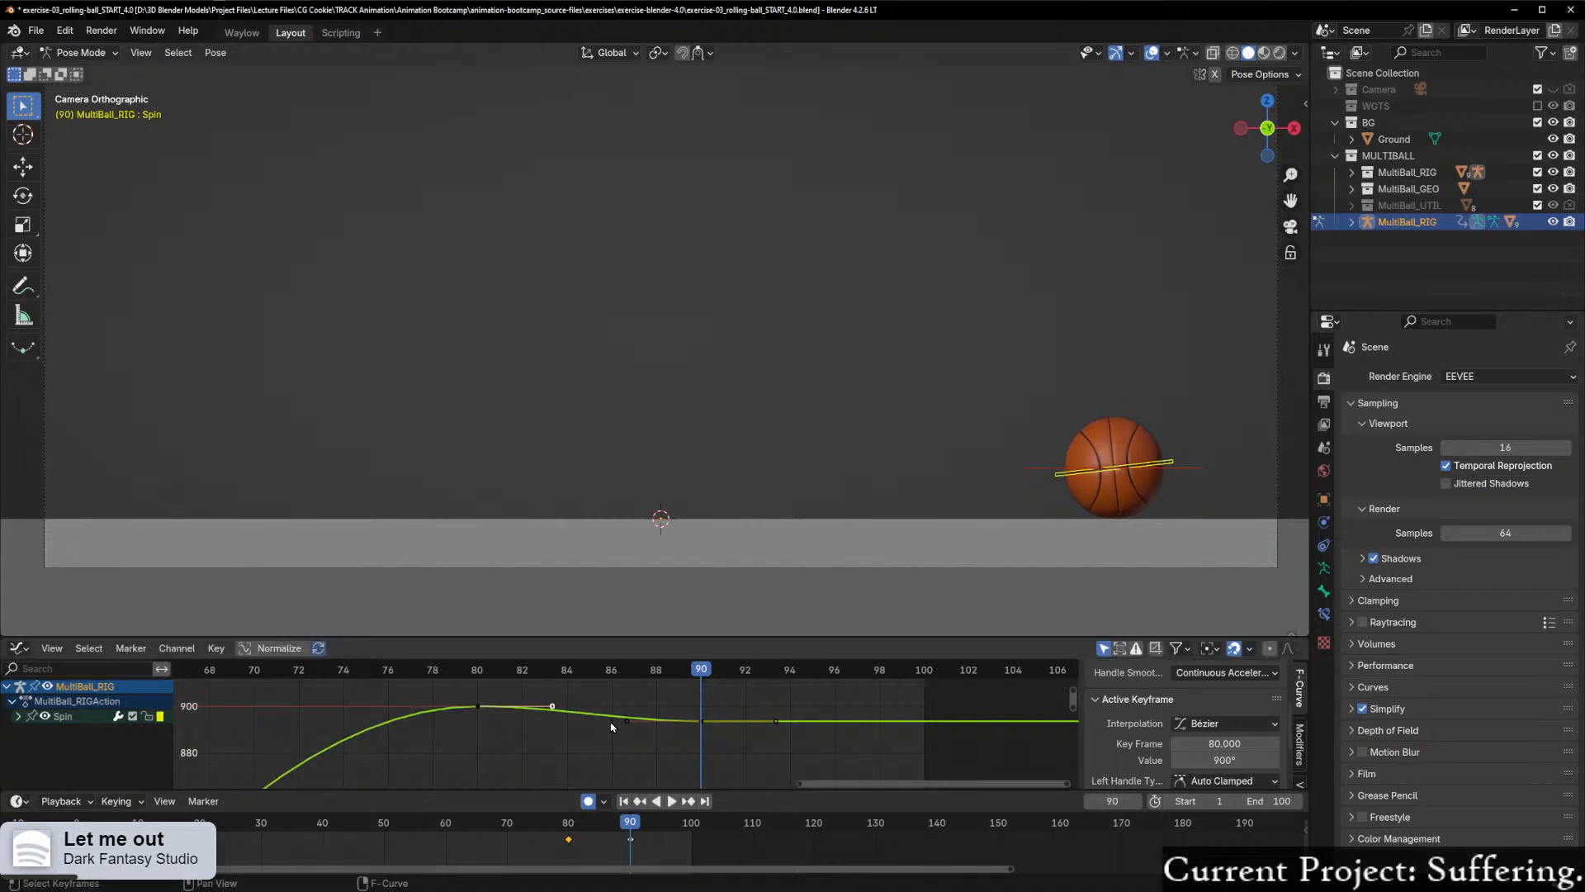
key("g")
key("y")
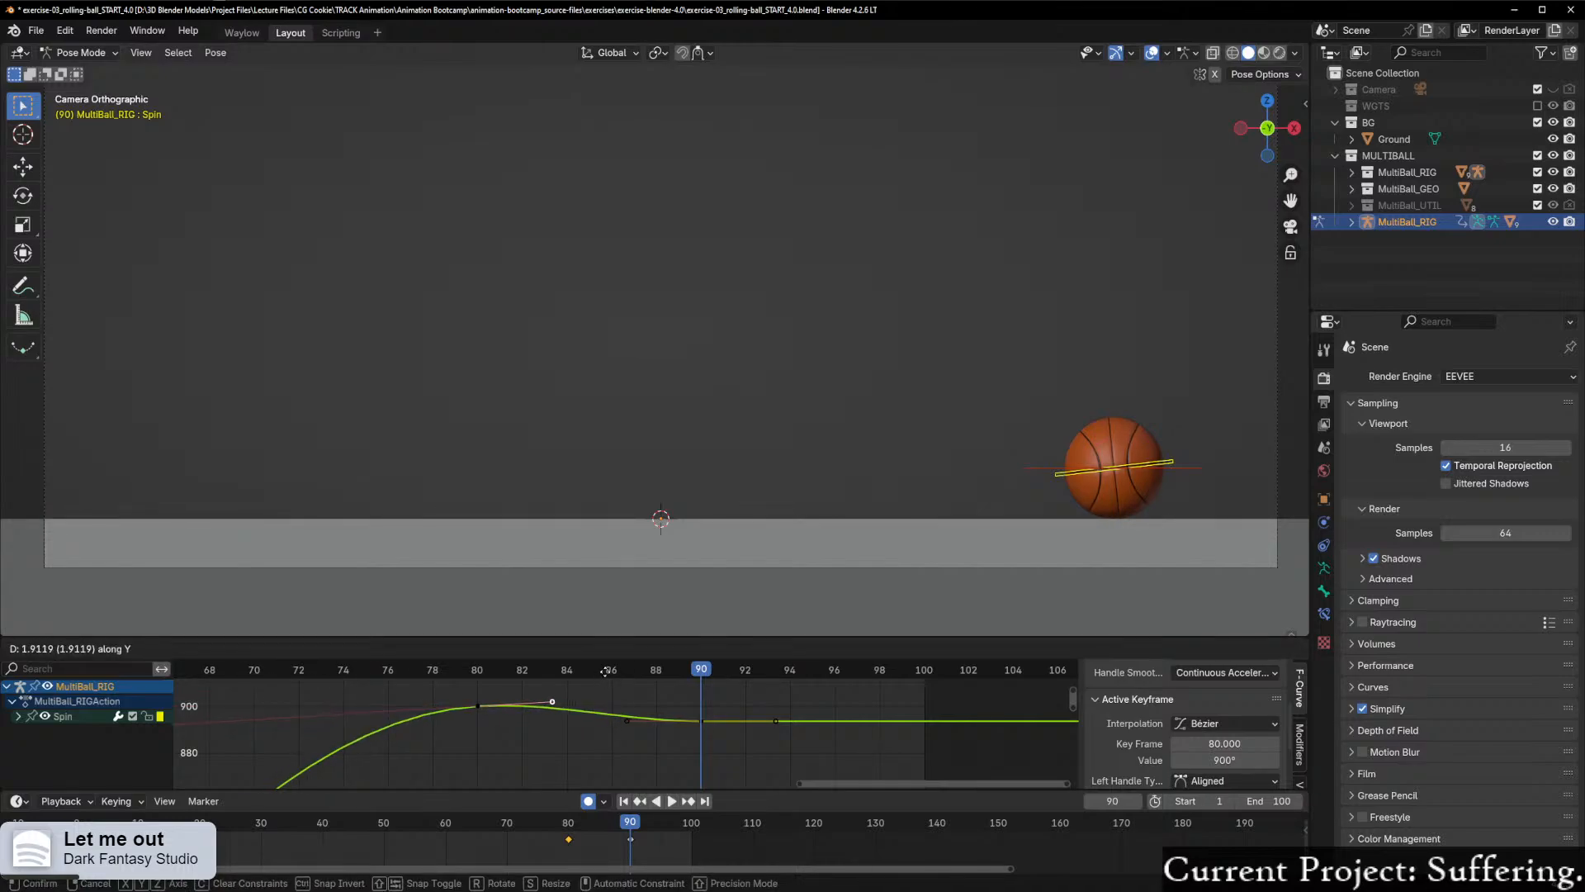
left_click(605, 671)
left_click_drag(698, 674, 521, 704)
key("space")
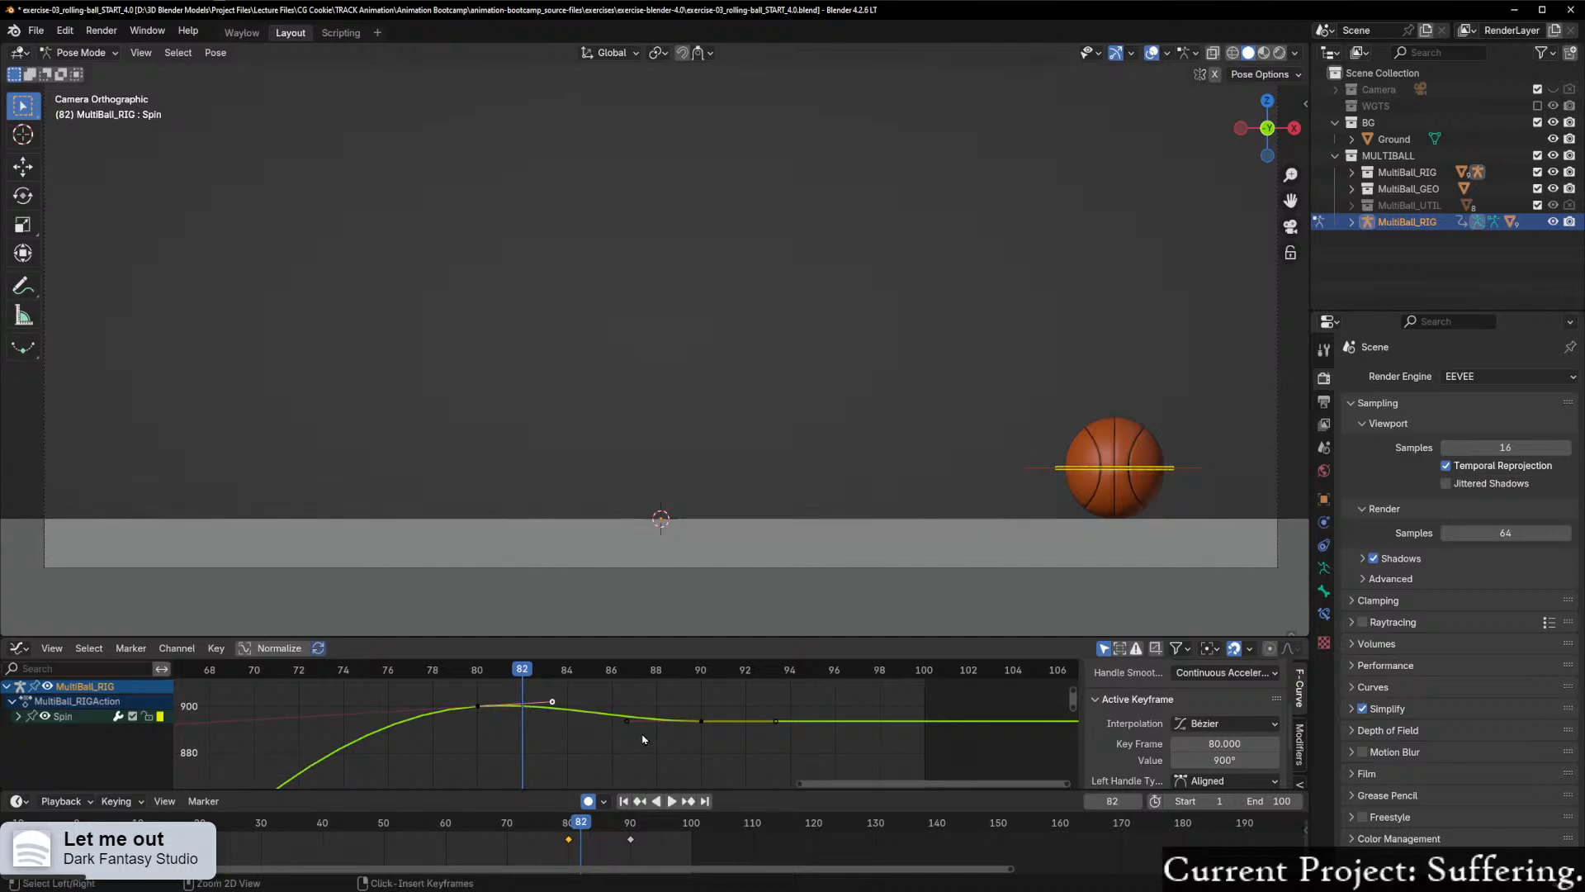
key("ctrl+z")
key("ctrl+z")
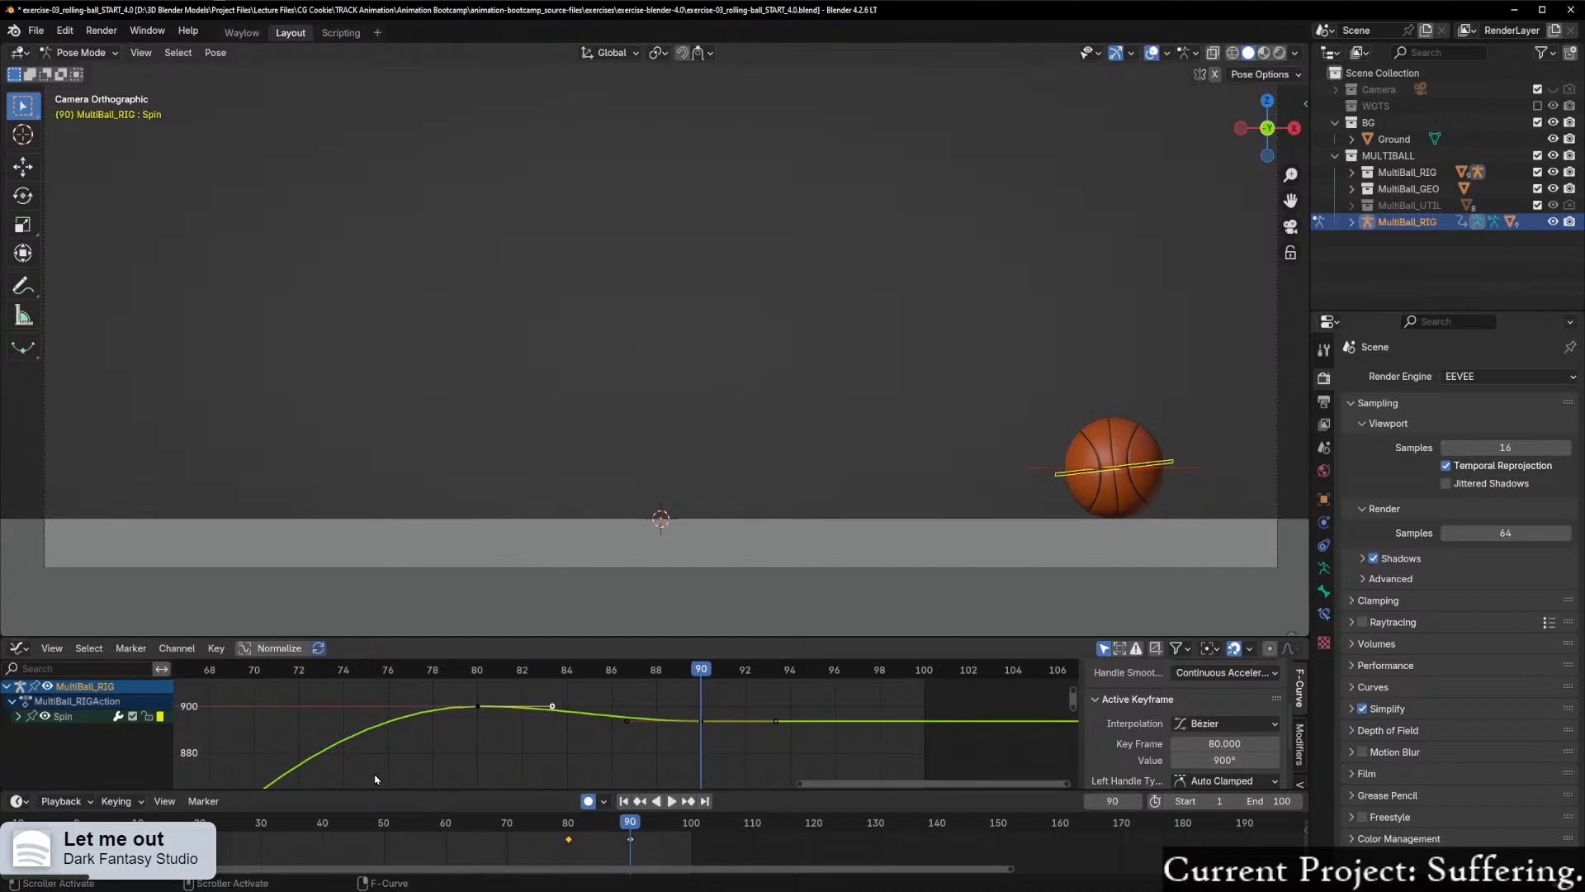
Step: Raise the frame 90 Spin keyframe along Y to about 897° and play back the settle from around frame 82
left_click(703, 731)
left_click(701, 724)
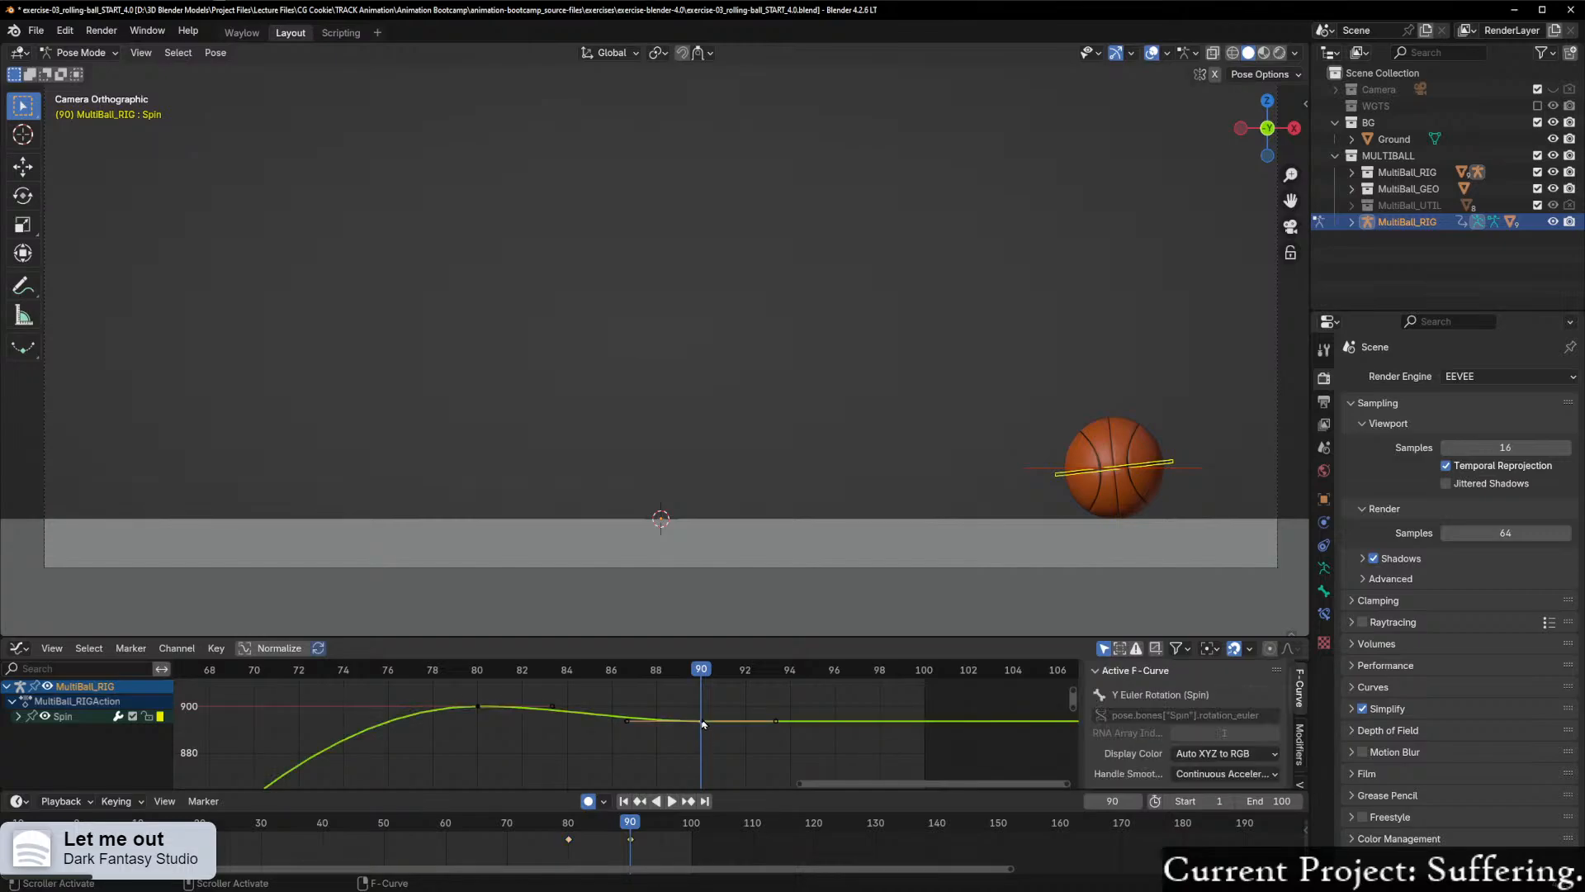
key("g")
key("y")
left_click(714, 722)
key("shift+ctrl+space")
mouse_move(516, 691)
left_mouse_down()
mouse_move(481, 694)
mouse_move(677, 713)
mouse_move(411, 712)
mouse_move(522, 716)
left_mouse_up()
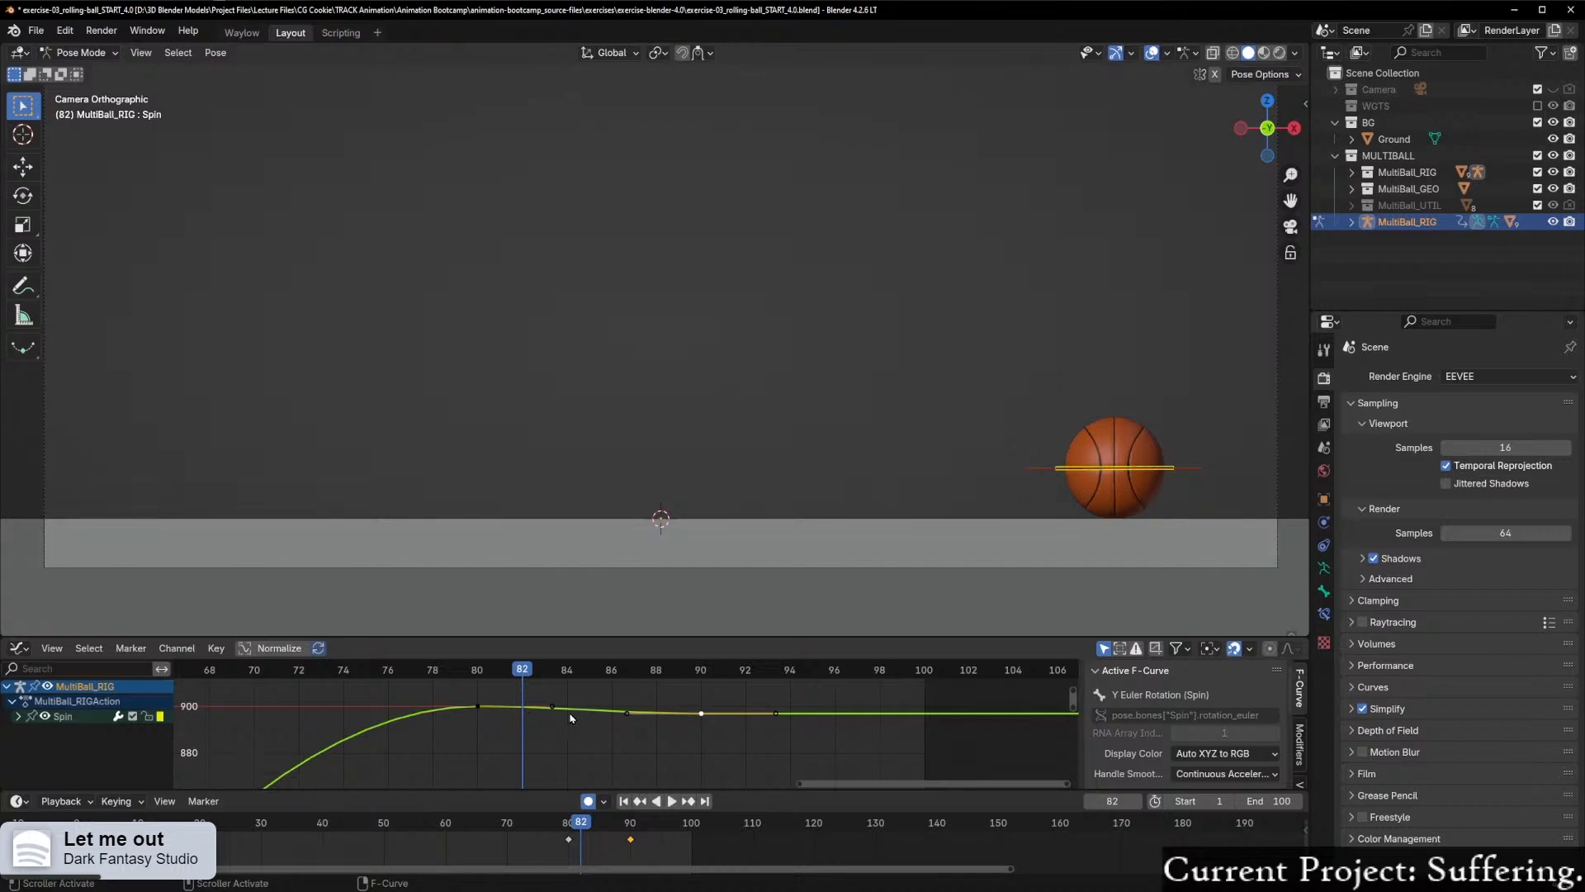
left_click(551, 707)
key("h")
key("ctrl+z")
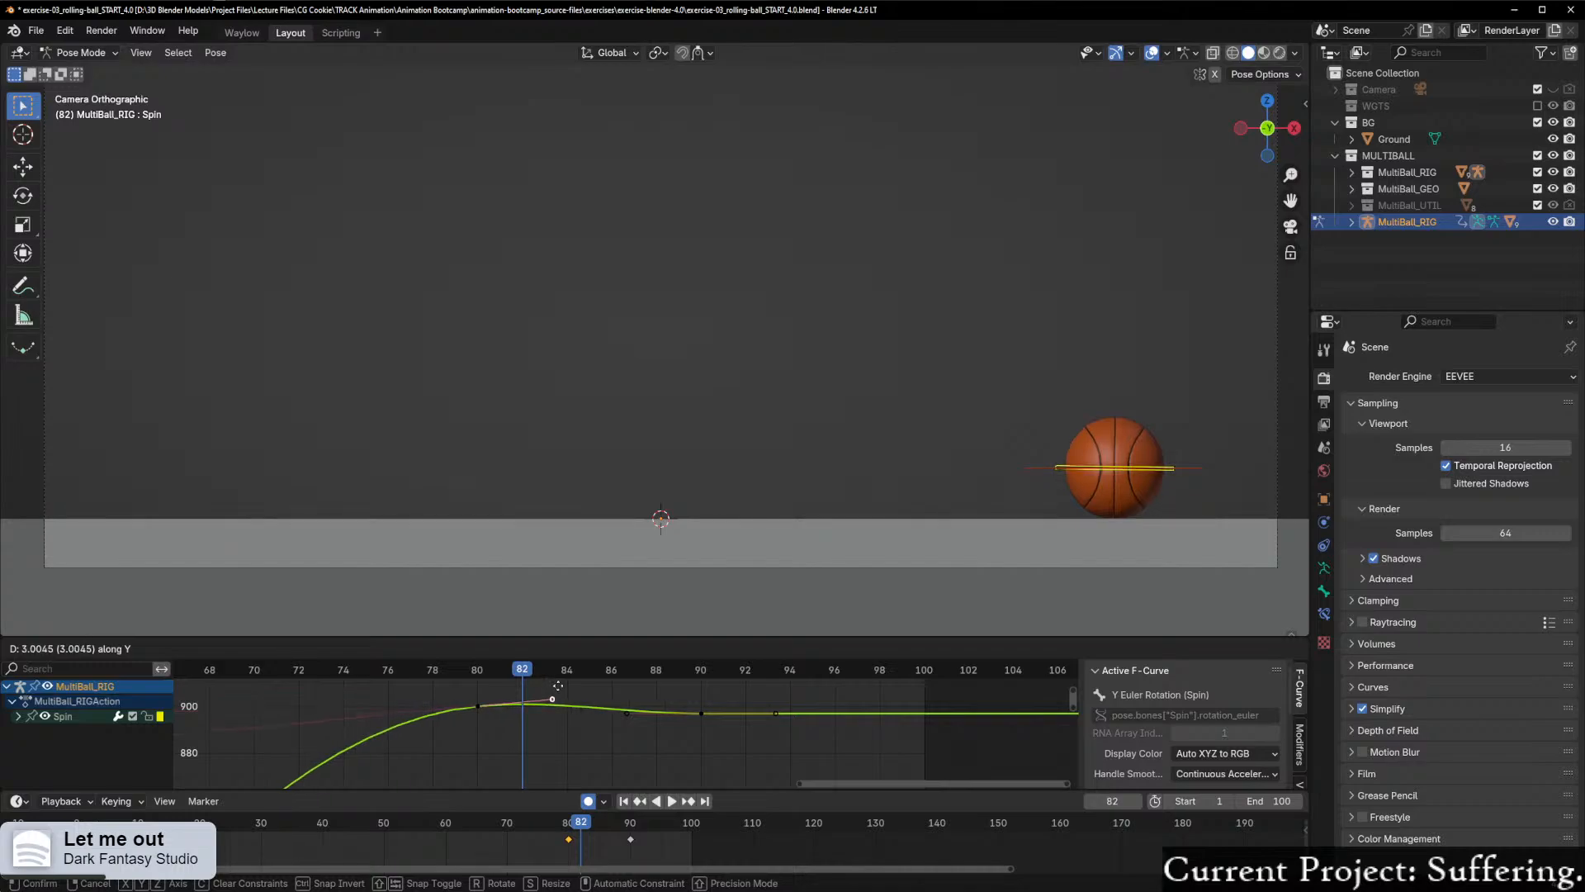
Step: Set the handle type of the frame 80 Spin keyframe to Free so its two handles move independently
left_click(479, 706)
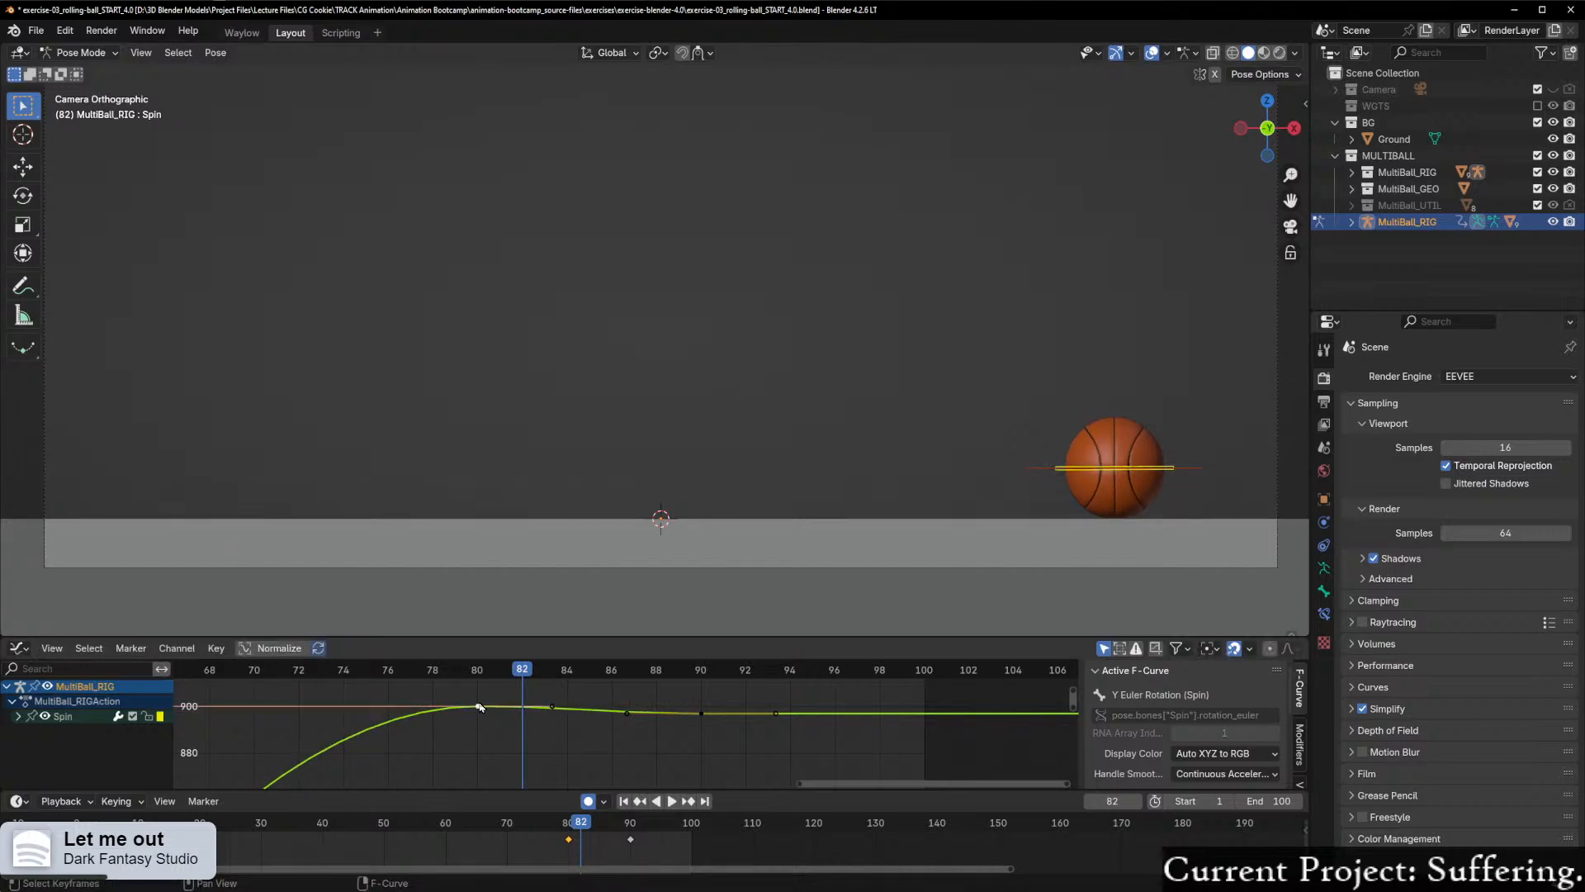
right_click(479, 707)
mouse_move(479, 705)
left_click(585, 725)
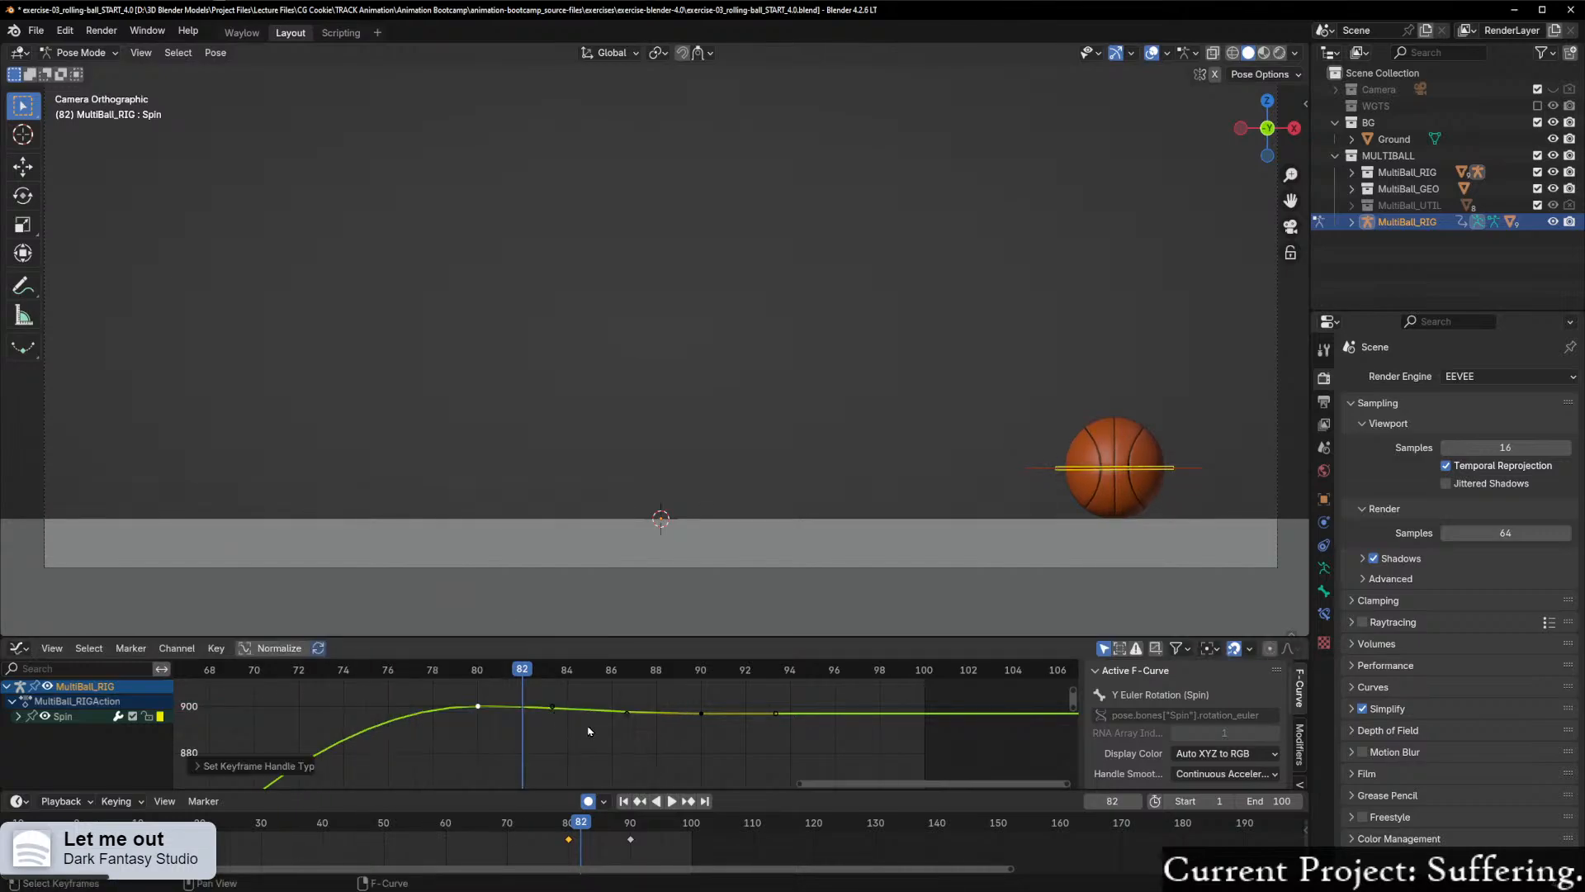
Step: Raise the right handle of the frame 80 Spin keyframe by about 4.1 along Y and play back the settle around frame 83
left_click(550, 707)
key("g")
key("y")
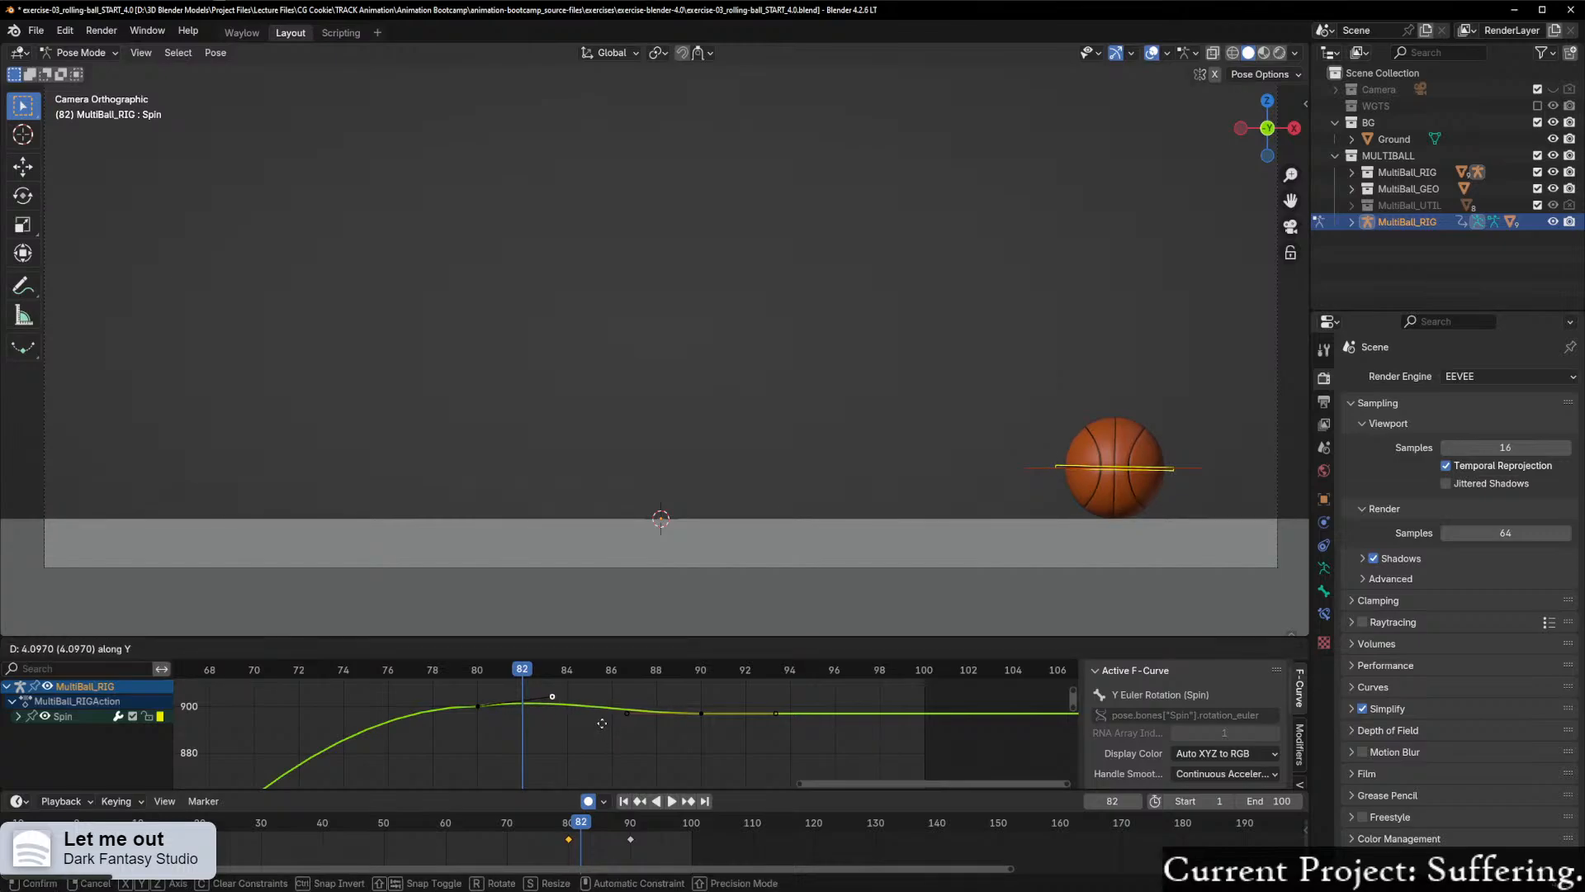
left_click(602, 724)
key("shift+ctrl+space")
left_click_drag(437, 689, 537, 728)
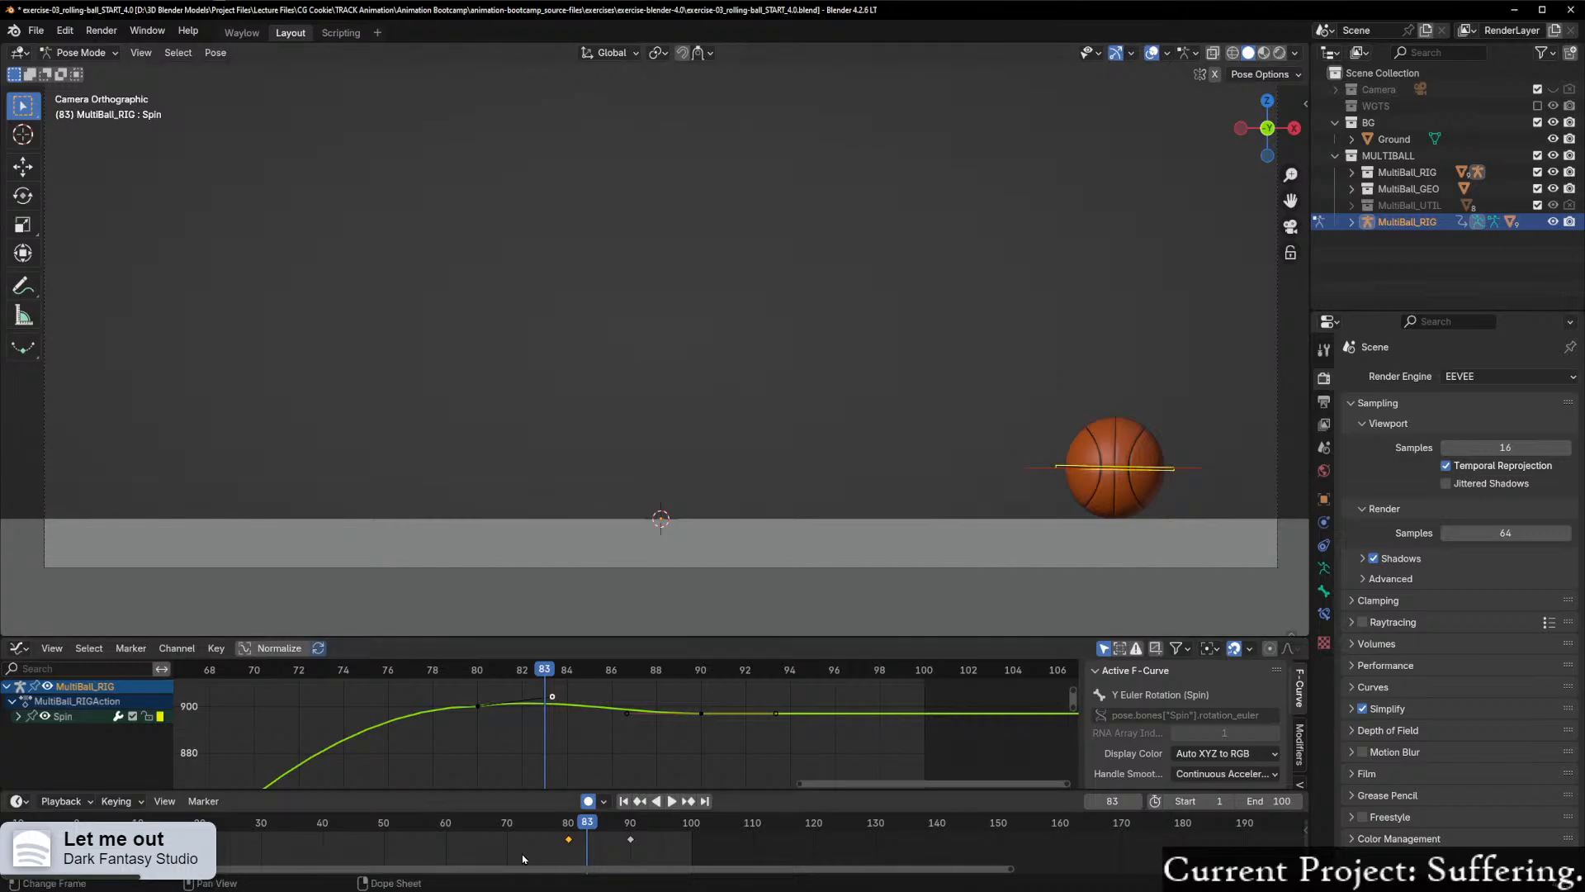
Step: Try raising the right handle of the frame 80 Spin keyframe further along Y, play back the settle, and undo the handle raises
scroll(716, 739, "up", 1)
middle_click_drag(555, 748, 604, 726)
scroll(598, 746, "up", 4)
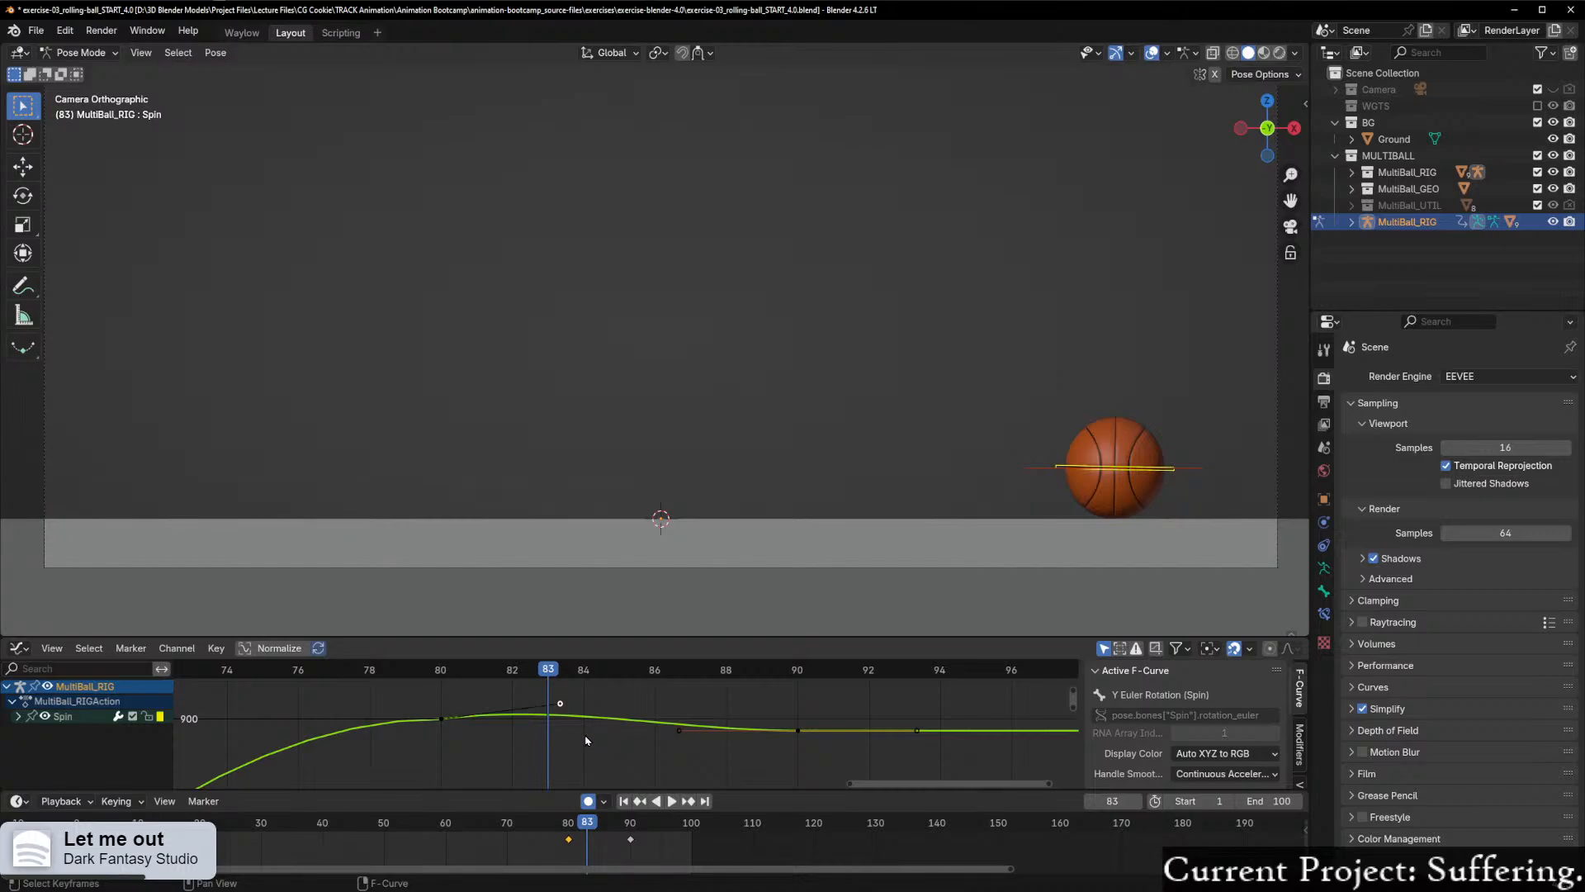
left_click_drag(549, 667, 554, 702)
key("g")
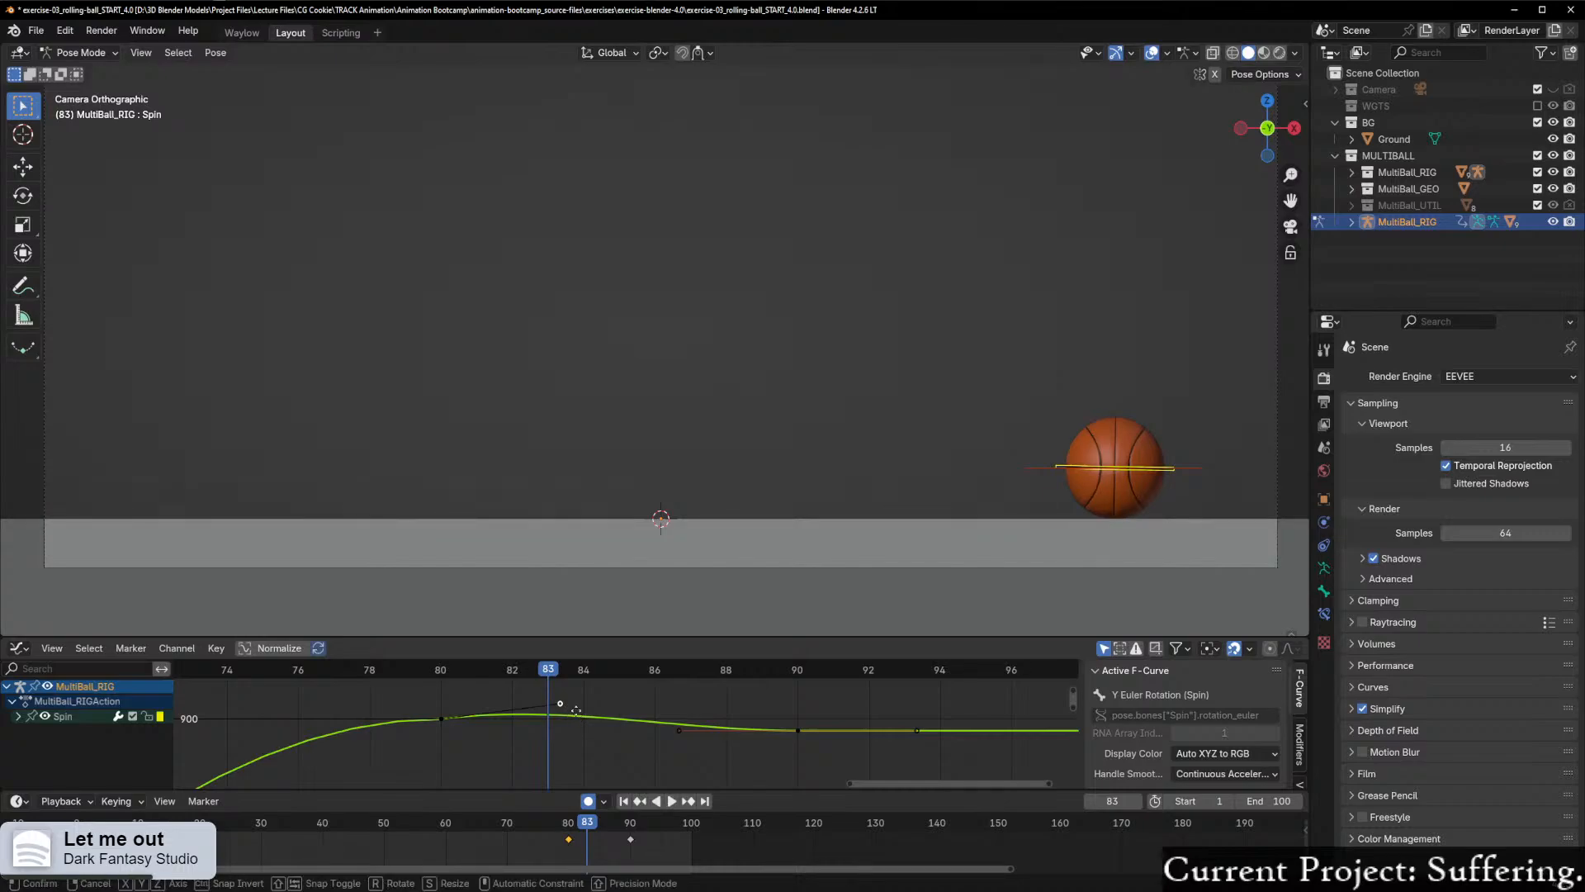
key("y")
left_click(578, 705)
left_click_drag(556, 671, 549, 708)
key("ctrl+z")
key("ctrl+z")
key("ctrl+z")
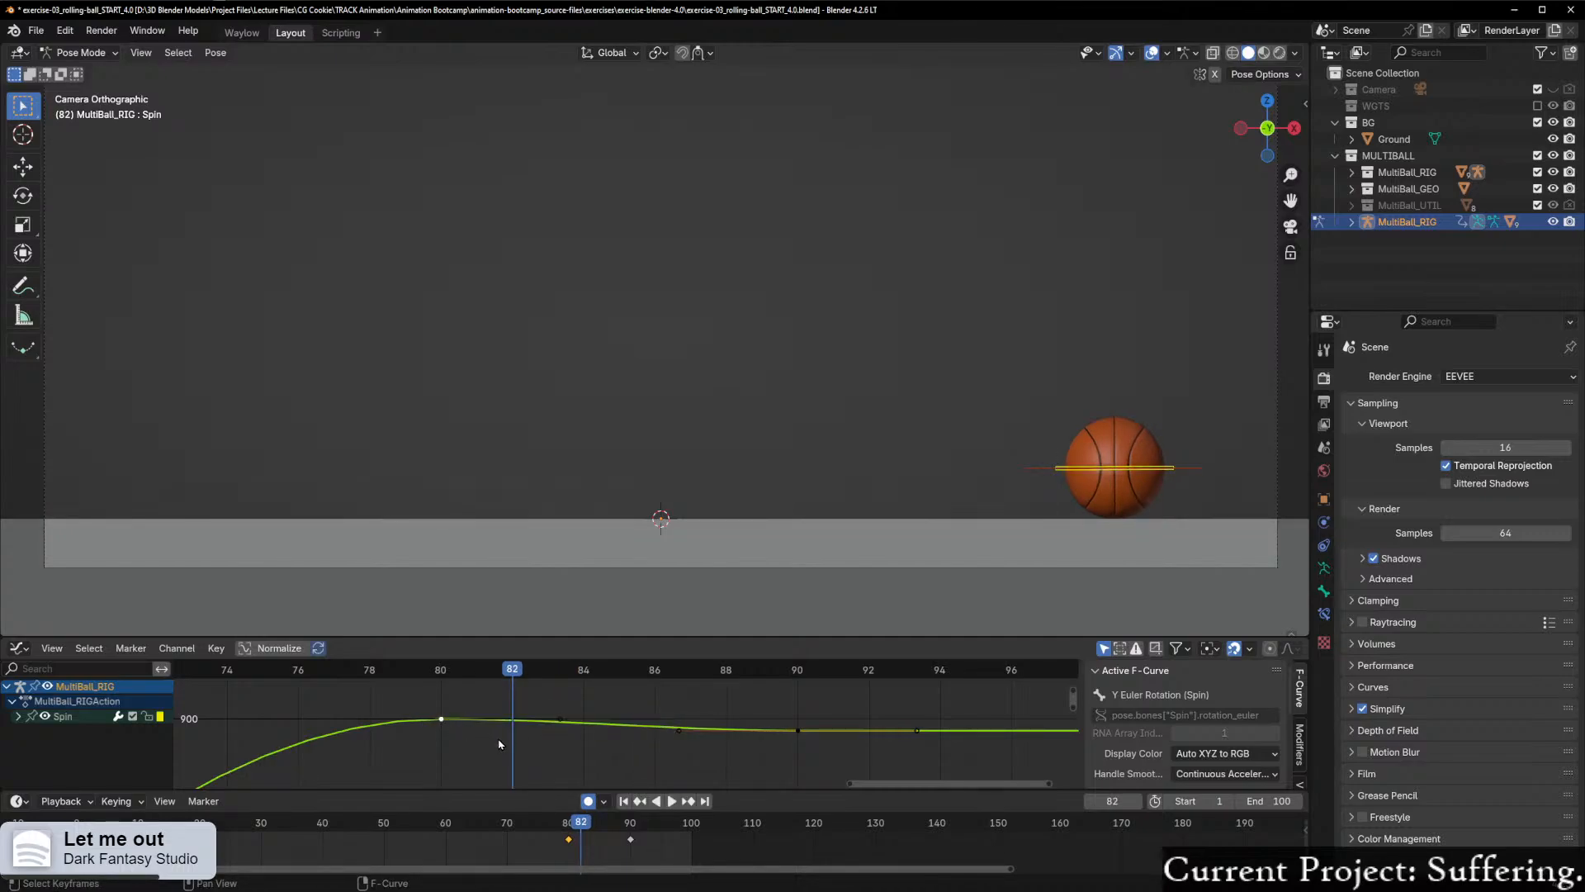
Step: Raise the frame 80 Spin keyframe along Y to about 902° and scrub the settle around frame 81
key("g")
key("y")
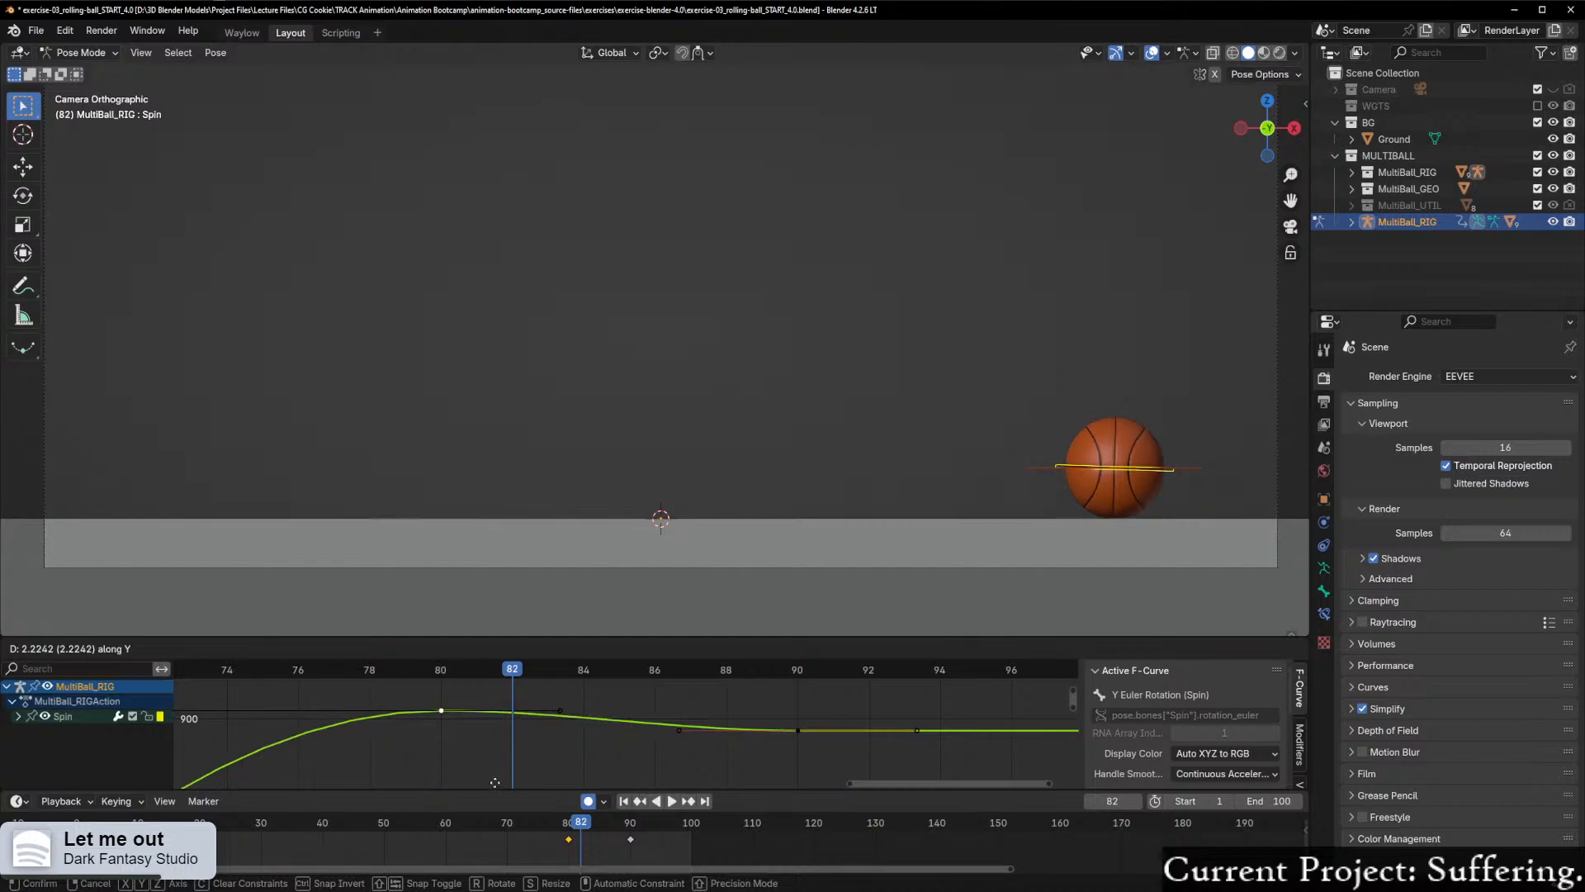
left_click(493, 764)
left_click_drag(512, 670, 476, 701)
Step: Raise the frame 90 Spin keyframe along Y to just below 900° and play back the settle from around frame 81
left_click_drag(818, 745, 815, 747)
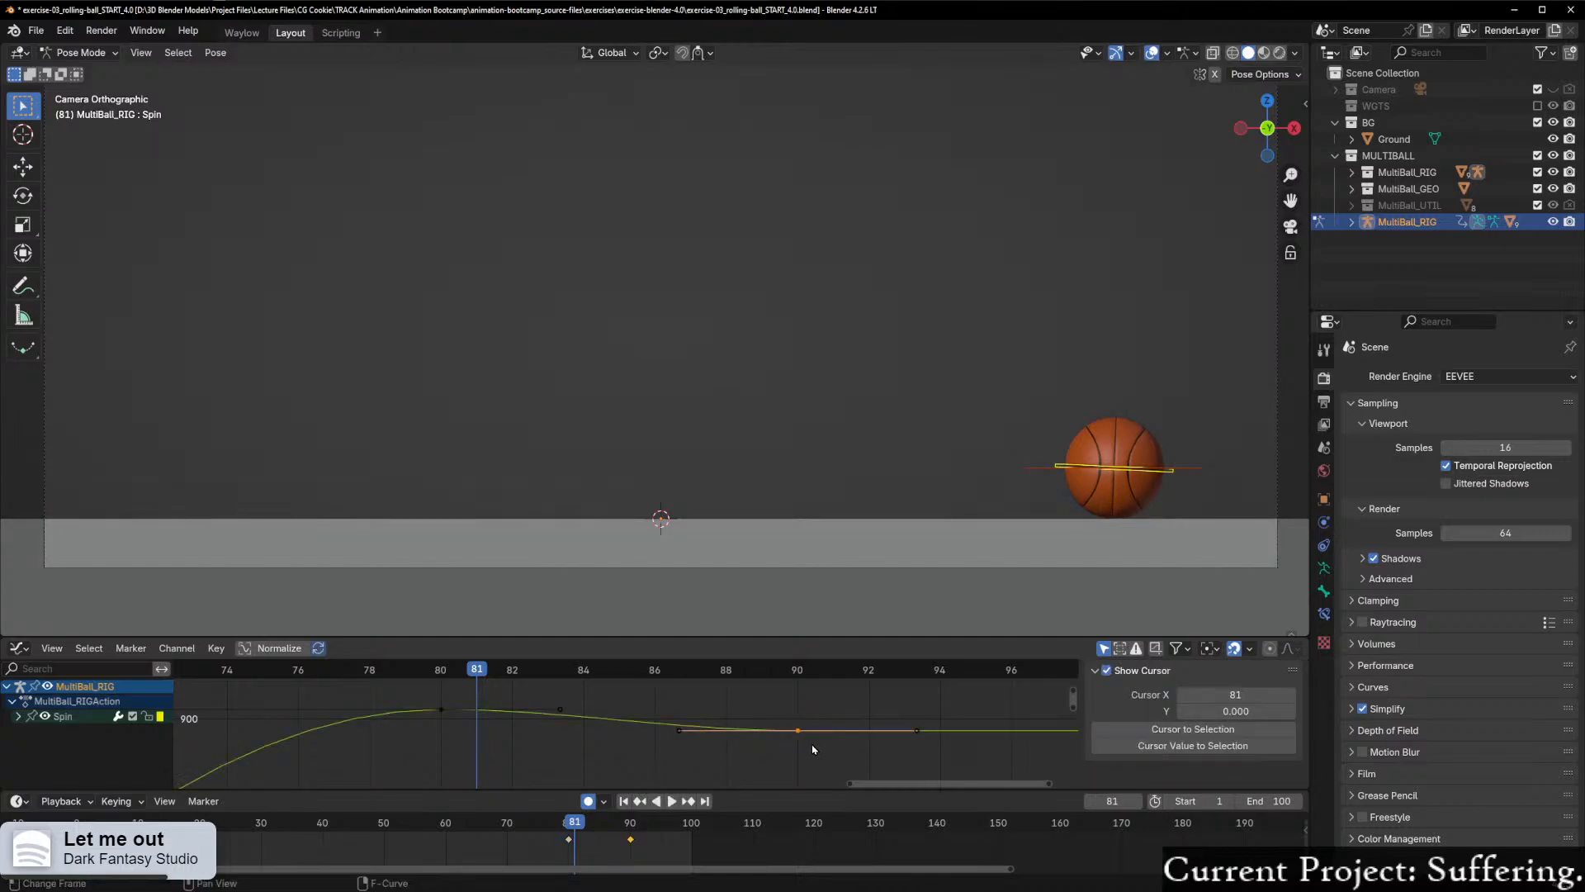
key("g")
key("y")
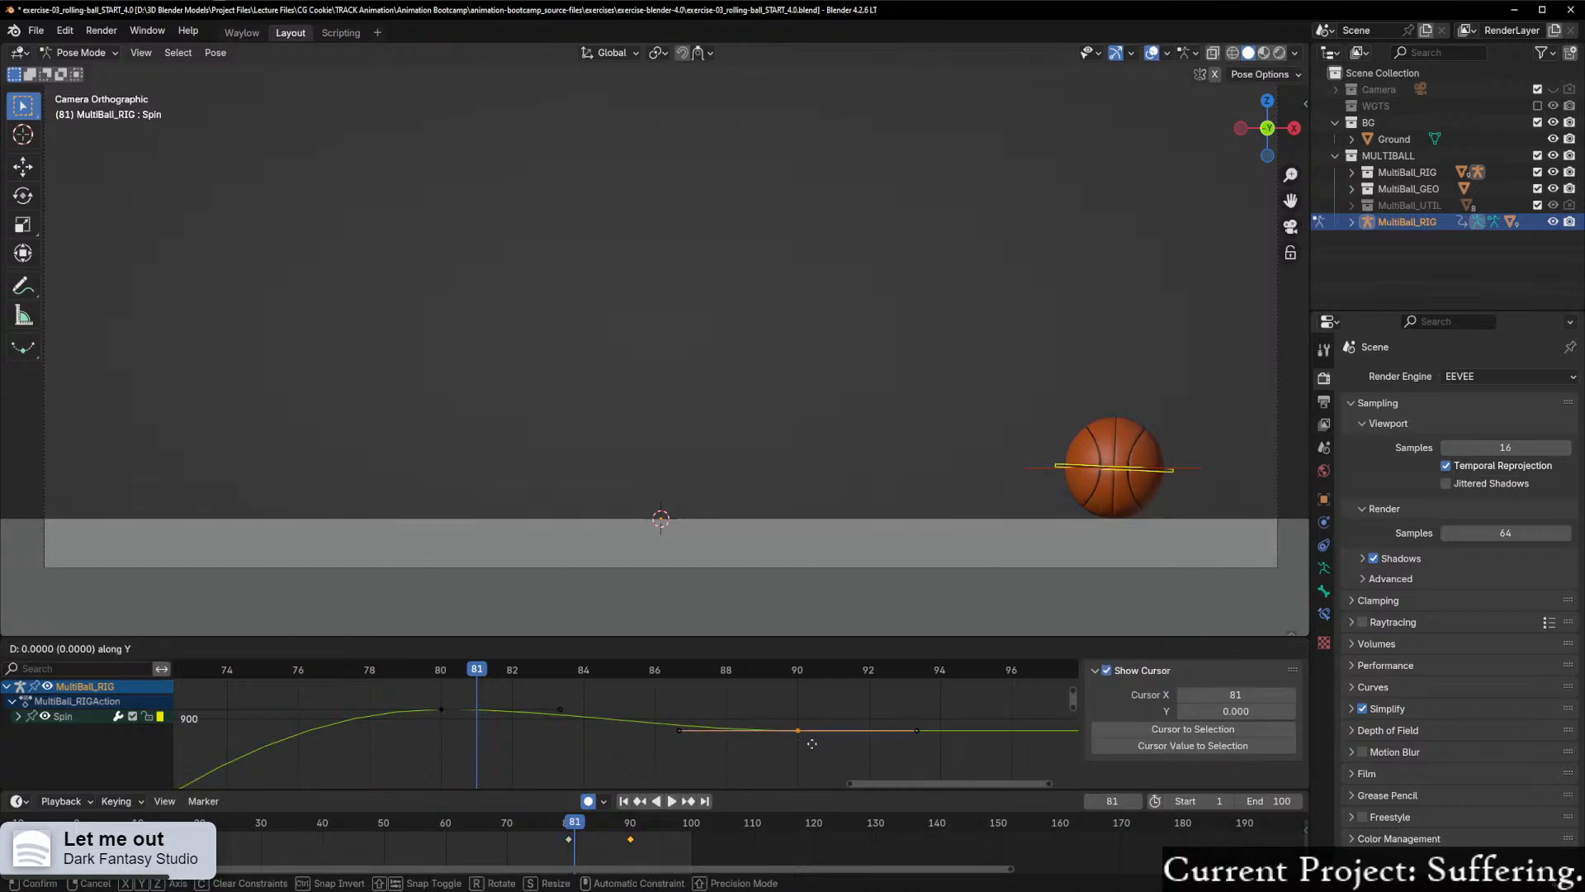
left_click(814, 734)
mouse_move(473, 677)
left_mouse_down()
mouse_move(366, 678)
mouse_move(510, 682)
mouse_move(464, 684)
left_mouse_up()
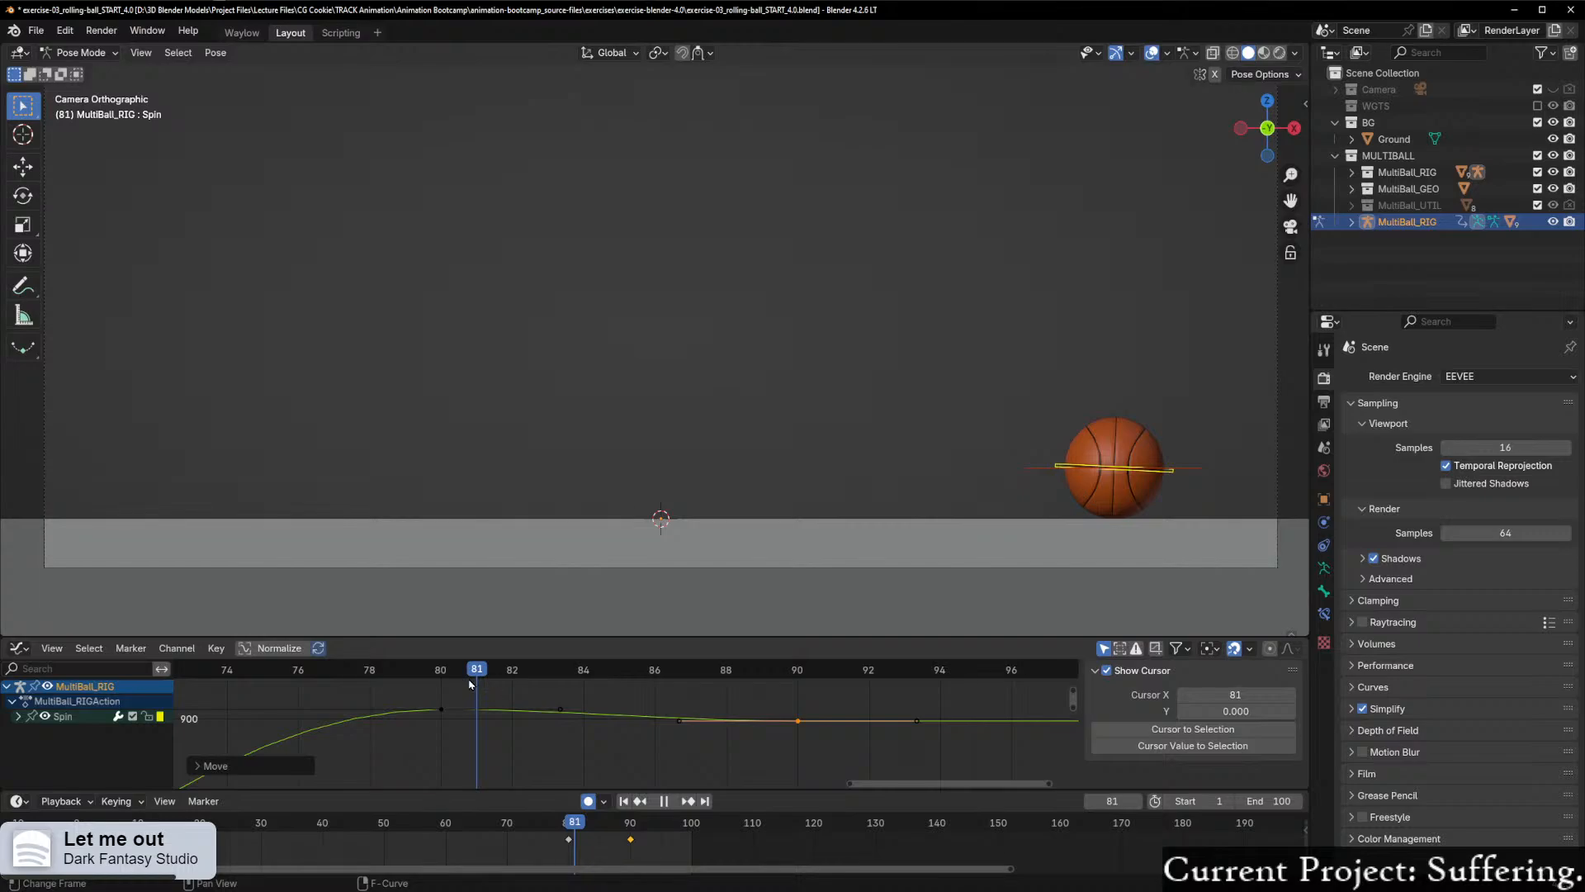
Step: Try raising the right handle of the frame 80 Spin keyframe by about 1 along Y, play back the settle, and undo it
scroll(531, 725, "up", 2)
left_click(543, 707)
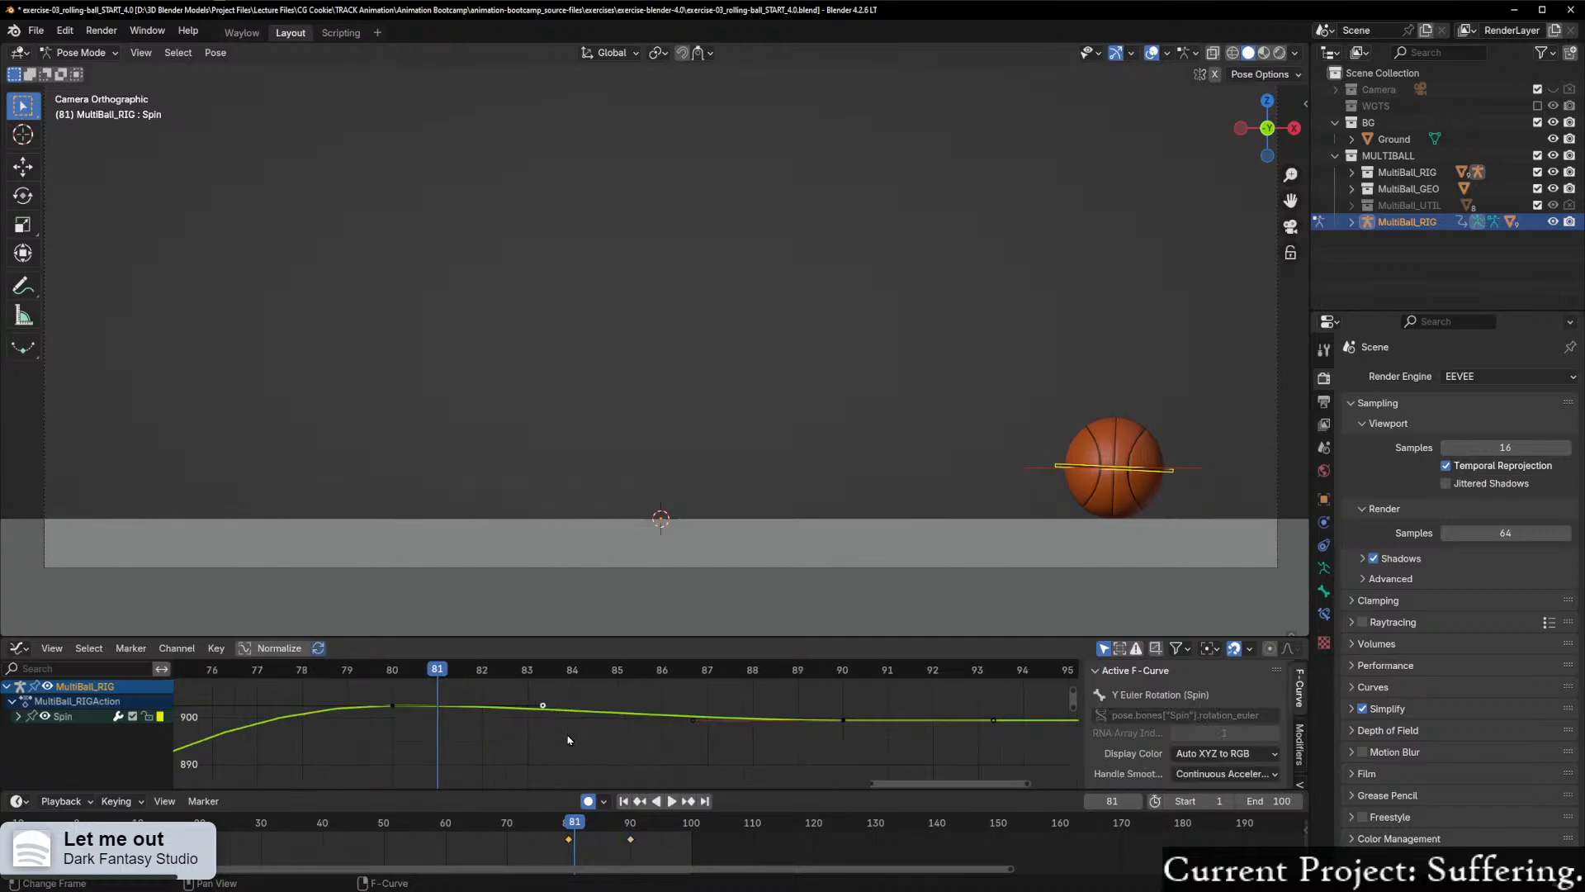
key("g")
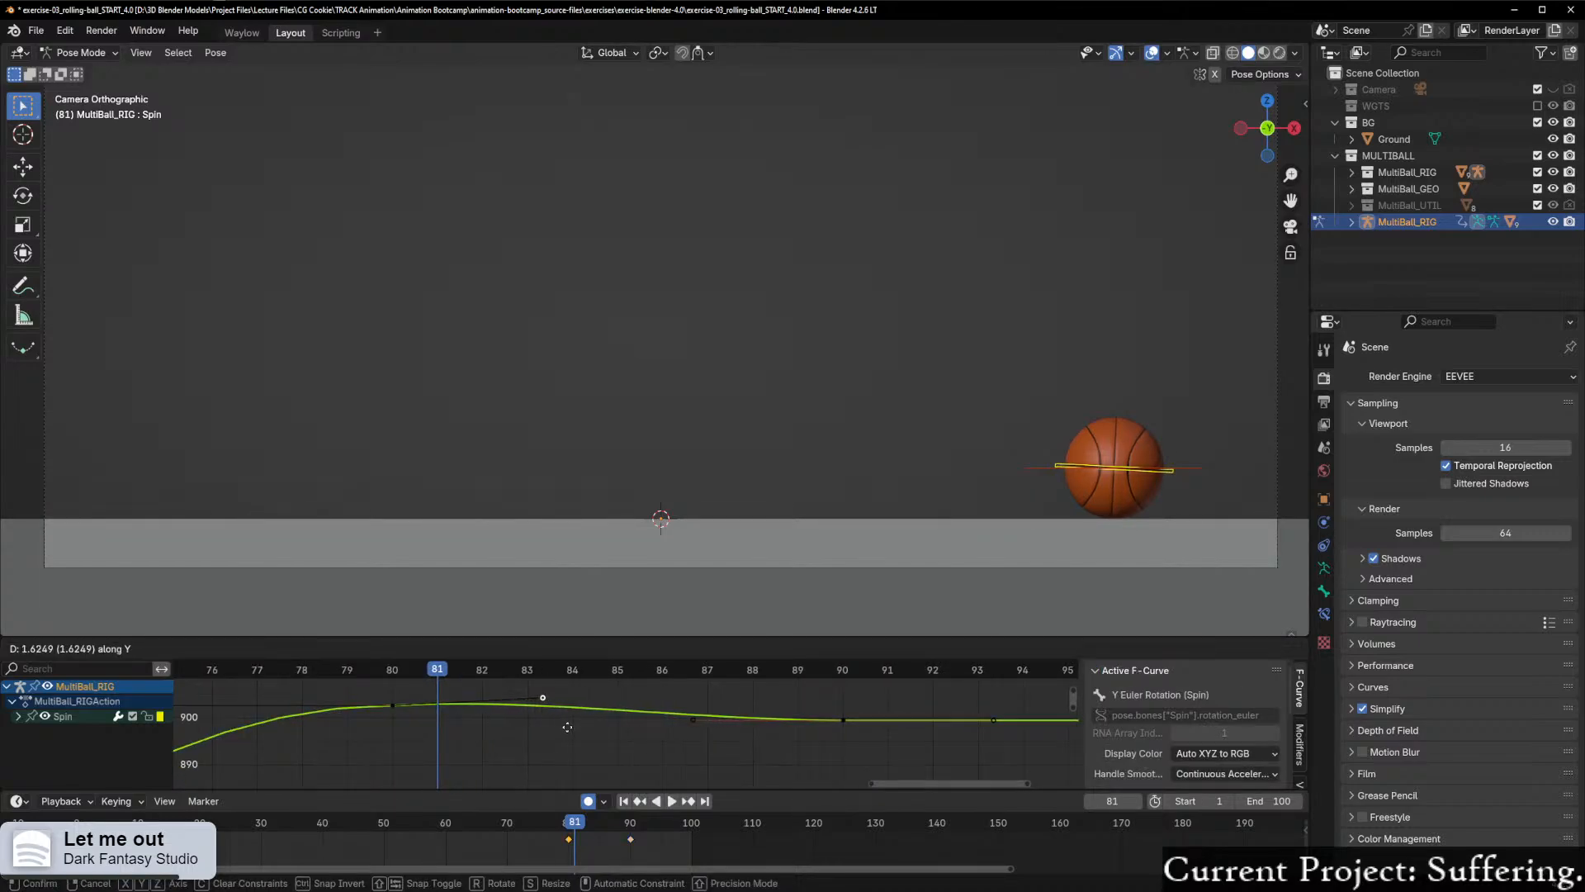
left_click(568, 735)
left_click(416, 670)
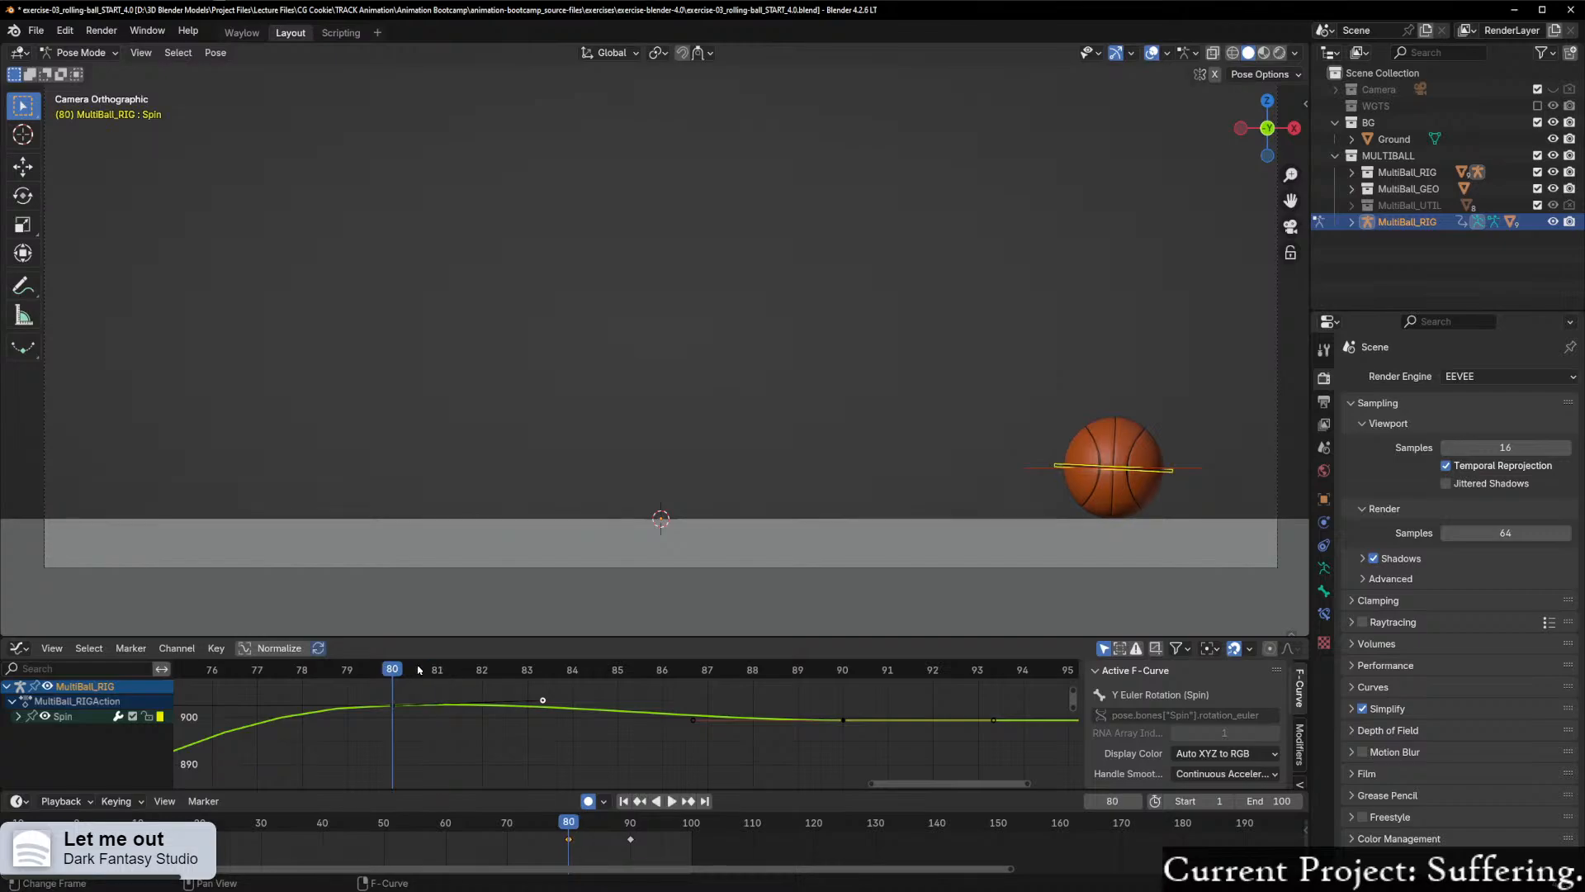
key("space")
left_click_drag(416, 671, 464, 679)
key("ctrl+z")
key("ctrl+z")
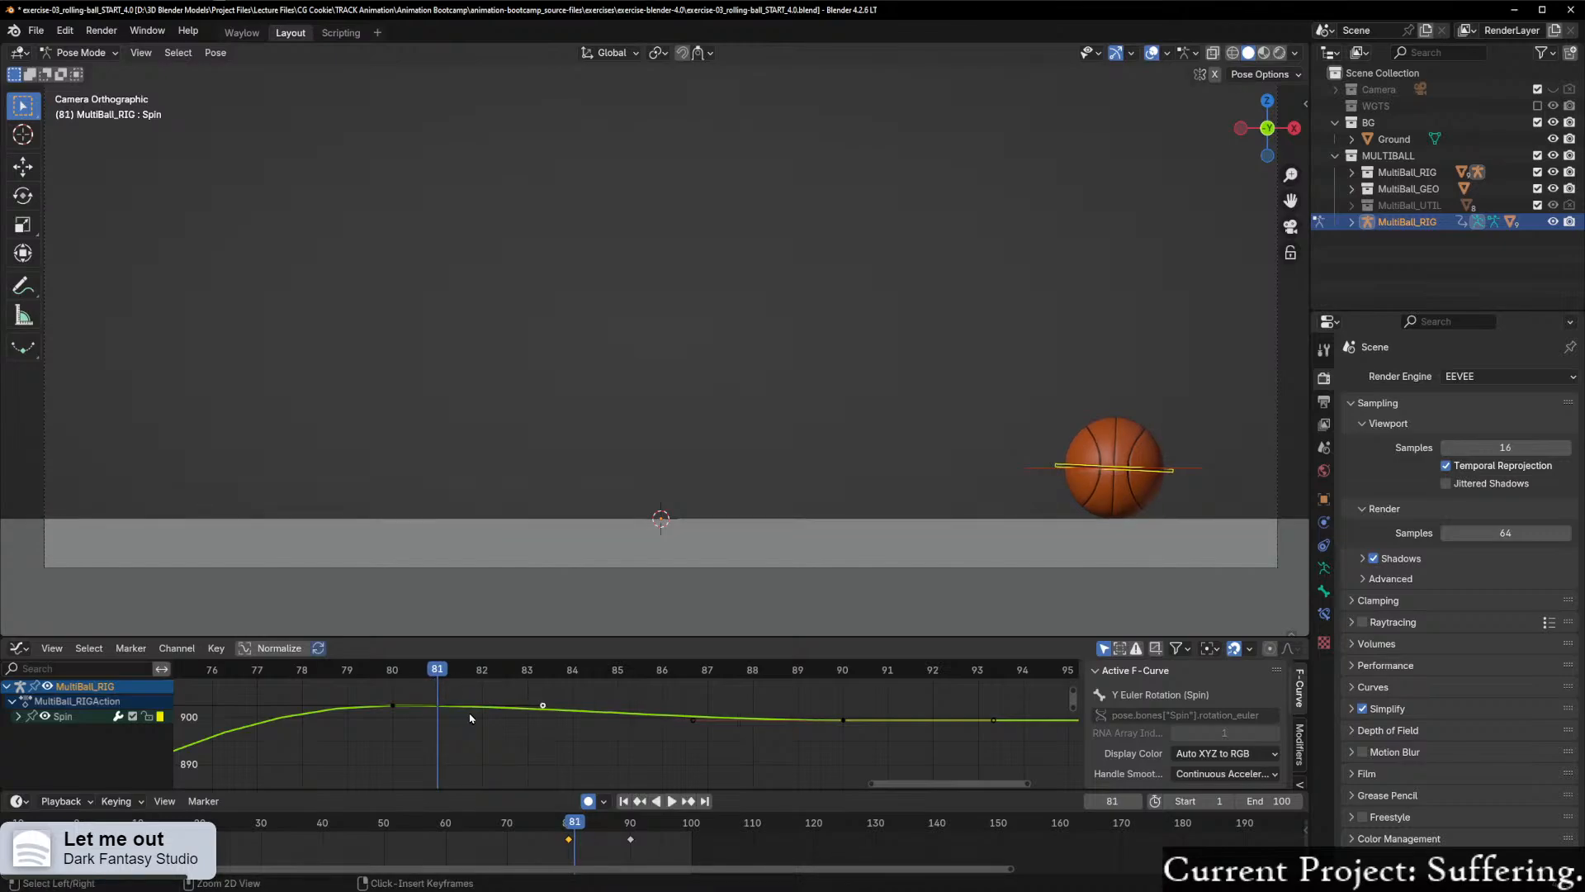
Step: Lower the right handle of the frame 80 Spin keyframe by less than 1 along Y and play back the settle
left_click(542, 710)
key("ctrl+z")
key("g")
key("y")
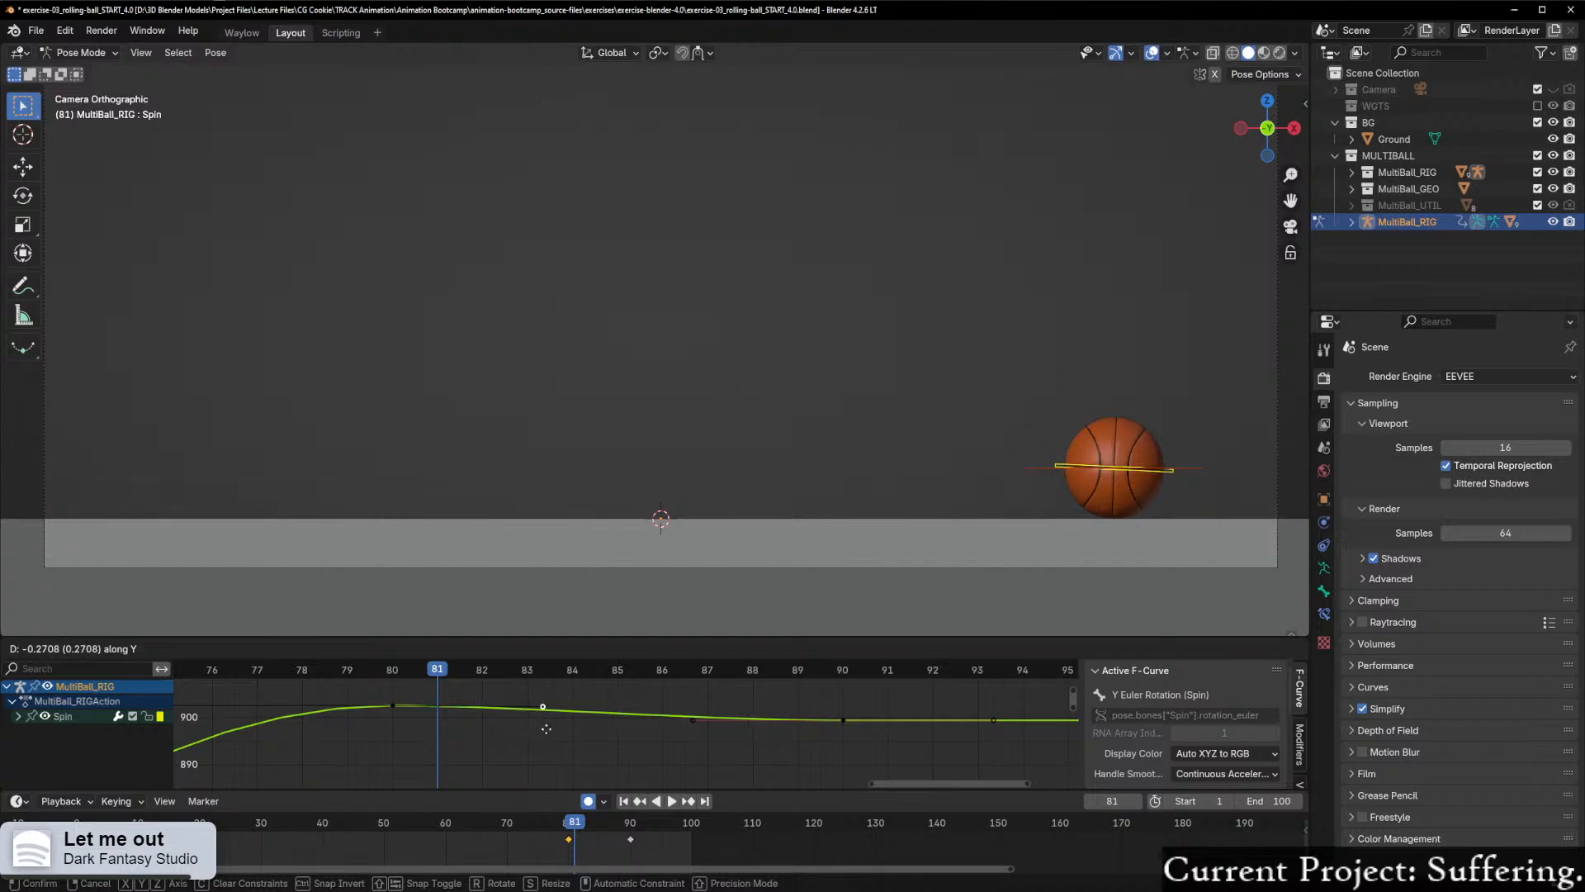
left_click(545, 751, "shift")
key("space")
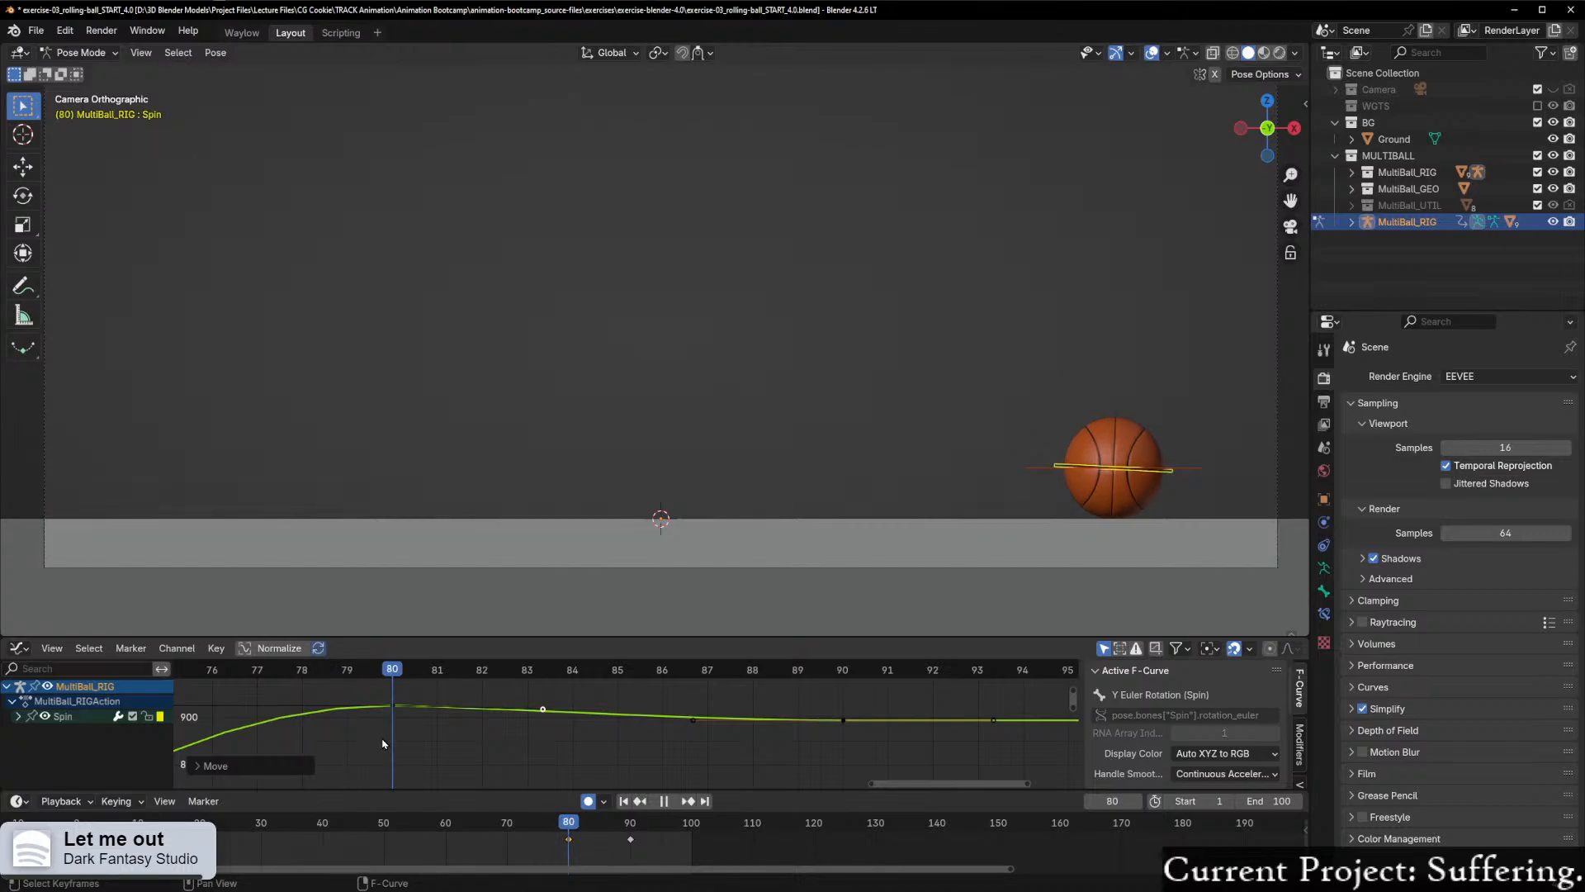
key("space")
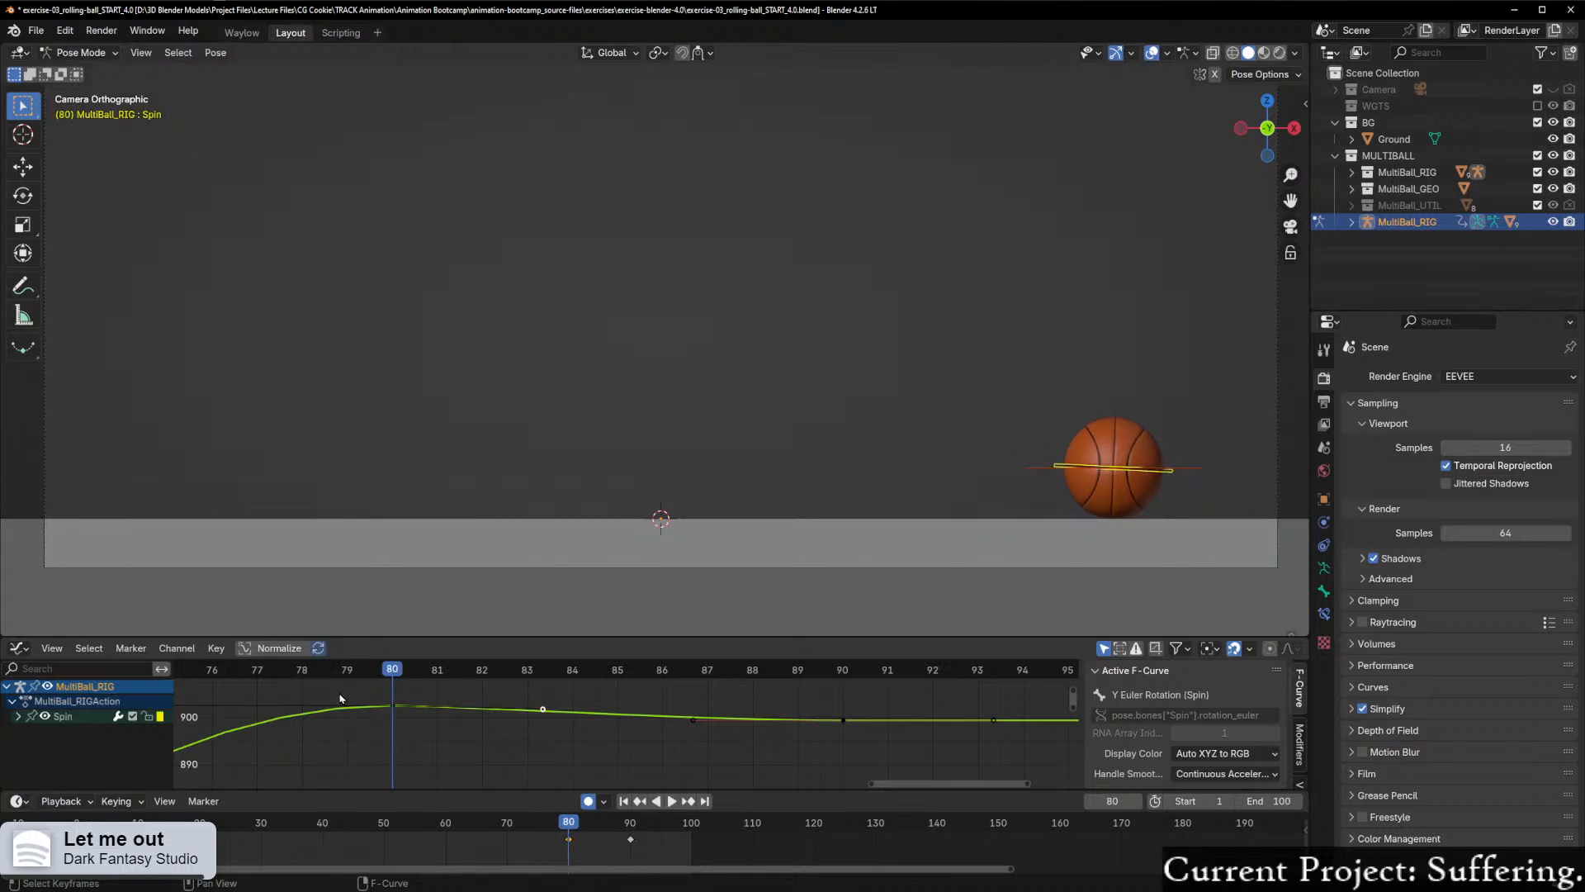
Step: Set the handle type of the frame 80 Spin keyframe and both its handles to Auto Clamped
scroll(340, 699, "down", 1)
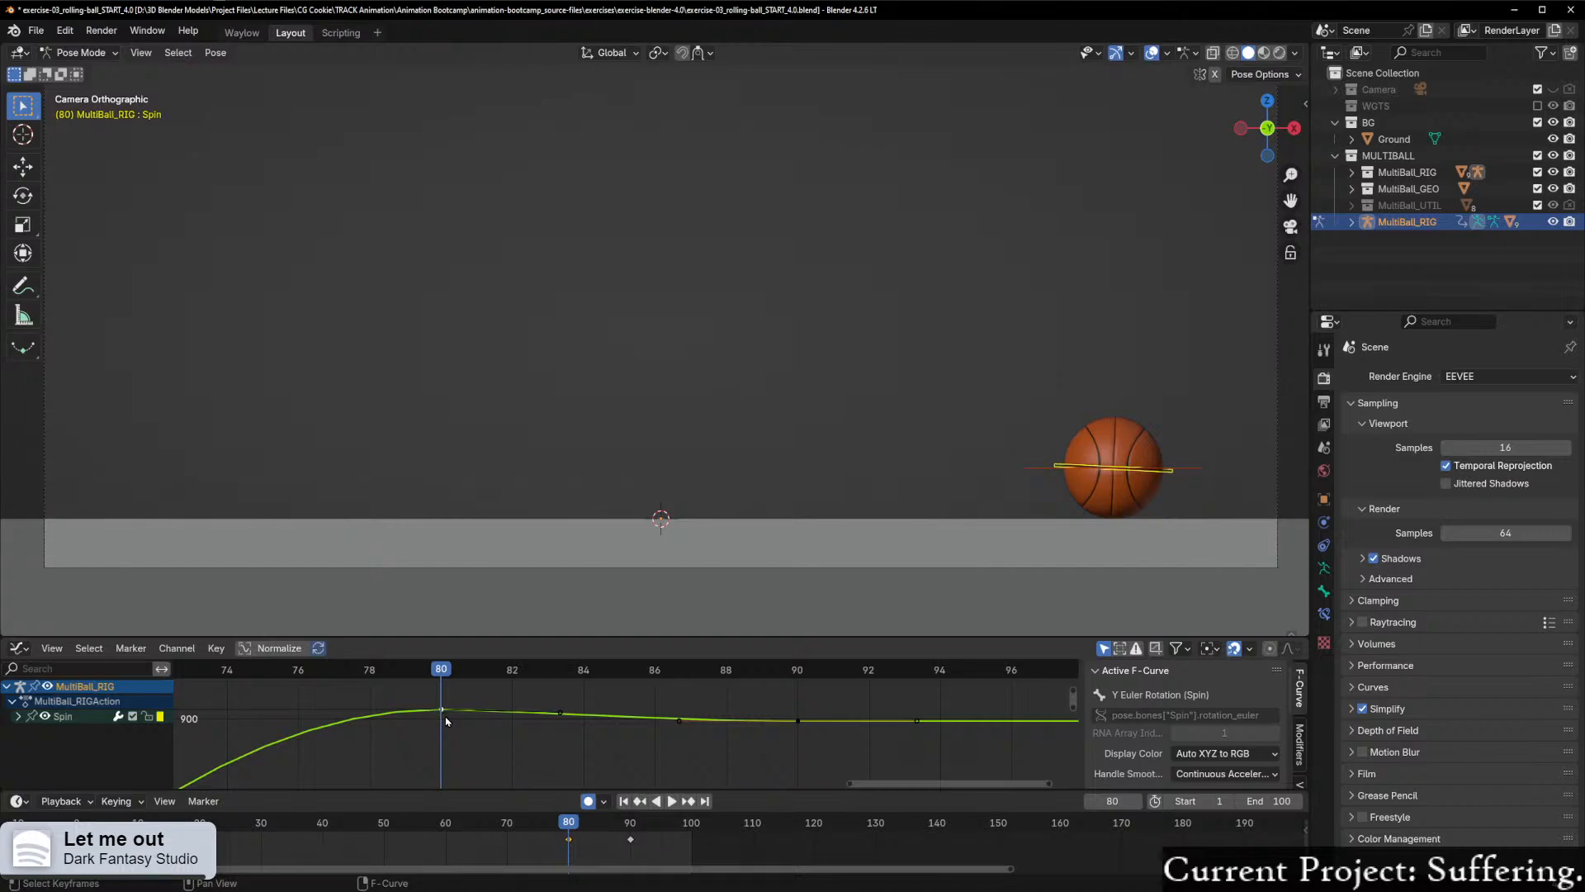
scroll(444, 716, "down", 4)
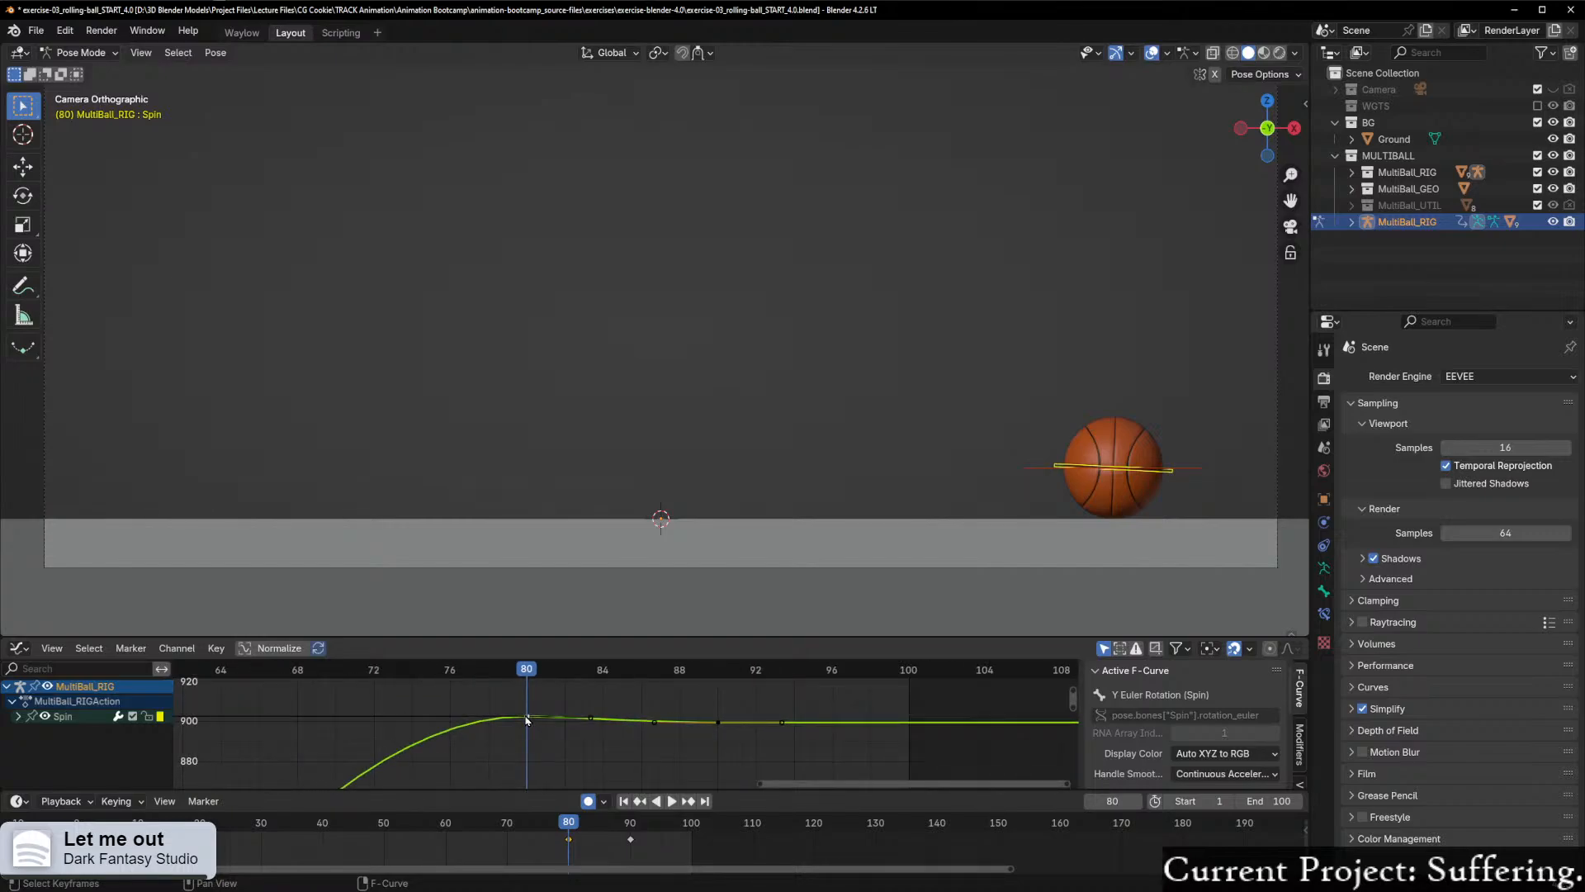
right_click(527, 720)
mouse_move(481, 717)
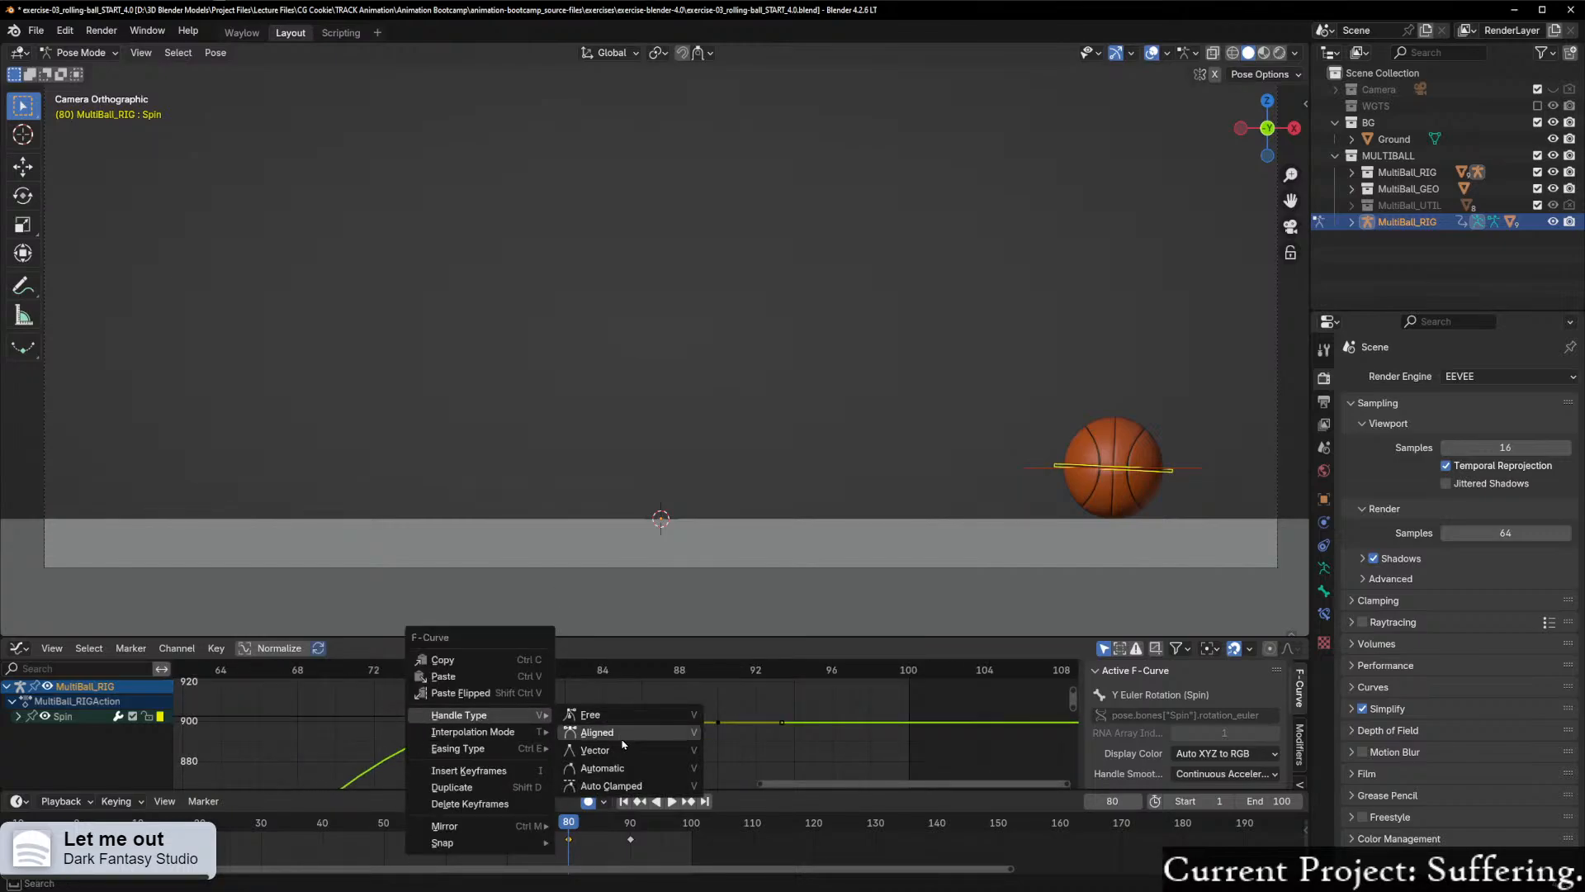
left_click(640, 786)
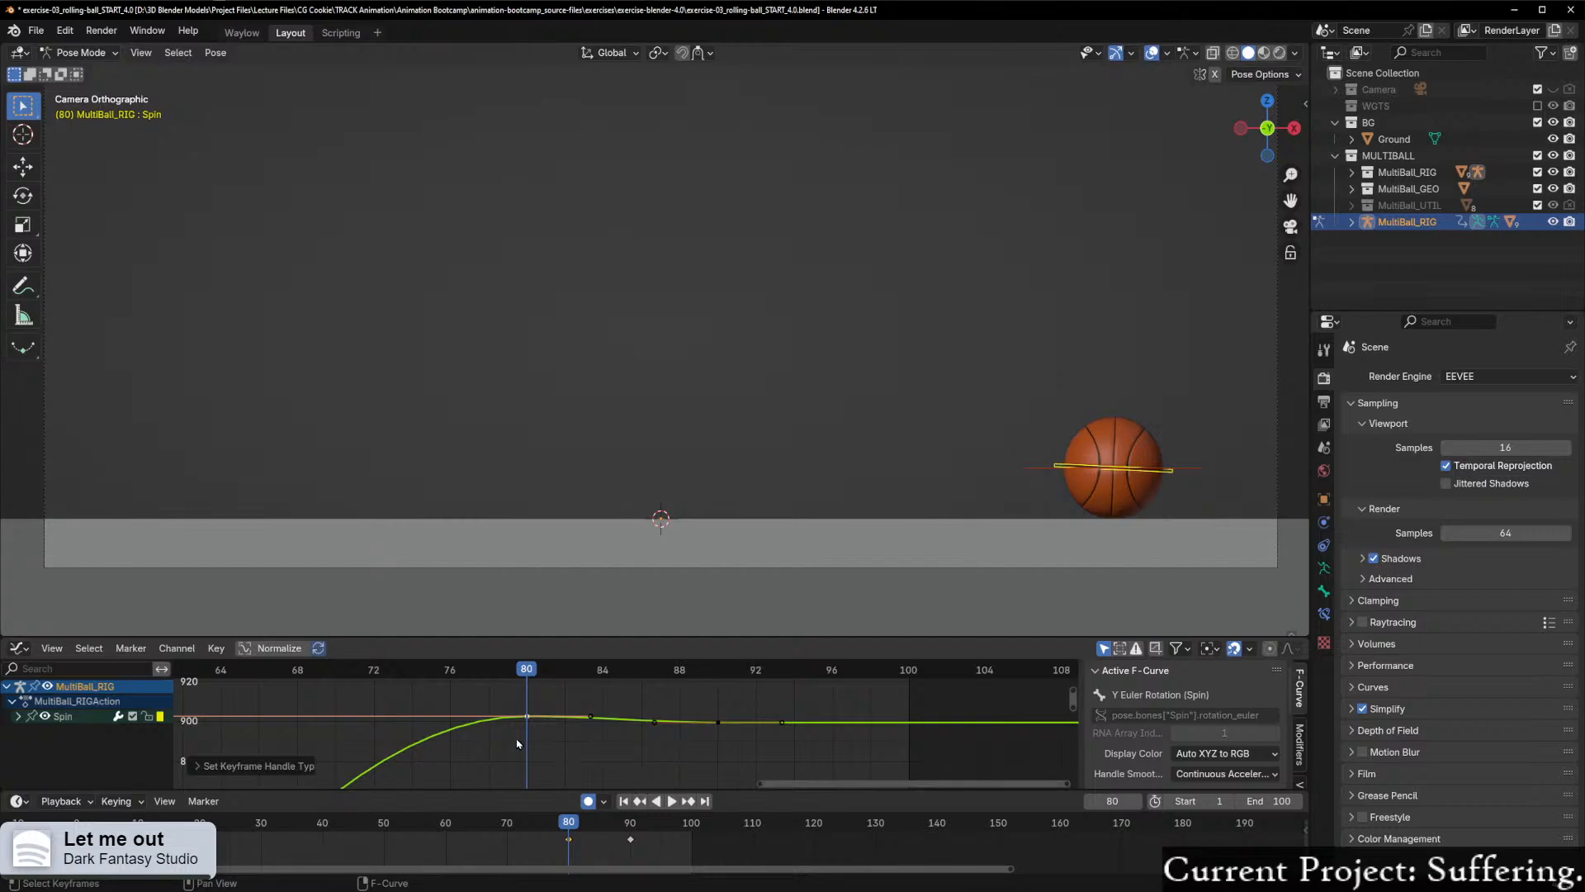
scroll(519, 744, "down", 4)
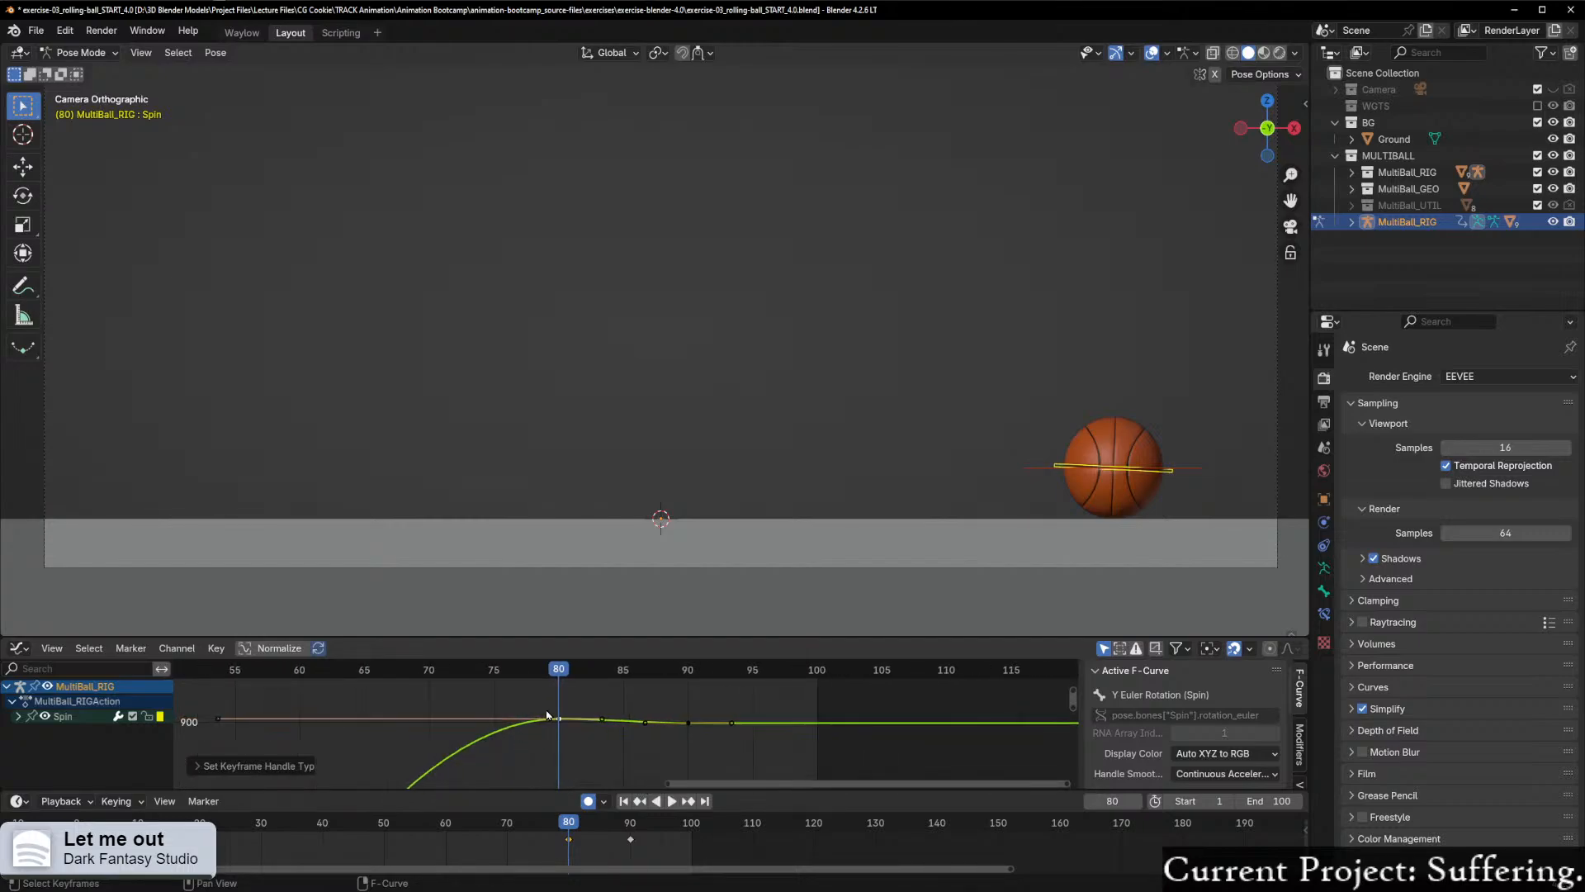
scroll(362, 718, "down", 2)
left_click(276, 709)
left_click_drag(554, 693, 612, 747)
right_click(566, 720)
mouse_move(562, 715)
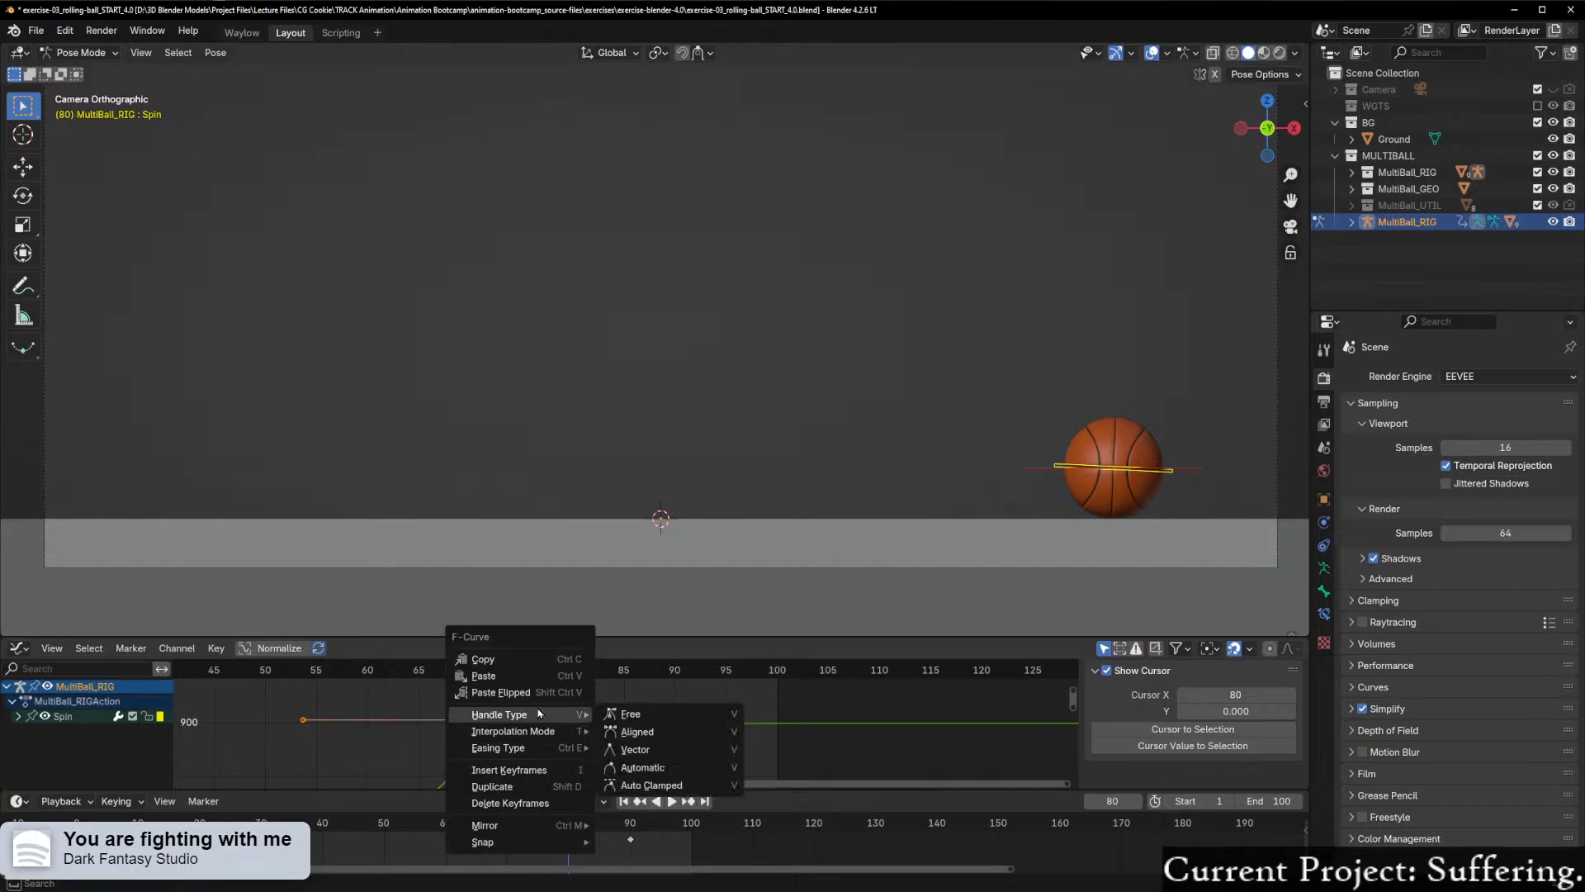
left_click(651, 785)
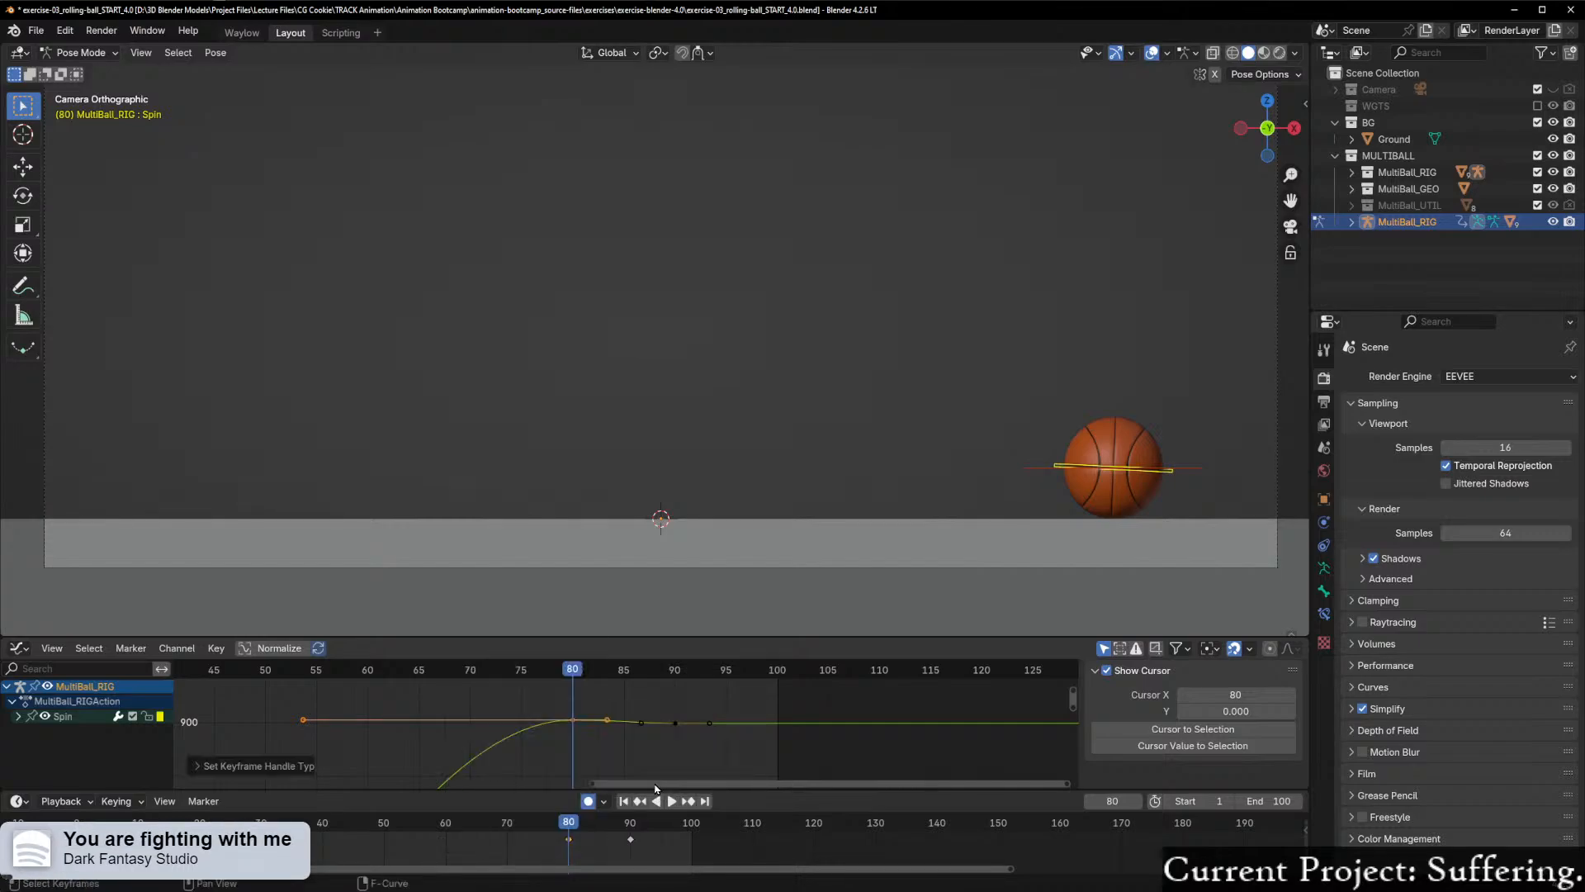
Step: Set the handle type of the frame 80 Spin keyframe to Automatic
right_click(570, 729)
mouse_move(536, 724)
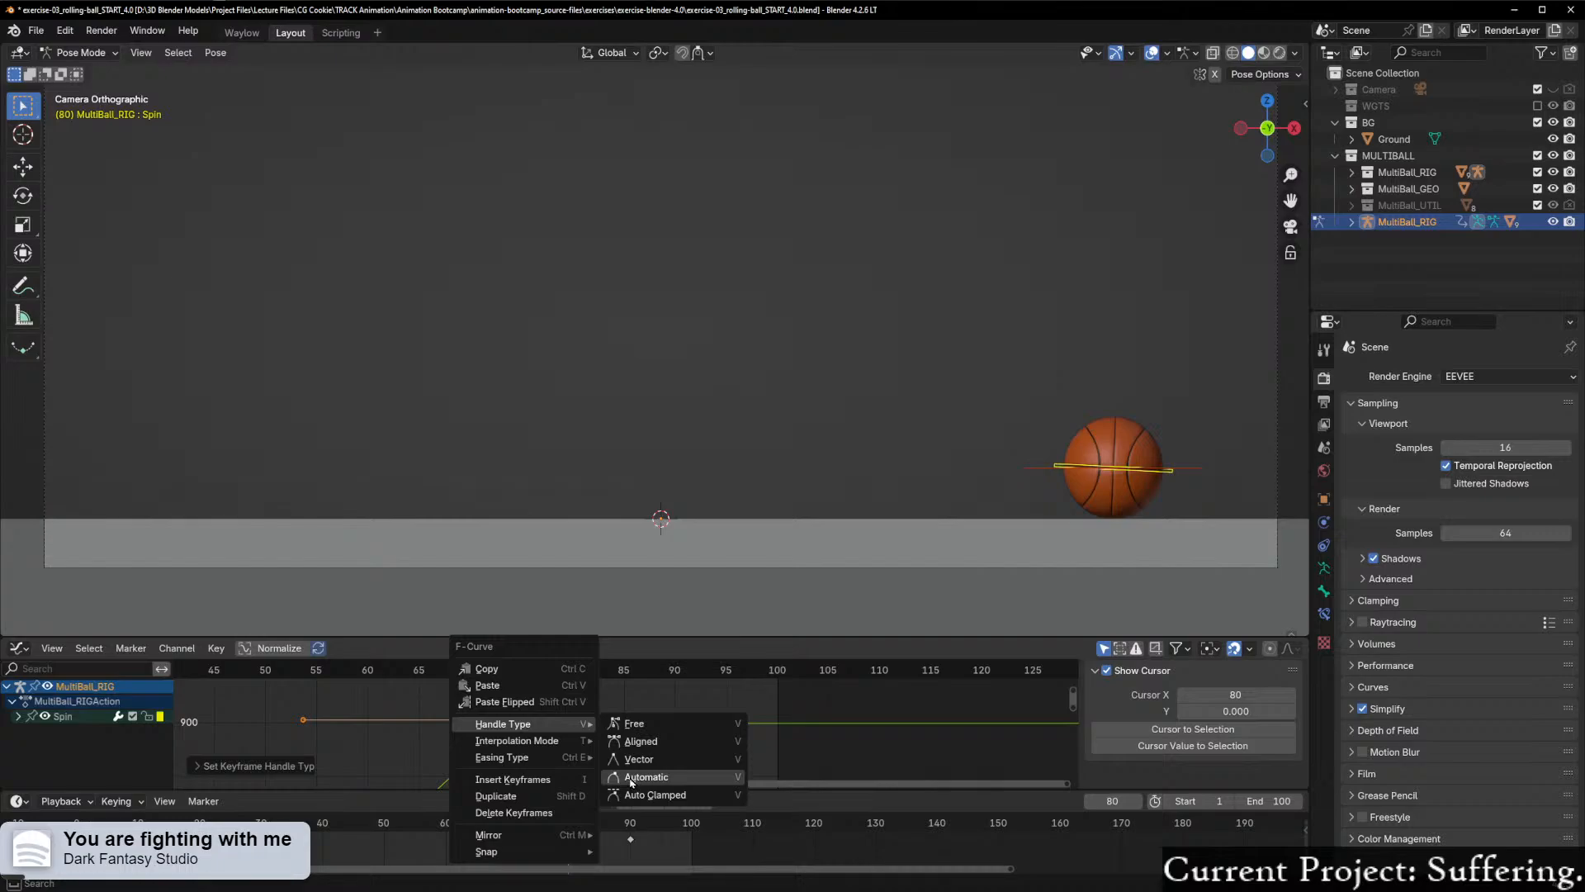
left_click(631, 779)
scroll(605, 765, "up", 1)
Step: Try Equalize Handles on the frame 80 Spin keyframe, play back the settle from around frame 72, and undo it
right_click(578, 747)
left_click(576, 746)
scroll(582, 749, "up", 3)
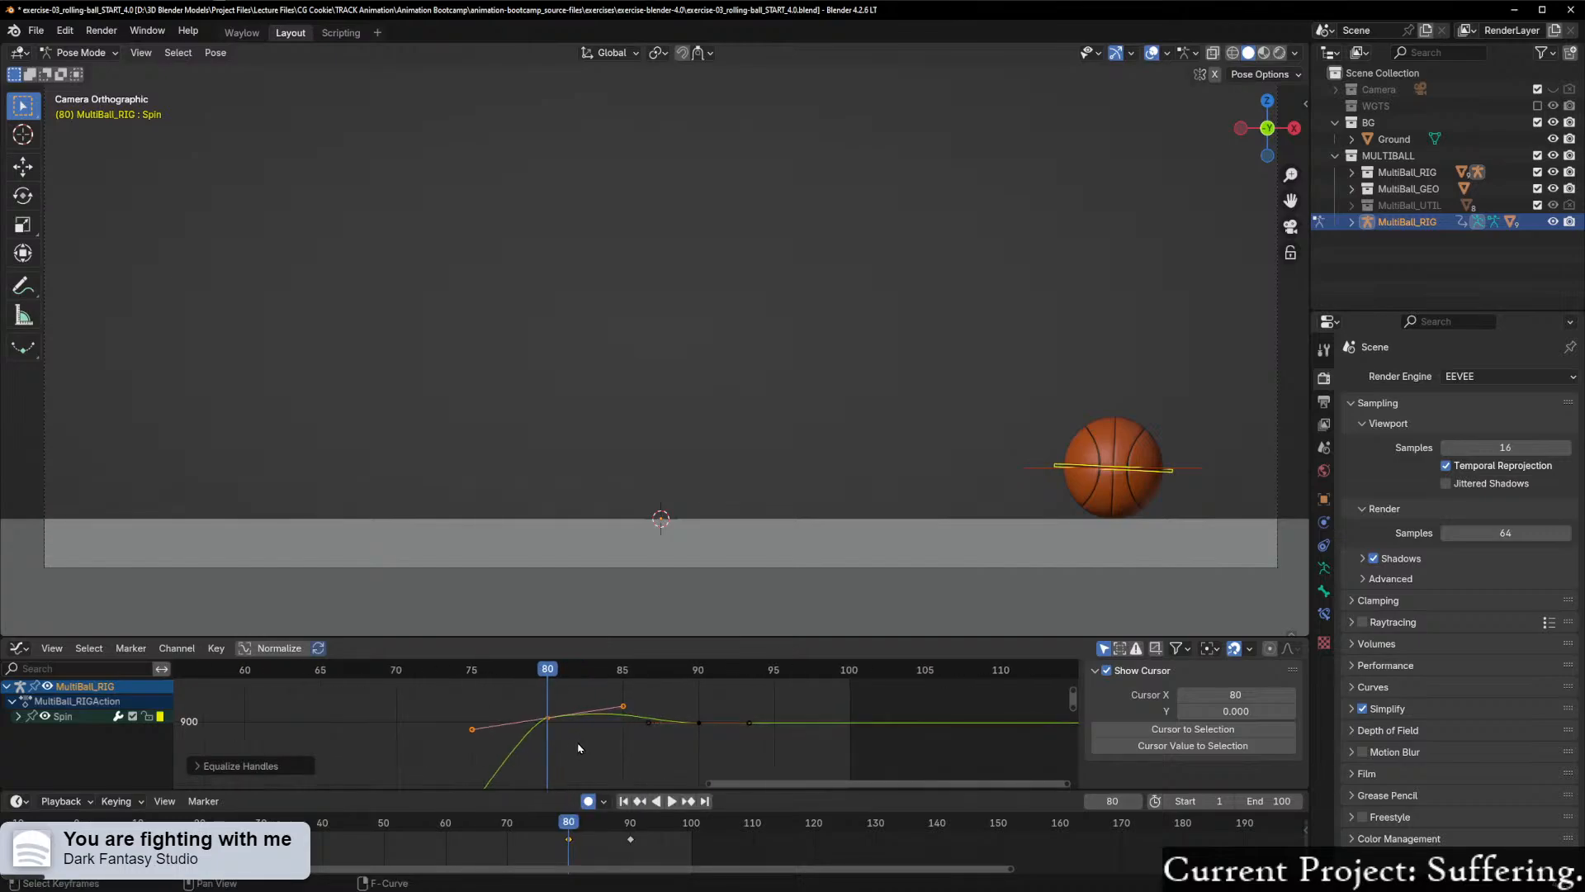
scroll(549, 701, "down", 2)
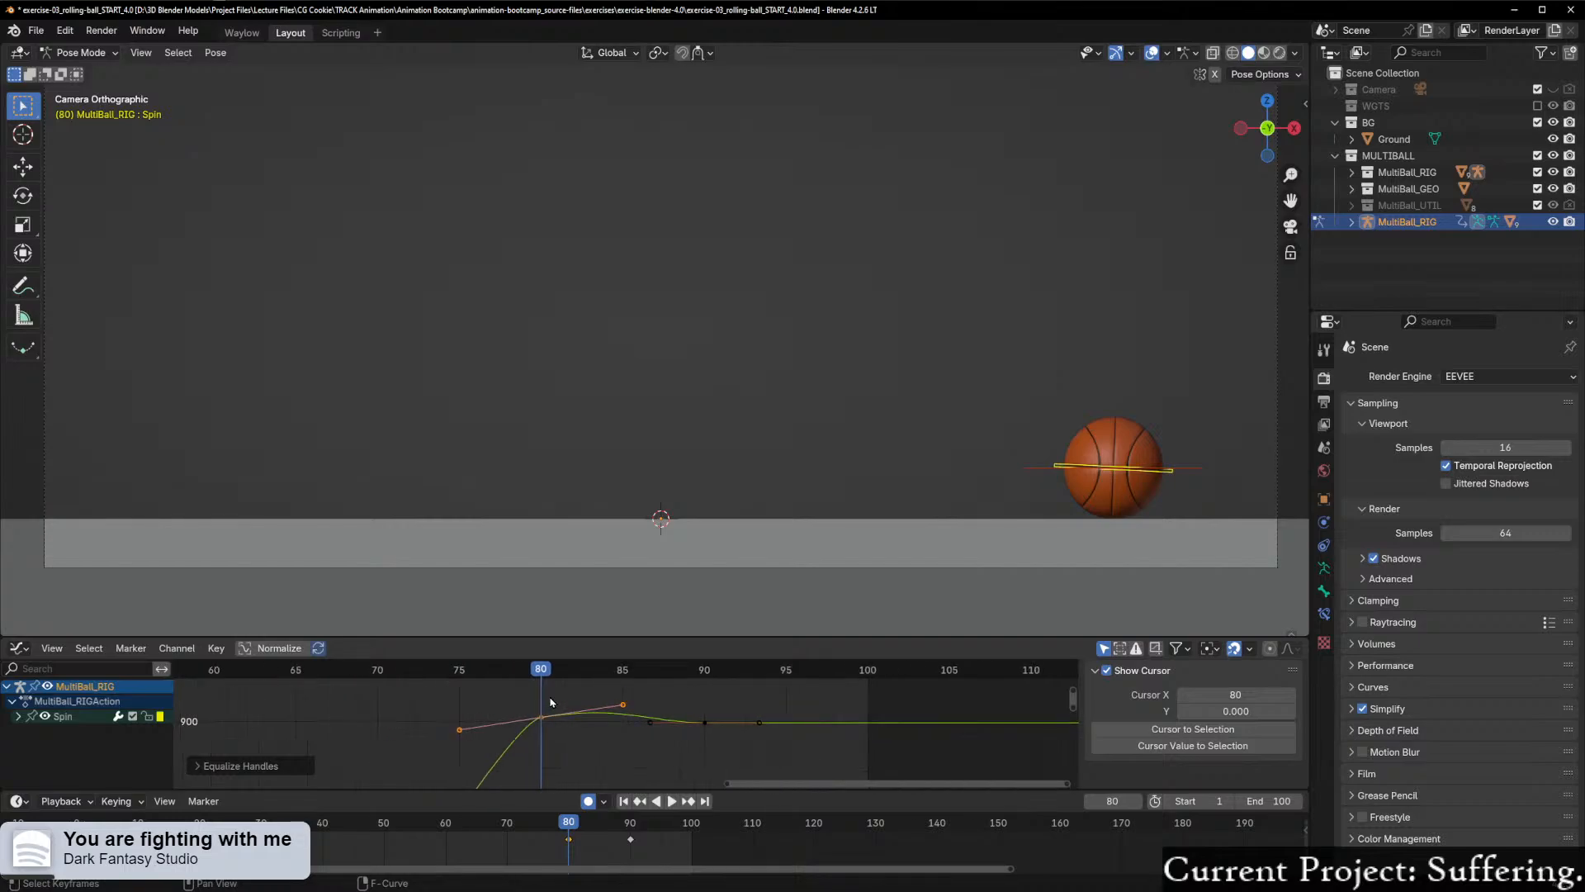
key("space")
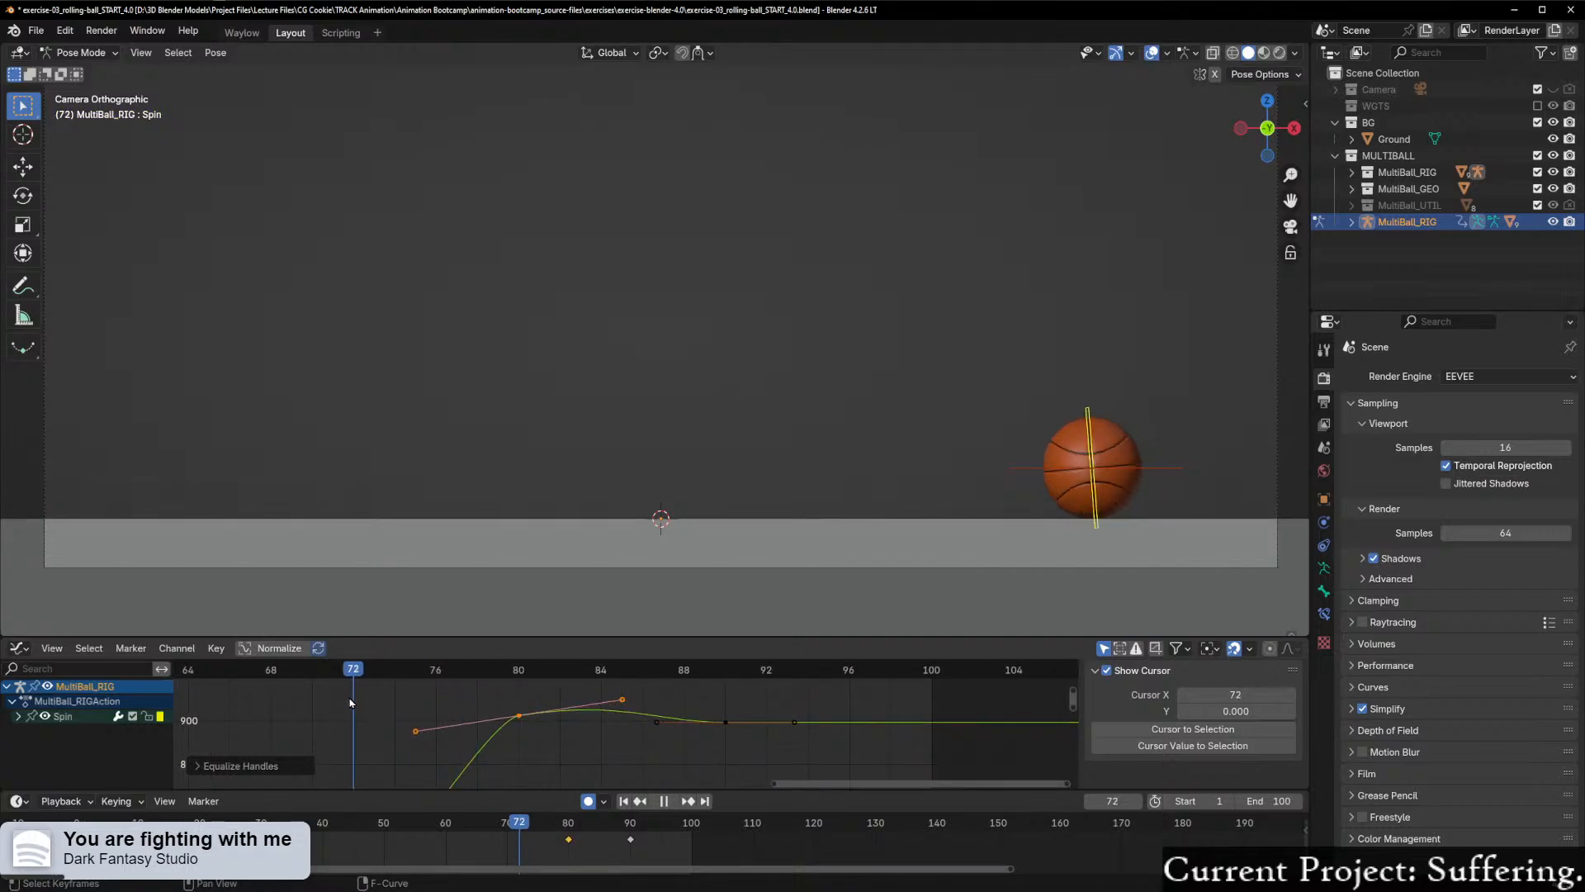
key("space")
key("Left")
key("Left")
key("Left")
key("Left")
key("Left")
key("ctrl+z")
key("ctrl+z")
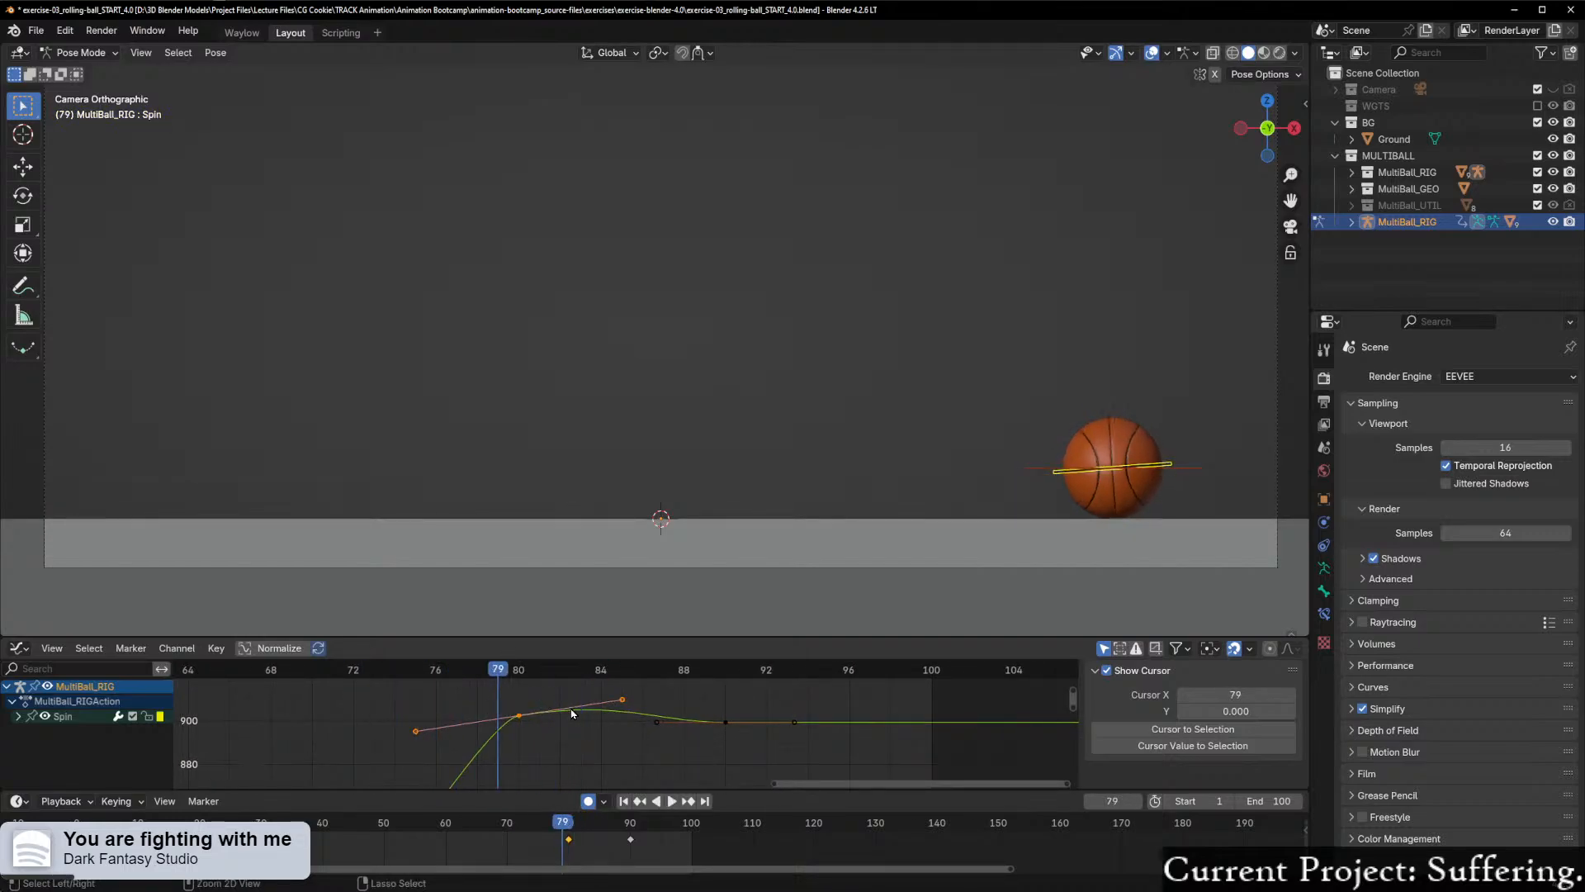
Step: Play back and scrub the settle between about frames 76 and 92 to judge the roll-back
scroll(568, 717, "down", 1)
scroll(568, 717, "down", 2)
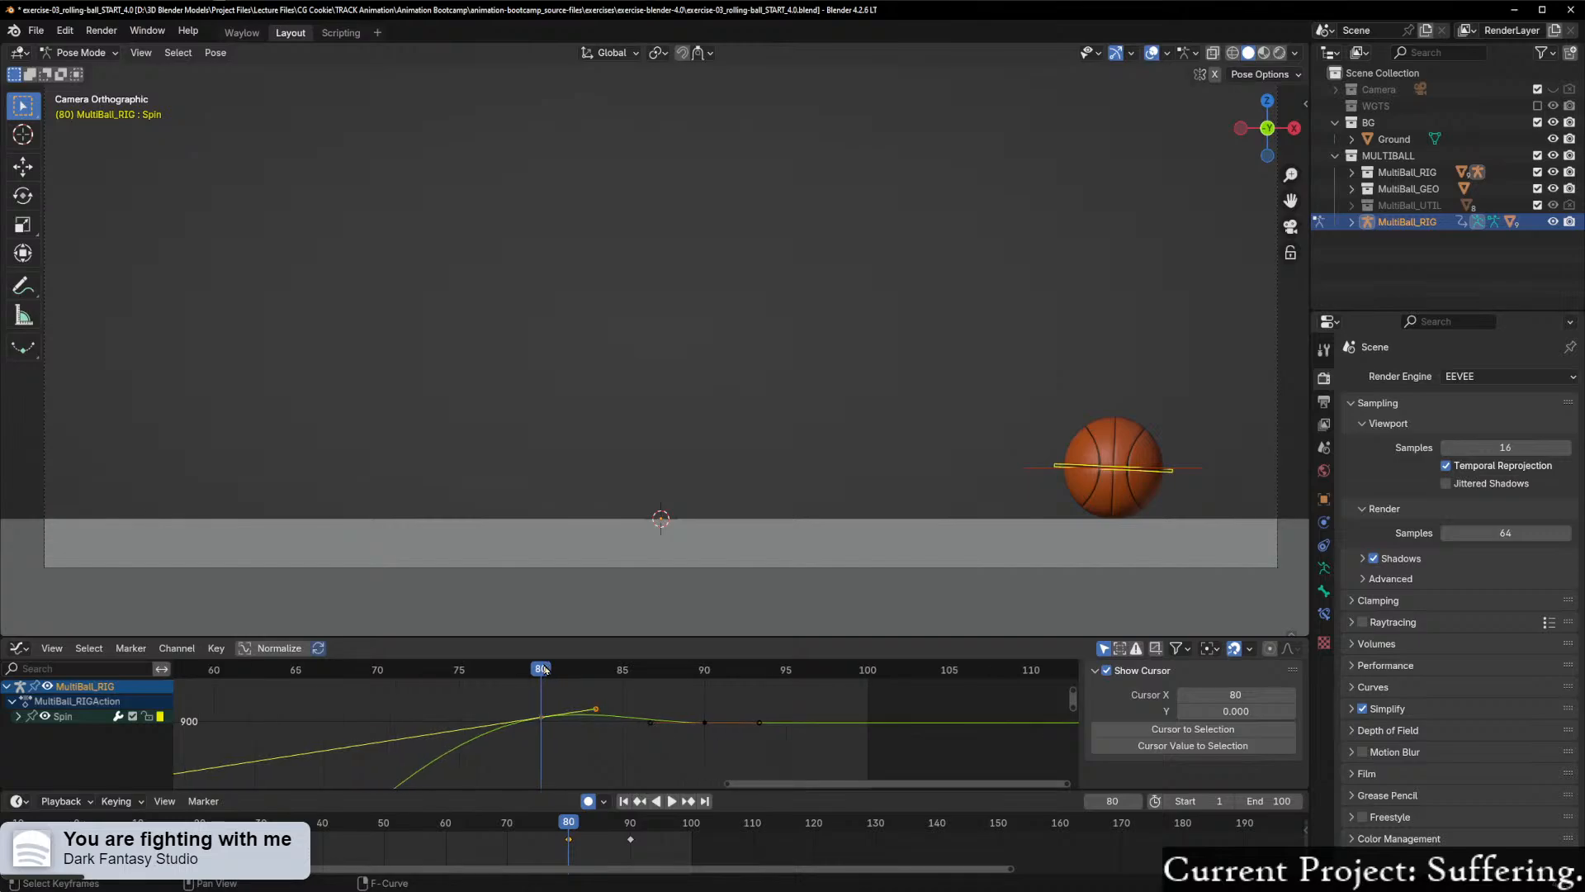
key("shift+ctrl+space")
left_click_drag(328, 695, 734, 714)
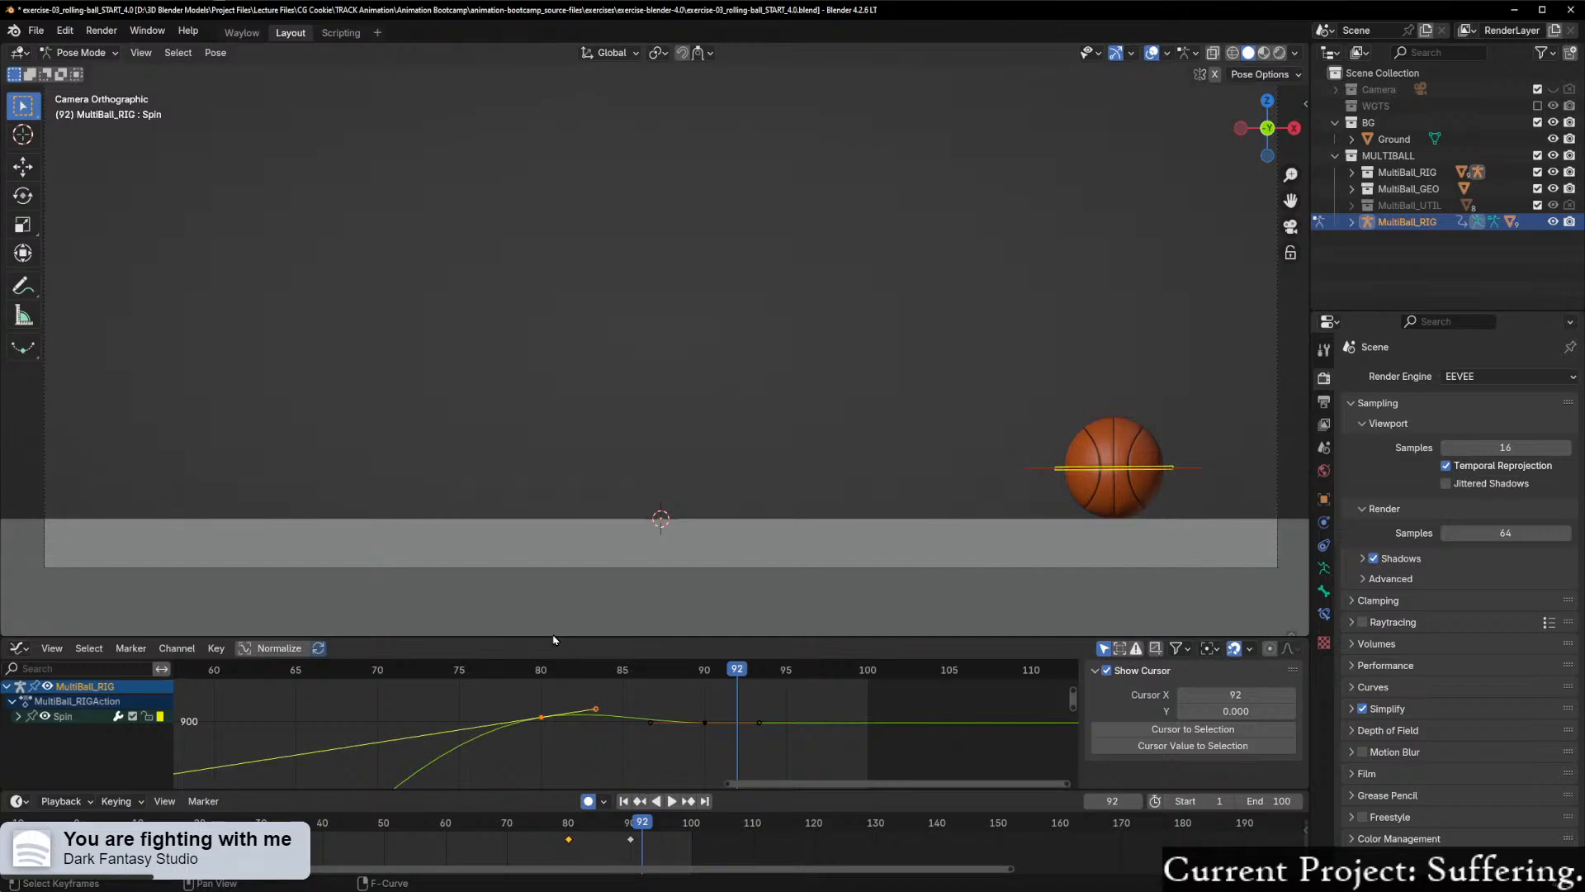
scroll(699, 747, "up", 4)
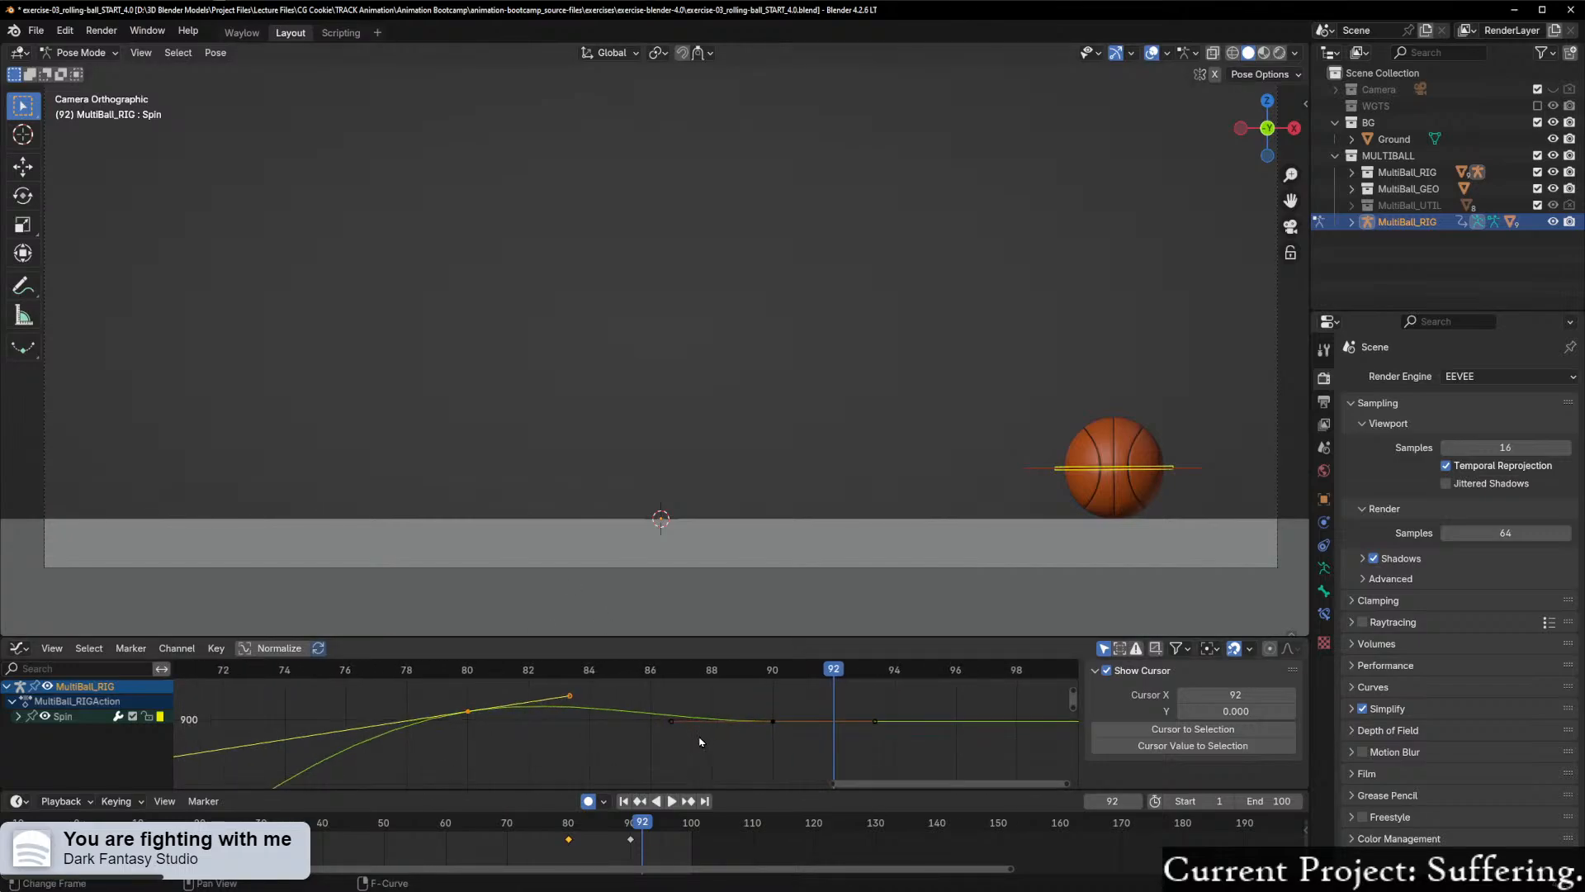
left_click_drag(834, 673, 349, 682)
key("space")
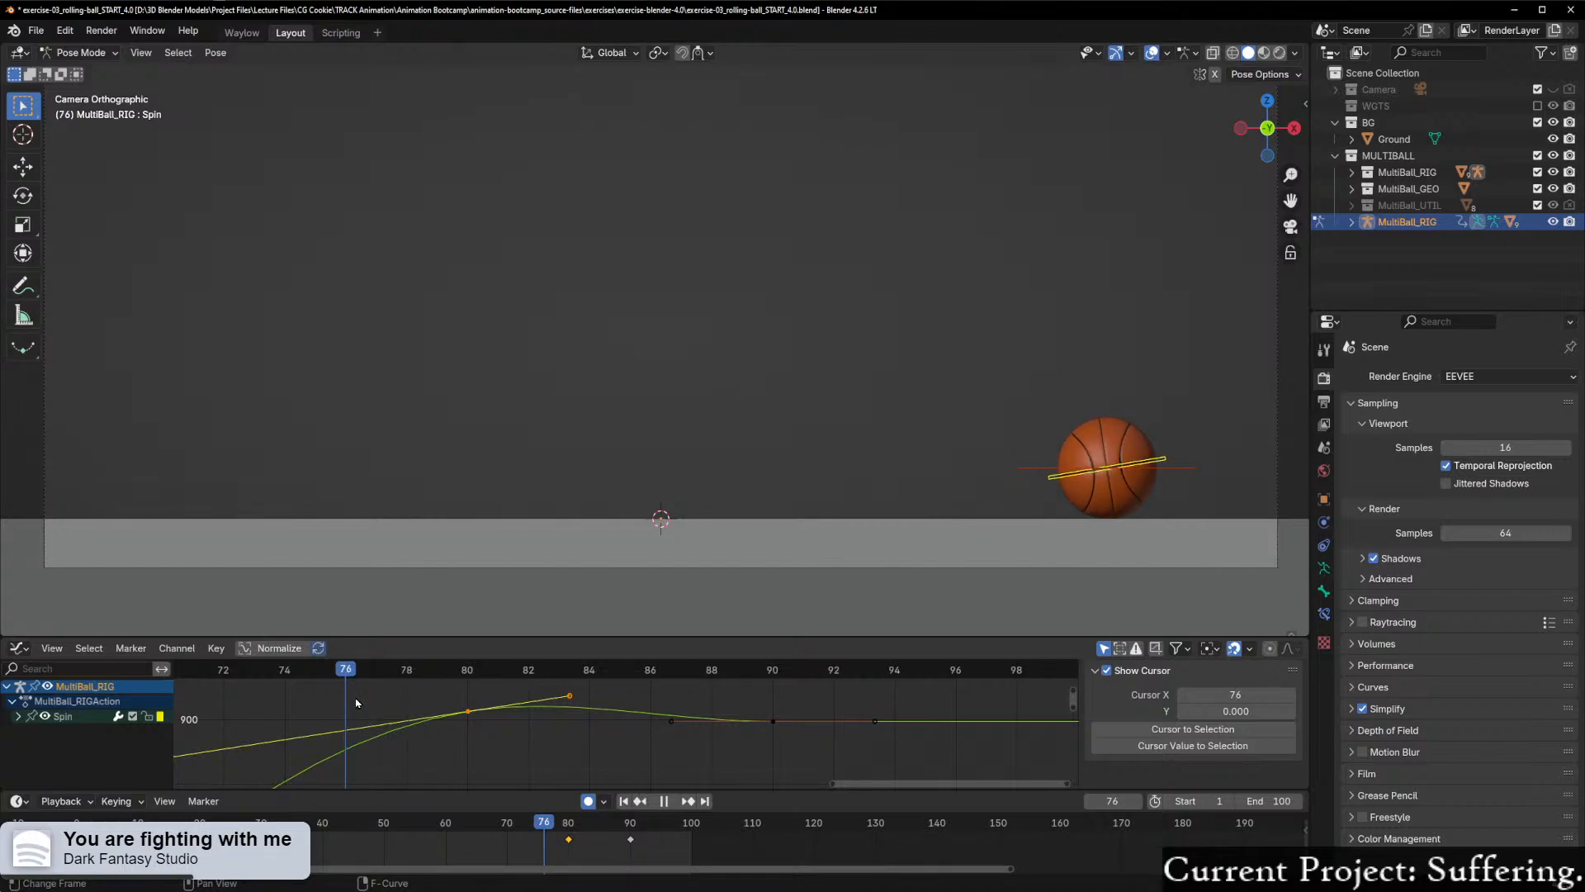
left_click_drag(355, 702, 528, 707)
scroll(1228, 545, "up", 1)
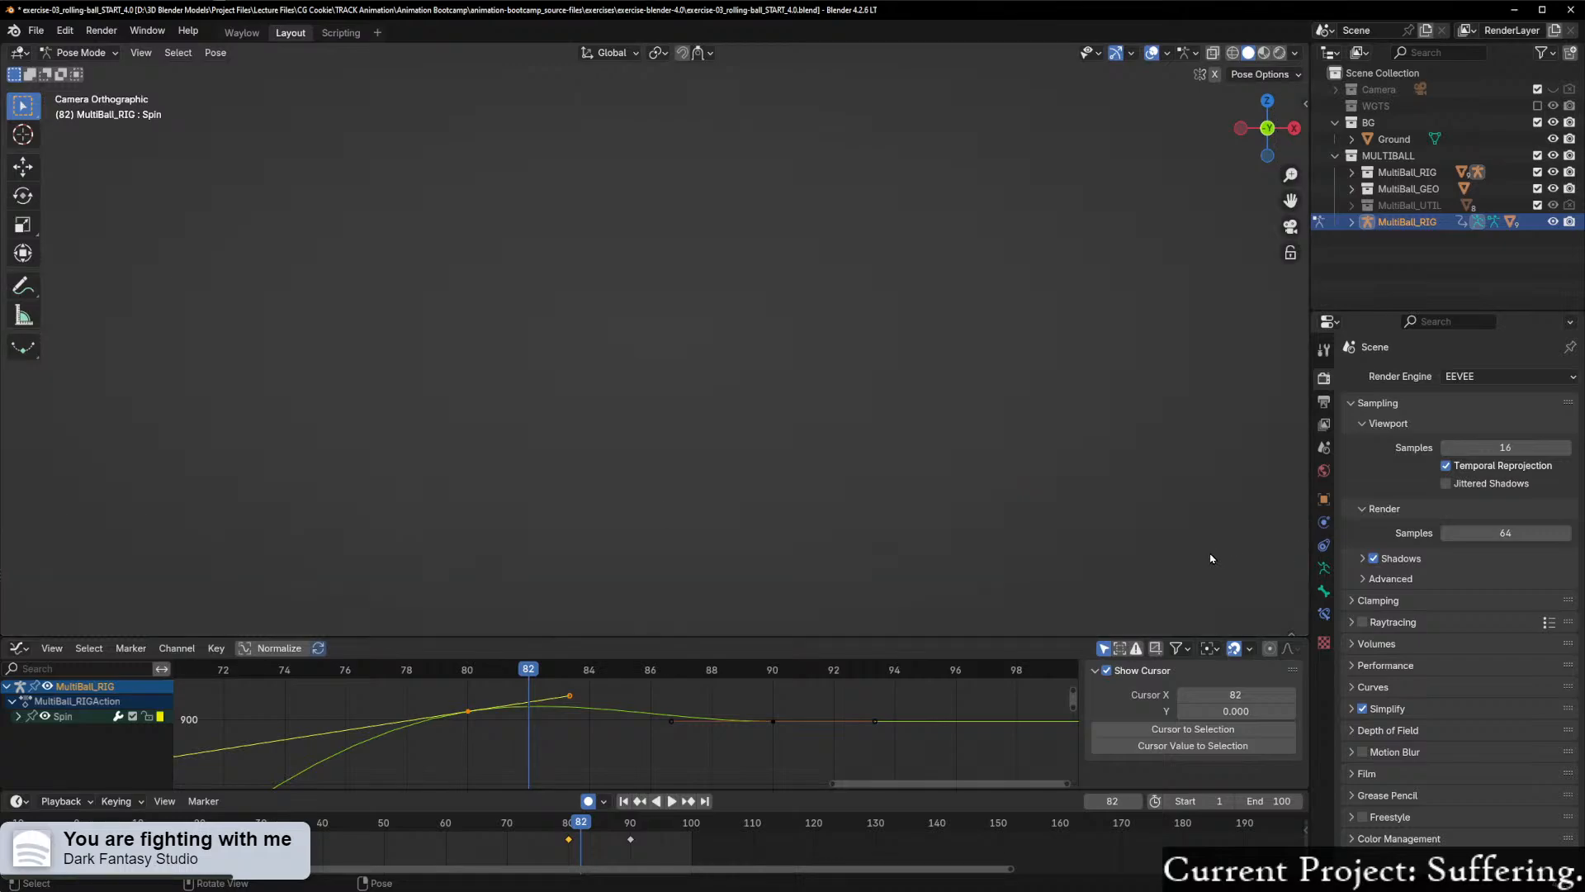
Step: Inspect the ball close up in the camera view while scrubbing the spin between about frames 75 and 82
middle_click_drag(1219, 566, 716, 472, "shift")
scroll(764, 483, "up", 6)
scroll(814, 468, "up", 2)
middle_click_drag(914, 555, 796, 409, "shift")
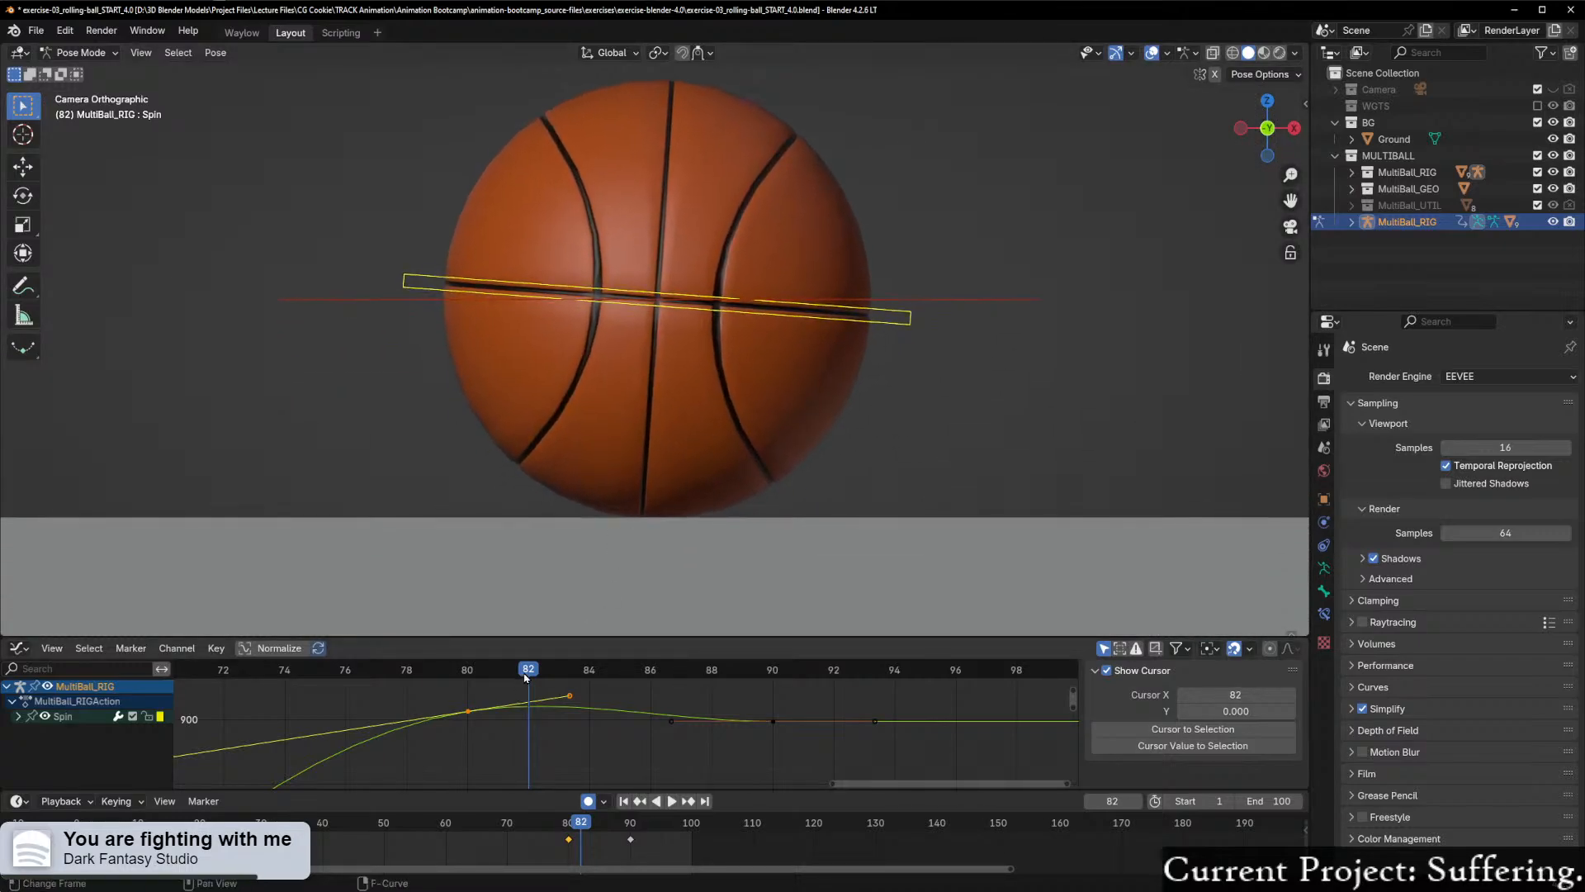
left_click_drag(525, 677, 312, 720)
Step: Try moving the left handle of the frame 80 Spin keyframe along X, about 2 frames earlier
scroll(312, 720, "down", 4)
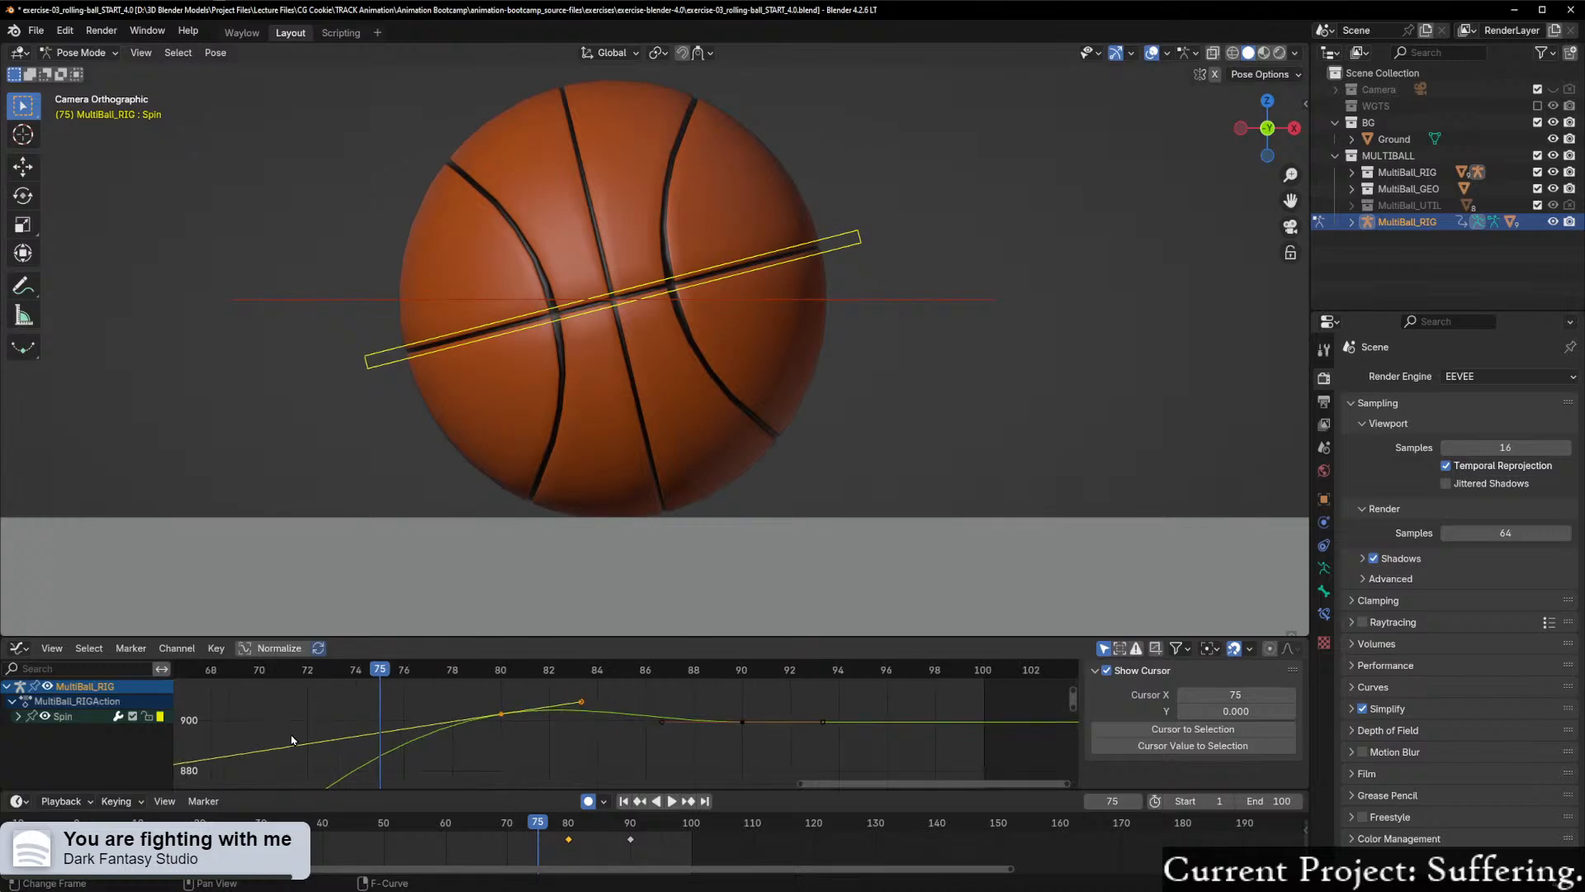
middle_click_drag(386, 719, 513, 740)
left_click(308, 737)
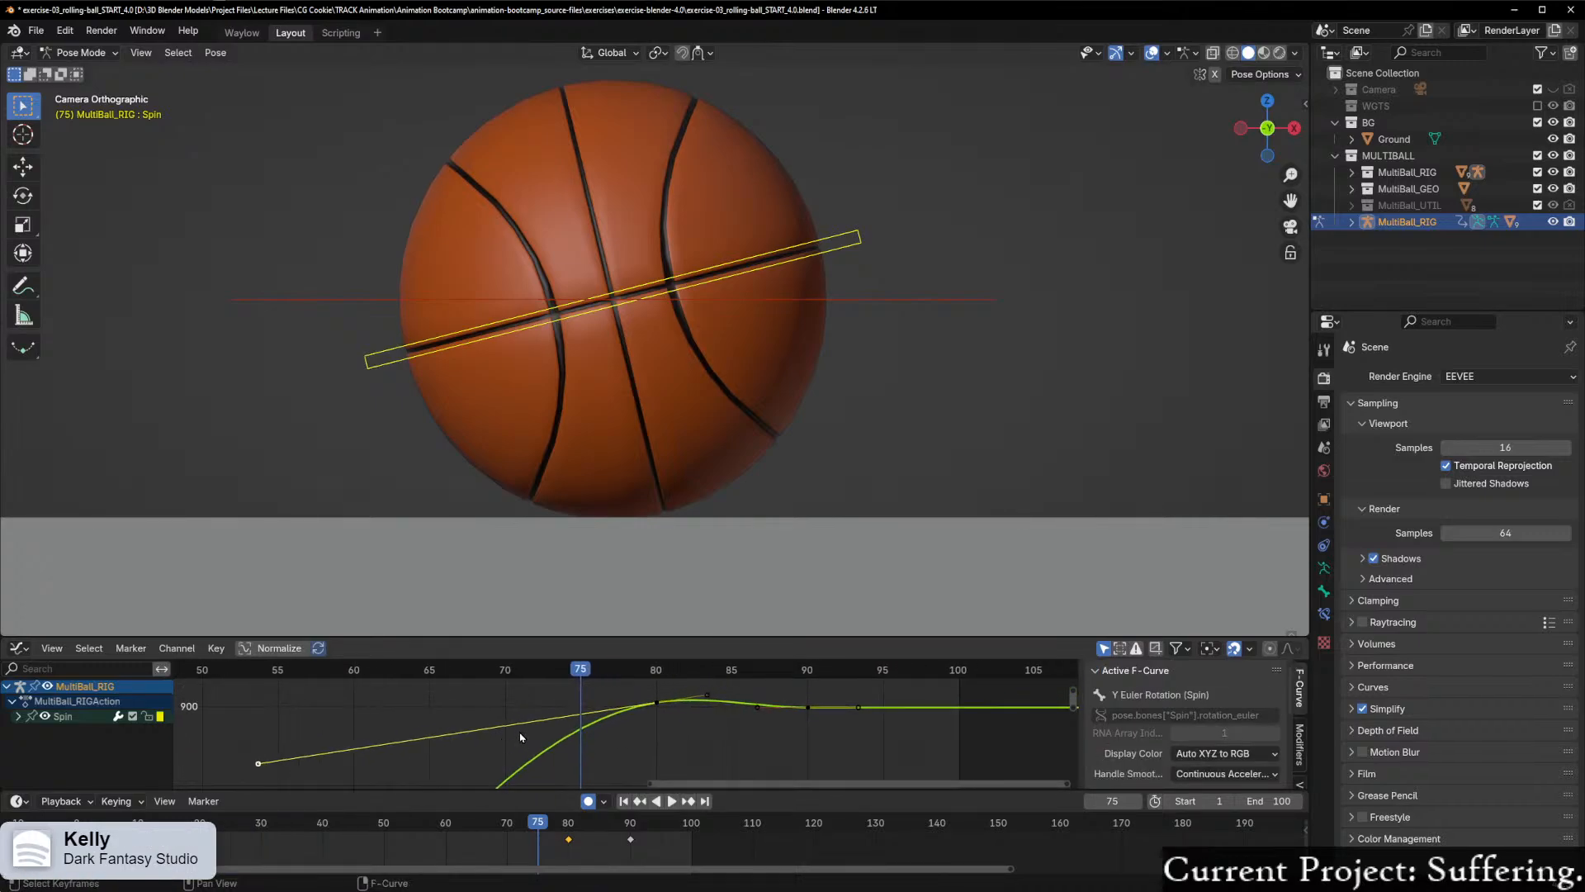
key("g")
key("x")
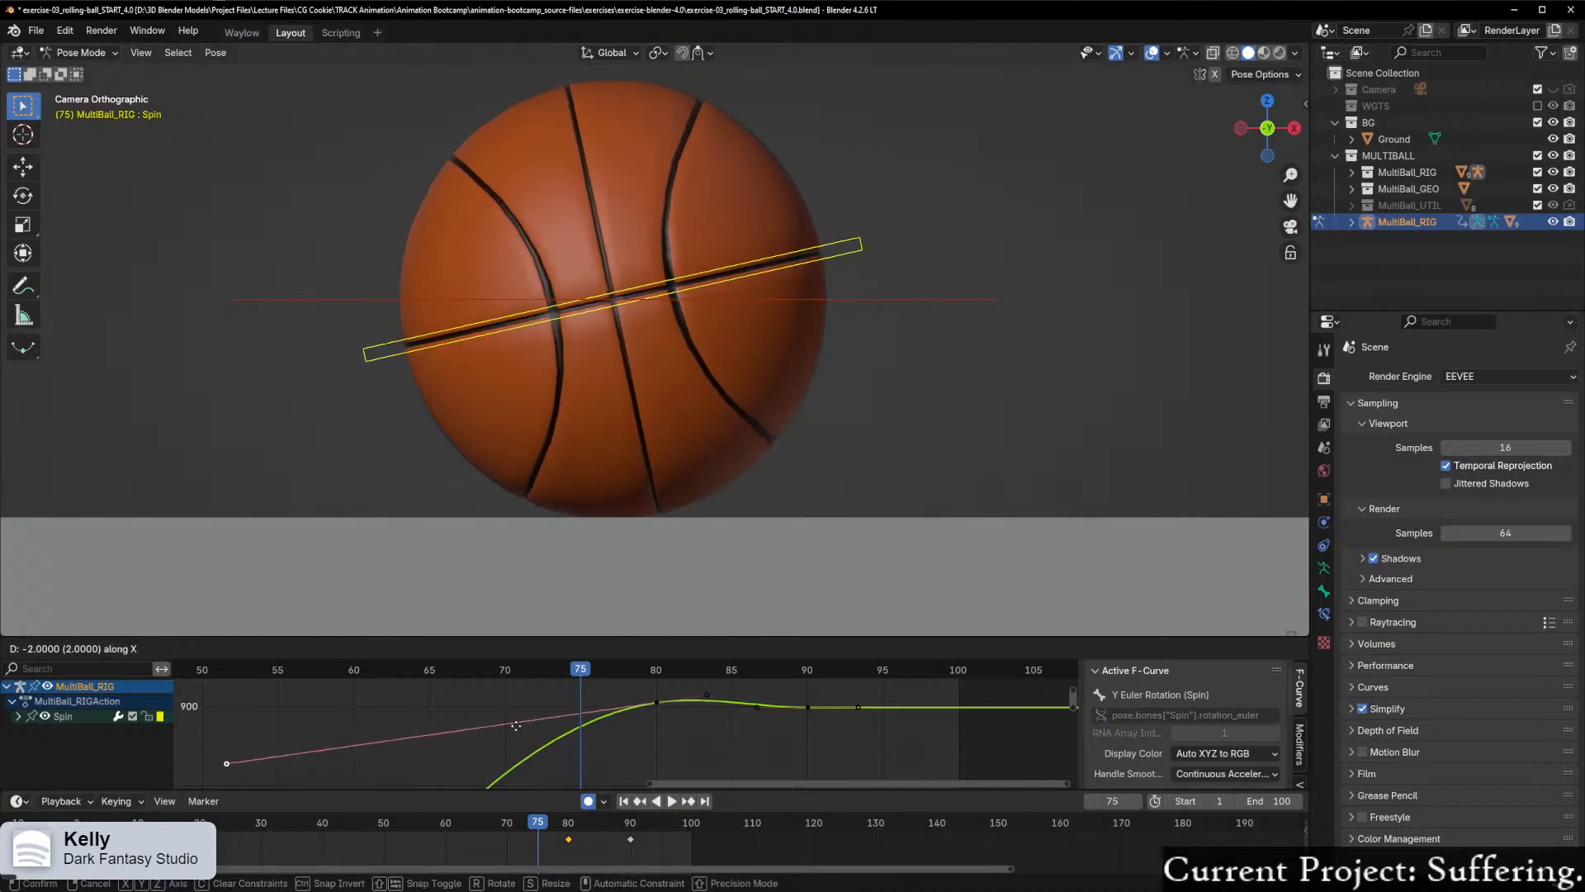
left_click(544, 724)
scroll(562, 715, "up", 1)
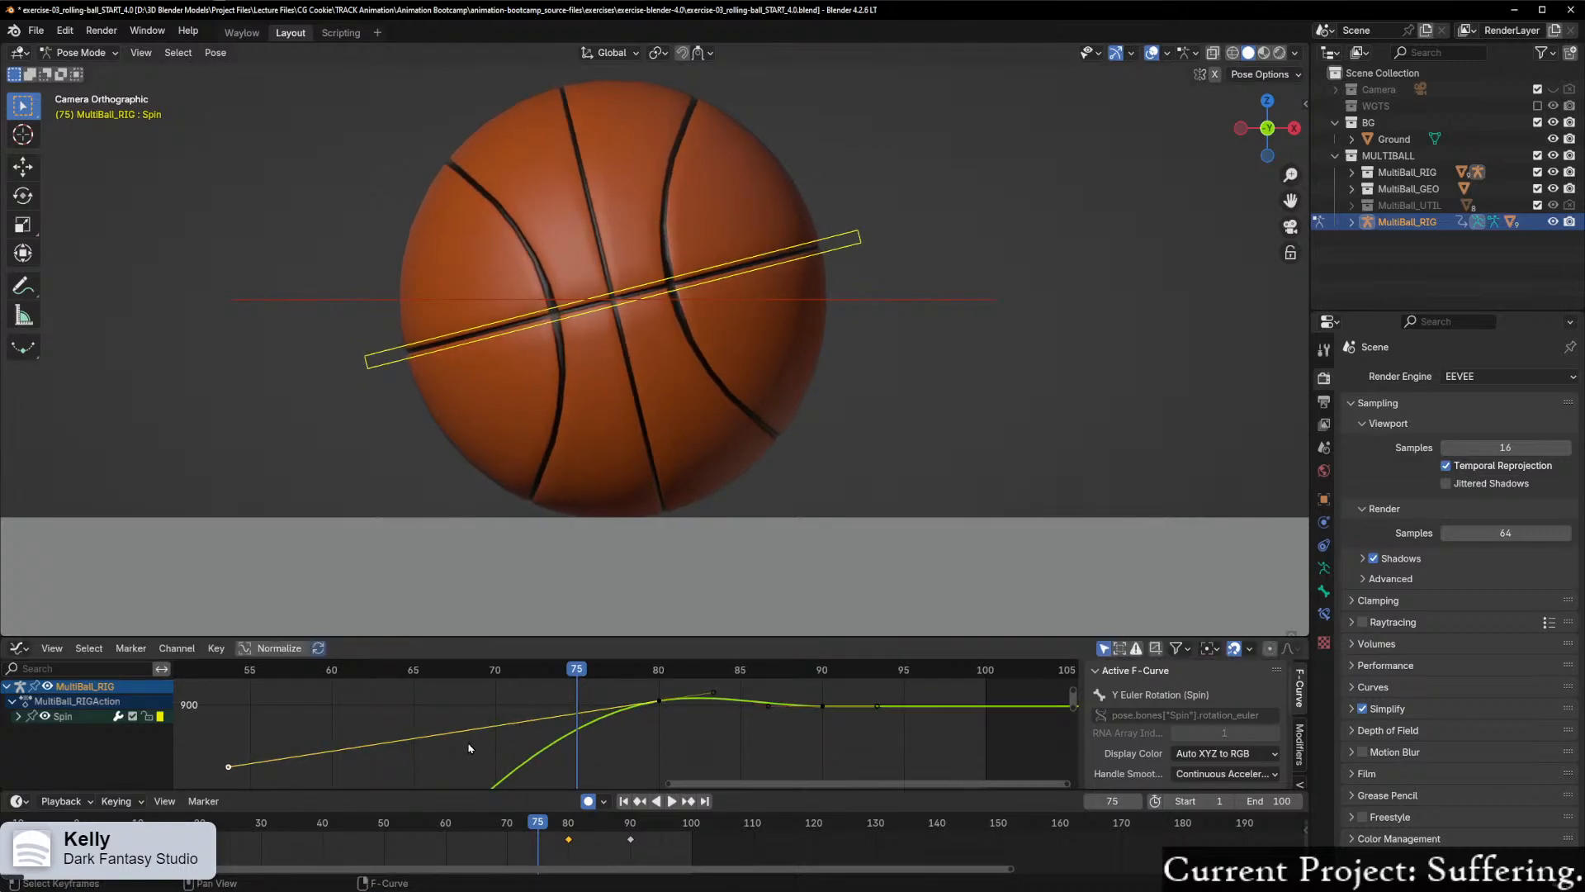
key("g")
key("x")
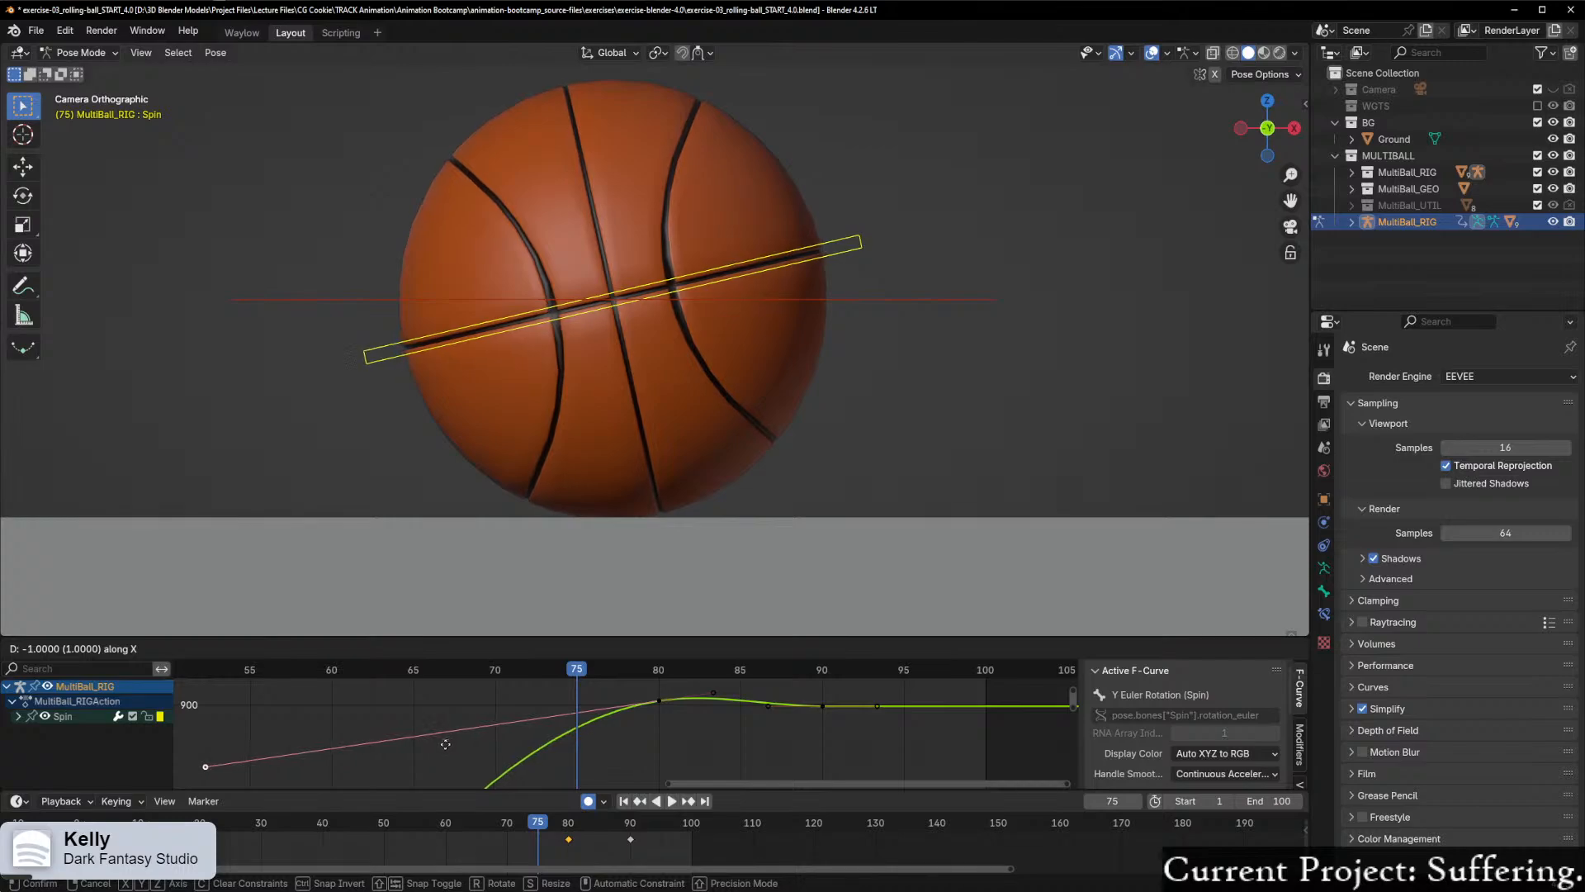
key("Escape")
Step: Try moving the right handle of the frame 80 Spin keyframe about 2.5 frames later along X, and scrub back to frame 72
left_click(713, 692)
key("g")
key("x")
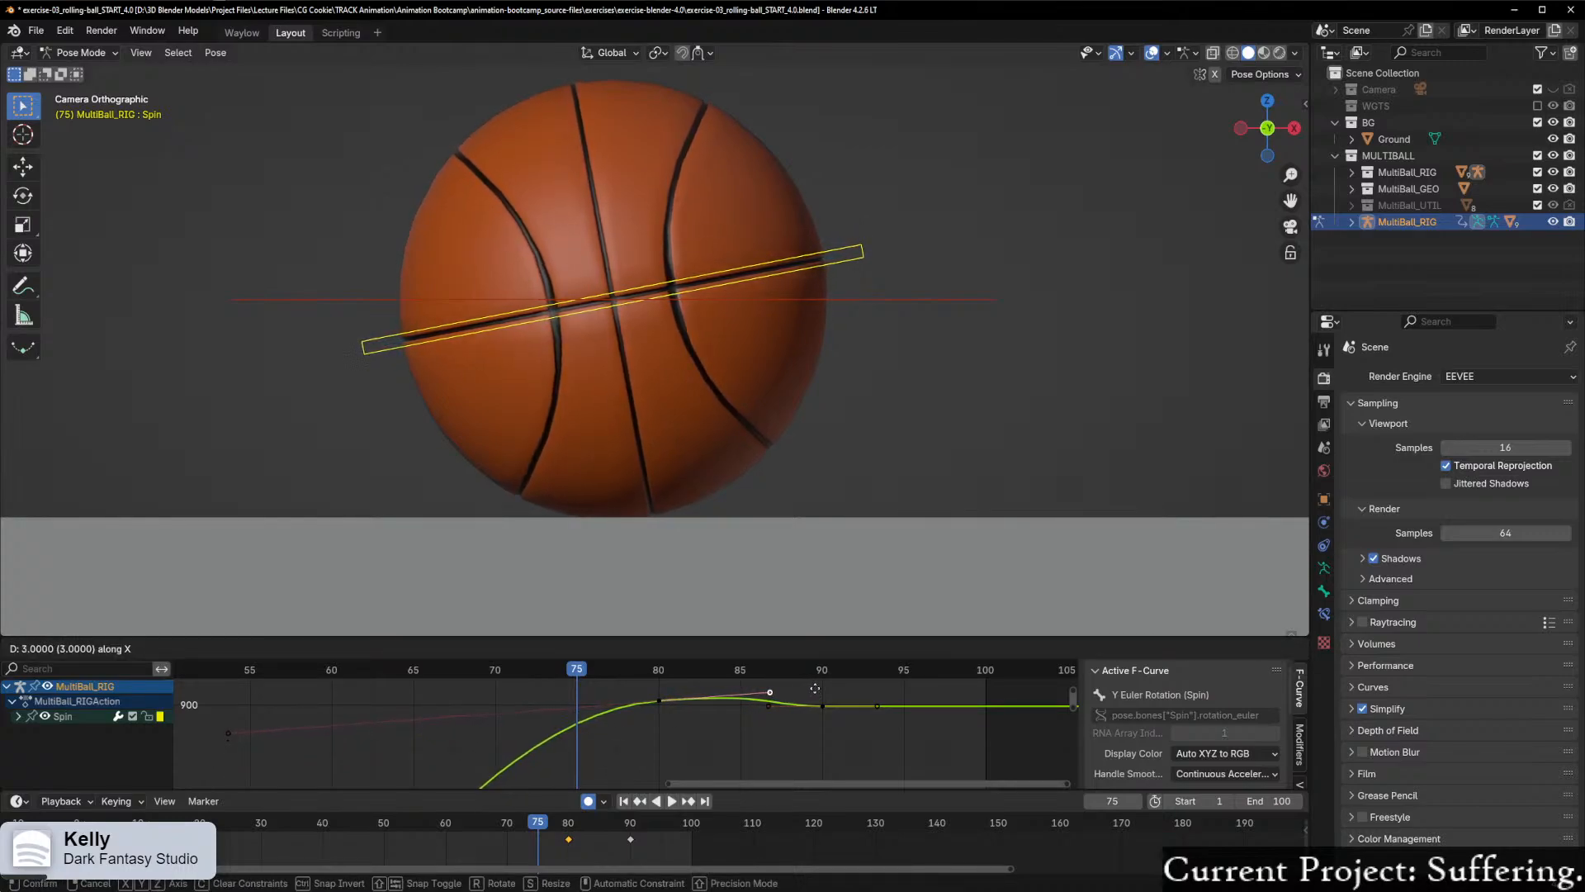
left_click(799, 688)
left_click_drag(575, 672, 527, 697)
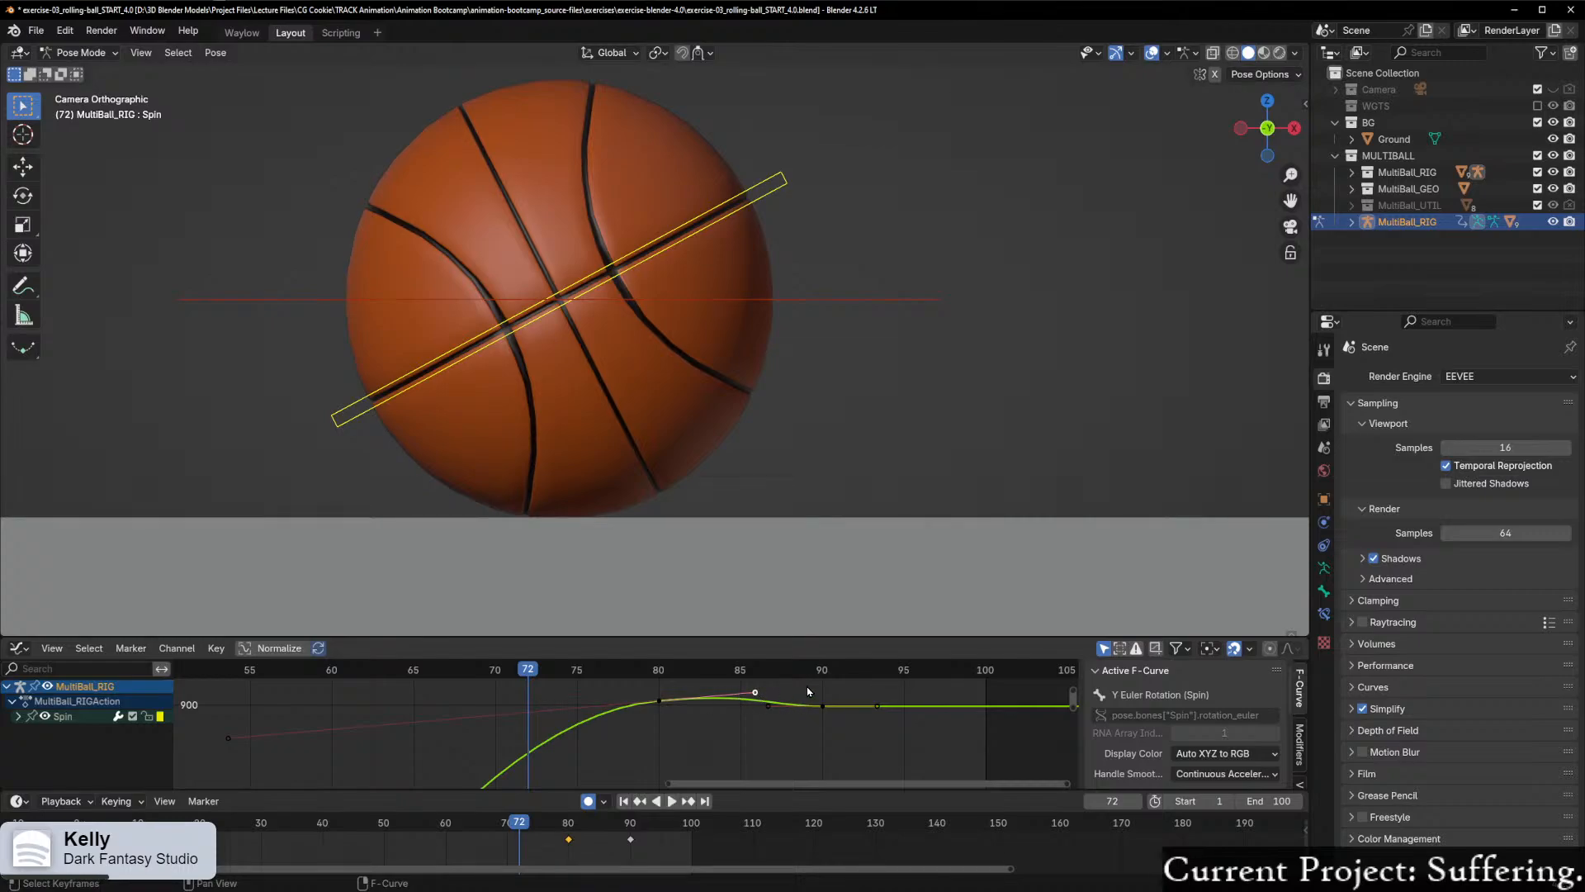
Step: Try pulling the frame 80 keyframe's right handle back along X, undo the handle changes and return to frame 75
key("g")
key("x")
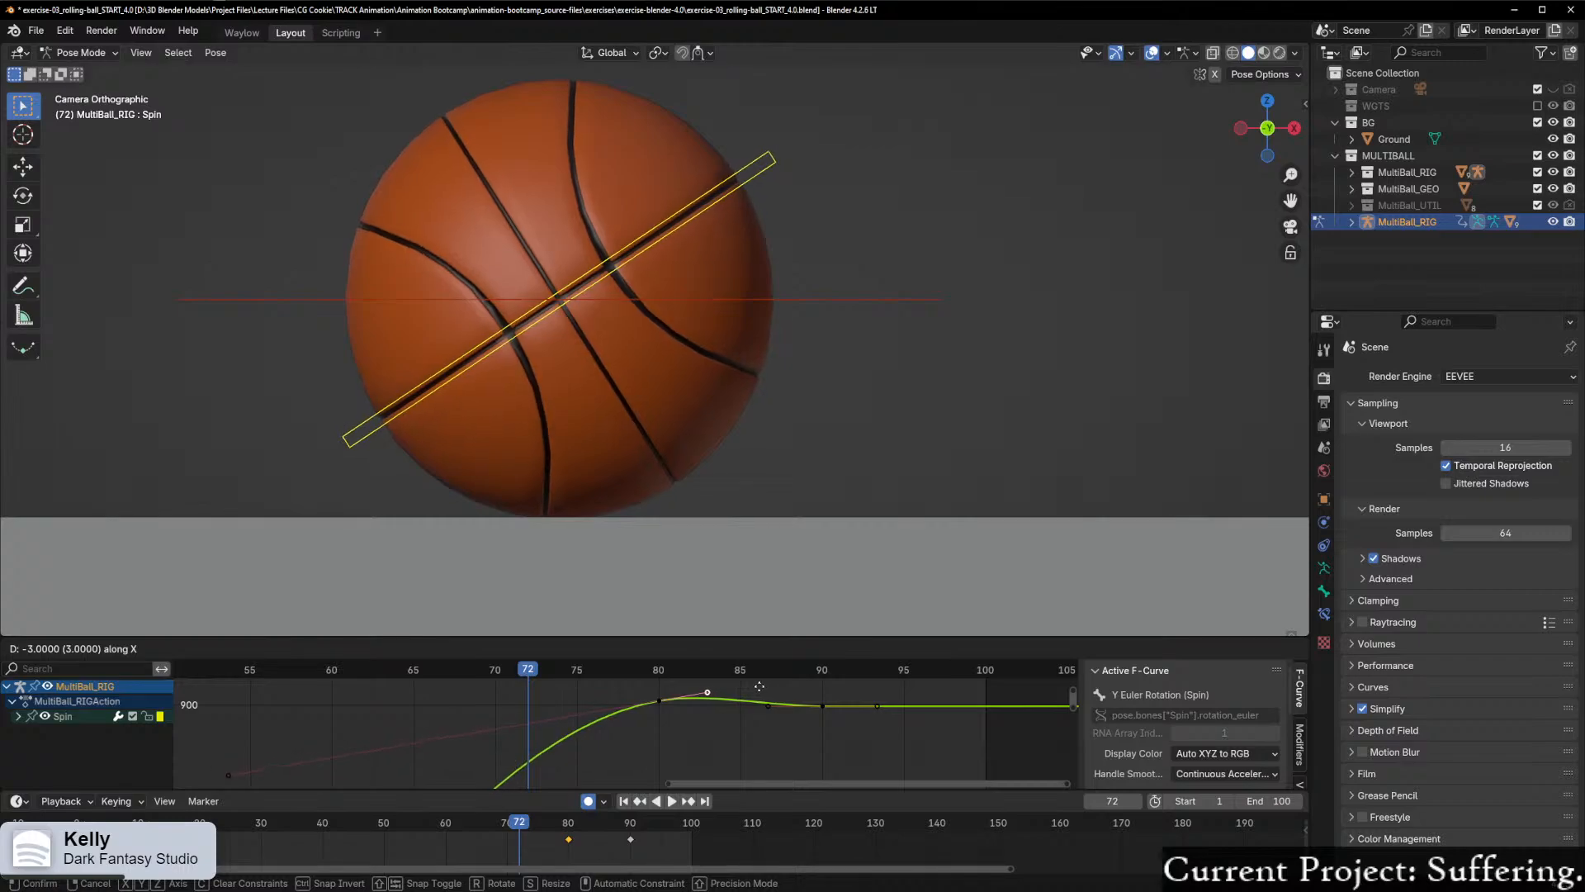
left_click(770, 692)
key("g")
right_click(834, 695)
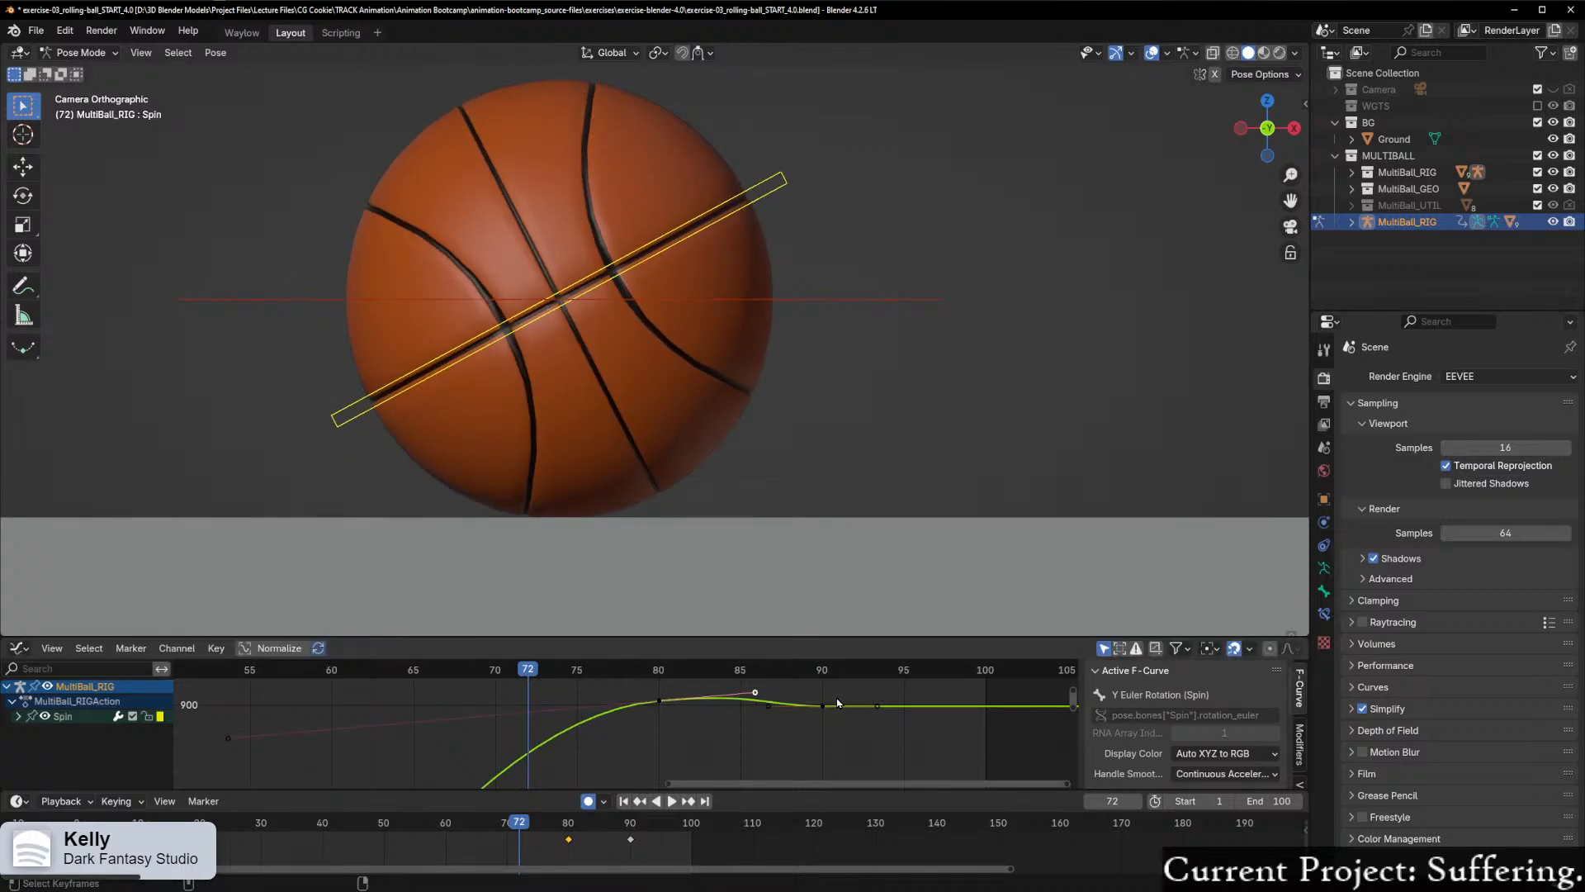
key("Right")
key("Right")
key("Right")
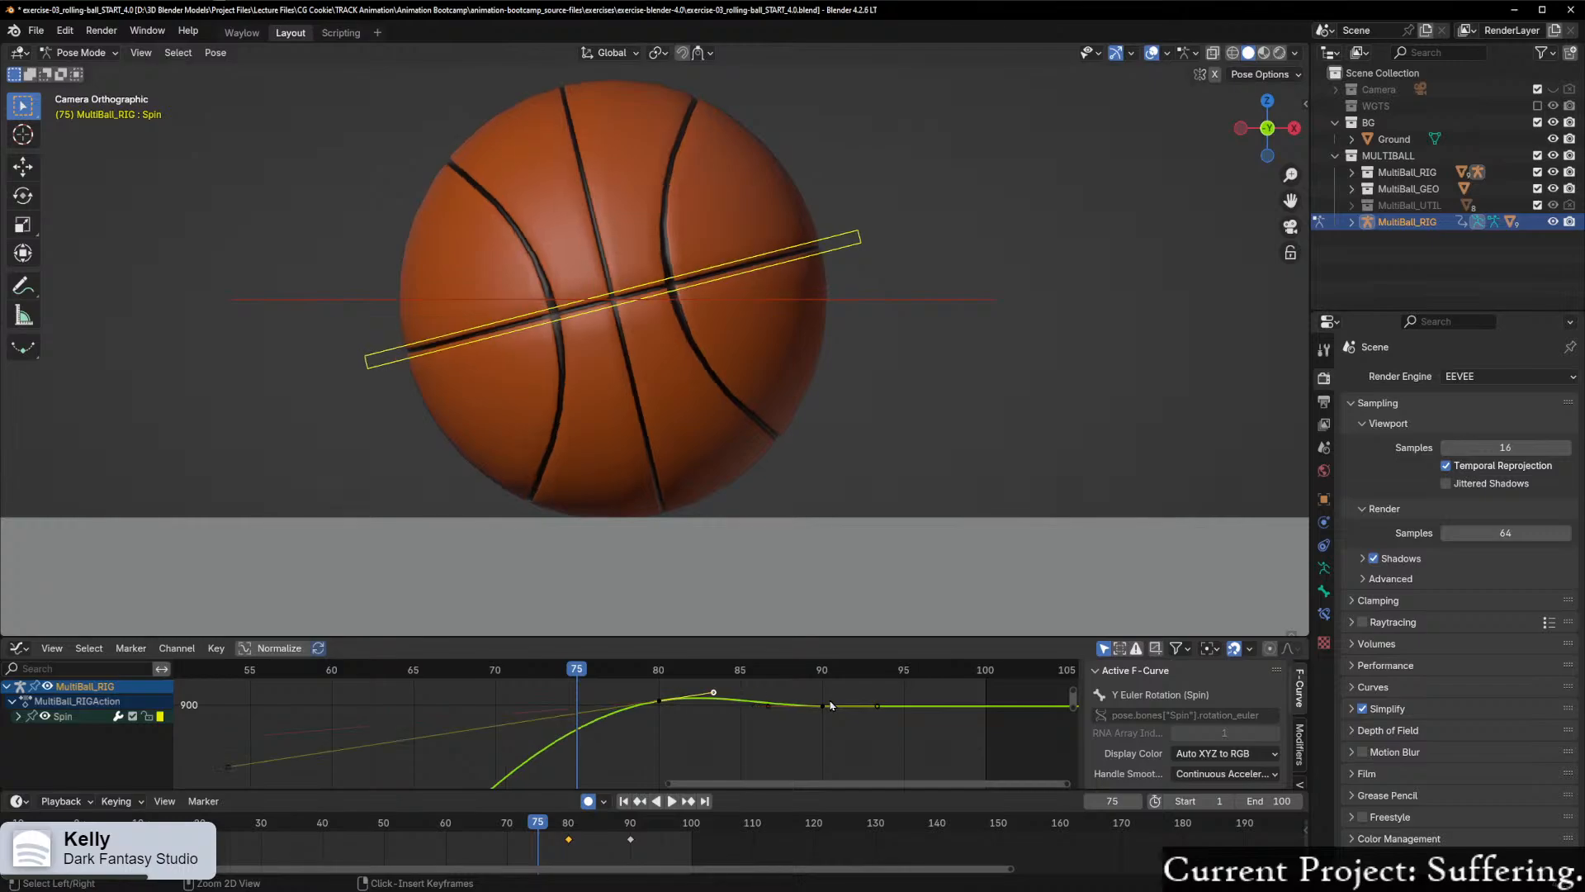
Step: Play back and scrub the ball's spin between about frames 74 and 79 to examine the approach to the frame 80 keyframe
scroll(665, 715, "up", 3)
key("space")
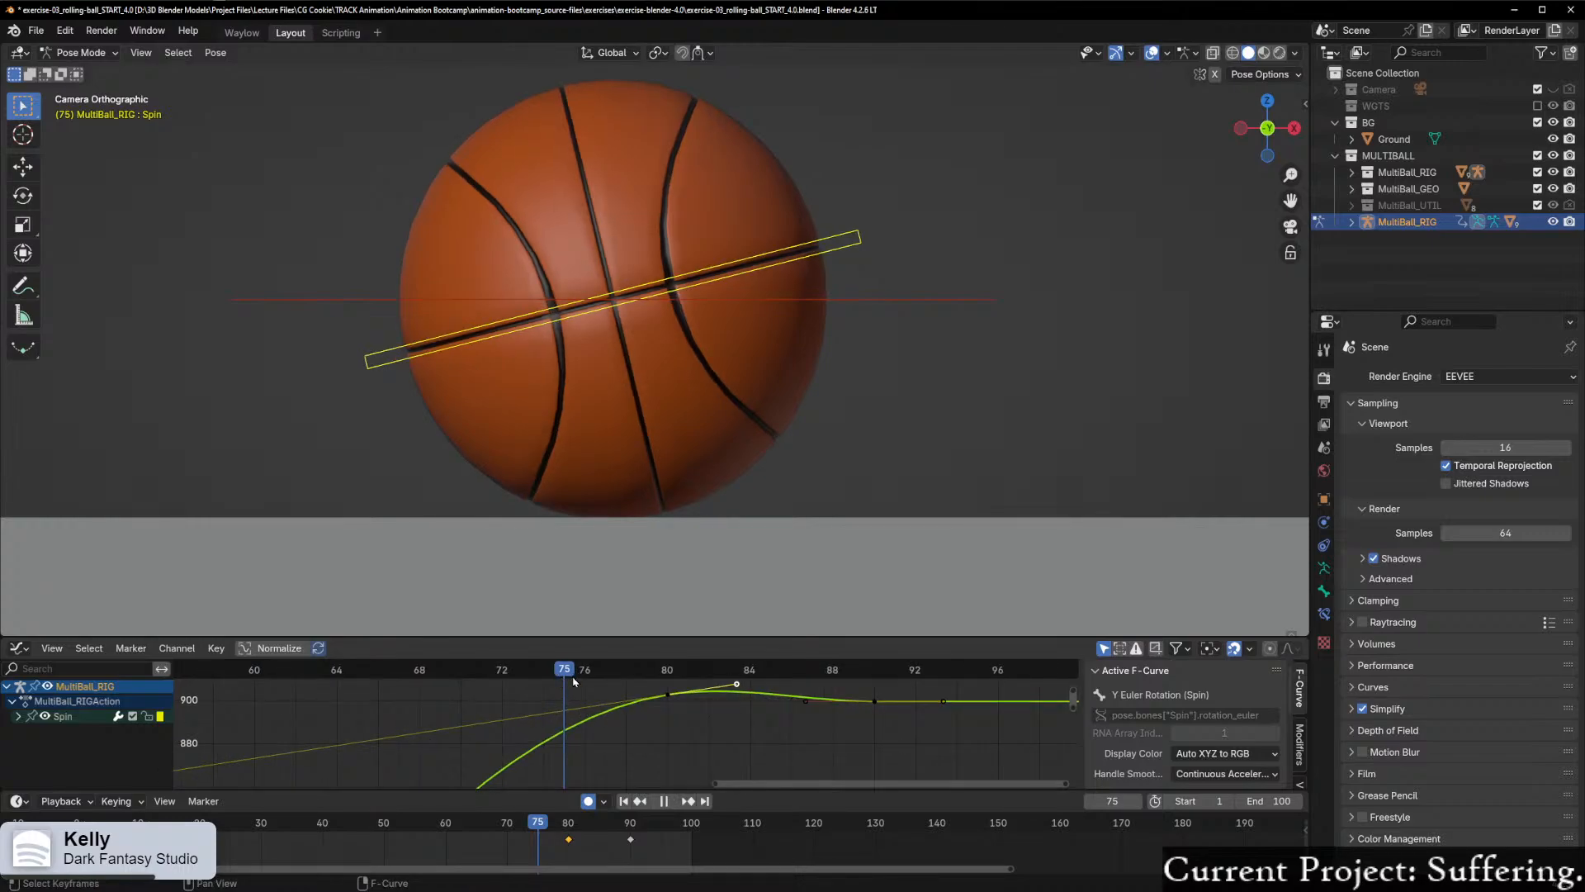
mouse_move(566, 683)
left_mouse_down()
mouse_move(647, 685)
mouse_move(560, 700)
left_mouse_up()
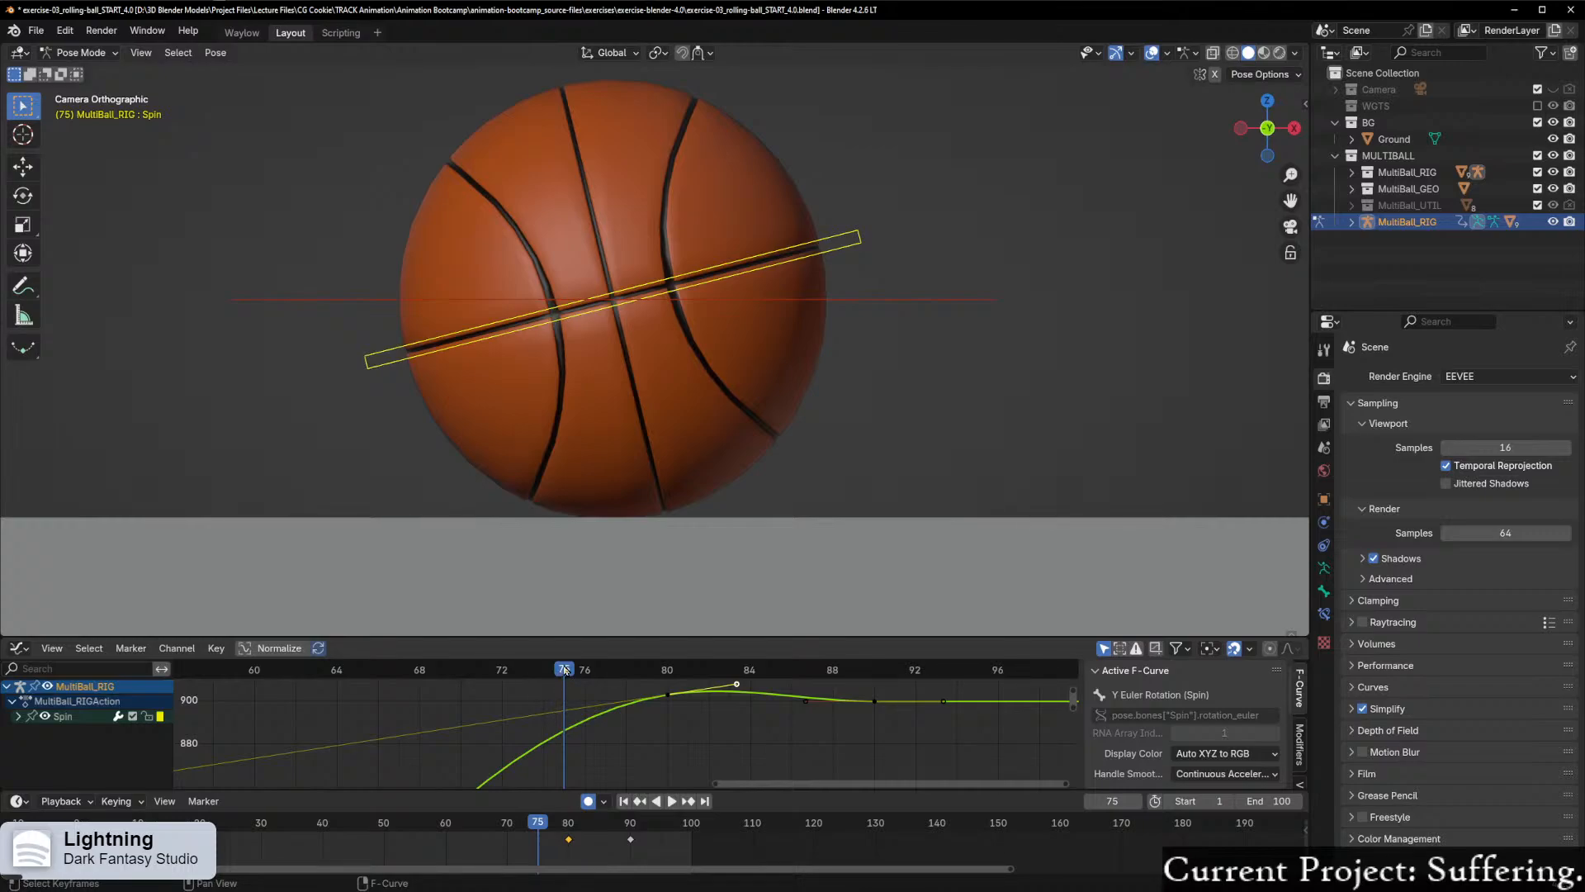
key("space")
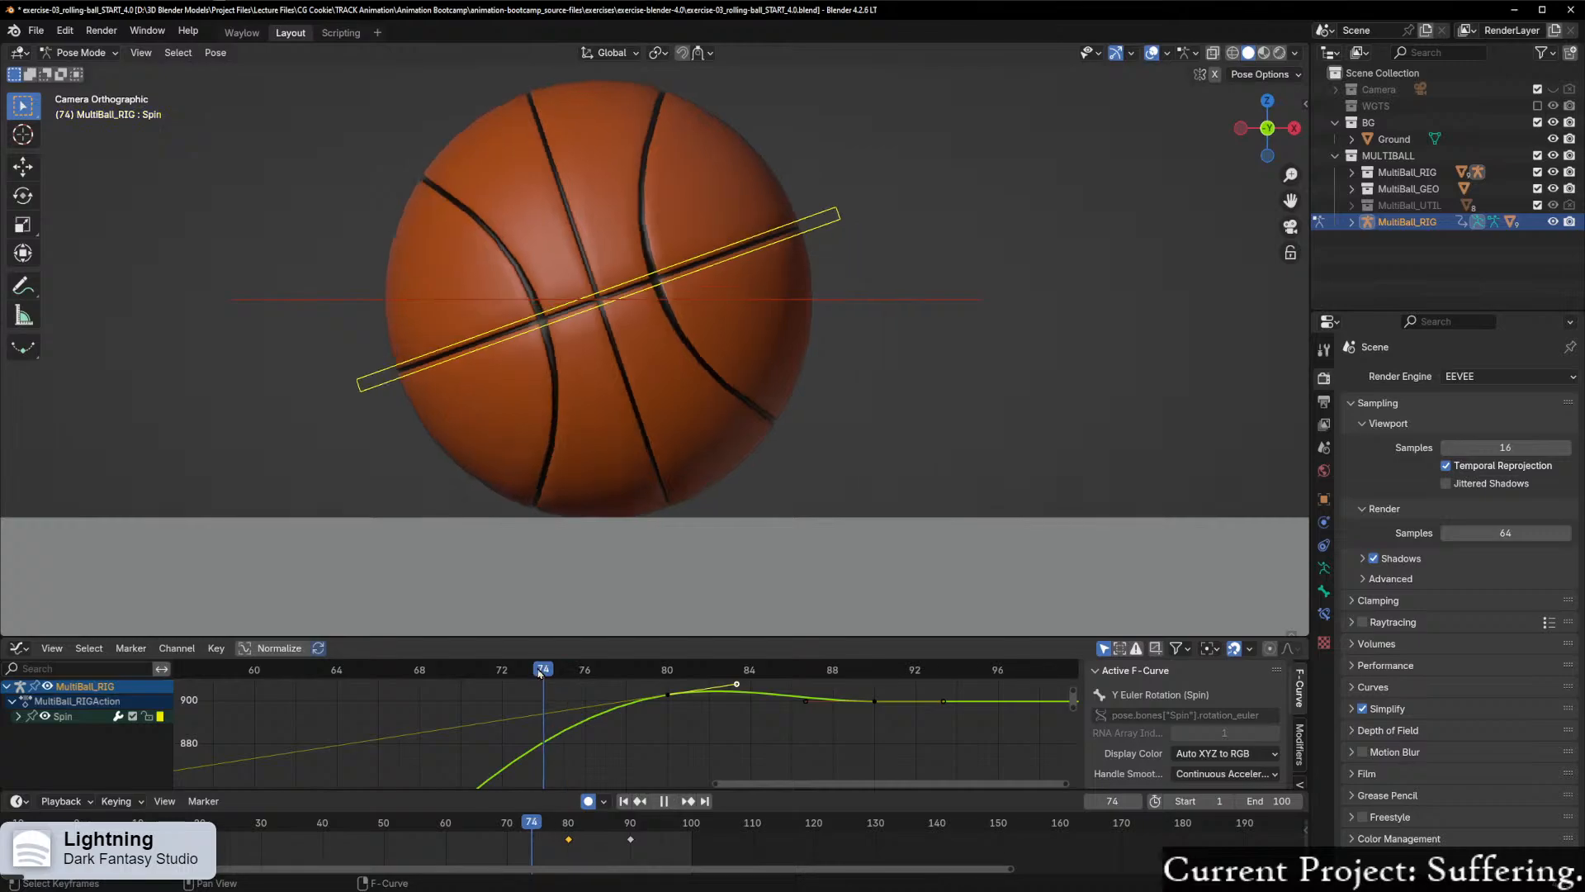
left_click_drag(566, 670, 647, 670)
Step: Lower the frame 80 Spin keyframe slightly along Y, to just under 900
left_click(667, 695)
key("g")
key("y")
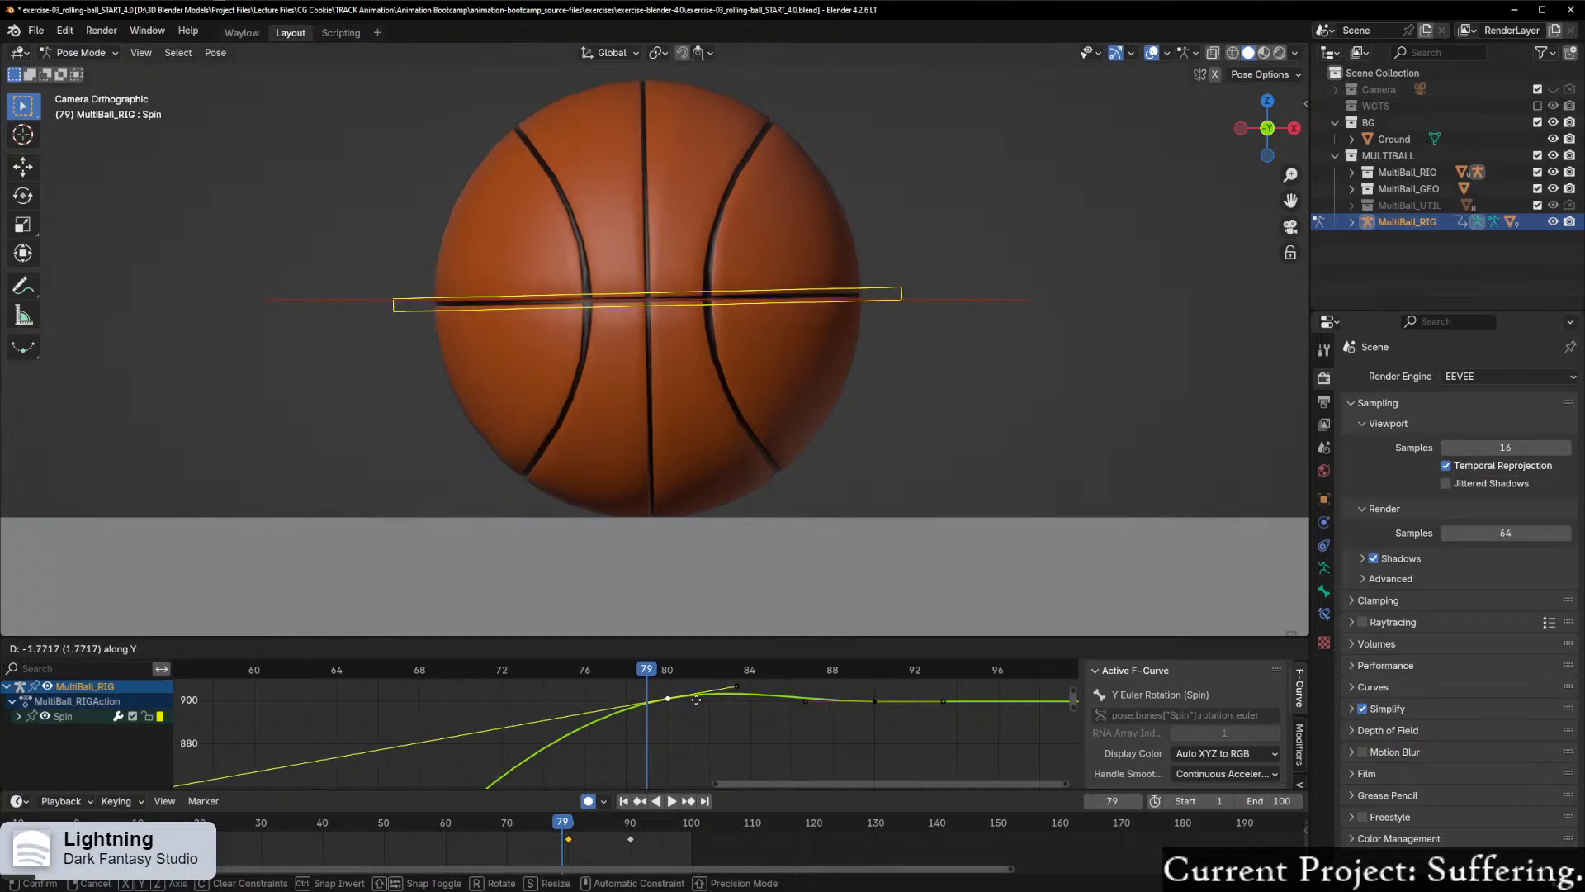
left_click(697, 704)
Step: Play back and scrub the roll between frames 71 and 80 to check the lowered spin keyframe
left_click_drag(647, 671, 485, 715)
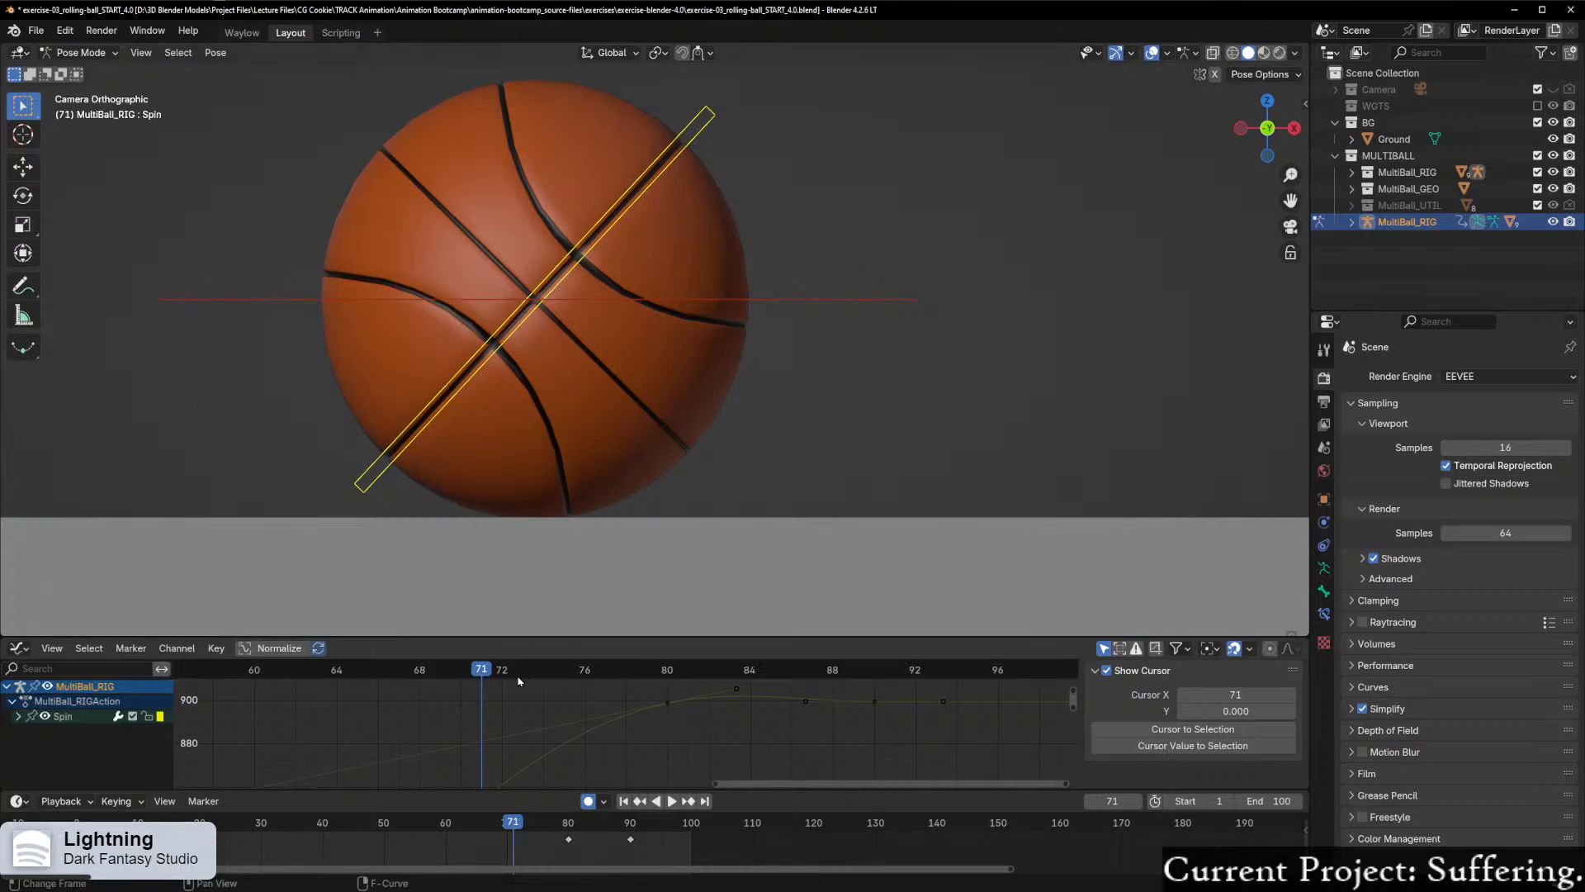
key("space")
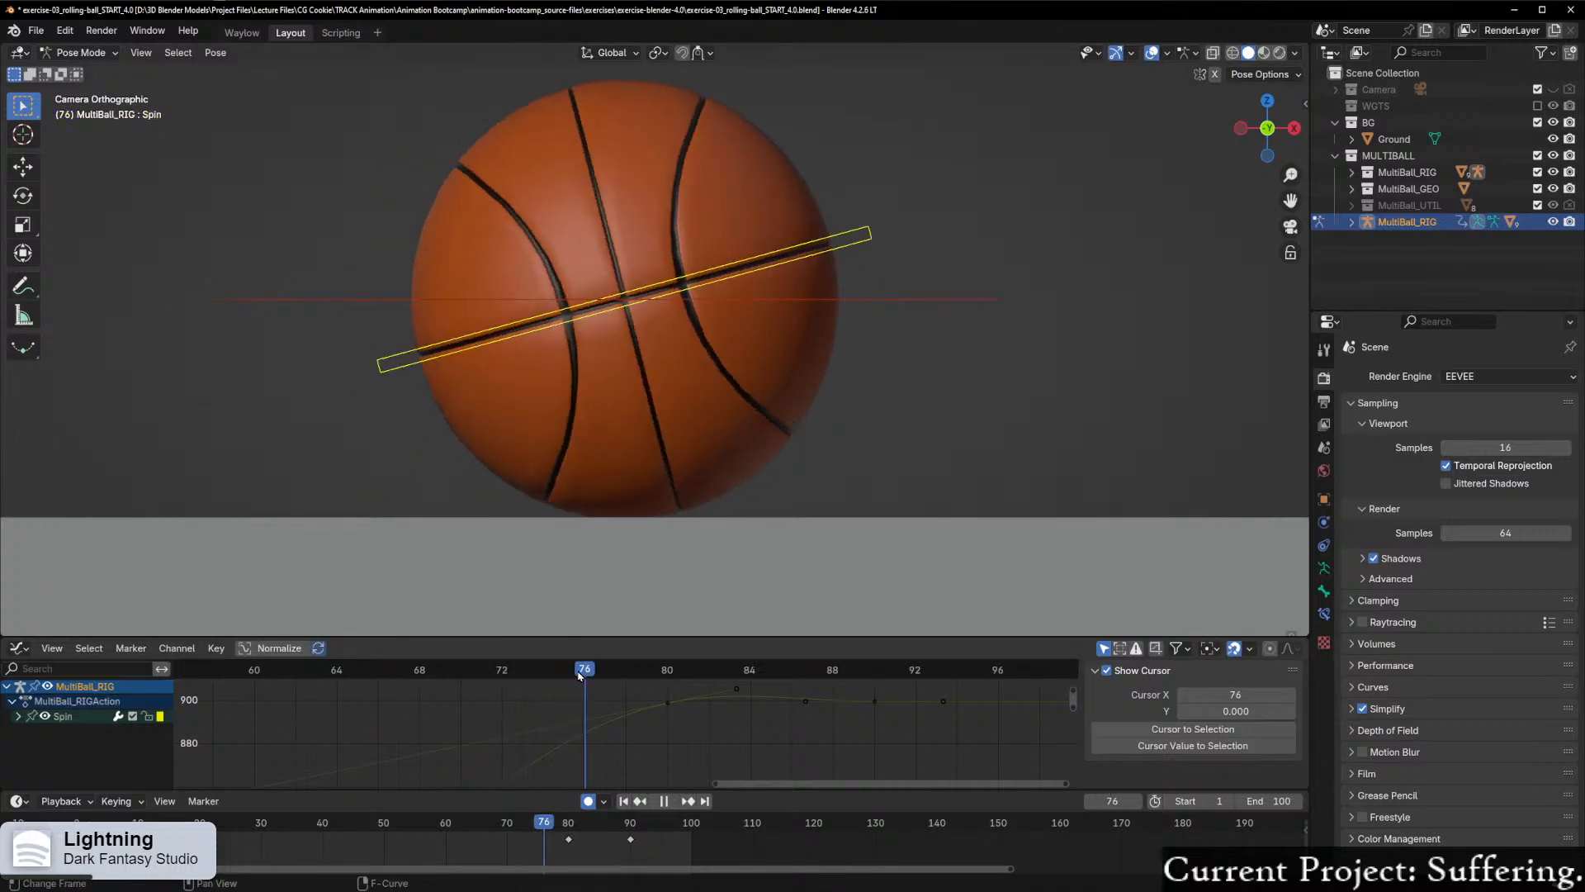
left_click_drag(592, 677, 667, 680)
key("space")
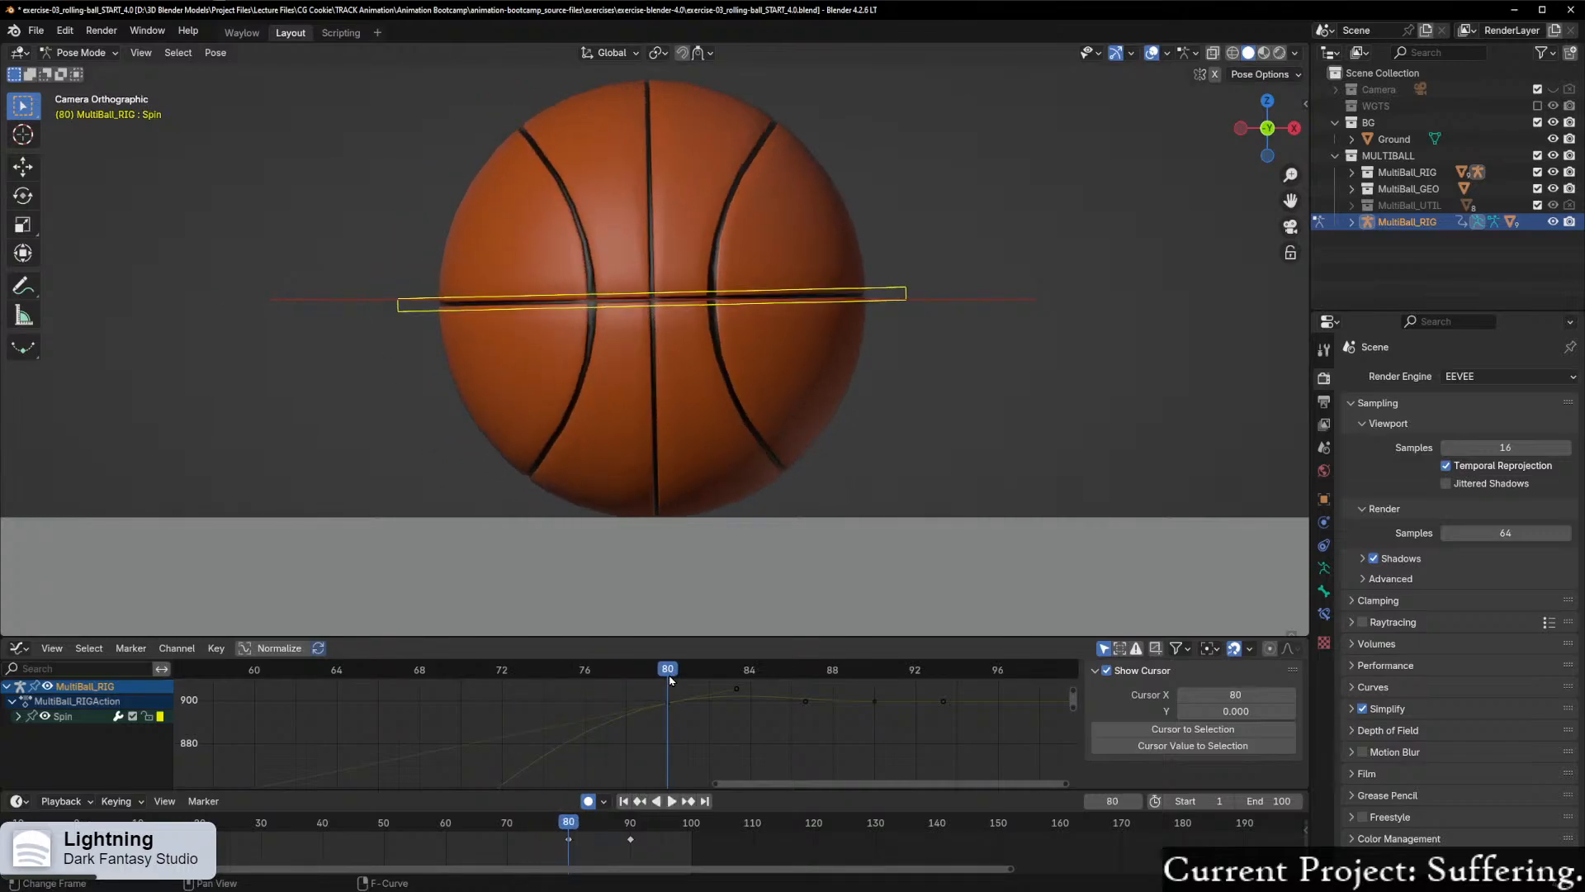
scroll(698, 722, "down", 2)
left_click(665, 708)
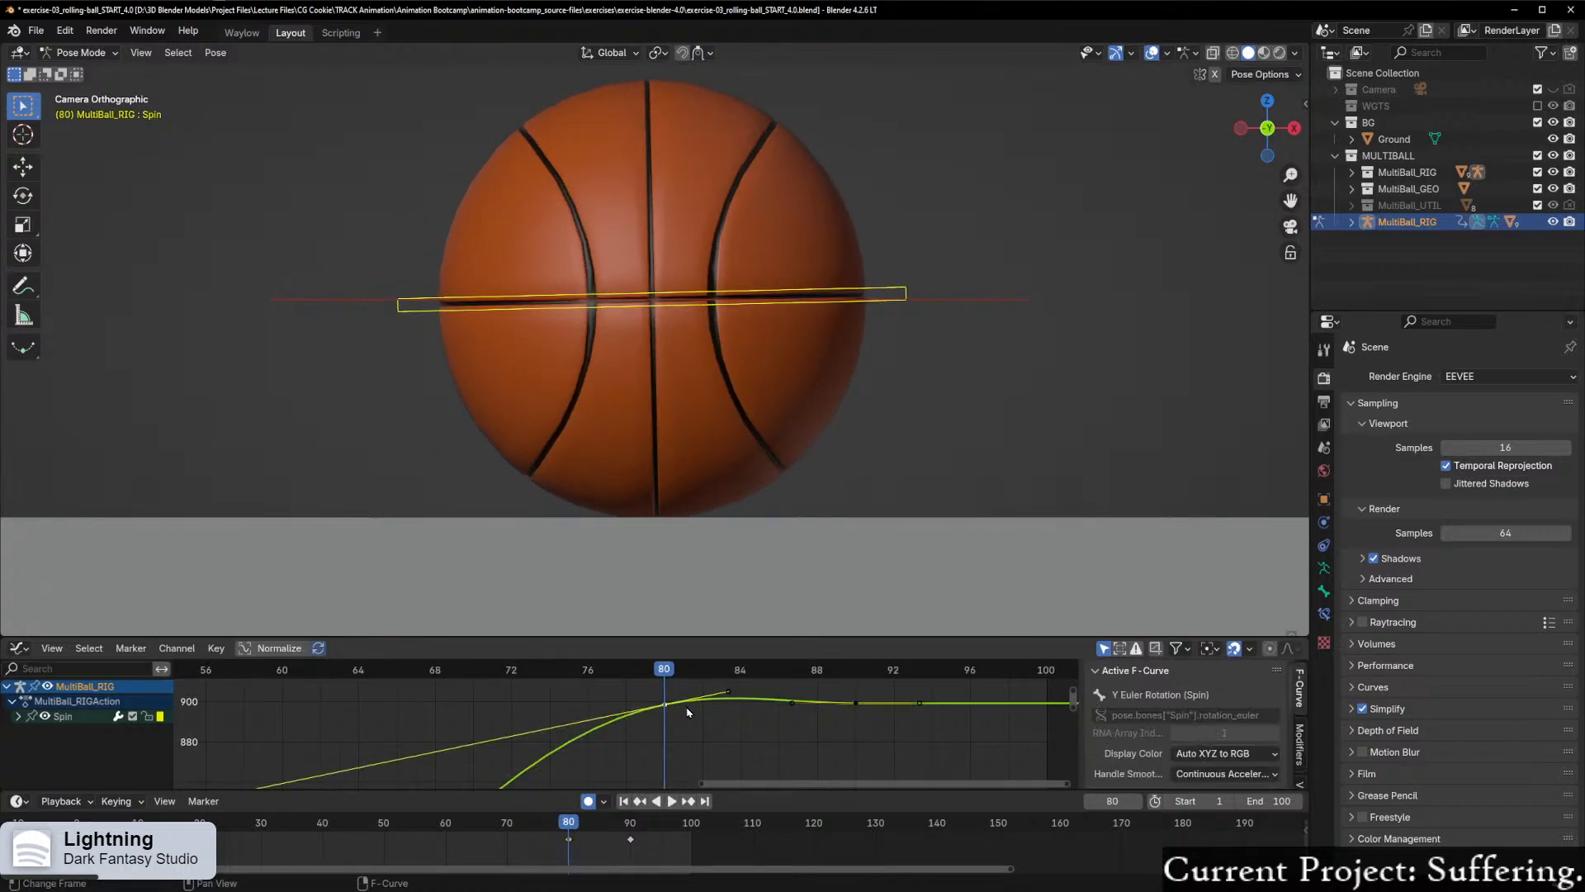
middle_click_drag(692, 724, 693, 771)
key("g")
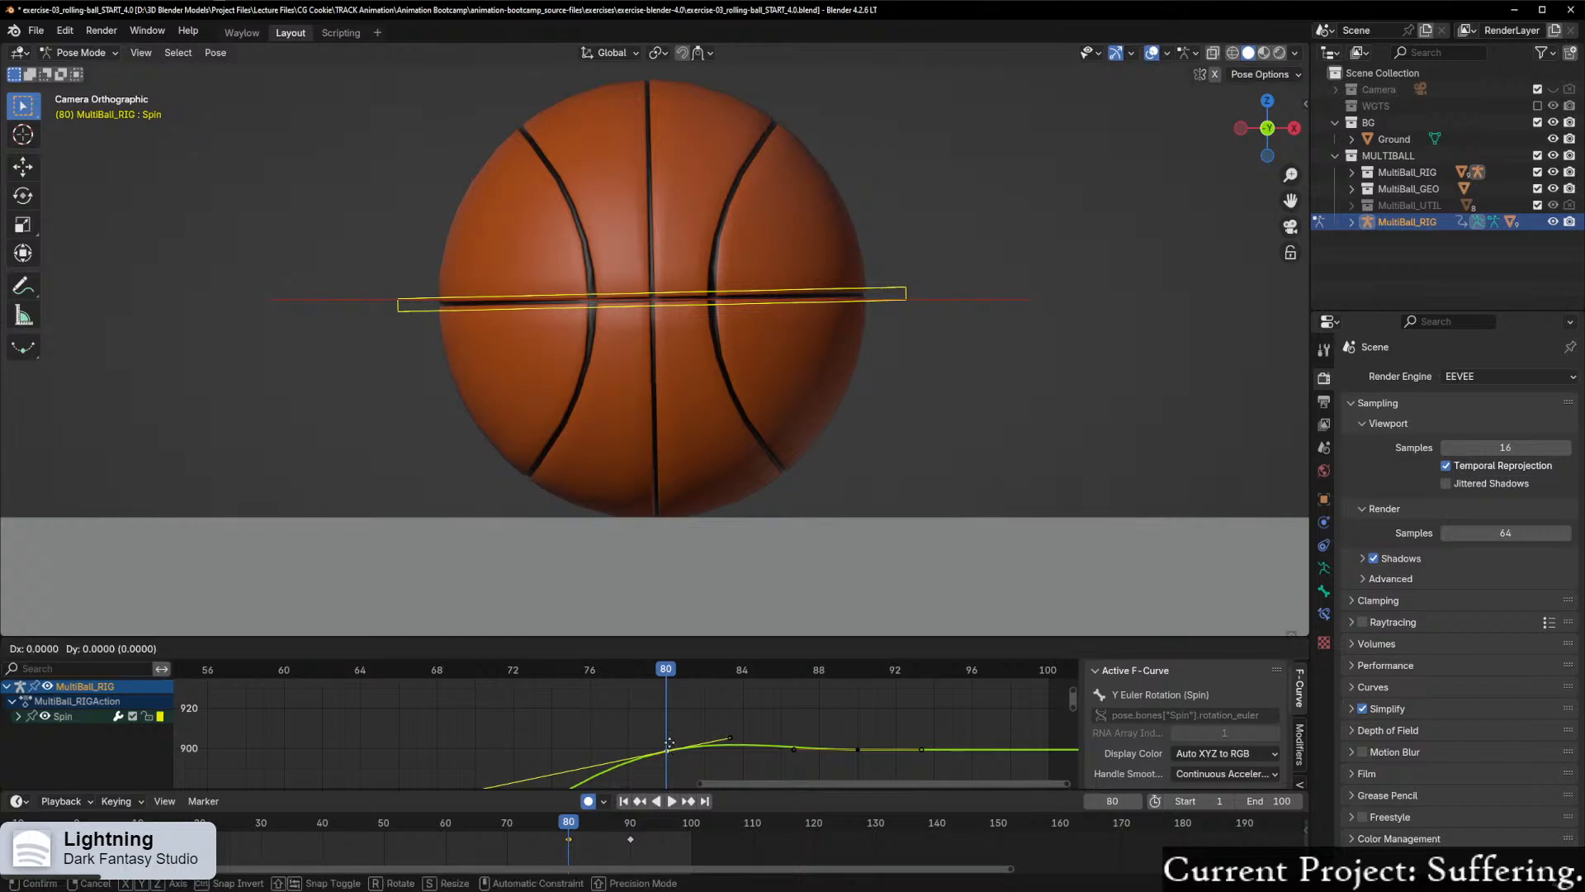
key("y")
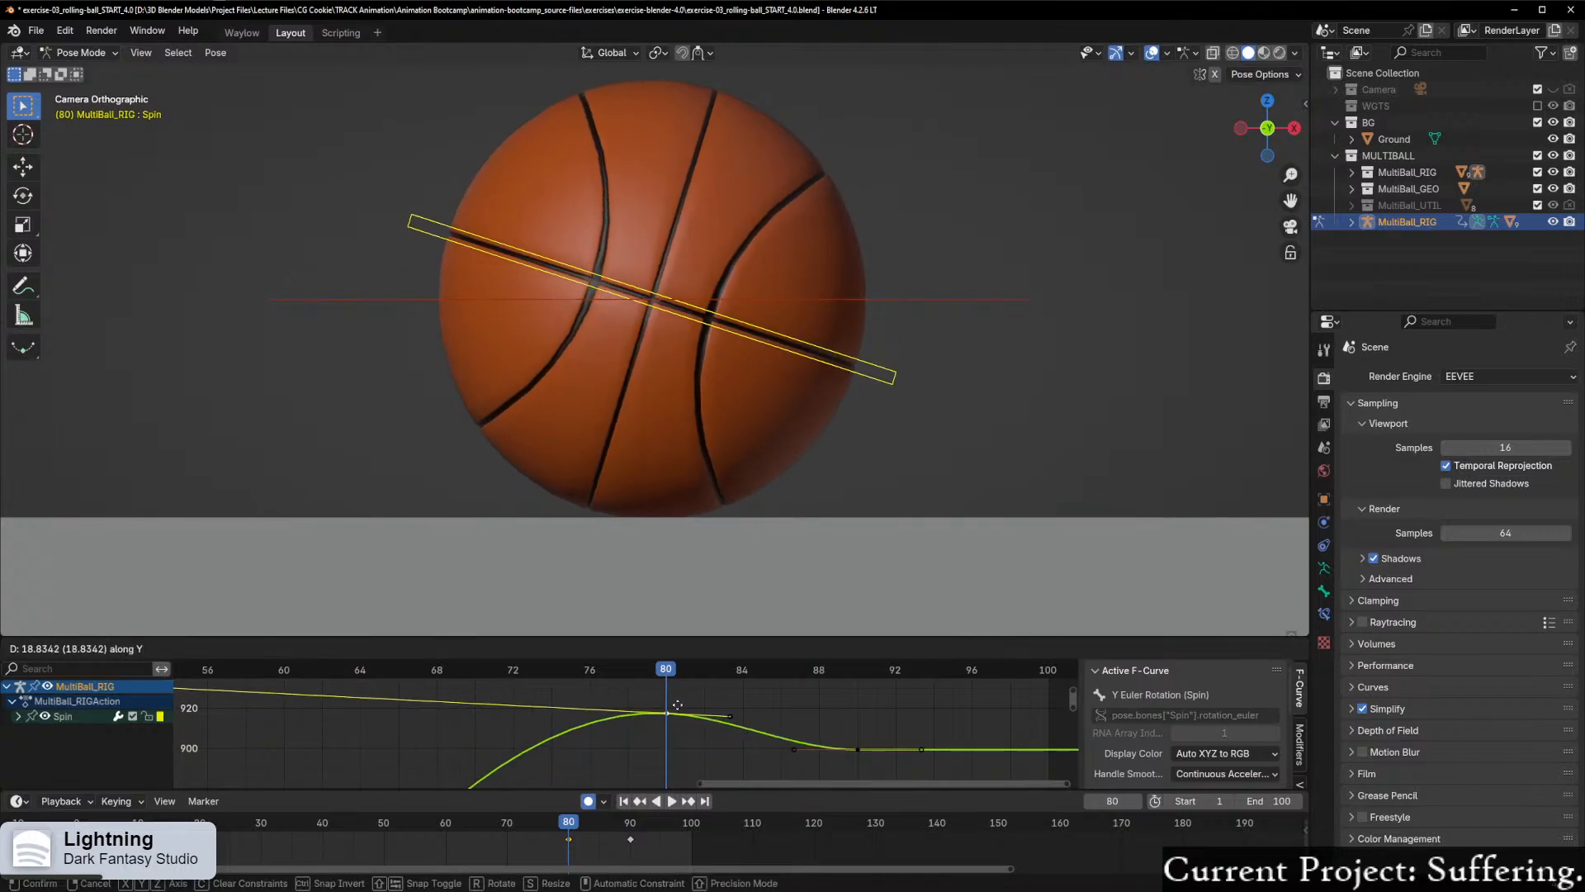
right_click(678, 699)
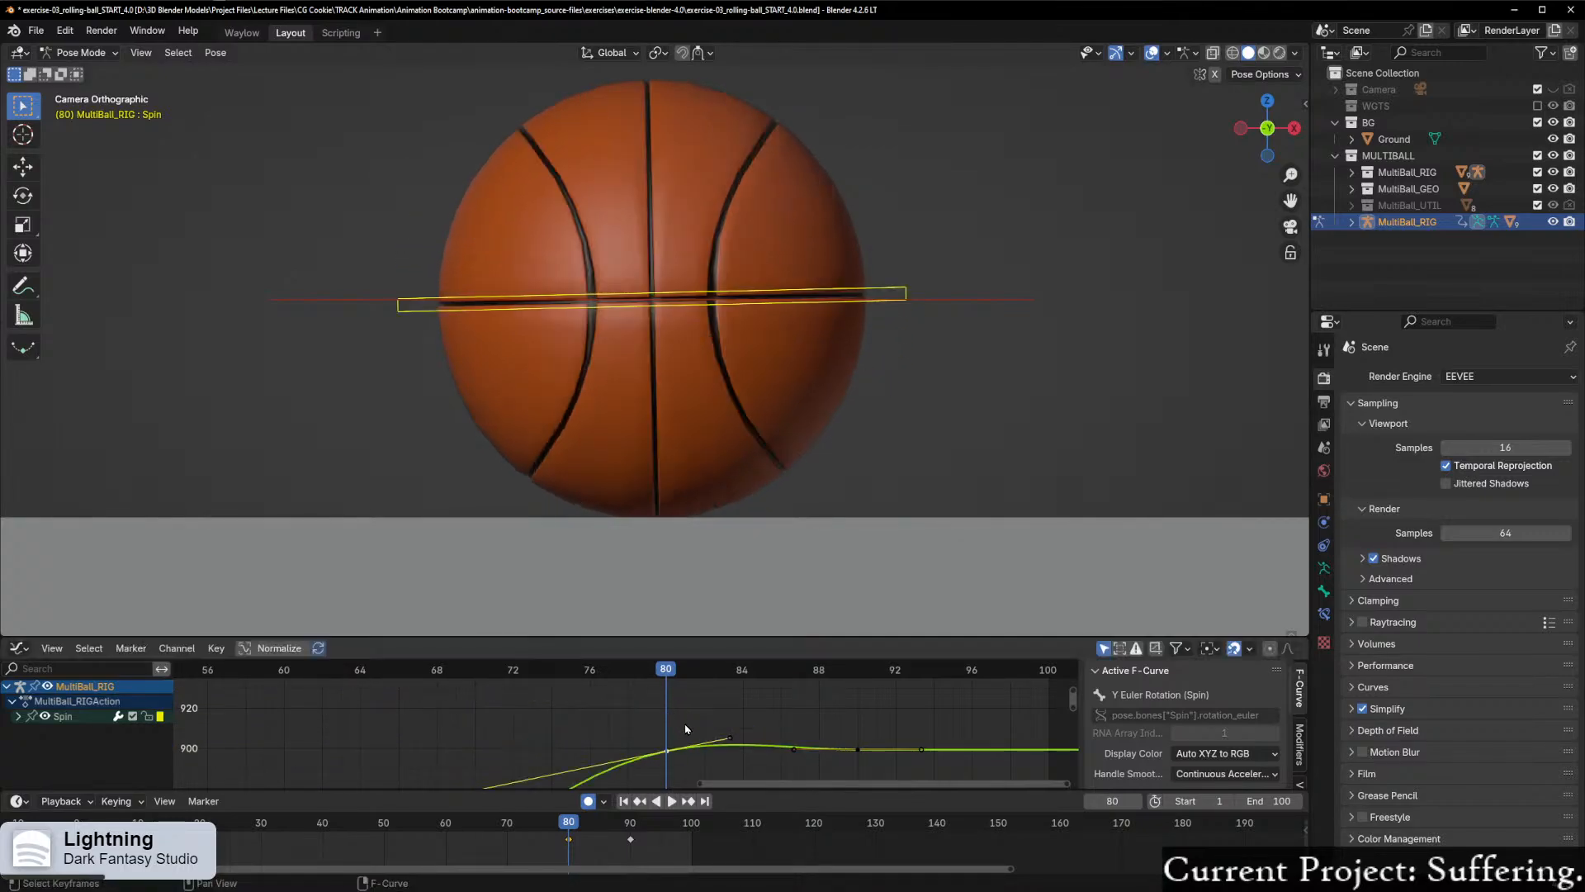
Step: Raise the frame 80 Spin keyframe by 10 along Y
scroll(660, 748, "down", 1)
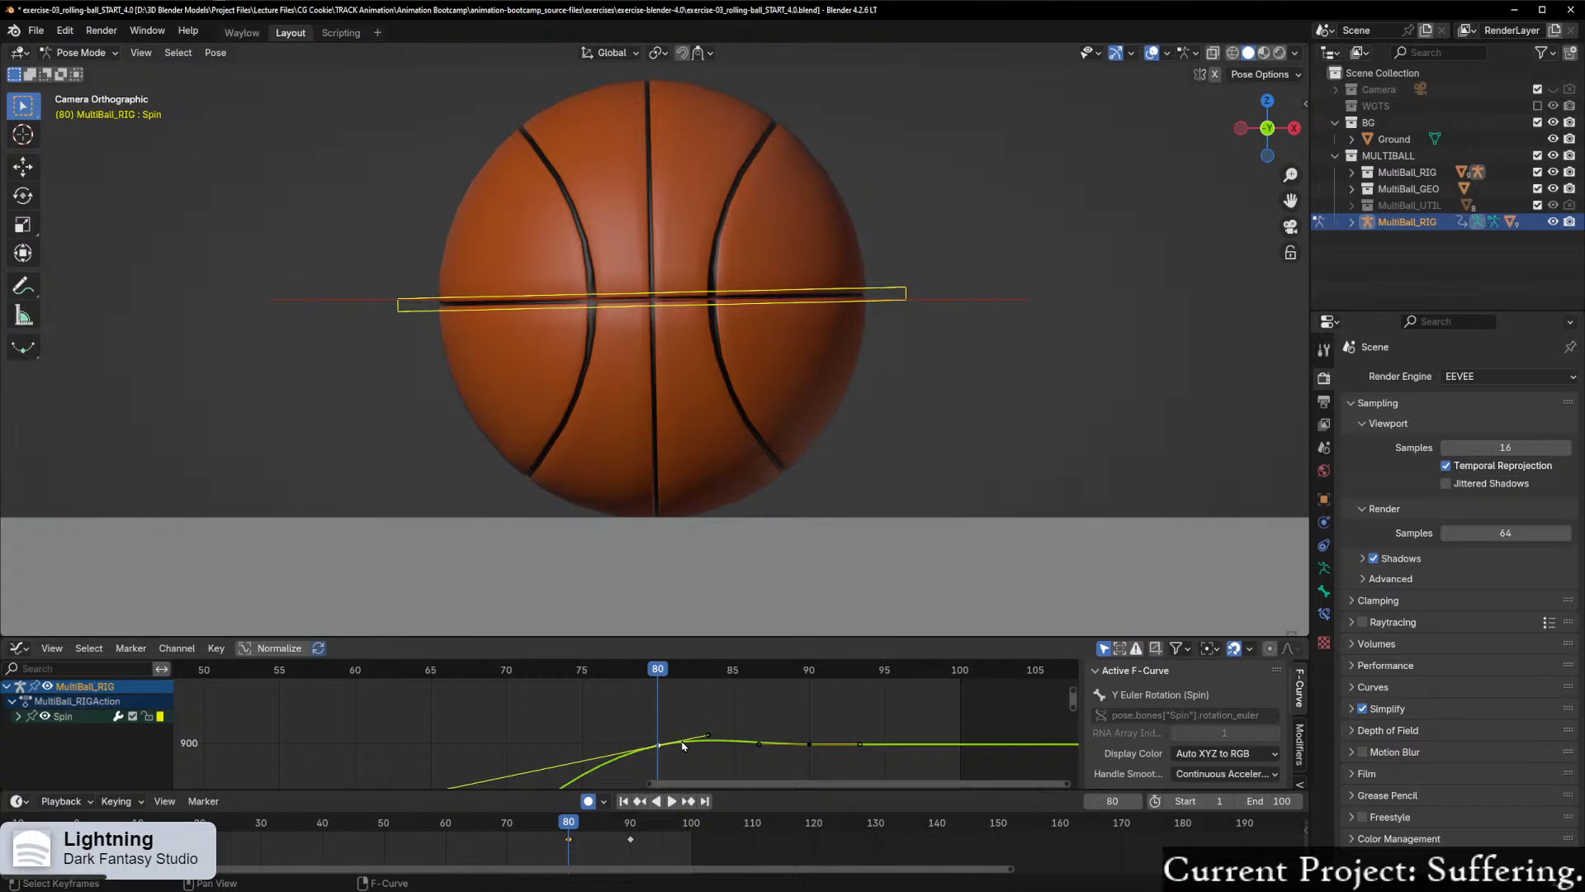
key("g")
key("y")
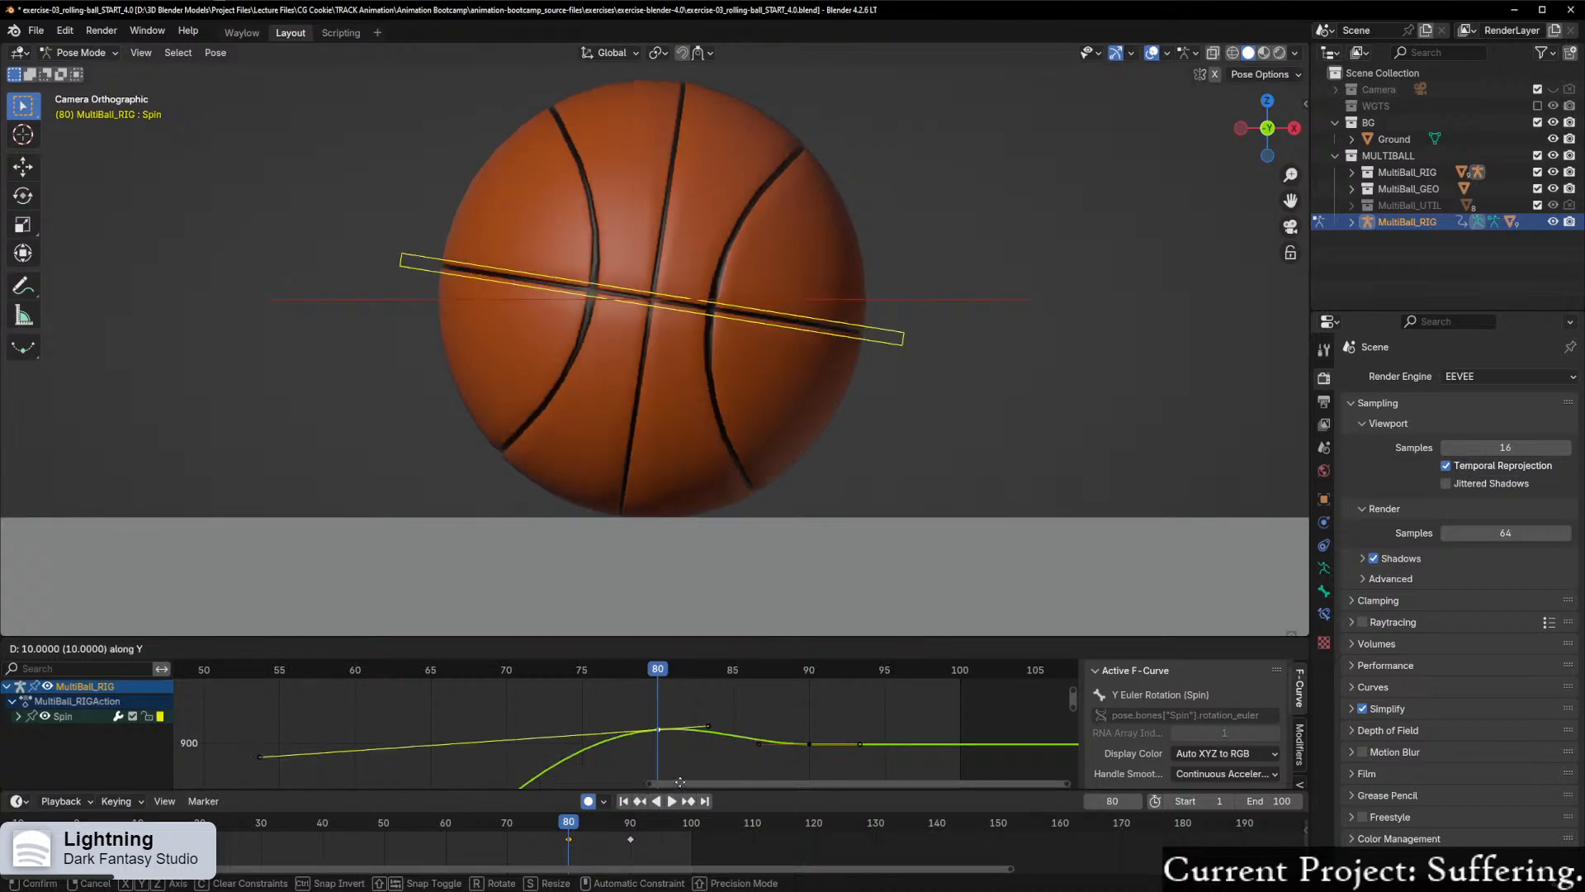
left_click(679, 782)
Step: Scrub between frames 79 and 80 and examine the Spin curve's shape around its peak
left_click_drag(679, 724, 643, 696)
scroll(660, 743, "down", 6)
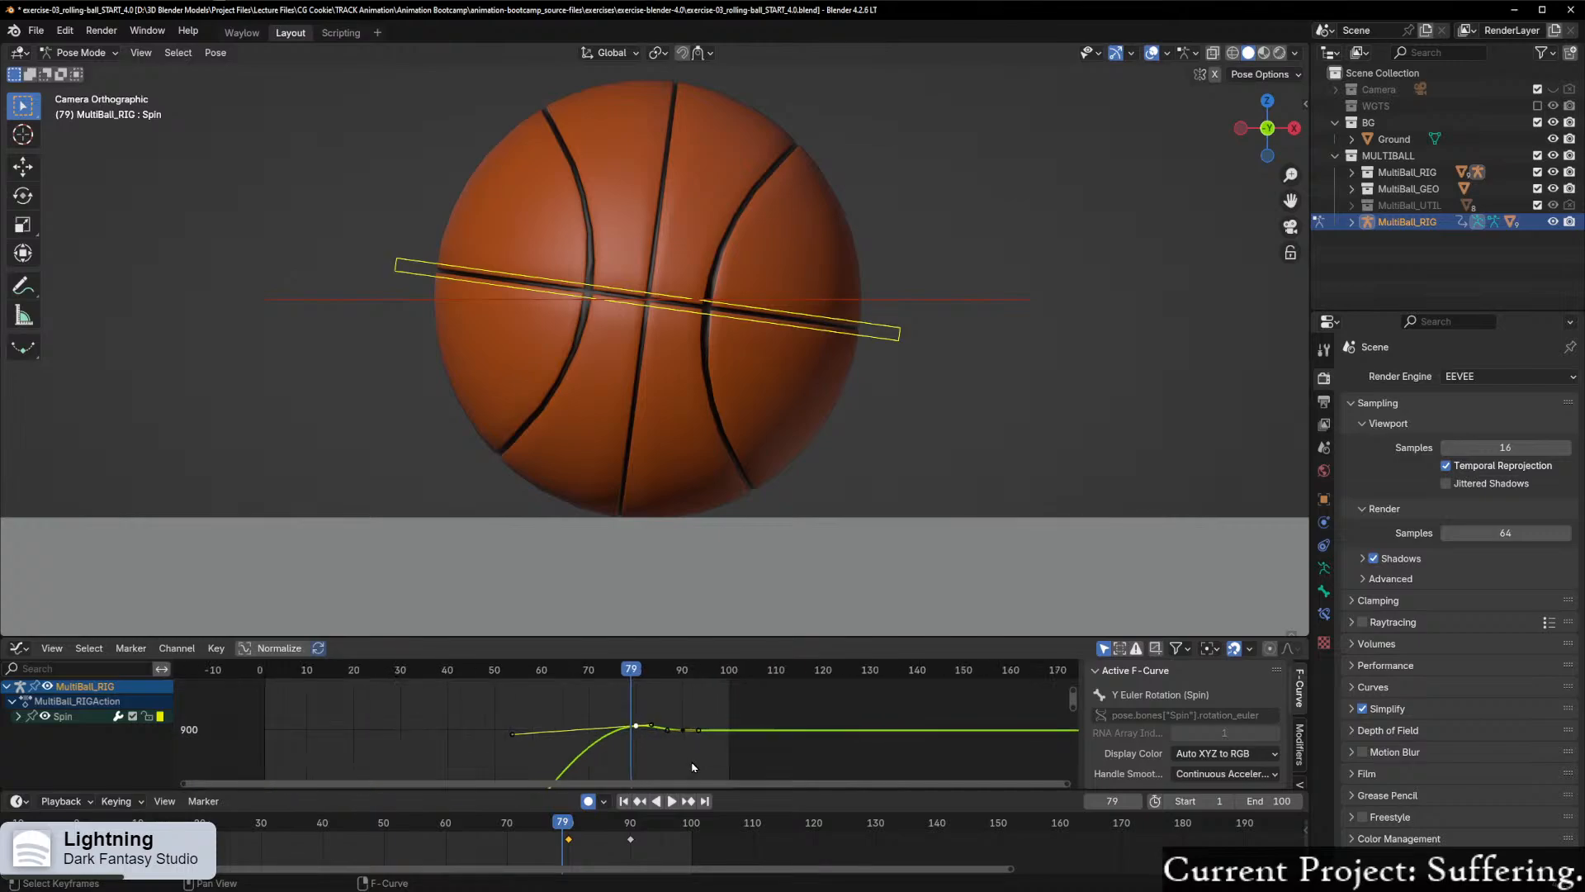
scroll(581, 752, "up", 5)
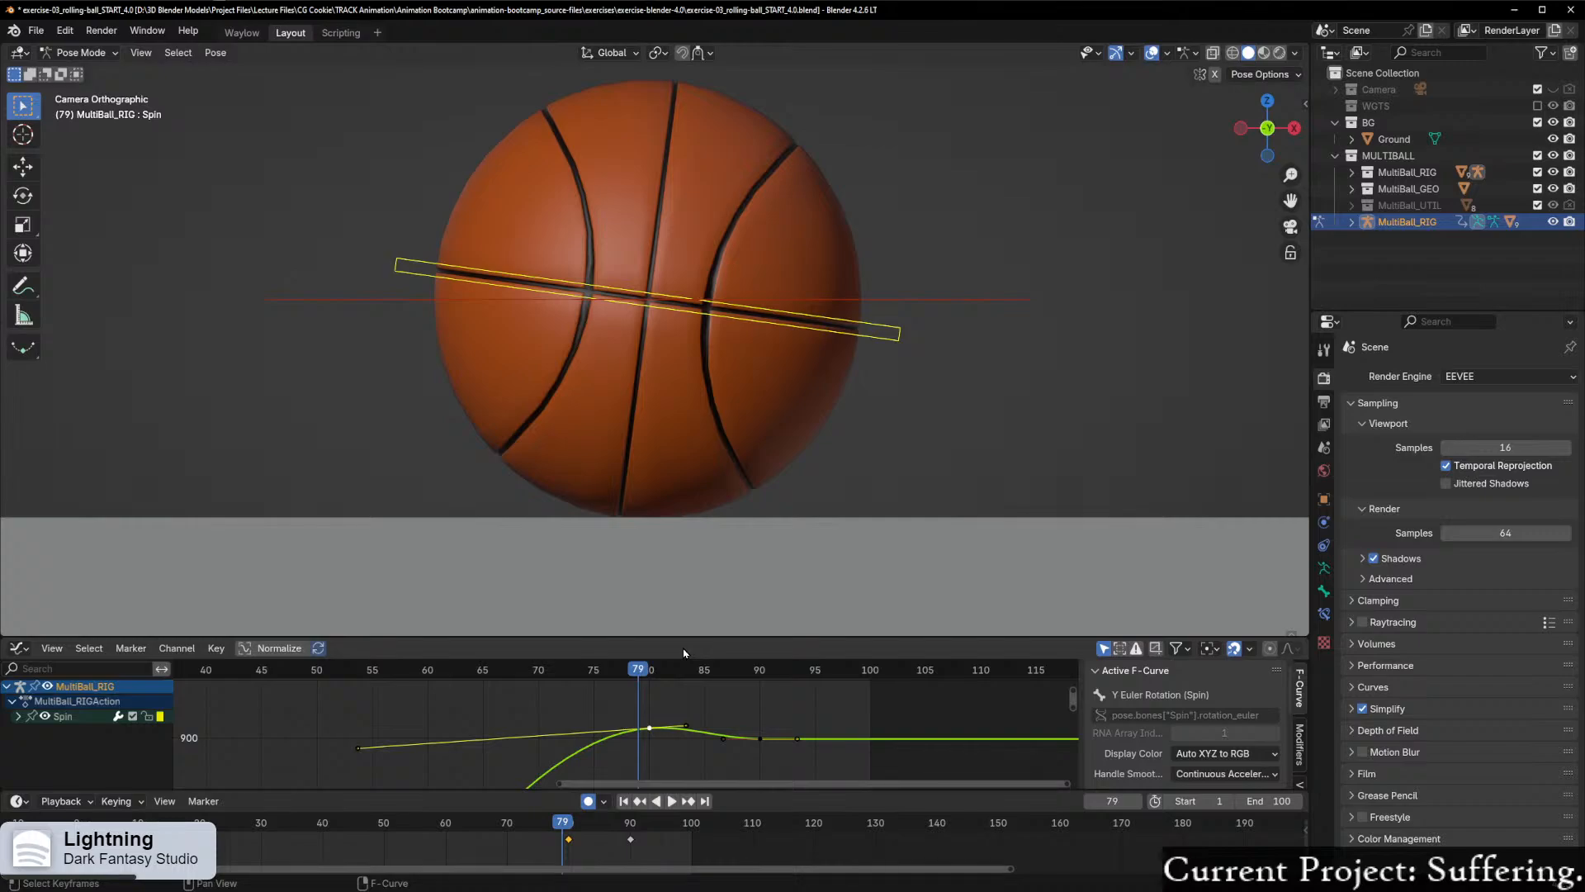
scroll(683, 717, "up", 2)
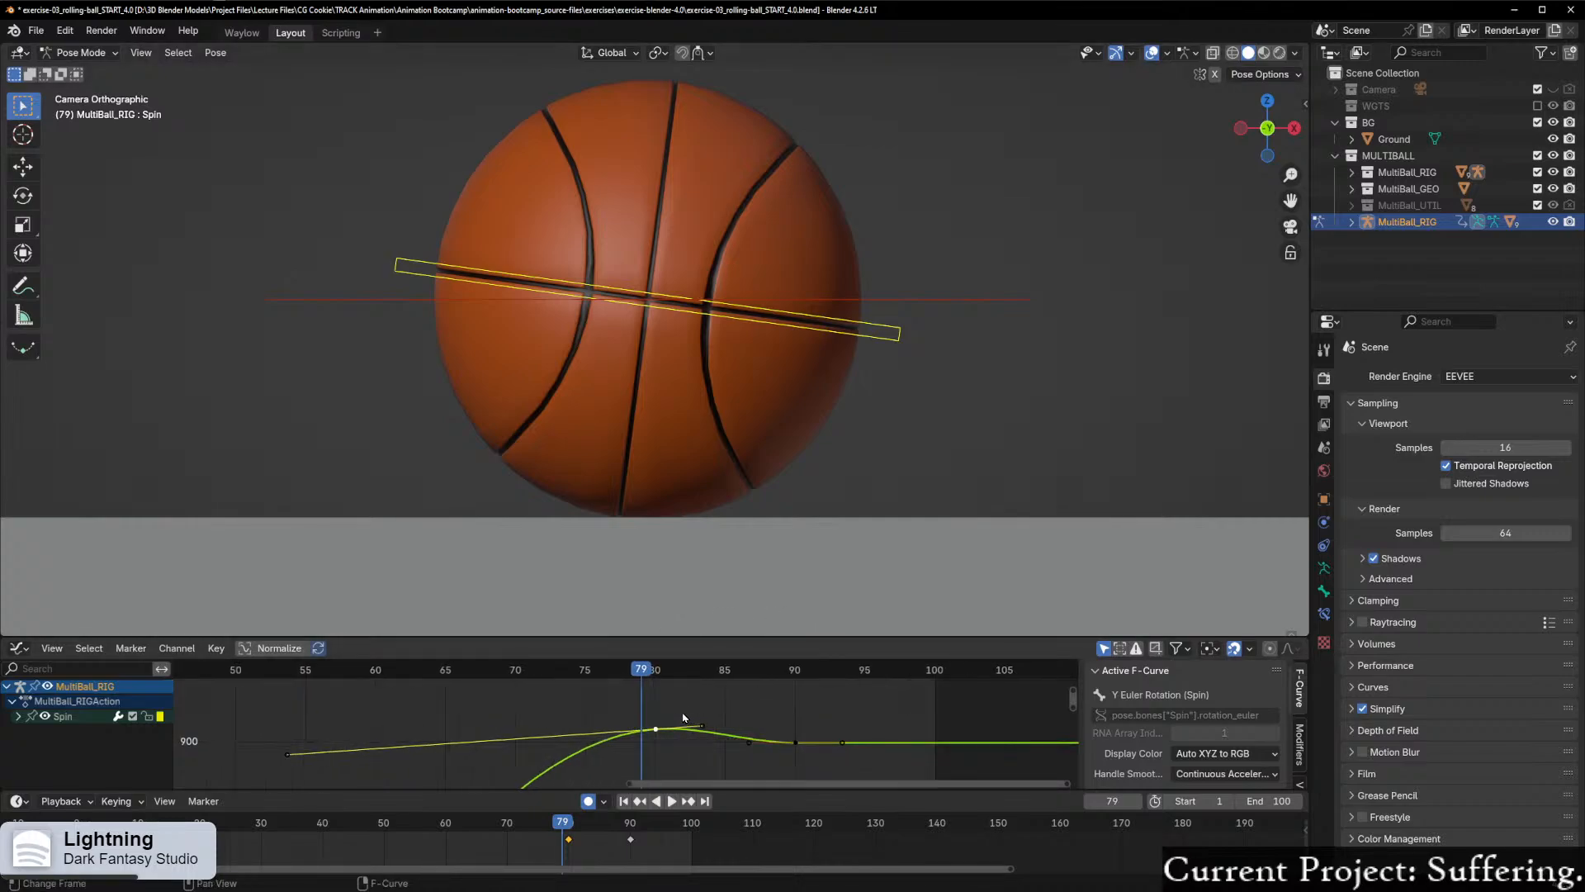
scroll(684, 718, "up", 1)
key("Right")
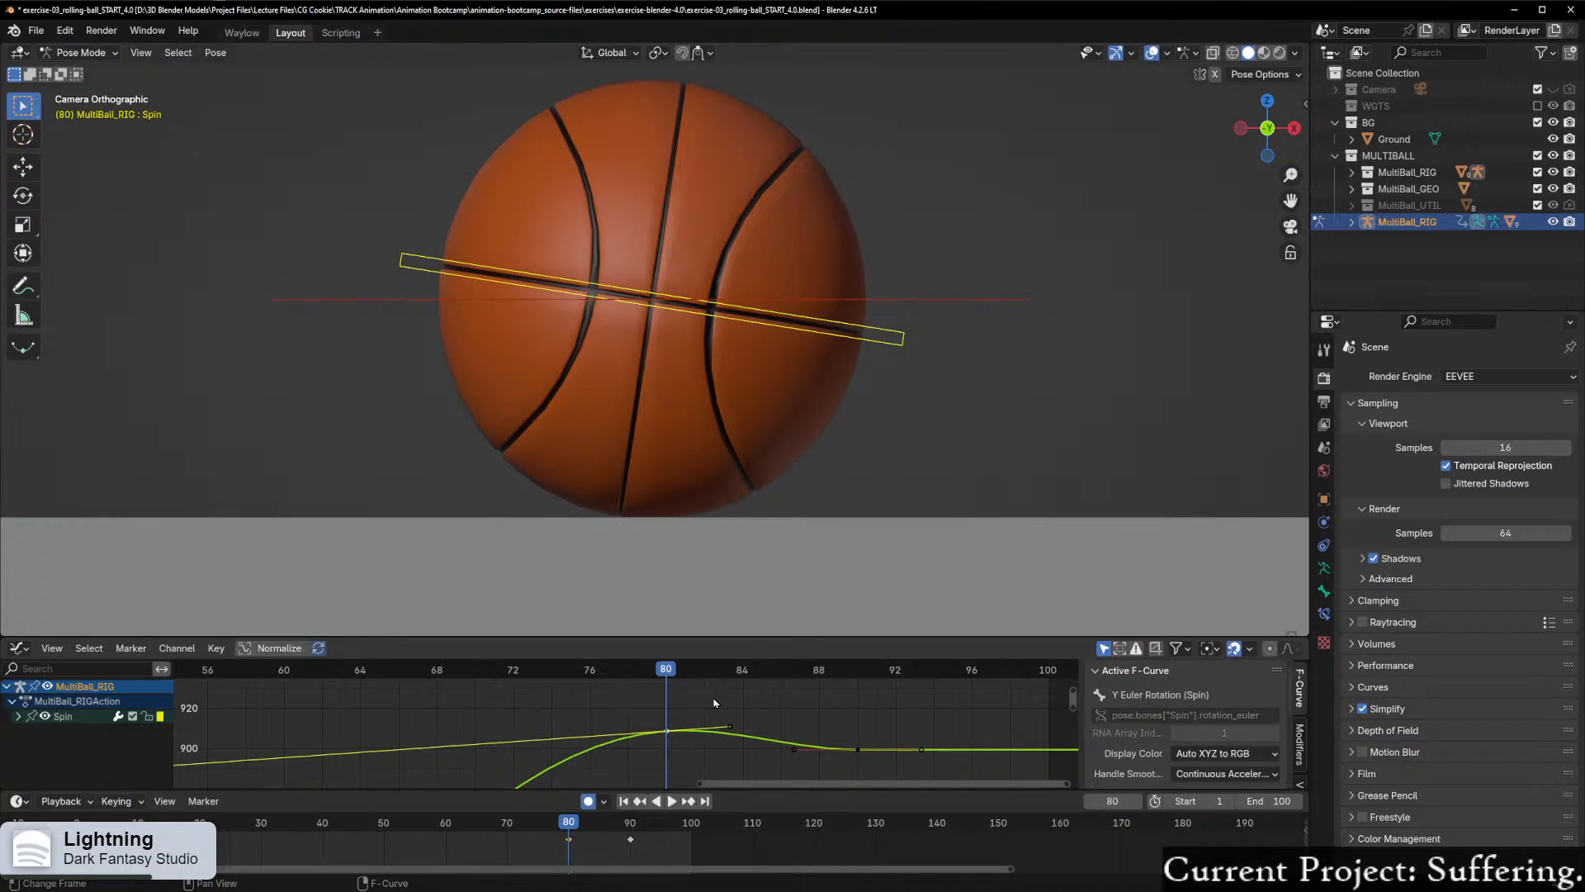
scroll(715, 703, "up", 4)
scroll(697, 739, "down", 1)
Step: Raise the frame 80 Spin keyframe by another 10 along Y and scrub the settle between about frames 74 and 80
left_click_drag(694, 736, 698, 707)
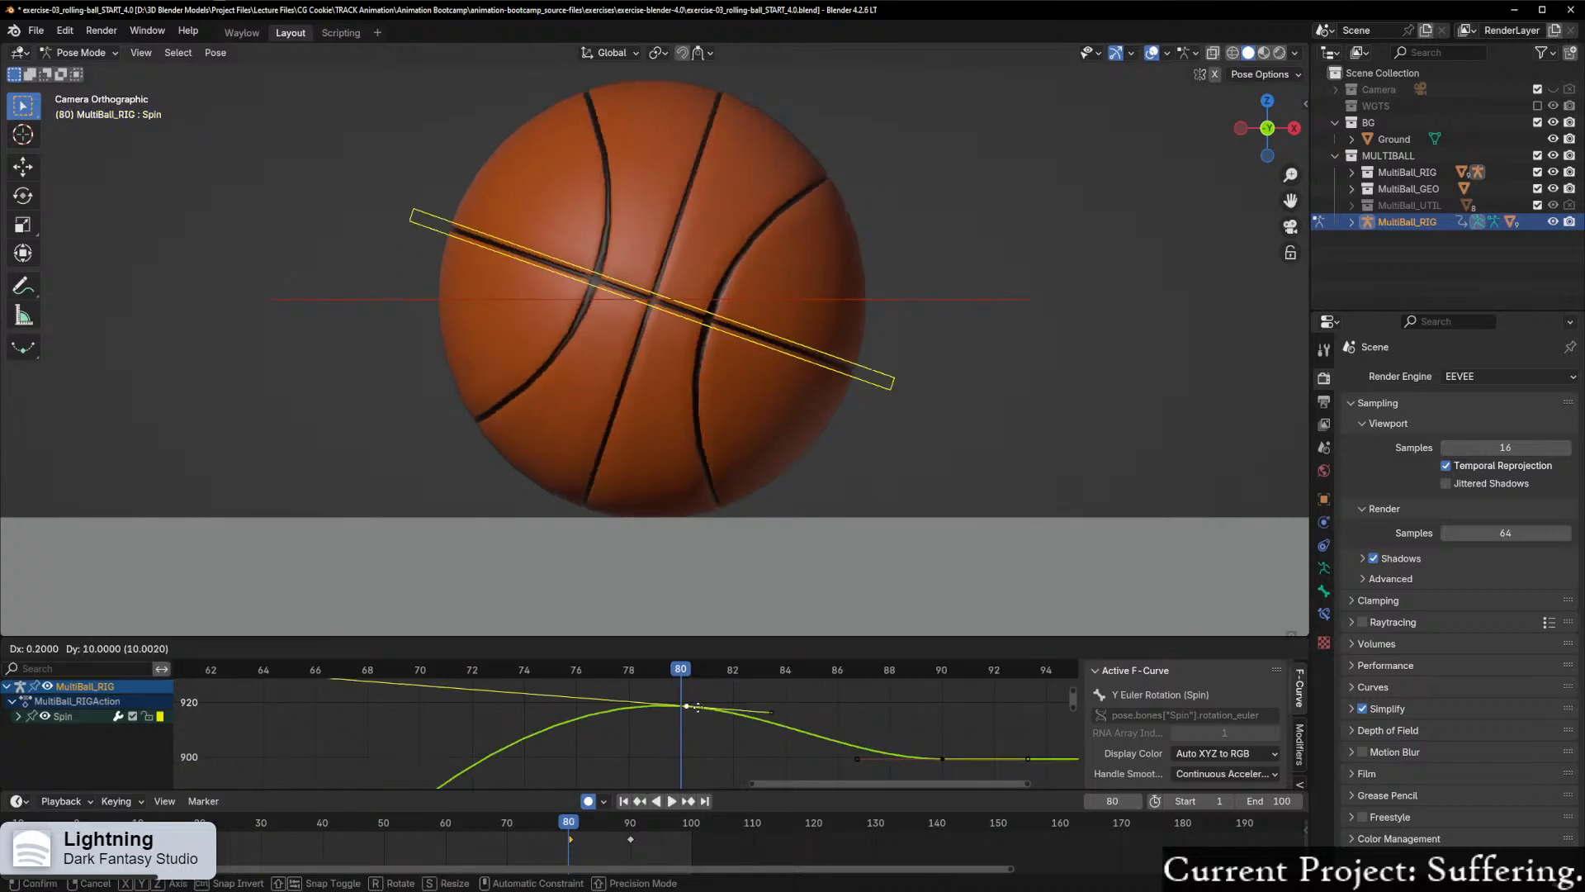
right_click(692, 692)
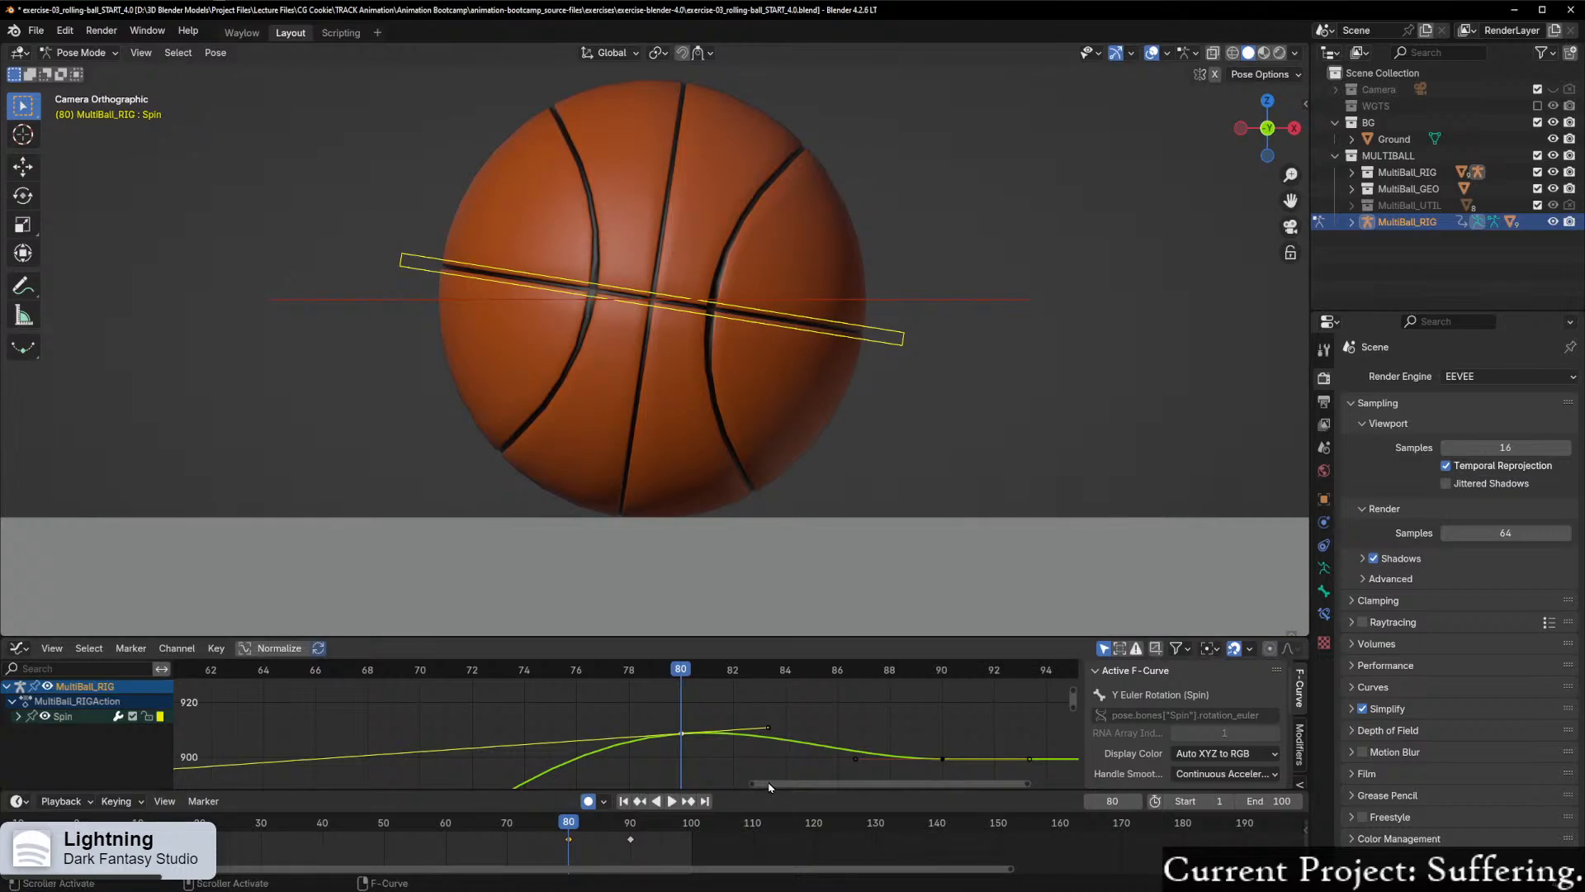
key("g")
key("y")
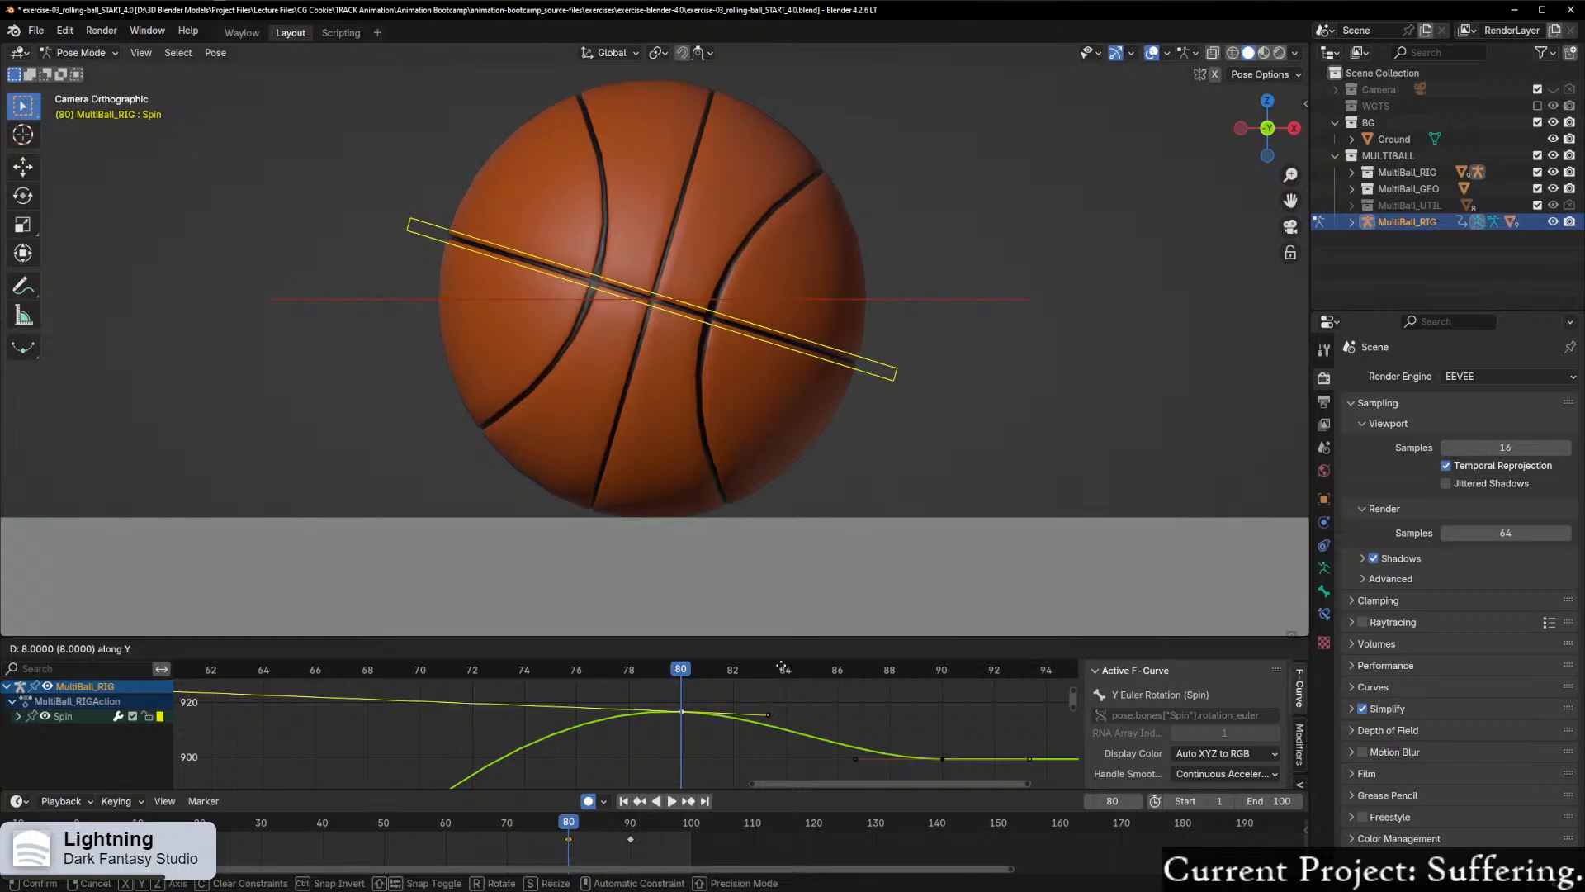
left_click(726, 740)
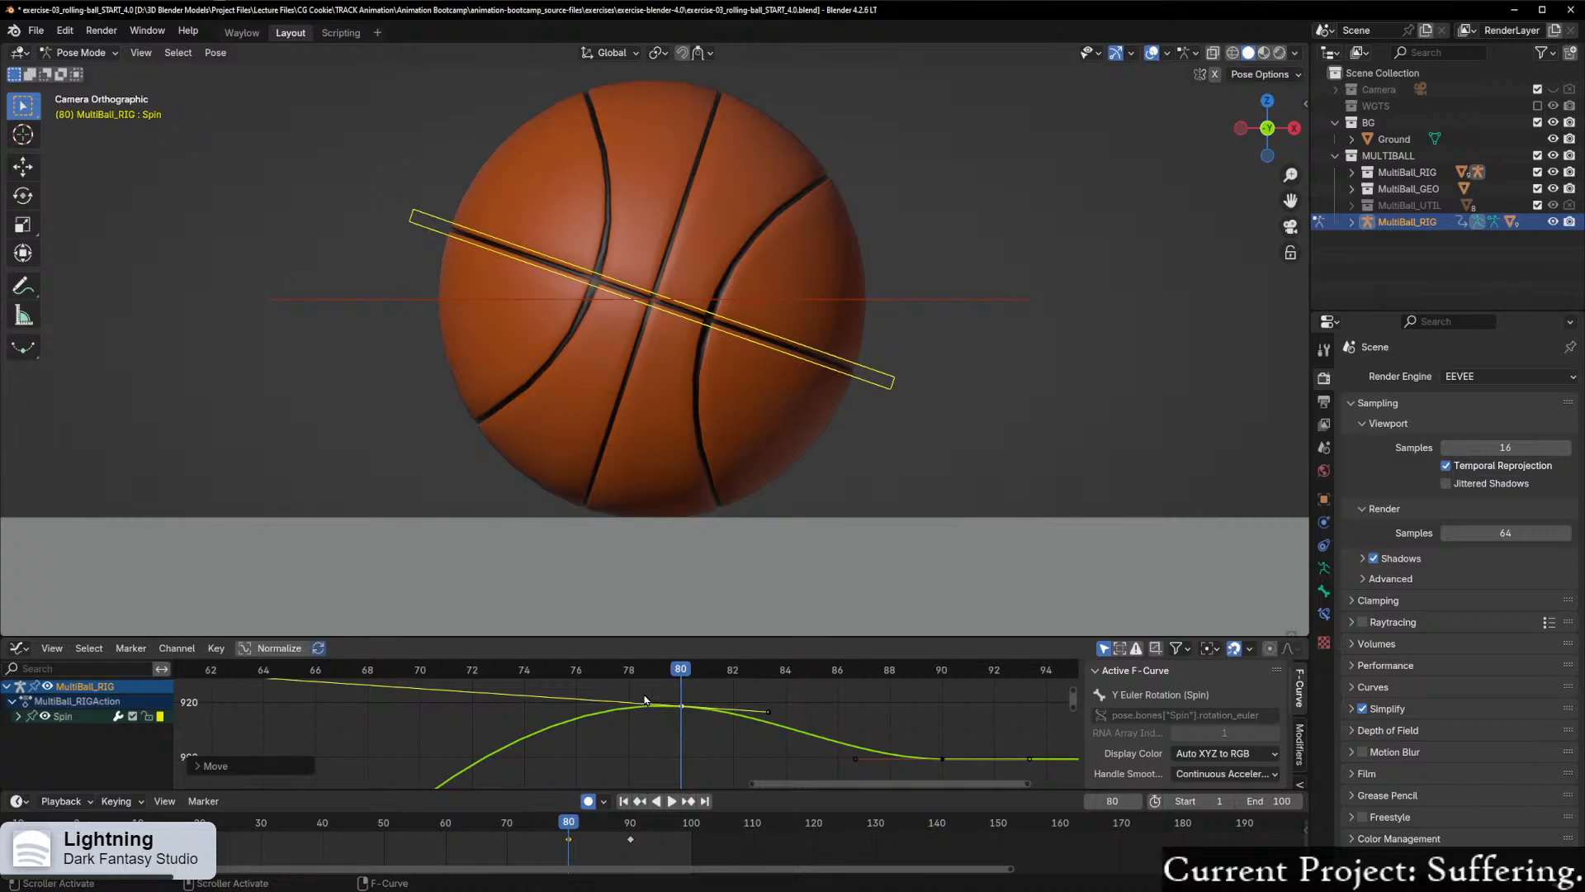
key("space")
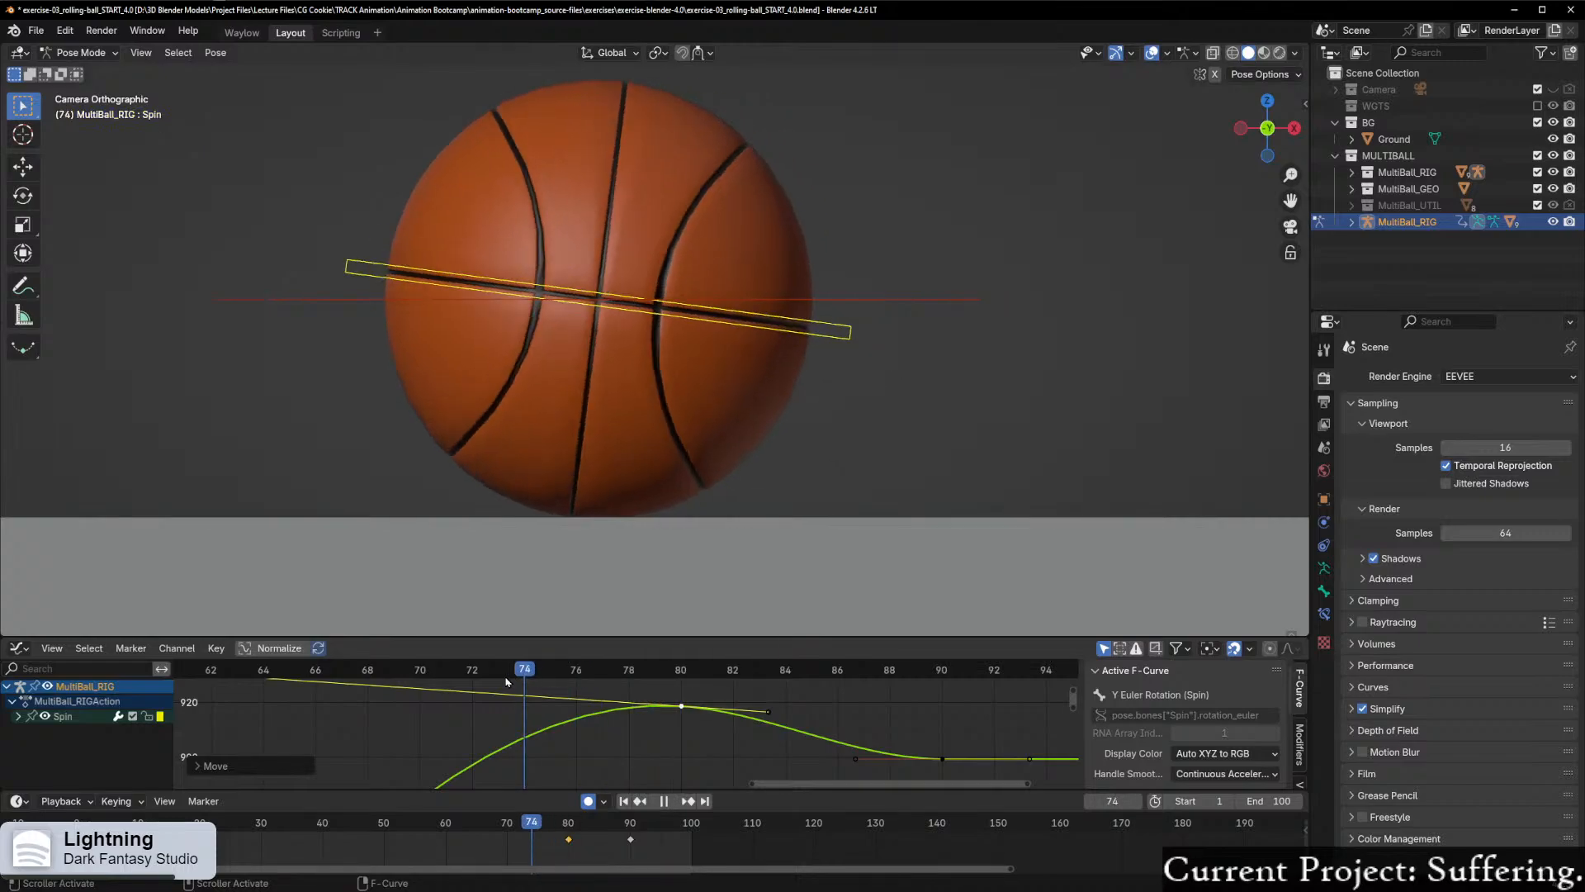
left_click_drag(400, 715, 680, 698)
Step: Level the frame 80 Spin keyframe's handles by raising its right handle about 2 along Y, and scrub back to frame 79
left_click(765, 713)
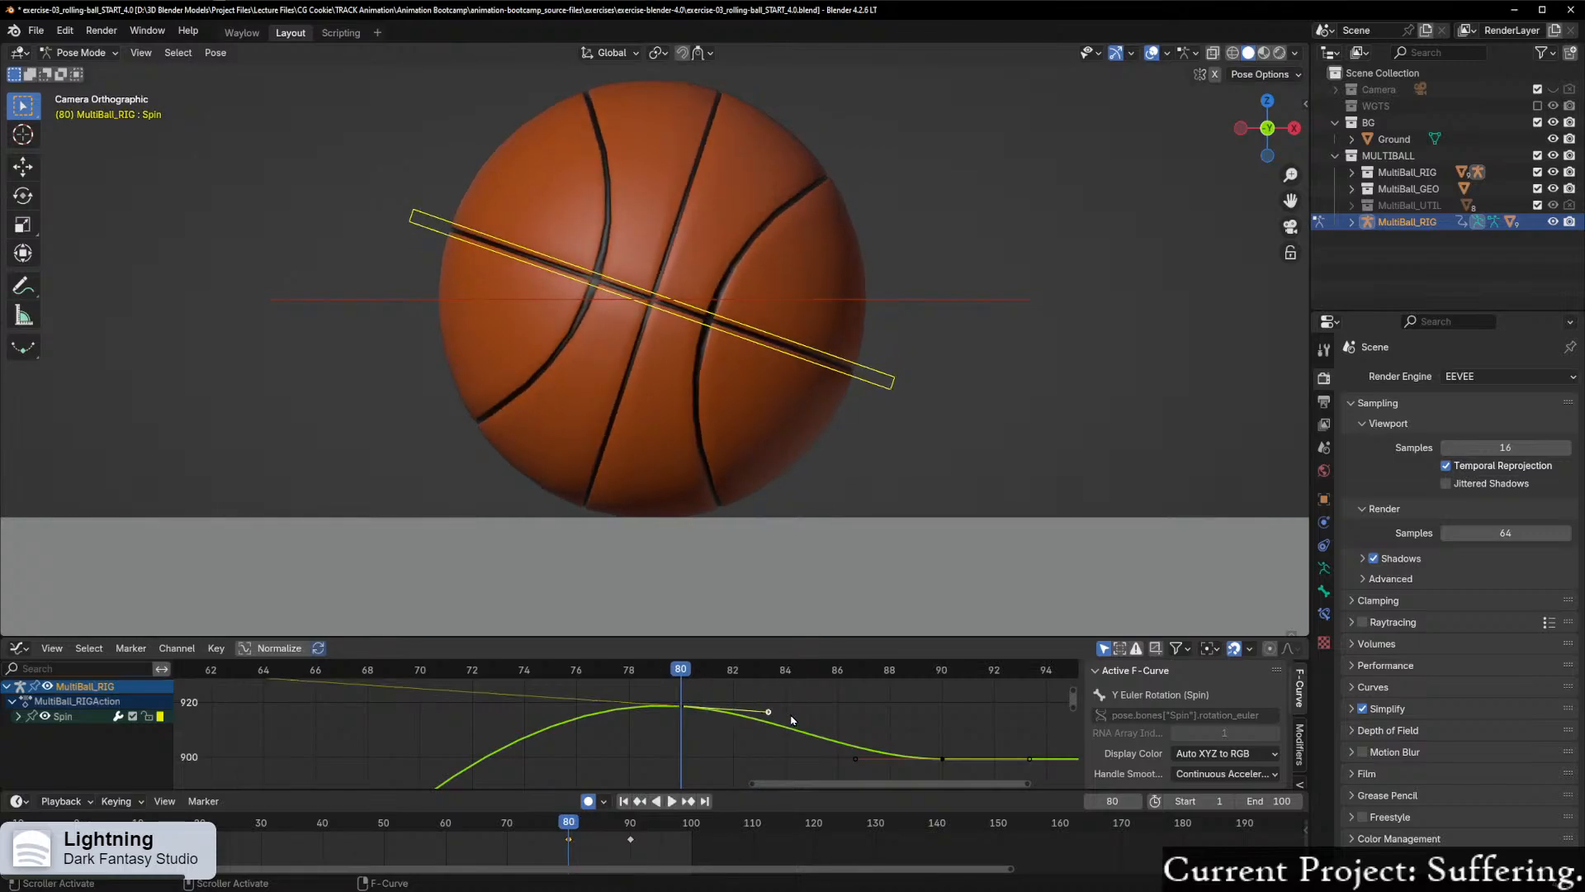
key("g")
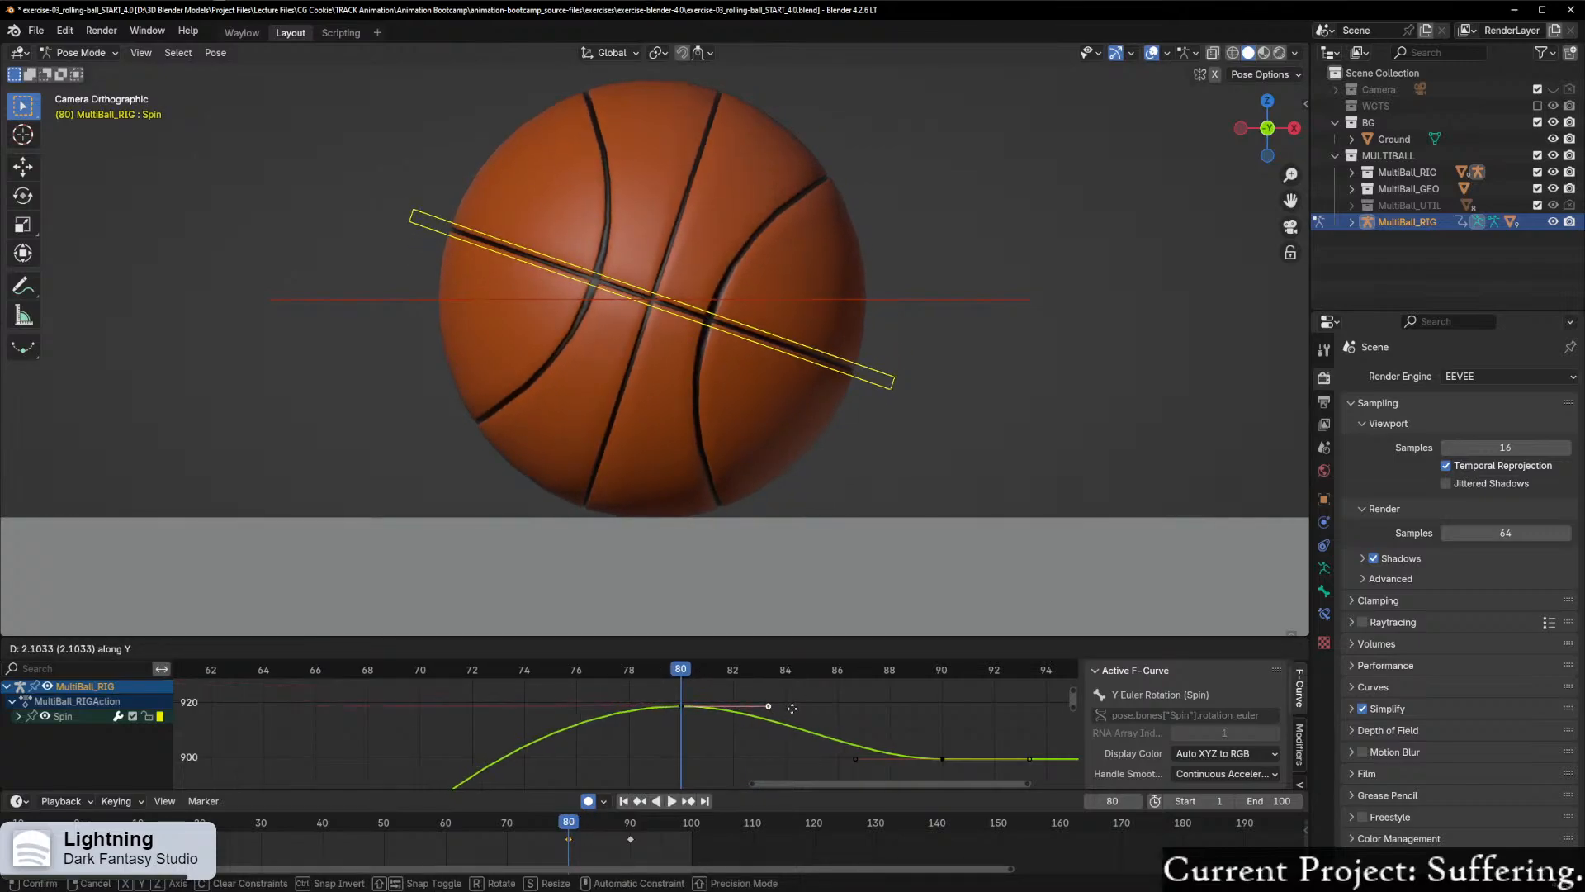
left_click(793, 715)
left_click_drag(694, 679, 663, 702)
Step: Raise the frame 80 Spin keyframe by 5 along Y and play back the ball's settle
left_click(684, 708)
scroll(493, 725, "down", 3)
scroll(493, 726, "up", 3)
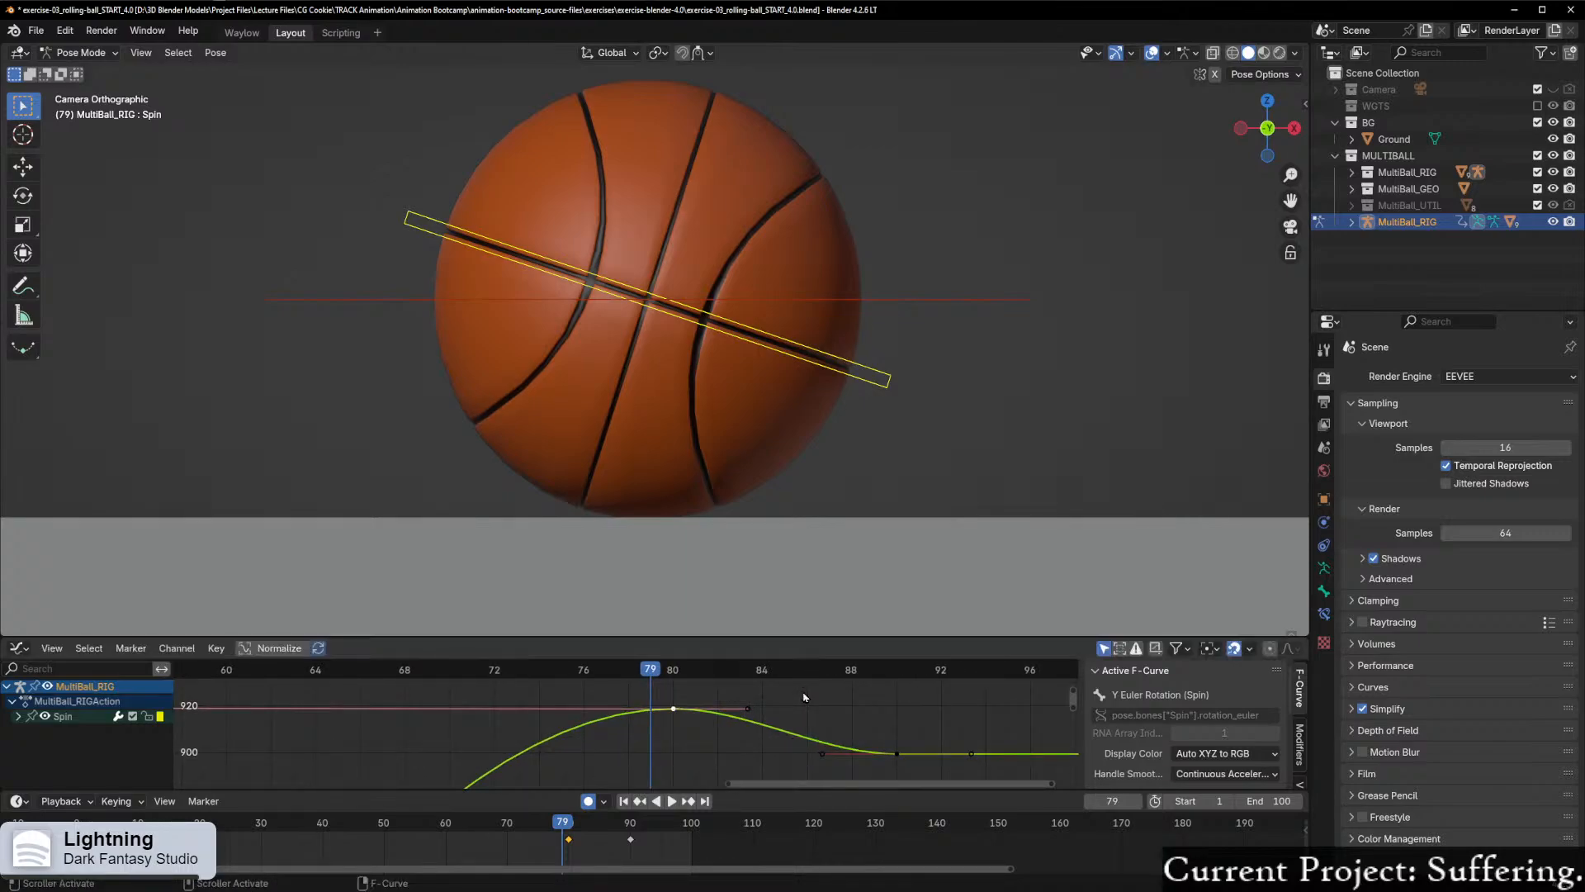
scroll(701, 731, "up", 3, "shift")
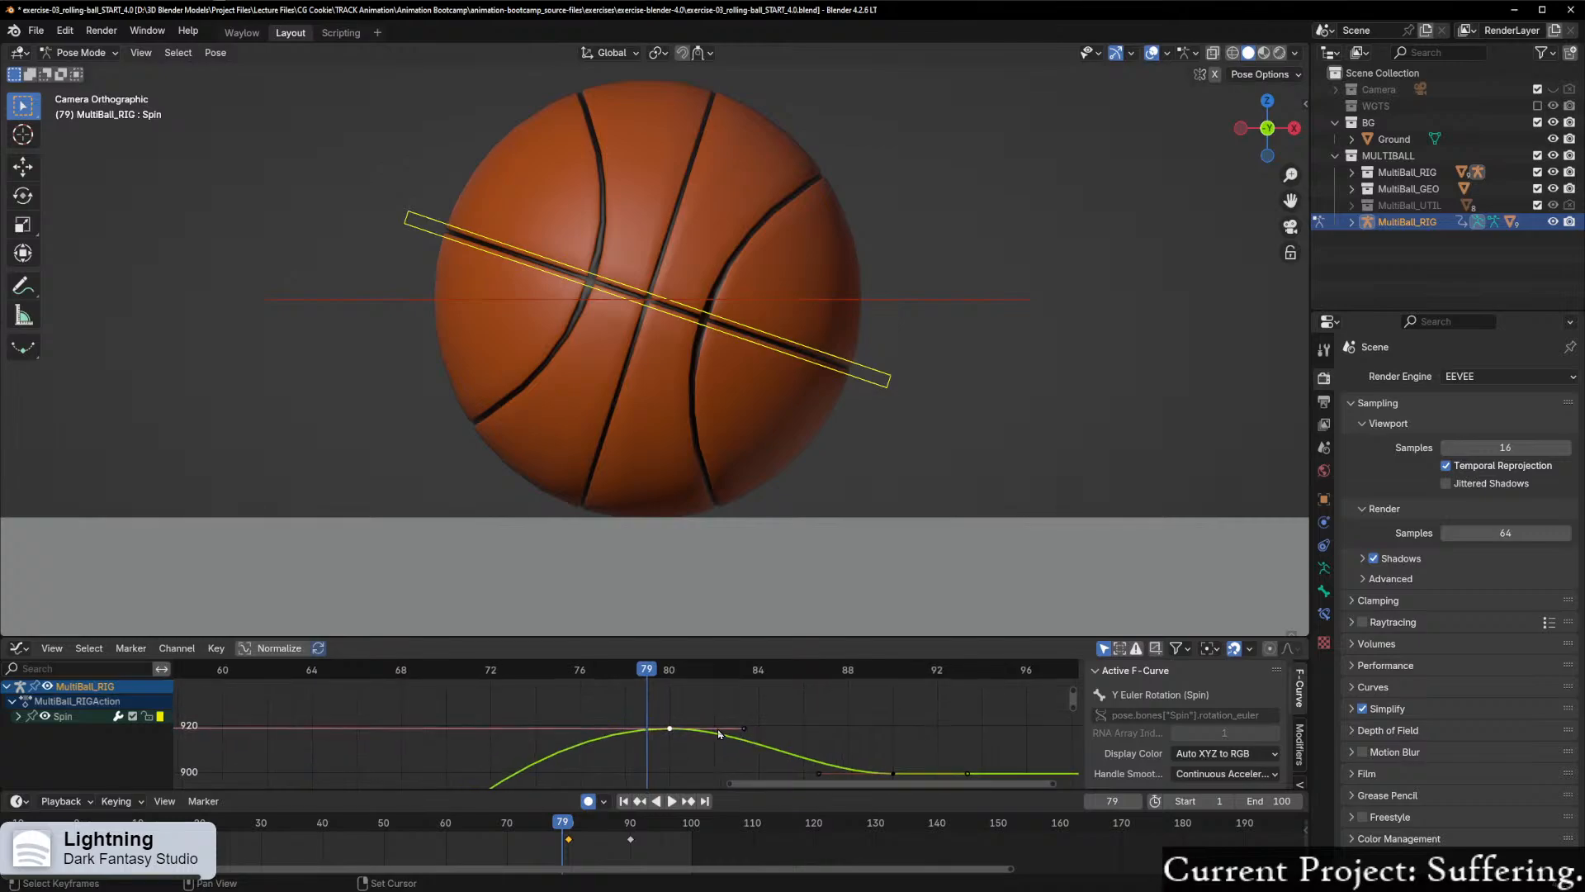
key("g")
key("y")
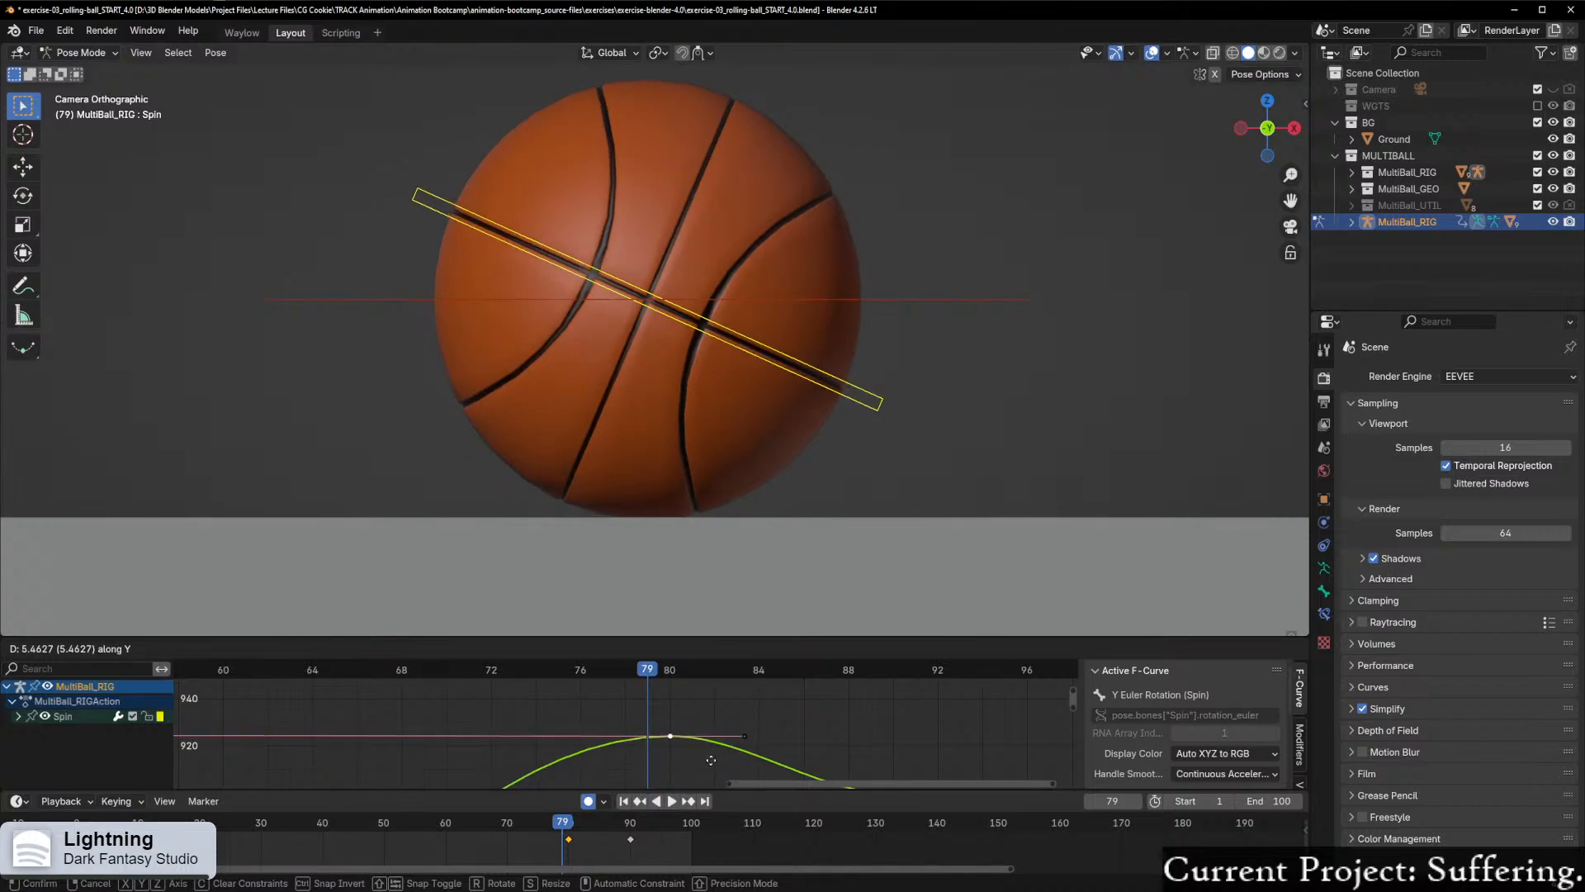
type("5")
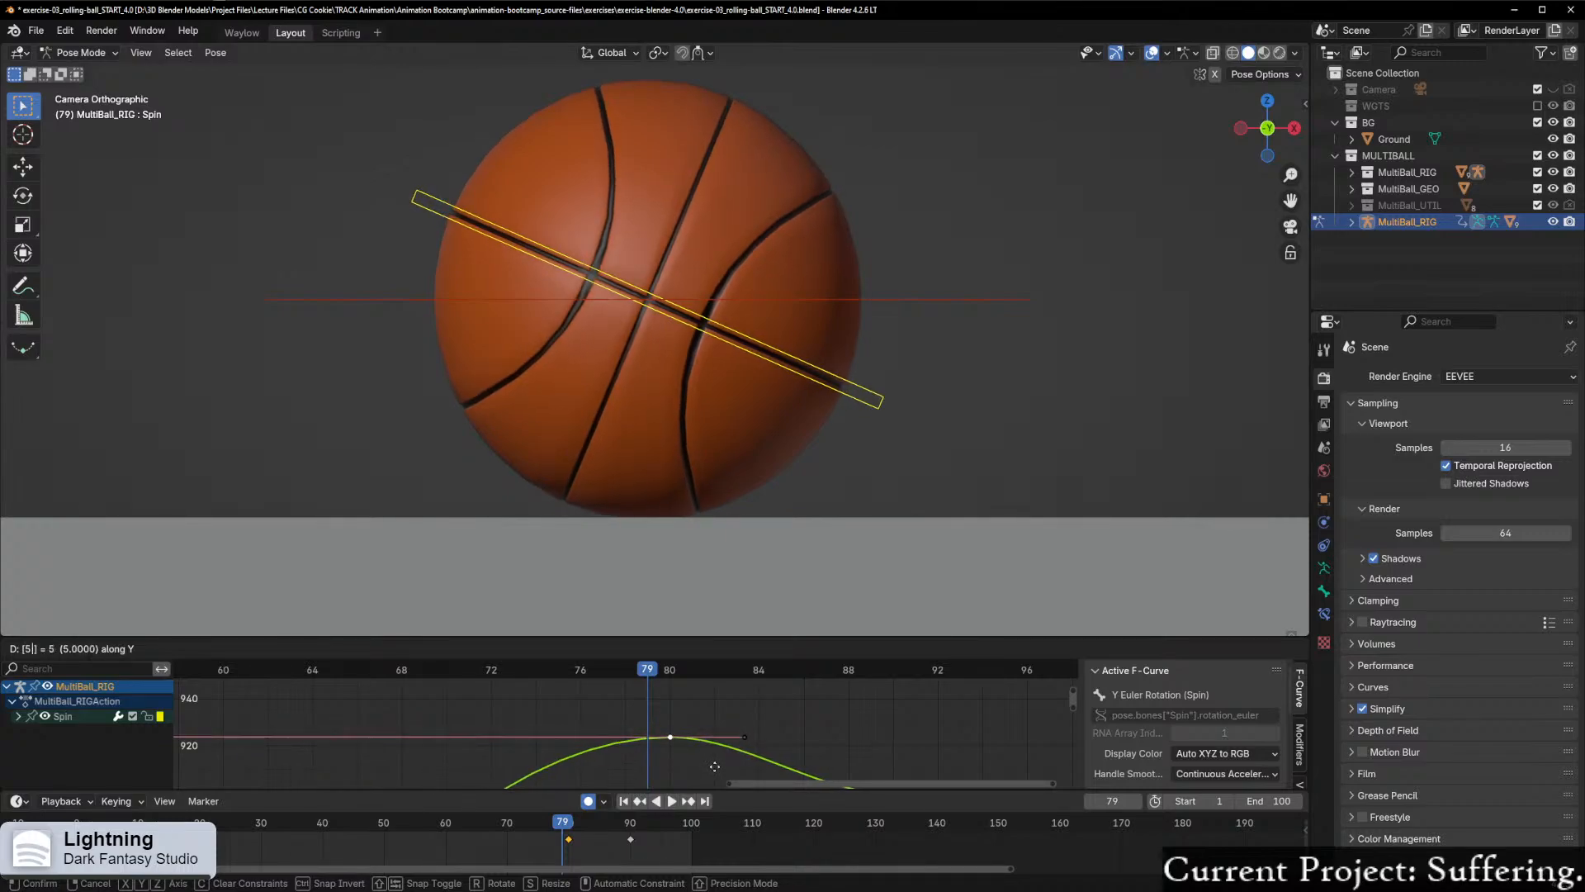
key("Return")
left_click_drag(654, 671, 385, 728)
key("space")
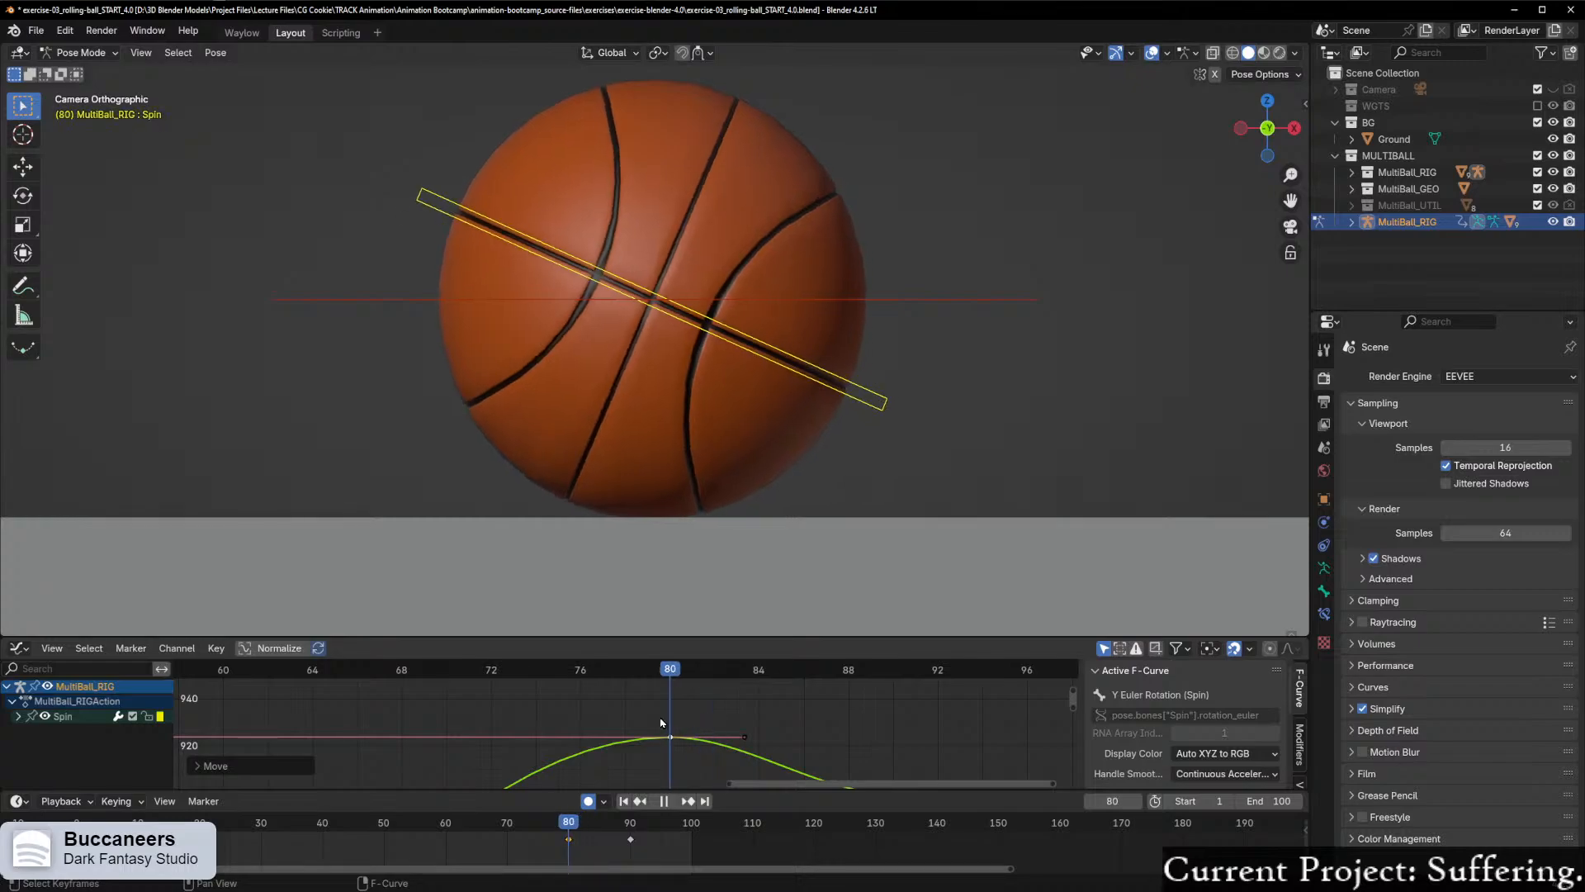
Step: Scrub back to frame 77 and examine the overall shape of the Spin curve
mouse_move(606, 730)
left_mouse_down()
mouse_move(333, 778)
mouse_move(656, 737)
mouse_move(538, 752)
mouse_move(622, 743)
mouse_move(604, 744)
left_mouse_up()
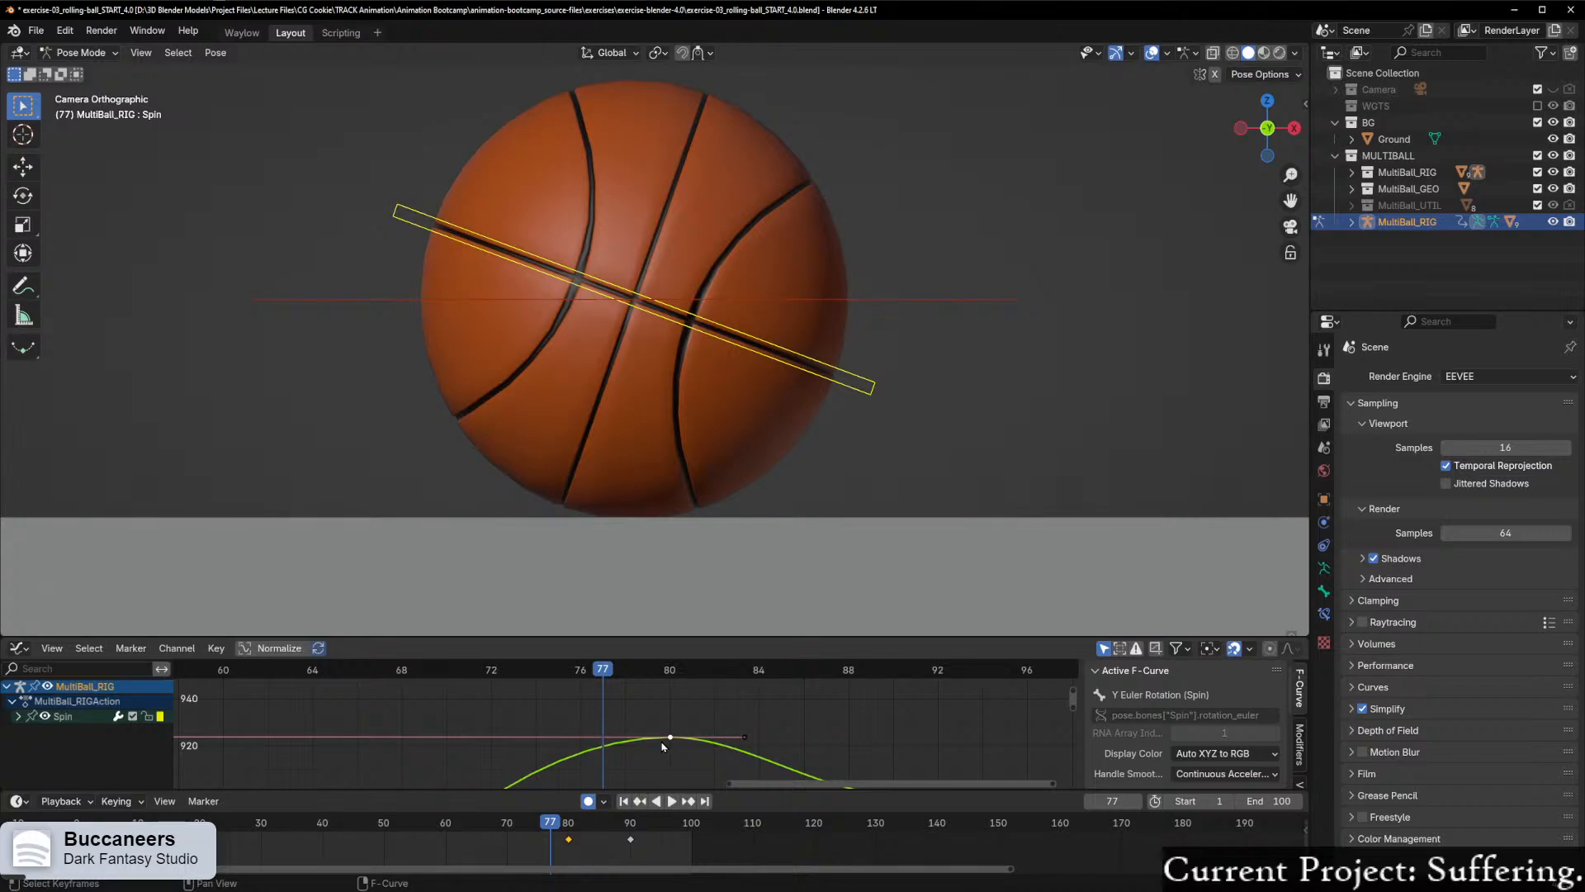
scroll(809, 700, "down", 4)
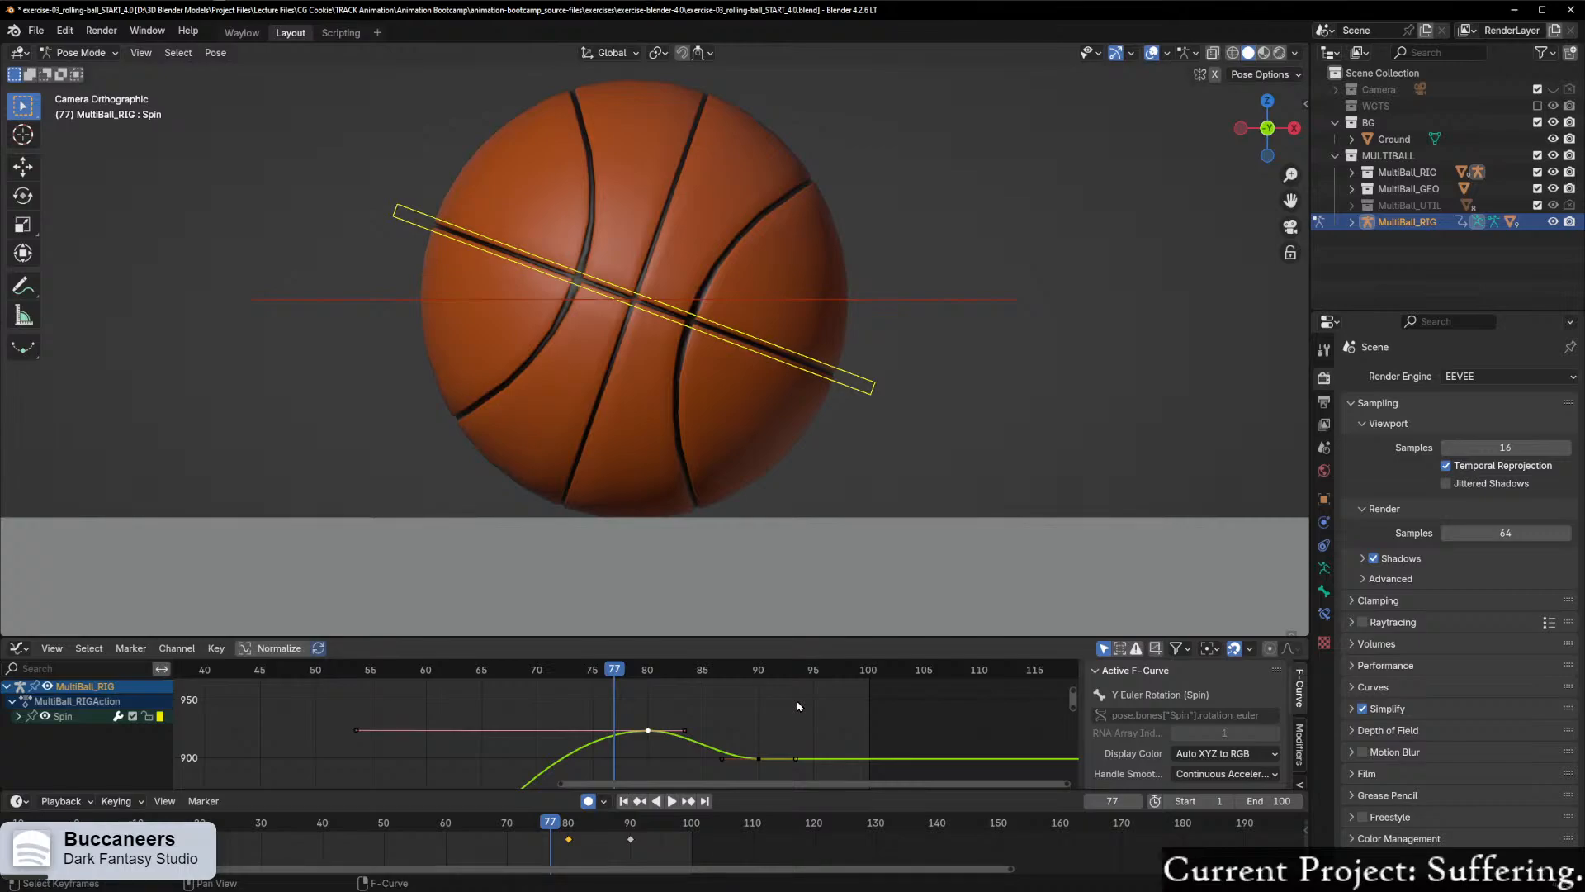
scroll(800, 706, "down", 6)
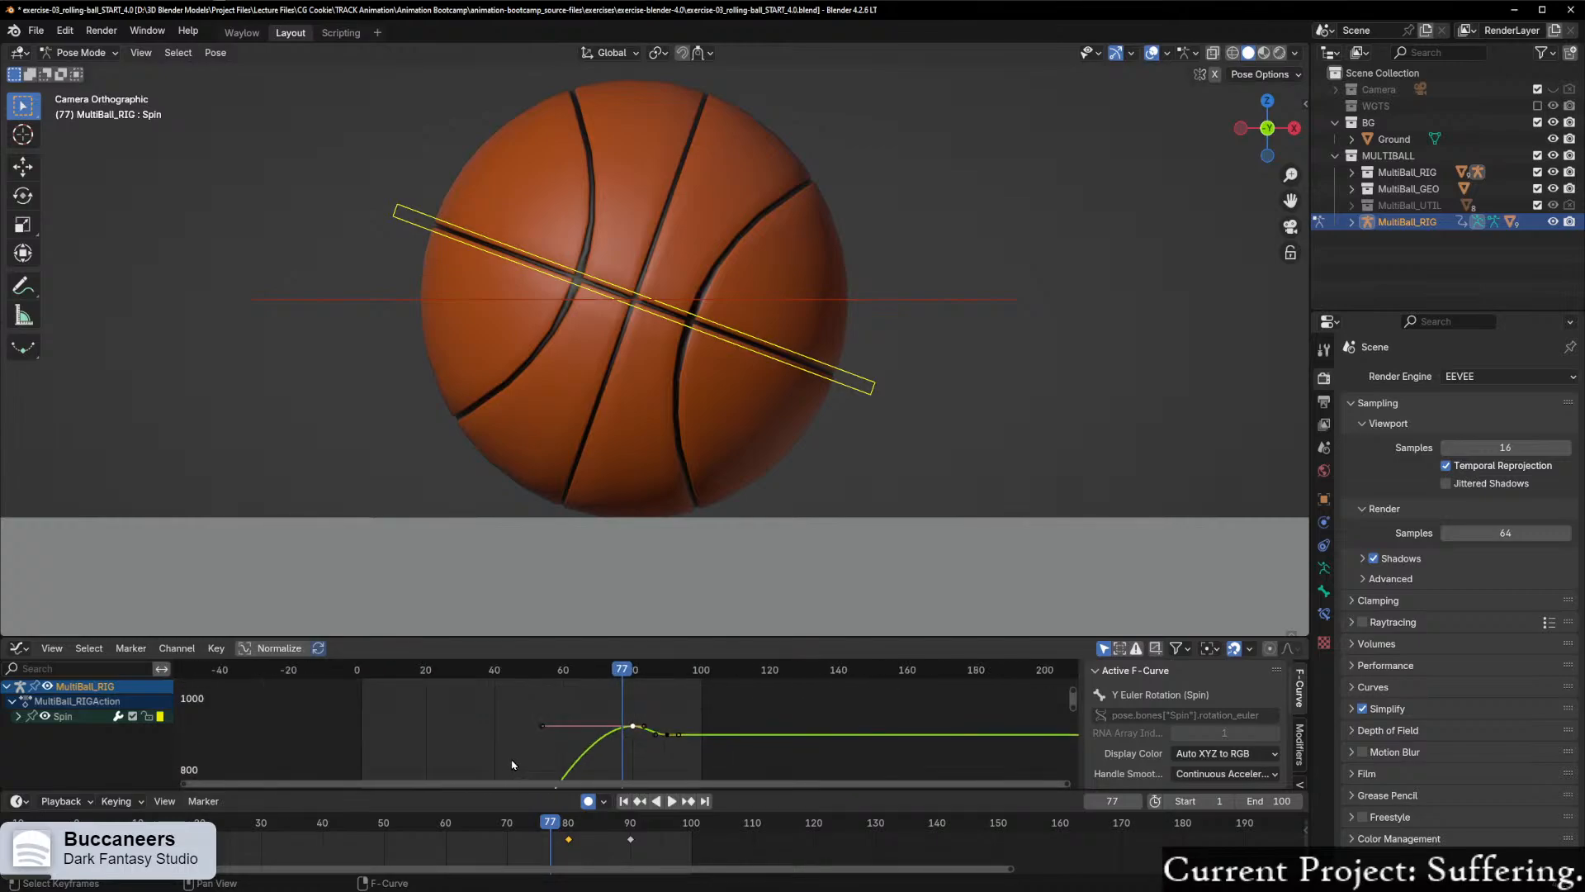
scroll(585, 712, "down", 2)
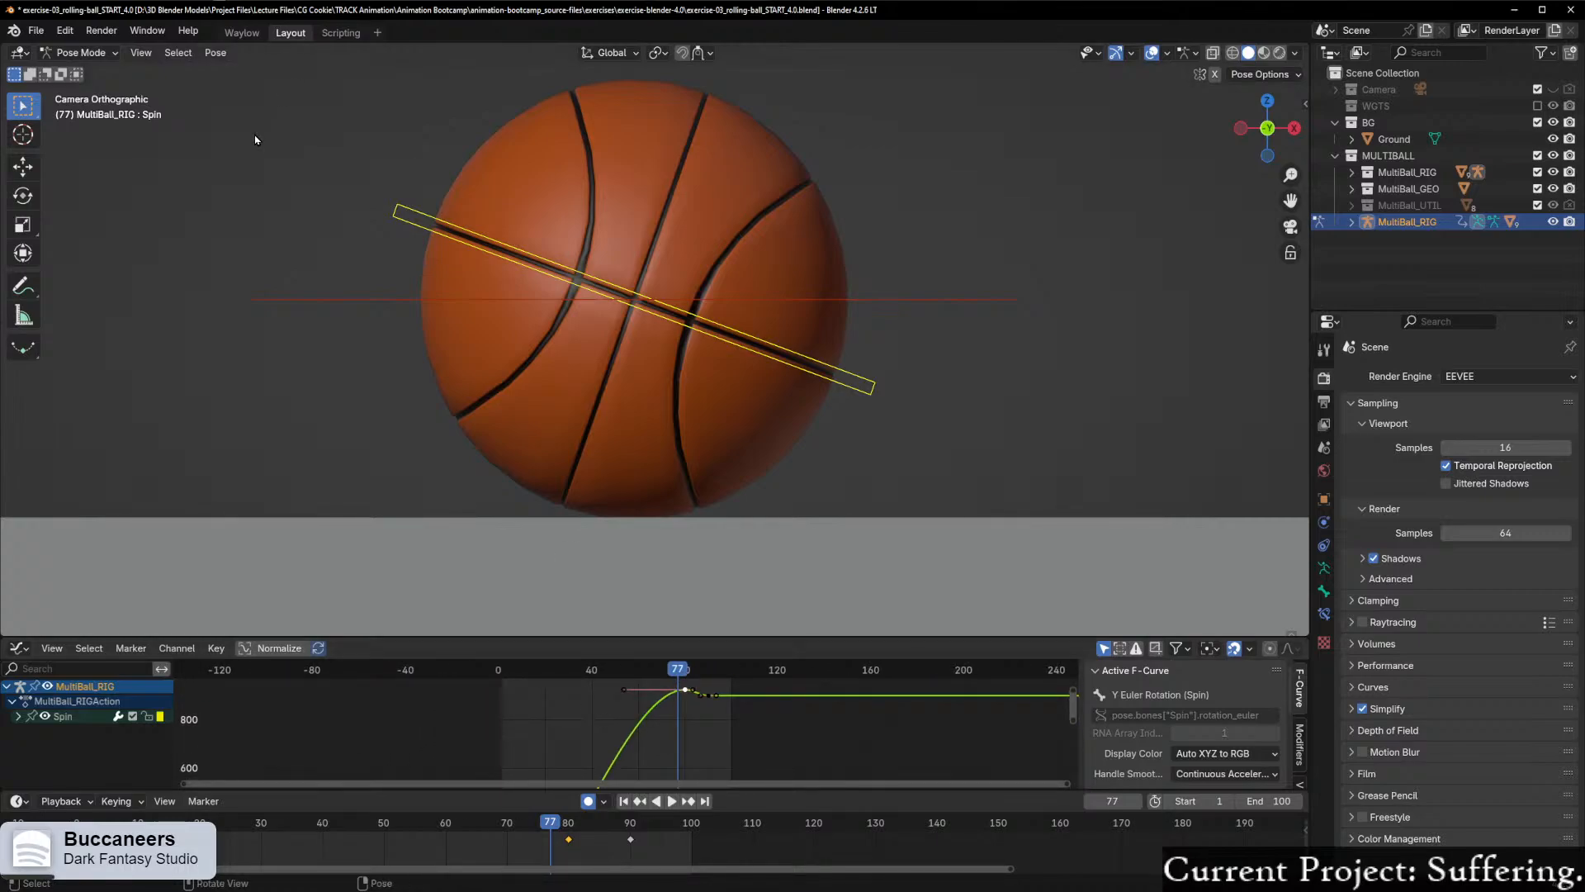
Step: Save the file under the new name RollingBallPractice in the My Files folder
left_click(36, 30)
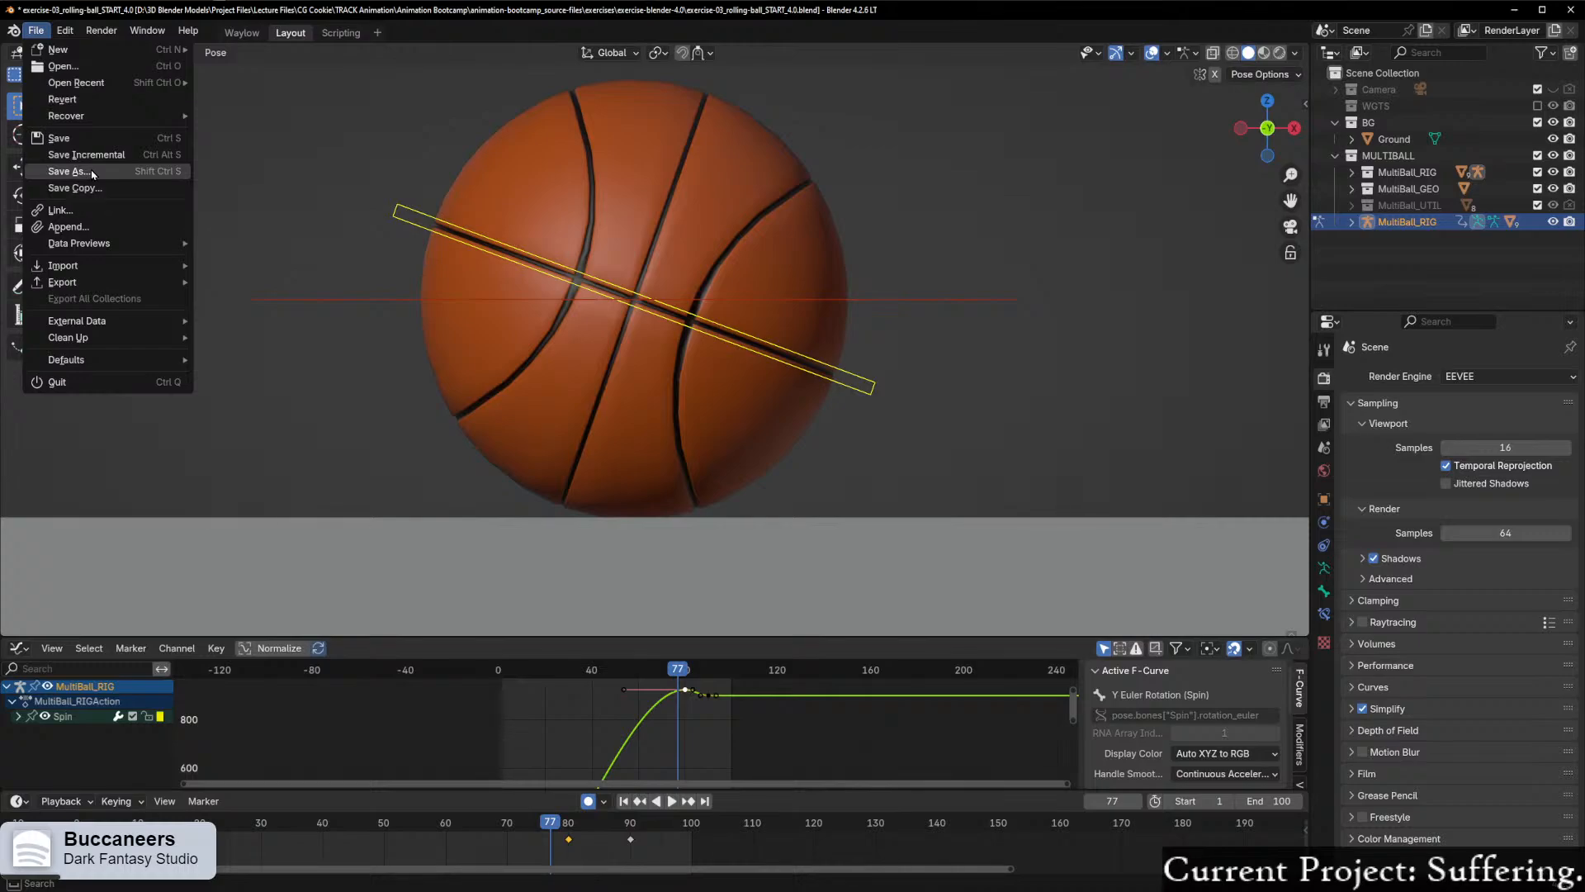
left_click(92, 172)
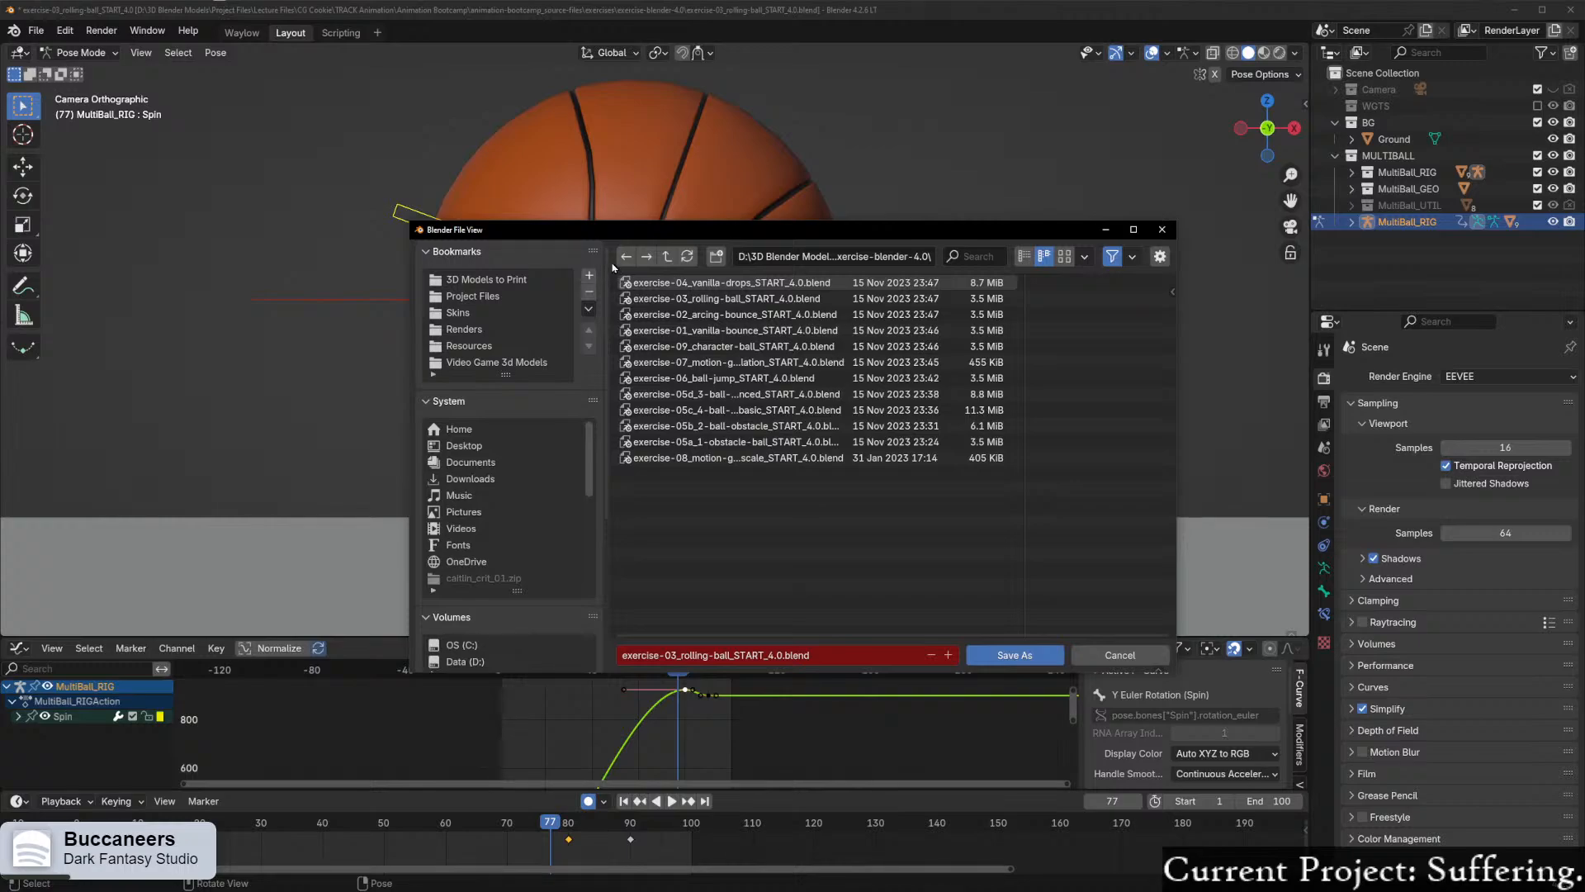
left_click(666, 256)
left_click(666, 257)
left_click(667, 257)
double_click(665, 283)
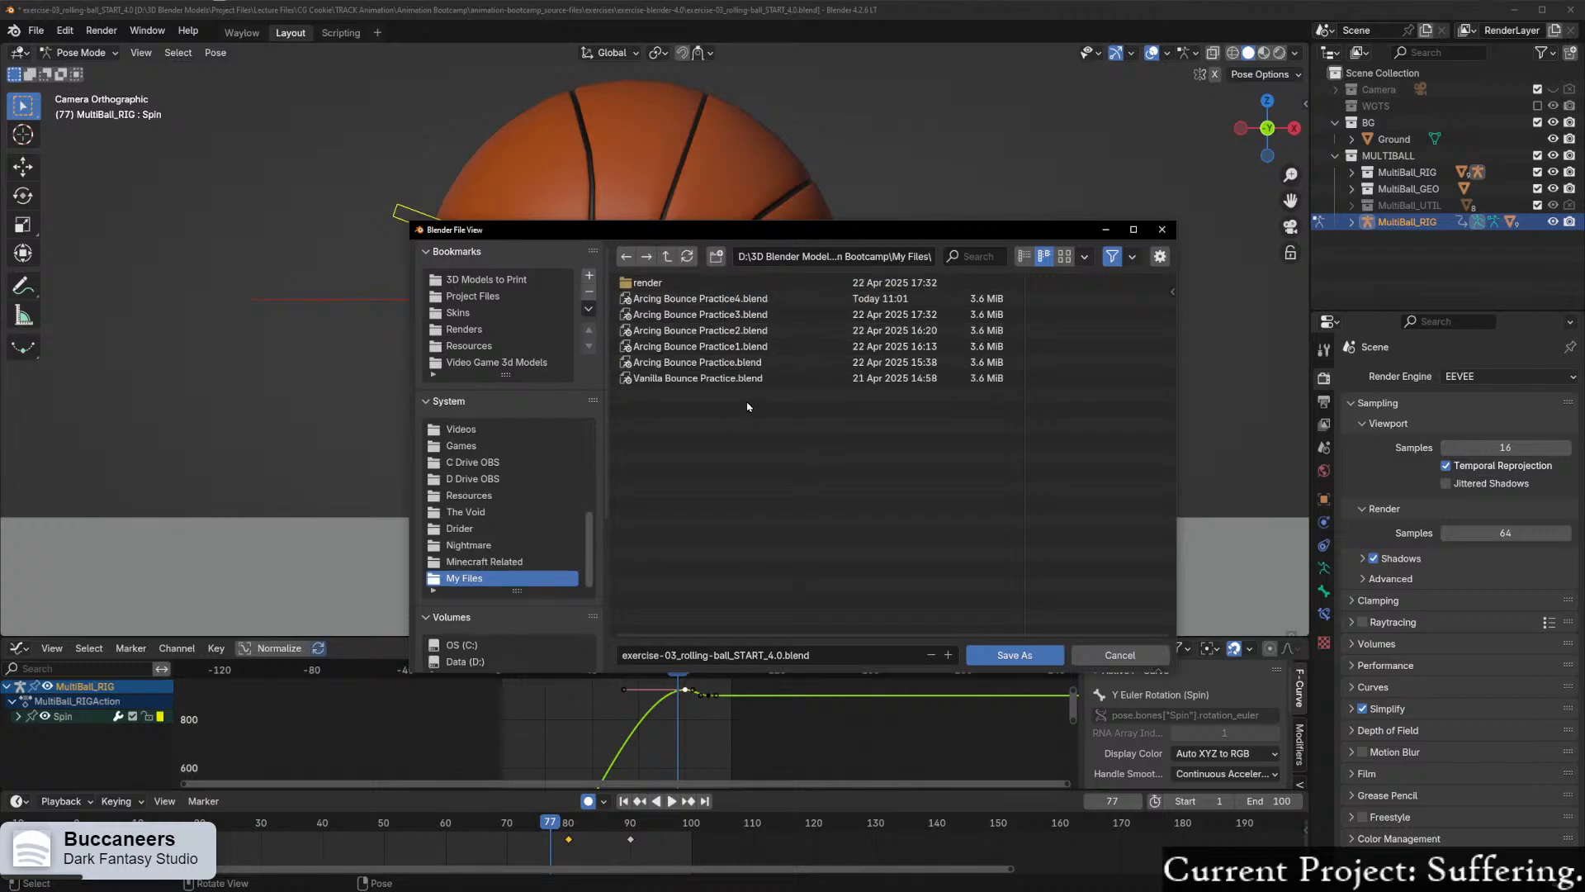
left_click(730, 651)
type("R")
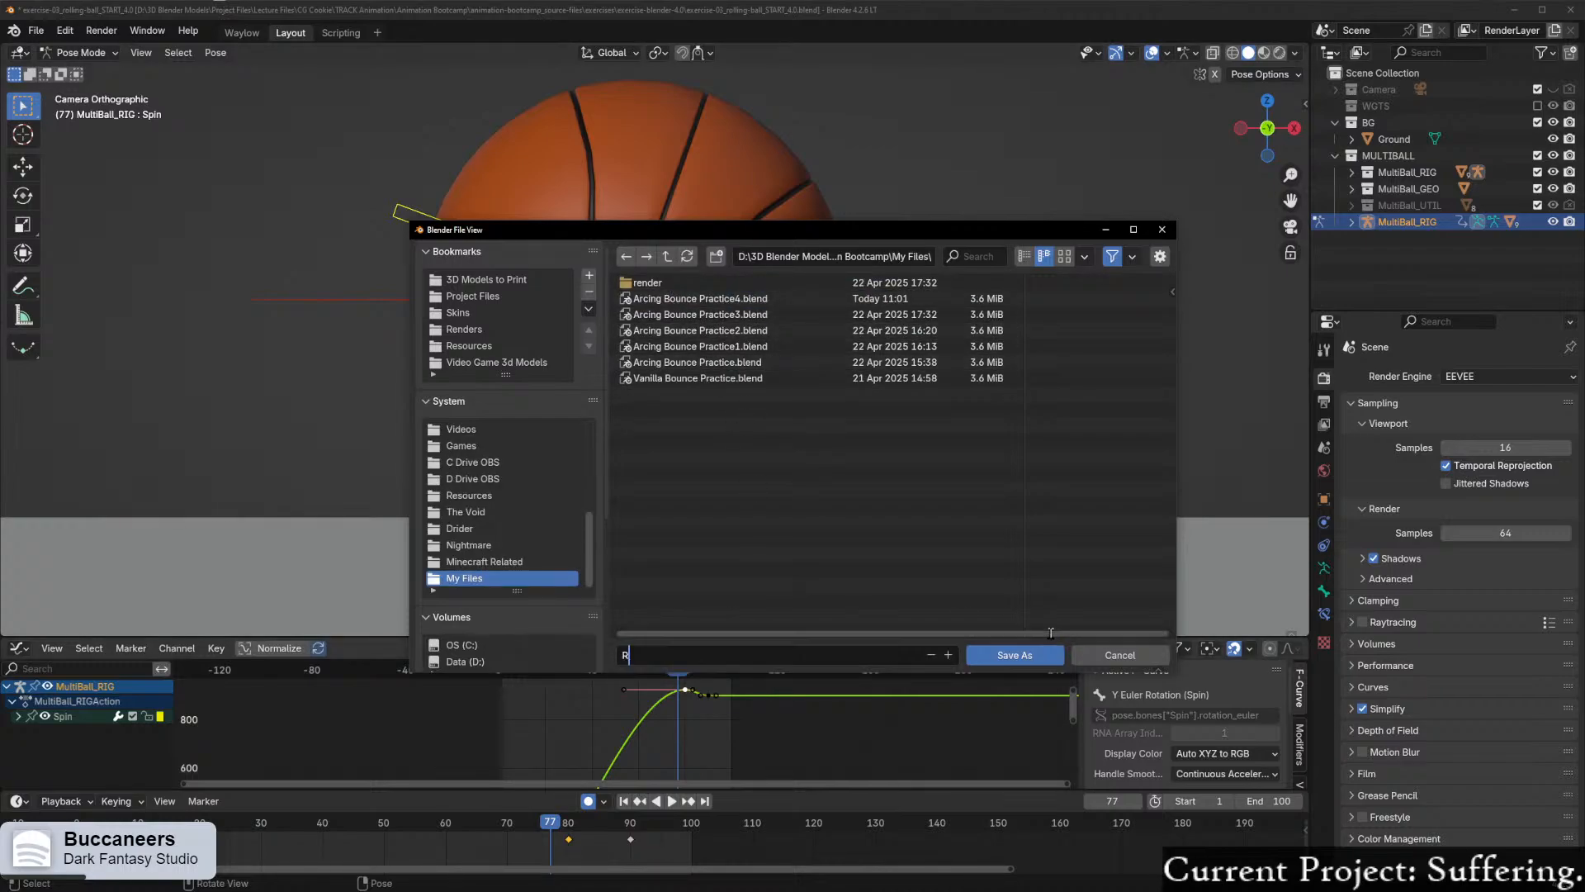
type("ollingBallPractice.blend")
left_click(1016, 655)
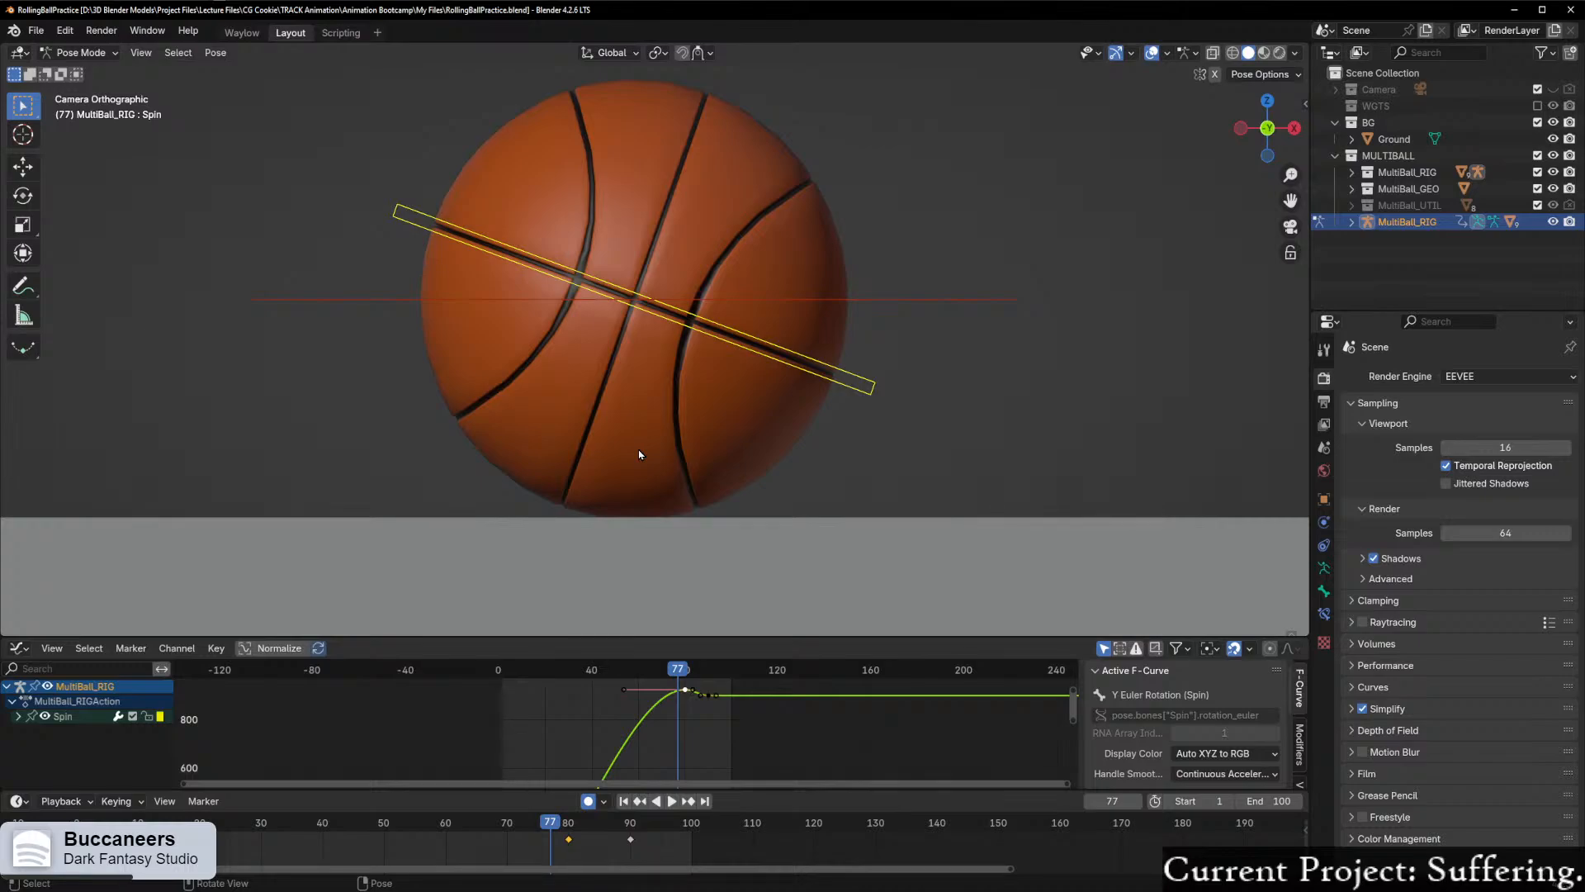
Step: Raise the frame 90 Spin keyframe by about 12 along Y and scrub to frame 81
scroll(773, 736, "up", 3)
scroll(773, 734, "up", 2)
scroll(774, 727, "down", 10)
middle_click_drag(739, 718, 714, 748)
left_click_drag(576, 695, 744, 756)
key("KP_Decimal")
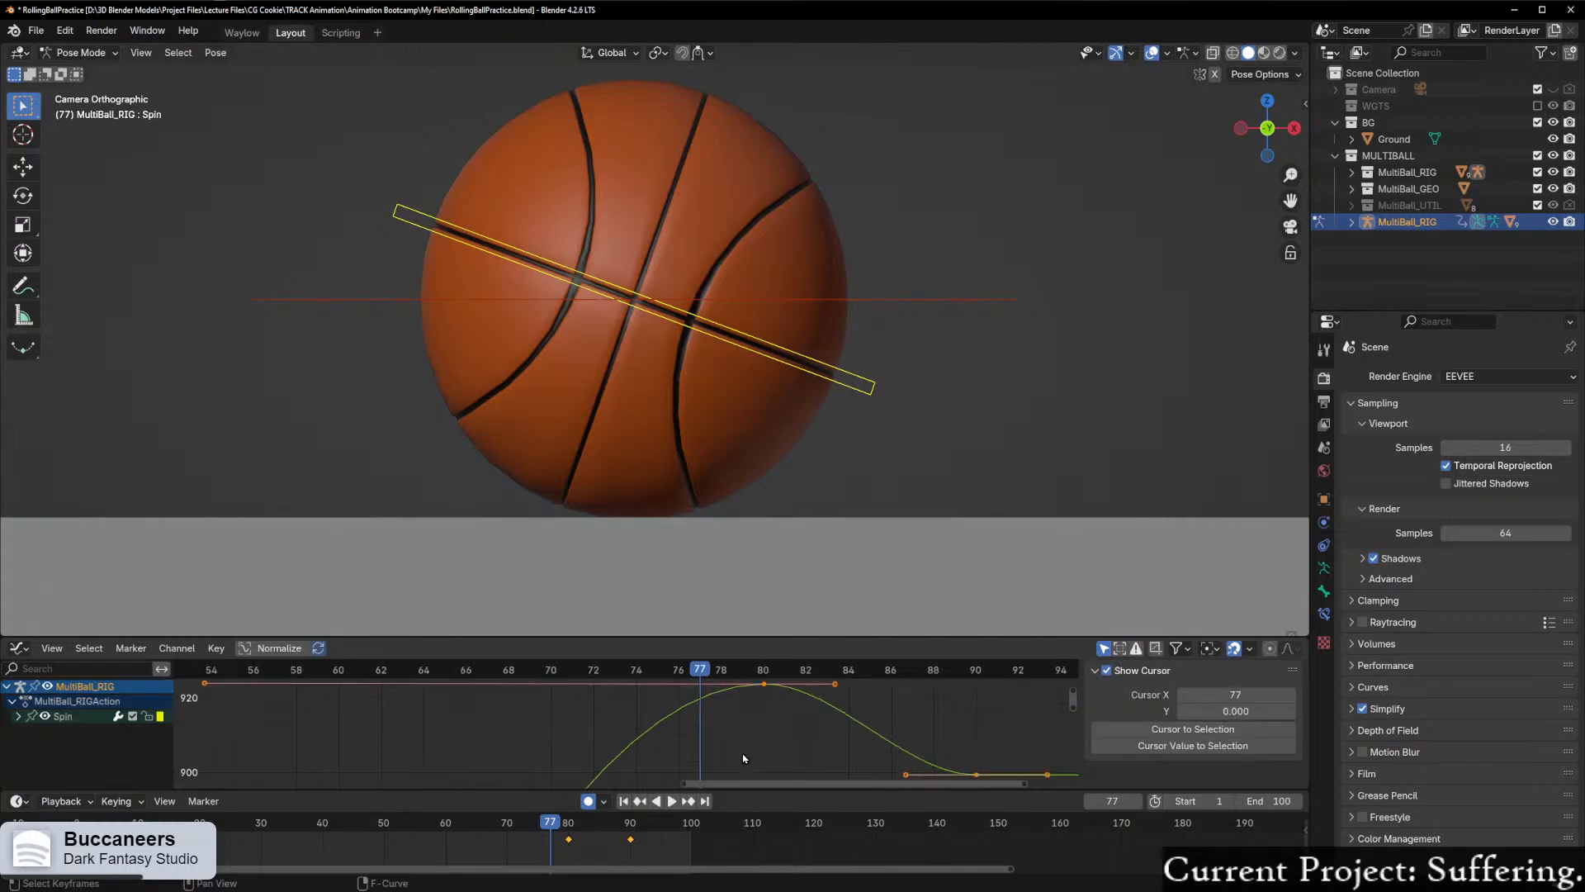
scroll(753, 743, "down", 3)
middle_click_drag(761, 737, 594, 717)
scroll(739, 718, "up", 3)
middle_click_drag(755, 718, 749, 747)
left_click(762, 781)
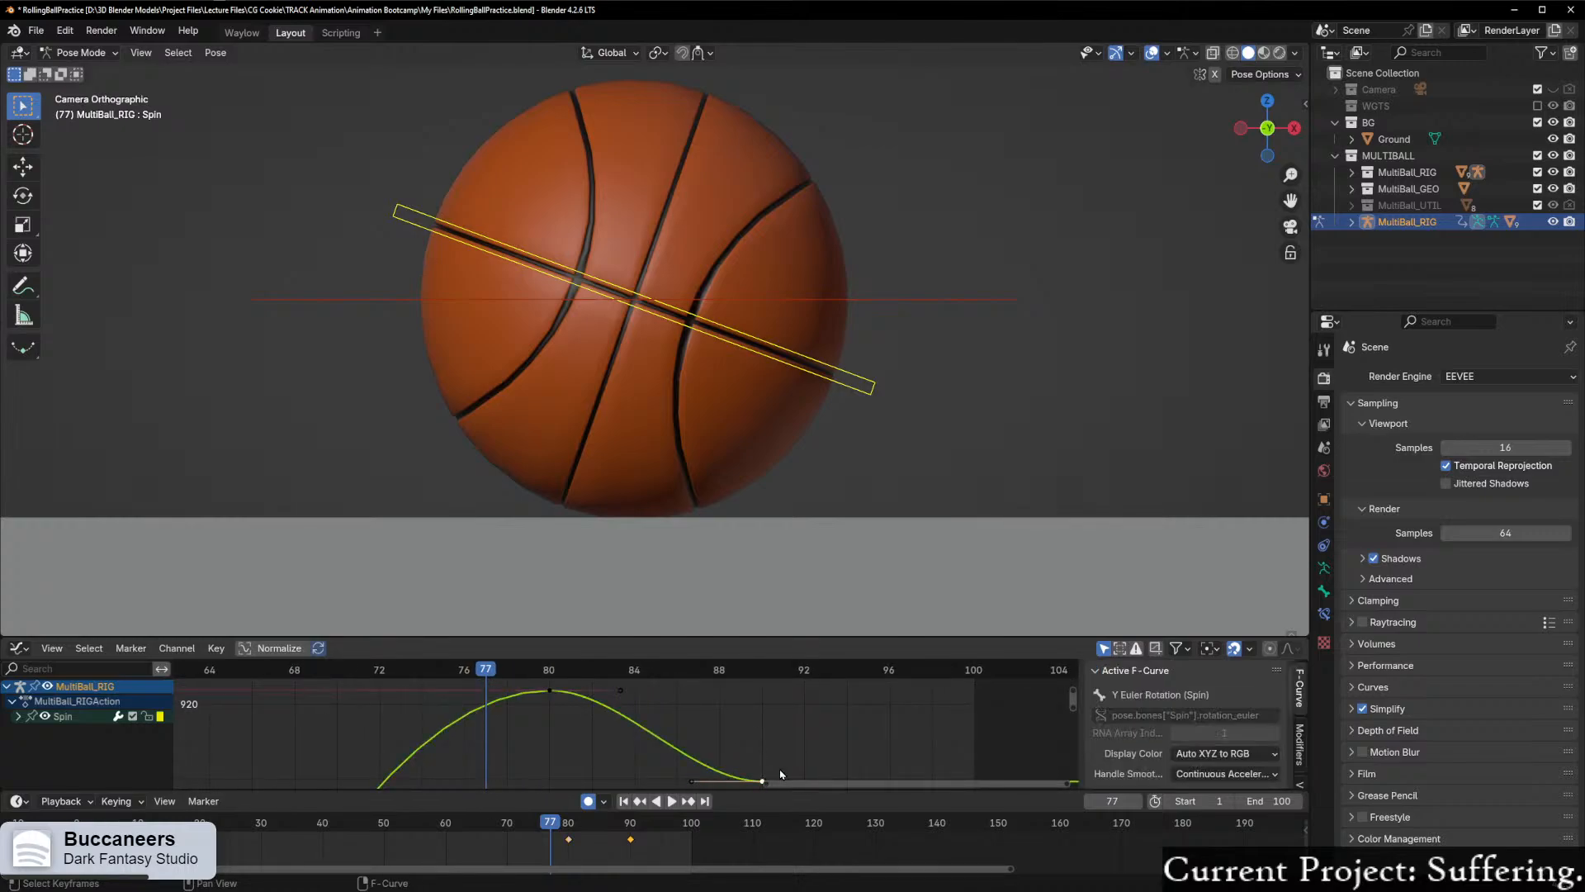
key("g")
key("y")
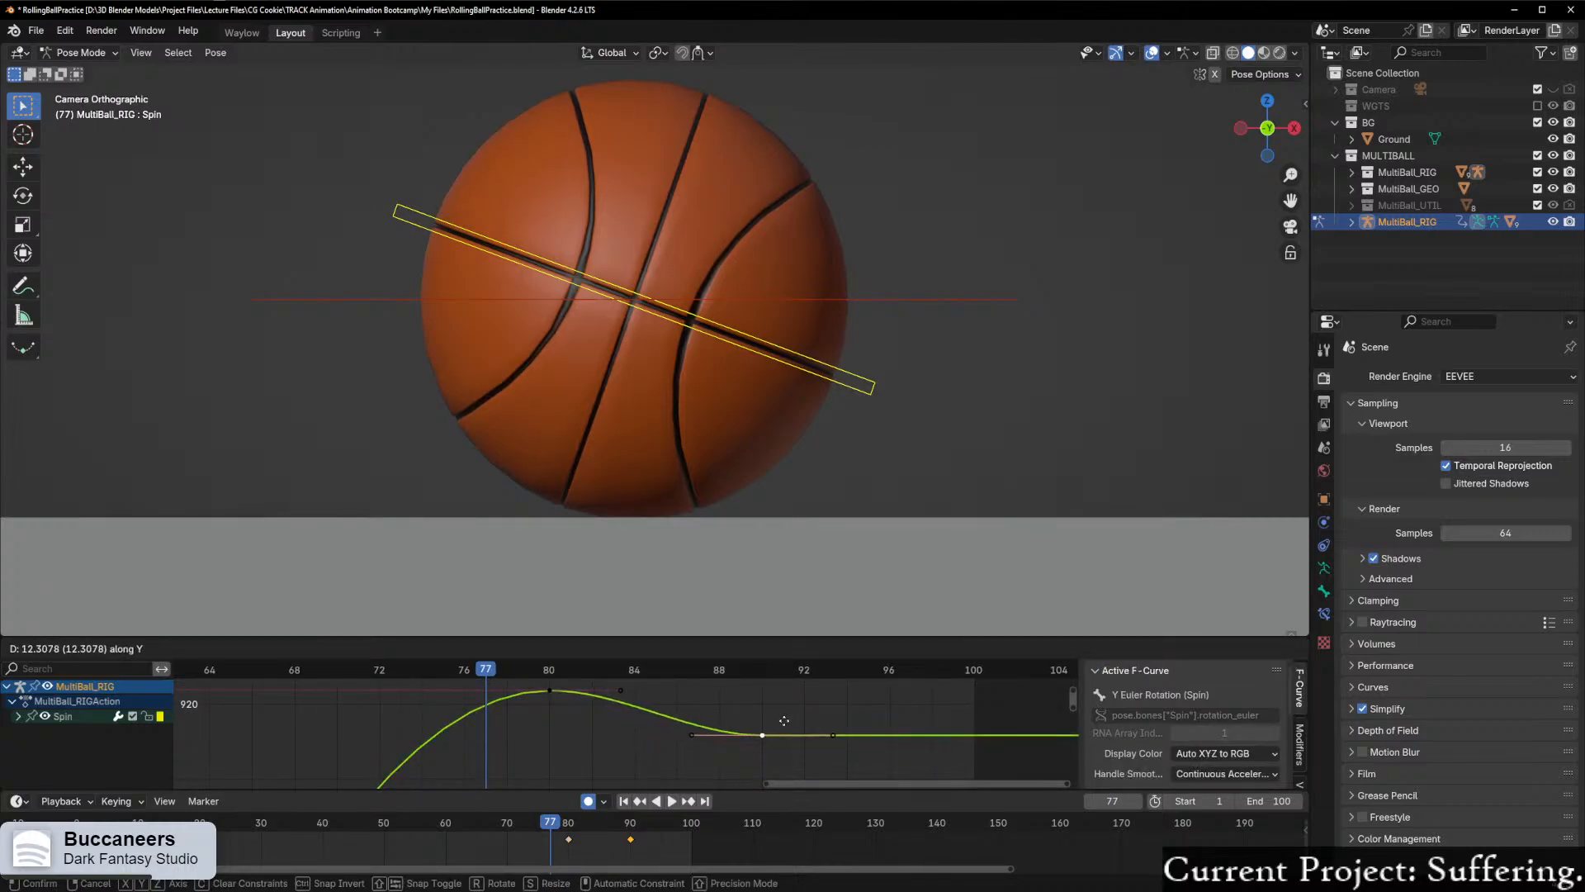
left_click(786, 724)
left_click_drag(464, 669, 569, 679)
scroll(766, 734, "up", 2)
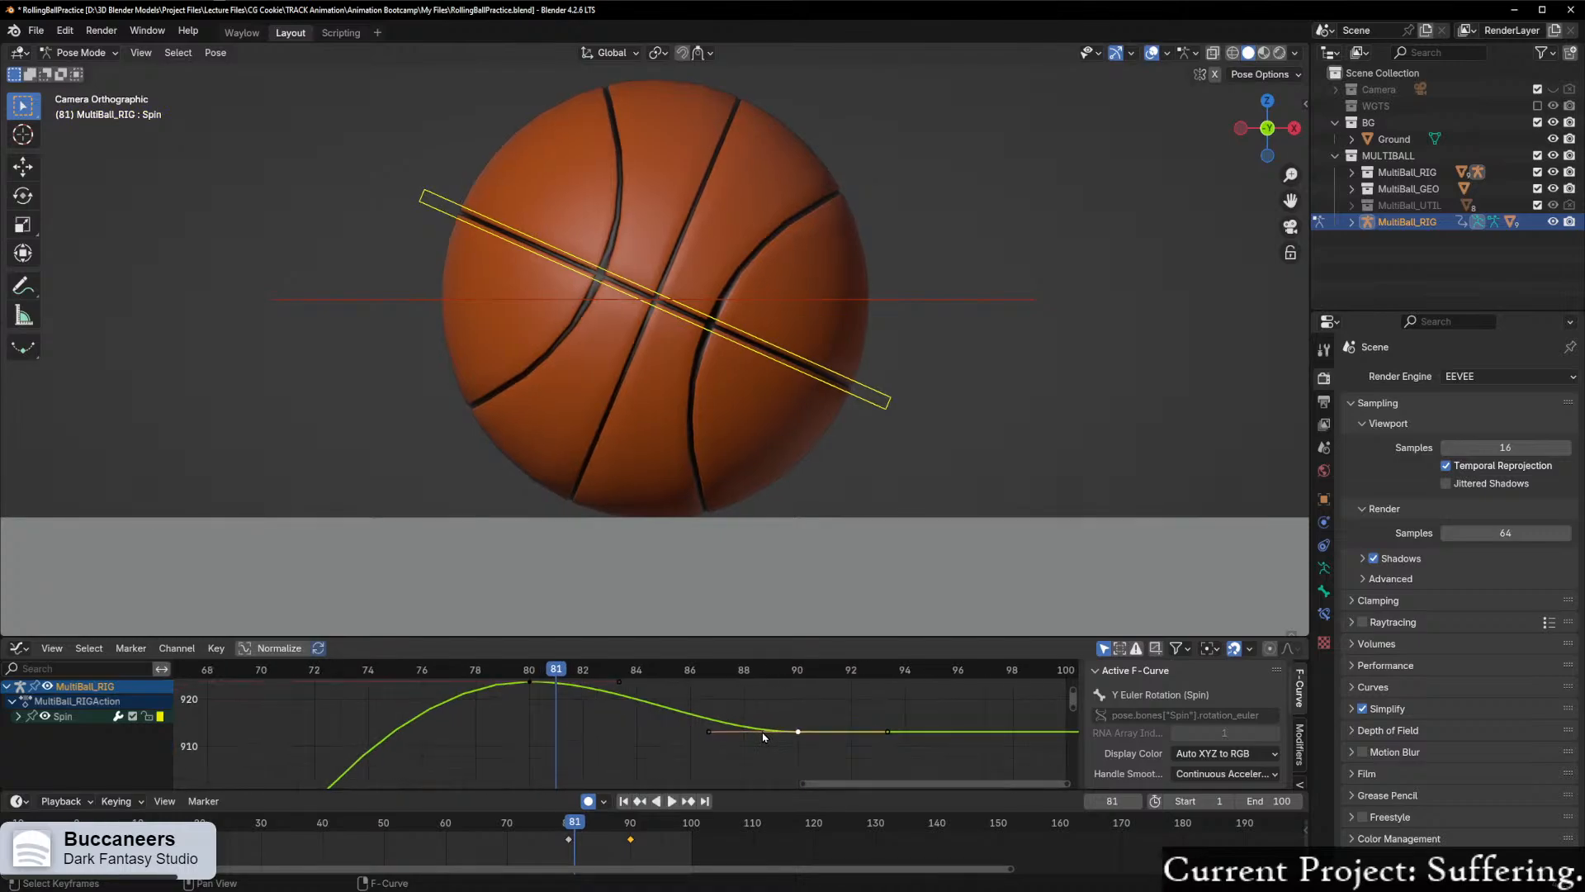
Step: Raise the left handle of the frame 90 Spin keyframe by about 10 along Y and play back the settle
left_click(684, 733)
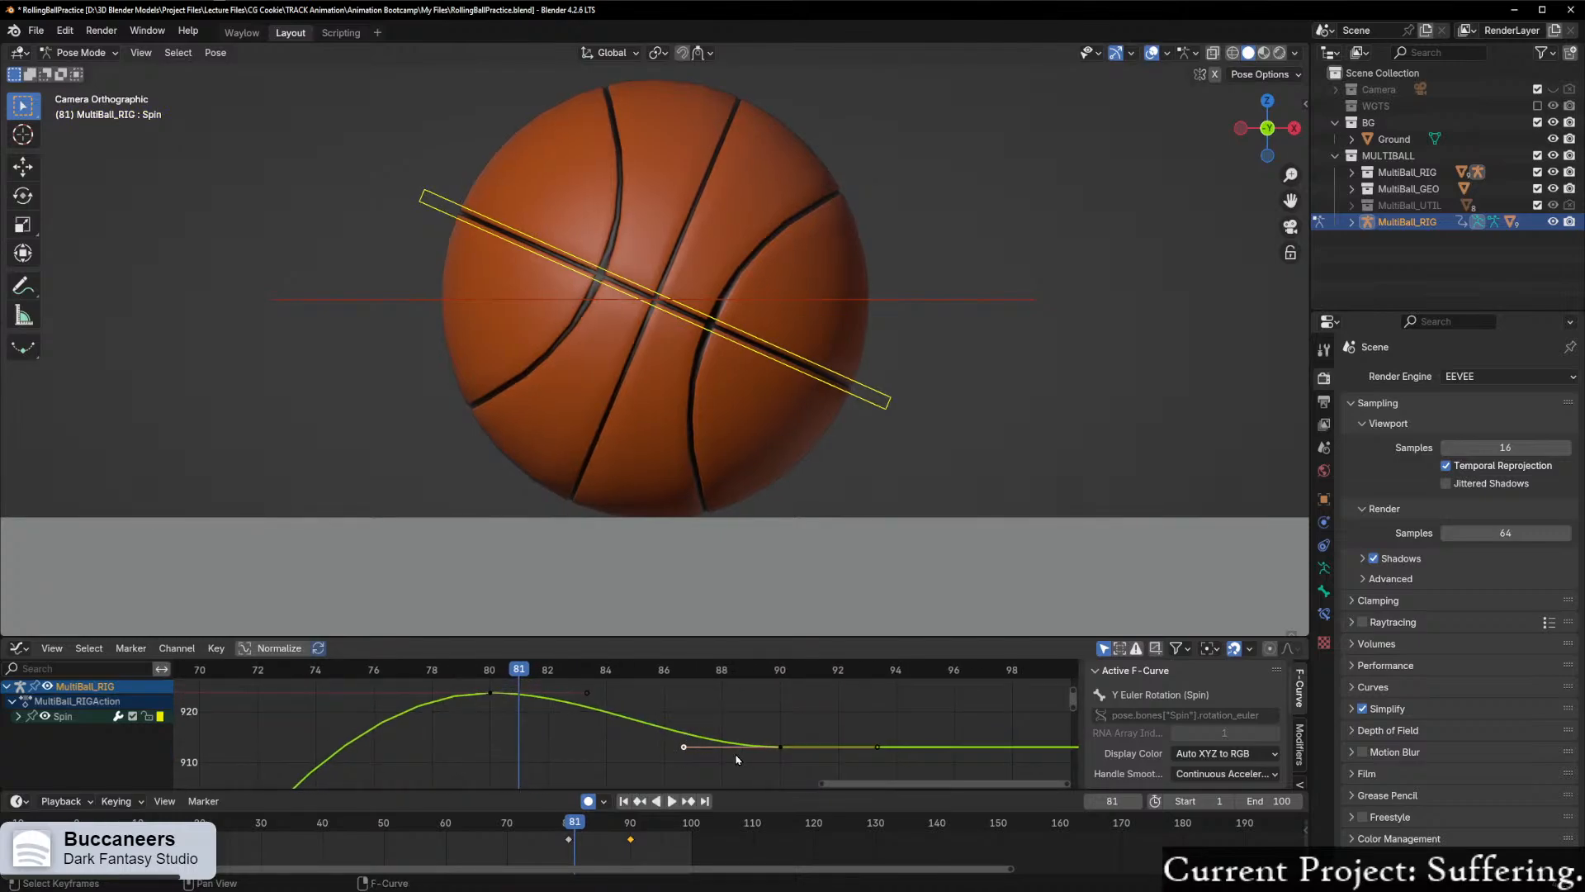
key("g")
key("y")
left_click(752, 710)
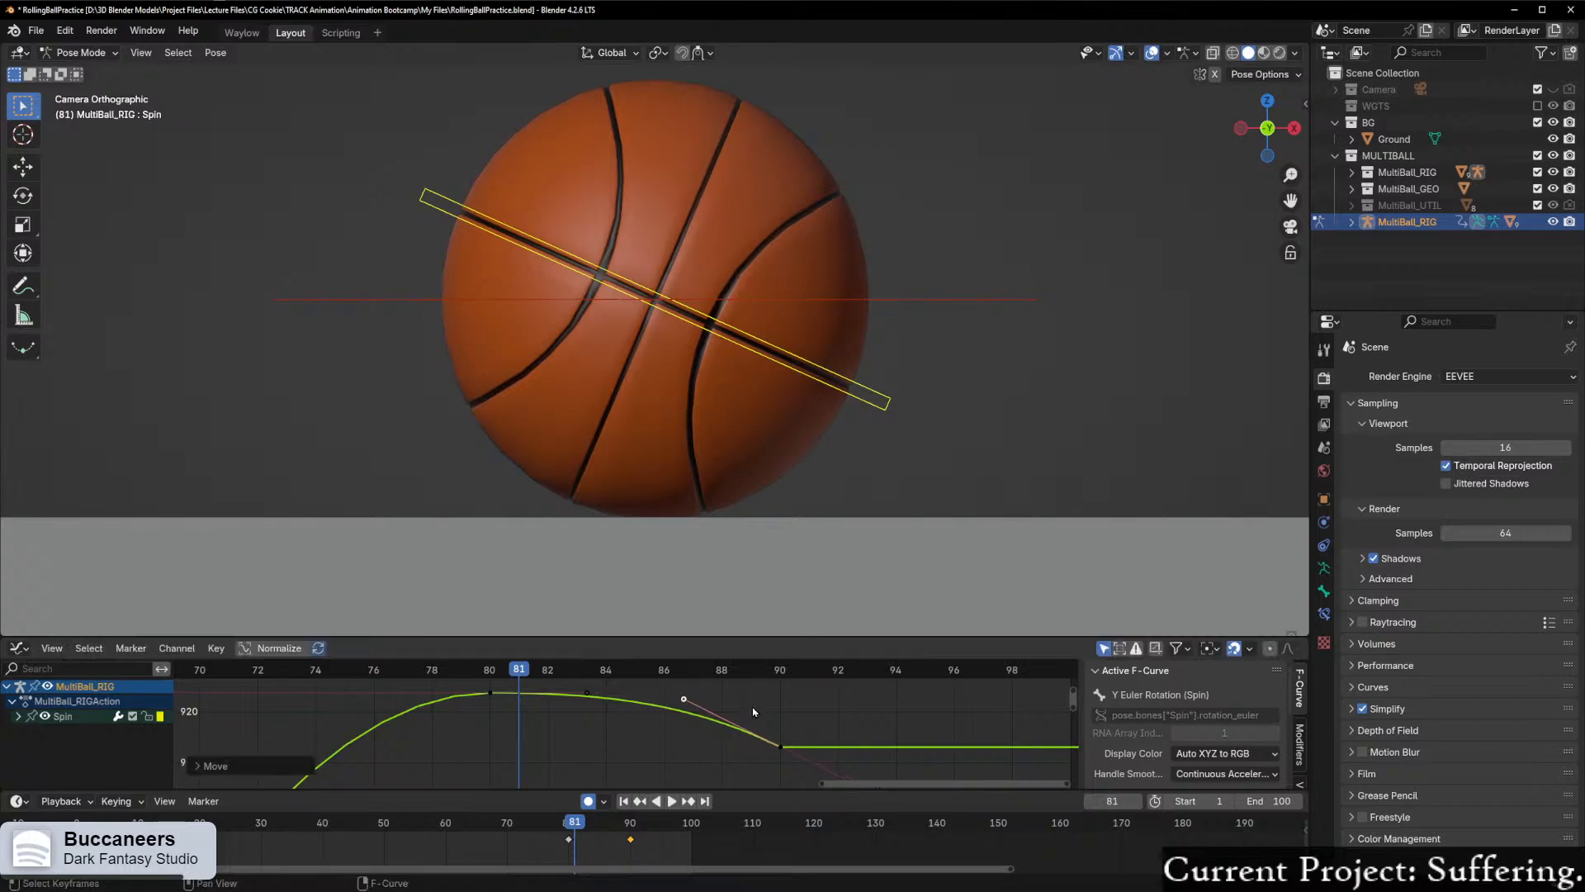
key("space")
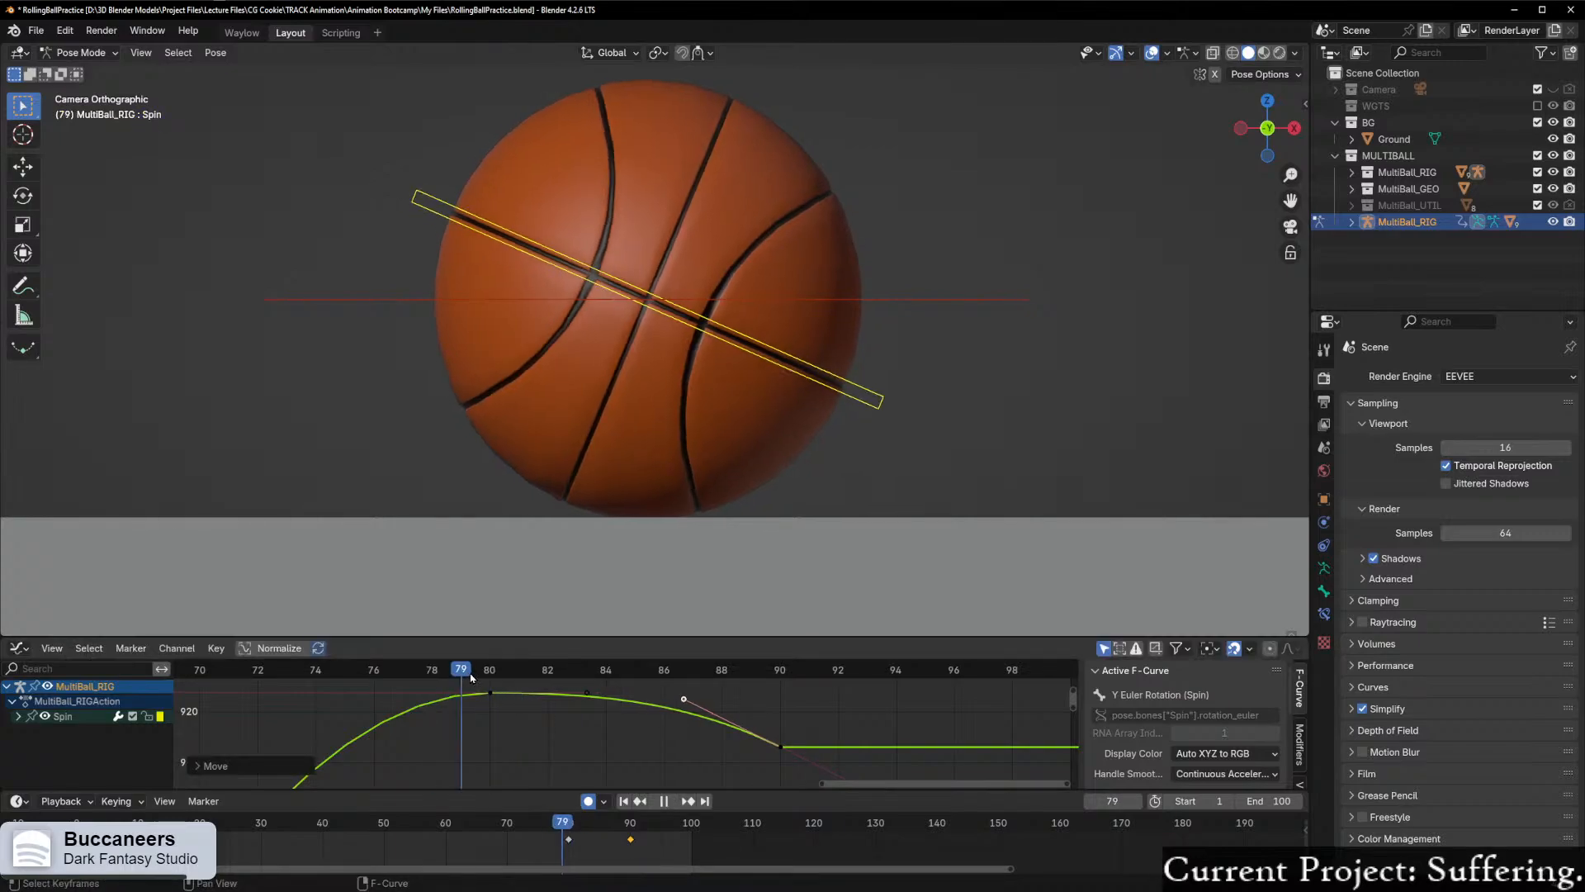
left_click_drag(526, 674, 578, 672)
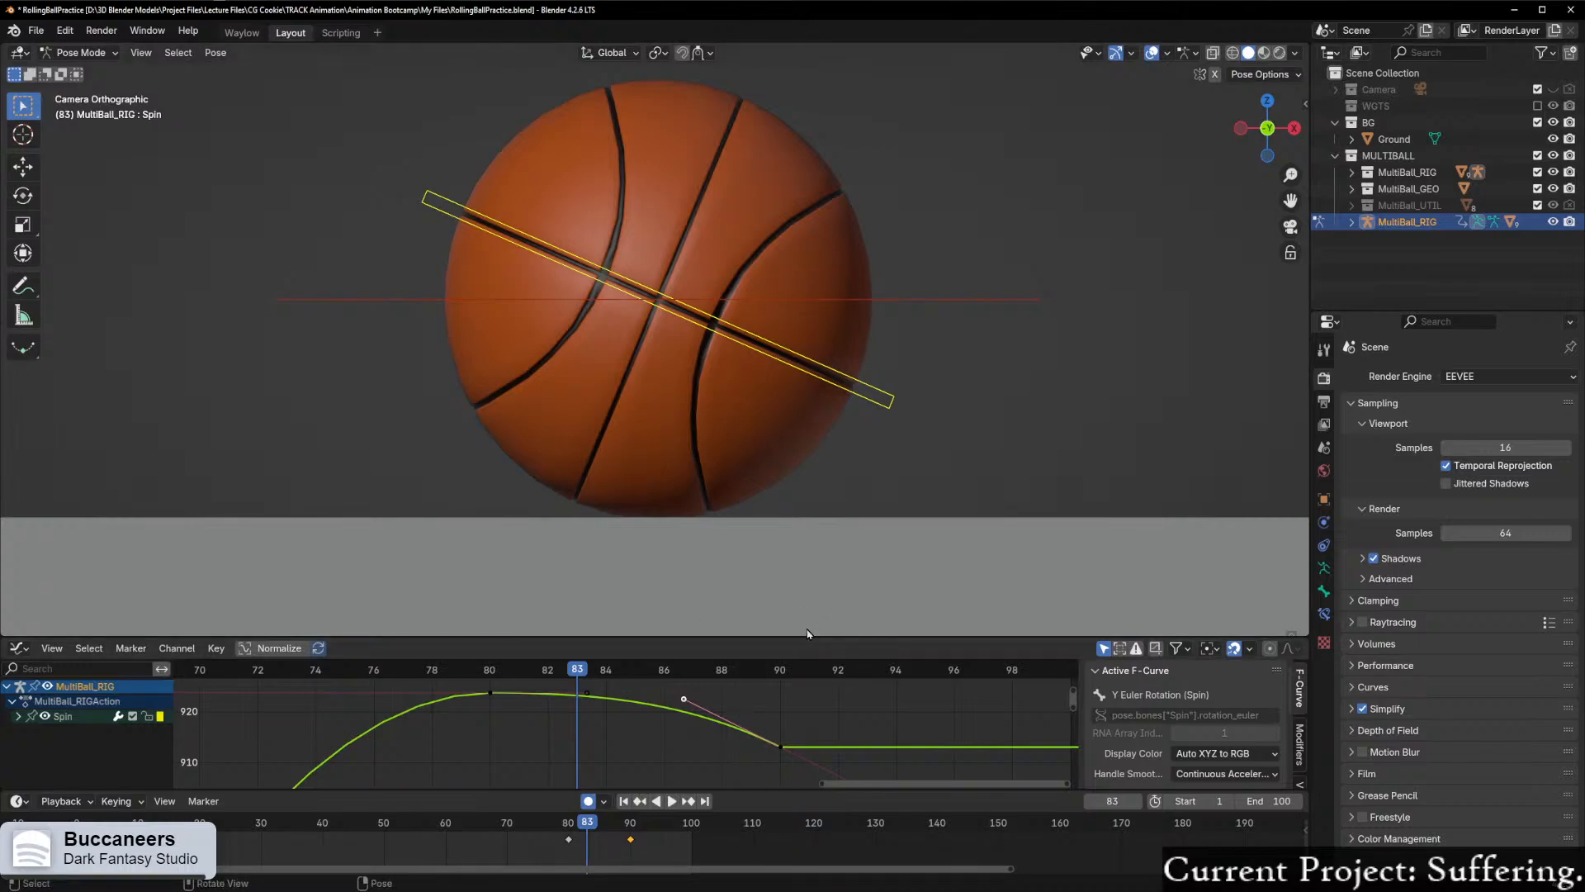
Step: Scrub and play the ball's settle between about frames 80 and 95 to review the roll-back
scroll(672, 702, "up", 3)
middle_click_drag(600, 716, 593, 734)
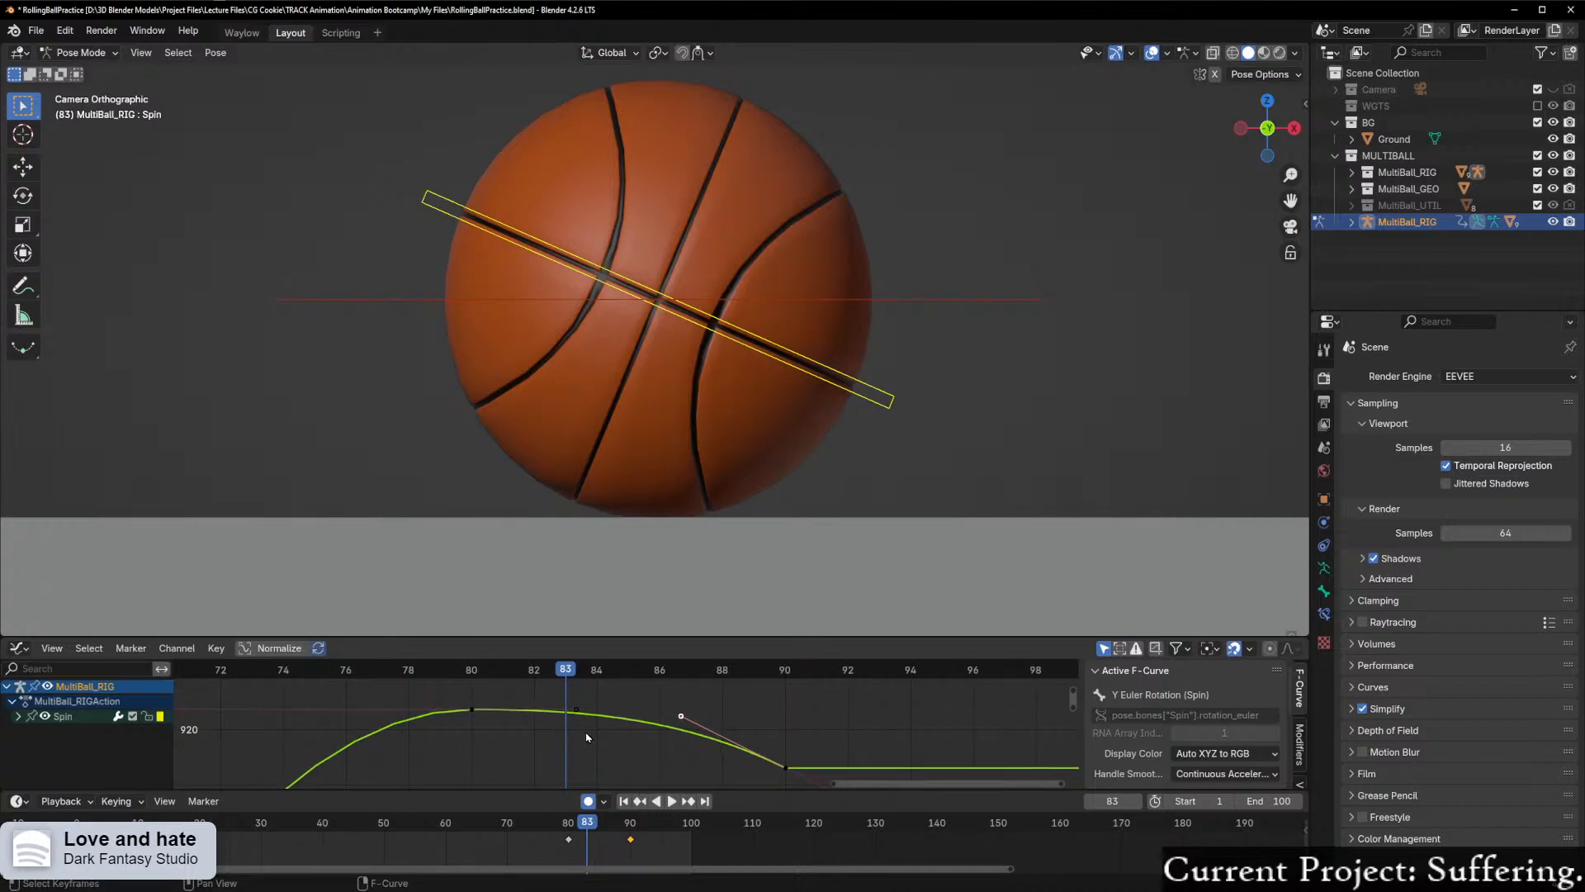
left_click_drag(567, 667, 521, 707)
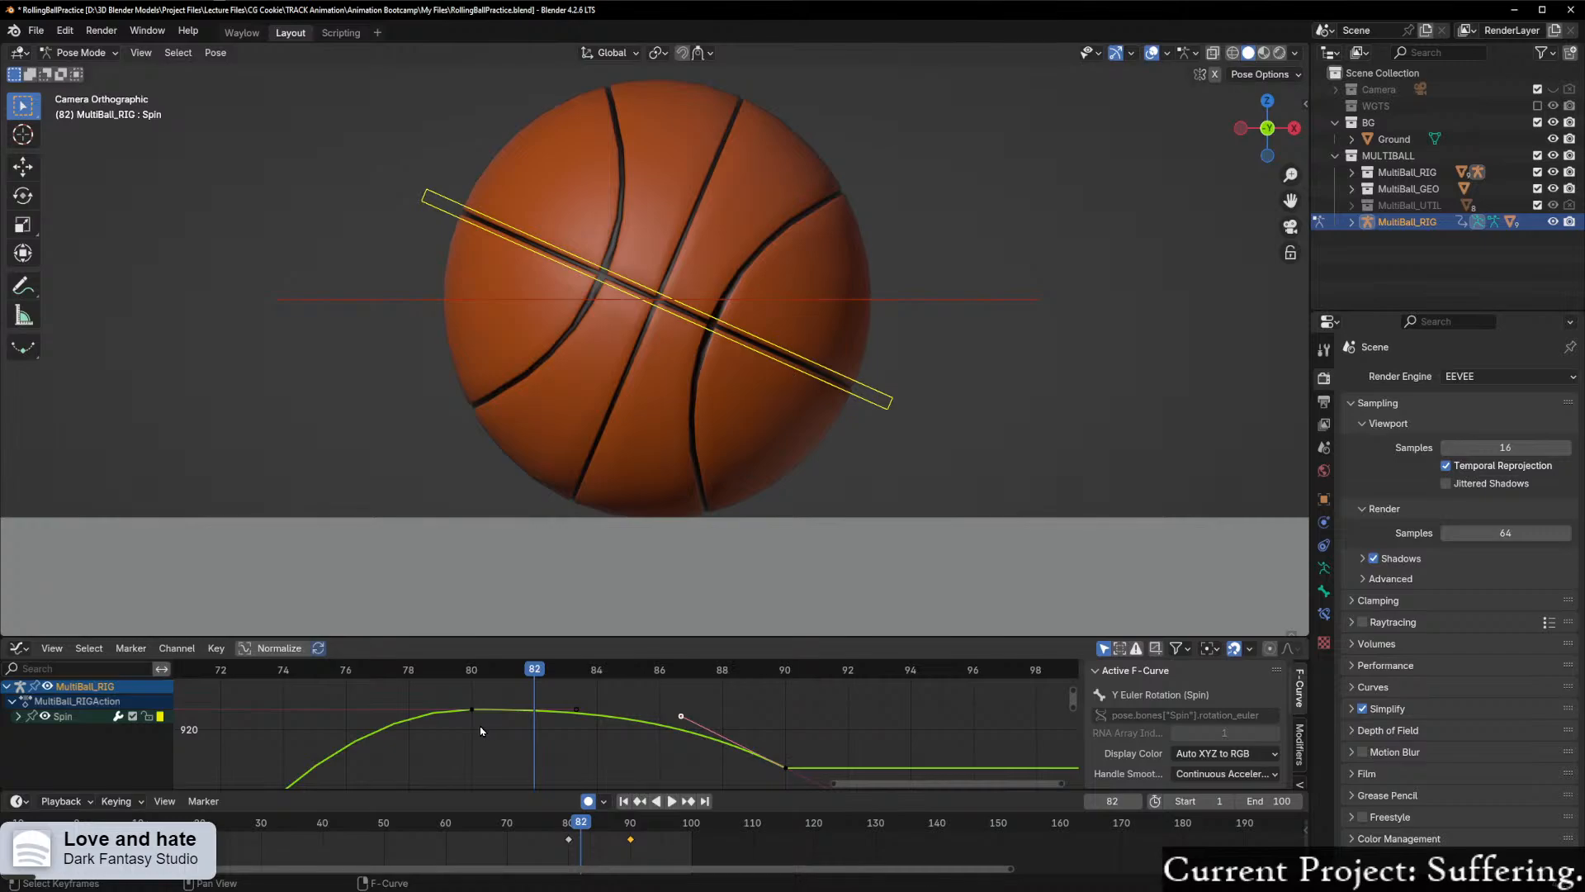
key("space")
left_click_drag(487, 696, 915, 690)
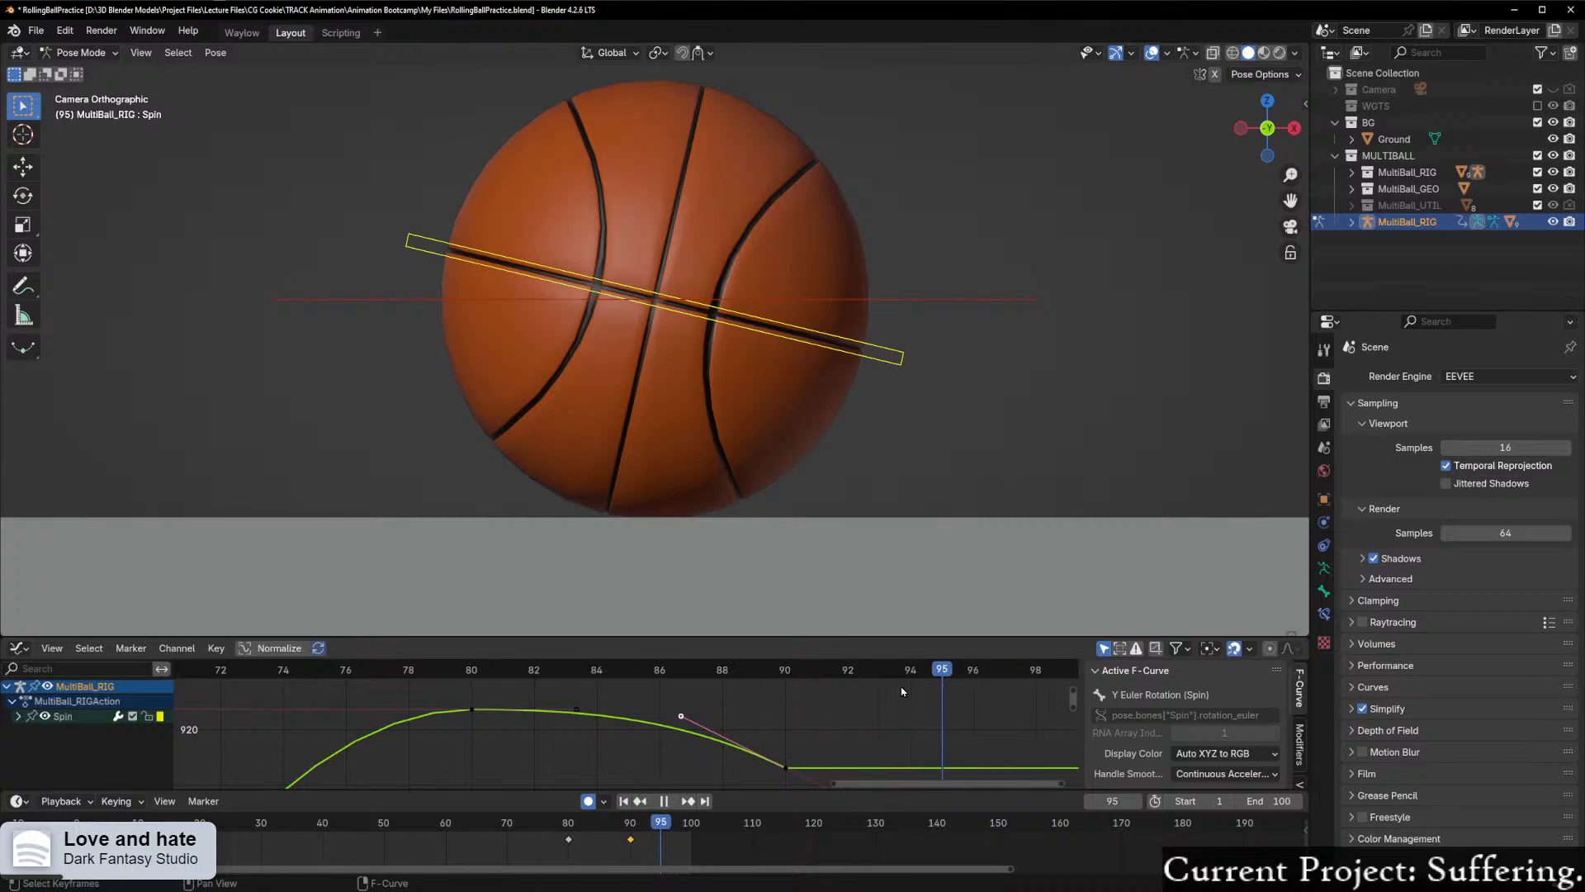
key("space")
Step: Switch the MultiBall rig's Ball Type to 1
scroll(1129, 587, "down", 4)
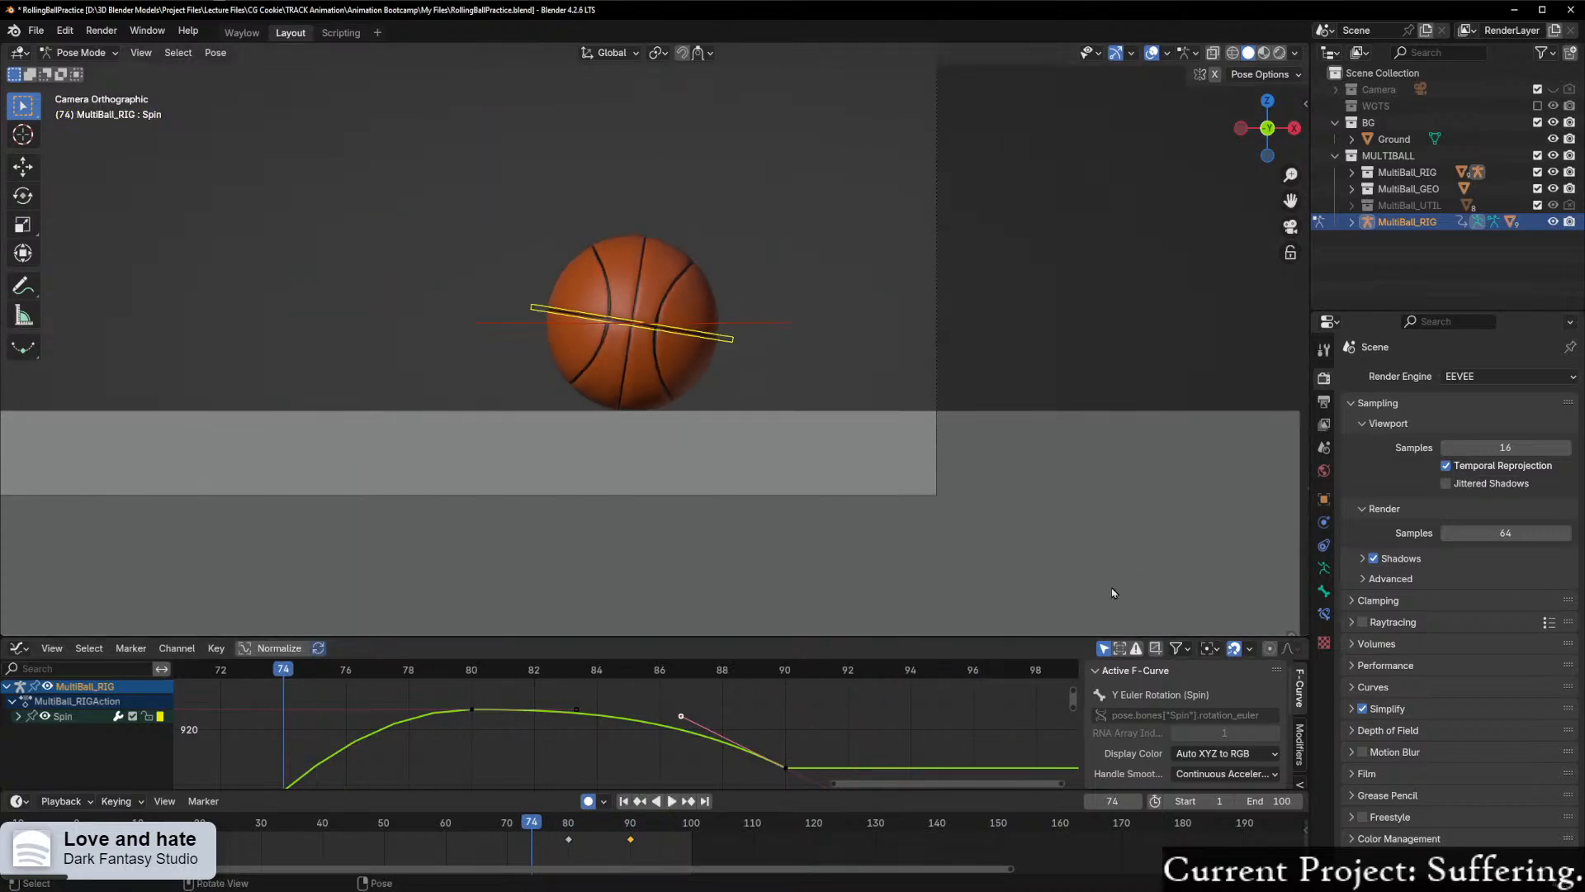
scroll(1129, 587, "down", 3)
scroll(372, 719, "up", 3)
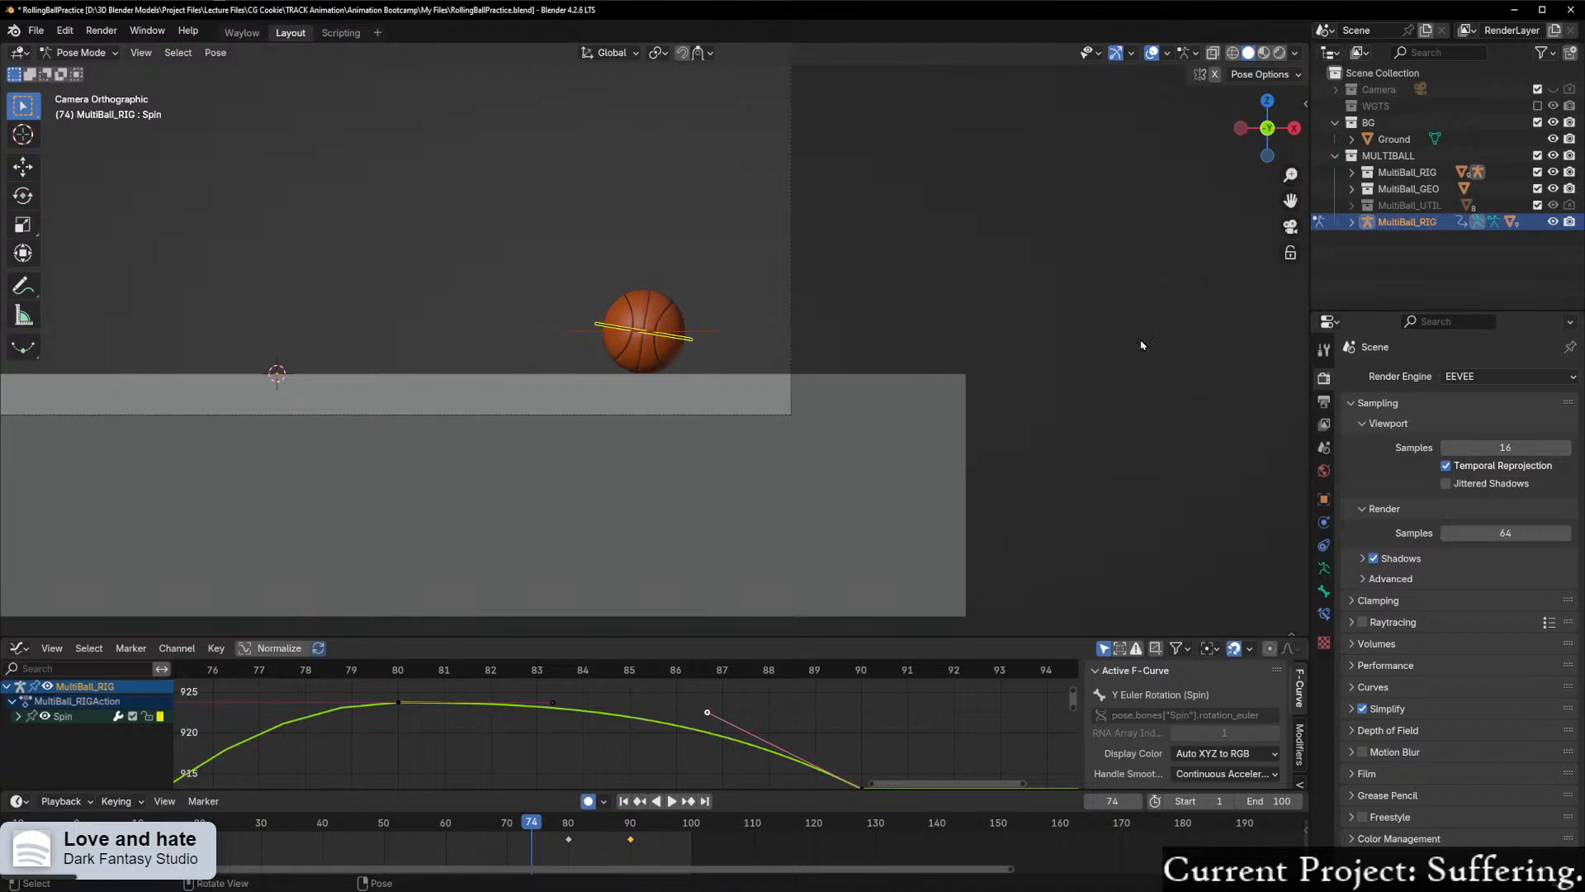
key("n")
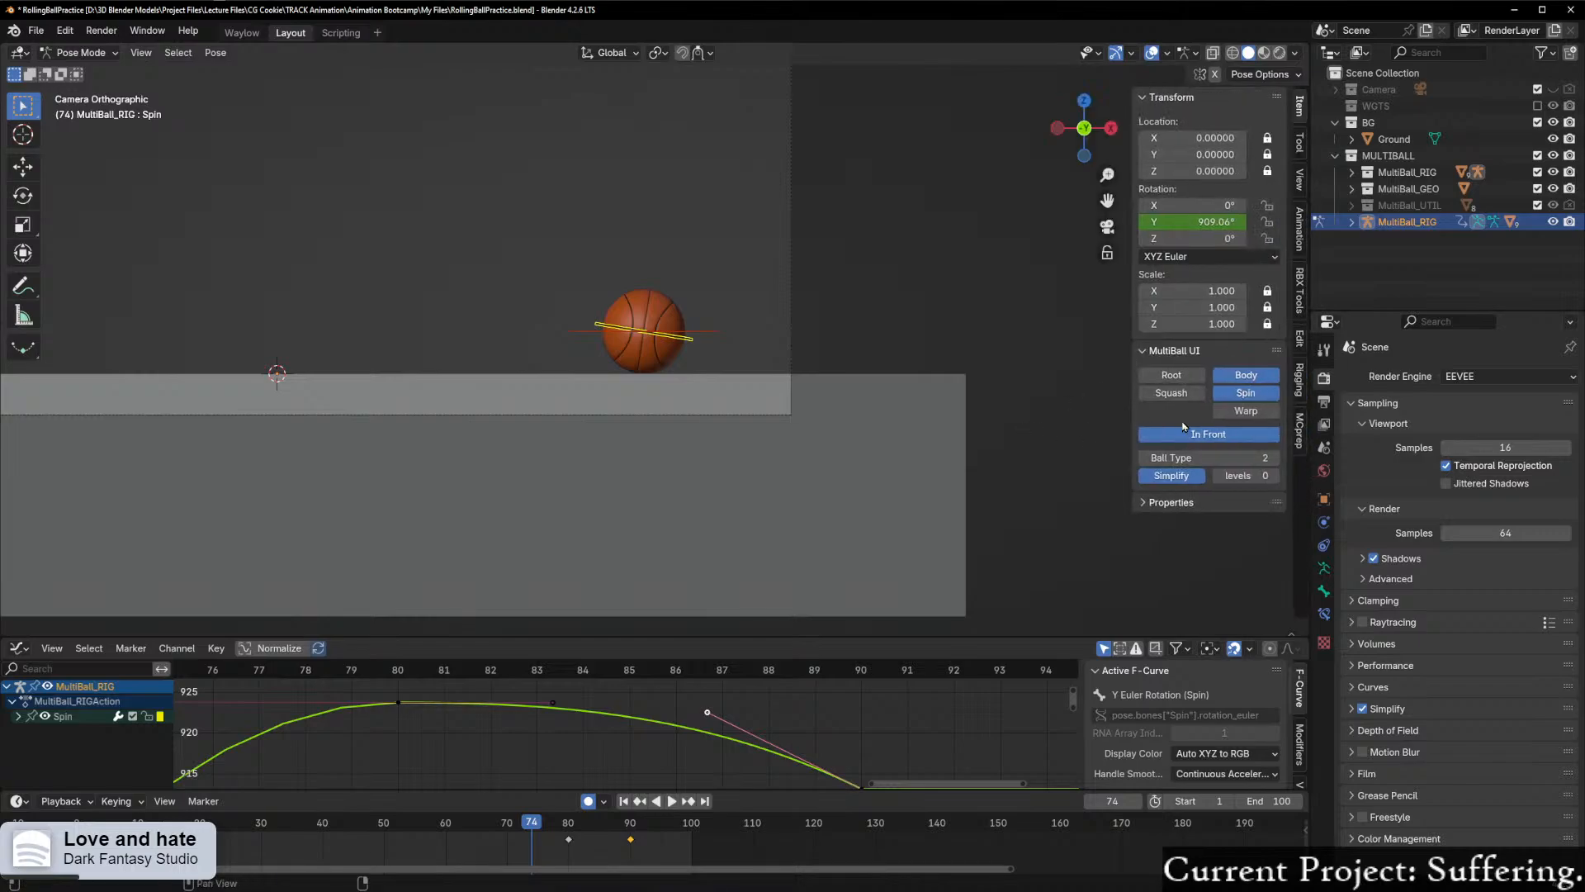
left_click(1145, 458)
scroll(931, 415, "up", 1)
scroll(931, 415, "up", 3)
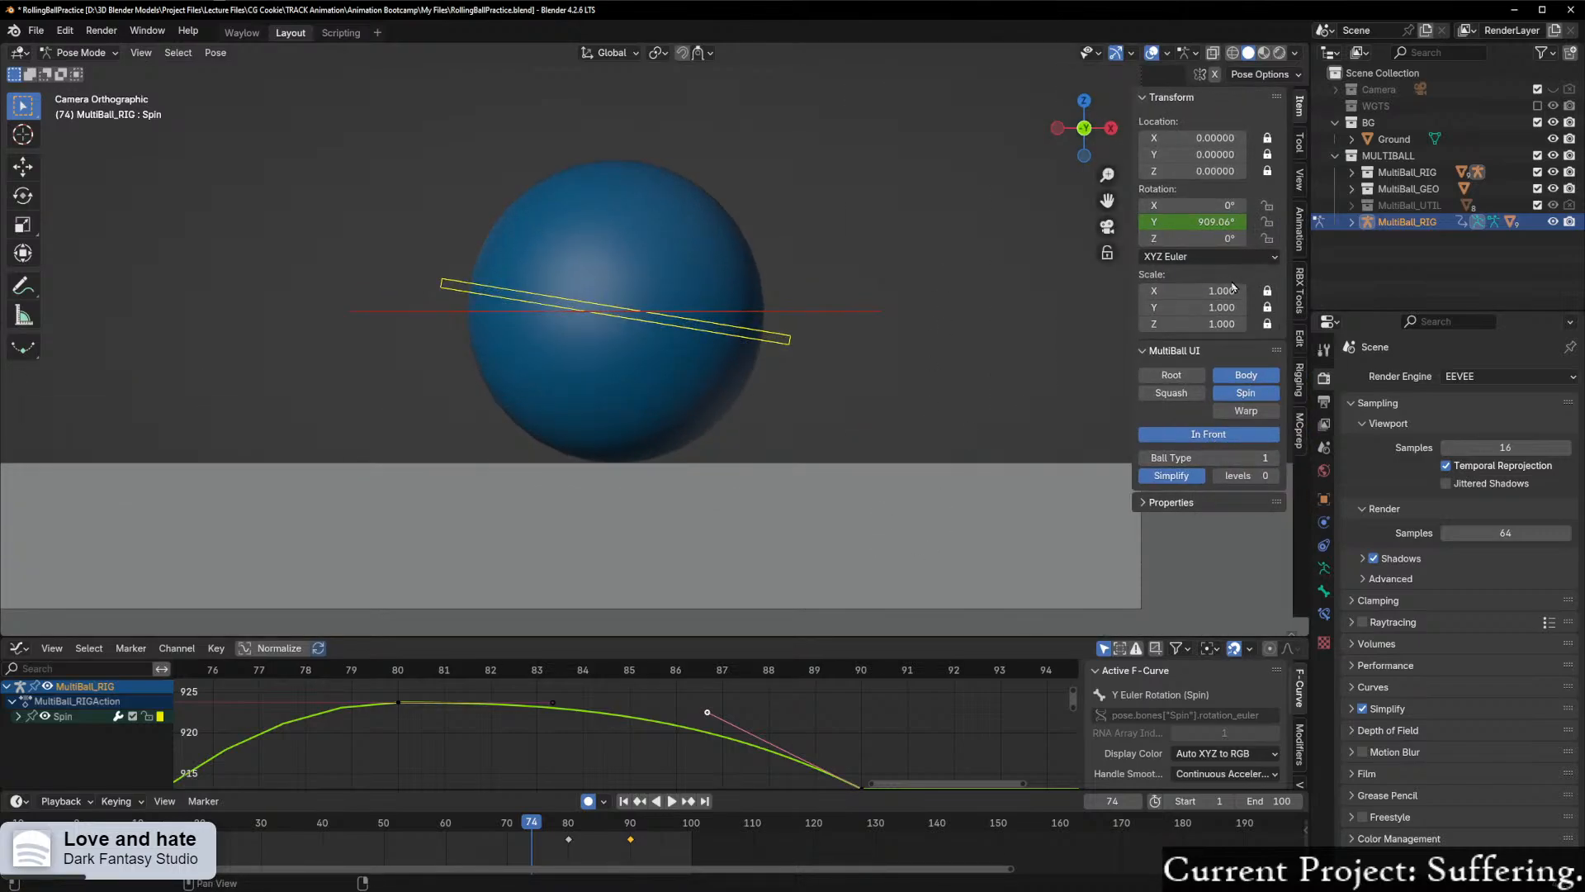
Step: Hide the Spin control, turn off In Front for the rig, and select the Body control
left_click(1255, 394)
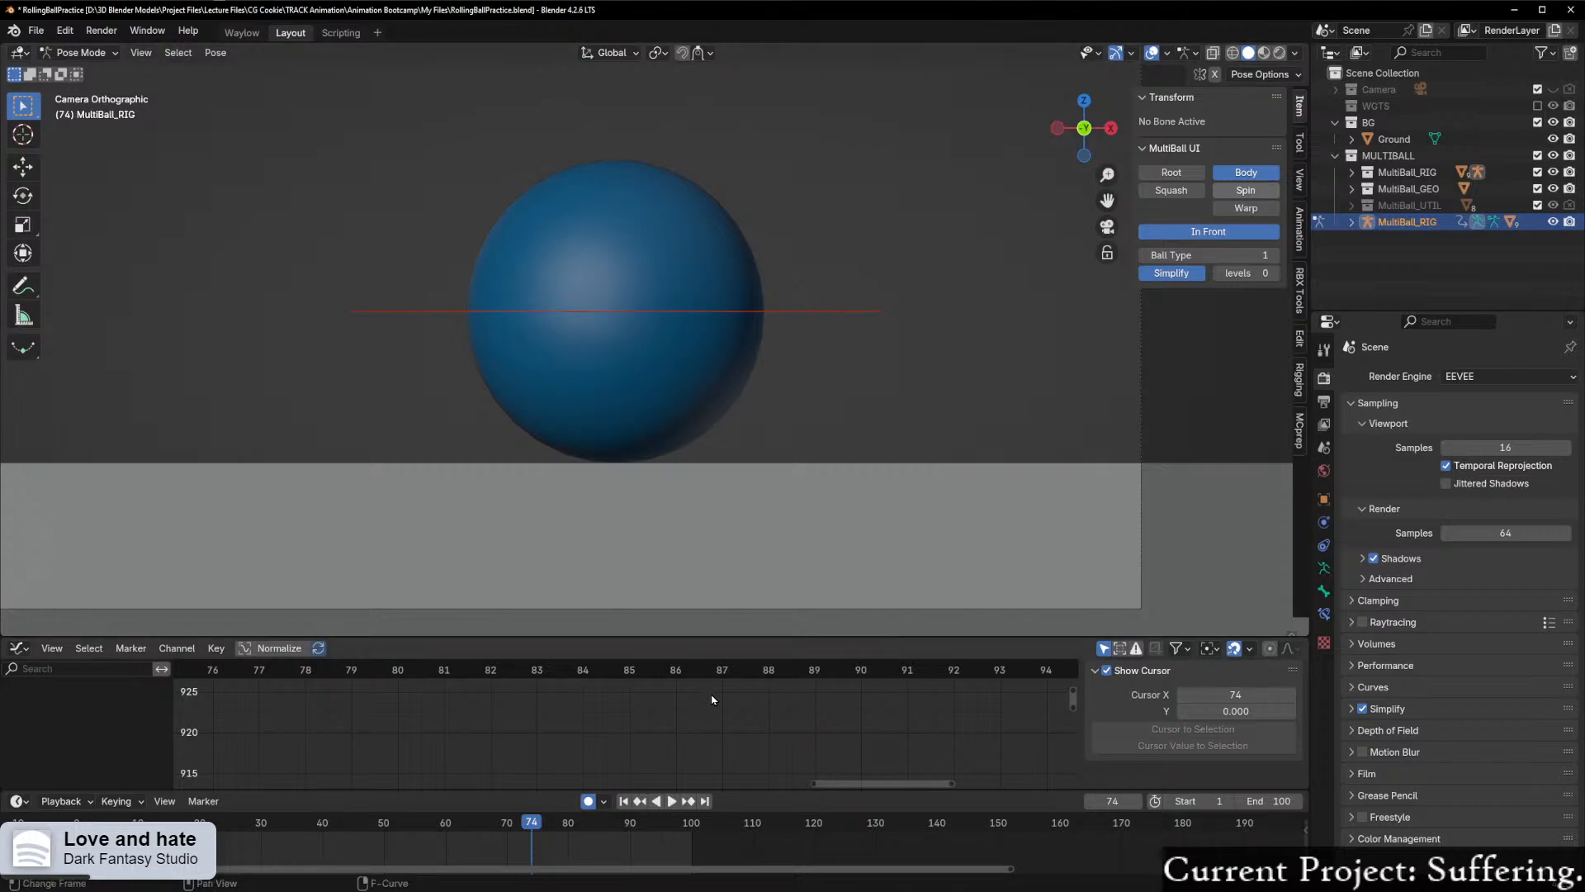
scroll(705, 721, "up", 1)
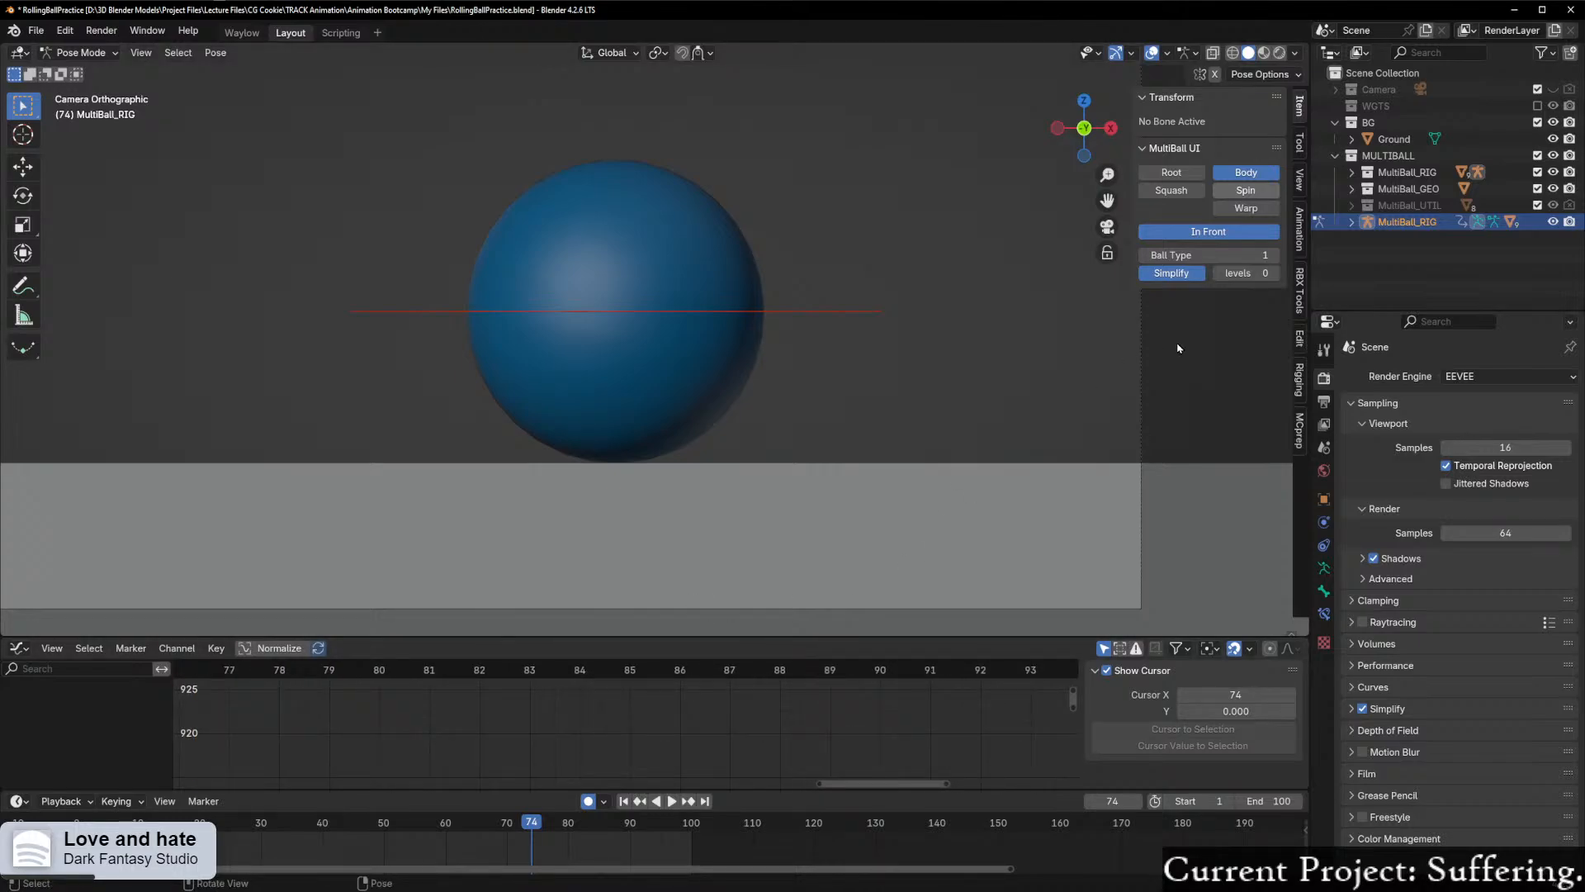
left_click_drag(1228, 233, 1270, 141)
left_click(1246, 172)
left_click(811, 316)
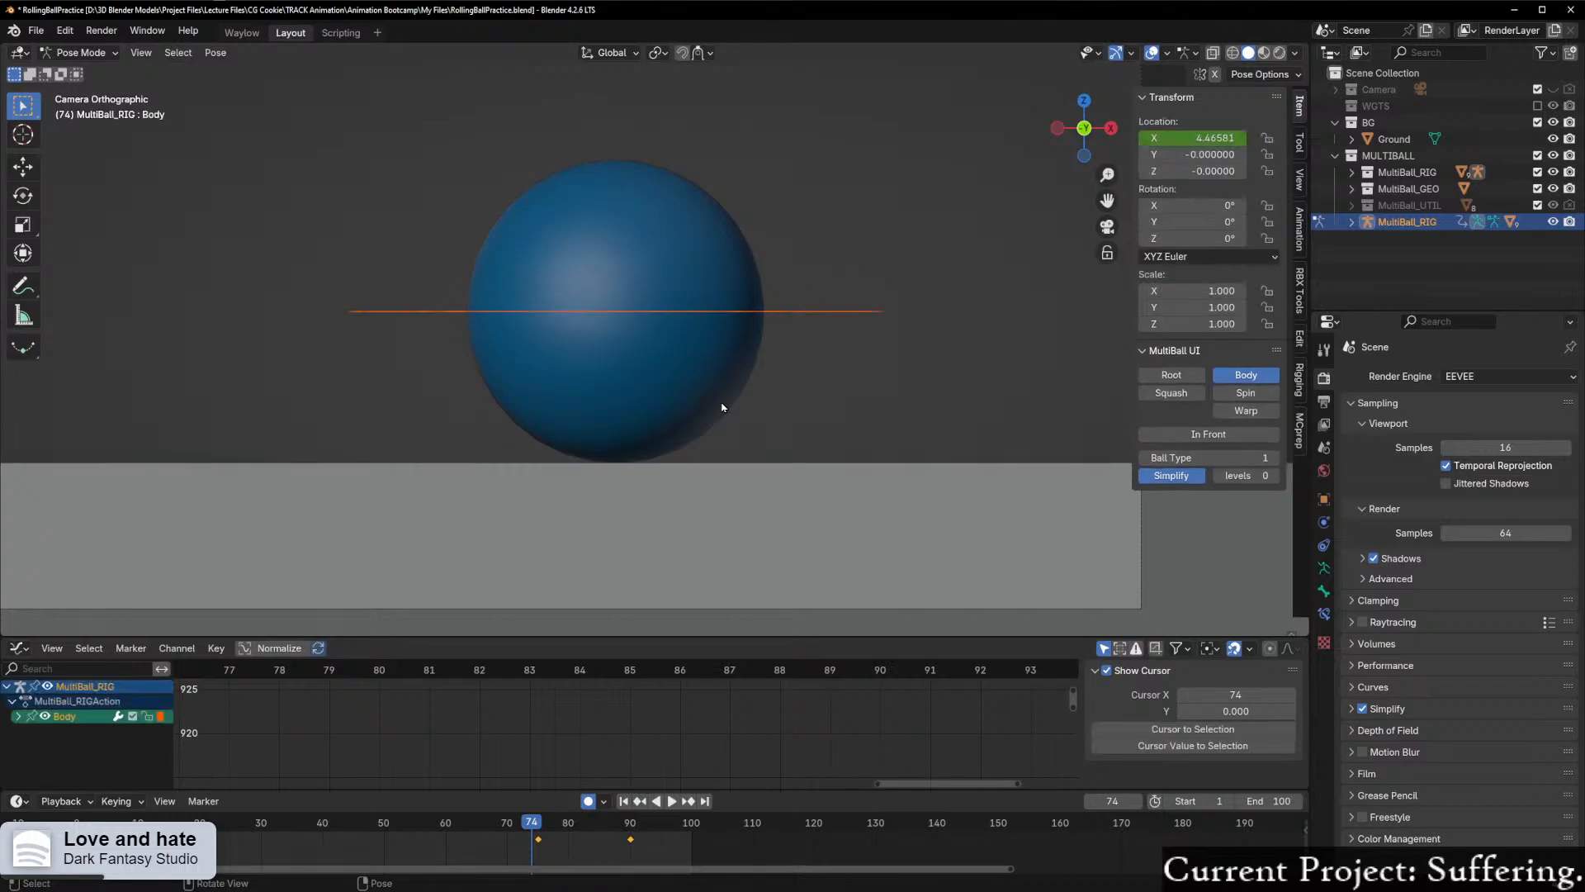
Step: Examine Body's X location curve near its end and scrub to the keyframe at frame 90
scroll(610, 553, "up", 1)
scroll(629, 775, "down", 2)
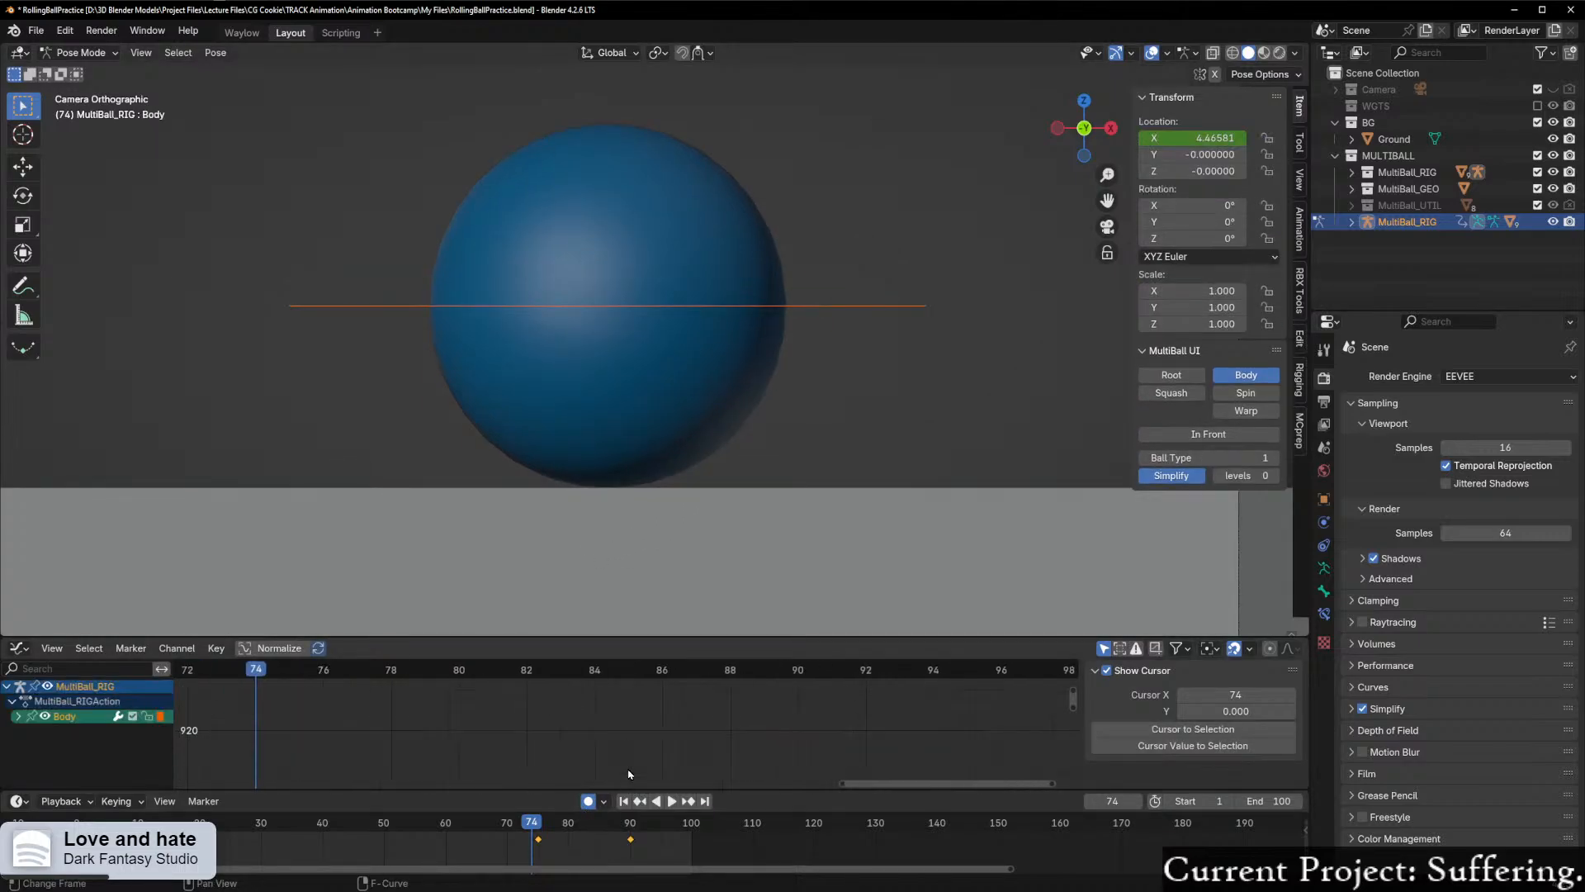
key("Home")
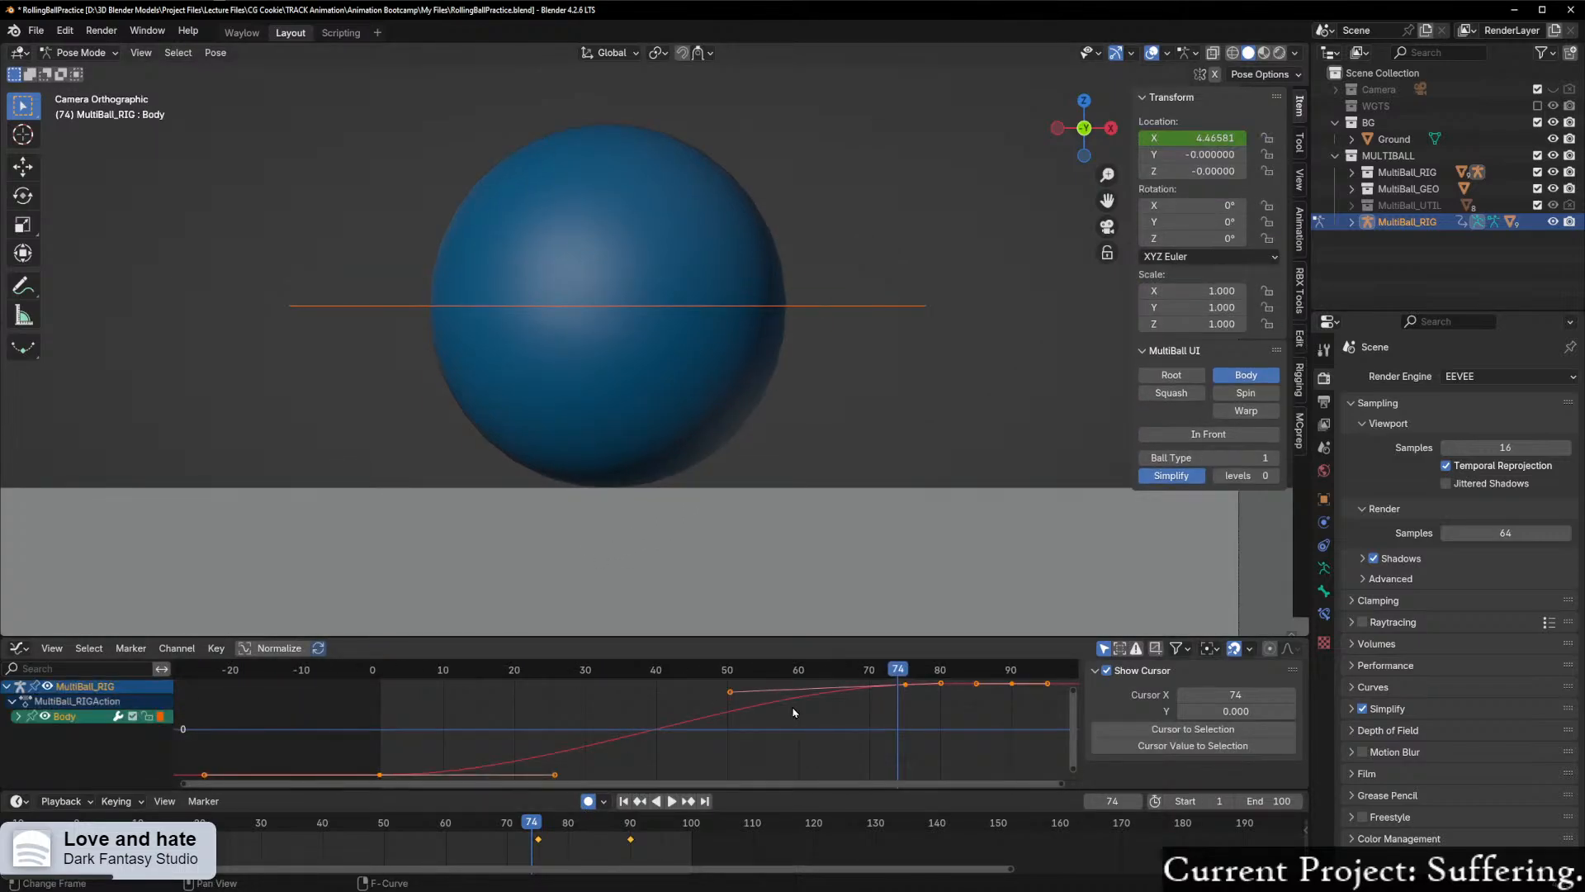
scroll(793, 710, "up", 3)
left_click_drag(754, 784, 971, 743)
scroll(990, 720, "up", 3)
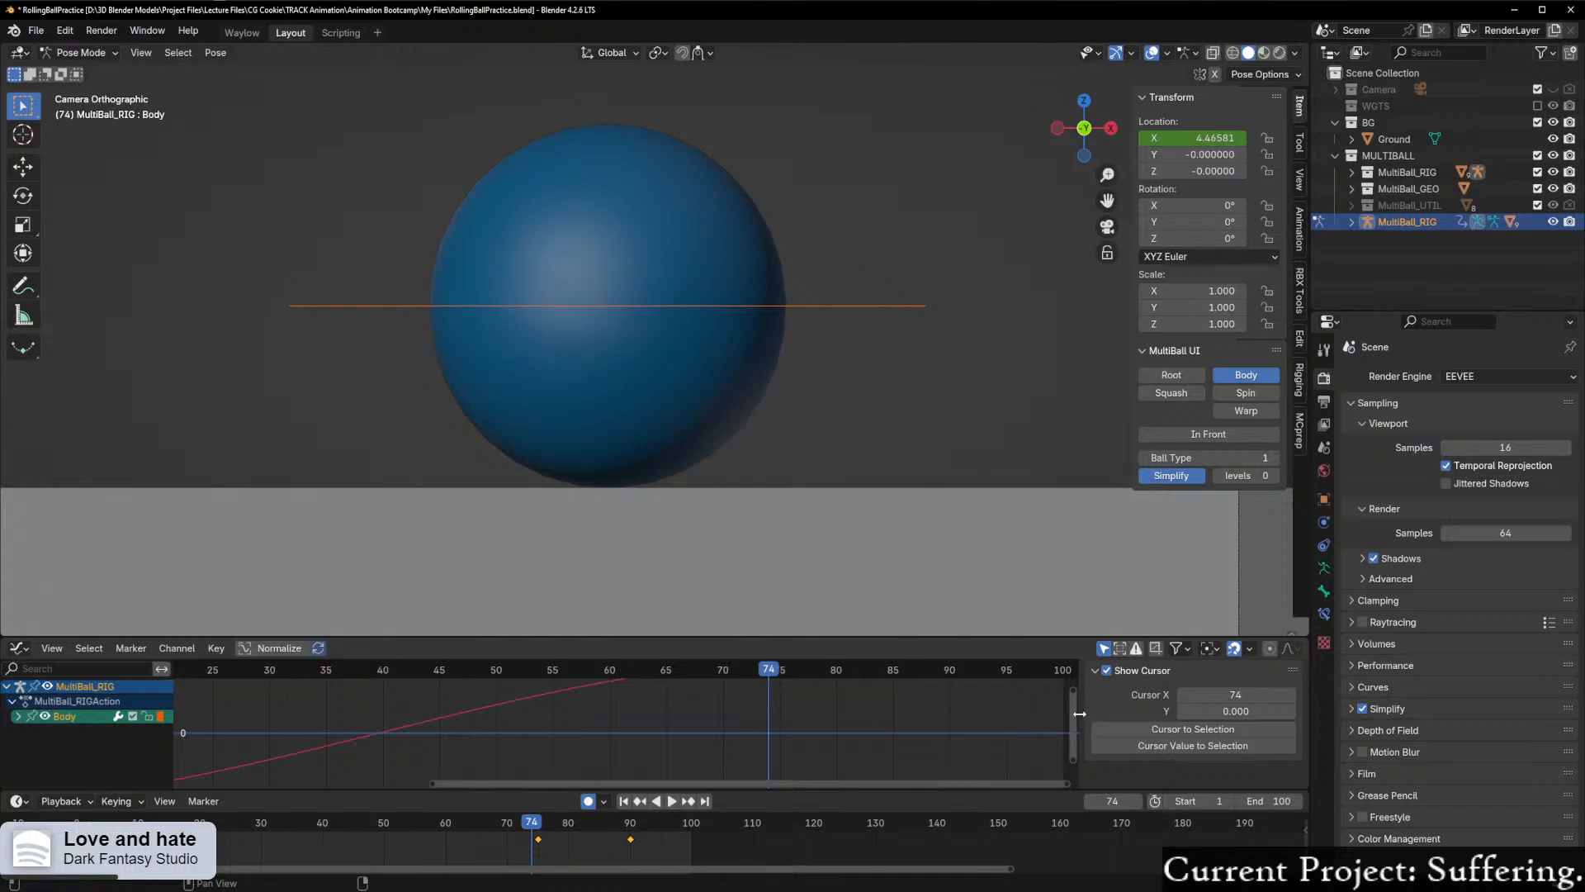
left_click_drag(1075, 720, 1071, 687)
scroll(835, 750, "up", 5)
scroll(837, 750, "up", 2)
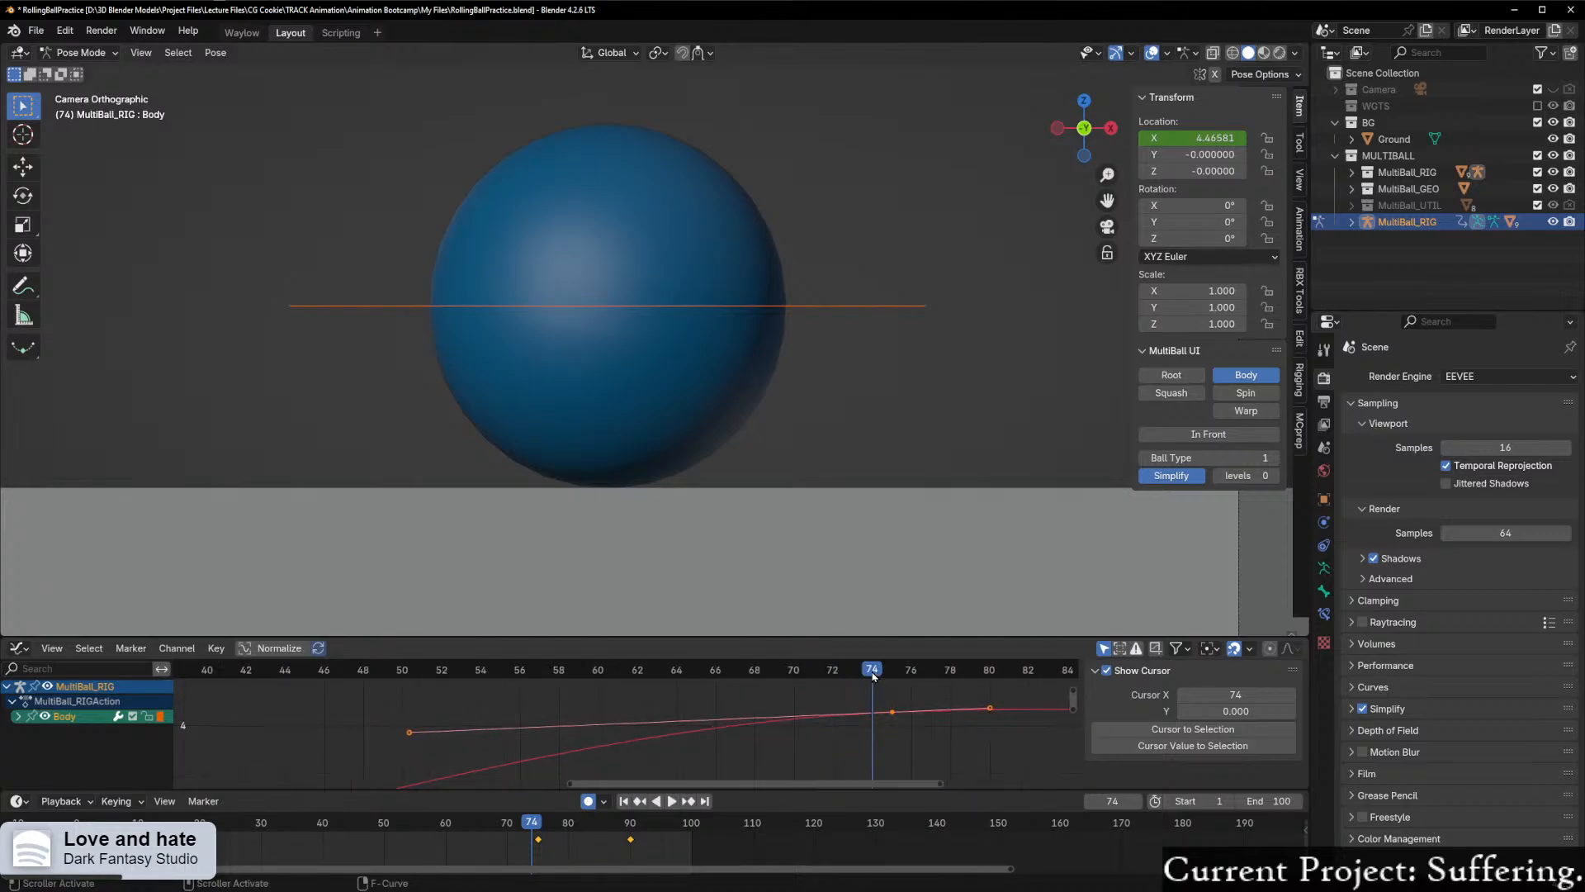
key("Right")
left_click_drag(869, 785, 1020, 785)
left_click_drag(537, 670, 847, 739)
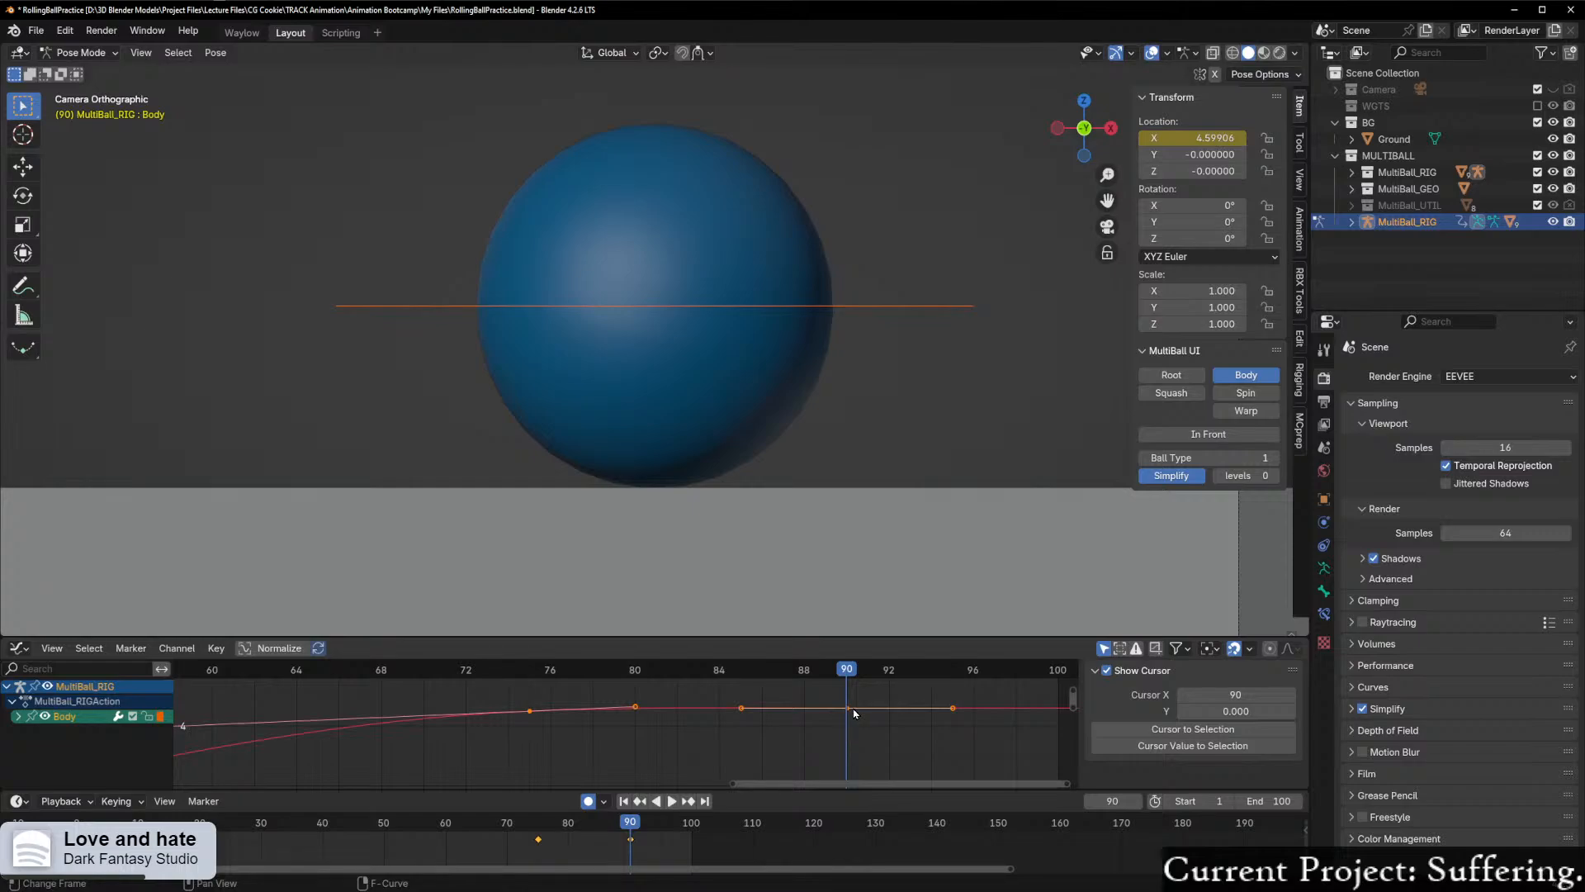
Step: Lower Body's selected X location keyframes slightly along Y
key("g")
key("y")
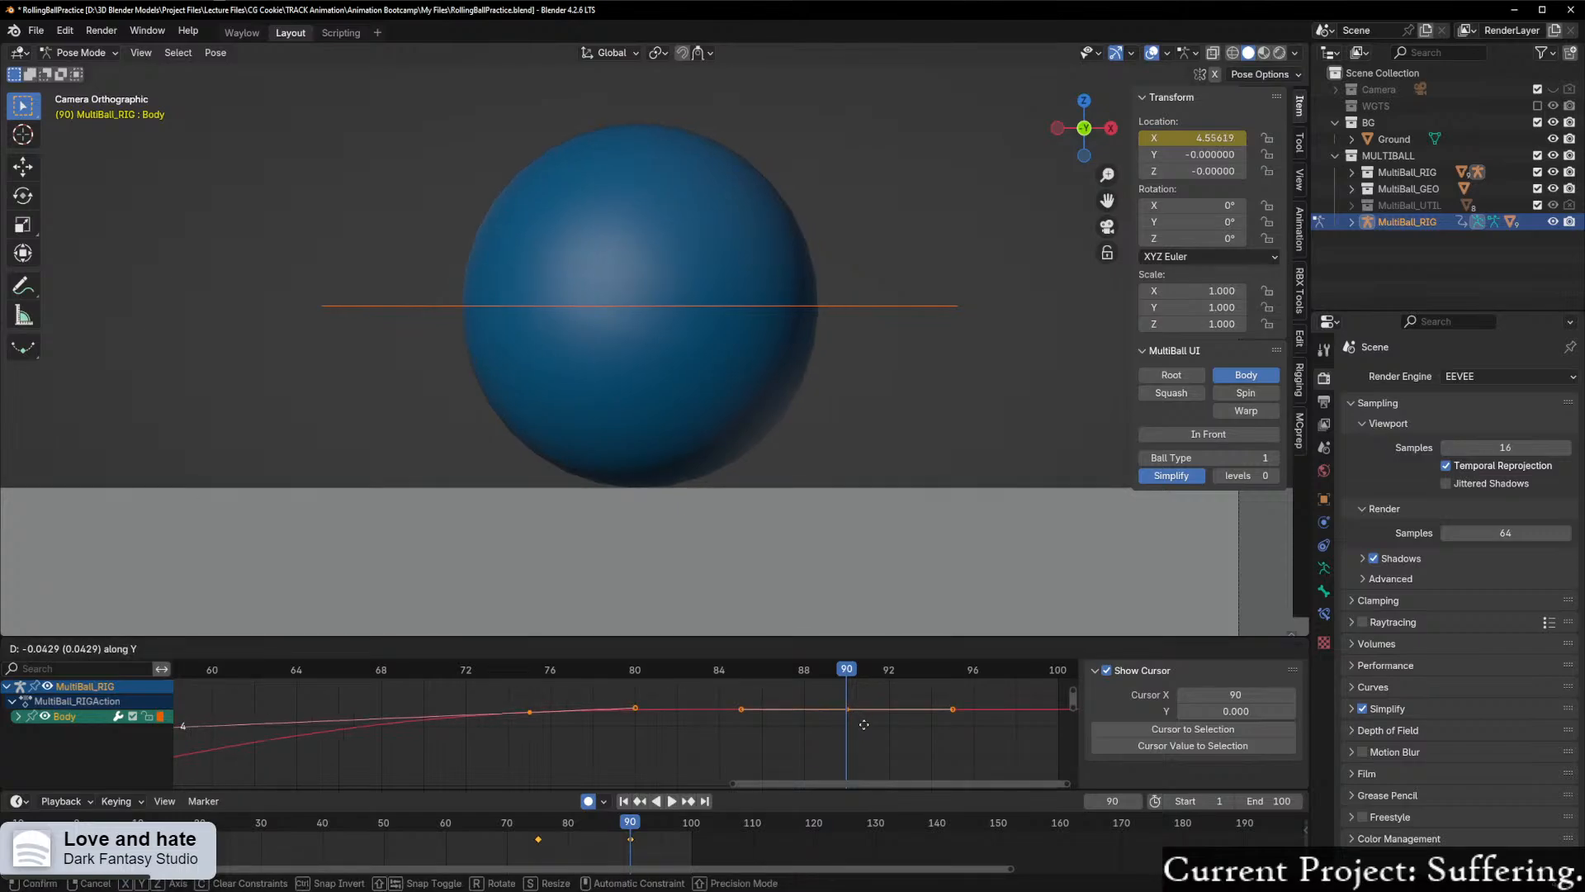
left_click(862, 720)
Step: Scrub back to the Body keyframe at frame 75 and show the Spin control again
left_click_drag(636, 670, 524, 743)
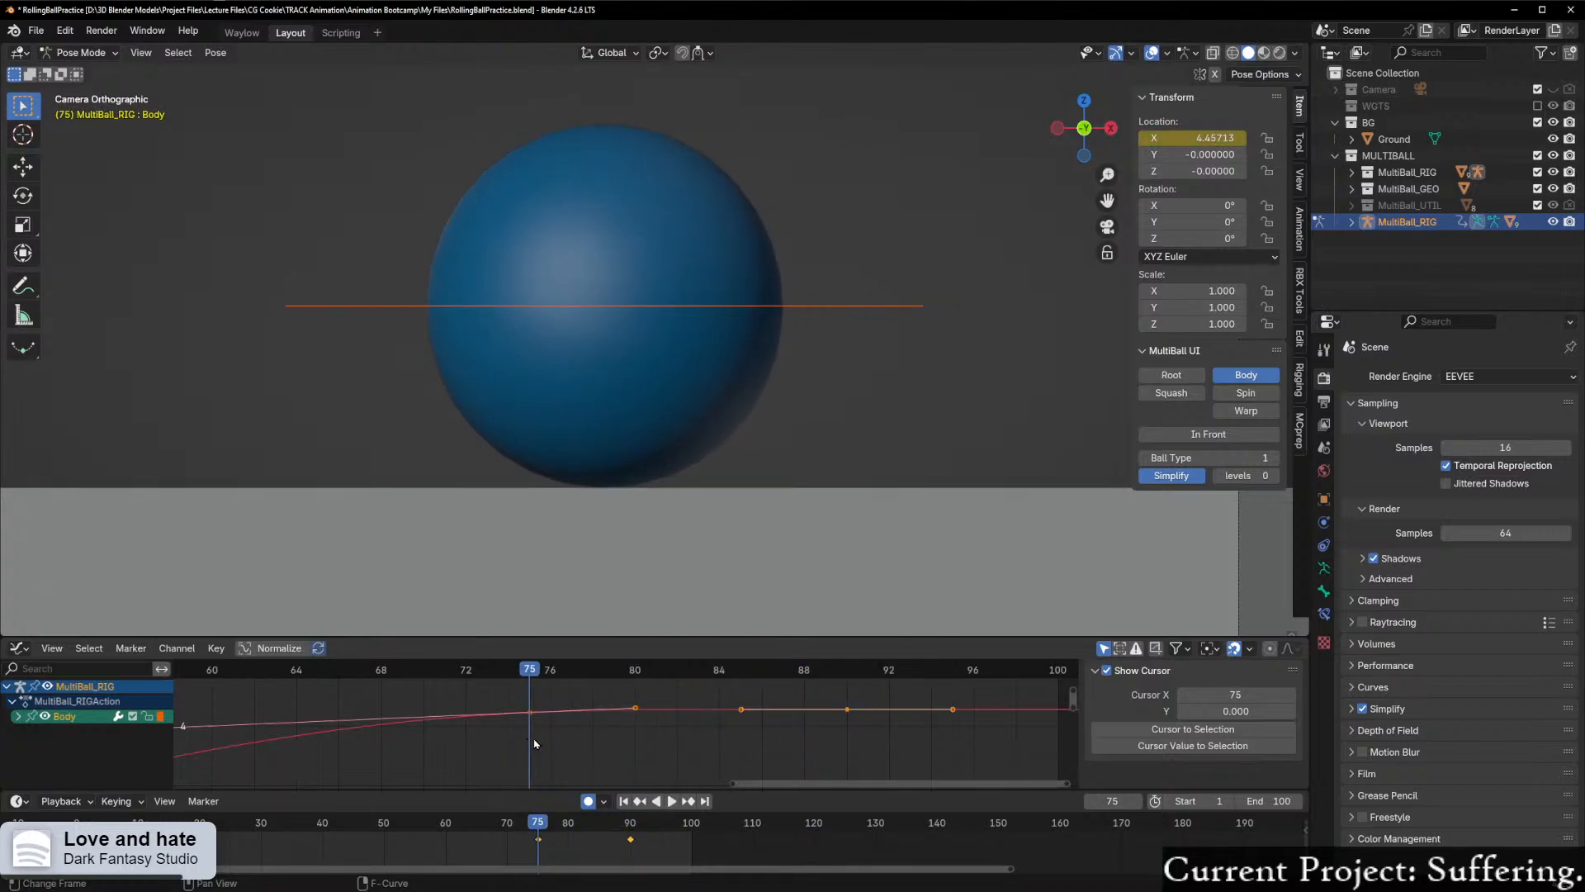
left_click(1246, 393)
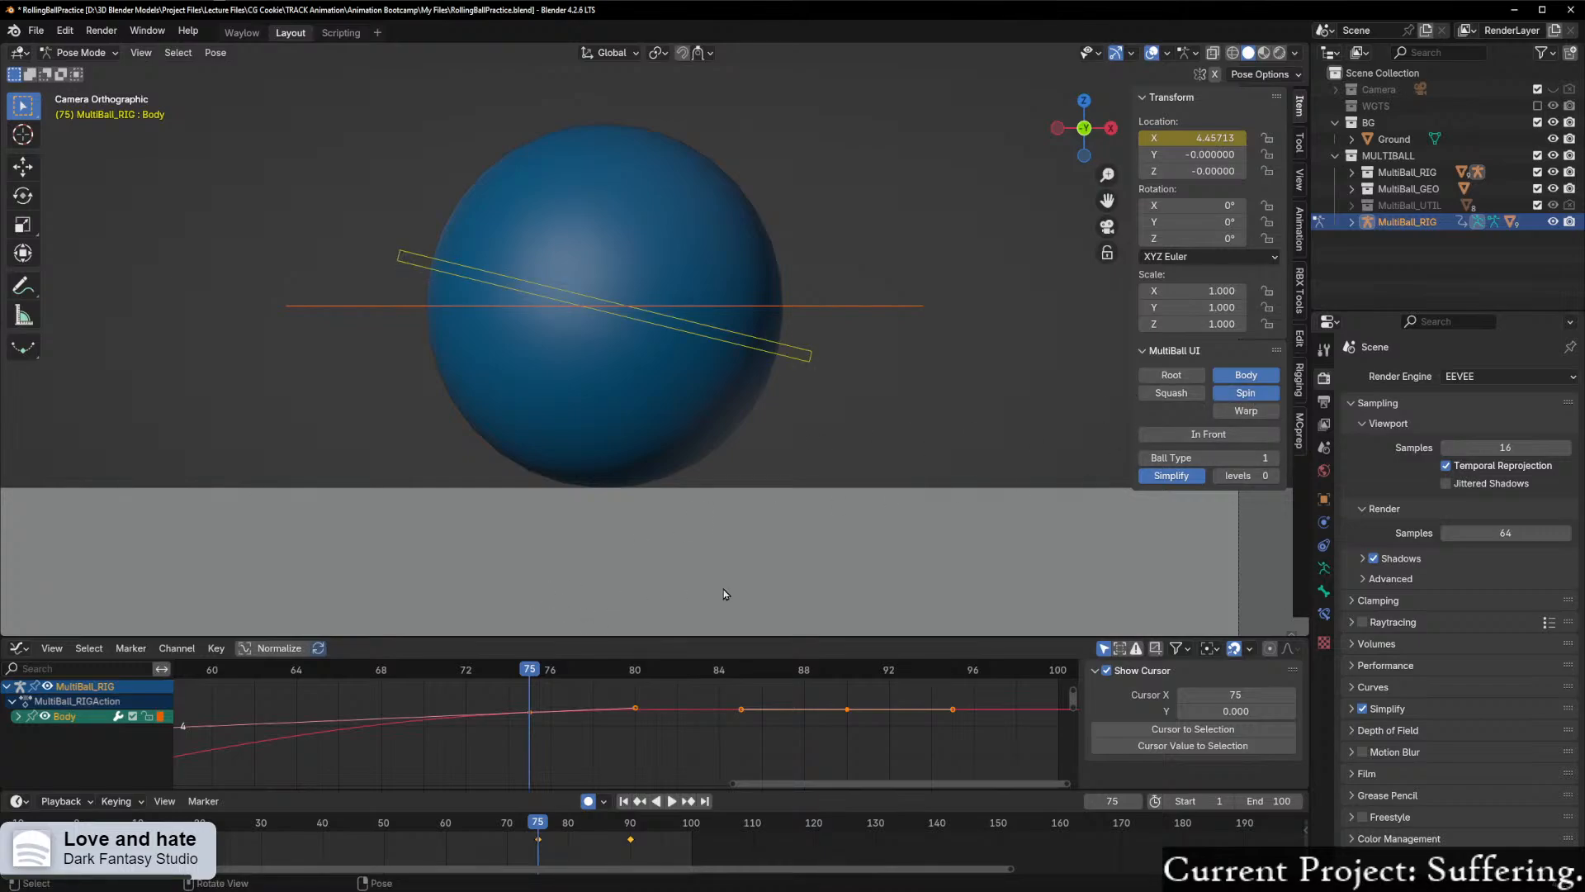
Step: Hide the Spin control, play the ball's settle from frame 61, and scrub over the end, stopping at frame 83
left_click_drag(534, 670, 680, 696)
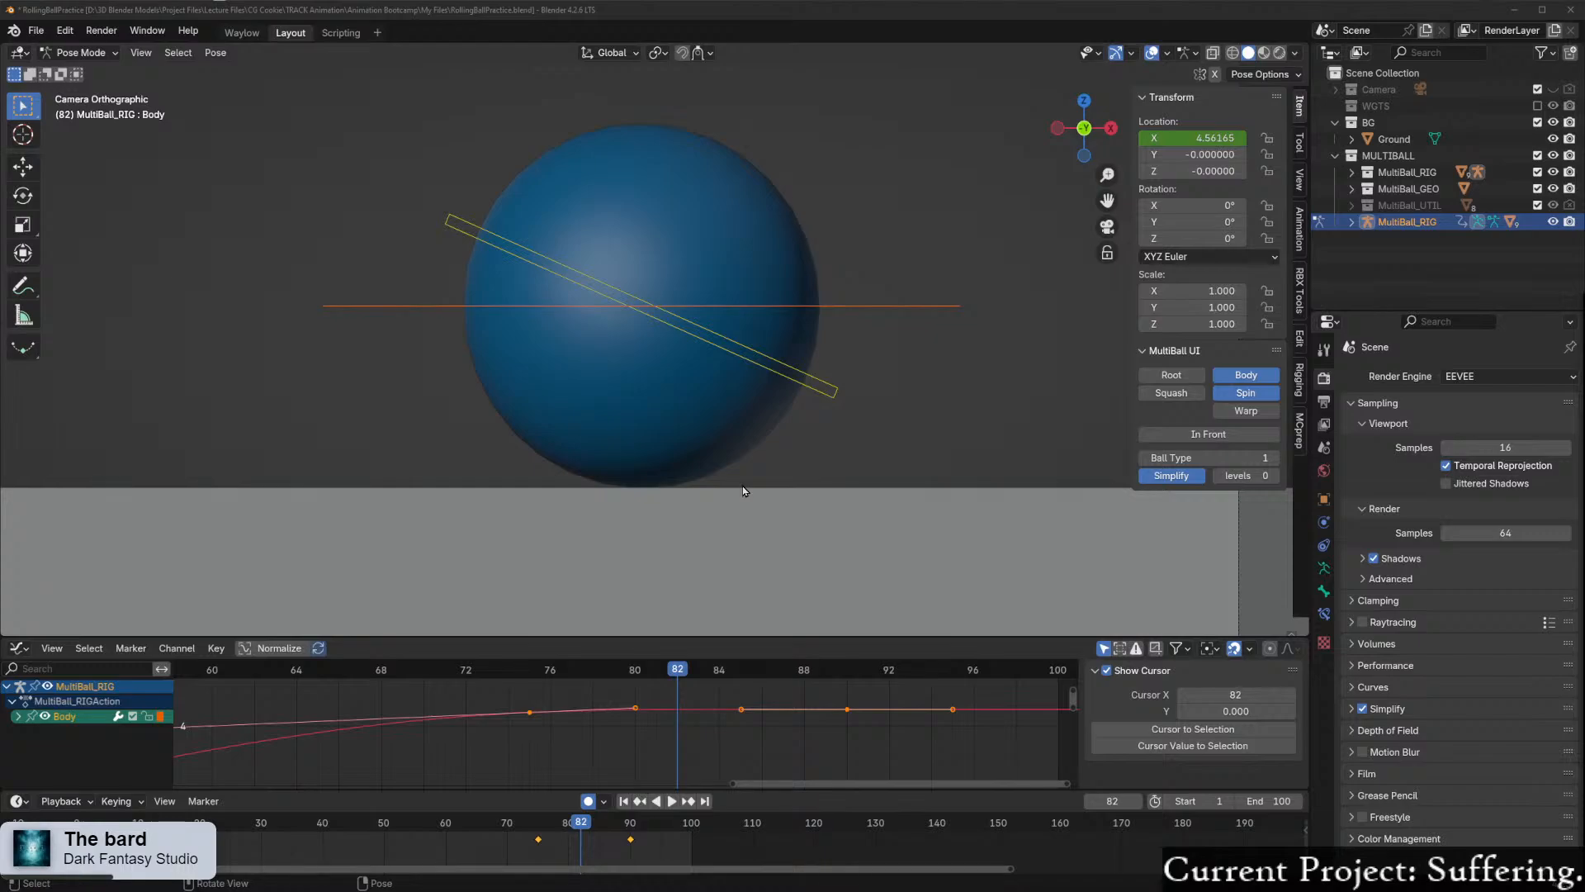
left_click(1246, 393)
left_click_drag(675, 676, 234, 698)
left_click(671, 801)
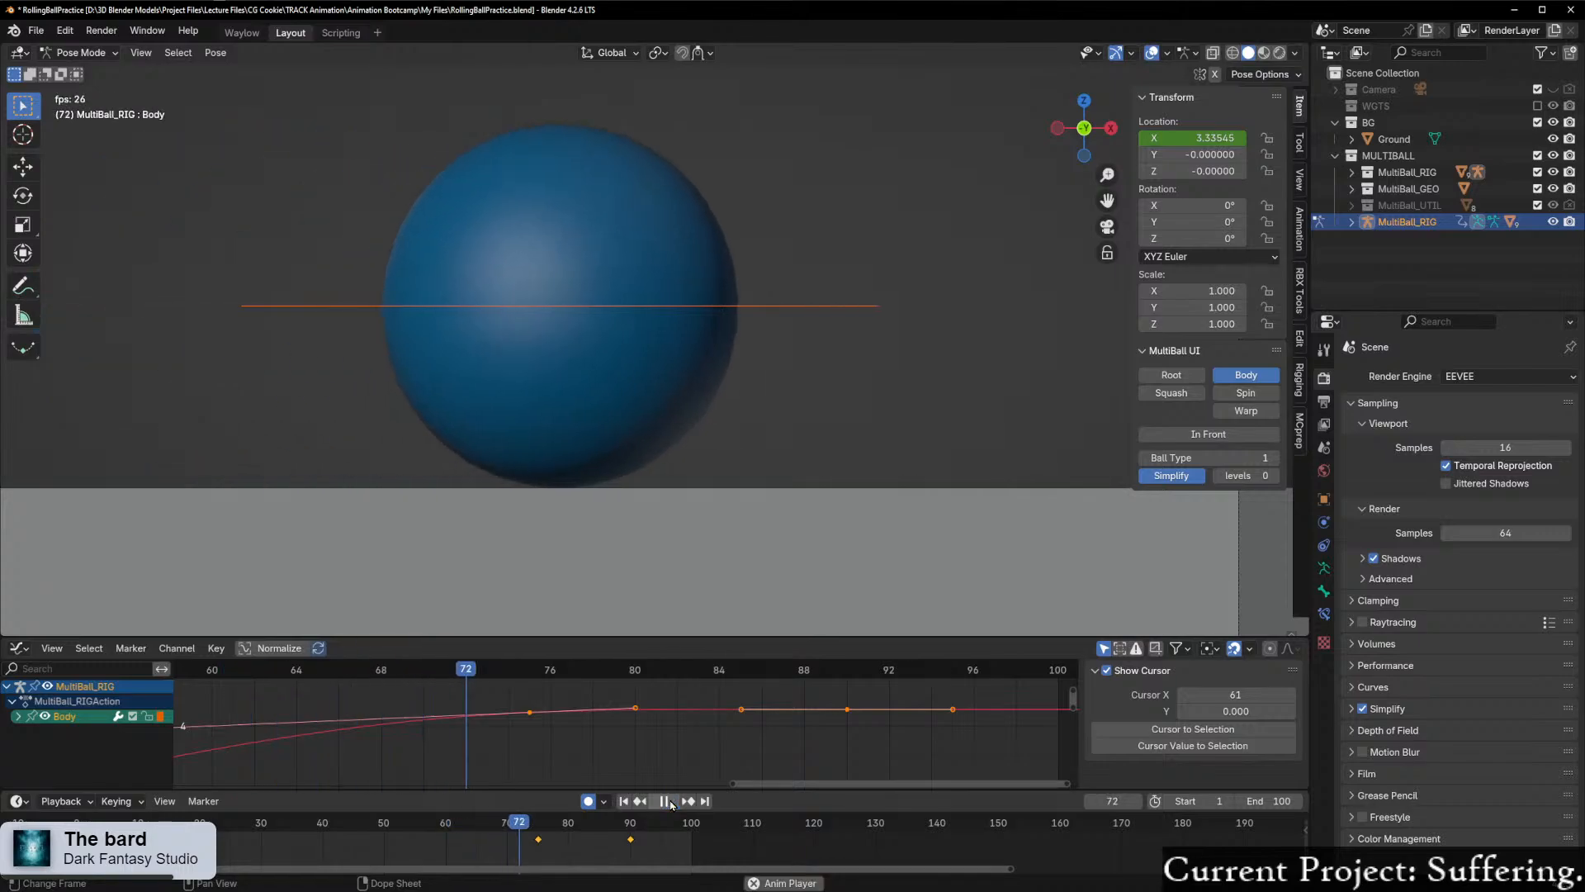
key("space")
left_click_drag(794, 686, 727, 678)
scroll(720, 715, "down", 2)
scroll(723, 706, "up", 7)
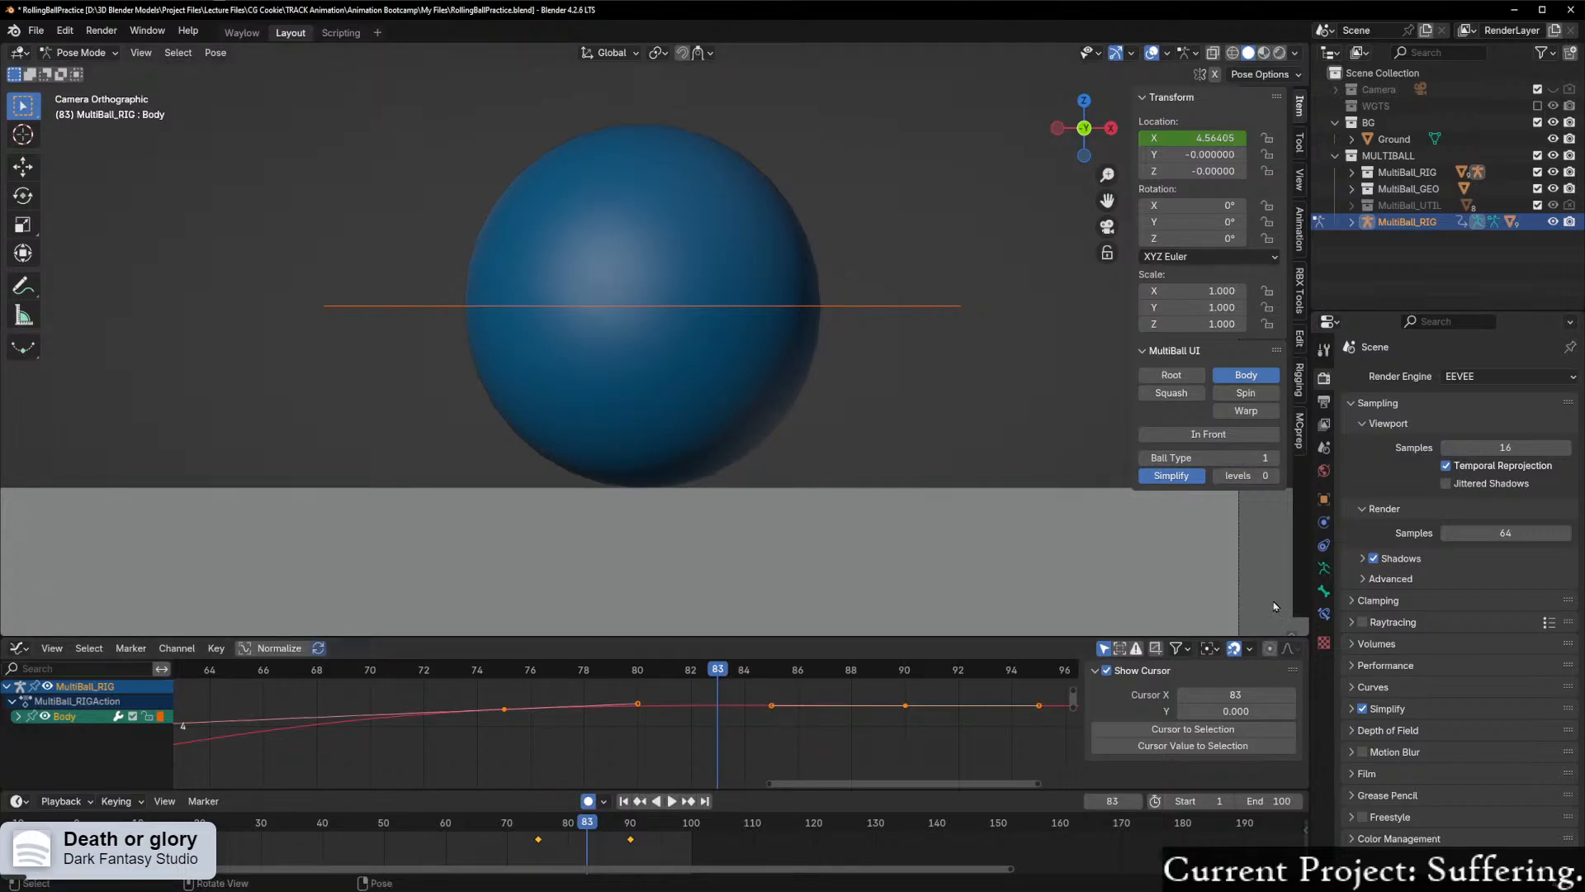
Step: Show the Spin control again, select it, and frame its whole Y rotation curve
left_click(1238, 393)
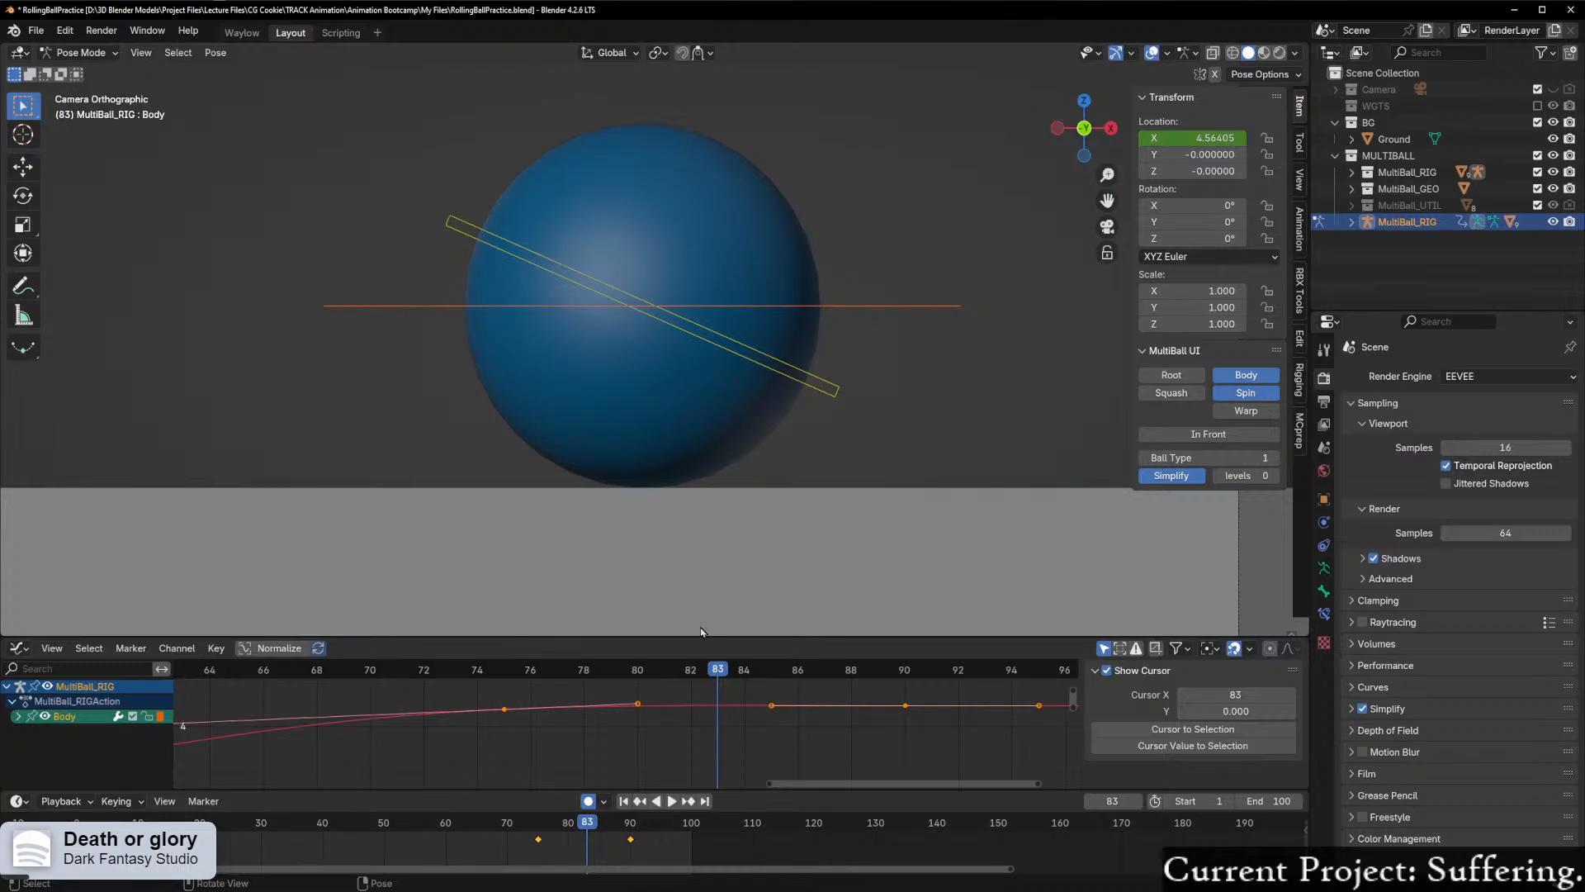
key("space")
left_click_drag(727, 678, 721, 677)
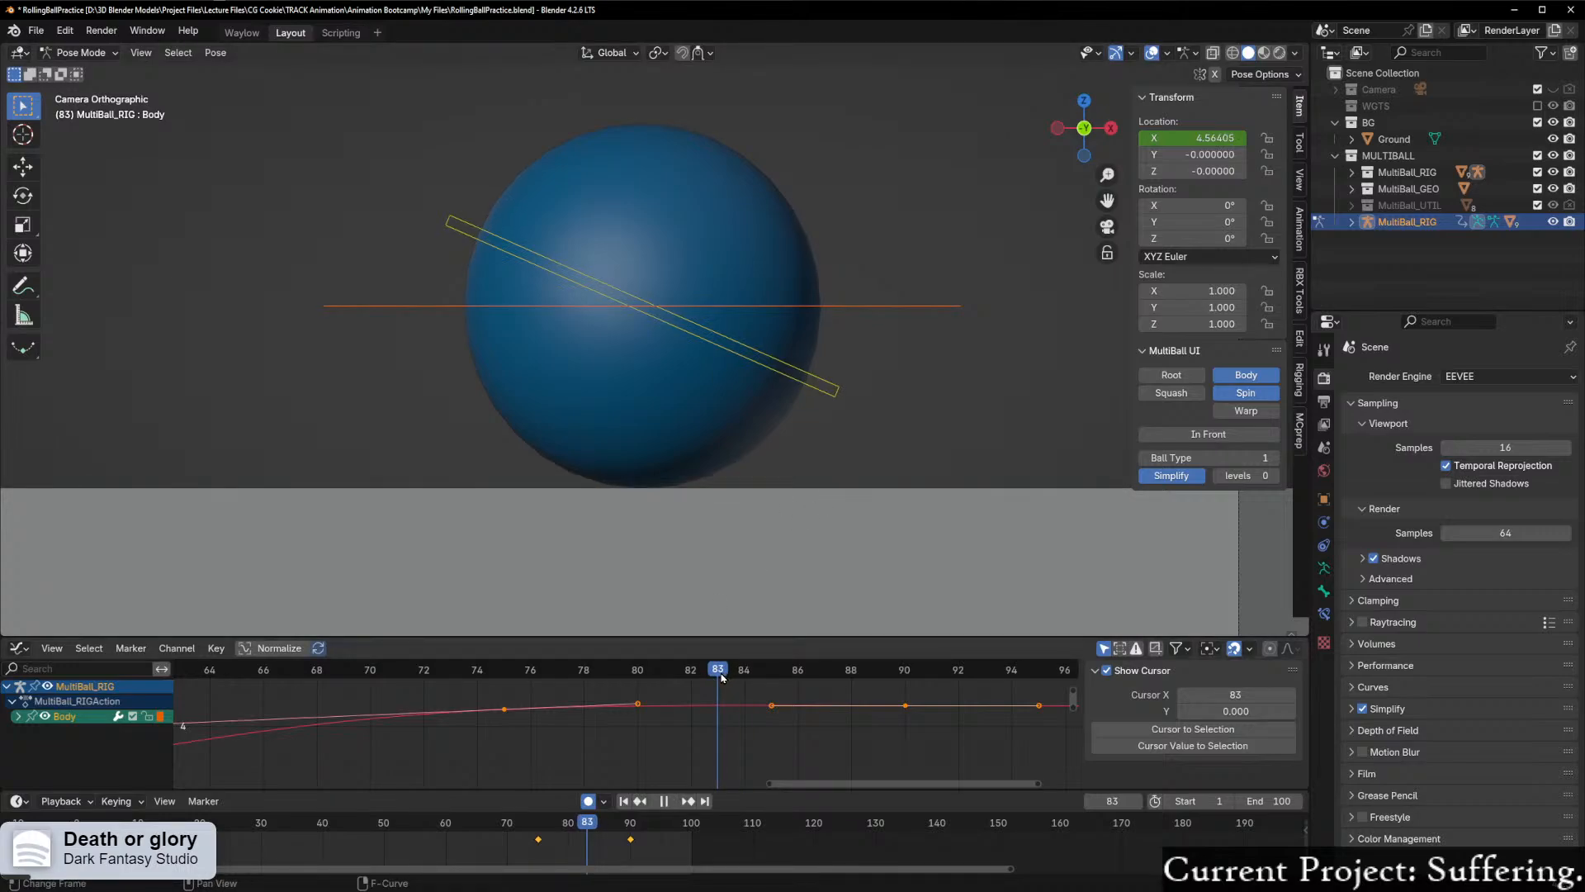
key("space")
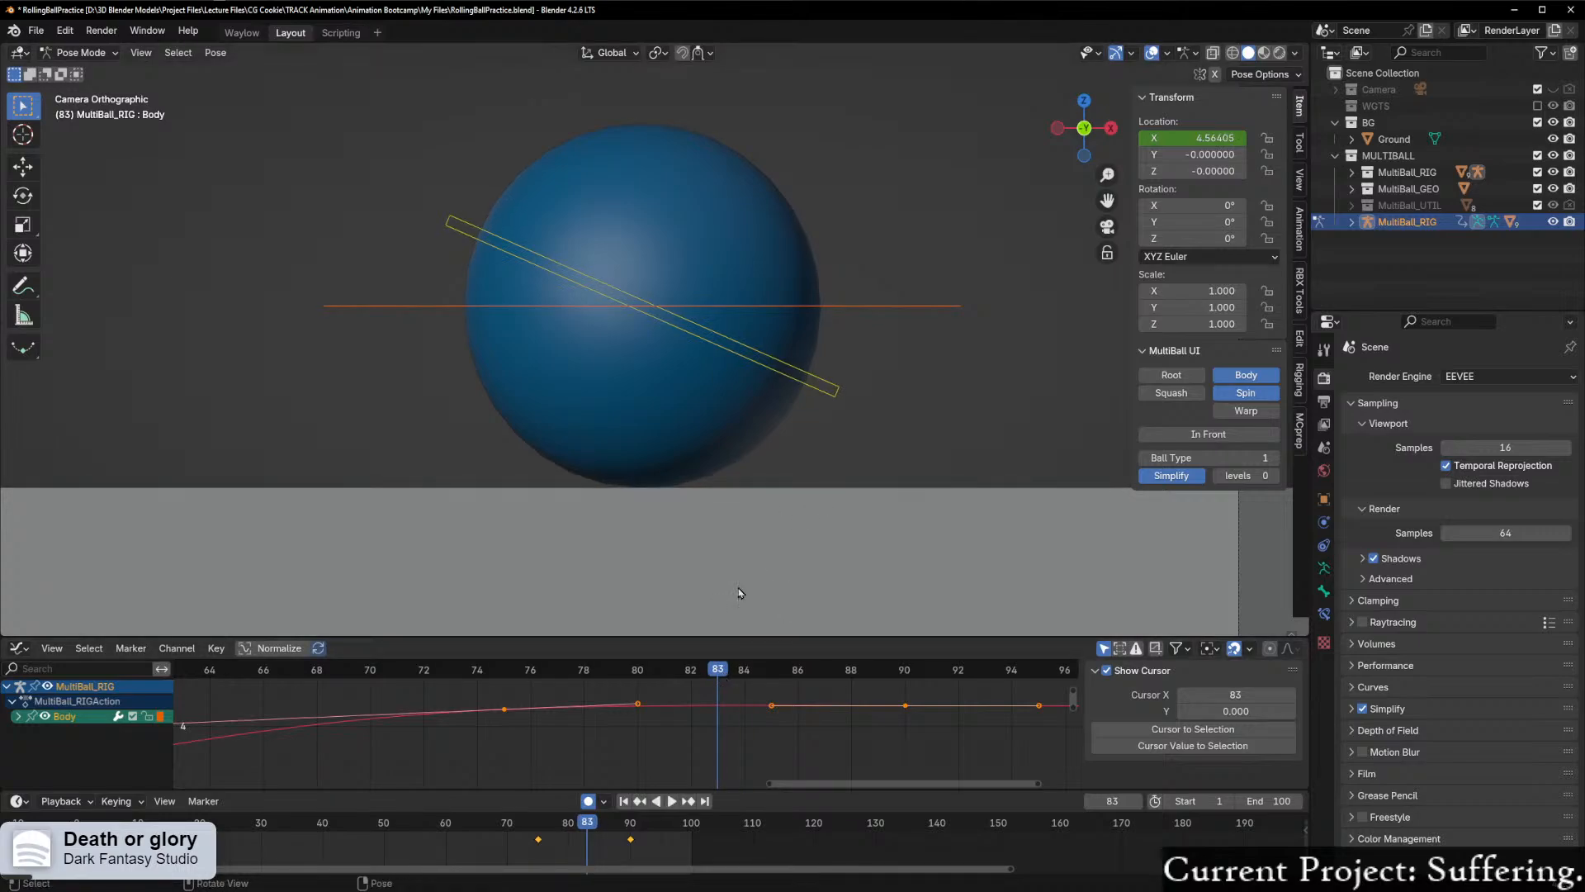
left_click(807, 390)
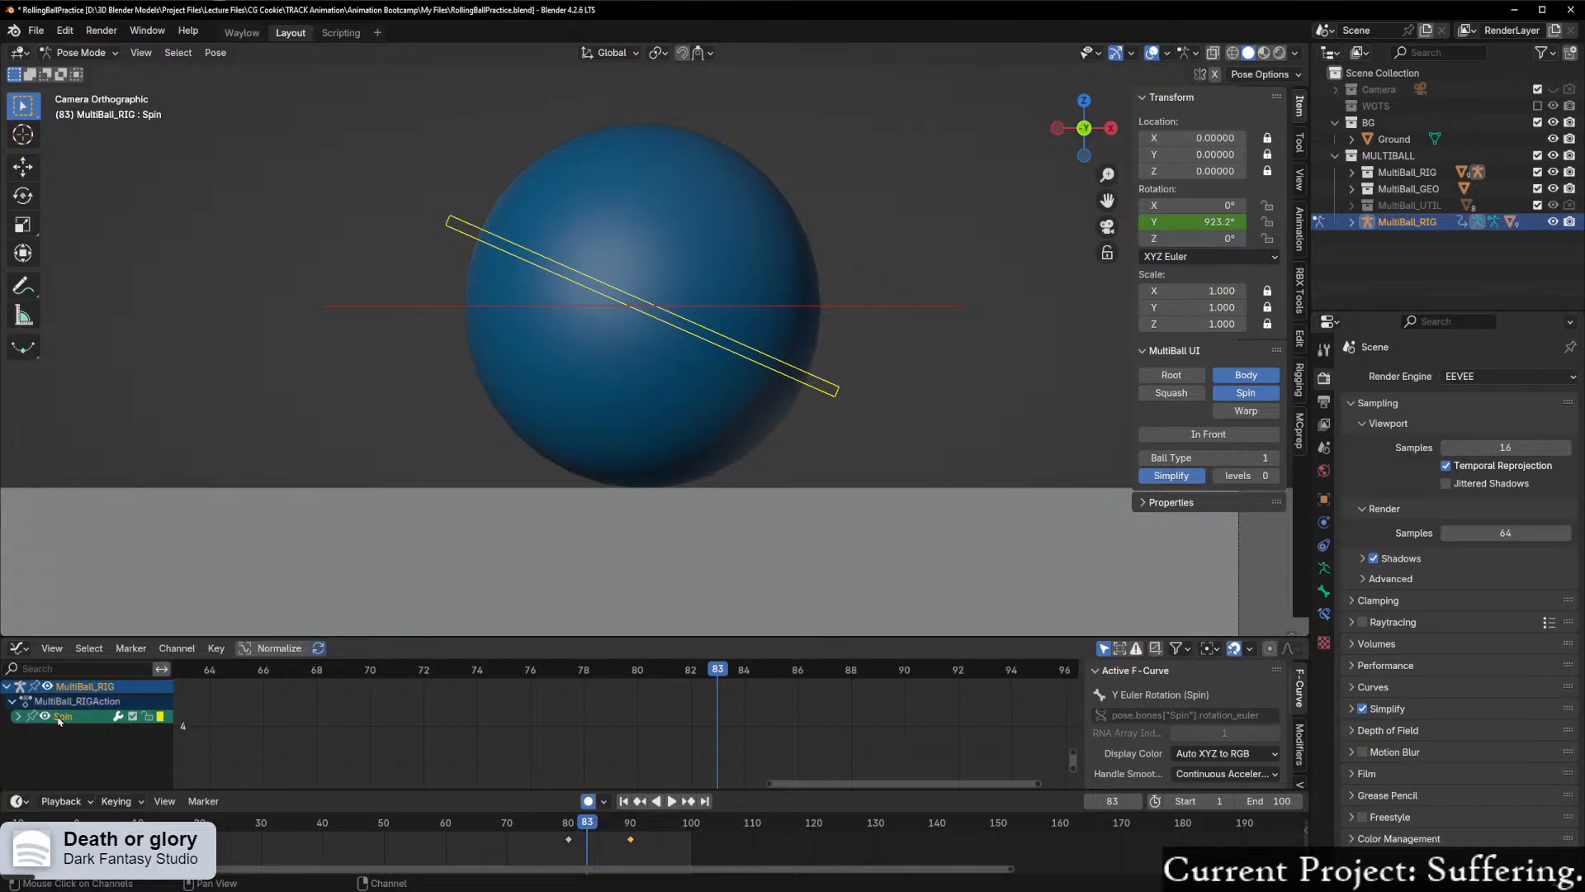
scroll(741, 717, "down", 1)
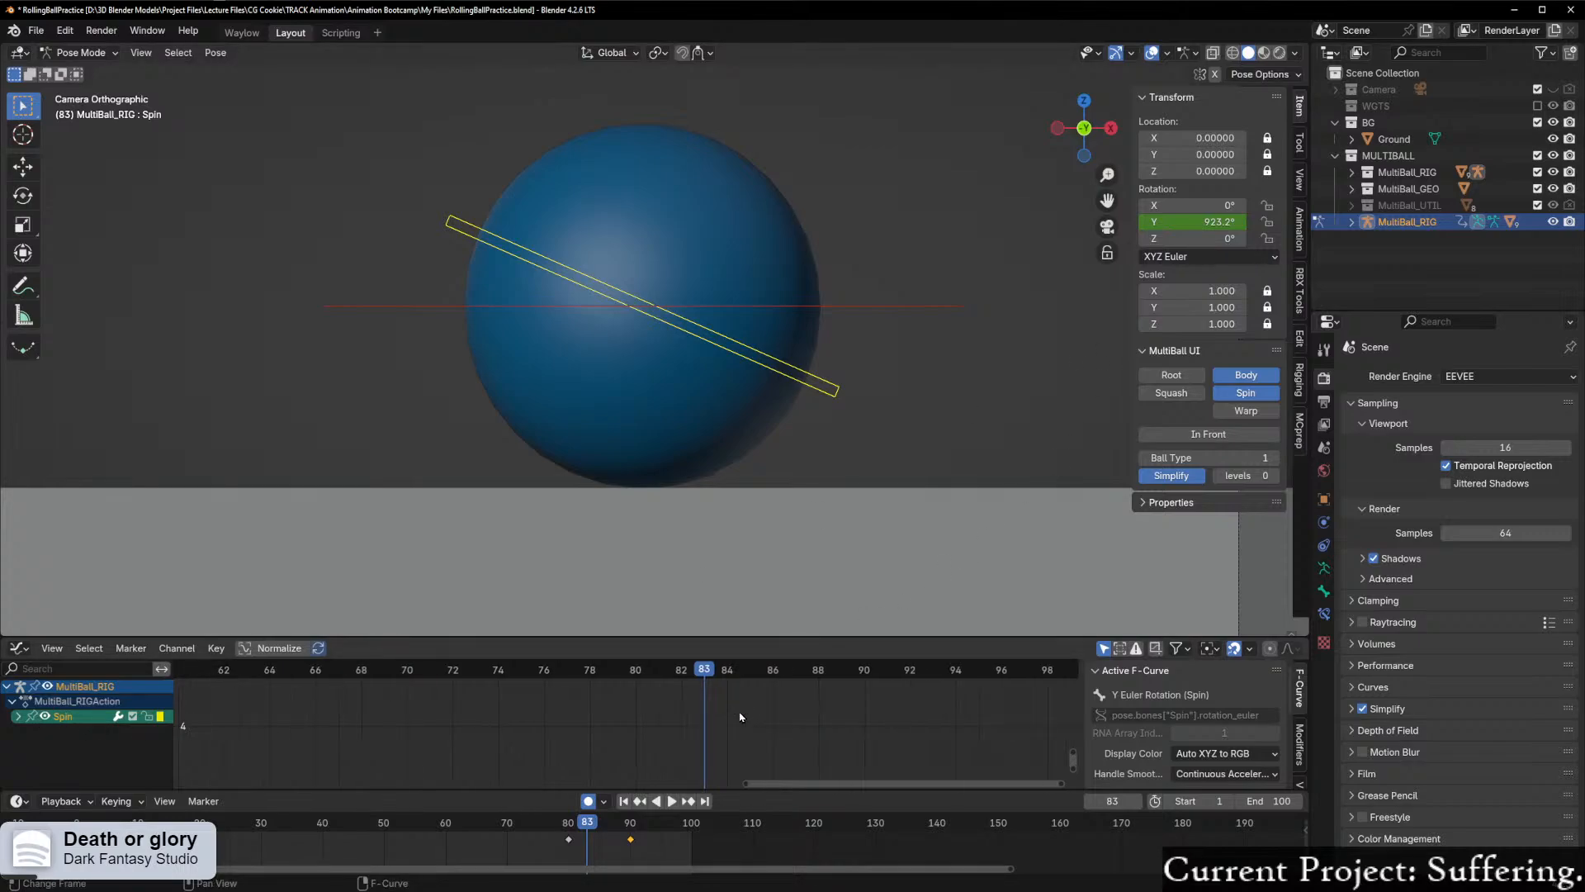
scroll(741, 718, "down", 2)
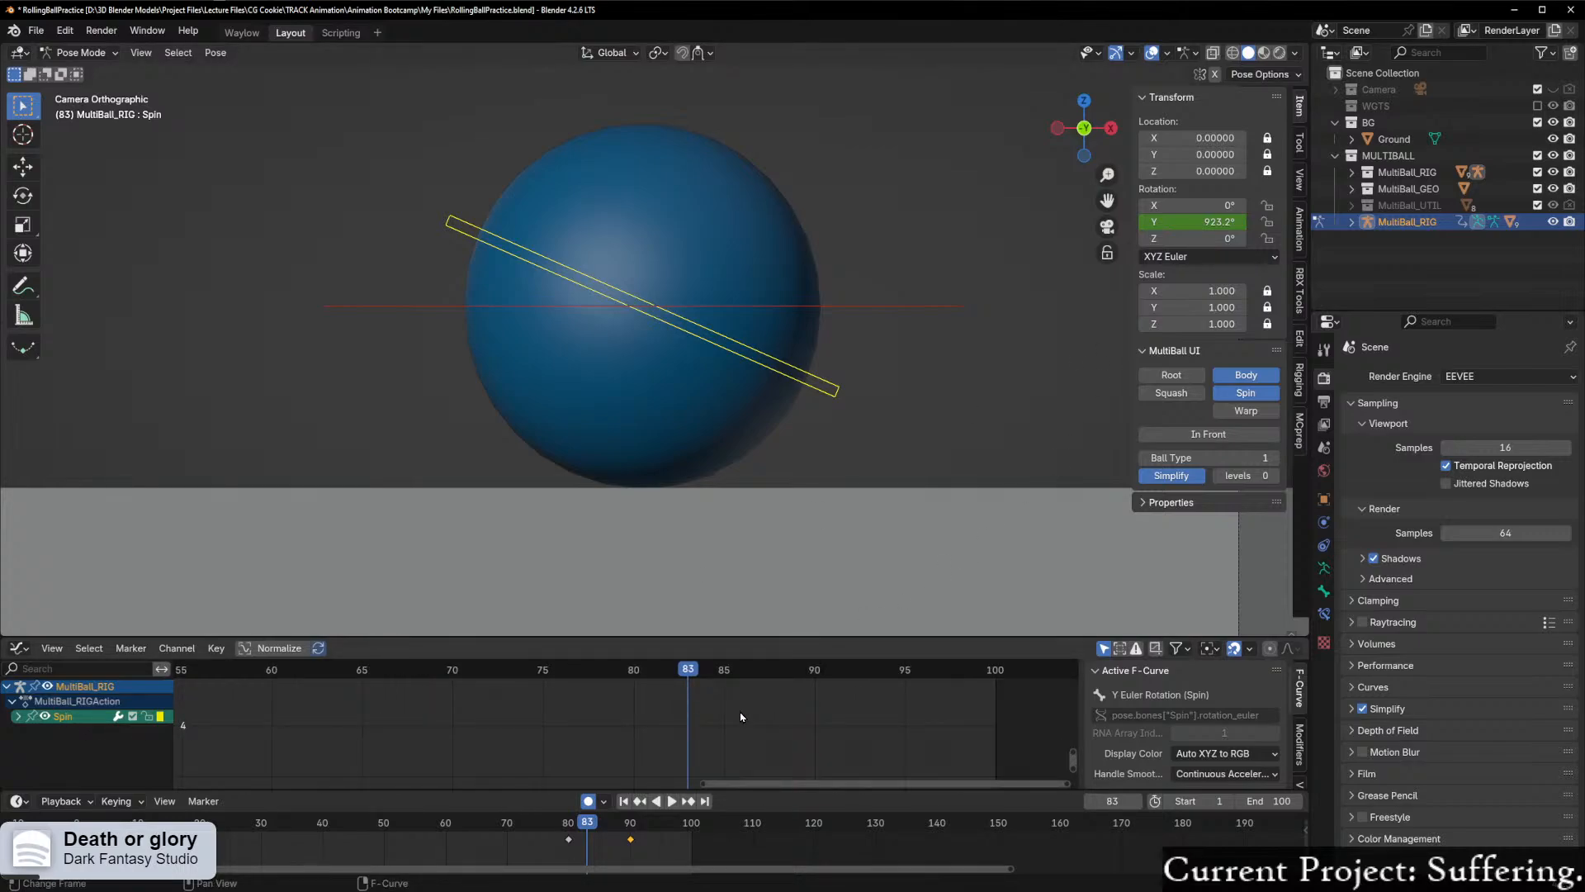
key("Home")
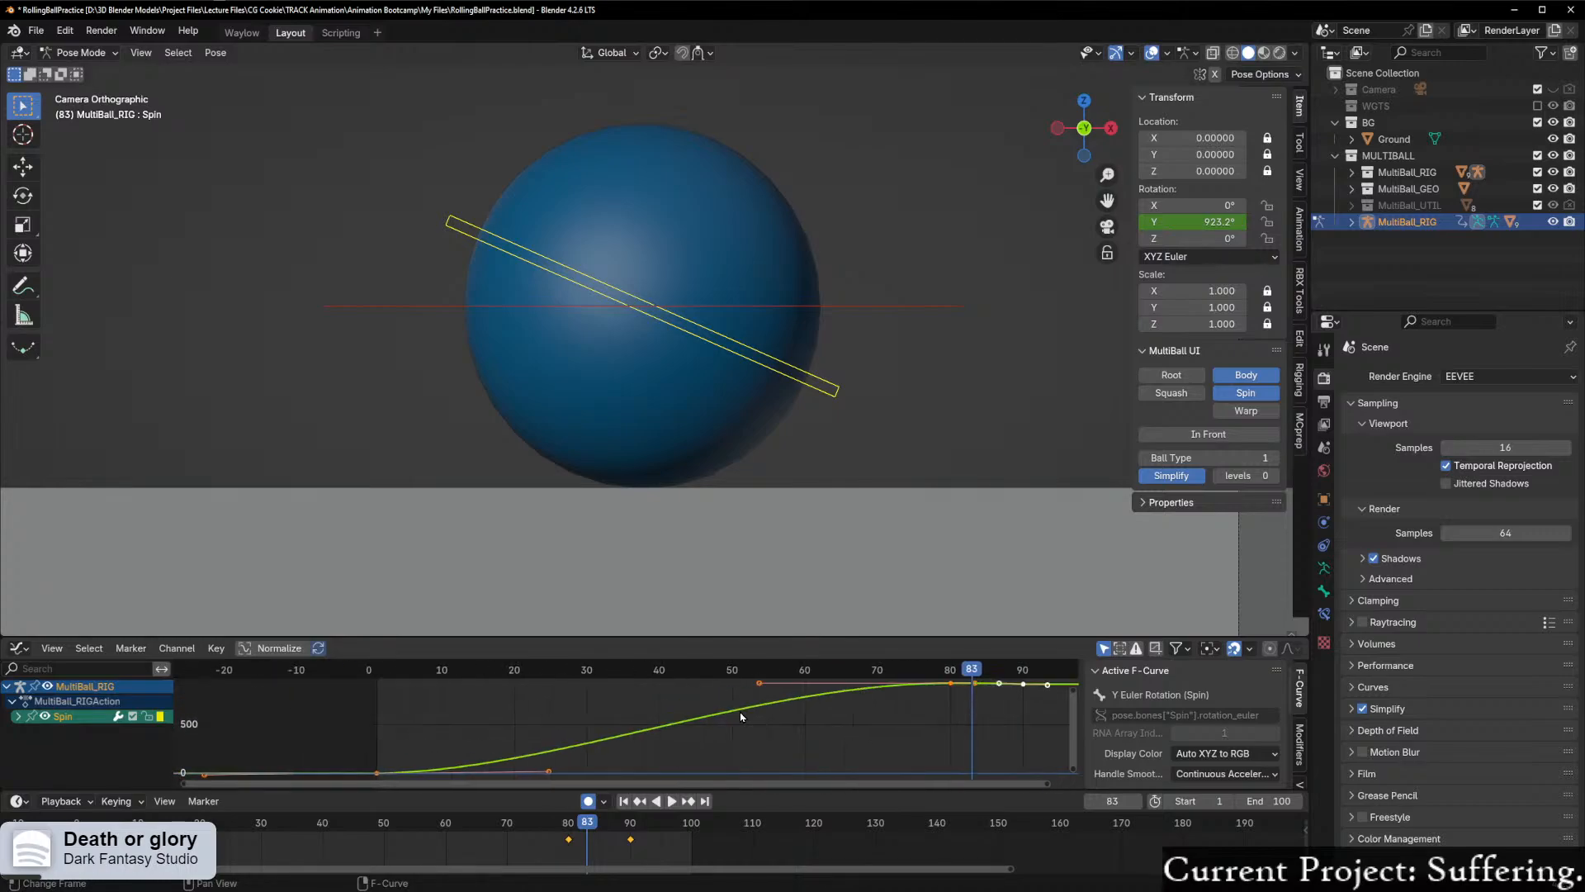
scroll(1012, 732, "up", 8)
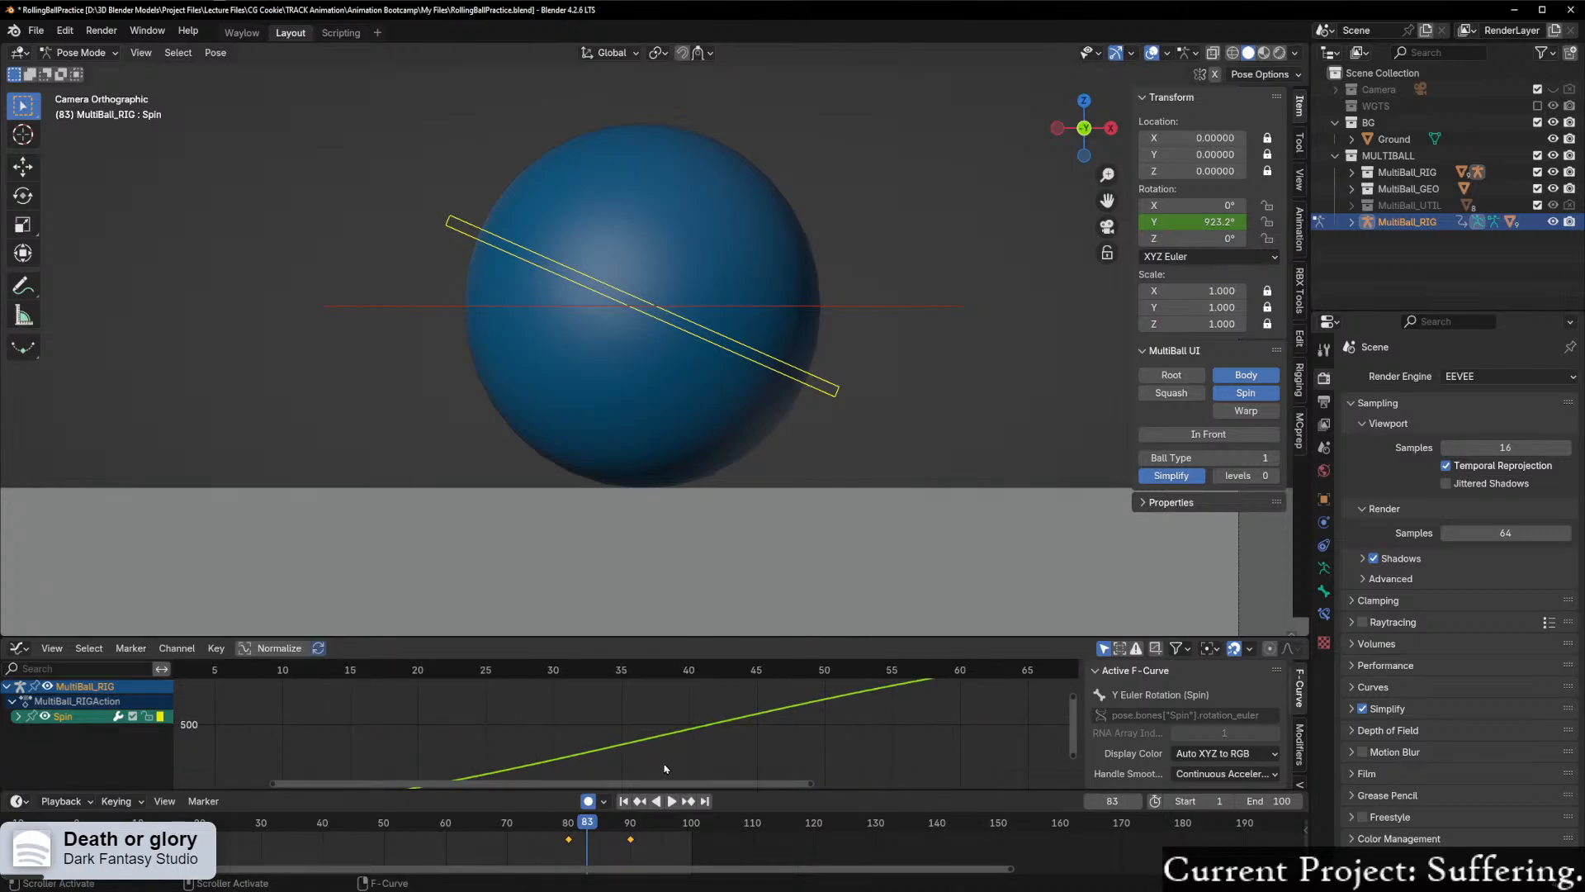
key("Home")
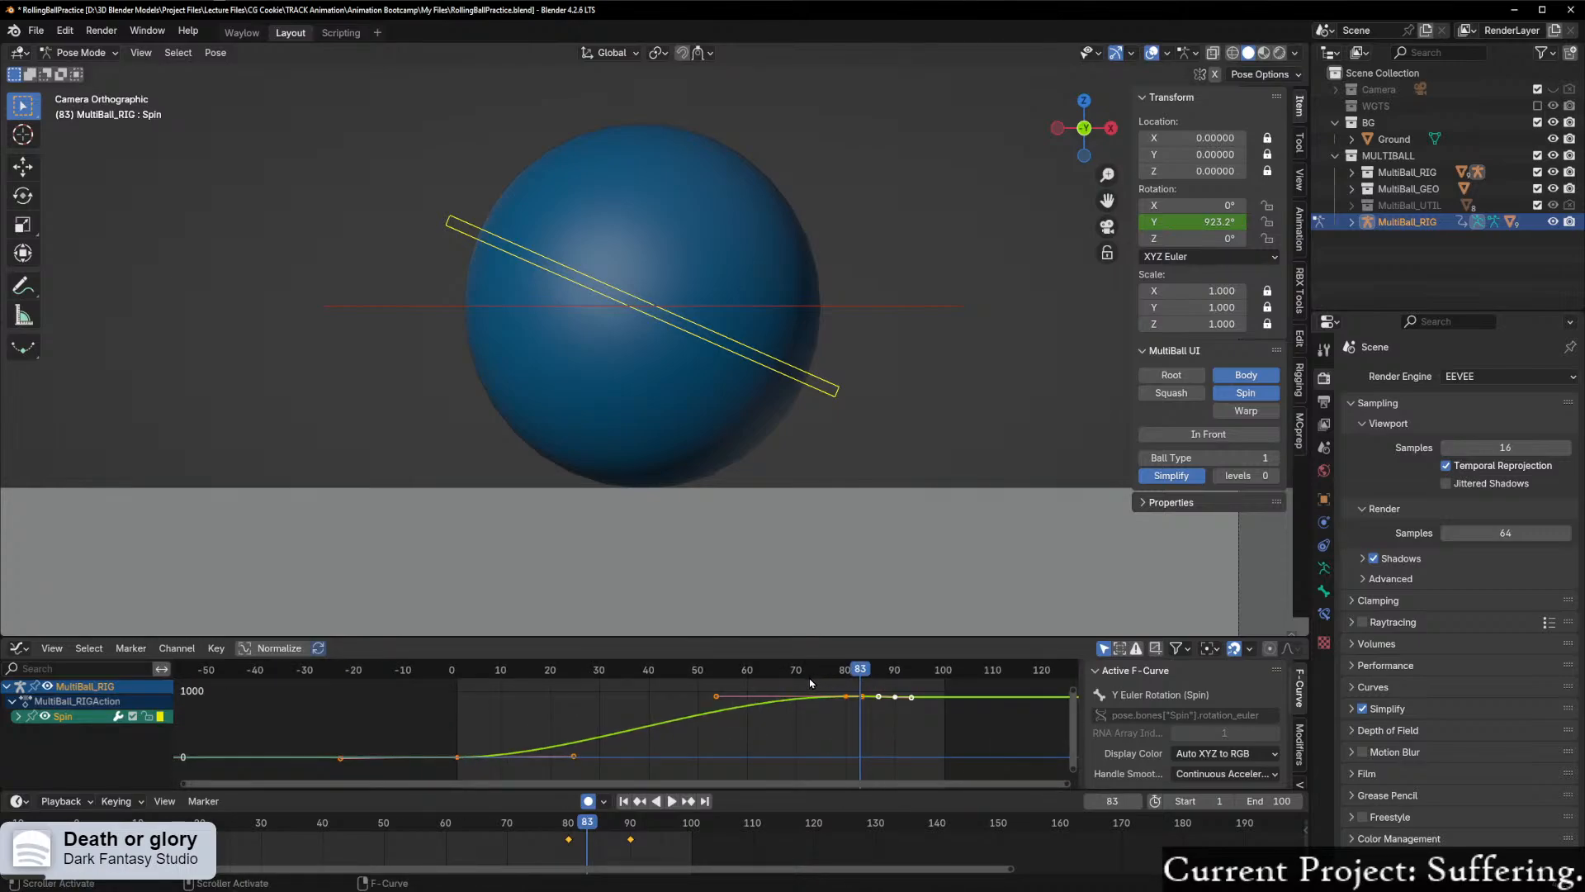
Step: Raise the outgoing handle of Spin's frame 80 keyframe slightly along Y
key("shift+ctrl+space")
key("Escape")
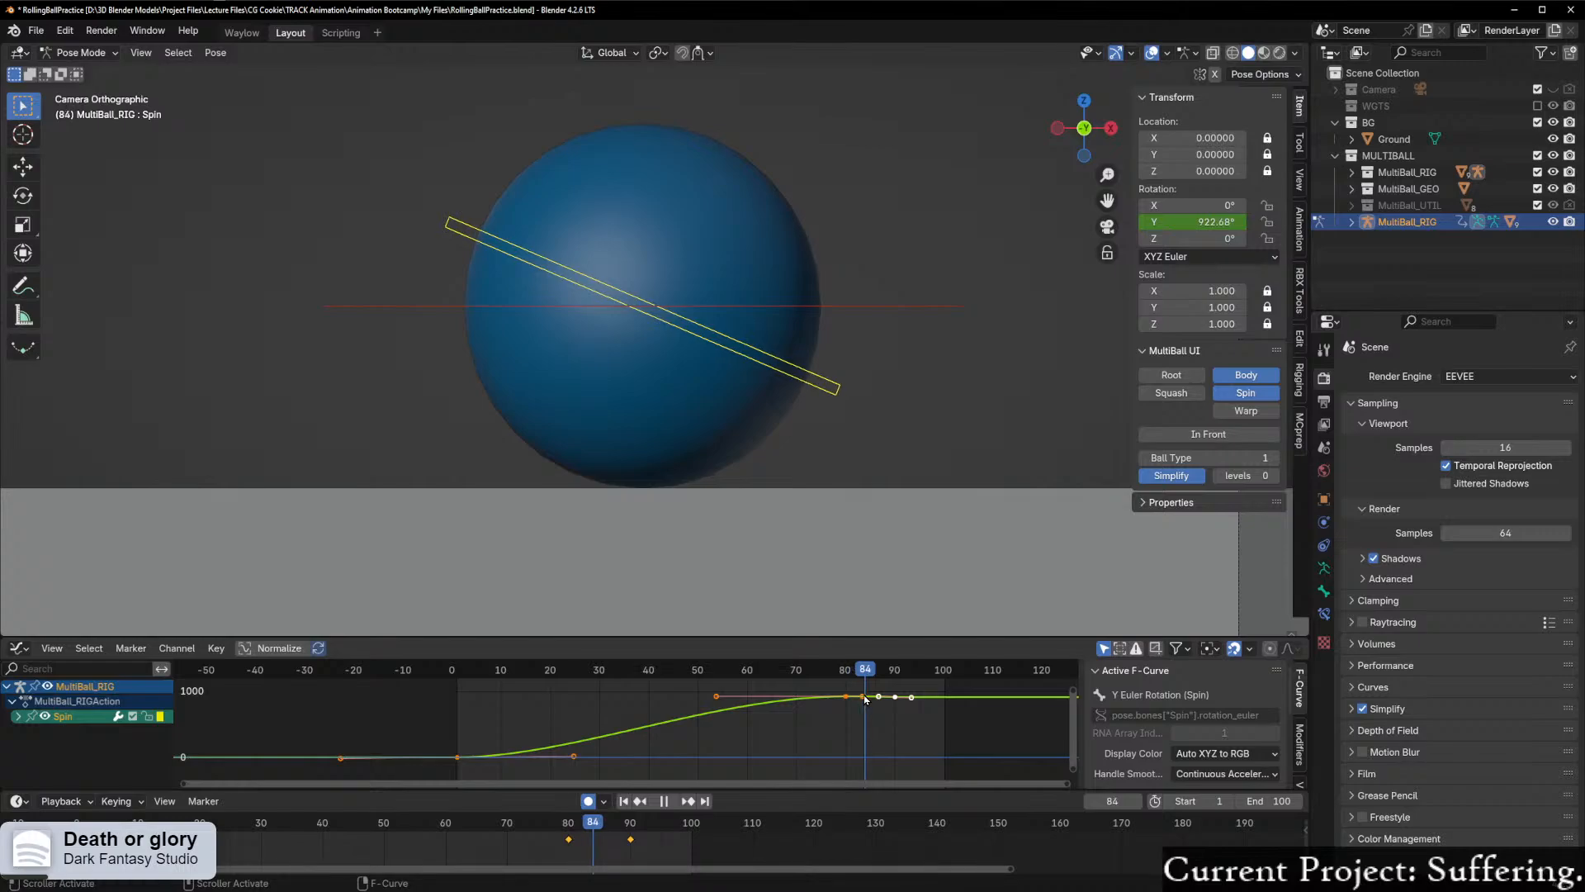
left_click_drag(752, 752, 984, 686)
key("KP_Decimal")
scroll(905, 724, "up", 3)
middle_click_drag(890, 727, 677, 743)
scroll(671, 734, "up", 2)
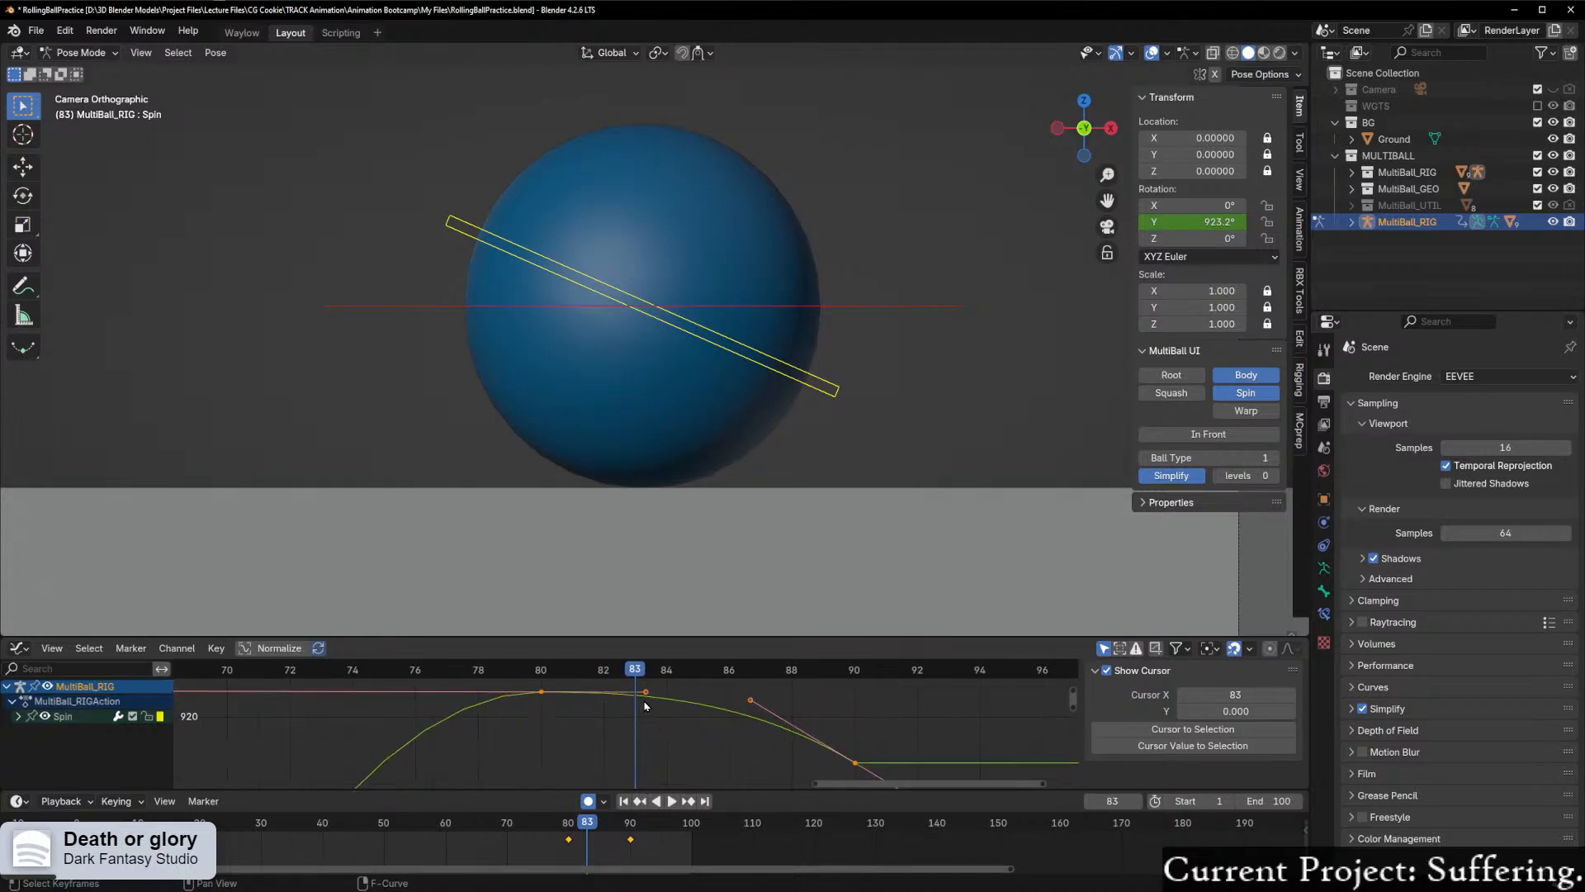
left_click(694, 721)
key("g")
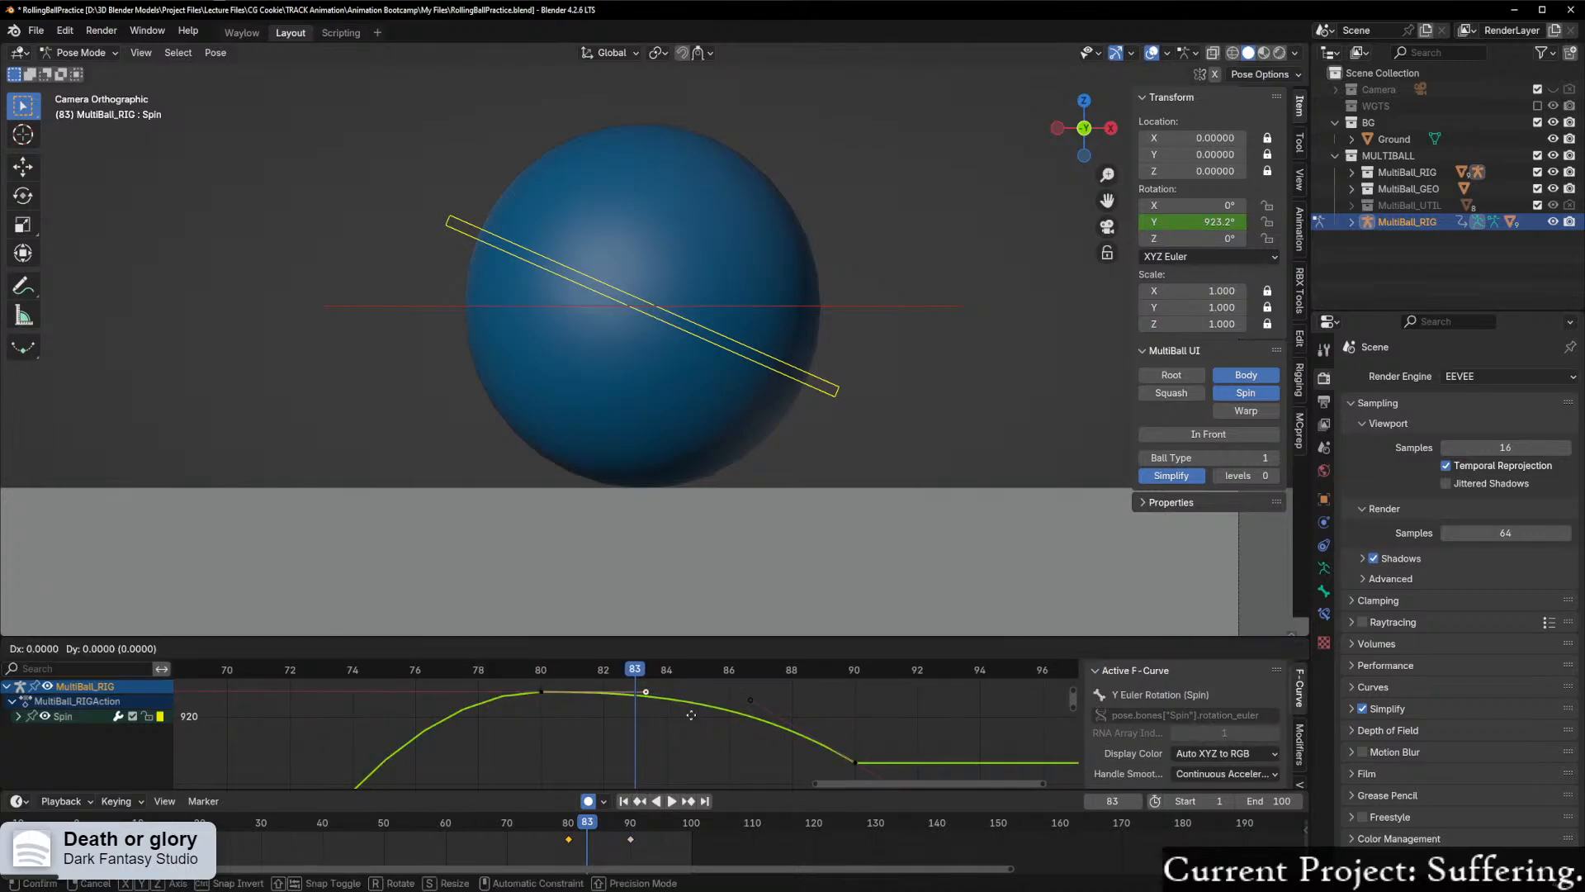
key("y")
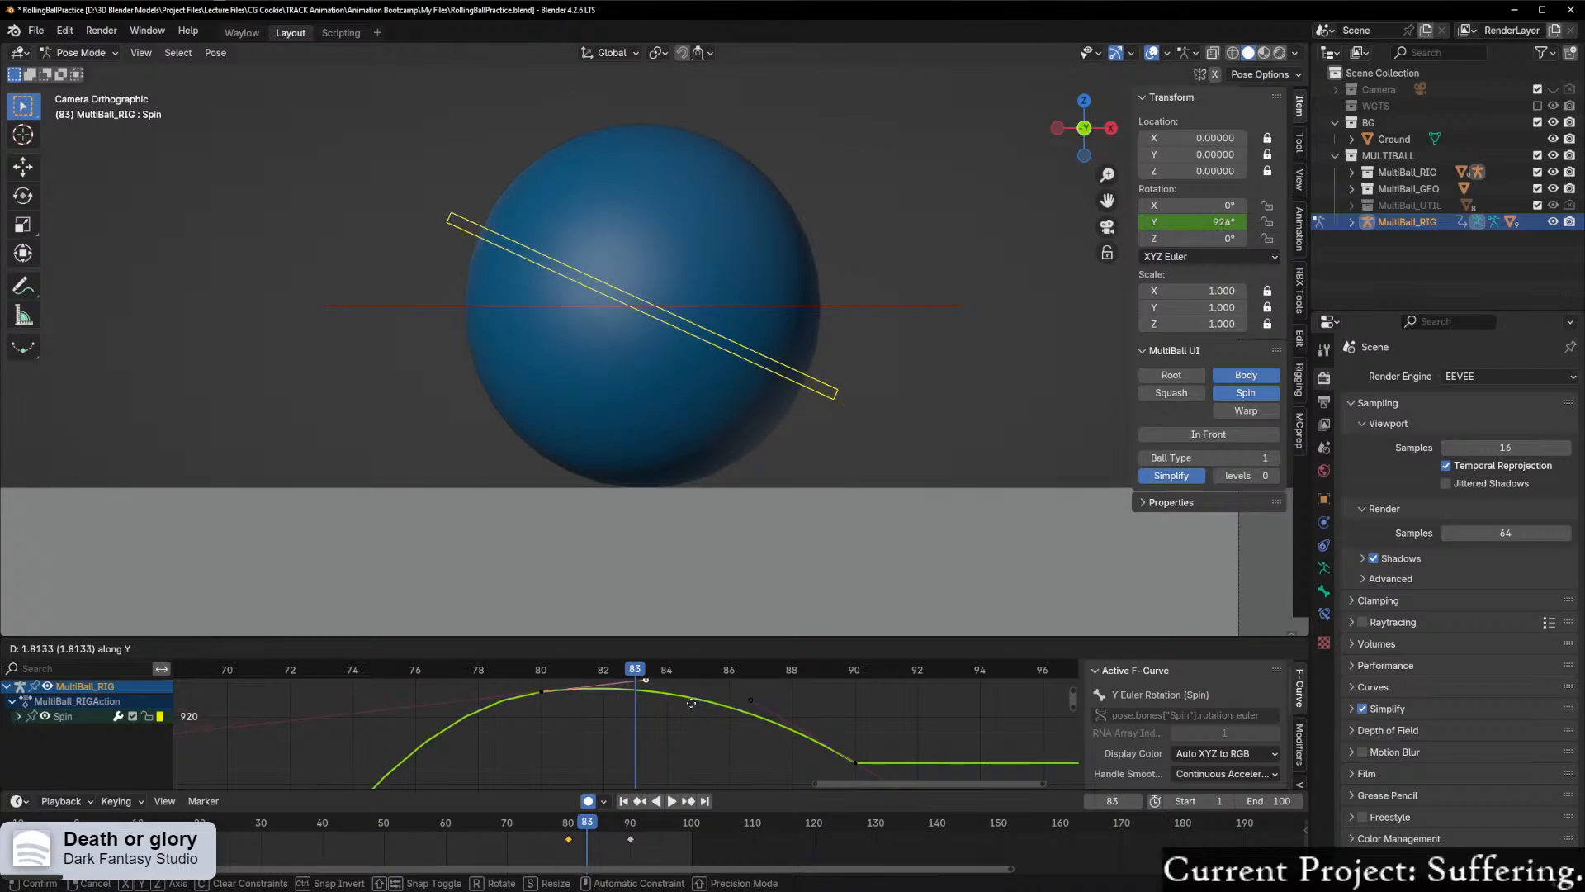
left_click(685, 705)
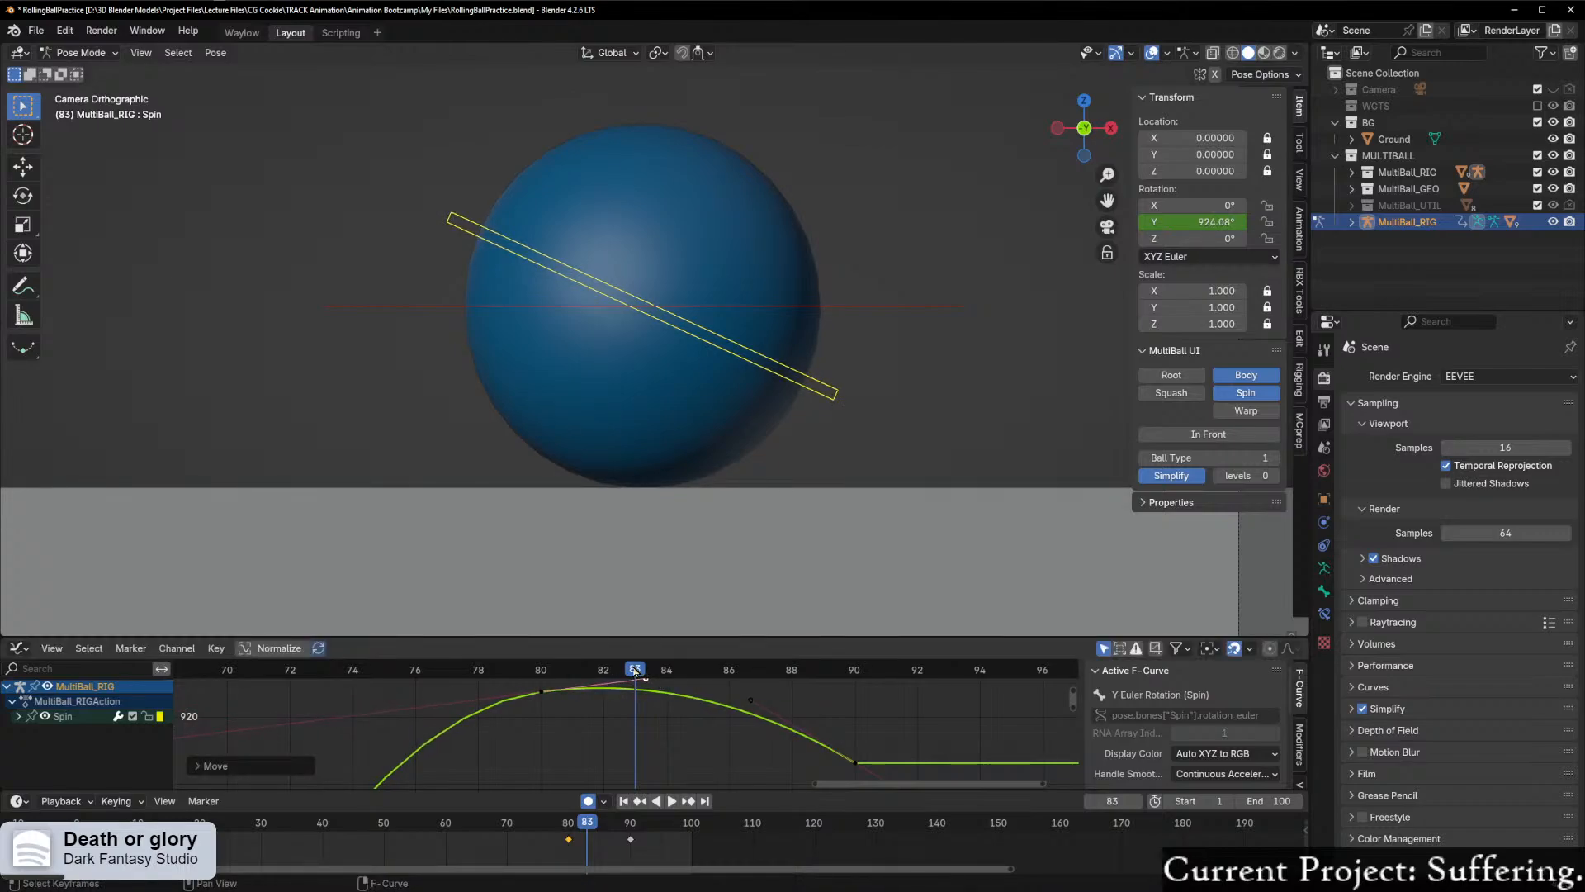
Step: Set the ball type to 2 and play the animation to check the spin on the basketball
left_click_drag(635, 672, 353, 670)
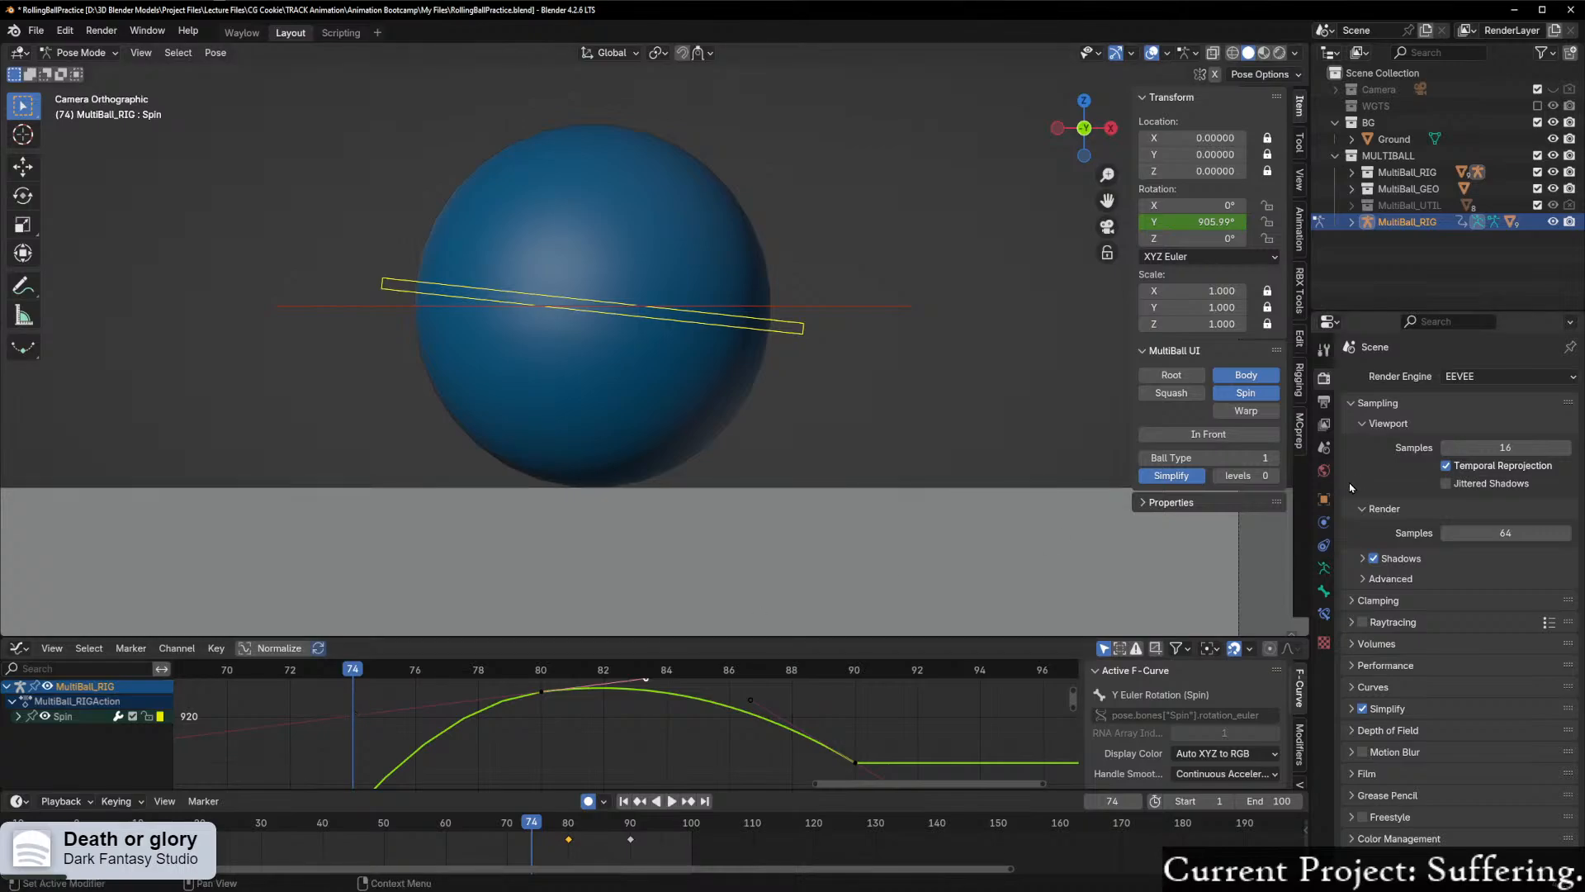
left_click(1274, 458)
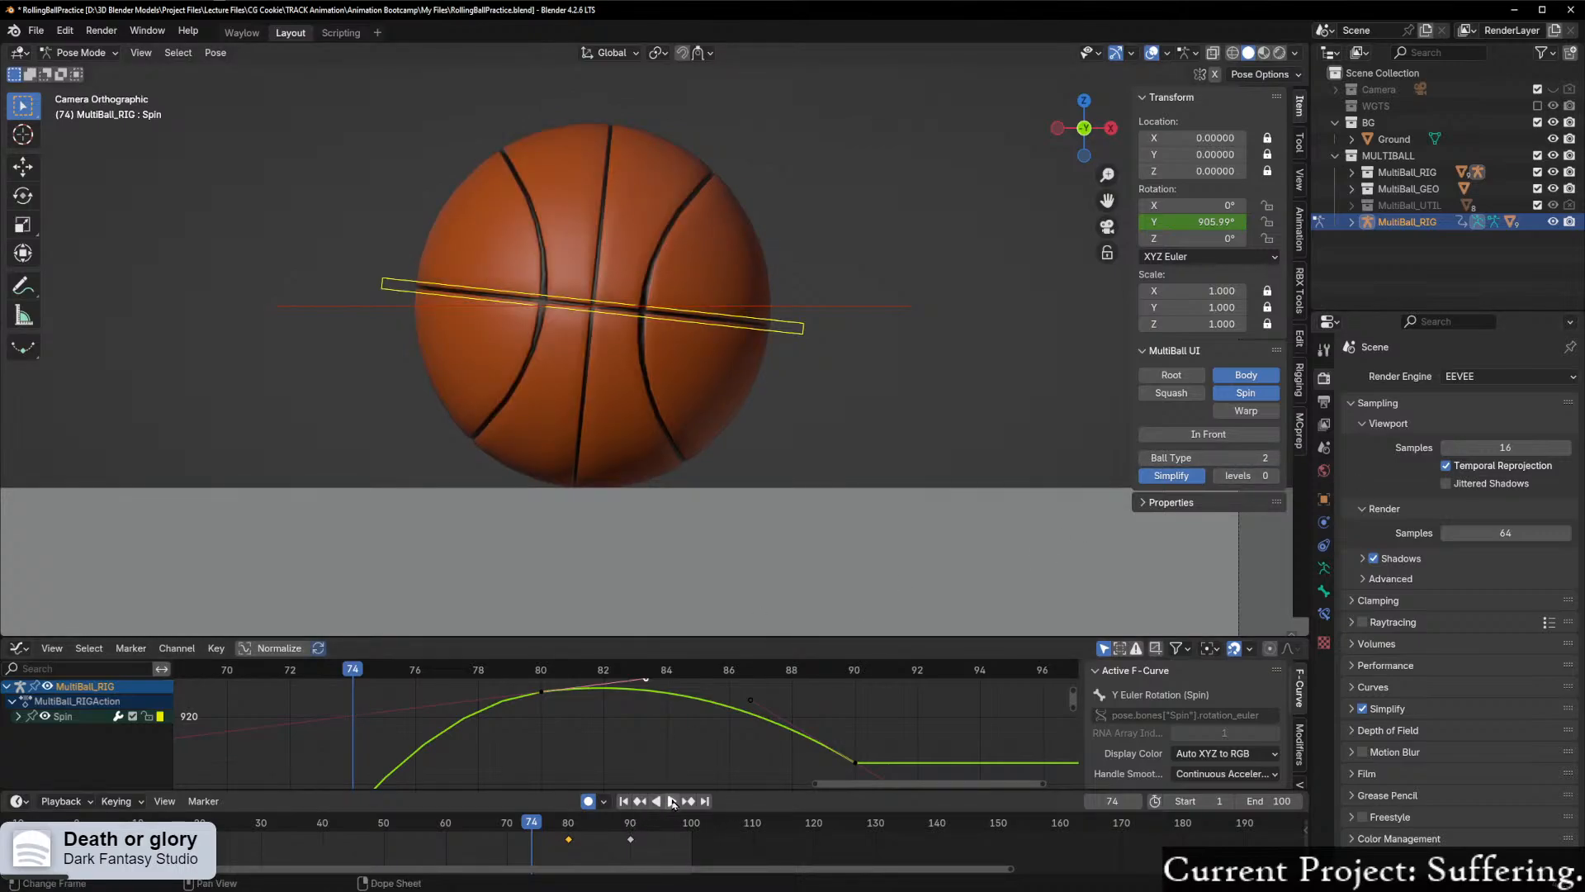
left_click(672, 801)
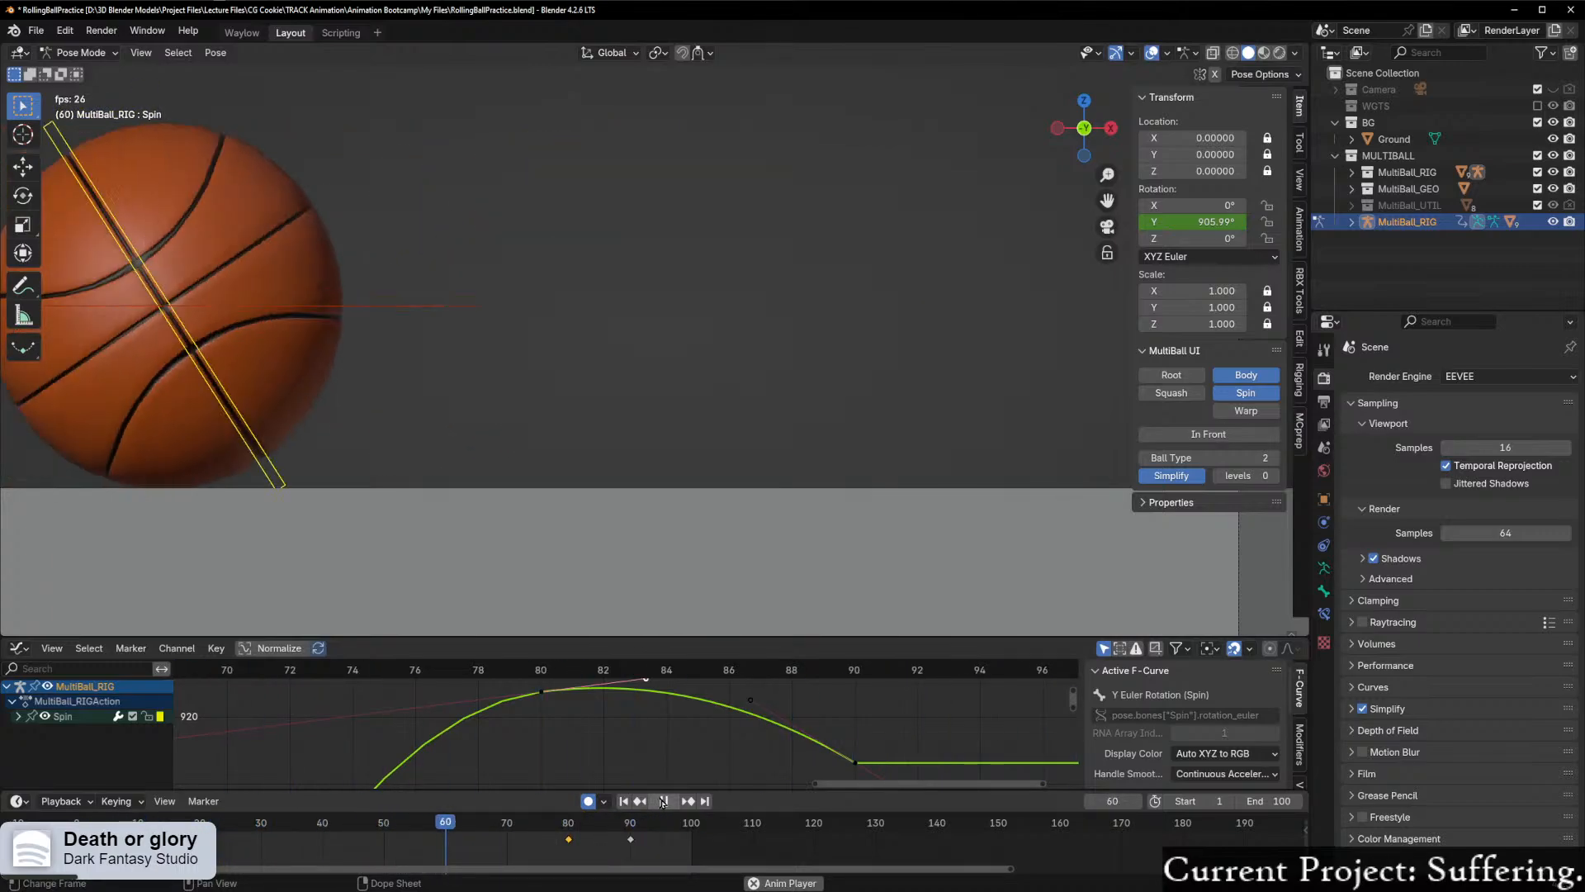
left_click(663, 800)
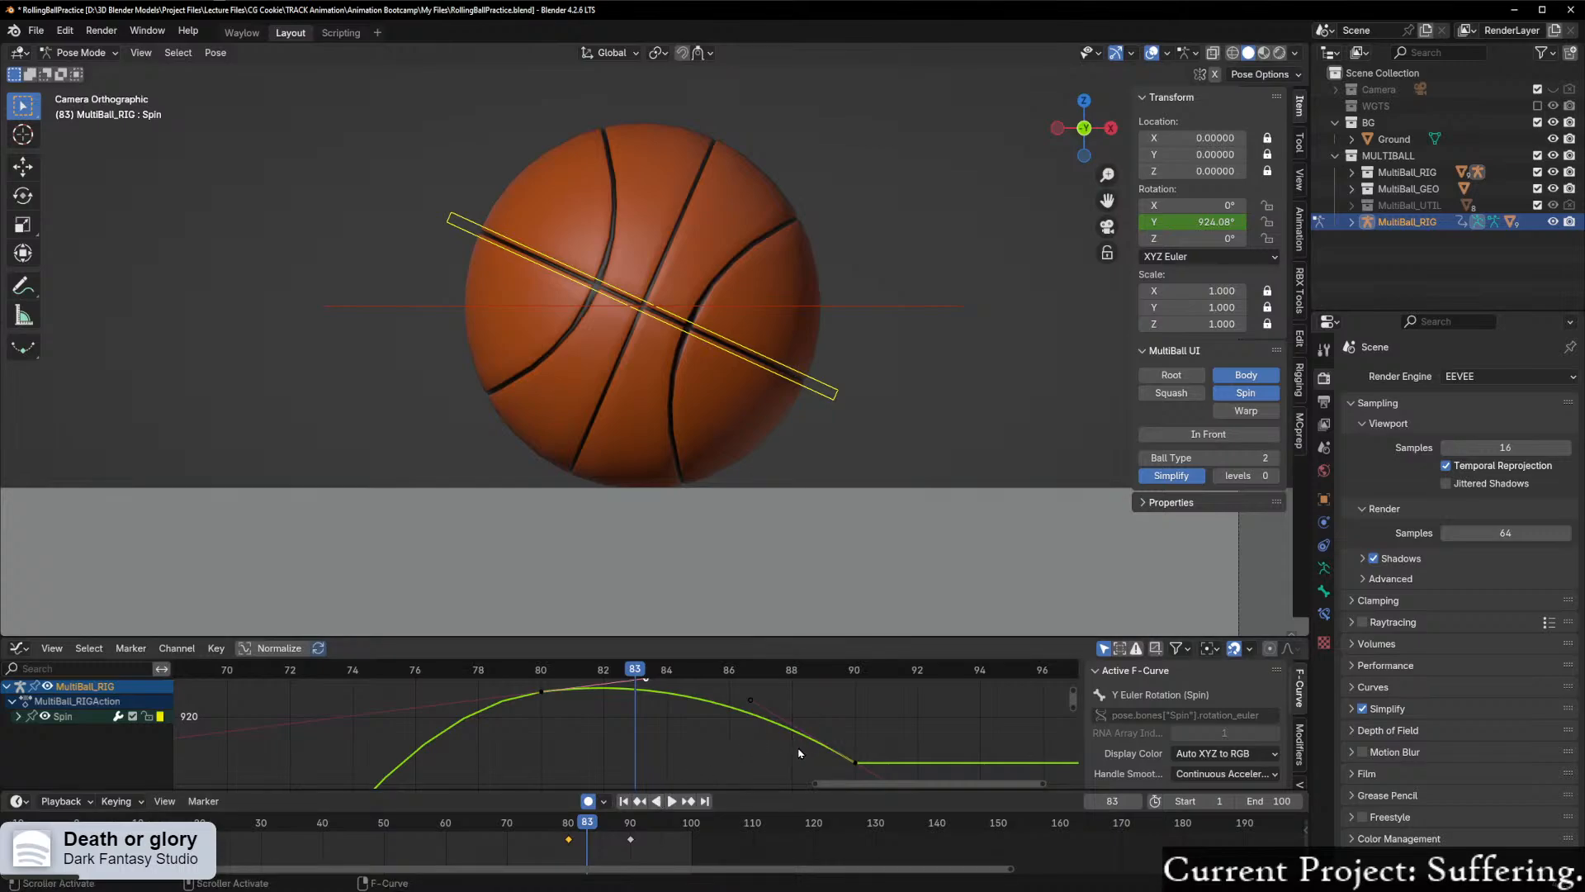
left_click_drag(822, 720, 887, 768)
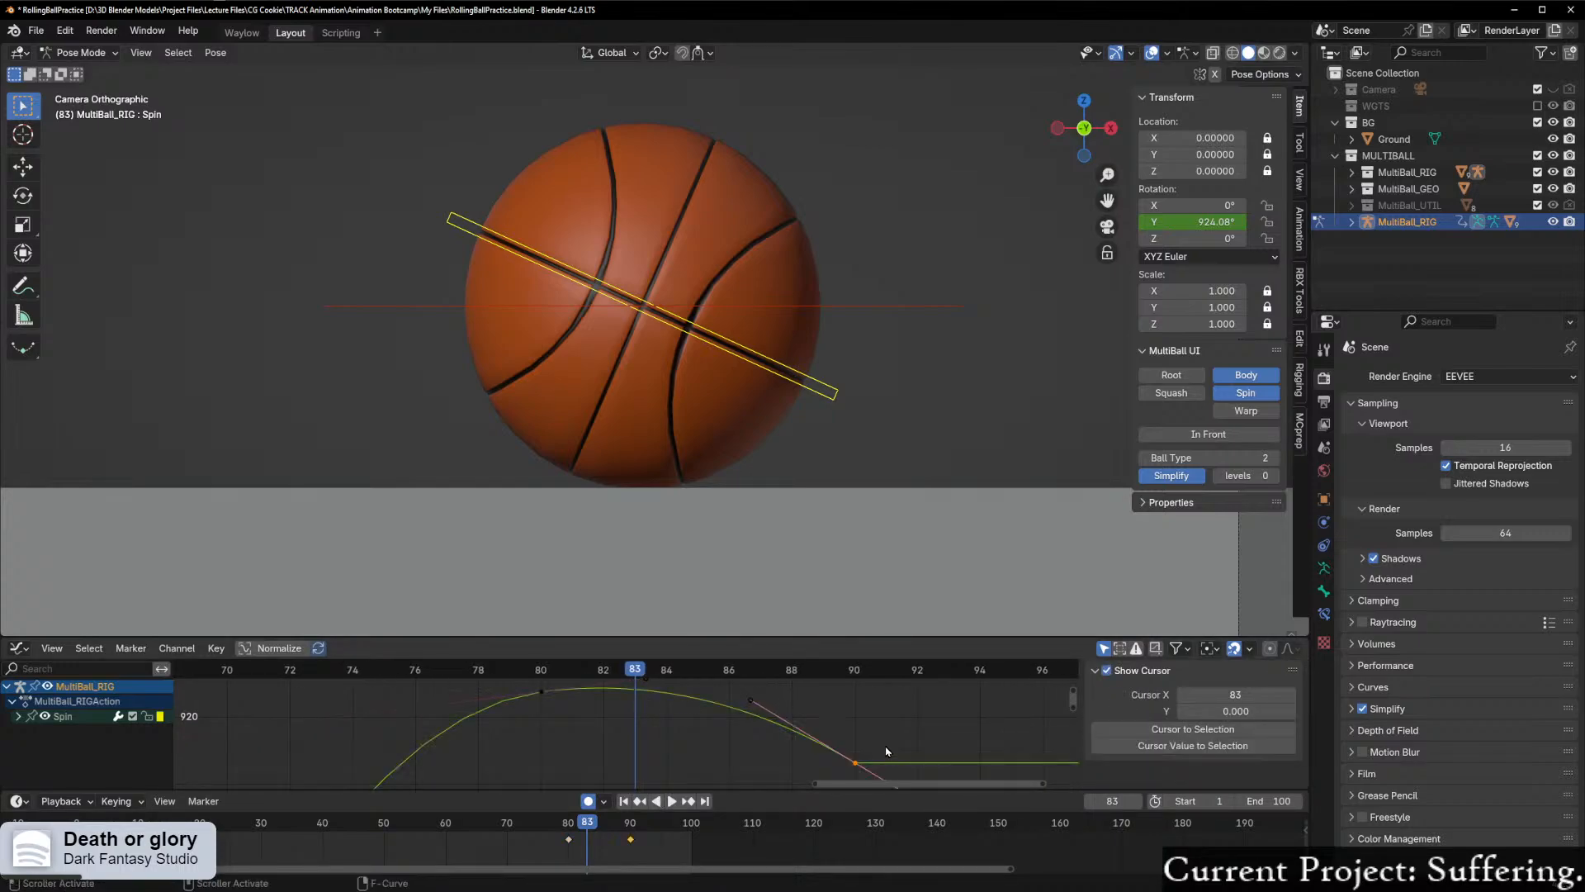
key("g")
key("y")
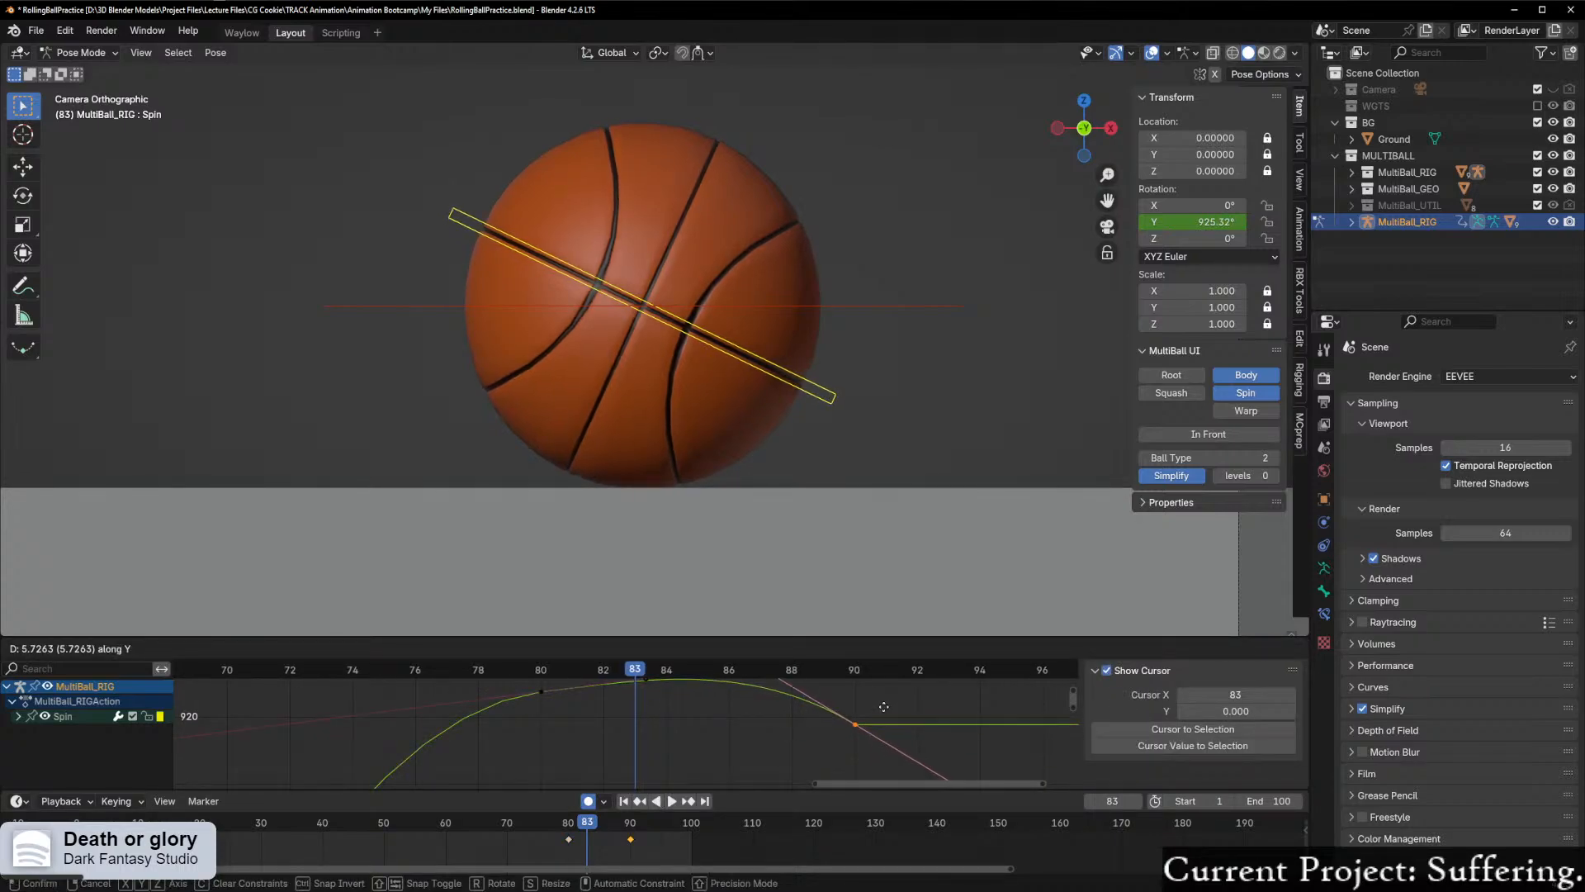
right_click(865, 718)
Step: Set the handles of Spin's frame 90 keyframe to Auto Clamped and scrub over the settle around frames 81 to 83
left_click(755, 708)
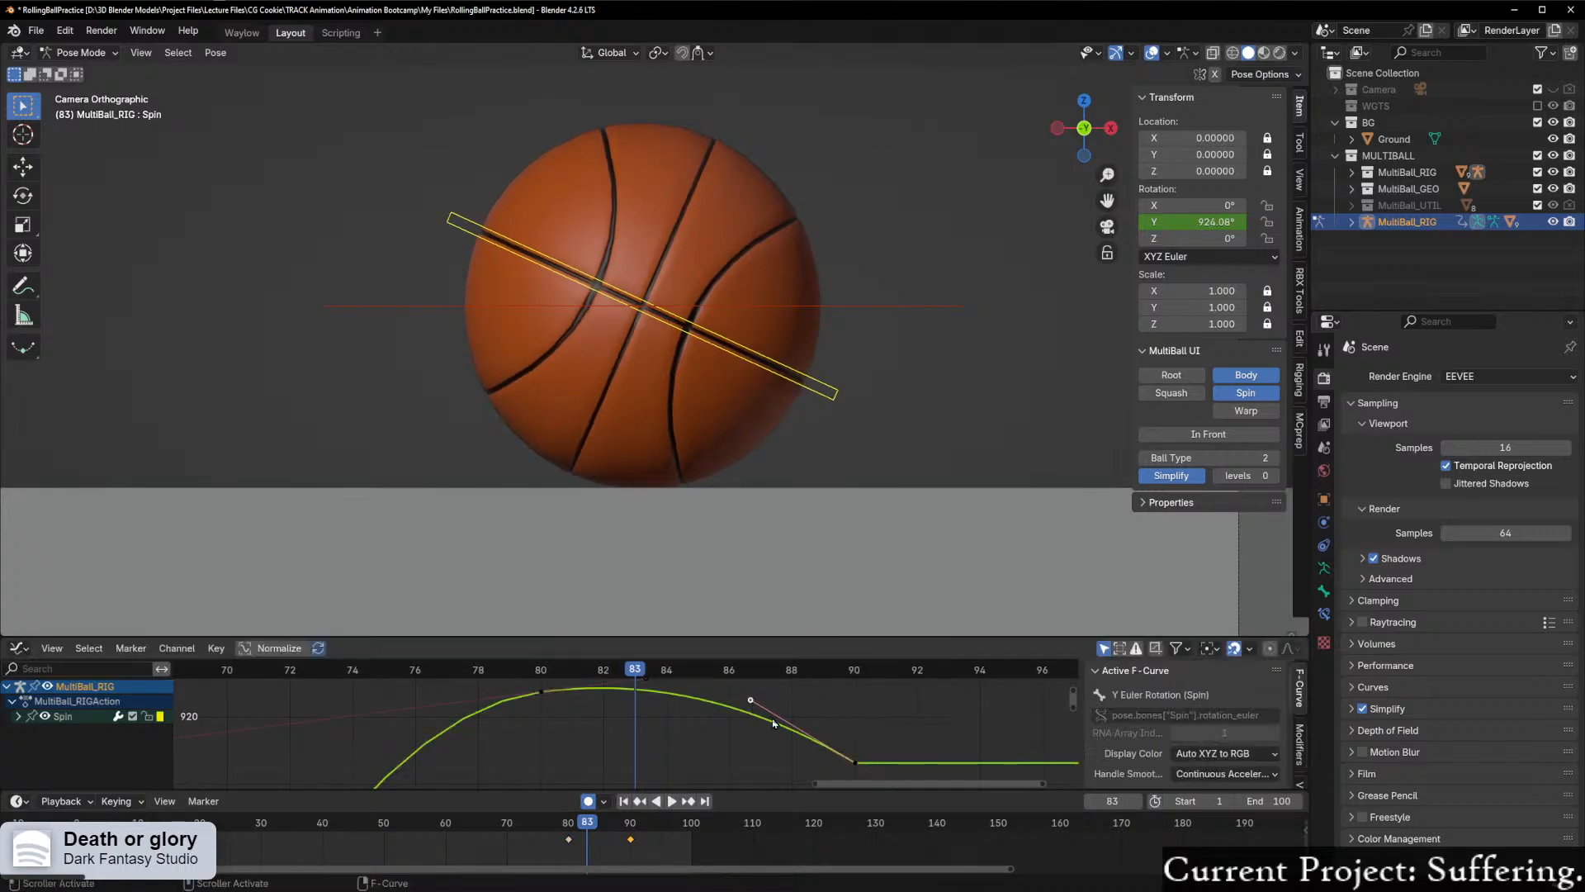
right_click(854, 763)
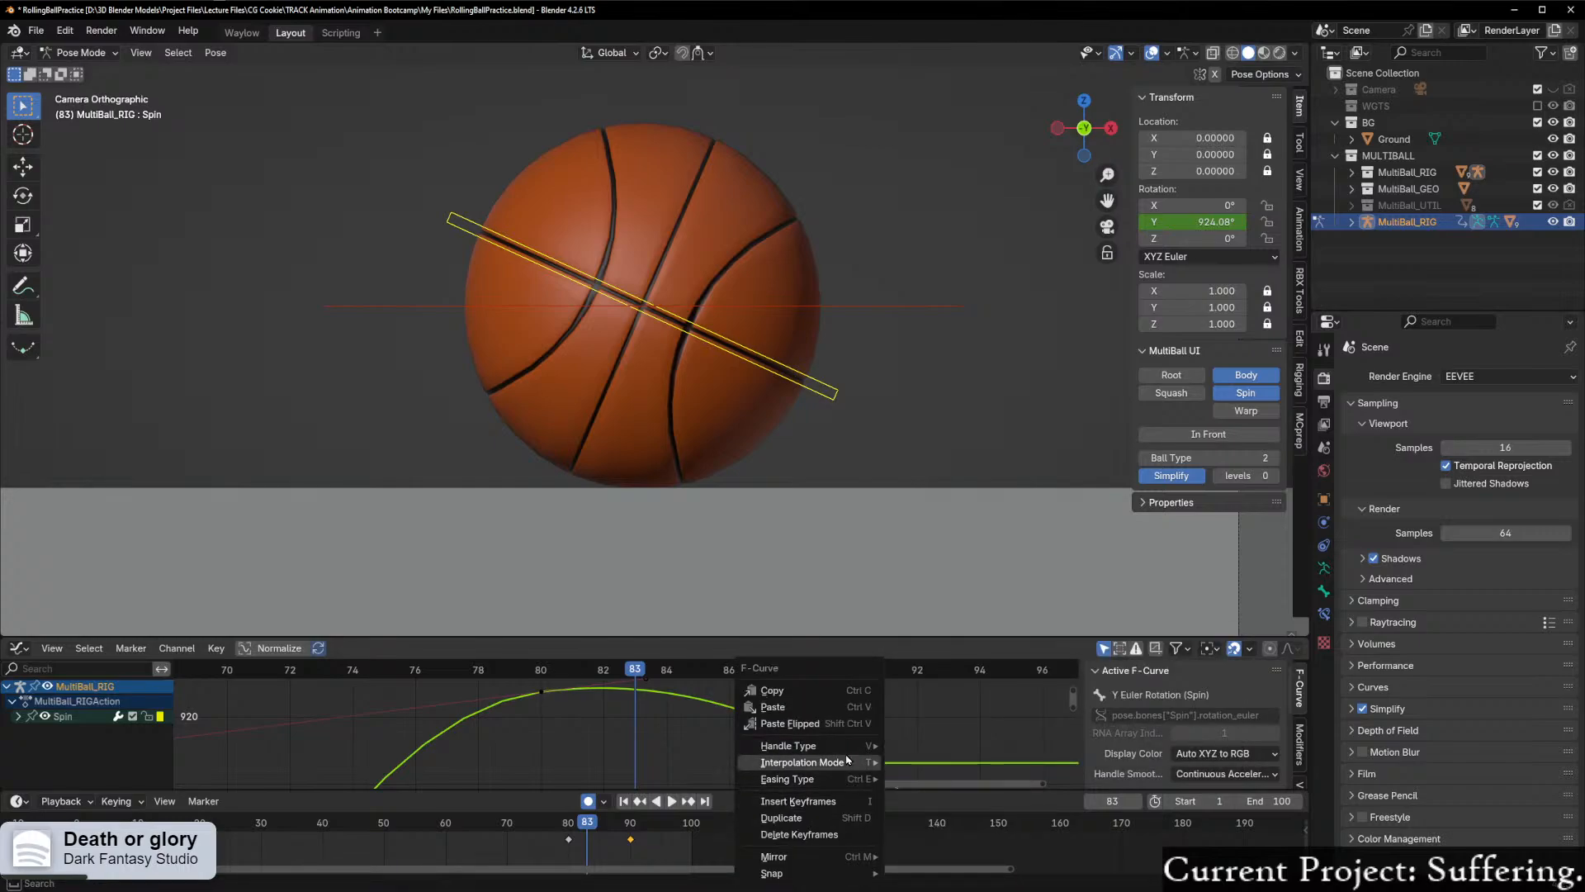
mouse_move(846, 752)
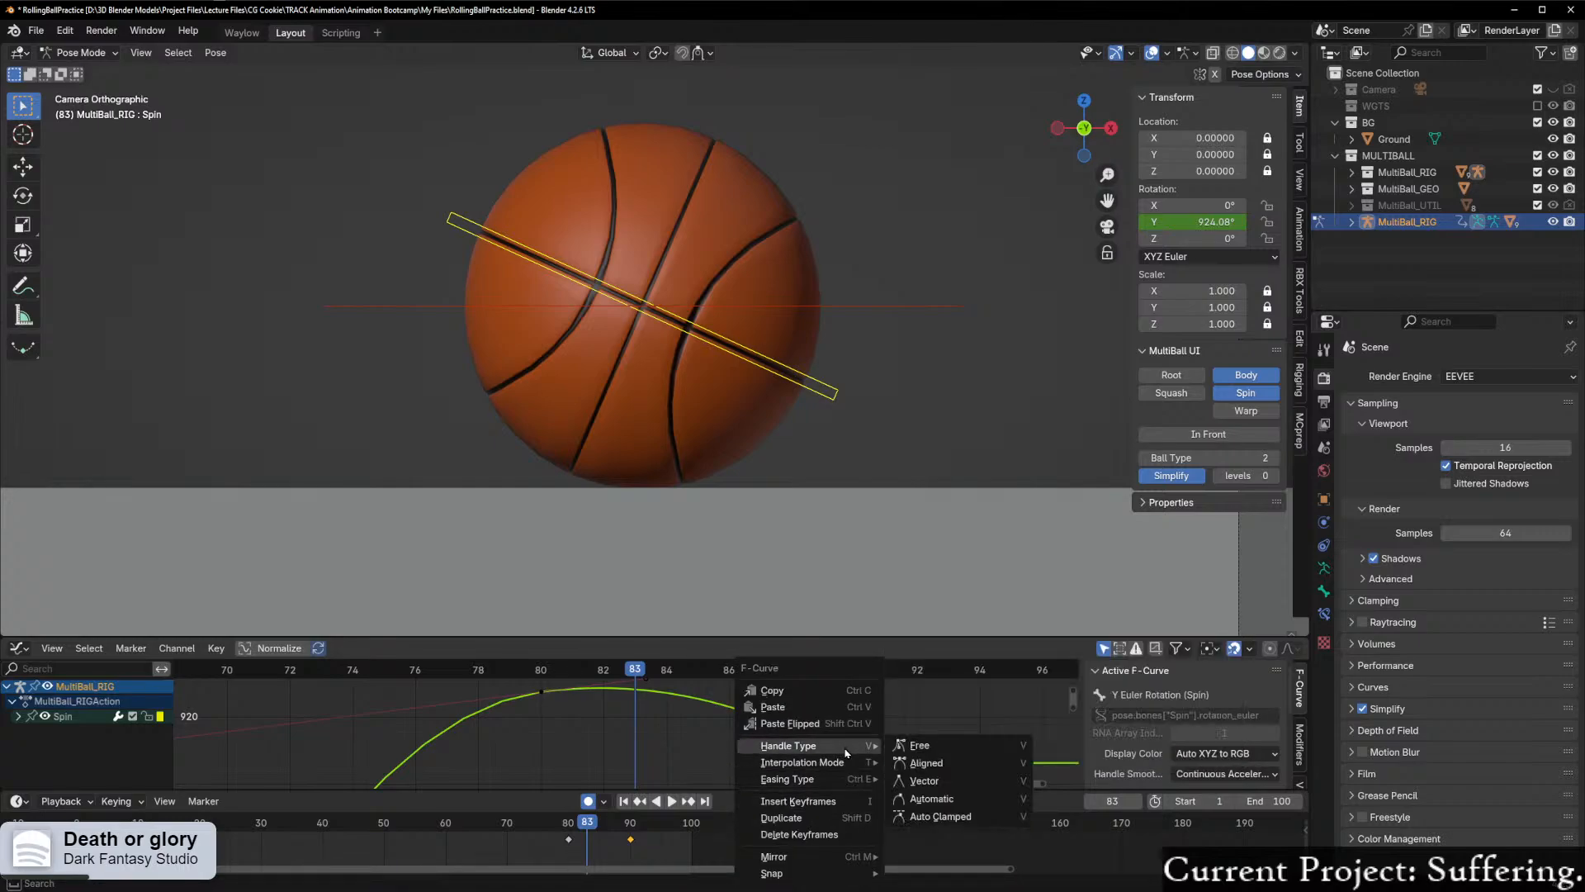
left_click(955, 814)
scroll(883, 786, "up", 1)
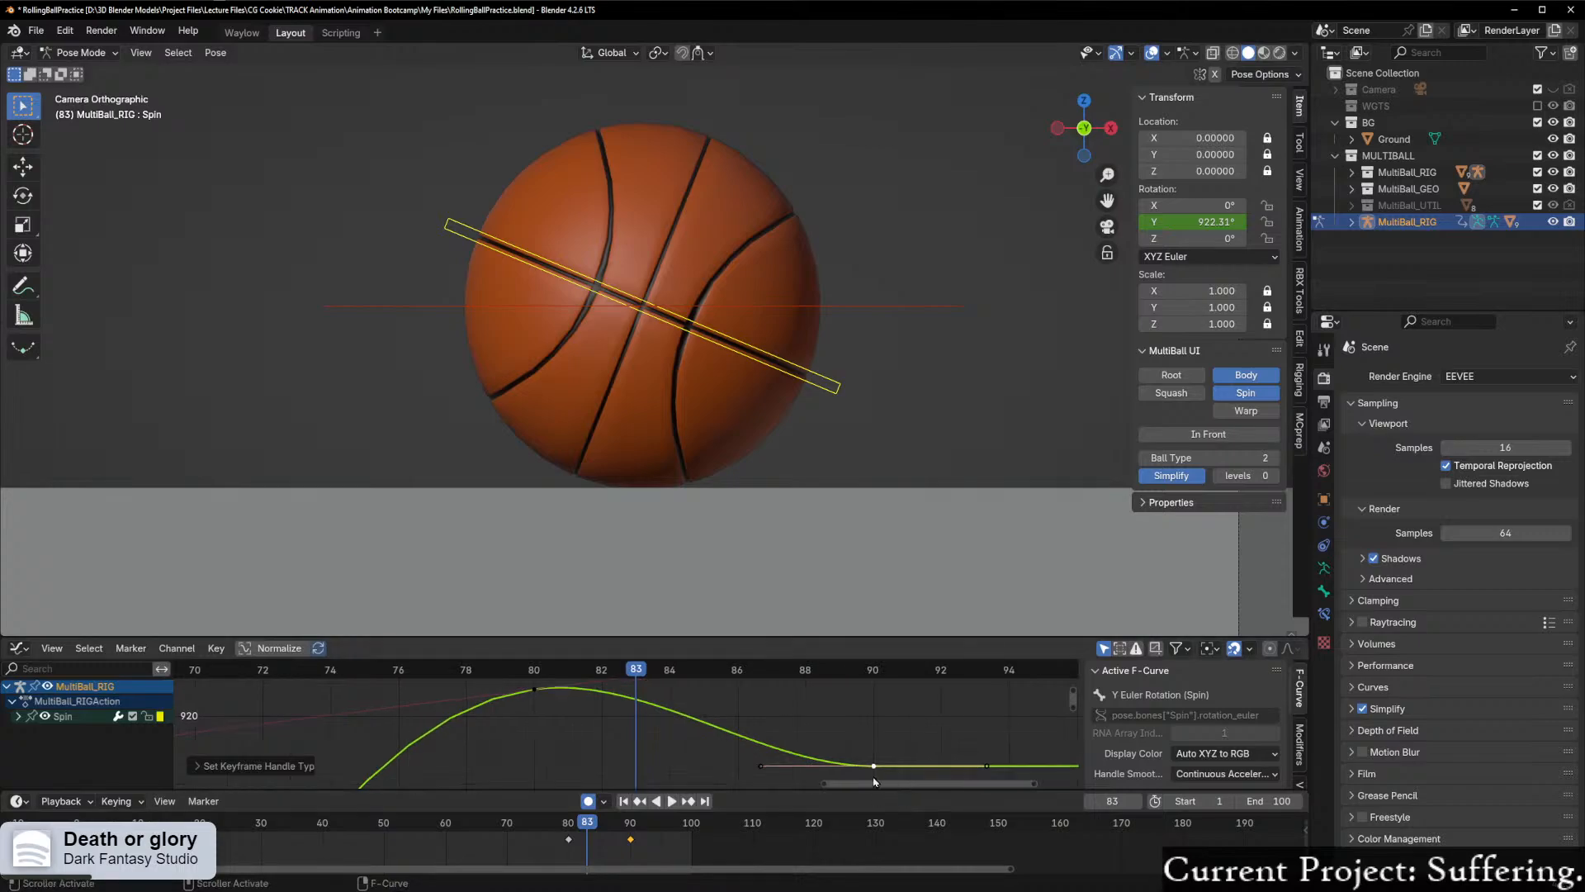
key("space")
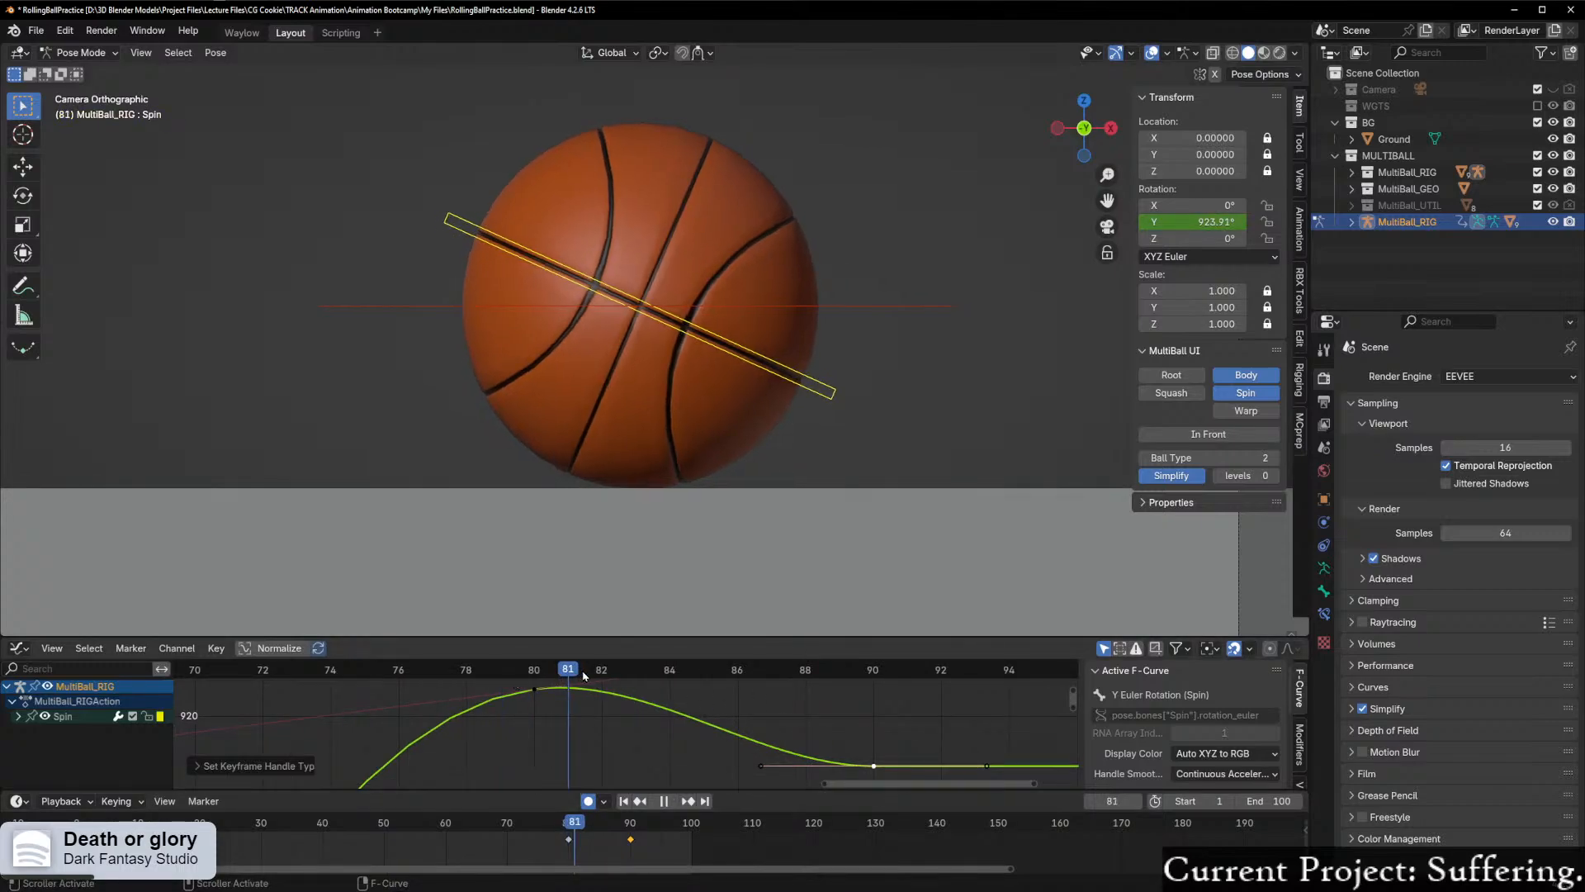
mouse_move(632, 673)
left_mouse_down()
mouse_move(605, 673)
mouse_move(631, 676)
left_mouse_up()
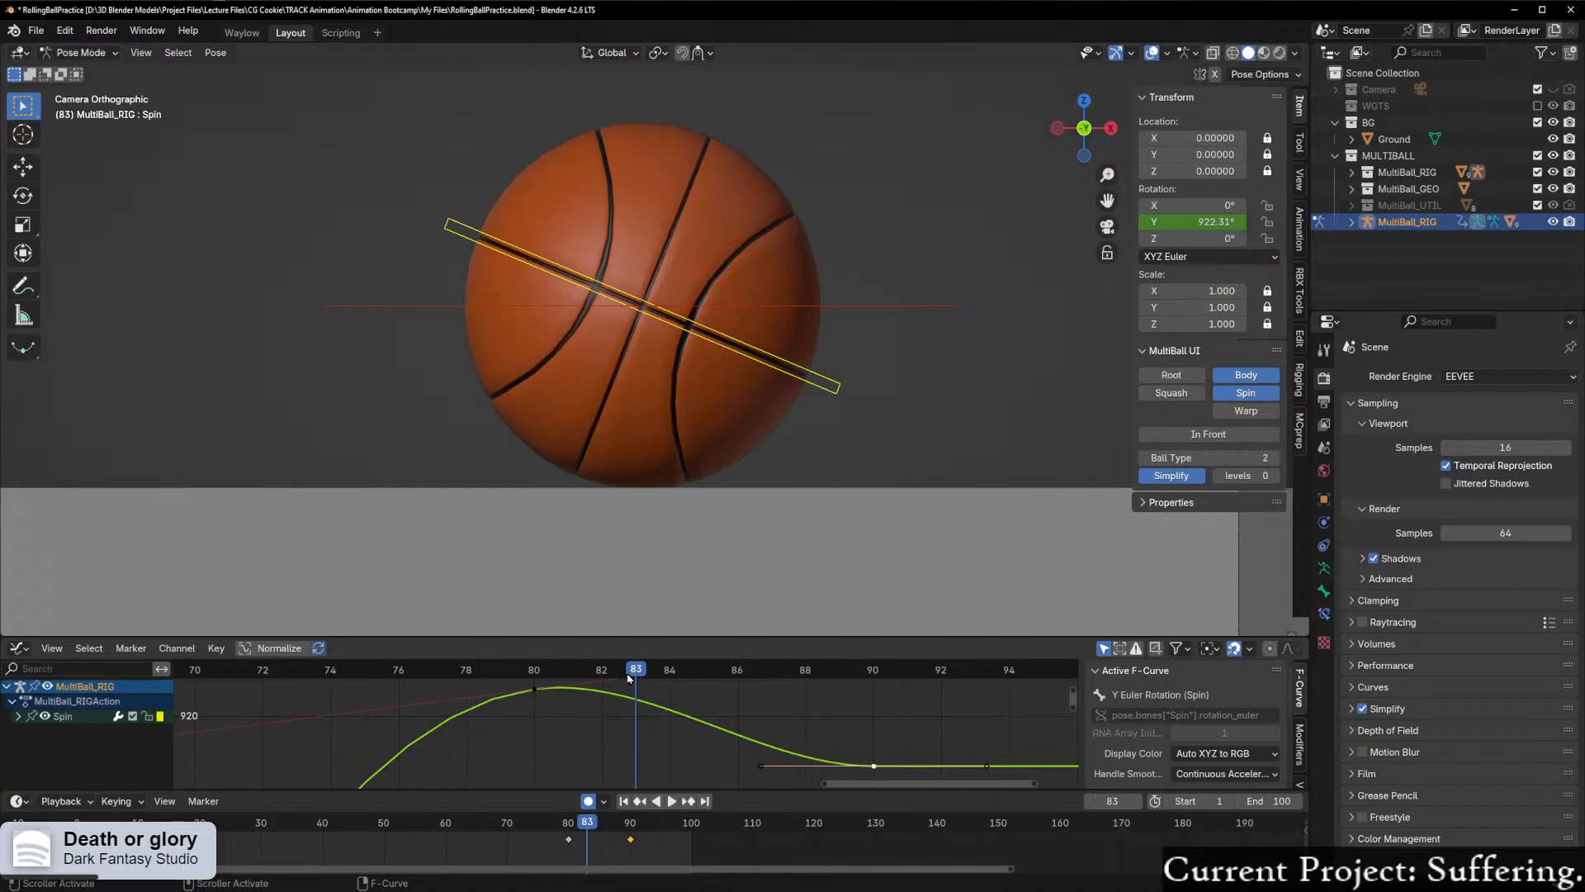
Step: Raise Spin's frame 90 keyframe along Y to about 920.2° and scrub through to frame 90
key("g")
key("y")
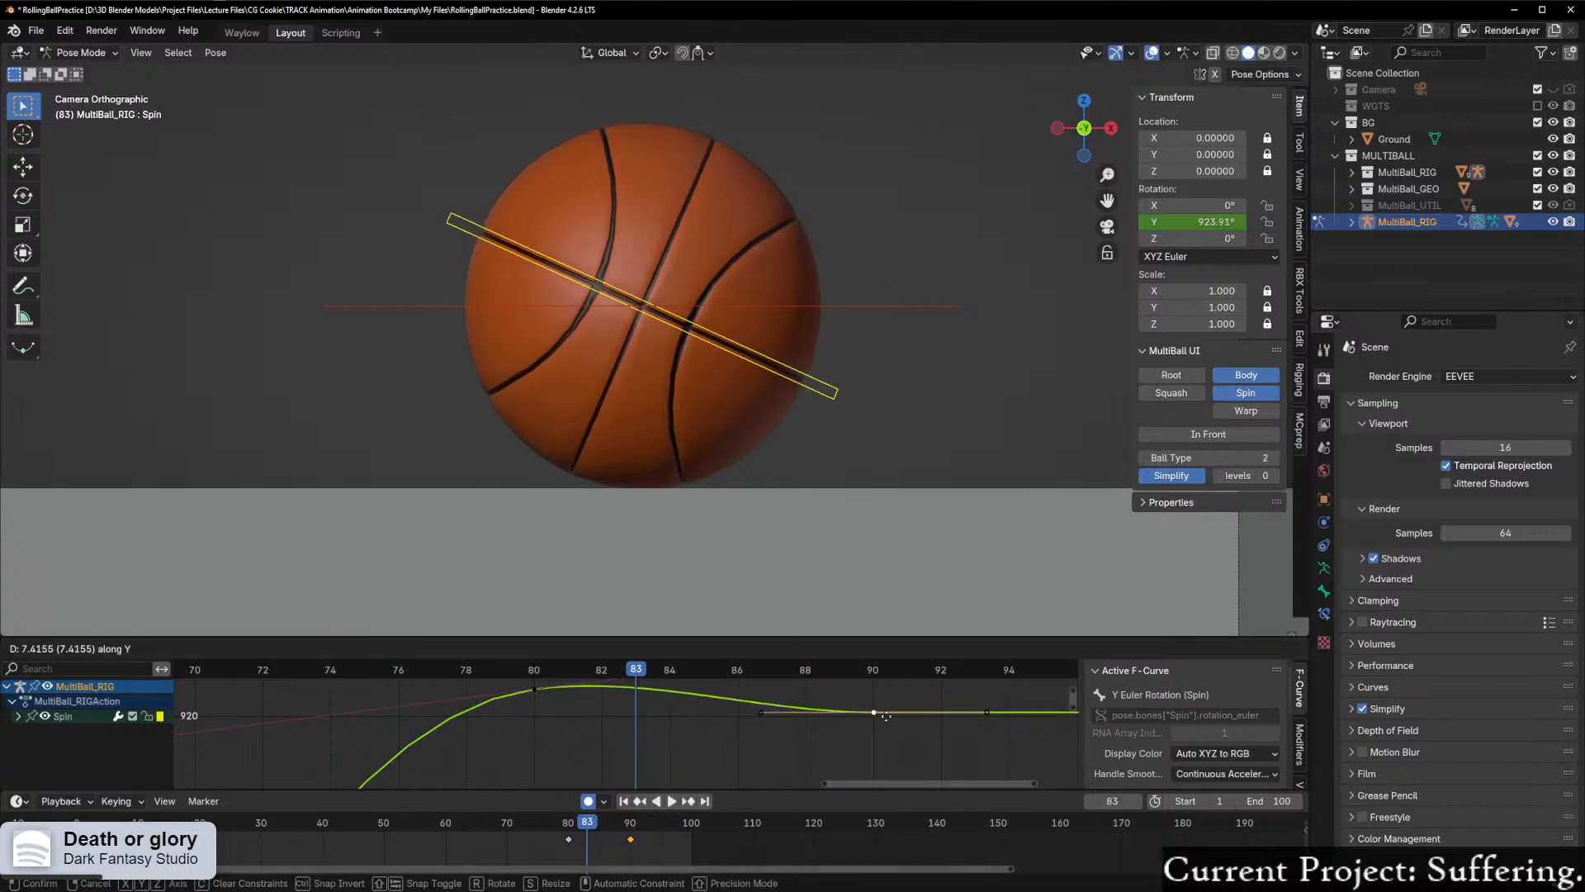
left_click(891, 724)
left_click_drag(613, 658, 881, 665)
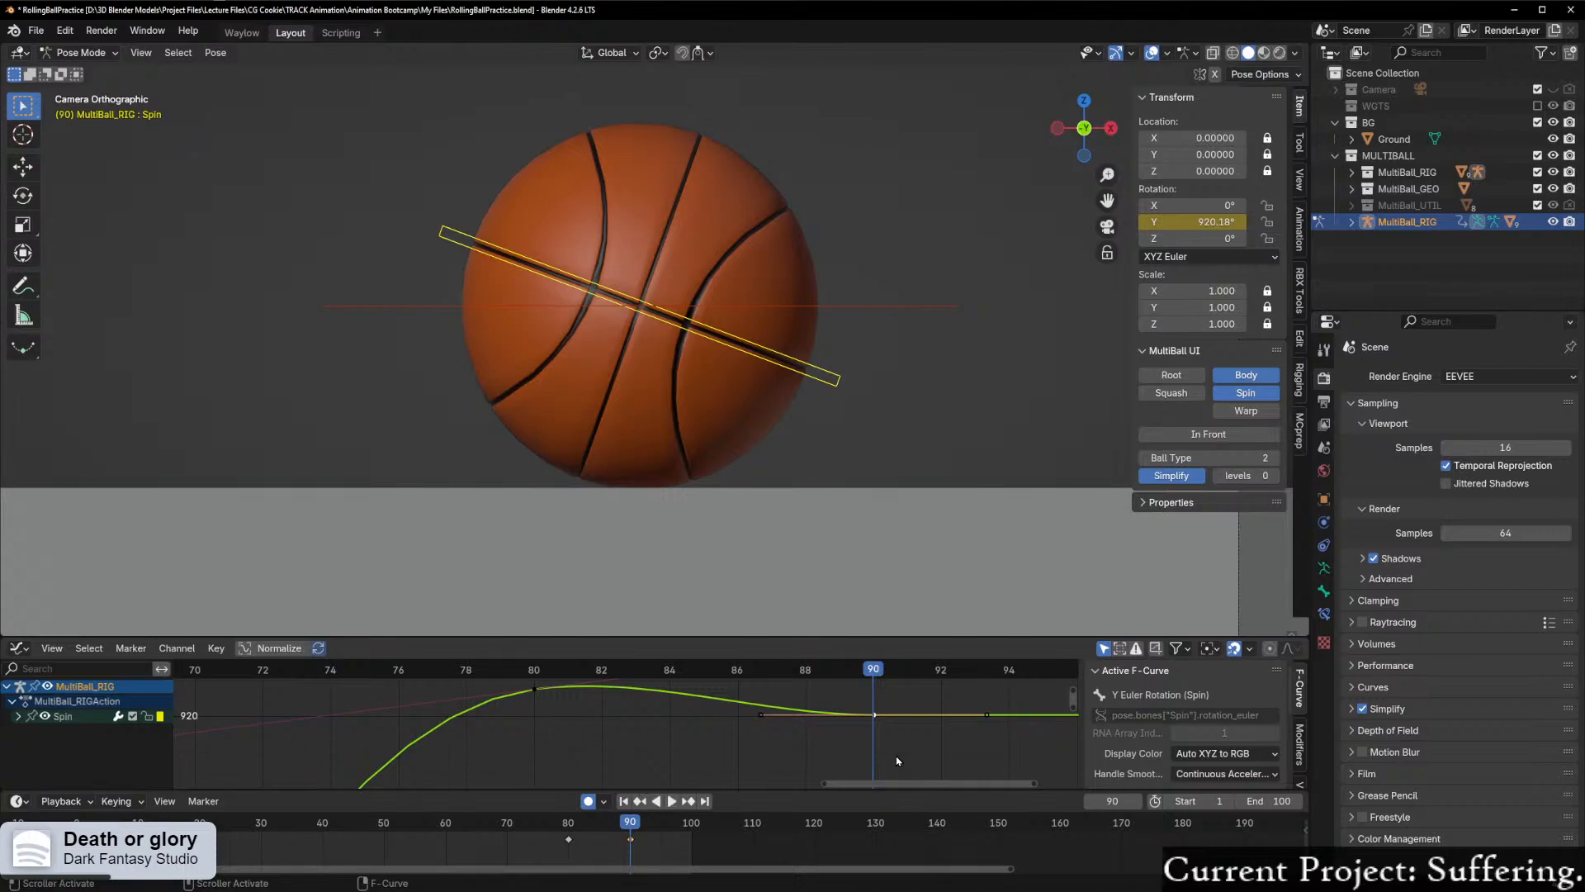
Step: Raise Spin's frame 90 keyframe along Y to about the level of the frame 80 keyframe and scrub back to frame 77
scroll(951, 750, "up", 1)
middle_click_drag(931, 743, 847, 794)
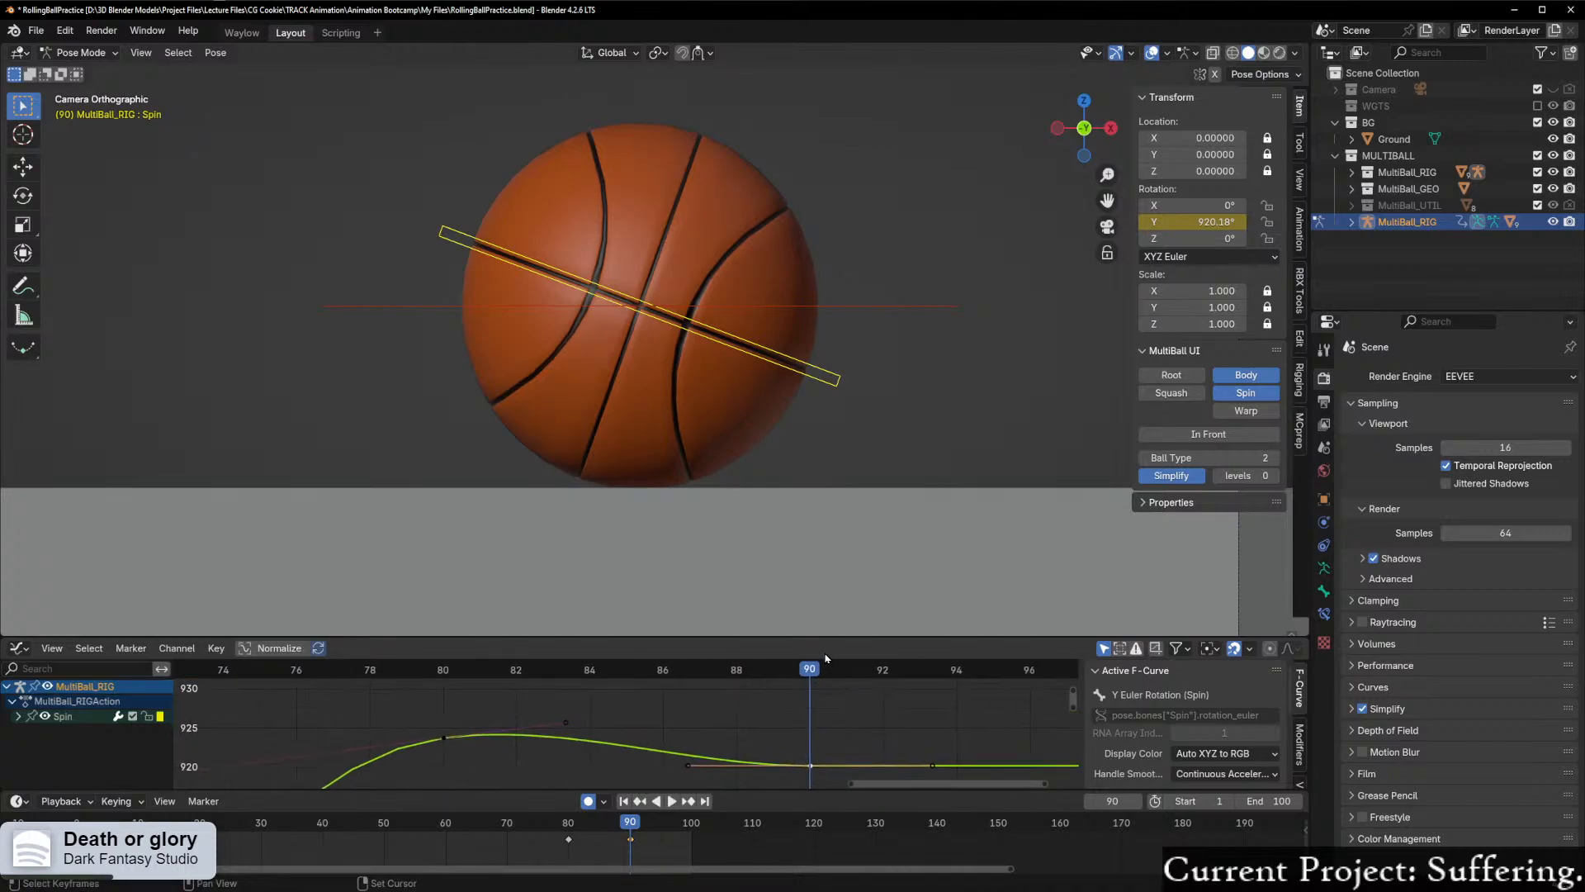
scroll(913, 737, "up", 2)
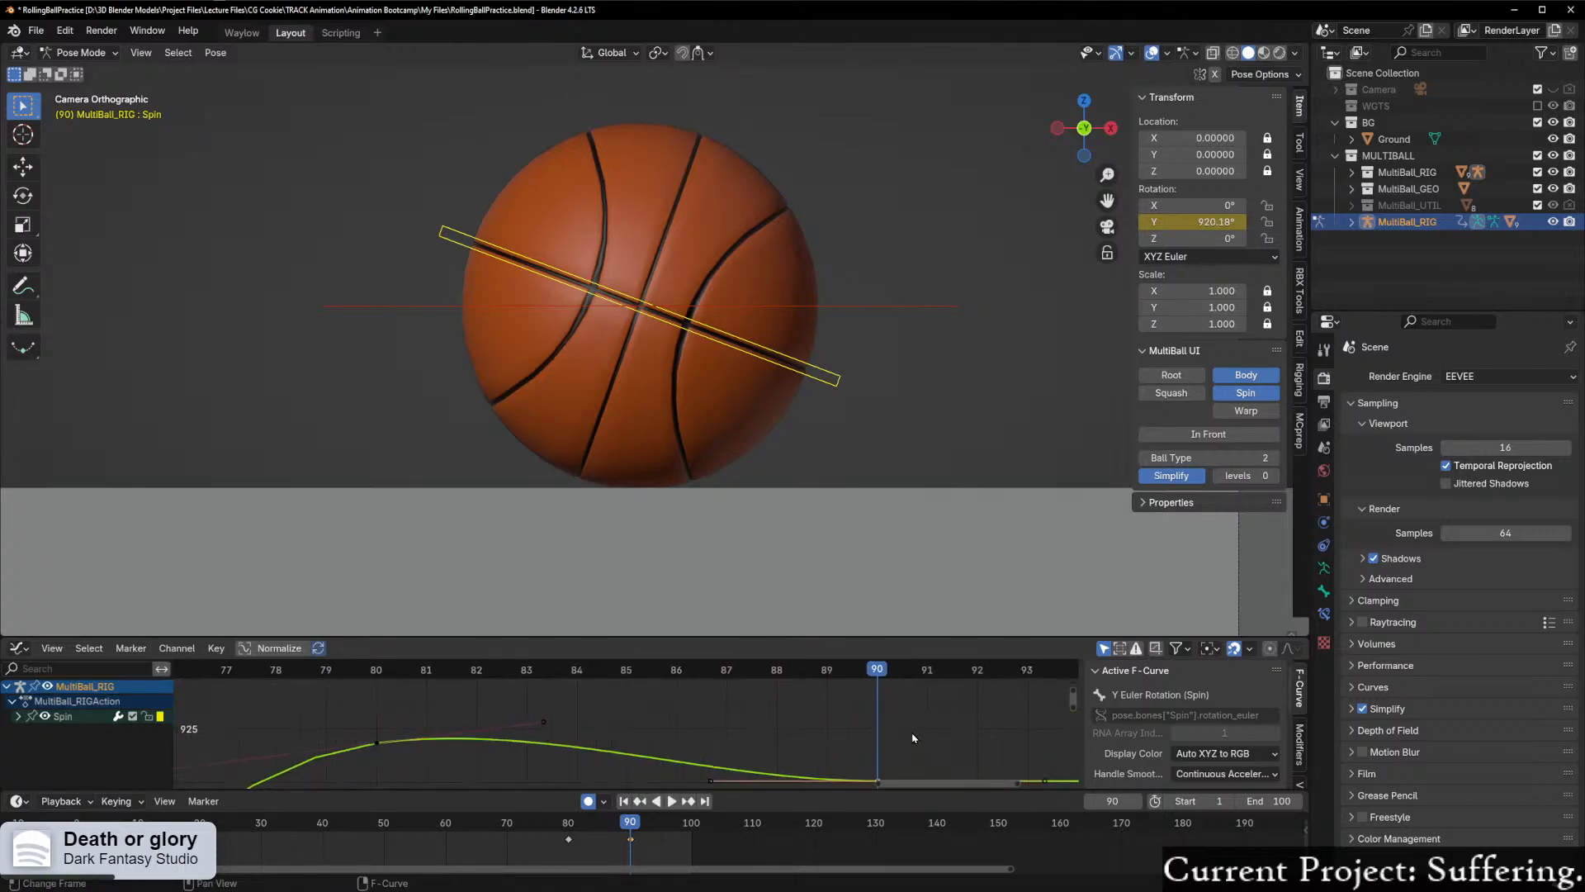
middle_click_drag(914, 740, 886, 710)
key("g")
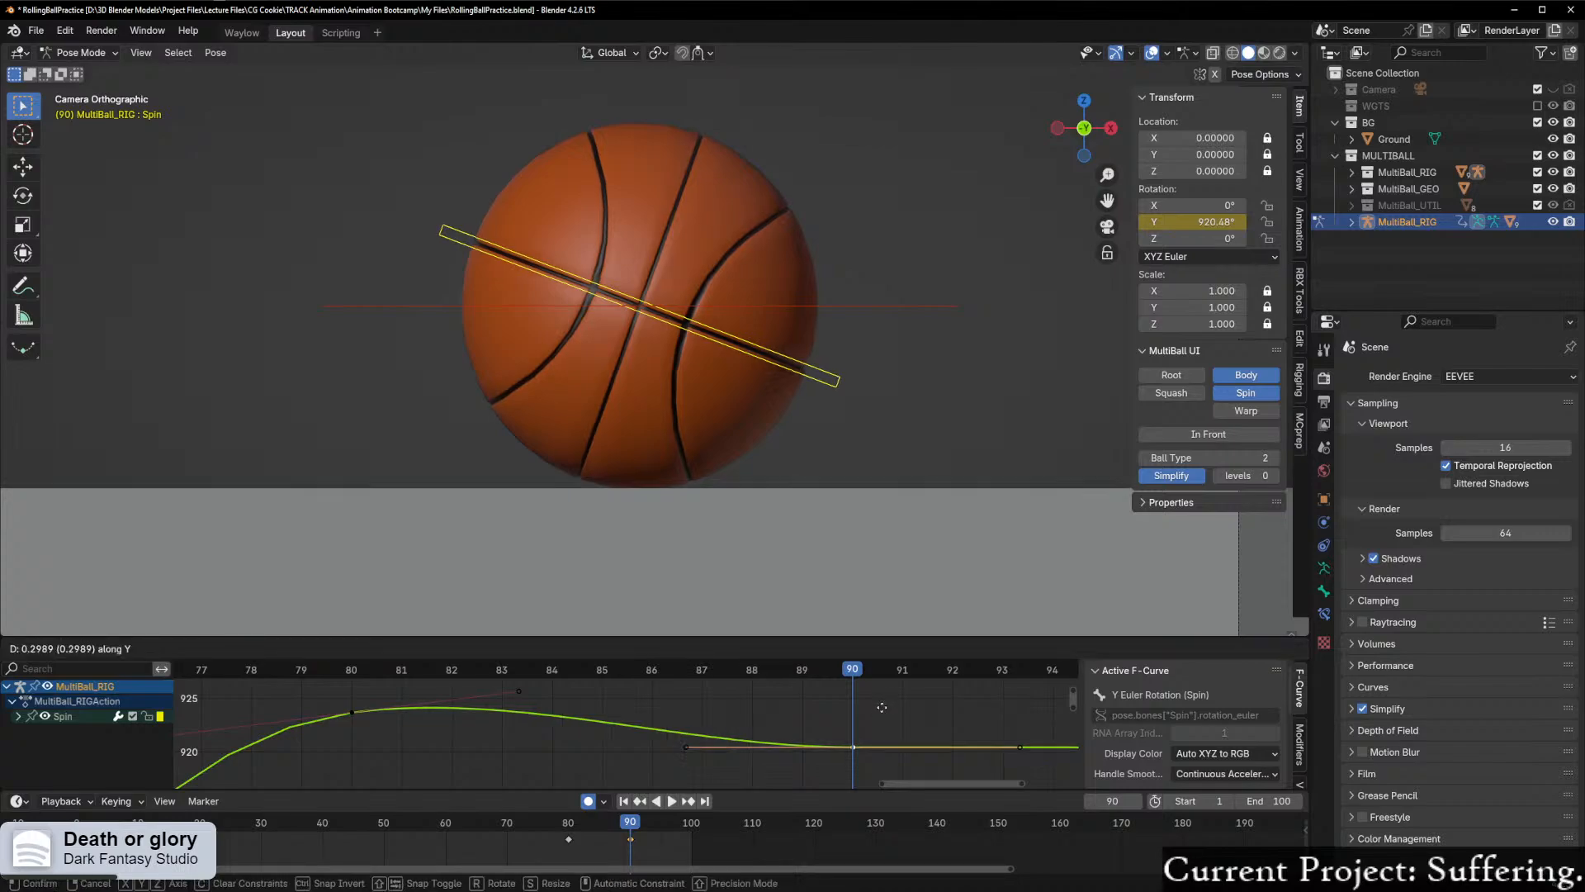
left_click(891, 682)
left_click_drag(887, 672, 183, 731)
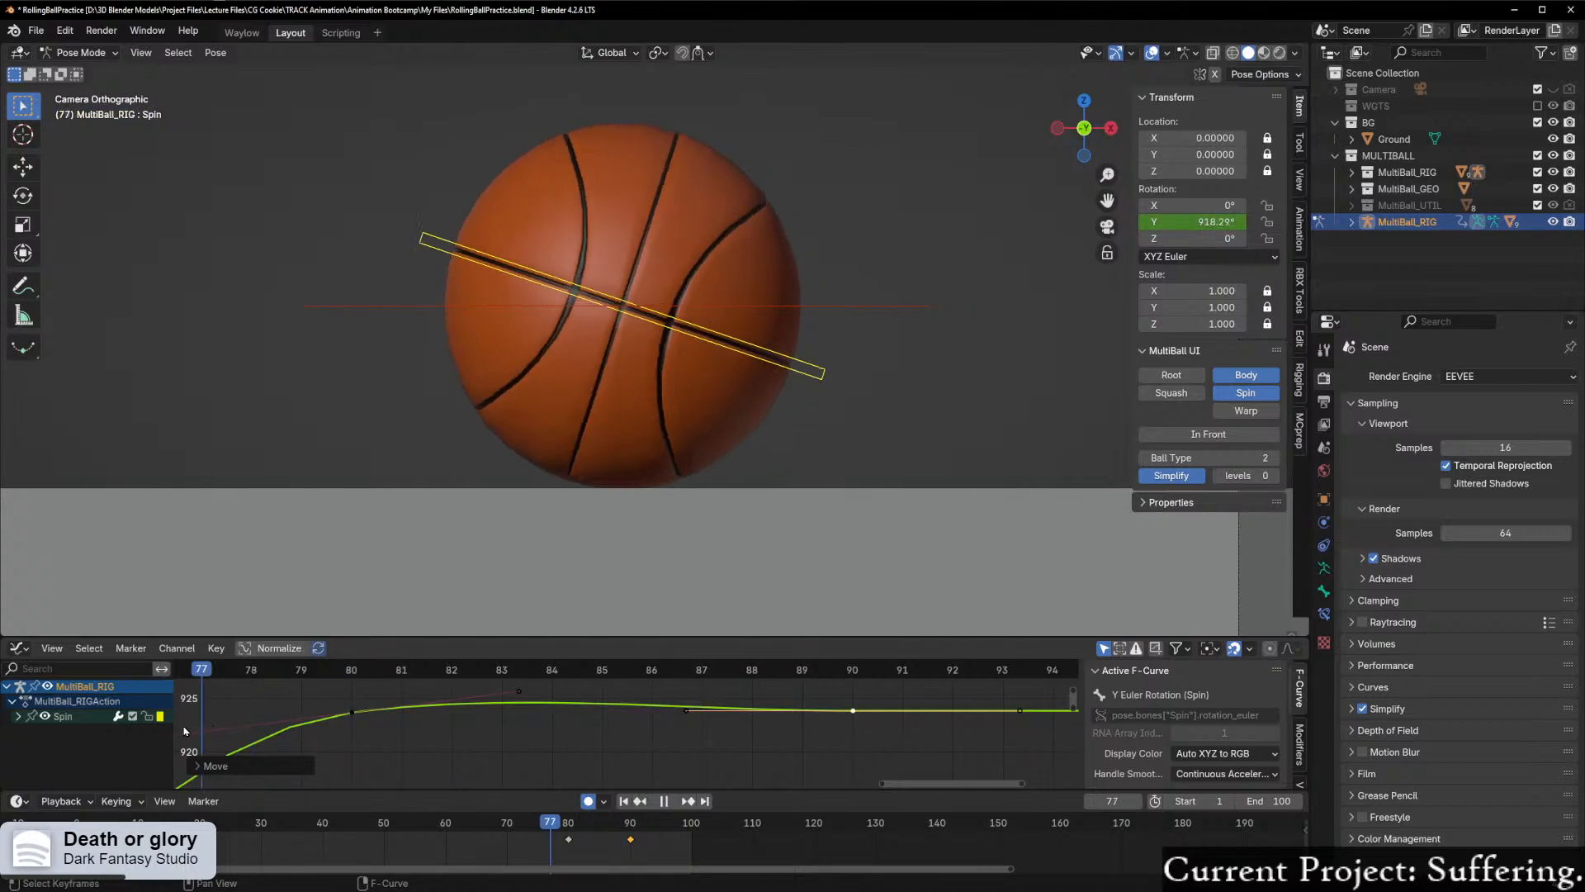
Step: Select Spin's frame 80 and 90 keyframes and examine how their handles shape the end of the curve
scroll(625, 723, "down", 2)
mouse_move(911, 784)
left_mouse_down()
mouse_move(868, 790)
mouse_move(882, 790)
left_mouse_up()
scroll(778, 775, "up", 2)
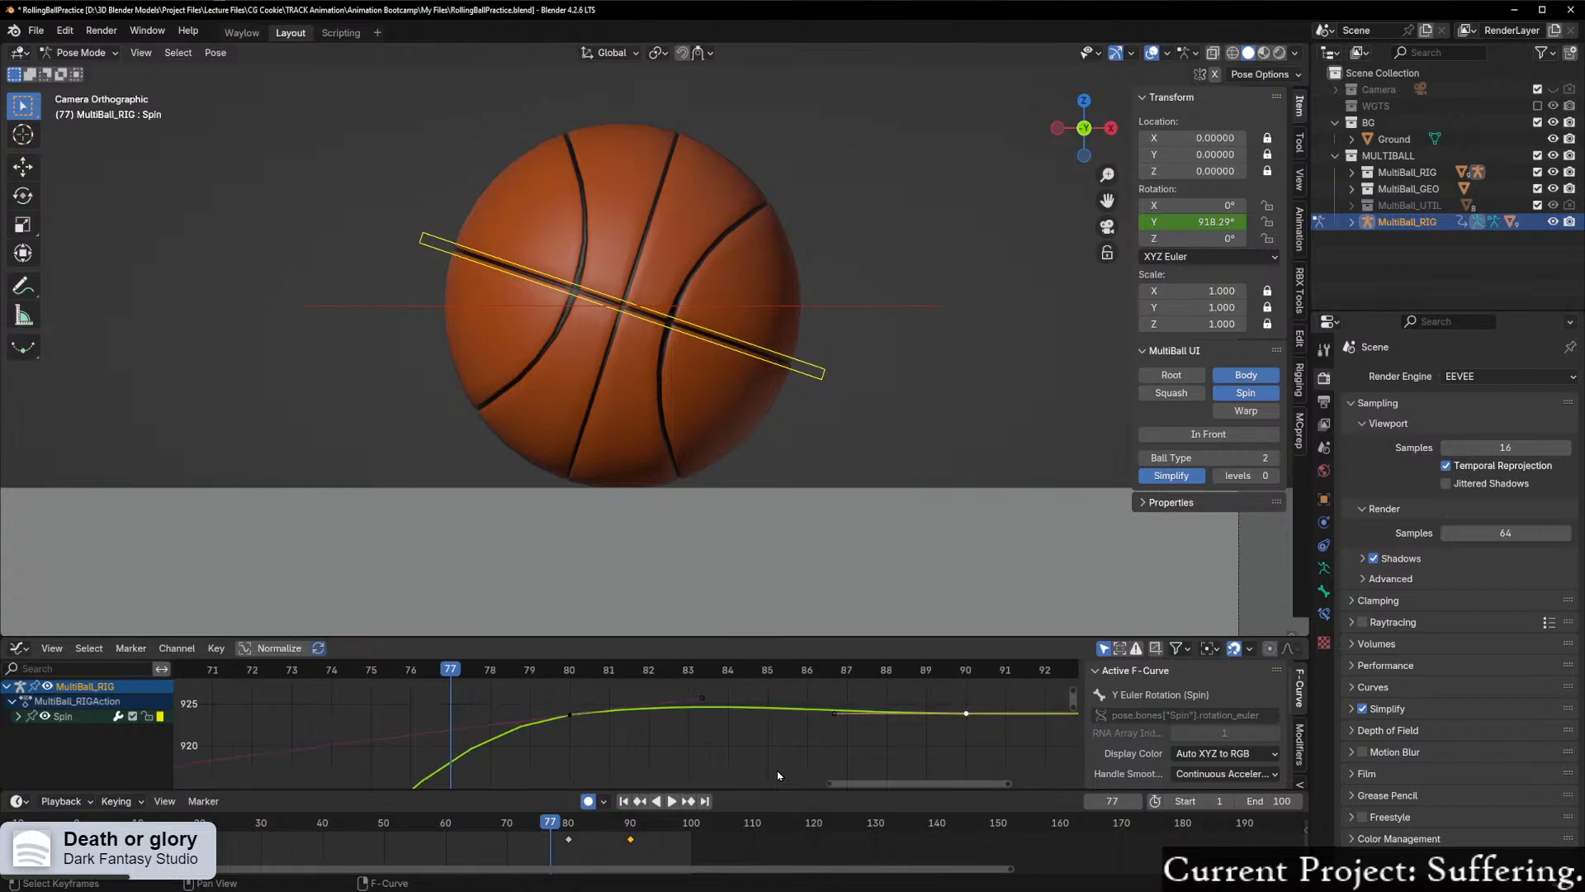
scroll(627, 725, "down", 3)
left_click_drag(562, 685, 964, 768)
key("Home")
scroll(914, 761, "down", 2)
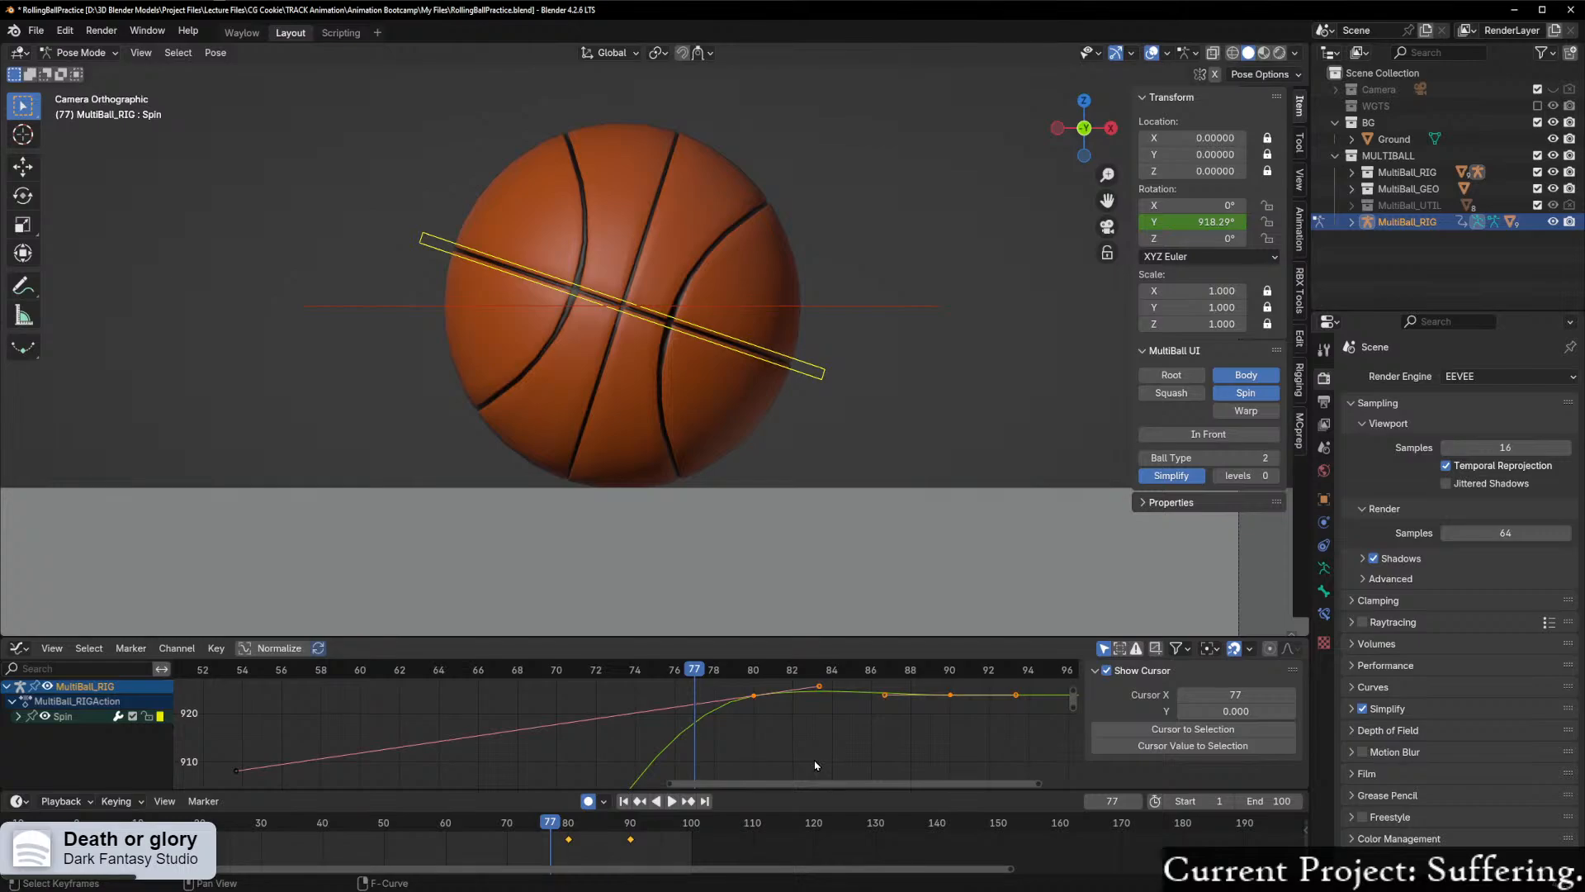
scroll(815, 766, "down", 1)
left_click(733, 702)
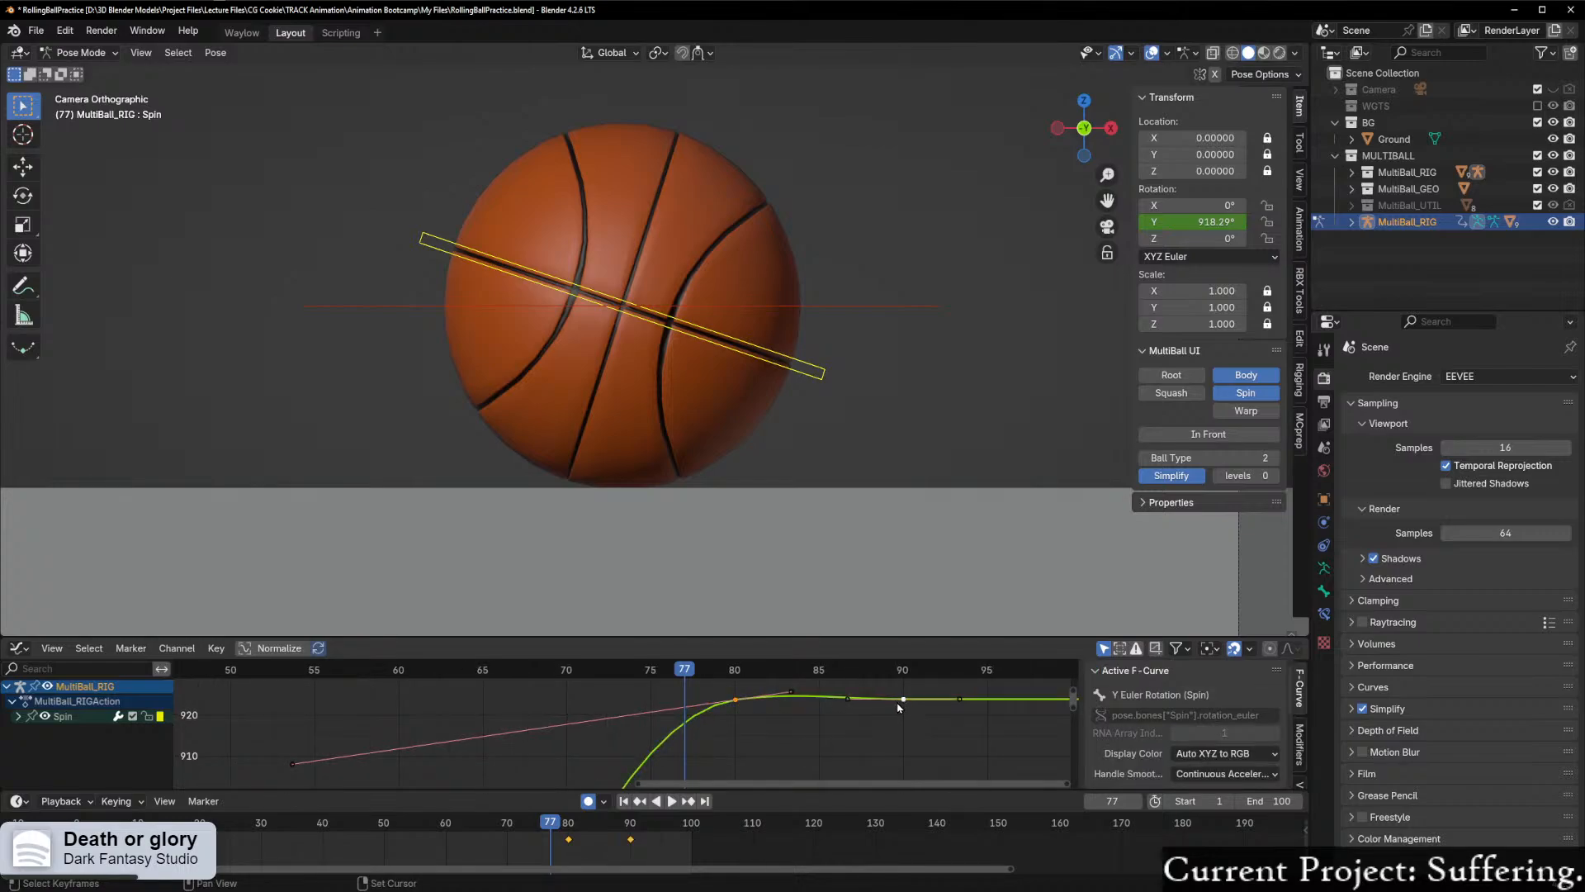
scroll(899, 707, "up", 1)
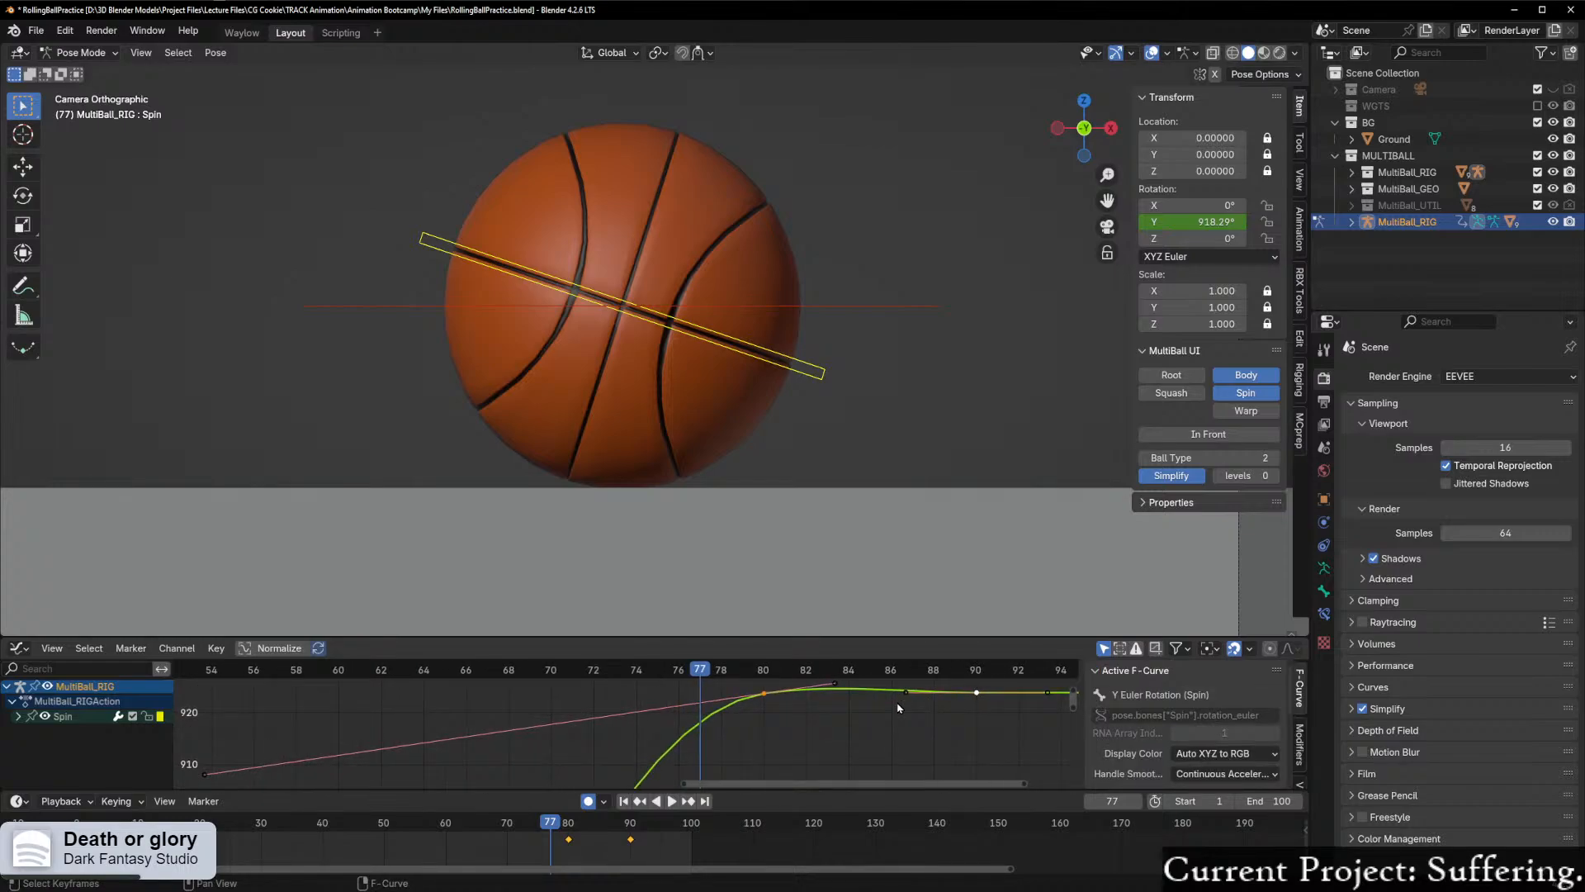
Step: Examine Spin's curve between frames 74 and 94 and scrub the ball from frame 77 to frame 82
left_click_drag(1076, 693, 1076, 721)
scroll(948, 749, "up", 9)
middle_click_drag(919, 694, 649, 672)
scroll(674, 740, "up", 5)
scroll(725, 733, "up", 3)
scroll(693, 718, "down", 4)
scroll(739, 701, "down", 5)
middle_click_drag(746, 700, 655, 750)
scroll(702, 740, "up", 2)
scroll(625, 749, "down", 1)
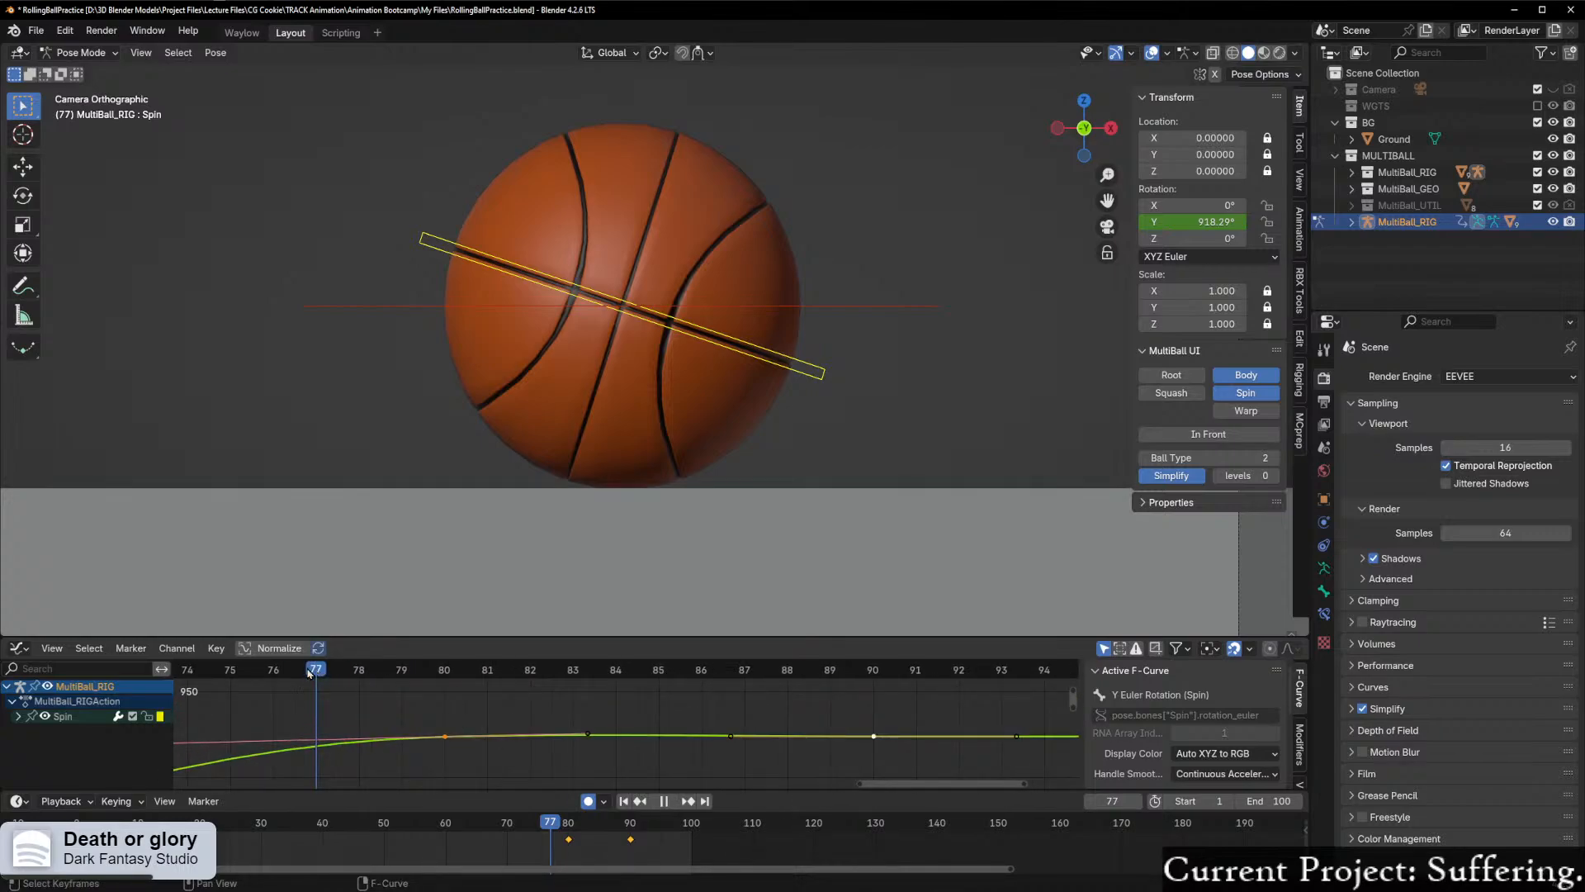
key("space")
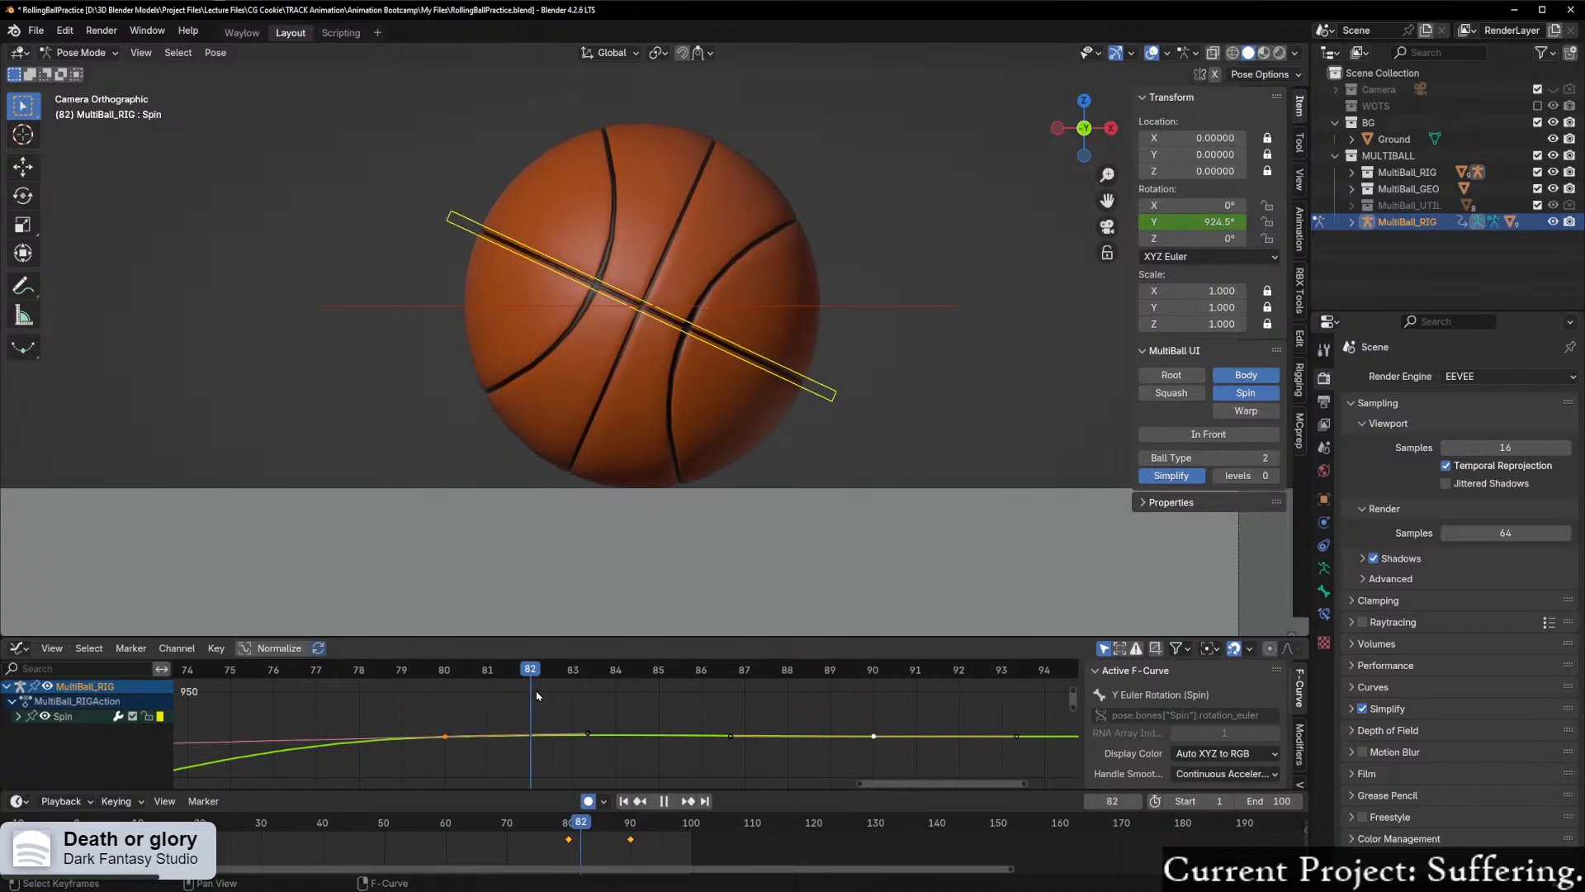
left_click_drag(558, 695, 547, 697)
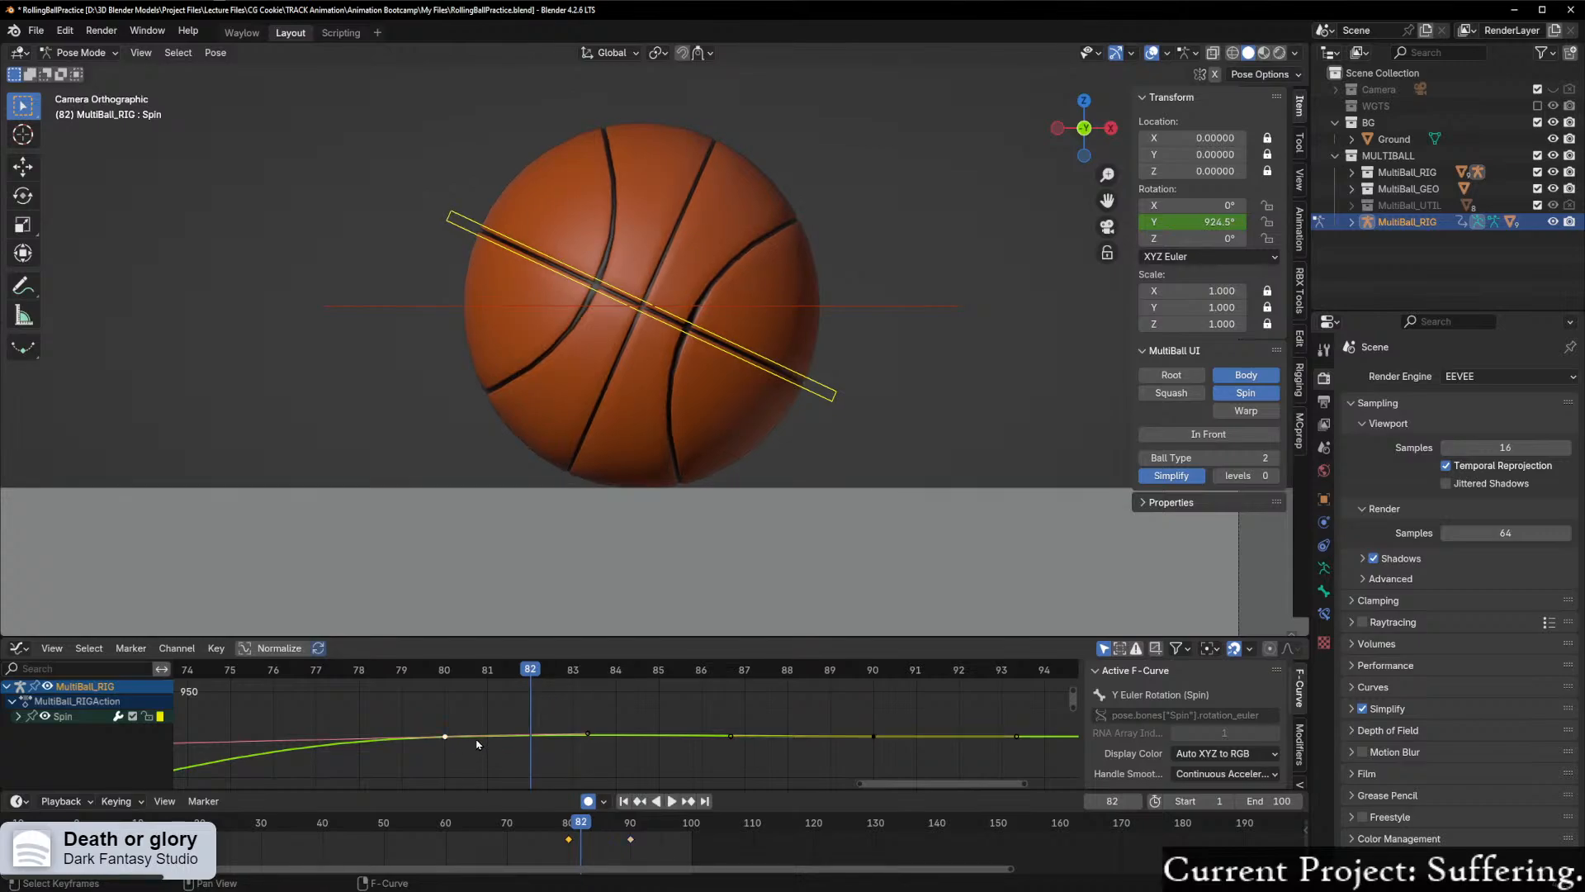
Step: Try raising Spin's frame 80 keyframe by about 2° along Y and scrub around frame 82
key("g")
key("y")
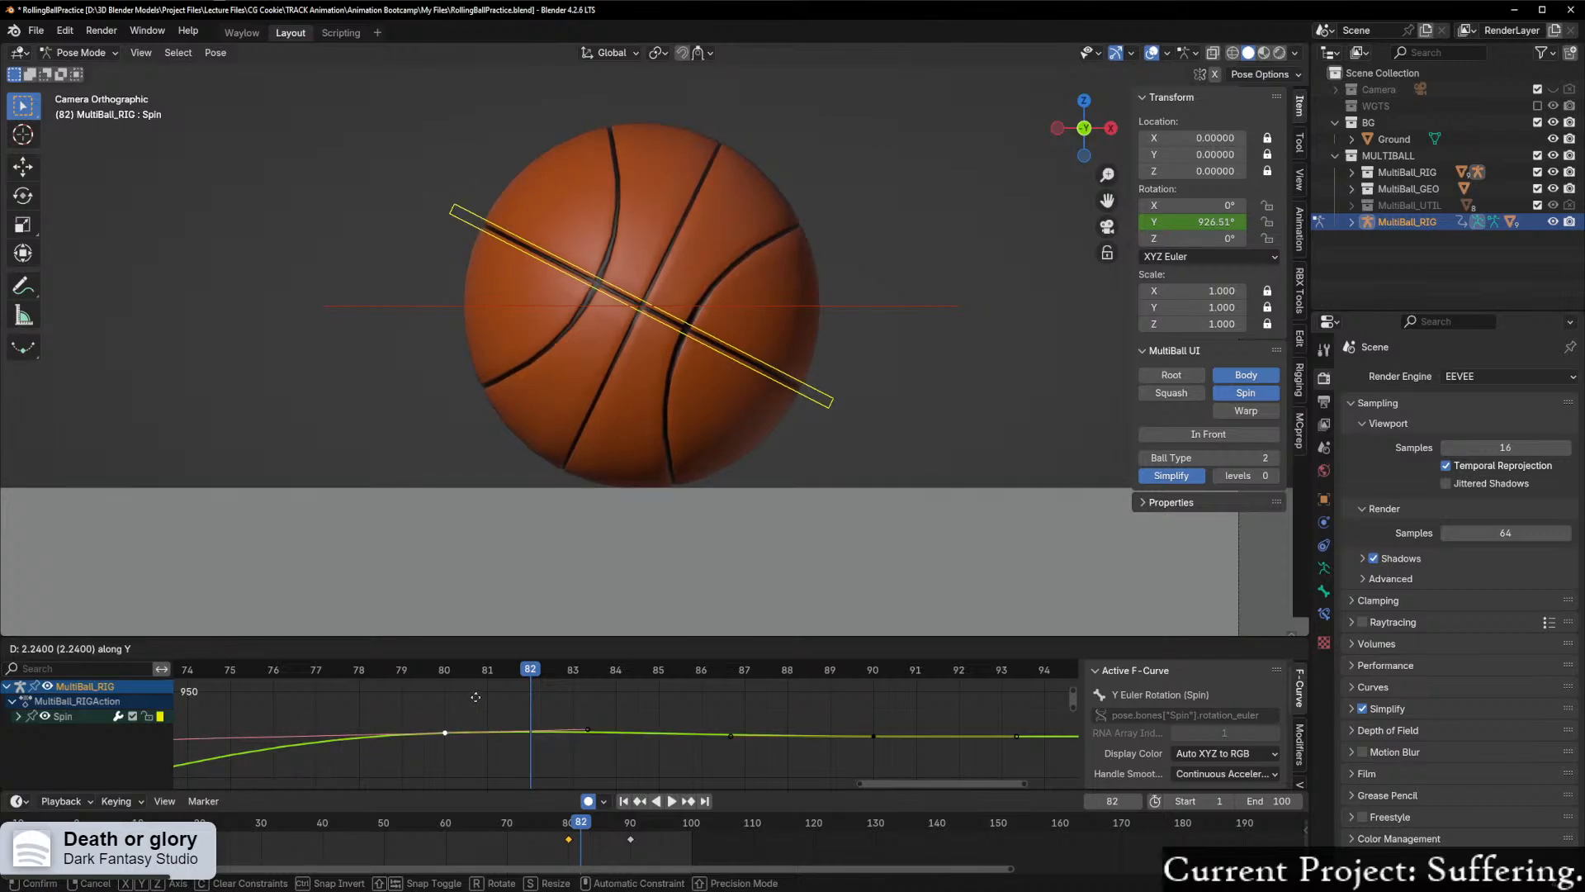
left_click(477, 703)
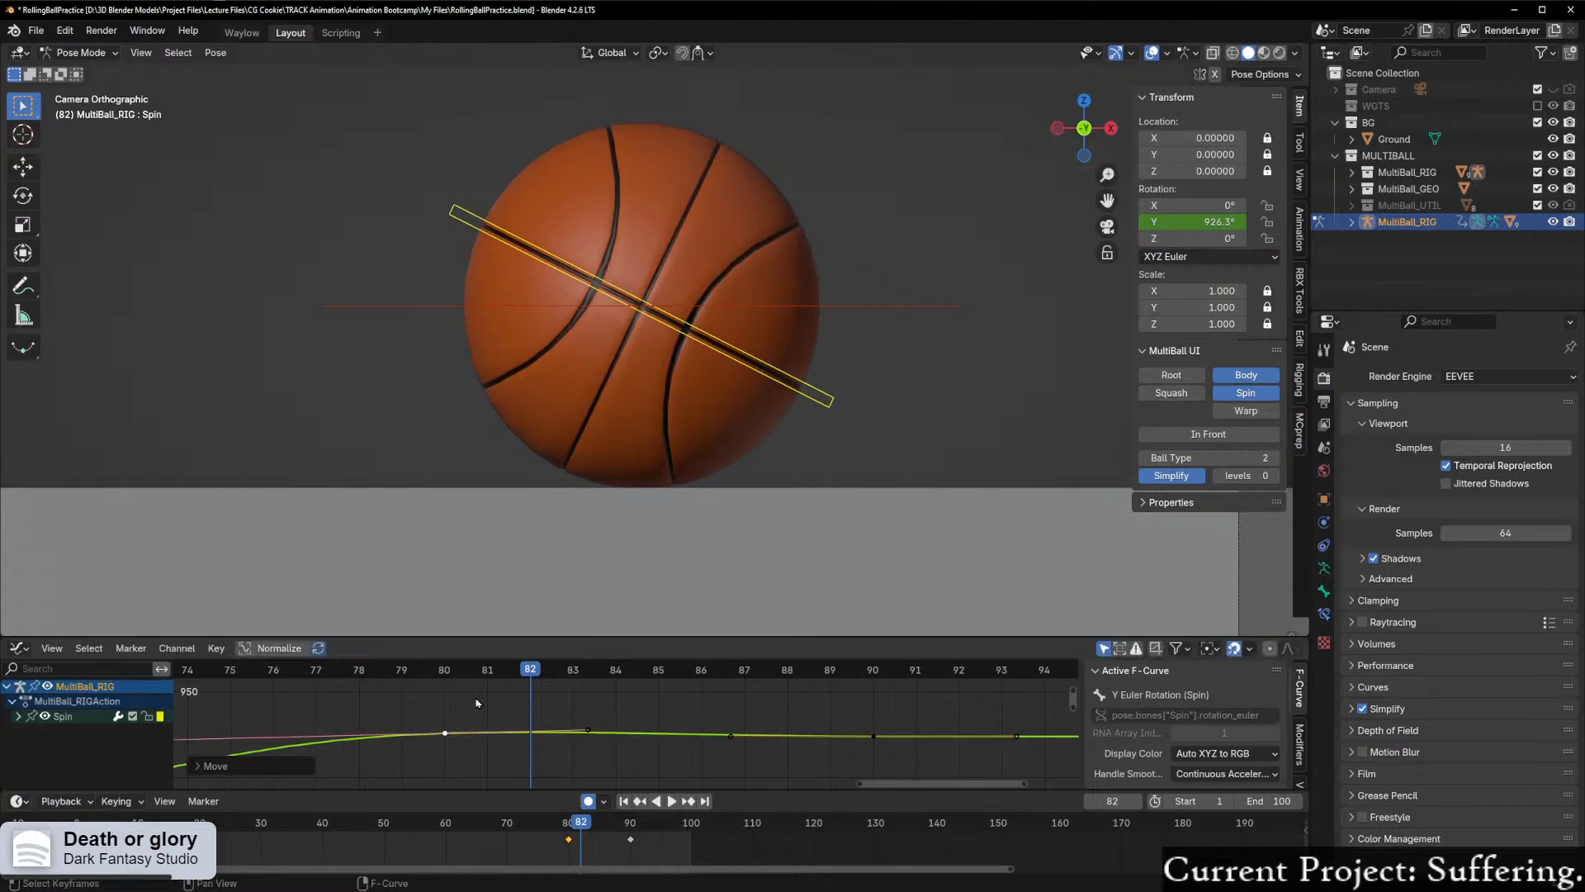
left_click_drag(577, 667, 530, 723)
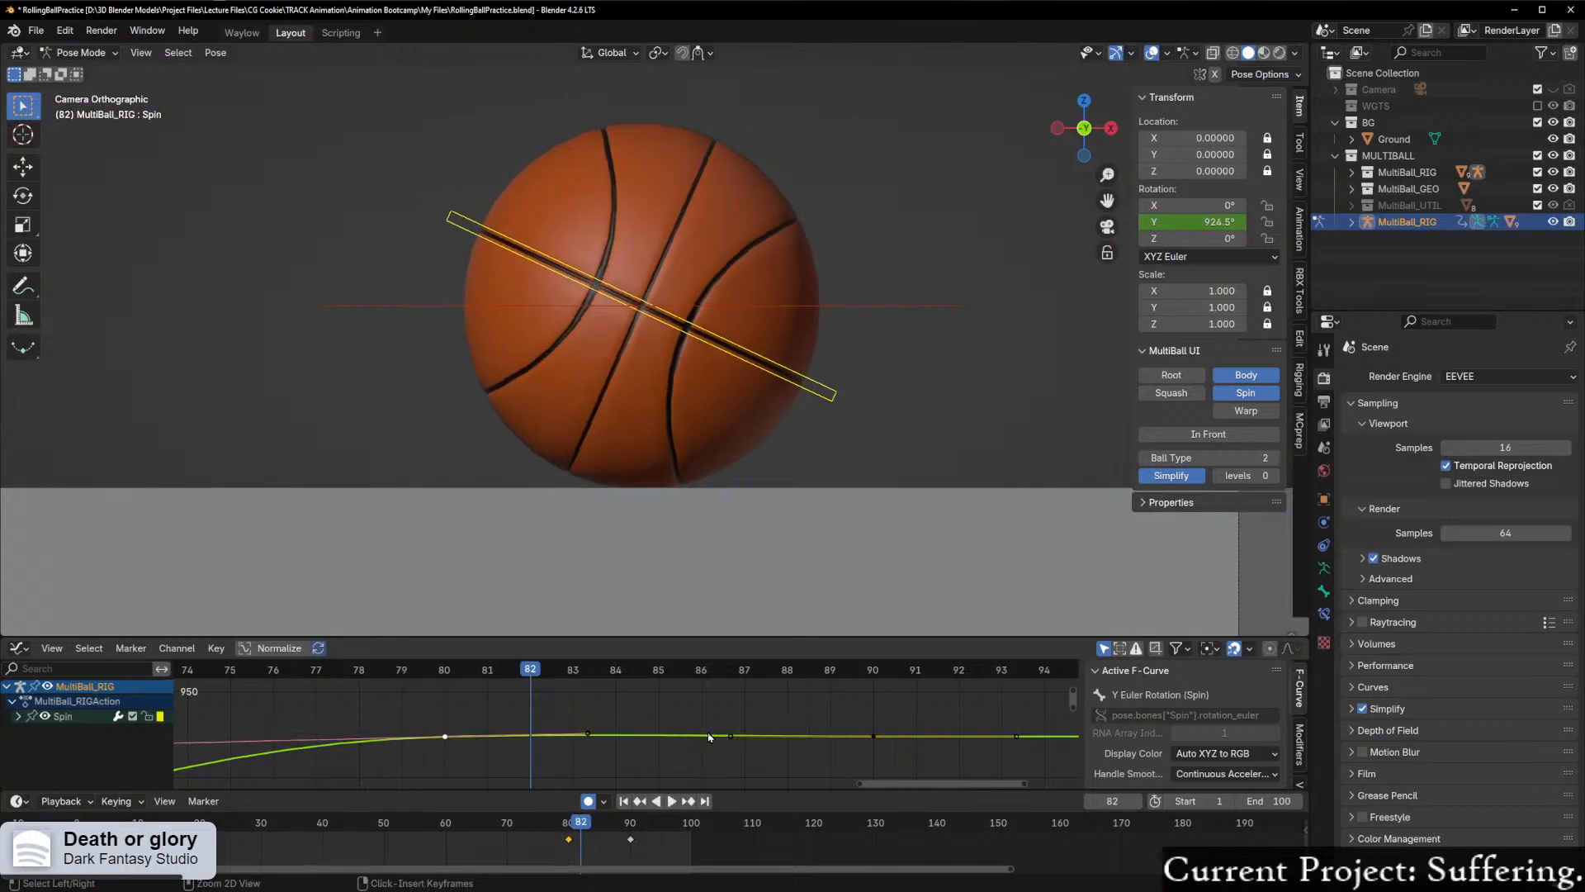
Step: Raise the left handle of Spin's frame 90 keyframe slightly and scrub the settle between frames 73 and 89
scroll(689, 749, "up", 1)
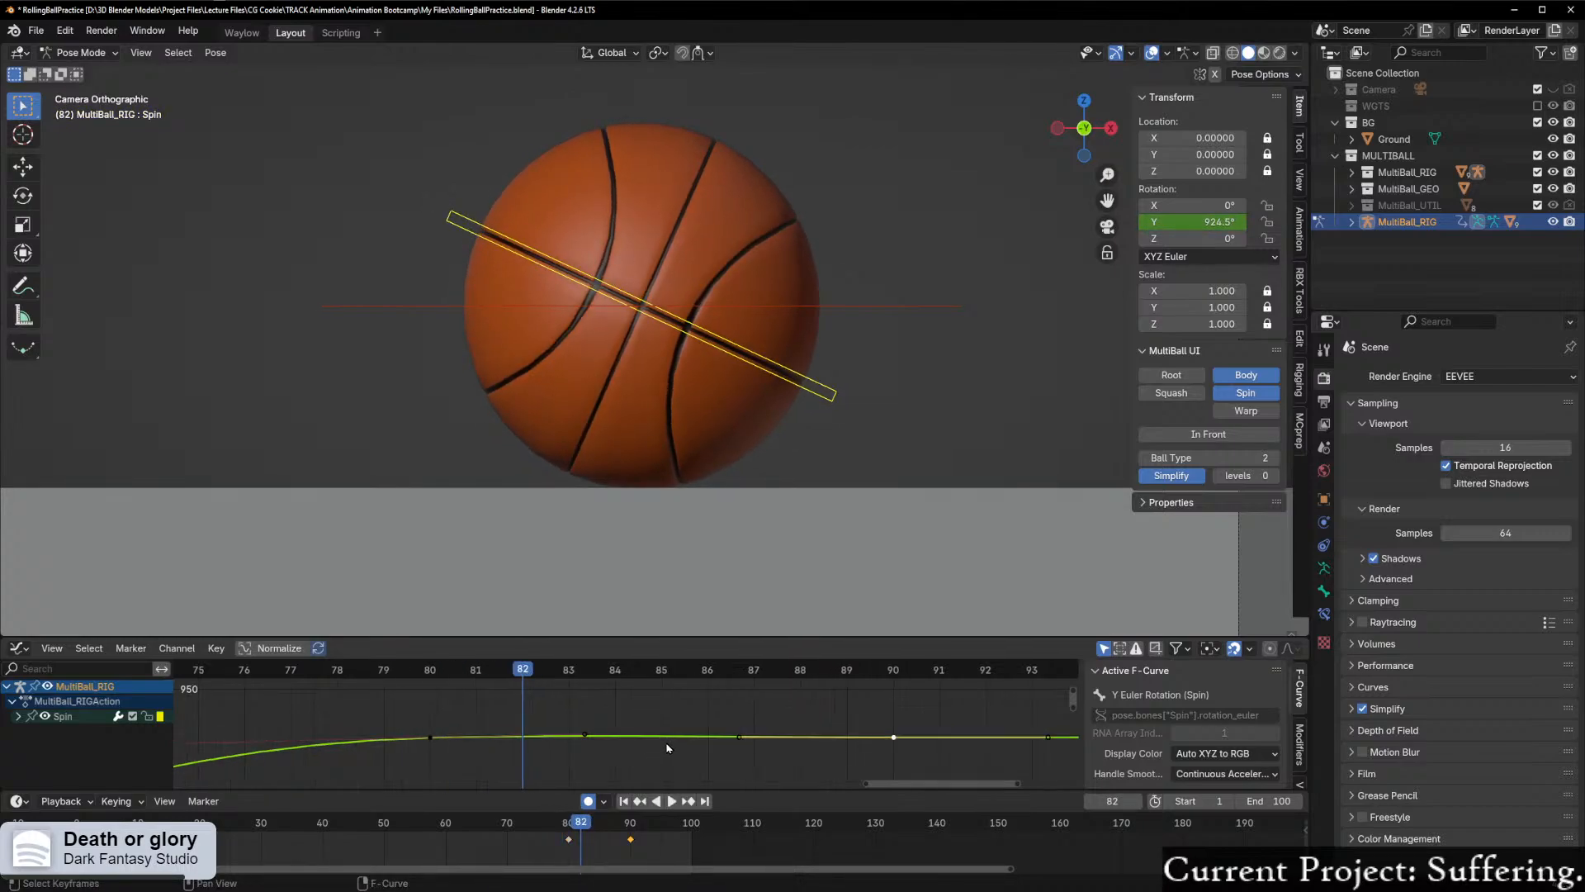
key("g")
left_click(790, 737)
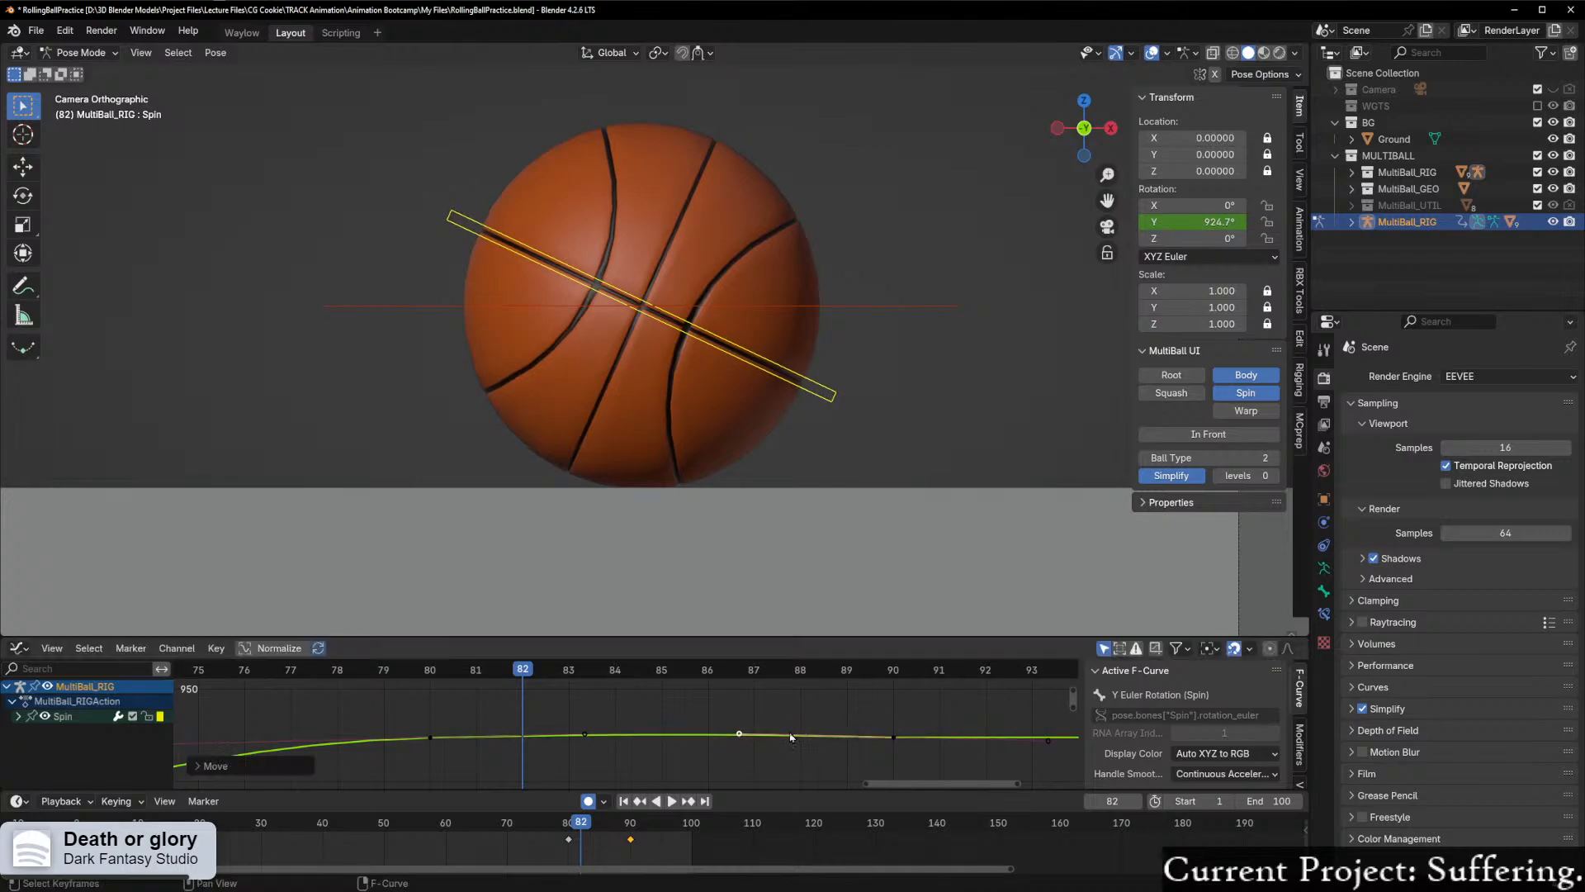
left_click_drag(524, 679, 845, 706)
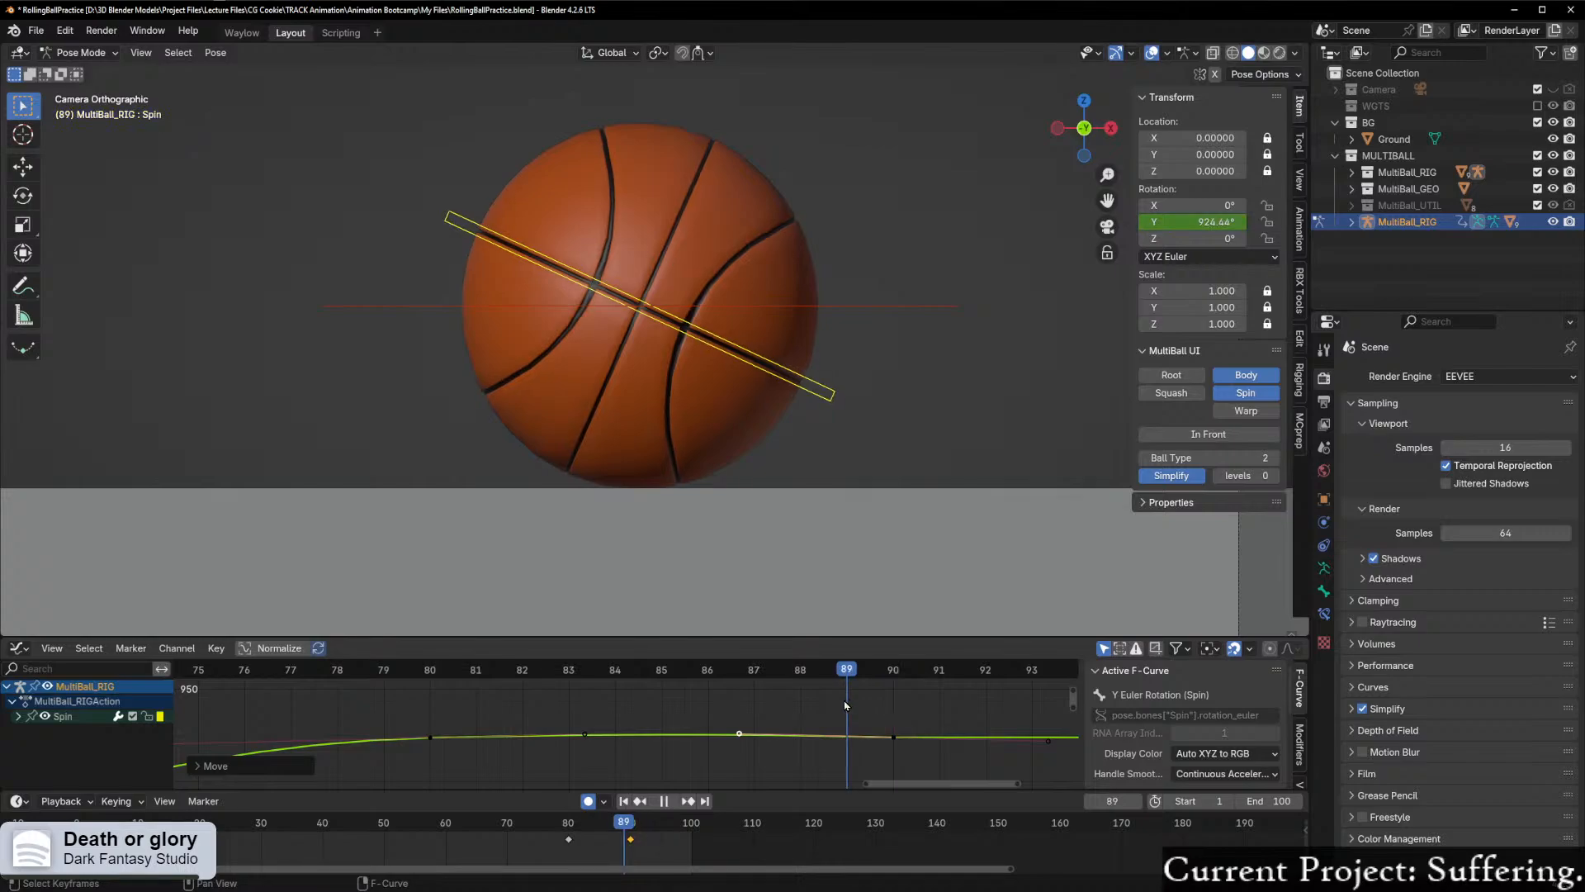
scroll(816, 714, "down", 1)
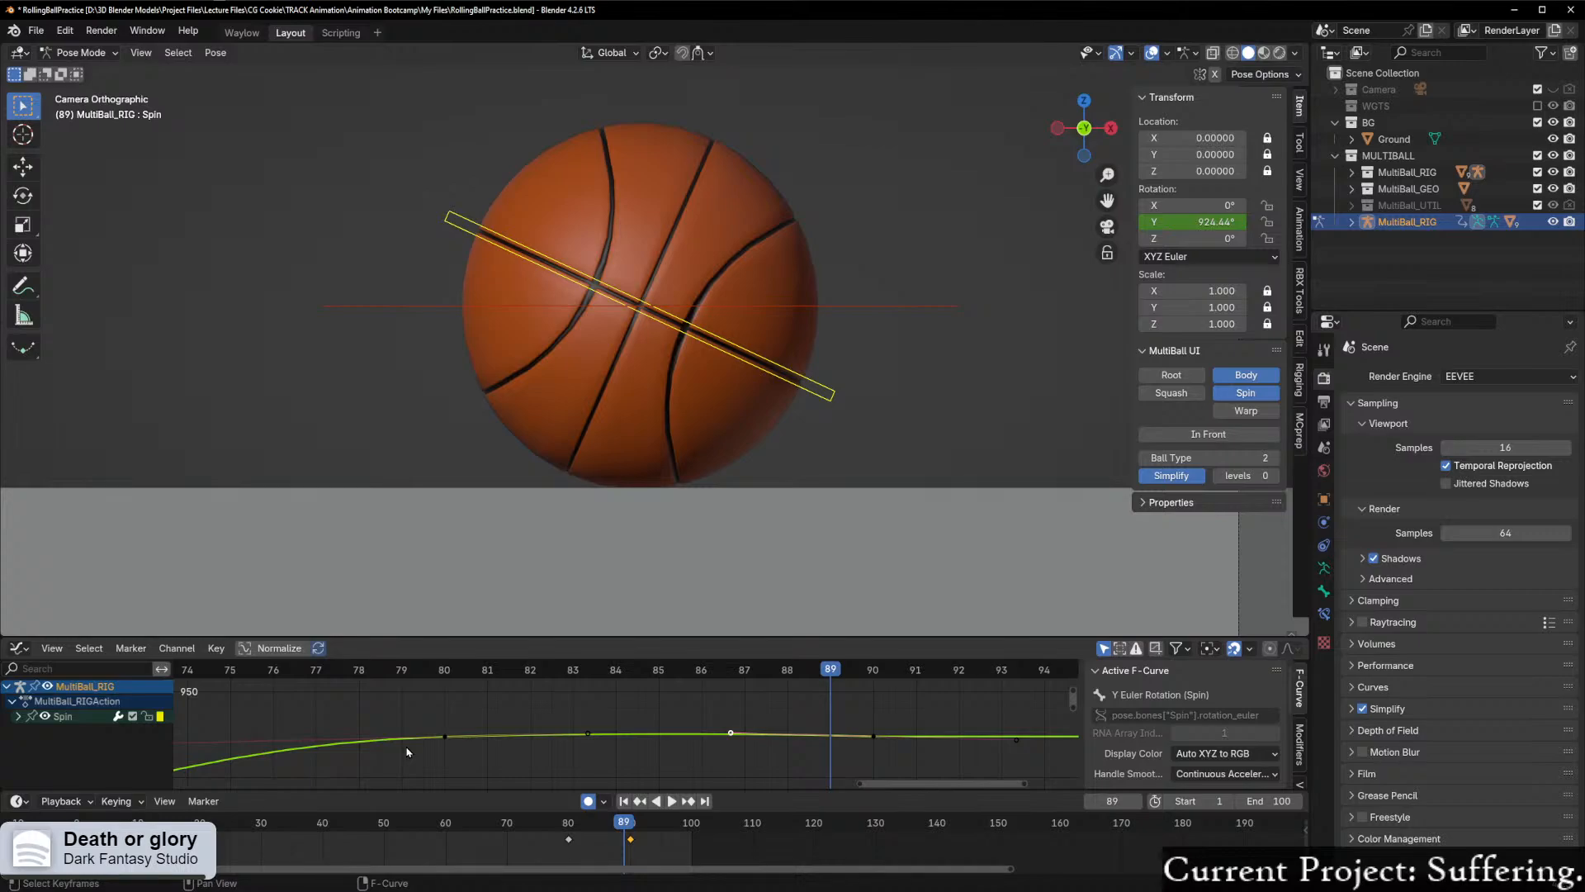
left_click_drag(805, 683, 183, 710)
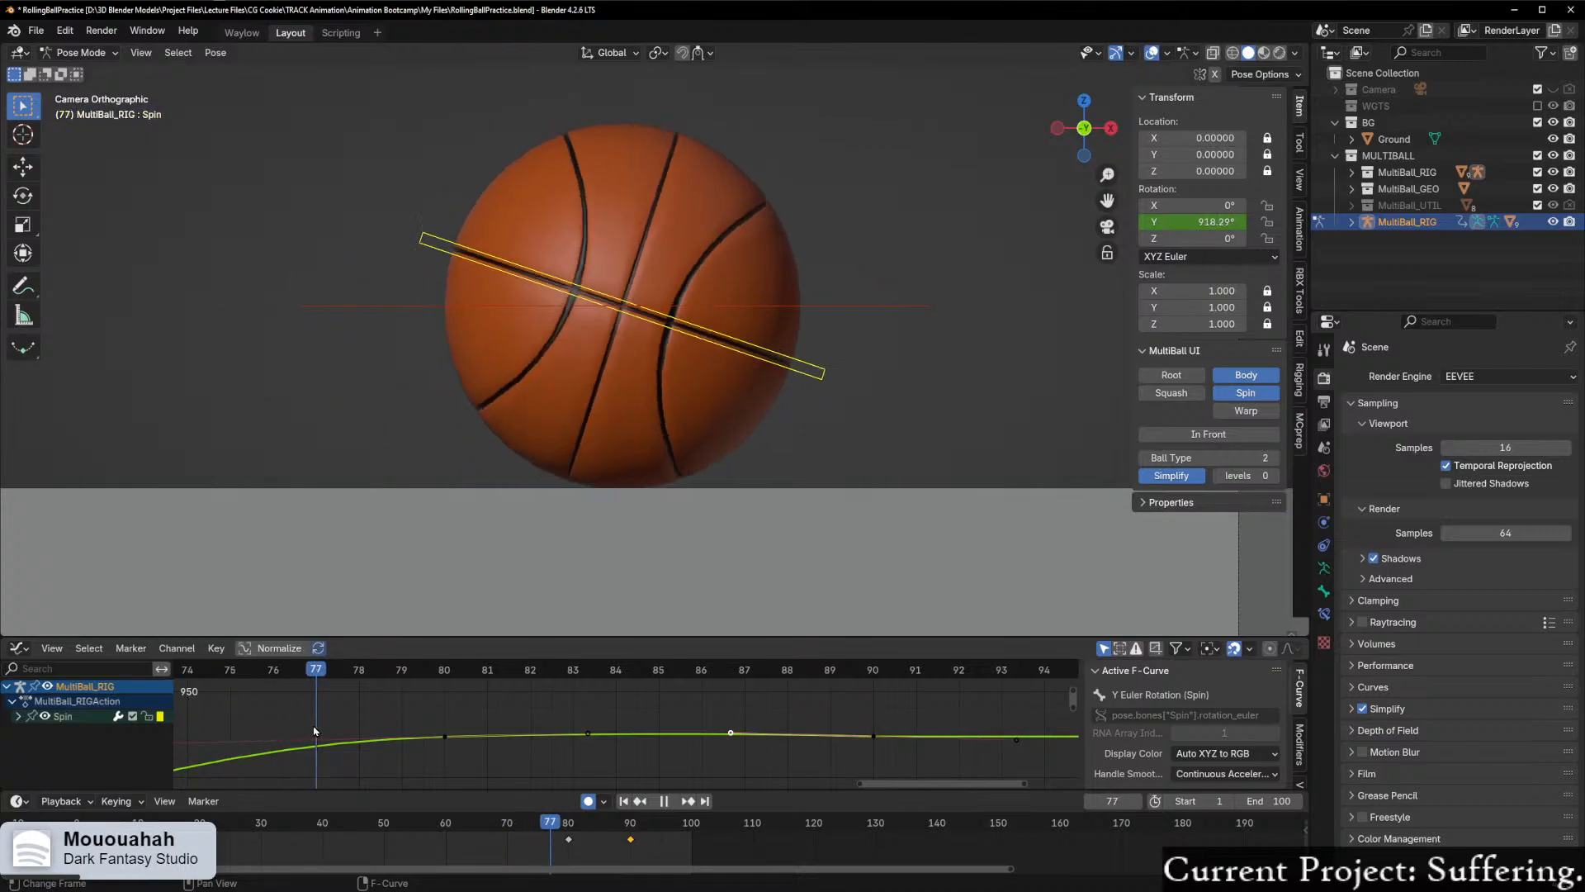
left_click_drag(445, 725, 151, 730)
scroll(551, 729, "down", 1)
scroll(551, 729, "down", 2)
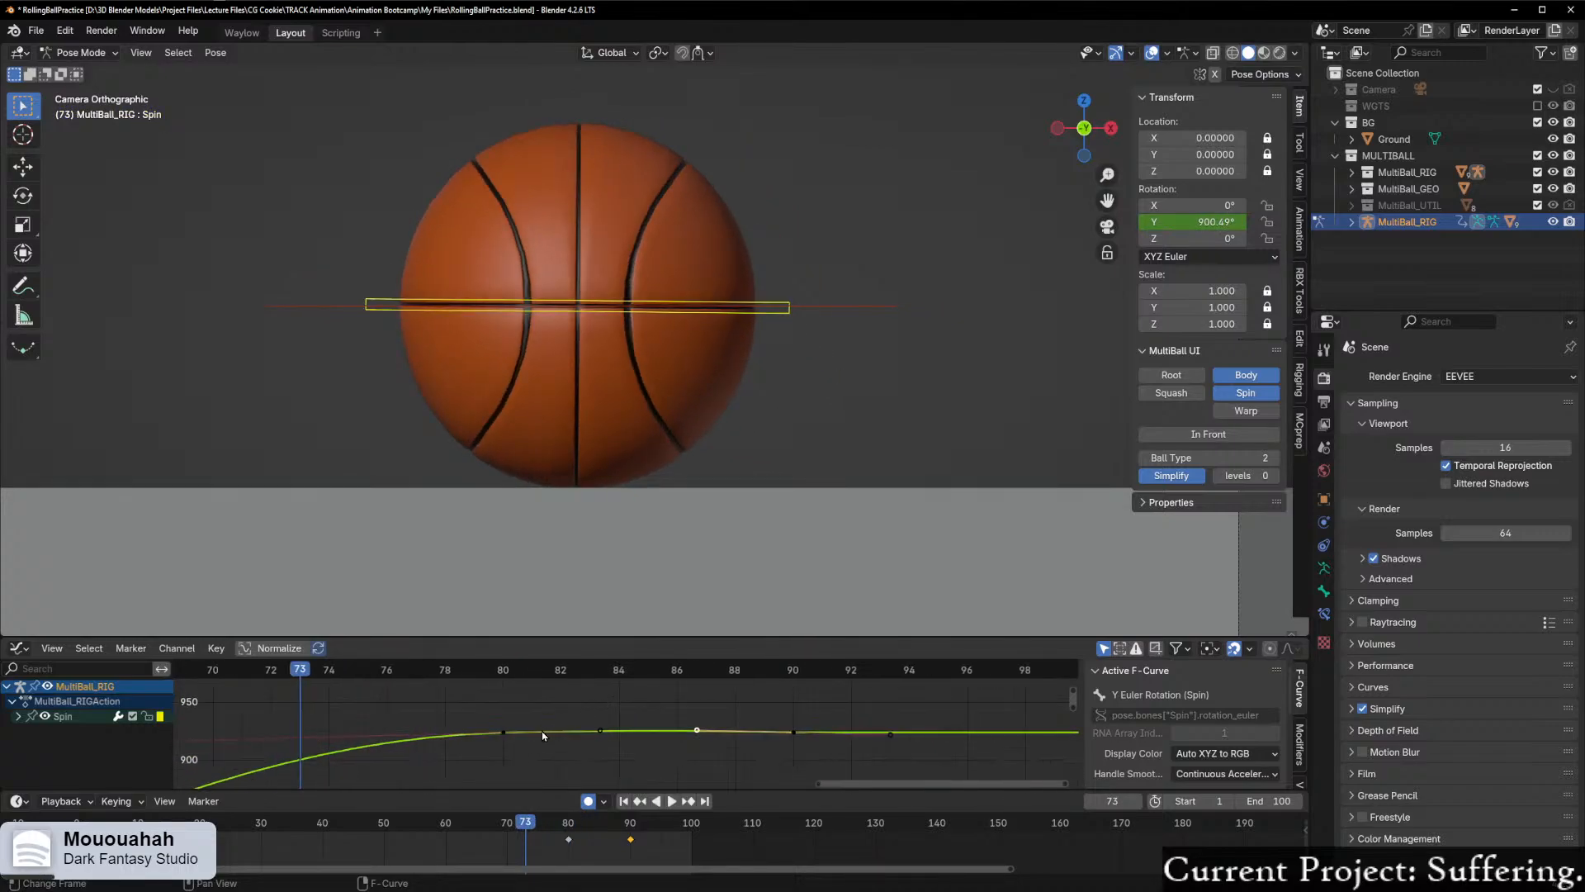
left_click(613, 737)
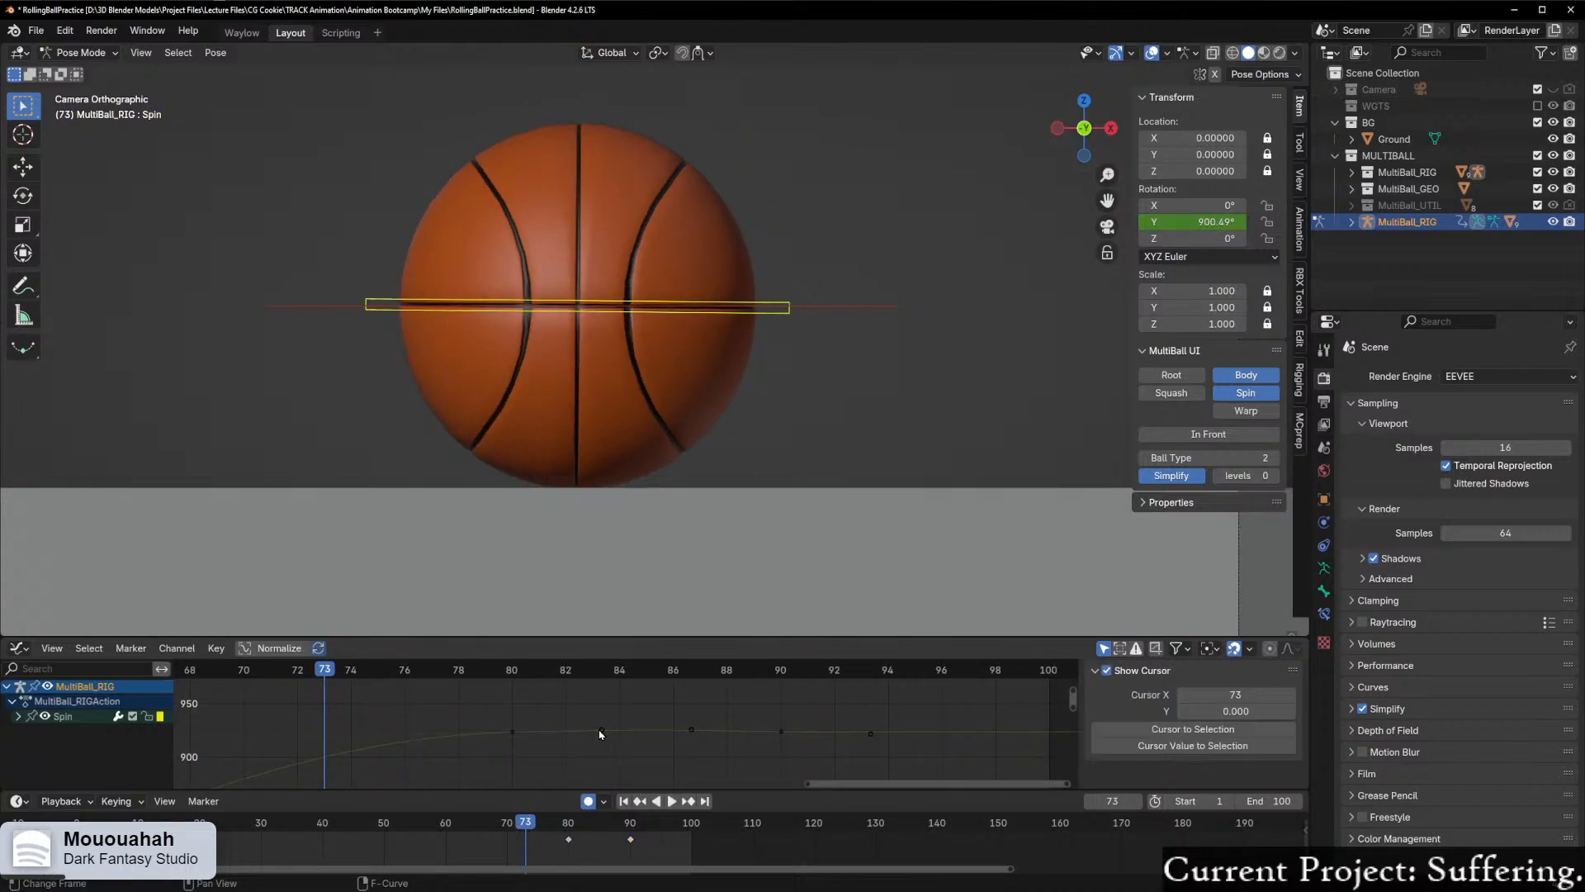
left_click(600, 732)
left_click(510, 735)
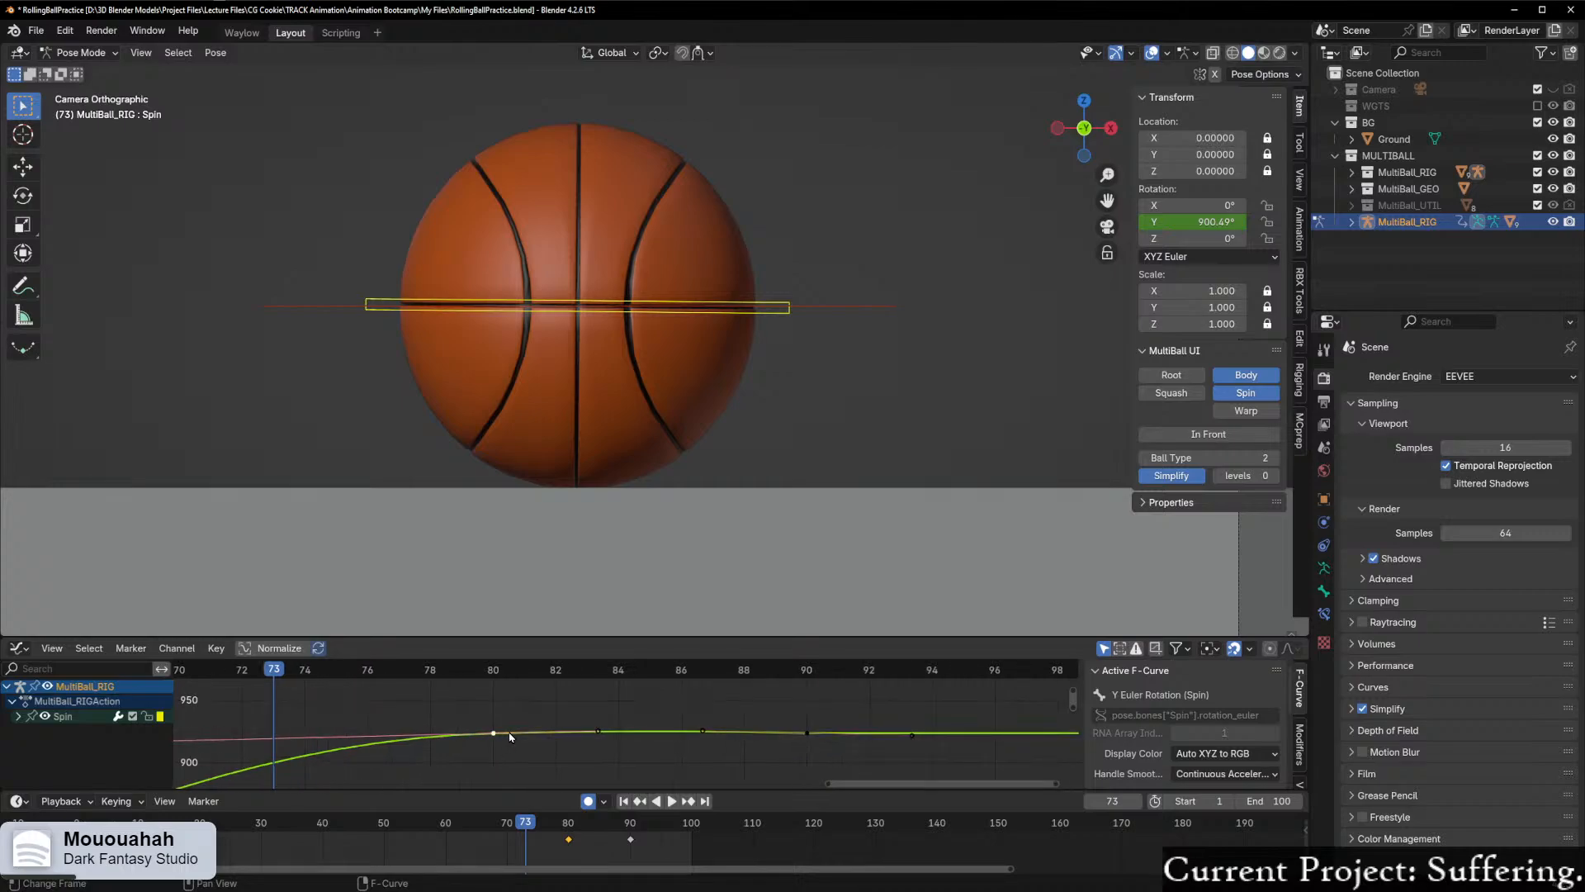
scroll(518, 763, "down", 5)
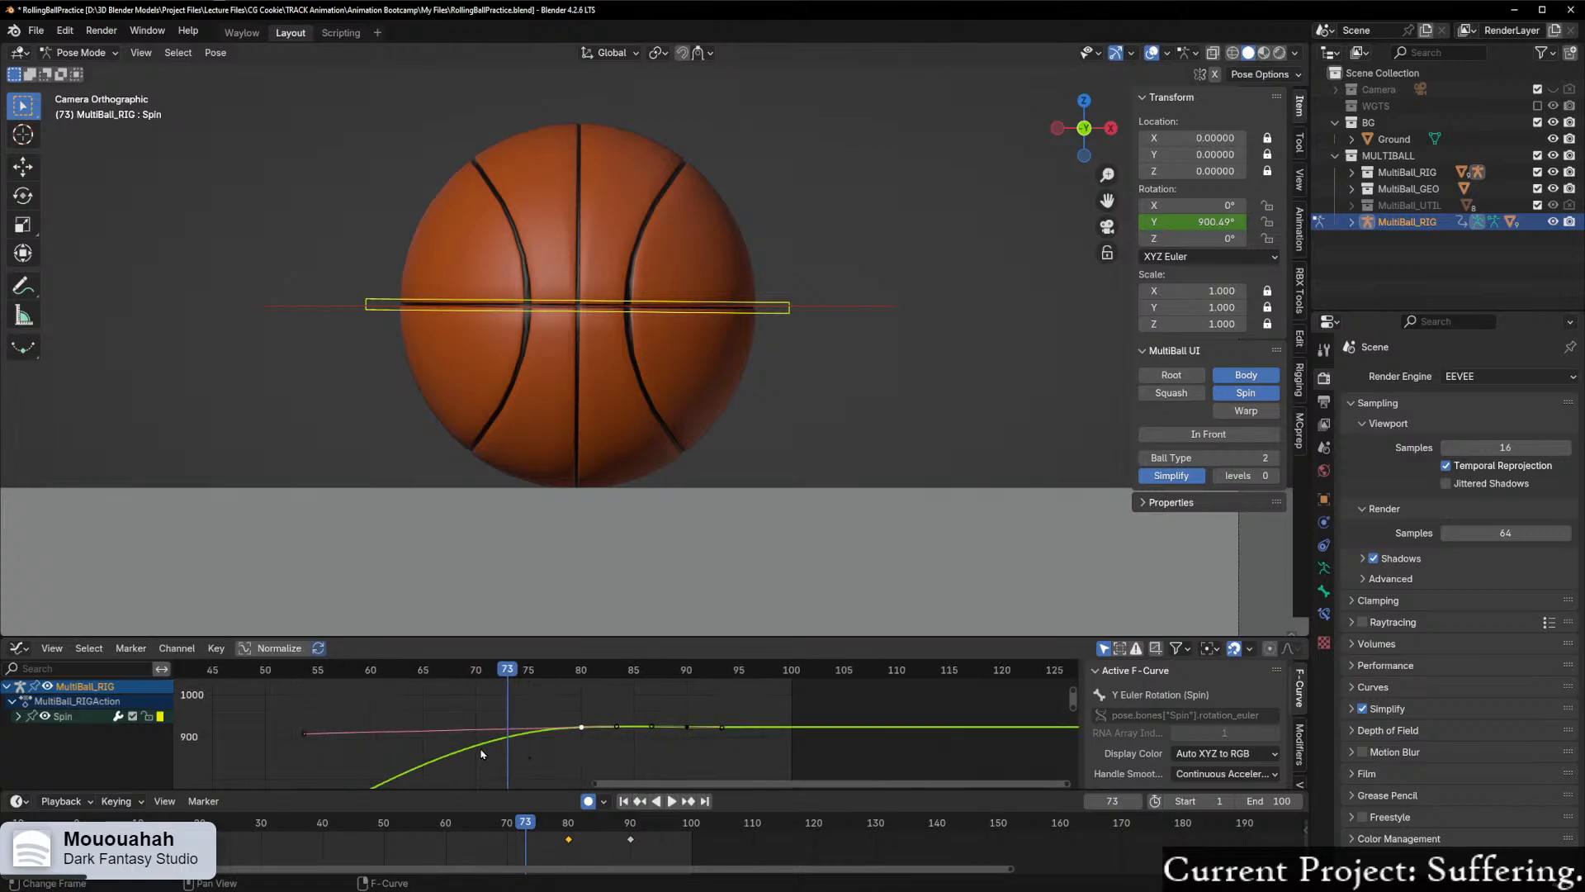
scroll(435, 743, "up", 2)
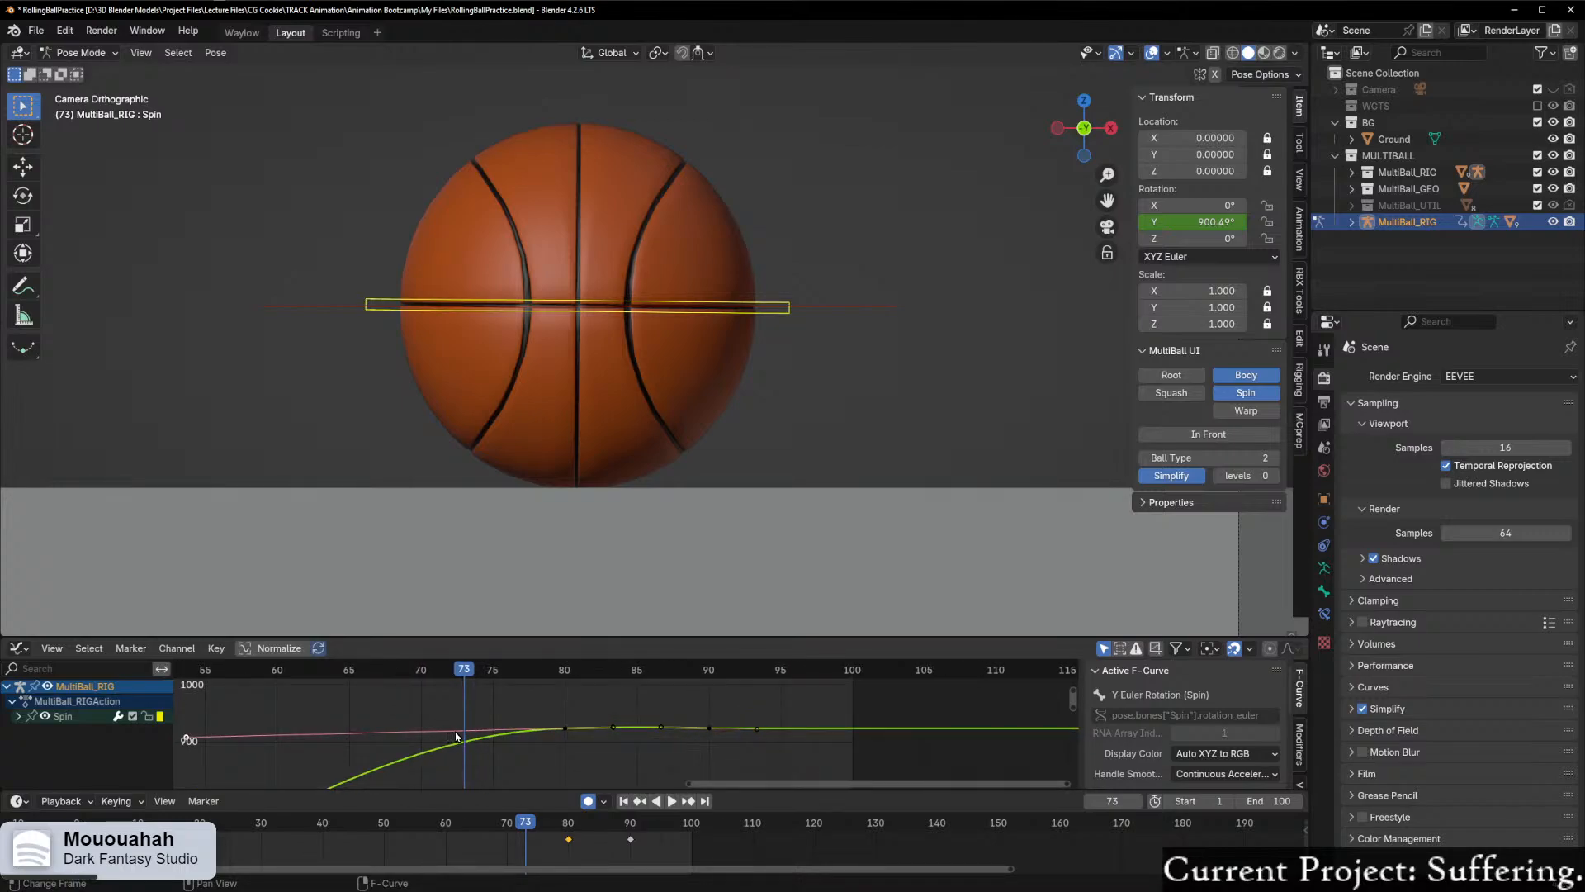
key("g")
key("y")
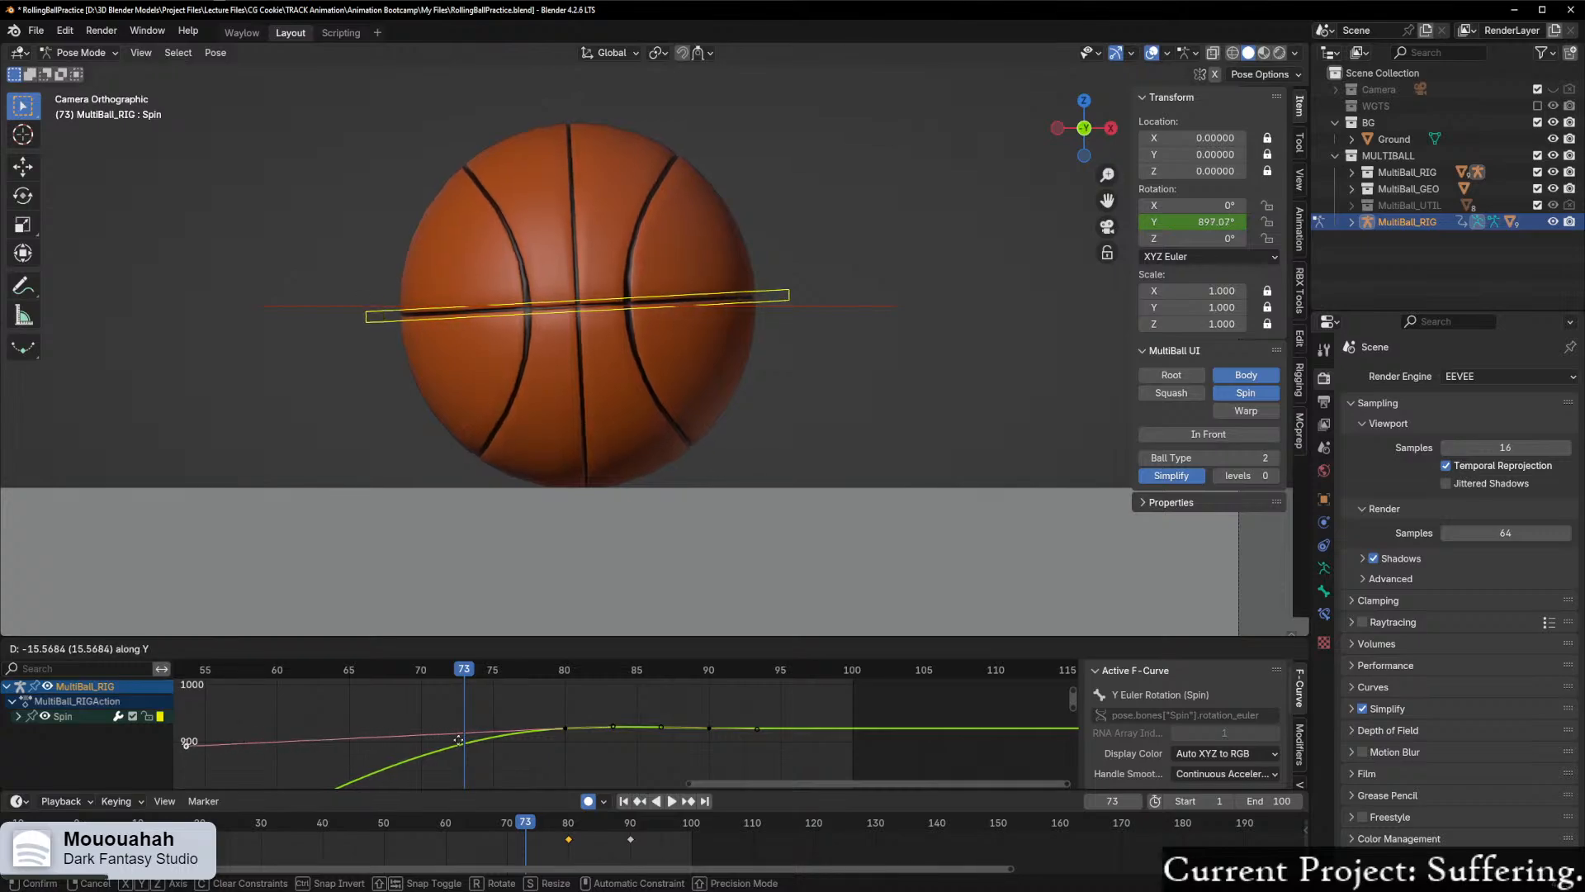
key("Escape")
Step: Try lowering the left handle of Spin's frame 80 keyframe along Y and scrub onward from frame 73
scroll(460, 741, "up", 3)
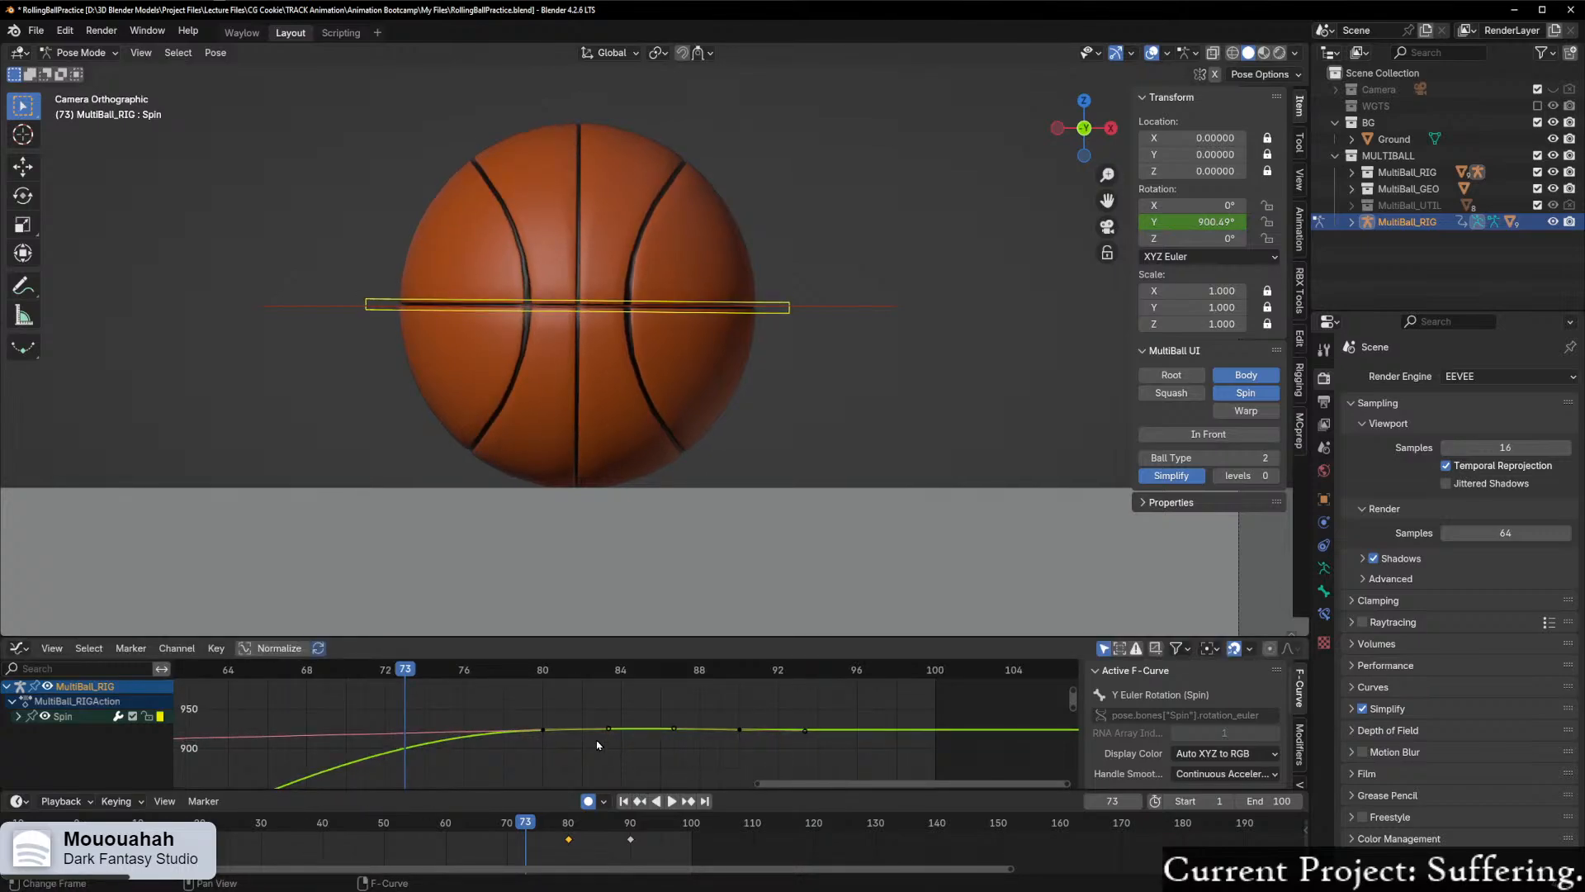
scroll(460, 742, "up", 1)
key("g")
key("y")
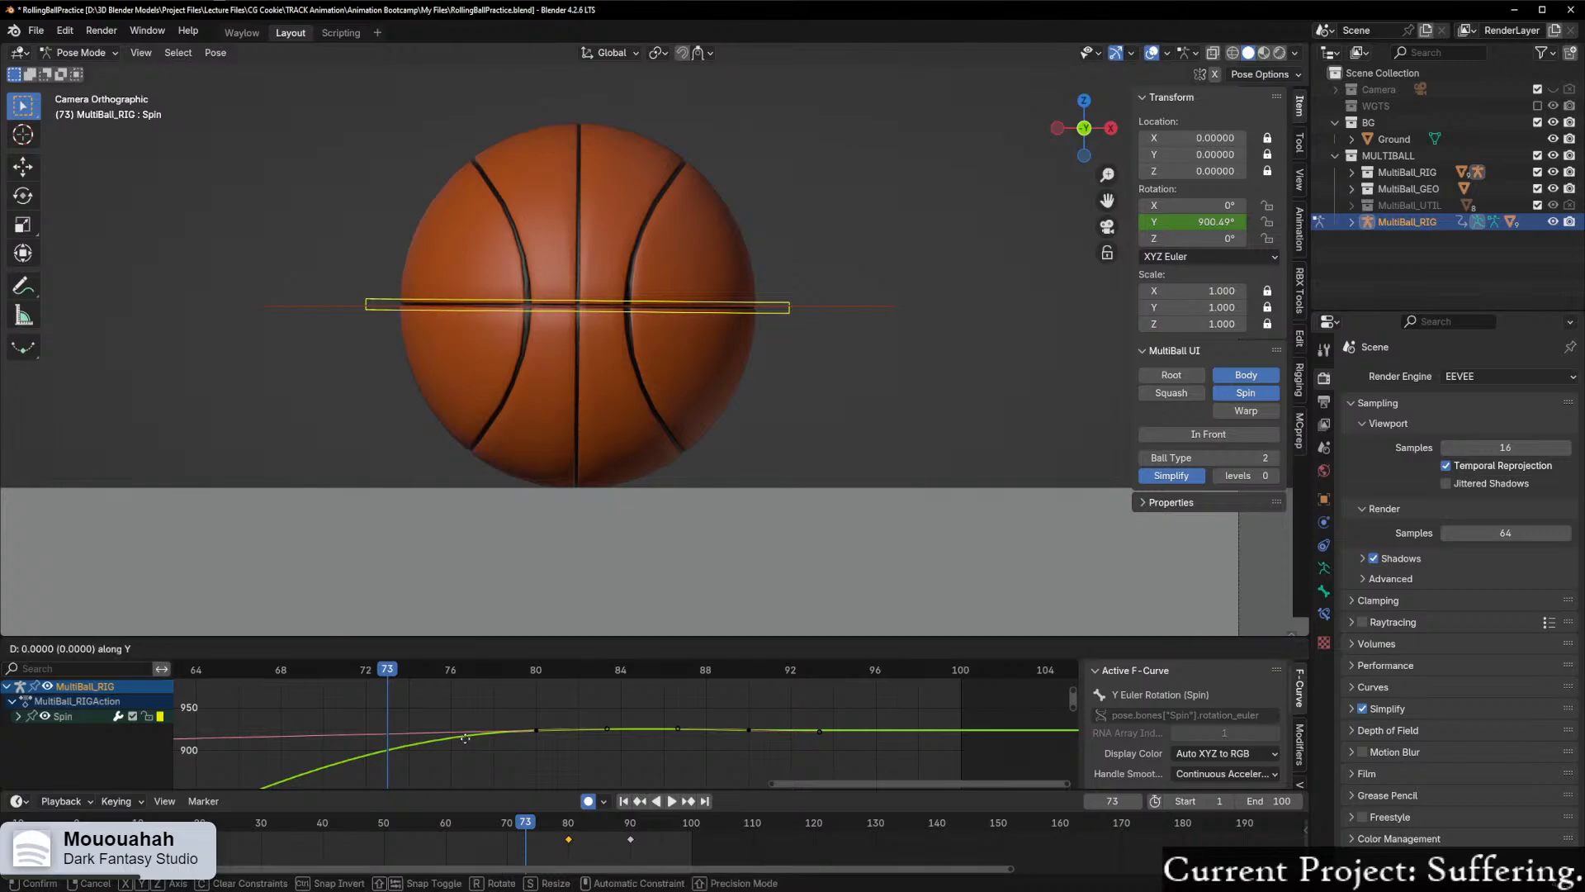
left_click(475, 745)
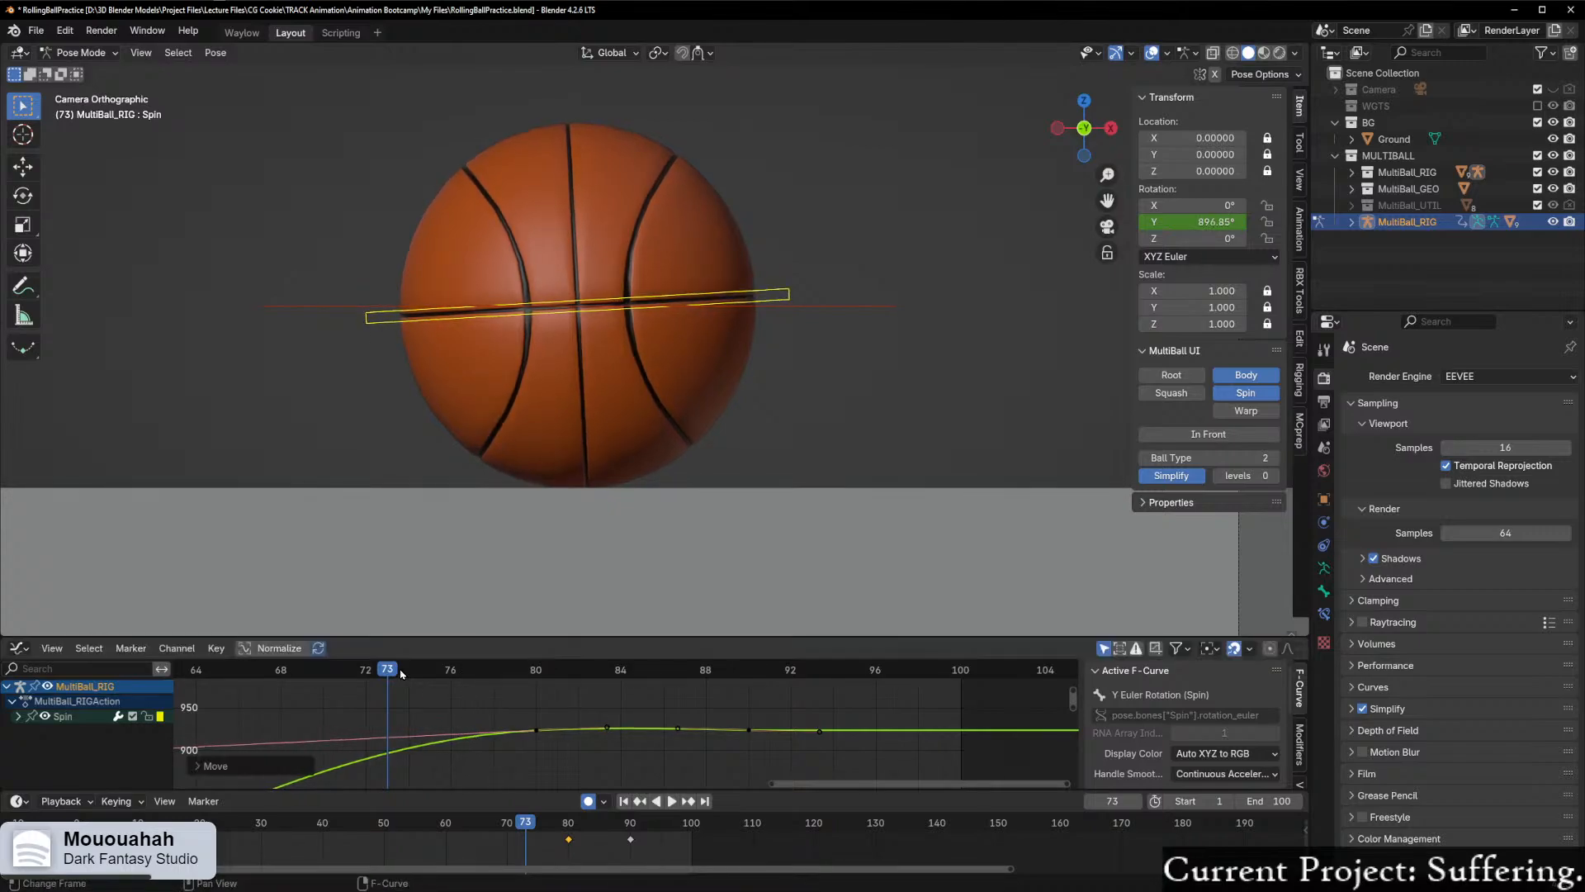
key("space")
left_click_drag(442, 679, 391, 672)
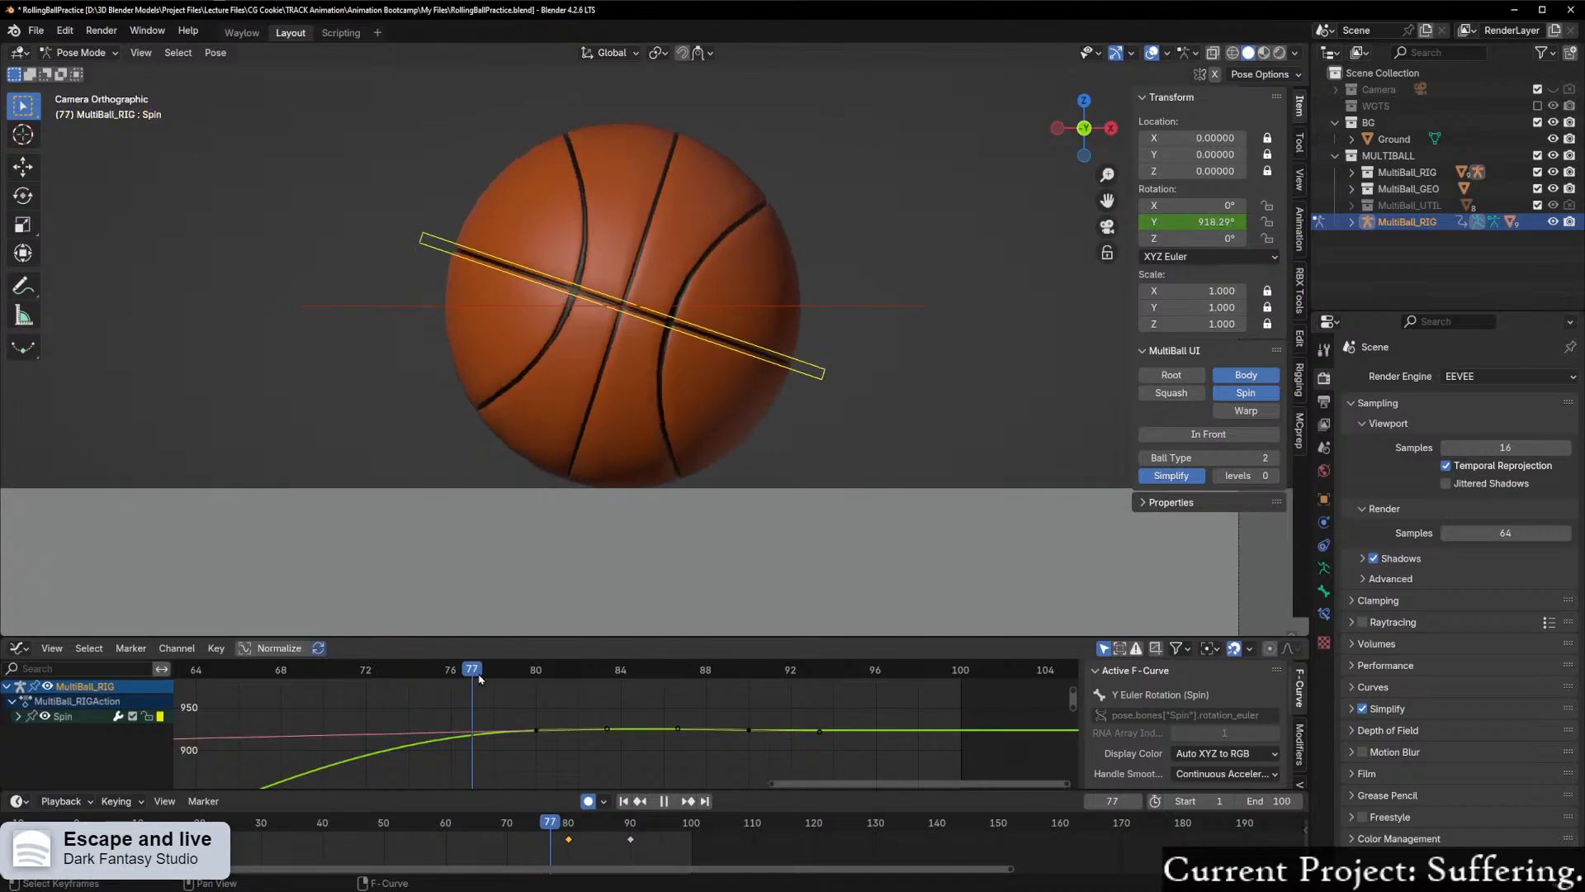
Step: Raise the left handle of Spin's frame 80 keyframe slightly along Y and scrub through to frame 83
left_click(314, 692)
left_click_drag(315, 692, 493, 686)
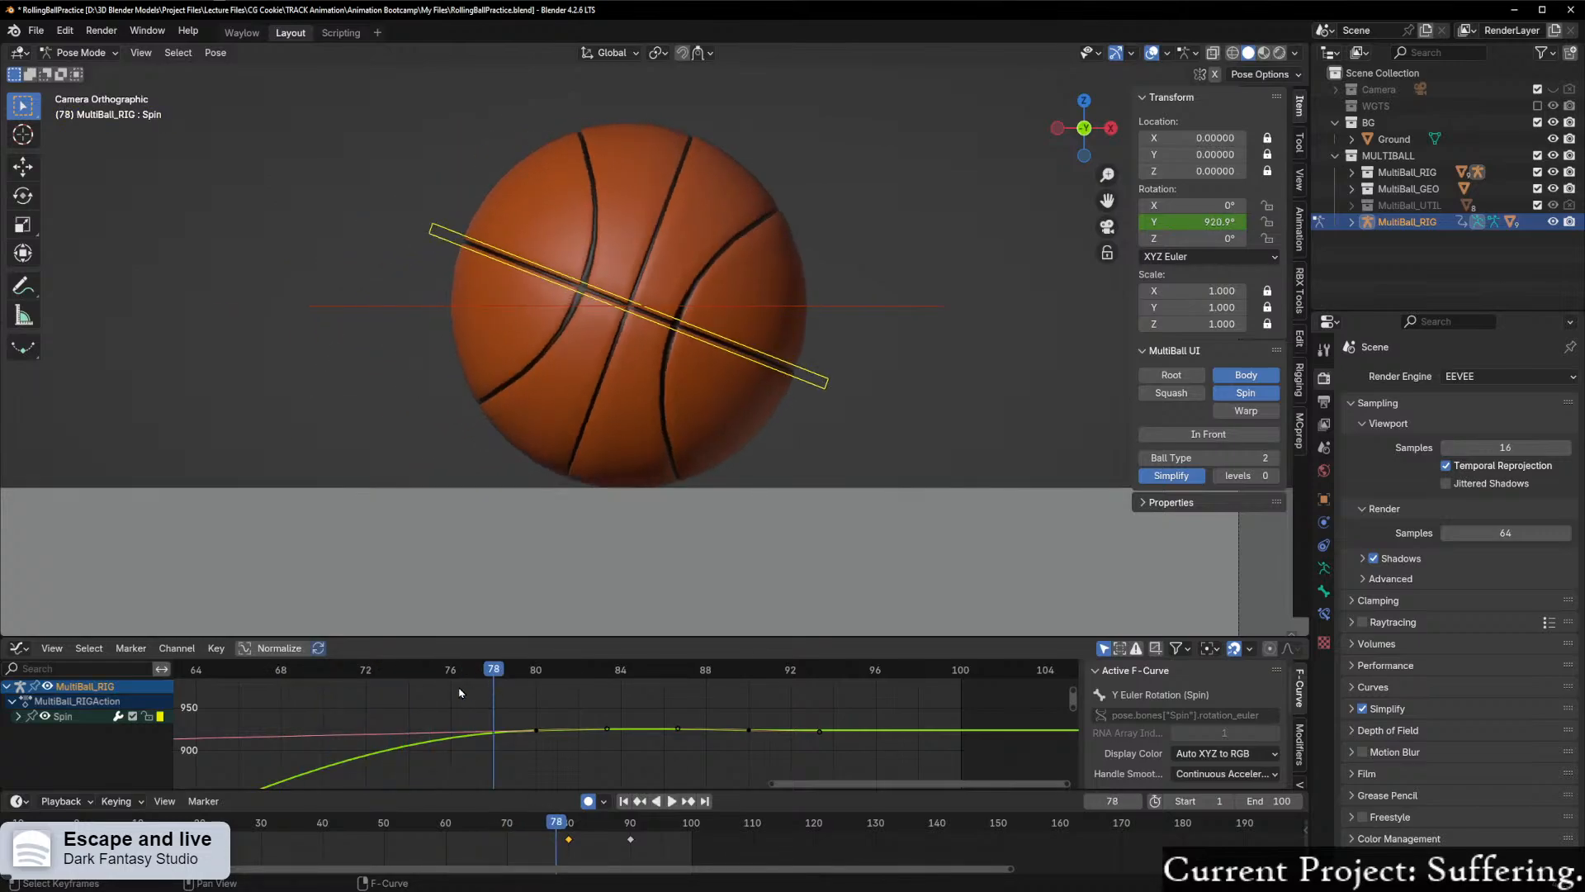
scroll(351, 725, "down", 3)
scroll(347, 726, "down", 2)
scroll(351, 735, "up", 2)
key("g")
key("y")
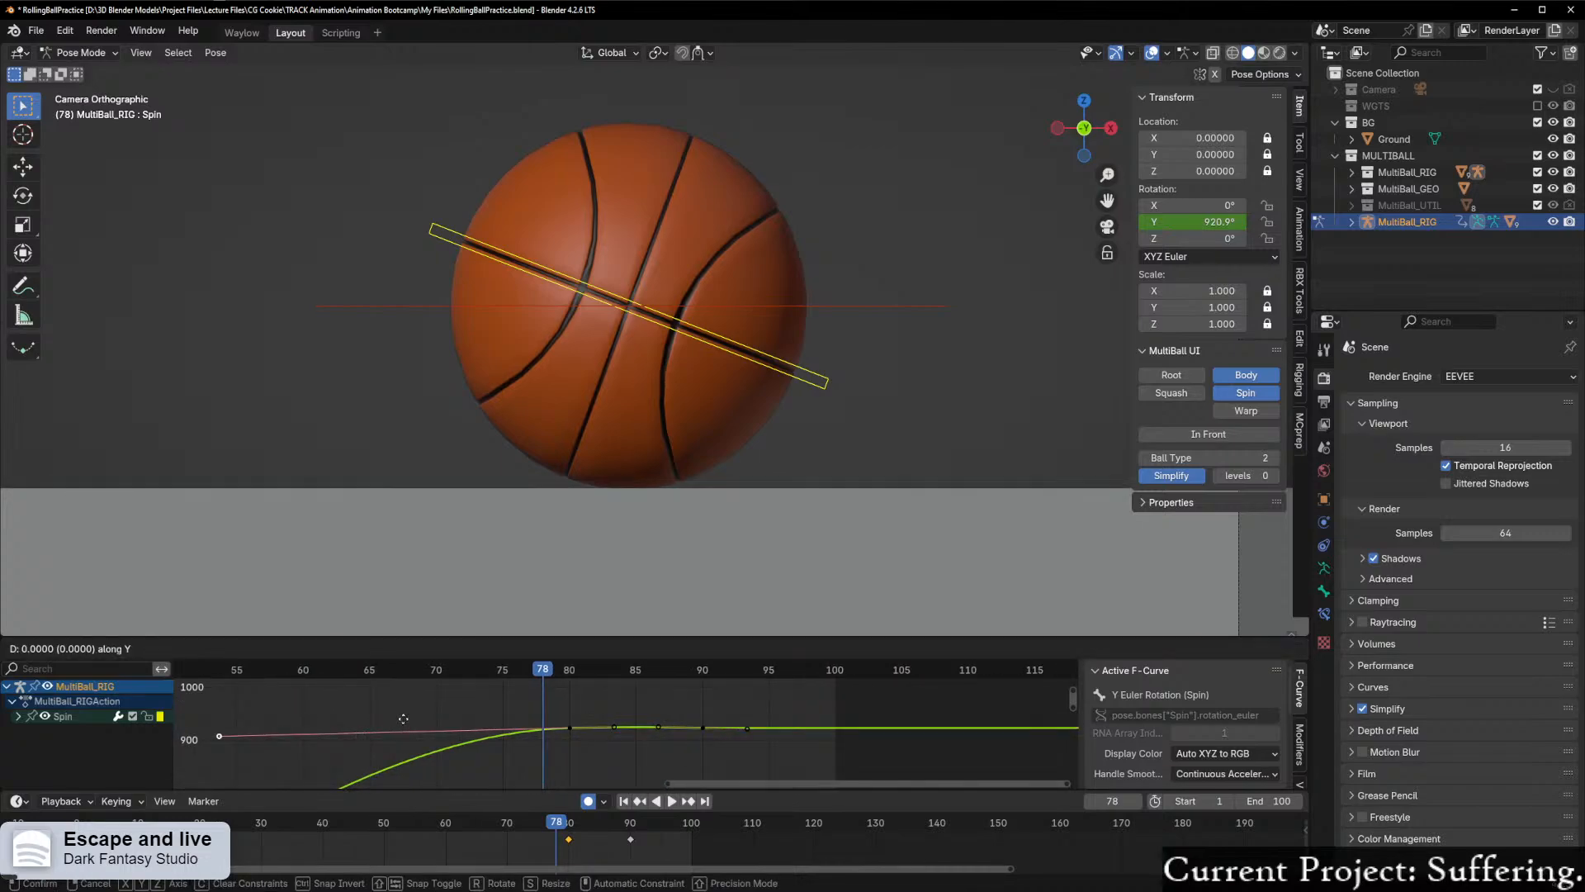
left_click(407, 691)
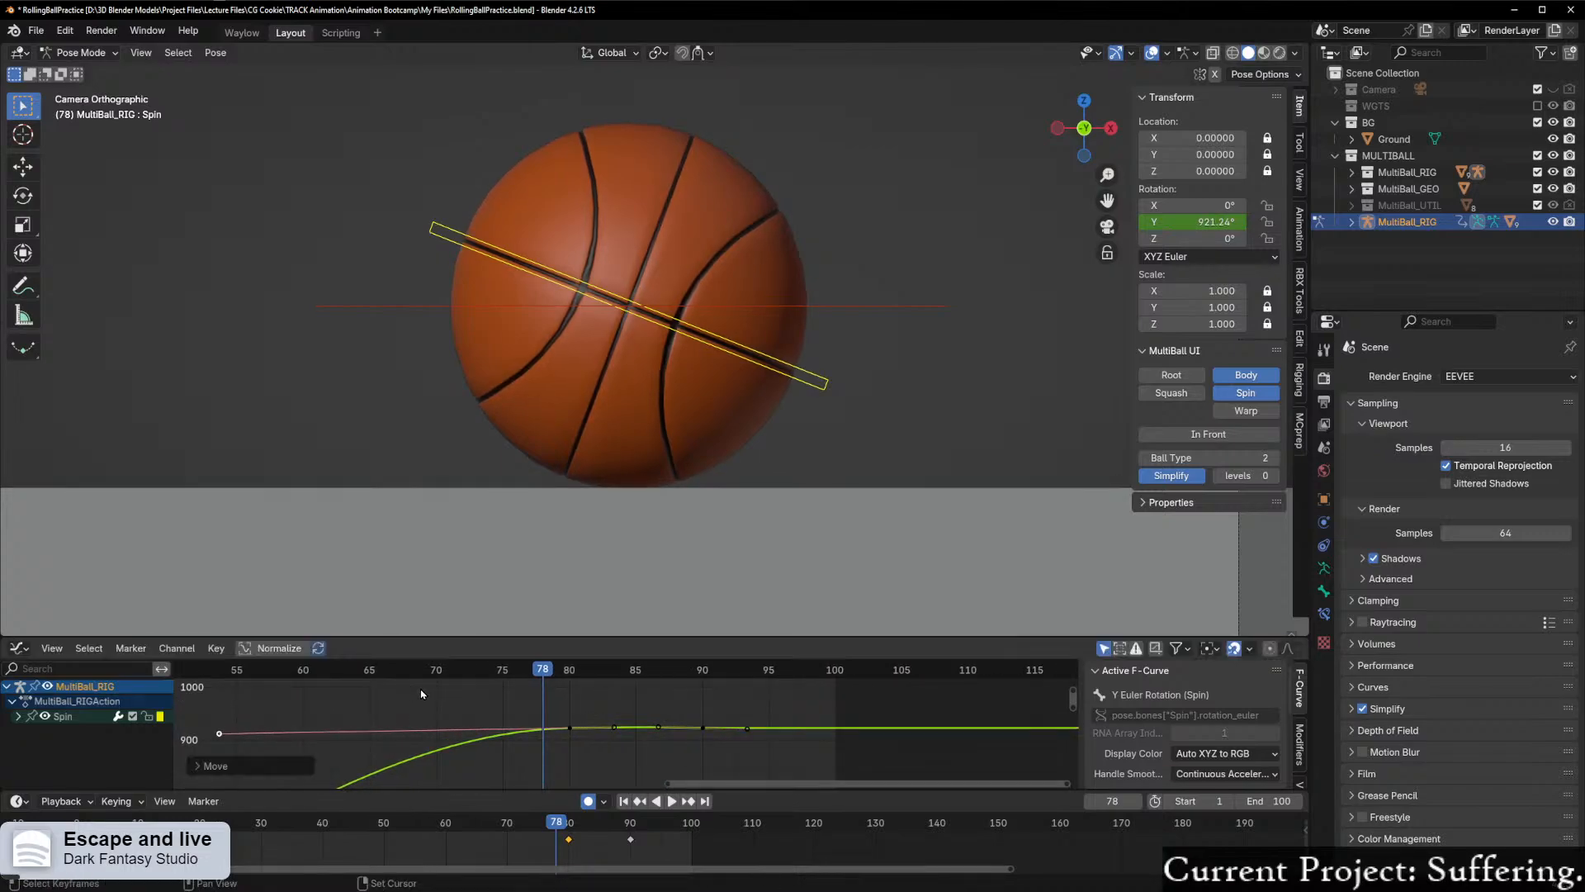
scroll(419, 693, "up", 3)
left_click_drag(479, 673, 604, 689)
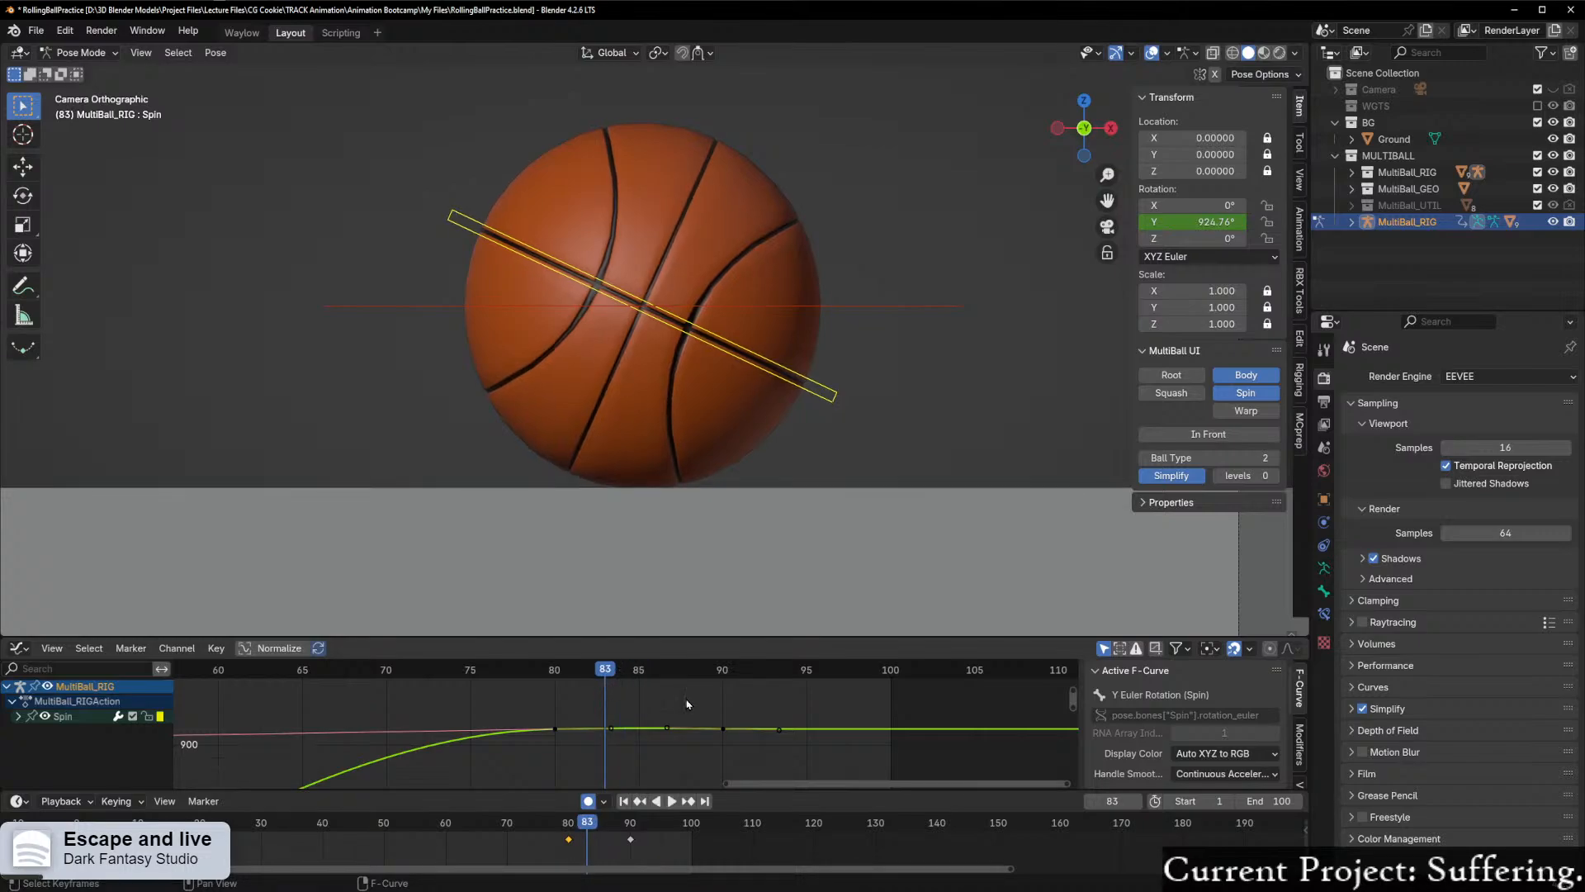
Step: Lengthen both handles of Spin's frame 90 keyframe by scaling along X, reaching about frames 85 and 95
scroll(697, 710, "up", 1)
scroll(697, 710, "up", 2)
left_click(770, 731)
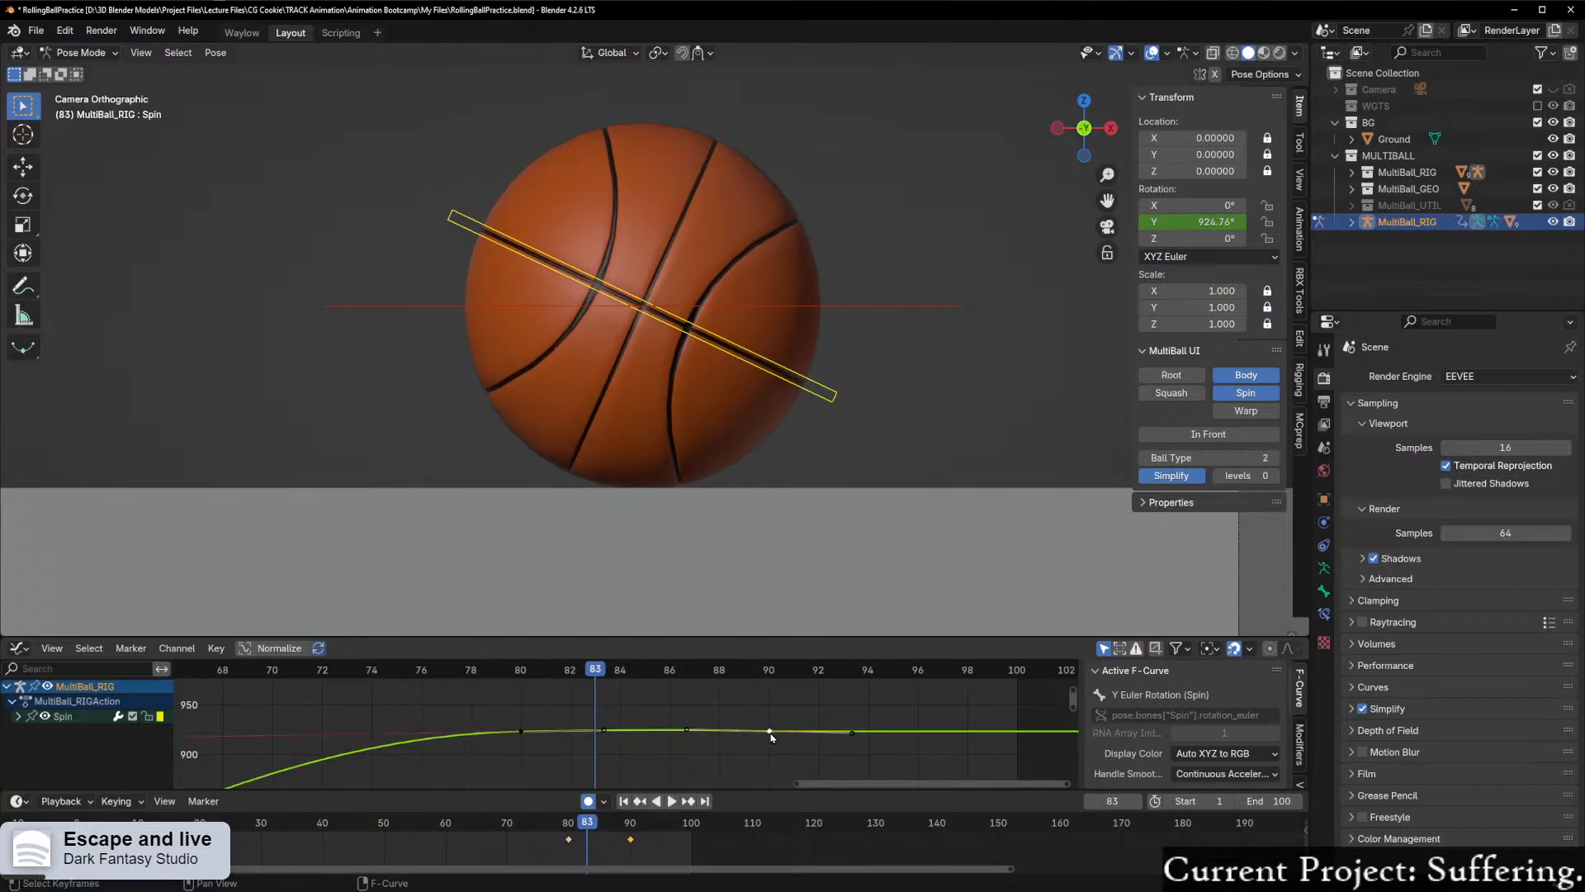
left_click(715, 731)
left_click_drag(659, 699, 1006, 781)
key("s")
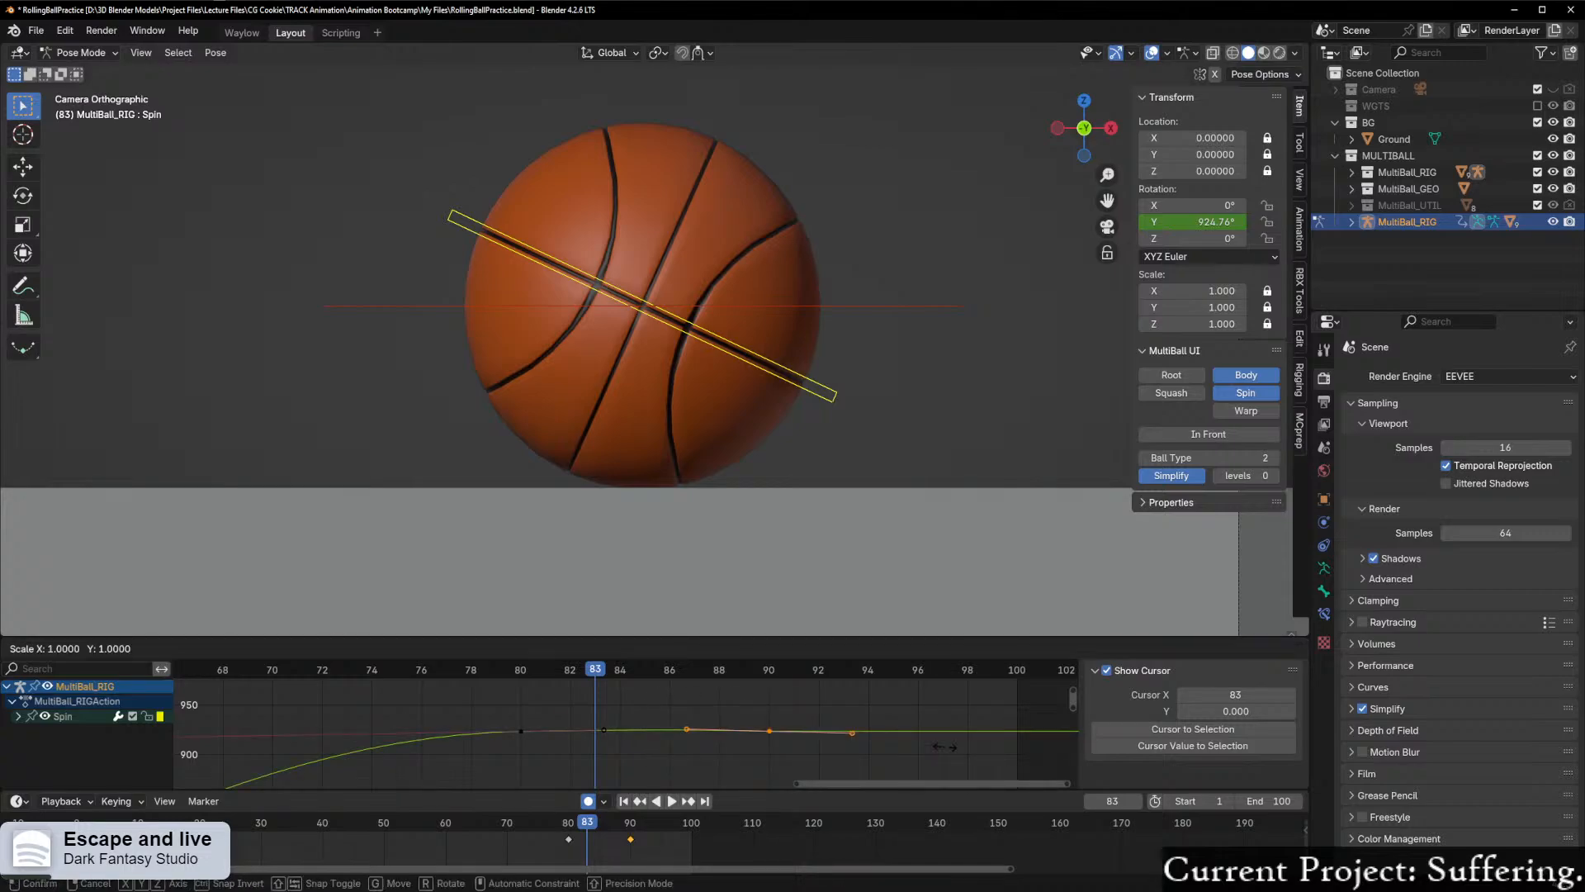
key("x")
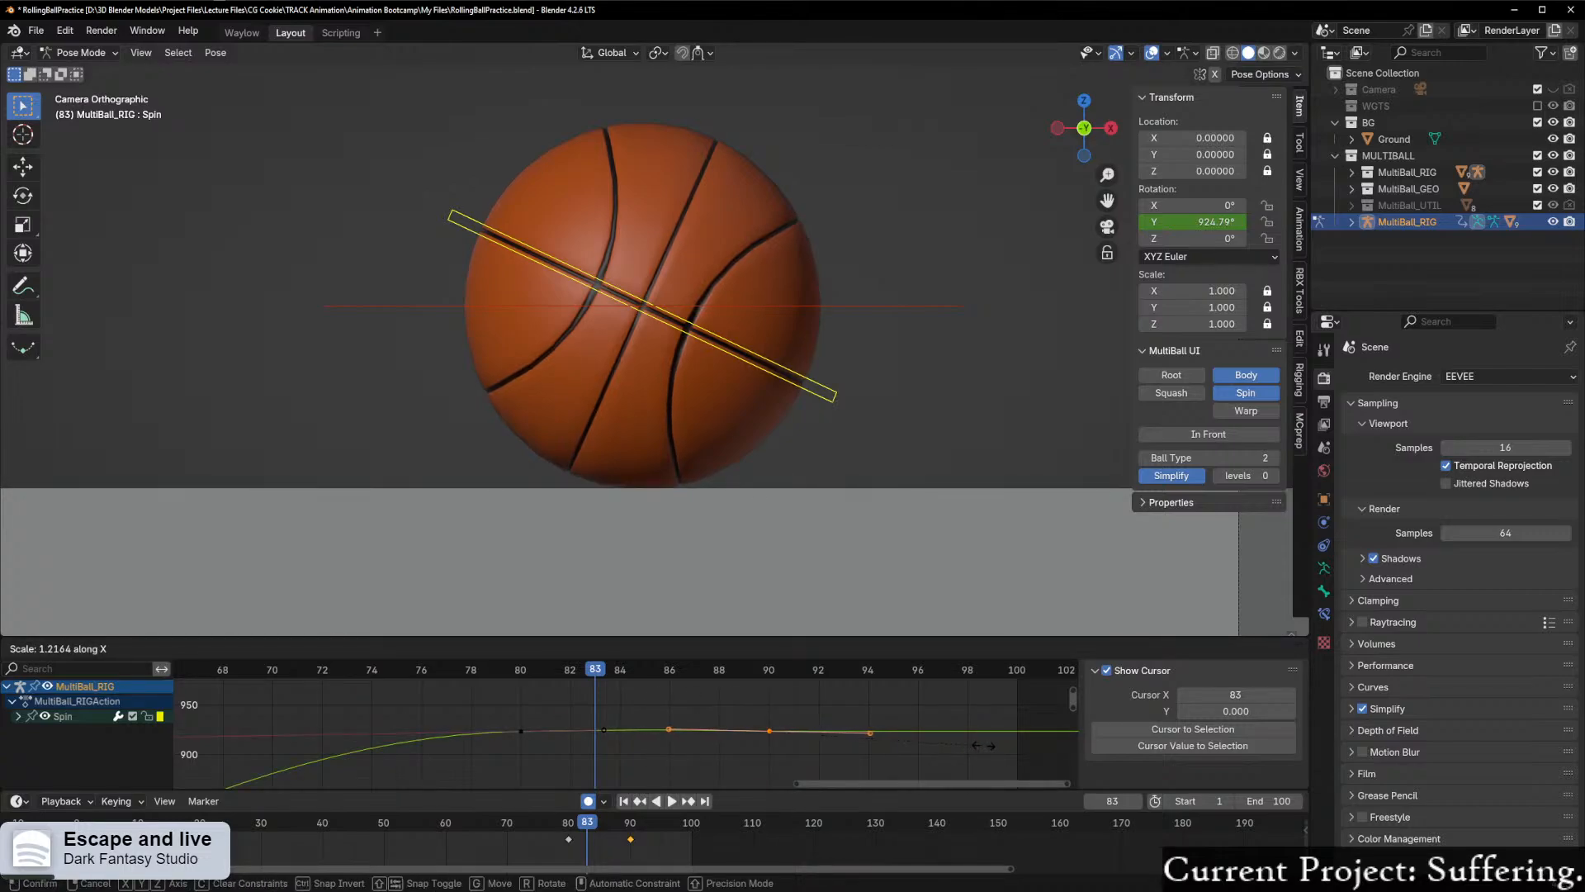
left_click(1016, 751)
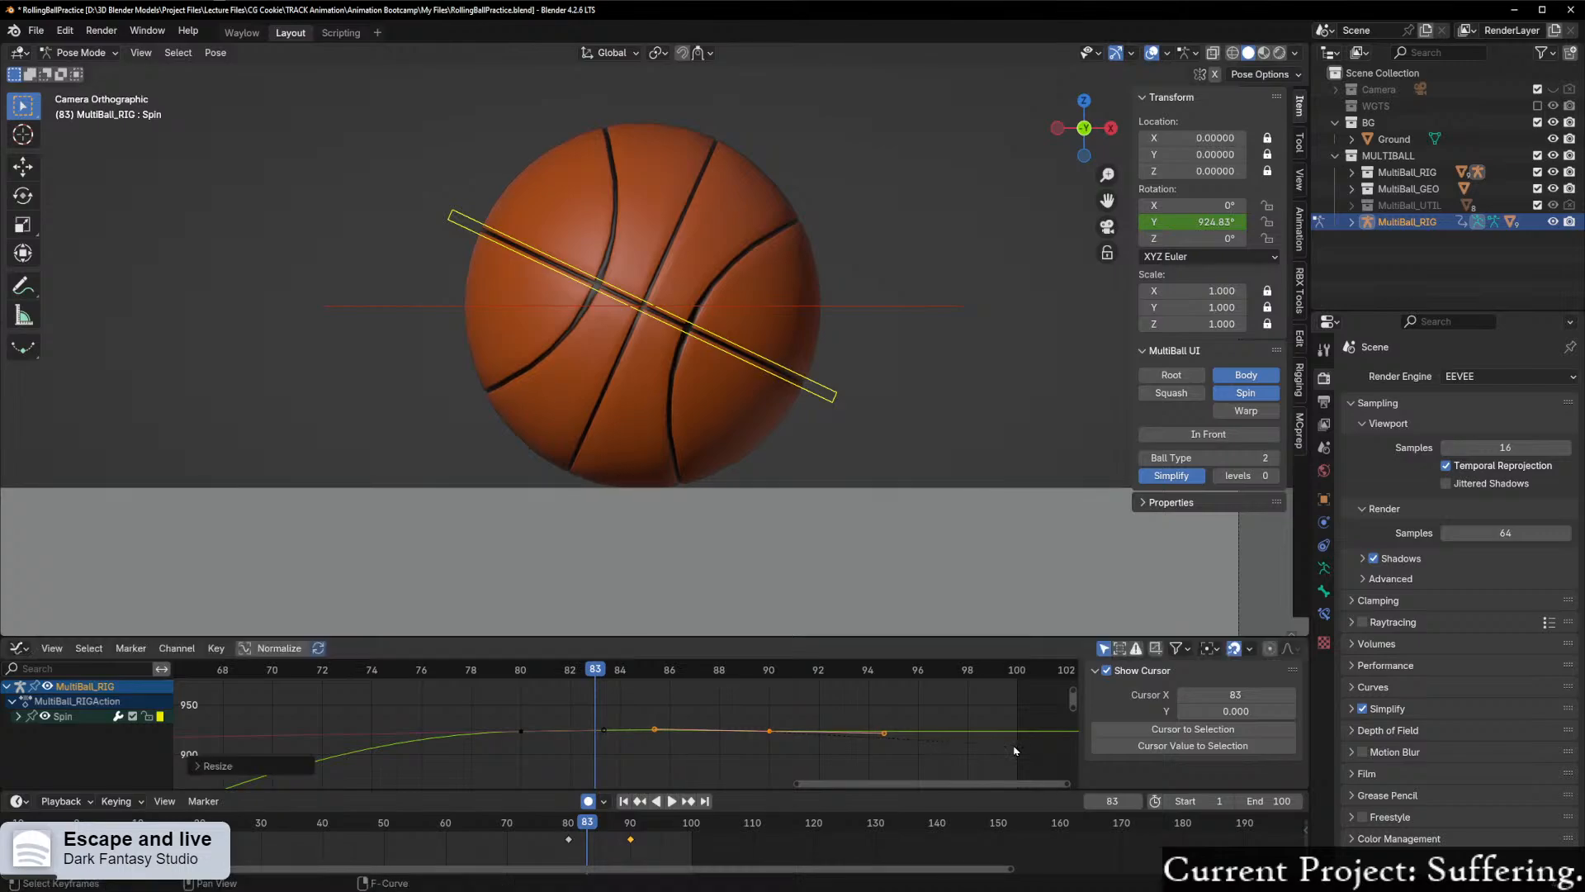
Step: Play the animation and scrub around frames 81 to 84 to check the ball's settle
key("space")
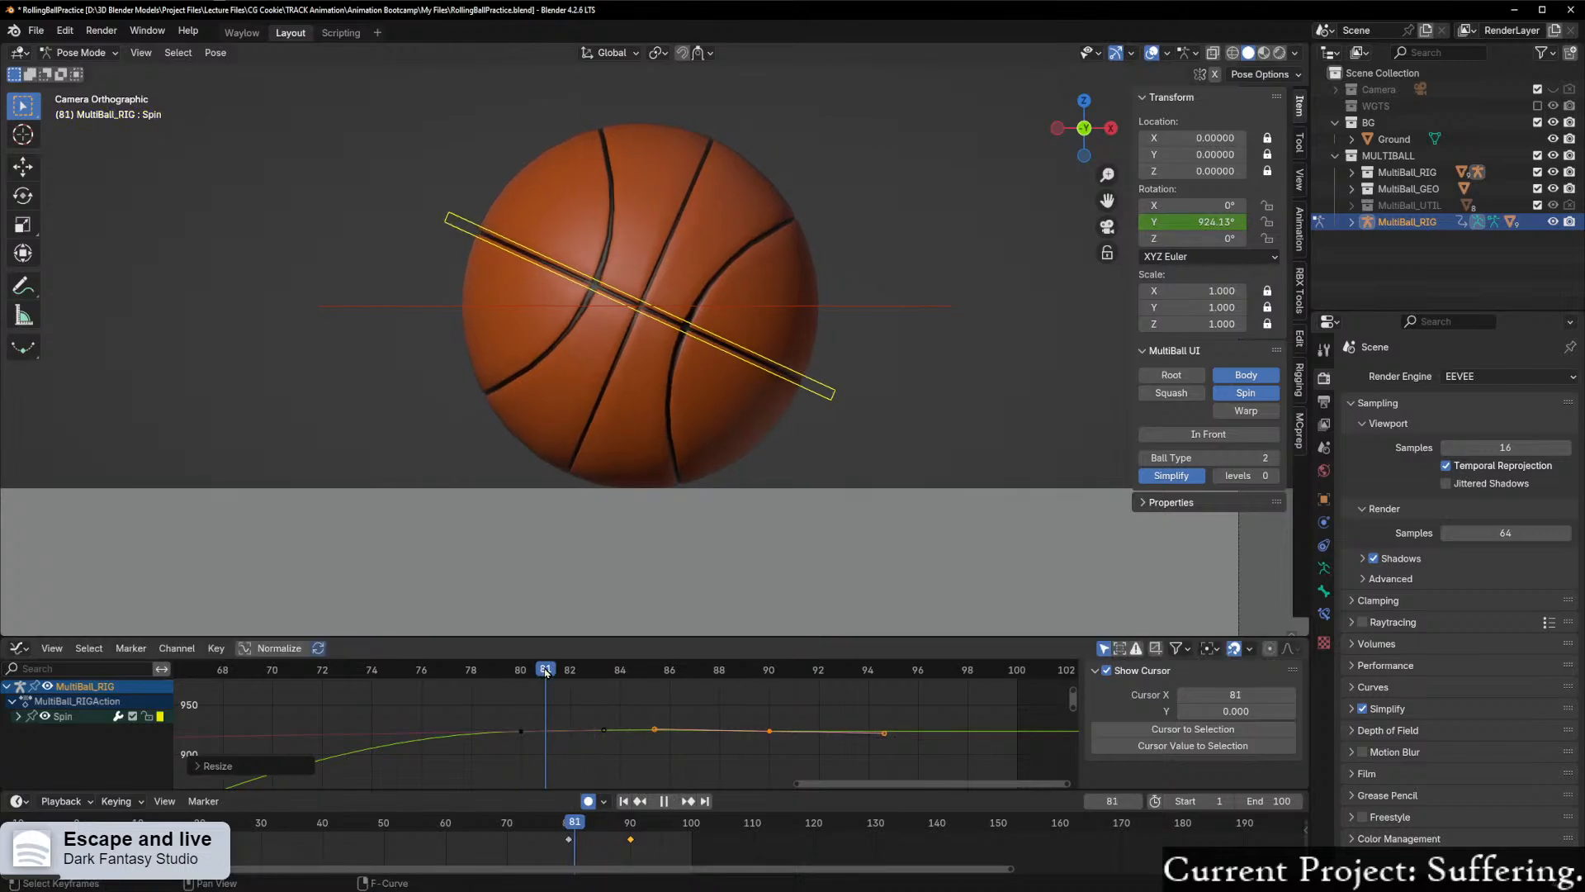
mouse_move(608, 673)
left_mouse_down()
mouse_move(582, 673)
mouse_move(689, 676)
mouse_move(596, 680)
mouse_move(653, 680)
mouse_move(628, 679)
left_mouse_up()
left_click_drag(606, 685, 616, 687)
scroll(817, 771, "up", 6)
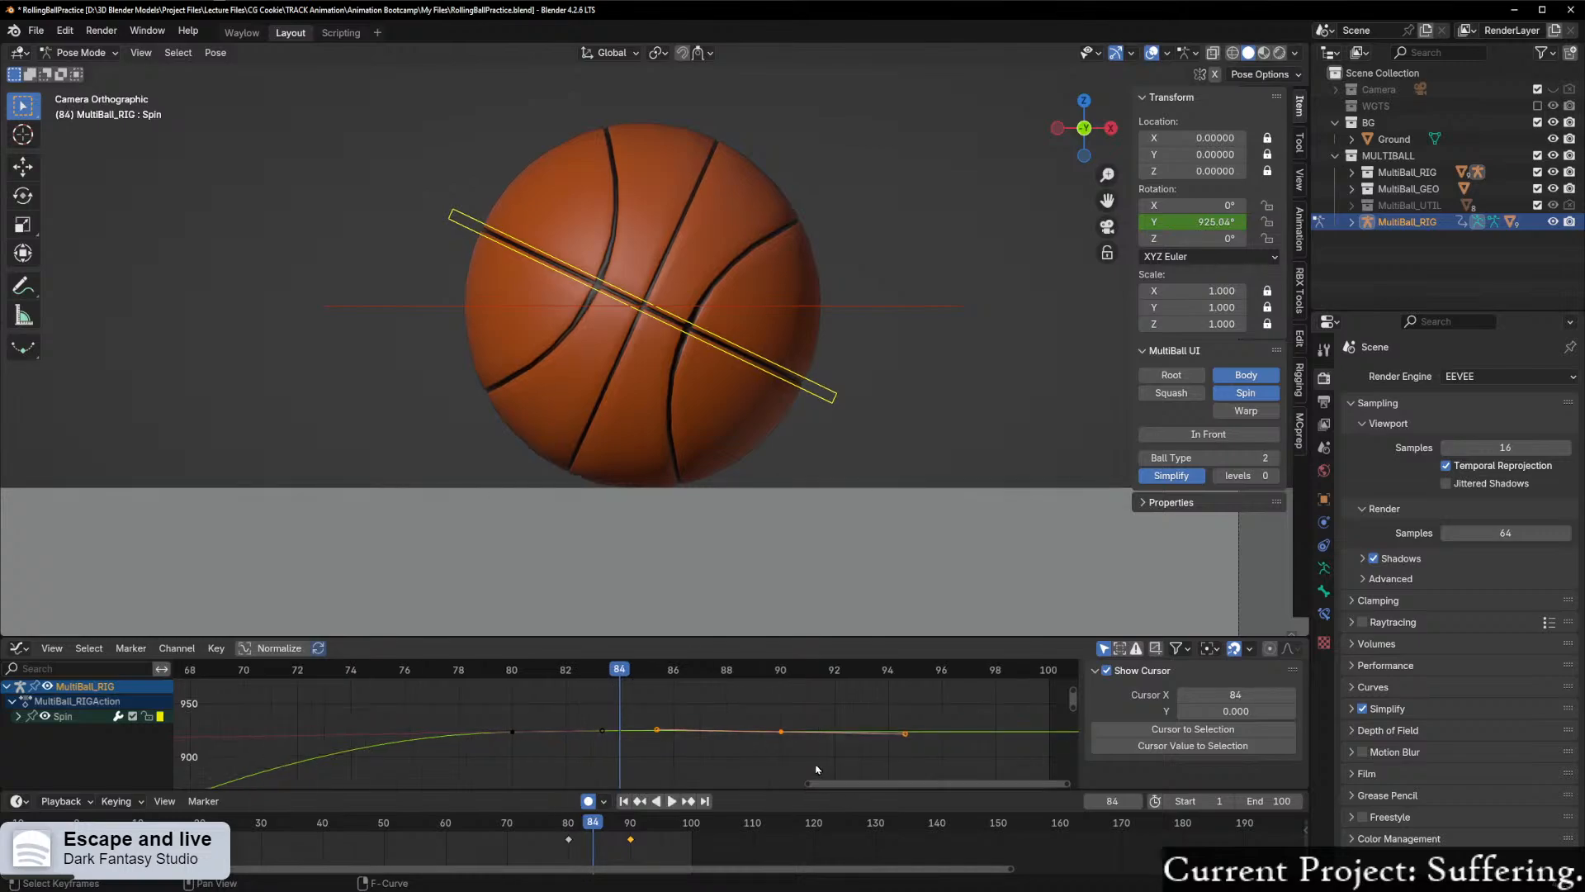
Step: Raise the right handle of Spin's frame 80 keyframe by about 2 along Y and scrub from frame 84 to 88
left_click(592, 735)
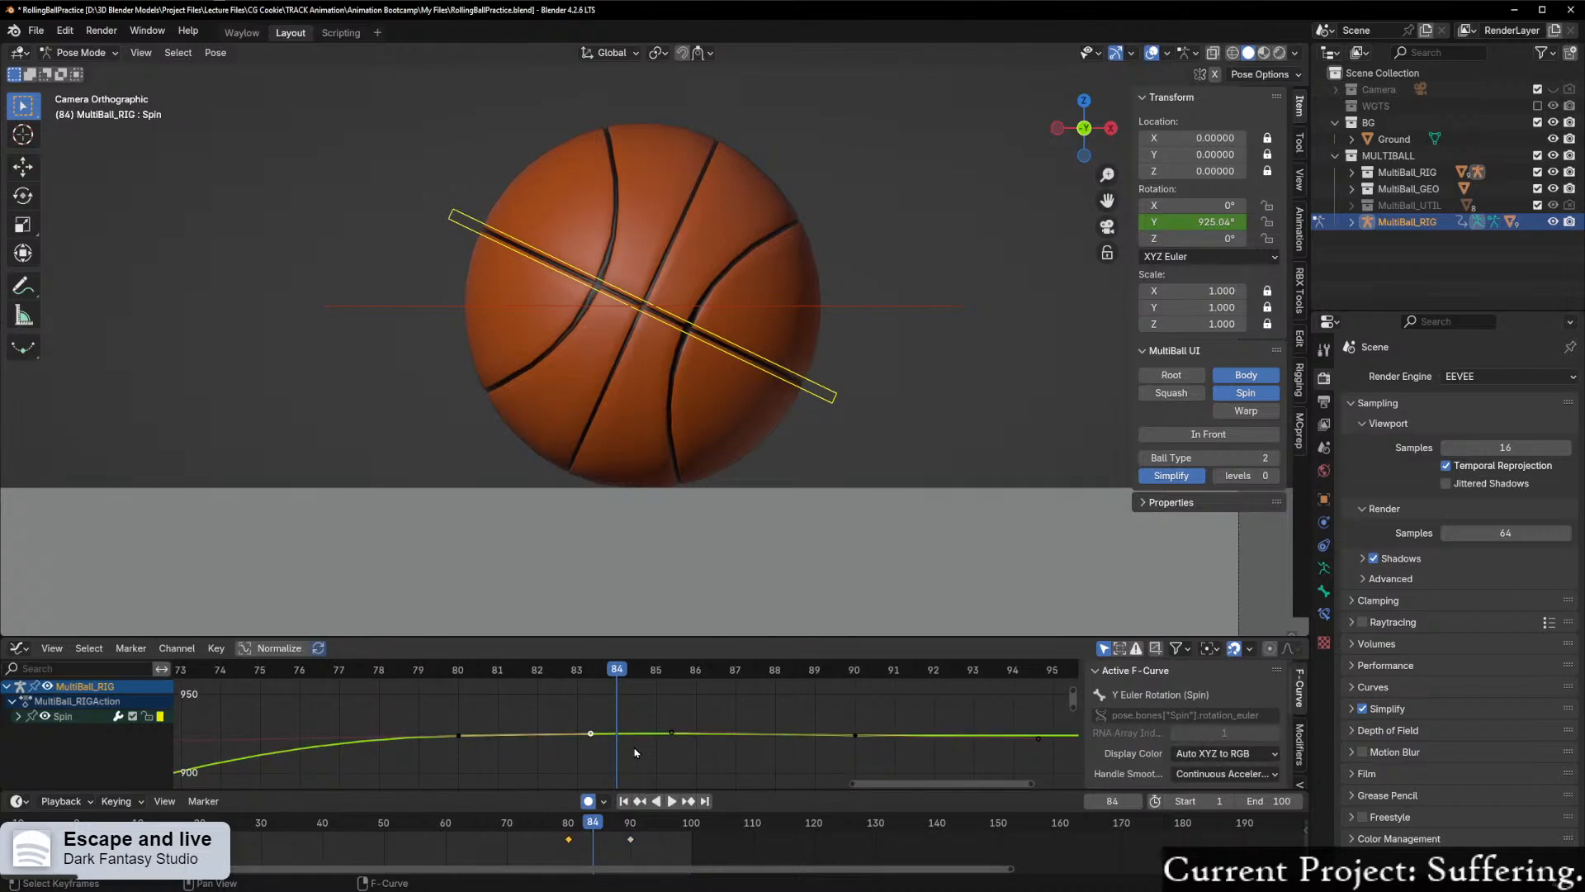
key("g")
key("y")
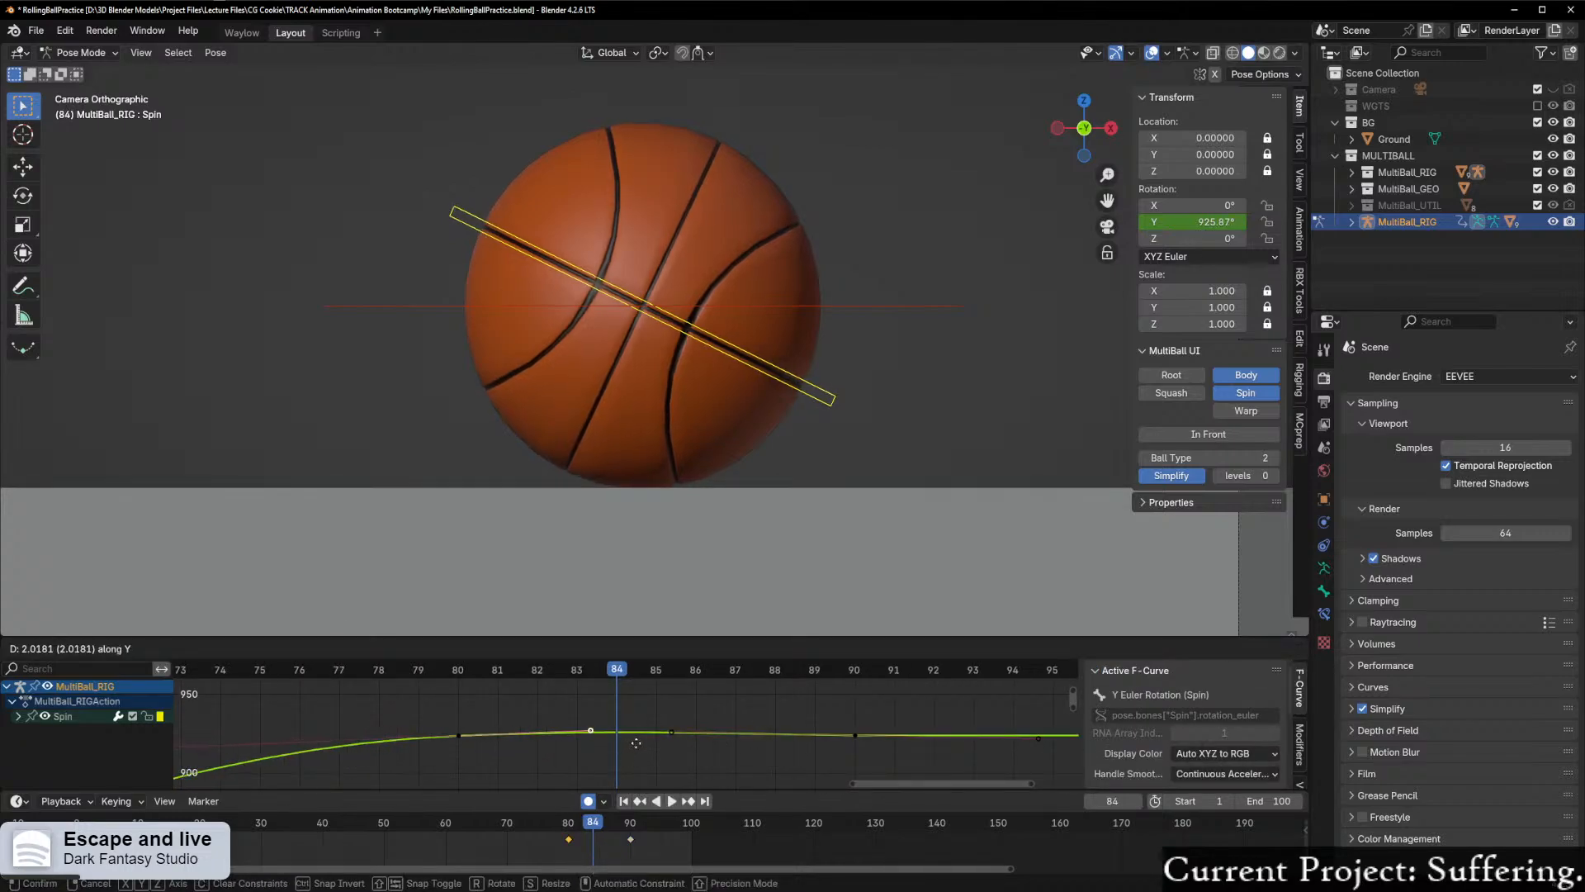
left_click(637, 744)
left_click_drag(621, 668, 773, 684)
Step: Set the handle type of Spin's frame 90 keyframe to Auto Clamped
scroll(910, 752, "down", 2)
left_click(828, 735)
scroll(908, 743, "up", 1)
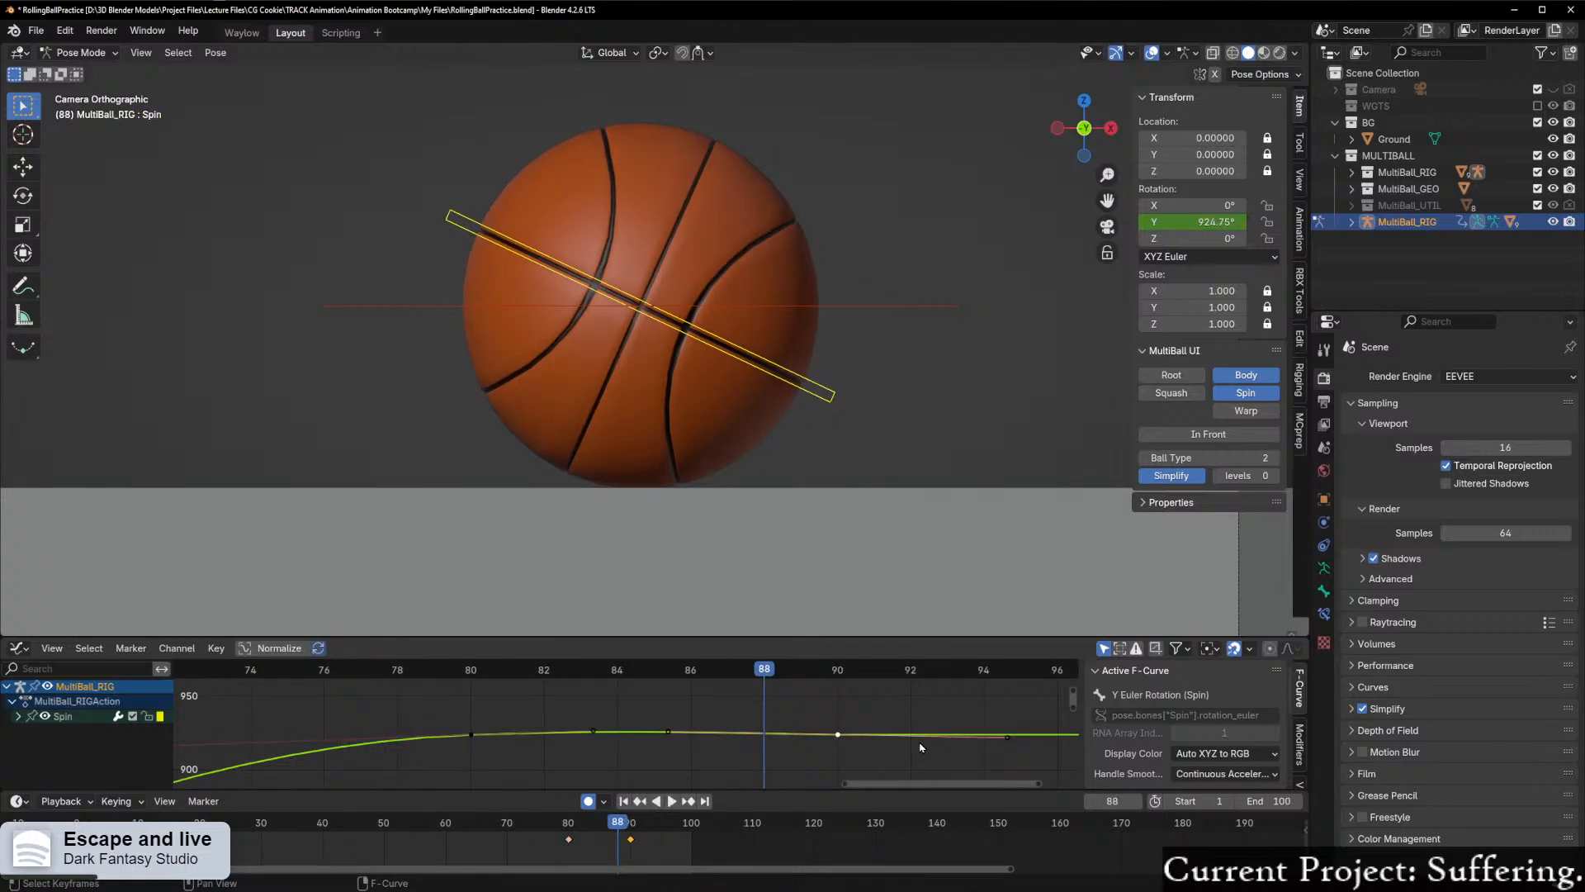
right_click(839, 737)
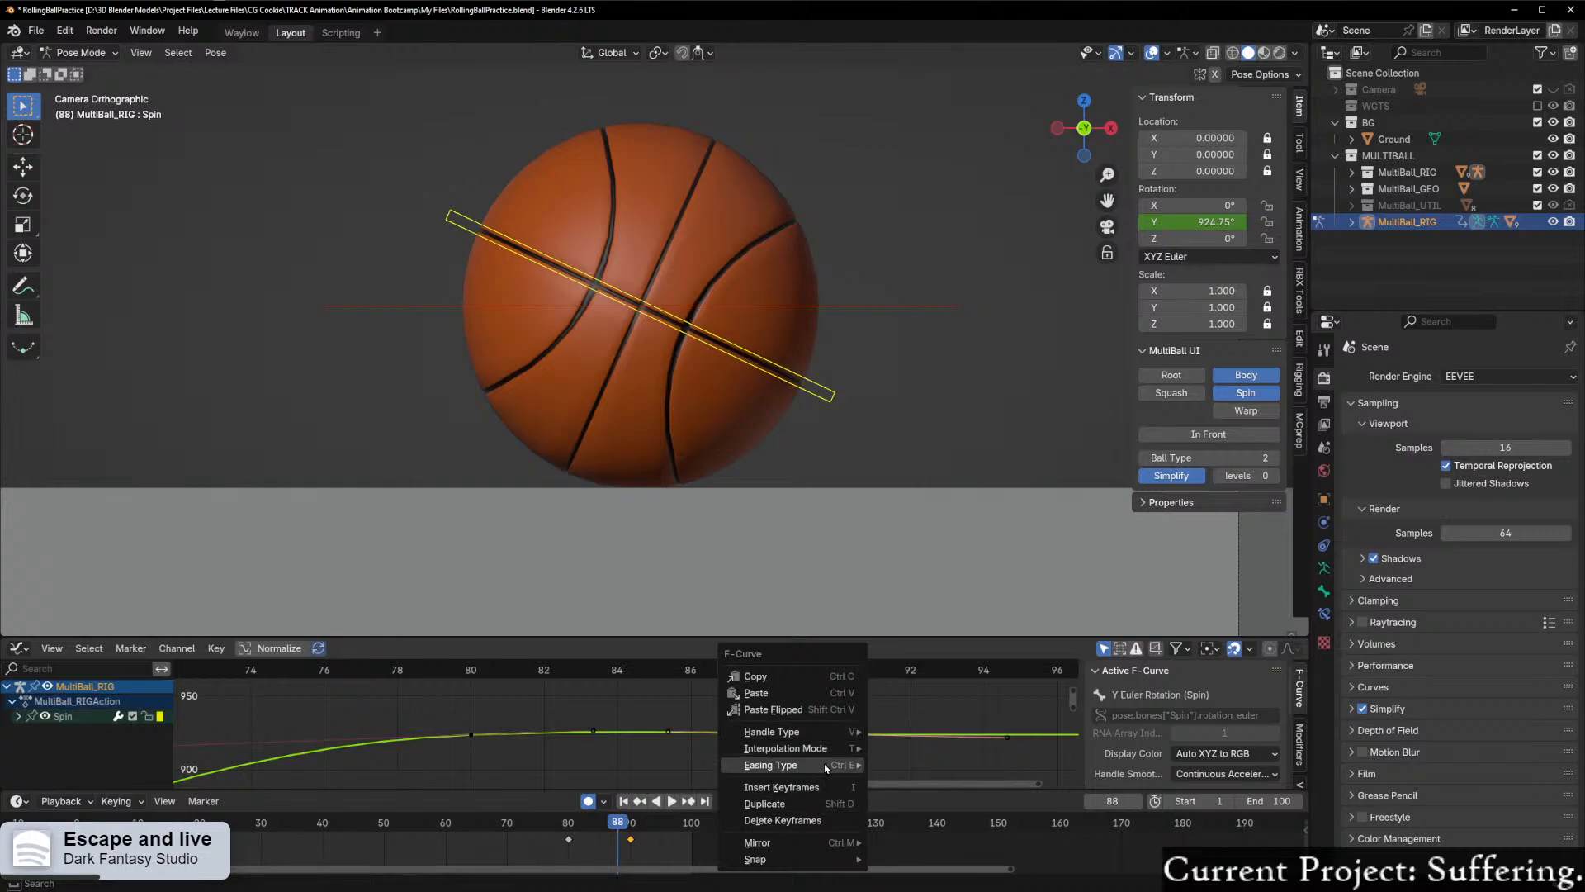
mouse_move(858, 749)
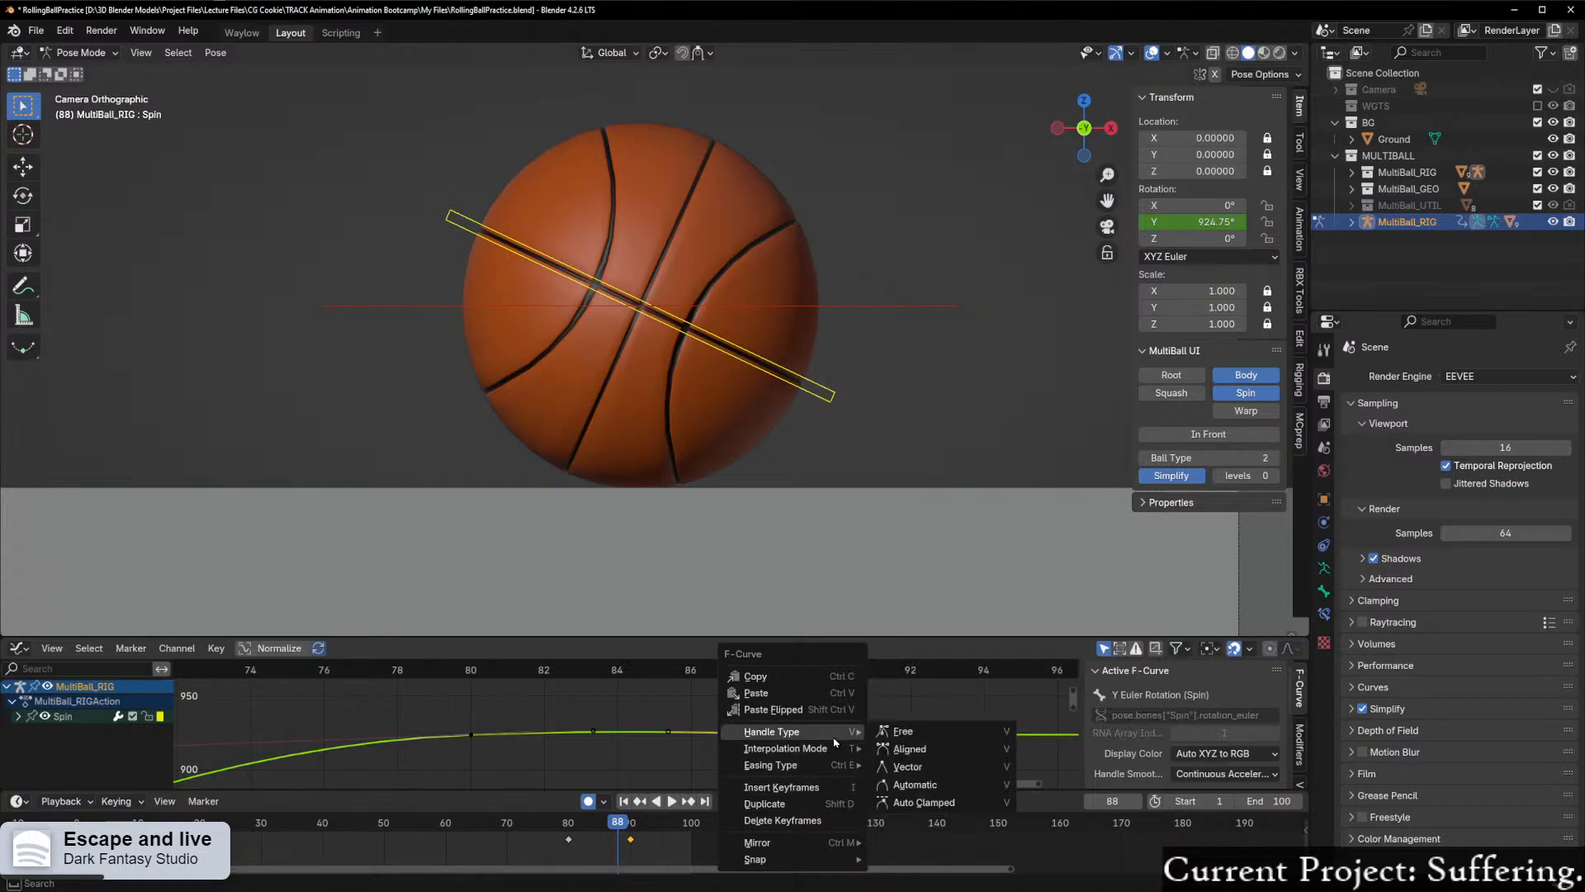
left_click(924, 801)
Step: Play the animation and scrub between about frames 77 and 88 to check the ball's settle
scroll(735, 747, "up", 2)
left_click_drag(785, 671, 454, 679)
key("space")
left_click_drag(552, 695, 822, 823)
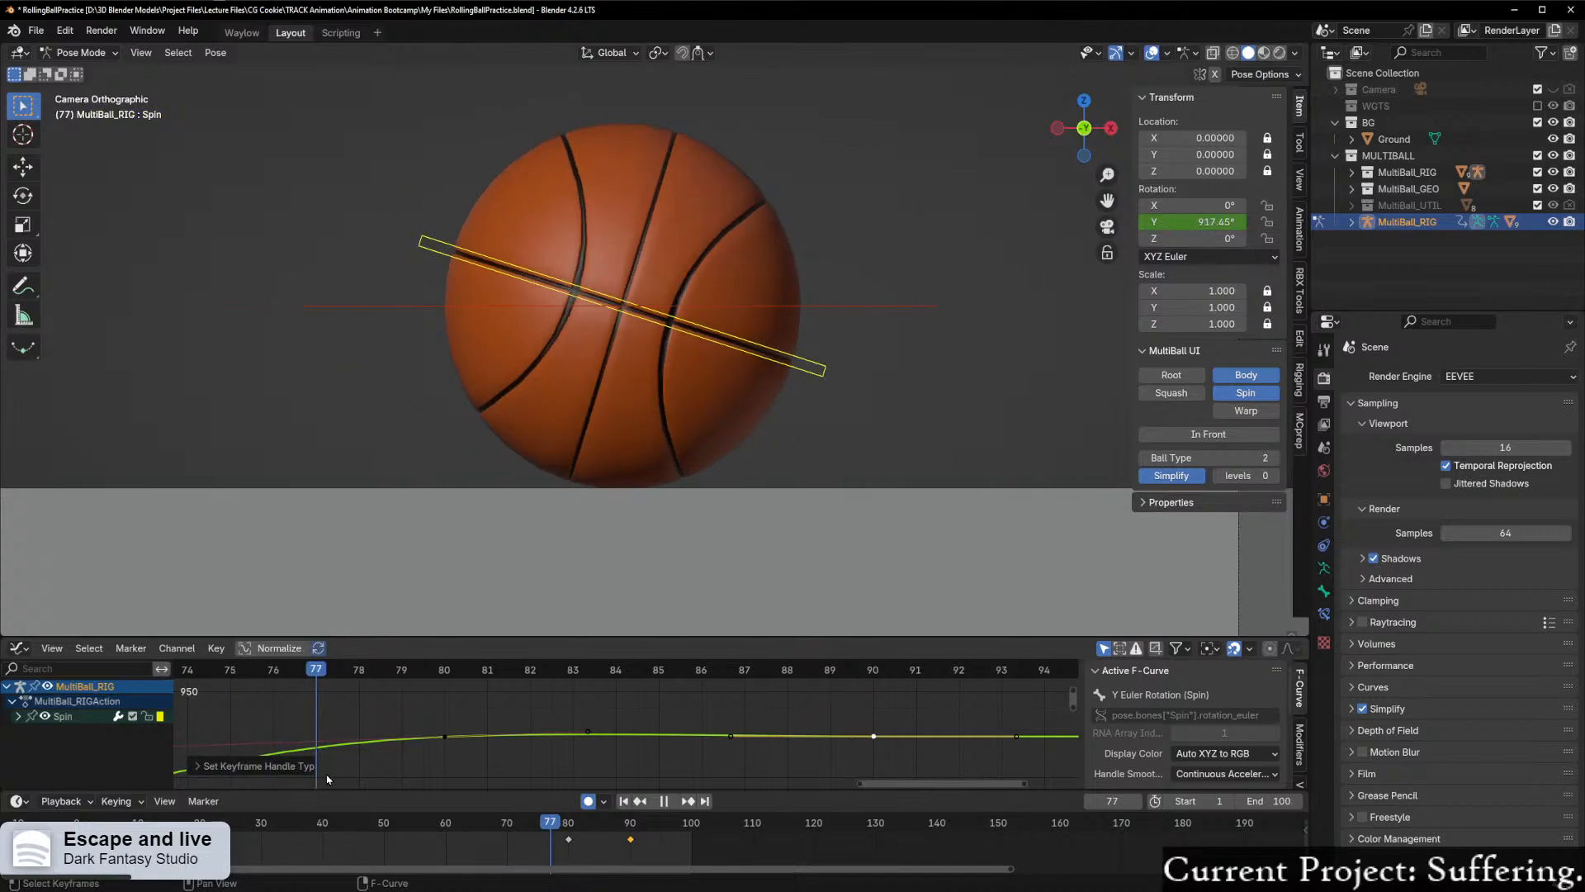
right_click_drag(294, 779, 520, 743, "shift")
scroll(490, 725, "down", 12)
scroll(490, 722, "down", 5)
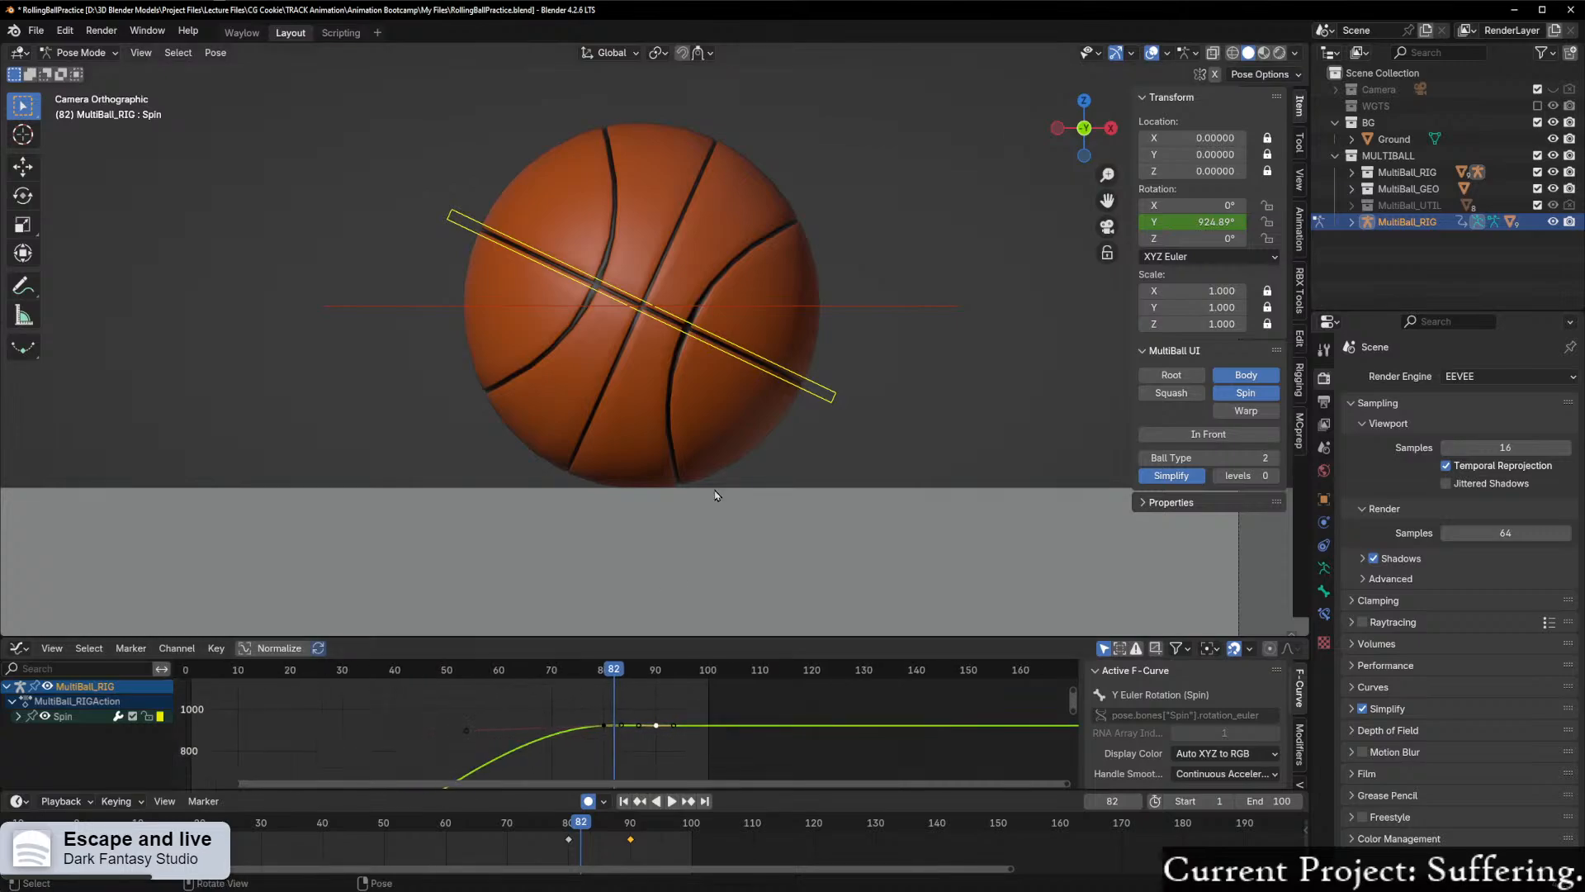
scroll(657, 738, "down", 8)
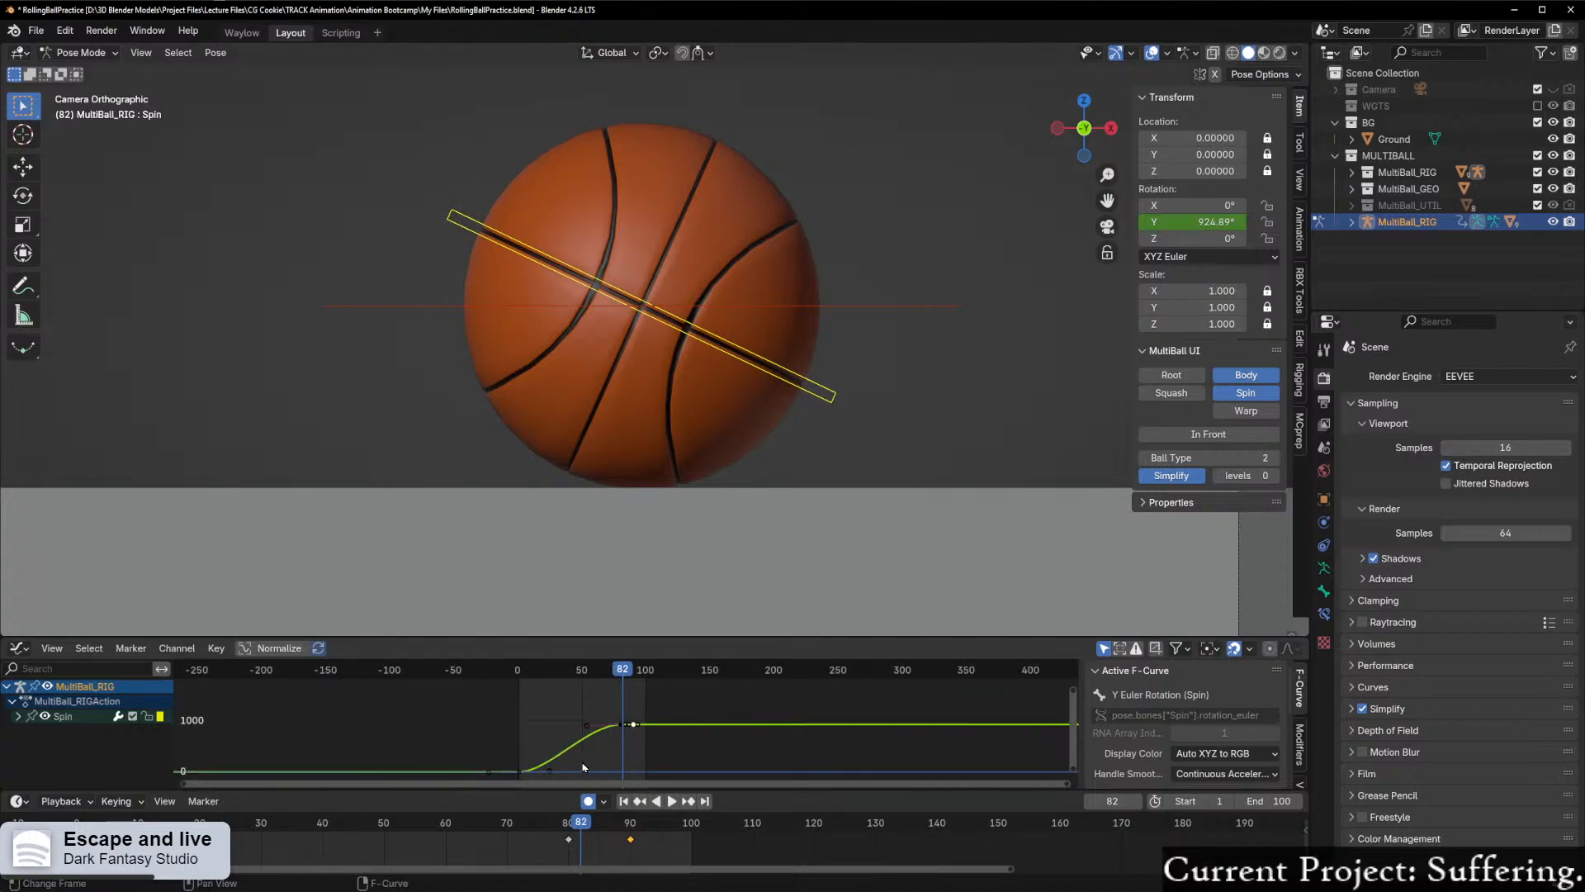
Step: Return to frame 0 and inspect the ball's starting position and orientation up close
left_click_drag(623, 668, 520, 697)
scroll(384, 543, "down", 11)
middle_click_drag(357, 439, 661, 500, "shift")
scroll(562, 504, "up", 5)
middle_click_drag(460, 542, 641, 461, "shift")
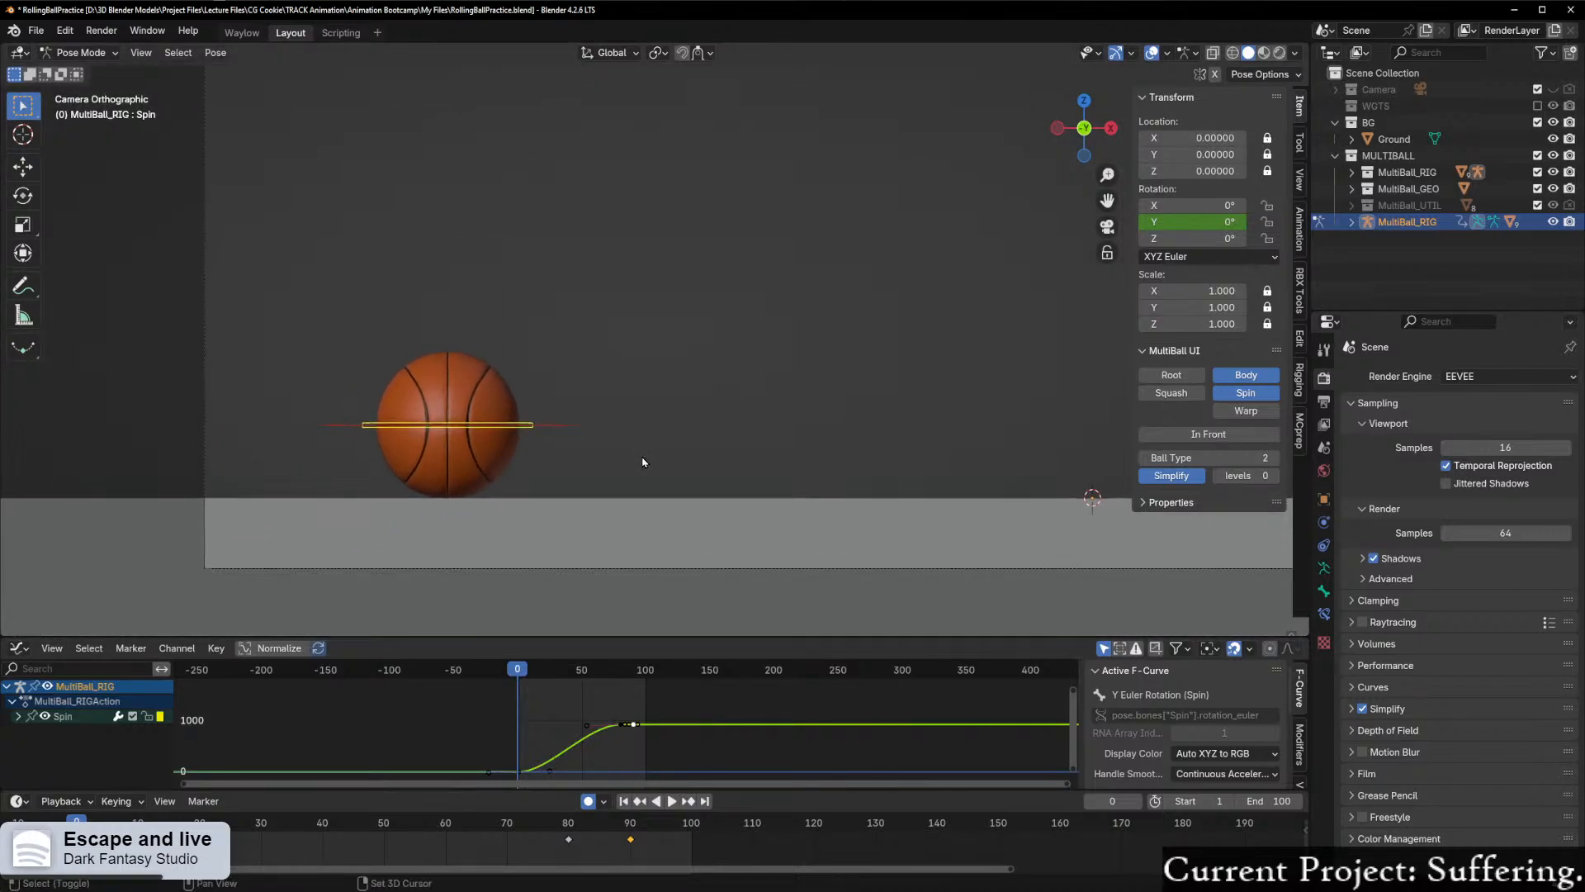
scroll(637, 465, "up", 1)
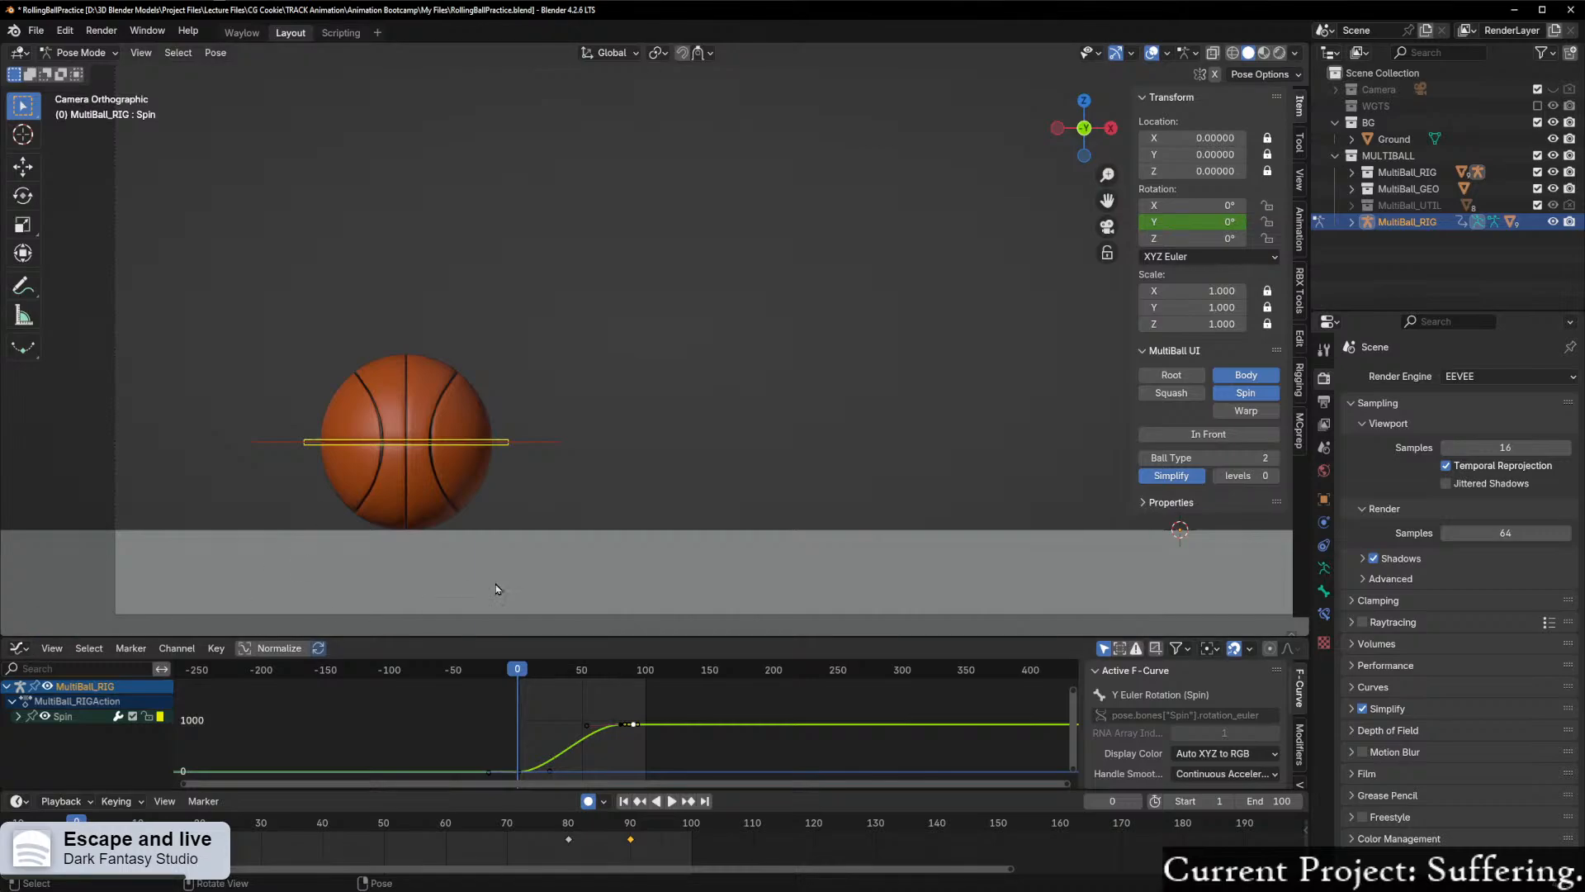
scroll(494, 585, "up", 4)
middle_click_drag(455, 582, 781, 389, "shift")
scroll(781, 389, "down", 4)
scroll(730, 422, "up", 2)
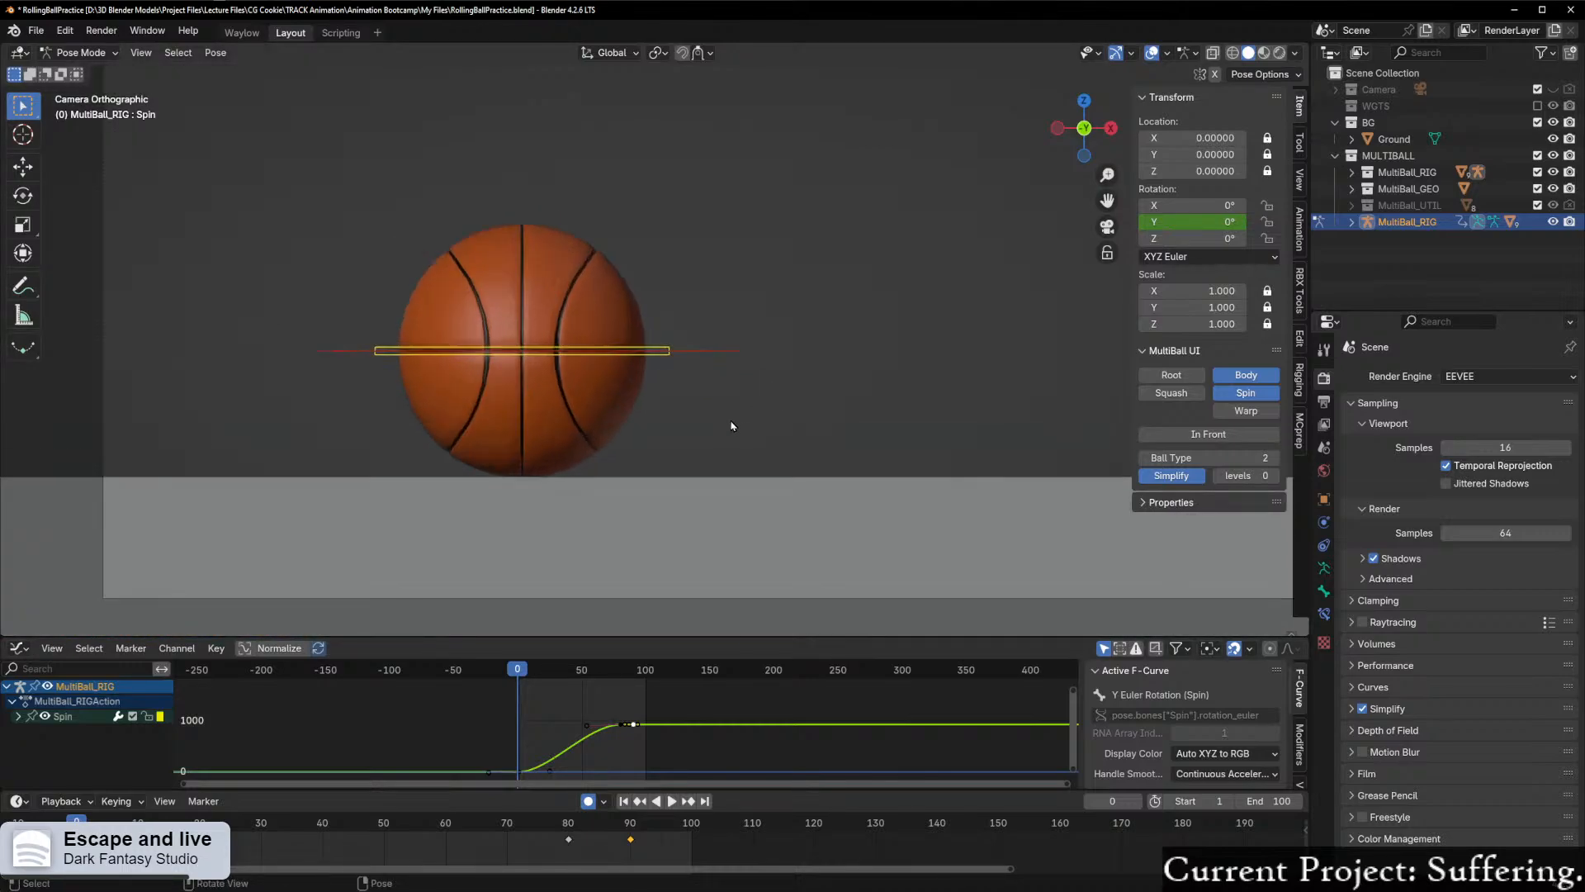
scroll(701, 436, "up", 2)
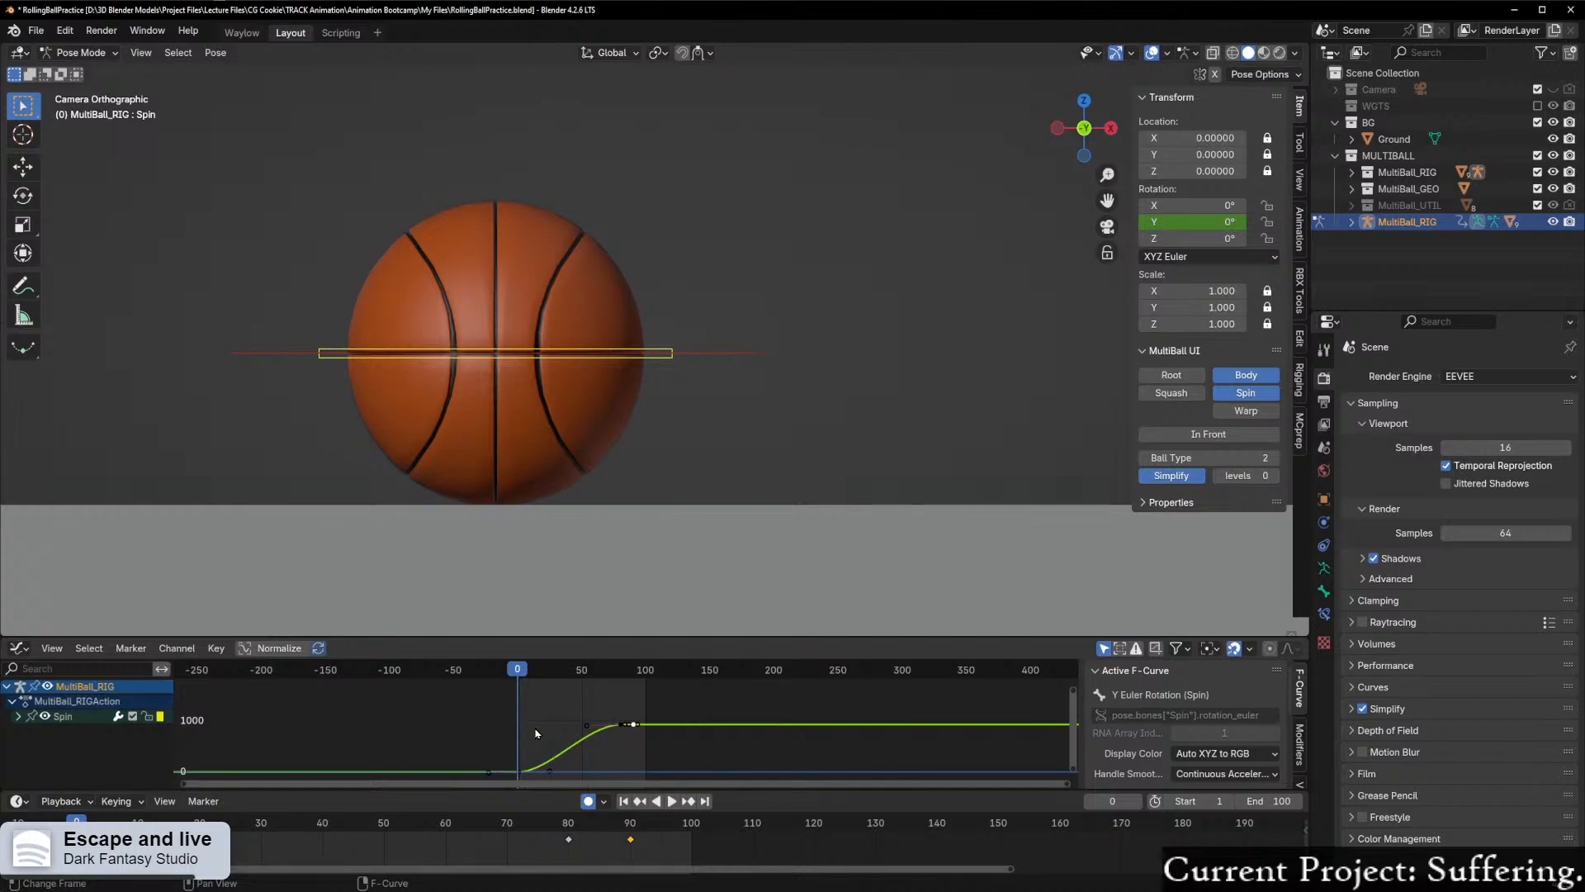
scroll(542, 731, "up", 6)
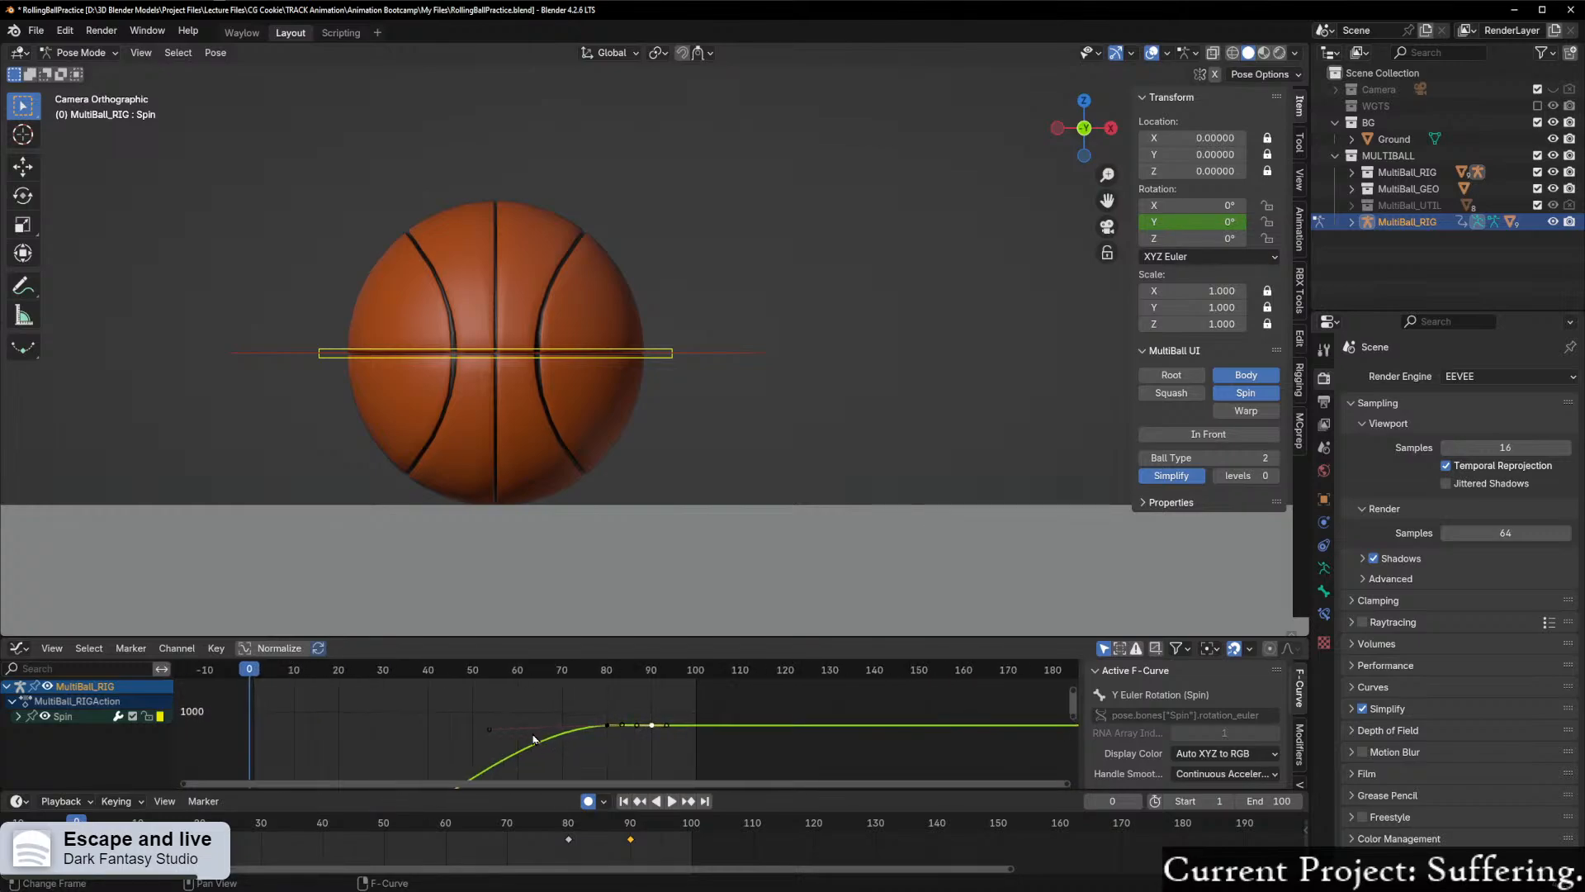
Step: Scrub from frame 0 through frame 22 to about frame 39, following the ball to check its rotation
left_click_drag(540, 784, 357, 780)
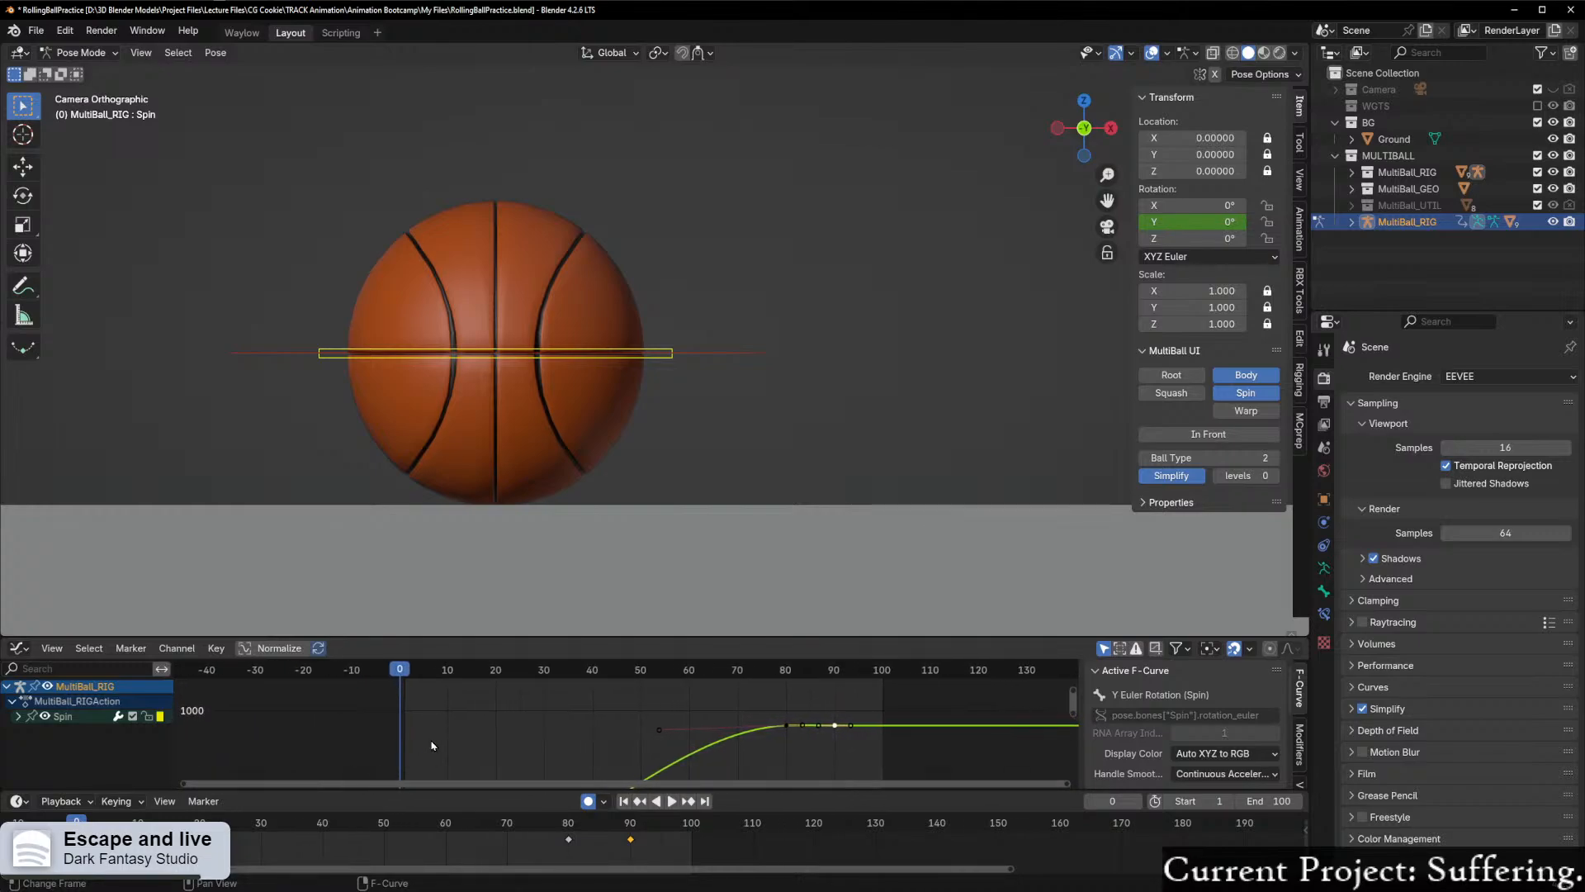
scroll(434, 743, "up", 6)
left_click_drag(274, 671, 436, 670)
scroll(934, 529, "down", 3)
middle_click_drag(934, 524, 489, 628, "shift")
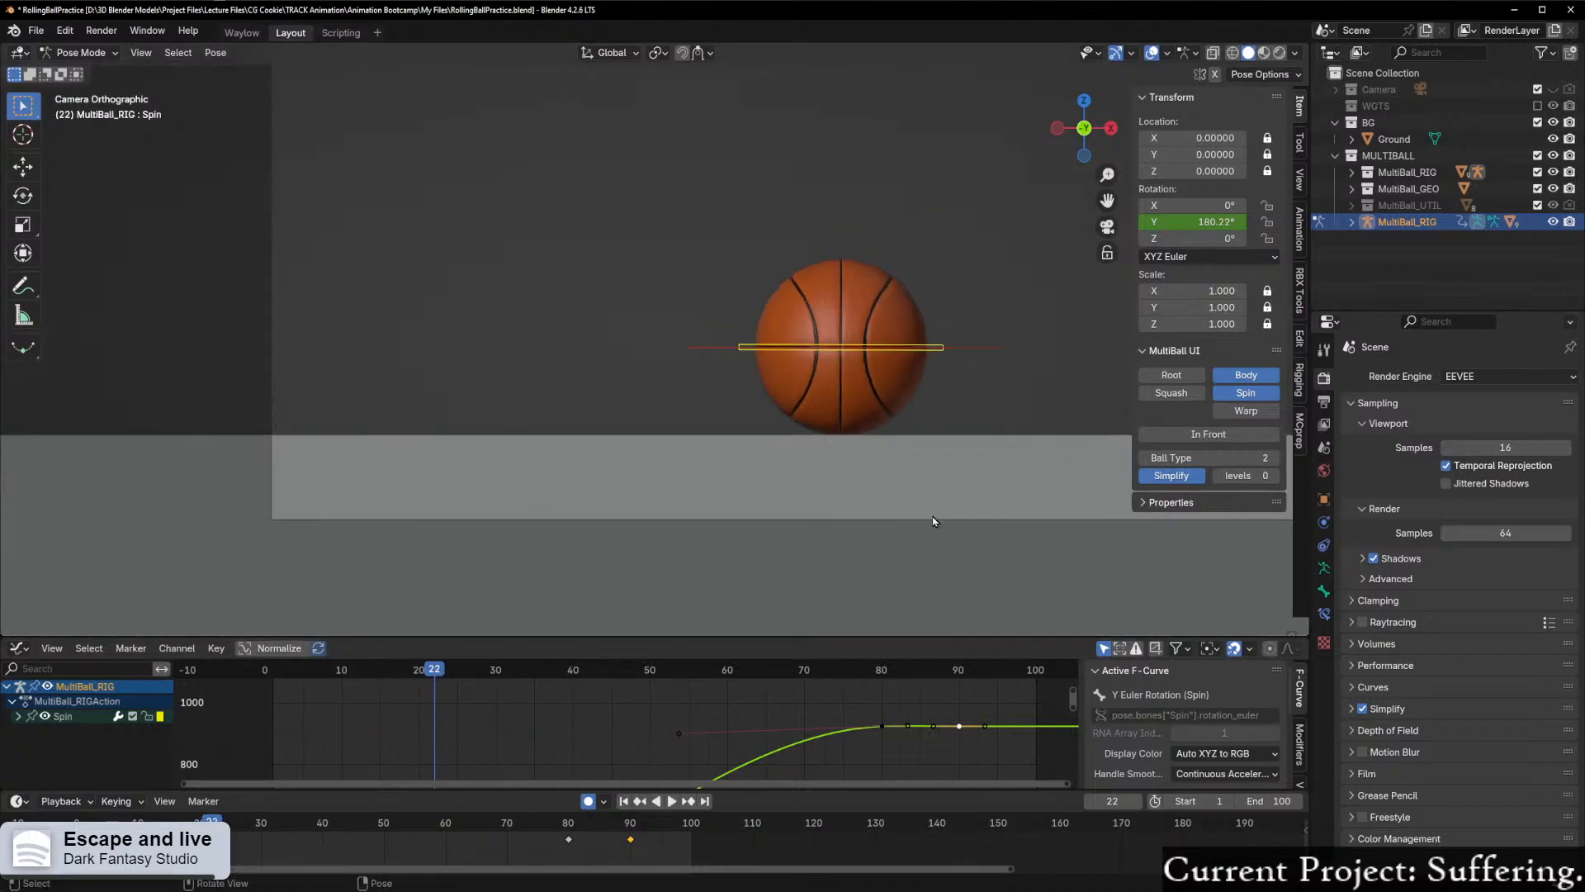
scroll(594, 498, "up", 3)
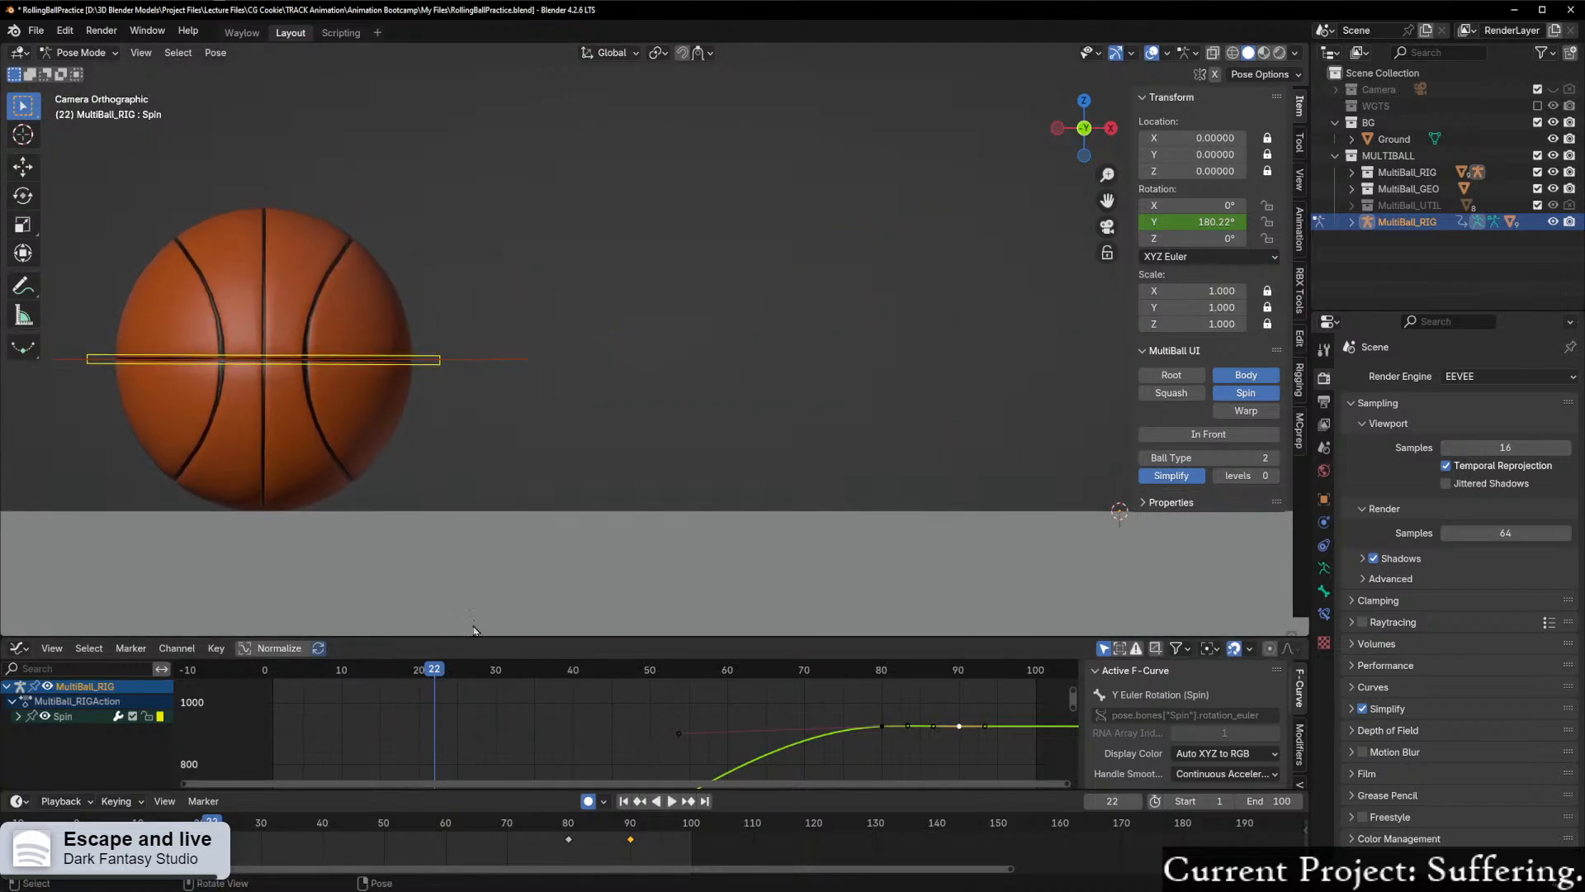
left_click_drag(436, 677, 566, 677)
scroll(873, 525, "down", 2)
middle_click_drag(909, 499, 337, 559, "shift")
Step: Scrub on through frame 56 to frame 70, following the ball to compare its spin with its travel
left_click_drag(567, 671, 696, 673)
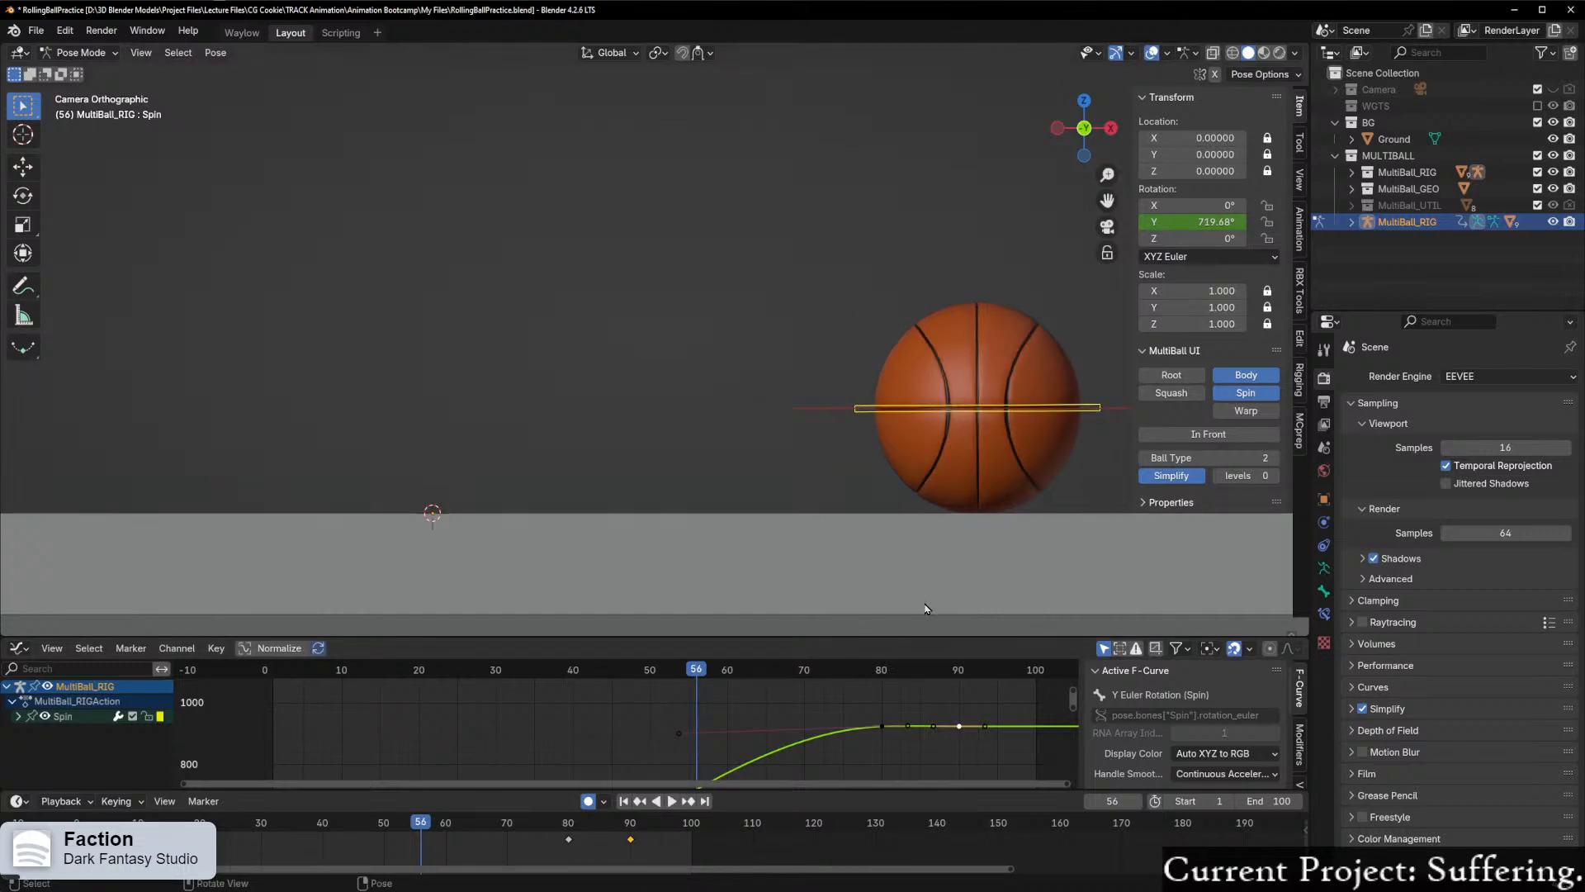
middle_click_drag(852, 540, 360, 538, "shift")
middle_click_drag(719, 559, 595, 559, "shift")
scroll(737, 535, "up", 2)
left_click_drag(702, 674, 803, 684)
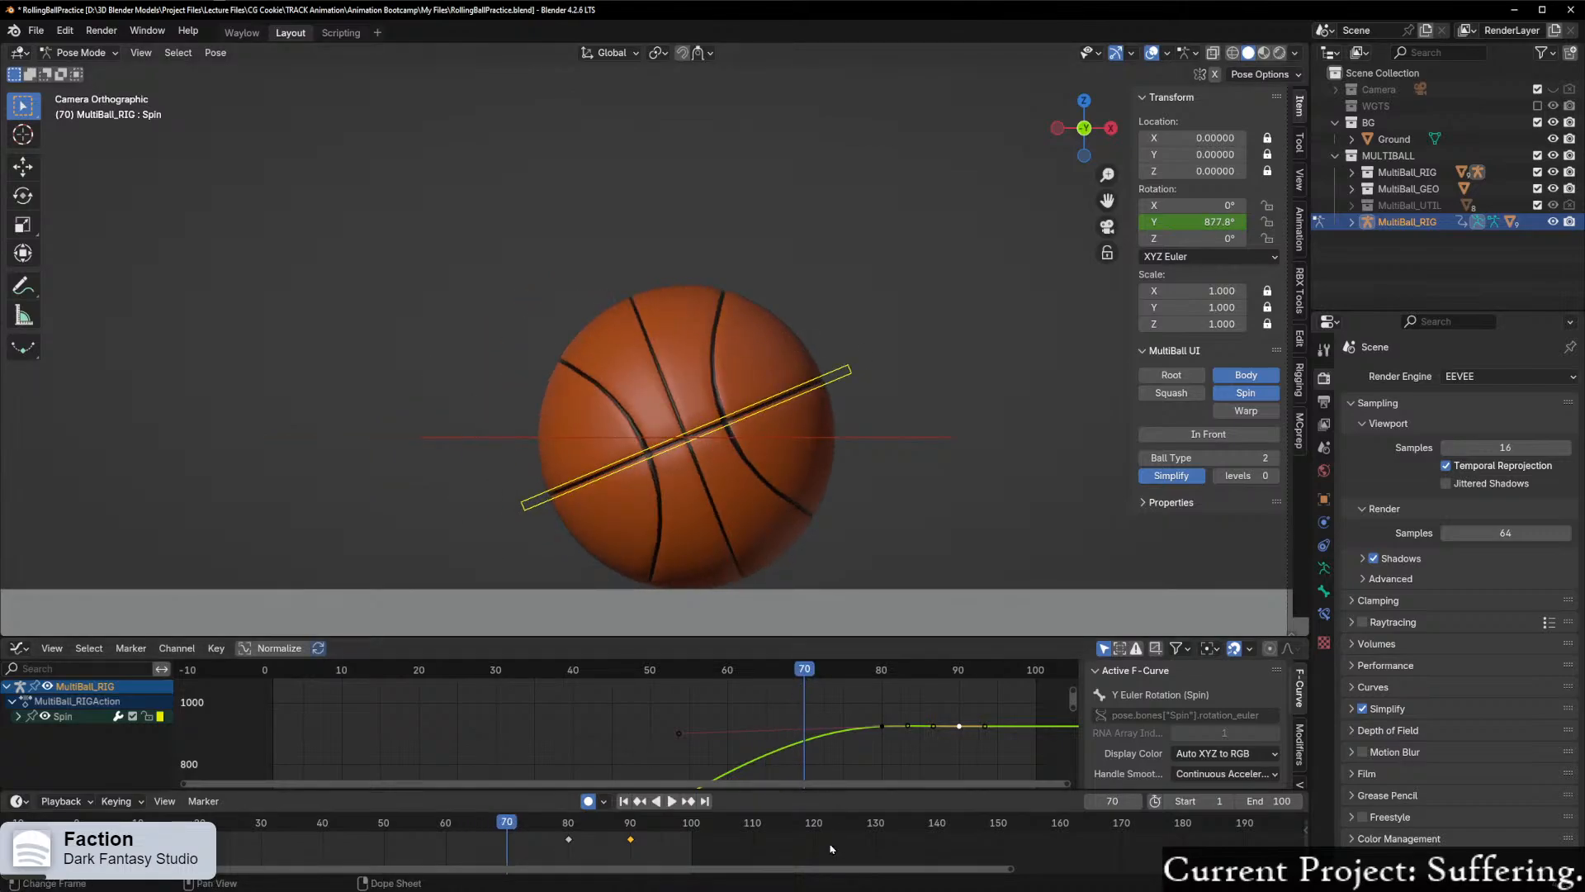
Step: Try moving the left handle of Spin's frame 80 keyframe along X to about frame 55 and scrub around frame 69
scroll(584, 749, "down", 5)
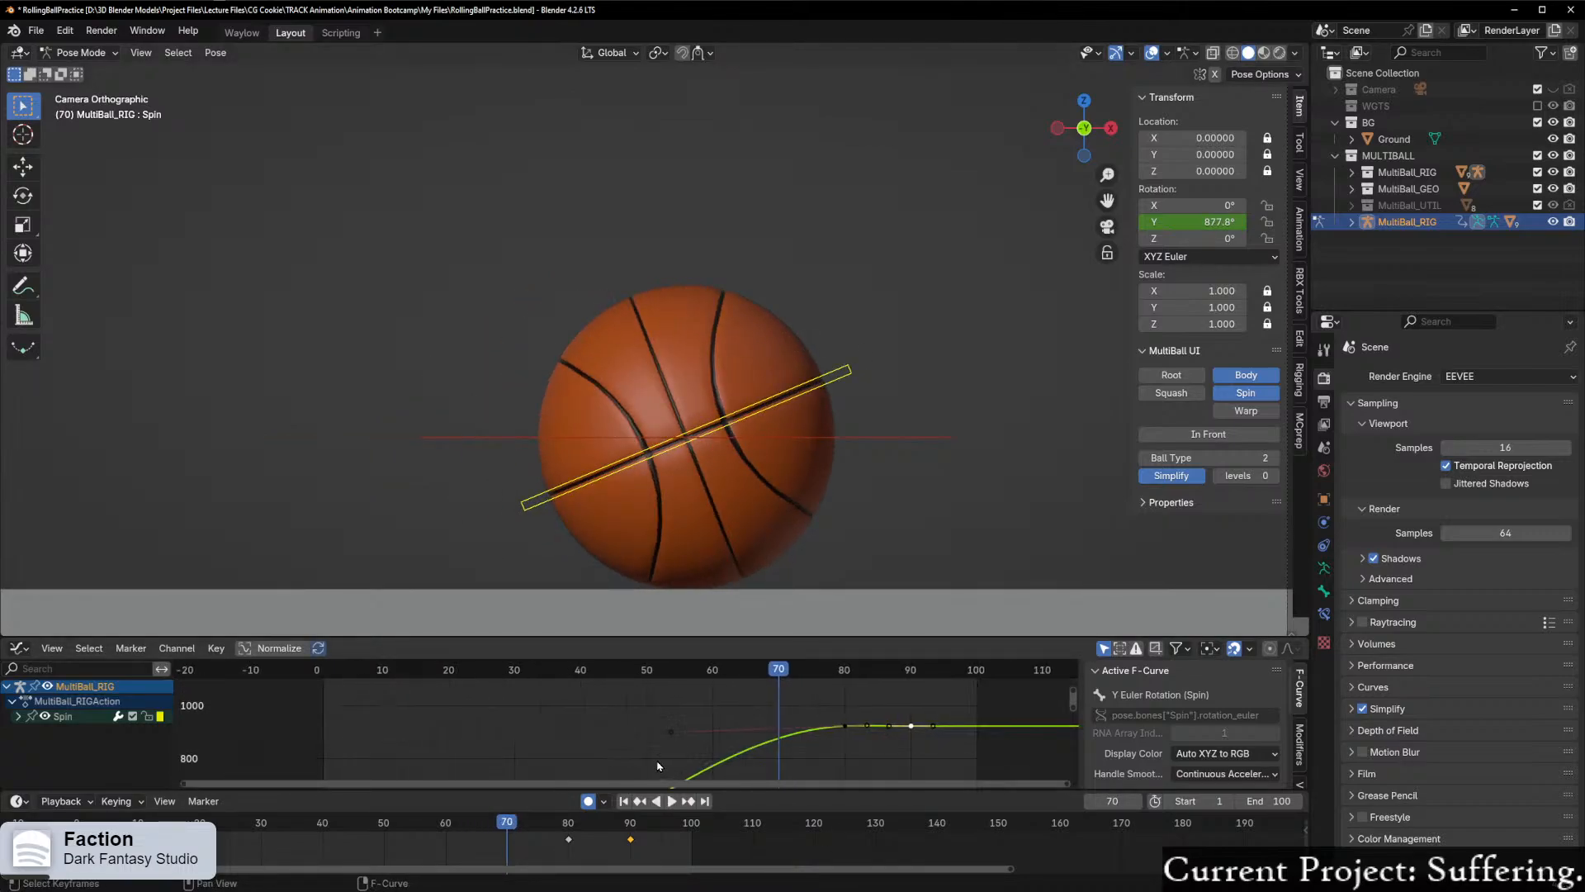
middle_click_drag(584, 749, 468, 747)
scroll(468, 747, "up", 5)
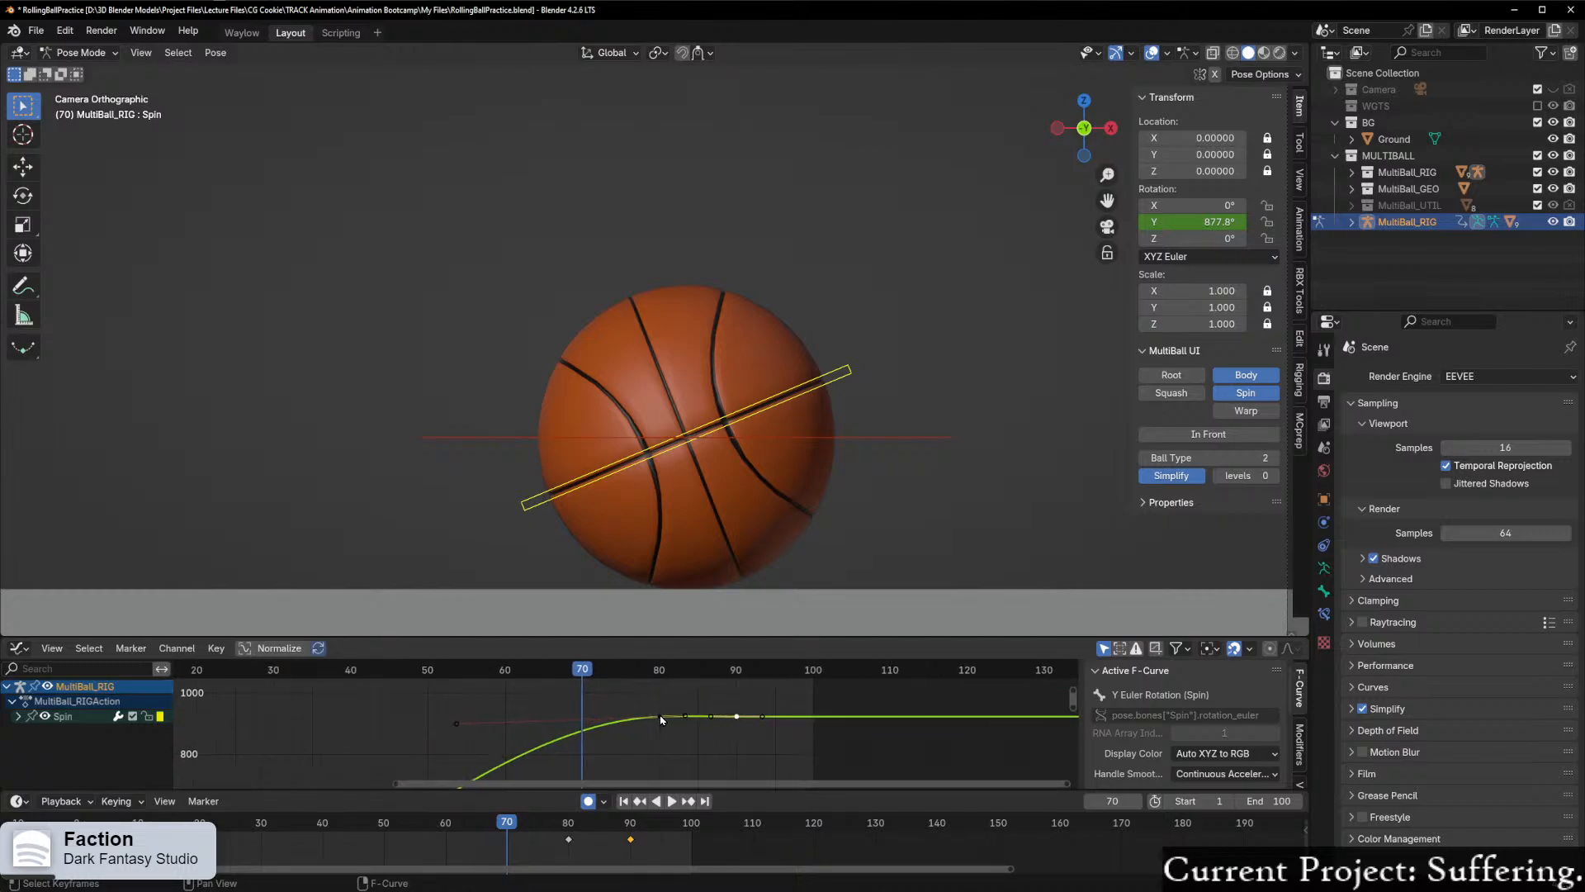
right_click(660, 717)
scroll(651, 764, "up", 3)
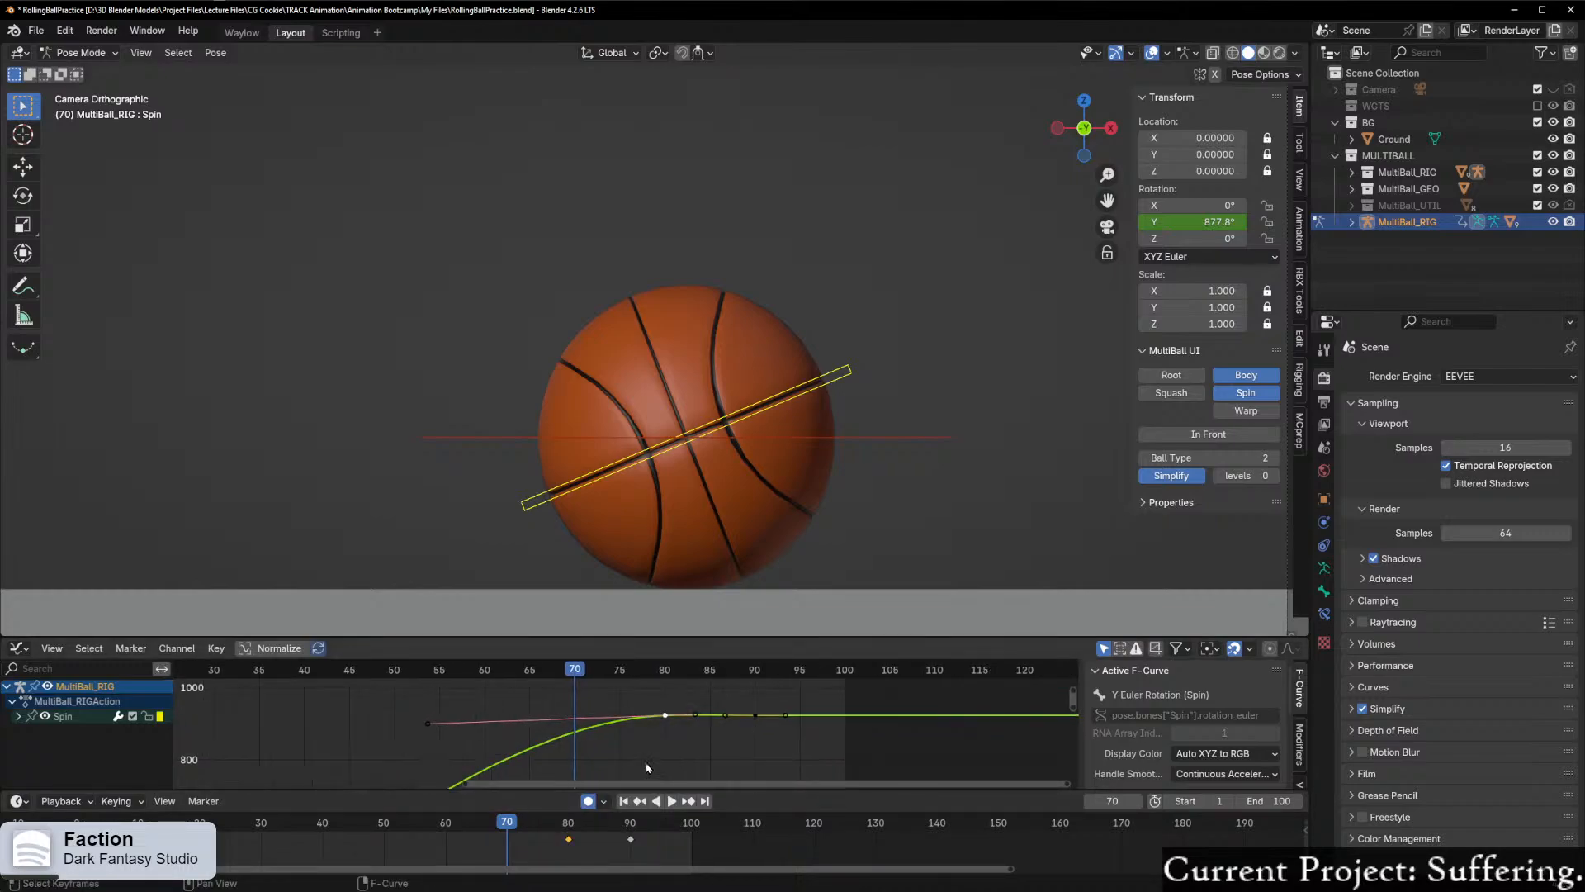
scroll(491, 732, "up", 3)
key("g")
key("x")
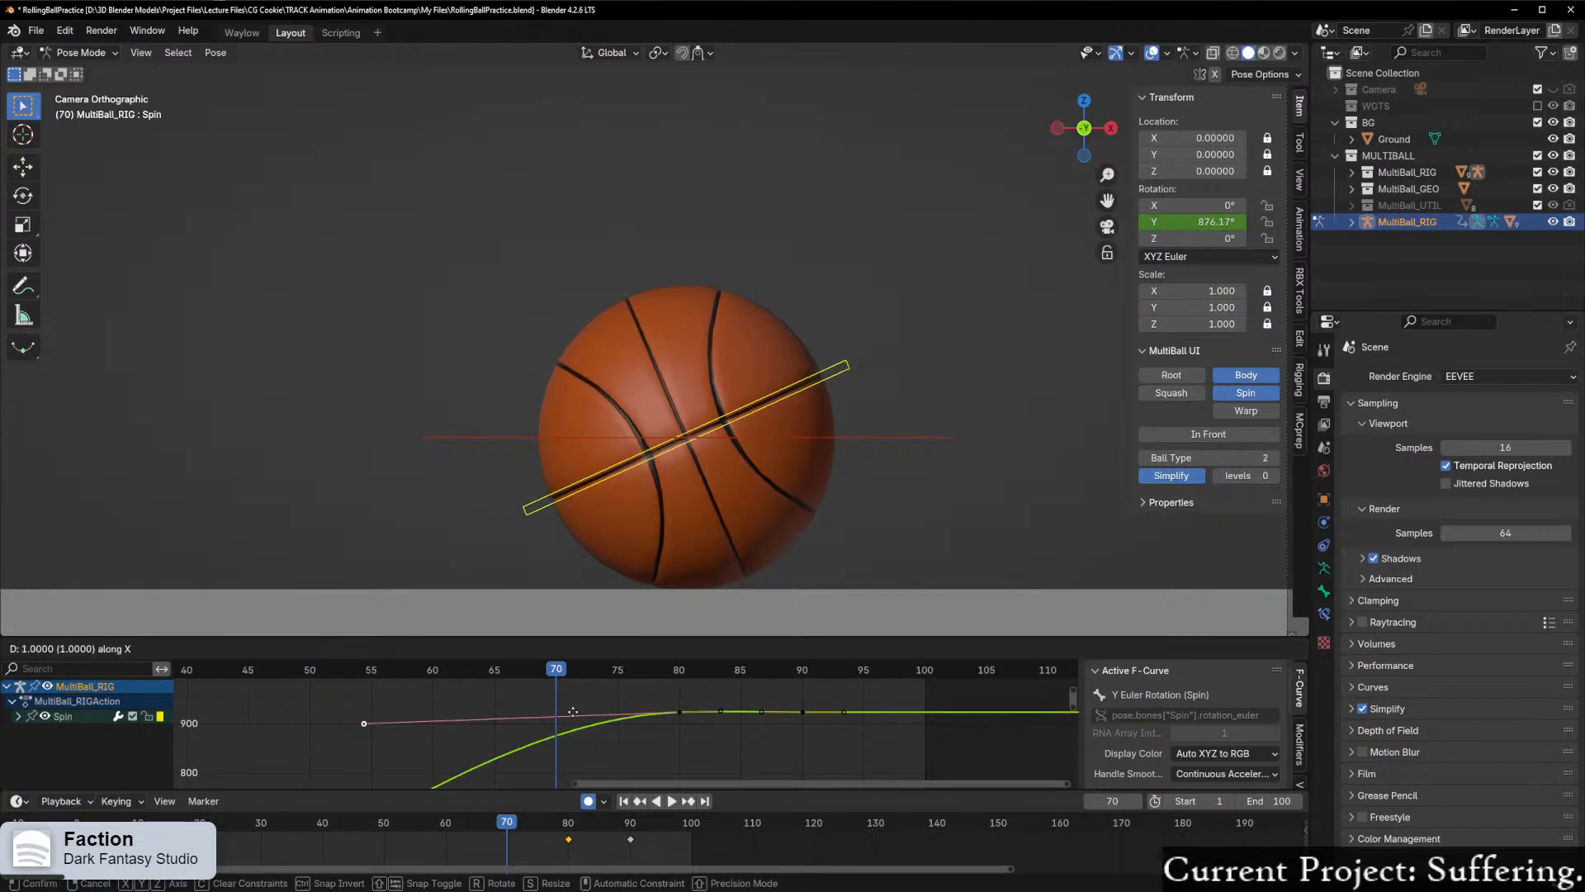
left_click(582, 711)
left_click_drag(555, 676, 538, 720)
key("space")
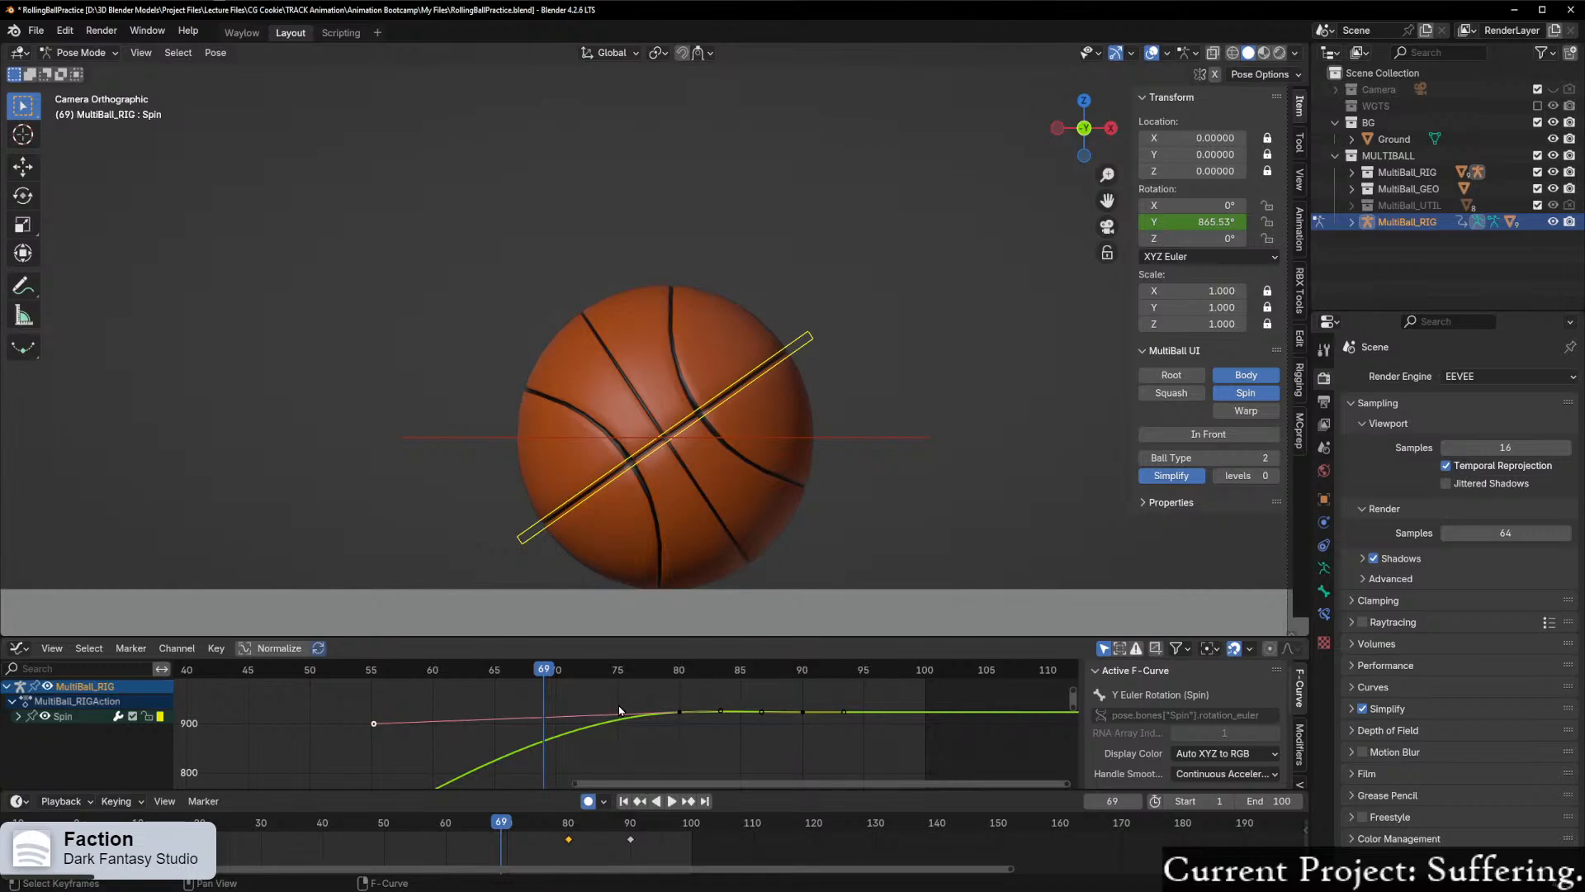
Step: Try shortening the left handle of Spin's frame 80 keyframe along X to about frame 56, scrubbing to frame 75
scroll(620, 710, "up", 3)
key("g")
key("x")
left_click(640, 705)
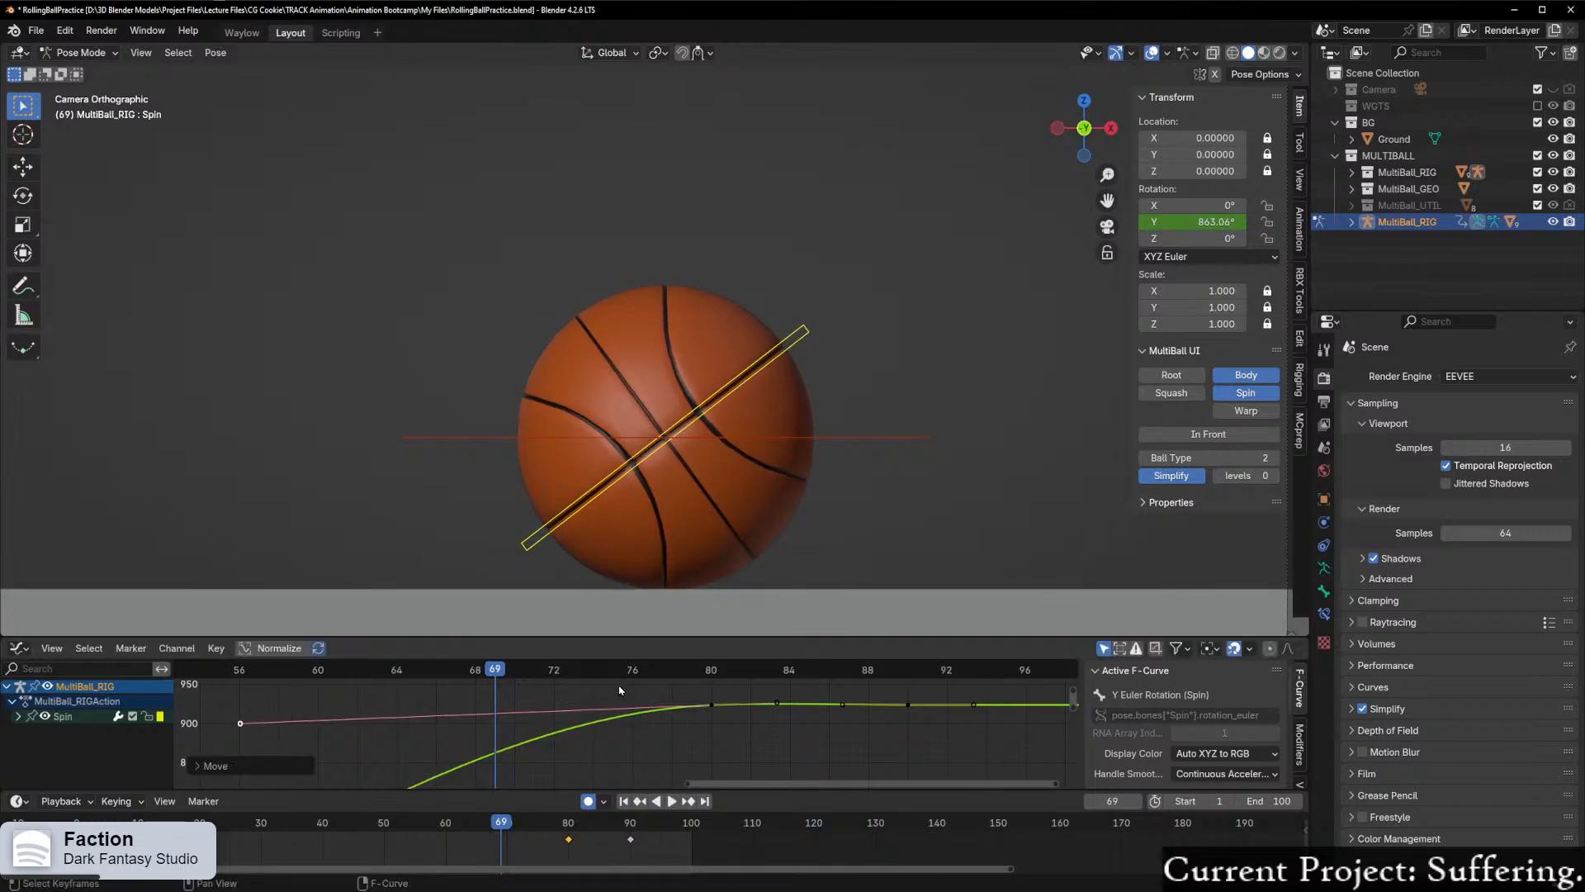
key("shift+ctrl+space")
left_click_drag(374, 682, 623, 677)
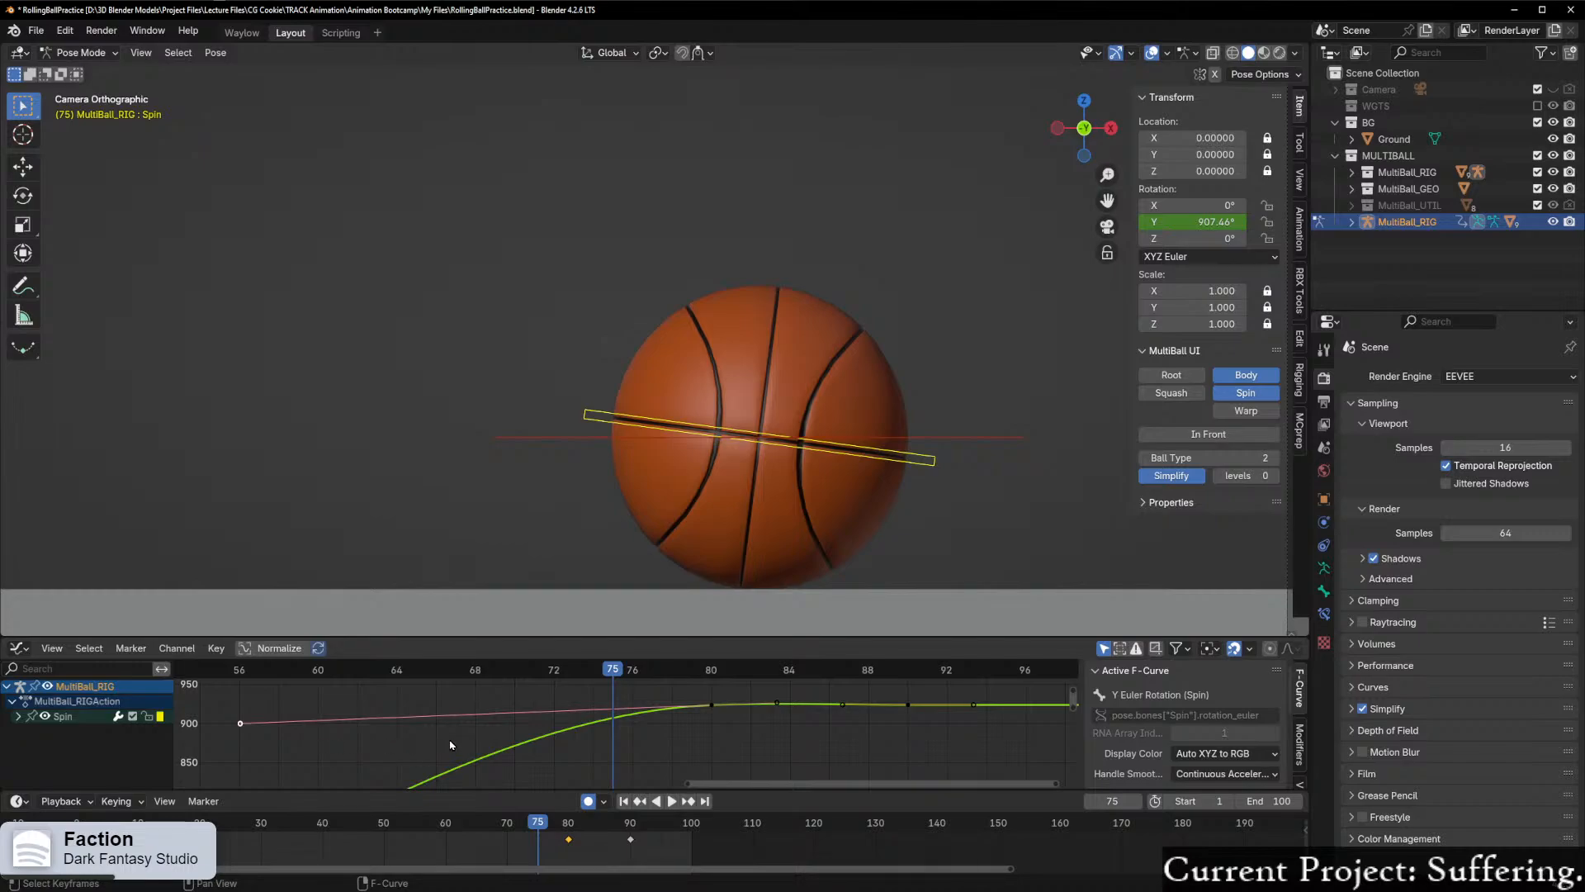
Step: Try shortening the frame 80 keyframe's left handle further along X to about frame 61 and scrub around frames 62 to 75
key("g")
key("x")
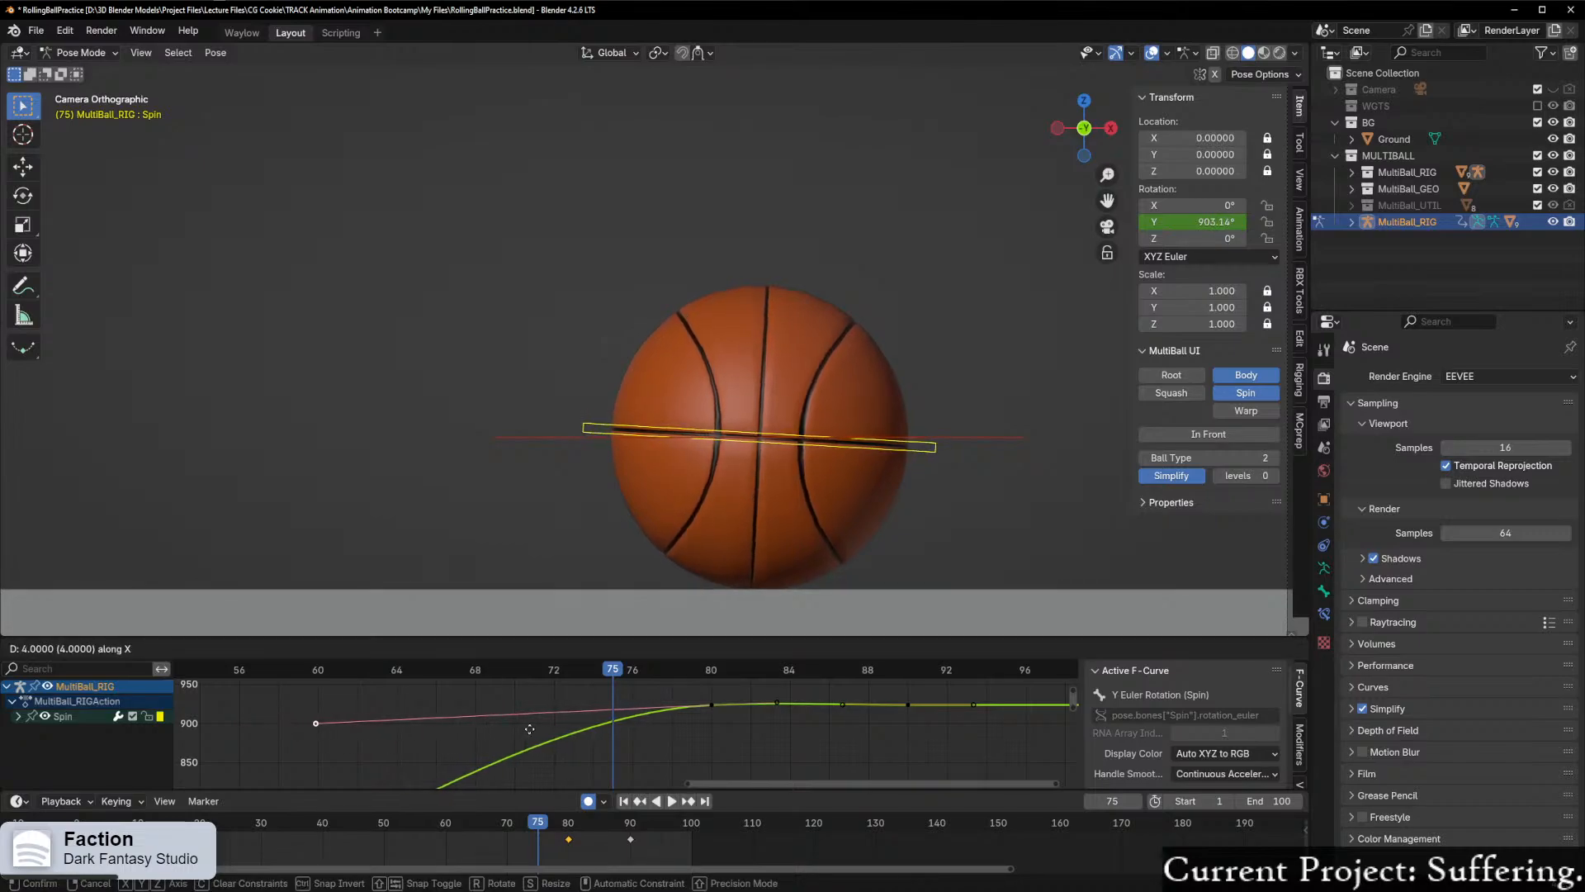
left_click(554, 726)
left_click_drag(618, 673, 362, 686)
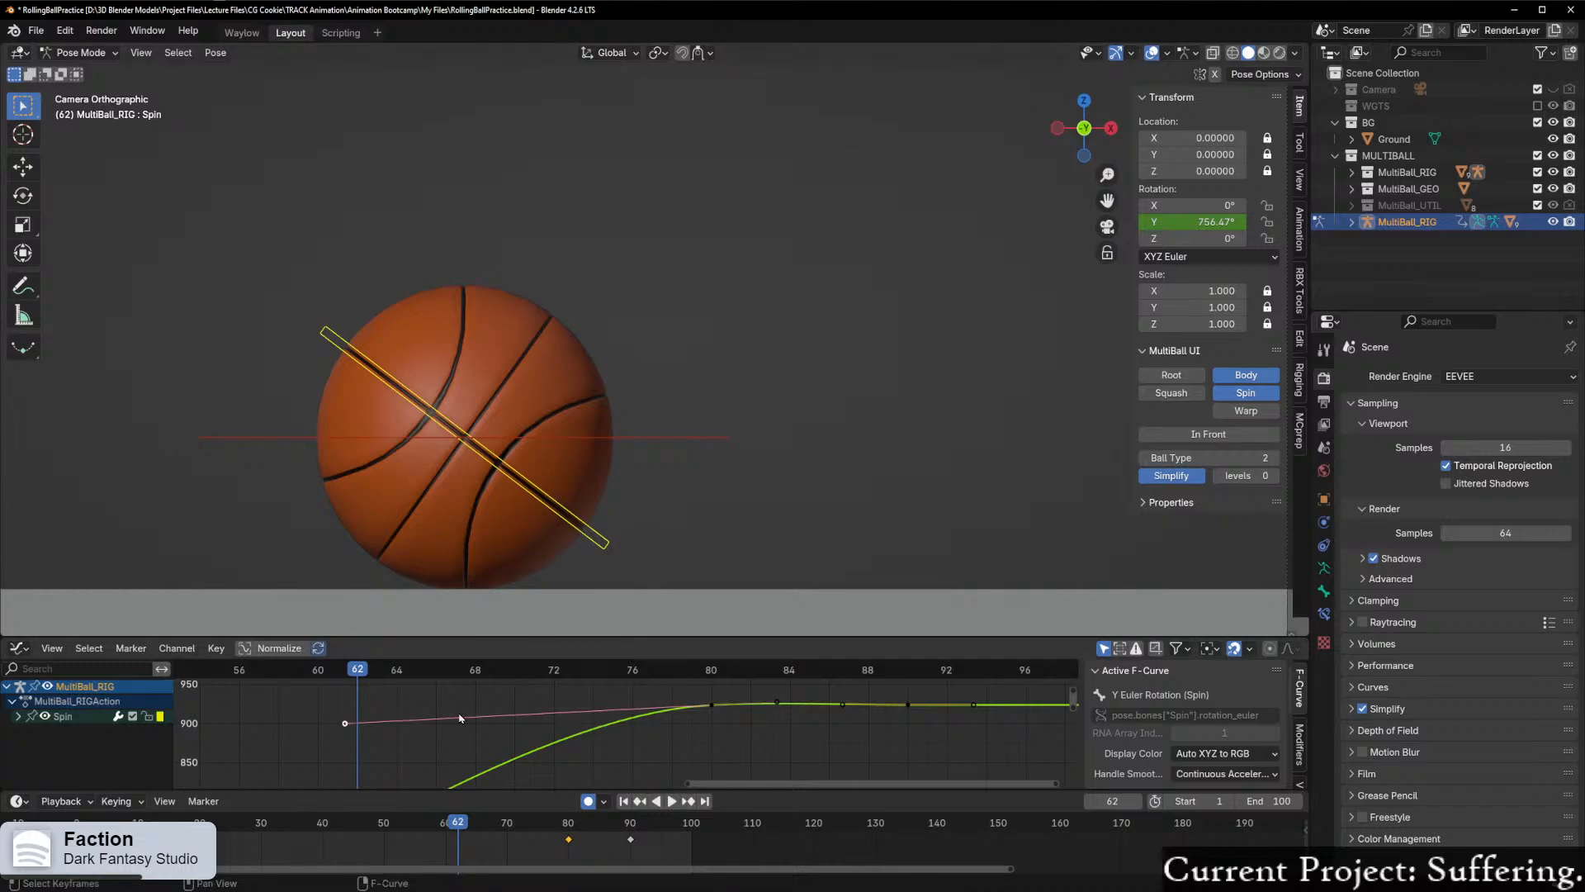
left_click_drag(357, 684, 472, 713)
Step: Try pulling the frame 80 keyframe's left handle in to about frame 74, nearly level, check playback, and undo it
left_click_drag(345, 723, 608, 705)
key("space")
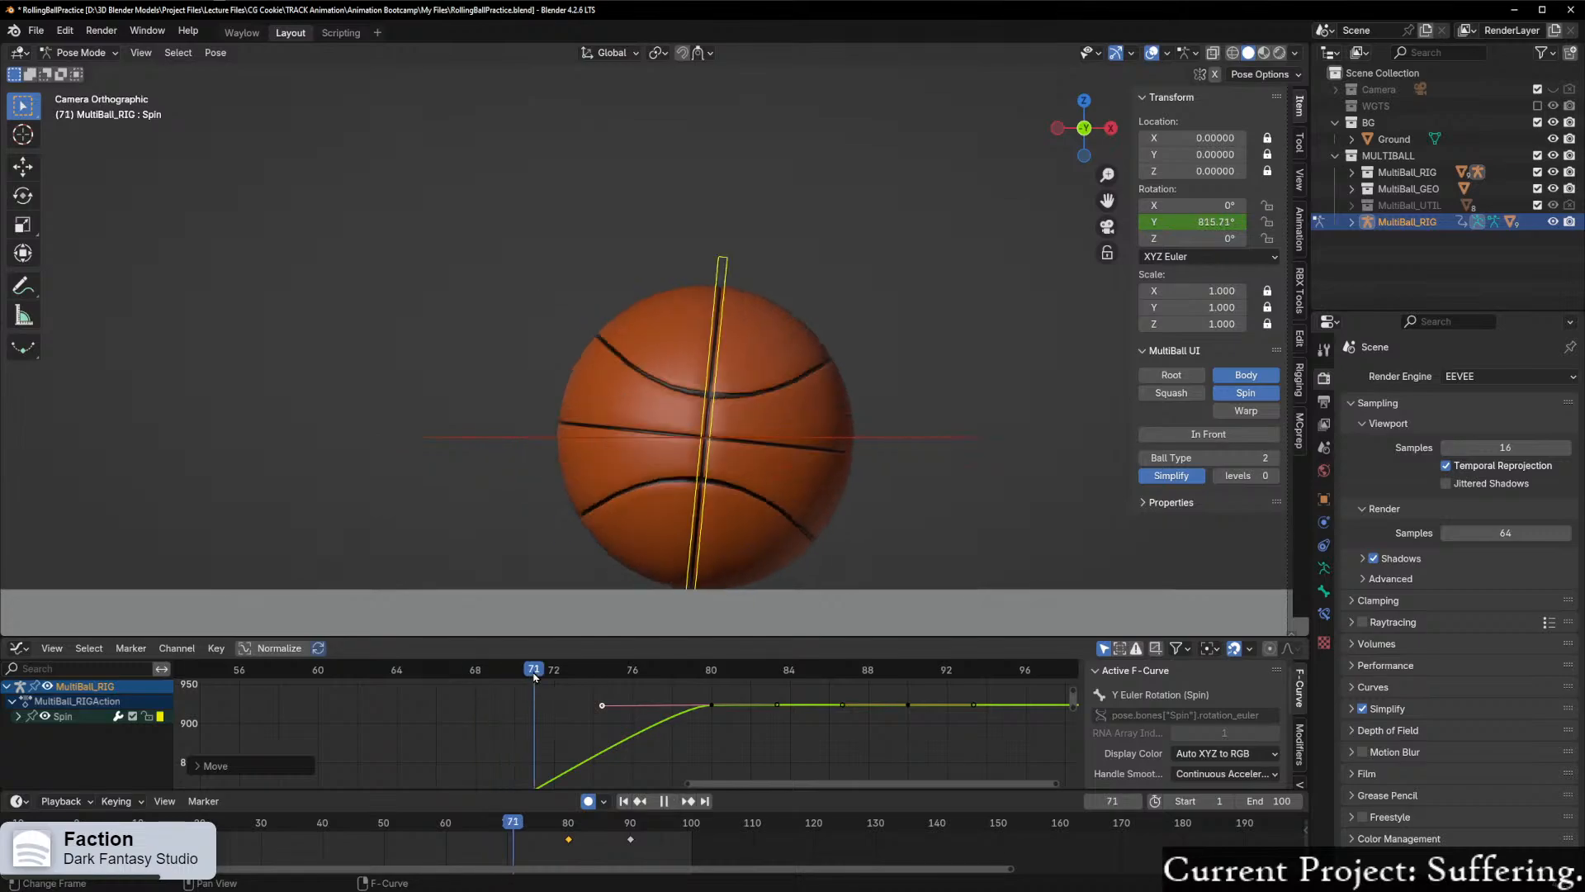
left_click_drag(714, 673, 496, 710)
key("space")
key("ctrl+z")
scroll(549, 702, "down", 5)
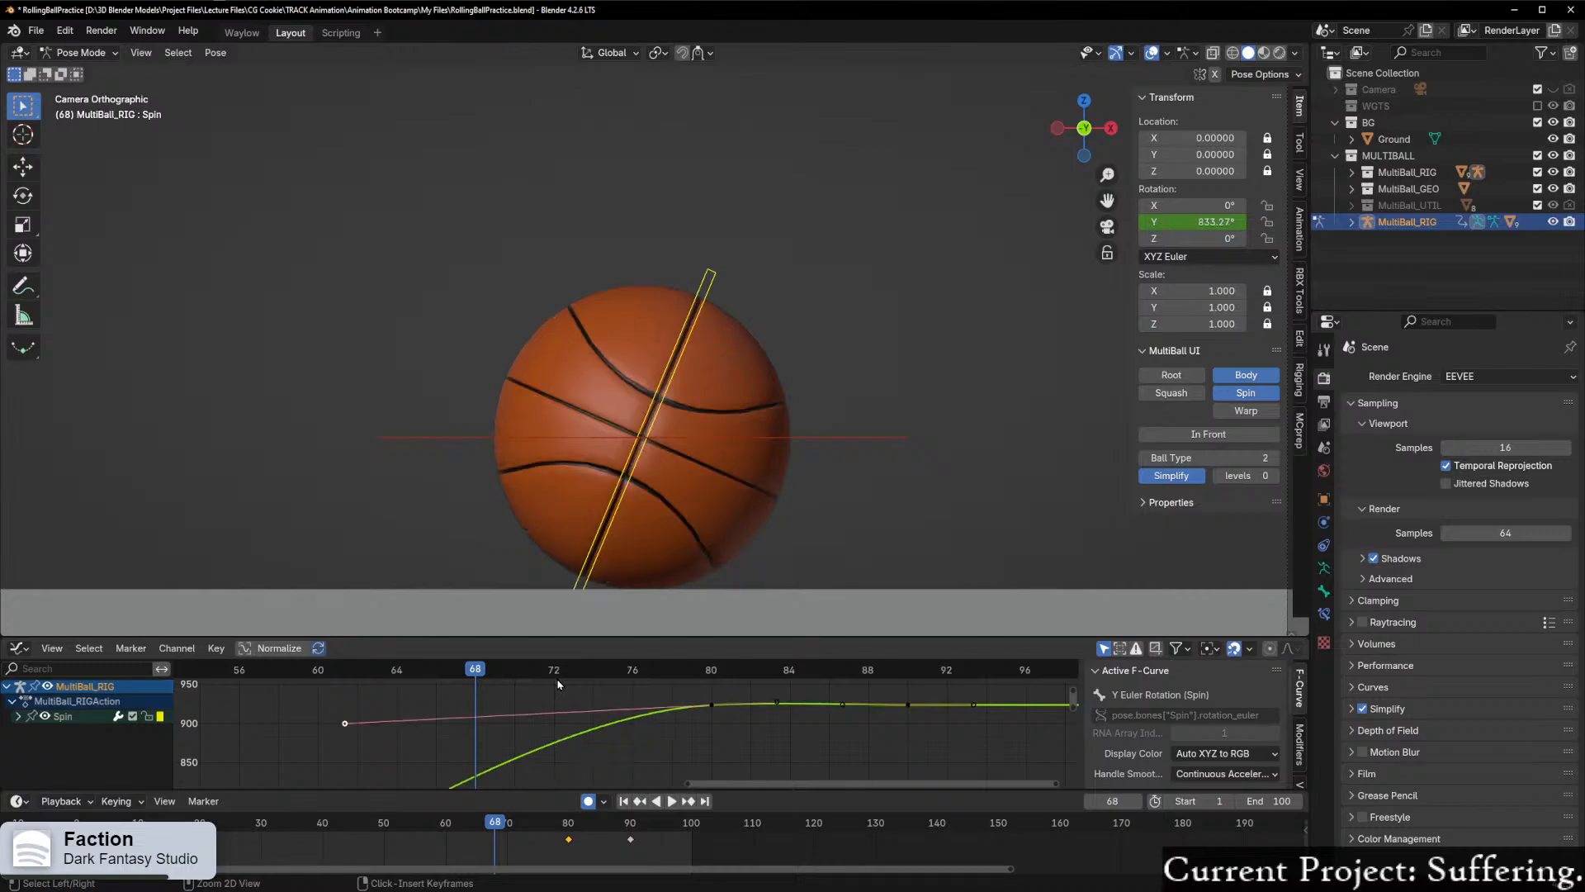
Step: Undo the remaining X moves of the left handle on Spin's frame 80 keyframe
key("ctrl+z")
key("ctrl+z")
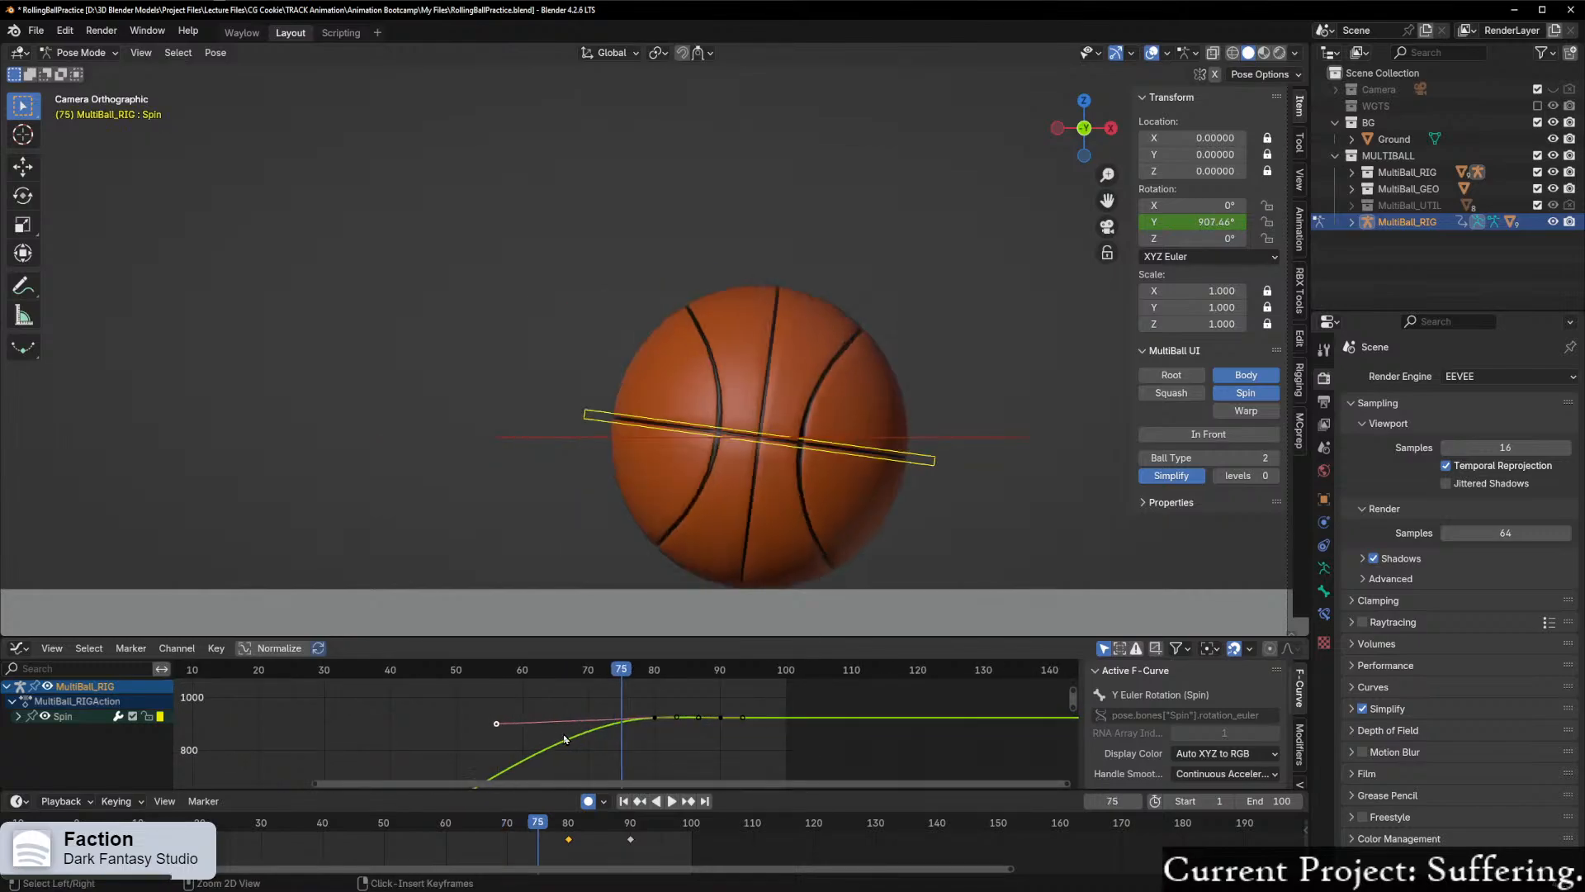
scroll(578, 741, "up", 5)
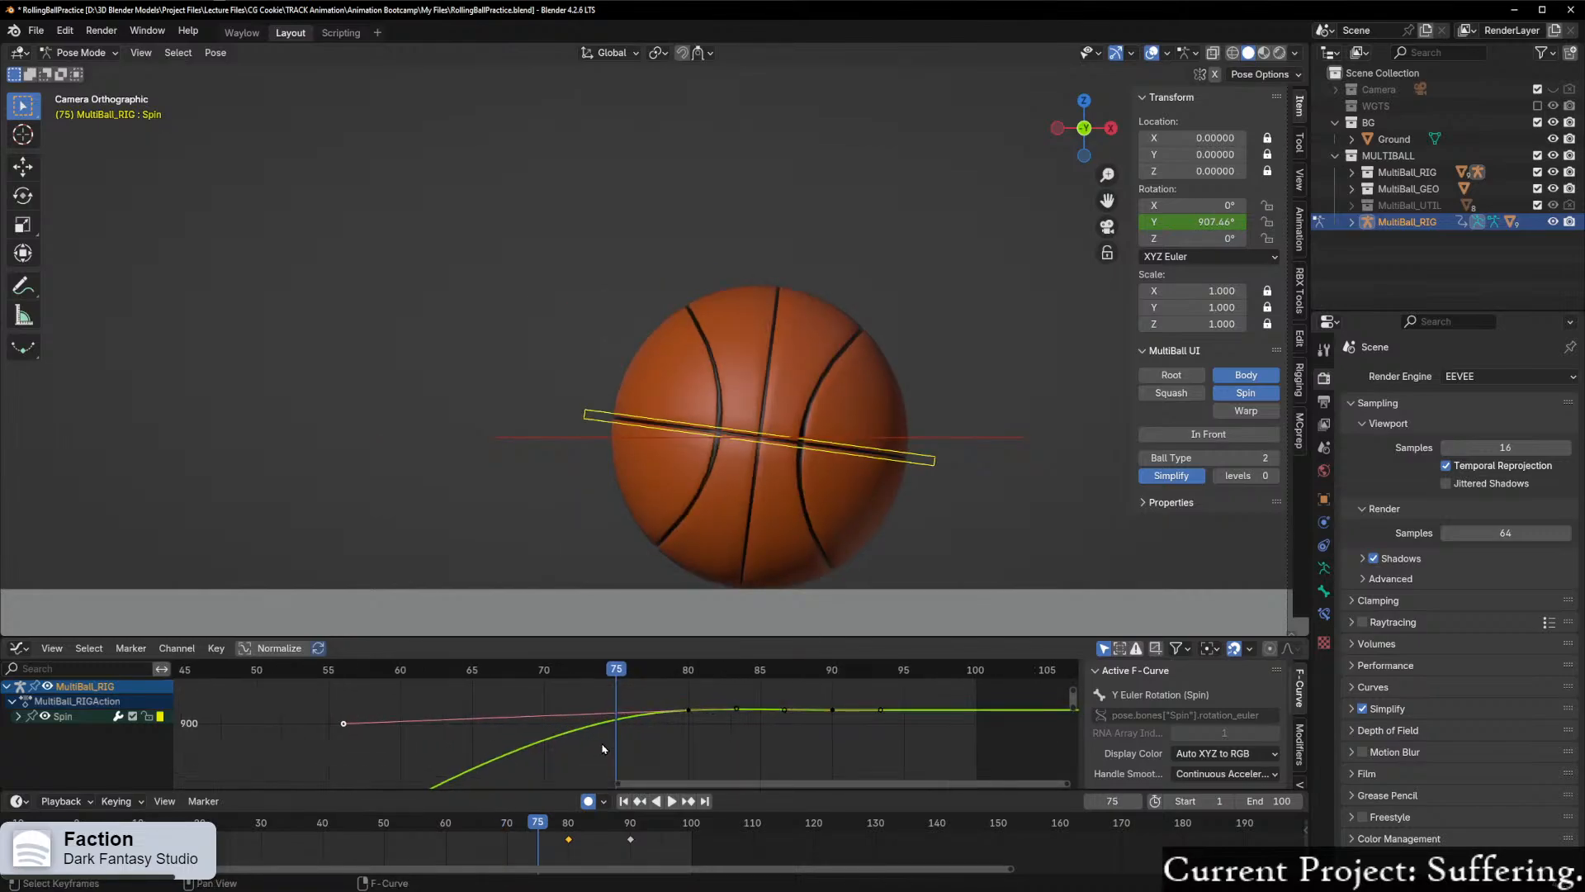
key("ctrl+z")
key("ctrl+z")
key("ctrl+z")
key("ctrl+z")
key("ctrl+z")
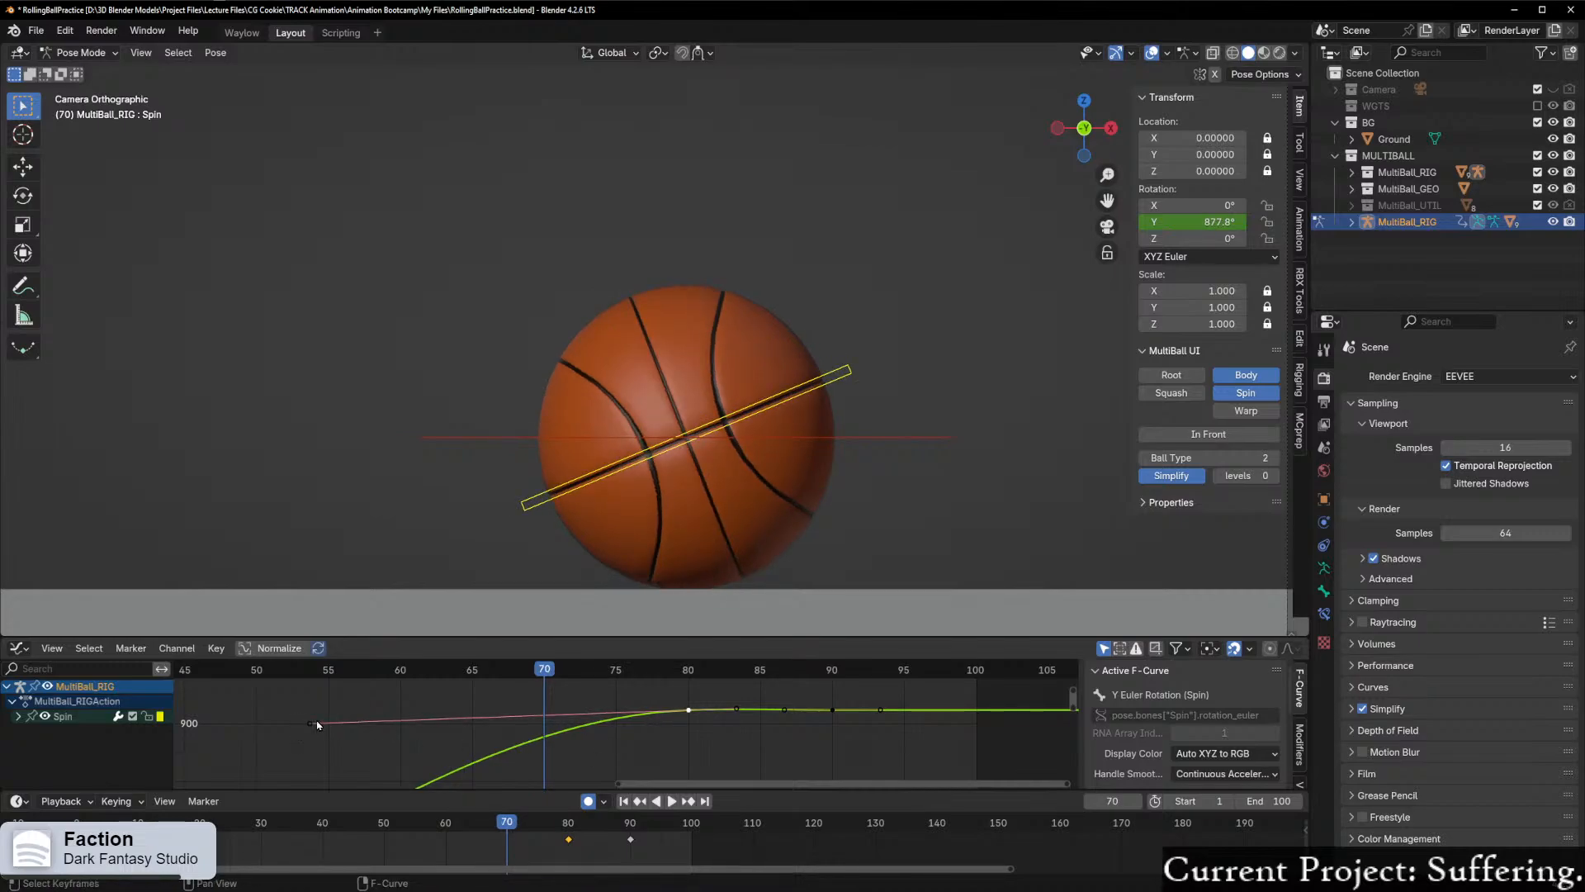
Step: Go to frame 80 and raise the left handle of Spin's frame 80 keyframe along Y until nearly level with the keyframe
scroll(338, 731, "up", 1)
left_click(362, 738)
left_click_drag(518, 678, 693, 673)
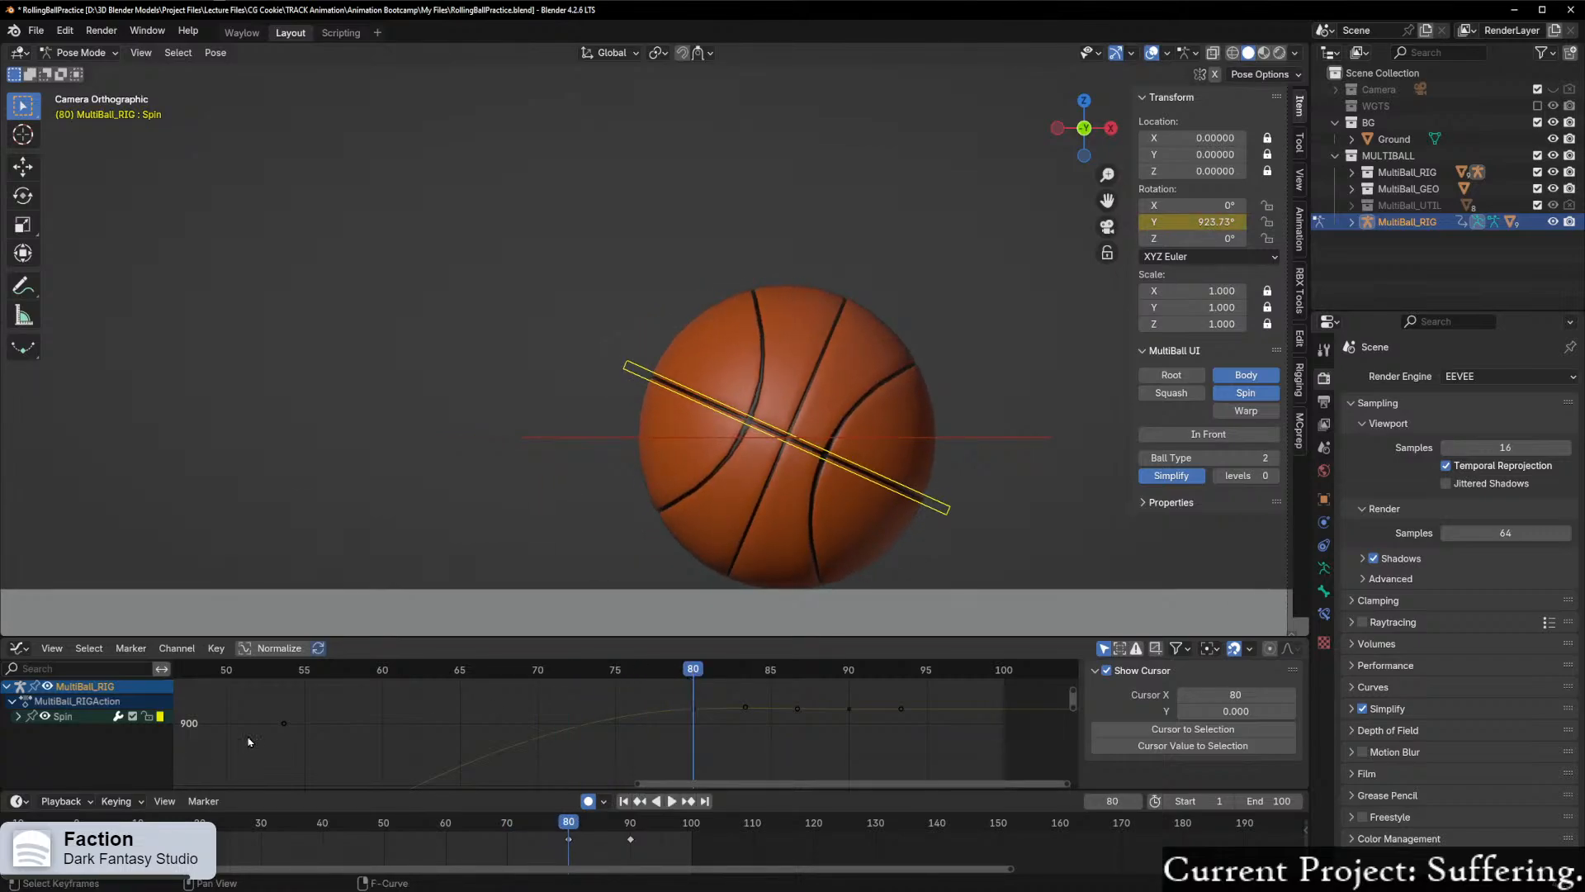
left_click(284, 725)
key("v")
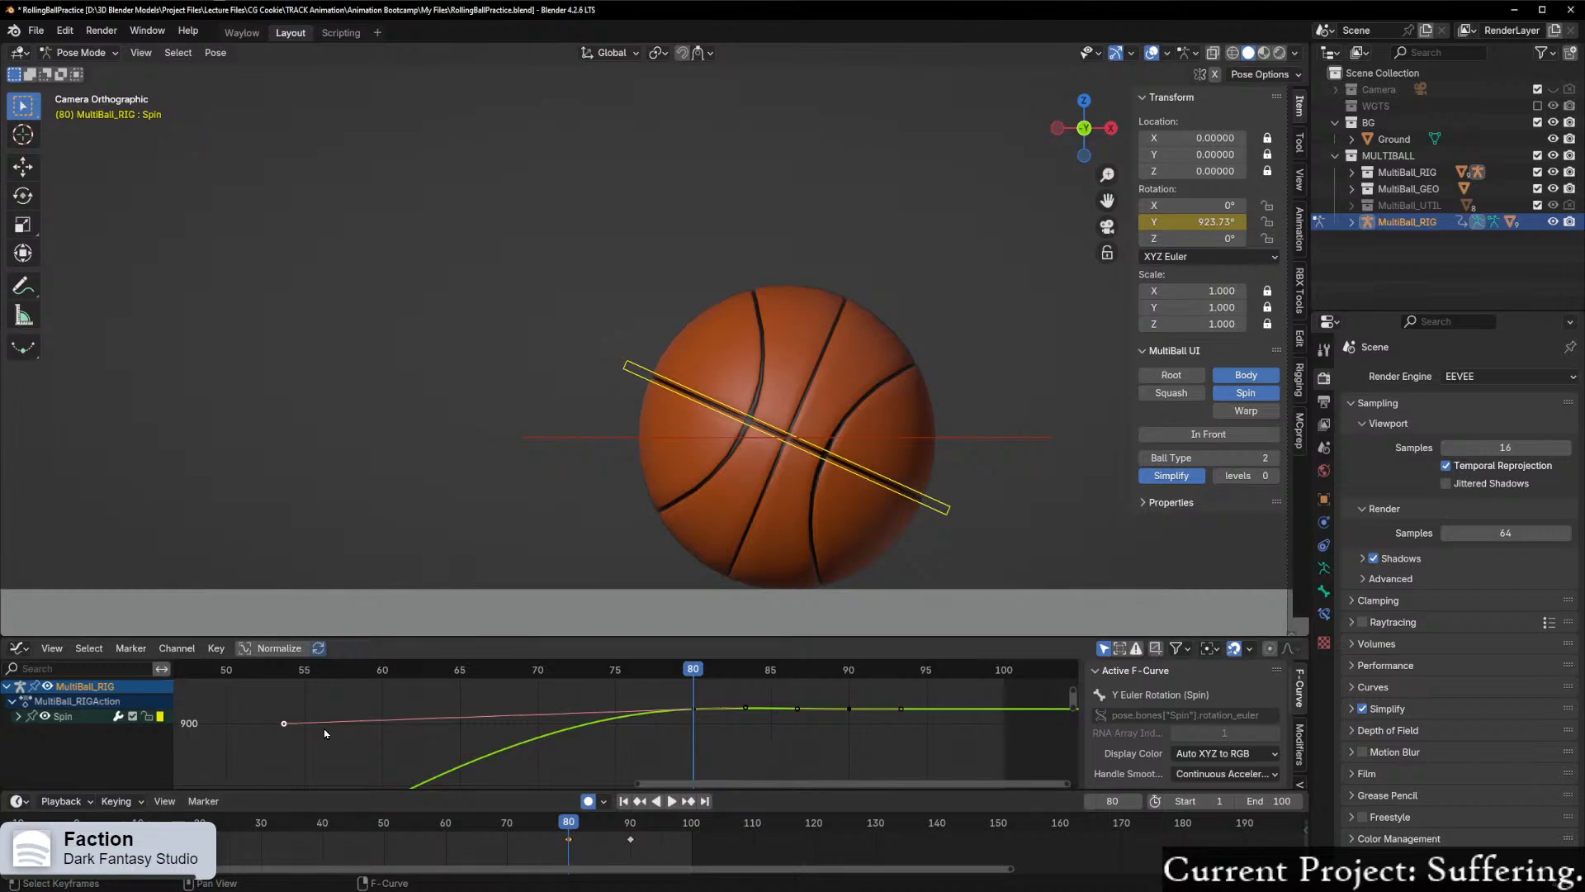
key("g")
key("y")
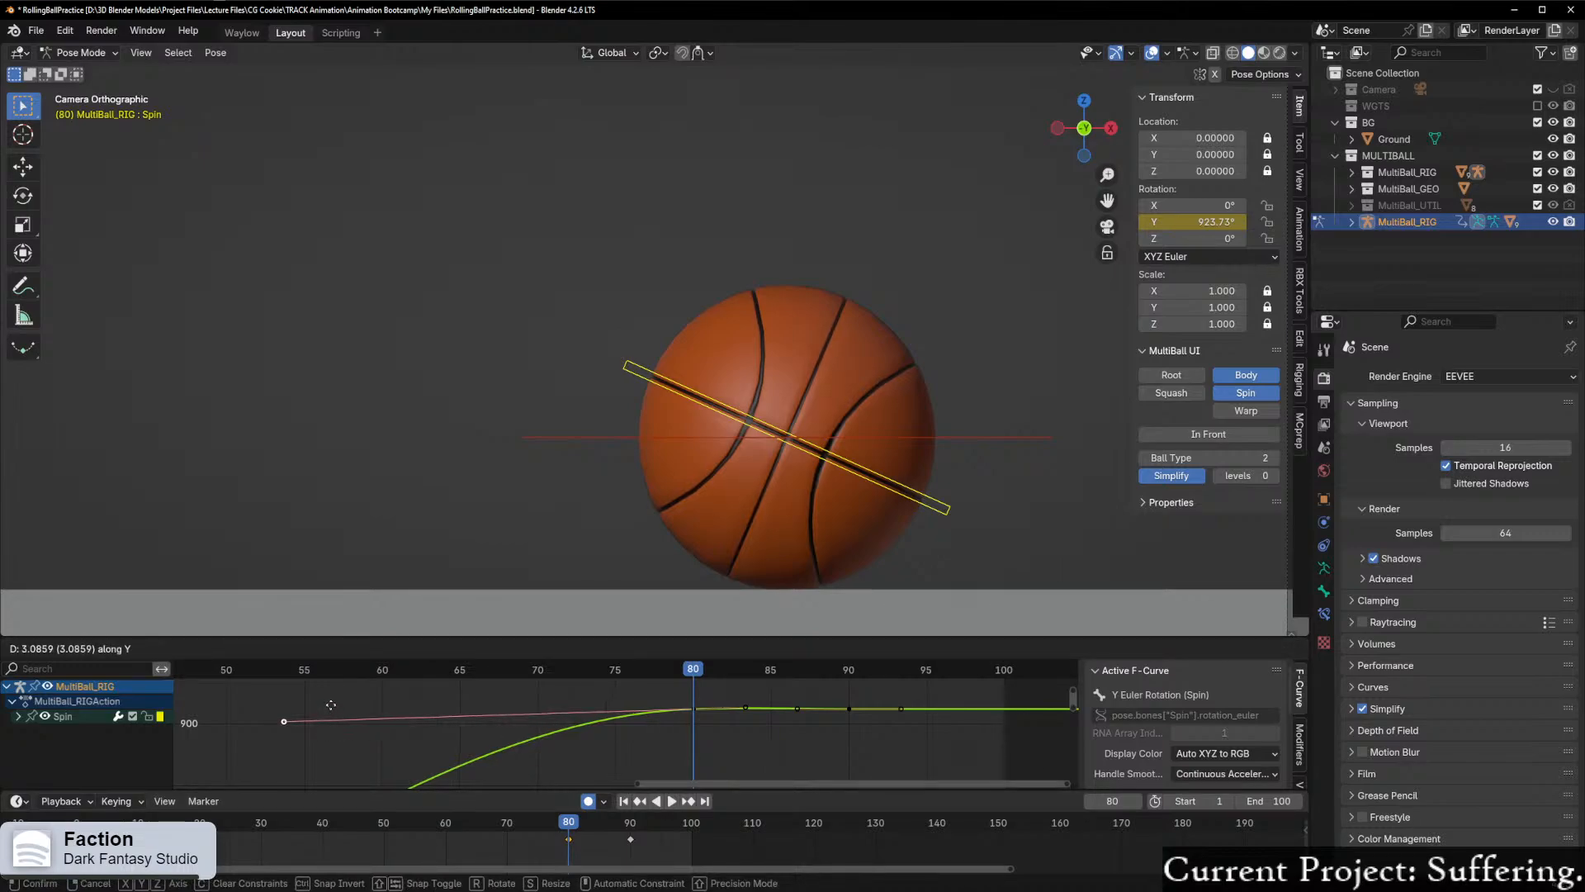
left_click(350, 740)
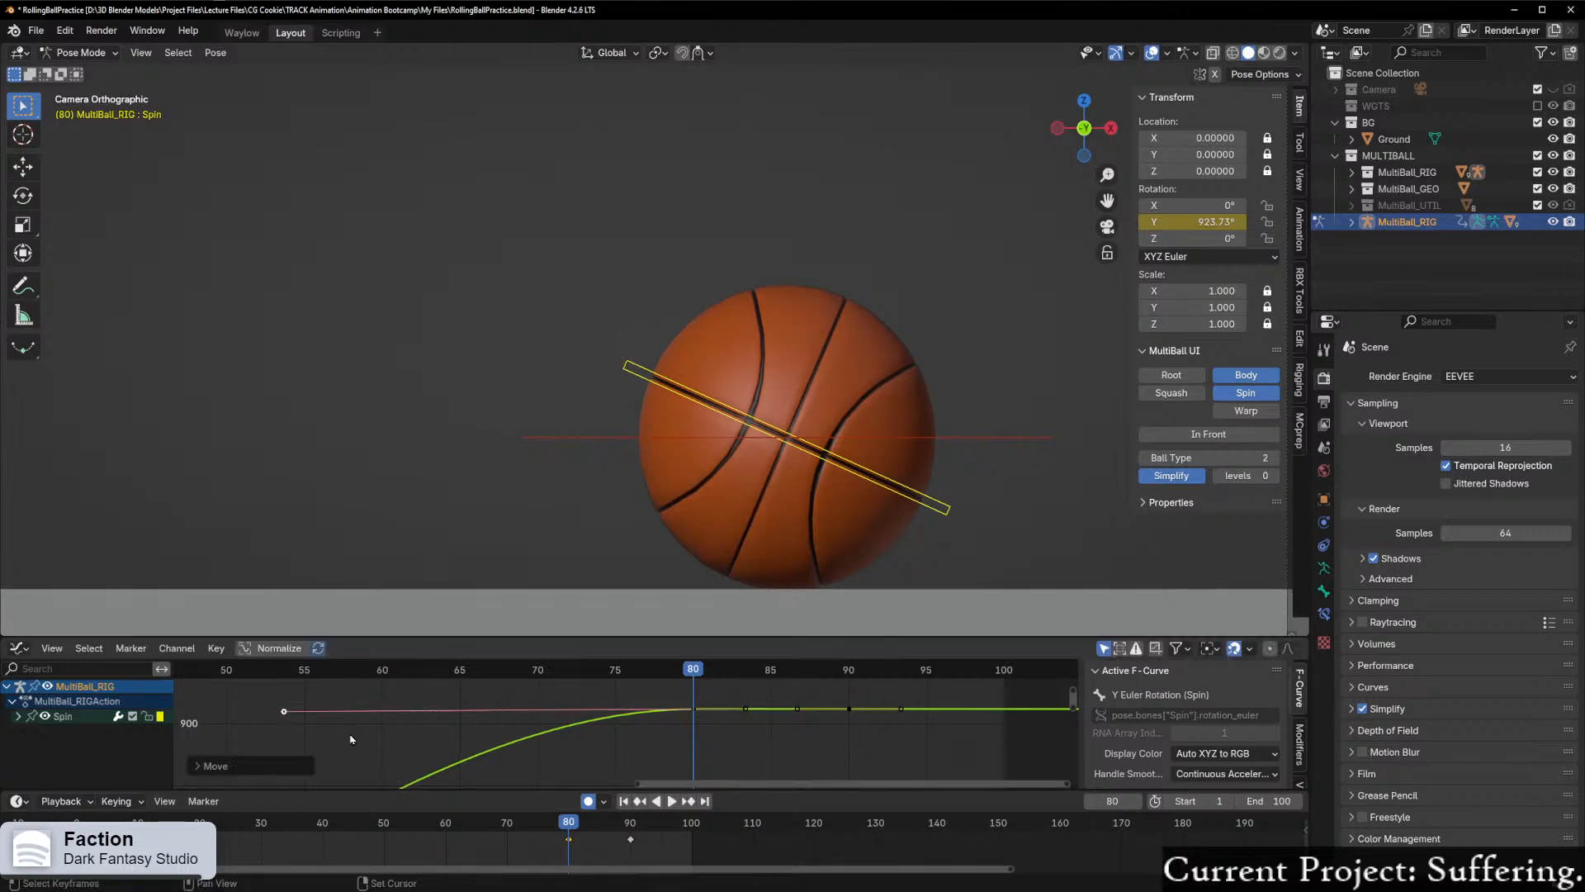
Step: Examine Spin's keyframes at frames 80 and 90 and scrub between frames 72 and 83 to check how the ball settles
left_click_drag(695, 673, 749, 667)
scroll(756, 708, "up", 3)
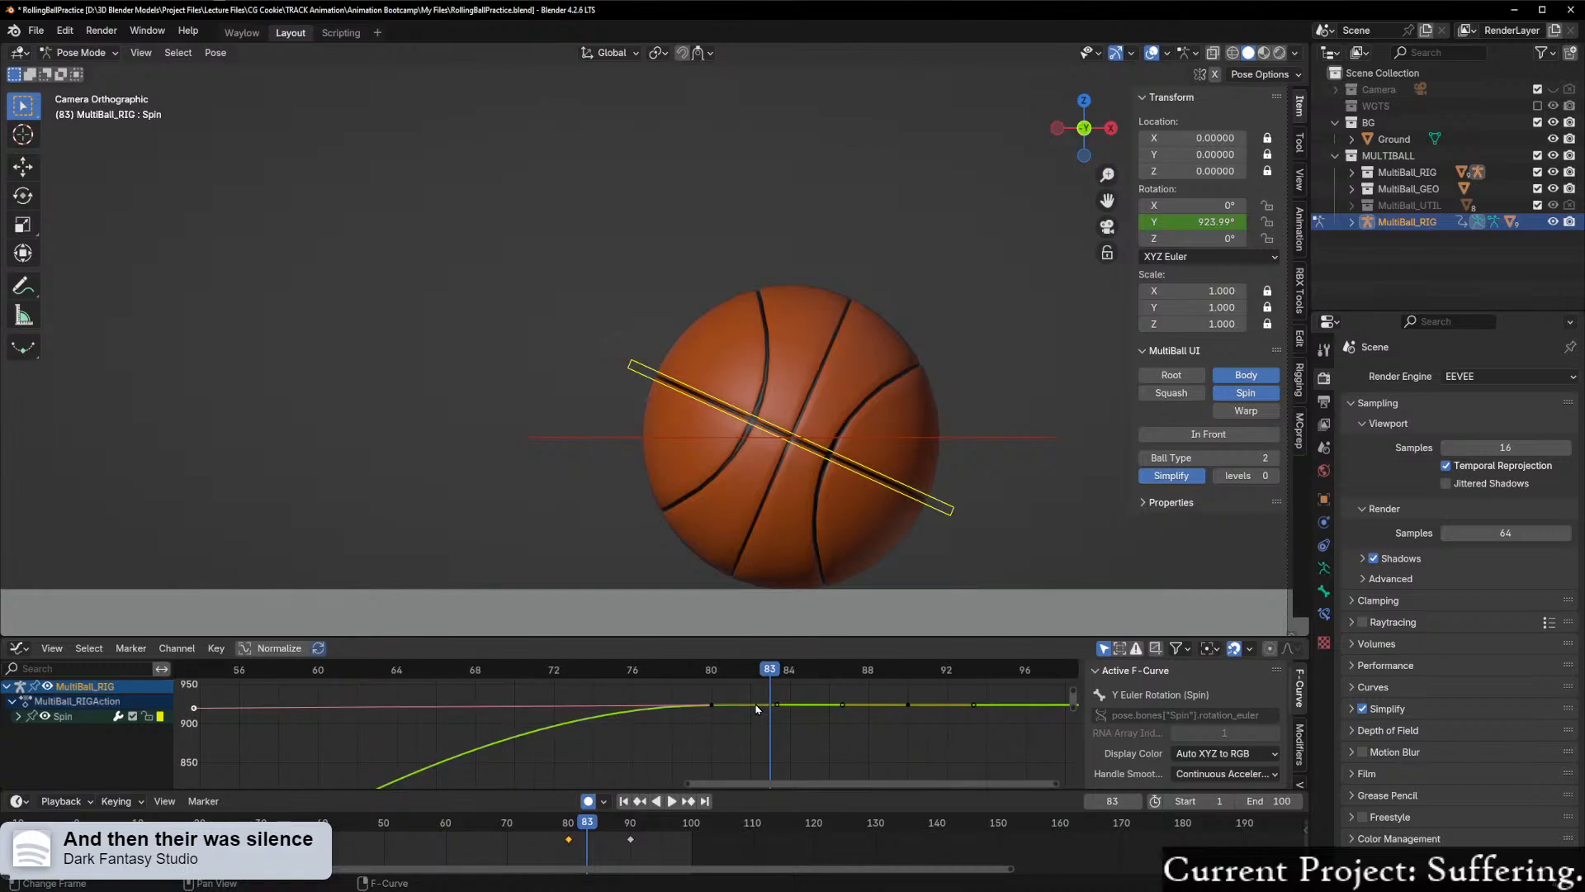
left_click(712, 705)
scroll(719, 708, "up", 1)
middle_click_drag(725, 713, 708, 741)
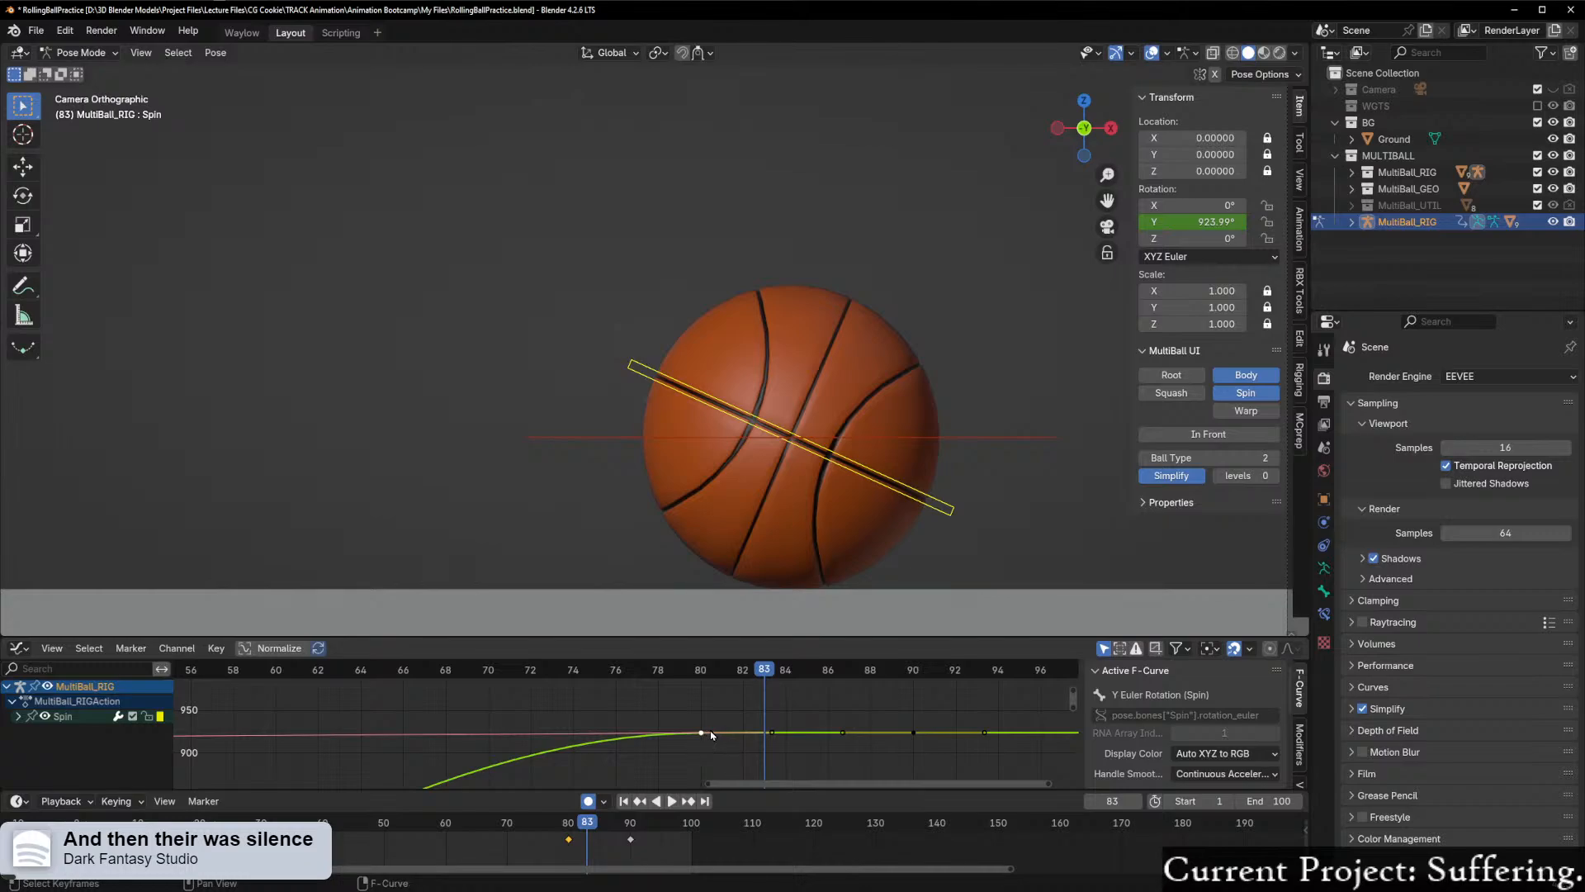
left_click(913, 732)
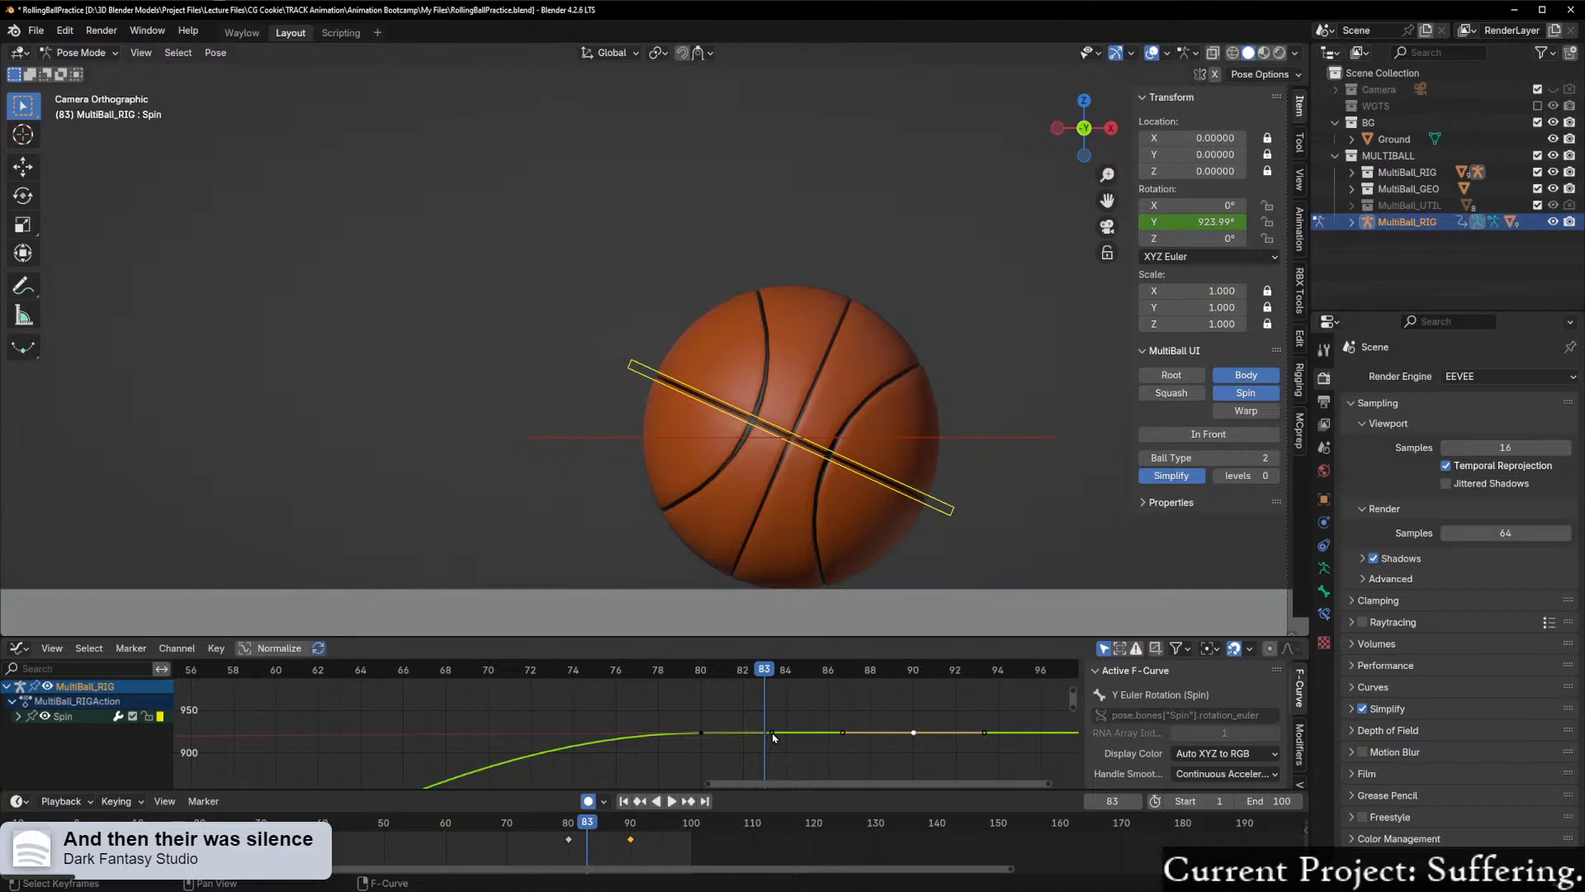
scroll(788, 745, "up", 2)
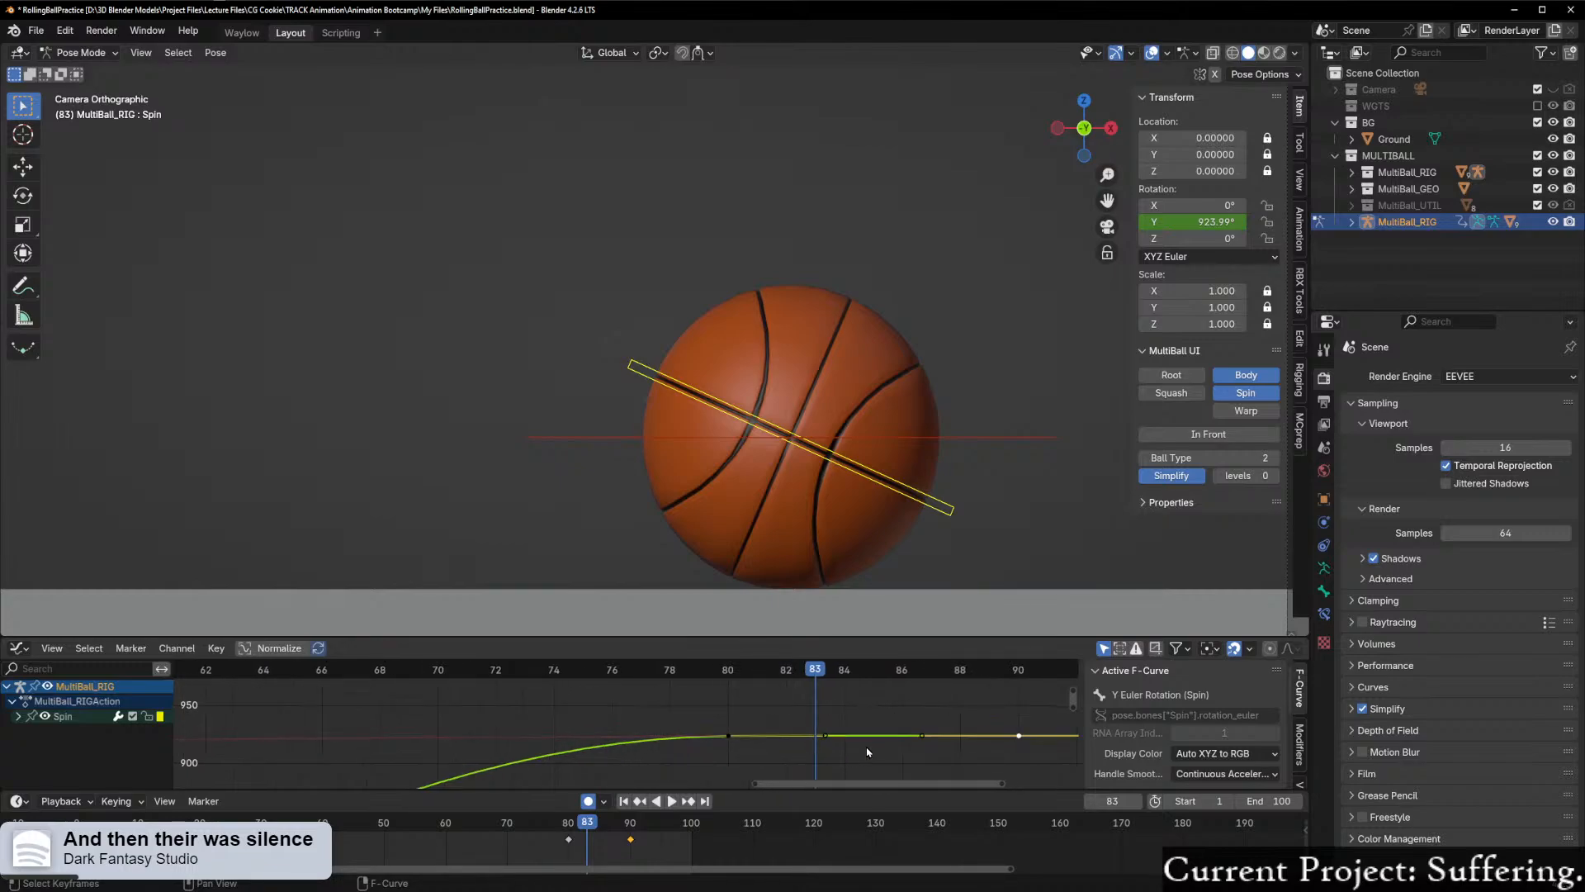
middle_click_drag(824, 755, 680, 726)
scroll(690, 731, "up", 3)
left_click_drag(629, 664, 220, 742)
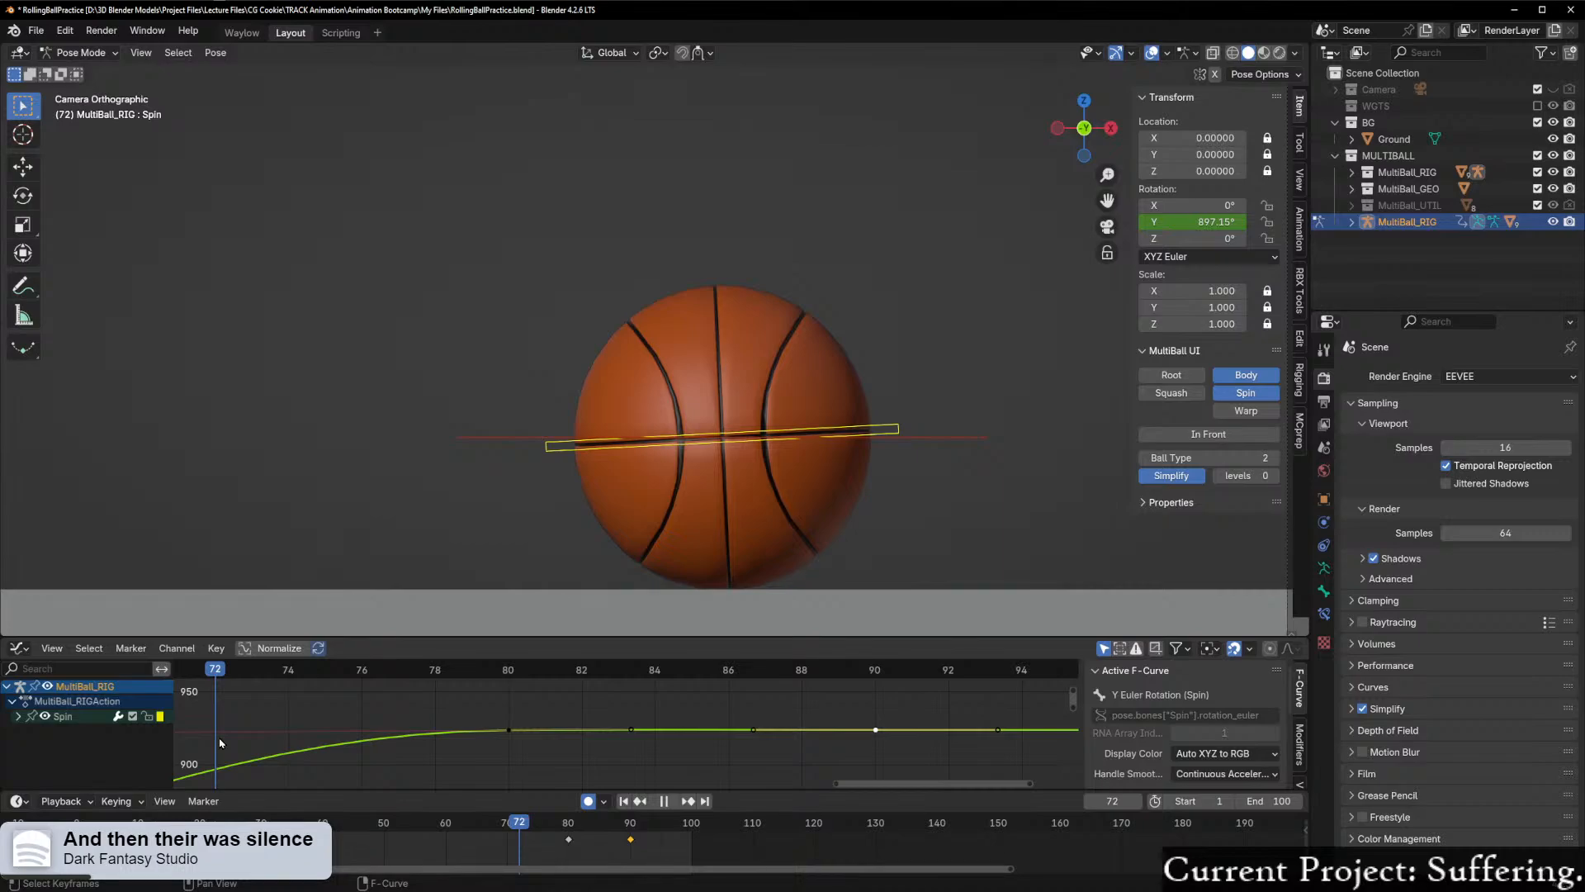
left_click_drag(221, 742, 249, 726)
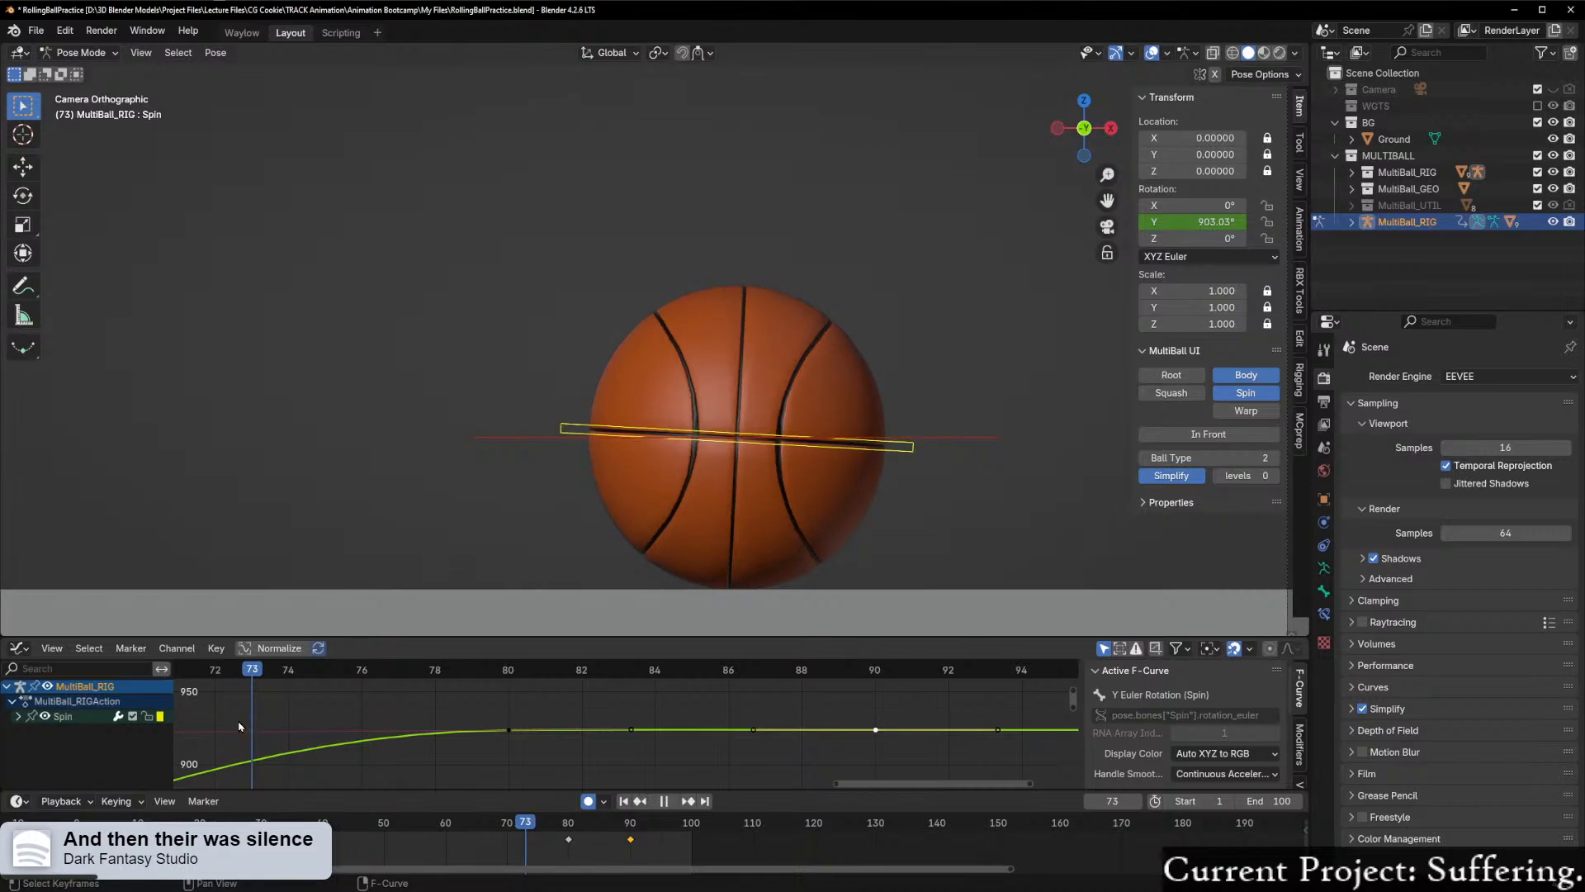
left_click_drag(239, 727, 625, 706)
left_click(509, 728)
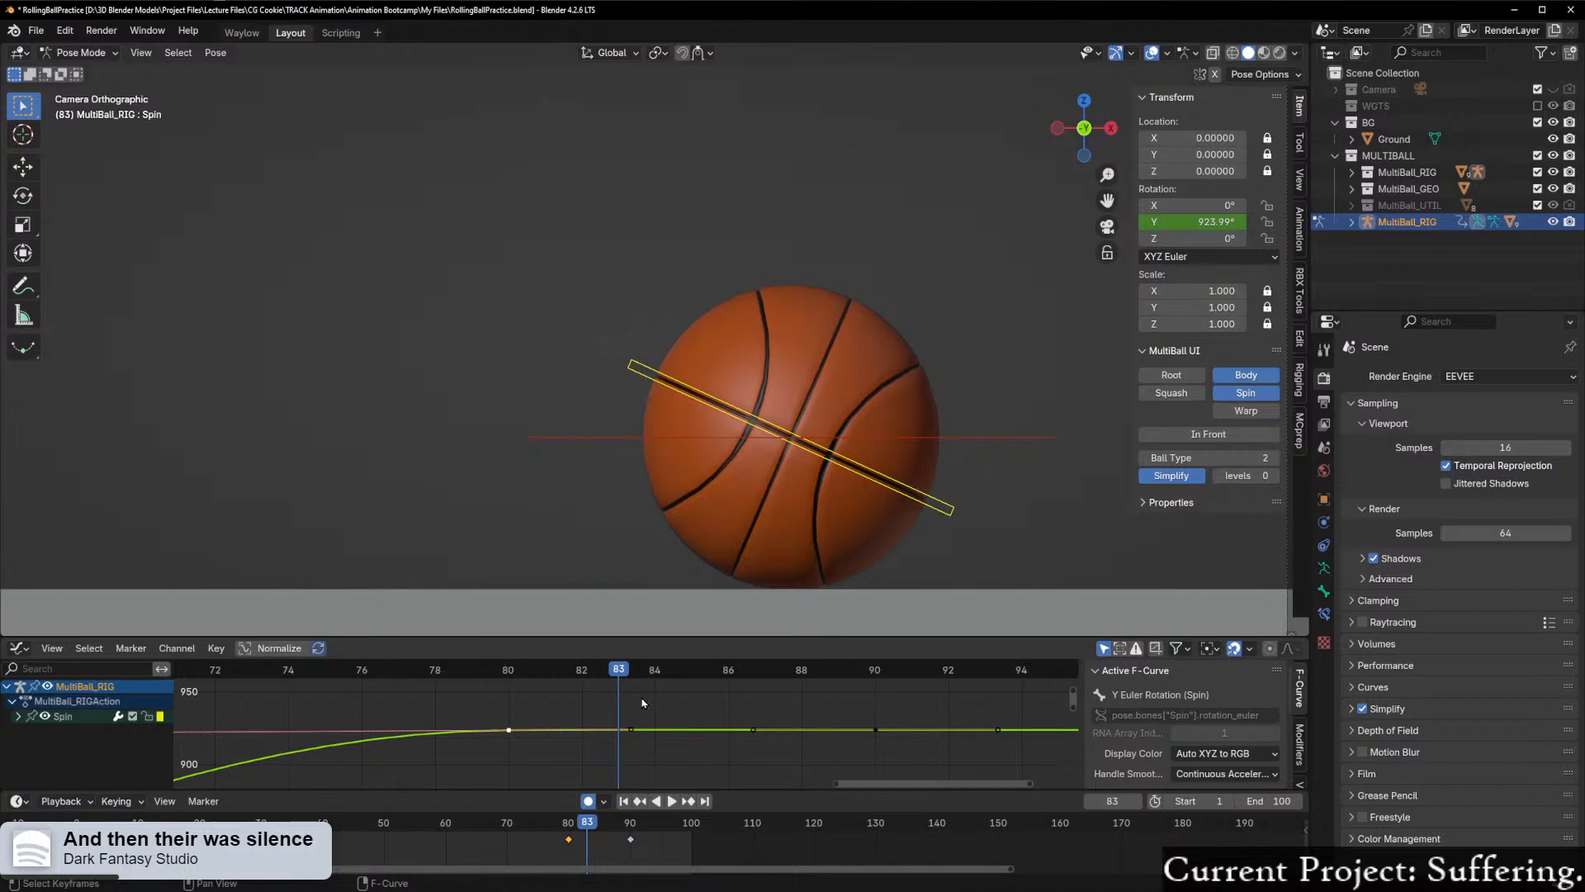
key("r")
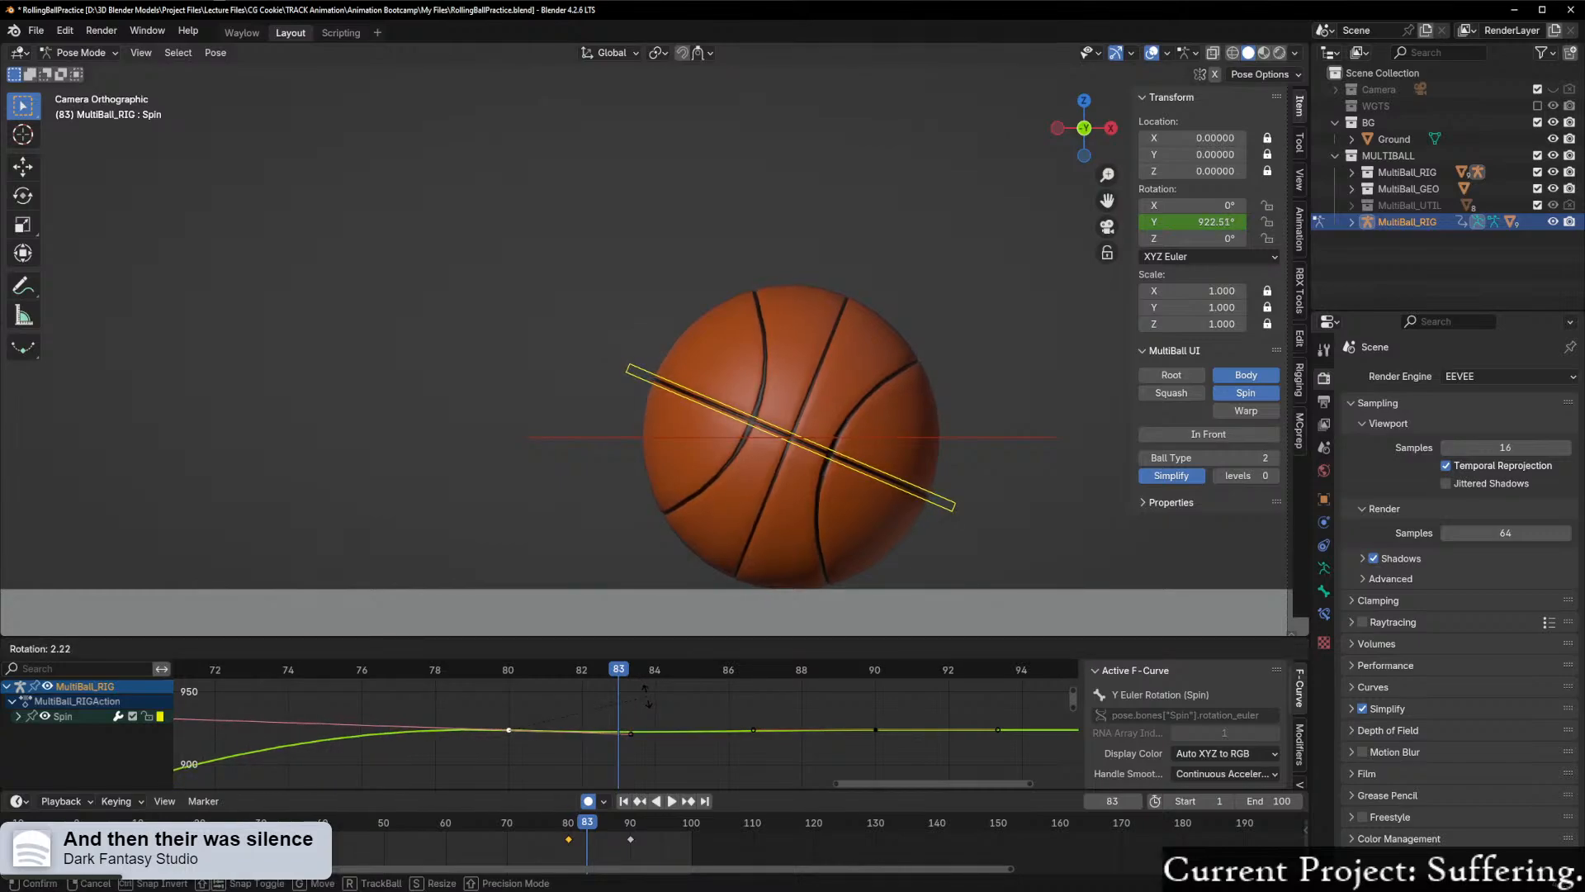
right_click(648, 697)
left_click(632, 729)
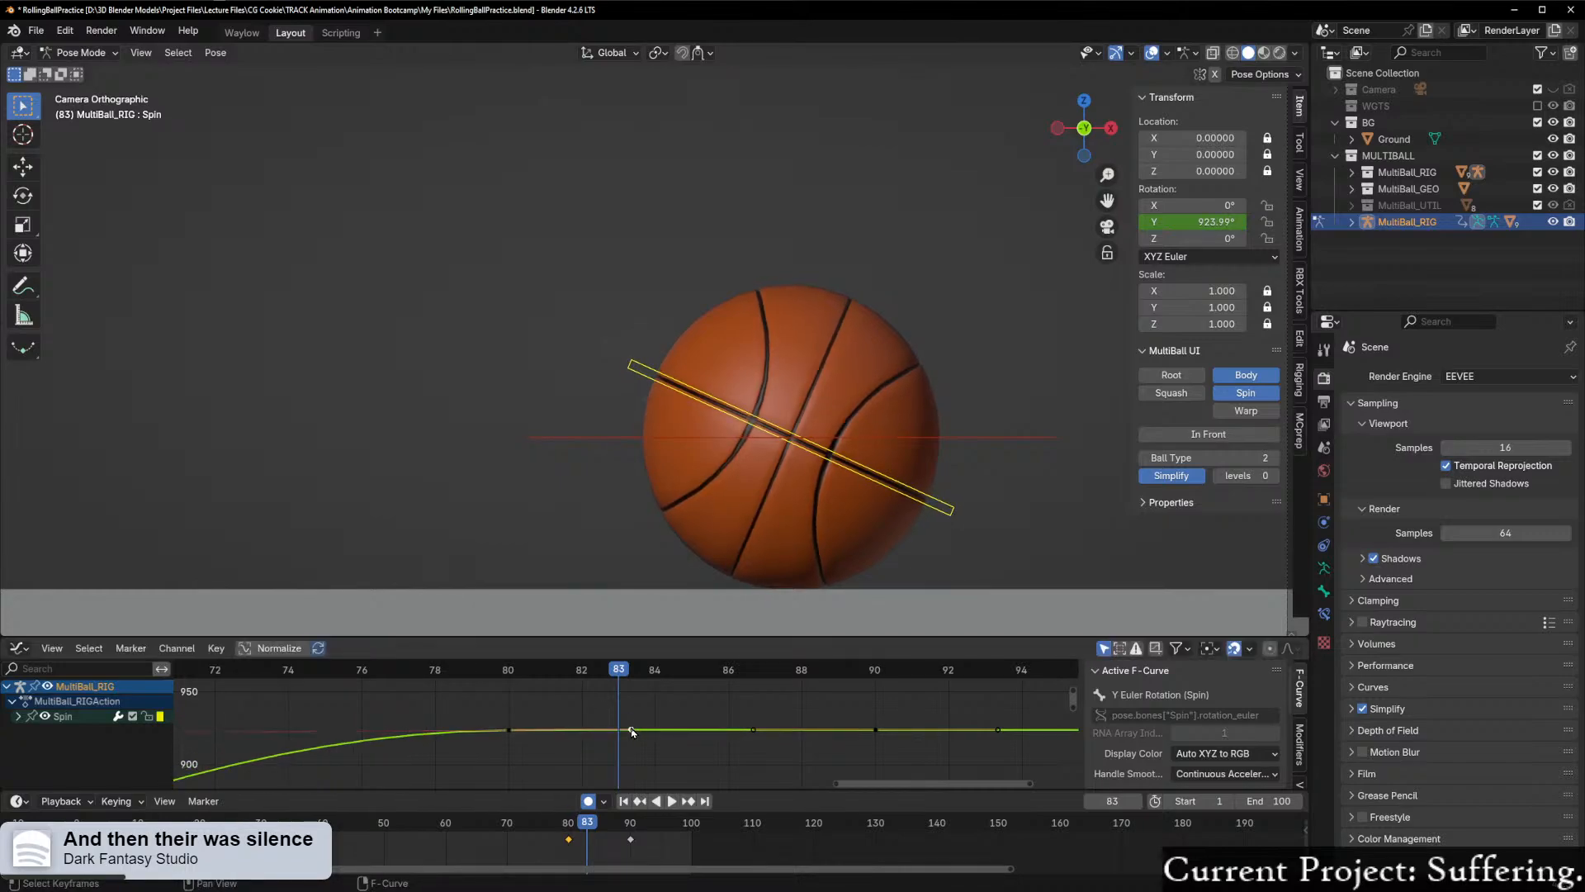
Step: Try lowering Spin's frame 90 keyframe slightly along Y and check the ball's rotation around frame 83
left_click(876, 730)
key("g")
key("y")
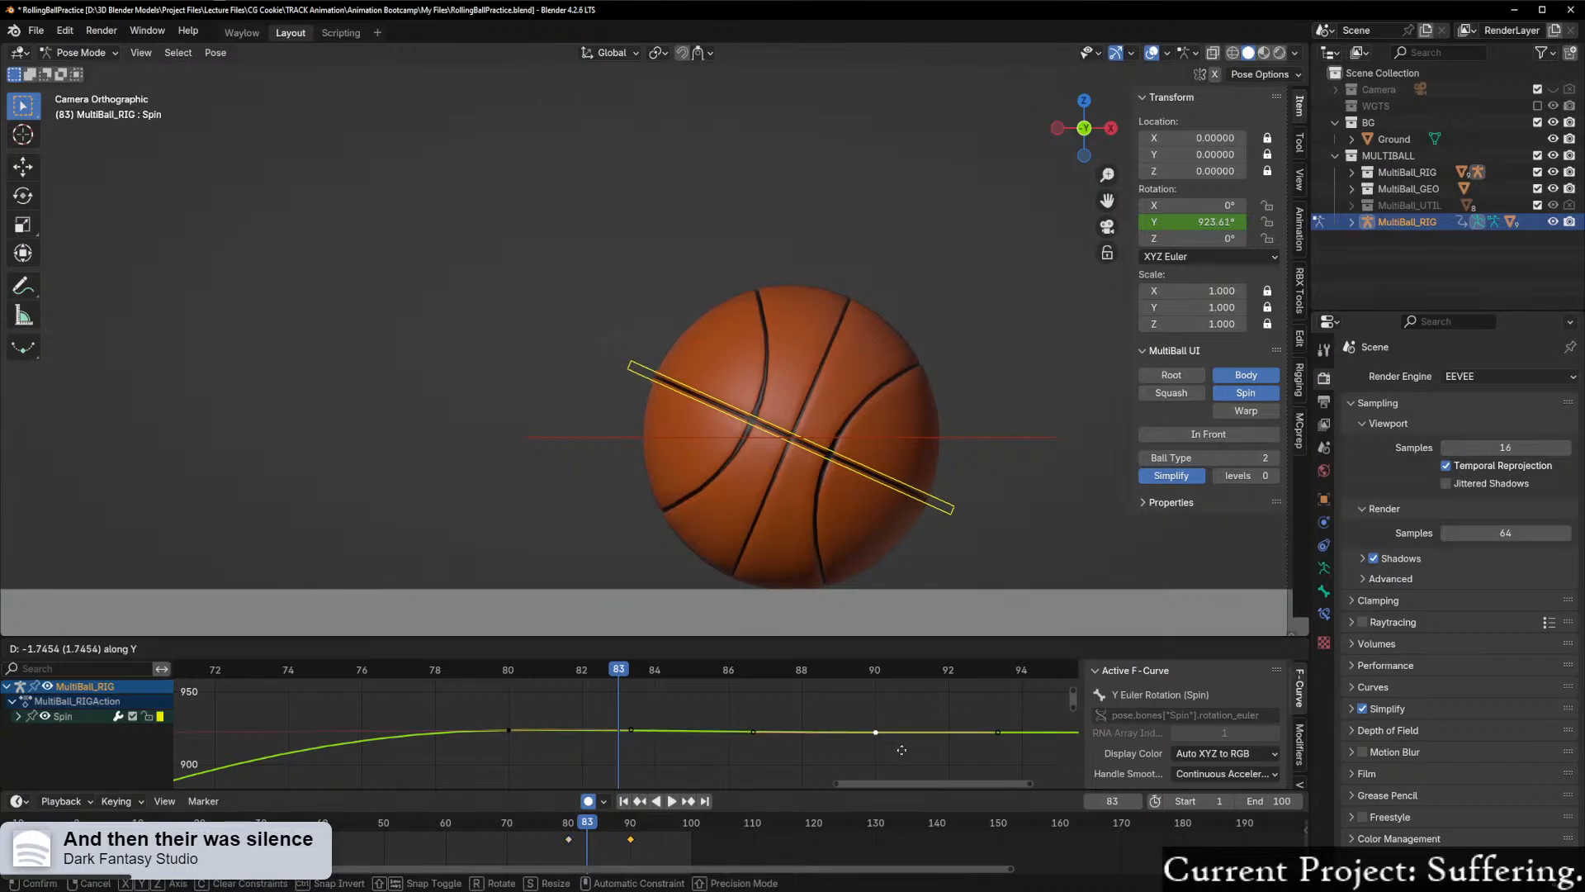
left_click(903, 757)
mouse_move(617, 675)
left_mouse_down()
mouse_move(365, 677)
mouse_move(693, 669)
mouse_move(619, 670)
left_mouse_up()
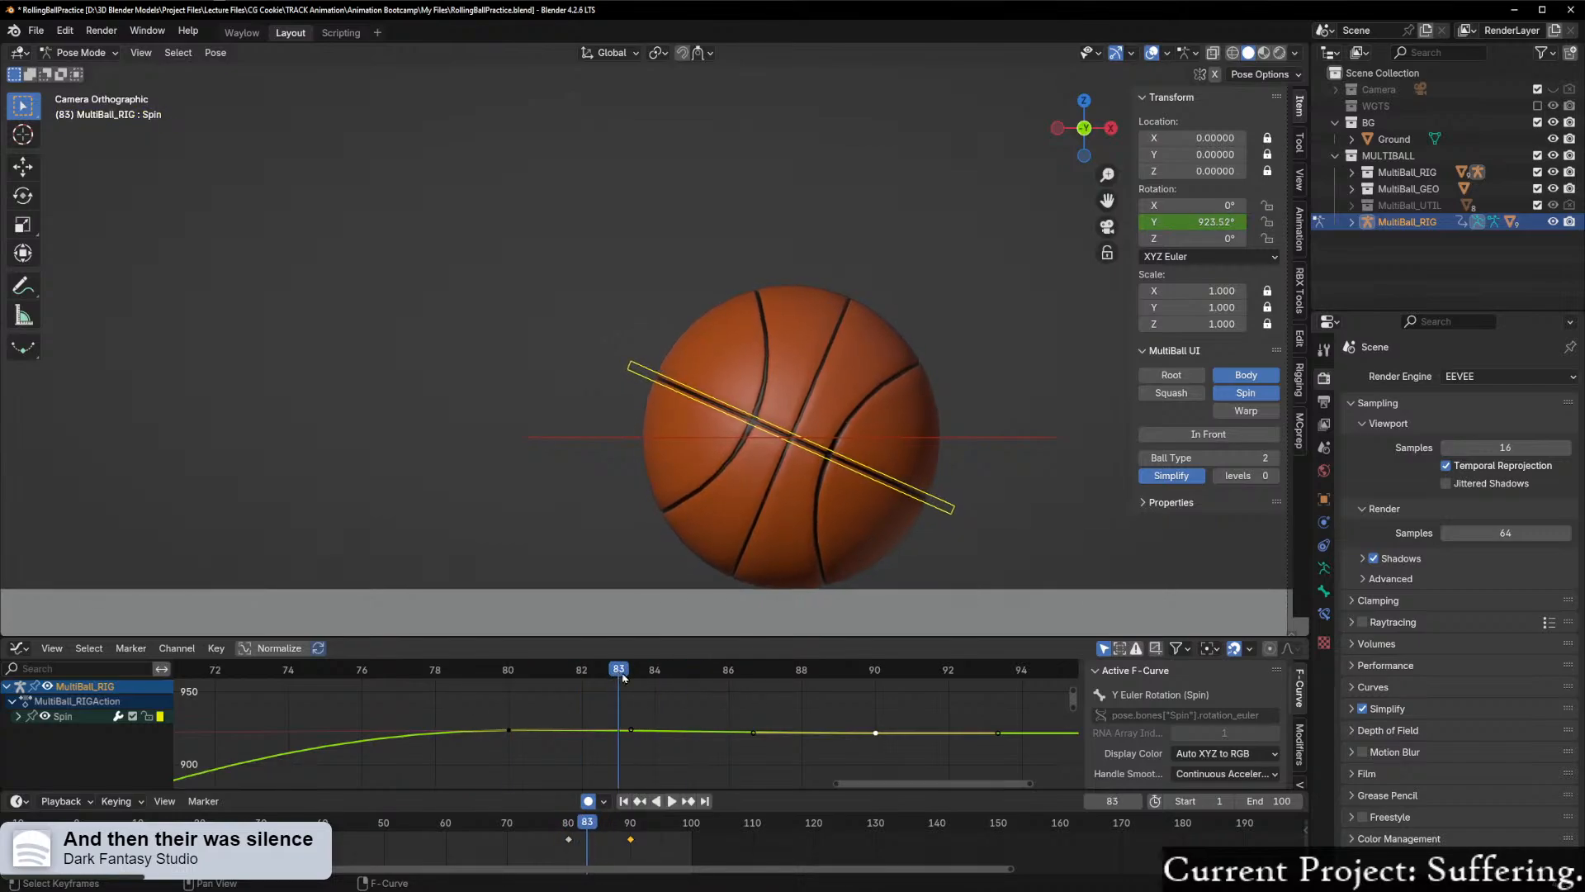
left_click(657, 734)
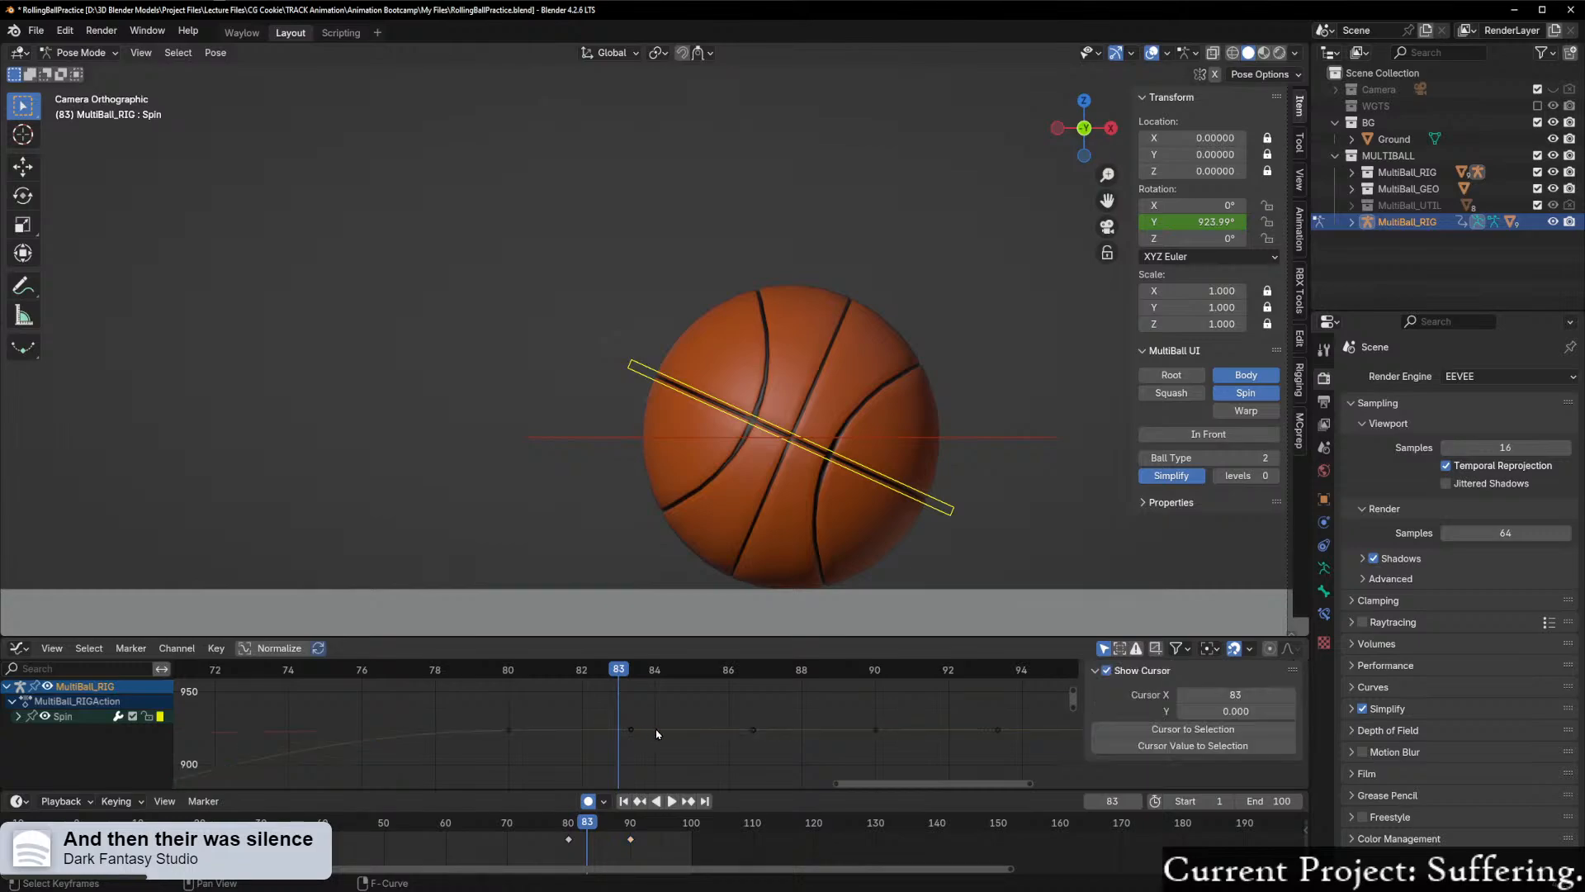
Step: Try raising the right handle of Spin's frame 80 keyframe slightly along Y and scrub back to frame 72
left_click(631, 732)
key("g")
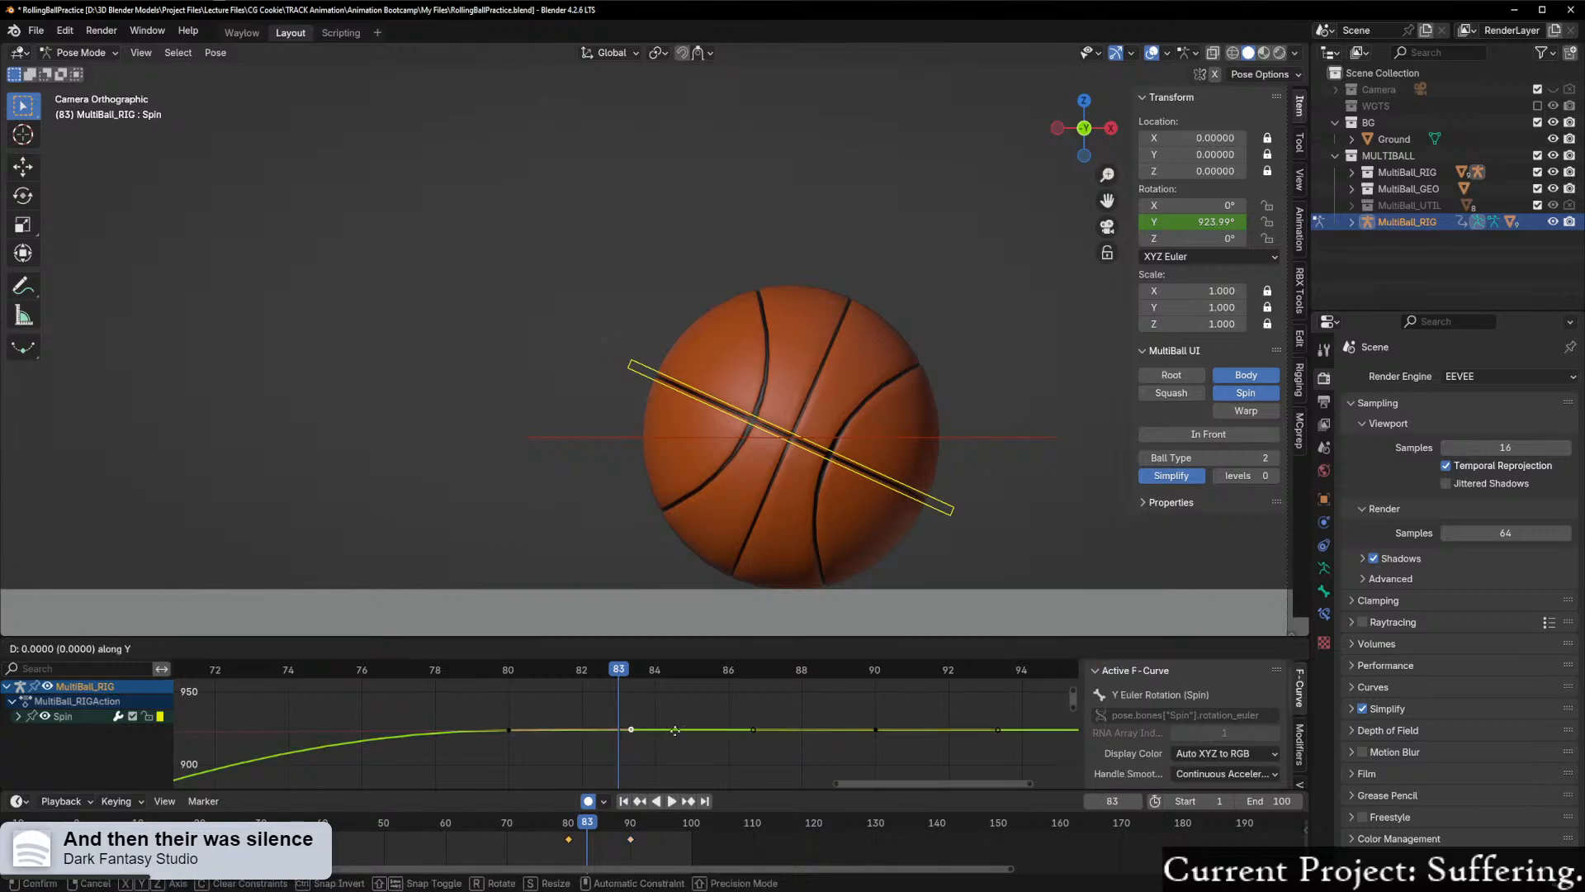
left_click(678, 731)
left_click_drag(626, 677, 228, 729)
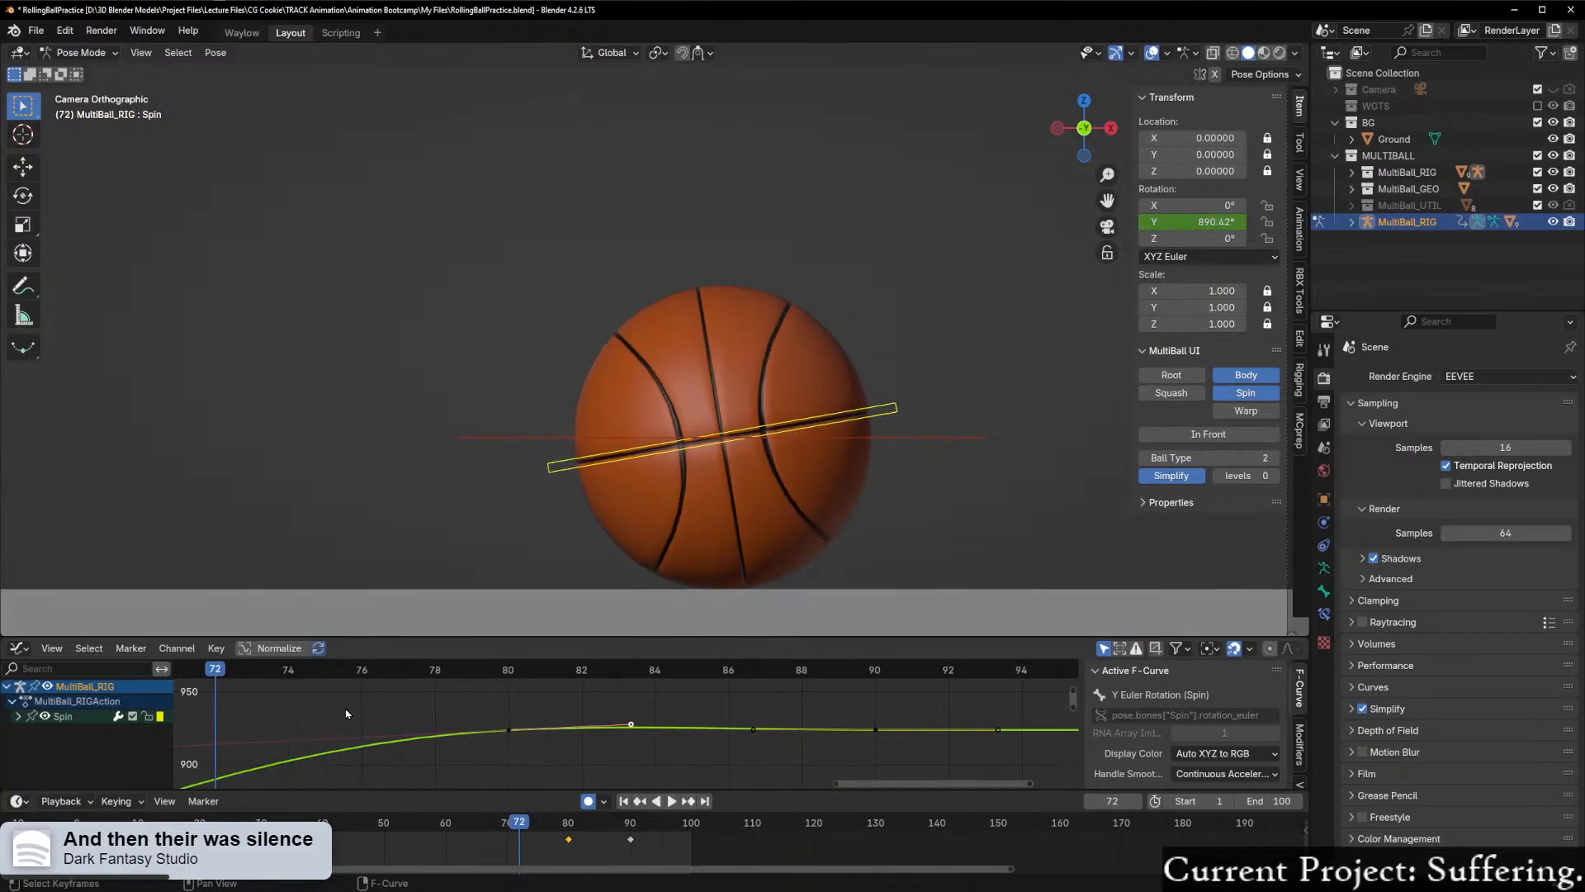
Step: Play and scrub the frames leading up to frame 84 to check how Spin's rotation slows to a stop
scroll(329, 722, "down", 2)
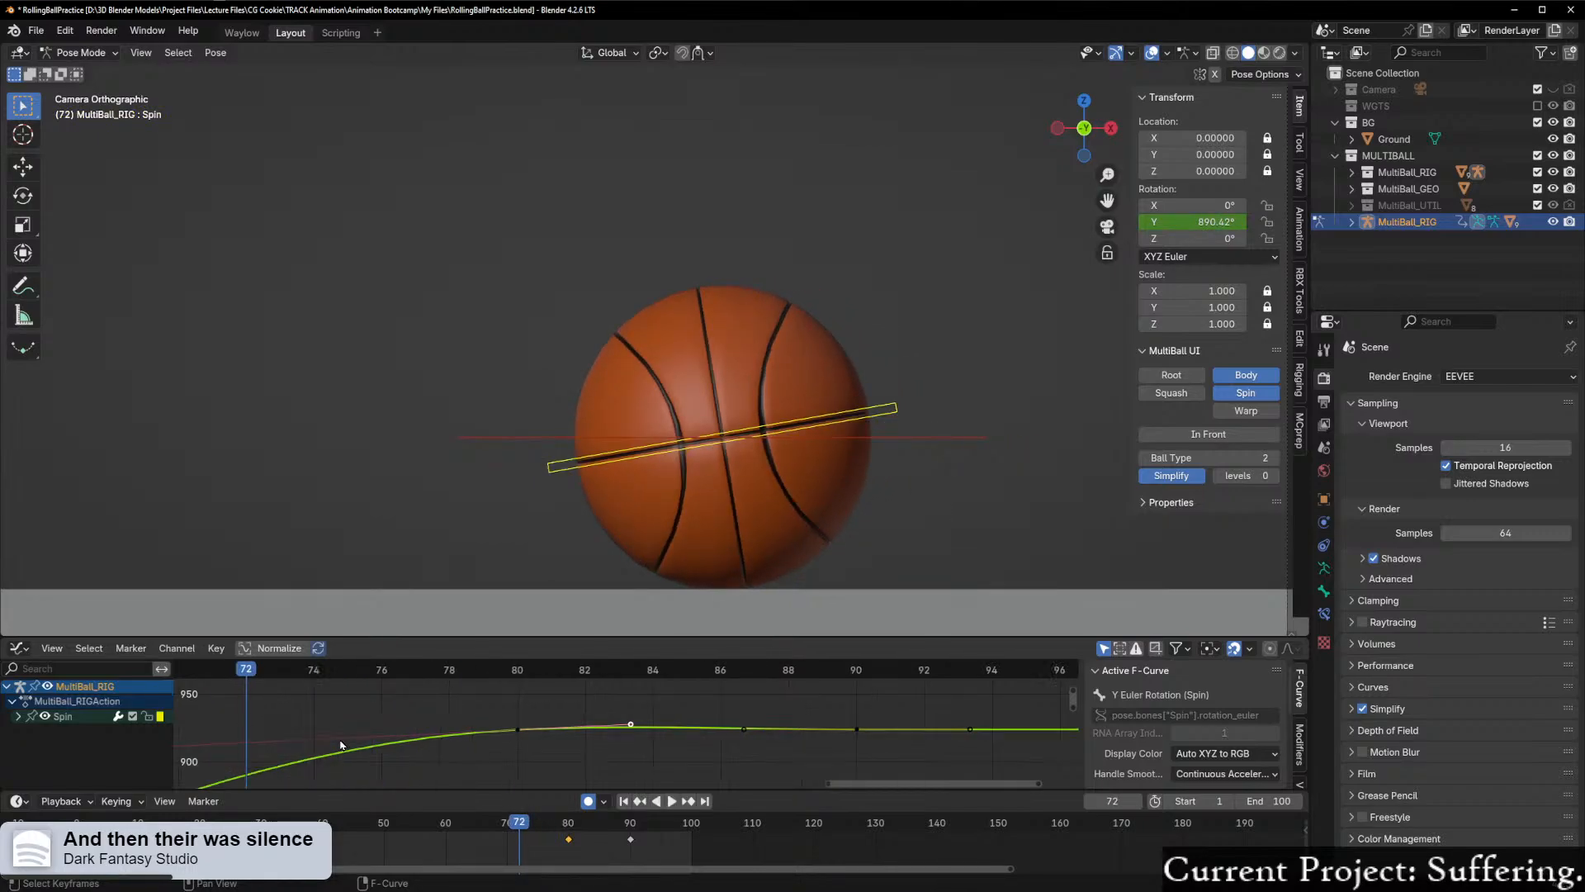
scroll(345, 750, "down", 1)
middle_click_drag(363, 772, 578, 740)
scroll(537, 735, "up", 4)
scroll(495, 721, "up", 2)
left_click_drag(415, 677, 276, 727)
key("space")
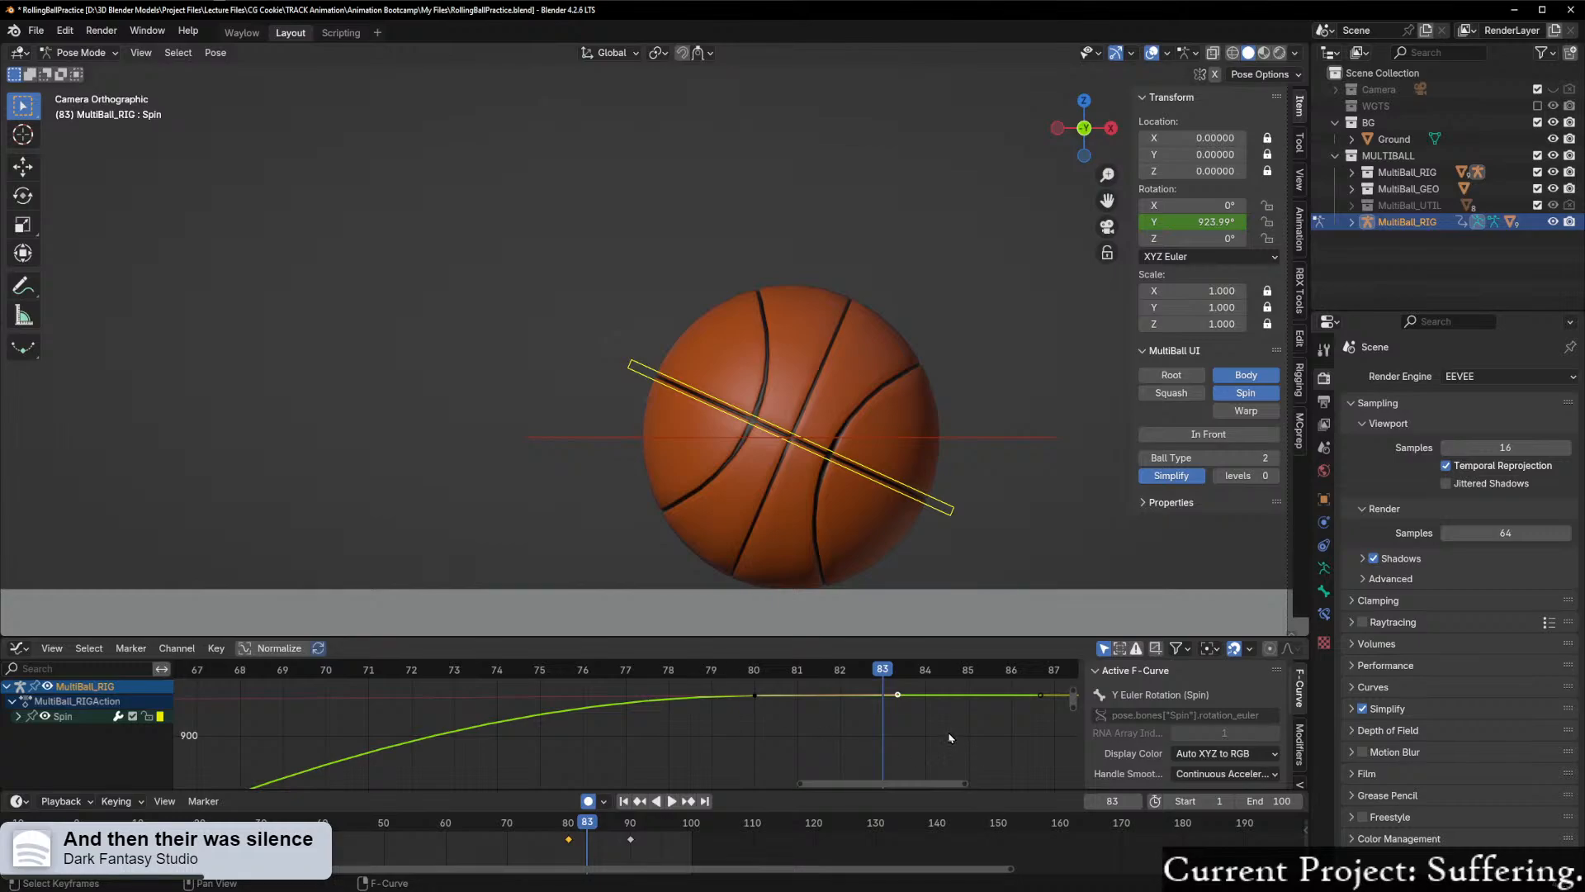
left_click_drag(882, 670, 886, 707)
scroll(886, 707, "down", 8)
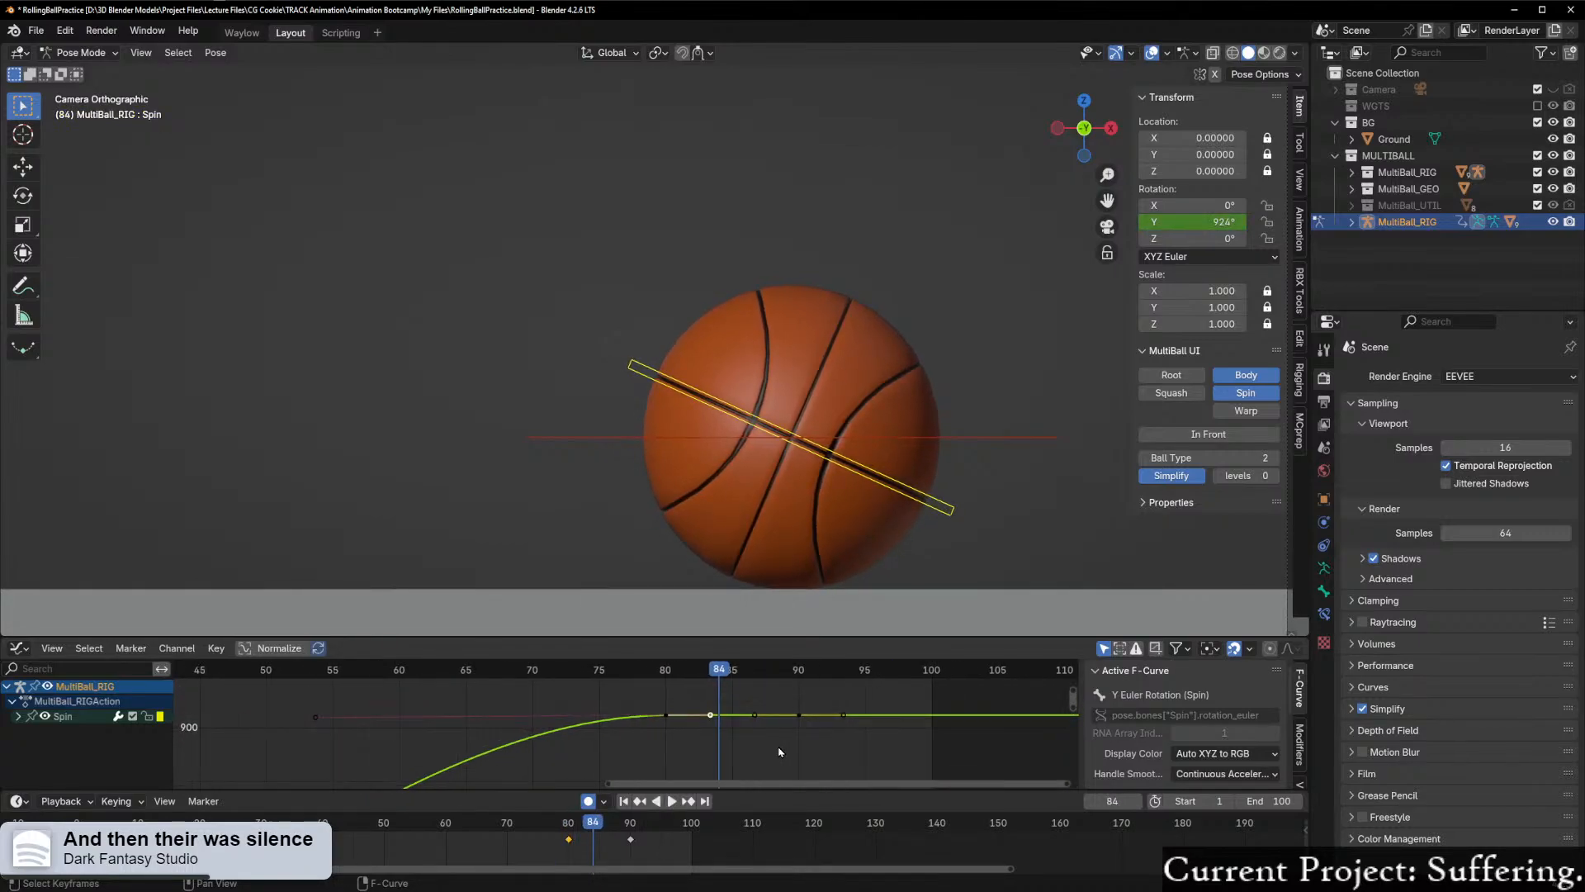
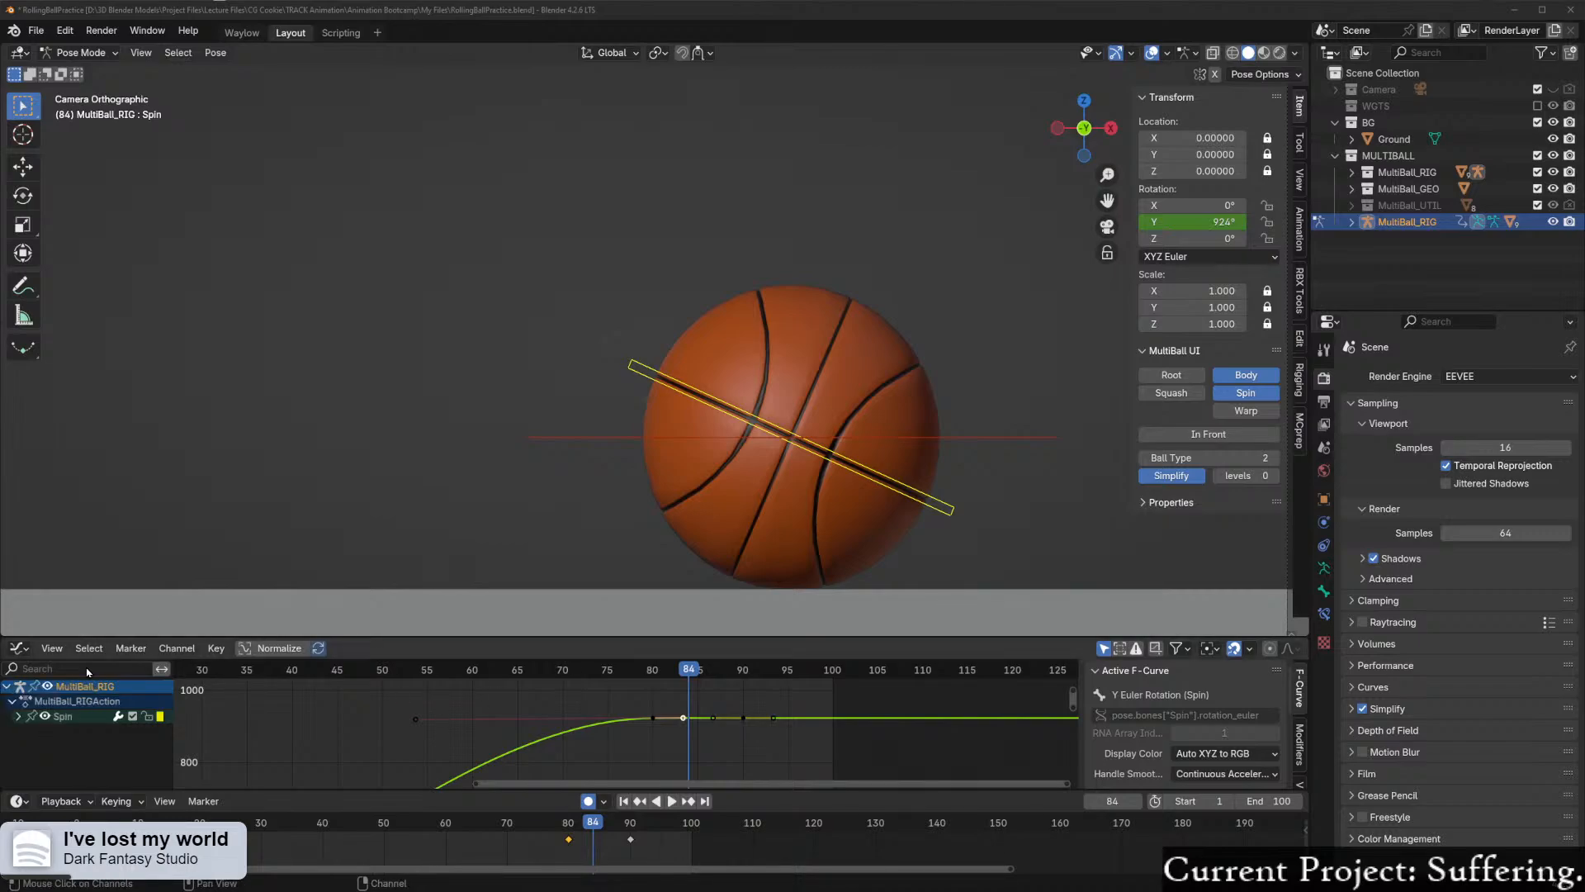
Step: Try lowering the right handle of Spin's frame 80 keyframe by about 2.8 along Y and check the rotation around frame 84
scroll(745, 768, "up", 10)
scroll(747, 769, "up", 5)
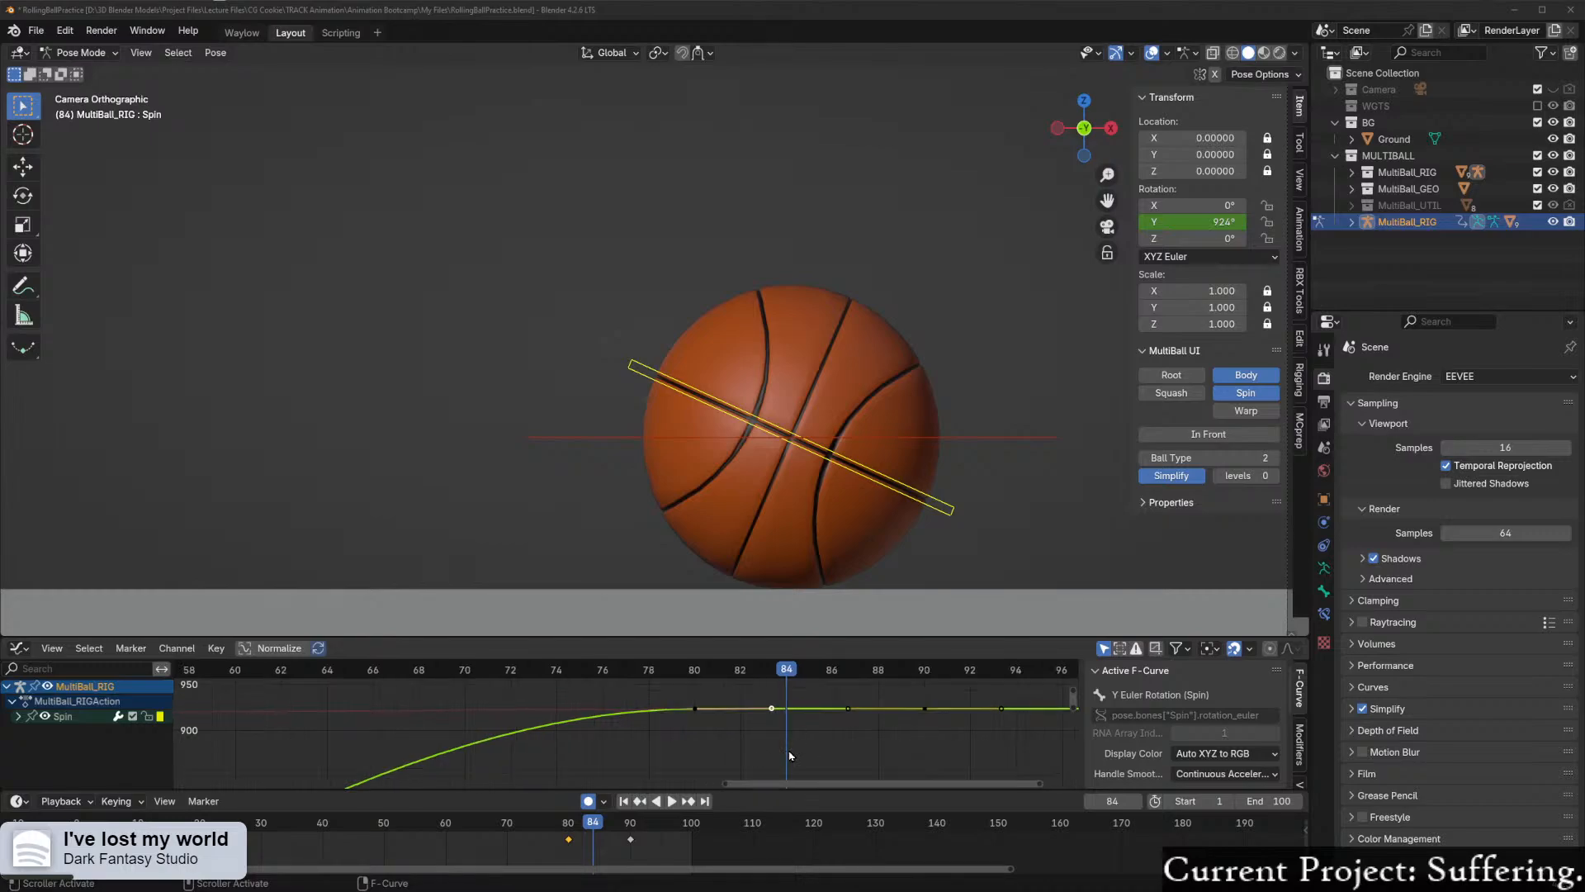
left_click_drag(827, 674, 742, 687)
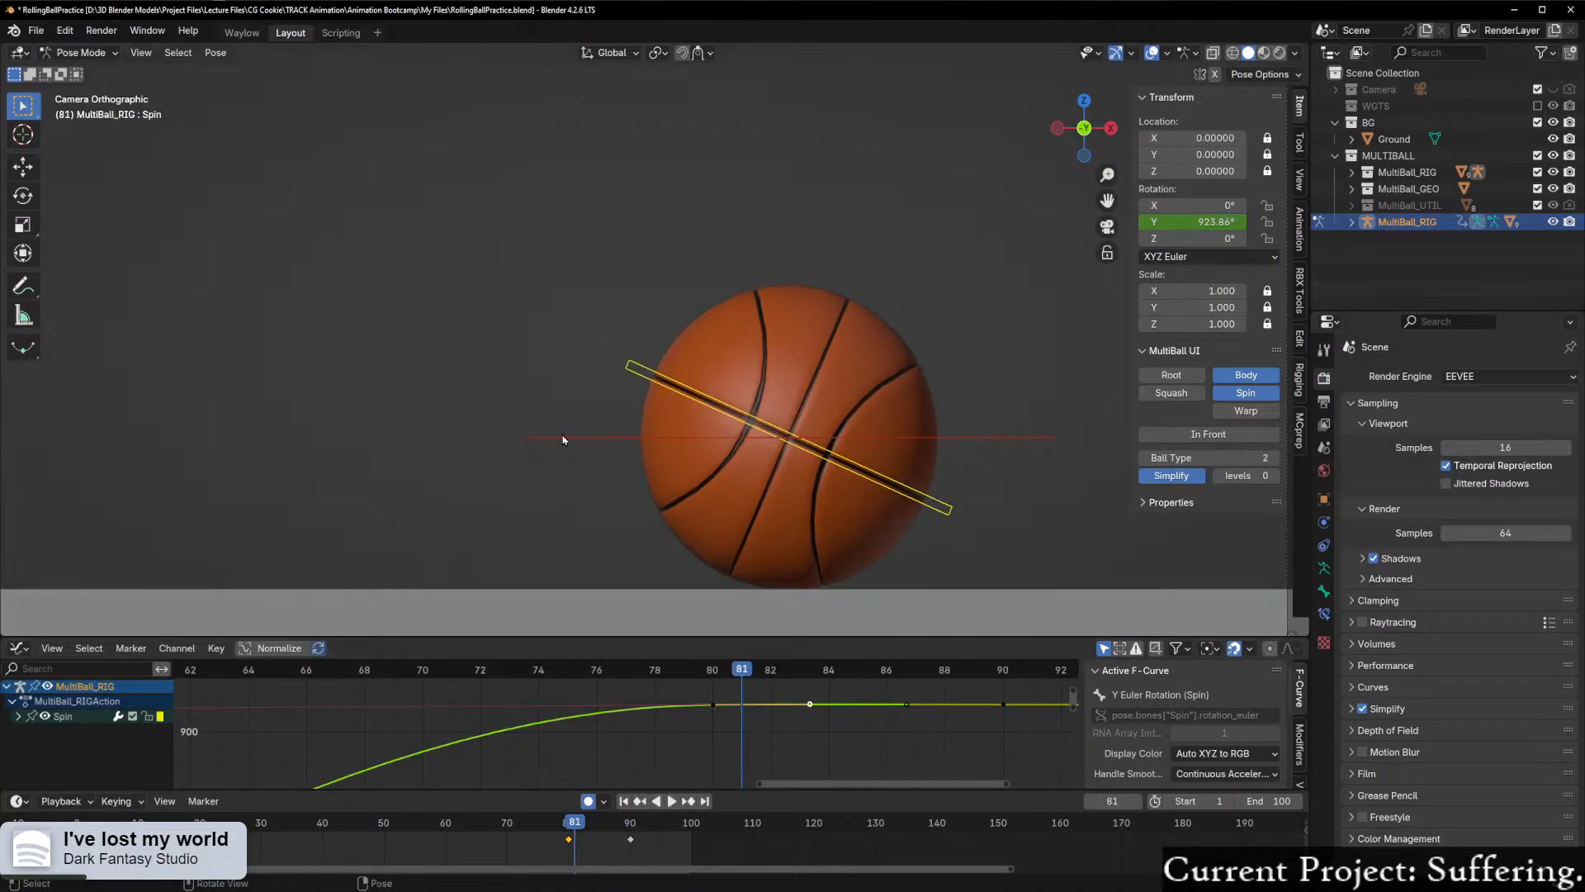
scroll(857, 762, "up", 3)
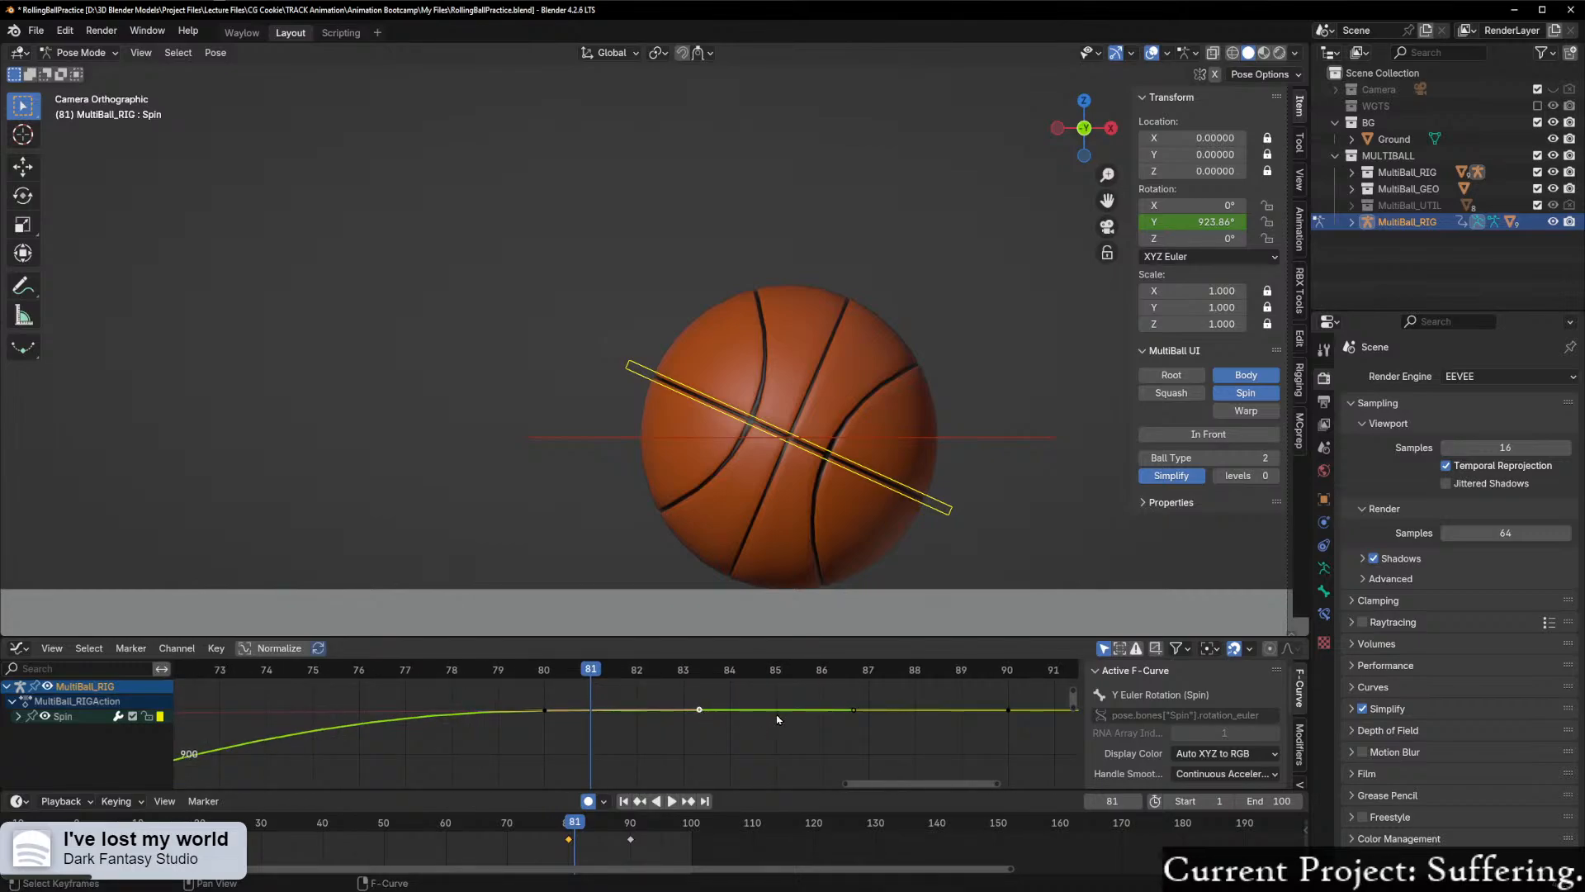
left_click(856, 711)
left_click(689, 711)
left_click(700, 710)
key("g")
key("y")
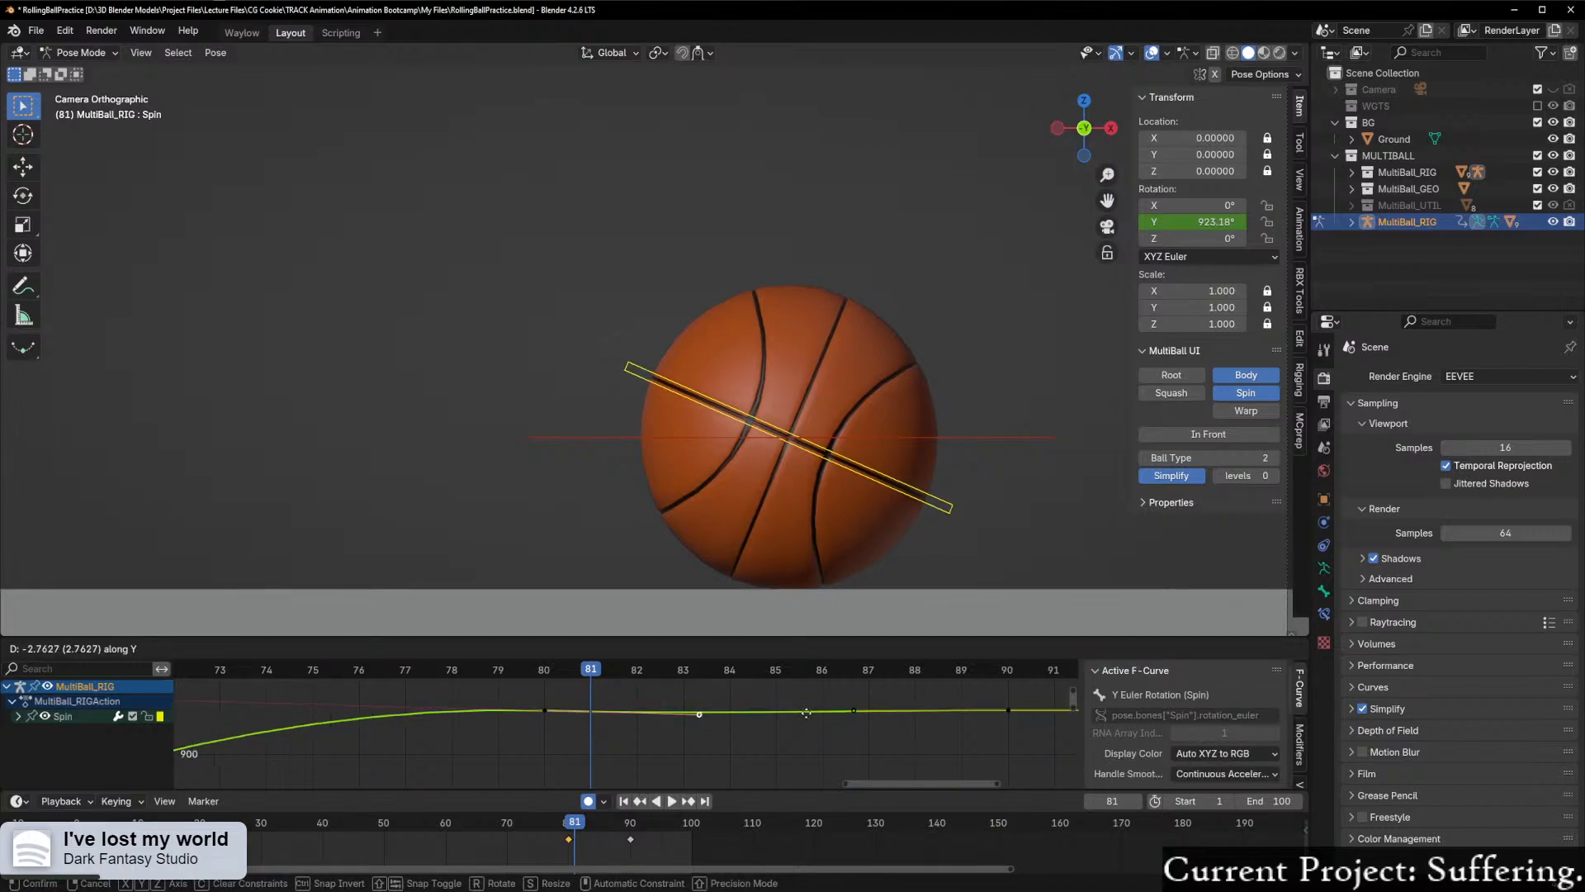
left_click(806, 712)
key("shift+ctrl+space")
left_click_drag(246, 698, 719, 688)
Step: Set the handle type of Spin's frame 80 keyframe to Aligned
left_click(535, 716)
right_click(535, 717)
mouse_move(529, 708)
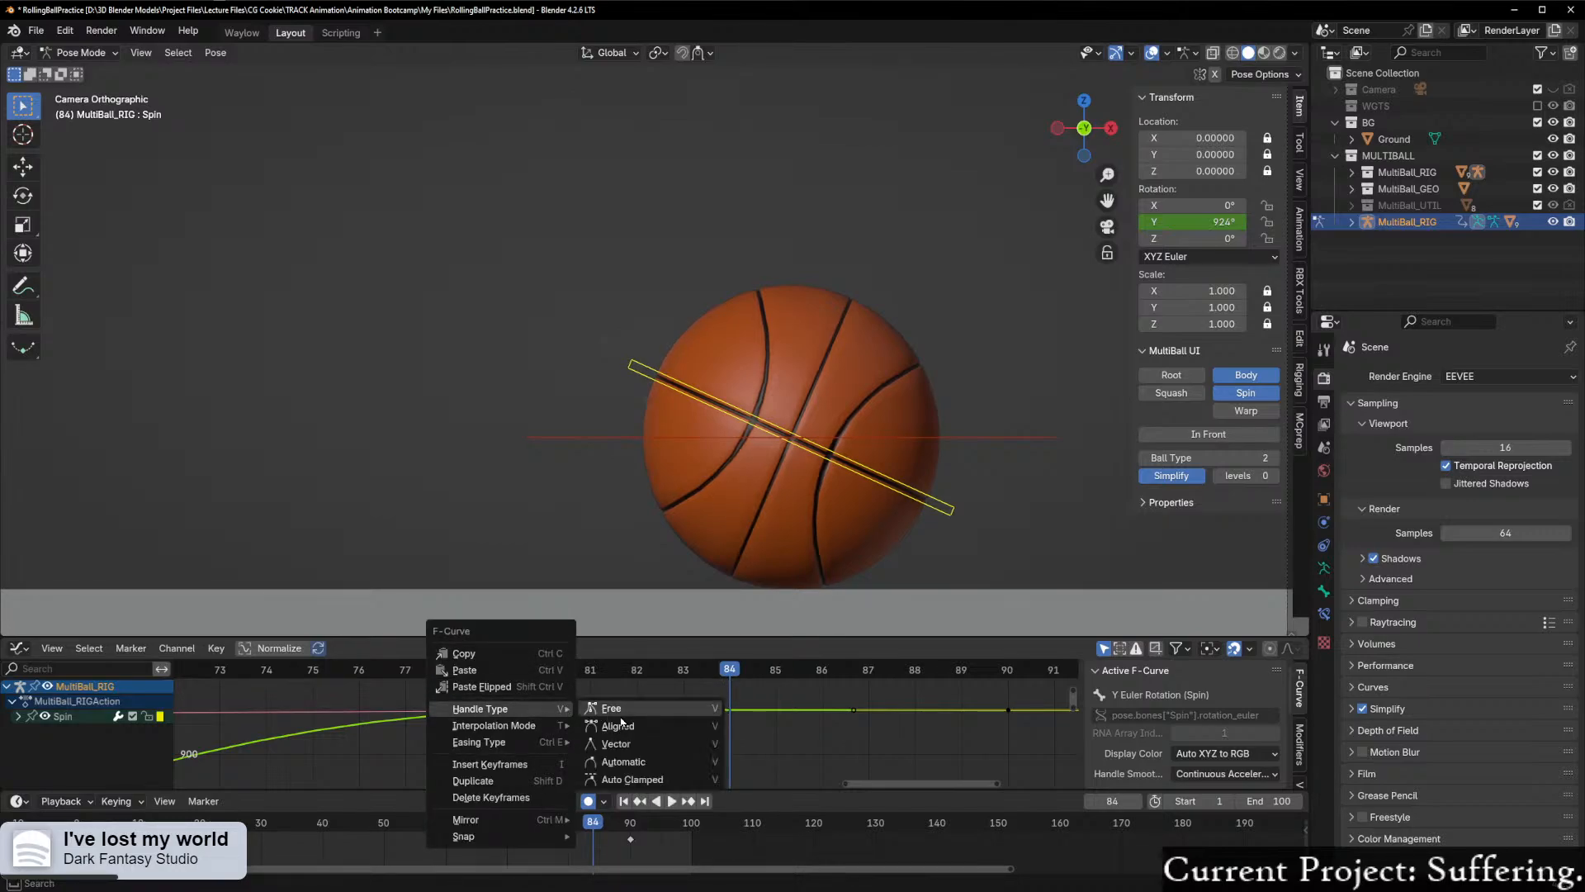
left_click(618, 725)
Step: Try lowering the aligned right handle of Spin's frame 80 keyframe by about 3.8 along Y, cancel, and replay frames 80 to 84
left_click(701, 710)
key("g")
key("y")
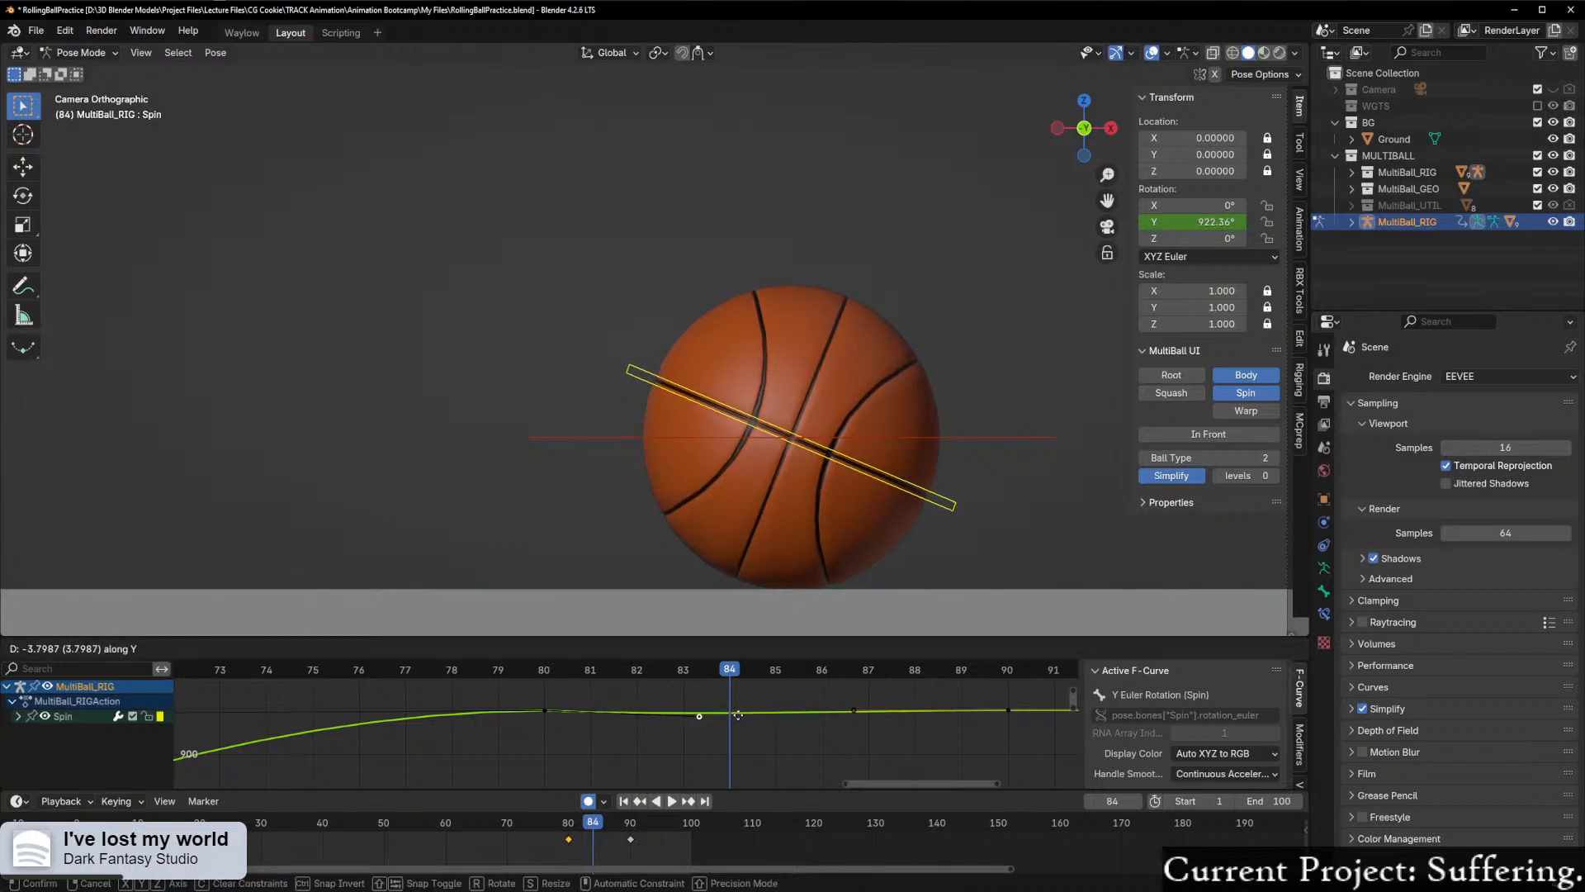
key("Escape")
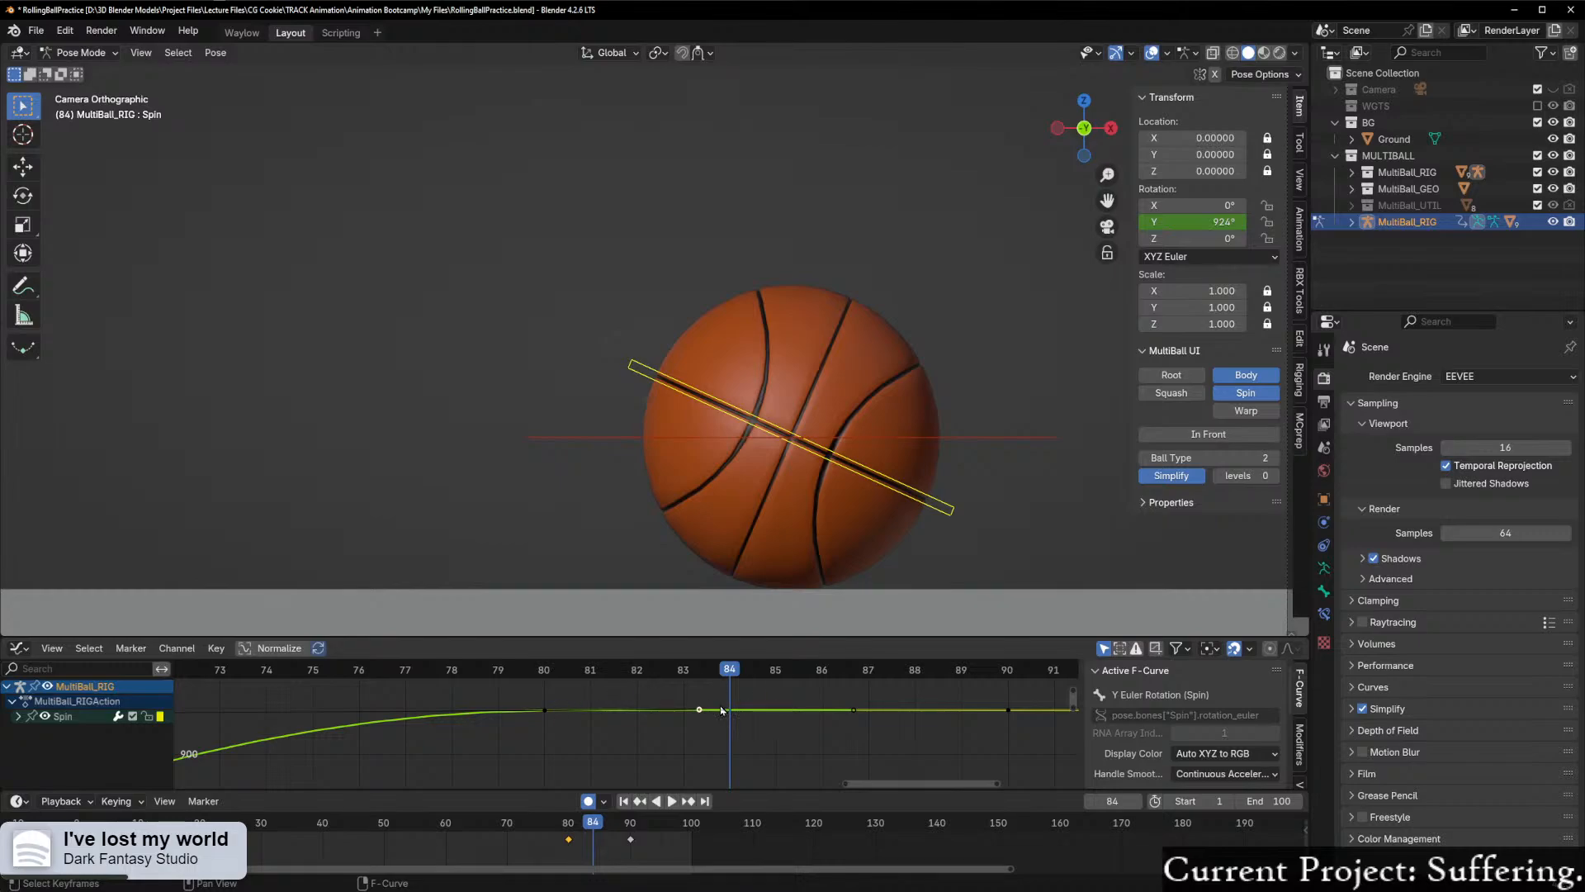
key("shift+ctrl+space")
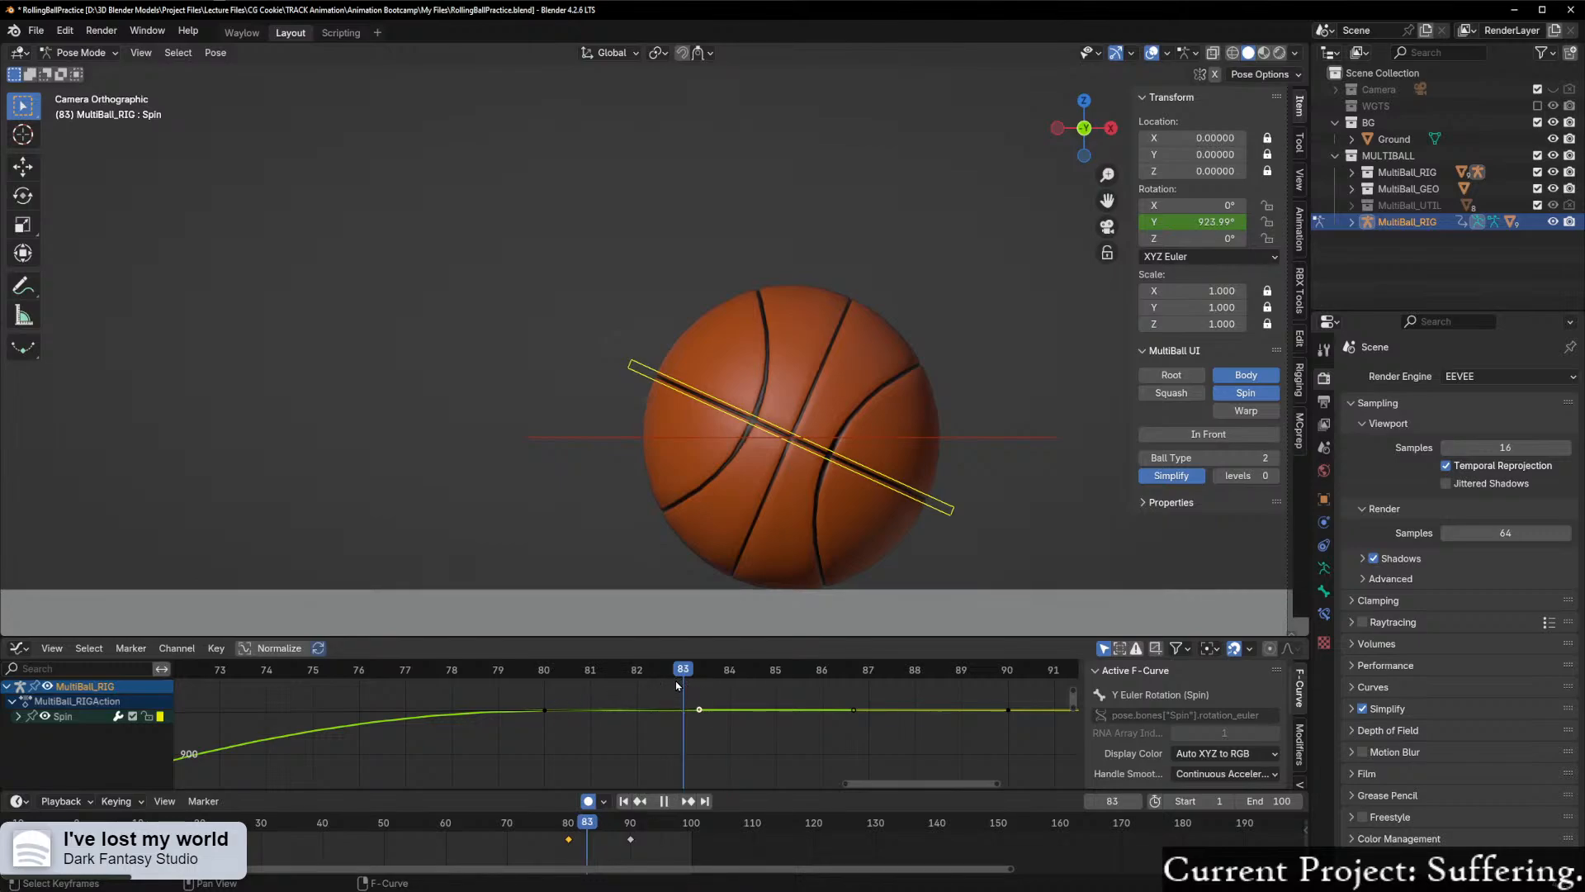
key("space")
Step: Try raising the right handle of Spin's frame 80 keyframe by about 4.5 along Y, play it back, and undo the move
key("g")
key("y")
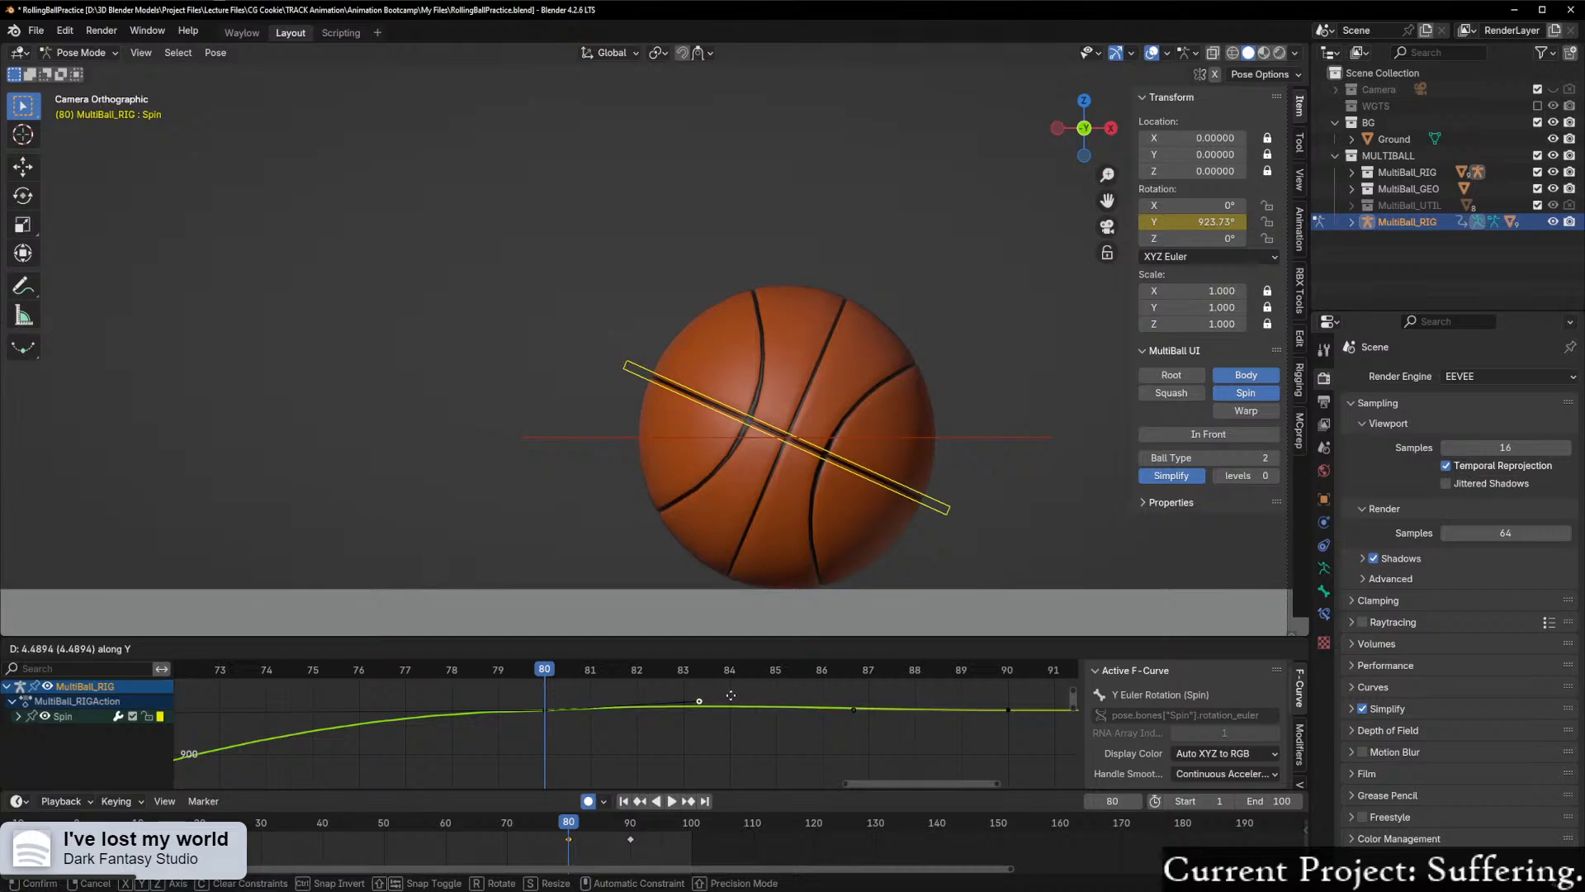
left_click(731, 693)
key("space")
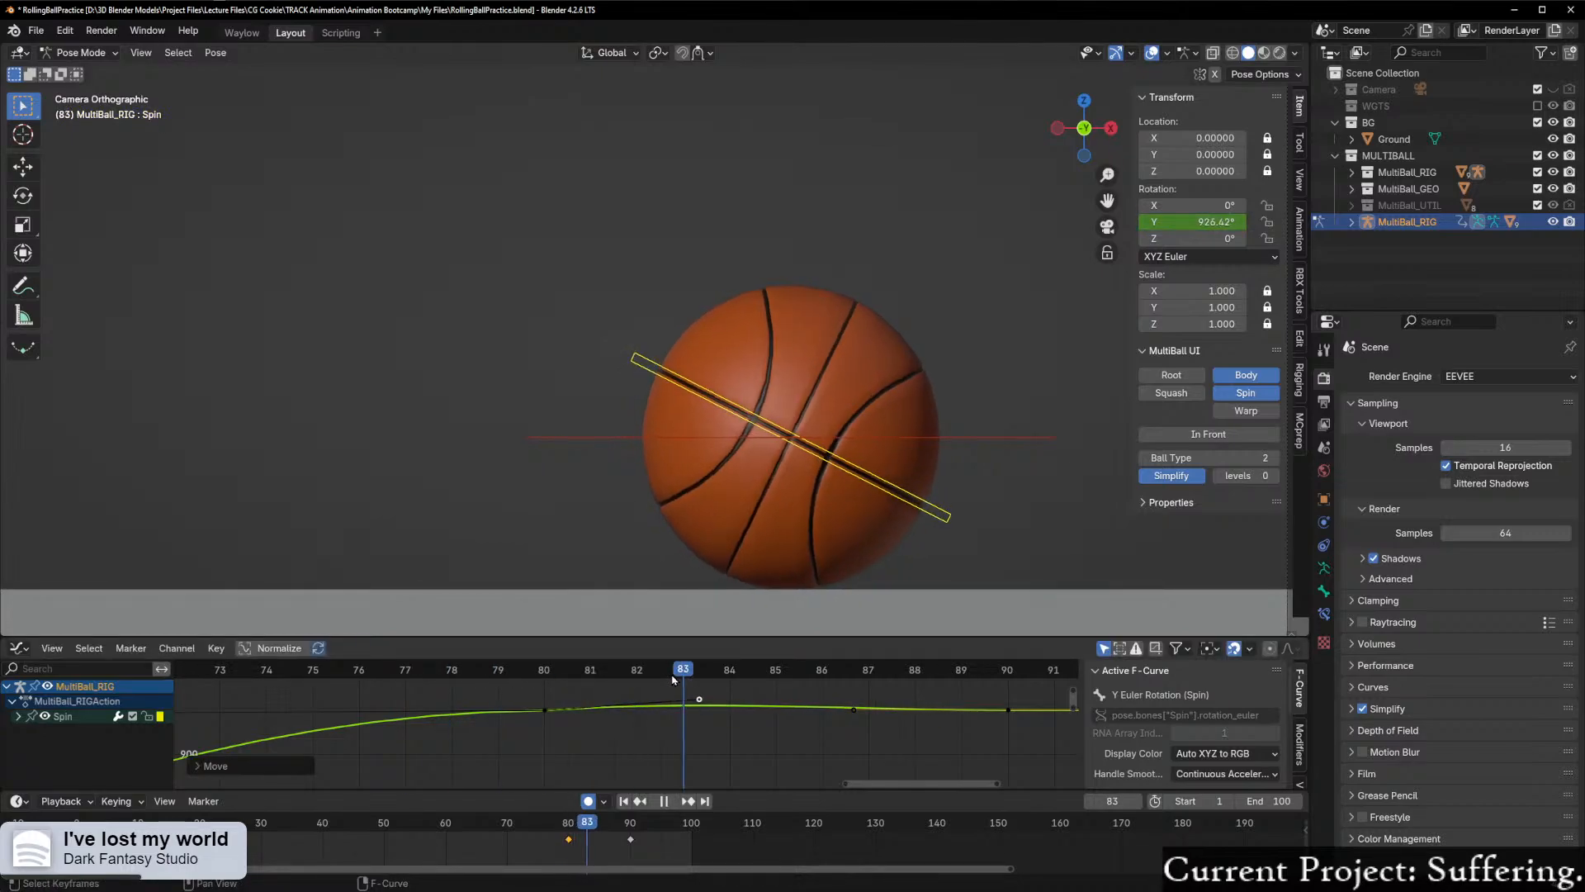
key("space")
key("ctrl+z")
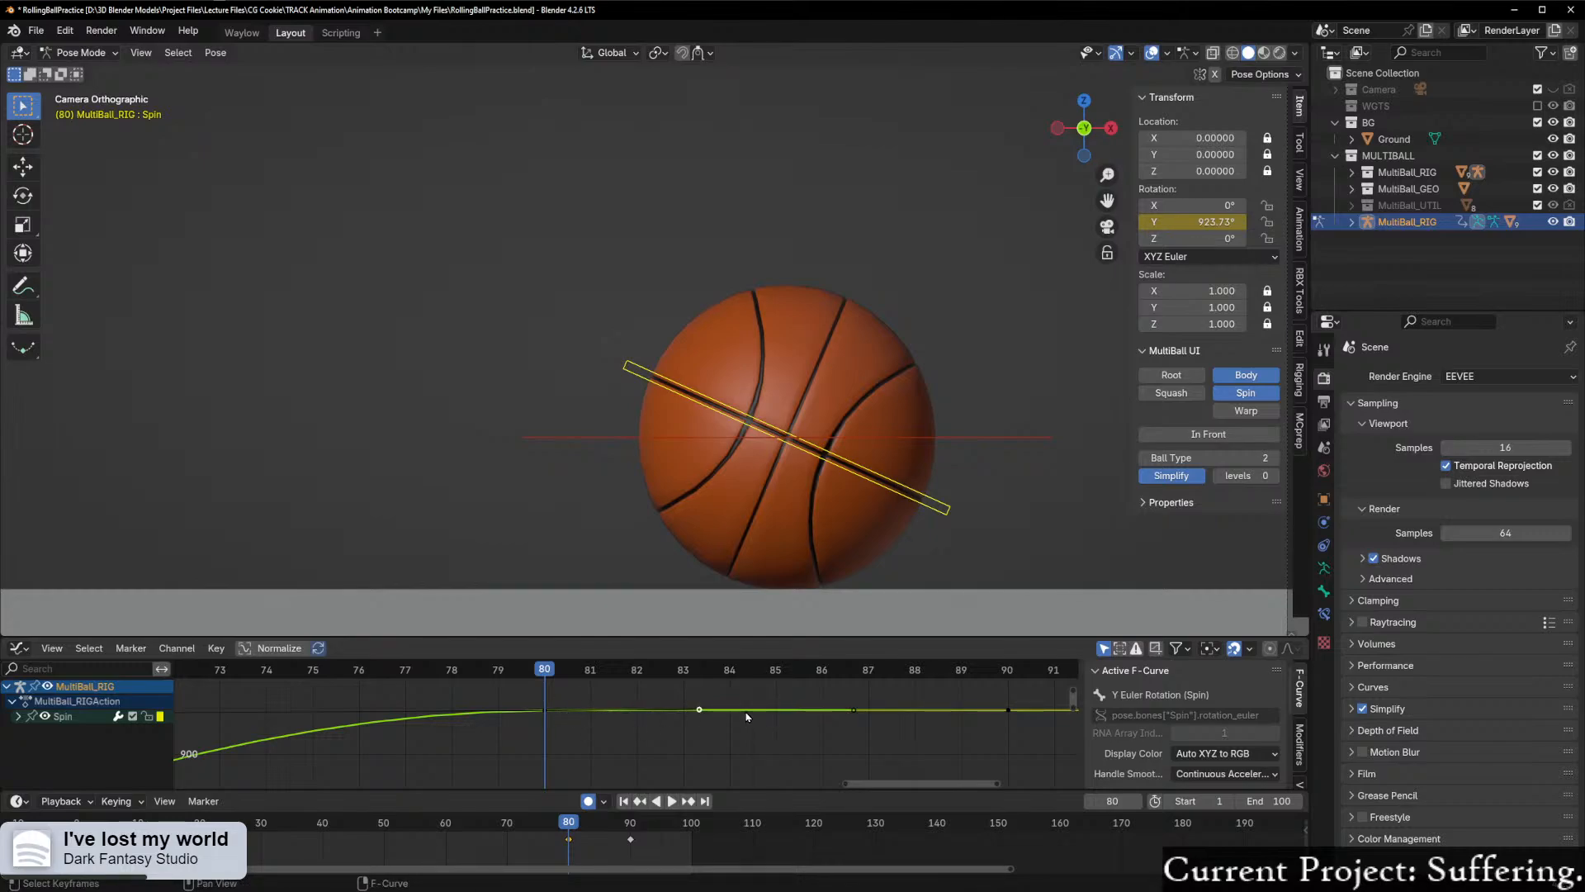
Step: Try shortening the right handle of Spin's frame 80 keyframe by about one frame and raising it slightly, undo it, and replay to frame 84
key("g")
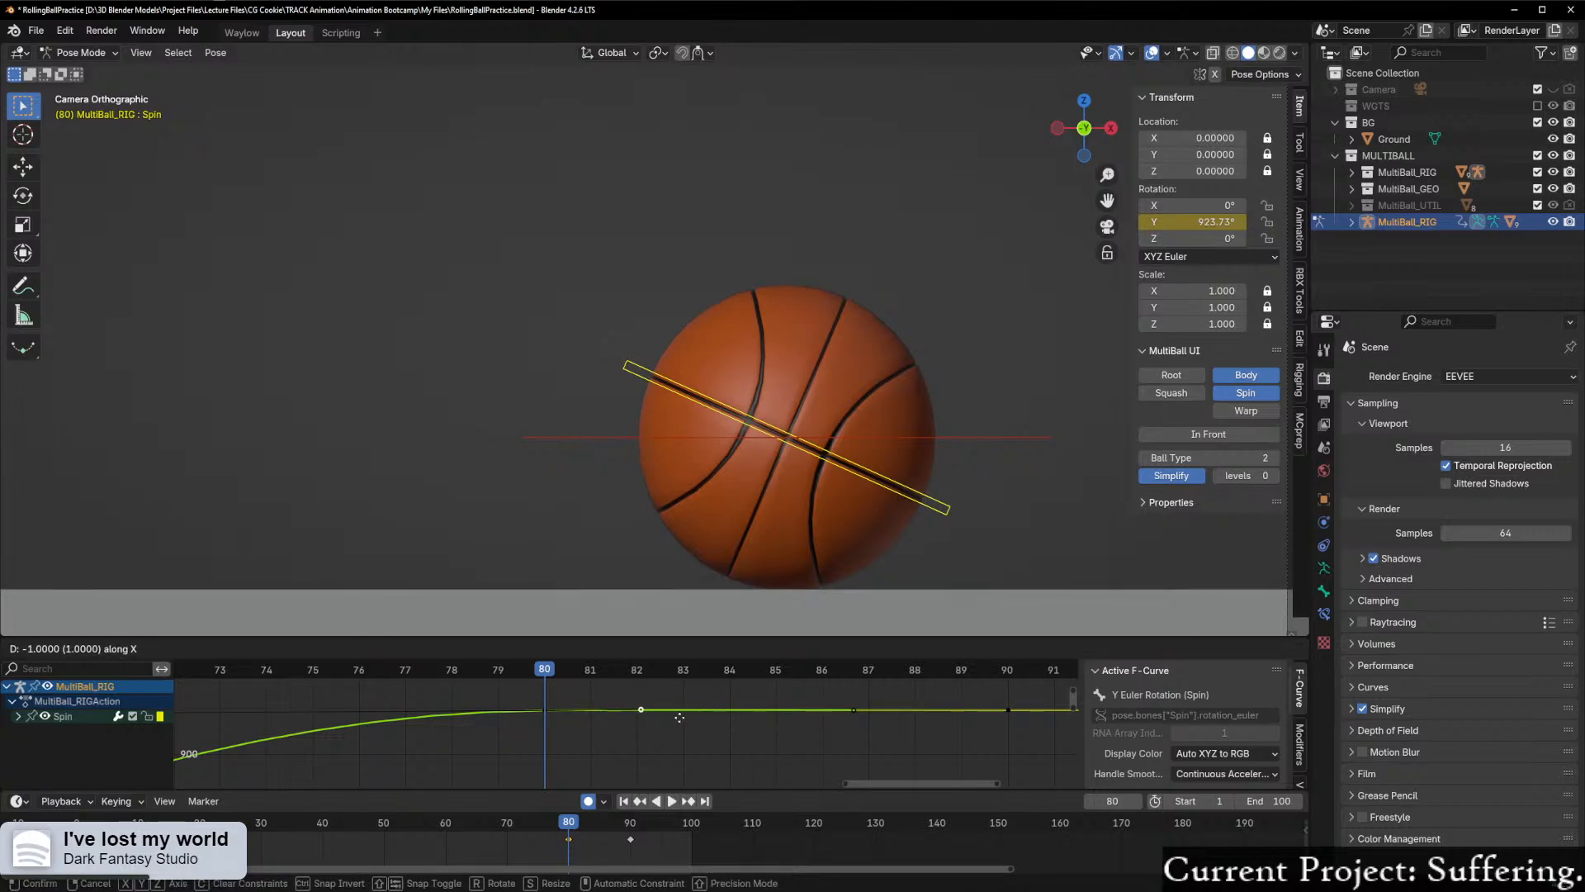
left_click(675, 723)
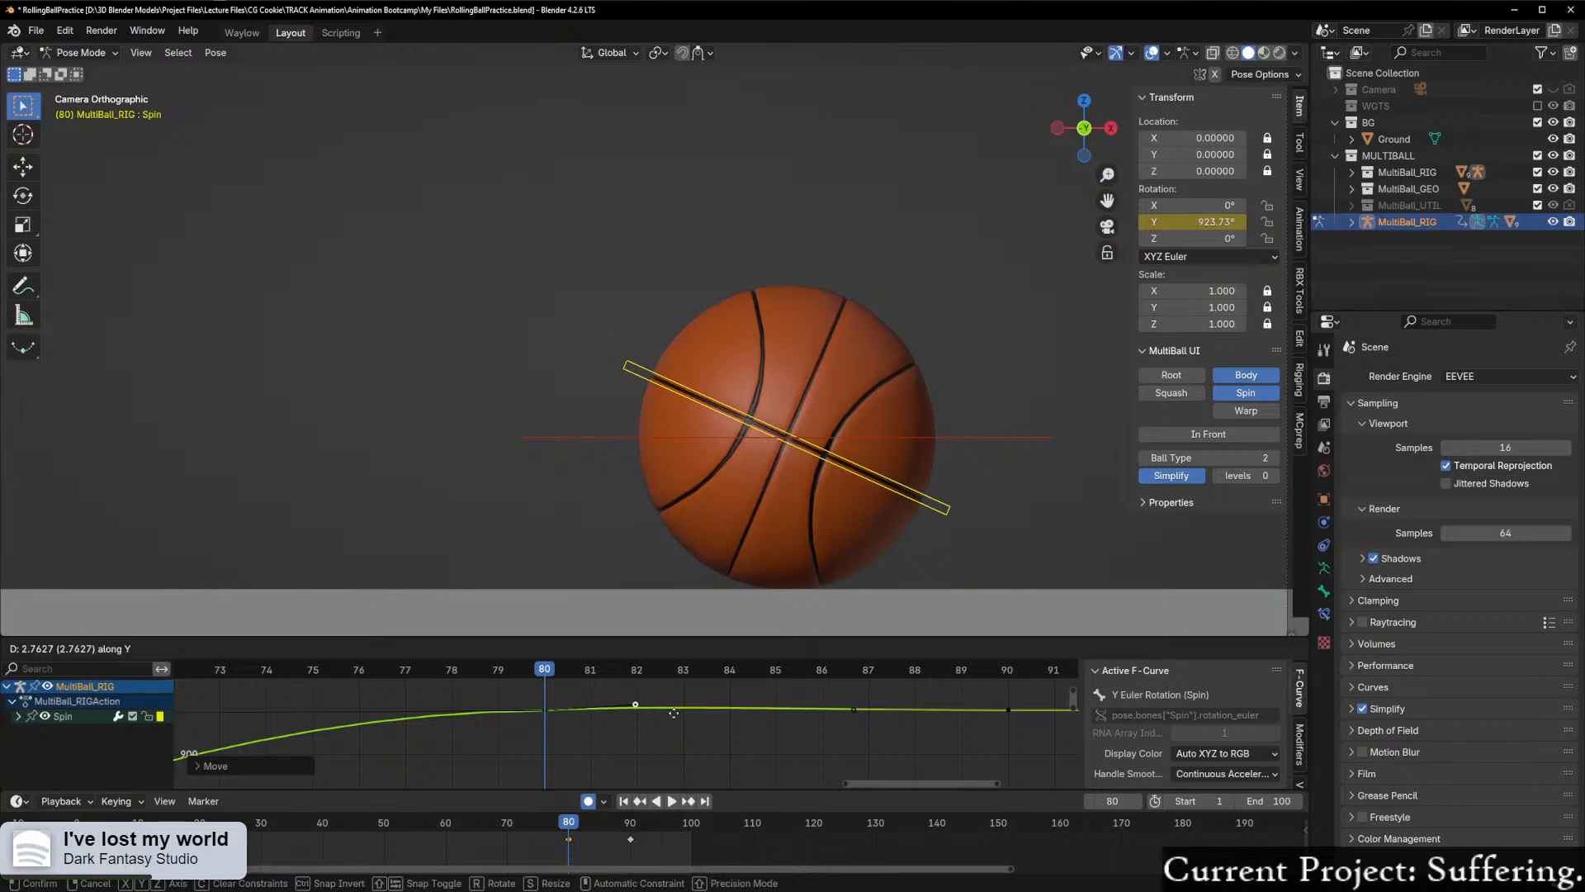
key("ctrl+z")
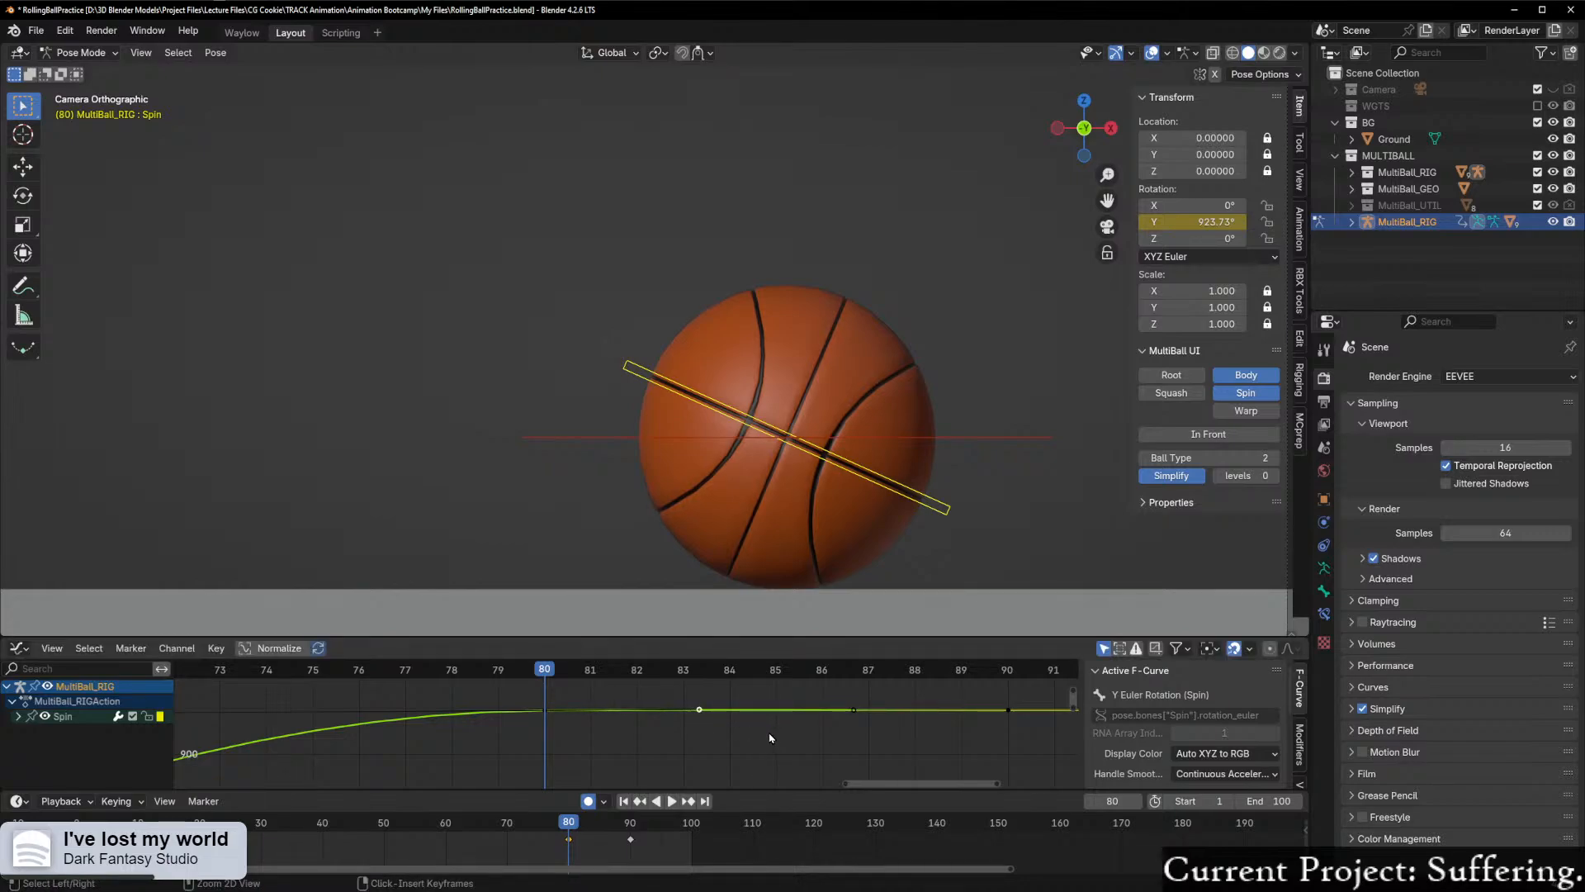
key("space")
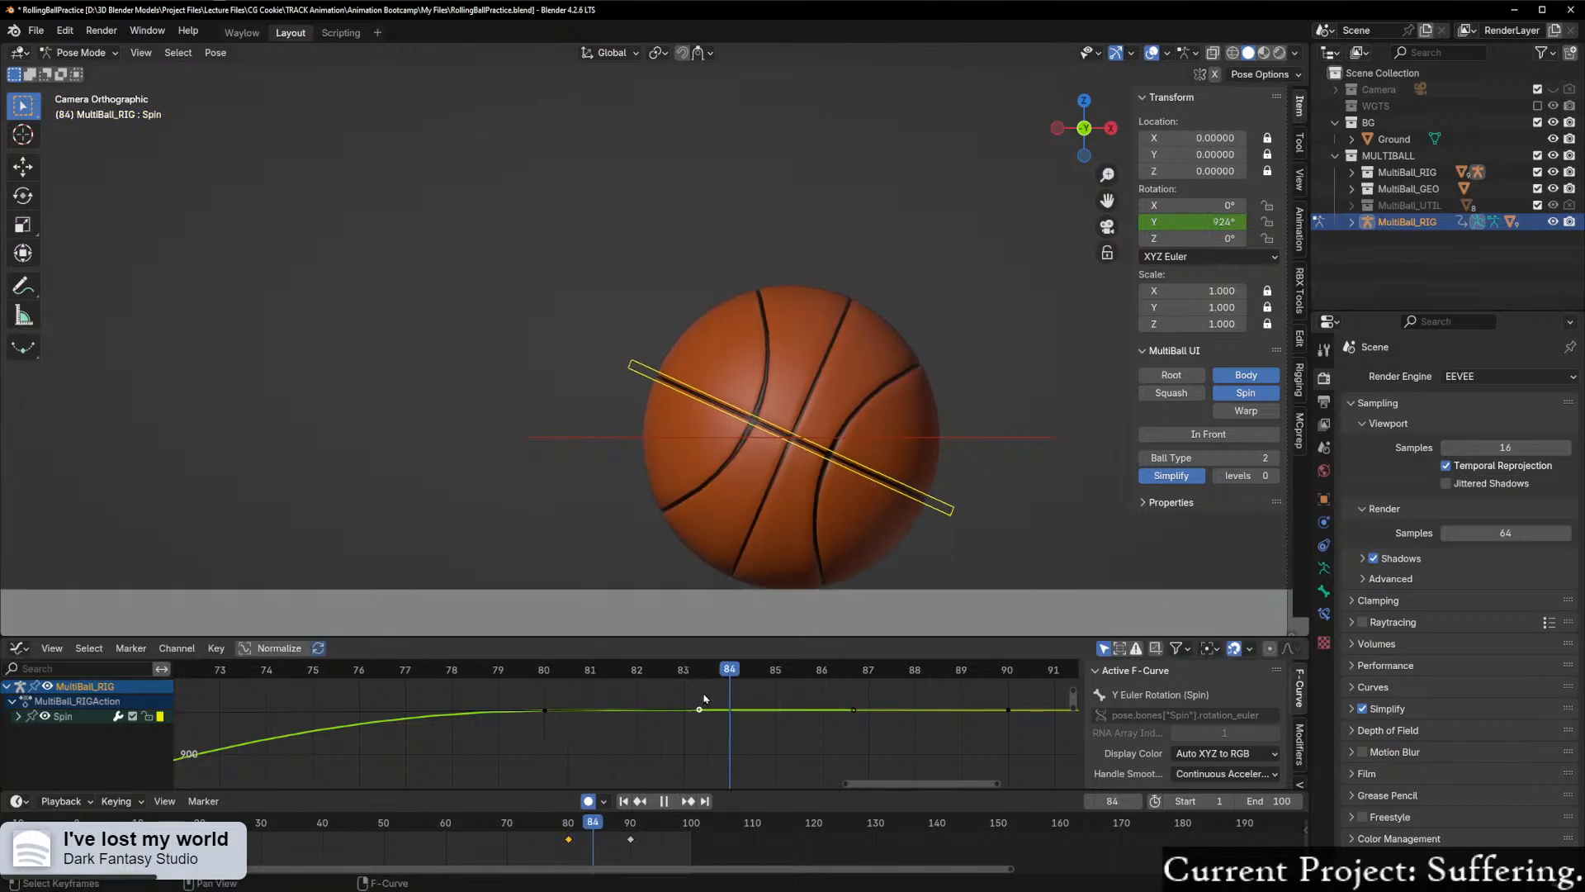
left_click_drag(669, 708, 575, 719)
key("space")
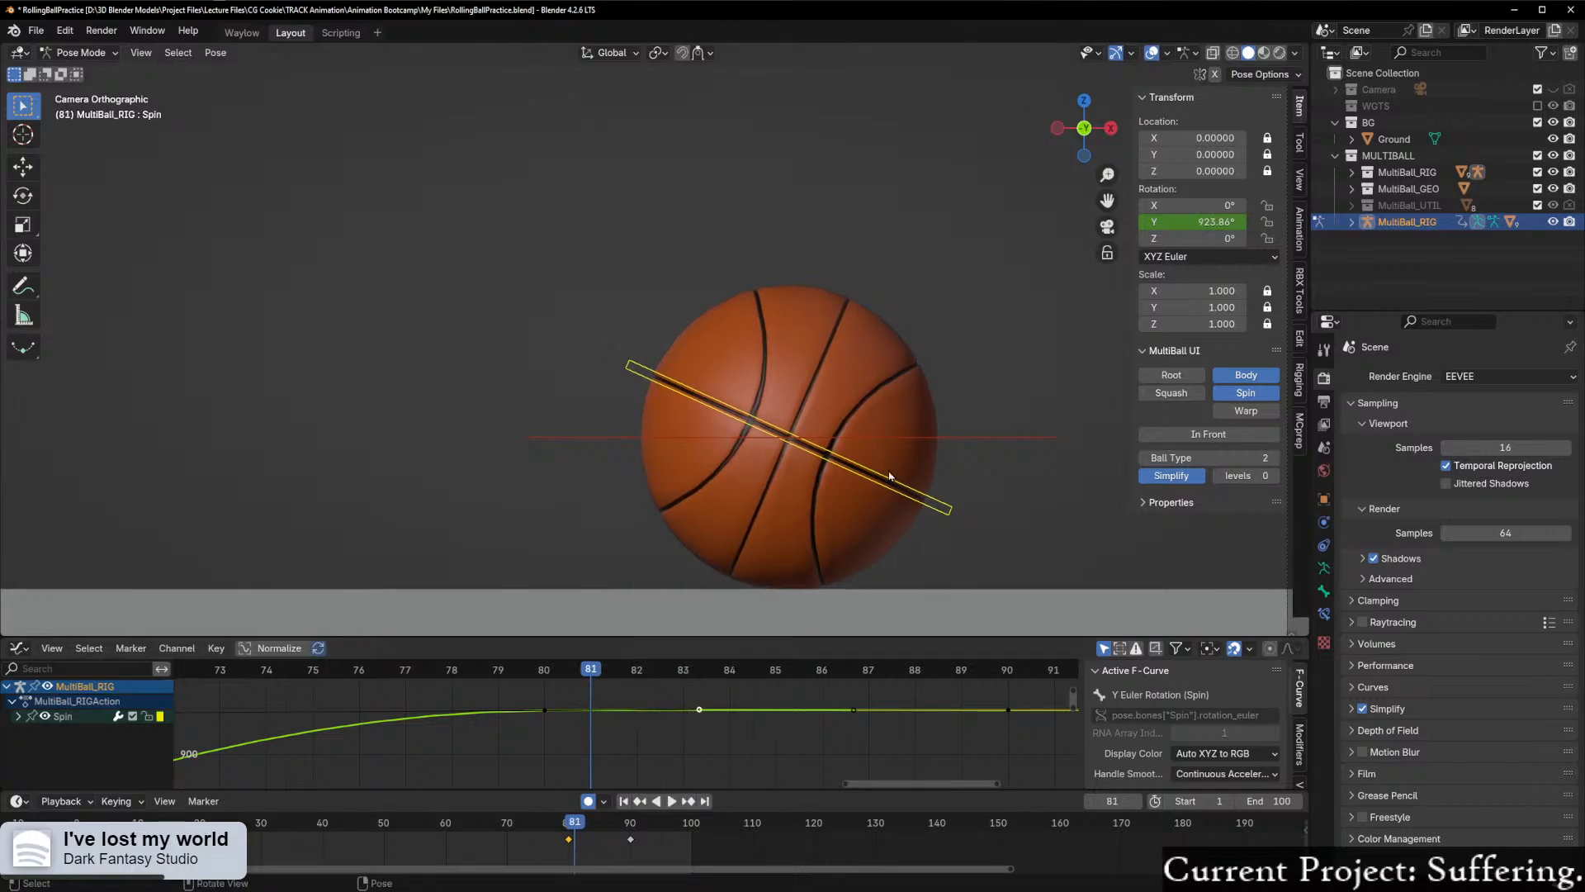
Step: Select the Body control and bring the end of its X location curve, around frames 75 to 90, into close view
left_click(966, 443)
key("ctrl+Tab")
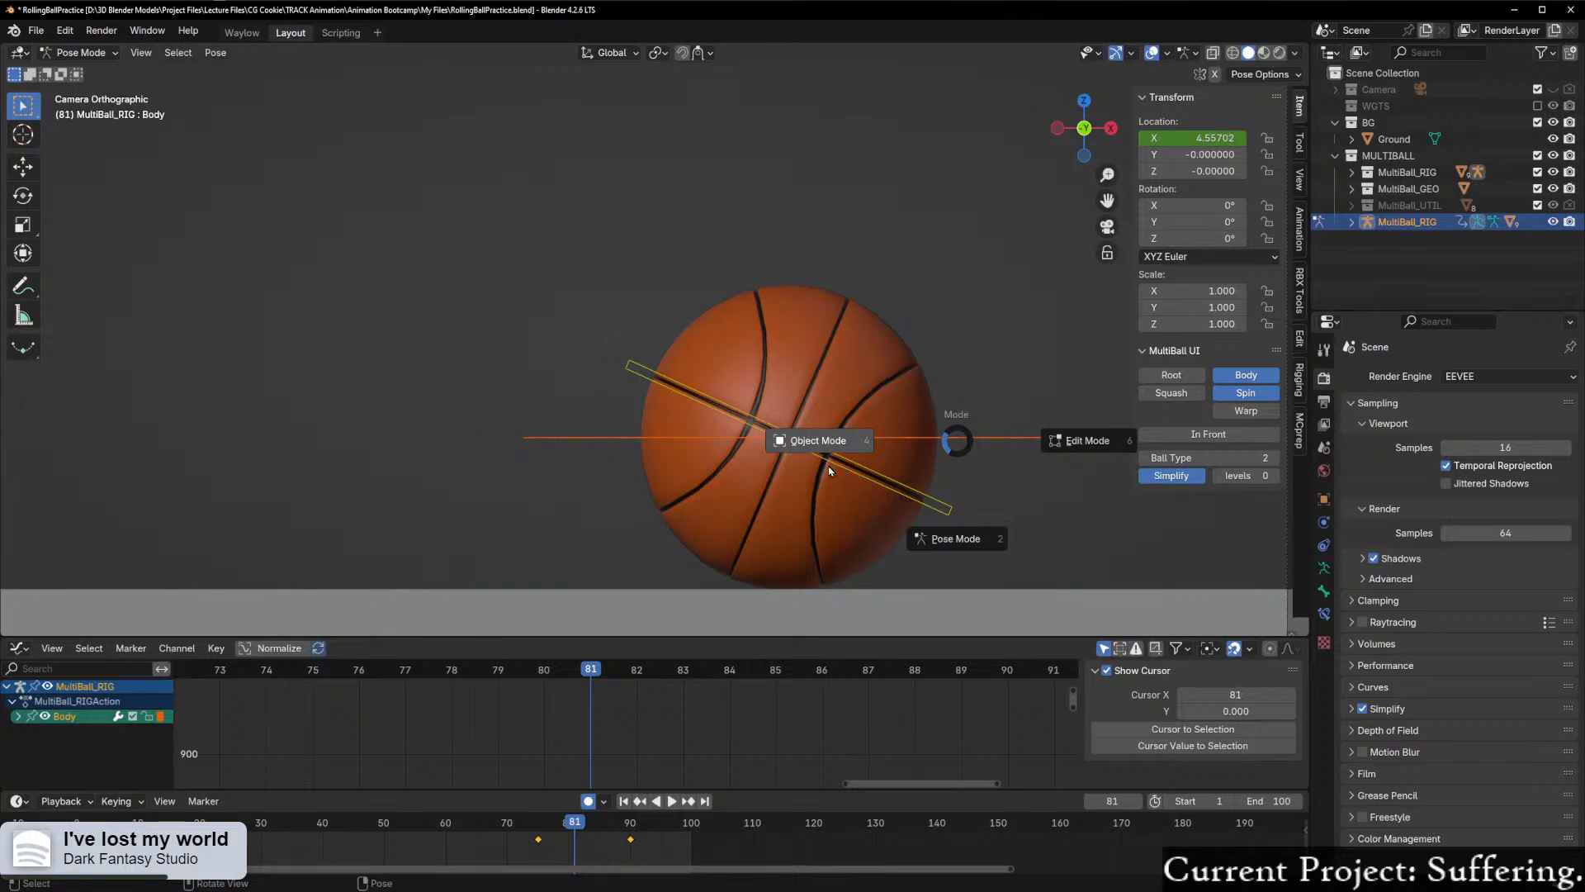
key("Escape")
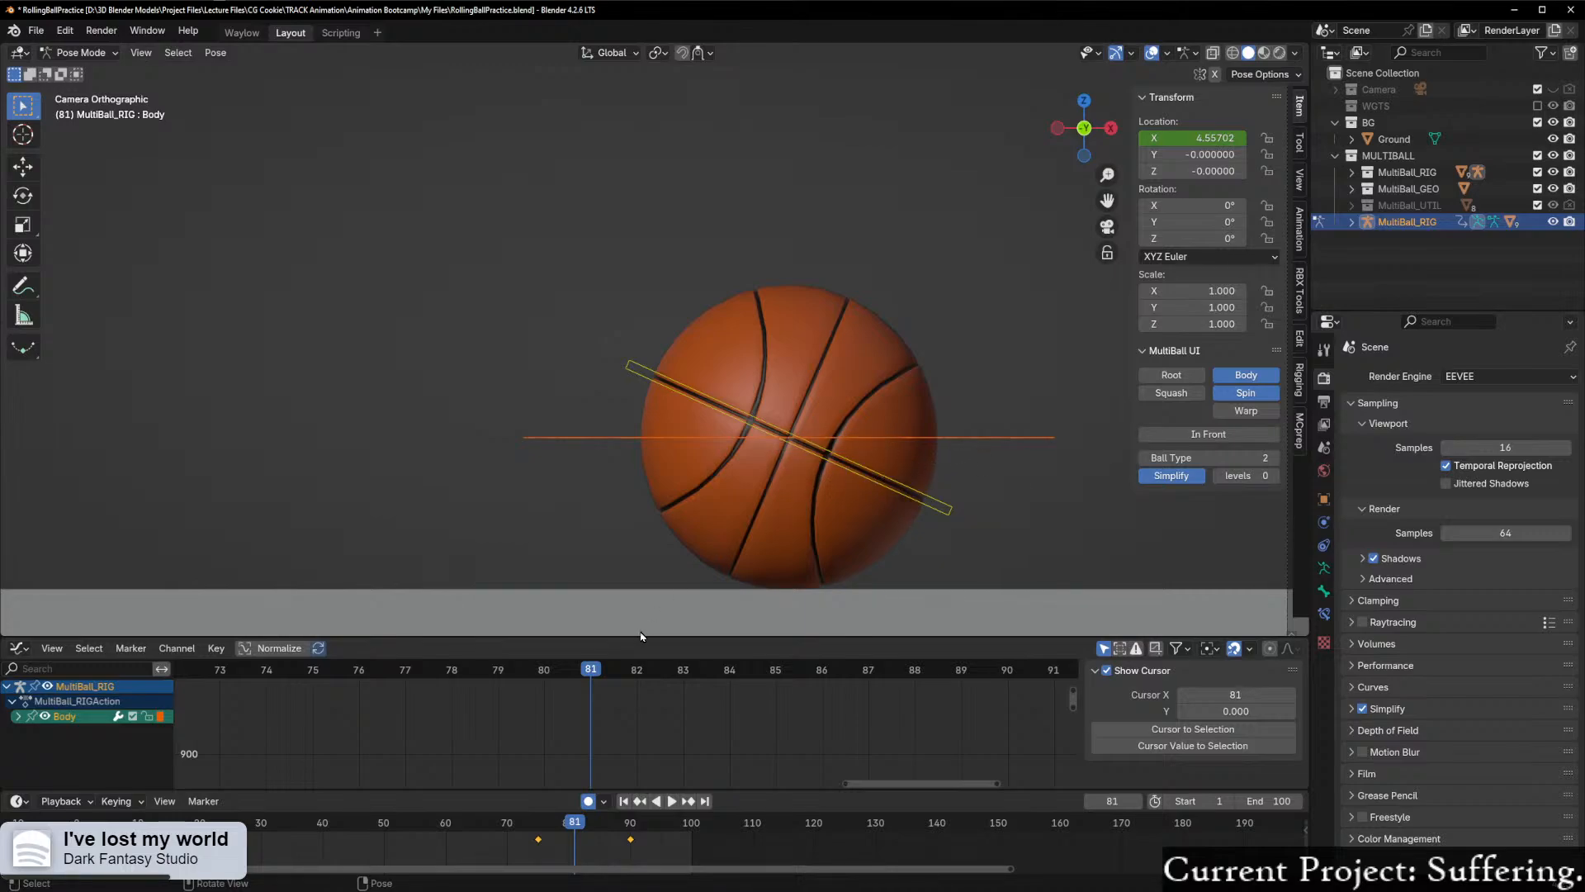
scroll(609, 725, "down", 3)
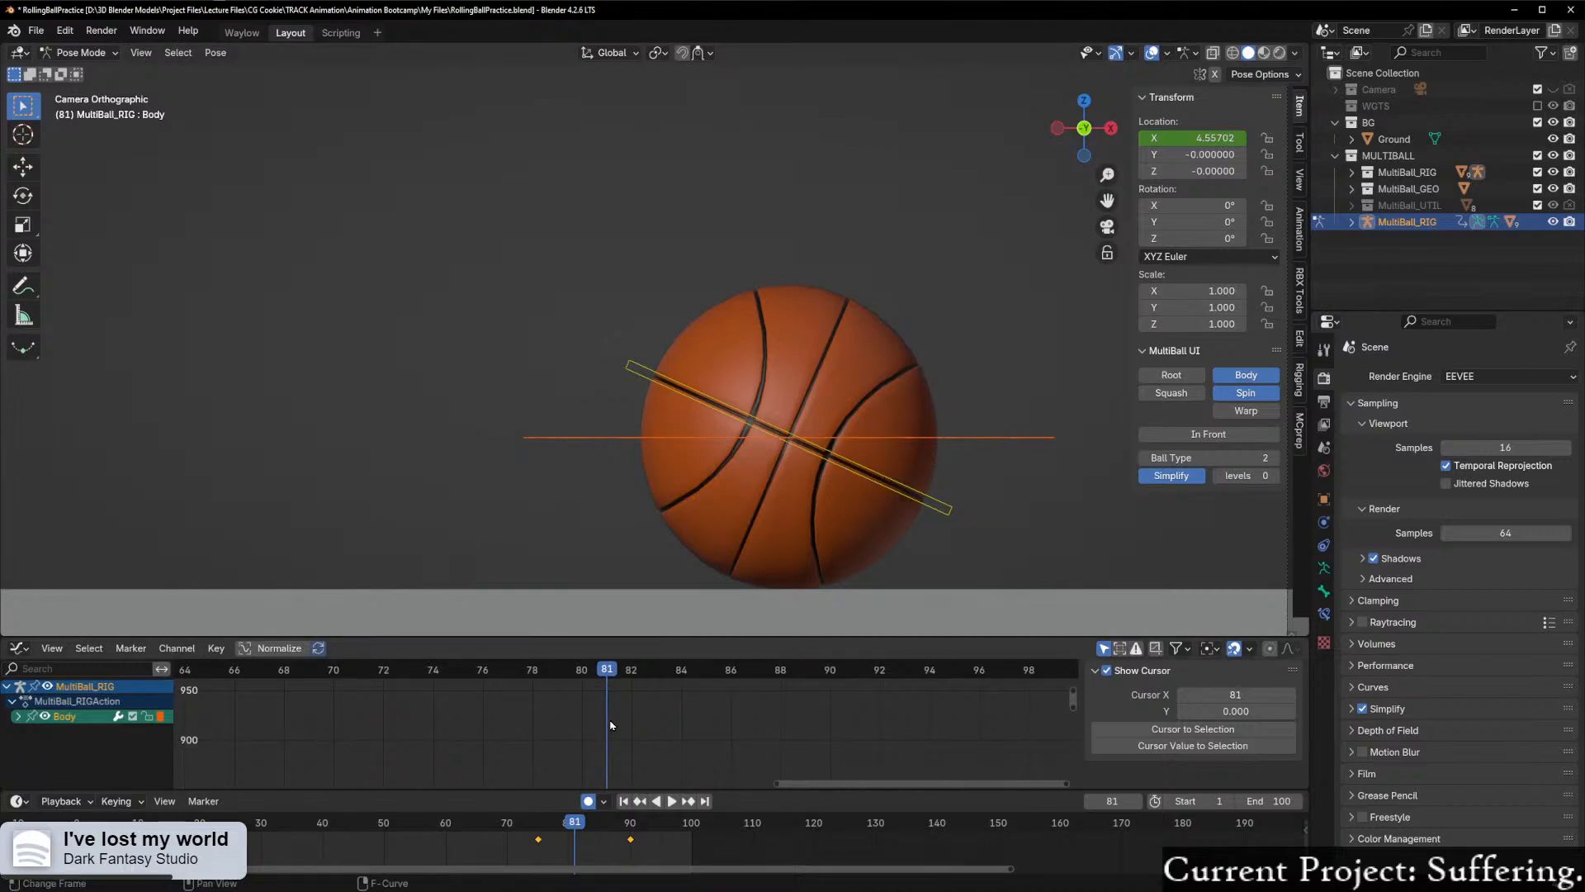
key("Home")
left_click_drag(795, 788, 1064, 687)
scroll(1007, 746, "up", 5)
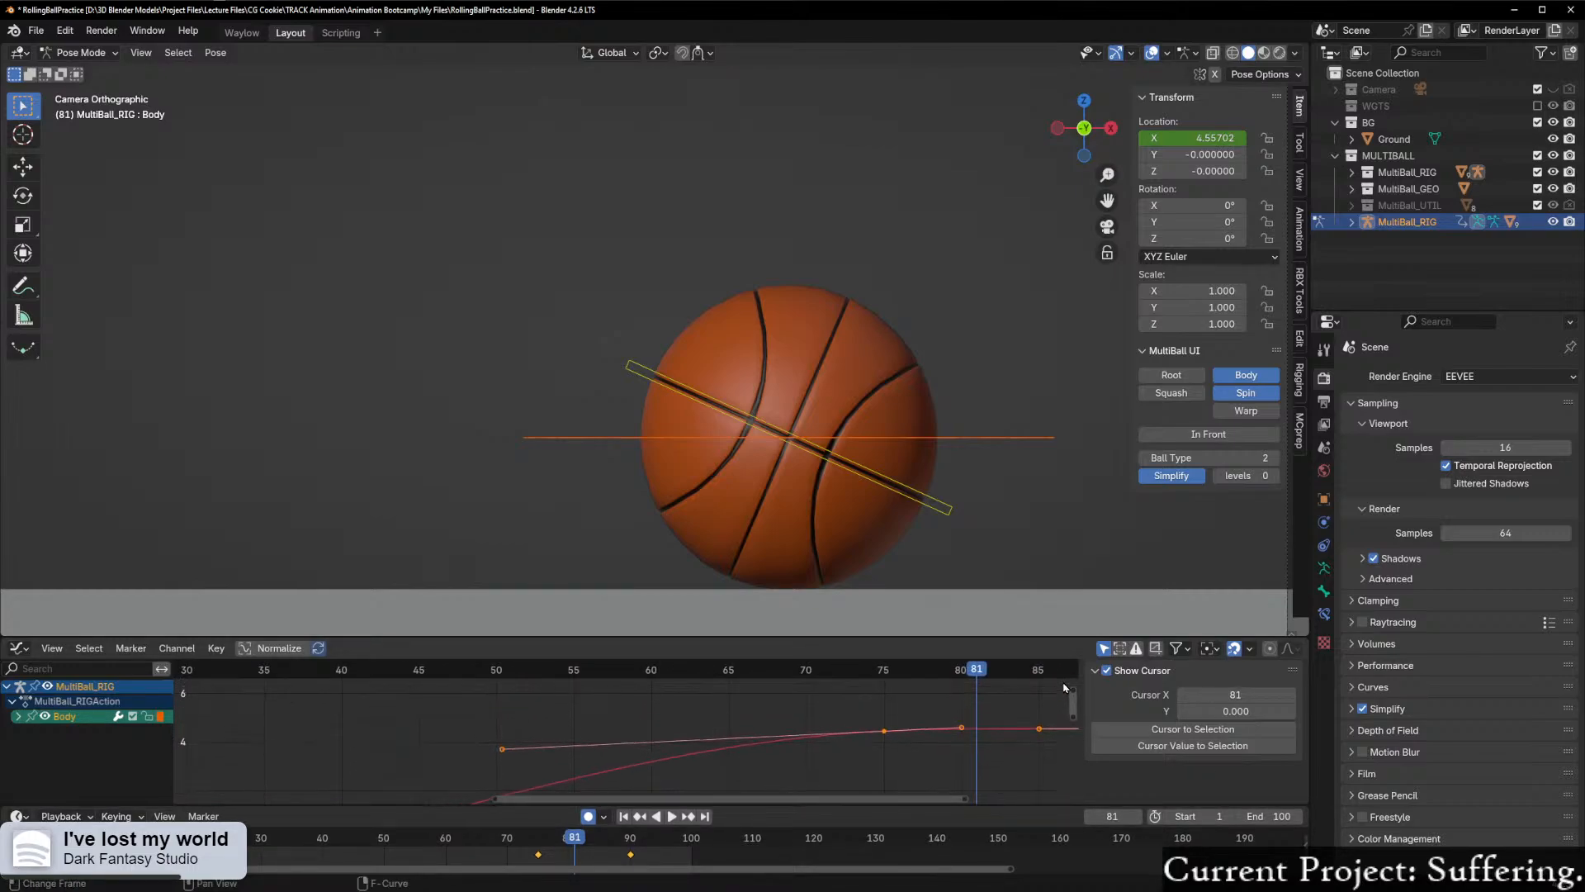
left_click_drag(899, 800, 1024, 787)
scroll(859, 744, "up", 2)
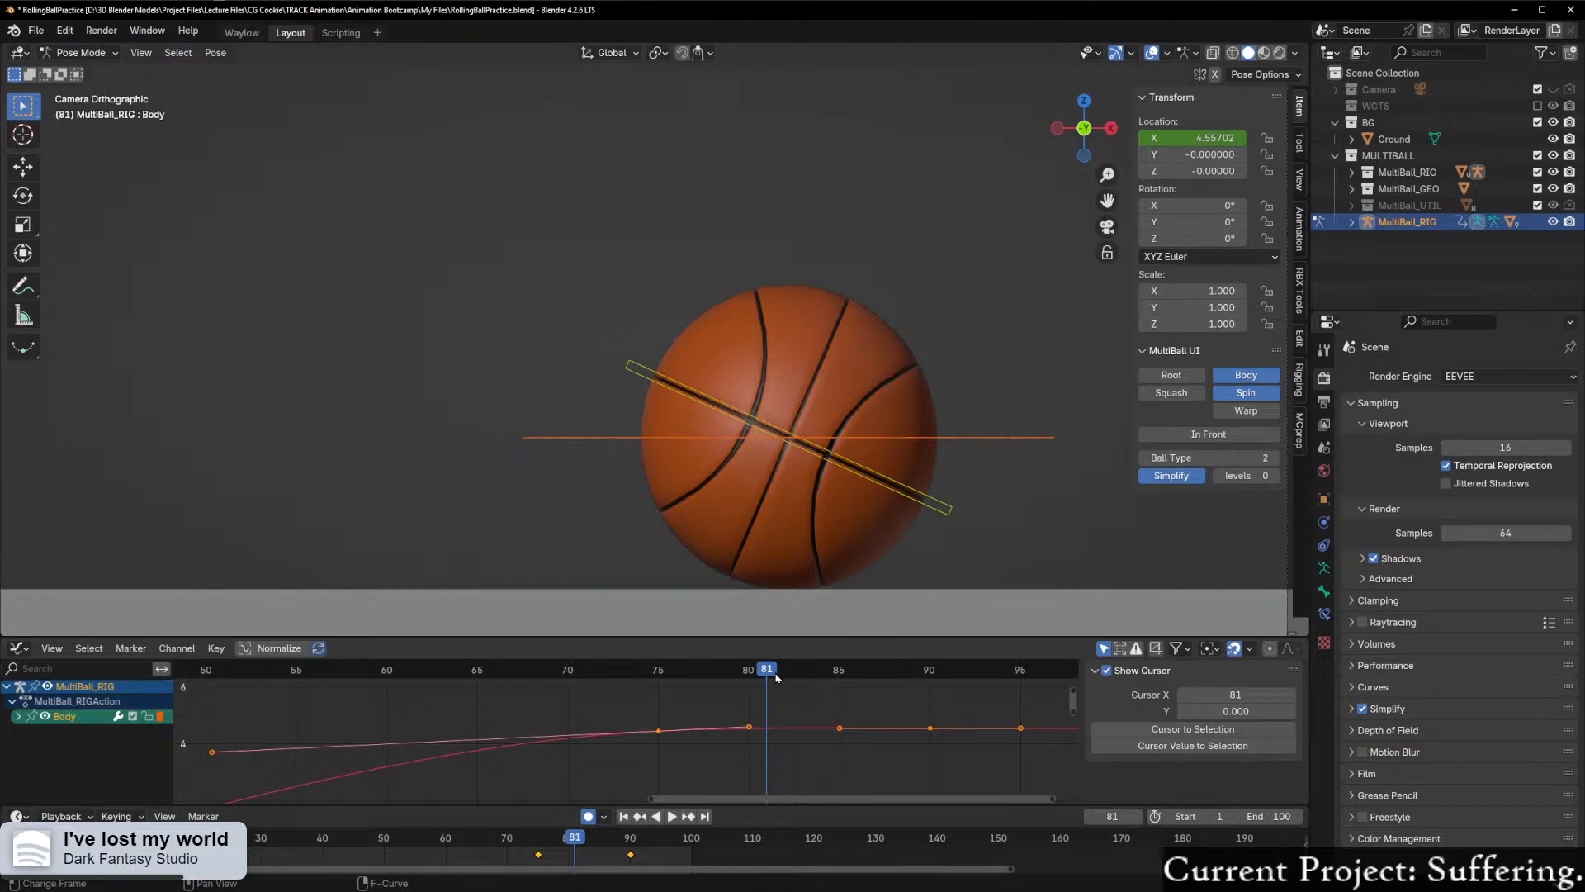
Step: Go to frame 83 and insert a single keyframe on Body's X location
key("space")
left_click_drag(764, 681, 805, 679)
scroll(806, 738, "up", 1)
scroll(807, 738, "up", 1)
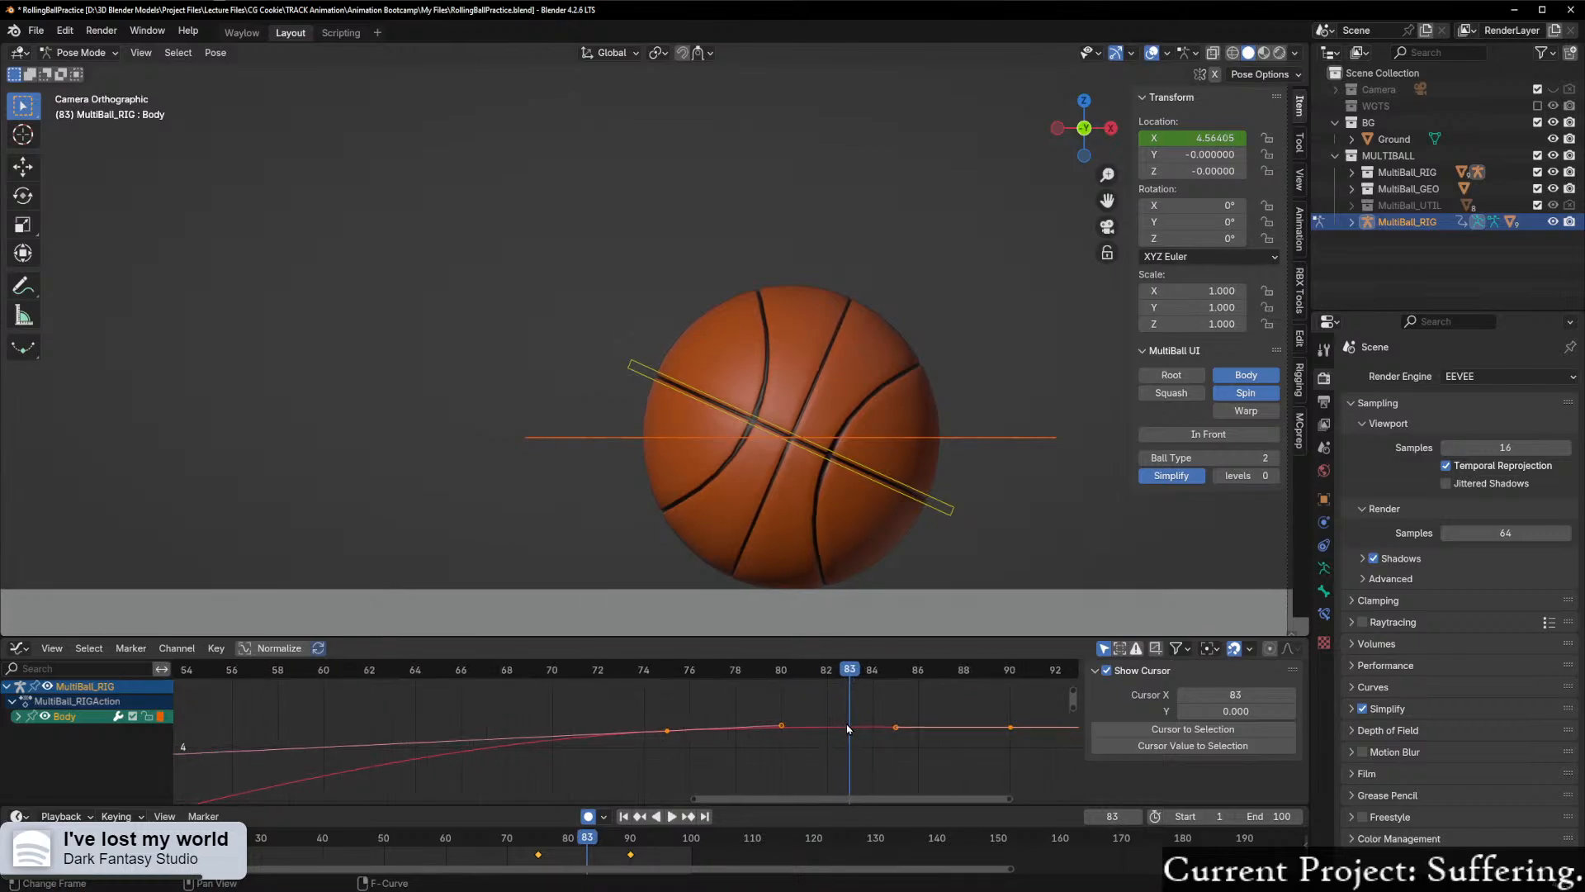
right_click(1199, 141)
left_click(1166, 146)
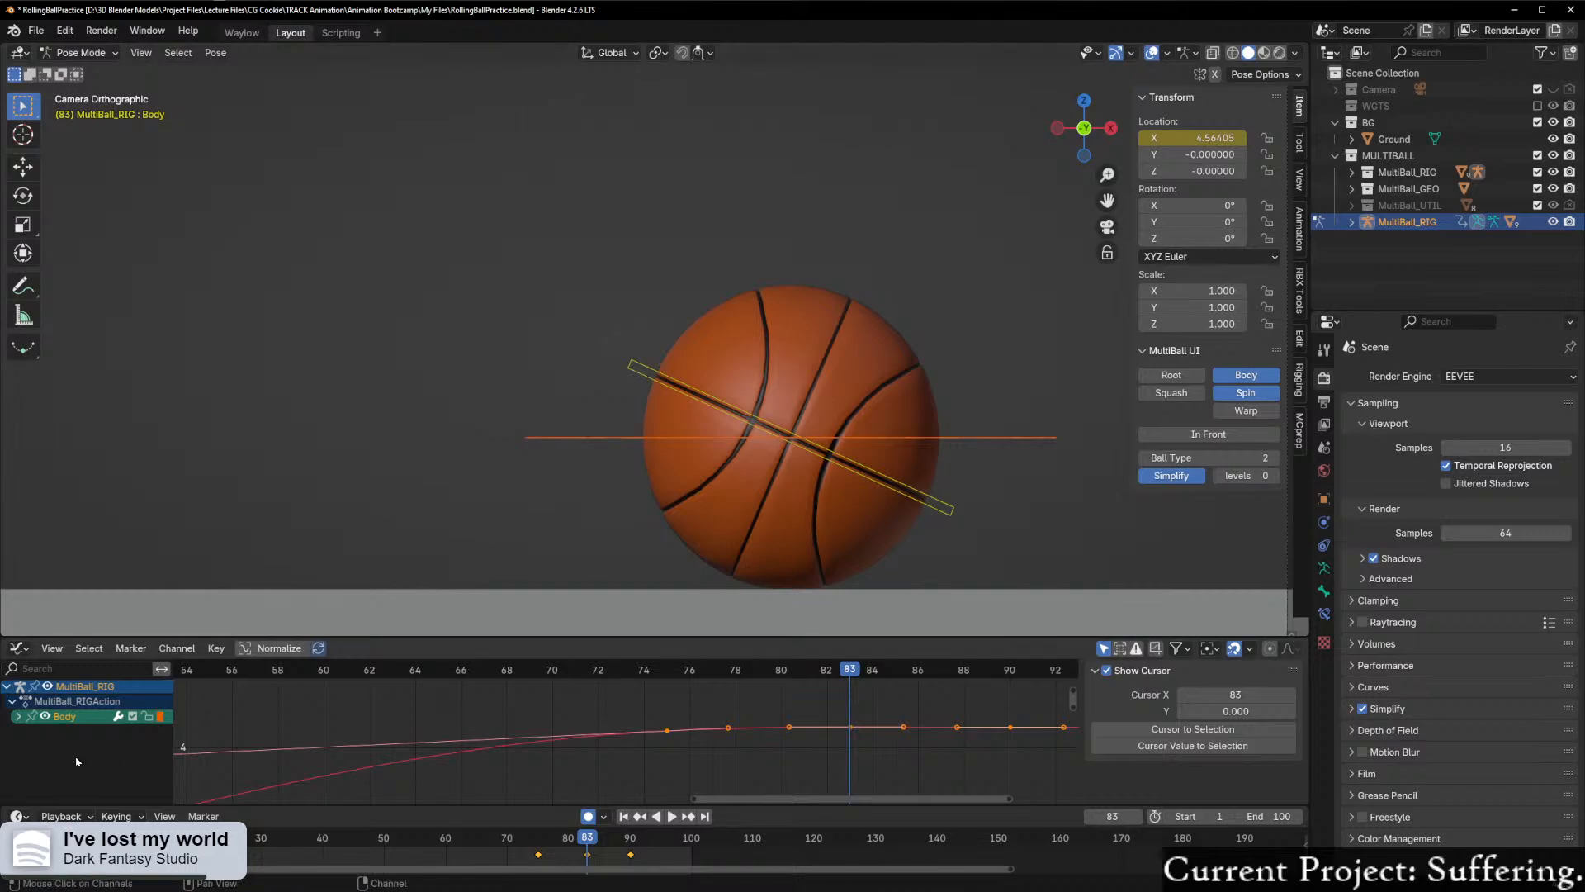
Step: Select the Spin control and insert a single keyframe on its Y rotation at frame 83
left_click(944, 505)
right_click(1198, 222)
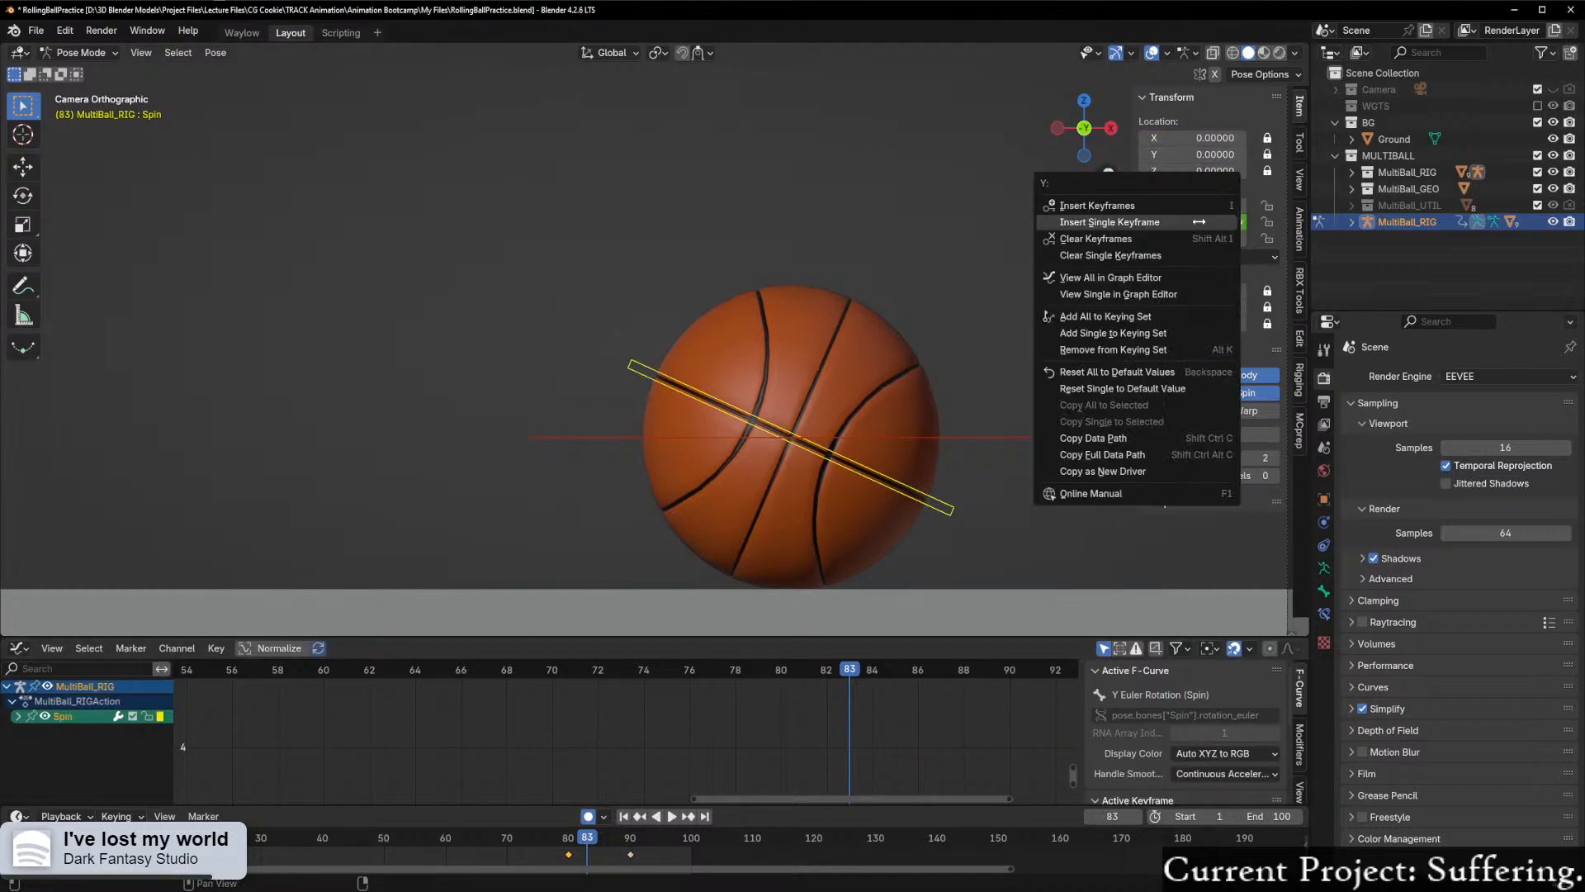
left_click(1199, 222)
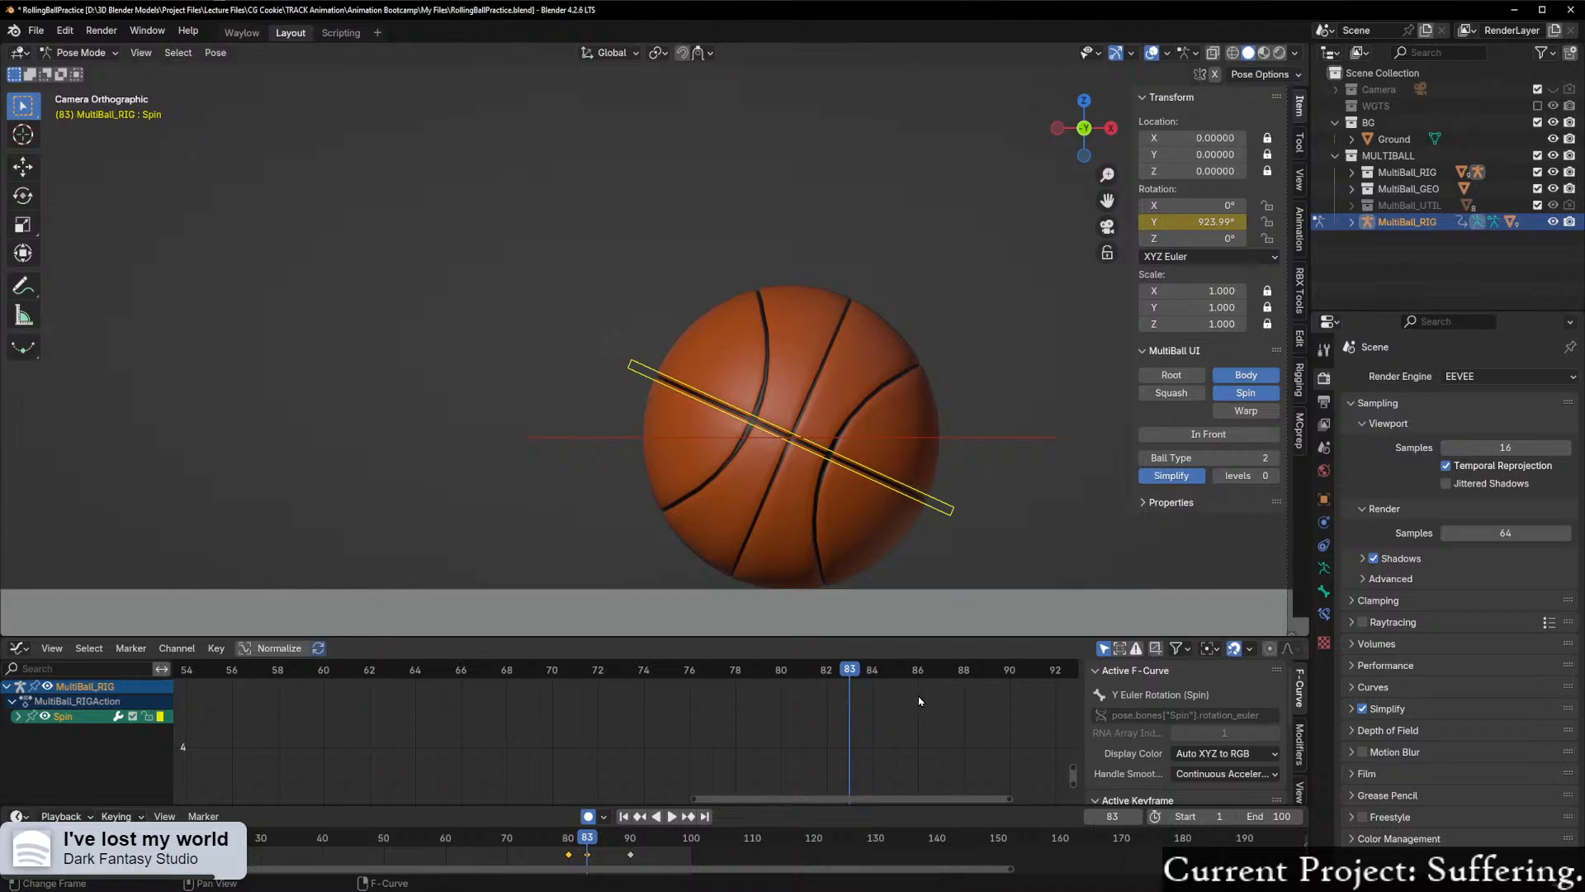
Step: Examine Spin's Y rotation curve and the keyframe handles around frame 83
key("KP_Decimal")
scroll(998, 661, "up", 2)
left_click_drag(864, 801, 1007, 801)
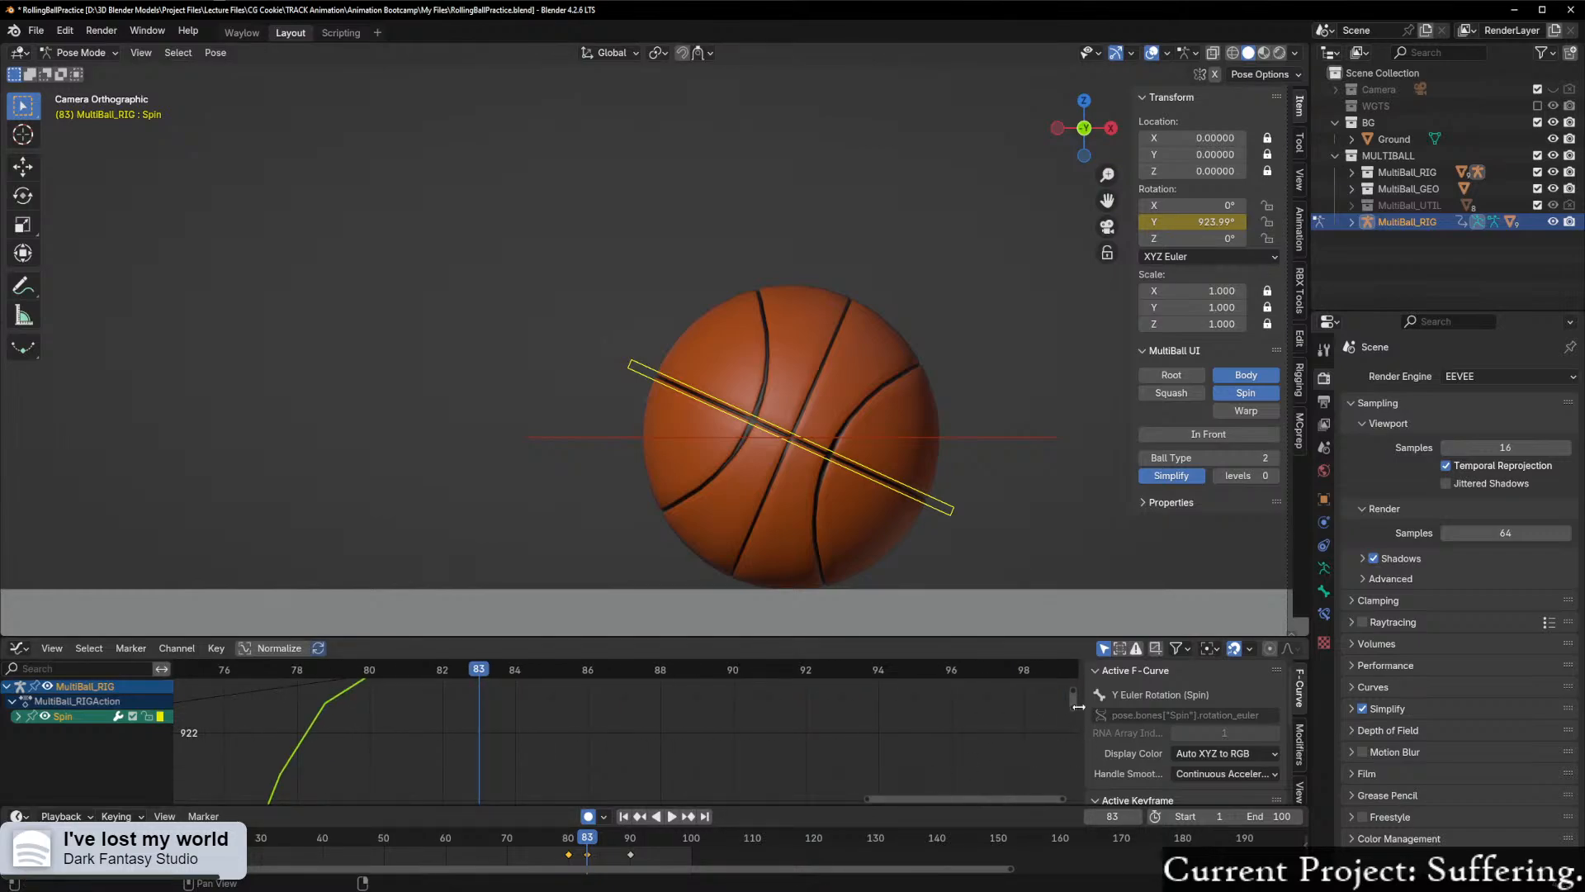
mouse_move(1073, 700)
left_mouse_down()
mouse_move(1074, 714)
mouse_move(1073, 701)
left_mouse_up()
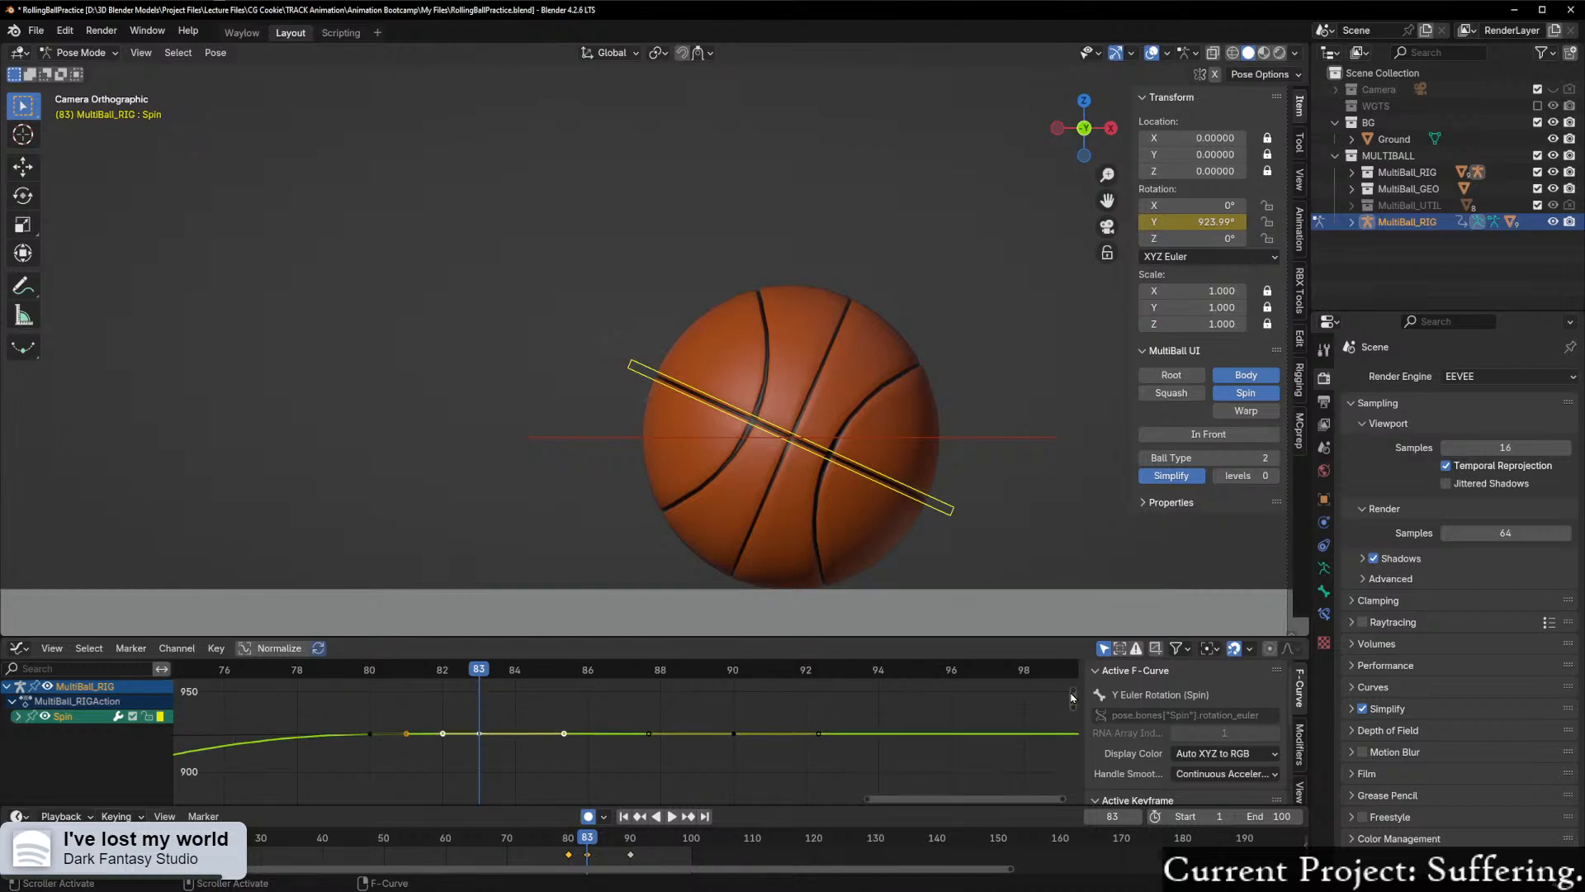
scroll(443, 726, "up", 1)
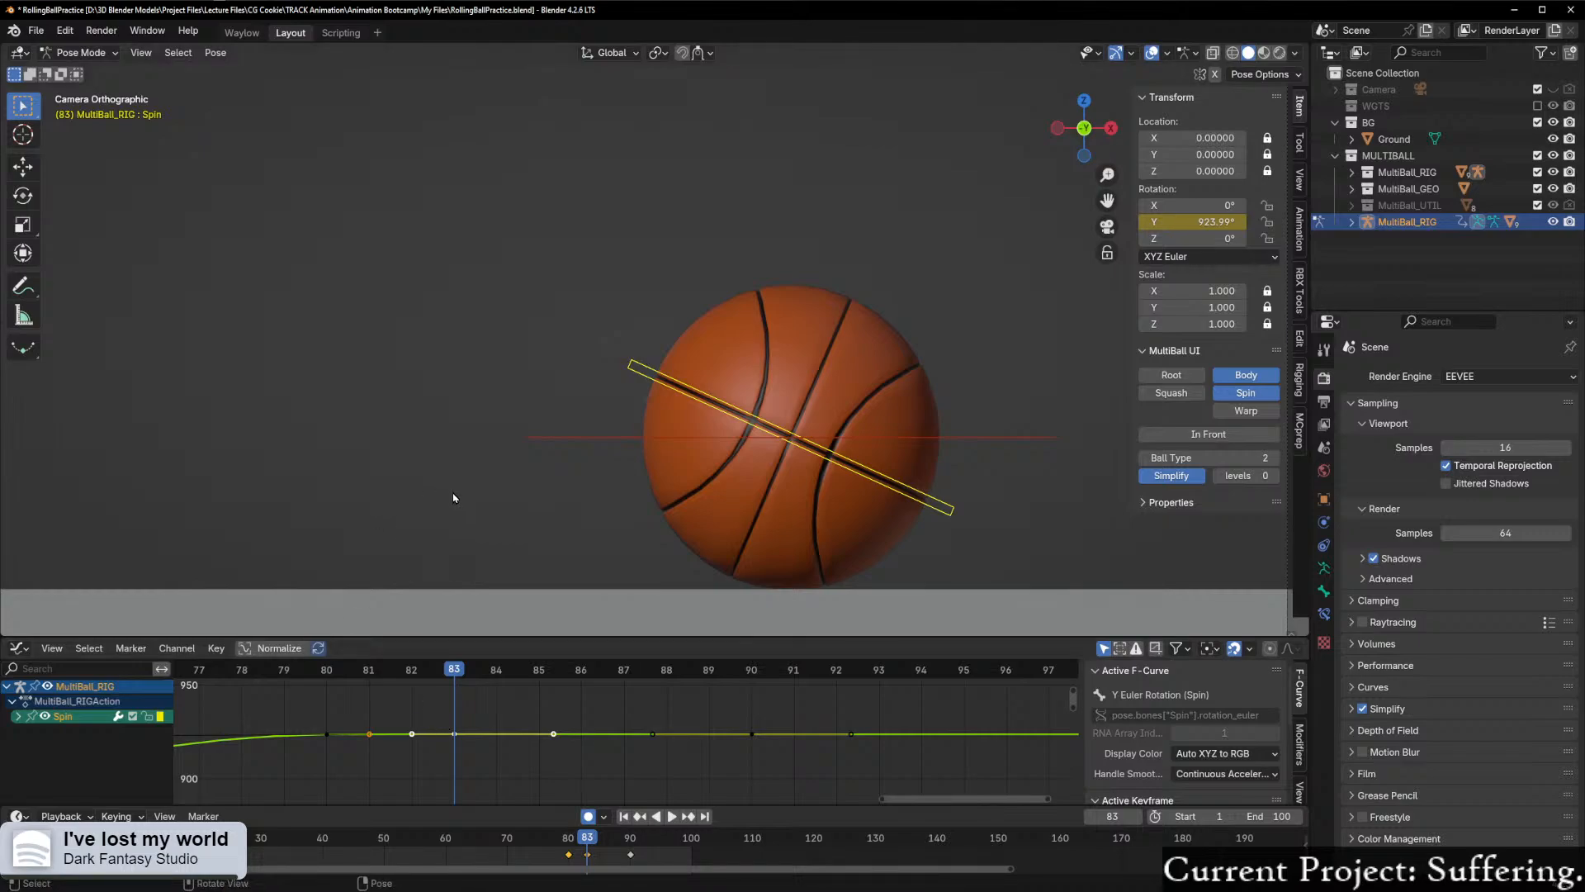
scroll(480, 762, "up", 2)
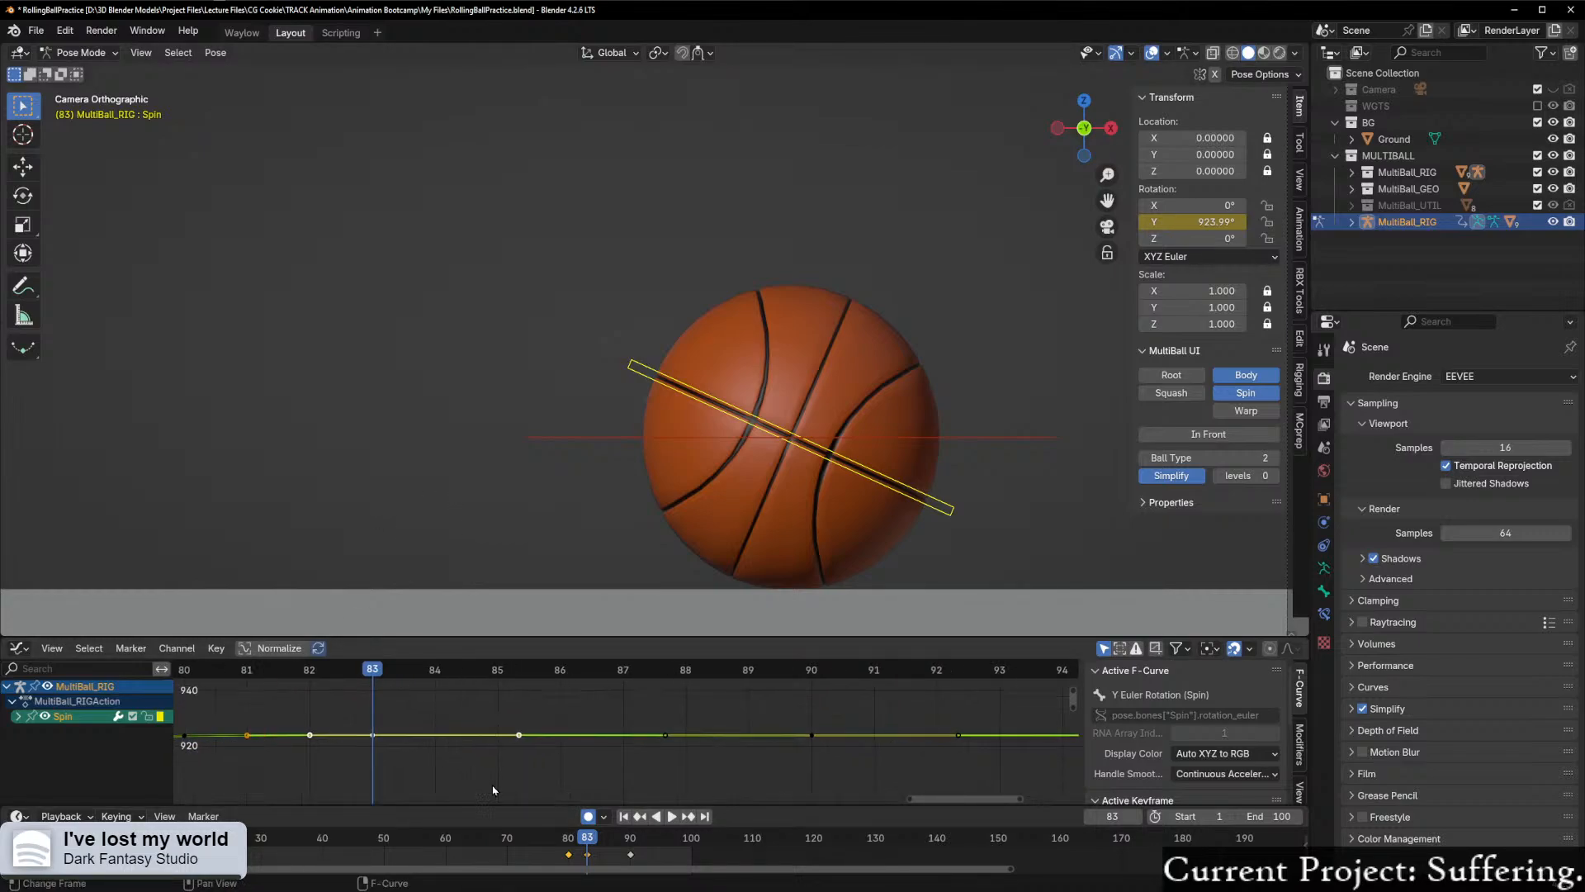
left_click_drag(985, 800, 950, 802)
scroll(663, 774, "up", 1)
scroll(663, 773, "up", 1)
left_click(499, 738)
left_click(583, 736)
scroll(622, 755, "up", 2)
scroll(679, 748, "down", 7)
Step: Frame Spin's keyframes between frames 80 and 90 in close view and select the keyframe at frame 83
left_click_drag(520, 692, 945, 799)
key("KP_Decimal")
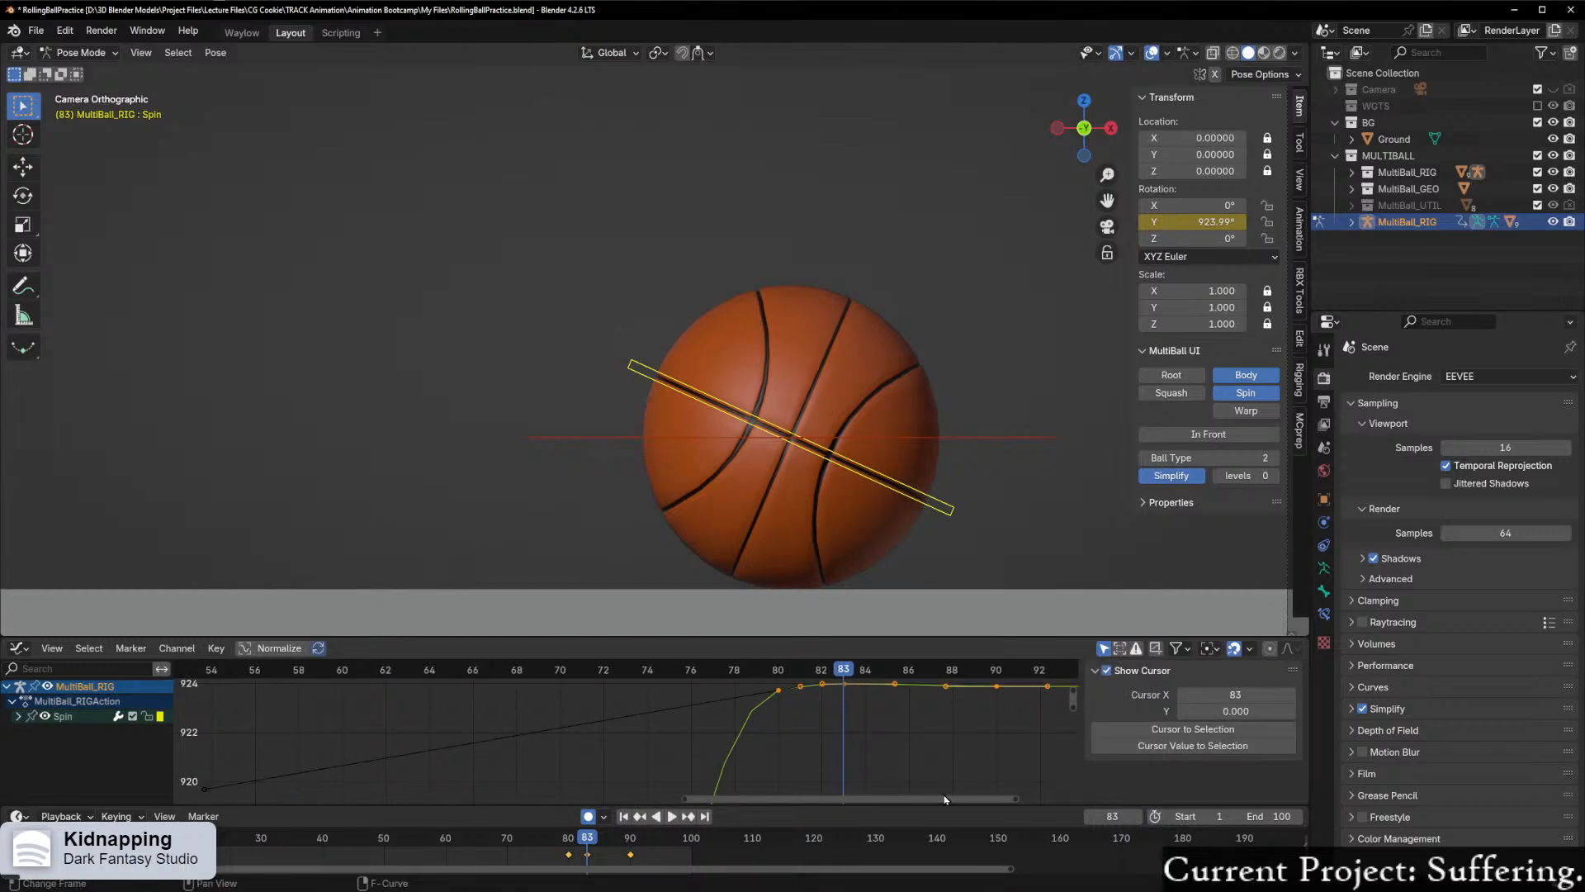
scroll(779, 743, "down", 8)
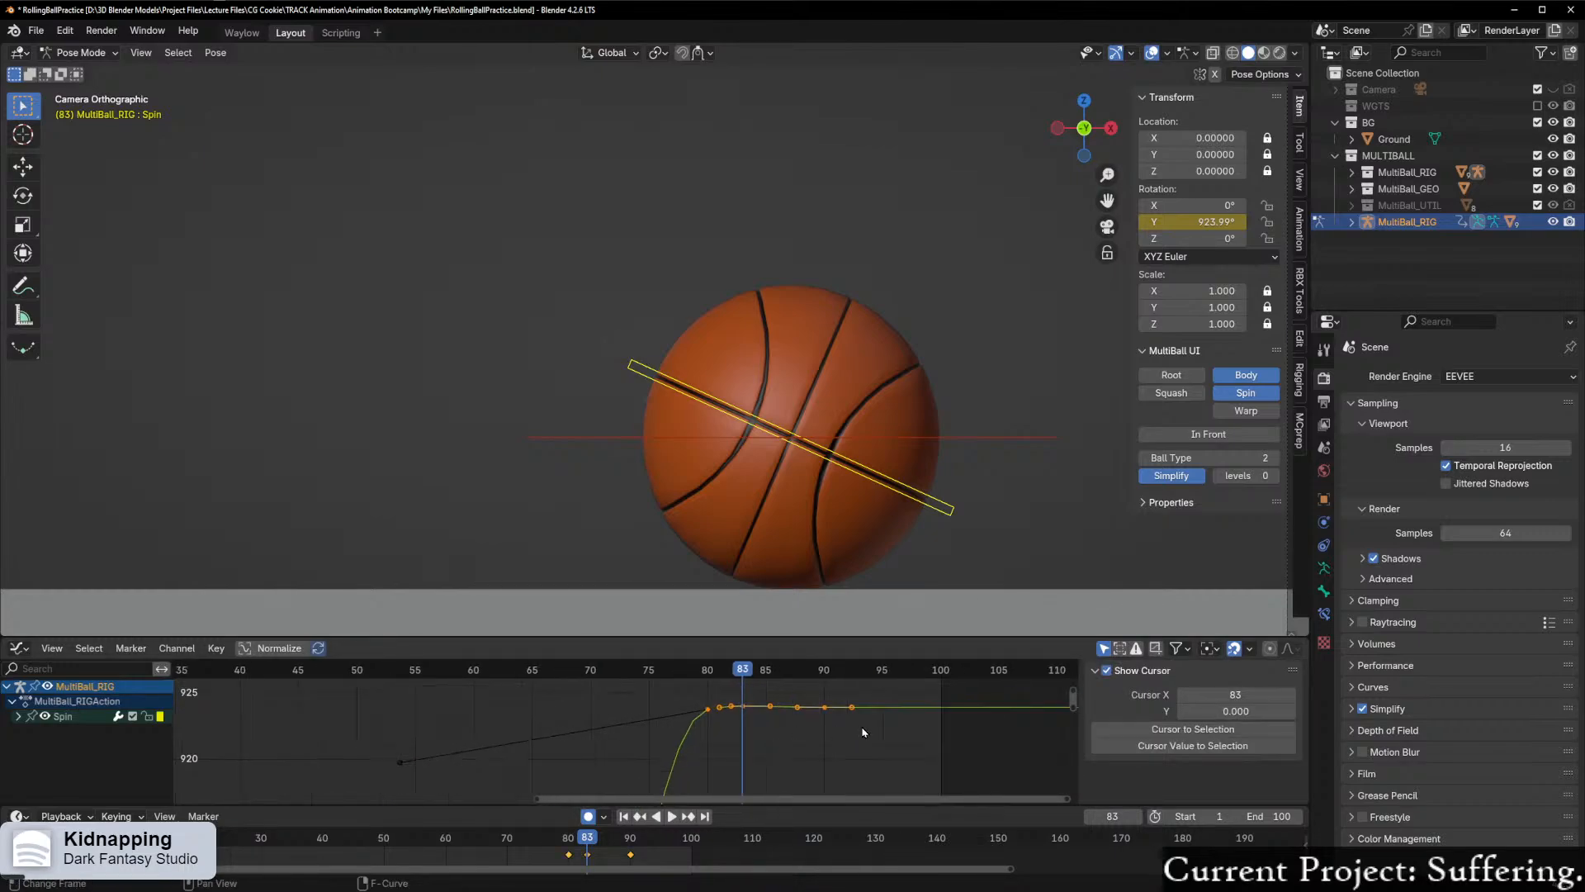
scroll(864, 735, "up", 7)
scroll(848, 783, "up", 5)
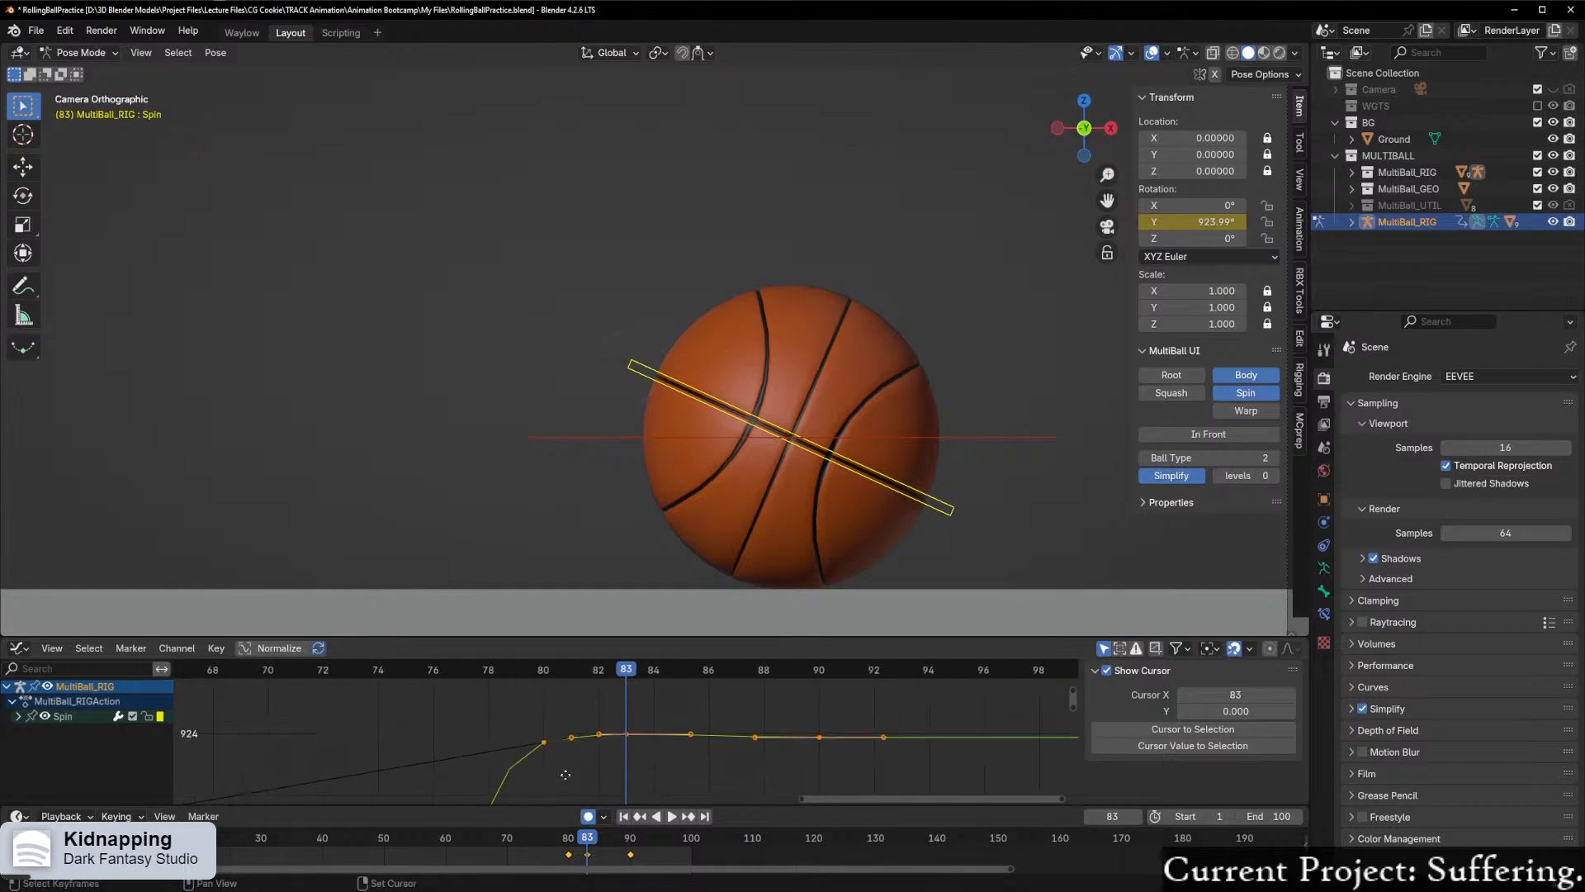
left_click(591, 773)
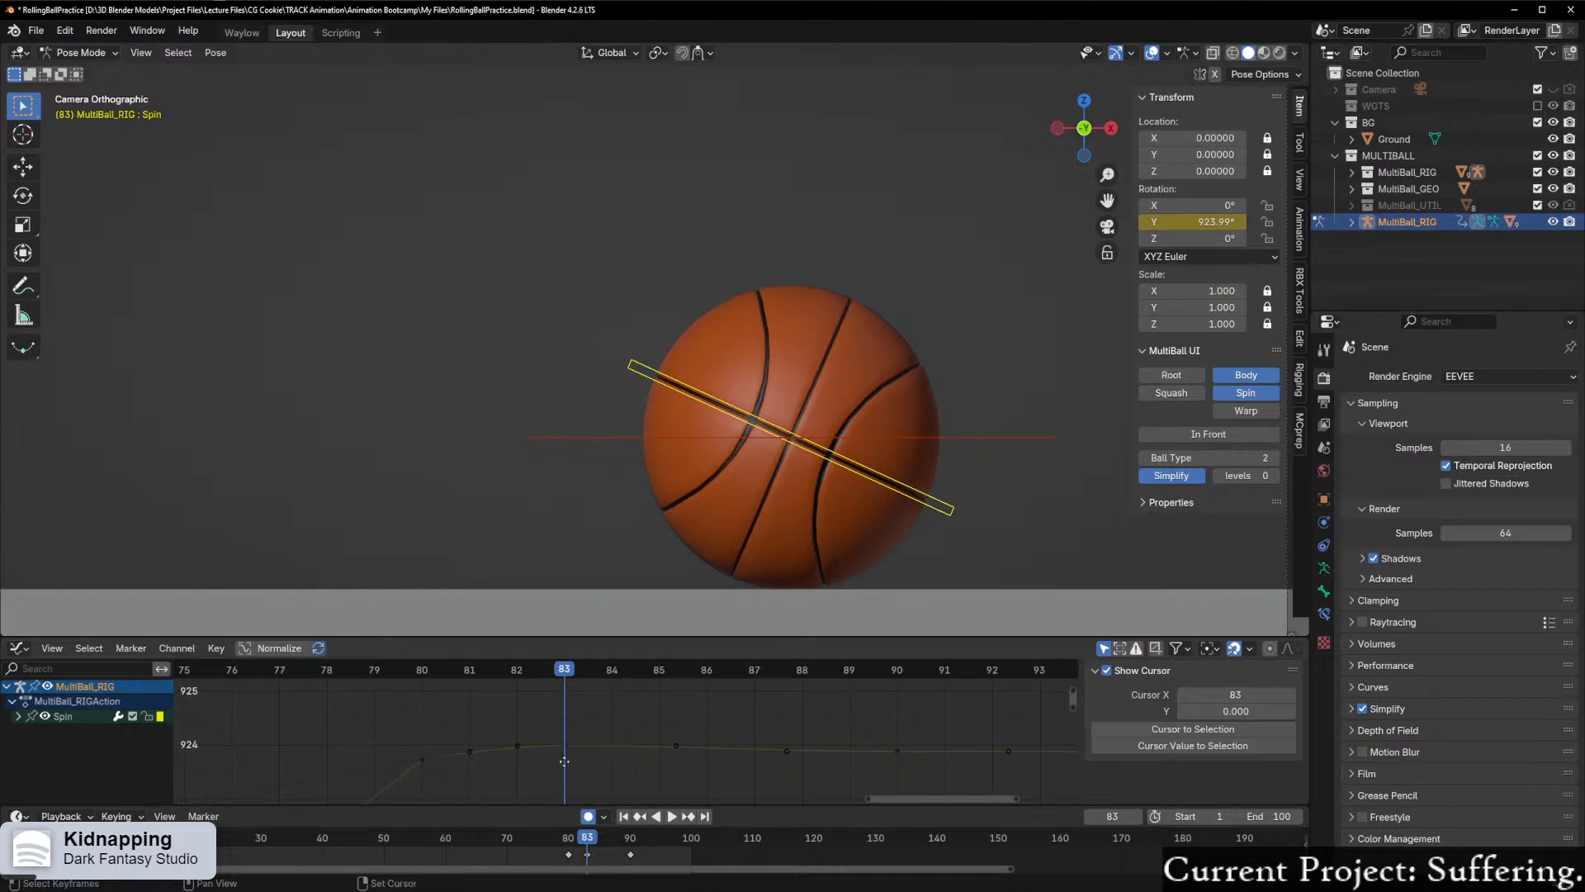
middle_click_drag(569, 774, 549, 749)
left_click(541, 723)
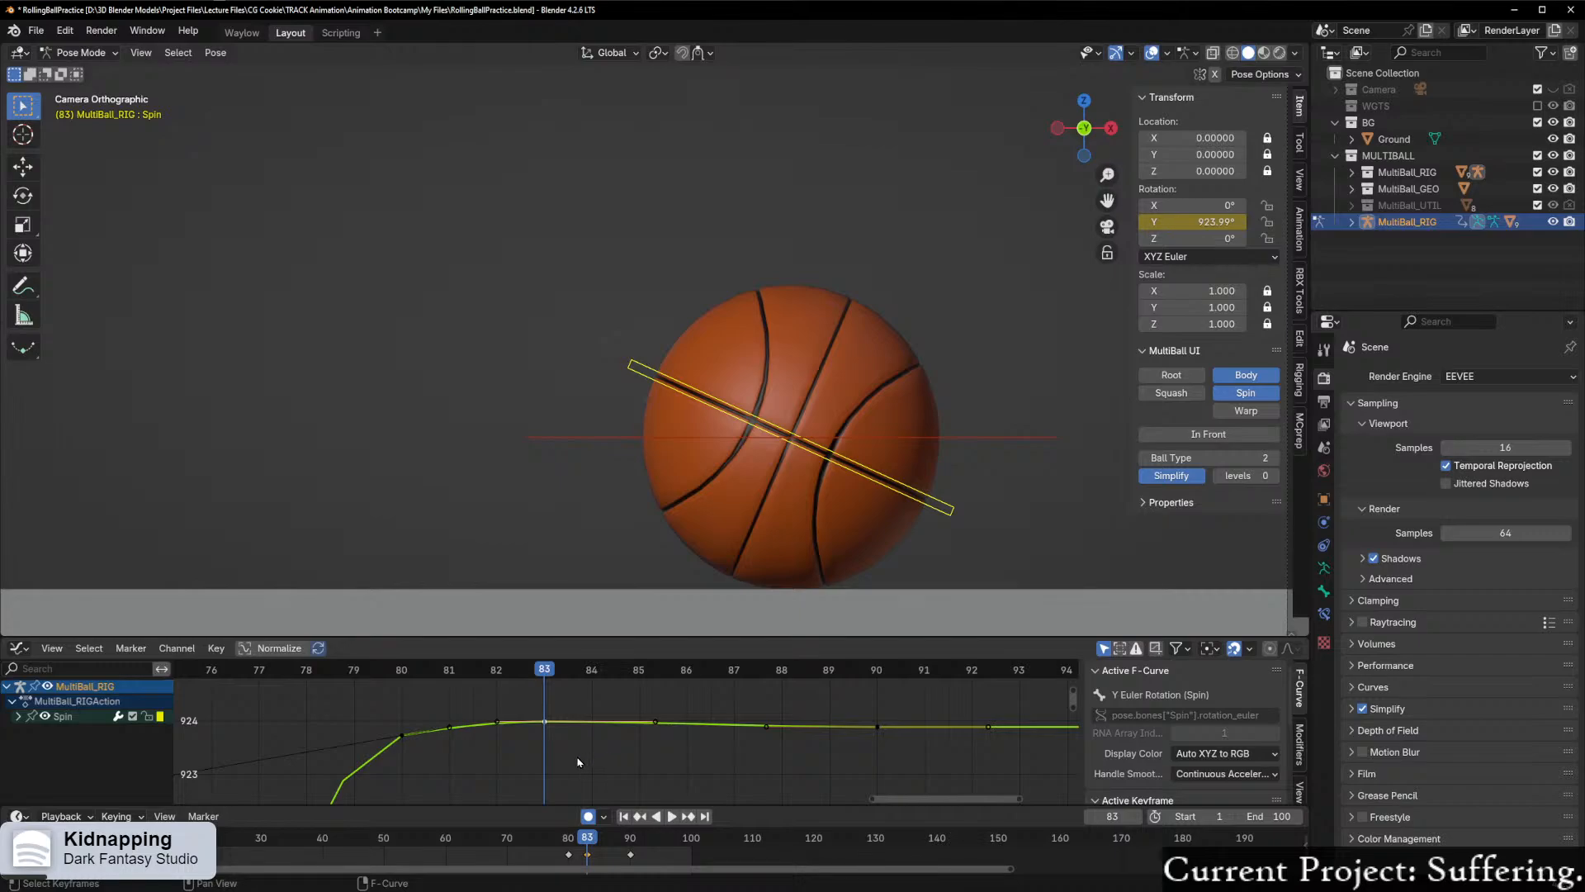
scroll(549, 755, "up", 2)
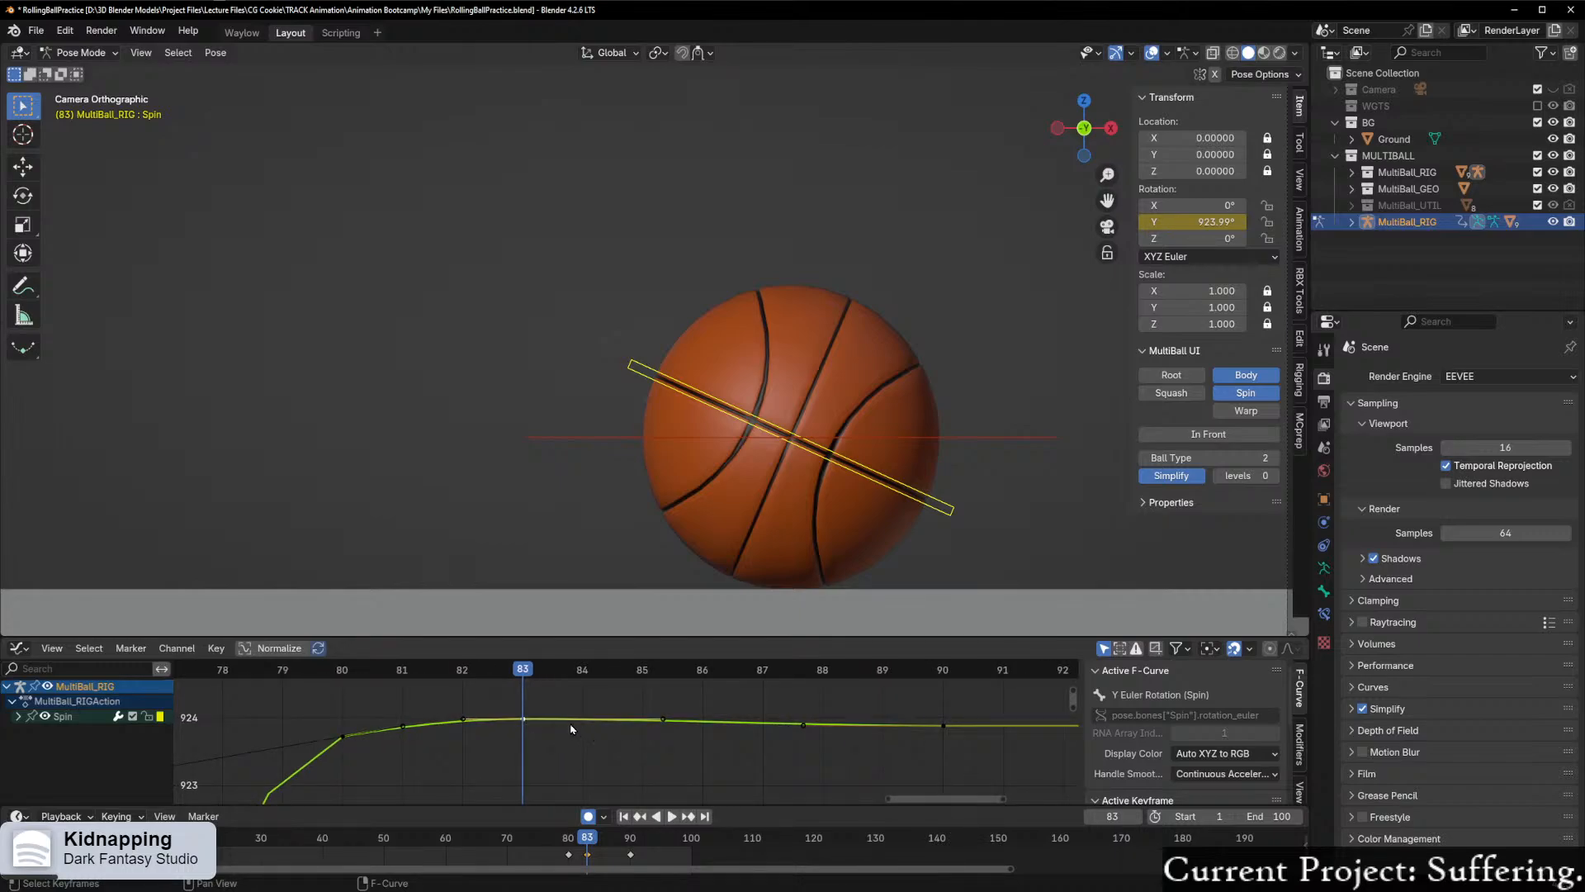
Step: Raise Spin's frame 83 keyframe along Y to about 924.1° and scrub back to frame 80
key("g")
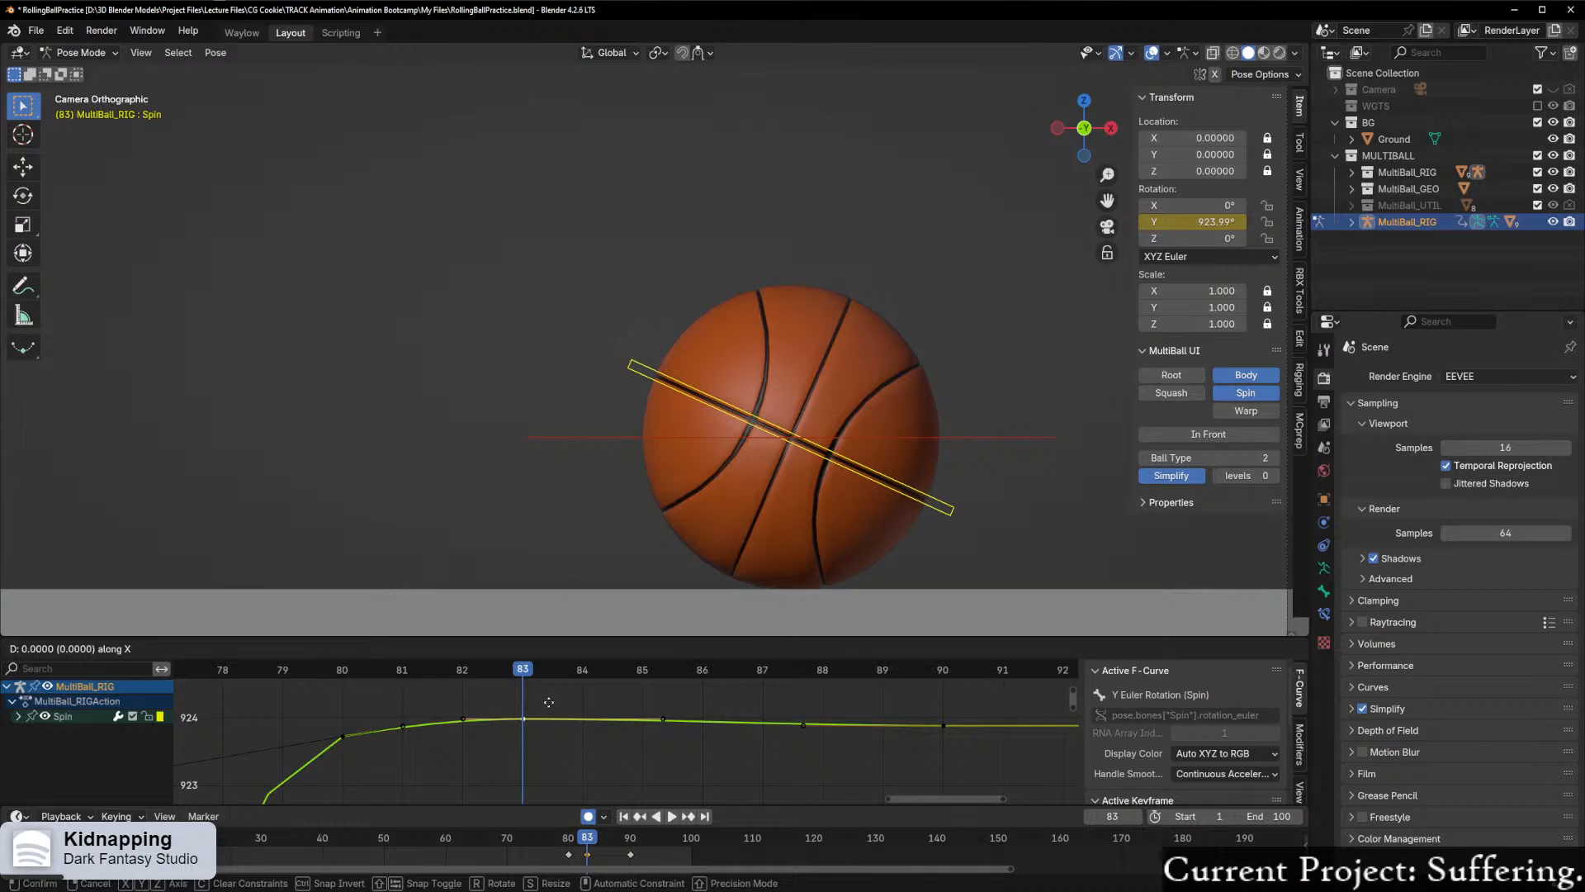
key("y")
left_click(512, 674)
key("space")
left_click_drag(512, 674, 329, 731)
key("Escape")
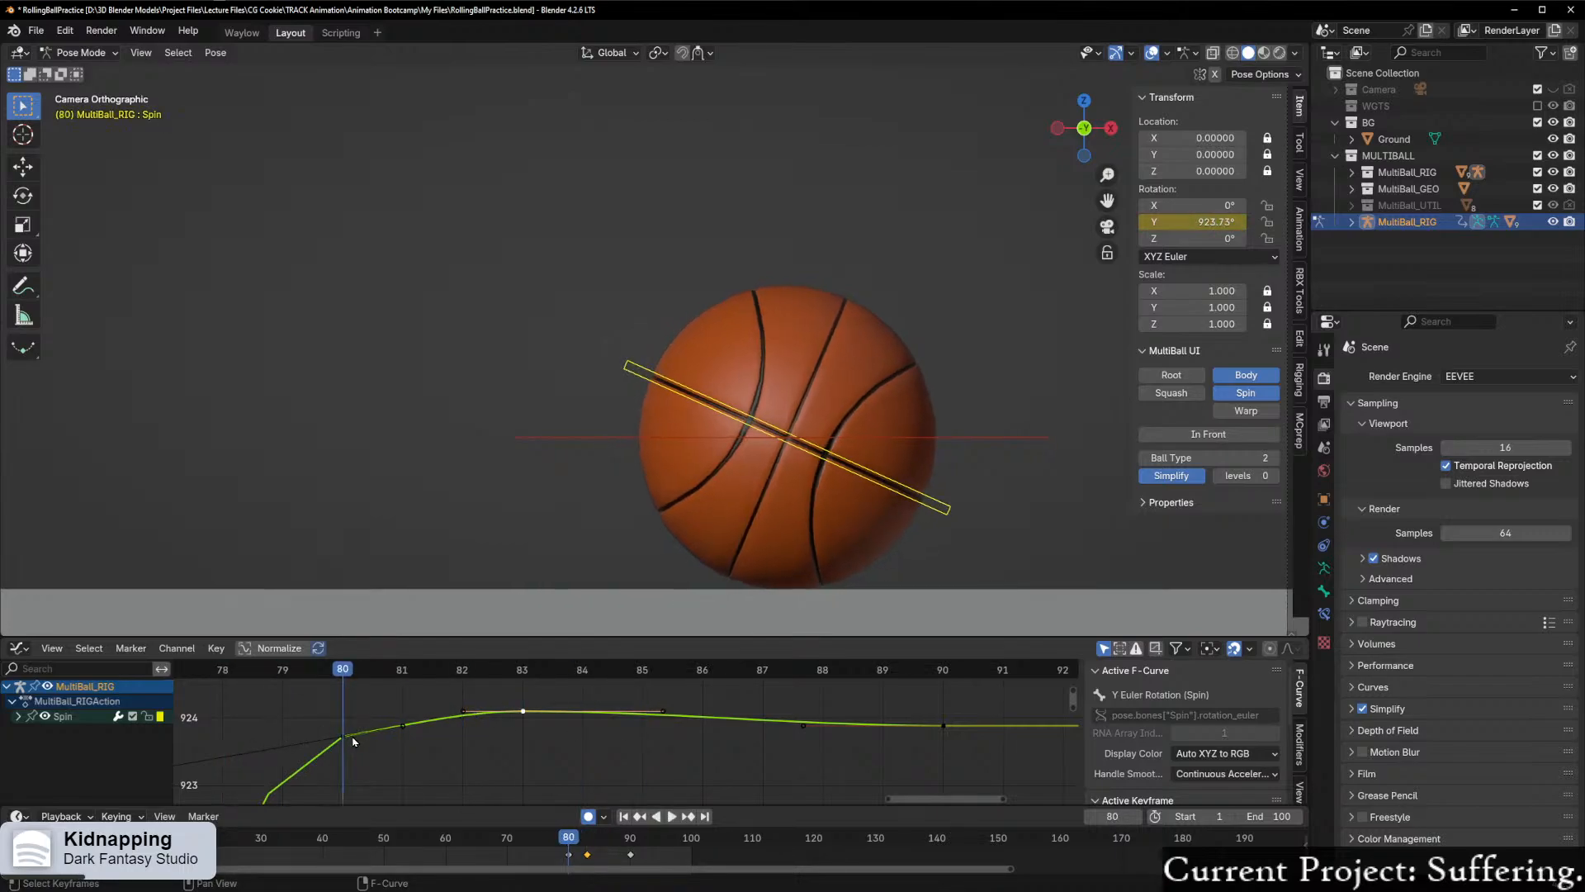
Step: Examine Spin's Y rotation curve and keyframe handles from frame 80 to frame 90 in close view
scroll(384, 756, "down", 4)
scroll(384, 757, "down", 6)
left_click_drag(414, 695, 706, 771)
key("KP_Decimal")
scroll(711, 734, "down", 10)
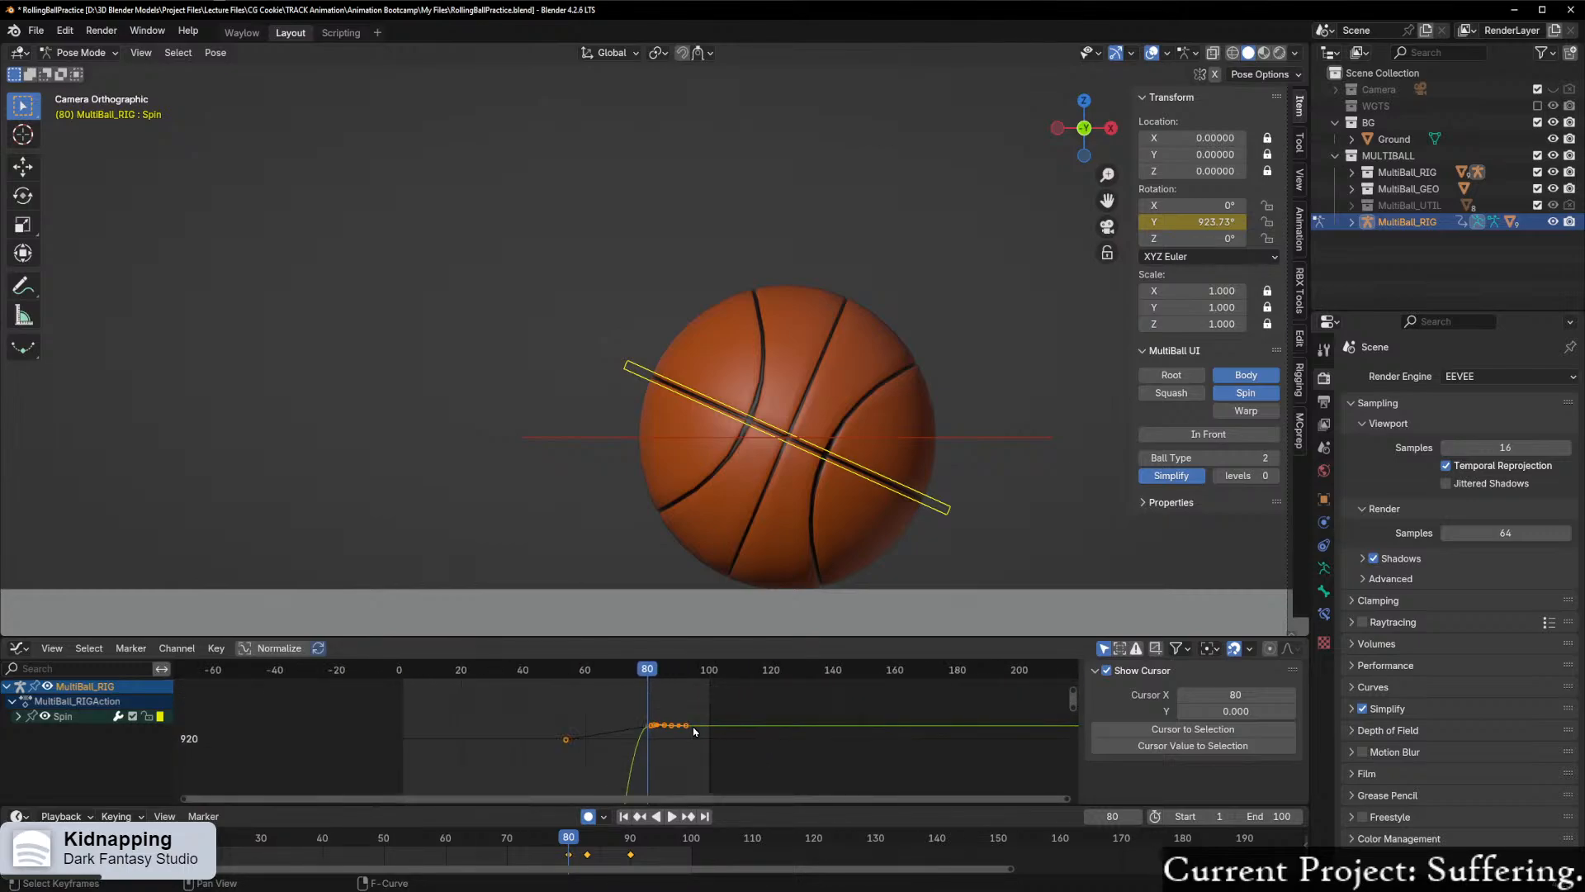
scroll(582, 743, "up", 8)
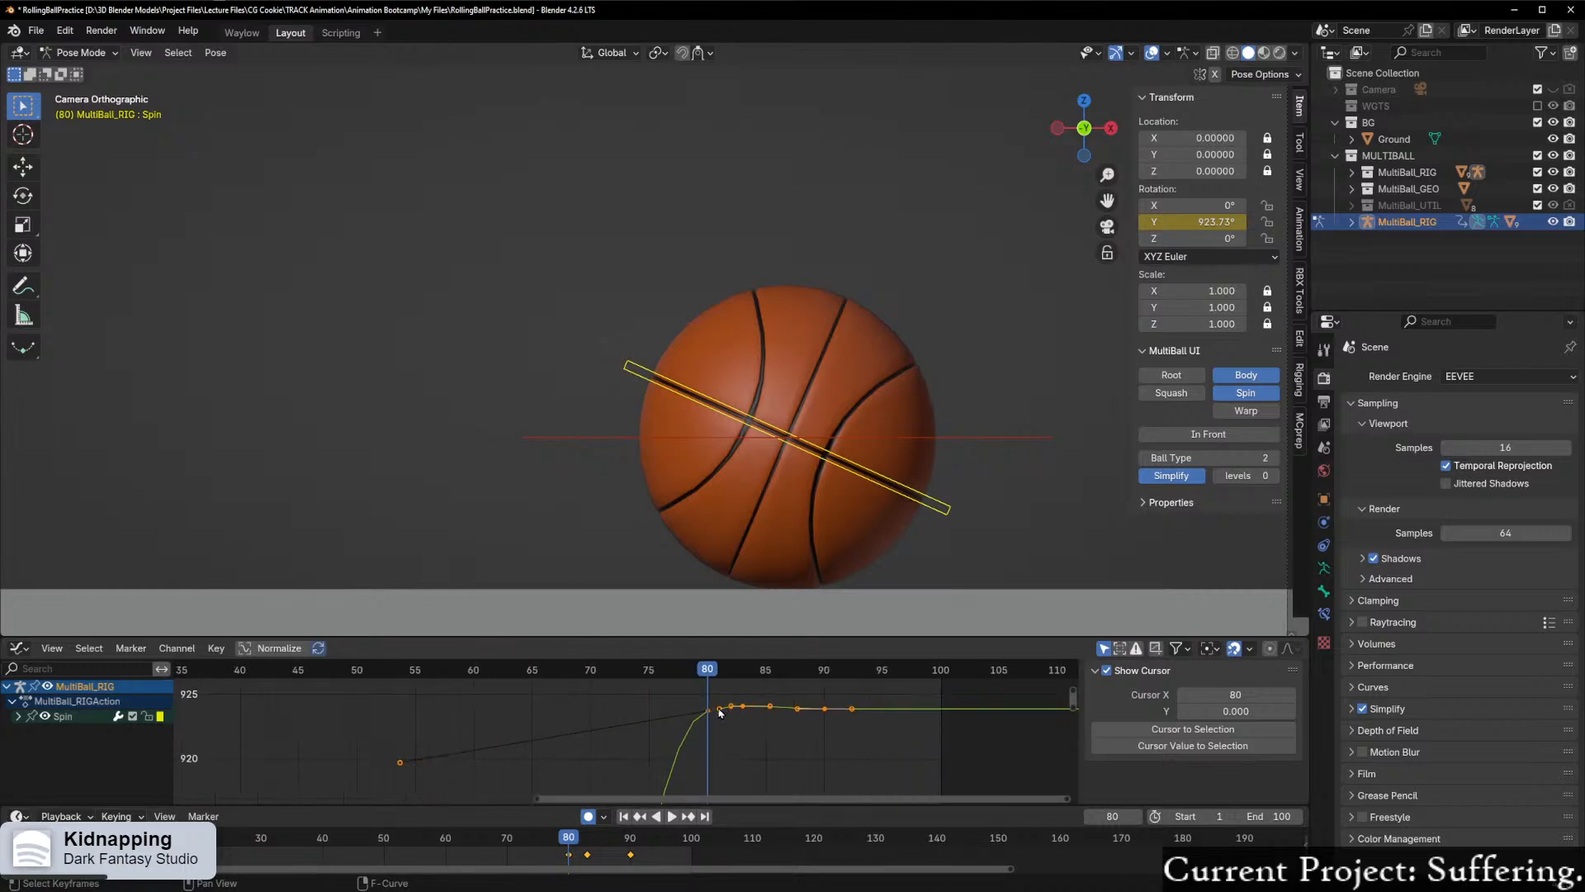
key("KP_Decimal")
left_click(784, 702)
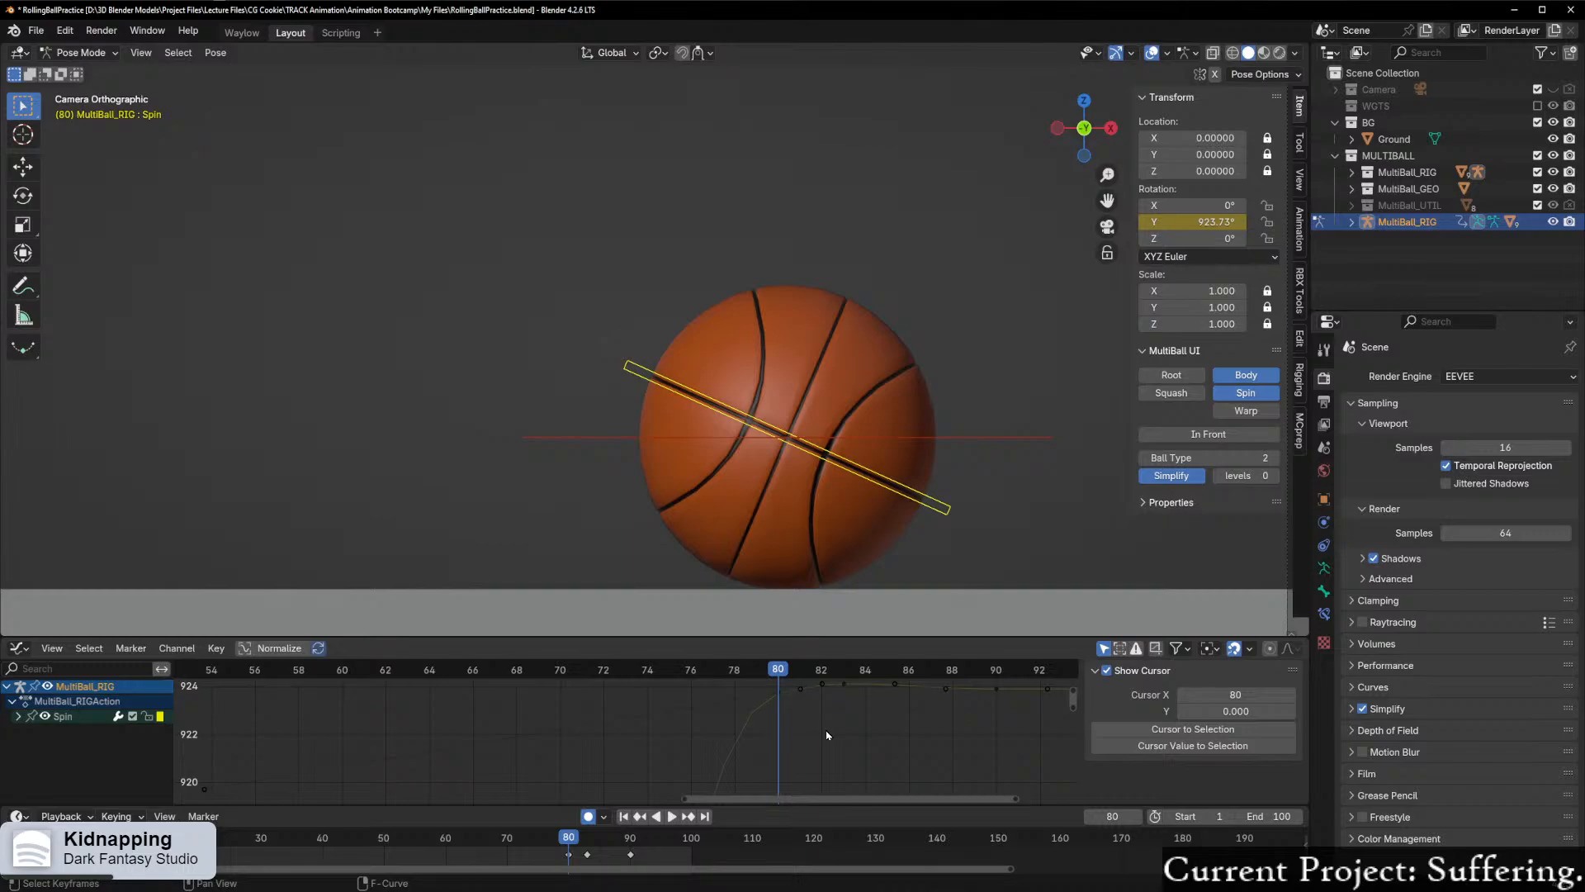
middle_click_drag(814, 727, 614, 752)
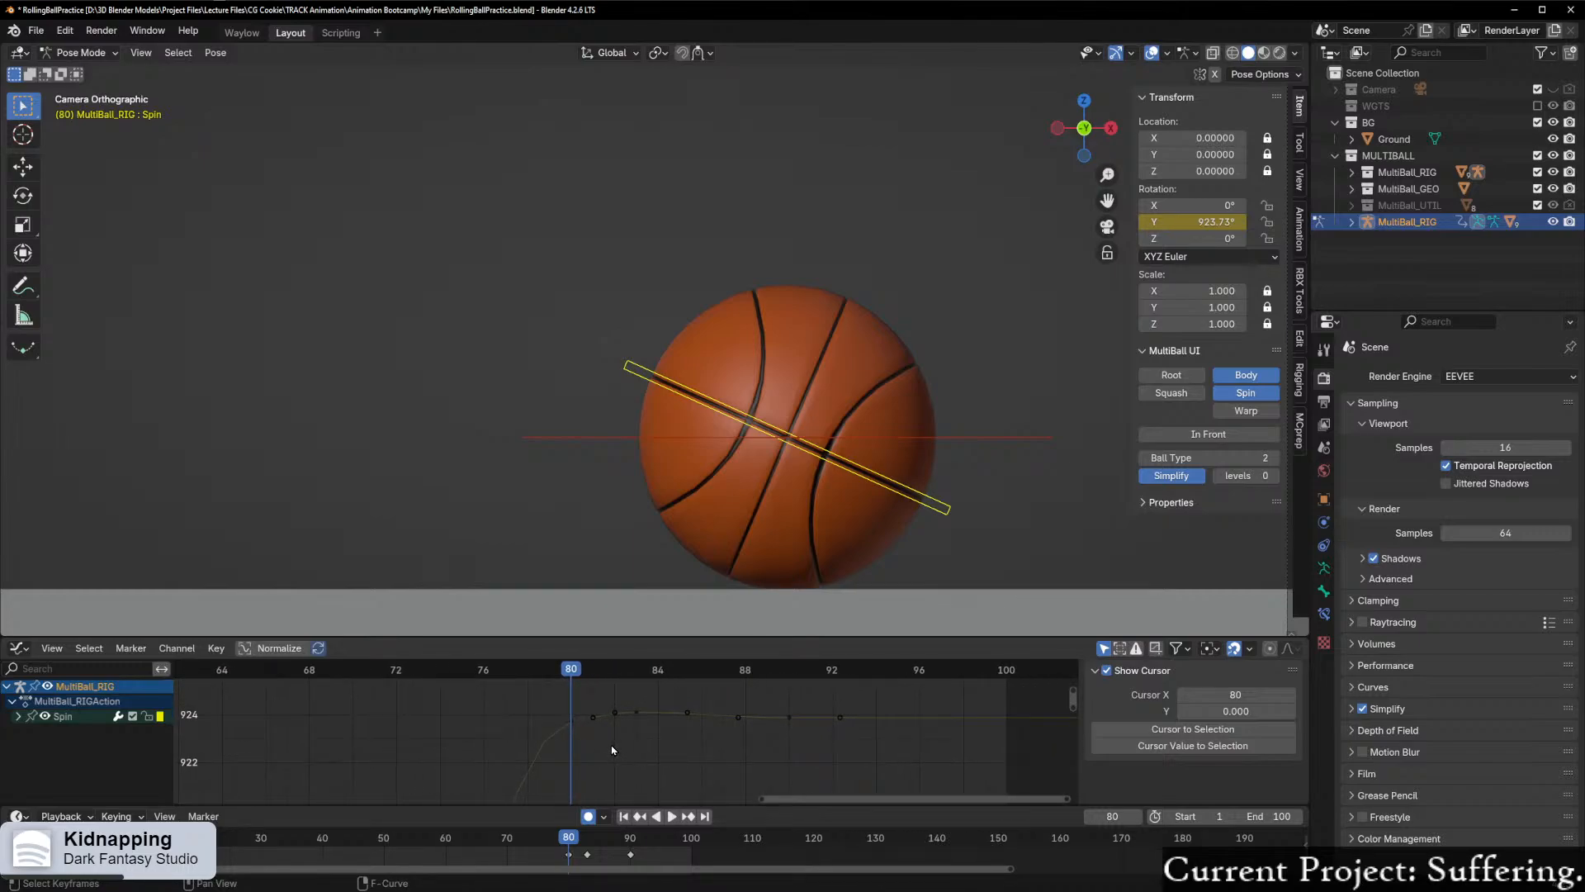
scroll(612, 749, "up", 2)
scroll(616, 745, "up", 2)
left_click(520, 758)
scroll(520, 758, "up", 3)
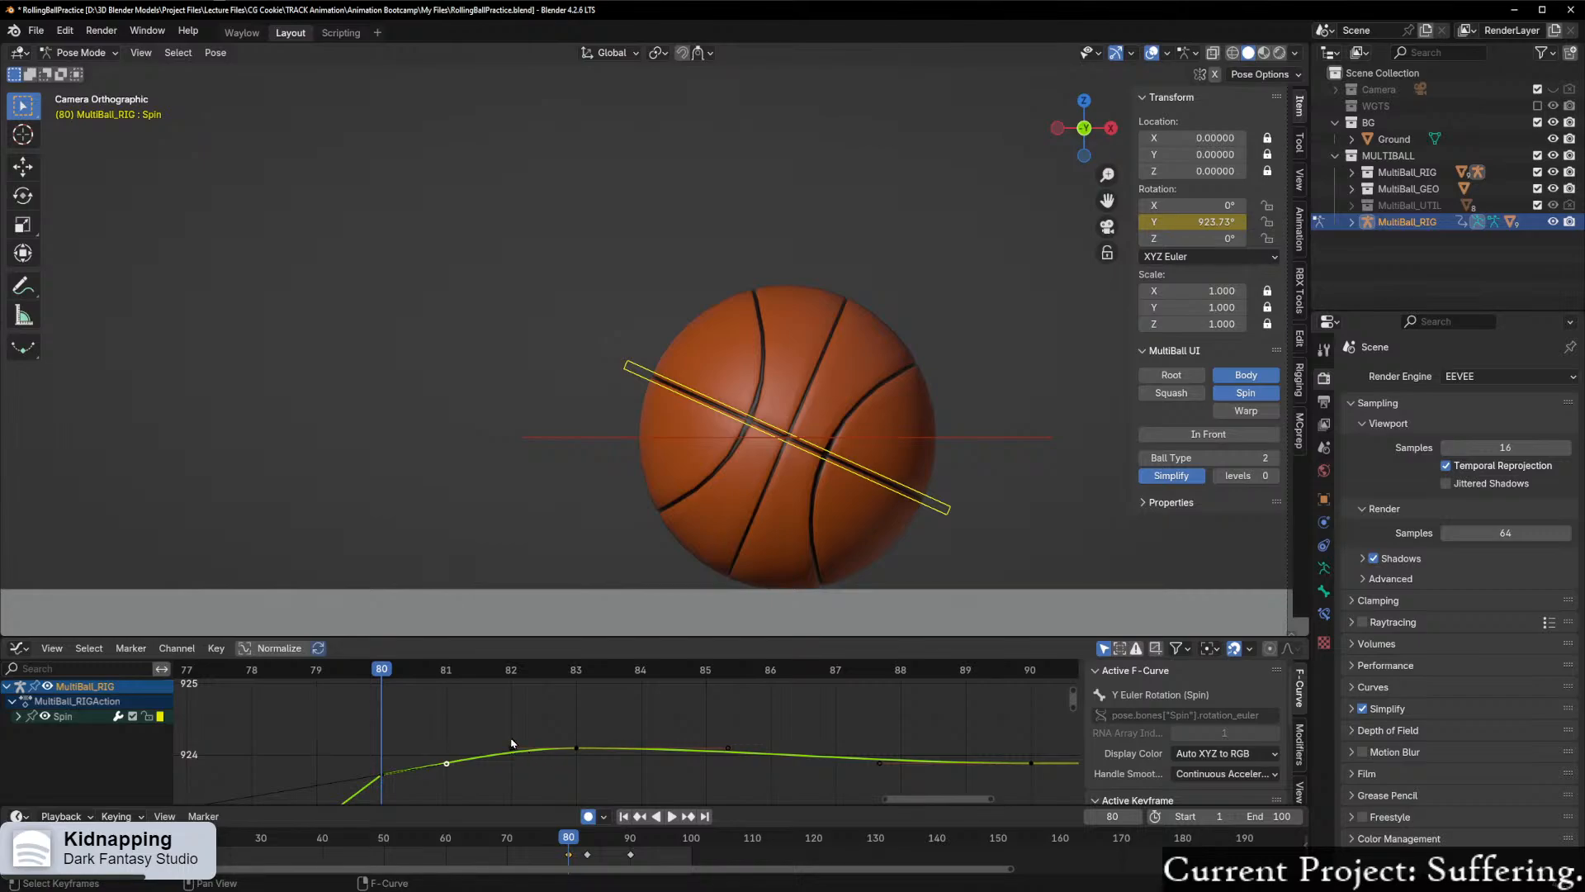
Step: Set the handle type of Spin's Y rotation keyframe at frame 80 to Aligned
left_click(578, 748)
left_click(381, 774)
scroll(402, 769, "down", 2)
right_click(402, 769)
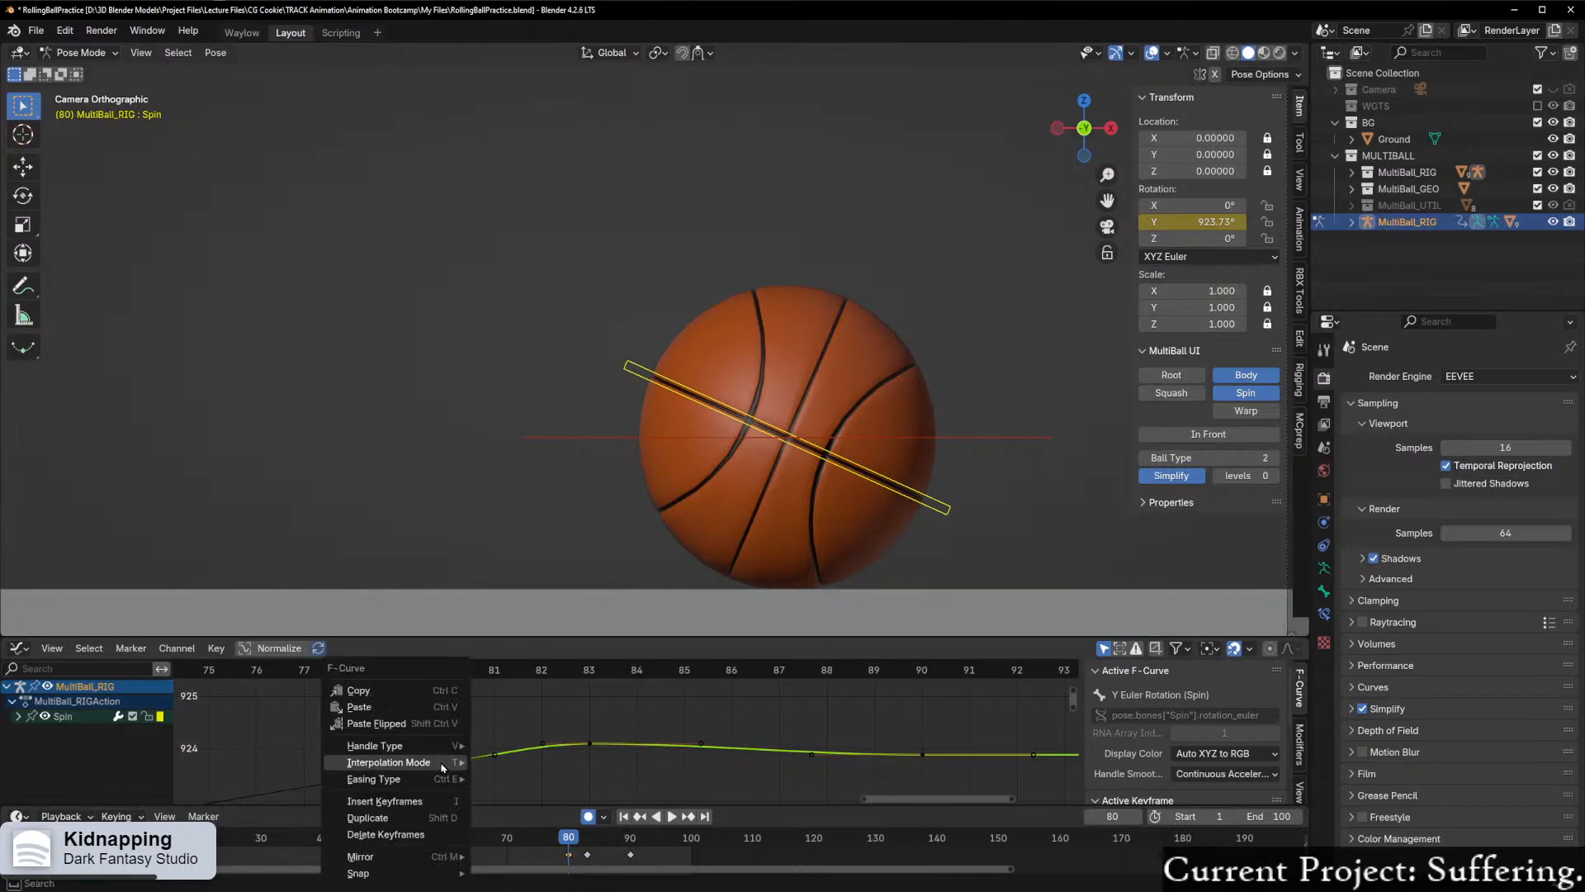
mouse_move(437, 765)
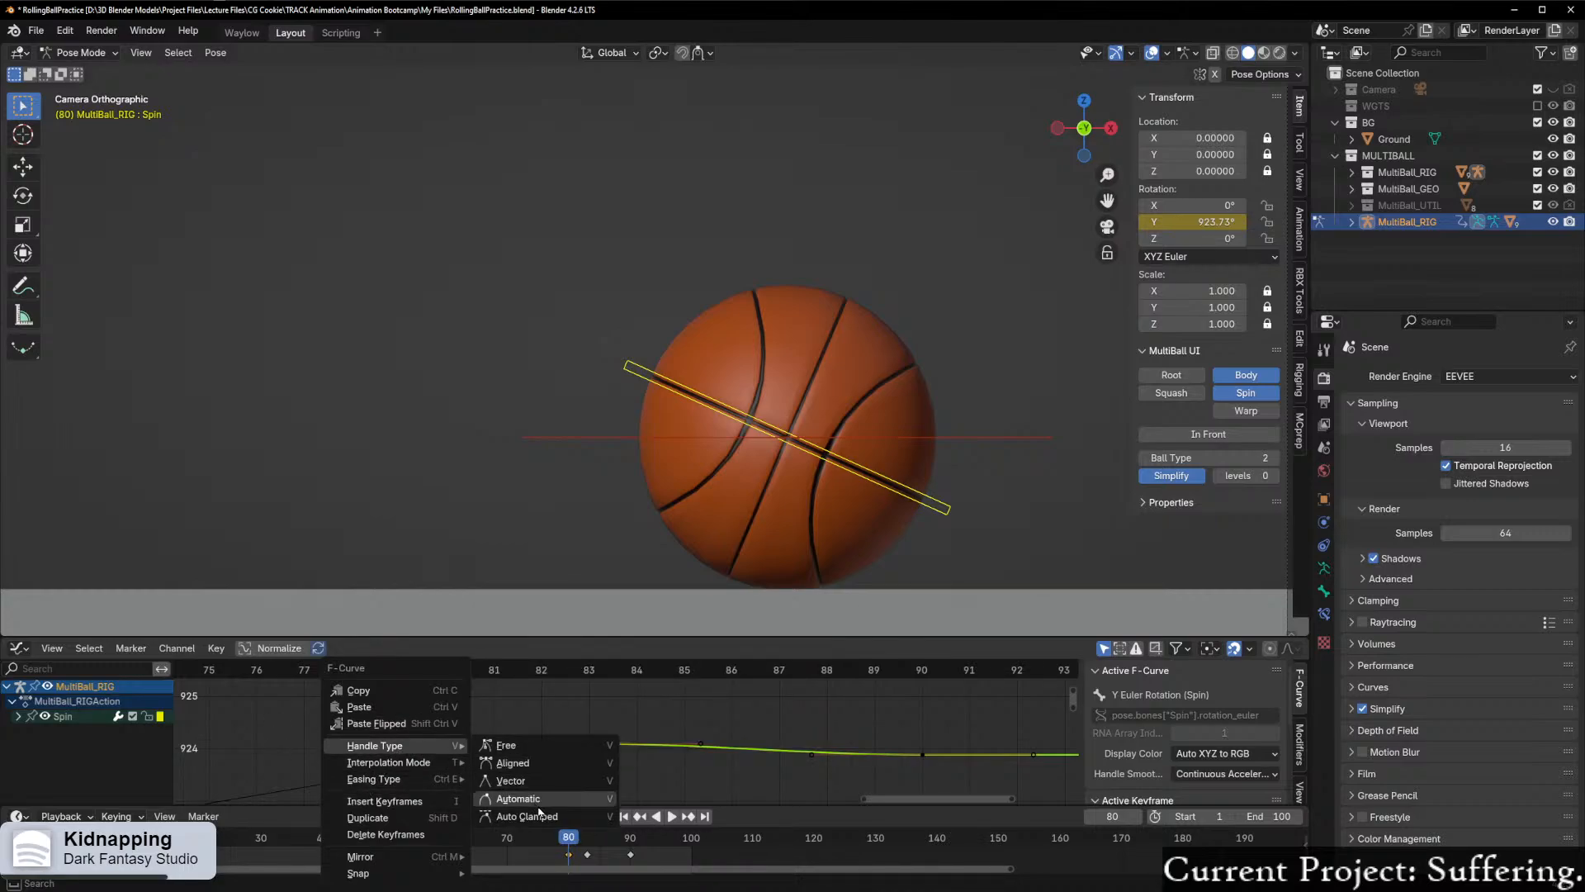
left_click(528, 763)
Step: Inspect how Spin's curve passes from the frame 80 keyframe into the frame 83 keyframe with the aligned handles
scroll(497, 775, "down", 2)
scroll(496, 775, "down", 4)
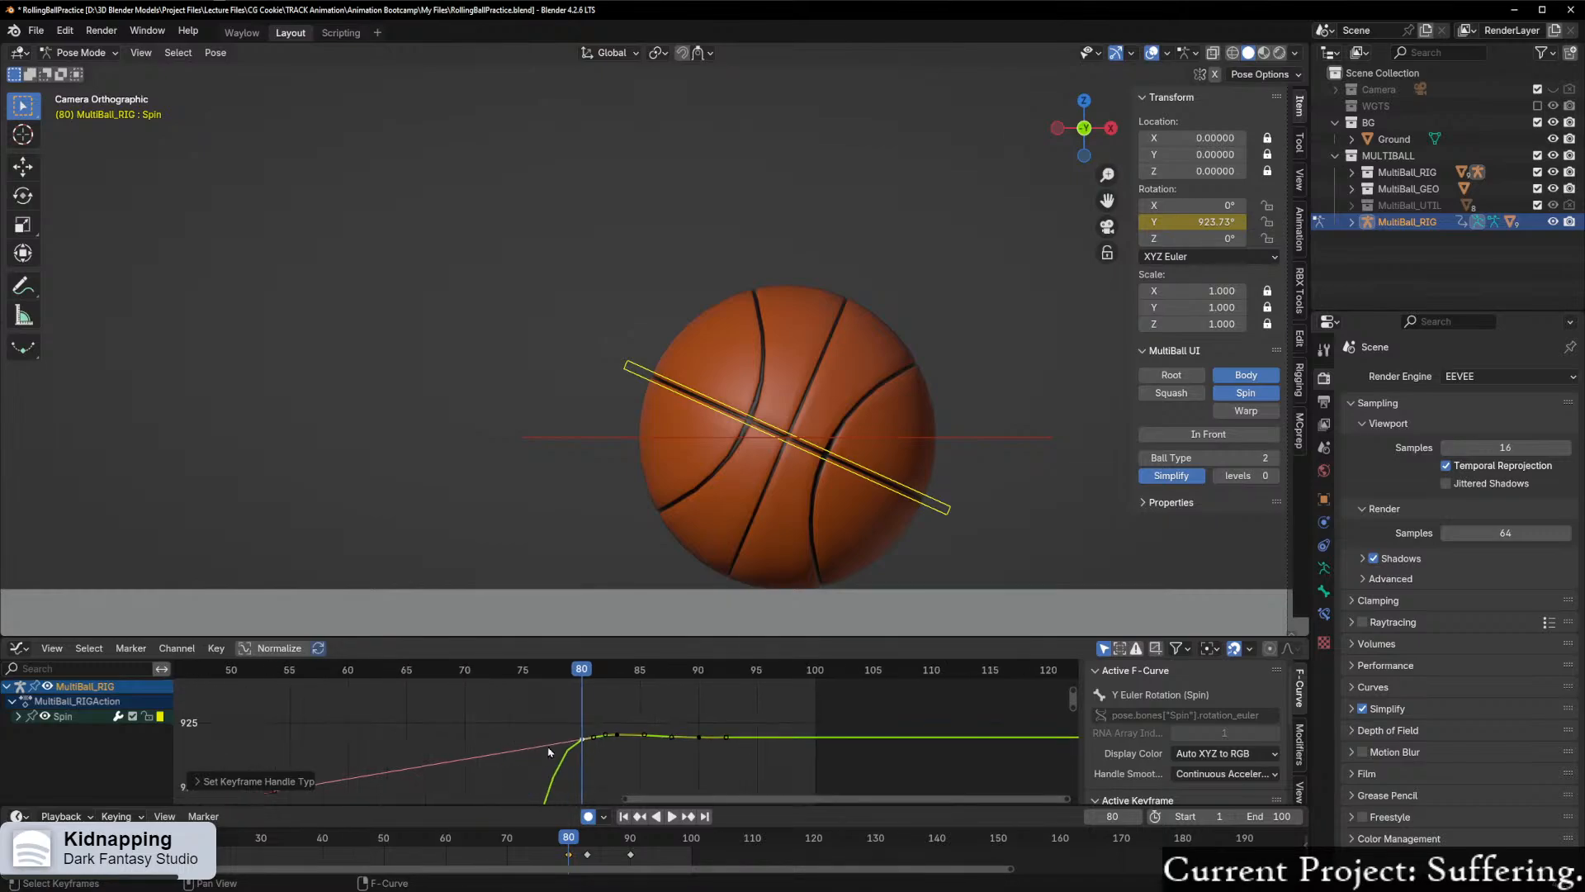
left_click_drag(521, 691, 747, 748)
key("KP_Decimal")
scroll(801, 772, "up", 4)
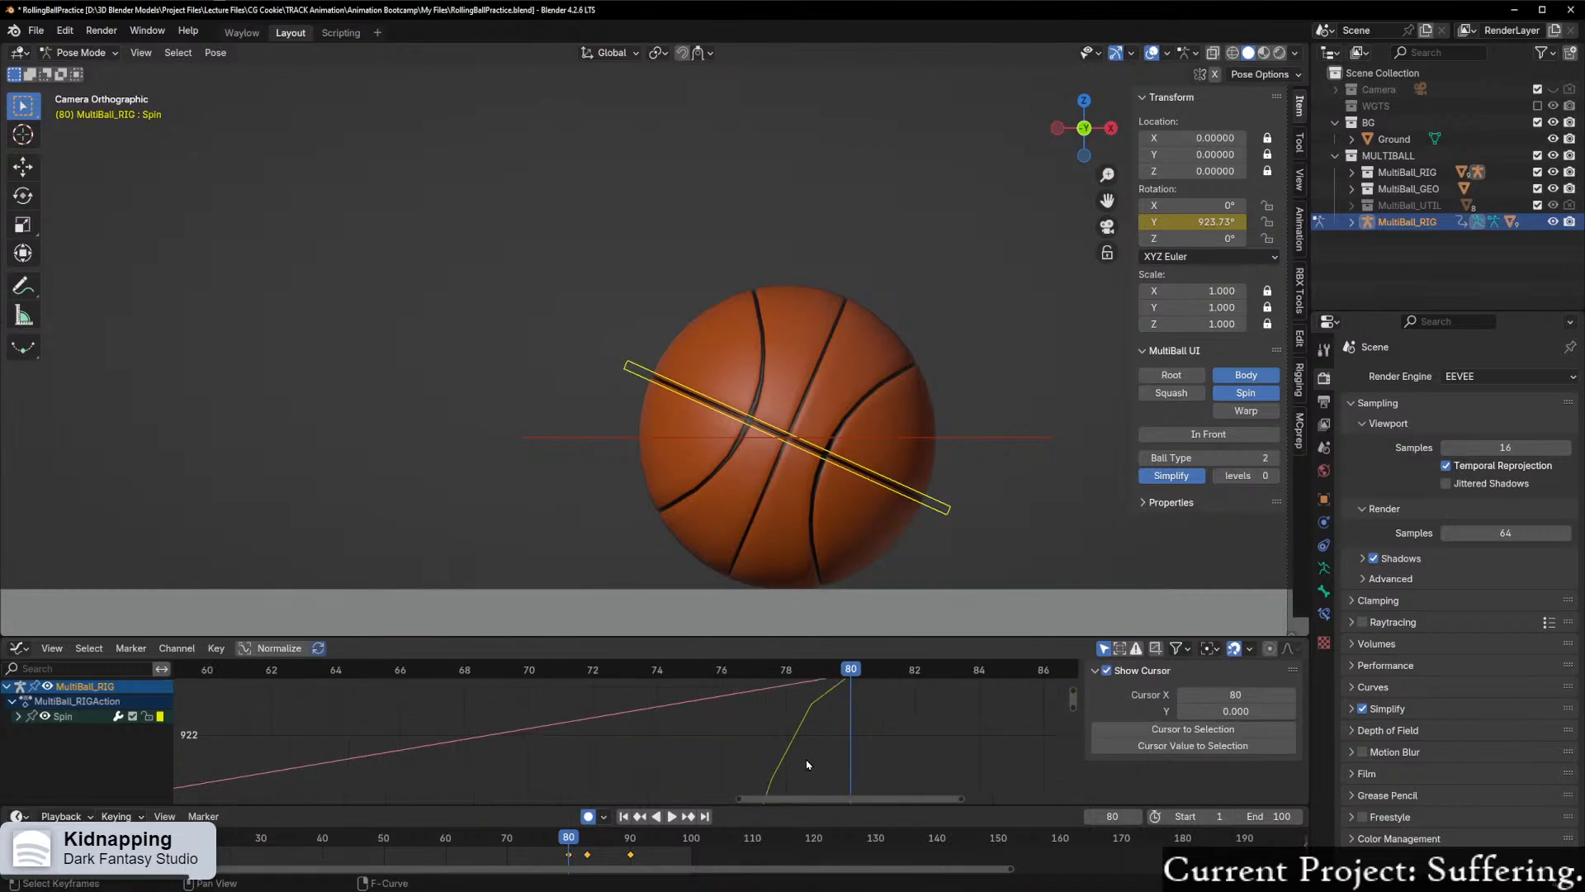
left_click_drag(851, 800, 947, 802)
scroll(621, 791, "up", 1)
middle_click_drag(573, 778, 621, 742)
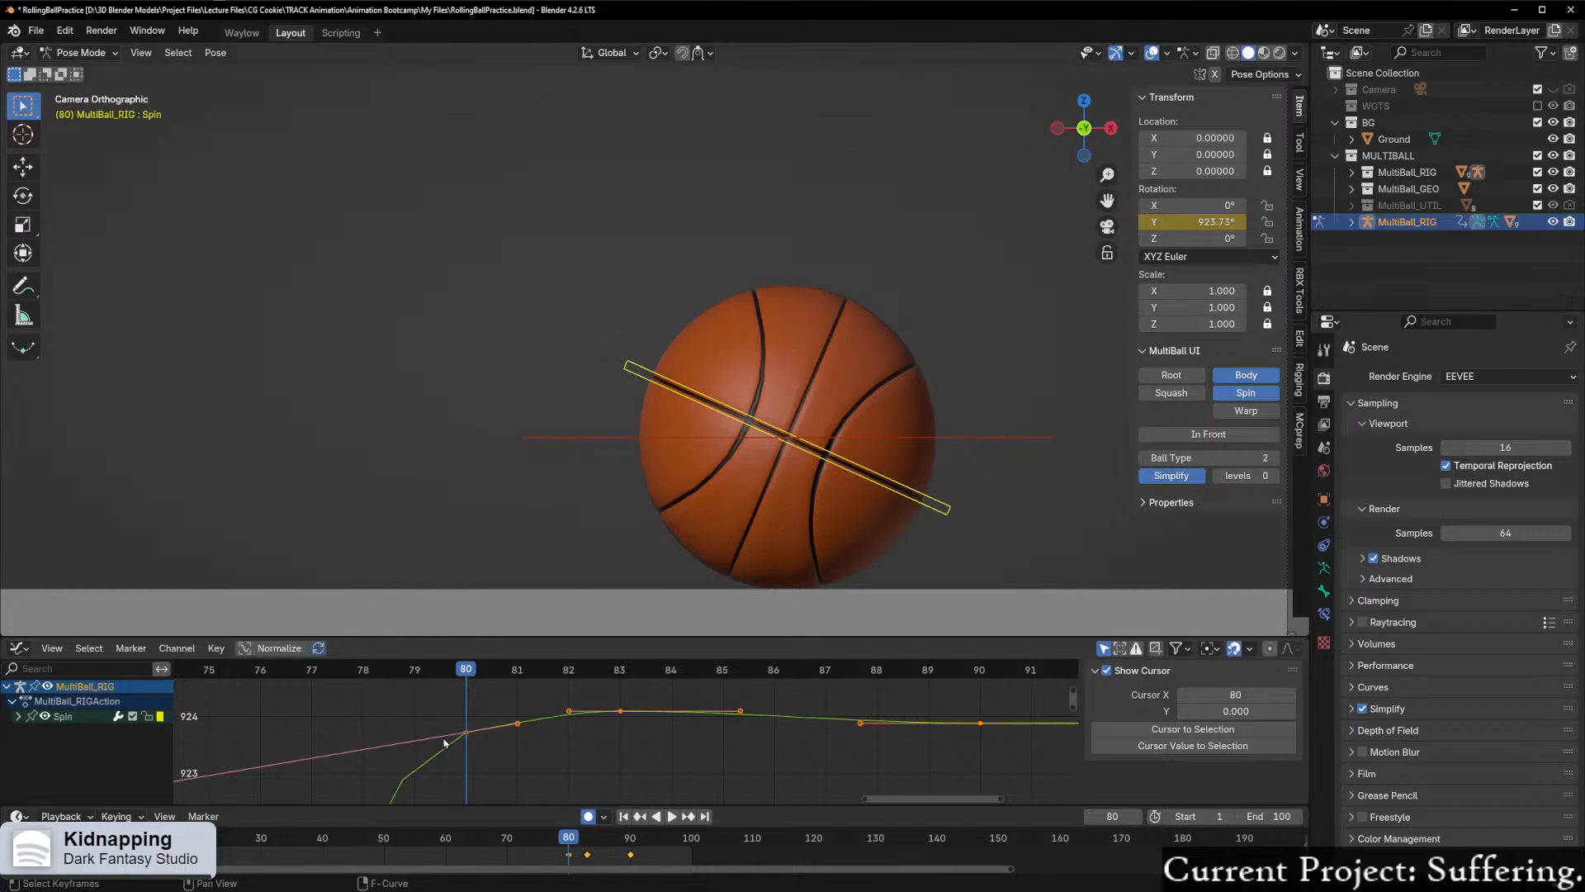
scroll(517, 774, "up", 1)
left_click(622, 710)
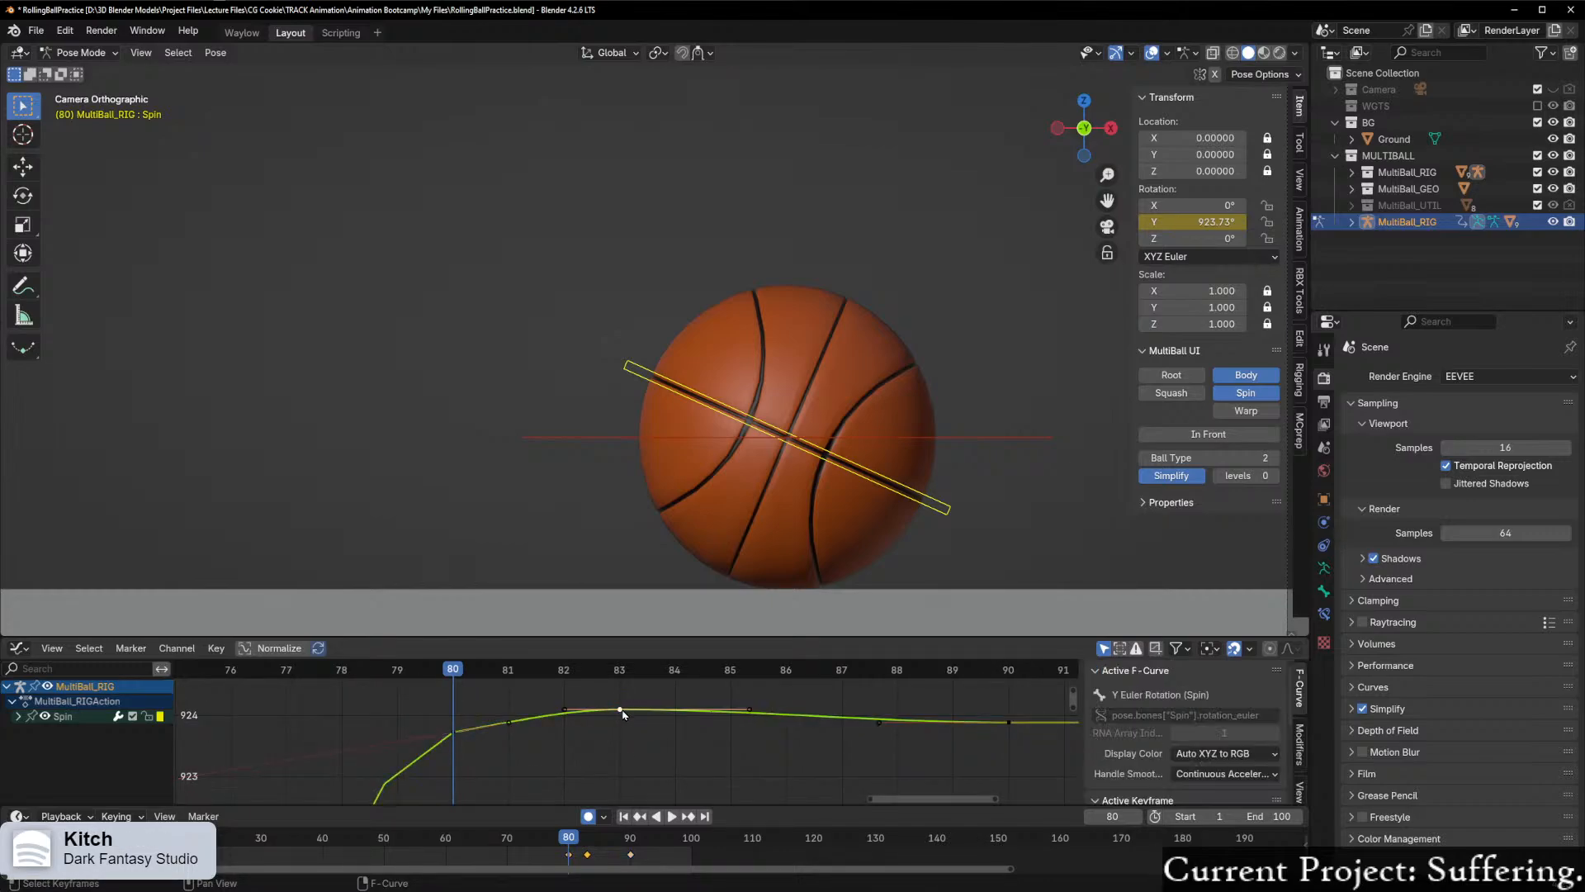
scroll(727, 721, "up", 1)
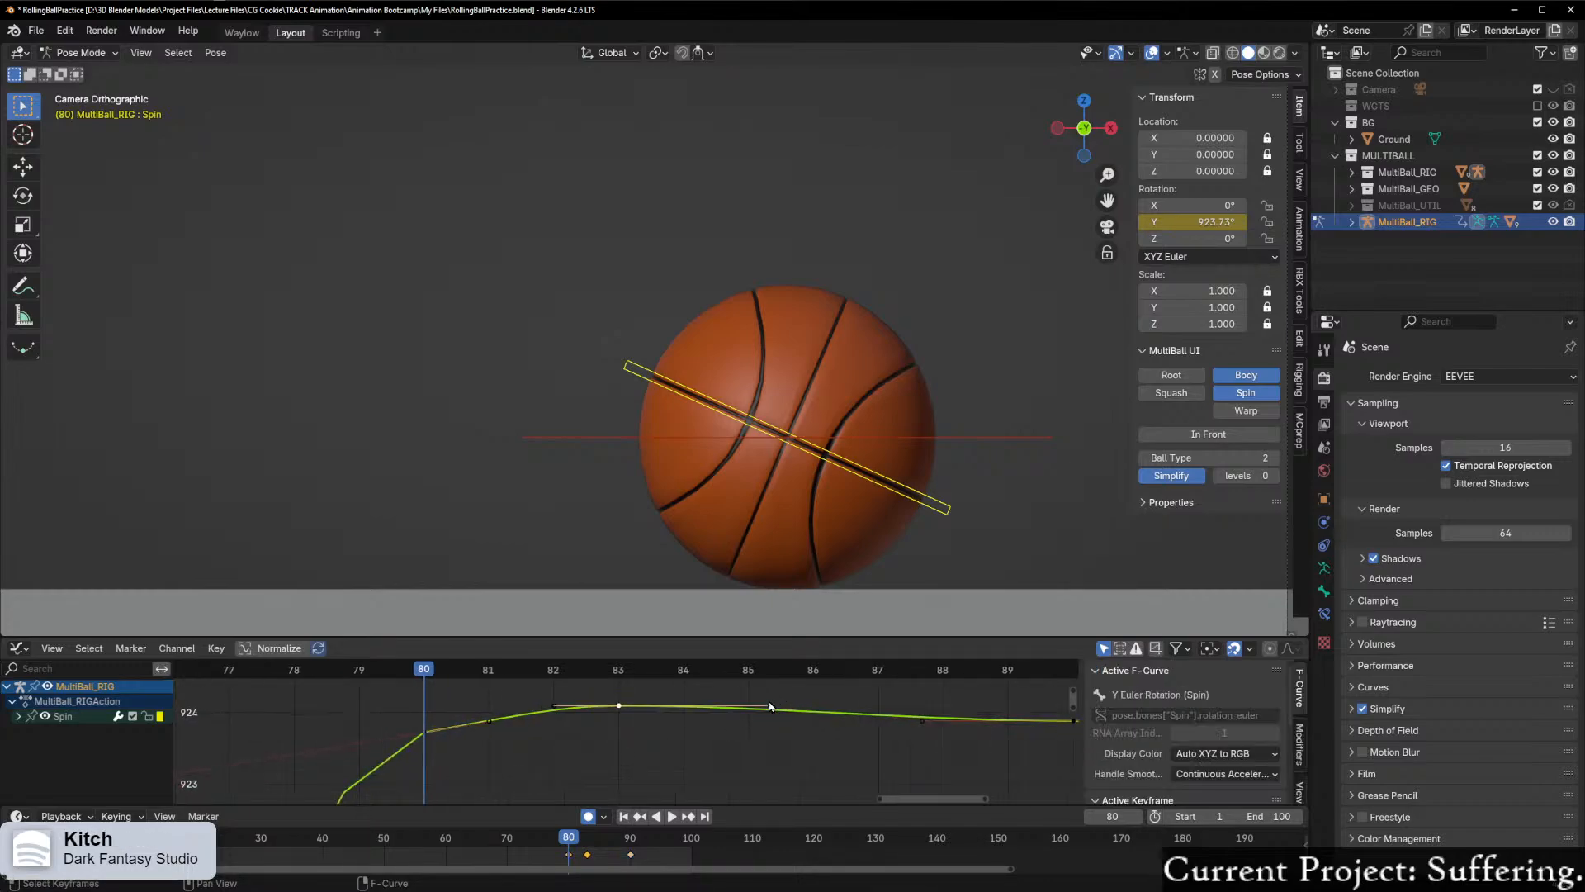
left_click(423, 733)
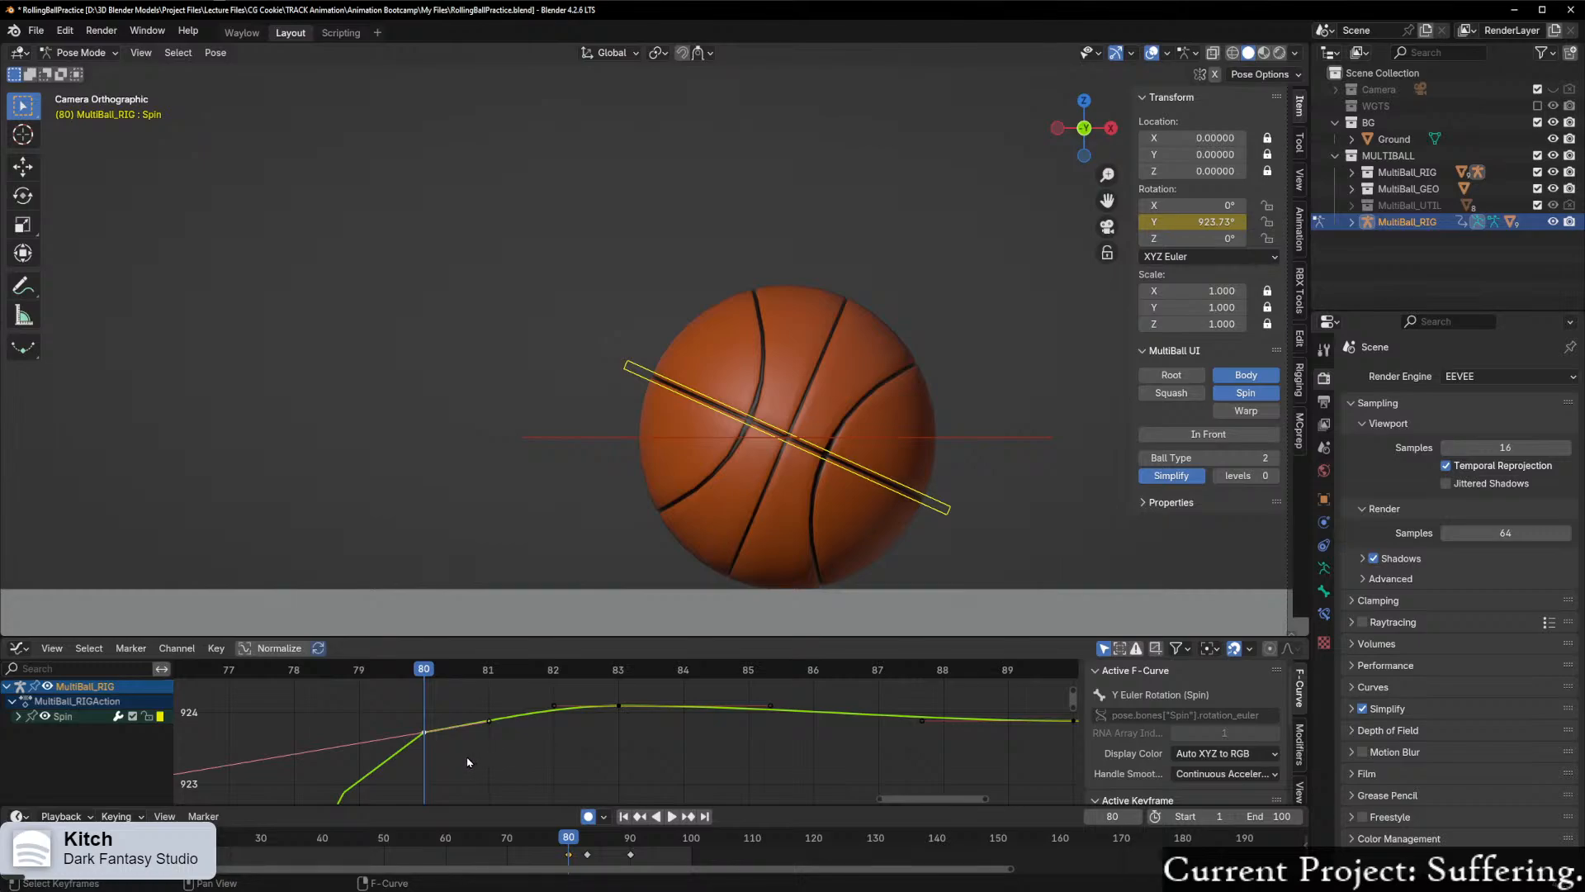
scroll(454, 761, "up", 1)
scroll(445, 760, "up", 1)
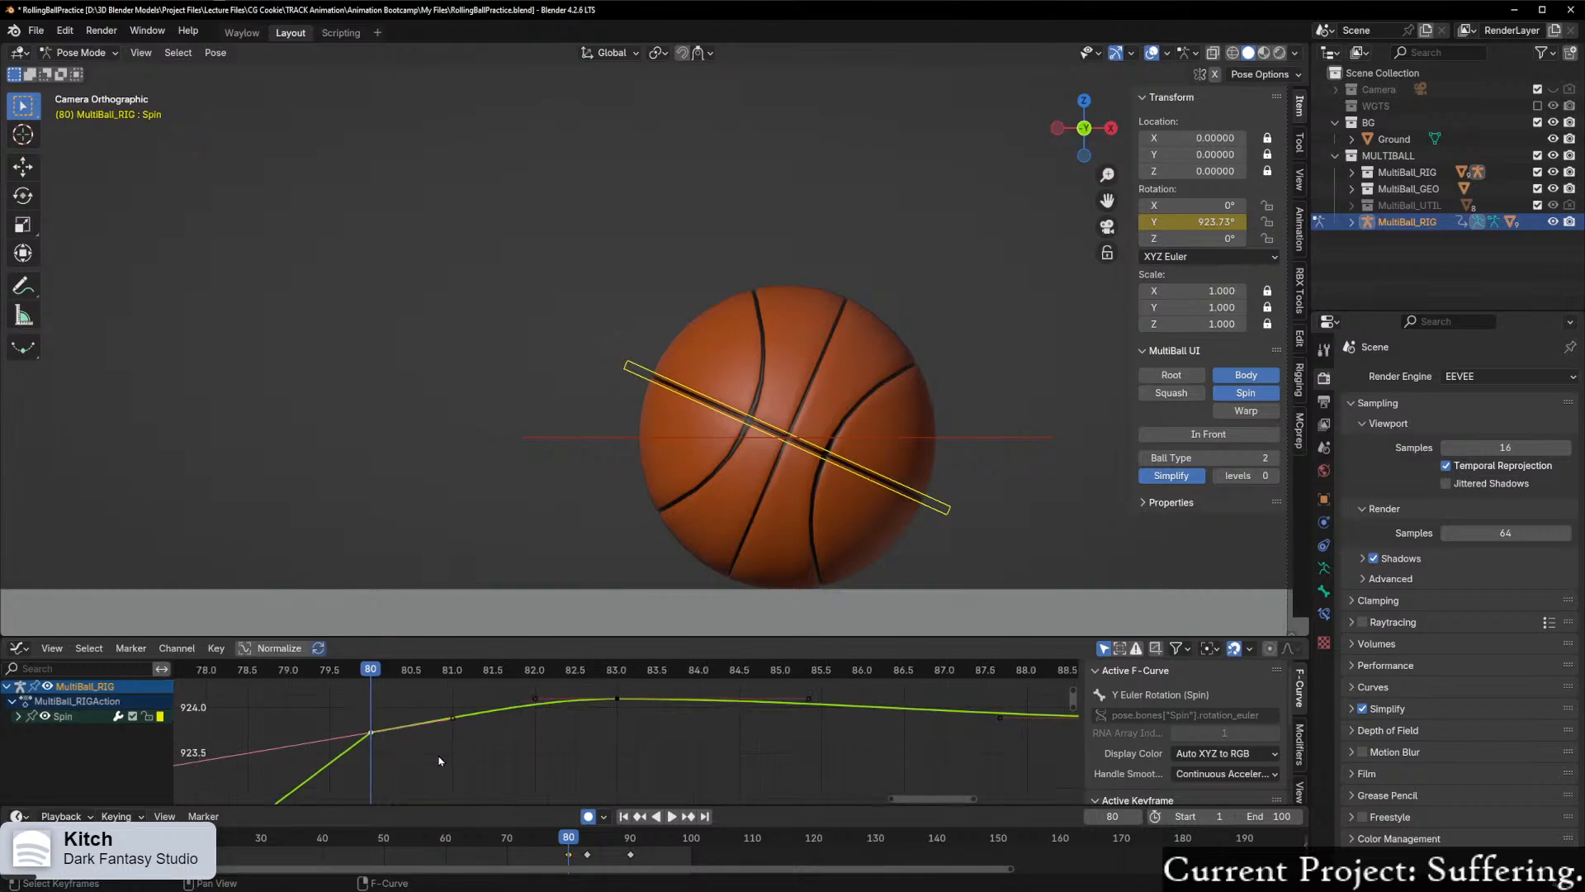
Step: Go to frame 83 and raise Spin's Y rotation keyframe there to about 924.37°
scroll(471, 761, "down", 2)
key("space")
left_click(503, 671)
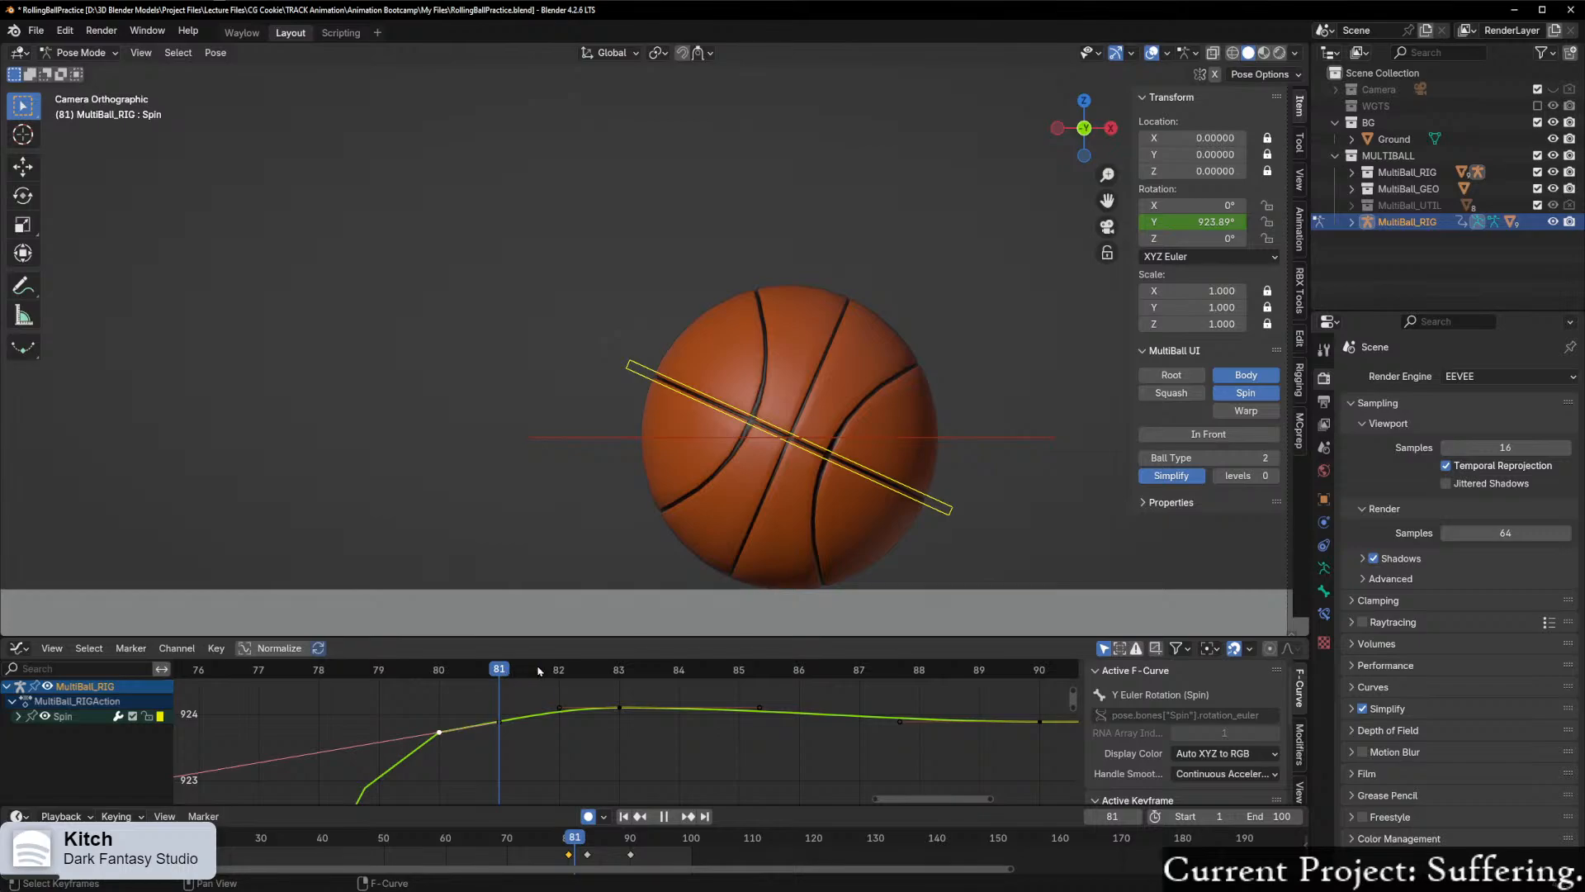
key("space")
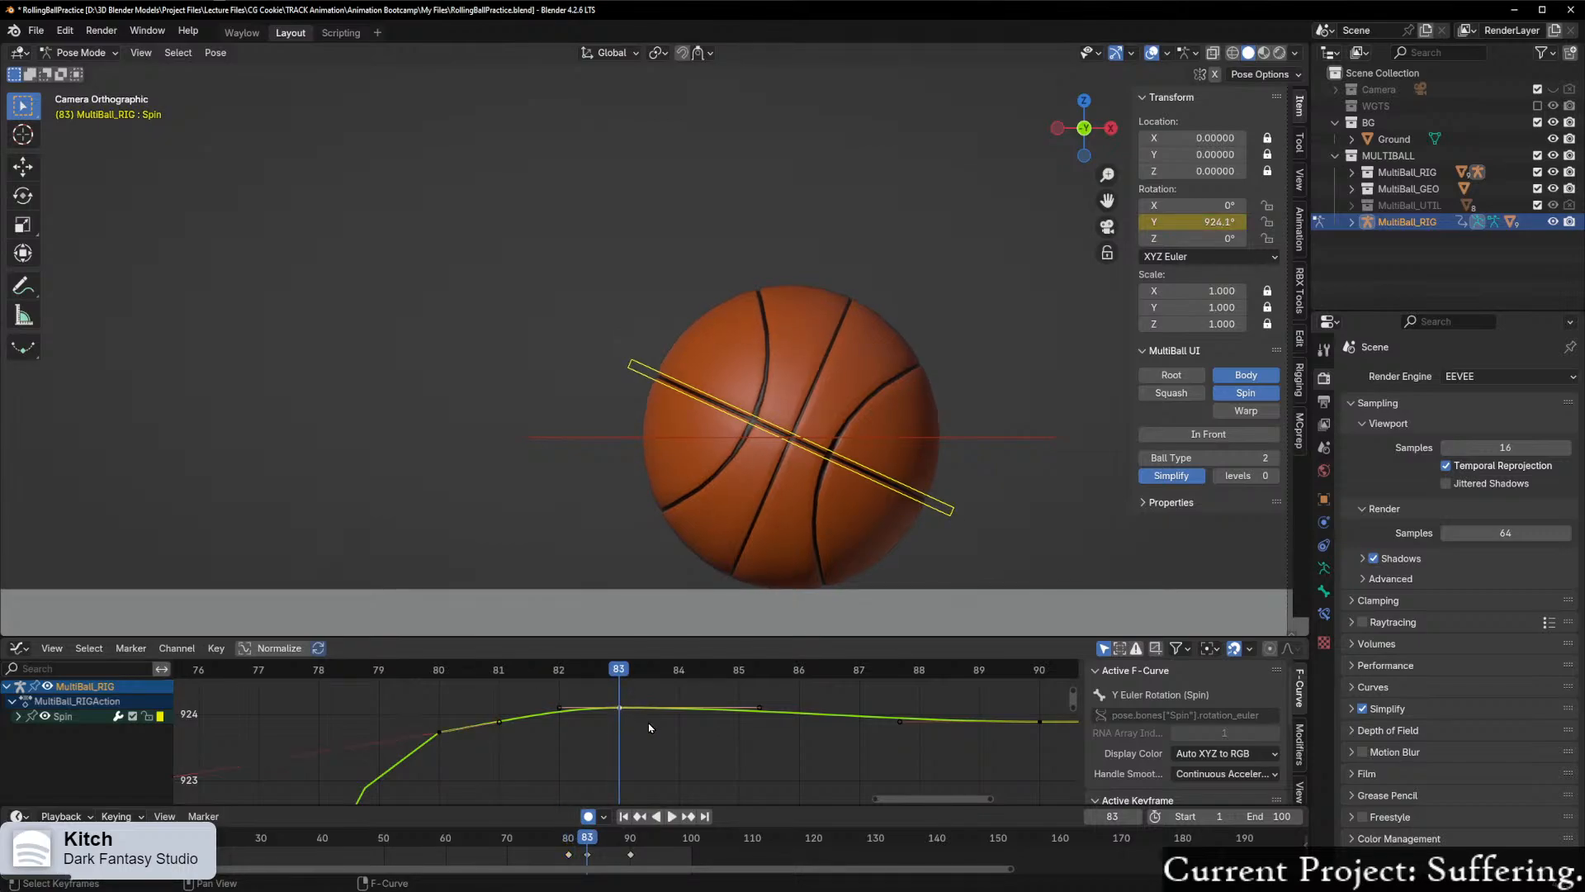
key("g")
left_click(613, 665)
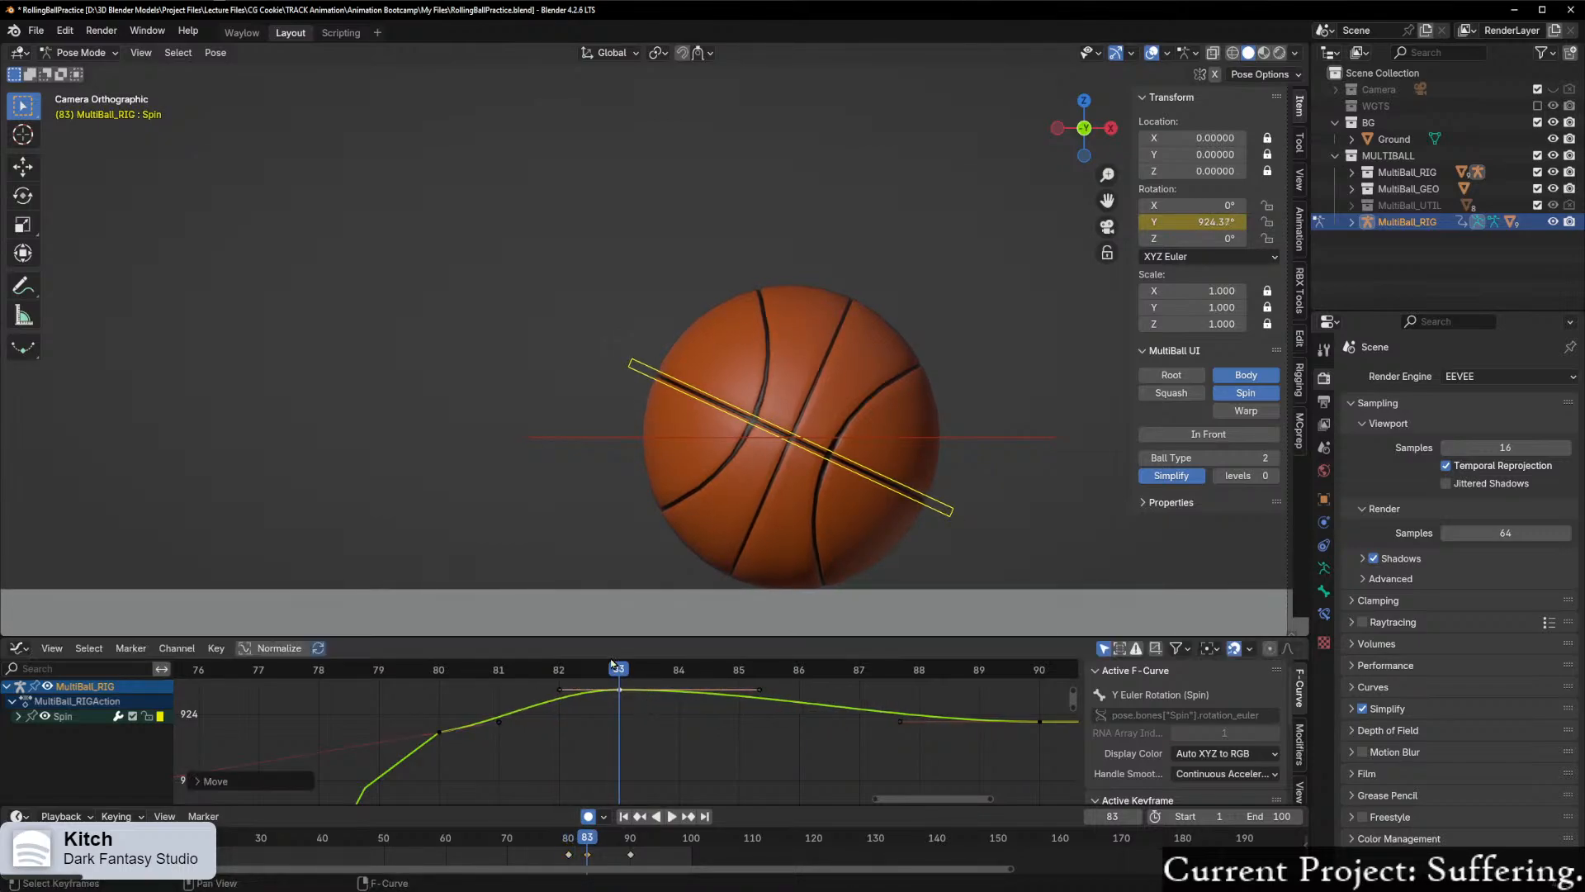
Step: Return to frame 80 and set Spin's Y rotation keyframe there to the Auto Clamped handle type
key("shift+ctrl+space")
left_click_drag(274, 717, 447, 703)
middle_click_drag(561, 746, 495, 789)
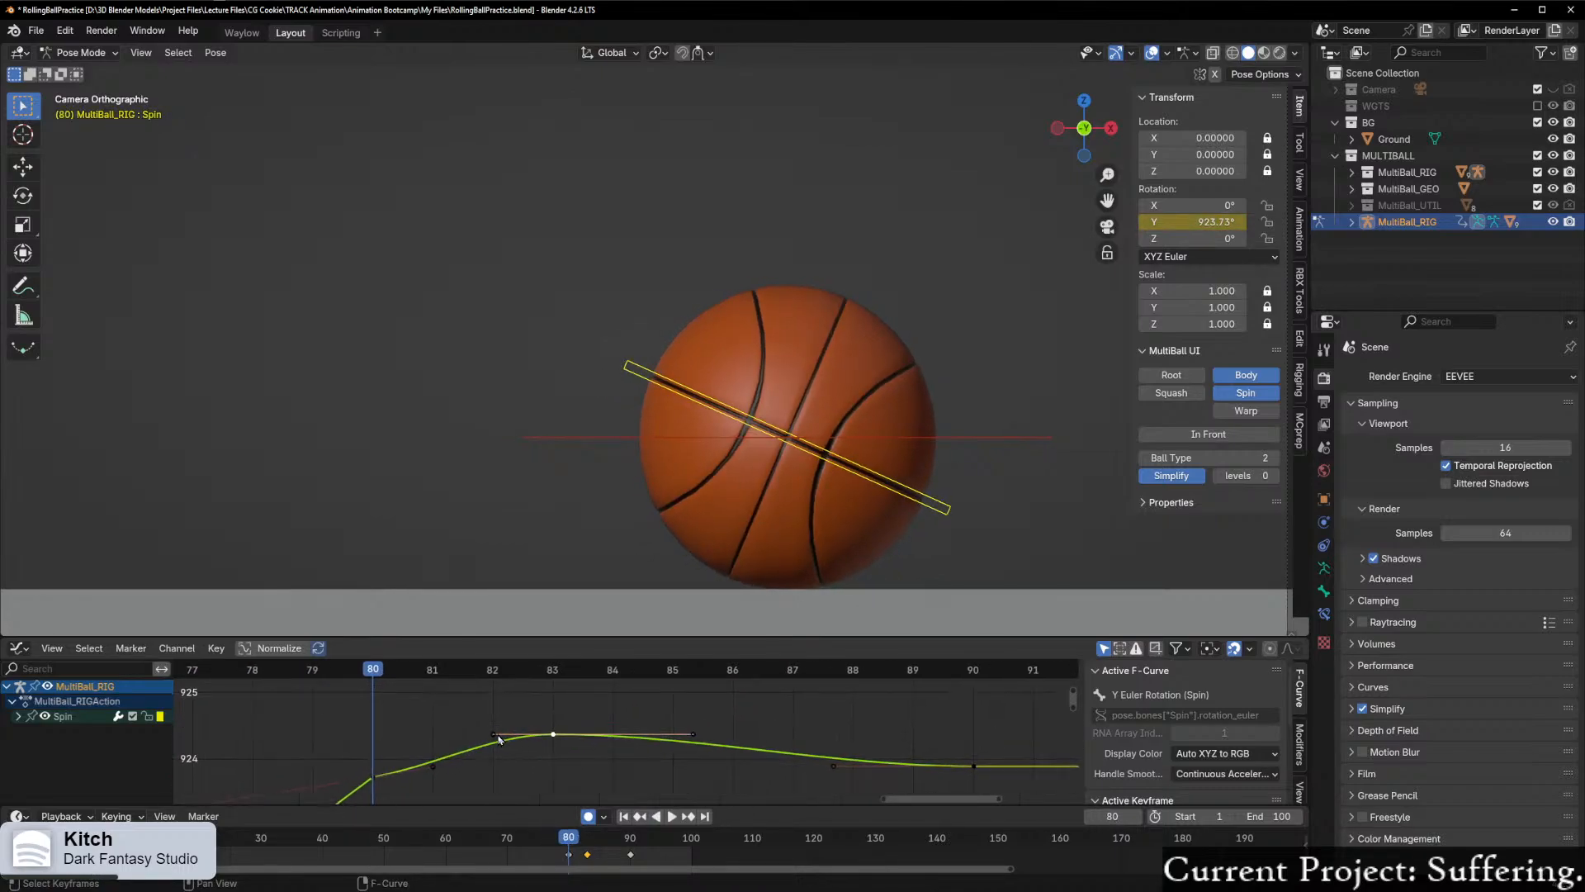
left_click(373, 777)
right_click(374, 780)
mouse_move(370, 765)
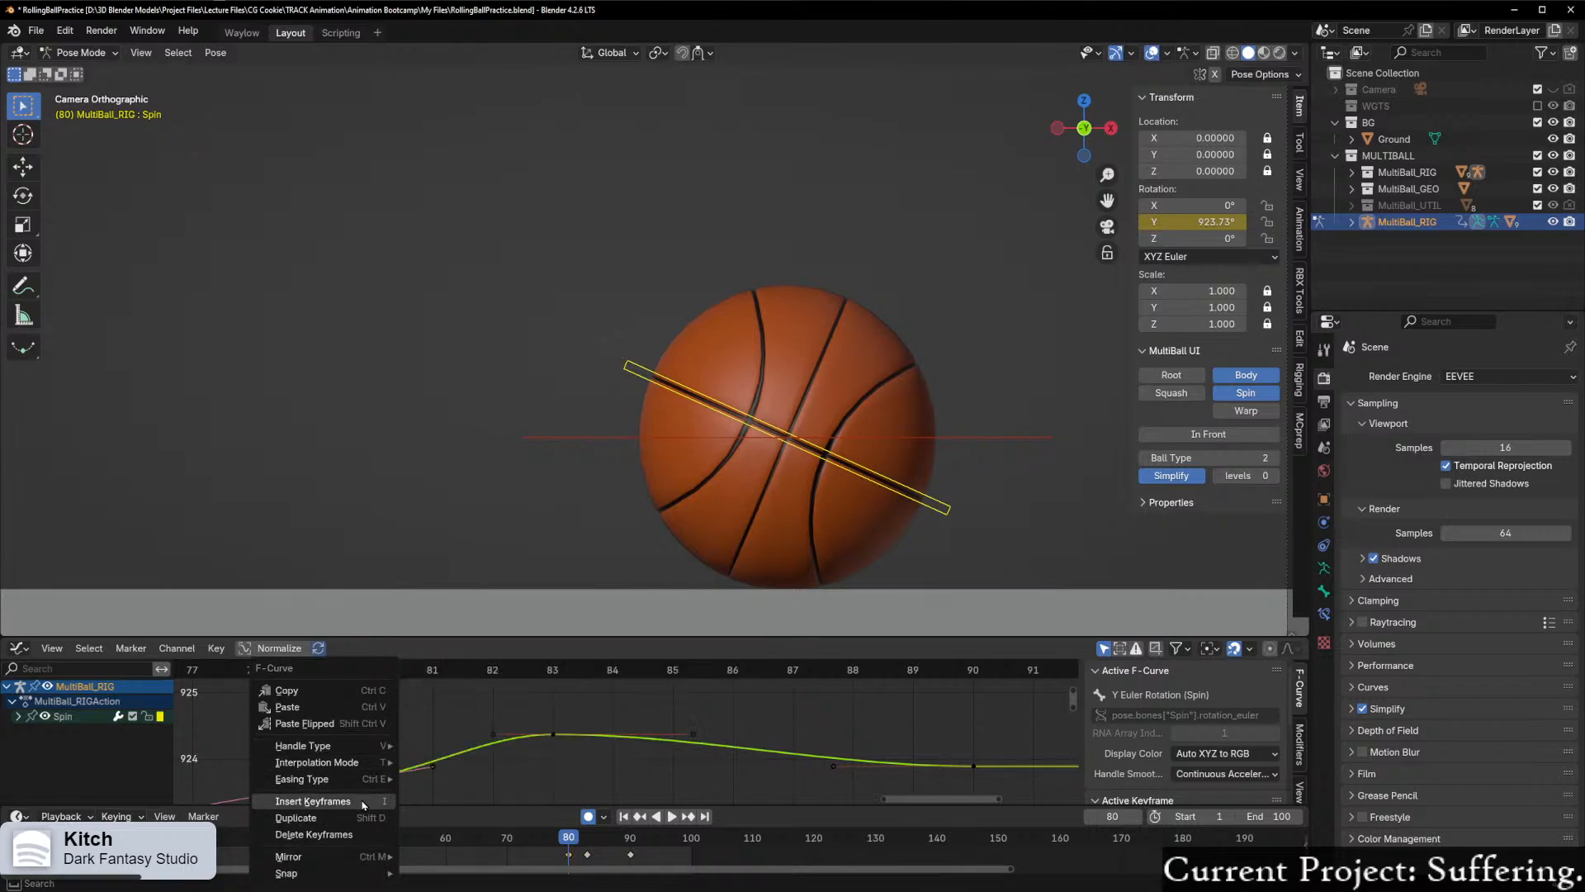
left_click(465, 800)
Step: Review Spin's whole Y rotation curve from its first keyframe to frame 90
scroll(560, 755, "down", 8)
scroll(559, 755, "down", 10)
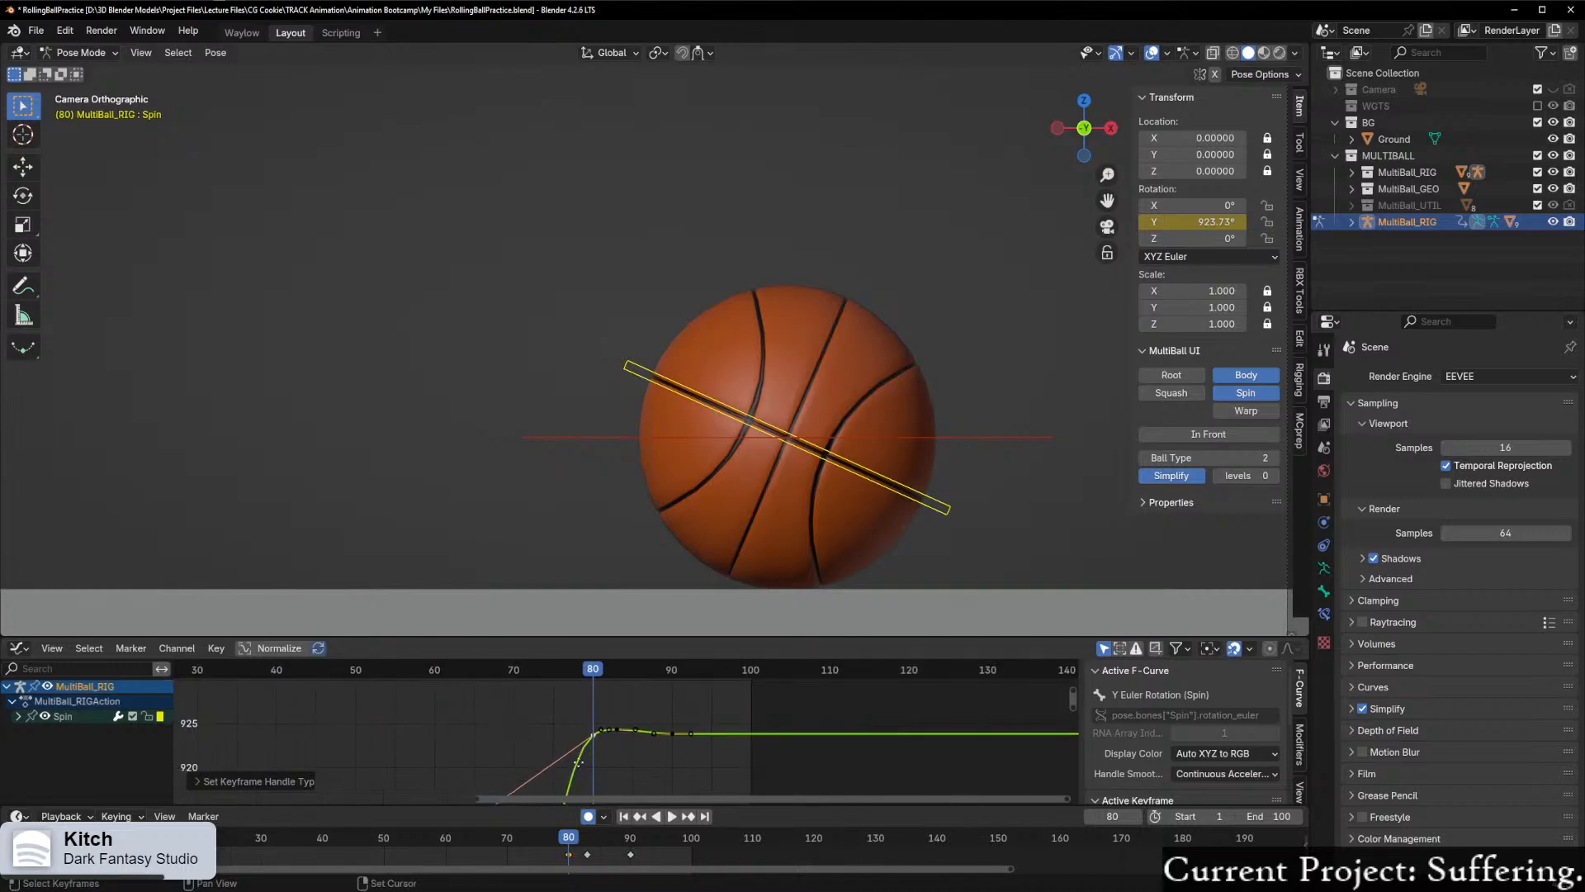
scroll(590, 764, "down", 2)
key("a")
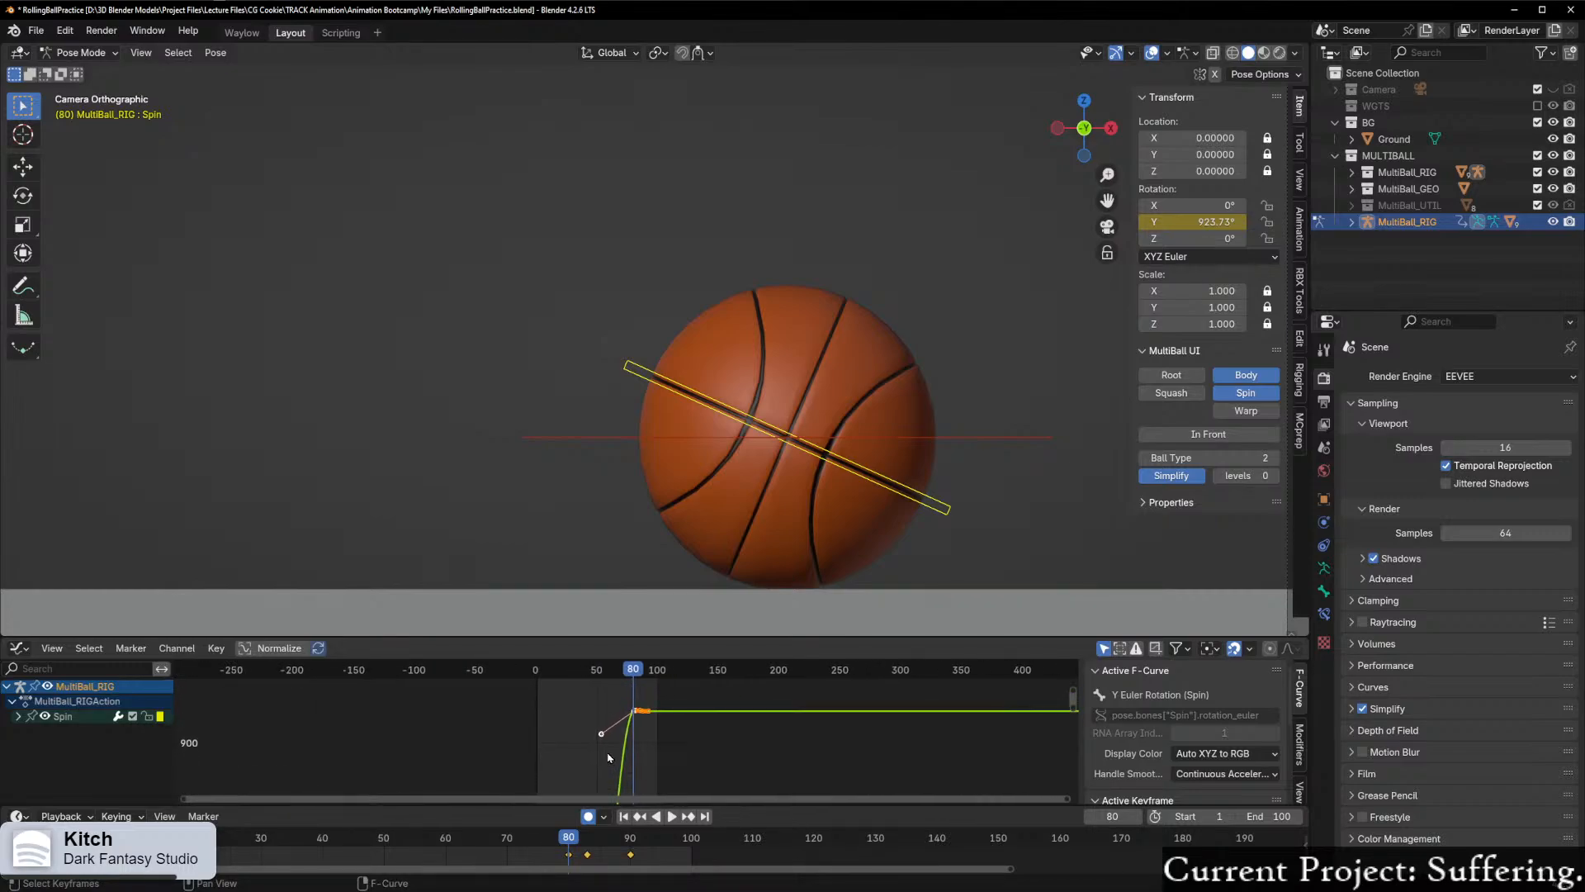
key("Home")
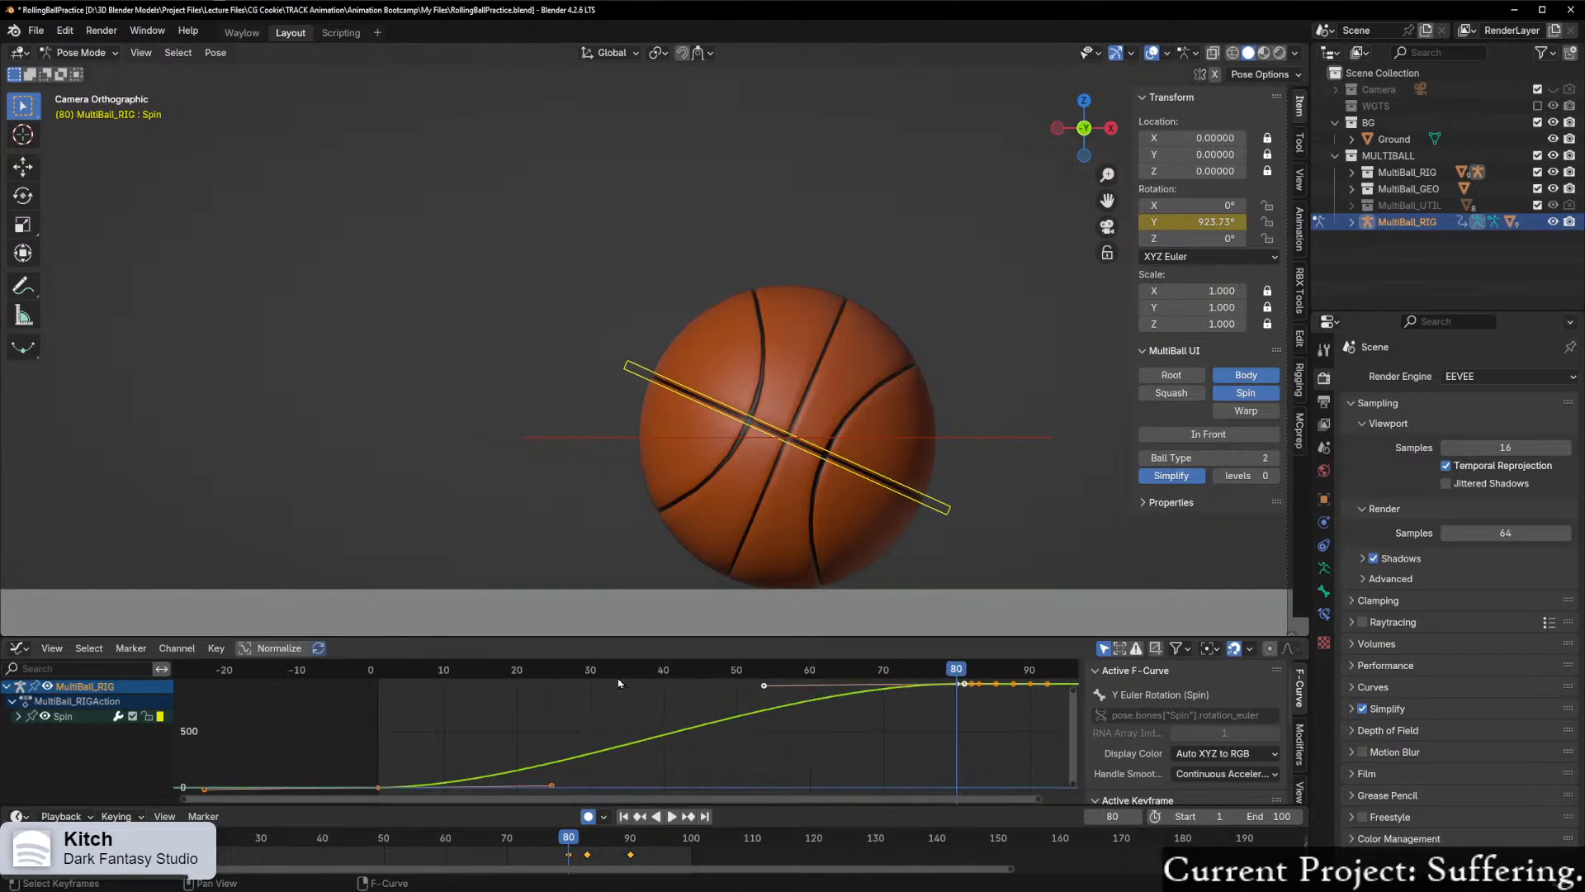
middle_click_drag(902, 715, 566, 763)
scroll(639, 749, "up", 10)
left_click(537, 691)
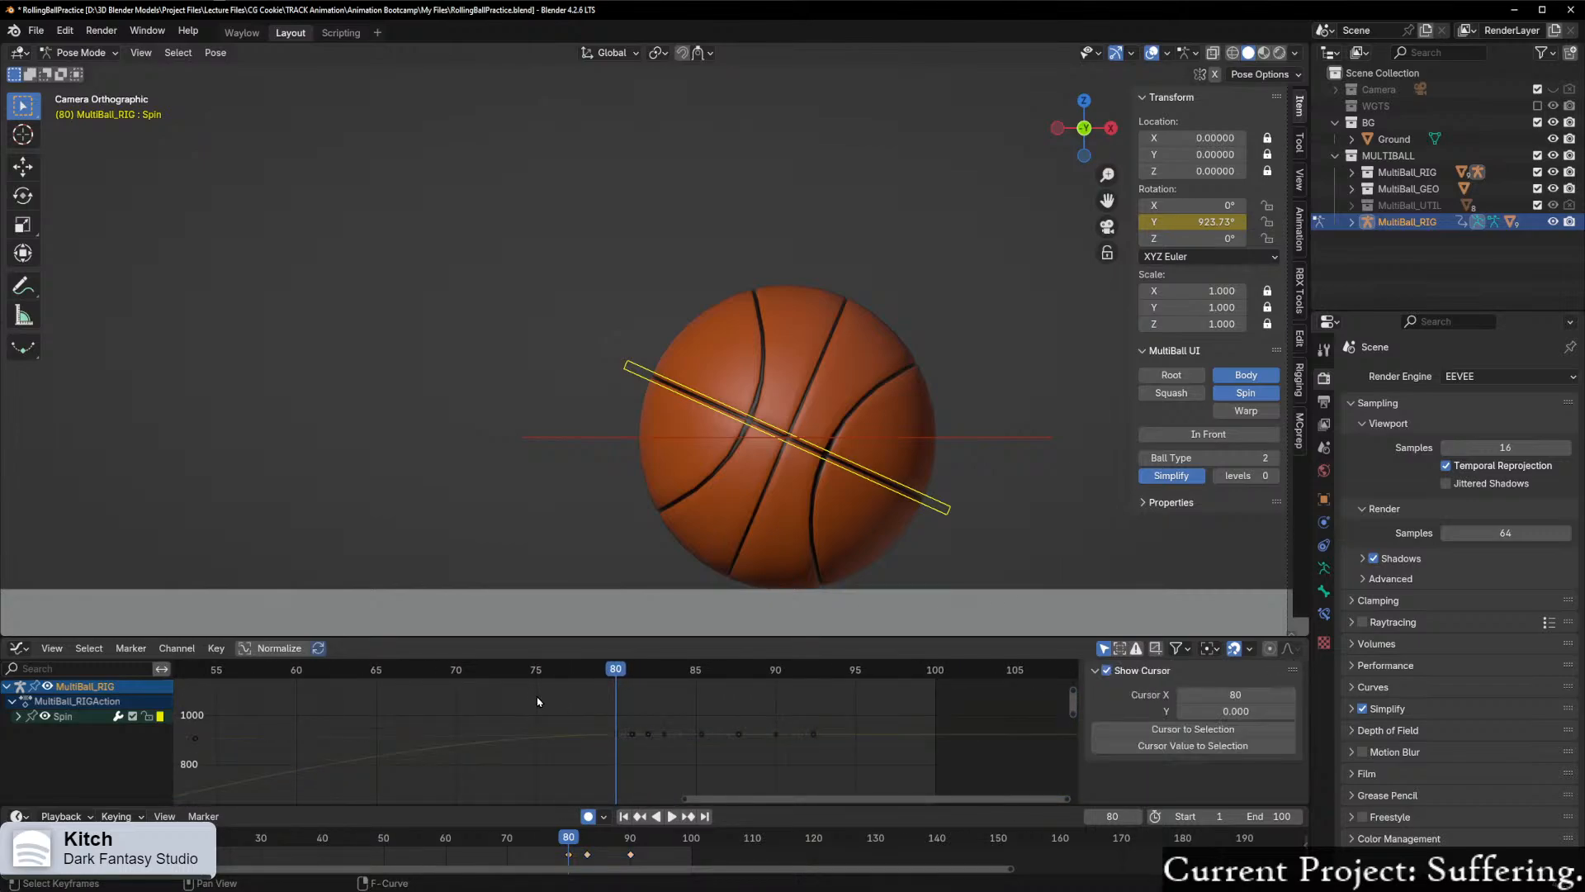
Step: Frame Spin's keyframes from frame 80 onward and scrub between frames 79 and 81 to check the ball's settling motion
left_click_drag(551, 687, 892, 786)
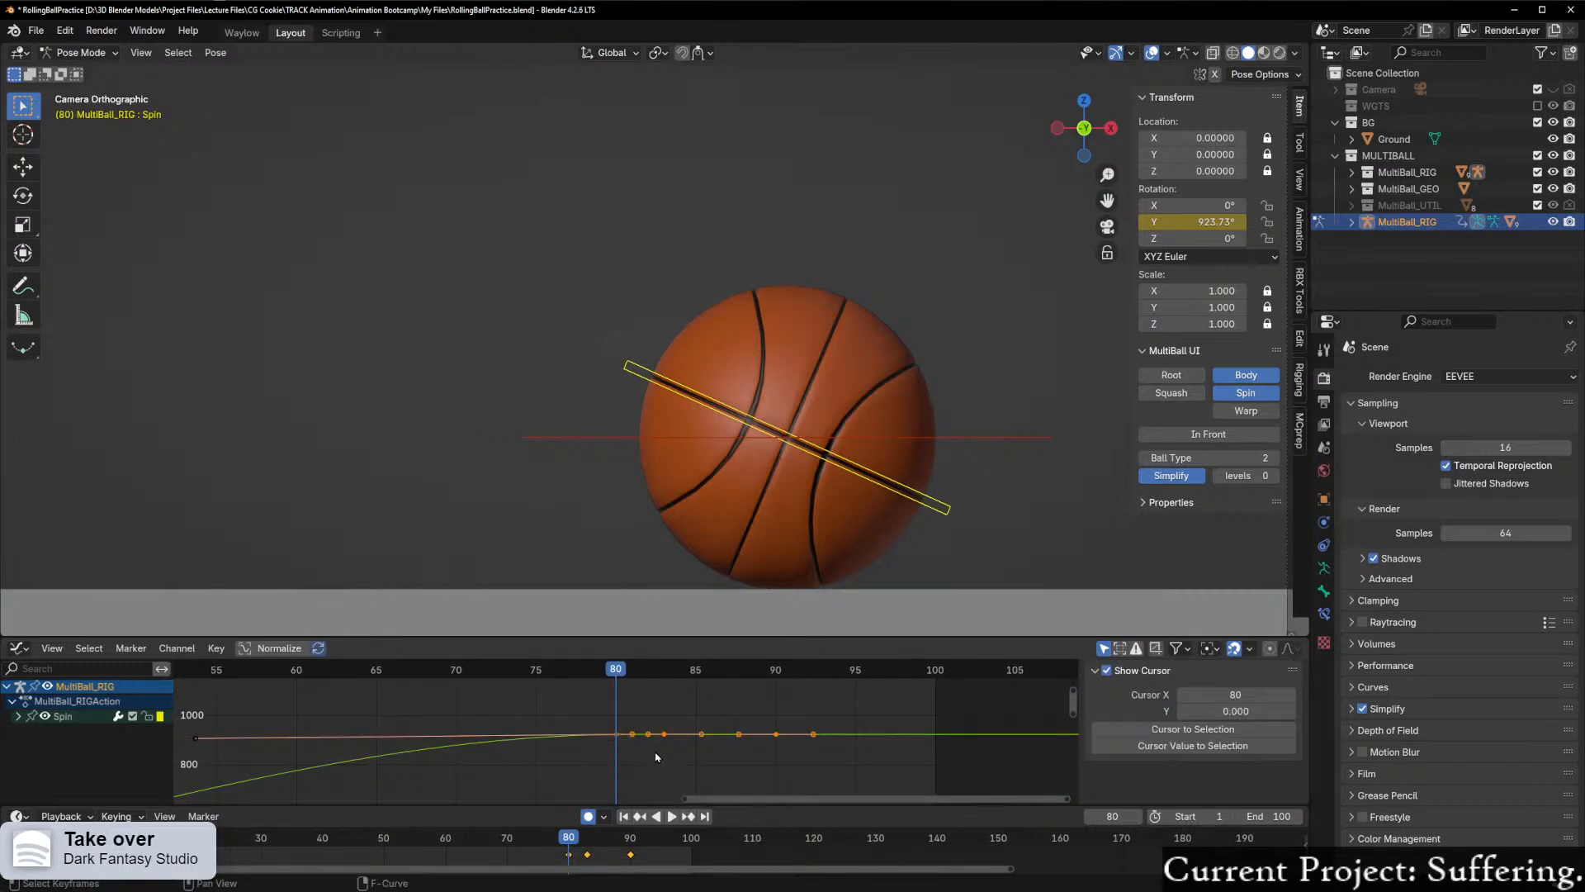
key("KP_Decimal")
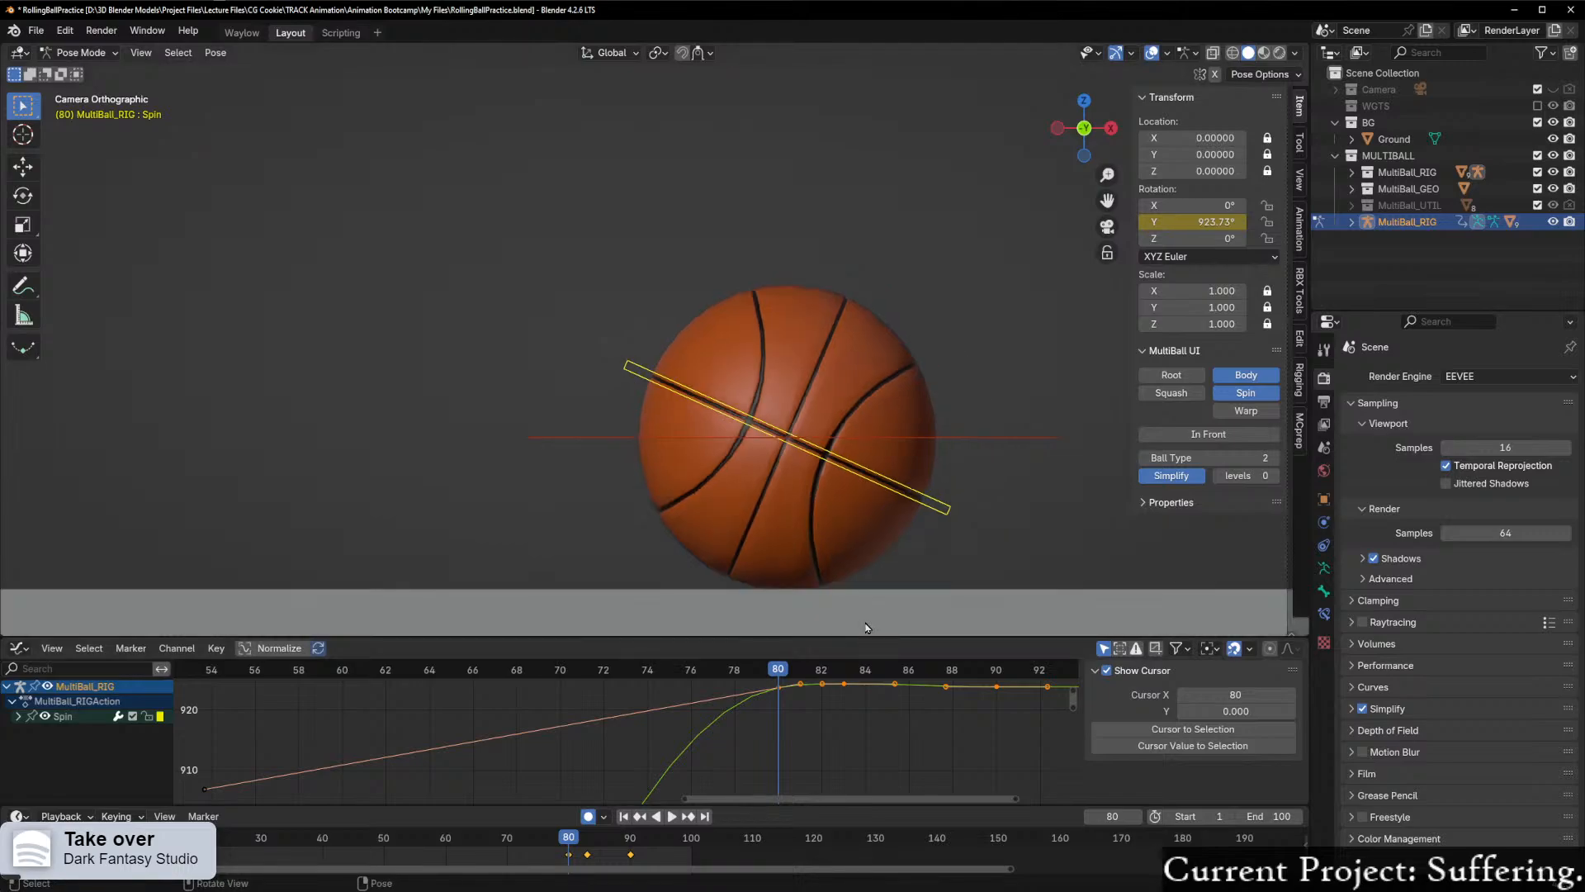
mouse_move(926, 776)
middle_mouse_down("ctrl")
mouse_move(923, 730)
mouse_move(921, 776)
middle_mouse_up("ctrl")
scroll(935, 751, "up", 4)
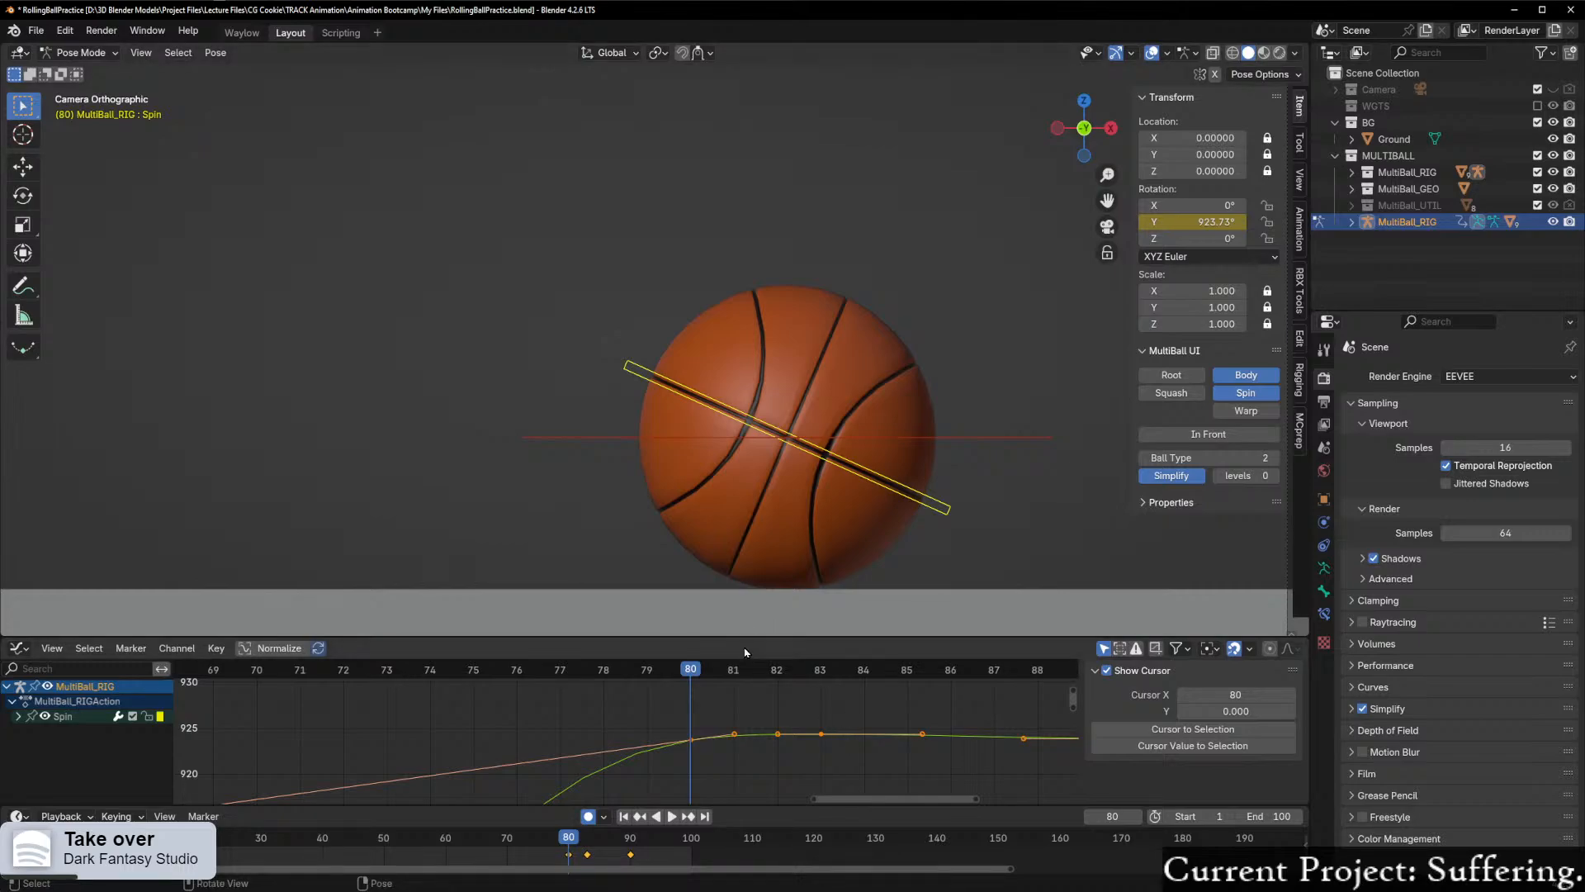
scroll(745, 768, "up", 2)
middle_click_drag(784, 761, 649, 765)
scroll(631, 727, "up", 3)
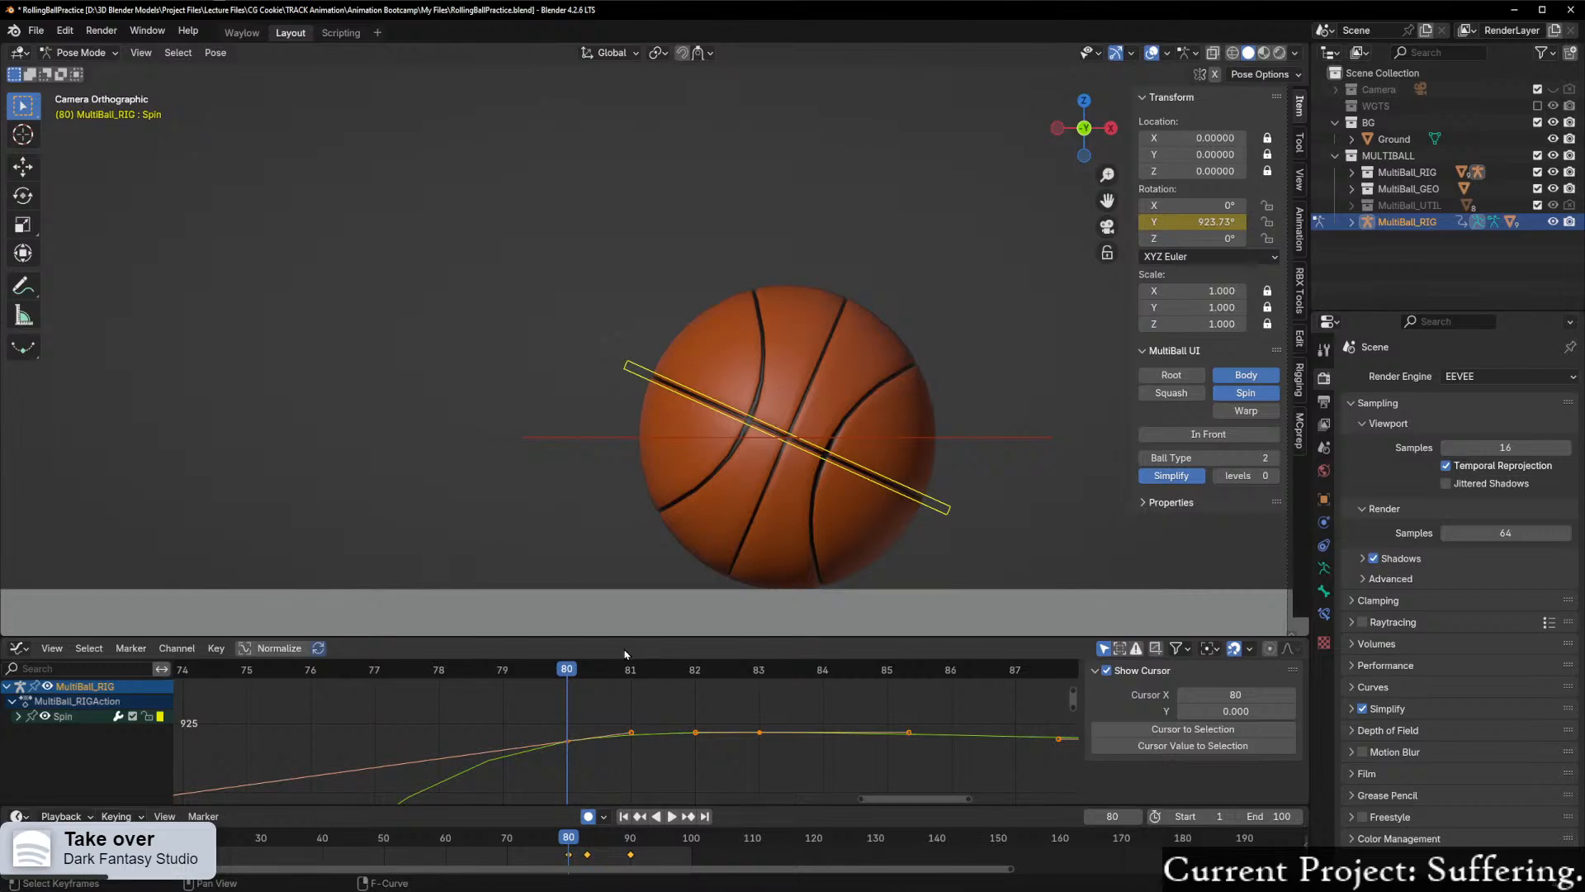
key("space")
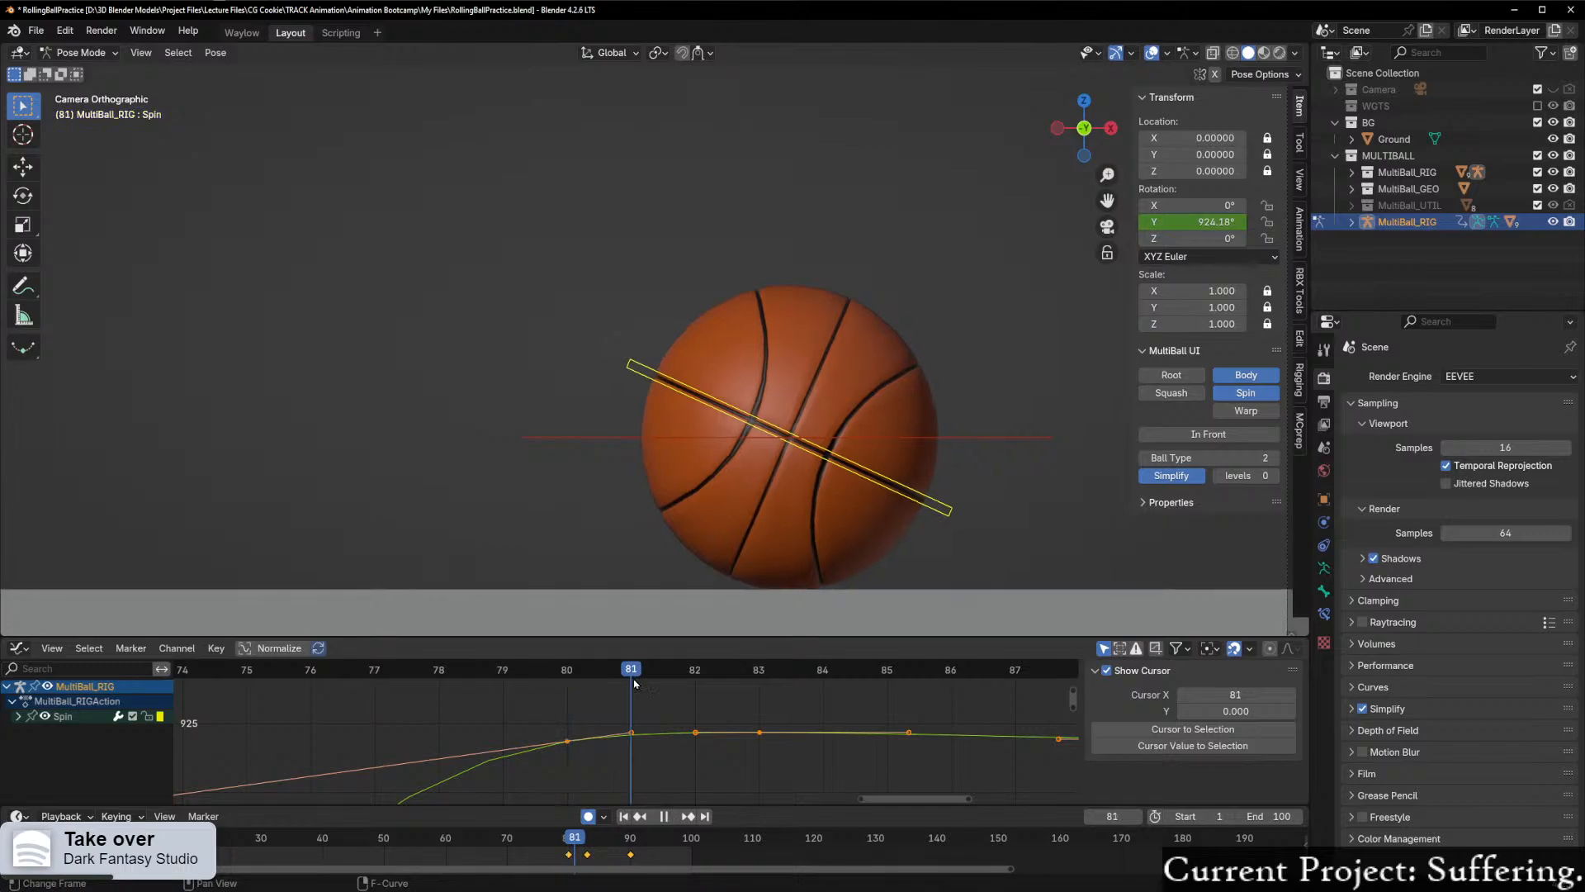
left_click_drag(604, 694, 558, 842)
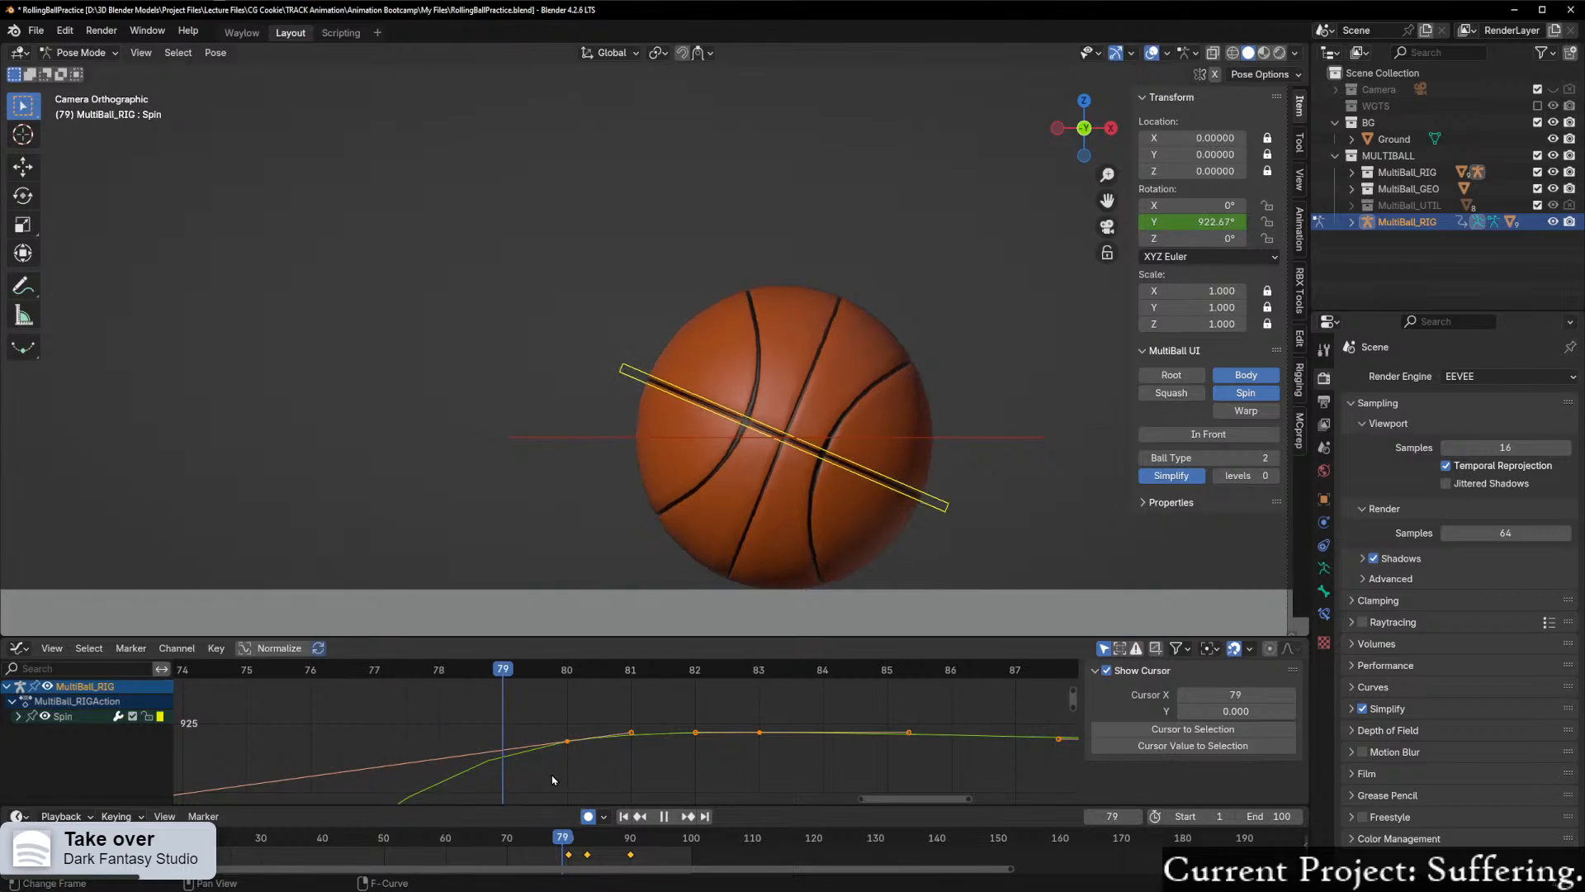
key("space")
scroll(637, 783, "up", 1)
left_click(702, 732)
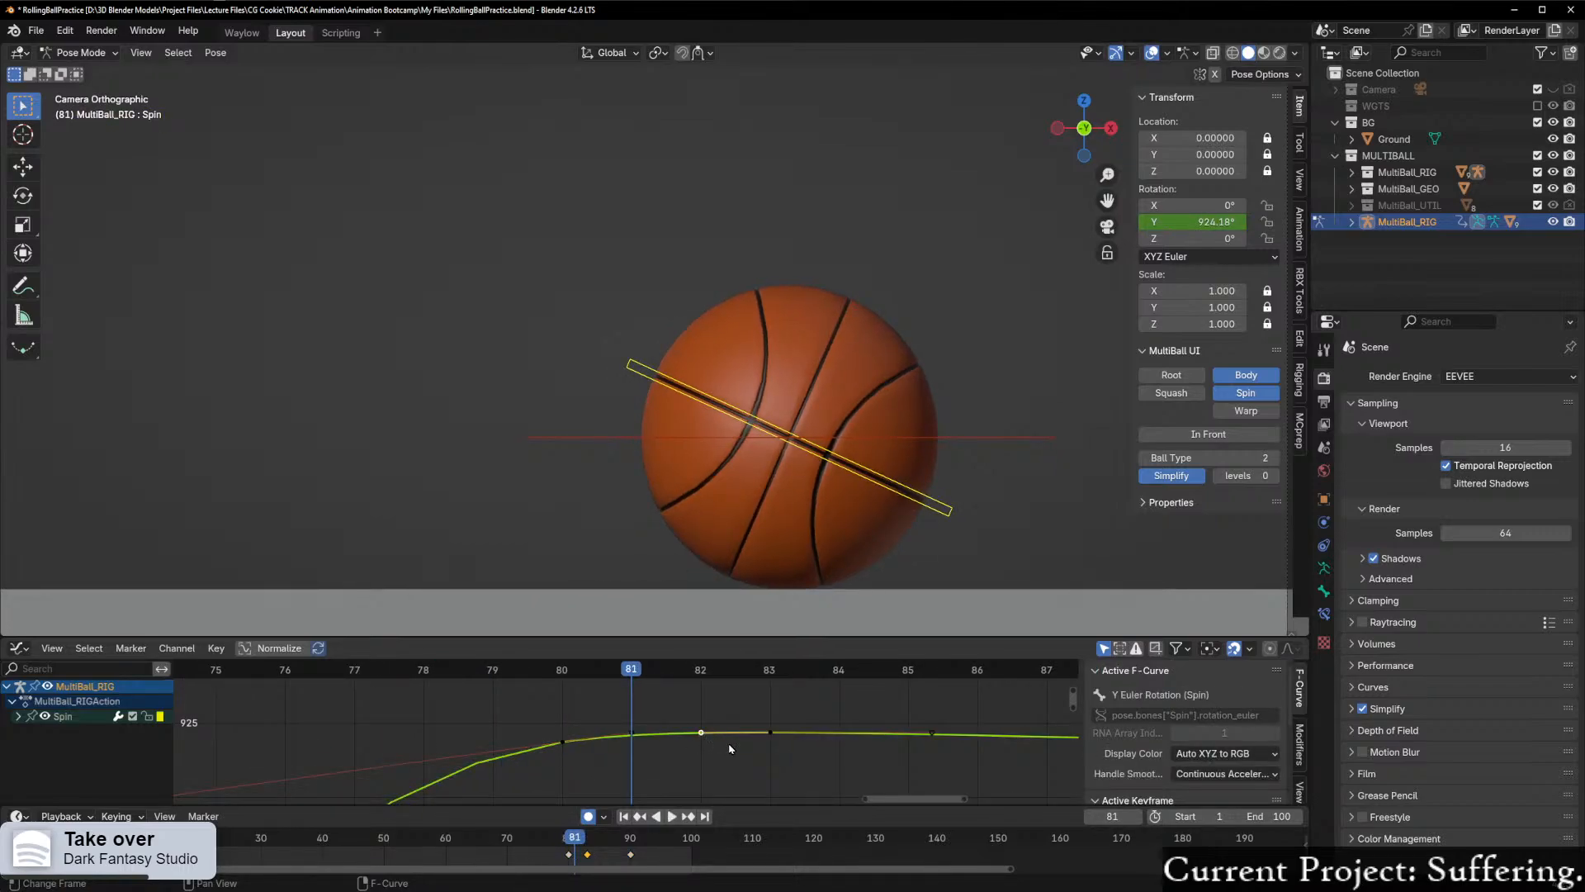
key("g")
key("Escape")
left_click_drag(753, 703, 778, 753)
key("g")
key("y")
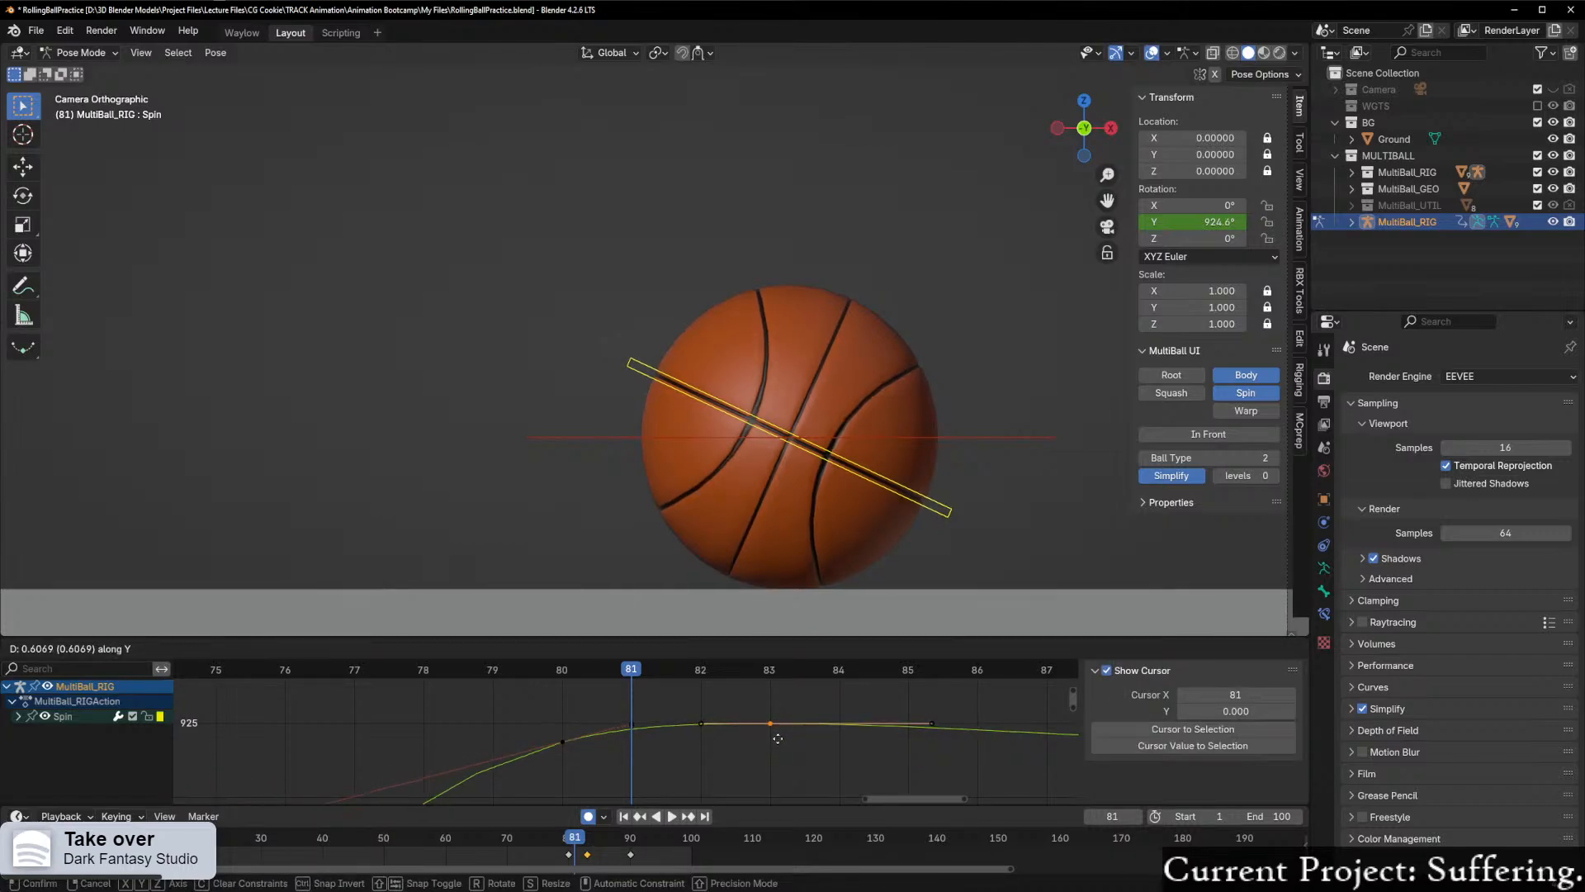
key("Escape")
Step: Set Spin's Y rotation keyframe at frame 80 to the Aligned handle type
left_click(557, 746)
right_click(557, 745)
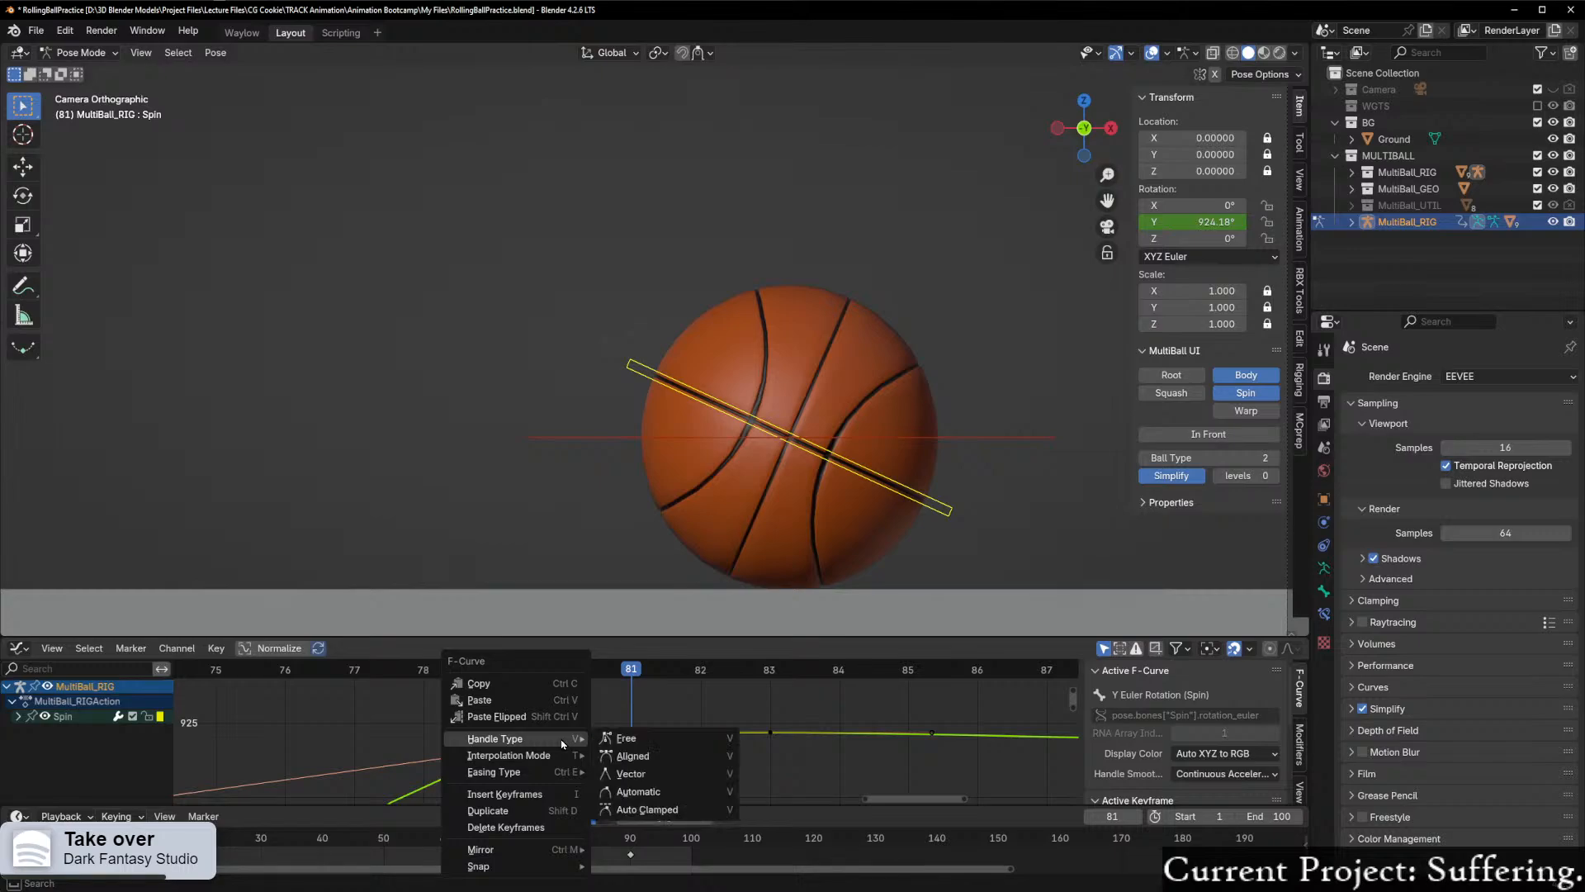
mouse_move(569, 741)
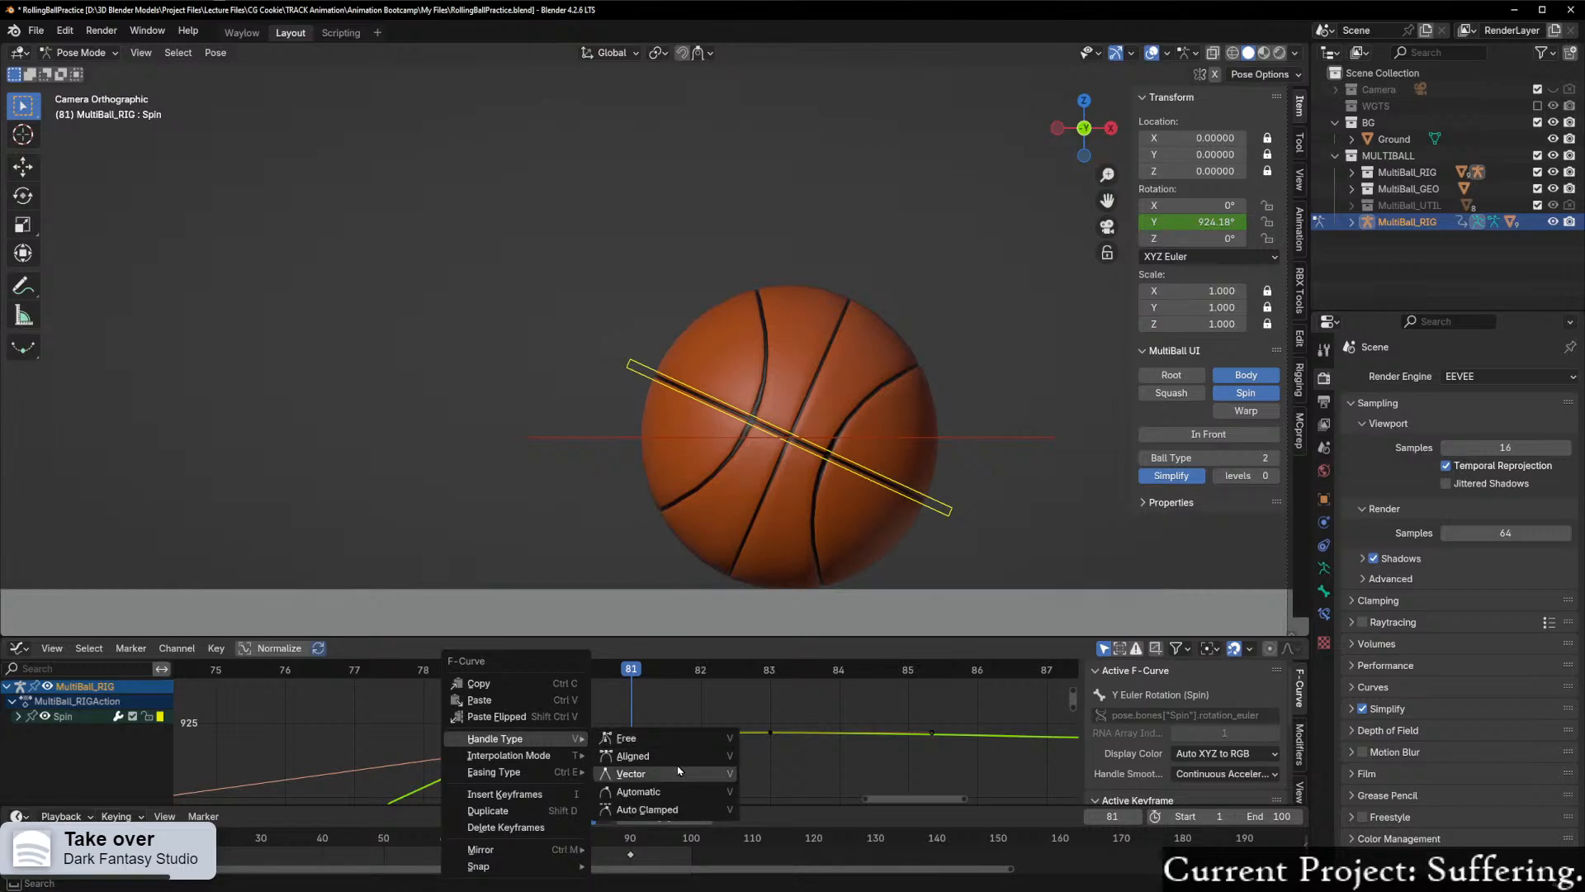
left_click(682, 760)
Step: Raise Spin's Y rotation keyframe at frame 83 by about 0.69° and go to frame 82
left_click_drag(674, 703, 813, 773)
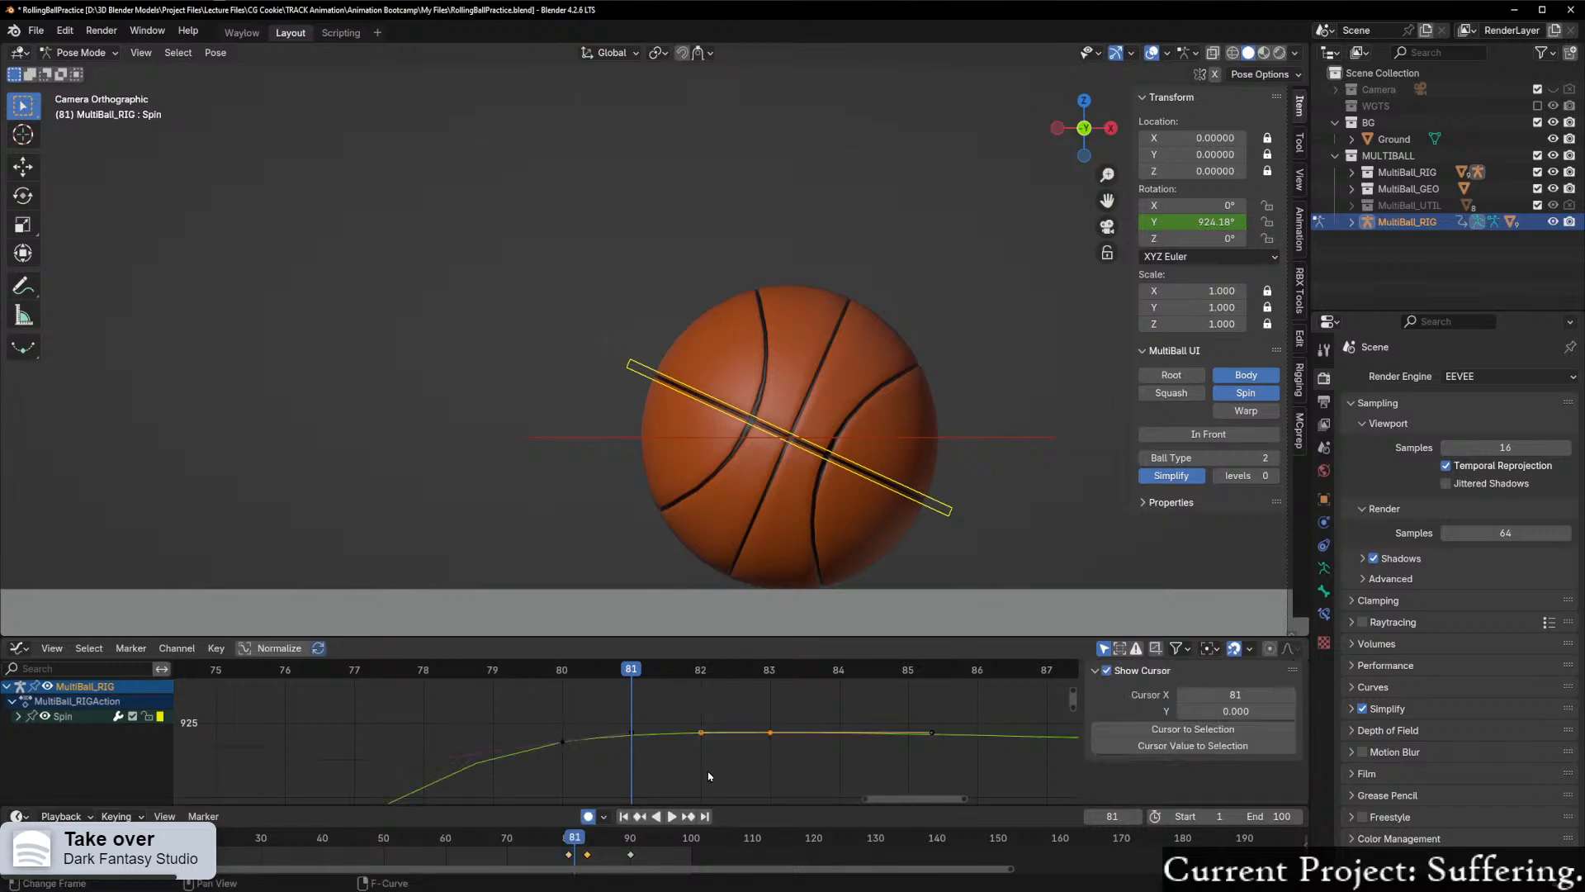
left_click(773, 734)
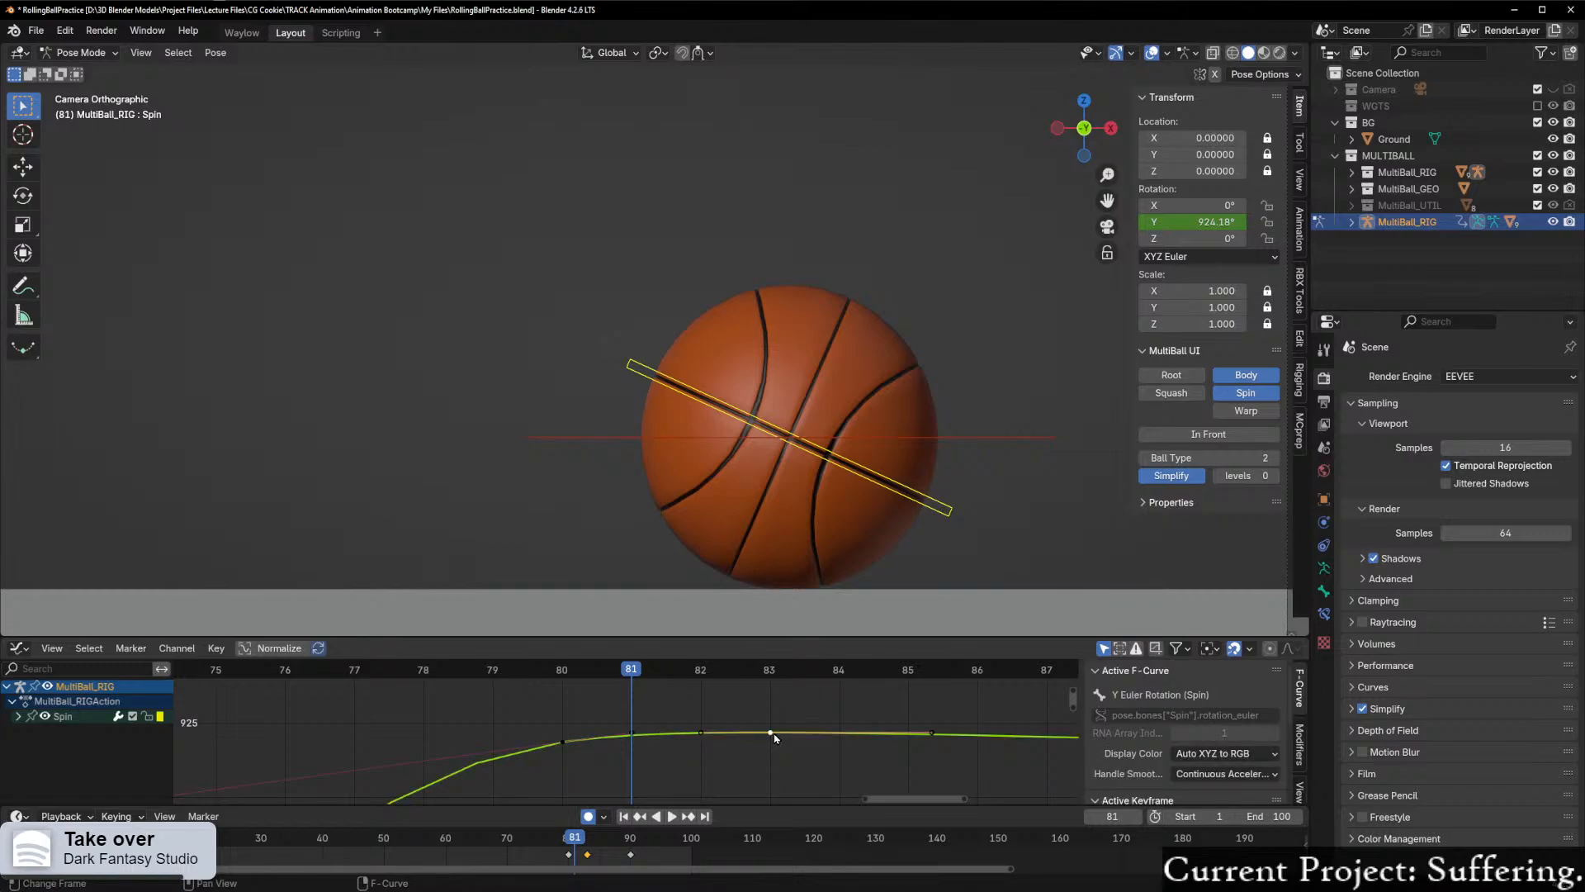
key("g")
key("y")
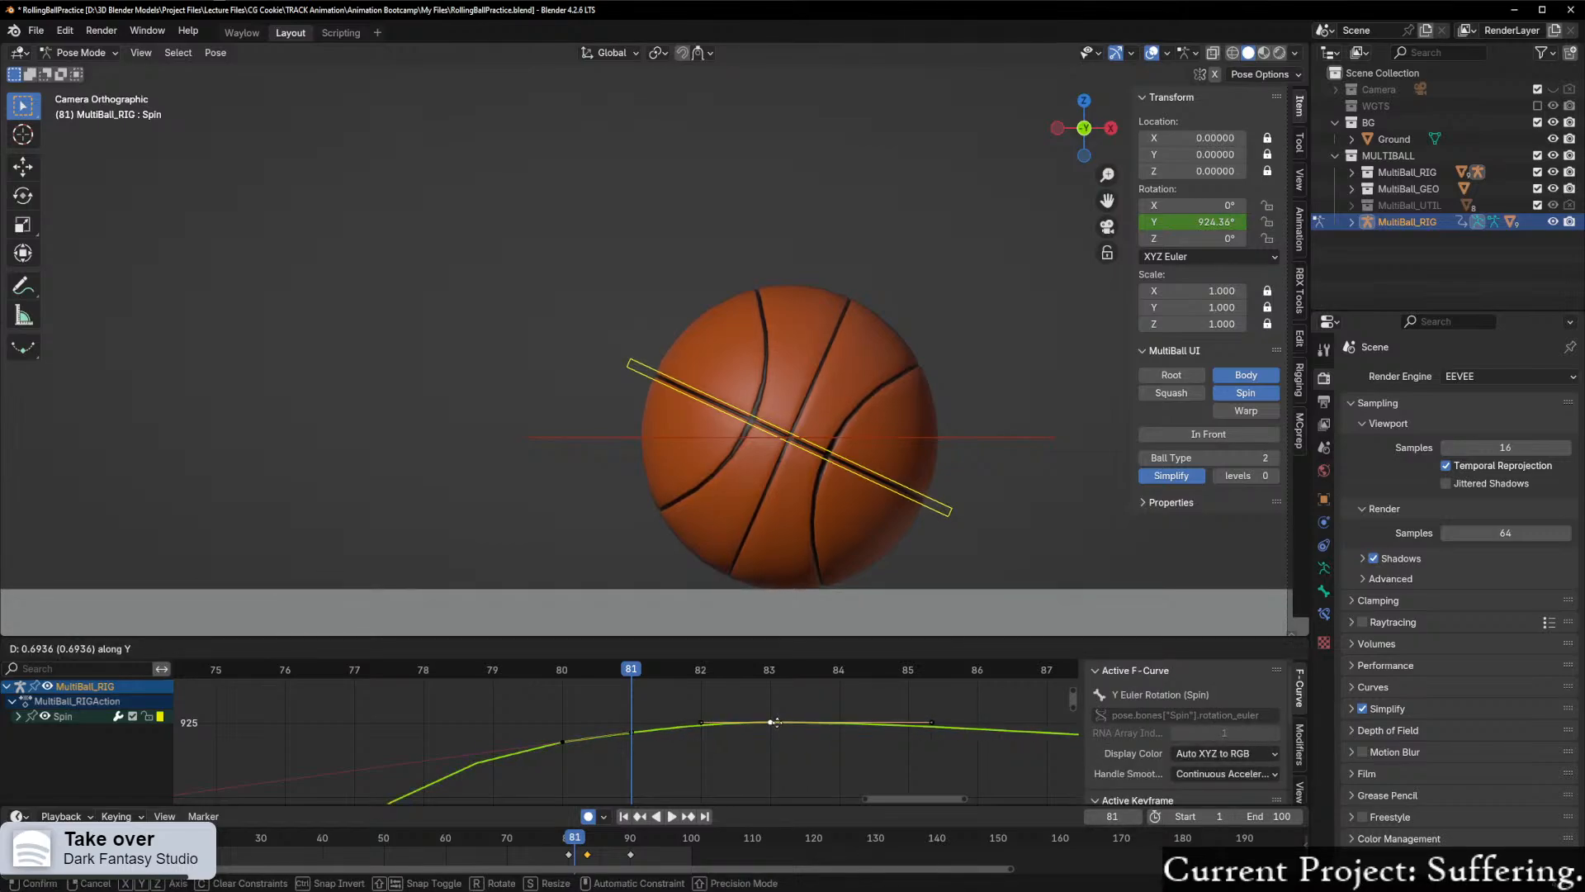
left_click(776, 722)
left_click_drag(629, 676, 716, 686)
Step: Tilt the frame 83 keyframe's handles slightly upward toward later frames, raise the keyframe to about 925.45°, and preview the motion
left_click(775, 732)
left_click(771, 723)
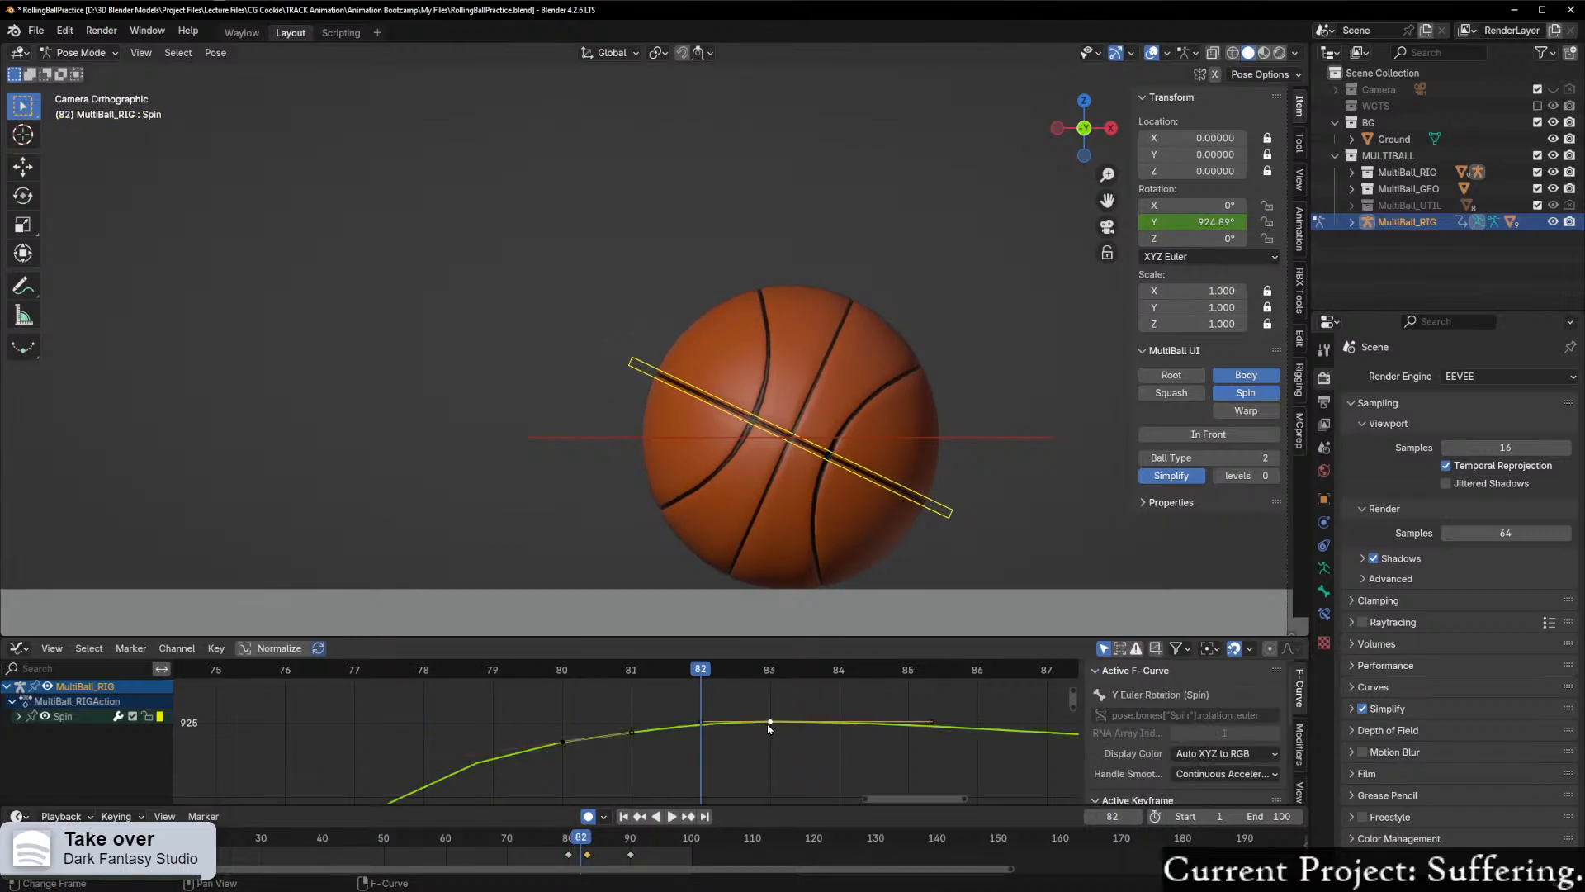
key("t")
key("Escape")
key("r")
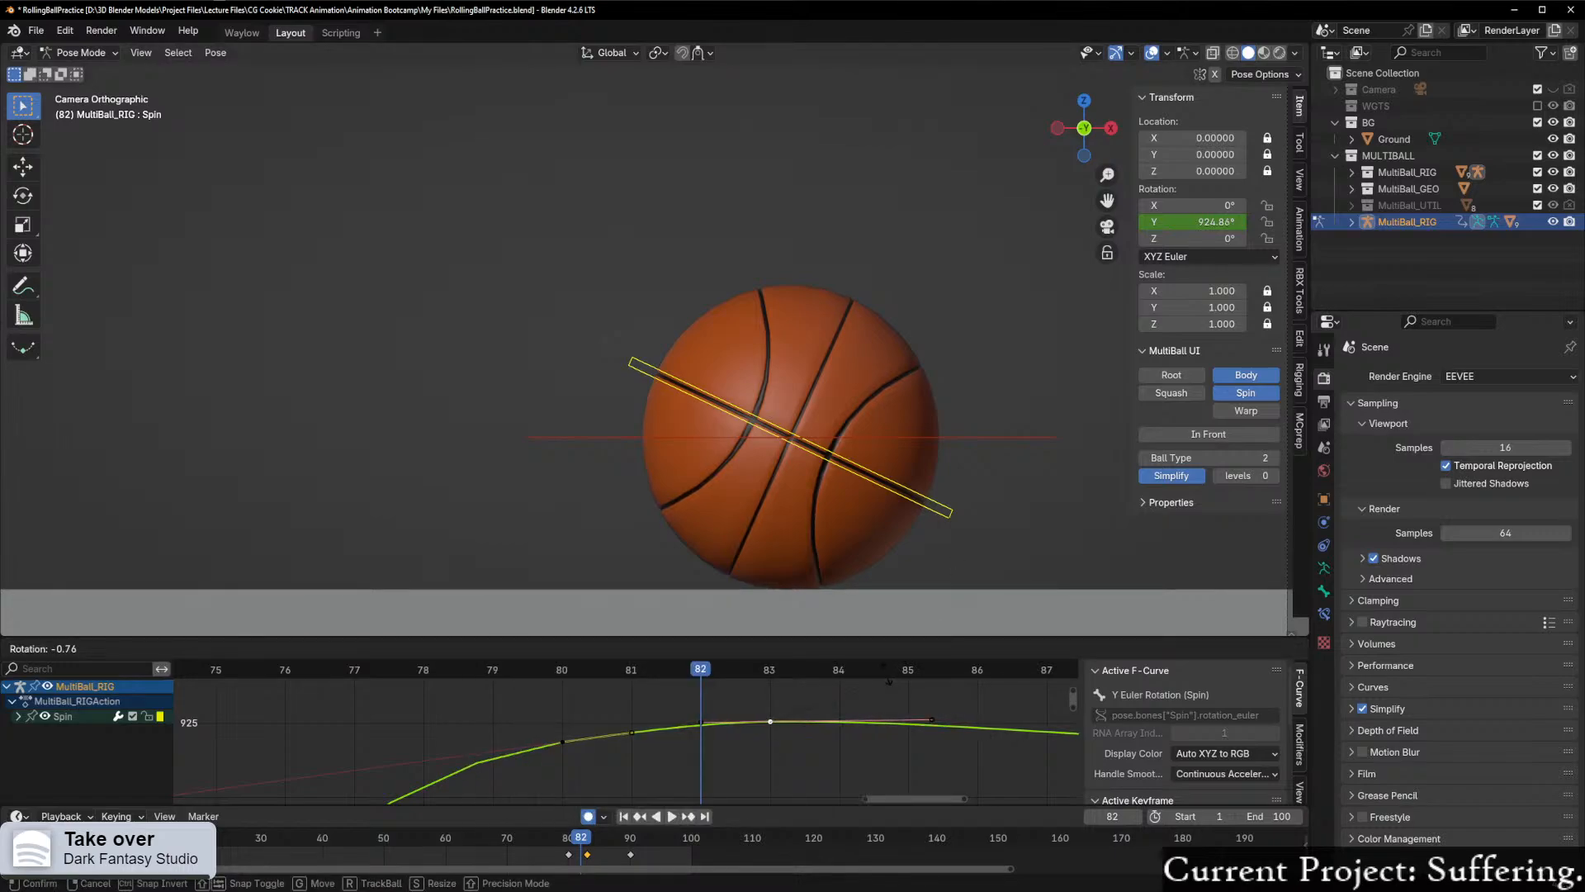
left_click(777, 774)
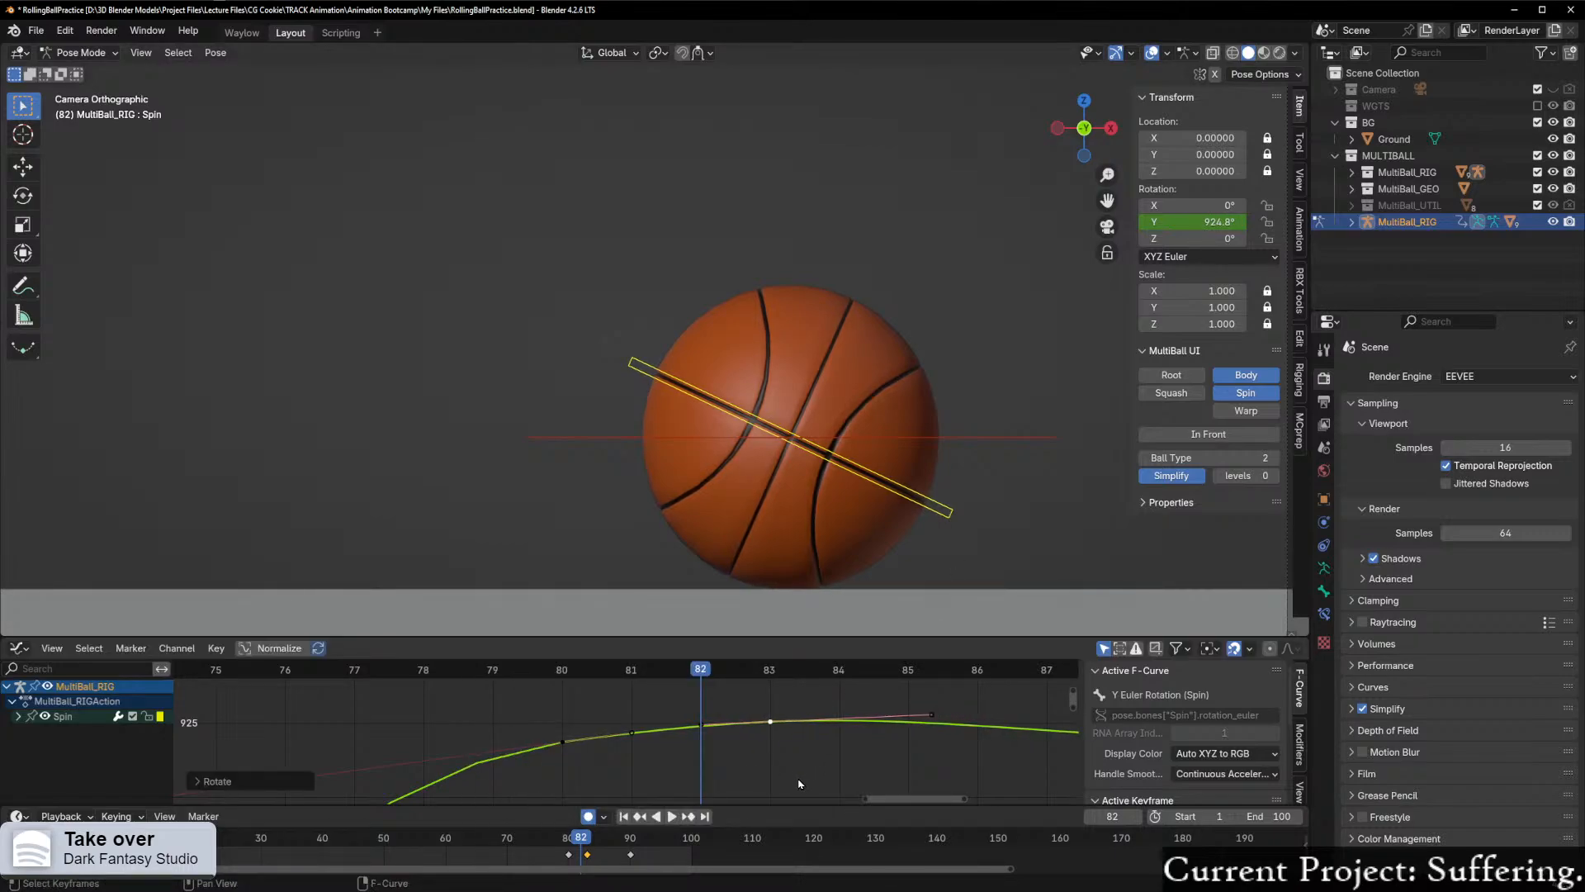
key("g")
left_click(798, 730)
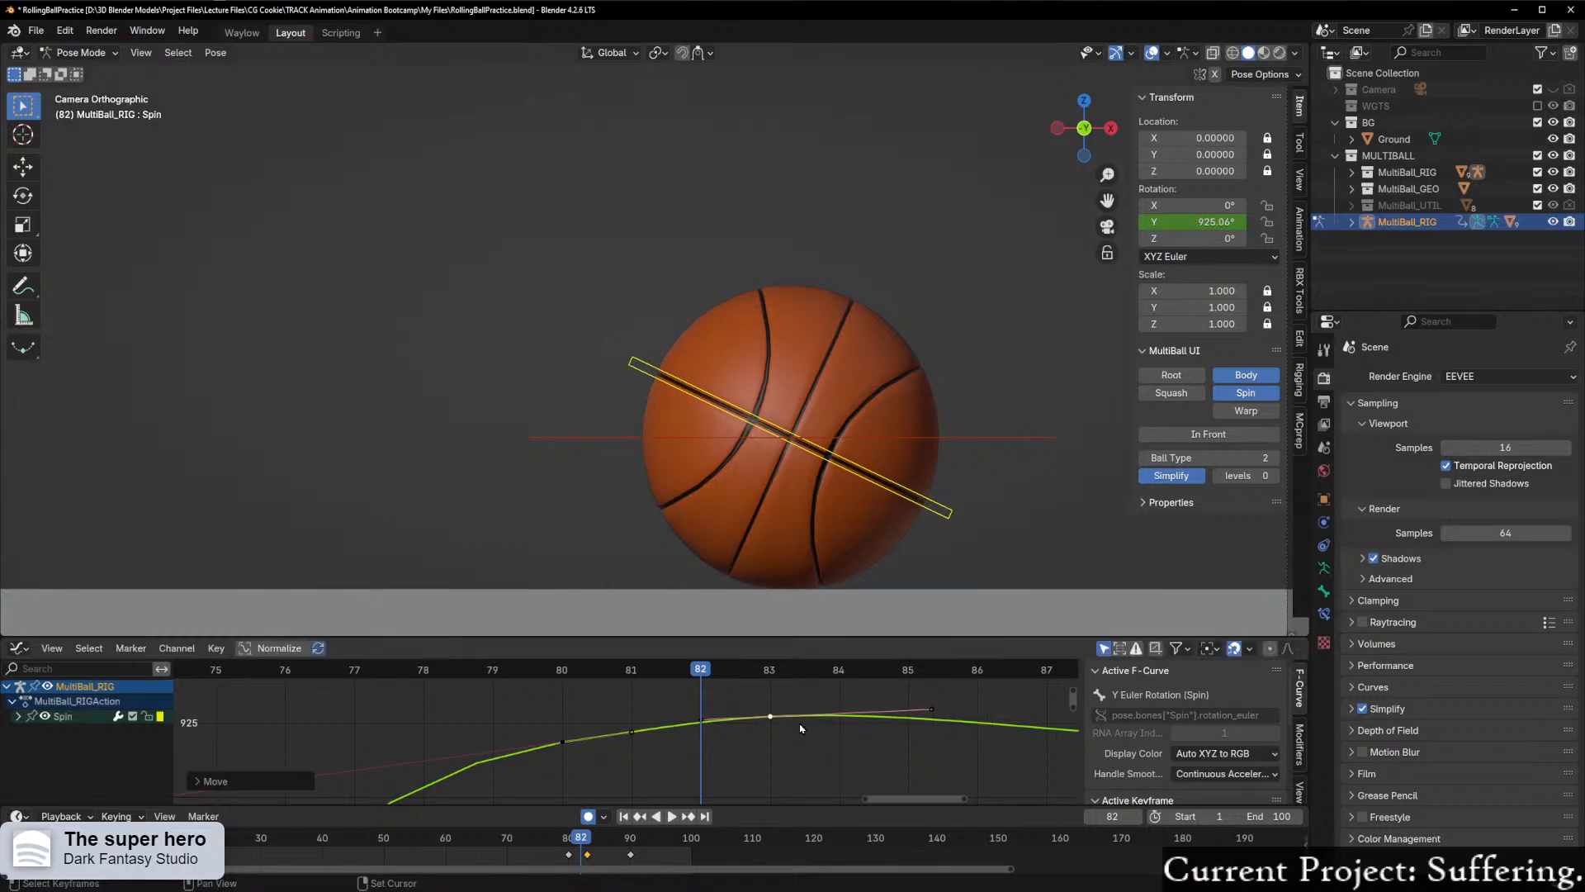
left_click_drag(701, 667, 218, 749)
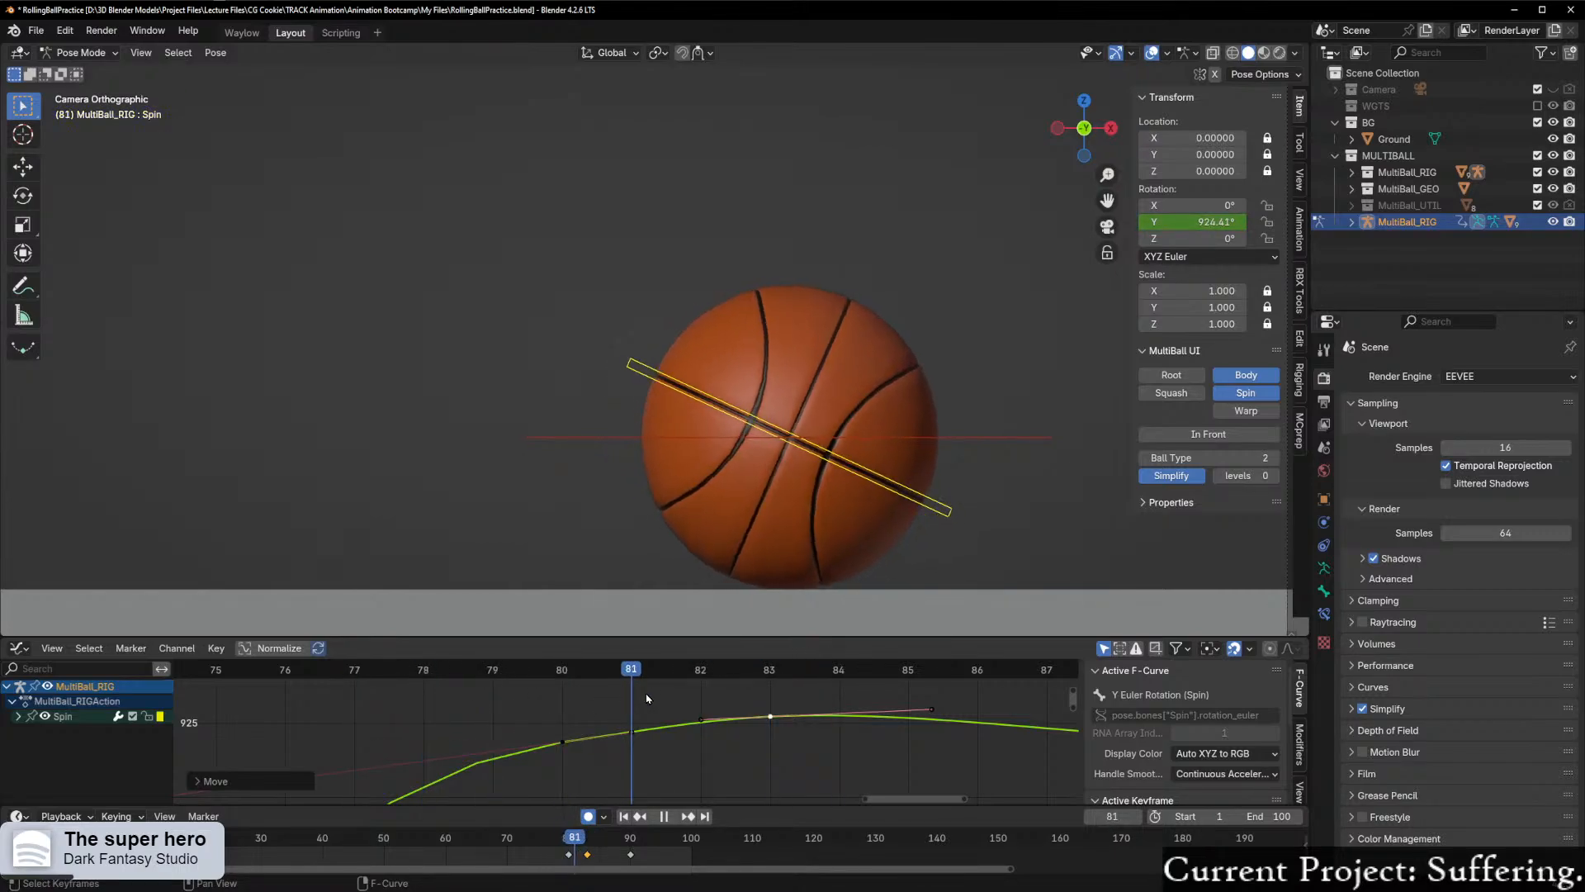
key("space")
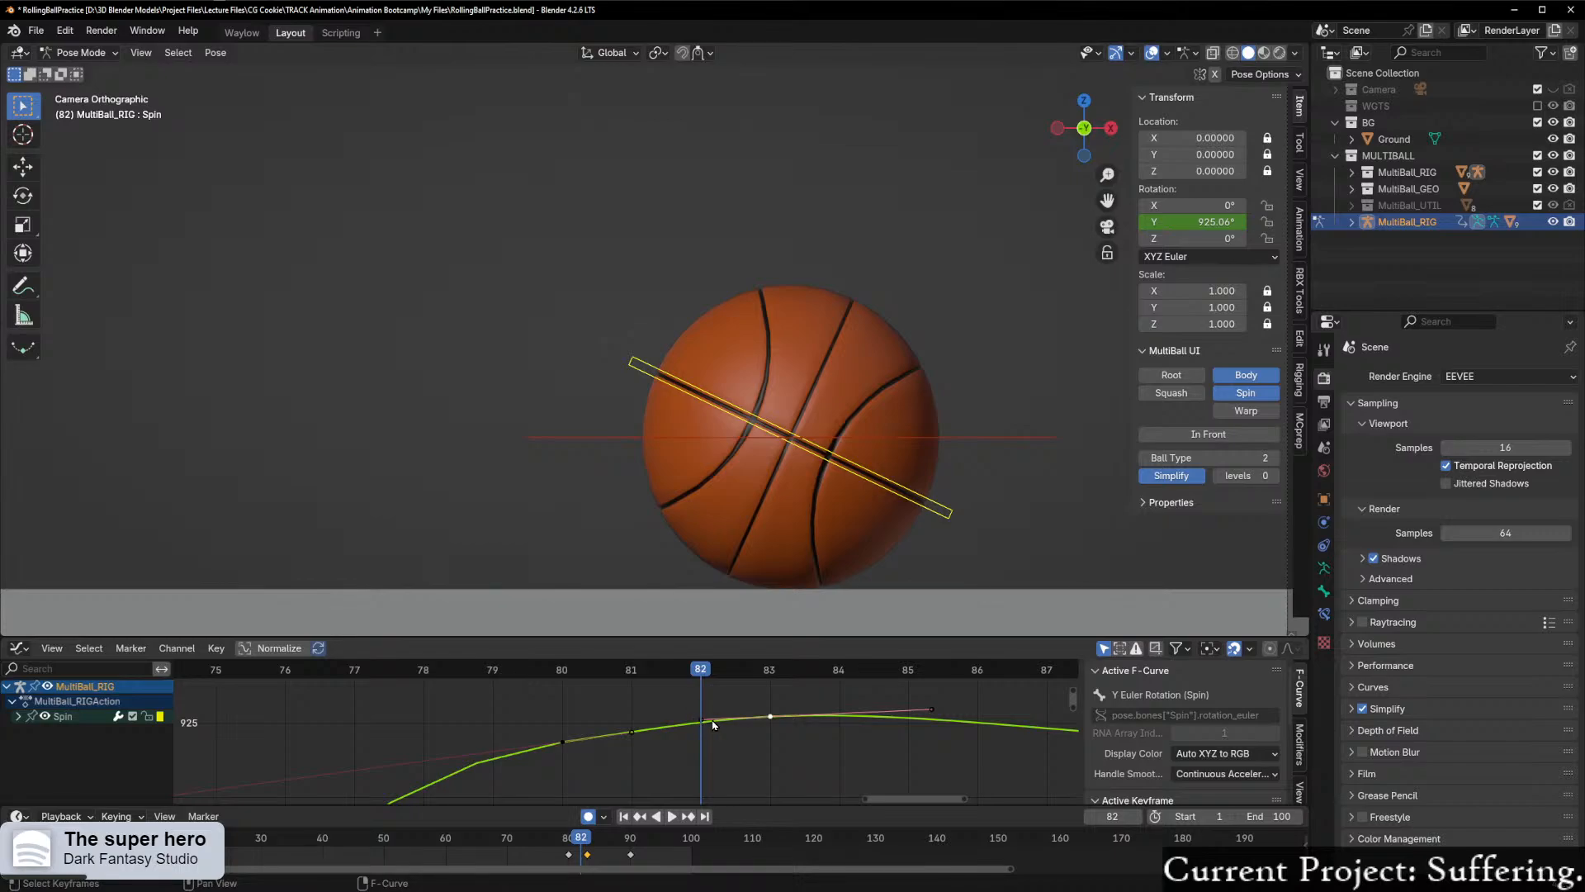
Step: Lower the left handle of Spin's frame 83 keyframe by about 0.26° and preview the motion up to frame 83
left_click_drag(715, 725, 733, 731)
key("g")
key("y")
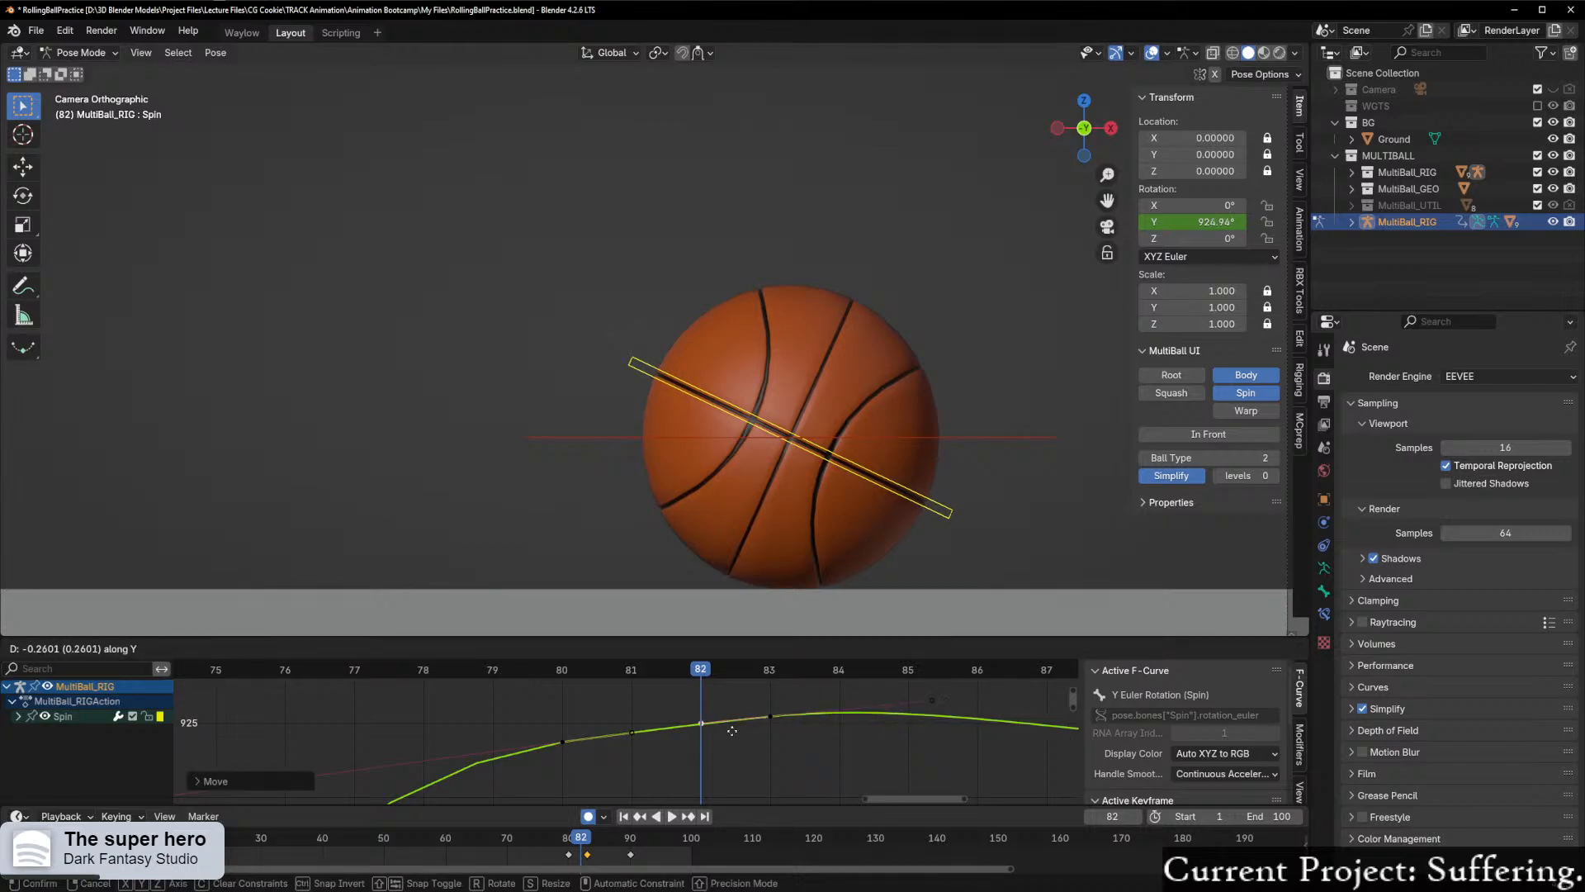
left_click(729, 731)
key("shift+ctrl+space")
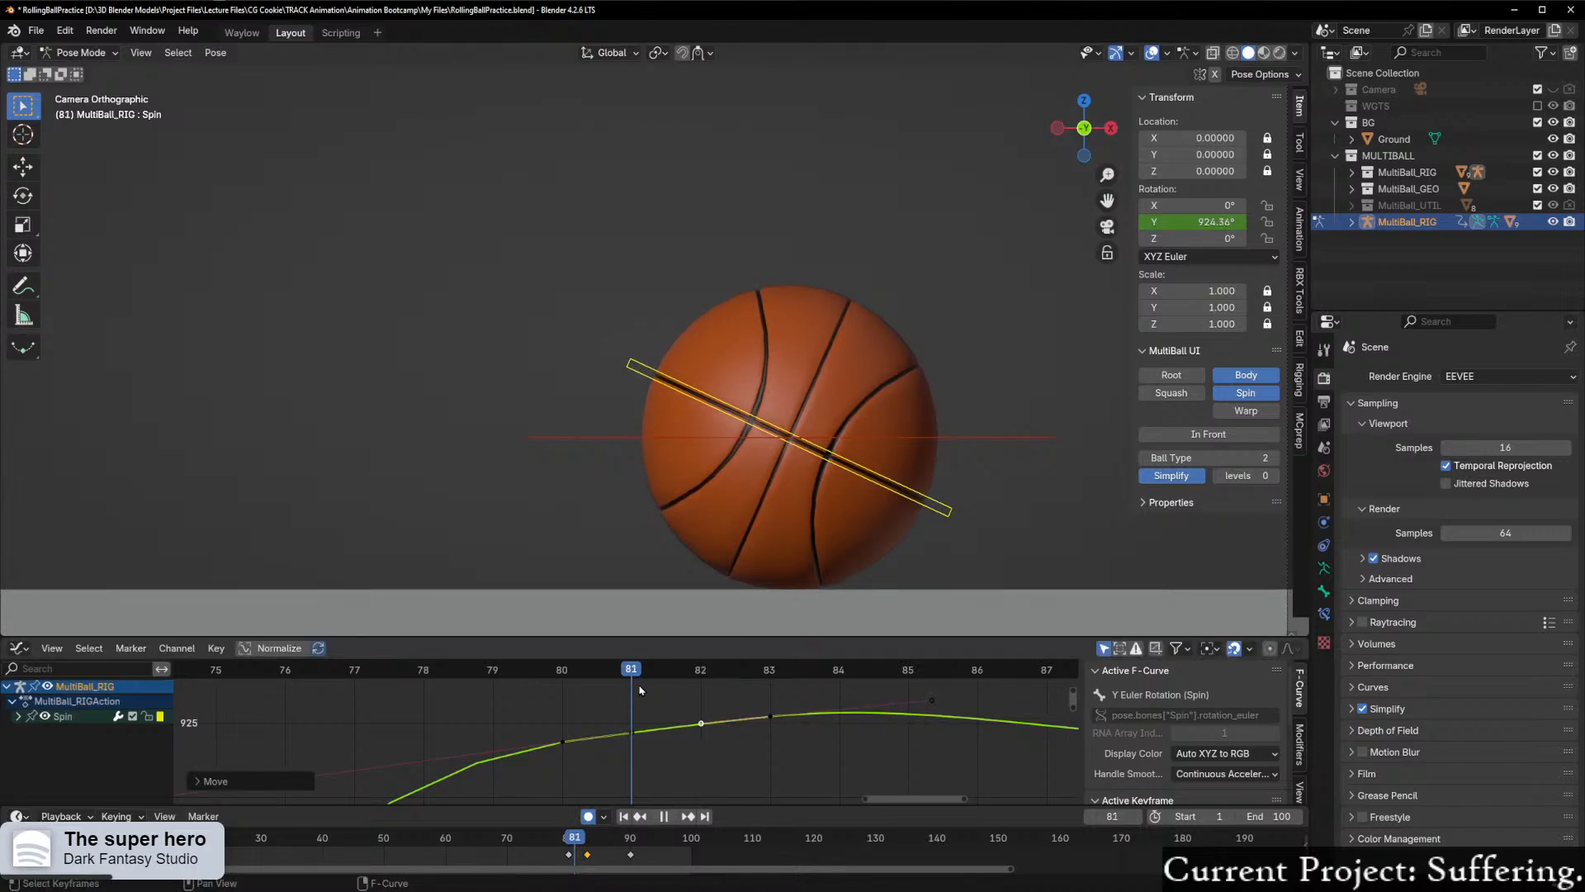
left_click_drag(493, 708, 777, 711)
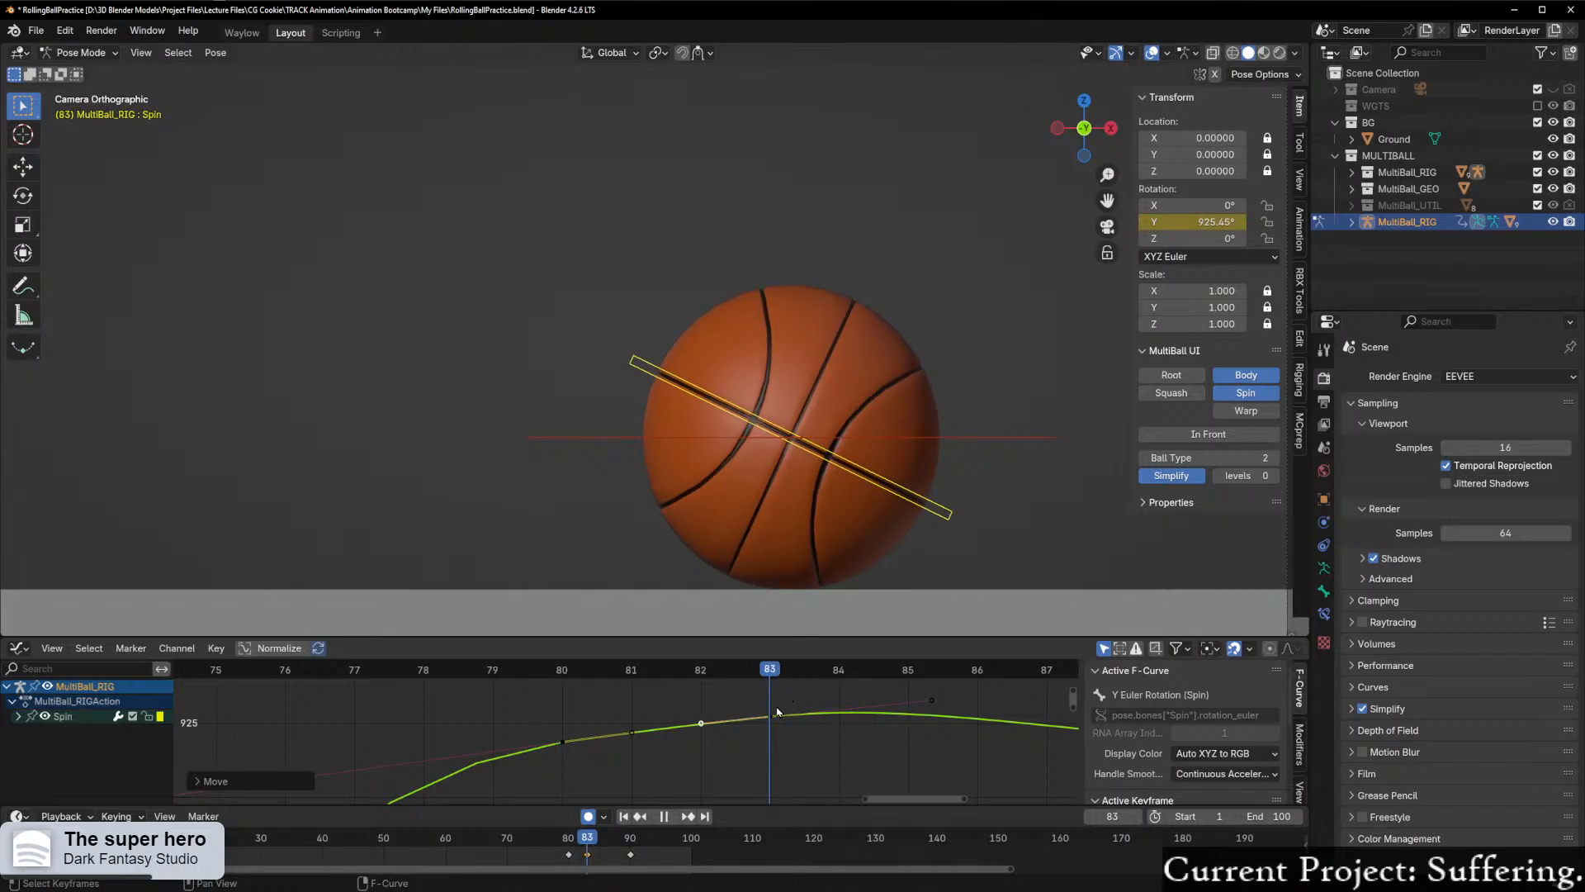
left_click(826, 708)
Step: Set the handles of Spin's frame 83 keyframe to the Free type and select its right handle
scroll(877, 734, "up", 1)
middle_click_drag(864, 727, 691, 729)
left_click(791, 702)
right_click(613, 723)
mouse_move(594, 715)
left_click(731, 714)
left_click(787, 702)
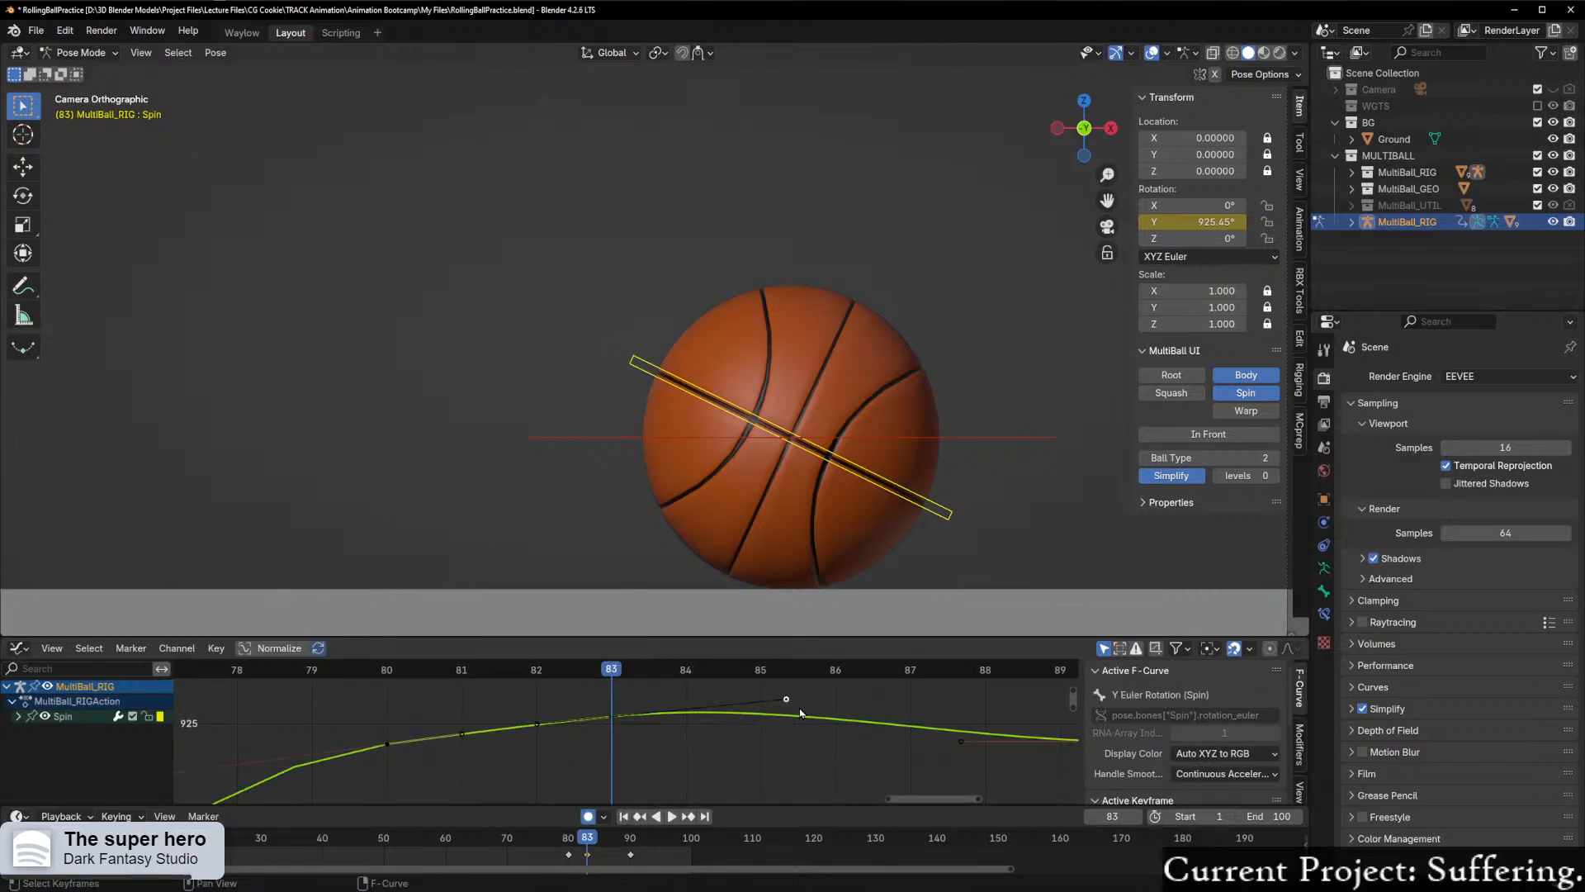
Step: Try lowering the right handle of Spin's frame 83 keyframe to flatten the curve after it, and undo the move
key("g")
key("y")
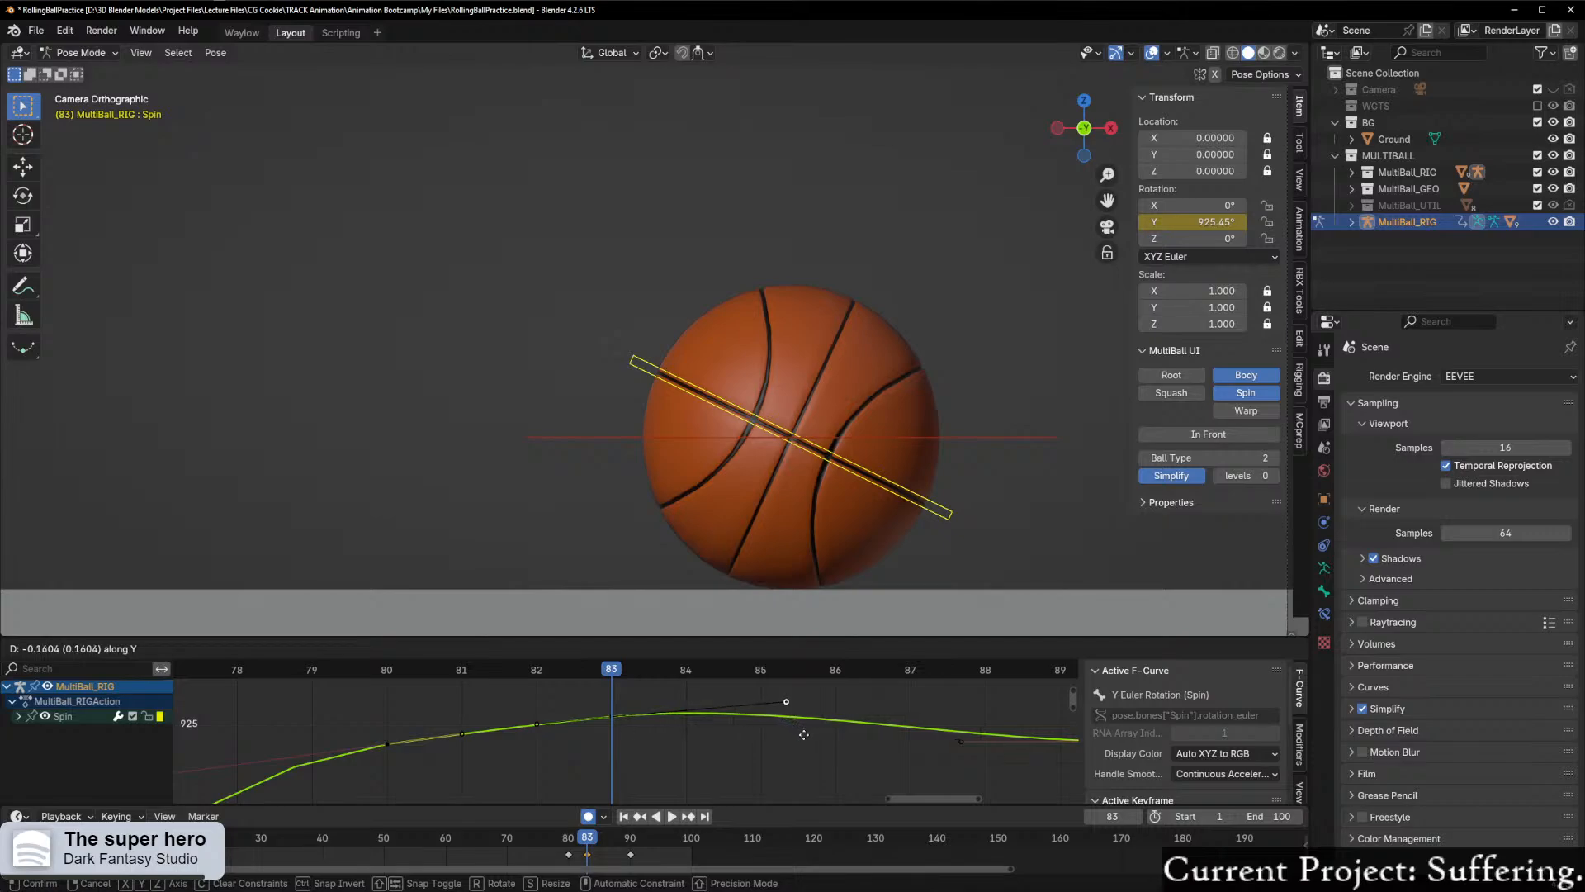
left_click(828, 729)
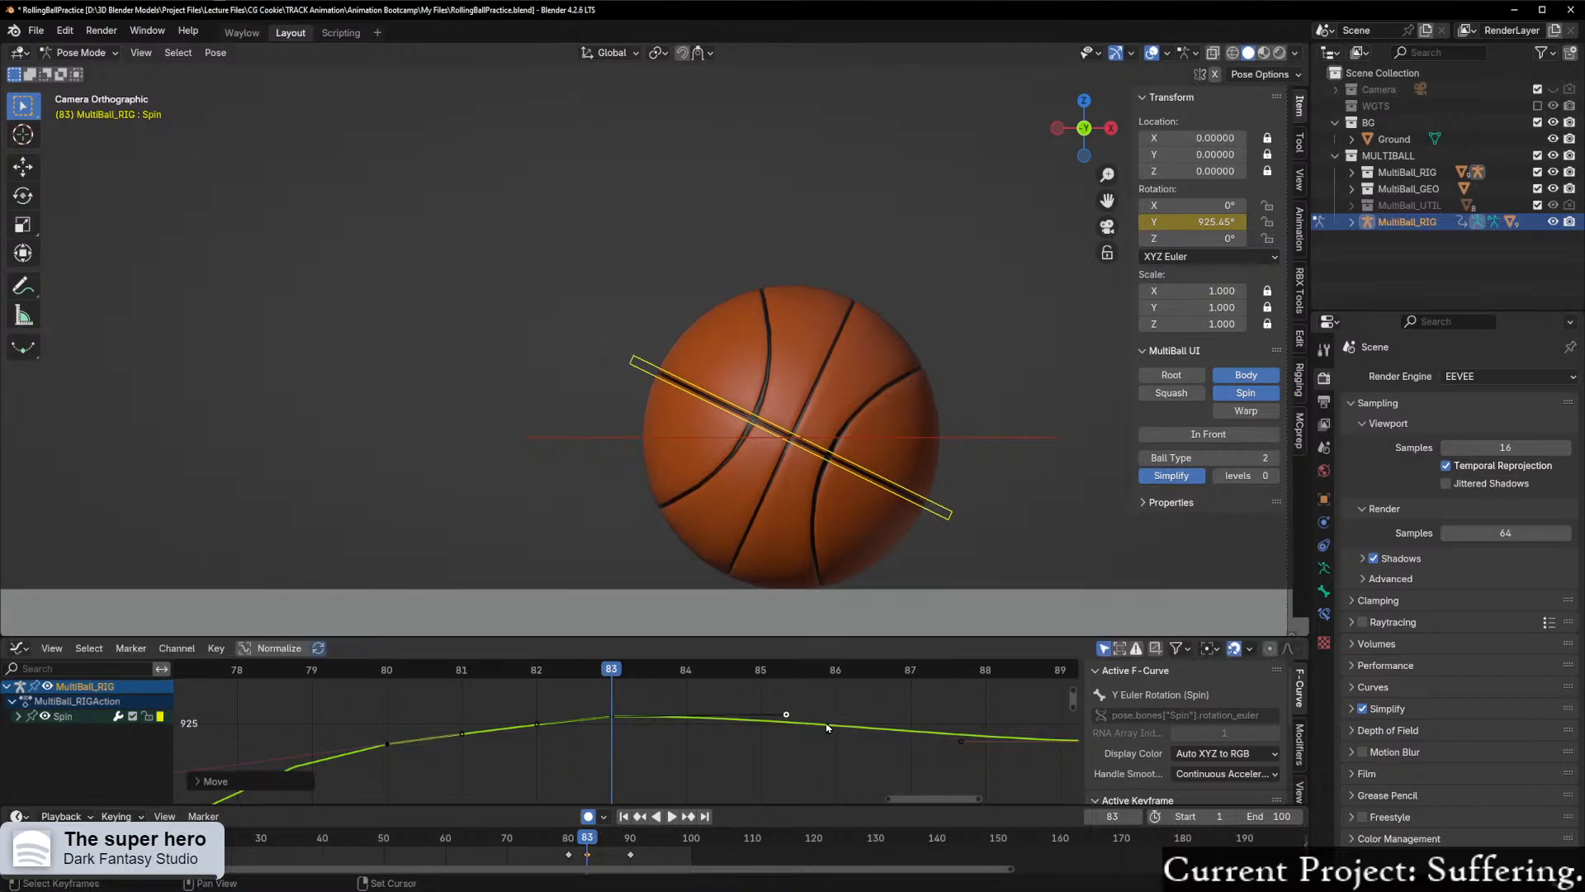
key("ctrl+z")
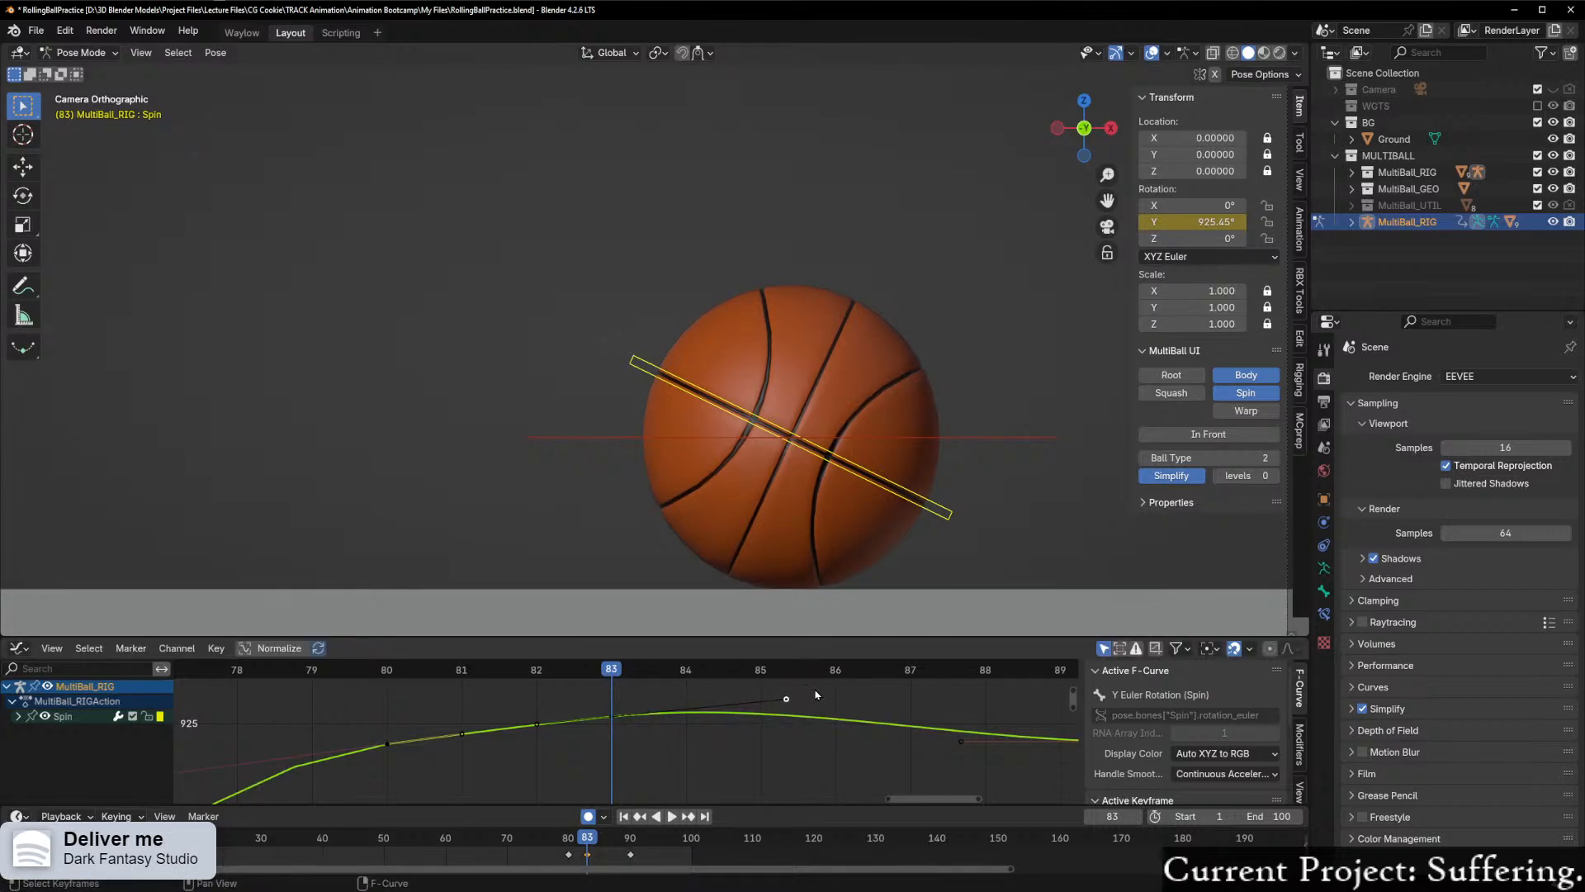
Step: Lower the right handle of Spin's frame 83 keyframe slightly and scrub through the settling motion to frame 89
key("g")
key("y")
left_click(829, 768)
key("shift+ctrl+space")
left_click_drag(266, 710, 1017, 724)
right_click_drag(1017, 724, 1031, 724, "shift")
Step: Raise Spin's Y rotation keyframe at frame 90 to about 924.7° and go to frame 90
scroll(989, 717, "down", 5)
left_click(971, 741)
scroll(990, 739, "up", 1)
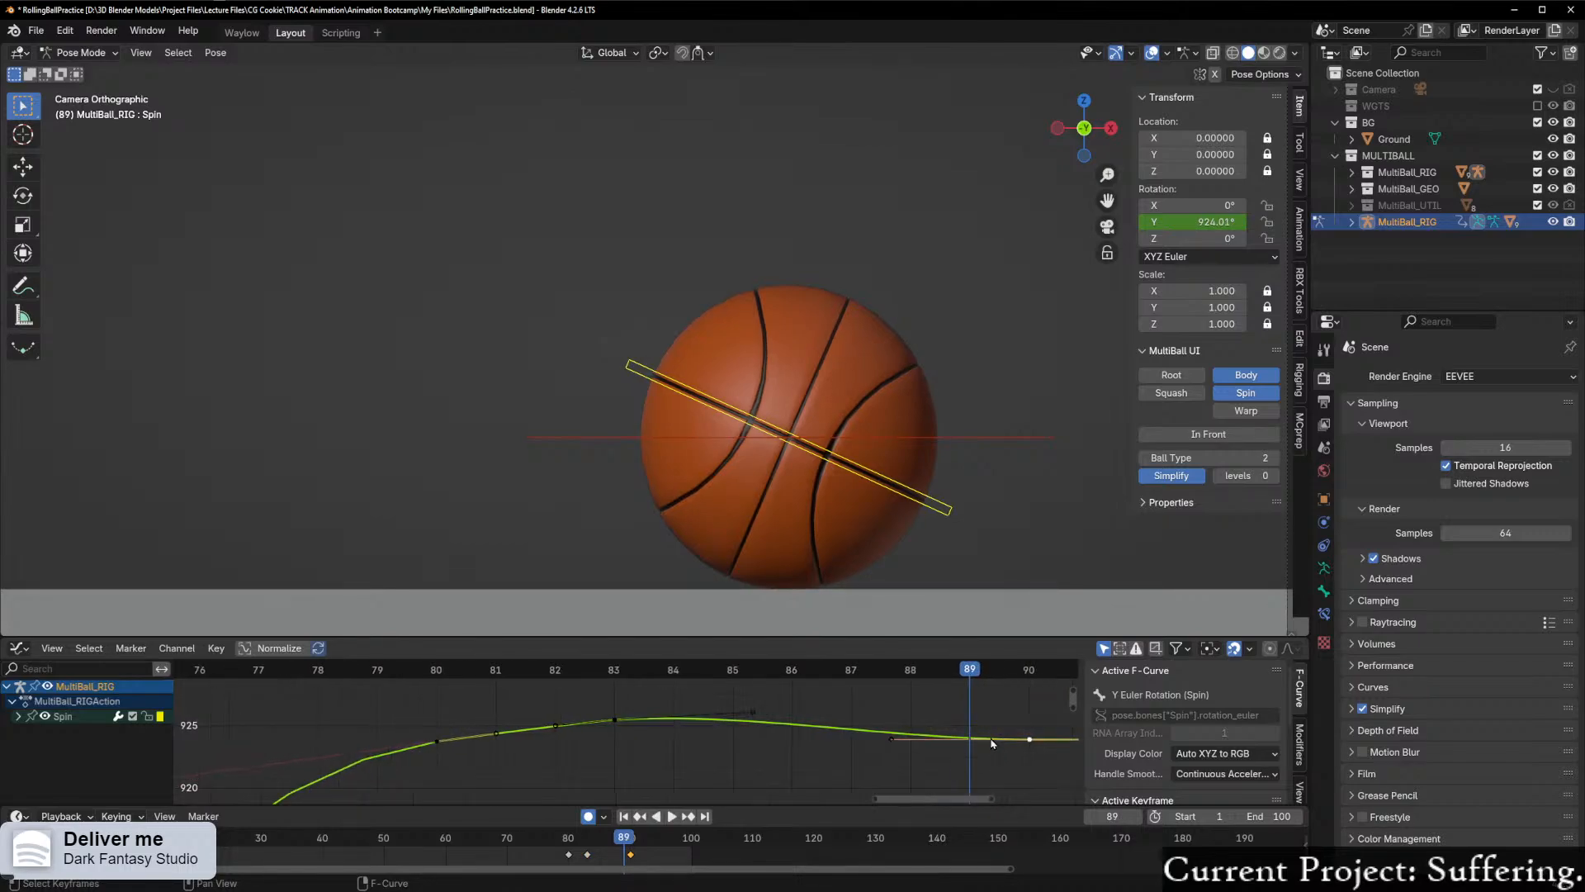
key("g")
key("y")
left_click(998, 741)
left_click_drag(975, 669, 1027, 714)
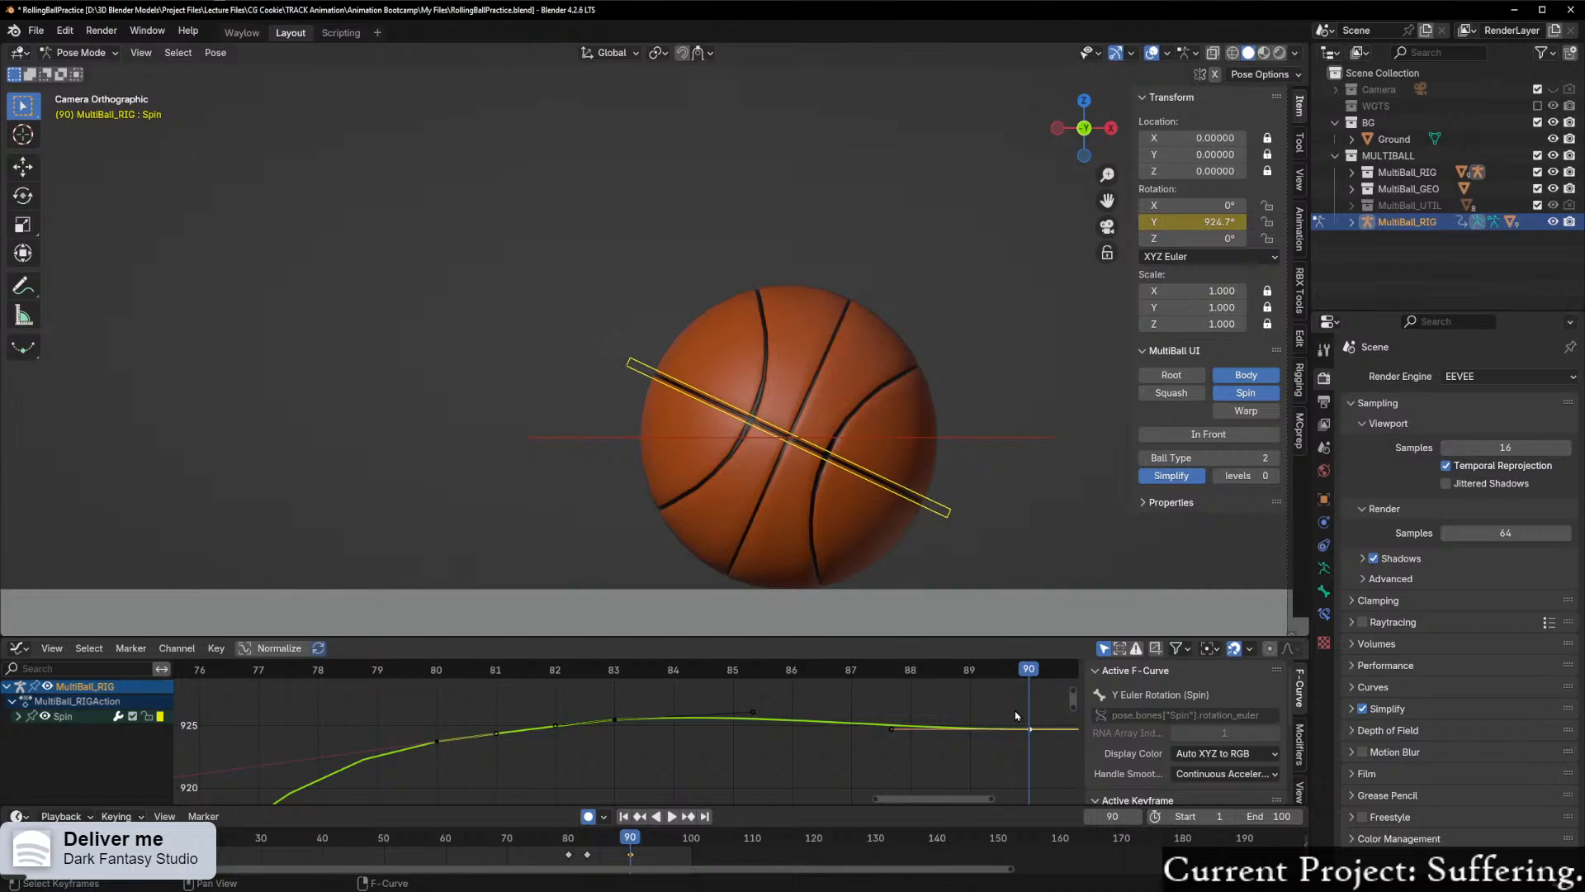
scroll(917, 728, "up", 2)
scroll(908, 725, "down", 2)
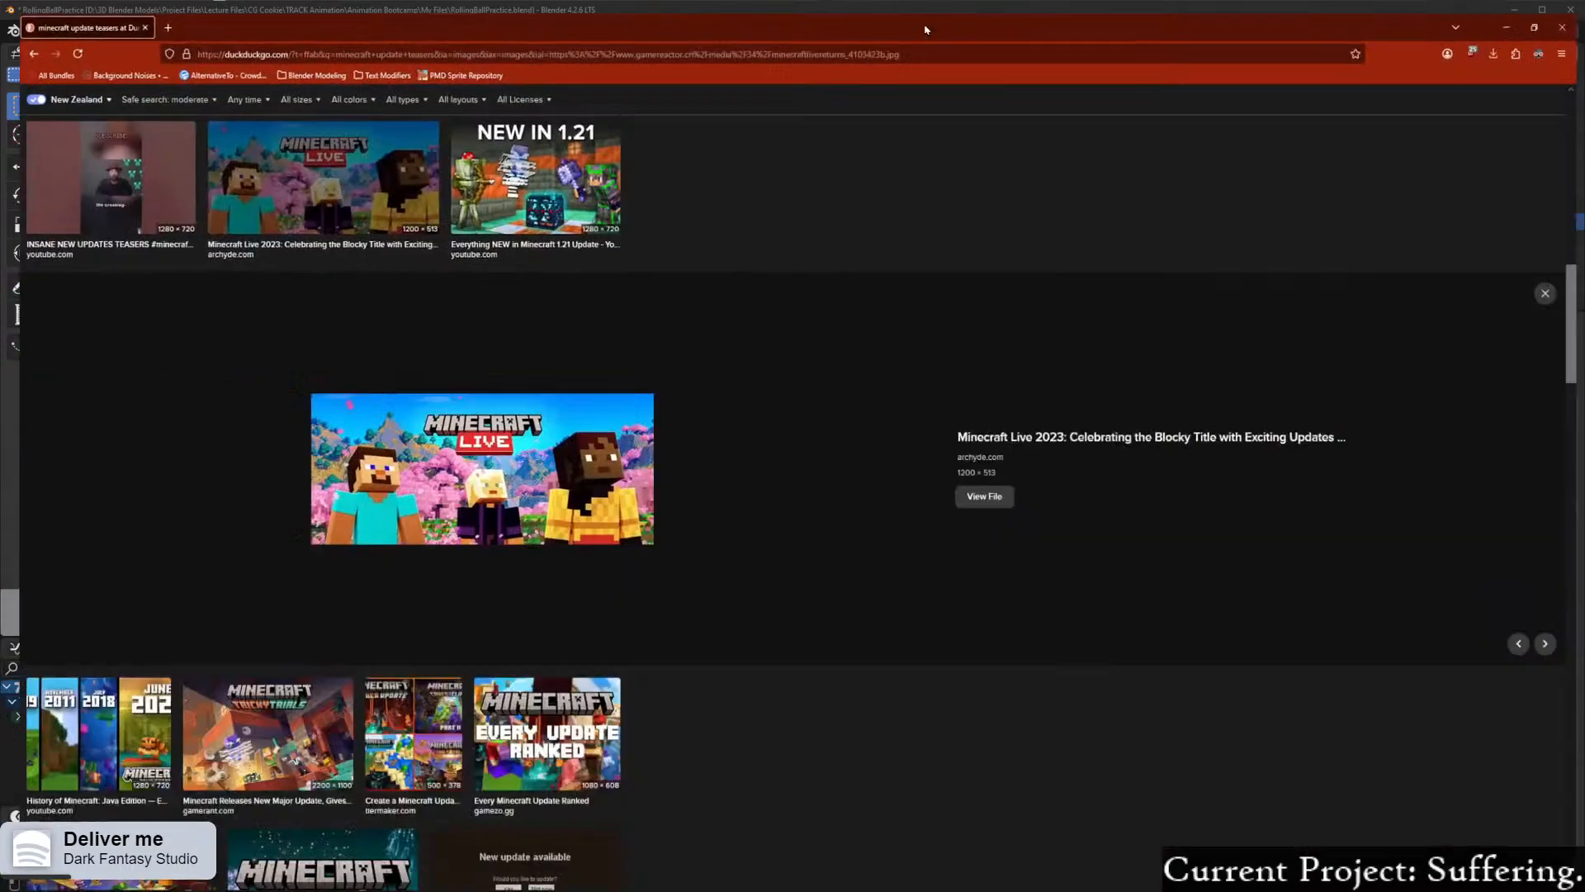
Step: Switch to the web browser, look through the Minecraft update teaser image results, and close that tab
scroll(702, 490, "down", 5)
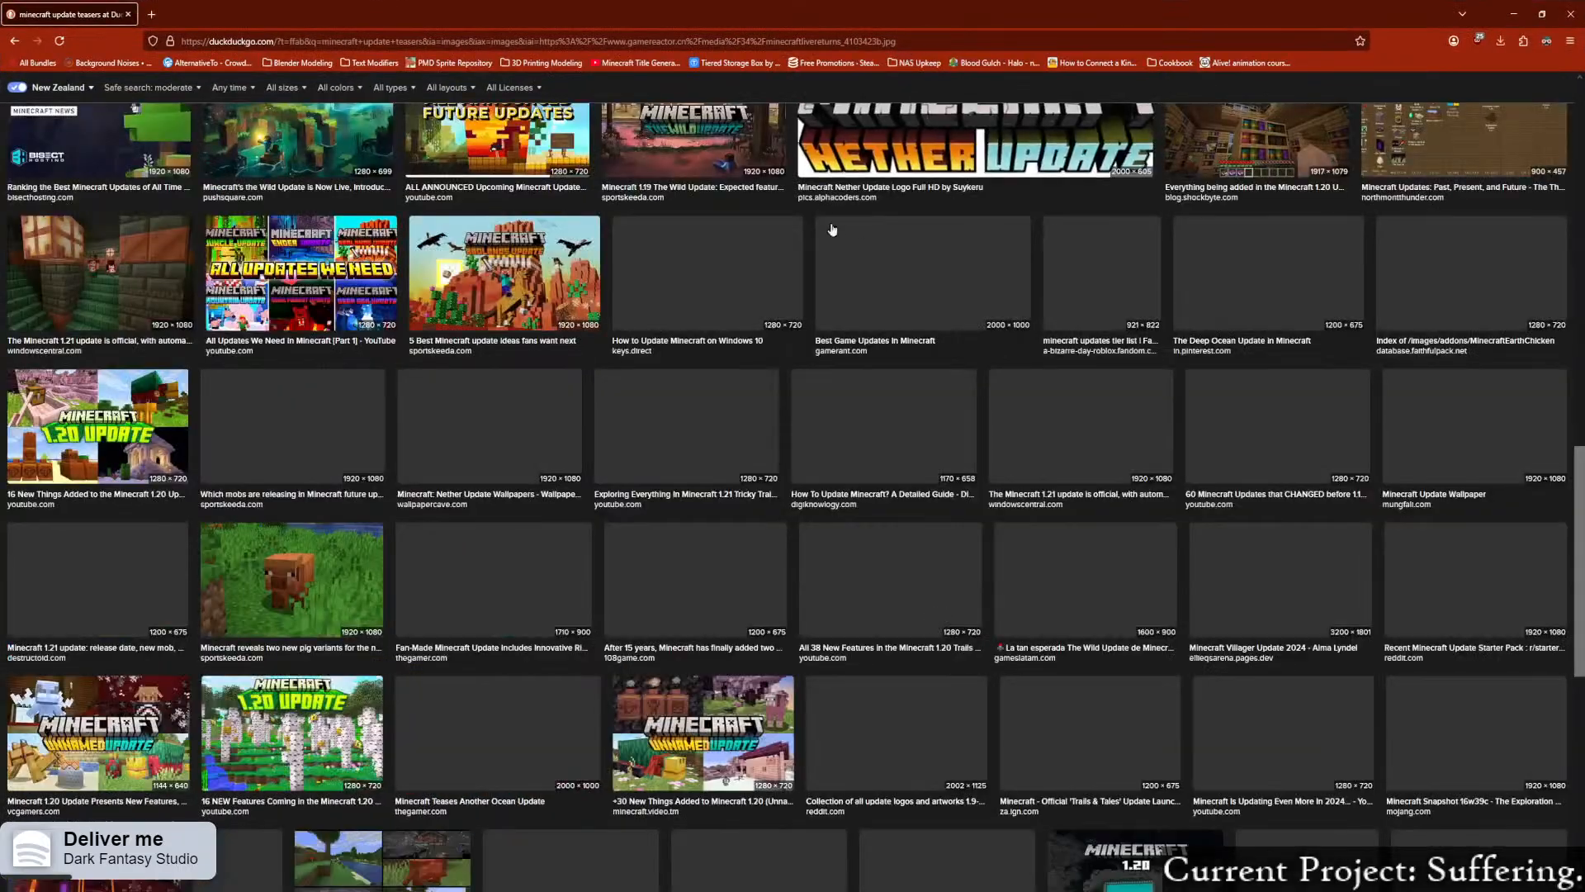
scroll(703, 490, "up", 4)
scroll(703, 489, "up", 6)
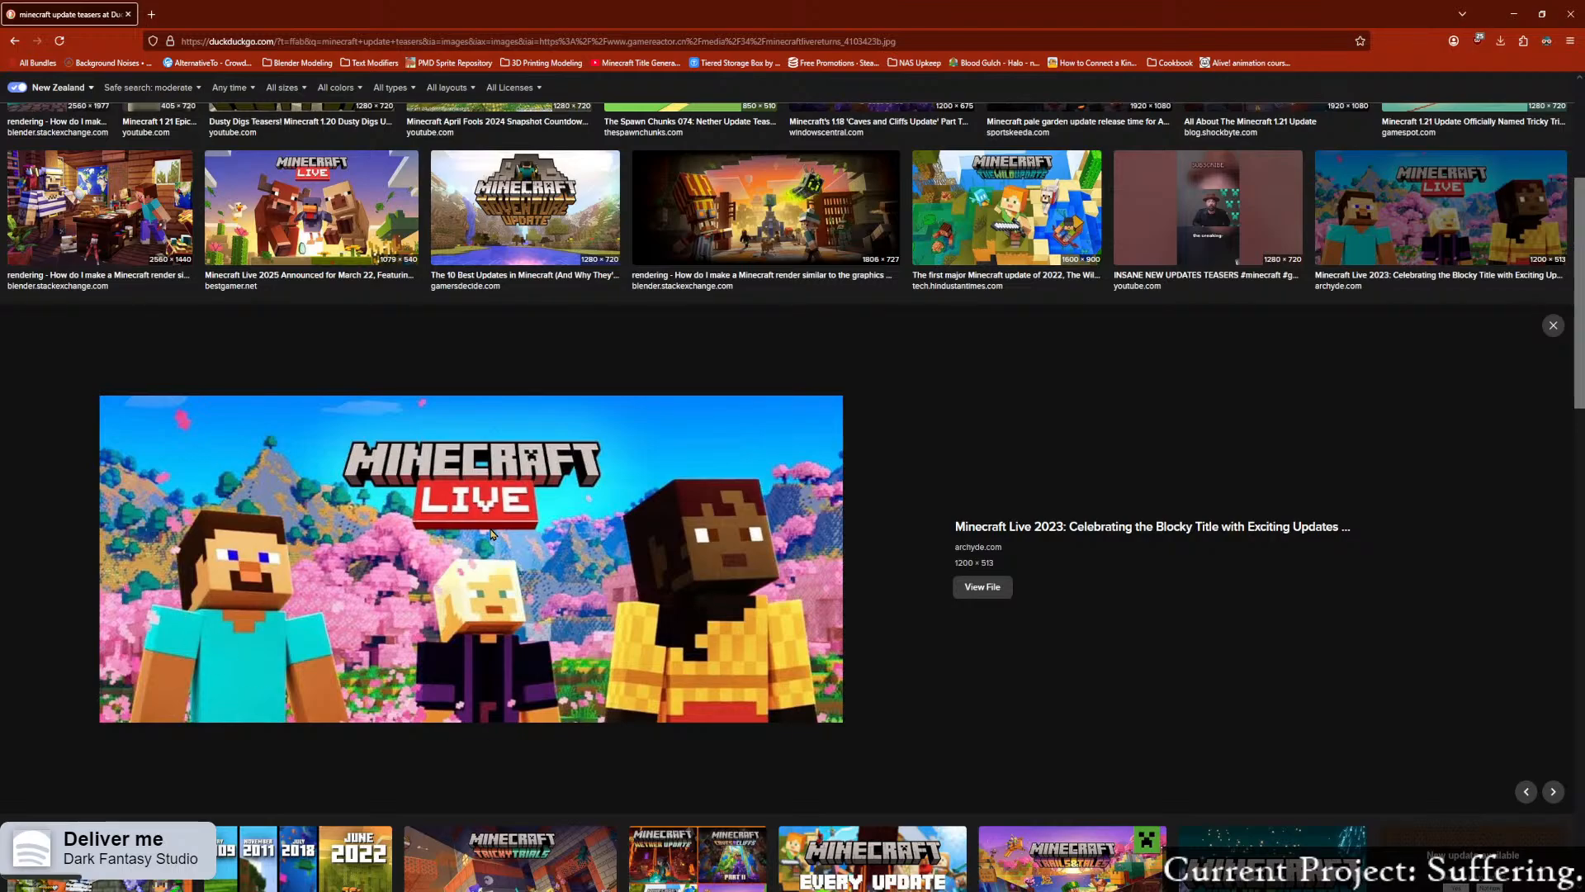
scroll(722, 676, "down", 4)
scroll(718, 676, "up", 2)
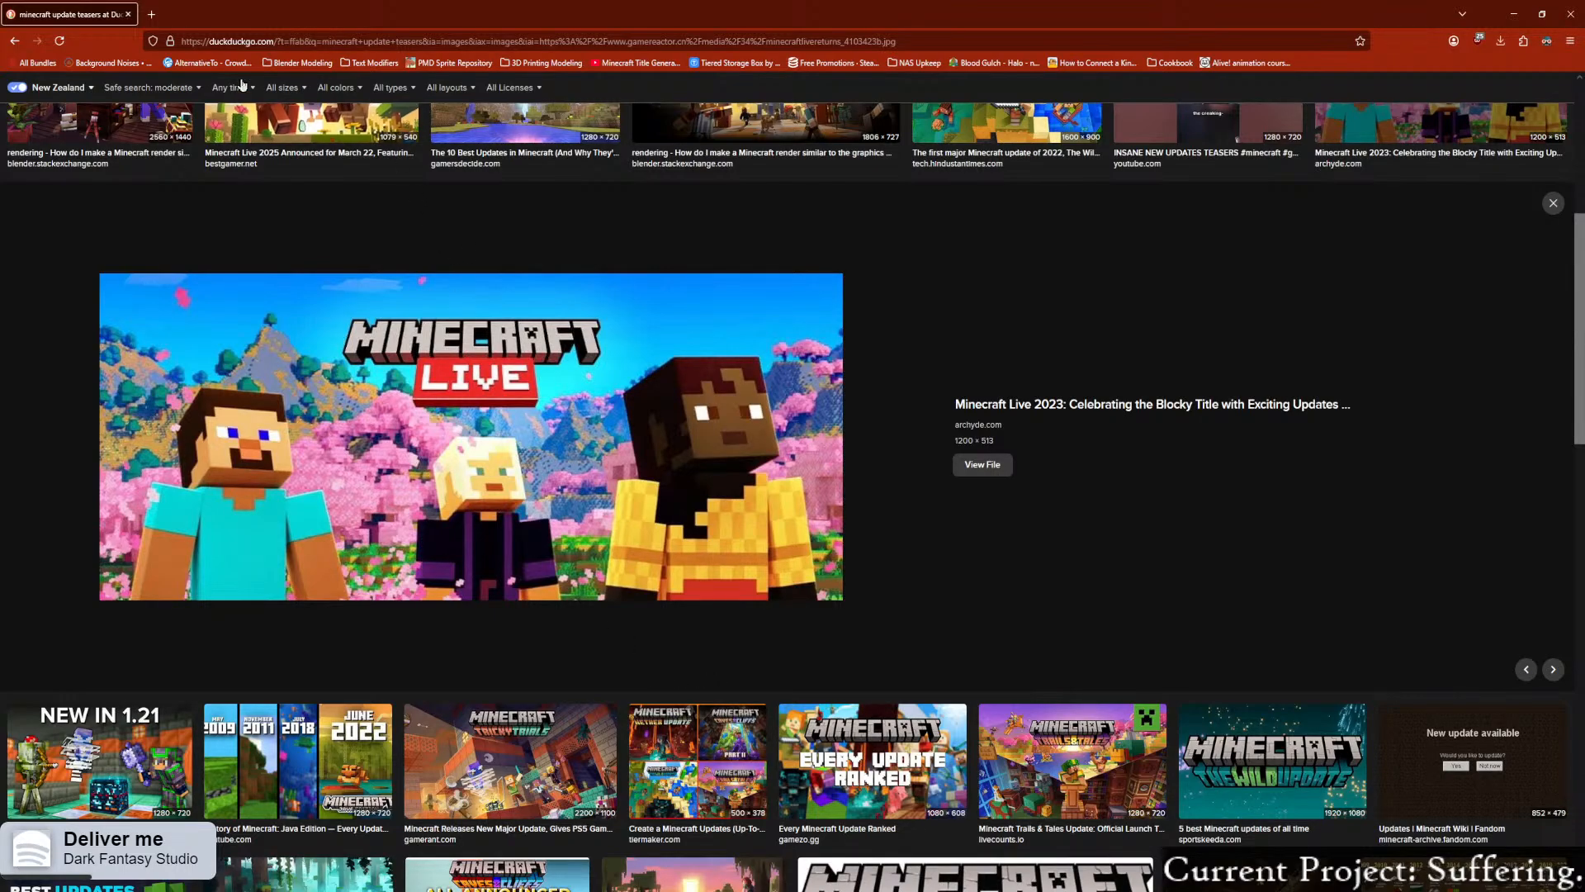
left_click(131, 15)
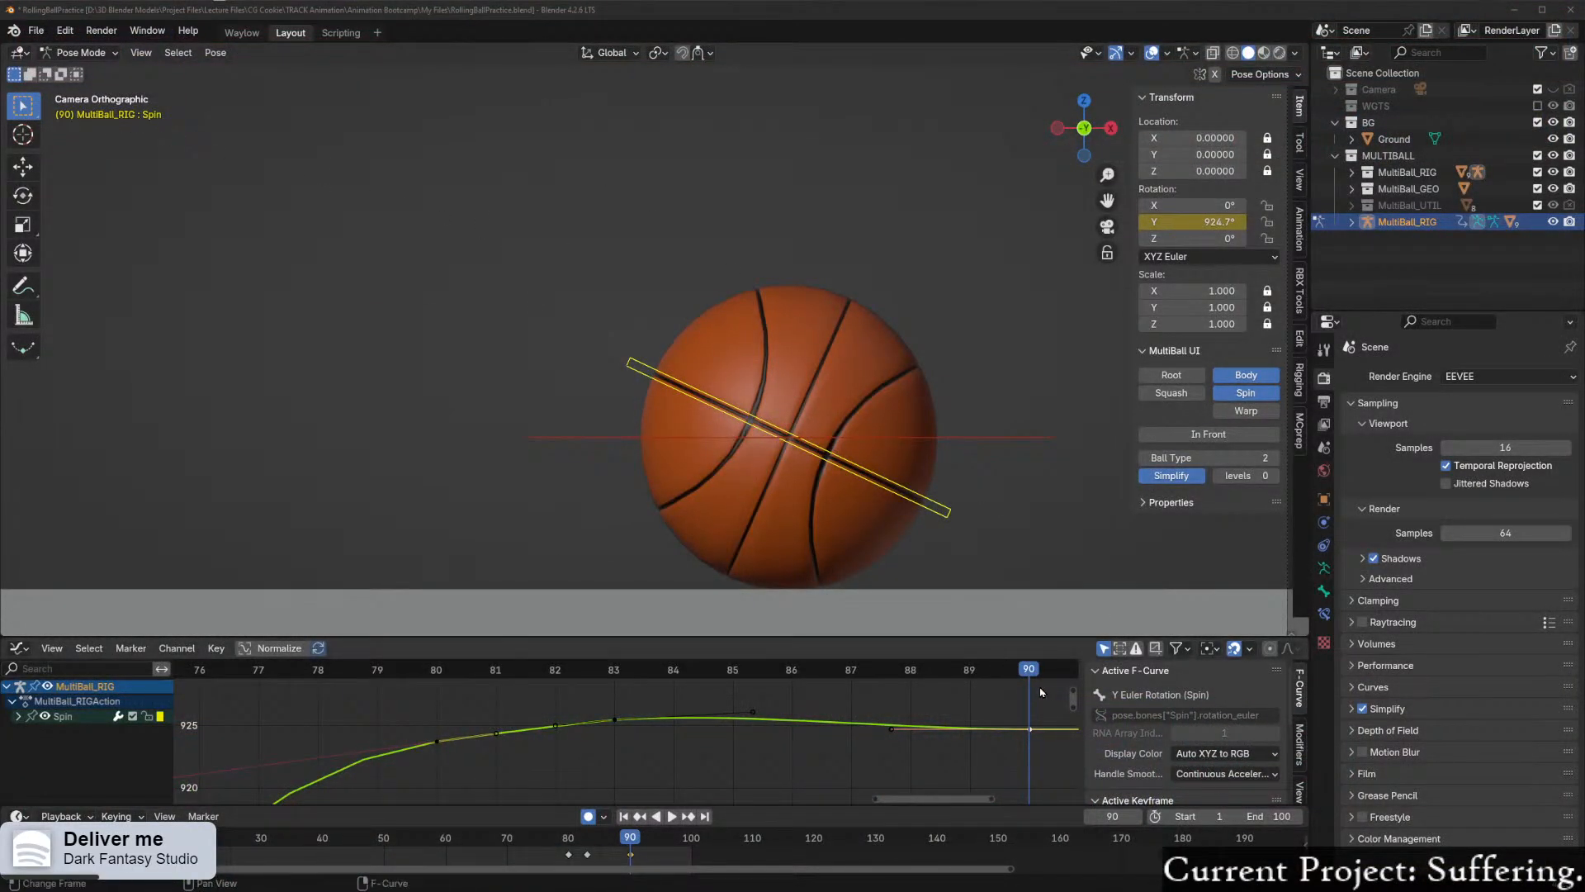
Step: Scrub from frame 90 back to frame 83 and play the animation in reverse to check the ball's settling
left_click_drag(1032, 690, 611, 661)
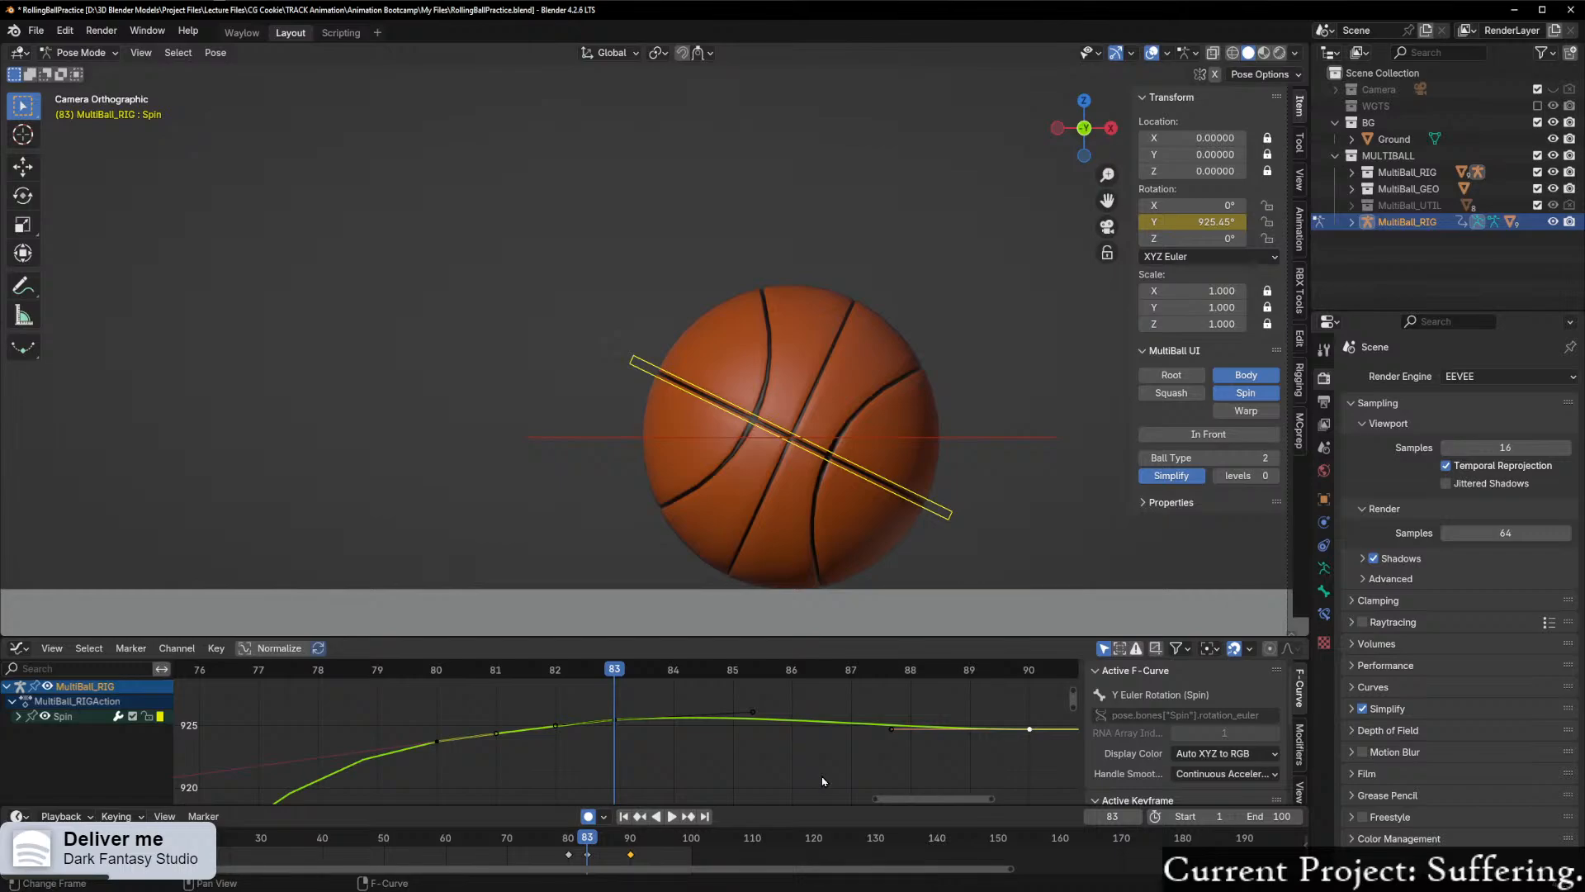
left_click(610, 725)
key("shift+ctrl+space")
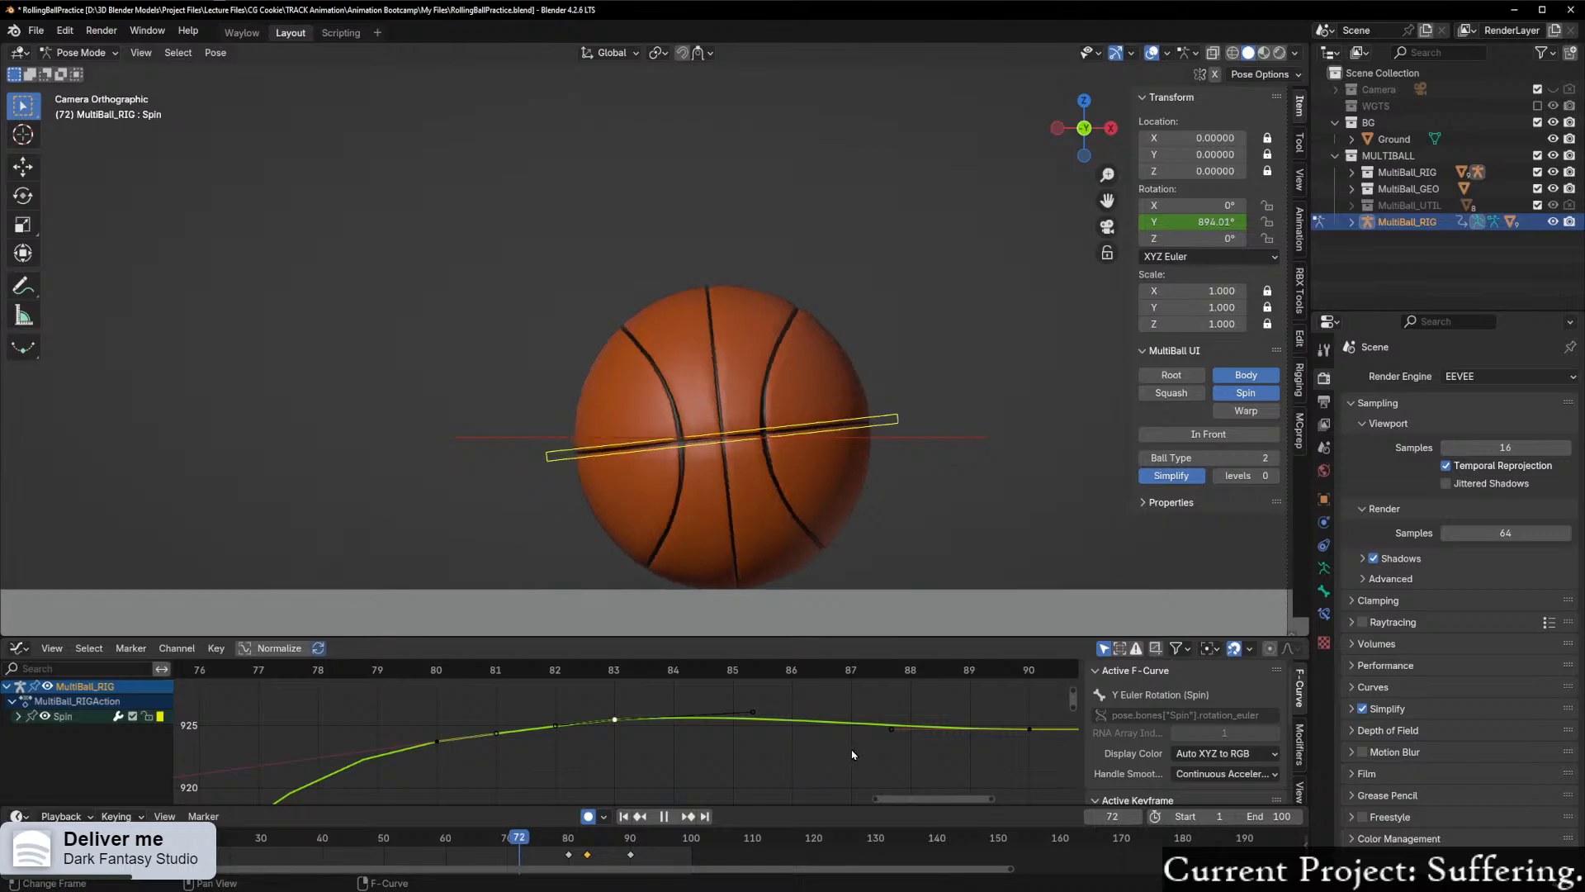
key("space")
Step: Show the whole camera frame and play the rolling ball animation from frame 1 to review its stop
scroll(627, 743, "down", 6)
scroll(727, 512, "down", 5)
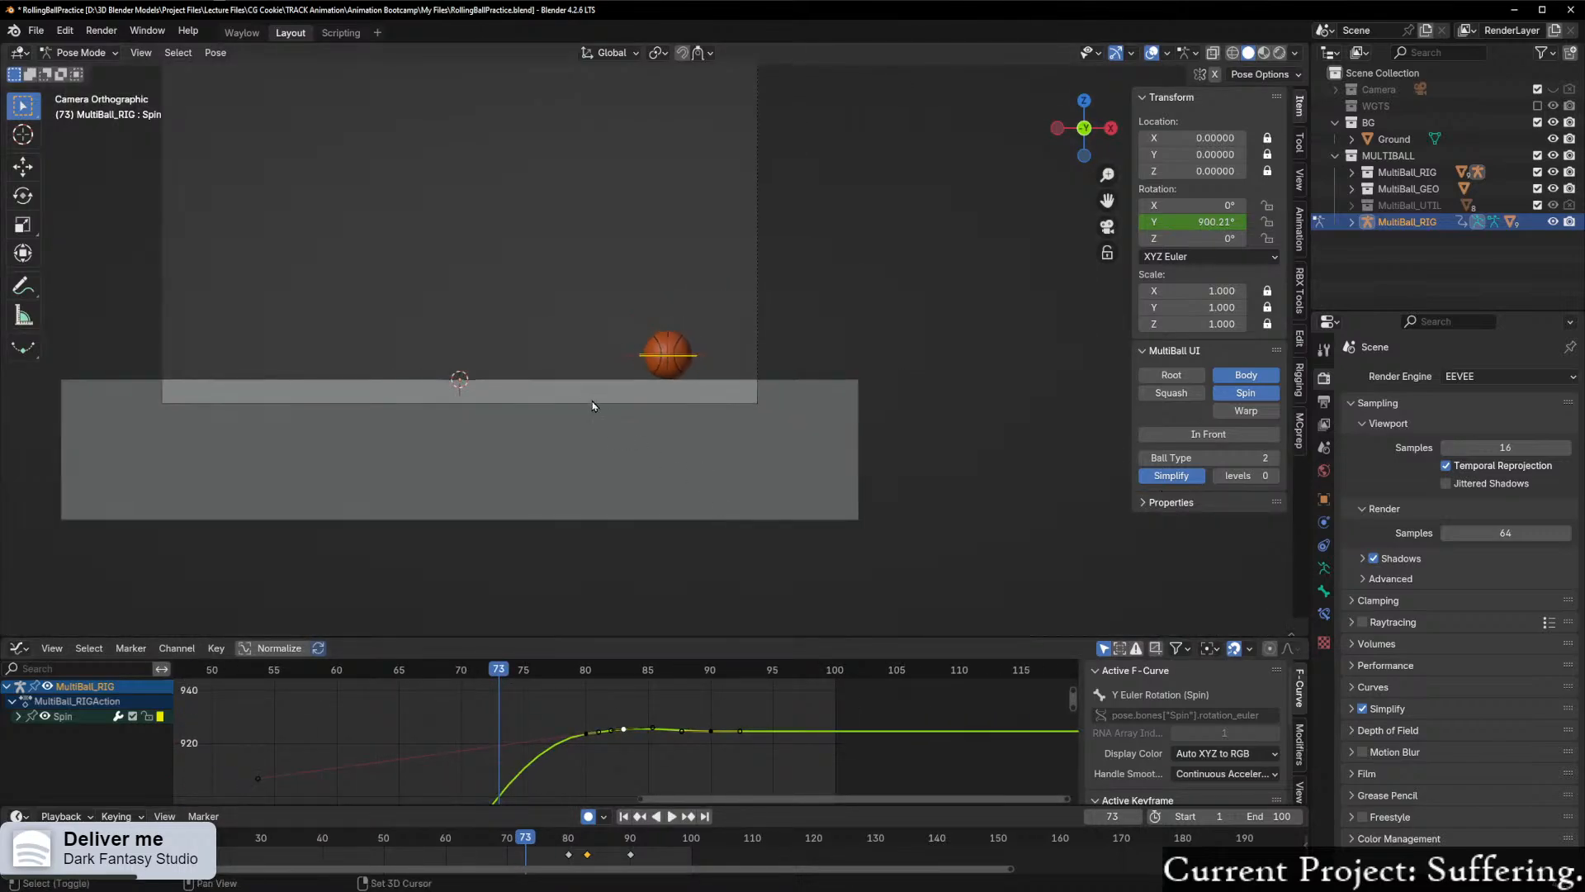
middle_click_drag(590, 403, 760, 530, "shift")
key("shift+ctrl+space")
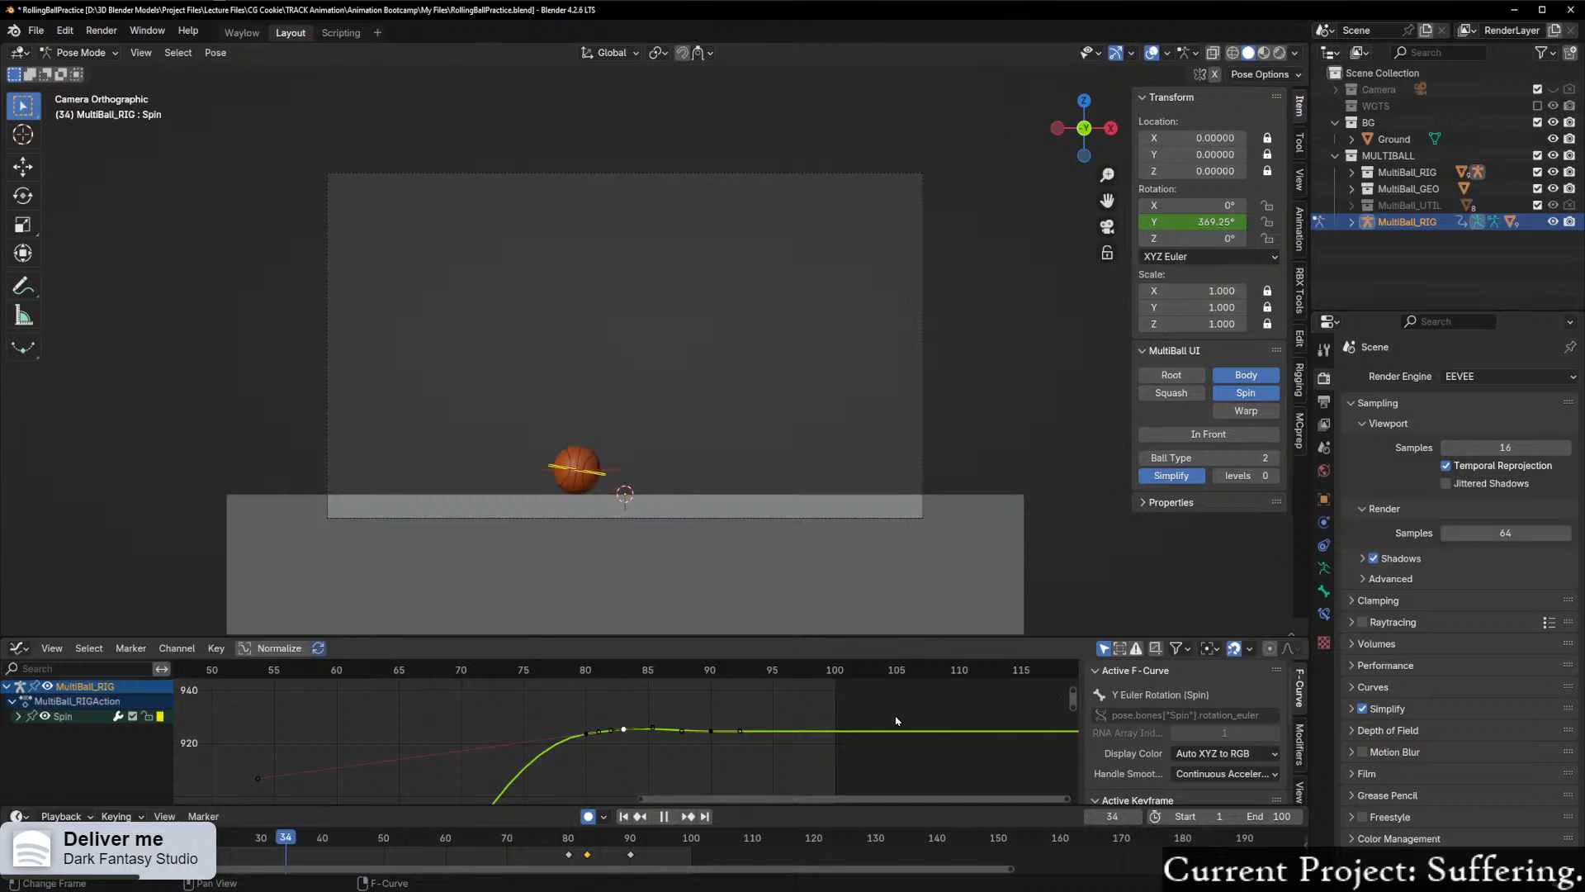
key("space")
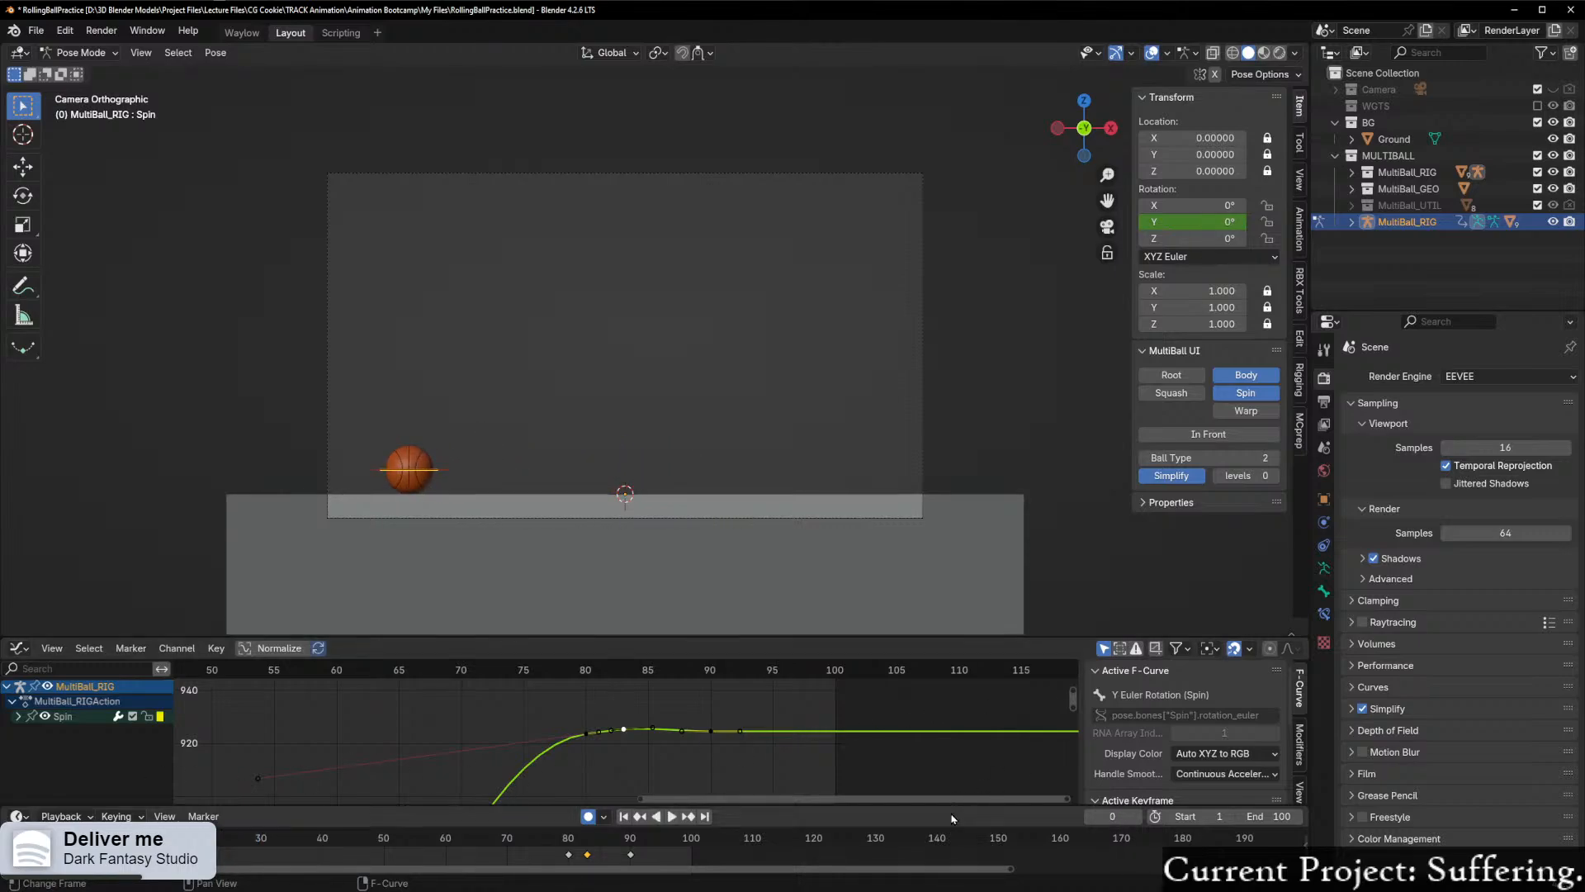
left_click(640, 816)
left_click(688, 818)
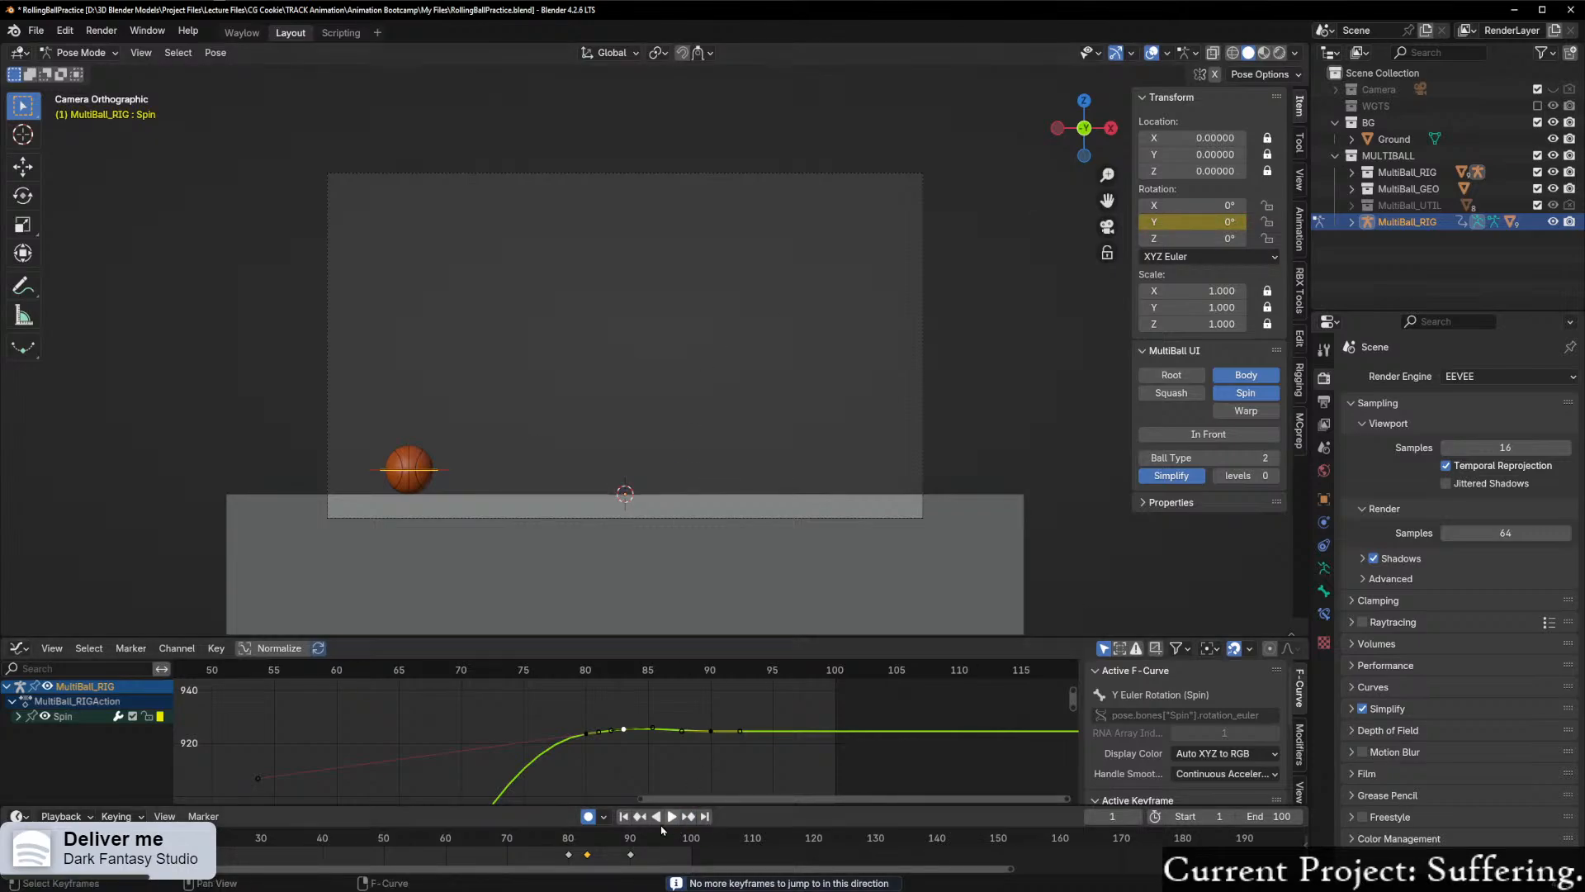
left_click(673, 817)
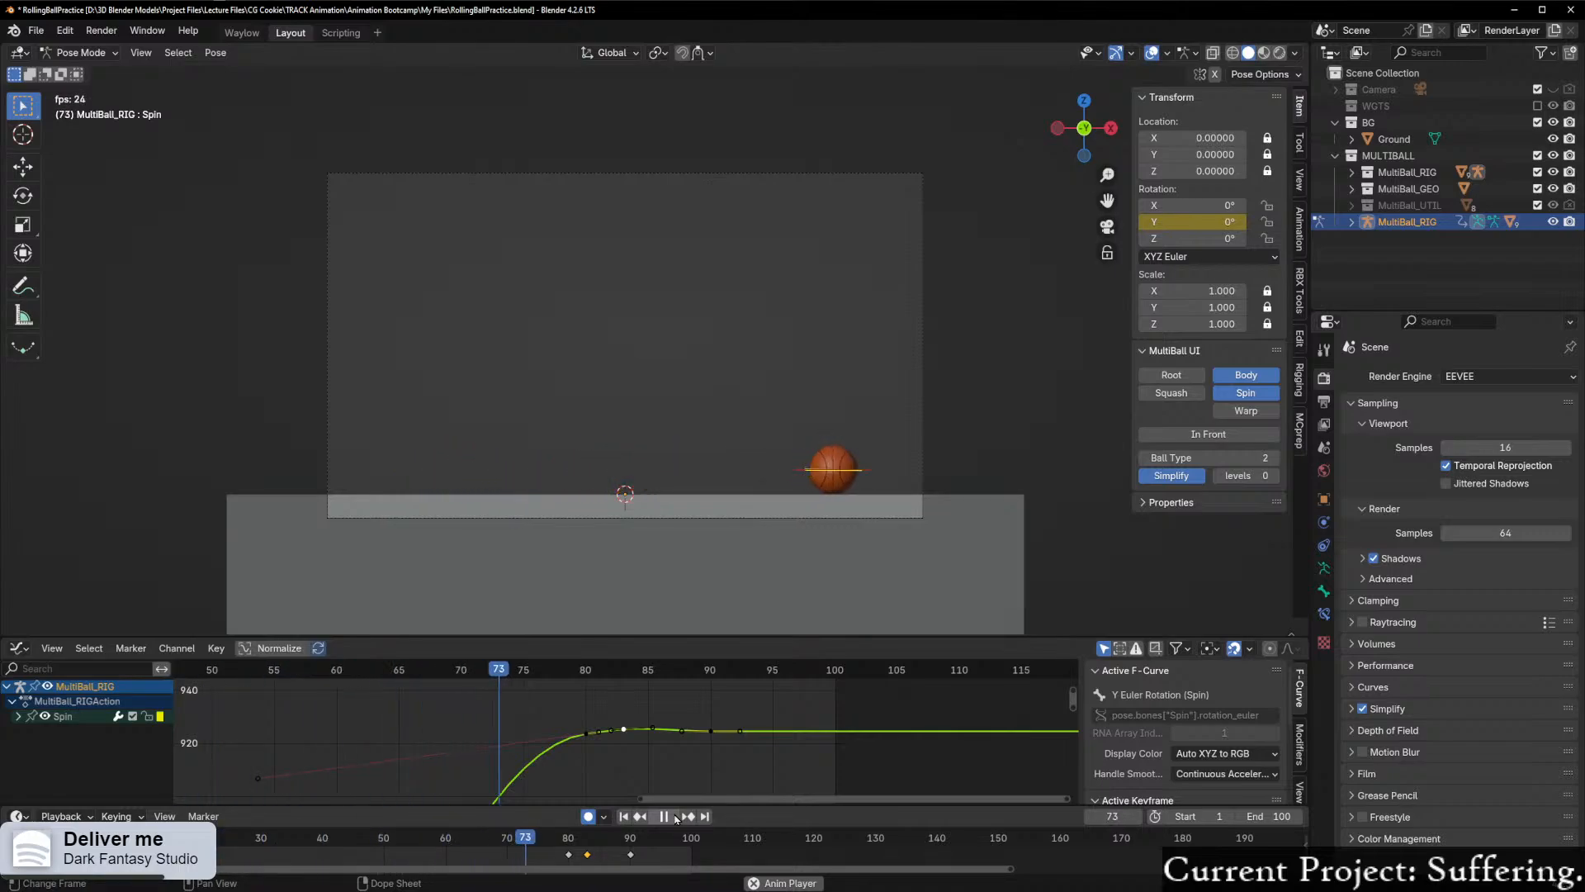
left_click(667, 817)
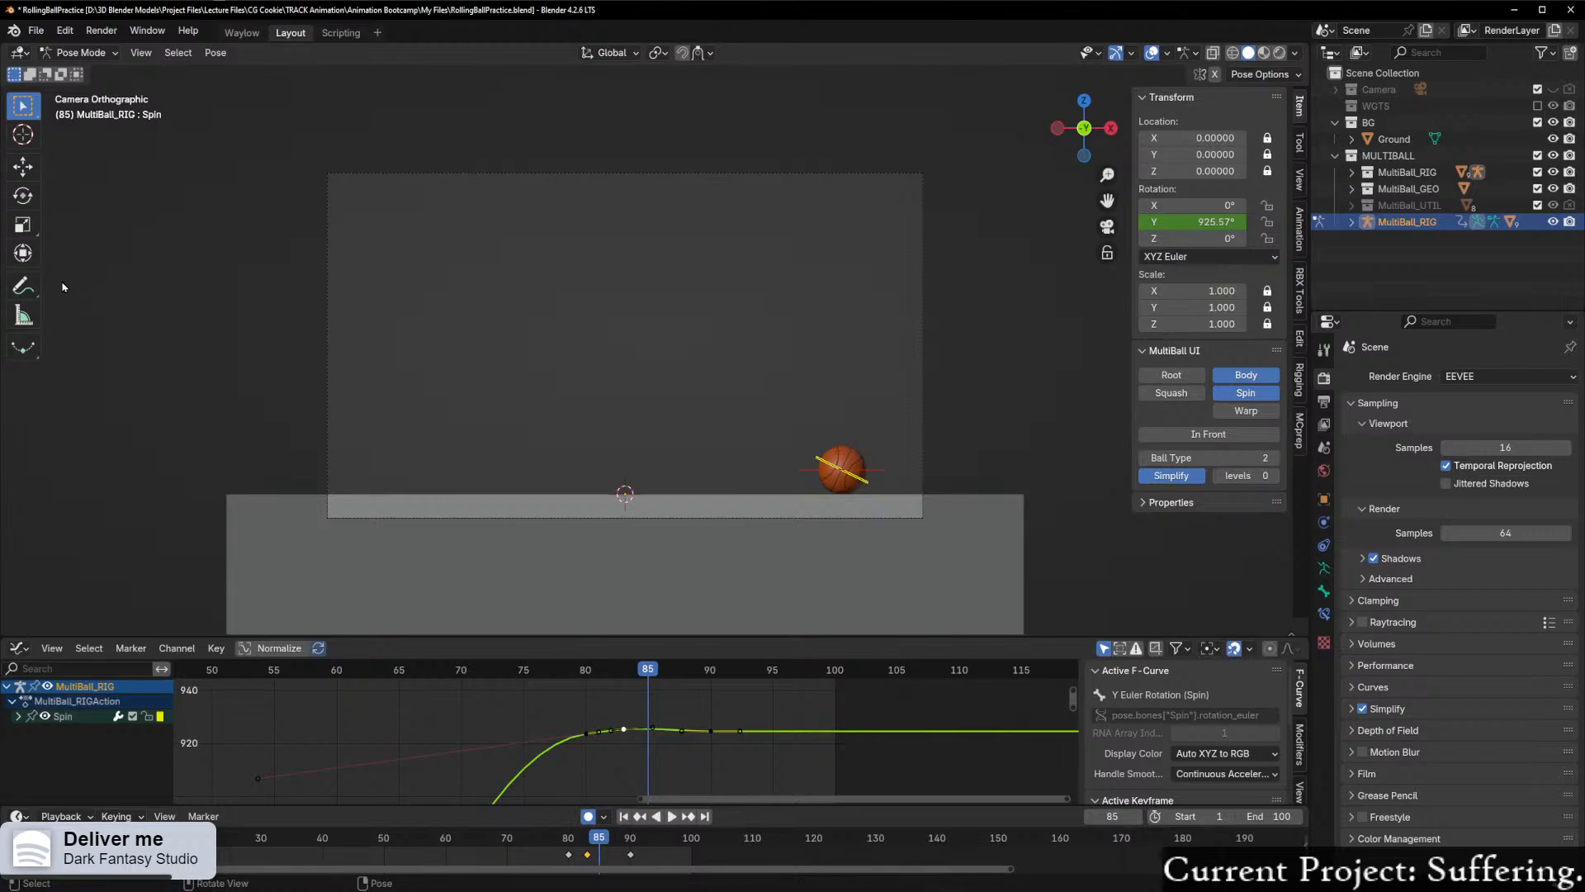
Step: Save the finished roll as an incremental version of the blend file
left_click(36, 30)
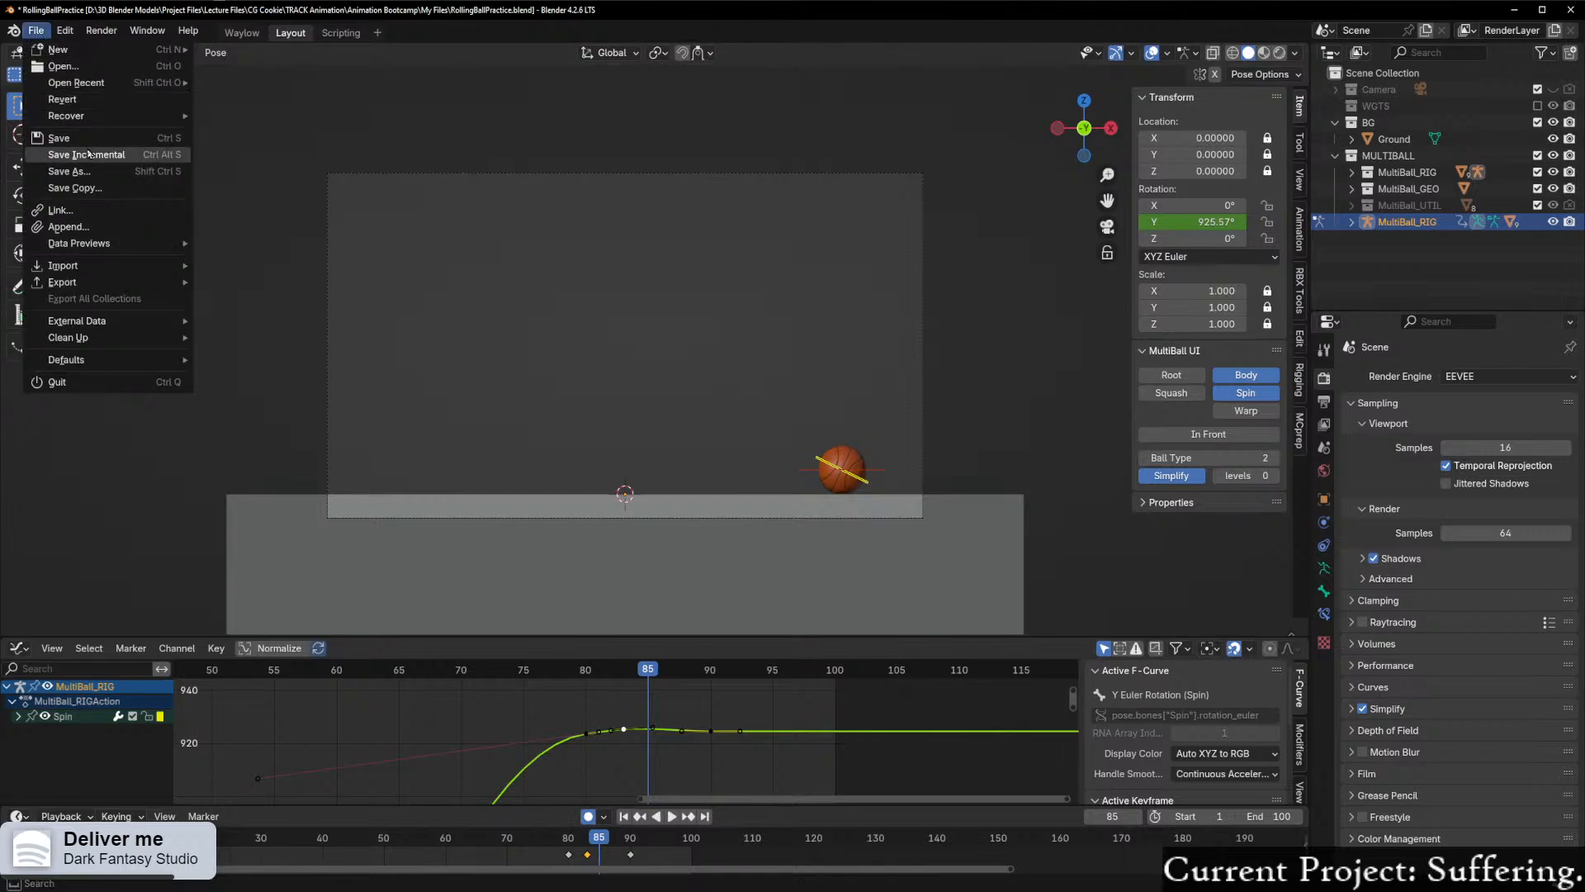
left_click(87, 155)
Step: Open the recent file MidnightMountainsWorld4.blend
left_click(36, 31)
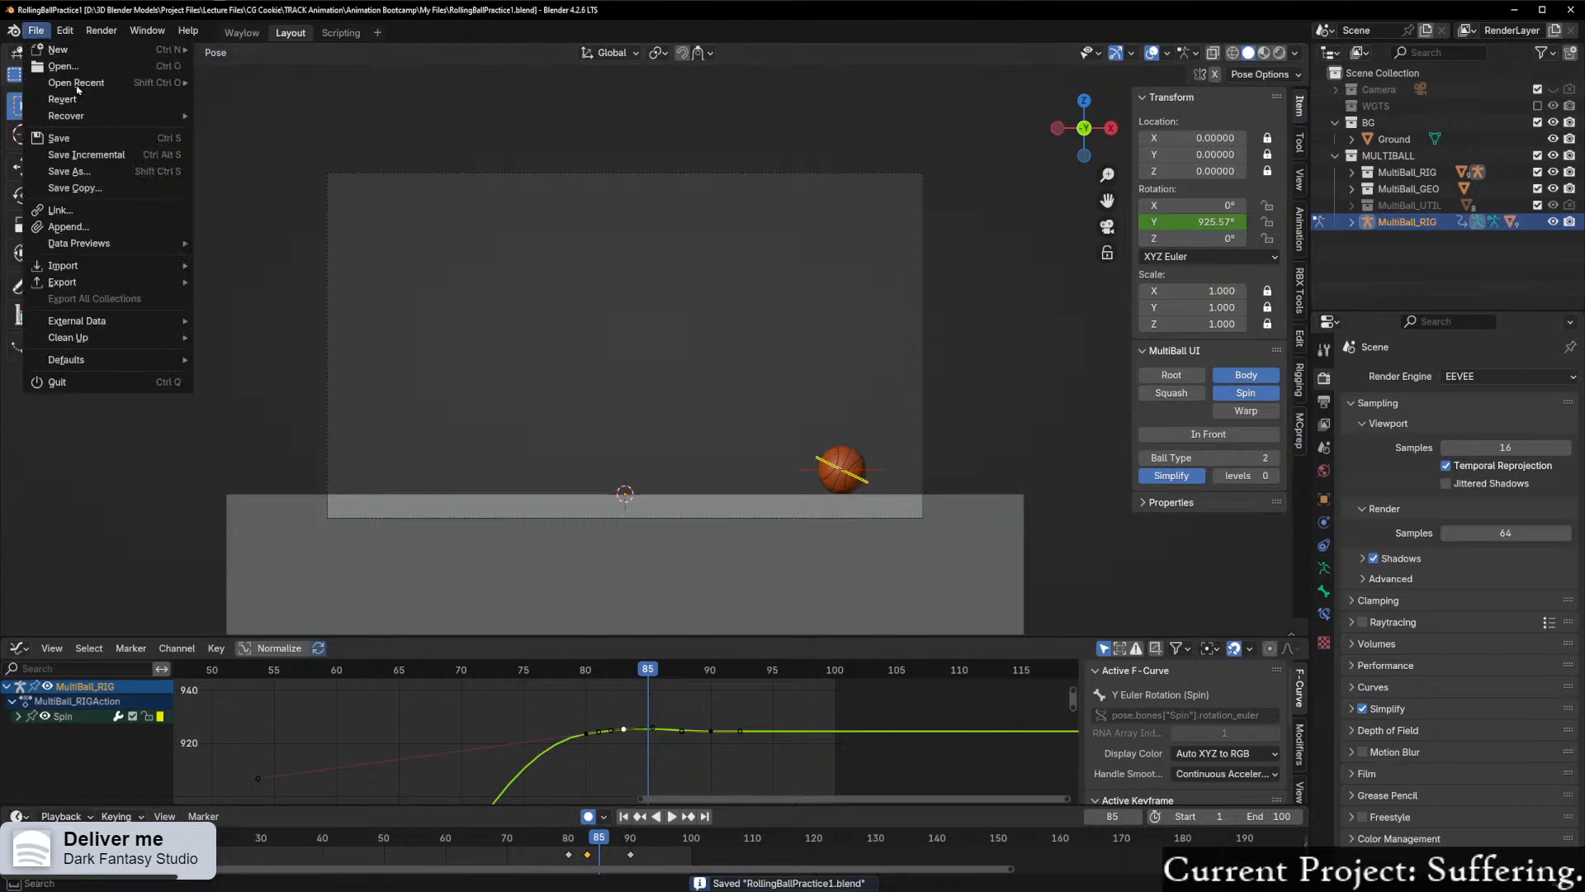
mouse_move(106, 82)
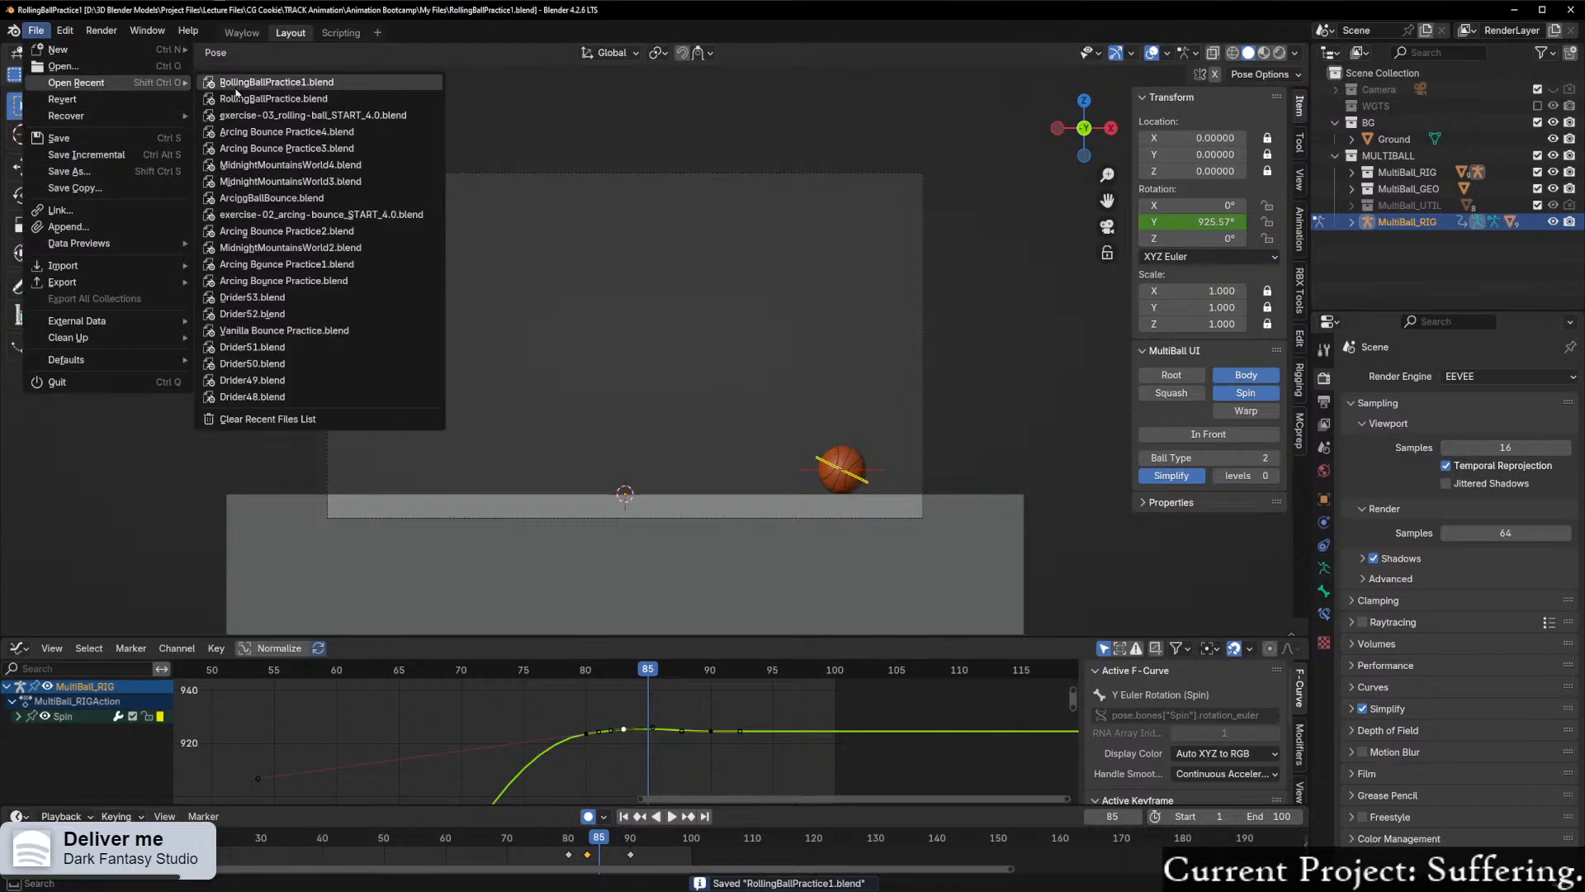
left_click(289, 165)
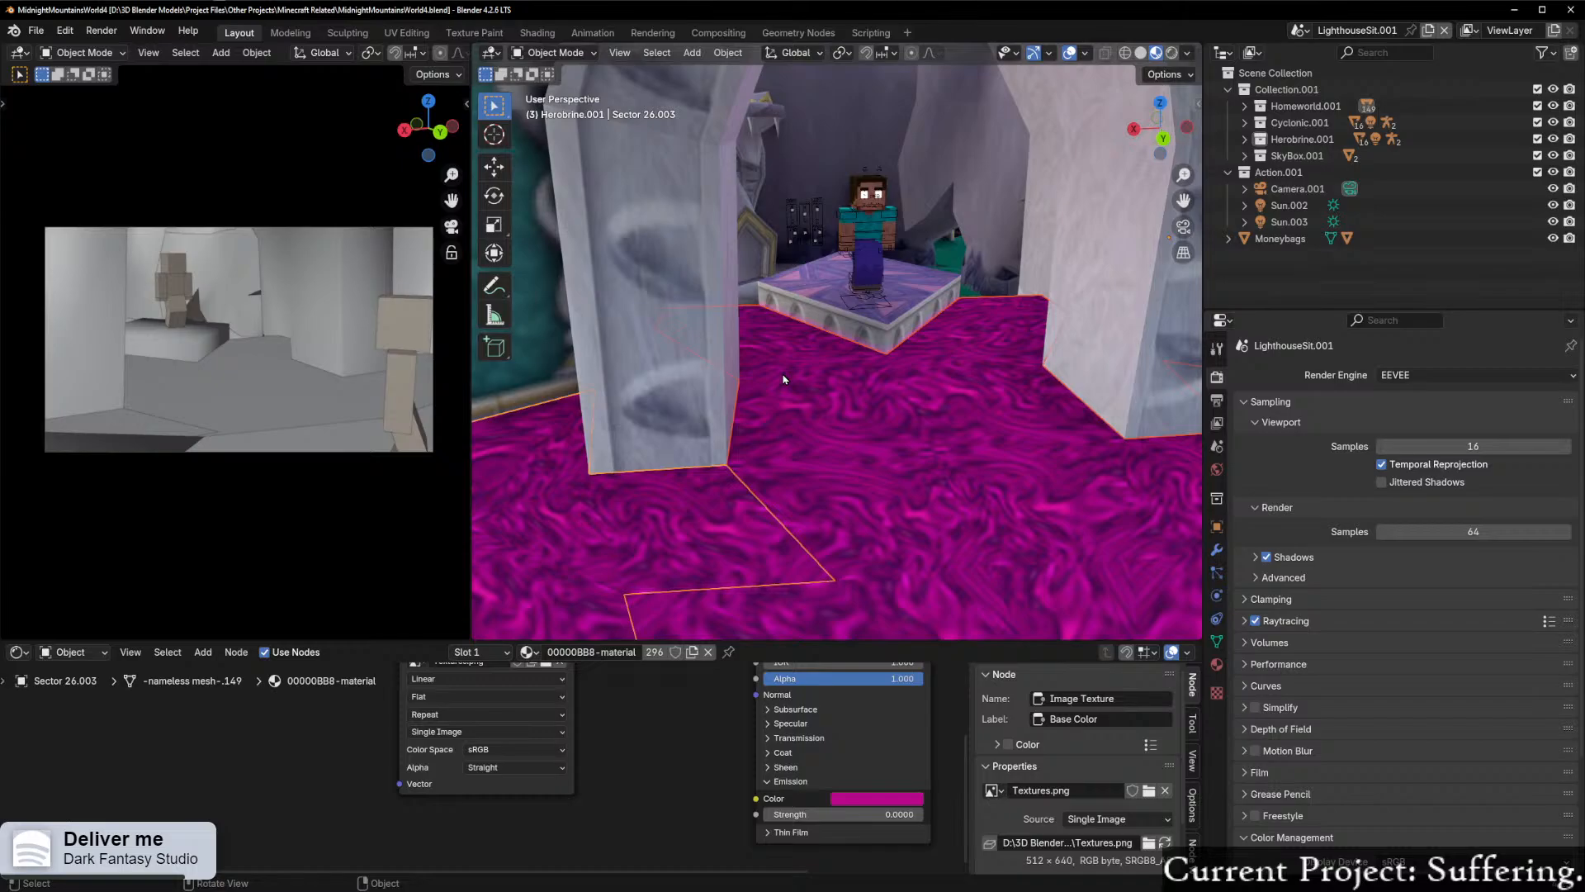
Step: Find the Moneybags character on the distant island, select it and frame it in the 3D view
middle_click_drag(721, 374, 722, 305)
scroll(722, 305, "down", 10)
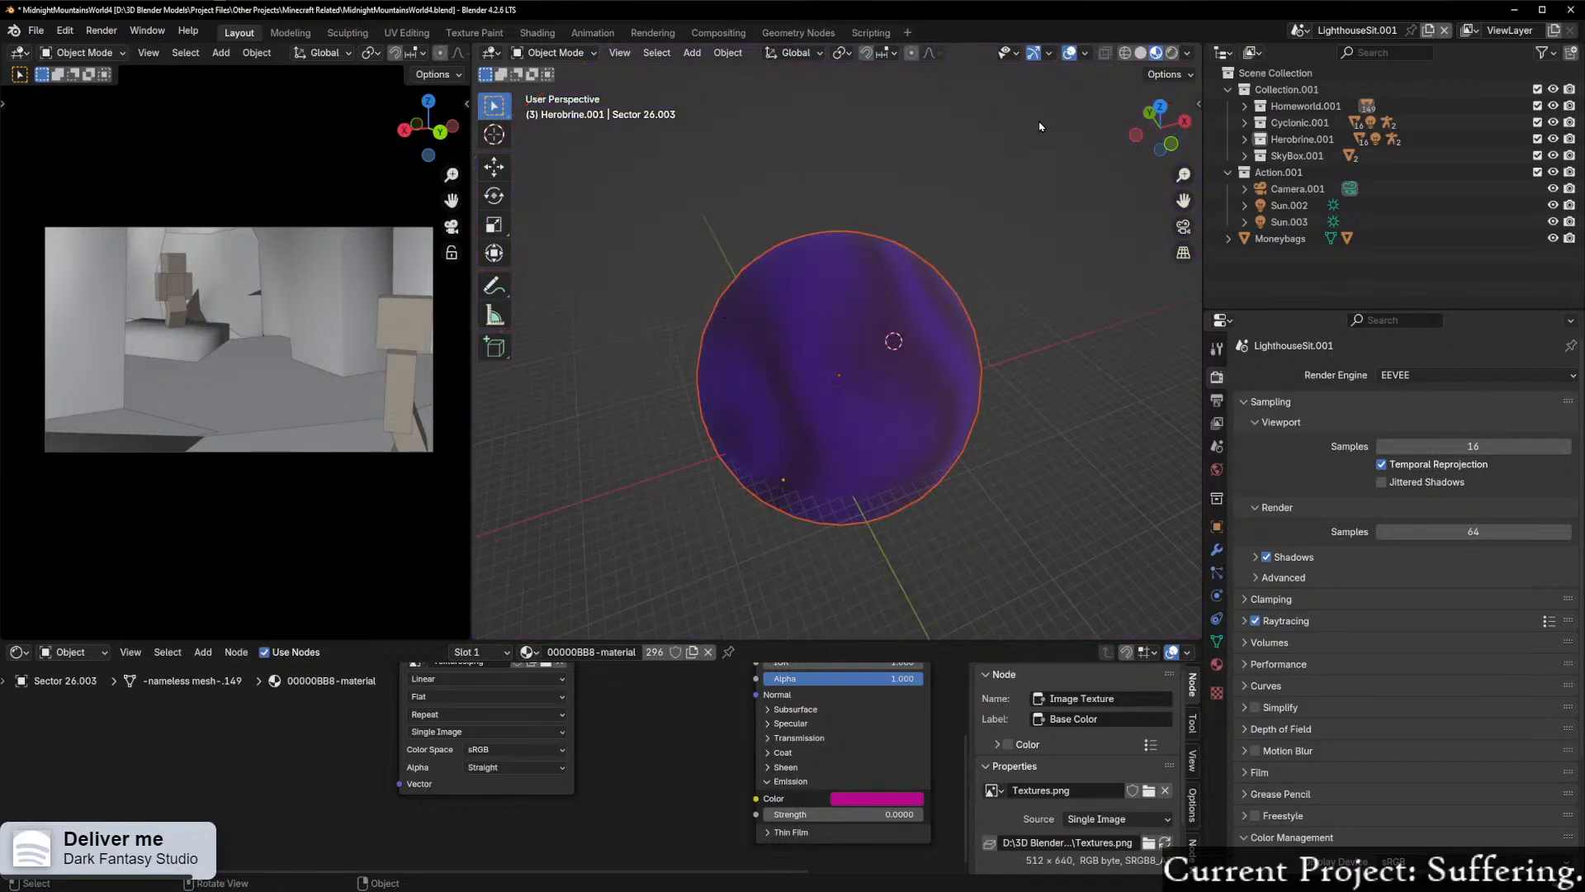
left_click(1041, 128)
scroll(832, 391, "up", 8)
scroll(832, 391, "up", 6)
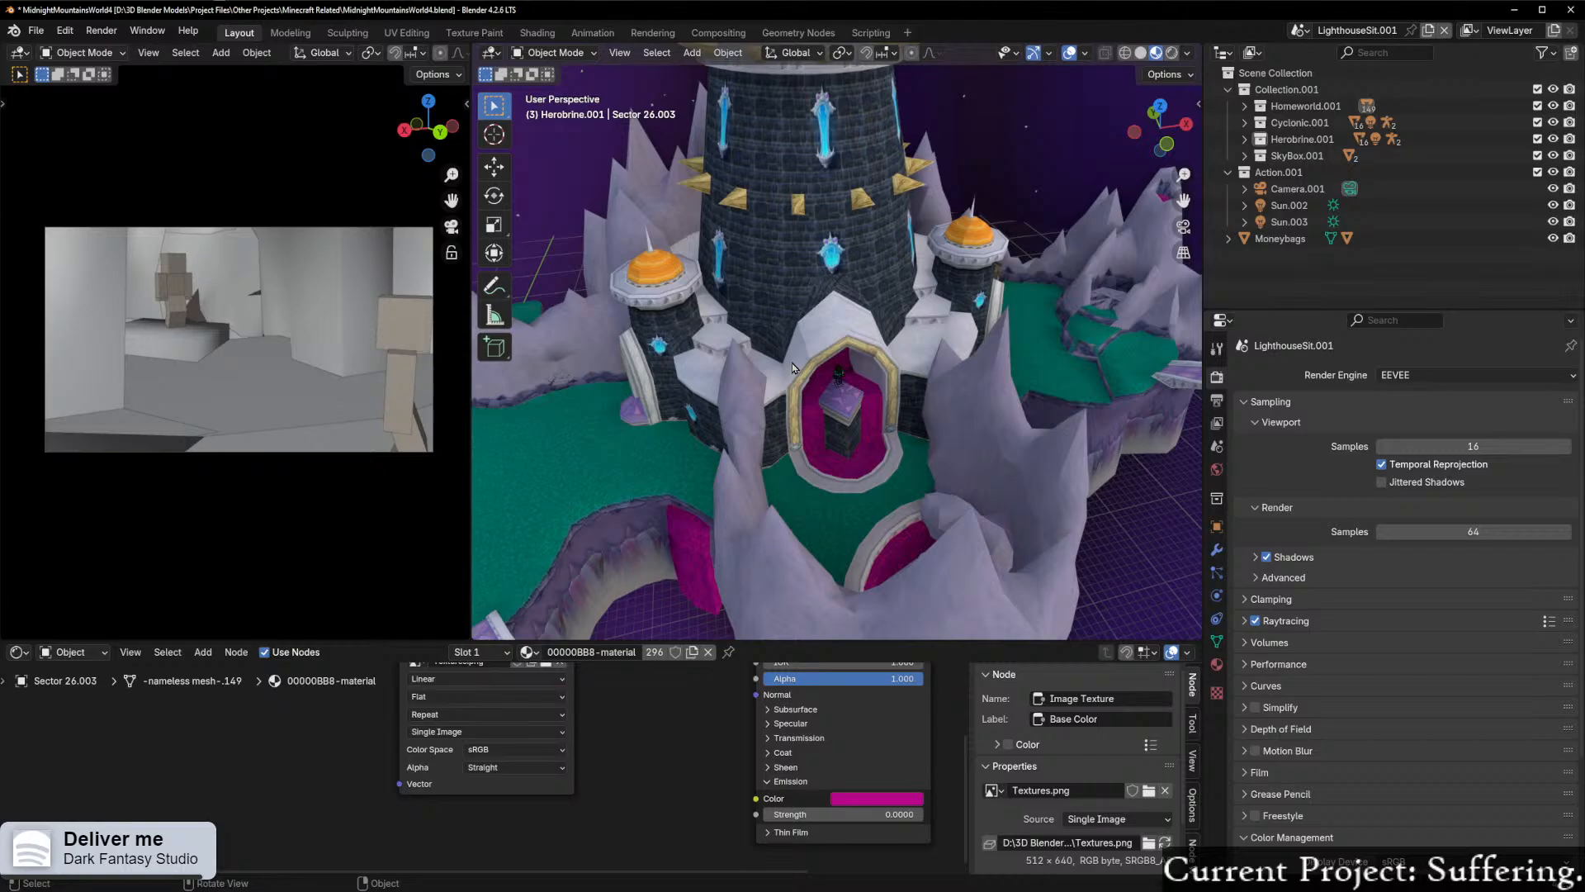
middle_click_drag(790, 297, 1037, 331)
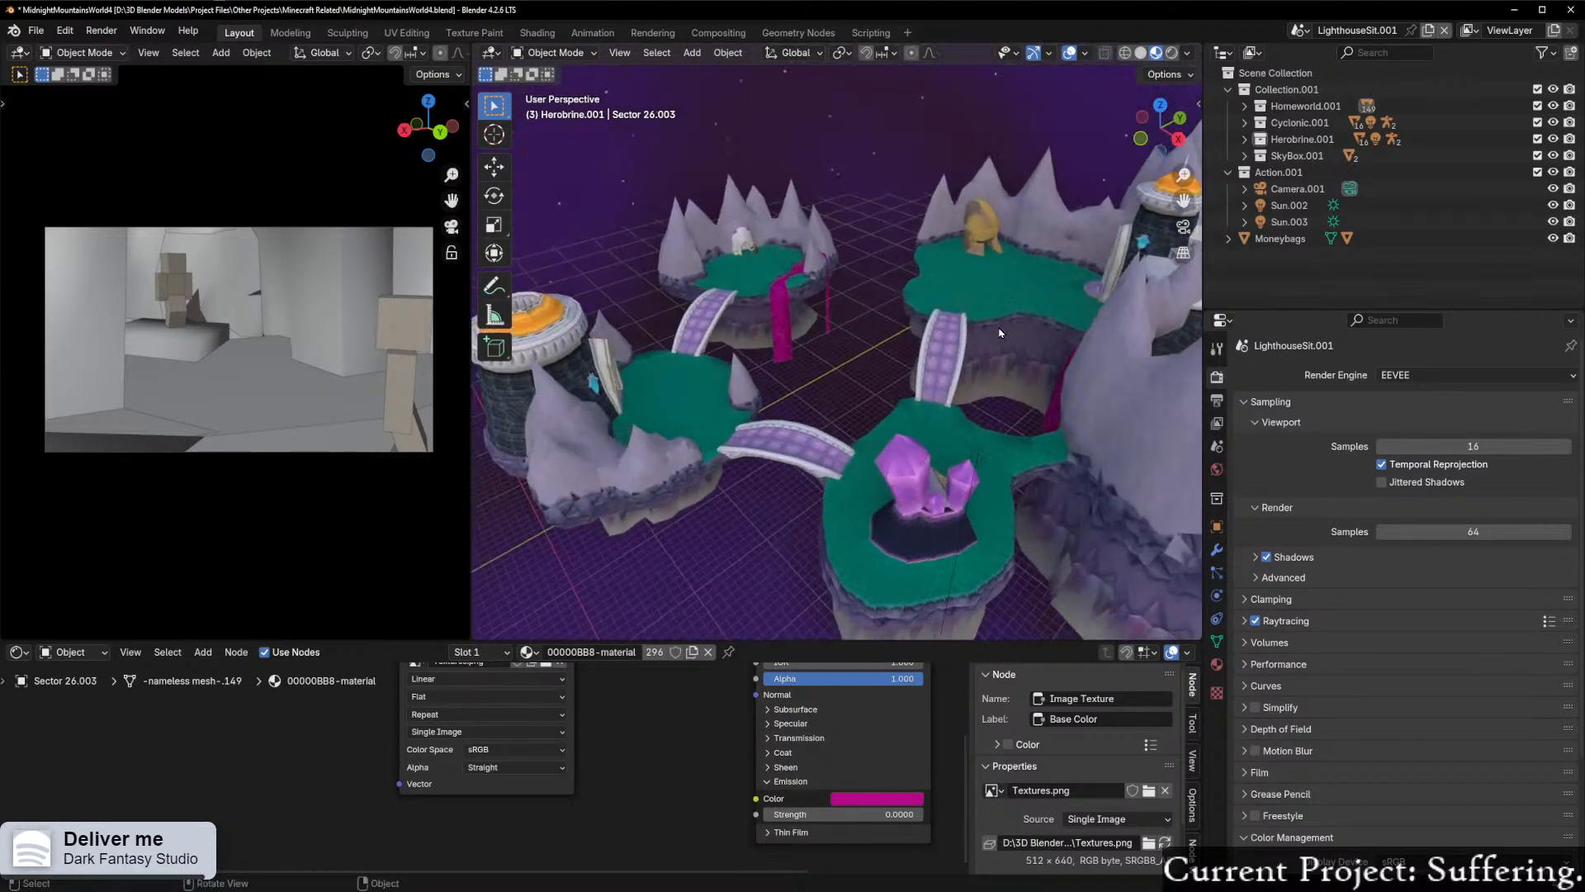
left_click(756, 251)
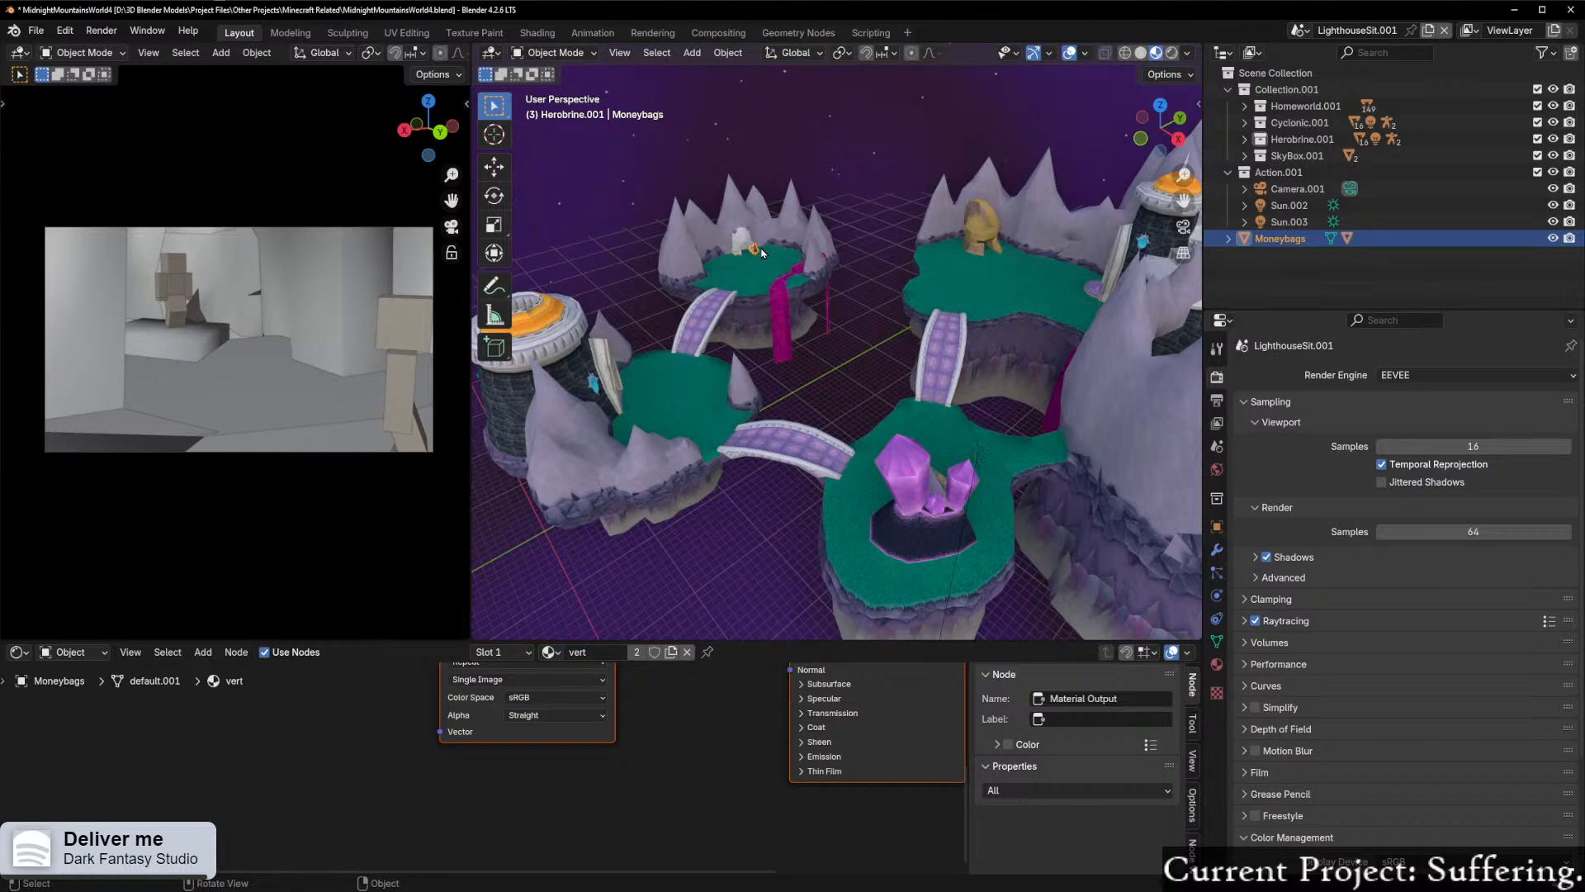
key("KP_Decimal")
scroll(960, 159, "down", 6)
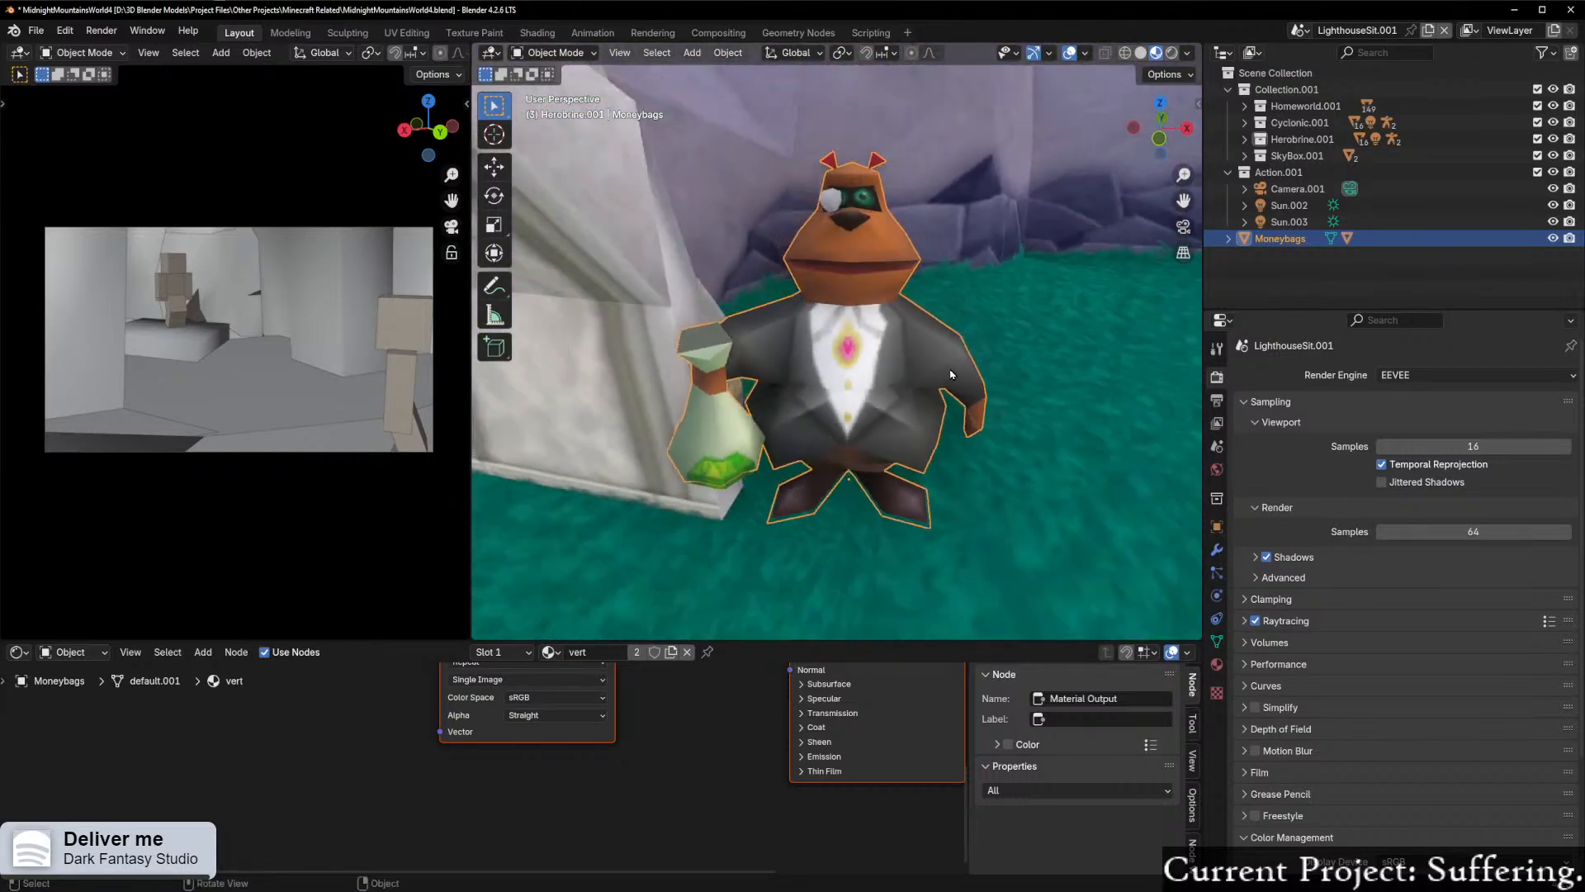
Step: Examine the Moneybags body, its textured eyes, shirt and gem pieces, and the material nodes of both objects
middle_click_drag(690, 710, 567, 810)
middle_click_drag(639, 750, 610, 753)
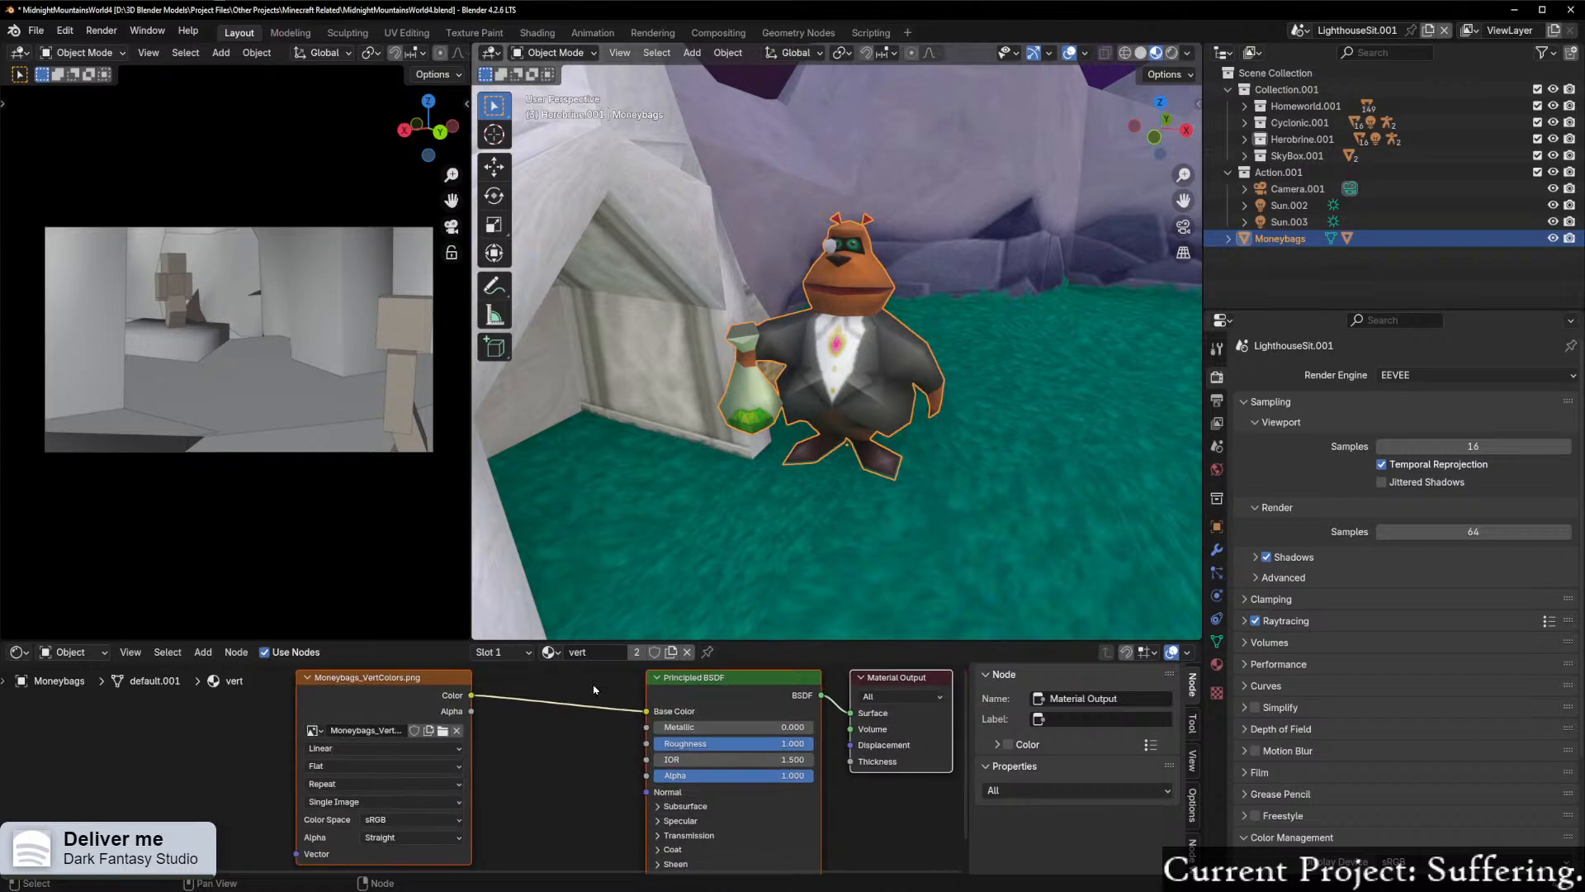
left_click(874, 365)
left_click(854, 299)
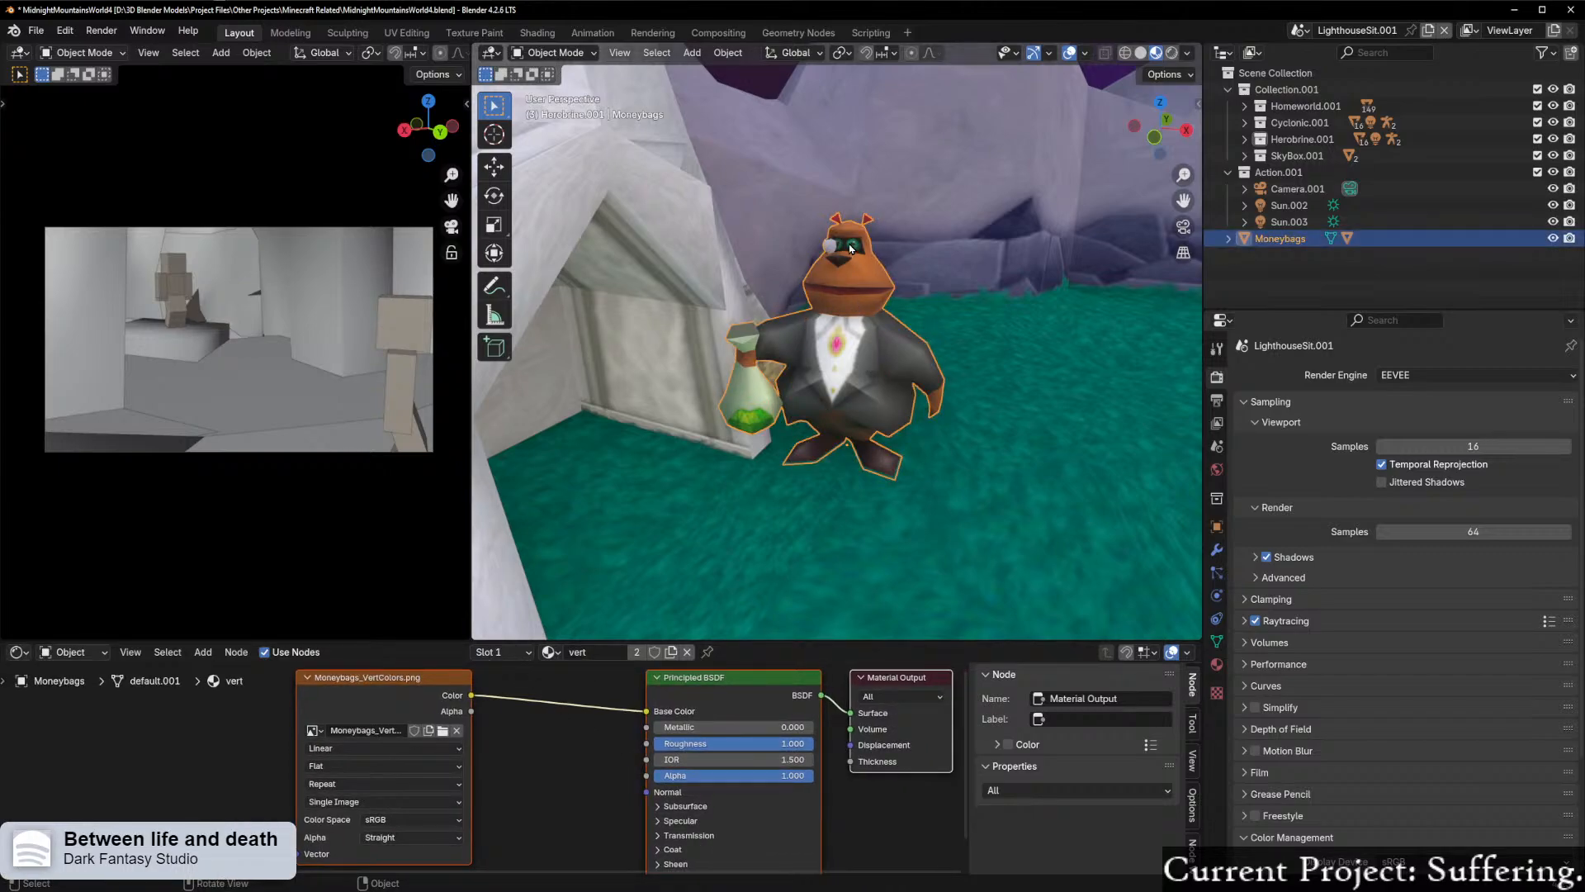
left_click(850, 246)
left_click_drag(472, 711, 647, 775)
middle_click_drag(774, 421, 830, 420)
left_click(873, 263)
mouse_move(877, 295)
middle_mouse_down()
mouse_move(951, 253)
mouse_move(867, 265)
middle_mouse_up()
left_click(832, 427)
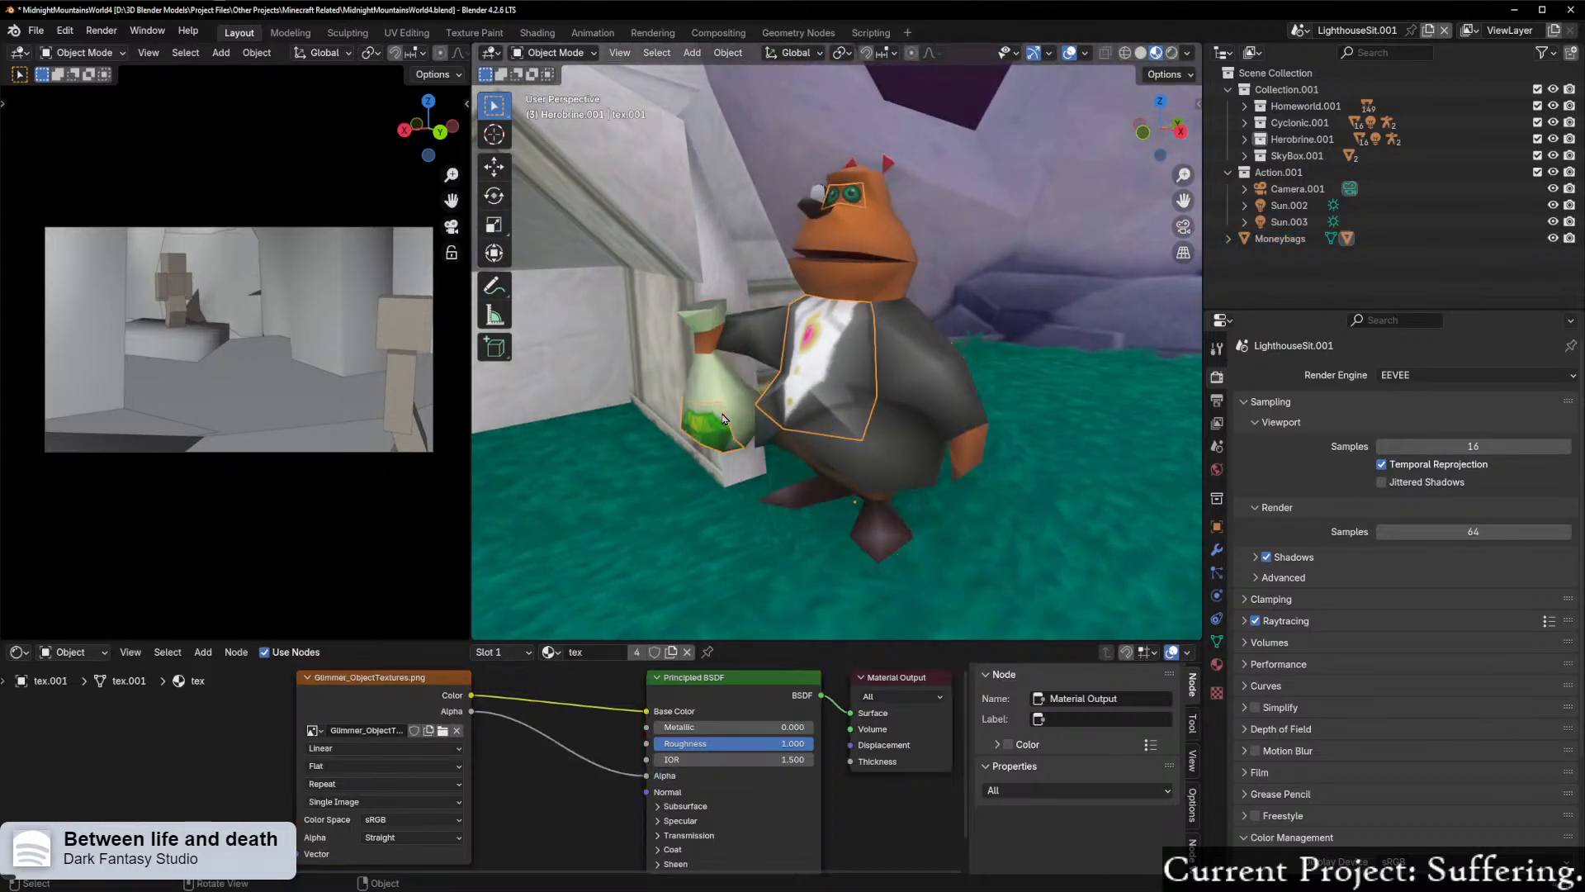
middle_click_drag(723, 413, 805, 391)
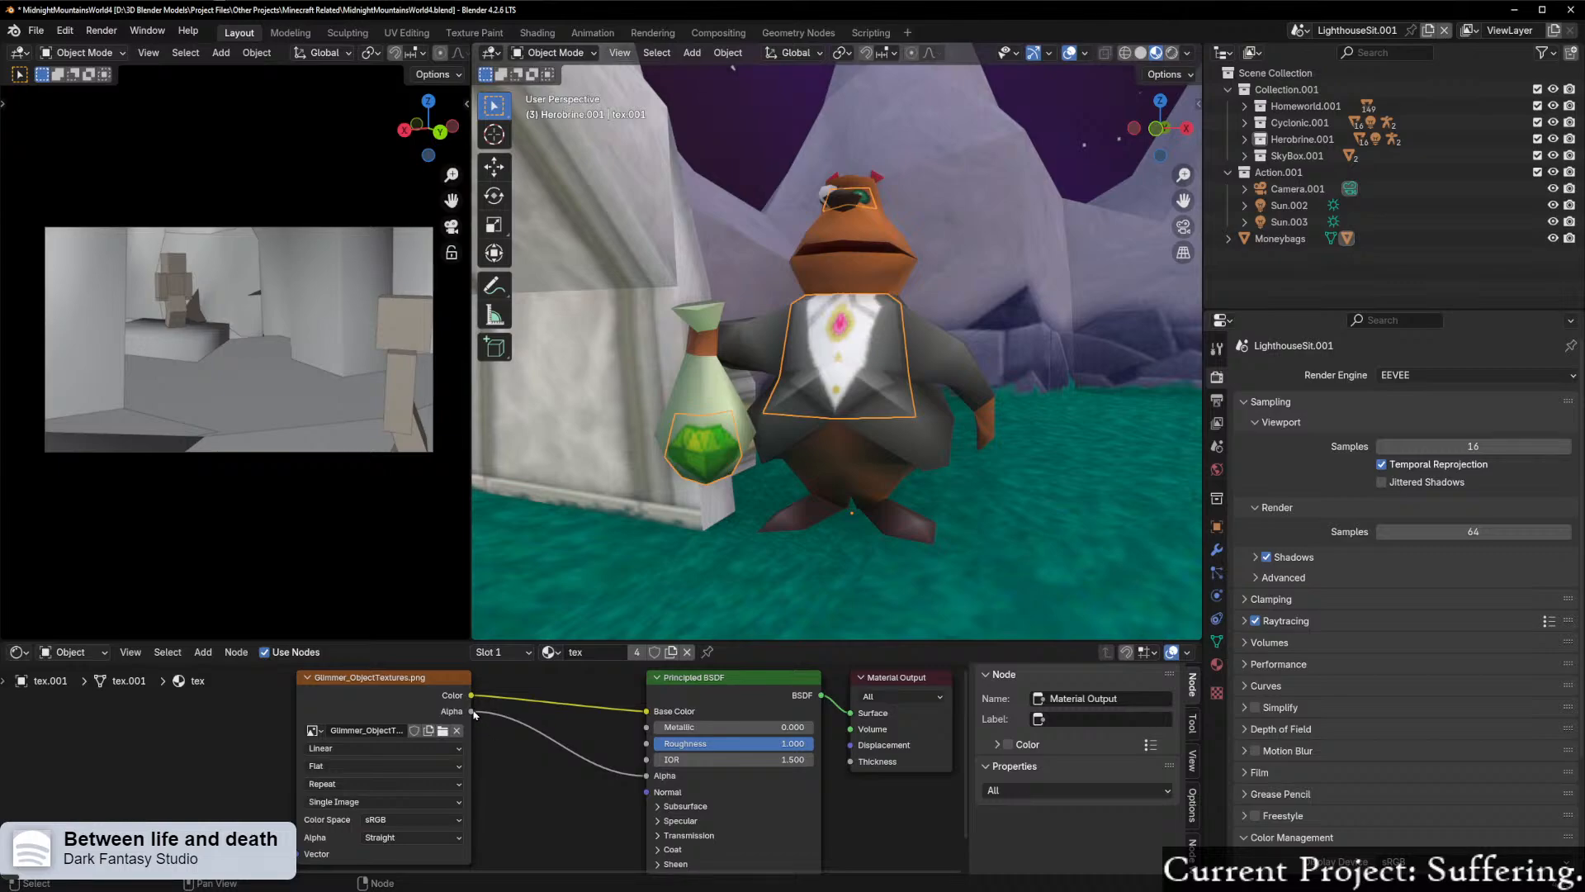
left_click(902, 440)
middle_click_drag(904, 438, 999, 357)
Step: Select the tex.001 child of Moneybags and isolate it in local view to inspect its separate pieces
left_click(1228, 238)
left_click(1293, 271)
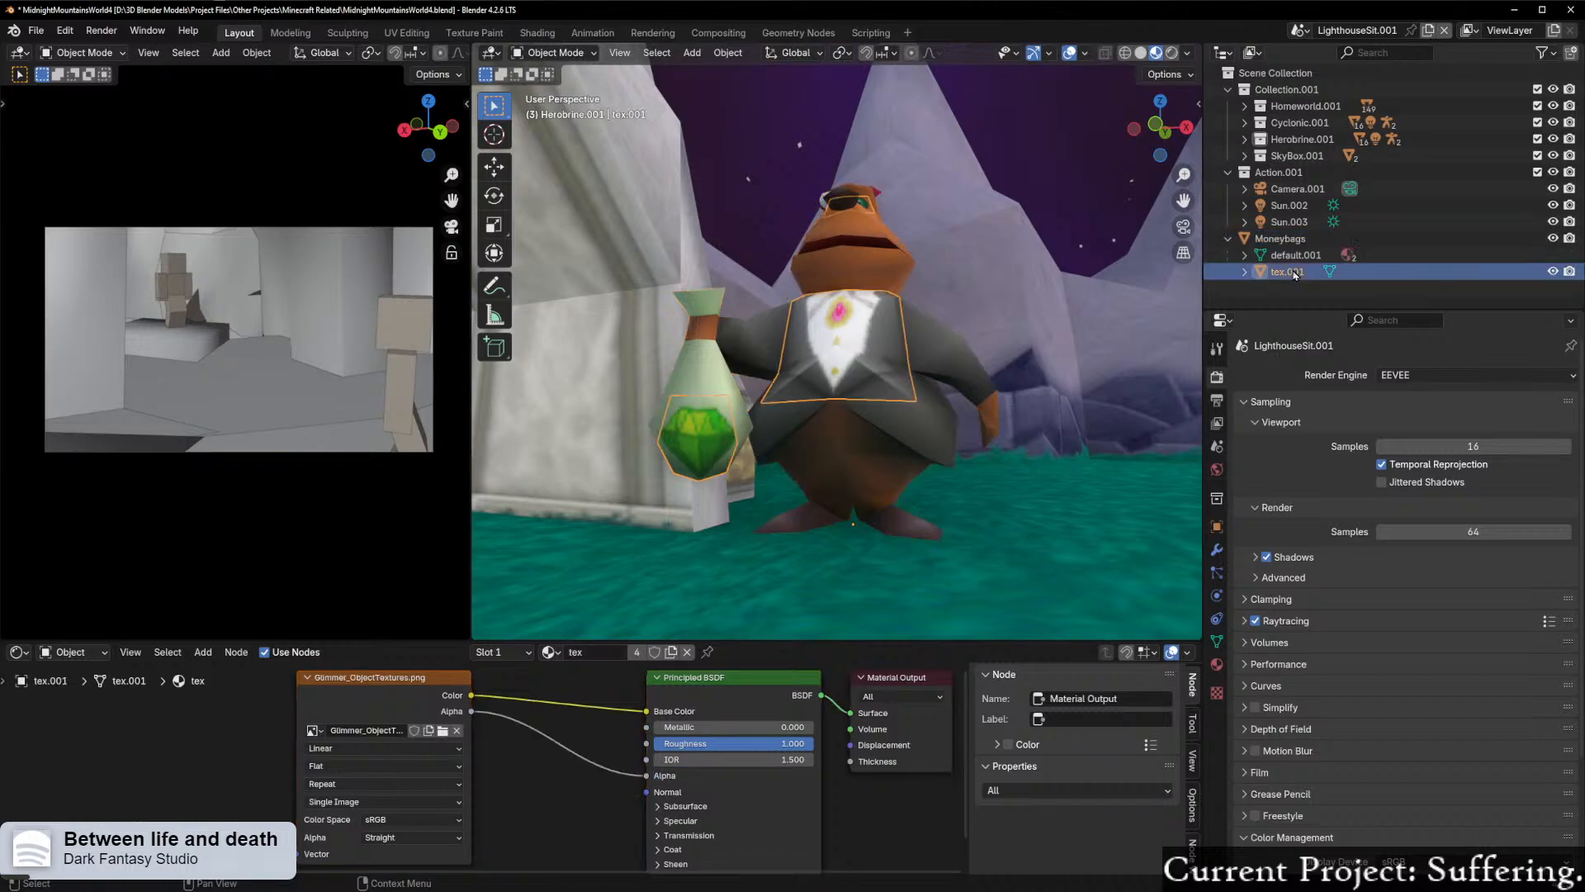
middle_click_drag(839, 411, 768, 440)
left_click(1229, 239)
middle_click_drag(815, 511, 883, 523)
key("KP_Divide")
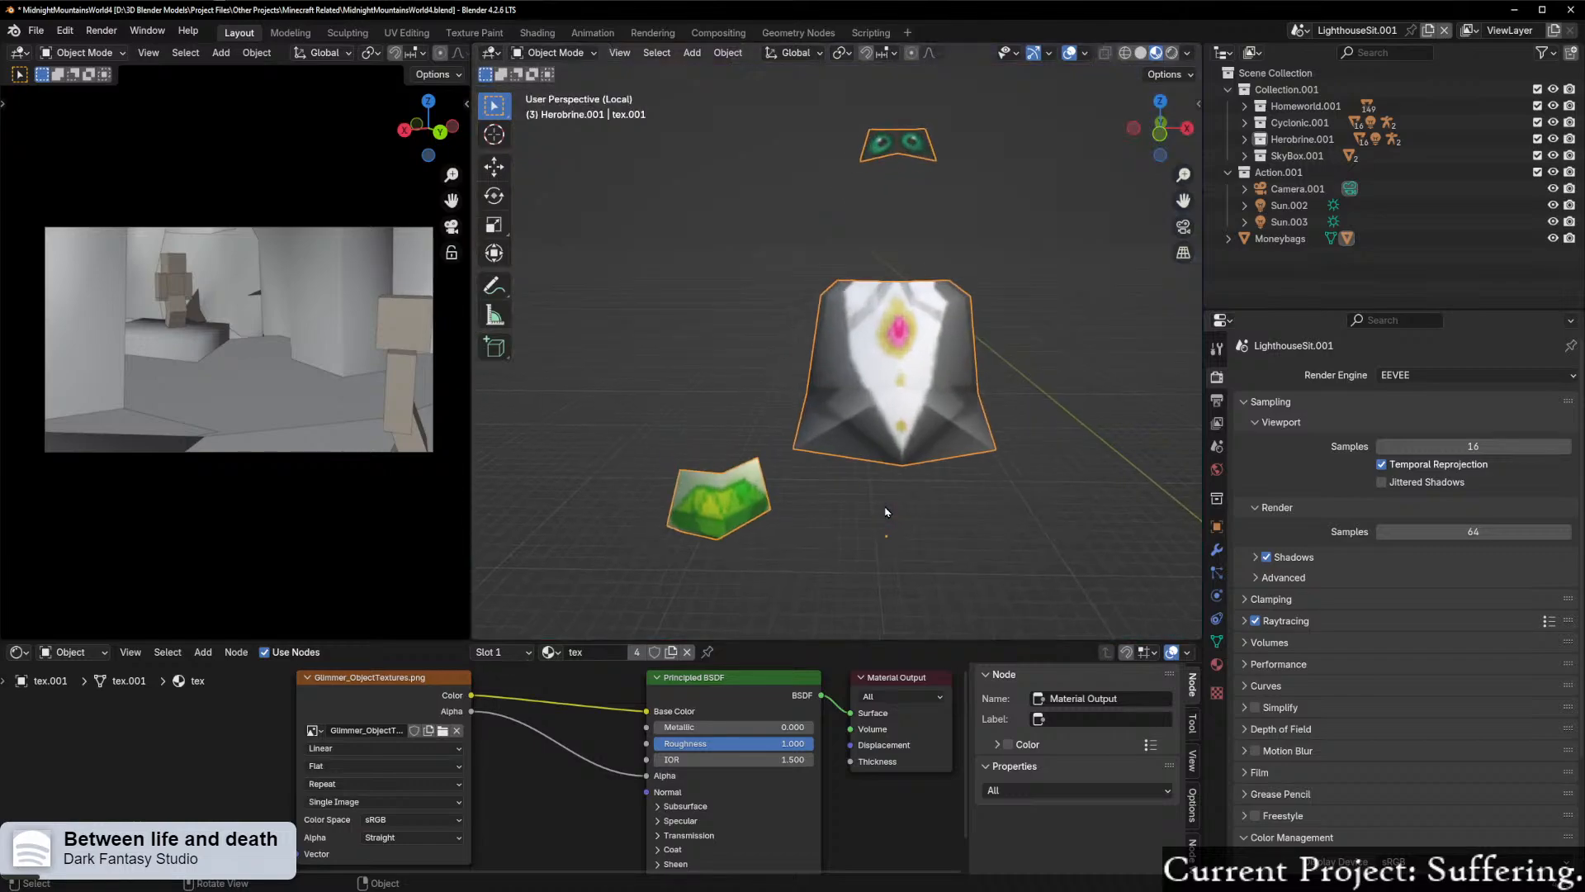
Step: Isolate the Moneybags body in front orthographic view and snap the 3D cursor to it
left_click(1280, 238)
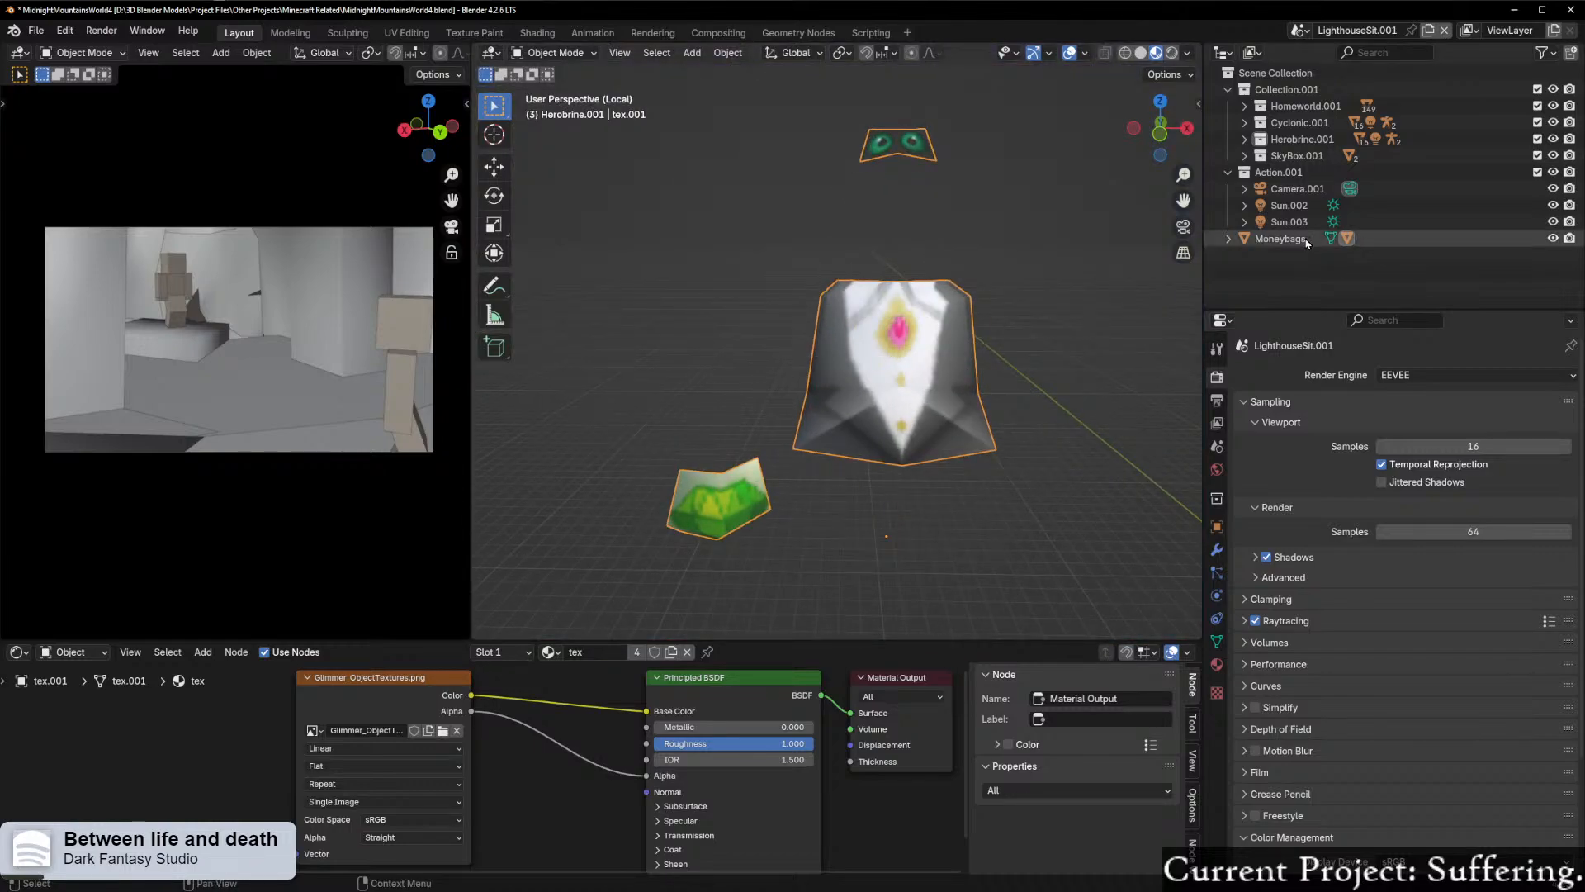
right_click(1280, 239)
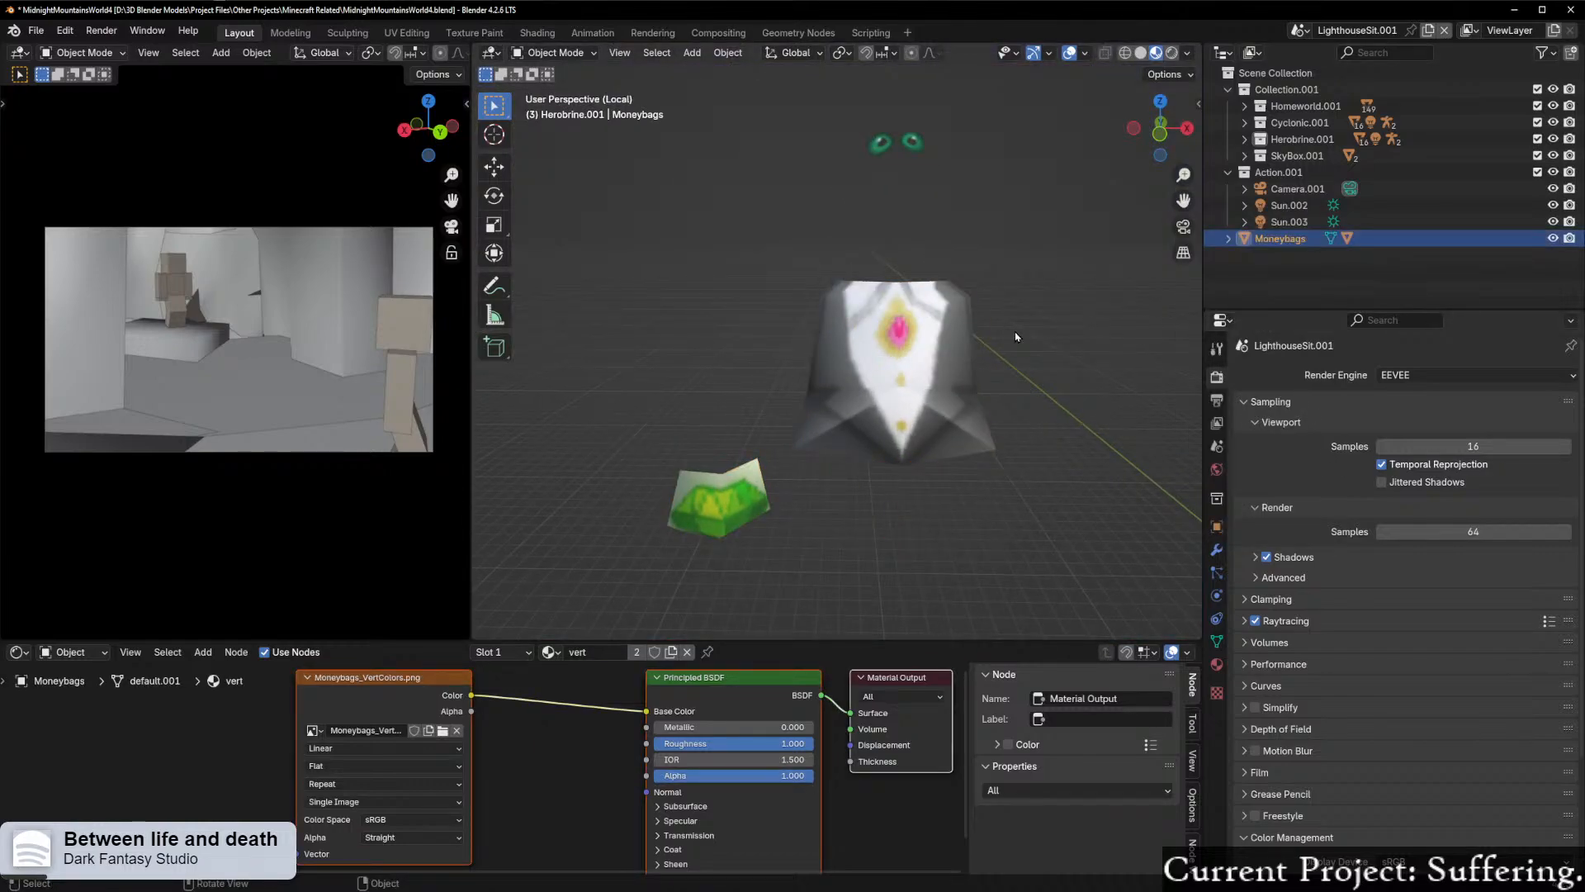
key("KP_Decimal")
left_click(1160, 134)
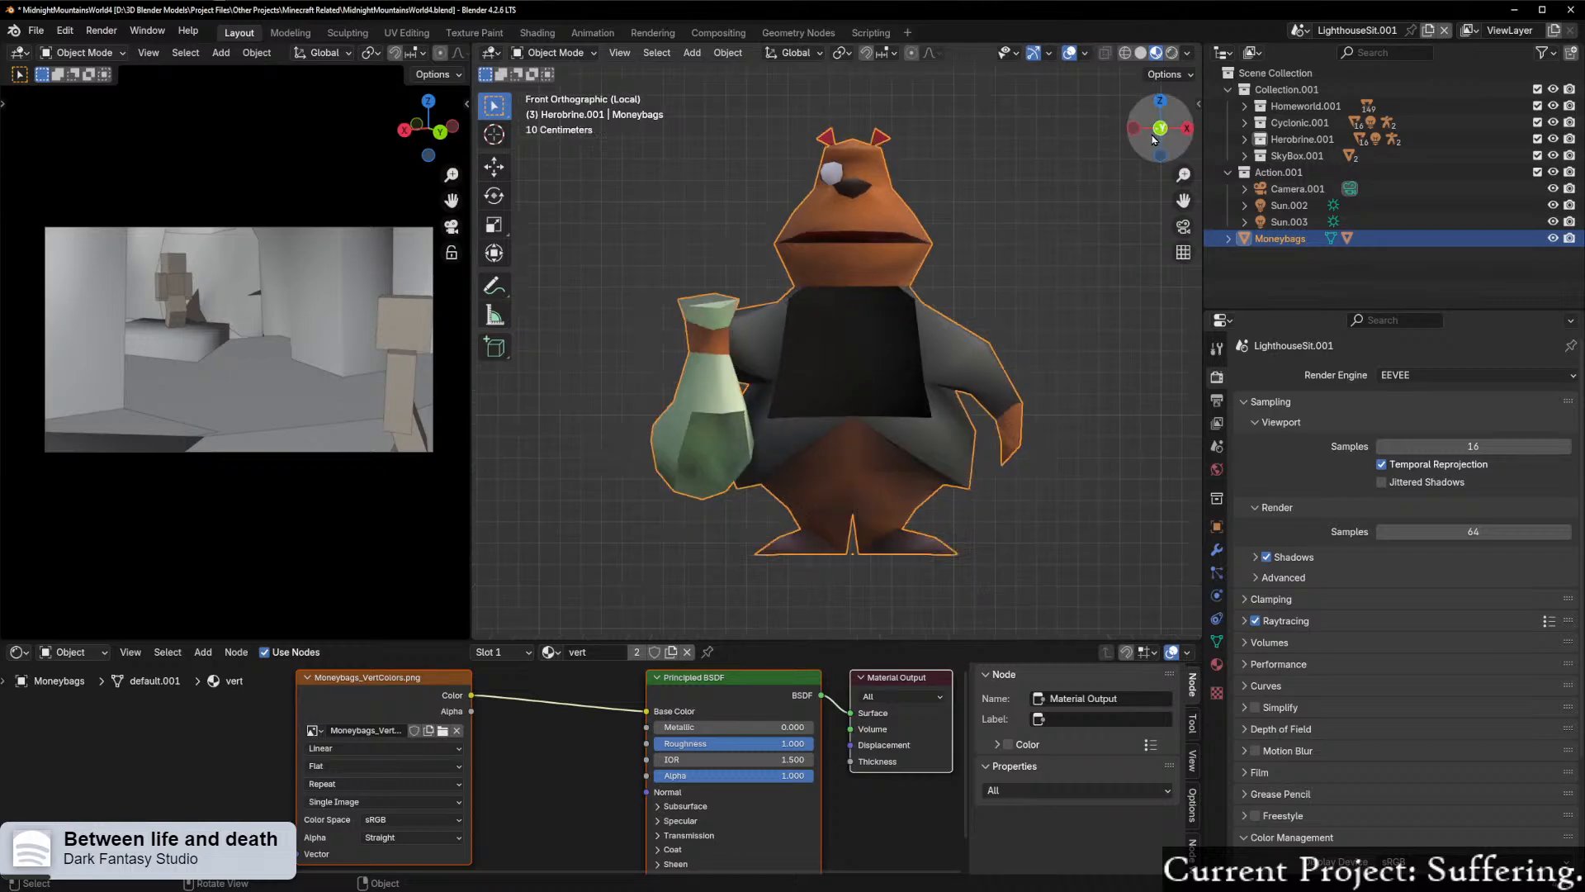
scroll(993, 343, "down", 2)
scroll(993, 343, "up", 1)
scroll(994, 343, "up", 1)
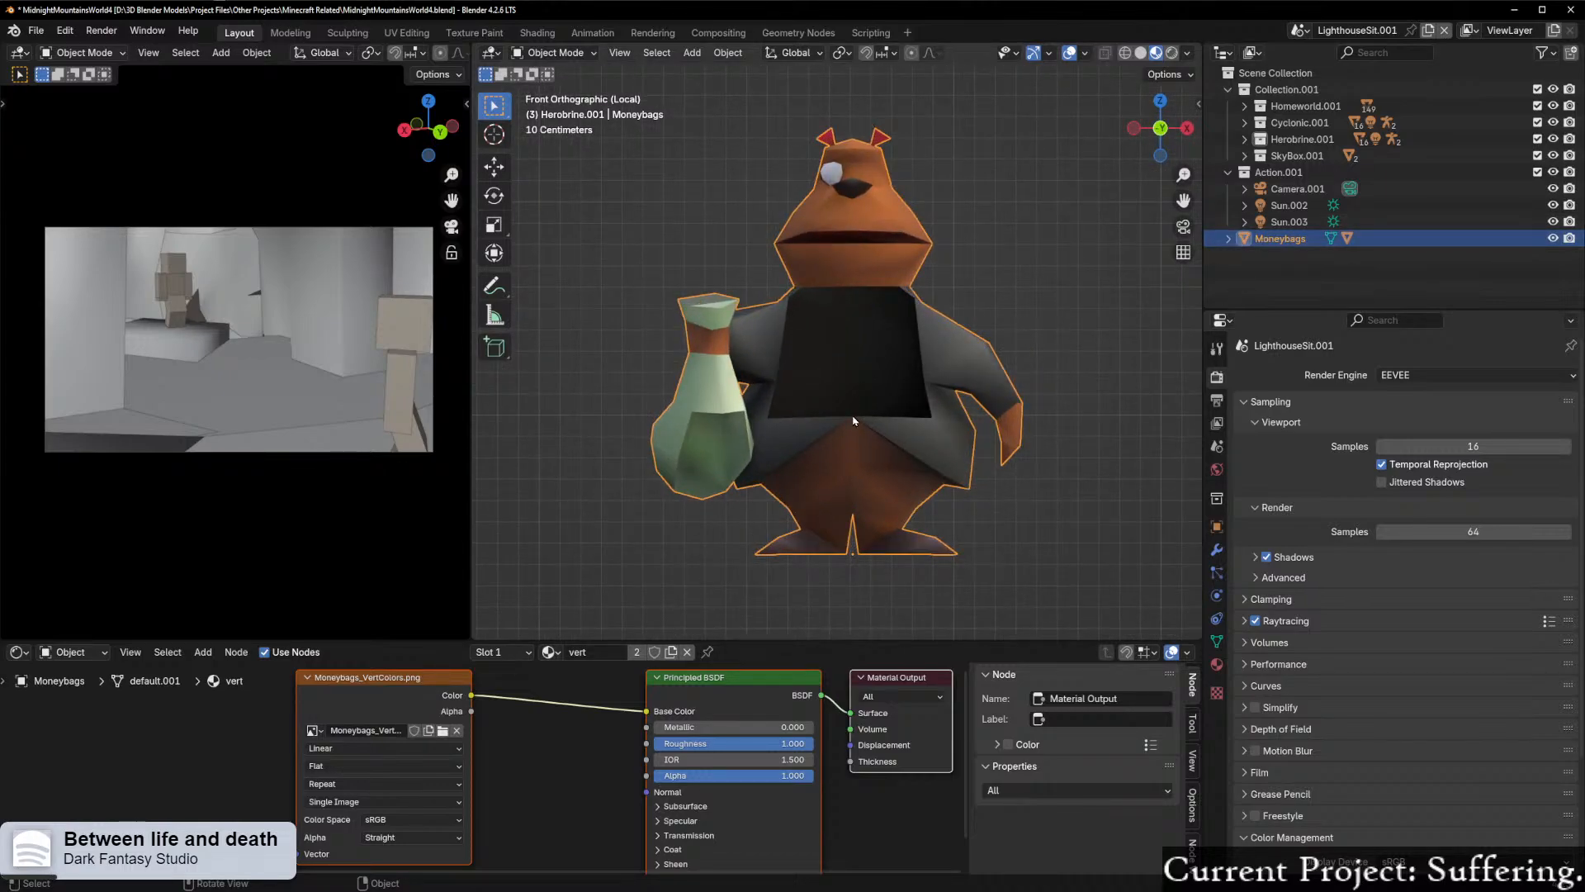
key("shift+s")
left_click(883, 500)
scroll(981, 427, "down", 1)
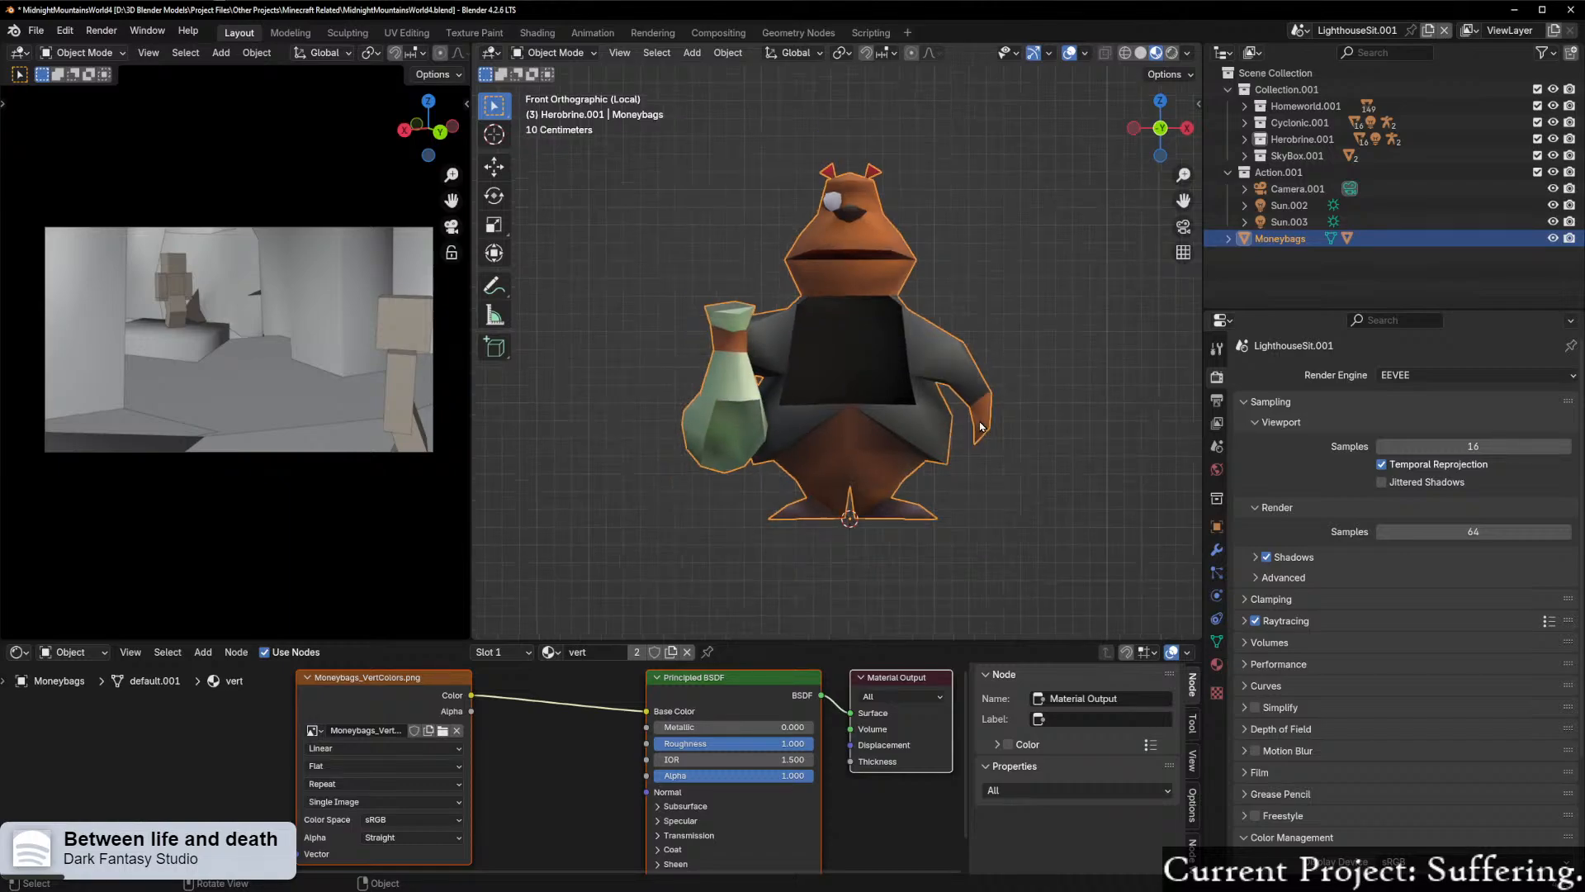
Step: Leave local view, select Moneybags together with its tex.001 child, and isolate both in front orthographic view
left_click(1228, 238)
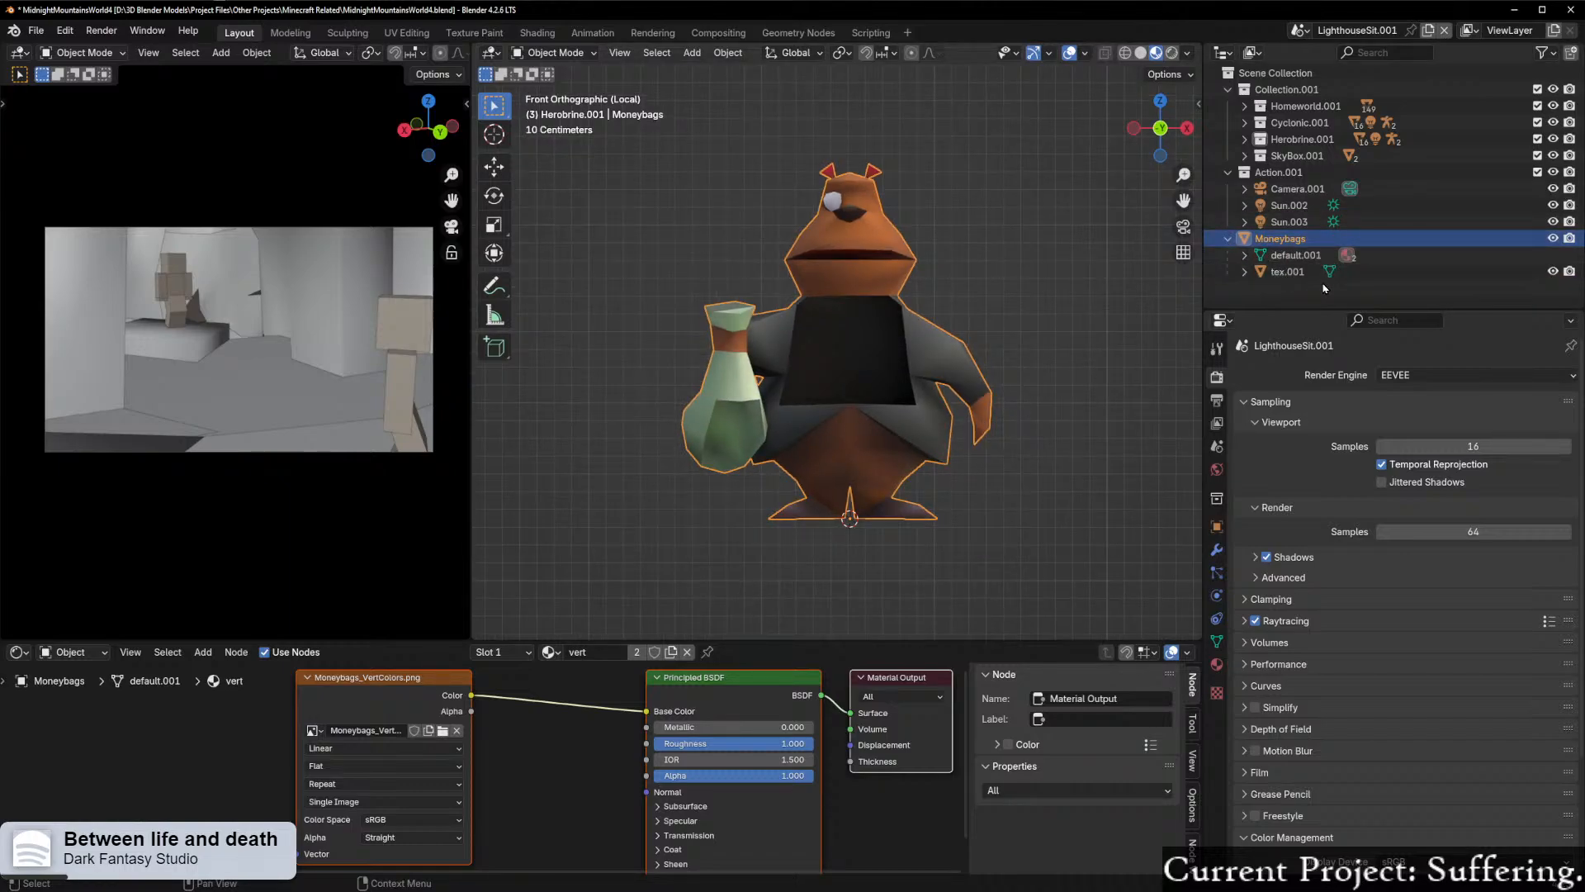
key("ctrl+Tab")
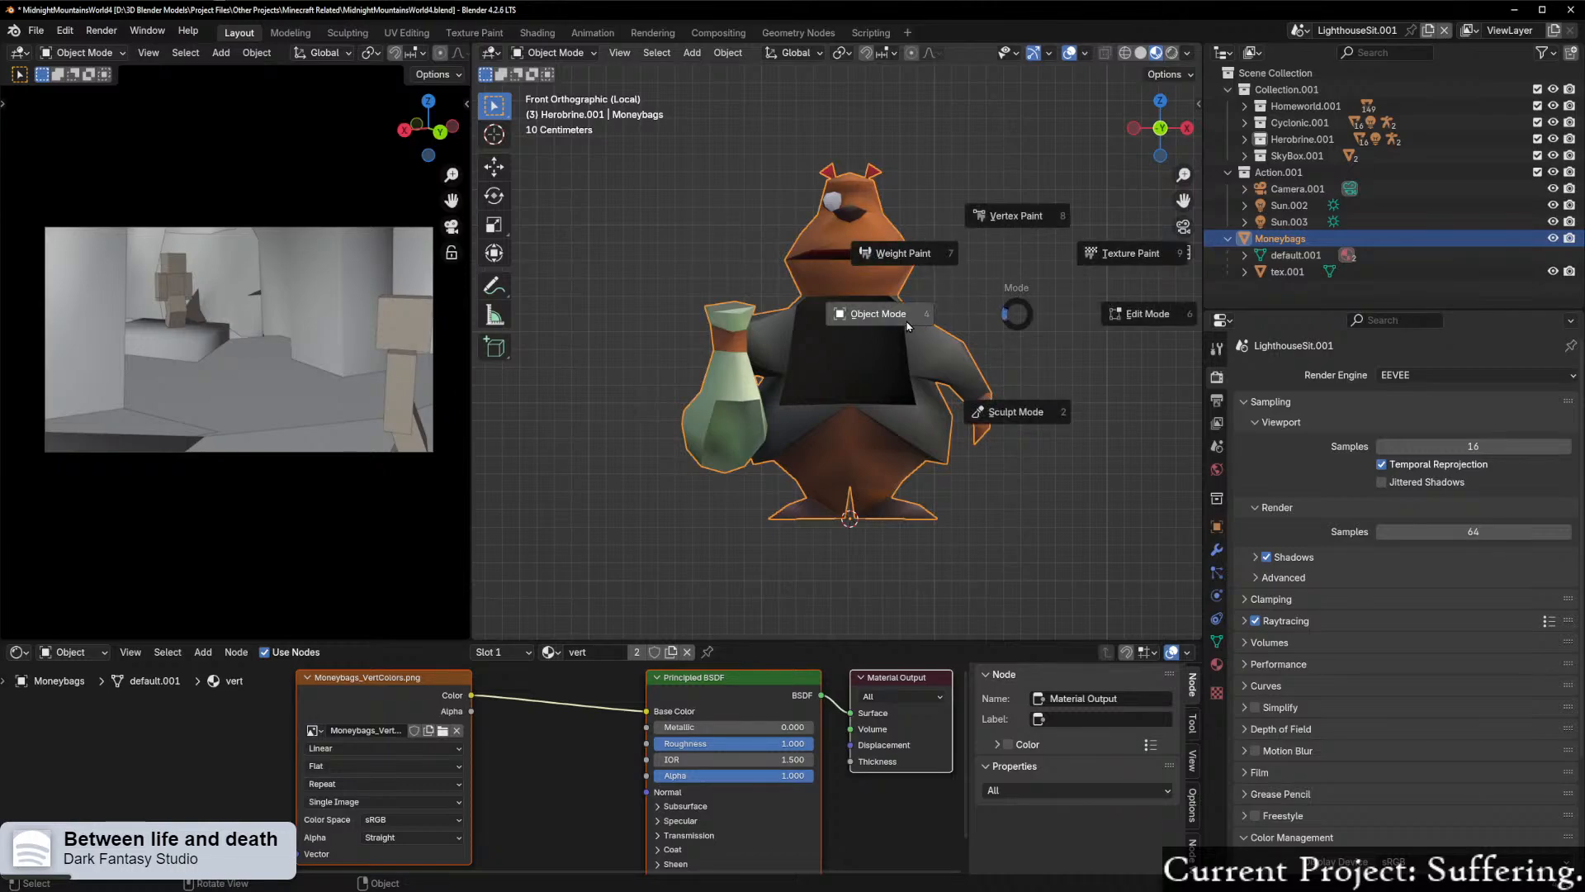
left_click(905, 326)
key("KP_Divide")
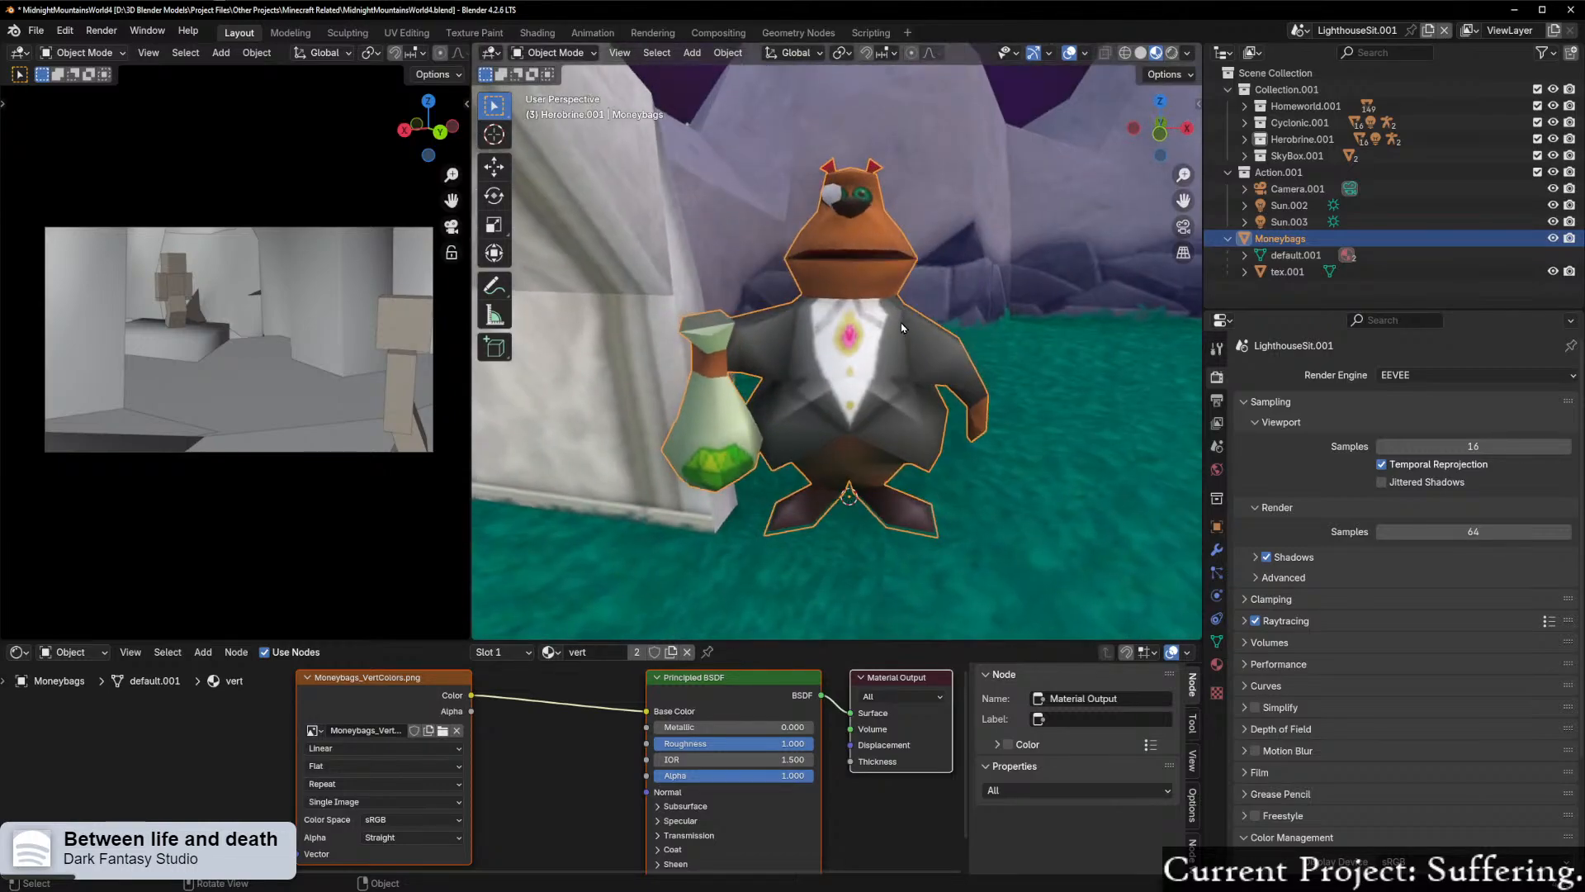
right_click(1292, 244)
left_click(1235, 260)
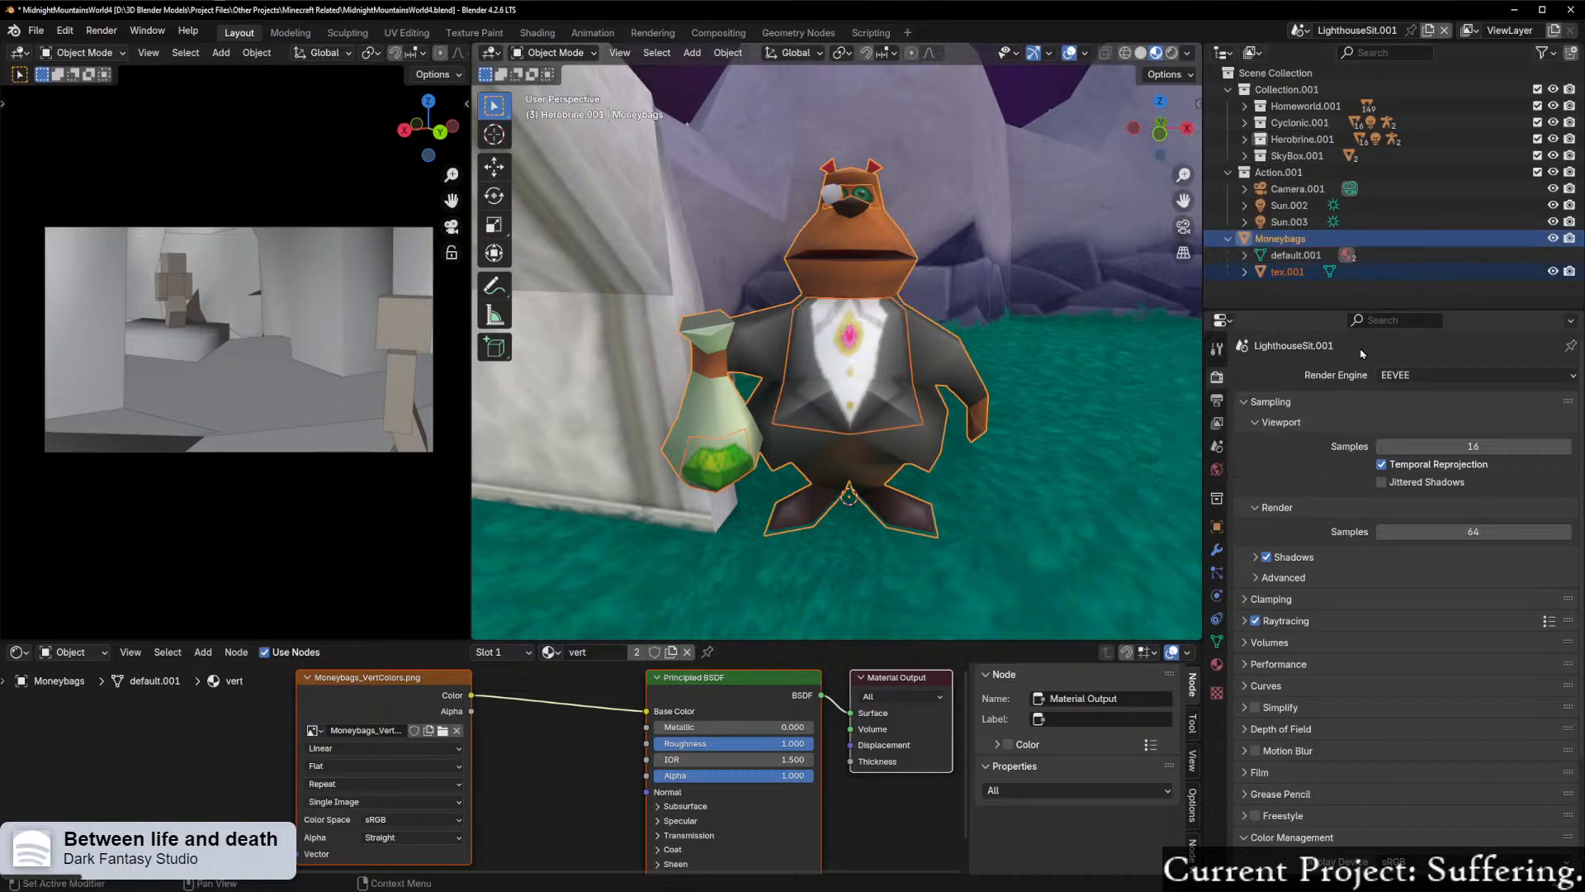
scroll(911, 309, "up", 2)
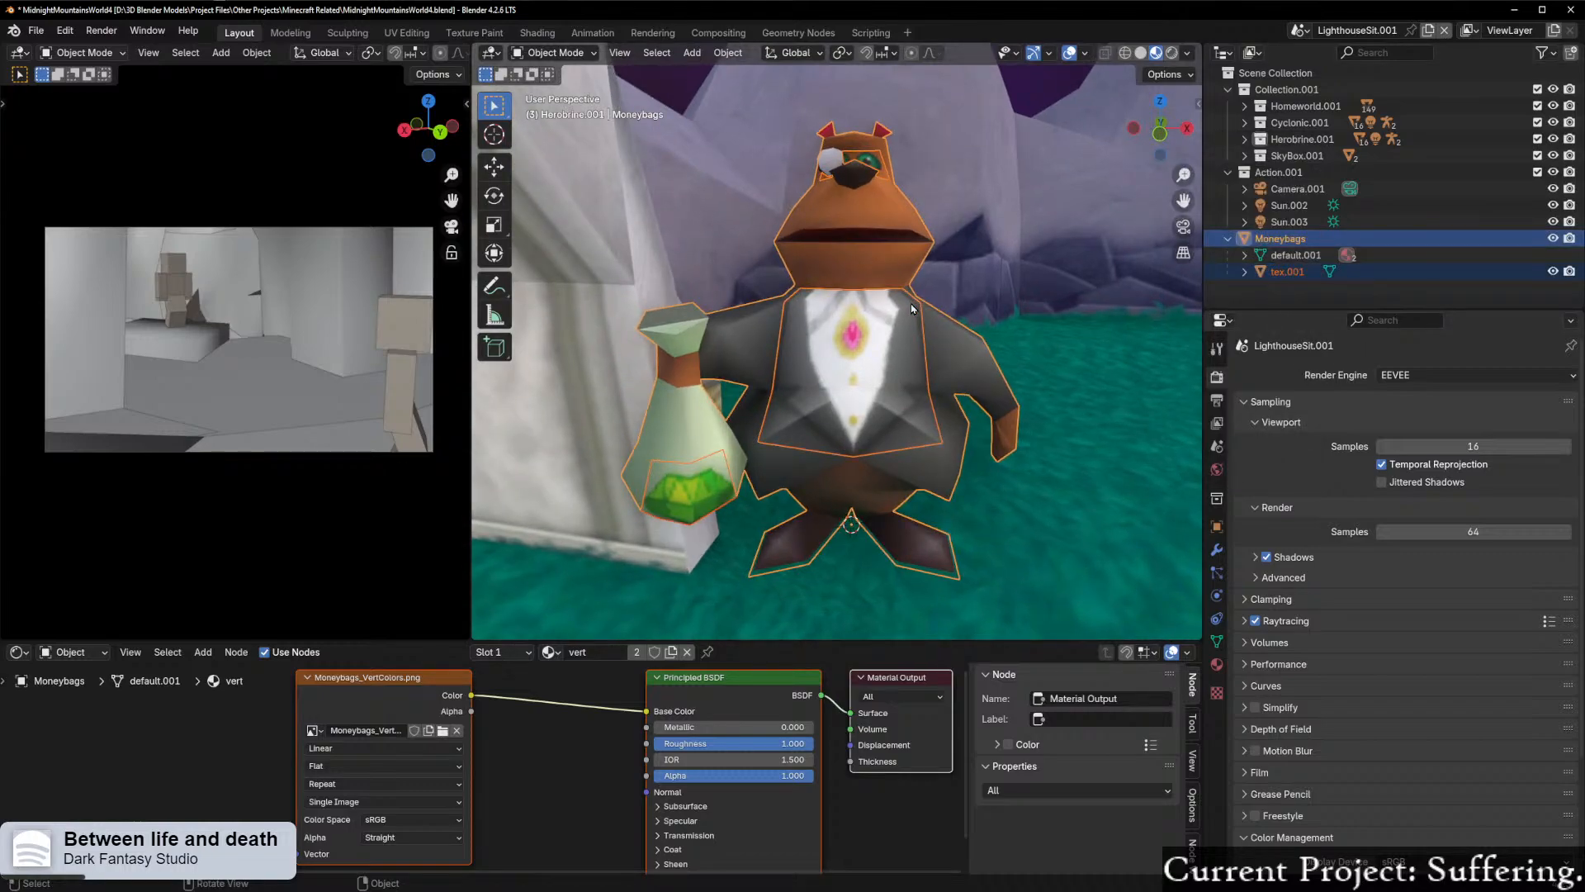
key("KP_Divide")
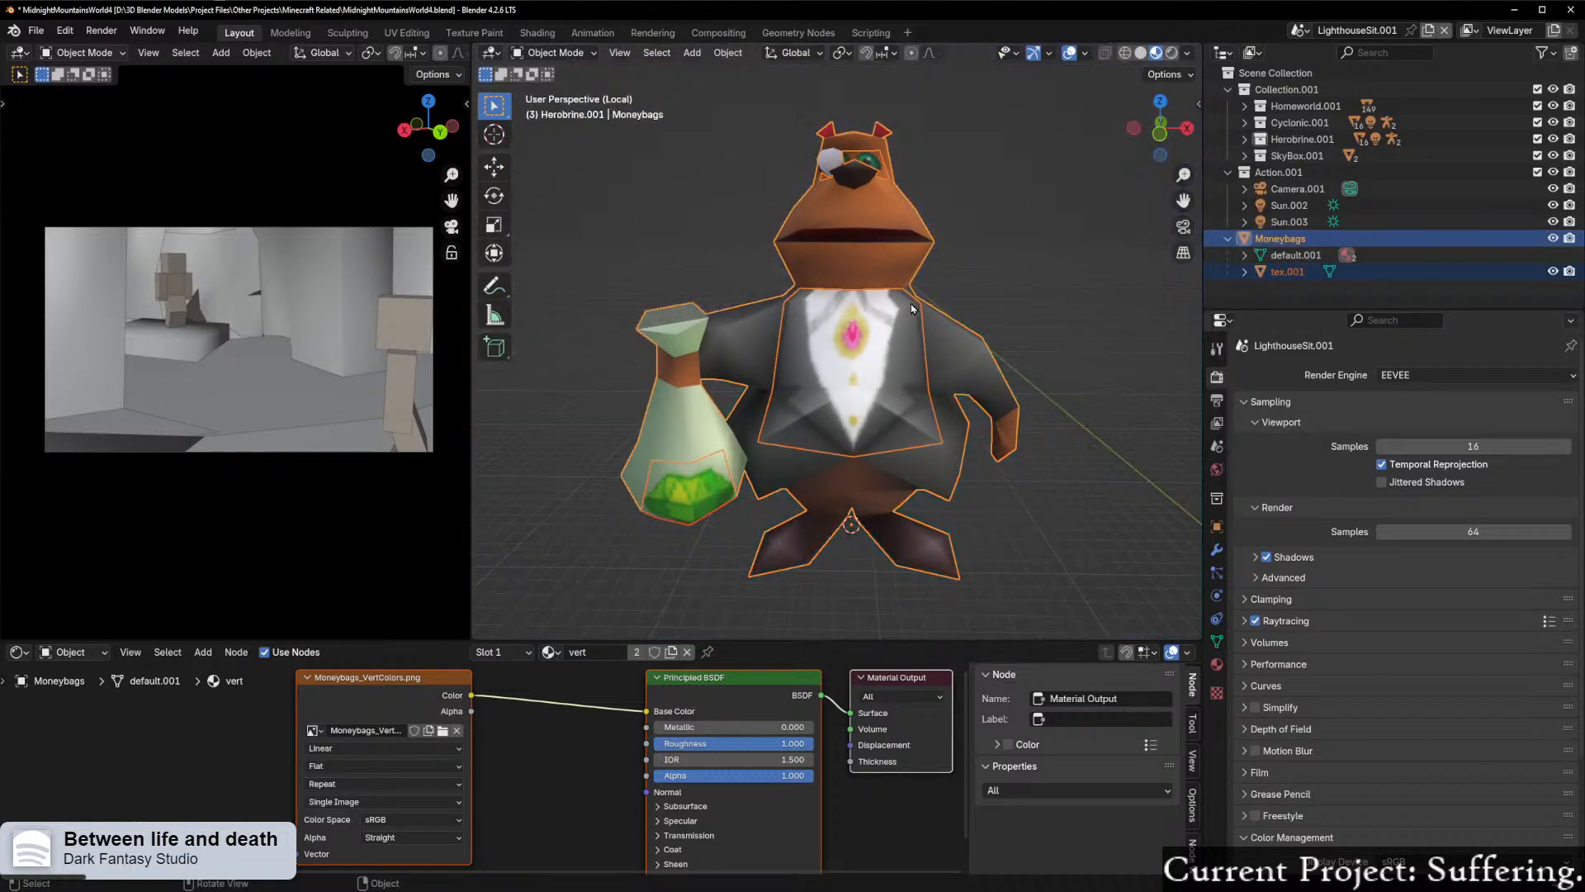
left_click(1160, 136)
scroll(922, 386, "up", 2)
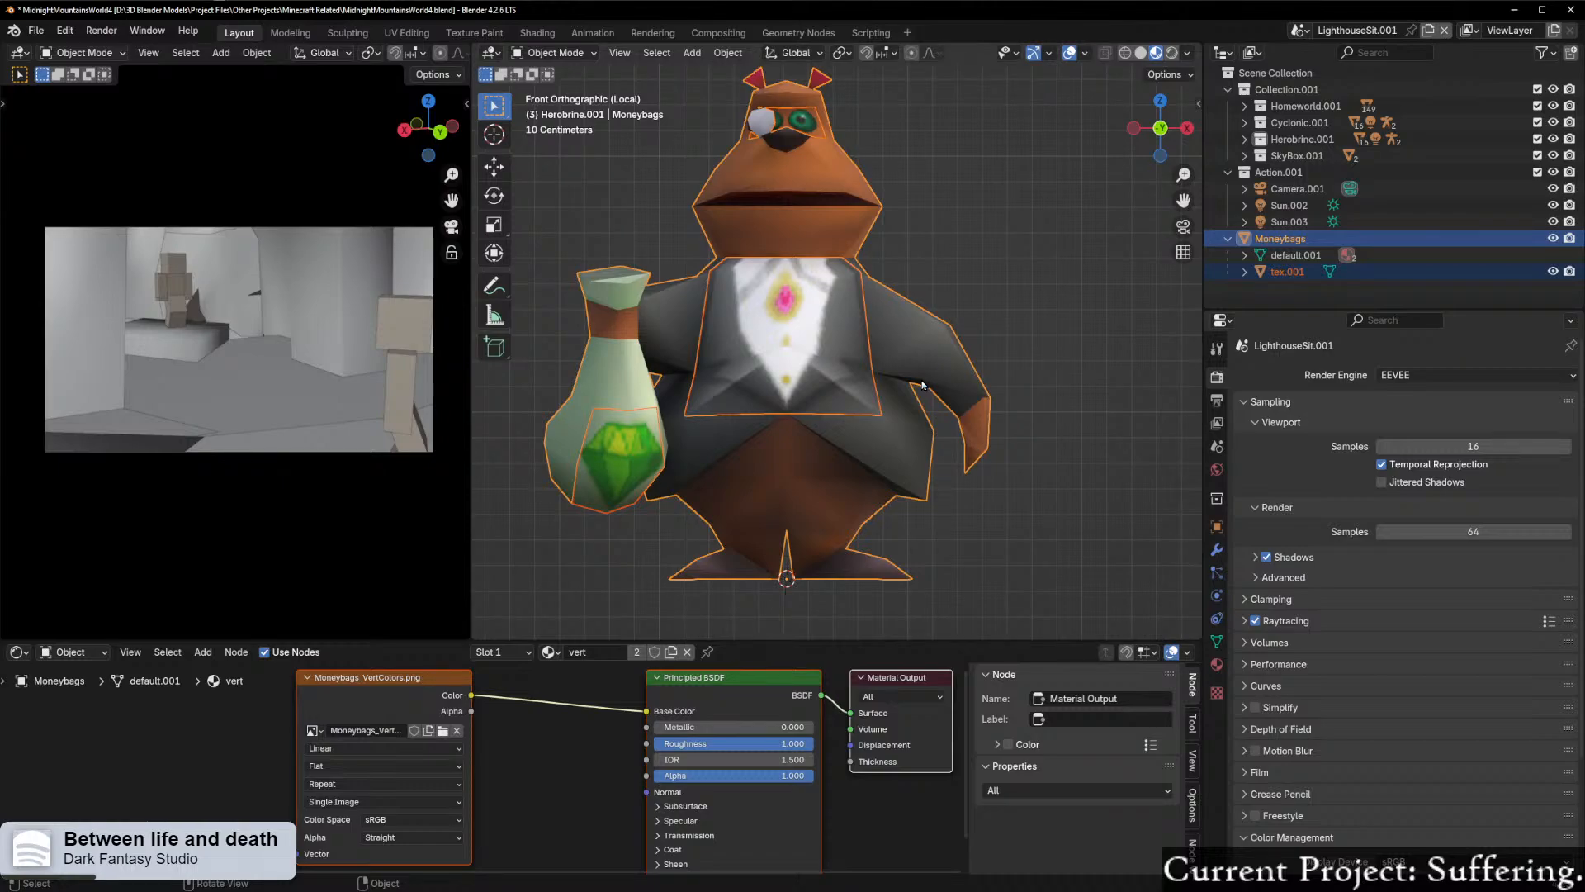
Step: Add a single-bone armature at the 3D cursor between the feet of Moneybags
left_click(983, 294)
key("shift+a")
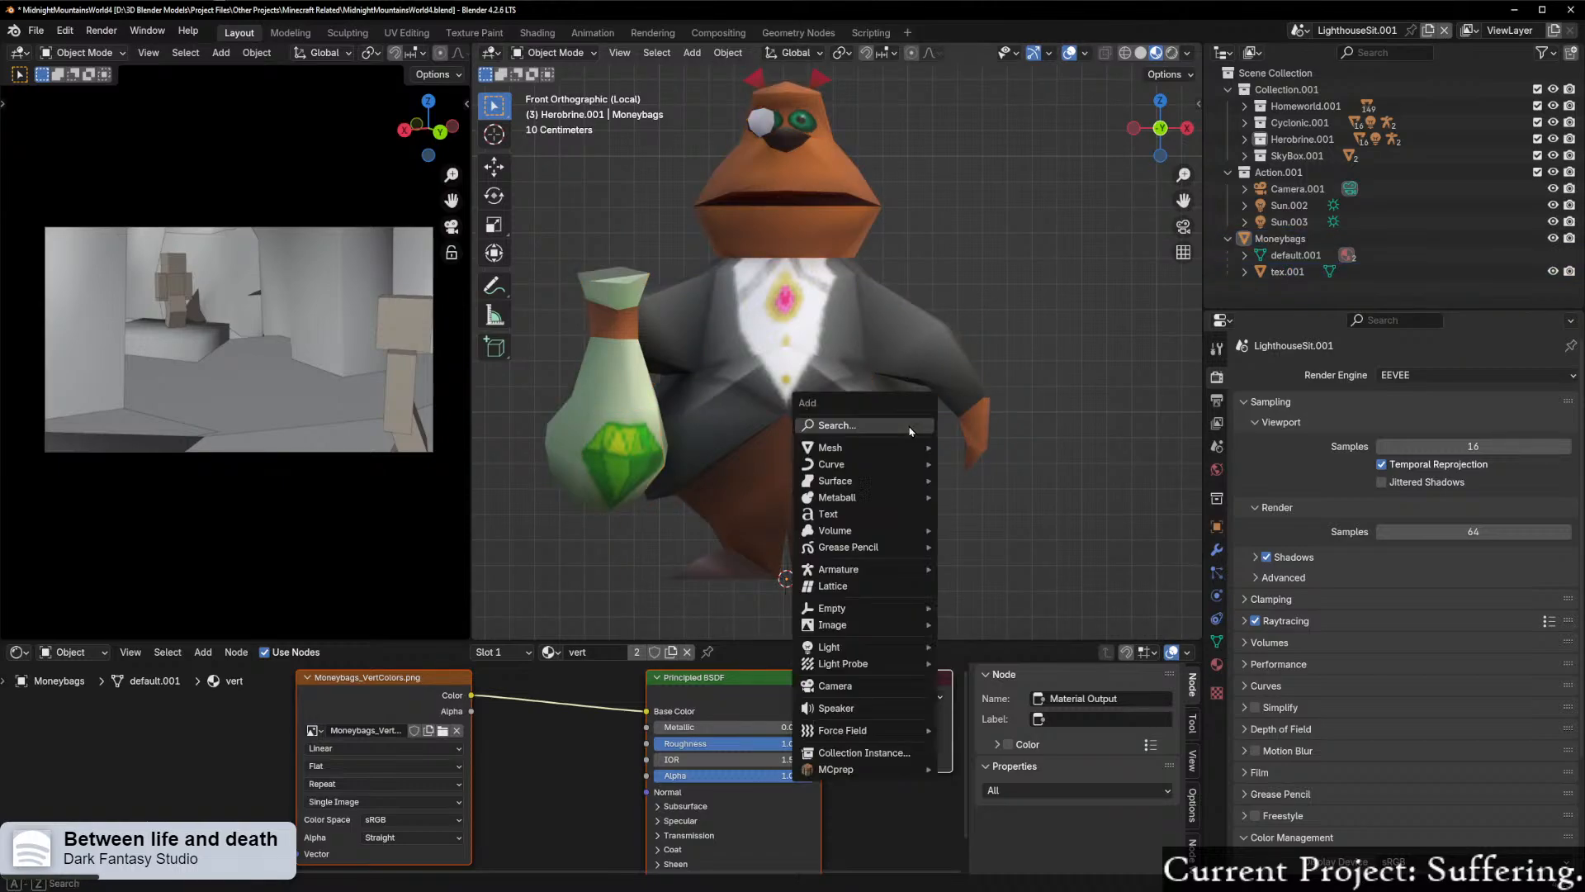
mouse_move(889, 459)
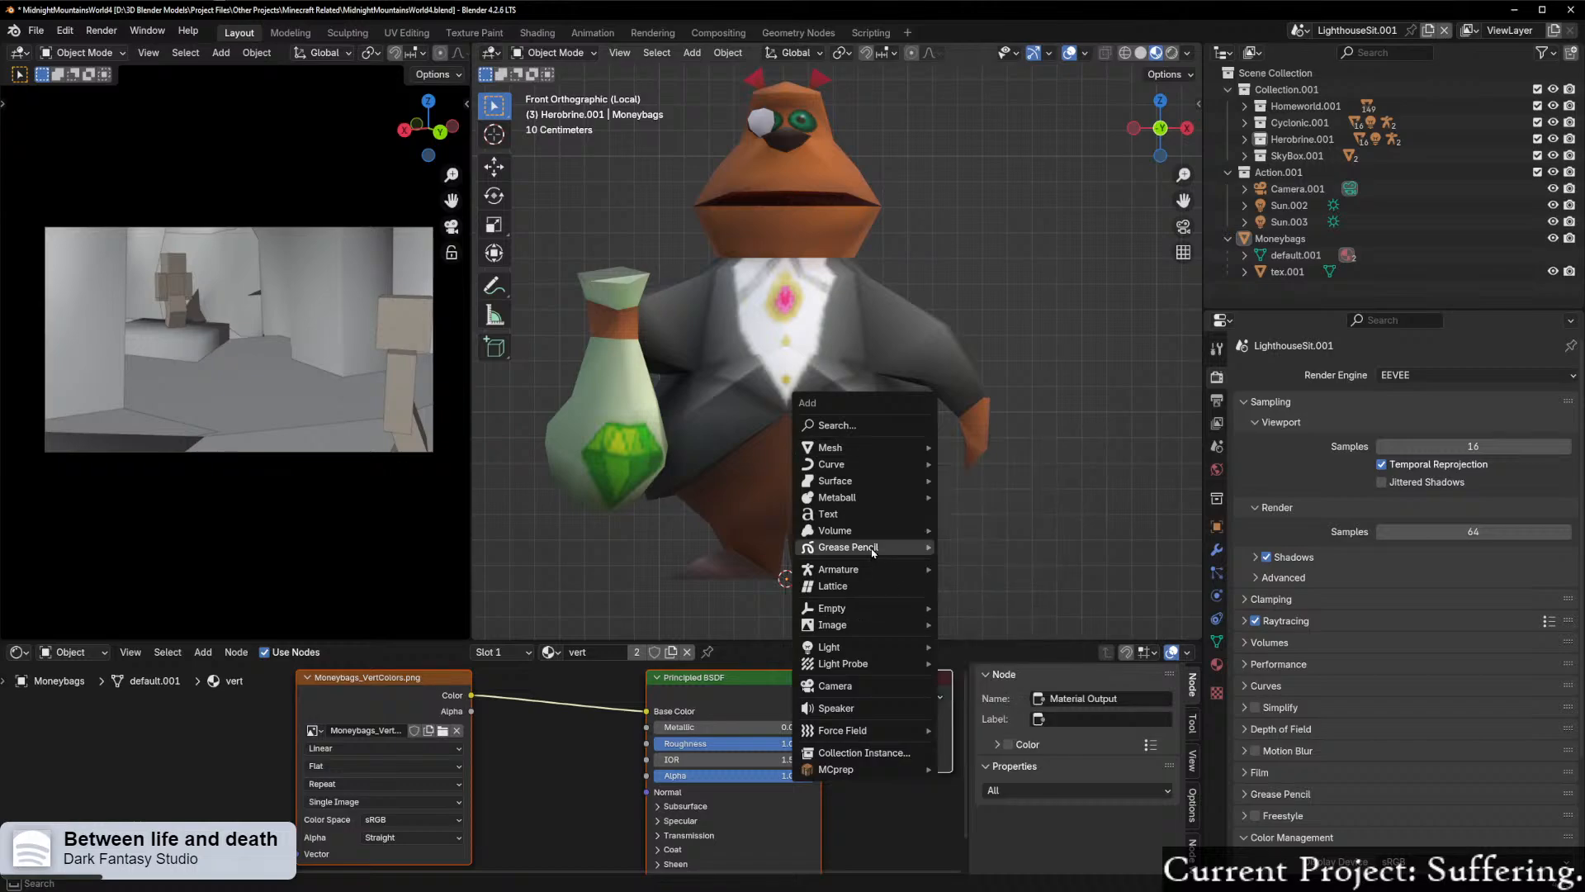
mouse_move(877, 572)
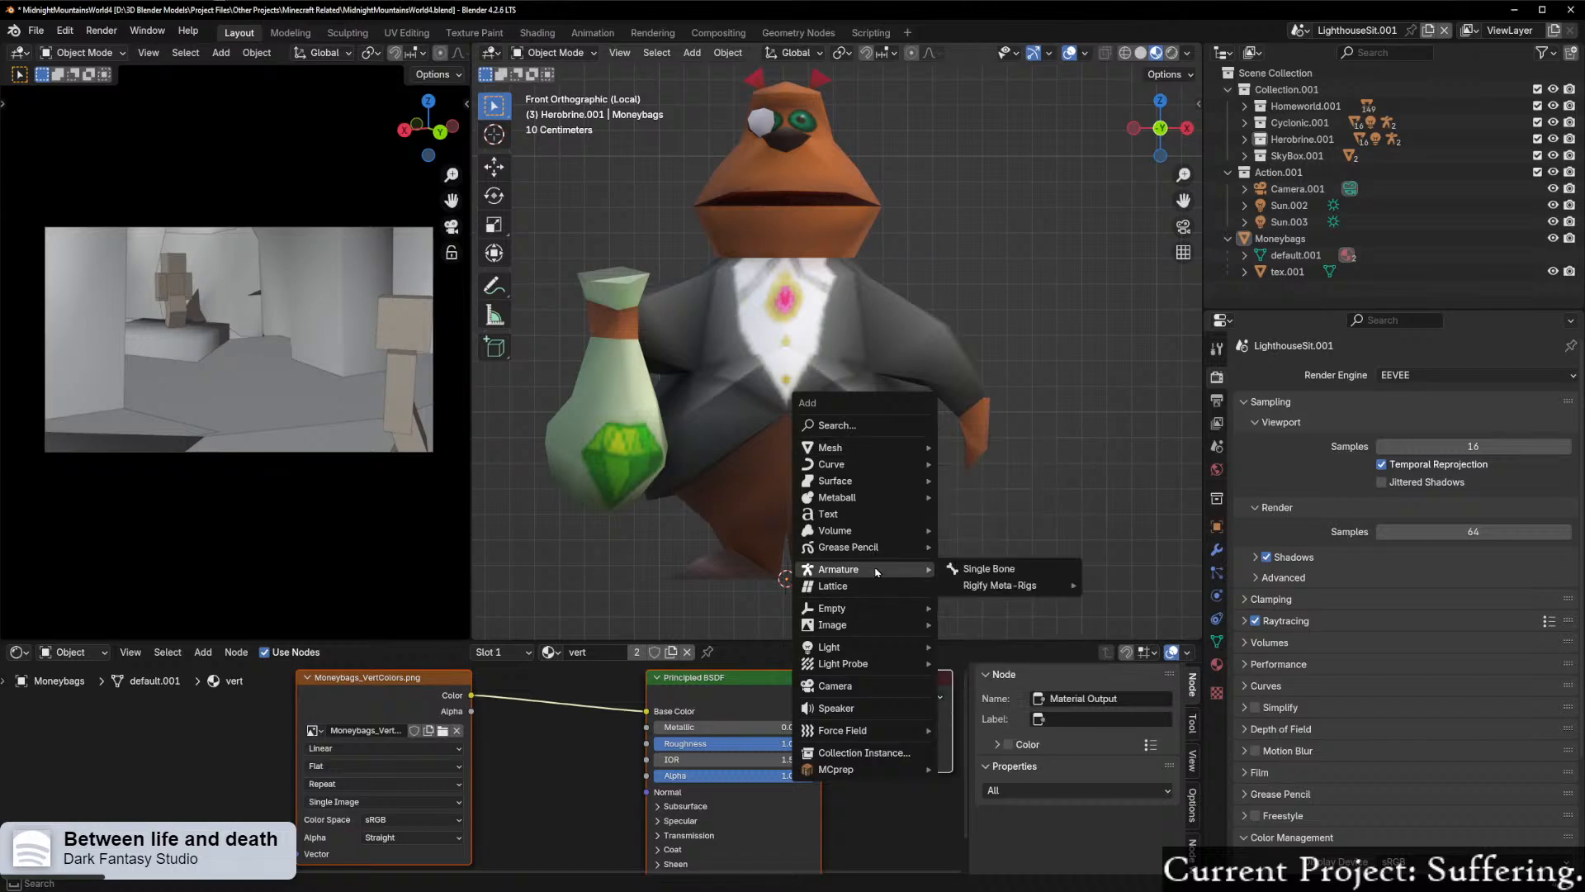
left_click(987, 569)
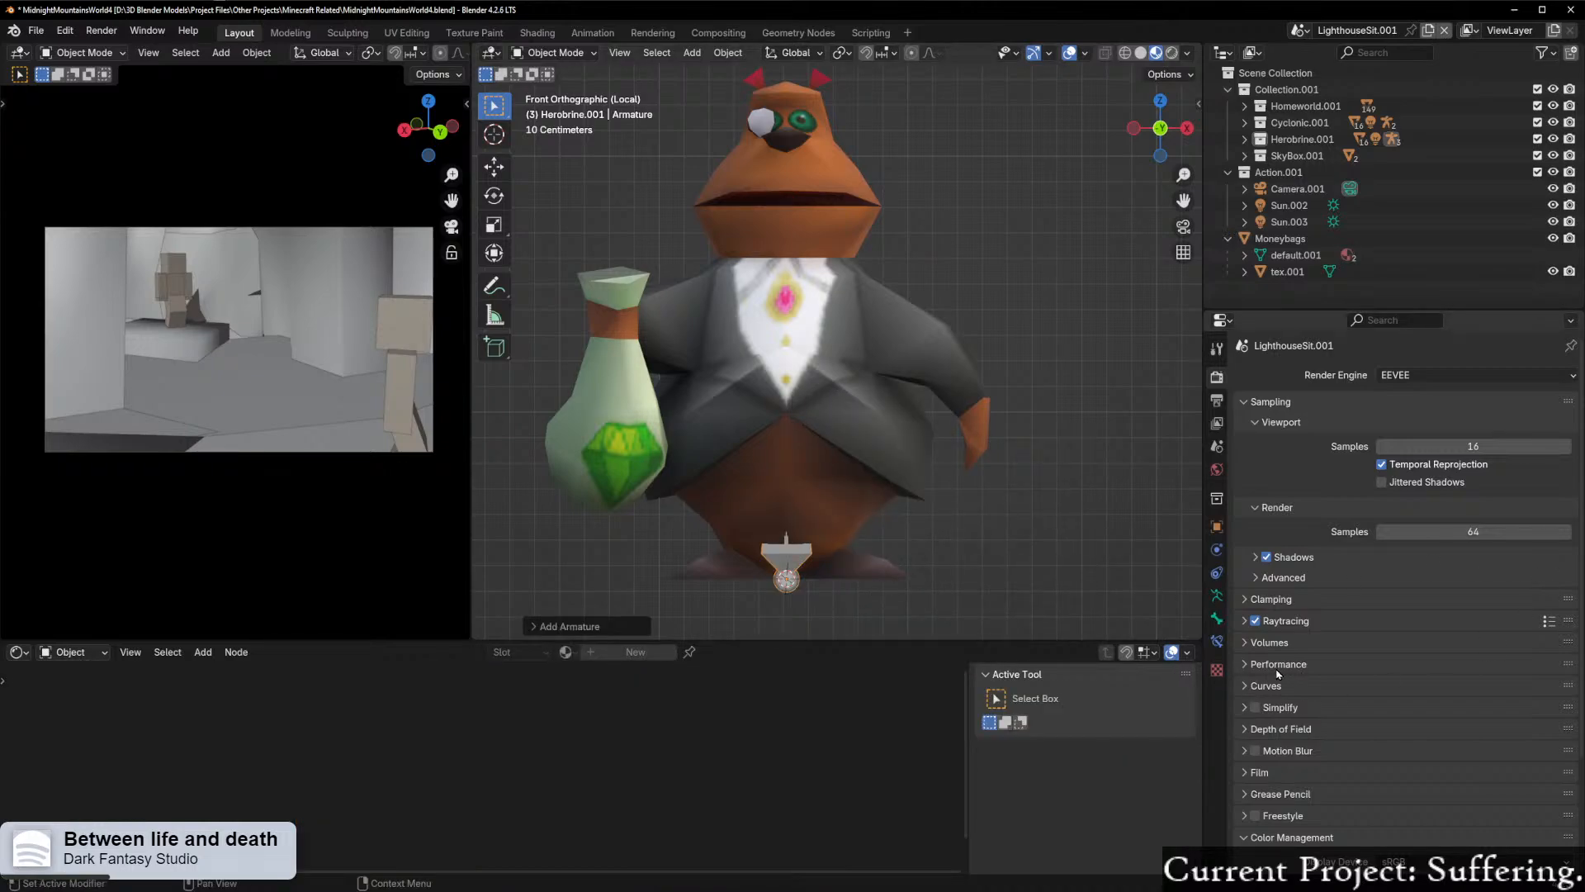
Step: Set the new armature's viewport display to In Front
left_click(1217, 618)
left_click(1300, 467)
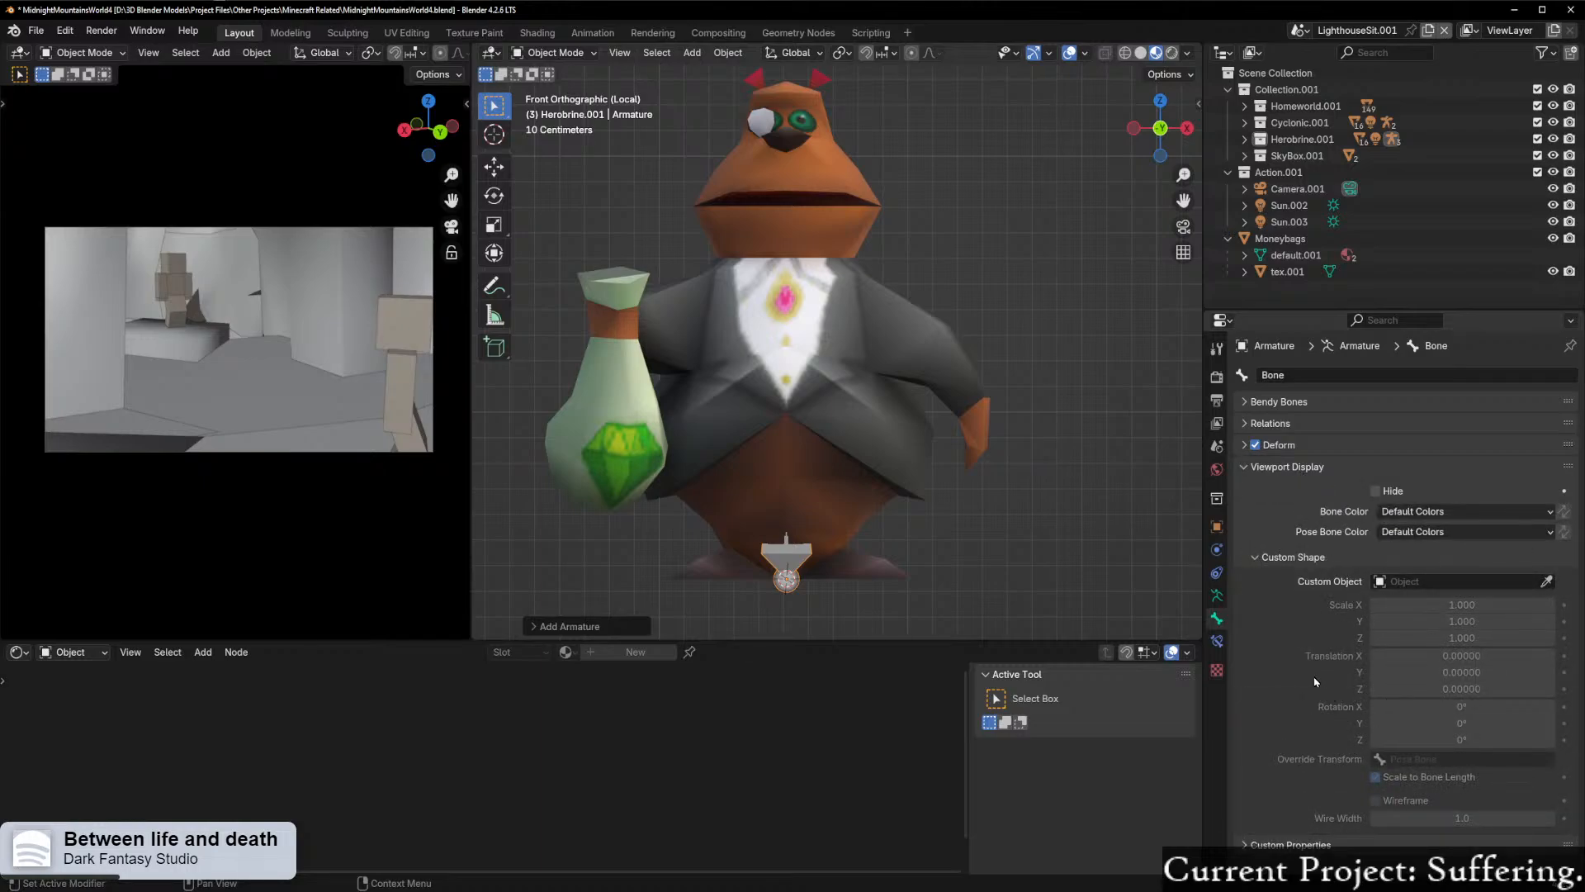
left_click(1217, 595)
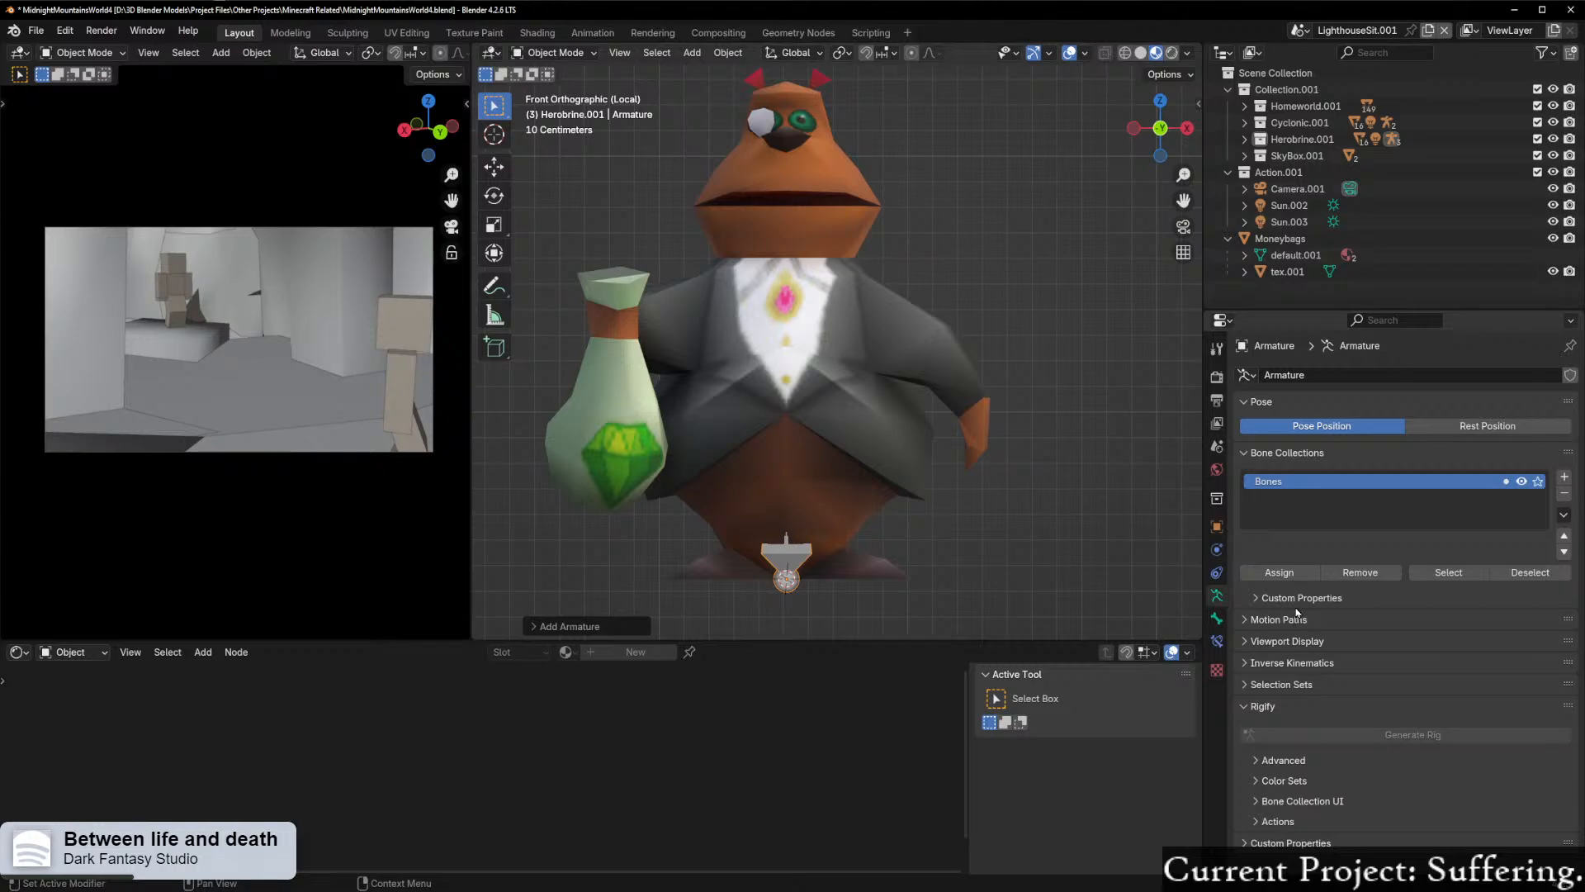
left_click(1285, 641)
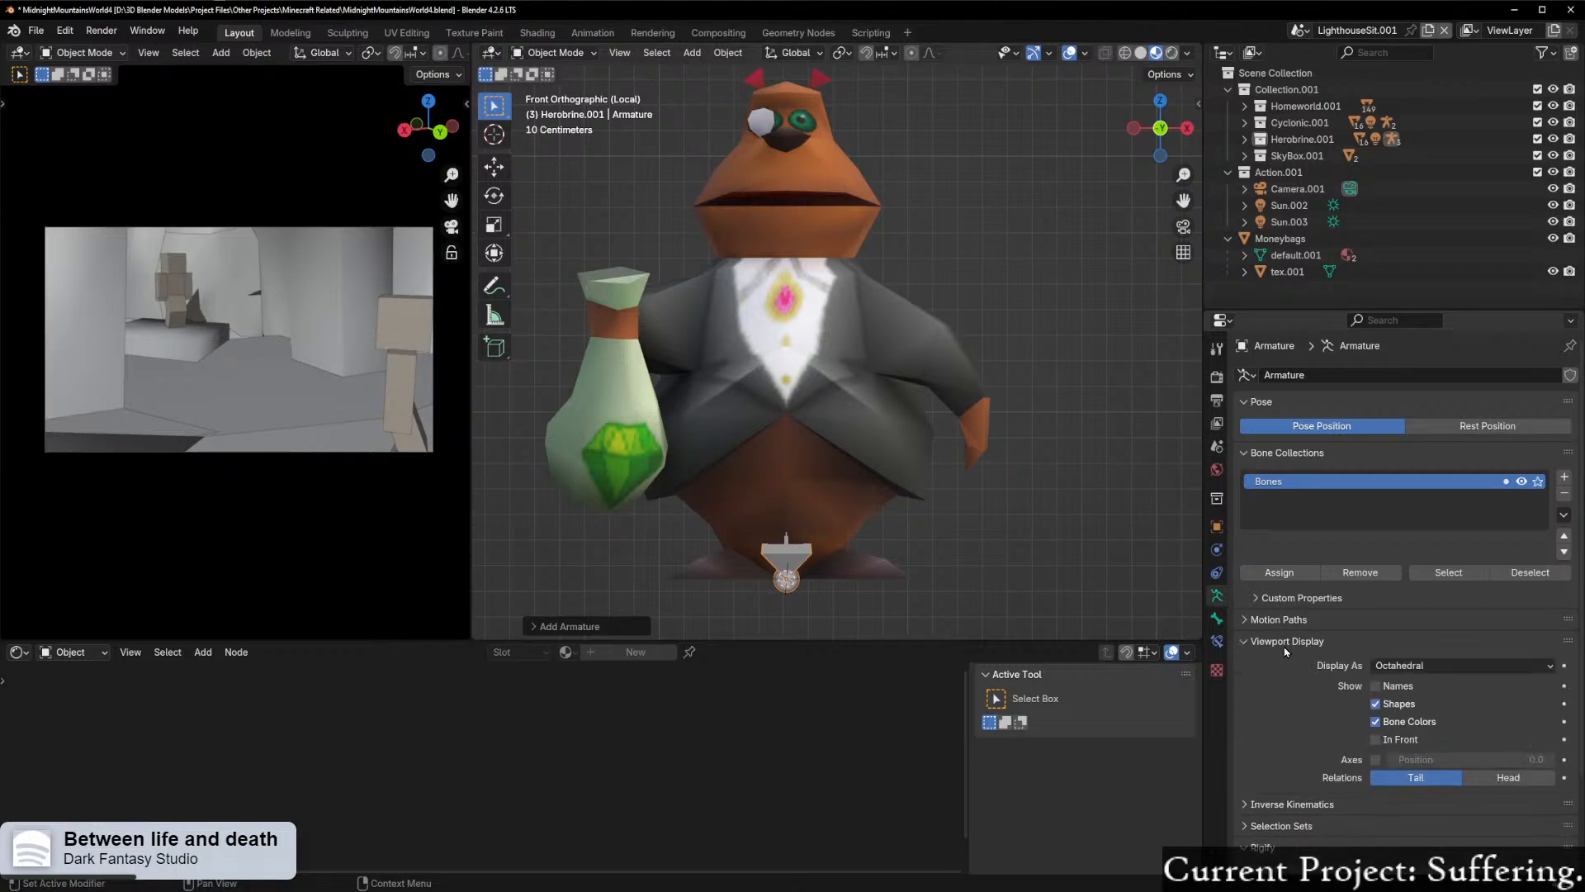
left_click(1377, 739)
Step: Enter Edit Mode on the armature and raise the bone's lower joint about 0.4 m along Z
scroll(955, 580, "up", 2)
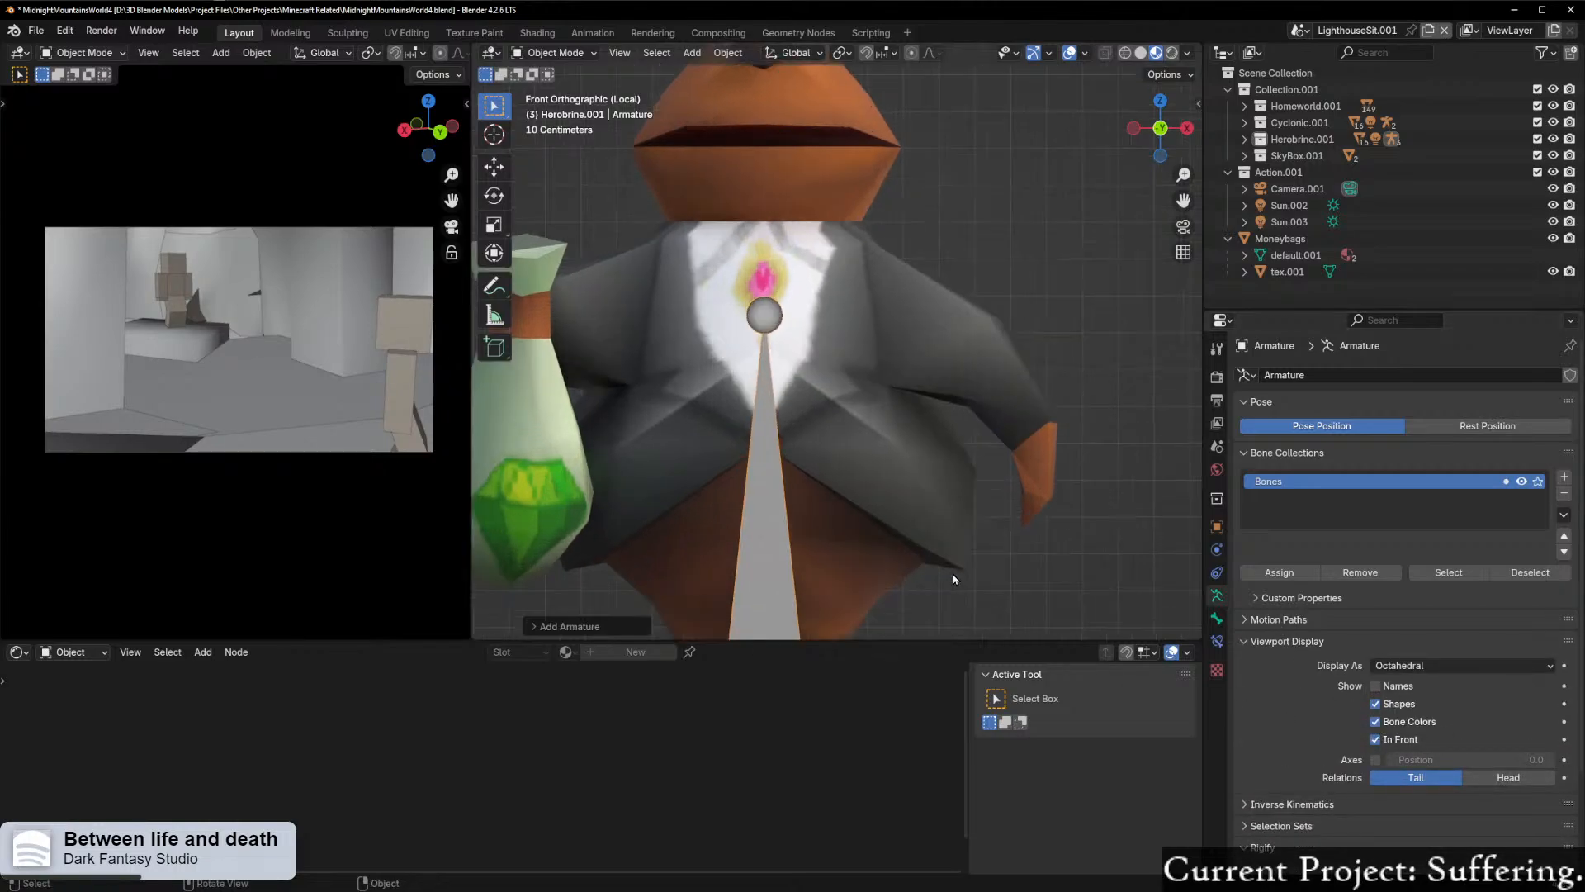
scroll(950, 577, "down", 3)
scroll(877, 540, "up", 1)
key("ctrl+Tab")
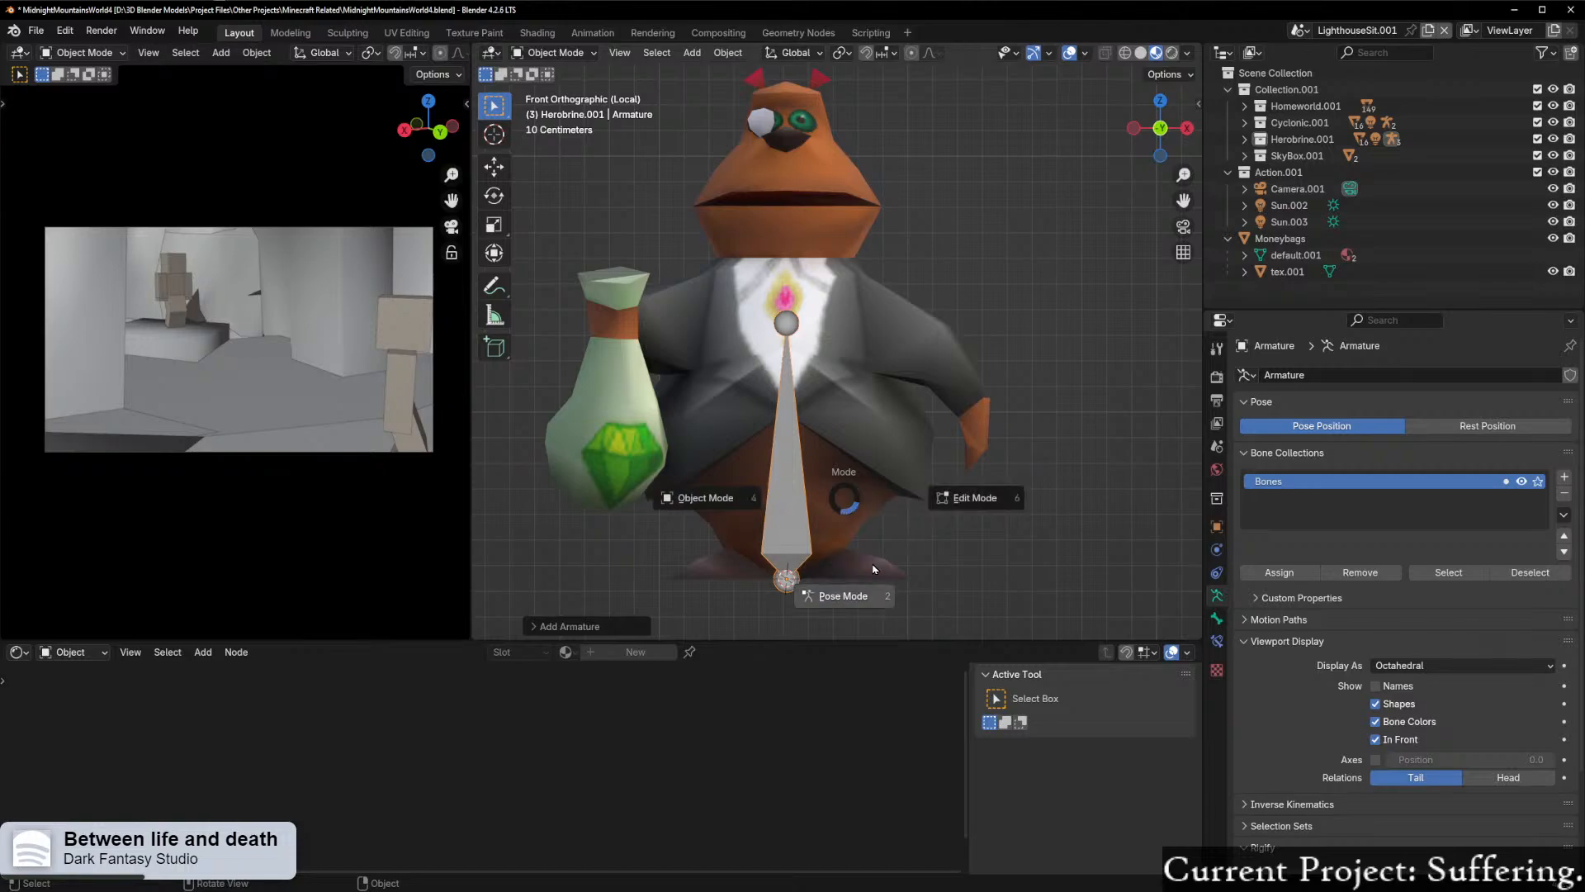
key("Escape")
key("ctrl+Tab")
left_click(977, 536)
left_click(801, 600)
key("g")
key("z")
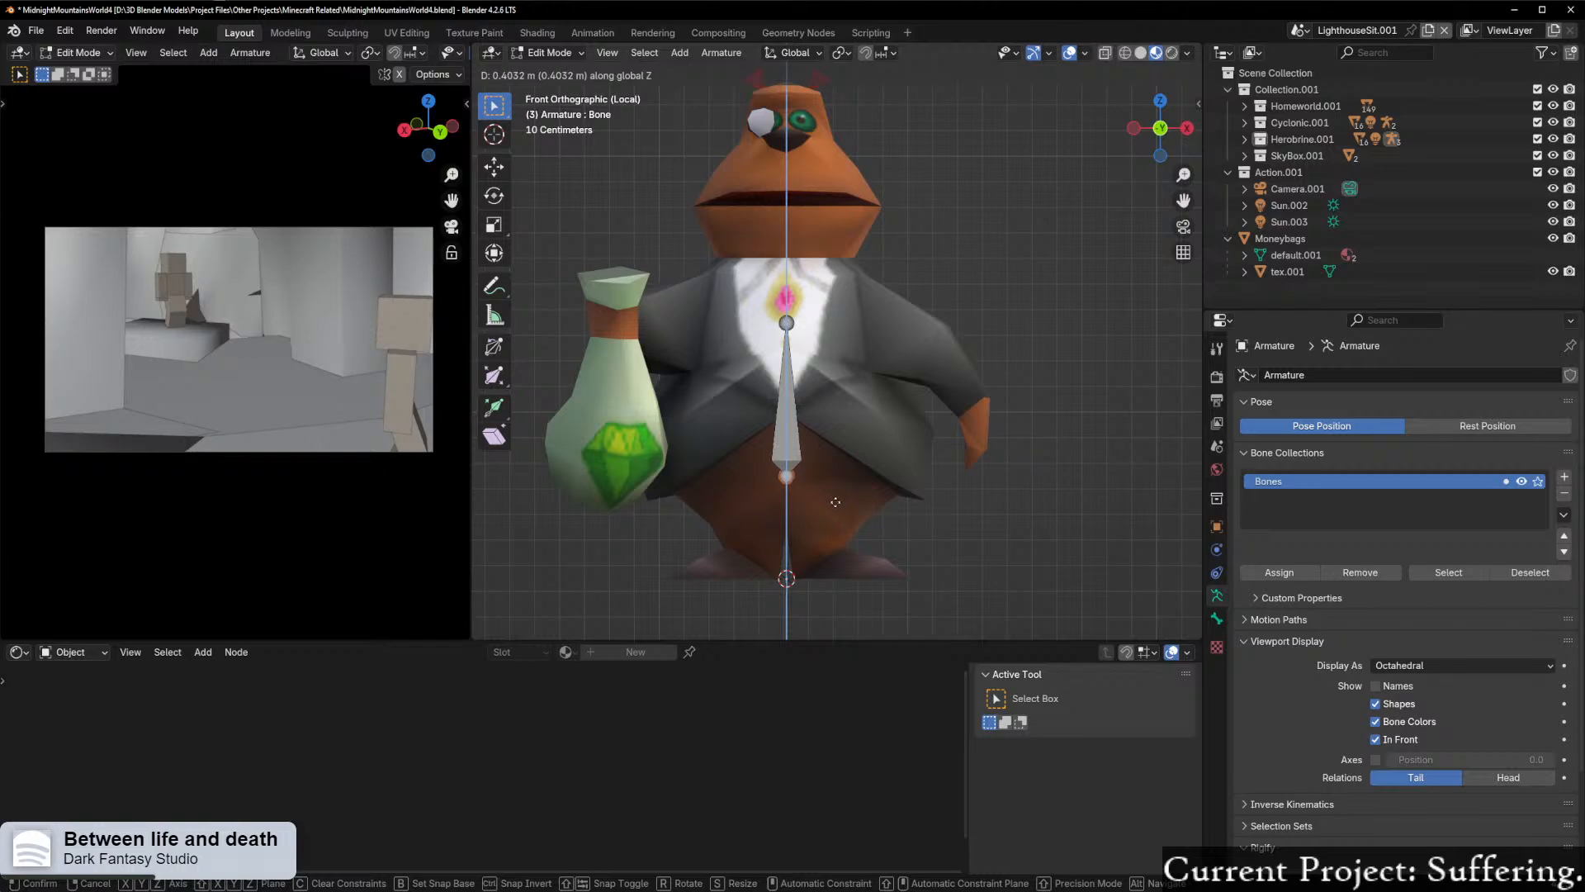
left_click(837, 500)
Step: From the back view, nudge the bone's lower joint down about 0.02 m and lower its tip along Z to shorten the bone
left_click_drag(1157, 129, 1165, 130)
left_click(1165, 129)
scroll(964, 436, "up", 3)
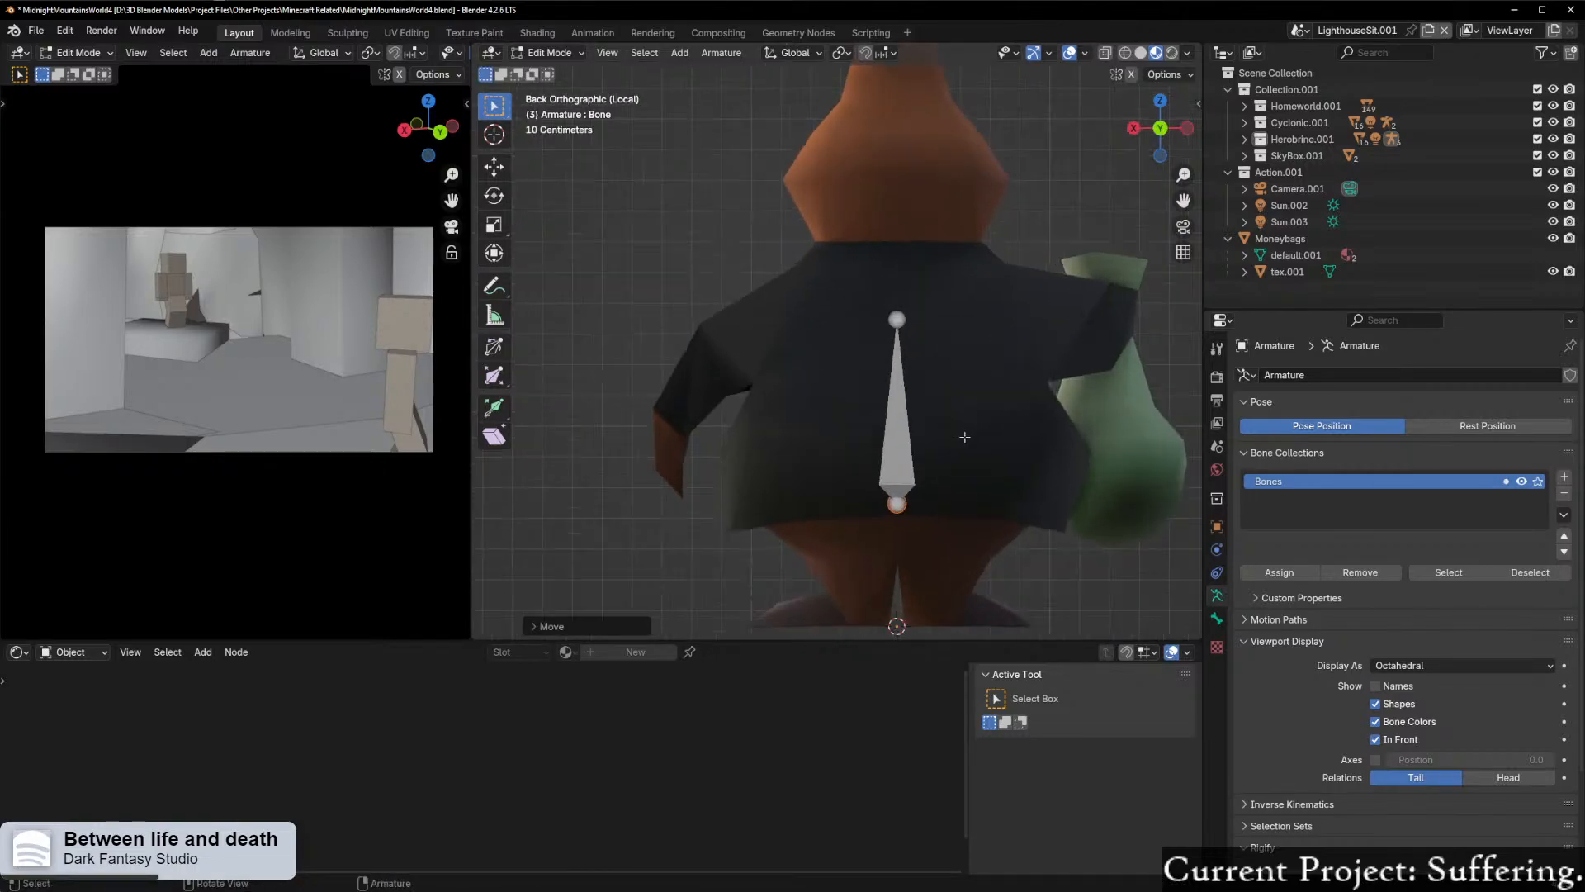
key("g")
key("z")
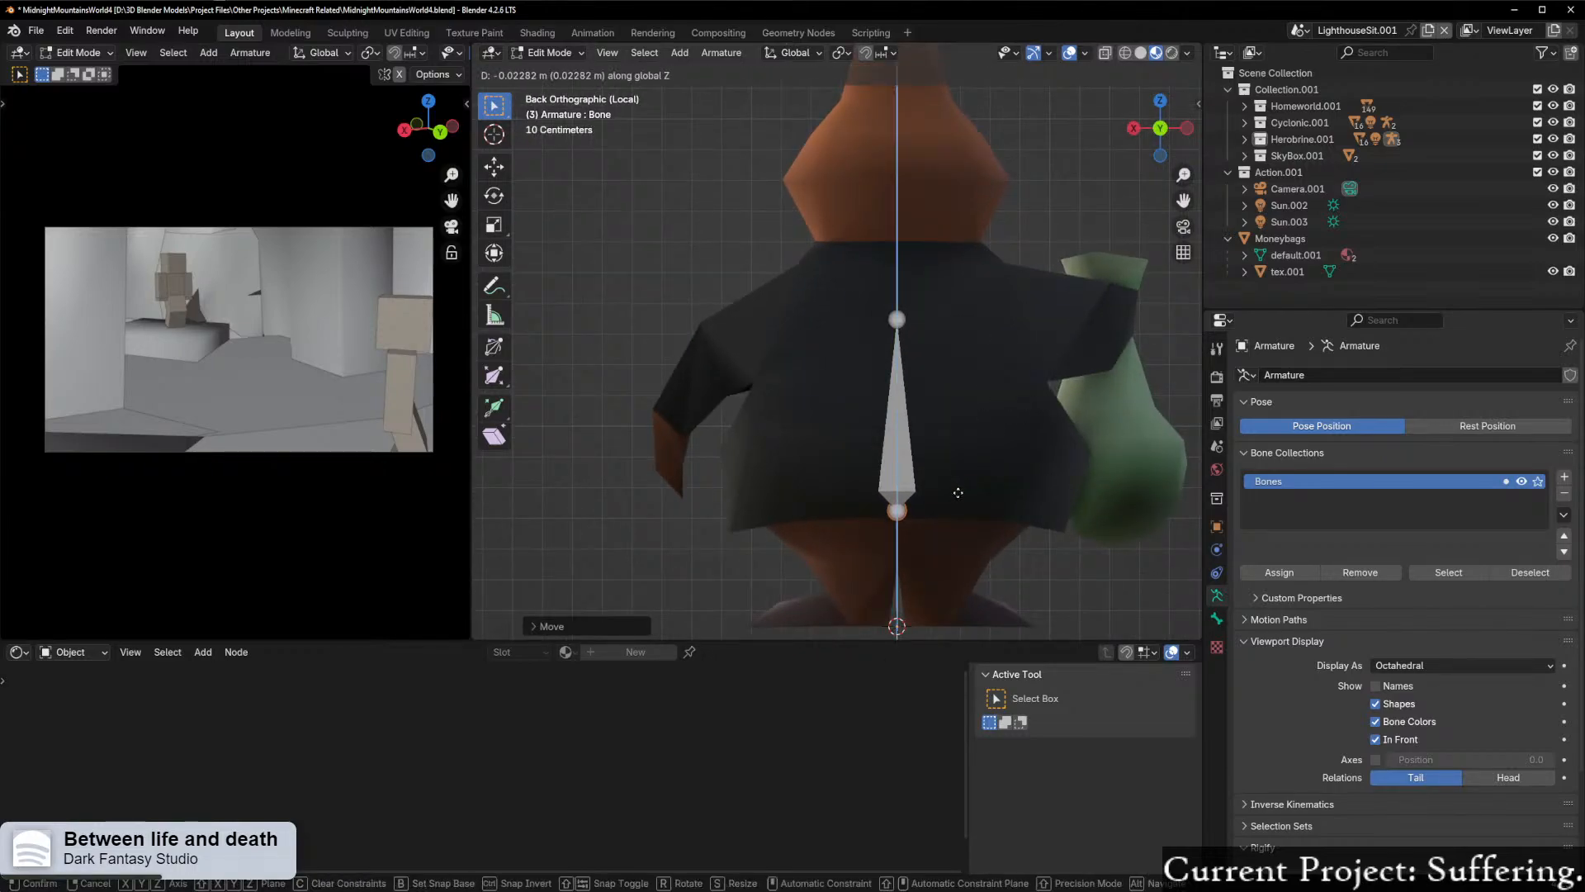
left_click(958, 491)
left_click(890, 321)
key("g")
key("z")
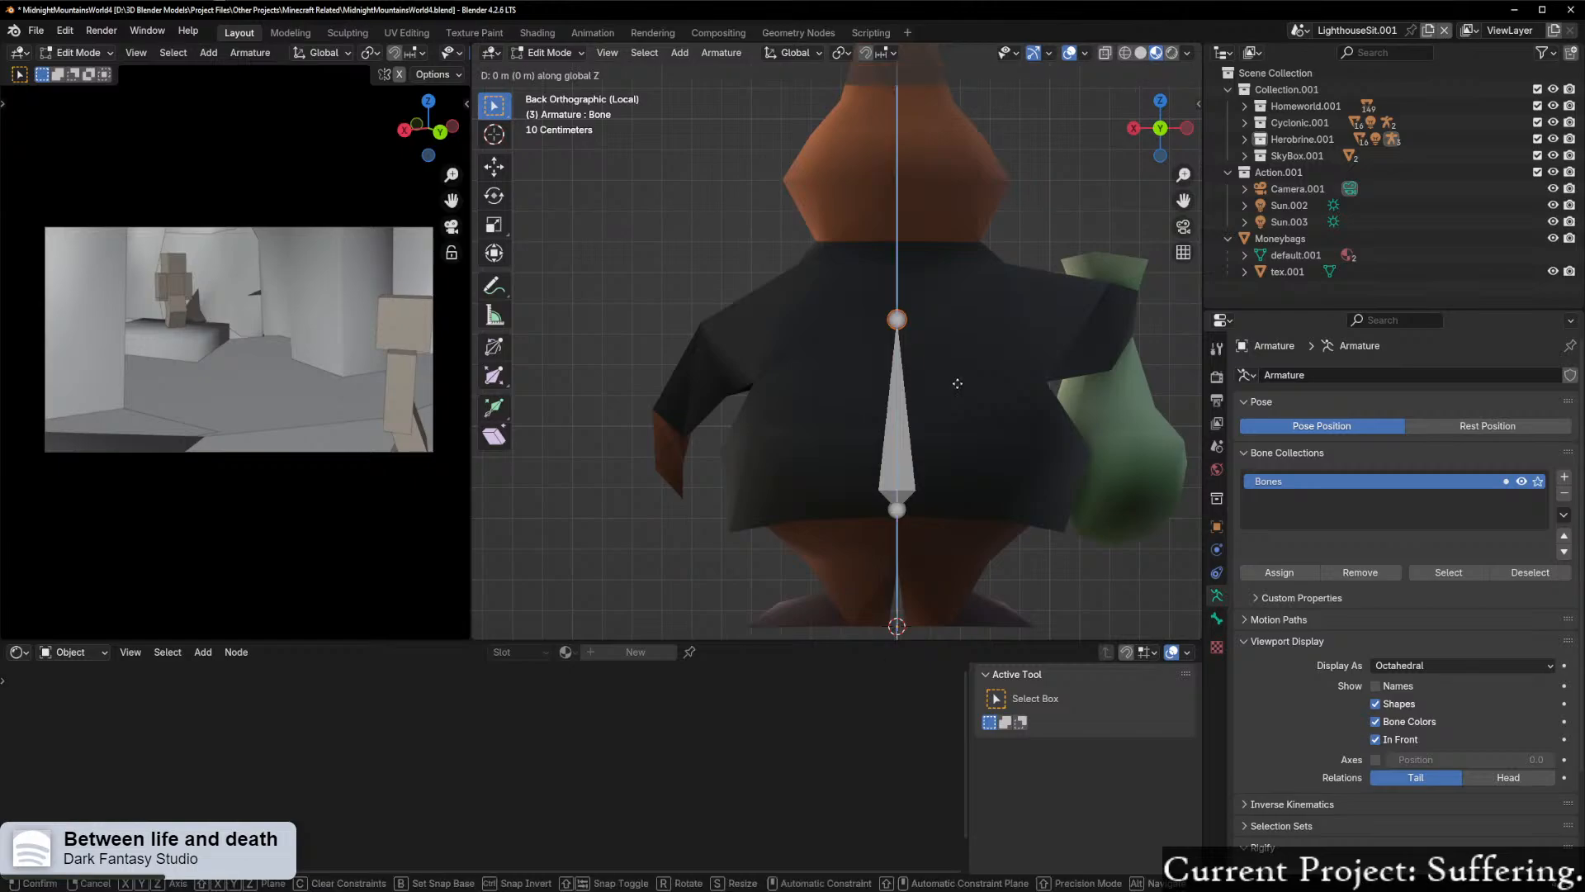
left_click(956, 489)
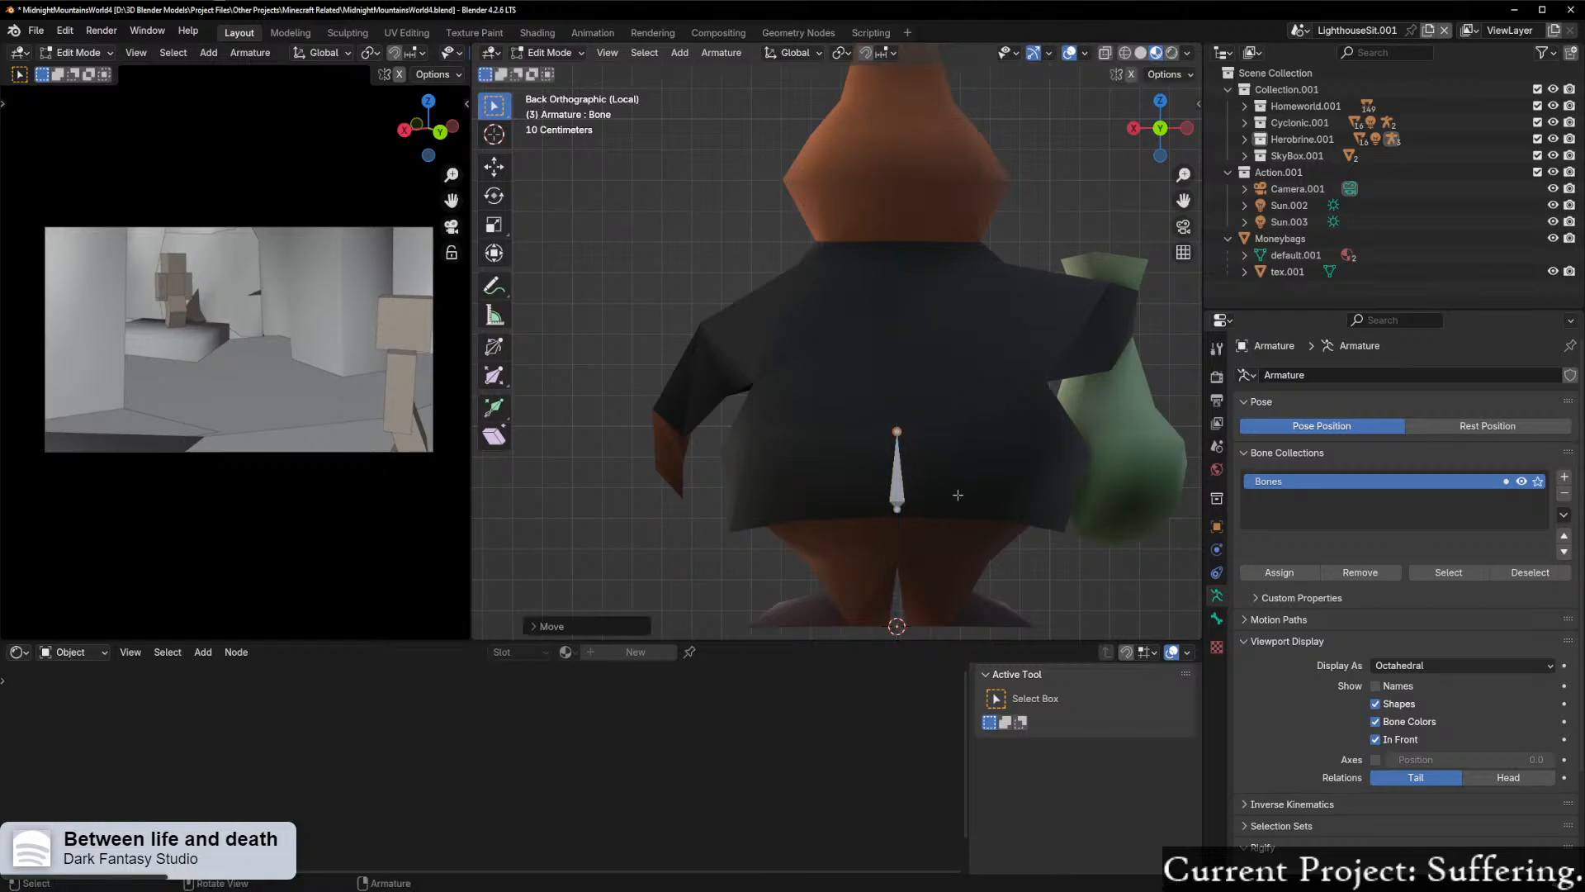
Step: Extrude three bones in a chain upward along Z from the bone's tip, forming a spine up to the neck
left_click(1162, 129)
scroll(810, 464, "up", 2)
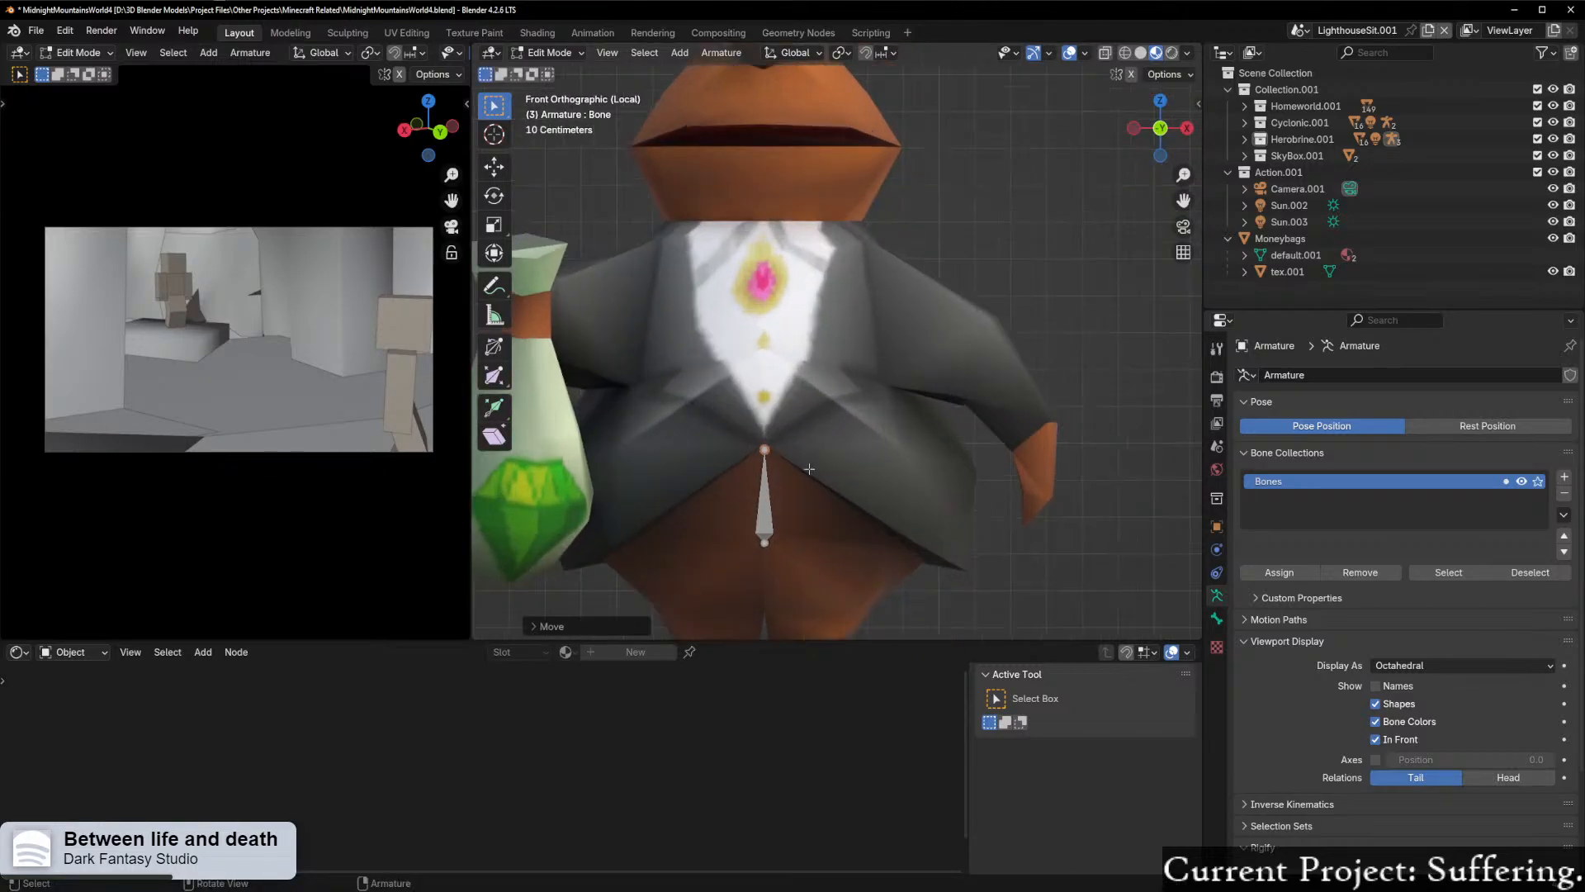
key("e")
key("z")
left_click(783, 359)
key("e")
key("z")
left_click(822, 318)
key("e")
key("z")
left_click(837, 294)
middle_click_drag(837, 294, 628, 339)
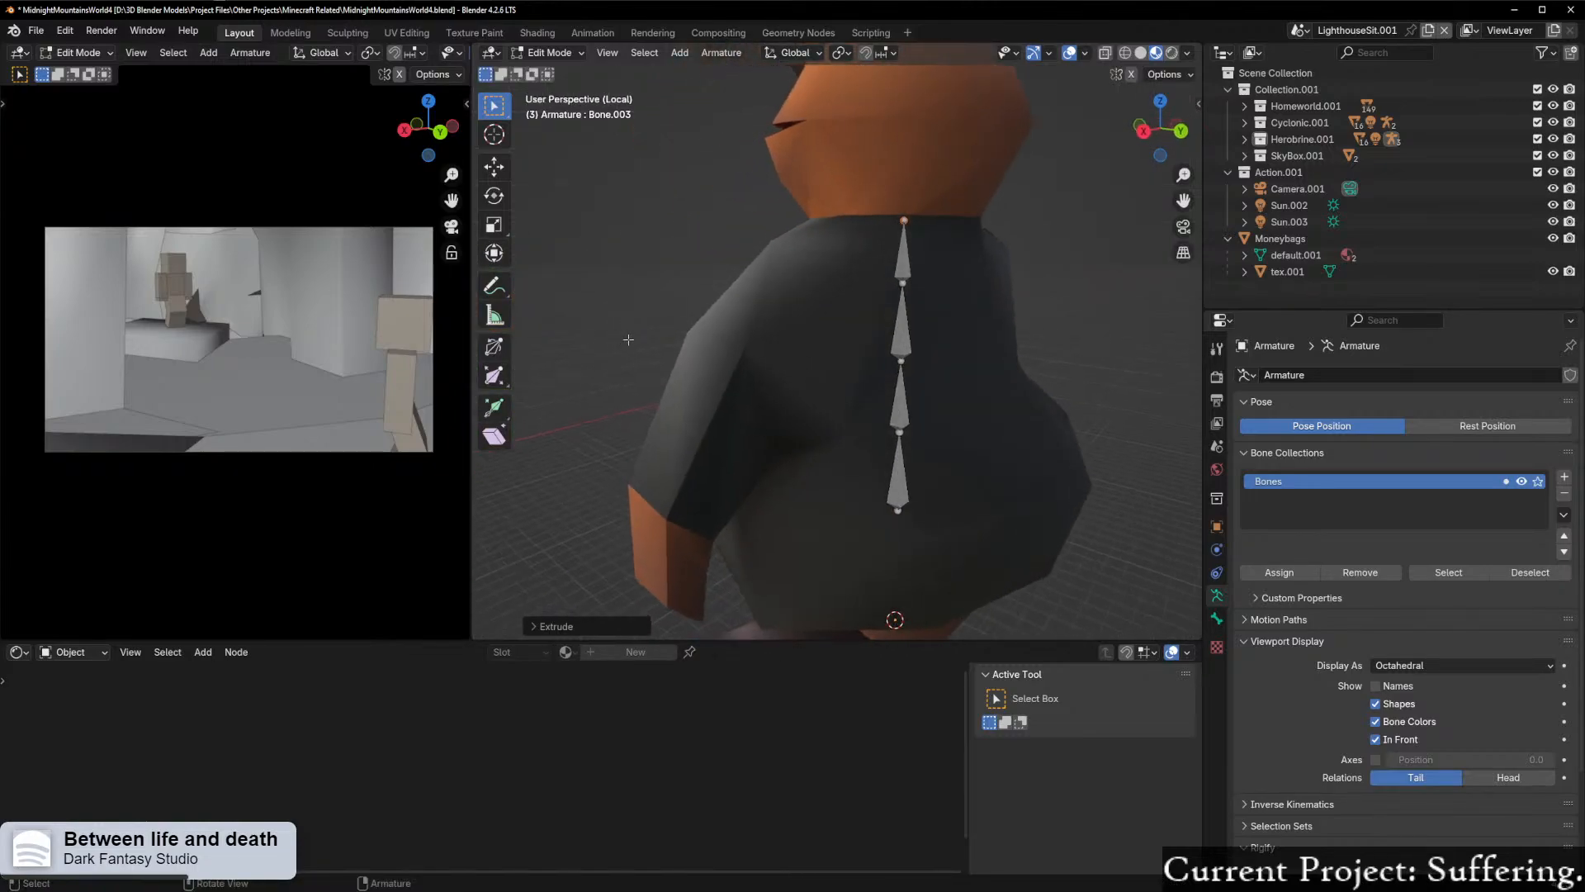
left_click(1181, 133)
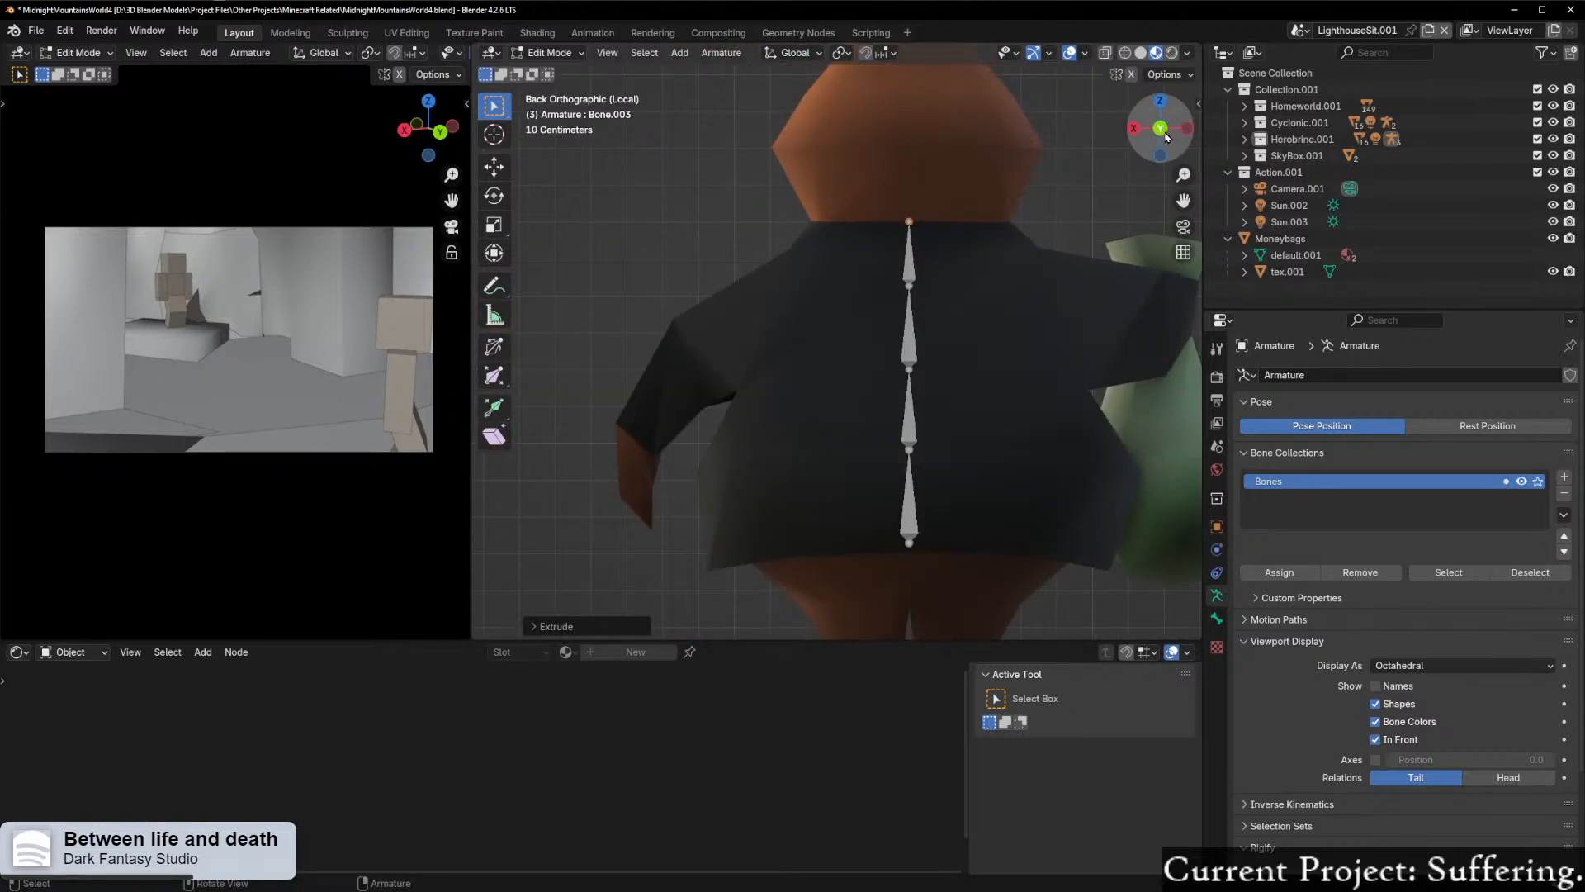
left_click(1135, 129)
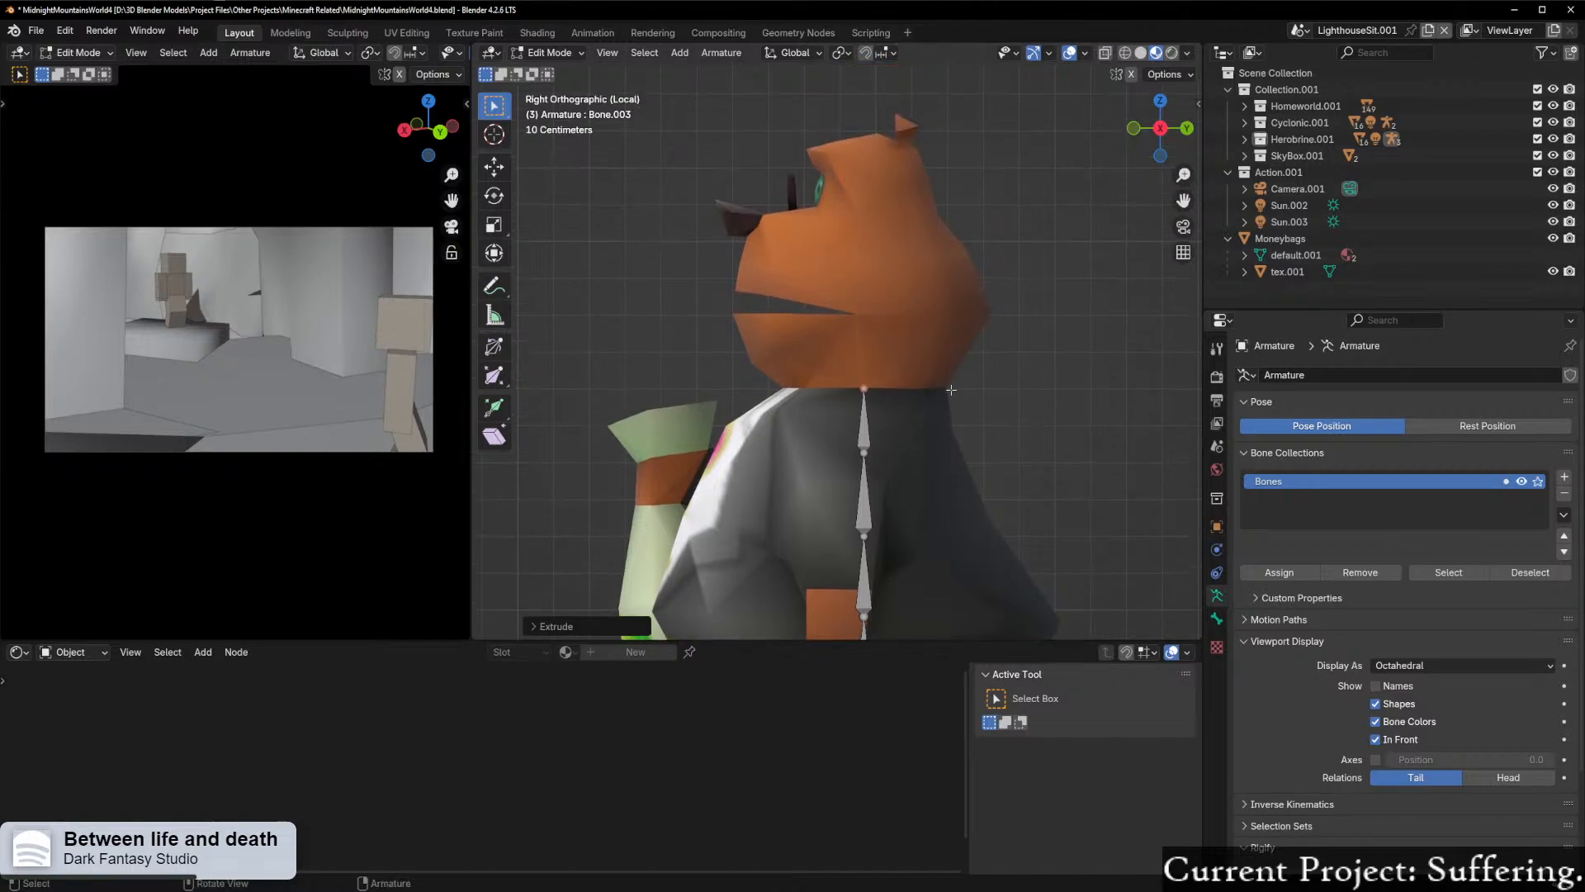
scroll(942, 391, "down", 4)
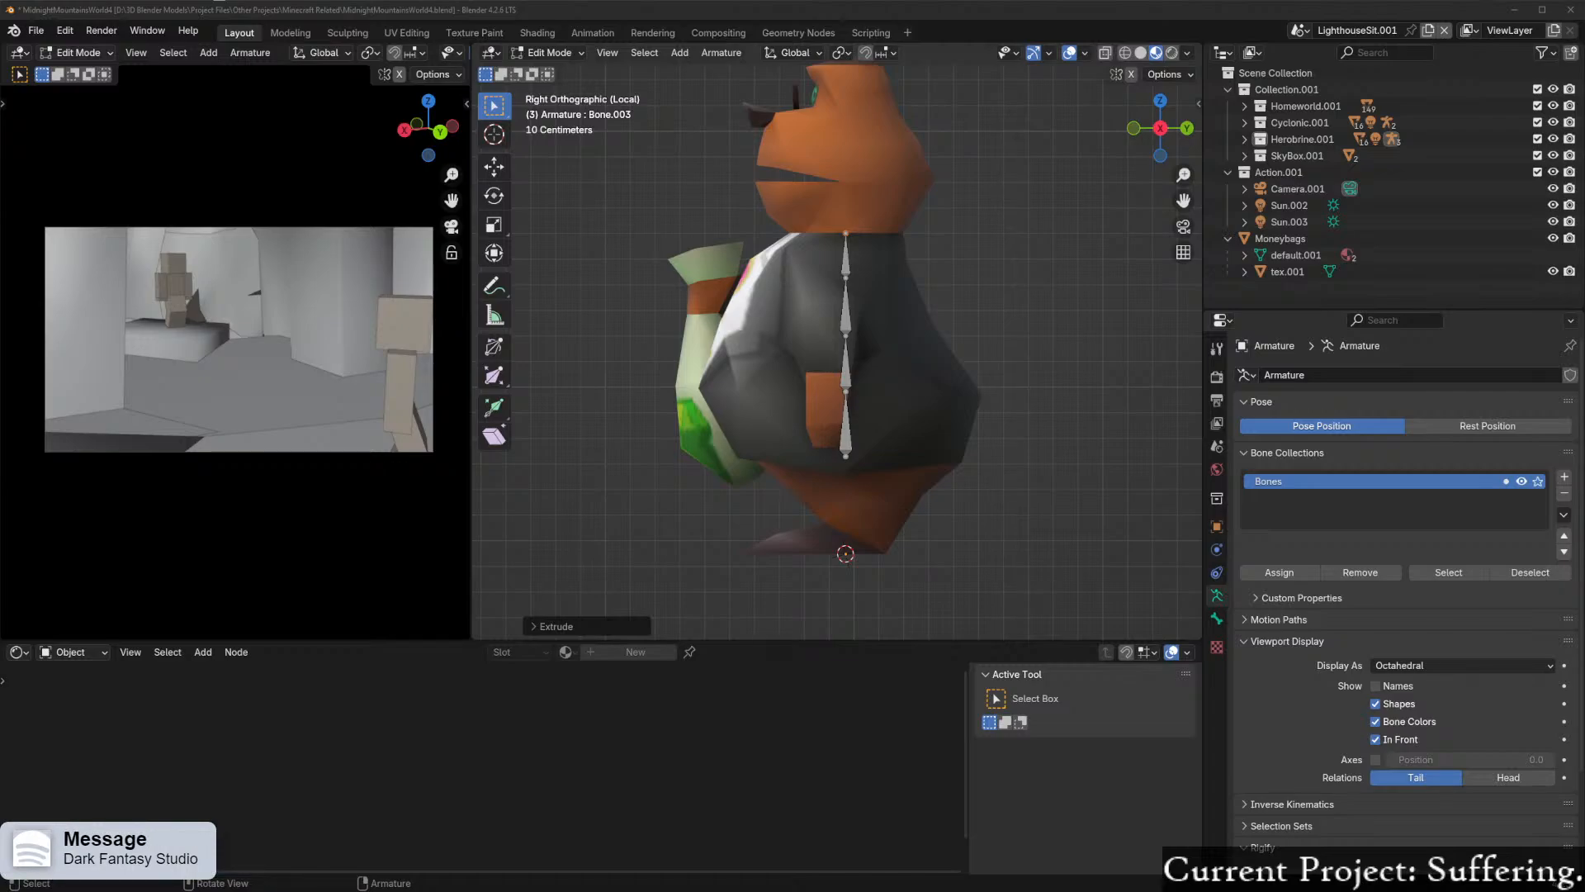
left_click_drag(0, 528, 1286, 26)
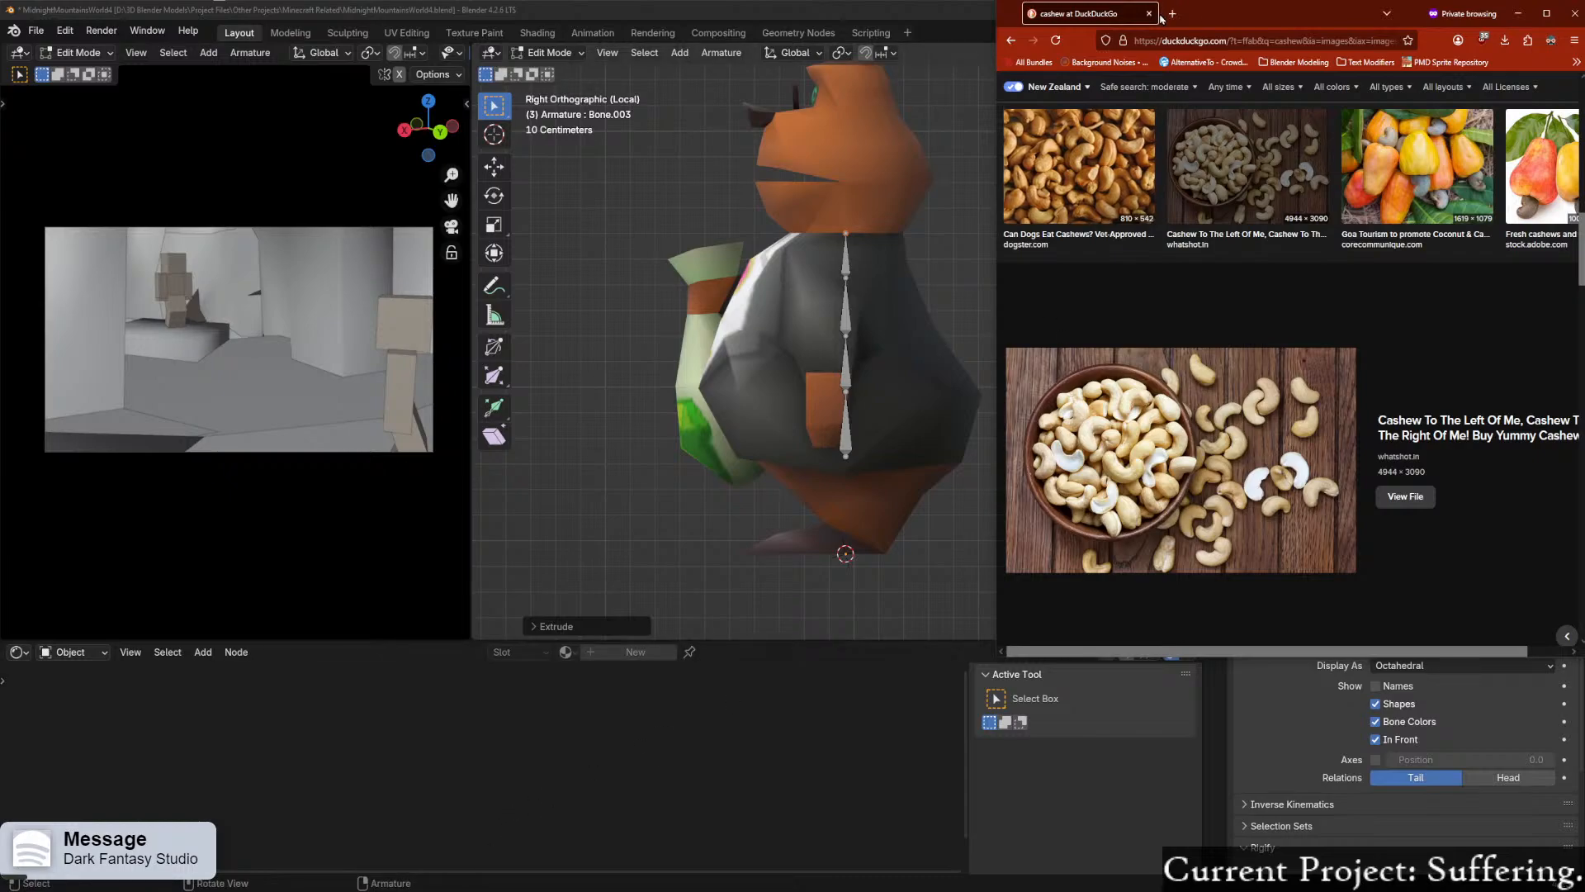
left_click(910, 169)
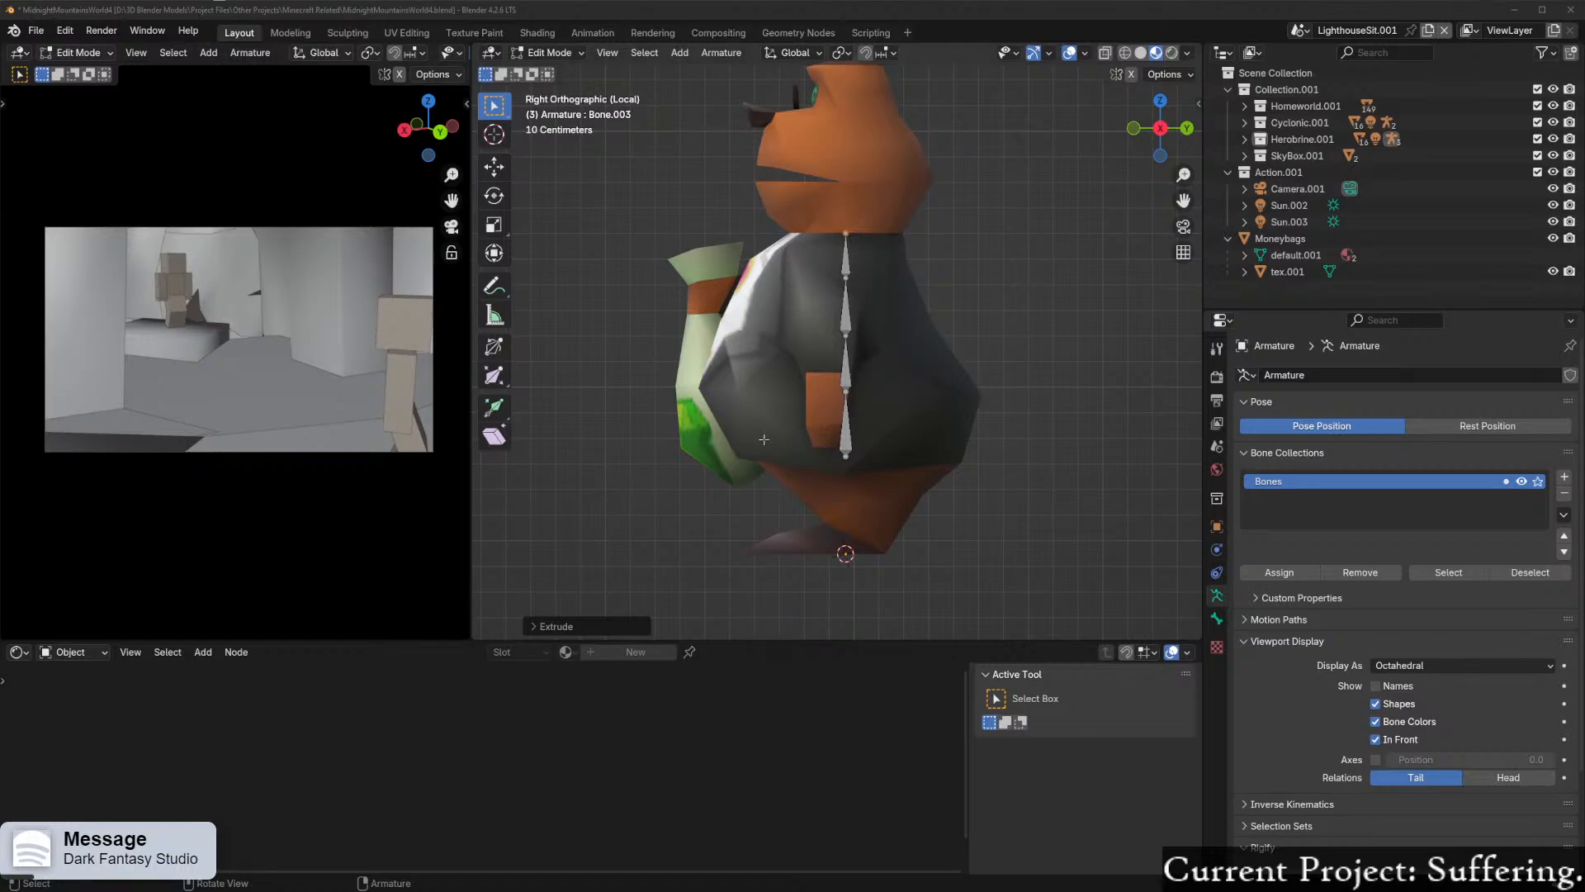
Step: In the right side view, move the spine's lowest joint toward the back along Y, and the joint above it about 0.08 m
scroll(805, 390, "up", 2)
left_click(849, 507)
key("g")
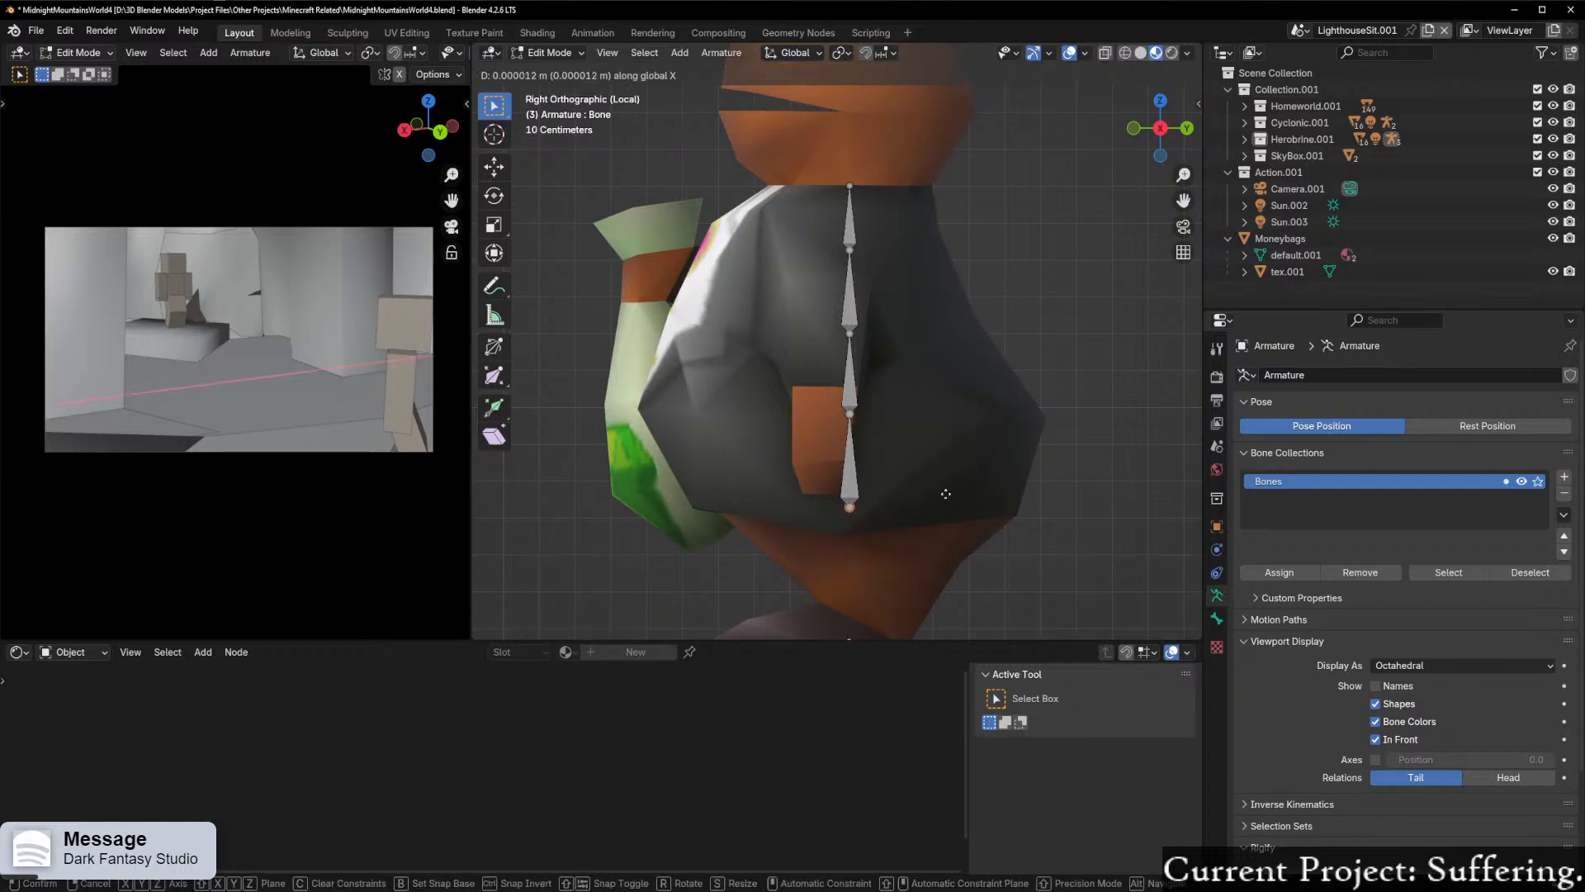
key("y")
left_click(898, 467)
left_click(853, 416)
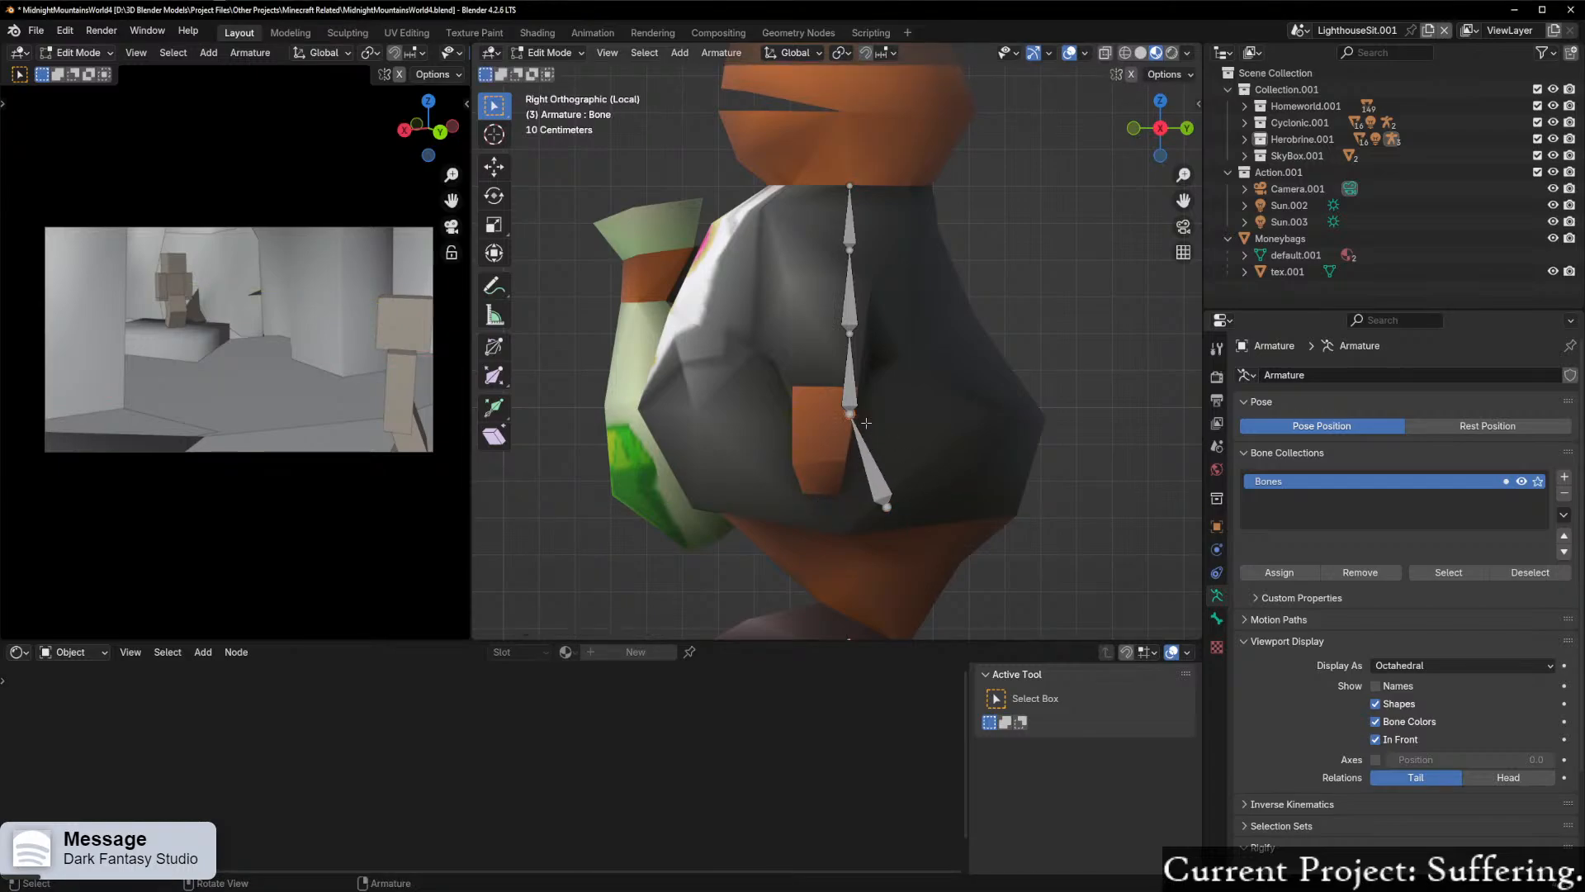
key("g")
key("y")
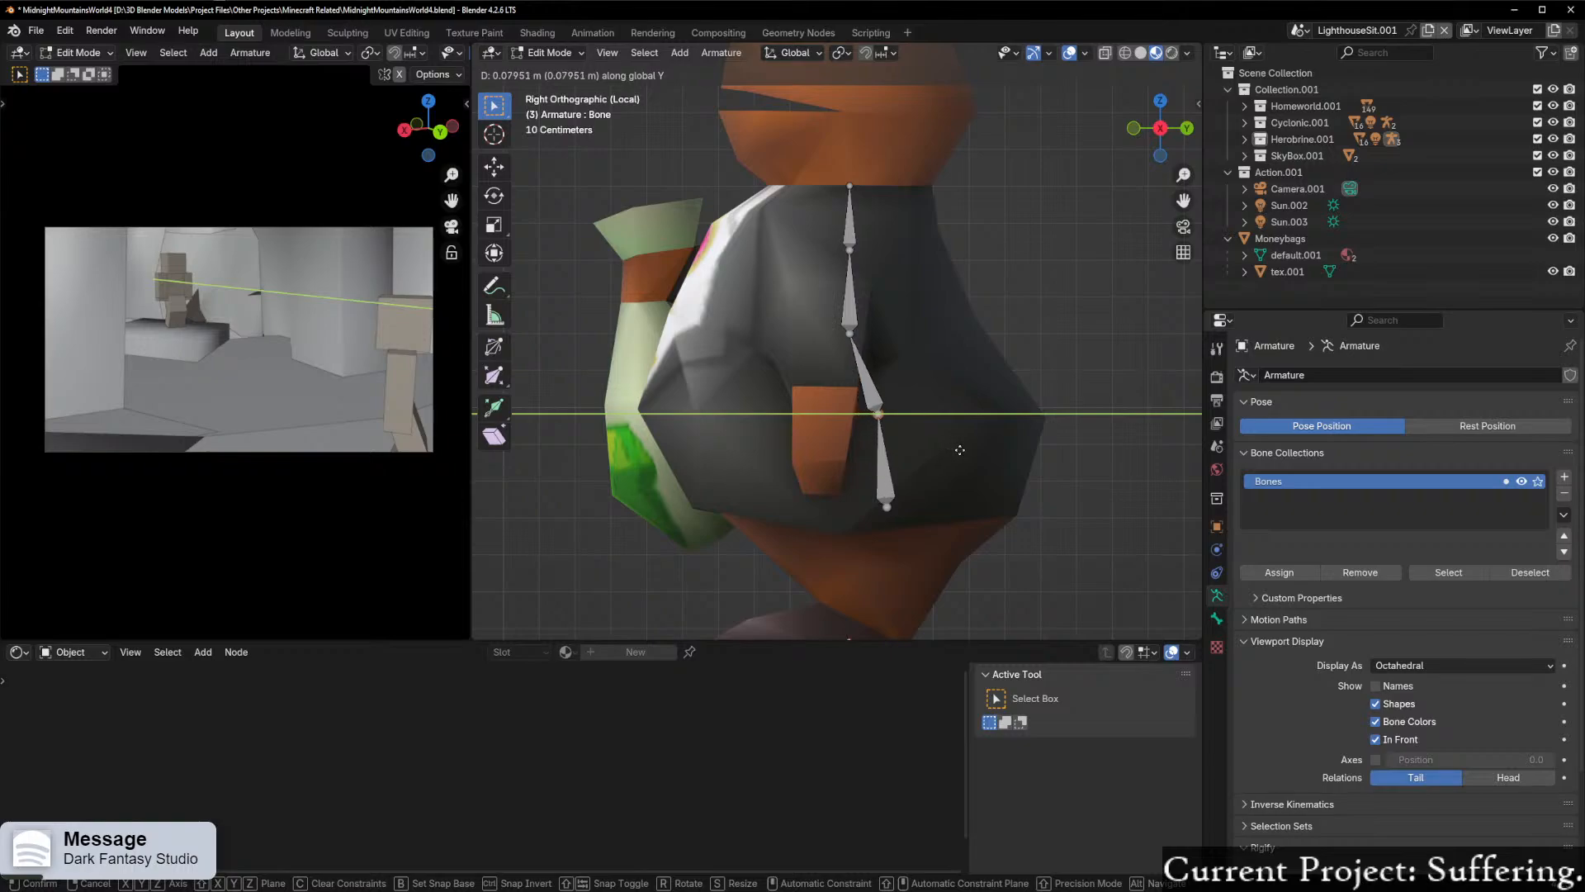
left_click(962, 450)
Step: Shift the three upper spine joints toward the back along Y to align them with the lower spine, the one below the neck about 0.05 m
left_click(849, 331)
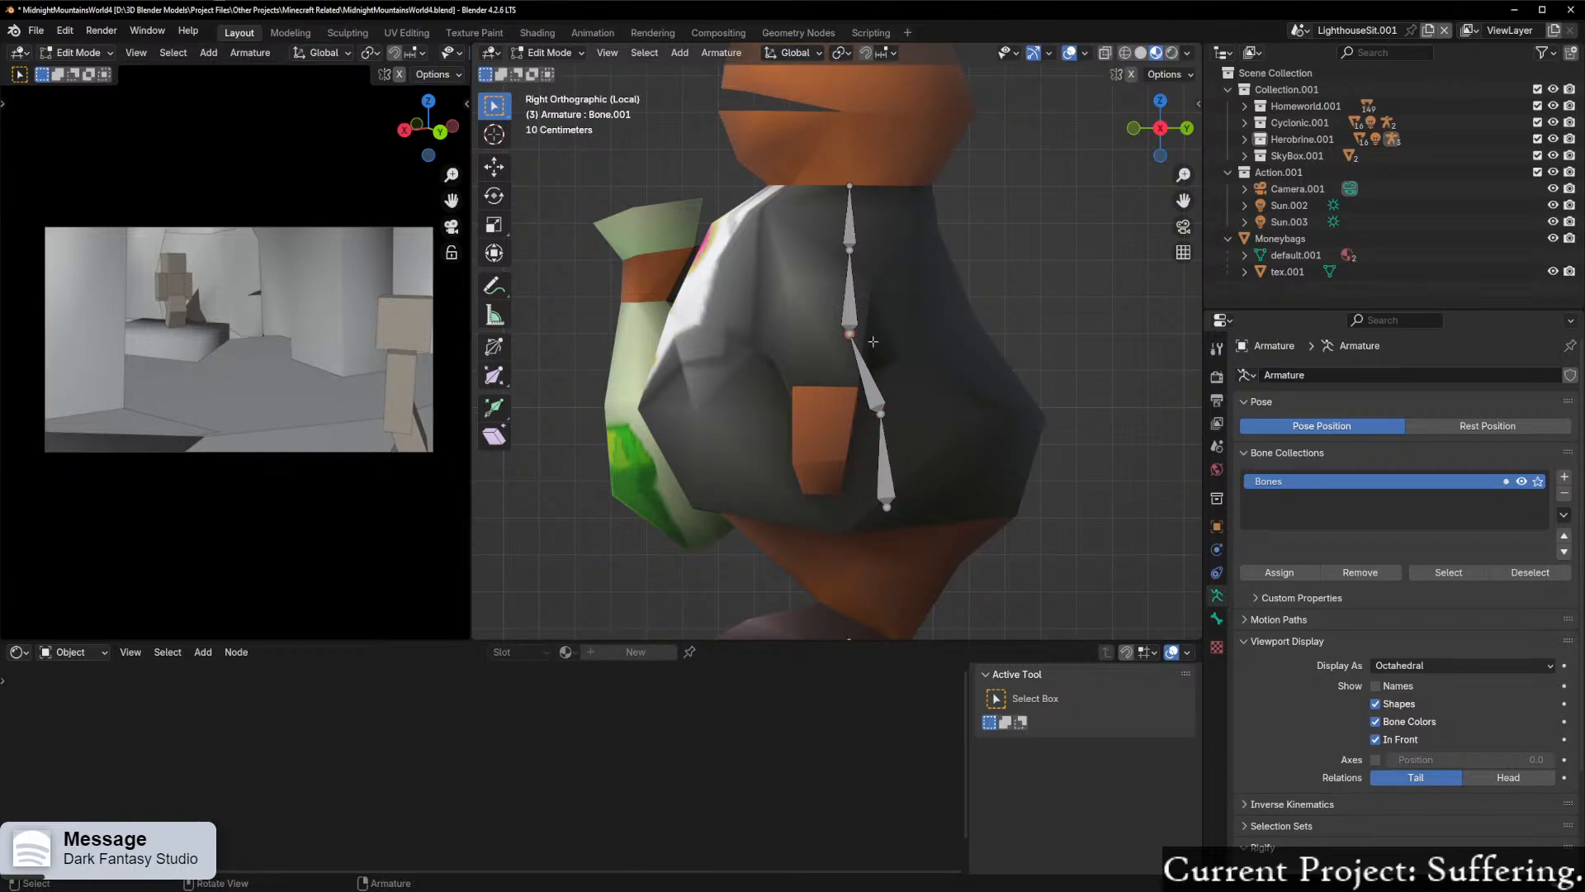
key("g")
key("y")
left_click(895, 345)
left_click(853, 250)
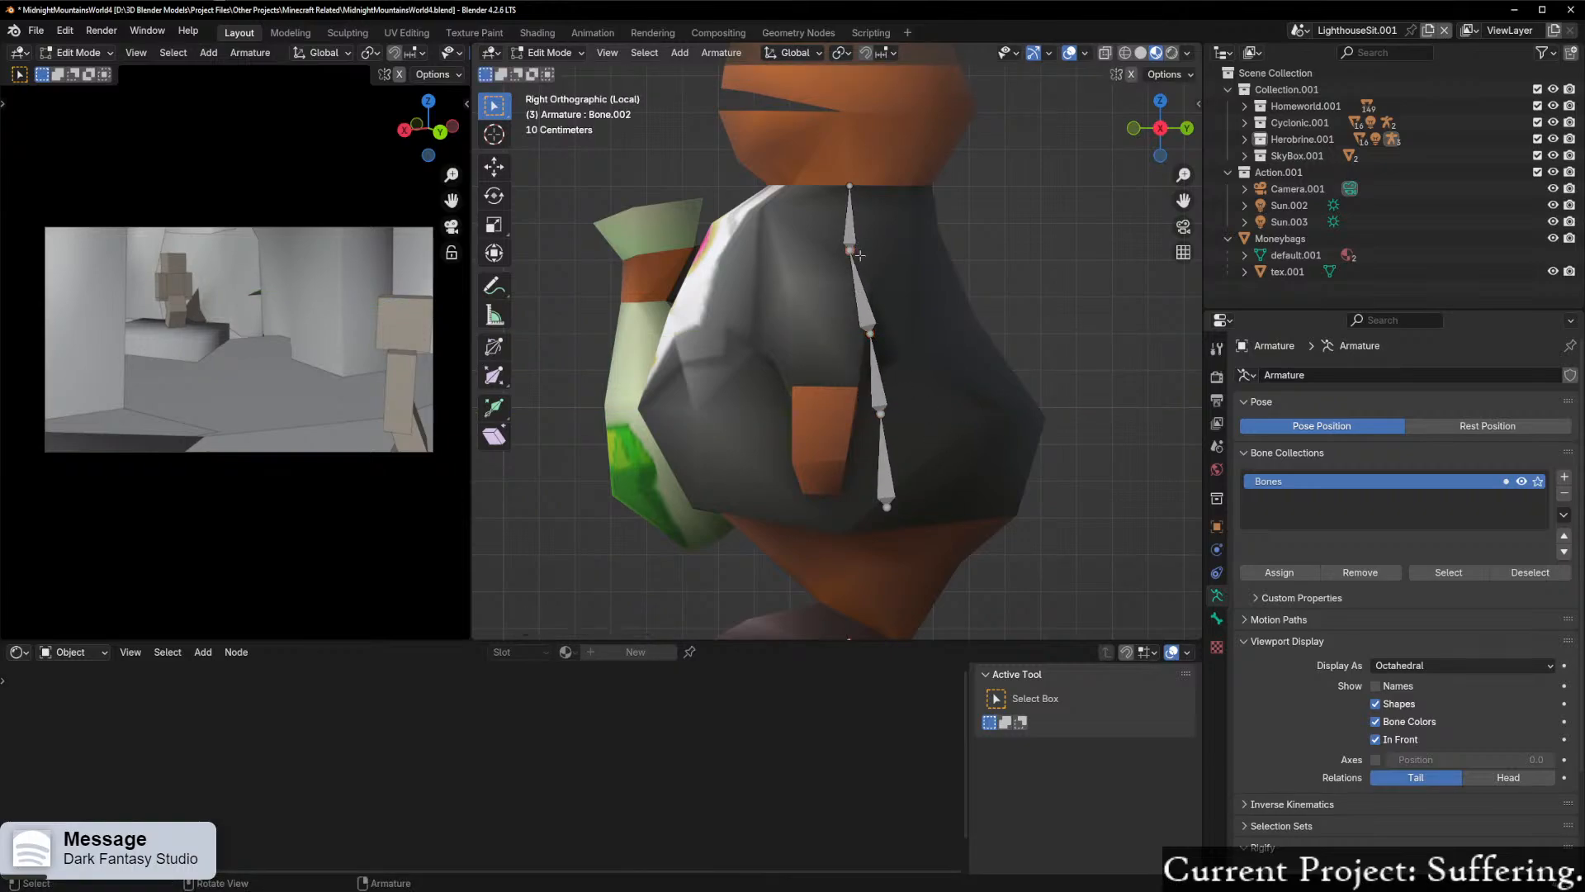
key("g")
key("y")
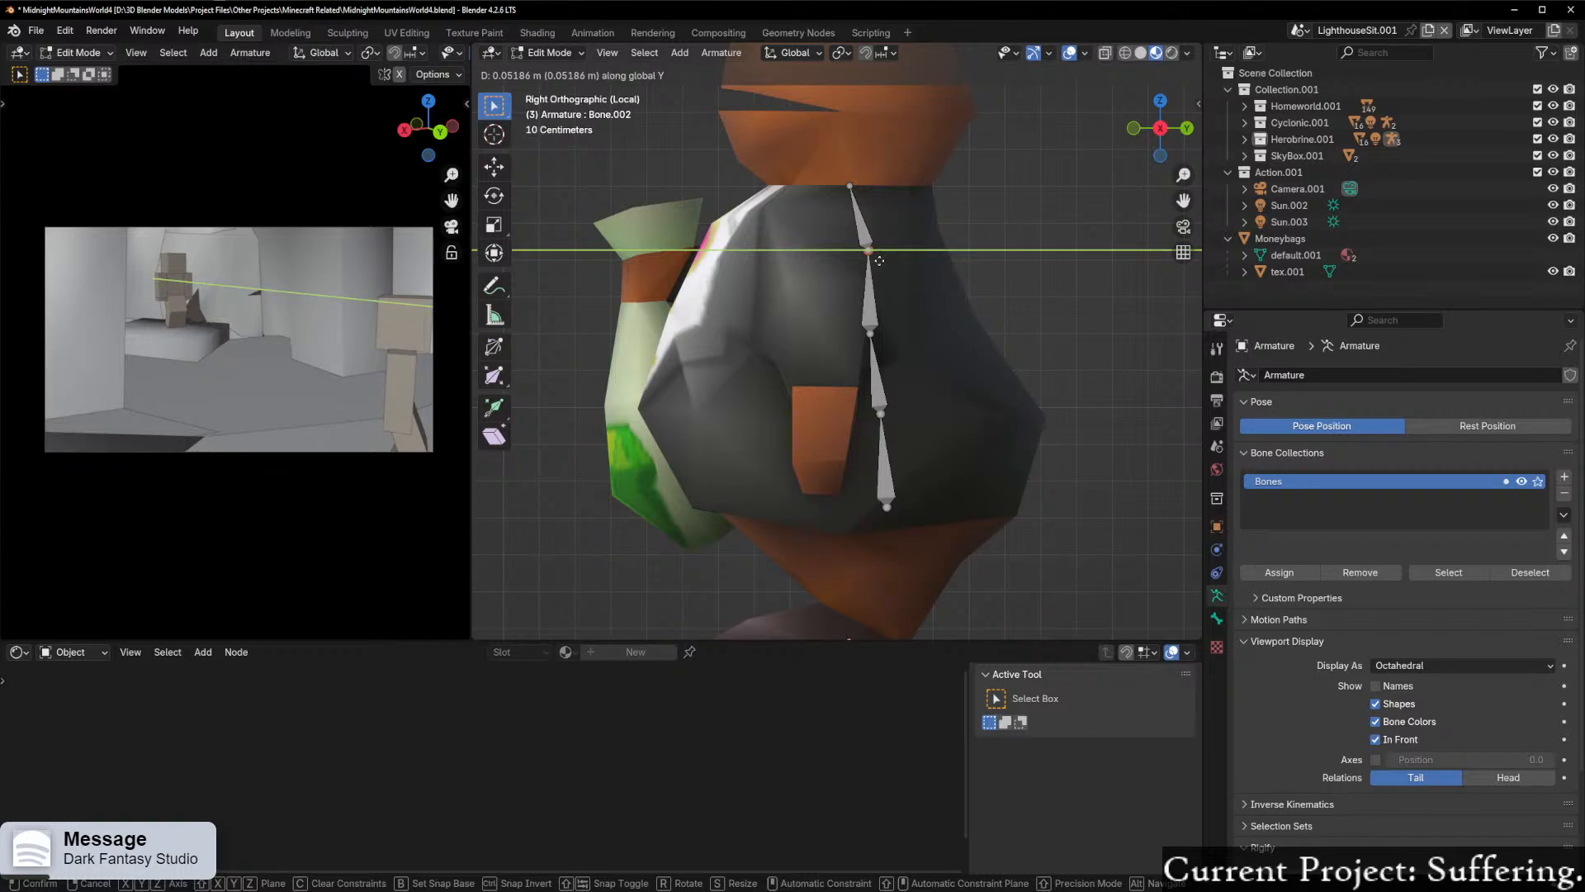
left_click(880, 260)
left_click(851, 186)
key("g")
key("y")
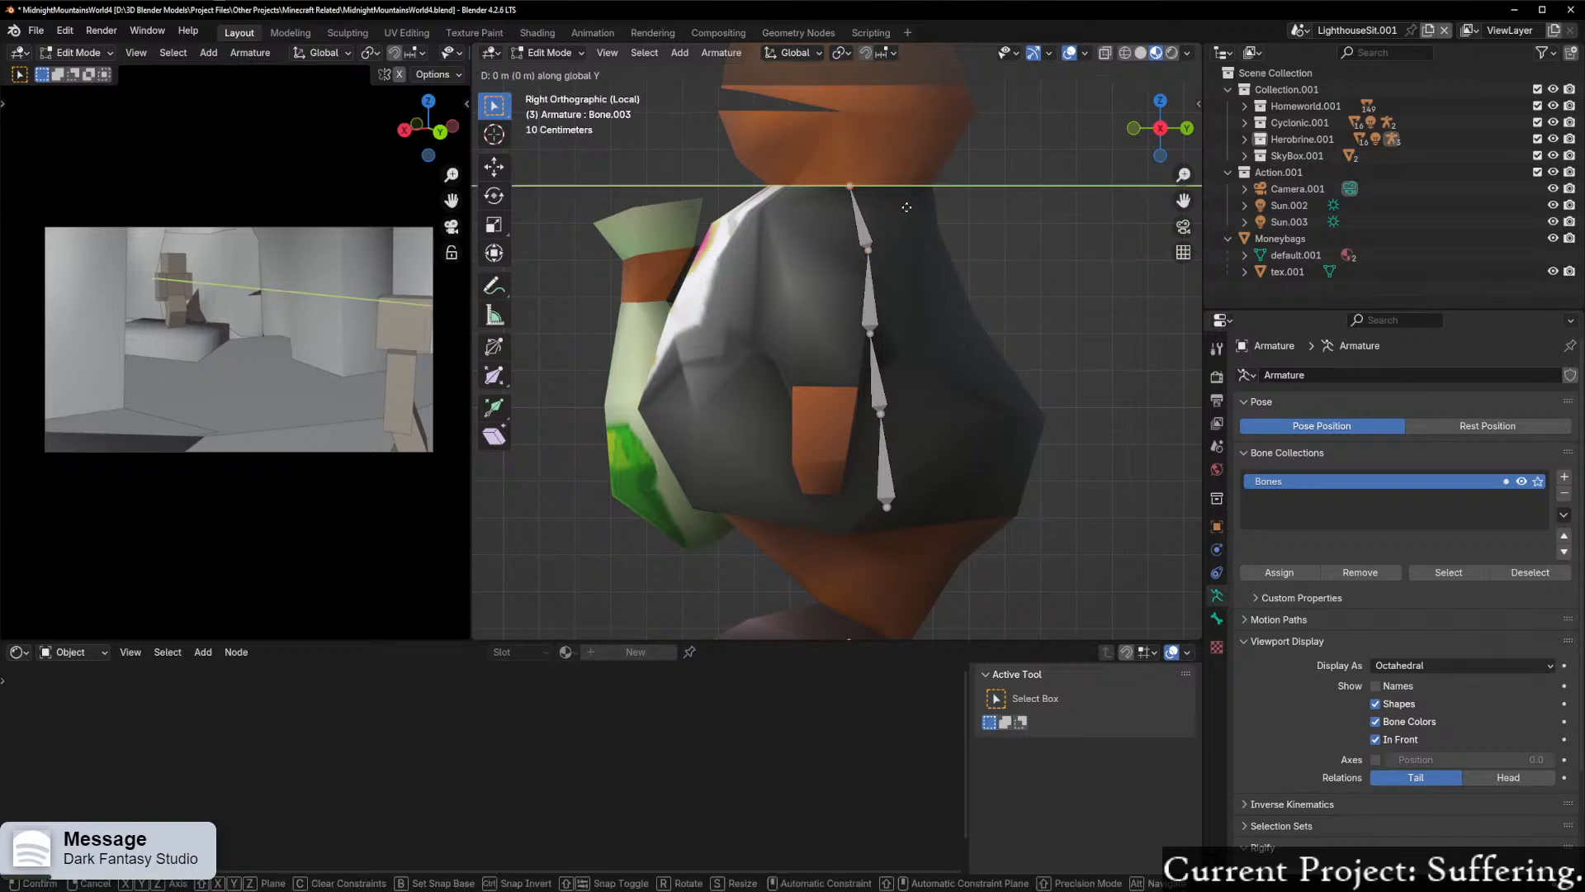
left_click(922, 217)
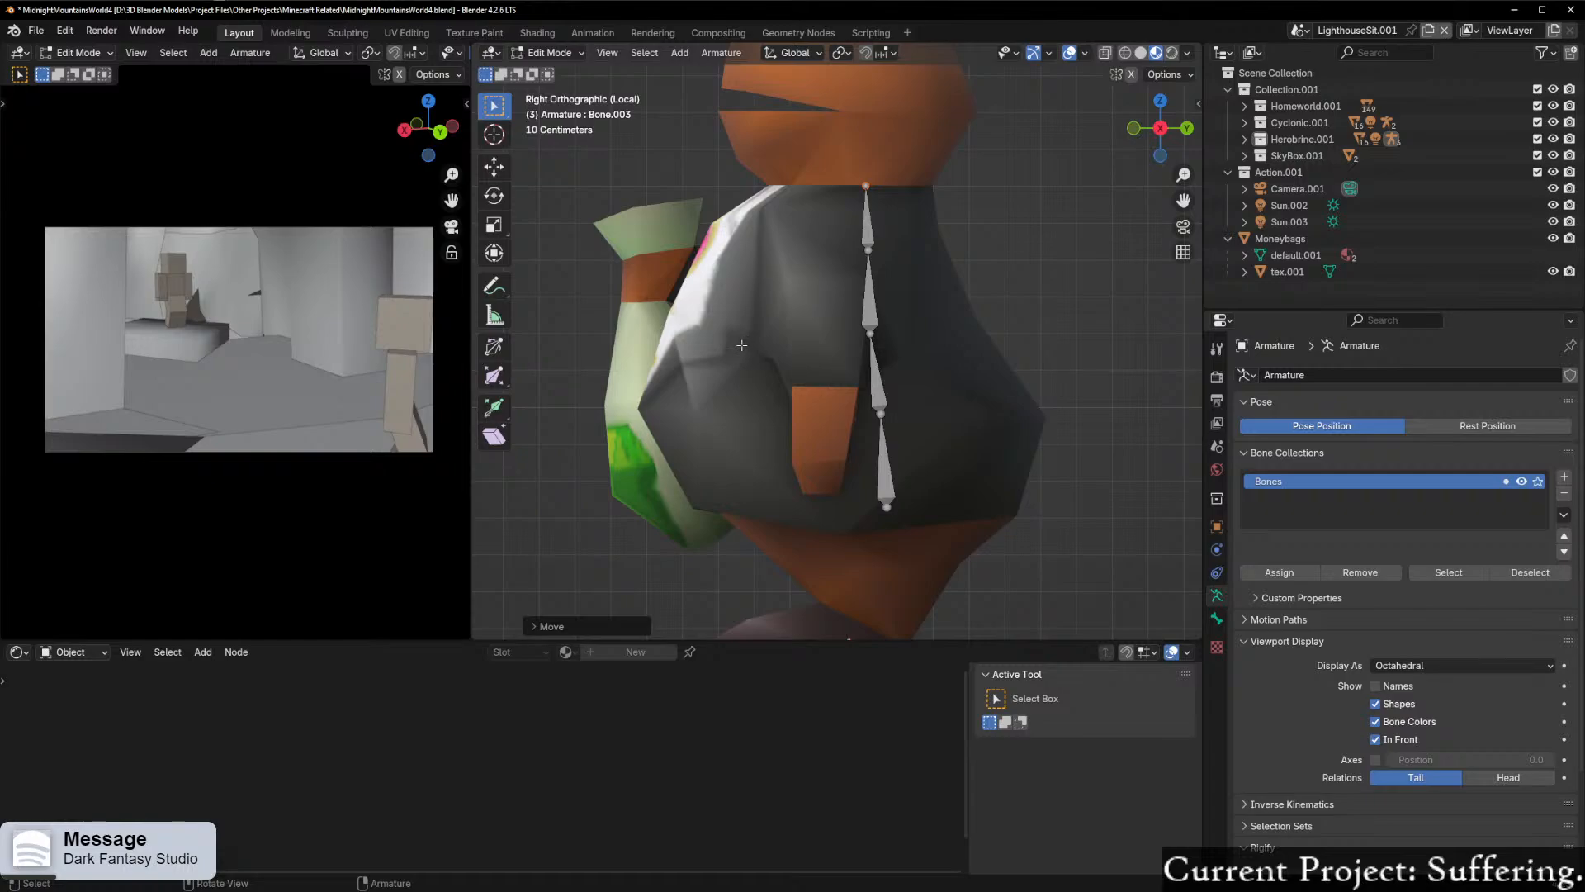
Step: Move the neck joint about 0.02 m further back along Y and extrude a head bone about 0.65 m upward along Z
middle_click_drag(911, 224, 846, 459, "shift")
left_click(809, 424)
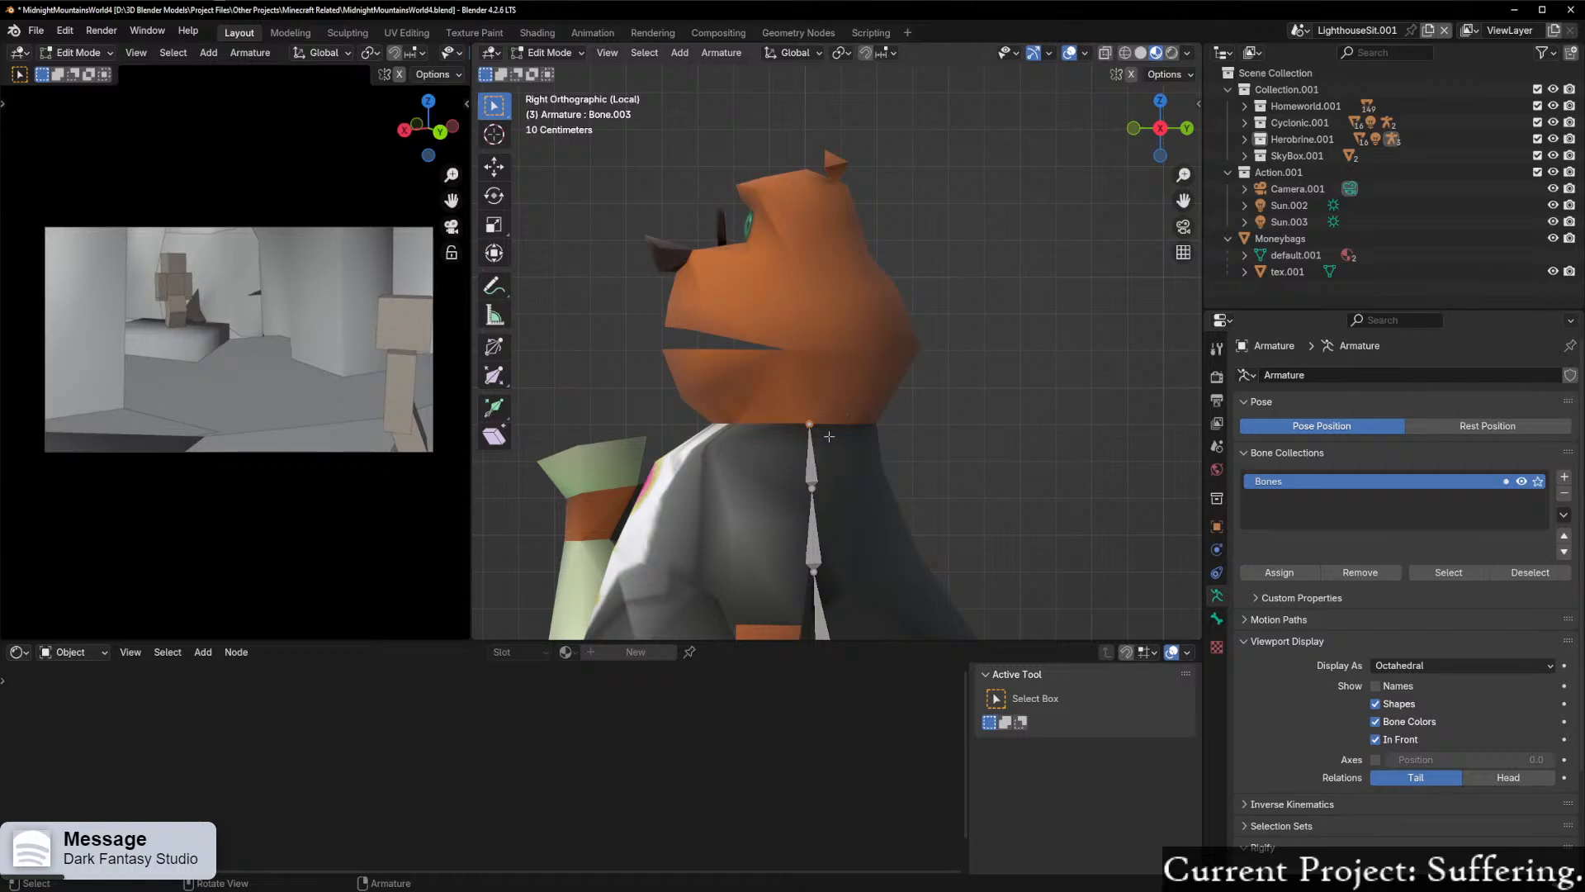
key("g")
key("y")
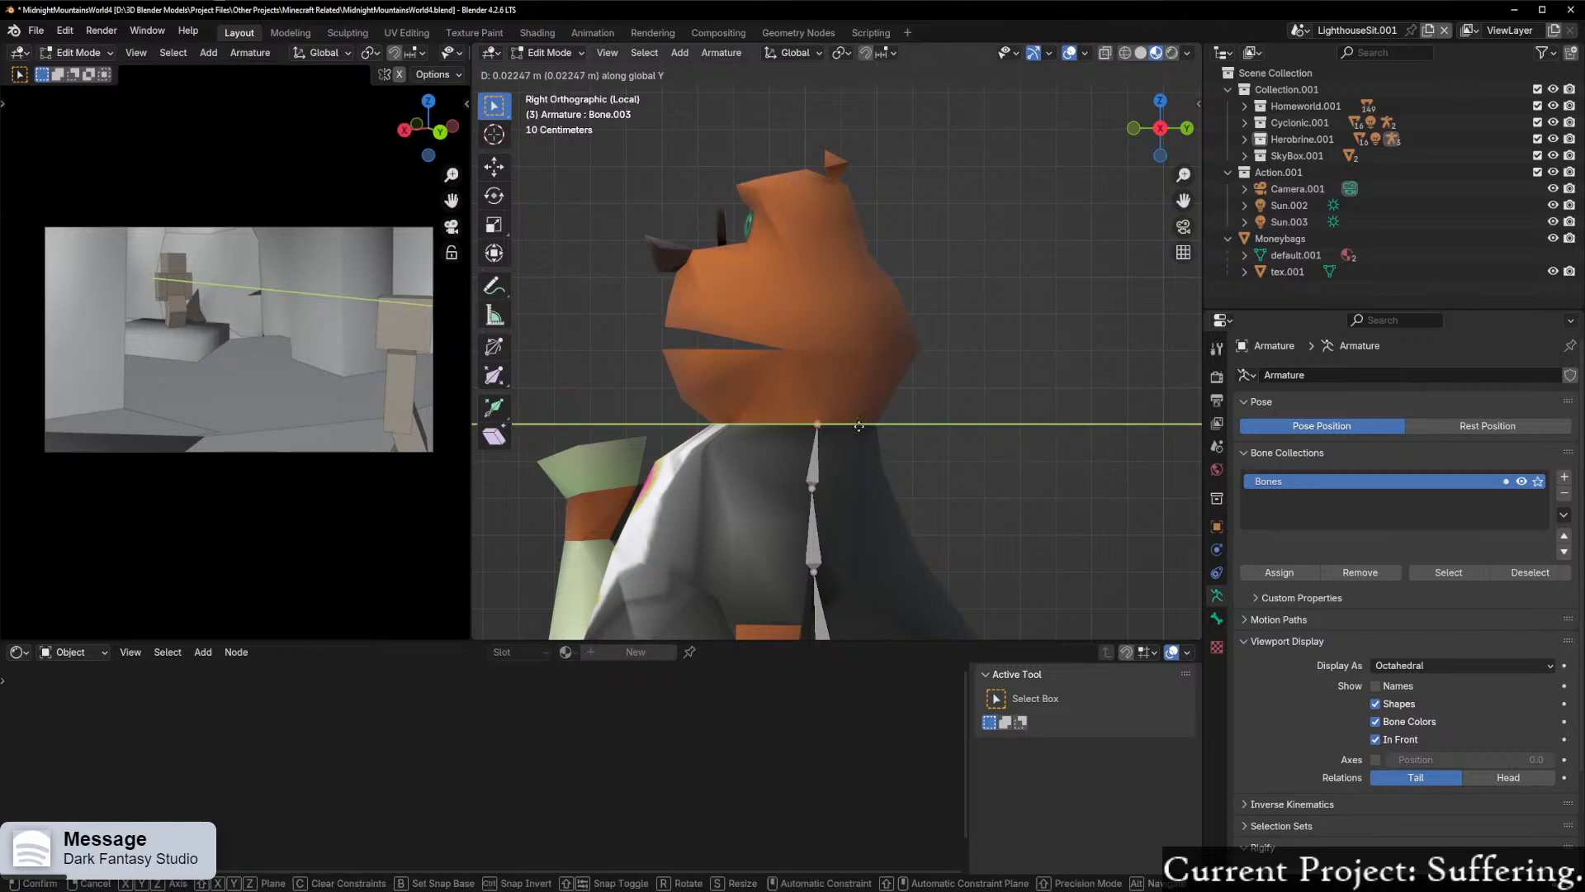
left_click(852, 425)
key("e")
key("z")
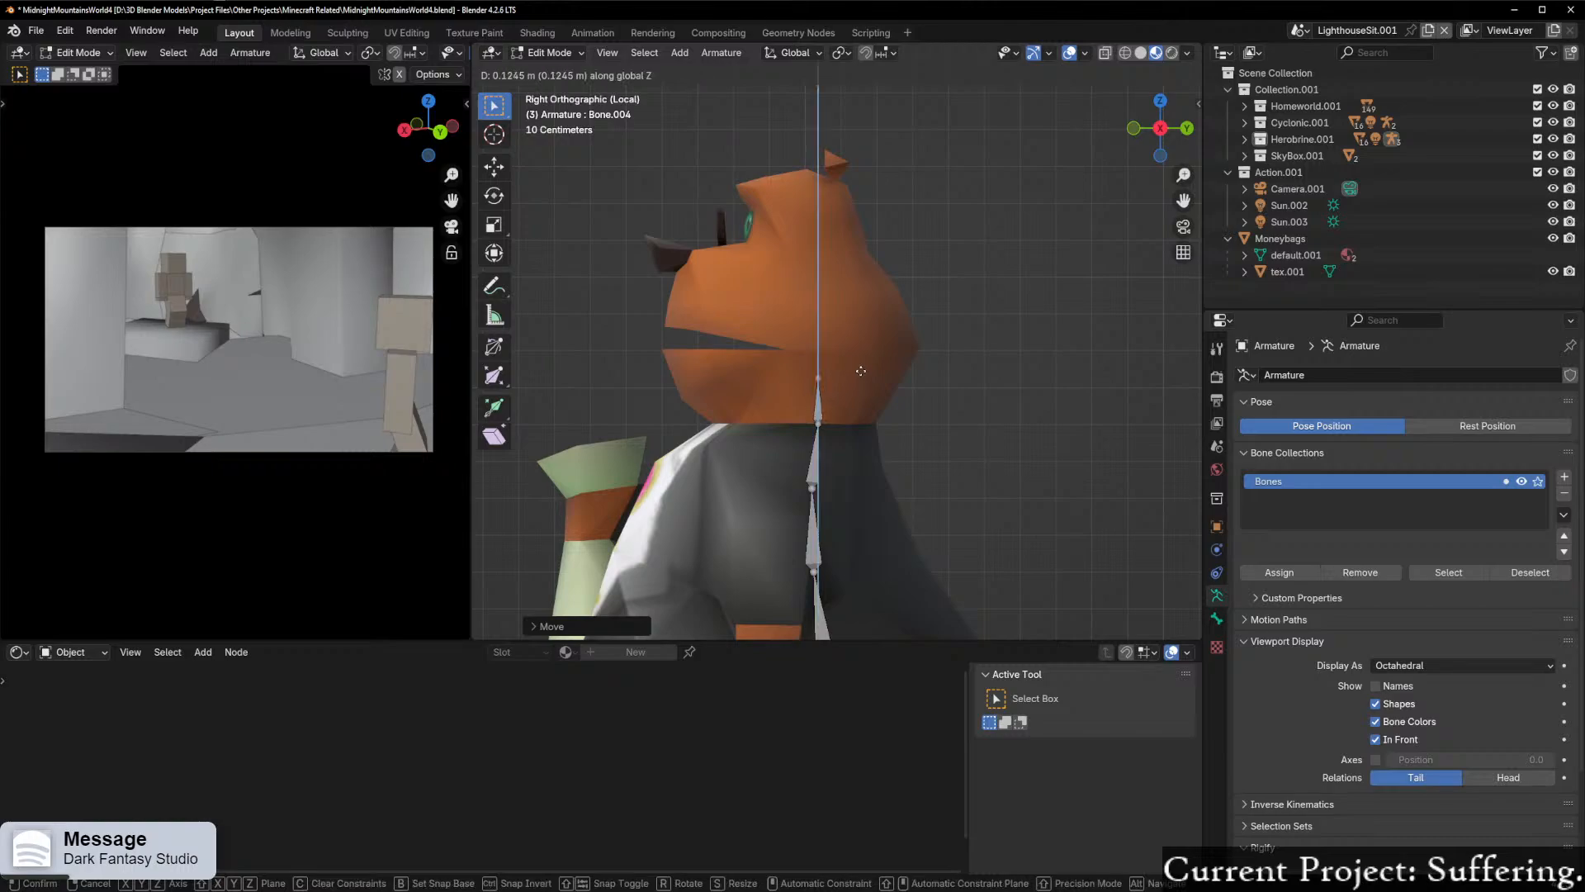
left_click(858, 185)
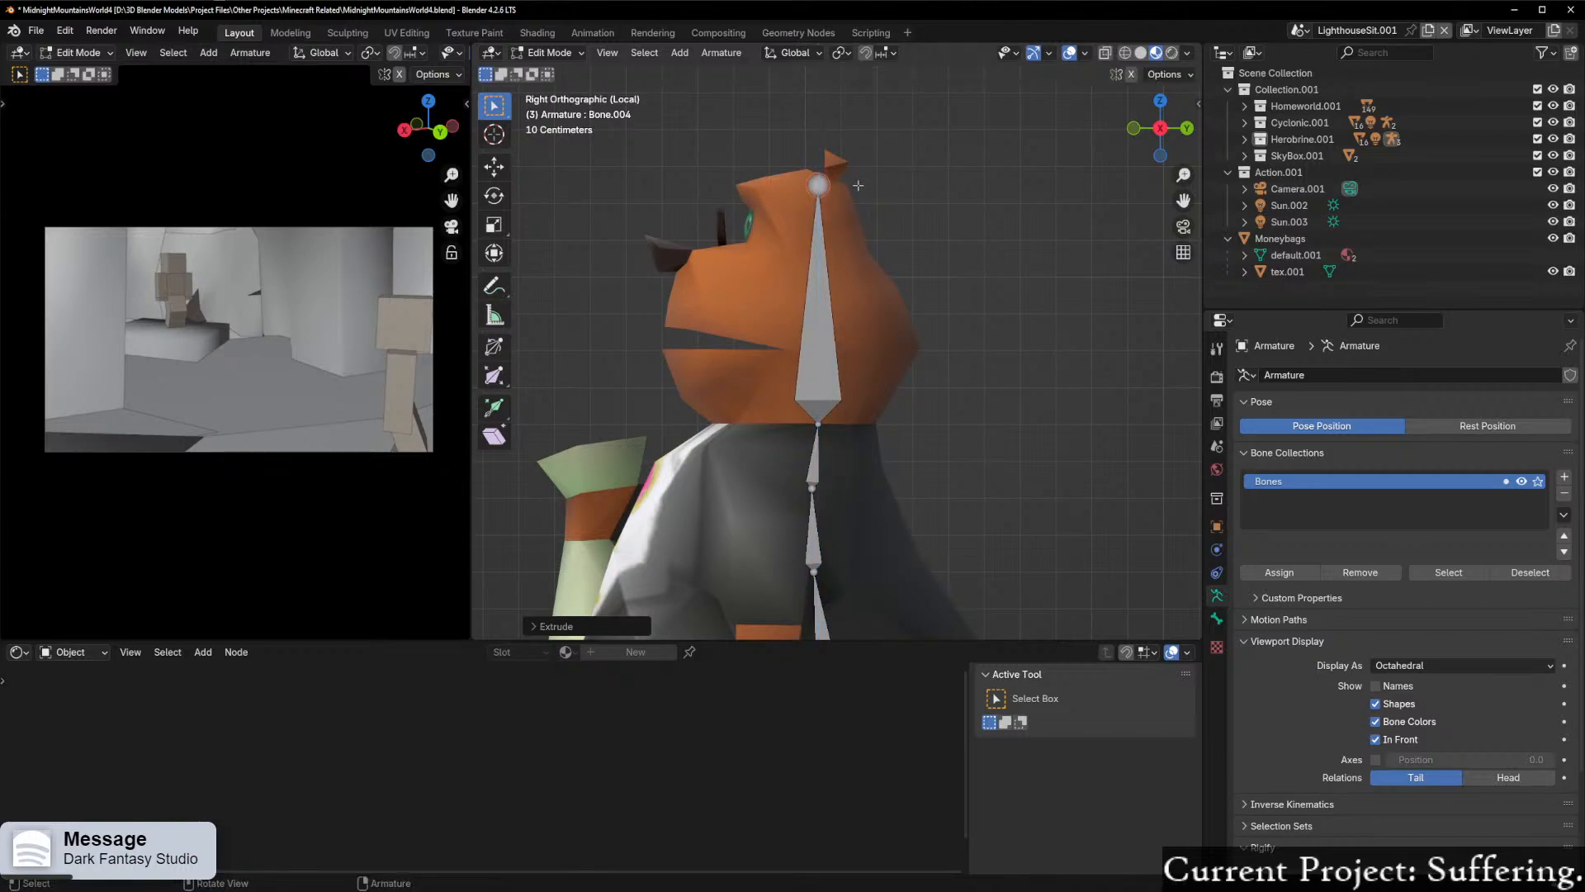
Step: Duplicate the head bone in front of the original and rotate the copy to point toward the mouth
left_click(822, 412)
key("shift+d")
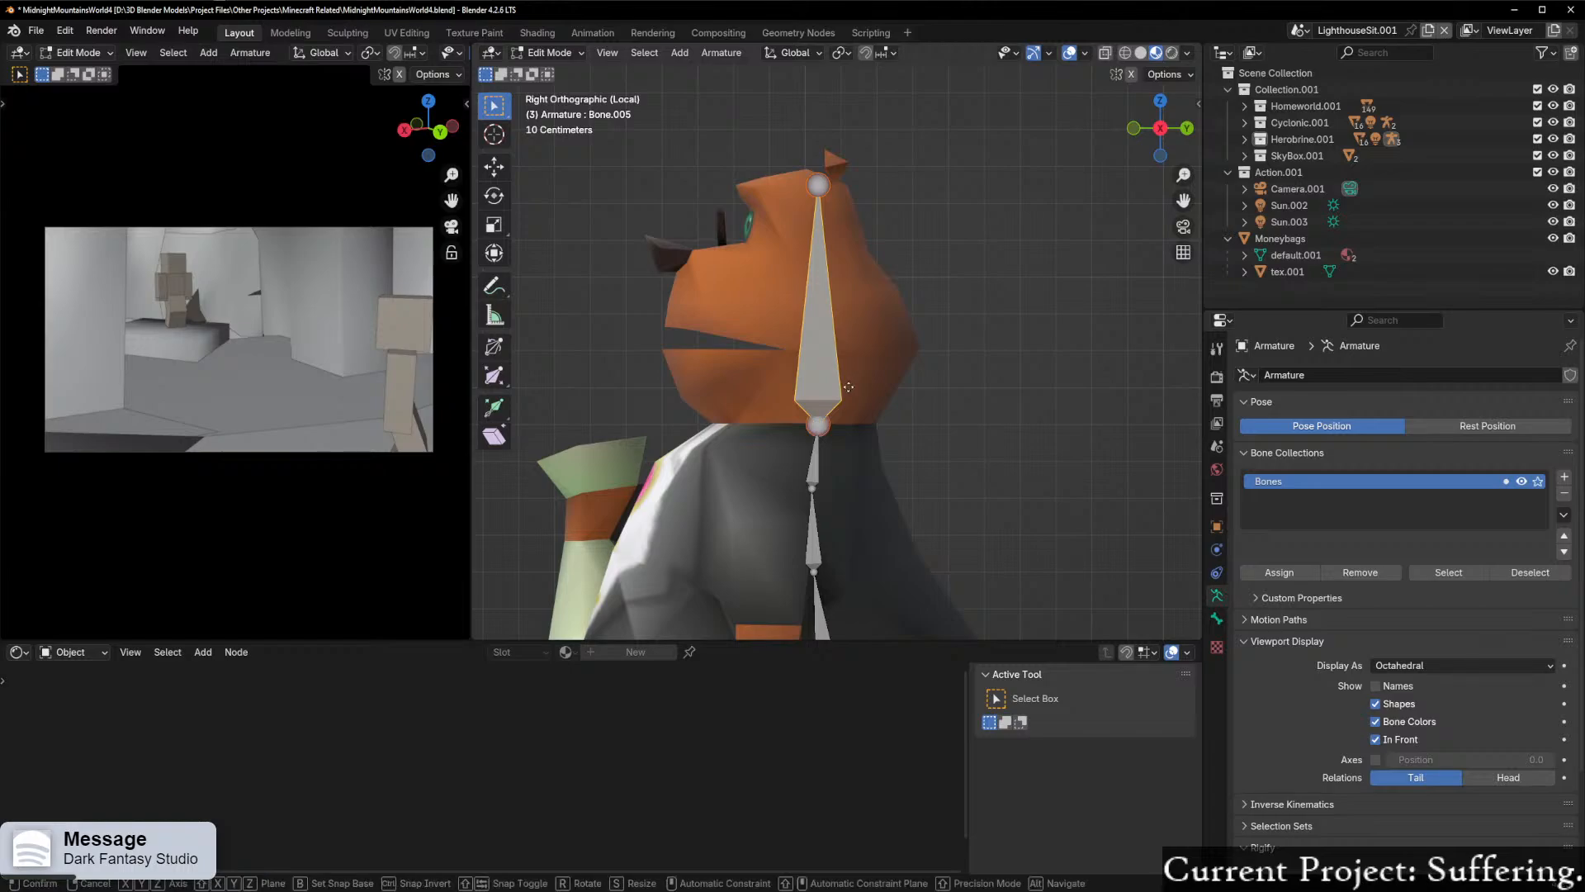
left_click(756, 365)
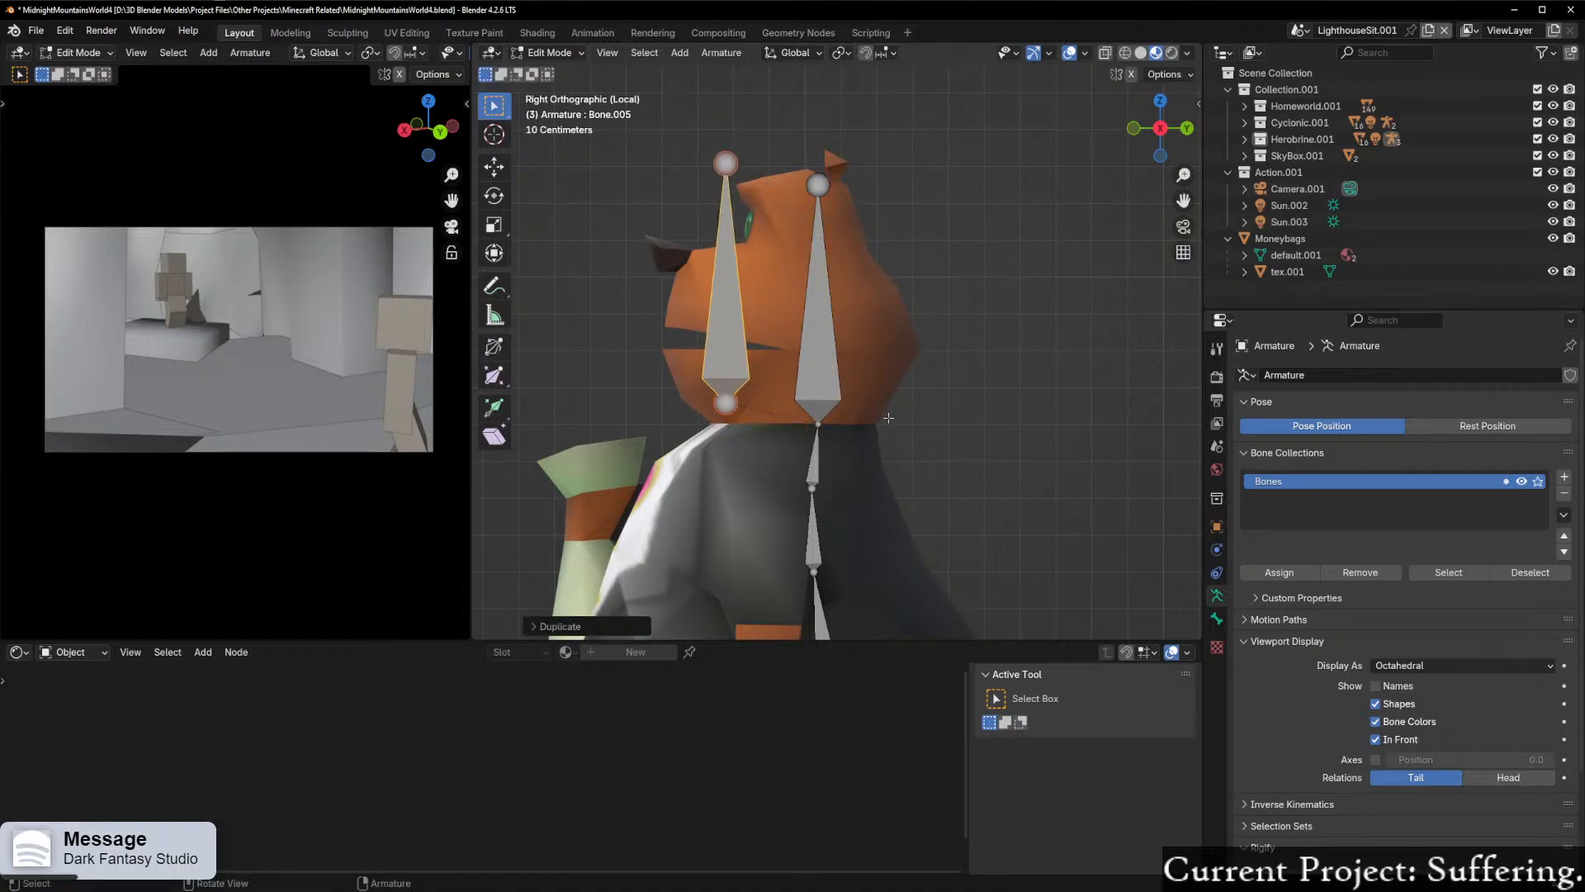
key("r")
left_click(803, 181, "ctrl")
Step: Scale down the duplicated bone and position it inside the lower jaw
key("s")
left_click(909, 285)
key("g")
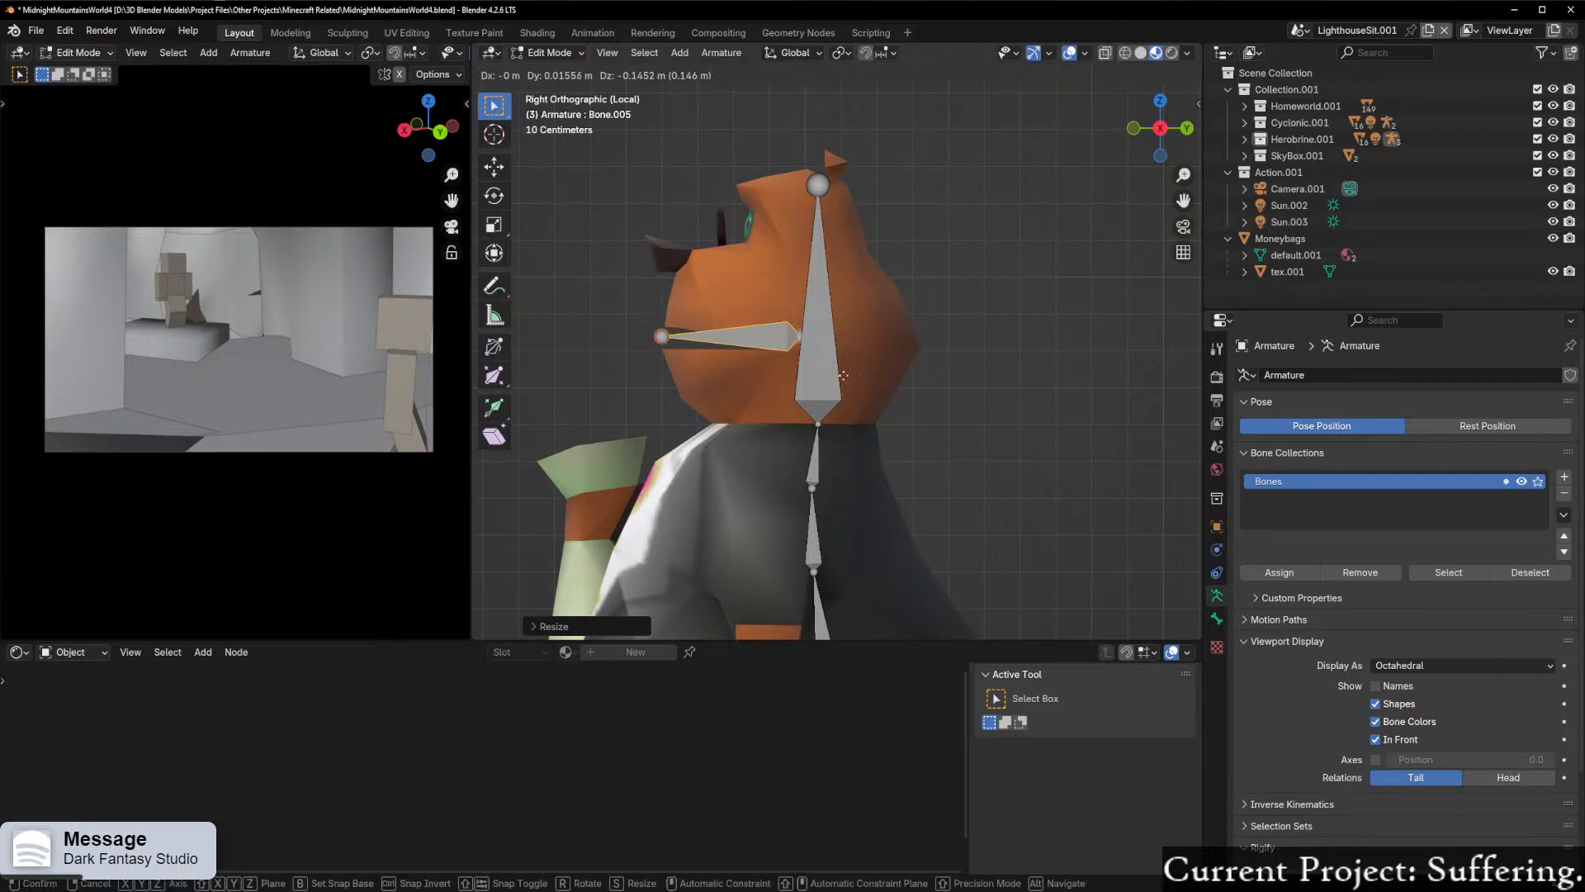
left_click(846, 413)
key("s")
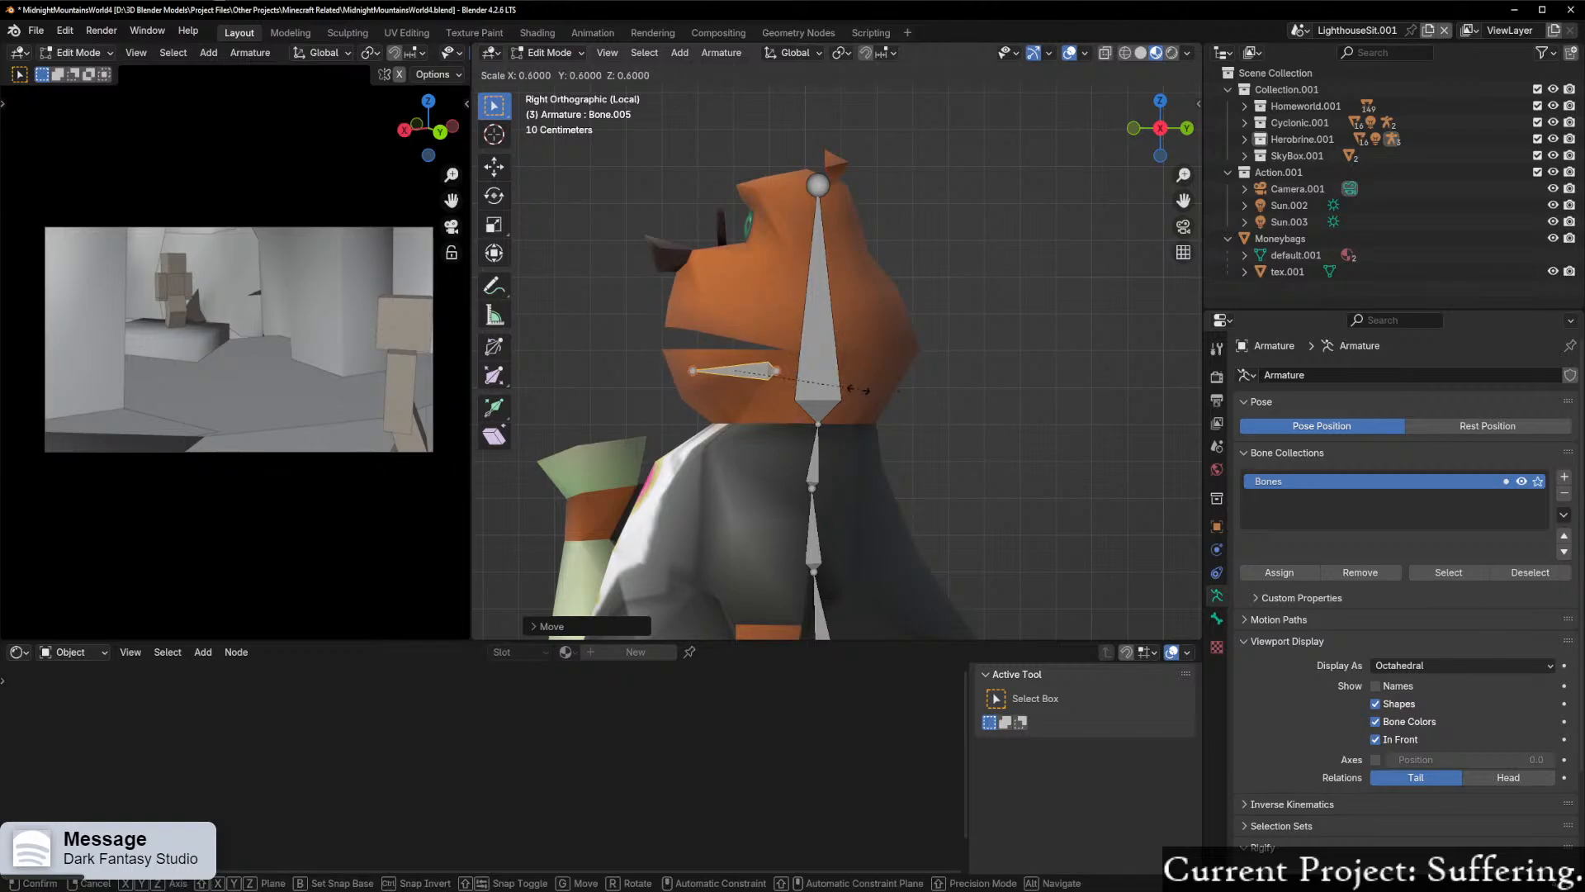
left_click(838, 390)
key("g")
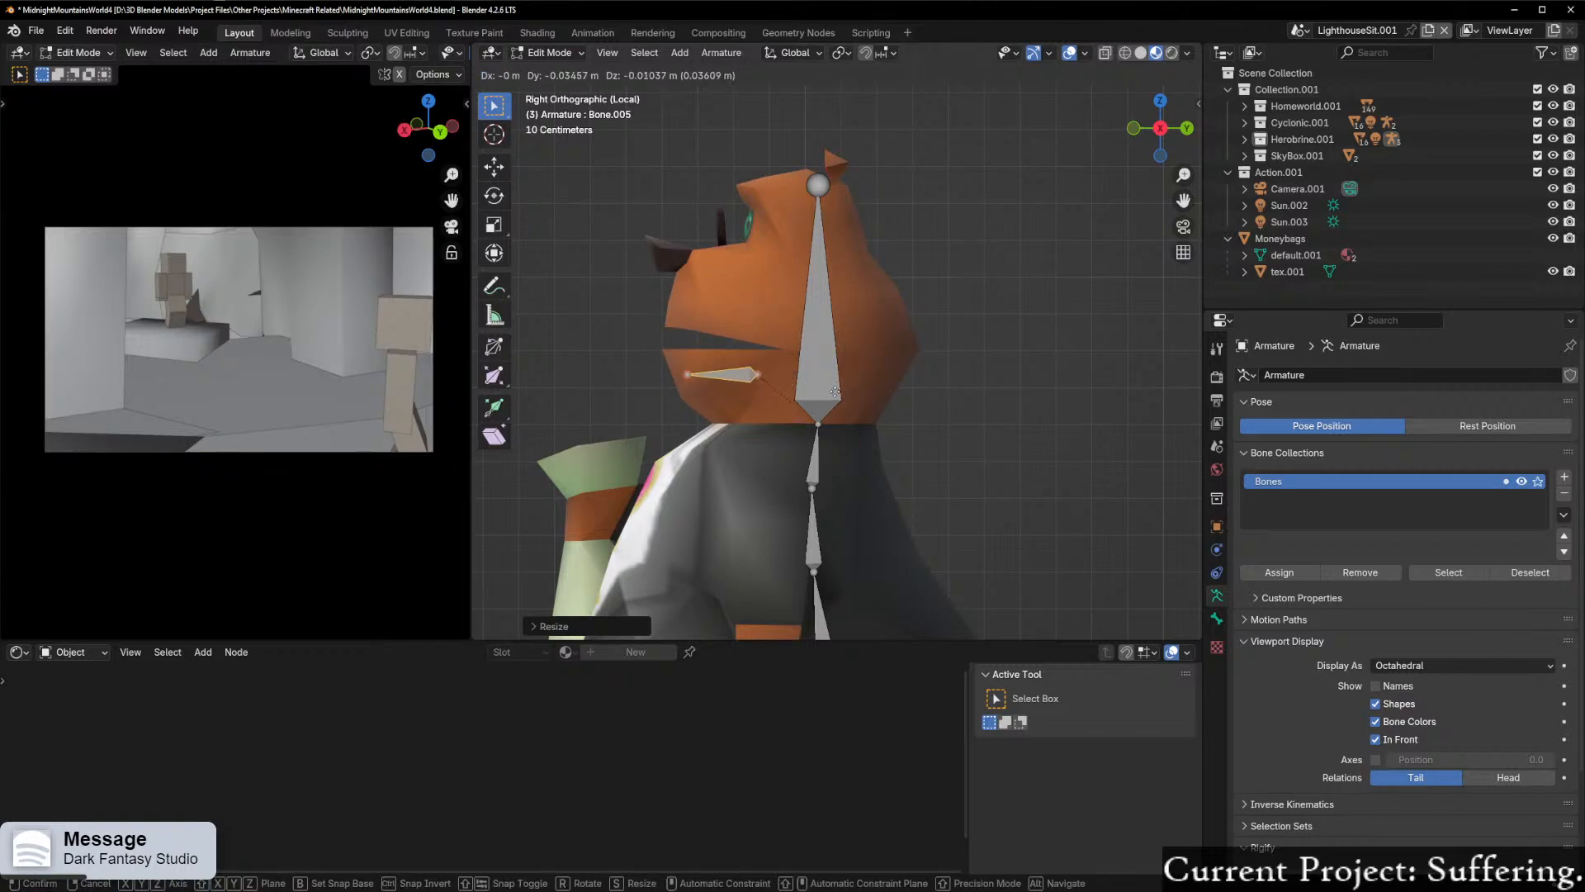
left_click(835, 391)
Step: Duplicate the head bone and rotate the copy so it points forward in the direction of the snout
left_click(810, 365)
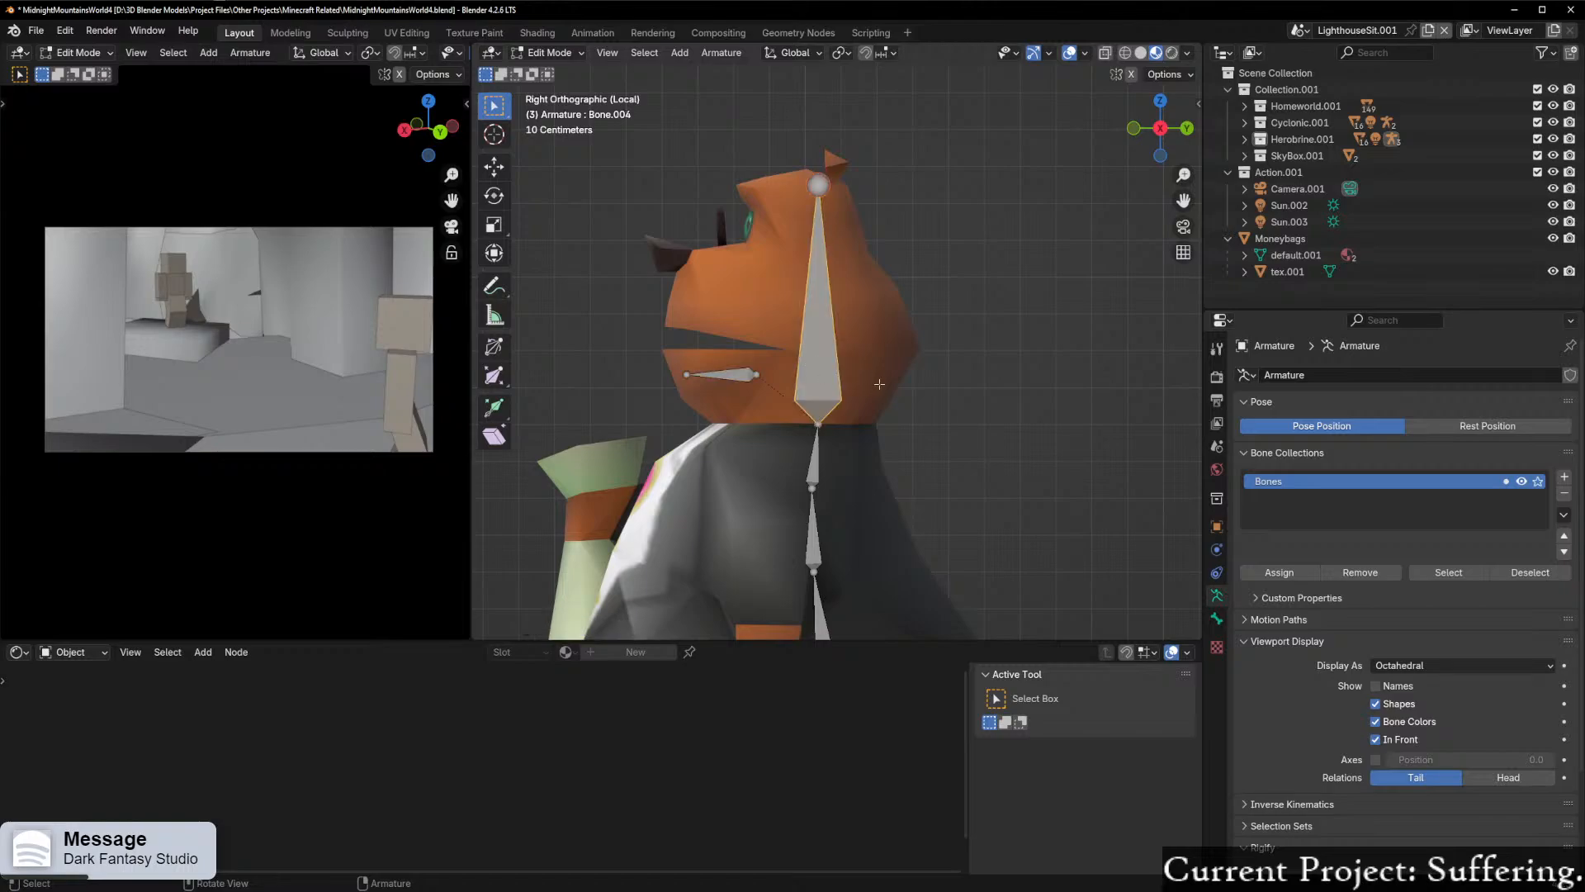
key("shift+d")
key("r")
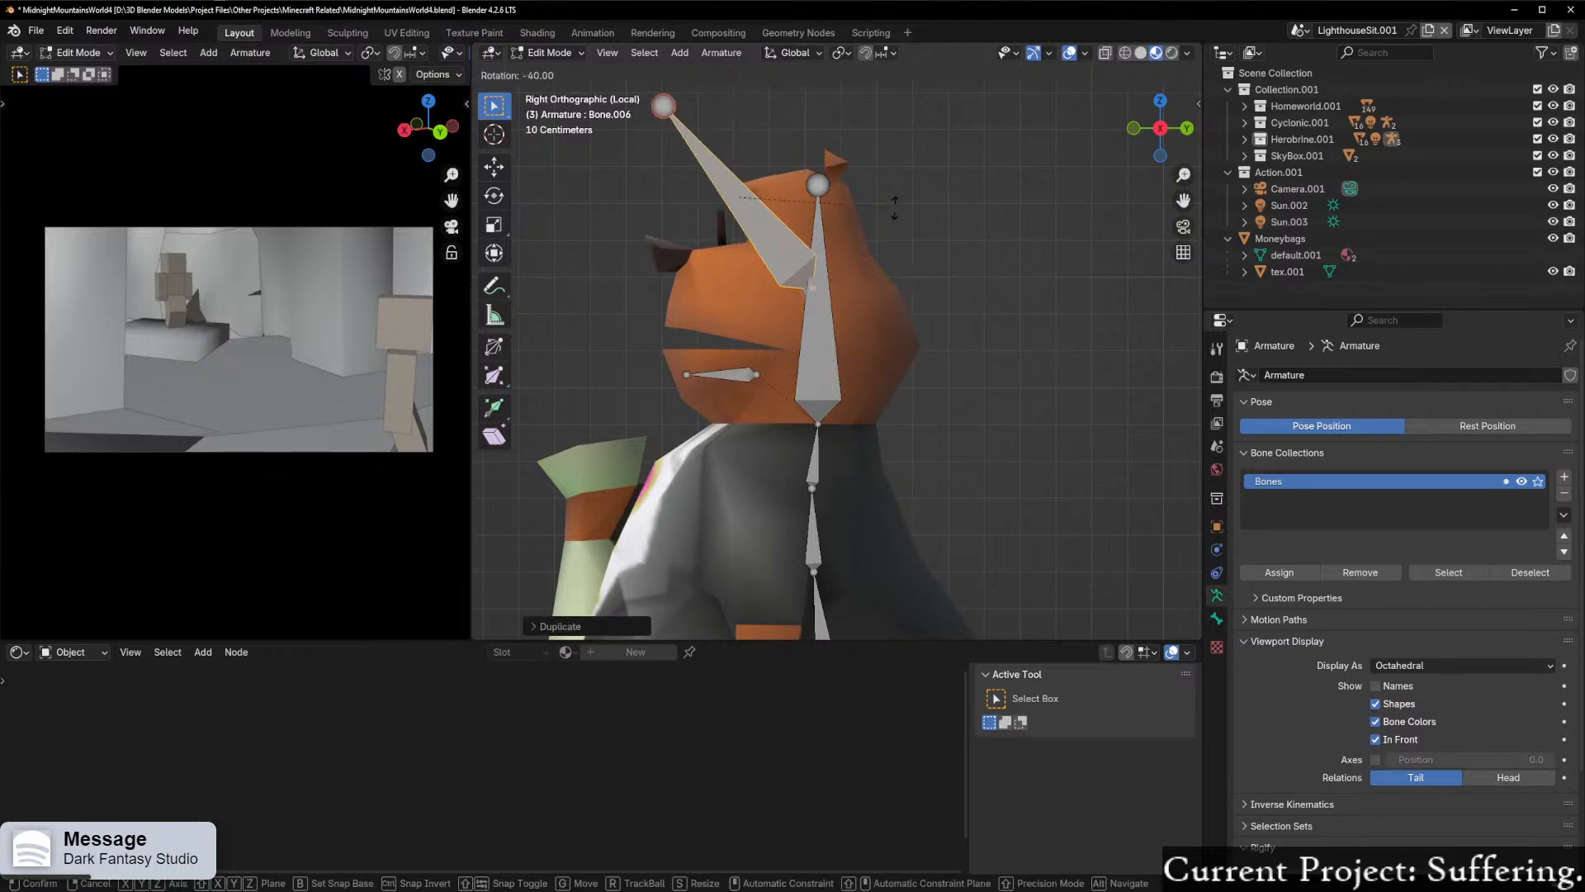
left_click(821, 107)
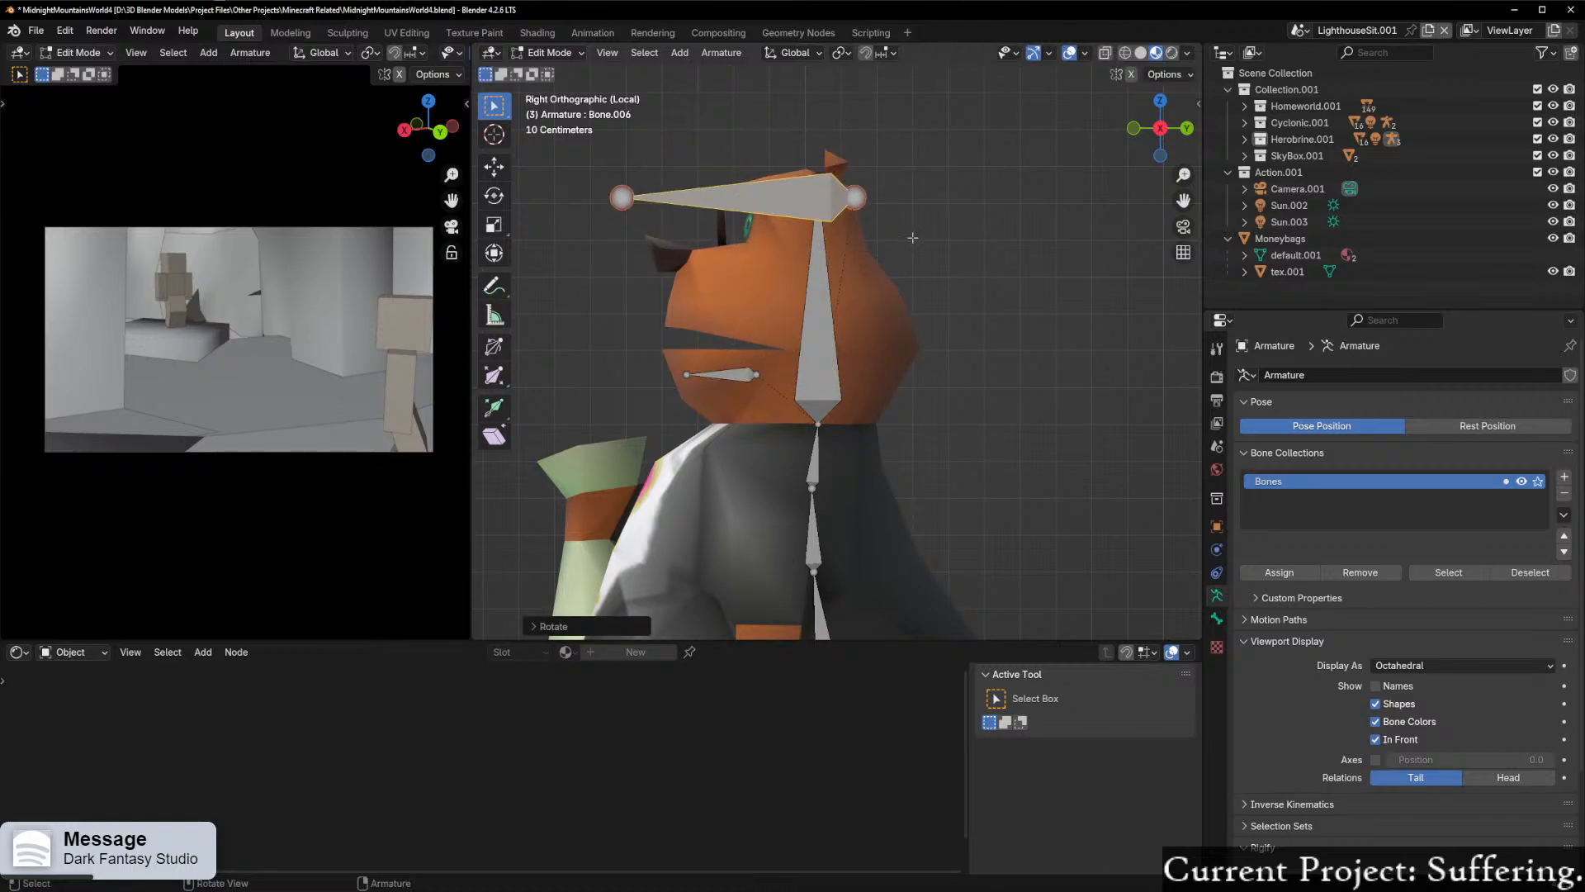
Step: Move the rotated bone copy into the upper jaw and scale it to about 0.5
key("g")
left_click(920, 325)
key("s")
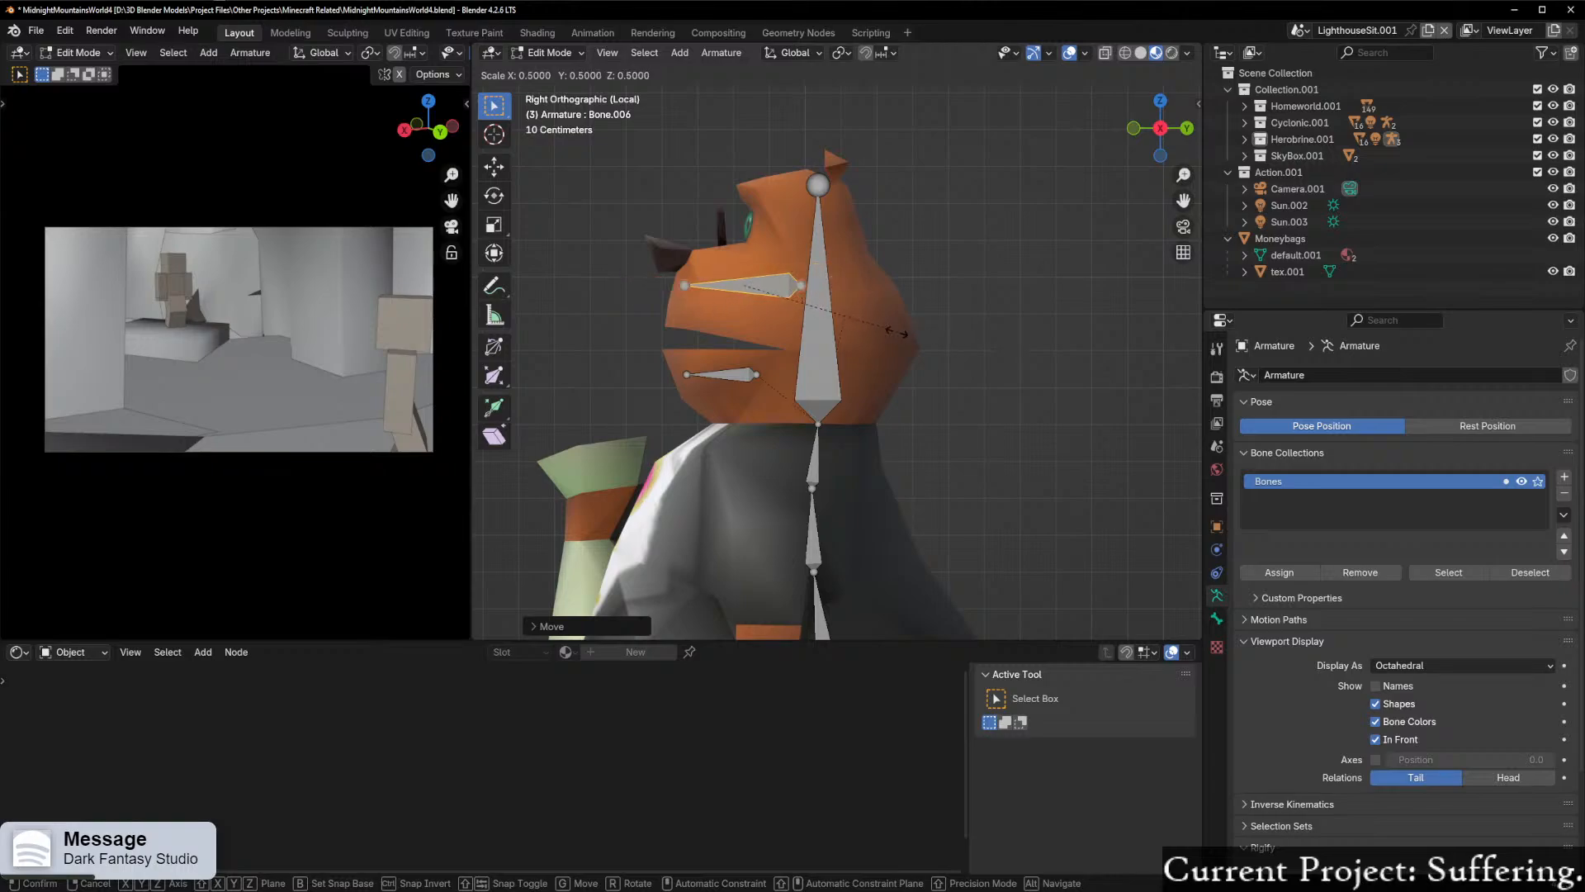
left_click(885, 334)
Step: Move the whole head bone about 0.05 m toward the back along Y
scroll(885, 334, "up", 1)
scroll(885, 335, "up", 2)
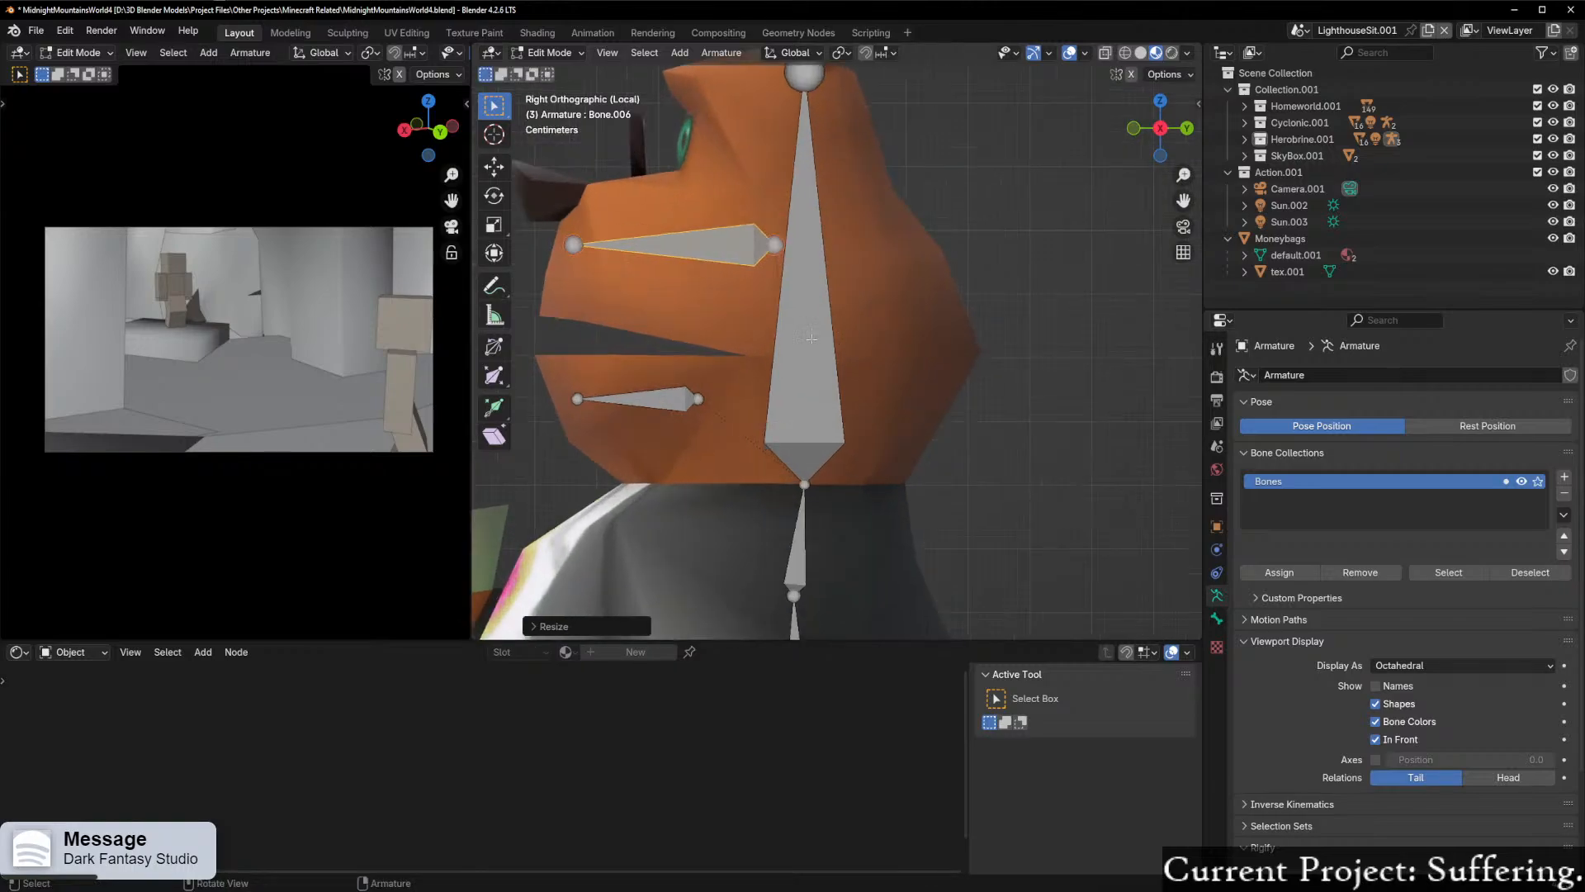
left_click(822, 421)
key("g")
key("x")
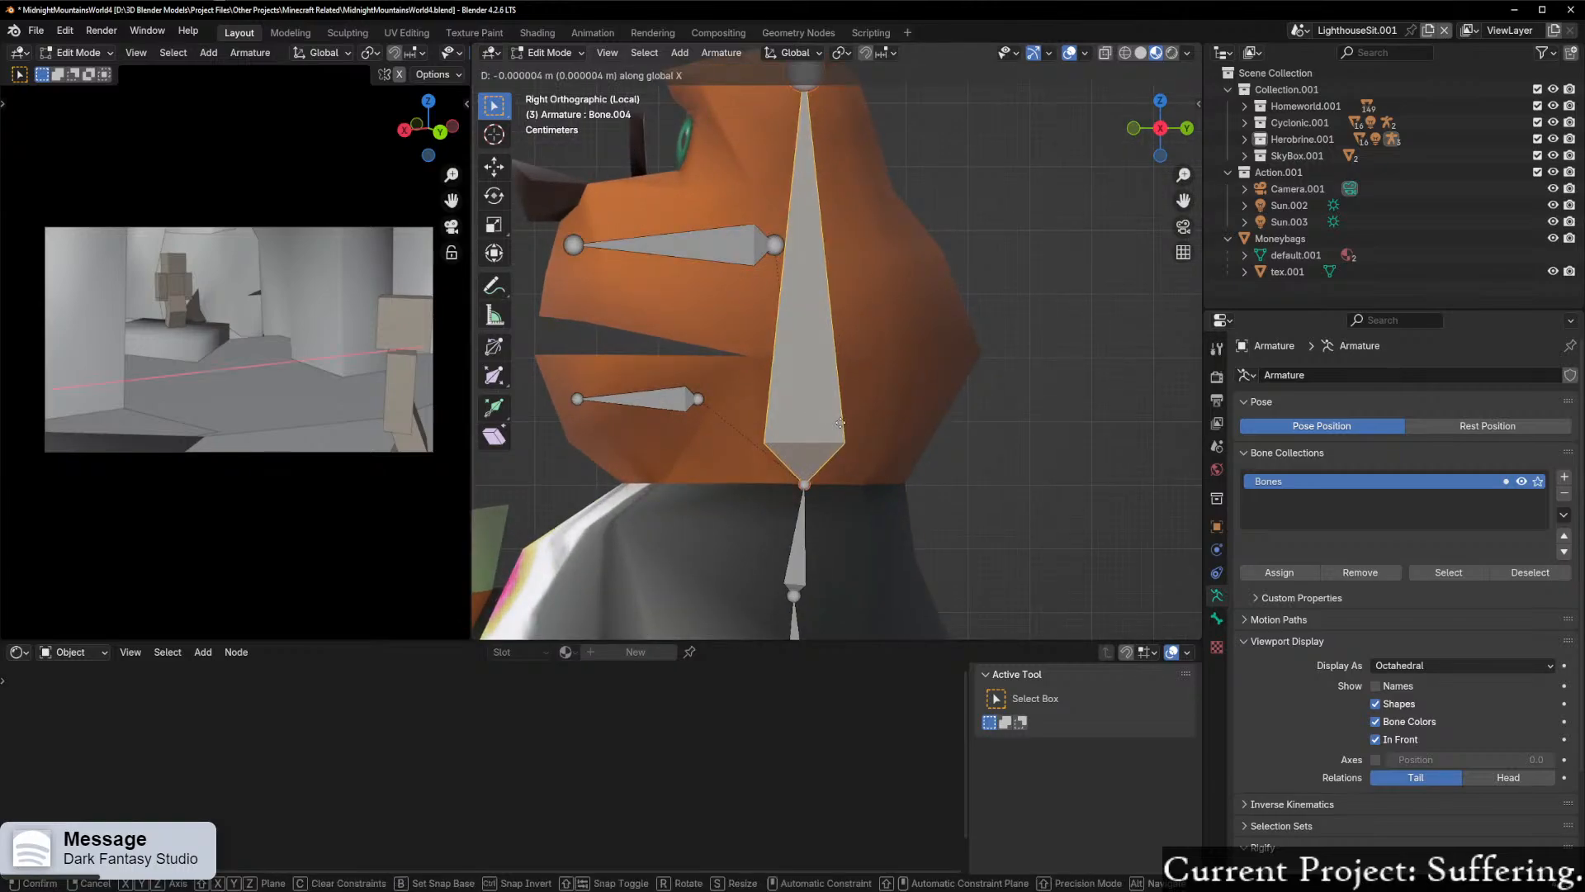
key("y")
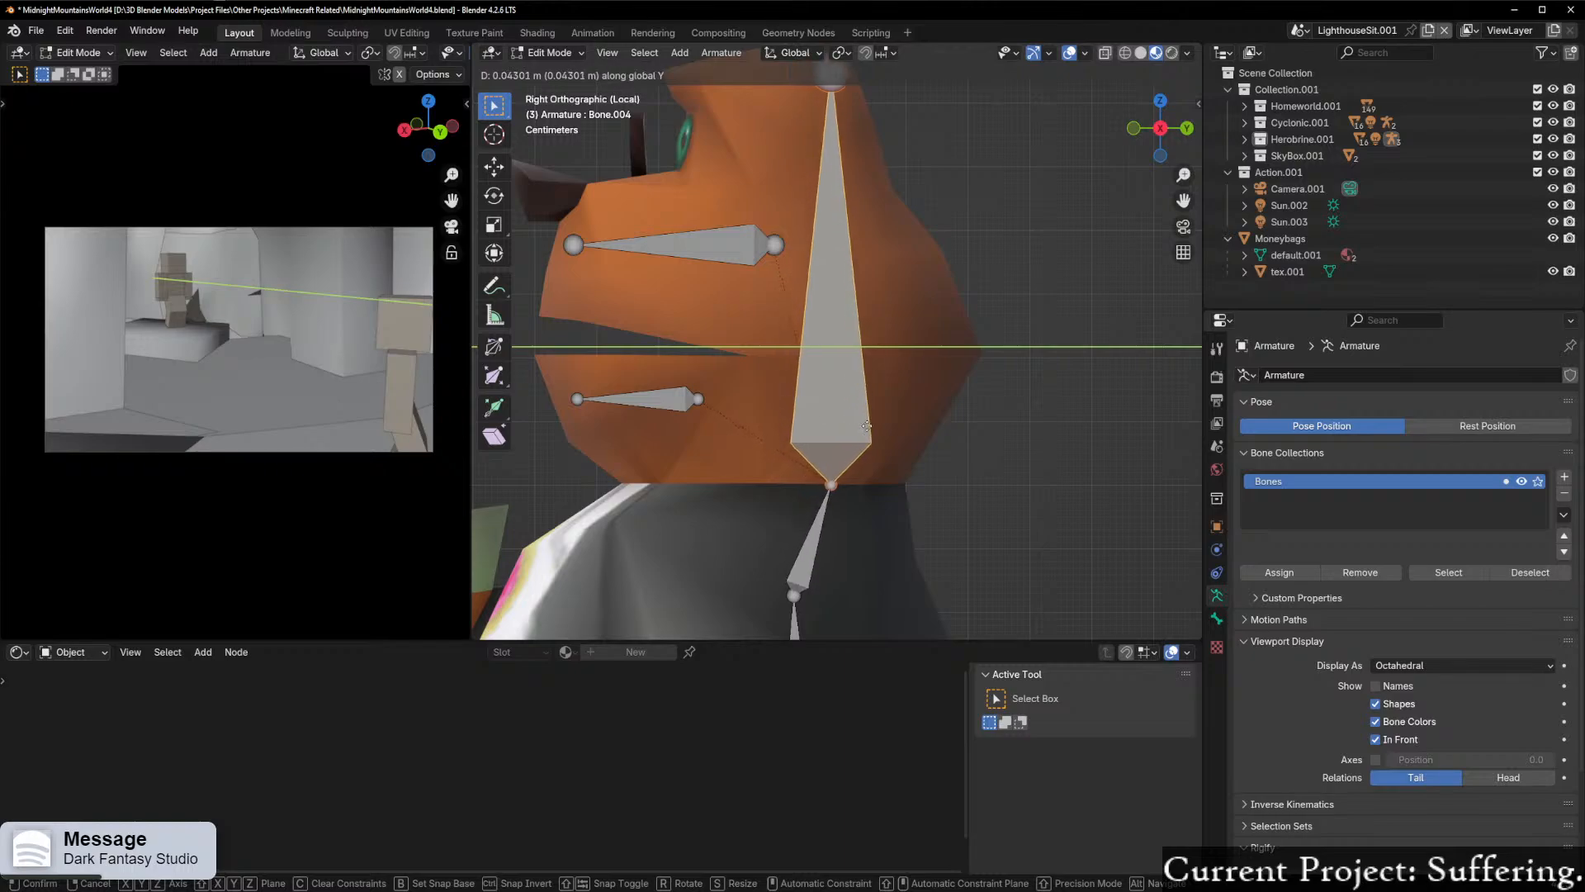
left_click(873, 427)
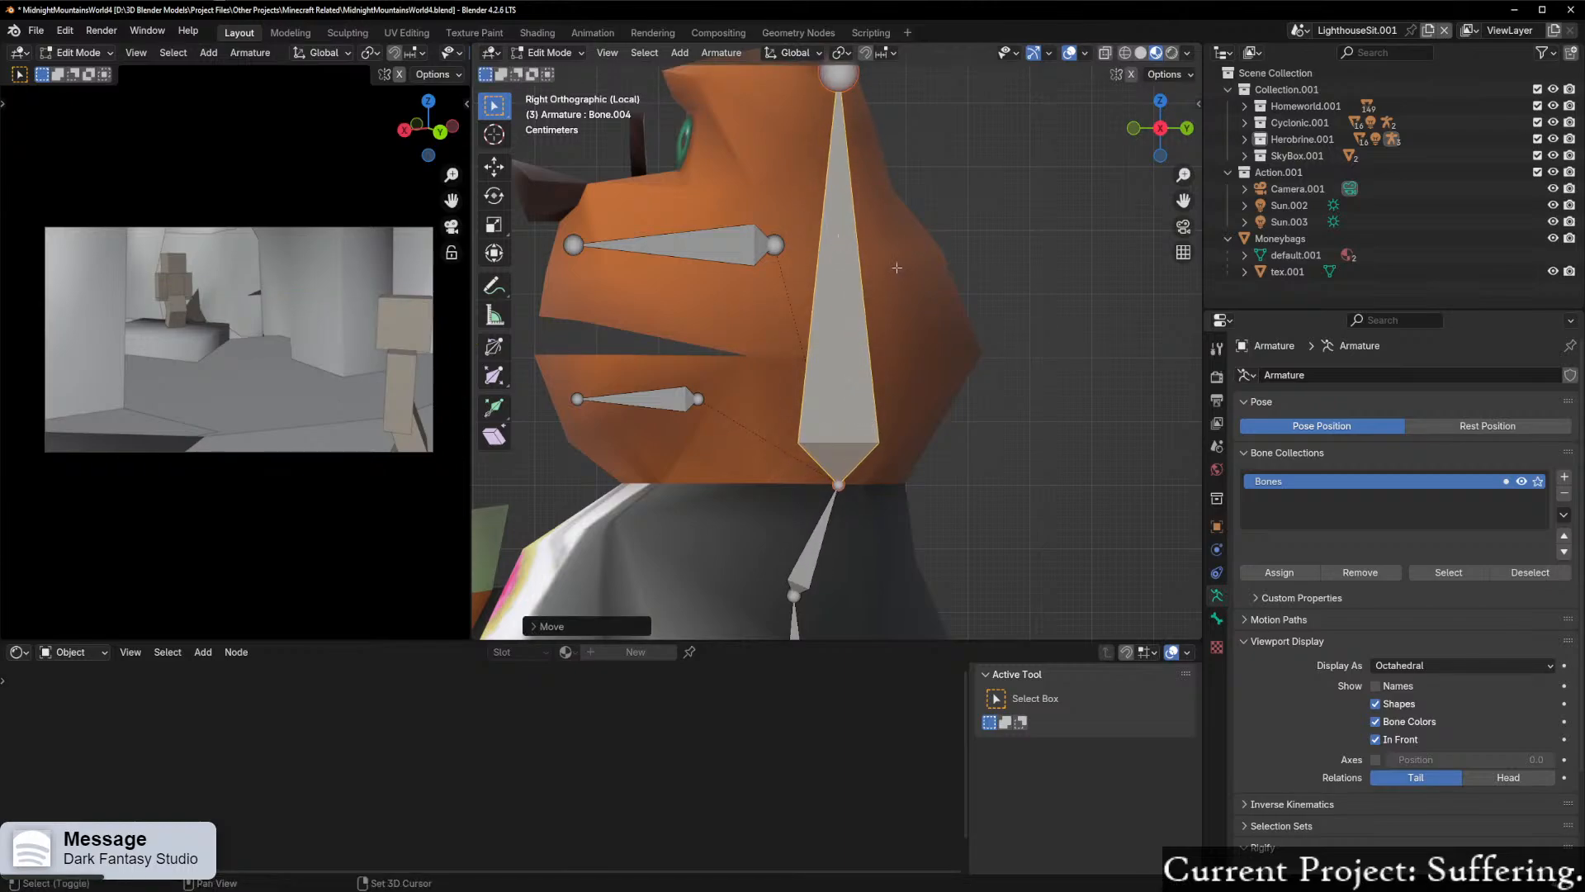
Step: Shift the head bone's upper tip forward along Y so the bone leans toward the face
middle_click_drag(855, 69, 843, 126, "shift")
left_click(884, 142)
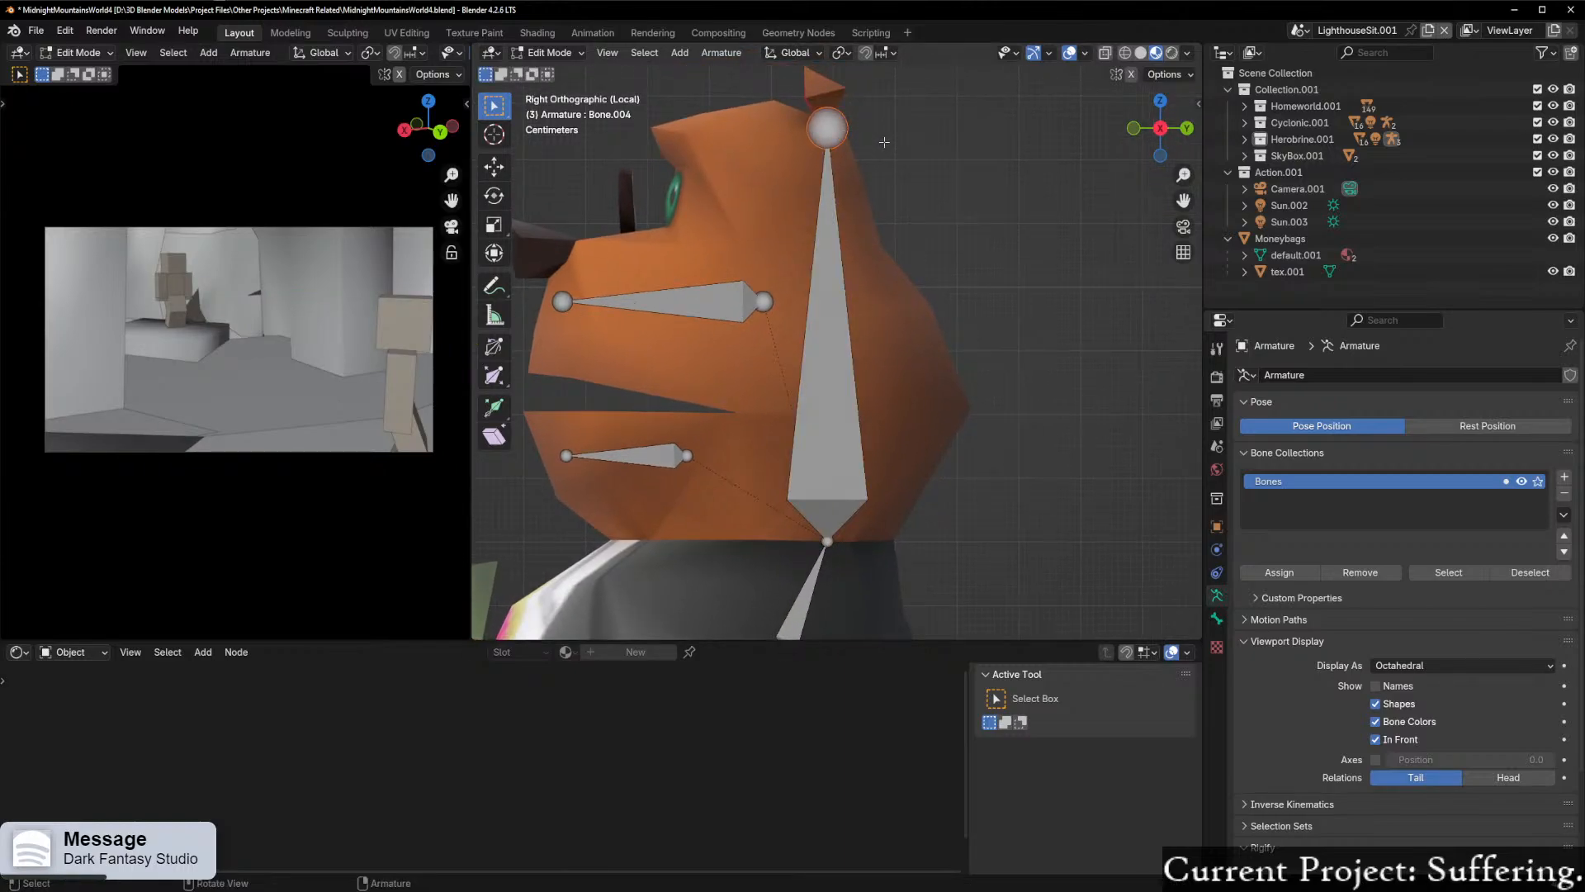
key("g")
key("y")
left_click(836, 147)
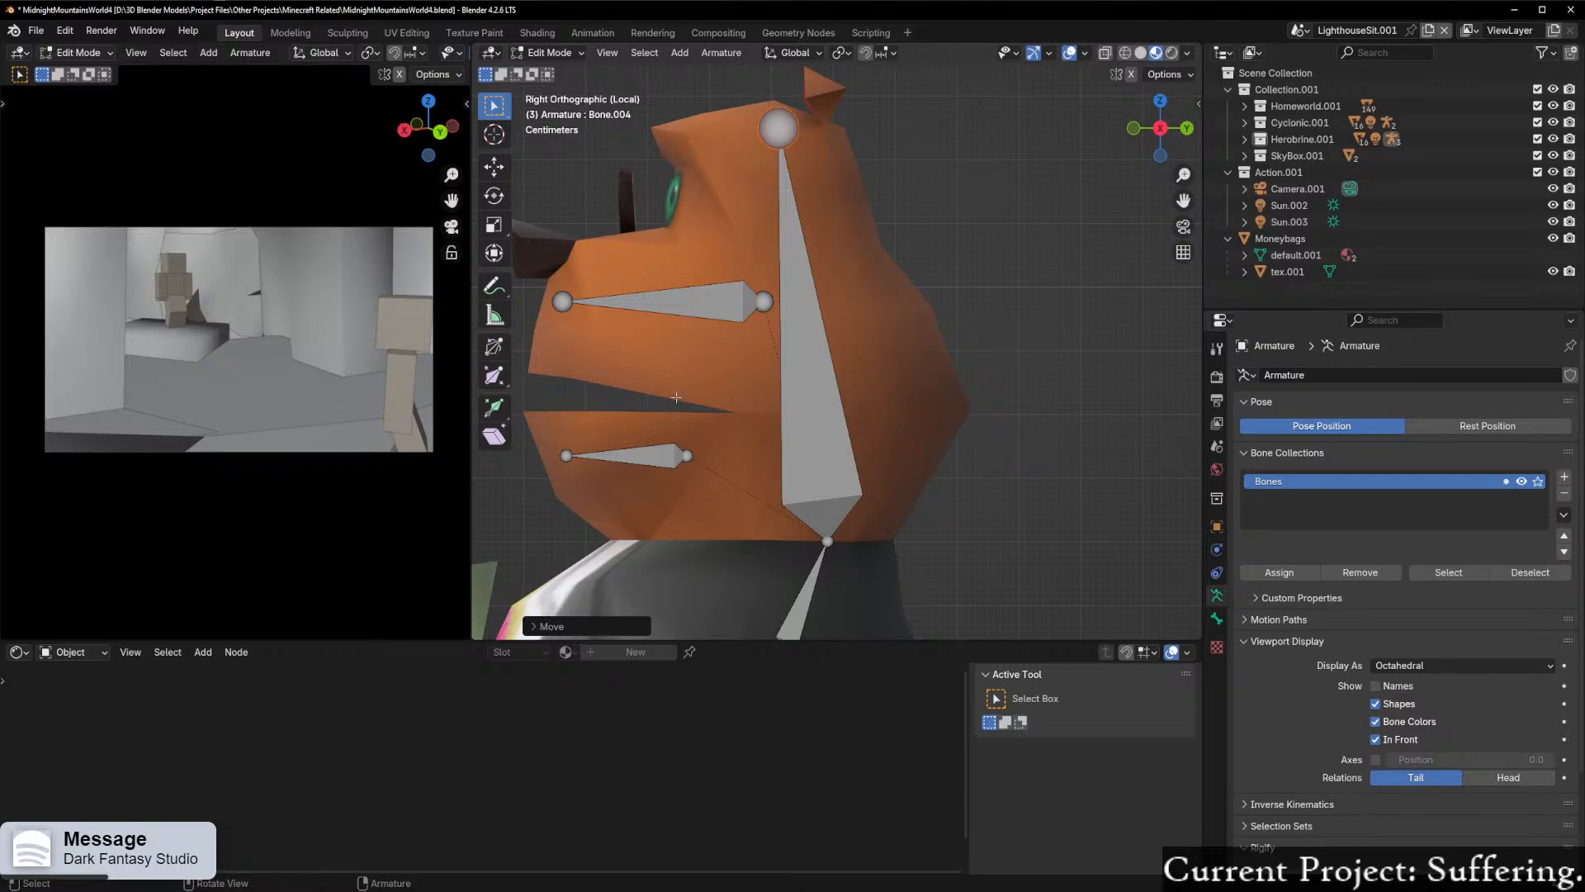
Step: Duplicate the lowest spine bone in front view and place the copy about 0.17 m along X over the character's left leg
scroll(677, 398, "down", 5)
middle_click_drag(676, 400, 998, 344)
left_click(1186, 128)
scroll(864, 438, "down", 4)
scroll(849, 318, "up", 4)
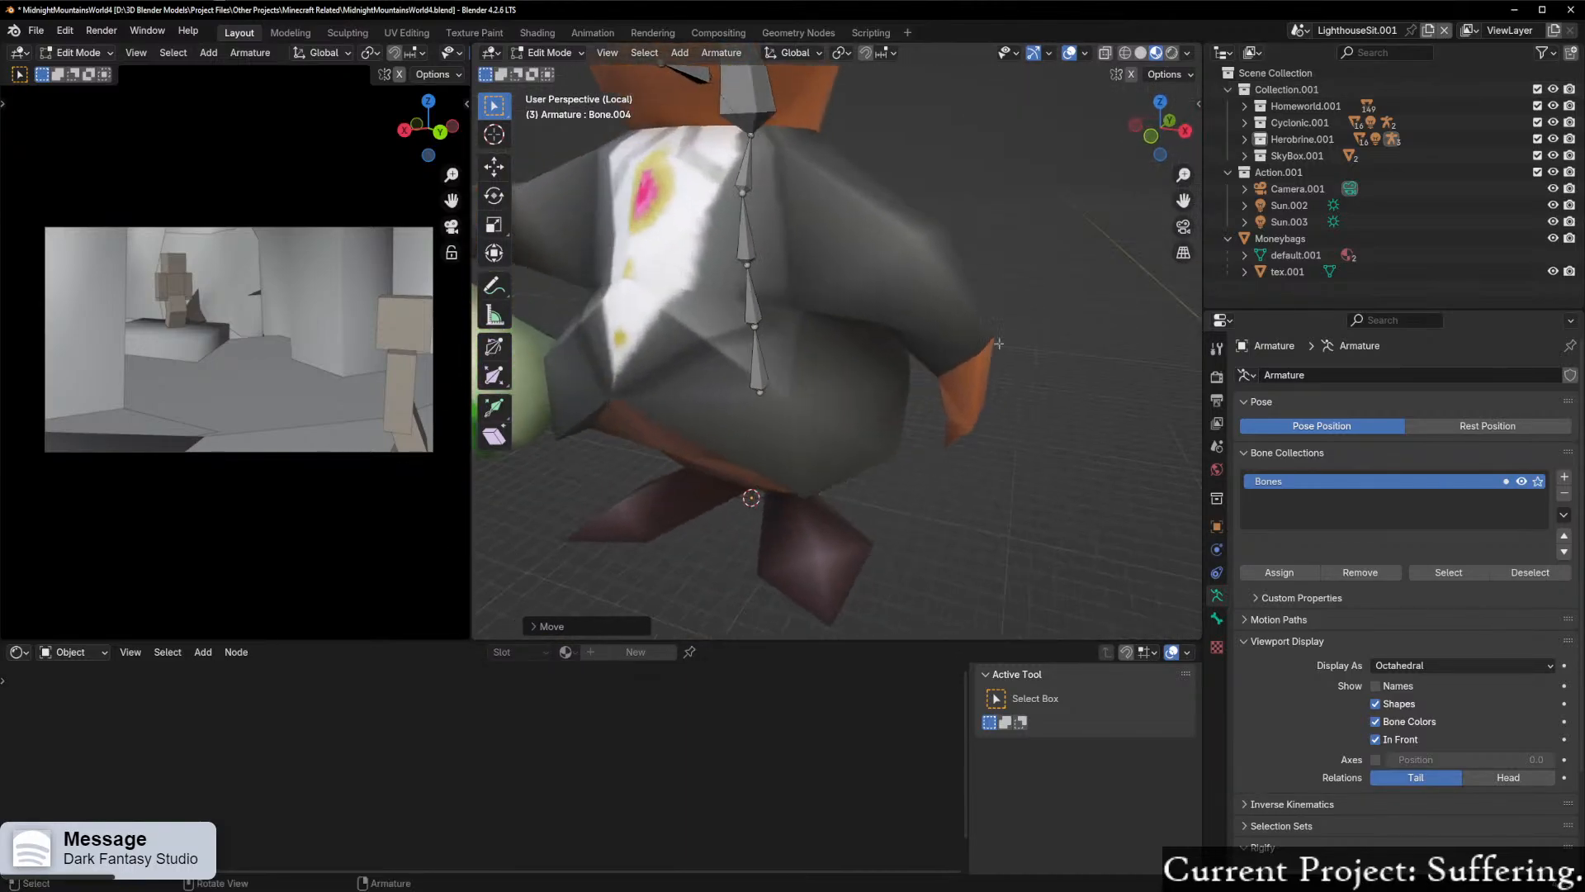
left_click(1150, 137)
scroll(829, 252, "up", 3)
scroll(829, 252, "down", 3)
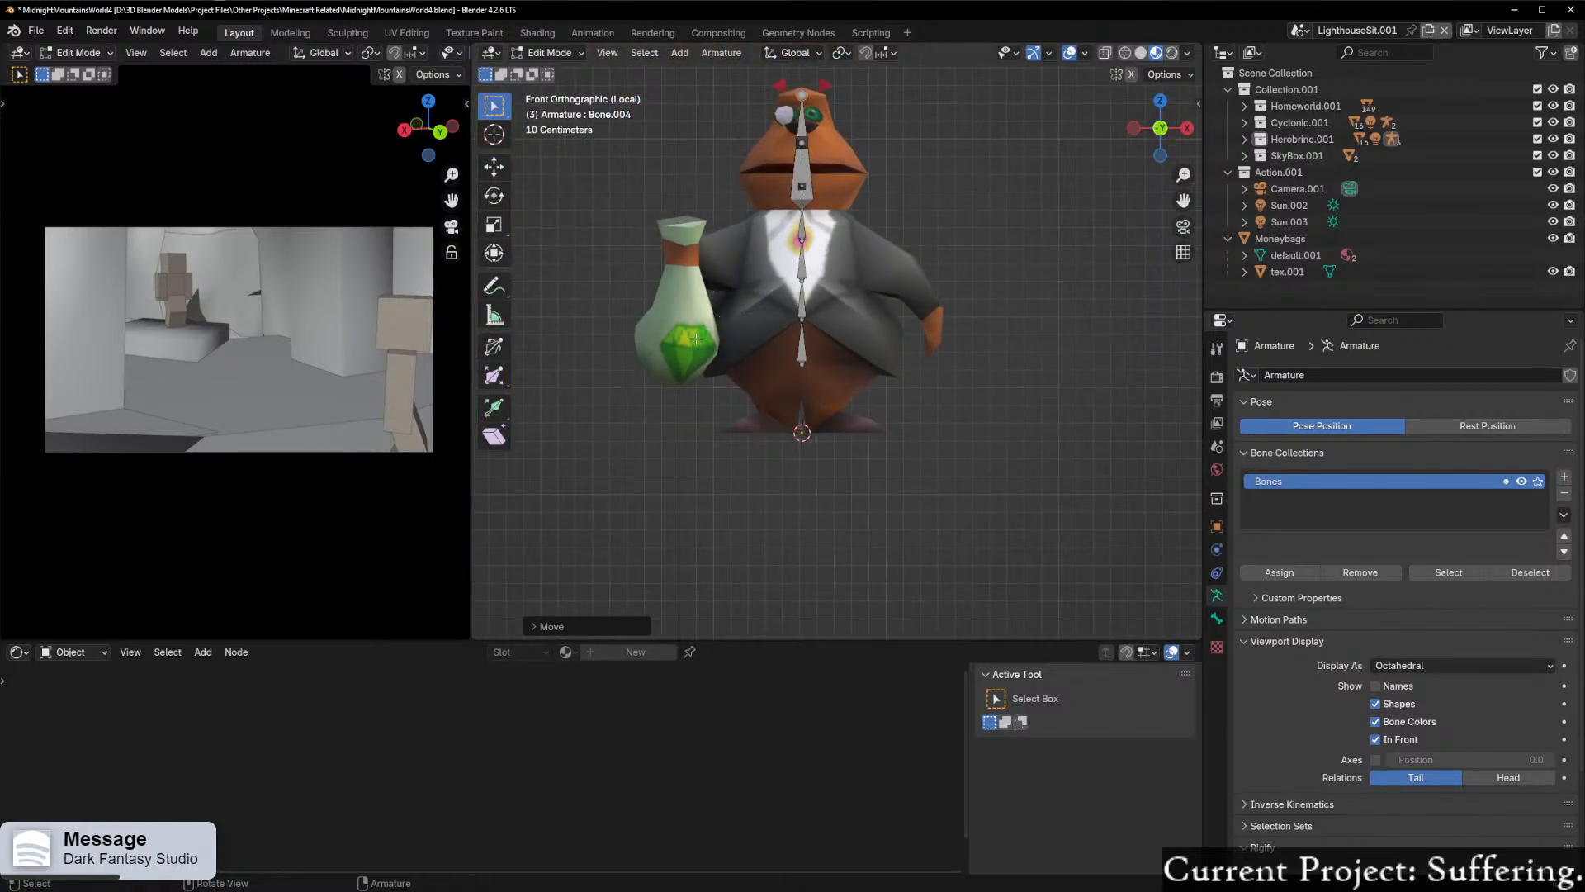
scroll(770, 280, "up", 3)
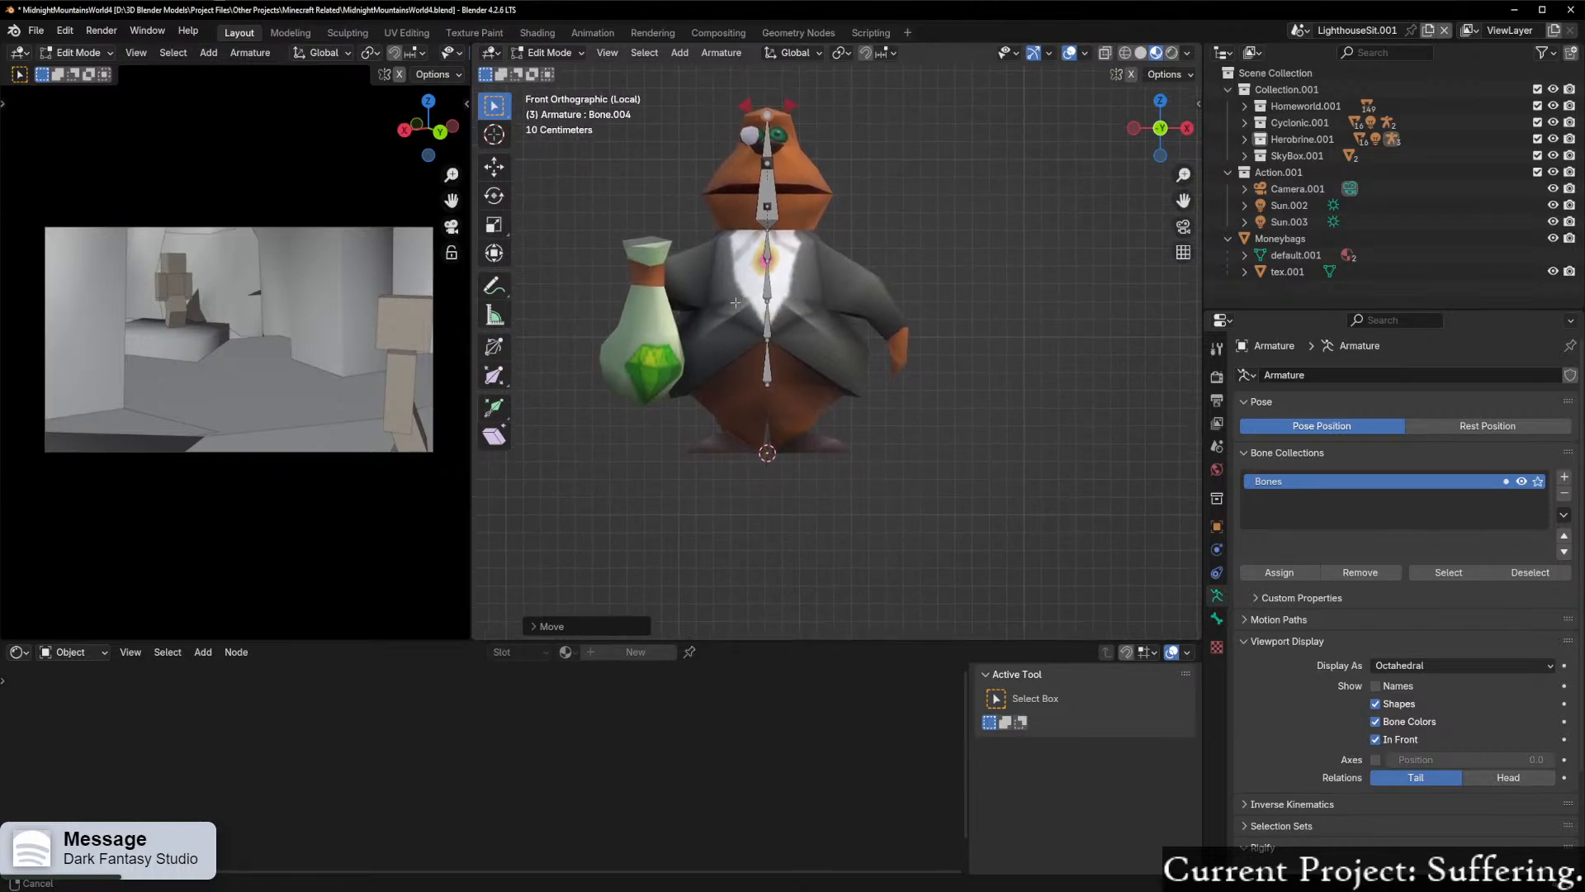
middle_click_drag(767, 286, 802, 201, "shift")
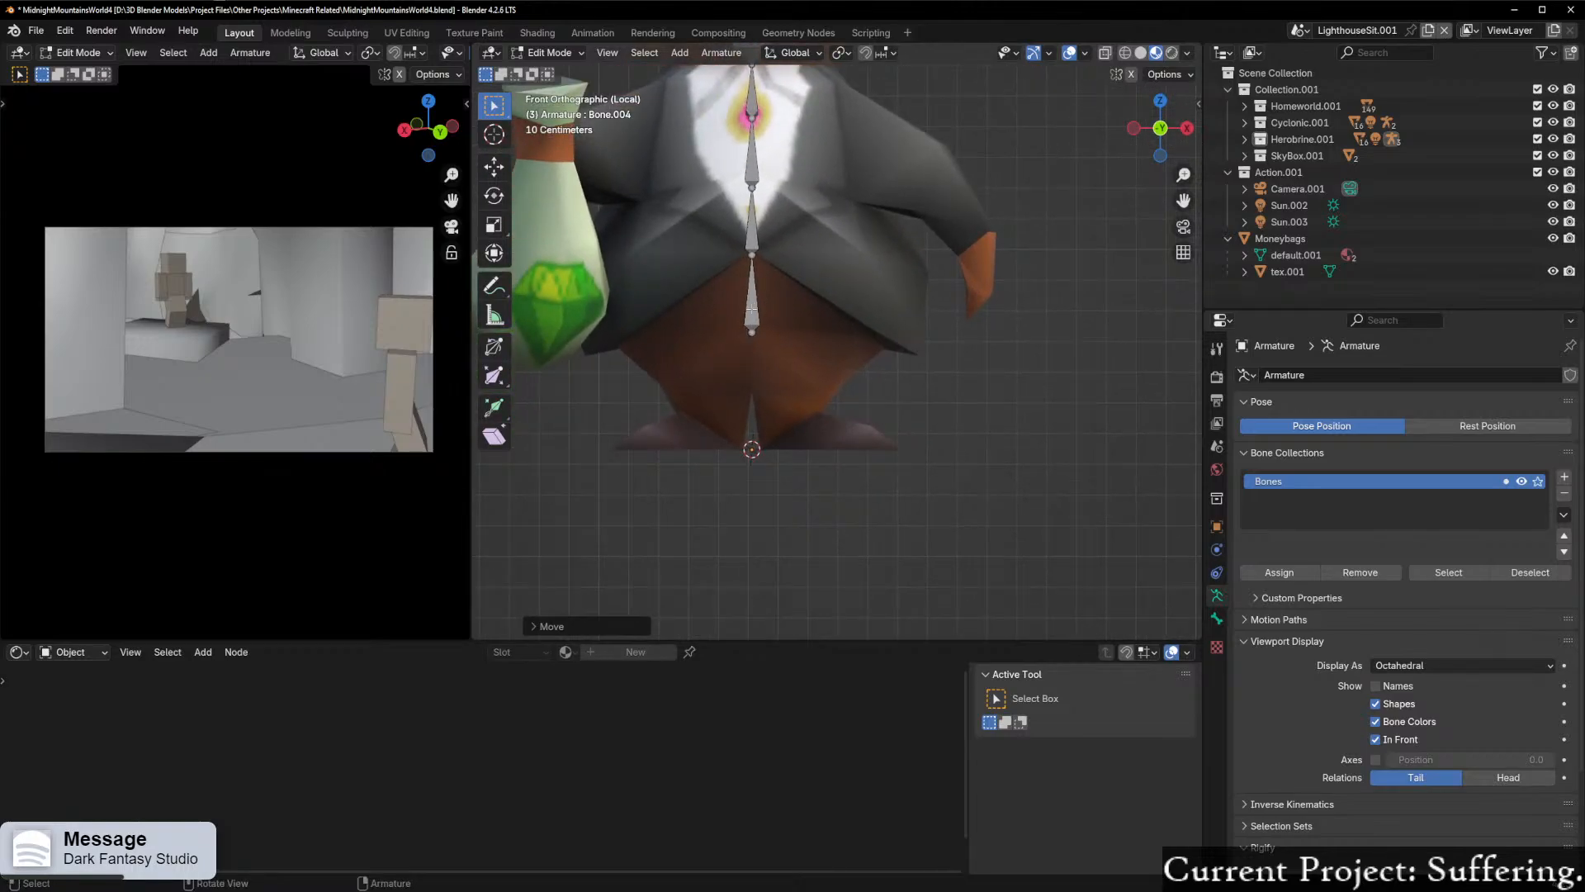
key("shift+d")
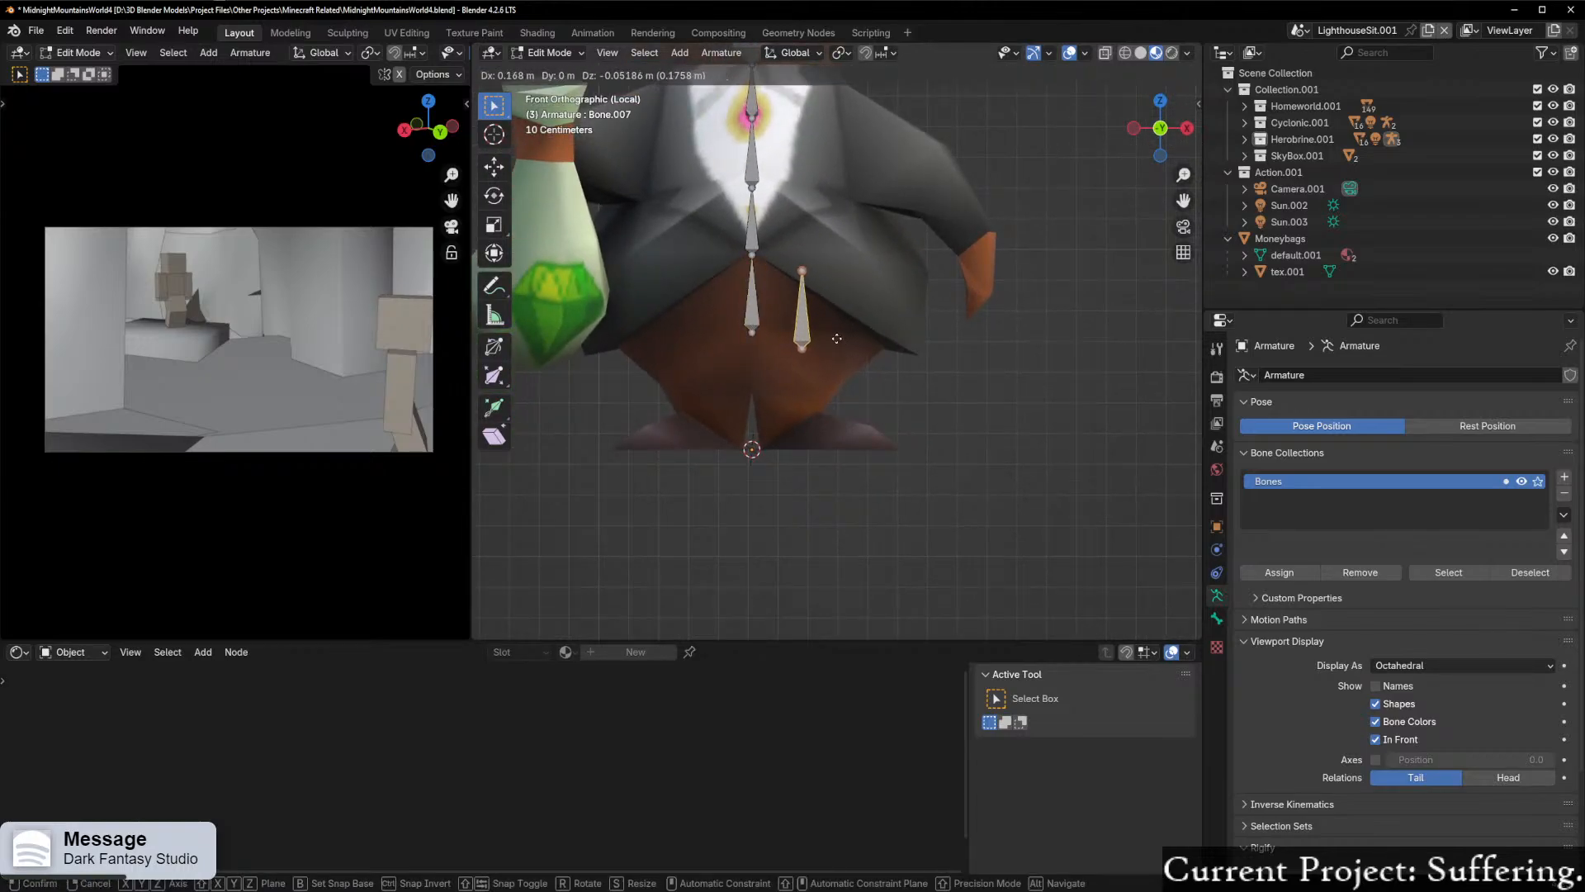
left_click(838, 342)
key("r")
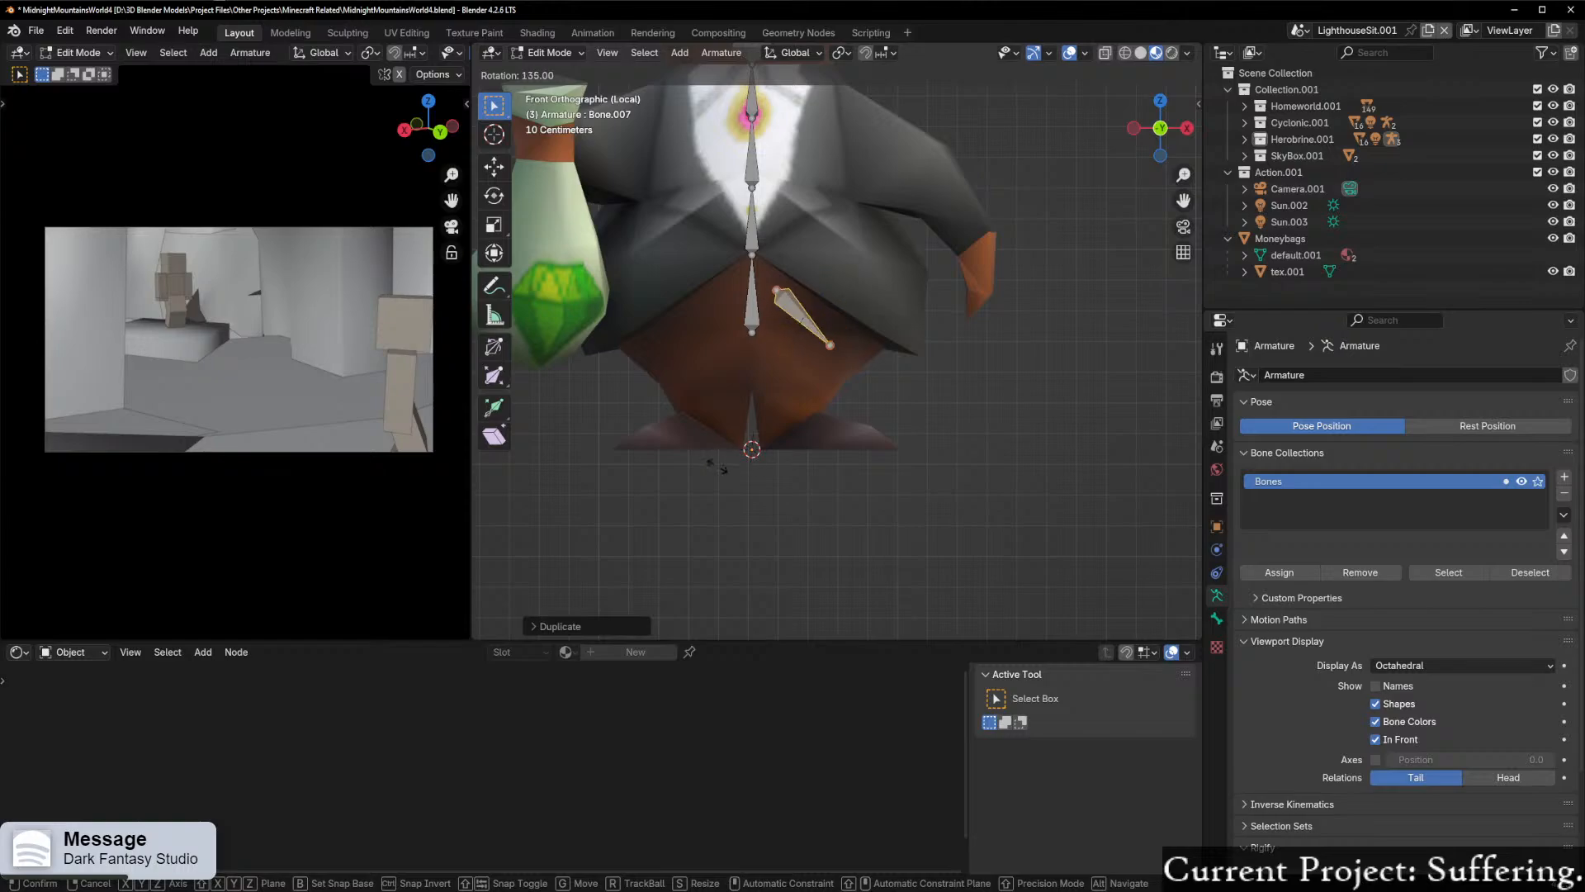
right_click(684, 406)
key("r")
key("x")
key("y")
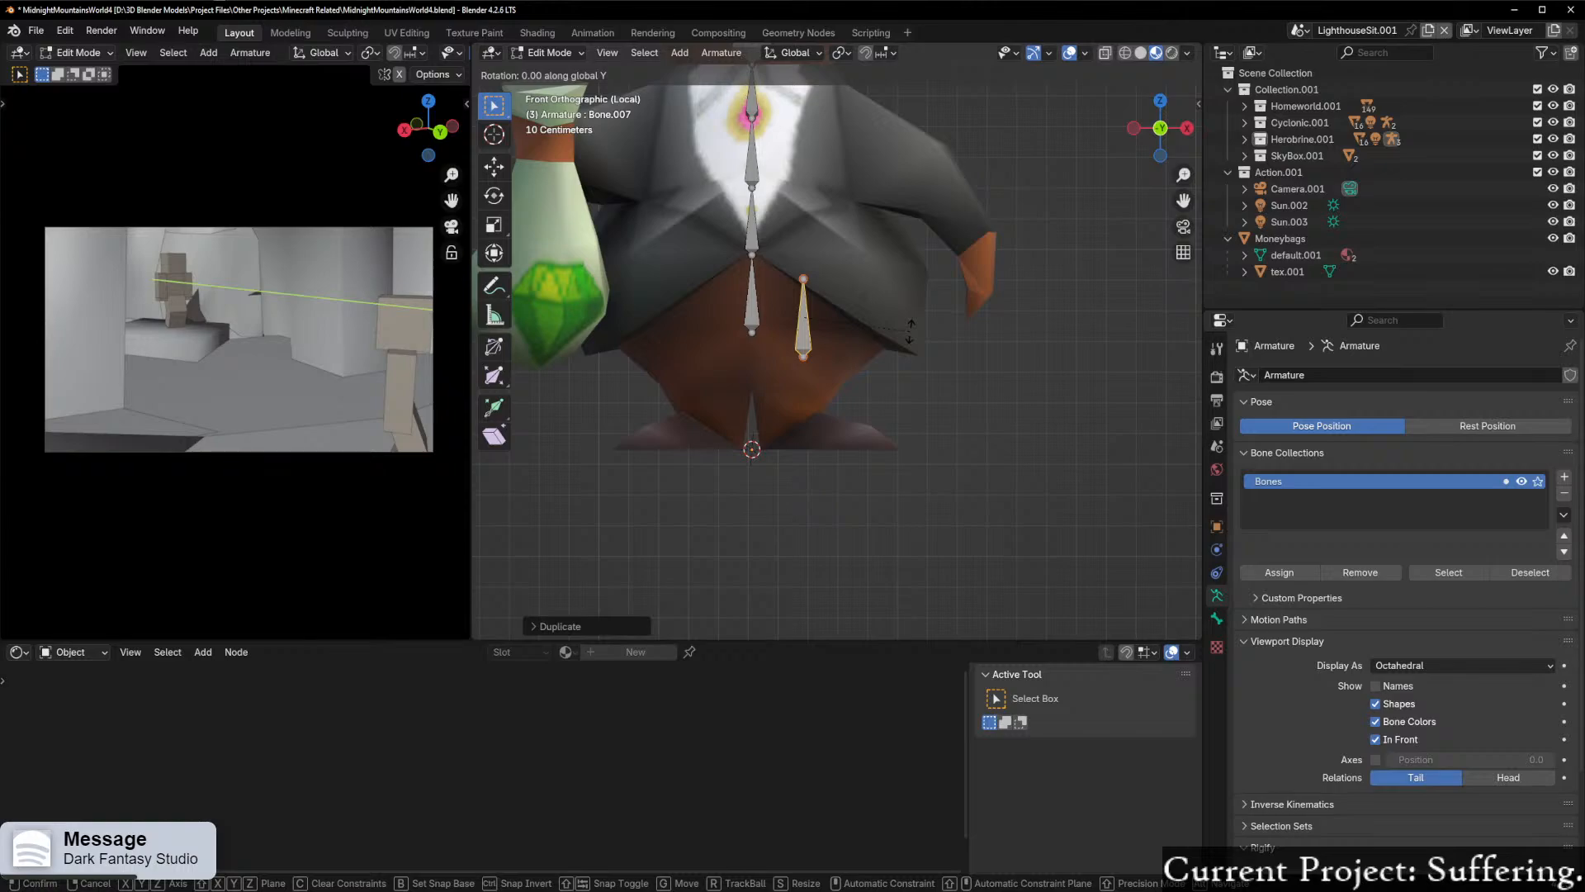
right_click(911, 331)
key("t")
Step: Rotate the duplicated leg bone to point straight down and lower it along Z into the left leg
key("r")
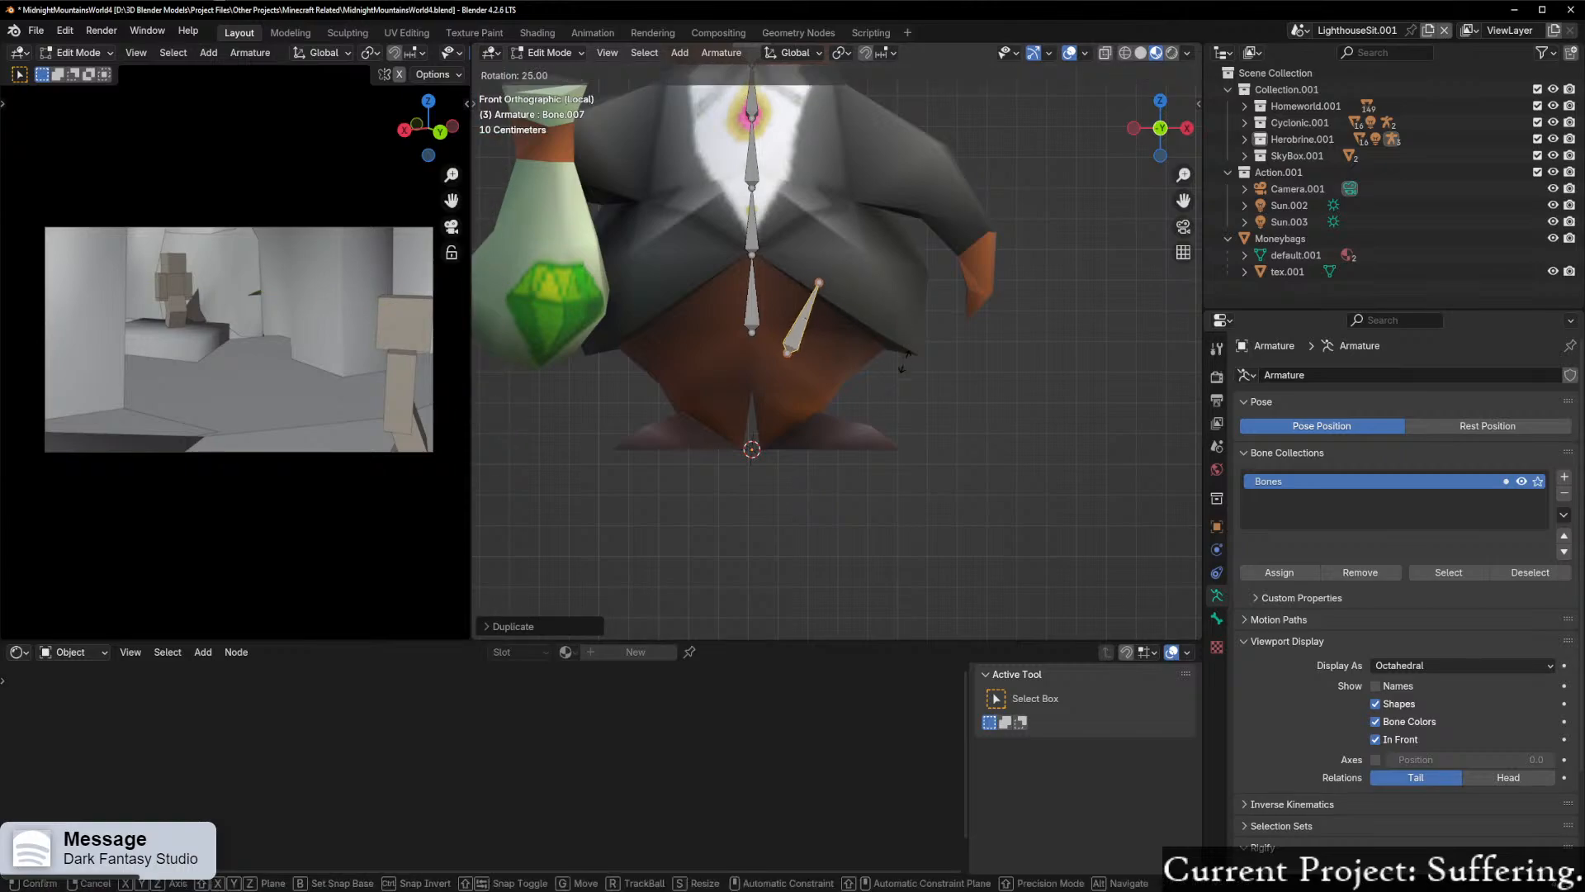
left_click(557, 331, "ctrl")
scroll(838, 340, "up", 2)
key("g")
key("z")
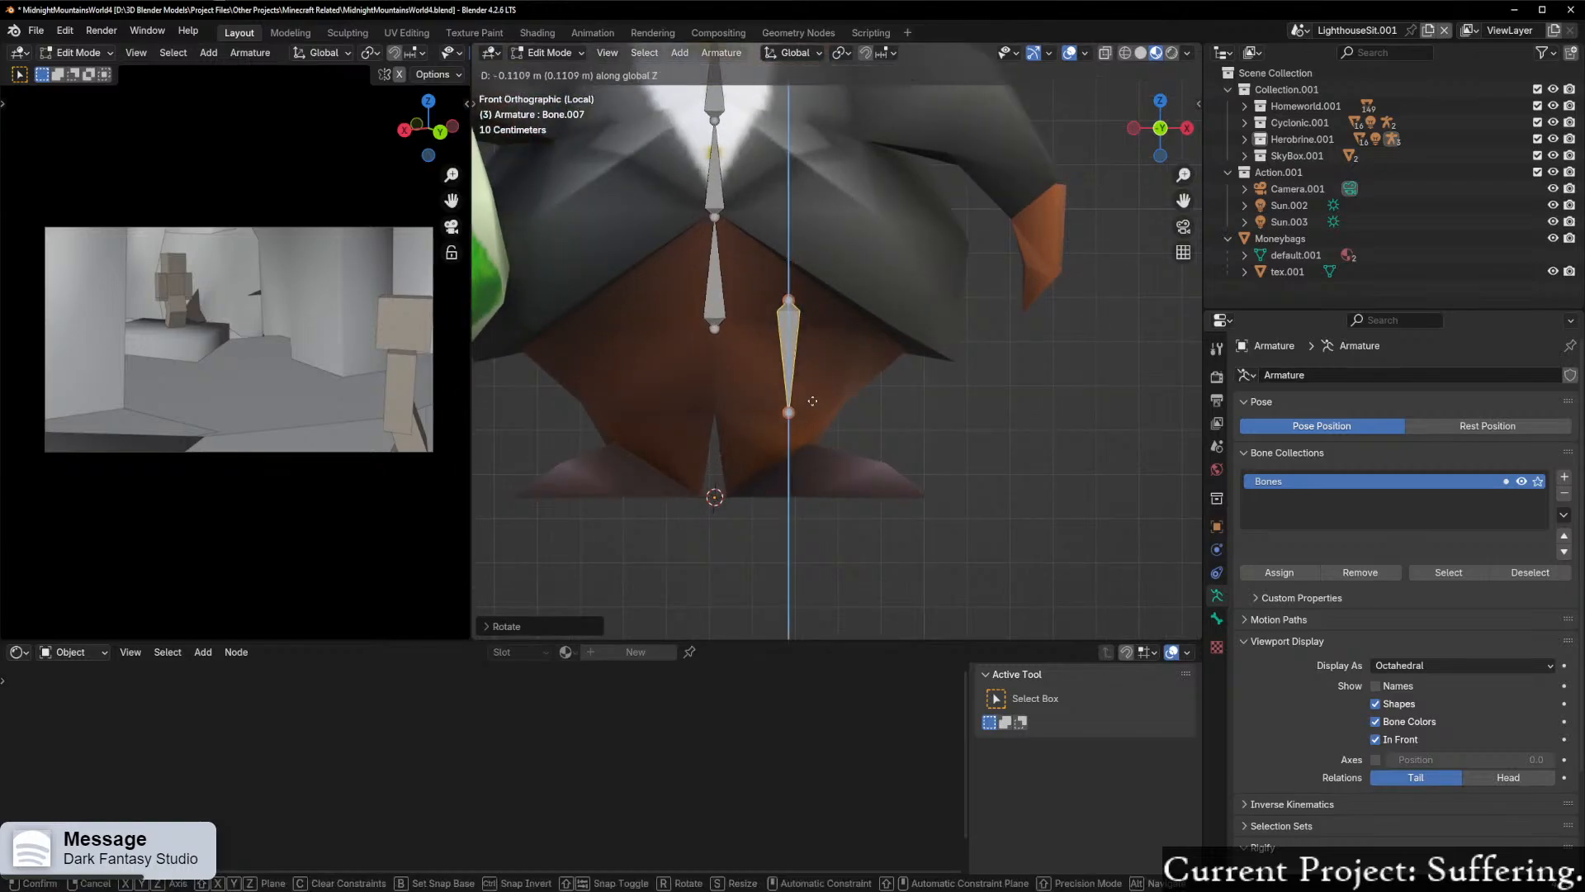
left_click(820, 431)
Step: Scale the left leg bone down in side view and move it lower inside the leg, ending near the ankle
middle_click_drag(979, 368, 742, 360)
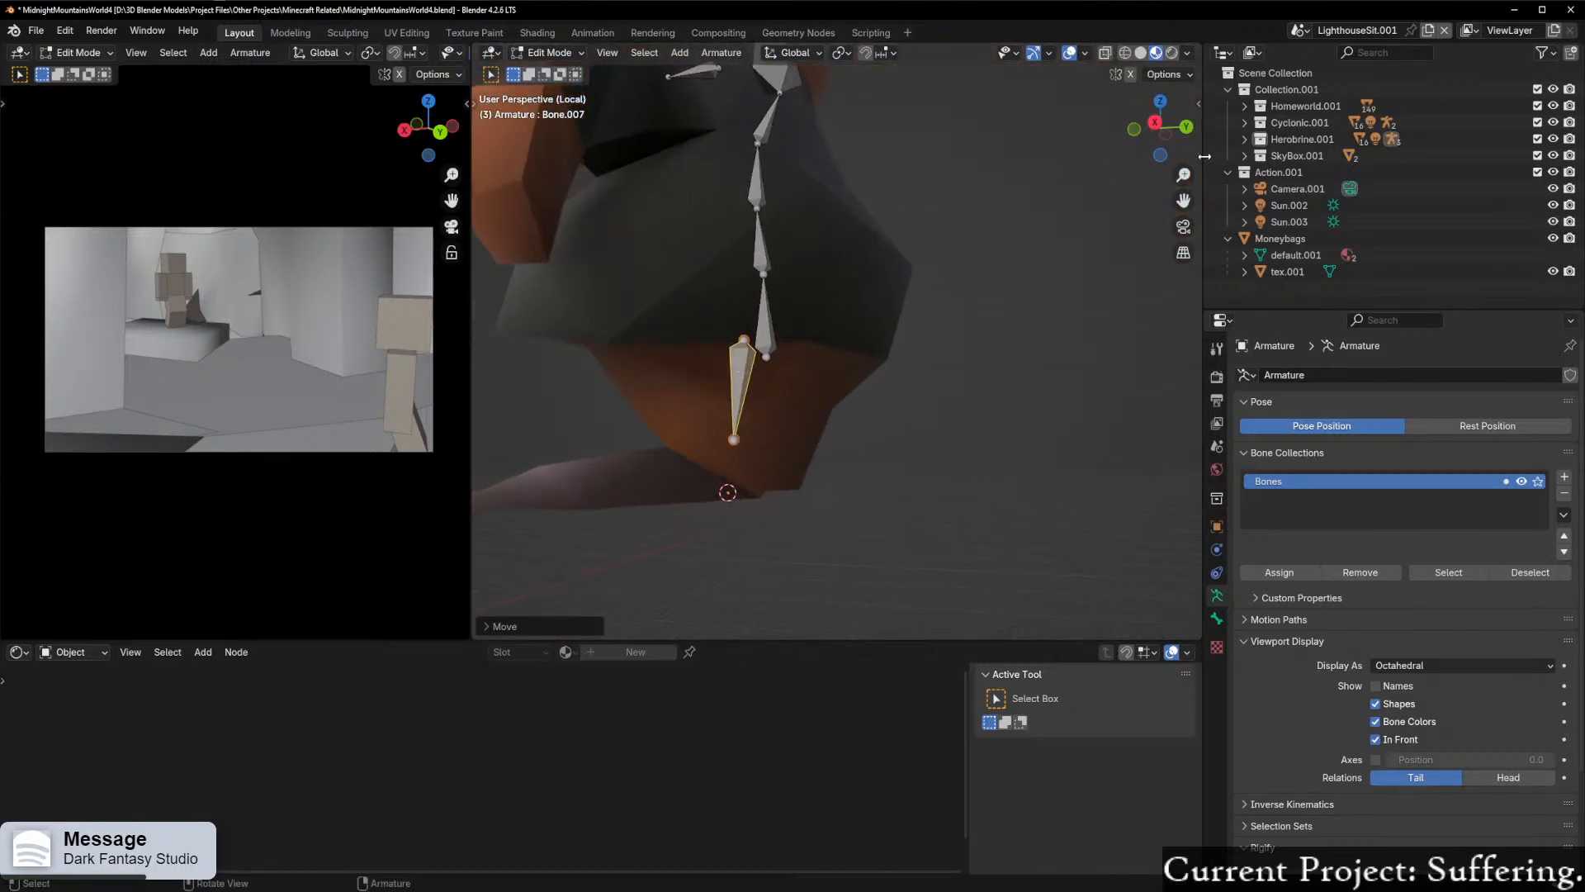
left_click(1155, 122)
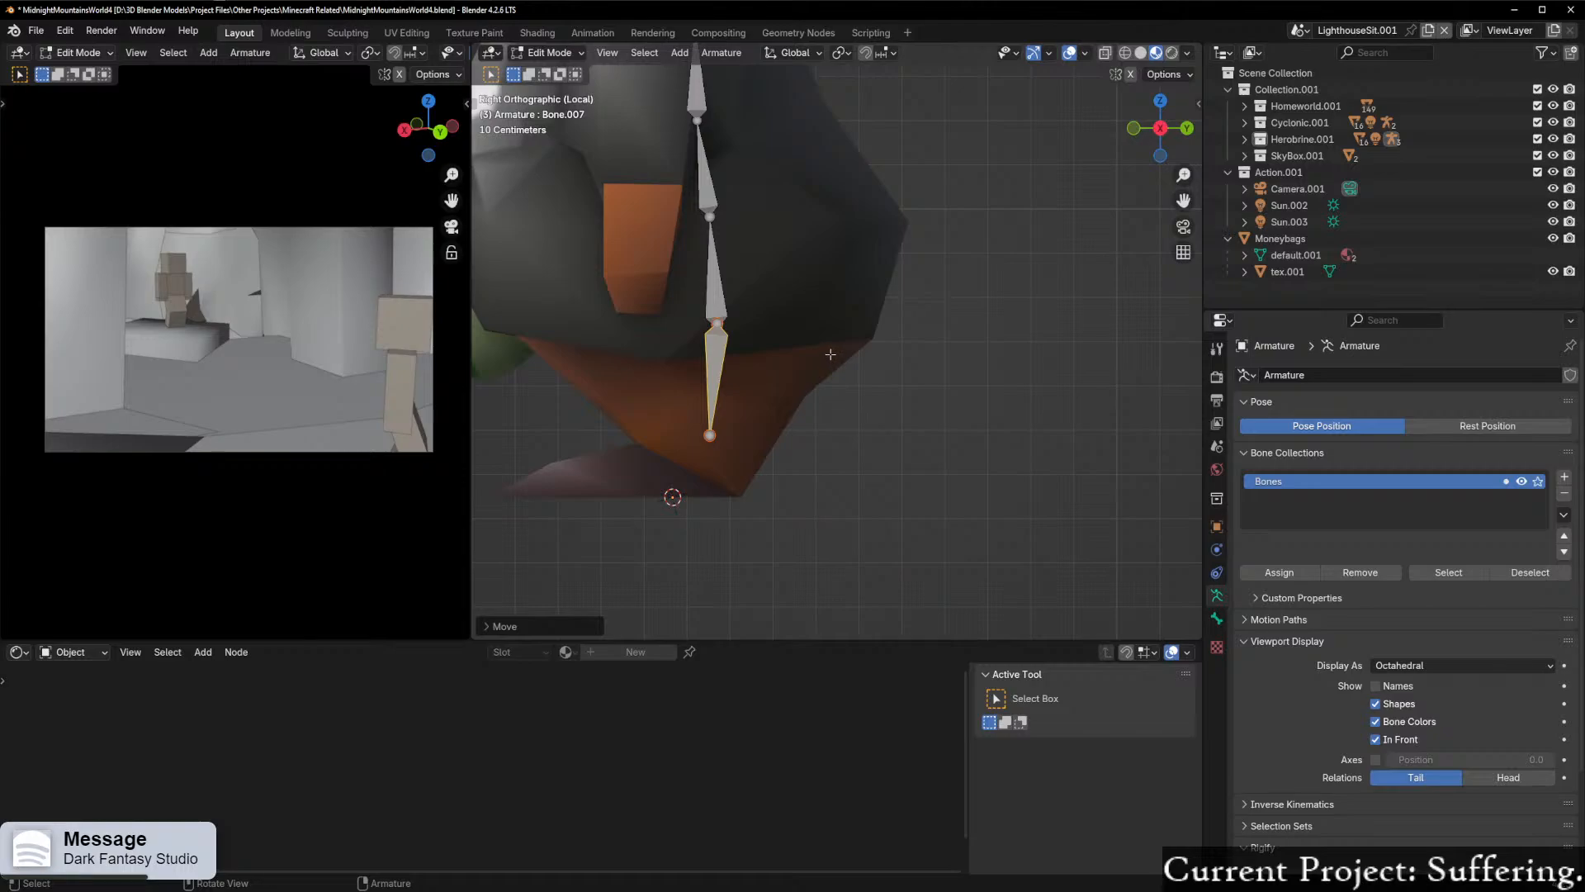
middle_click_drag(787, 355, 801, 313, "shift")
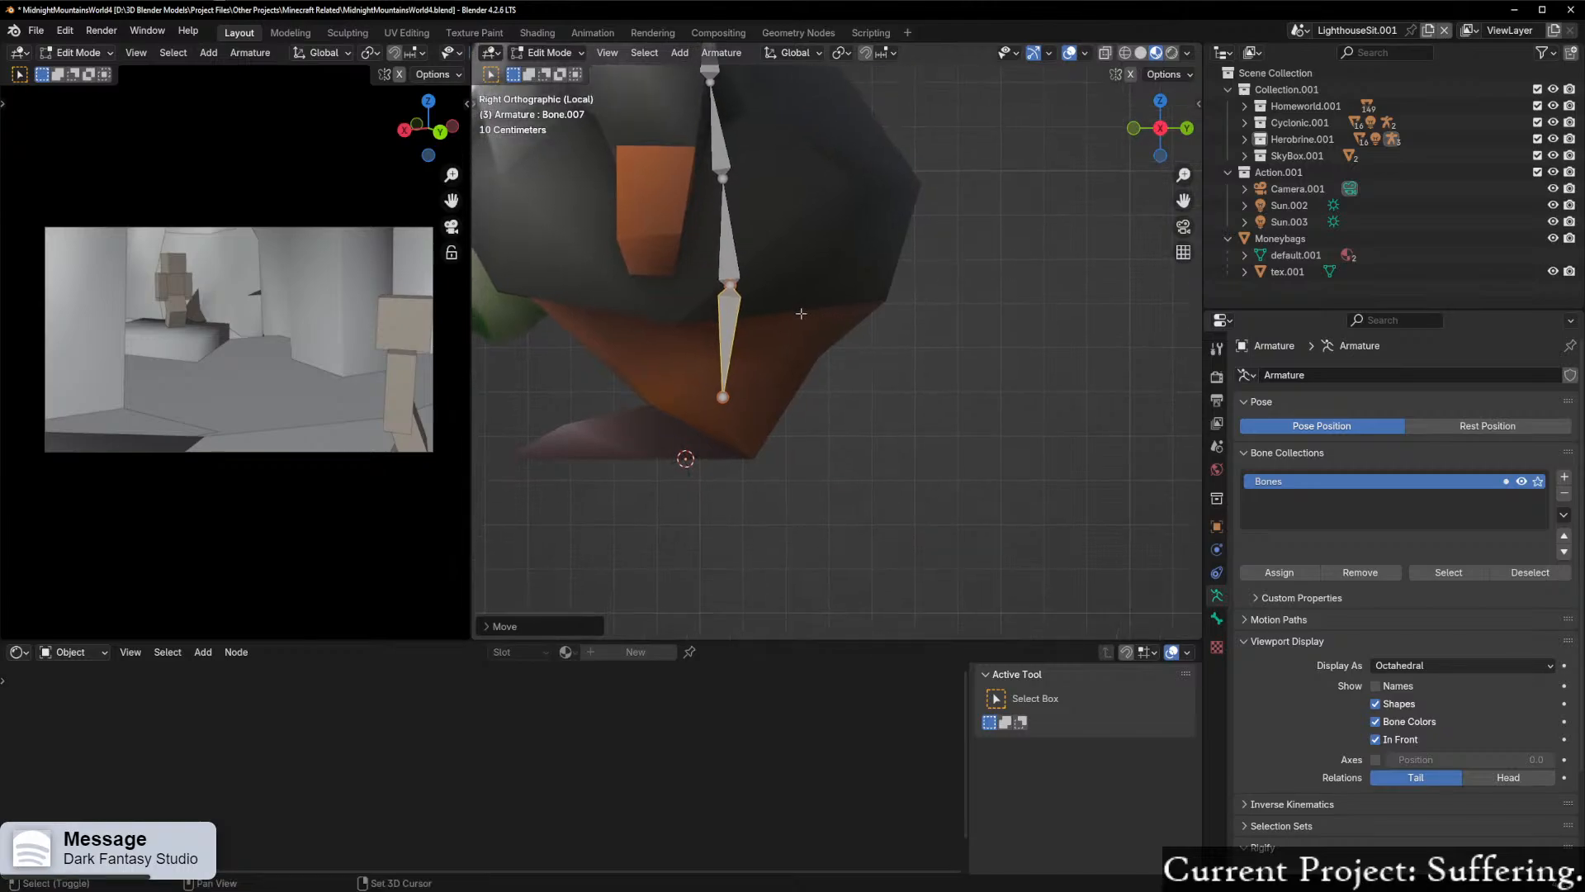
scroll(801, 314, "up", 2)
key("s")
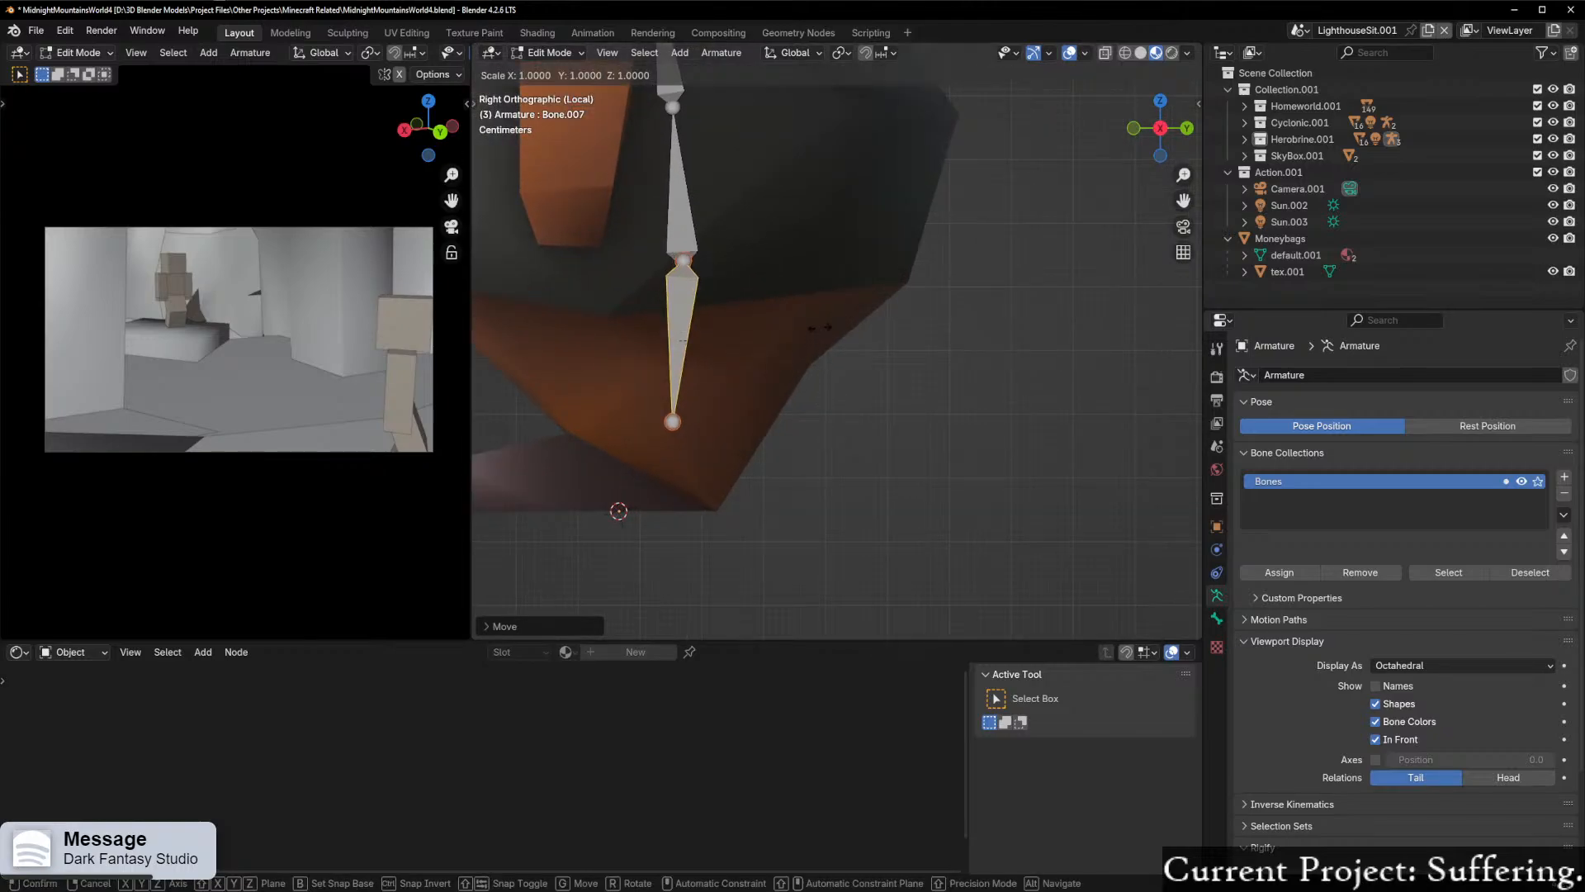
left_click(781, 331)
key("g")
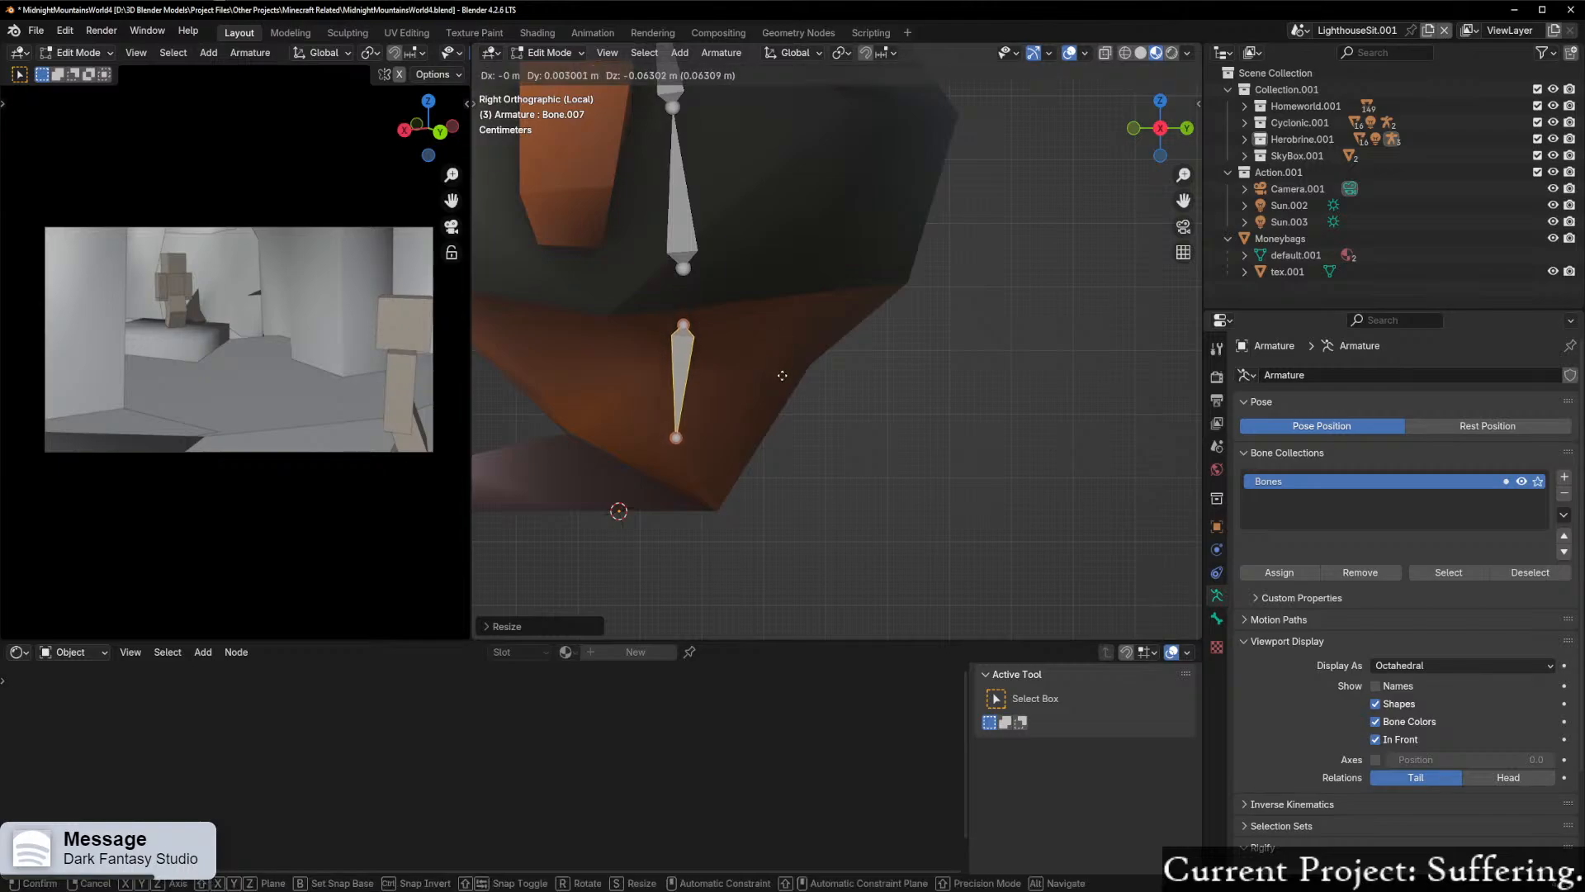
left_click(777, 388)
Step: Extrude a foot bone about 0.41 m forward from the leg bone's lower end toward the toes
scroll(743, 426, "down", 2)
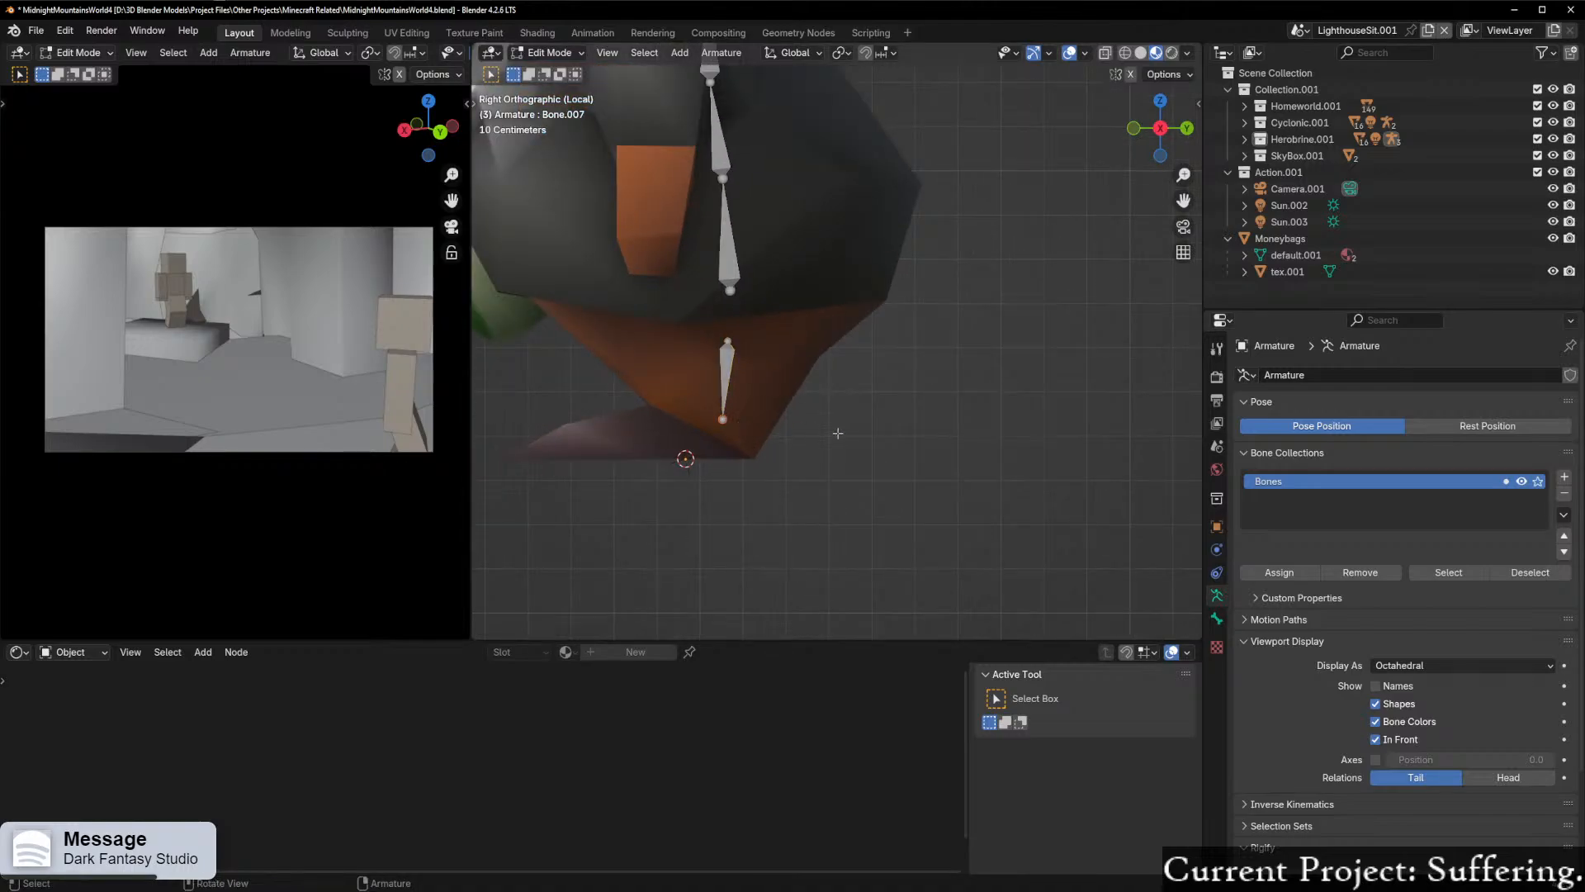
key("e")
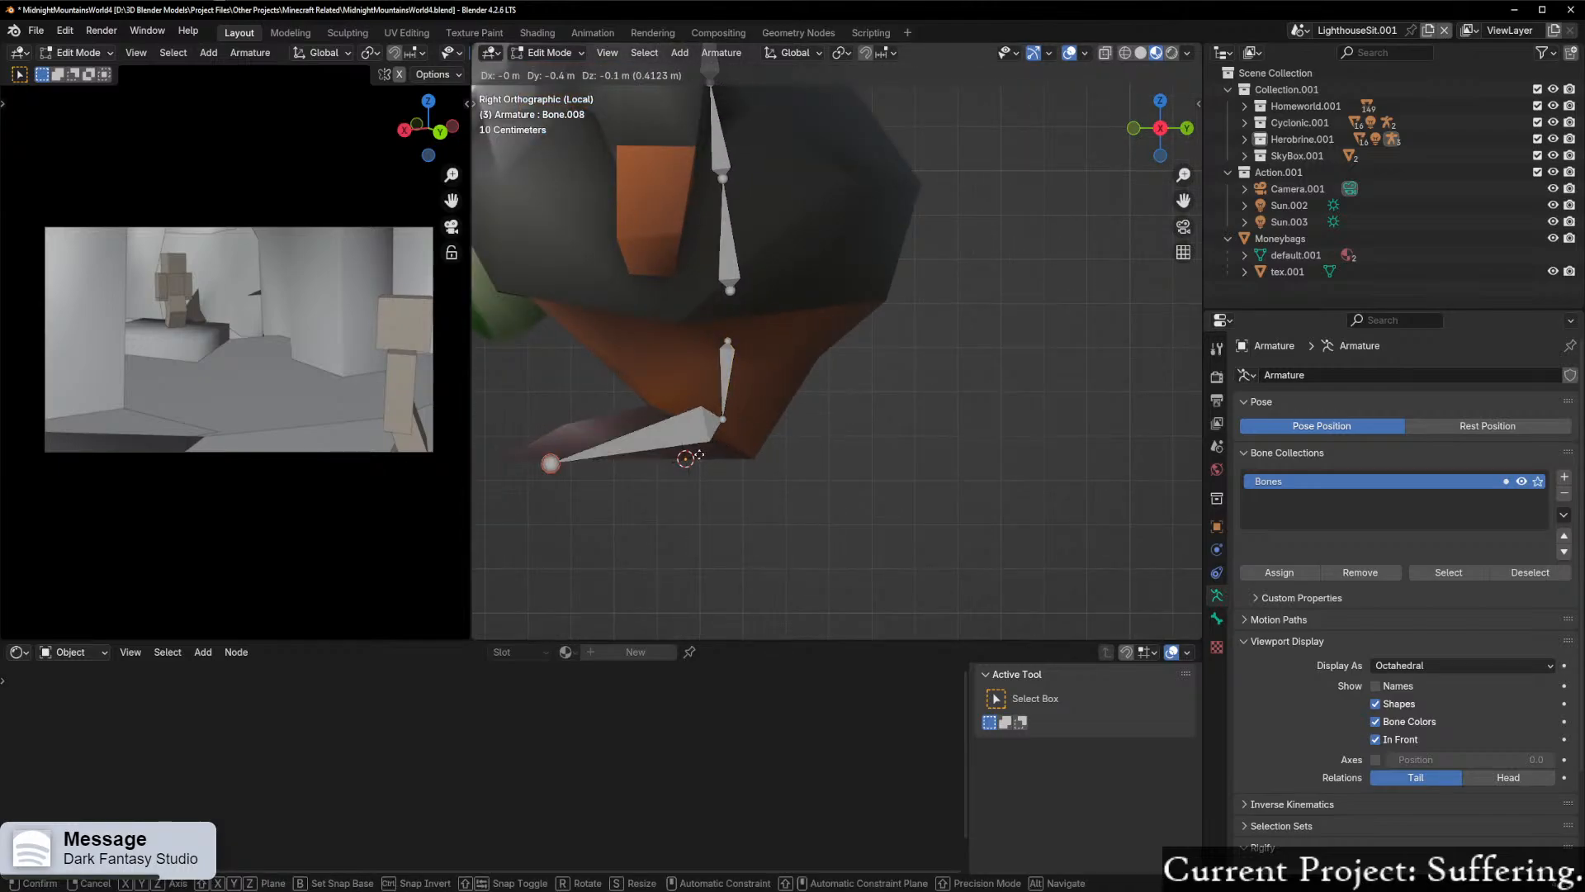
left_click(704, 452)
Step: Move the foot bone's tip outward in top view so the bone follows the direction of the left foot
middle_click_drag(705, 452, 925, 483)
middle_click_drag(1159, 108, 1163, 87)
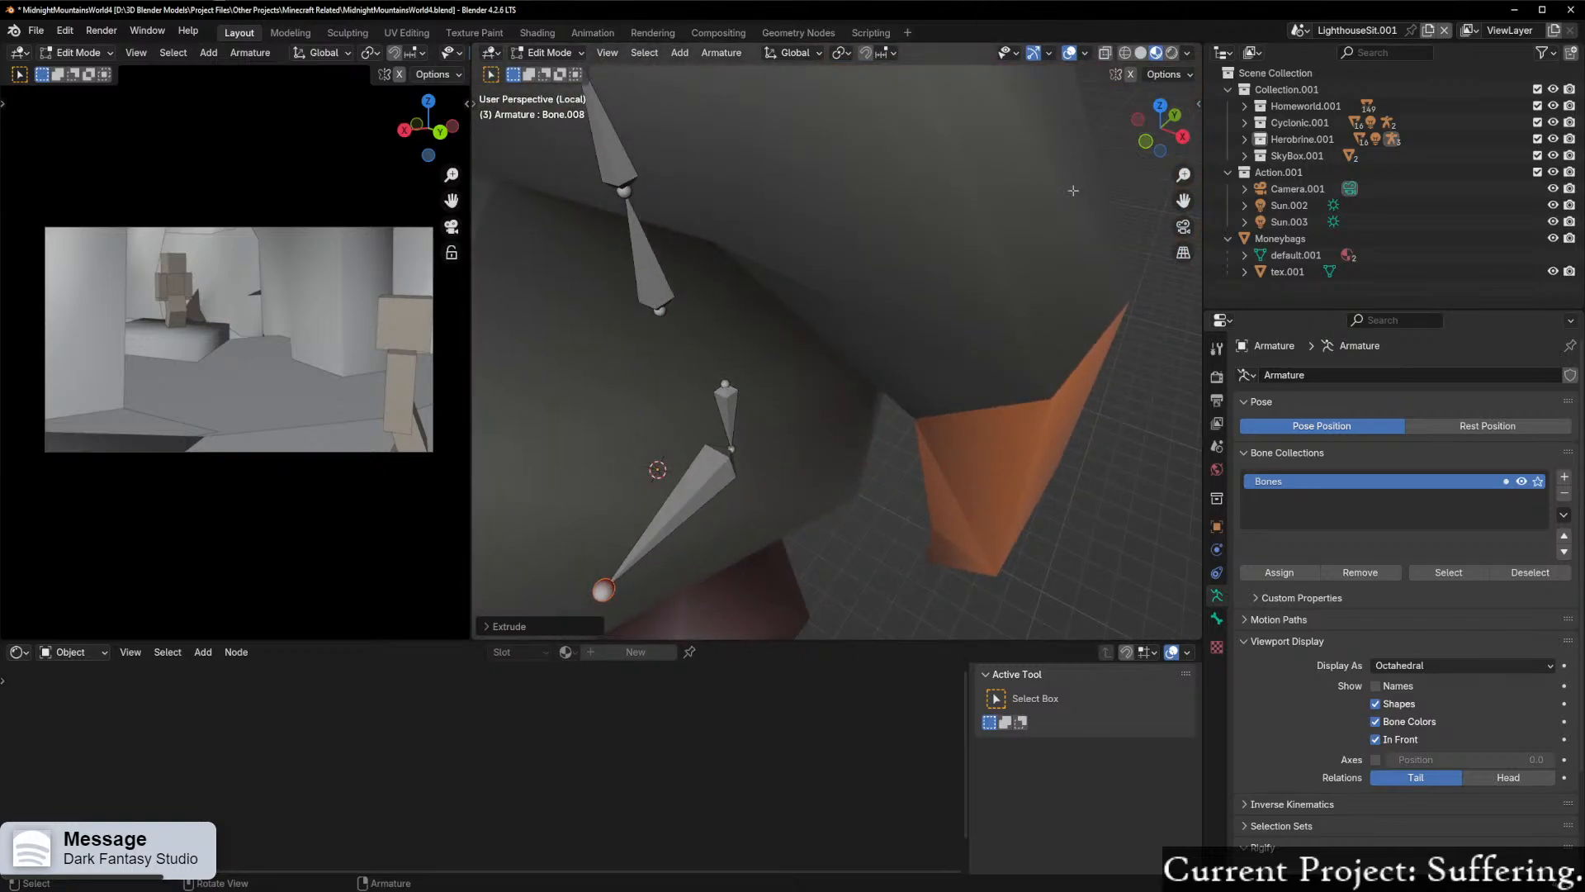
left_click(1161, 105)
middle_click_drag(993, 312, 906, 141, "shift")
scroll(842, 273, "up", 1)
left_click(669, 428)
middle_click_drag(670, 429, 631, 297)
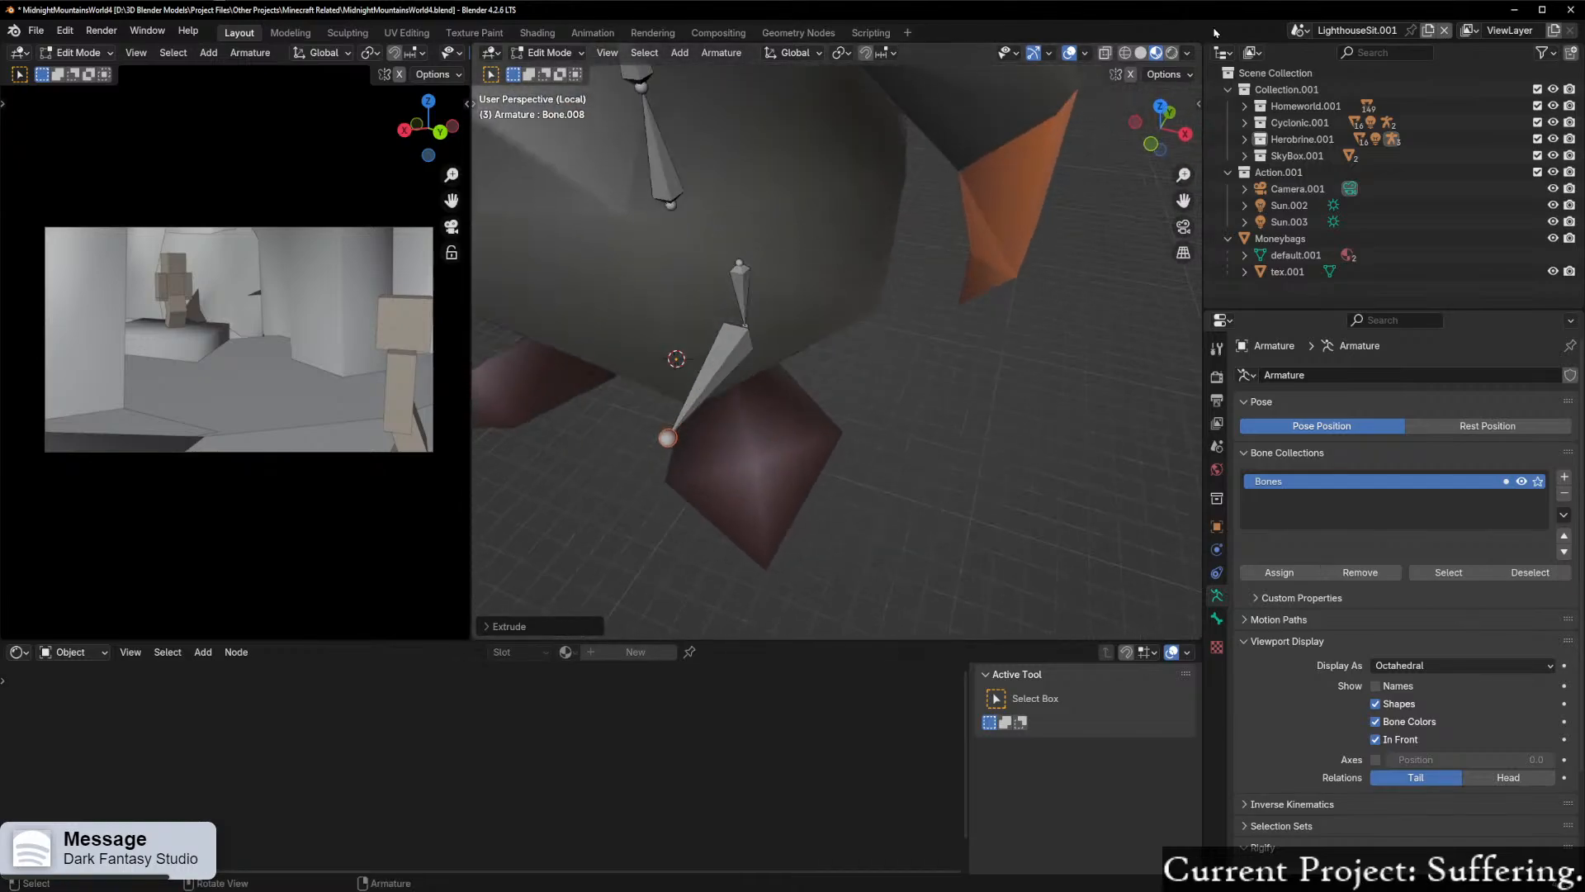
left_click(1160, 107)
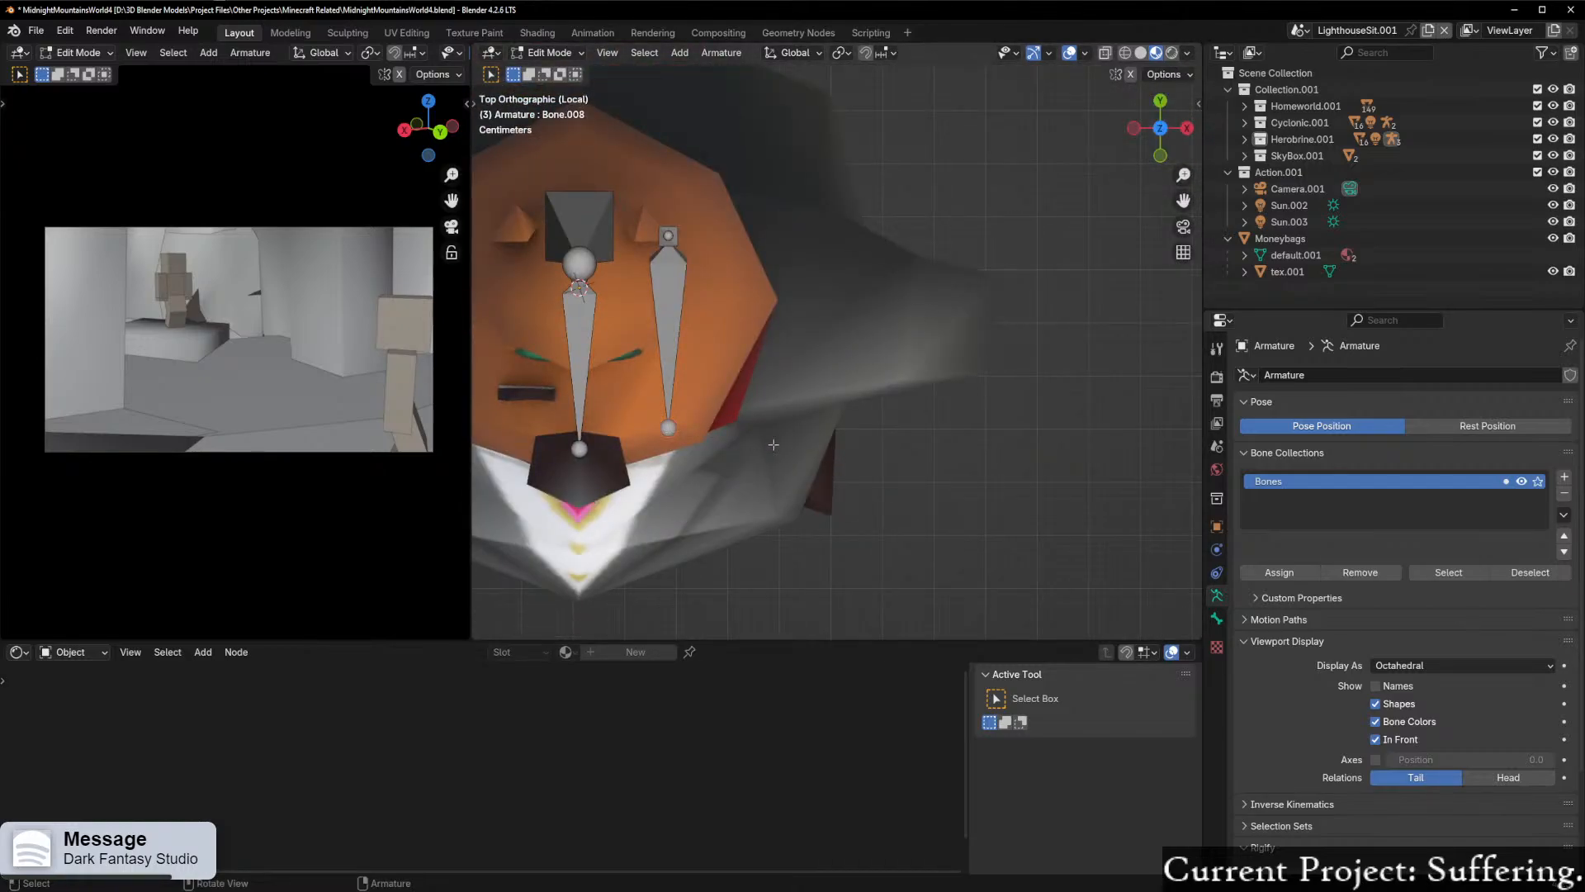
key("g")
left_click(898, 476)
Step: Duplicate the spine bone just below the head and place the copy at the character's left shoulder in front view
middle_click_drag(898, 476, 885, 273)
scroll(885, 273, "down", 6)
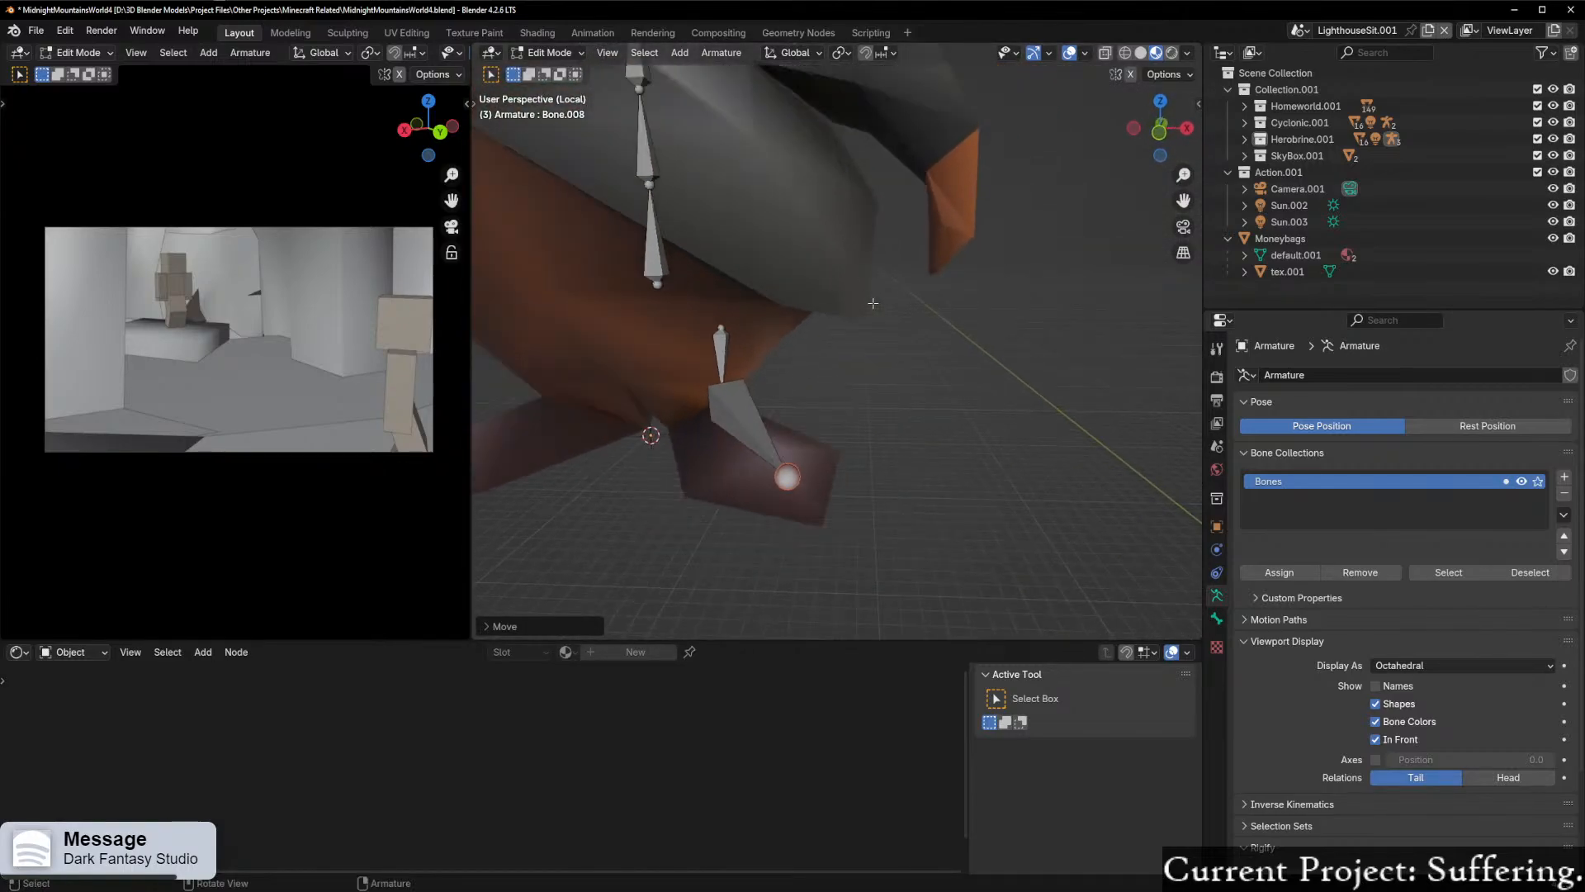
left_click(1160, 130)
scroll(806, 381, "up", 8)
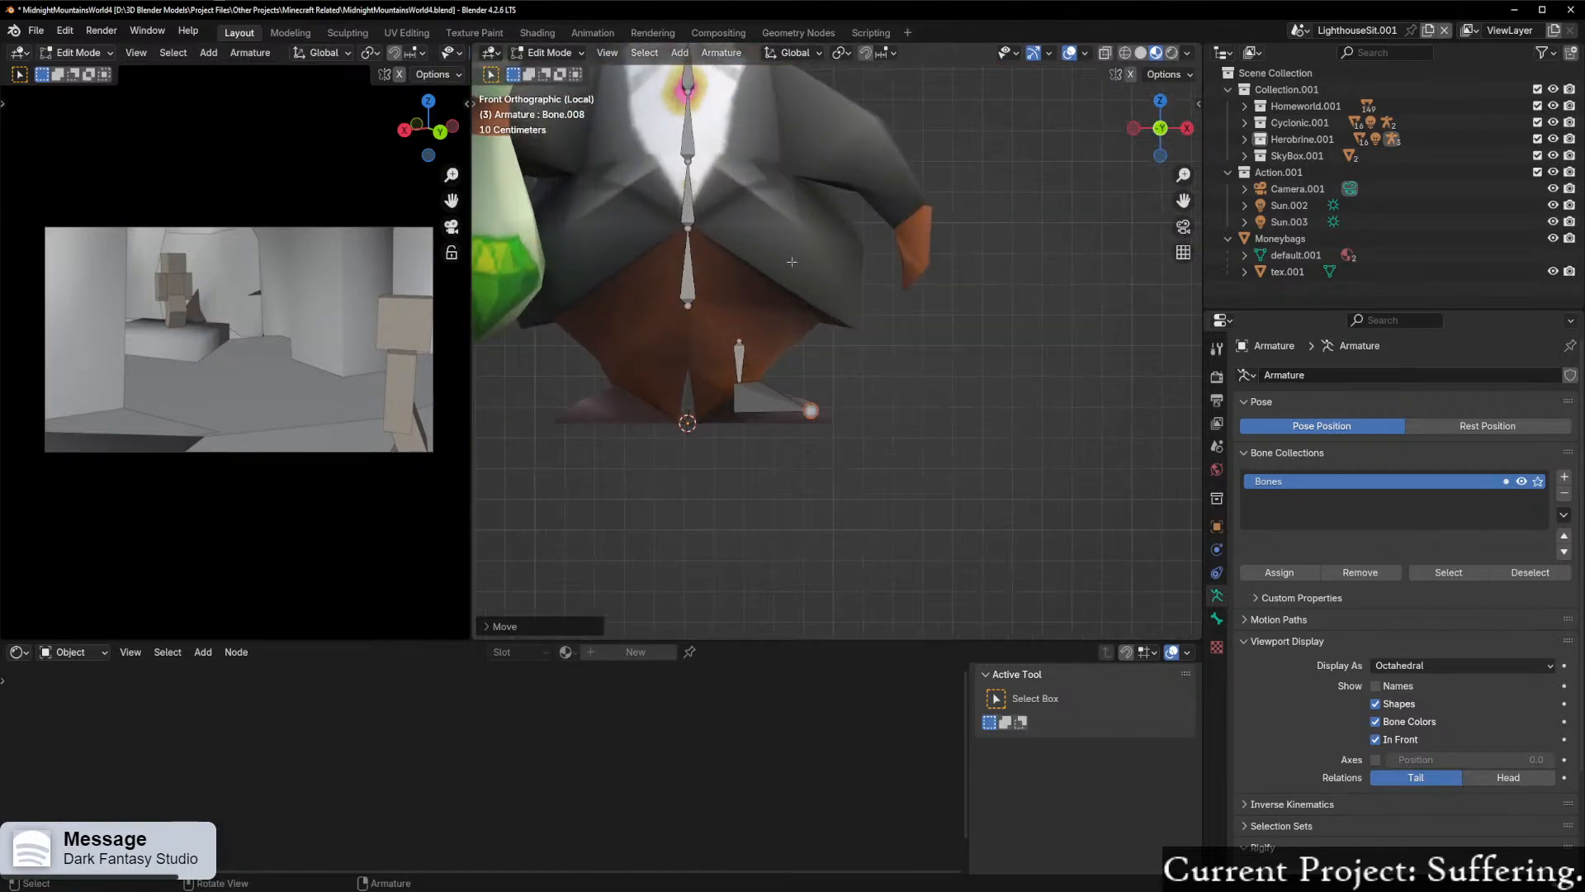
scroll(806, 381, "up", 1)
left_click(706, 322)
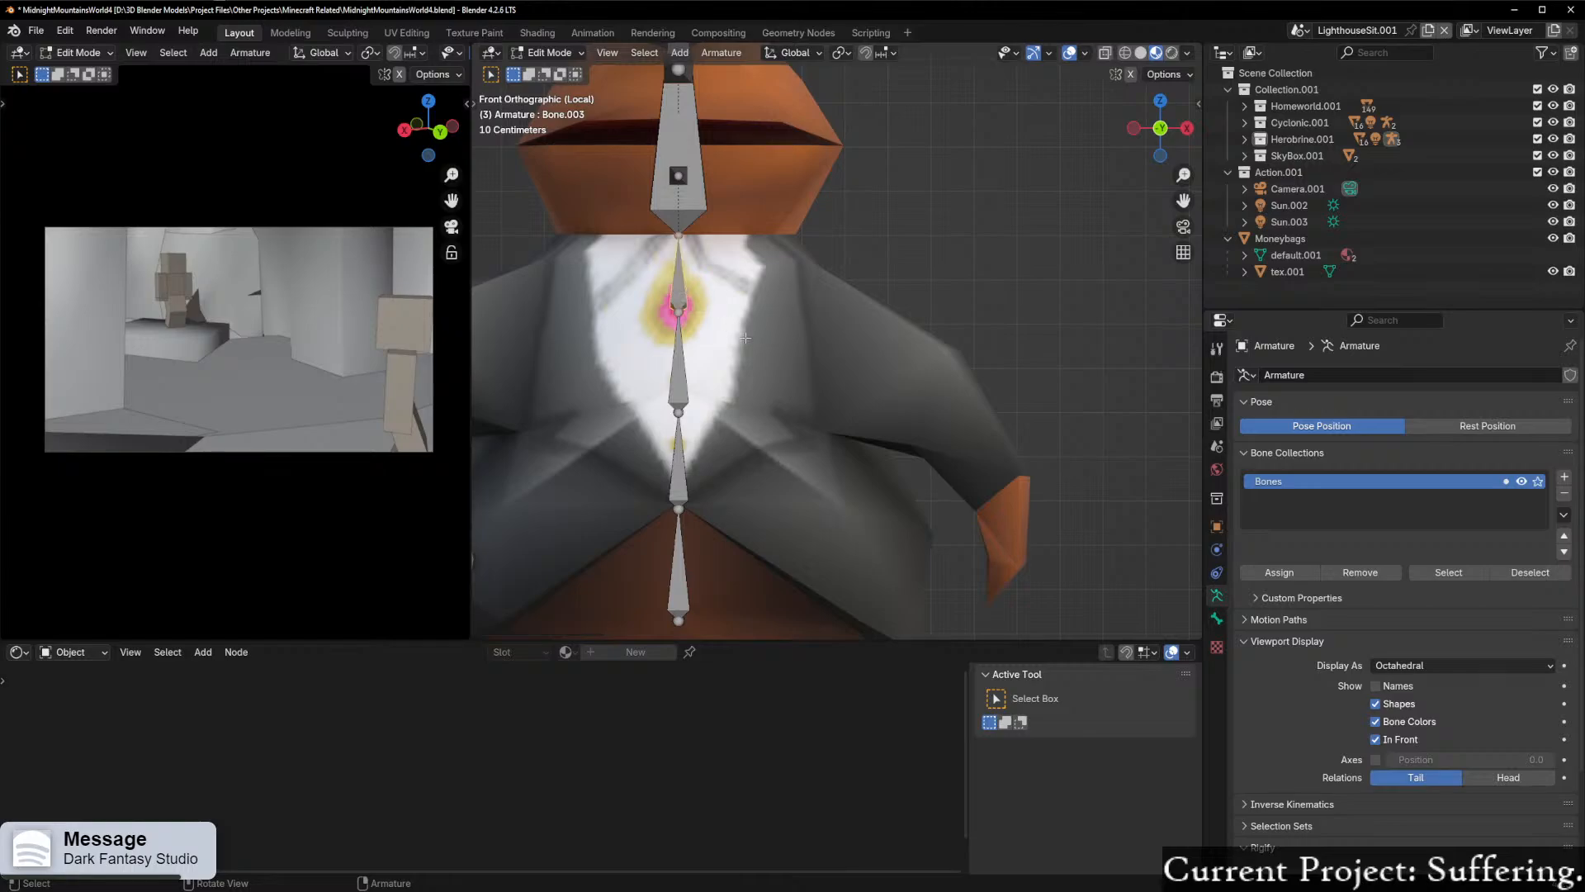
key("g")
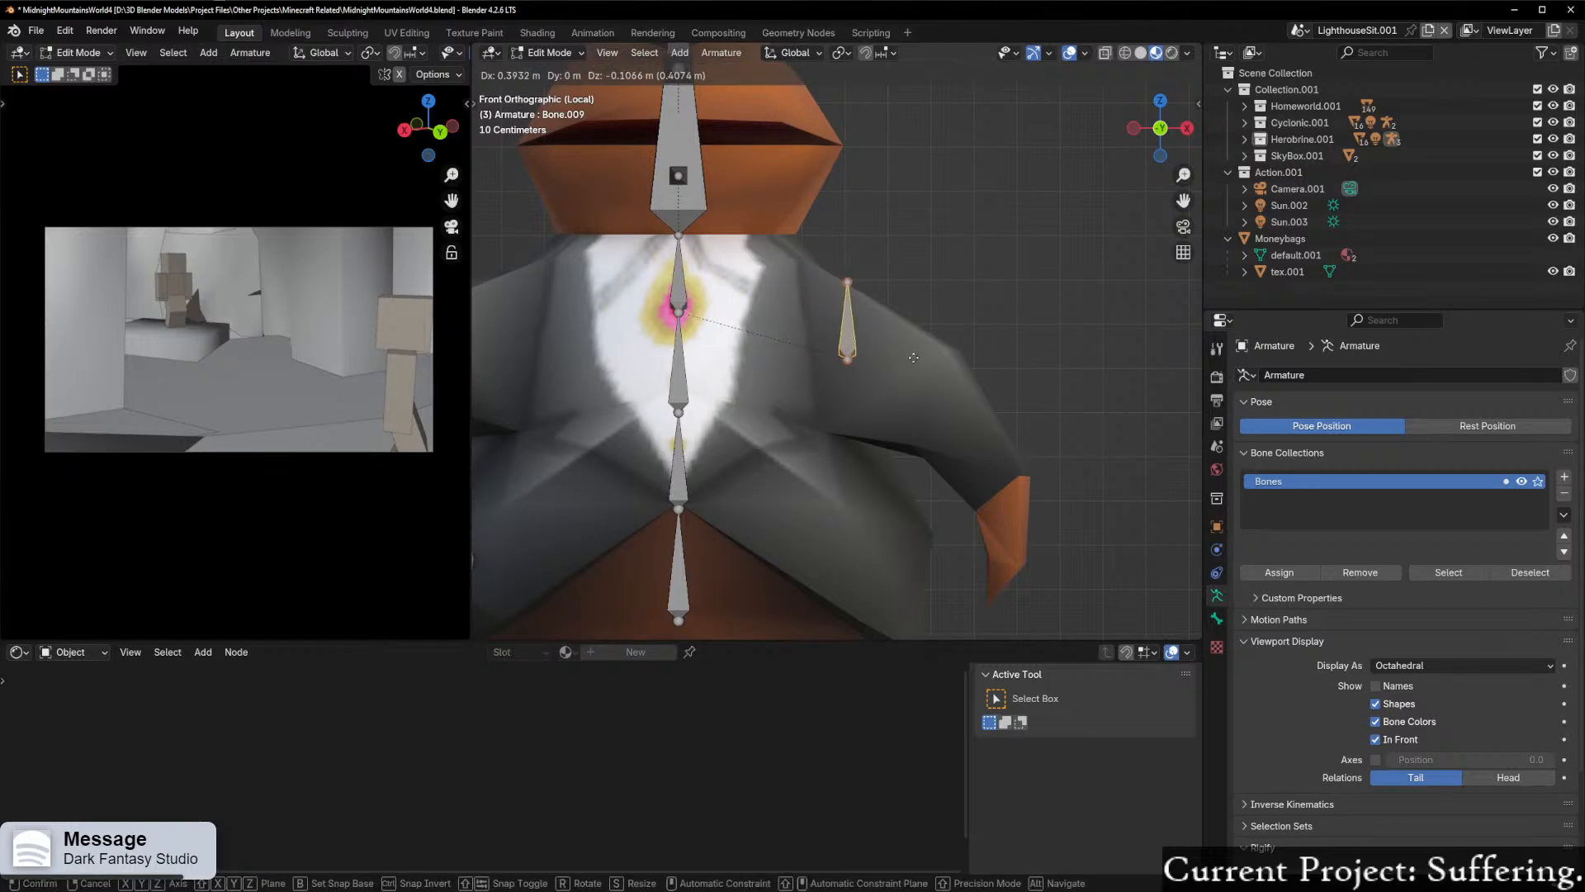
left_click(926, 266)
Step: Rotate the shoulder bone copy about 125 degrees so it points outward and down along the upper arm
key("r")
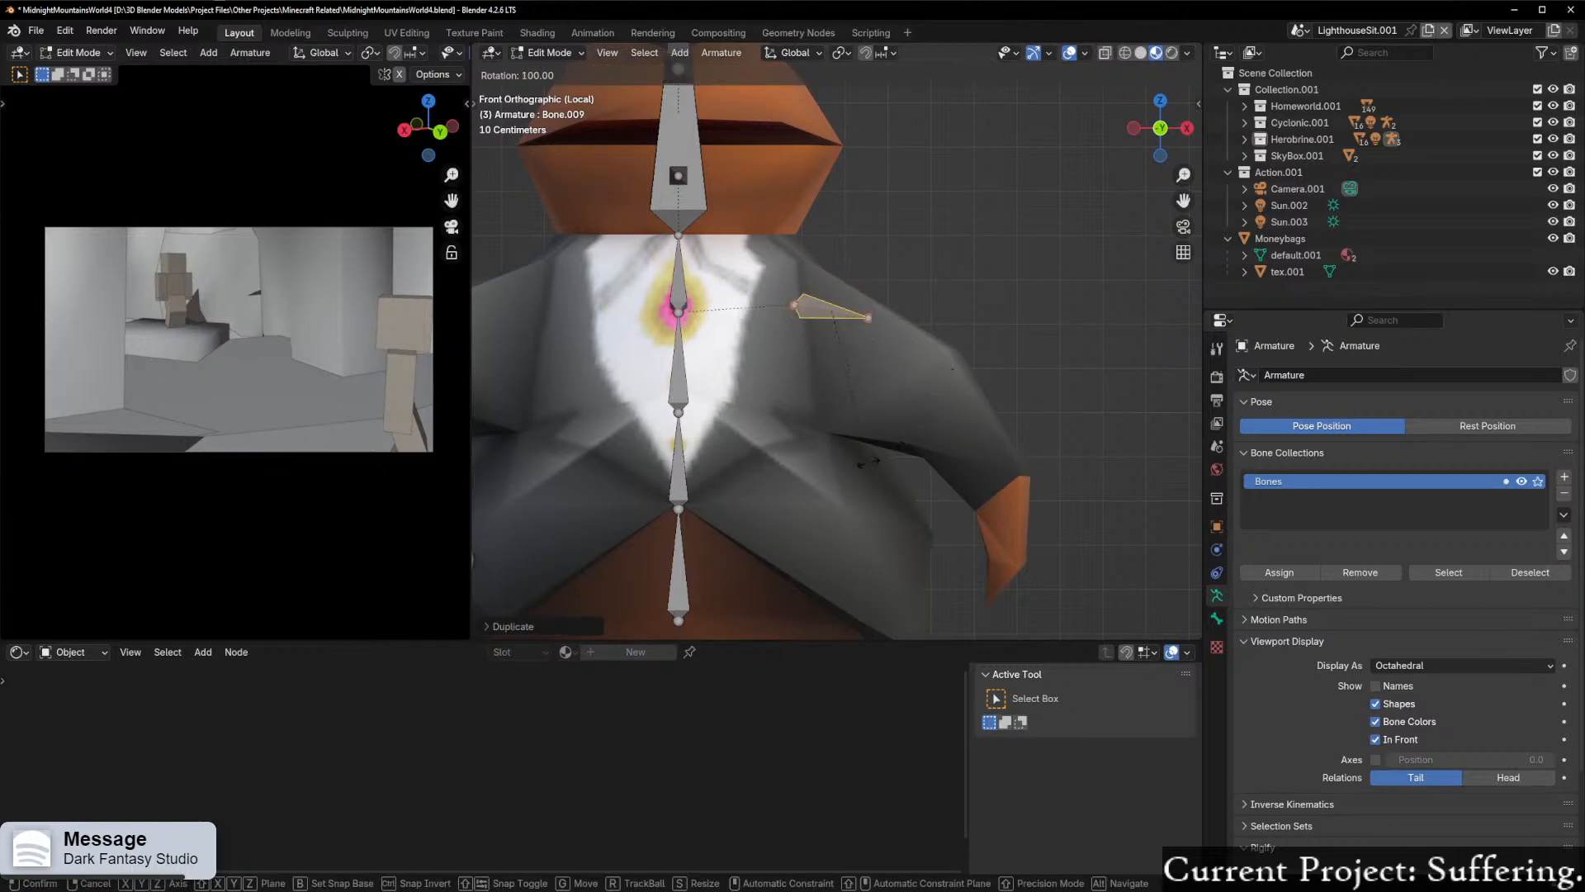
left_click(805, 490)
middle_click_drag(805, 491, 867, 453)
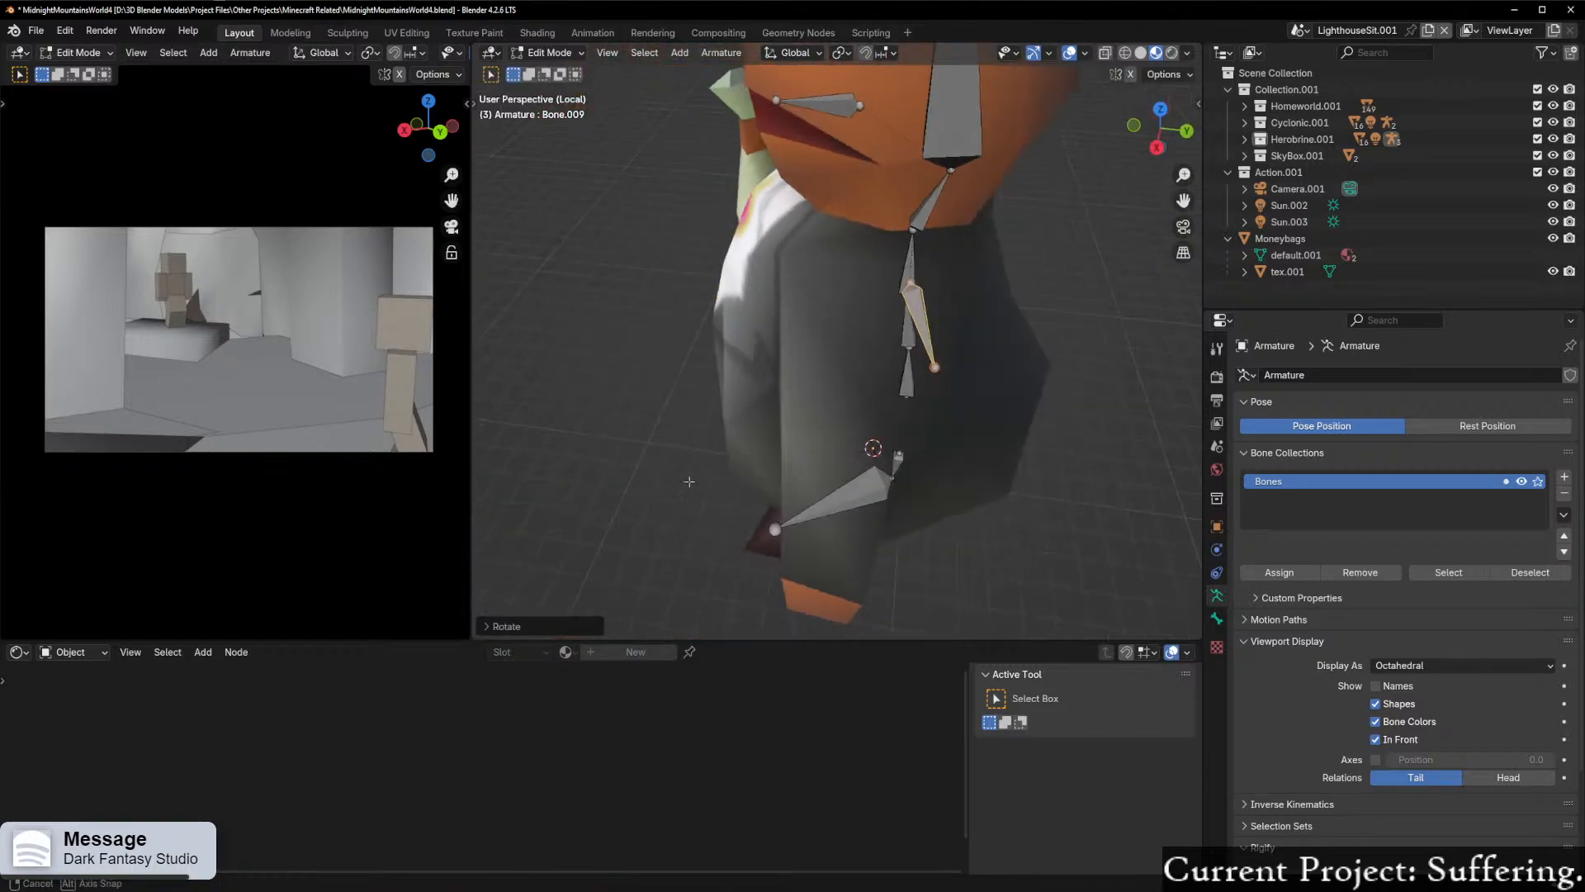
Step: Rotate the left shoulder bone about the vertical axis in top view and move it over the character's left arm
left_click(1161, 100)
key("g")
key("r")
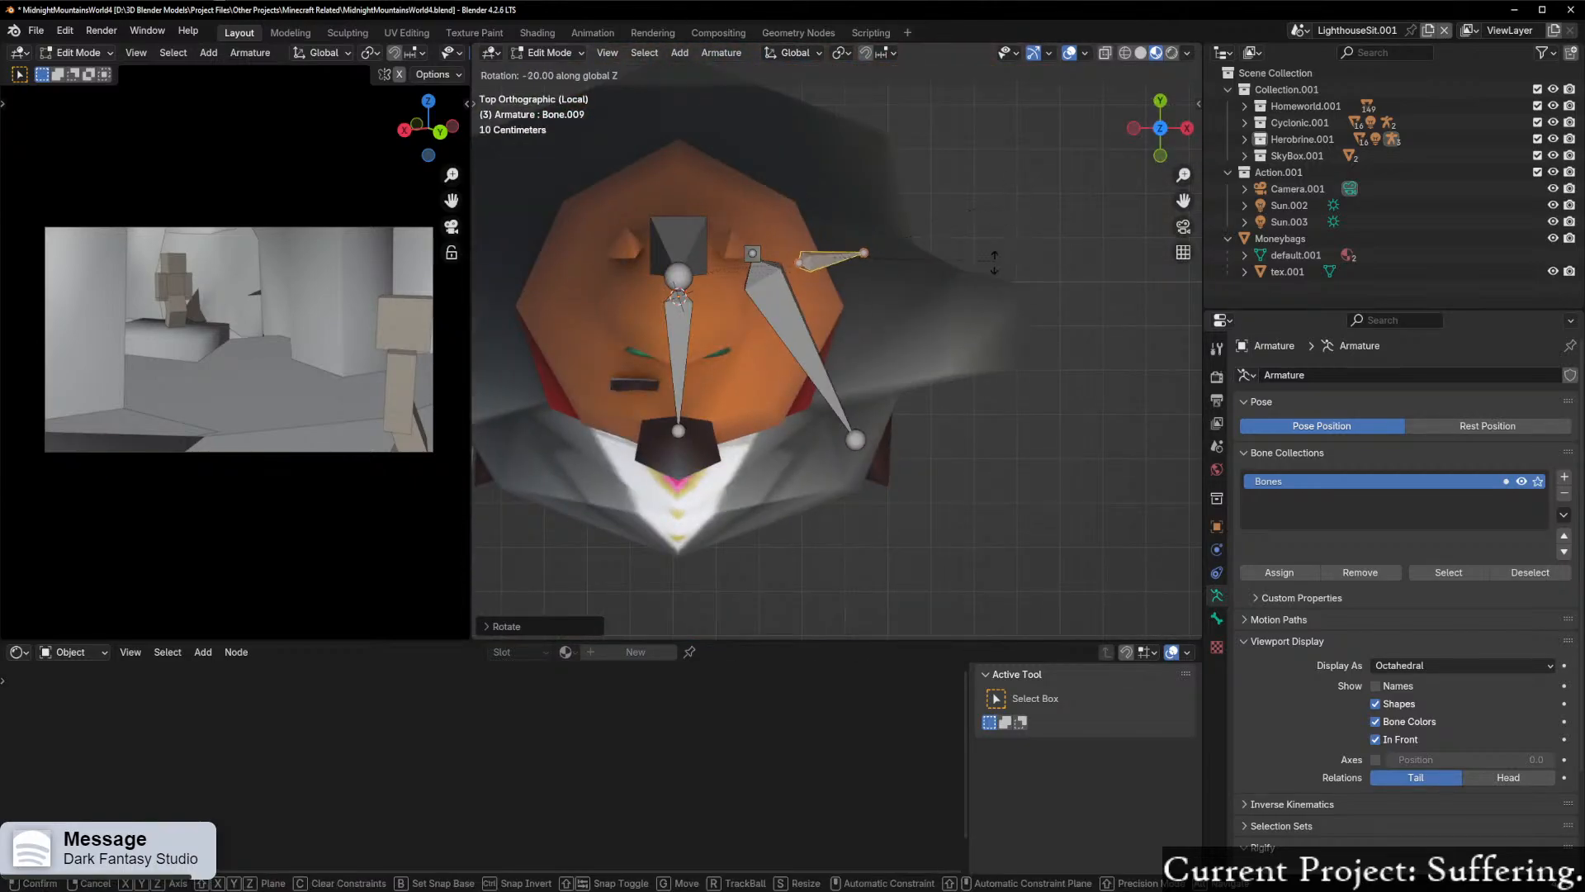
left_click(966, 284)
key("g")
left_click(1020, 320)
middle_click_drag(1021, 320, 1061, 154)
Step: Move the shoulder bone down in front view to centre it inside the left upper arm
left_click(1161, 136)
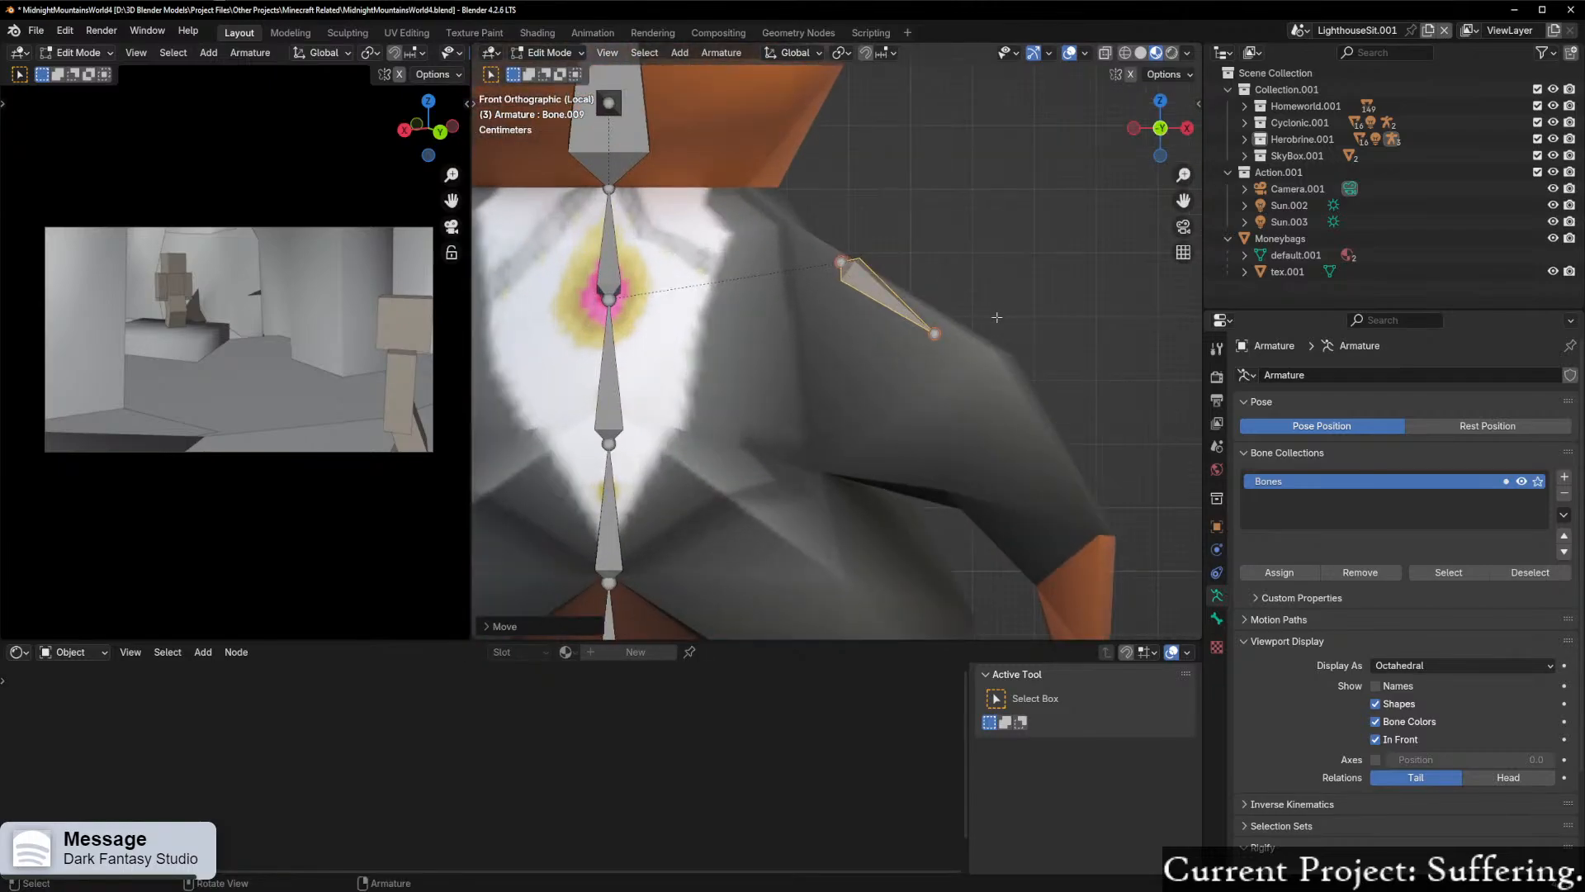
key("g")
left_click(976, 340)
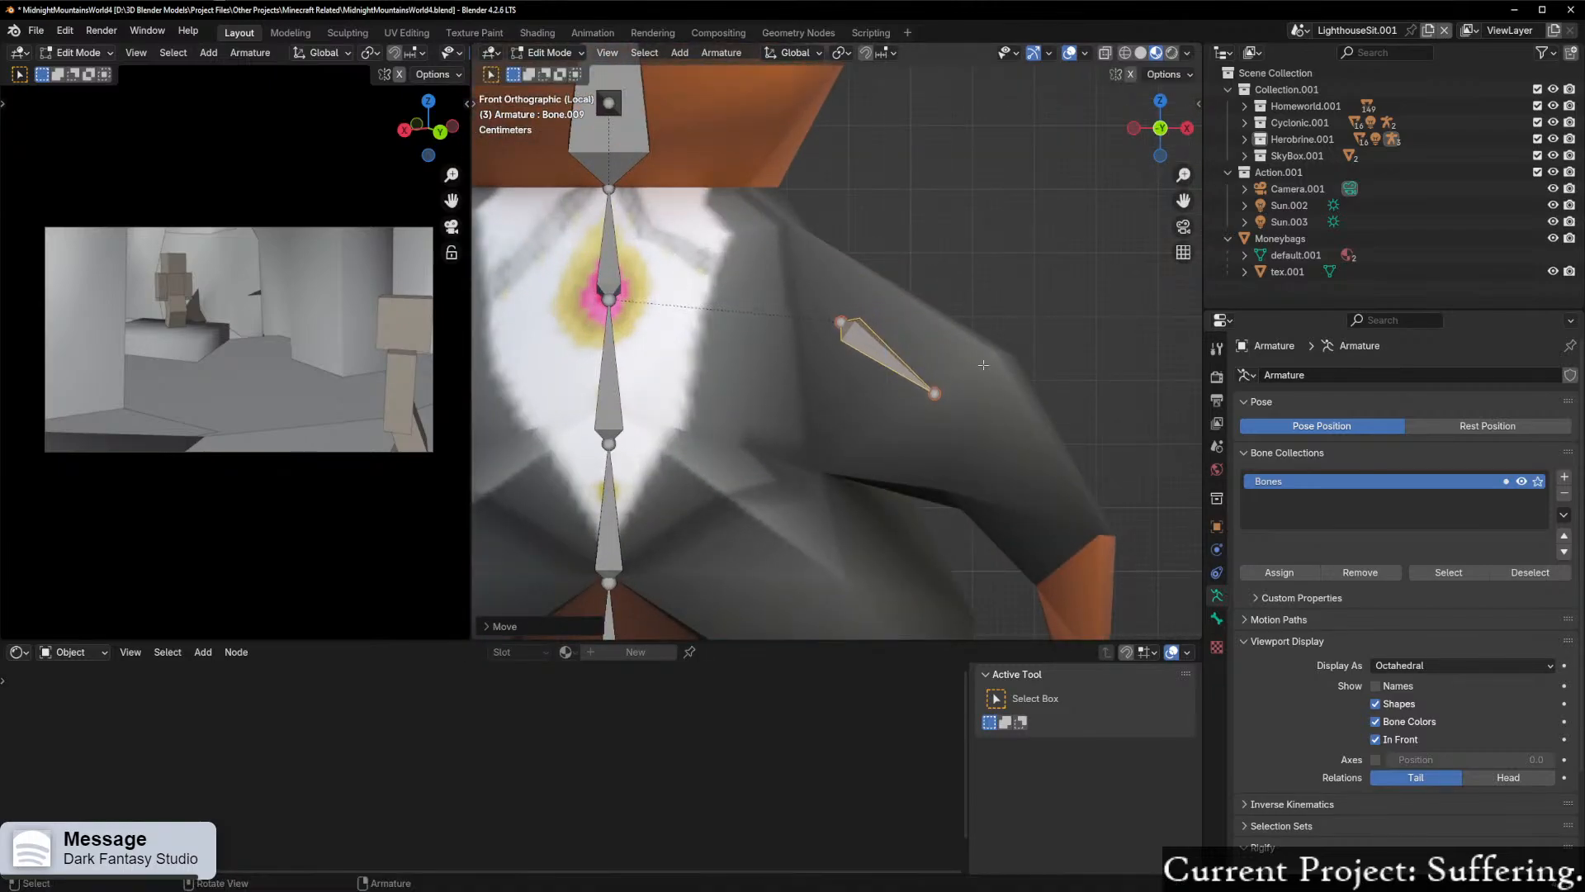
Step: Extrude a forearm bone from the upper-arm bone's tip down along the sleeve toward the left wrist
middle_click_drag(976, 339, 882, 285, "shift")
key("e")
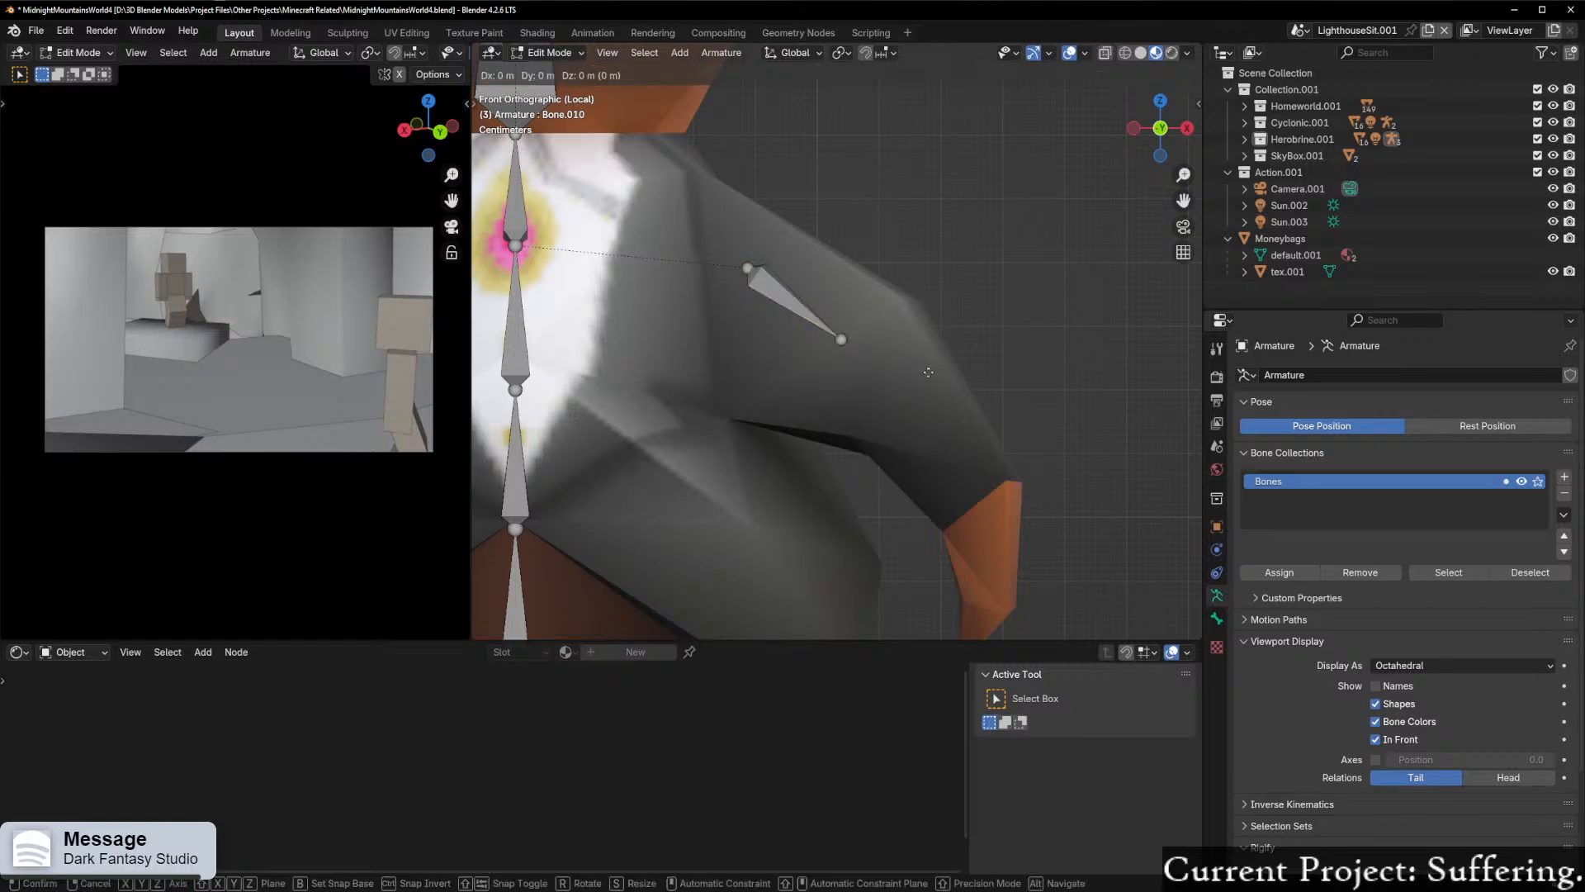
left_click(1036, 483)
middle_click_drag(991, 459, 906, 389, "shift")
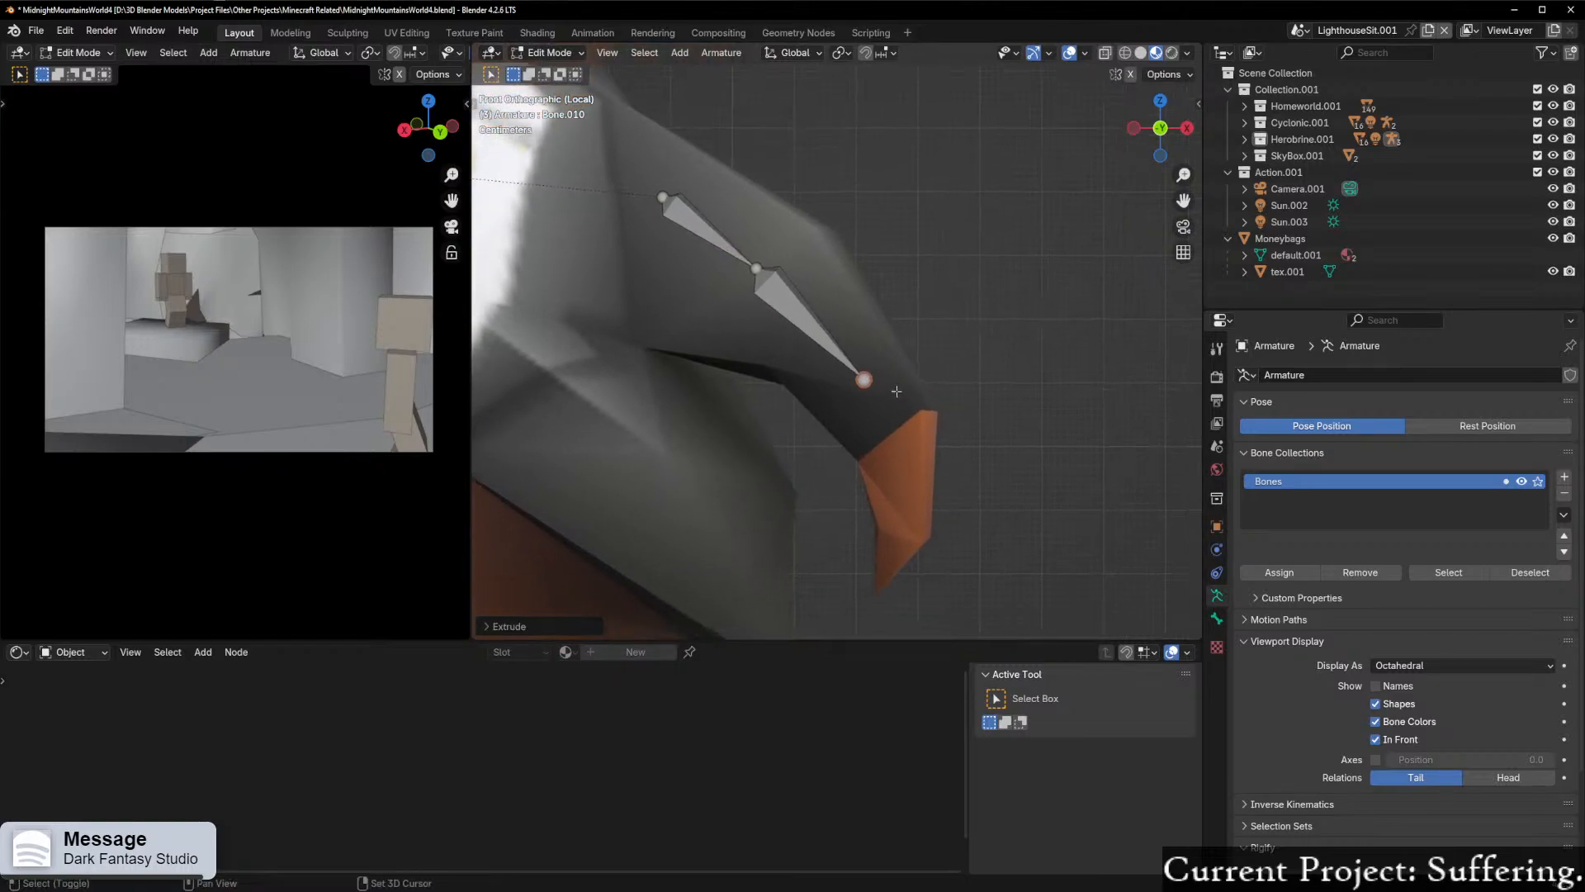
Step: Shift the elbow joint slightly down the sleeve and move the forearm bone's tip to the left wrist
left_click(760, 271)
key("g")
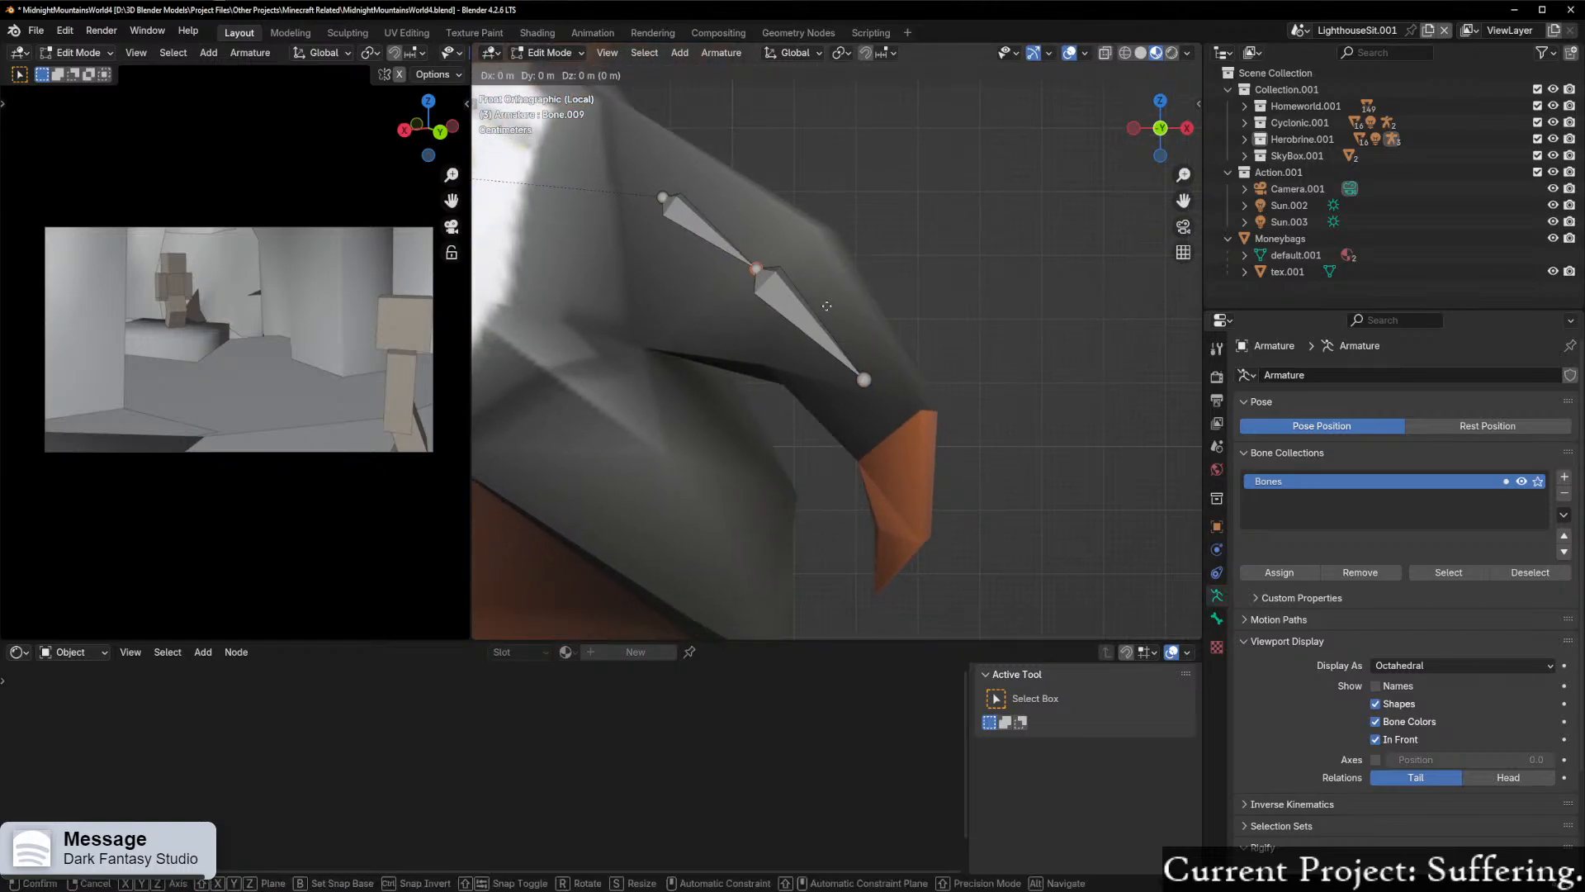
left_click(845, 323)
left_click(865, 381)
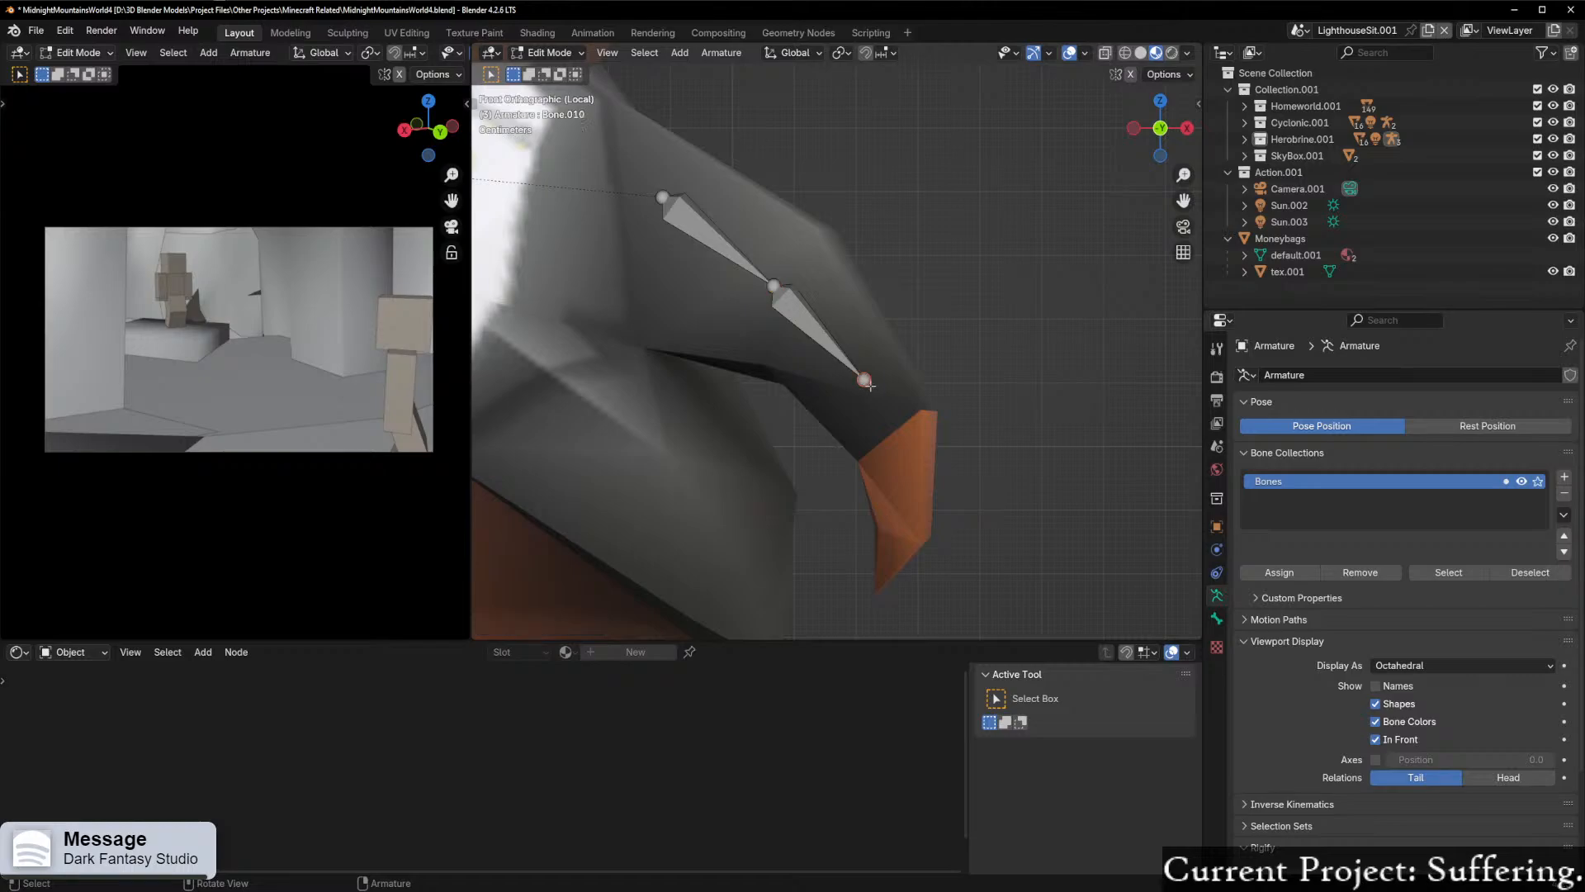
key("g")
left_click(925, 423)
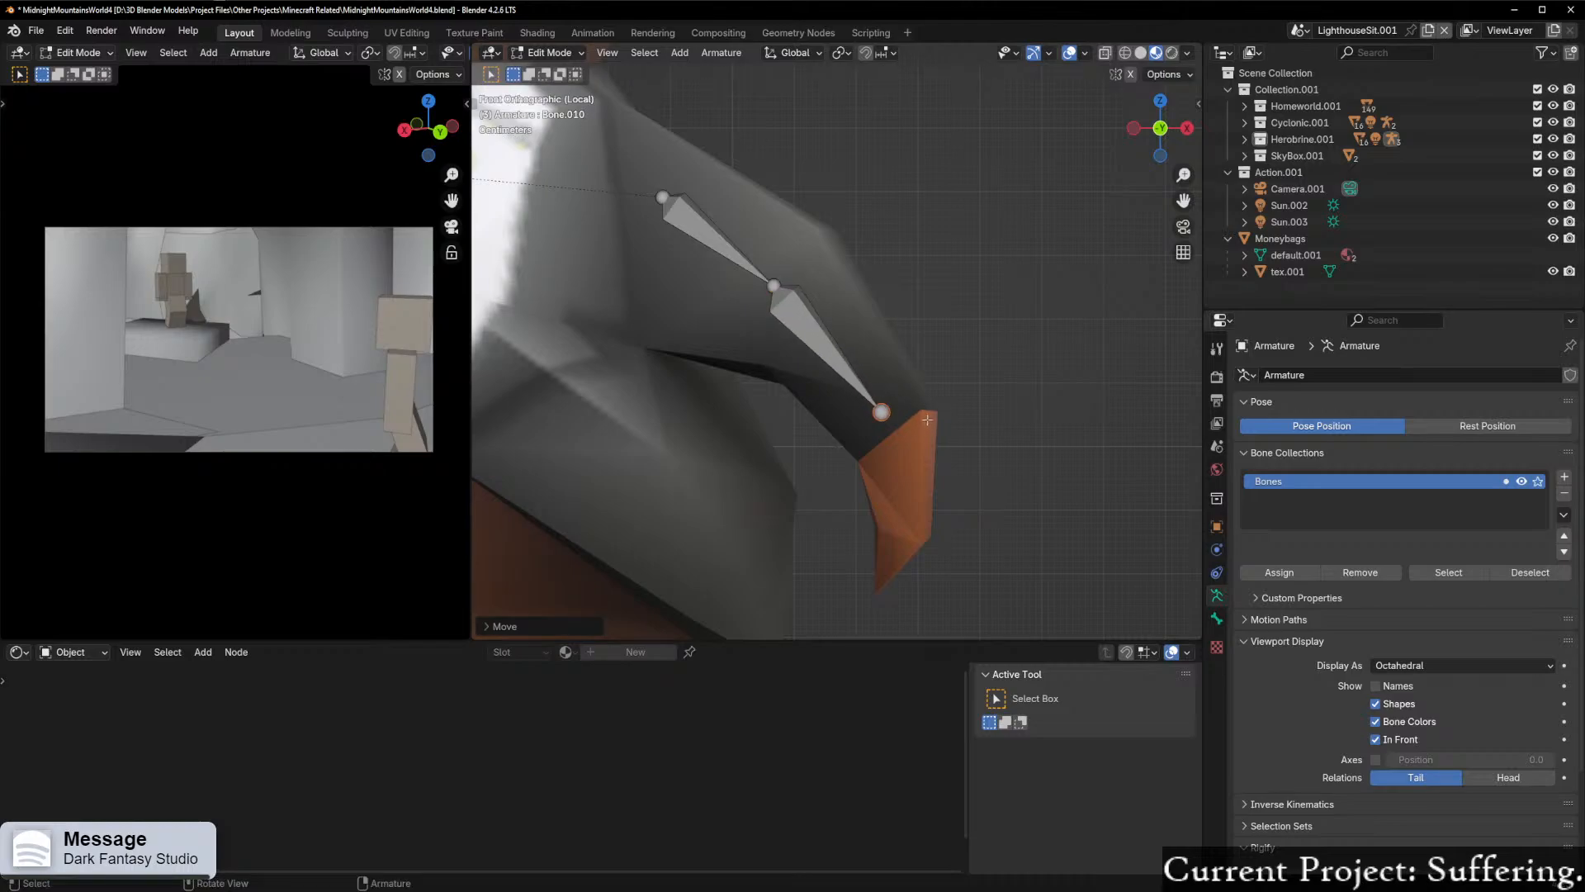
Step: Extrude a hand bone from the wrist joint down through the left hand
key("e")
left_click(944, 551)
middle_click_drag(944, 552, 789, 485)
left_click(1163, 141)
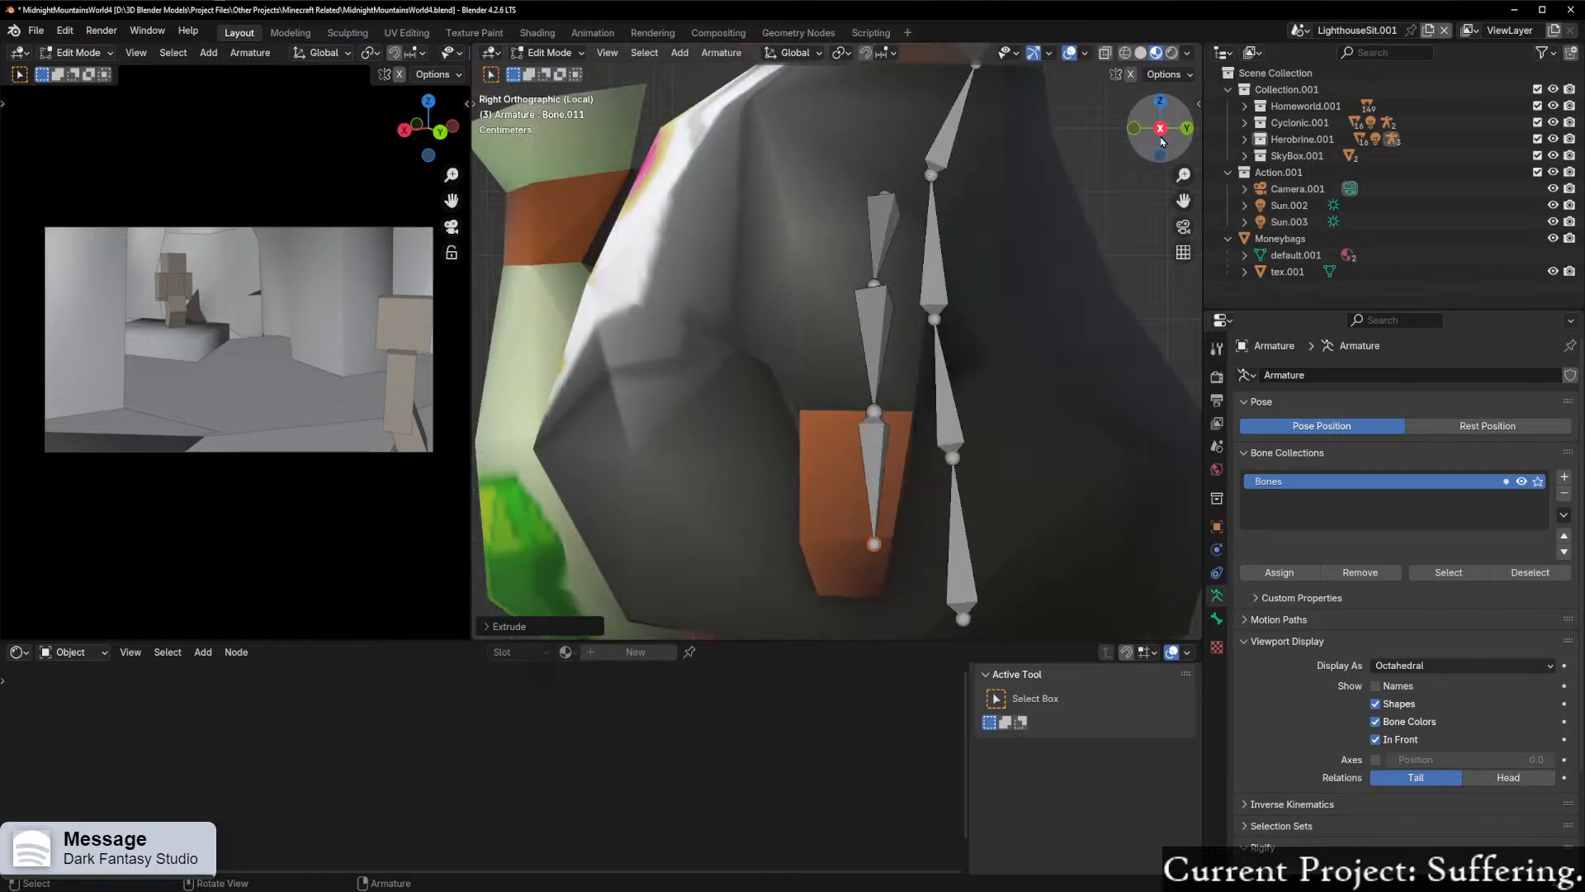
middle_click_drag(1003, 232, 872, 196)
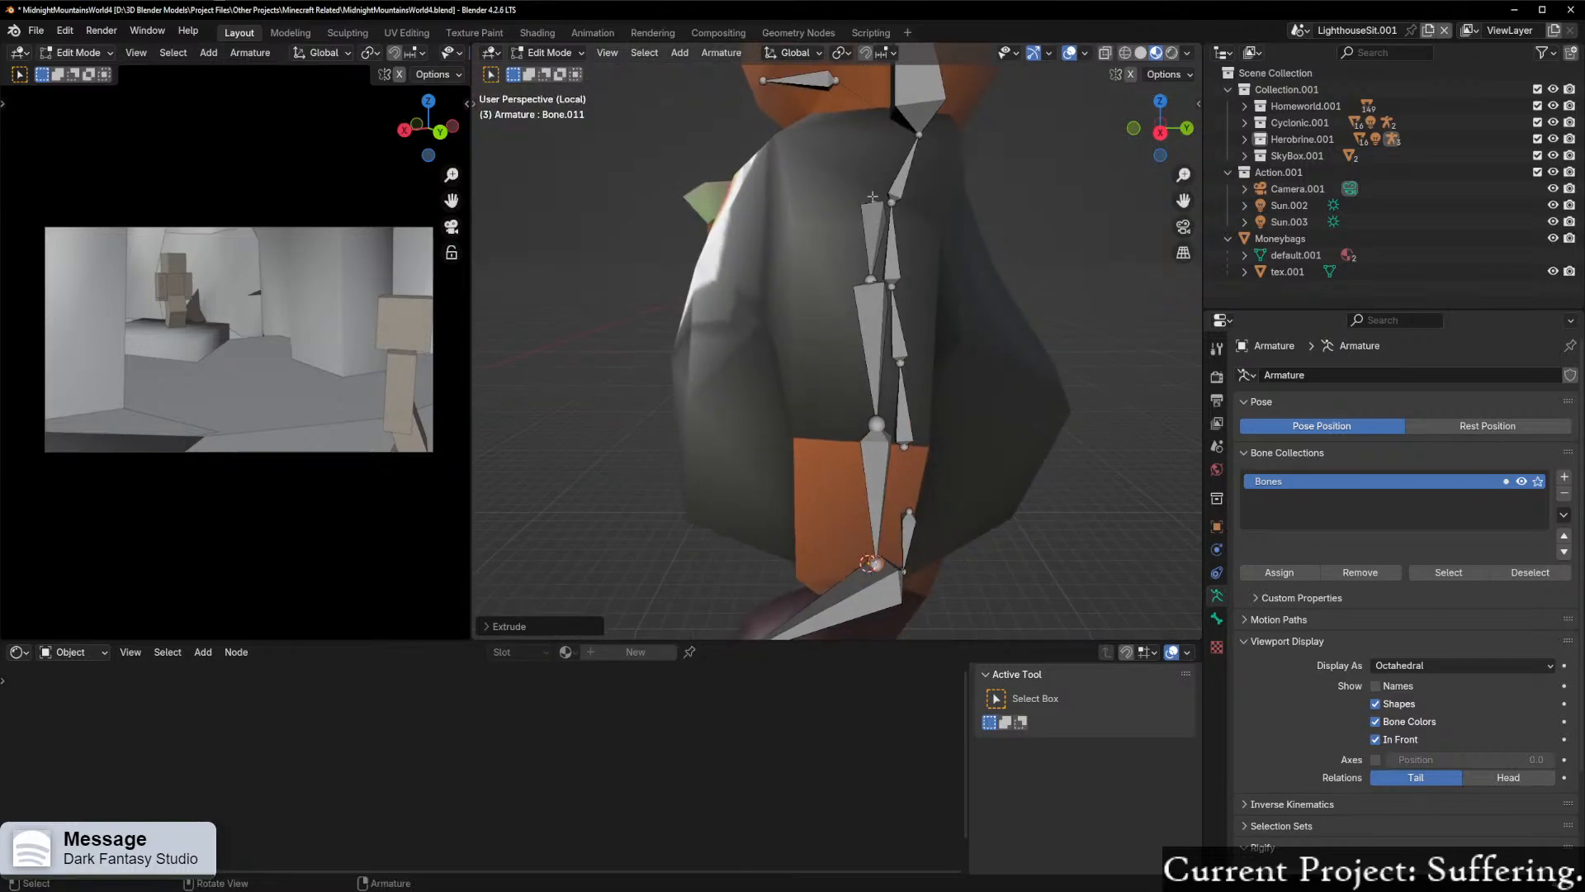
left_click(899, 208)
left_click(1160, 133)
key("r")
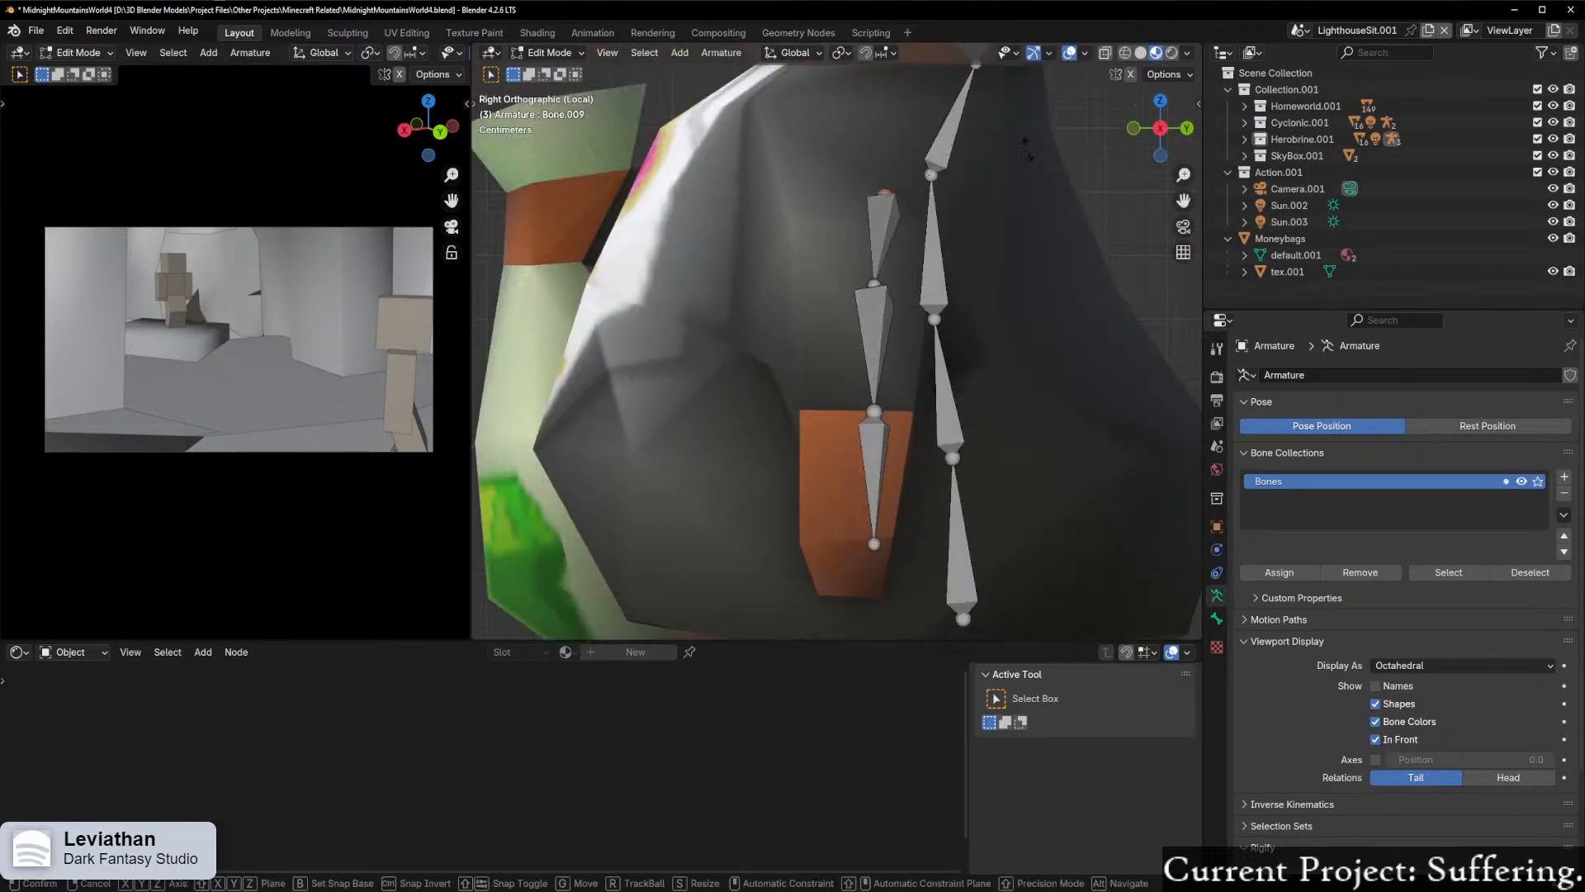
key("x")
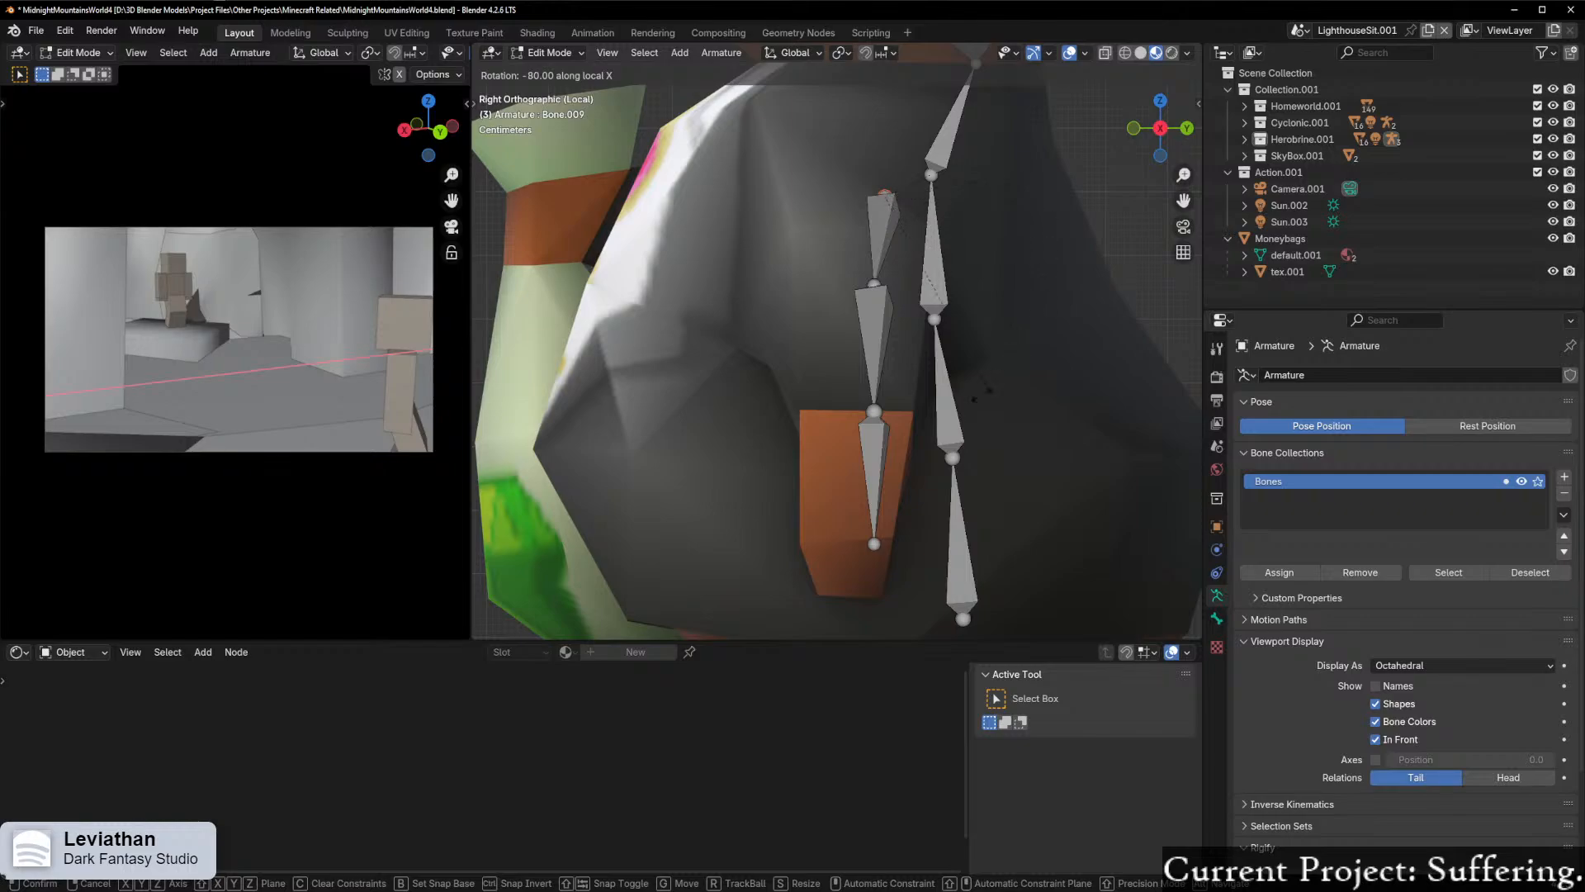
right_click(1033, 307)
Step: Examine how the left arm bones fit the character from the front, from above and from below
scroll(1042, 267, "down", 6)
middle_click_drag(1017, 281, 1042, 332)
scroll(1042, 332, "down", 3)
left_click(1153, 141)
scroll(913, 301, "up", 6)
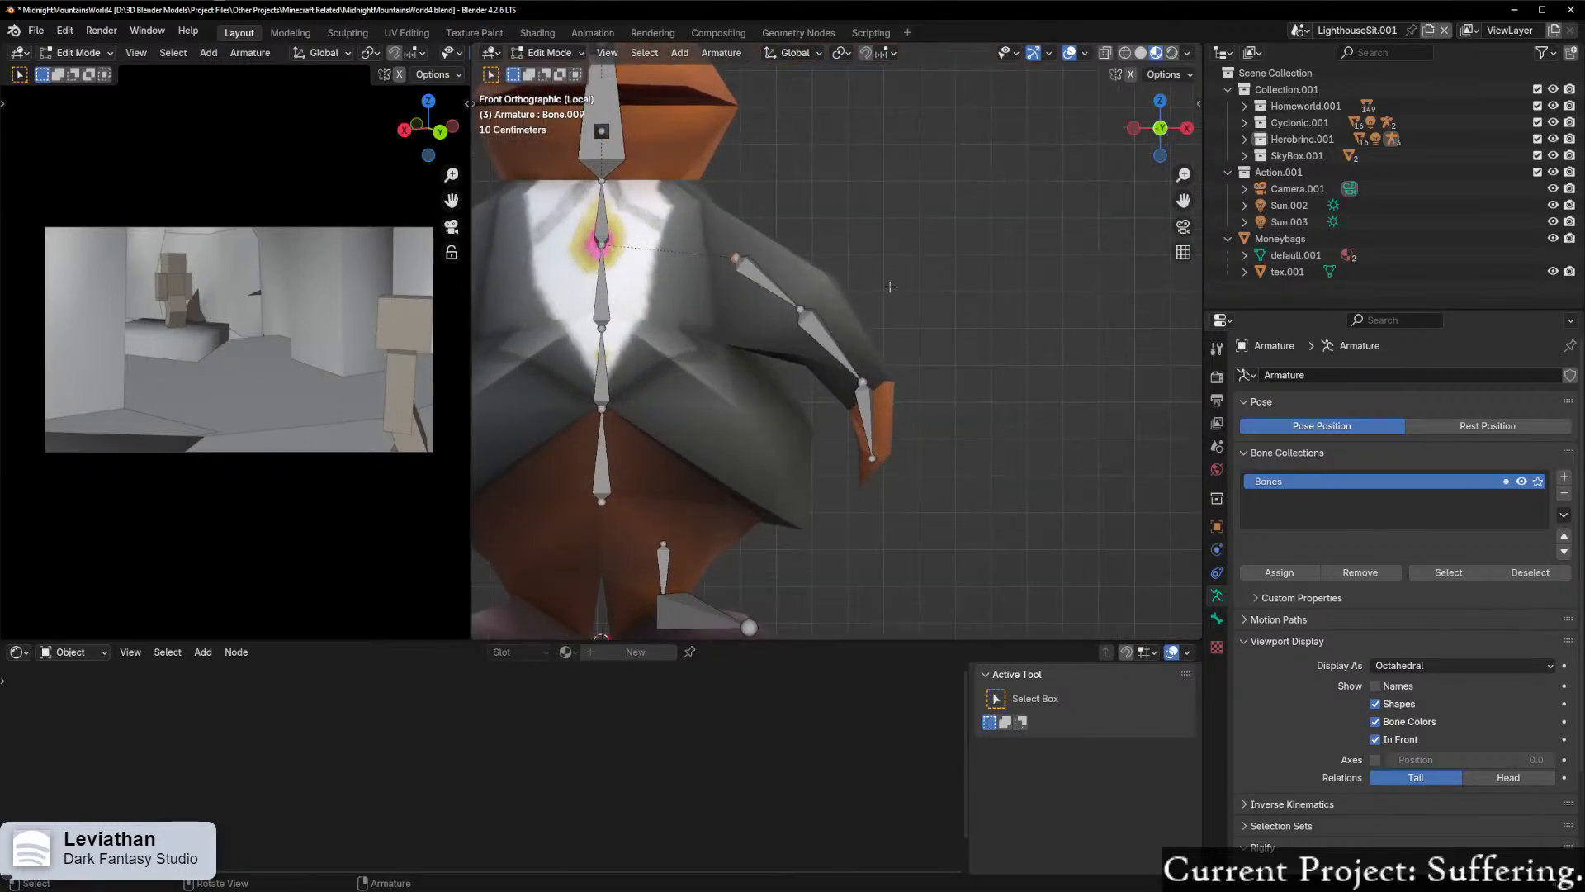
scroll(843, 302, "down", 4)
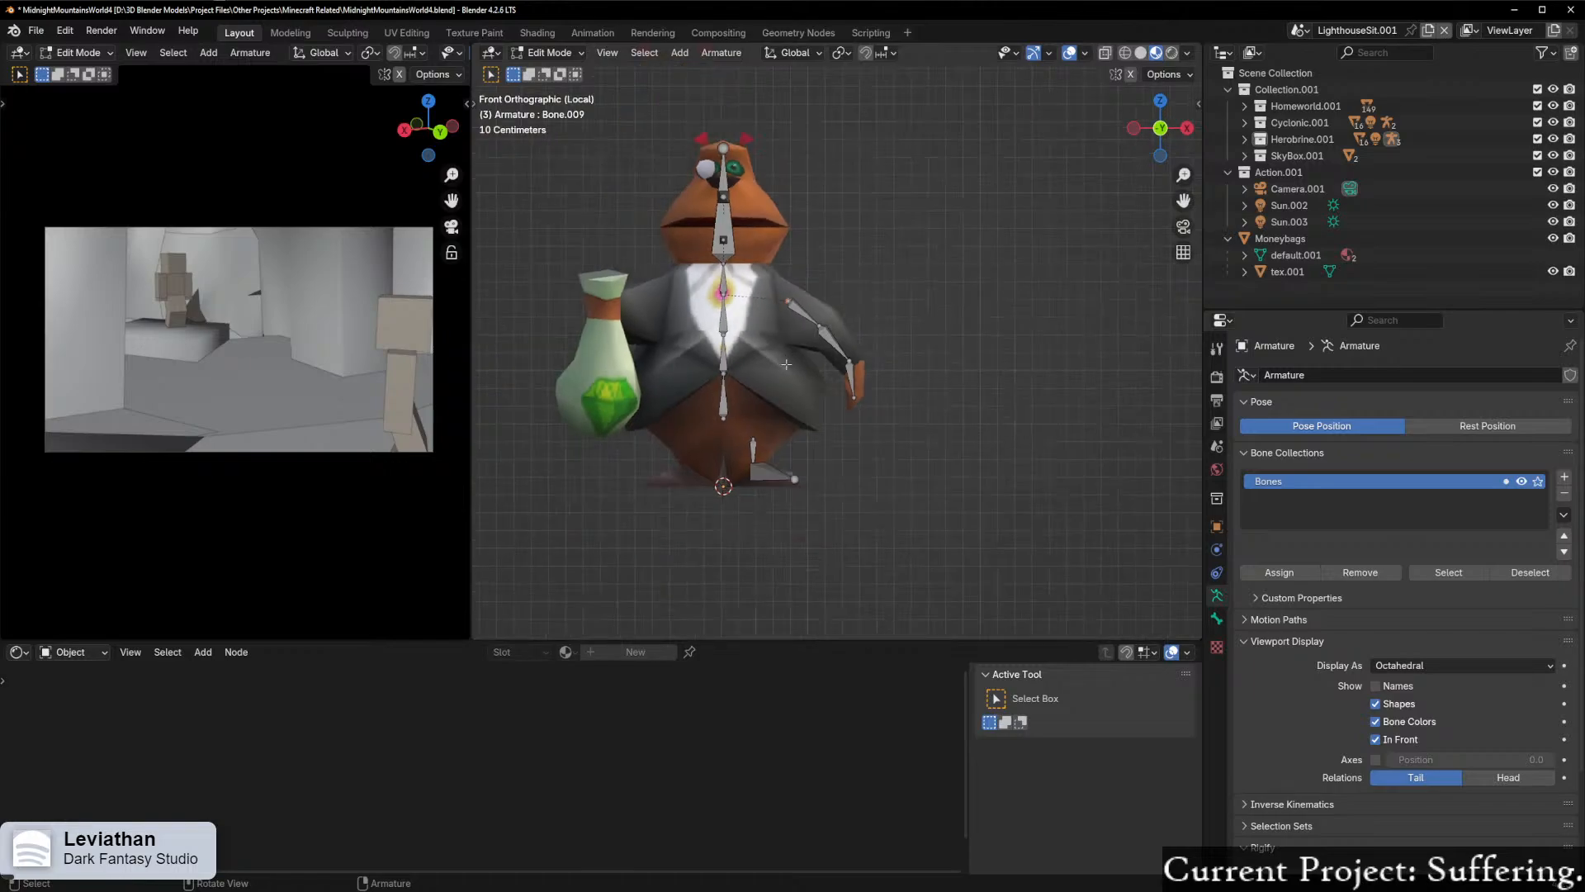
middle_click_drag(786, 364, 801, 282)
scroll(689, 282, "up", 3)
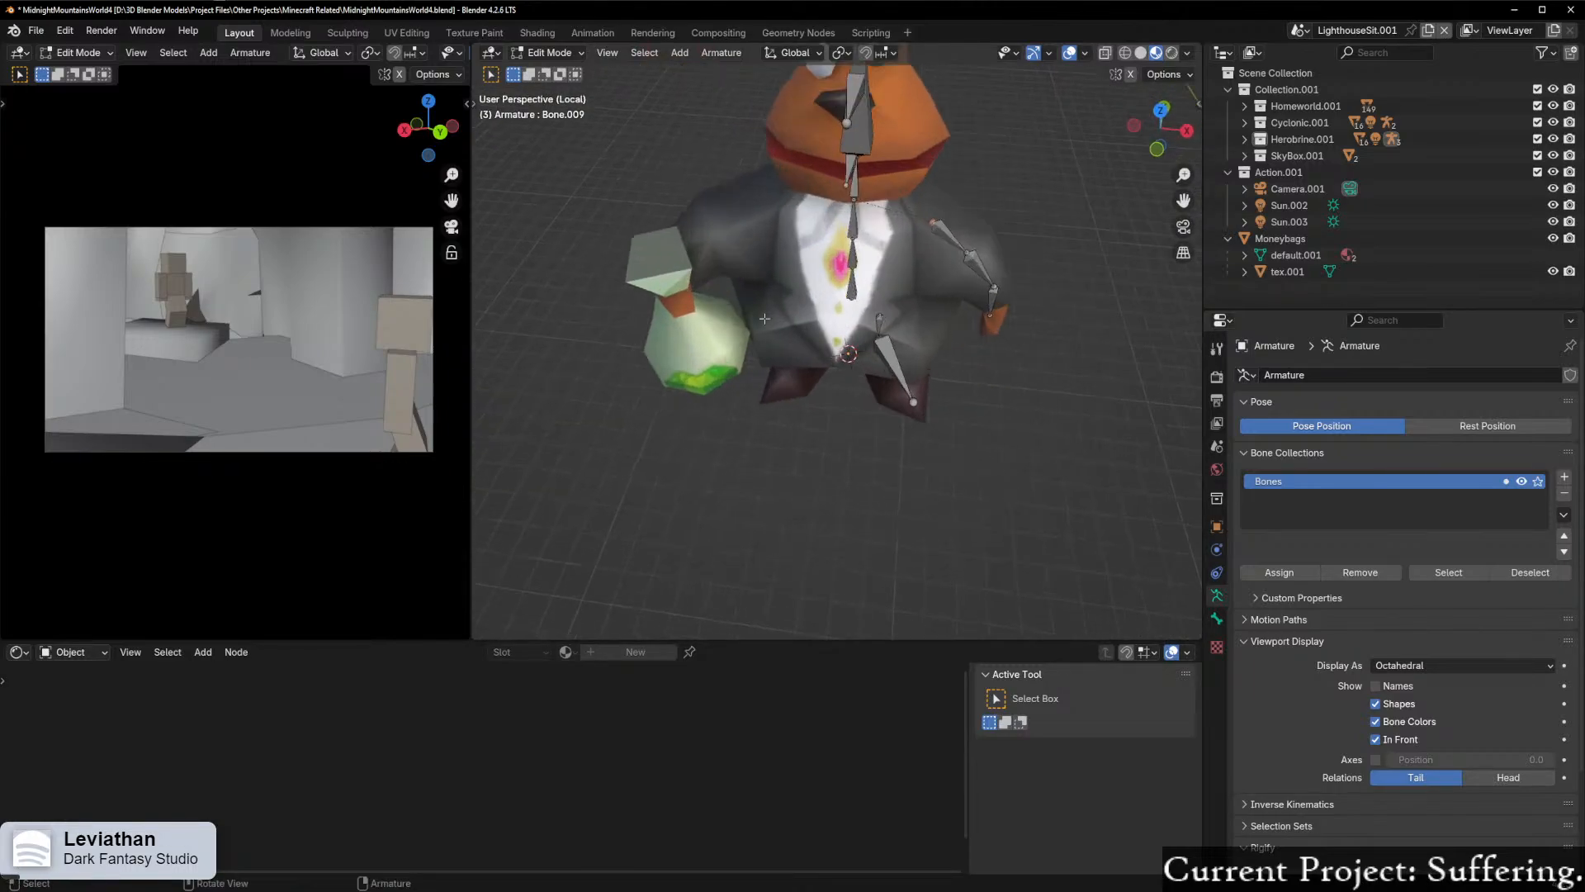
double_click(1159, 108)
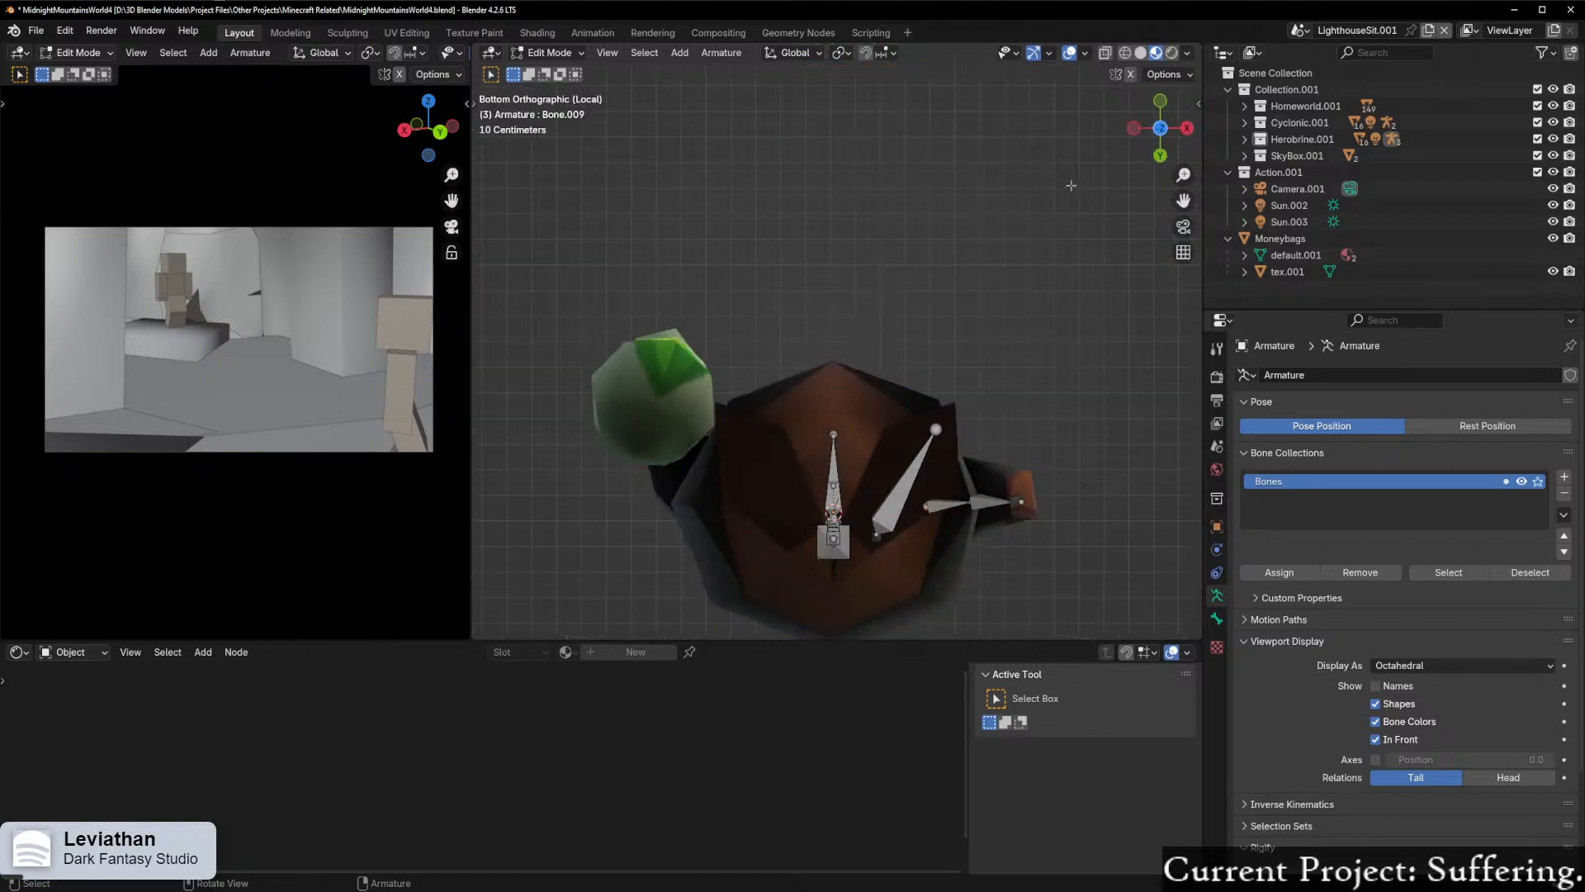
left_click(1159, 103)
scroll(985, 295, "up", 5)
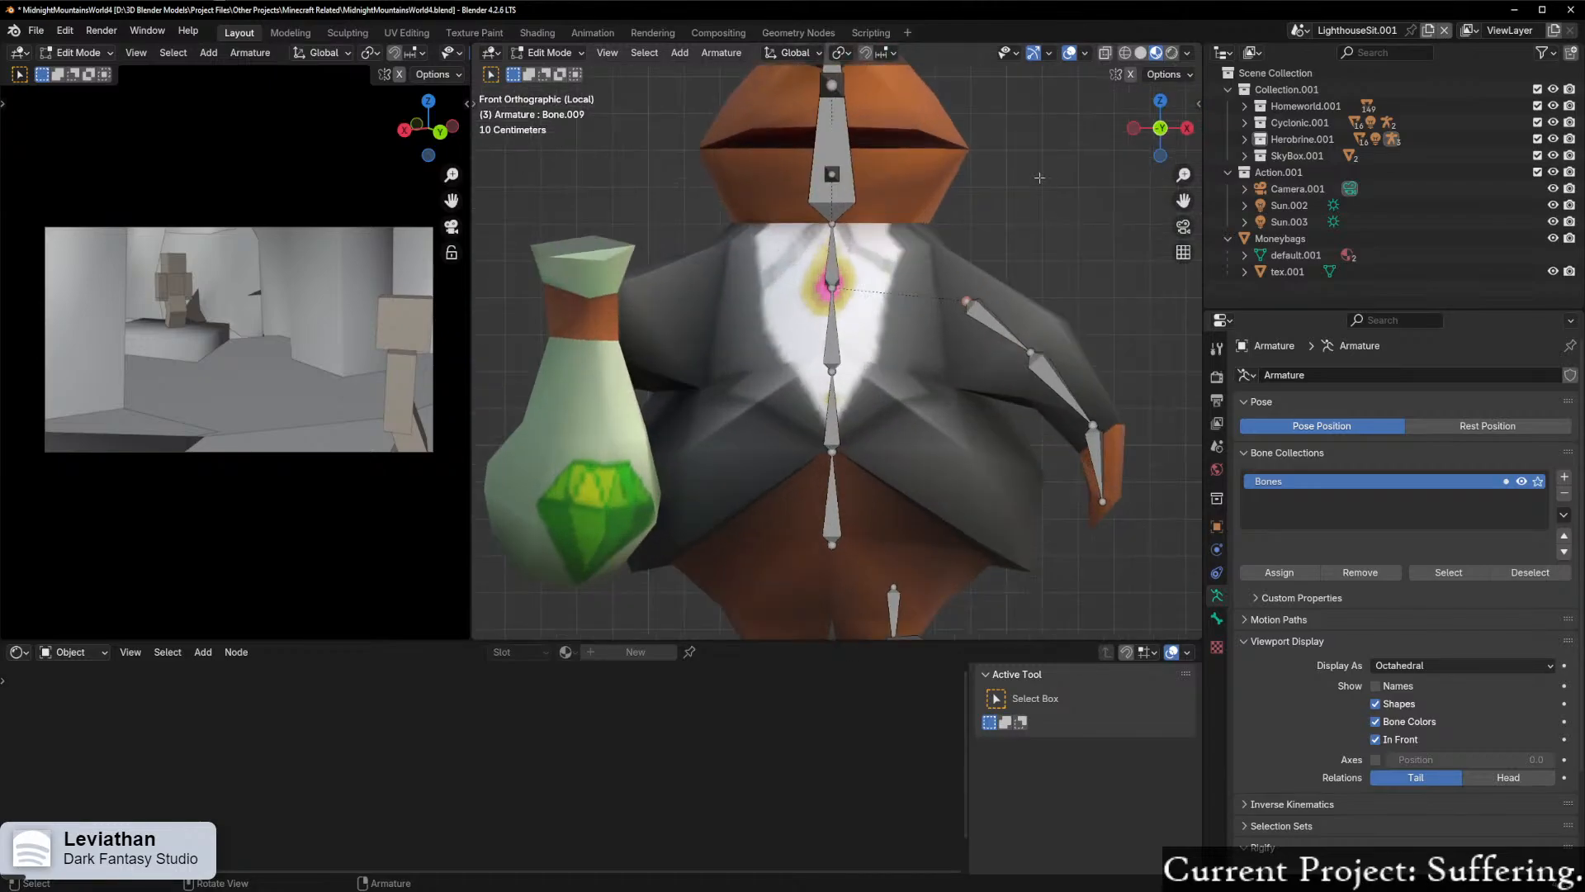
middle_click_drag(985, 295, 978, 328, "shift")
scroll(977, 328, "down", 6)
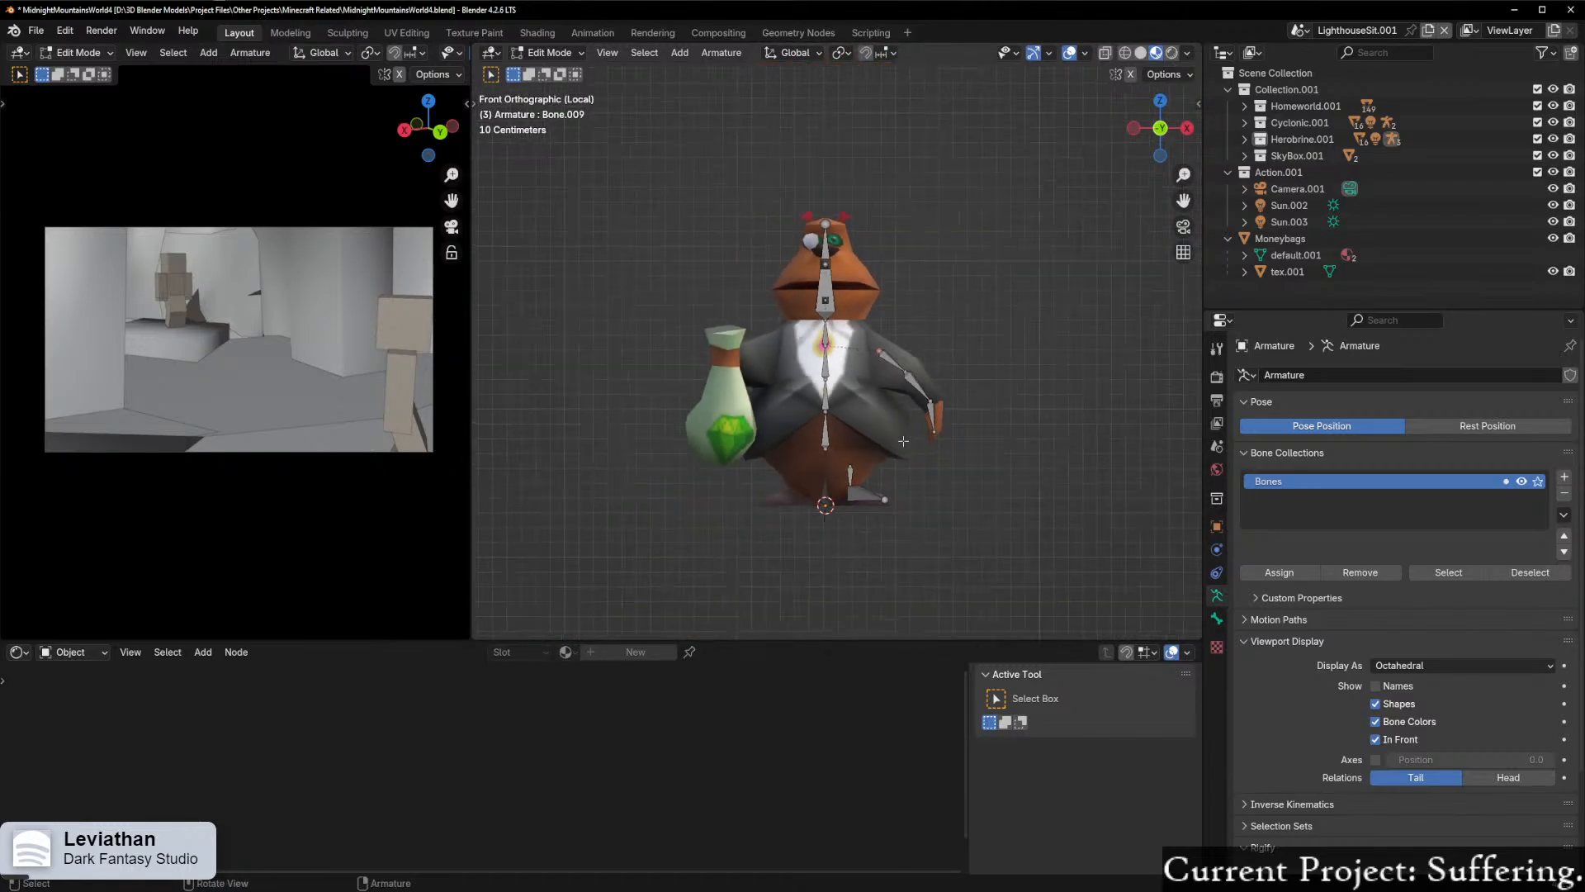
Step: Rename the lowest bone of the central spine chain as Root
scroll(834, 512, "up", 6)
middle_click_drag(838, 534, 784, 527, "shift")
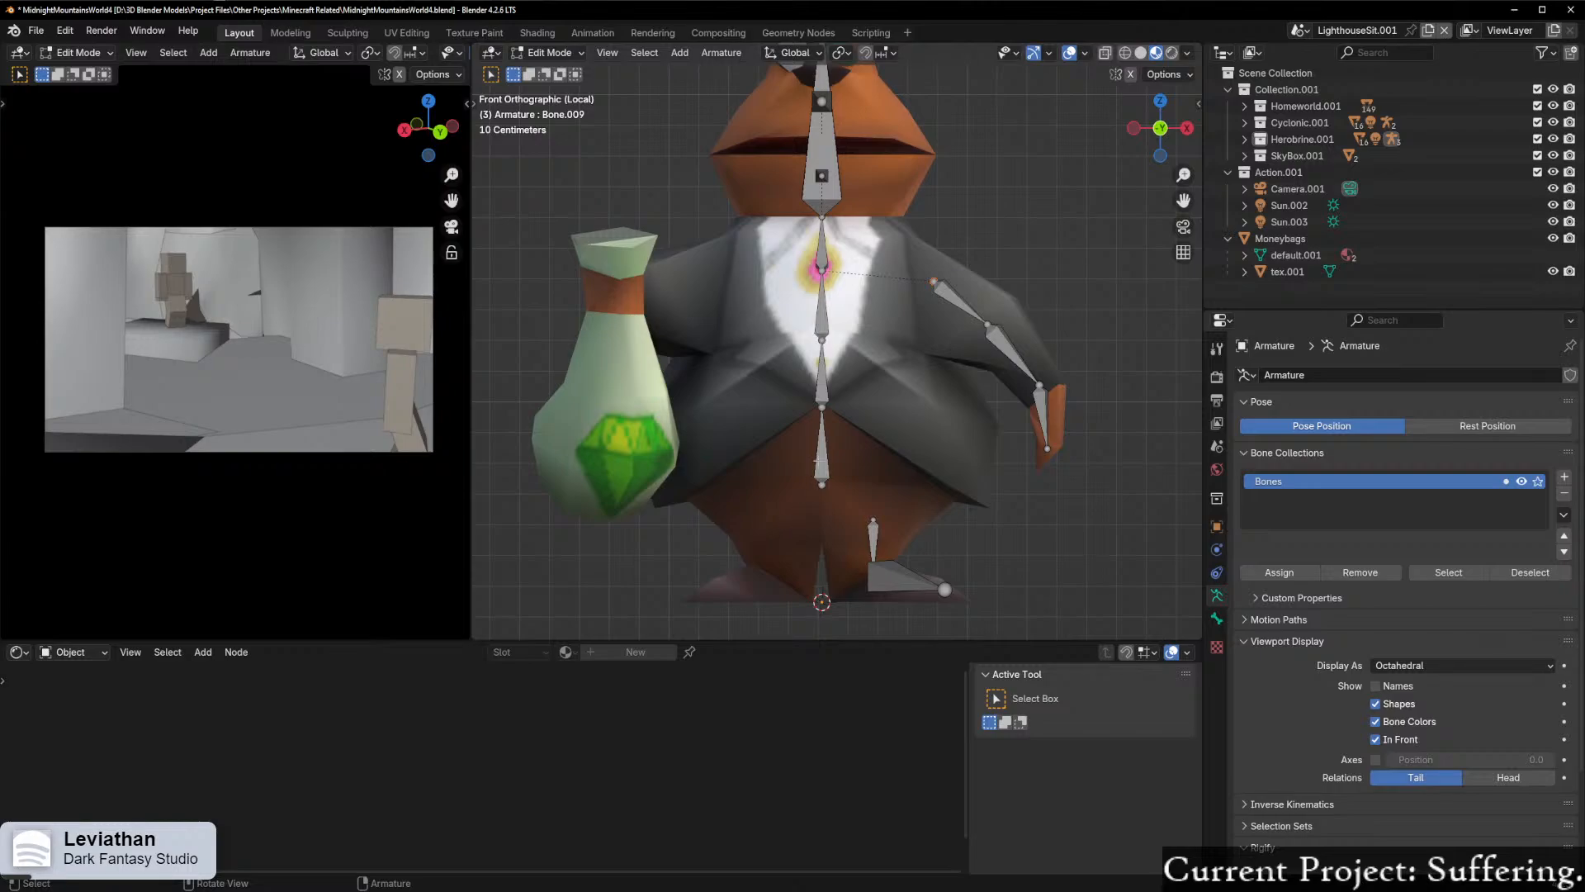
left_click(825, 462)
key("F2")
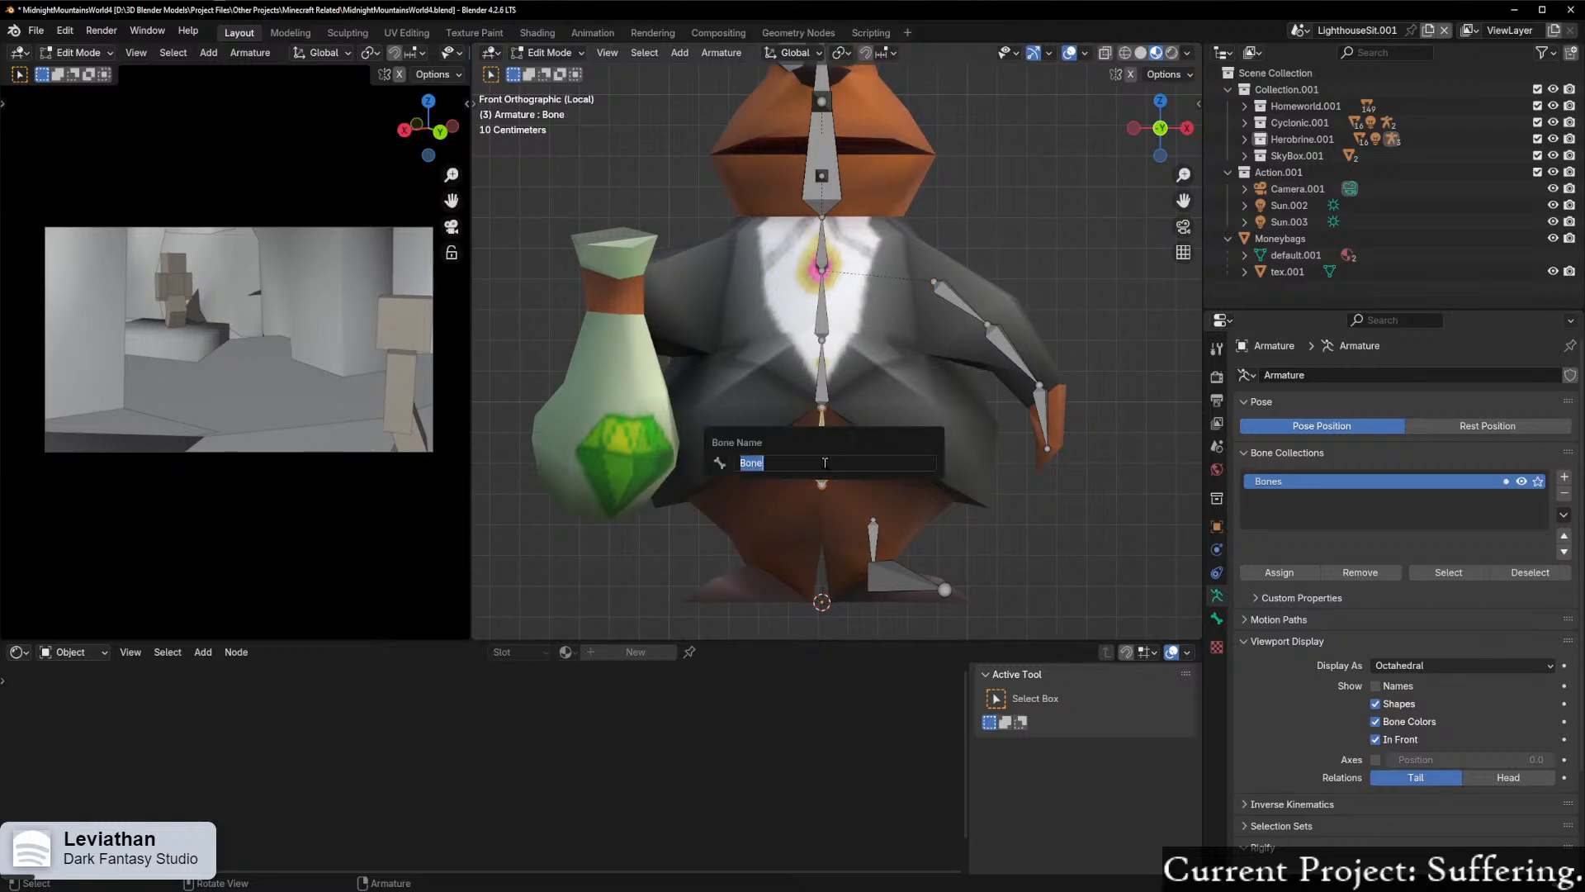
type("Root")
key("Return")
Step: Select the central spine bones and run Batch Rename on the selected objects, using Set Name with the new name Spine
middle_click_drag(893, 250, 887, 290, "shift")
left_click_drag(845, 441, 799, 268)
left_click_drag(782, 379, 866, 452)
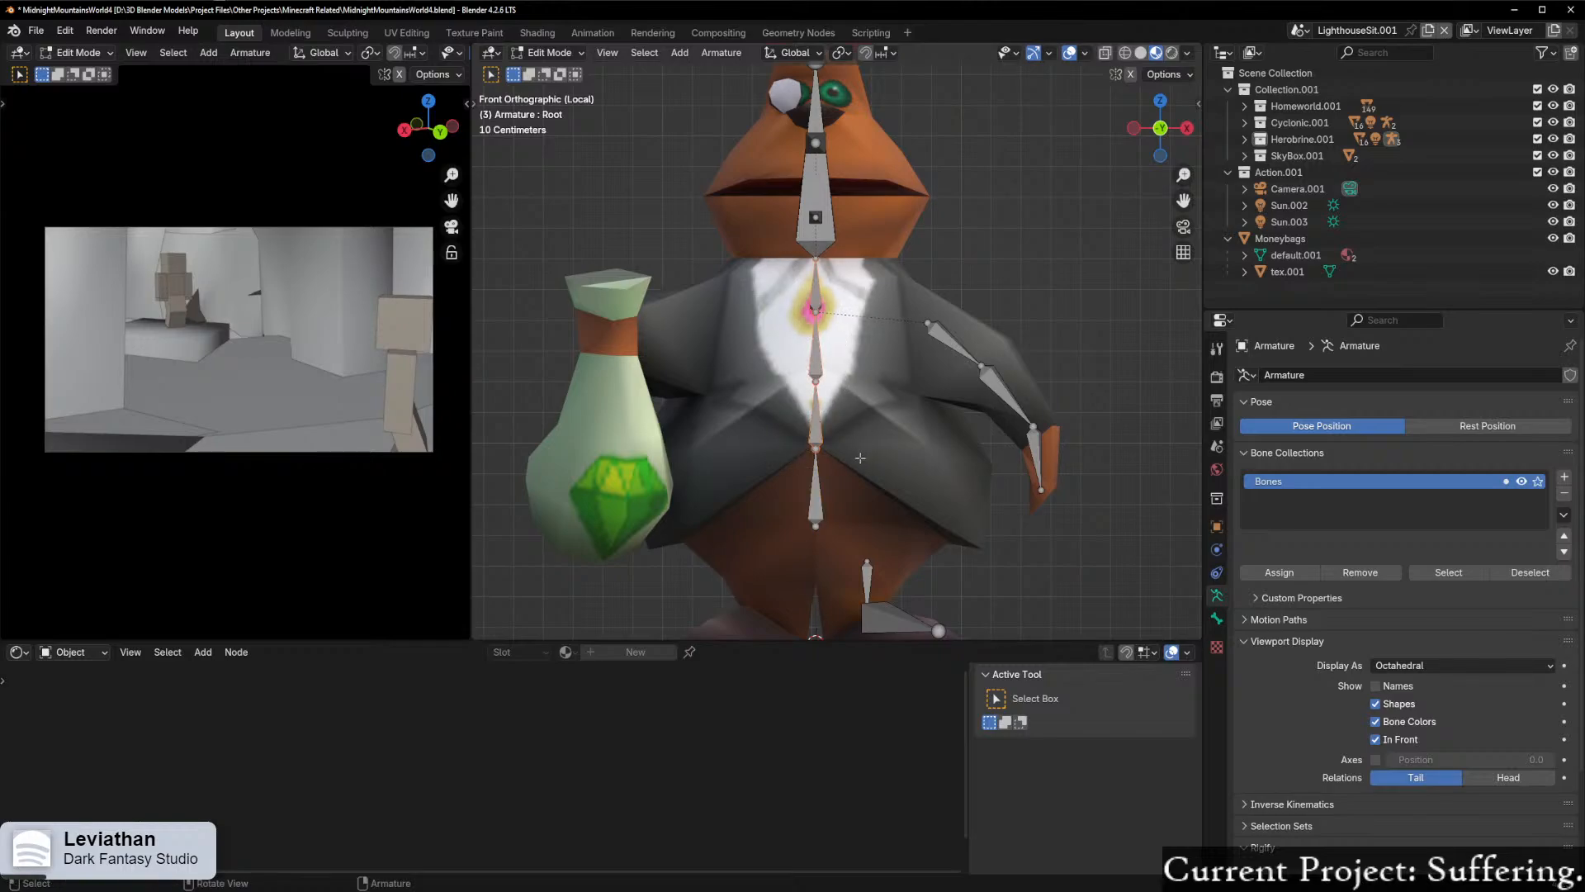
key("ctrl+F2")
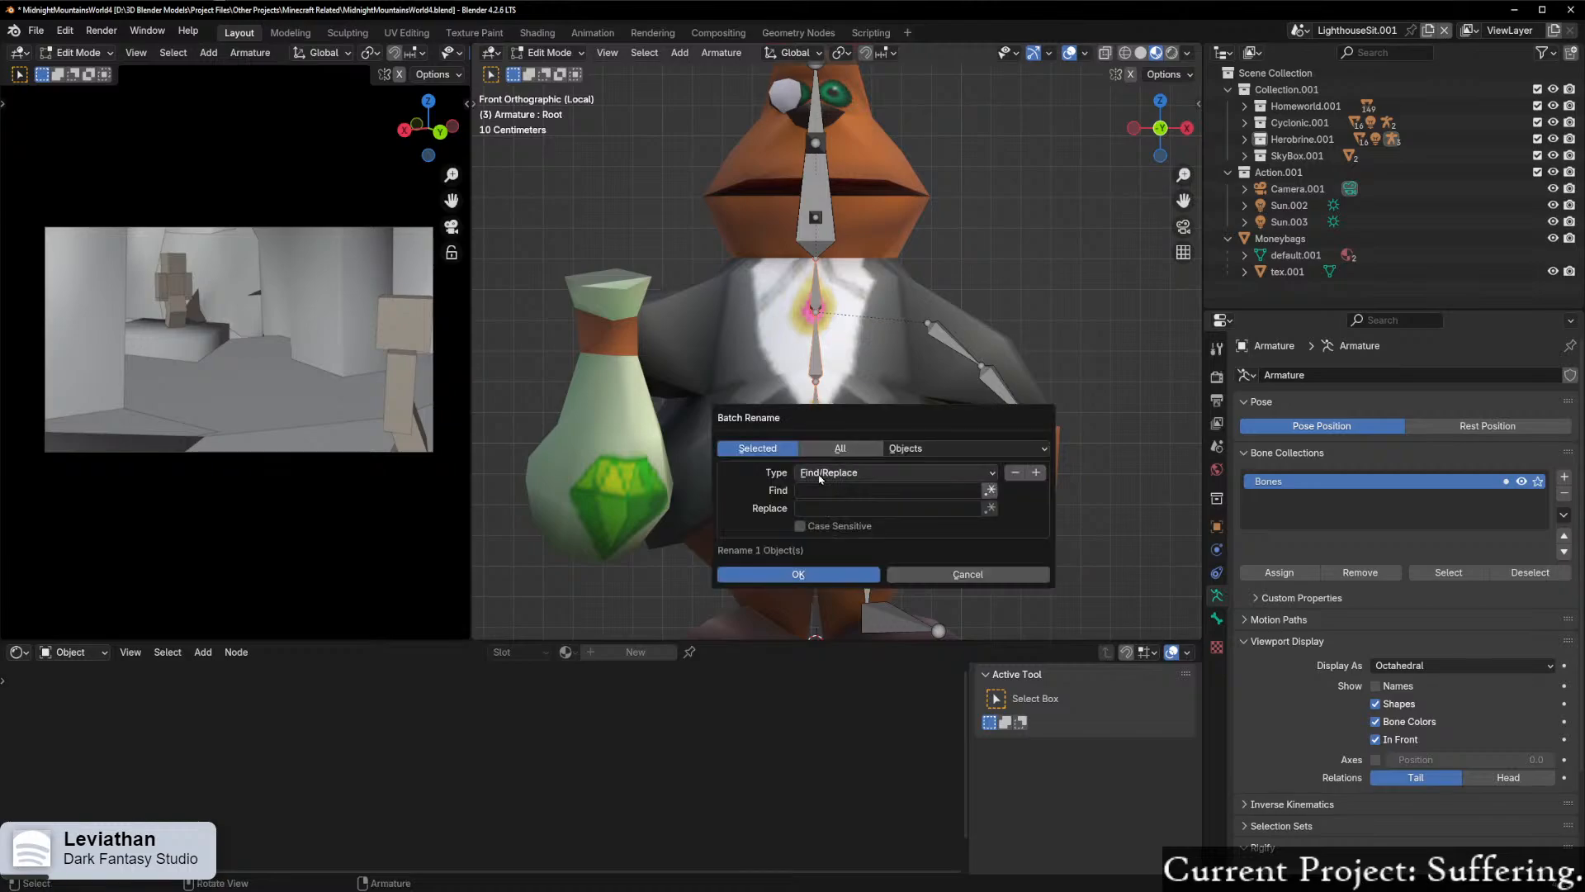
left_click(865, 472)
left_click(865, 473)
left_click(874, 477)
left_click(852, 512)
left_click(830, 490)
left_click(842, 507)
type("Spine")
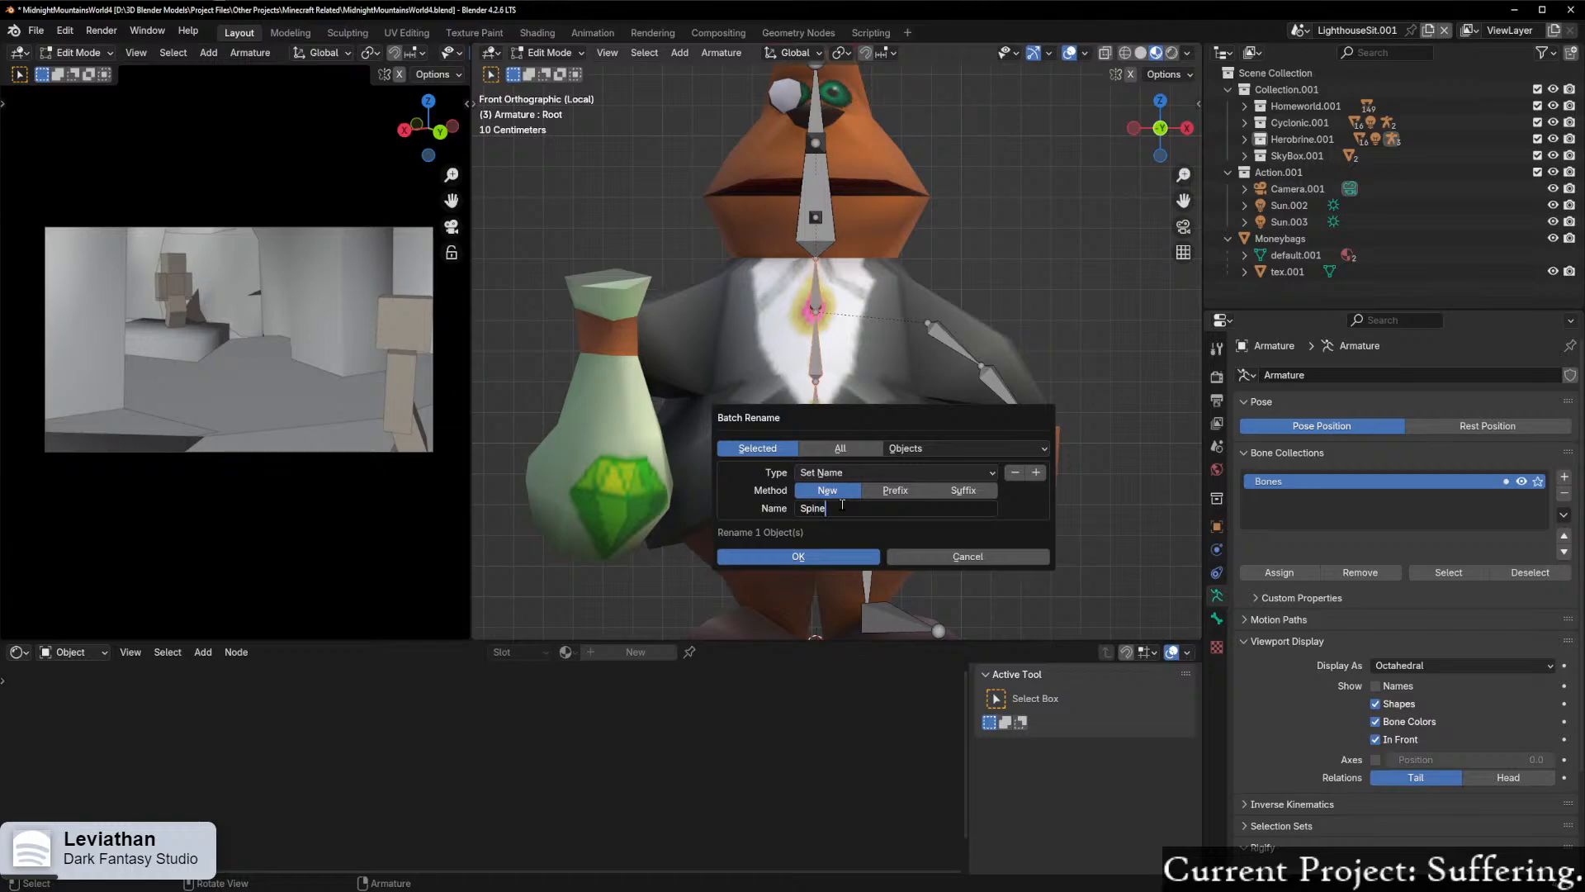
key("Return")
key("Return")
Step: Rename the left upper-arm bone as UpperArm_L
middle_click_drag(843, 510, 785, 539, "shift")
left_click(879, 361)
key("F2")
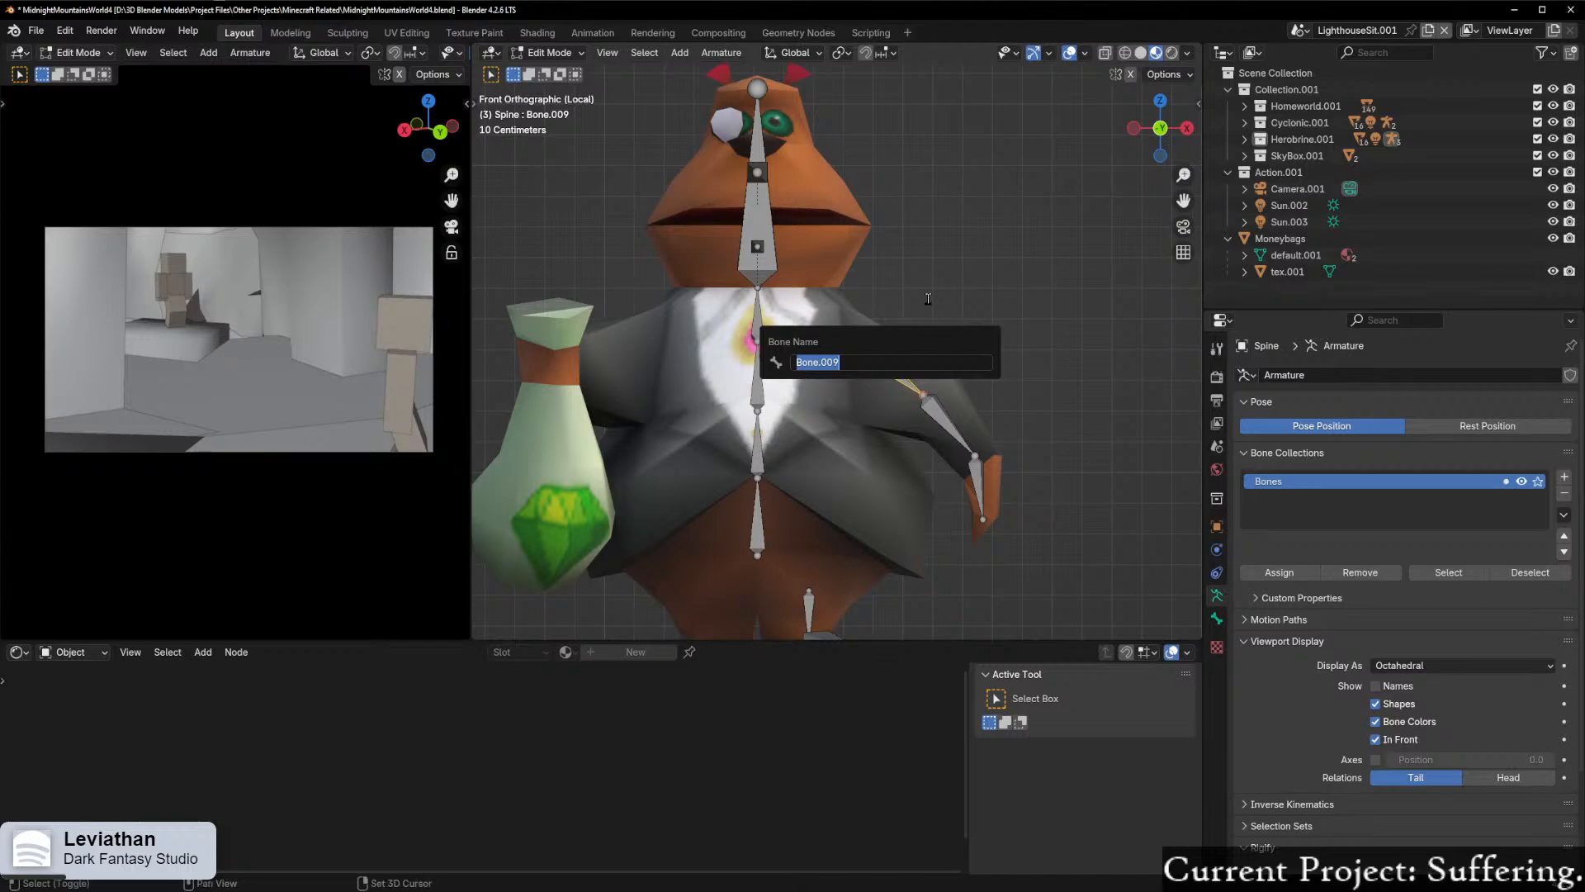
type("UpperArm")
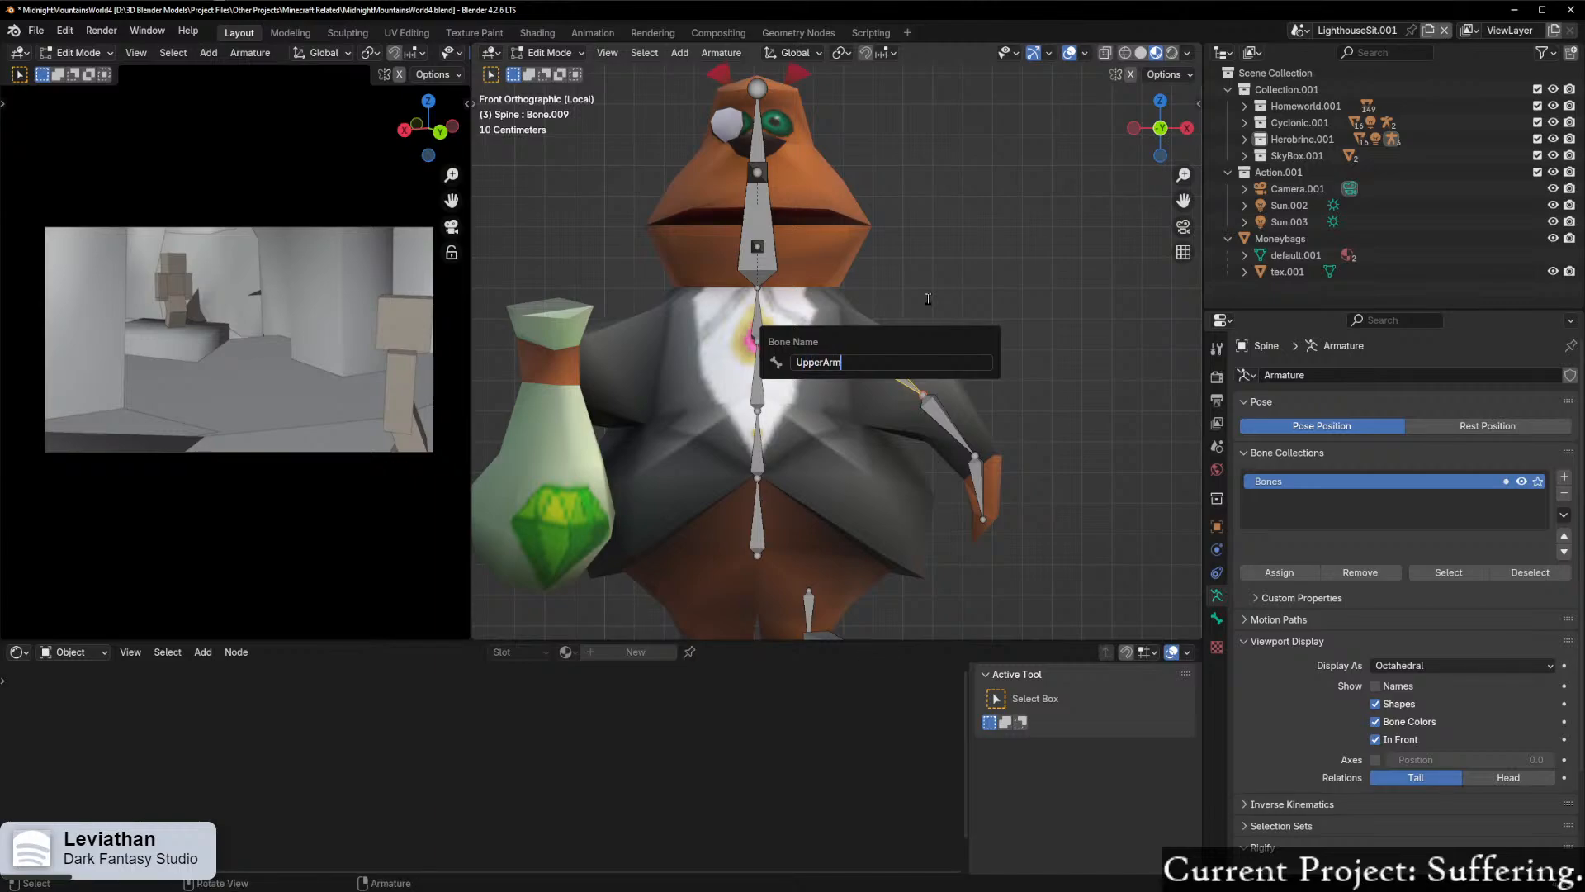
type("_L")
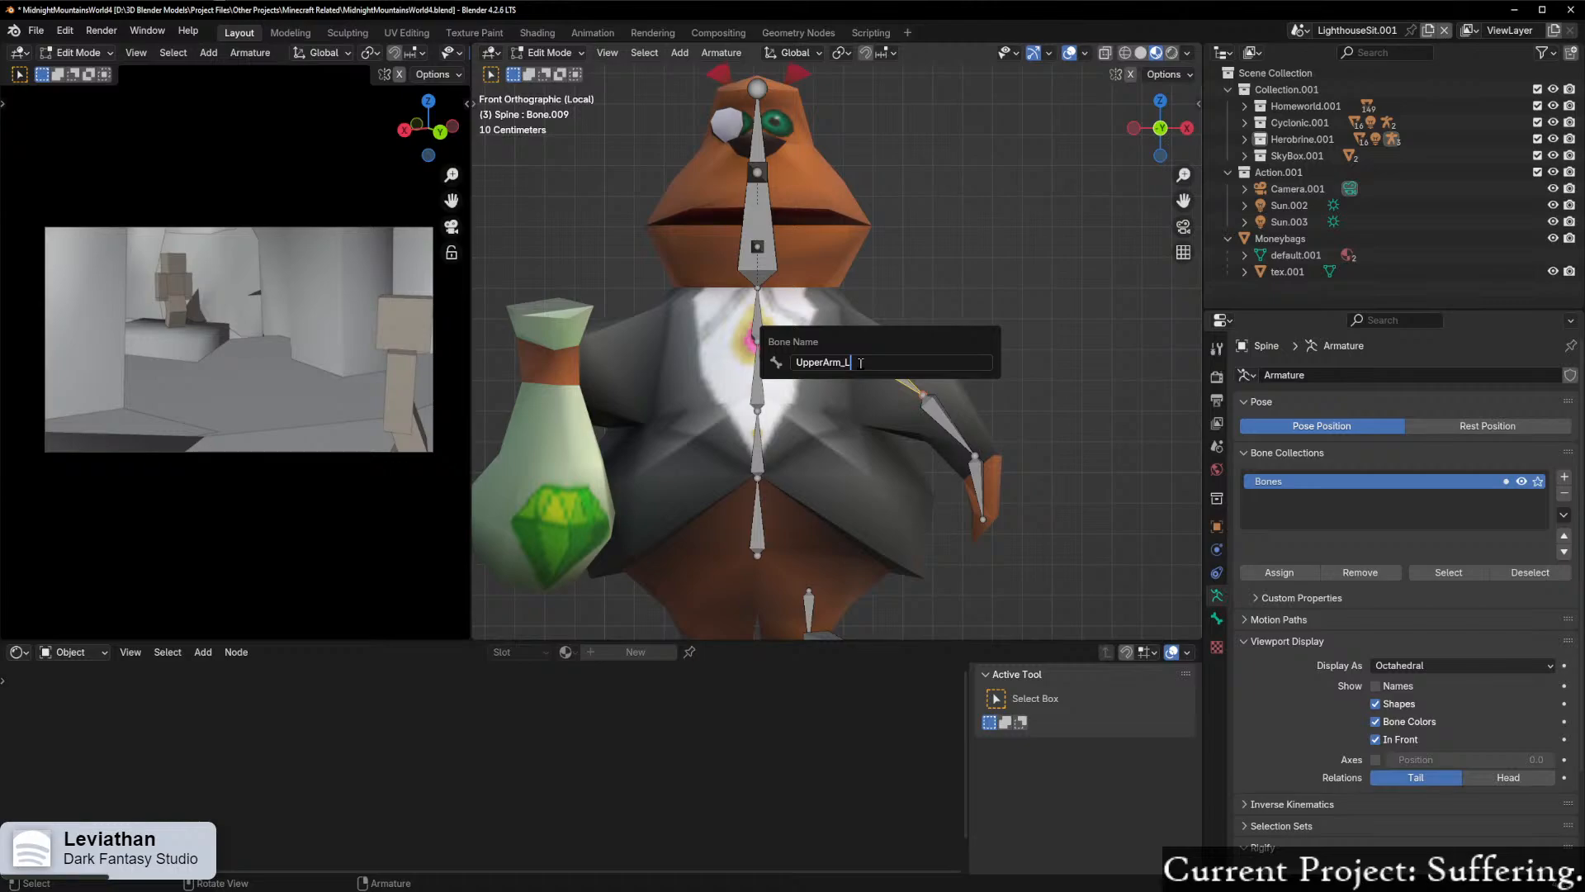
Step: Confirm the left upper-arm bone's name and rename the left forearm bone as LowerArm_L
key("Return")
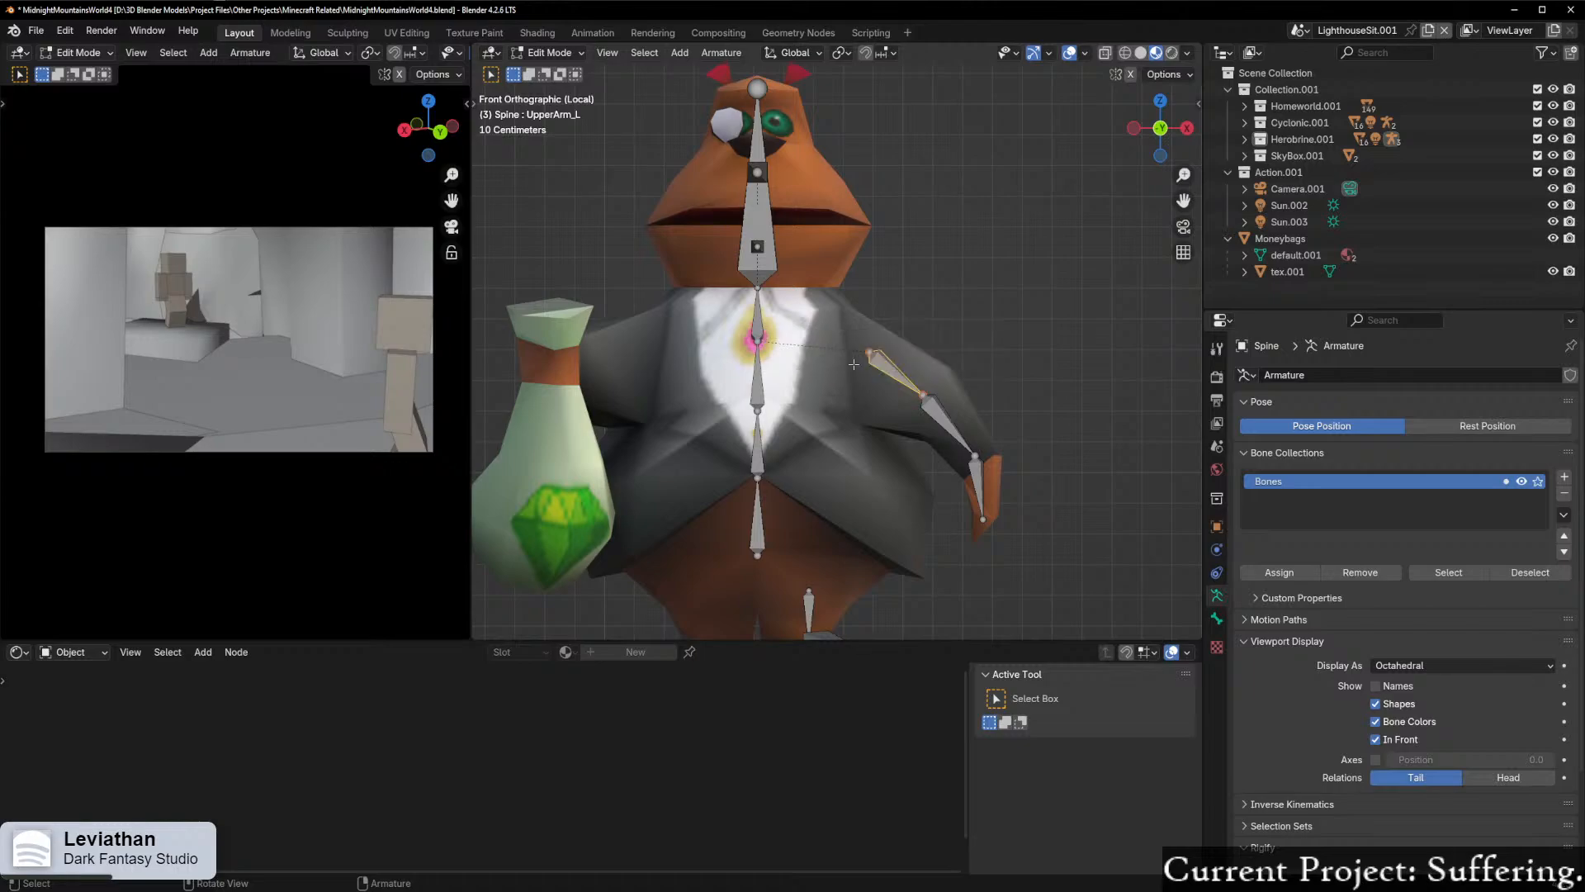
key("F2")
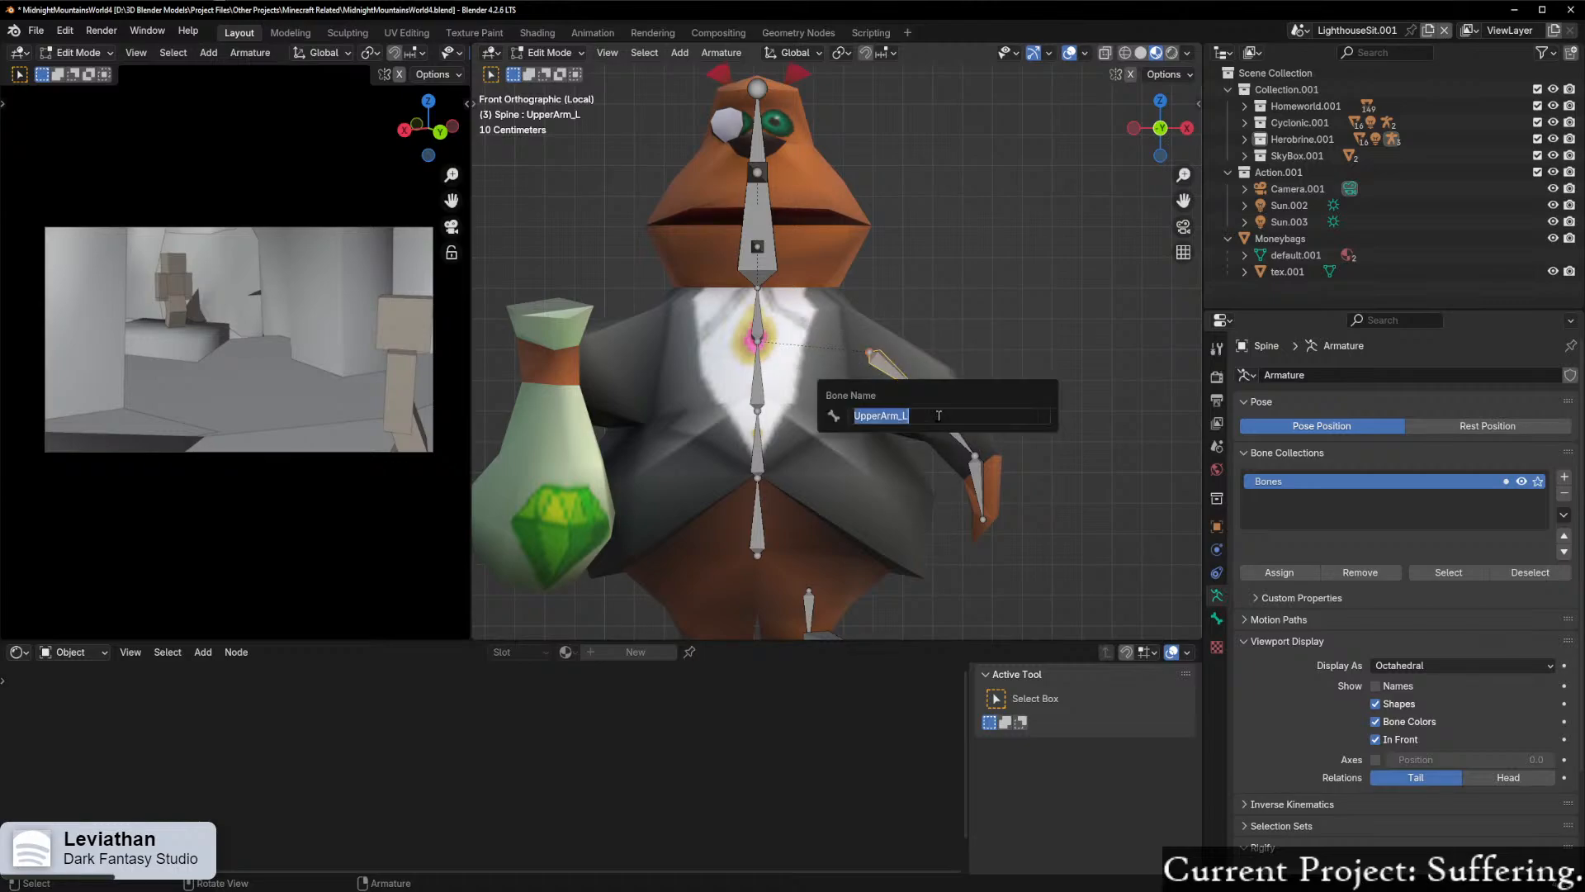
left_click(937, 417)
key("F2")
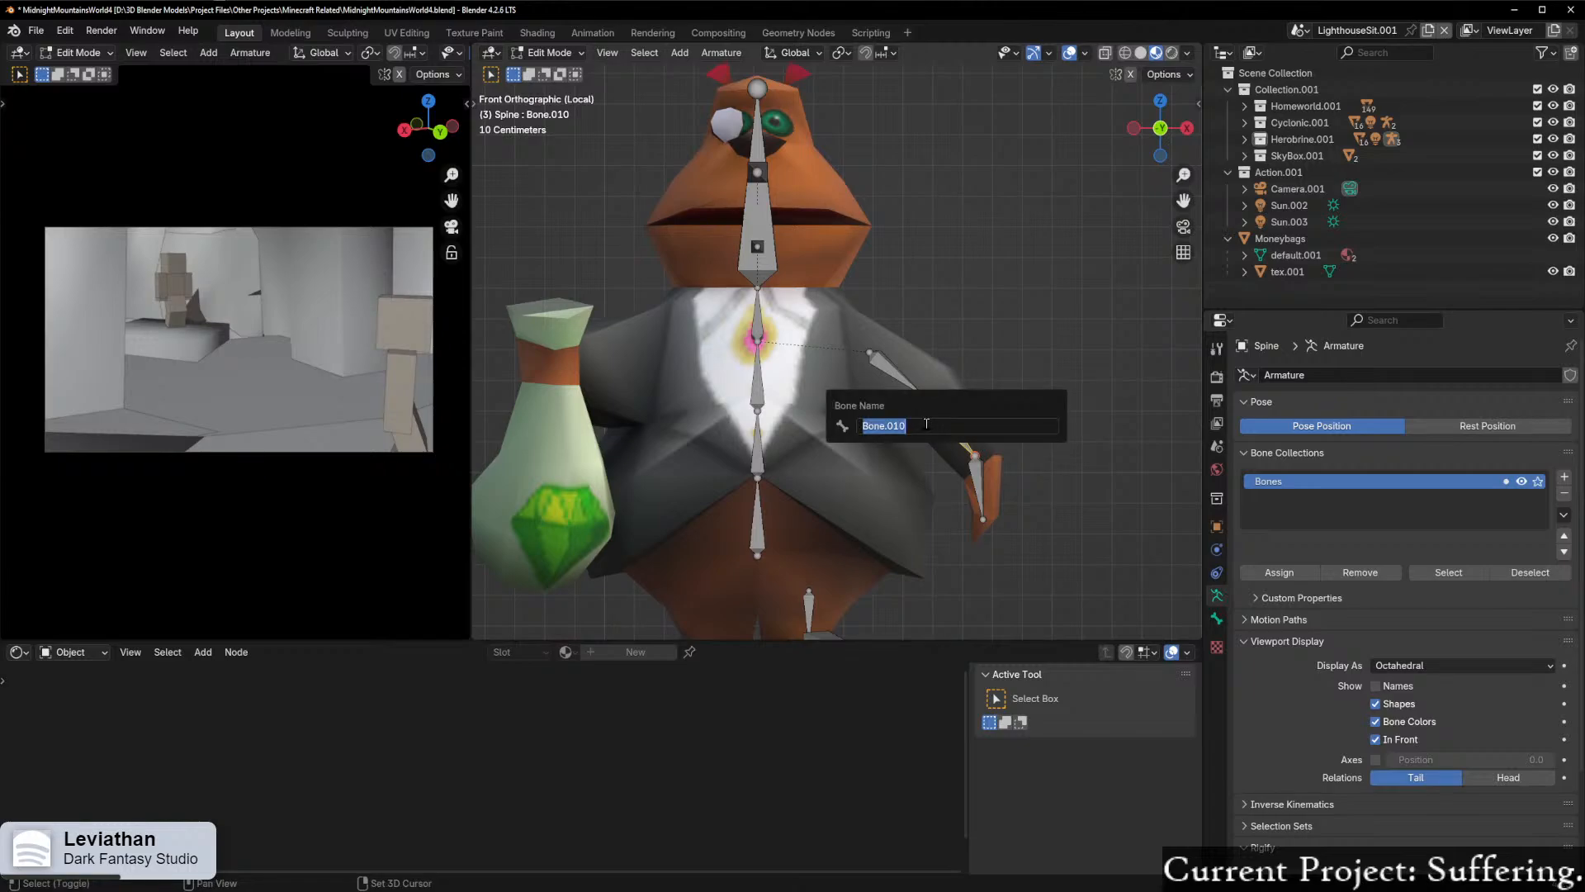
type("LowerArm_L")
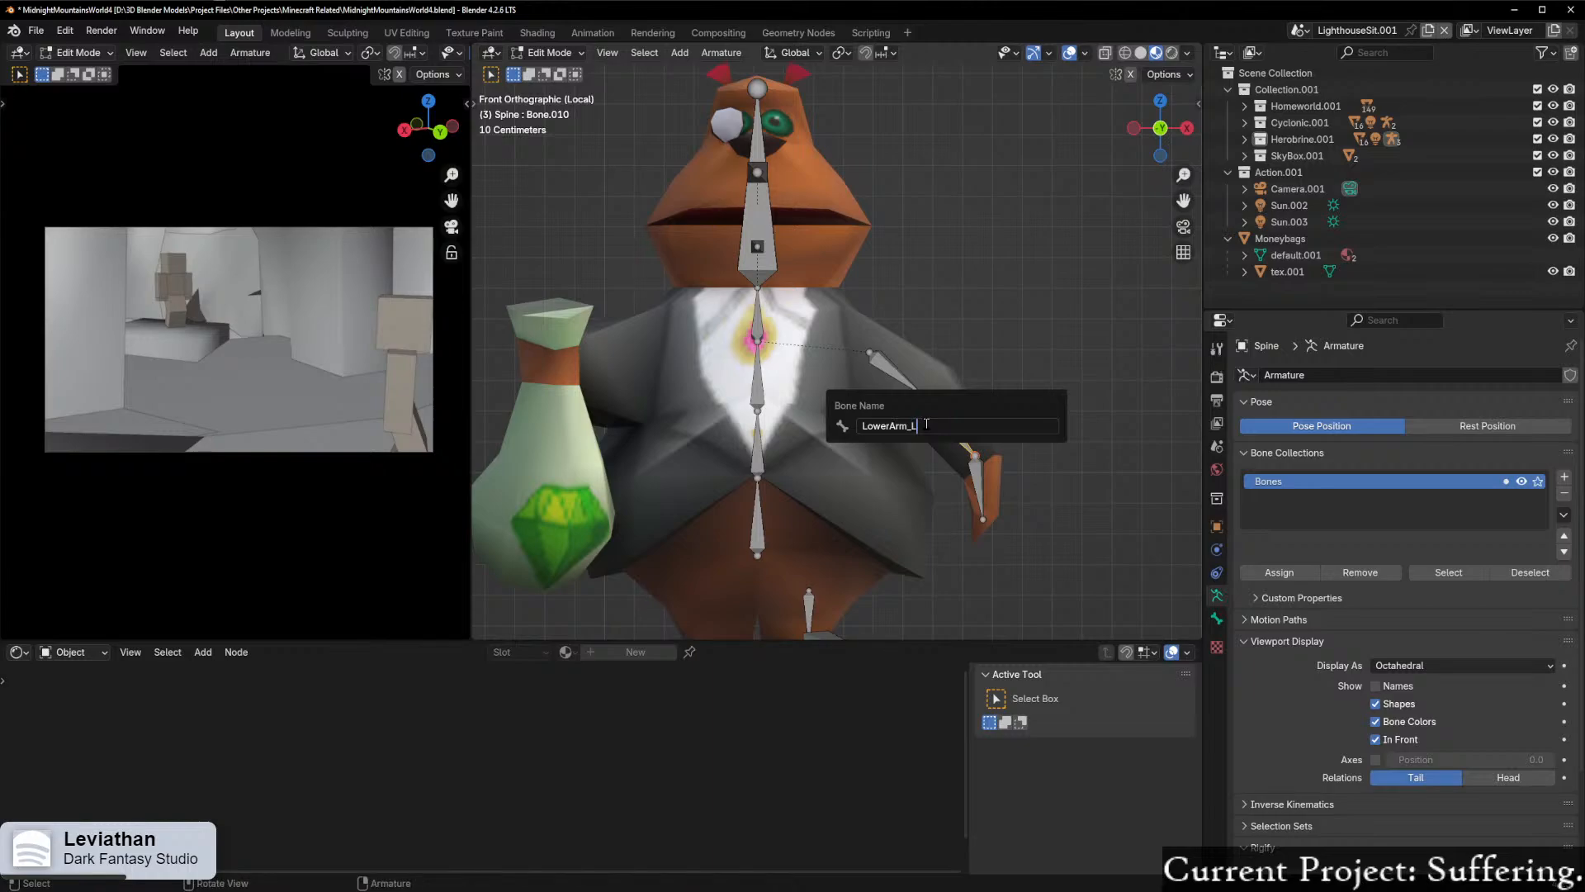
key("Return")
Step: Rename the left hand bone as Hand_L
left_click(978, 465)
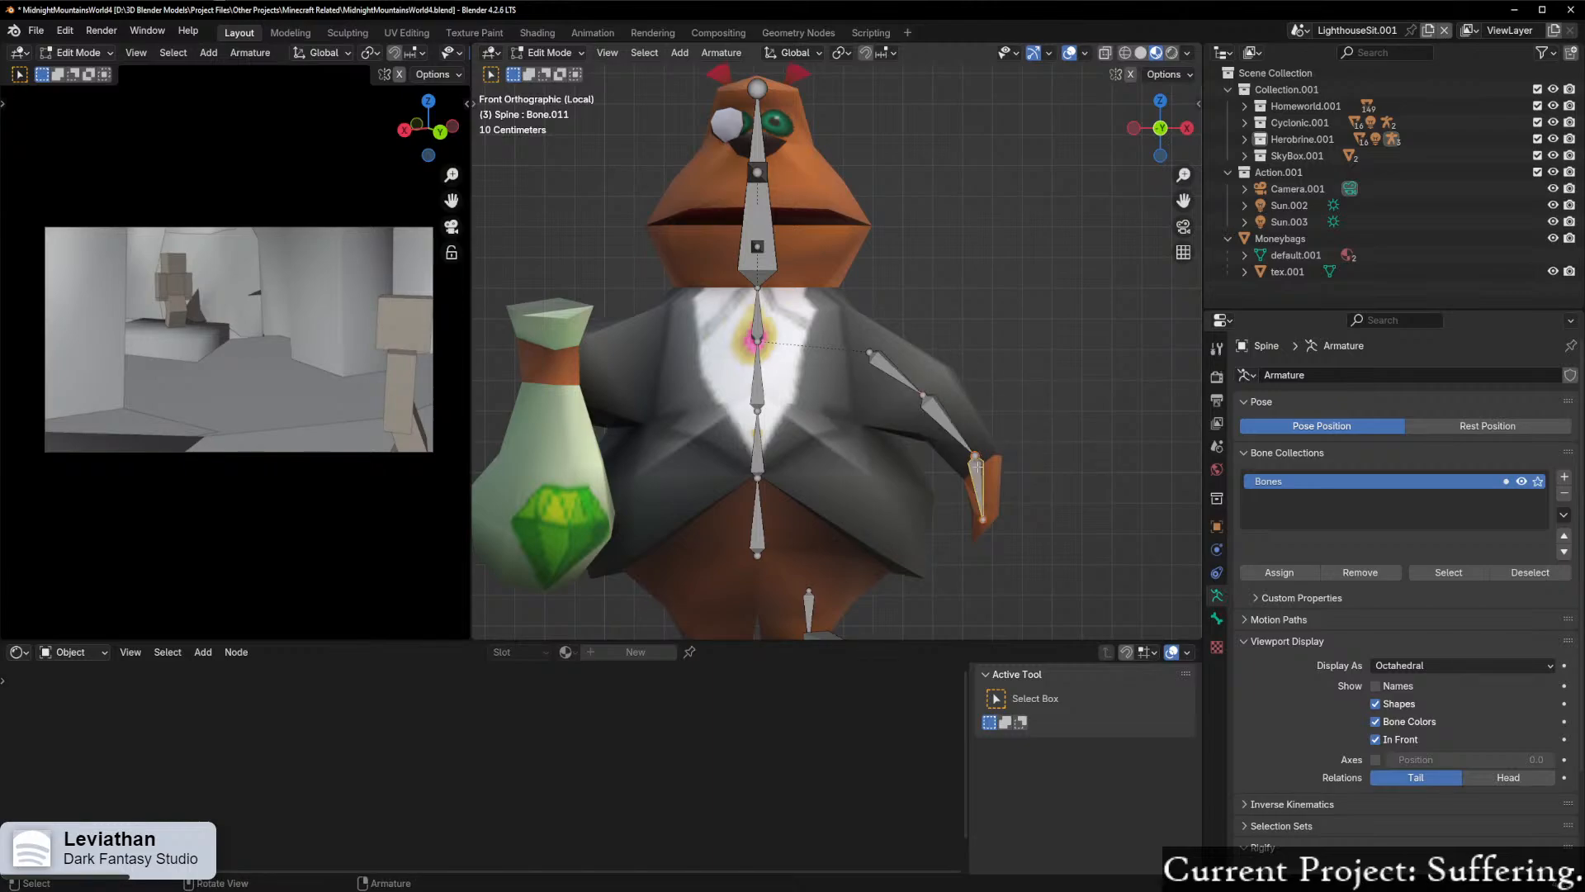
key("F2")
type("Han")
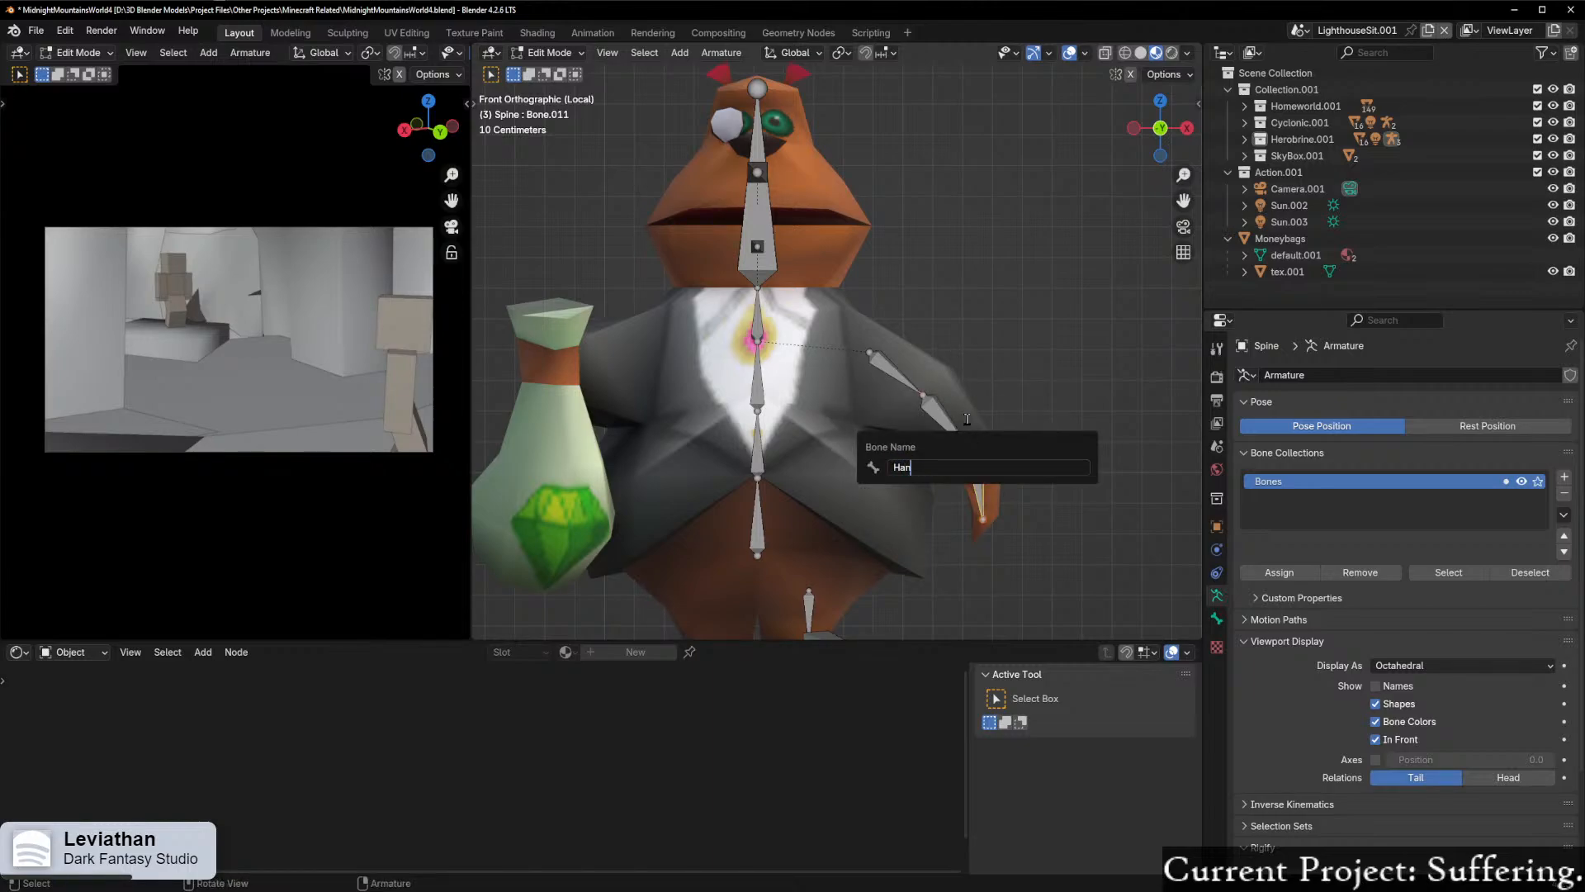
type("d_L")
key("Return")
Step: Rename the large vertical bone inside the head as HeadMain
left_click(938, 412)
middle_click_drag(965, 357, 848, 330)
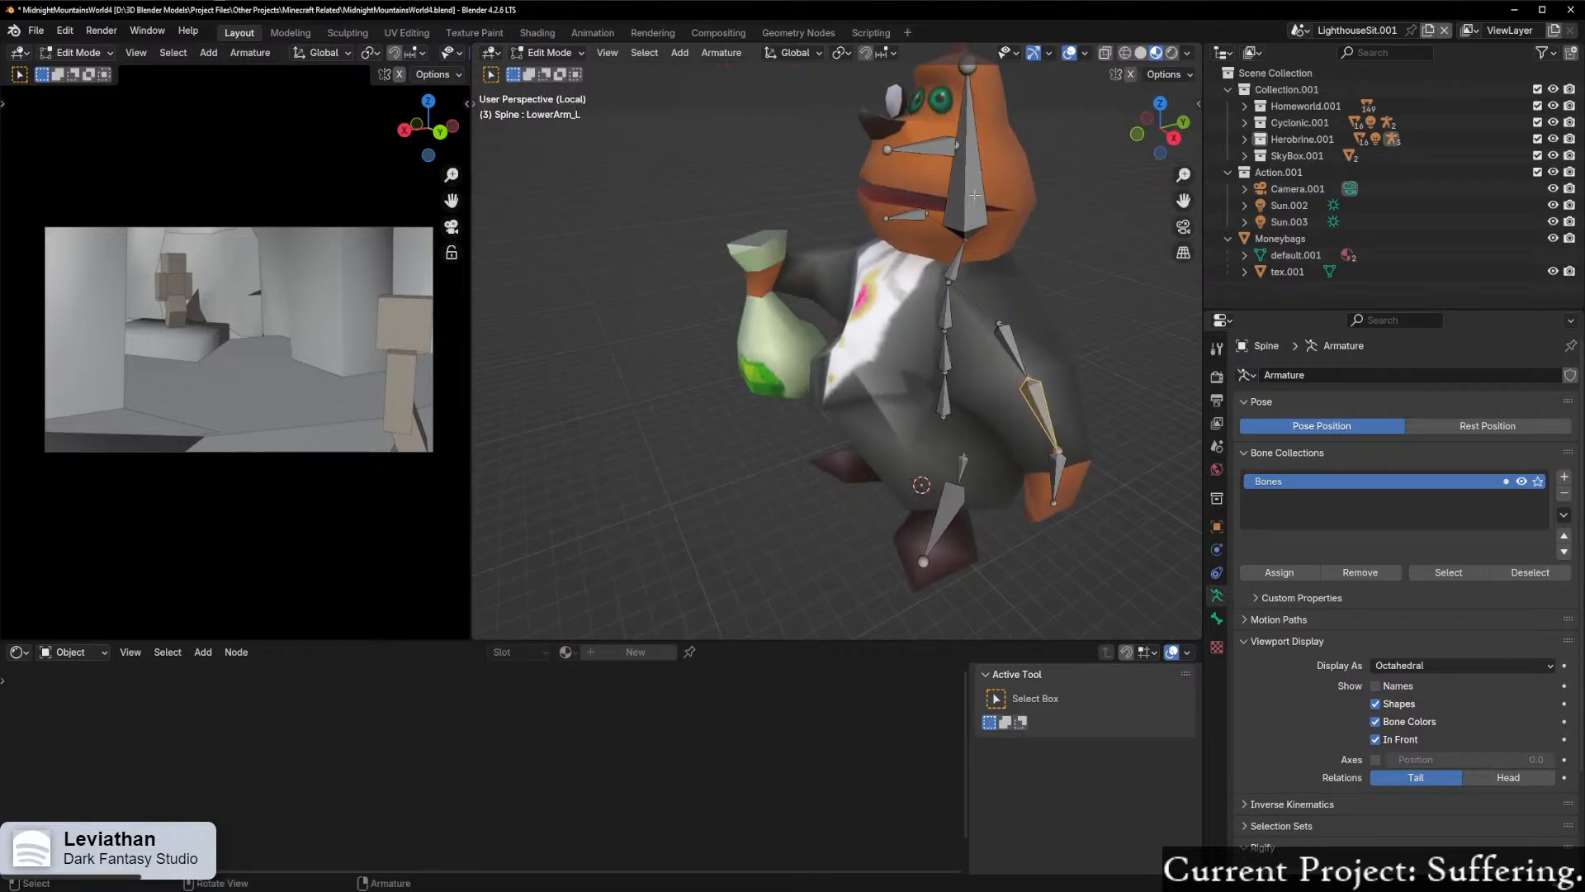
left_click(963, 162)
left_click(1173, 140)
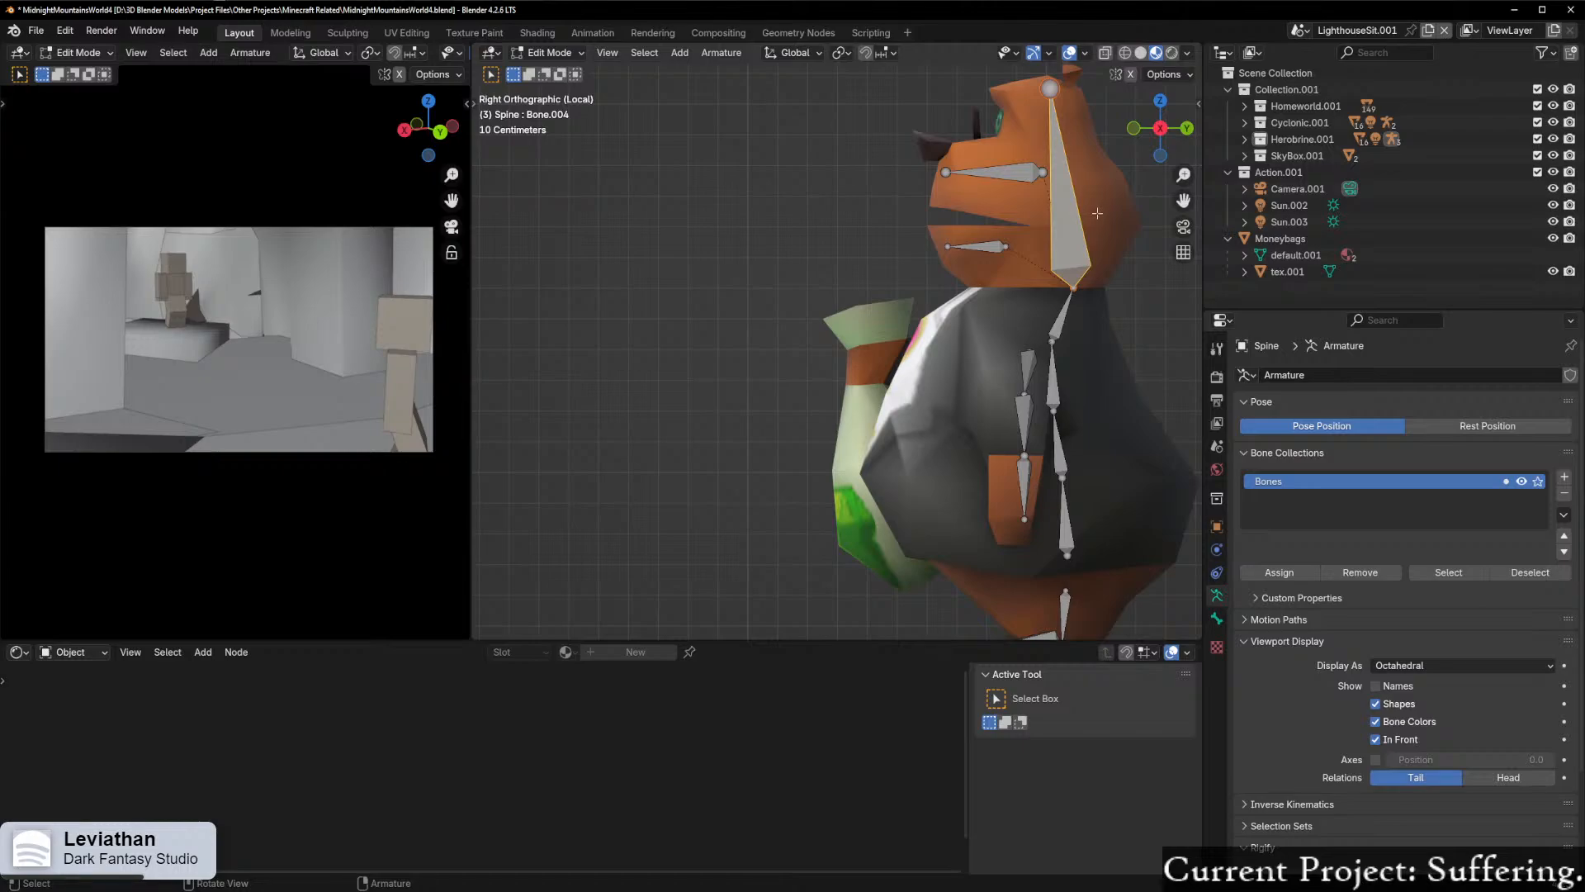
key("F2")
type("HeadMain")
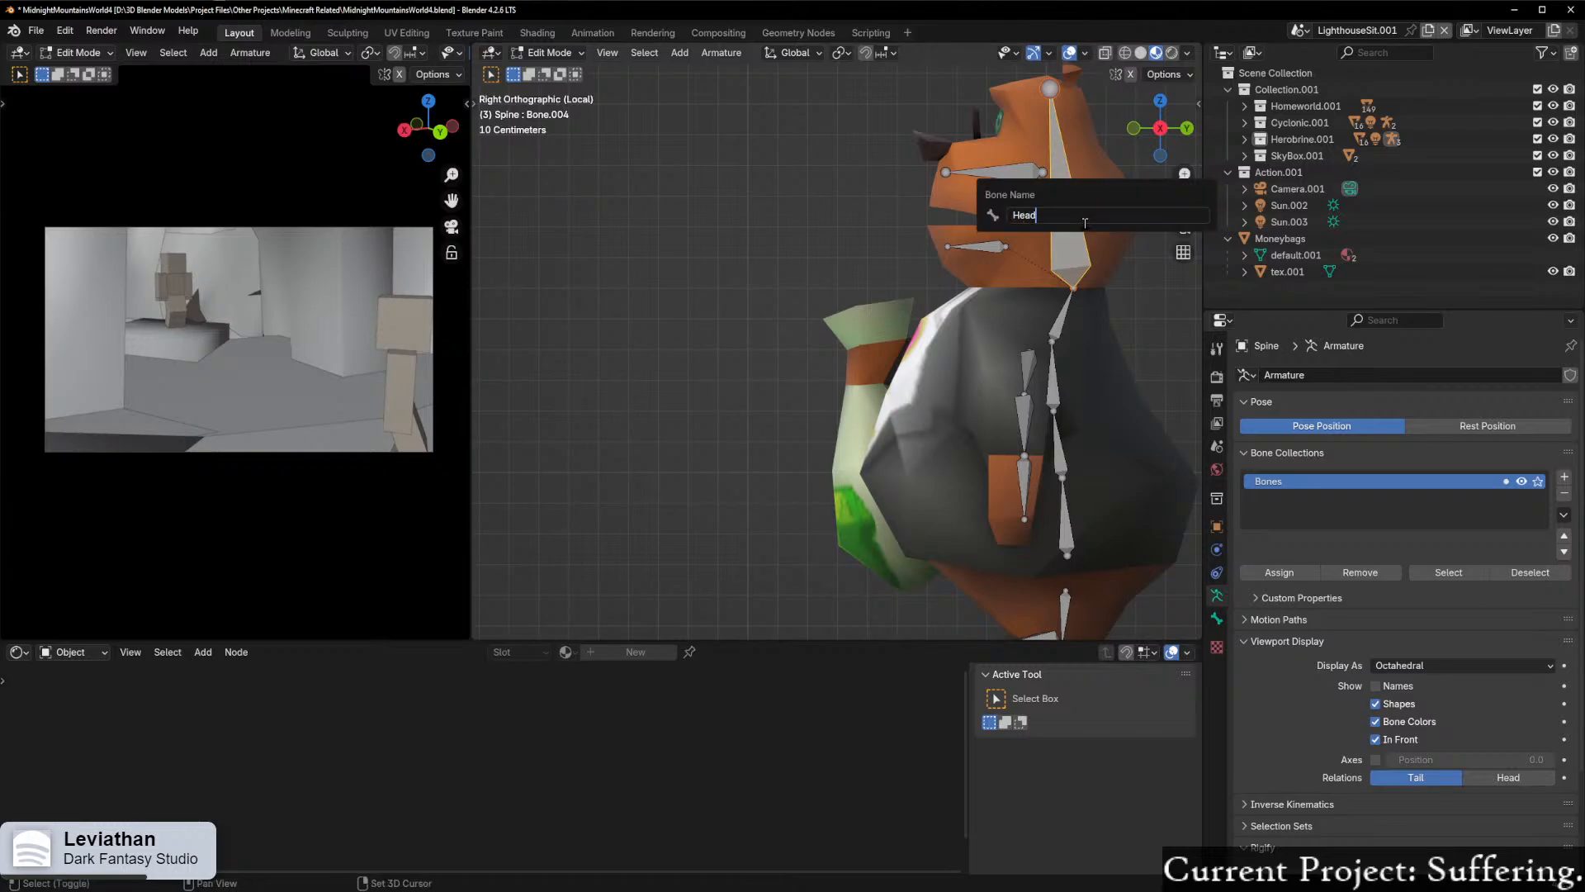
key("Return")
Step: Rename the small horizontal bone in the lower jaw as Jaw
left_click(975, 247)
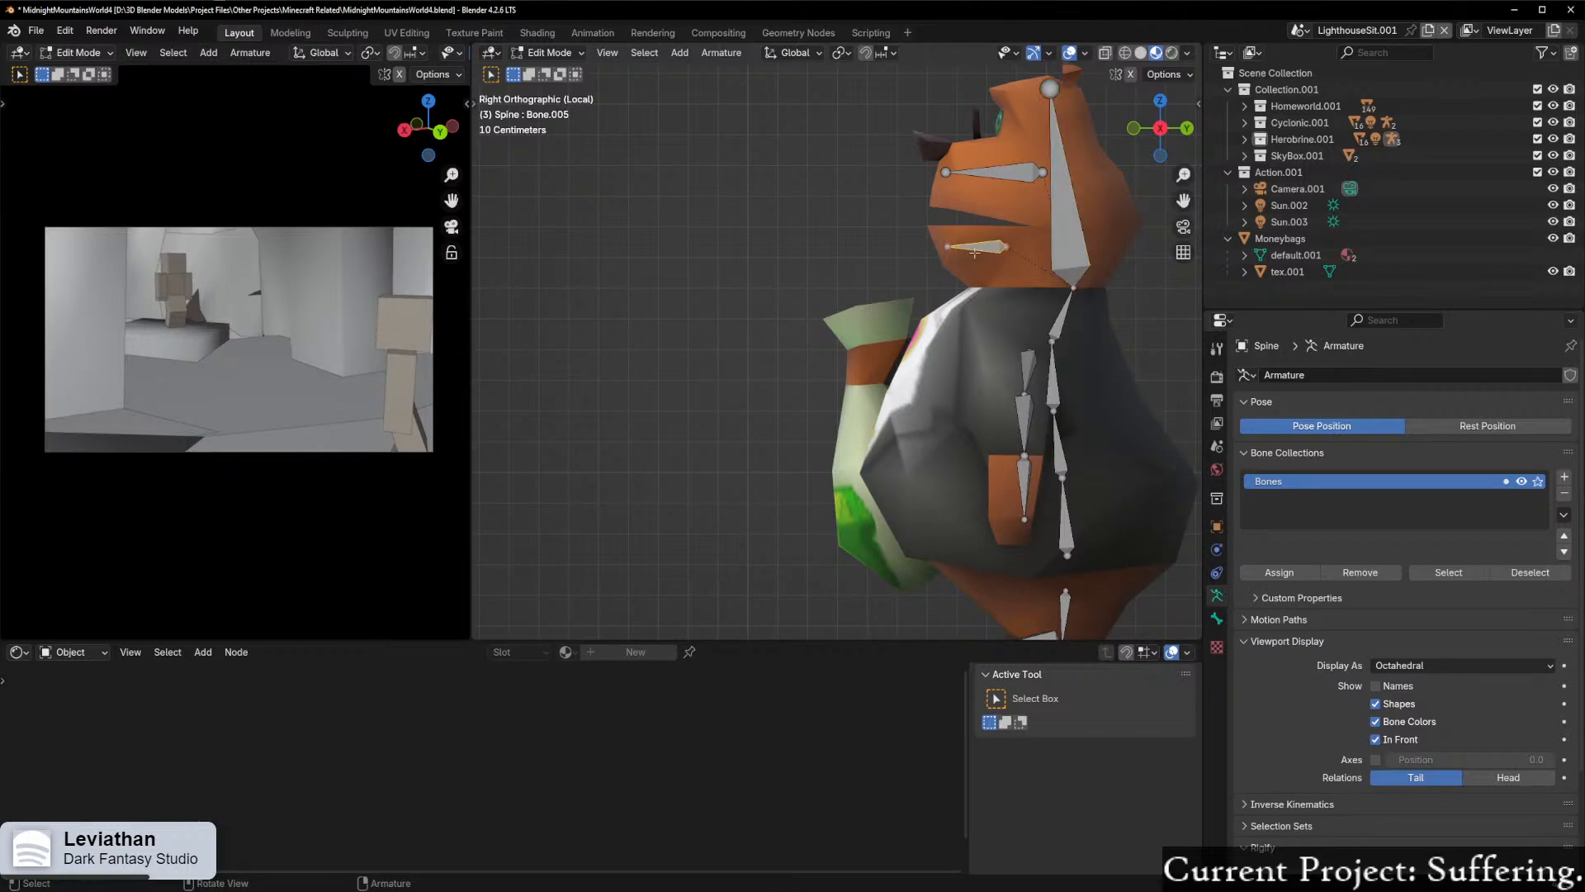
key("F2")
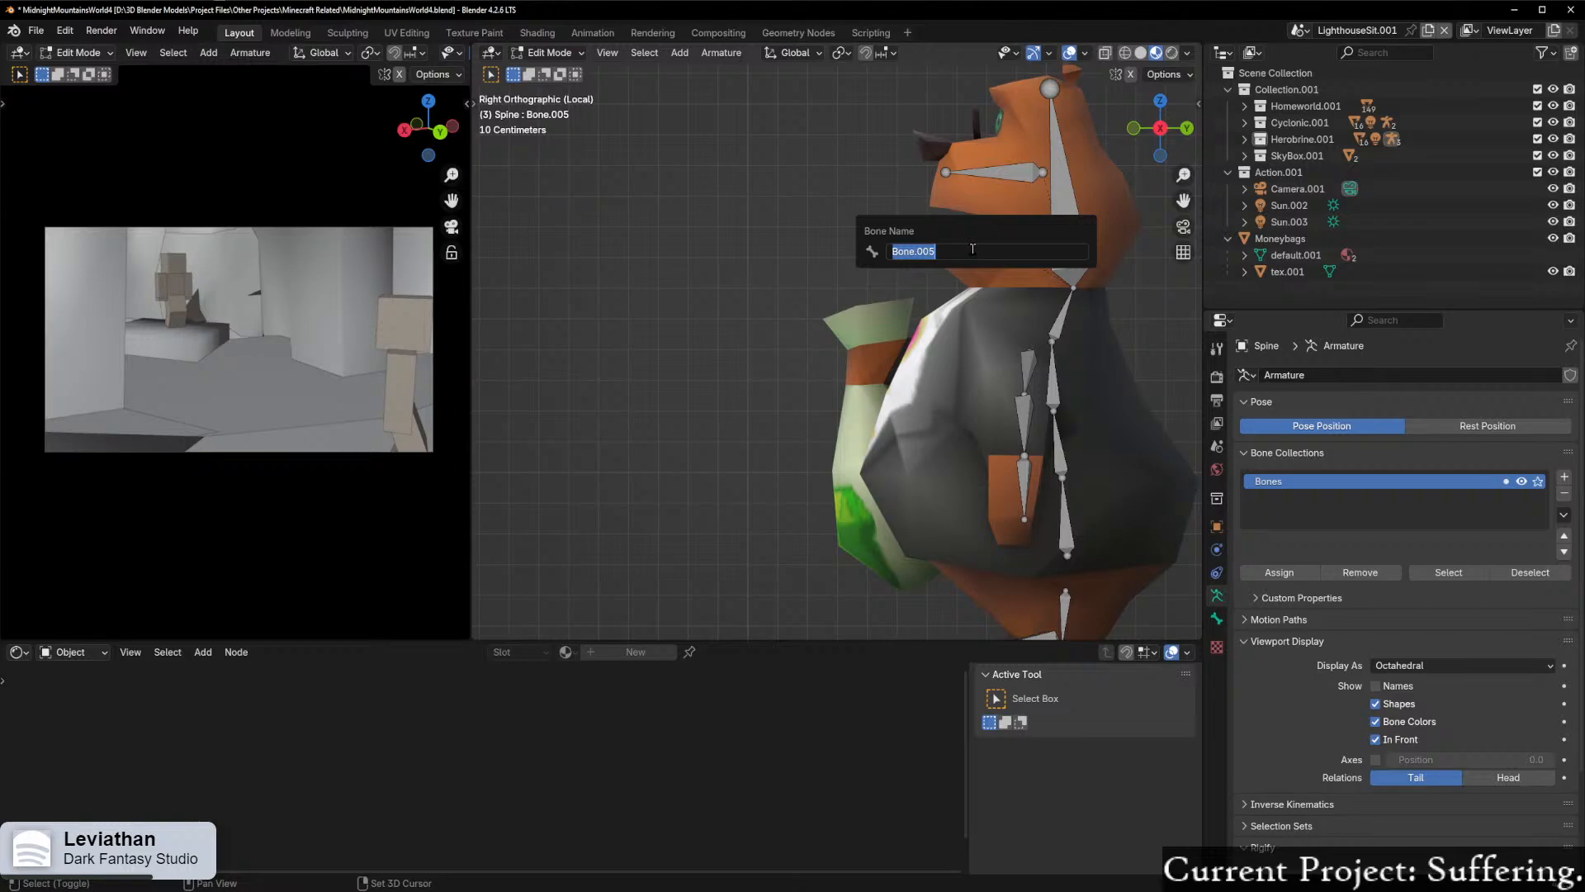
type("Jaw")
key("Return")
Step: Rename the horizontal bone in the snout above the mouth as HeadUpper
left_click(1003, 174)
key("F2")
type("HJ")
type("ad")
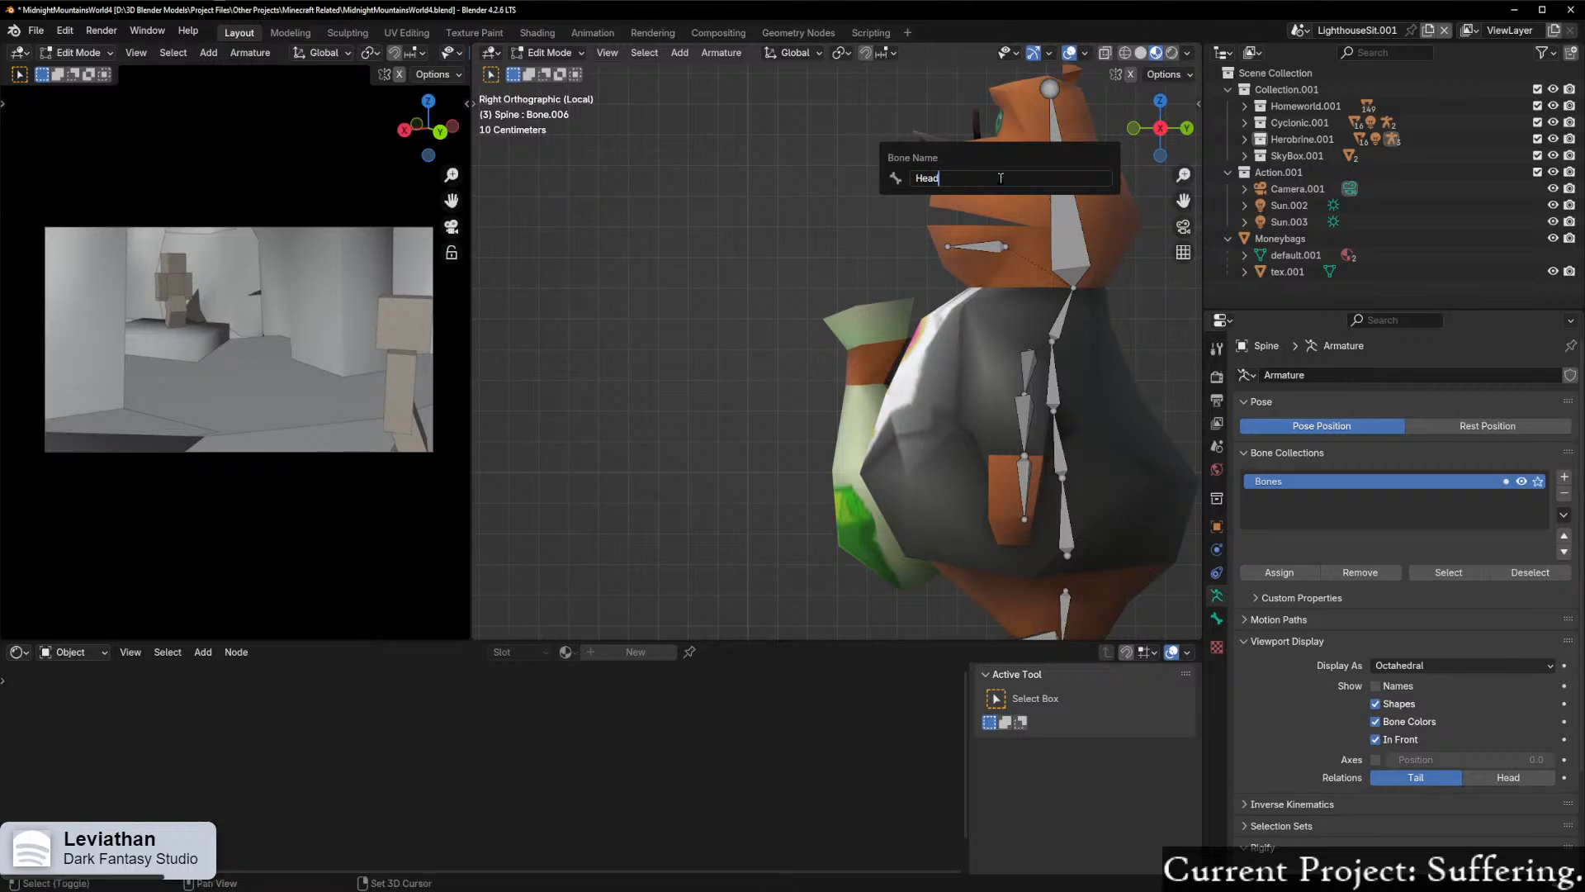
type("Upper")
key("Return")
Step: Rename the left leg bone above the foot as Leg_L
middle_click_drag(1036, 62, 1035, 270)
scroll(934, 265, "down", 3)
middle_click_drag(902, 322, 892, 241, "shift")
key("a")
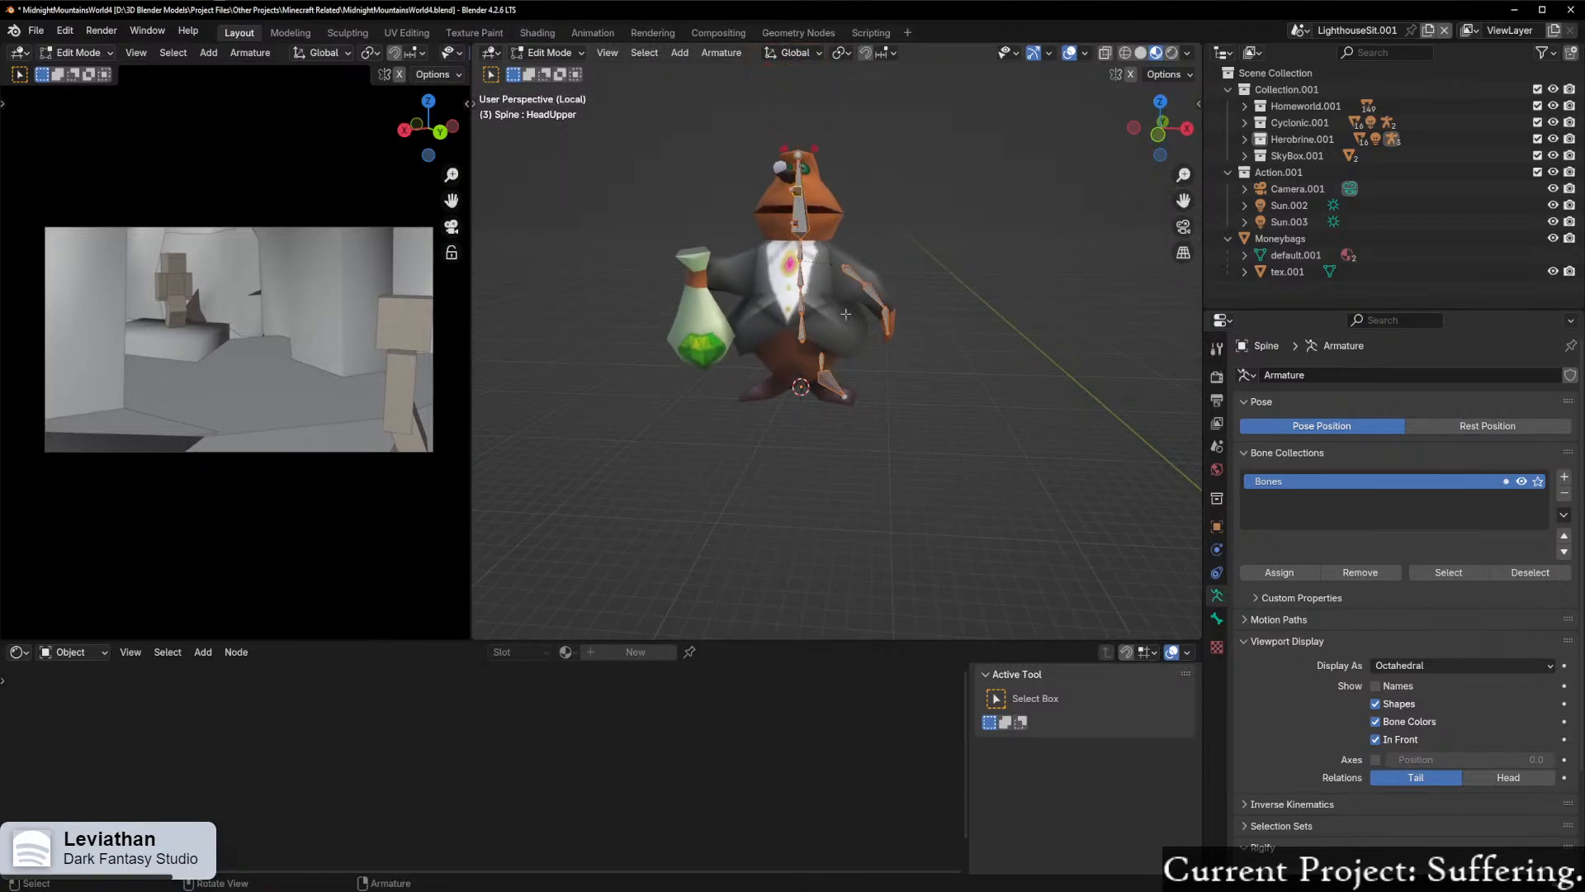
scroll(825, 358, "up", 2)
left_click(825, 372)
key("F2")
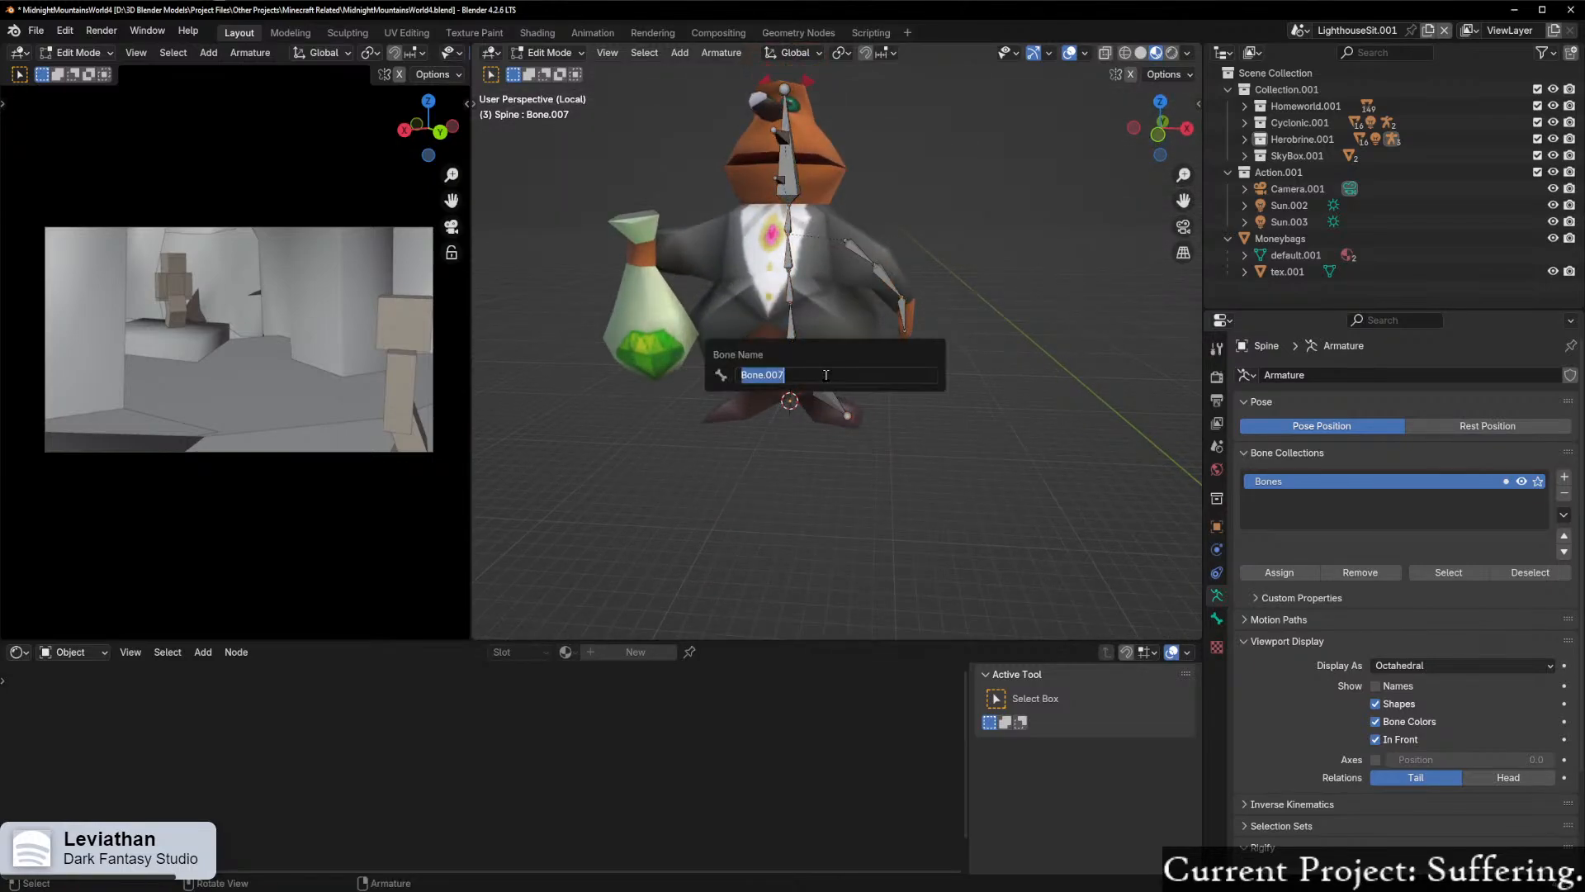
type("Leg_L")
key("Return")
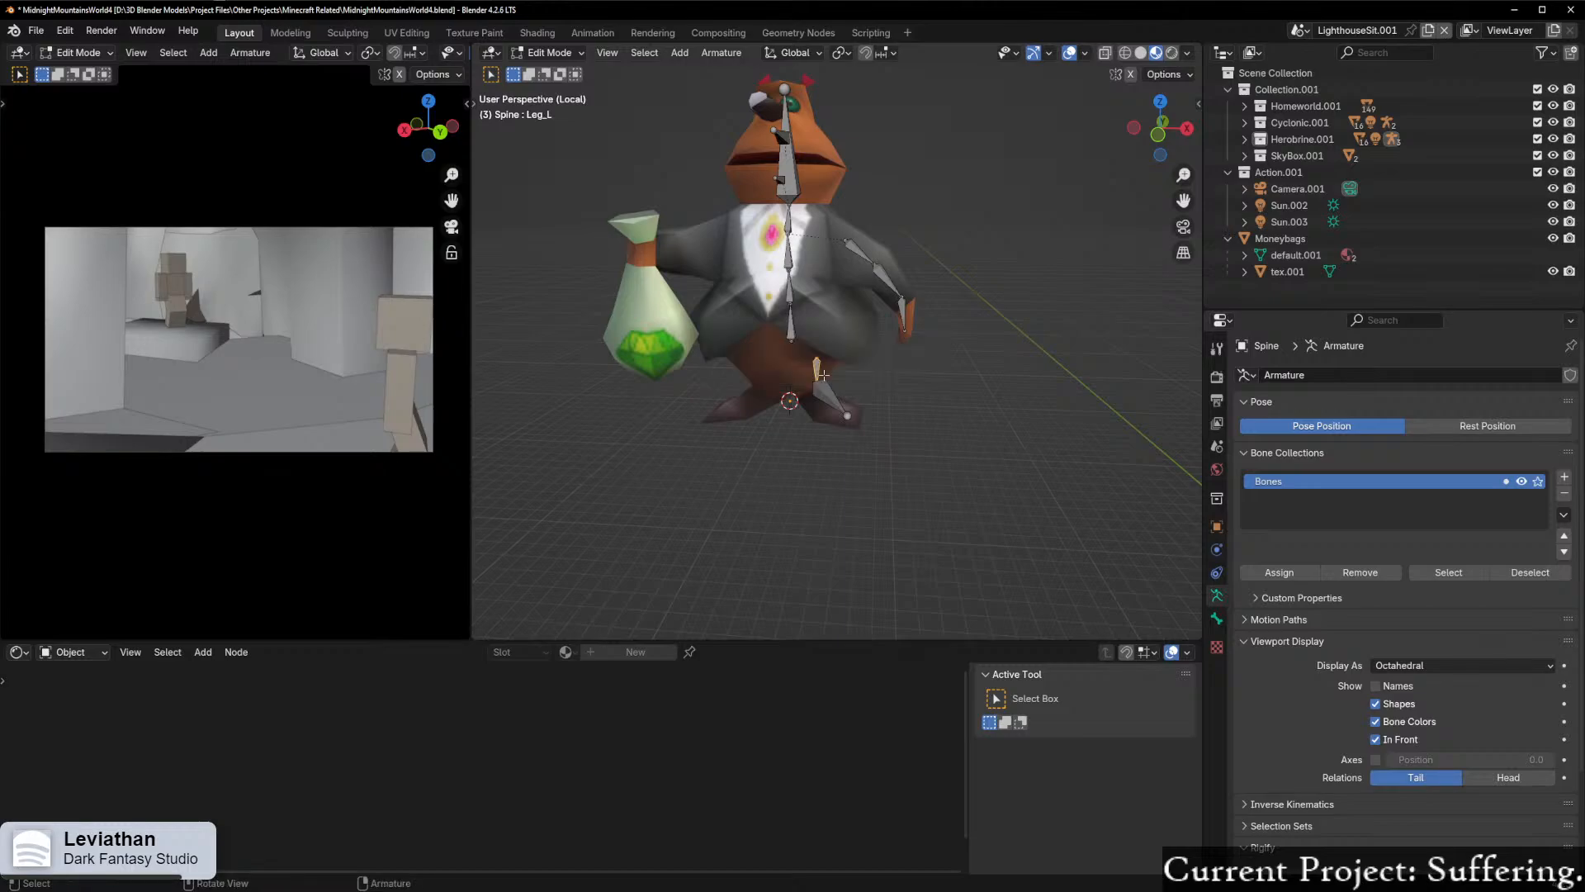
Step: Rename the left foot bone as Foot_L
scroll(836, 371, "up", 2)
key("F2")
key("Escape")
left_click(829, 403)
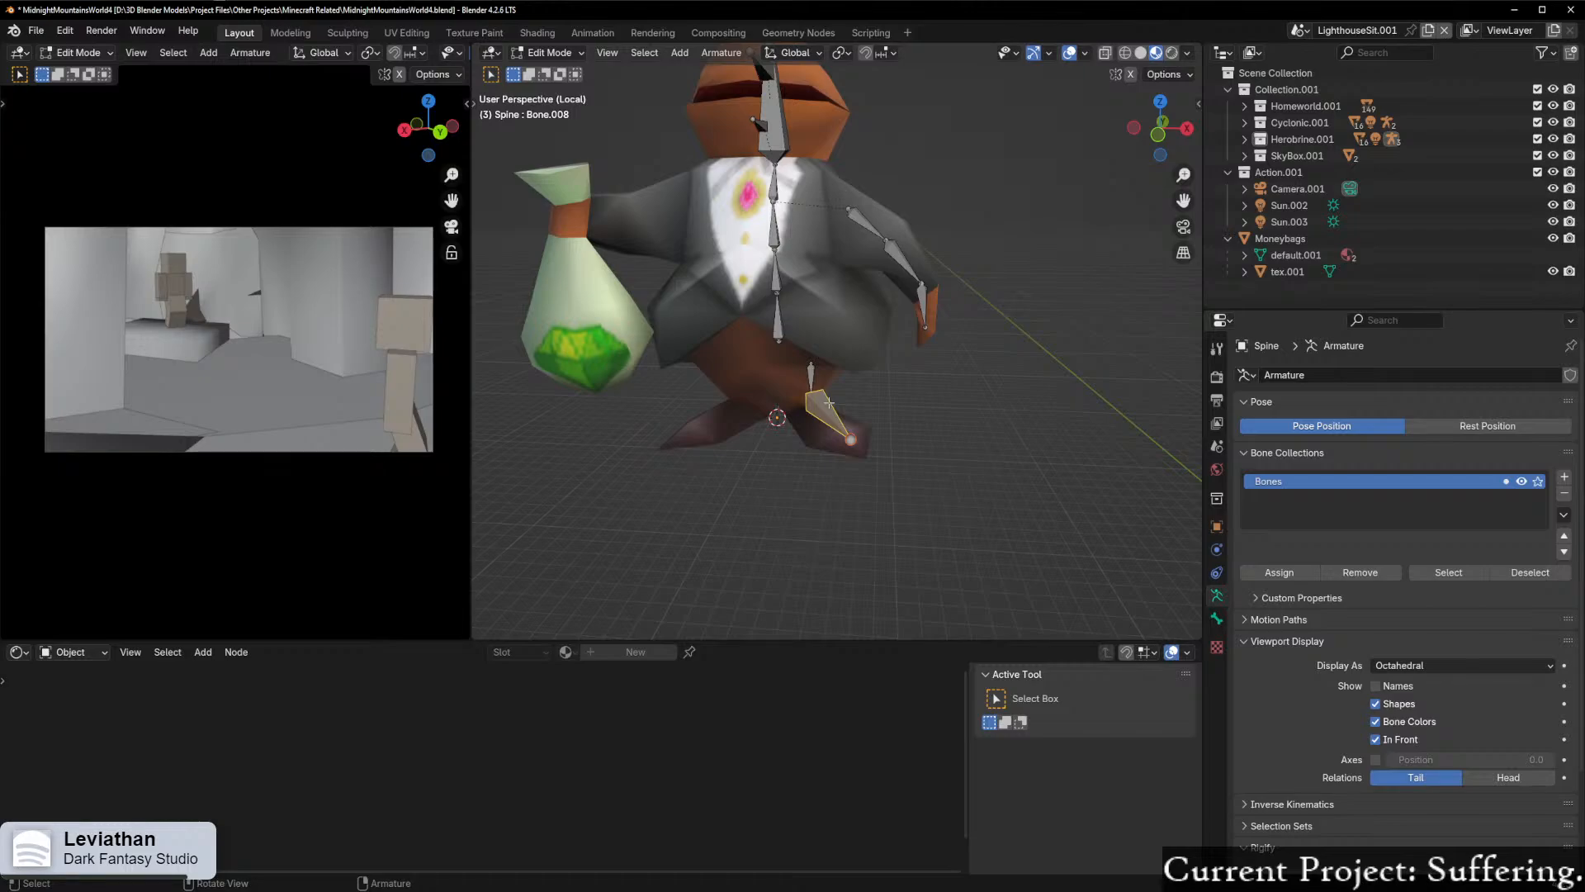
key("F2")
type("Foot_L")
key("Return")
Step: Select all bones of the armature and symmetrize them to create the right-side arm, leg and foot bones
scroll(876, 272, "down", 3)
key("q")
key("Escape")
key("a")
right_click(803, 302)
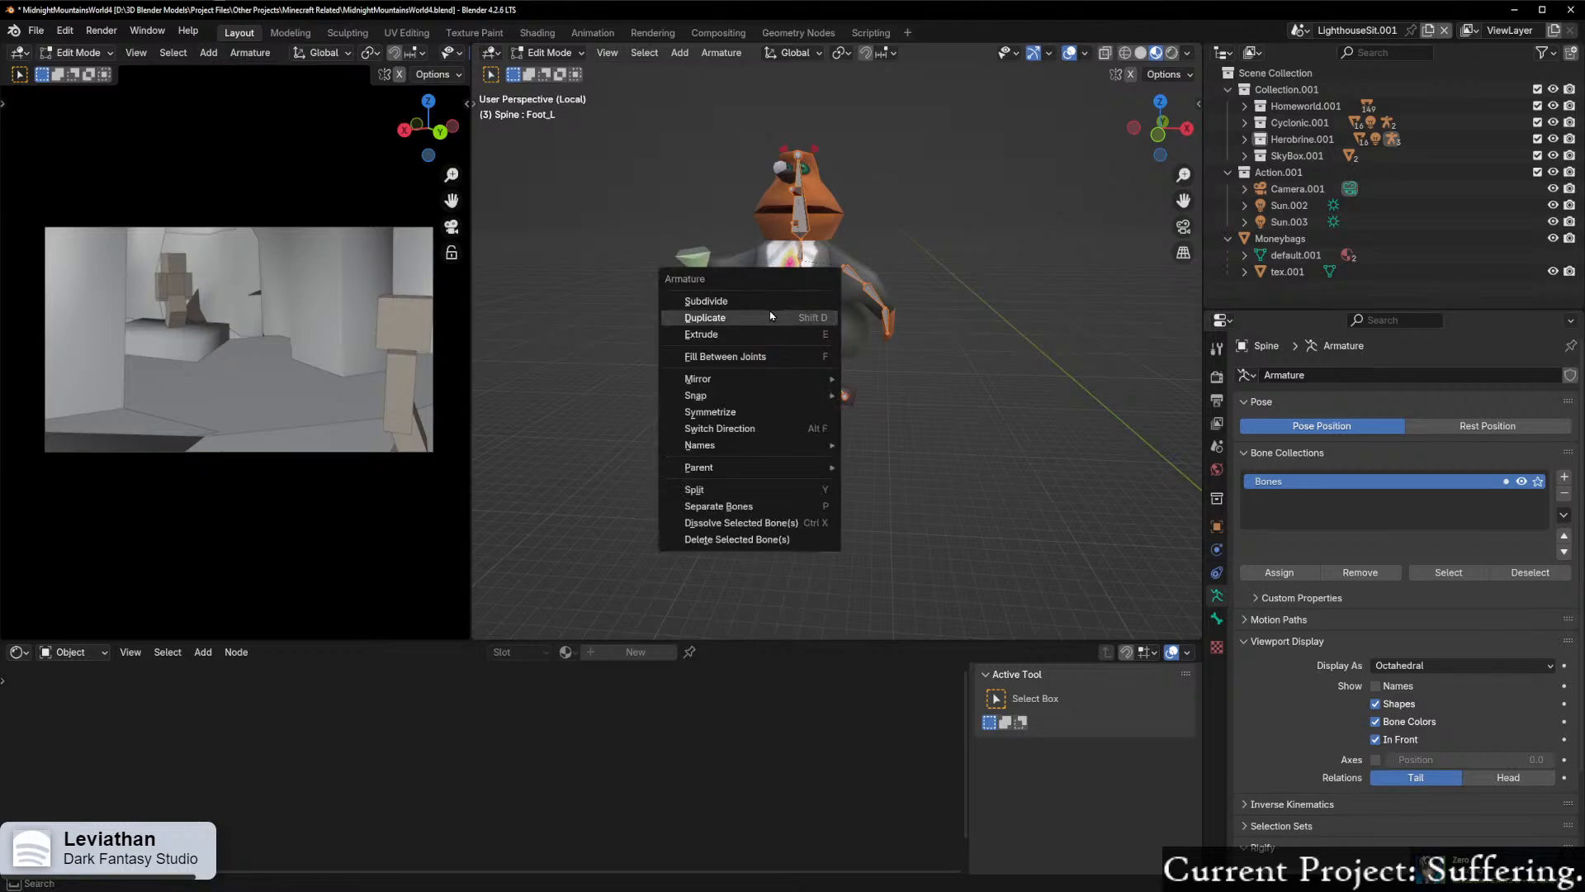
left_click(741, 417)
Step: From above, move the joint between the right upper-arm and forearm bones forward into the character's bent right arm
middle_click_drag(743, 413, 1111, 360)
middle_click_drag(797, 363, 898, 355)
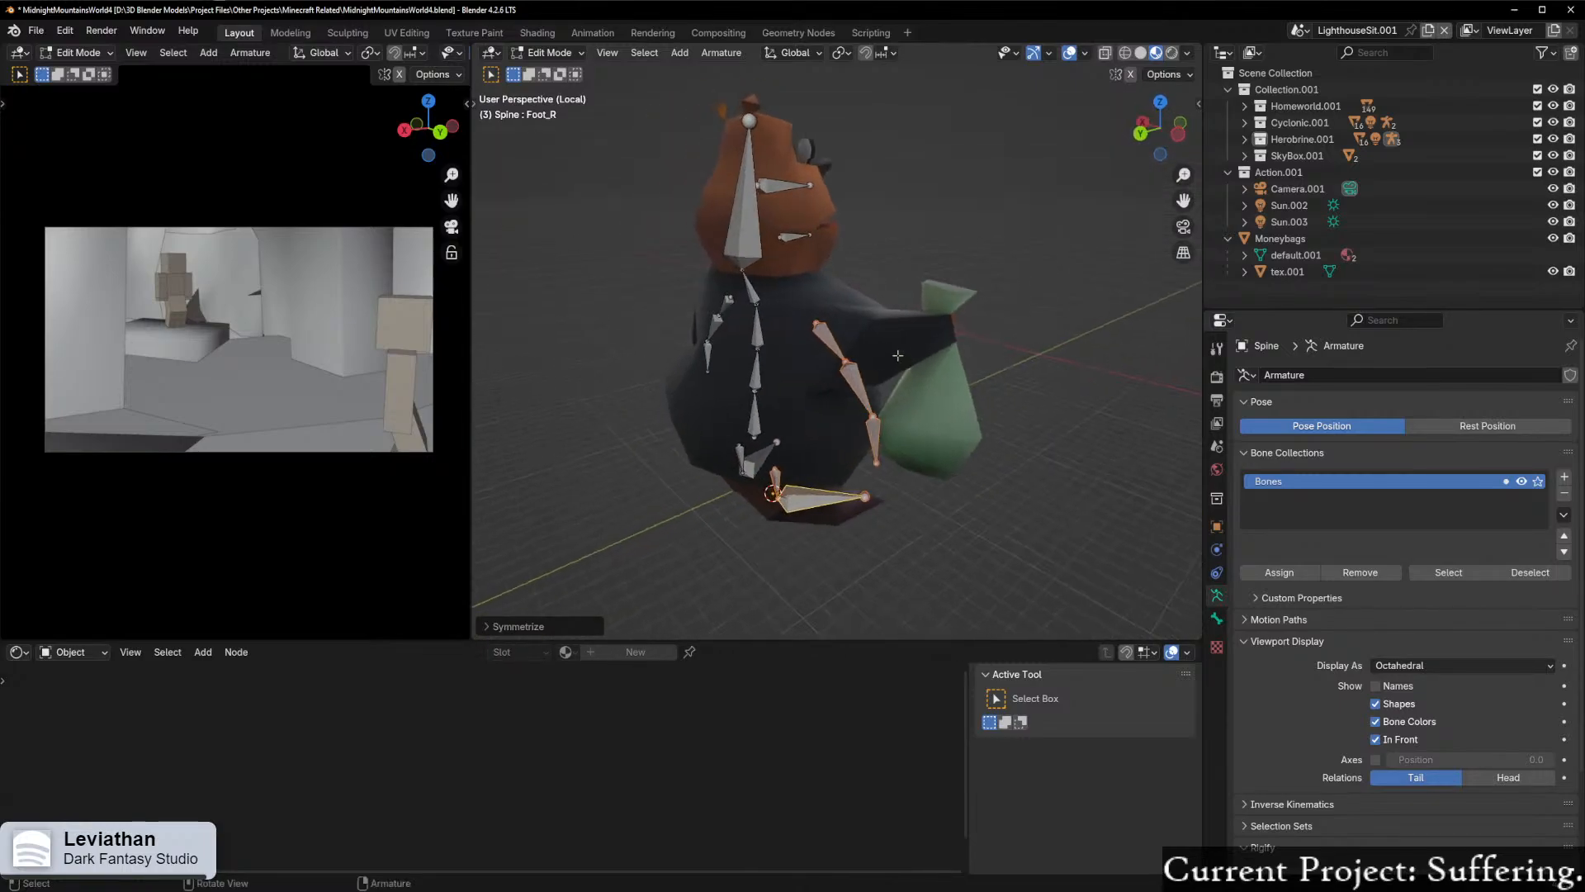
left_click(1141, 134)
middle_click_drag(1091, 241, 846, 247)
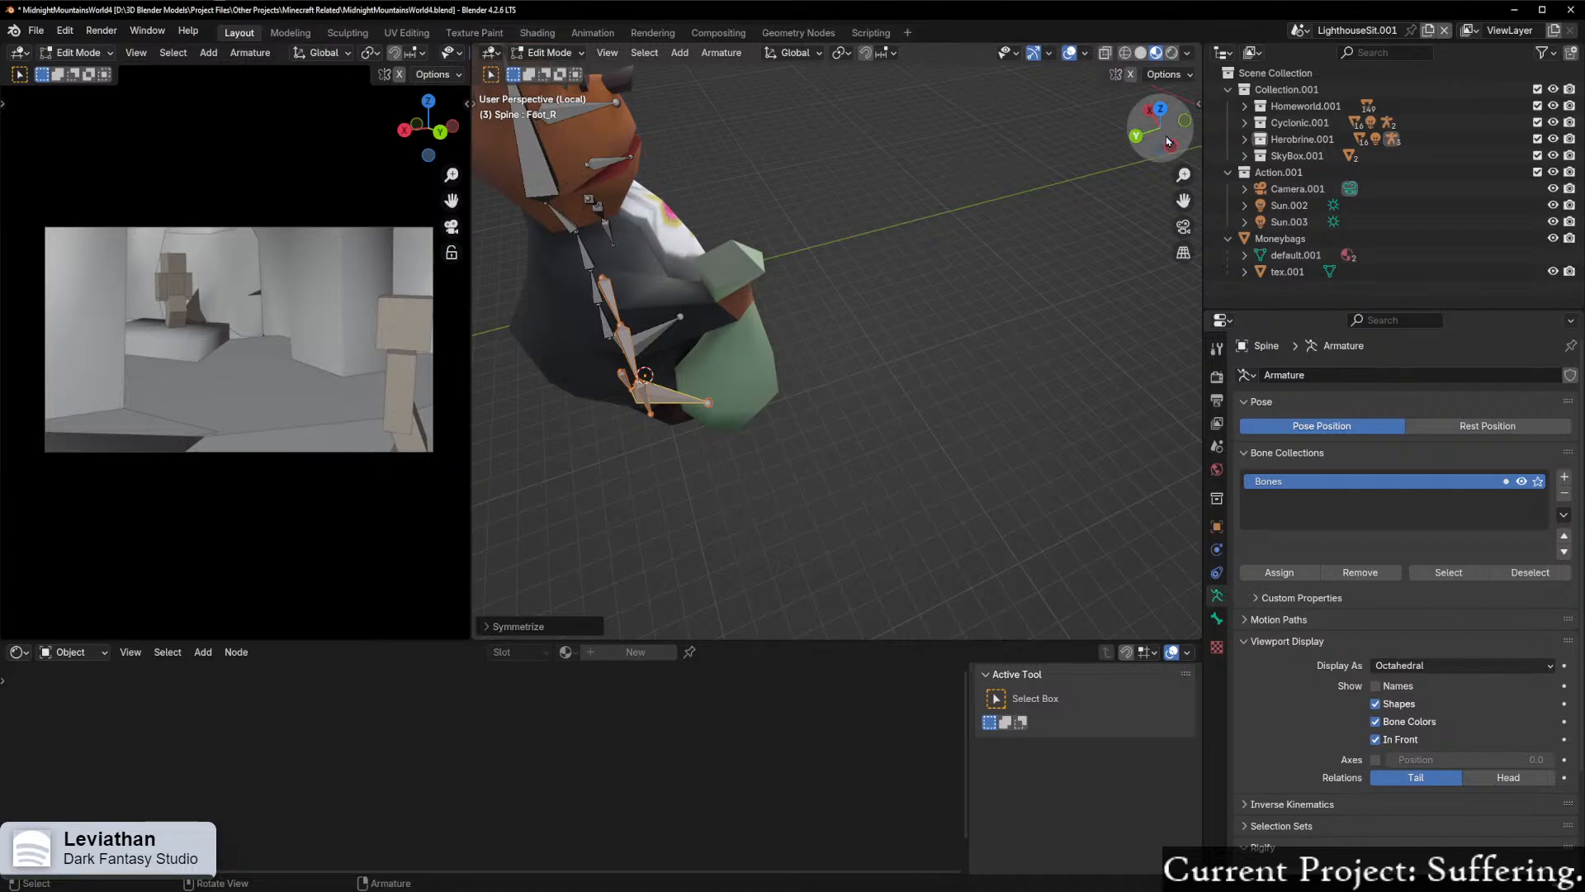
left_click(1160, 109)
middle_click_drag(1009, 197, 795, 314, "shift")
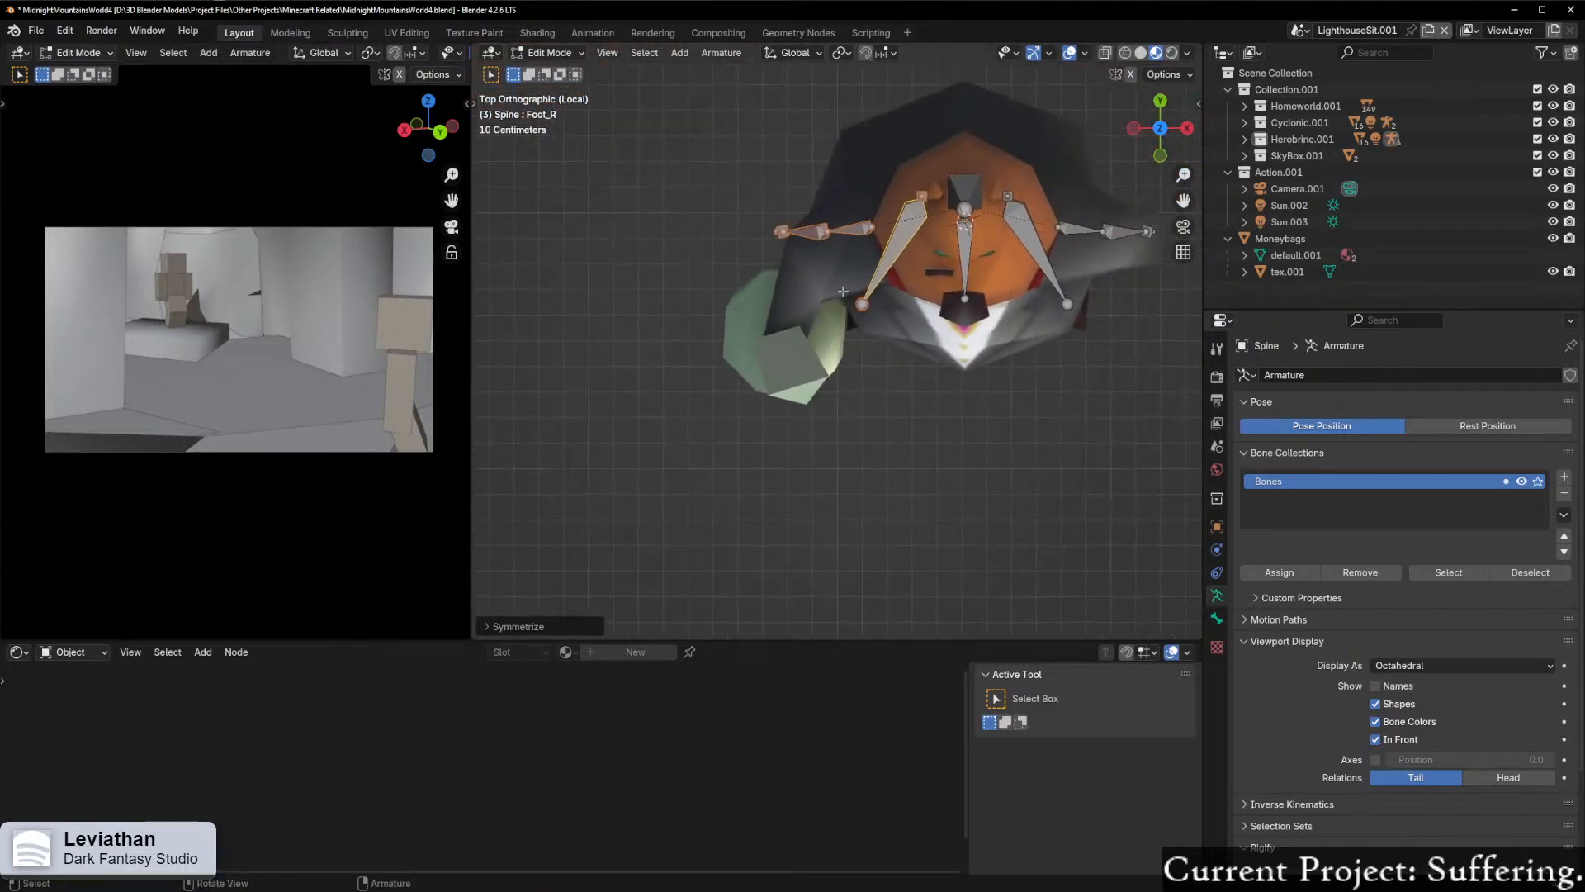
scroll(796, 280, "up", 2)
left_click(799, 245)
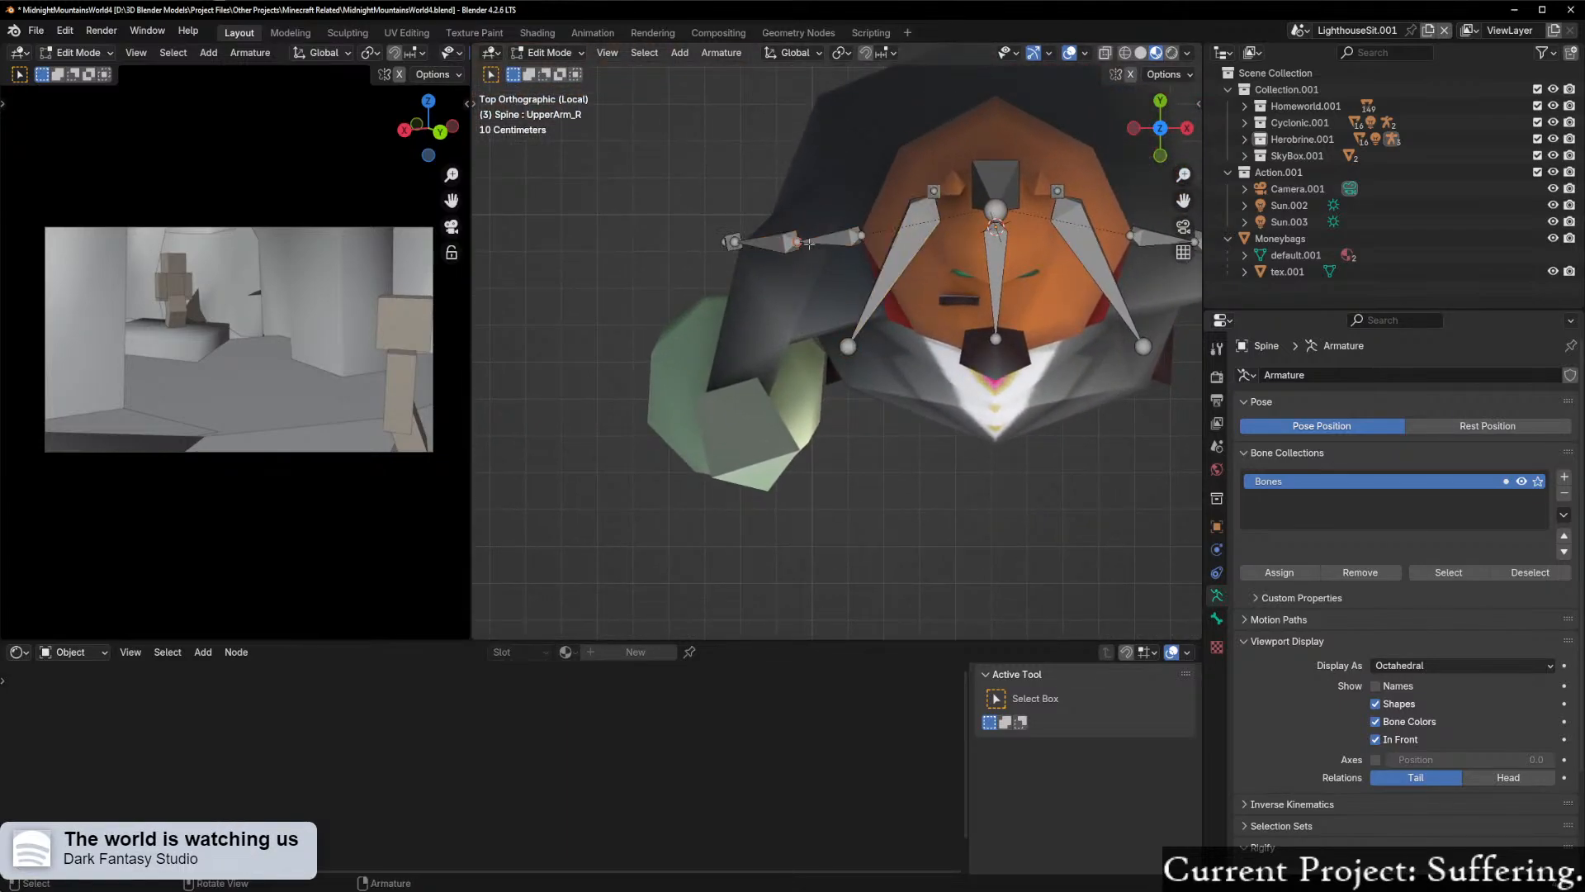
key("g")
left_click(784, 288)
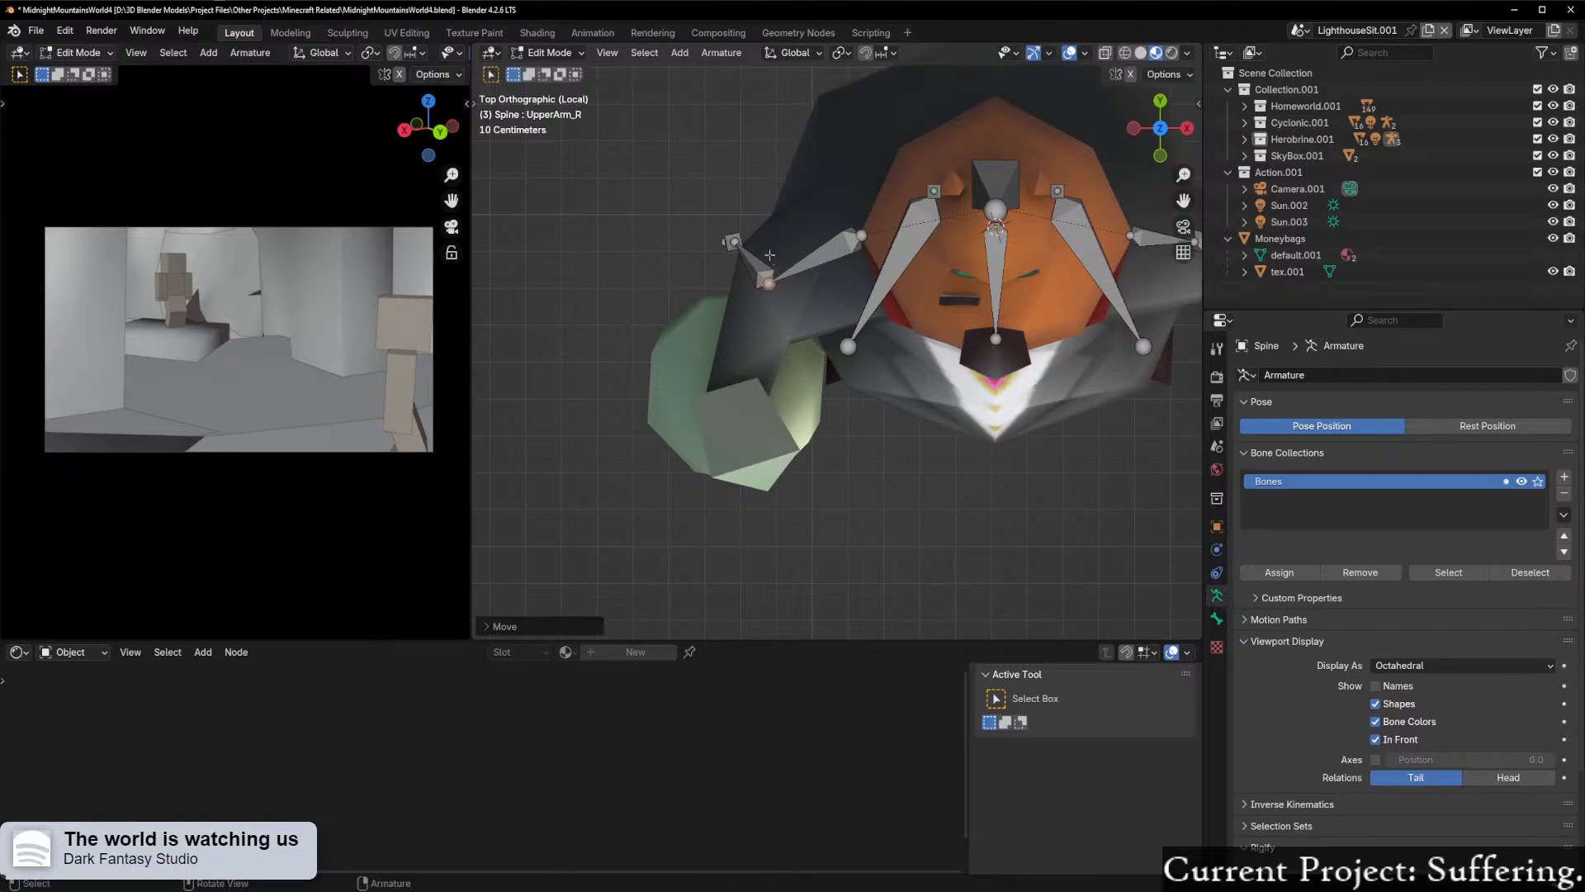
Step: From above, move the right wrist joint and then the hand bone's tip forward onto the money bag
left_click(737, 243)
key("g")
left_click(746, 385)
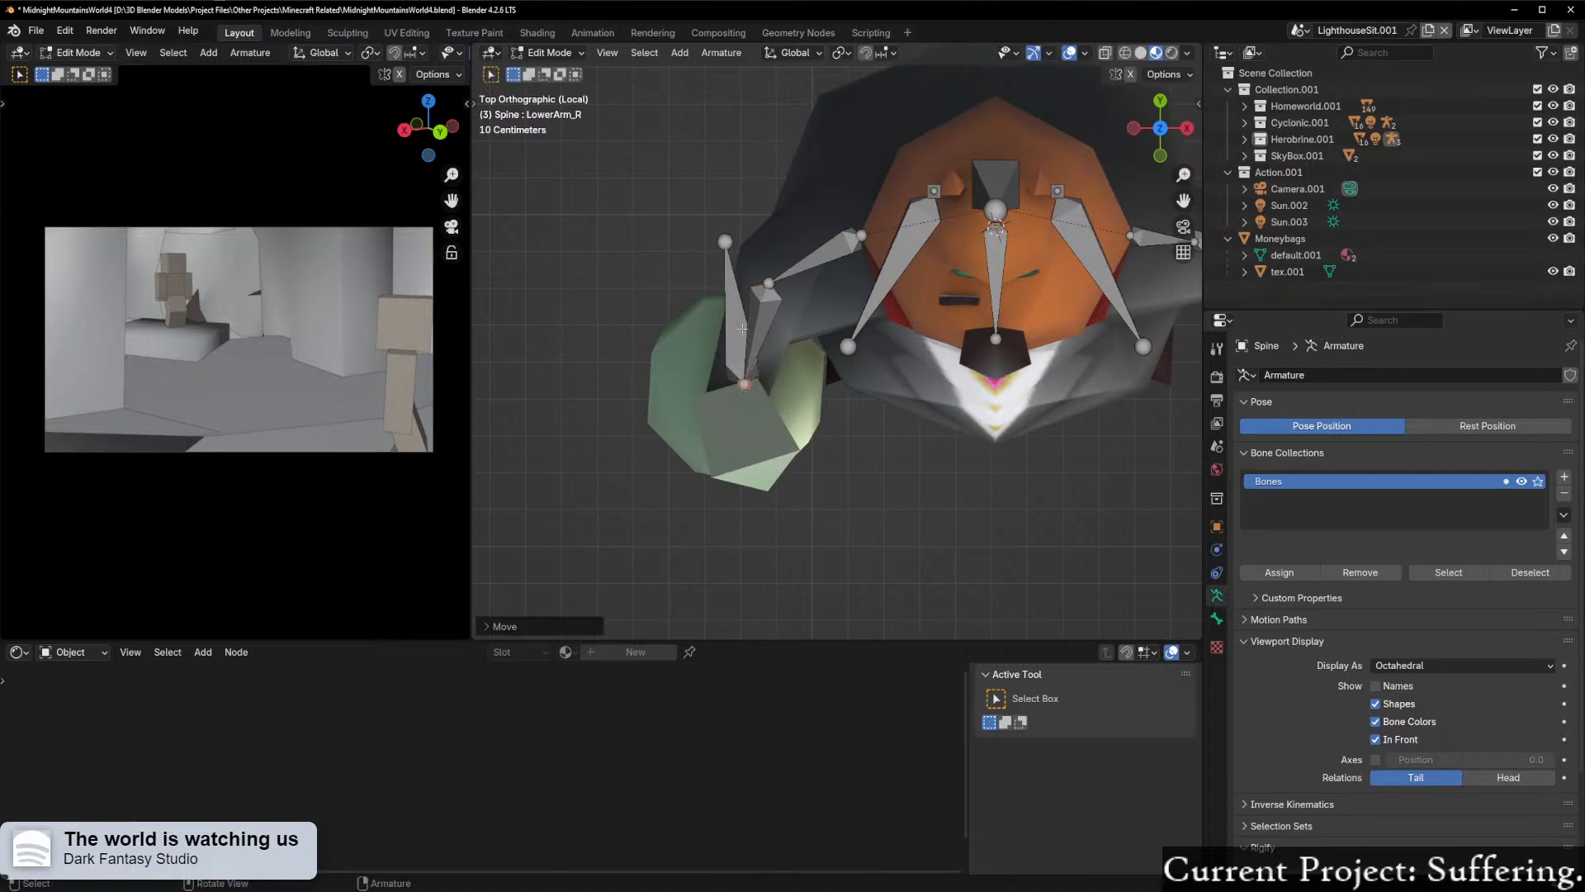
left_click(726, 244)
left_click(749, 455)
middle_click_drag(750, 454, 677, 285)
Step: From the front, raise the right elbow joint along global Z by about 0.09 m to follow the sleeve
left_click(831, 391)
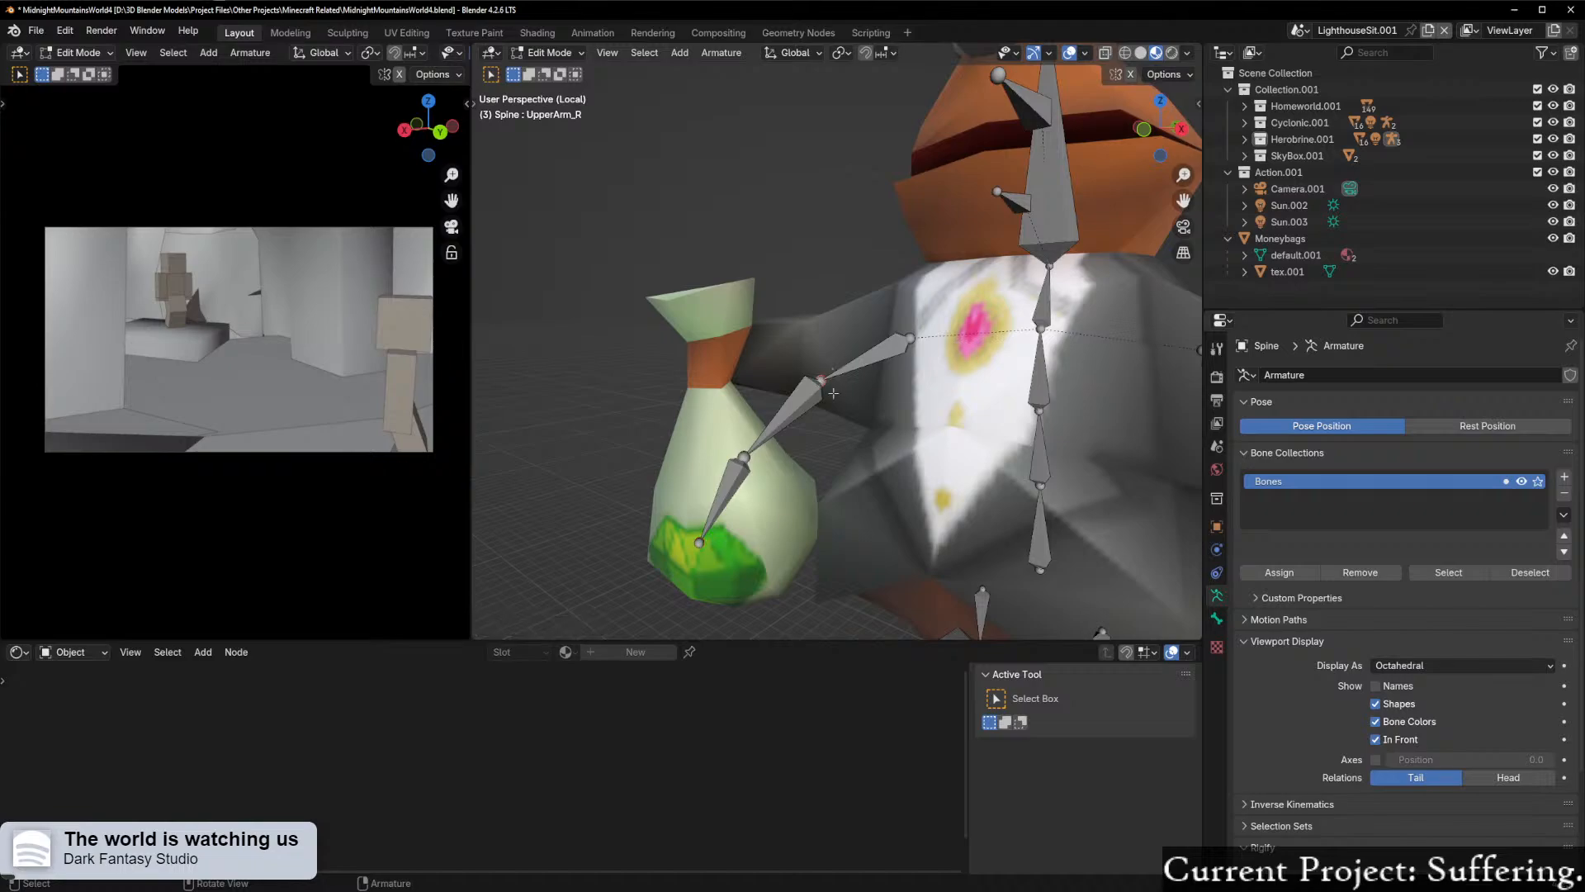
left_click(1144, 129)
scroll(767, 388, "up", 3)
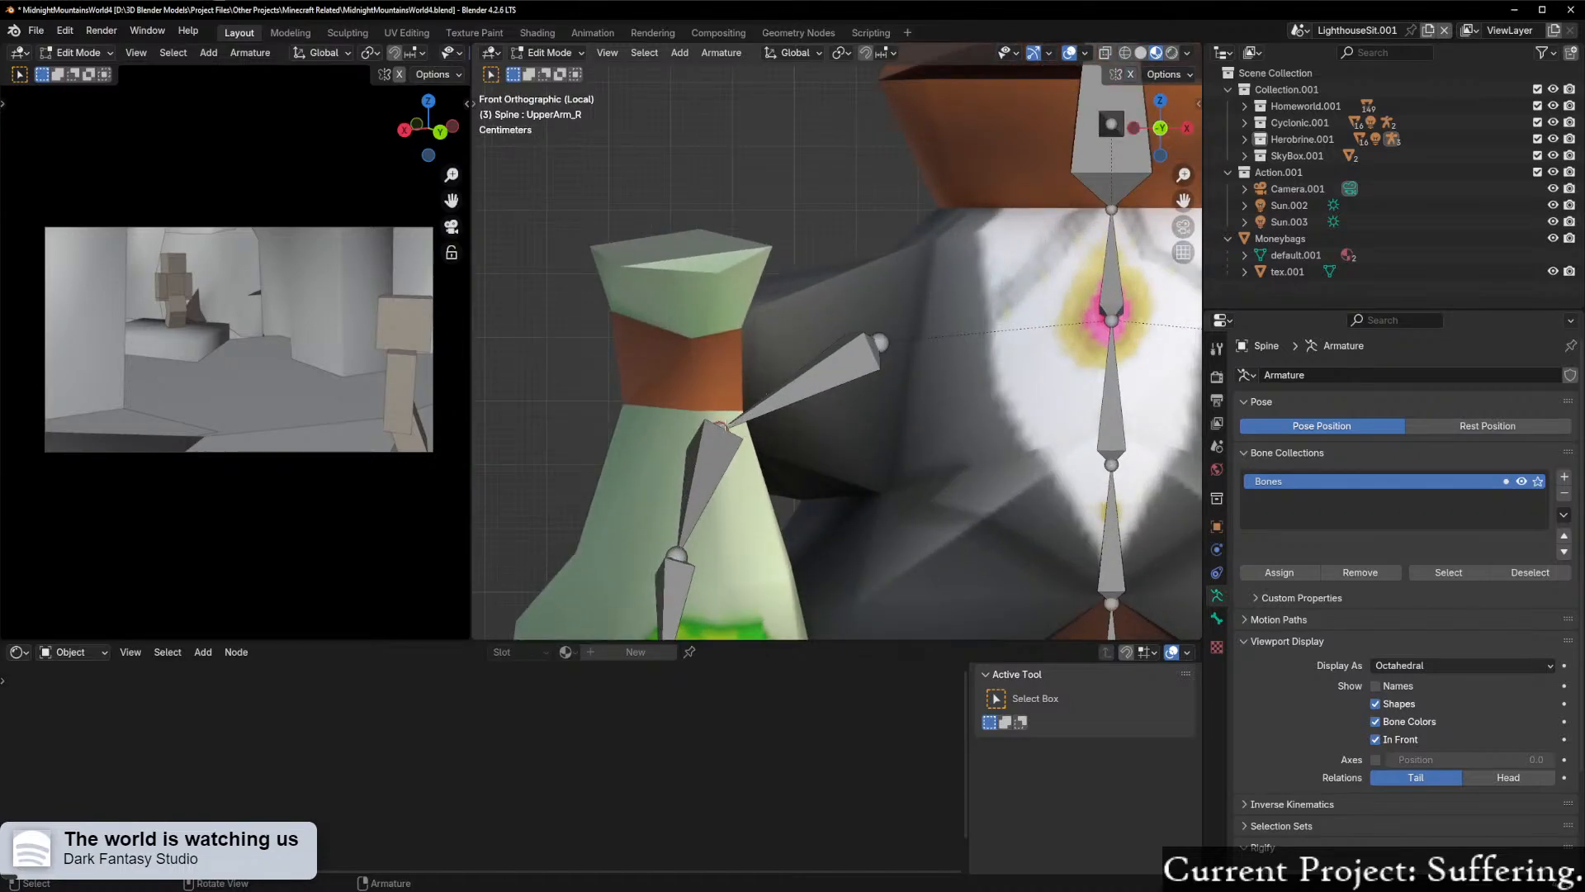
key("g")
key("z")
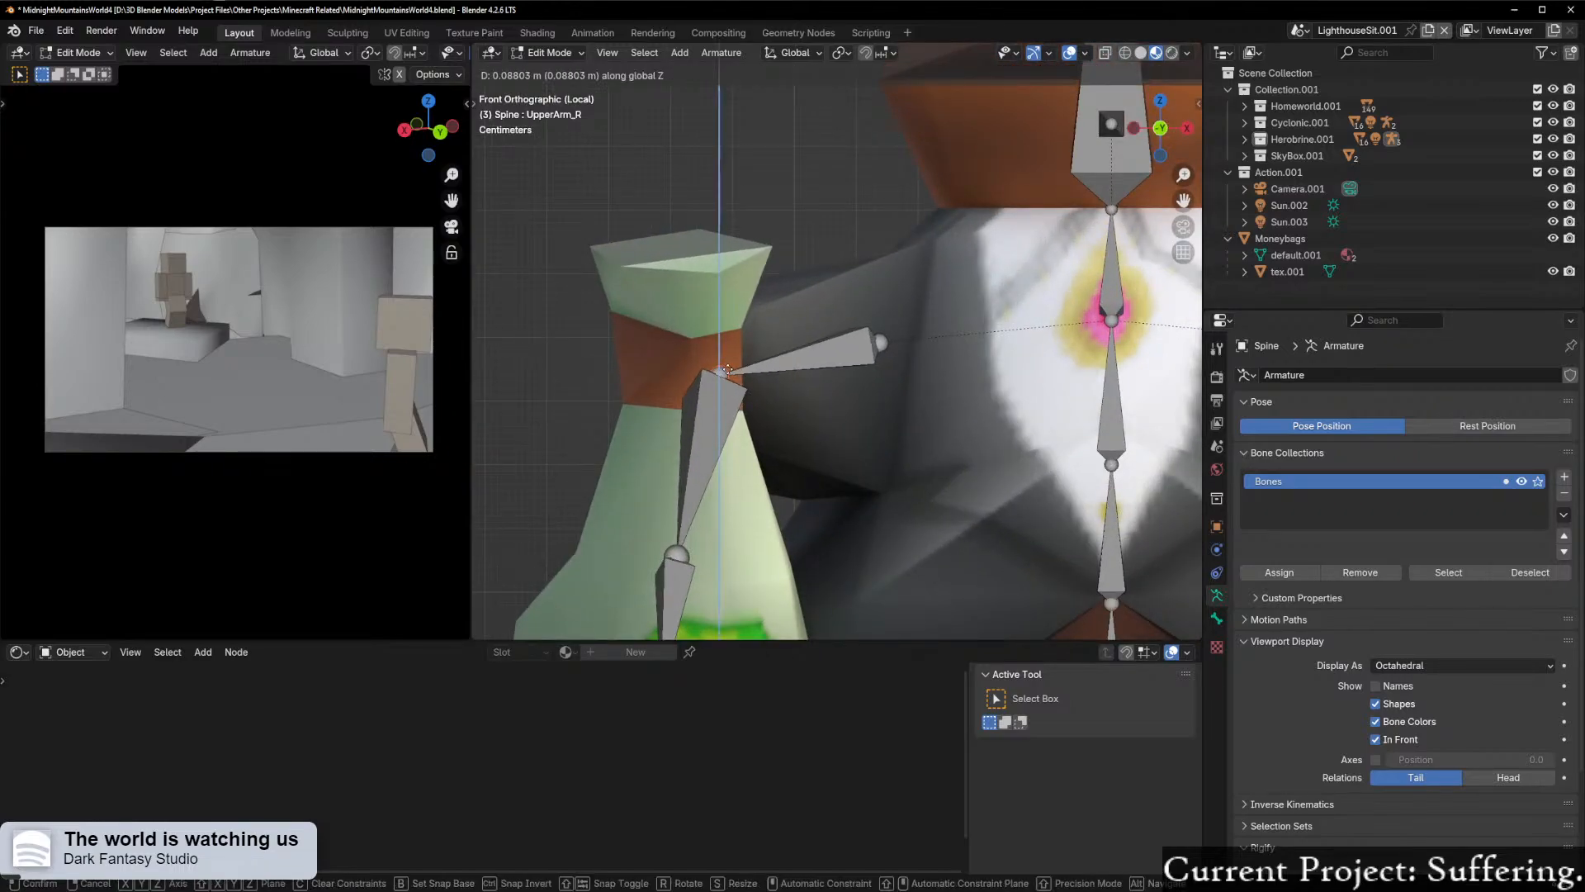
left_click(728, 364)
Step: From the side, raise the right wrist joint along global Z until the forearm bone lies along the sleeve
scroll(779, 397, "down", 3)
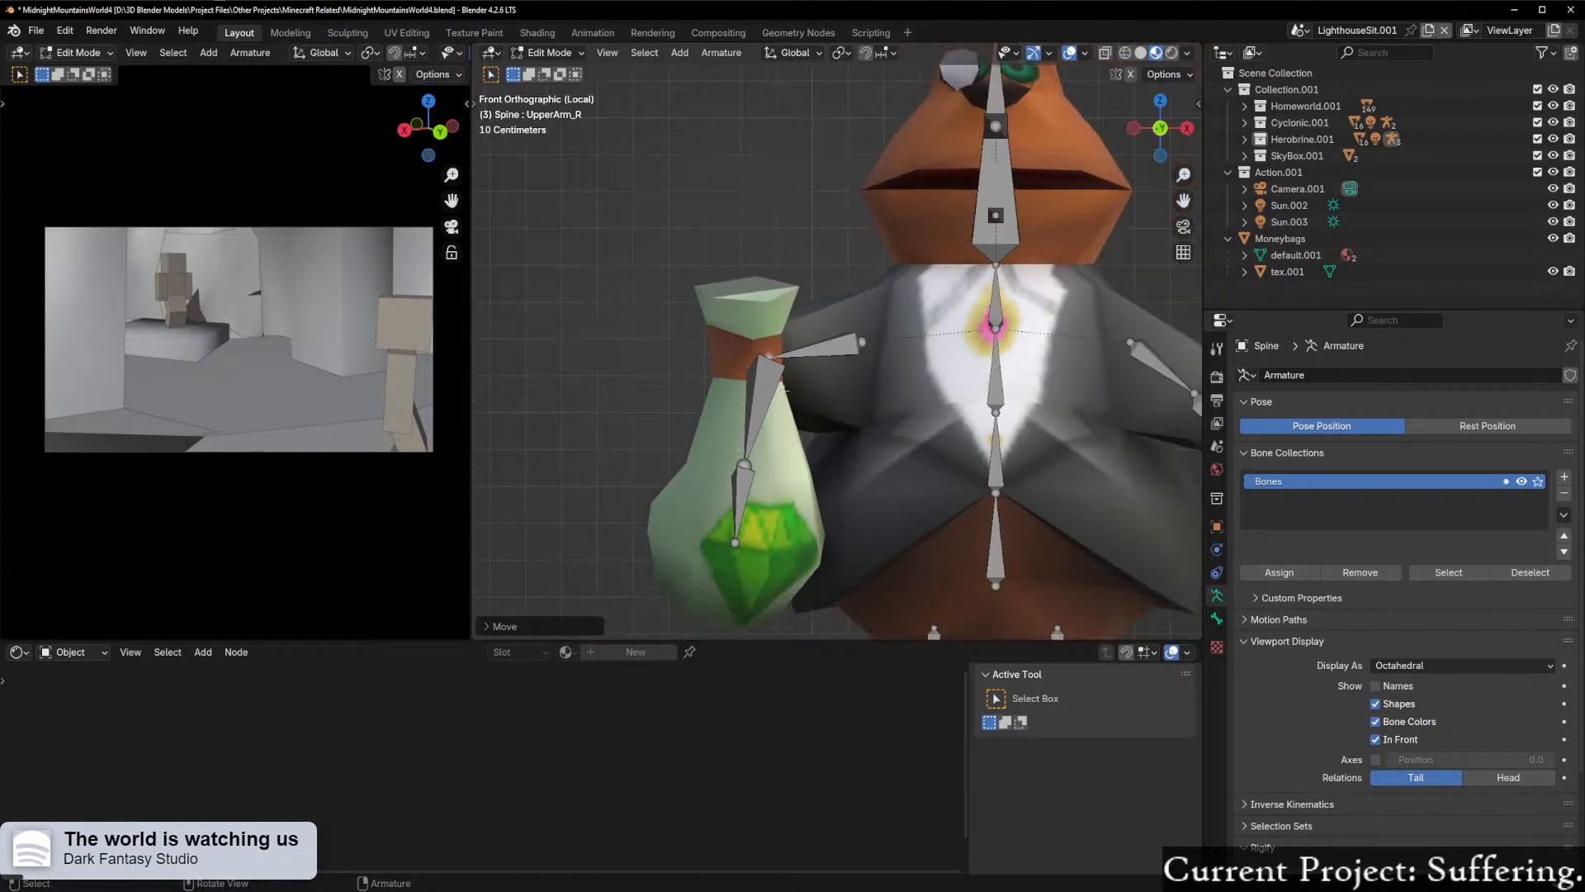
left_click(743, 463)
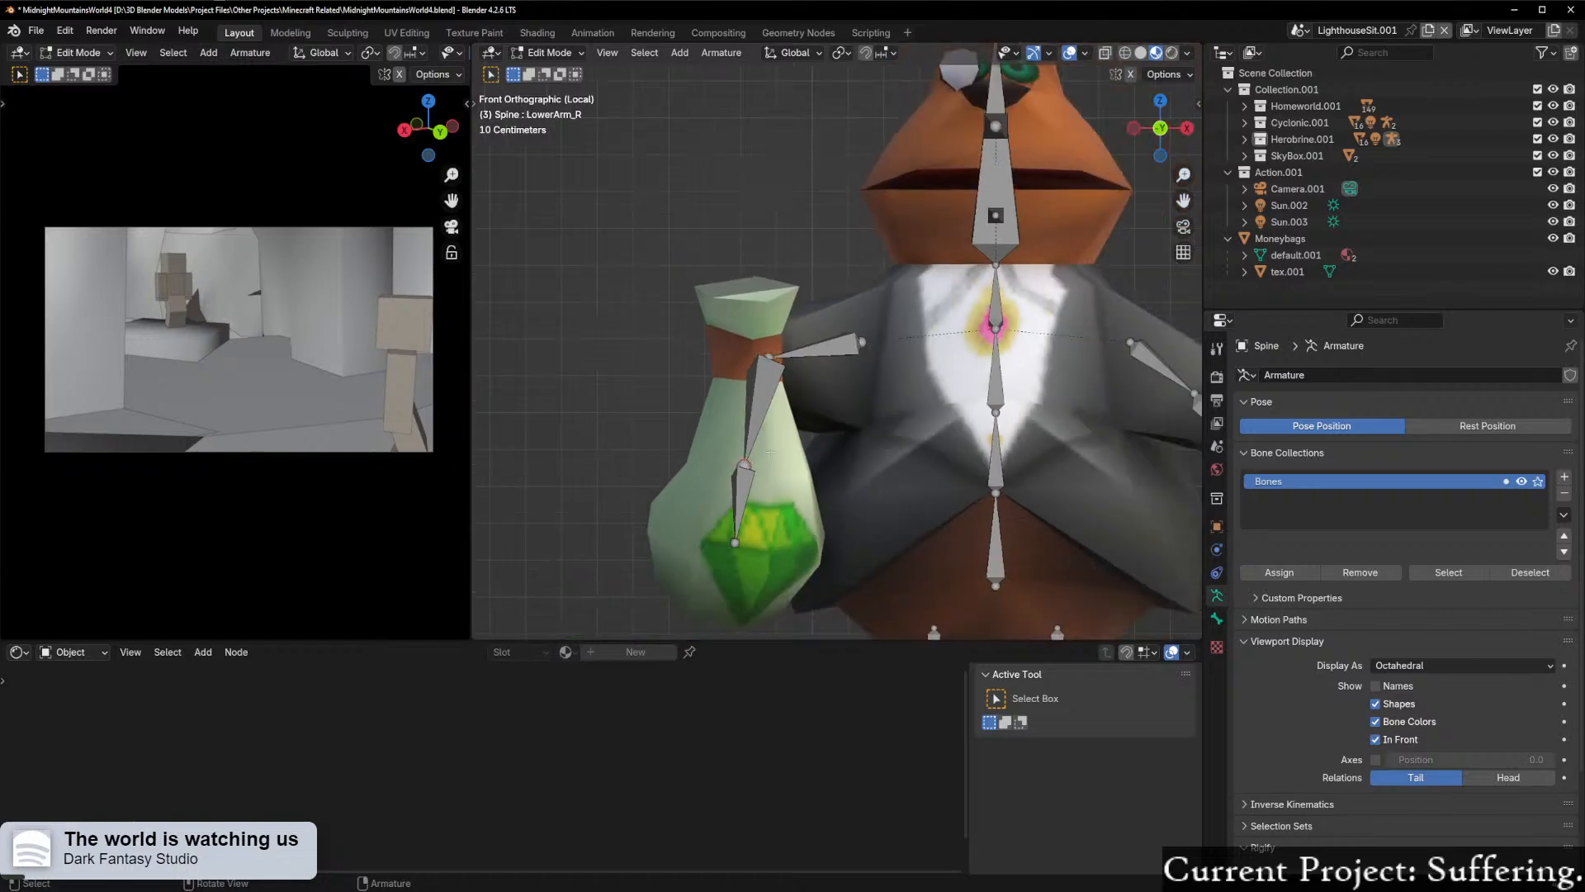
left_click(1134, 128)
key("g")
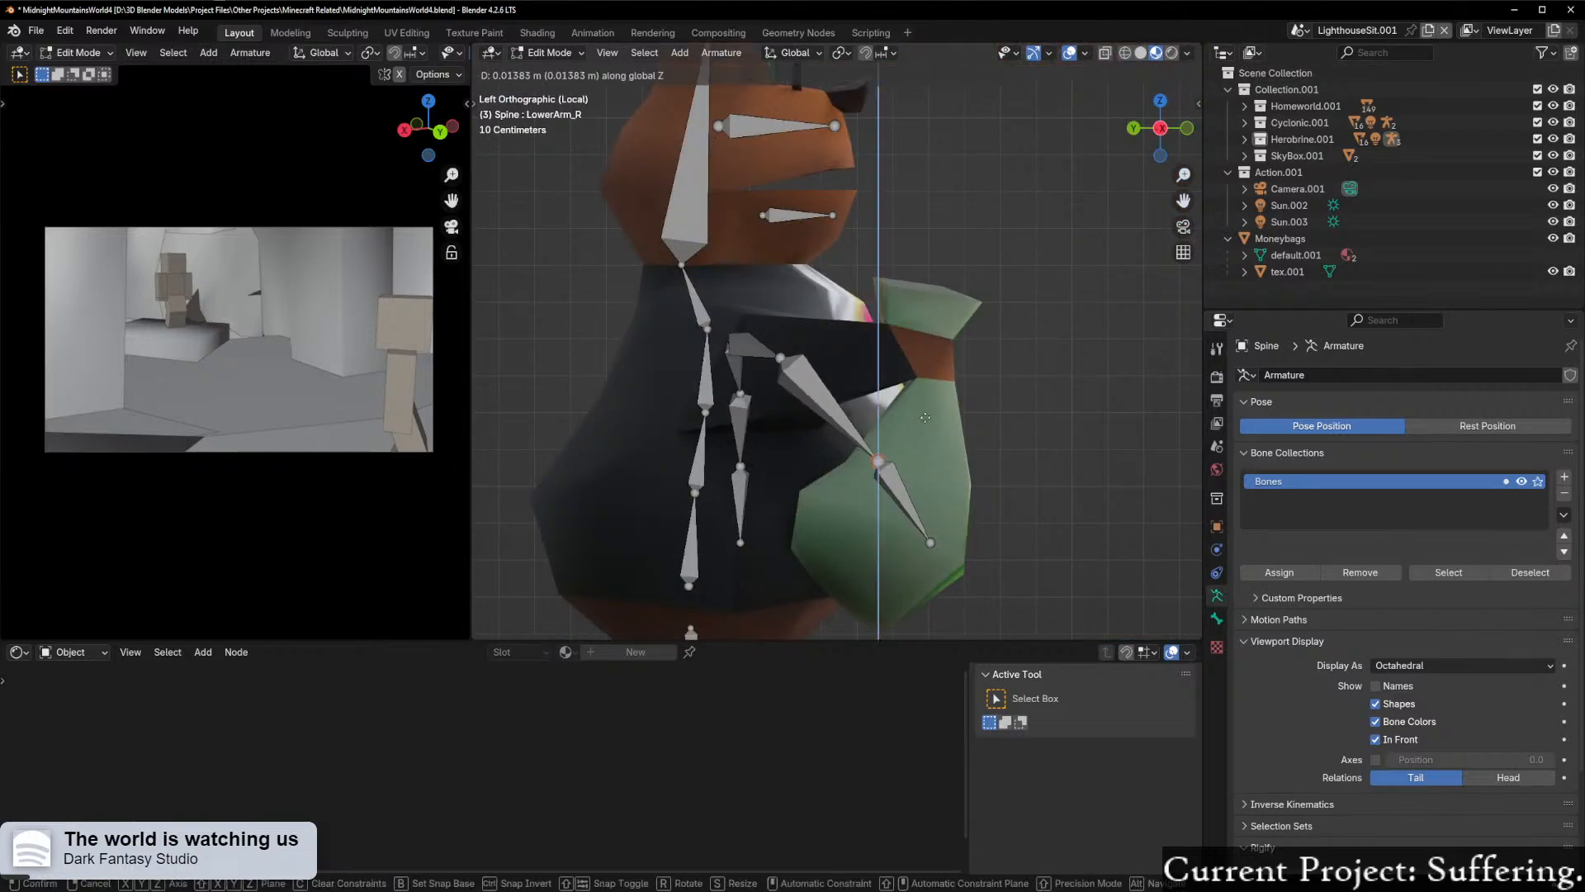
left_click(919, 469)
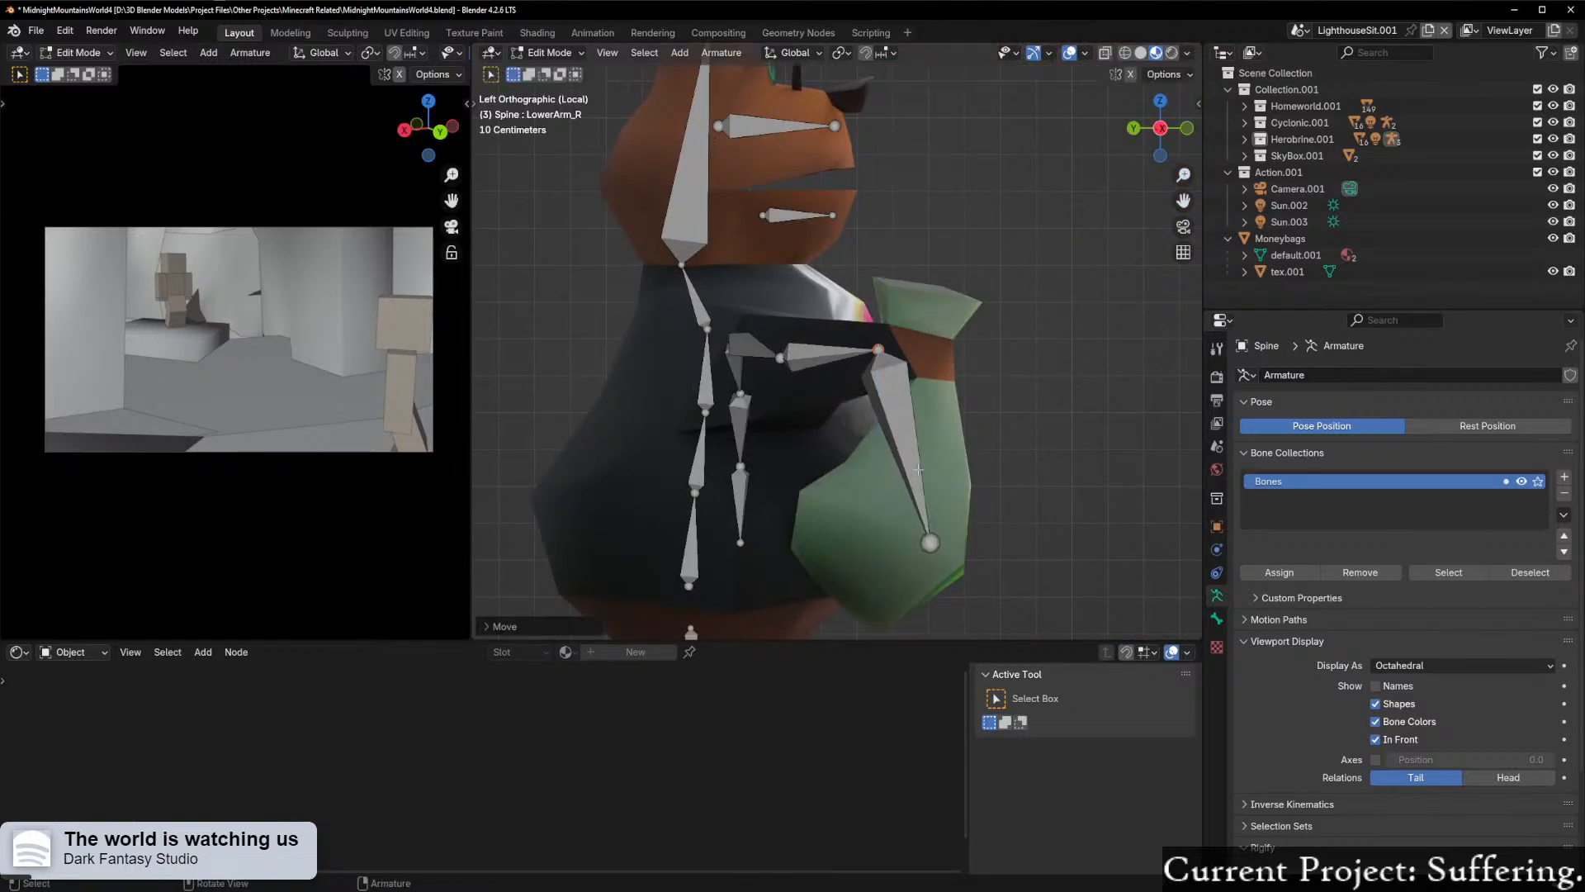
Step: Raise the right hand bone's tip along global Z by about 0.51 m, into the hand at the bag's neck
left_click(930, 542)
key("g")
key("z")
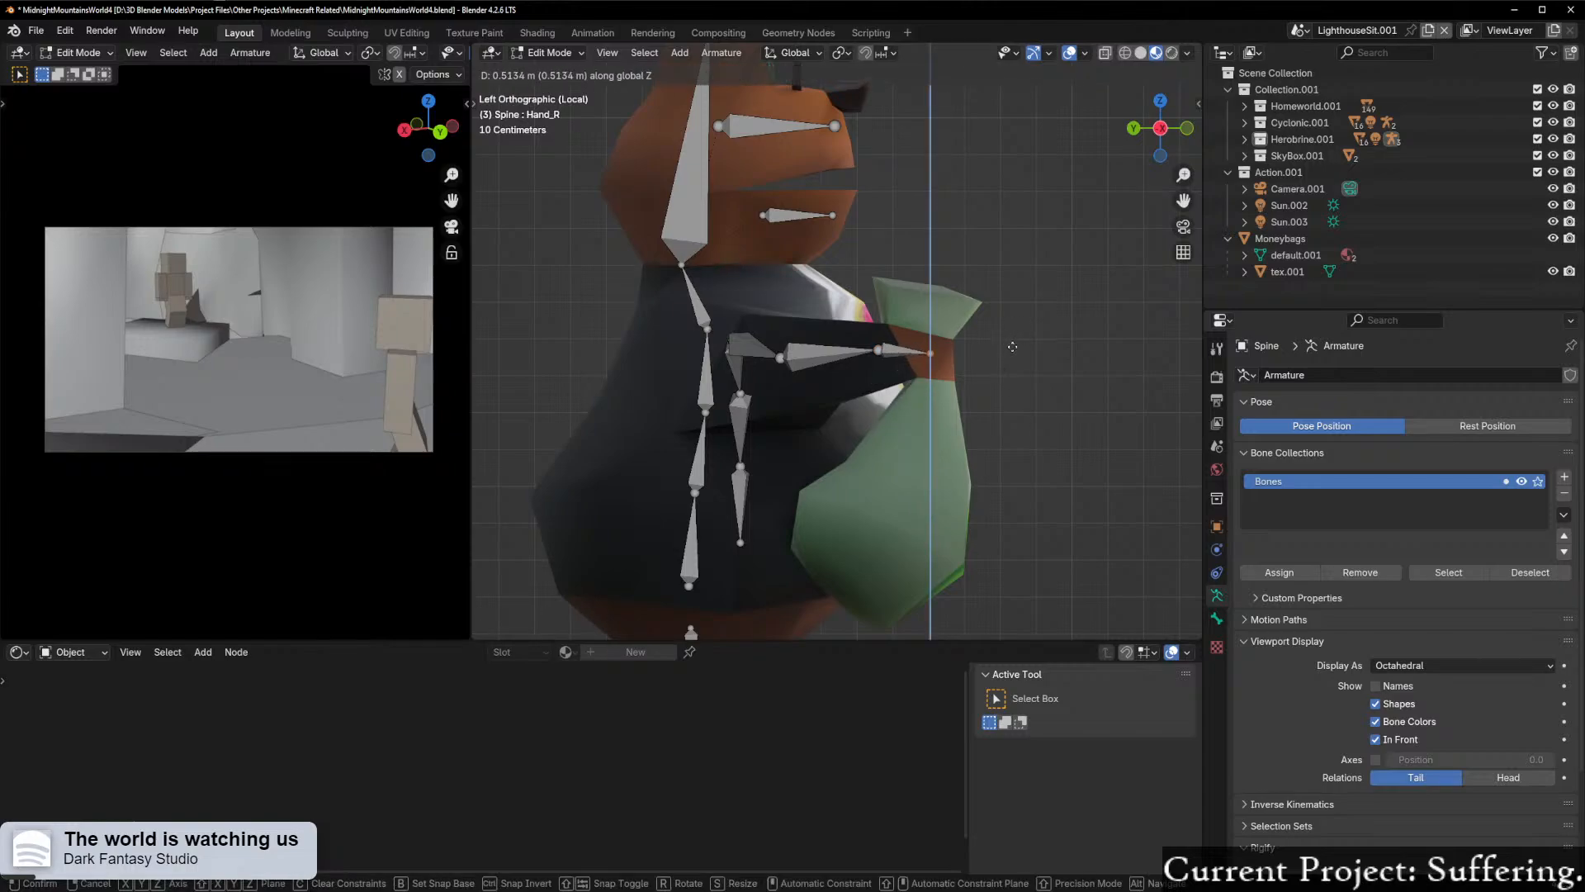
left_click(1012, 346)
Step: Duplicate the right hand bone and place the copy lower down, in the middle of the money bag
middle_click_drag(1013, 348, 877, 285)
scroll(780, 354, "up", 2)
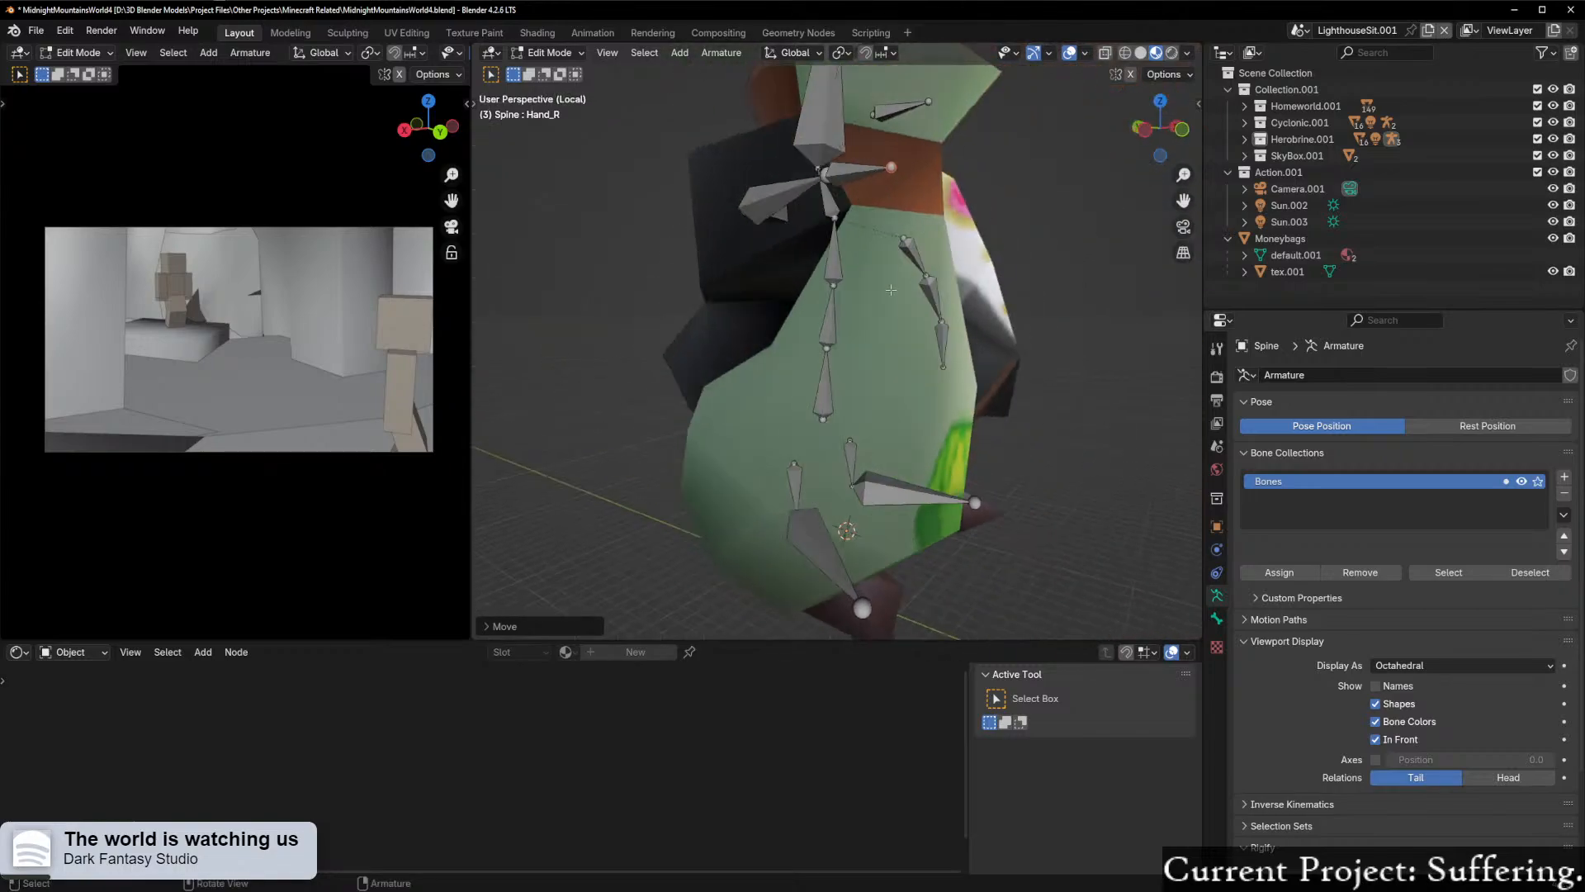
left_click(1145, 139)
middle_click_drag(1031, 324, 1002, 311, "shift")
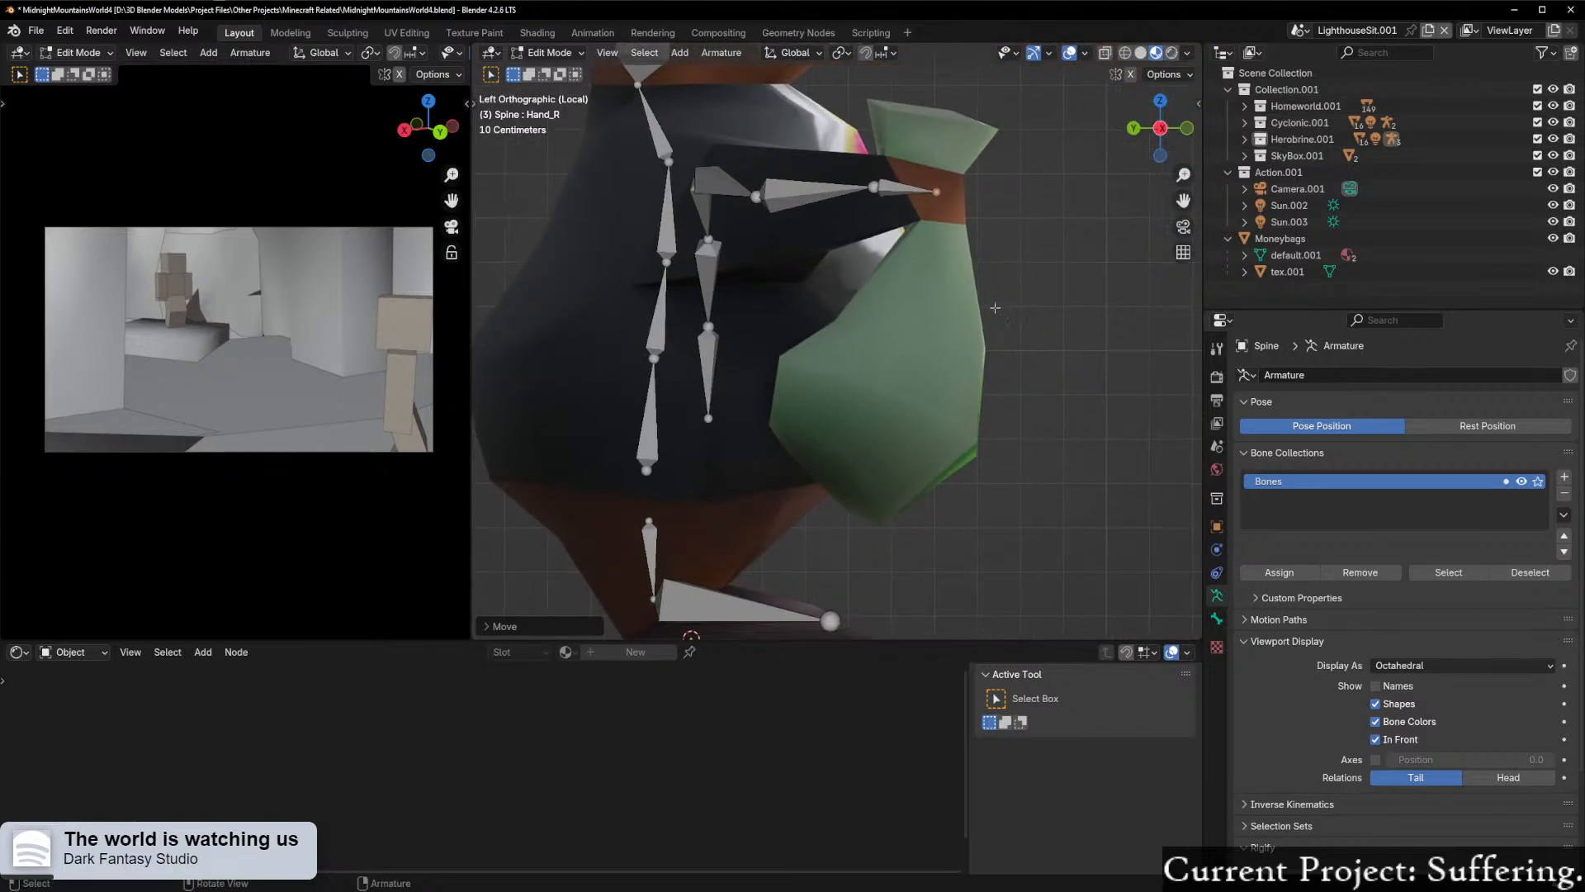
left_click(905, 189)
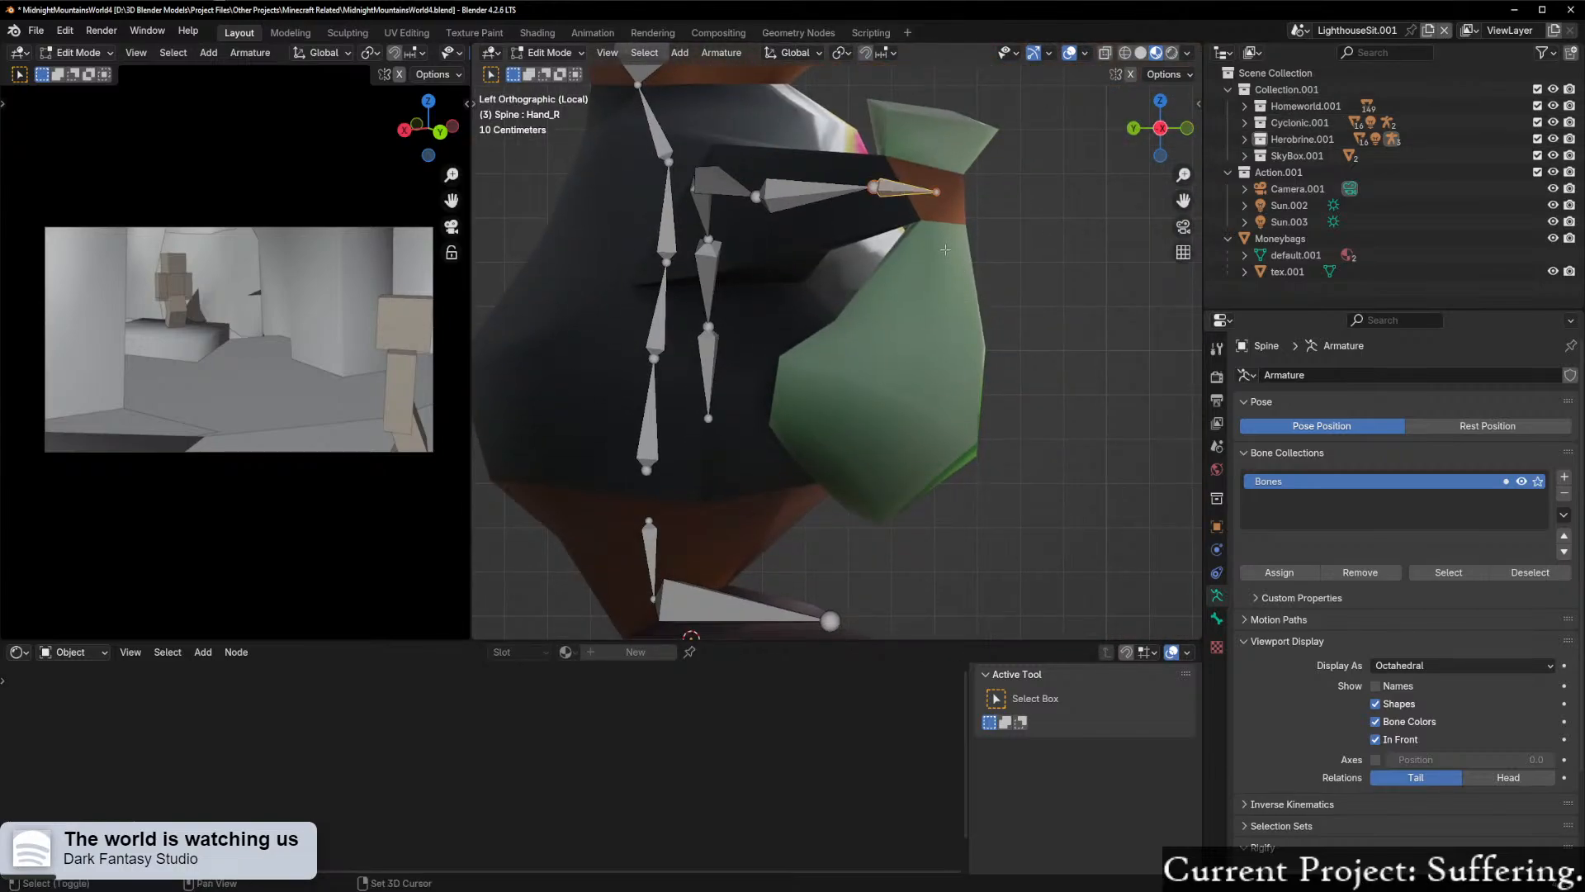
key("e")
left_click(943, 441)
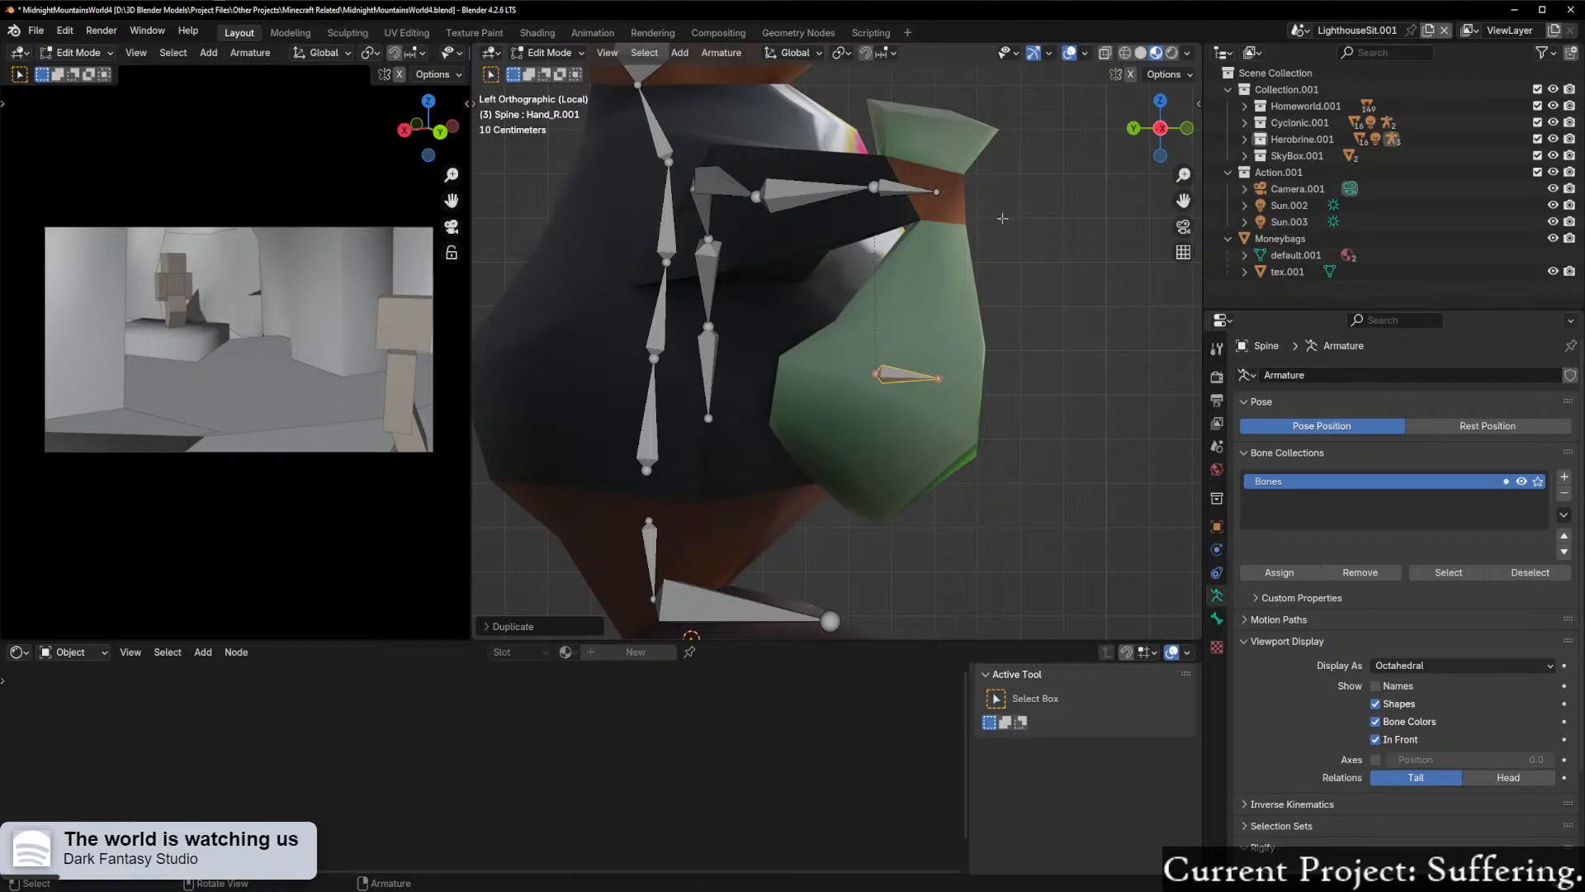
Step: Rotate the copied hand bone by about 115° to run along the length of the money bag and recentre it
key("r")
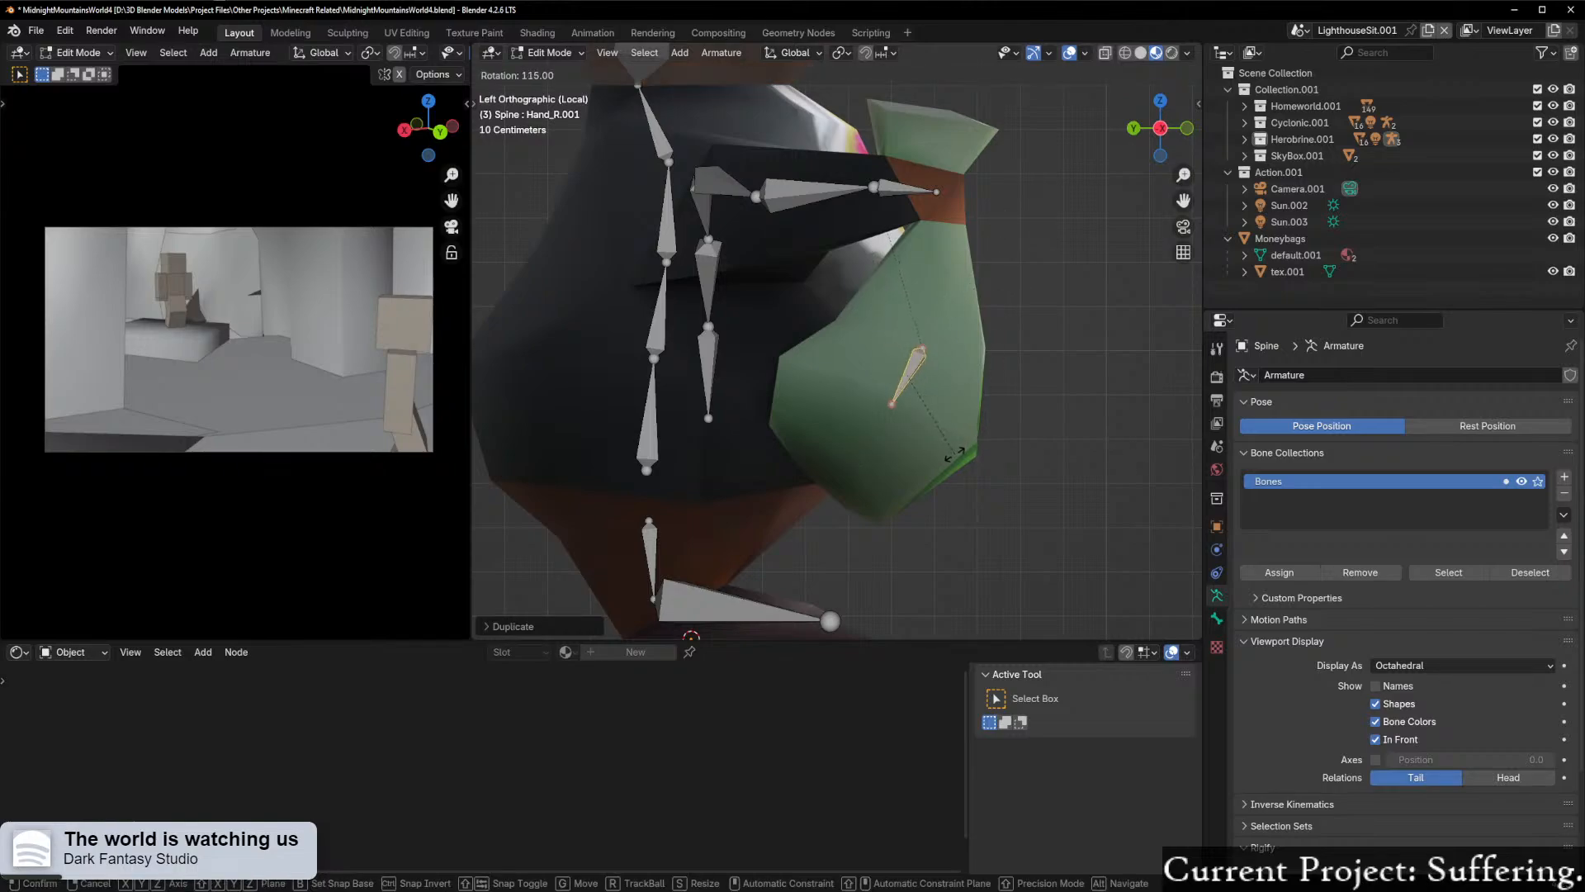
left_click(971, 455)
middle_click_drag(907, 158, 899, 164, "shift")
key("g")
left_click(949, 347)
Step: Scale the money bag bone by about 2.8, centre it in the bag and rename it Bag
key("s")
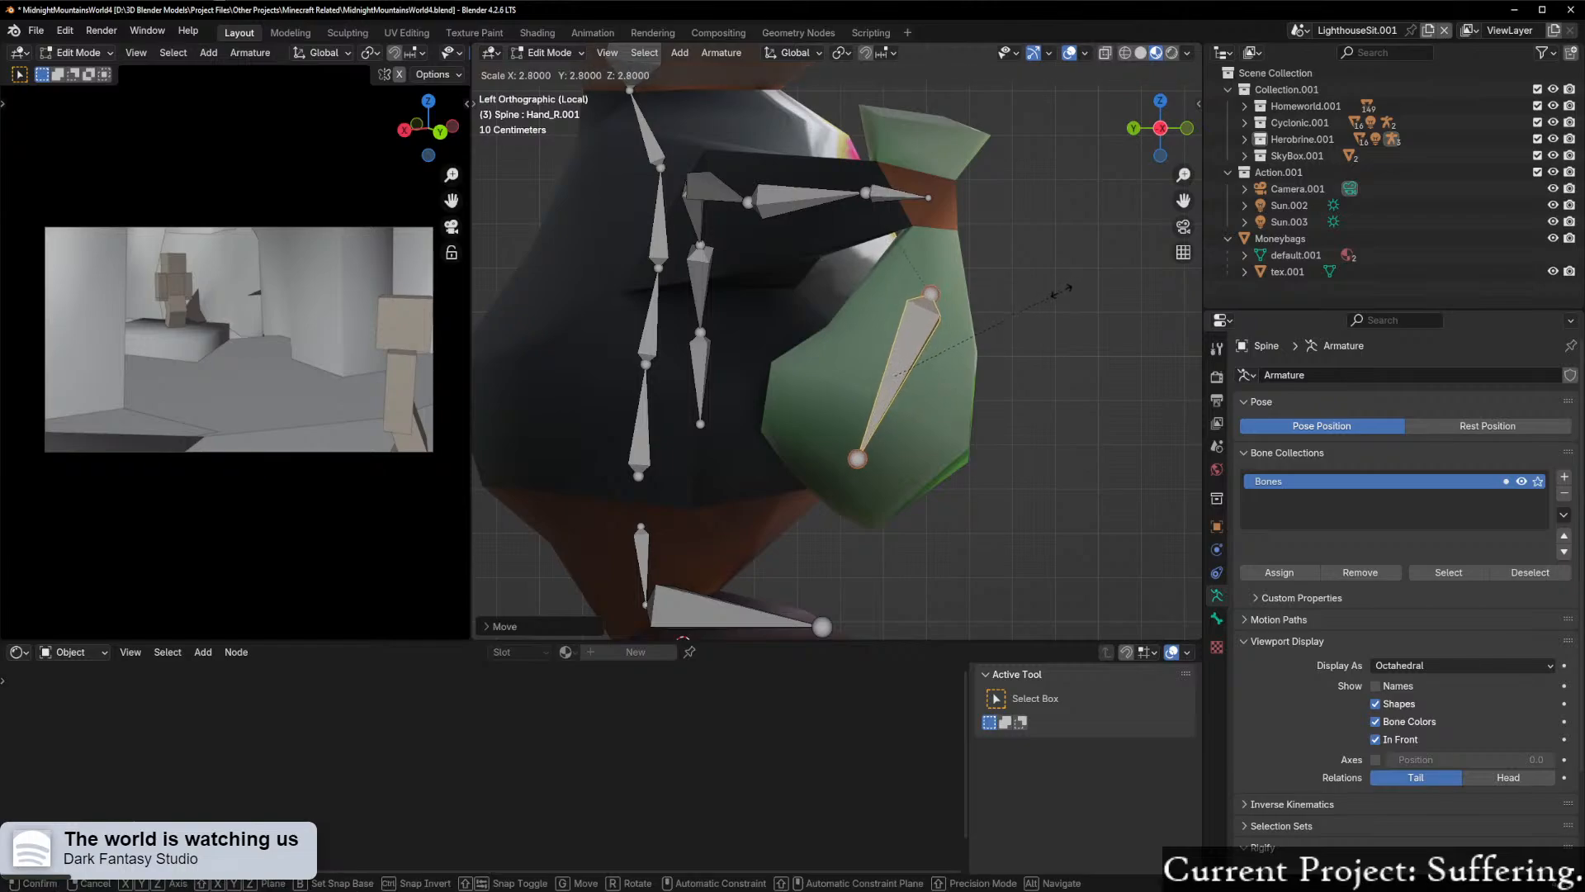
left_click(1061, 293)
key("g")
left_click(1004, 337)
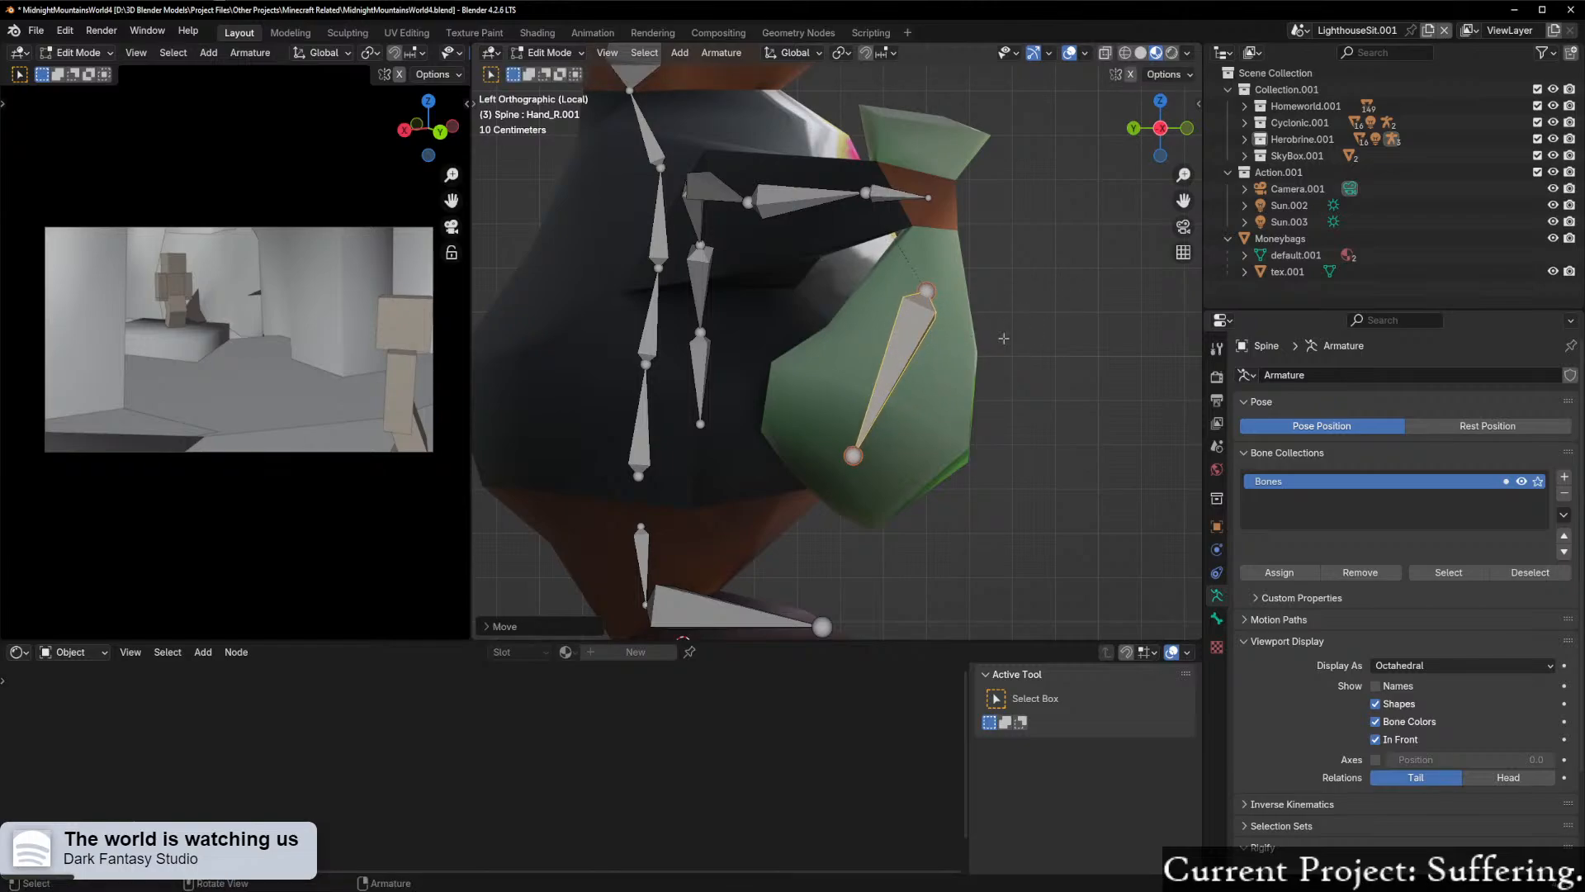
key("F2")
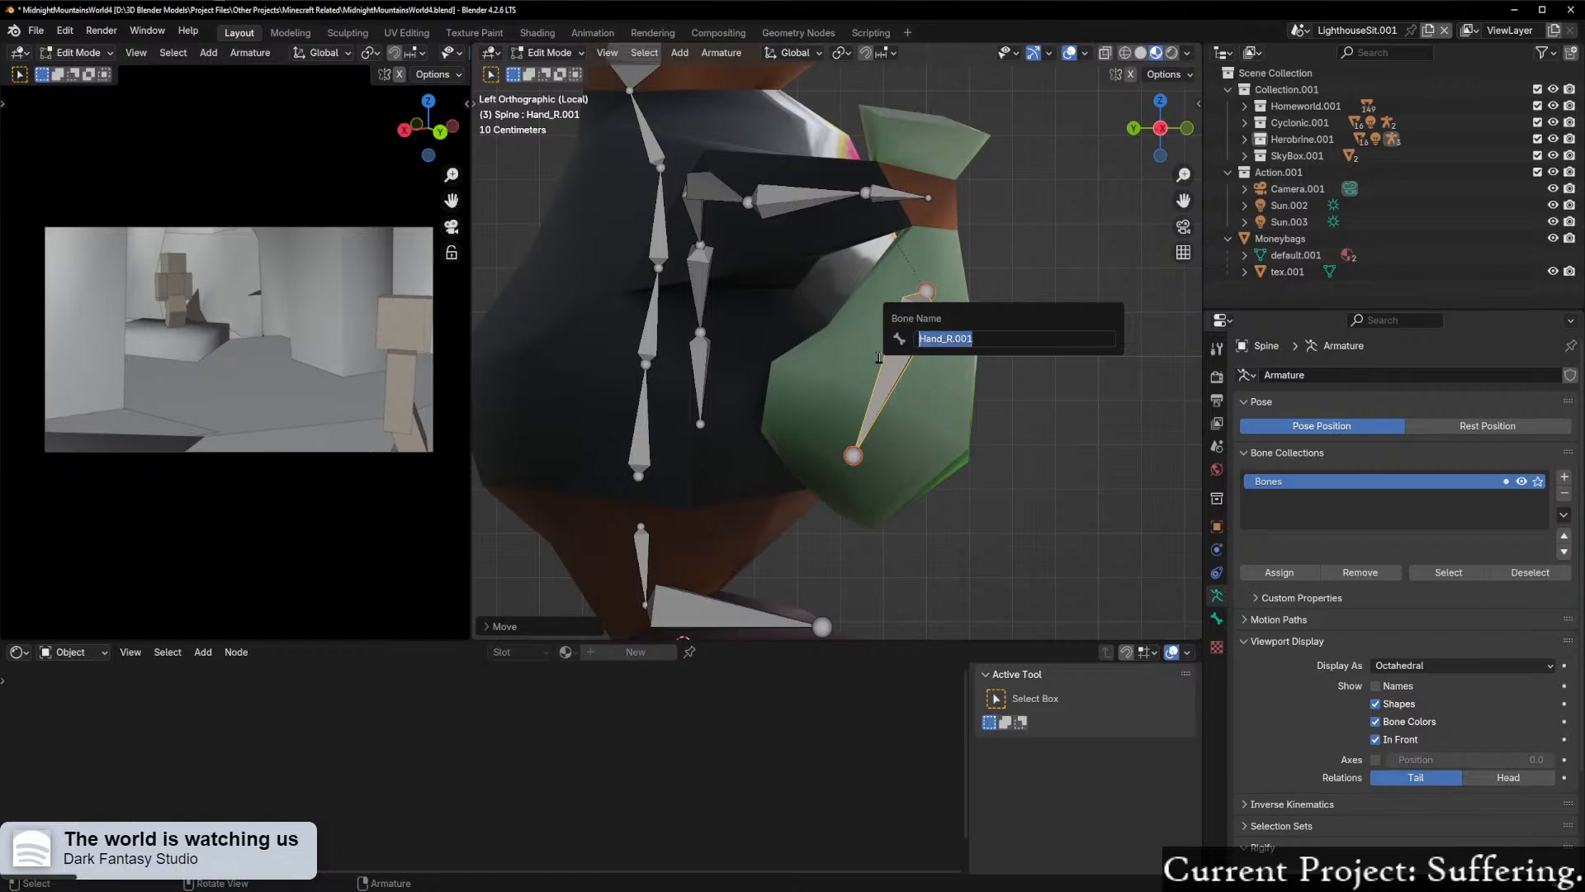
key("Return")
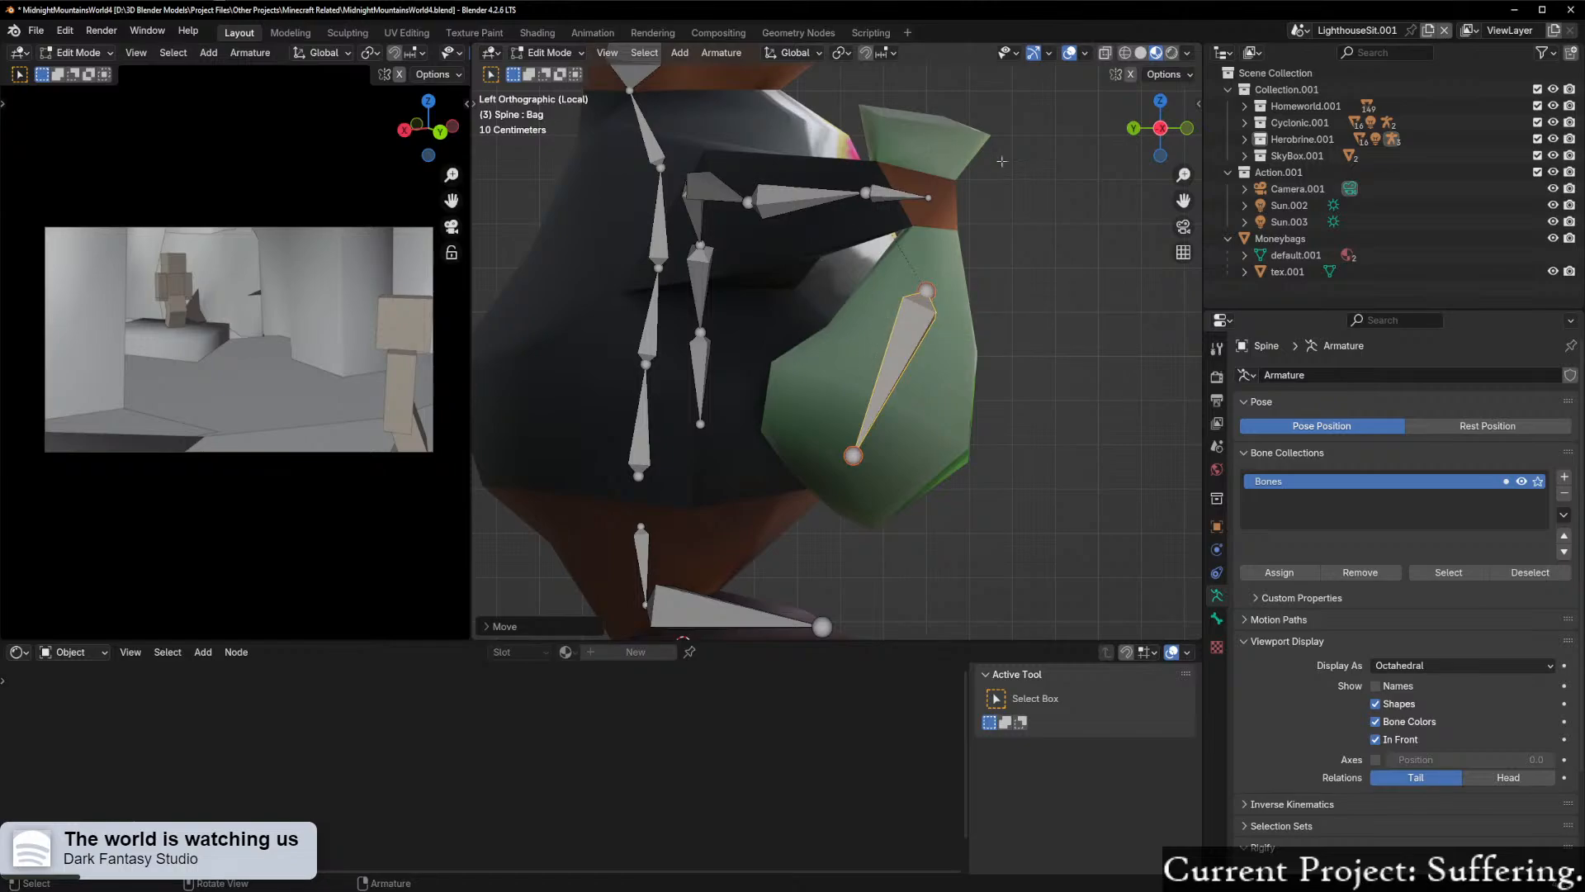
Step: From the front, rotate the Bag bone upright, centre it in the money bag and return to Object Mode
left_click(1187, 129)
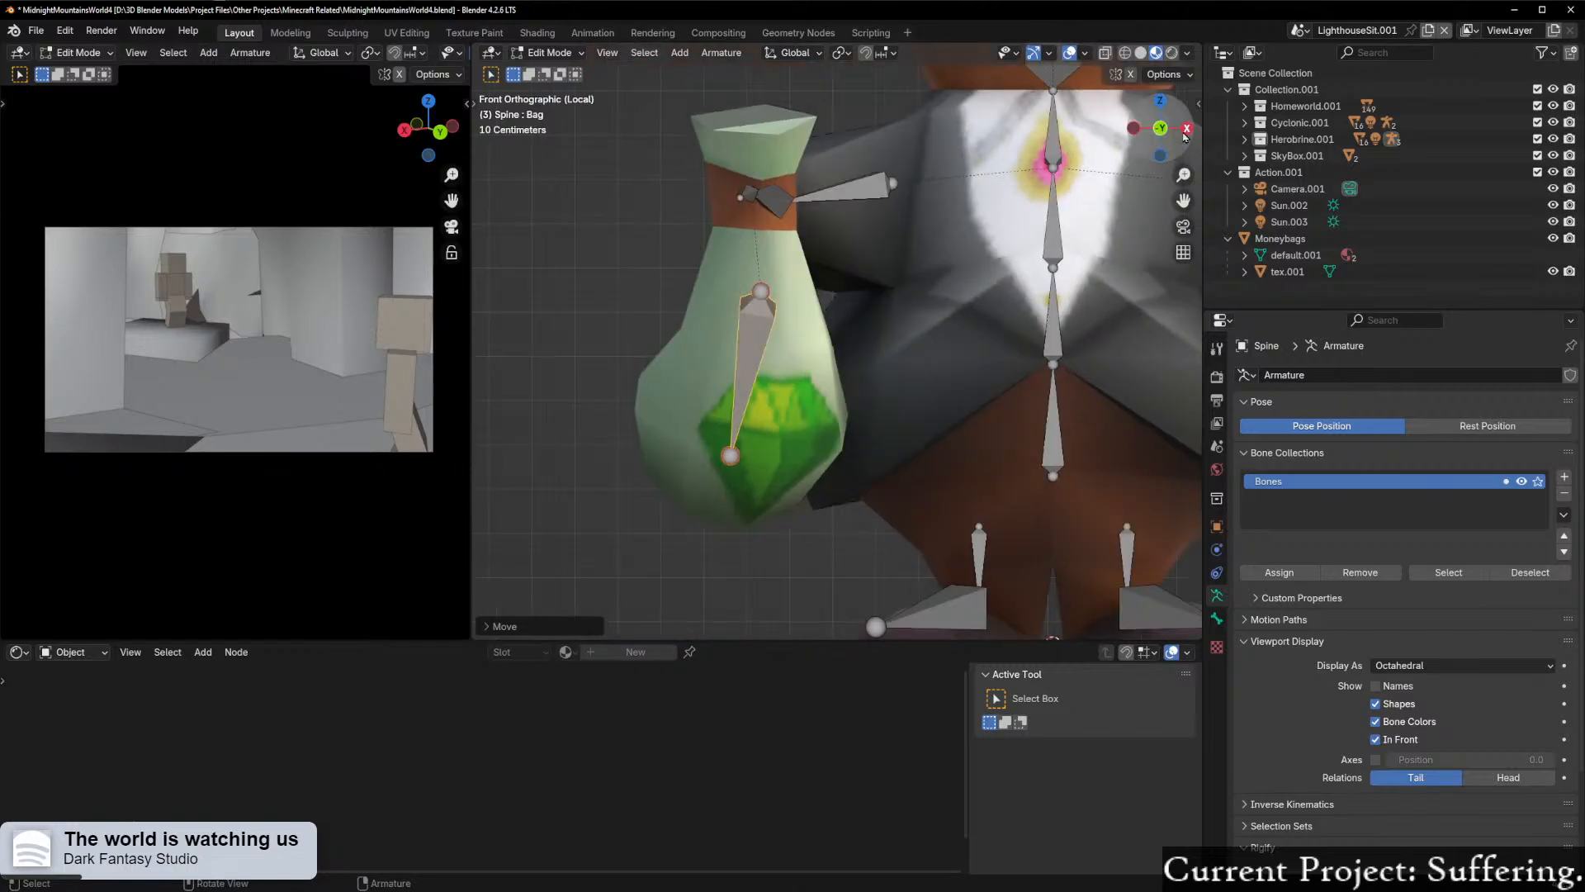
key("r")
left_click(861, 298, "ctrl")
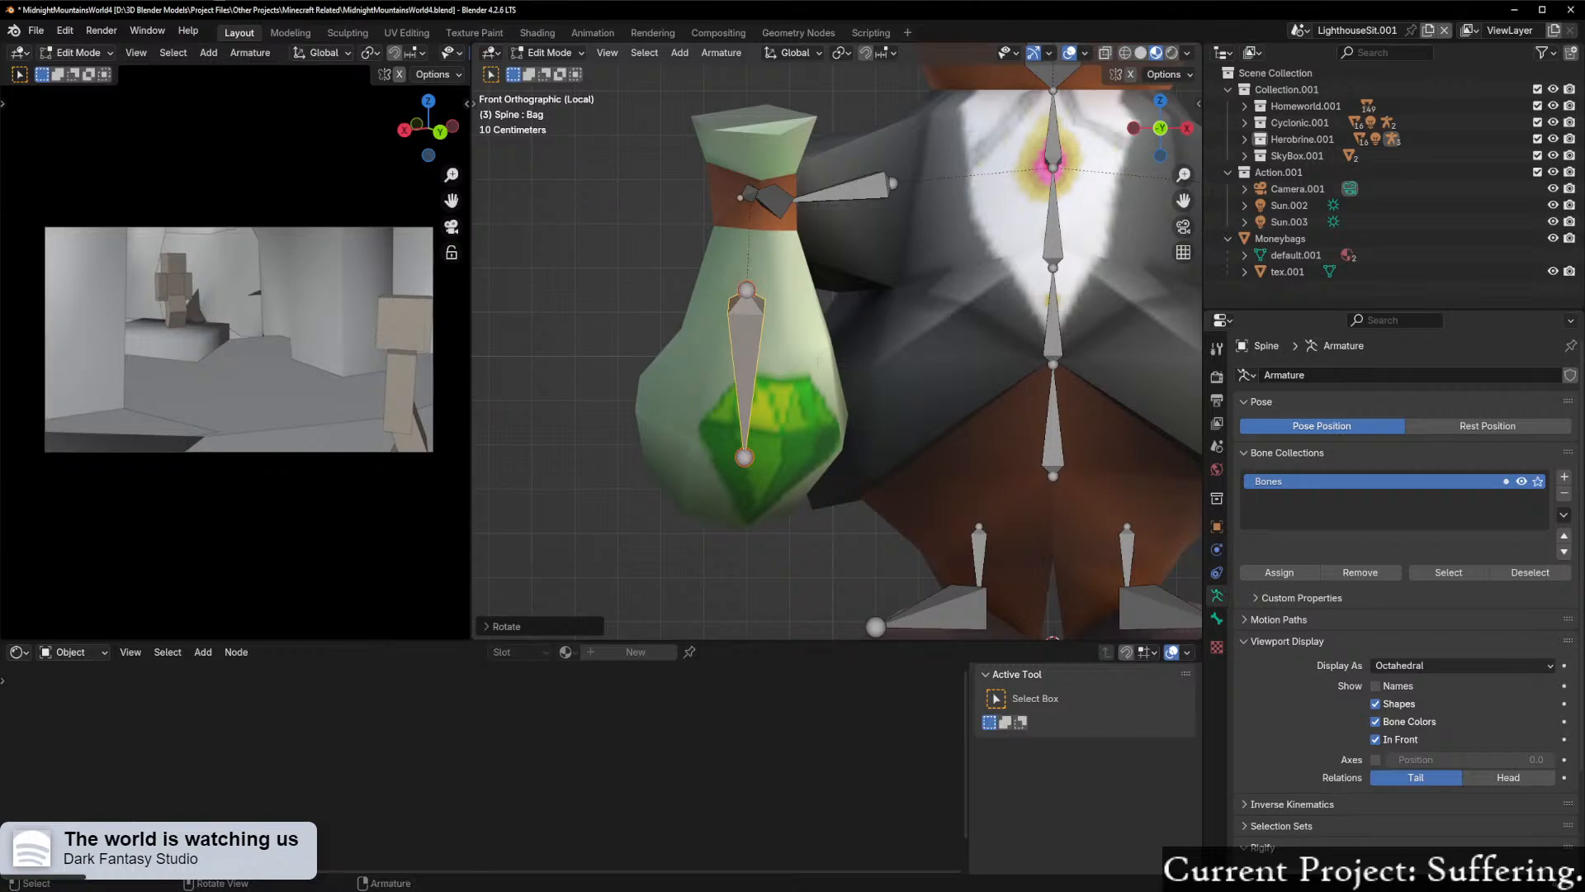
key("g")
left_click(831, 364)
scroll(834, 360, "down", 5)
middle_click_drag(946, 299, 743, 370)
key("Tab")
Step: Parent the Moneybags mesh to the Spine armature with automatic weights
left_click(766, 348)
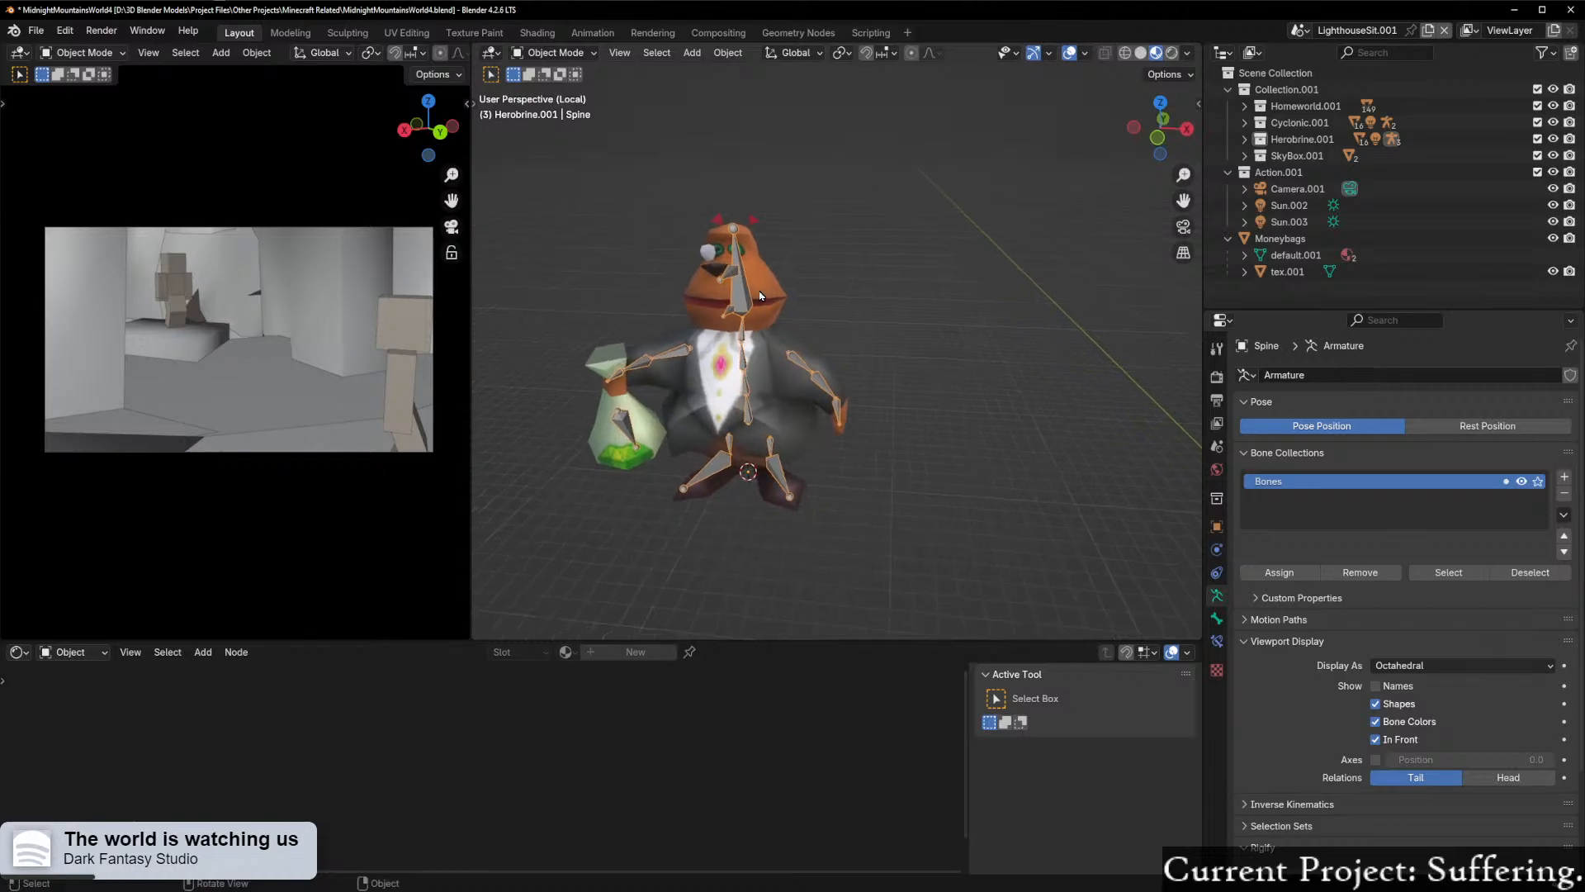
left_click(761, 295, "shift")
left_click(744, 301, "shift")
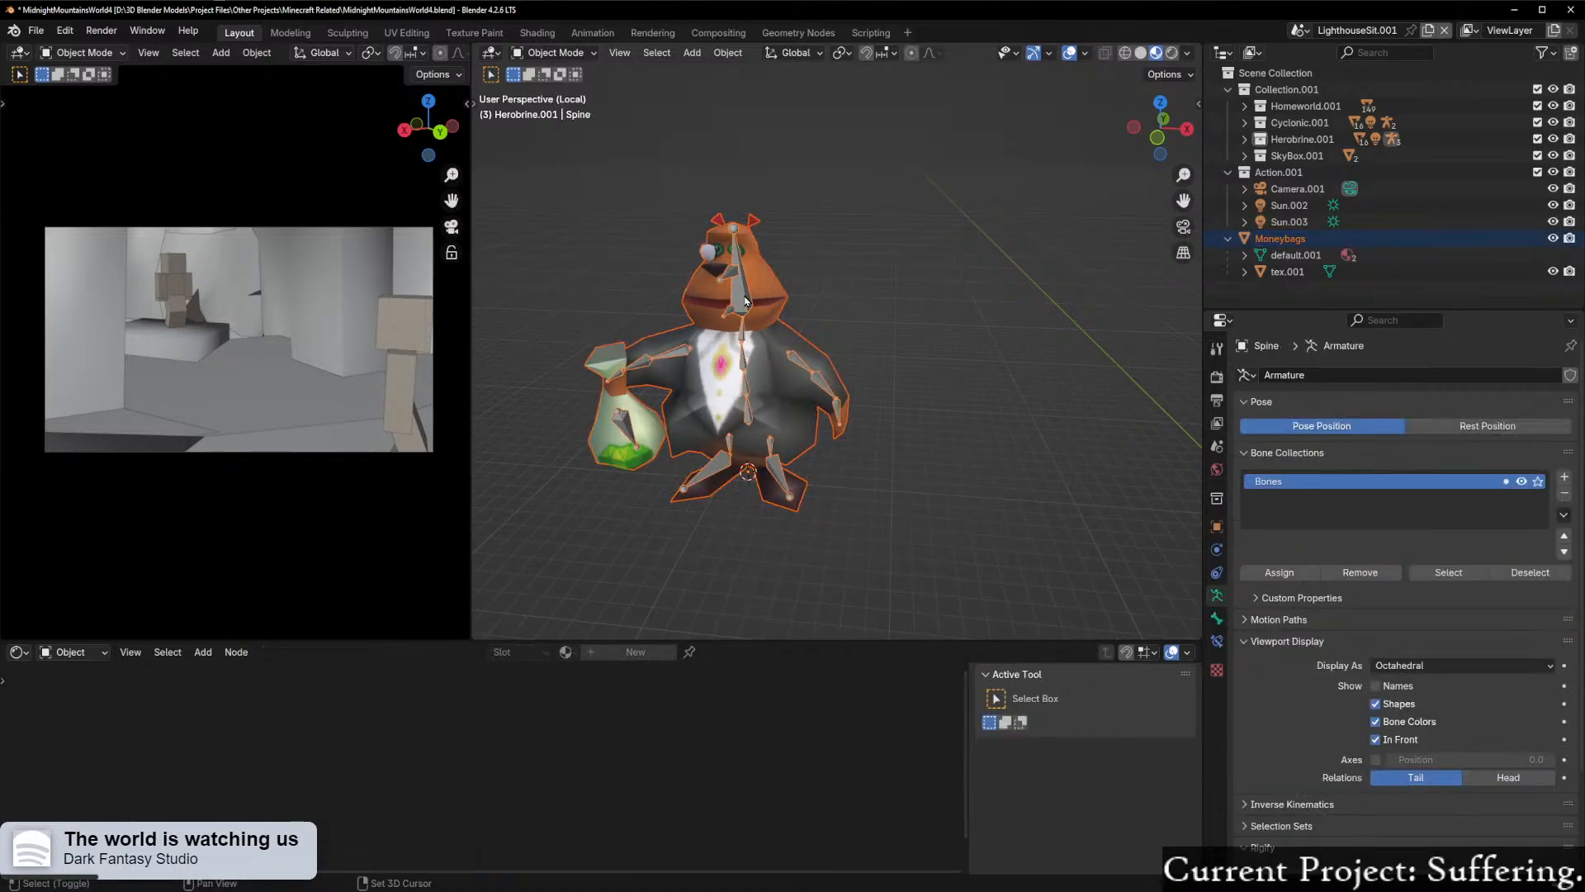
key("ctrl+p")
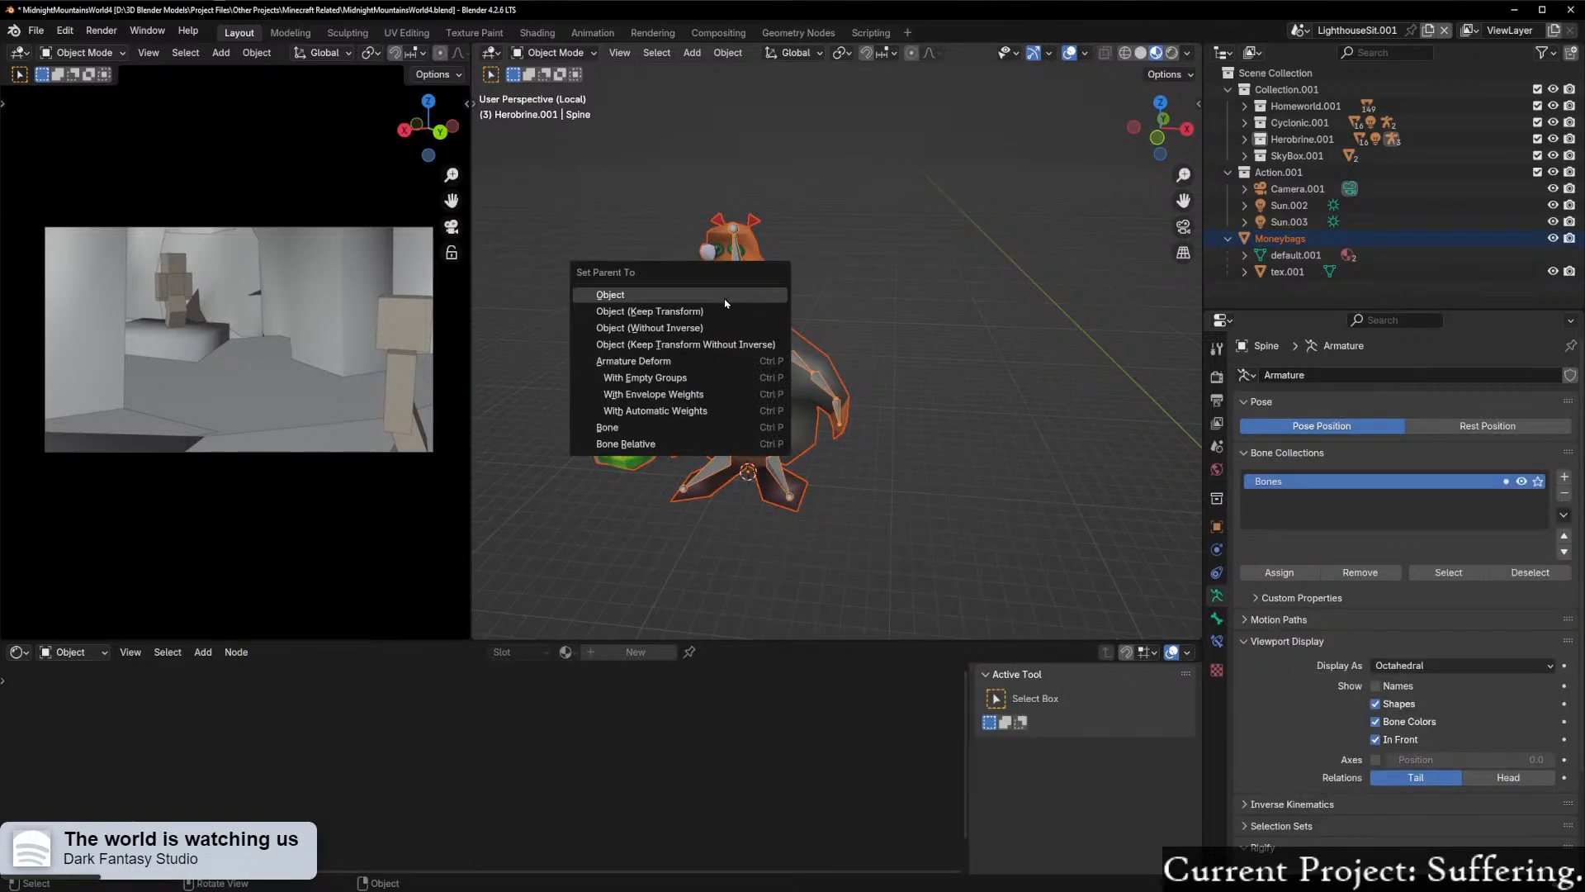
left_click(750, 342)
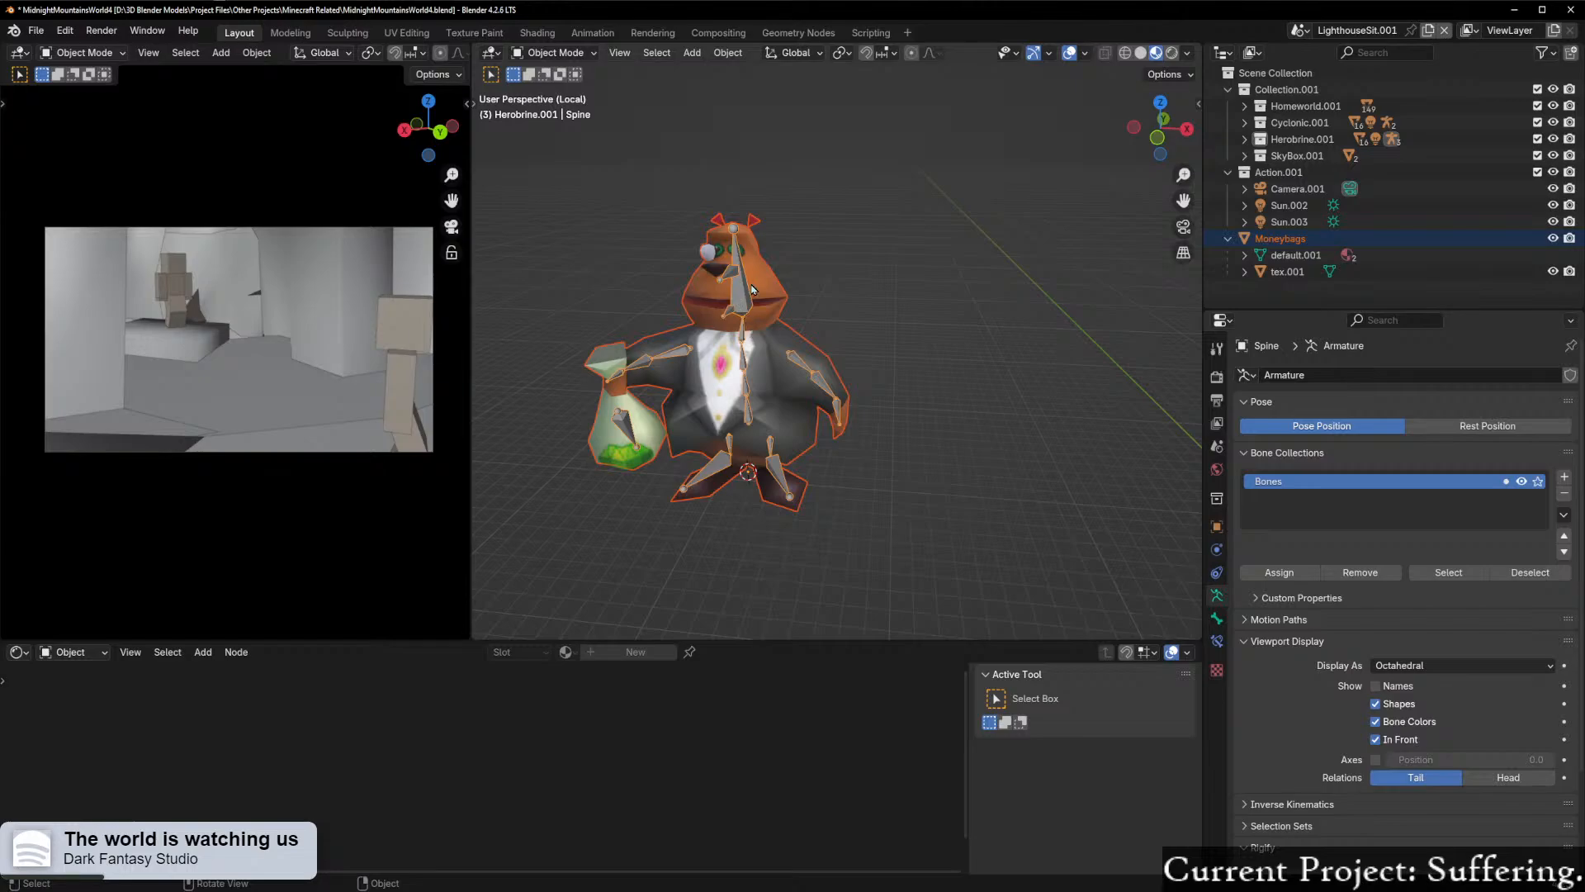
key("ctrl+p")
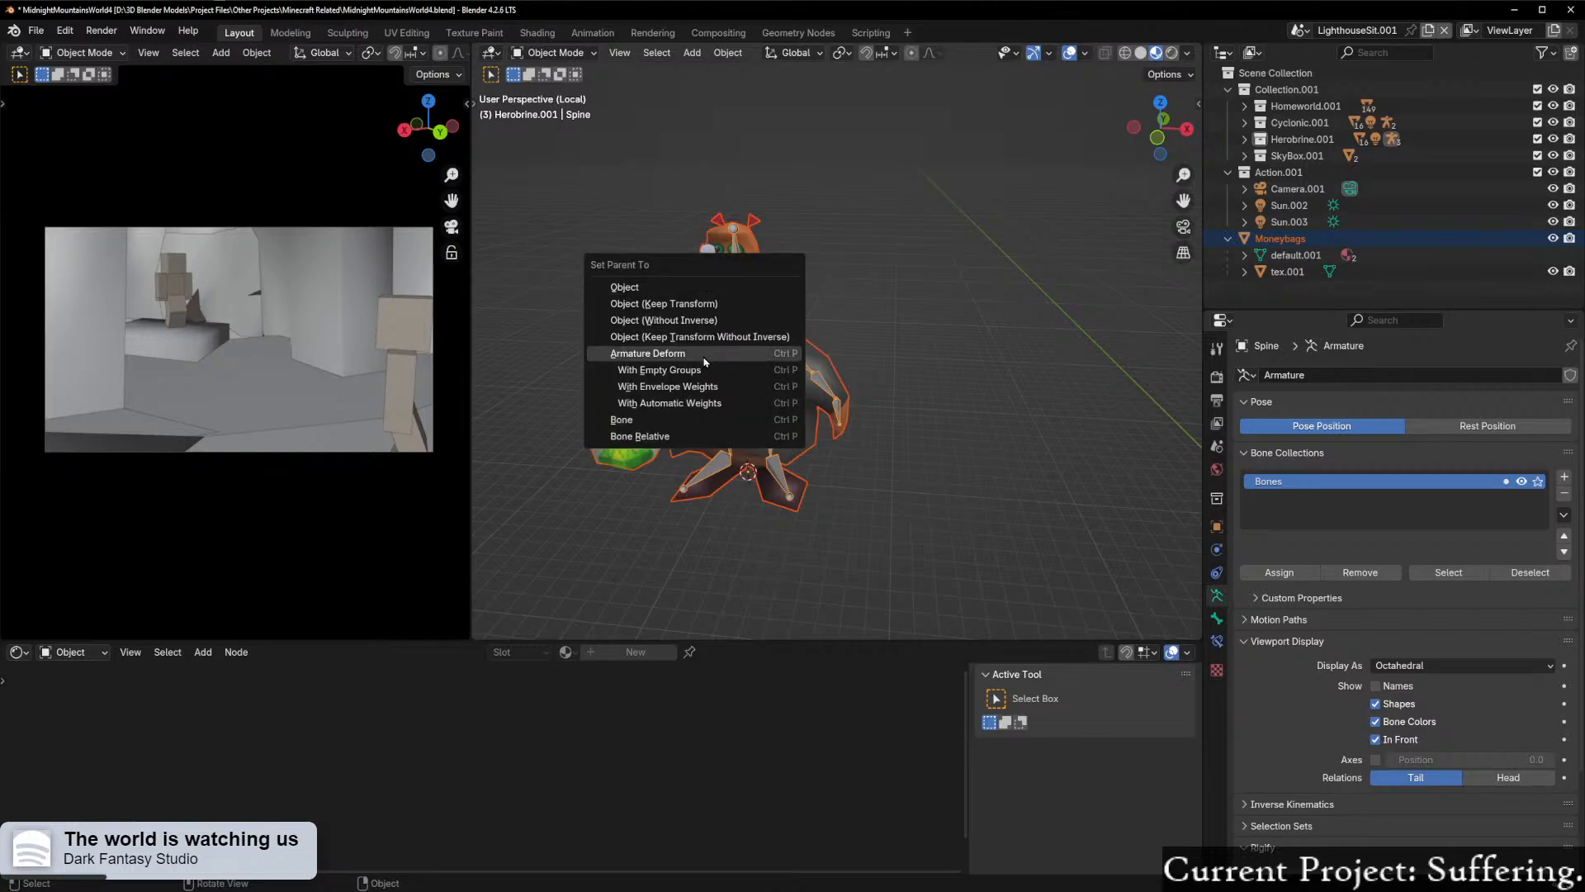
left_click(719, 403)
Step: Inspect the Moneybags mesh's bone weights in Weight Paint mode and return to Object Mode
scroll(838, 256, "up", 4)
scroll(817, 286, "down", 5)
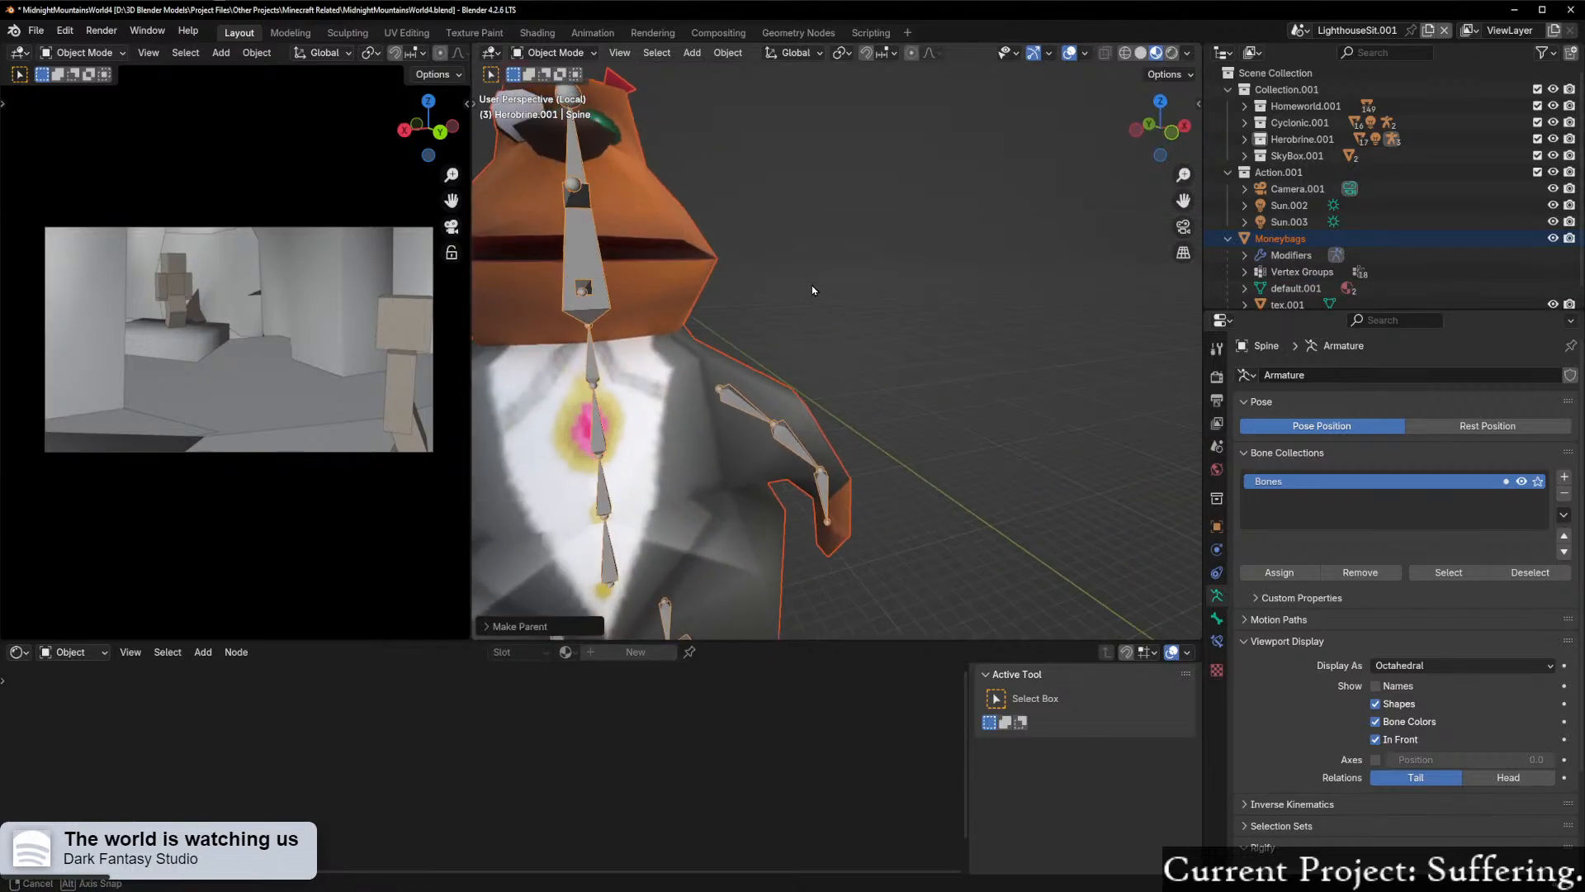
middle_click_drag(818, 287, 854, 343)
scroll(903, 282, "up", 5)
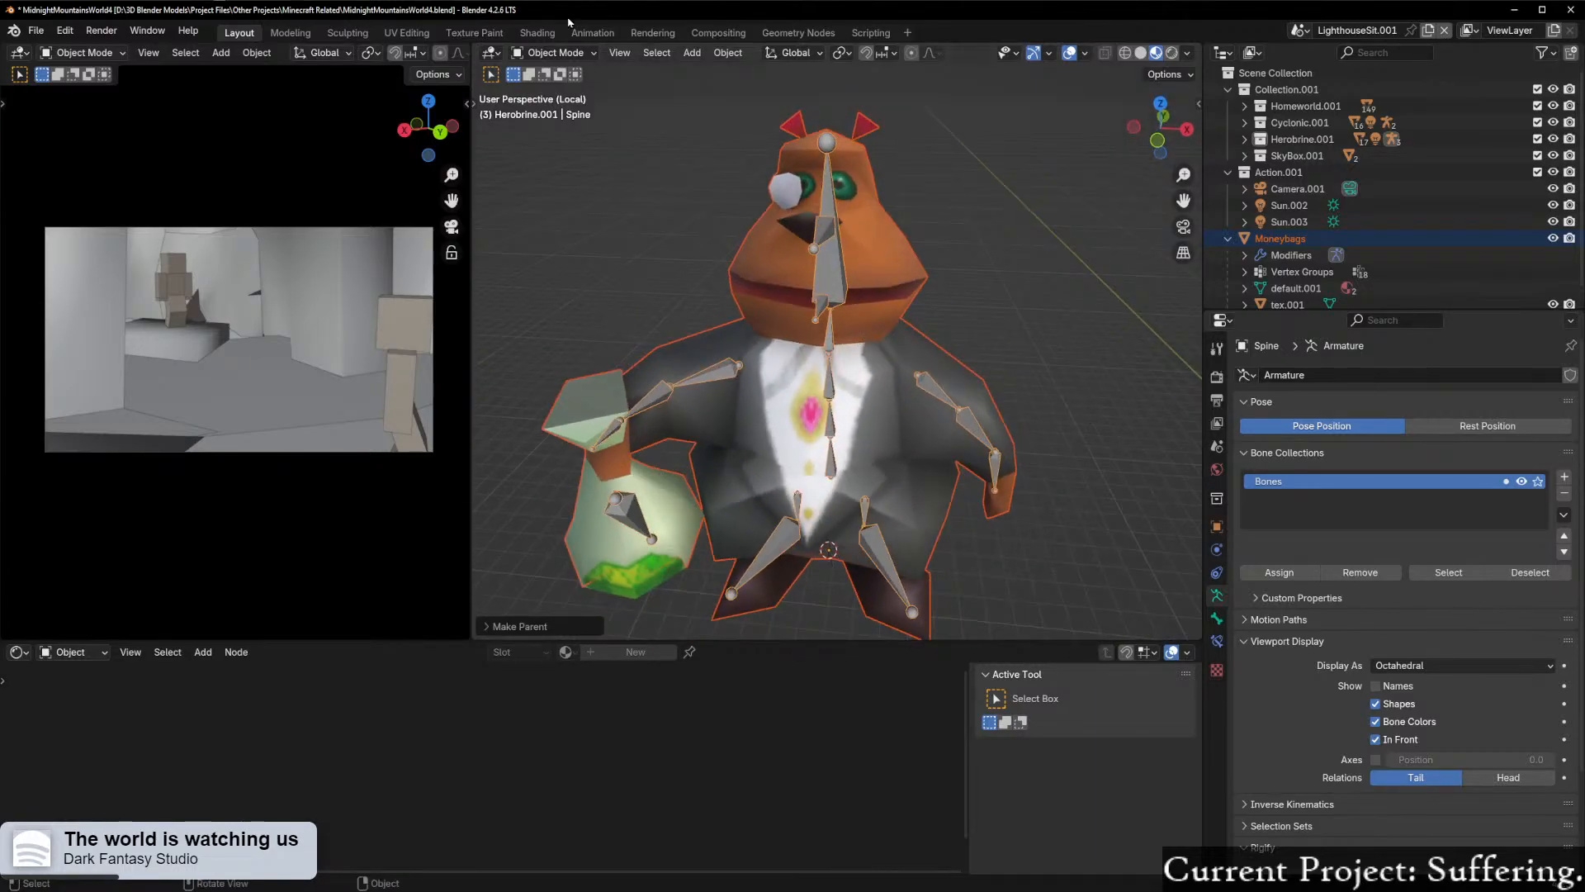
left_click(556, 53)
left_click(831, 266)
left_click(875, 279)
right_click(874, 276)
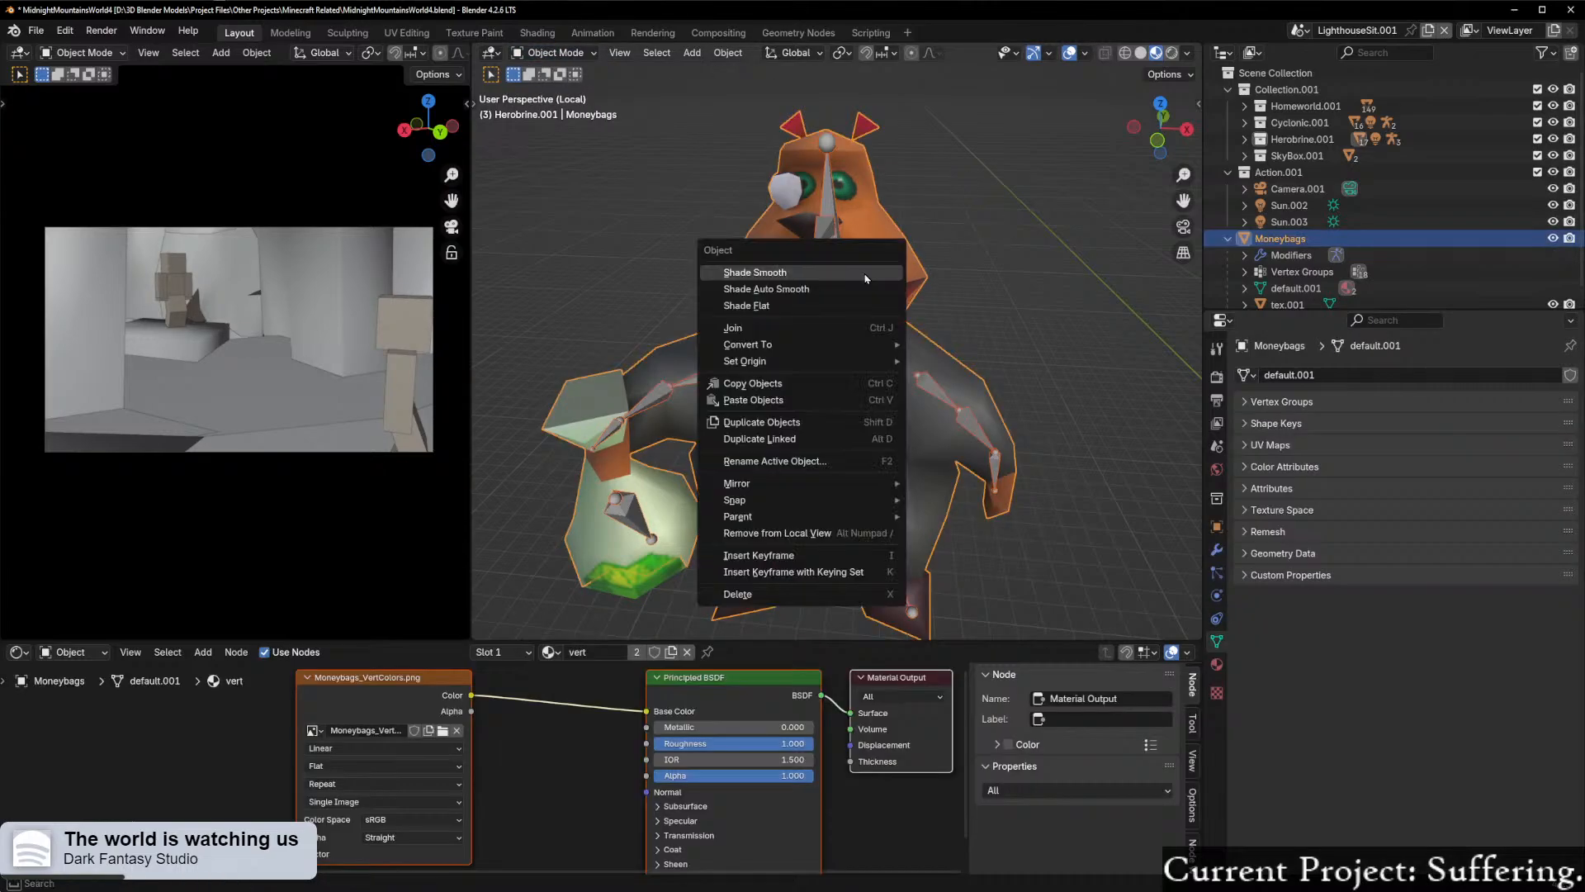
left_click(545, 53)
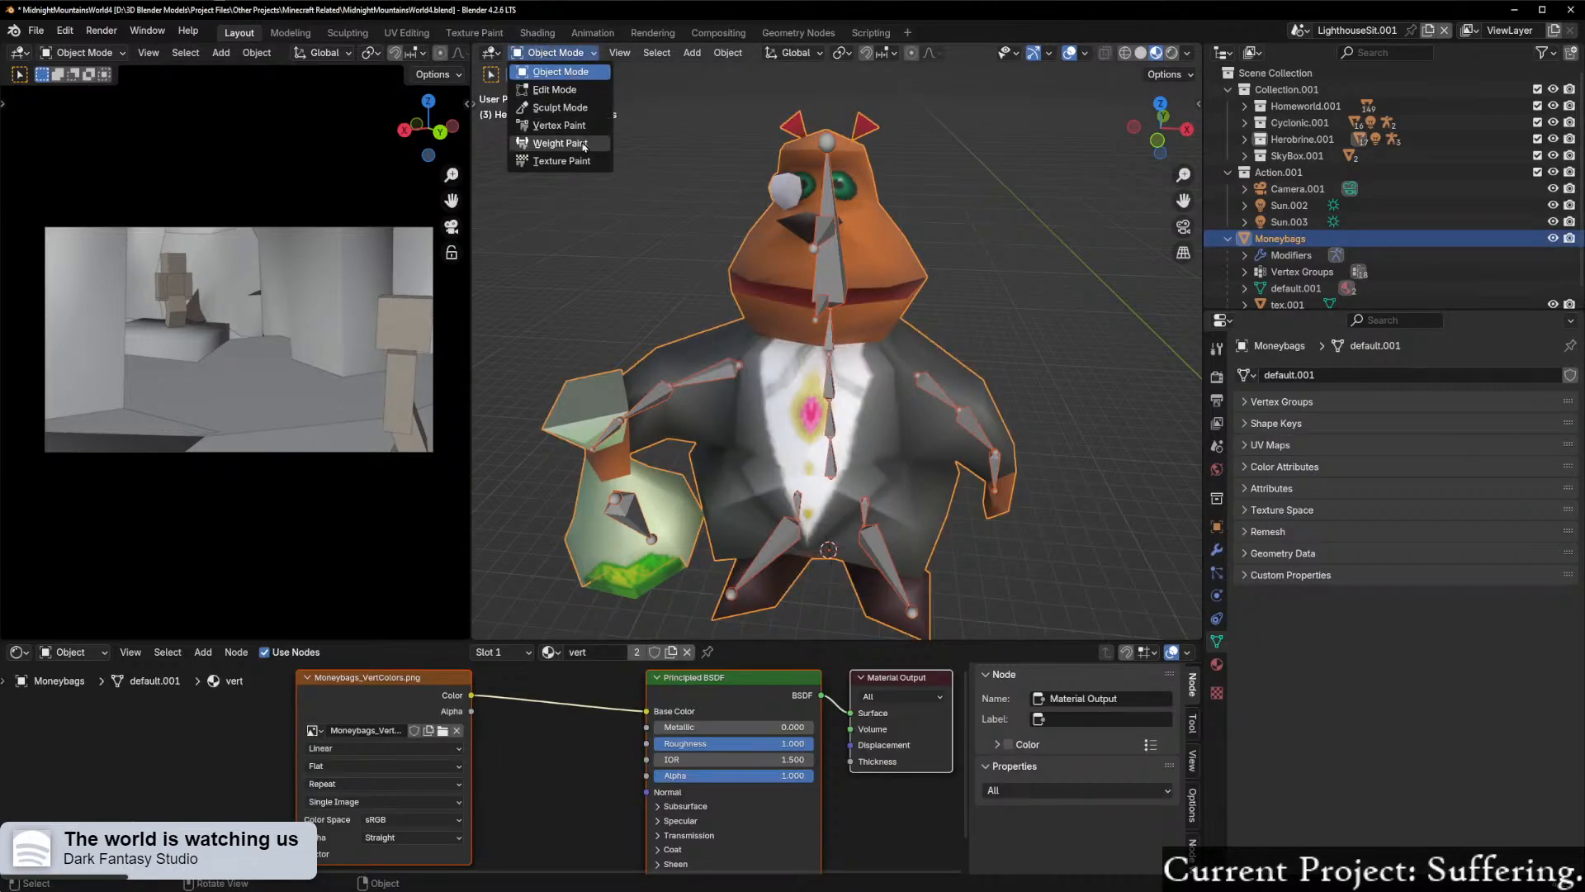
left_click(549, 144)
mouse_move(904, 361)
middle_mouse_down()
mouse_move(960, 374)
mouse_move(737, 388)
middle_mouse_up()
key("ctrl+Tab")
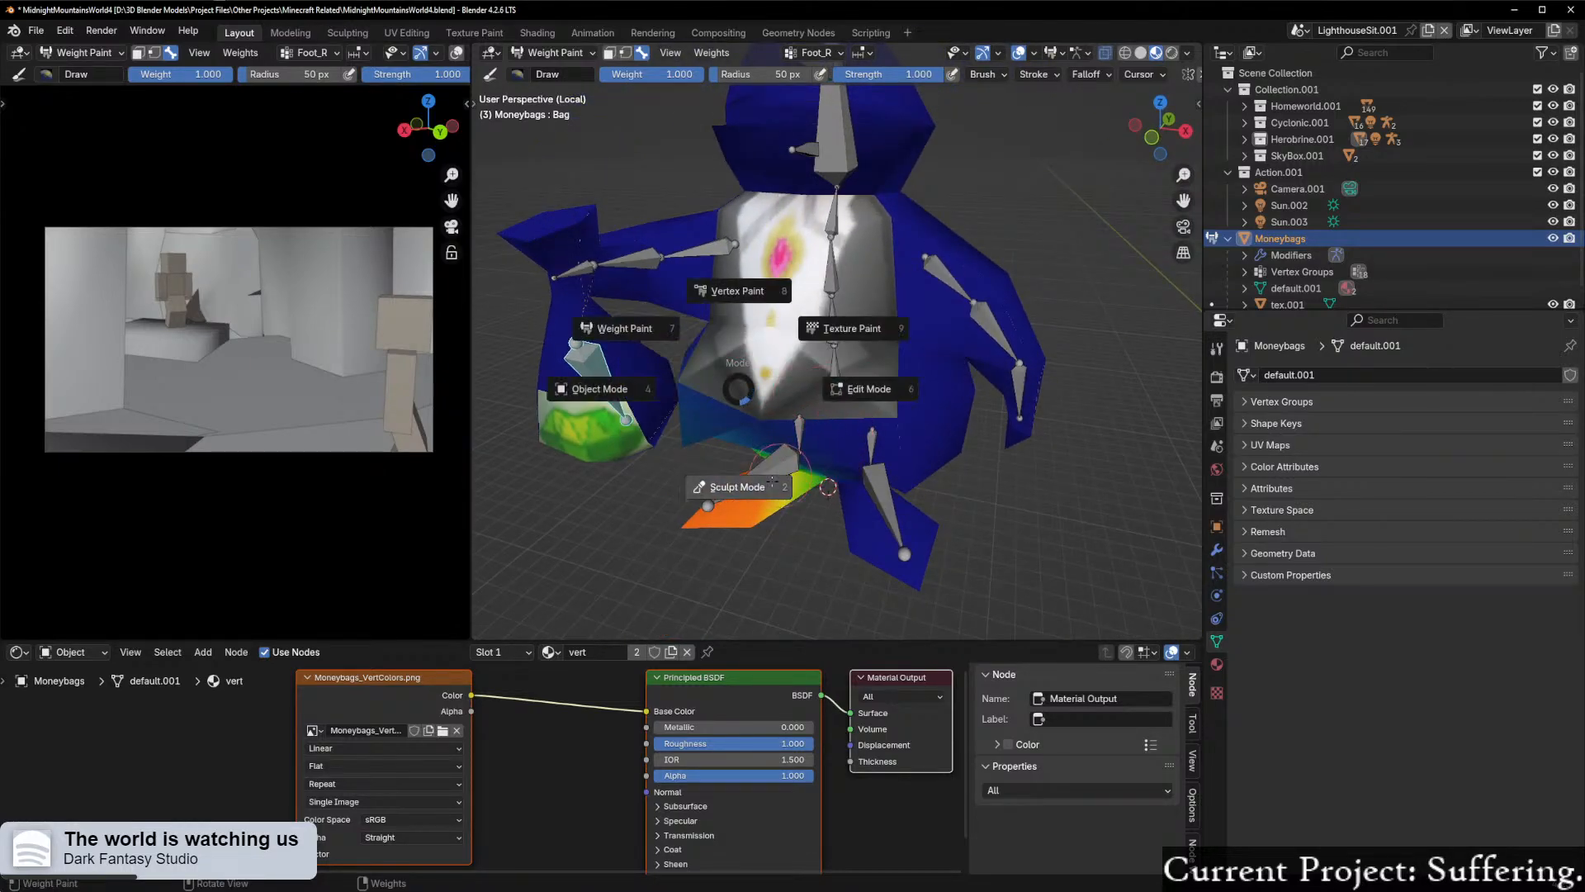
left_click(601, 389)
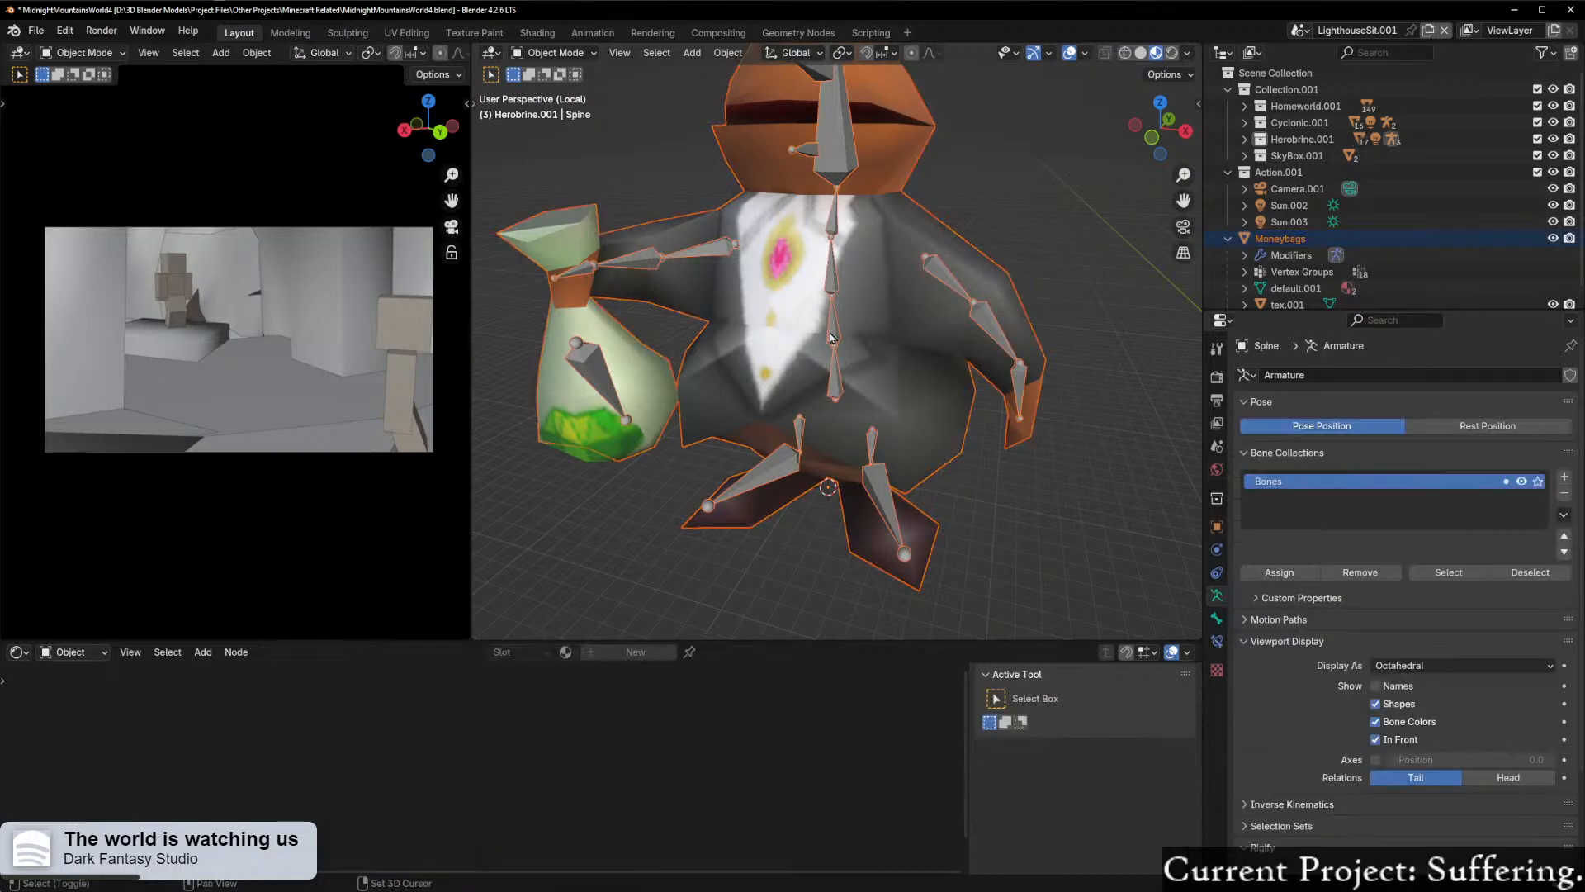
Step: Test the deformation by rotating the Bag bone in Pose Mode and return to Object Mode
key("ctrl+Tab")
left_click(825, 427)
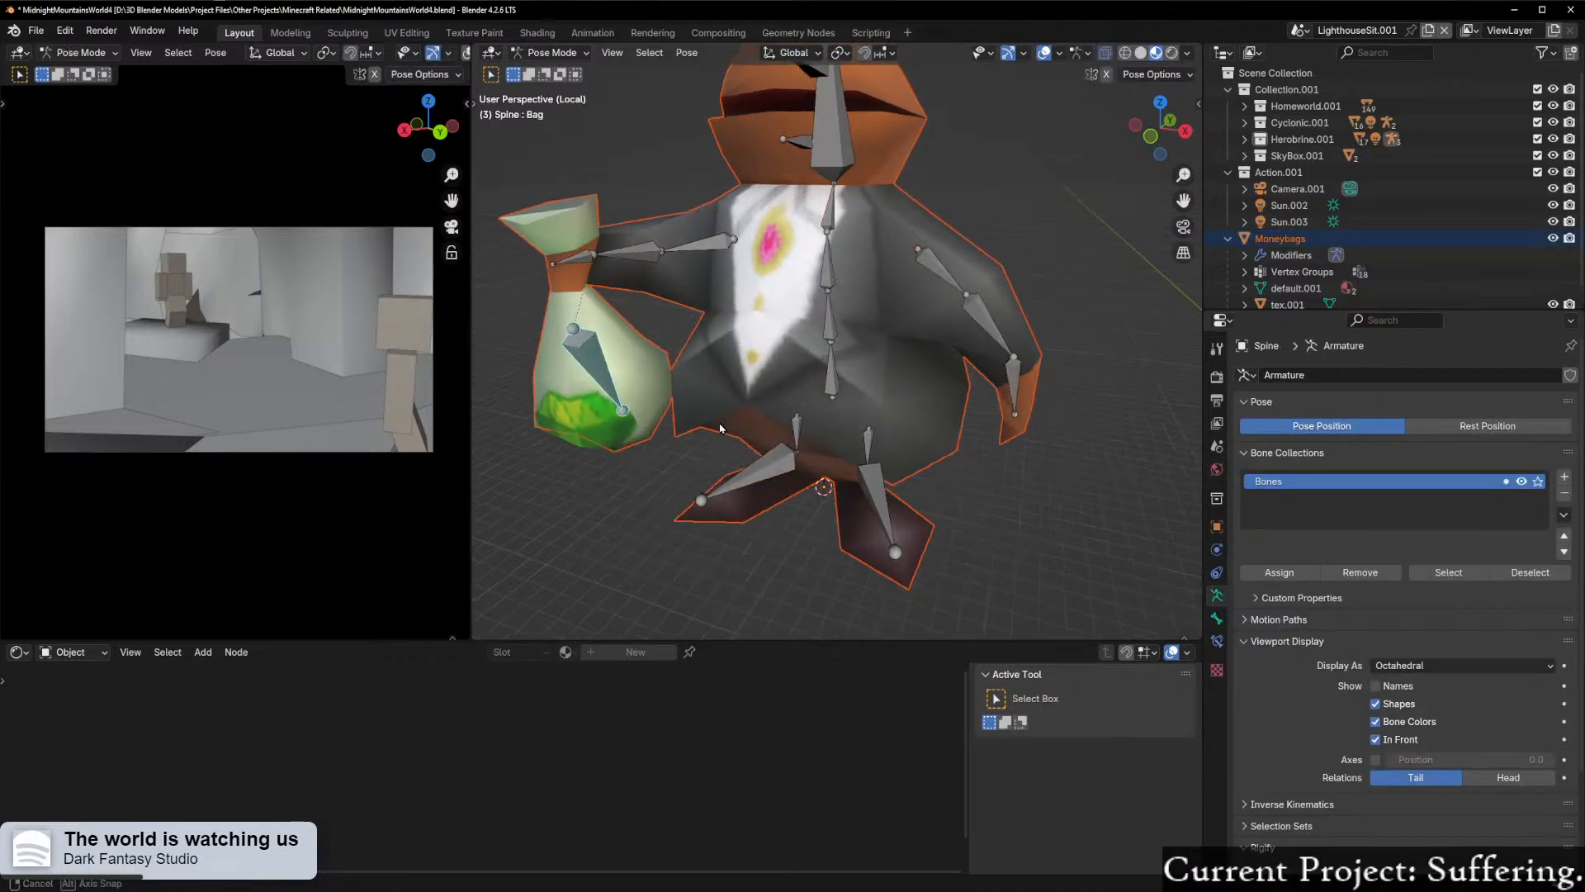
middle_click_drag(645, 364, 787, 270)
key("r")
left_click(671, 345)
key("ctrl+Tab")
left_click(693, 389)
Step: Try to parent the tex.001 mesh to the Spine armature with automatic weights
left_click(807, 258)
key("ctrl+p")
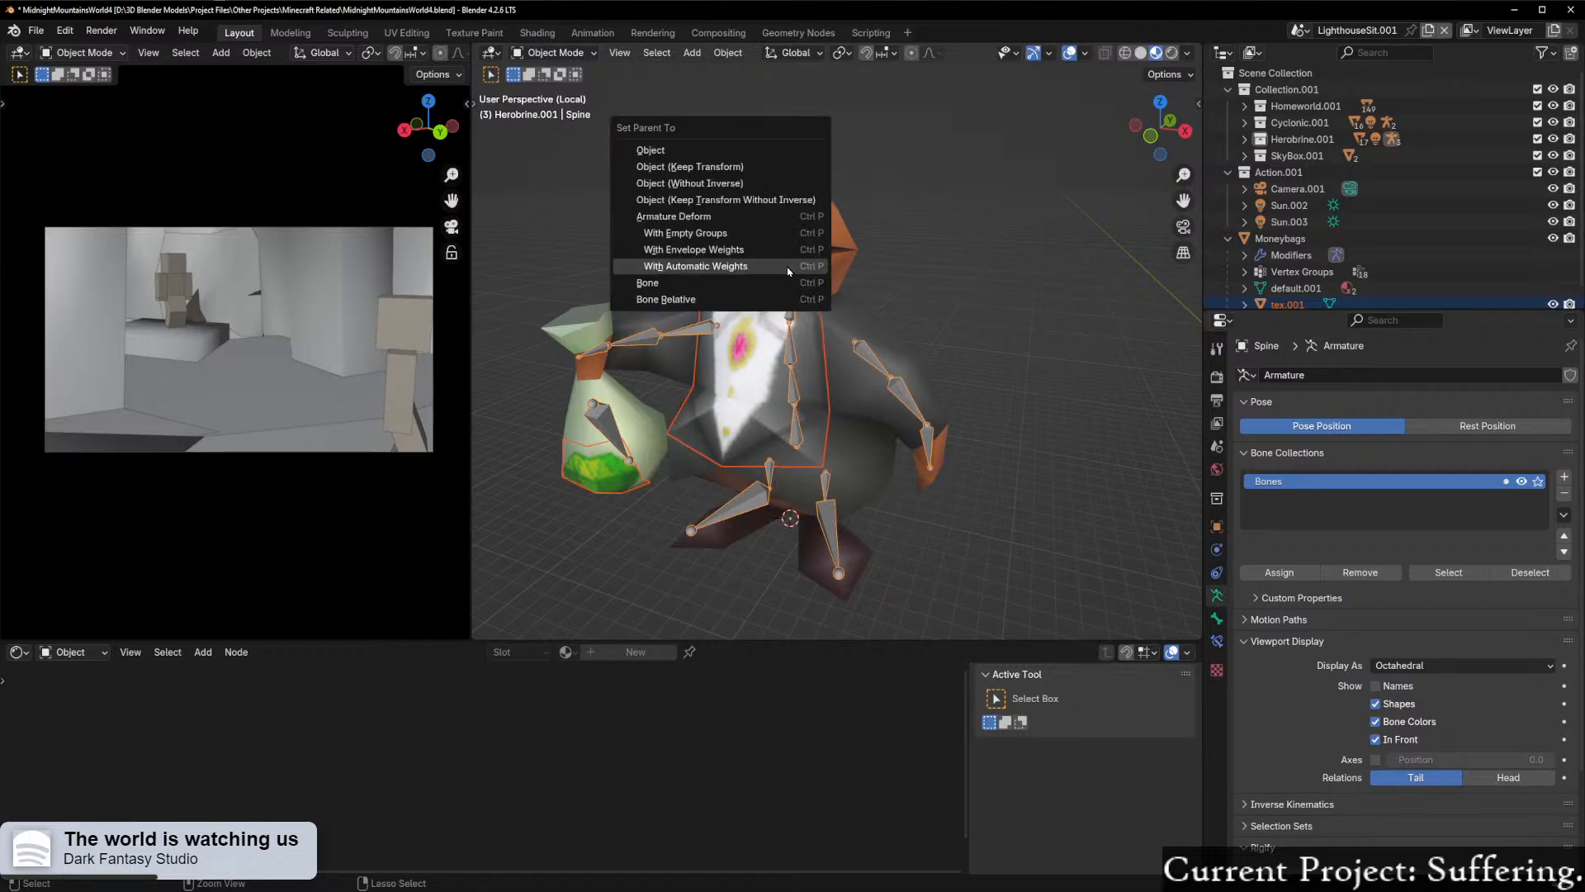
left_click(777, 267)
middle_click_drag(805, 263, 875, 290)
left_click(733, 303, "shift")
left_click(733, 303, "shift")
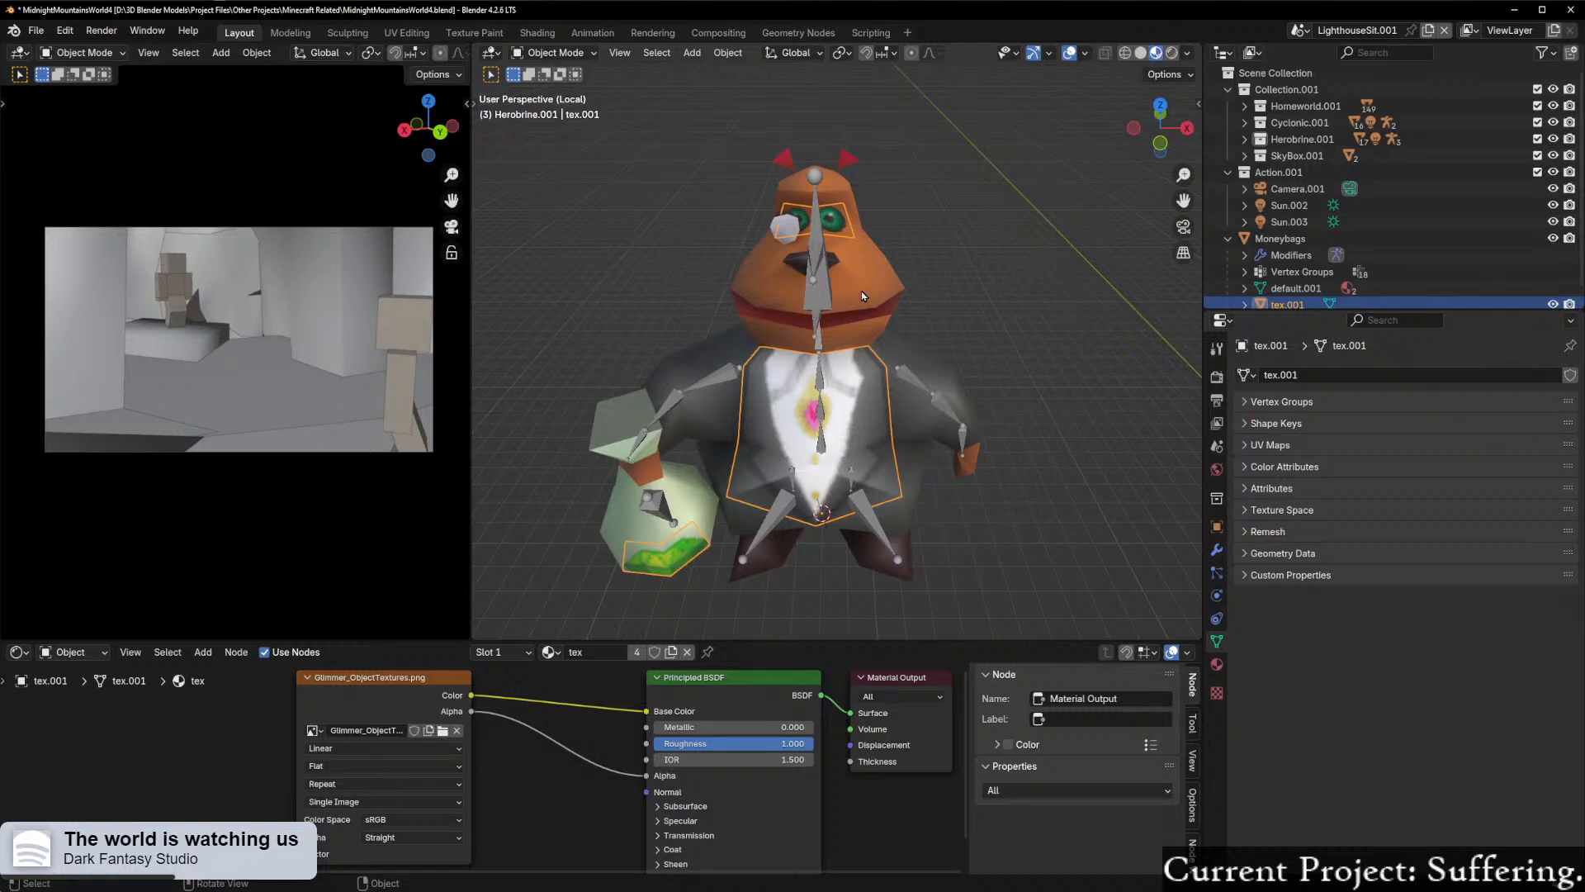
scroll(902, 289, "down", 2)
middle_click_drag(902, 289, 816, 296)
Step: Undo the test pose and the automatic-weight parenting of the Moneybags mesh, and enlarge the Outliner
key("ctrl+z")
key("ctrl+z")
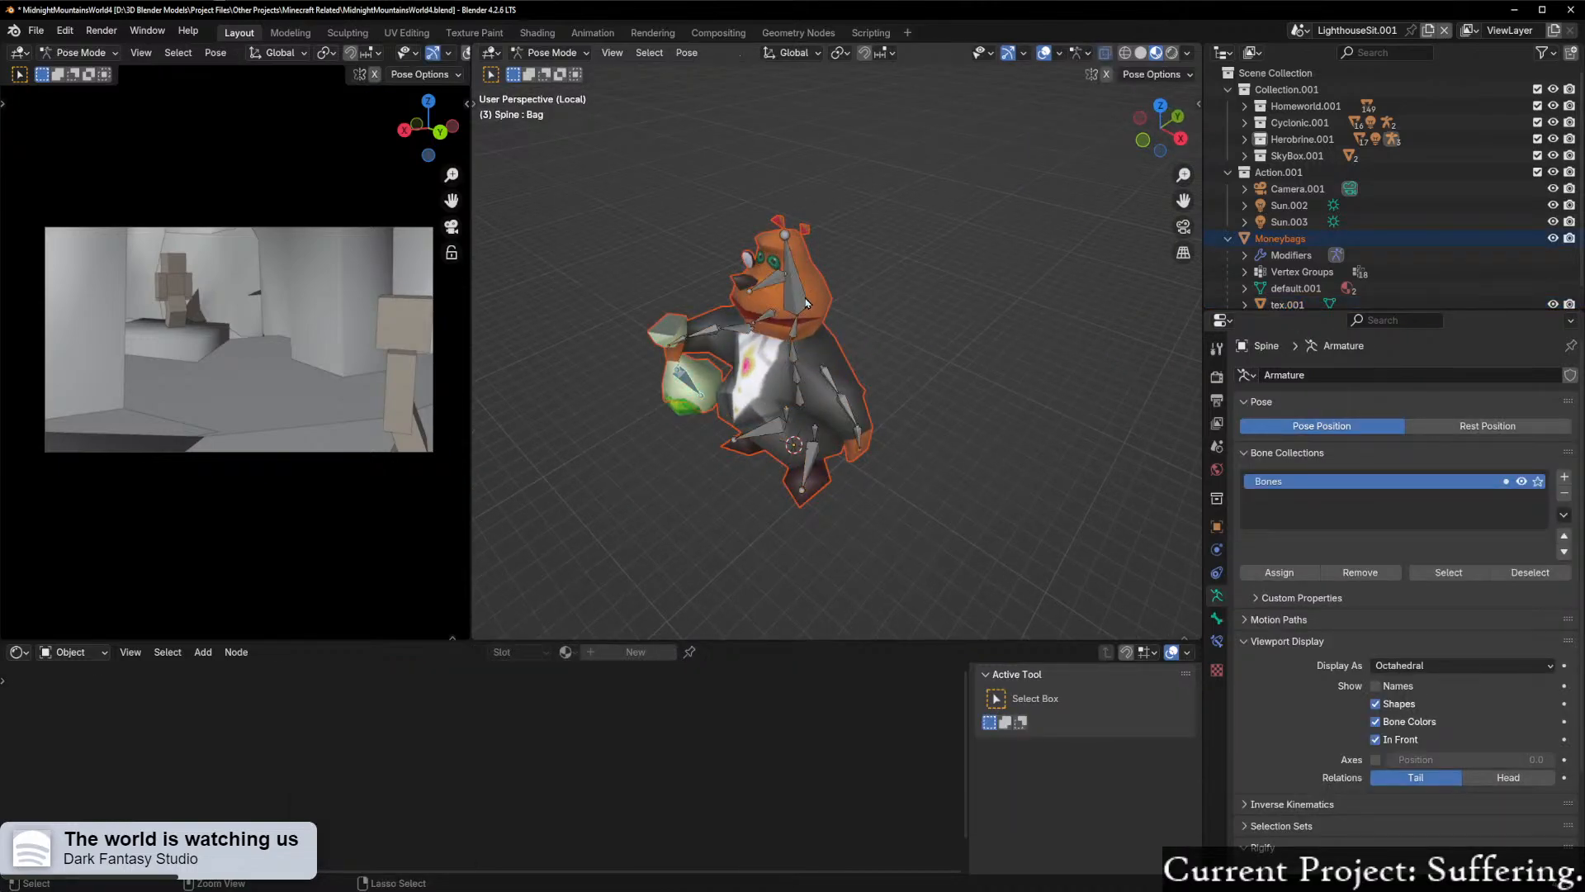
key("ctrl+Tab")
scroll(863, 351, "down", 3)
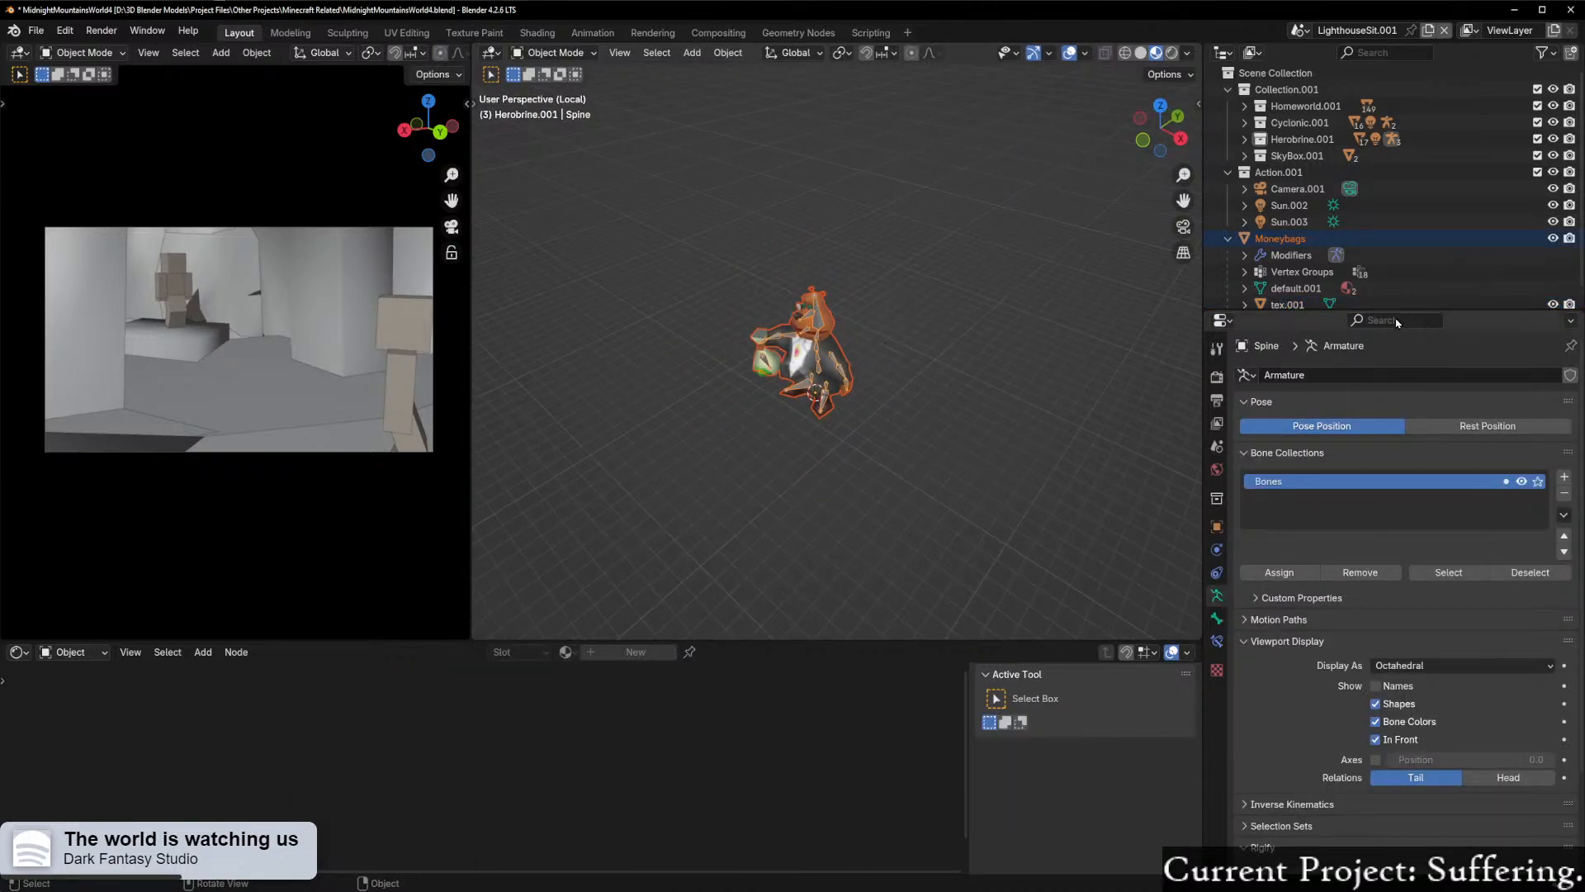
left_click_drag(1391, 311, 1390, 390)
scroll(855, 380, "up", 5)
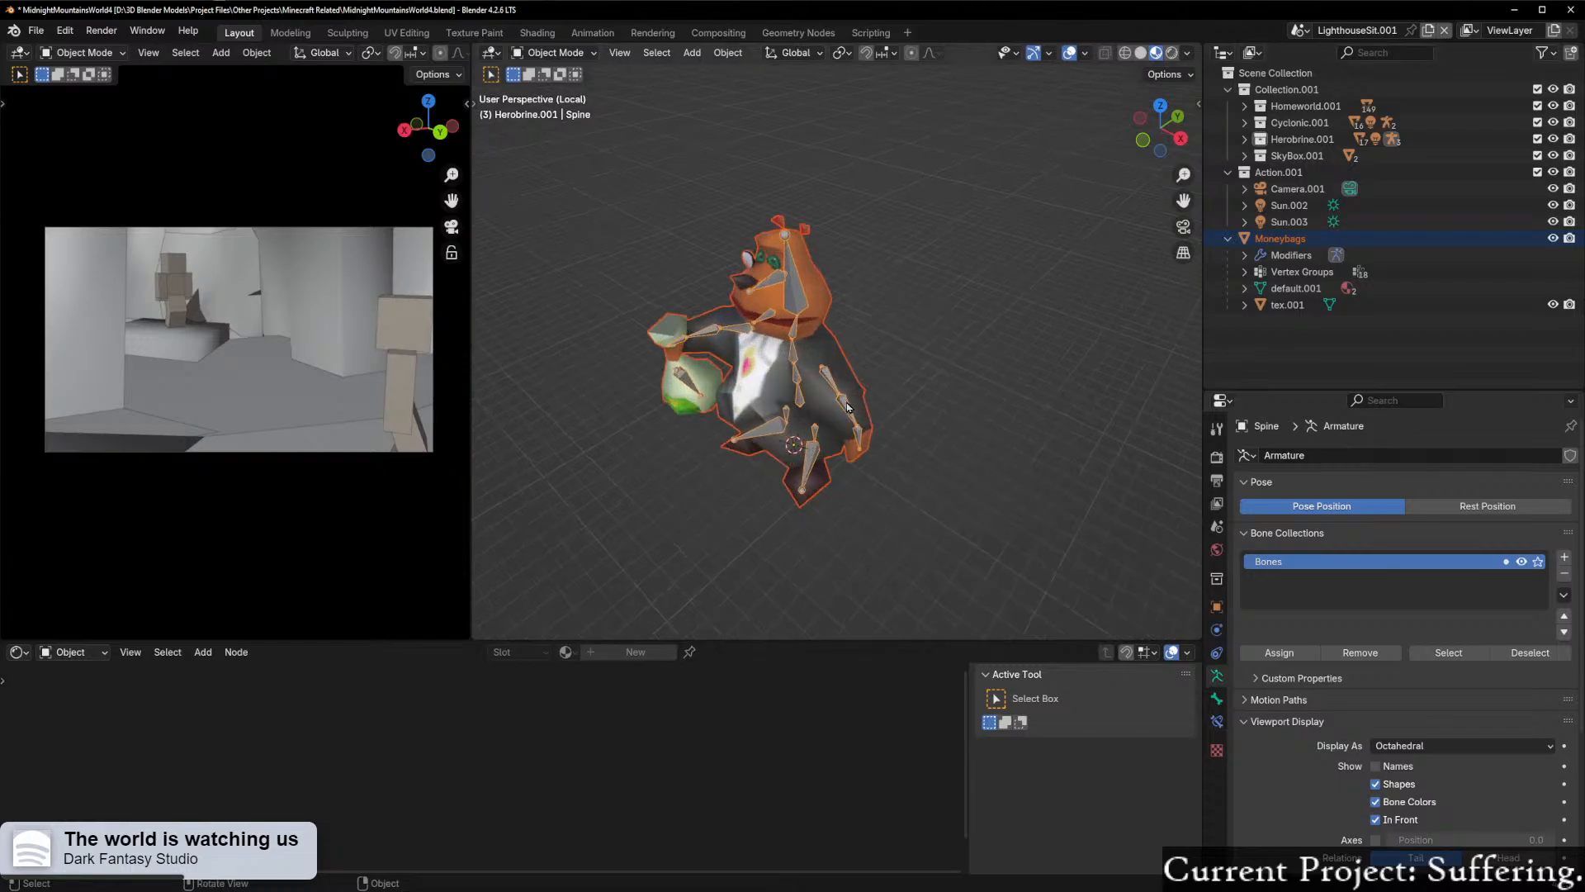
middle_click_drag(854, 384, 945, 374)
scroll(948, 374, "up", 4)
left_click(944, 374, "shift")
key("ctrl+Tab")
key("ctrl+Tab")
left_click(933, 367, "shift")
left_click(933, 371, "shift")
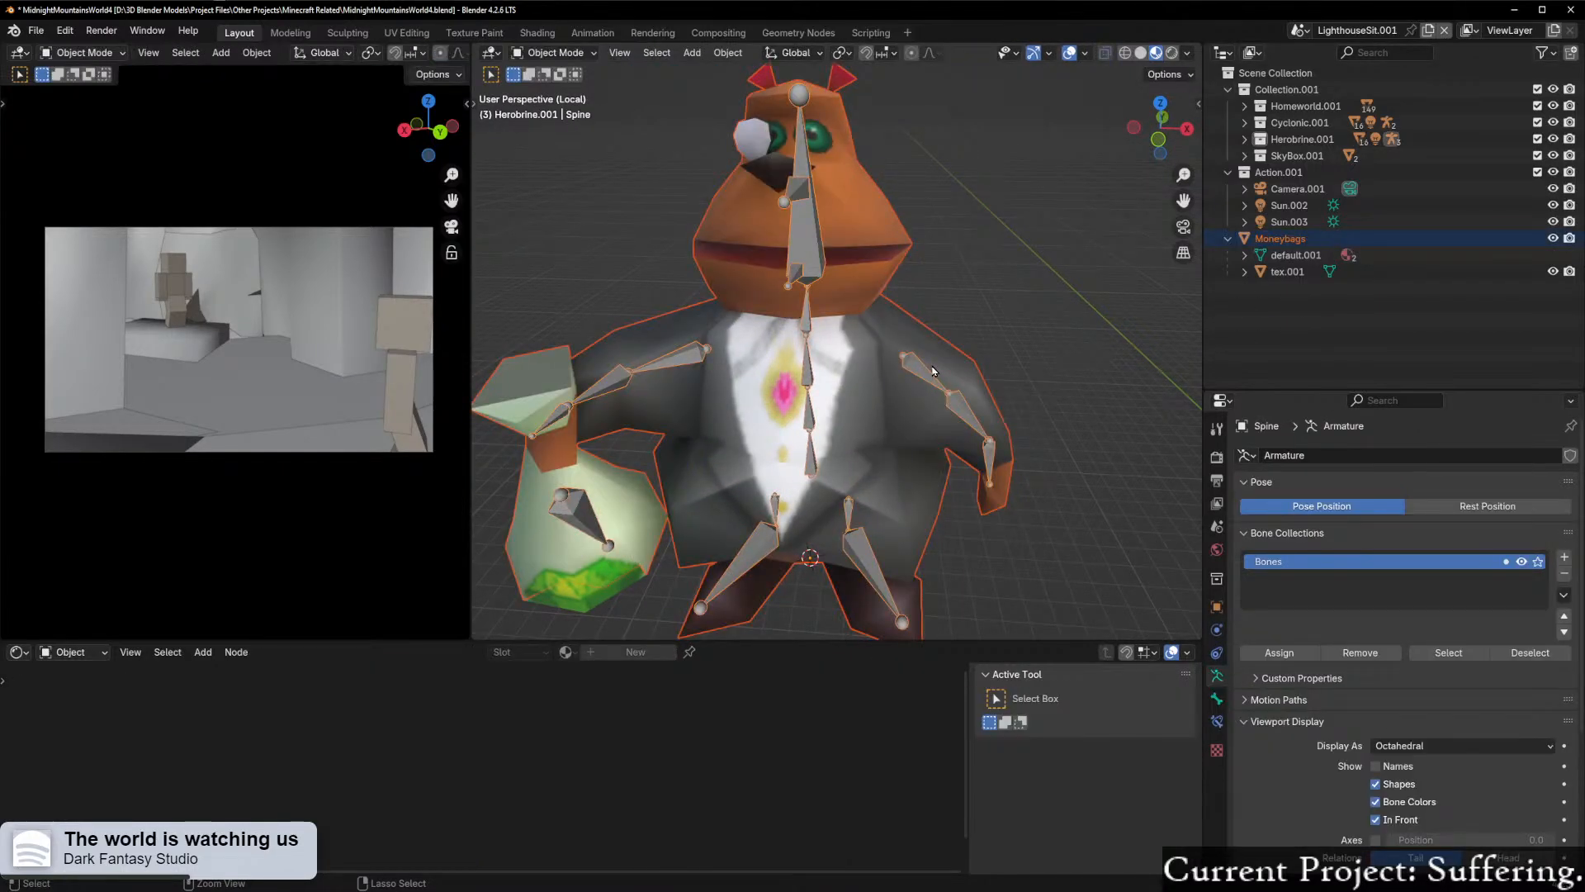
Step: Select the Spine armature and move it out of the Herobrine.001 collection into Collection.001
scroll(930, 365, "down", 5)
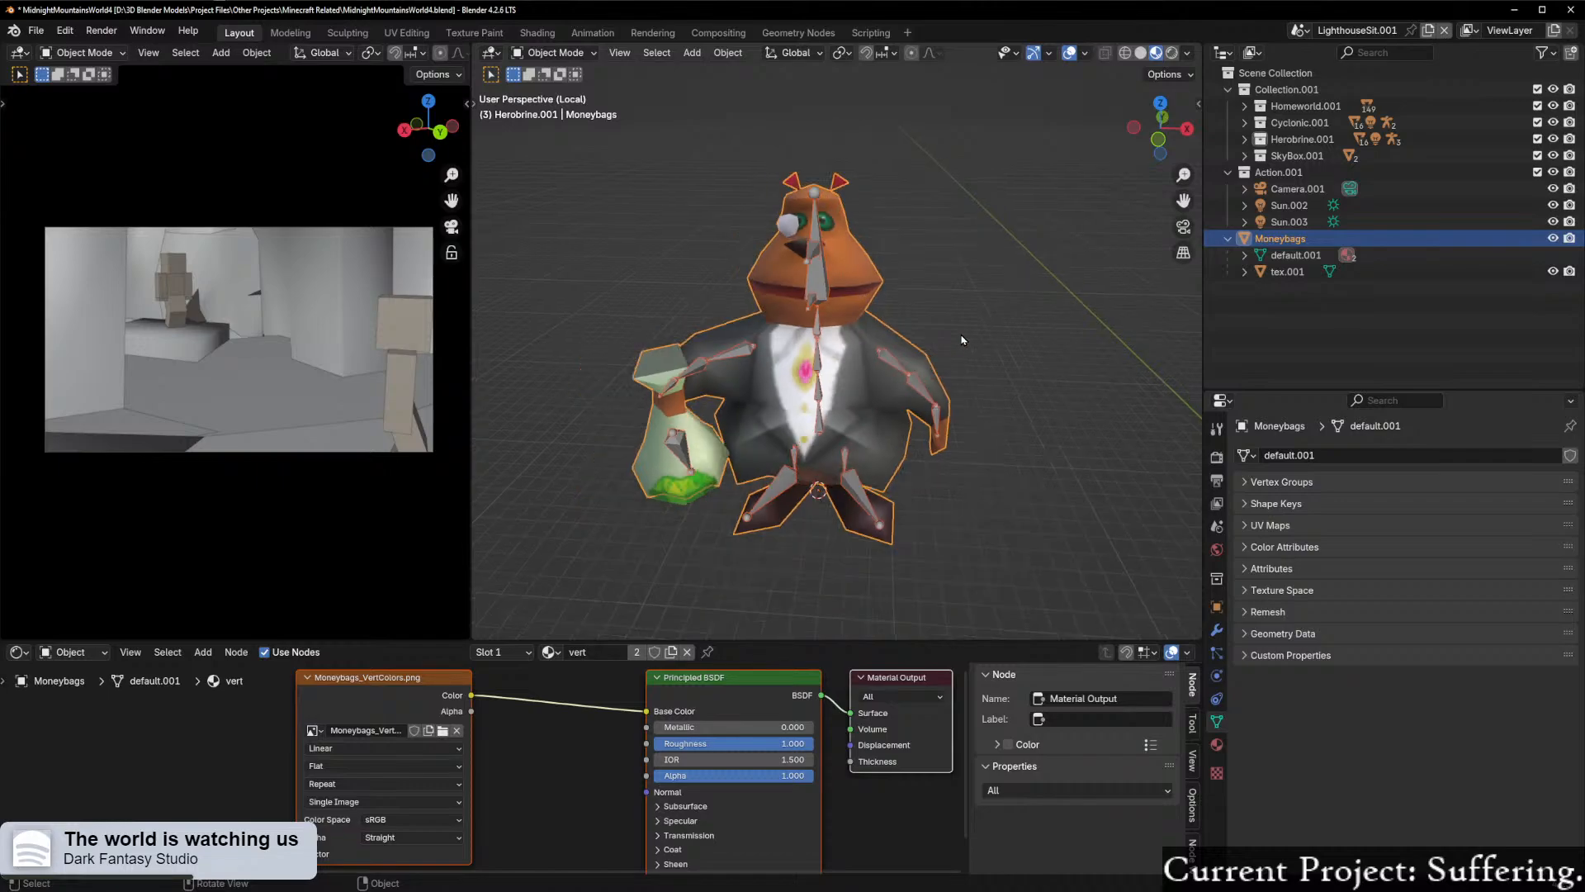
middle_click_drag(929, 364, 831, 262)
left_click(804, 286)
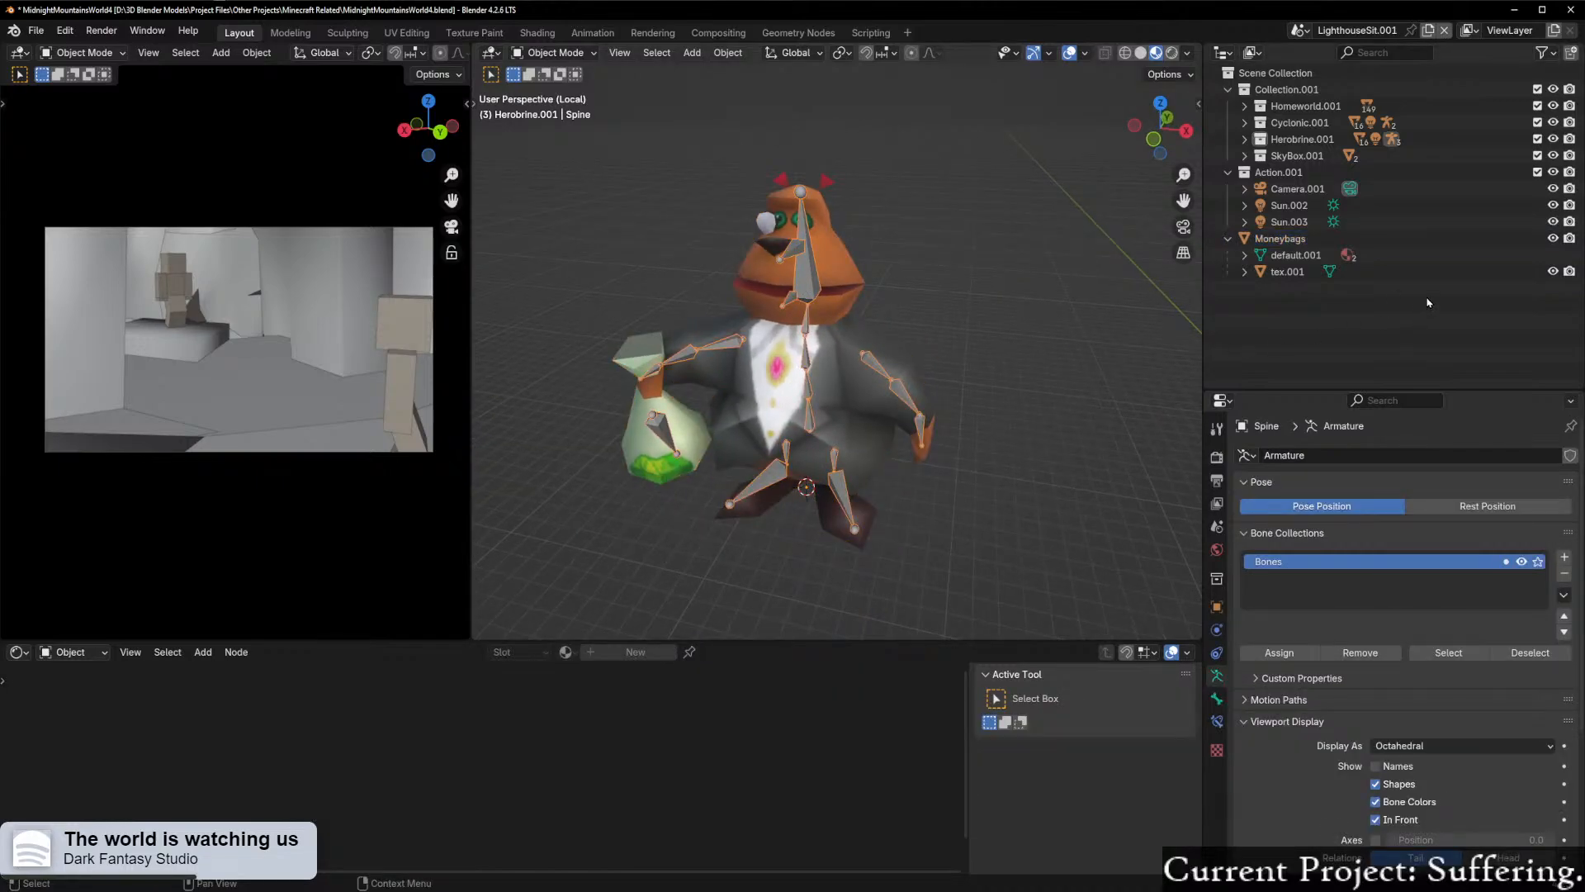
key("period")
left_click_drag(1305, 206, 1298, 89)
left_click(1244, 141)
scroll(842, 408, "up", 3)
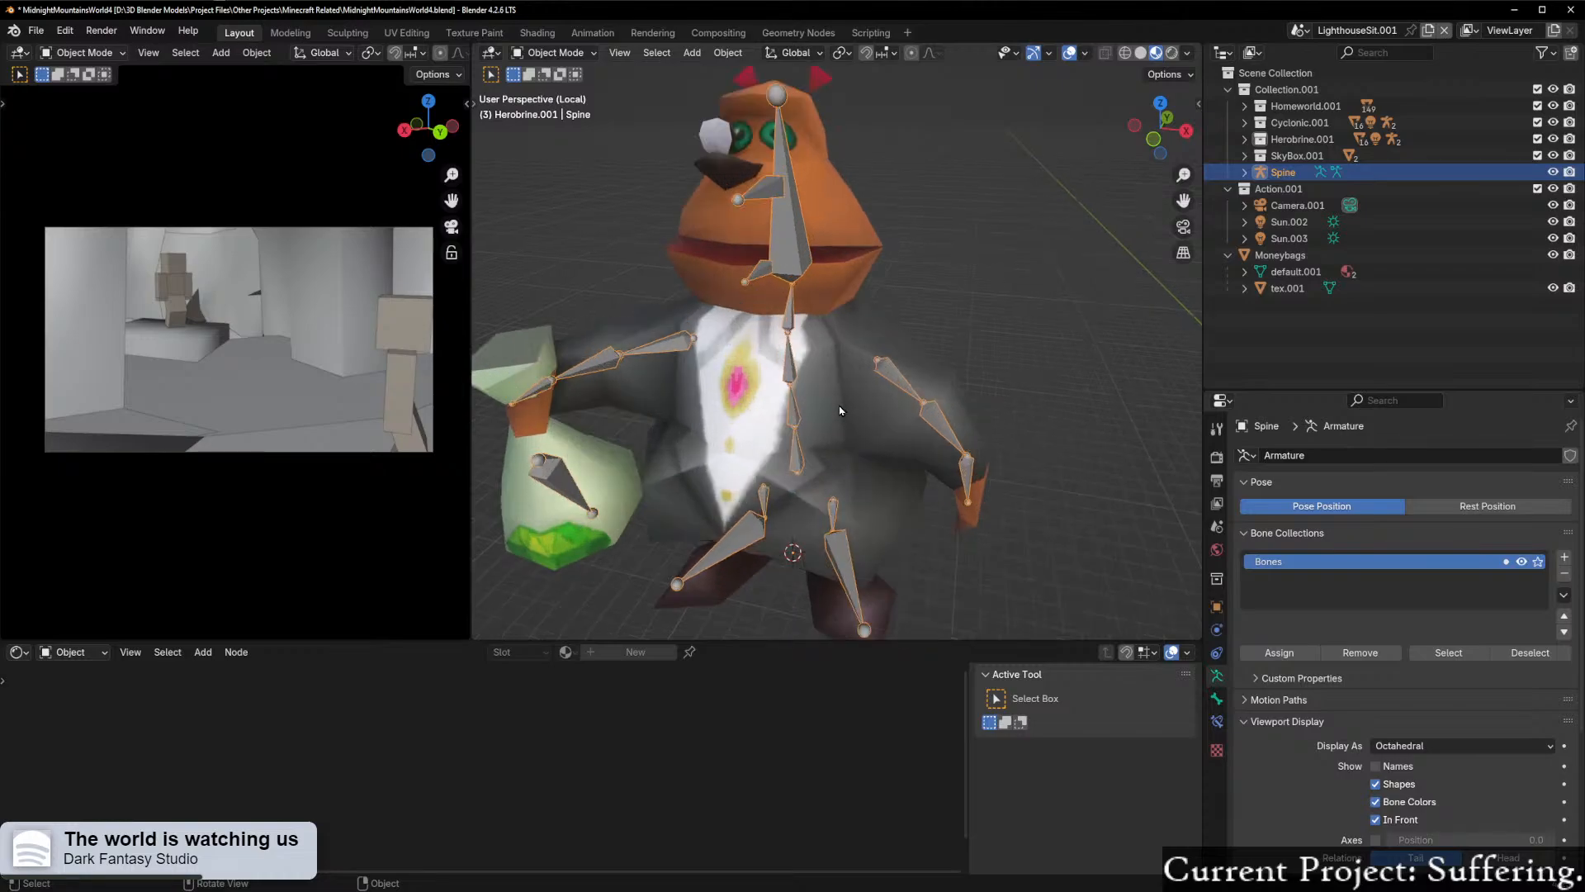
Step: Join the tex.001 mesh into the Moneybags mesh, keeping Moneybags as the active object
left_click(1277, 293)
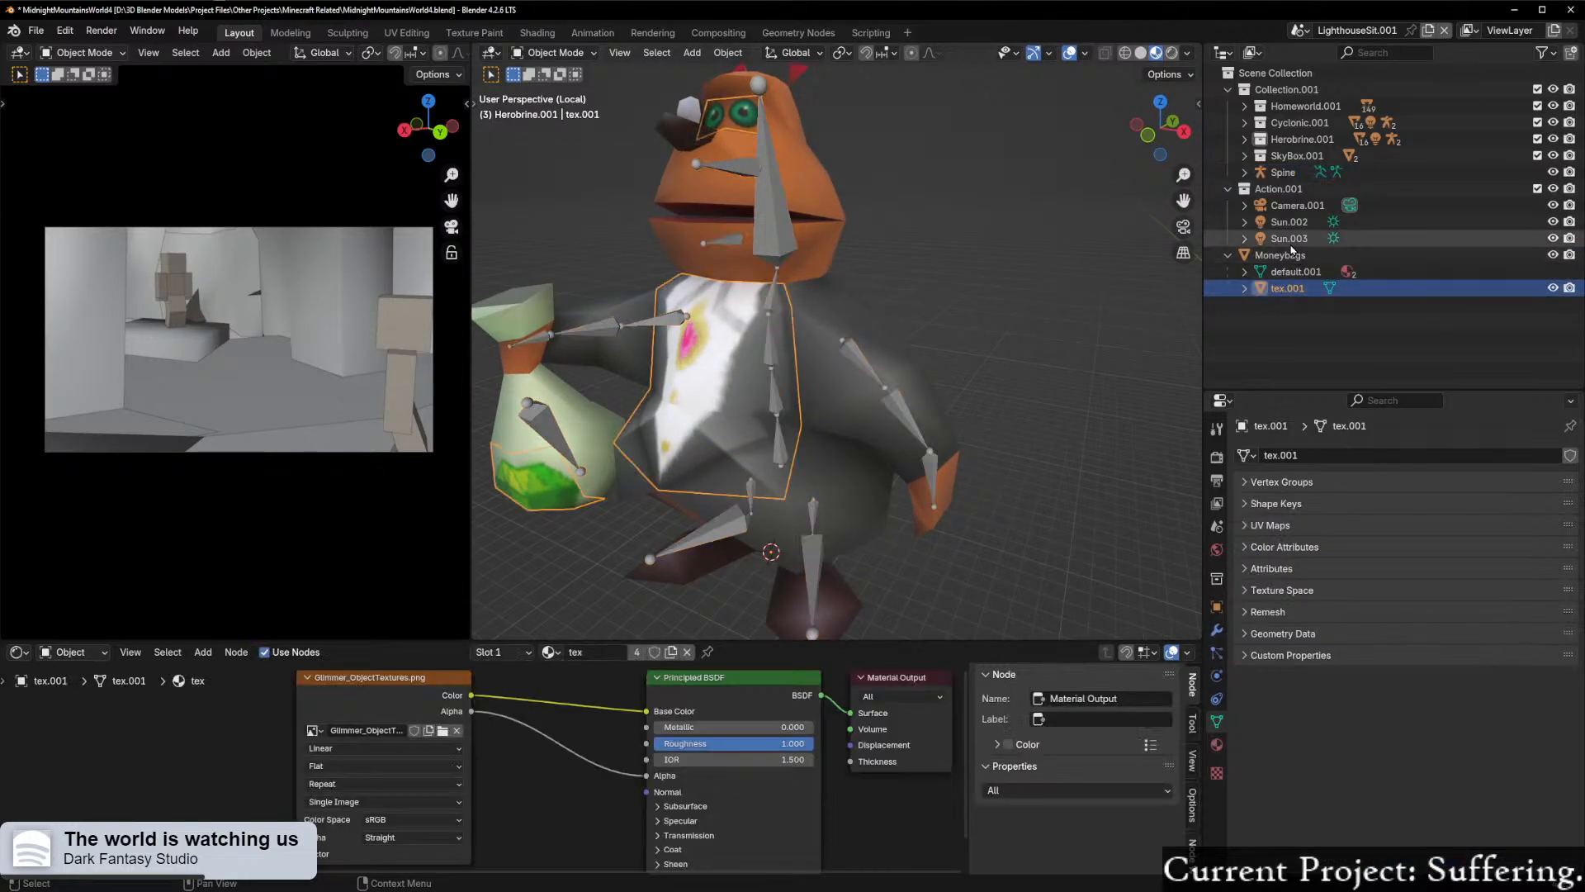
left_click(1286, 256, "ctrl")
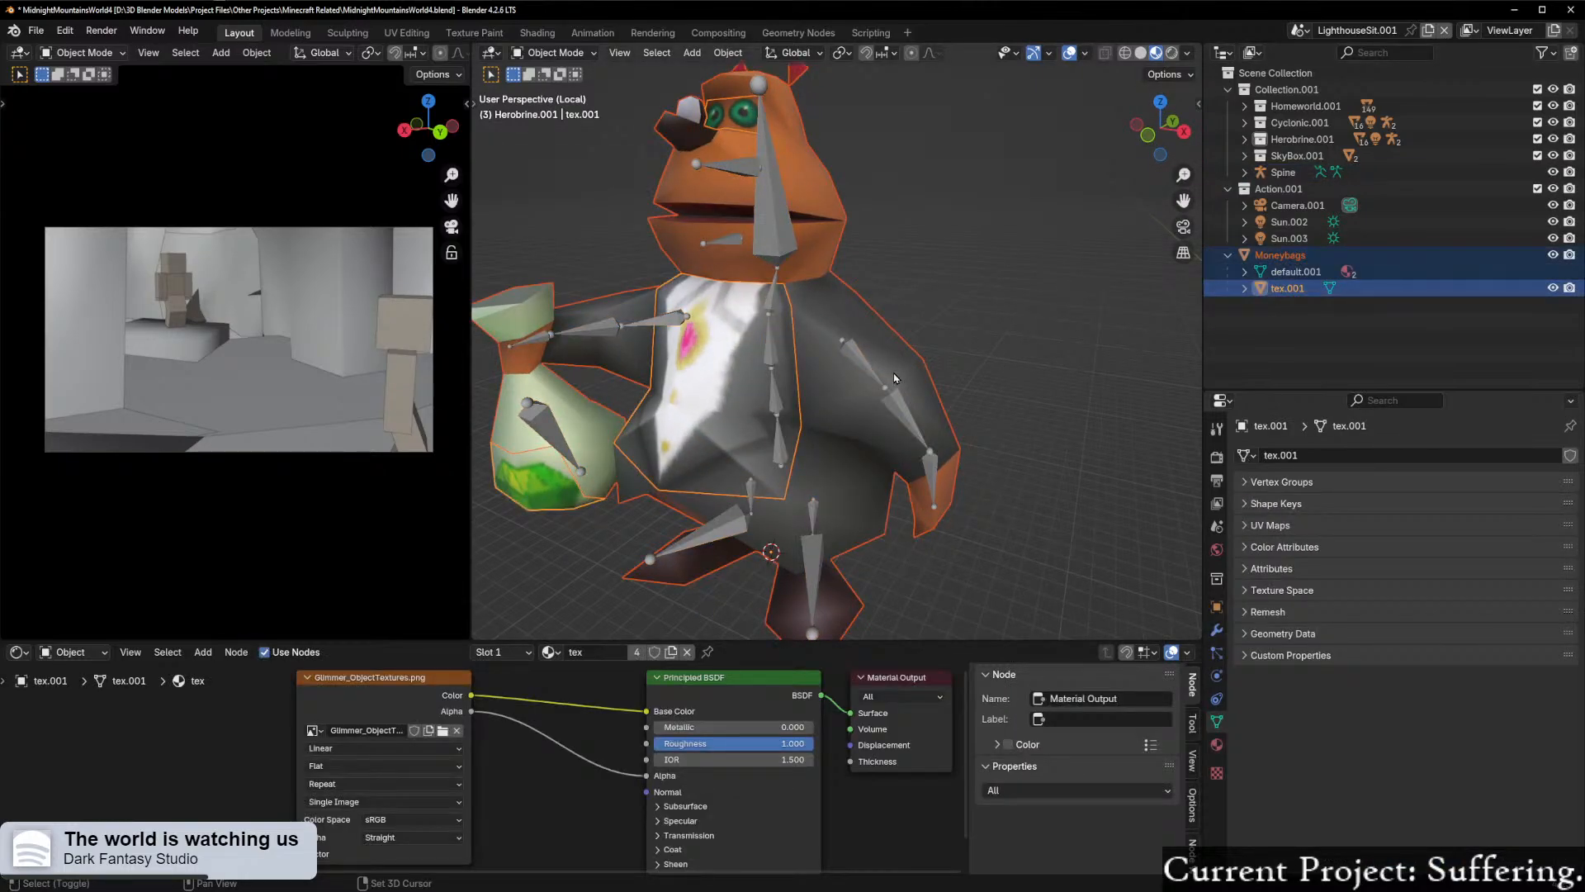
left_click(1277, 258, "ctrl")
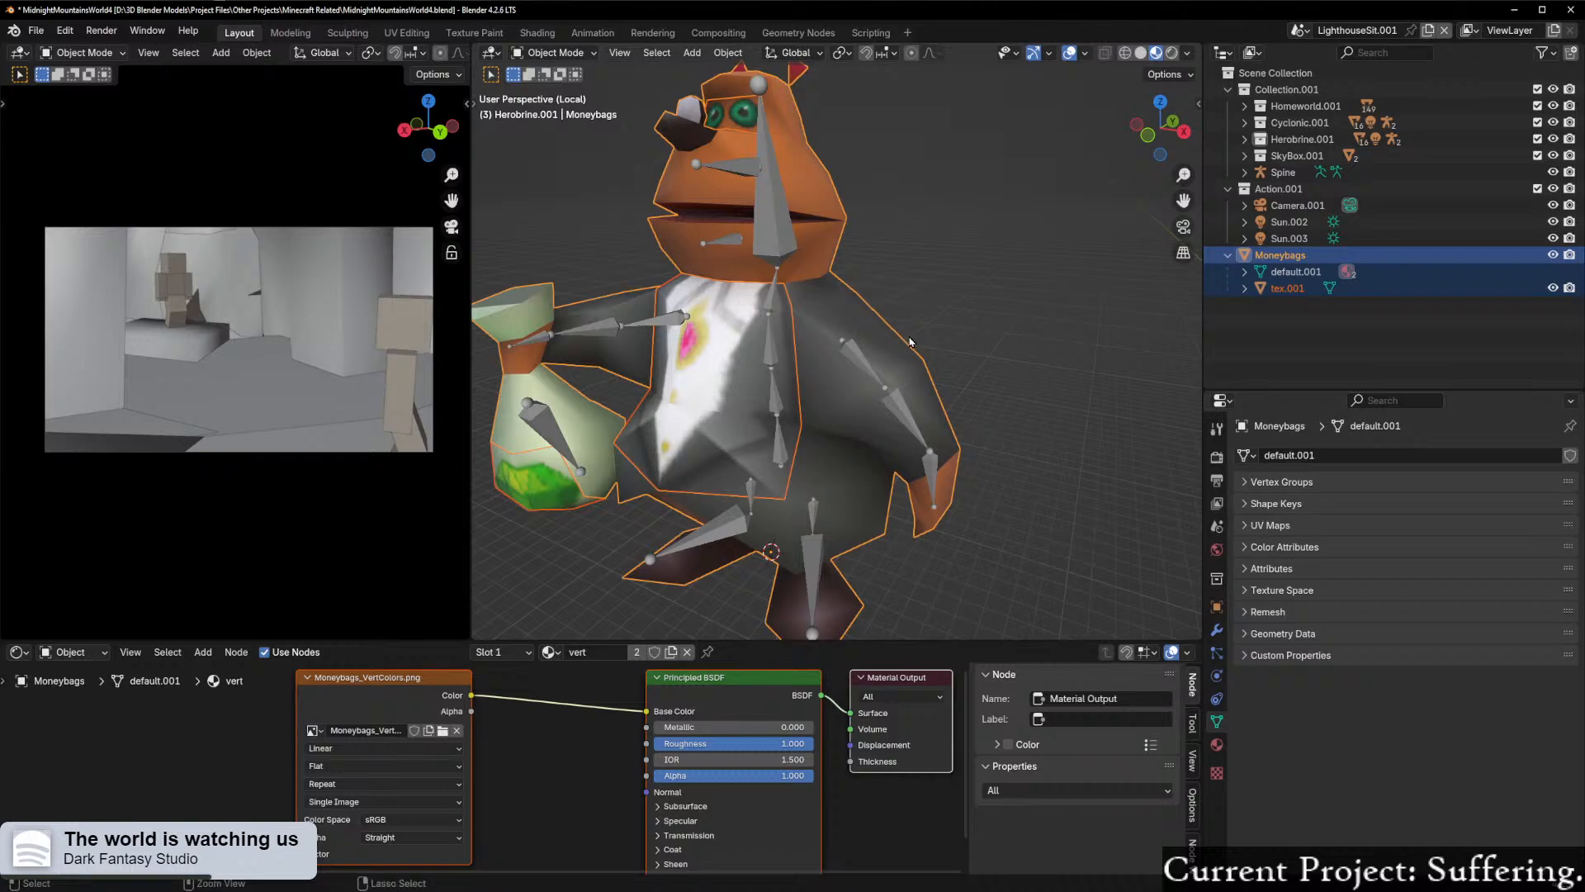
key("ctrl+j")
scroll(910, 341, "up", 3)
middle_click_drag(910, 341, 764, 351)
scroll(764, 351, "down", 4)
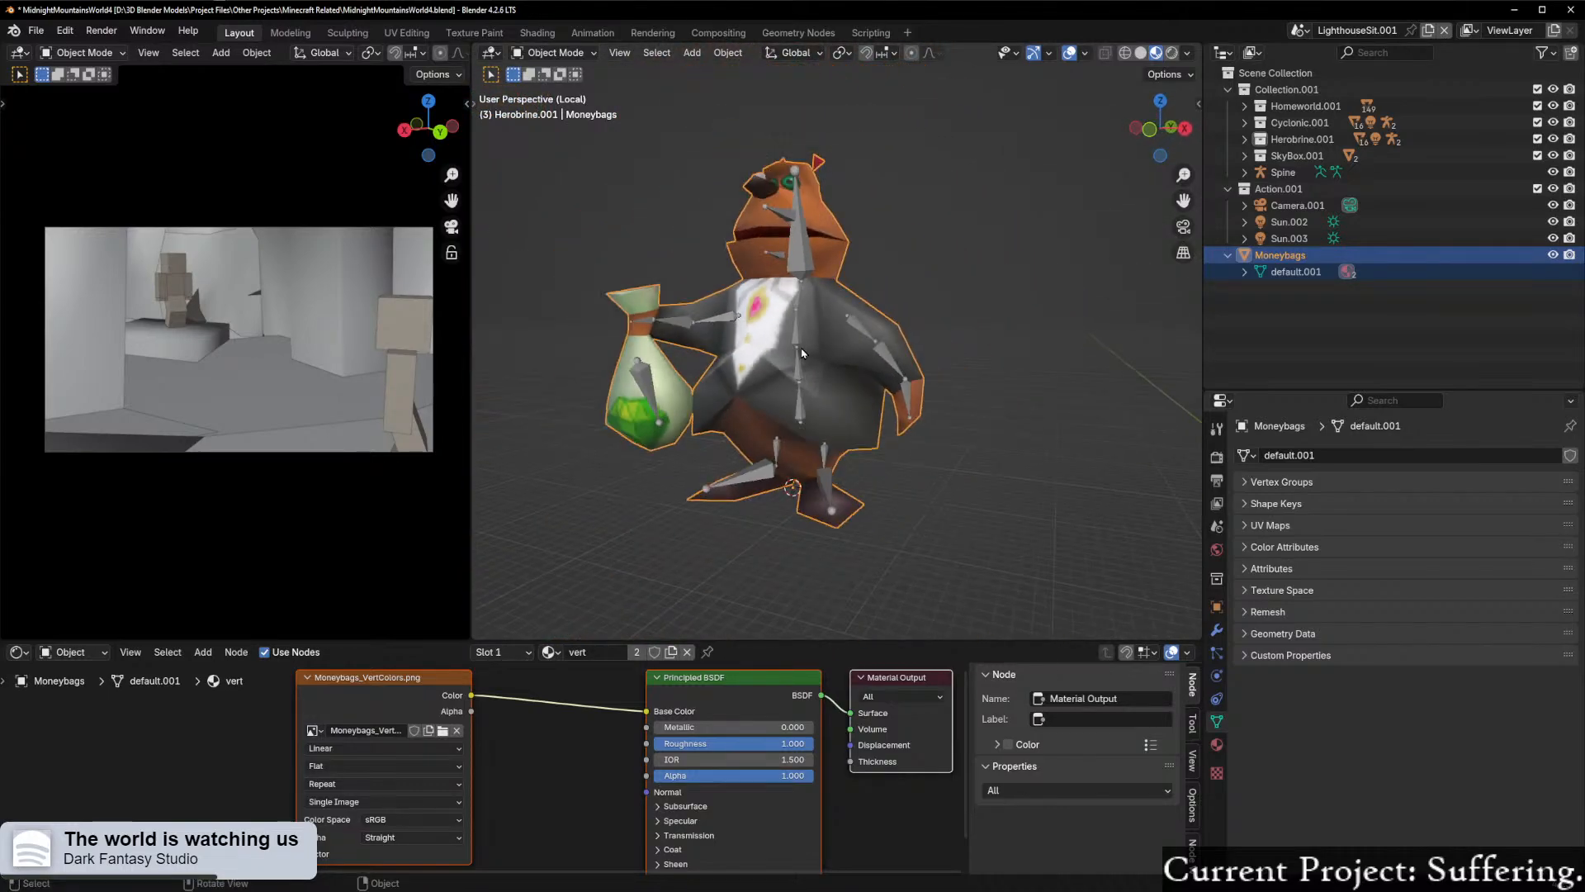
Step: Collapse the Moneybags hierarchy and move the Spine armature into the top-level Scene Collection
left_click(1228, 257)
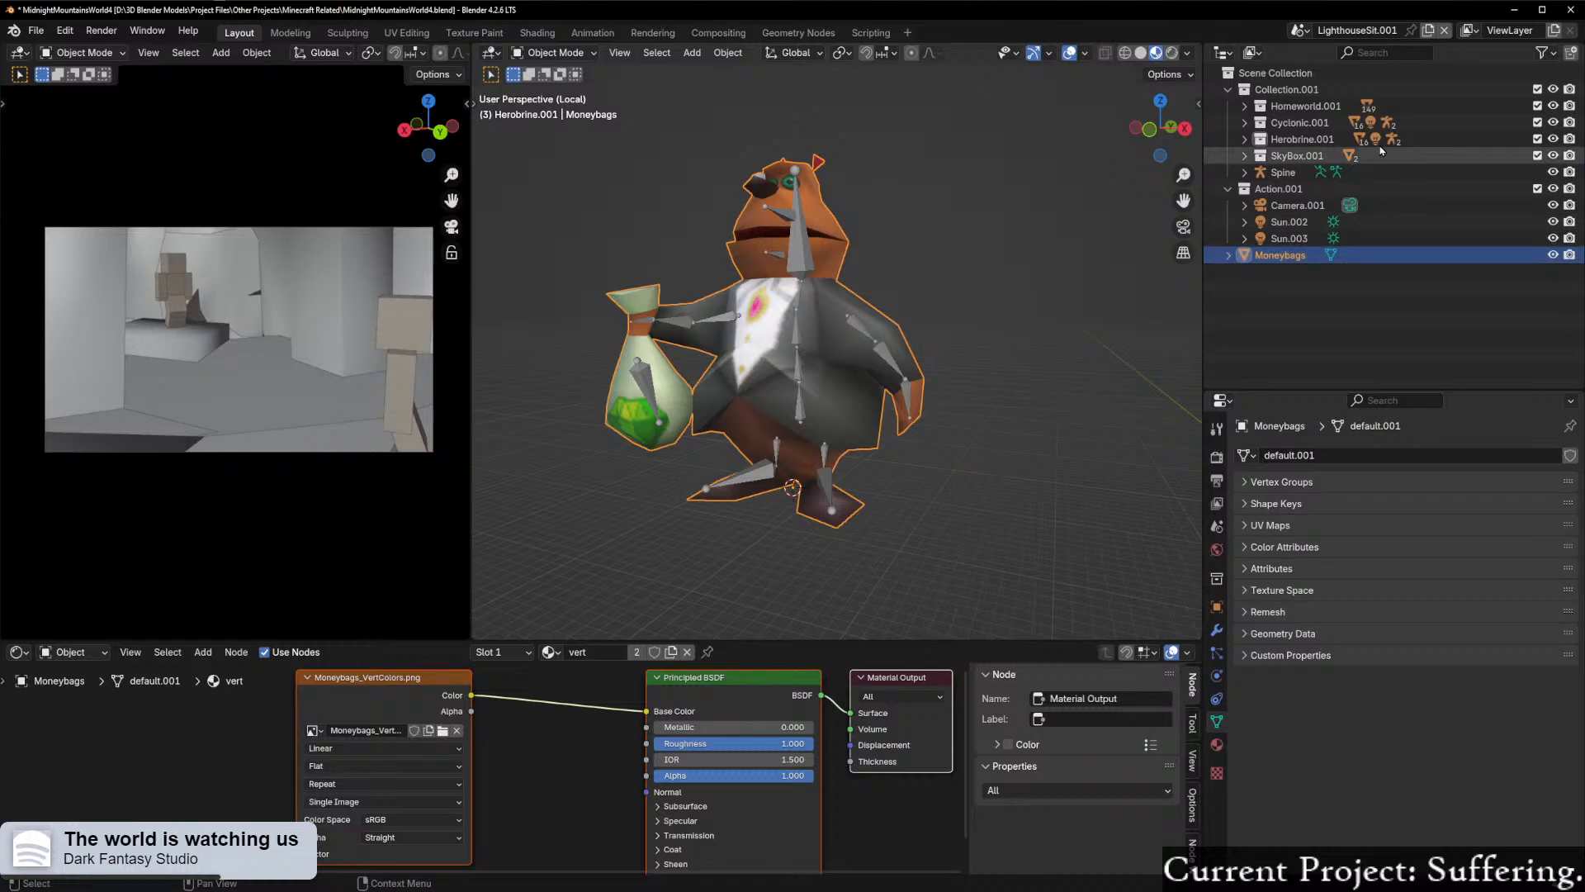
left_click_drag(1288, 168, 1265, 72)
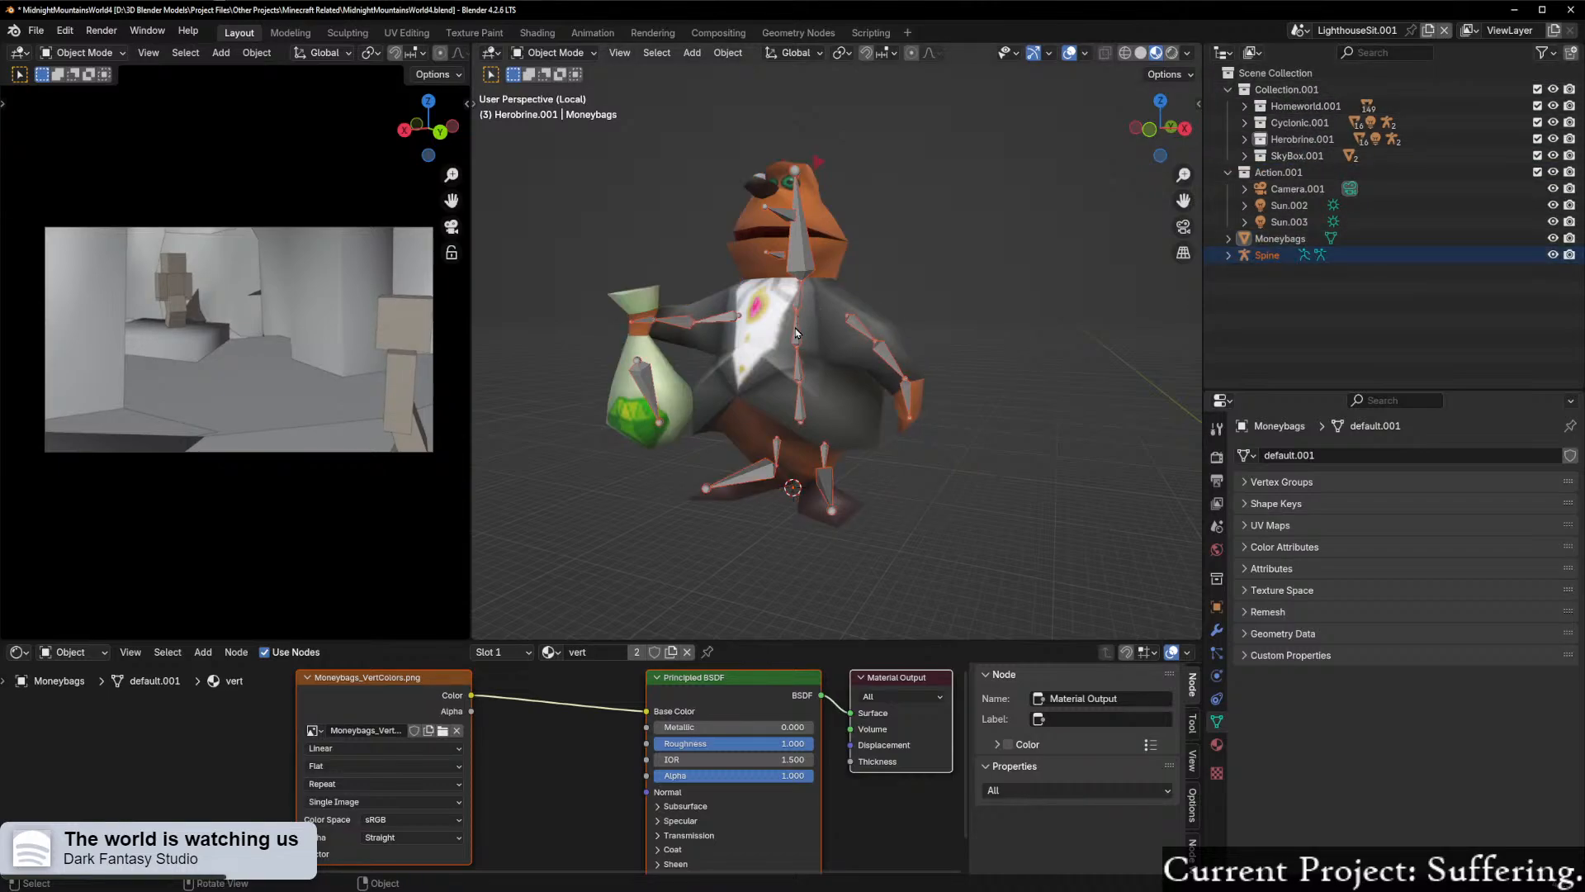
Step: Parent the Moneybags mesh to the Spine armature with automatic weights
left_click(832, 332)
left_click(802, 255, "shift")
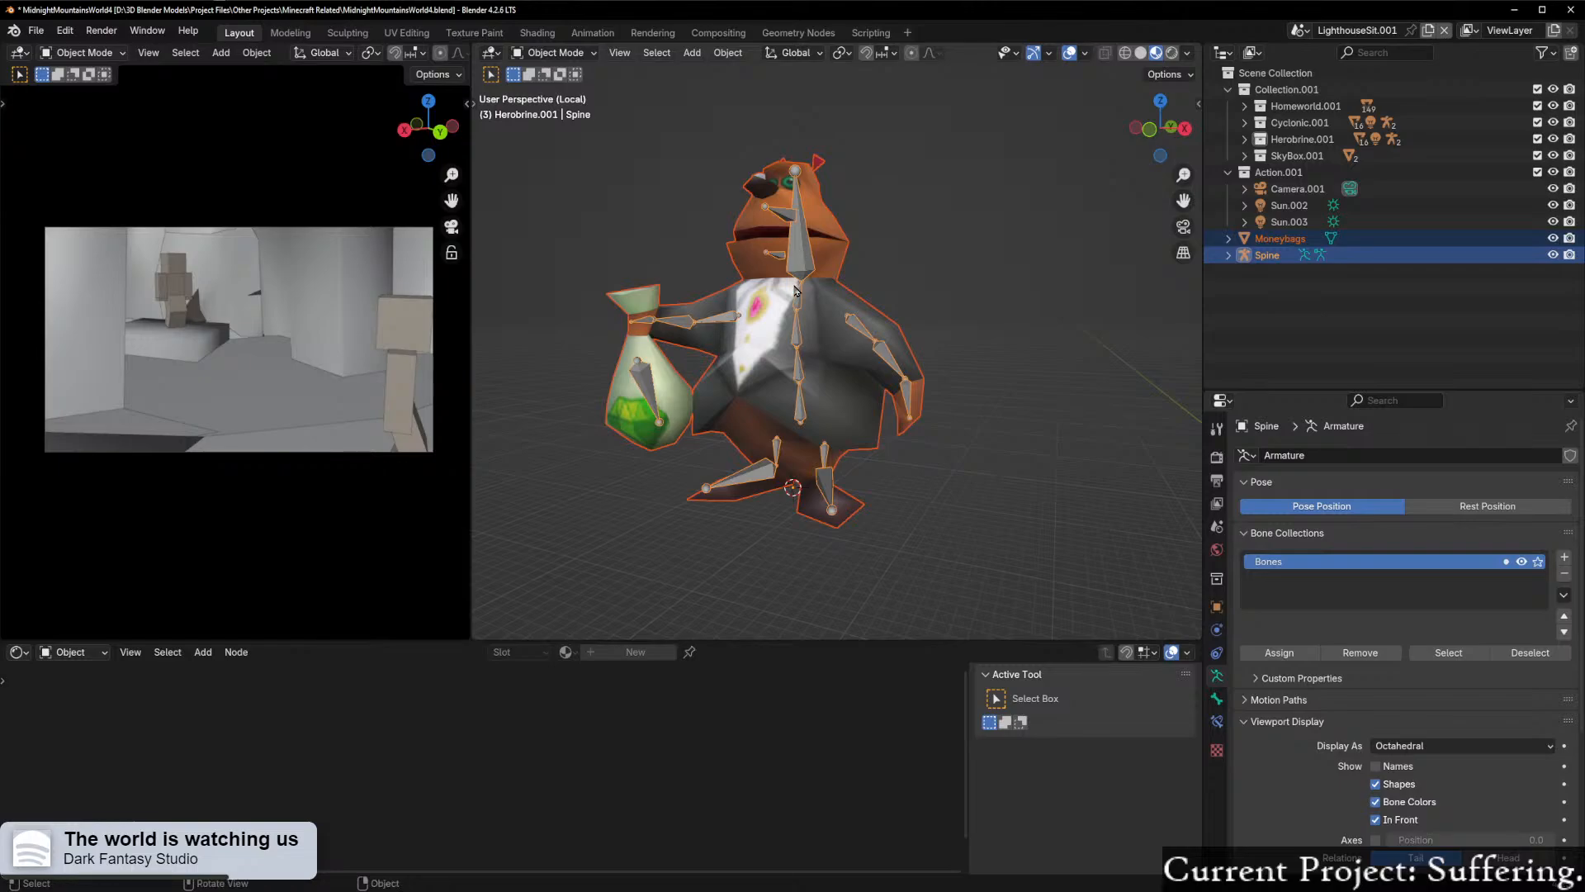
key("ctrl+p")
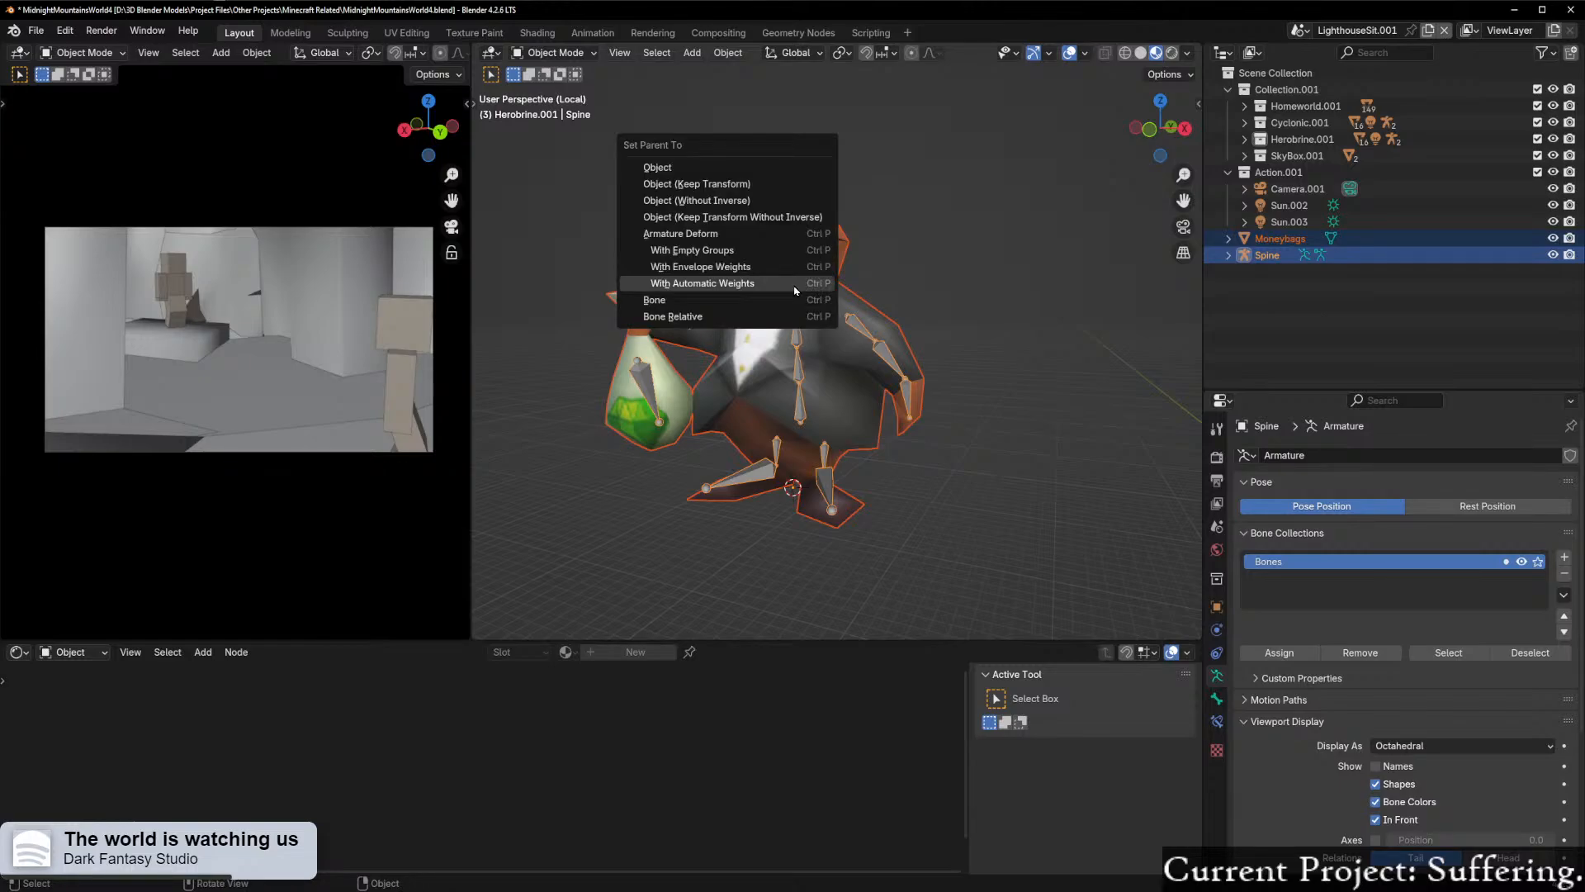
left_click(795, 285)
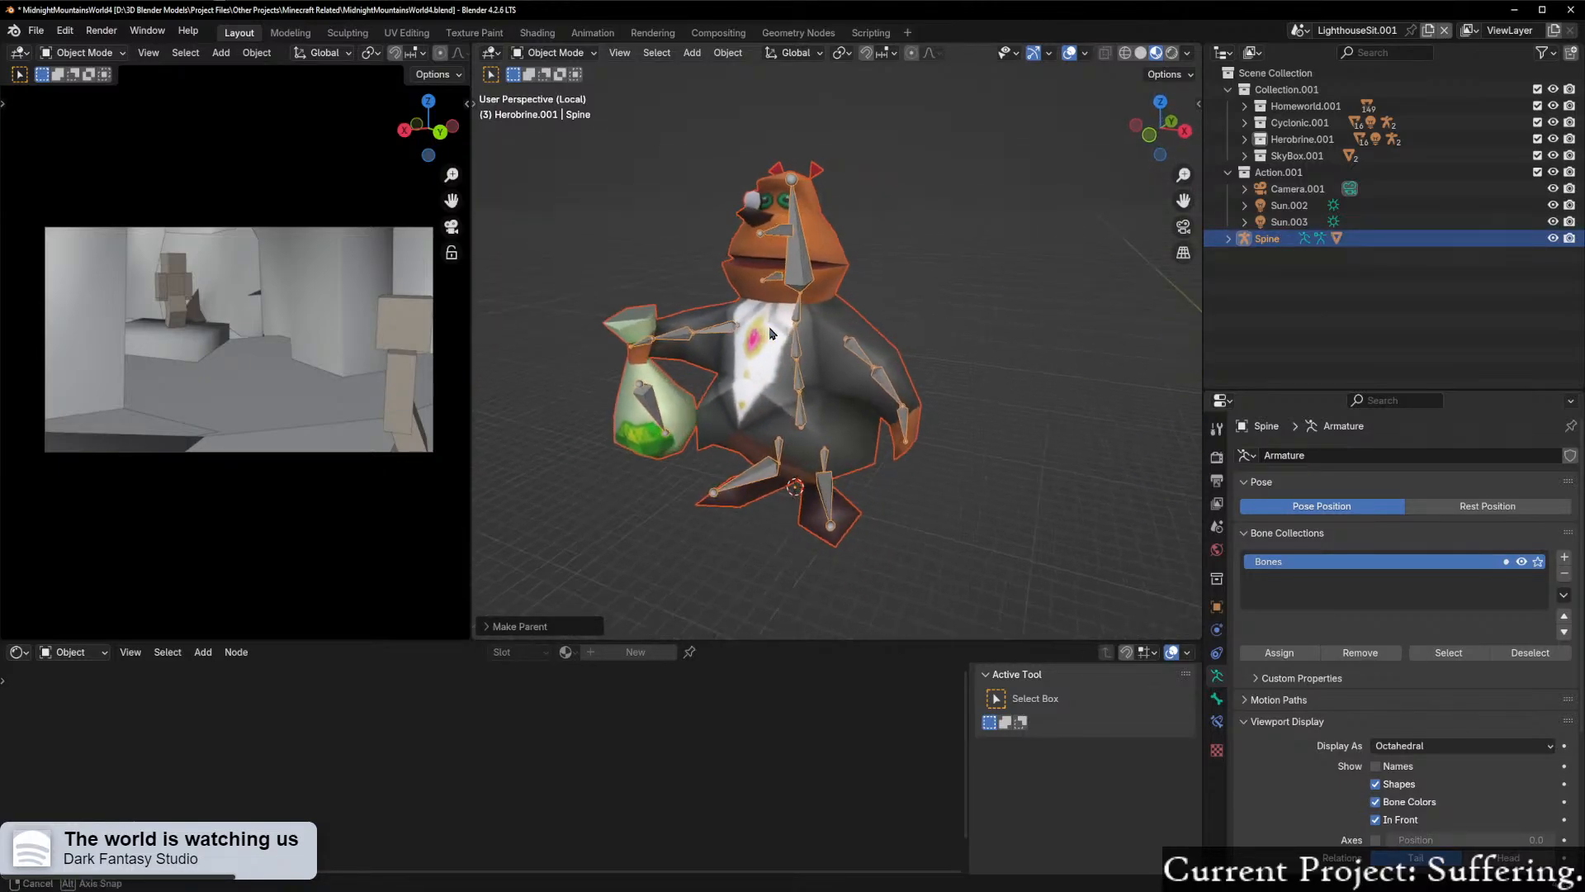
Step: Put the Spine armature in Pose Mode and test-rotate the Jaw bone to open the mouth
middle_click_drag(770, 334, 819, 300)
scroll(818, 300, "up", 2)
key("ctrl+Tab")
left_click(827, 389)
middle_click_drag(828, 390, 758, 271)
key("r")
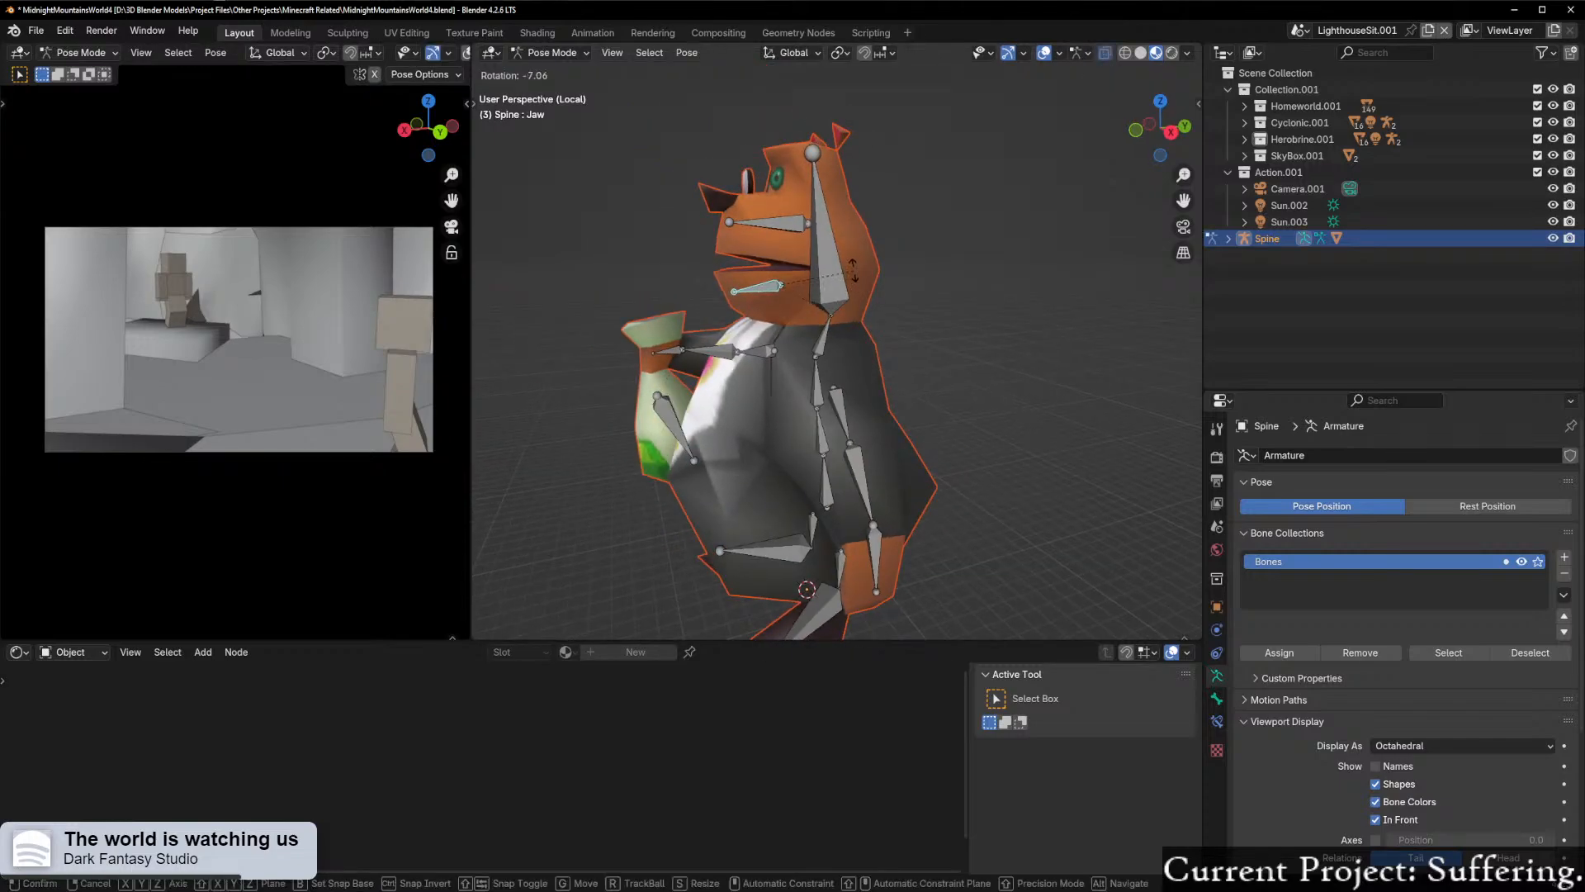
left_click(820, 293)
middle_click_drag(820, 293, 793, 360)
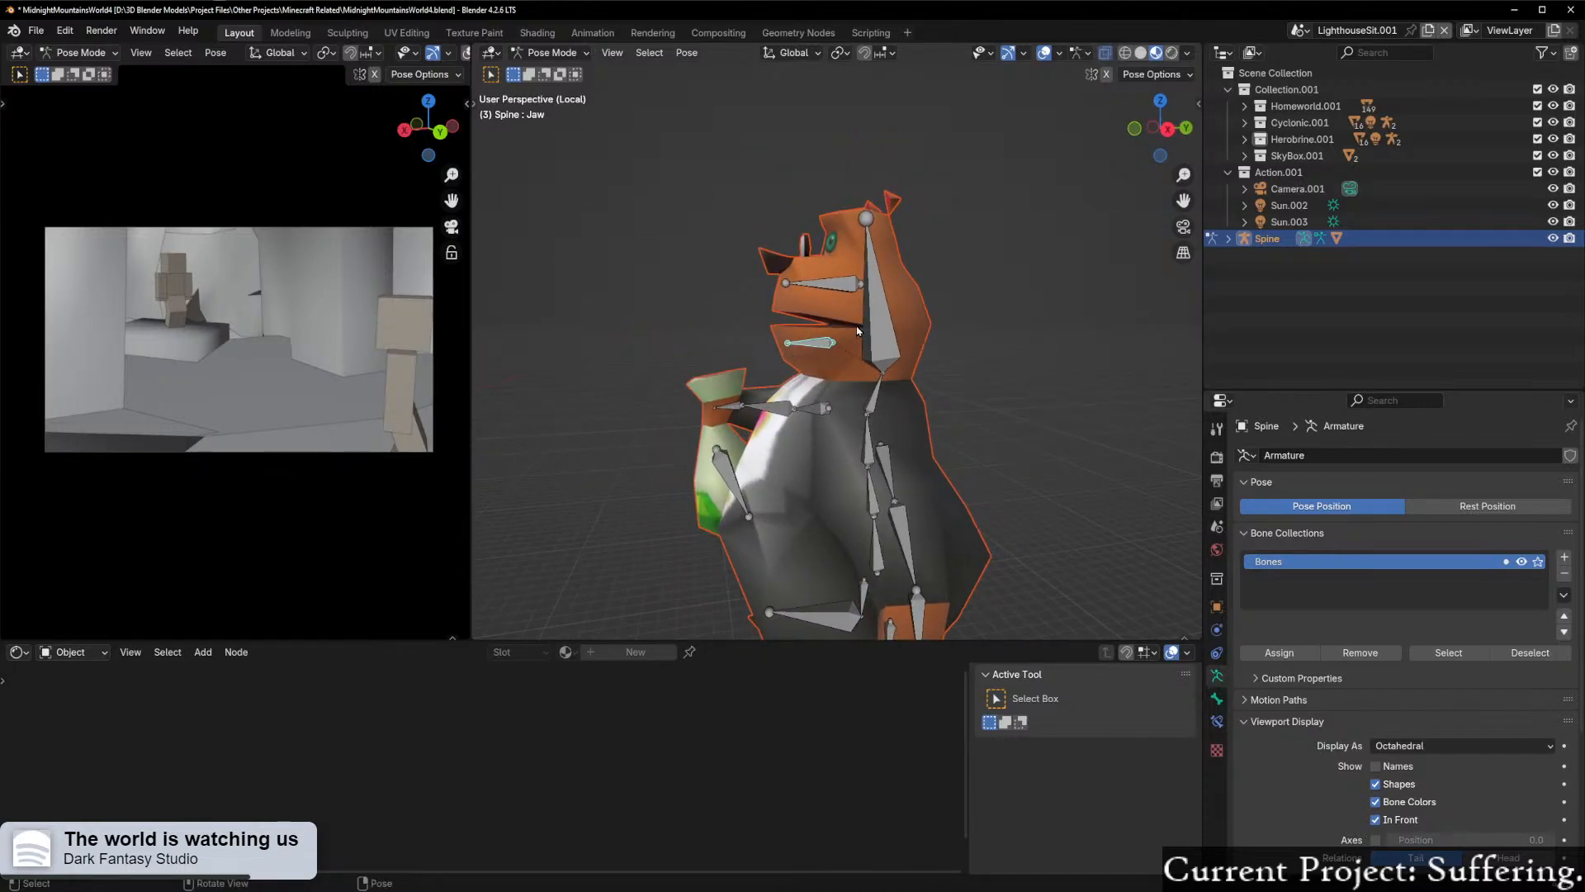
key("r")
left_click(807, 219)
middle_click_drag(822, 389, 925, 395)
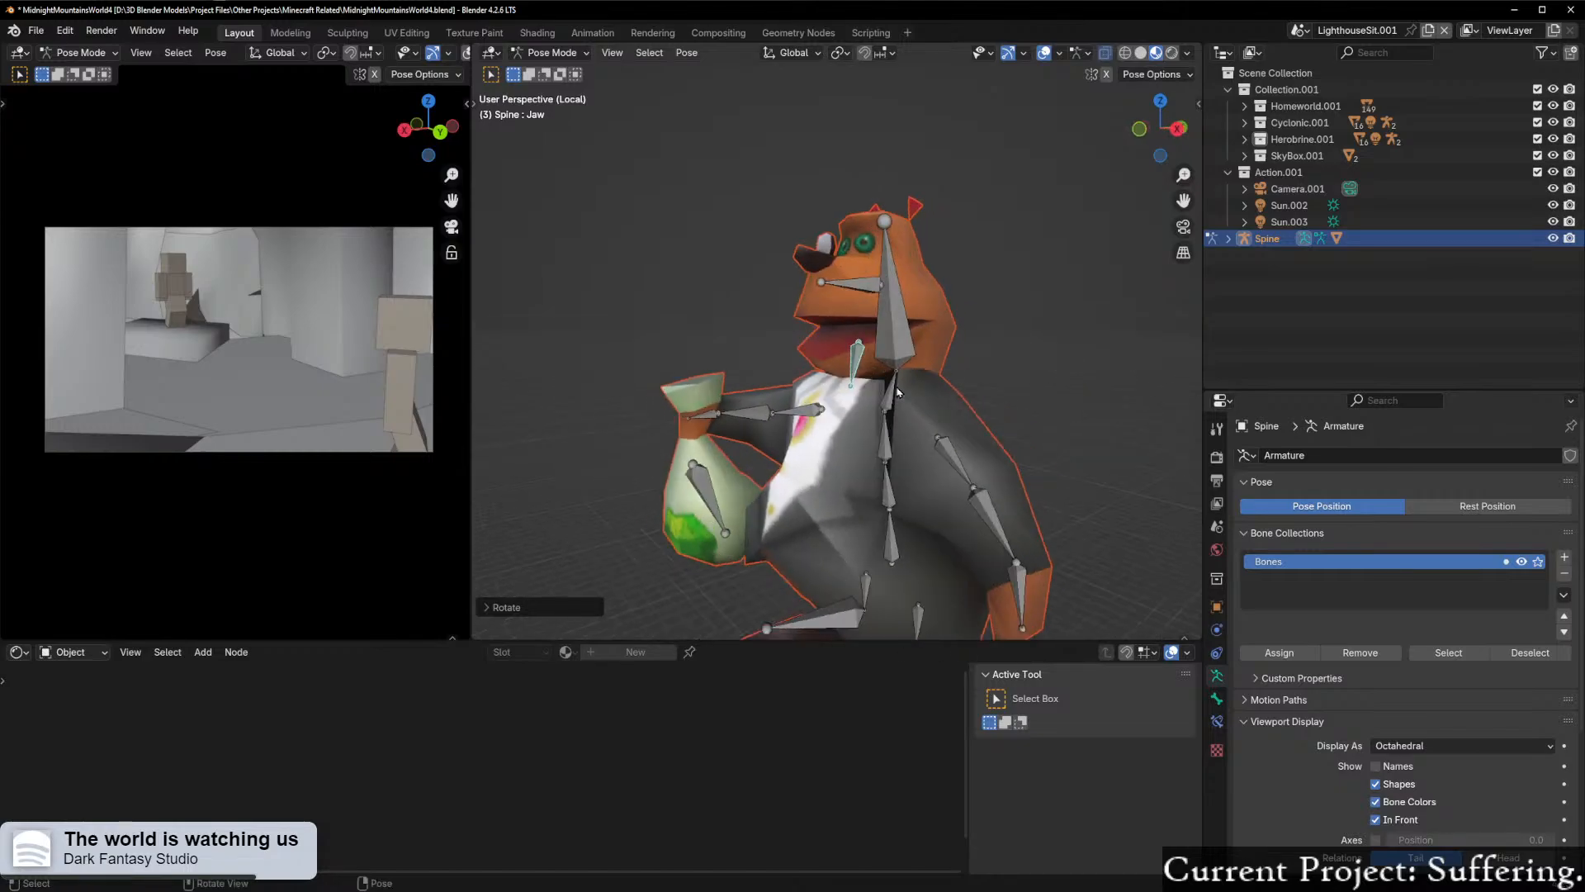
Step: Undo the Jaw test rotation and the automatic-weight parenting of the Moneybags mesh
scroll(925, 397, "up", 3)
scroll(915, 401, "down", 4)
key("ctrl+Tab")
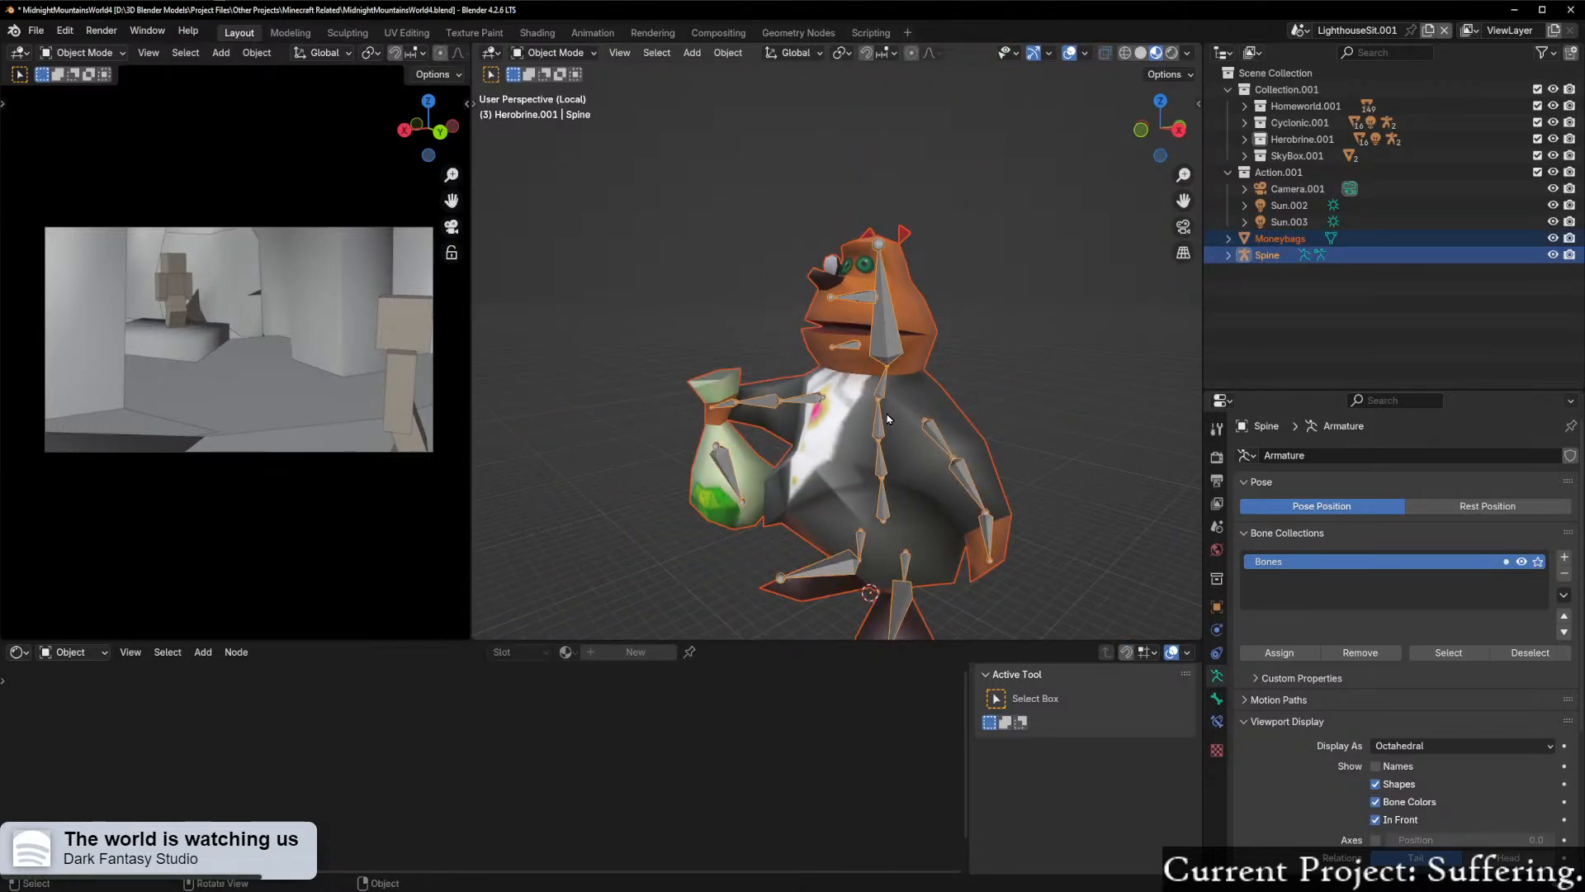
Step: Merge all vertices of the Moneybags mesh by distance in Edit Mode and return to Object Mode
left_click(887, 418)
key("ctrl+Tab")
left_click(943, 417)
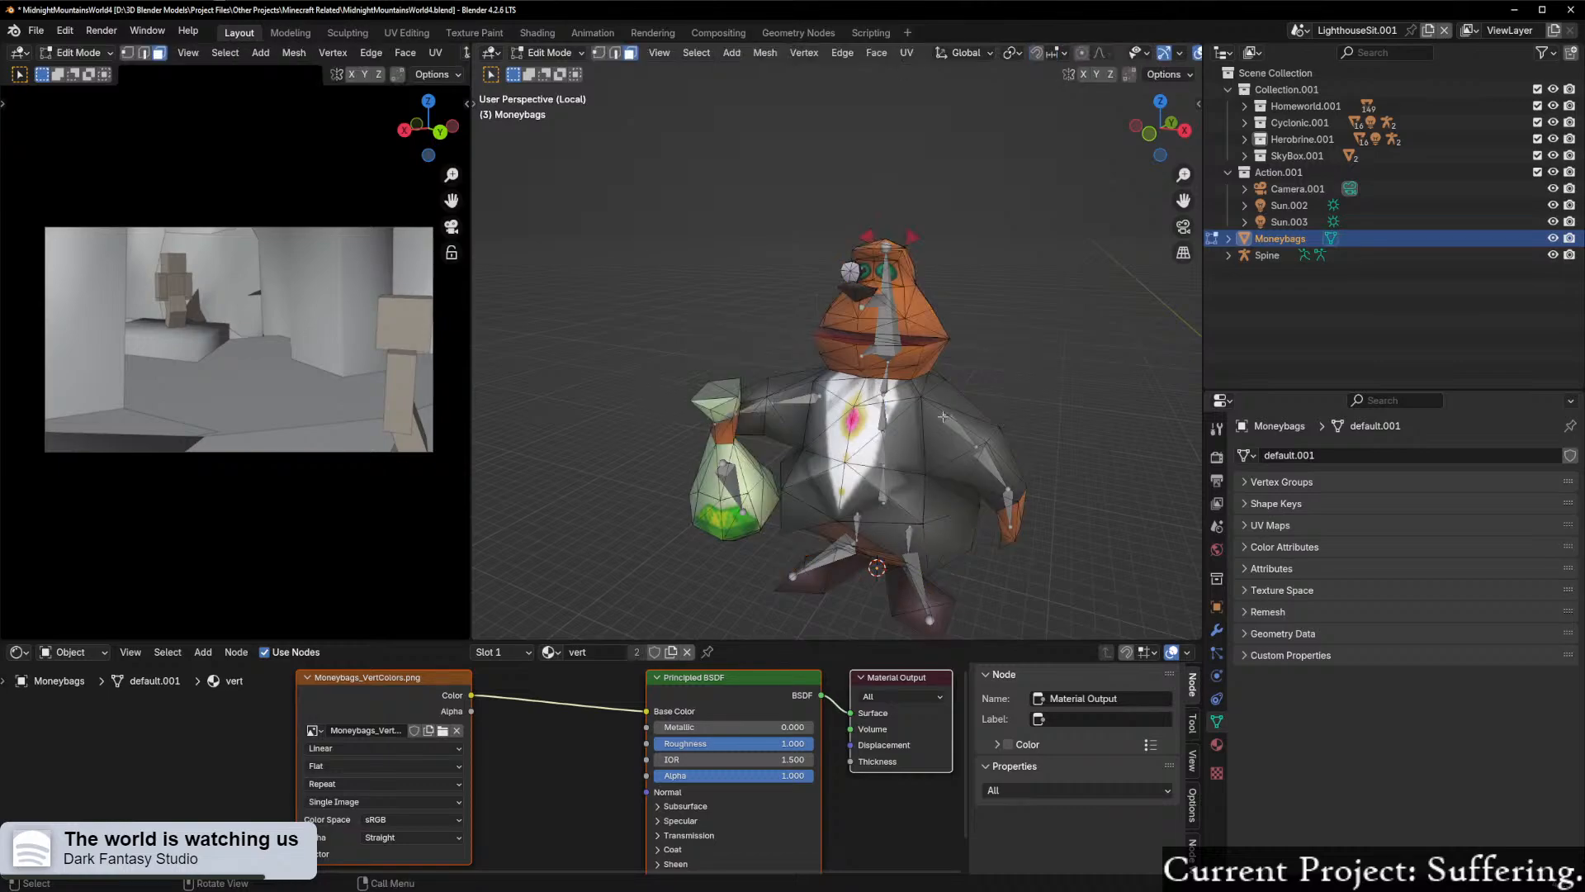
key("a")
key("m")
left_click(893, 476)
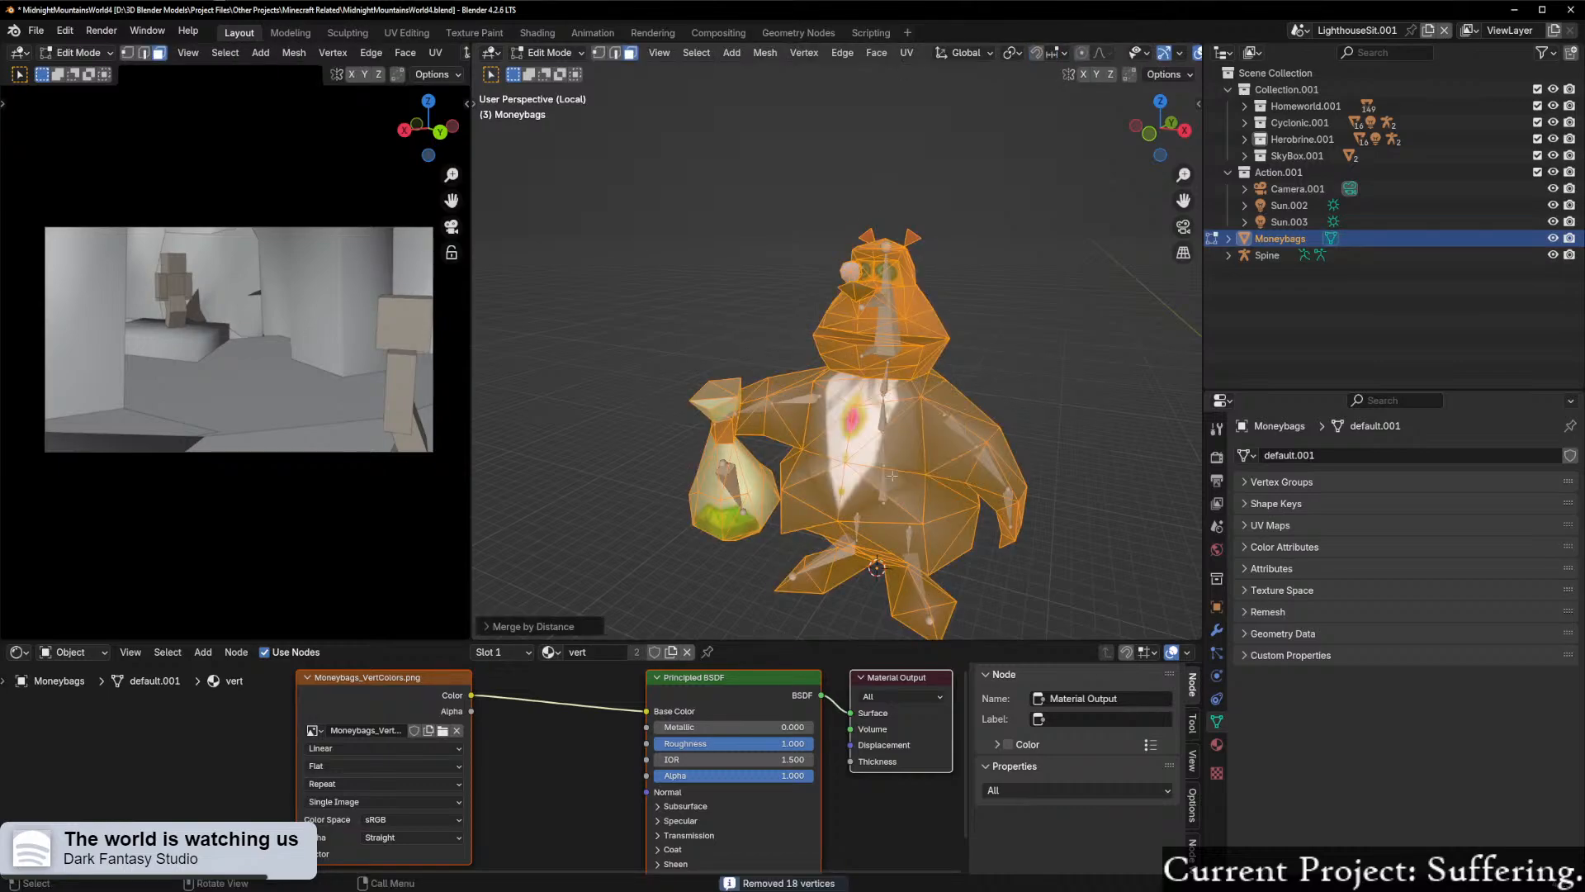
middle_click_drag(892, 477, 888, 342)
key("ctrl+Tab")
left_click(873, 460)
Step: Add a Subdivision Surface modifier to the Moneybags mesh
scroll(832, 416, "down", 3)
scroll(841, 346, "up", 4)
key("ctrl+Tab")
key("Escape")
middle_click_drag(802, 413, 882, 417)
scroll(882, 417, "down", 2)
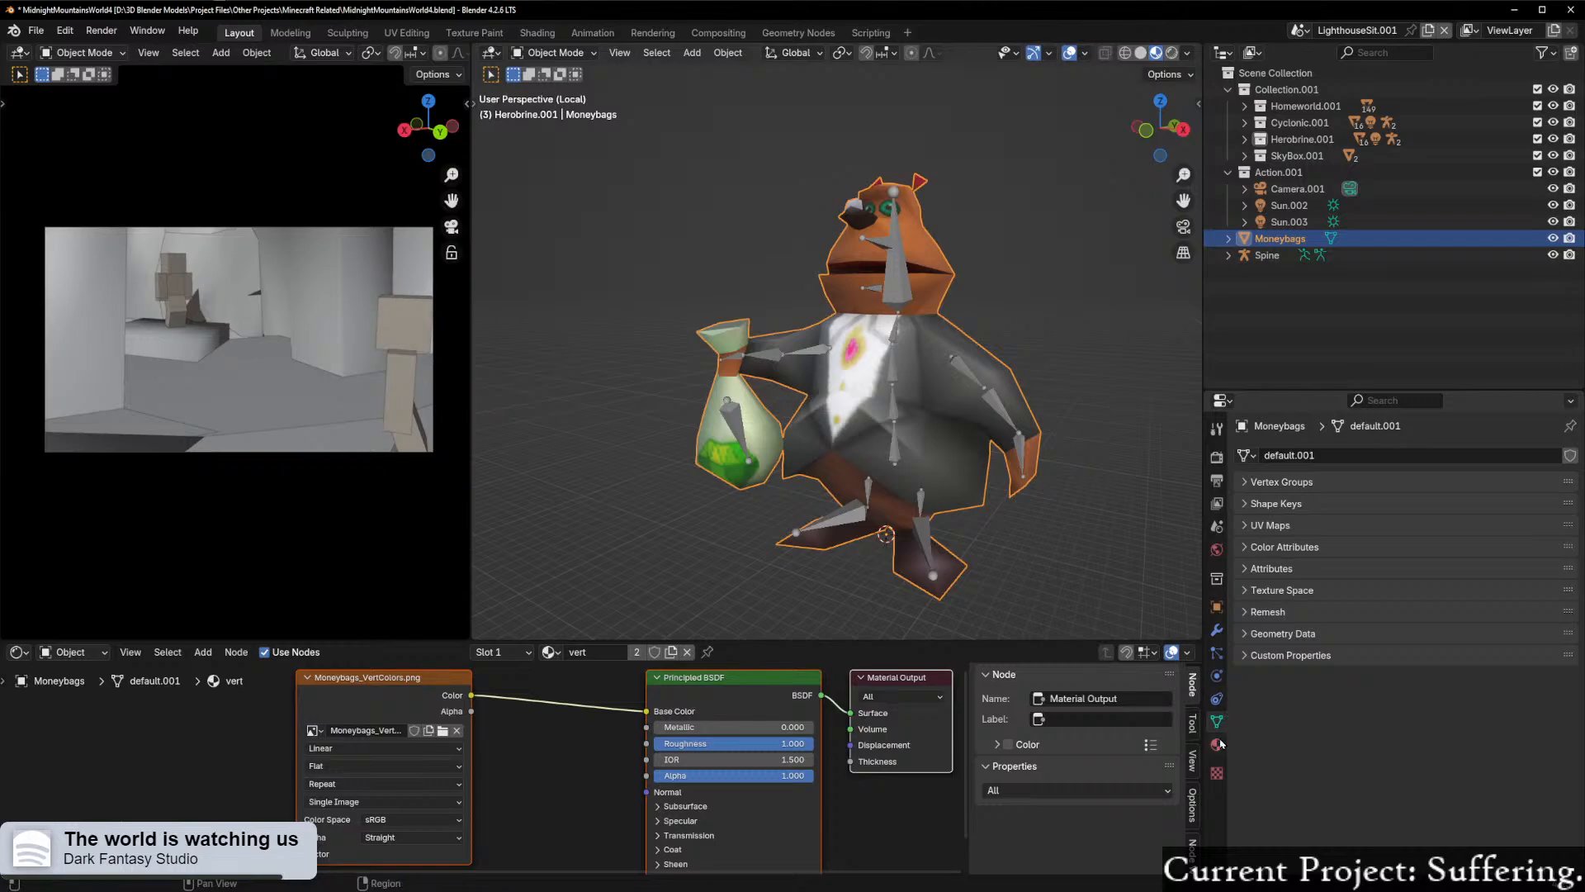
middle_click_drag(1022, 526, 947, 500)
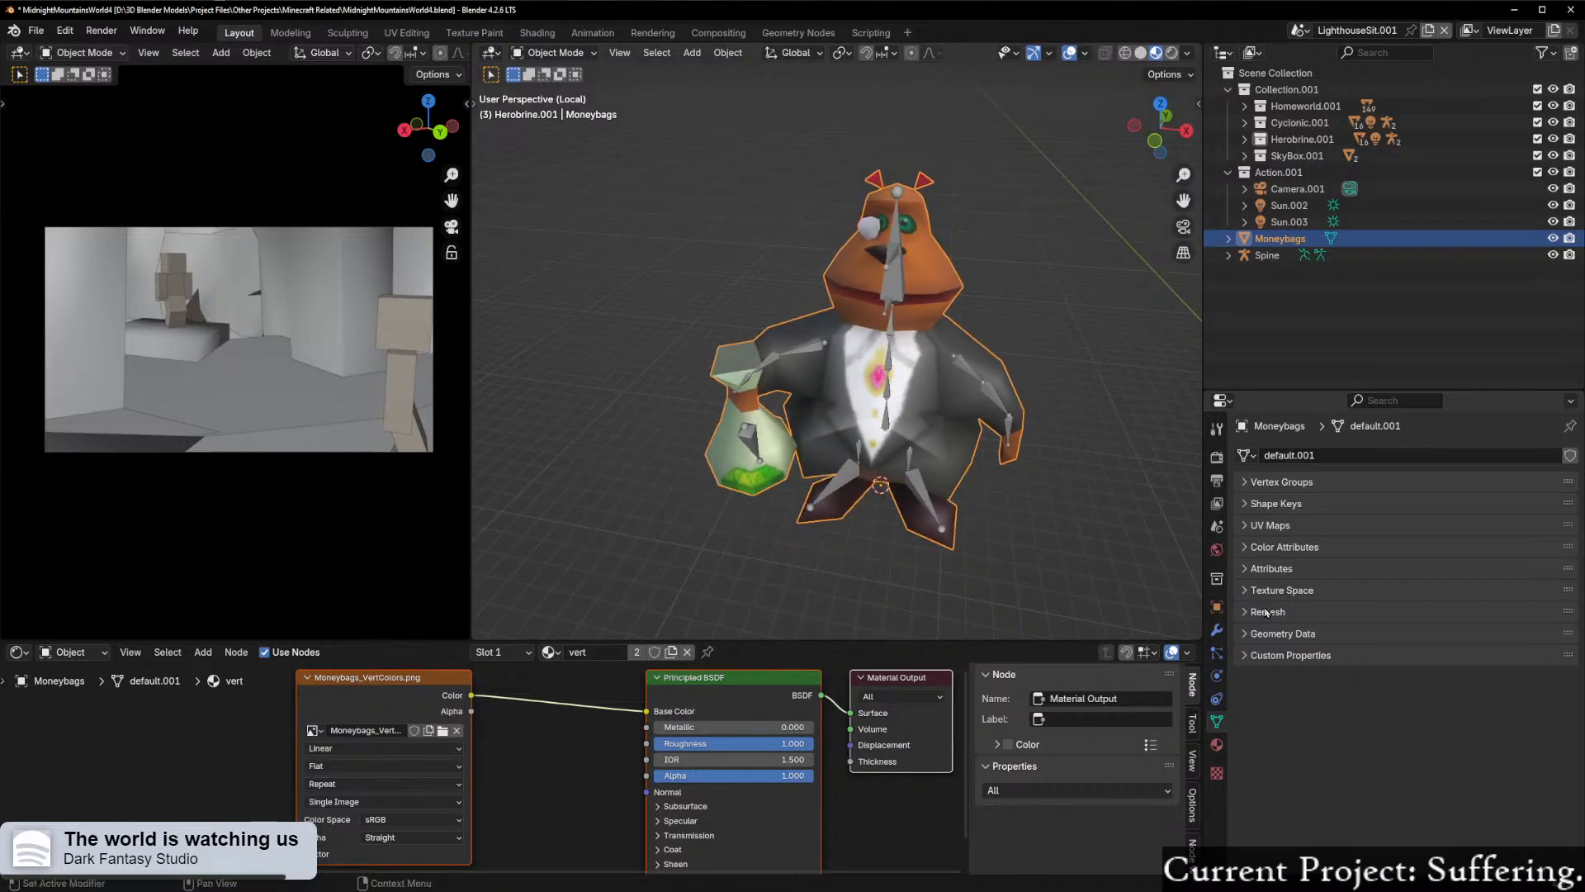
left_click(1216, 632)
left_click(1306, 458)
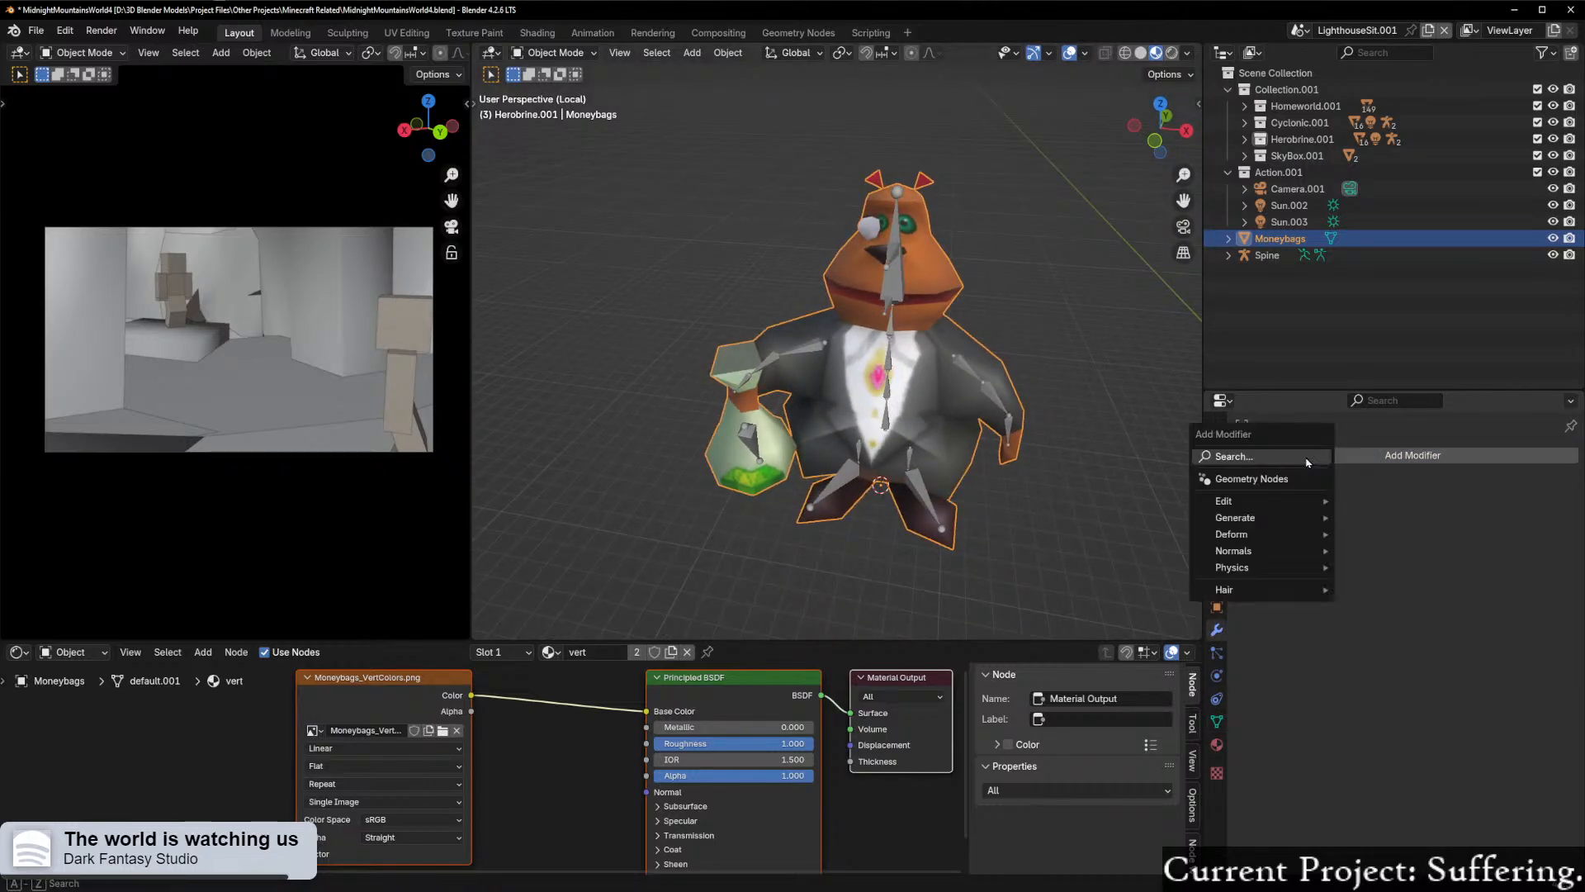
left_click(1307, 459)
left_click(1341, 558)
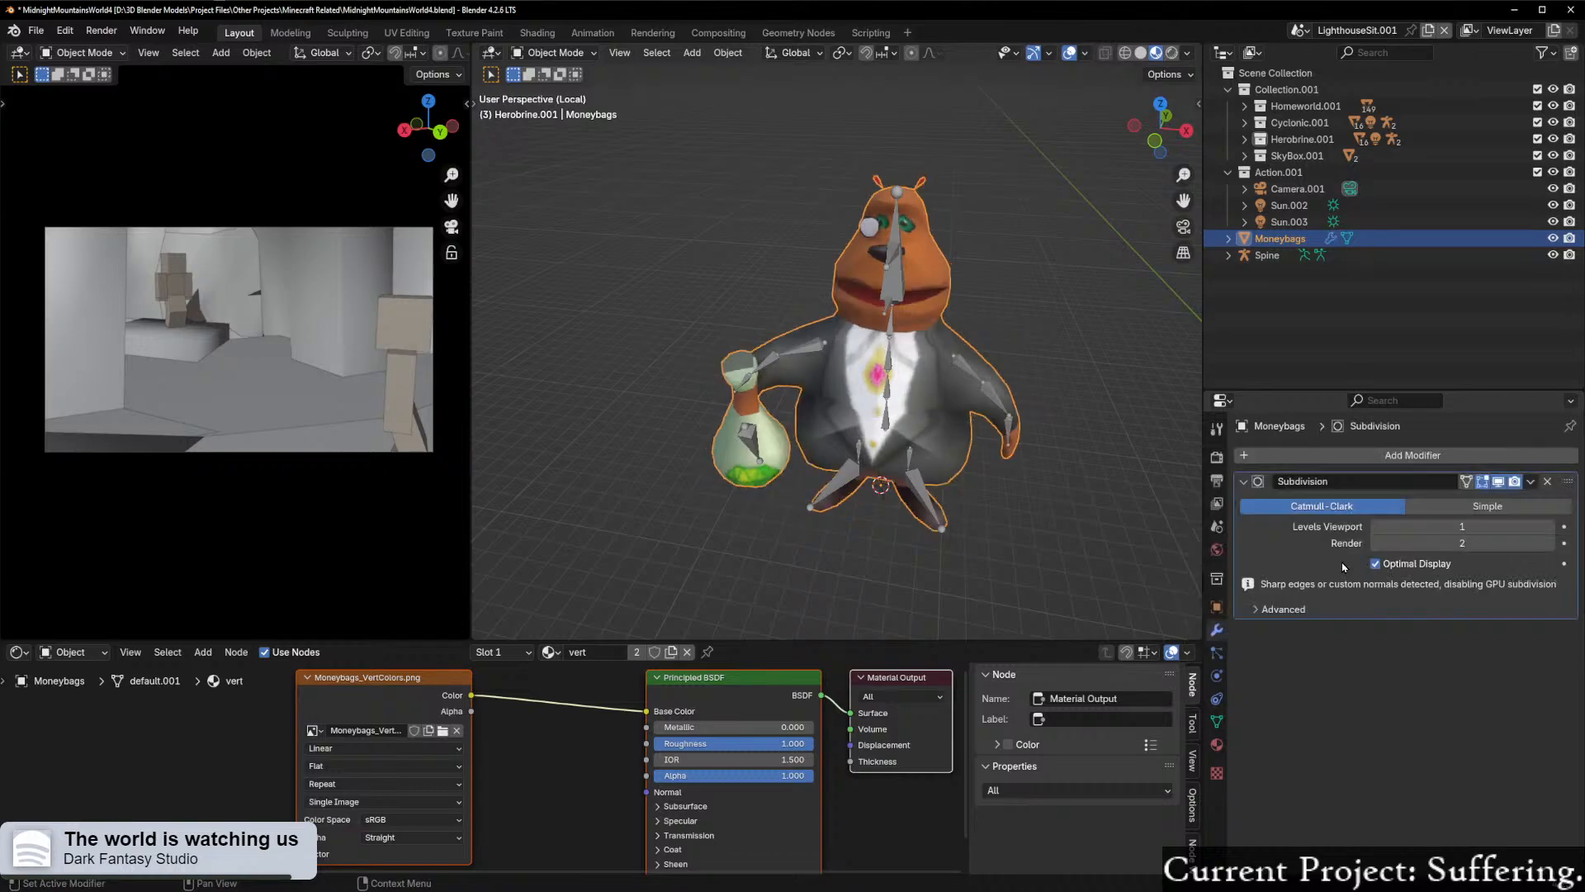
Step: Set the Subdivision modifier's viewport levels to 2
middle_click_drag(1022, 424, 1189, 474)
scroll(1026, 457, "up", 3)
scroll(994, 488, "down", 4)
scroll(1074, 463, "up", 2)
left_click(1548, 527)
Step: Examine the subdivided Moneybags mesh from several angles, checking the face, body and bag
middle_click_drag(1088, 456, 1169, 491)
middle_click_drag(1013, 410, 1085, 451, "shift")
scroll(996, 509, "up", 3)
scroll(1085, 451, "down", 1)
scroll(1082, 454, "up", 3)
middle_click_drag(1014, 448, 1066, 425)
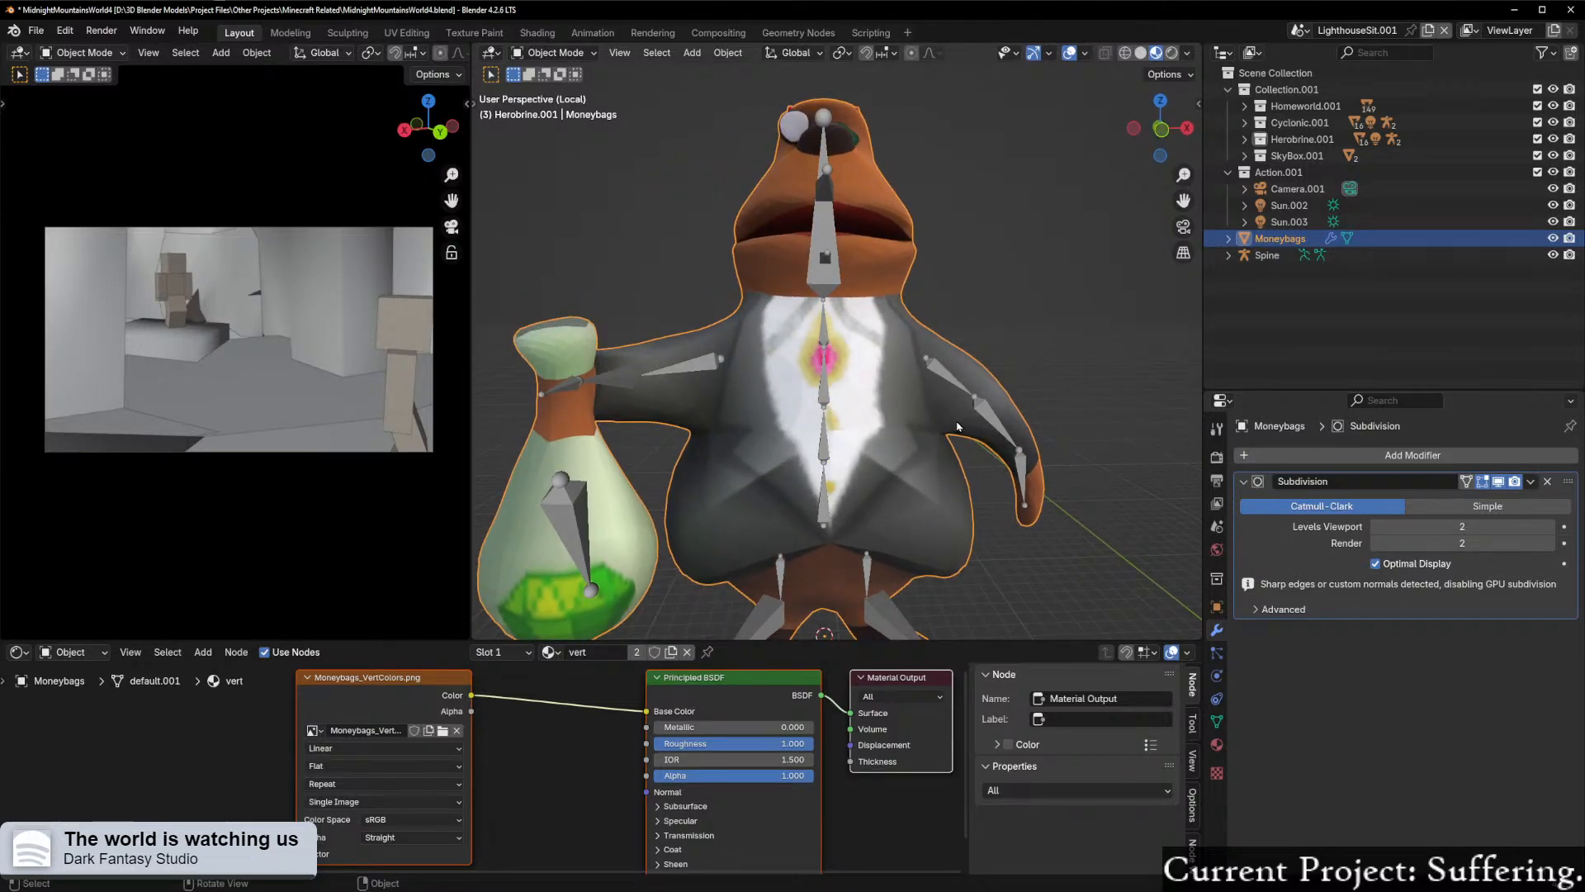
scroll(958, 426, "down", 3)
scroll(950, 426, "up", 1)
middle_click_drag(936, 427, 920, 457)
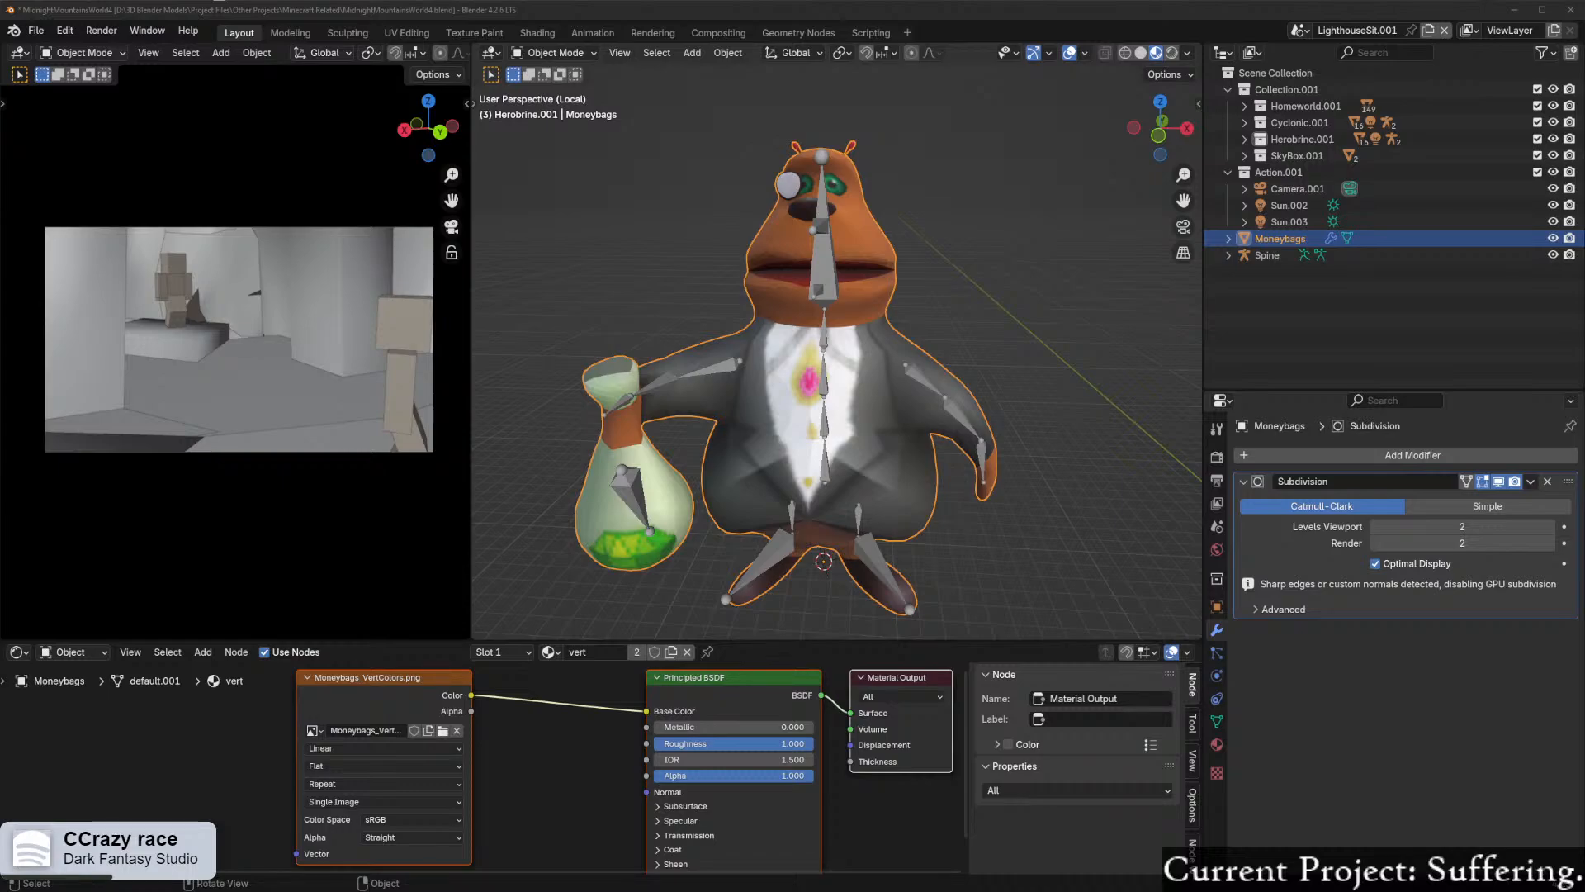
Step: Remove the Subdivision modifier from the Moneybags mesh
middle_click_drag(492, 353, 1099, 318)
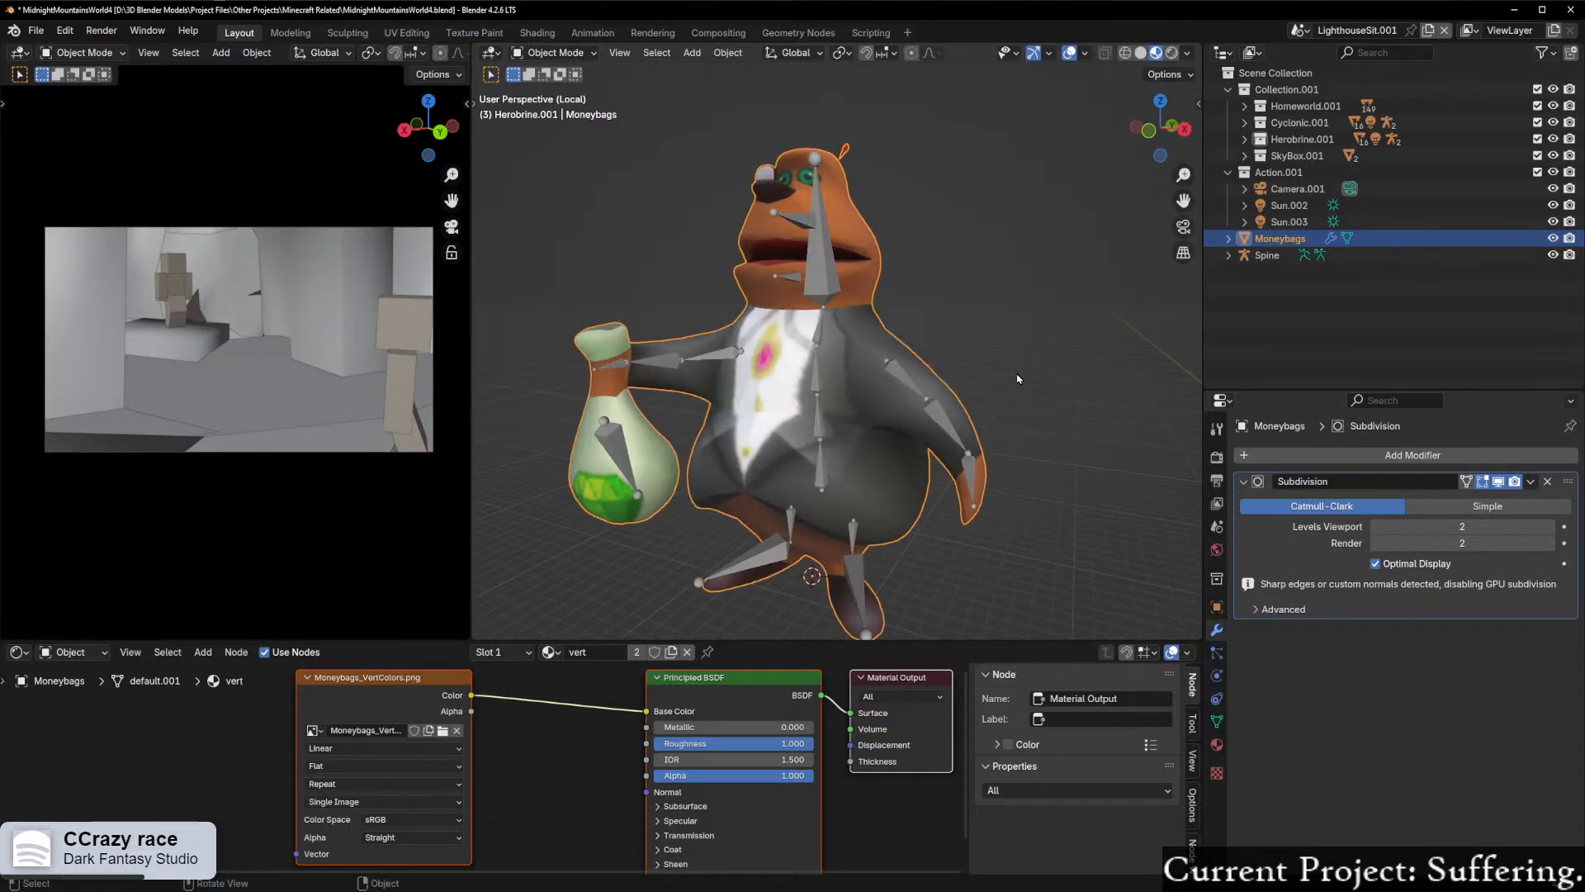
left_click(1548, 481)
middle_click_drag(801, 479, 827, 453)
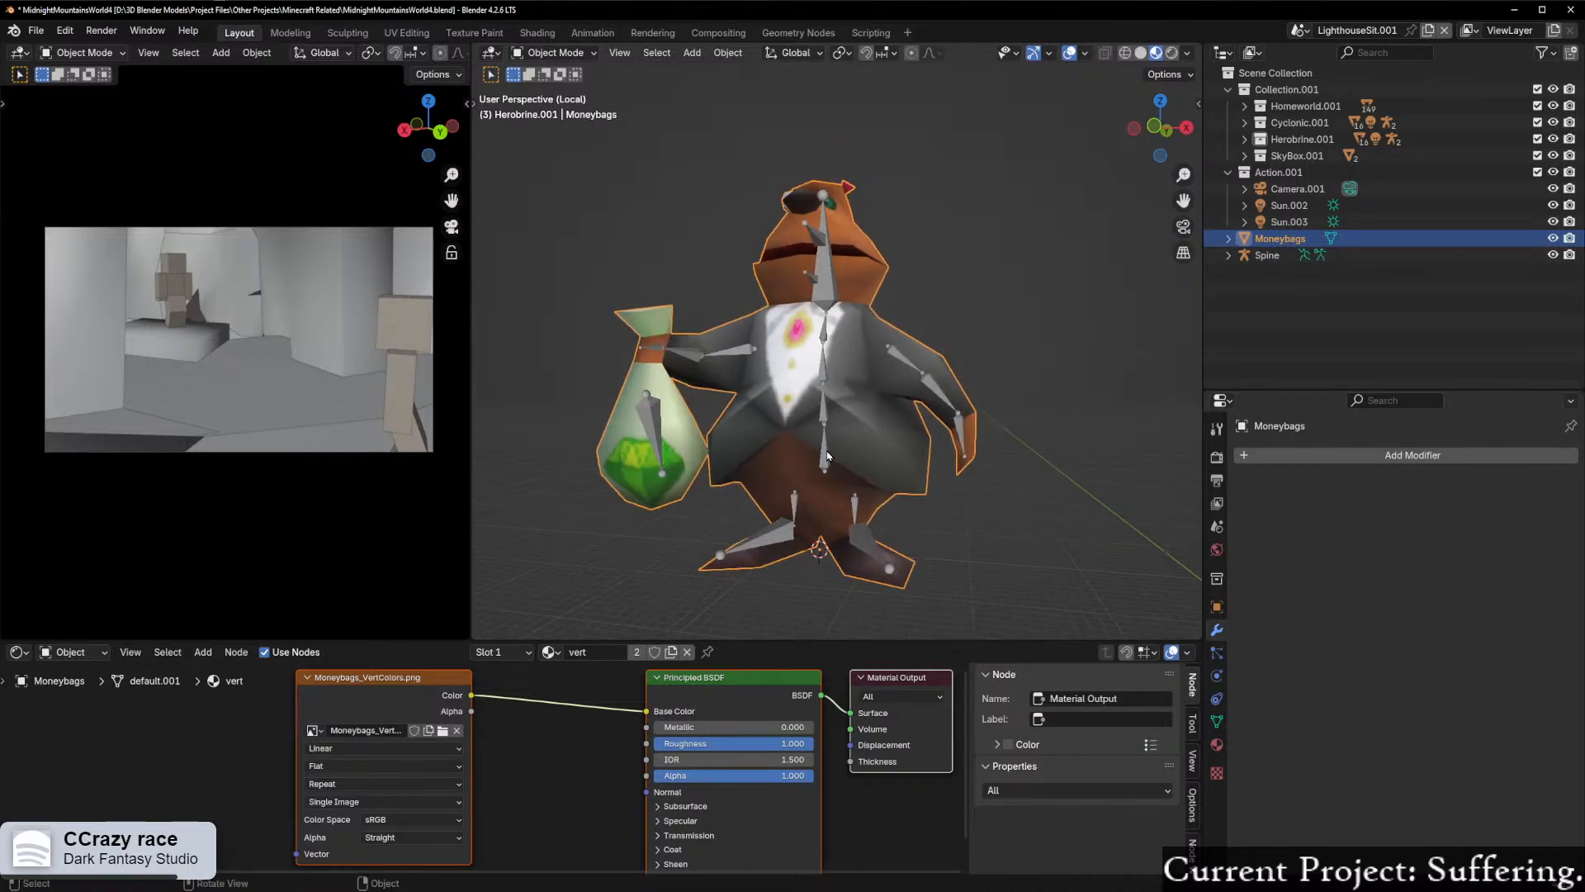
Step: Select the Spine armature together with the Moneybags mesh and enter Weight Paint mode on the mesh
left_click(827, 459)
left_click(872, 469, "shift")
right_click(857, 446)
left_click(842, 548)
key("ctrl+Tab")
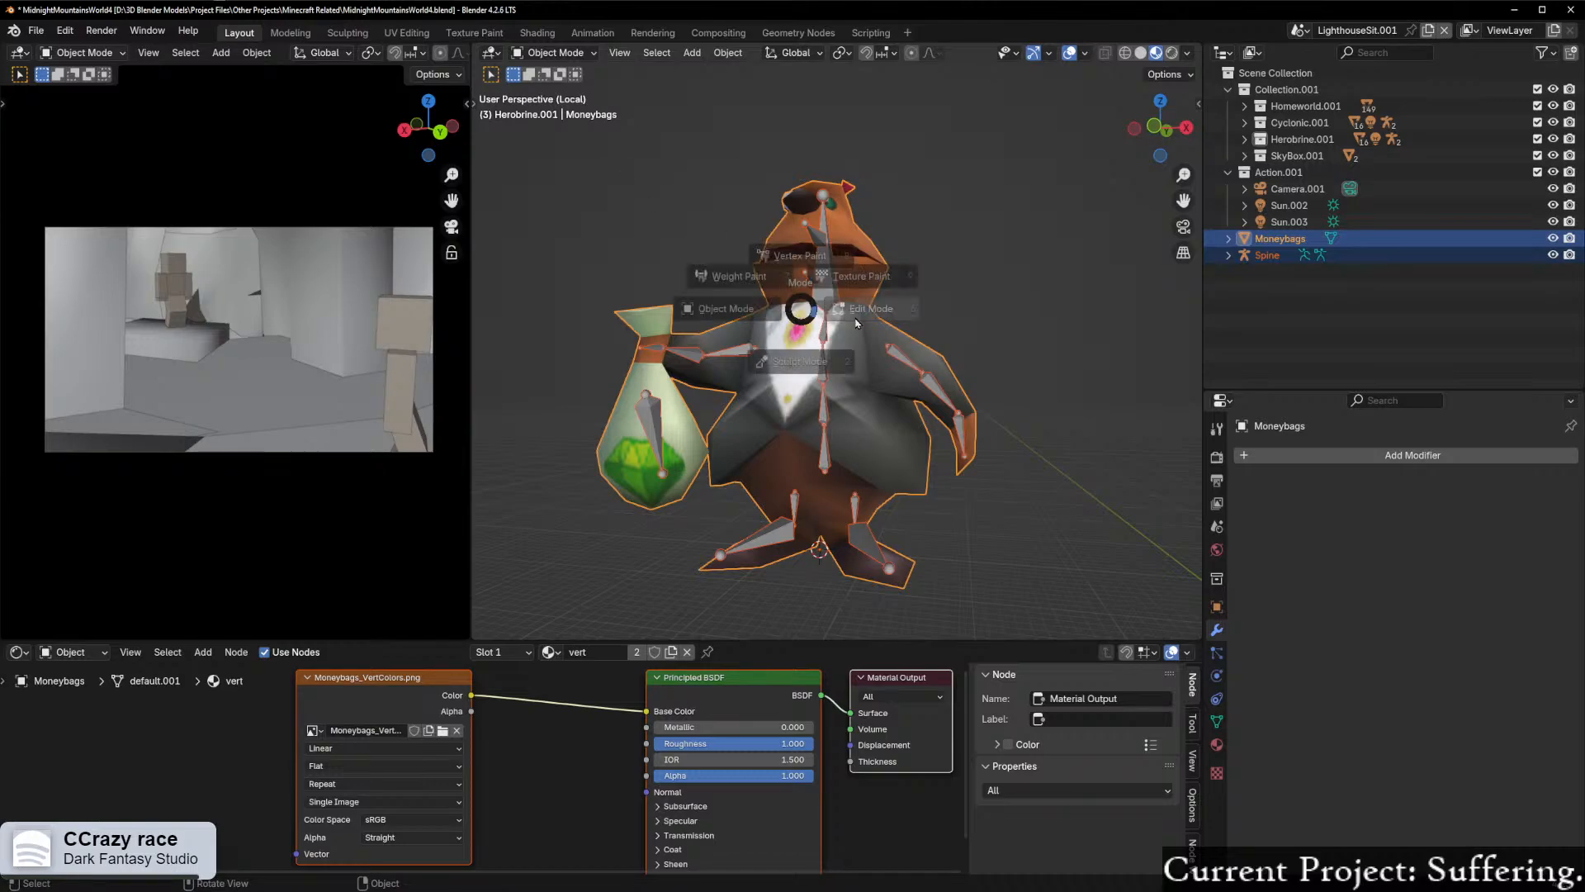
left_click(694, 237)
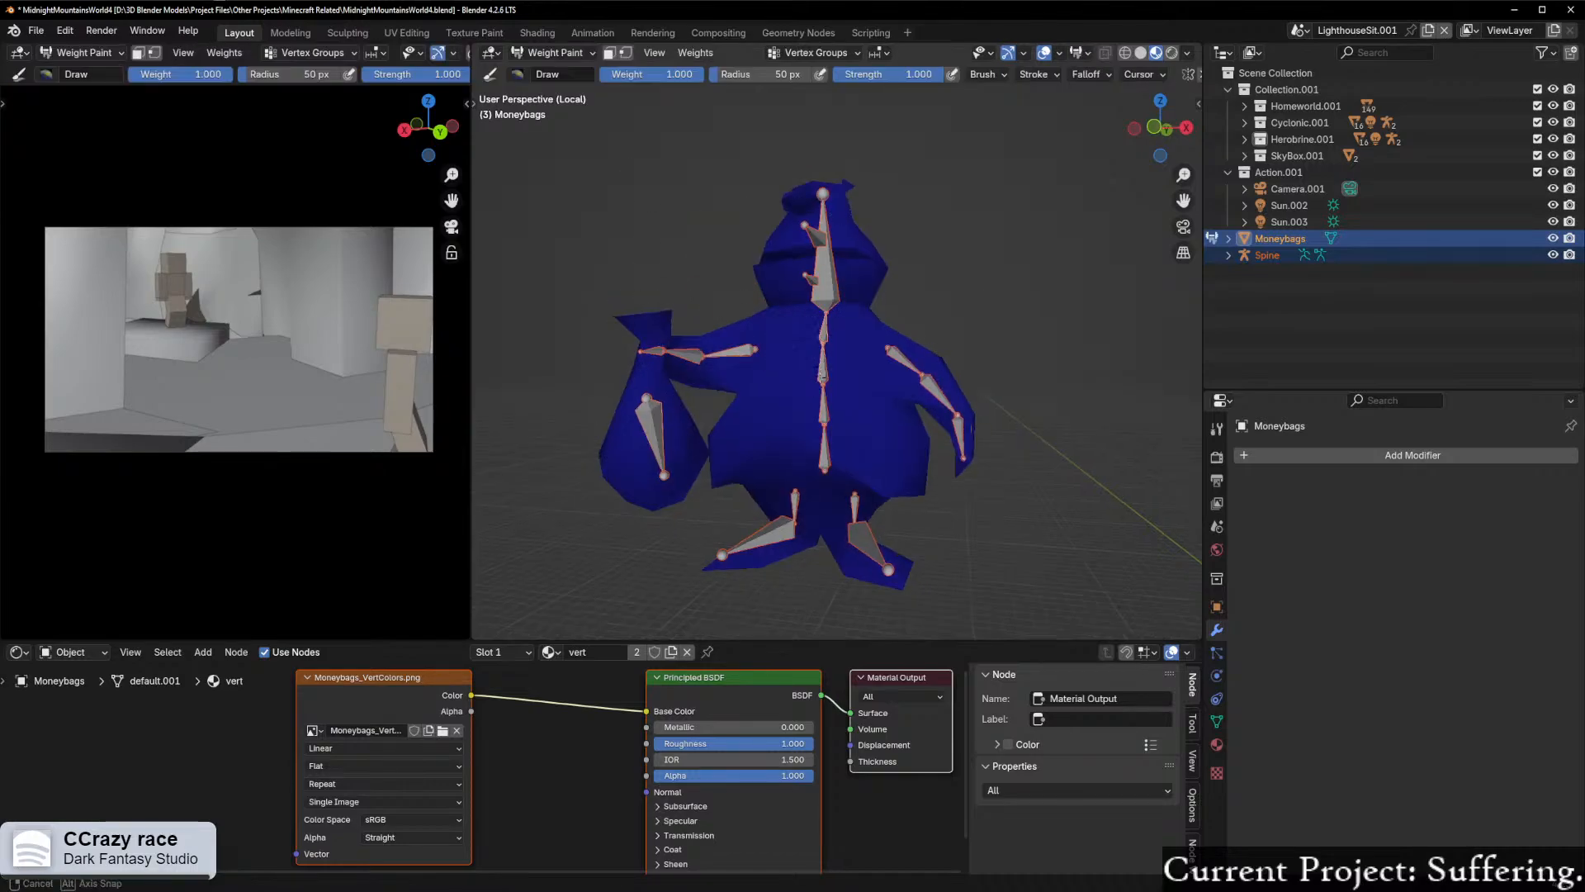
Step: Try to pick the head bone over the unparented Moneybags mesh in Weight Paint mode
middle_click_drag(821, 368, 824, 414)
scroll(820, 327, "up", 1)
left_click(820, 274, "alt")
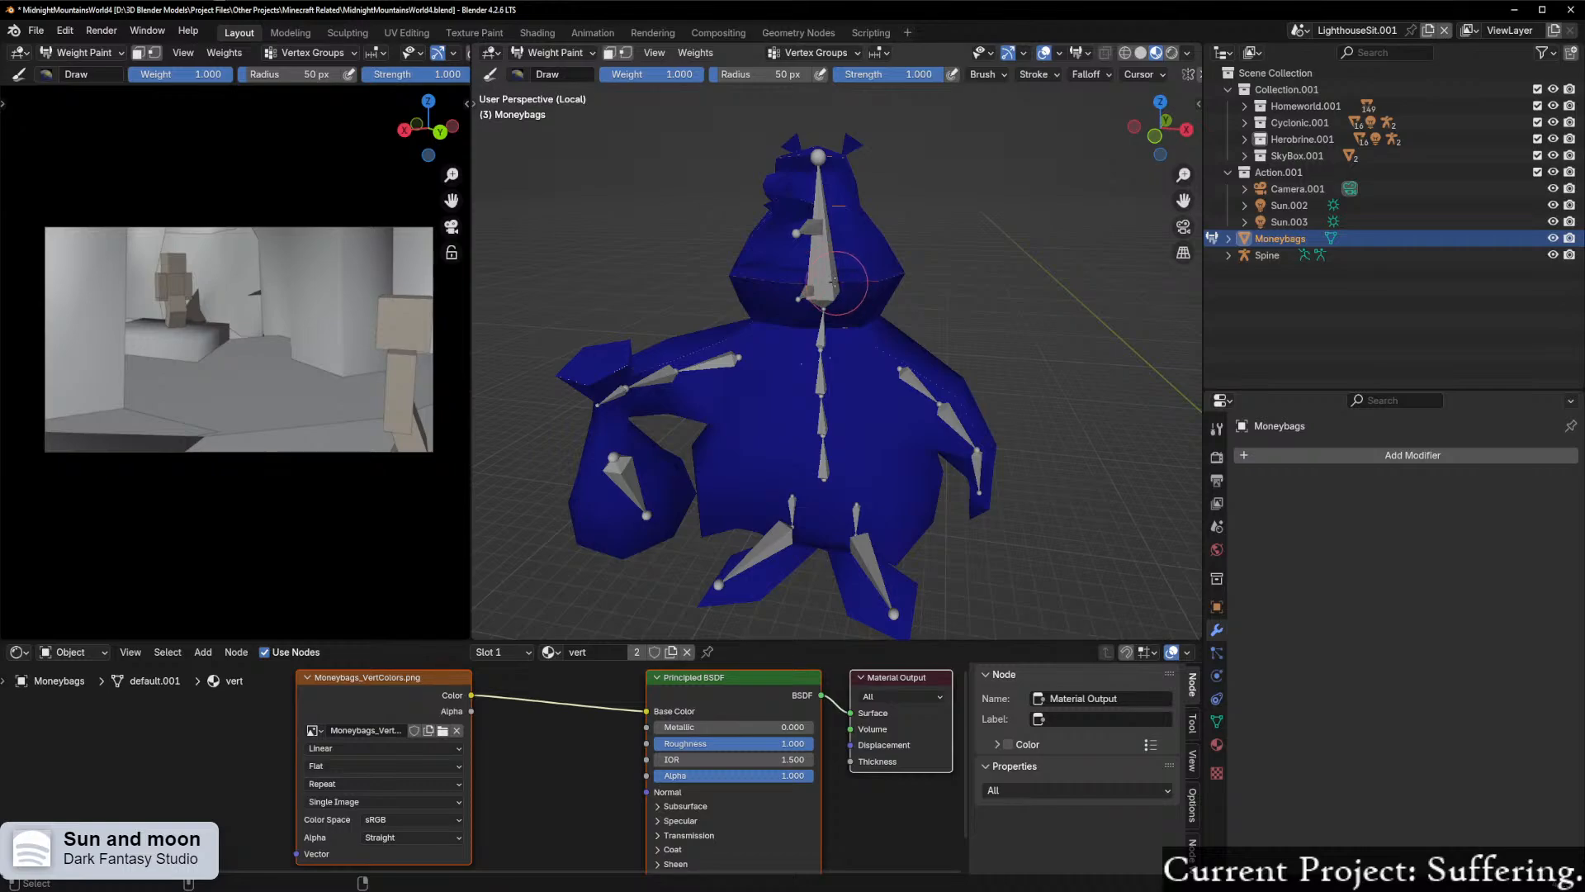
middle_click_drag(908, 318, 827, 264)
left_click_drag(826, 265, 822, 257)
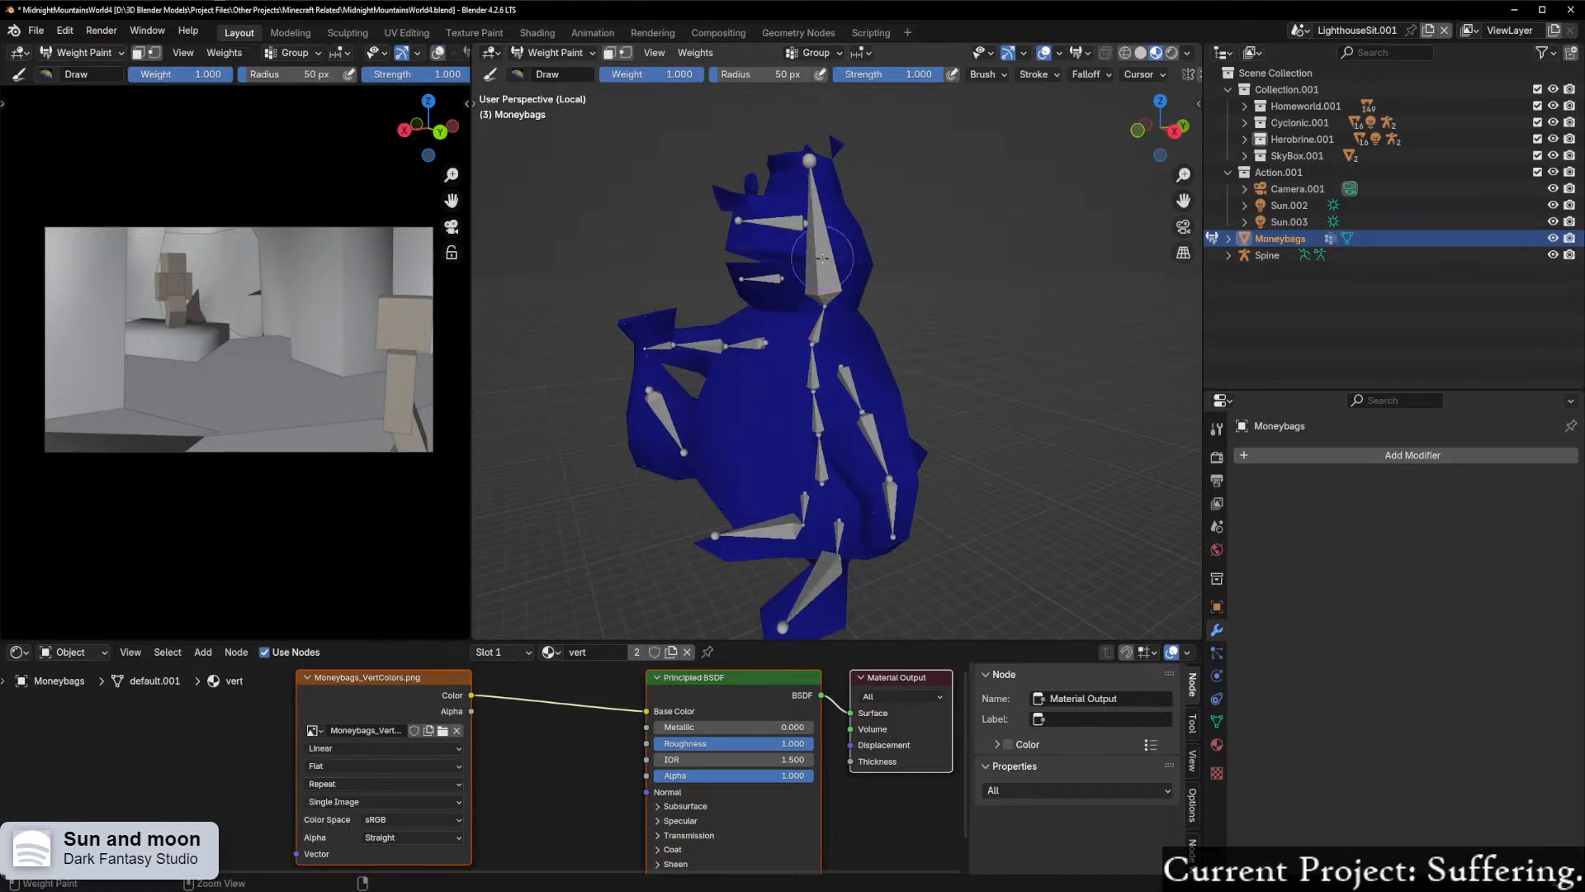
middle_click_drag(844, 361, 910, 370)
Step: Undo the head-bone attempts in Weight Paint mode and return to Object Mode
key("ctrl+z")
key("ctrl+z")
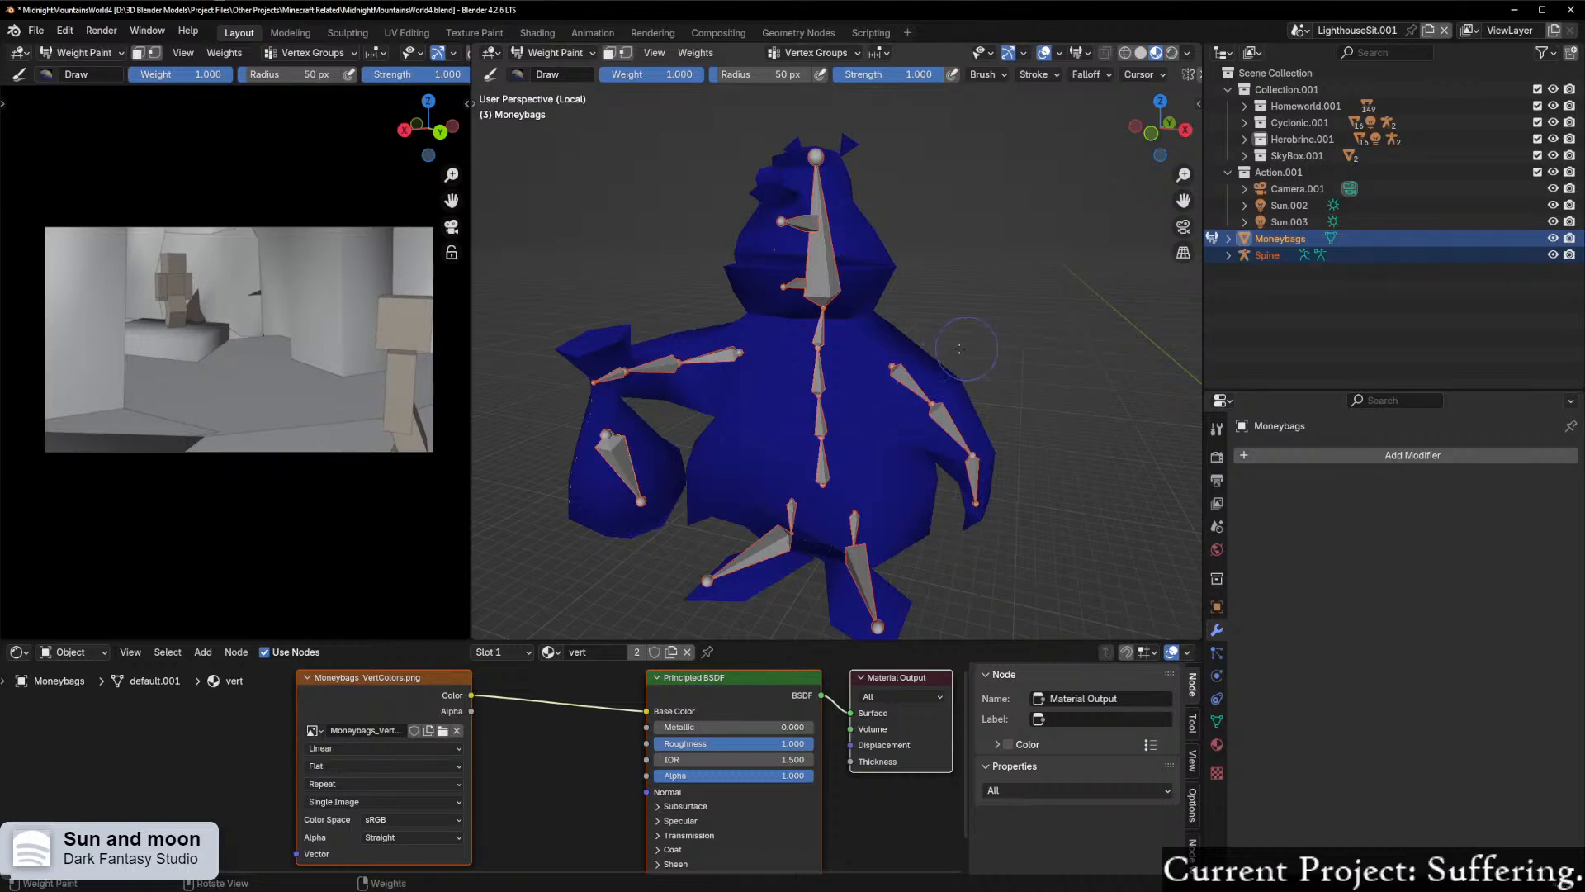
key("ctrl+Tab")
left_click(876, 302)
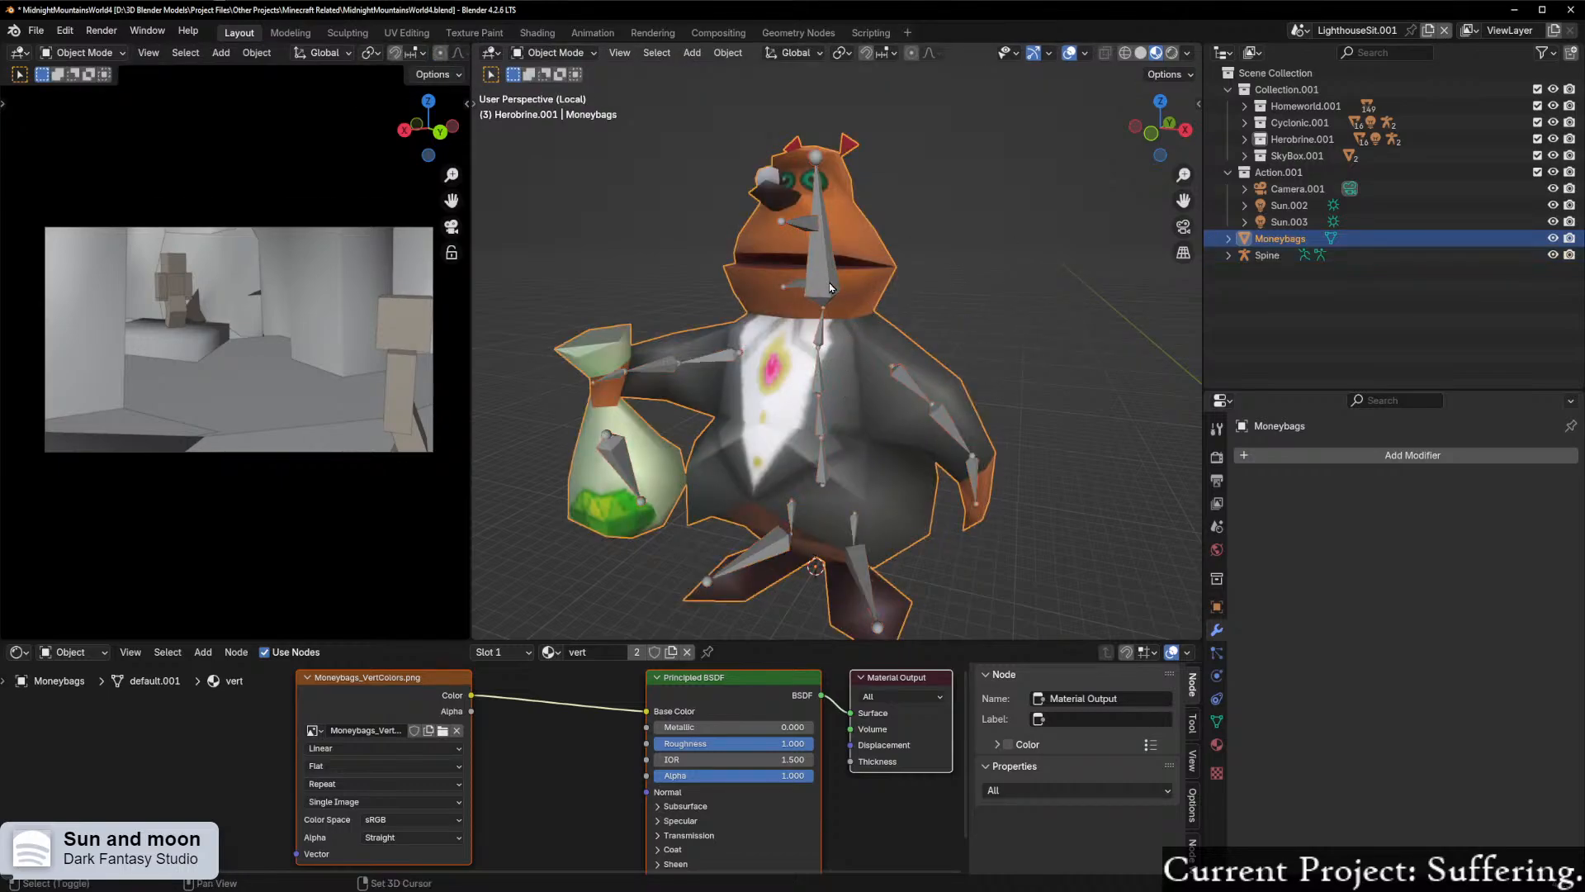
Step: Bind the Moneybags mesh to the Spine armature again with automatic weights
left_click(823, 363, "shift")
key("ctrl+p")
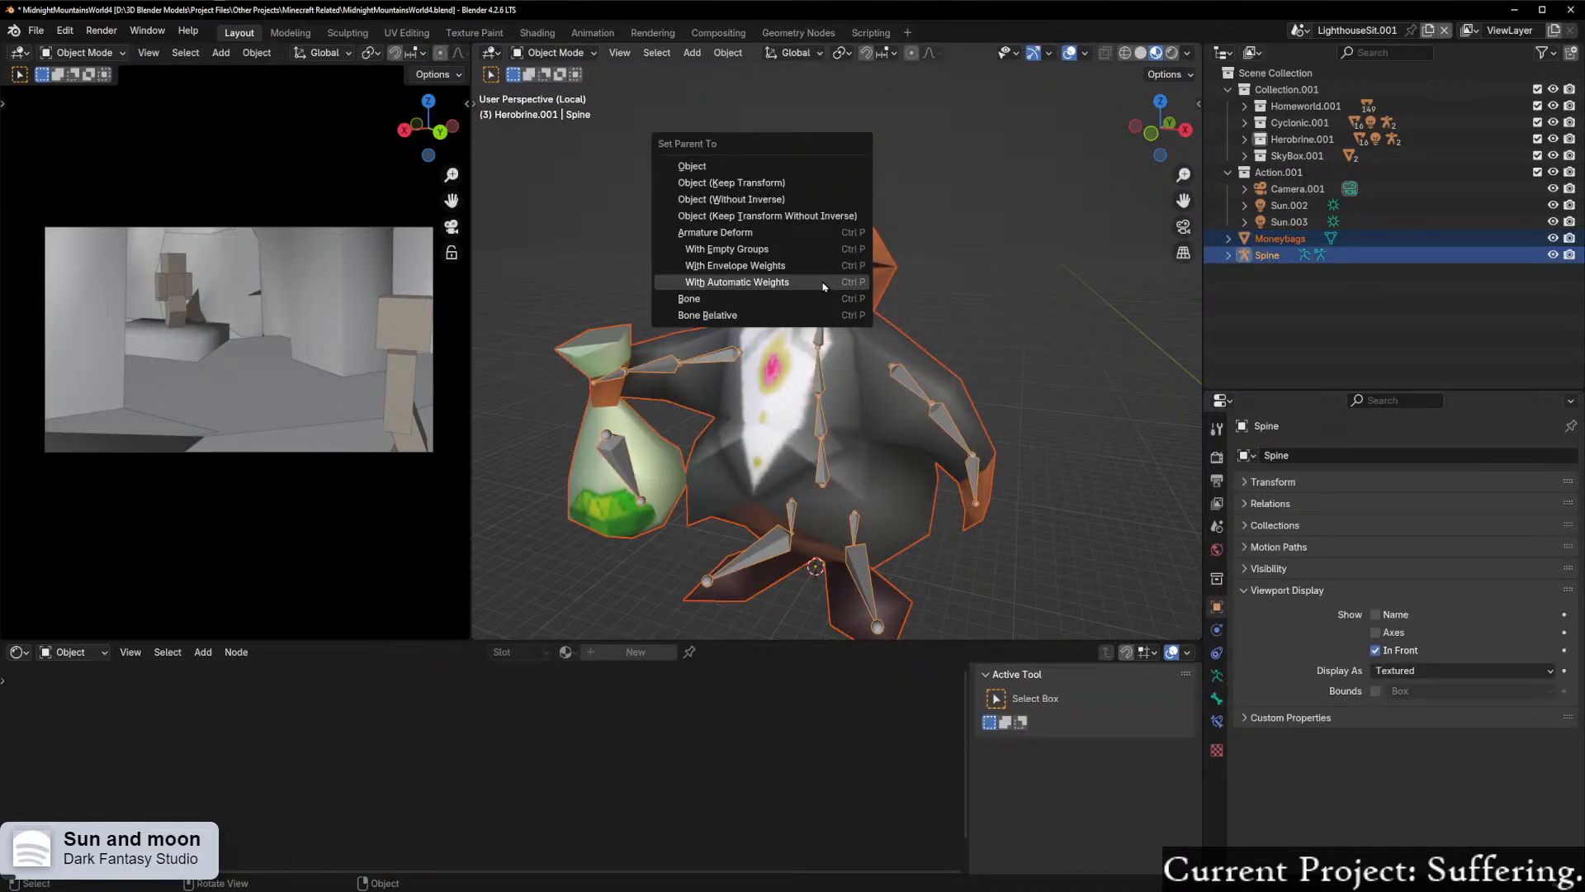
left_click(824, 287)
middle_click_drag(823, 287, 749, 289)
key("ctrl+Tab")
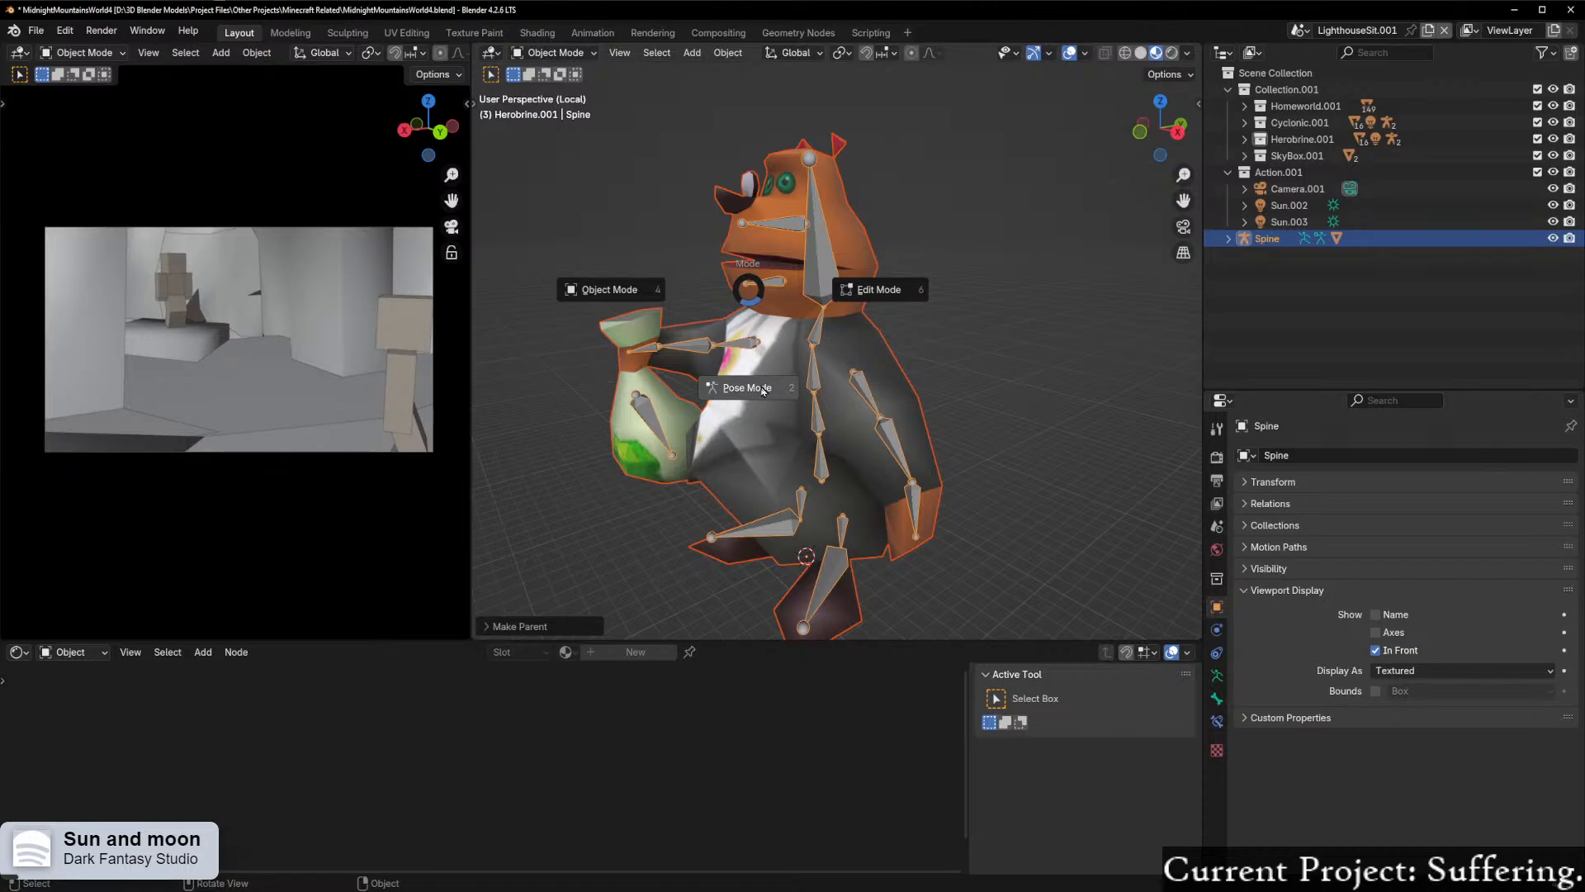
right_click(749, 354)
Step: Enter Weight Paint mode on the Moneybags mesh and select the Jaw bone to show its weights
left_click(799, 246, "shift")
key("ctrl+Tab")
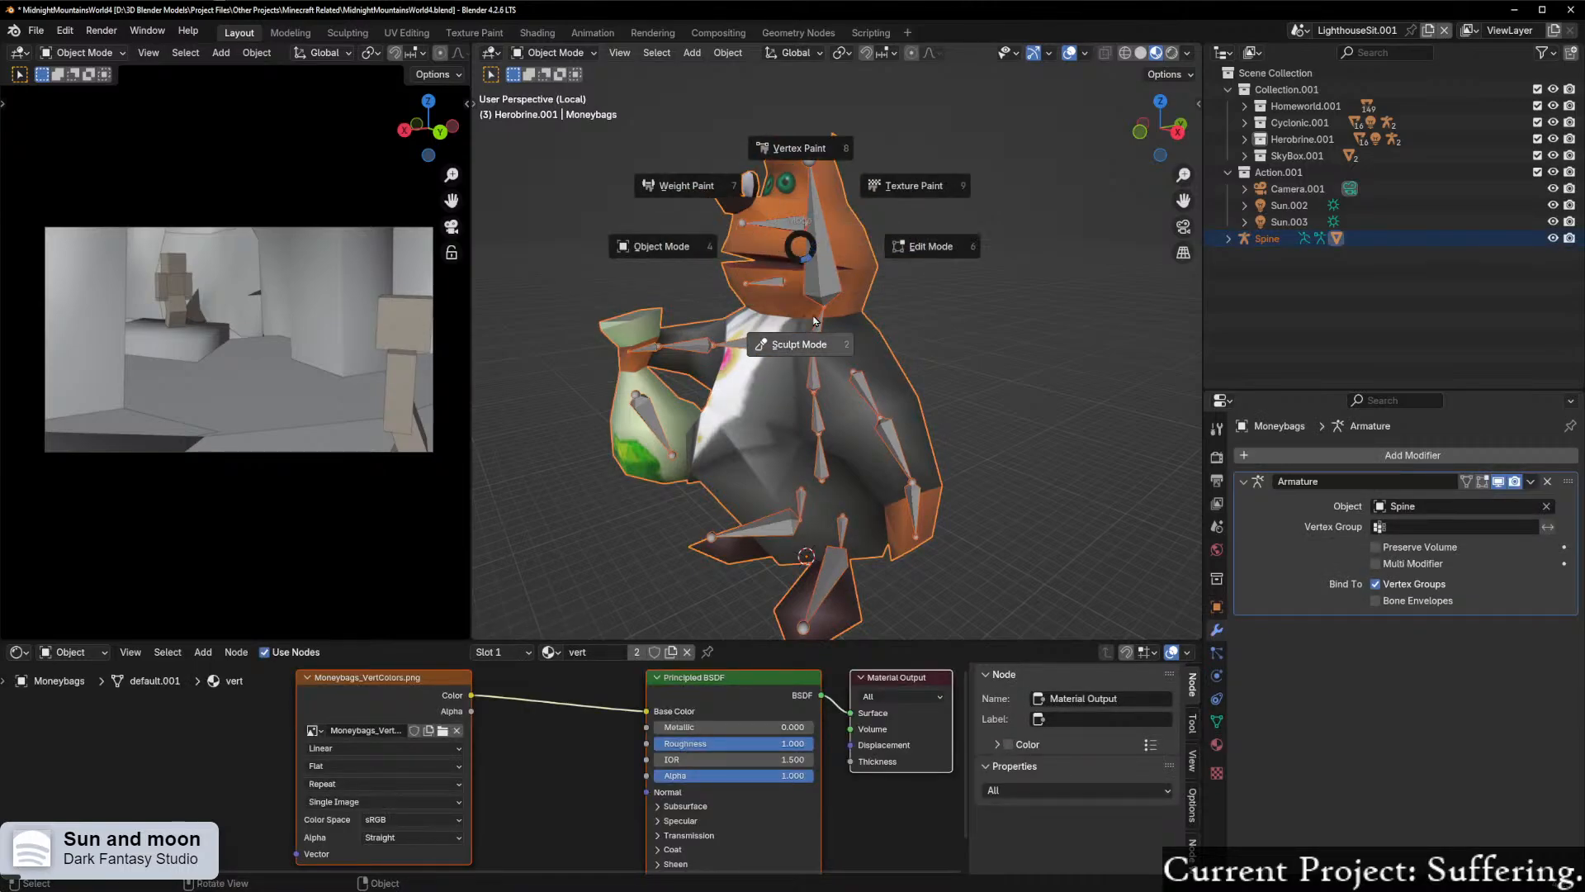
left_click(686, 185)
mouse_move(694, 186)
middle_mouse_down()
mouse_move(788, 392)
mouse_move(805, 289)
mouse_move(762, 308)
mouse_move(768, 282)
mouse_move(888, 347)
mouse_move(904, 384)
middle_mouse_up()
left_click(768, 282, "ctrl")
scroll(1140, 78, "right", 3)
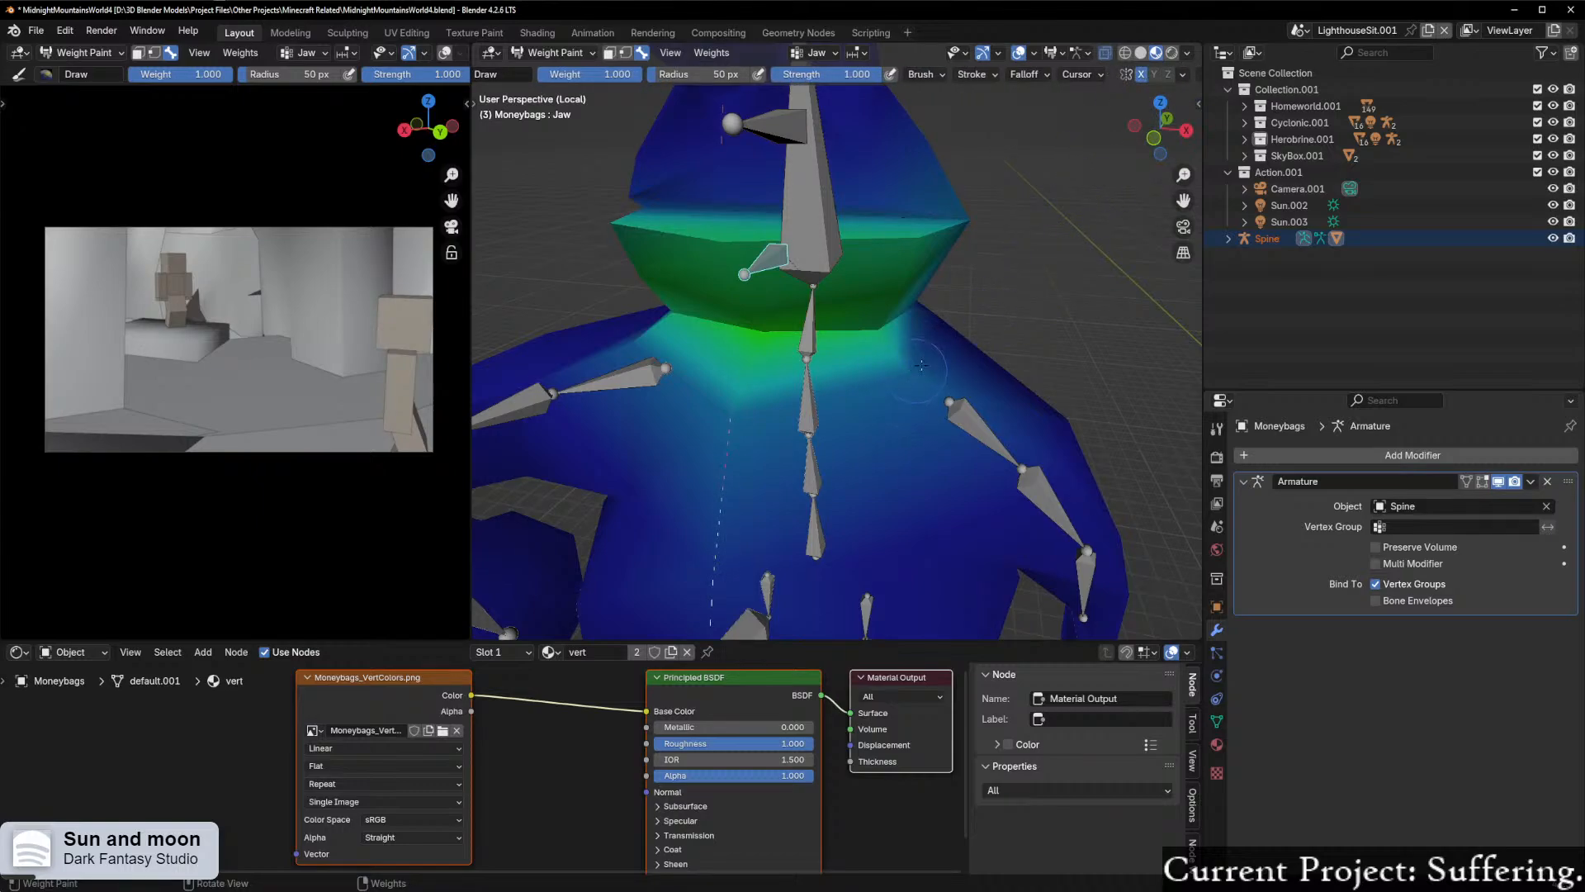
Step: Paint the Jaw bone's influence off the neck and upper chest, working around the front and sides
mouse_move(914, 365)
left_mouse_down("ctrl")
mouse_move(846, 403)
mouse_move(602, 449)
mouse_move(884, 389)
mouse_move(610, 360)
left_mouse_up("ctrl")
mouse_move(611, 359)
middle_mouse_down()
mouse_move(768, 417)
mouse_move(723, 414)
mouse_move(789, 357)
mouse_move(829, 347)
middle_mouse_up()
scroll(729, 411, "up", 2)
middle_click_drag(714, 327, 834, 385)
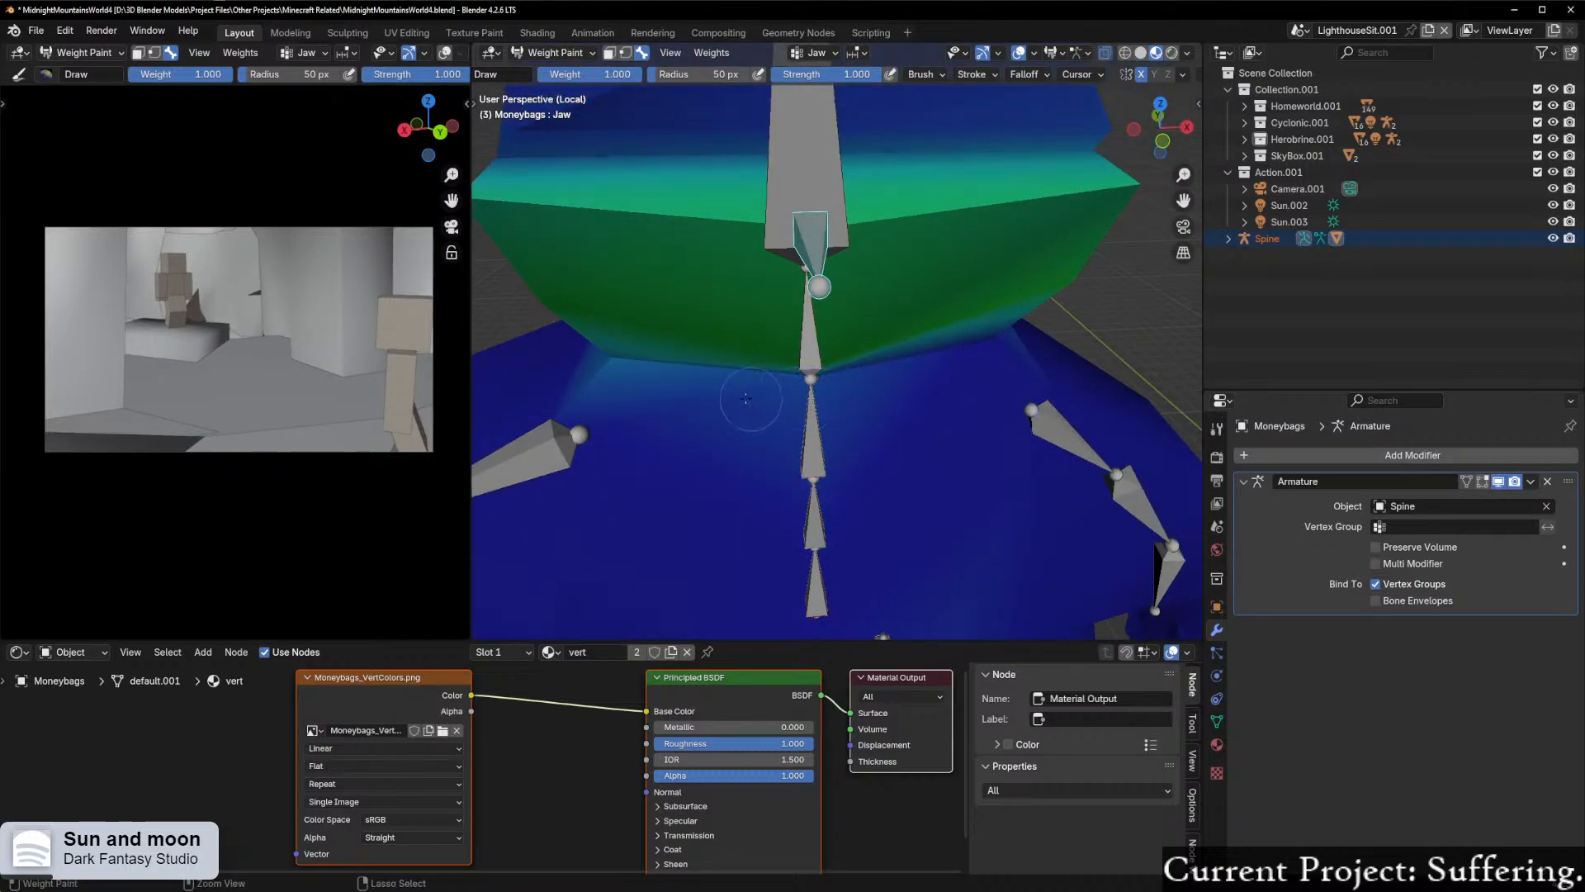
middle_click_drag(612, 375, 783, 371)
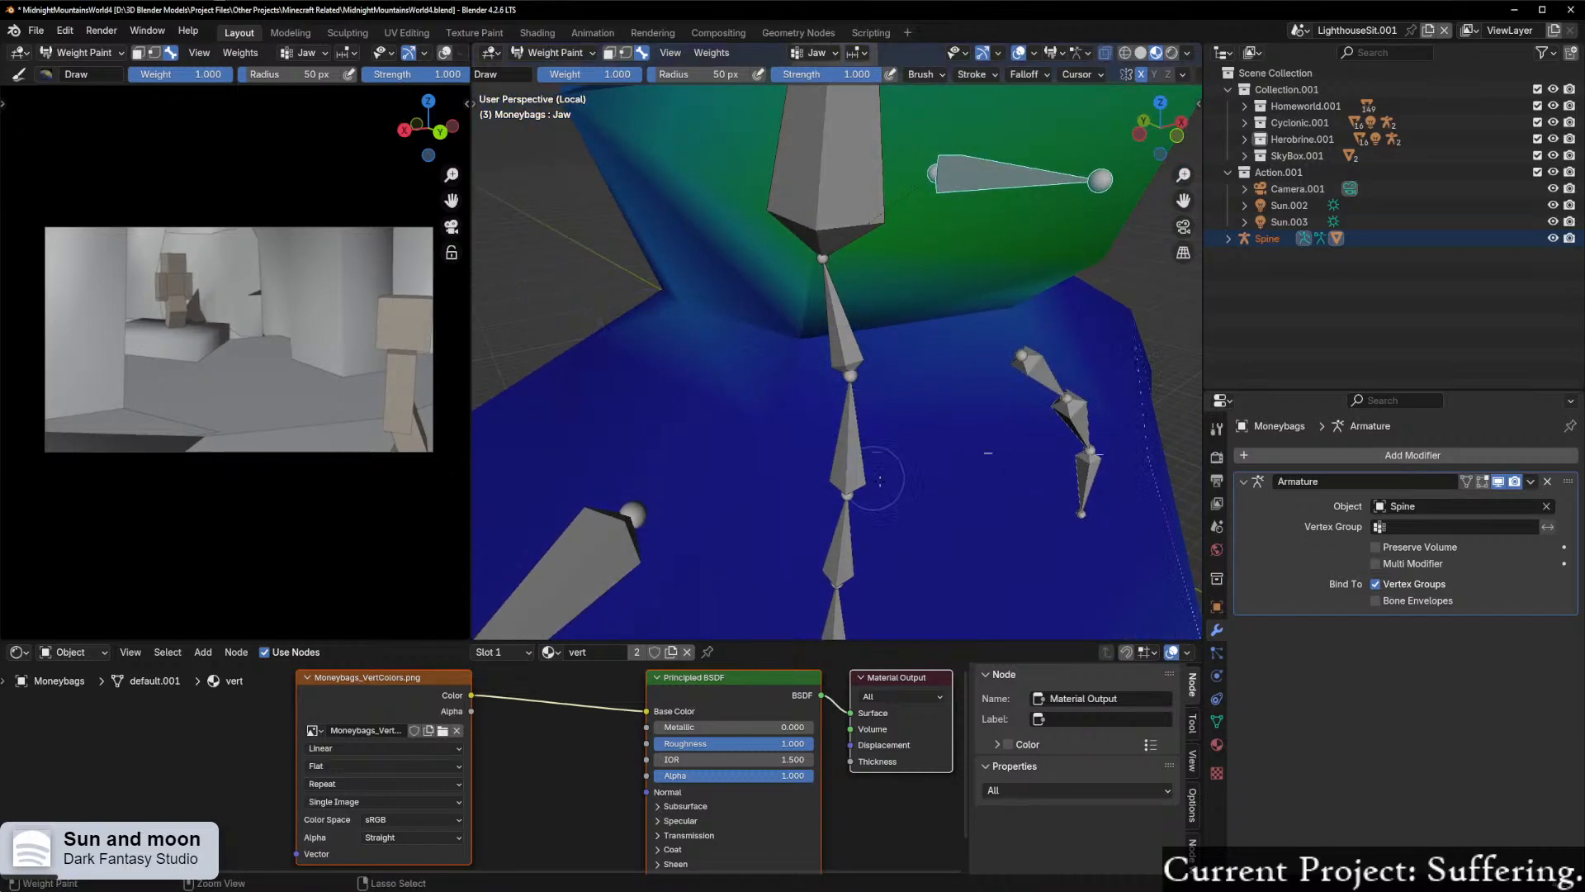
middle_click_drag(896, 417, 832, 418)
middle_click_drag(548, 399, 783, 632)
mouse_move(776, 448)
middle_mouse_down()
mouse_move(852, 341)
mouse_move(802, 549)
mouse_move(816, 322)
mouse_move(974, 368)
middle_mouse_up()
scroll(864, 334, "down", 5)
scroll(816, 321, "up", 3)
Step: Select the neck bone (Bone.003) to show its weights and switch the viewport to wireframe shading
left_click(816, 318, "ctrl")
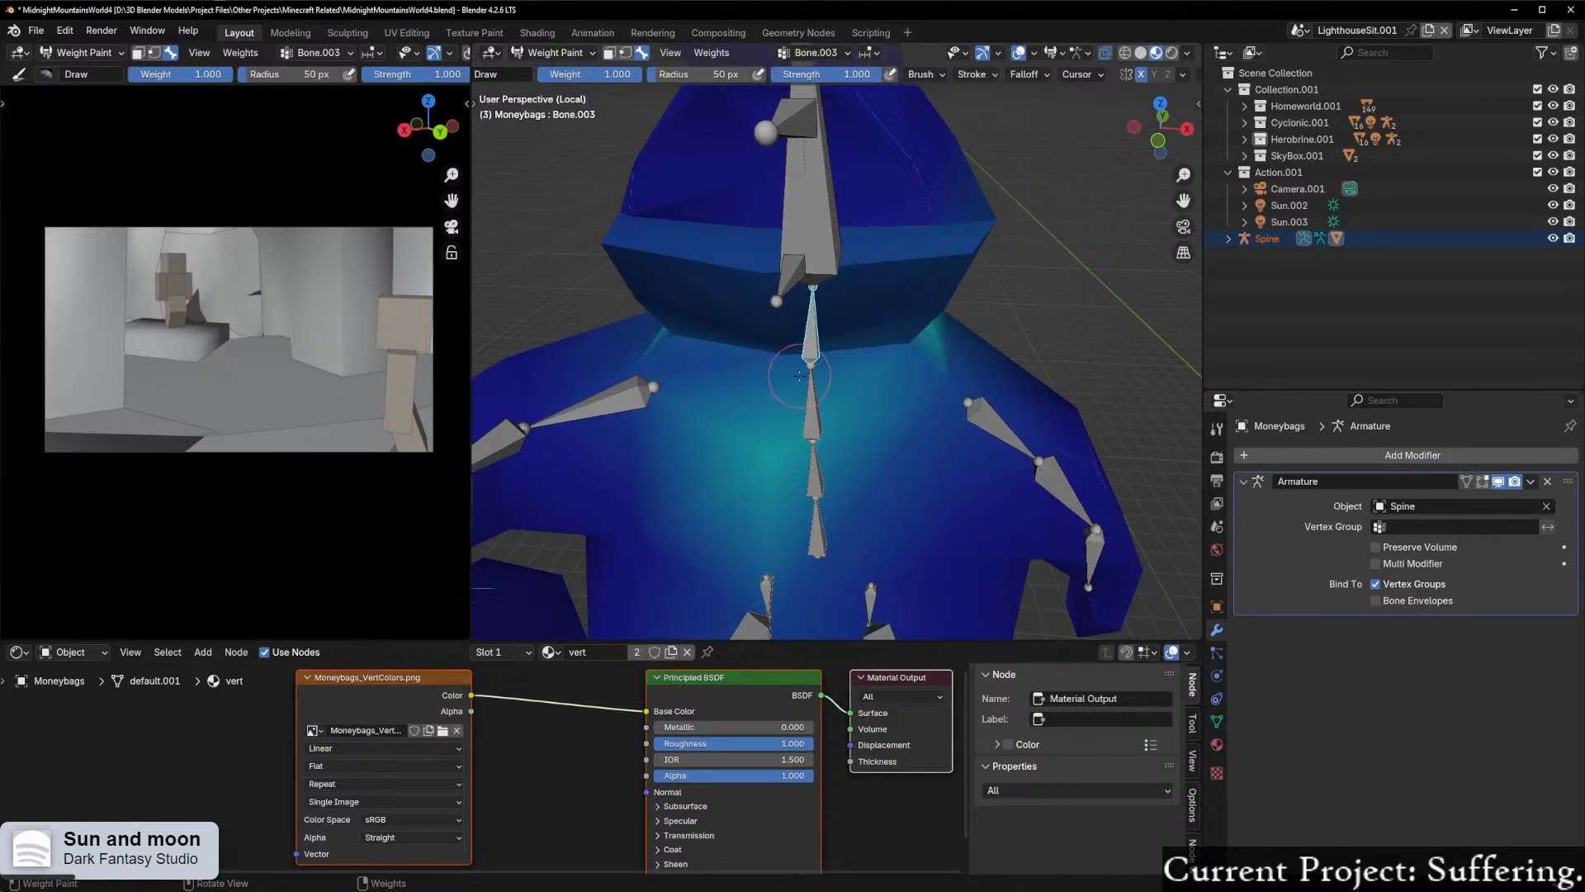
middle_click_drag(652, 381, 844, 403)
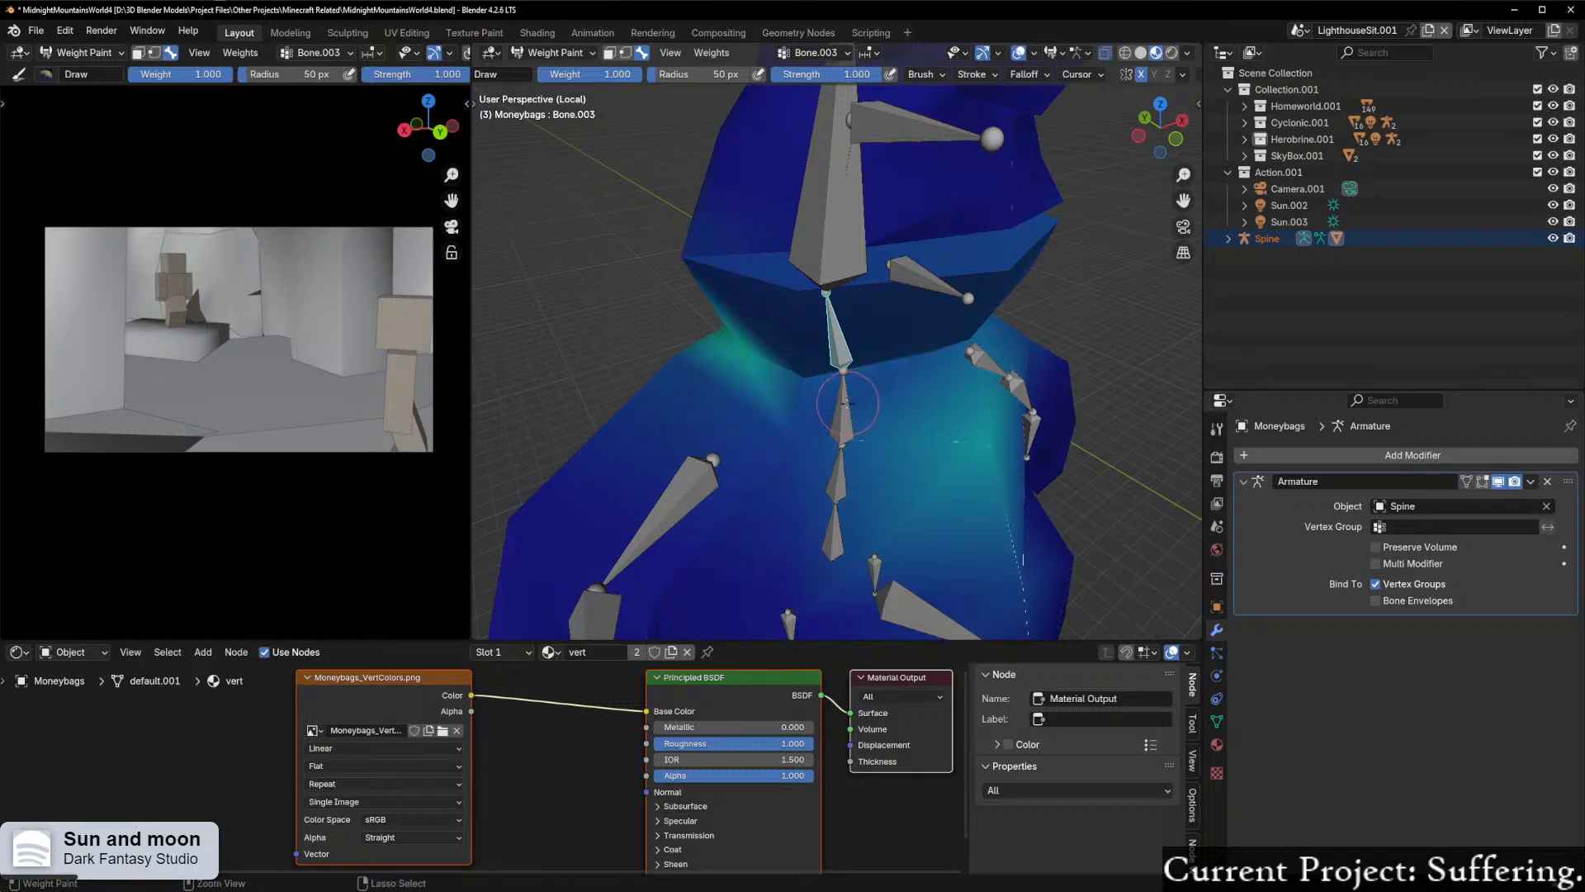
scroll(864, 404, "up", 4)
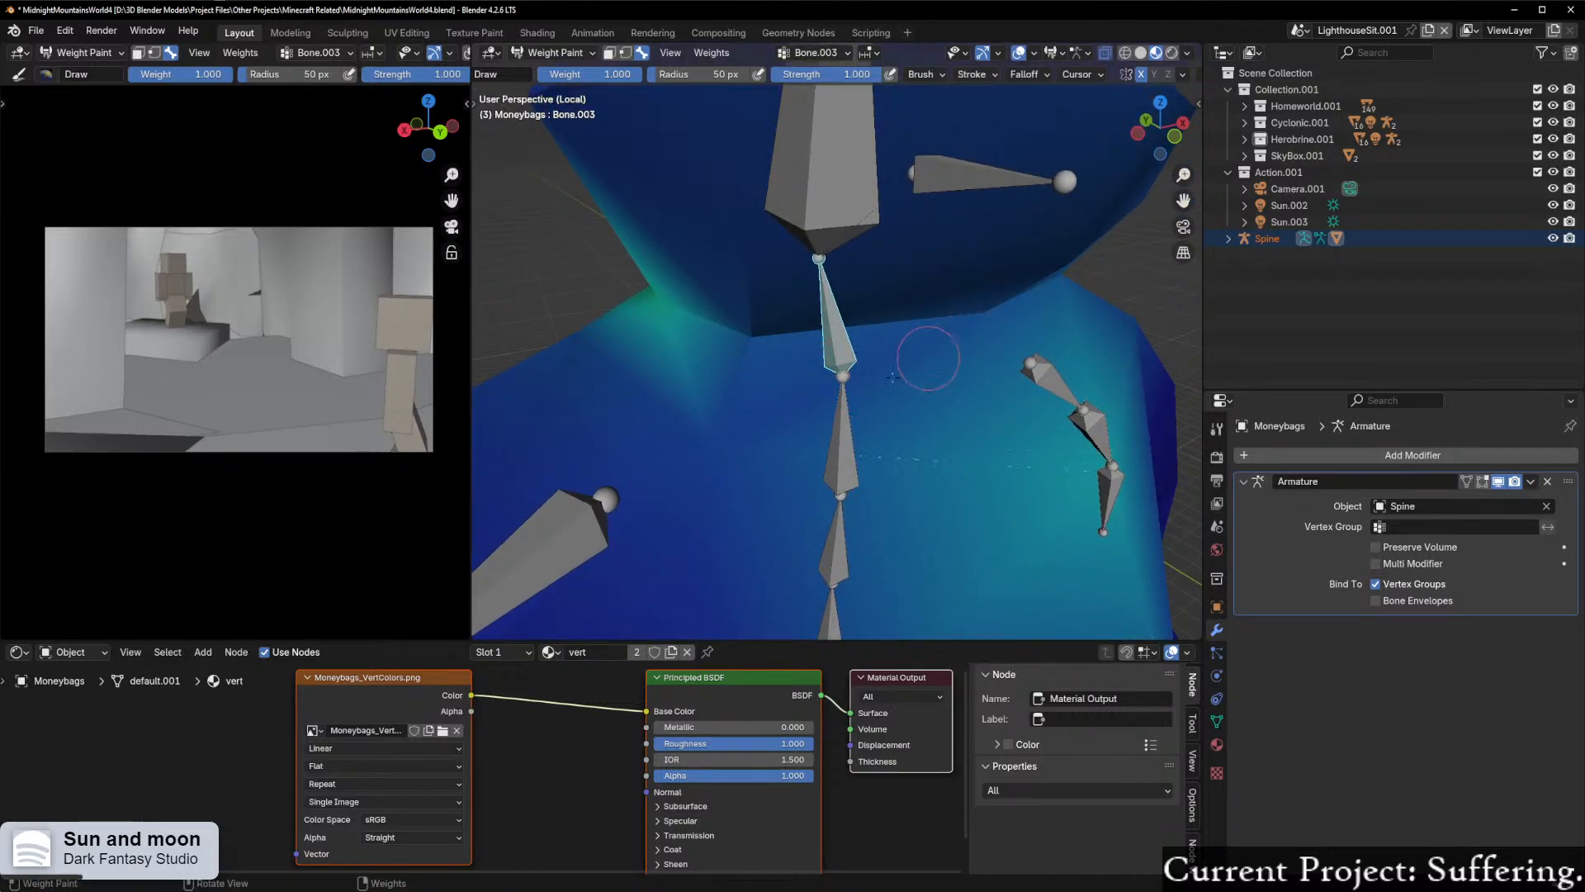
middle_click_drag(868, 429, 723, 423)
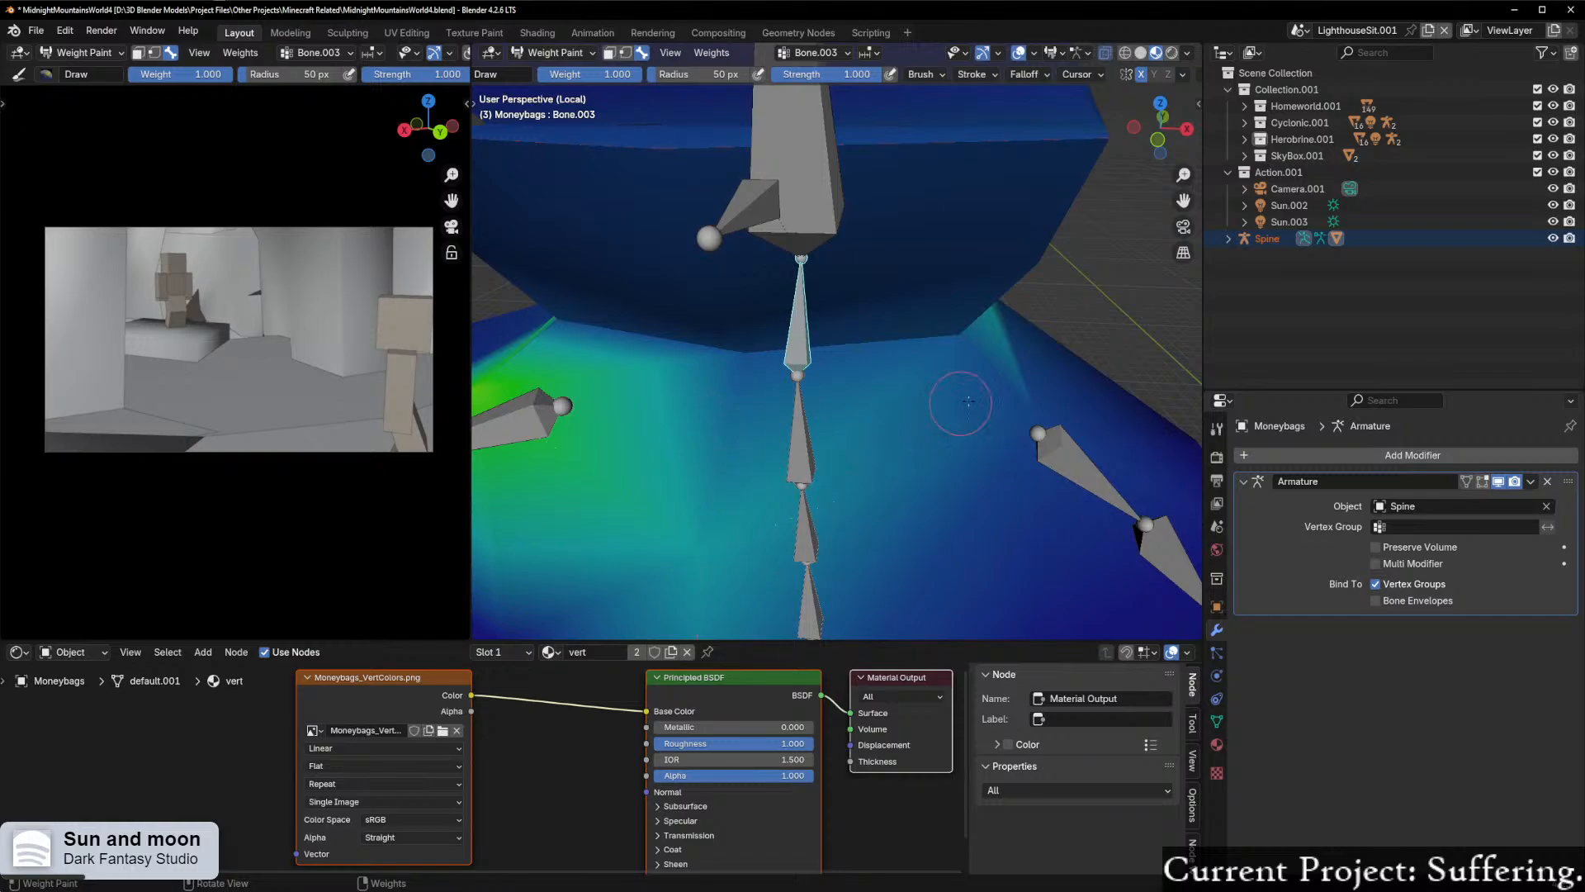
scroll(949, 422, "down", 5)
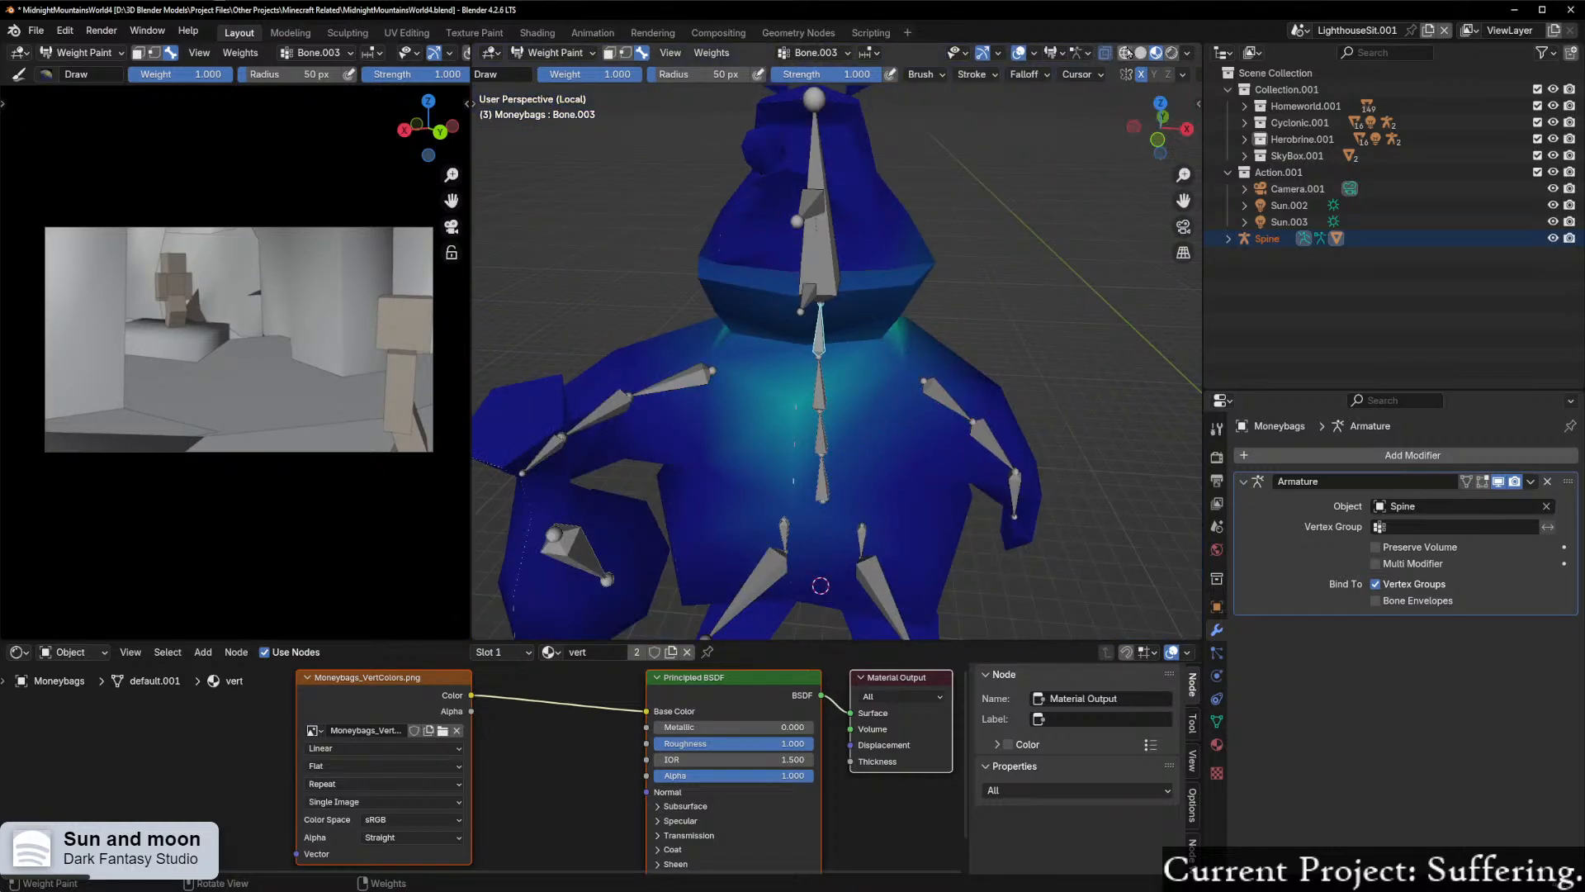
left_click(1124, 53)
scroll(905, 374, "up", 3)
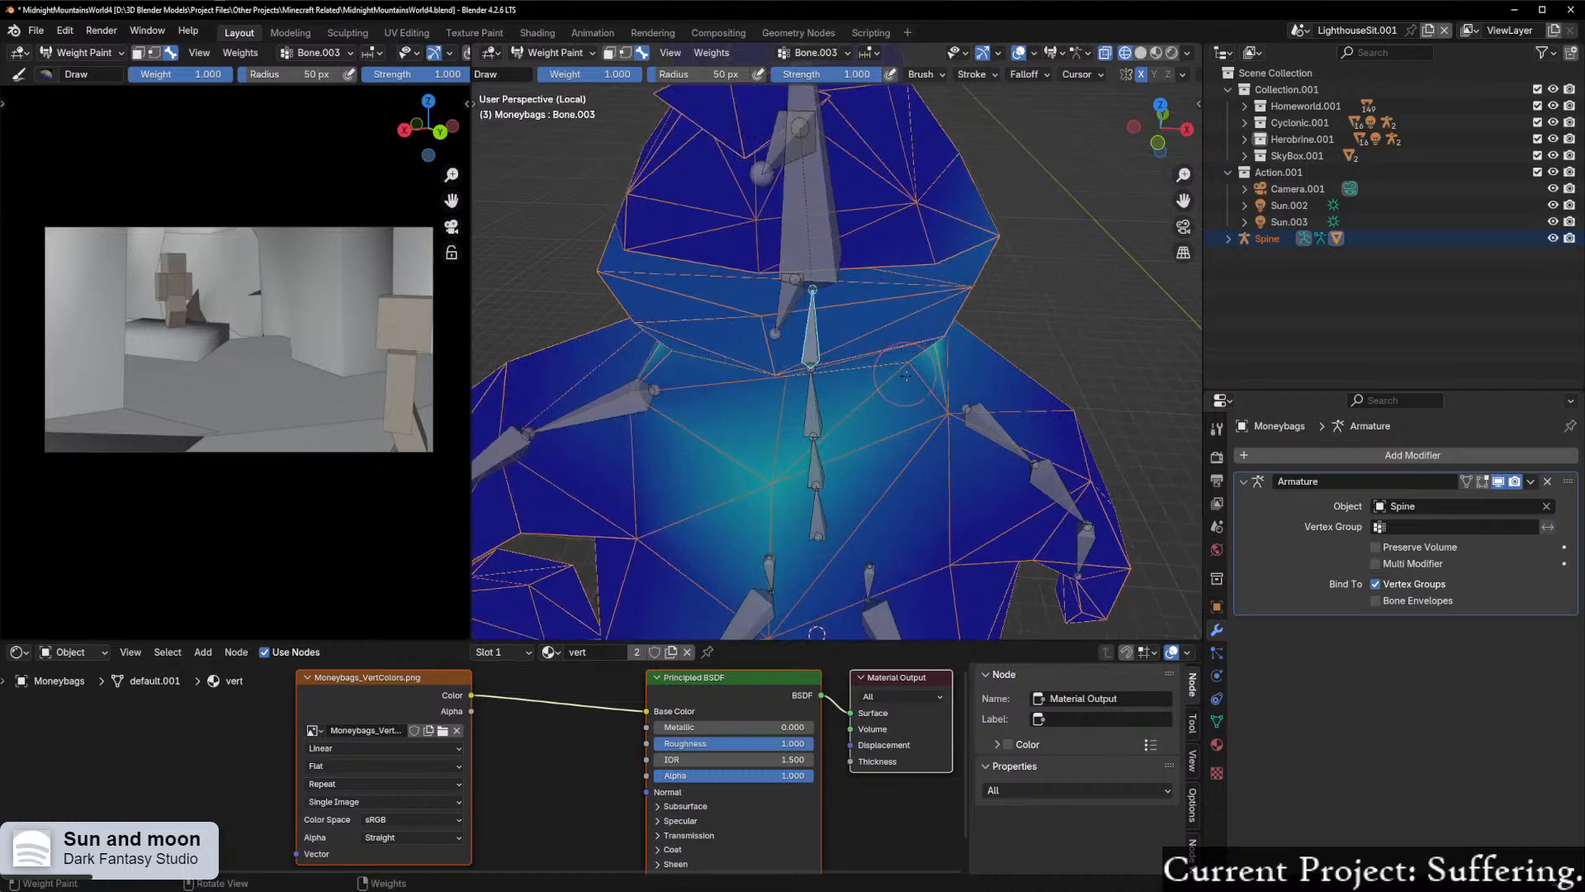
scroll(887, 401, "up", 2)
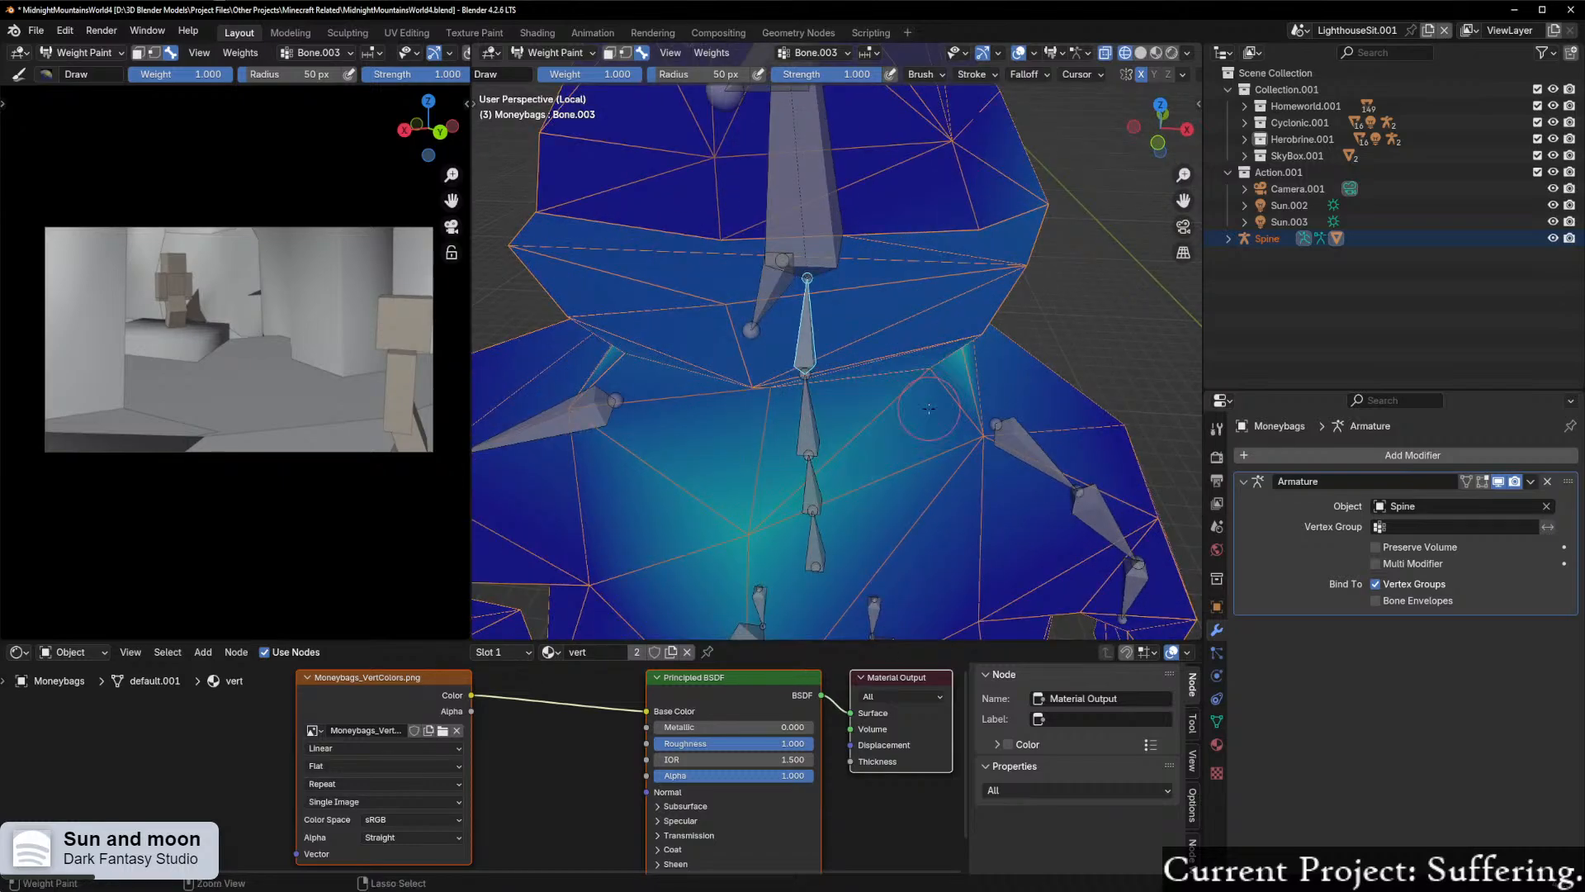
Step: Try painting the neck bone's weight onto the upper body at full brush strength and undo the strokes
mouse_move(956, 413)
middle_mouse_down()
mouse_move(749, 356)
mouse_move(1009, 322)
mouse_move(974, 330)
middle_mouse_up()
left_click(818, 427)
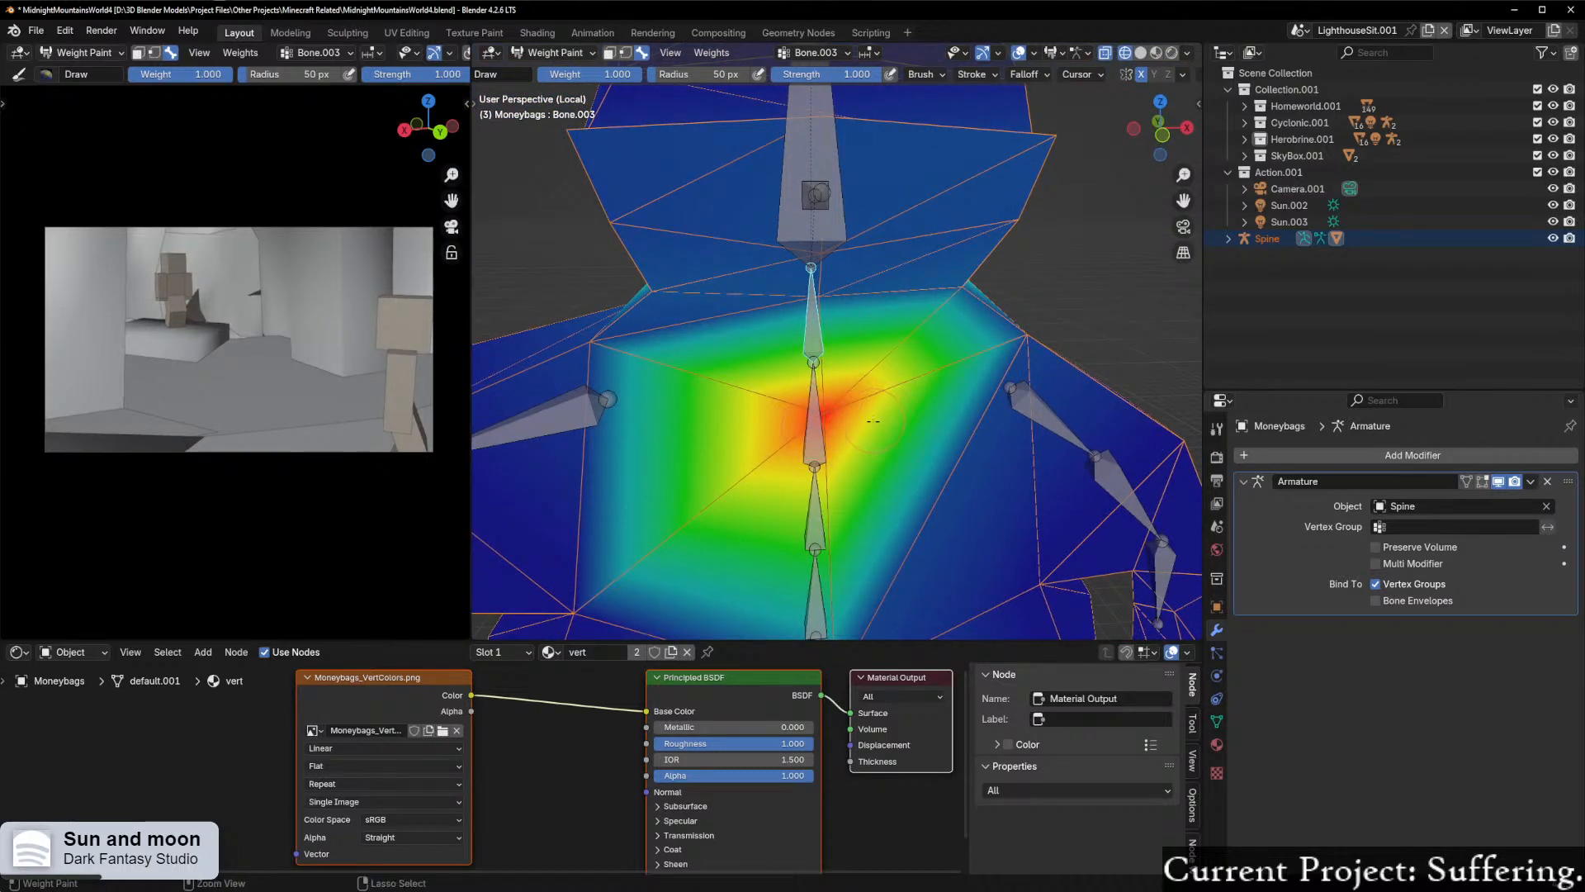
key("ctrl+z")
middle_click_drag(872, 421, 927, 359)
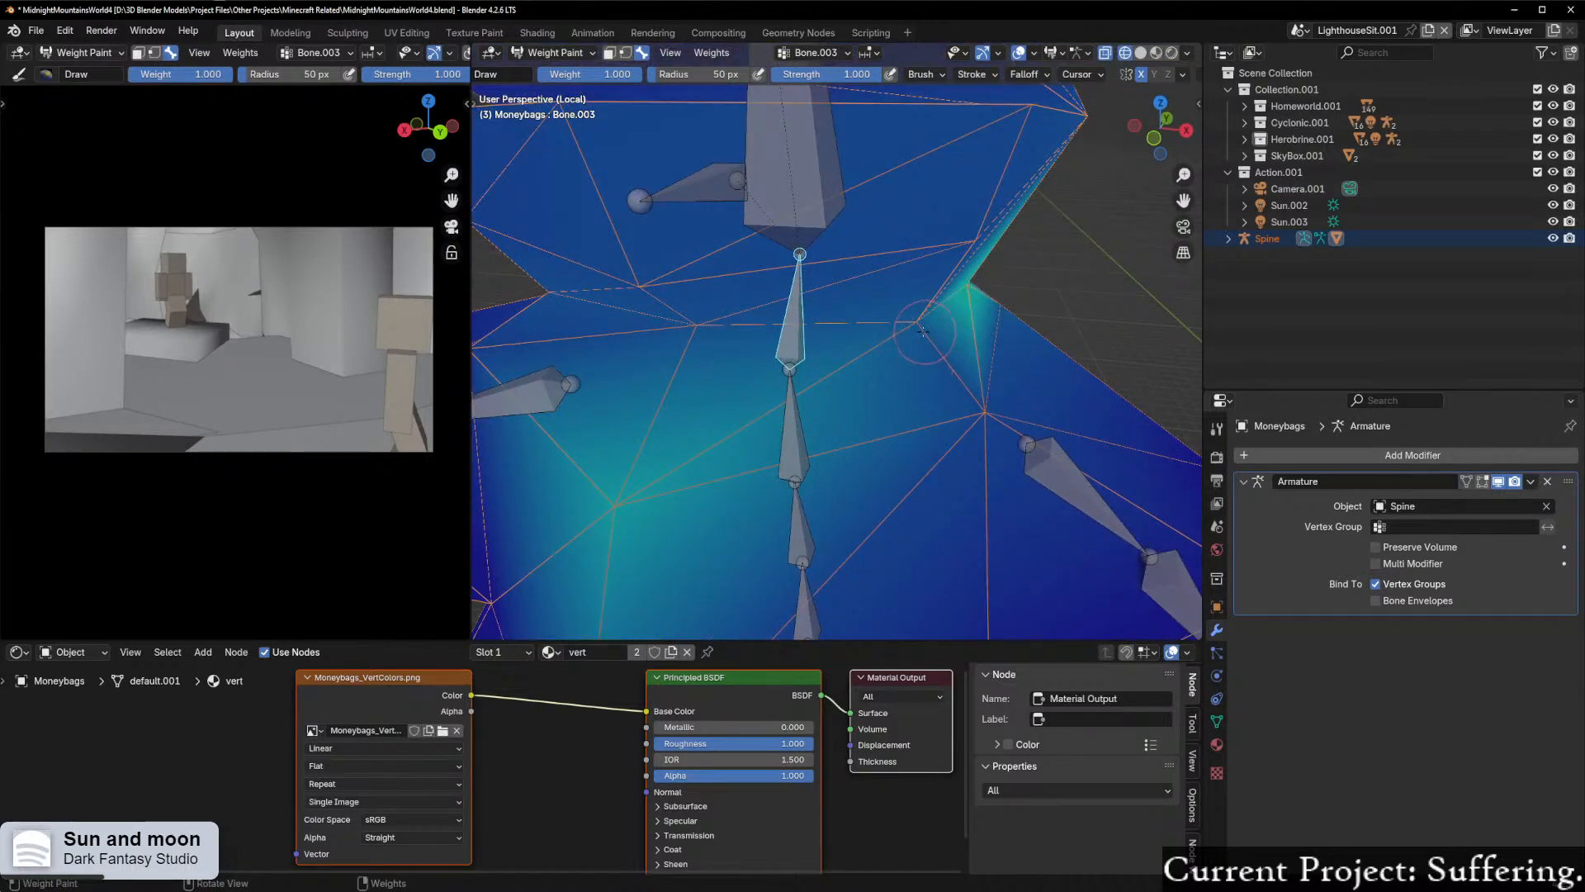
left_click_drag(923, 332, 941, 344)
key("ctrl+z")
Step: Lower the brush strength to 0.139 and paint the neck bone's weight onto the vertices along the front of the neck base
key("shift+f")
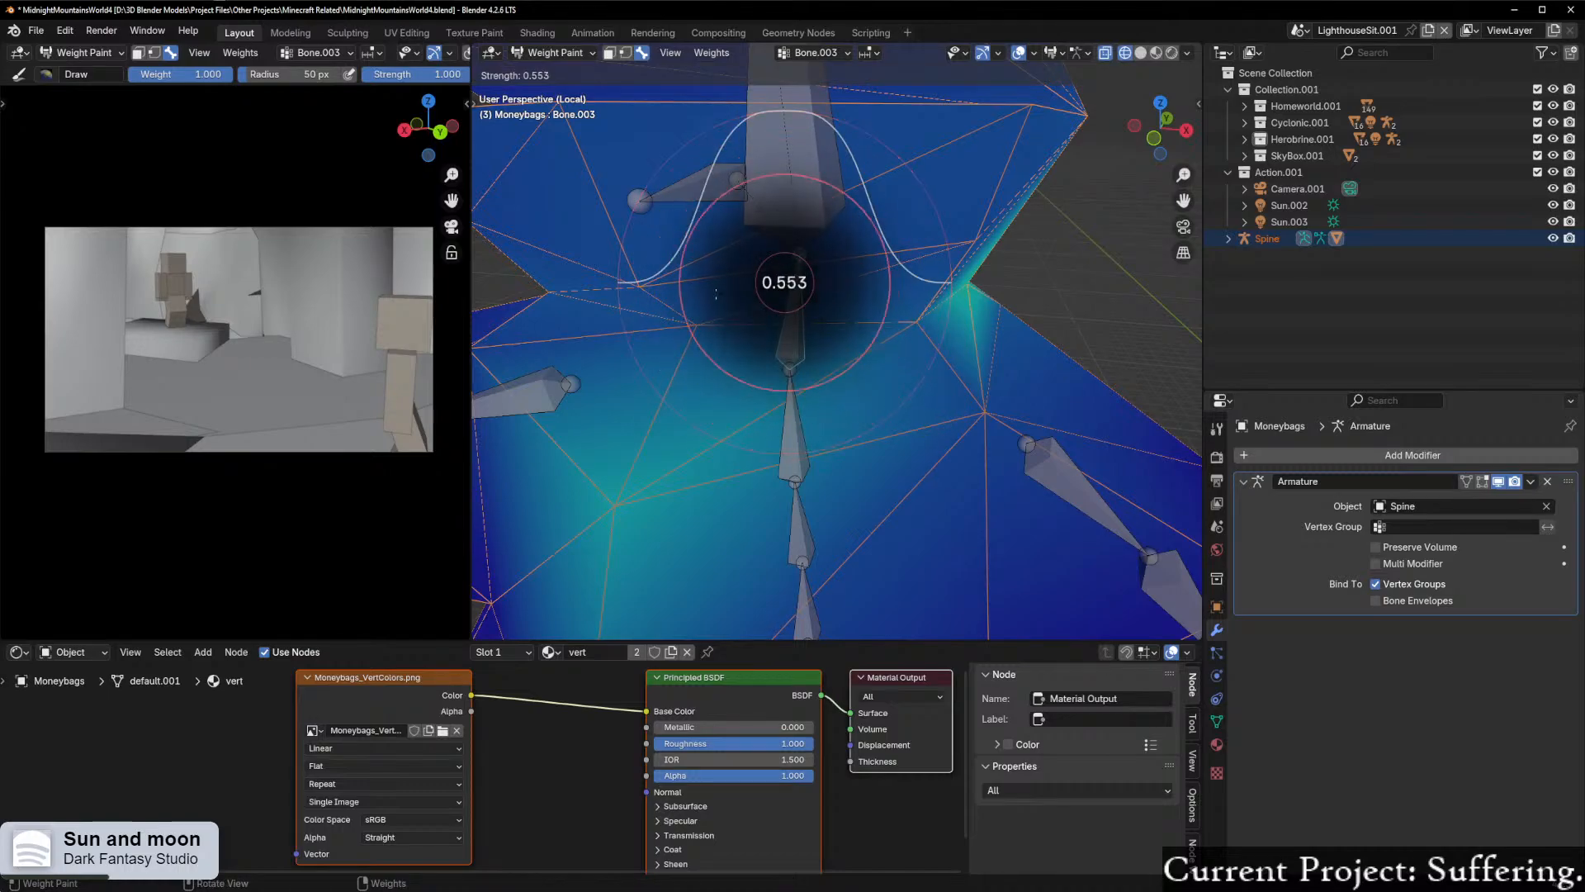
left_click(941, 347)
middle_click_drag(891, 346, 936, 359)
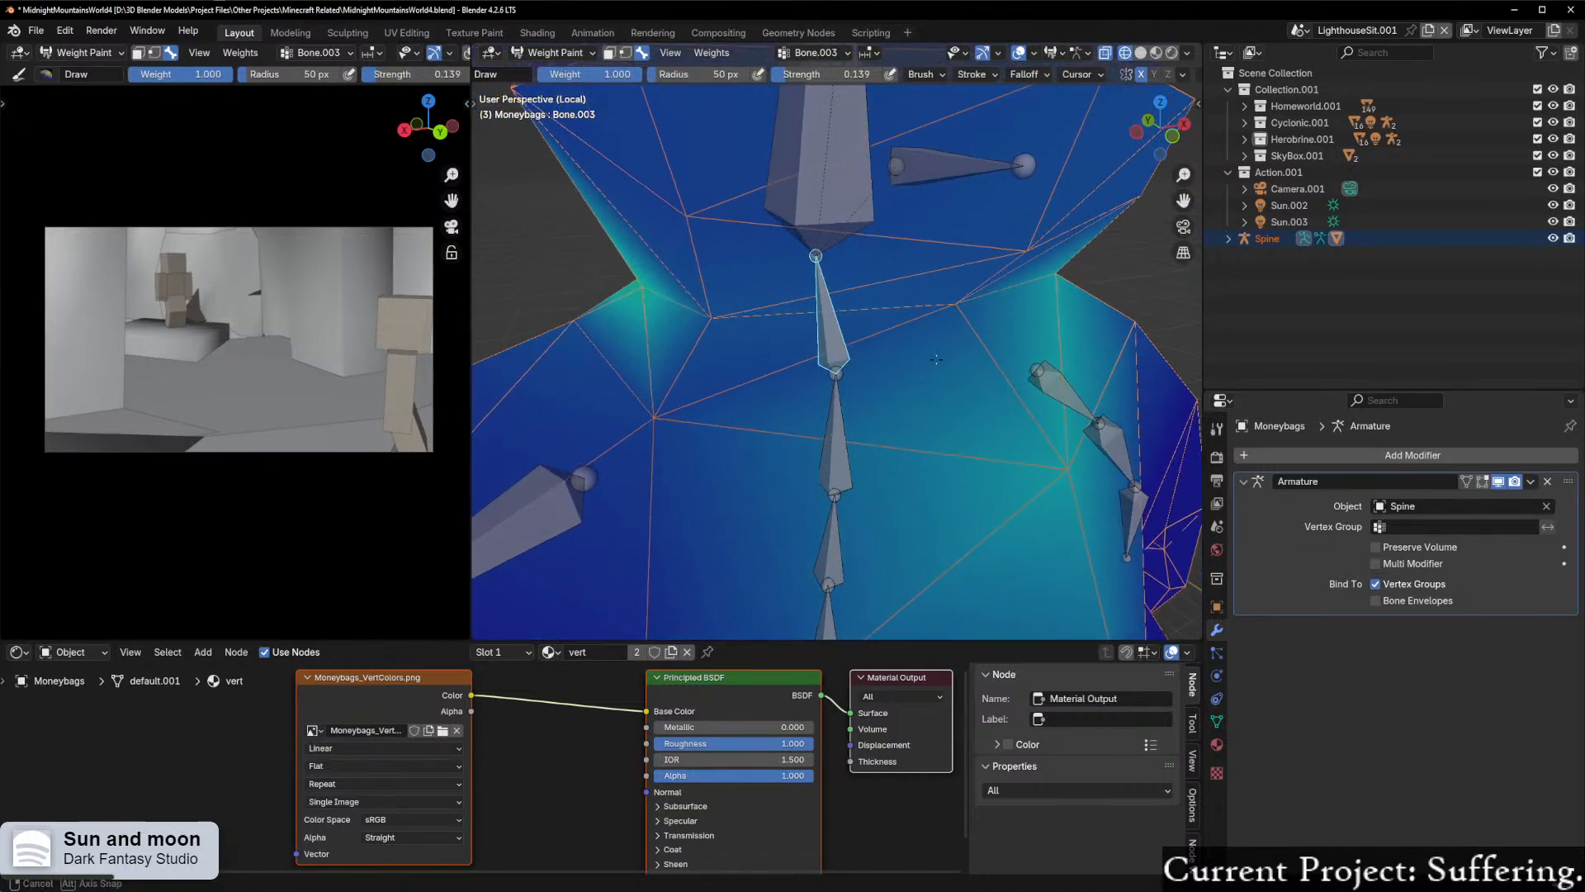
left_click(949, 317)
middle_click_drag(835, 362, 852, 363)
left_click(752, 337)
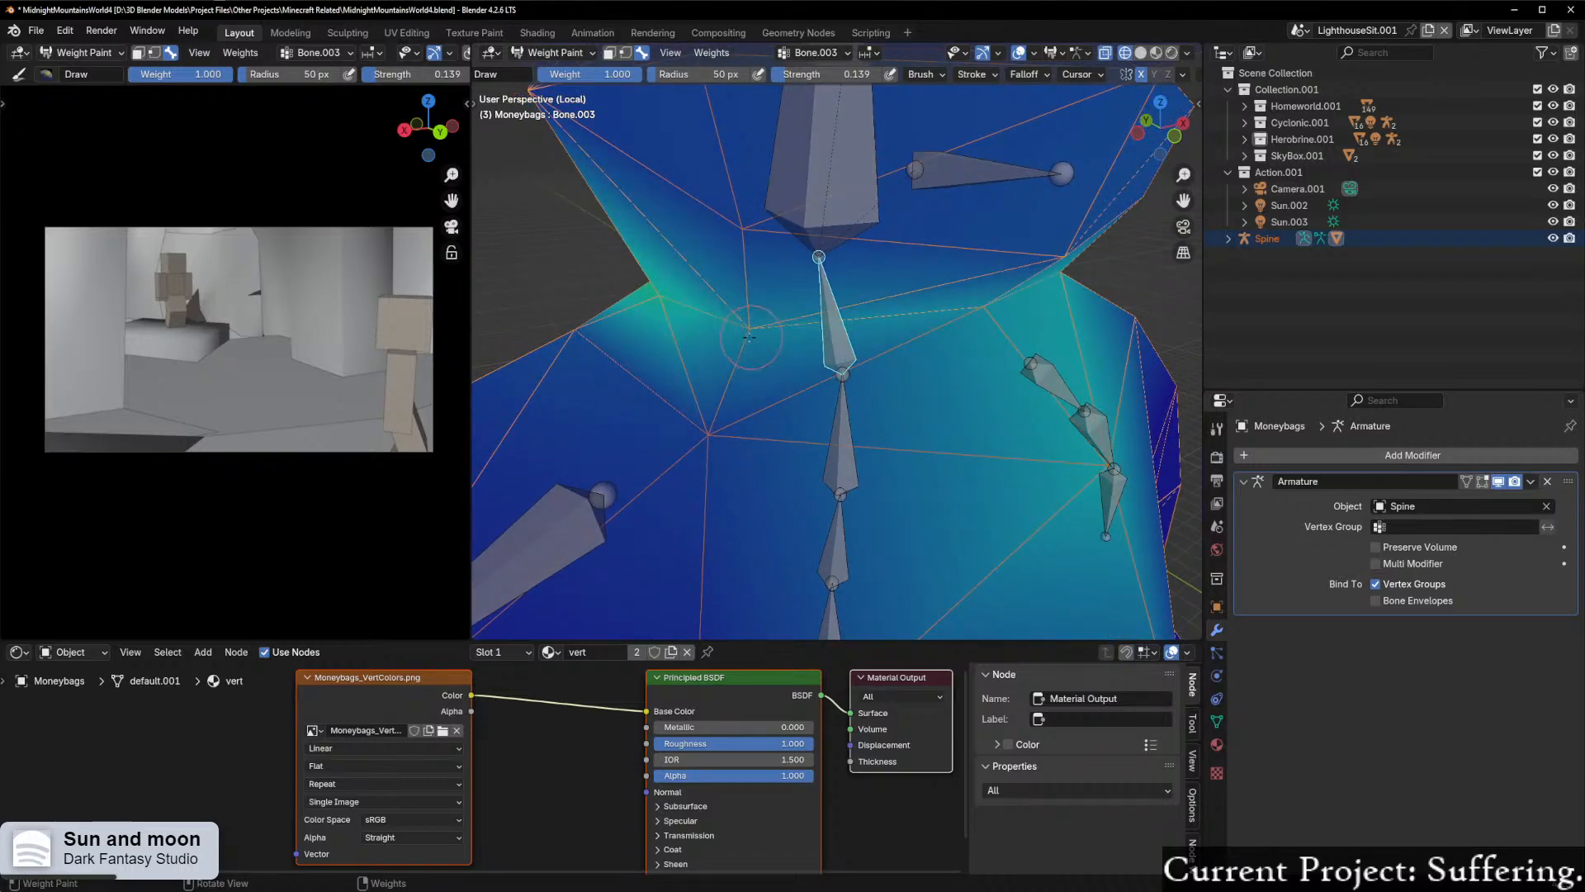
left_click(715, 424)
Step: Paint the neck bone's weight around the side and across the back of the neck and upper shoulders
scroll(908, 425, "down", 5)
mouse_move(983, 423)
middle_mouse_down()
mouse_move(875, 425)
mouse_move(1045, 431)
middle_mouse_up()
scroll(918, 431, "up", 3)
left_click(873, 422)
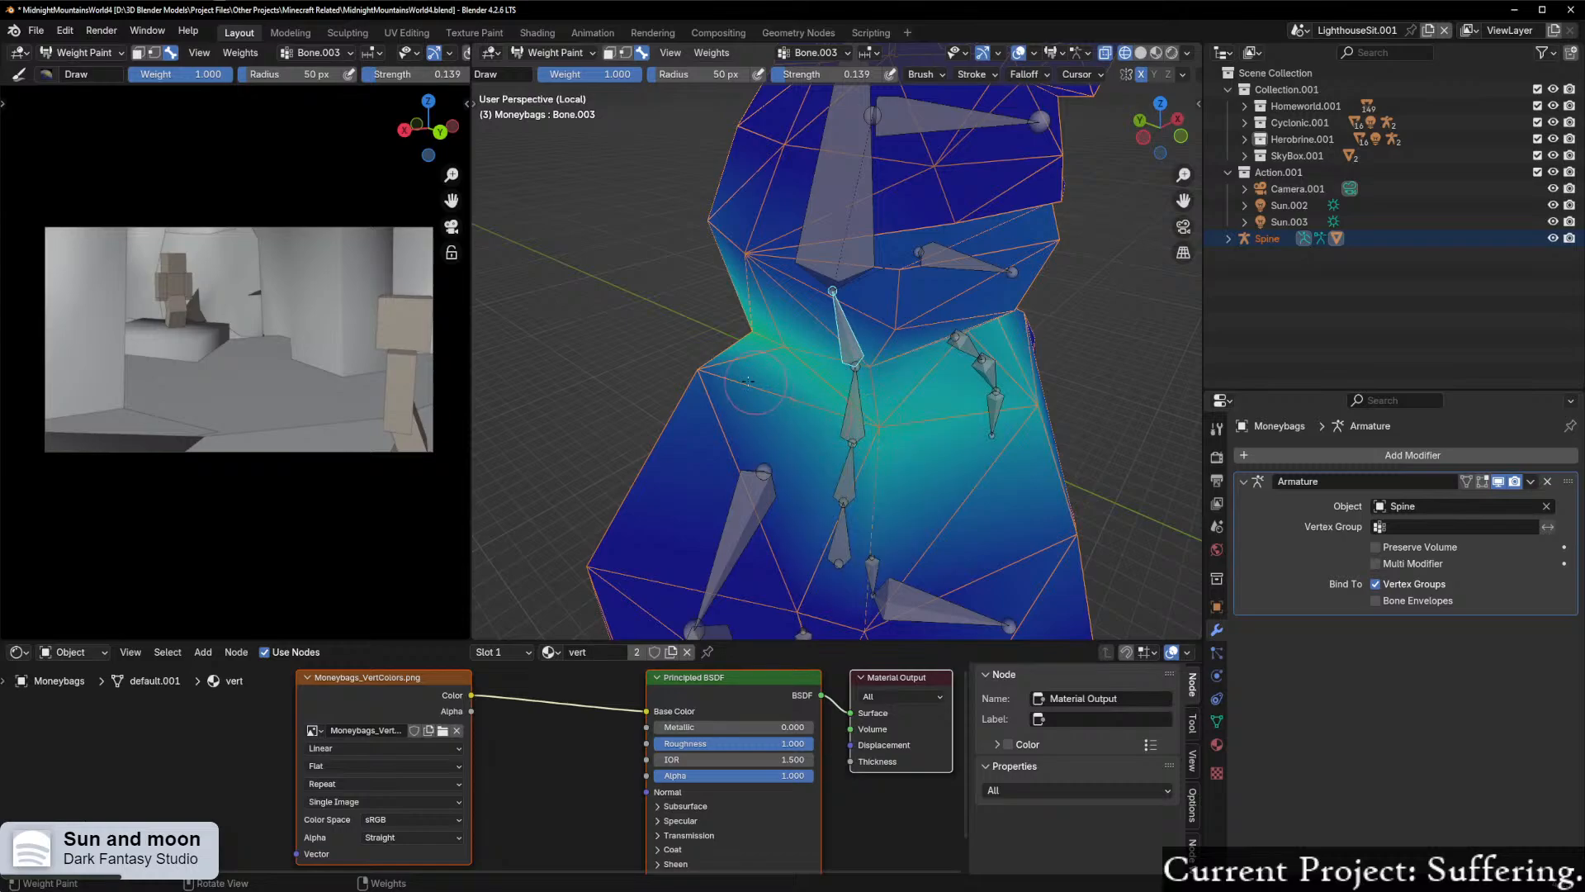
left_click(705, 371)
middle_click_drag(826, 430, 1094, 432)
scroll(995, 323, "up", 1)
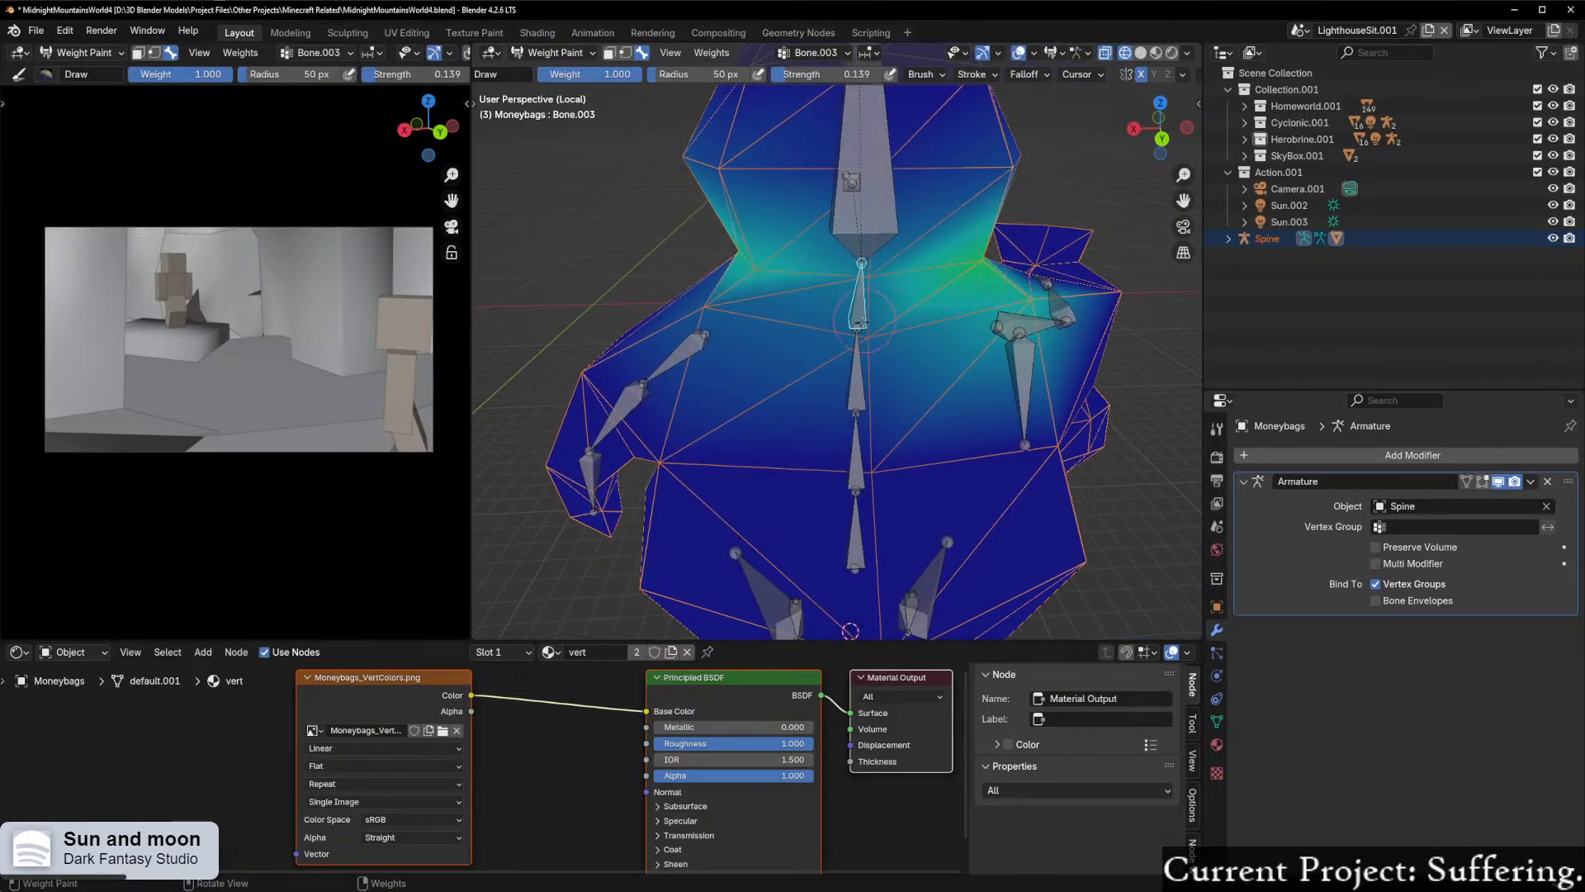
left_click(862, 330)
left_click_drag(746, 305, 726, 304)
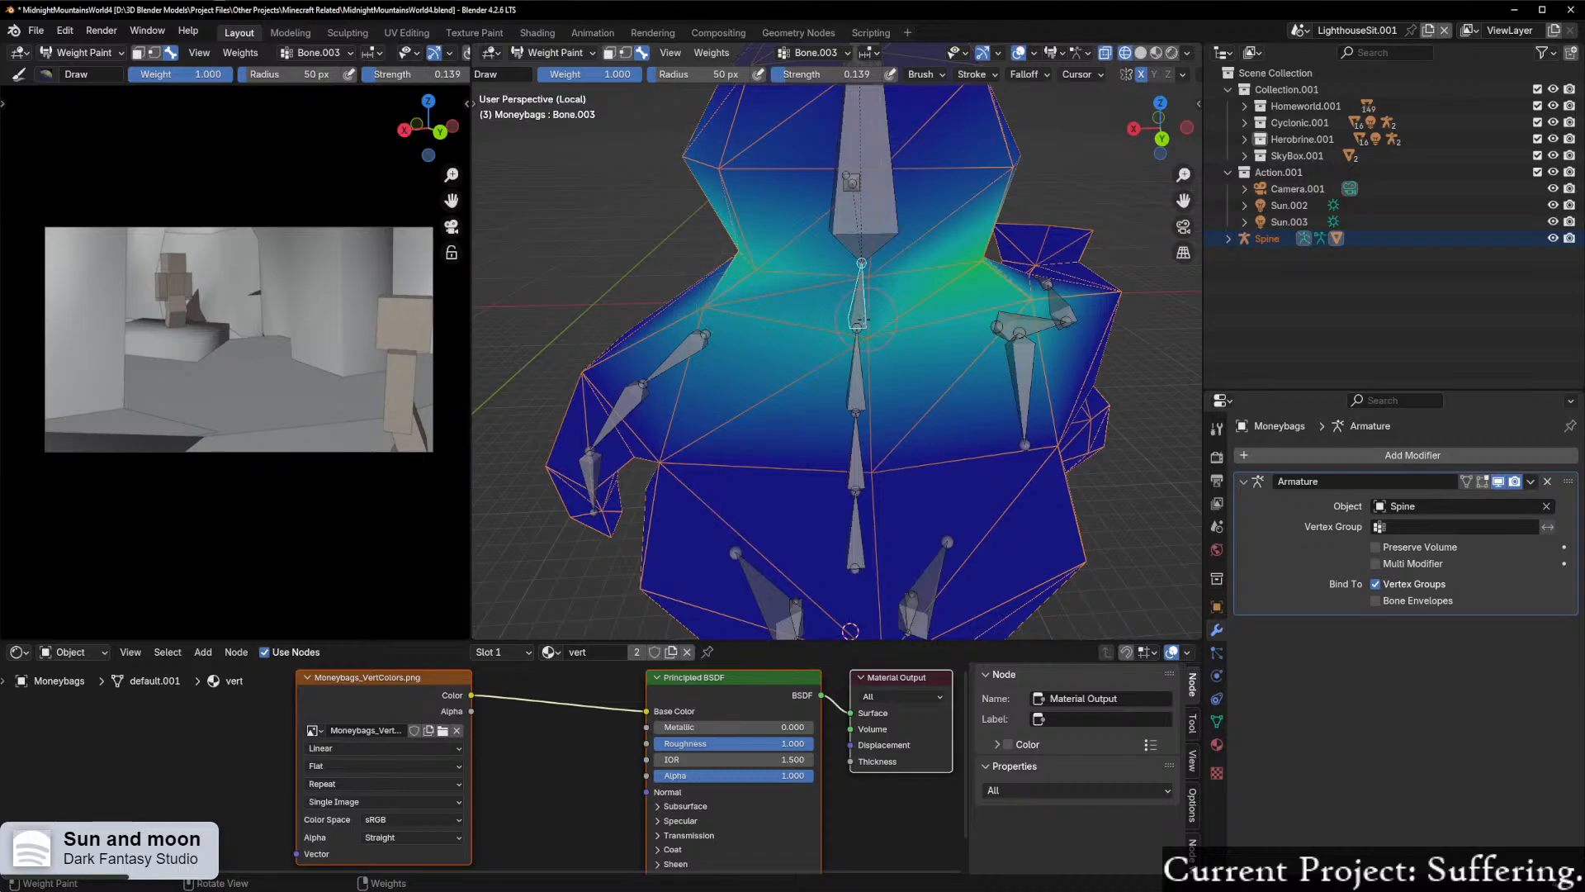
left_click(868, 291)
Step: Paint the neck bone's weight onto the remaining side of the neck base to complete the ring around it
middle_click_drag(868, 292, 1165, 313)
scroll(966, 358, "down", 3)
middle_click_drag(929, 380, 944, 433)
scroll(718, 446, "up", 1)
mouse_move(705, 437)
middle_mouse_down()
mouse_move(662, 403)
mouse_move(685, 438)
mouse_move(704, 417)
middle_mouse_up()
left_click(682, 393, "ctrl")
scroll(702, 417, "up", 1)
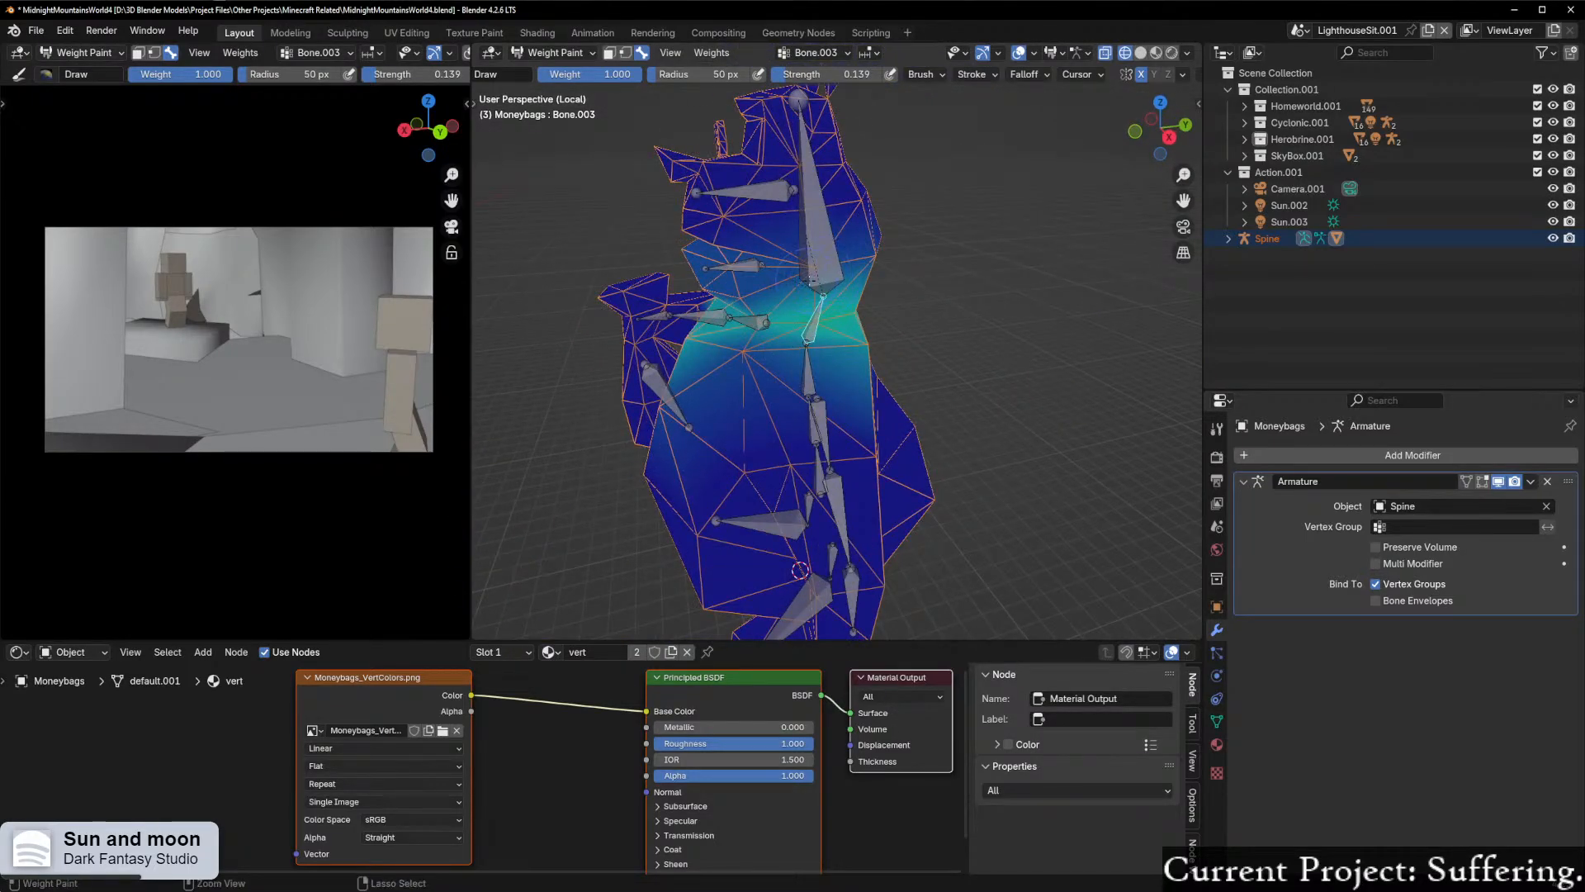
scroll(864, 269, "up", 3)
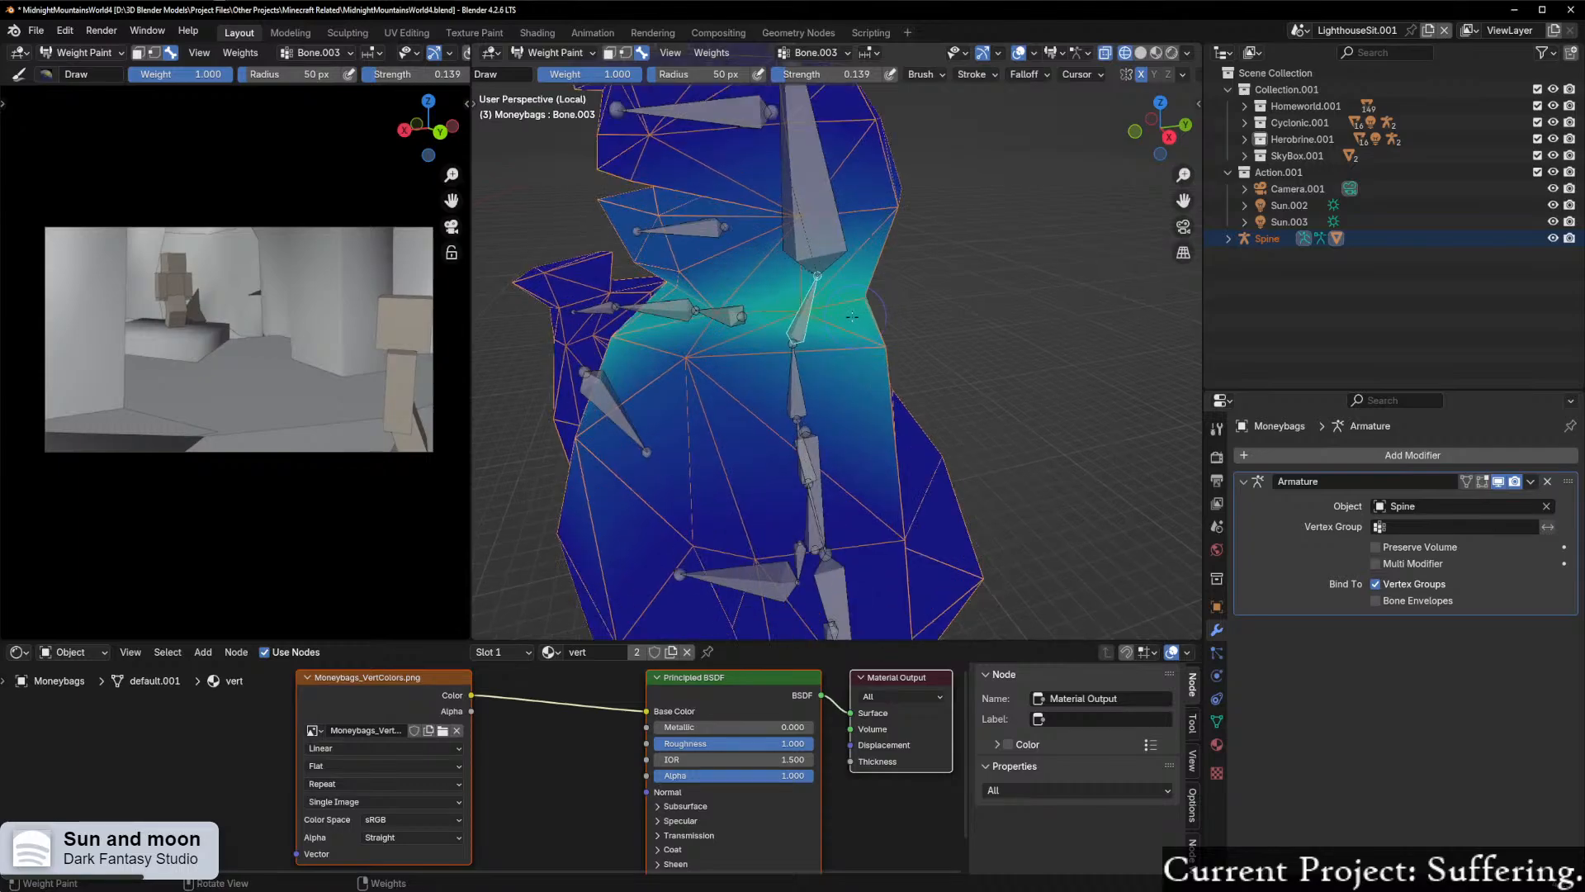
middle_click_drag(814, 307, 814, 351)
scroll(1020, 314, "down", 3)
Step: Return the Moneybags mesh to Object Mode and switch the viewport to material preview shading
key("ctrl+Tab")
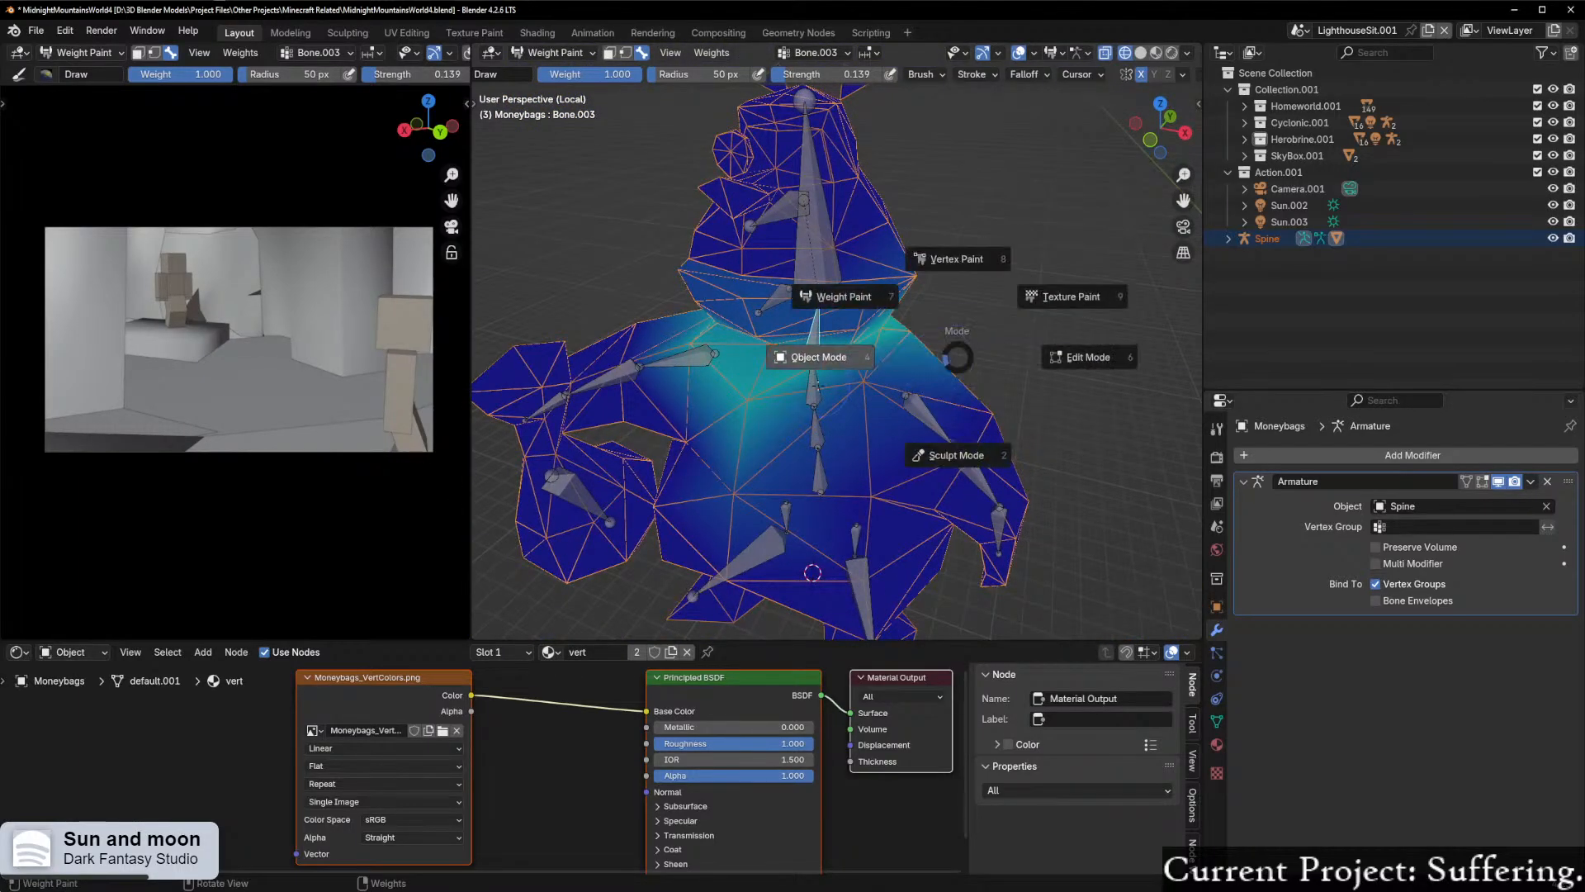
left_click(813, 351)
left_click(1156, 52)
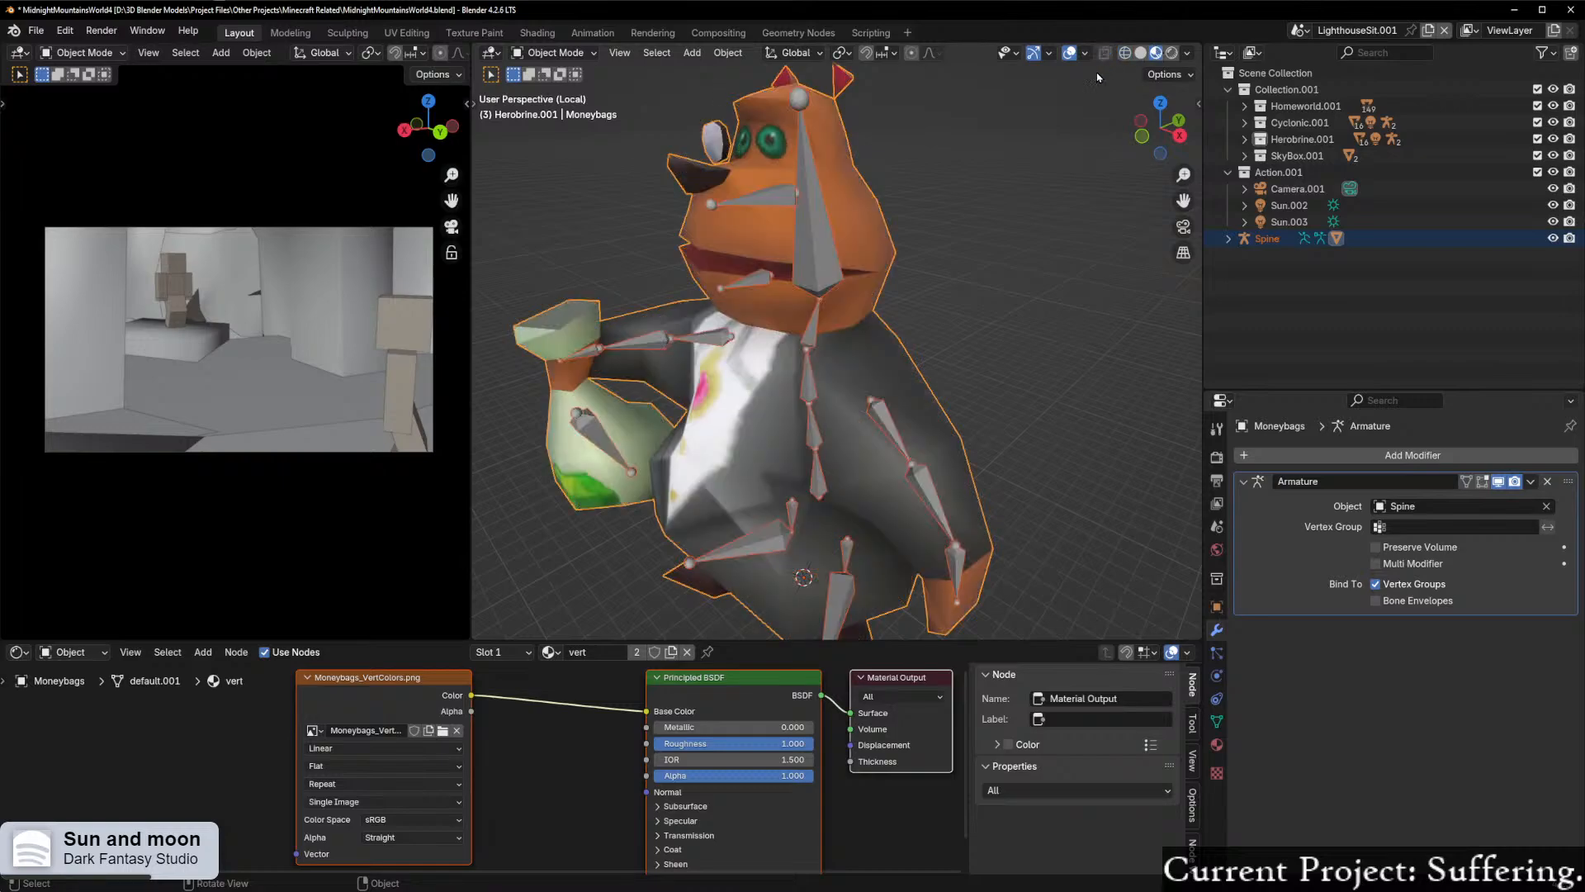
Step: Put the Spine armature into Pose Mode and select the Jaw bone
left_click(817, 266)
key("Tab")
left_click(821, 362)
middle_click_drag(780, 299, 717, 276)
left_click(715, 269)
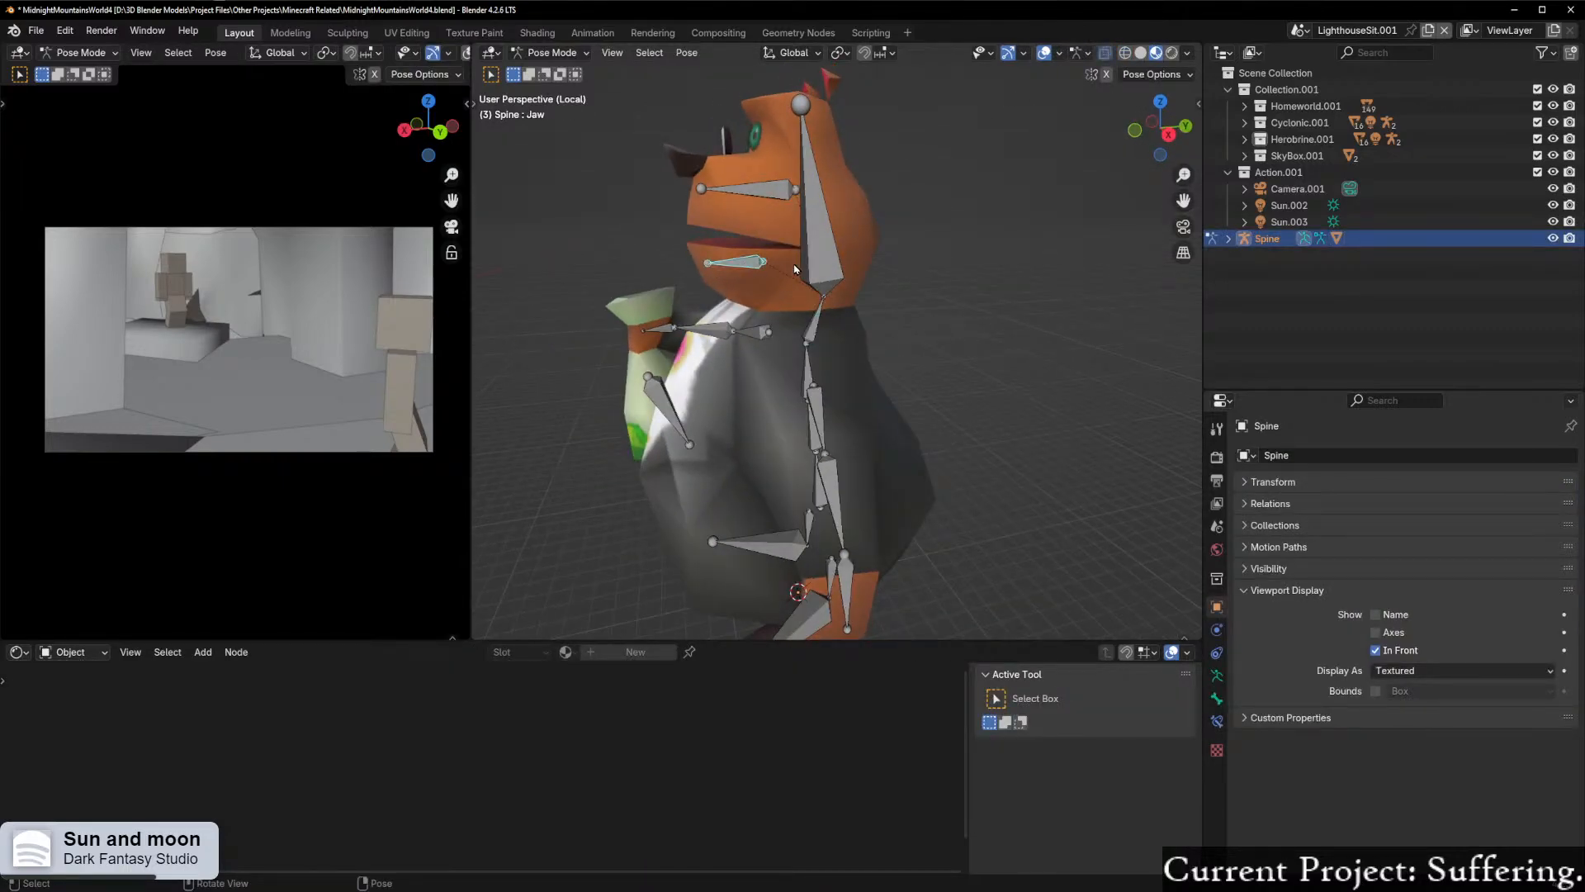
Step: Try rotating and moving the Jaw bone to test how the mouth and neck deform, cancelling each transform
key("r")
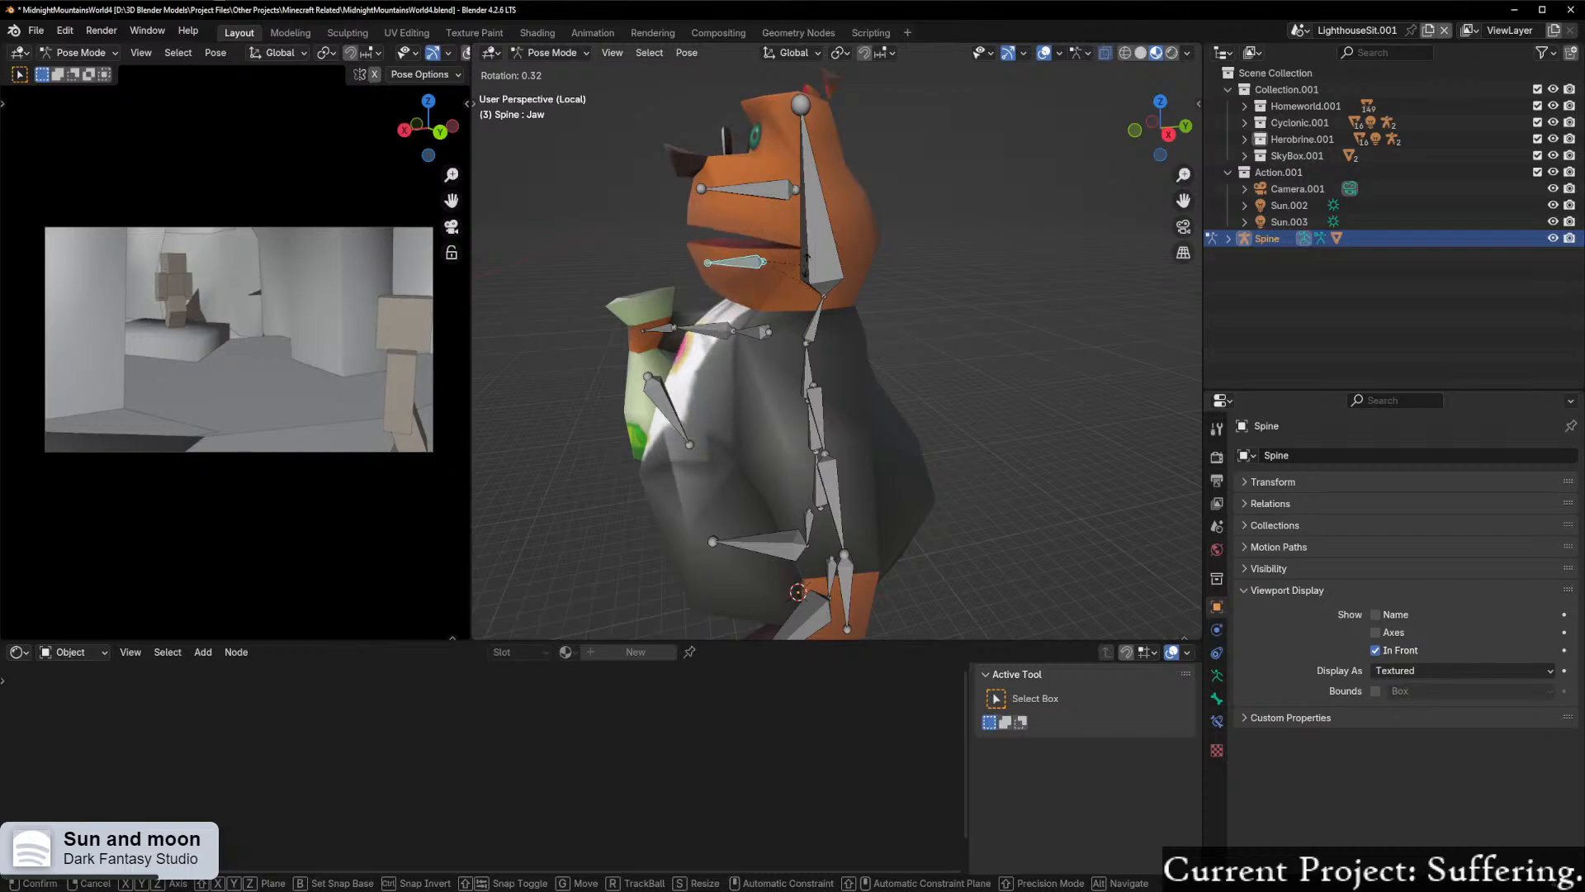
right_click(801, 241)
middle_click_drag(778, 340, 817, 343)
scroll(817, 341, "up", 1)
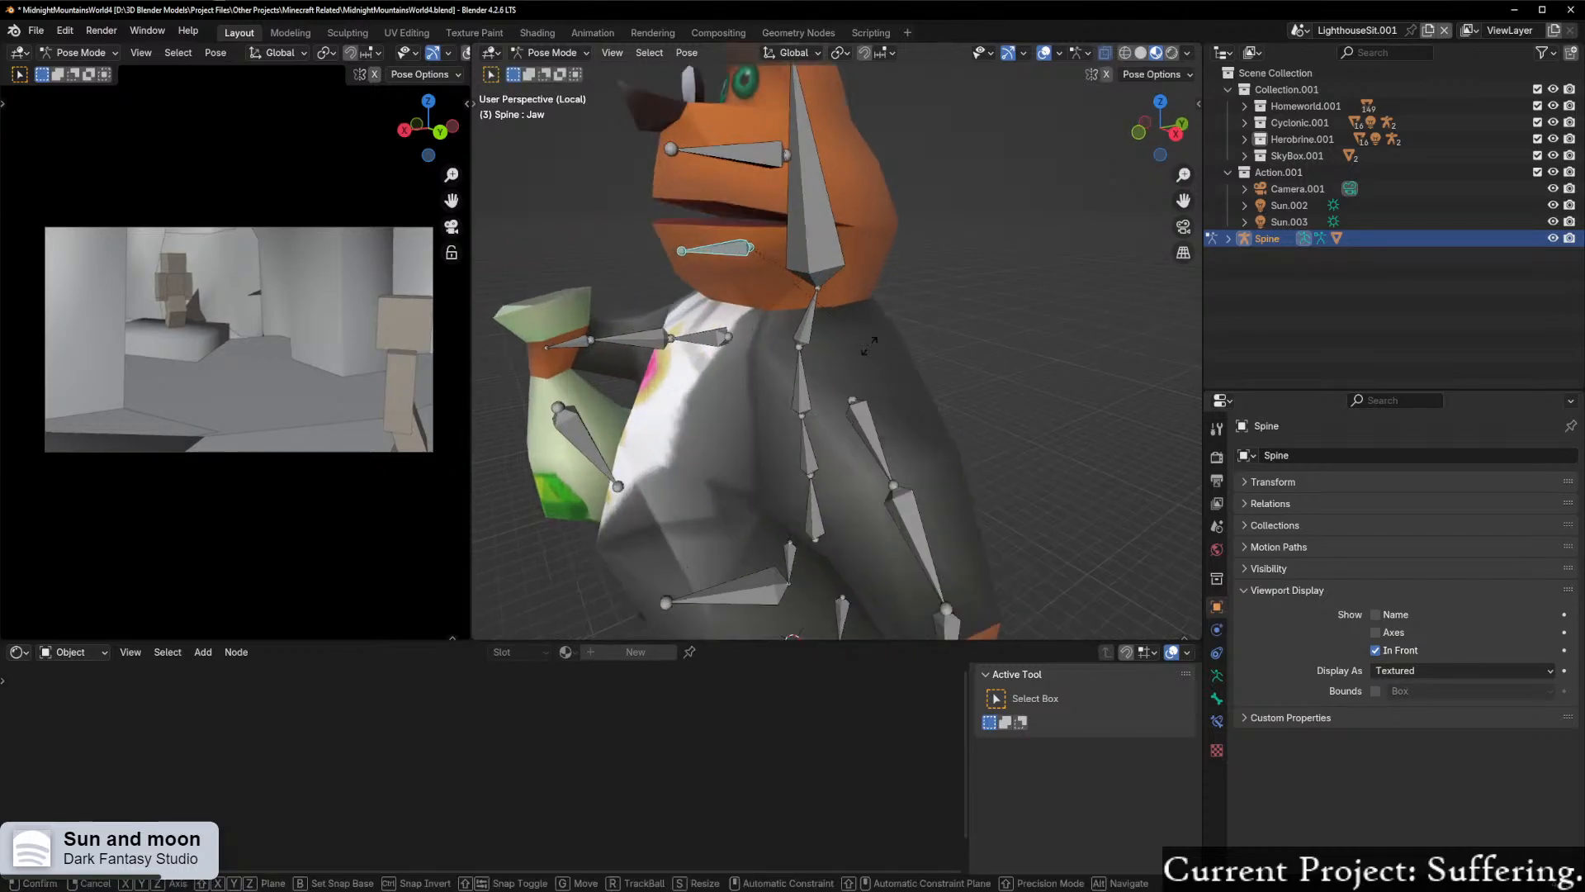
key("g")
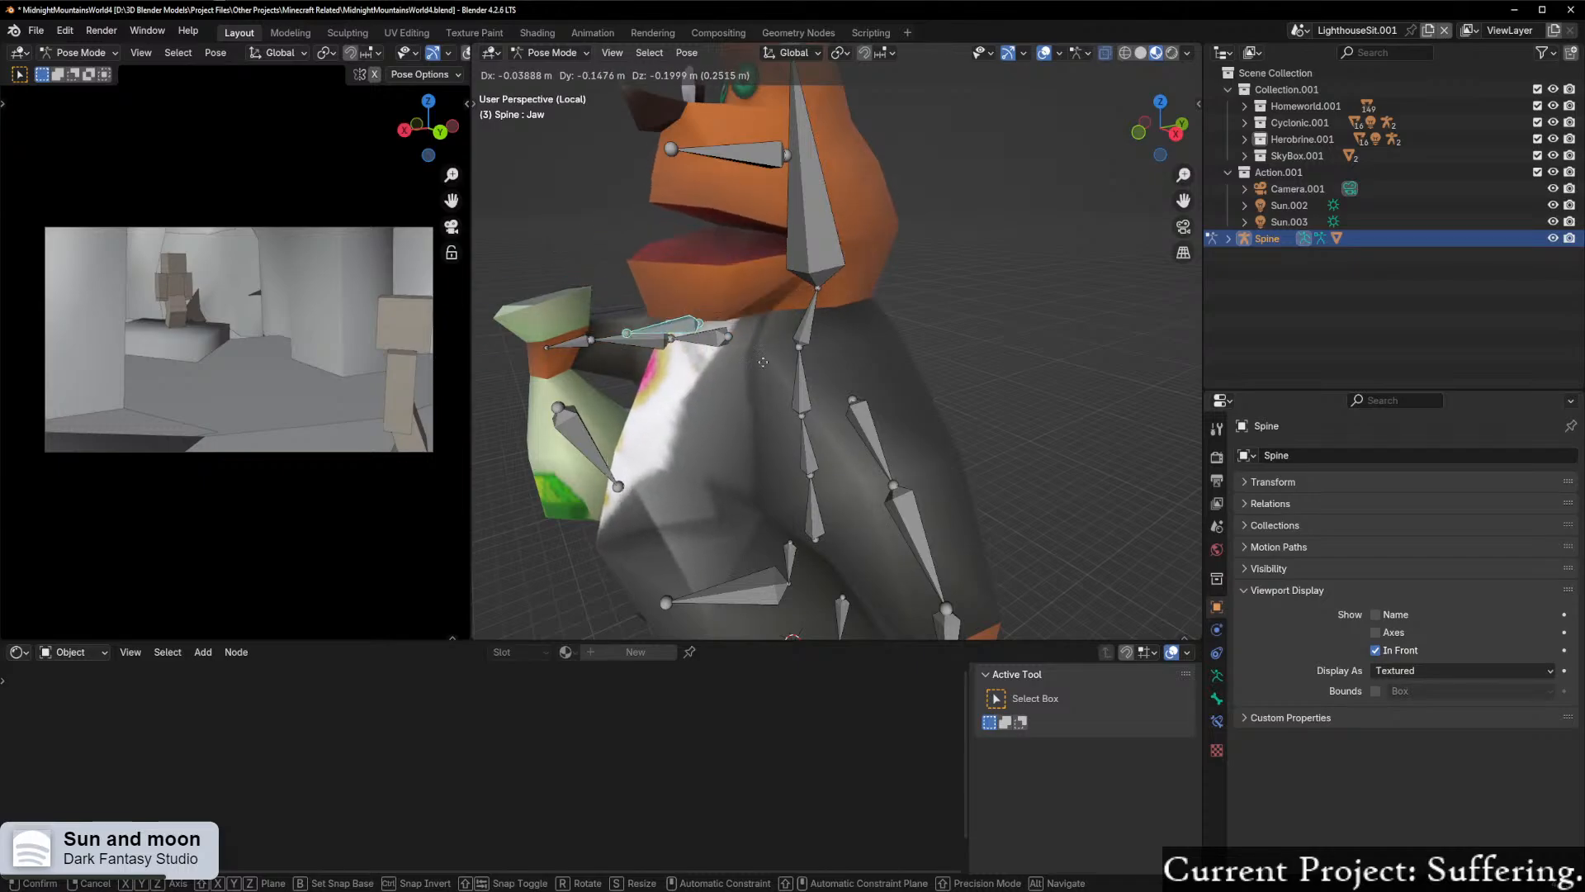
key("r")
middle_click_drag(764, 358, 793, 248, "alt")
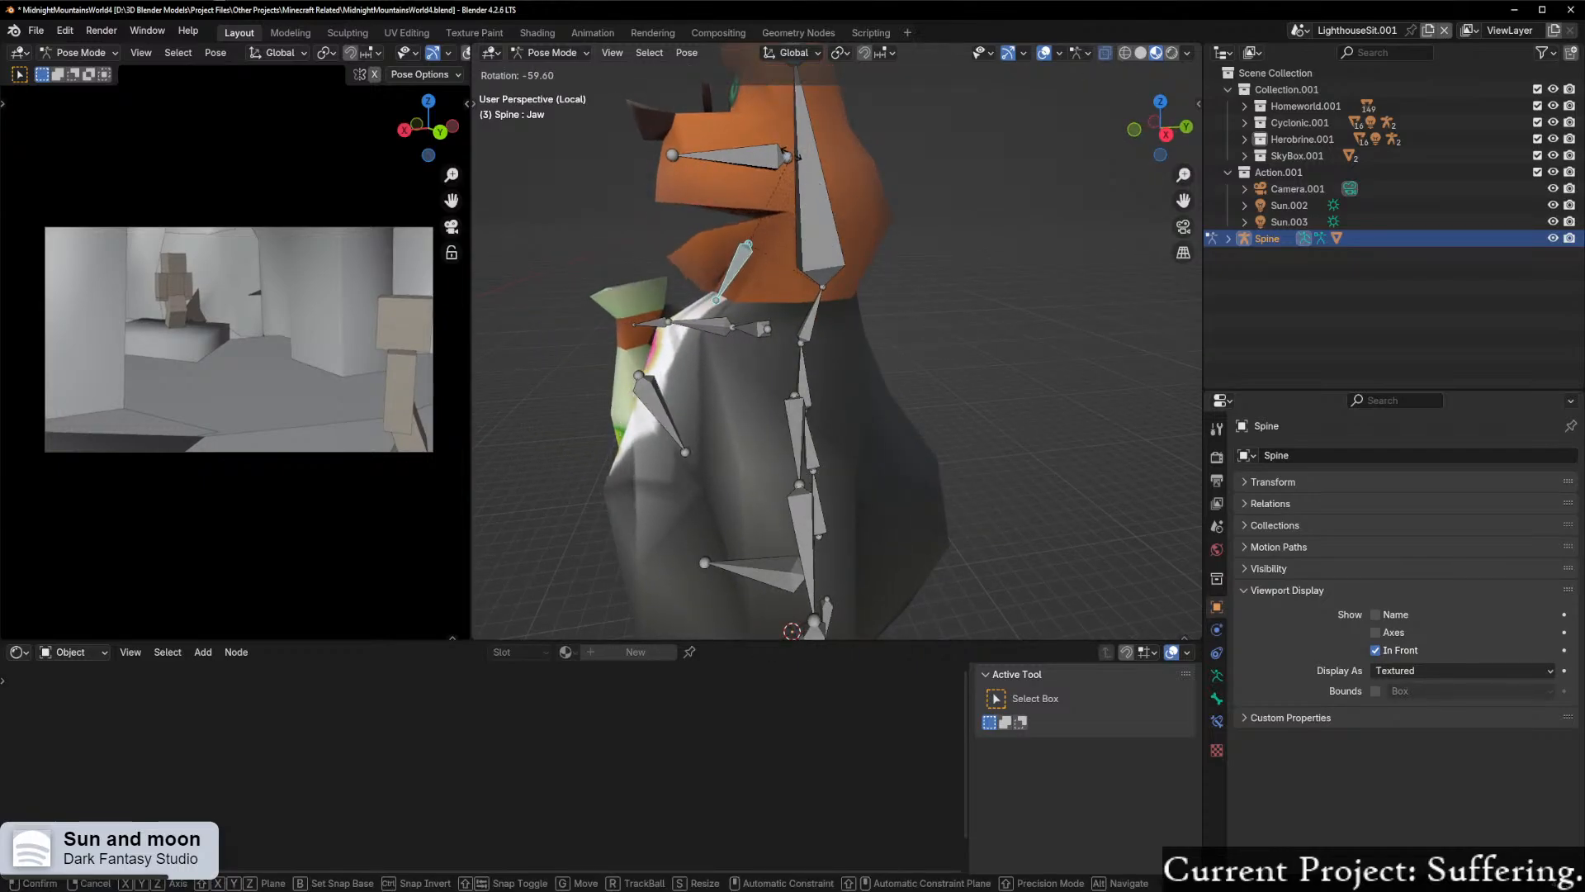
key("Escape")
scroll(834, 281, "down", 6)
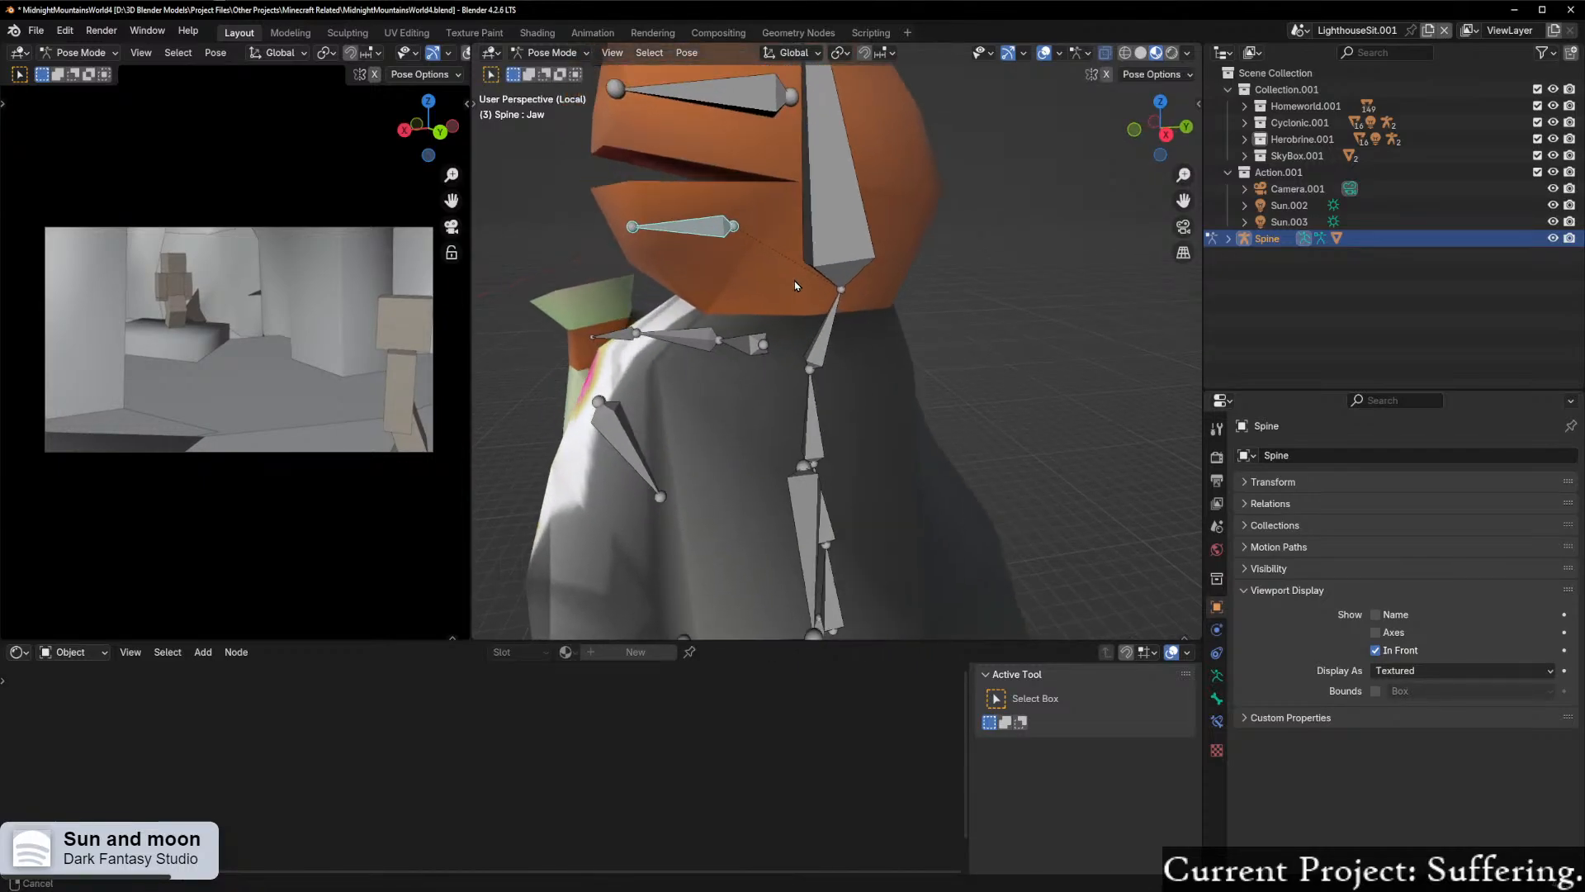
Step: Leave Pose Mode for Object Mode and select the Moneybags mesh together with the armature
key("Tab")
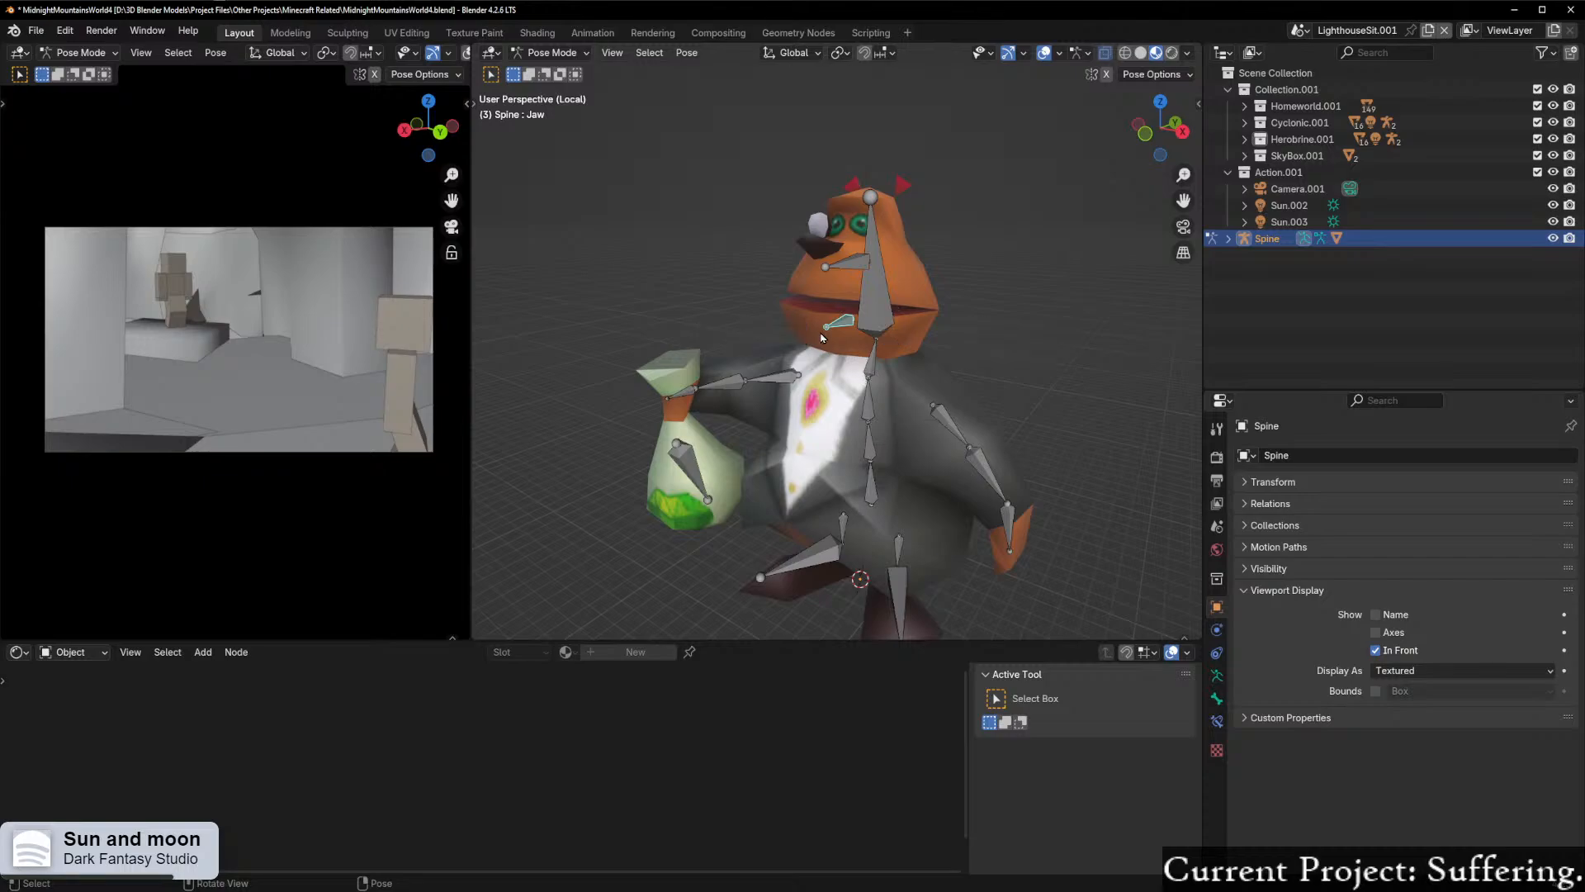
key("ctrl+Tab")
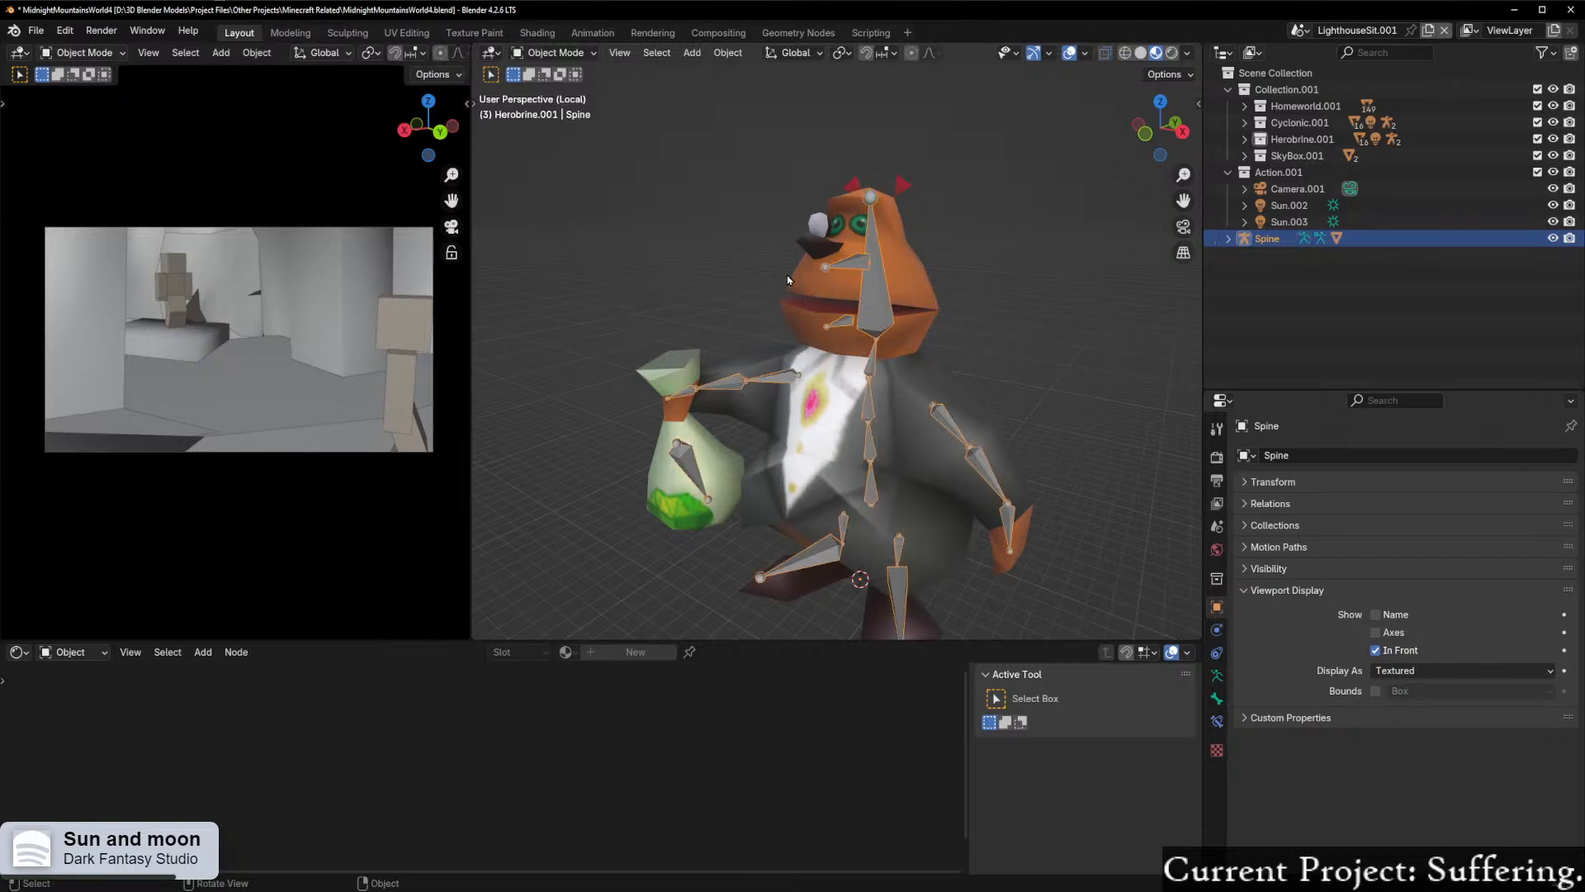
left_click(842, 286, "shift")
right_click(837, 284)
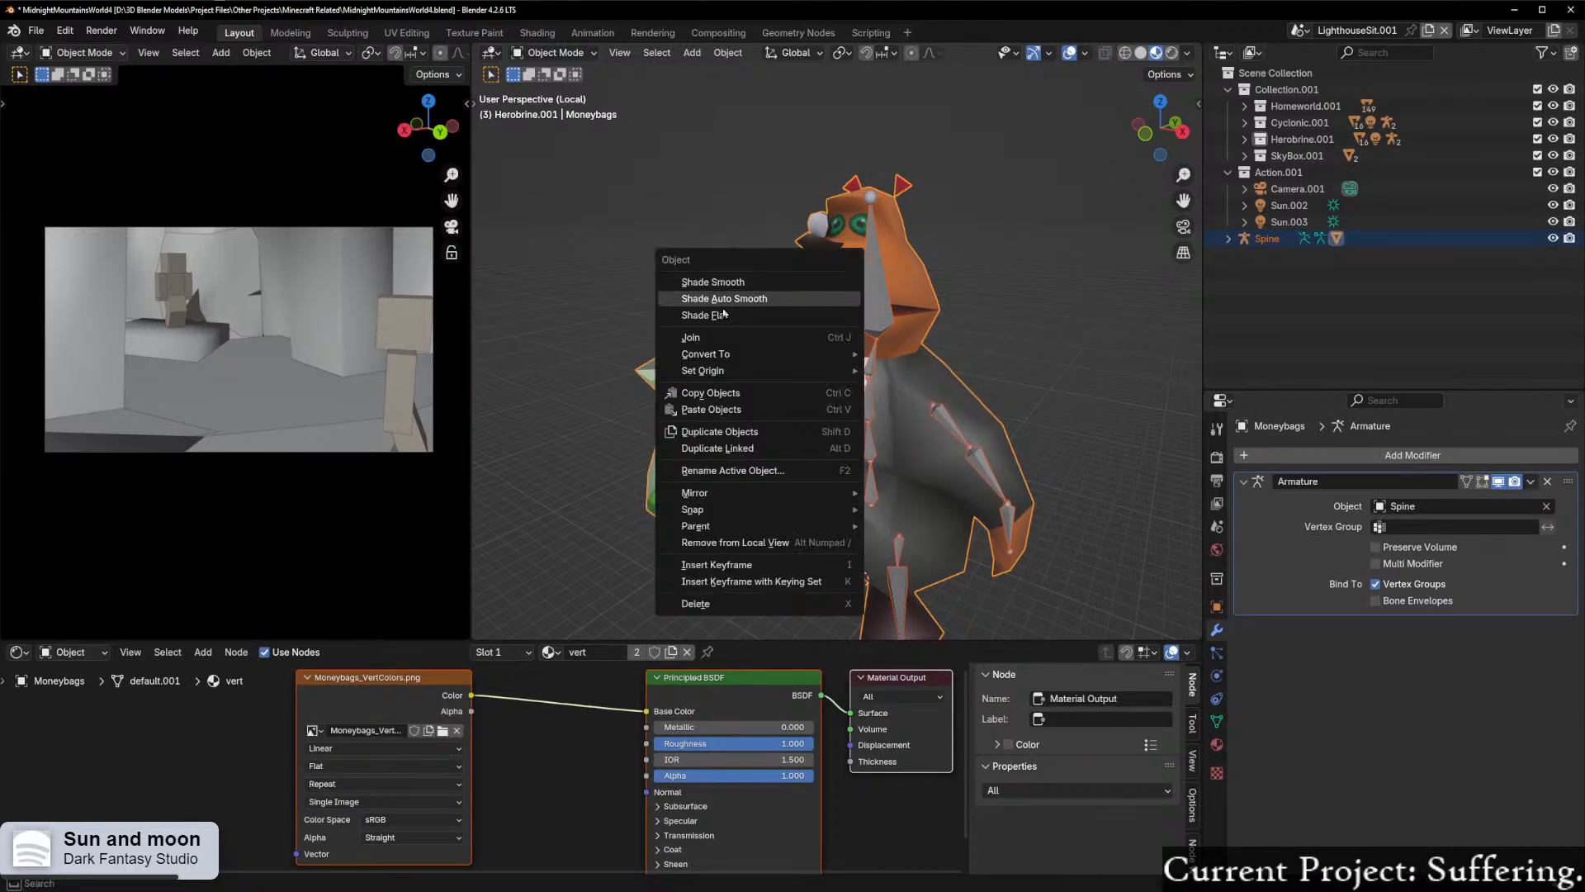
key("ctrl+Tab")
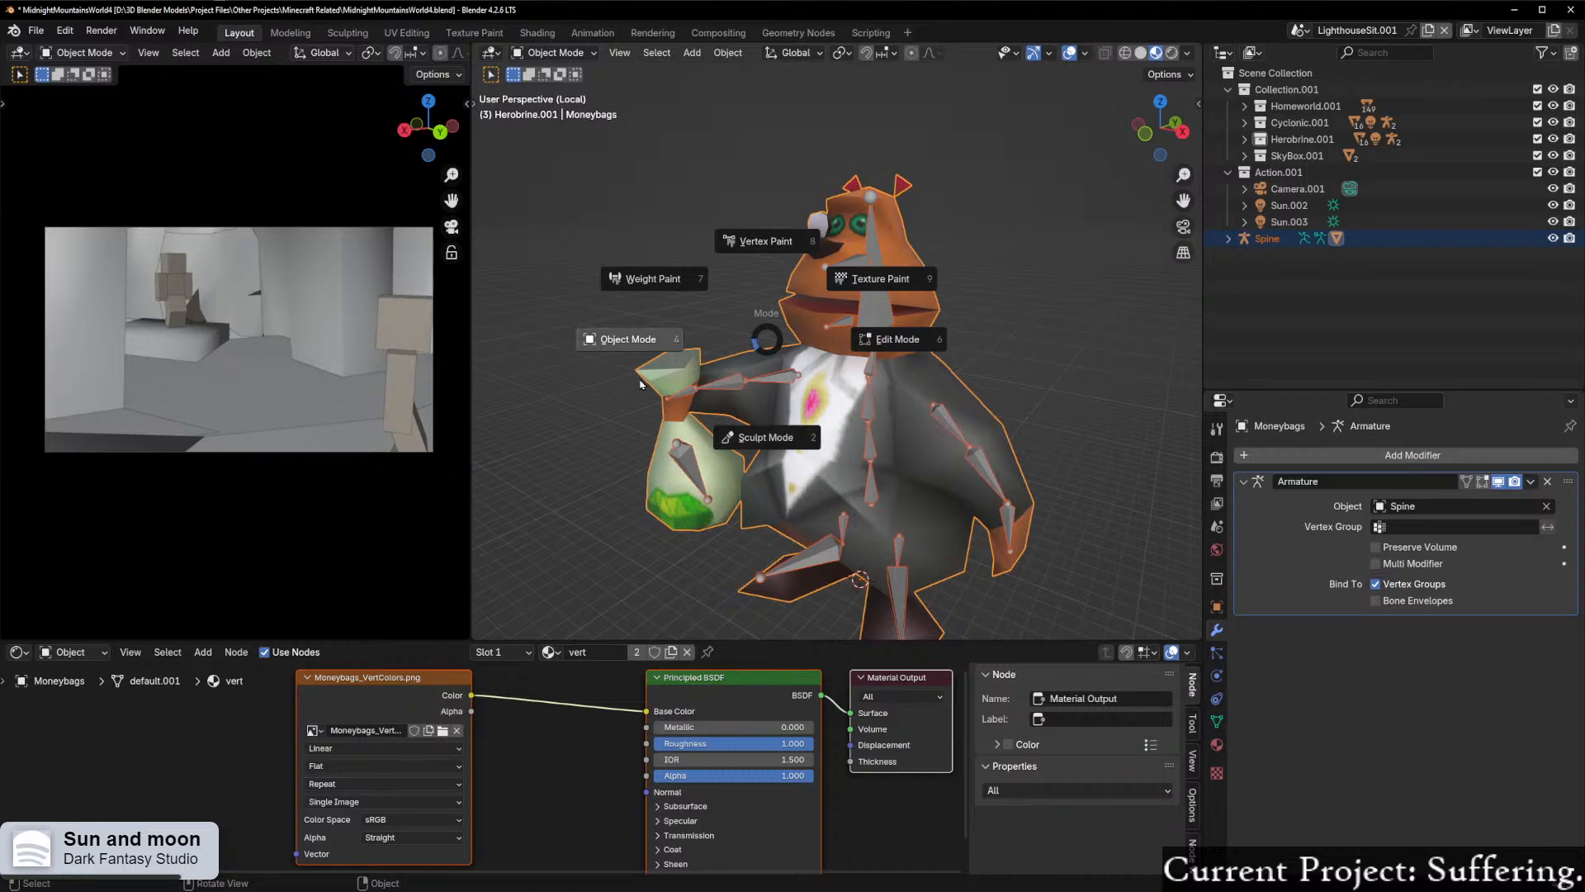
left_click(881, 279)
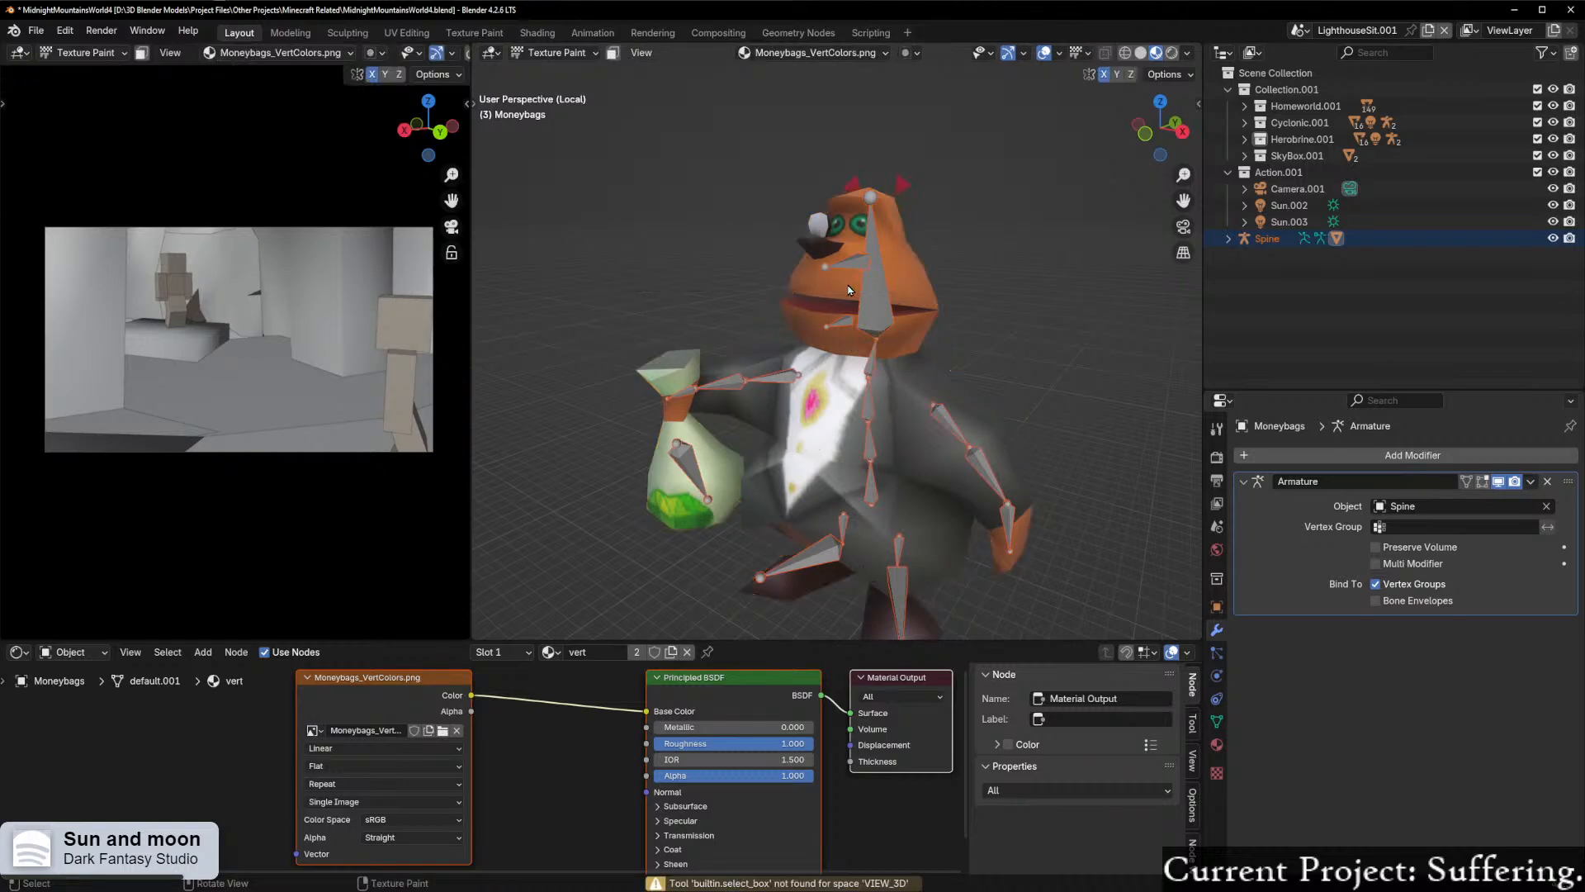
scroll(810, 391, "up", 3)
scroll(810, 390, "down", 3)
Step: Enter Weight Paint mode on the Moneybags mesh and select the Jaw bone to show its weights
key("ctrl+Tab")
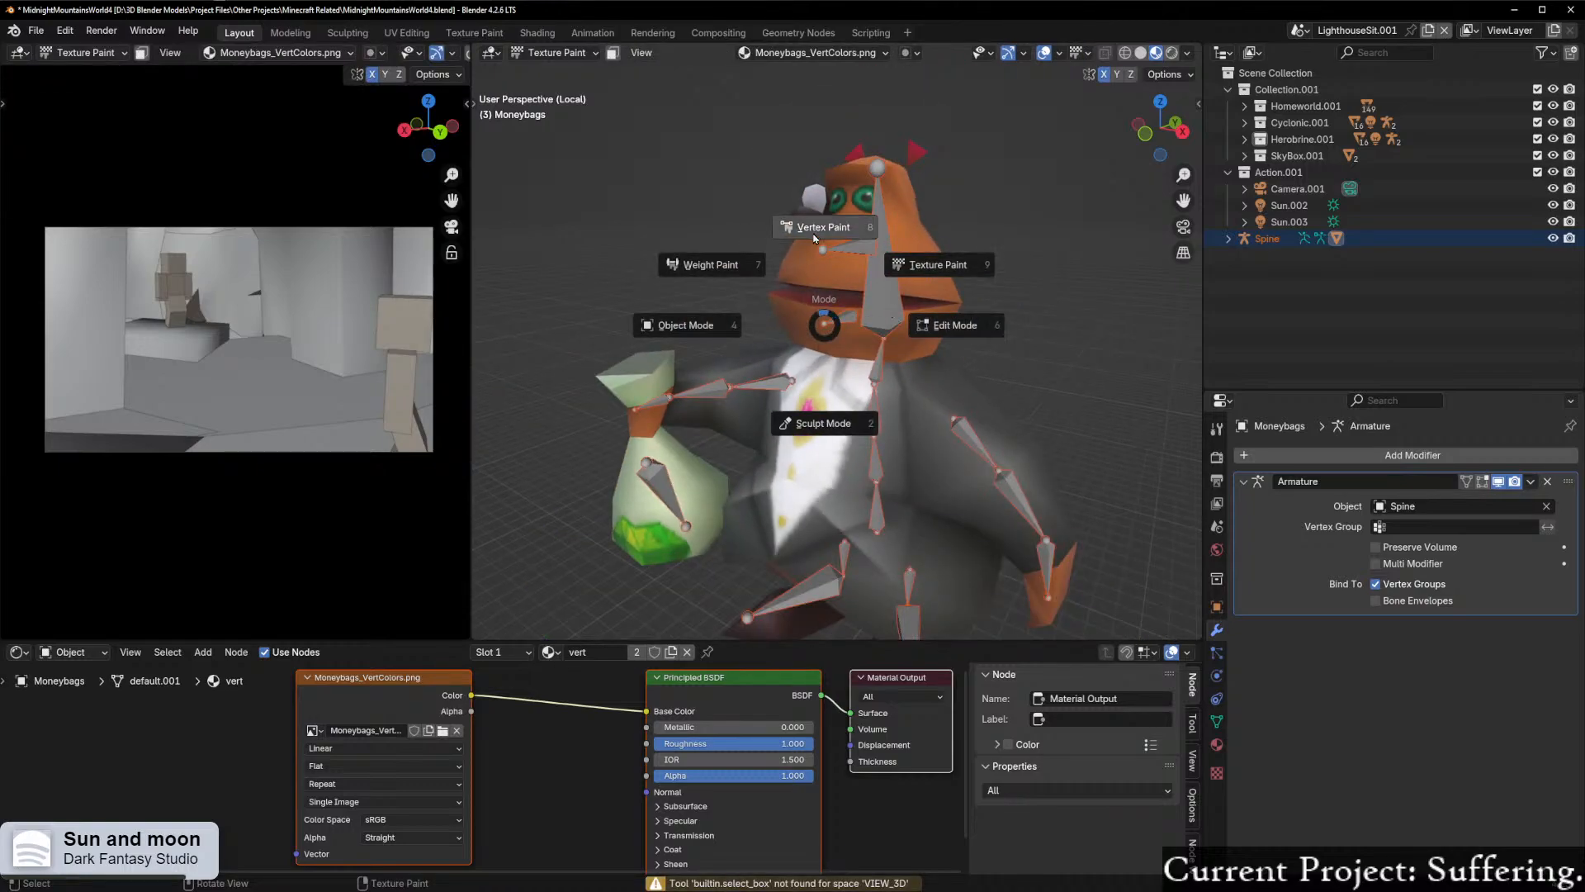
left_click(769, 274)
middle_click_drag(792, 372, 852, 575)
left_click(827, 334, "ctrl")
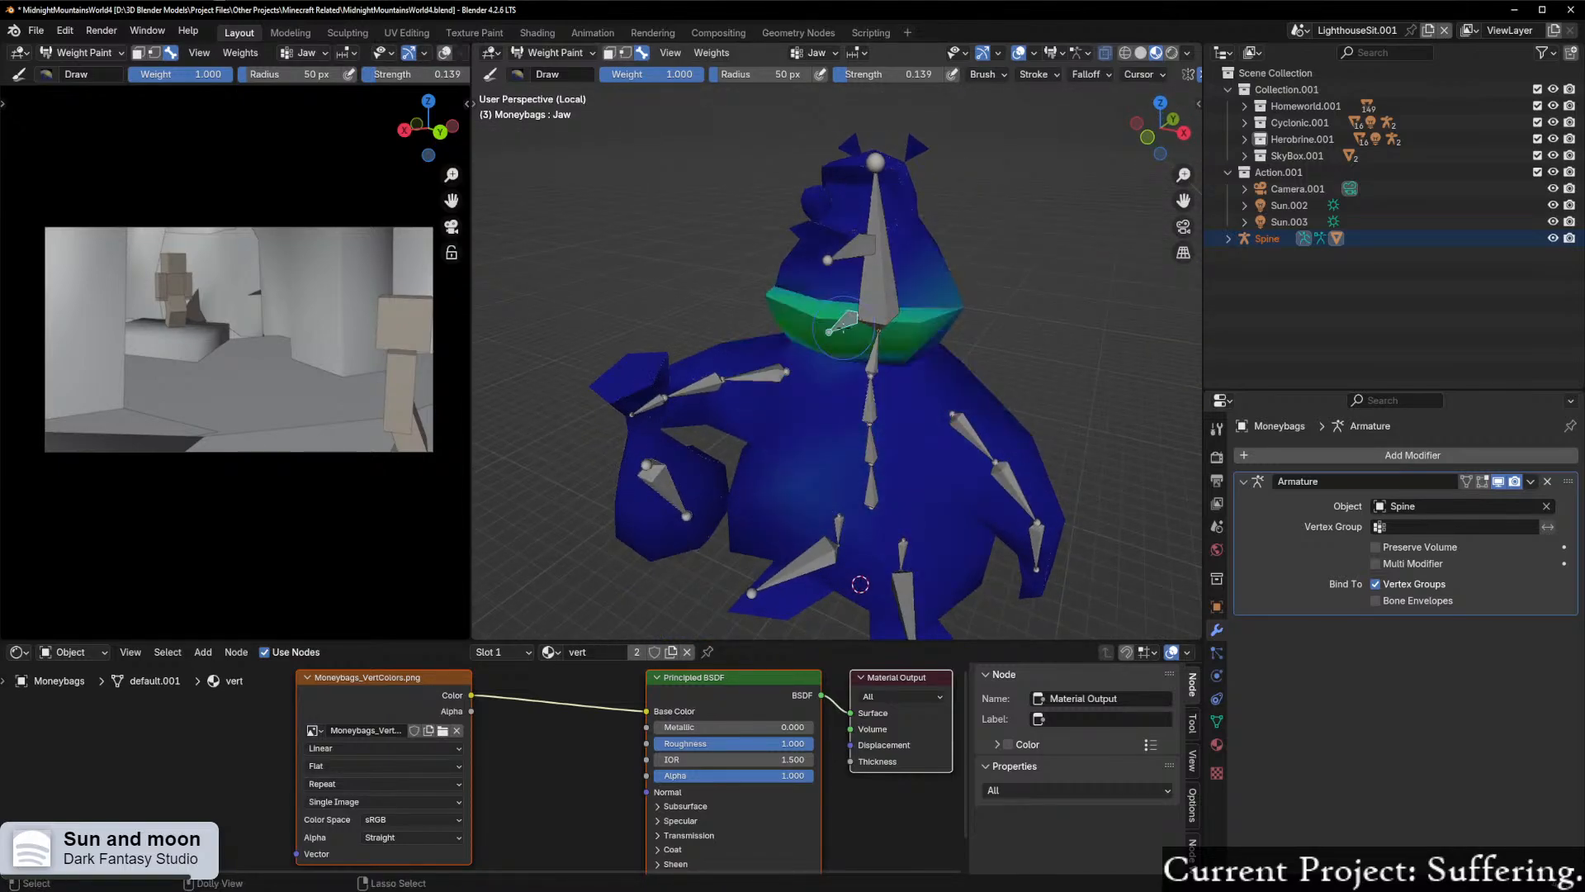
middle_click_drag(805, 430, 915, 365)
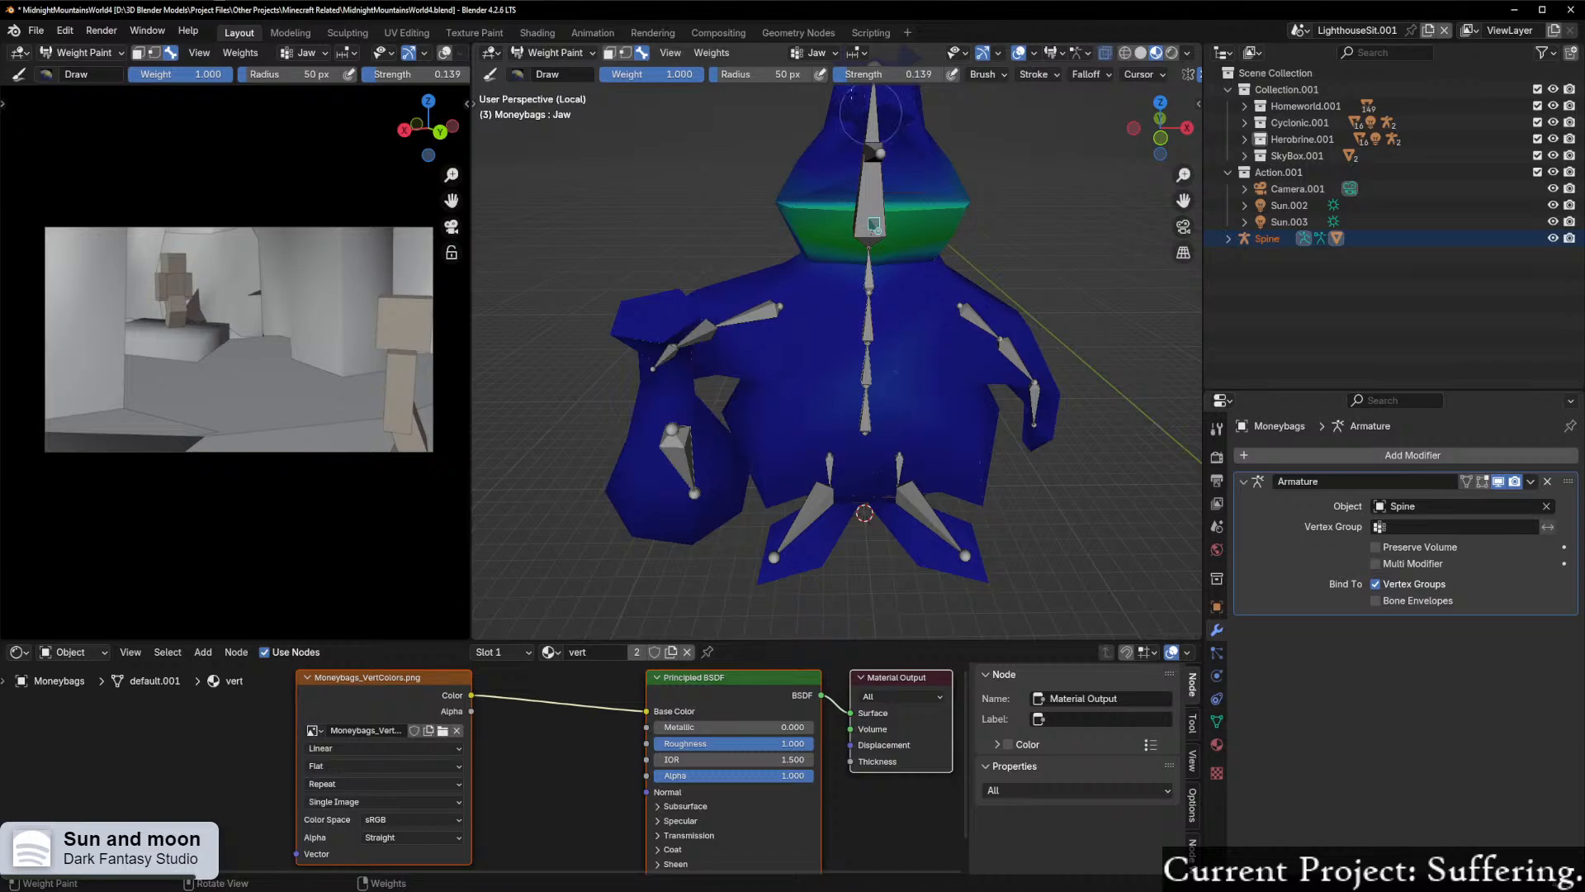
Step: Set the weight brush strength to 1
left_click(880, 72)
key("Escape")
left_click(885, 73)
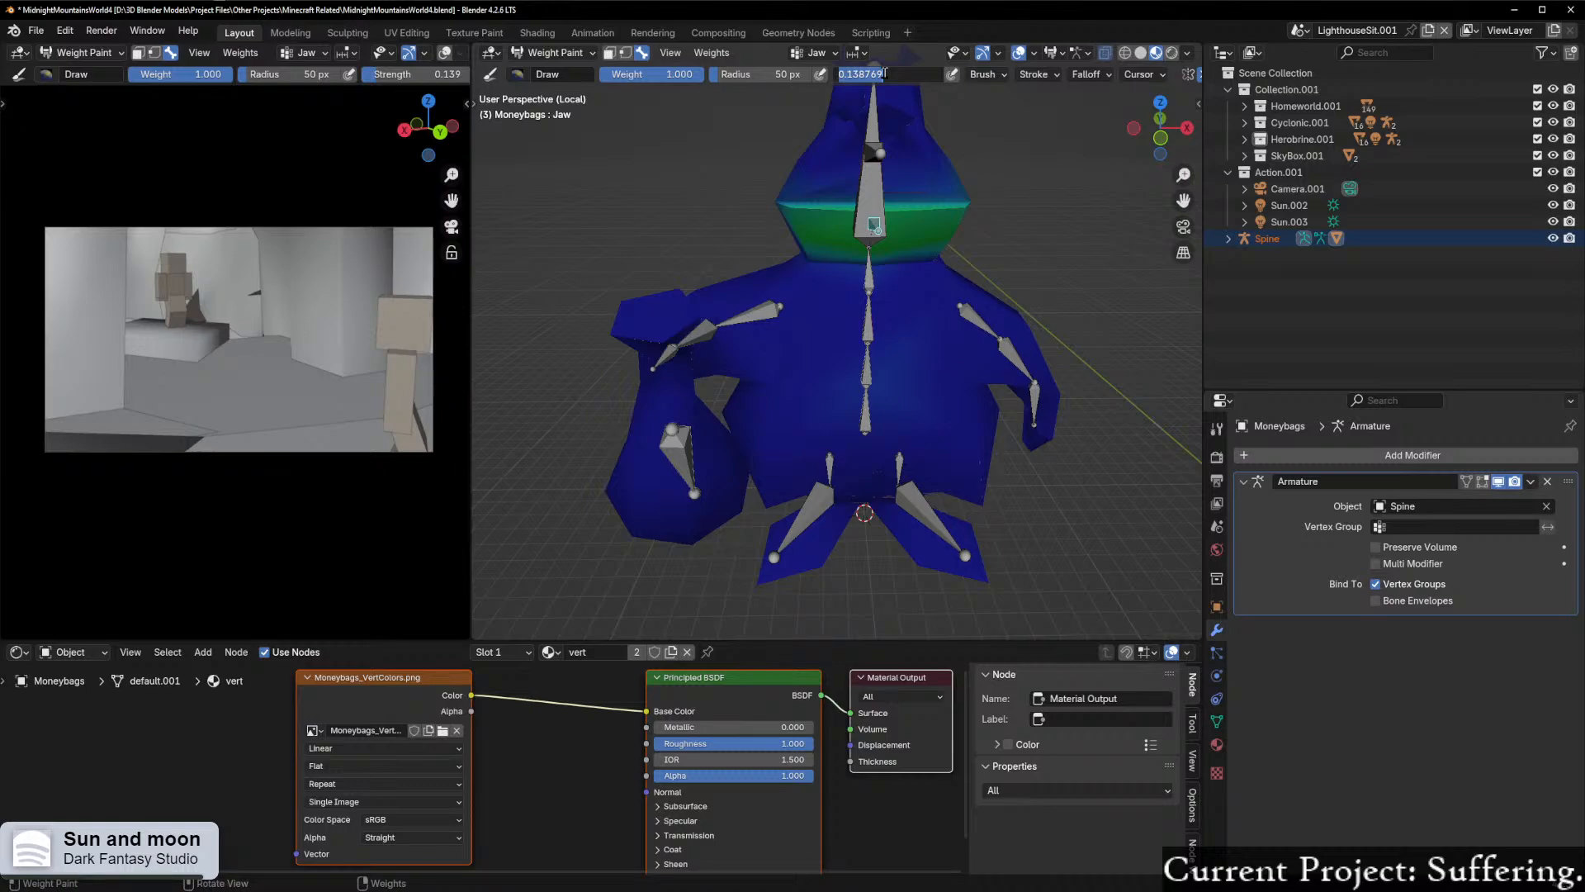
type("1")
key("Return")
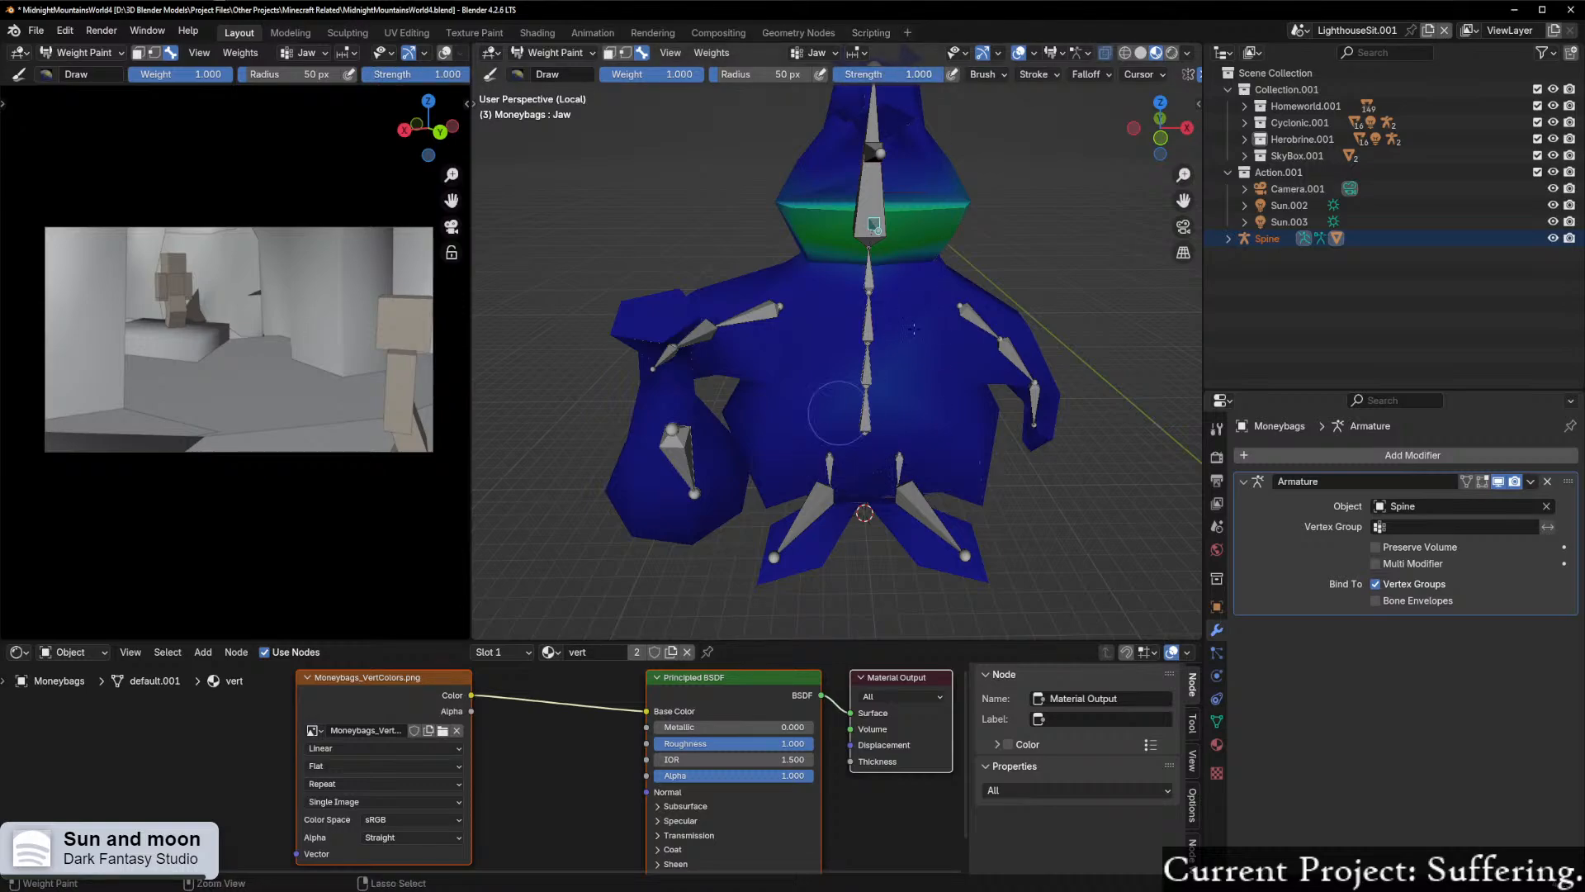
Step: Examine the Jaw bone's weights on the Moneybags mesh from the front, sides and below
middle_click_drag(957, 431, 936, 419)
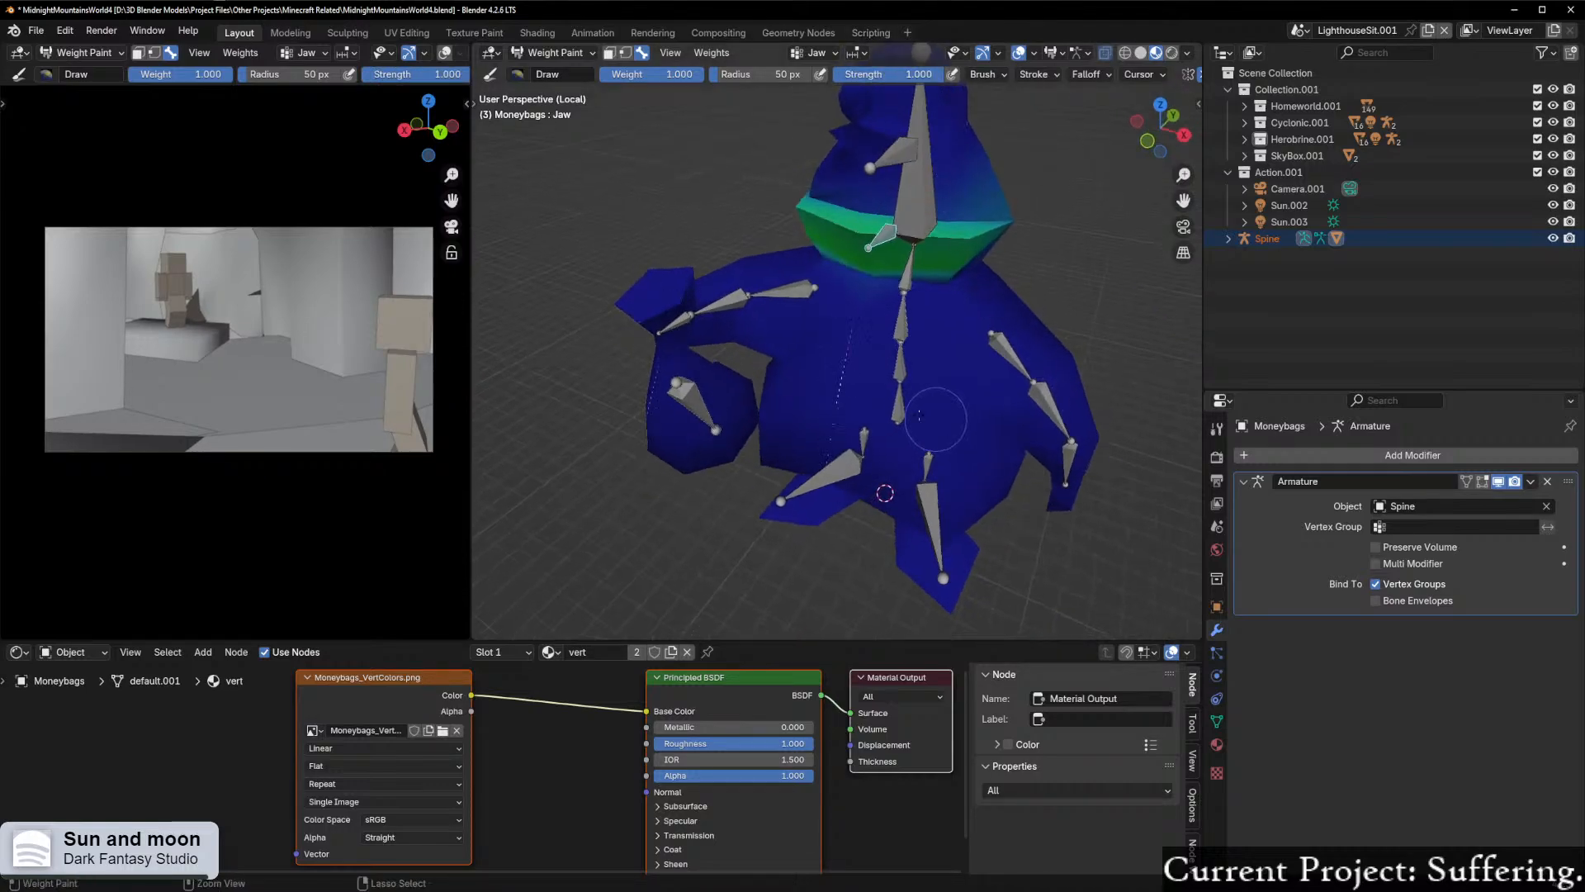
middle_click_drag(885, 493, 754, 434)
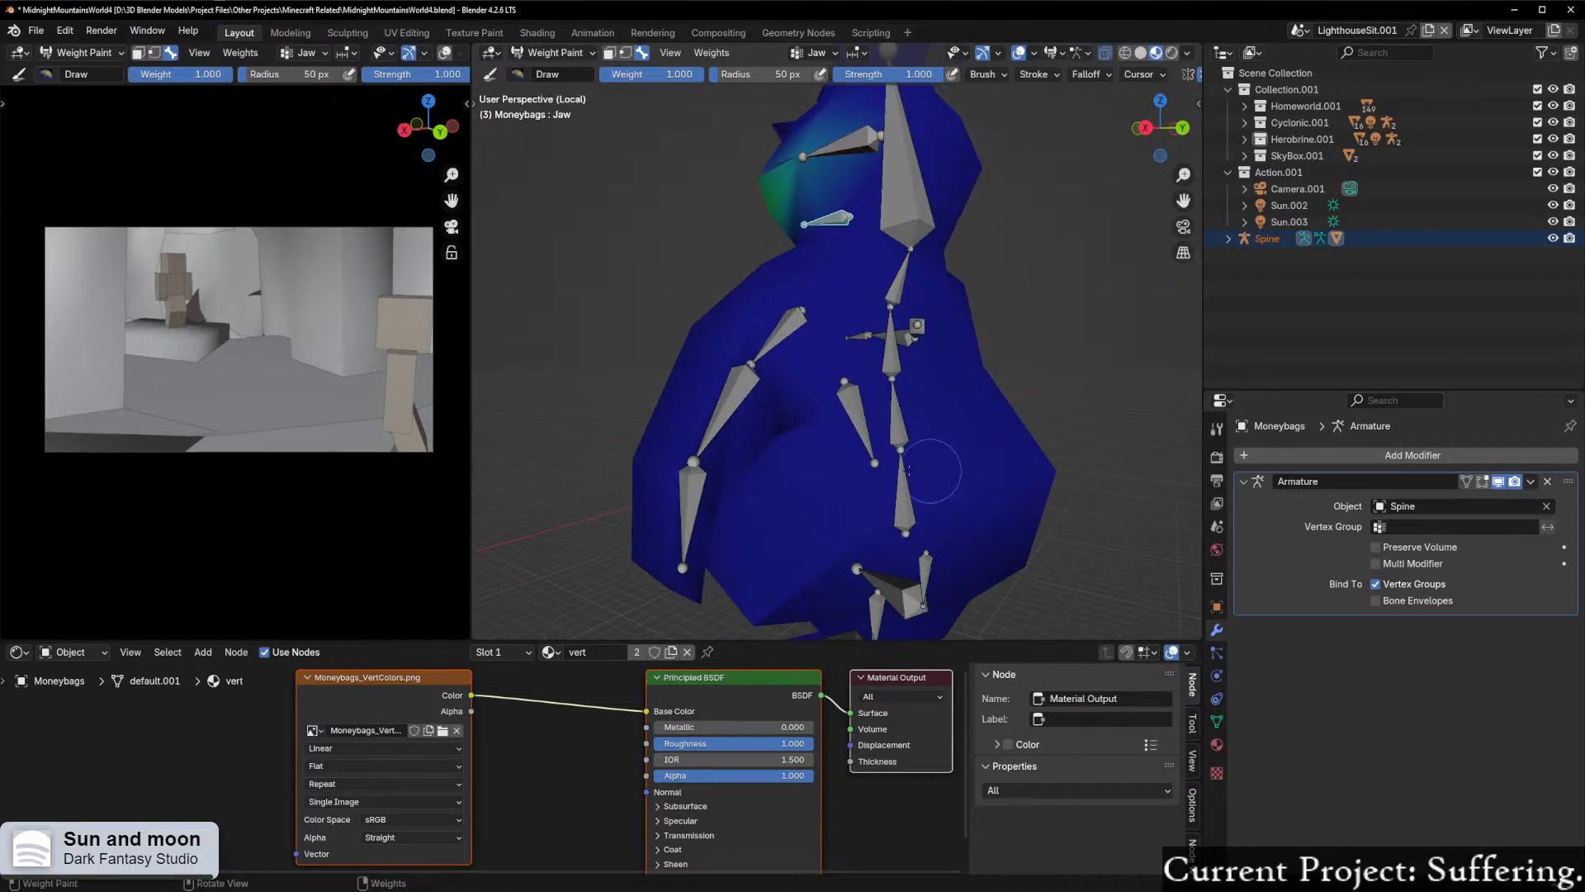
middle_click_drag(936, 474, 826, 446)
middle_click_drag(1049, 486, 863, 477)
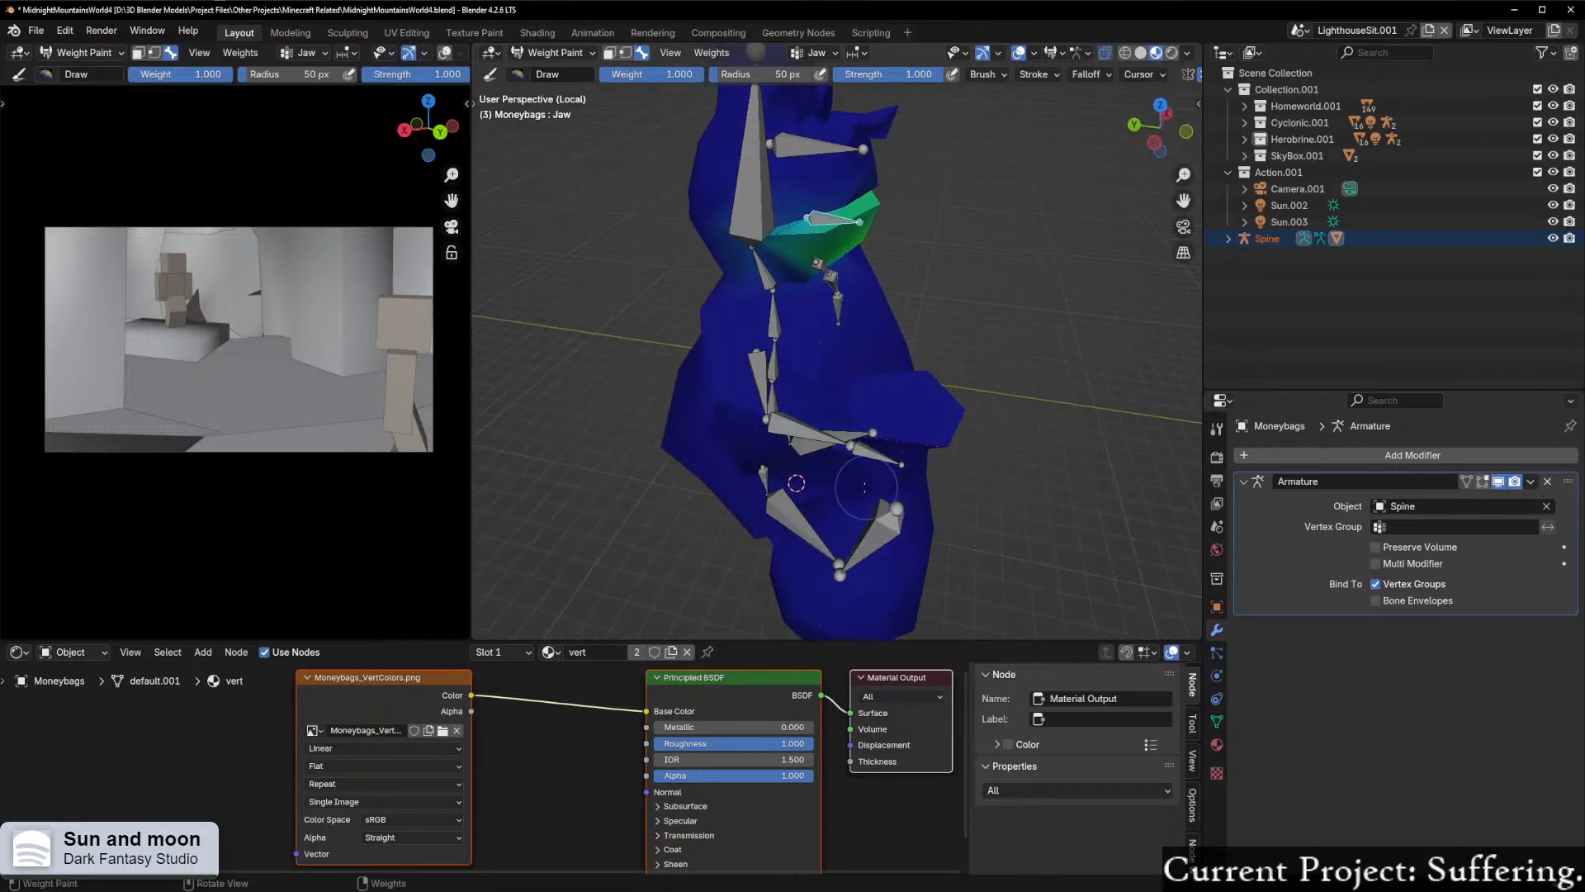
mouse_move(803, 425)
middle_mouse_down()
mouse_move(710, 446)
mouse_move(742, 461)
mouse_move(727, 448)
mouse_move(773, 412)
mouse_move(785, 428)
middle_mouse_up()
scroll(735, 442, "up", 2)
scroll(785, 429, "down", 3)
mouse_move(892, 508)
middle_mouse_down("shift")
mouse_move(752, 449)
mouse_move(809, 329)
mouse_move(689, 437)
mouse_move(796, 443)
middle_mouse_up("shift")
scroll(794, 419, "down", 1)
scroll(814, 397, "down", 1)
middle_click_drag(829, 363, 923, 464, "shift")
Step: Leave Weight Paint for Object Mode and select the Spine armature
key("ctrl+Tab")
left_click(768, 421)
middle_click_drag(785, 426, 657, 483)
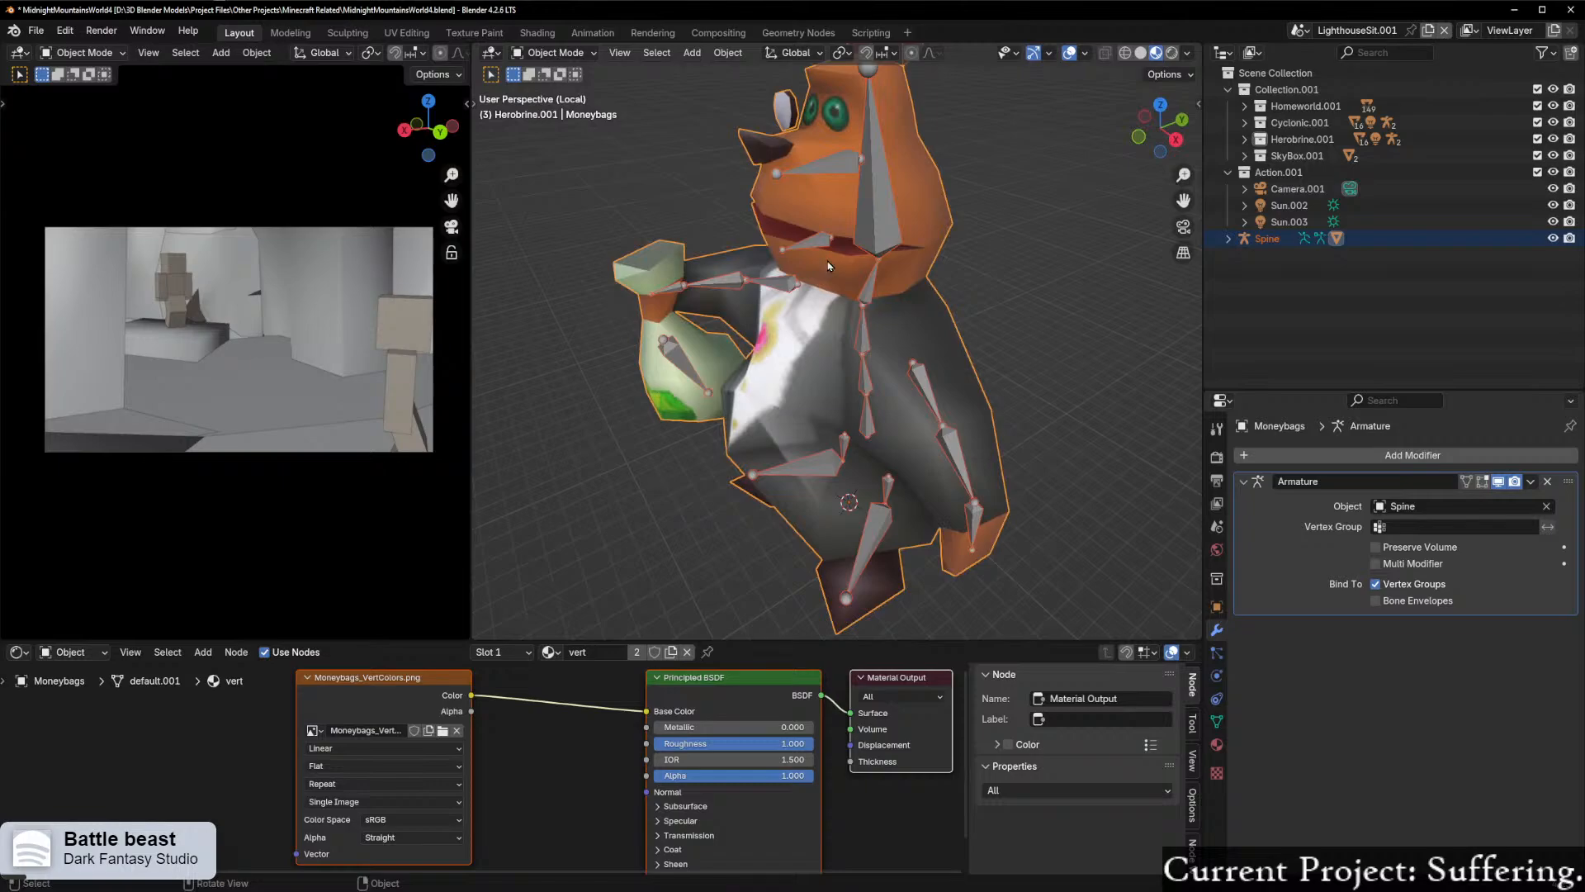
key("ctrl+Tab")
left_click(758, 240)
left_click(806, 243)
Step: Enter Pose Mode on the Spine armature and try rotating the Jaw bone to check how the mouth deforms
key("Tab")
left_click(811, 324)
middle_click_drag(821, 303, 797, 277)
key("r")
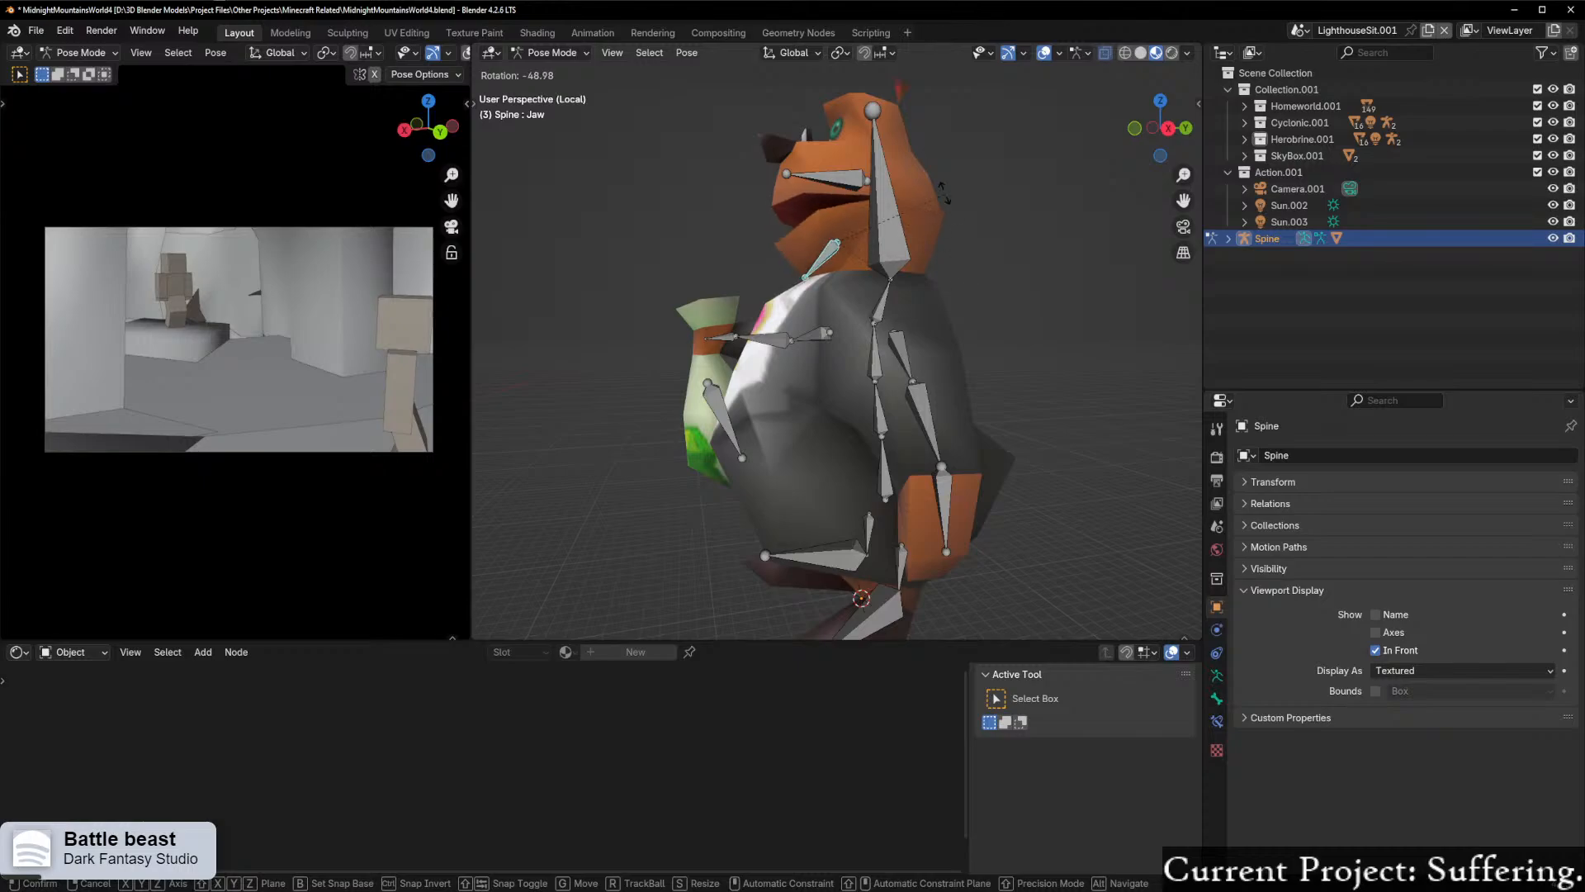
right_click(944, 188)
middle_click_drag(919, 246, 1032, 270)
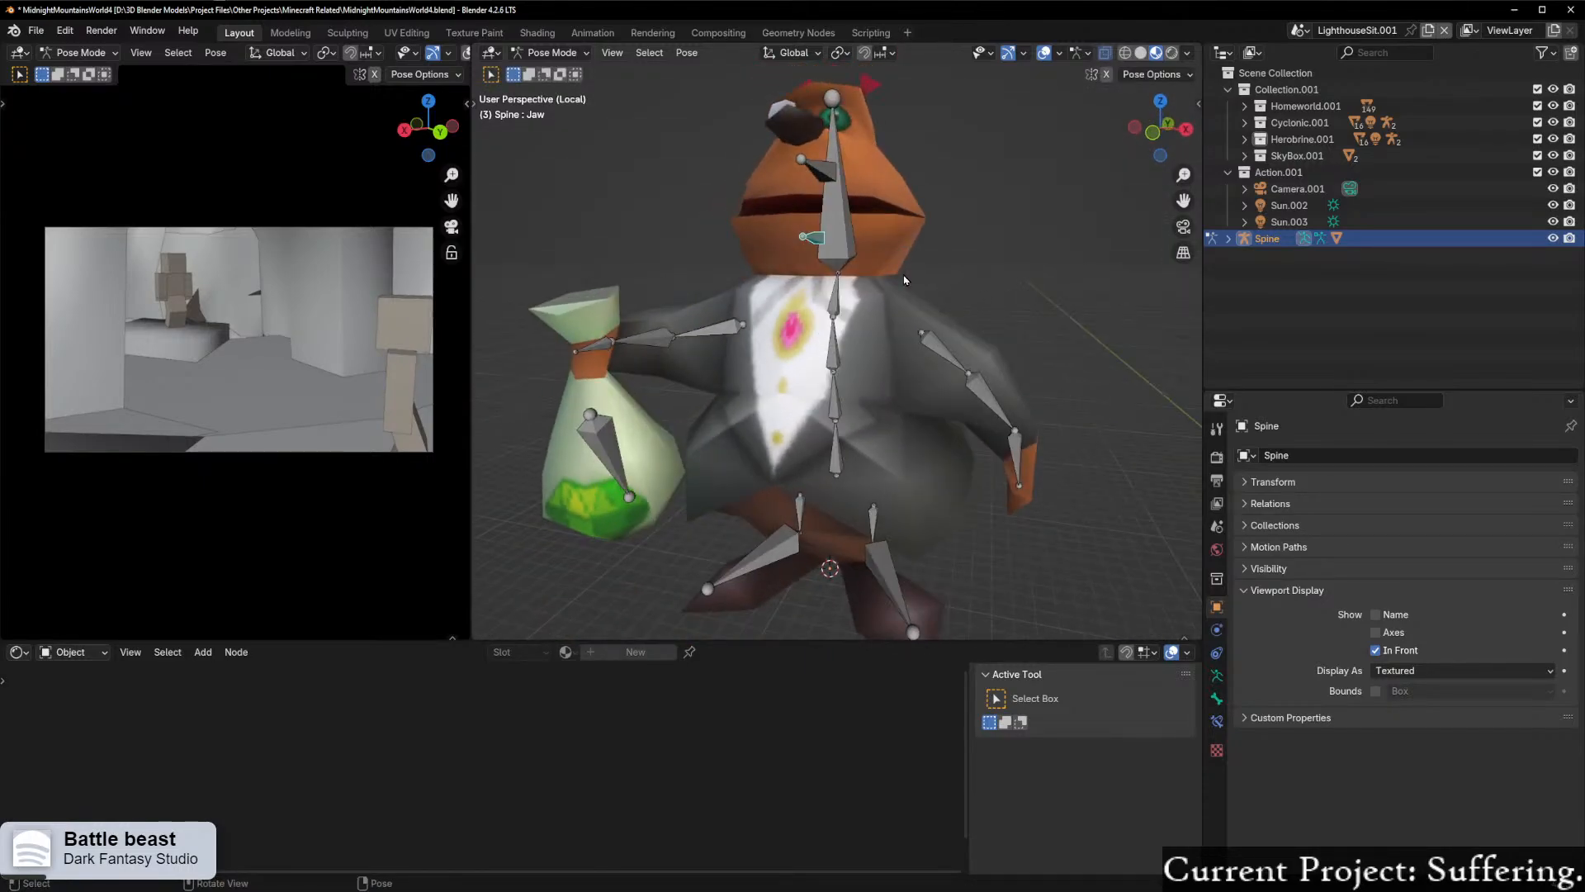
Step: Try moving the Jaw bone far down along the global Z axis and inspect which head geometry follows it
key("g")
key("z")
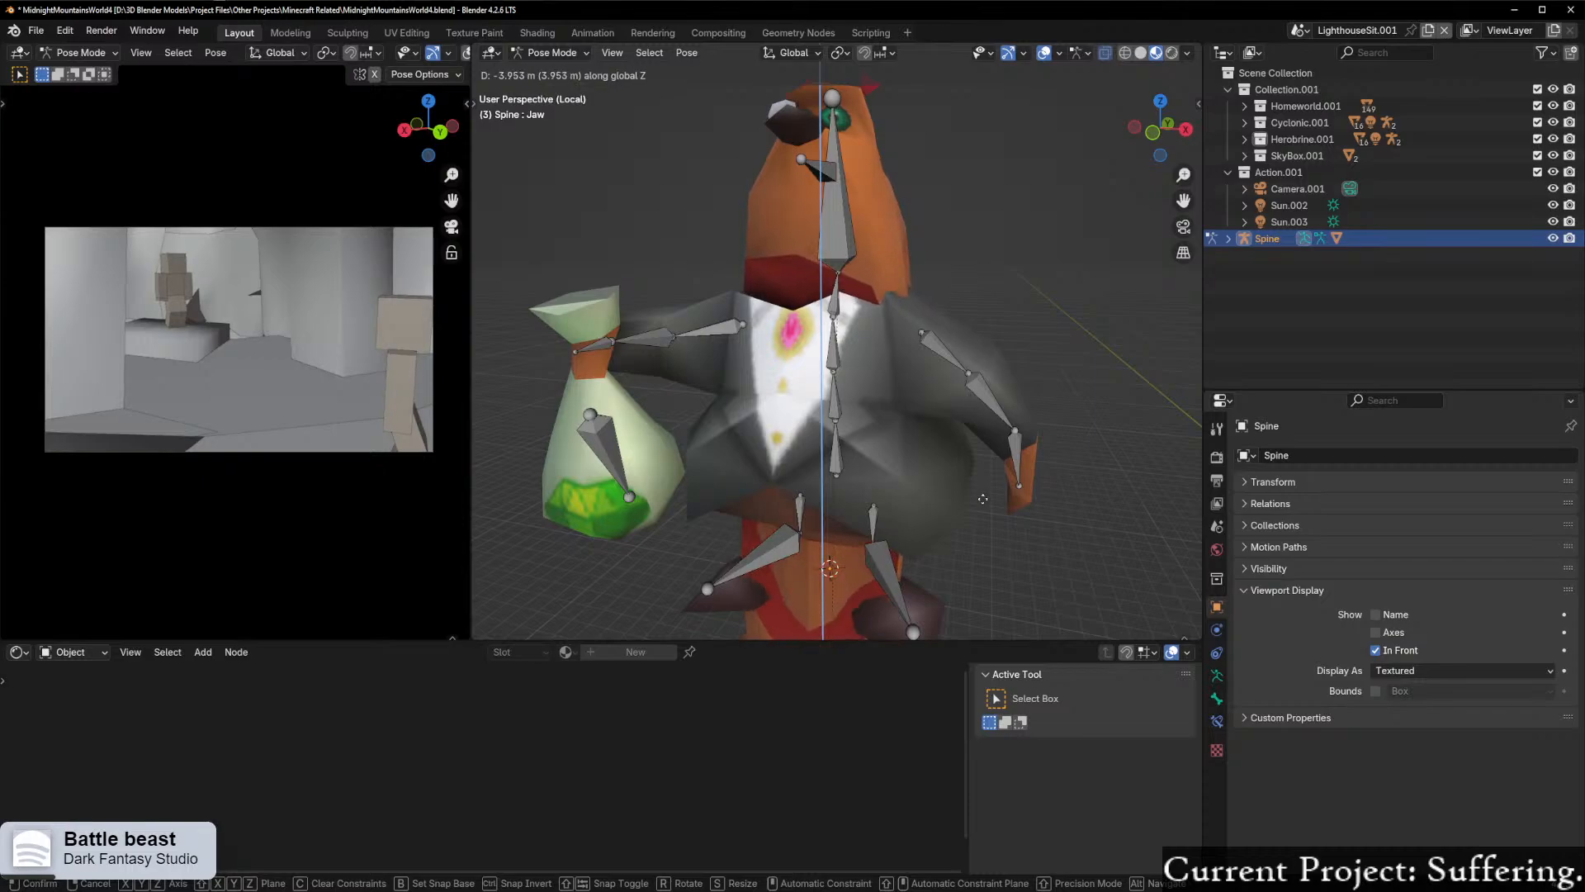
left_click(971, 461)
middle_click_drag(1088, 365, 941, 319)
scroll(985, 323, "down", 3)
scroll(1055, 262, "up", 4)
scroll(935, 335, "down", 1)
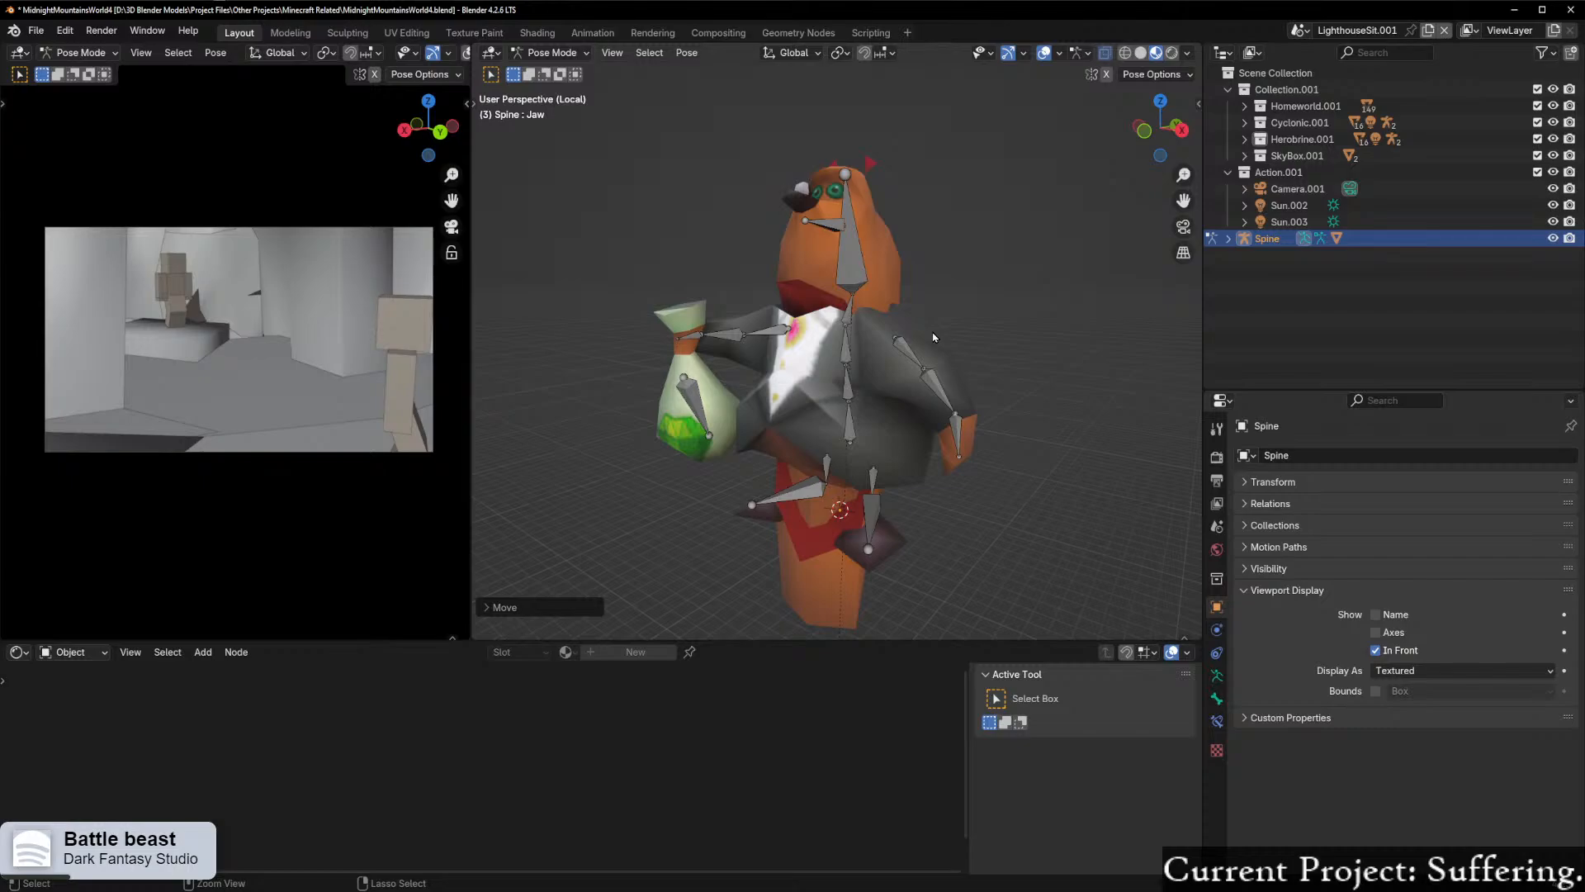
scroll(881, 281, "up", 3)
middle_click_drag(880, 283, 800, 440, "shift")
scroll(970, 435, "up", 2)
Step: Leave Pose Mode for Object Mode and select the Spine armature together with the Moneybags mesh
key("Tab")
left_click(782, 520)
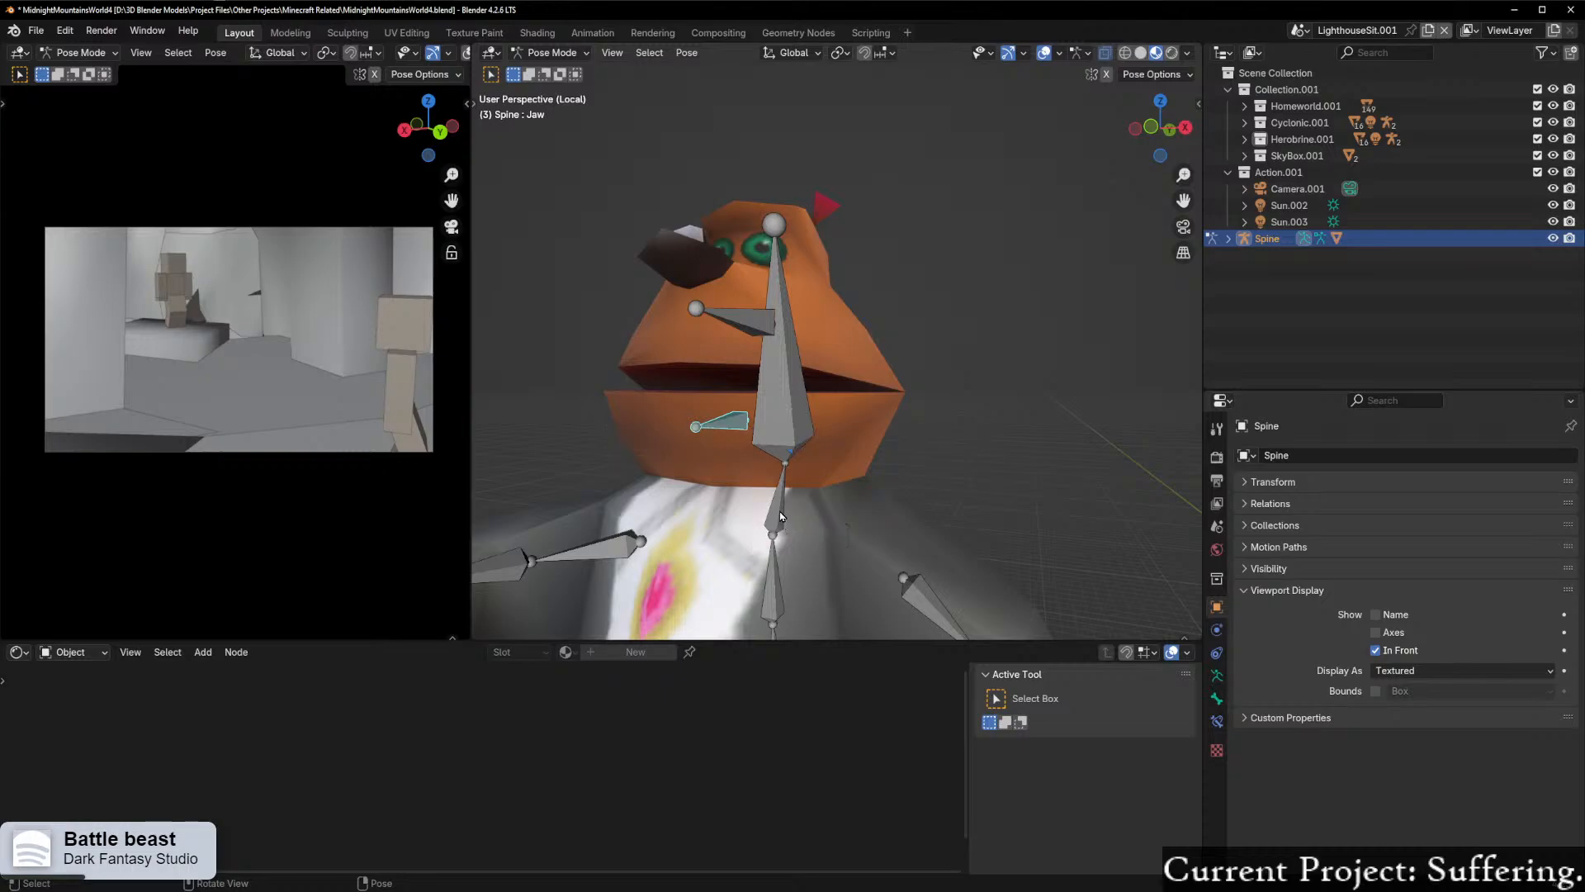
key("Tab")
left_click(593, 433)
left_click(669, 424)
left_click(716, 428, "shift")
key("Tab")
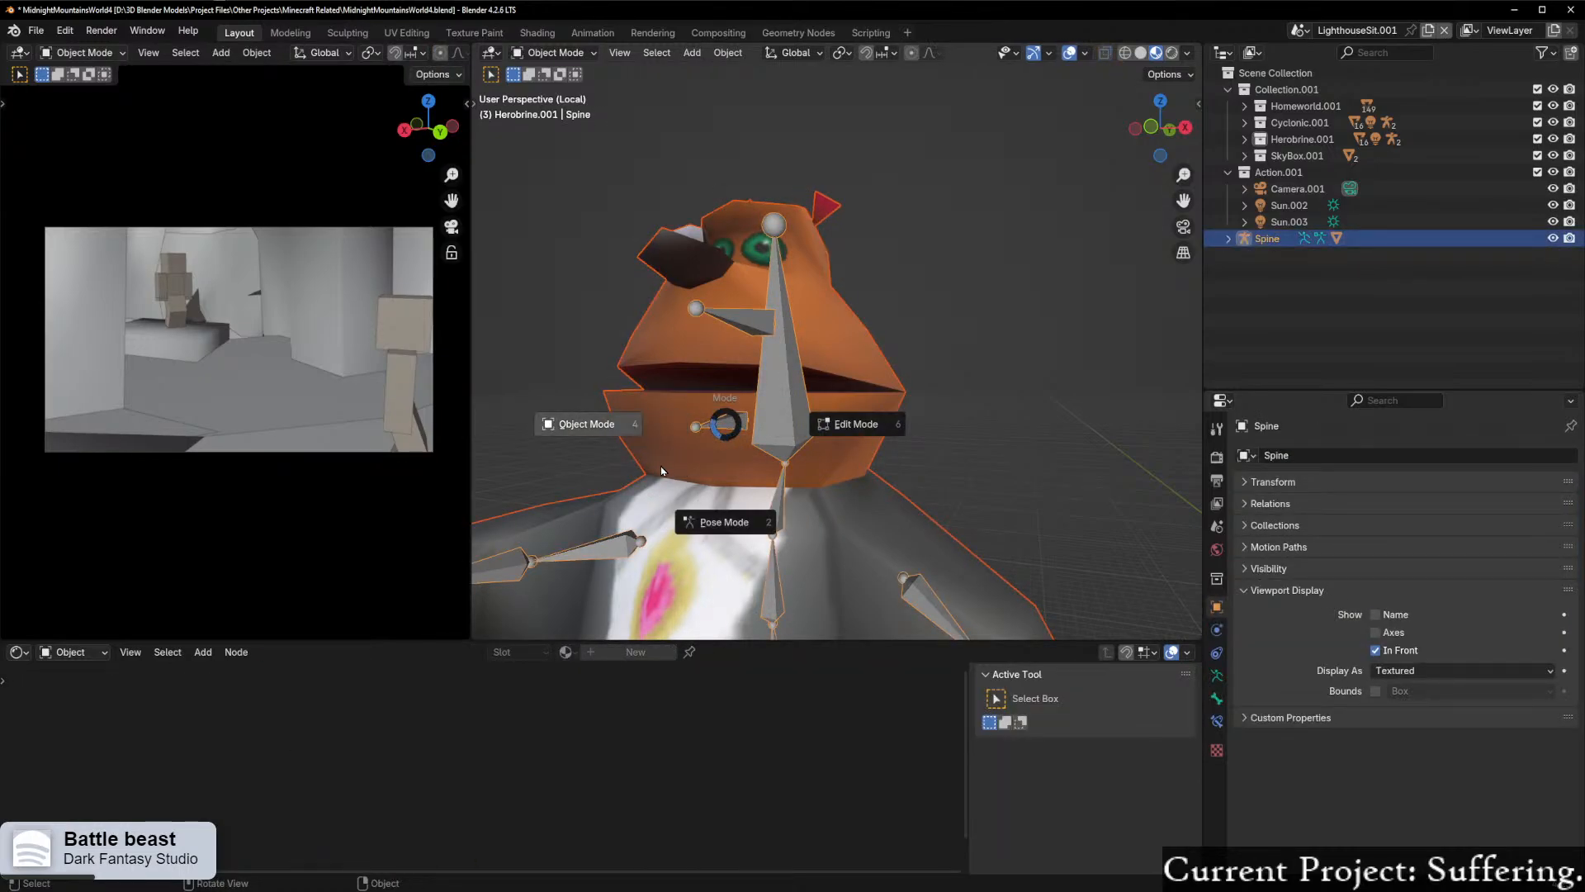
left_click(661, 419, "shift")
Step: Enter Weight Paint mode on the Moneybags mesh to show the Jaw weights at the mouth corner
key("Tab")
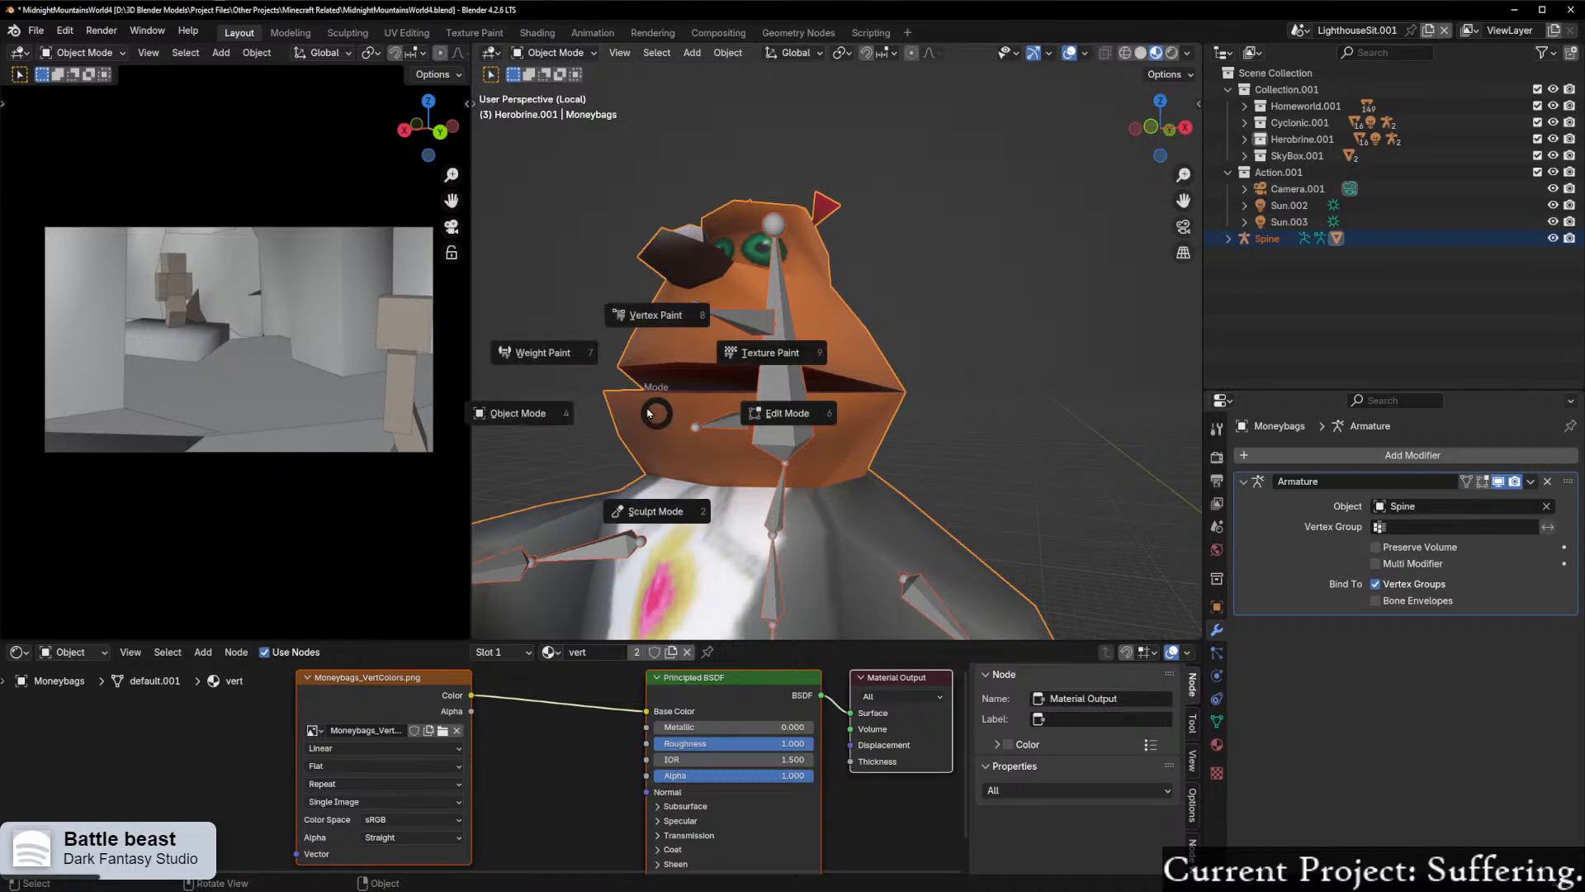
left_click(564, 349)
middle_click_drag(675, 390, 796, 404)
scroll(760, 405, "up", 4)
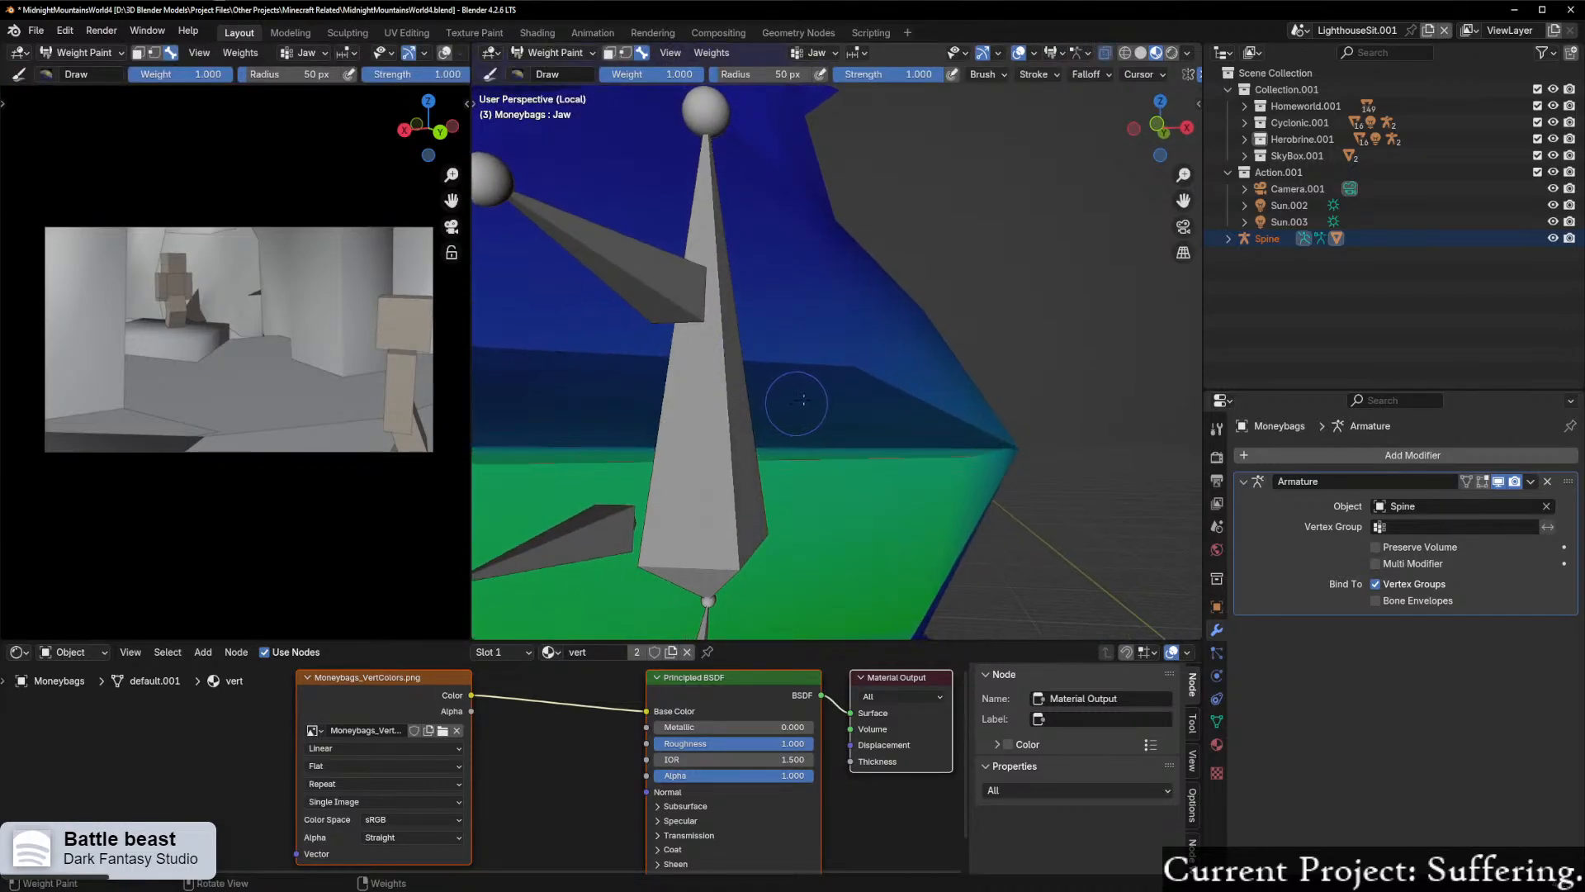
Step: Enable the wireframe viewport overlay so the mesh edges show over the painted weights
left_click(1190, 53)
left_click(1149, 53)
left_click(1034, 53)
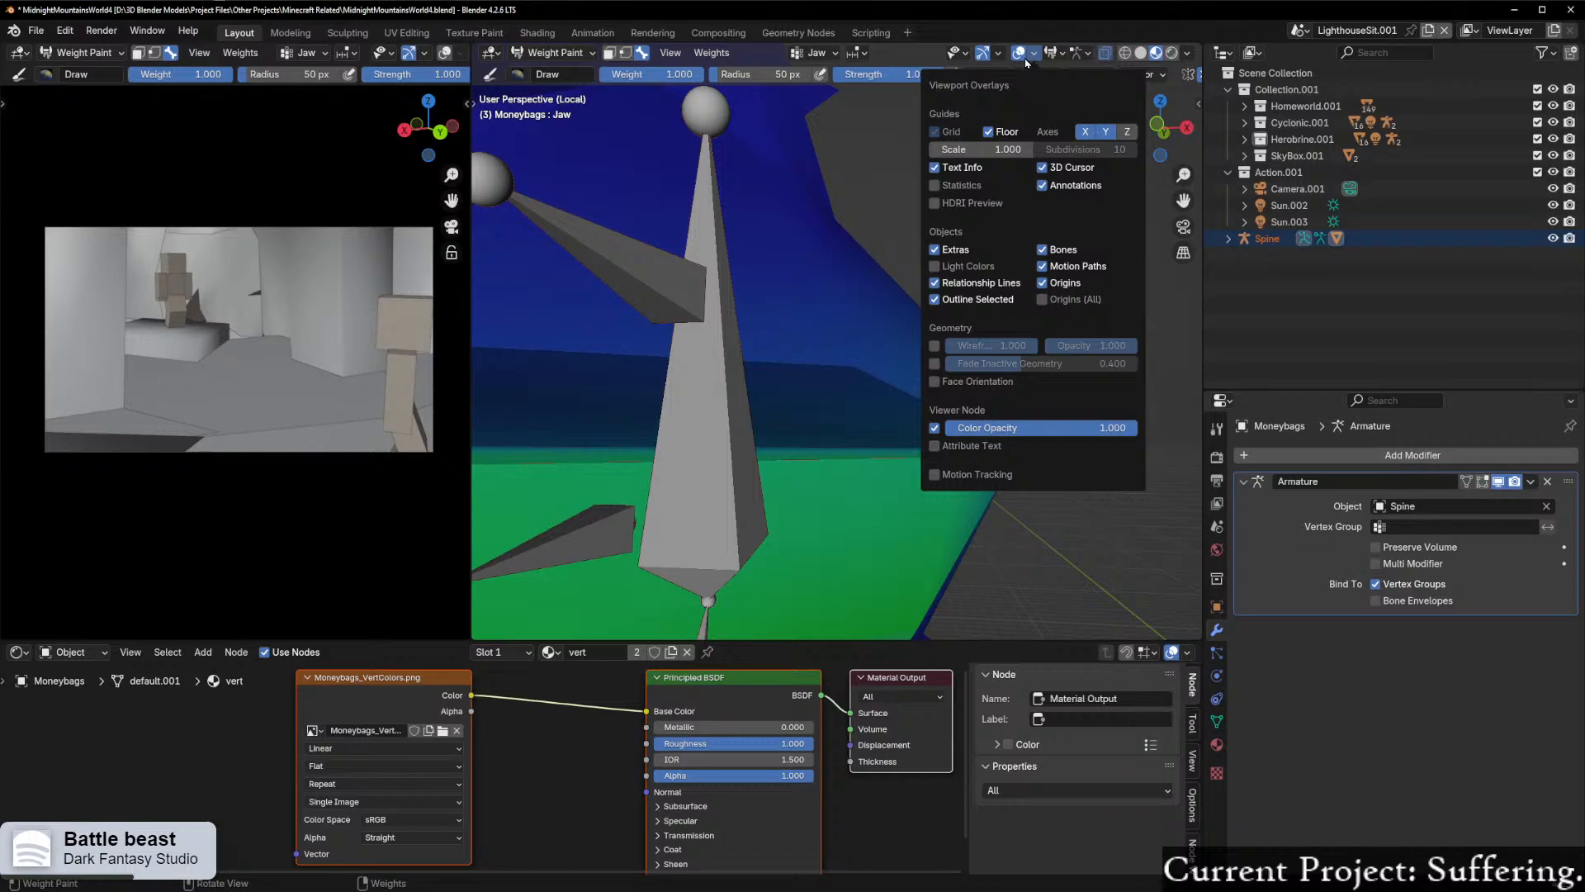
left_click(1033, 54)
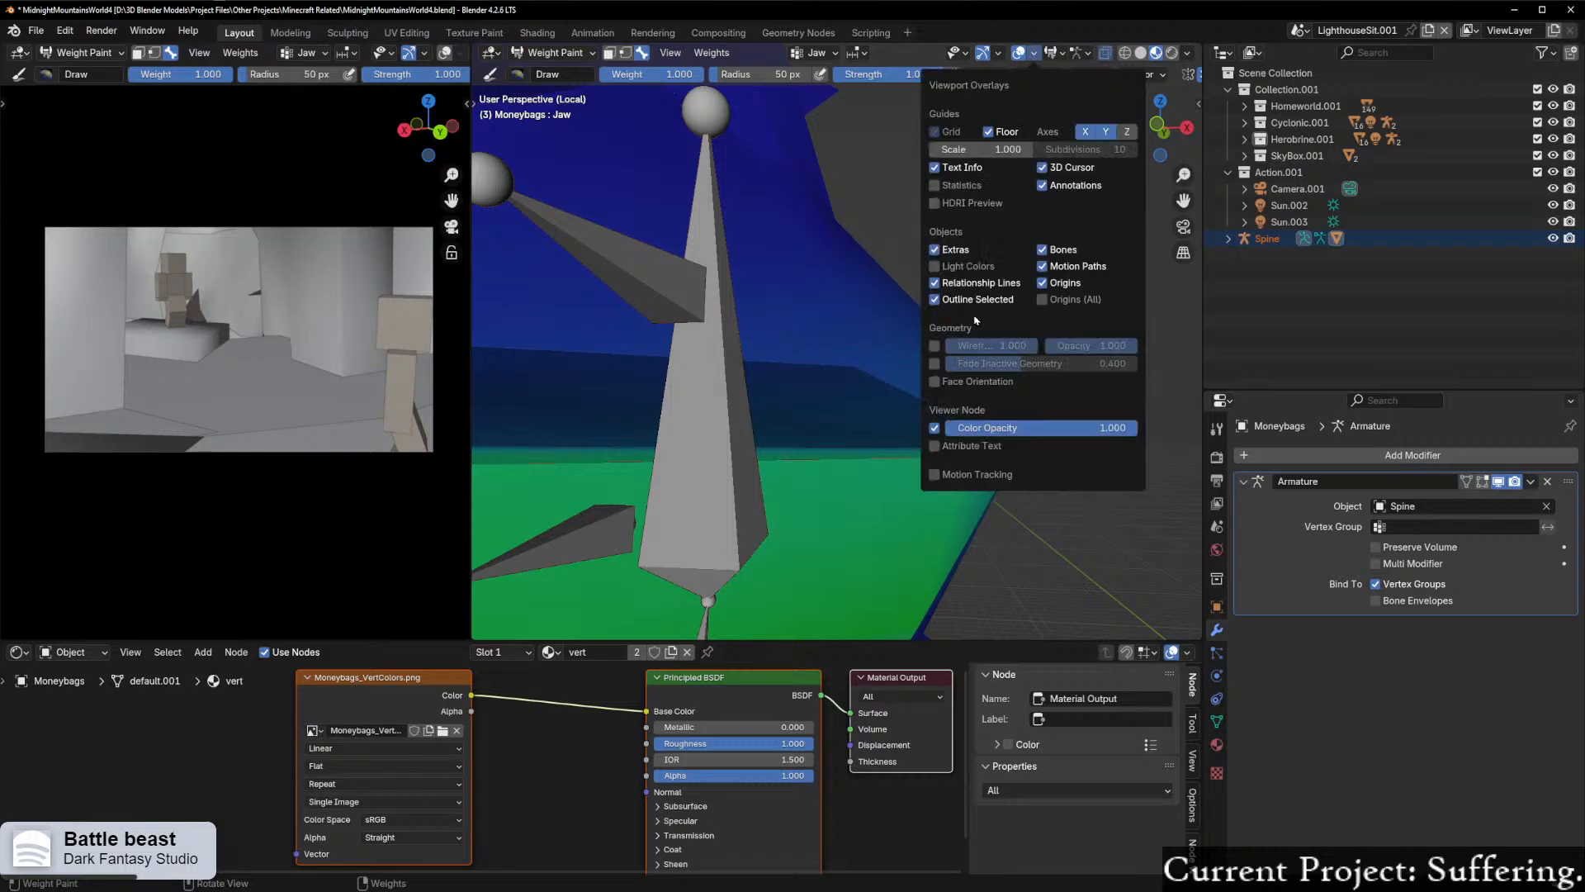
left_click(934, 349)
scroll(805, 401, "down", 5)
middle_click_drag(793, 396, 868, 406)
scroll(810, 413, "up", 5)
Step: Brush away the Jaw bone's influence around the mouth corners and upper lip, working on both sides of the head
middle_click_drag(1009, 459, 994, 462)
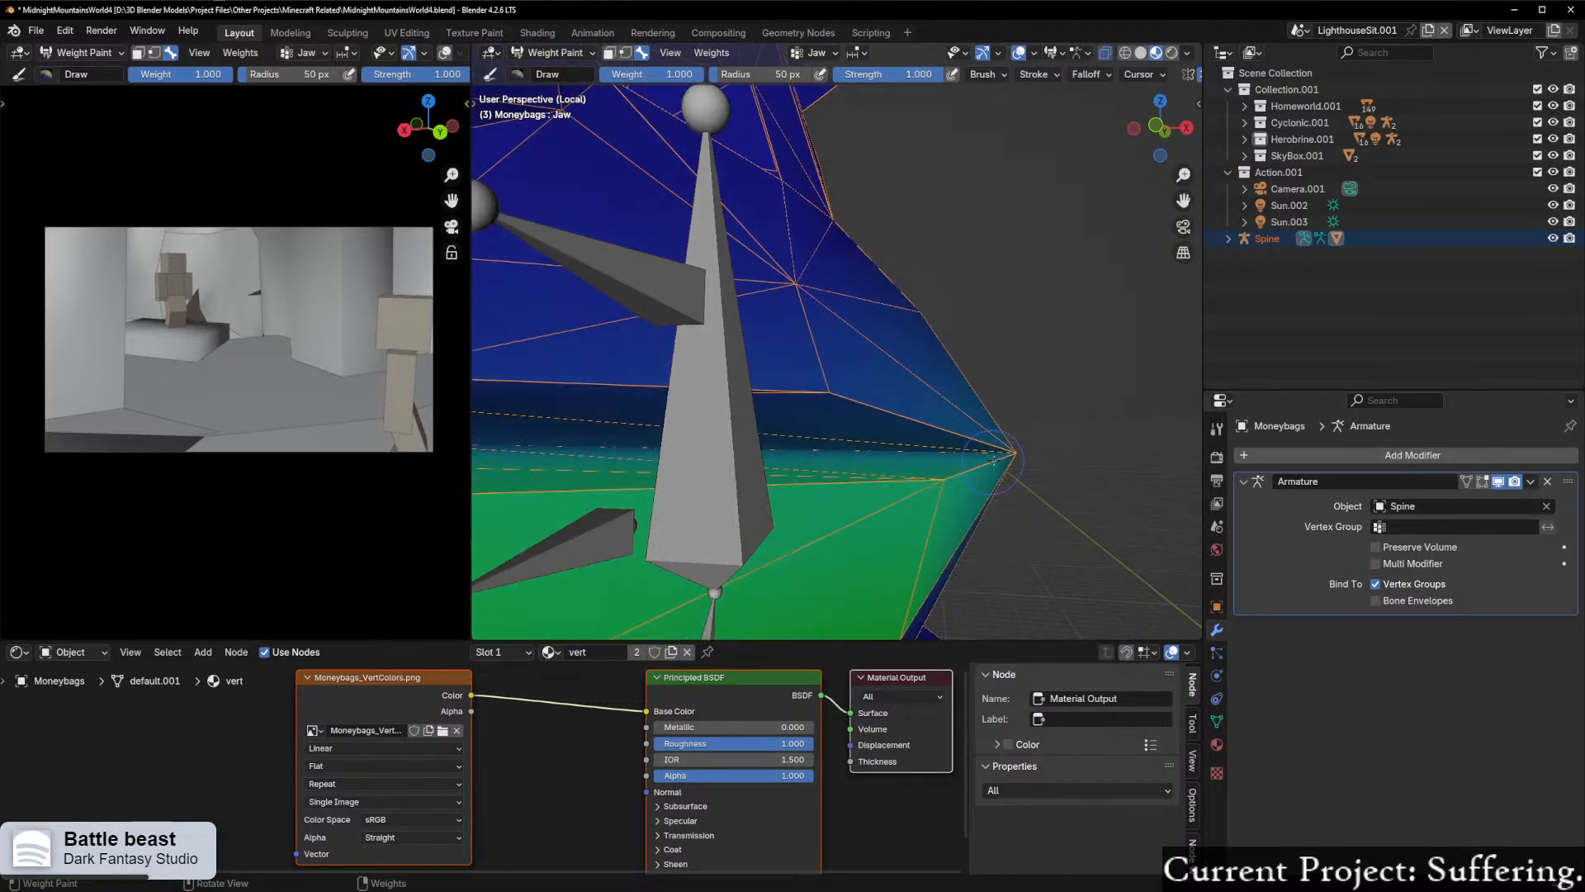
mouse_move(859, 452)
middle_mouse_down()
mouse_move(992, 480)
mouse_move(687, 529)
mouse_move(768, 466)
mouse_move(839, 456)
middle_mouse_up()
left_click_drag(816, 453, 798, 466)
mouse_move(826, 468)
middle_mouse_down()
mouse_move(1100, 480)
mouse_move(949, 496)
mouse_move(743, 399)
middle_mouse_up()
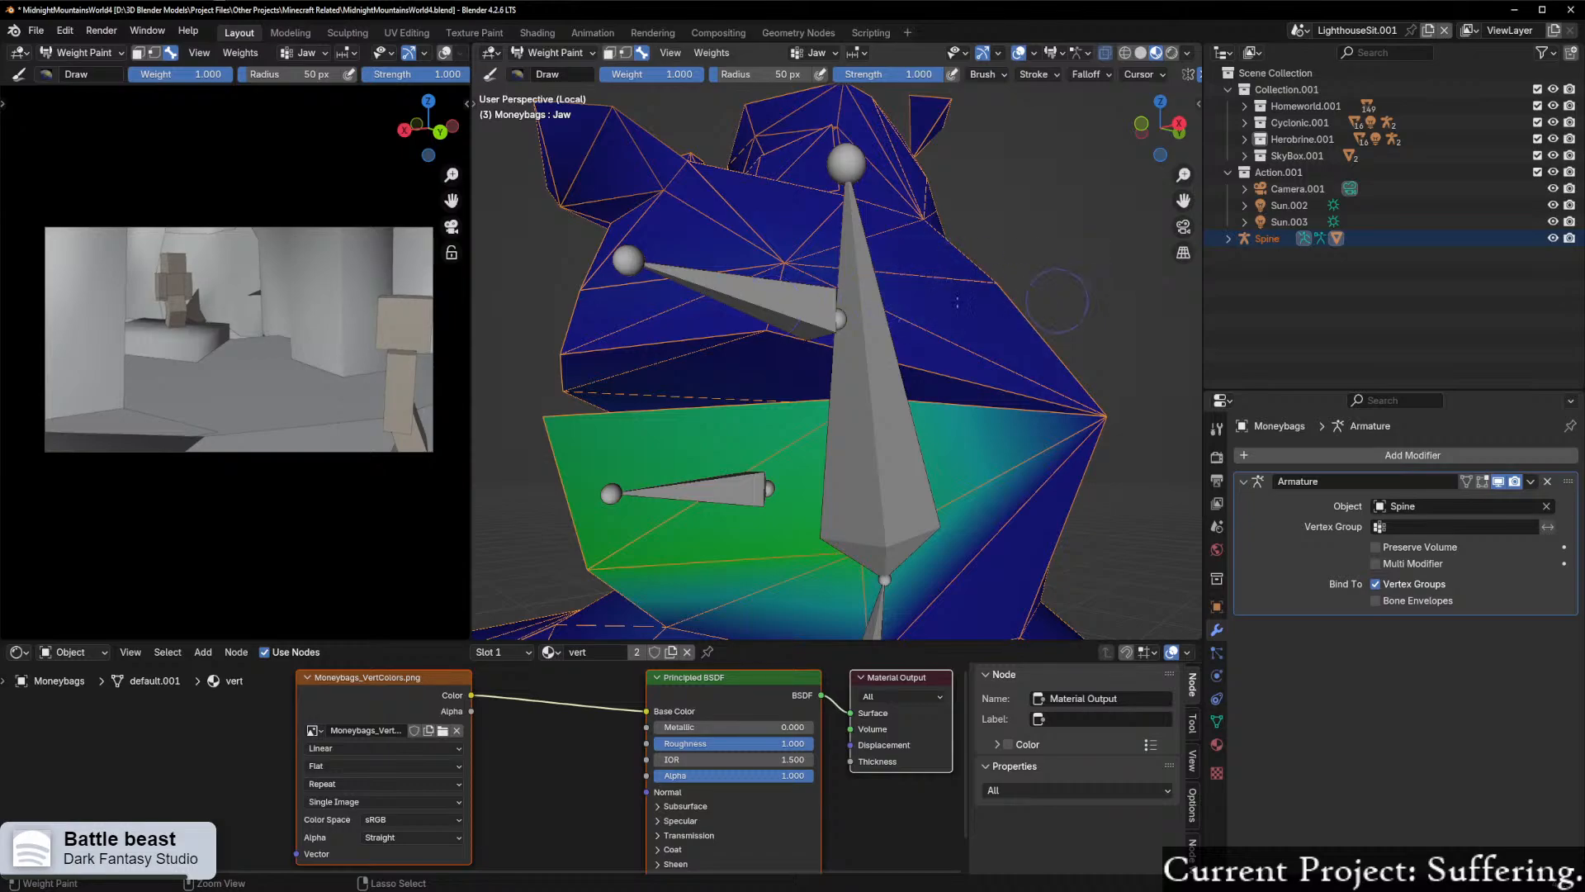
middle_click_drag(875, 353, 1061, 407)
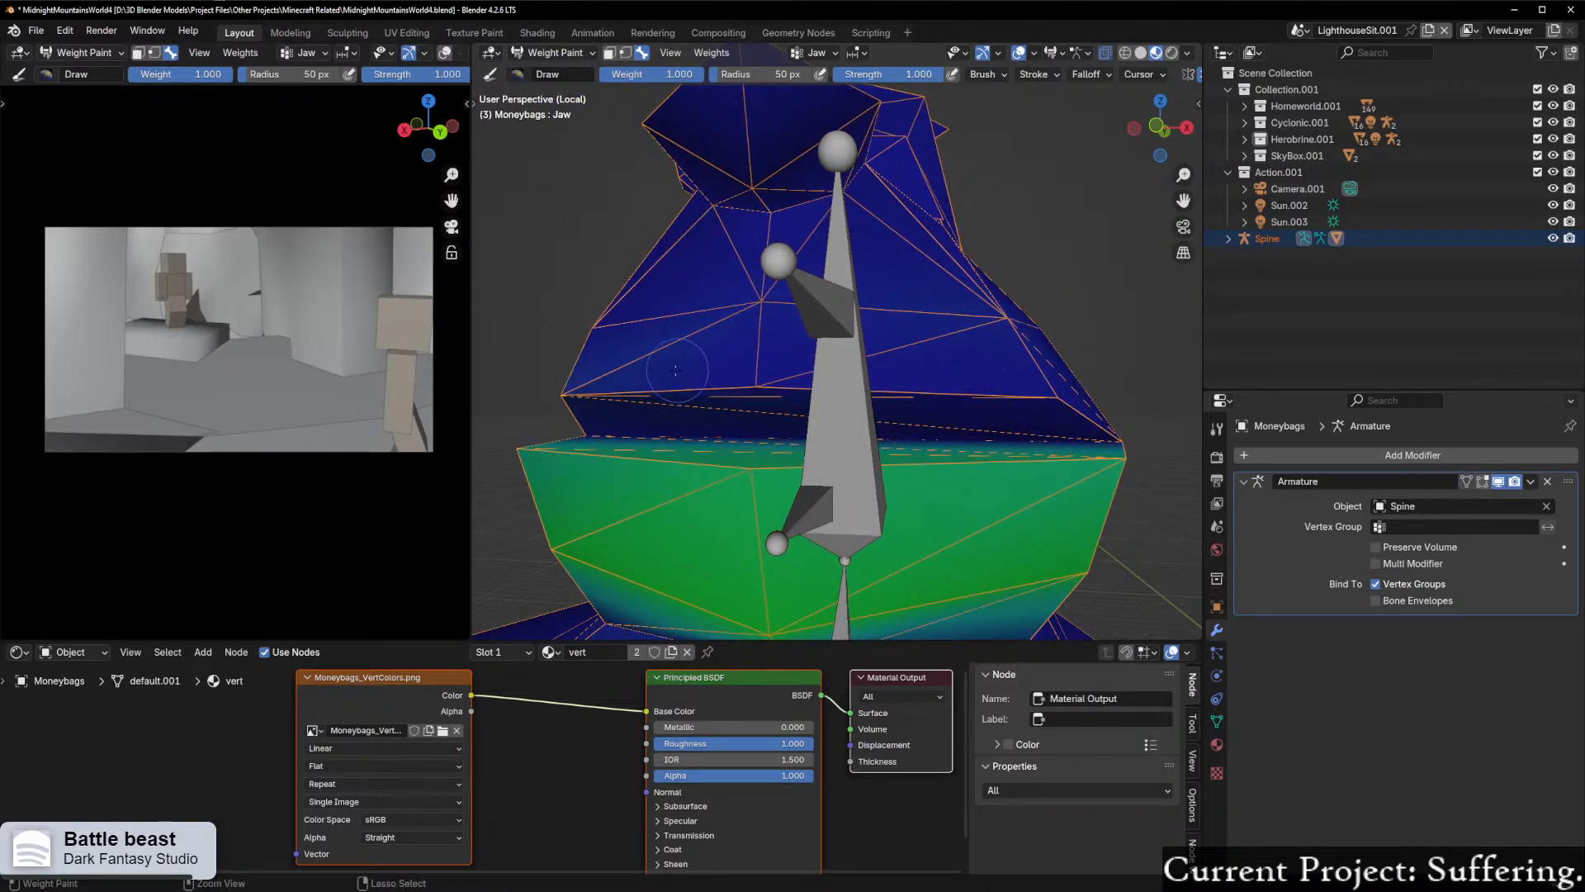
middle_click_drag(724, 186, 862, 319)
middle_click_drag(758, 384, 947, 361)
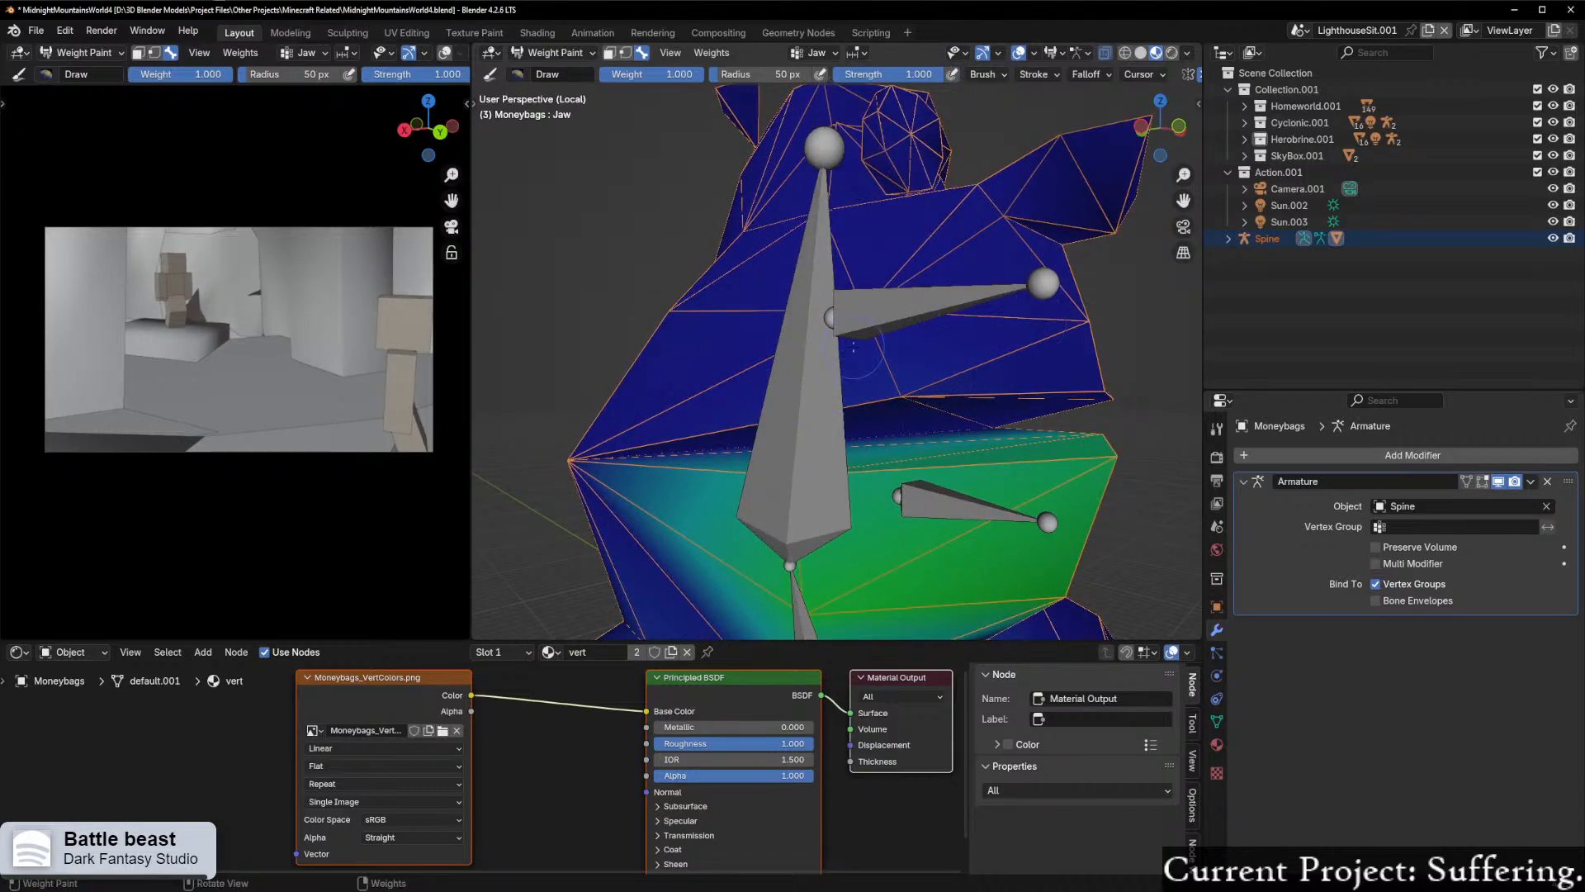
middle_click_drag(854, 348, 975, 334)
Step: Return from Weight Paint to Object Mode and select the Spine armature
scroll(1001, 279, "down", 3)
mouse_move(1001, 279)
middle_mouse_down()
mouse_move(813, 324)
mouse_move(950, 341)
middle_mouse_up()
key("ctrl+Tab")
left_click(816, 344)
middle_click_drag(826, 345, 735, 357)
left_click(813, 352)
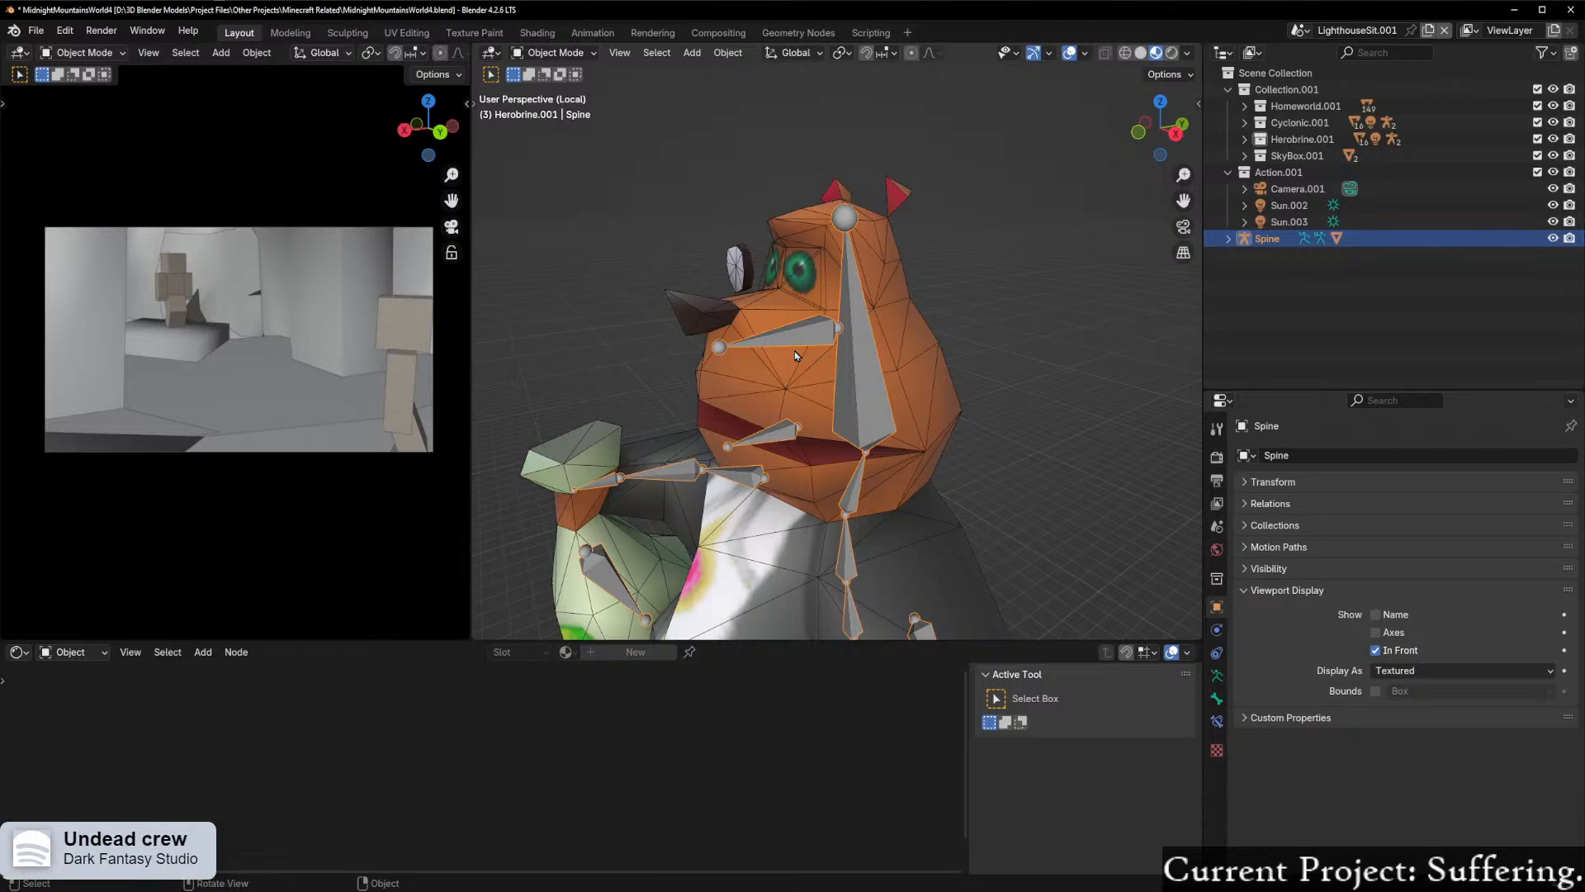
Step: Enter Pose Mode and try freely rotating the Jaw bone to test the repainted mouth
key("Tab")
left_click(803, 426)
middle_click_drag(809, 433, 763, 409)
key("r")
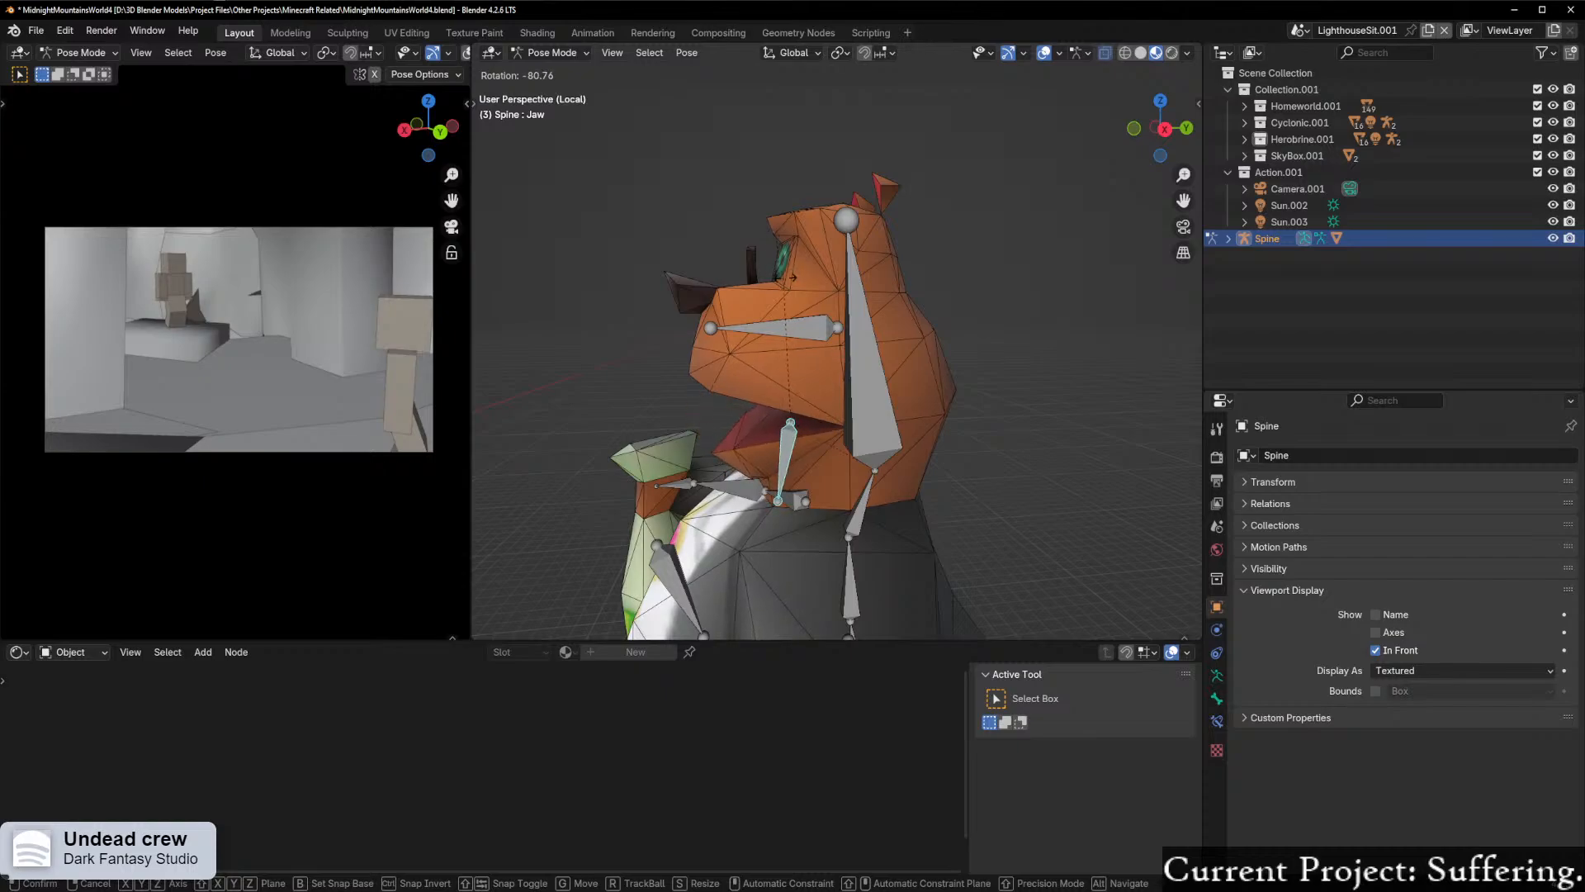
right_click(843, 451)
mouse_move(808, 481)
middle_mouse_down()
mouse_move(793, 552)
mouse_move(789, 479)
middle_mouse_up()
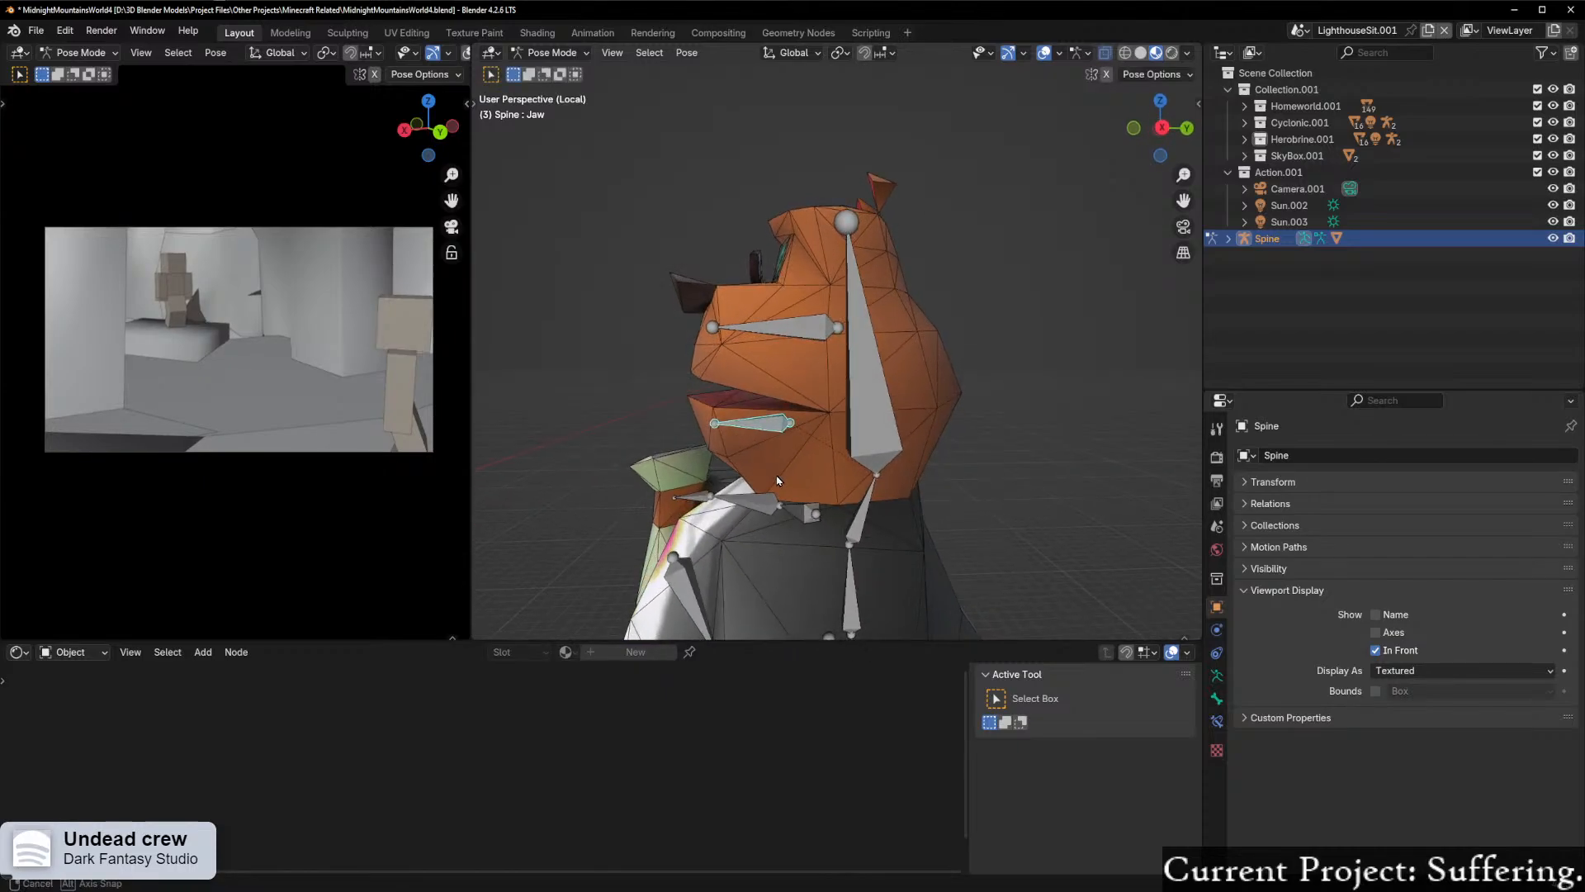
Step: Try rotating the Jaw bone about the global X axis to open the mouth, and undo it
key("r")
key("x")
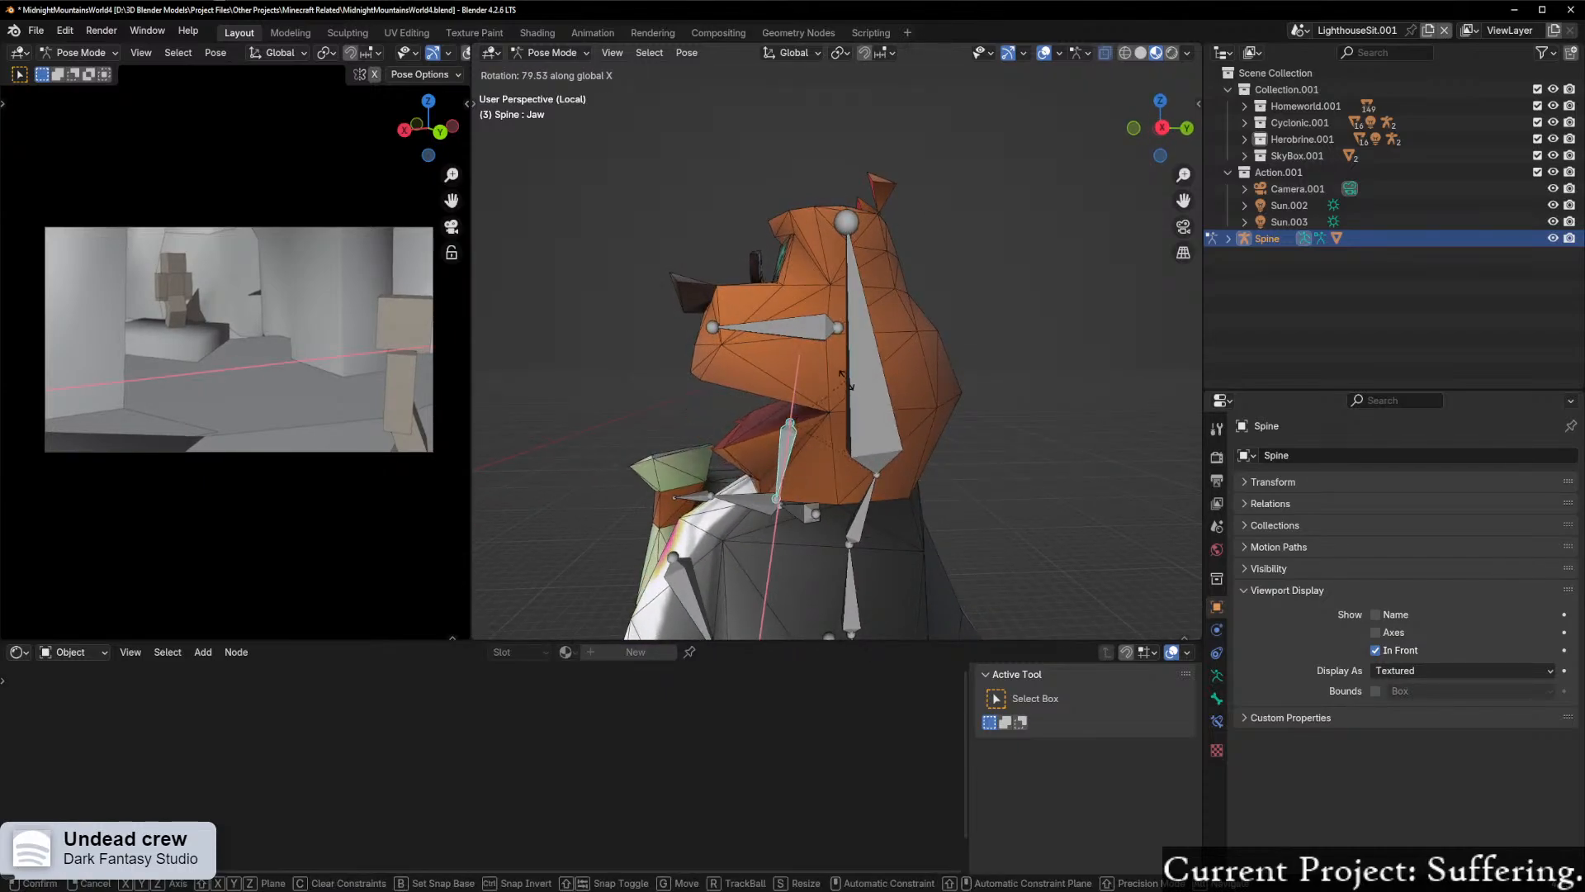
left_click(844, 379)
mouse_move(844, 378)
middle_mouse_down()
mouse_move(1005, 425)
mouse_move(1001, 409)
mouse_move(865, 382)
middle_mouse_up()
key("ctrl+z")
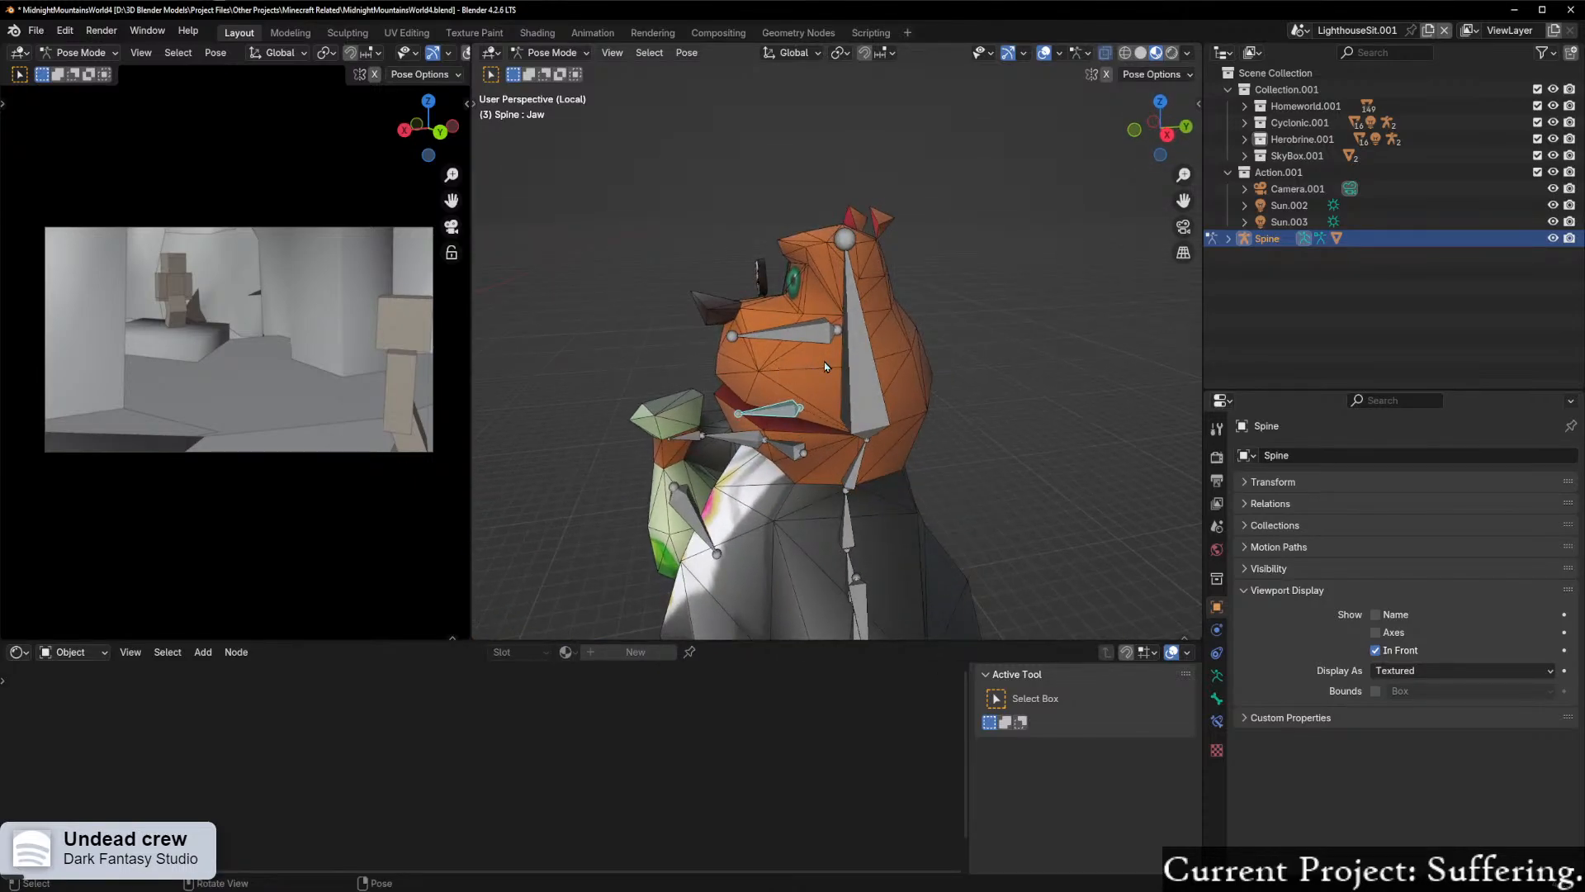
Step: Try rotating the HeadUpper bone down and up to test how the upper head and snout deform
left_click(784, 333)
key("r")
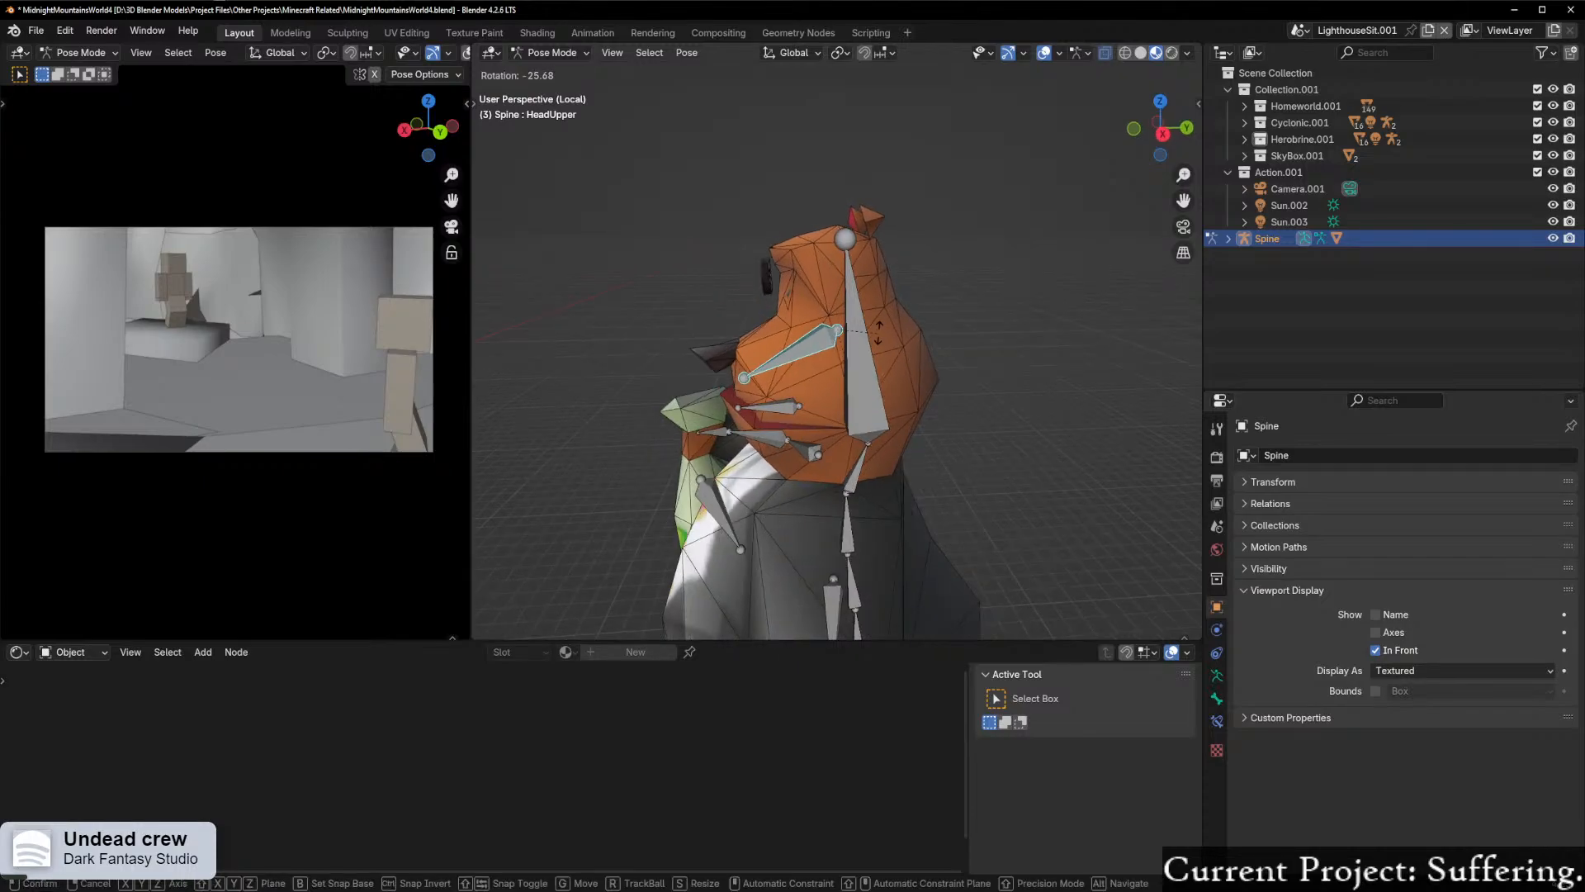
right_click(900, 361)
middle_click_drag(862, 383, 834, 264)
key("r")
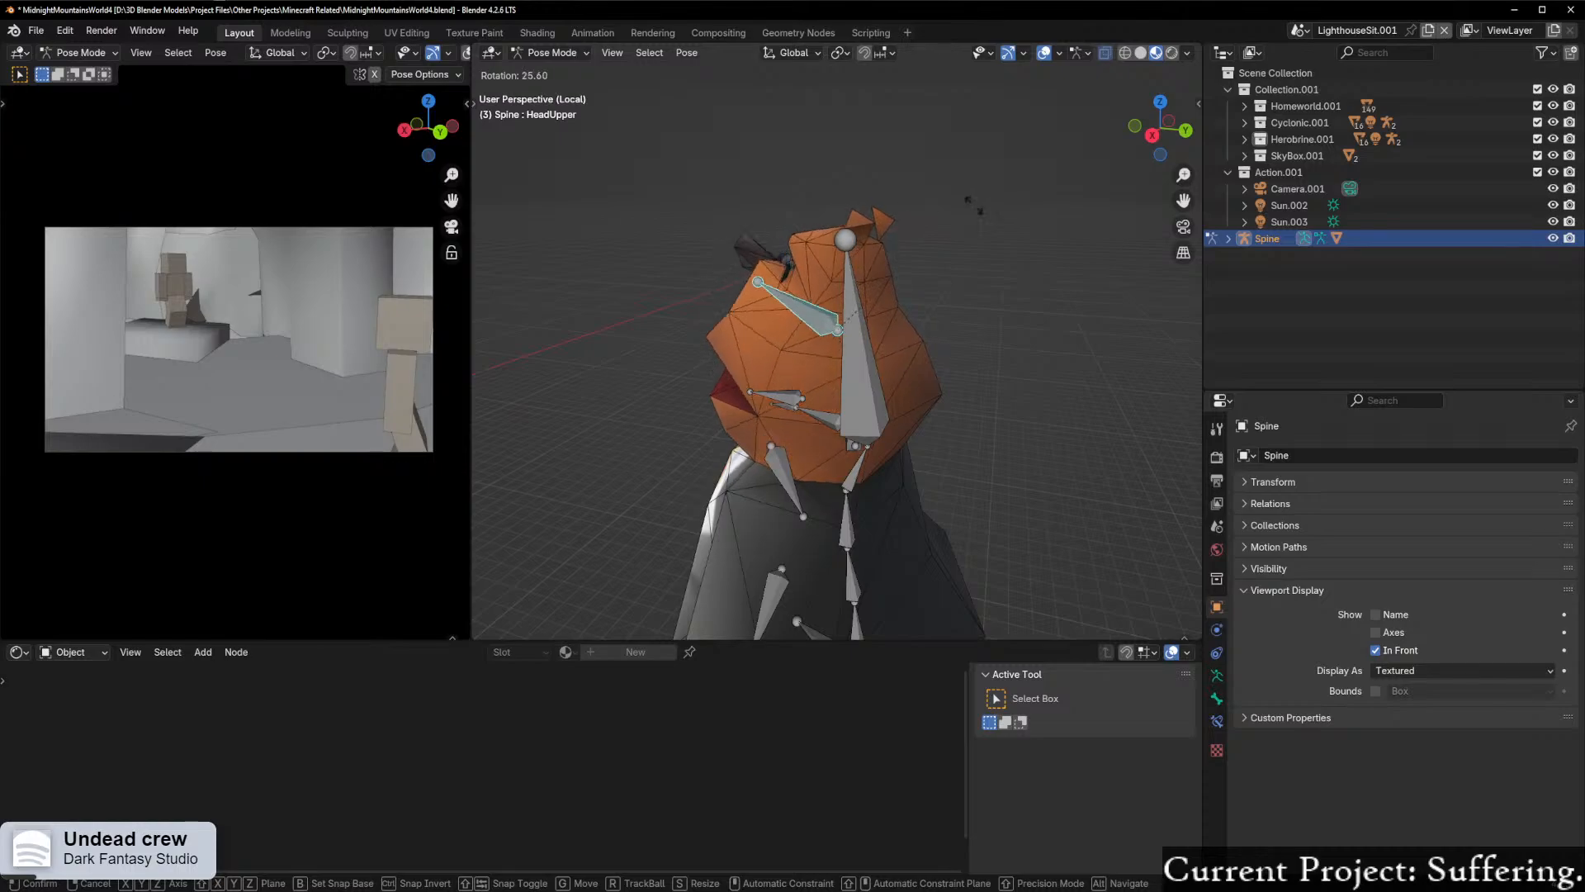
left_click(739, 362)
middle_click_drag(739, 362, 804, 385)
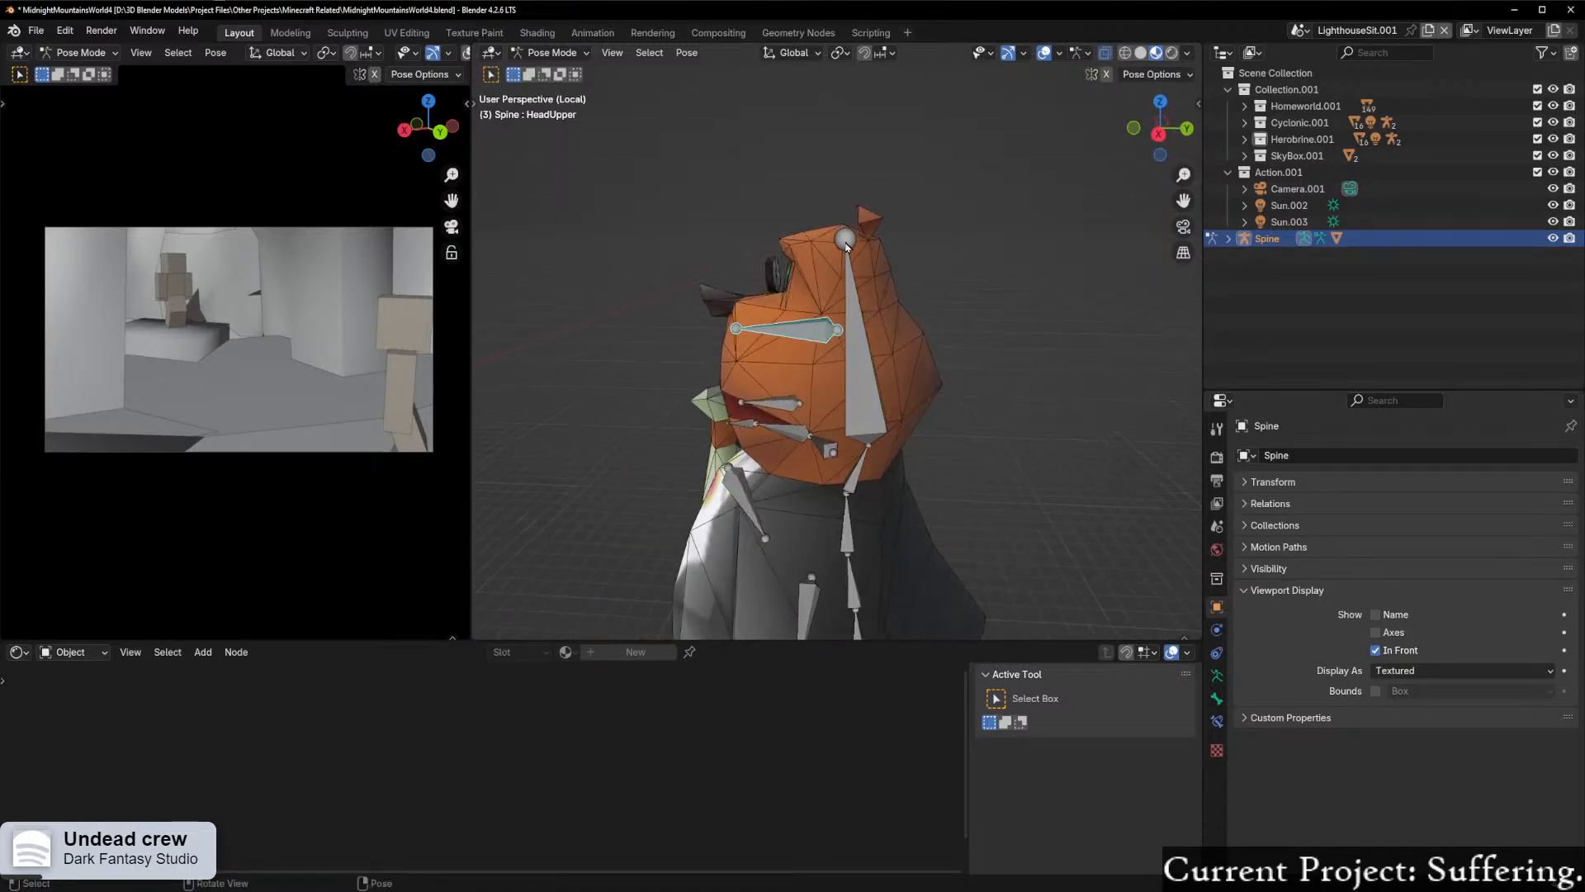
Step: Try rotating the HeadMain bone forward to test how the head, eyes and monocle follow
left_click(872, 364)
key("r")
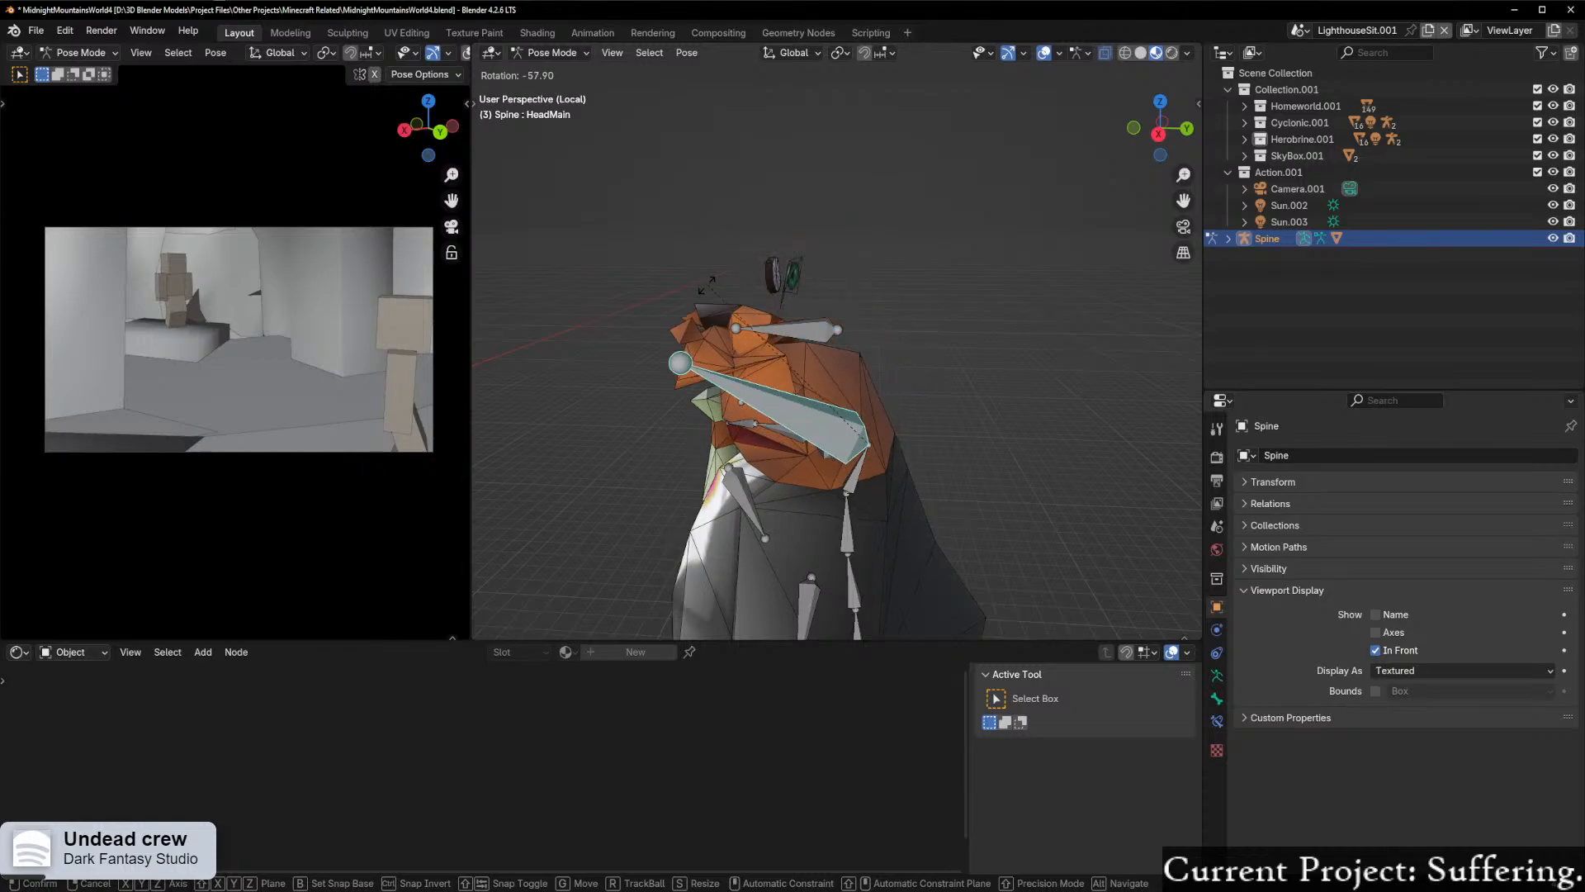
left_click(1092, 266)
middle_click_drag(792, 351, 987, 384)
scroll(891, 376, "up", 3)
middle_click_drag(859, 367, 774, 360)
Step: Leave Pose Mode for Object Mode and select the Moneybags mesh, framing its eyes and monocle
key("Tab")
left_click(782, 383)
left_click(908, 376)
middle_click_drag(920, 380, 877, 392)
middle_click_drag(676, 264, 745, 289)
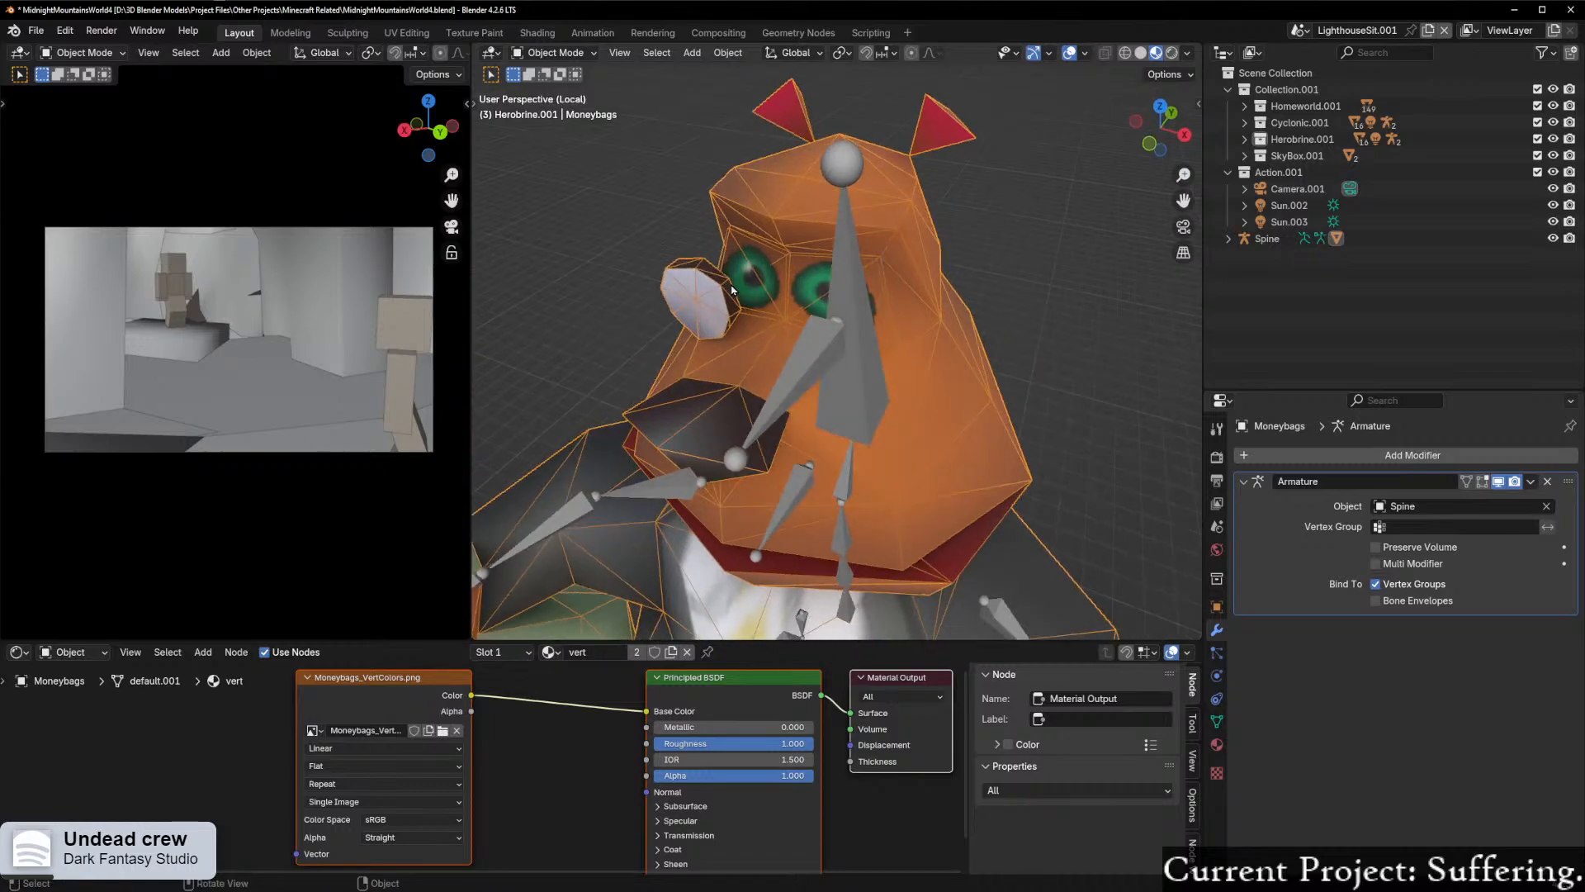
key("ctrl+Tab")
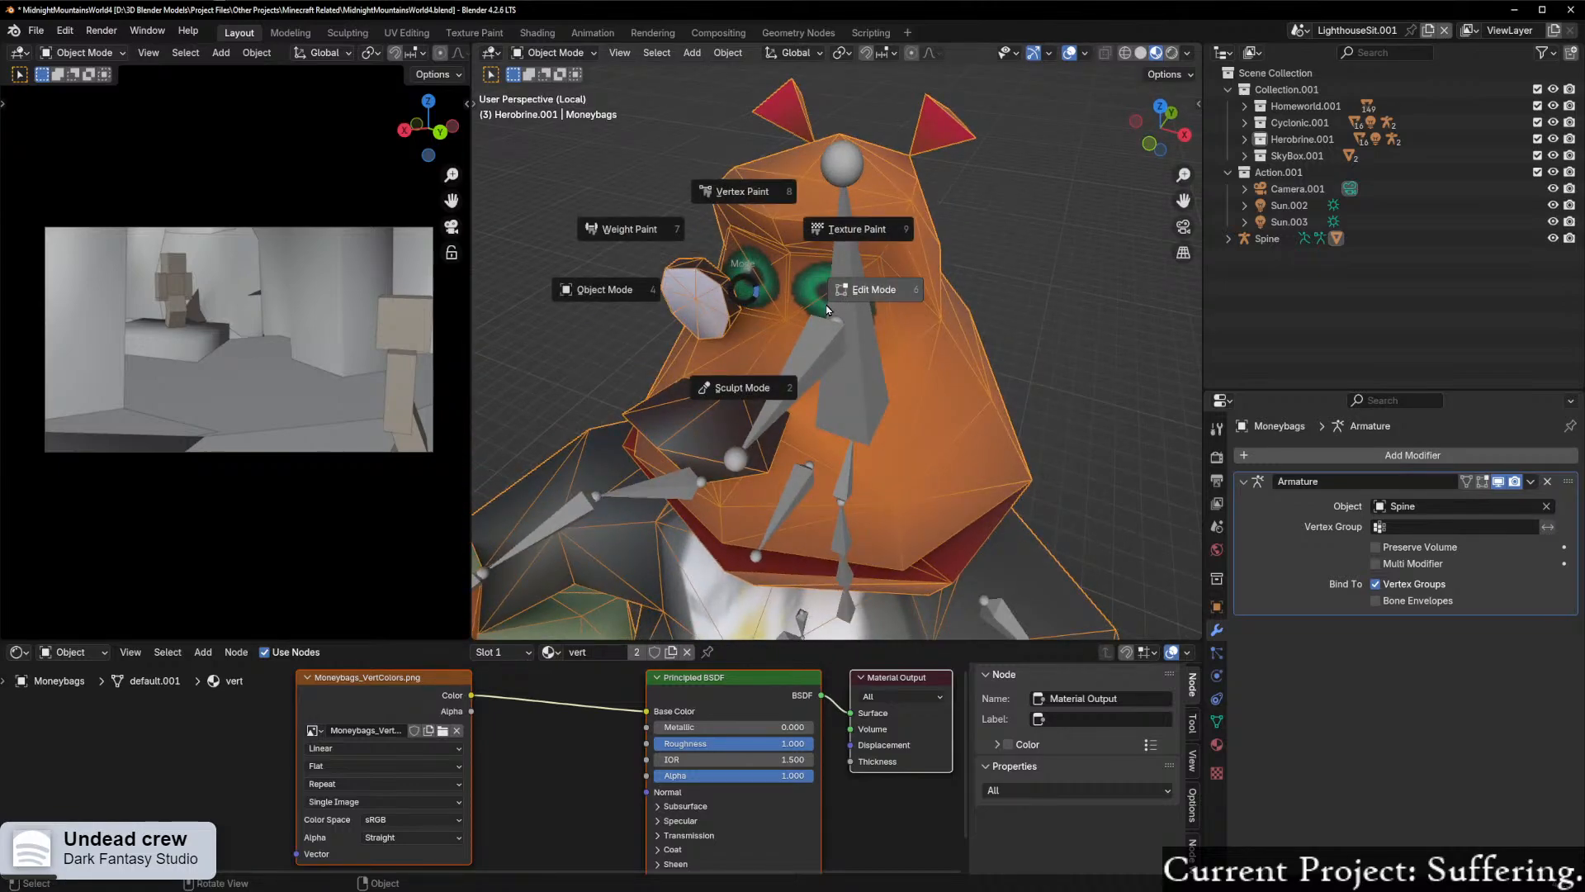
key("Escape")
middle_click_drag(799, 311, 808, 374)
scroll(761, 310, "down", 4)
scroll(768, 303, "up", 5)
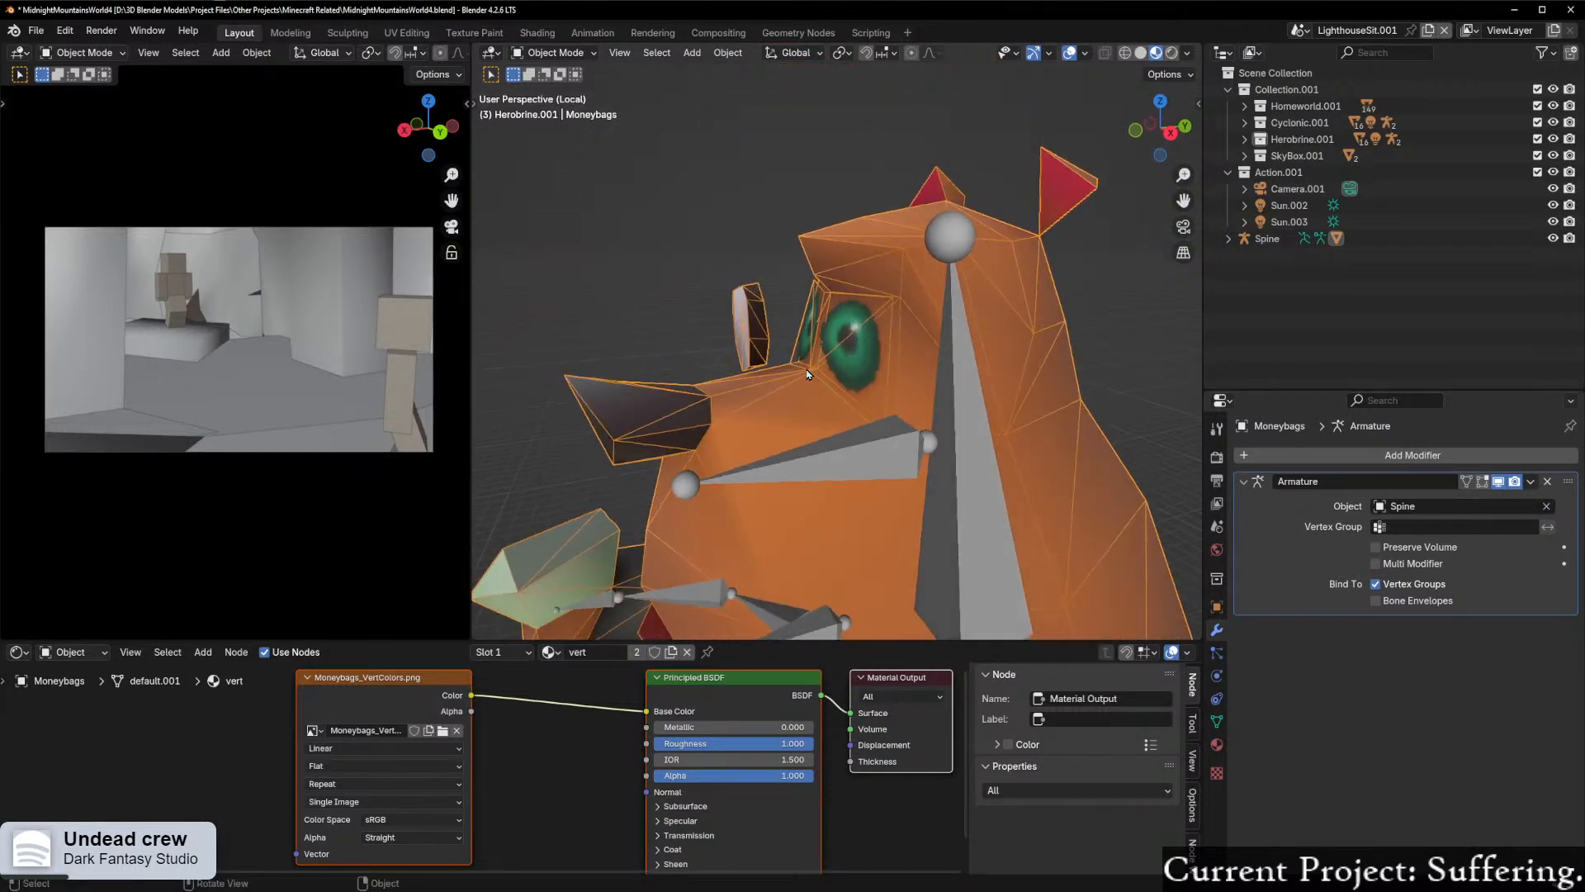
scroll(807, 374, "up", 2)
Step: In Edit Mode, select the linked eye and monocle geometry and separate the selection into a new object
key("ctrl+Tab")
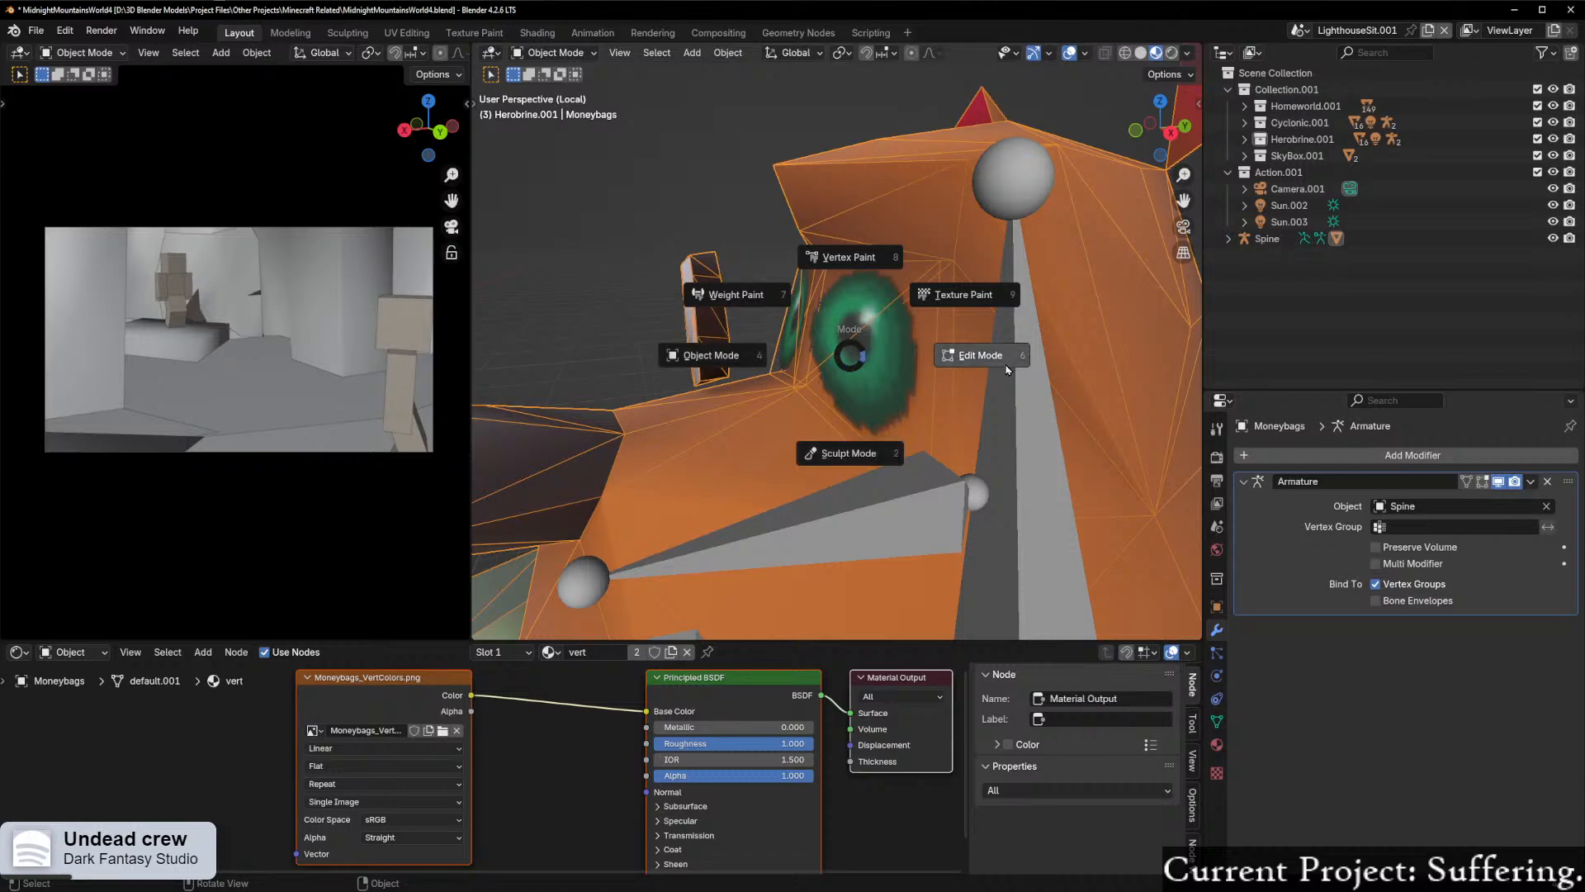
left_click(1007, 369)
left_click(890, 363)
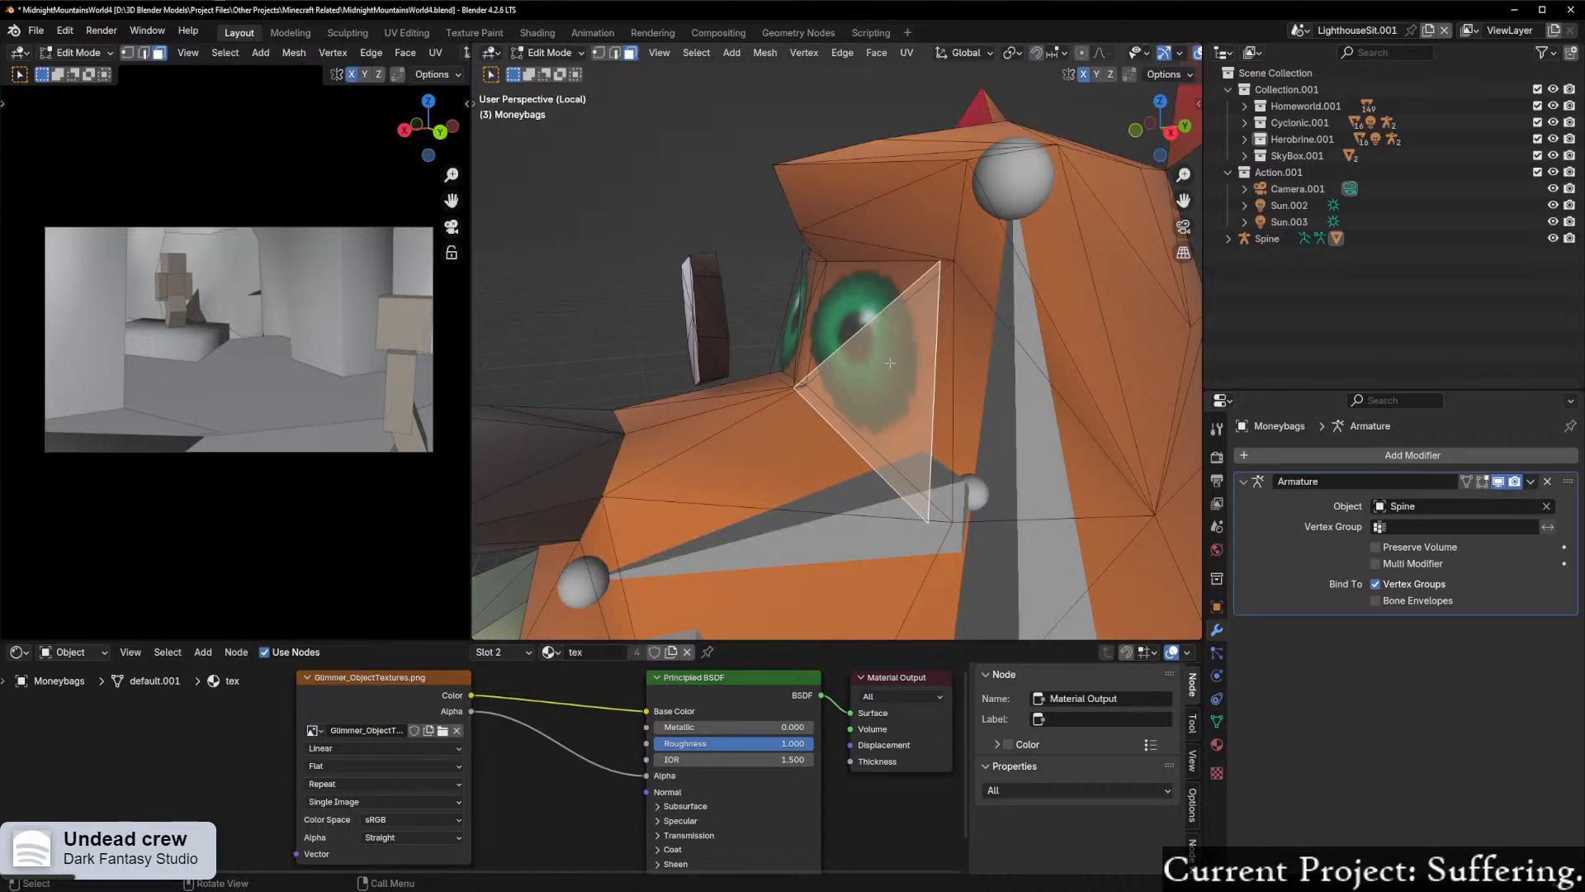
key("l")
key("l")
middle_click_drag(706, 326, 743, 342)
key("p")
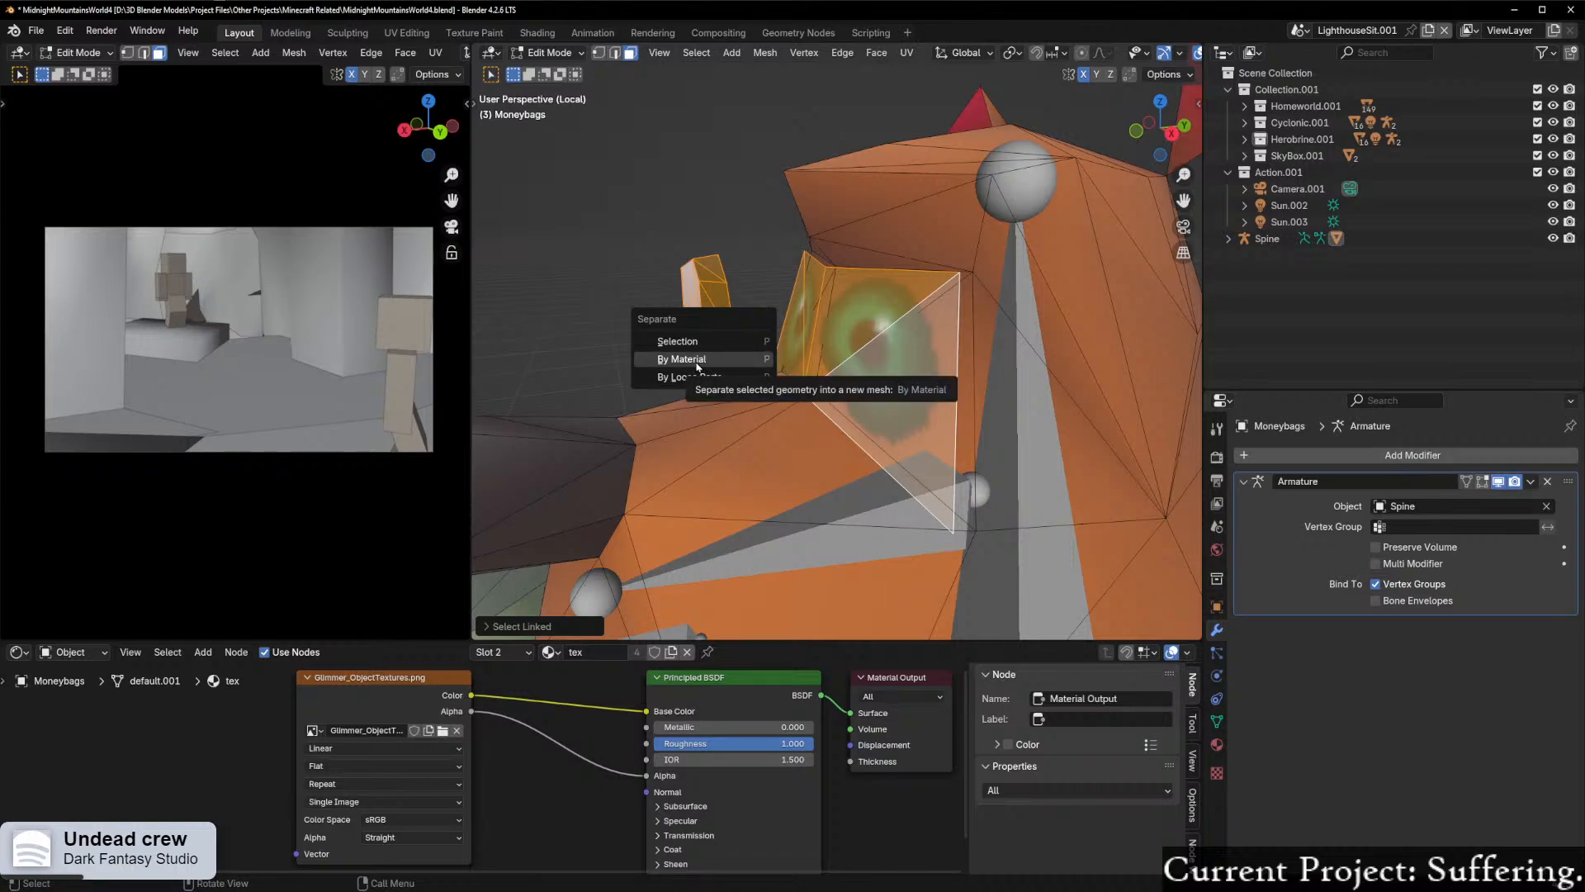
left_click(704, 344)
Step: Return to Object Mode and select the separated eye and monocle mesh
middle_click_drag(817, 336, 790, 329)
key("ctrl+Tab")
left_click(692, 329)
left_click(692, 330)
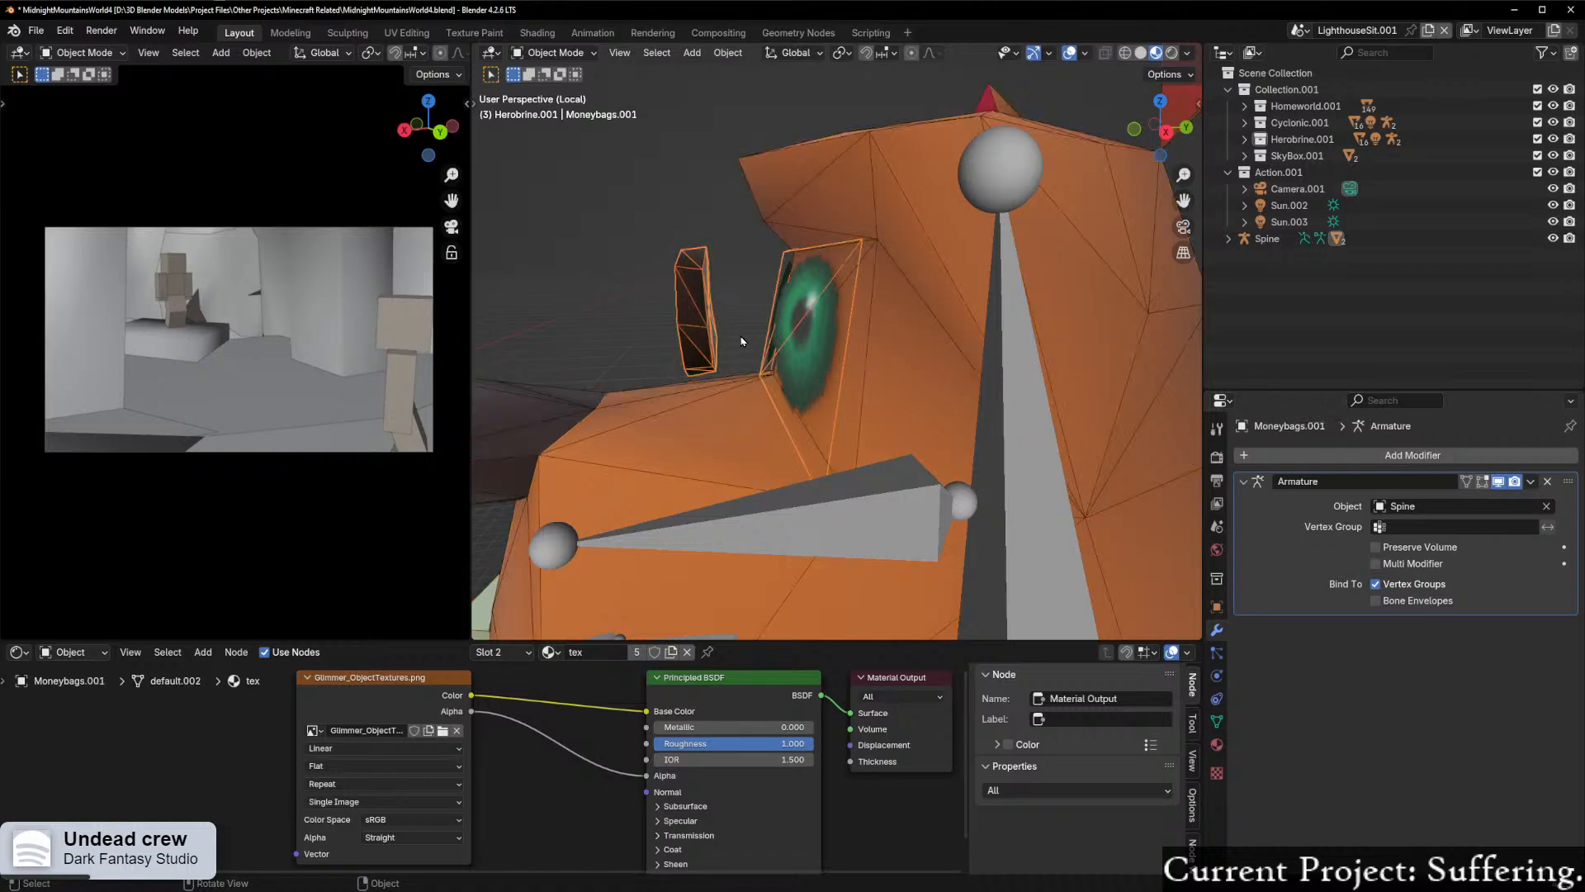
Step: Select the Spine armature and open it in Edit Mode with the HeadMain bone active
scroll(805, 261, "down", 2)
left_click(945, 231)
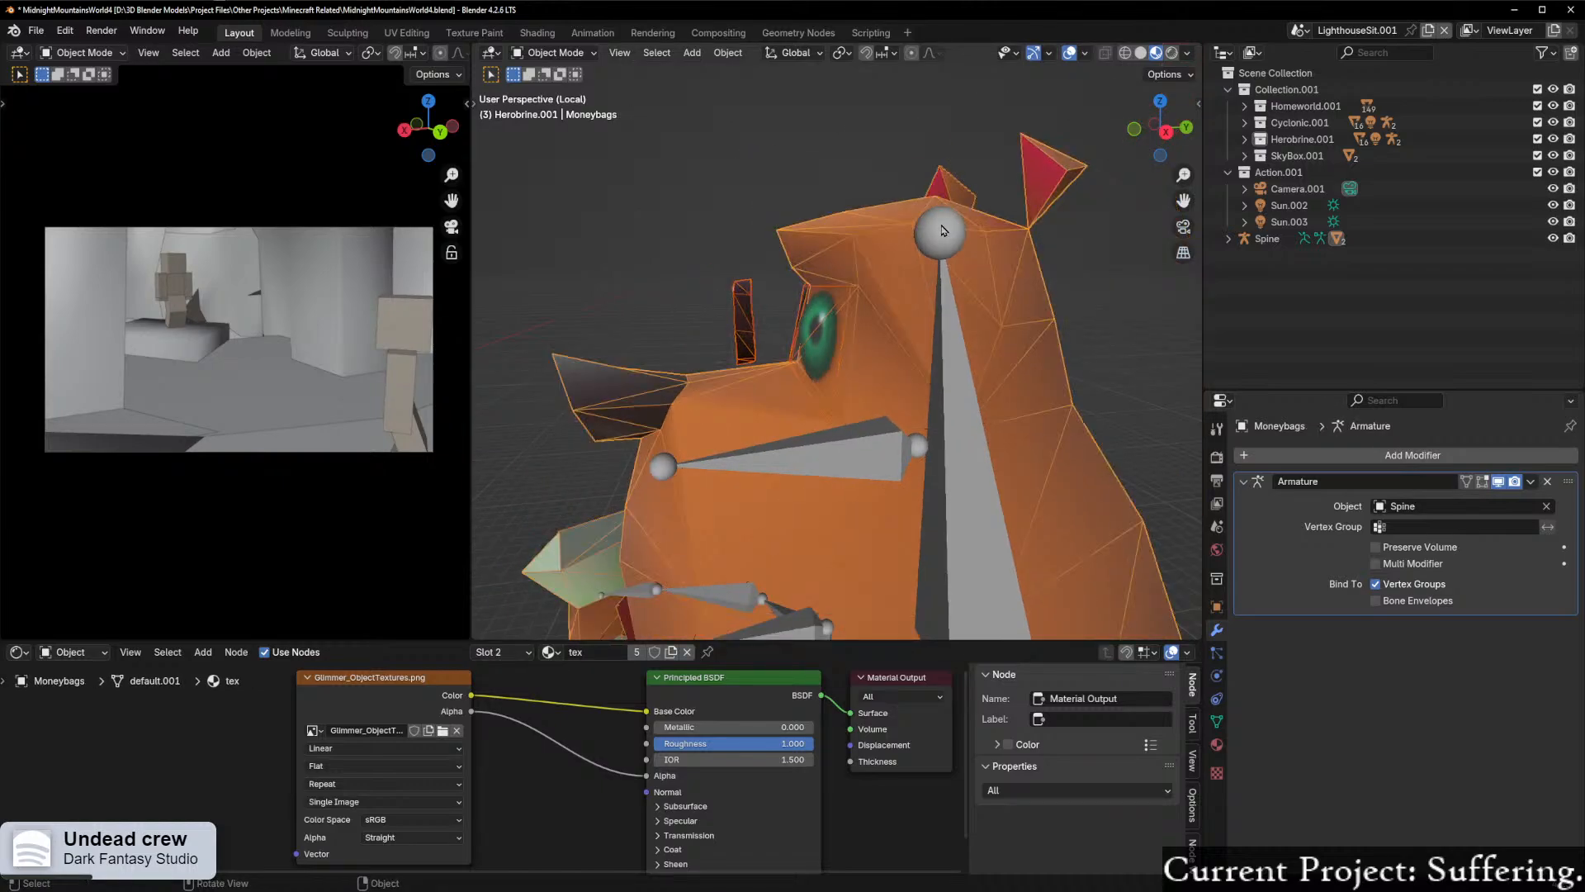
key("ctrl+Tab")
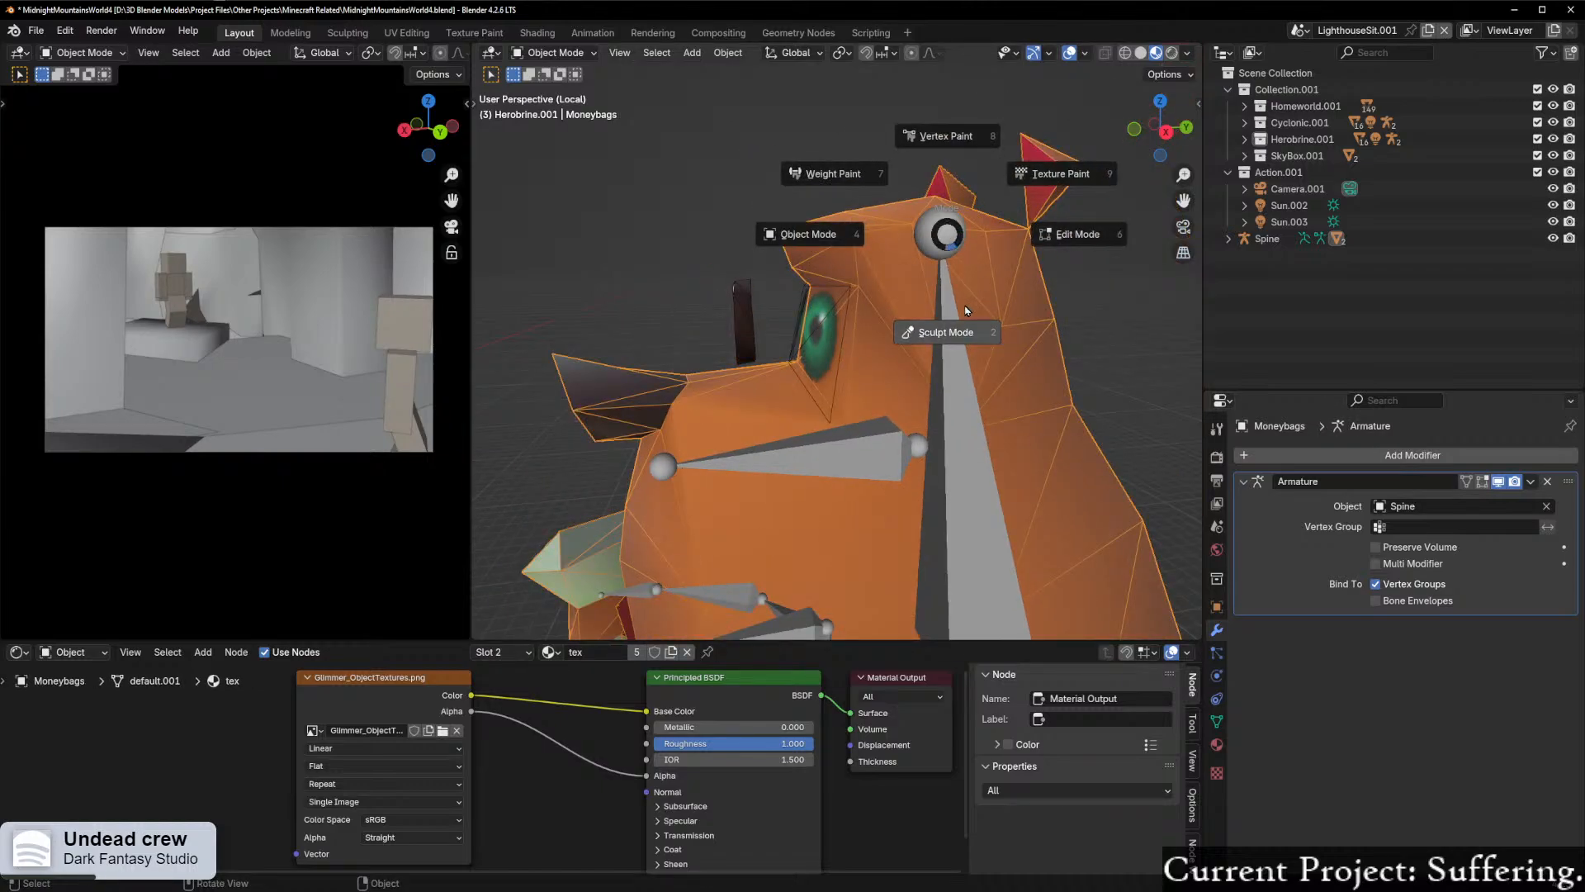
key("Escape")
left_click(962, 307)
key("ctrl+Tab")
left_click(1011, 308)
scroll(957, 340, "down", 5)
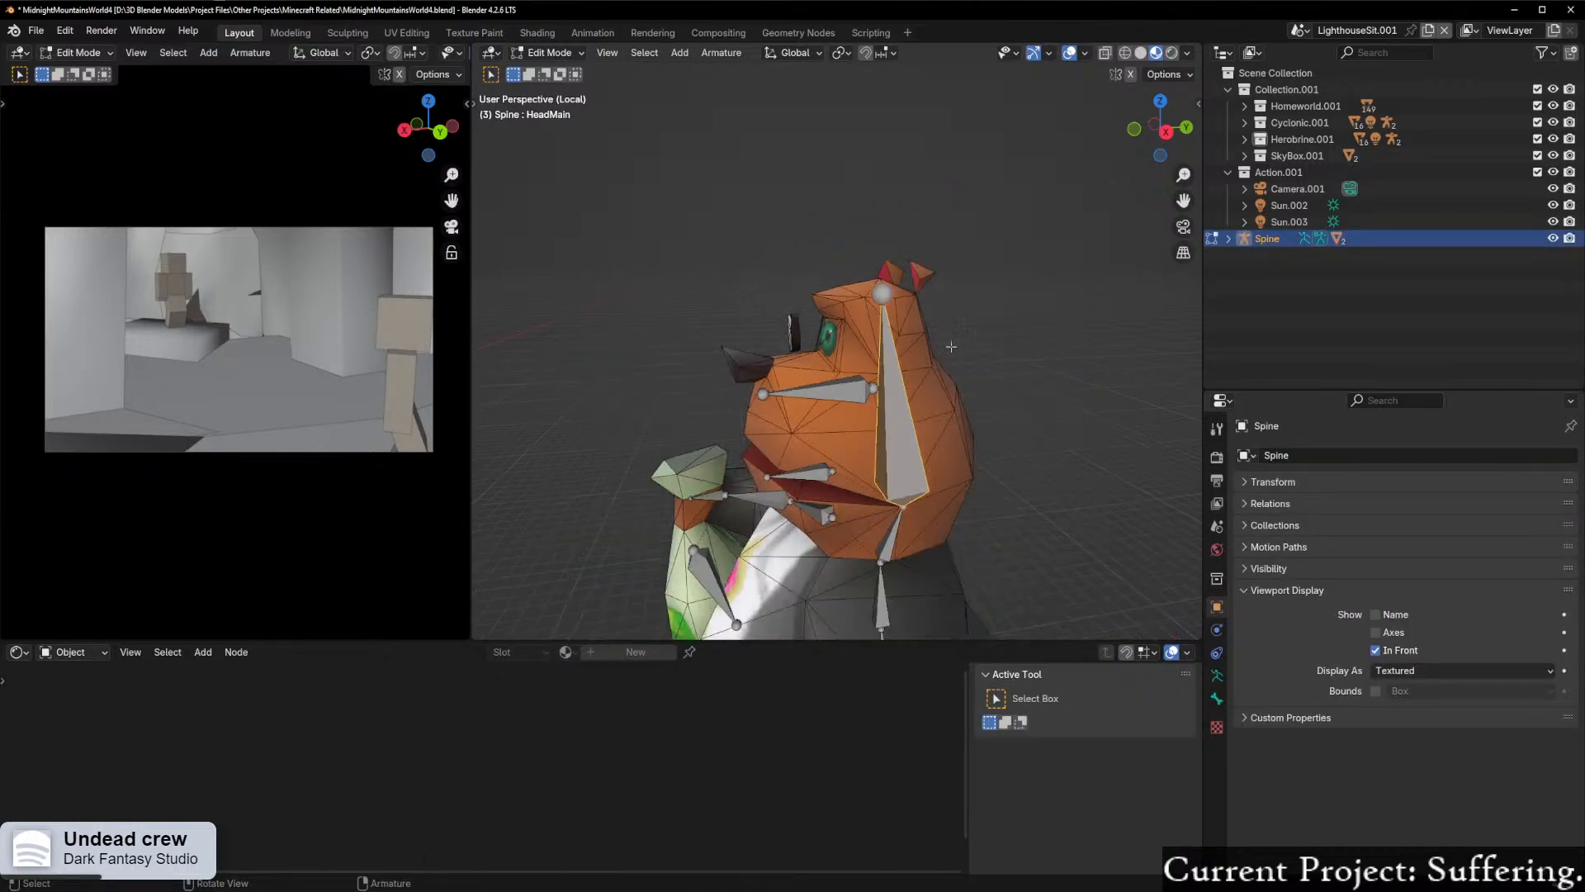
scroll(948, 347, "up", 4)
Step: Return to Object Mode, select the separated eye and monocle mesh, and try to set an Object parent for it
key("ctrl+Tab")
left_click(774, 352)
scroll(745, 339, "up", 2)
left_click(809, 339)
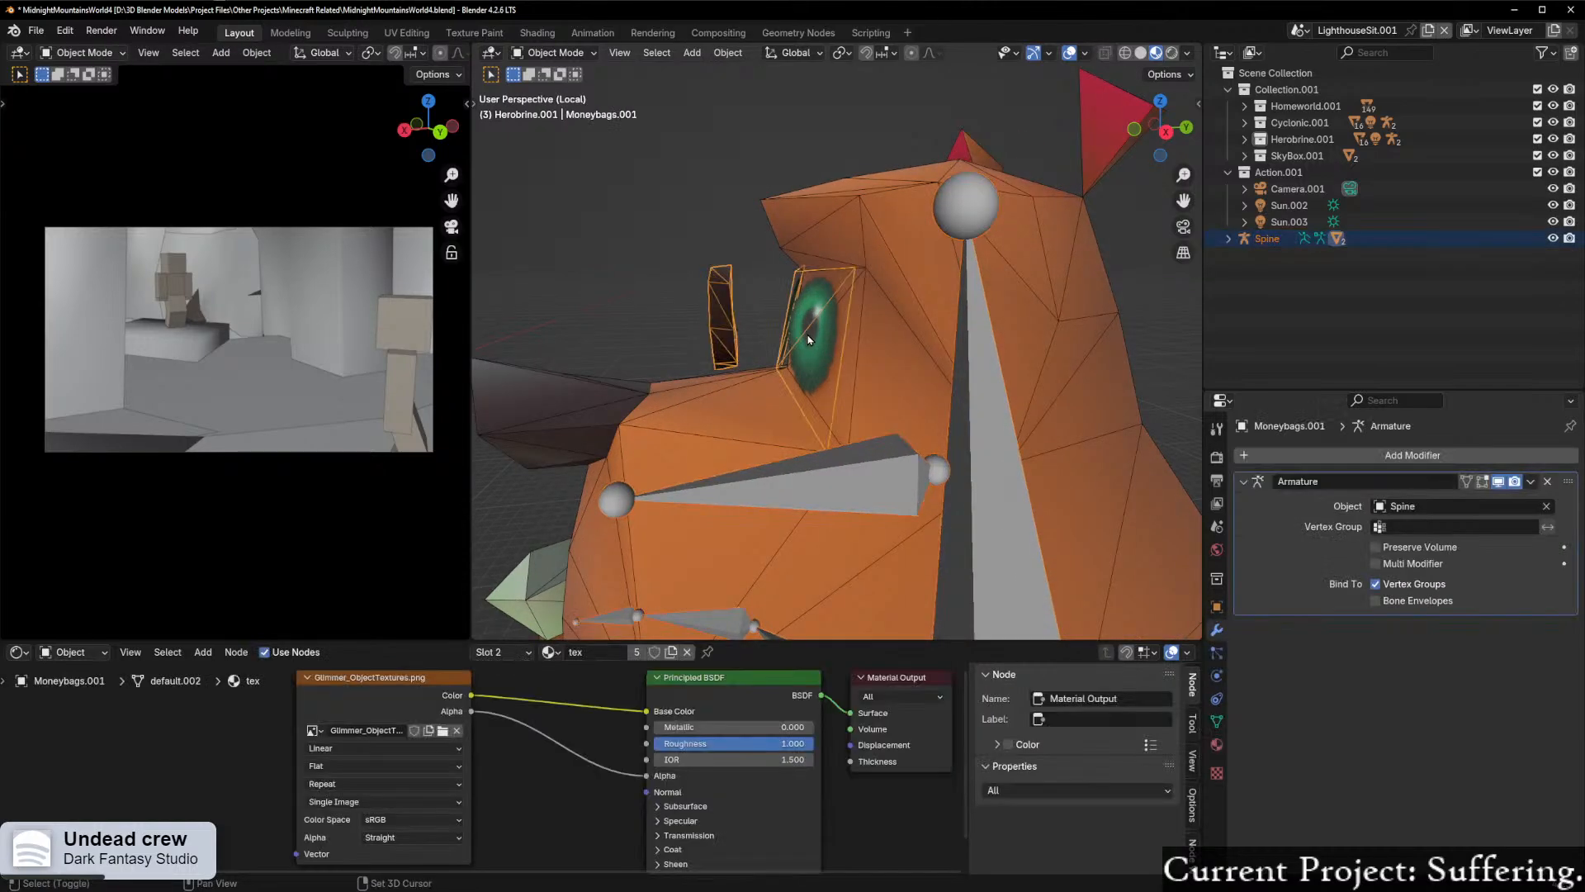
key("ctrl+p")
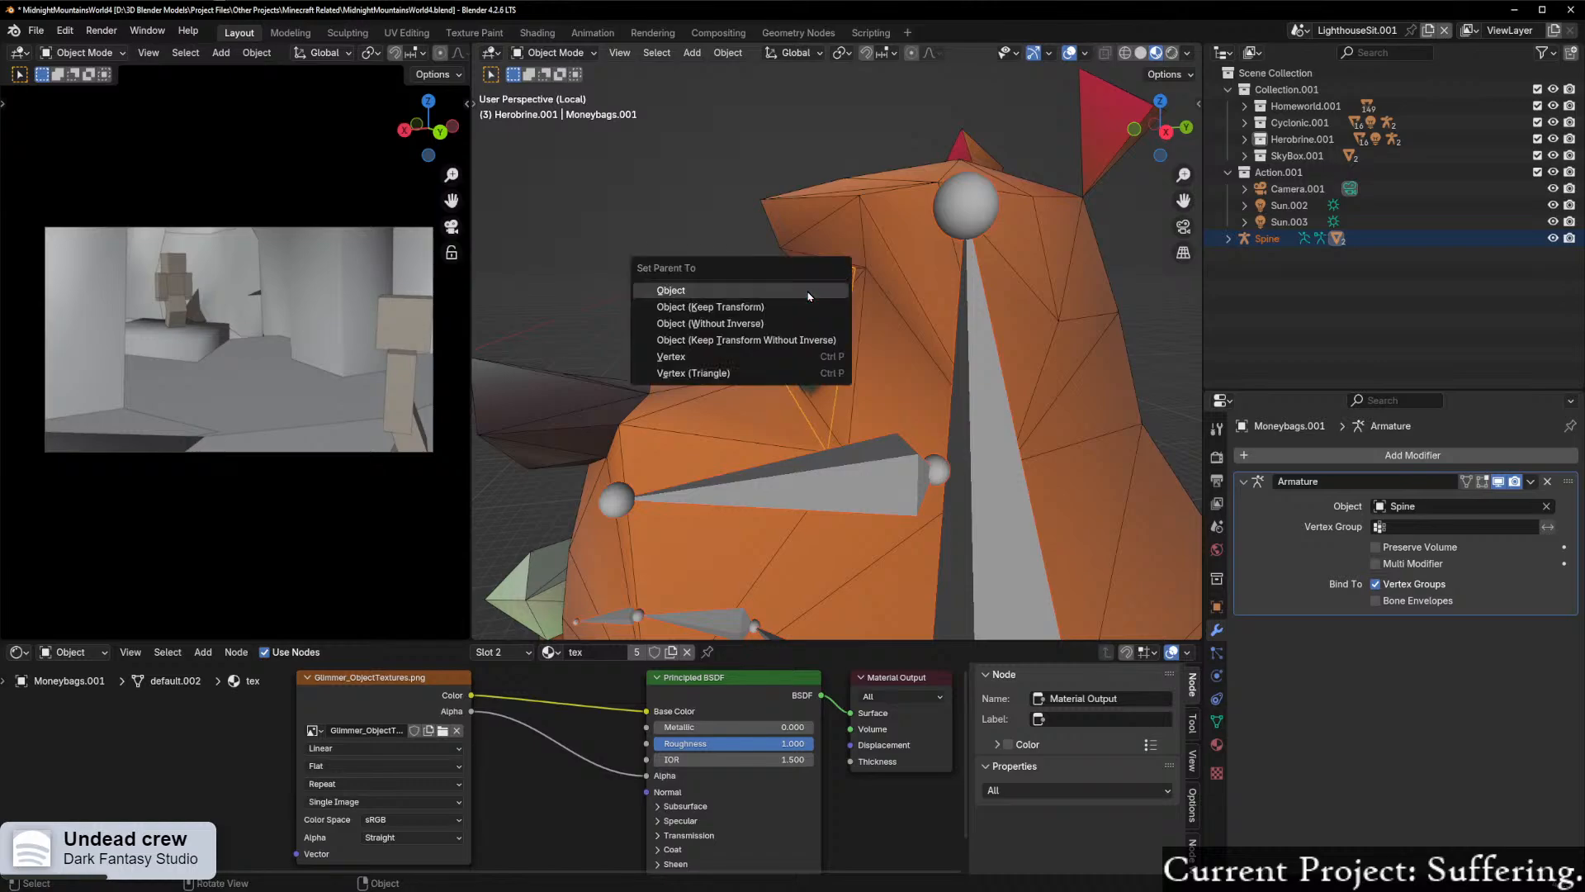
left_click(728, 290)
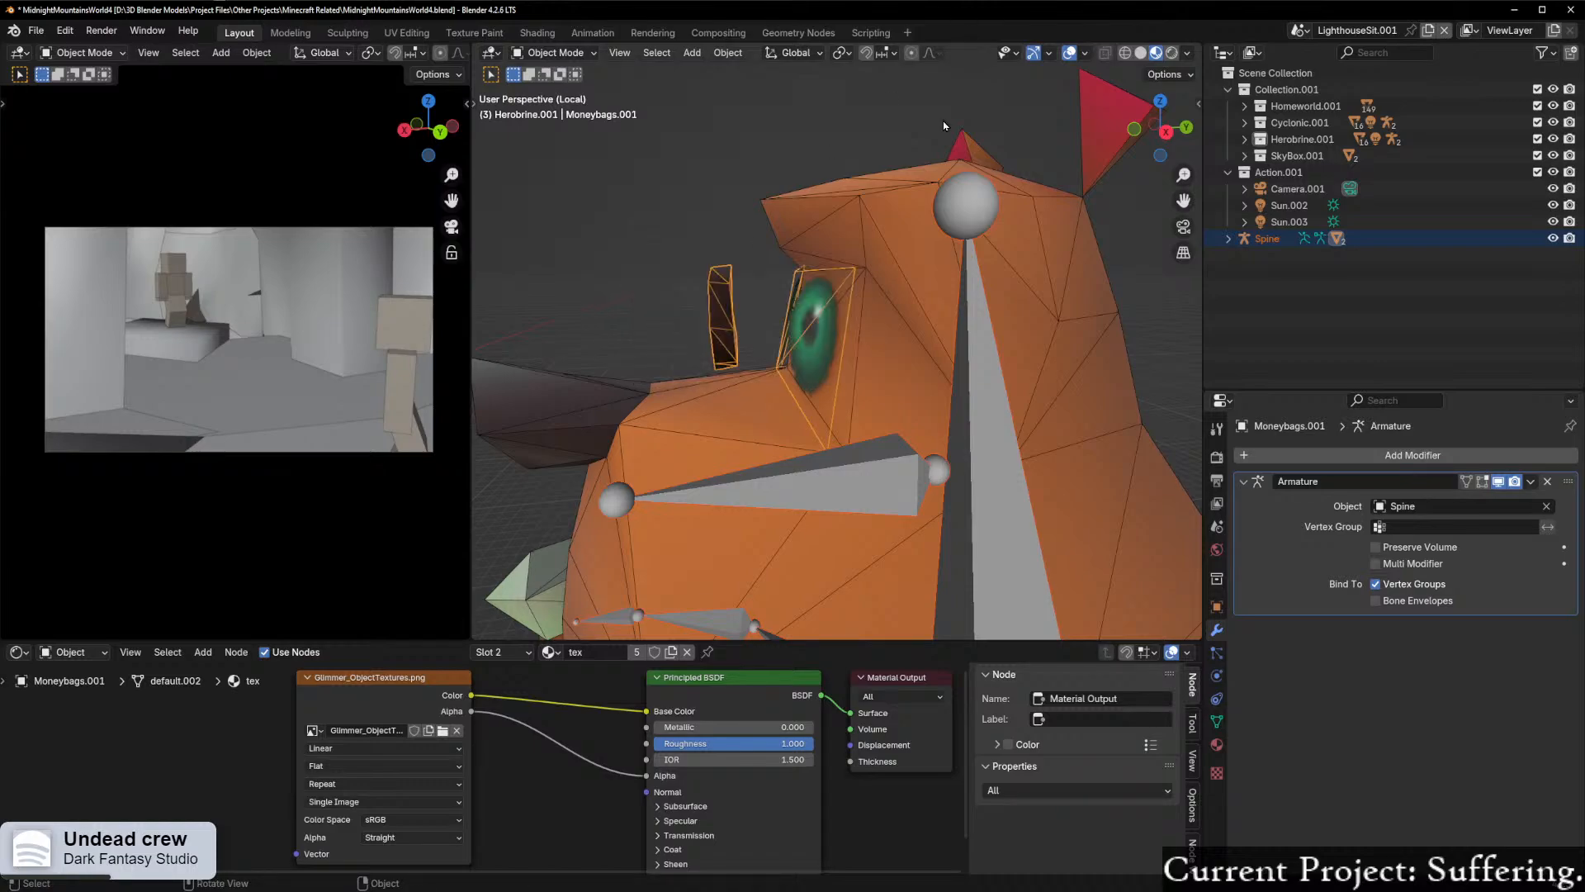
Step: Add the Spine armature to the selection as the active object and parent the eye and monocle mesh with the Bone option
left_click(977, 209, "shift")
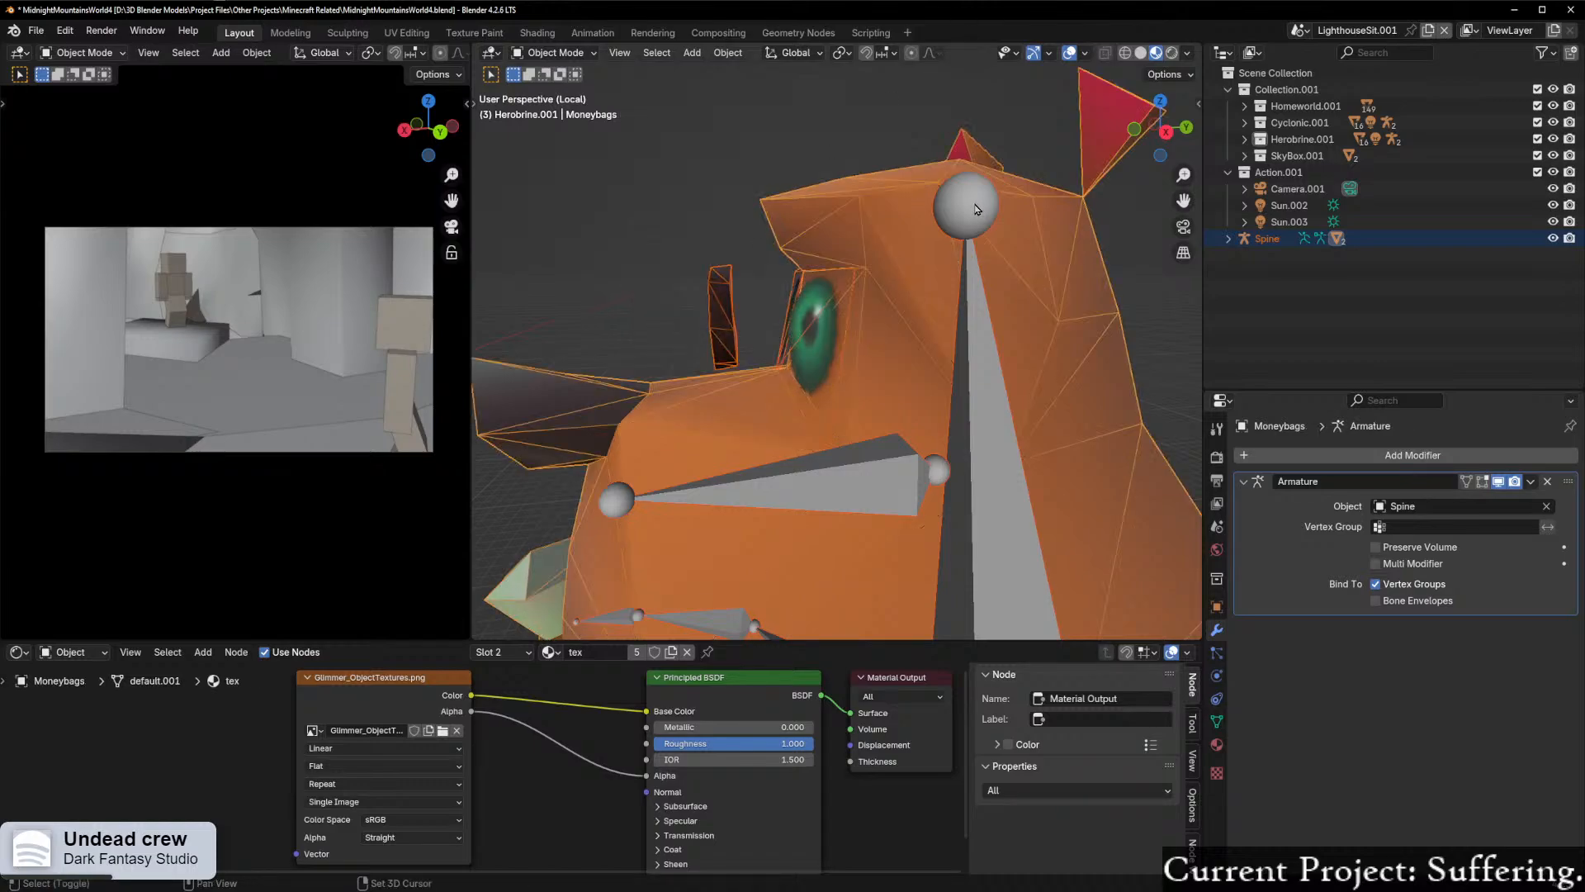
left_click(990, 313, "shift")
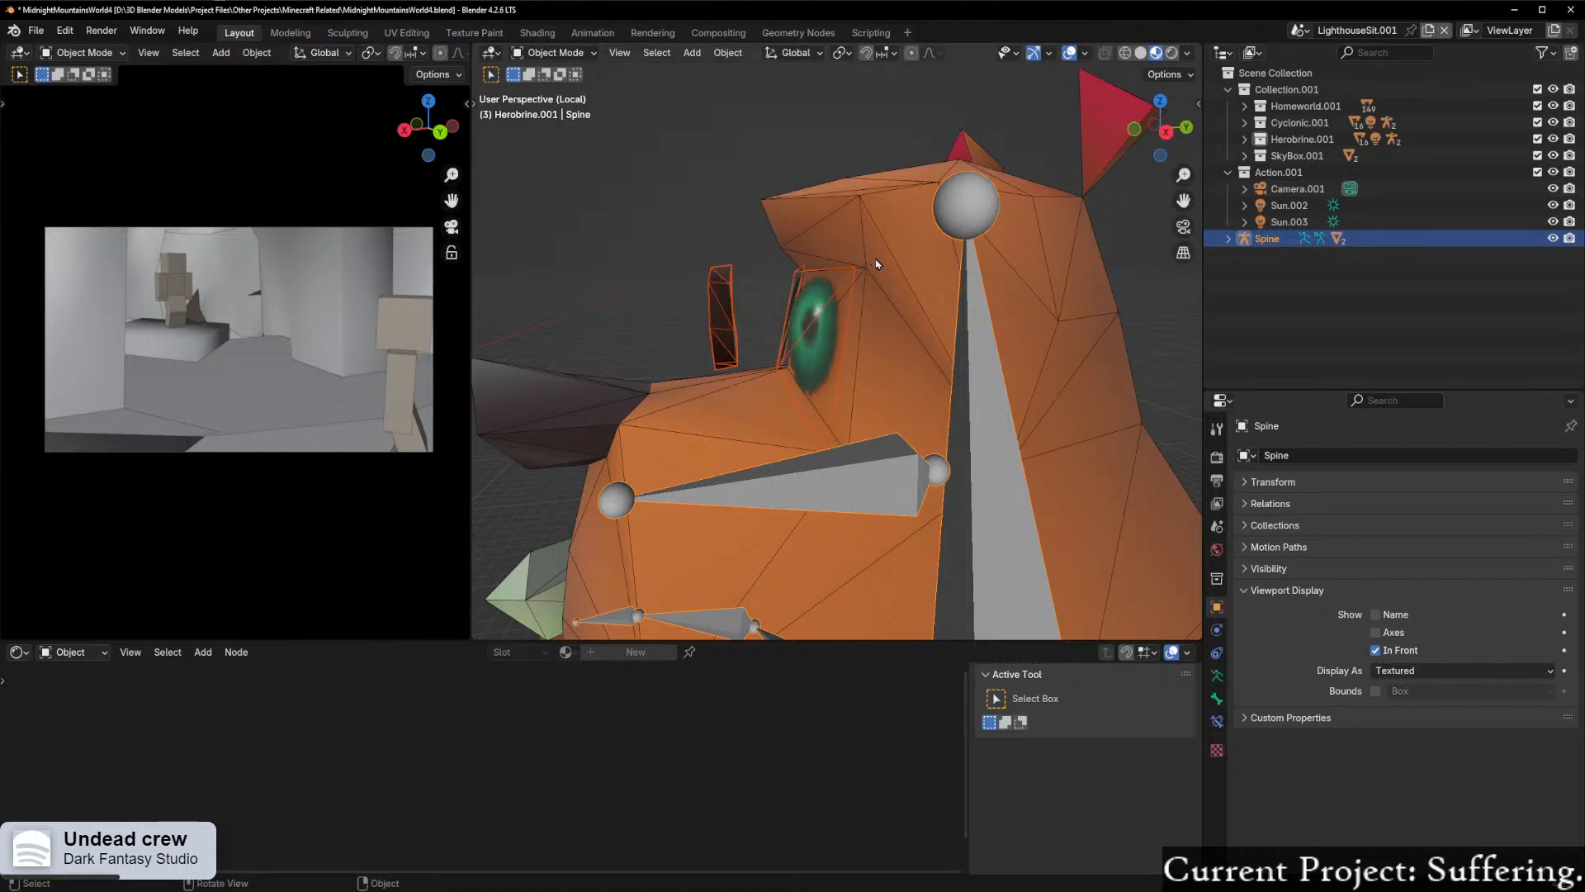
key("ctrl+p")
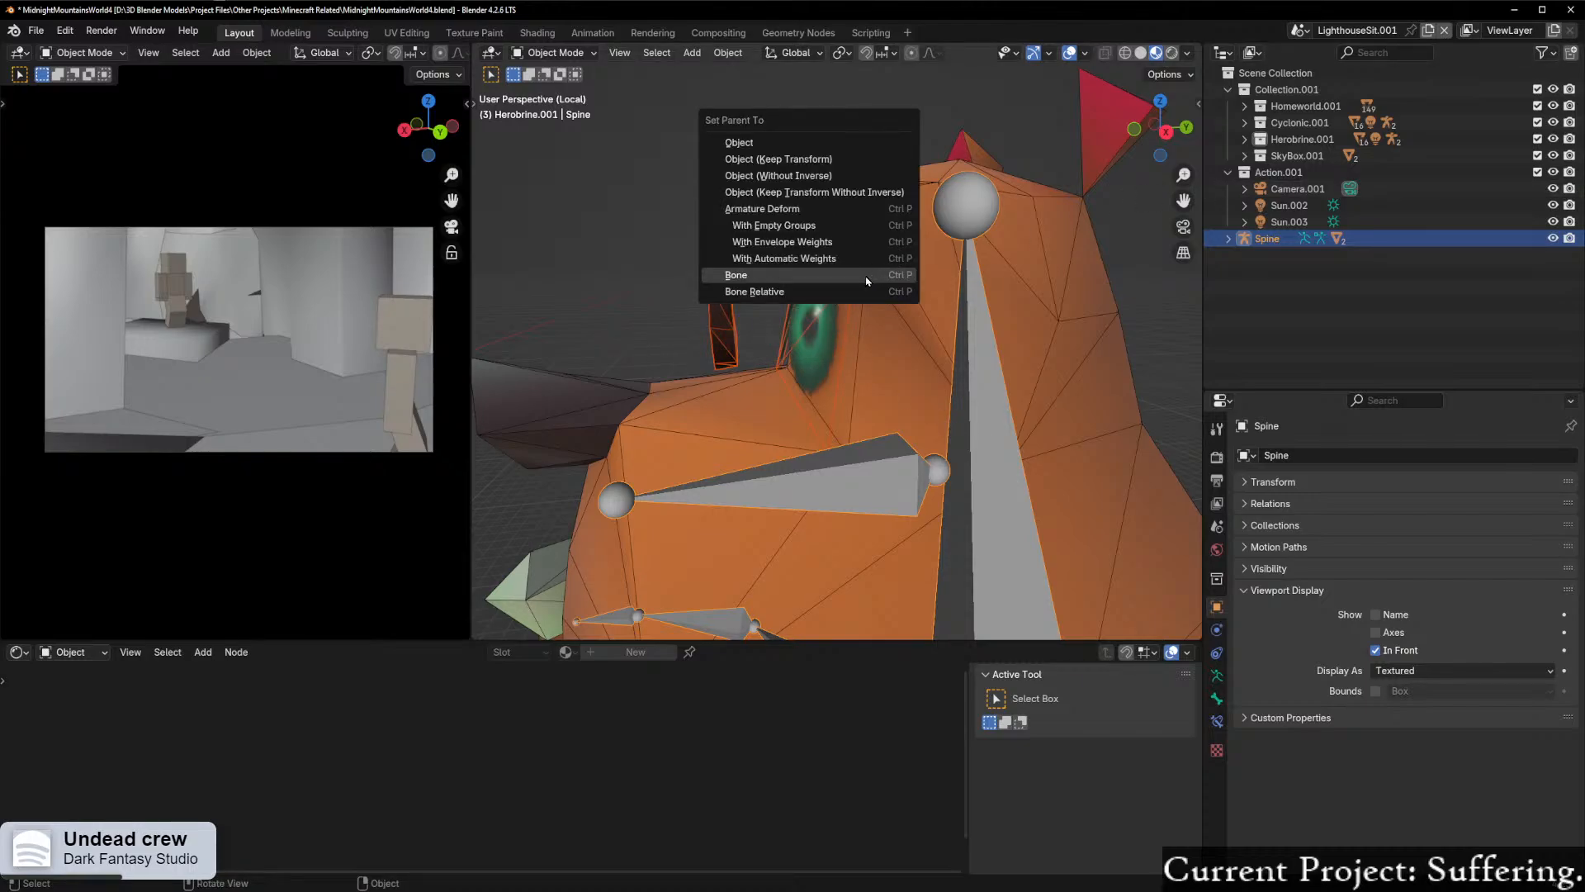
left_click(866, 276)
middle_click_drag(849, 264, 836, 254)
Step: Enter Pose Mode on Spine and try rotating the HeadMain bone to test how the eyes and monocle follow
key("Tab")
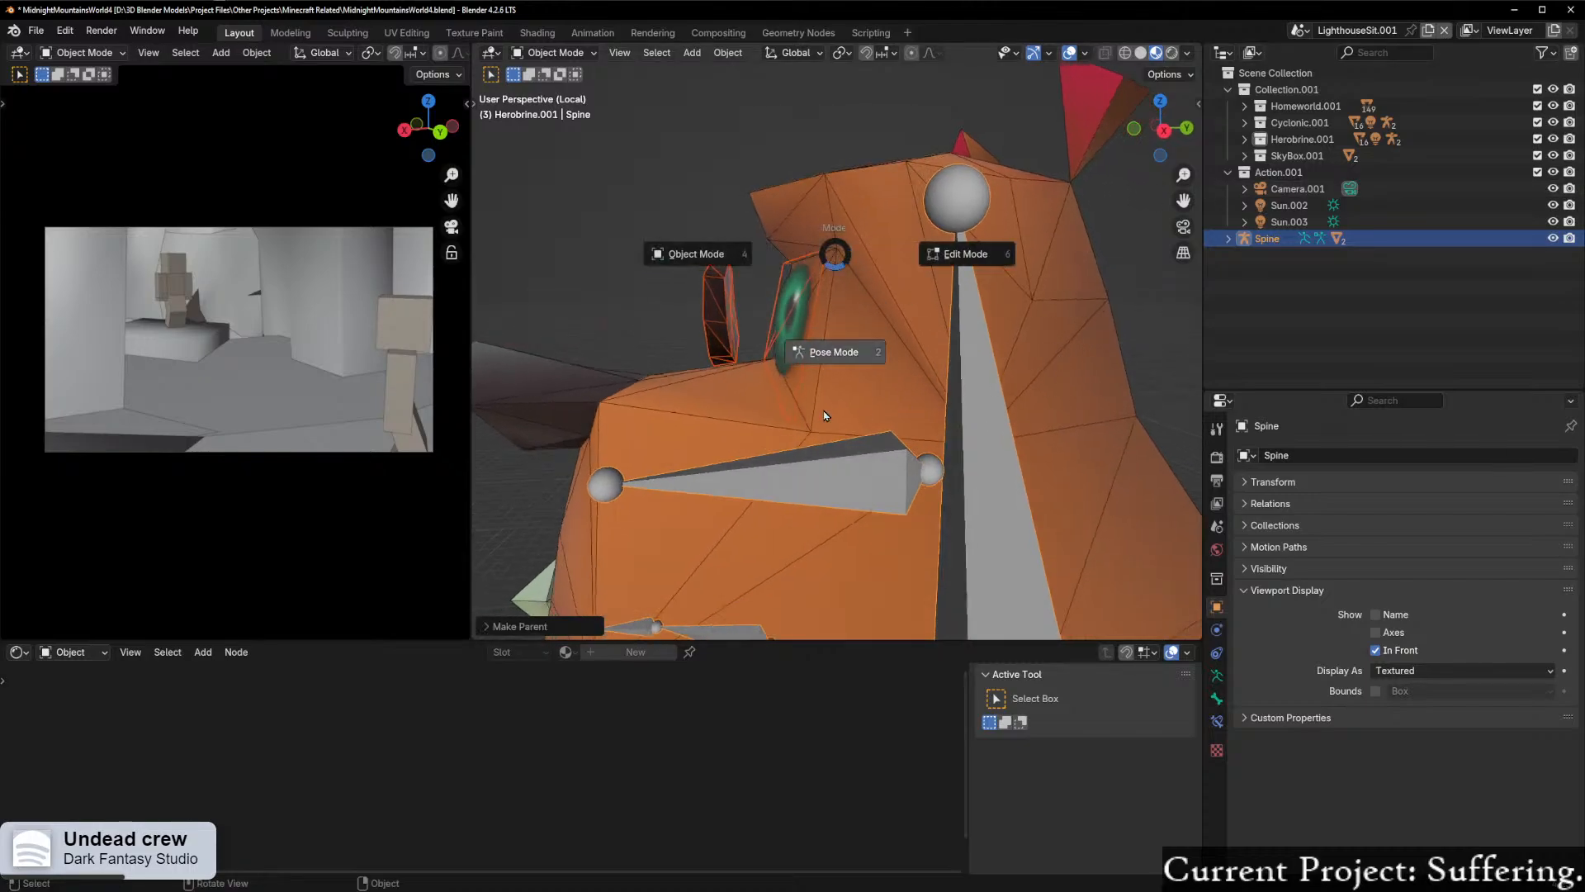
left_click(807, 373)
key("r")
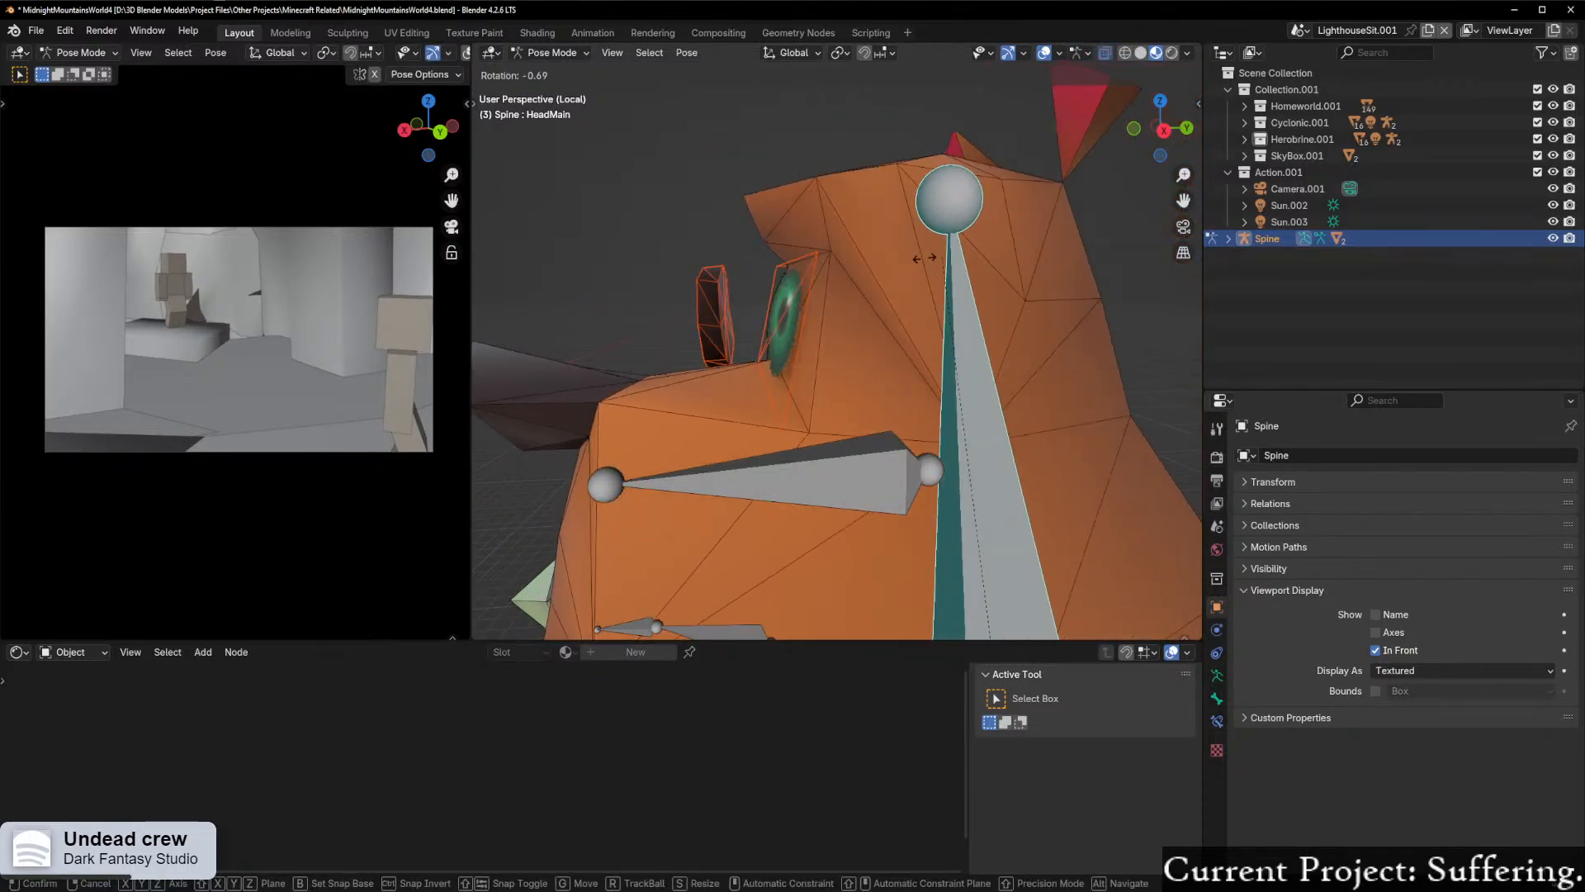
left_click(919, 281)
middle_click_drag(919, 280, 834, 330)
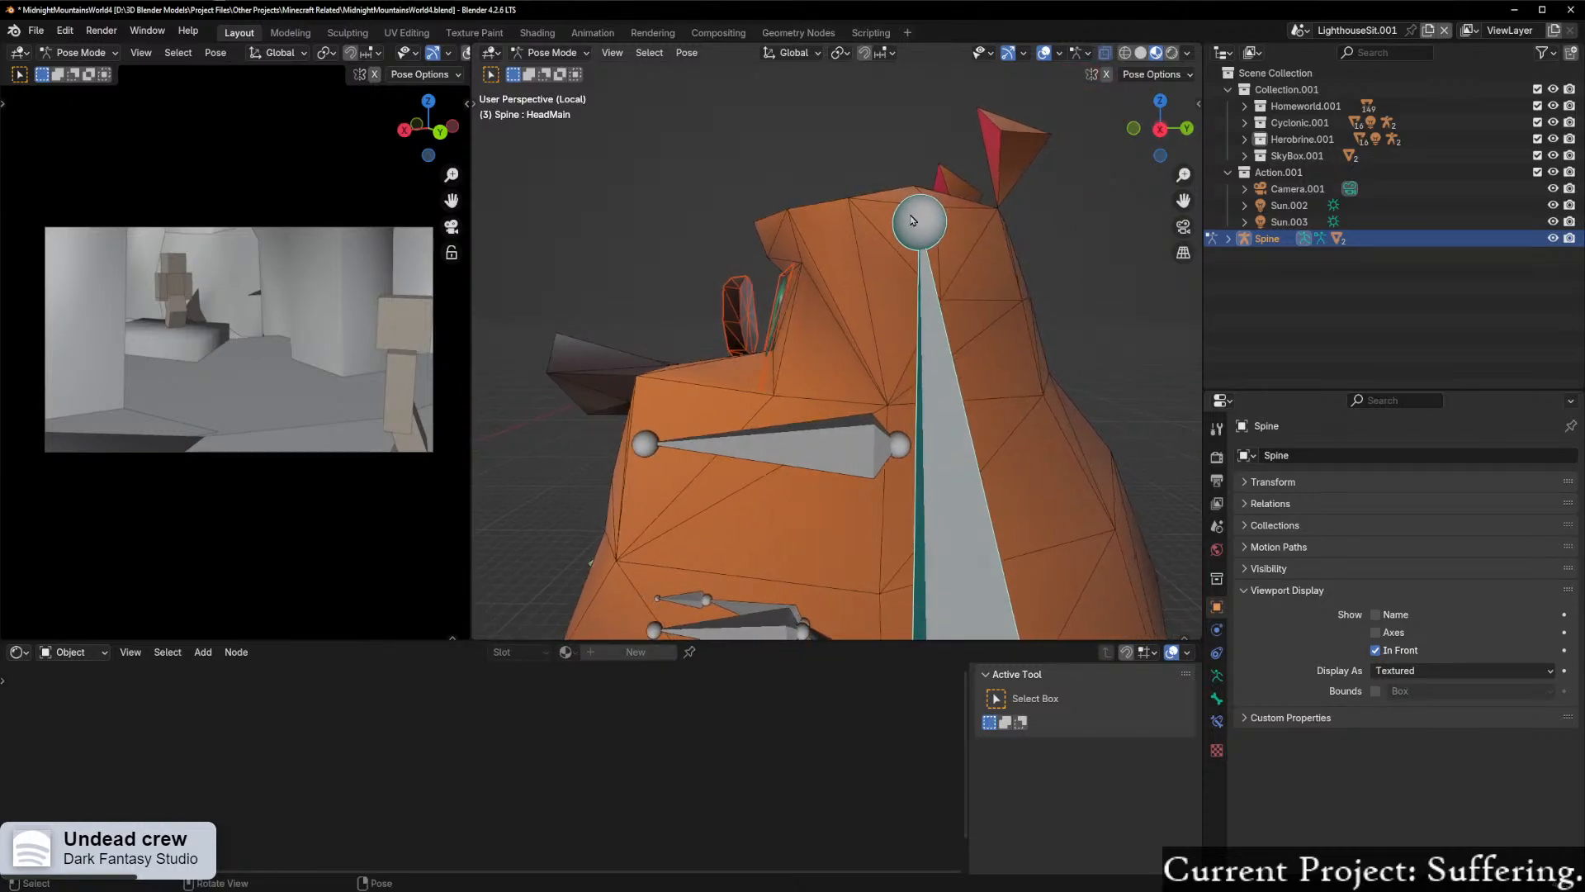
key("r")
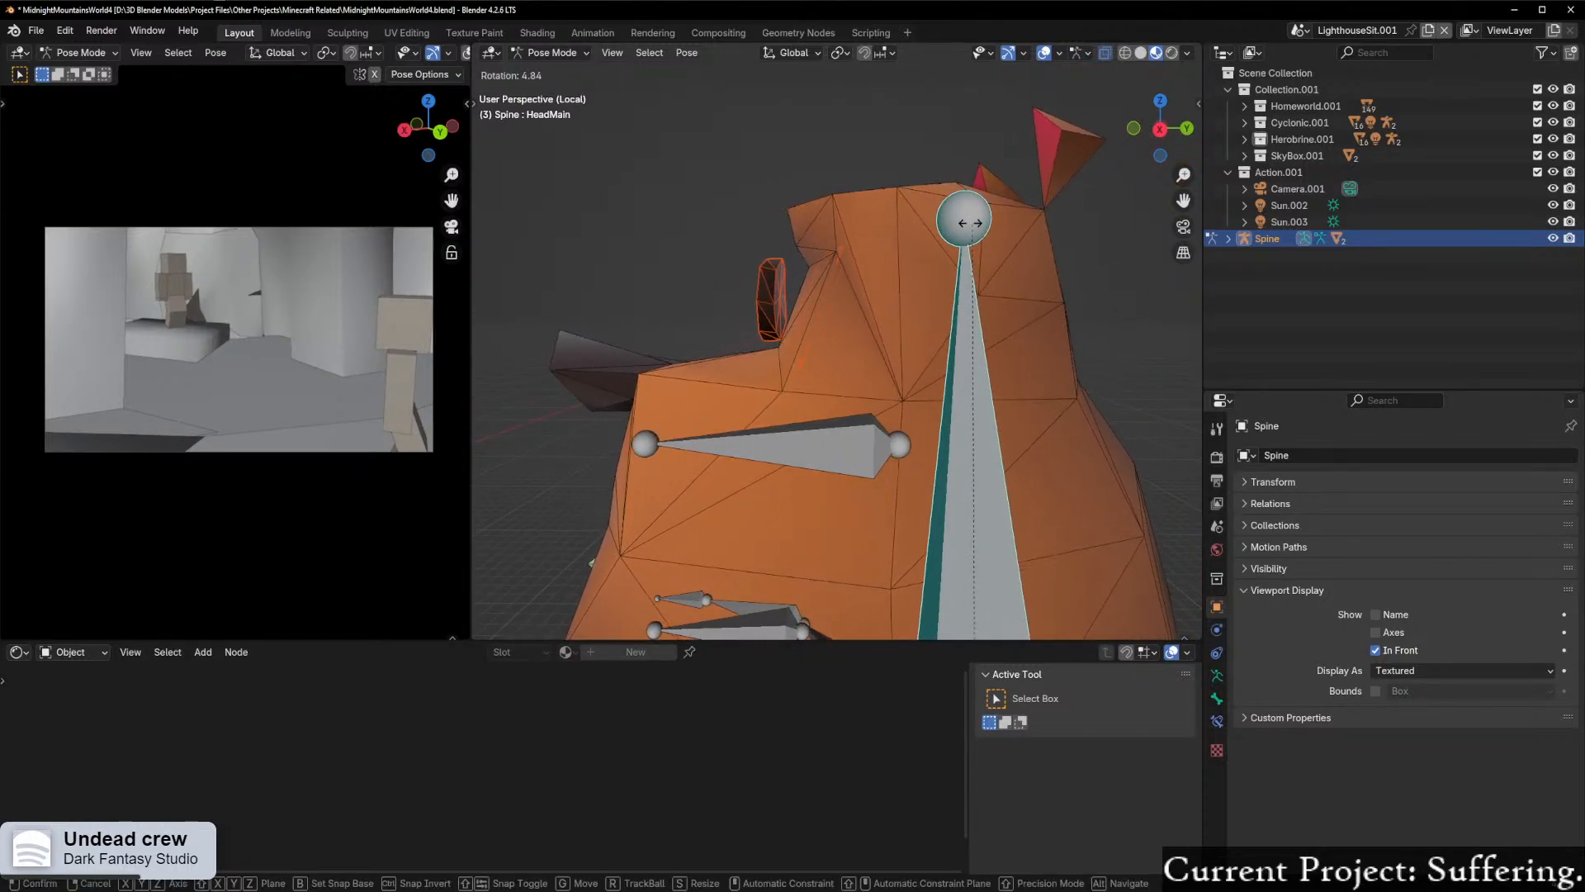
right_click(895, 287)
Step: Try rotating the HeadUpper bone up and down to test how the snout deforms against the eyes
left_click(792, 450)
key("r")
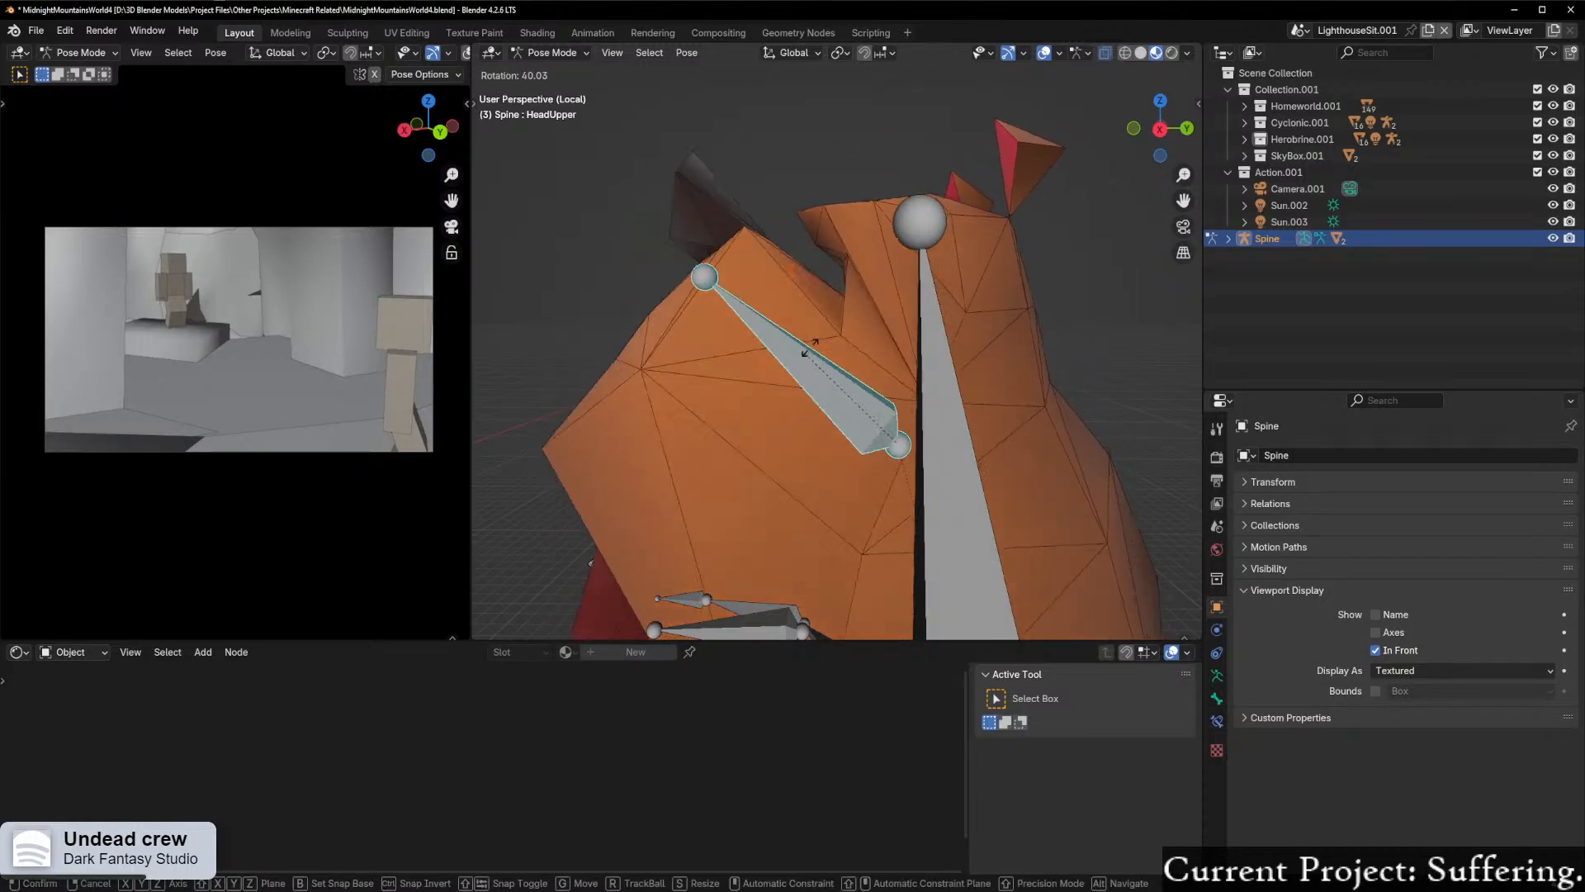
right_click(753, 443)
scroll(764, 427, "down", 5)
mouse_move(764, 427)
middle_mouse_down()
mouse_move(810, 426)
mouse_move(779, 420)
mouse_move(768, 436)
middle_mouse_up()
scroll(811, 427, "up", 5)
key("r")
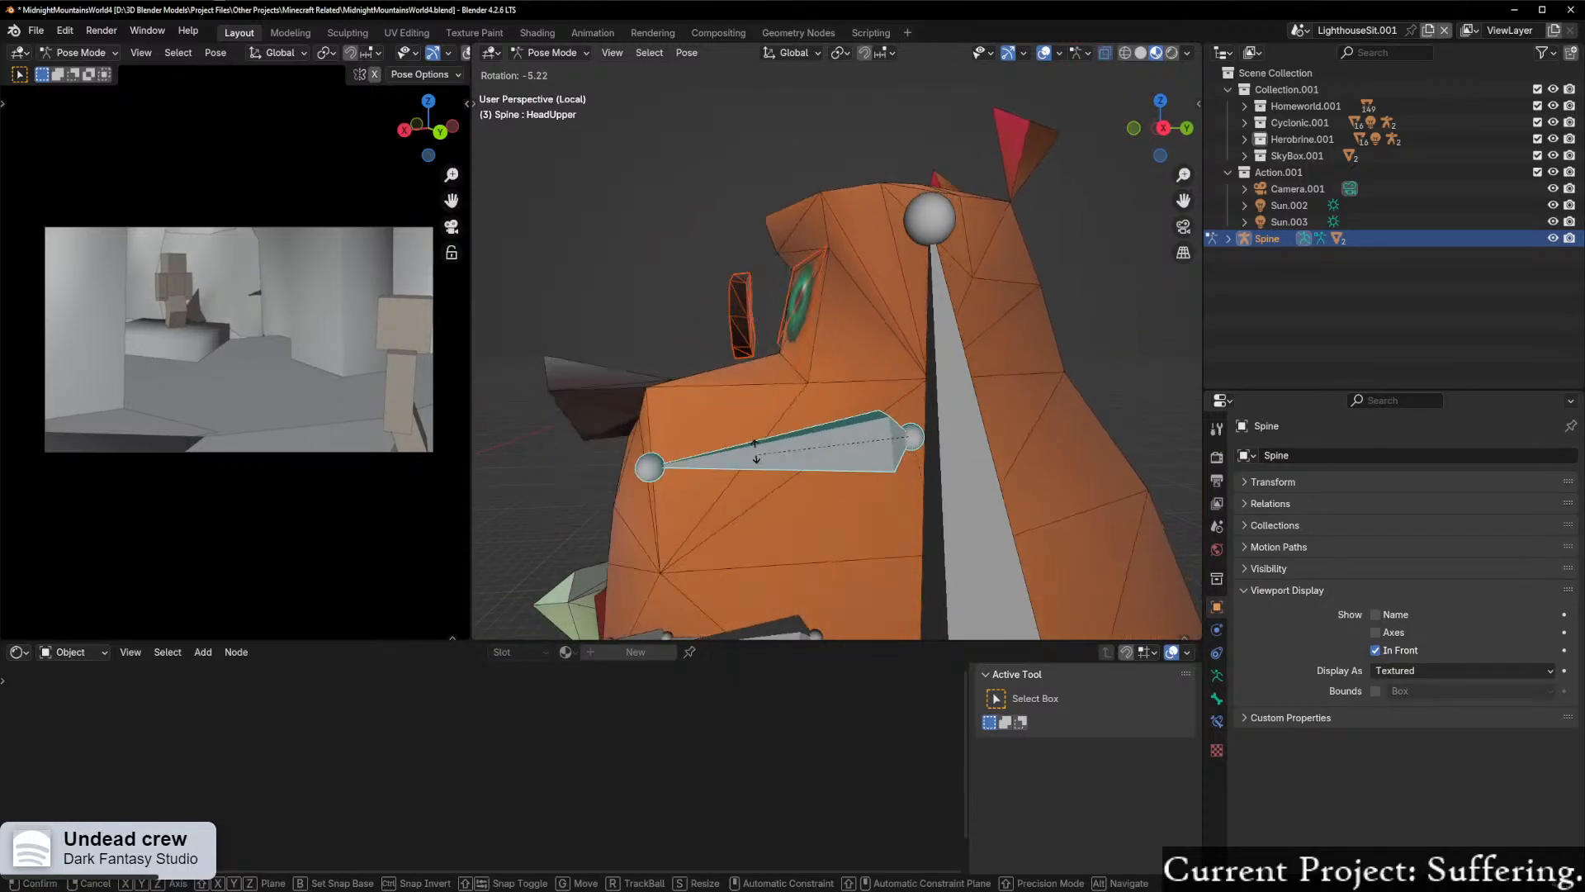
left_click(813, 512)
Step: Undo the bone parenting and the separation of the eyes and monocle from the Moneybags mesh
middle_click_drag(813, 512, 874, 401)
key("ctrl+Tab")
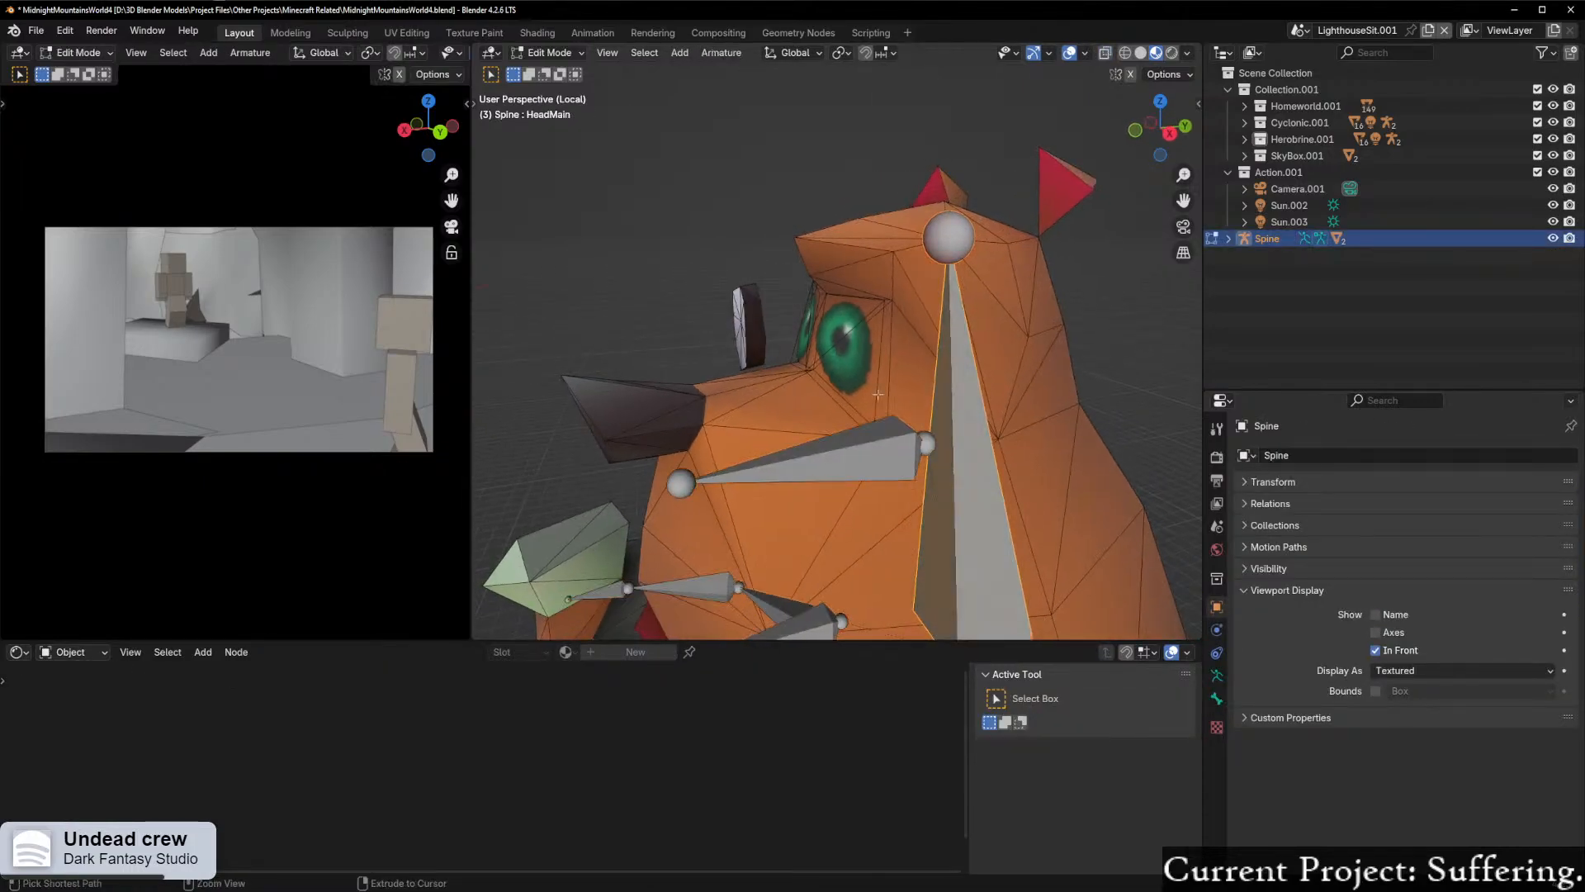
left_click(875, 401)
key("Tab")
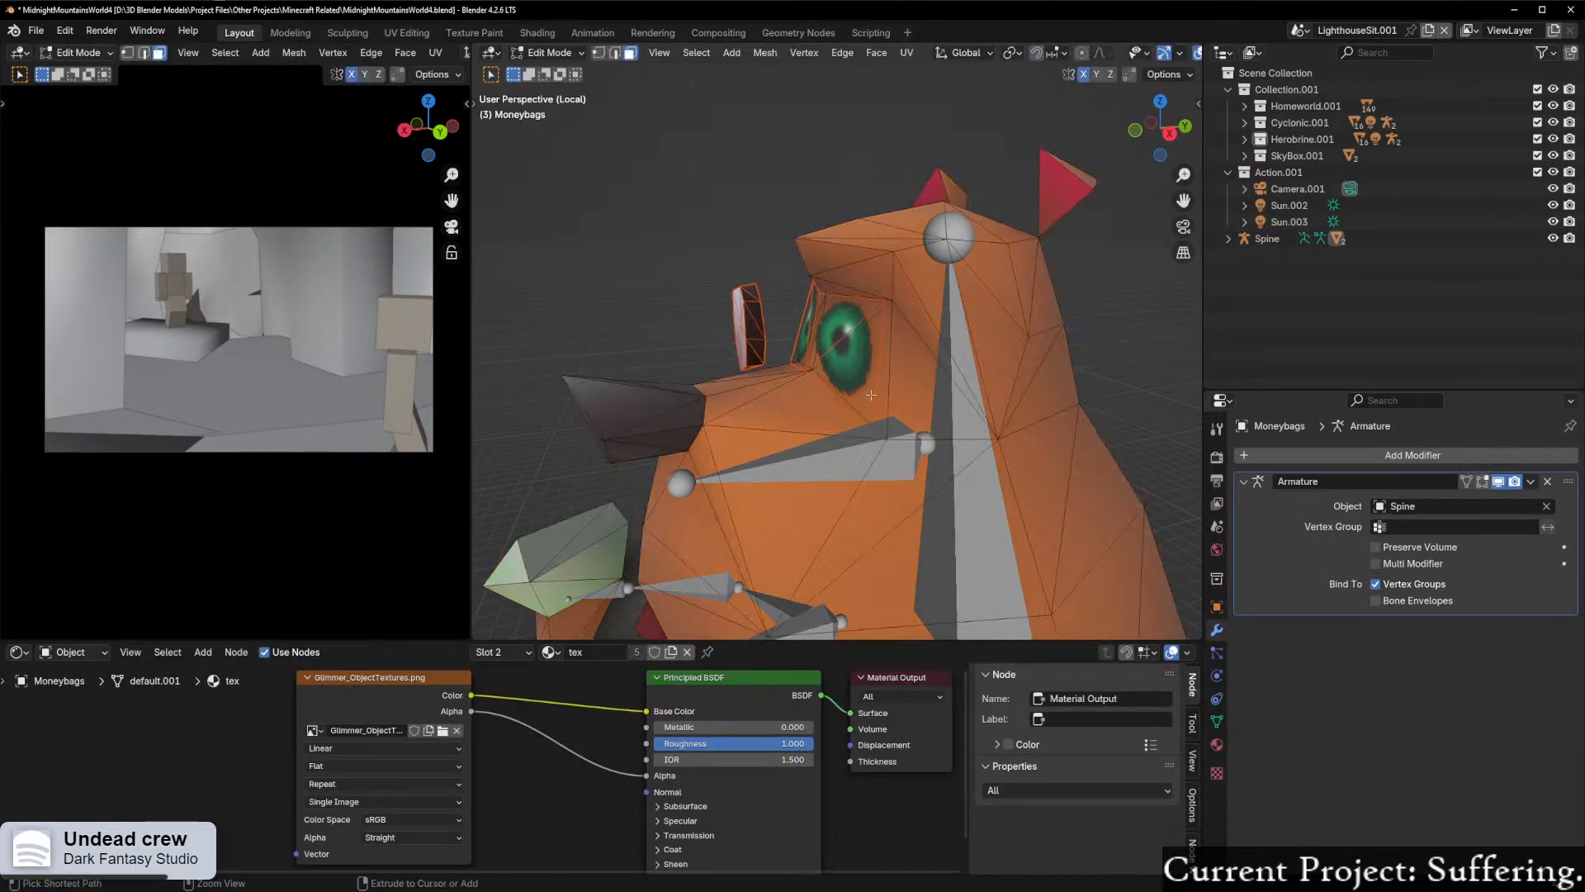
Step: Select the near eye's faces on the Moneybags mesh in Edit Mode and set the snap target to Vertex
left_click(870, 395)
scroll(870, 395, "up", 4)
middle_click_drag(870, 395, 785, 260)
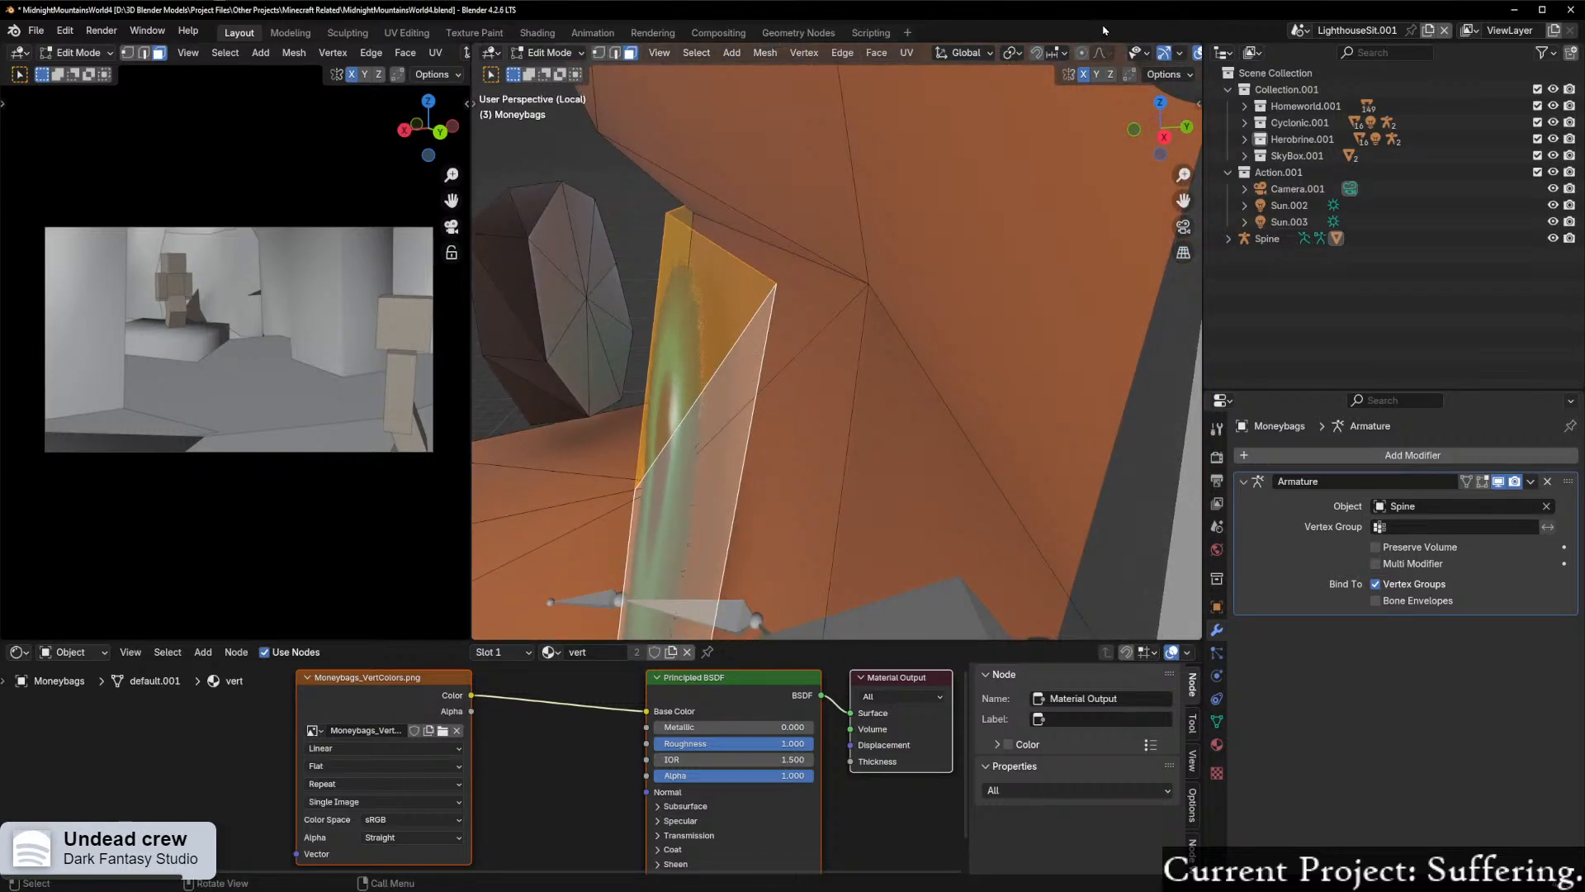
left_click(1056, 53)
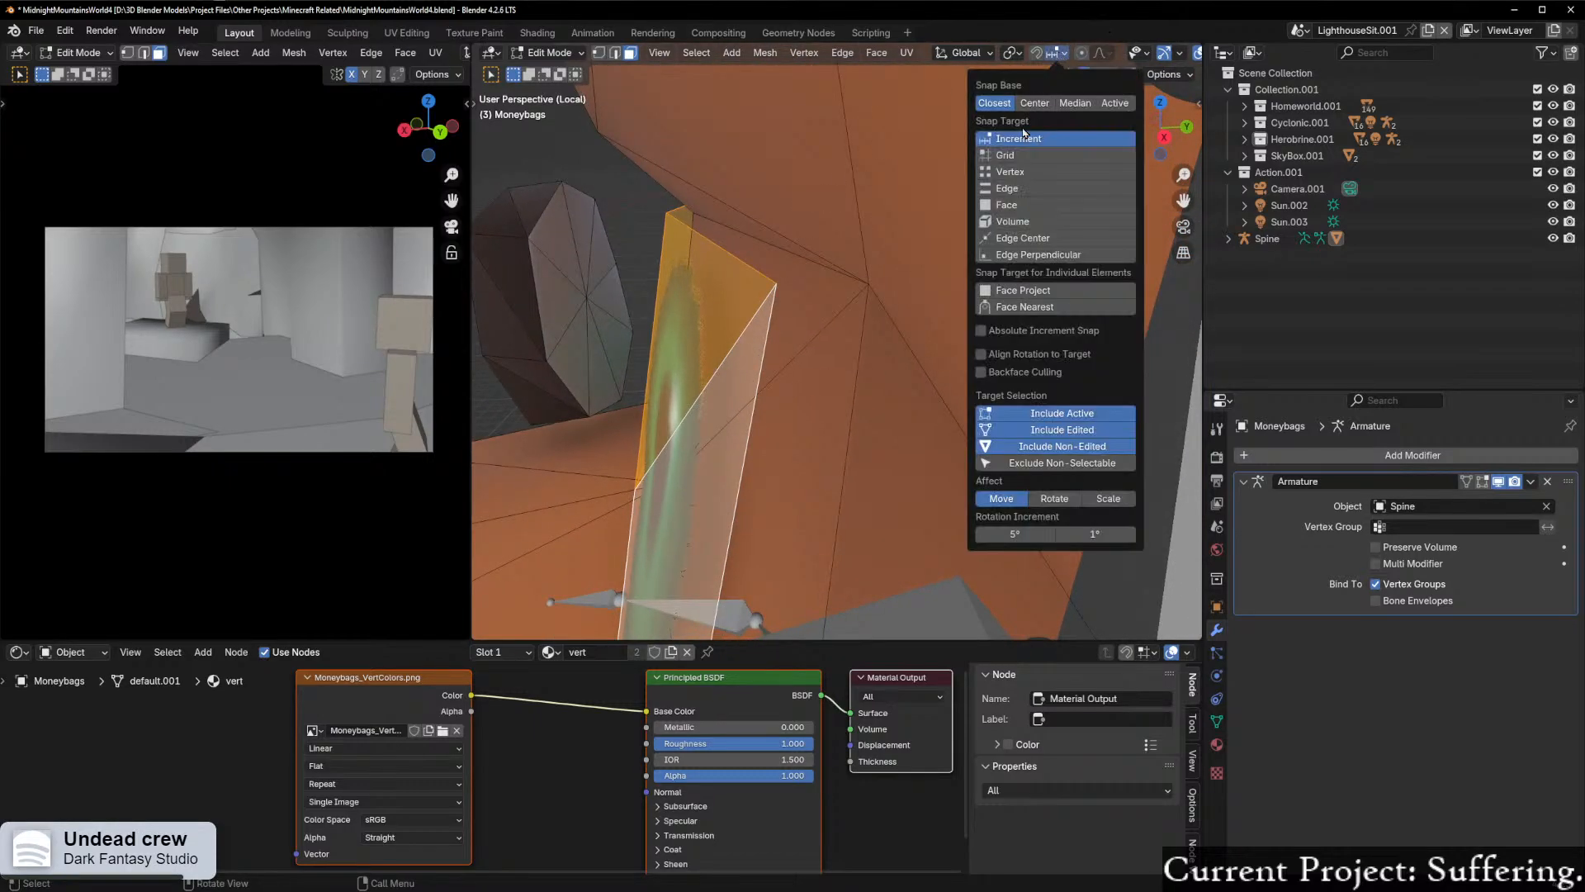
left_click(1028, 205)
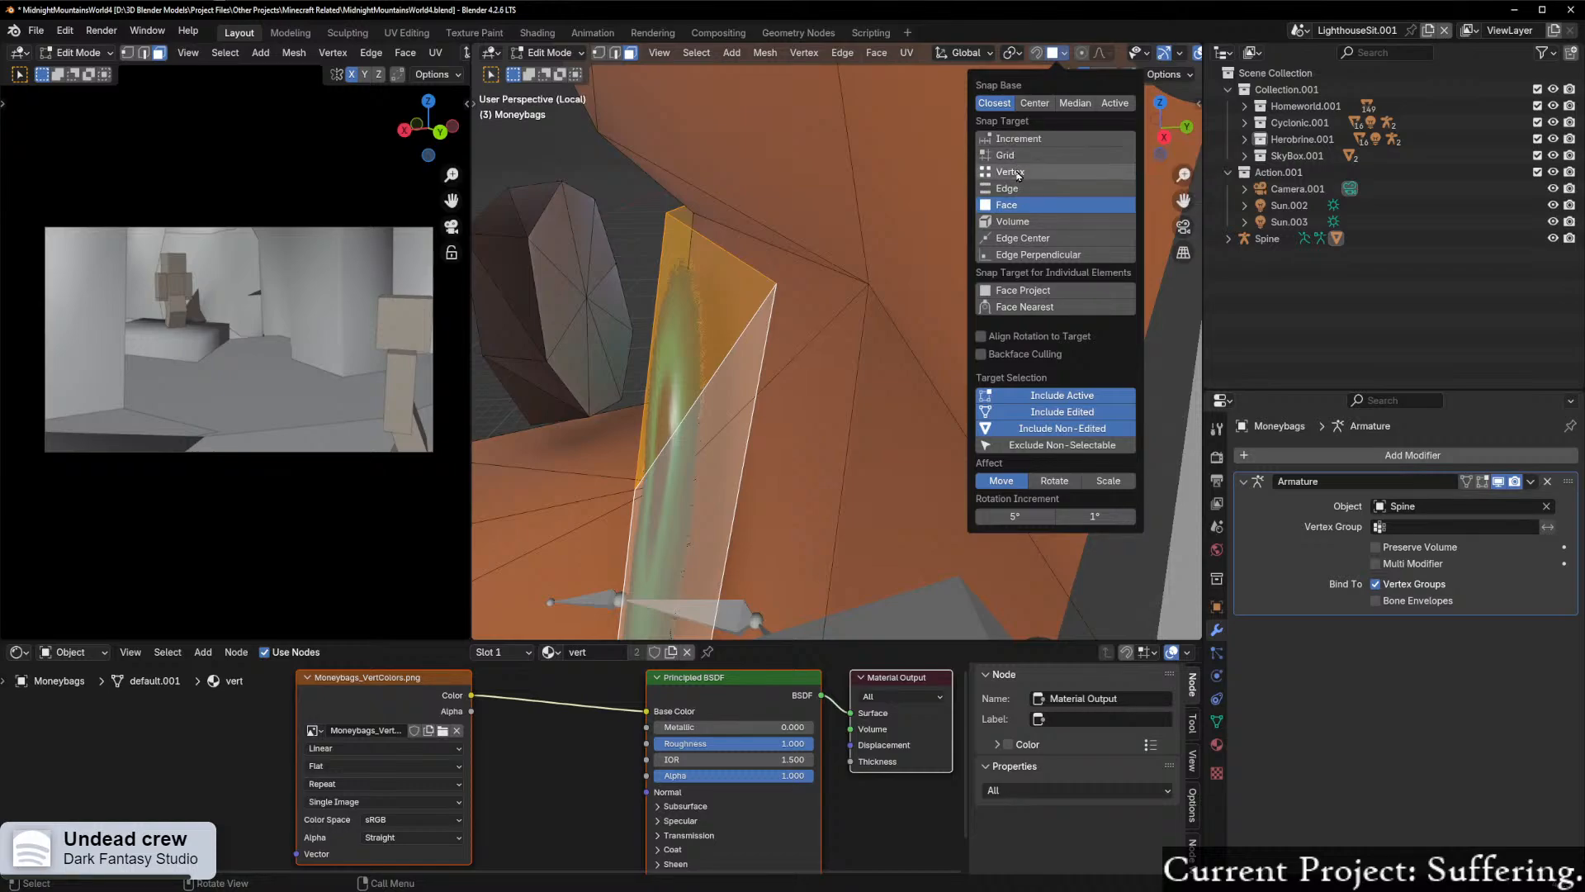
left_click(1022, 171)
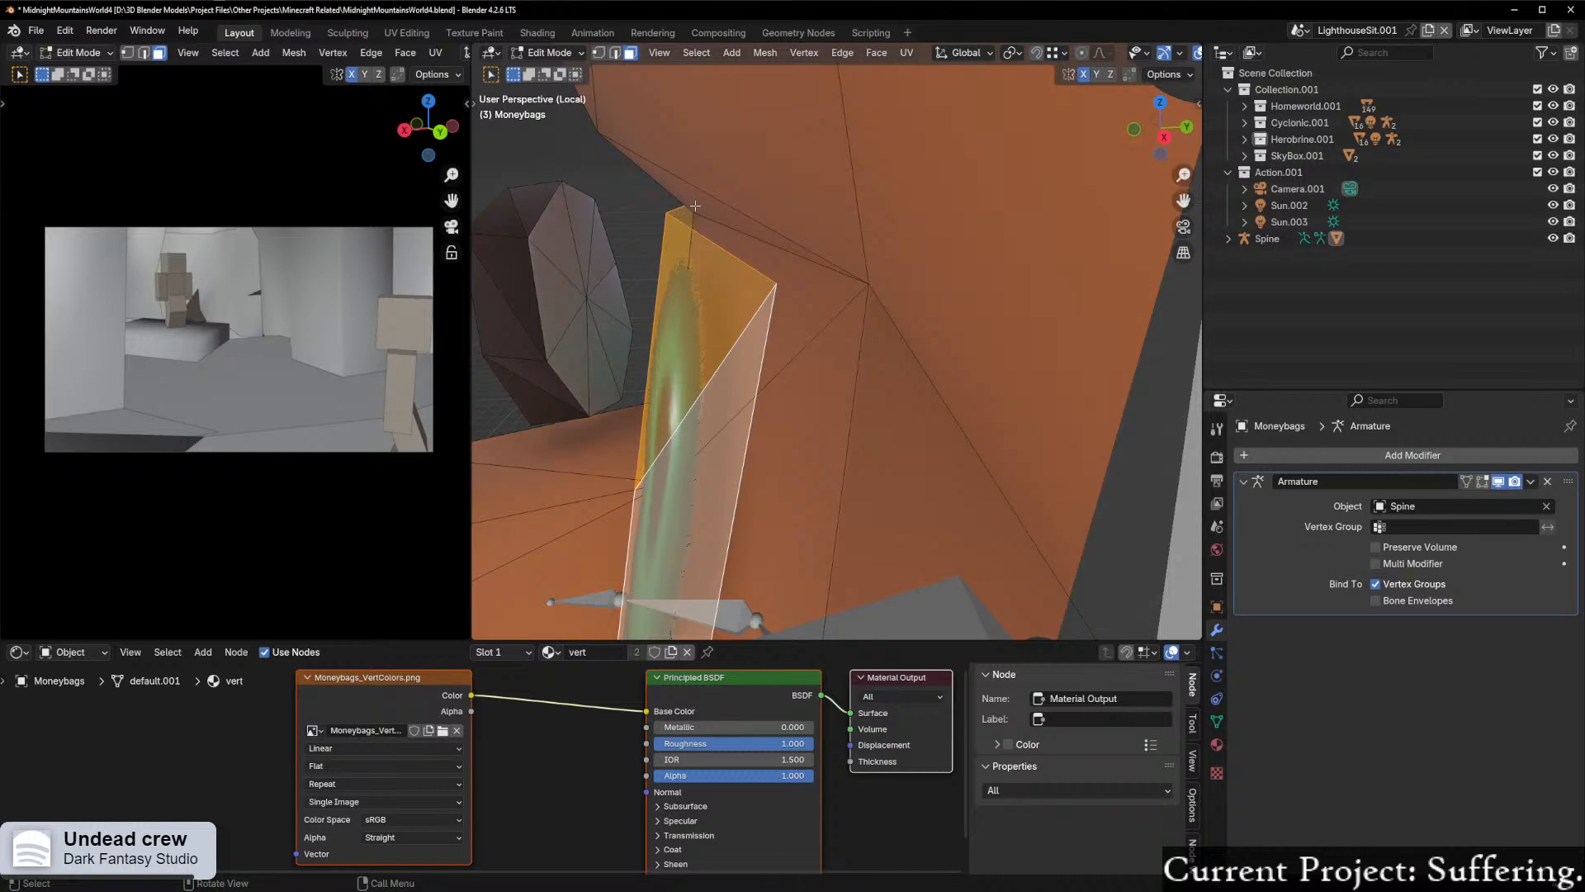
Step: Move the selected eye faces along the X axis, then leave Edit Mode for Object Mode
scroll(692, 206, "up", 3)
key("g")
key("x")
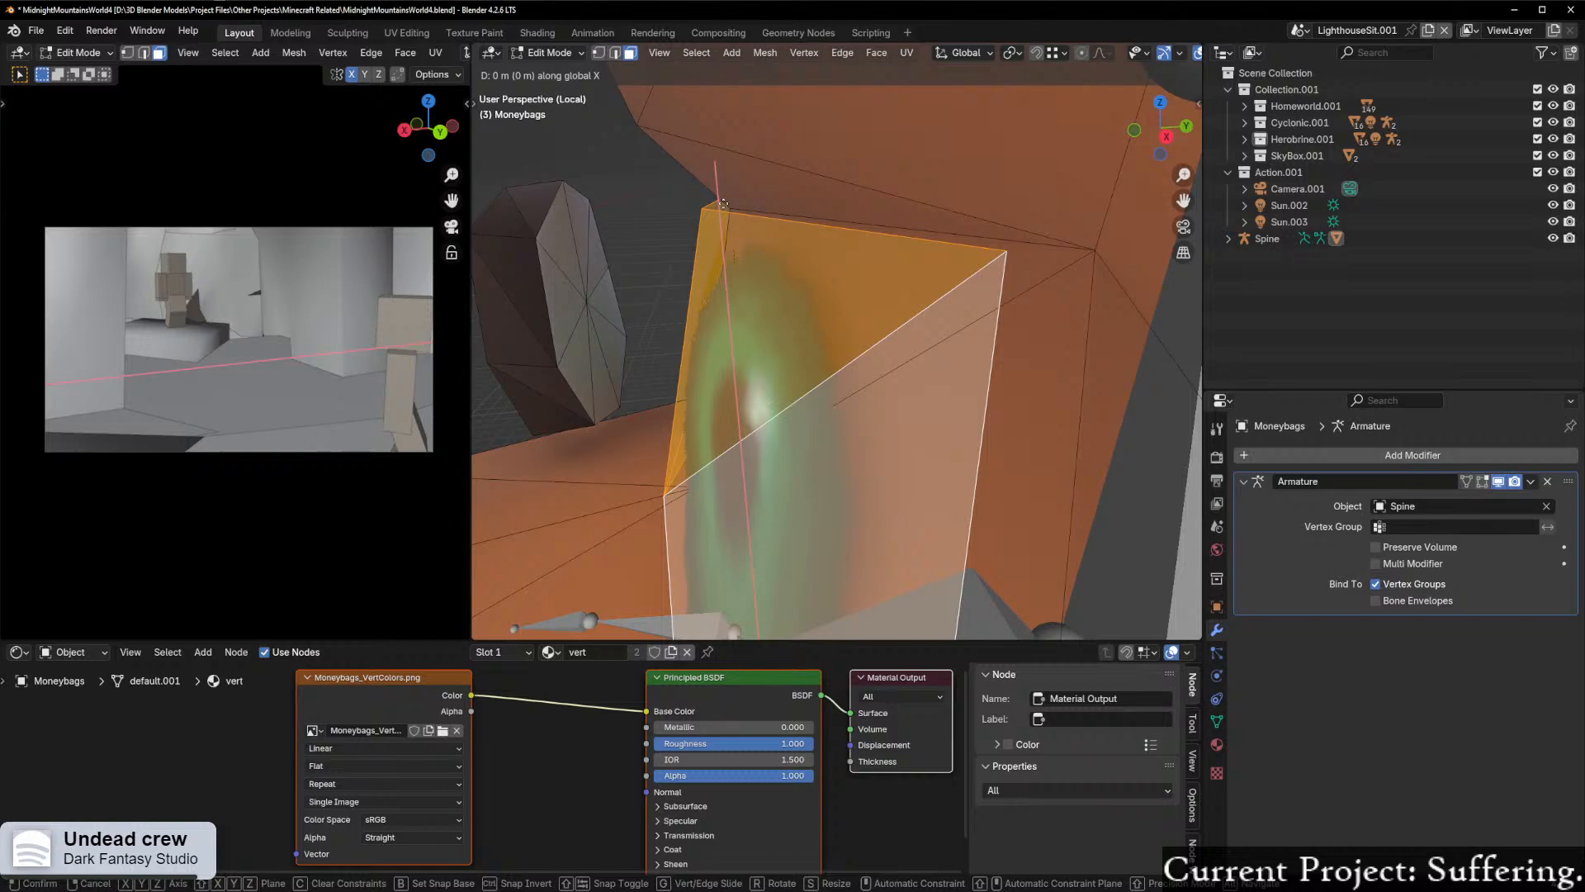
left_click(735, 211)
middle_click_drag(734, 210, 767, 227)
scroll(768, 227, "down", 4)
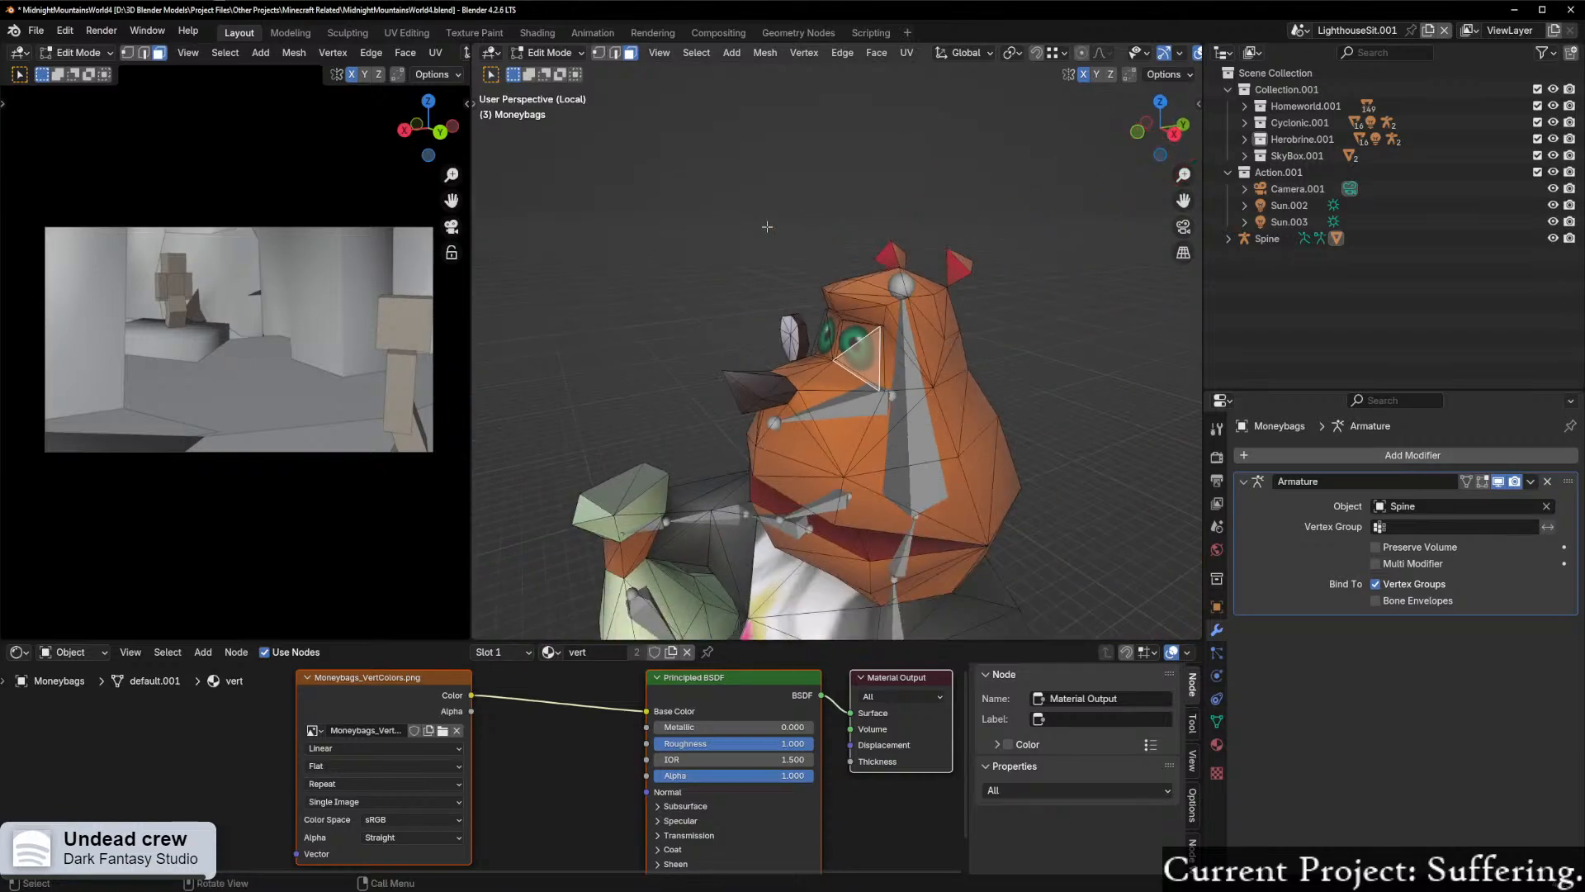
key("Tab")
key("ctrl+Tab")
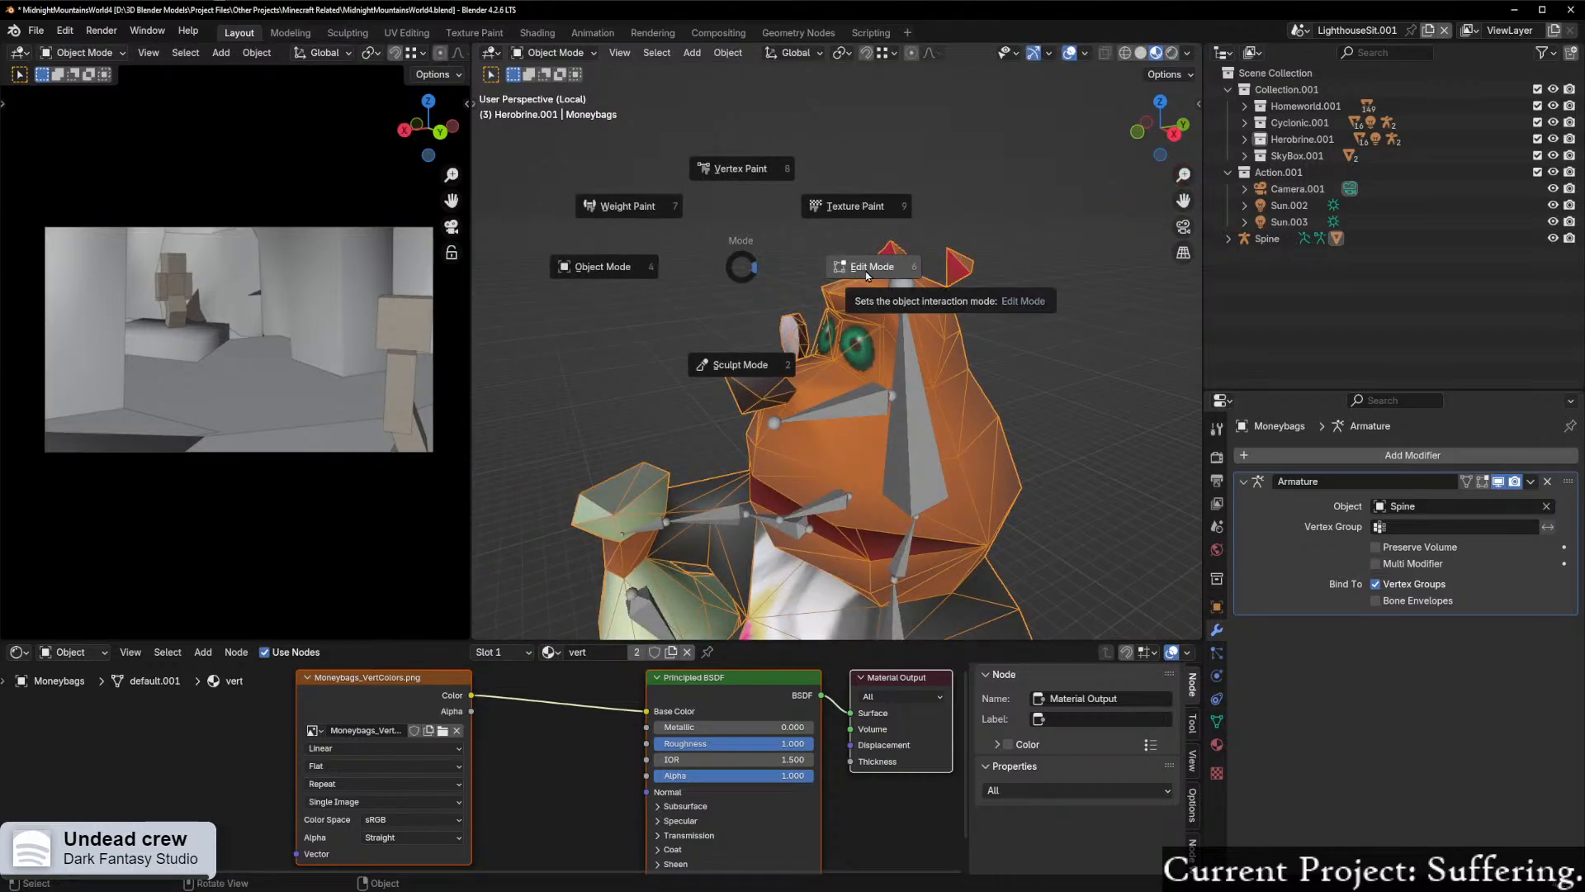
key("Escape")
scroll(840, 322, "up", 3)
key("ctrl+Tab")
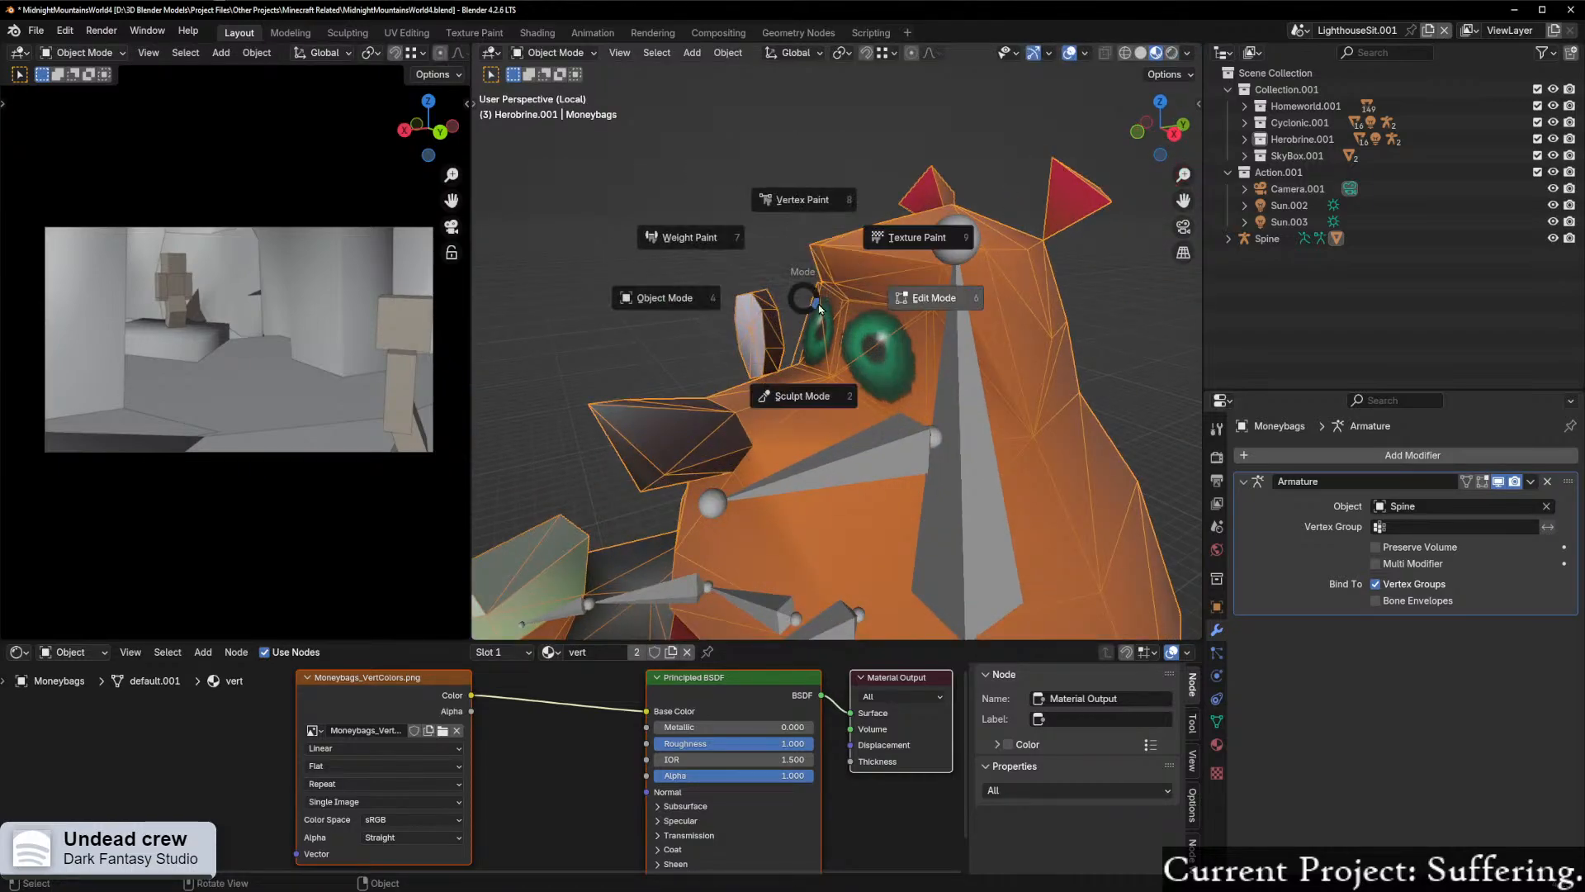
key("Escape")
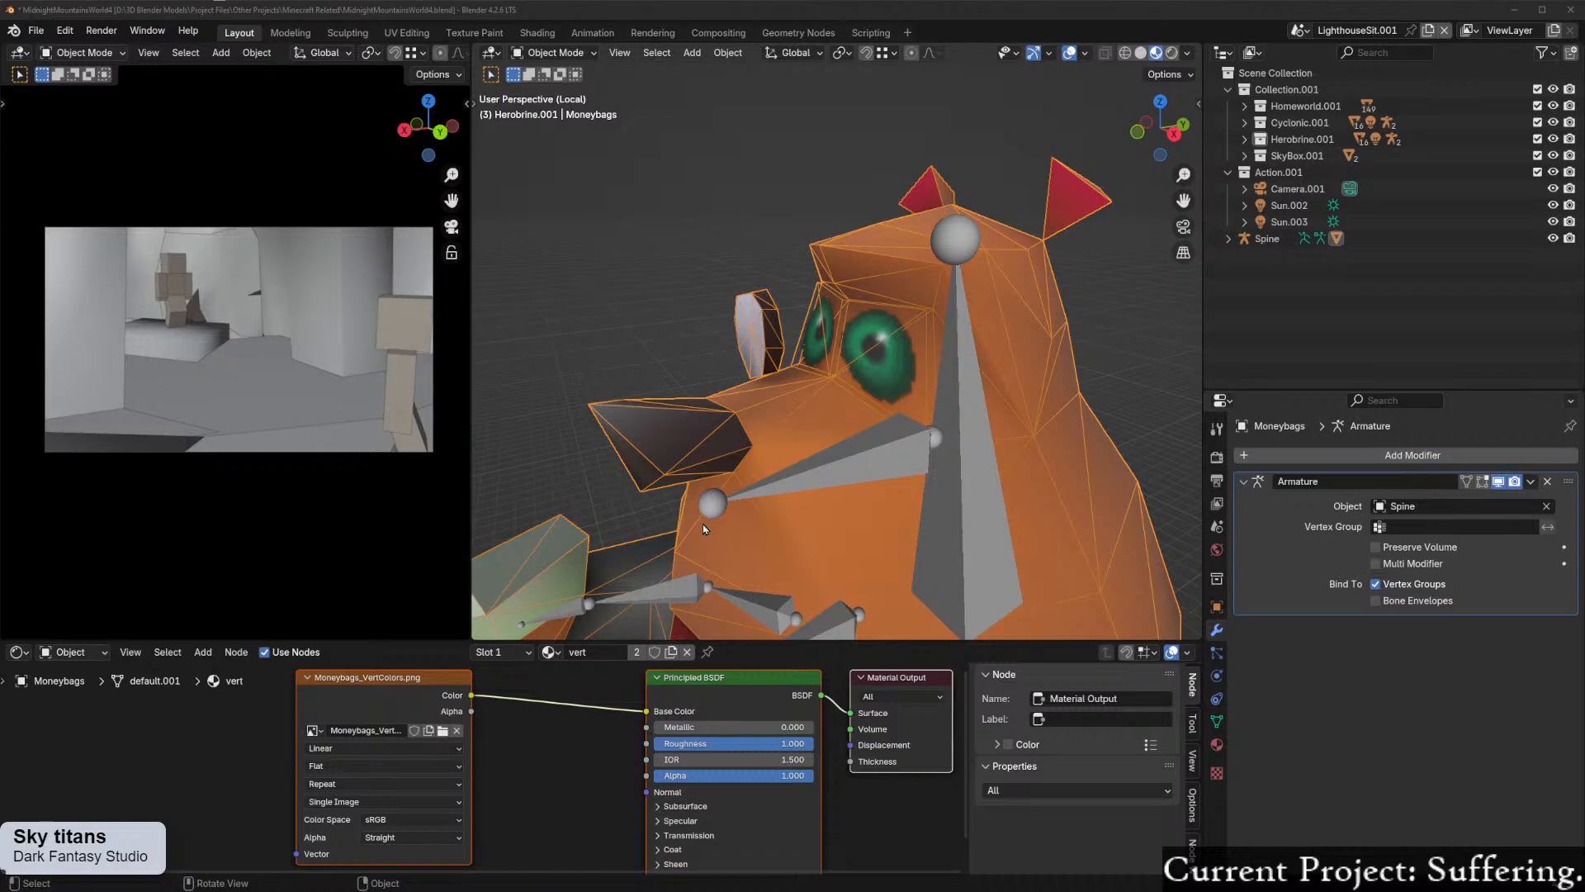
Step: In the right orthographic view, select the Spine armature and enter its Edit Mode
middle_click_drag(706, 526, 753, 478)
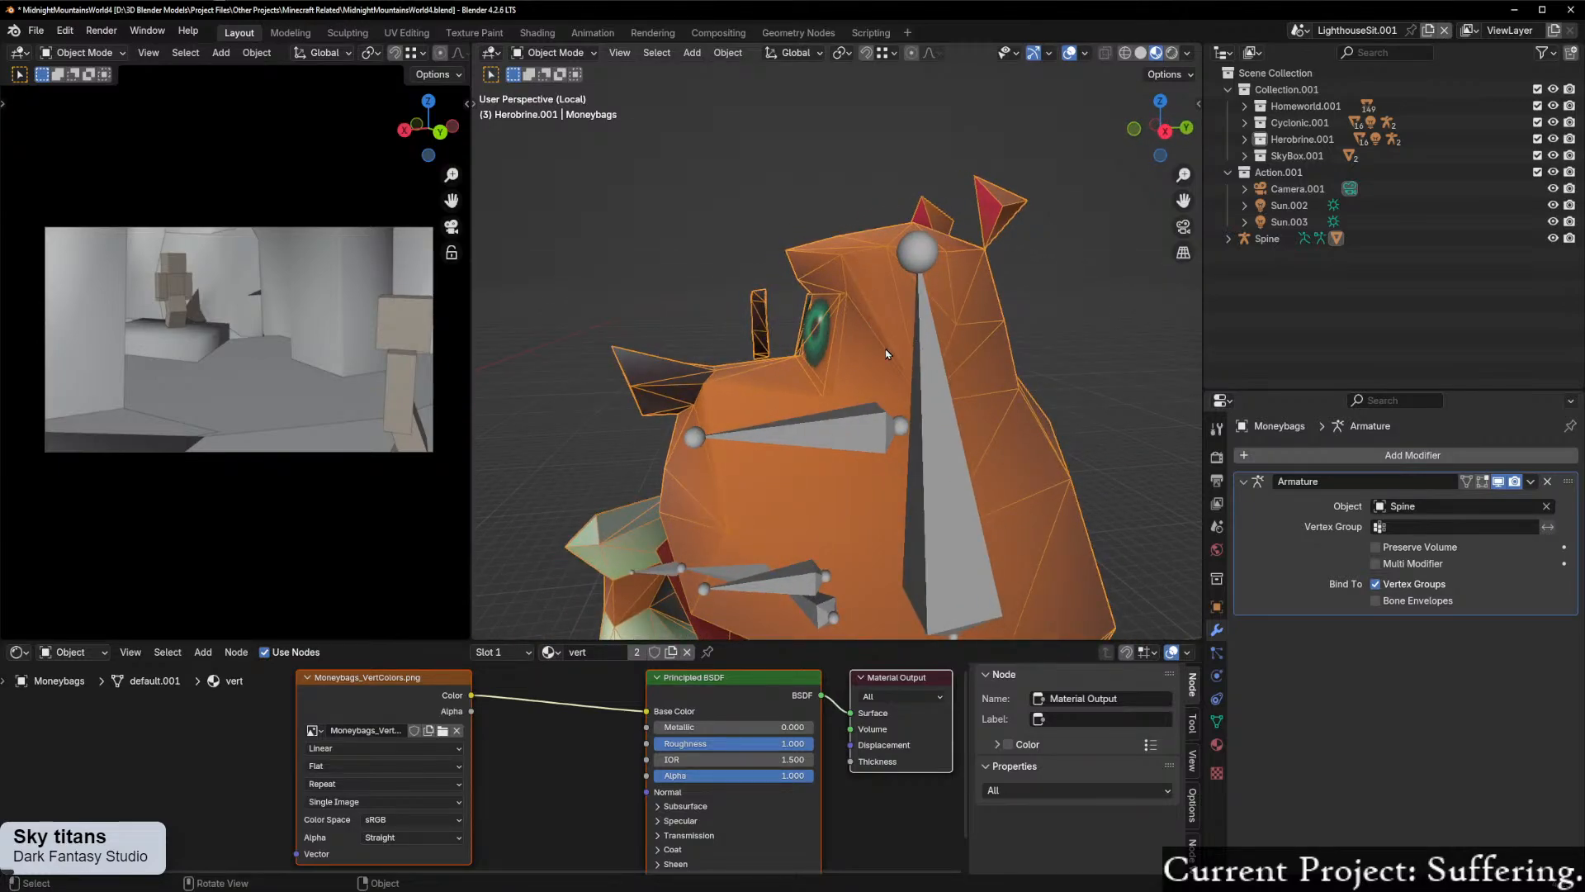
middle_click_drag(916, 318, 888, 379)
scroll(885, 410, "up", 3)
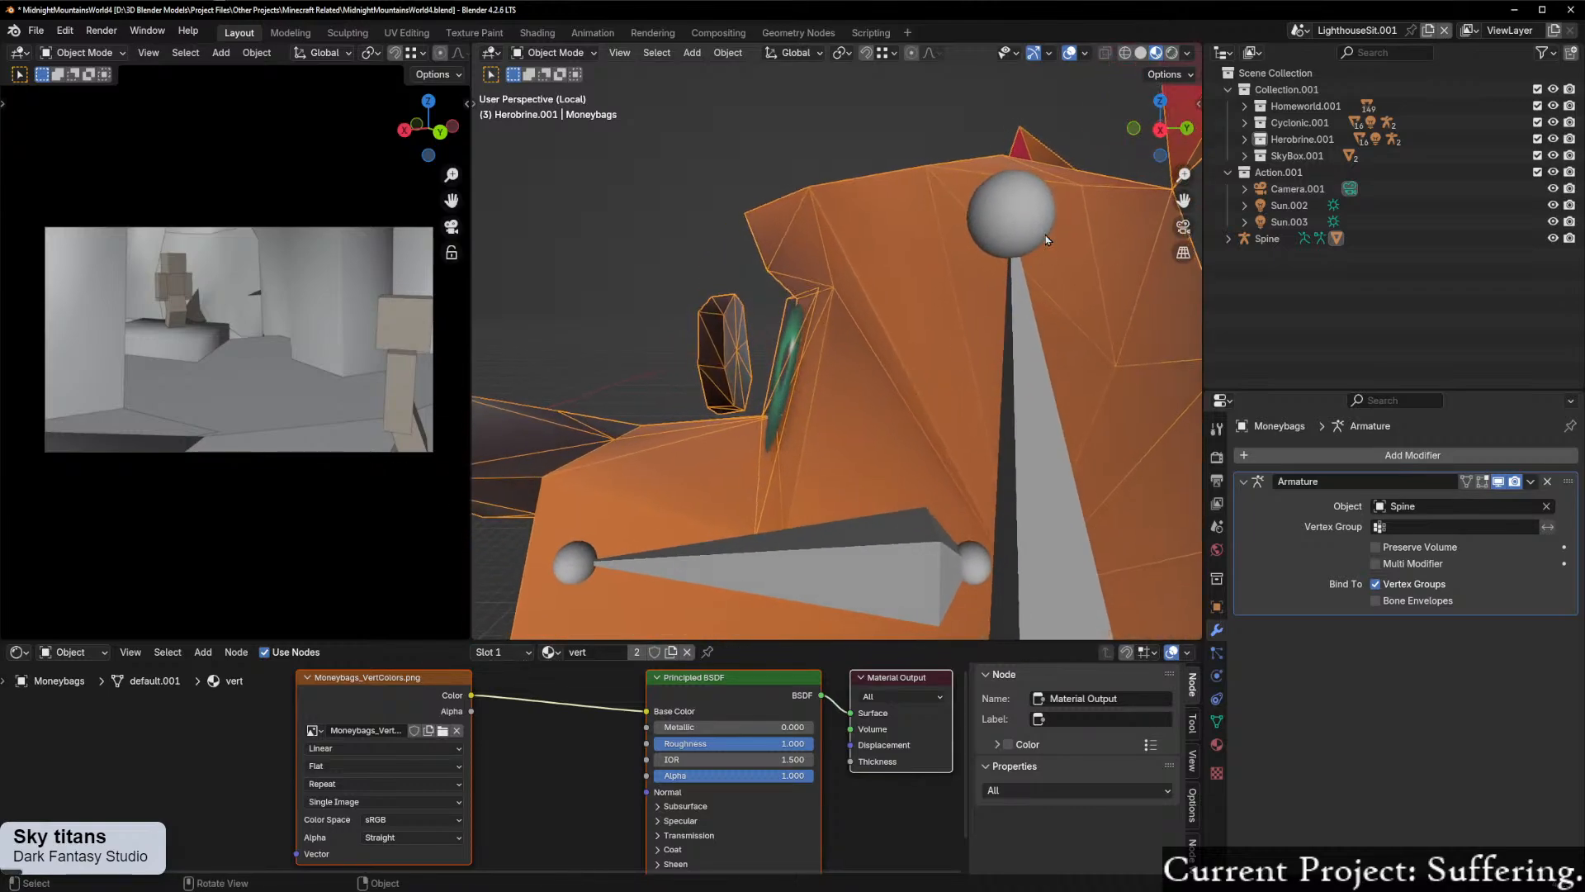
left_click(1160, 129)
key("ctrl+Tab")
left_click(916, 349)
key("ctrl+Tab")
key("Escape")
left_click(971, 449)
left_click(971, 450)
left_click(970, 450)
key("ctrl+Tab")
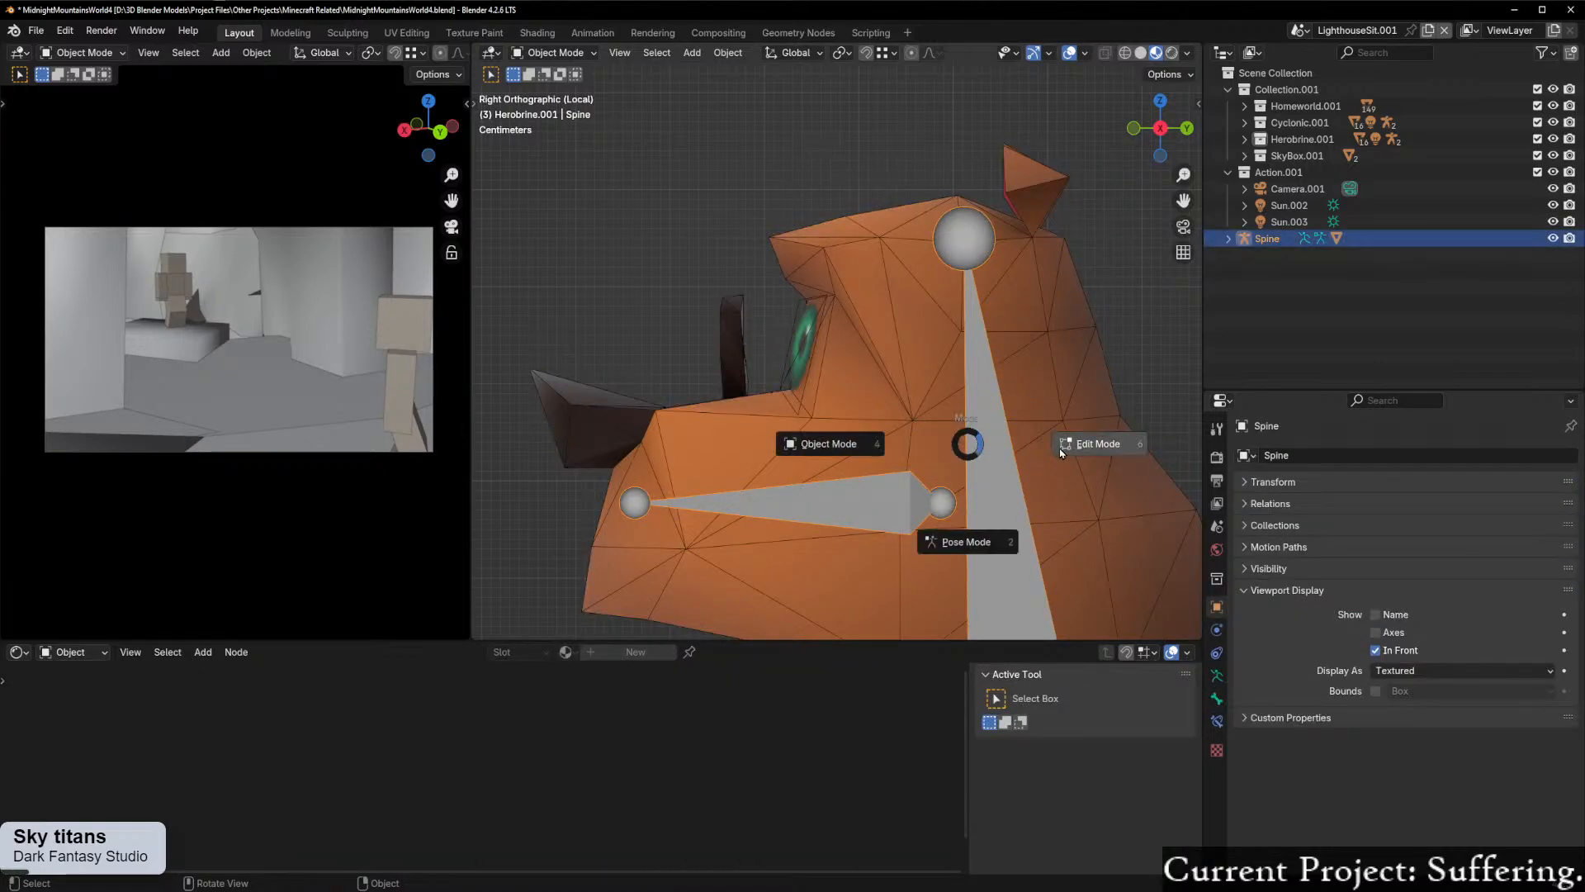
left_click(1064, 450)
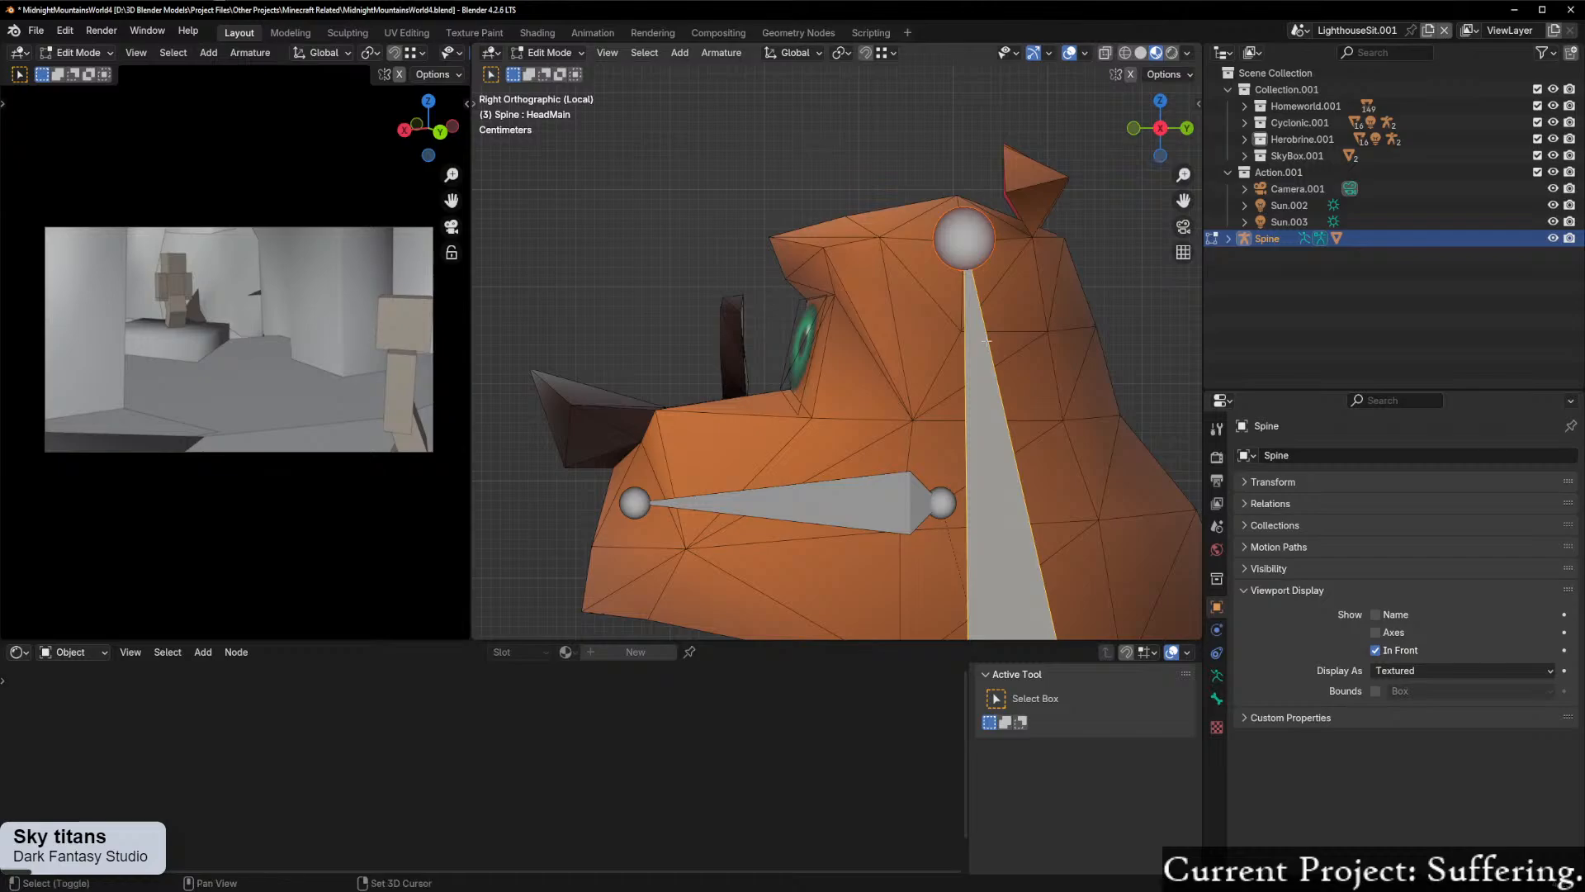
Step: Duplicate the HeadMain bone and place the copy above the eyes at the brow
left_click(904, 496)
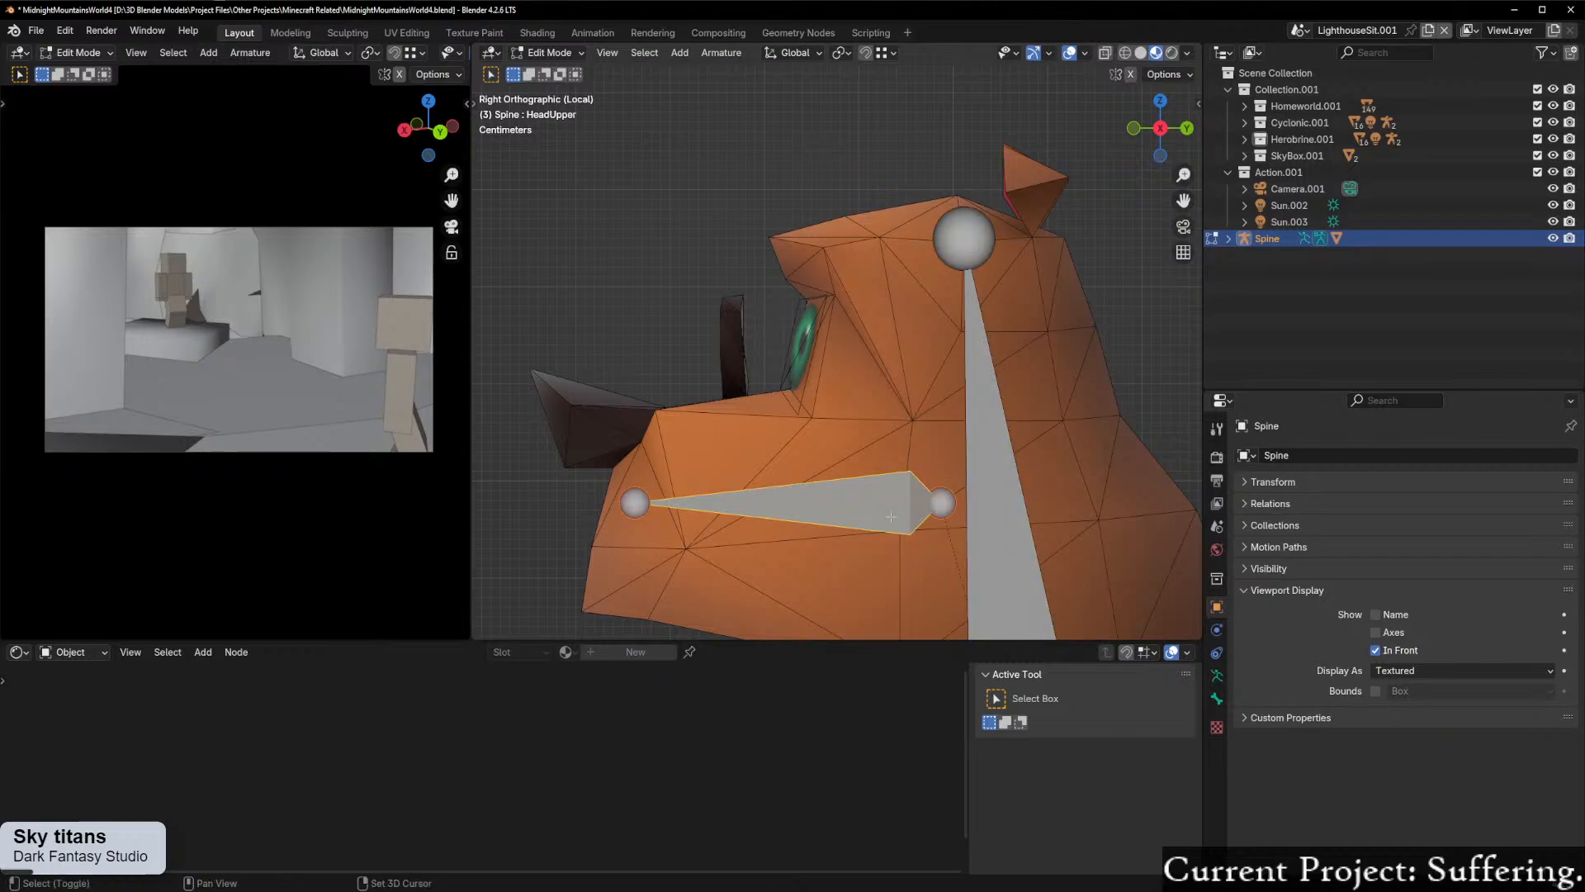
scroll(1075, 418, "down", 1)
left_click(975, 455)
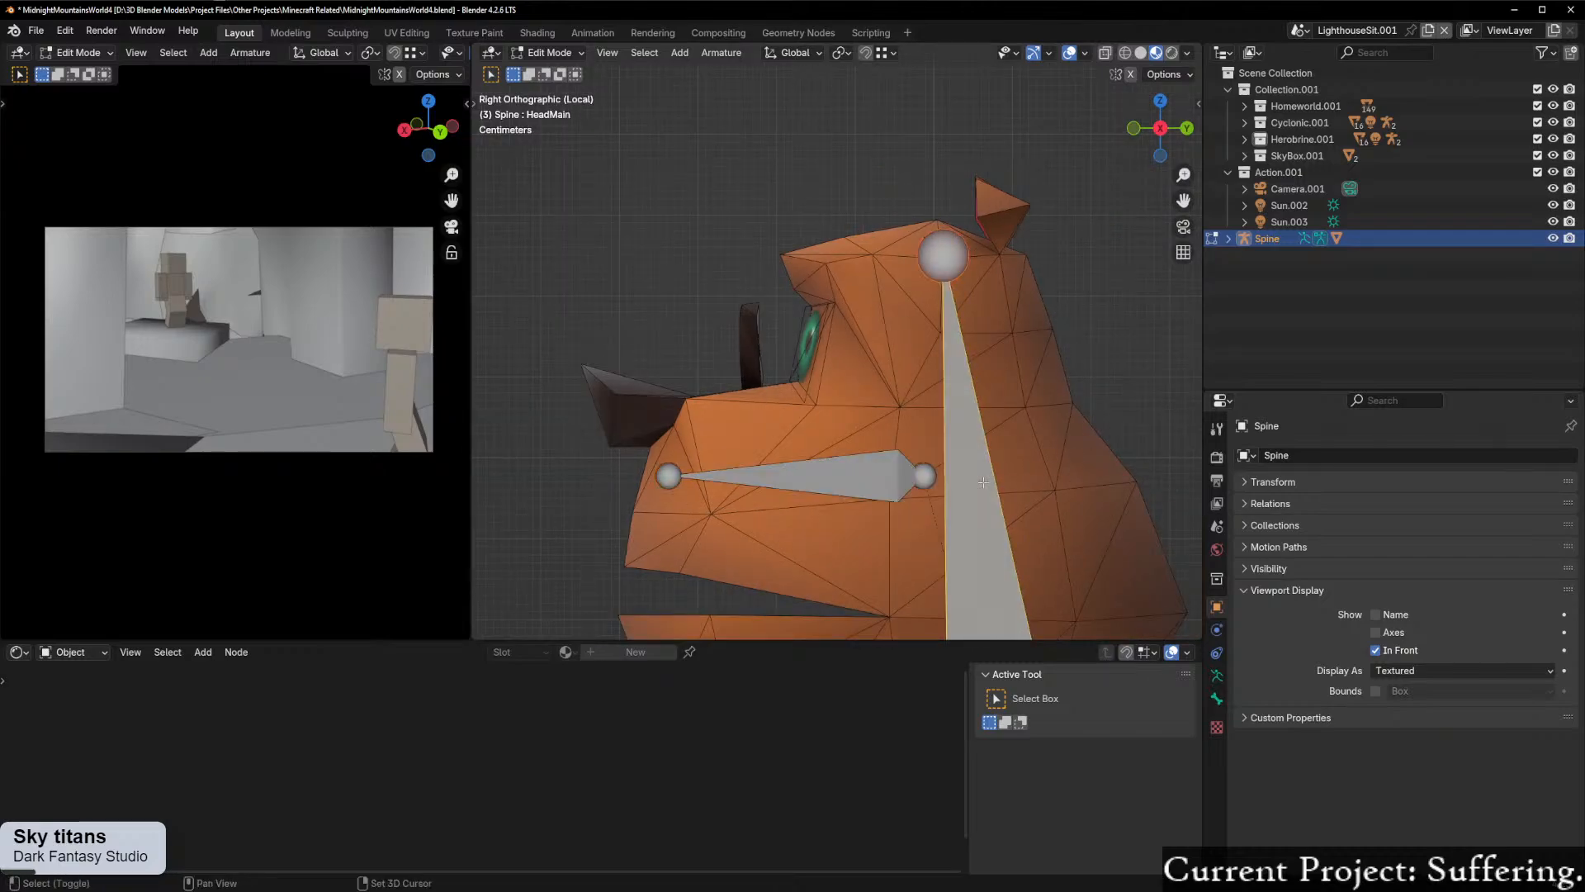
key("shift+d")
left_click(847, 237)
Step: Rotate the duplicated bone nearly horizontal so it points forward over the brow, and scale it to 0.4
key("r")
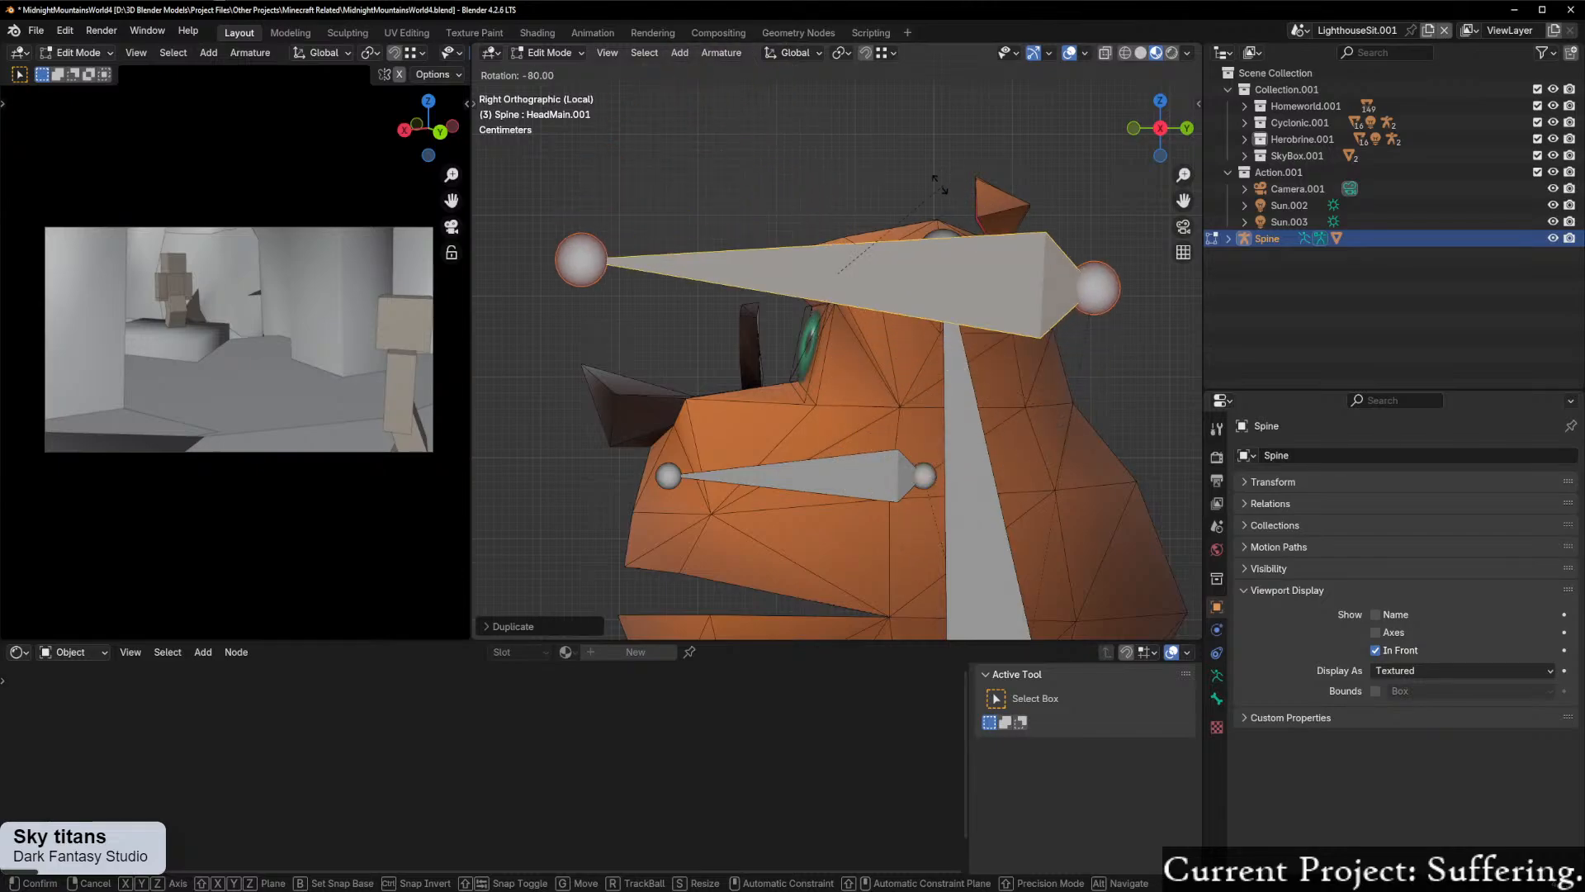
left_click(923, 186)
key("s")
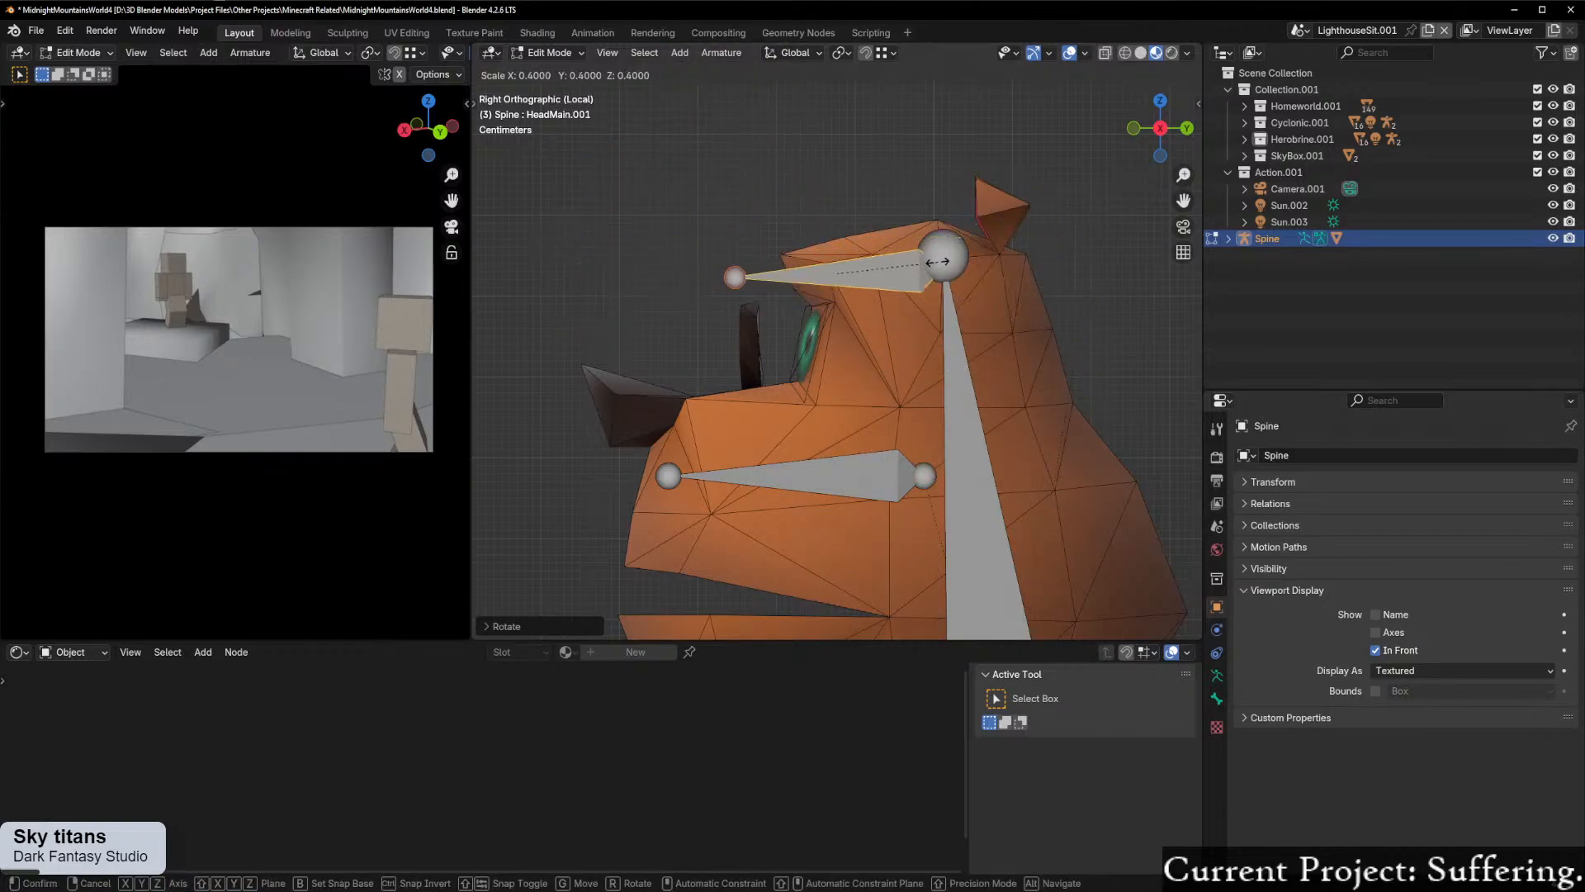
left_click(933, 261)
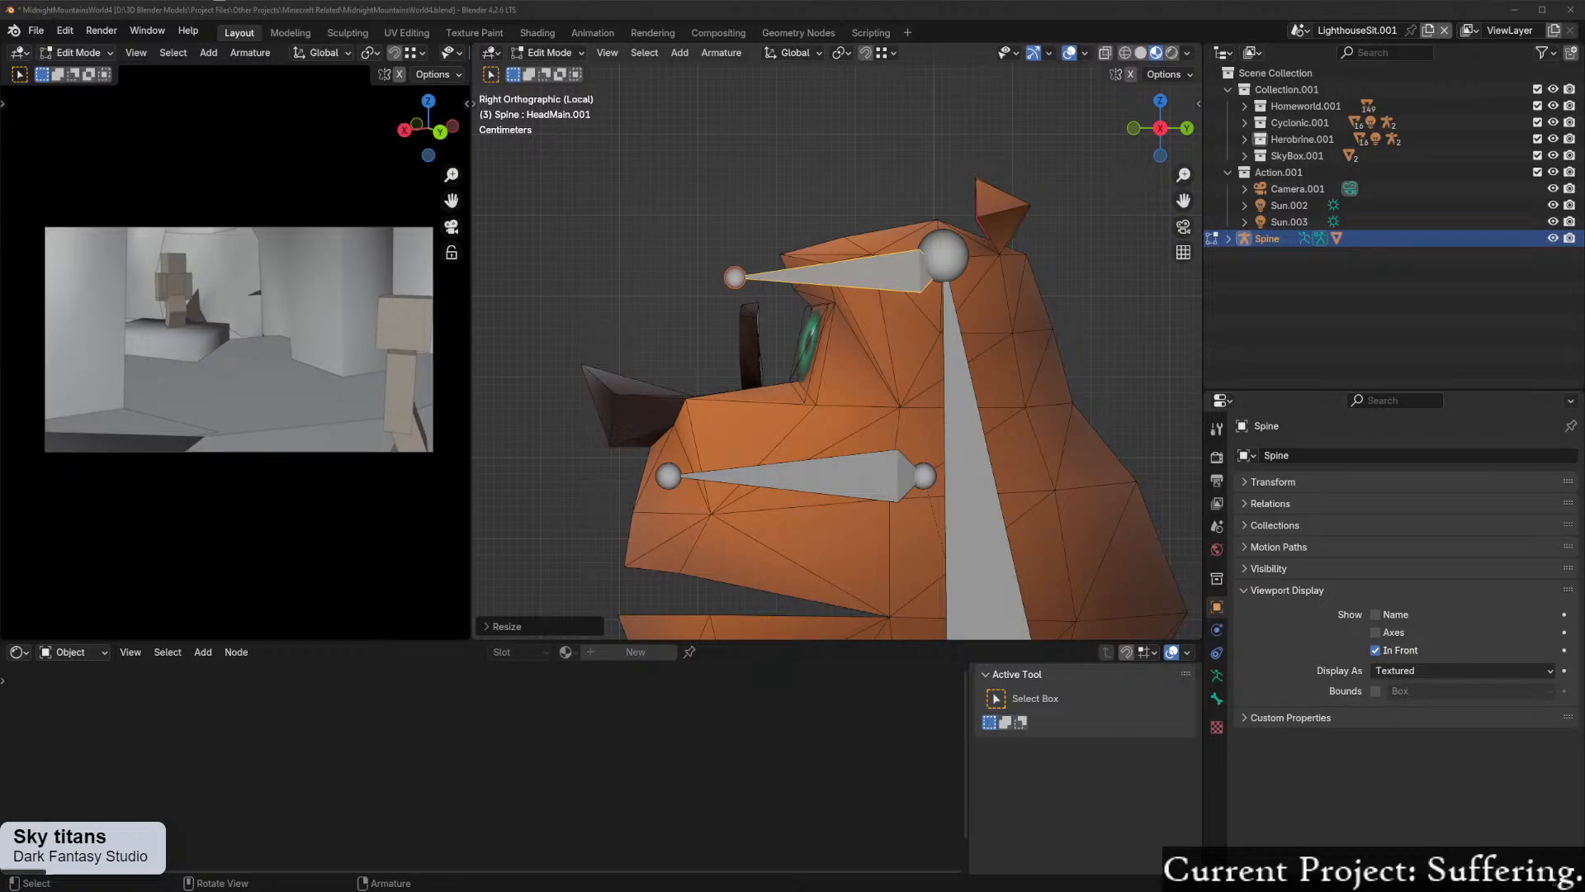
Step: Move the HeadMain.001 bone down to eye level, scale it to 0.5, and position it running from the eye through the monocle
scroll(823, 346, "up", 2)
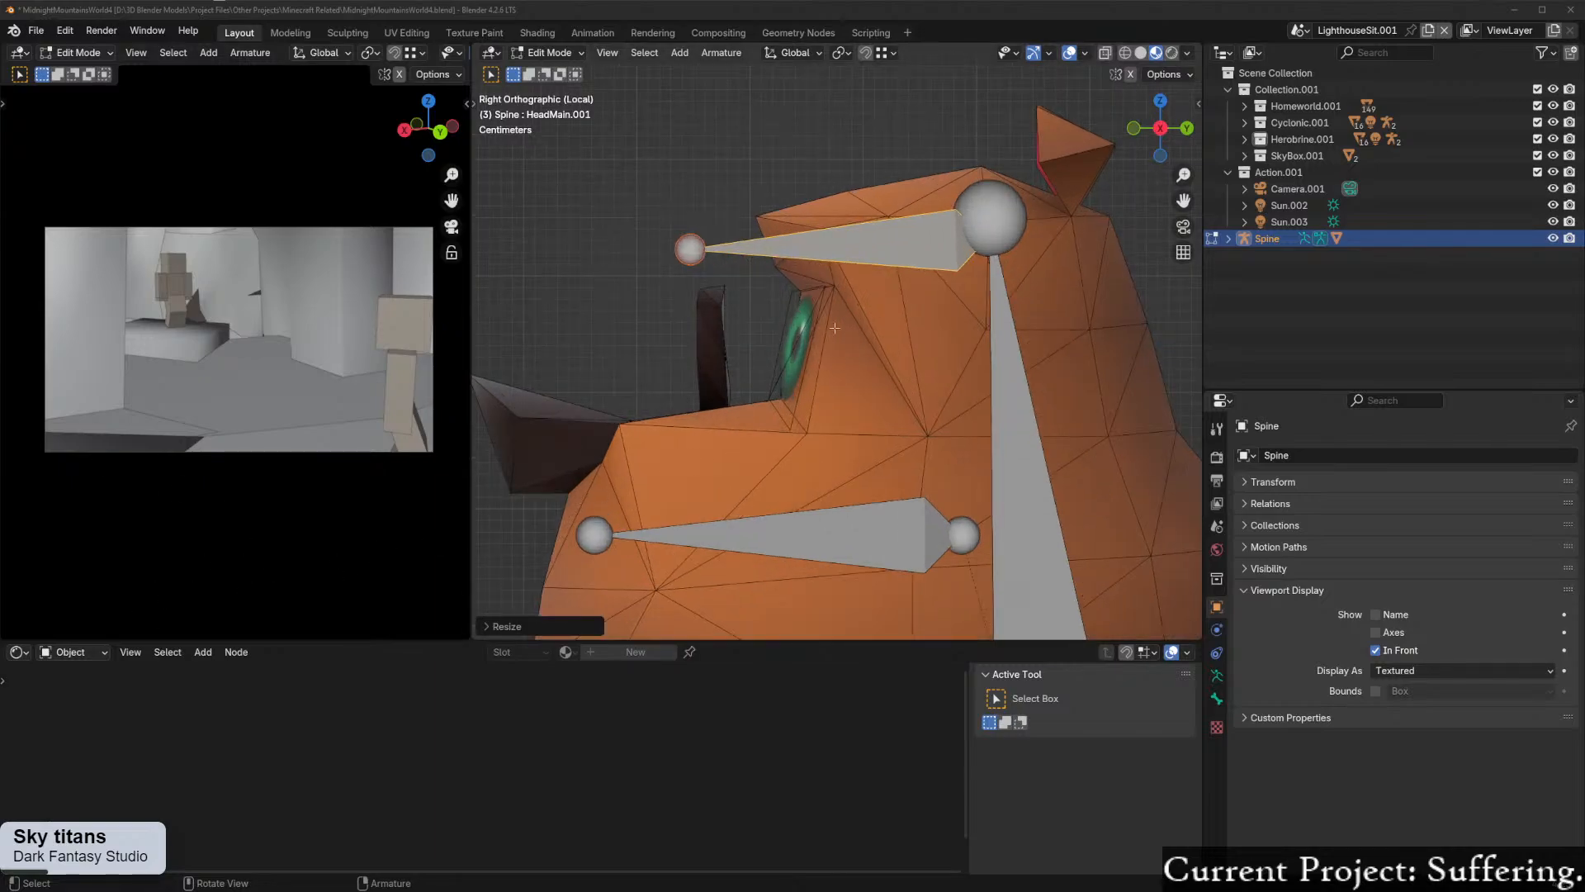
left_click(764, 158)
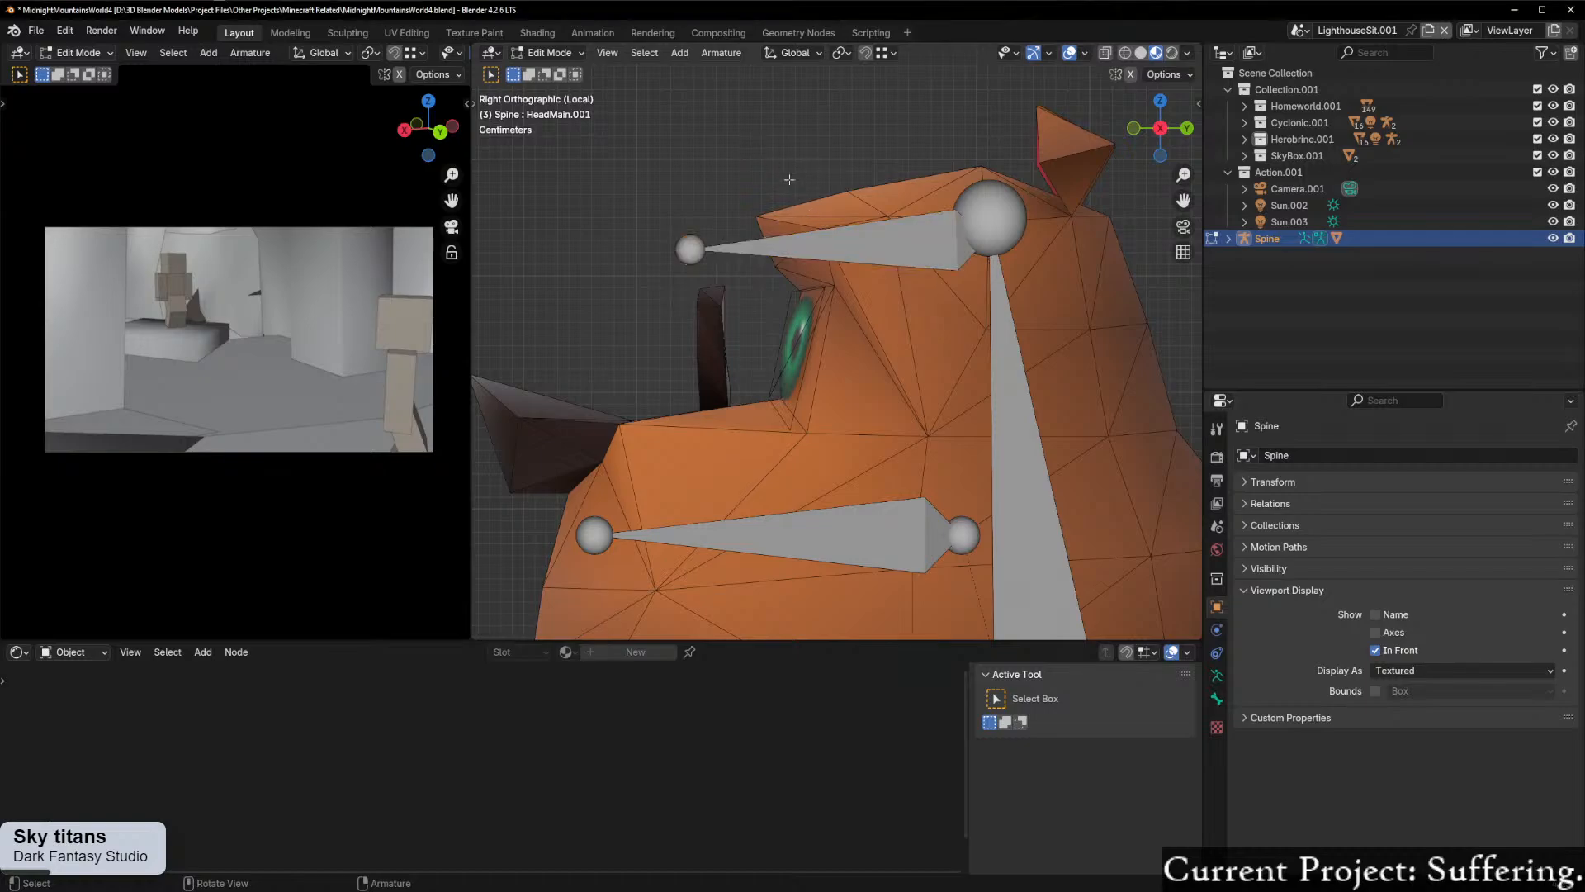
left_click(842, 241)
key("g")
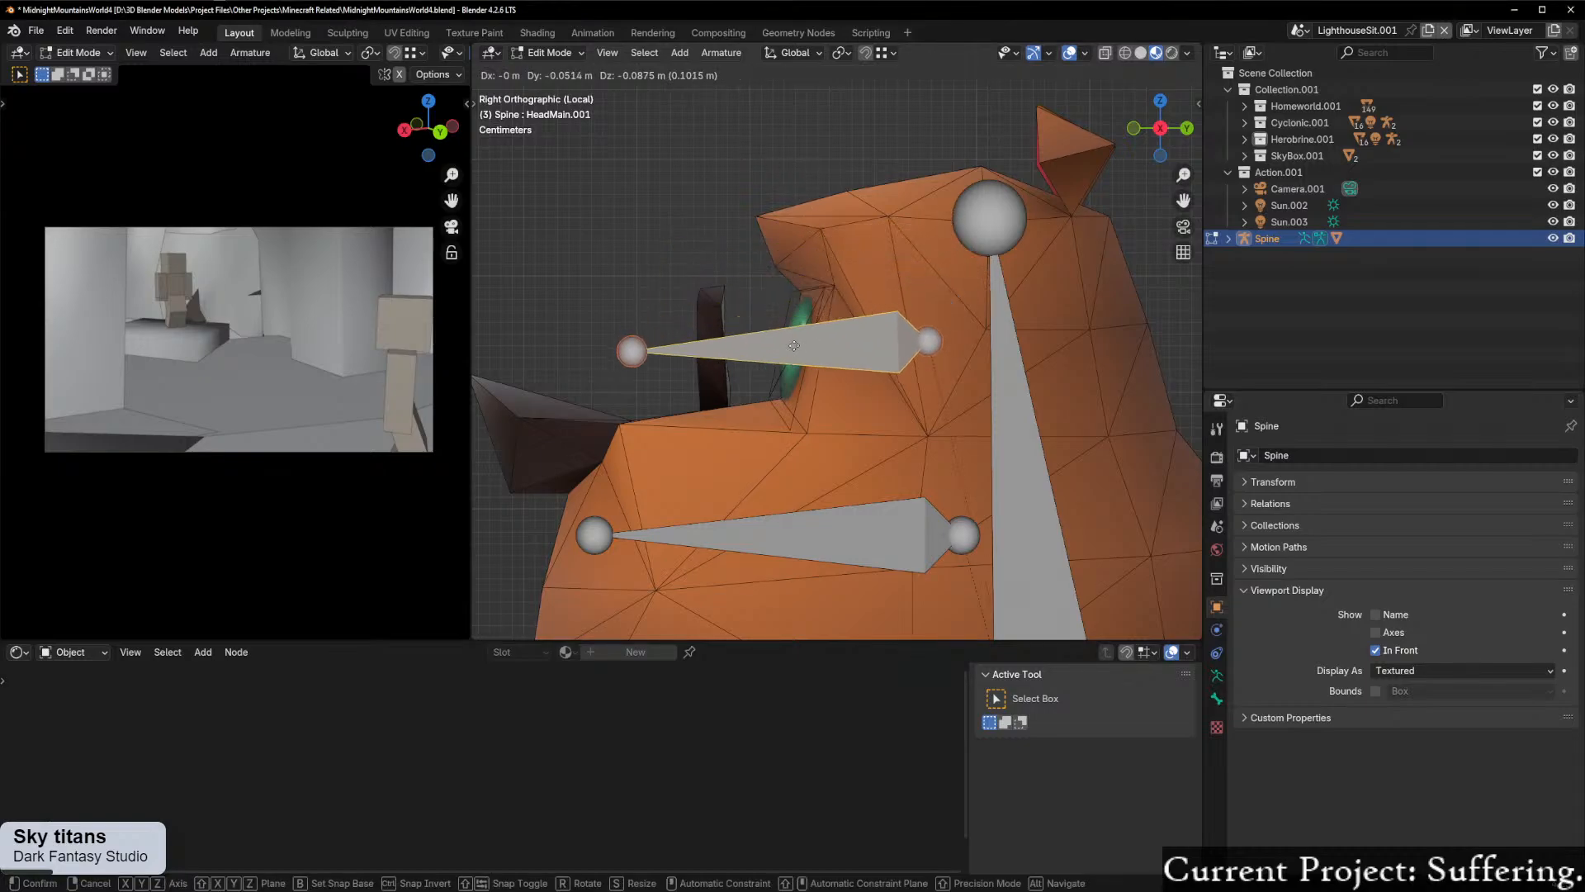
left_click(838, 361)
key("s")
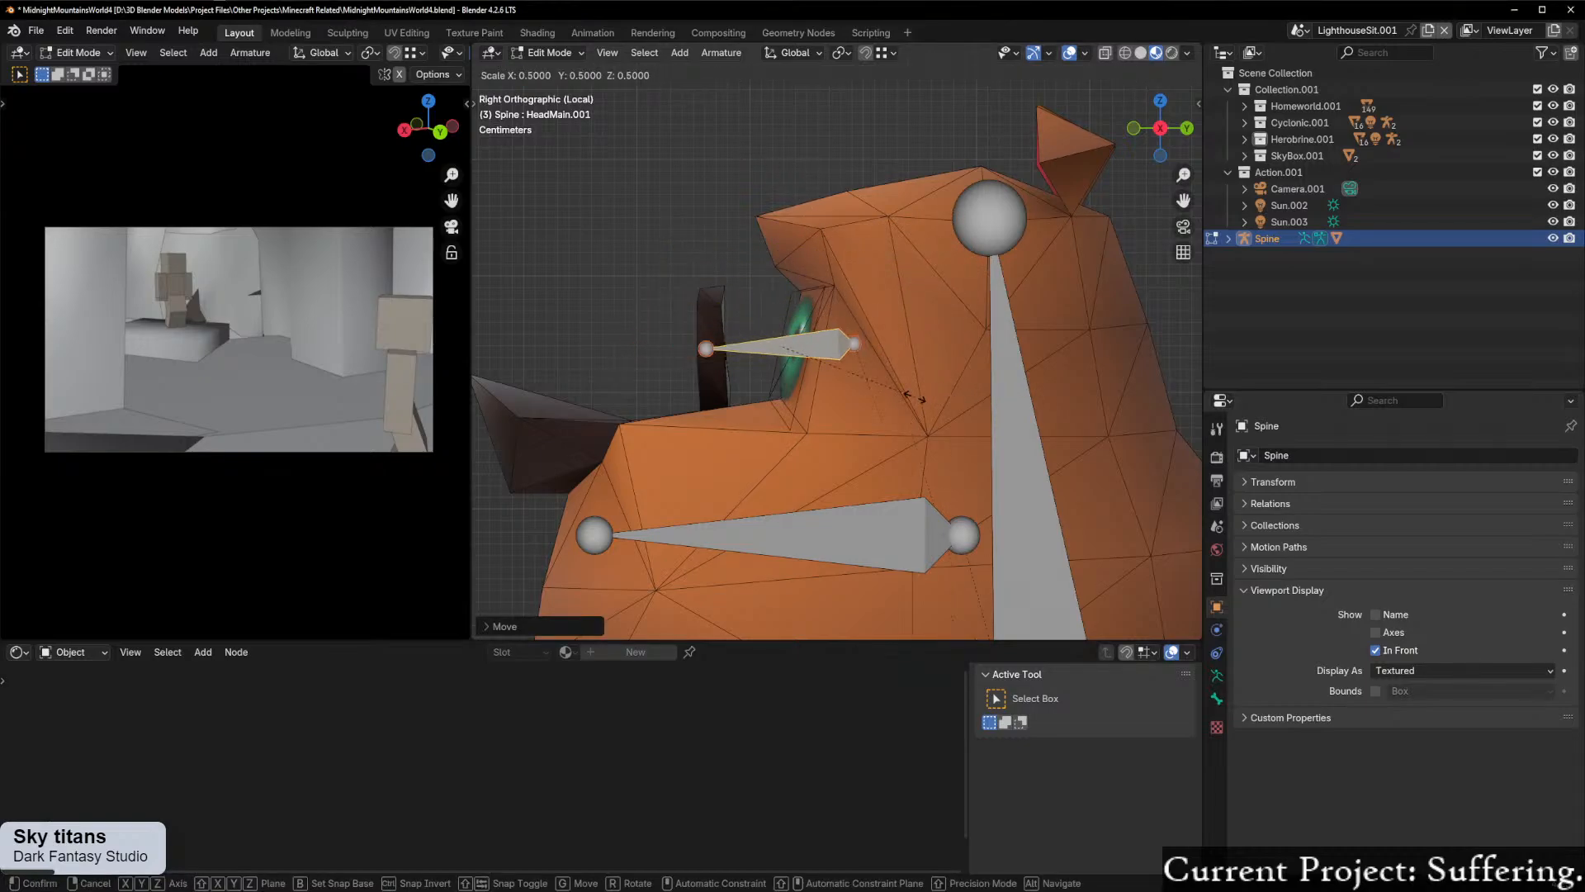
left_click(925, 400)
key("g")
left_click(896, 399)
scroll(943, 491, "down", 5)
scroll(943, 490, "up", 8)
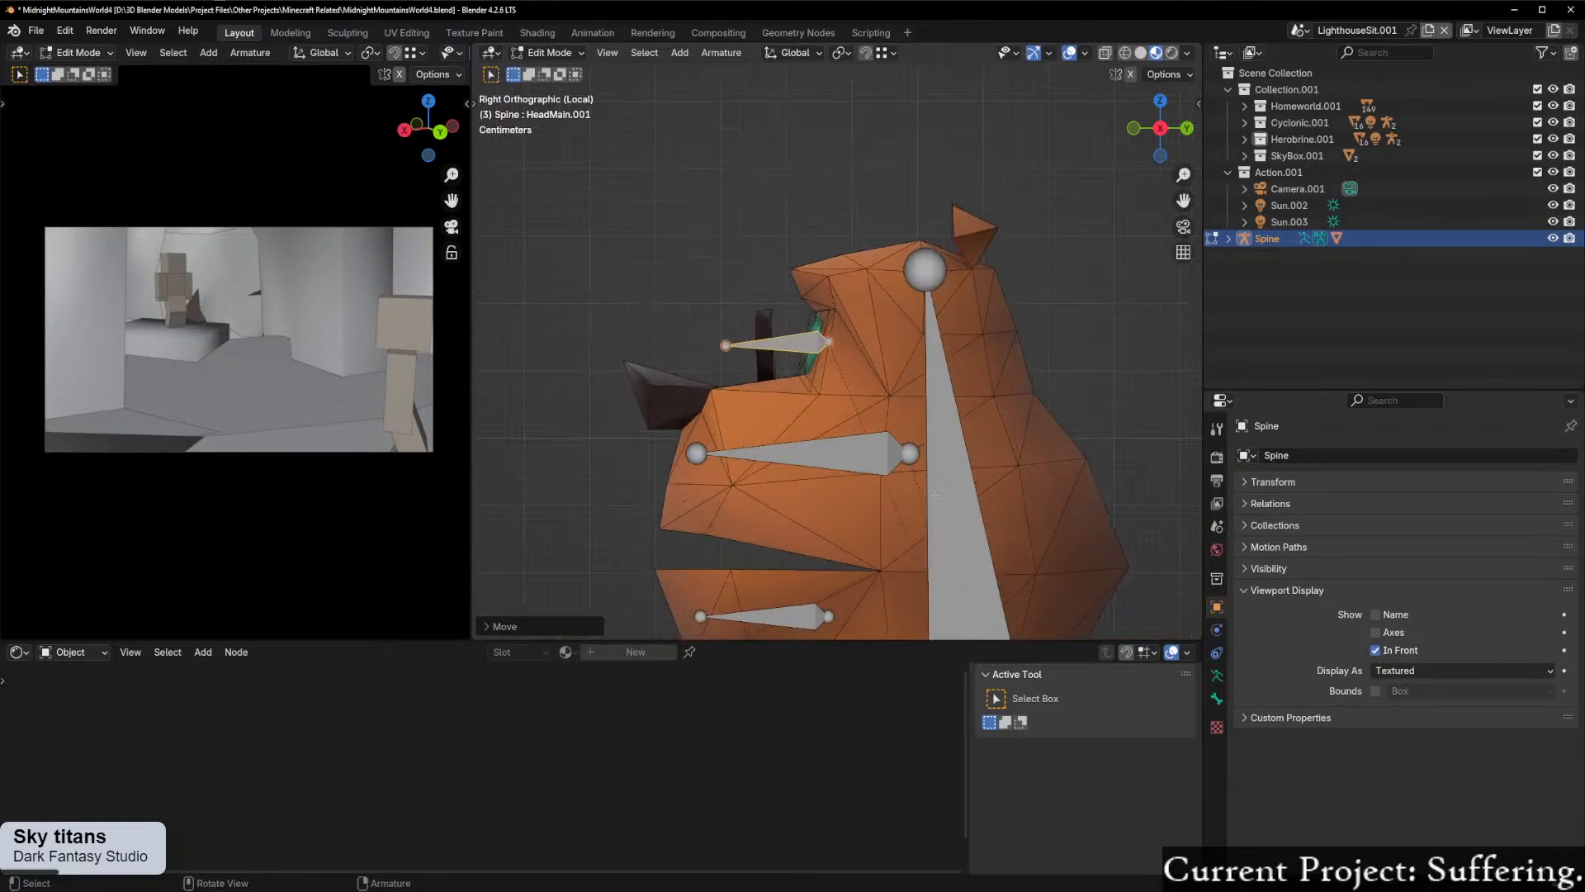
middle_click_drag(889, 456, 924, 462, "shift")
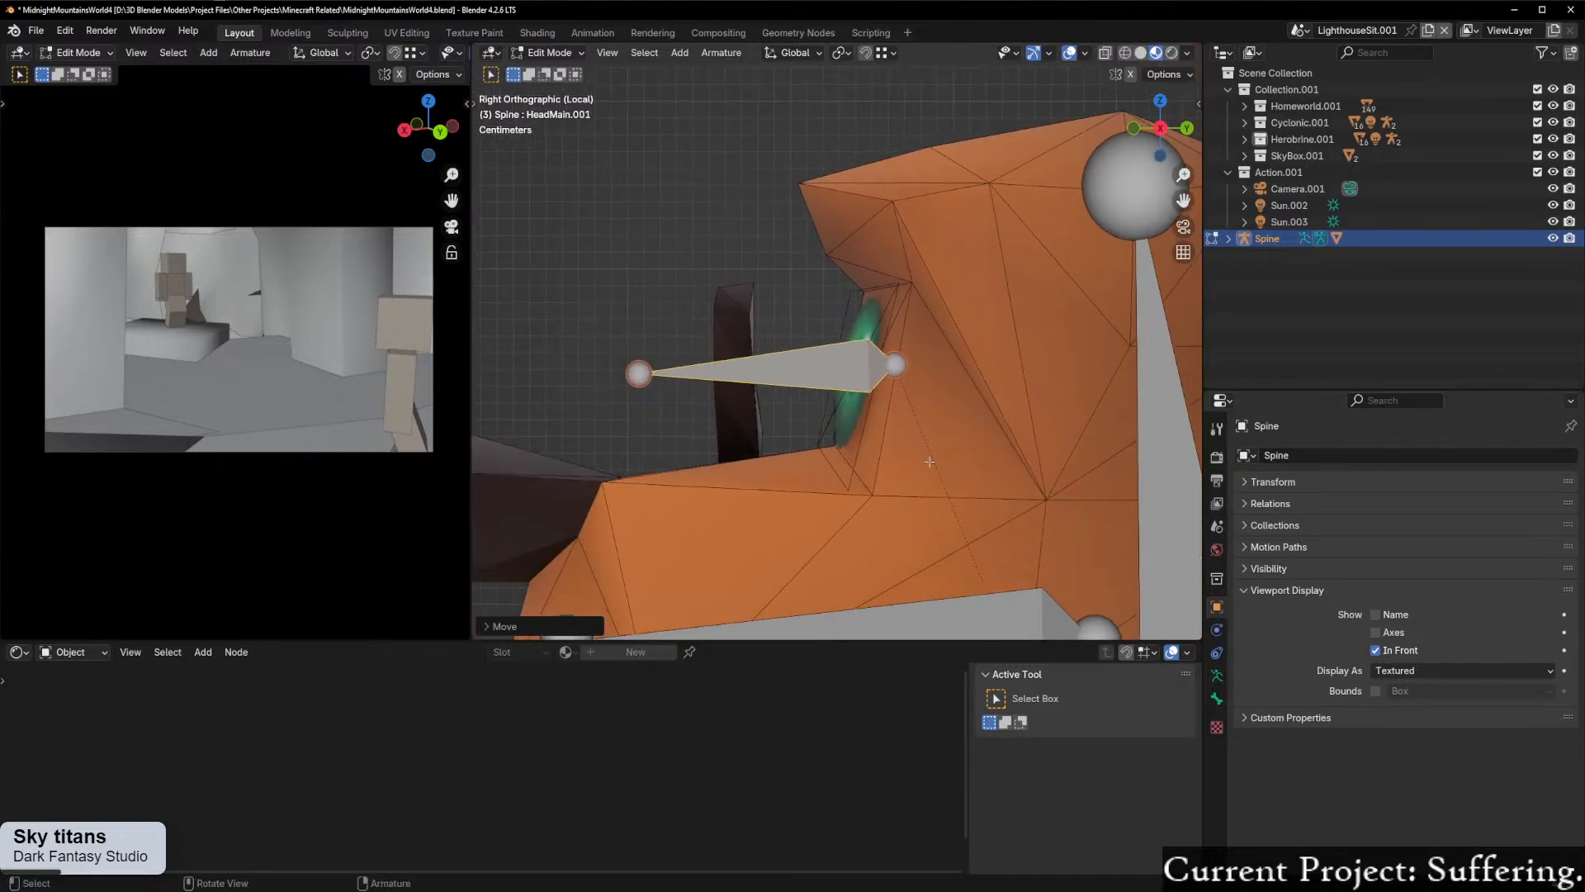
scroll(922, 461, "up", 1)
Step: Return the armature to Object Mode, select the Moneybags mesh and enter its Edit Mode
key("ctrl+Tab")
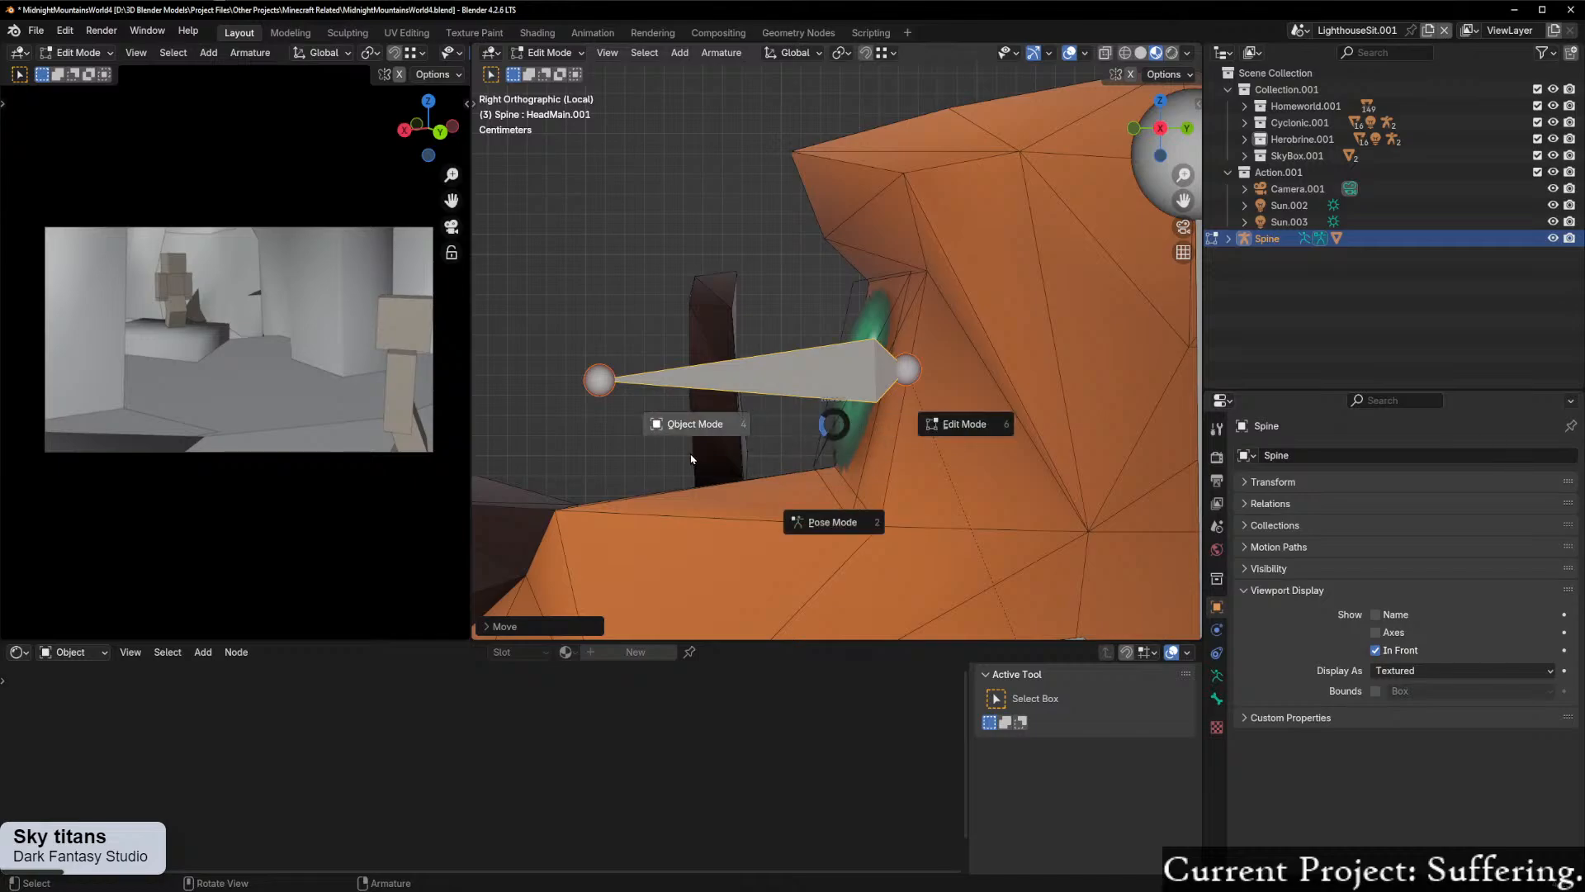
left_click(691, 459)
middle_click_drag(682, 467, 875, 396)
scroll(826, 498, "down", 3)
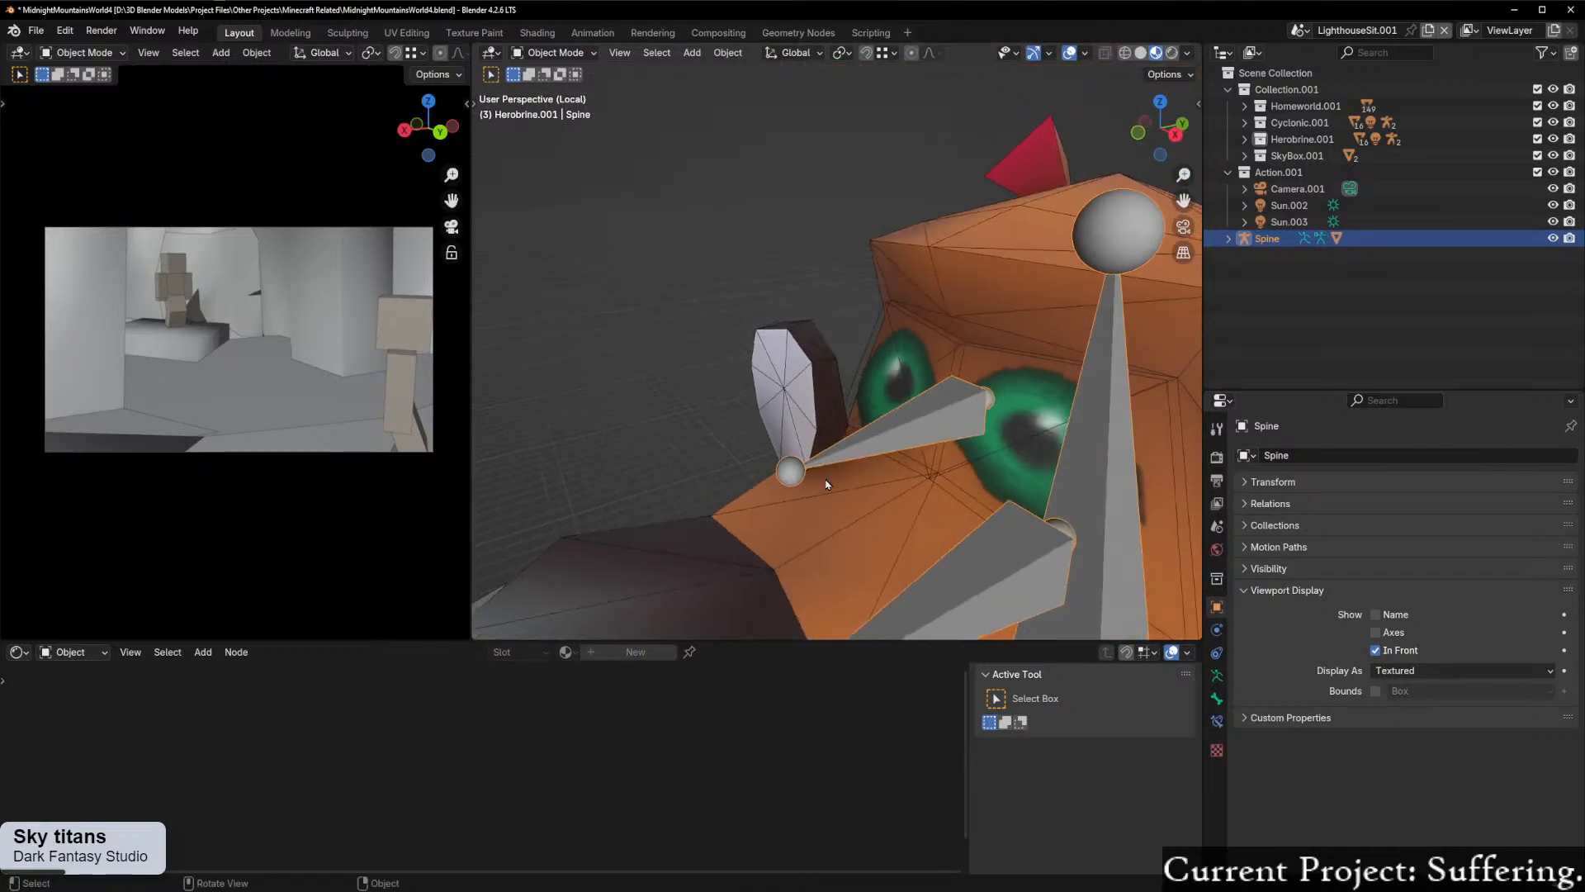
left_click(882, 390, "shift")
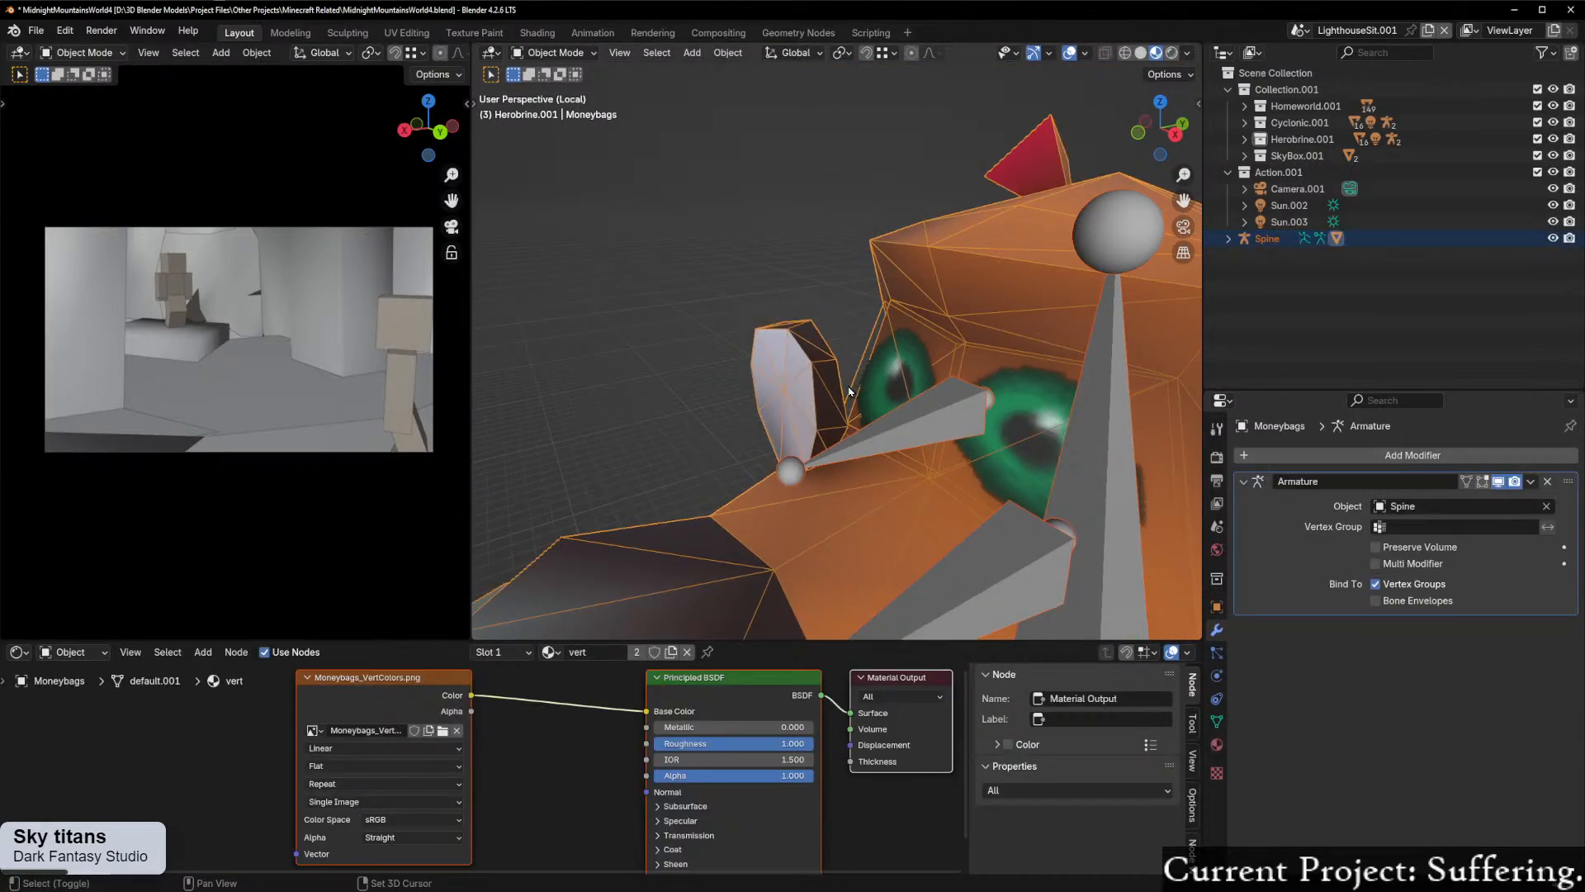
key("ctrl+Tab")
left_click(900, 379)
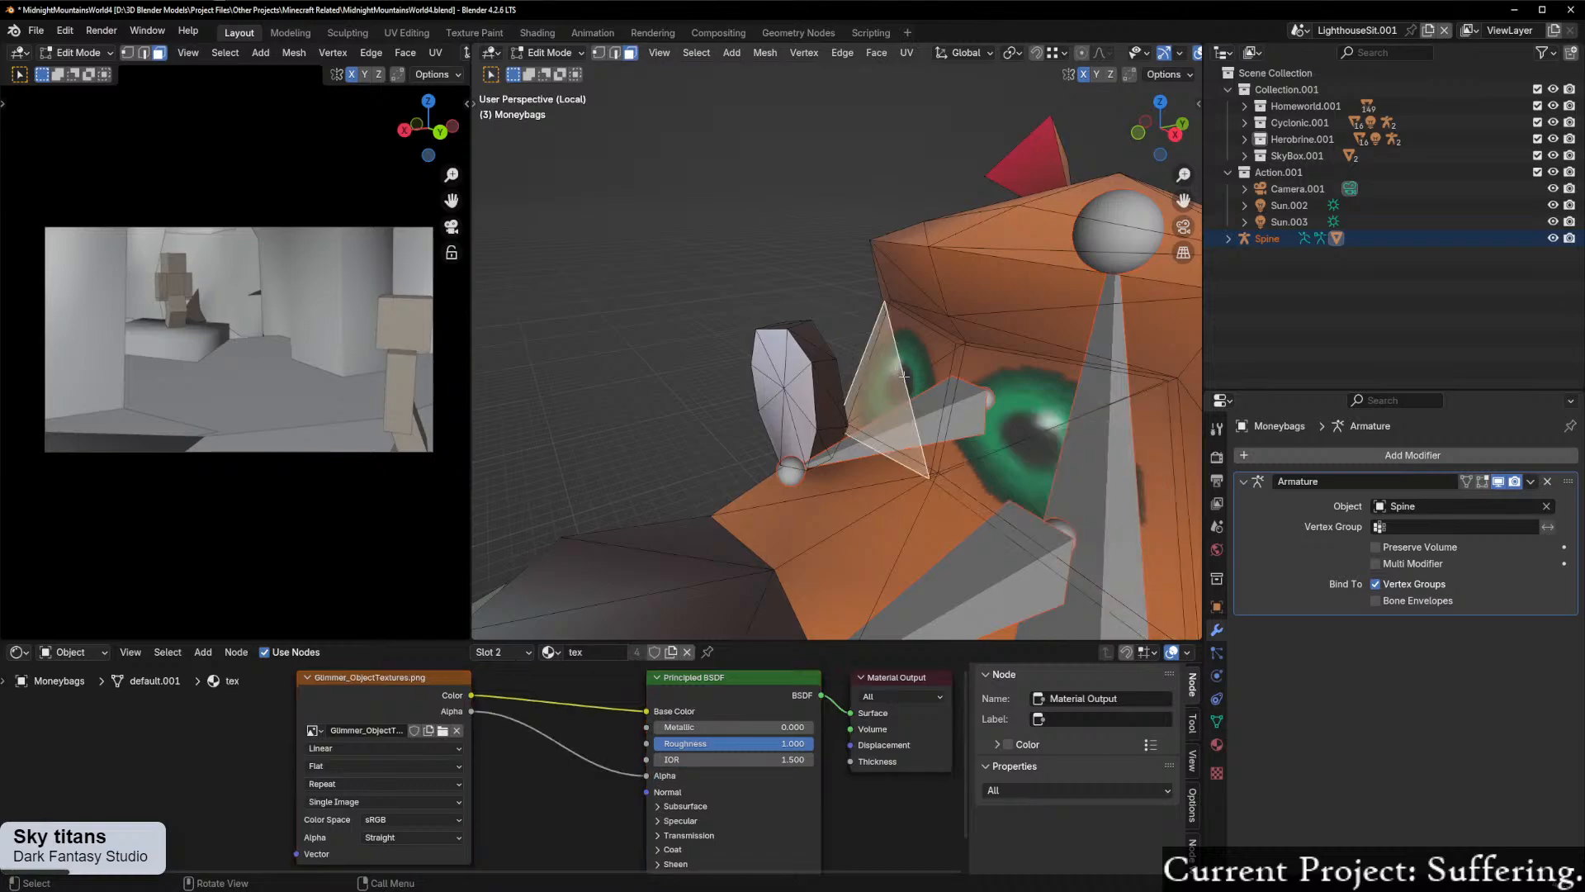
Step: Select the linked geometry of both eyes and the monocle, separate the selection into its own object, and return to Object Mode
key("l")
middle_click_drag(904, 375, 842, 375)
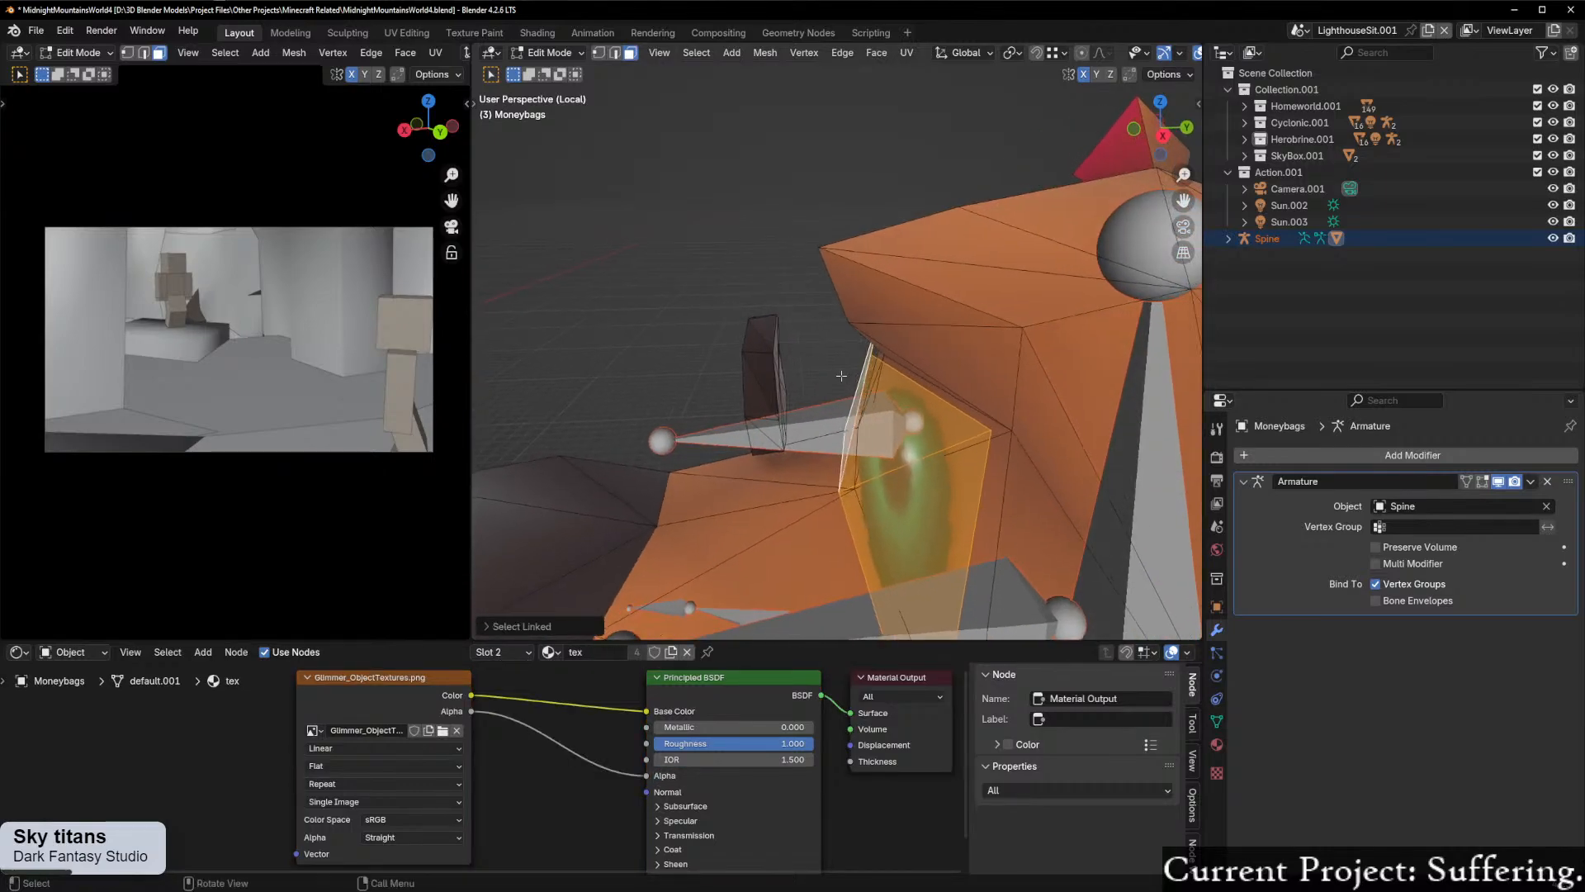
key("l")
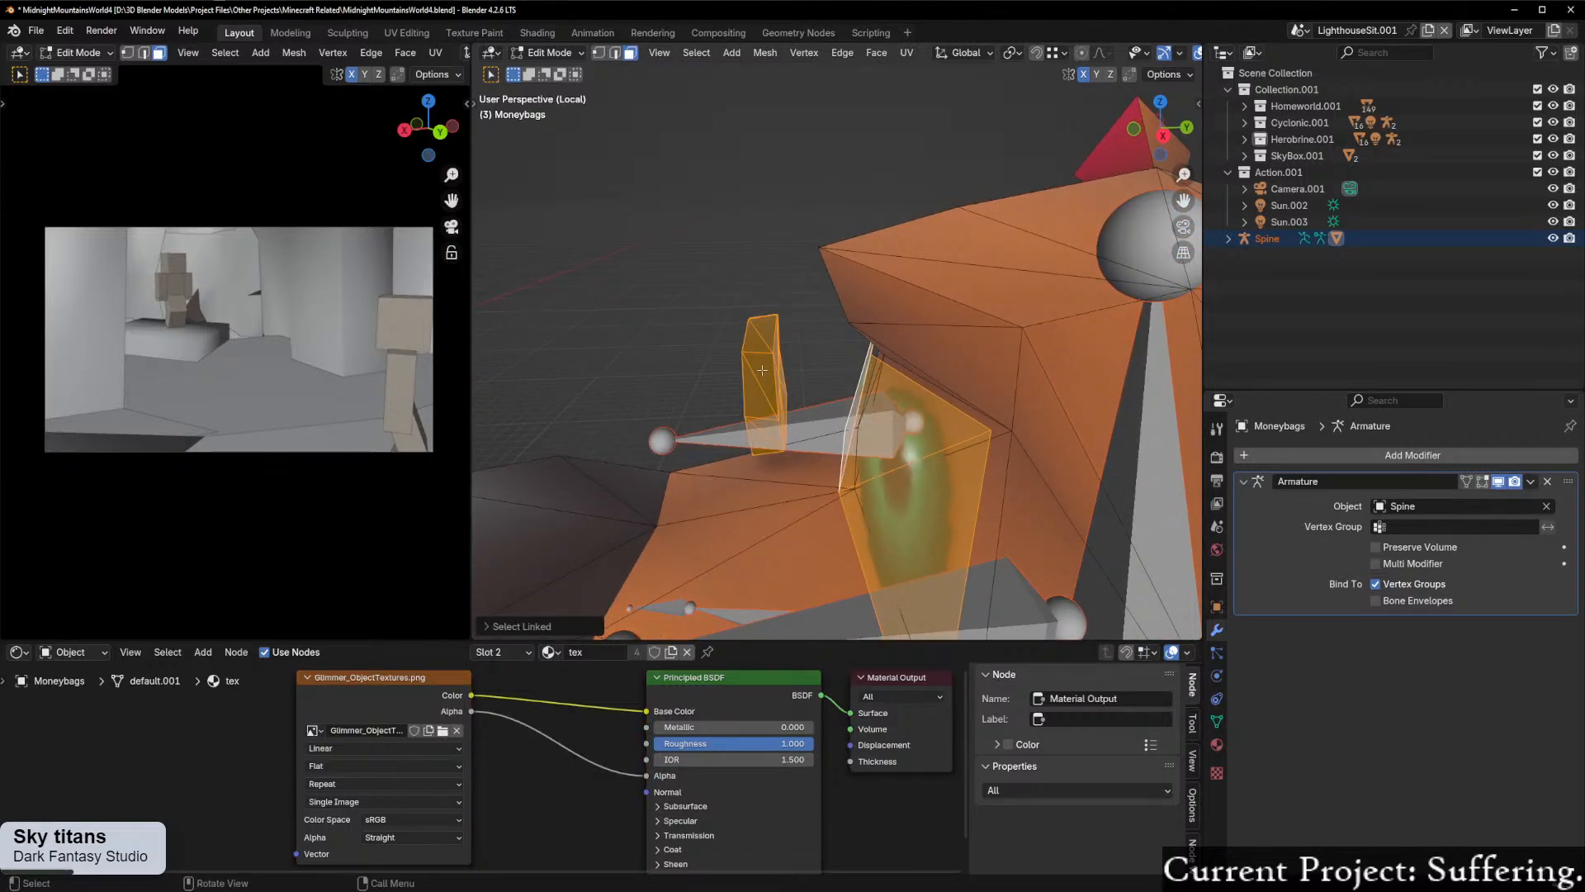
right_click(762, 370)
key("ctrl+p")
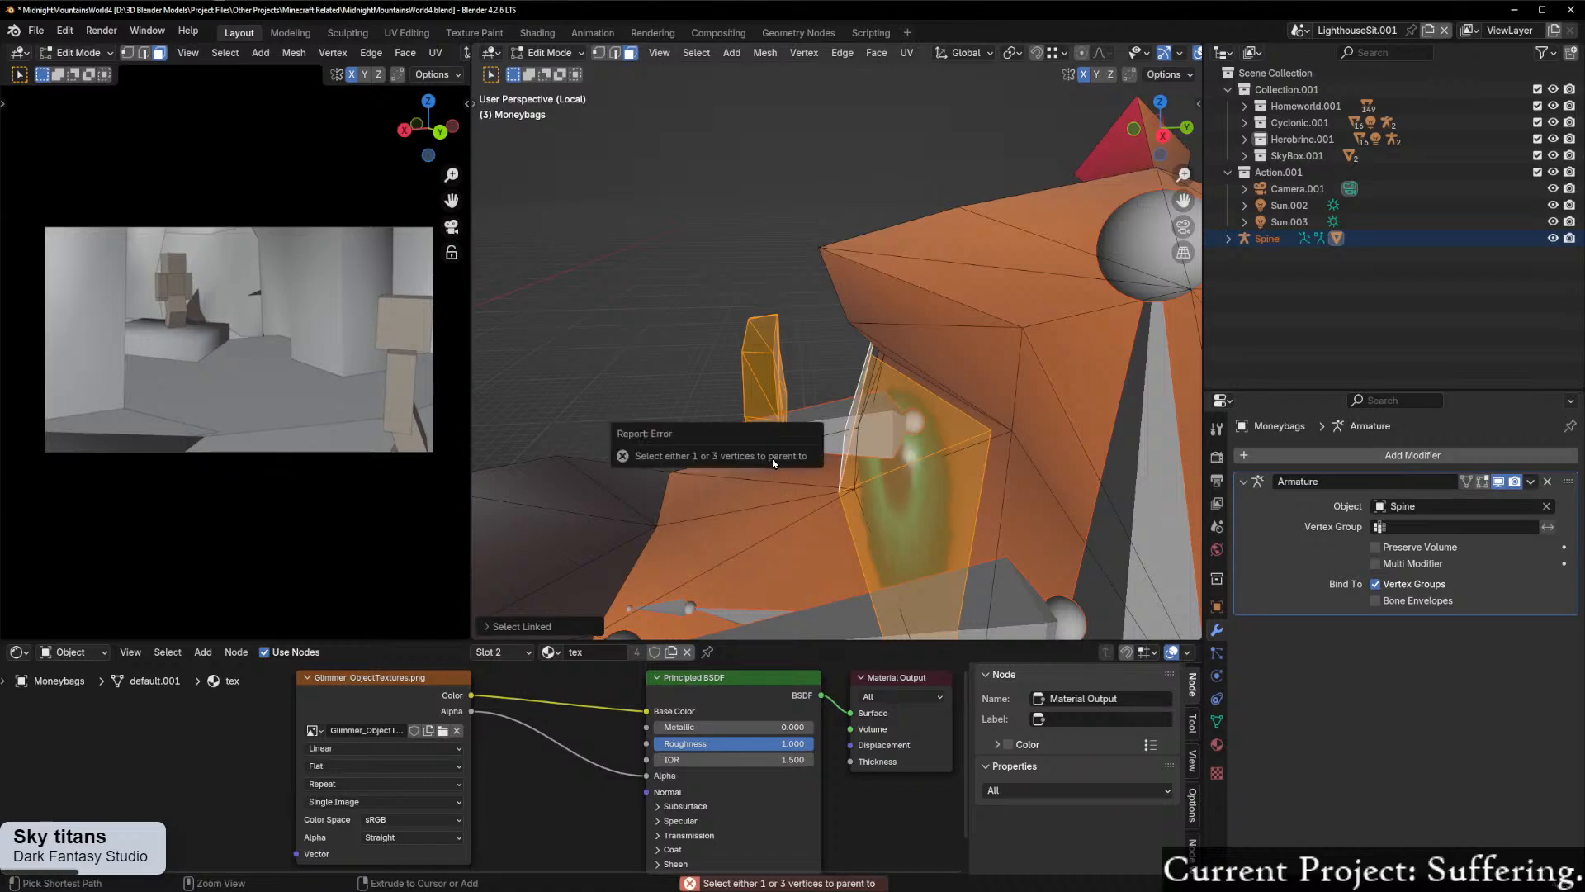
key("p")
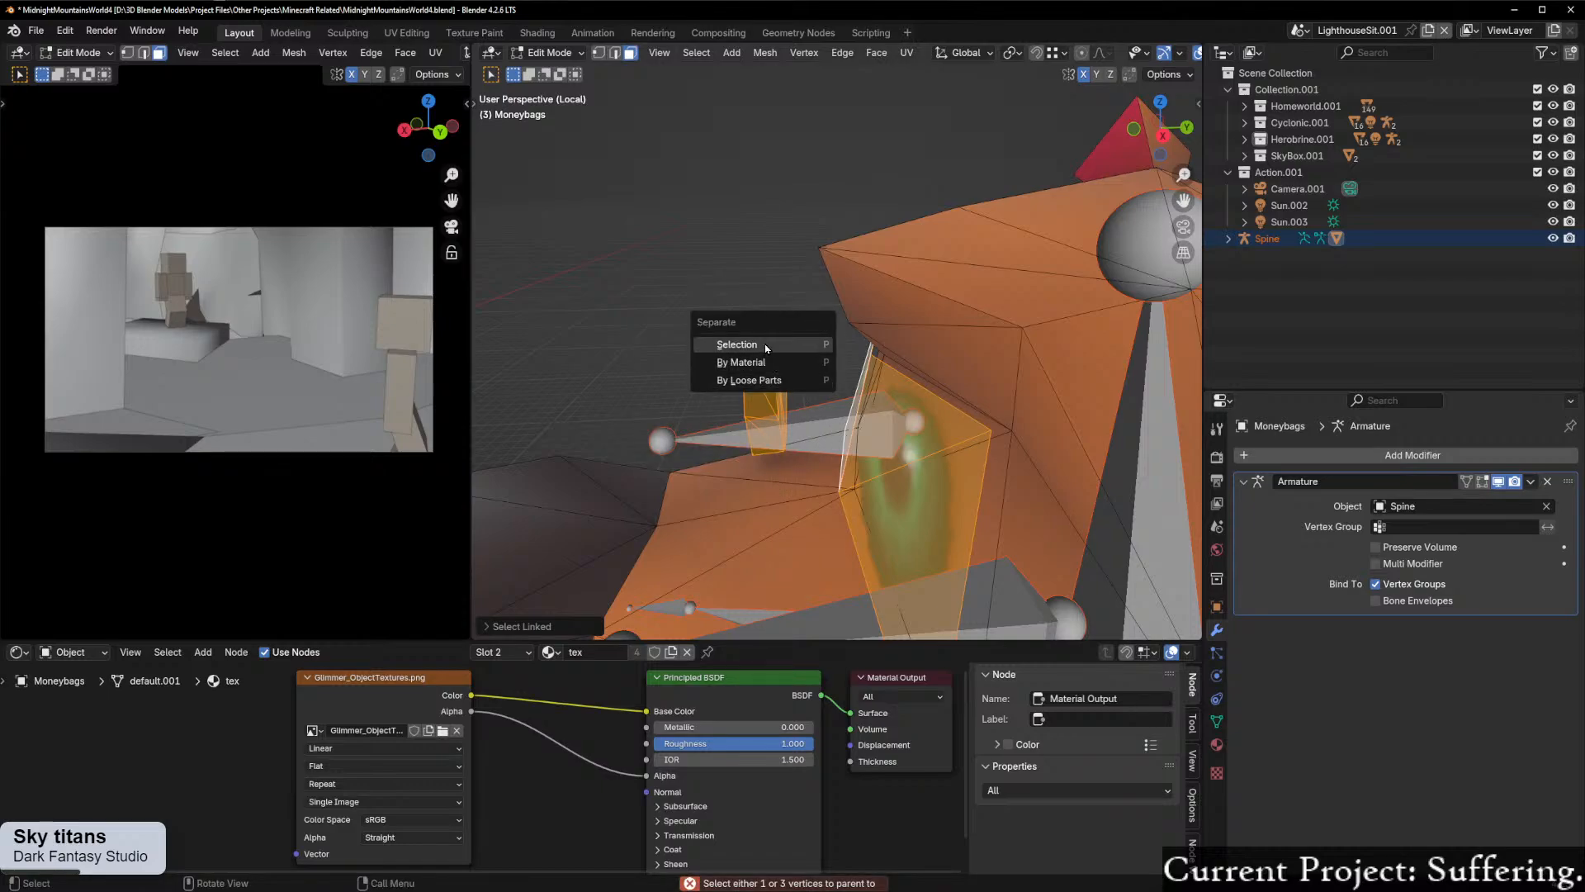
left_click(774, 343)
key("ctrl+Tab")
left_click(713, 398)
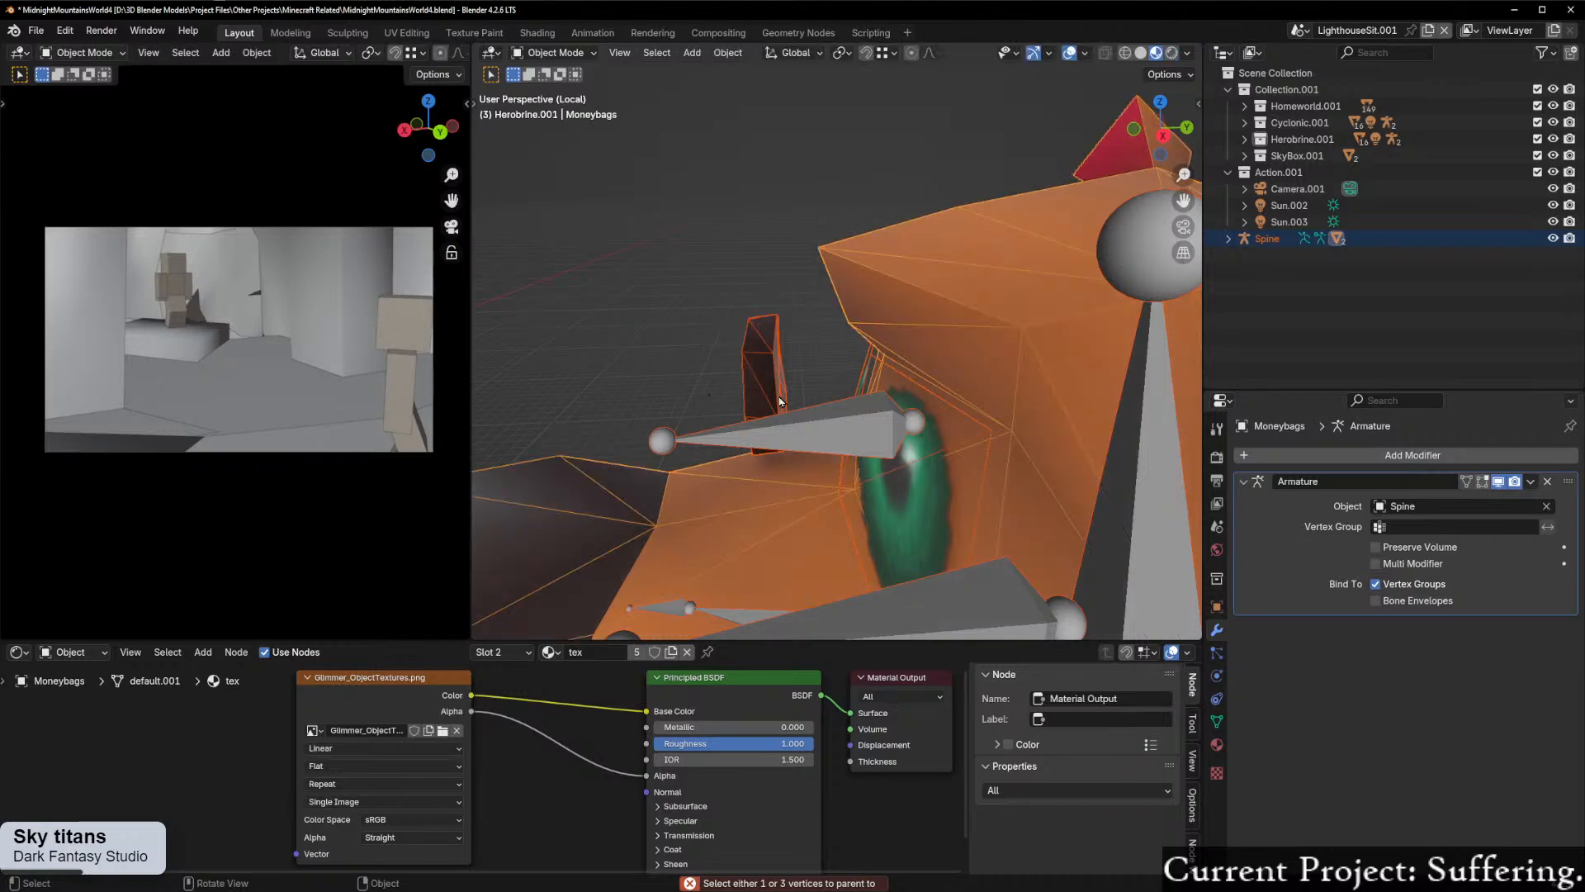
Step: Select the separated eyes and monocle together with the Spine armature, and parent them using the Bone option
middle_click_drag(777, 398, 774, 367)
left_click(773, 373)
left_click(793, 417, "shift")
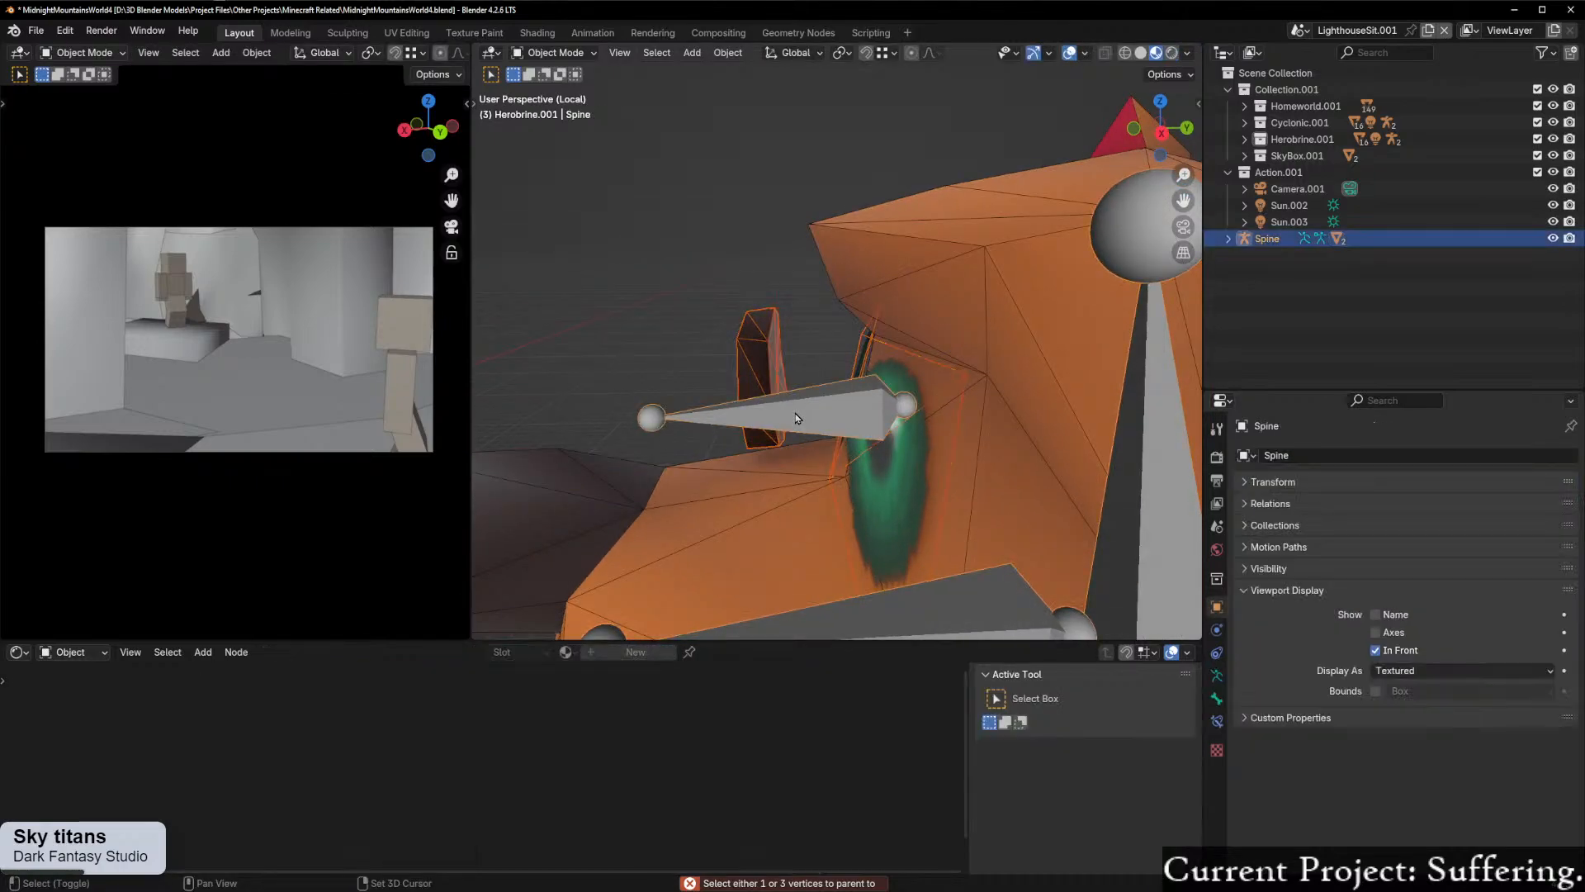
key("ctrl+p")
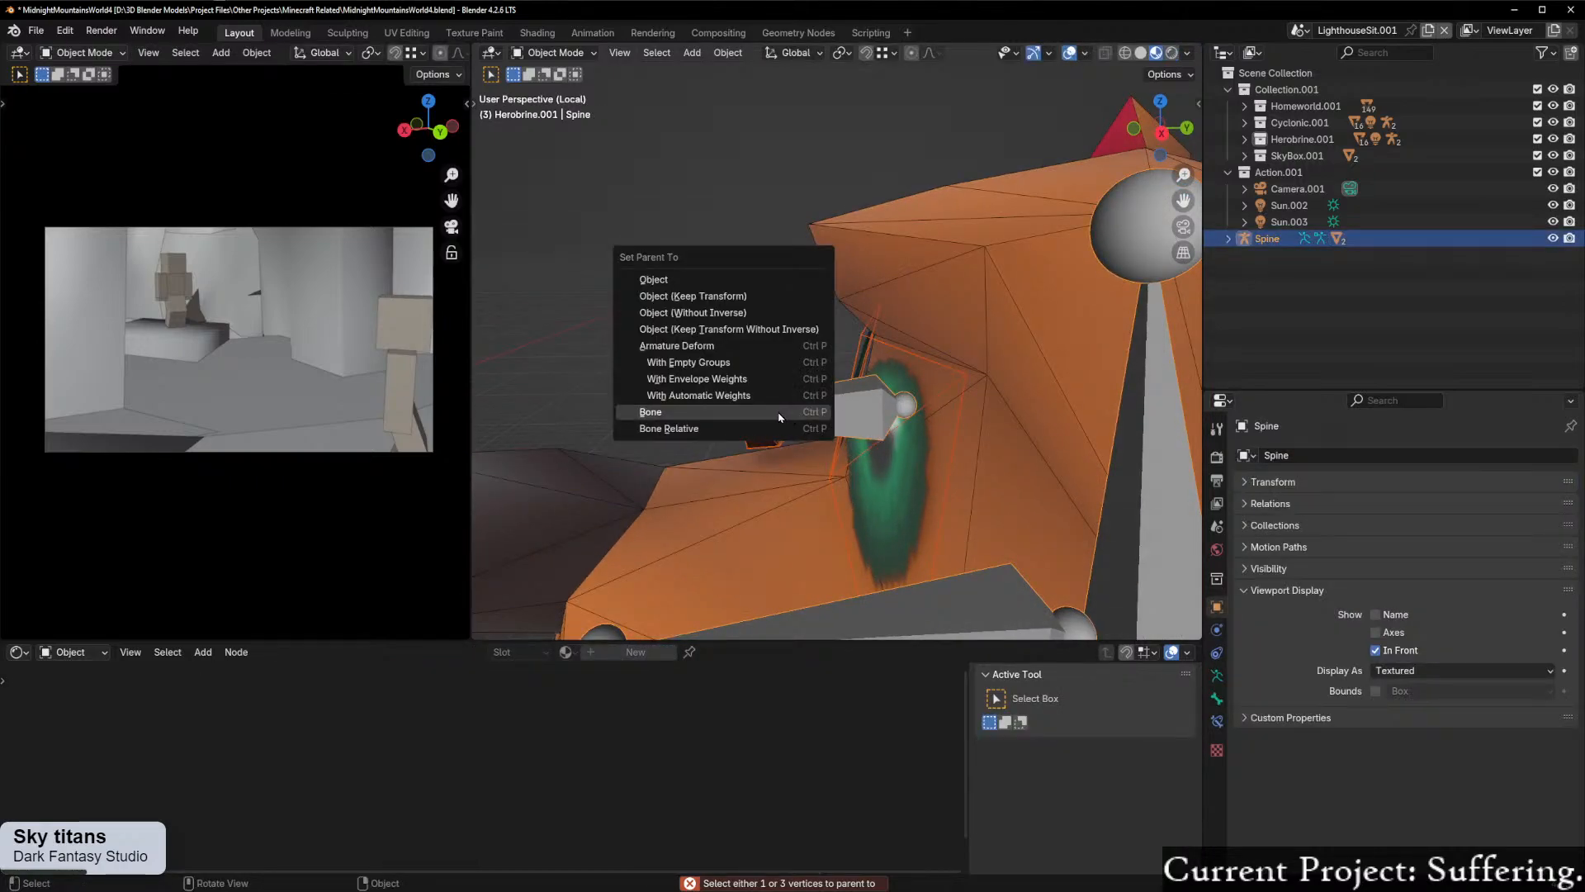
left_click(785, 416)
scroll(820, 415, "down", 5)
middle_click_drag(820, 415, 850, 355)
Step: Put the Spine armature in Pose Mode and test-rotate HeadMain and the HeadMain.001 eye bone, cancelling each rotation
key("ctrl+Tab")
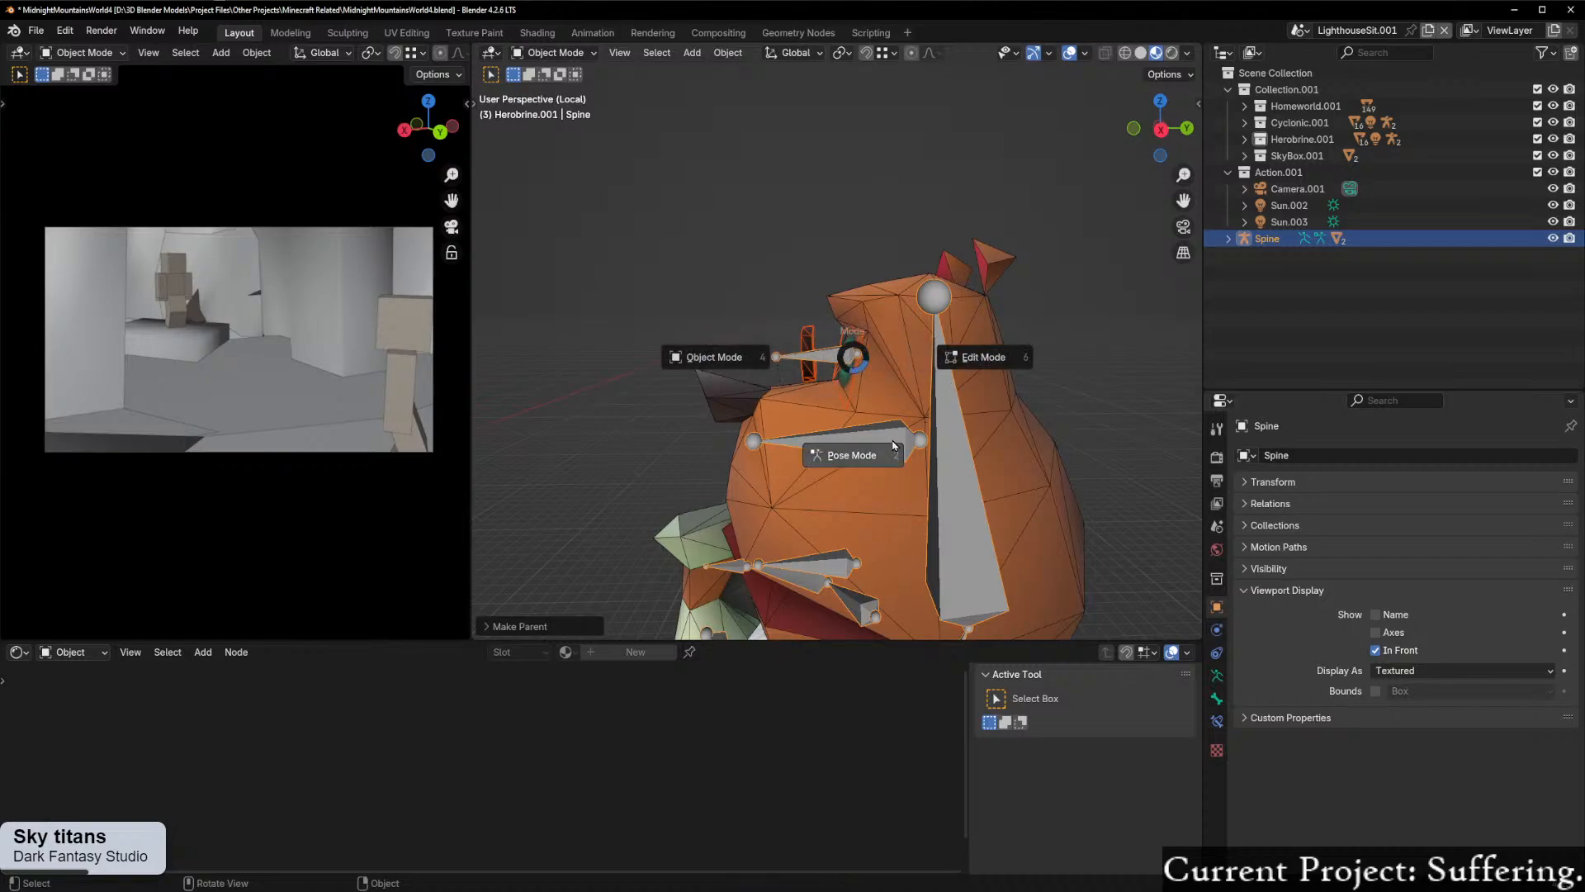
left_click(992, 354)
left_click(958, 304)
key("r")
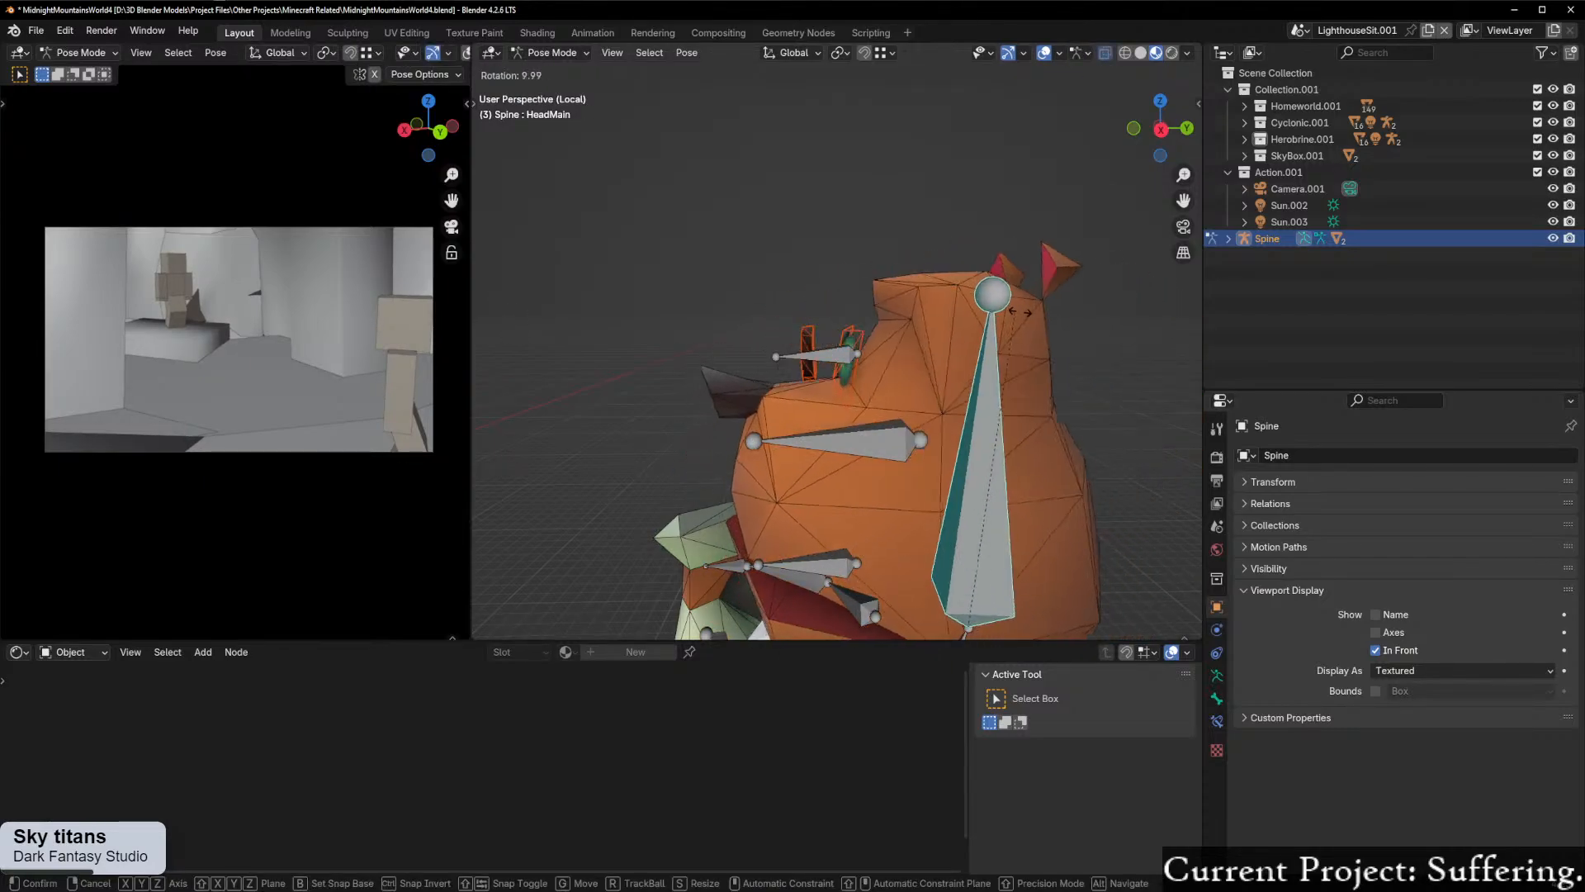
right_click(1050, 322)
left_click(834, 358)
key("r")
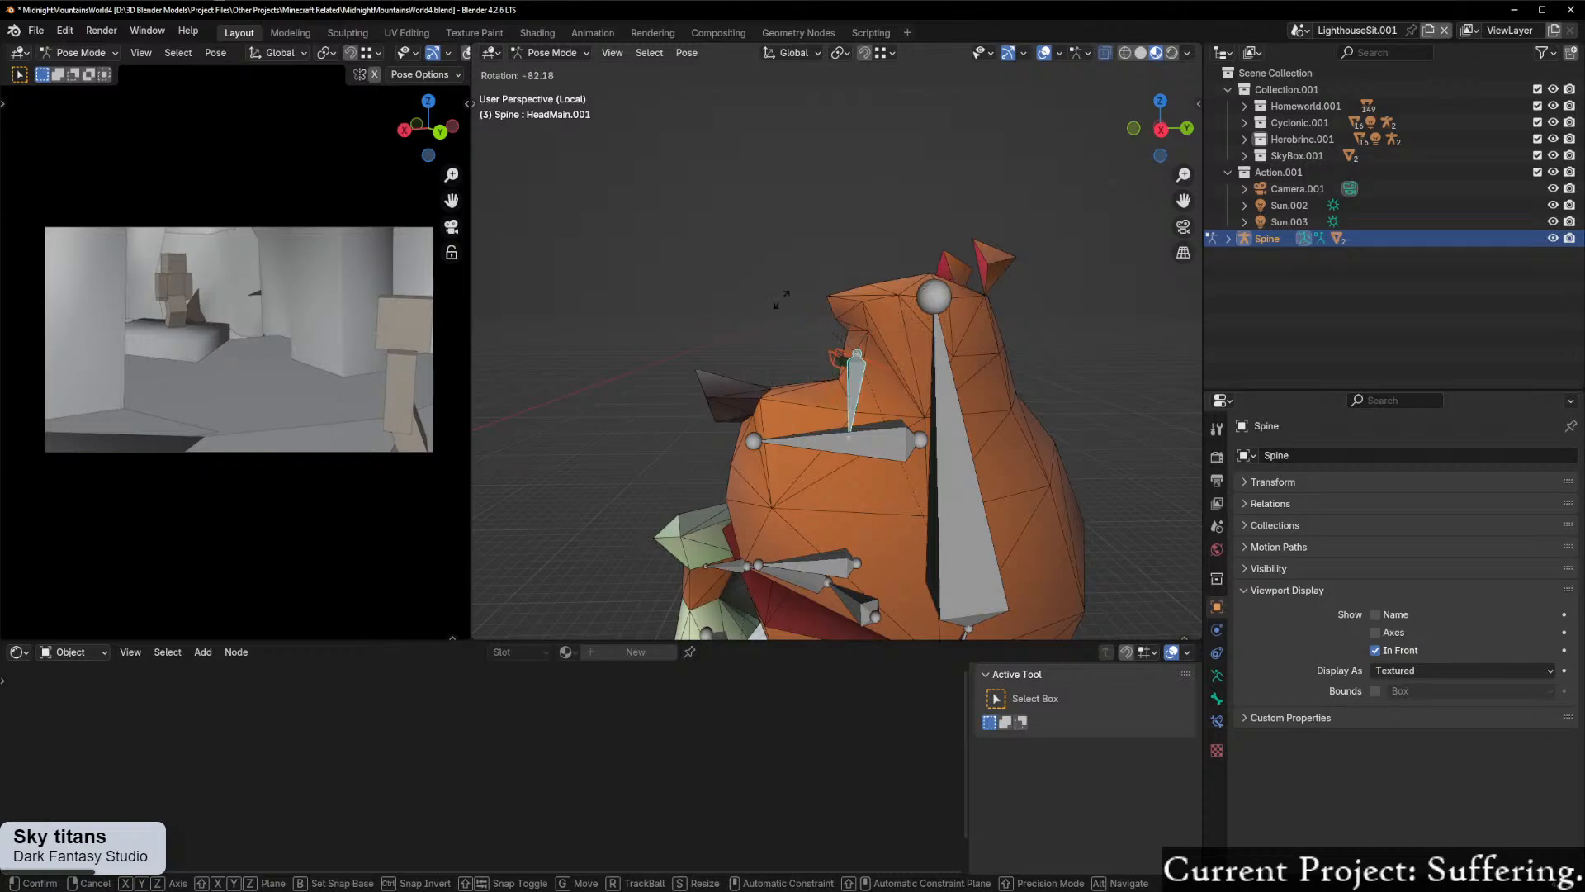
right_click(1004, 323)
Step: Test-rotate the neck bone below HeadMain to check how the head and eyes follow, leaving the original pose
middle_click_drag(1001, 323, 904, 233)
scroll(977, 308, "up", 2)
scroll(924, 345, "down", 4)
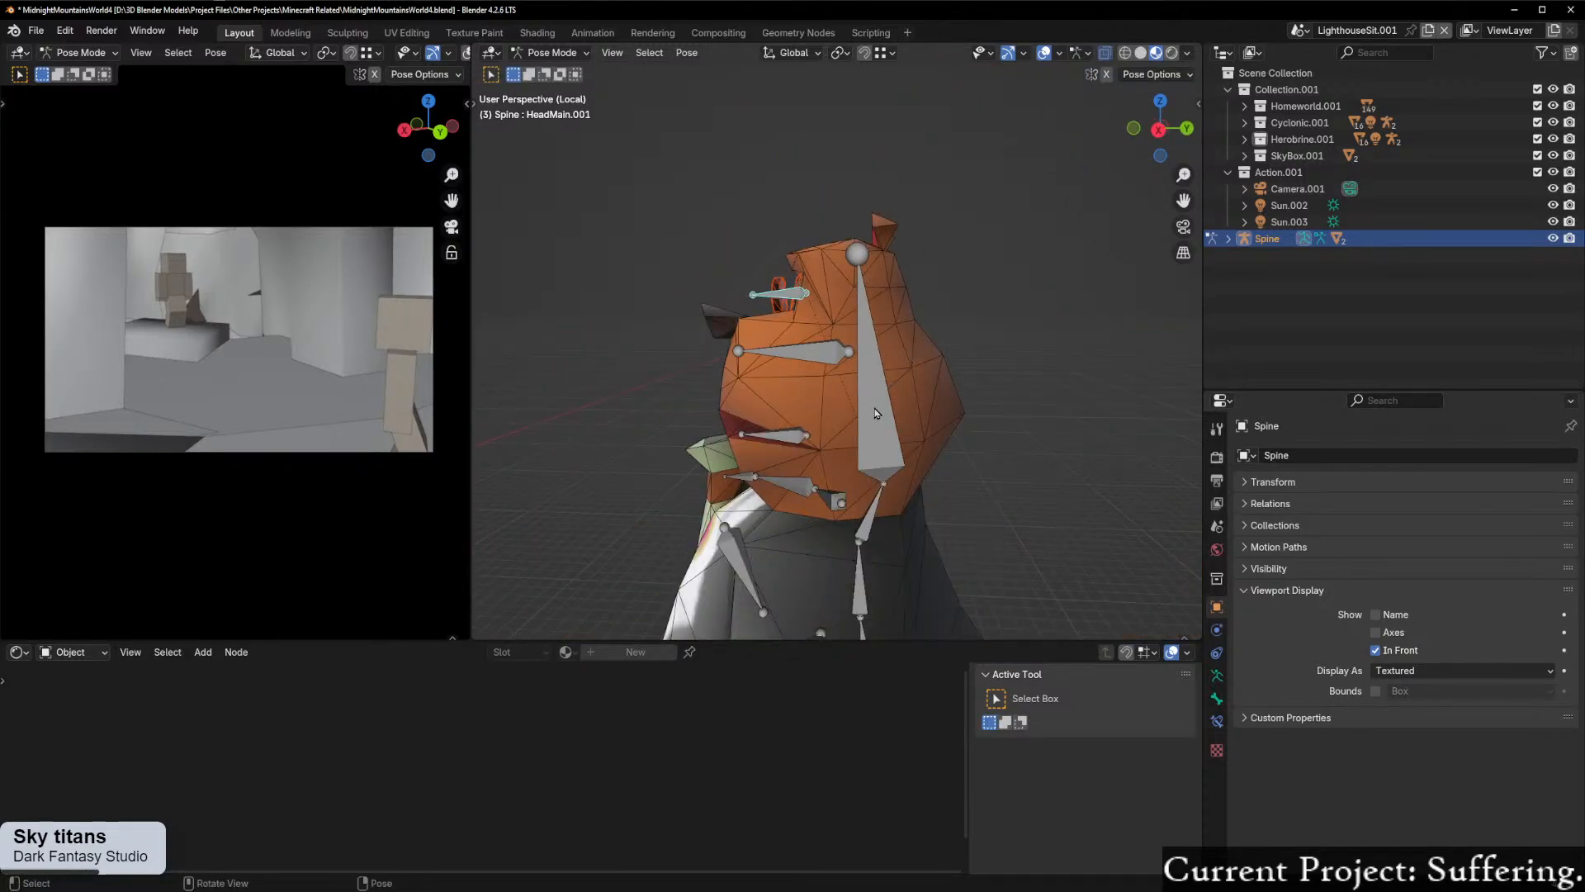
left_click(873, 512)
key("r")
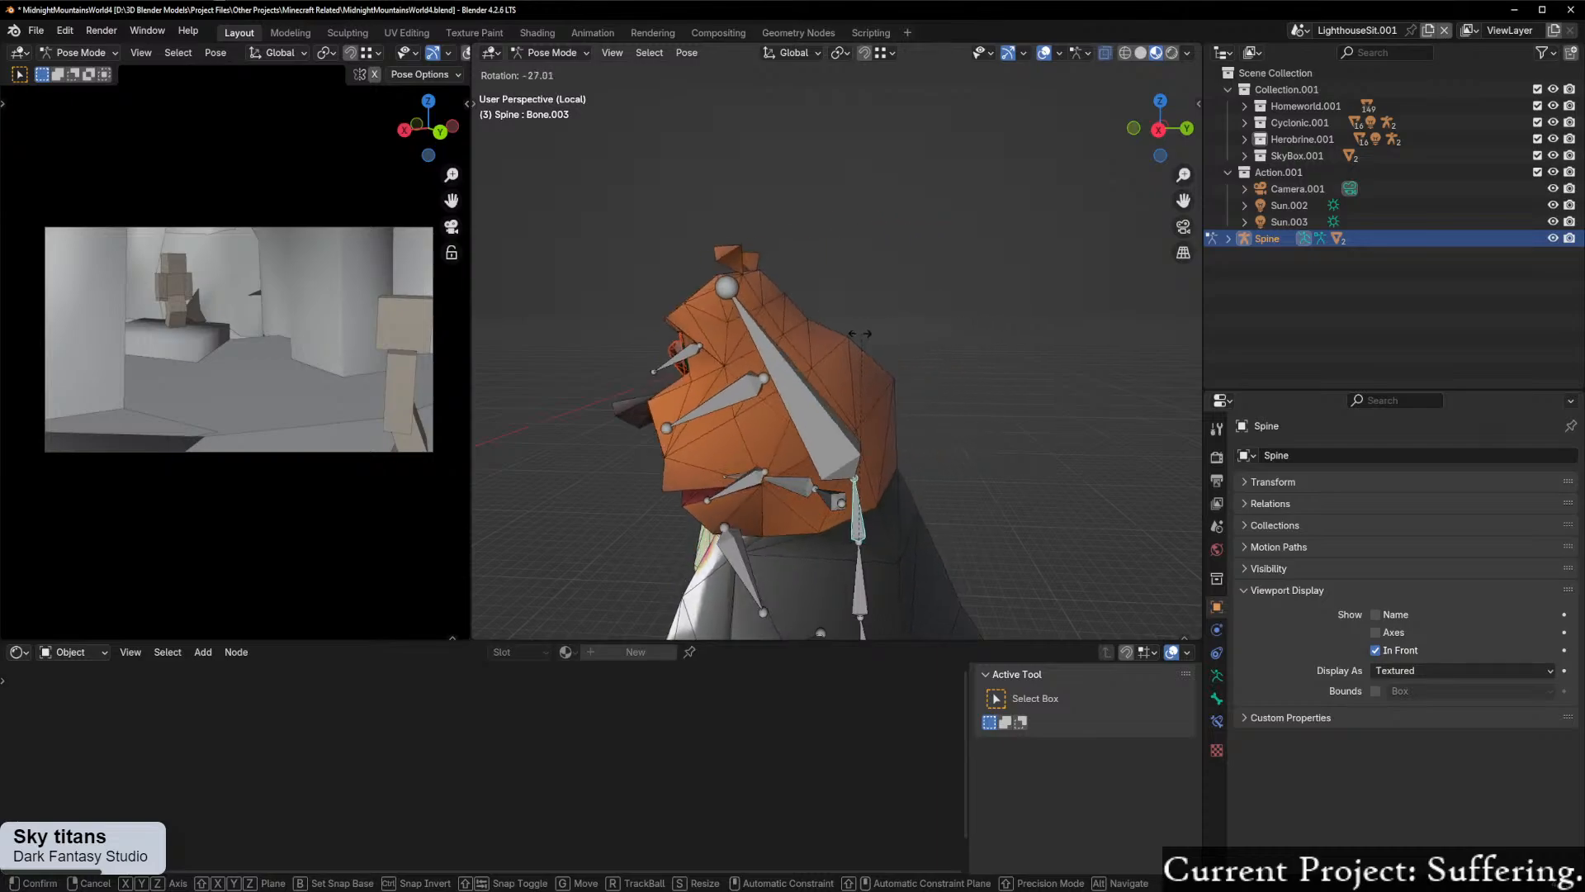
left_click(1040, 366)
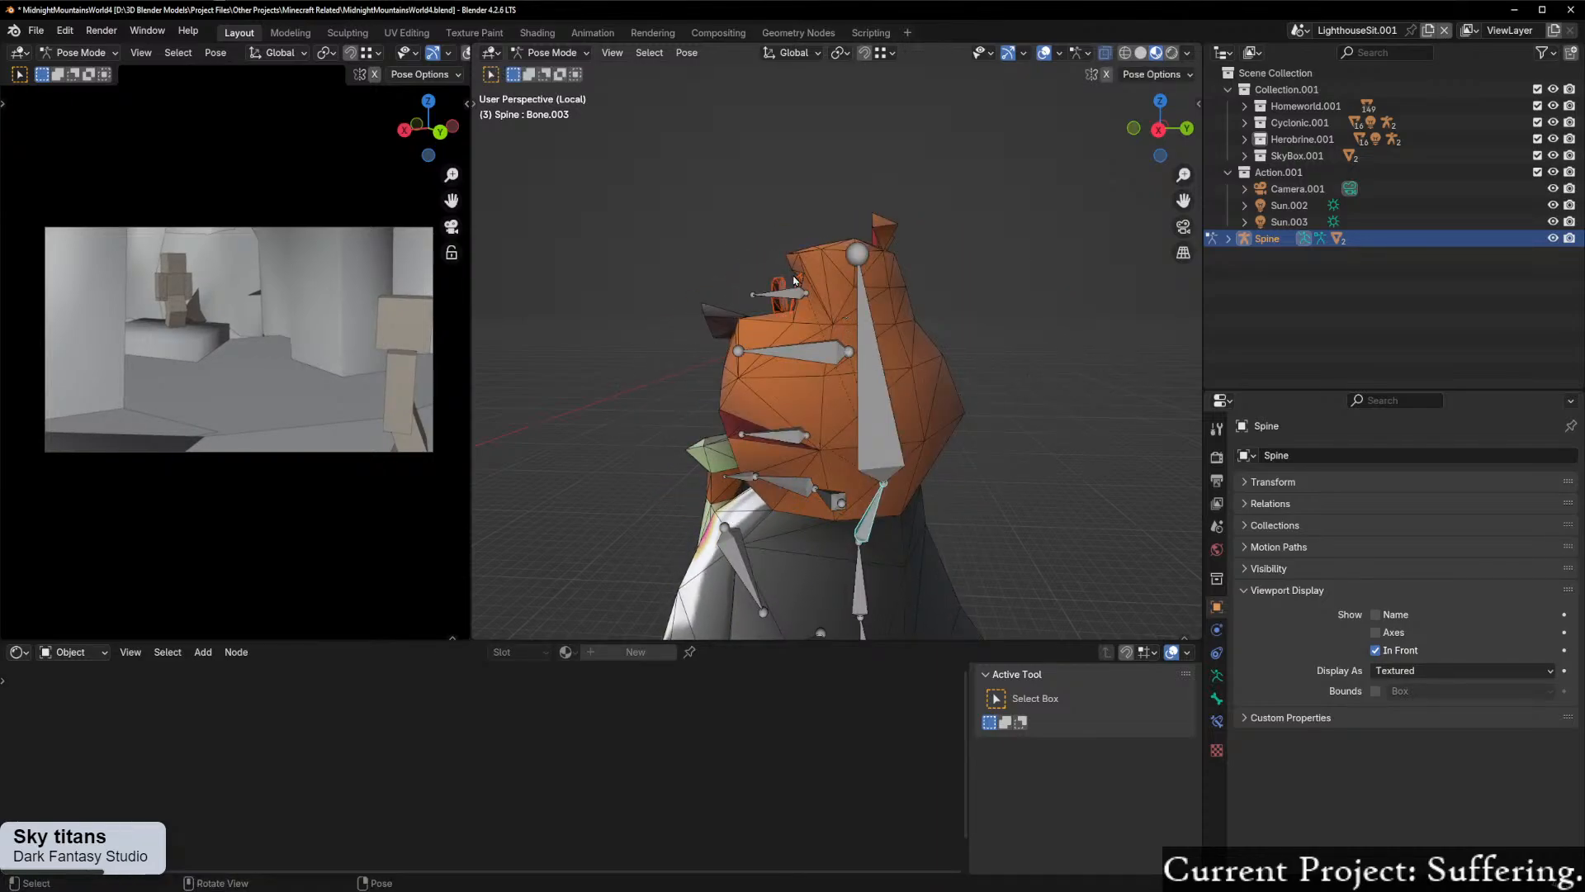
Step: Select the HeadMain.001 eye bone and enter the armature's Edit Mode in the right orthographic view
scroll(882, 320, "up", 3)
middle_click_drag(898, 268, 840, 339, "shift")
scroll(841, 340, "up", 2)
middle_click_drag(754, 291, 783, 399, "shift")
left_click(730, 352)
scroll(738, 354, "down", 2)
scroll(744, 356, "up", 2)
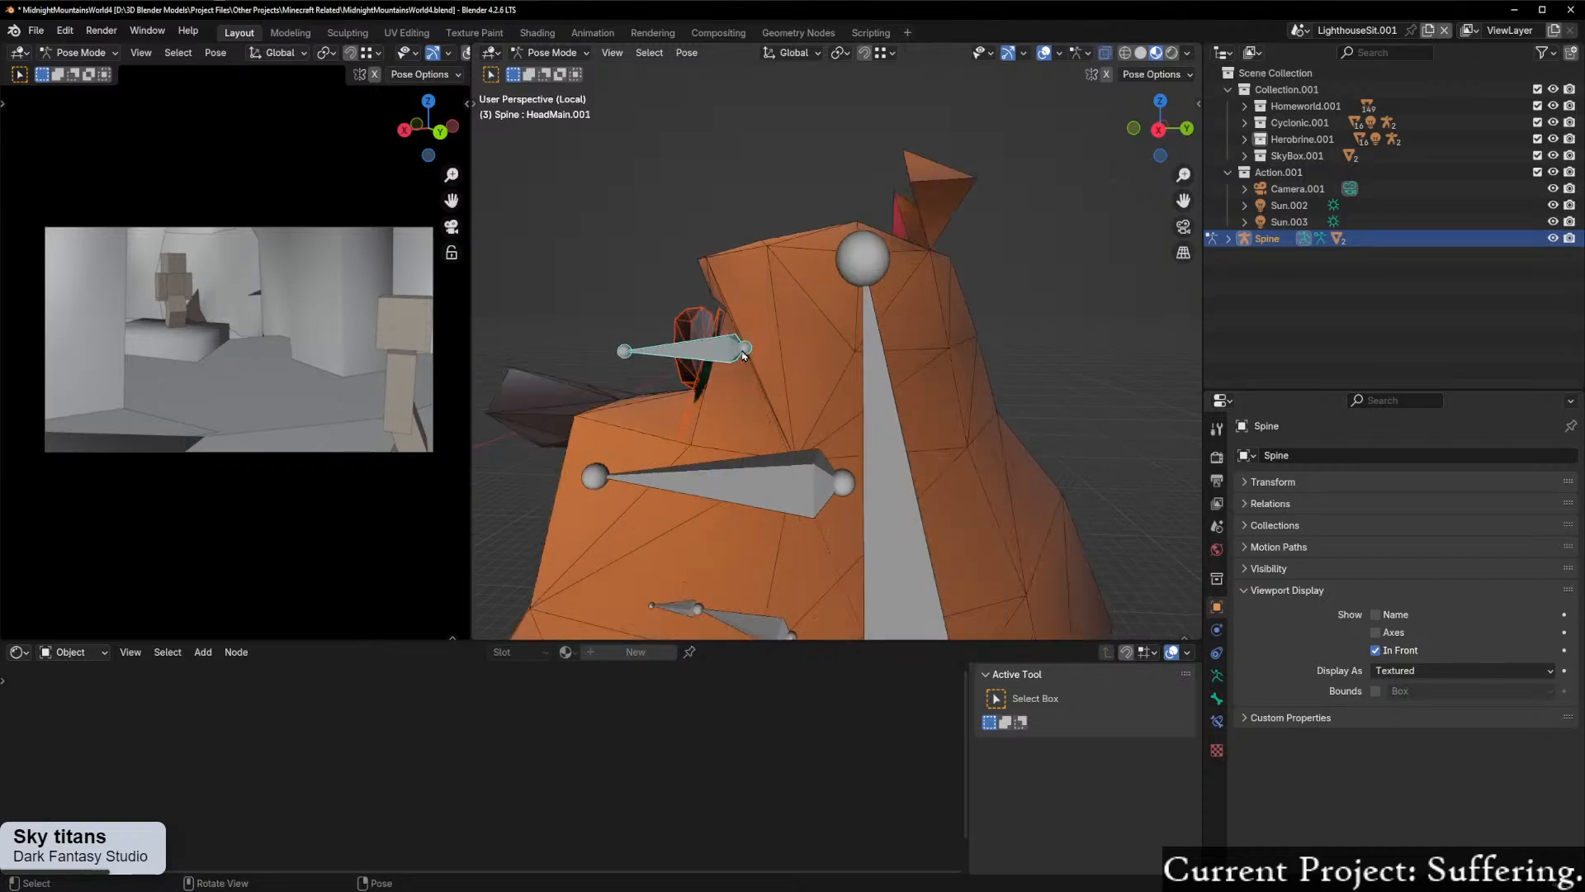
left_click(1160, 128)
key("ctrl+Tab")
left_click(964, 303)
Step: Clear the parent of the HeadMain.001 eye bone
right_click(763, 345)
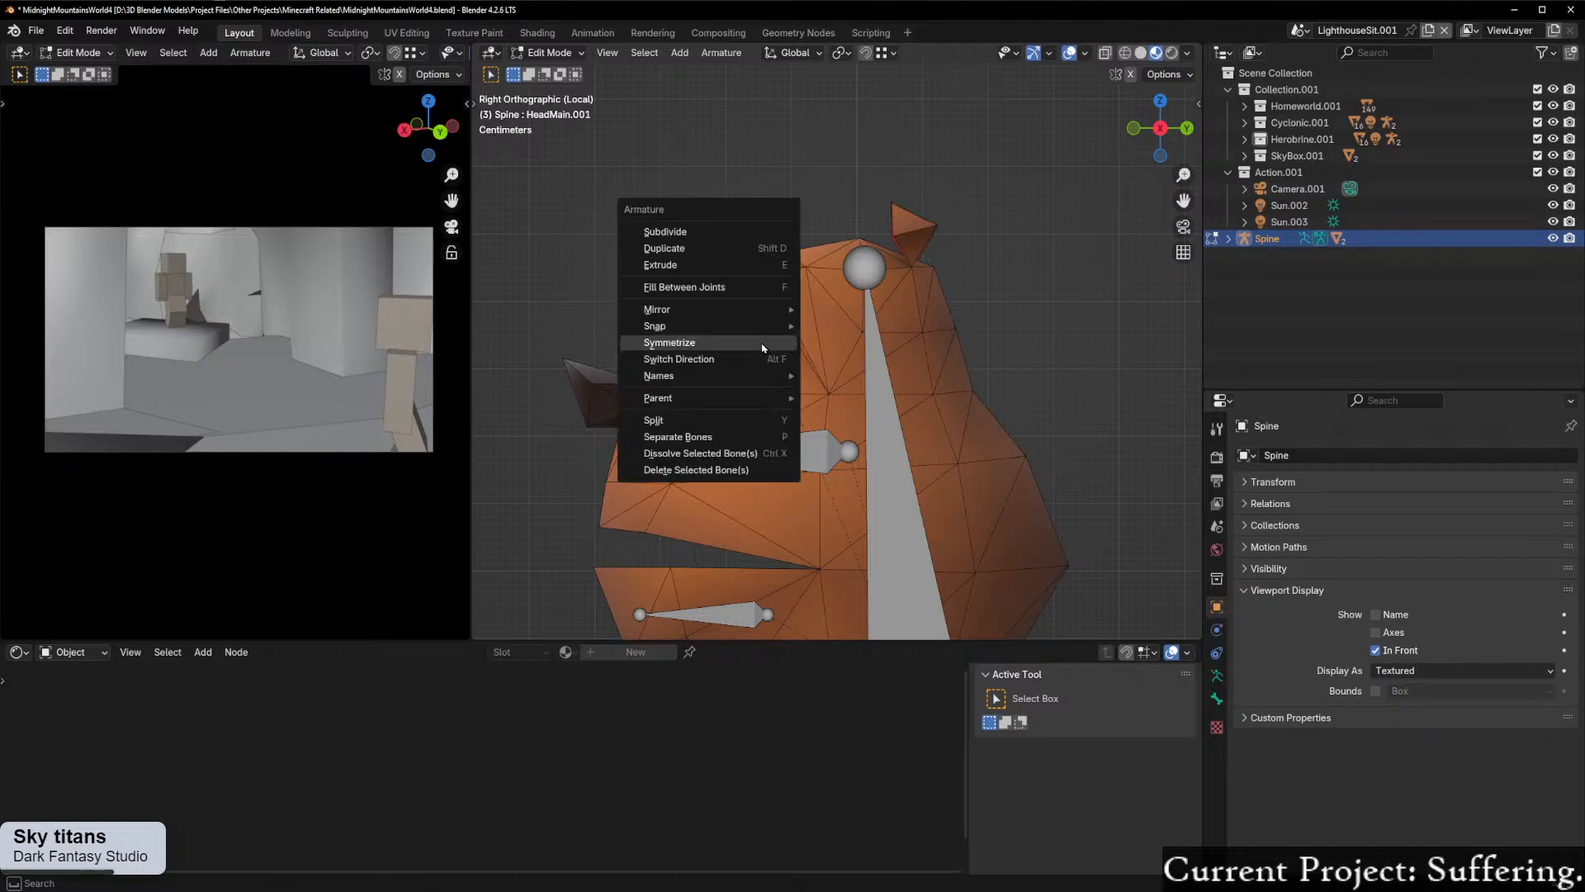
mouse_move(772, 398)
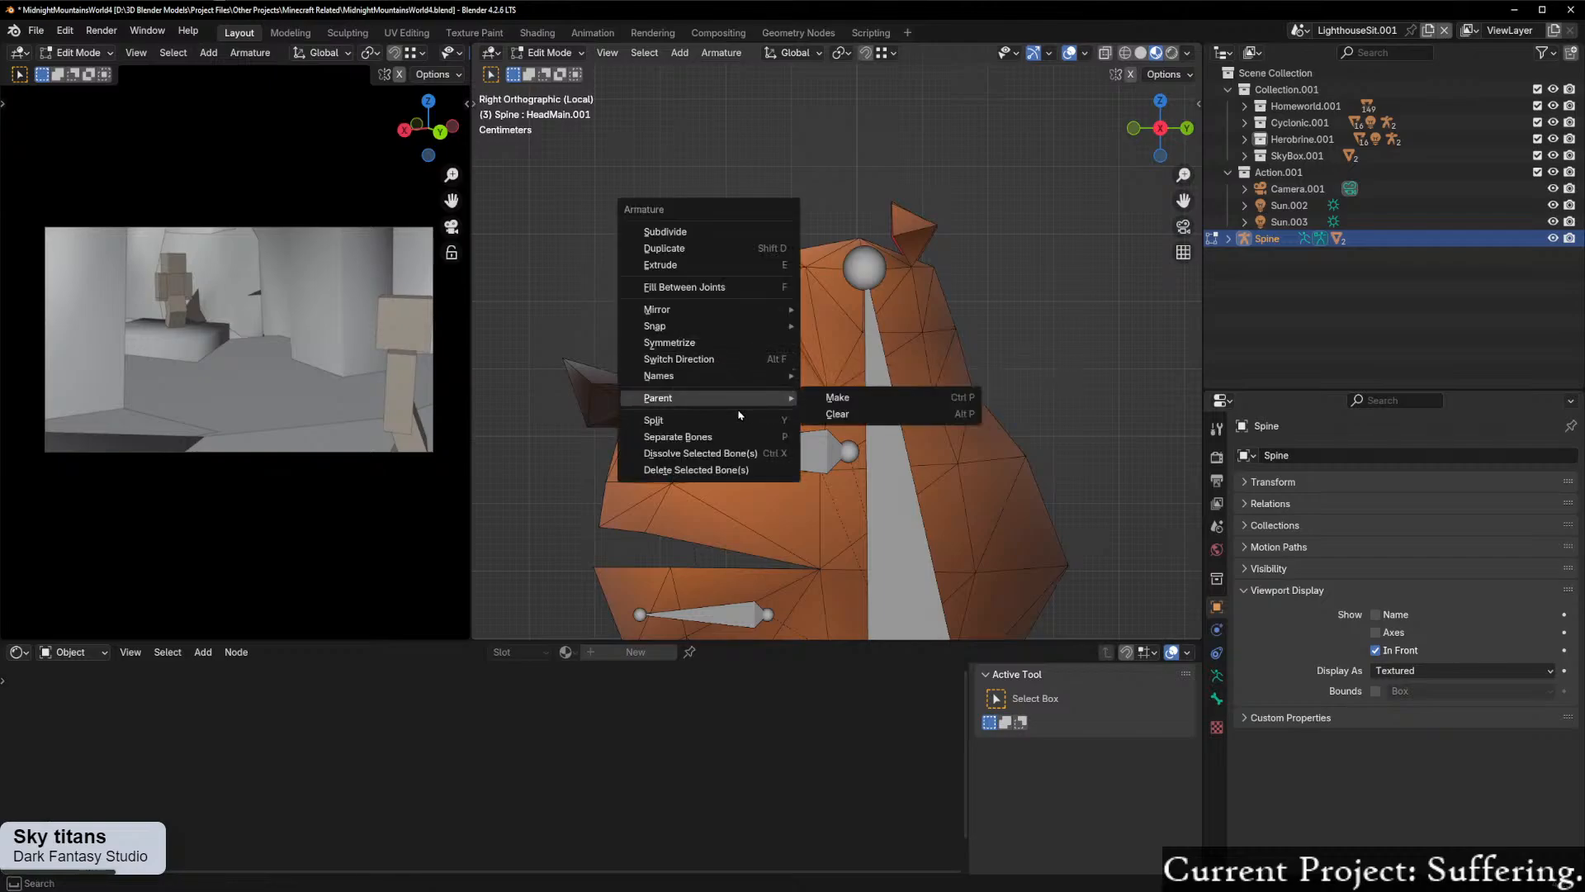
left_click(869, 421)
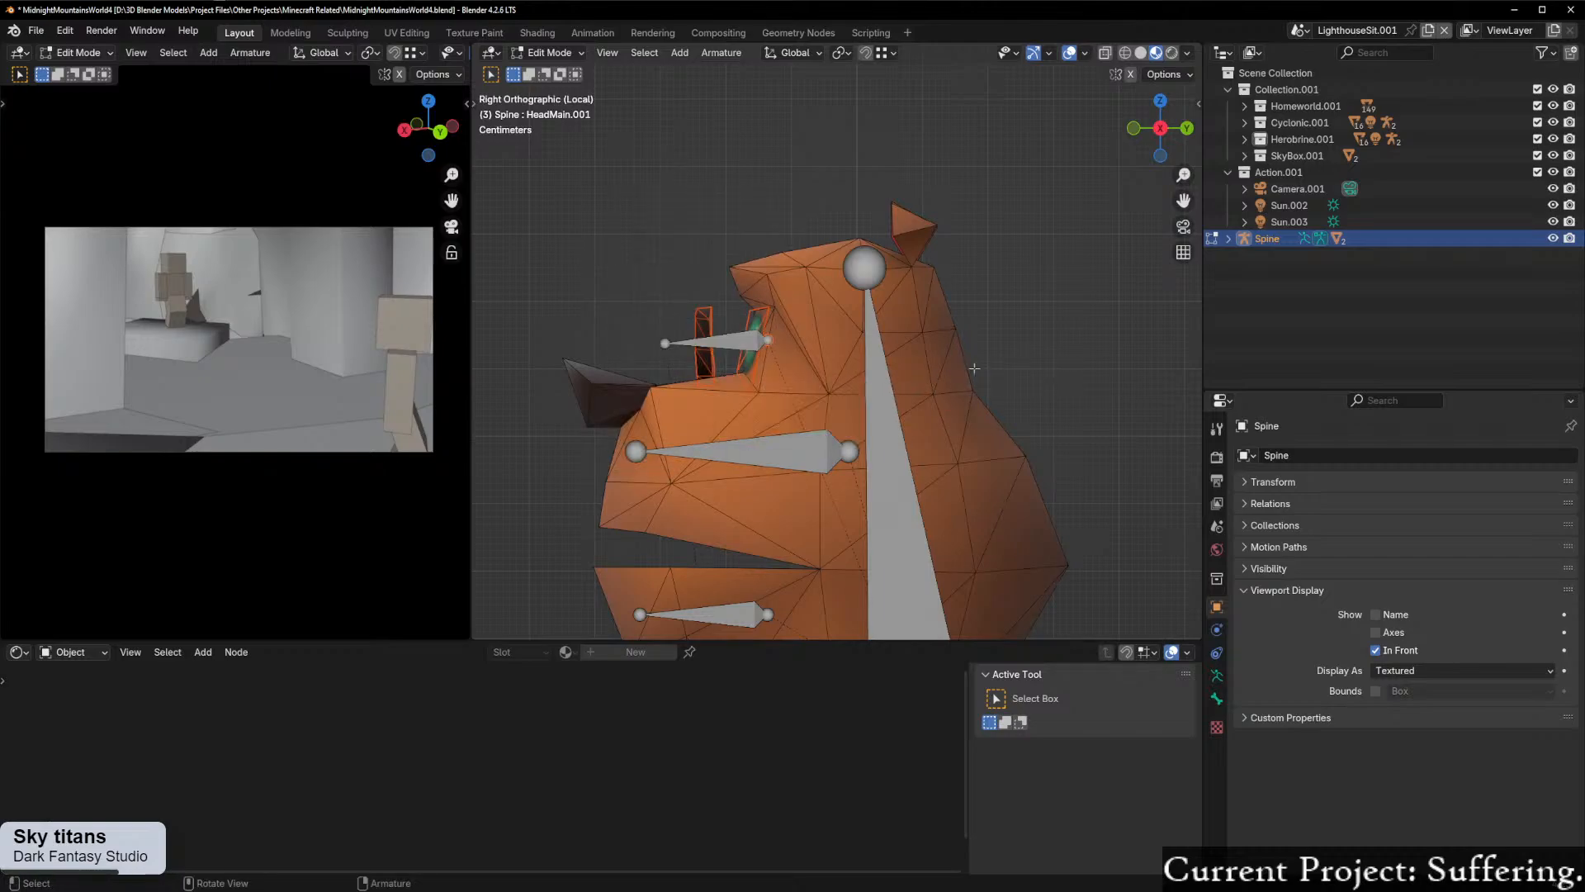
left_click(752, 344)
key("alt+p")
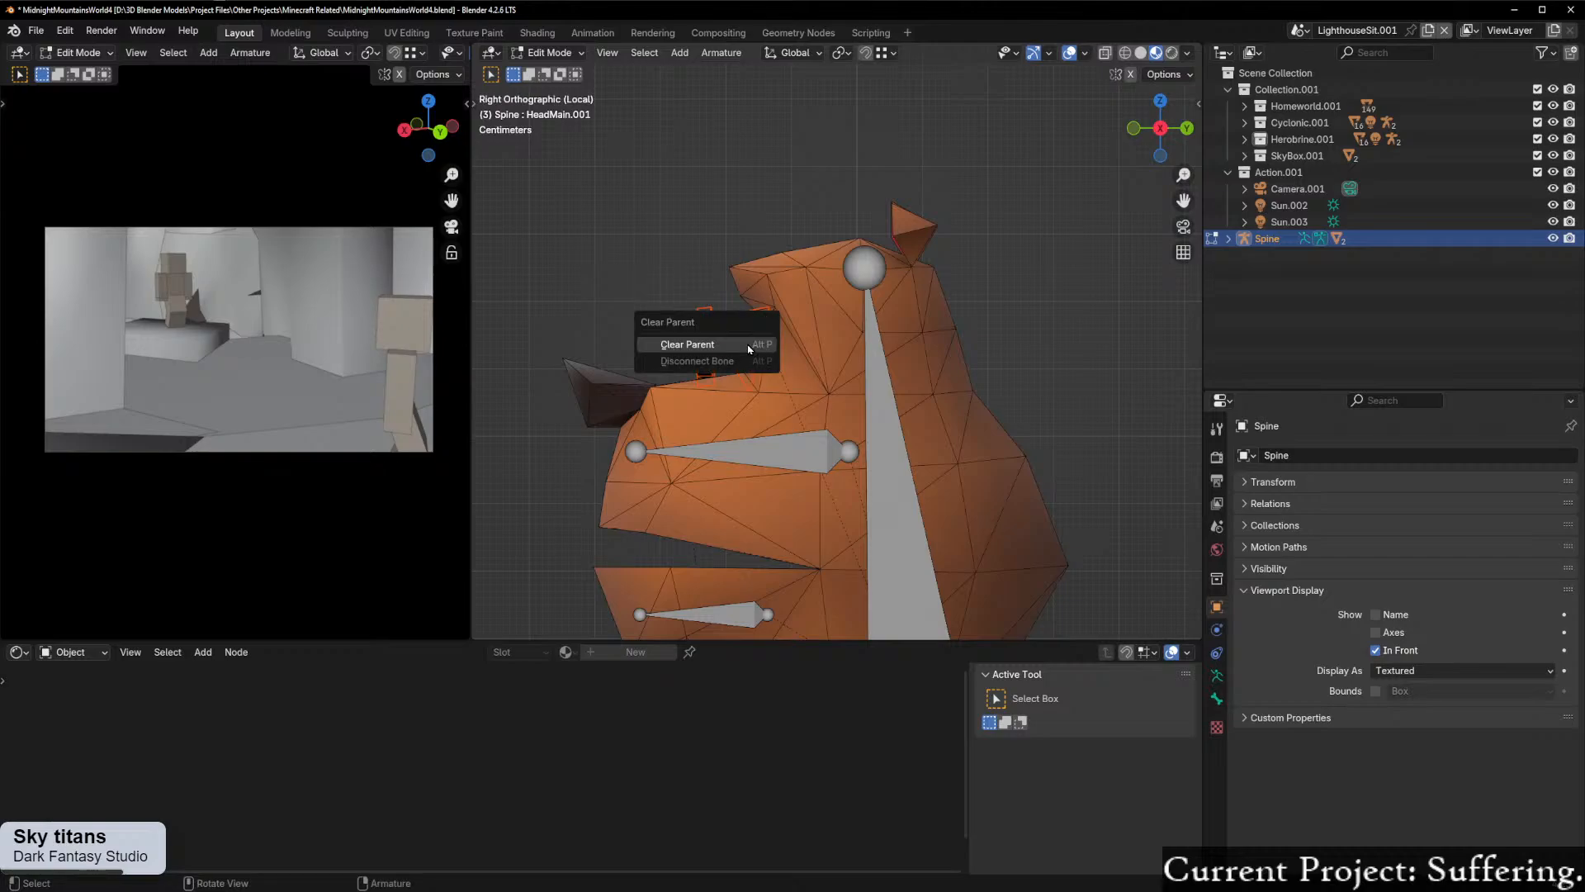
left_click(749, 345)
Step: Try to parent the eye bone and HeadMain with Keep Offset
scroll(881, 234, "up", 2)
left_click(881, 235, "shift")
key("ctrl+p")
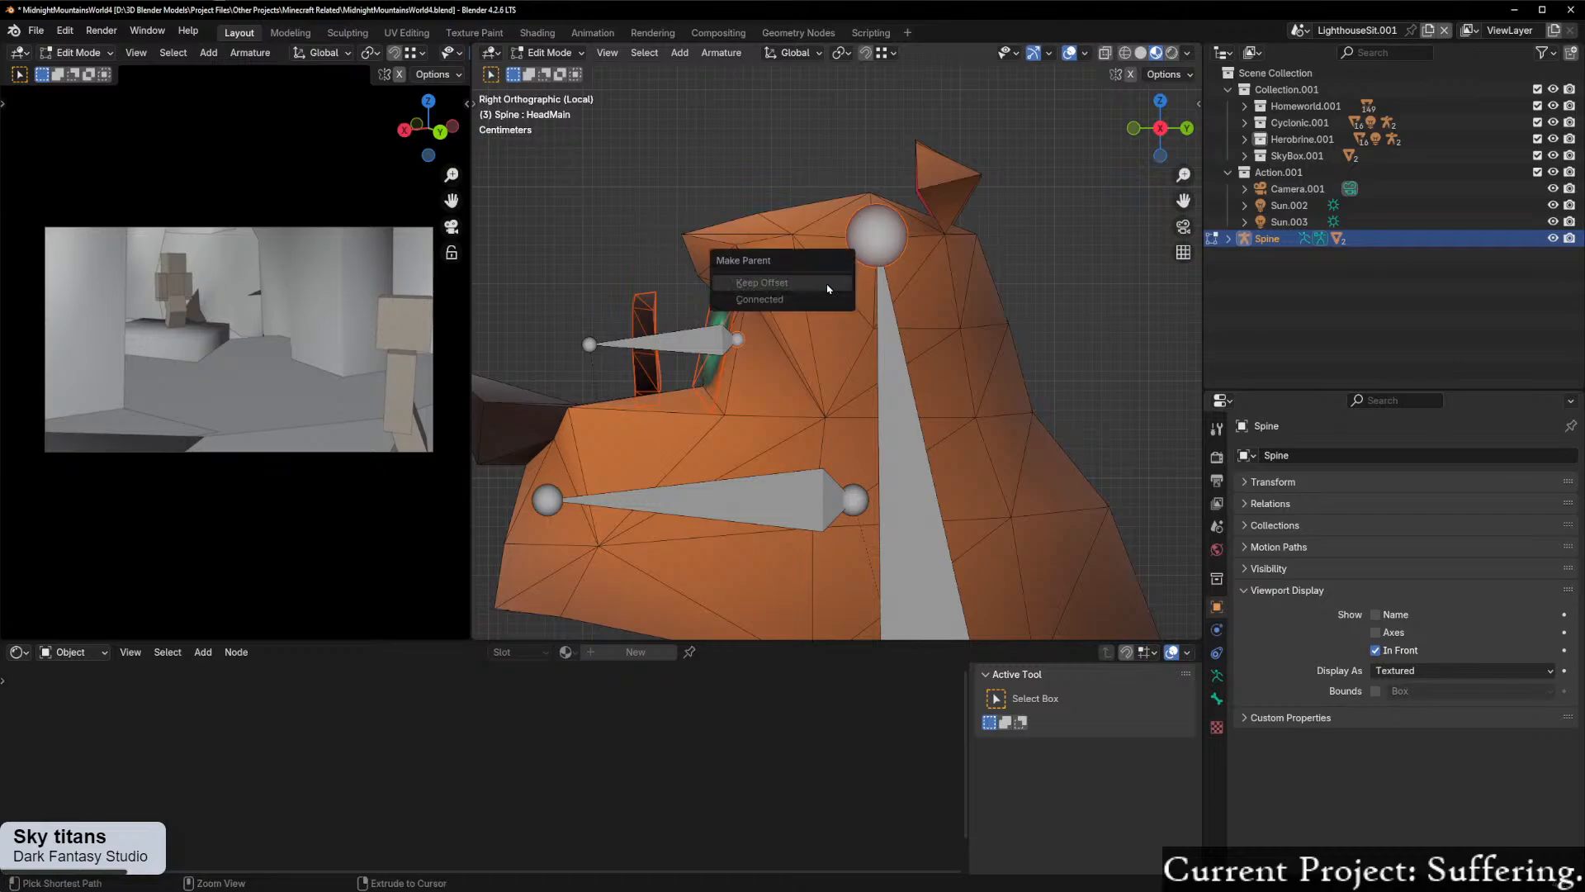
left_click(822, 280)
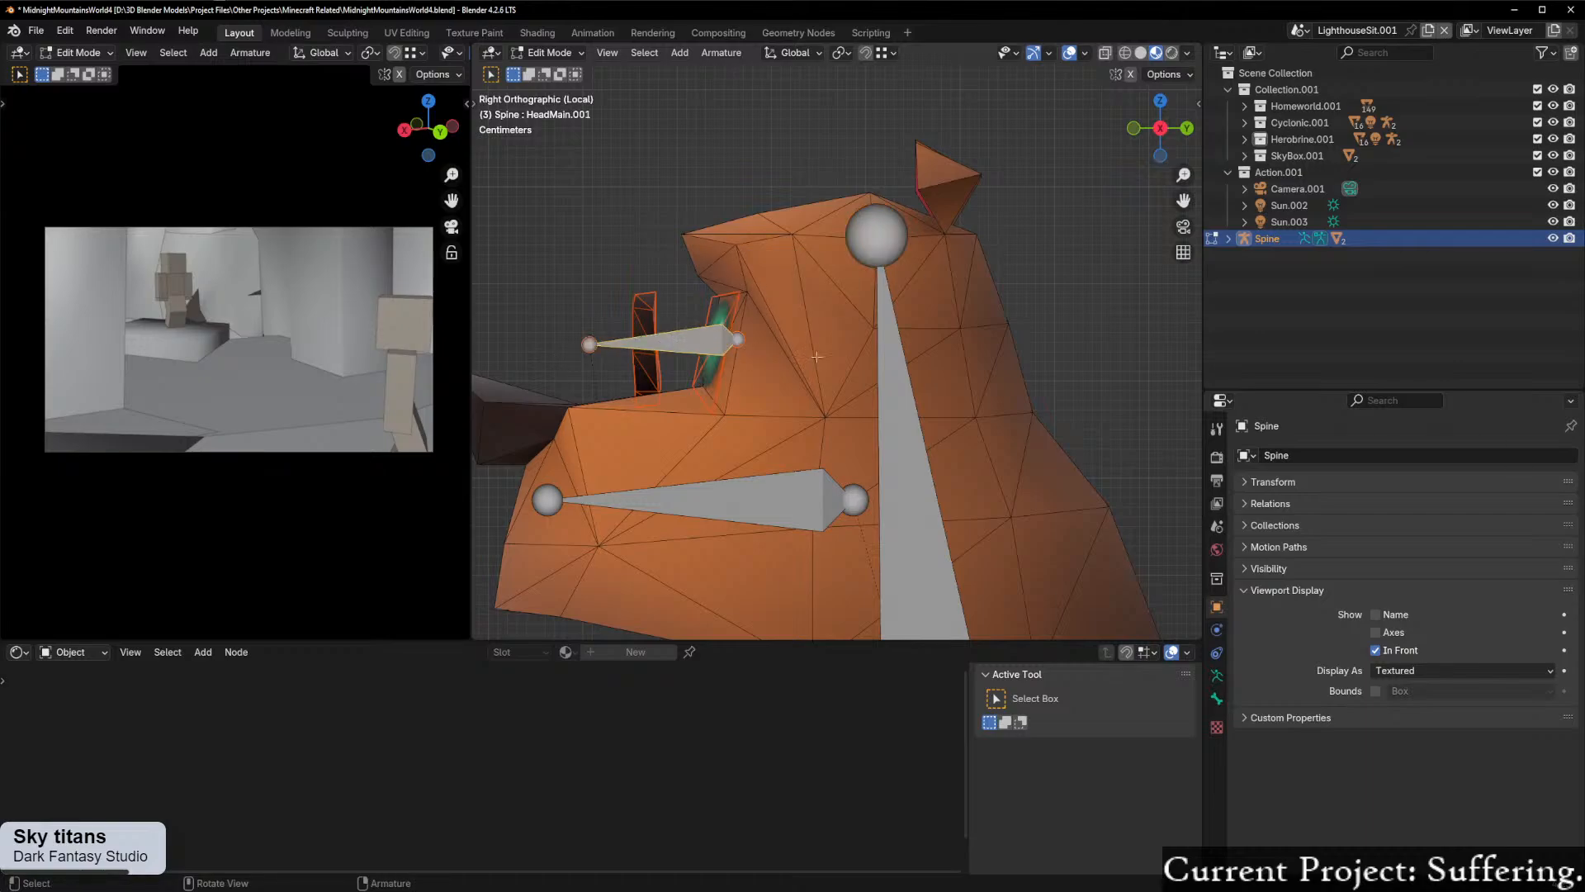
Step: Select HeadMain together with HeadMain.001 as the active bone, and parent them with Keep Offset
left_click(872, 262)
left_click(865, 263, "shift")
left_click(867, 249, "shift")
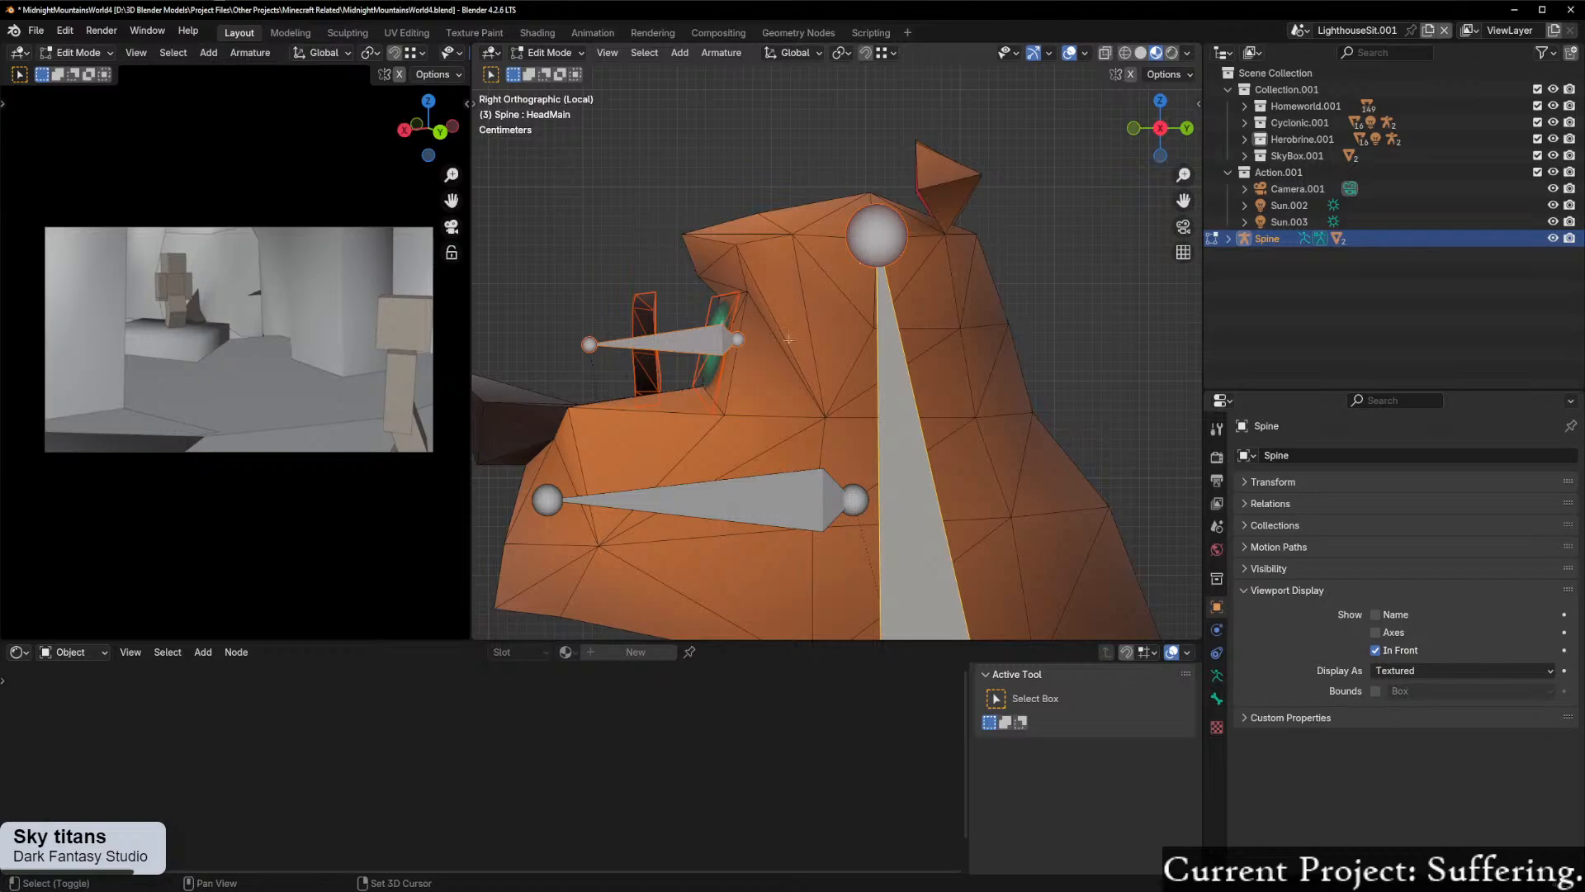
left_click(738, 341, "shift")
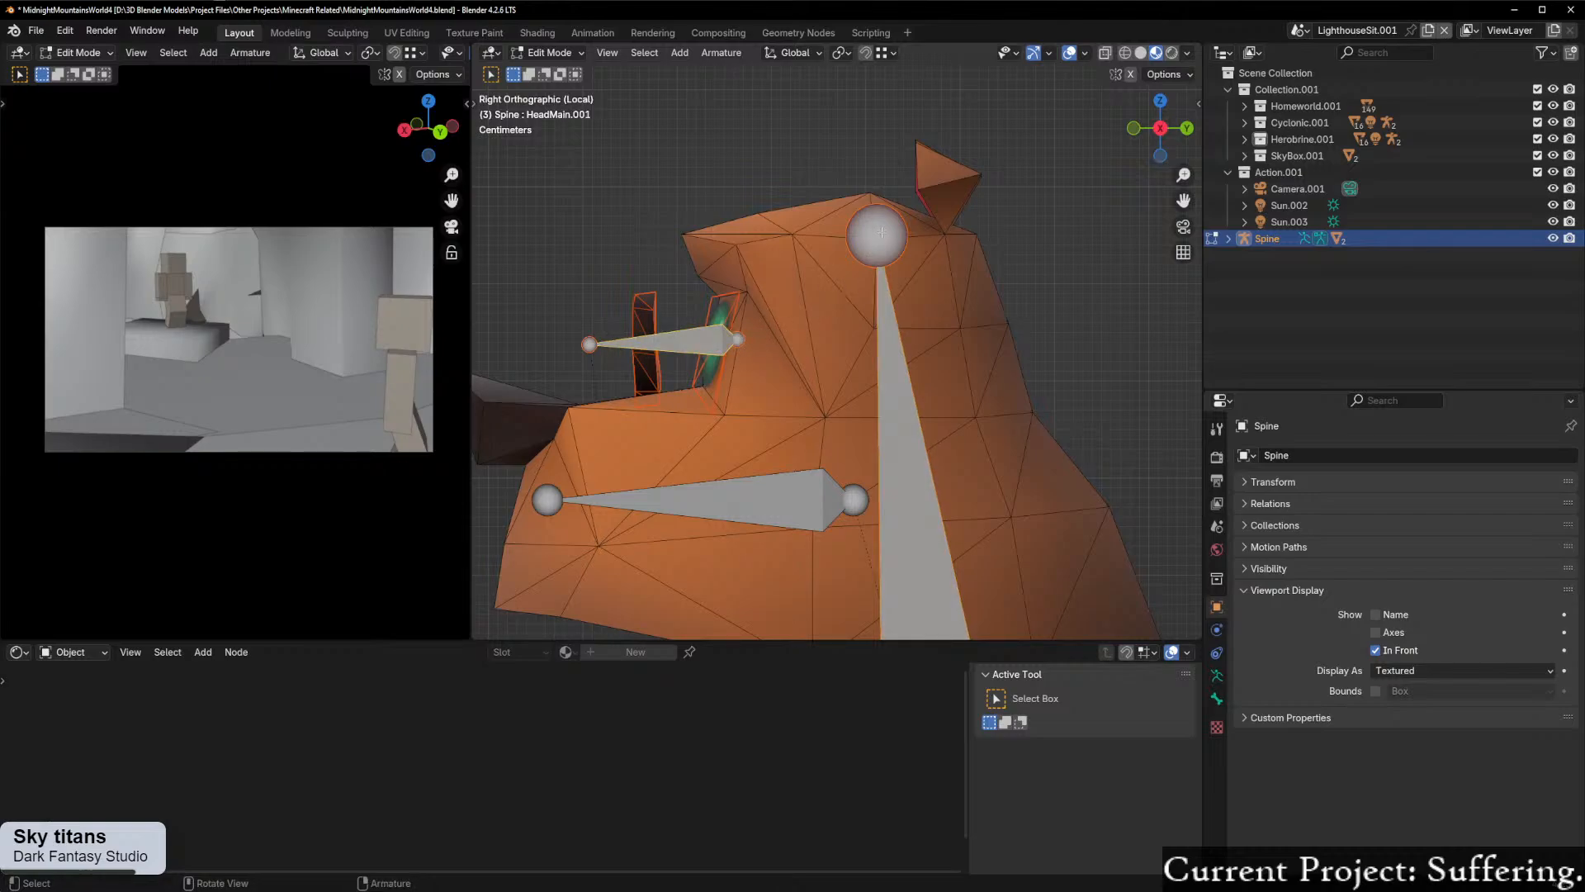
key("ctrl+p")
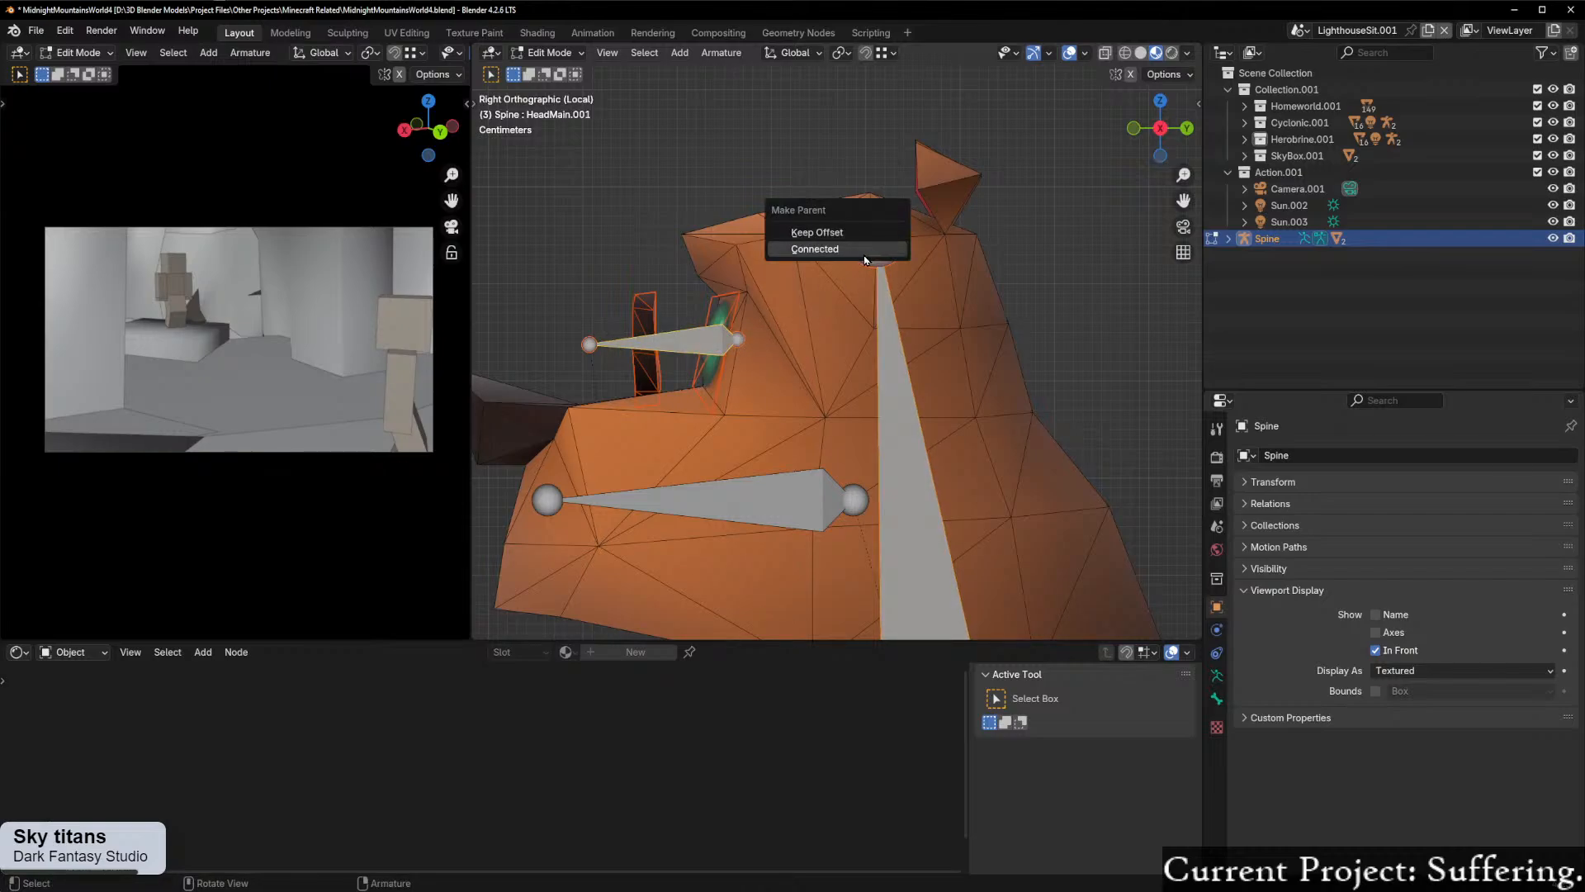
left_click(854, 235)
scroll(925, 350, "down", 5)
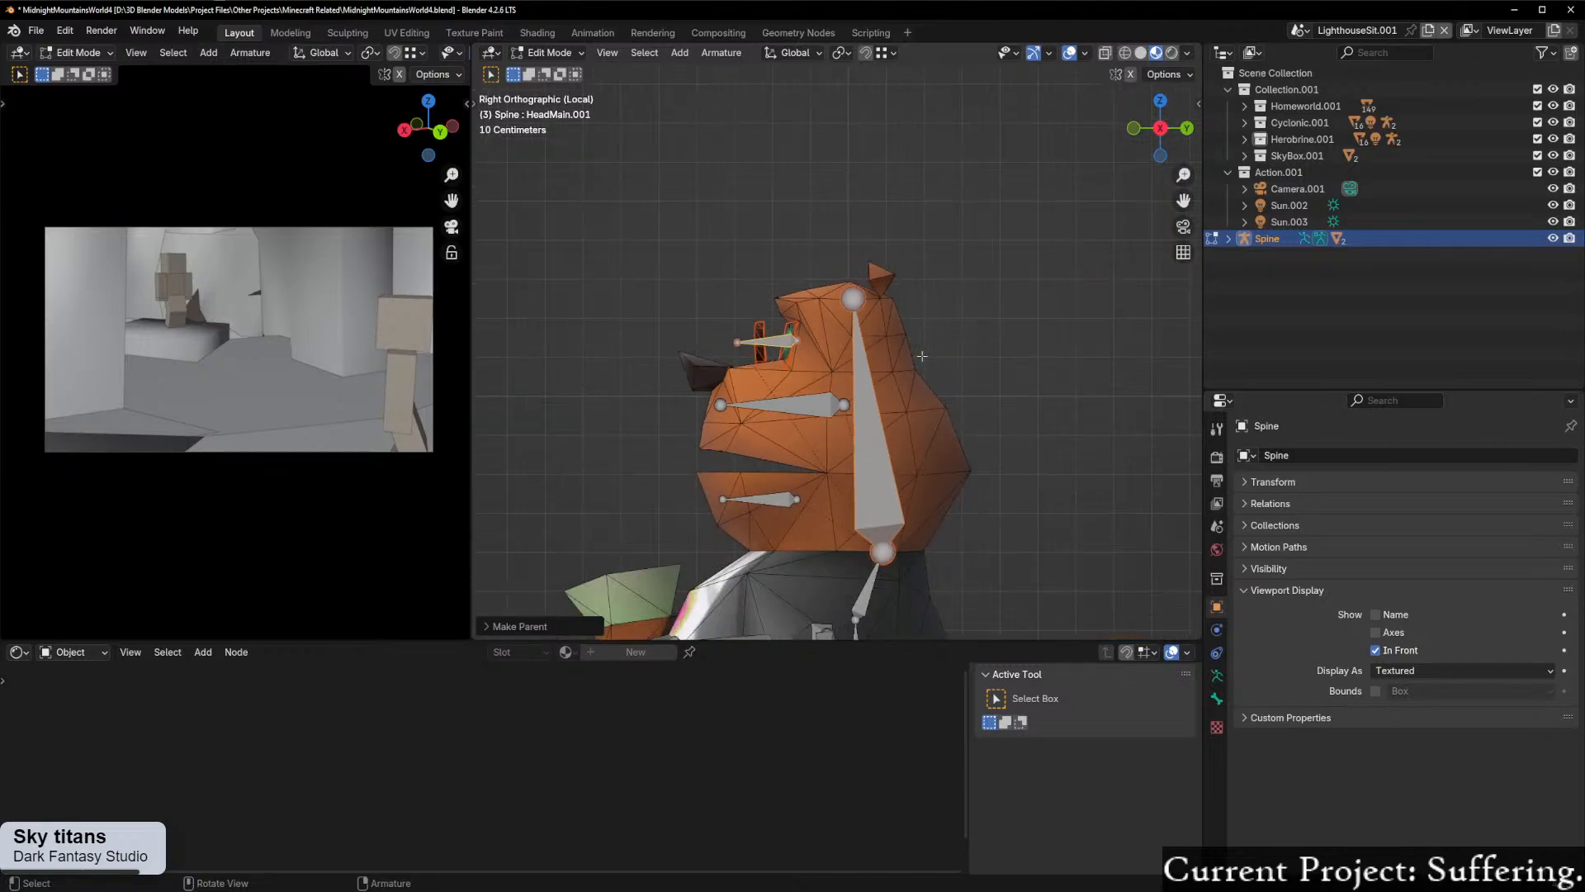
scroll(921, 361, "up", 6)
middle_click_drag(915, 362, 955, 199, "shift")
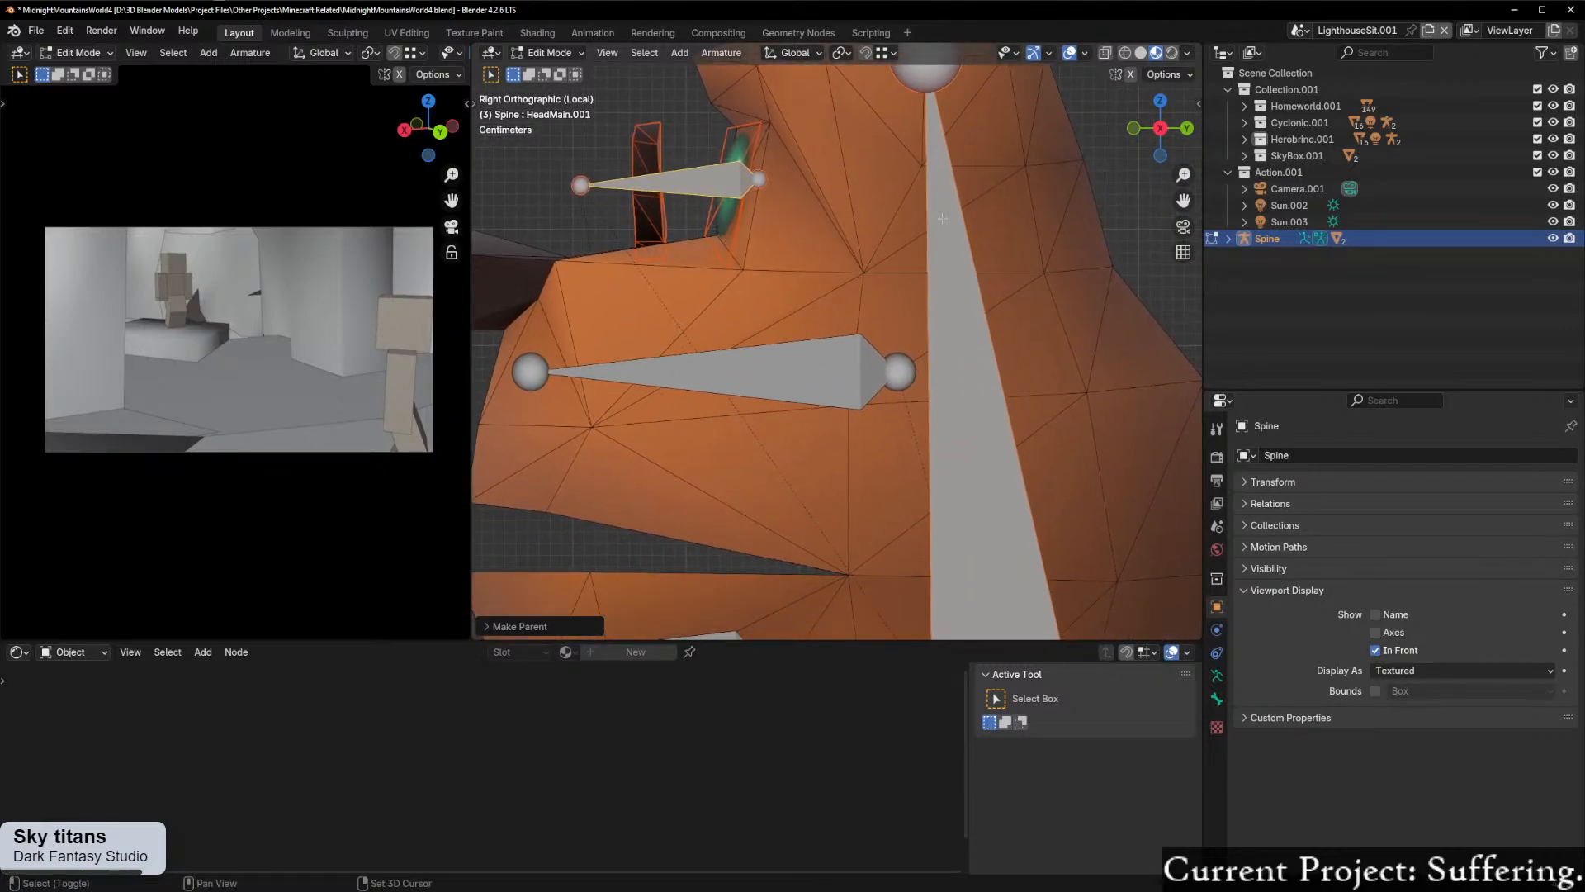
Step: Undo the latest bone parenting and delete the HeadMain.001 eye bone
scroll(950, 206, "down", 4)
middle_click_drag(896, 382, 865, 303, "shift")
scroll(865, 303, "up", 3)
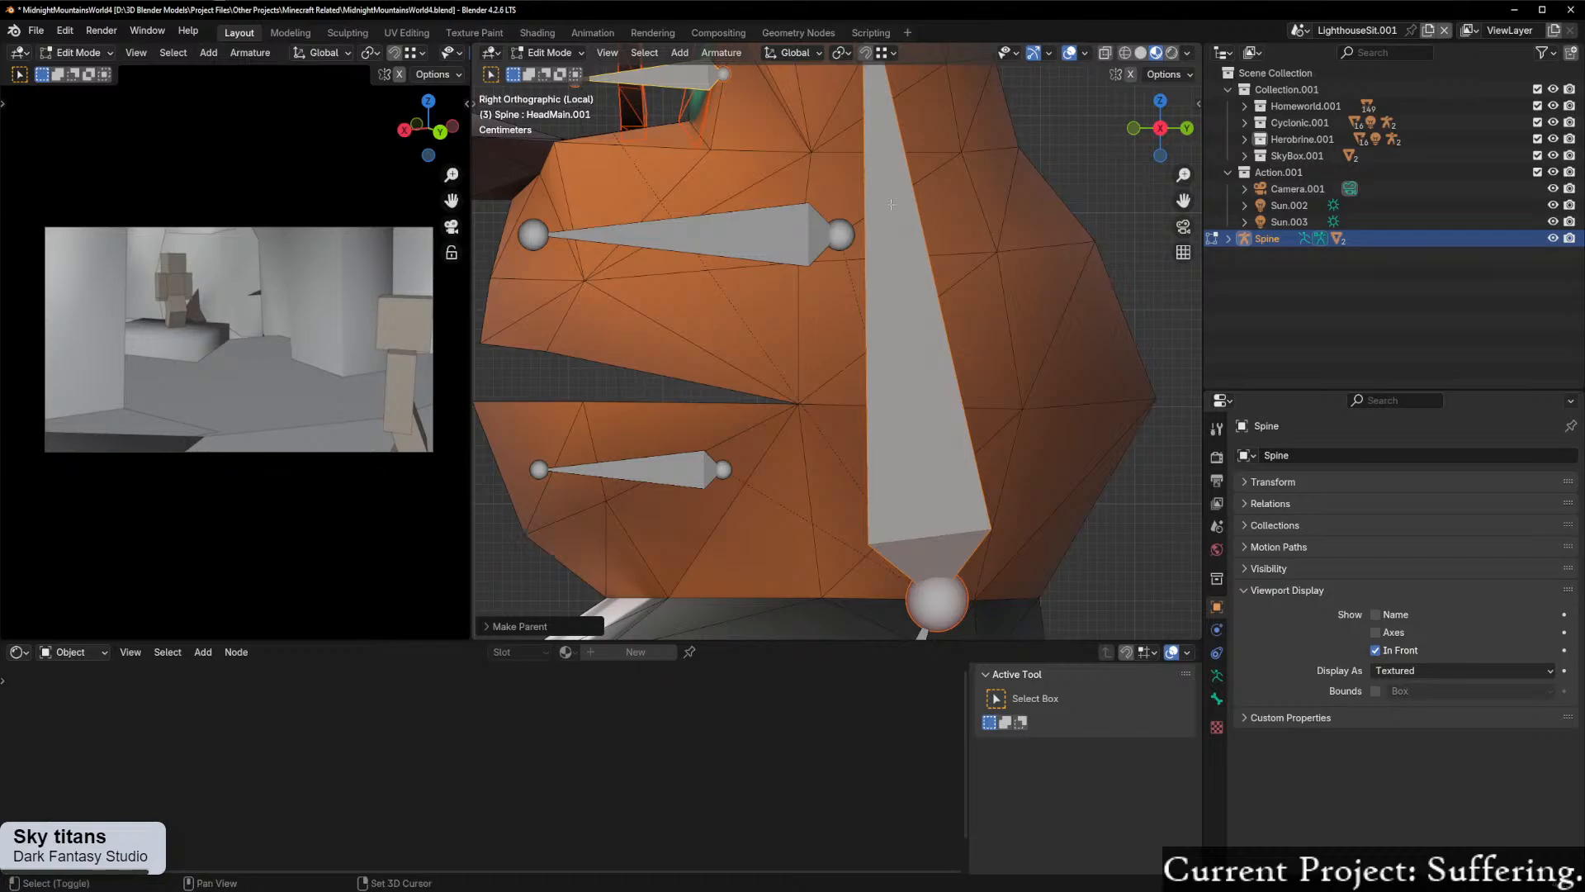
middle_click_drag(888, 198, 932, 379, "shift")
key("ctrl+z")
key("ctrl+z")
key("ctrl+z")
left_click(714, 270)
key("x")
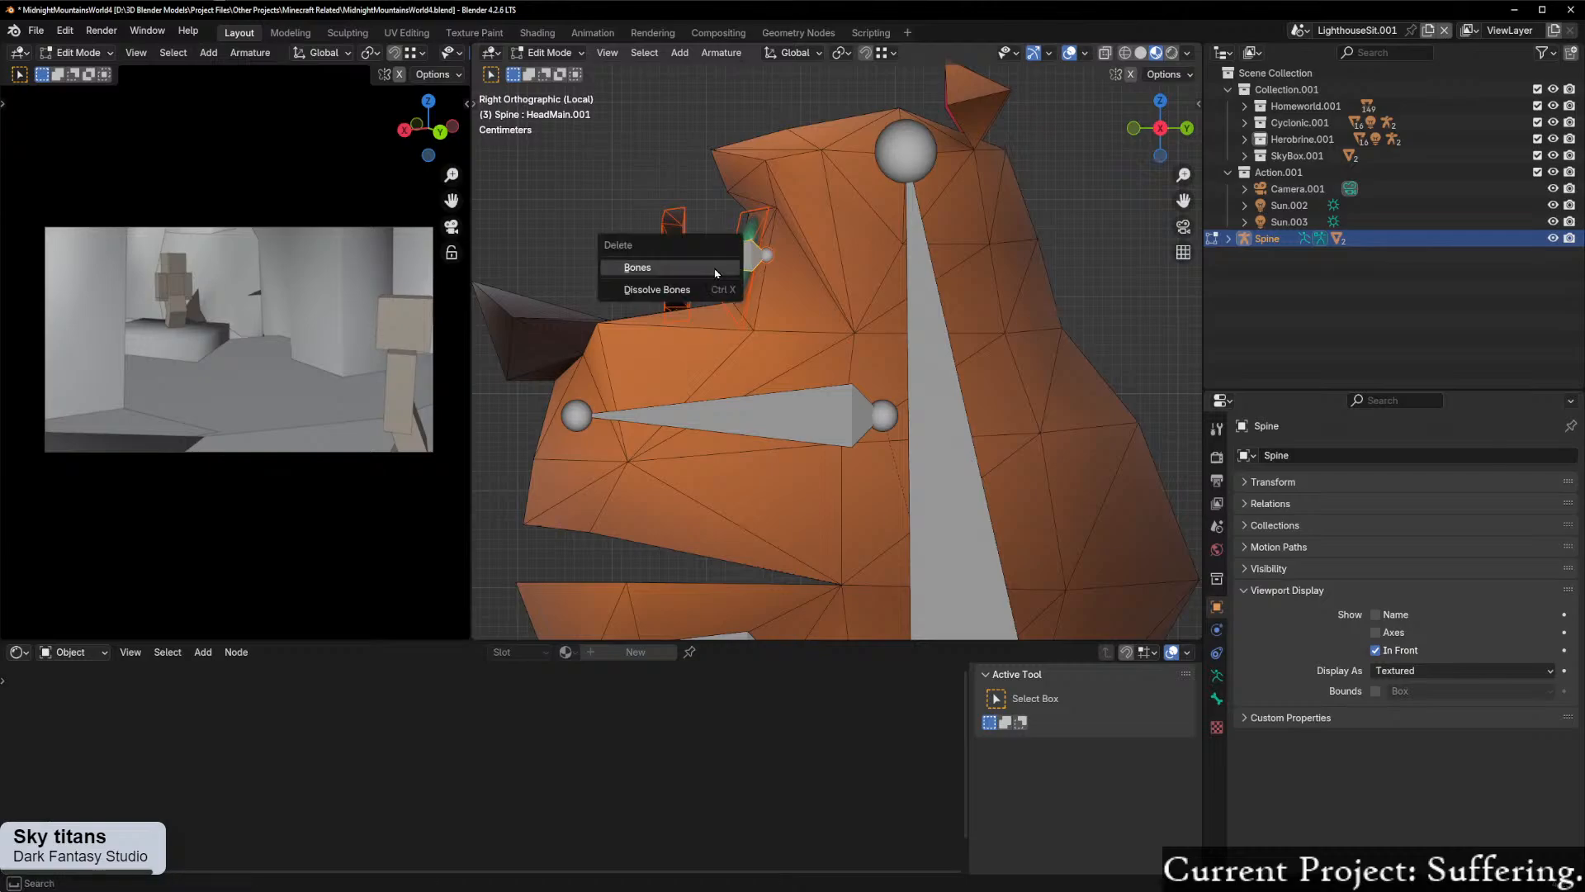
left_click(716, 269)
Step: Extrude a new bone from HeadMain's upper tip, pointing forward above the monocle
left_click(897, 156)
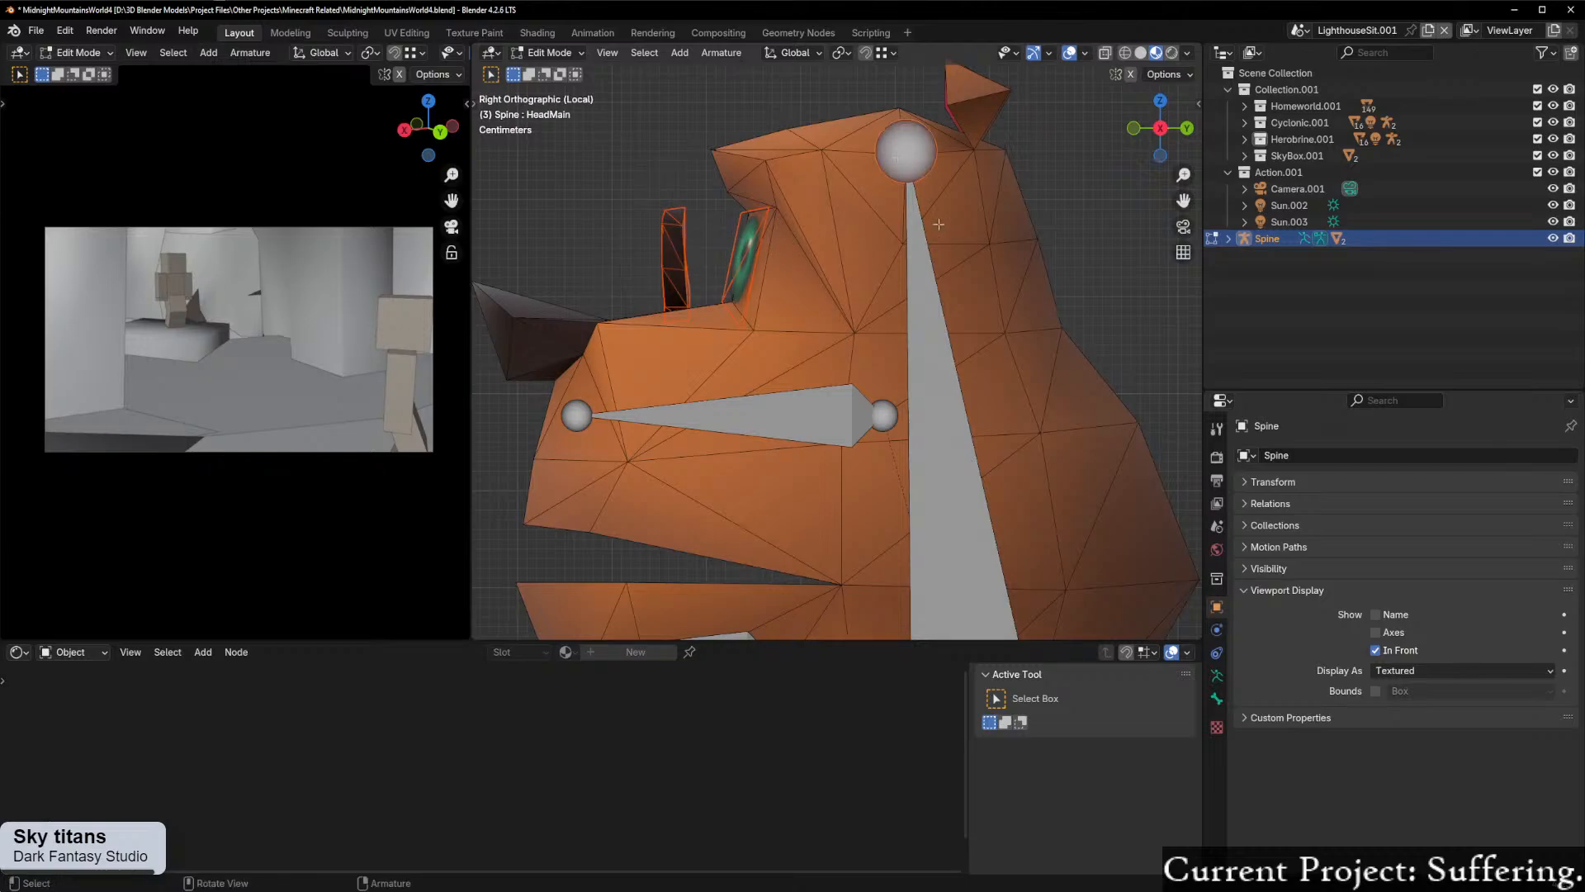
key("e")
left_click(617, 255)
Step: Try to split the new bone off HeadMain and test-move it
left_click(888, 174)
left_click(891, 159)
right_click(896, 162)
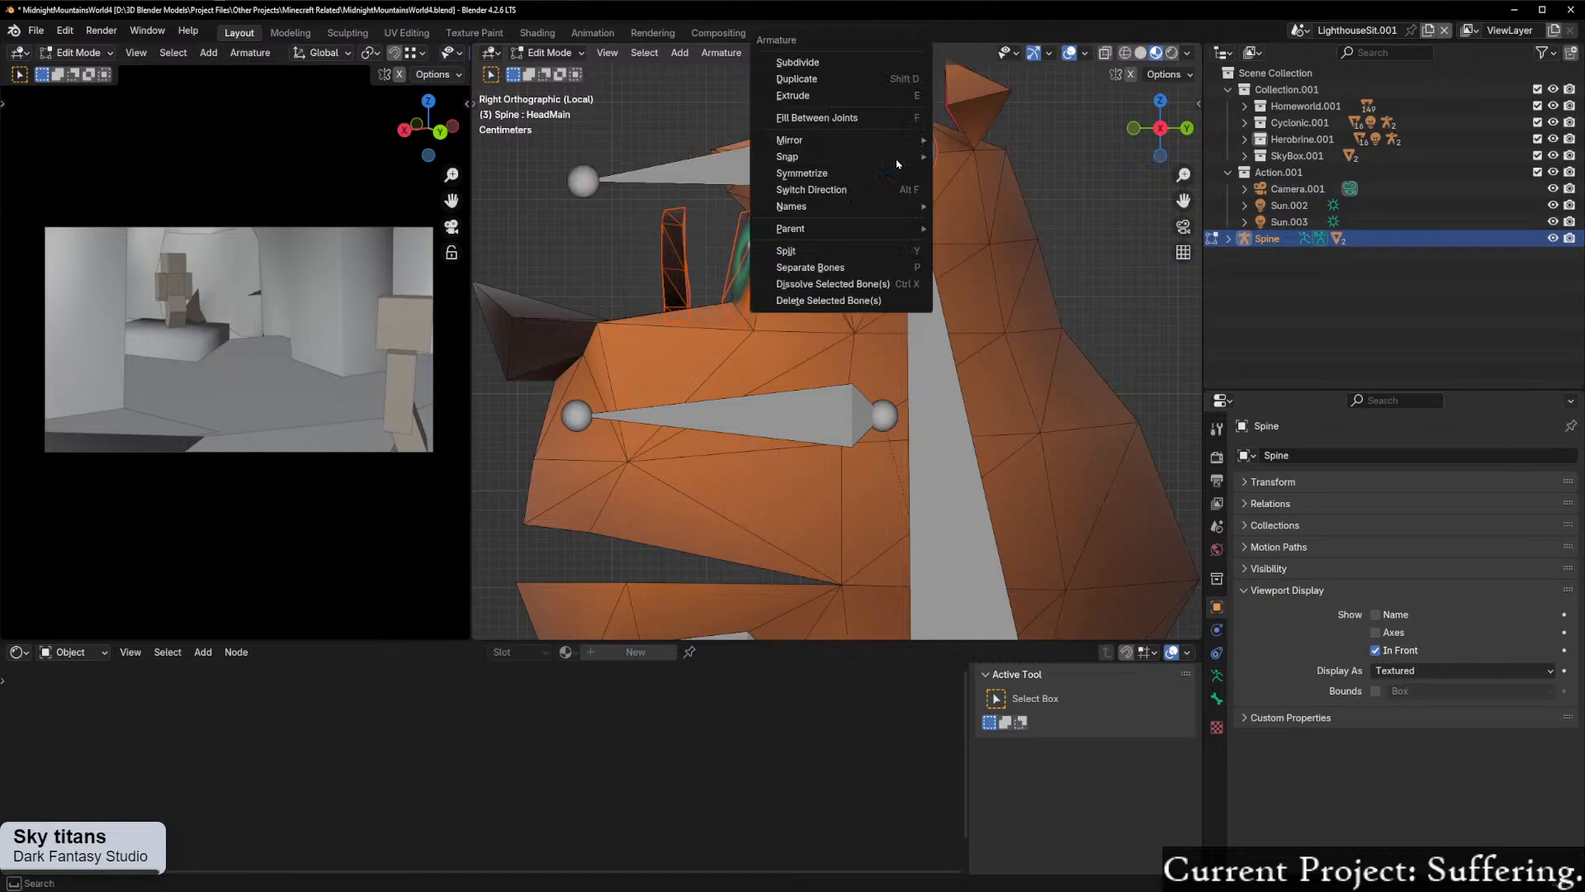
left_click(852, 255)
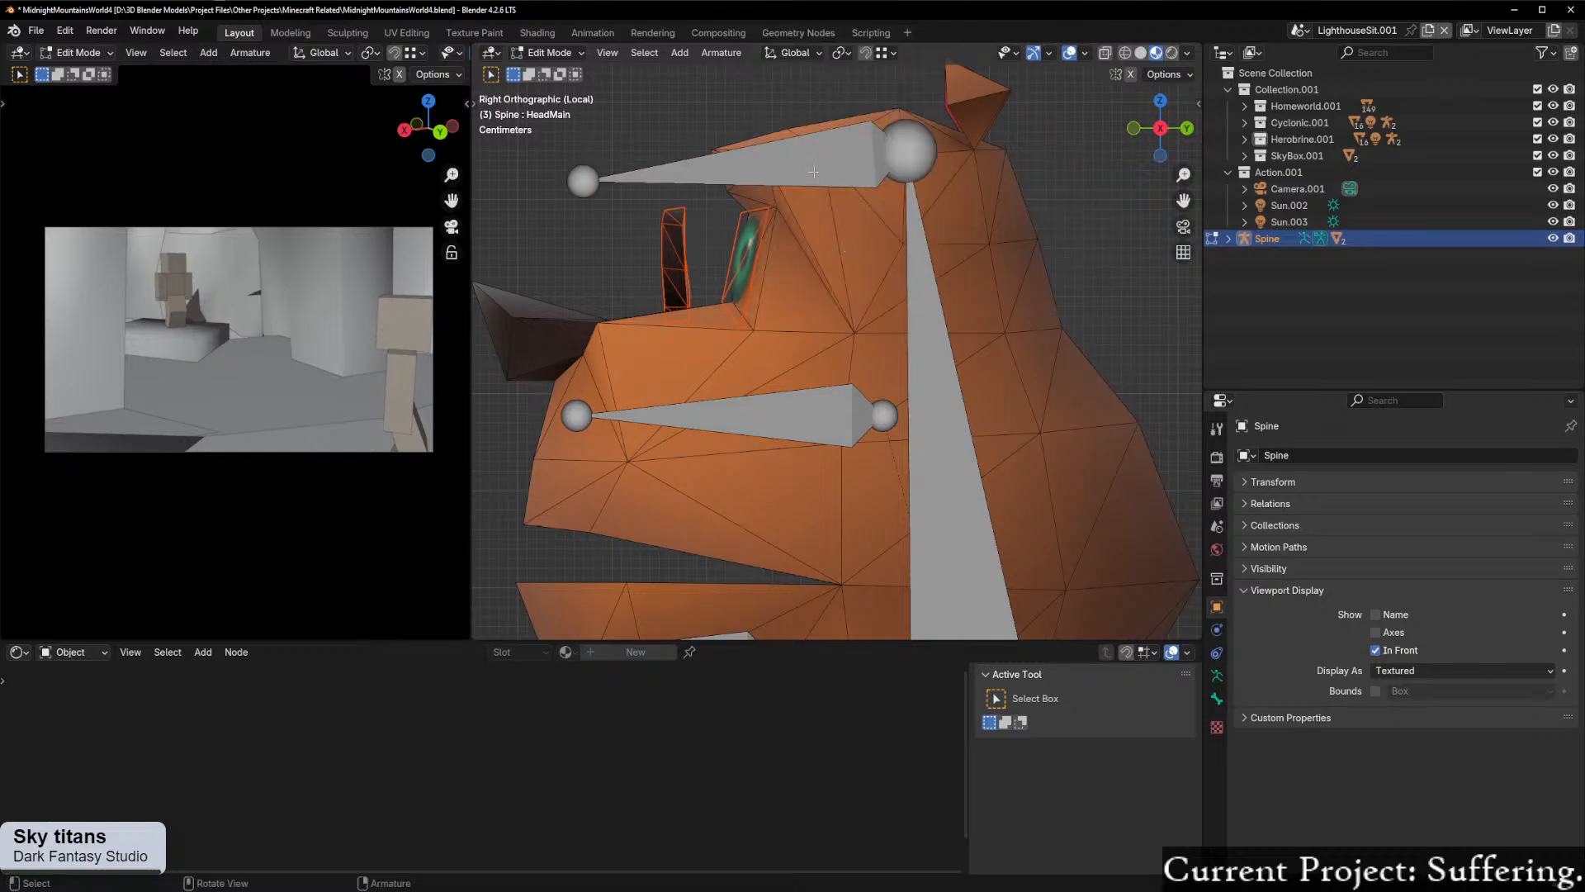
left_click(817, 173)
key("g")
right_click(861, 212)
key("ctrl+z")
Step: Select the HeadMain.001 bone and move it off HeadMain's tip, down and forward to the level of the eyes
left_click(584, 181)
left_click(909, 161, "shift")
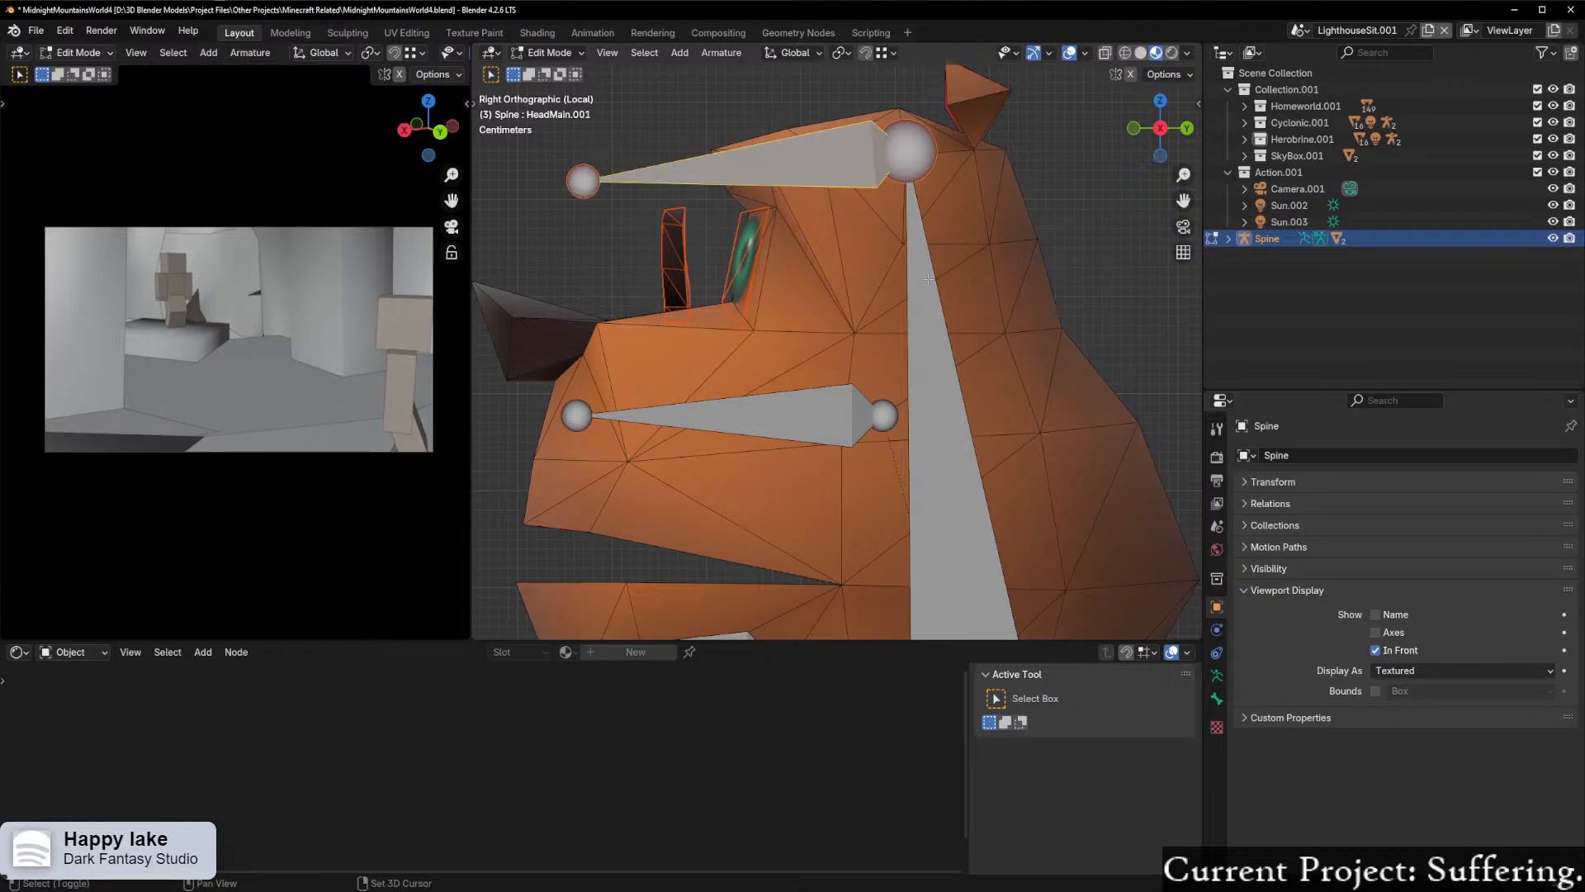
scroll(927, 272, "down", 3)
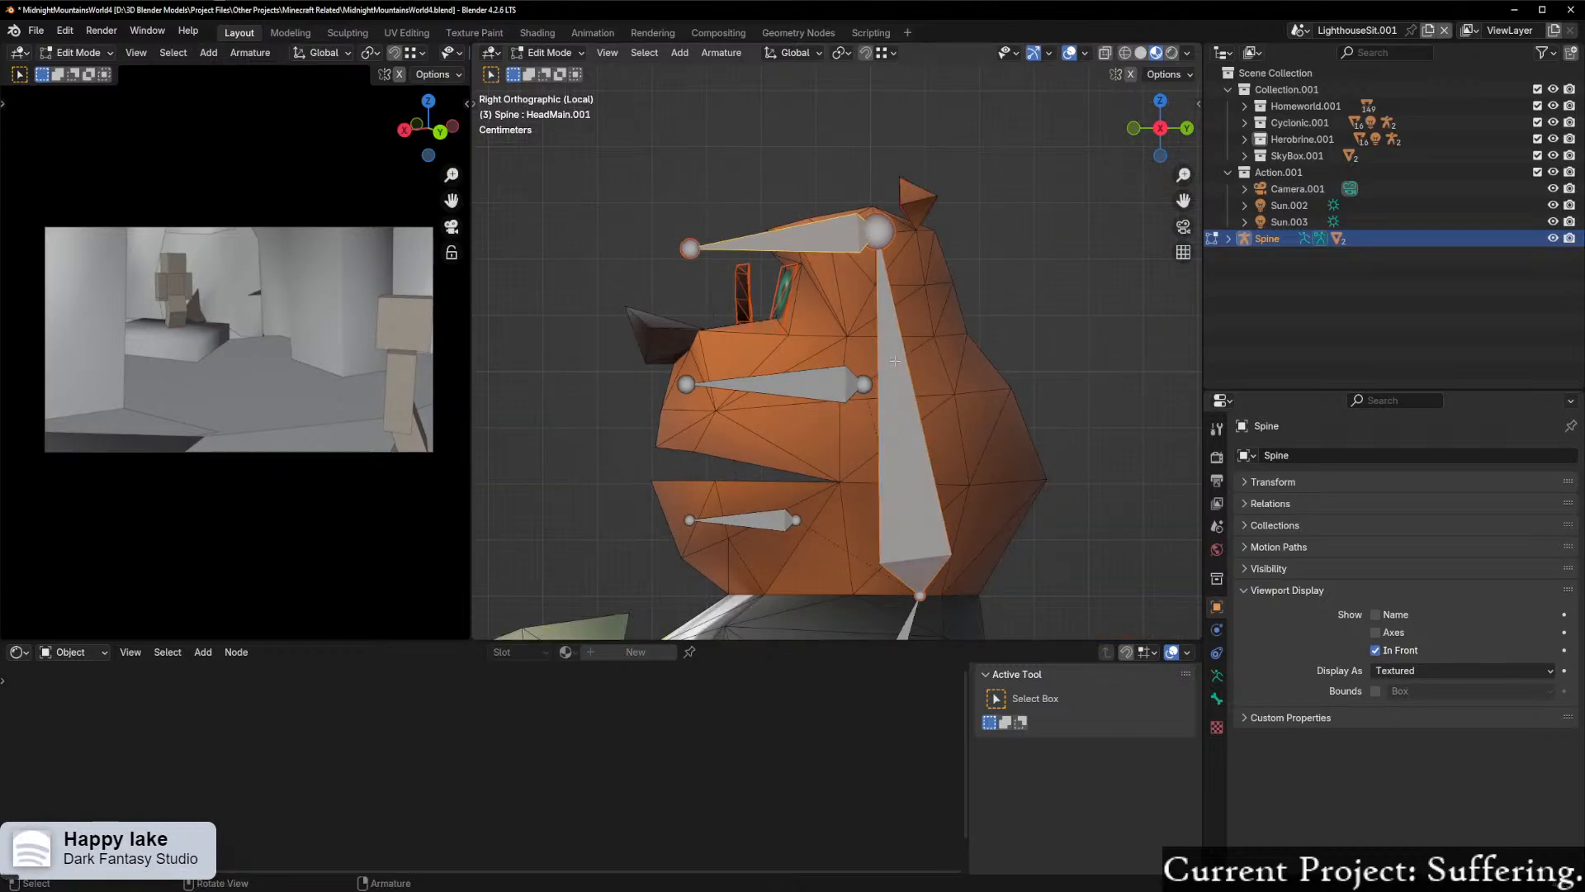
left_click(844, 237)
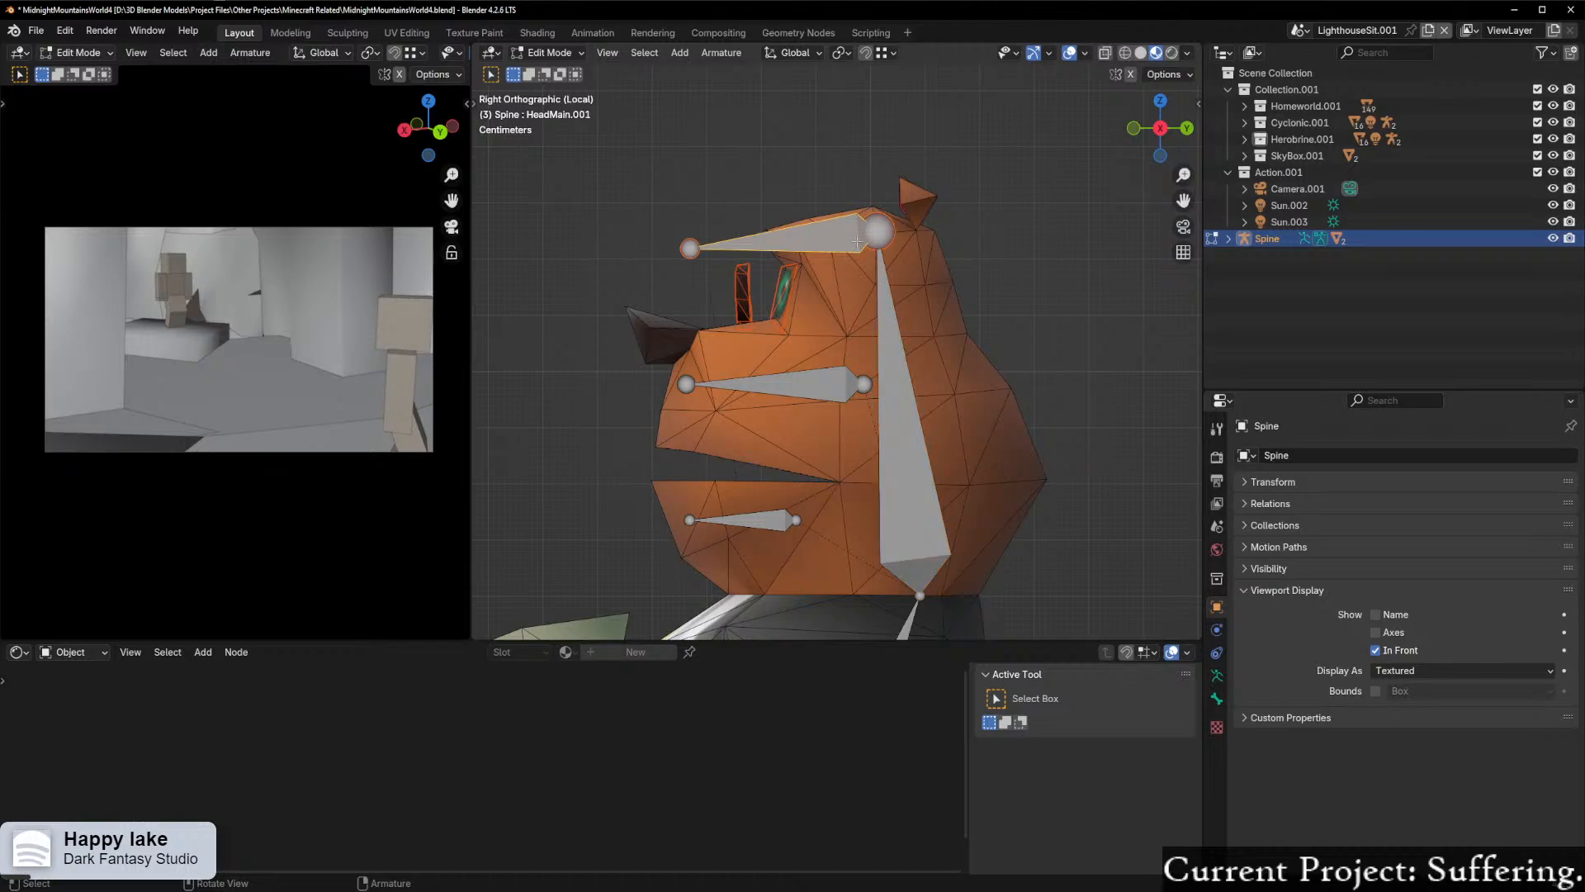
scroll(840, 269, "up", 2)
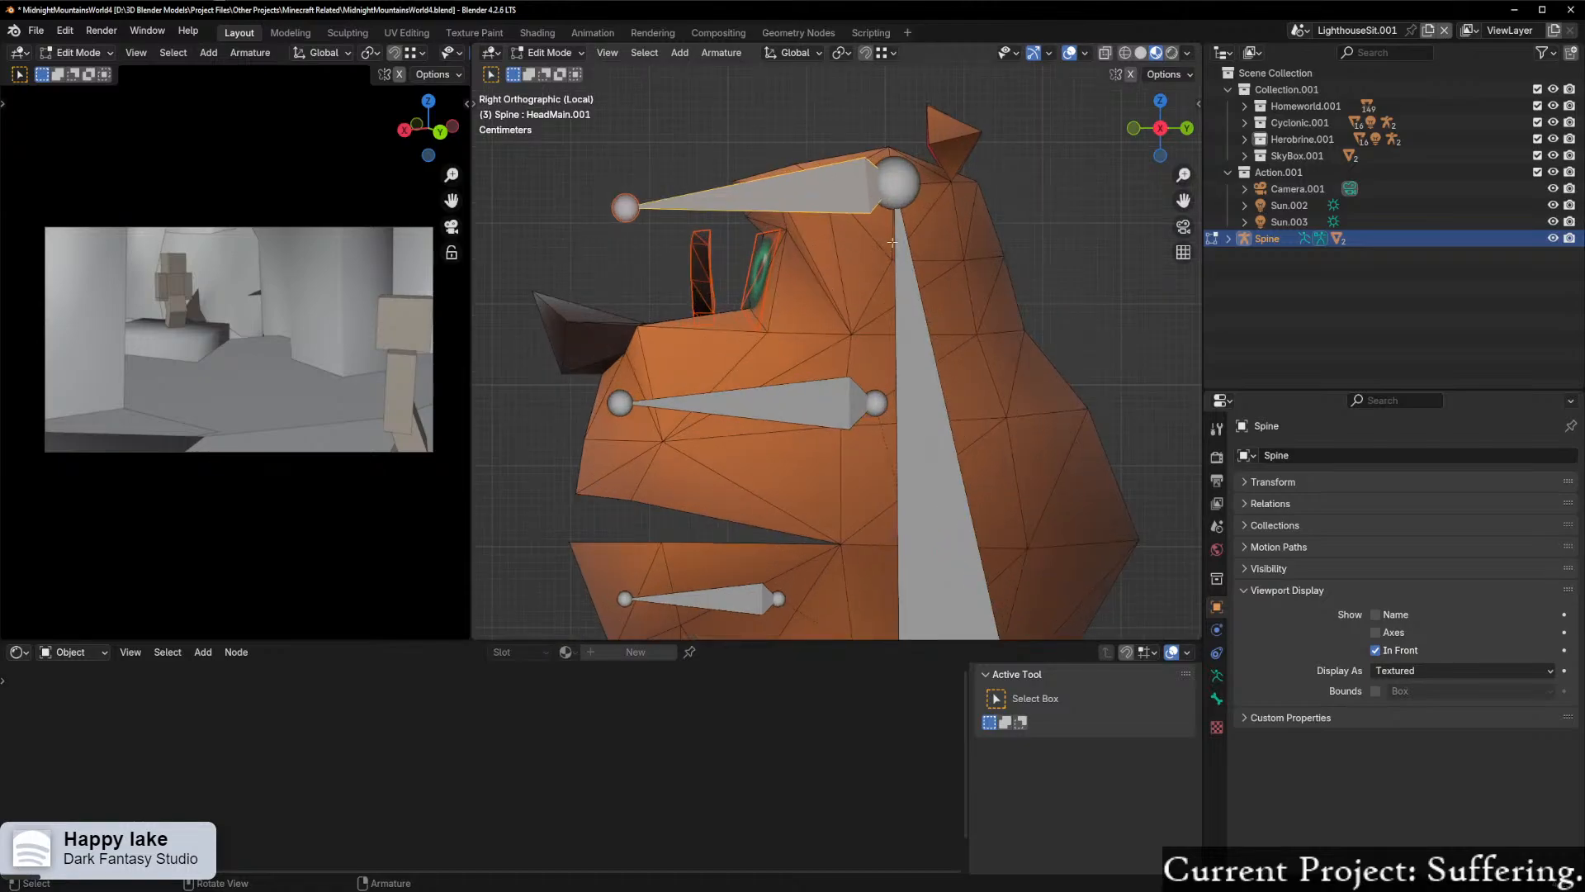
key("g")
left_click(851, 307)
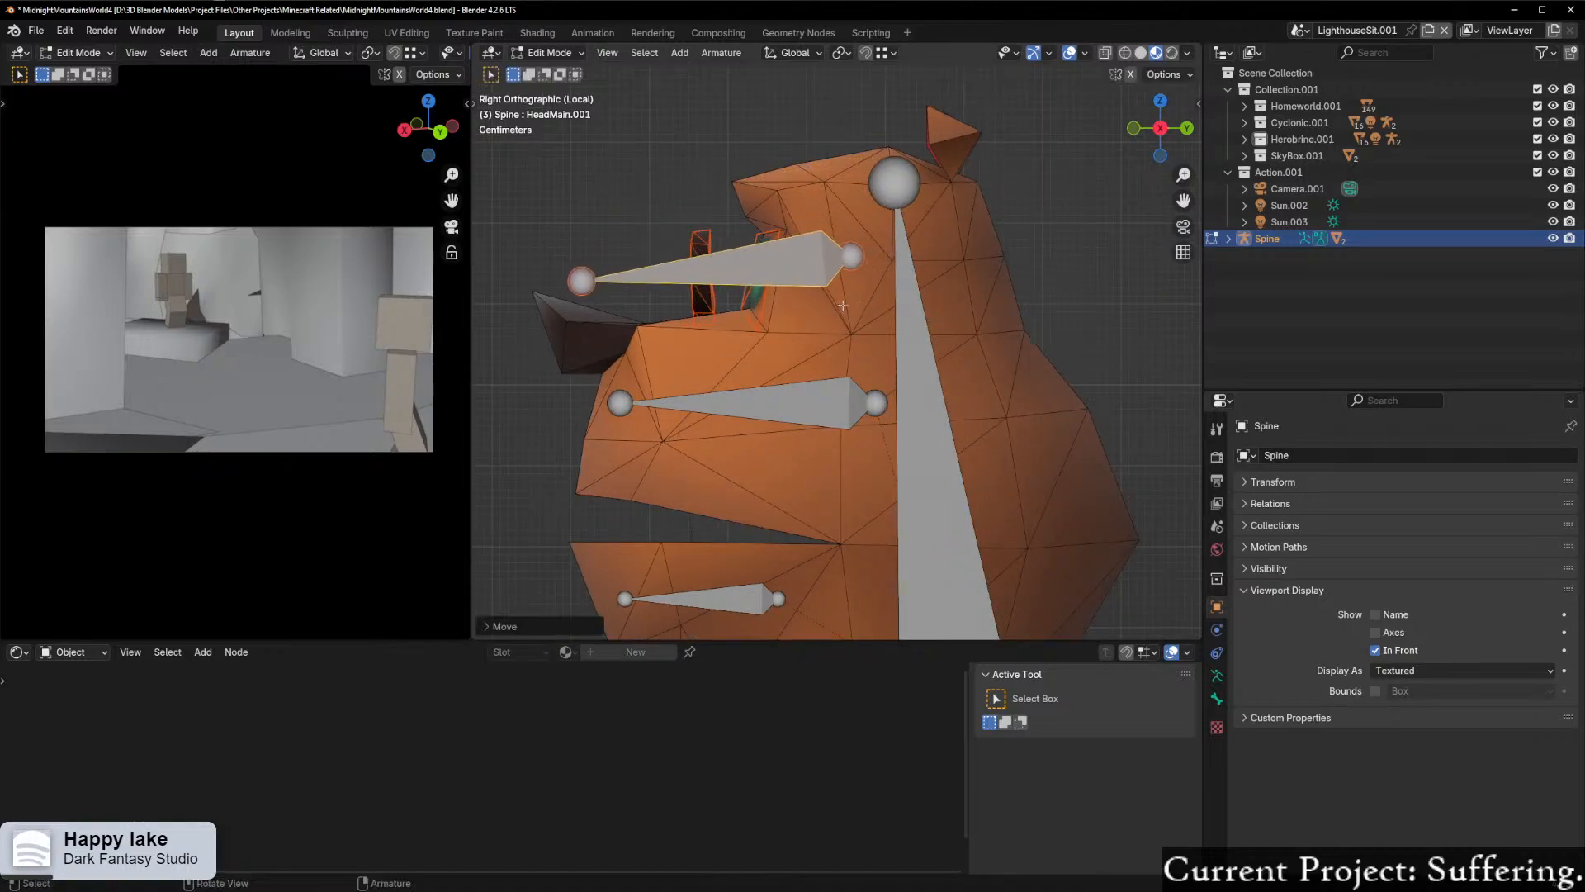
Step: Try to parent the HeadMain.001 bone to HeadMain with Keep Offset, picking the bones by their end joints
scroll(938, 251, "up", 2)
middle_click_drag(939, 251, 942, 317, "shift")
left_click(862, 286)
left_click(922, 183, "shift")
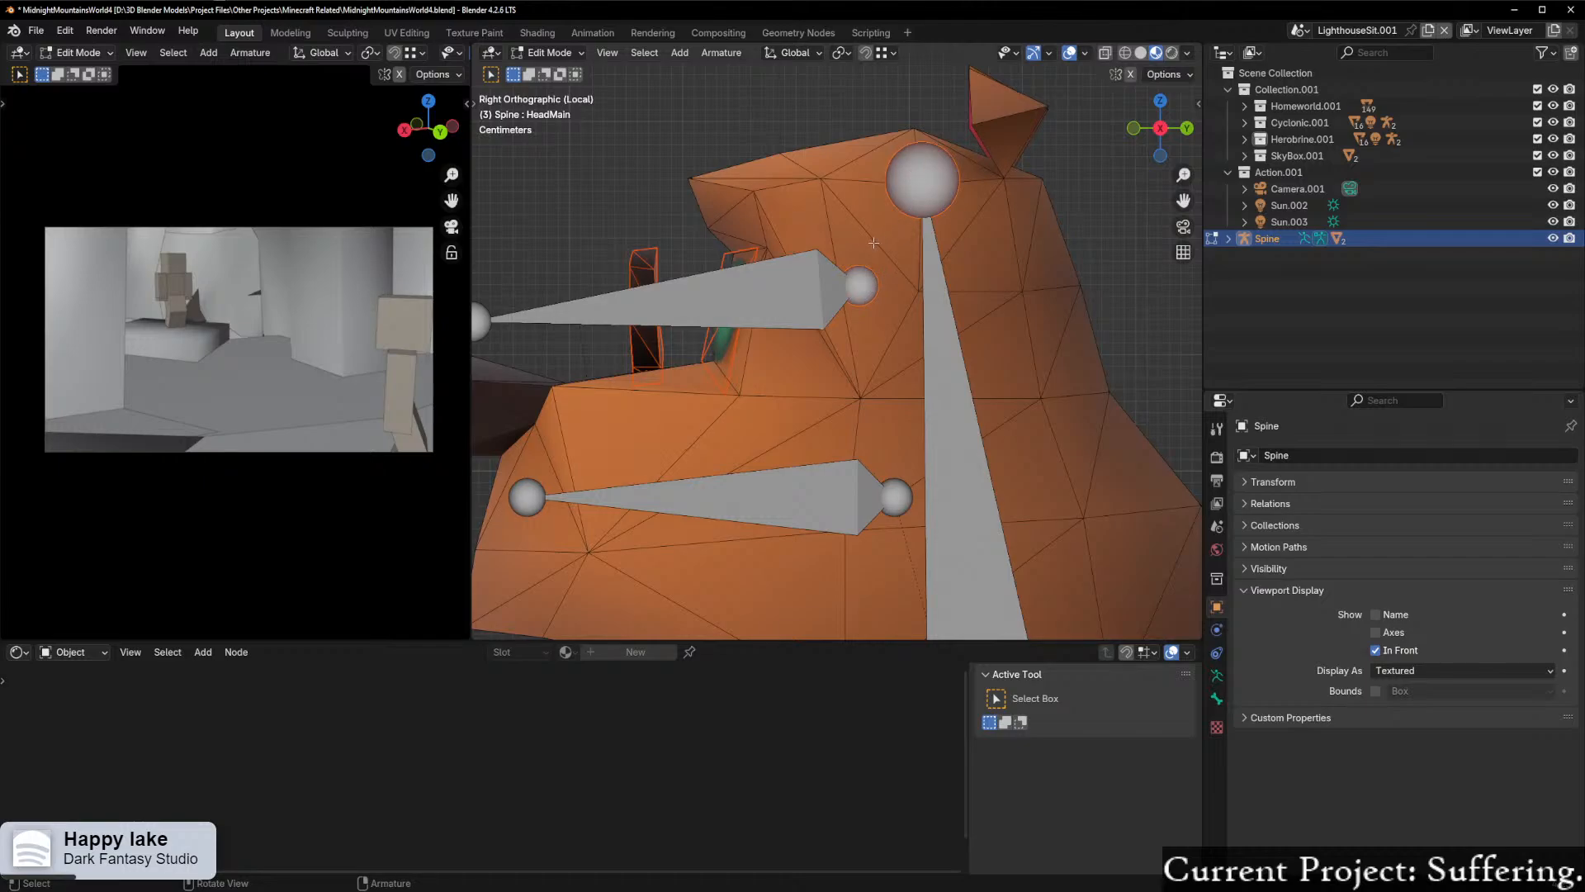
key("ctrl+p")
right_click(844, 284)
mouse_move(880, 211)
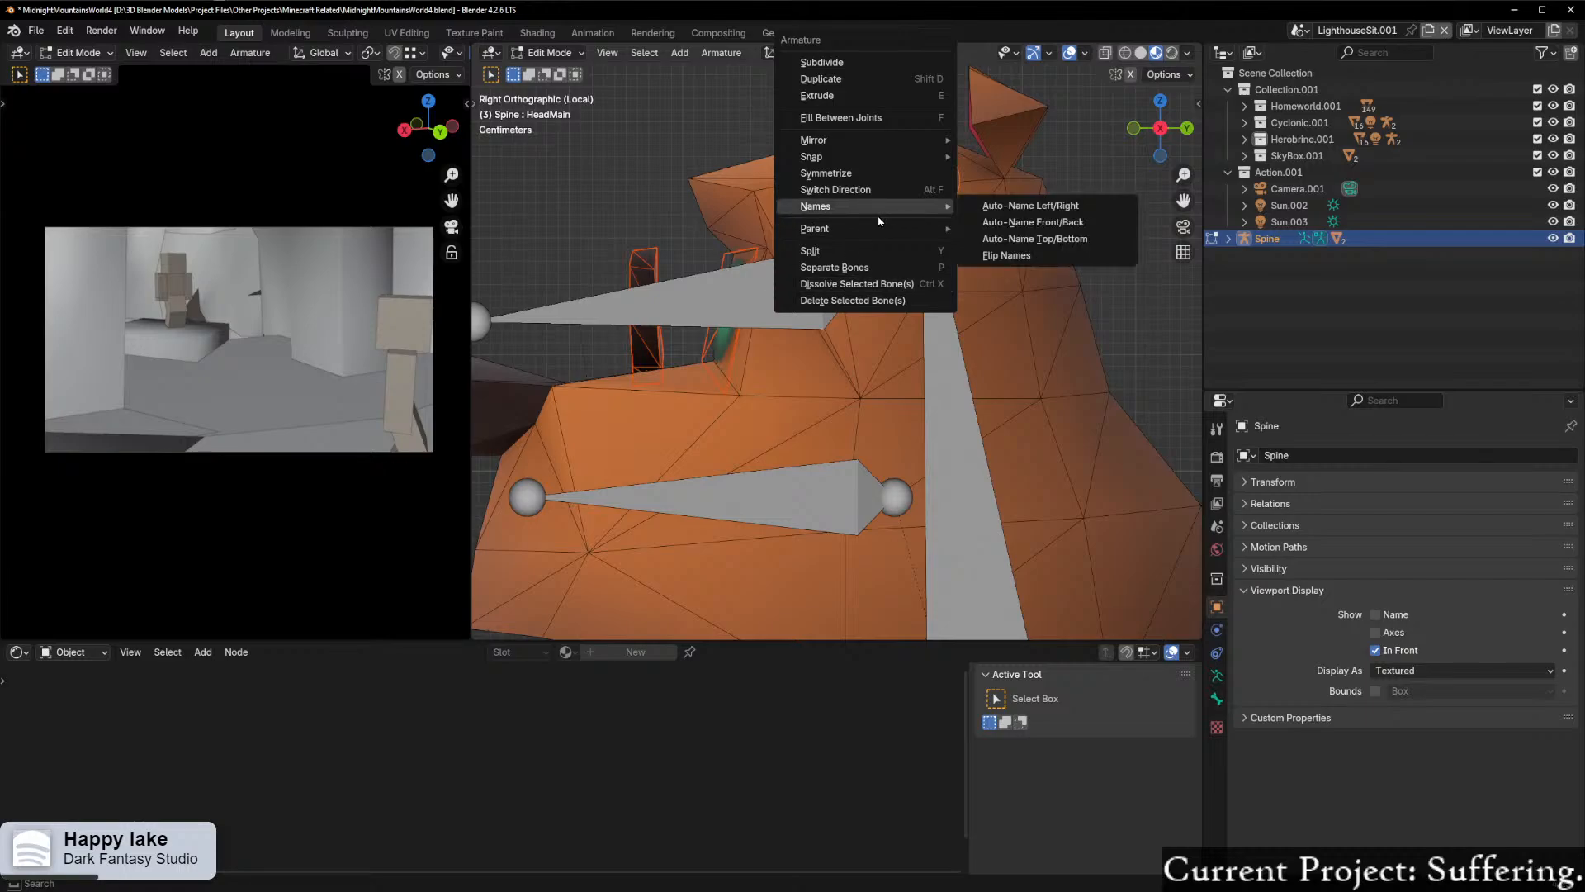
left_click(999, 231)
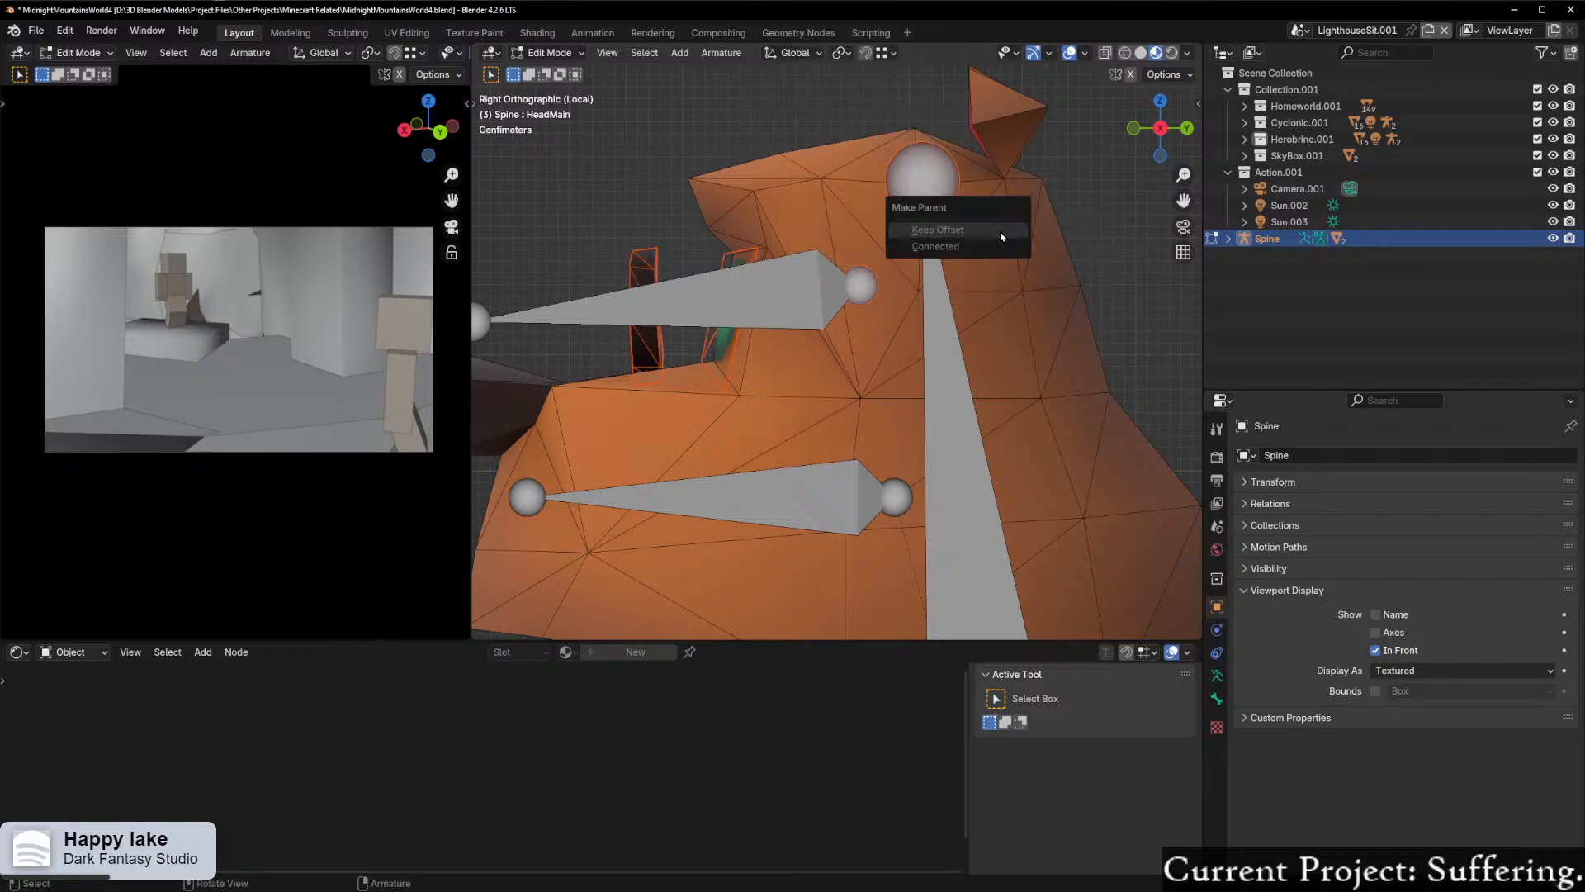
left_click(982, 233)
Step: Select the body of HeadMain.001 together with HeadMain's tip and retry the bone parenting
scroll(864, 291, "up", 2)
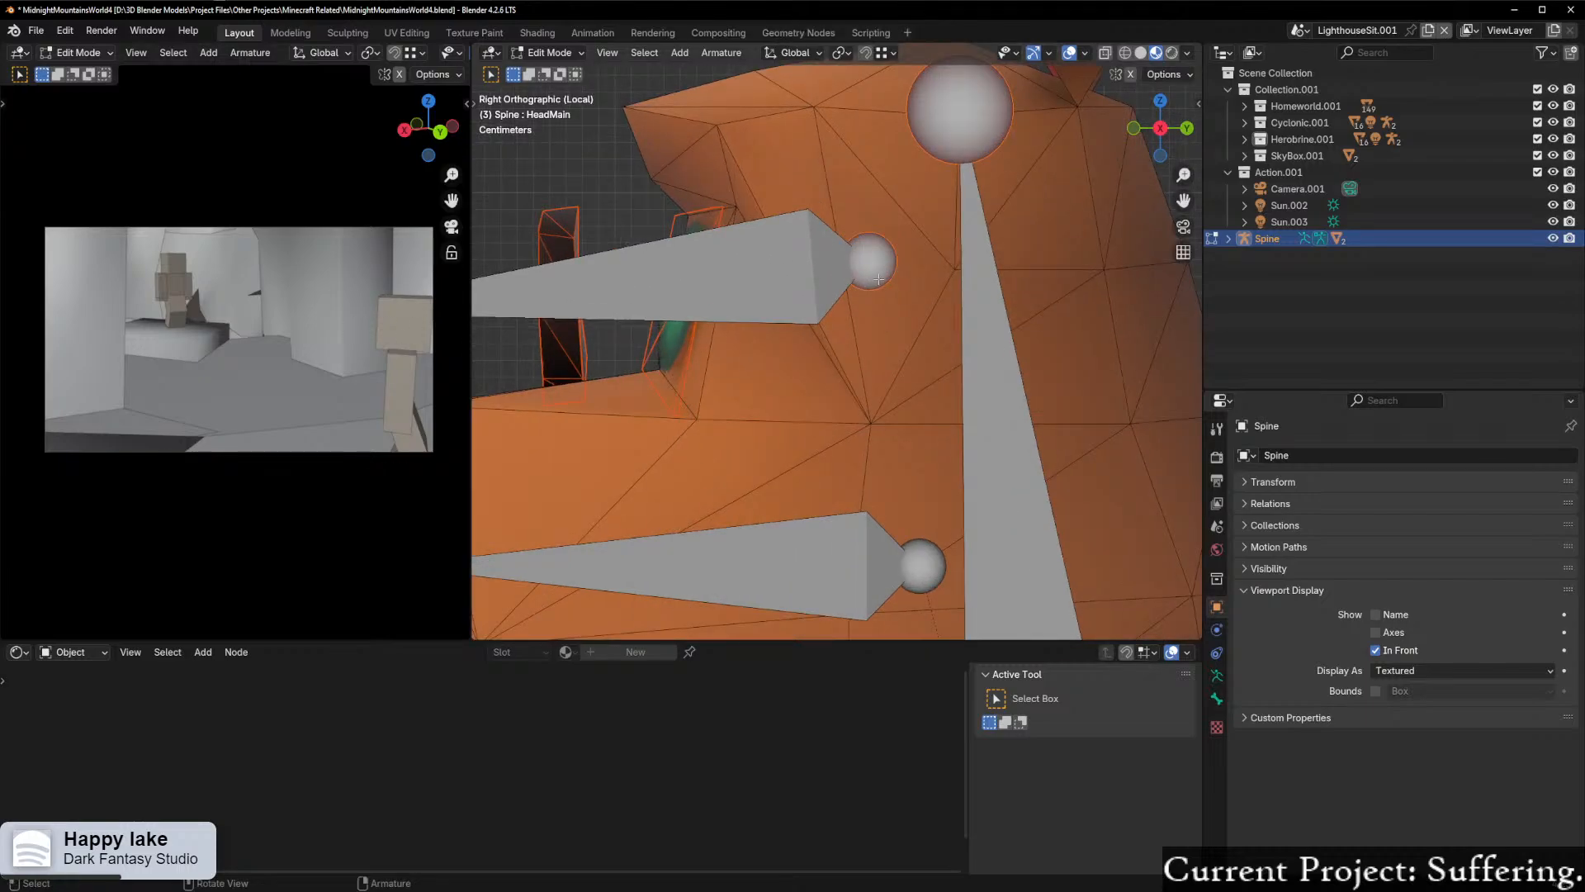
middle_click_drag(878, 279, 881, 314, "shift")
left_click(813, 304)
left_click(970, 171, "shift")
right_click(972, 173)
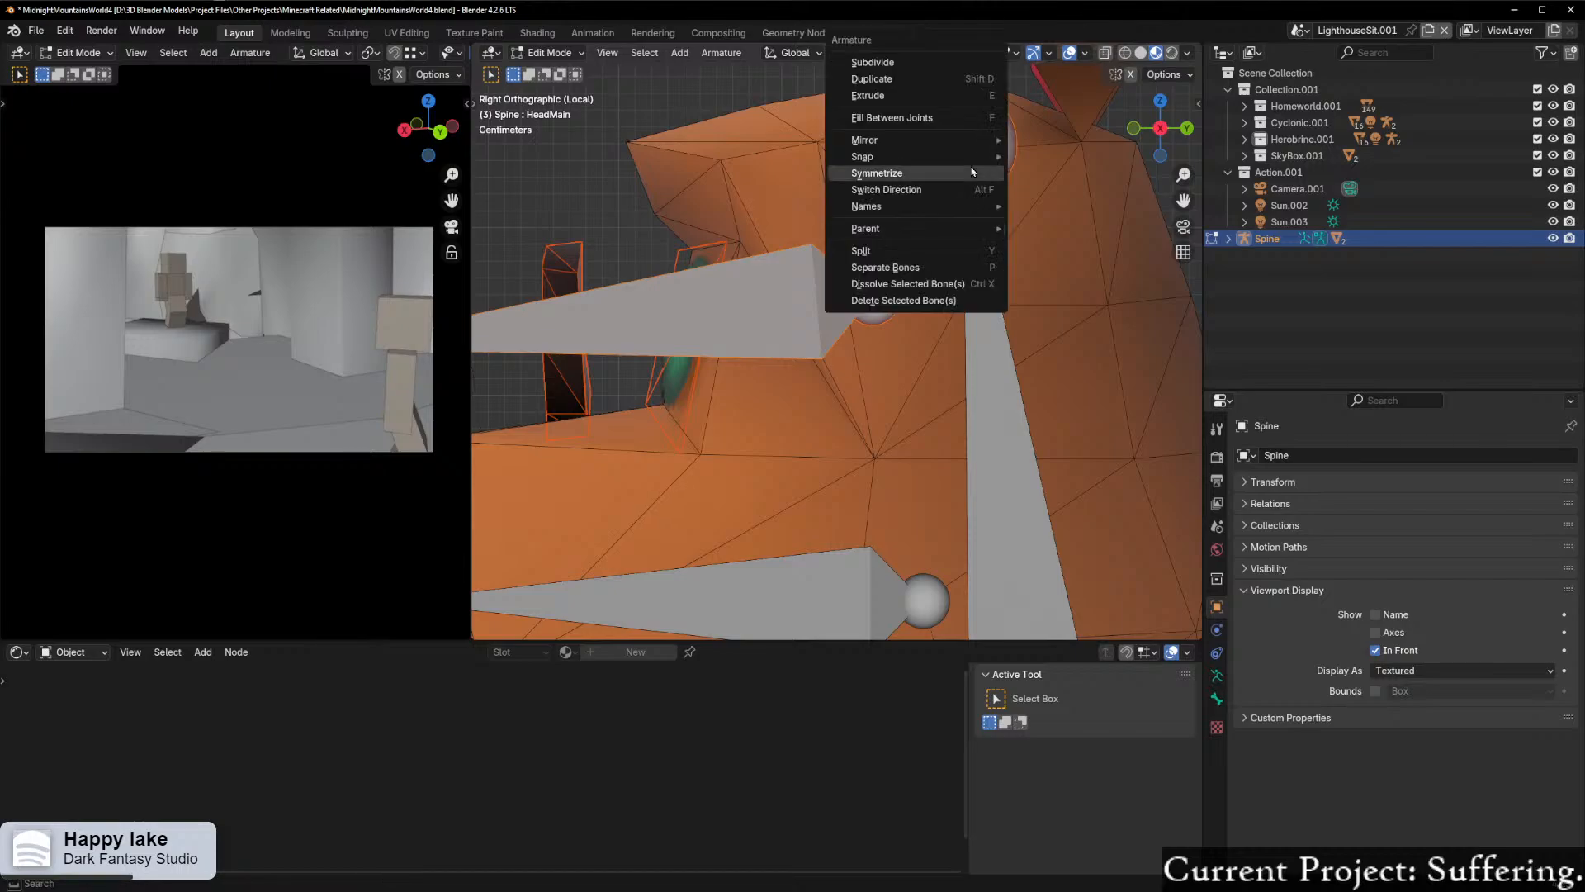
mouse_move(978, 228)
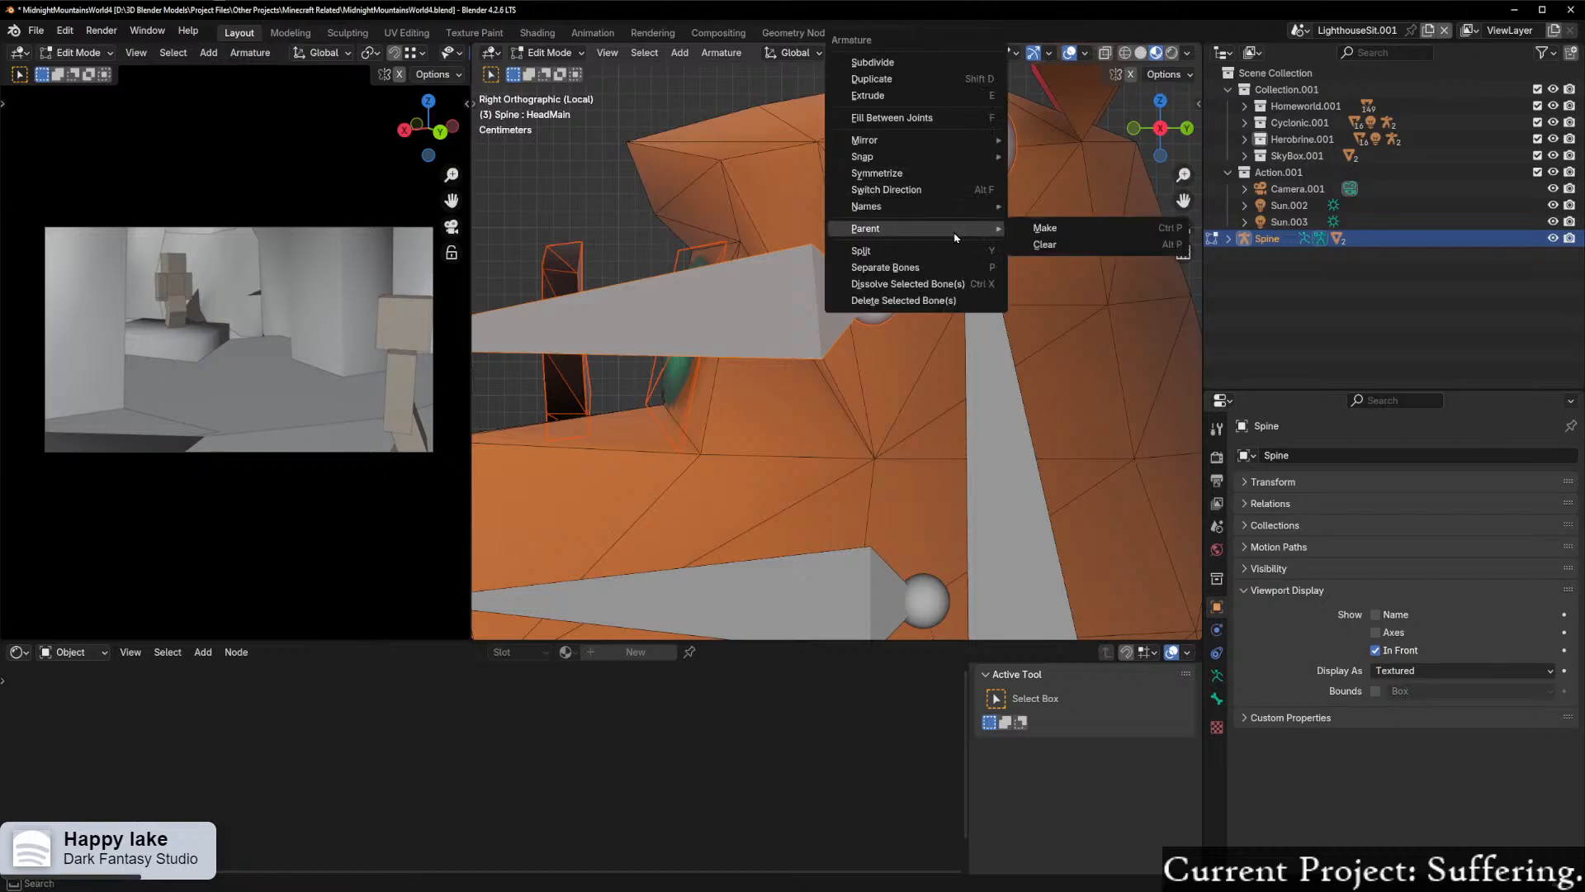
left_click(1044, 244)
left_click(1049, 234)
left_click(955, 165, "shift")
left_click(954, 165, "shift")
right_click(953, 164, "shift")
left_click(825, 302)
left_click(866, 295, "shift")
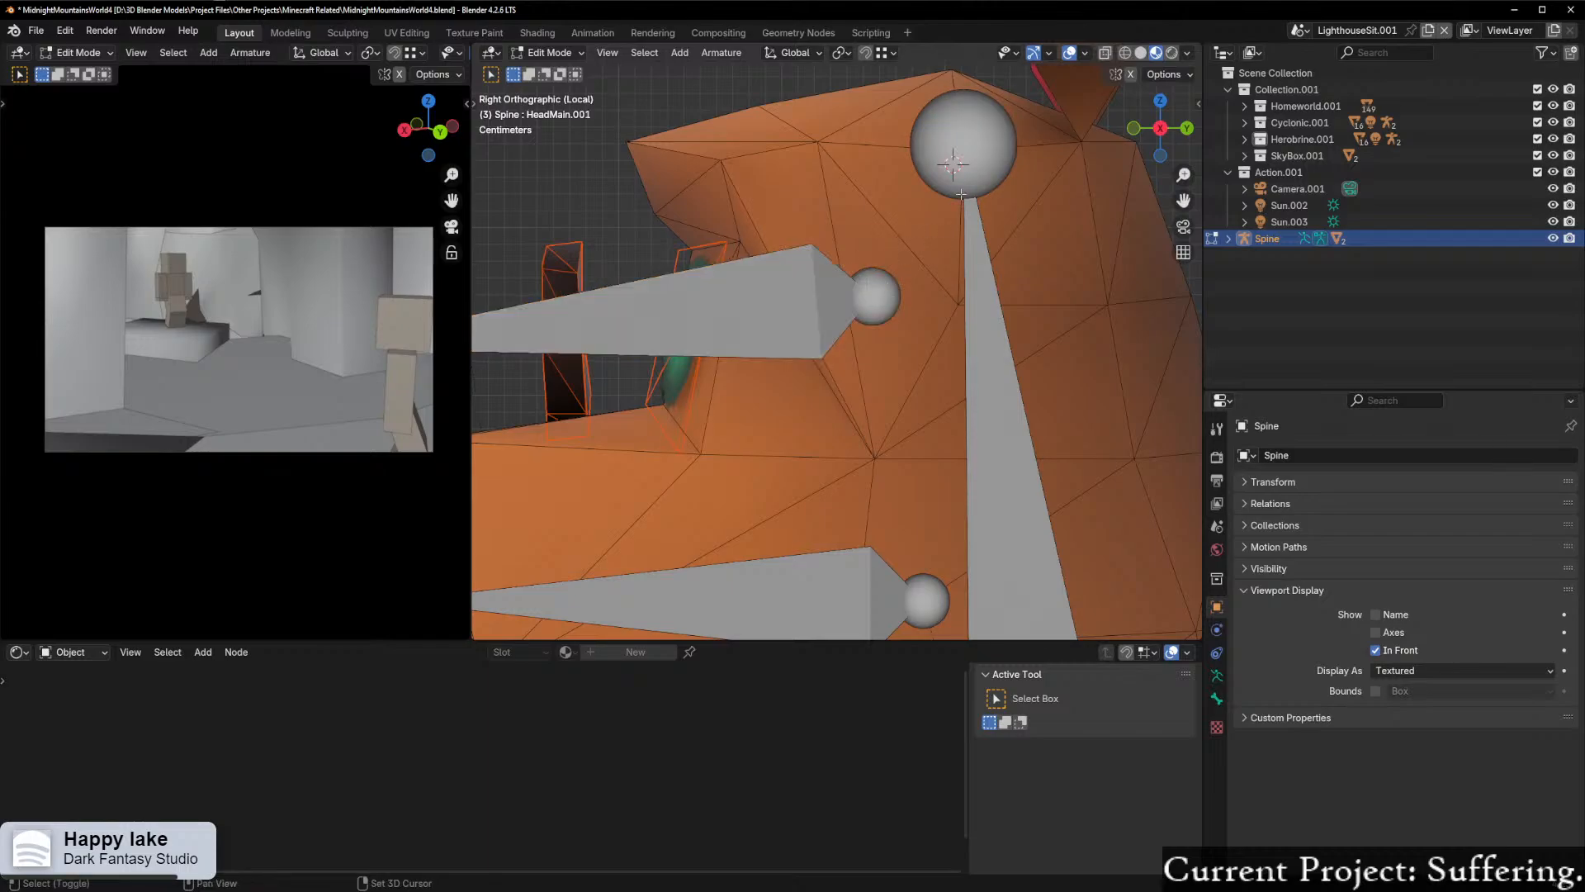
Step: Select HeadMain.001 with HeadMain as the active bone and parent them with Keep Offset
left_click(821, 272, "shift")
left_click(962, 149, "shift")
right_click(924, 229)
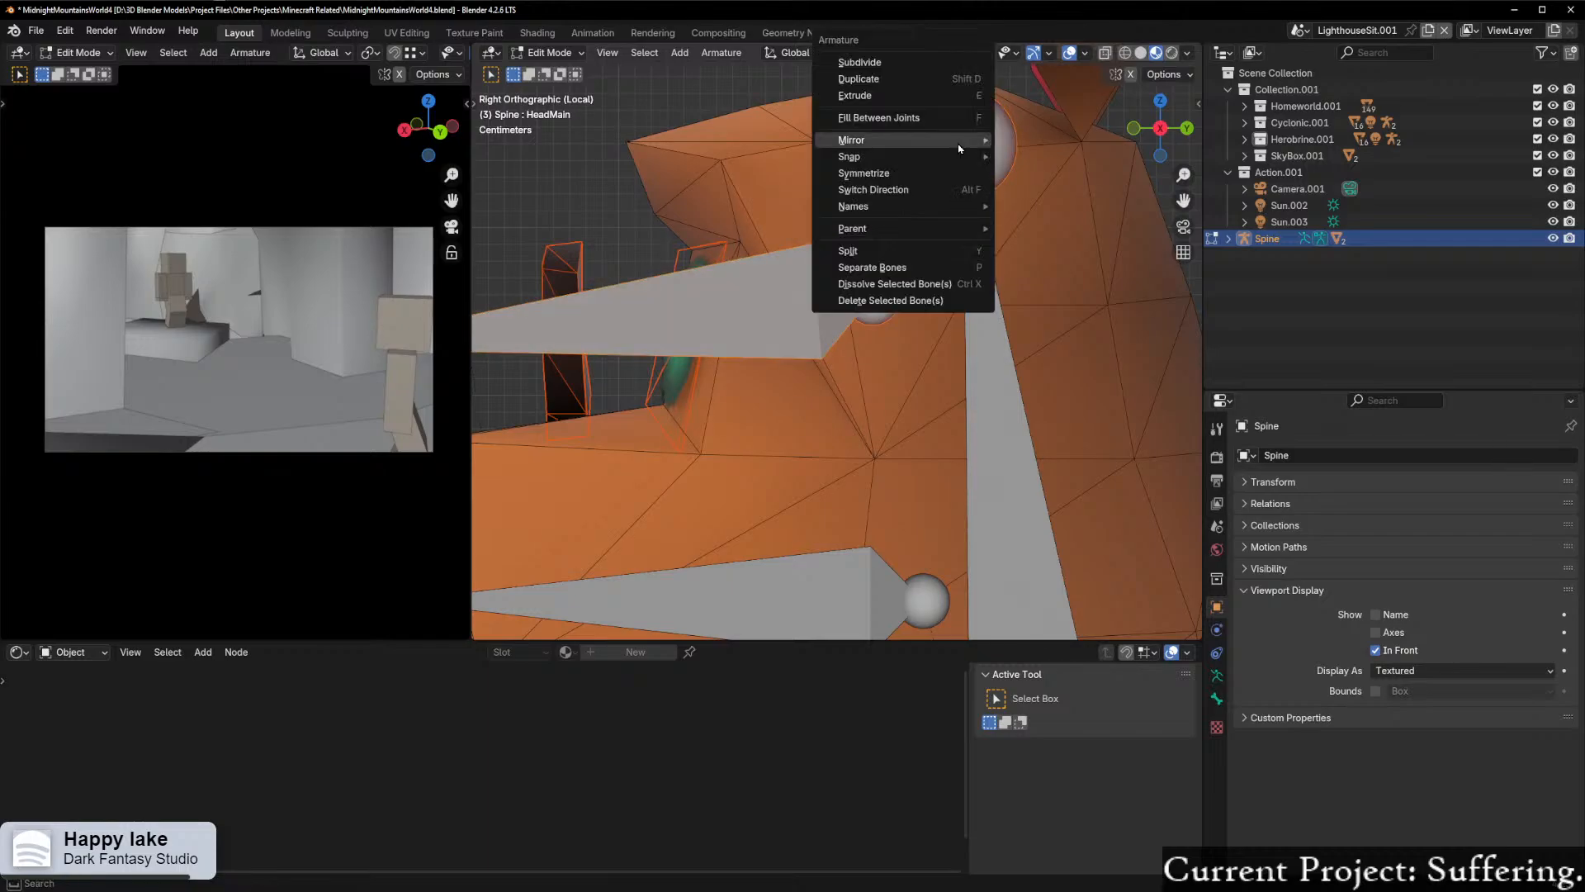
mouse_move(923, 228)
left_click(1024, 232)
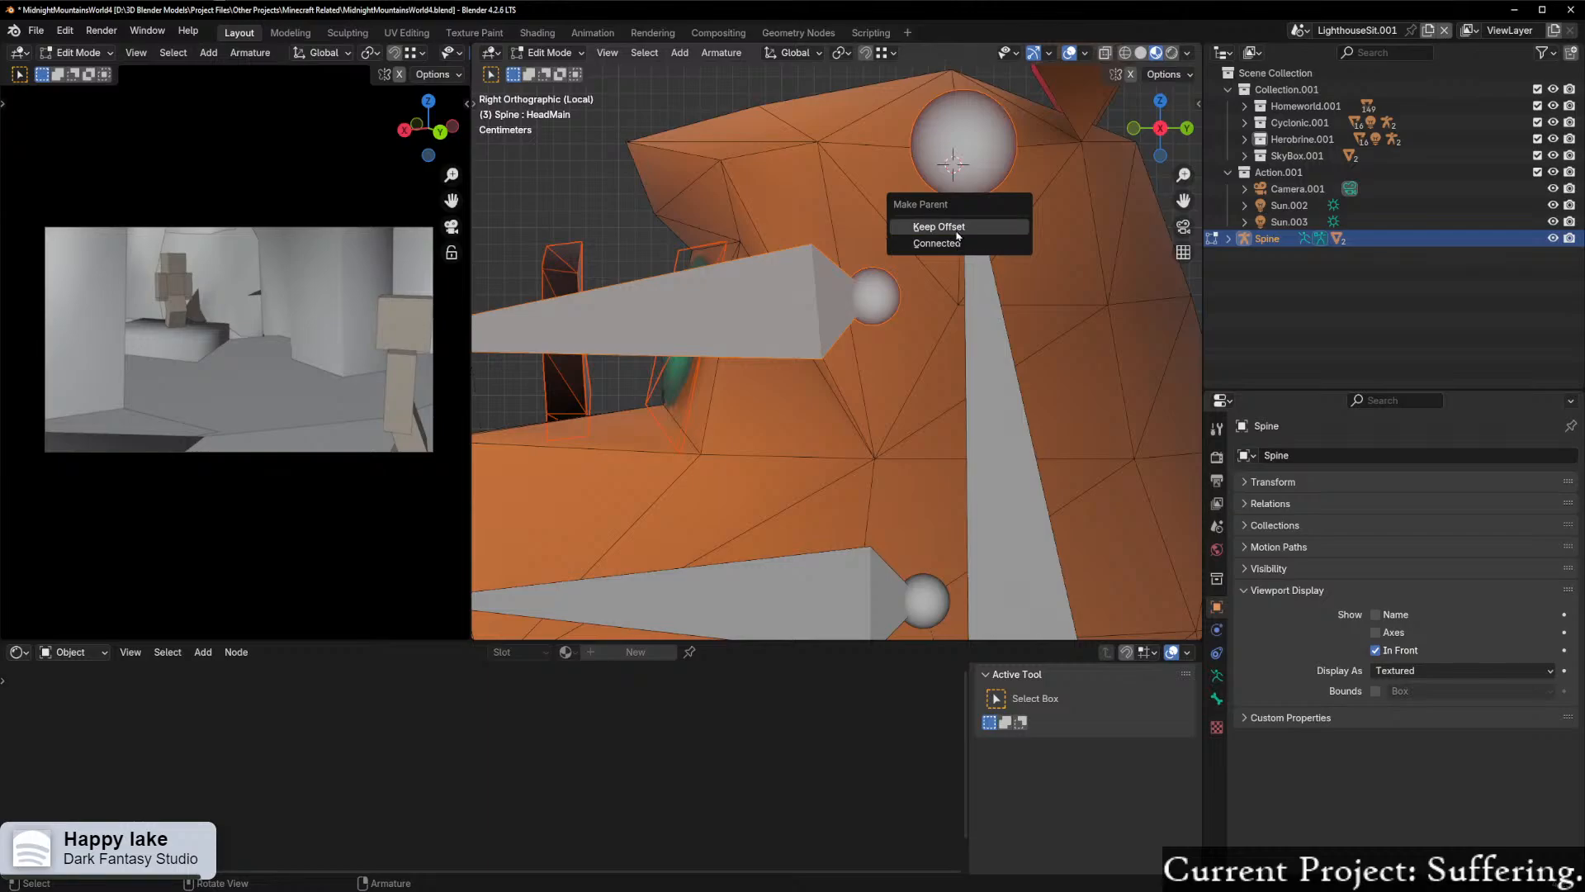
left_click(933, 220)
scroll(939, 273, "down", 4)
scroll(895, 277, "up", 3)
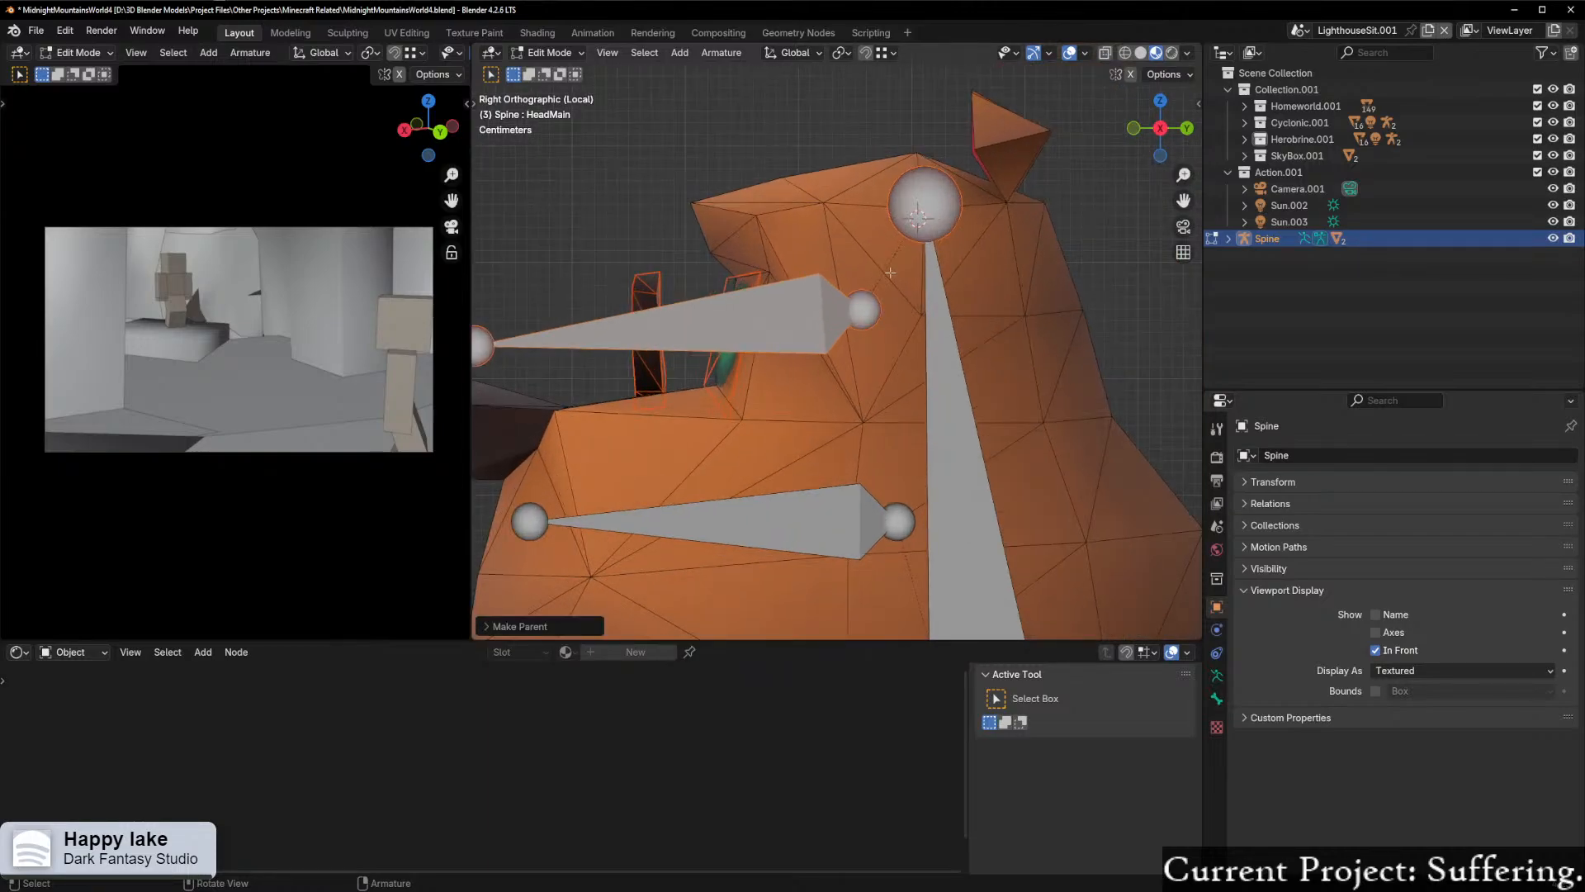
scroll(877, 285, "up", 1)
scroll(891, 287, "down", 2)
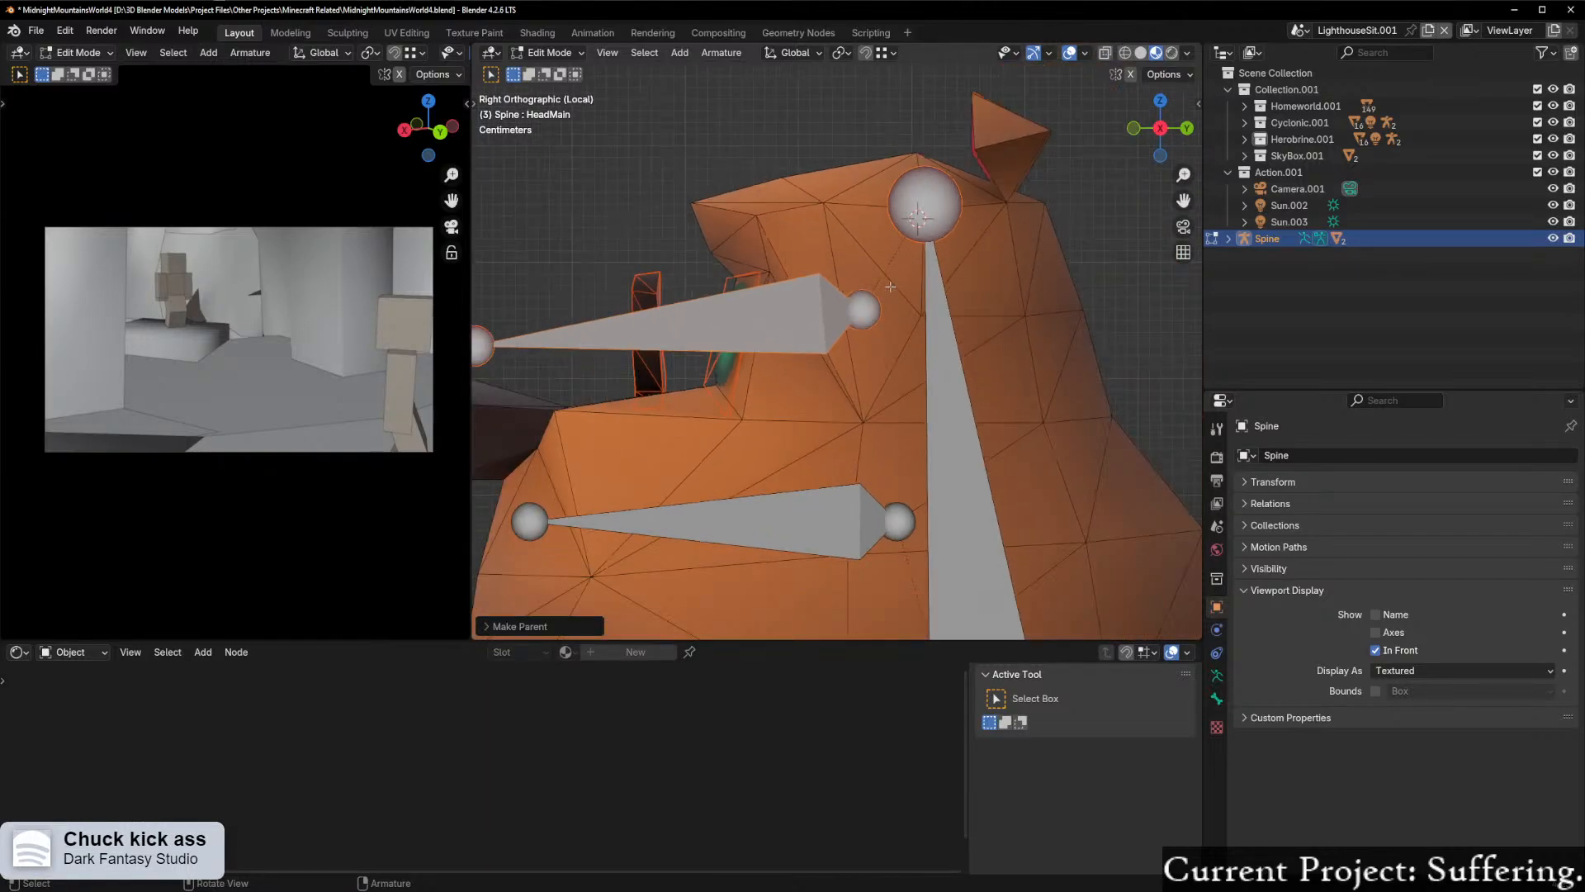
Step: Scale the HeadMain.001 eye bone down by 0.7 and again by 0.8
left_click(798, 317)
scroll(897, 327, "down", 2)
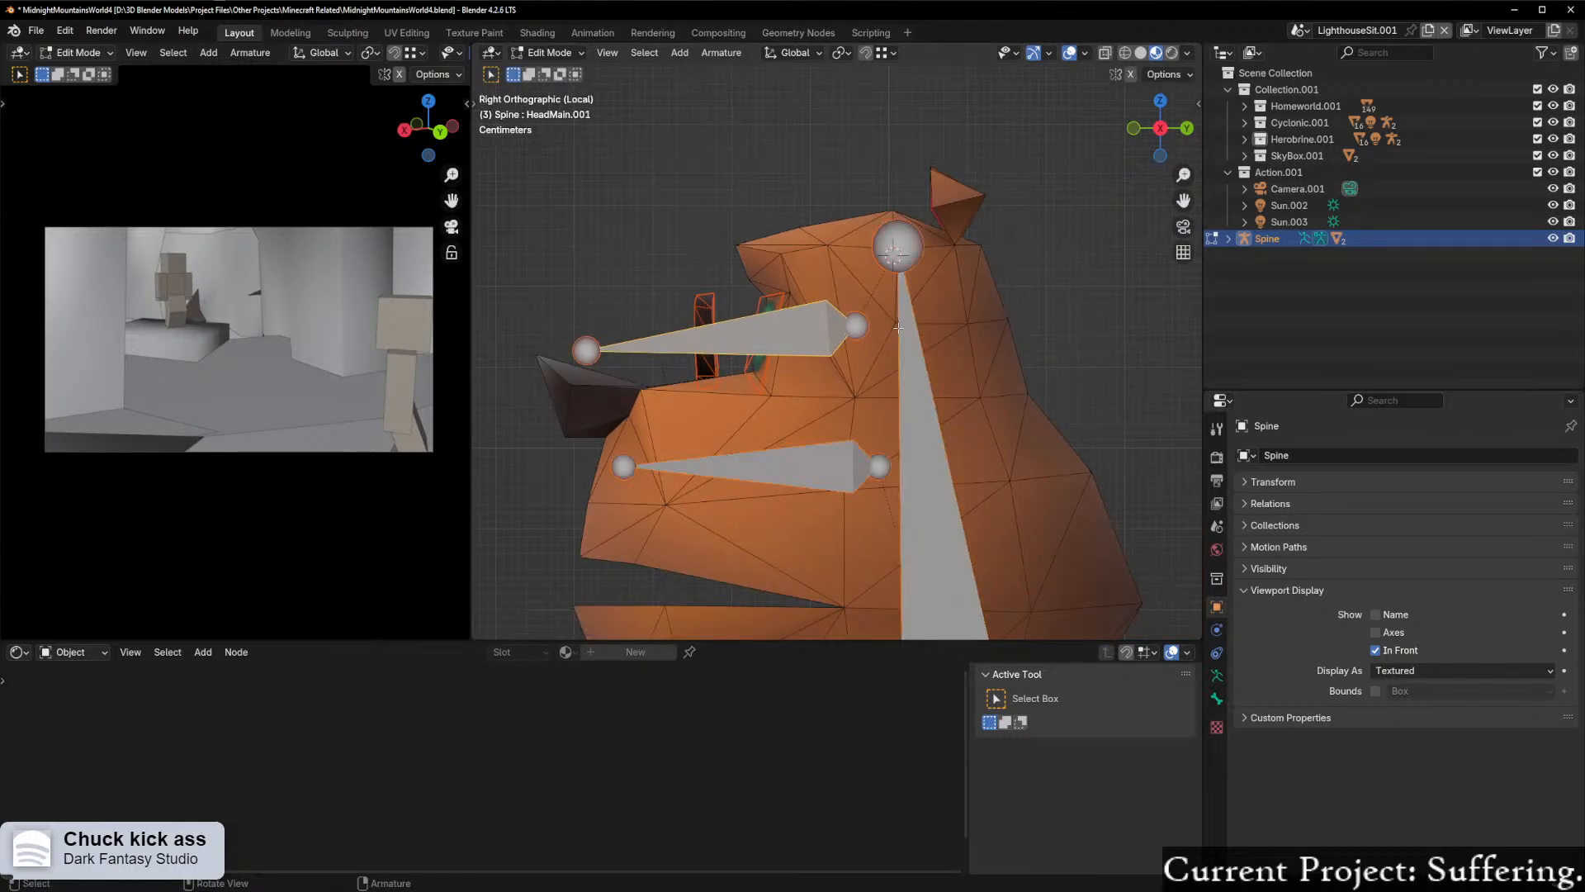
key("s")
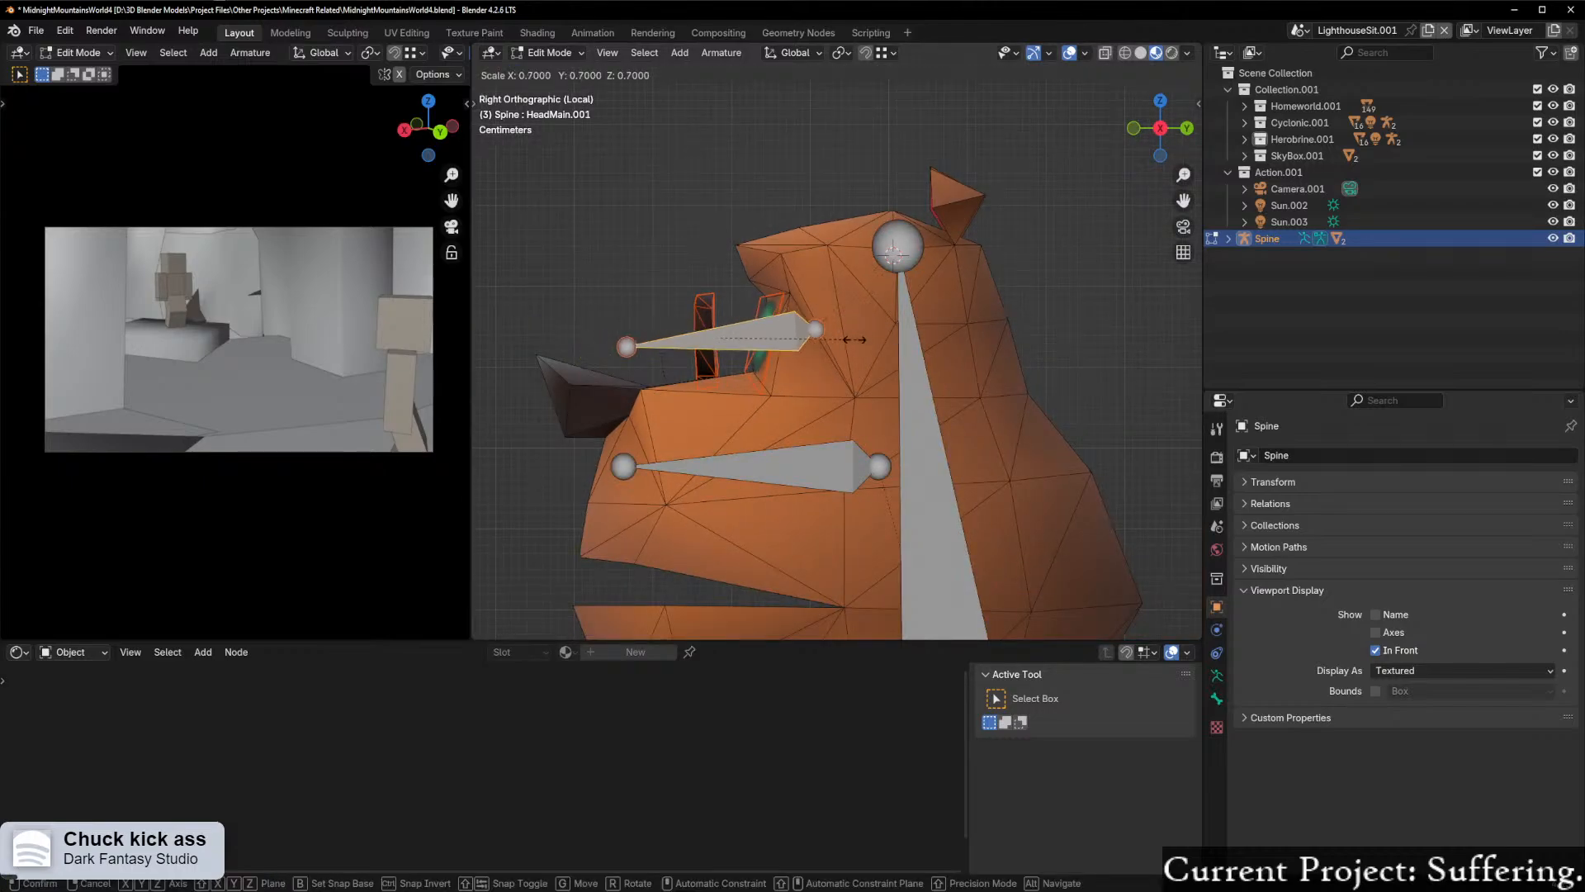
left_click(793, 340)
scroll(867, 338, "up", 3)
key("s")
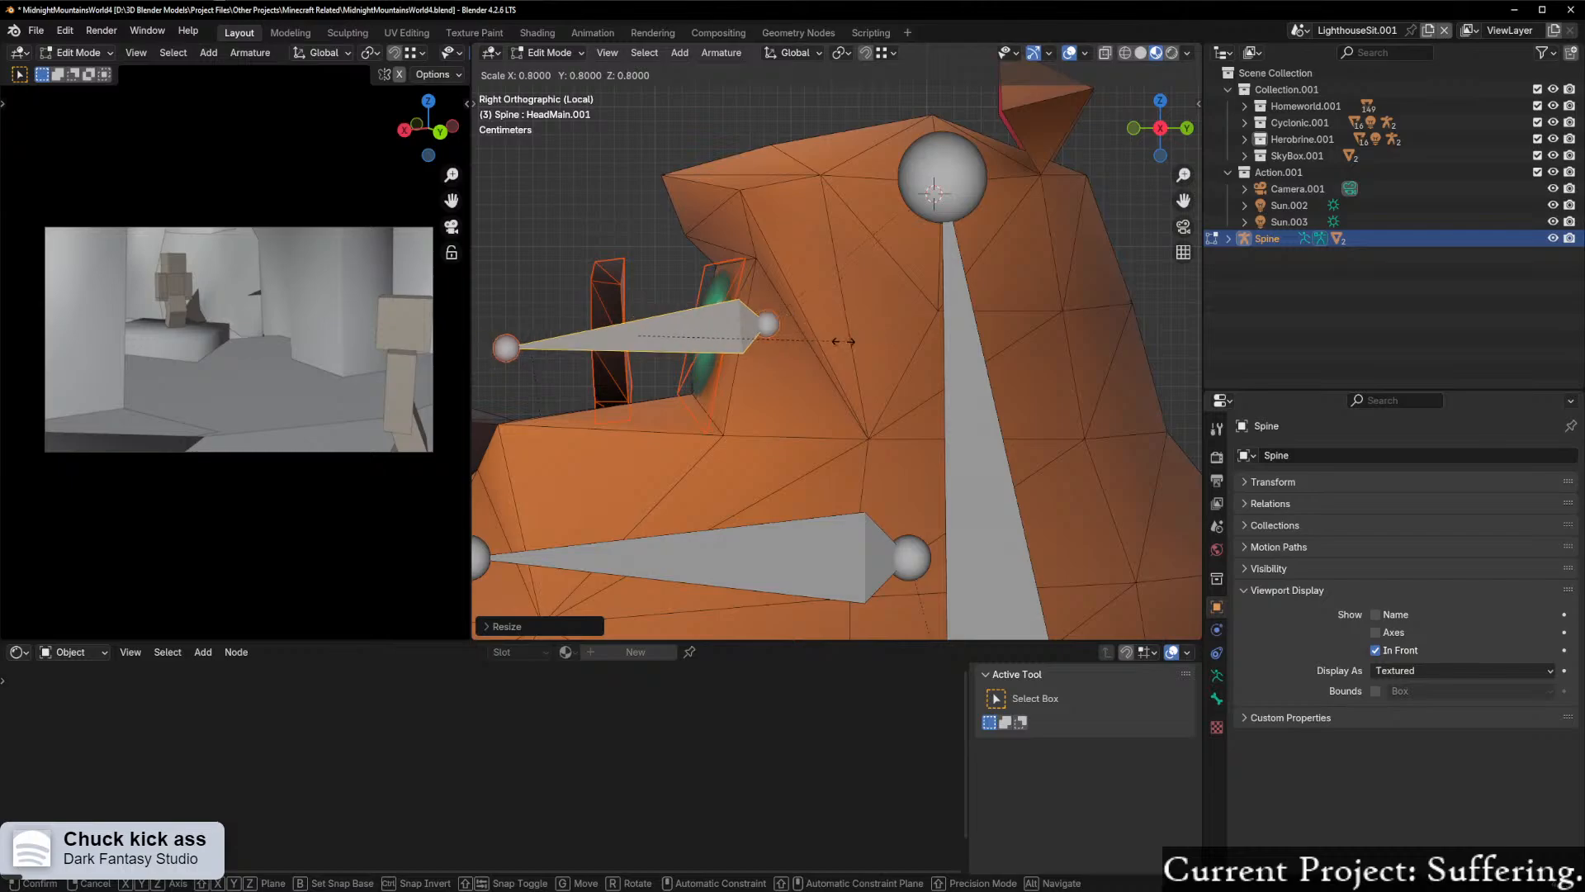
middle_click_drag(828, 345, 864, 344, "shift")
Step: Return the armature to Object Mode and select the Moneybags.001 eyes and monocle mesh
key("ctrl+Tab")
left_click(743, 366)
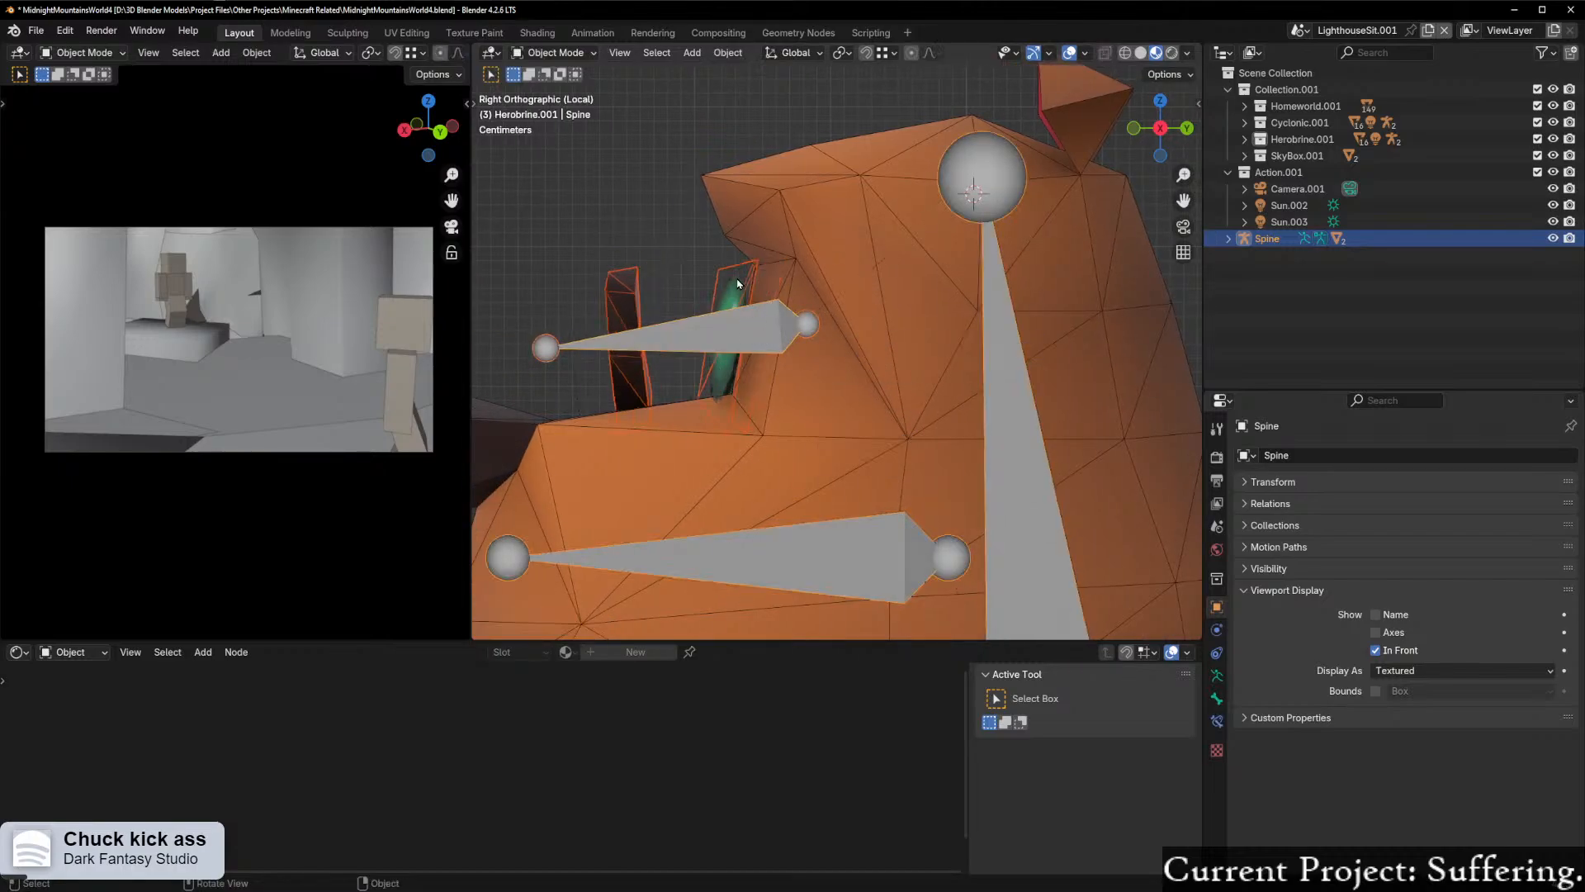
scroll(781, 317, "up", 3)
middle_click_drag(781, 317, 844, 362)
left_click(778, 361)
scroll(778, 361, "down", 4)
left_click(844, 362)
left_click(812, 357, "shift")
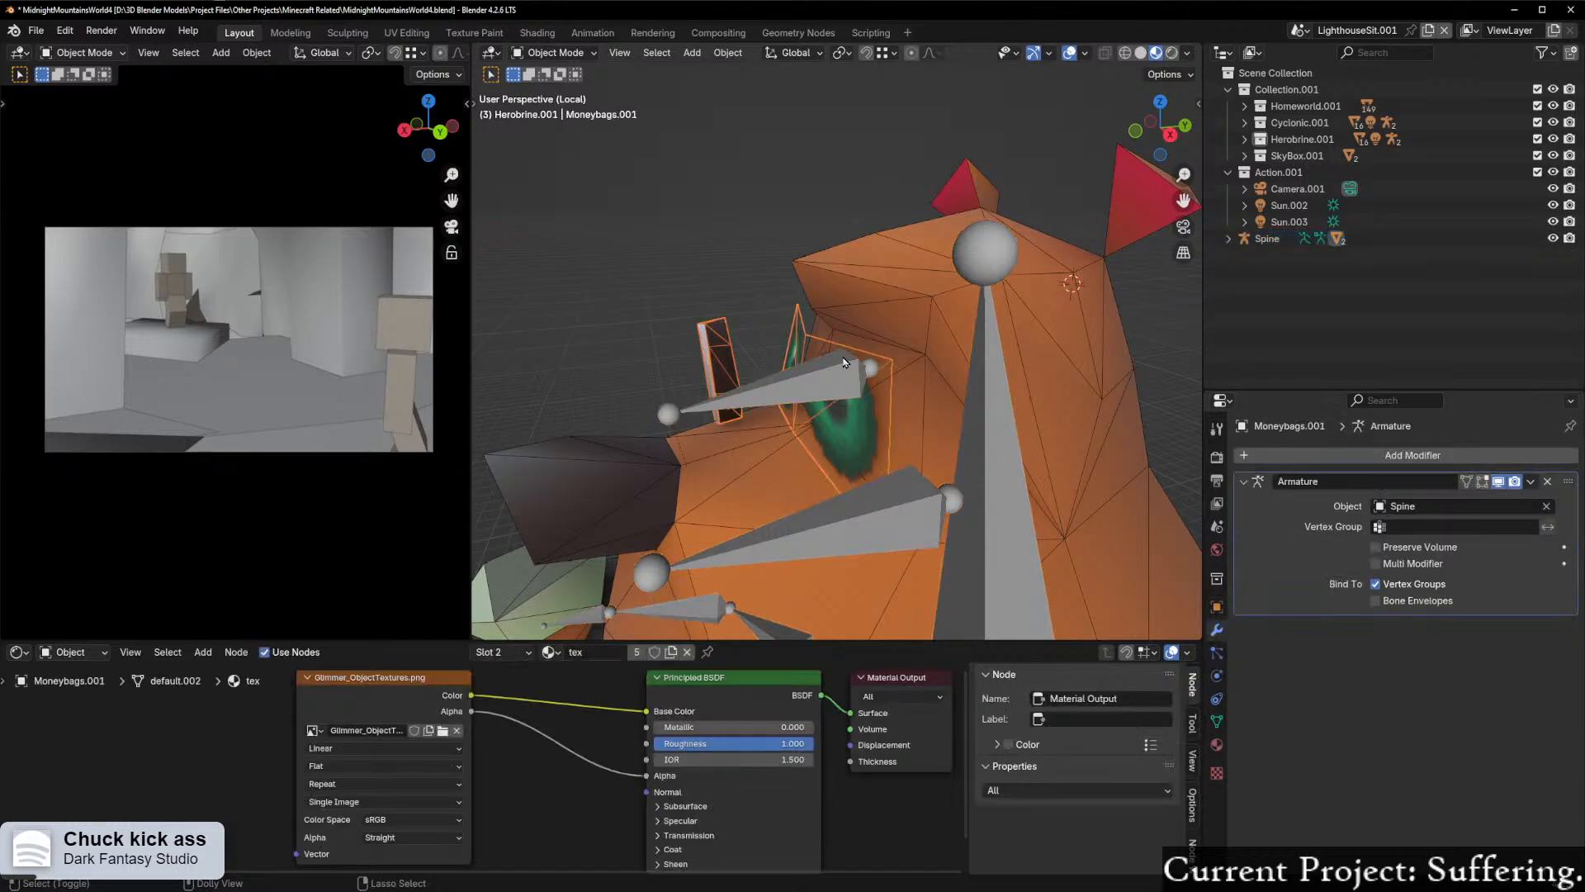
left_click(811, 357)
scroll(812, 357, "up", 1)
left_click(759, 345)
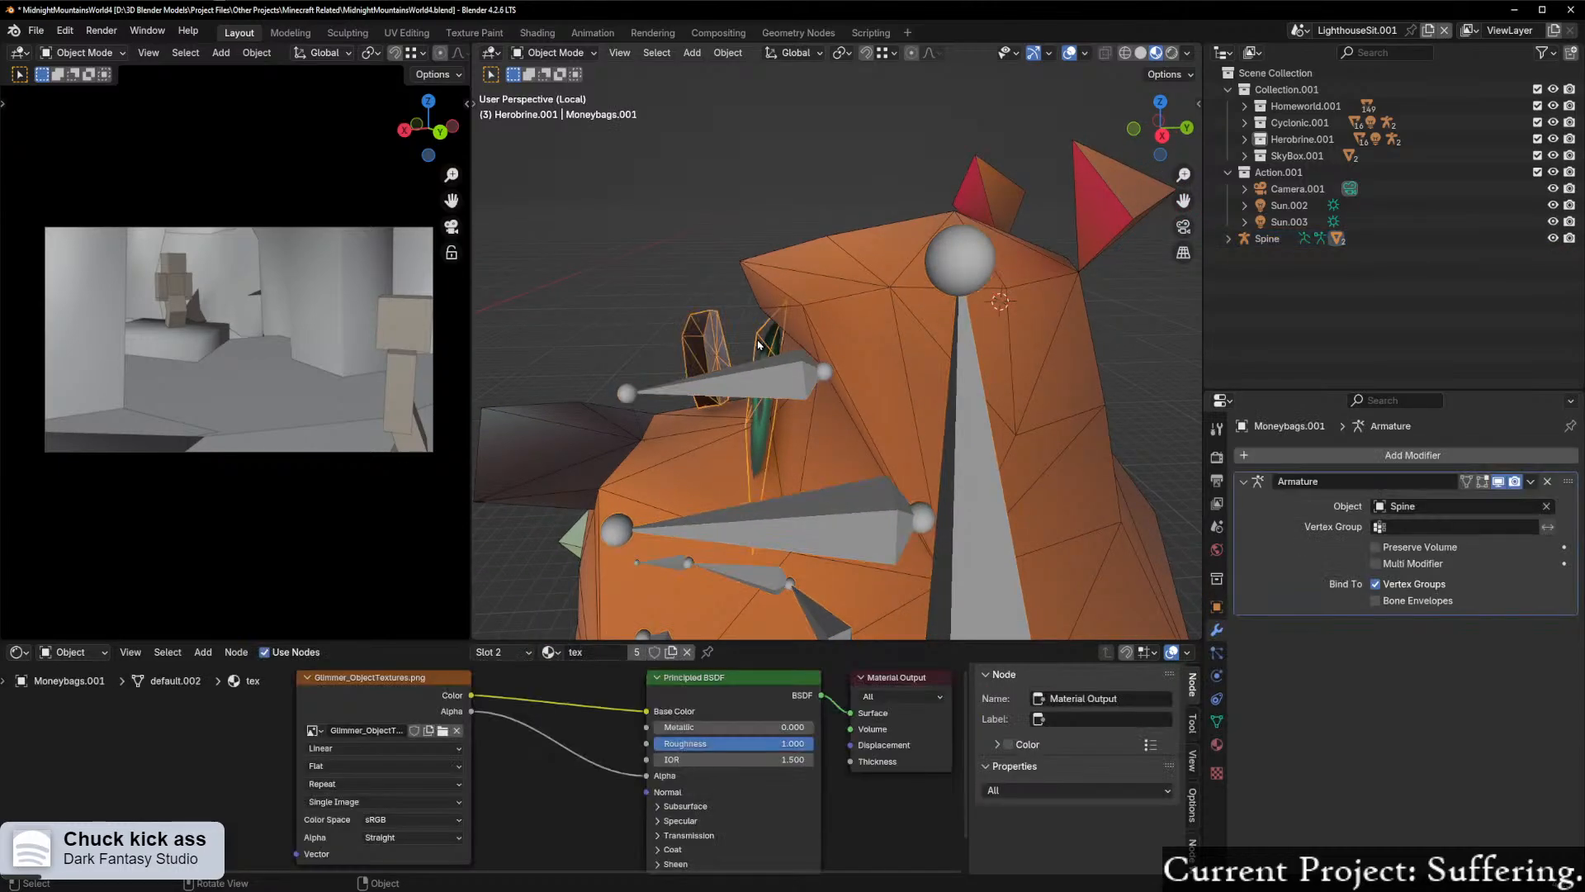
Step: Move the Moneybags.001 eyes and monocle slightly along the Y axis
scroll(759, 345, "up", 2)
key("g")
key("y")
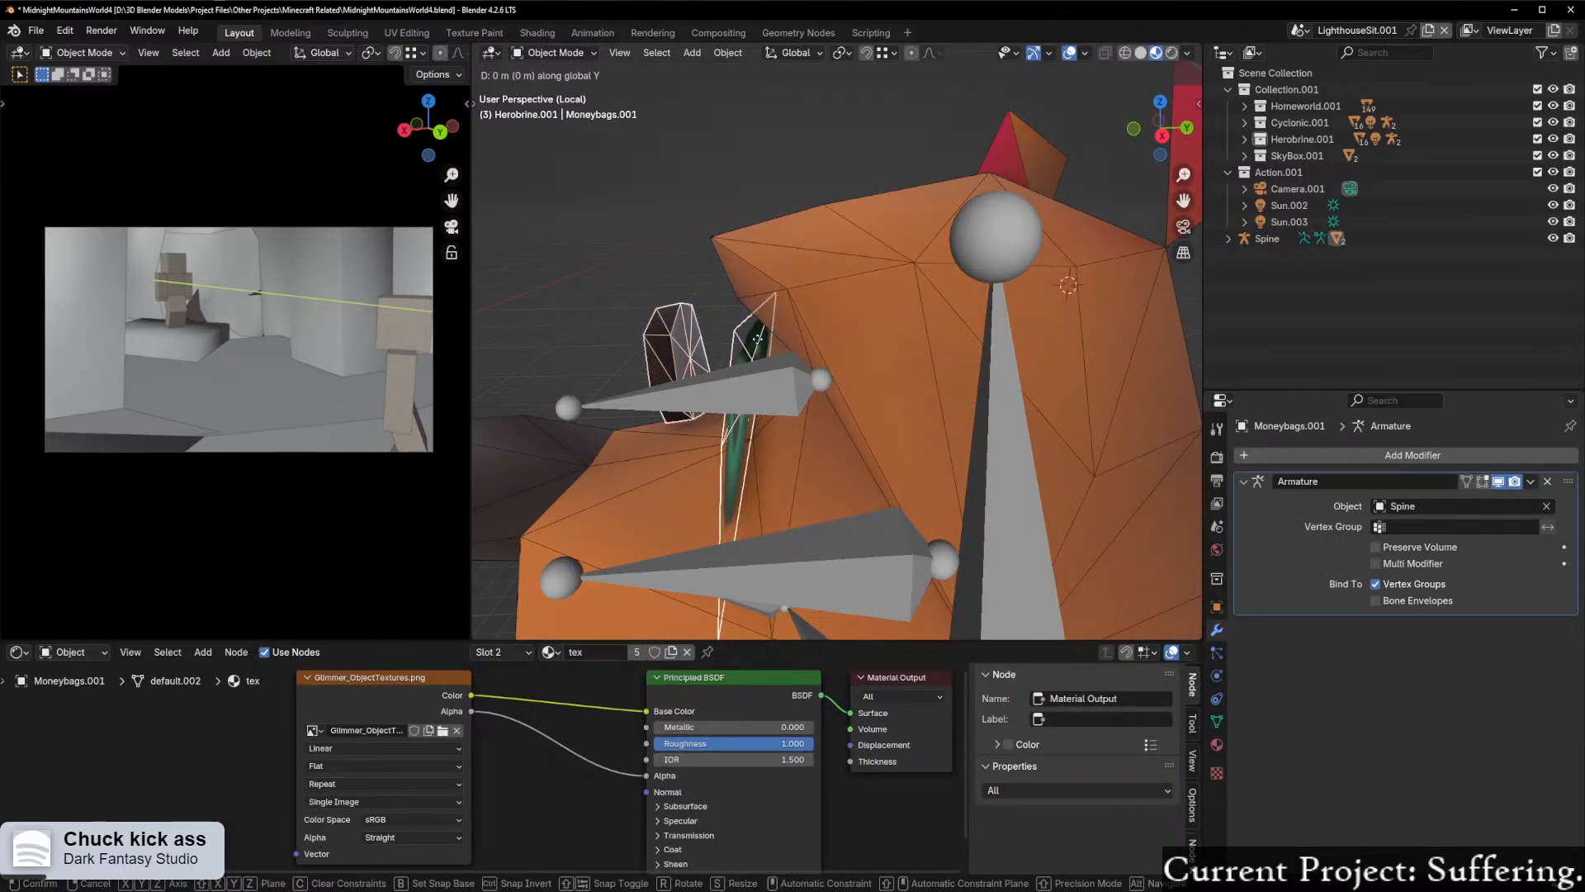
left_click(759, 339)
Step: Add the Spine armature to the selection as active and enter Edit Mode to check the HeadMain.001 bone
middle_click_drag(759, 338, 818, 332)
scroll(879, 325, "up", 1)
scroll(818, 332, "up", 1)
scroll(768, 391, "down", 1)
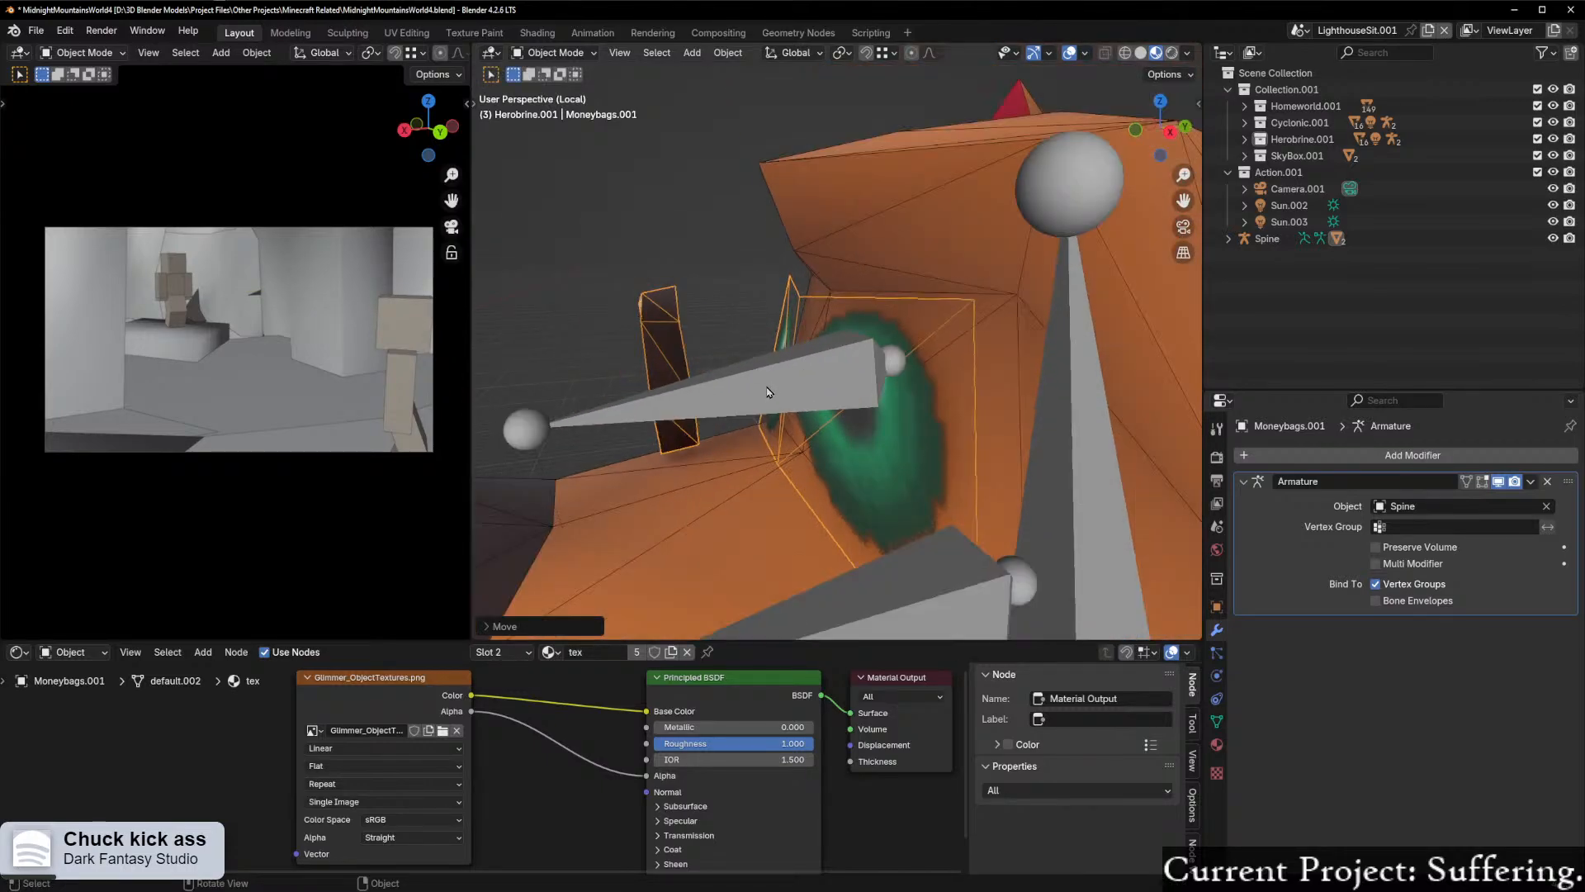
left_click(768, 391, "shift")
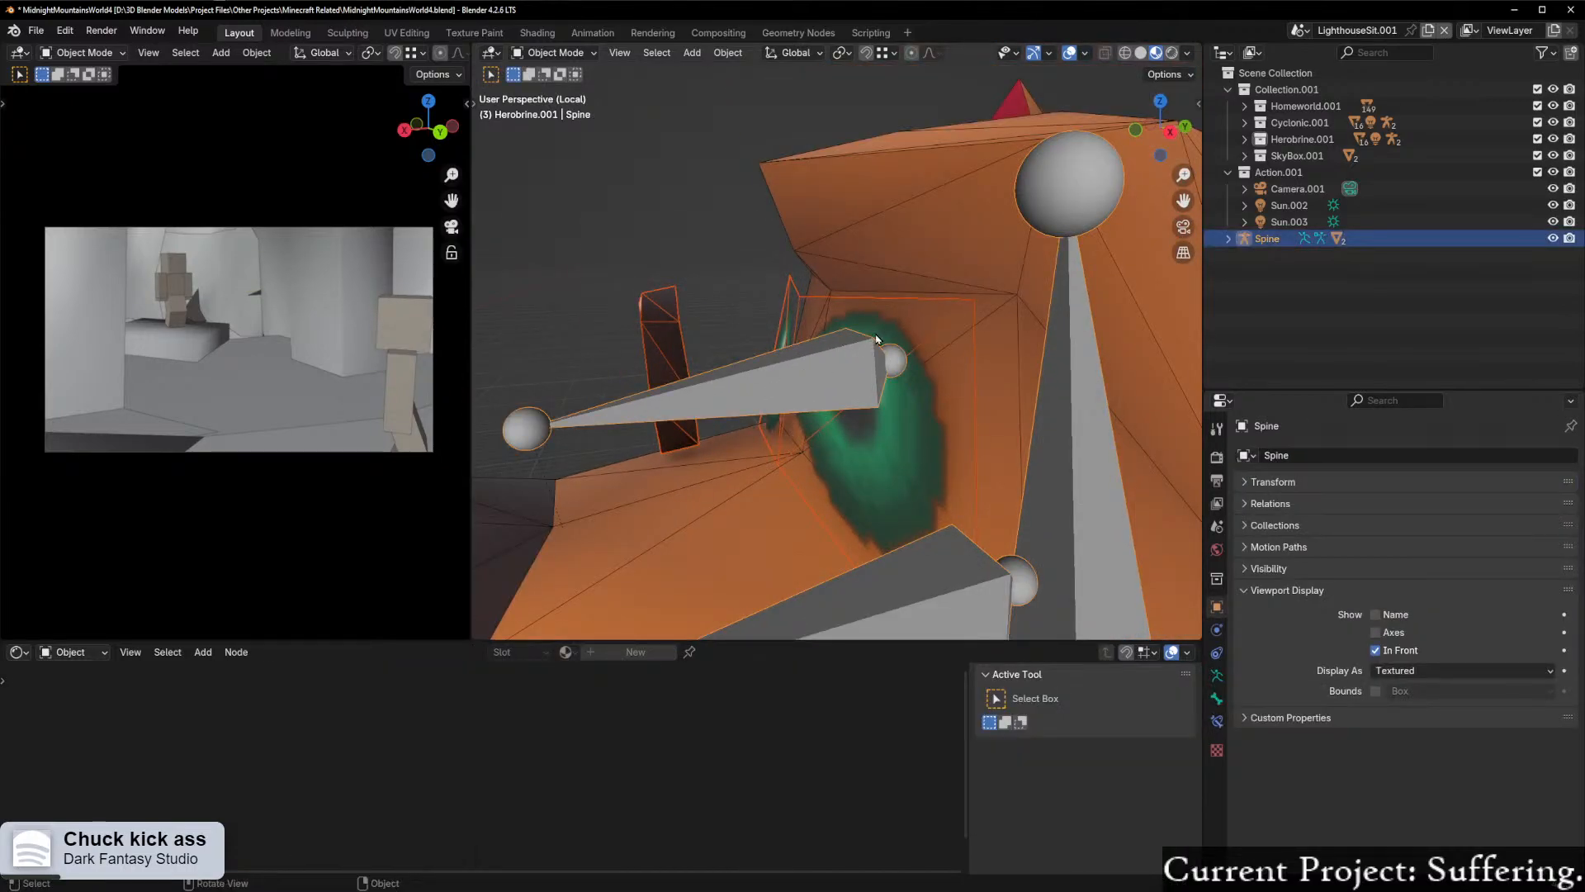
key("ctrl+Tab")
left_click(938, 337)
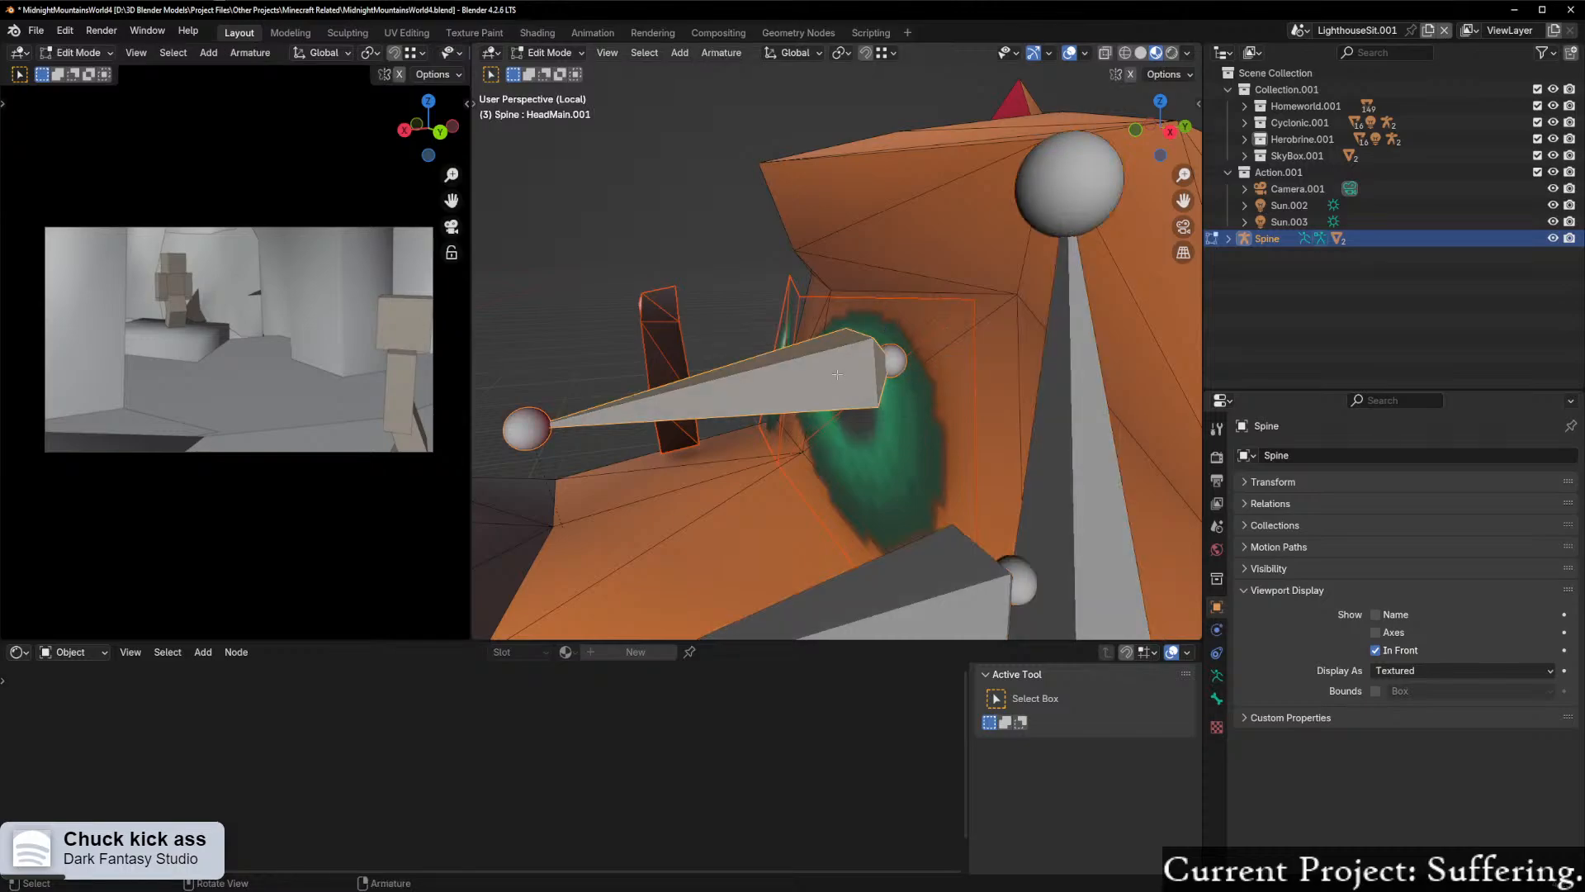
Step: Return to Object Mode and try parenting the eyes and monocle to the armature with the Bone option
key("ctrl+Tab")
left_click(775, 385)
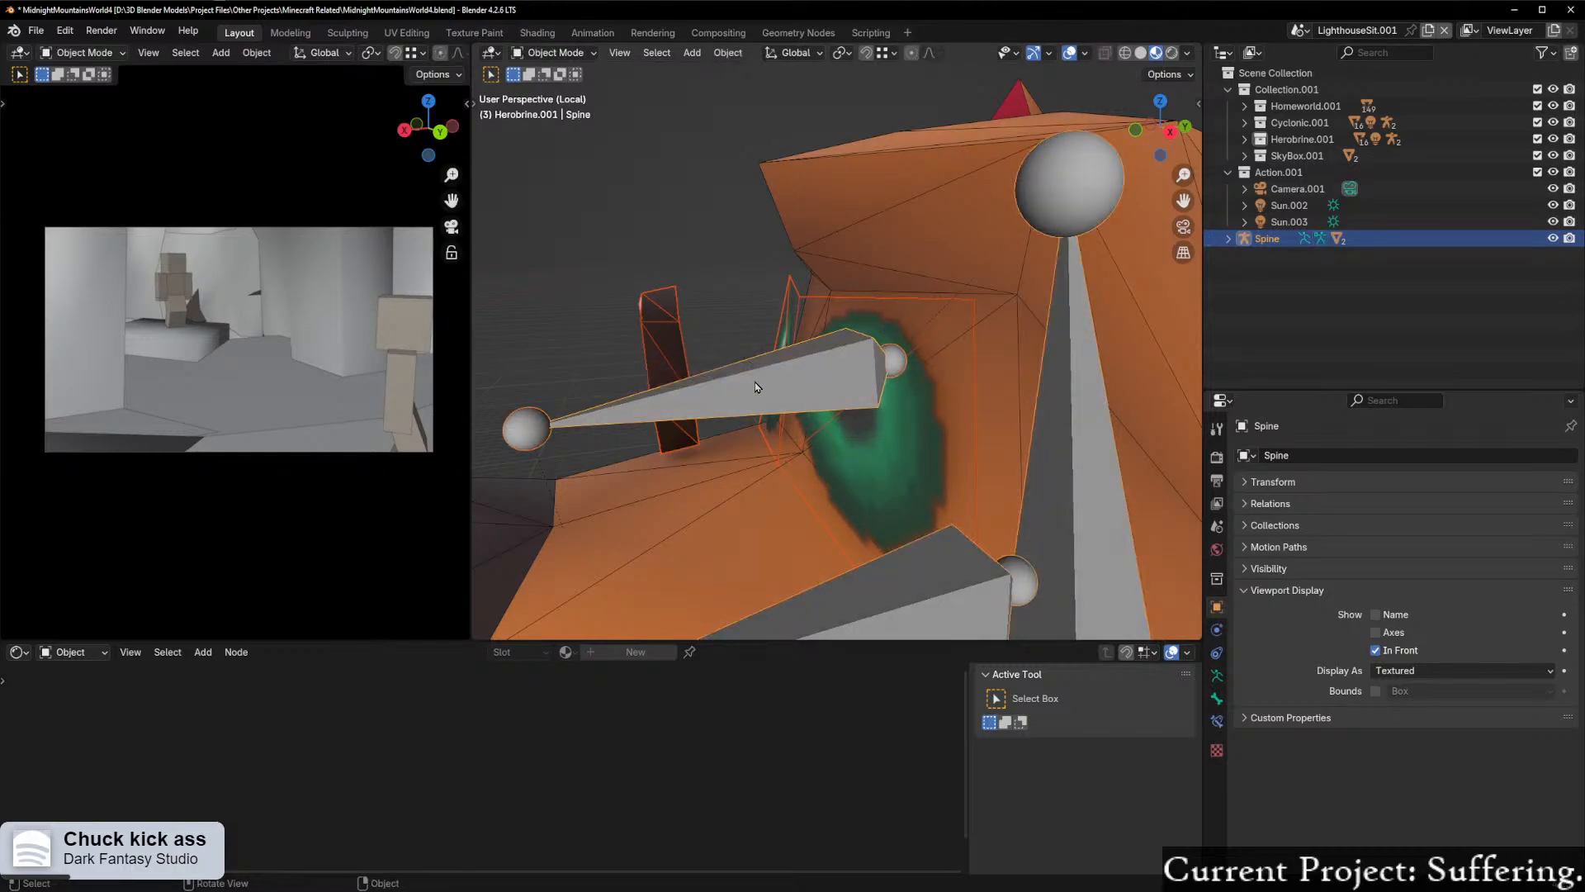
key("ctrl+p")
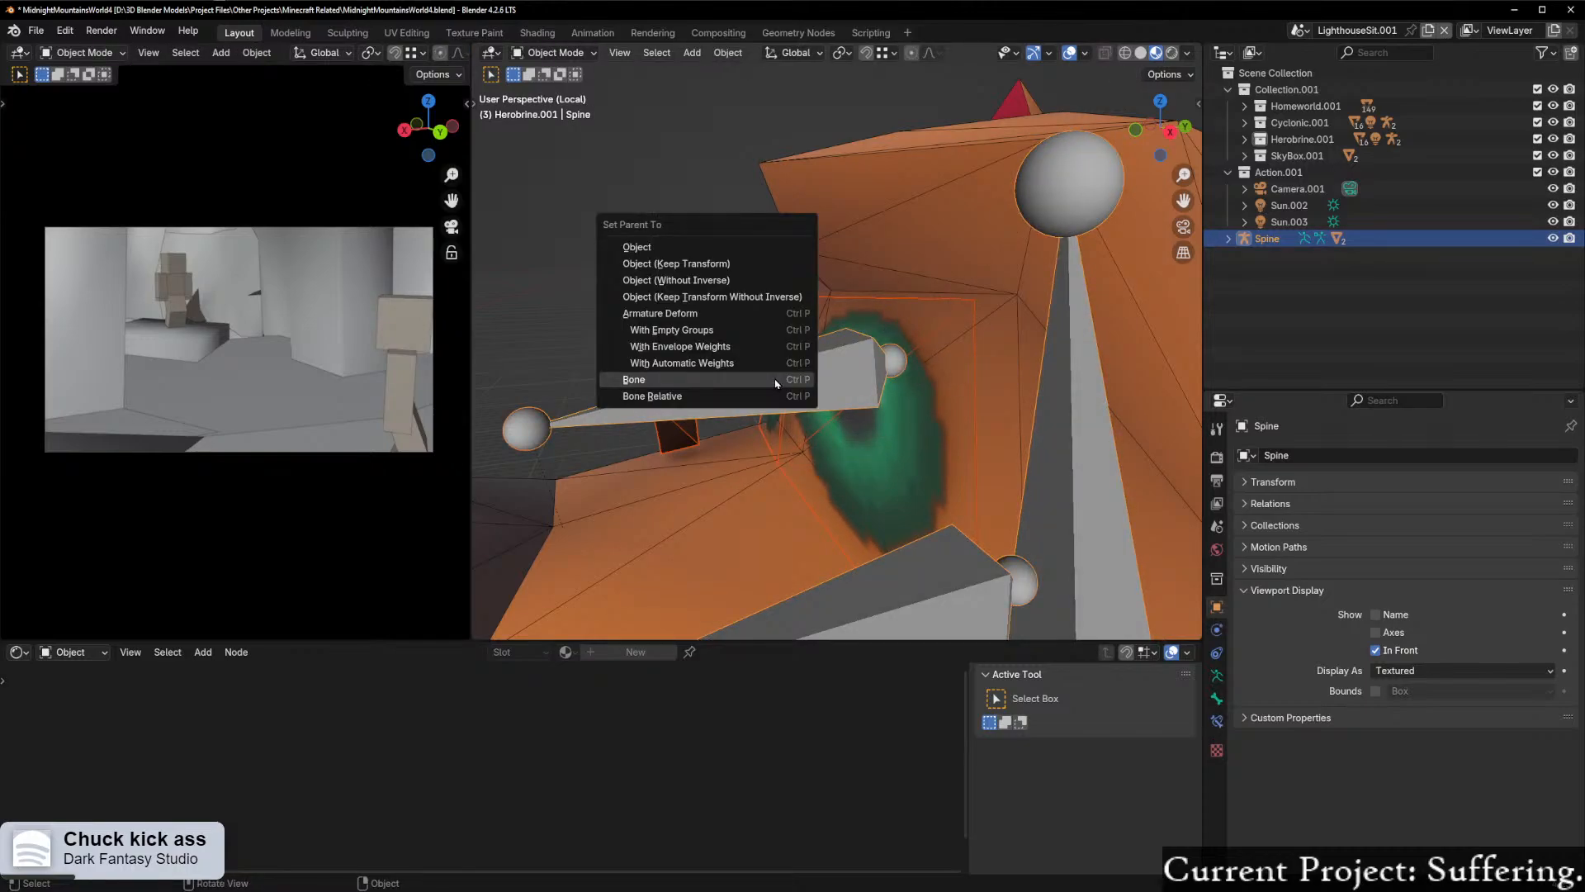
left_click(776, 384)
scroll(786, 383, "down", 4)
scroll(791, 384, "up", 2)
mouse_move(790, 387)
middle_mouse_down()
mouse_move(749, 372)
mouse_move(787, 373)
middle_mouse_up()
Step: Undo the bone parenting and the Y-axis move of the eyes and monocle
key("ctrl+z")
key("ctrl+z")
key("ctrl+z")
key("ctrl+z")
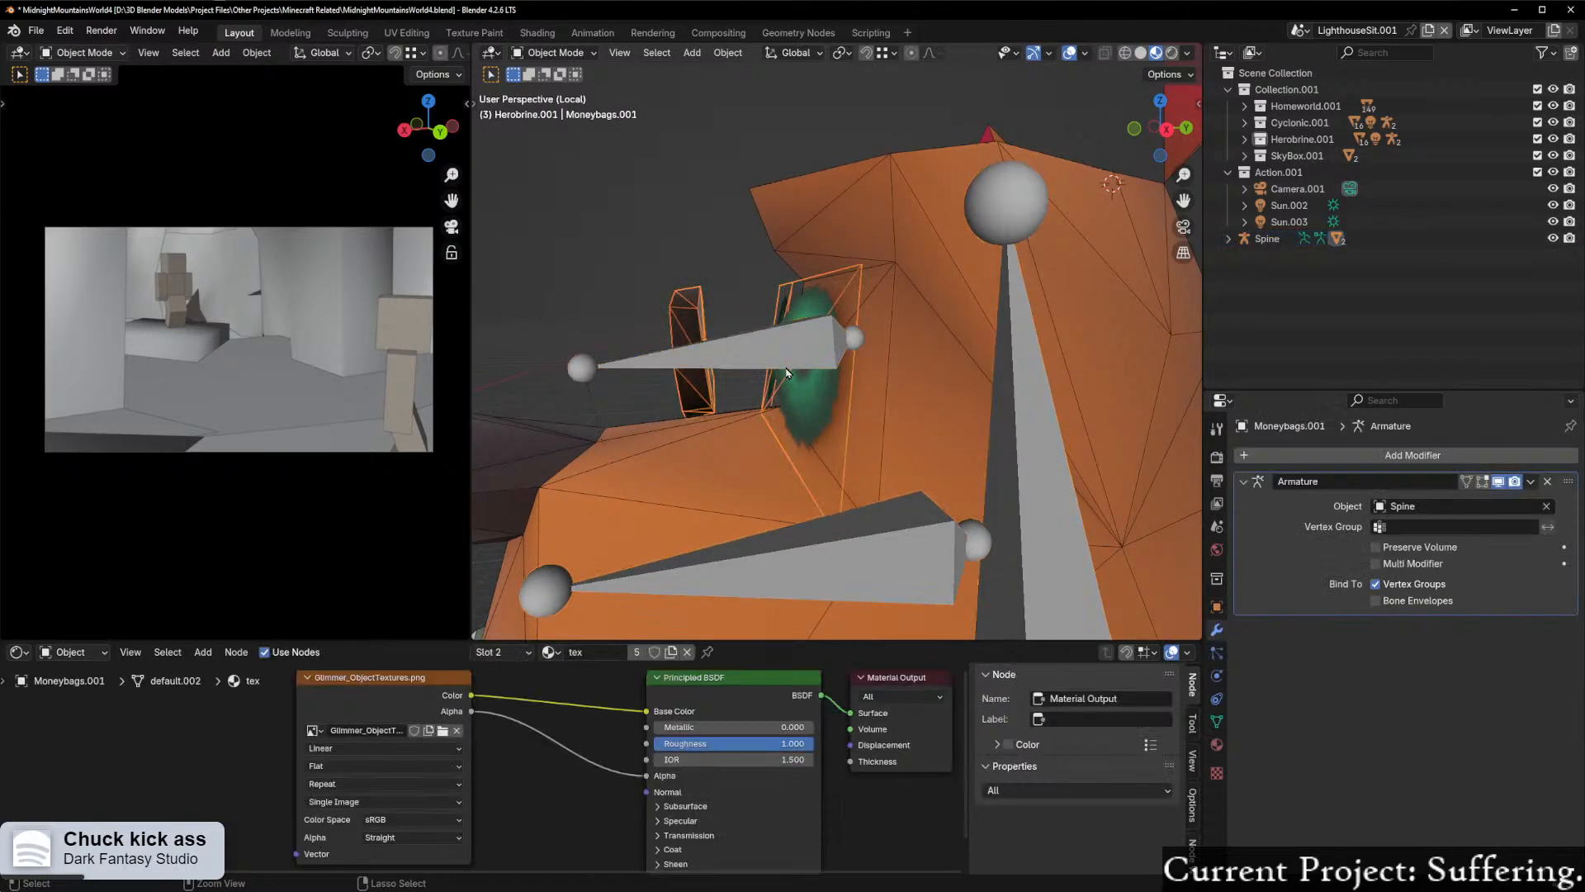
key("ctrl+z")
Step: Add the Spine armature to the selection as active and parent the eyes and monocle to it
left_click(758, 348, "shift")
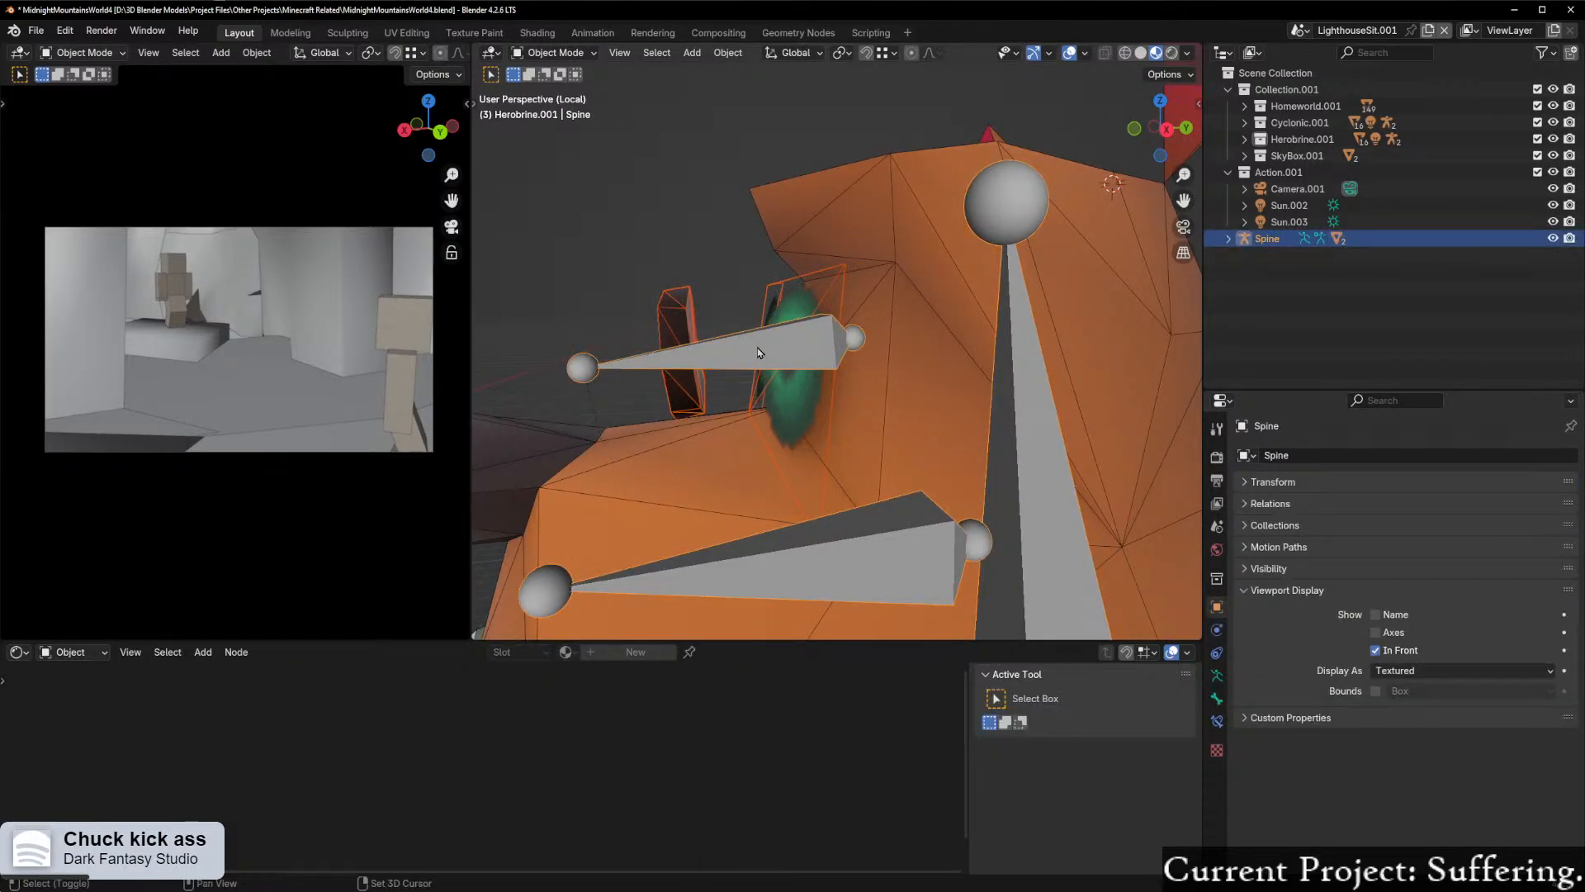
key("ctrl+p")
left_click(754, 353)
middle_click_drag(754, 353, 833, 322)
scroll(786, 367, "down", 5)
Step: Switch the Spine armature to Pose Mode and tilt the HeadMain bone far backward to test the eye and monocle parenting
key("Tab")
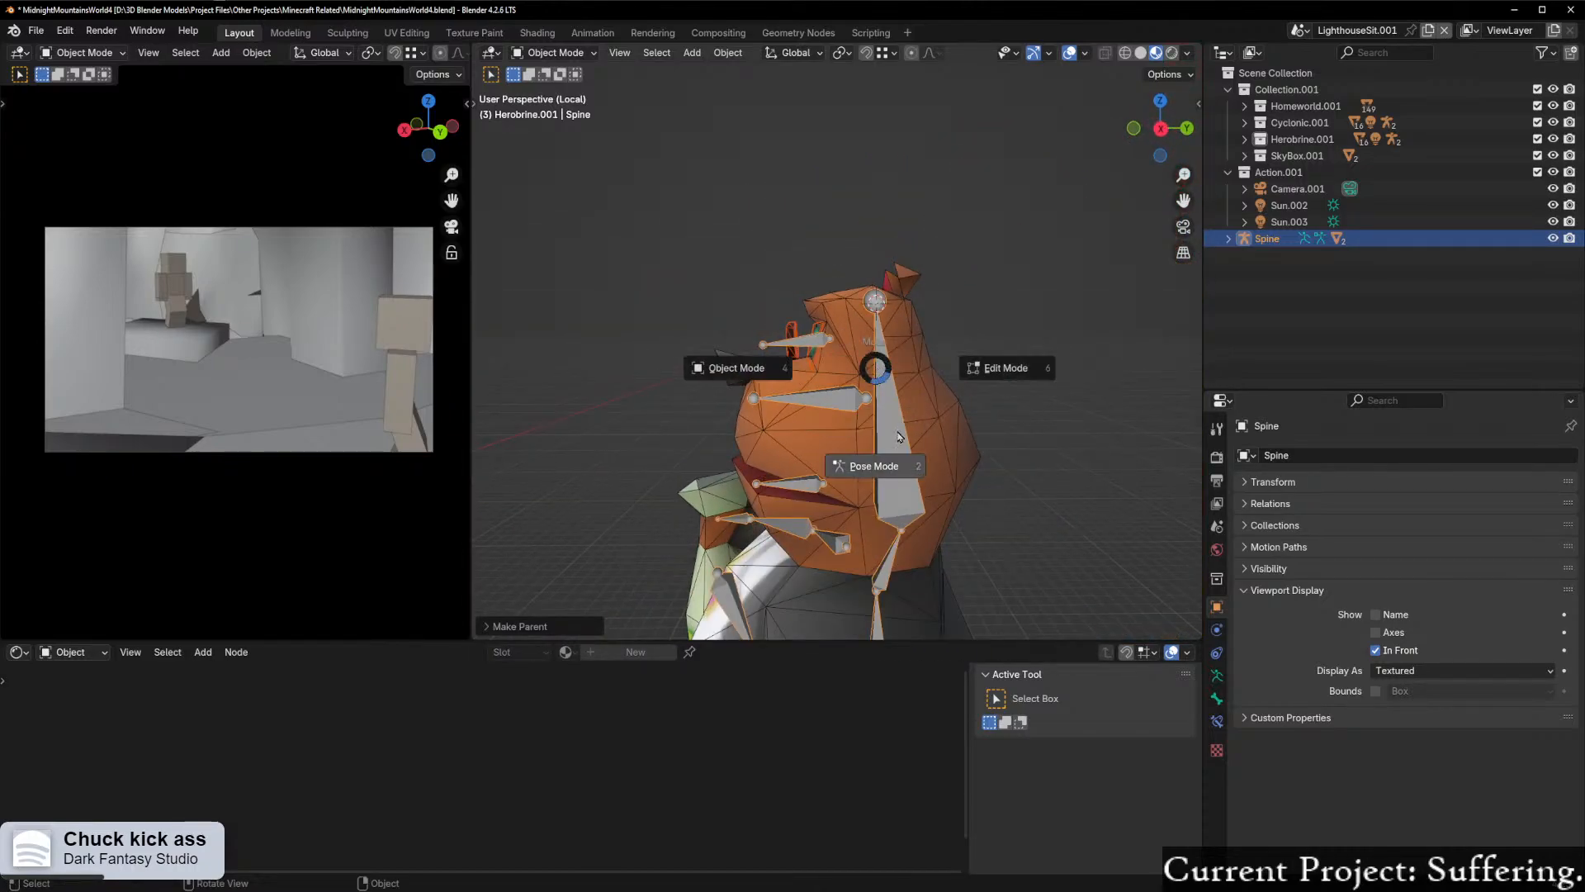
left_click(884, 460)
left_click(876, 305)
key("r")
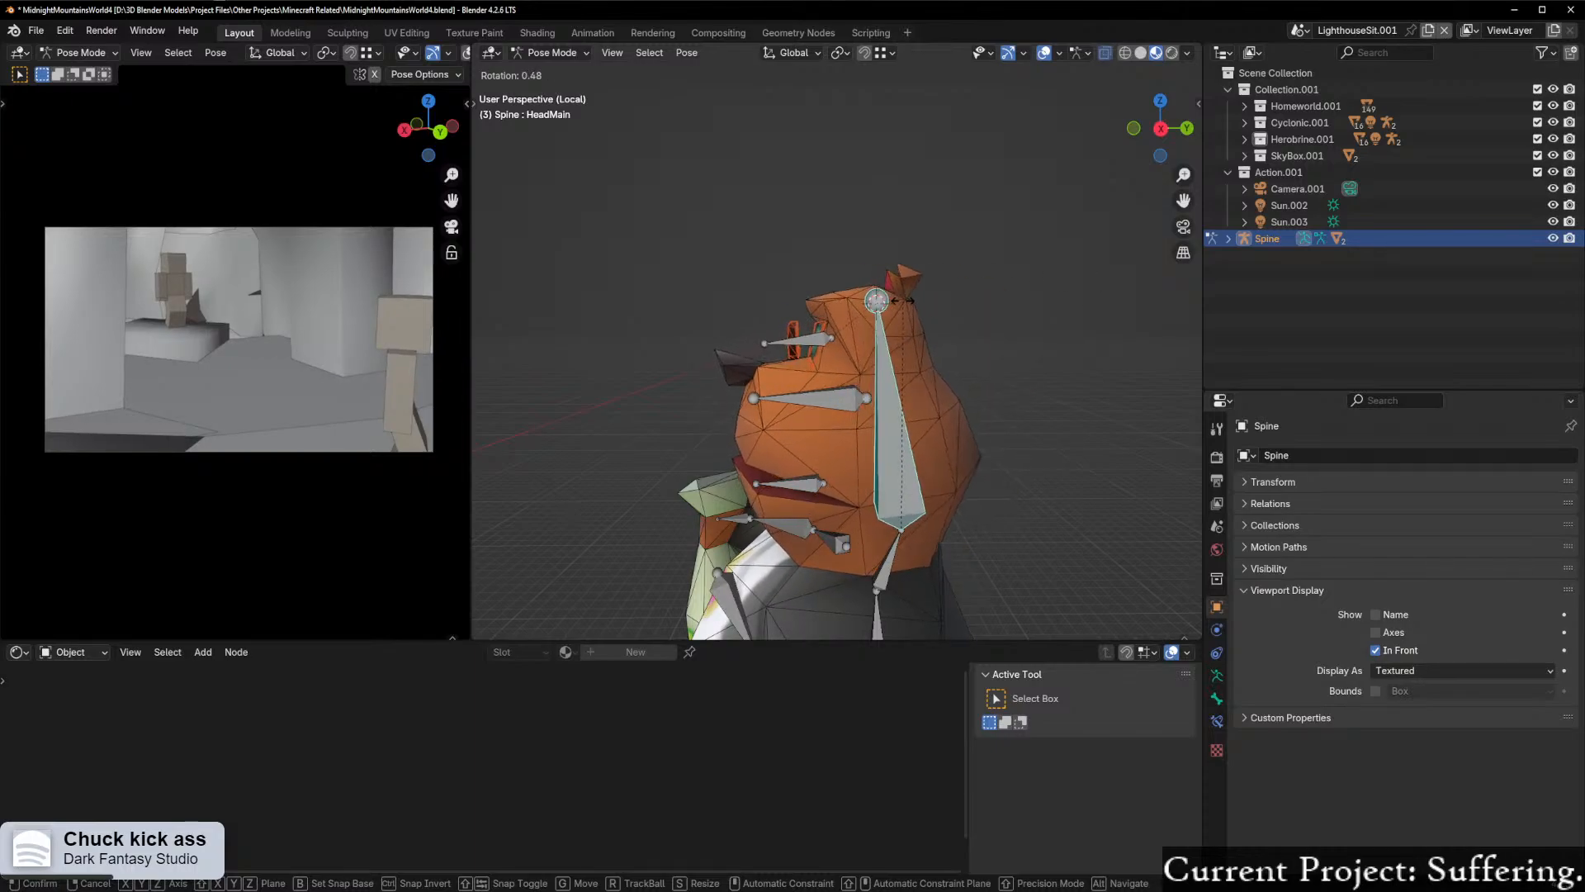
left_click(950, 396)
scroll(964, 411, "up", 3)
middle_click_drag(964, 410, 958, 318, "shift")
key("r")
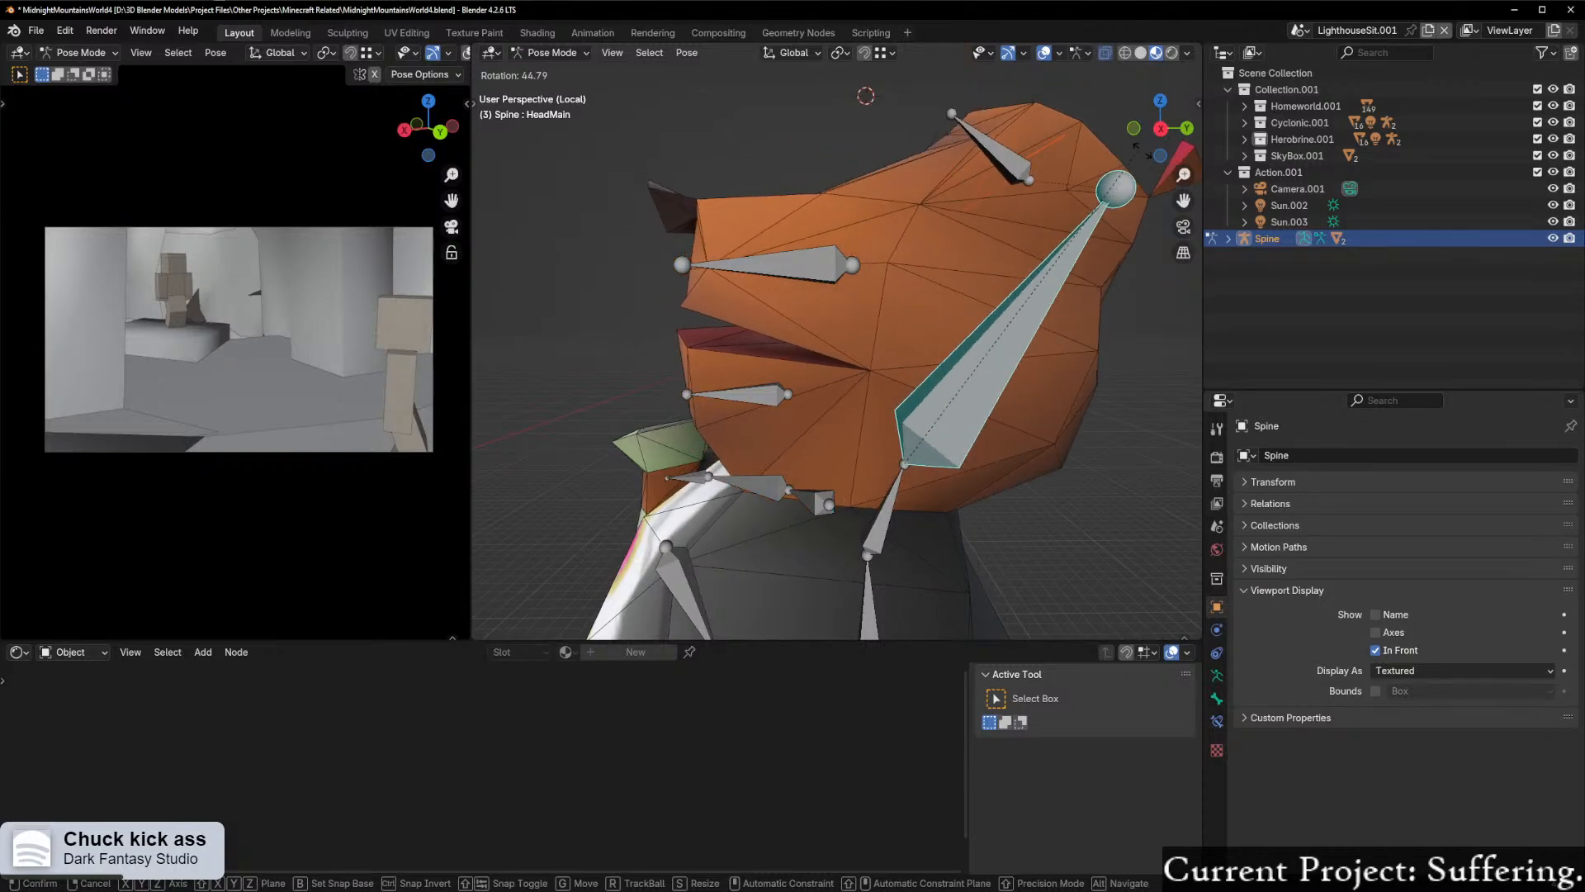
left_click(667, 166)
middle_click_drag(673, 265, 695, 196)
scroll(696, 197, "up", 1)
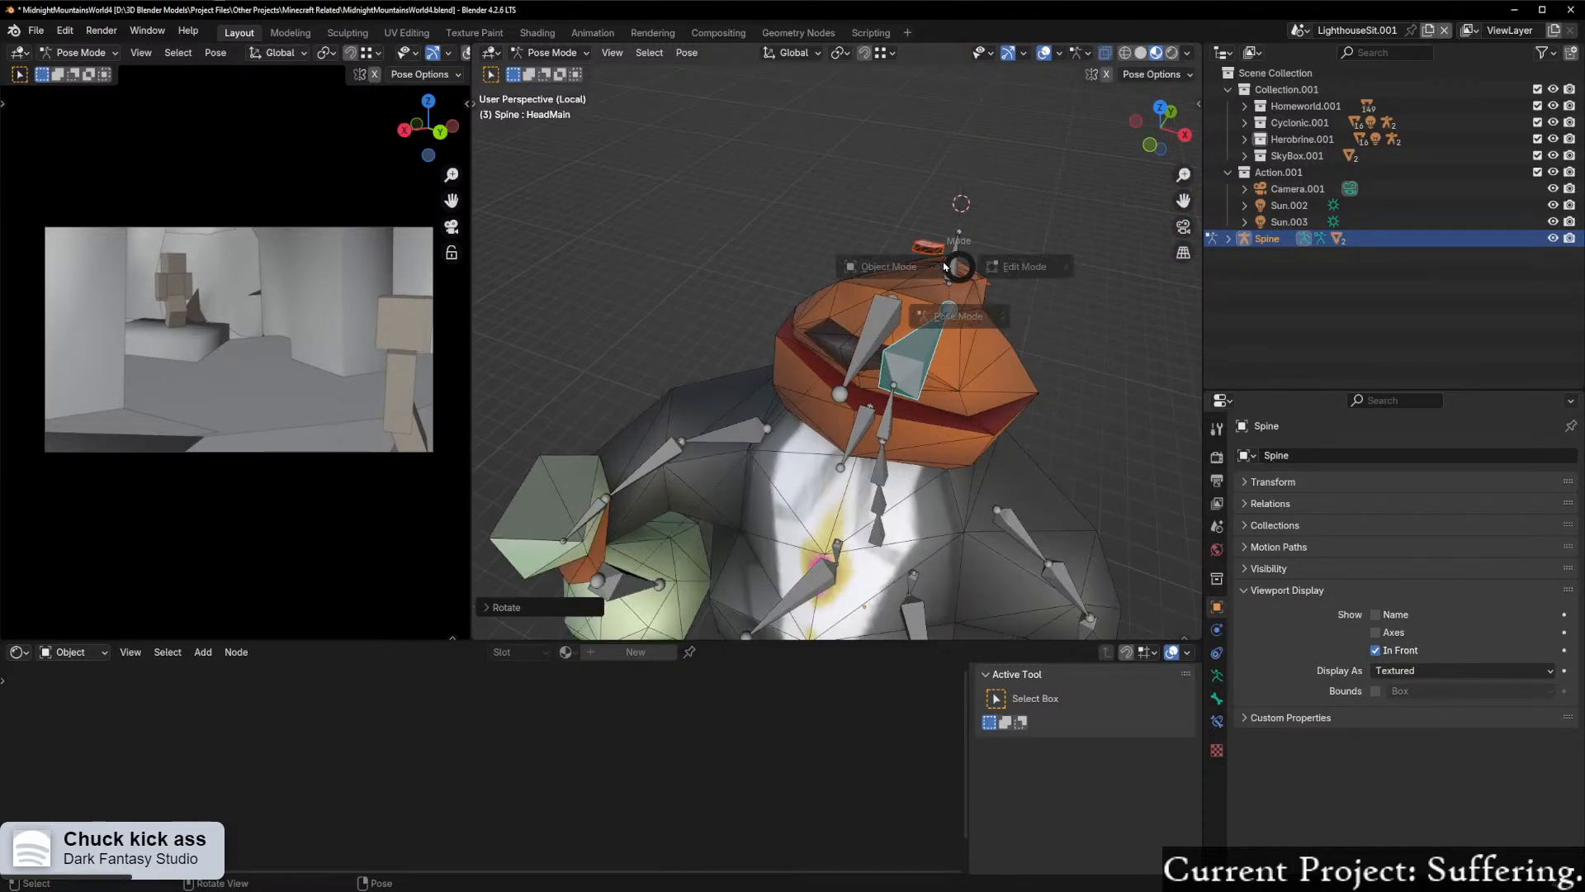
Step: Return the armature to Object Mode and turn off the wireframe overlay in the viewport
key("ctrl+Tab")
middle_click_drag(1016, 301, 796, 392)
left_click(1086, 53)
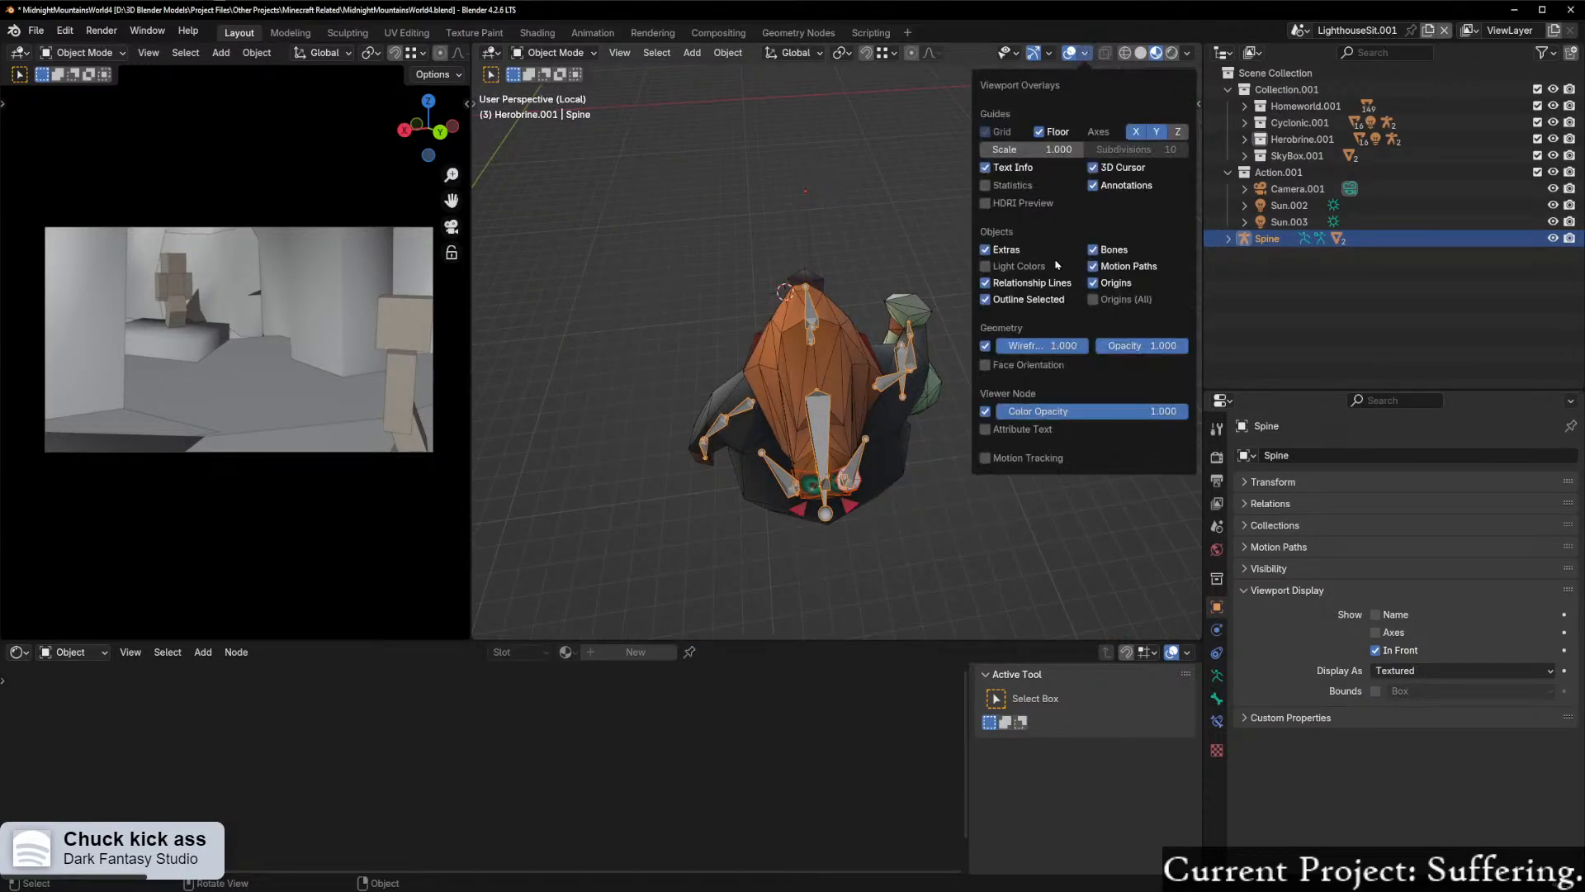
left_click(985, 345)
middle_click_drag(825, 405, 1186, 285)
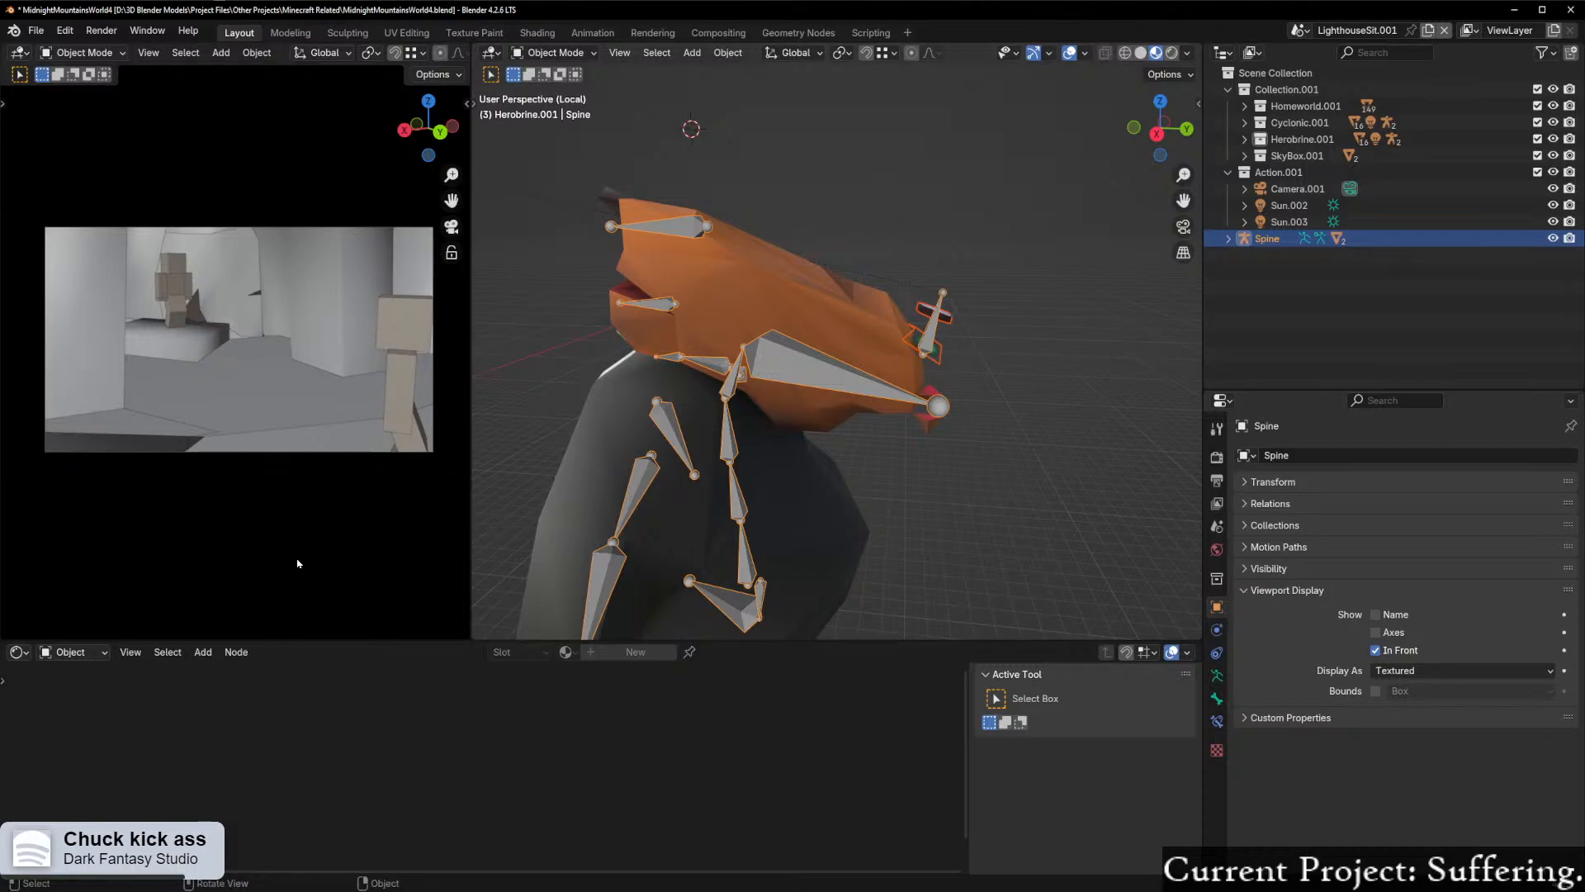
middle_click_drag(662, 474, 710, 459)
scroll(602, 438, "up", 1)
mouse_move(602, 439)
middle_mouse_down()
mouse_move(661, 450)
mouse_move(578, 447)
middle_mouse_up()
scroll(577, 447, "down", 2)
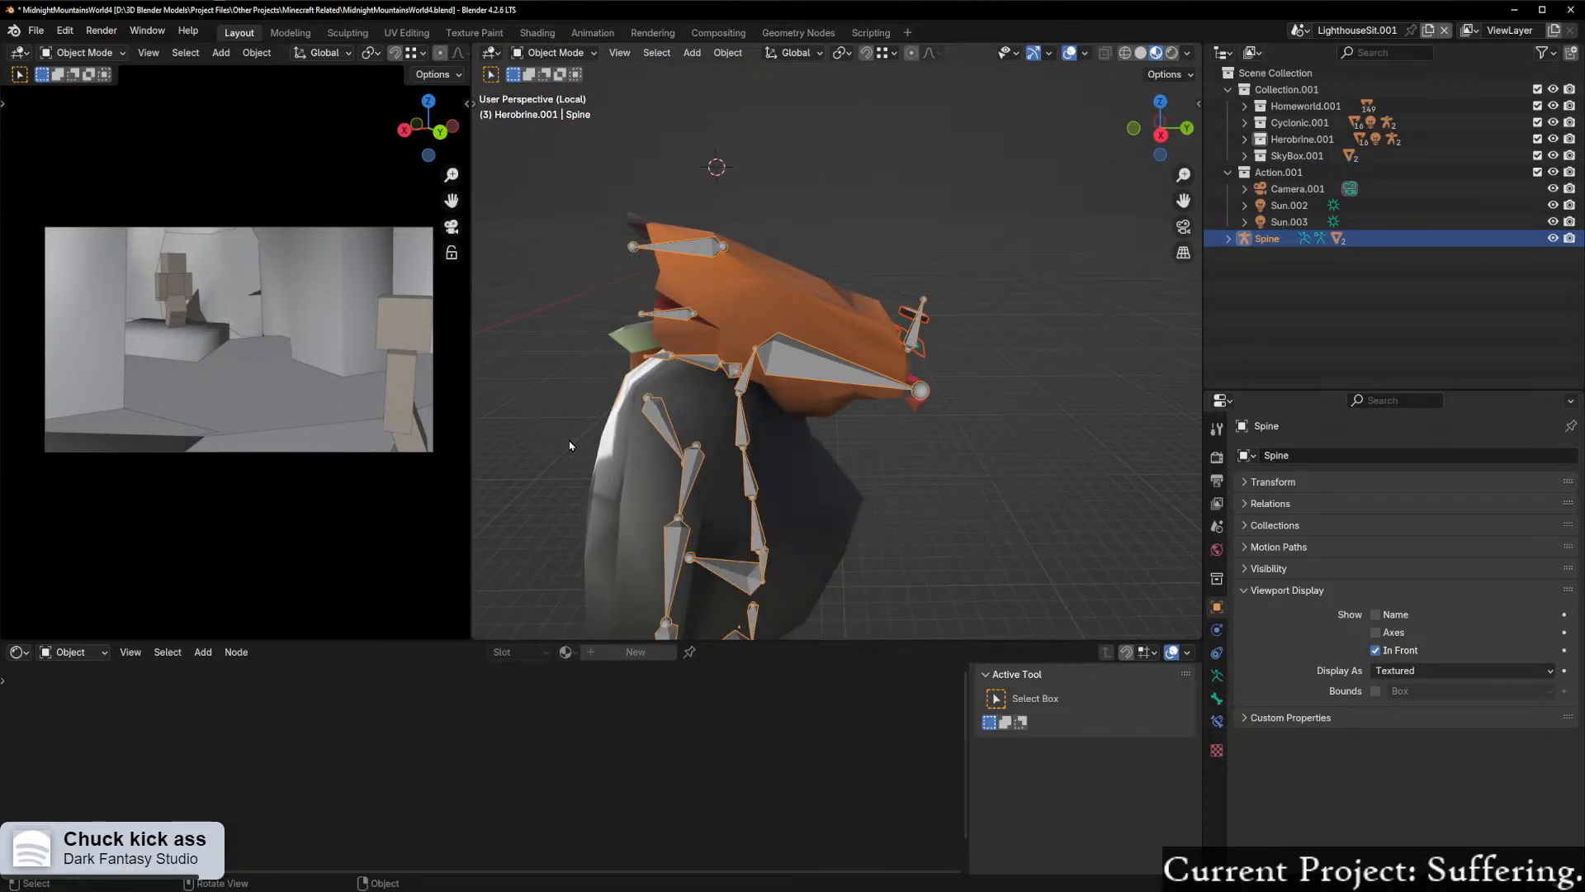
scroll(576, 426, "up", 1)
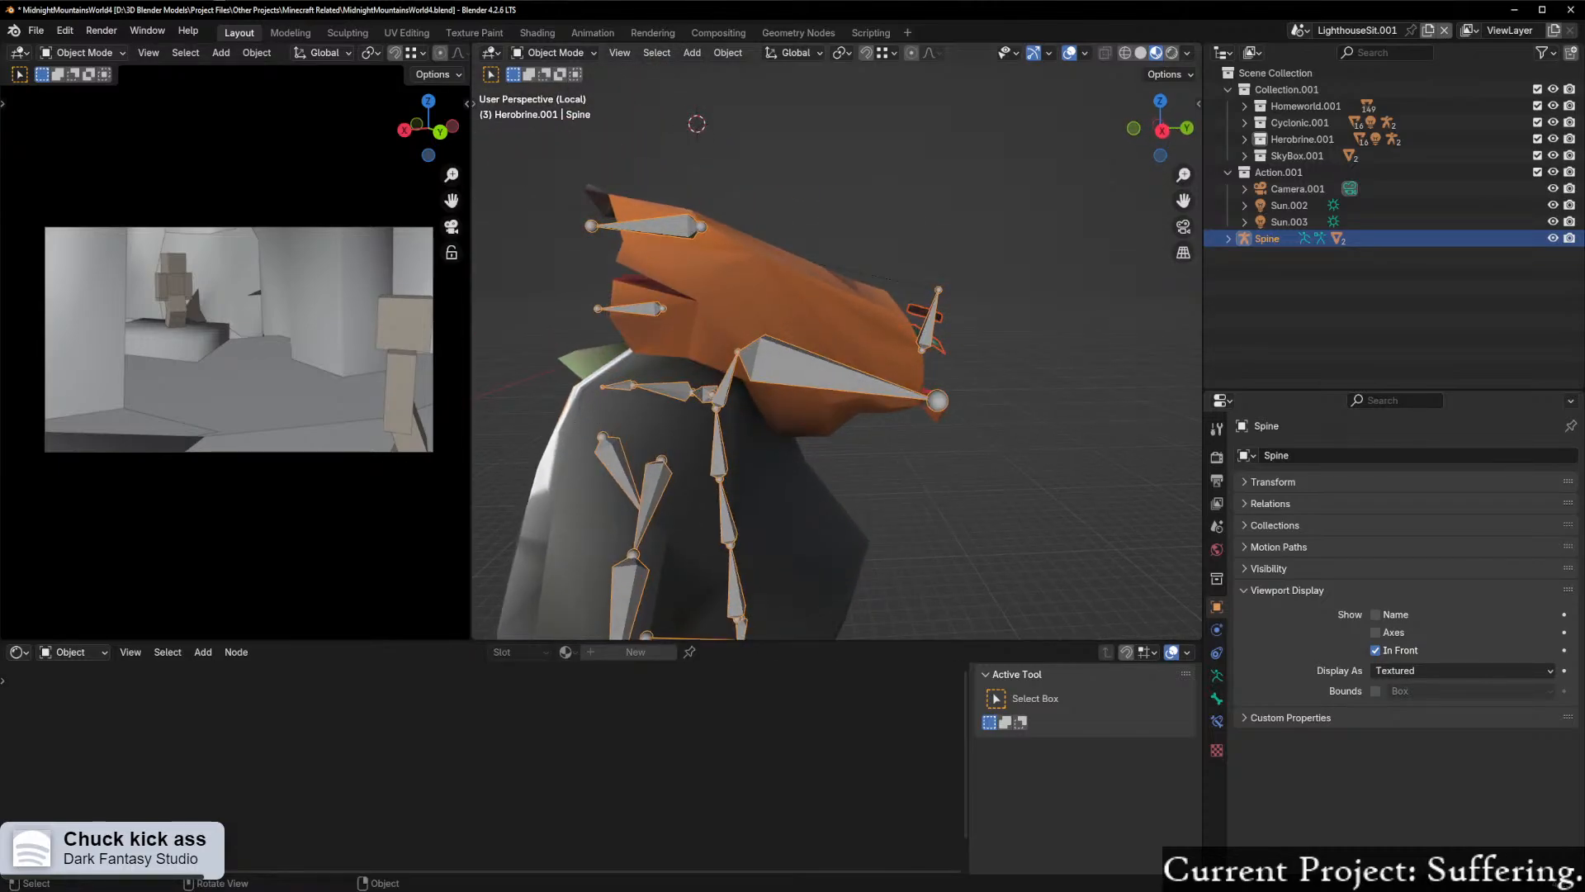
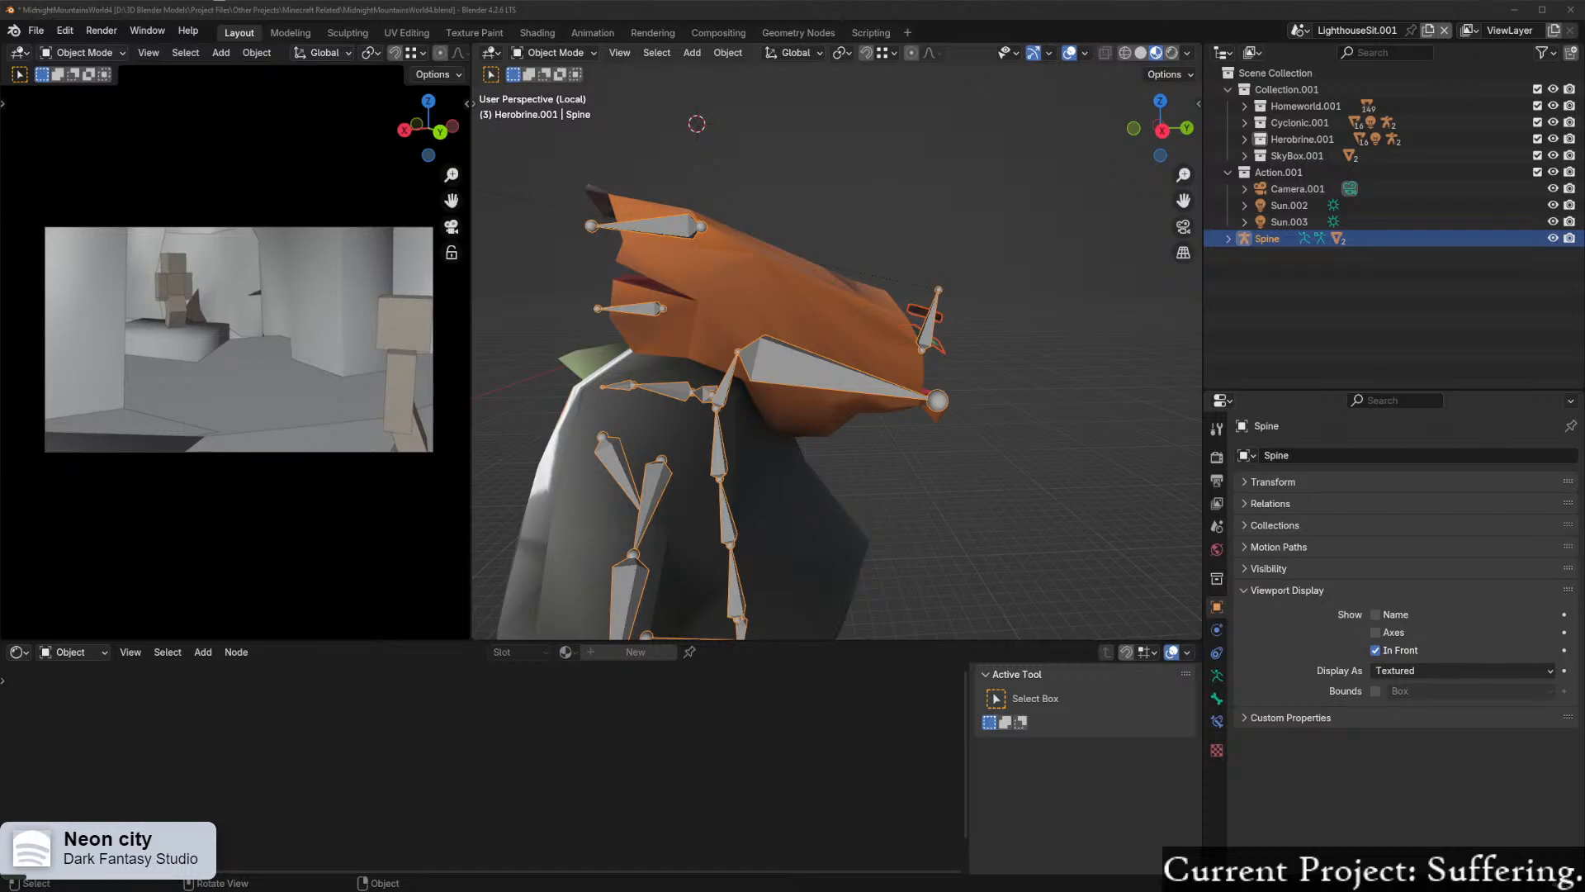
Step: View the clay sculpture photo in the web browser at 300% zoom and return to Blender
left_click_drag(219, 2, 503, 48)
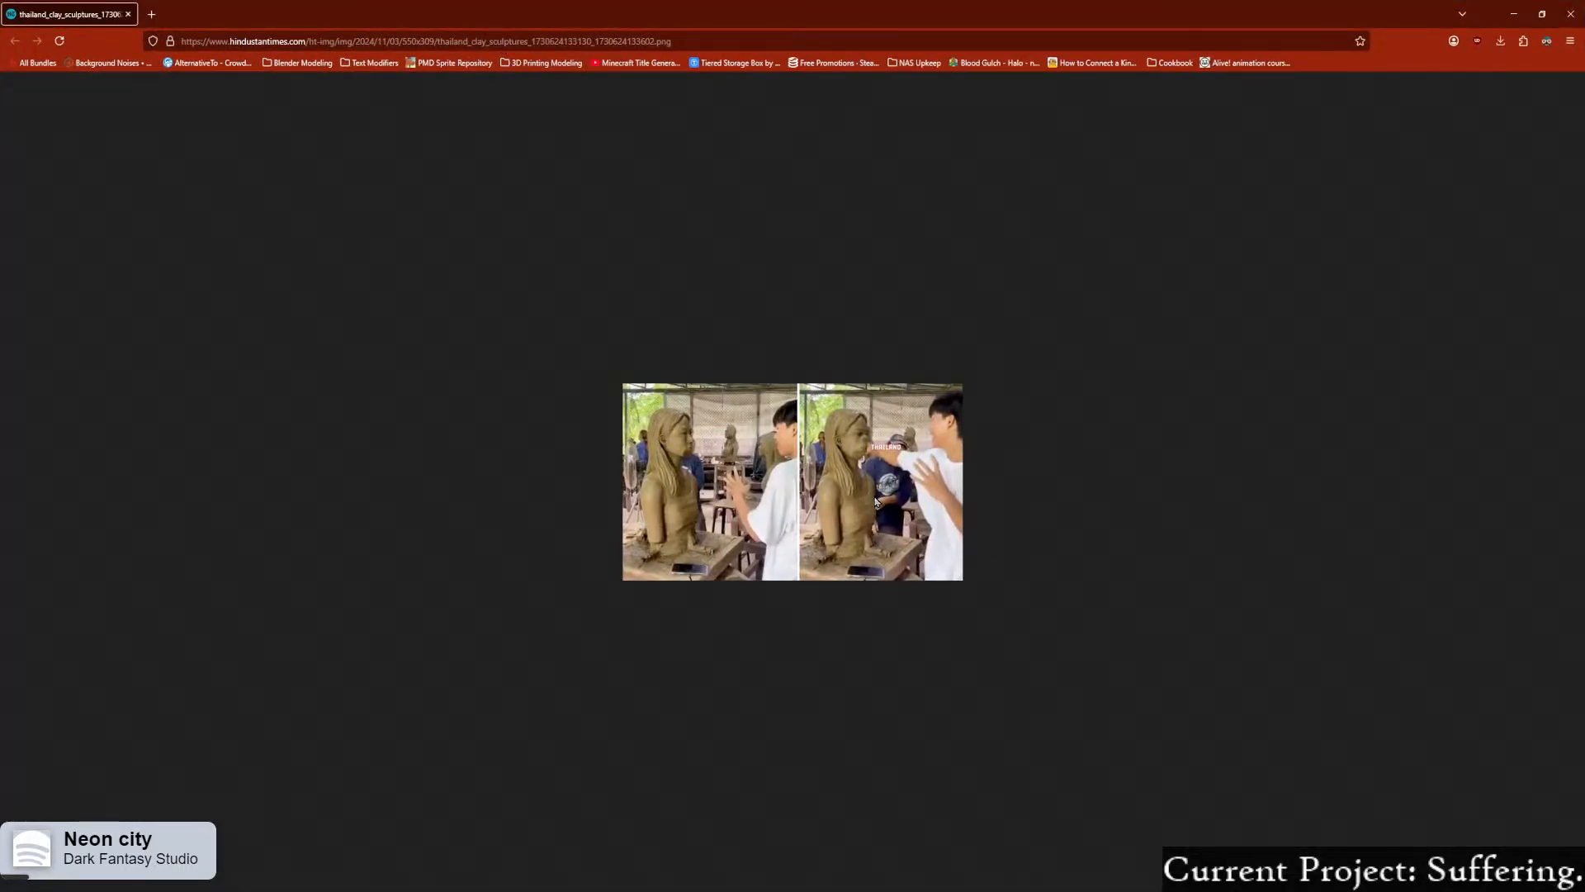
scroll(876, 500, "up", 8, "ctrl")
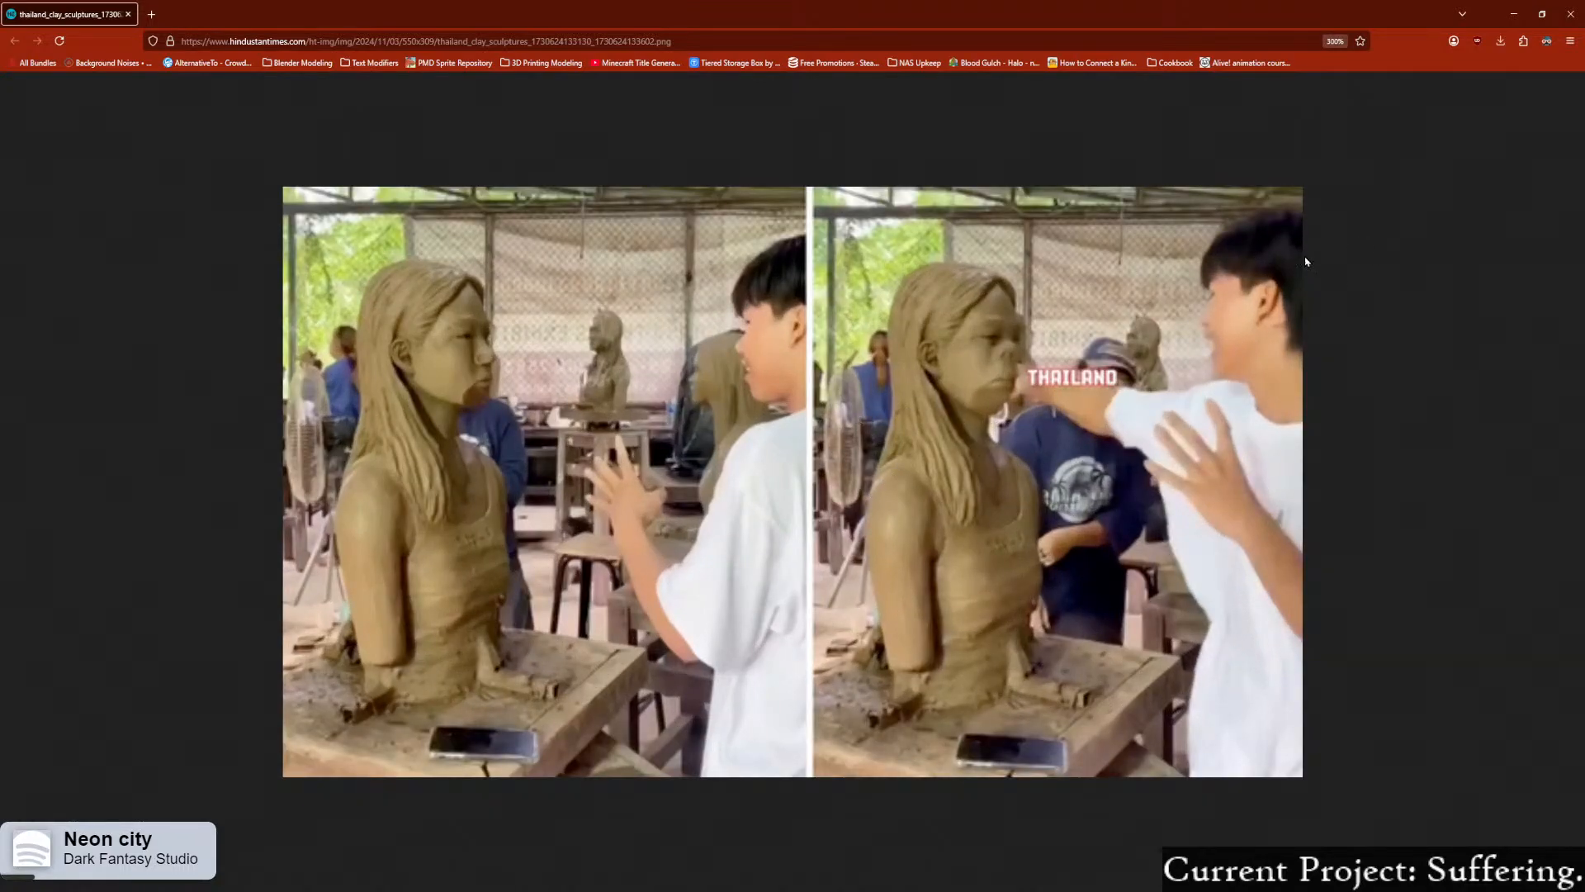
left_click(1573, 14)
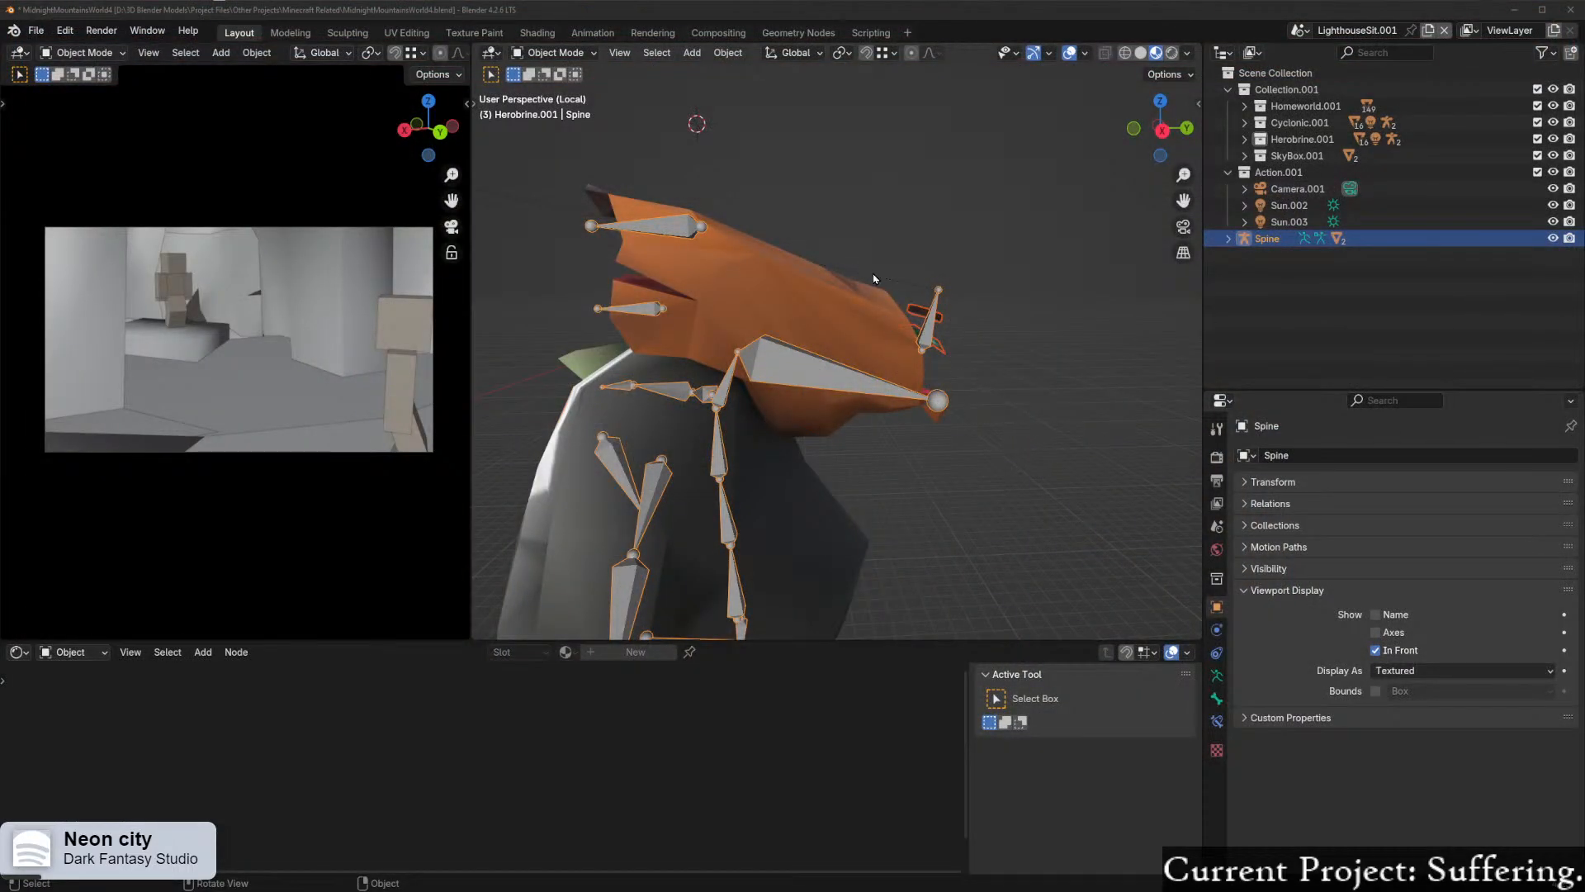
Step: Switch the Spine armature to Pose Mode and clear the rotation of all its bones
key("ctrl+Tab")
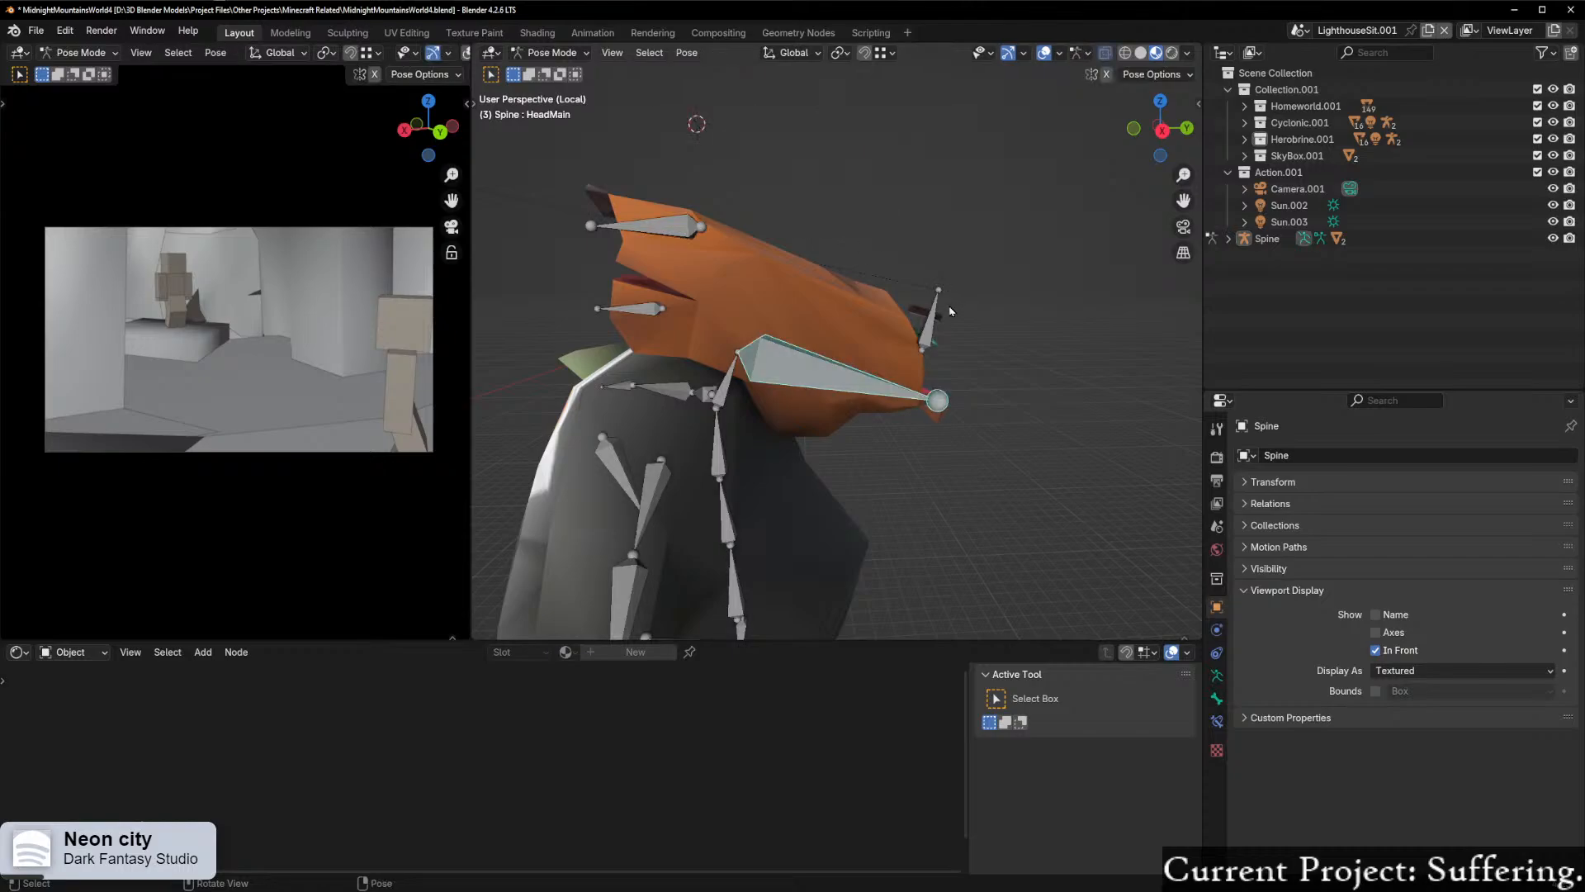
key("a")
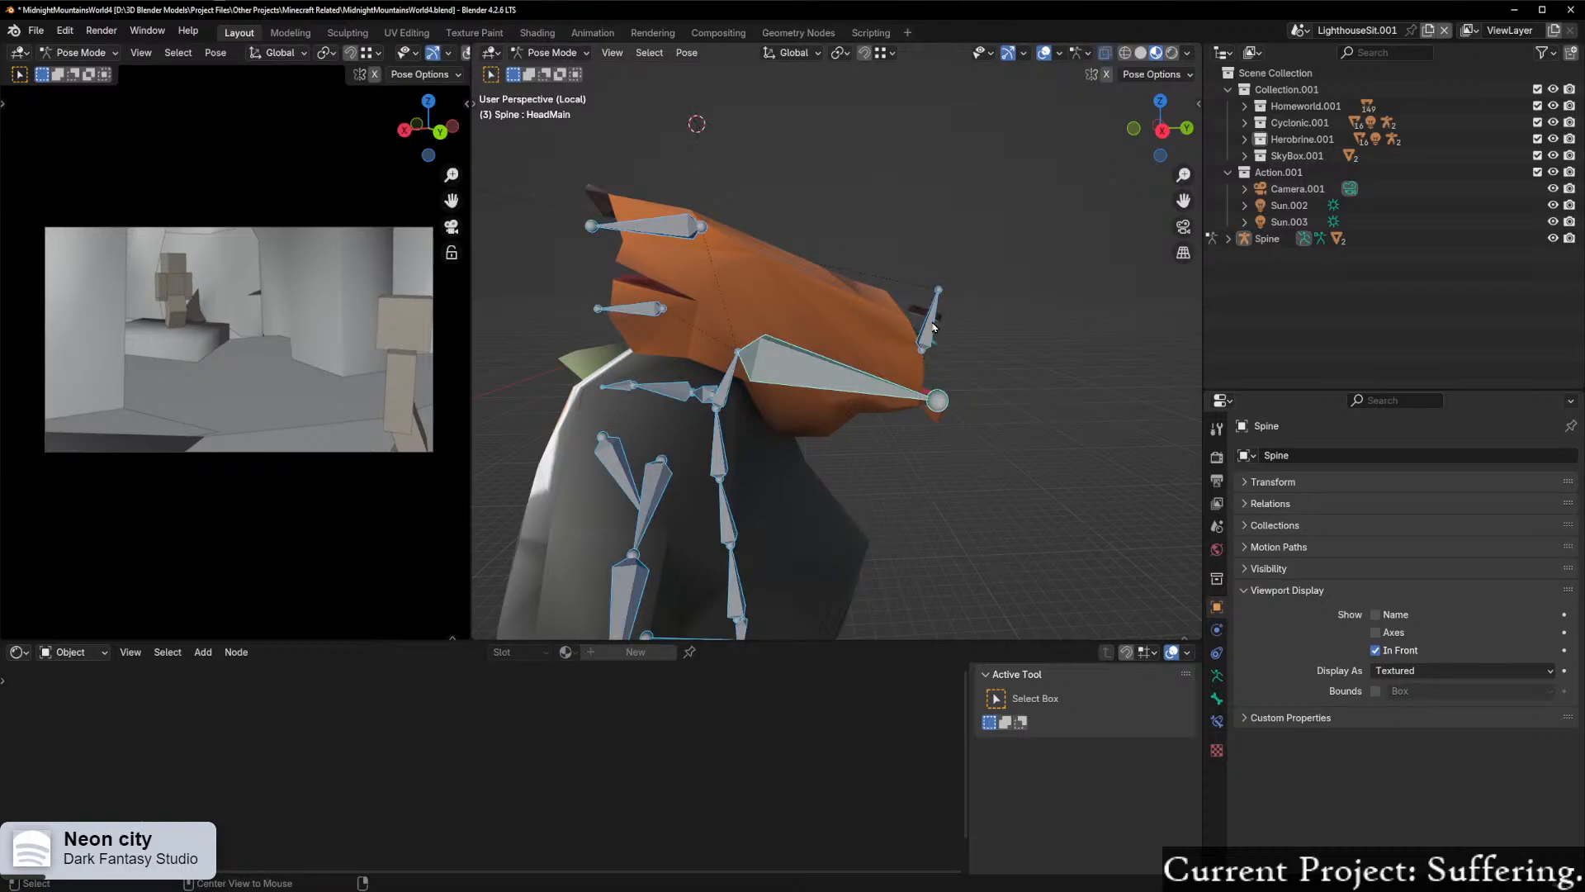
key("alt+r")
scroll(888, 389, "down", 6)
middle_click_drag(884, 391, 1004, 410)
scroll(875, 461, "up", 2)
middle_click_drag(870, 463, 744, 413, "shift")
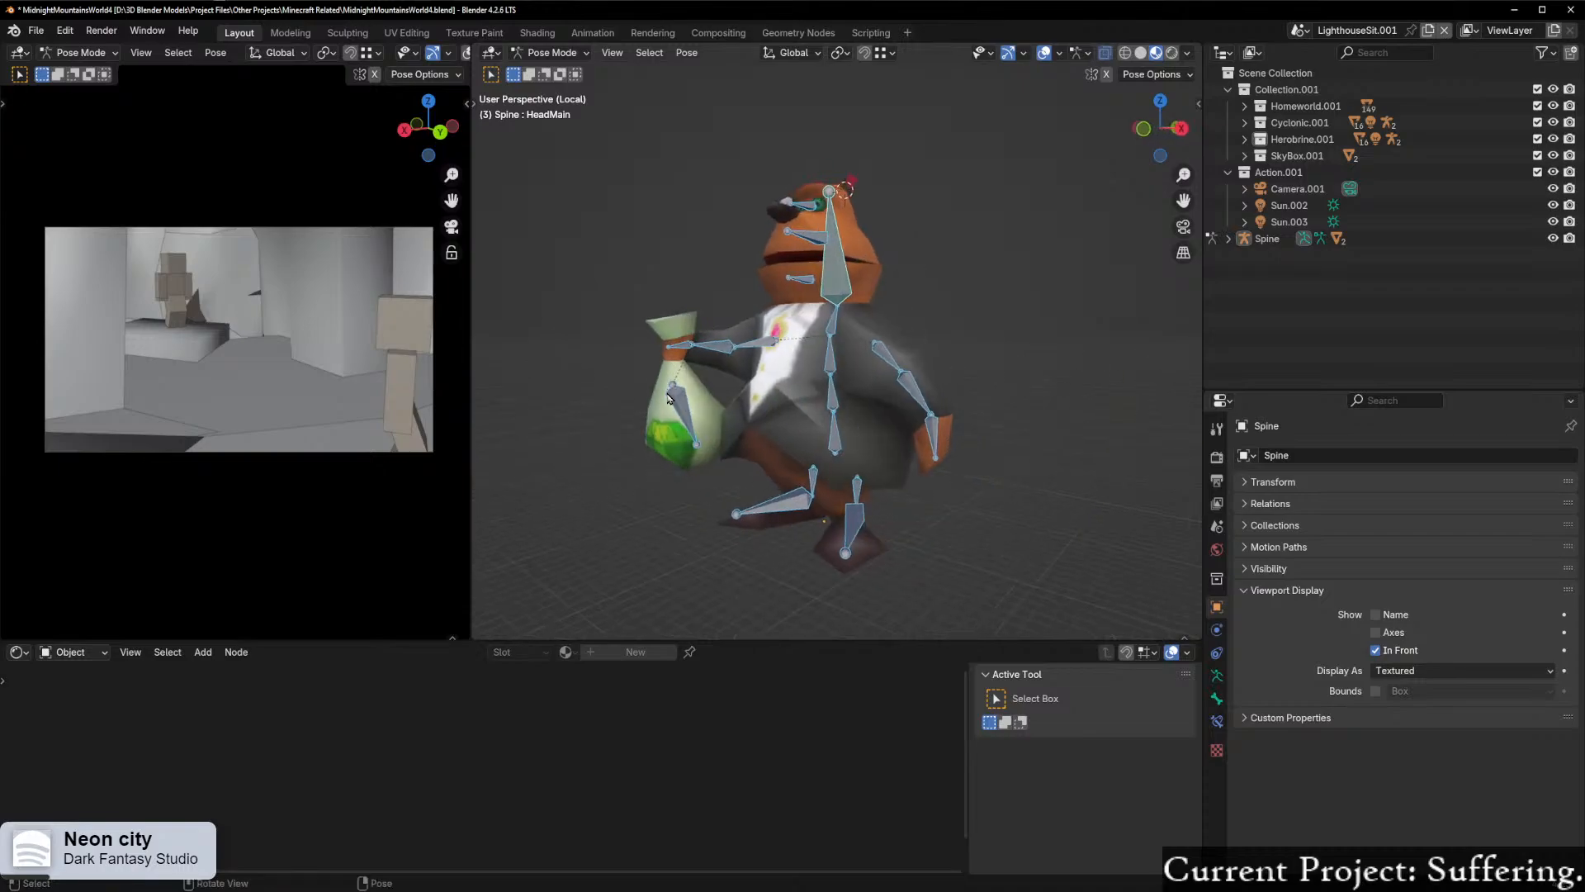
Step: Test-rotate the bag bone in the perspective view and in the left orthographic view, cancelling each rotation
left_click(667, 395)
key("r")
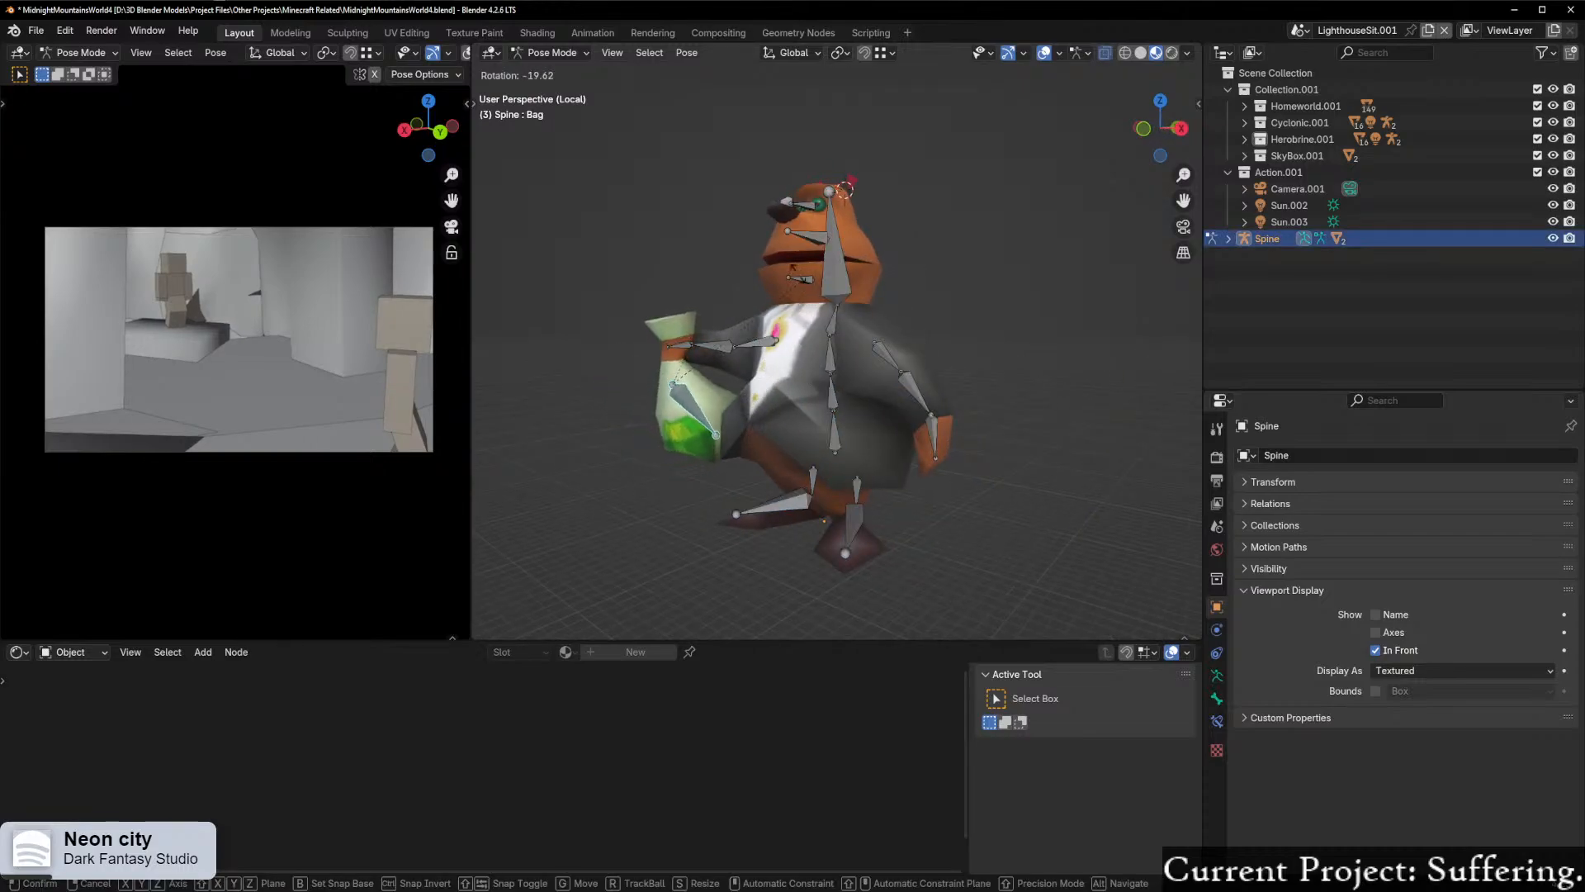
right_click(807, 294)
middle_click_drag(808, 347, 1082, 392)
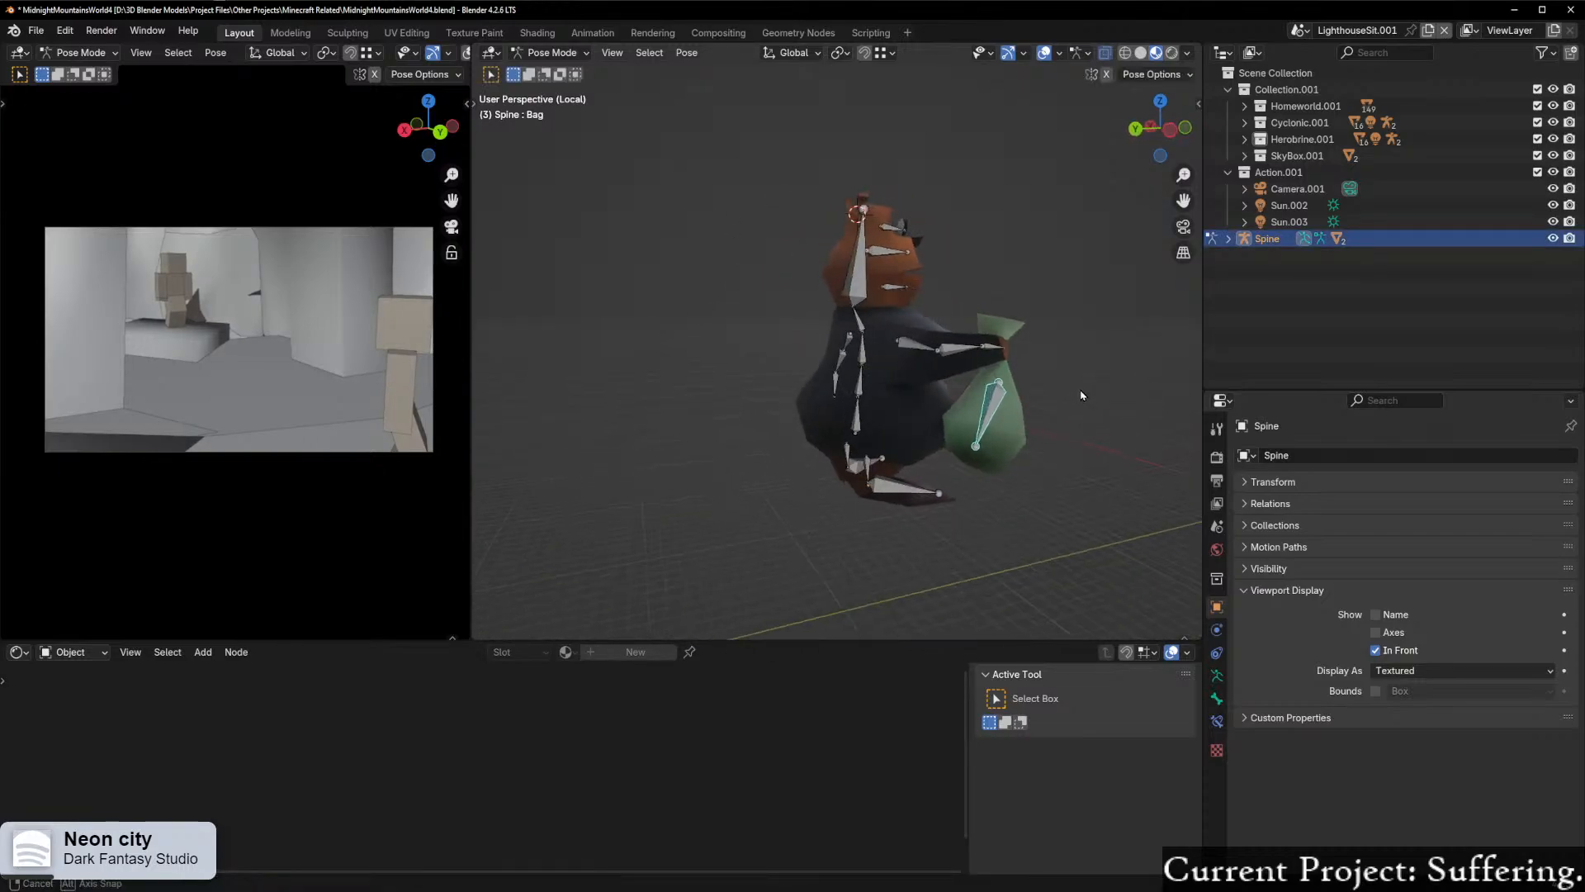
left_click(1170, 130)
key("r")
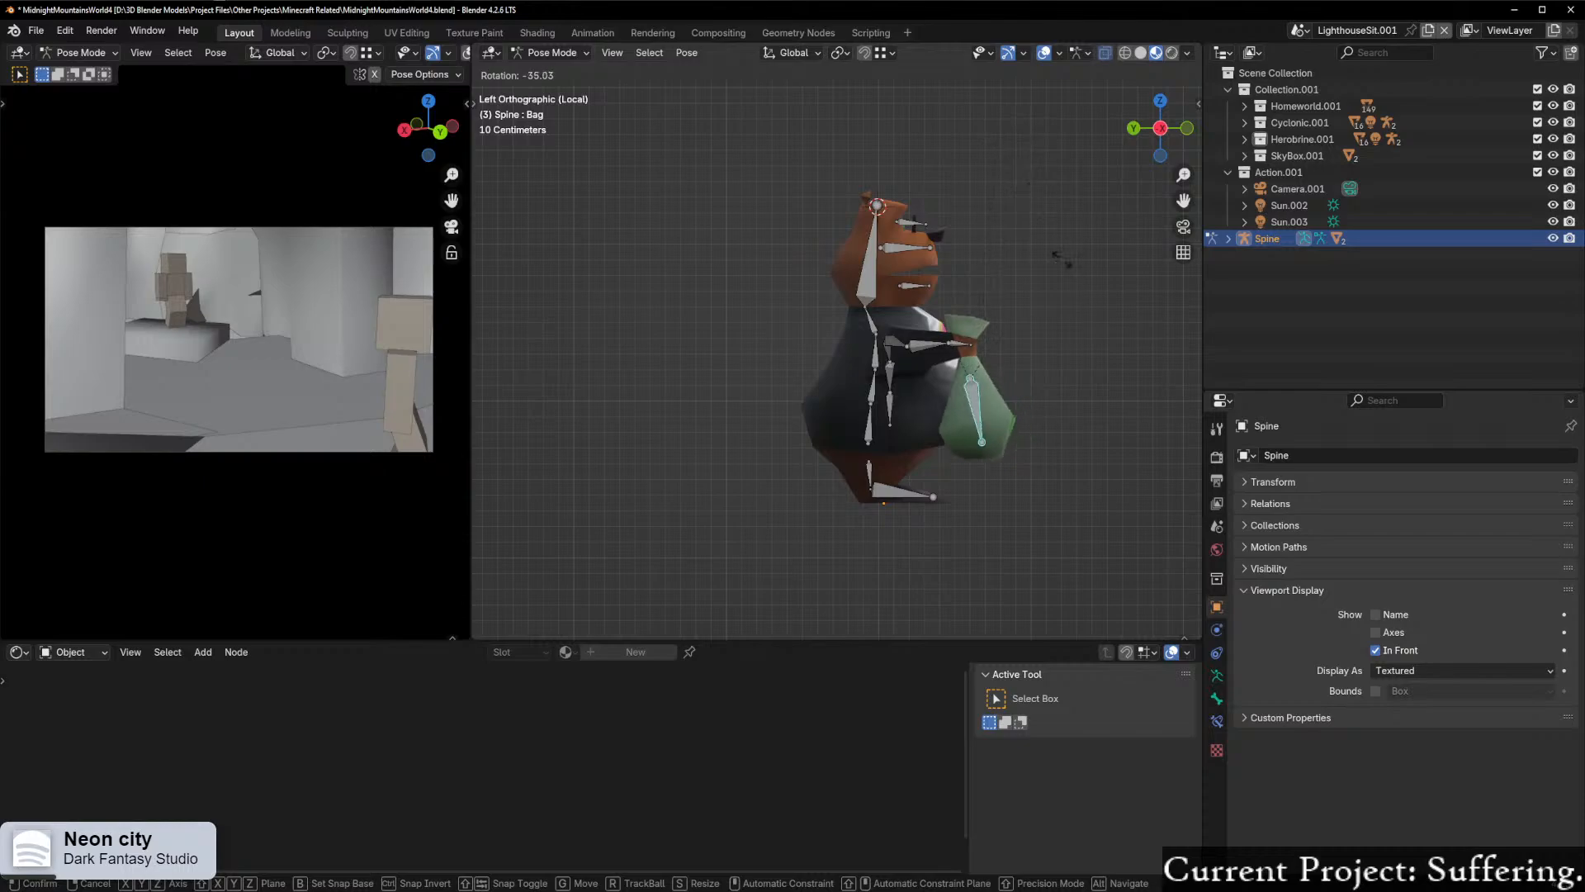
right_click(1052, 304)
Step: Test-rotate the Hand_R bone to check how it moves the bag, and cancel the rotation
scroll(1021, 356, "up", 1)
left_click(993, 347)
key("r")
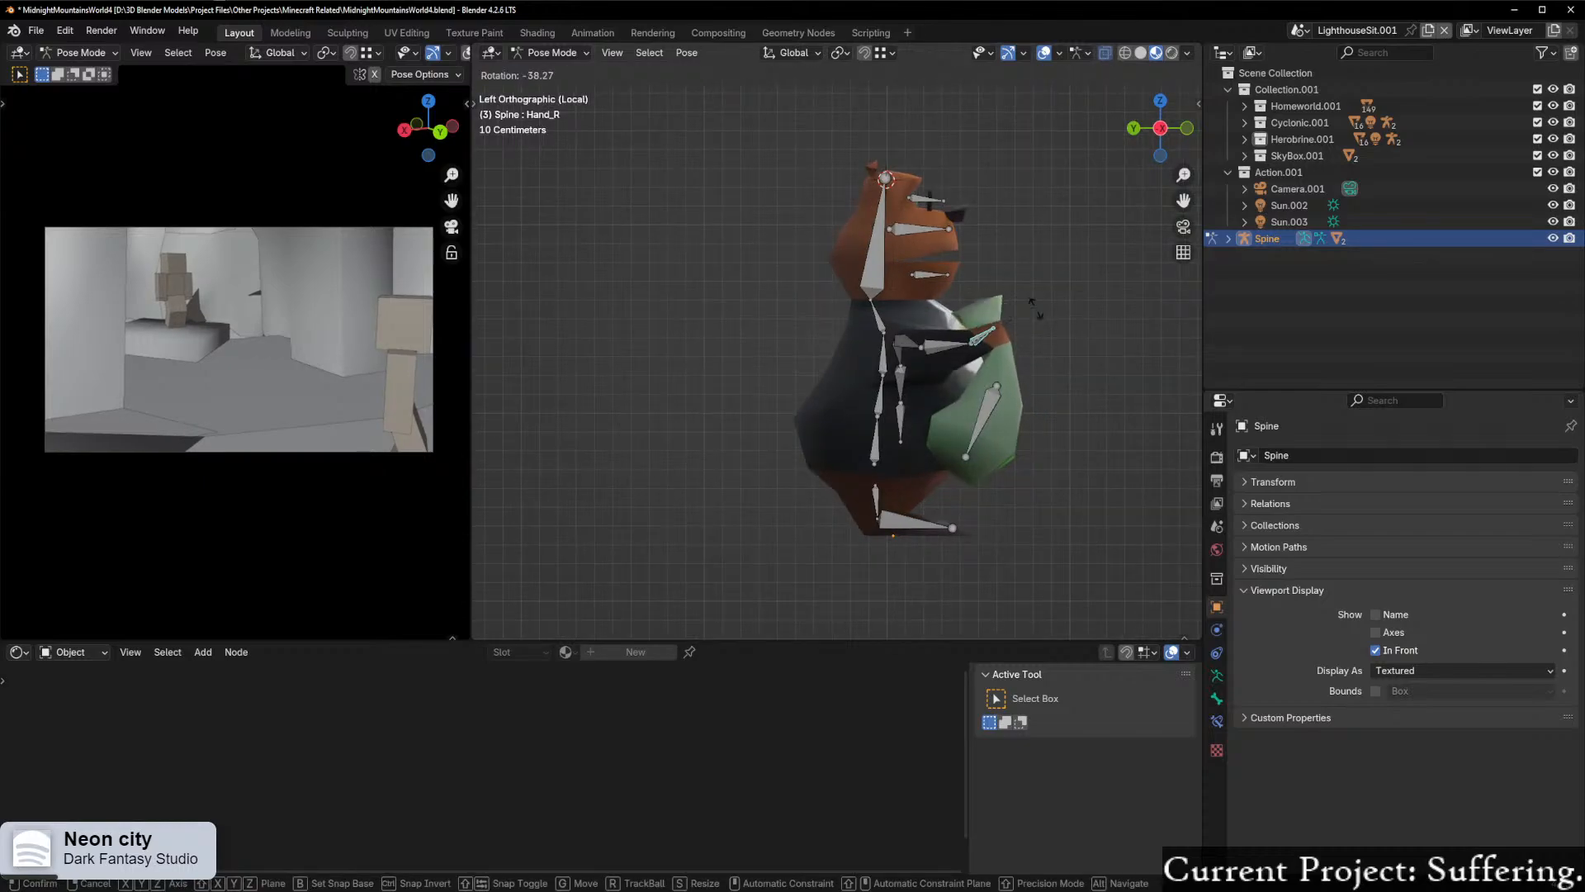
right_click(1052, 396)
Step: Put the Spine armature in Edit Mode and select the upper joint of the bag bone
scroll(1073, 417, "up", 4)
middle_click_drag(1099, 437, 757, 355, "shift")
scroll(763, 392, "up", 1)
key("Tab")
left_click(942, 325)
left_click(852, 346)
scroll(855, 331, "up", 2)
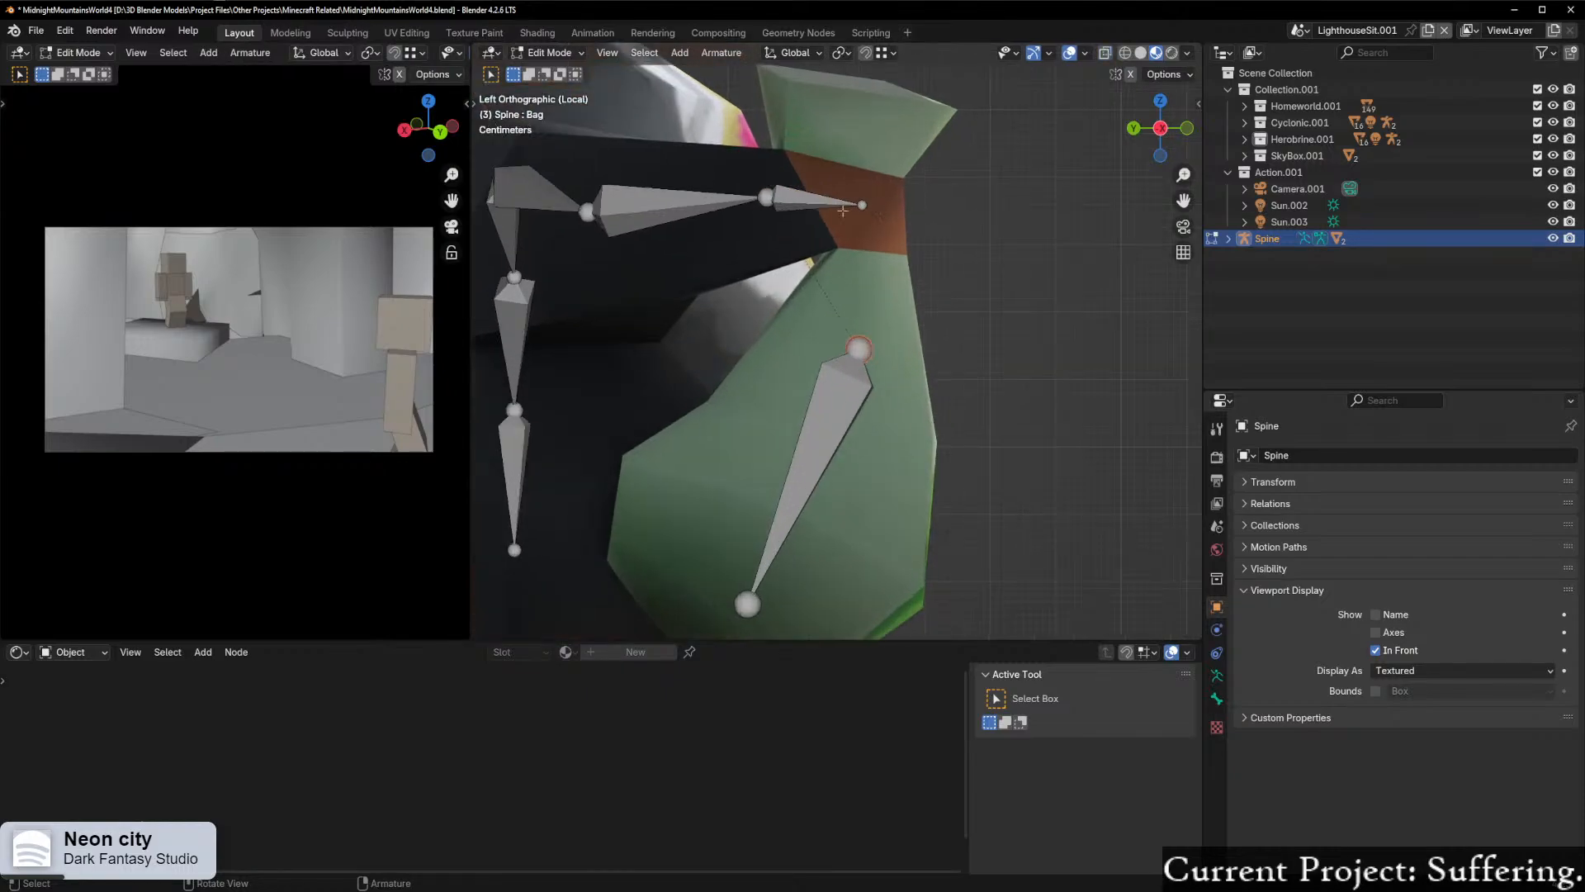
right_click(854, 360)
Step: Try Disconnect Bone on the right hand and bag bones, and undo it
left_click(828, 203)
left_click(856, 376)
right_click(856, 376)
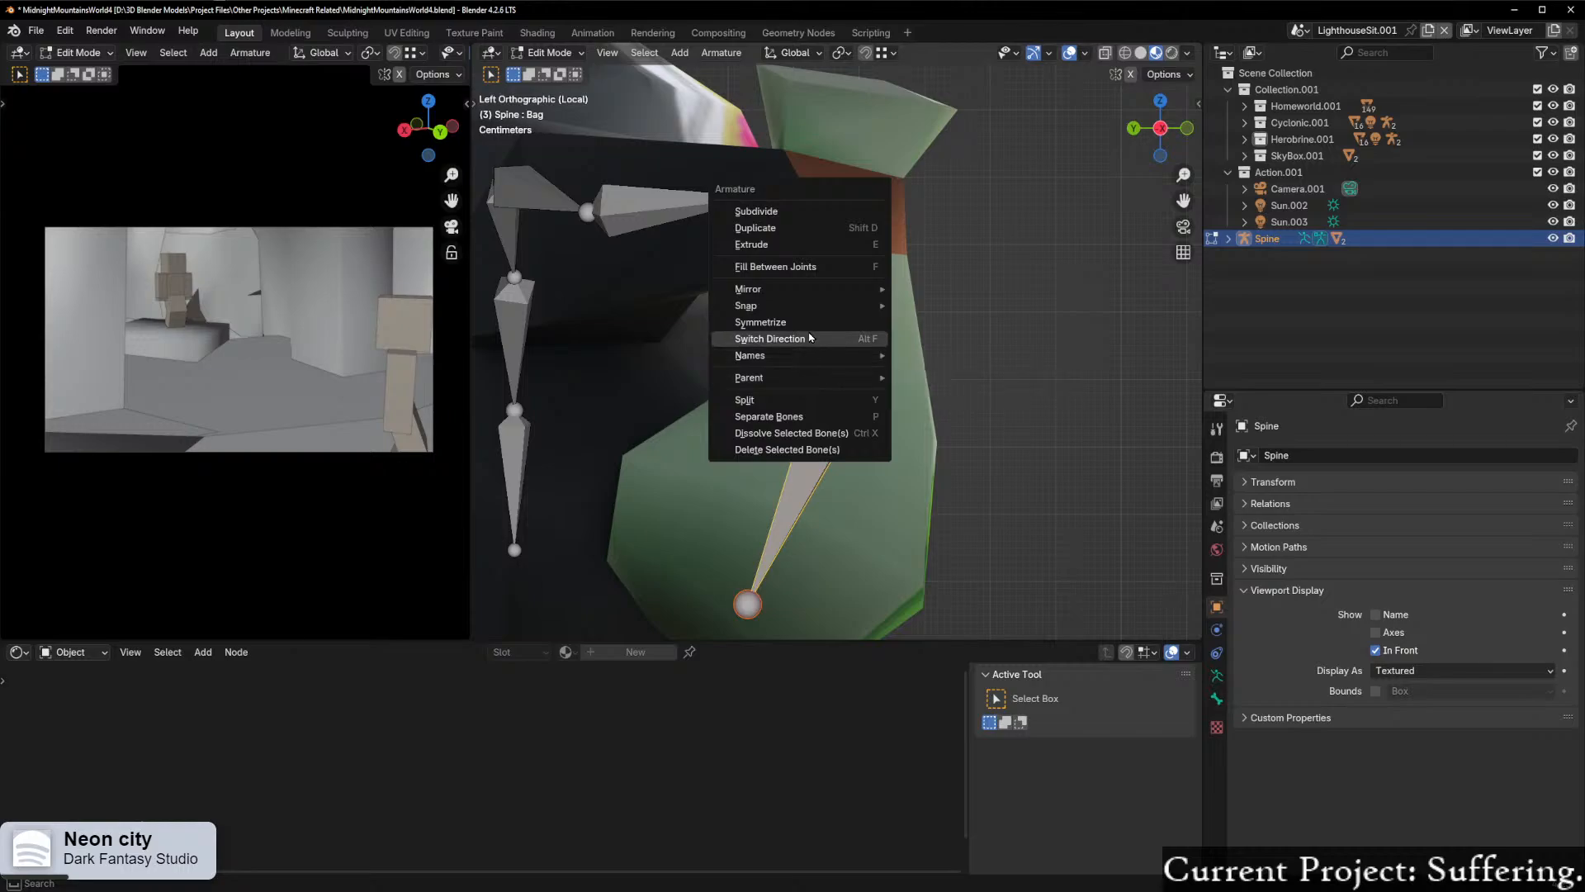
mouse_move(842, 372)
left_click(933, 398)
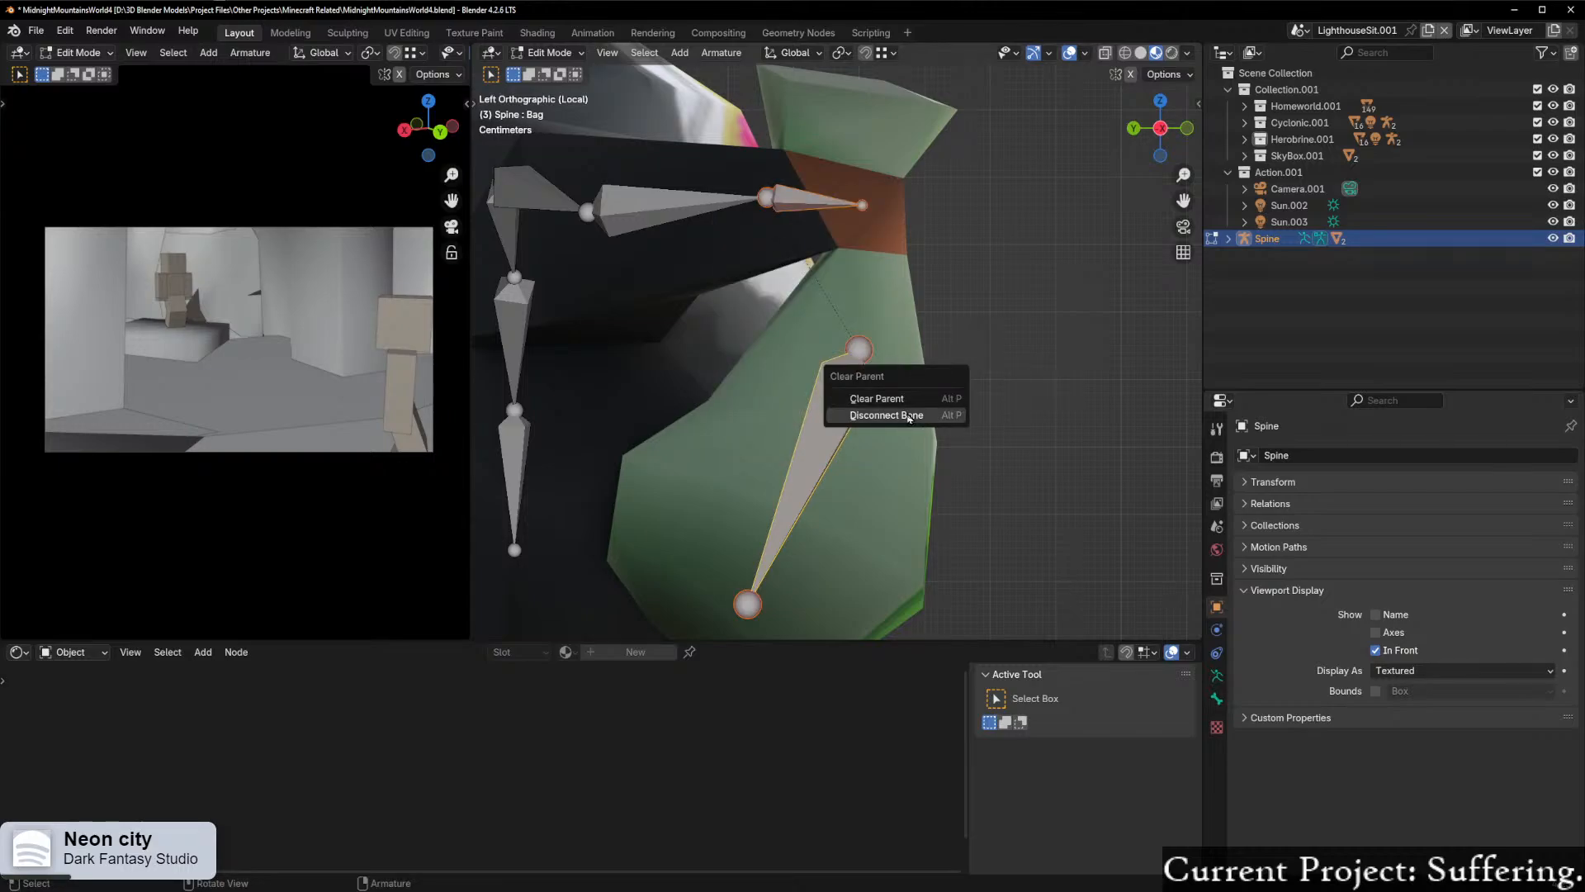
left_click(900, 415)
key("ctrl+z")
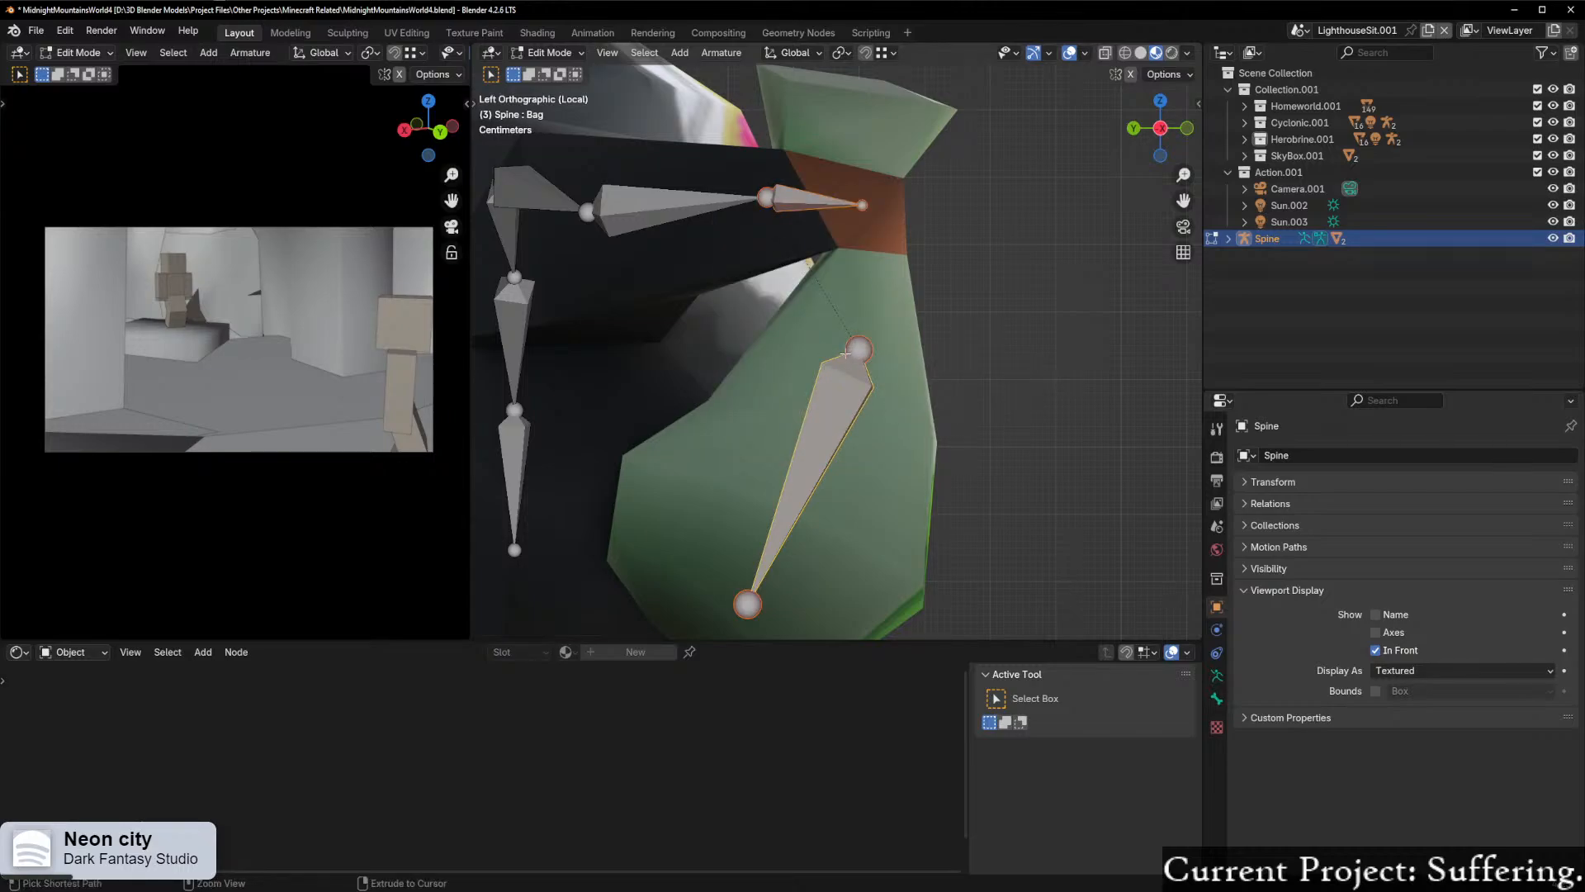
Step: Try parenting the right hand bone to the bag bone with Keep Offset, and clear the parent relationship
key("ctrl+p")
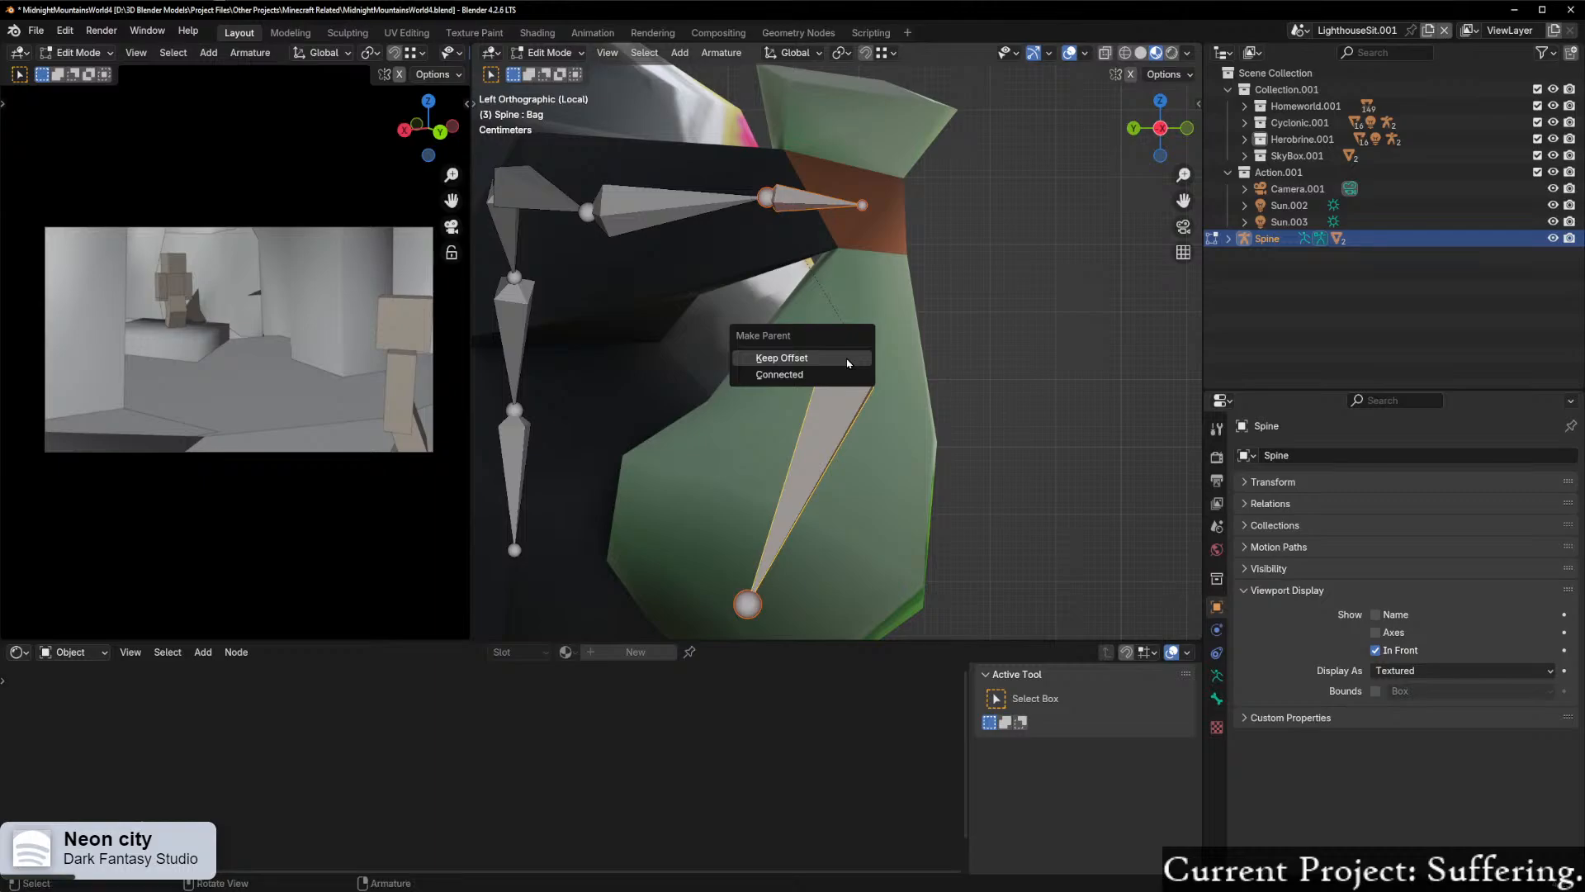
left_click(848, 363)
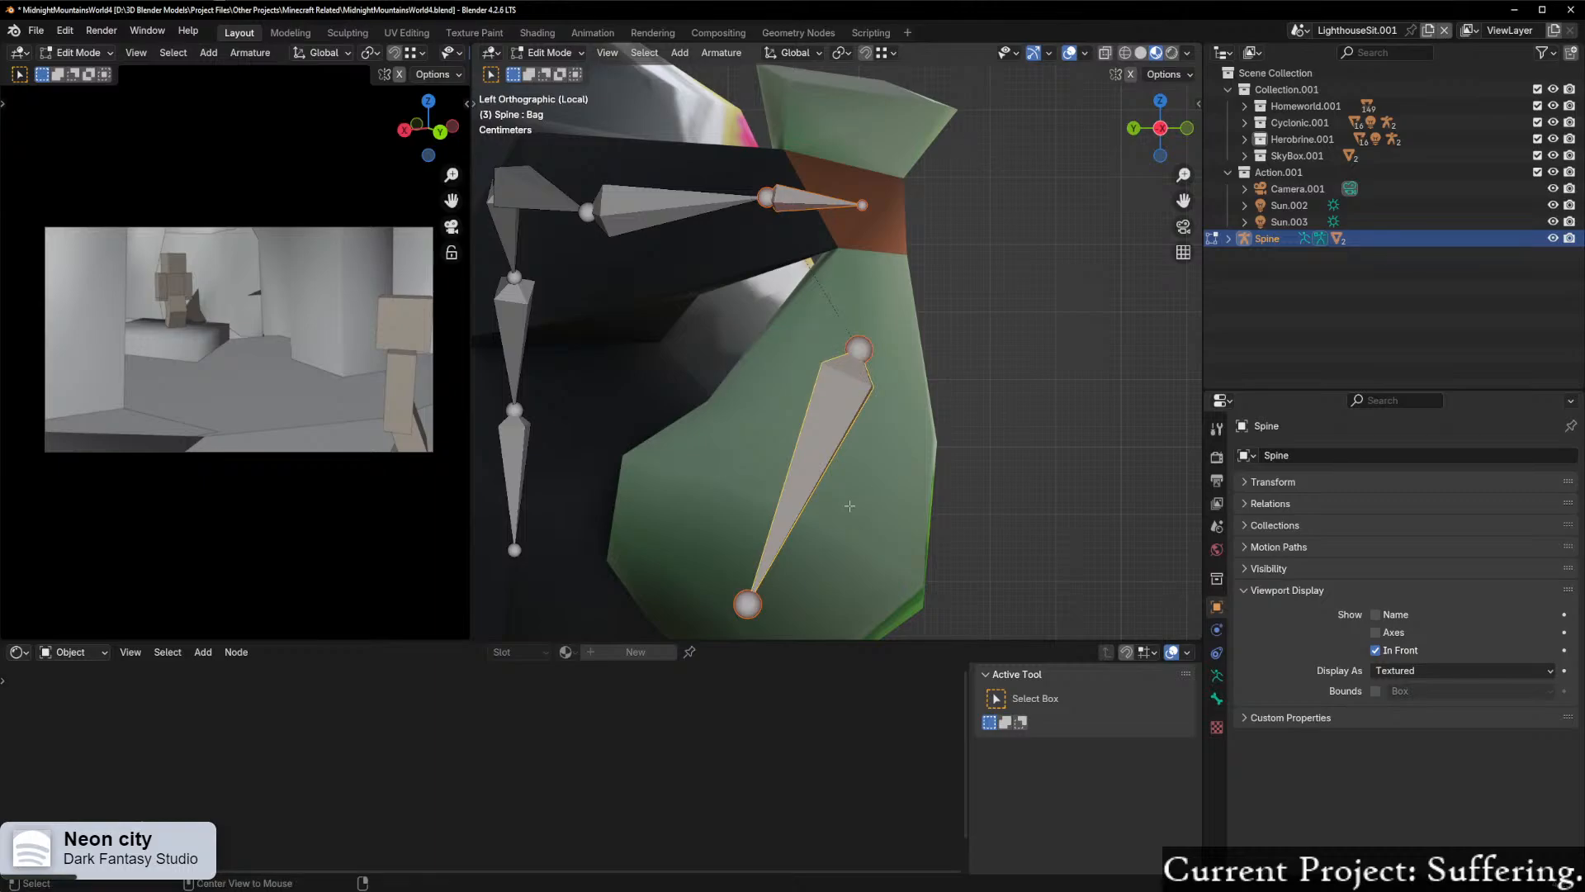
key("alt+p")
left_click(829, 489)
Step: Parent the bag bone to the Hand_R bone with Keep Offset
left_click(874, 208, "shift")
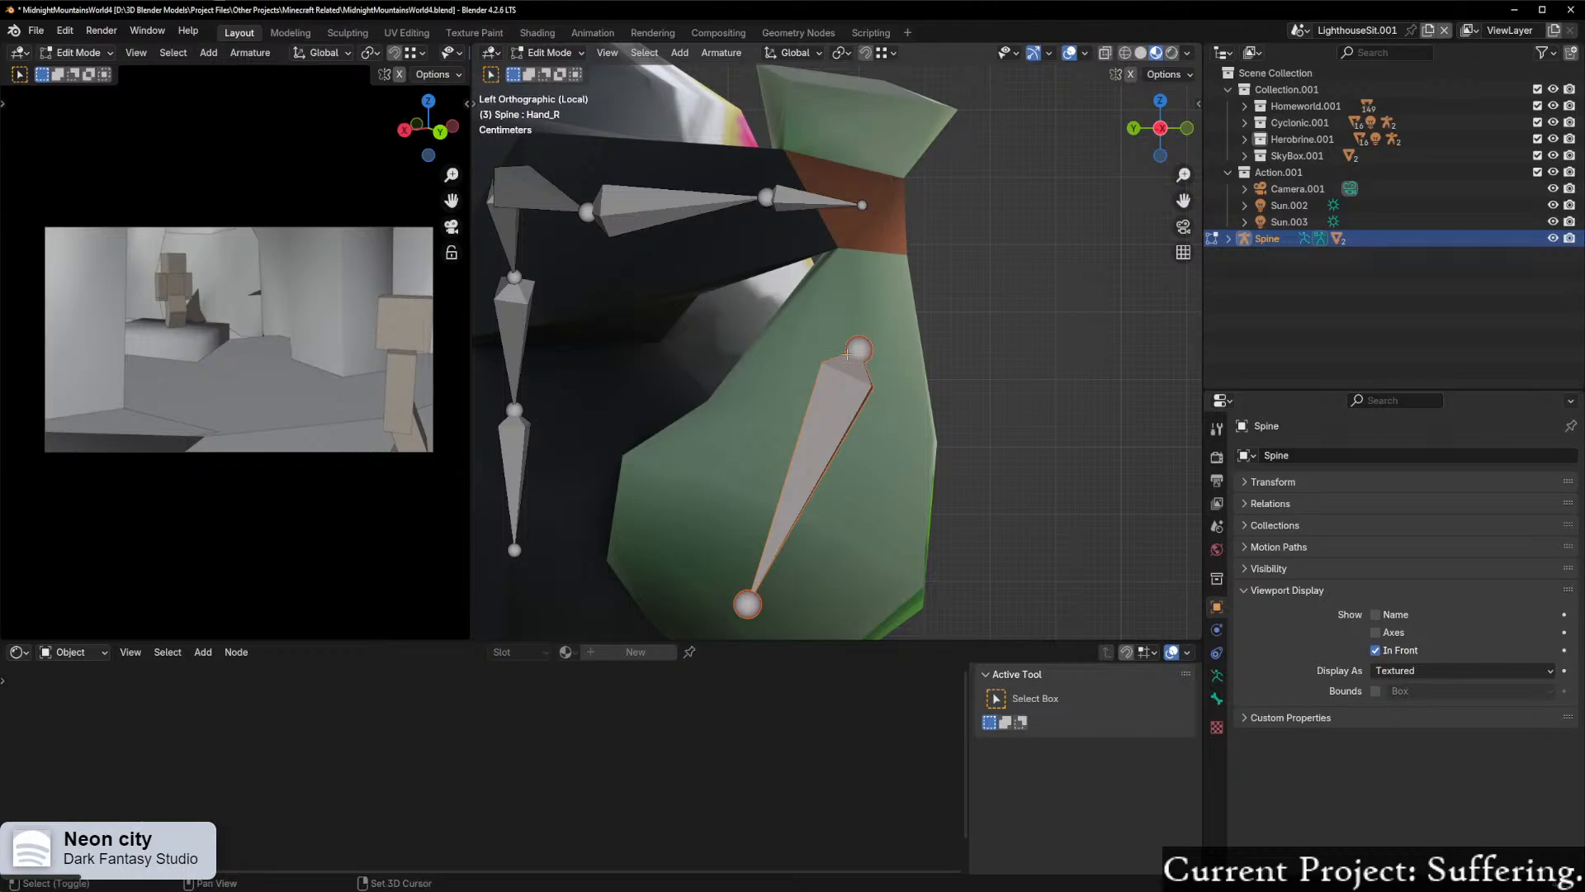
left_click(862, 203, "shift")
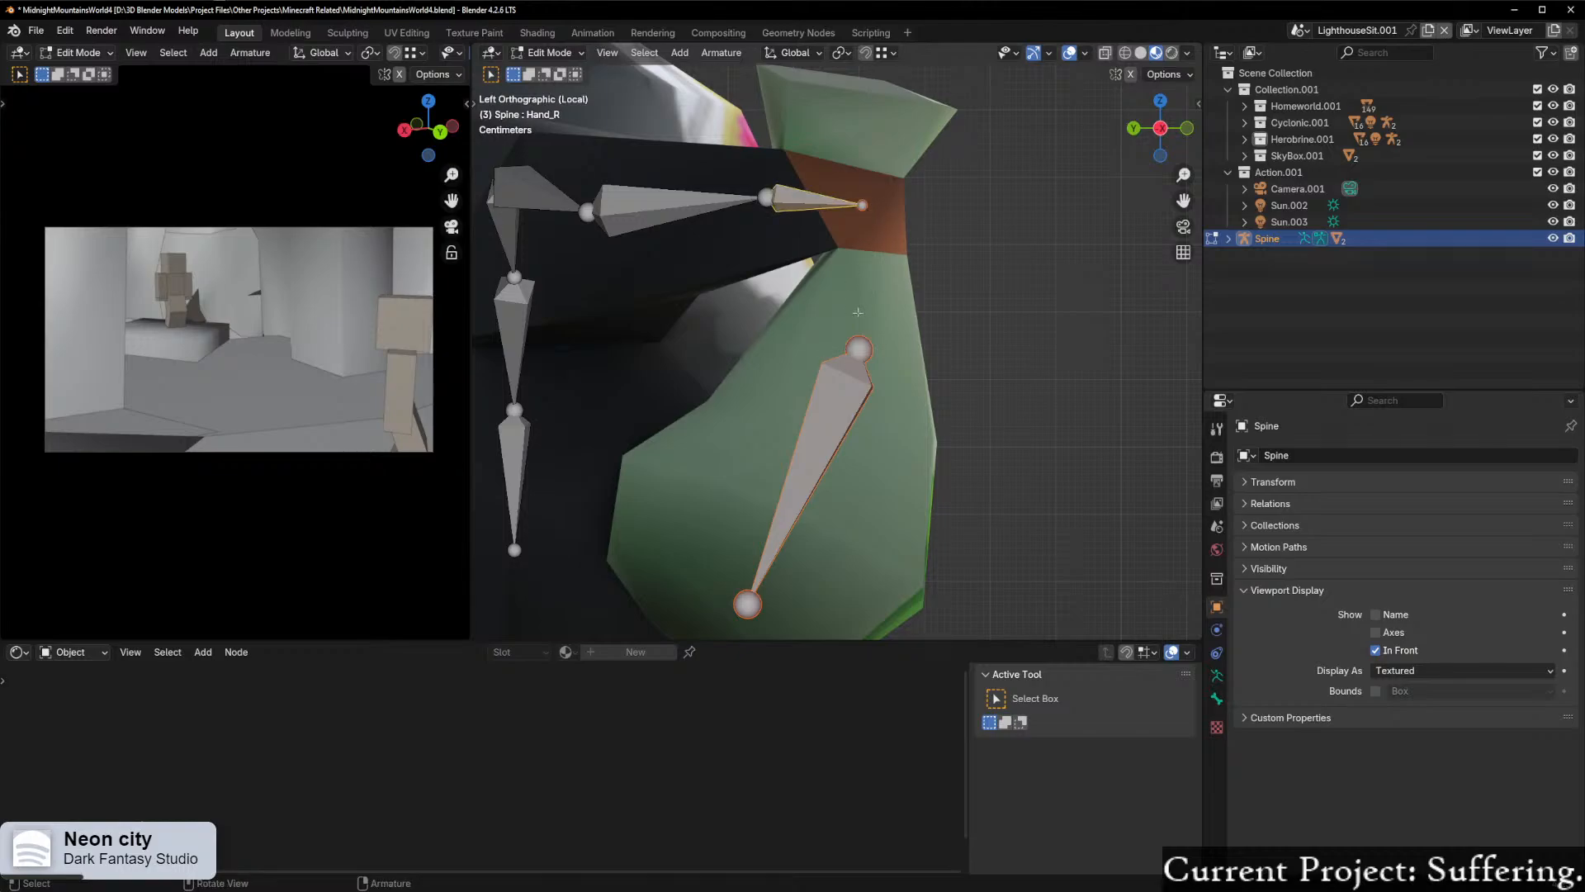
key("ctrl+p")
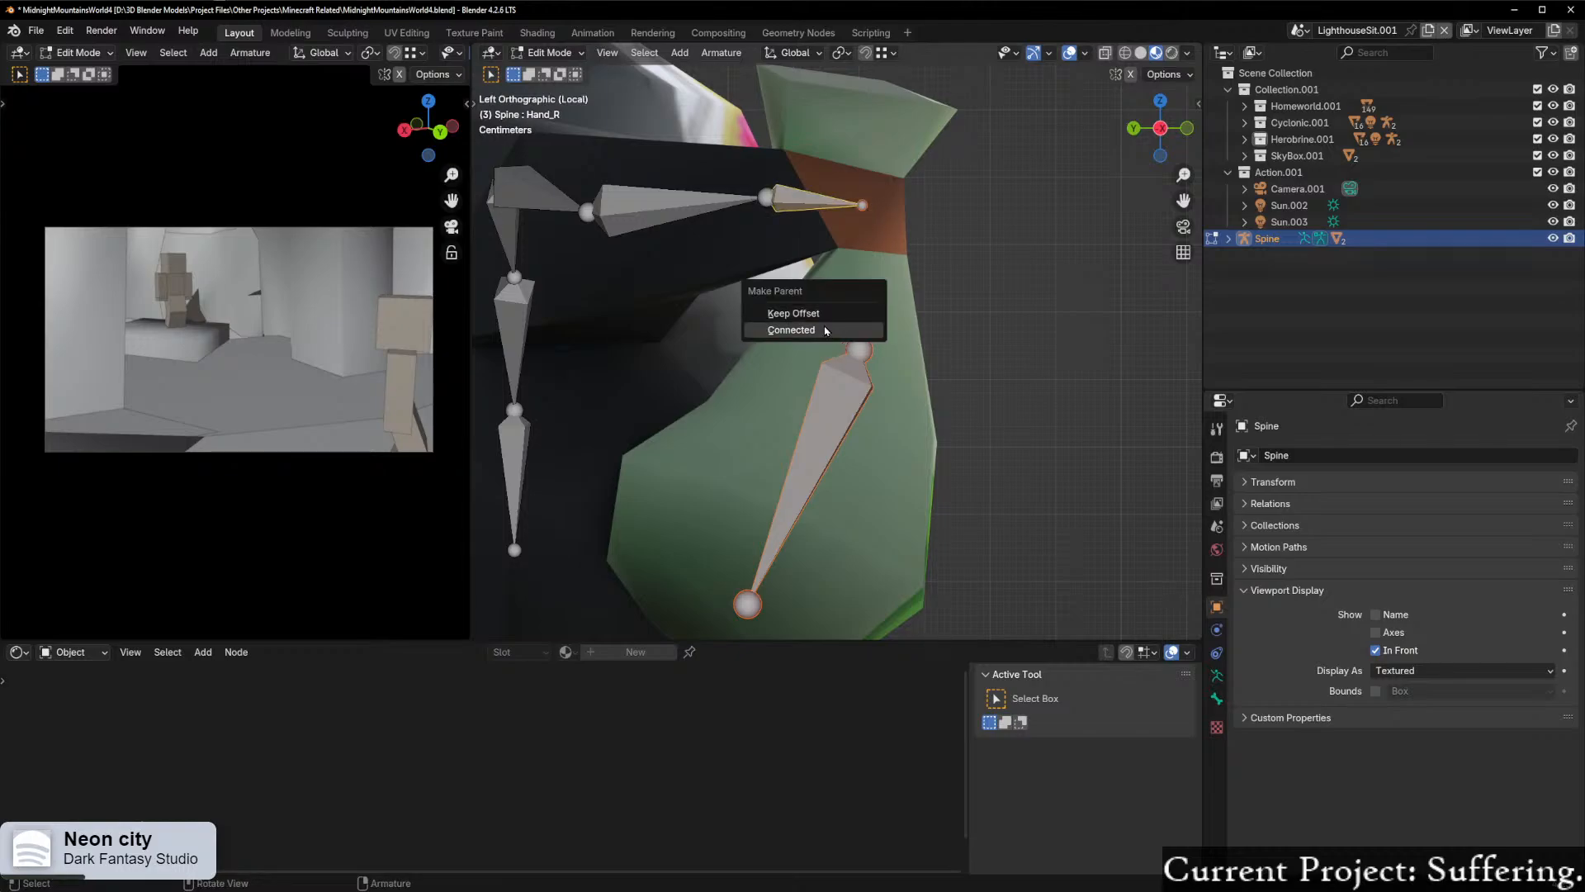
left_click(820, 313)
Step: Return to Pose Mode and test-rotate the bag bone, cancelling the rotation
middle_click_drag(892, 317, 860, 333)
scroll(859, 333, "down", 4)
key("ctrl+Tab")
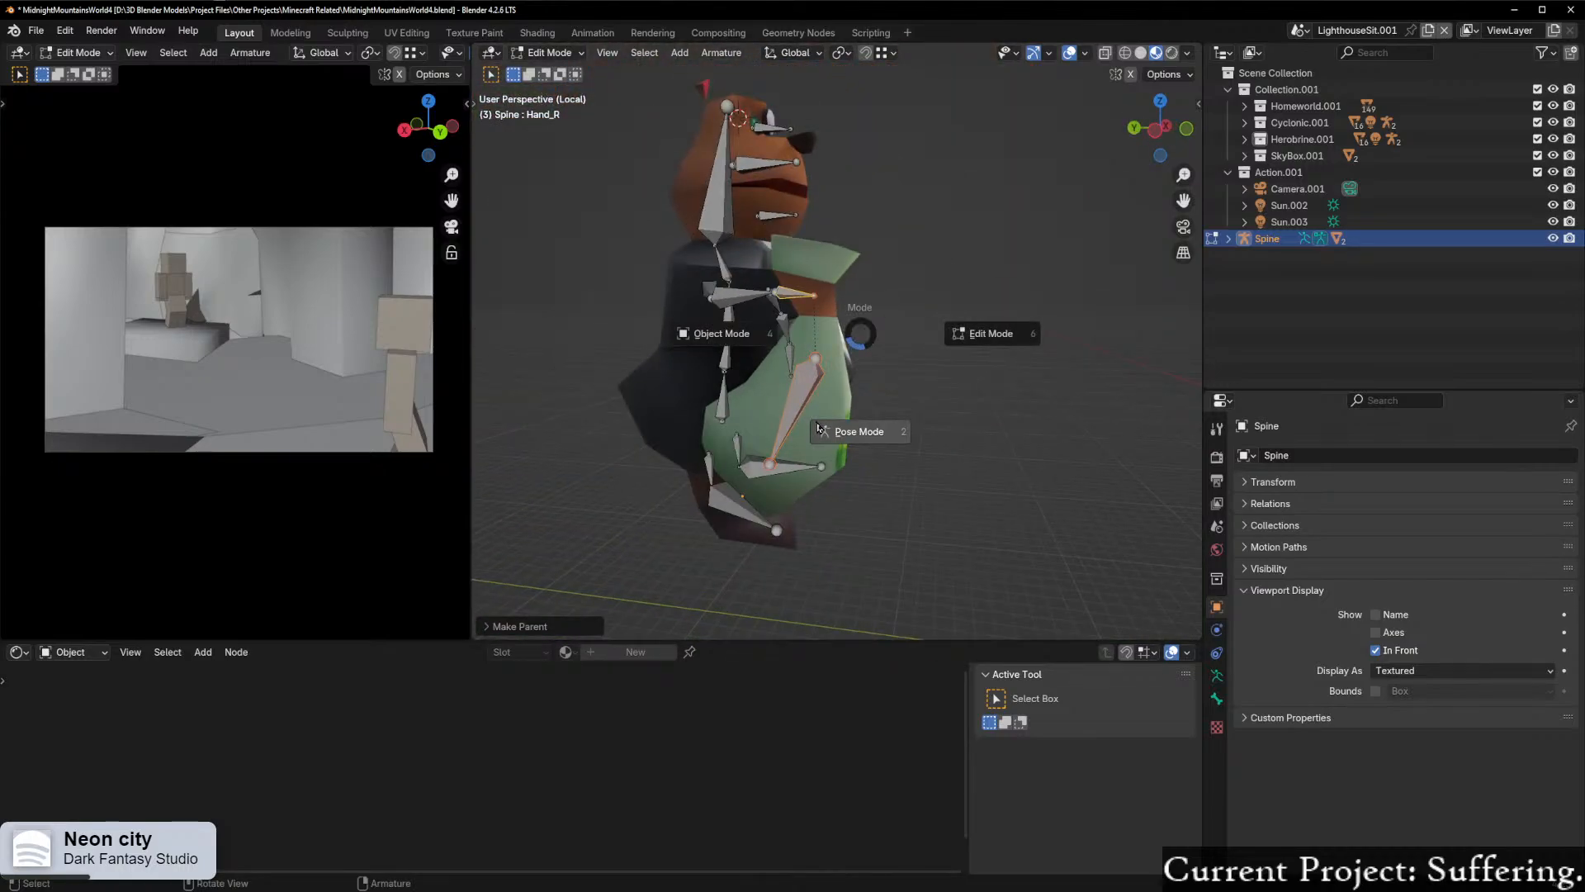
left_click(813, 429)
left_click(808, 381)
key("r")
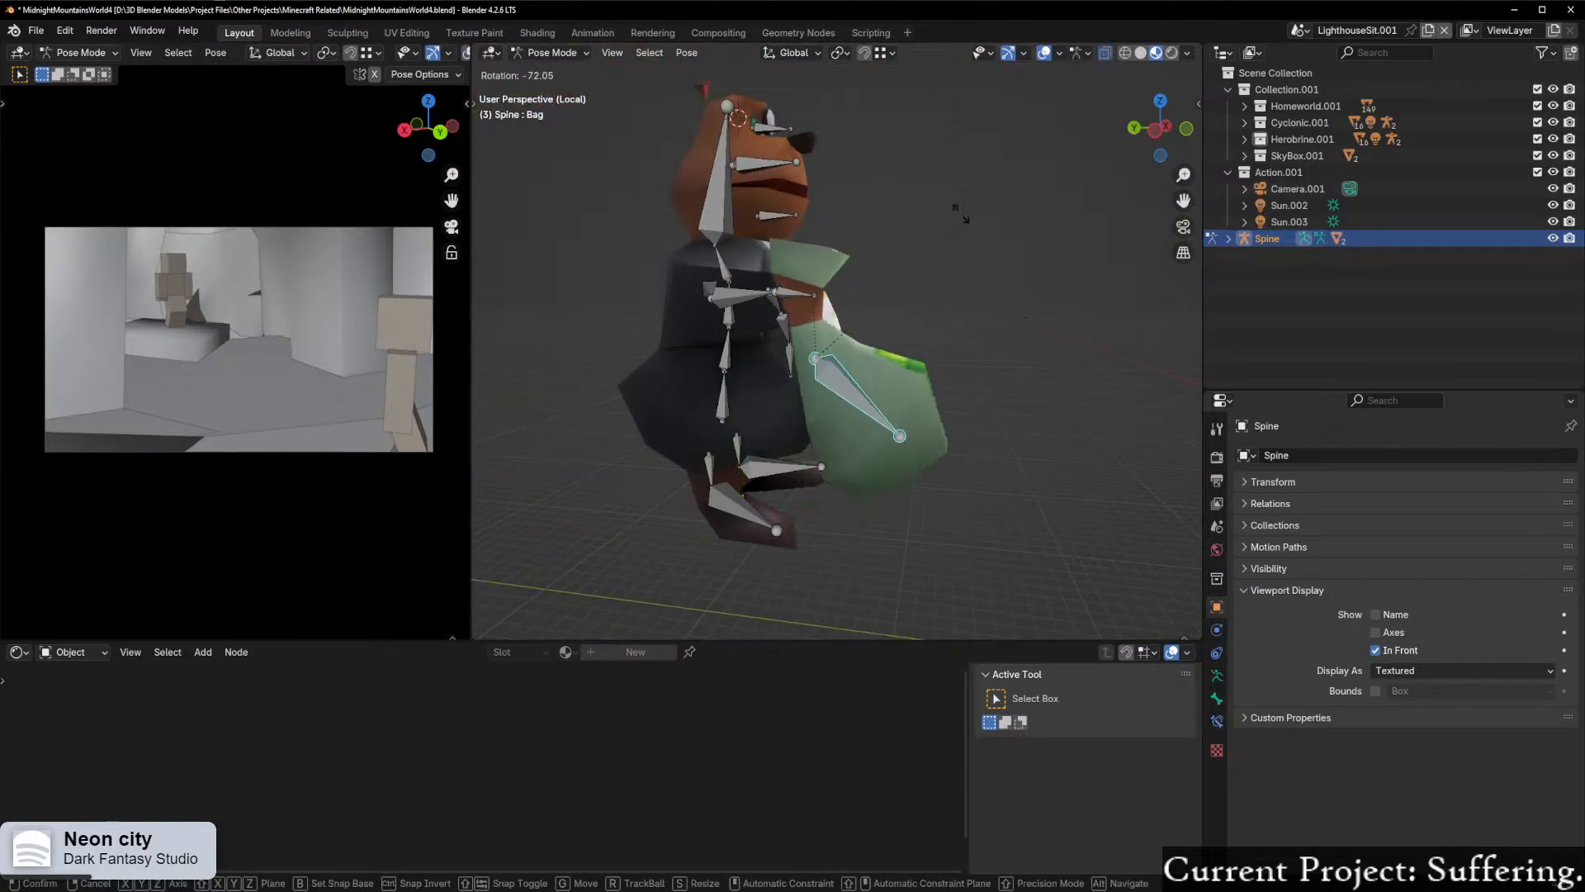
right_click(963, 287)
Step: Test-rotate the Hand_R bone from two viewing angles to check that the bag follows, cancelling each rotation
left_click(803, 293)
key("r")
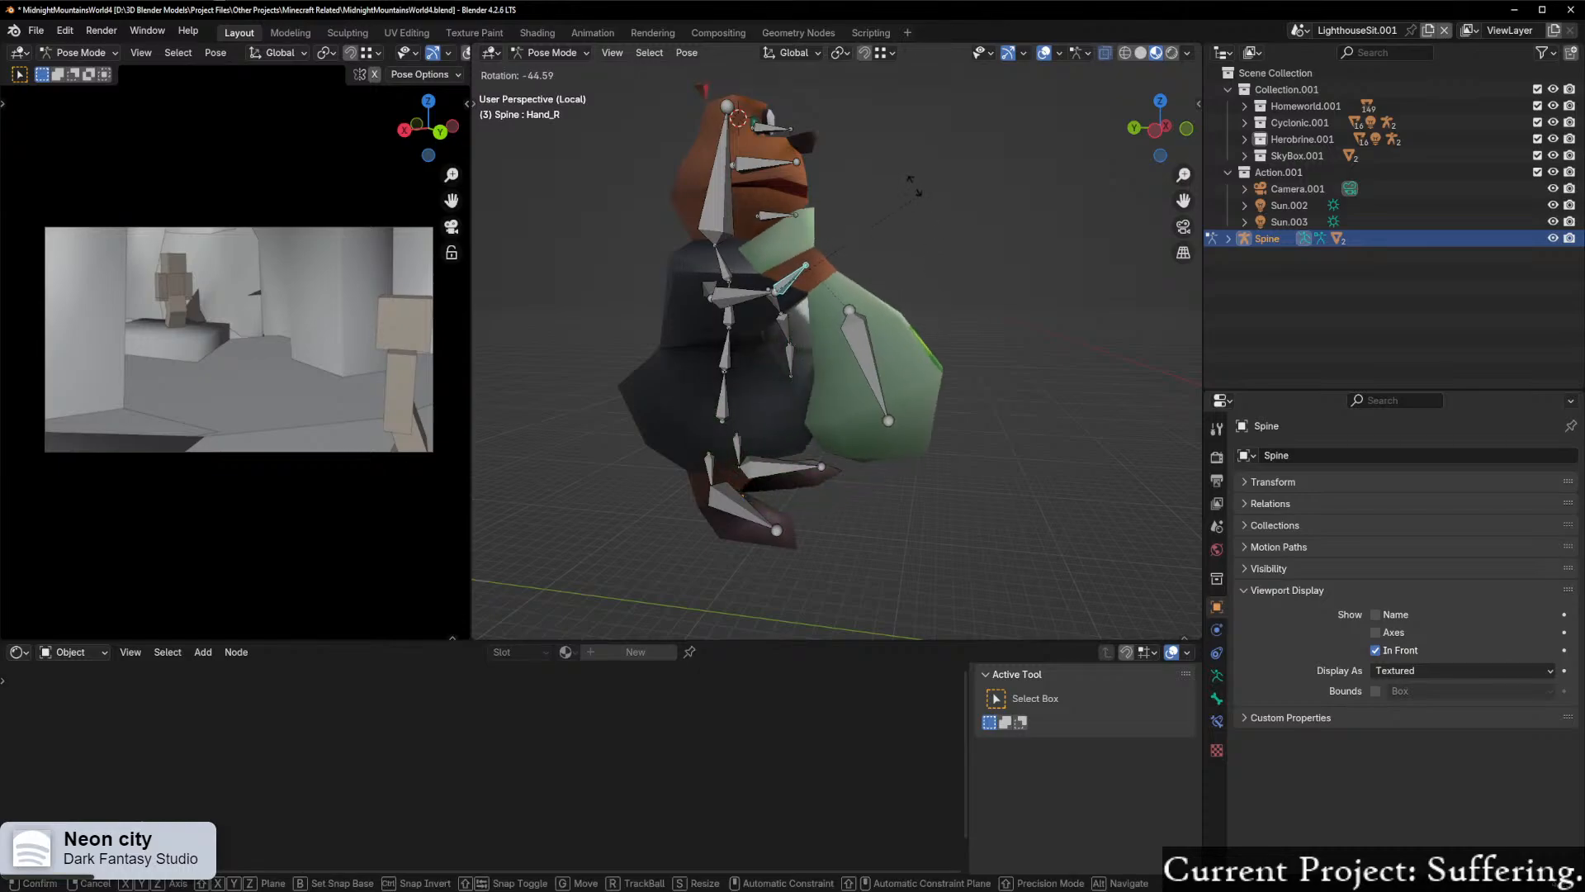
right_click(873, 406)
middle_click_drag(860, 421, 787, 233)
key("r")
right_click(925, 404)
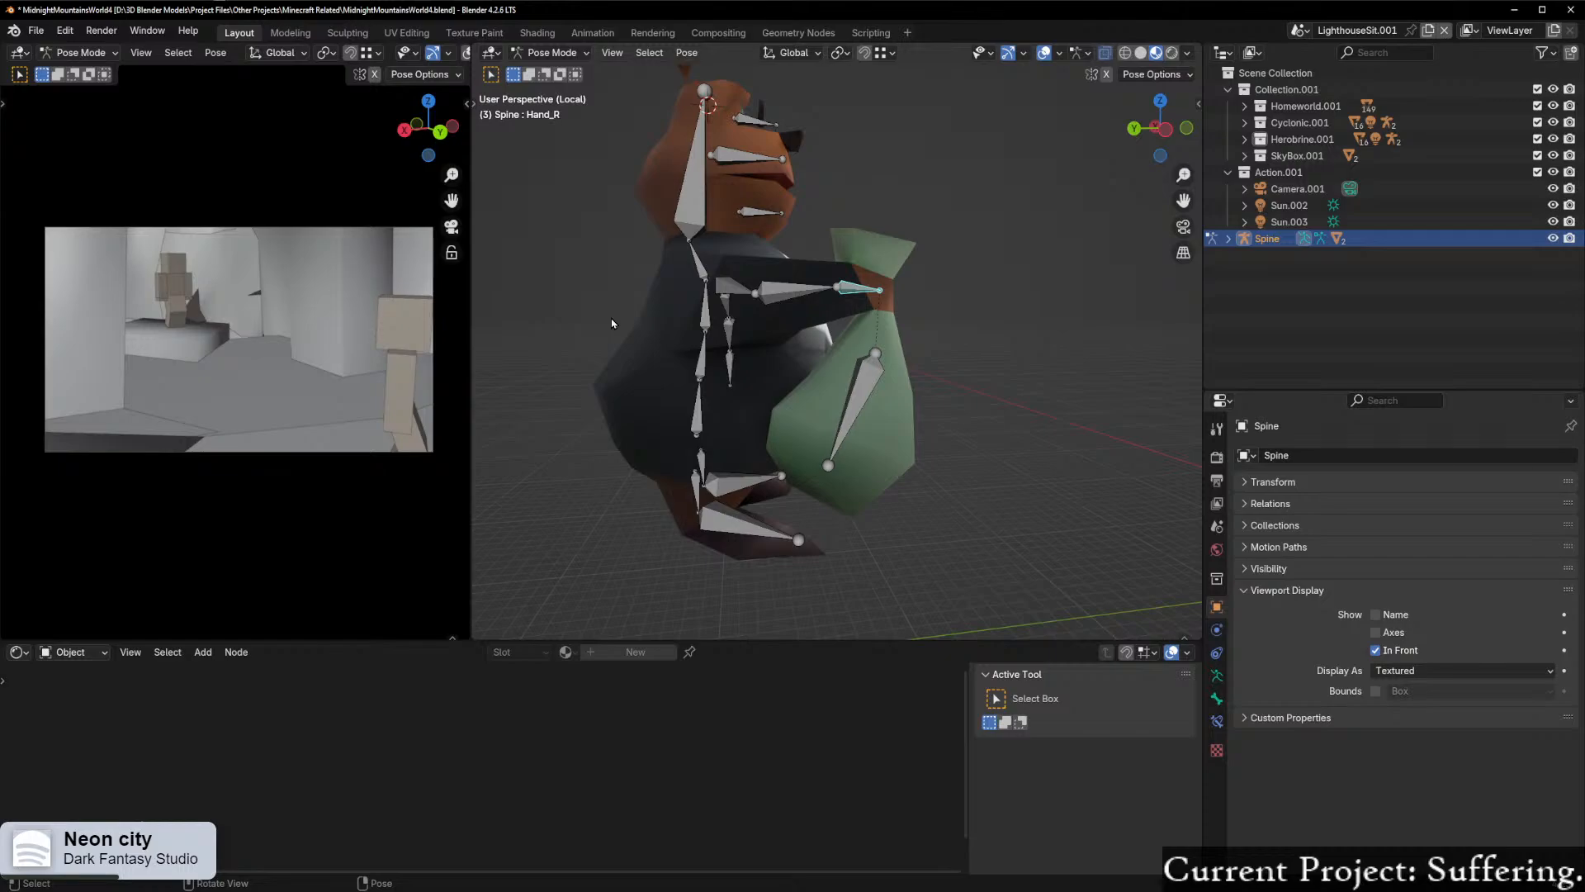
Step: Test-rotate the LowerArm_R bone to check whether the hand and bag follow it
mouse_move(962, 264)
middle_mouse_down()
mouse_move(814, 271)
mouse_move(989, 254)
middle_mouse_up()
scroll(972, 253, "down", 1)
scroll(973, 252, "up", 2)
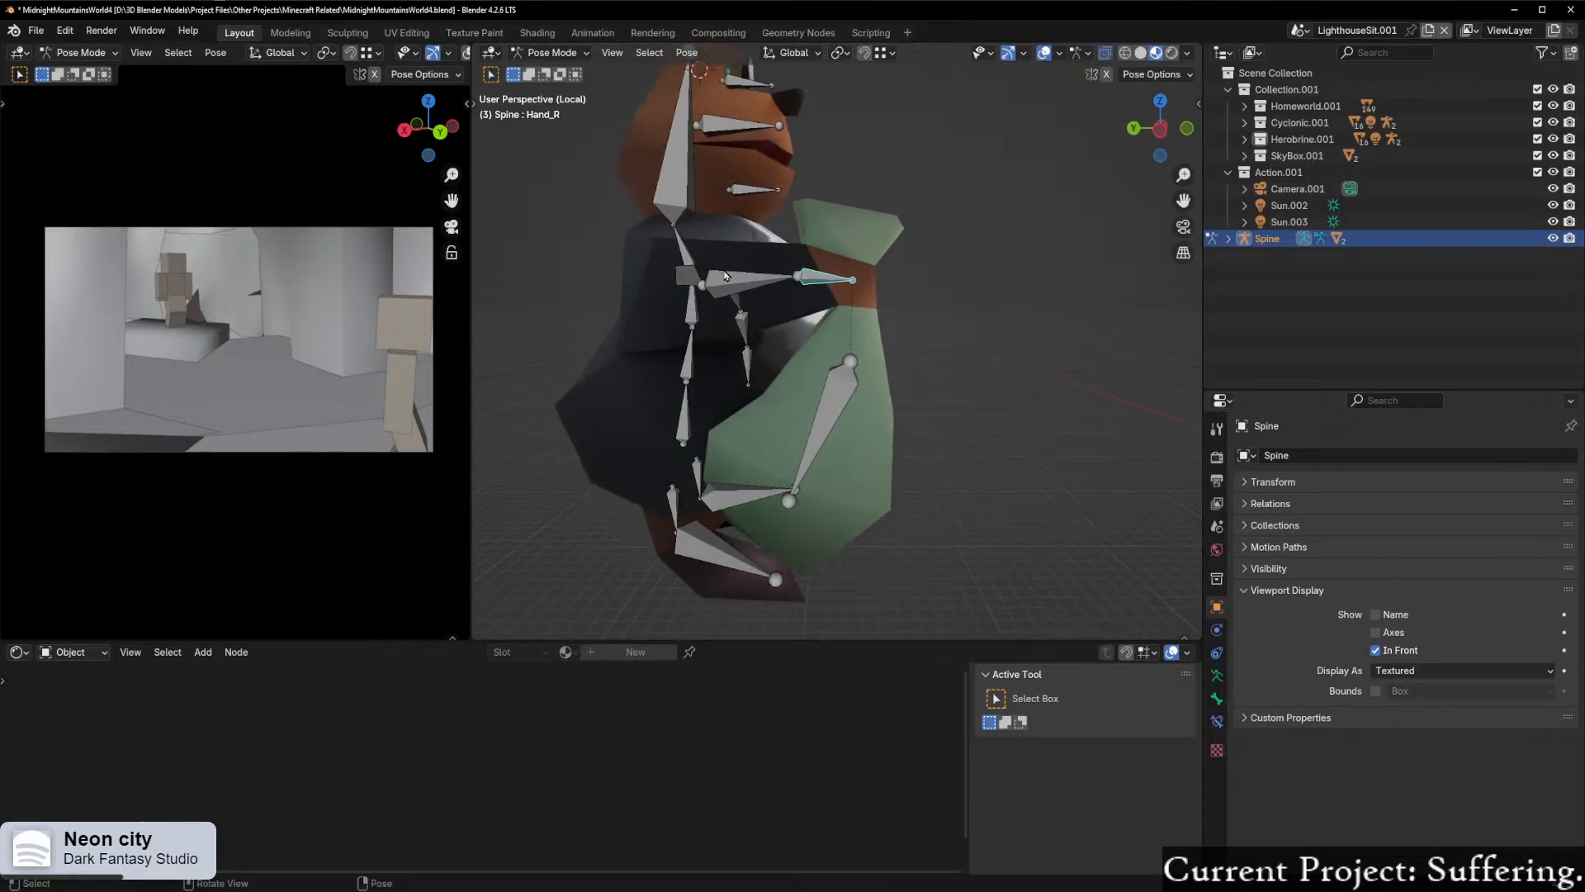
left_click(731, 279)
middle_click_drag(743, 279, 776, 279)
key("r")
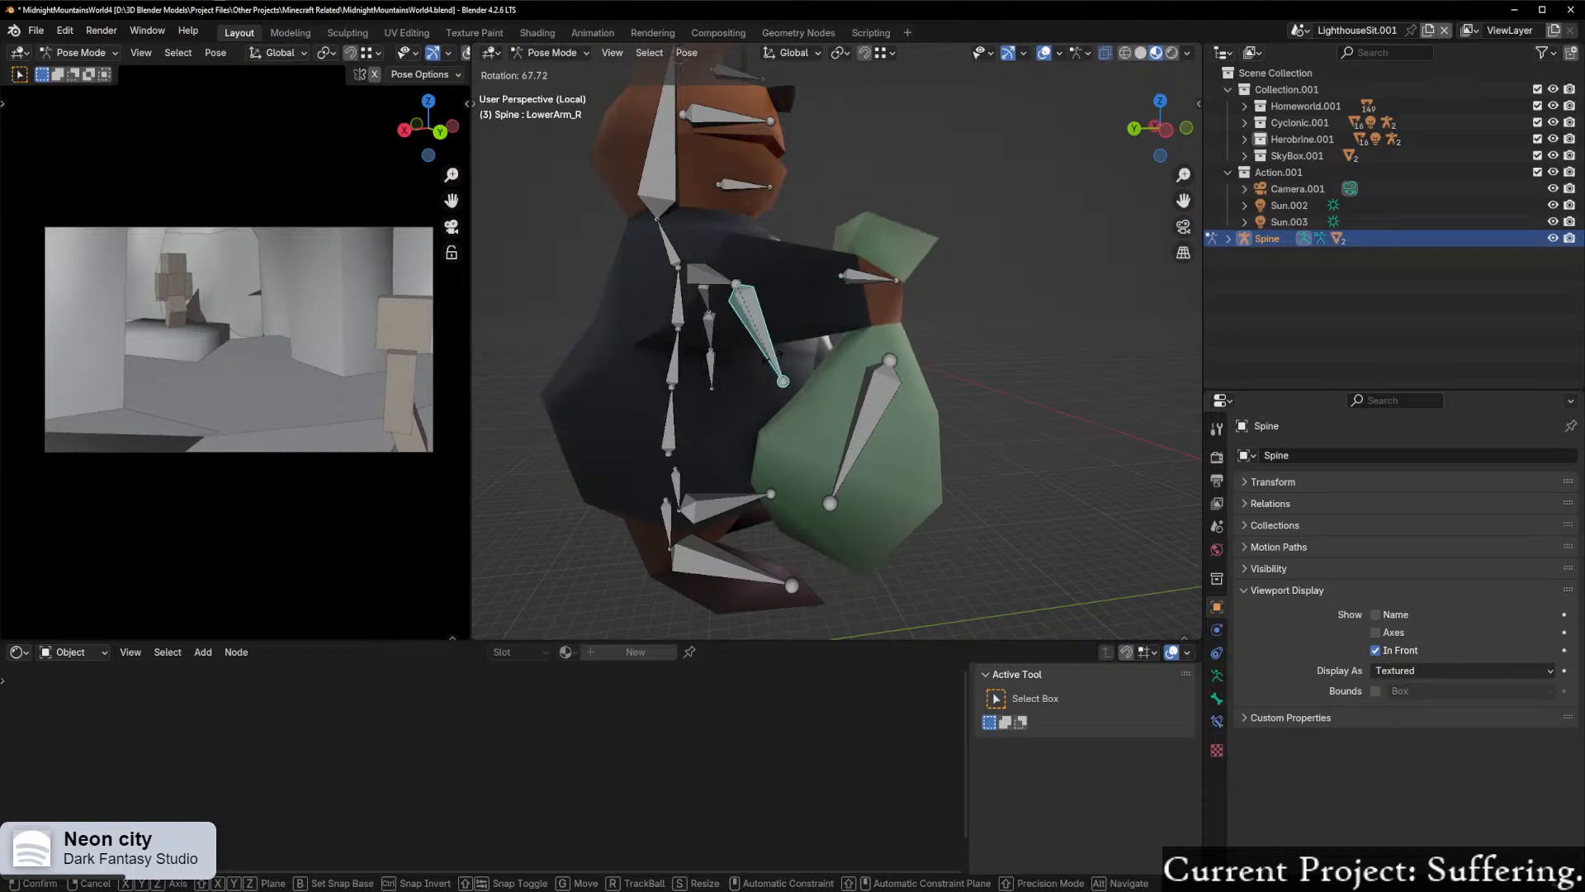
Step: In Edit Mode, parent the right hand bone to the LowerArm_R bone
left_click(864, 267)
scroll(863, 268, "up", 3)
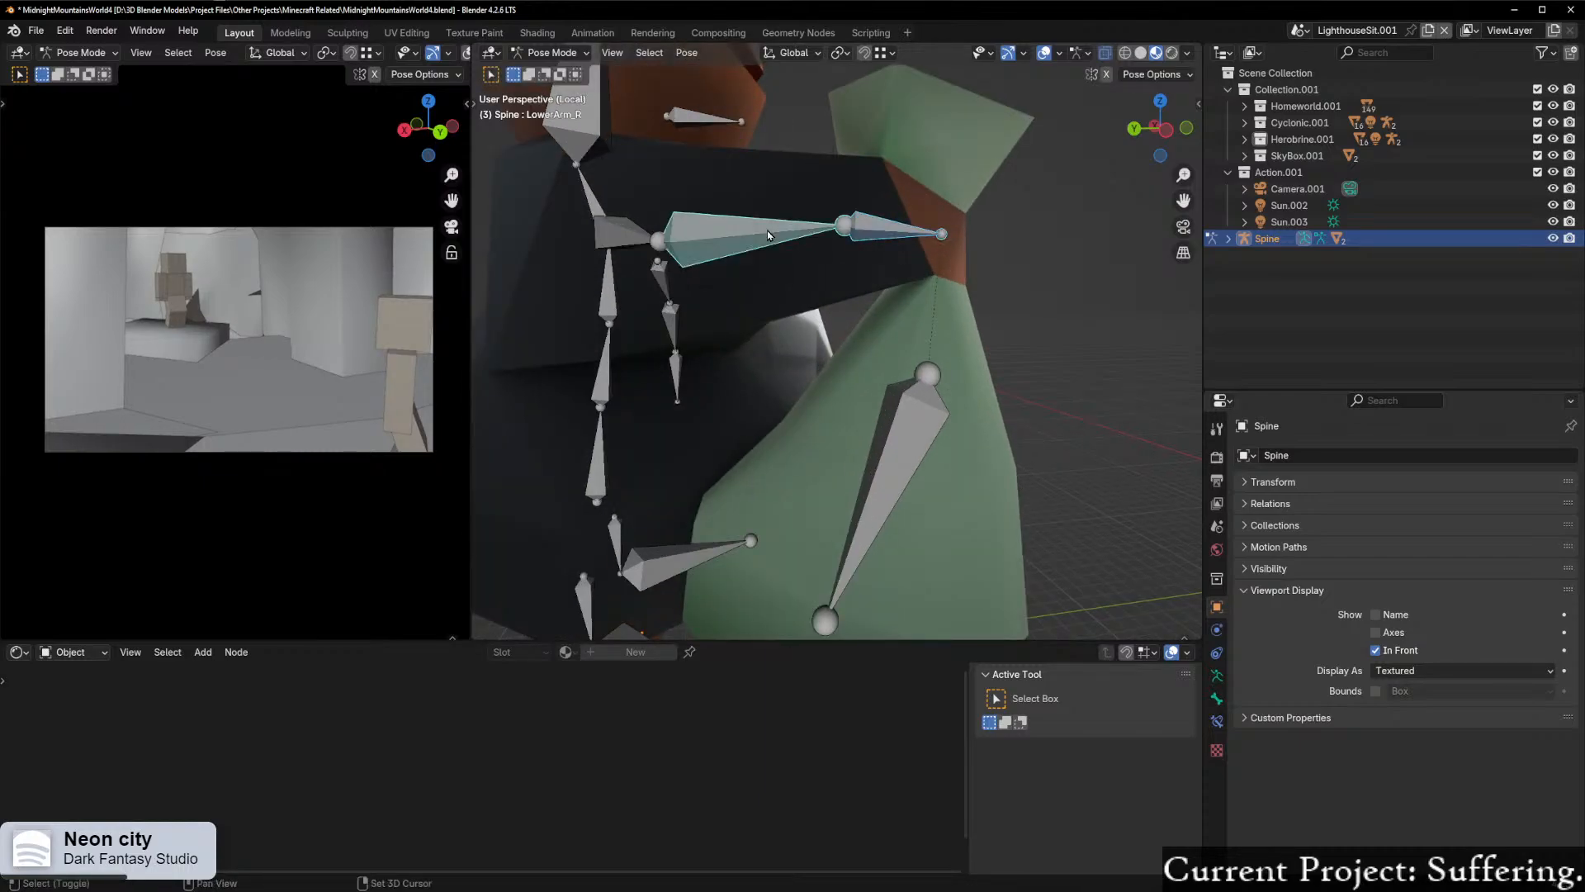
right_click(711, 268)
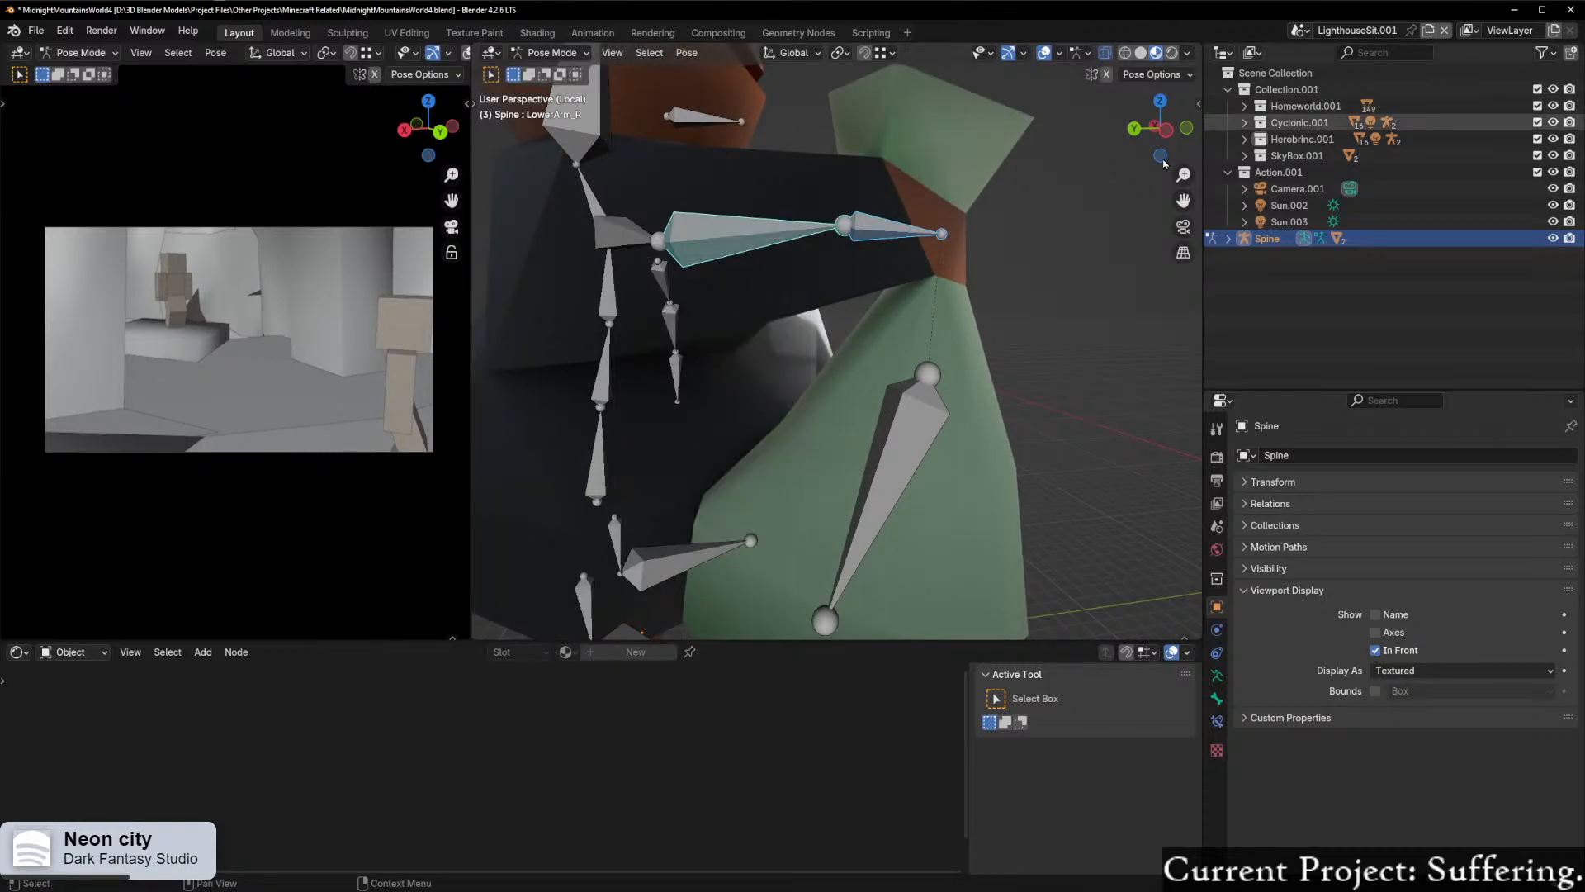
key("ctrl+Tab")
left_click(974, 260)
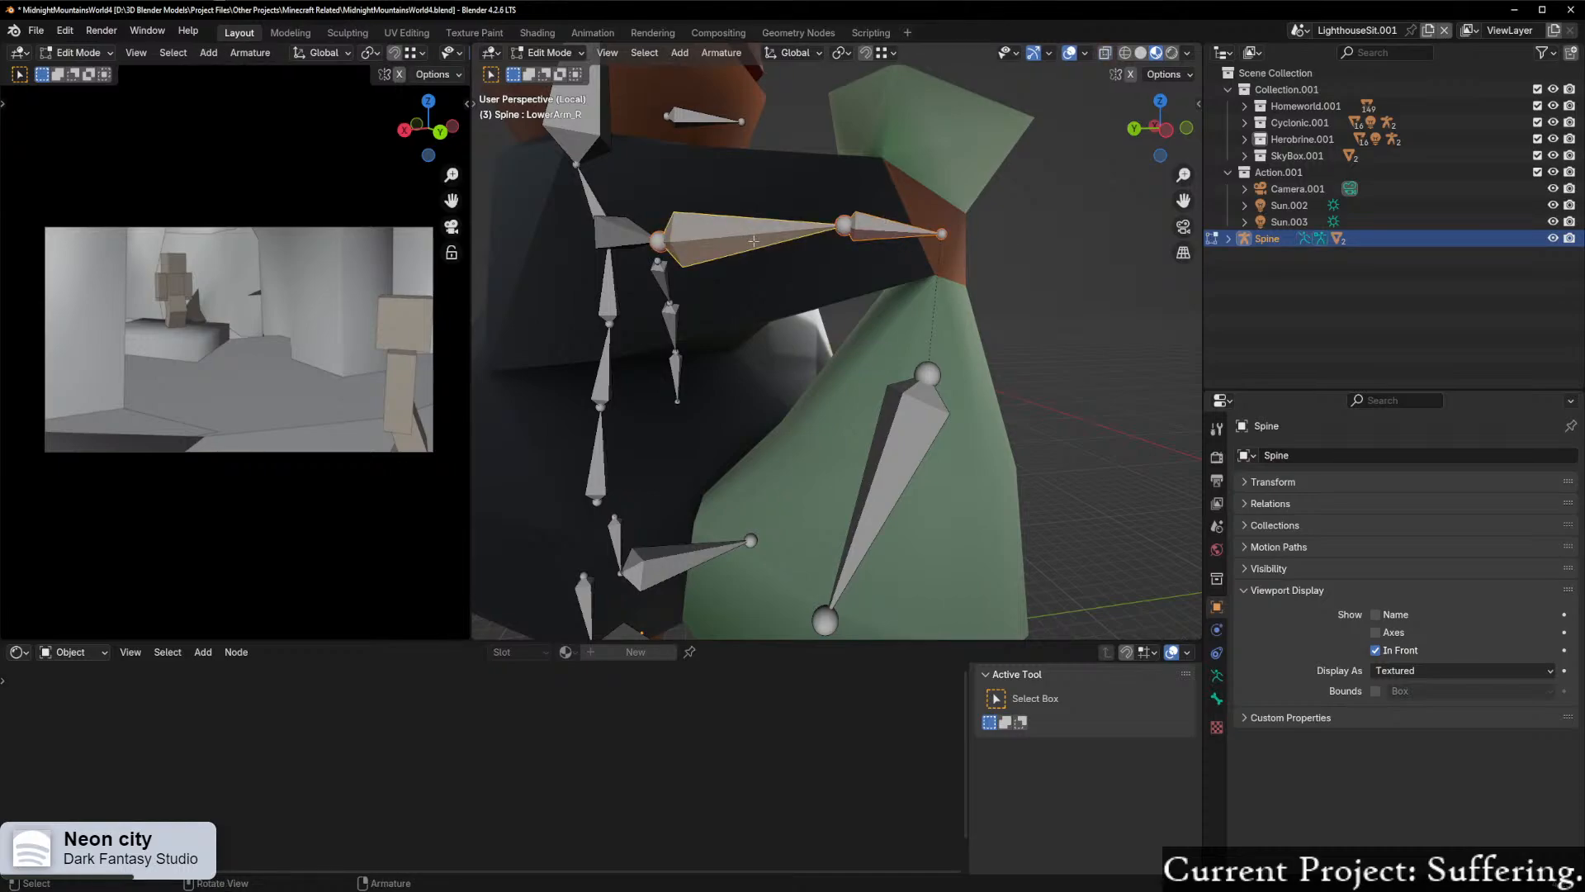
key("p")
key("ctrl+z")
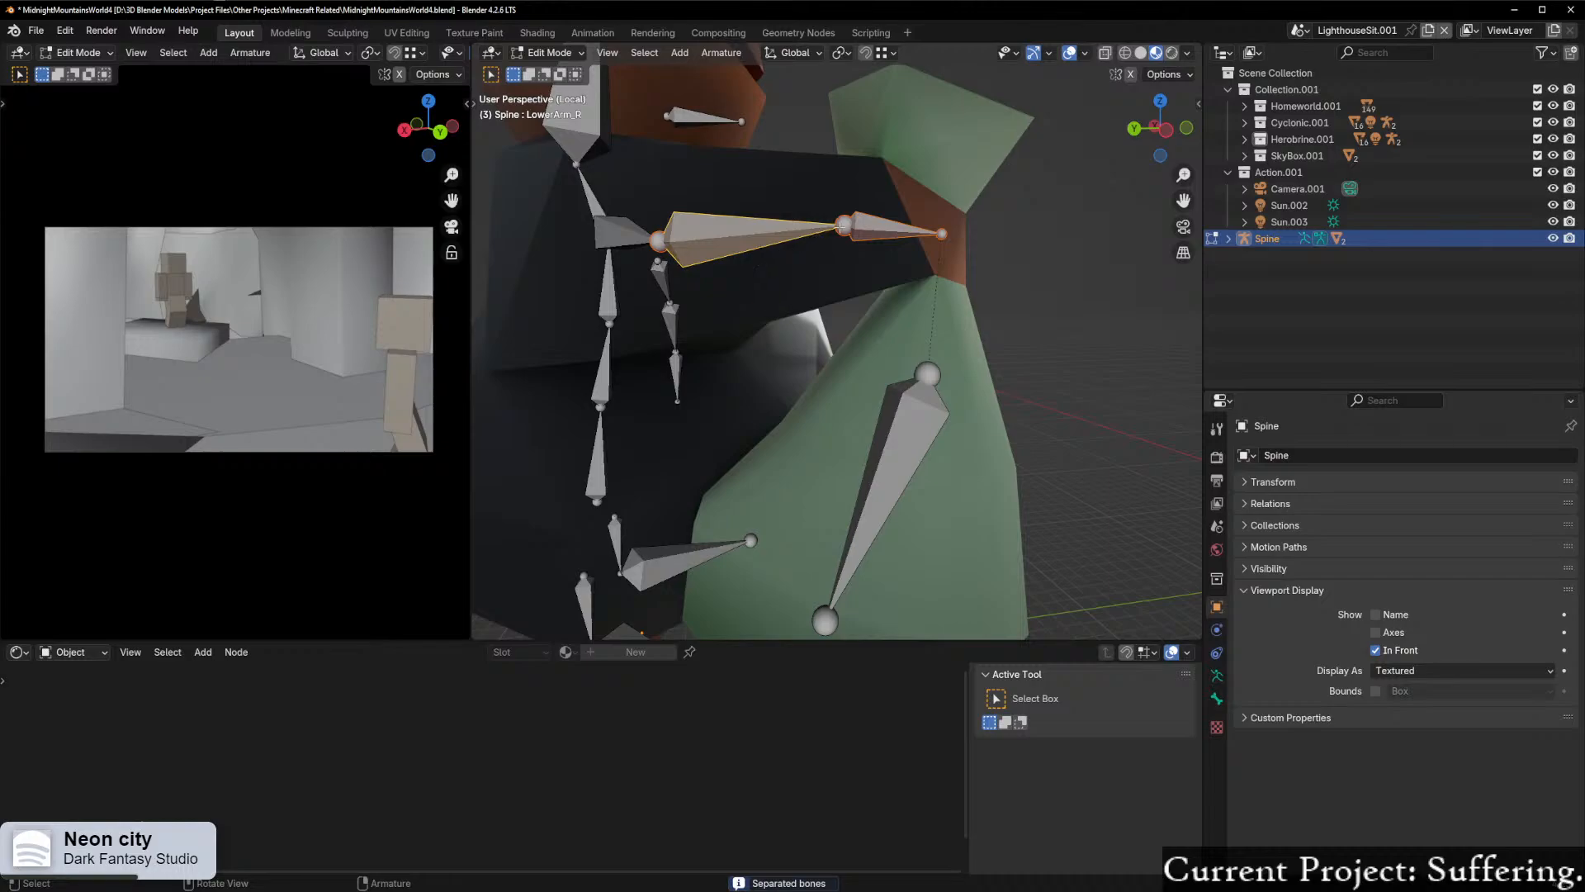
right_click(832, 230)
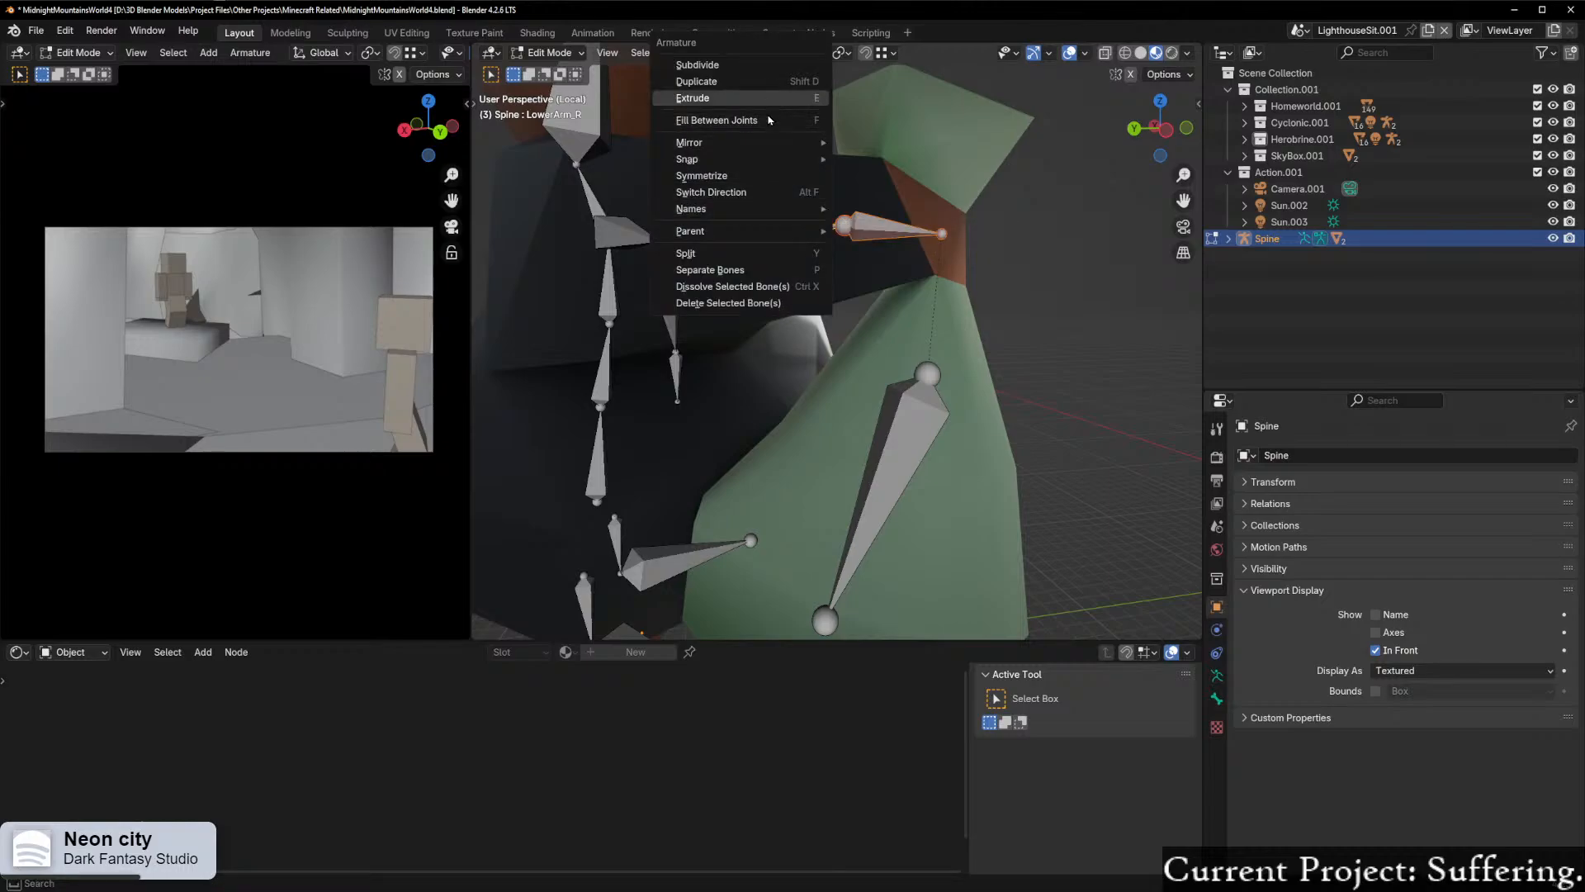
mouse_move(764, 235)
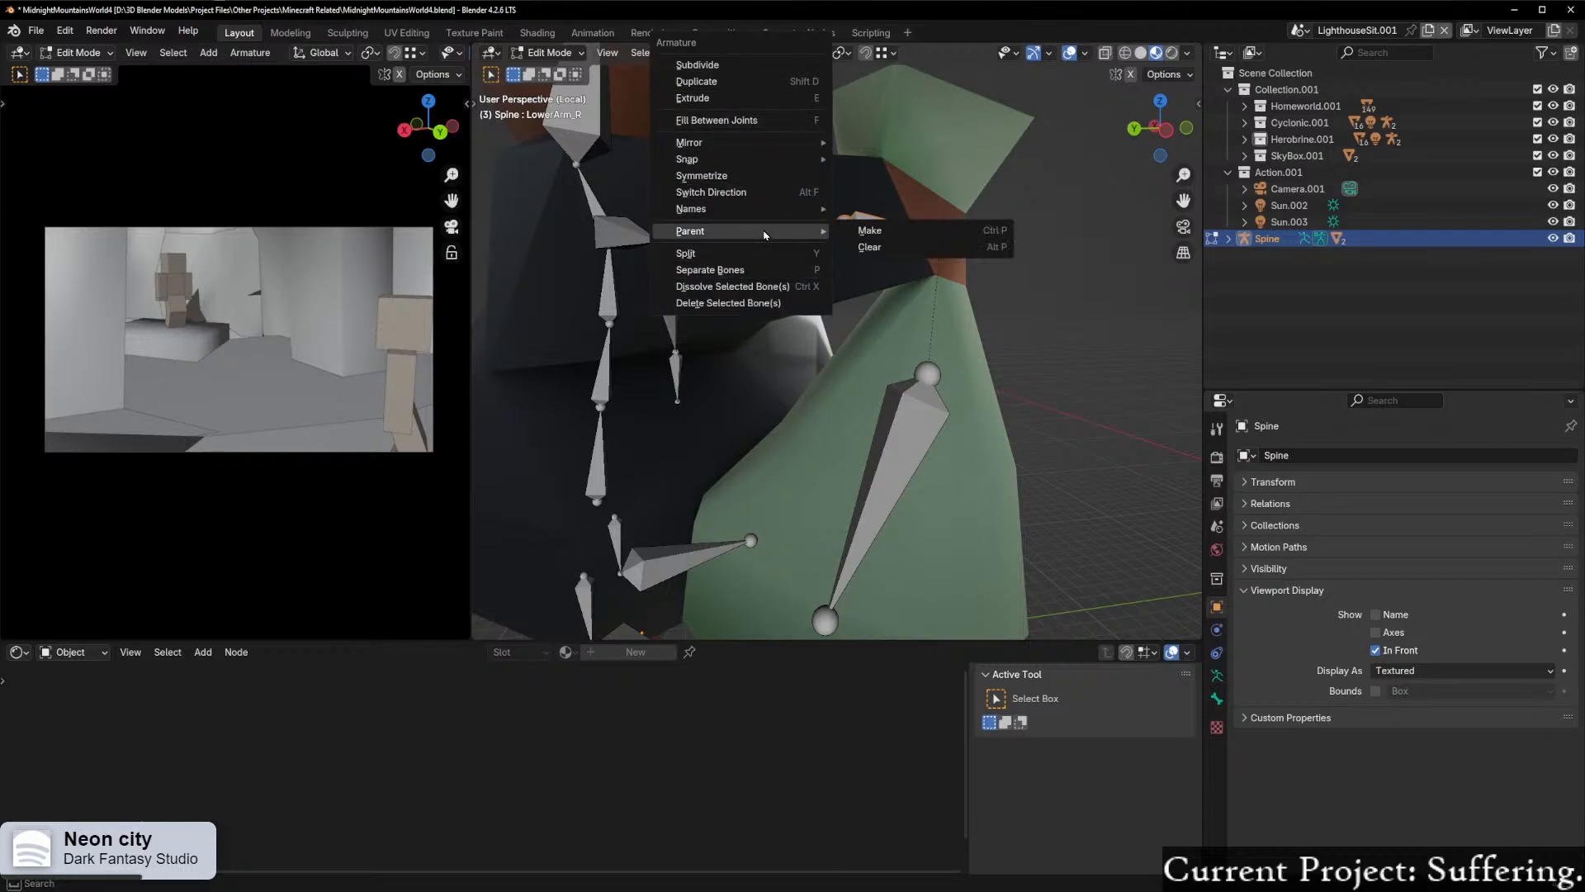
left_click(886, 232)
left_click(837, 242)
Step: Switch back to Pose Mode and test-rotate the right hand bone, cancelling the rotation
scroll(952, 266, "up", 3)
scroll(952, 266, "down", 5)
key("ctrl+Tab")
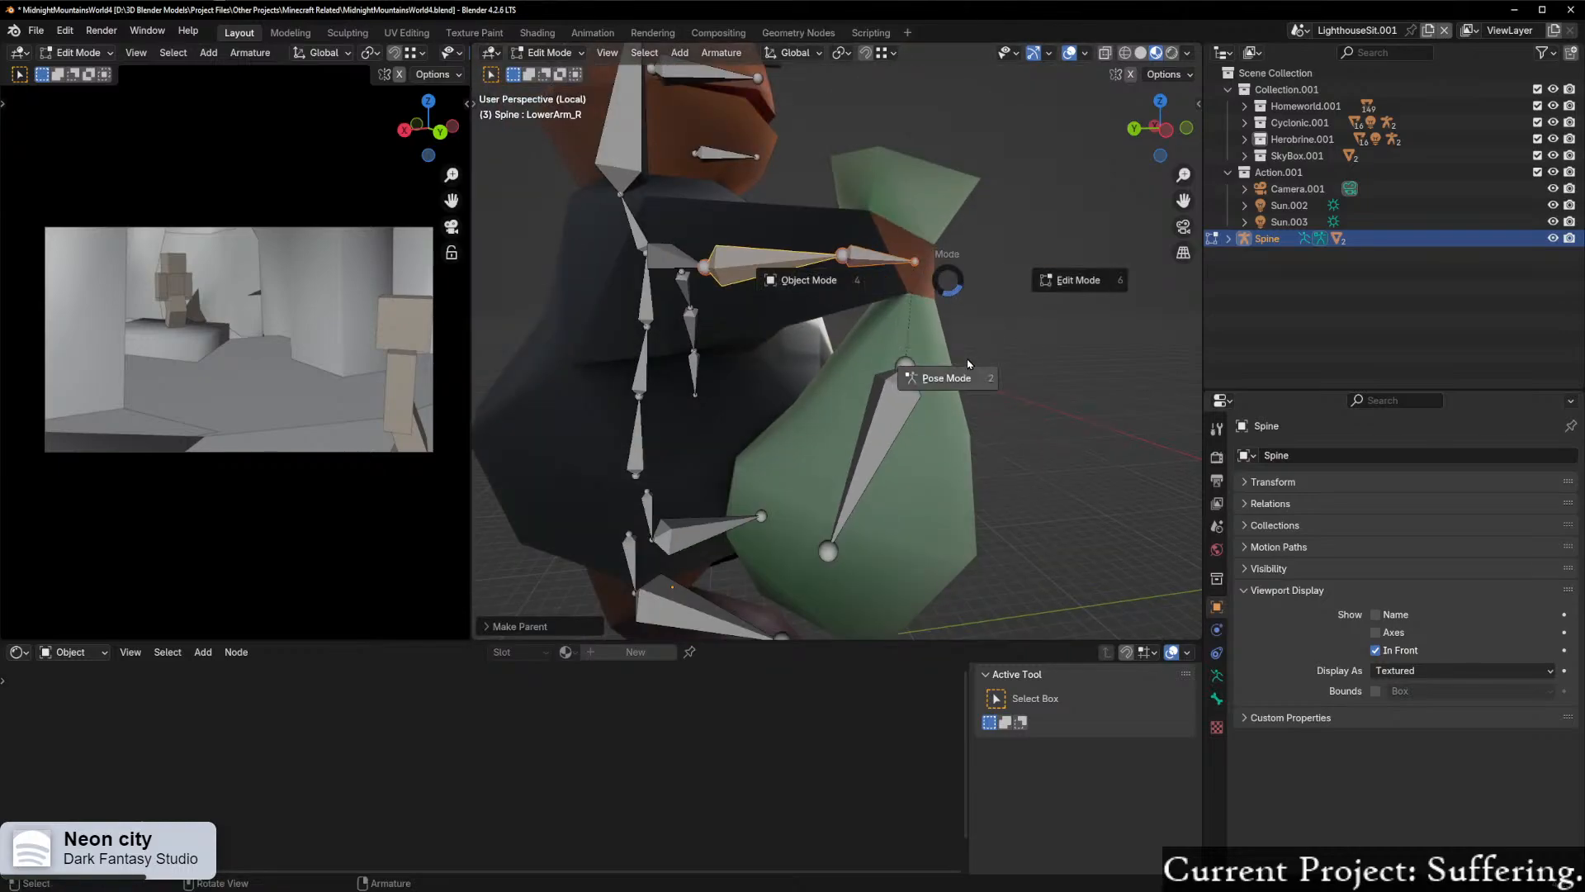
left_click(945, 362)
left_click(869, 259)
key("r")
right_click(981, 234)
Step: Test-rotate the right lower arm and upper arm bones in turn, cancelling both rotations
left_click(776, 261)
key("r")
right_click(770, 271)
left_click(661, 268)
key("r")
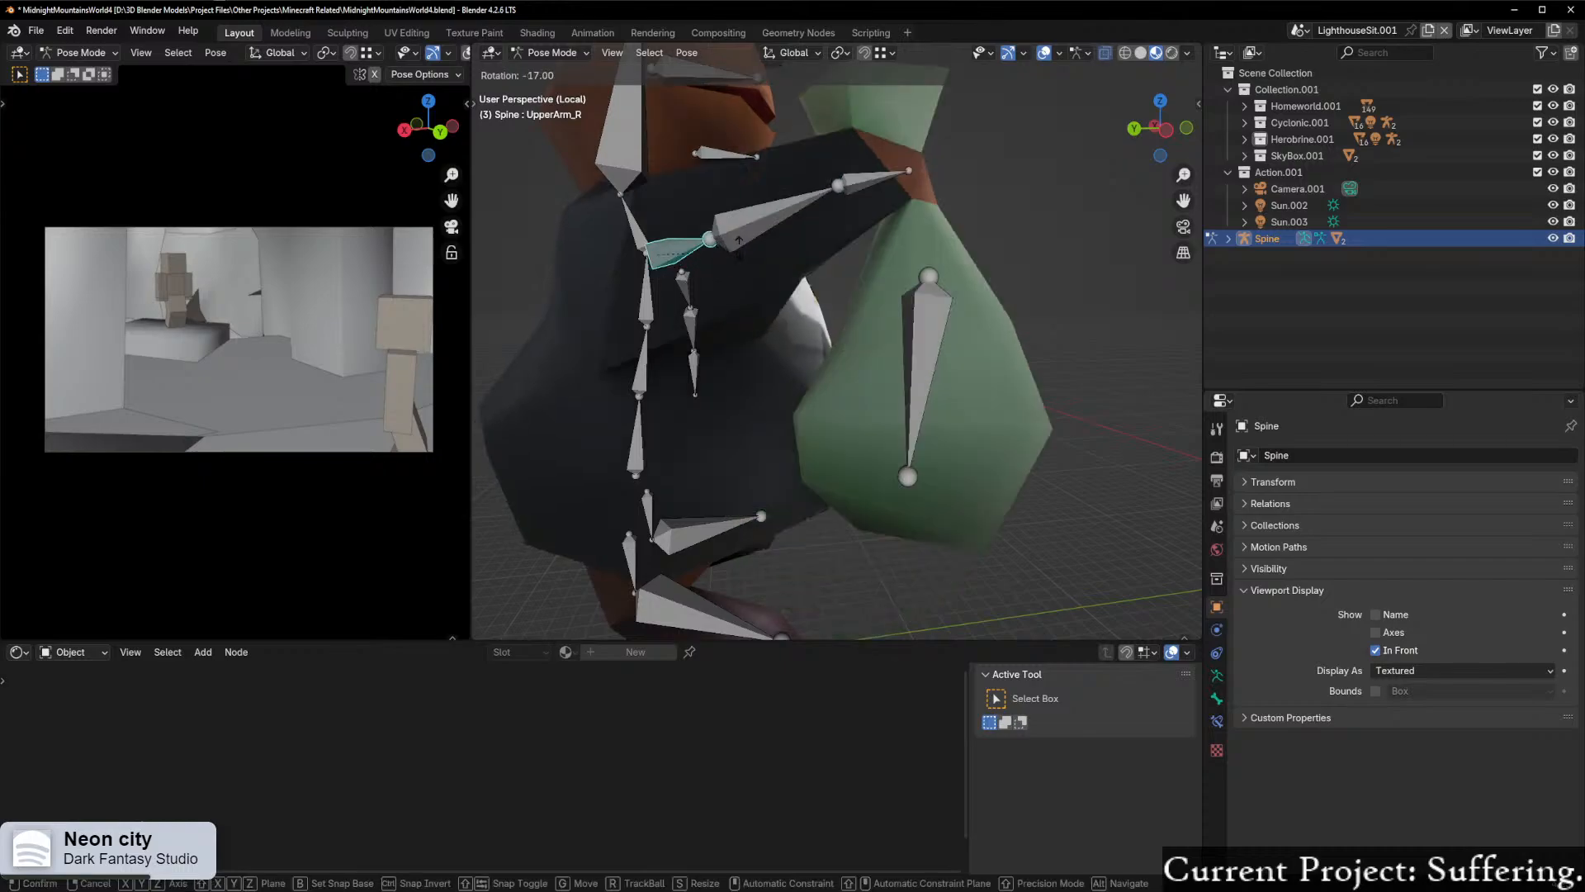
right_click(828, 276)
Step: Rotate the LowerArm_L bone and select the Hand_L bone
scroll(746, 287, "down", 5)
middle_click_drag(829, 276, 950, 322)
left_click(974, 330)
key("r")
left_click(1006, 369)
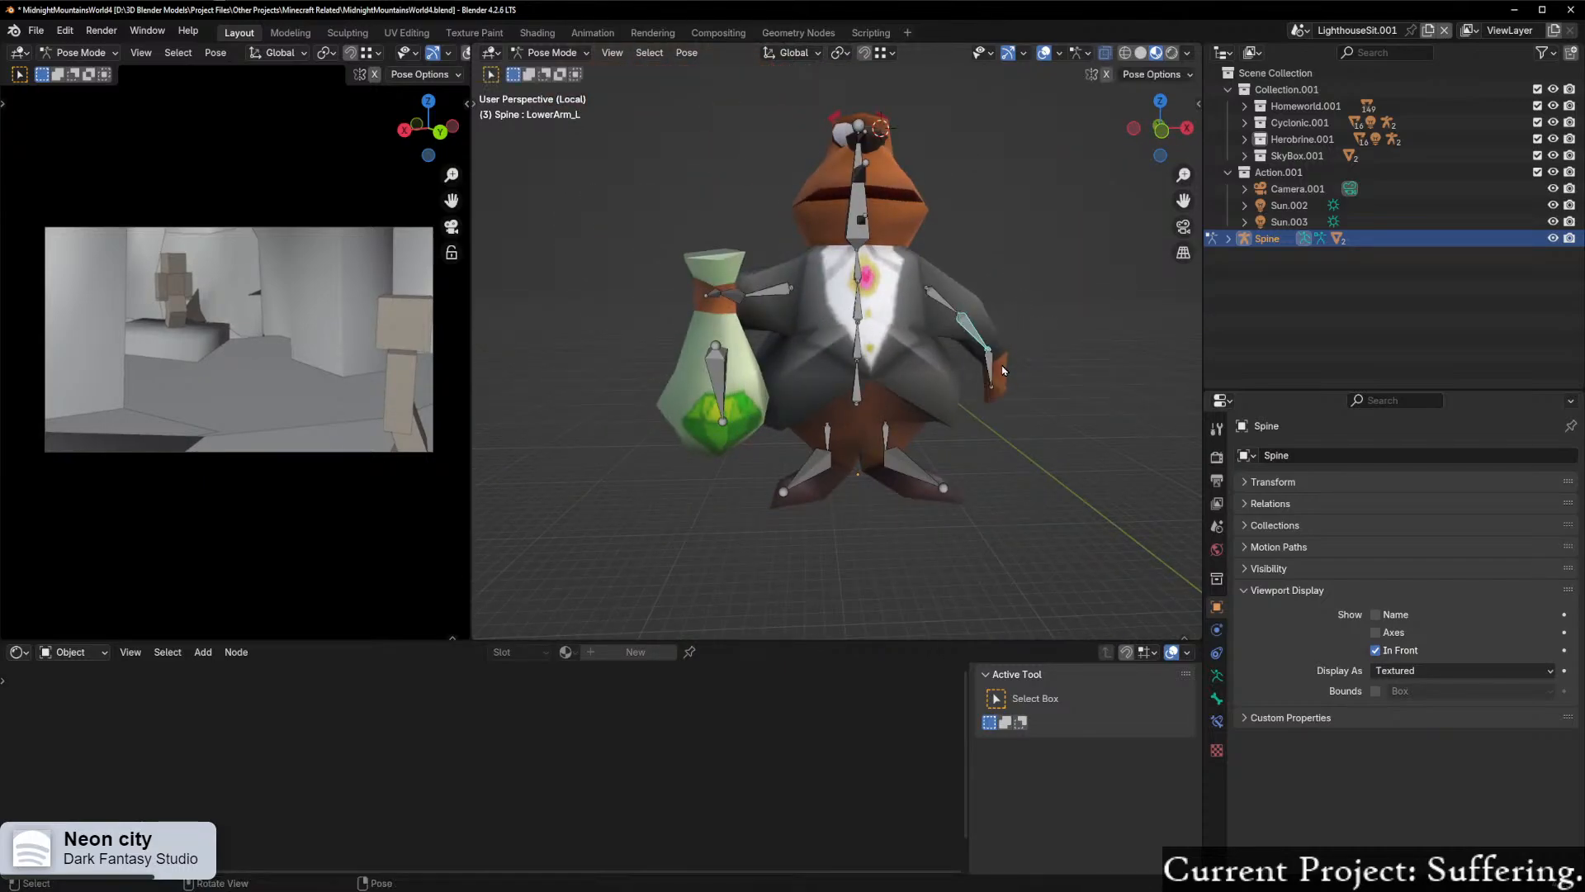
left_click(990, 370)
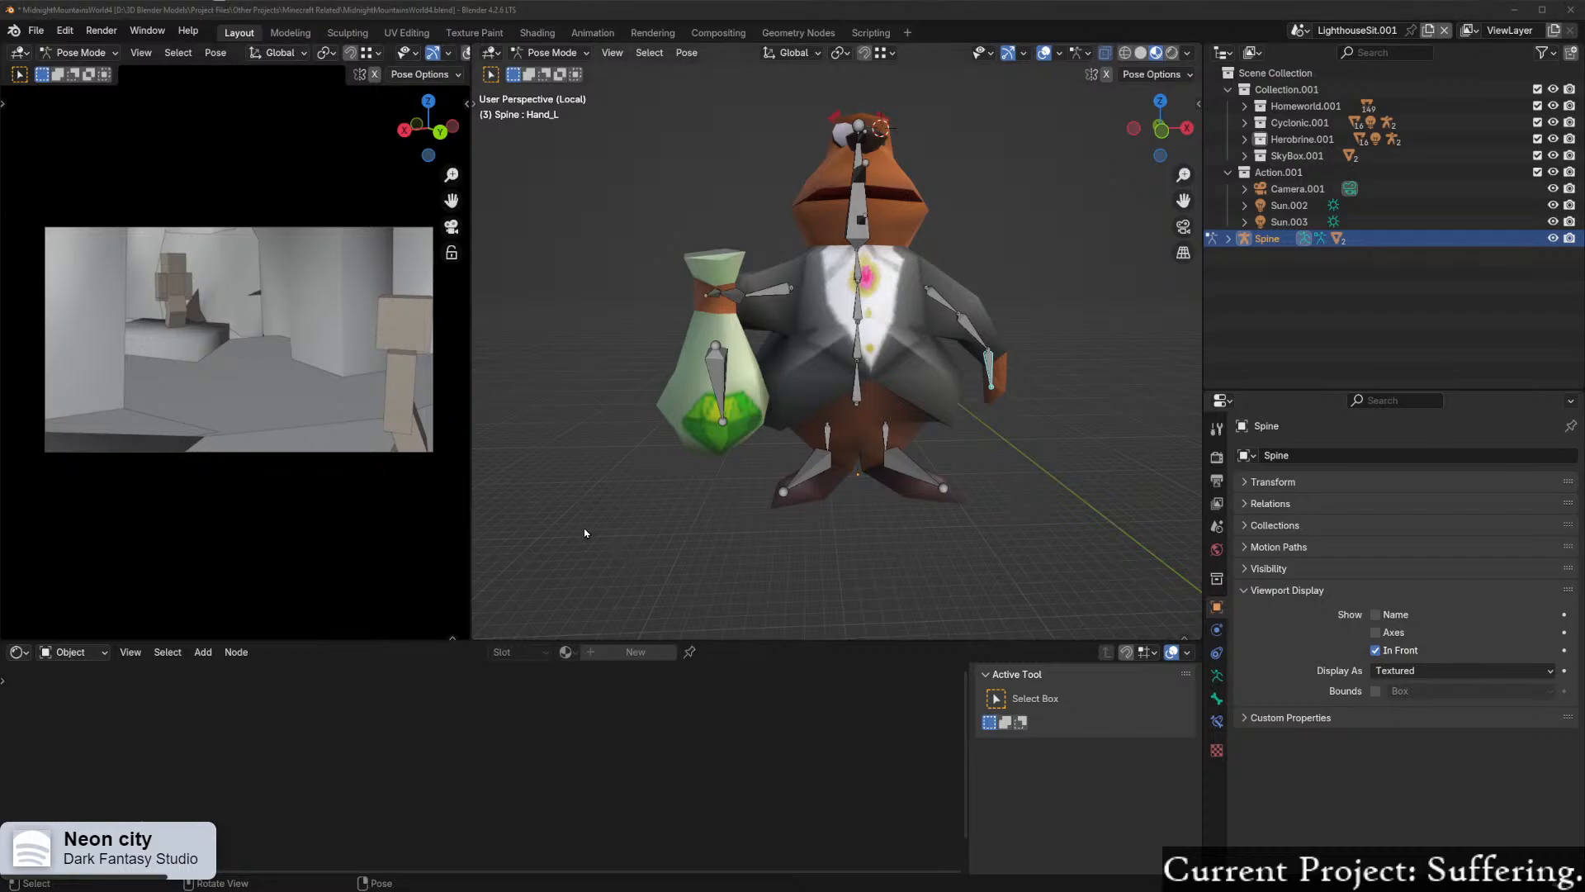
Step: Test-rotate the Leg_L bone in the right orthographic view, cancelling the rotation
middle_click_drag(891, 476, 730, 460)
middle_click_drag(927, 528, 760, 494)
left_click(846, 442)
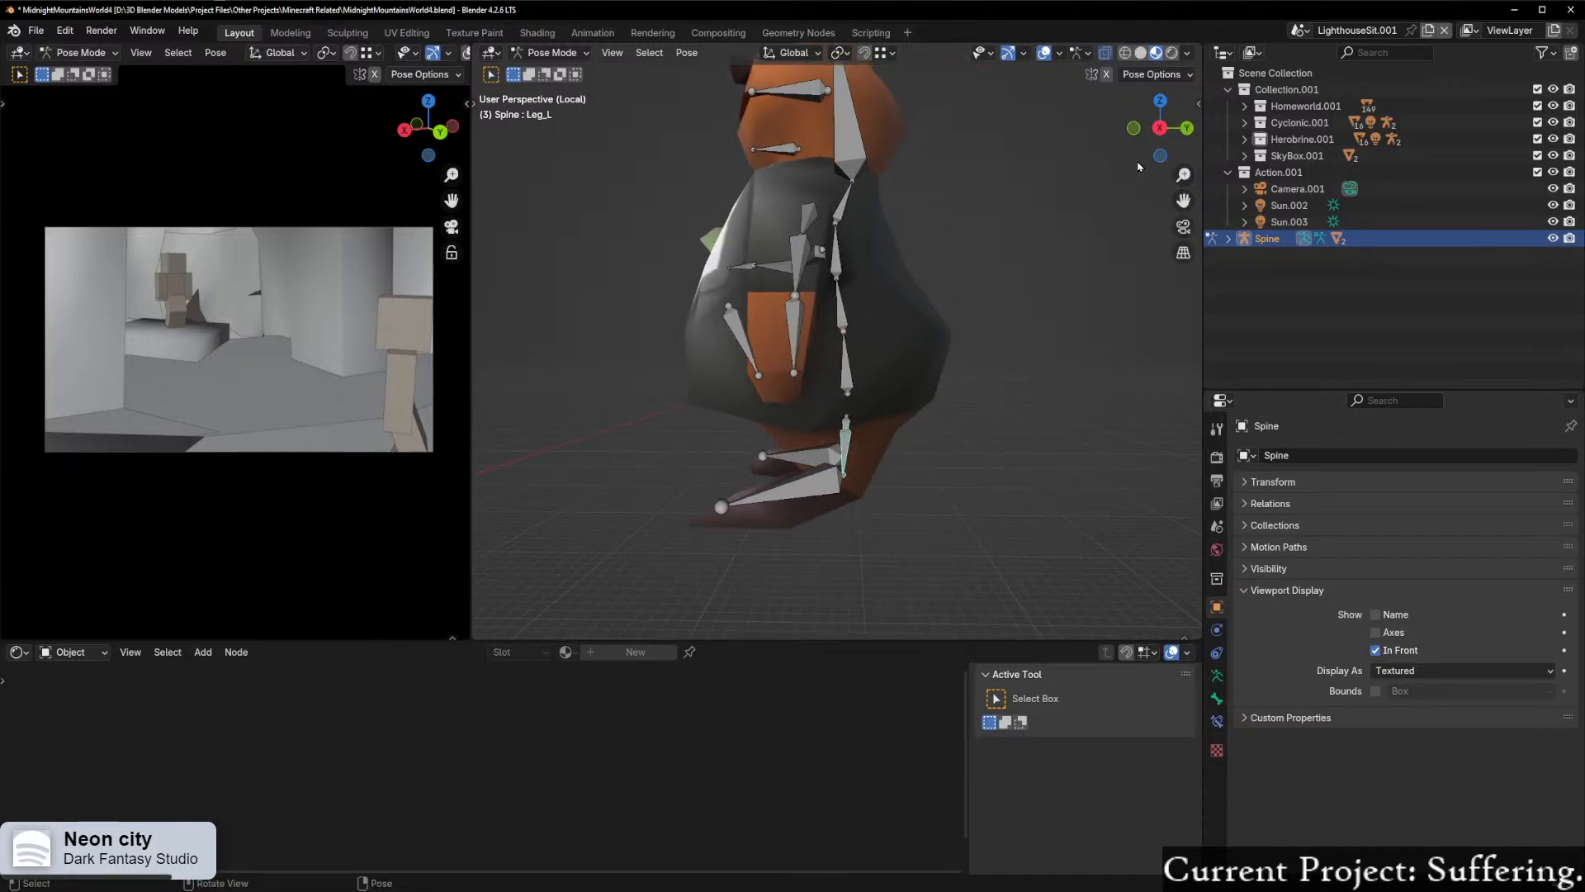
left_click(1160, 128)
key("r")
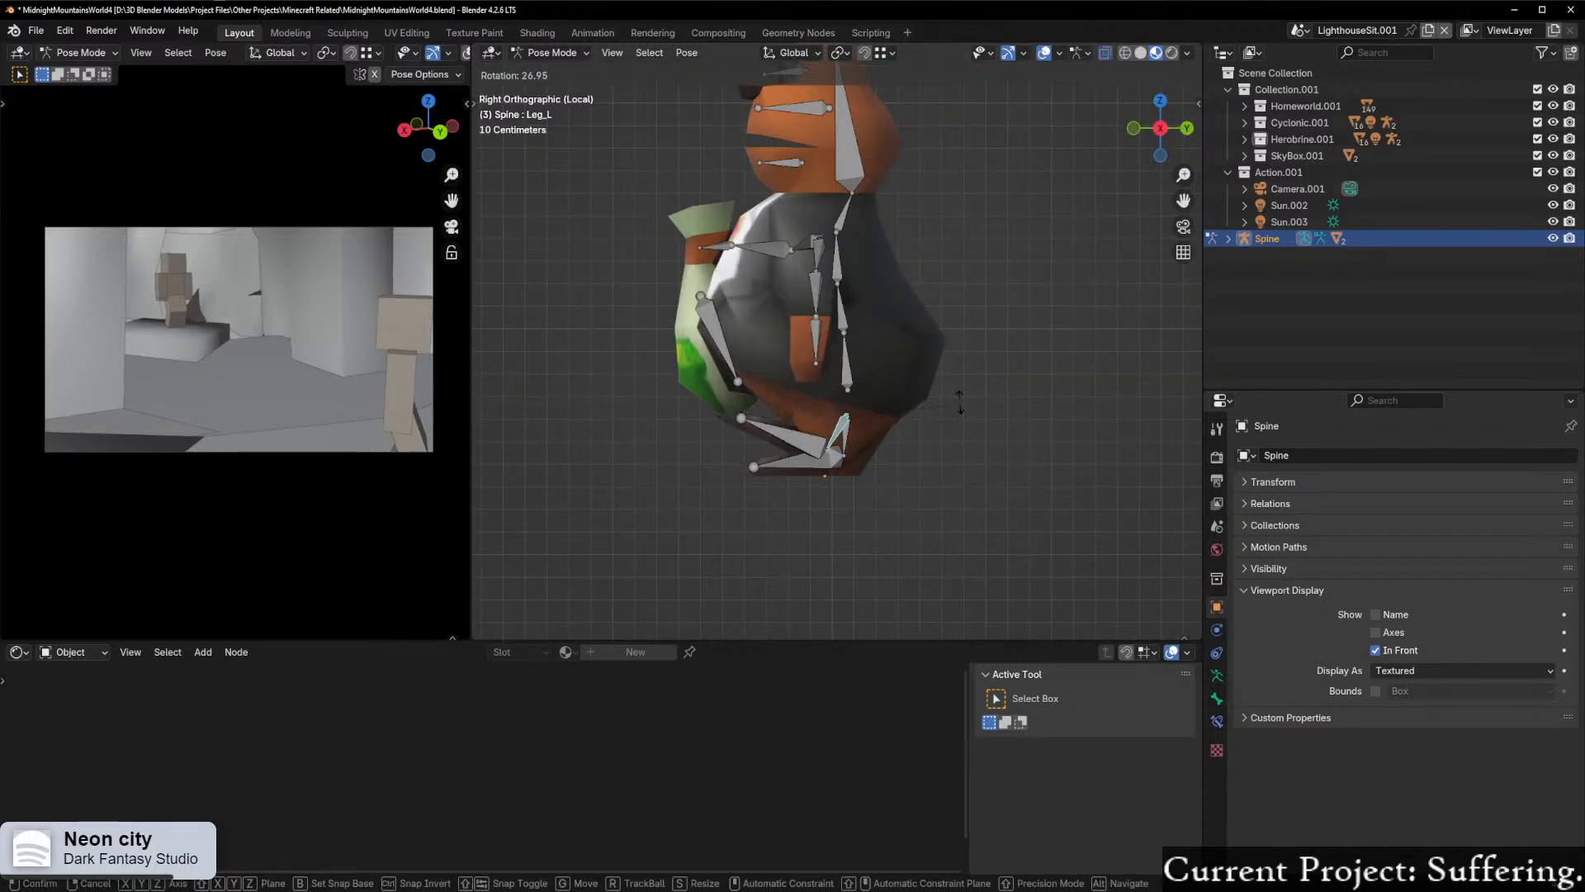
right_click(919, 324)
Step: Test-rotate the Foot_L bone in the right orthographic view
left_click(818, 470)
key("r")
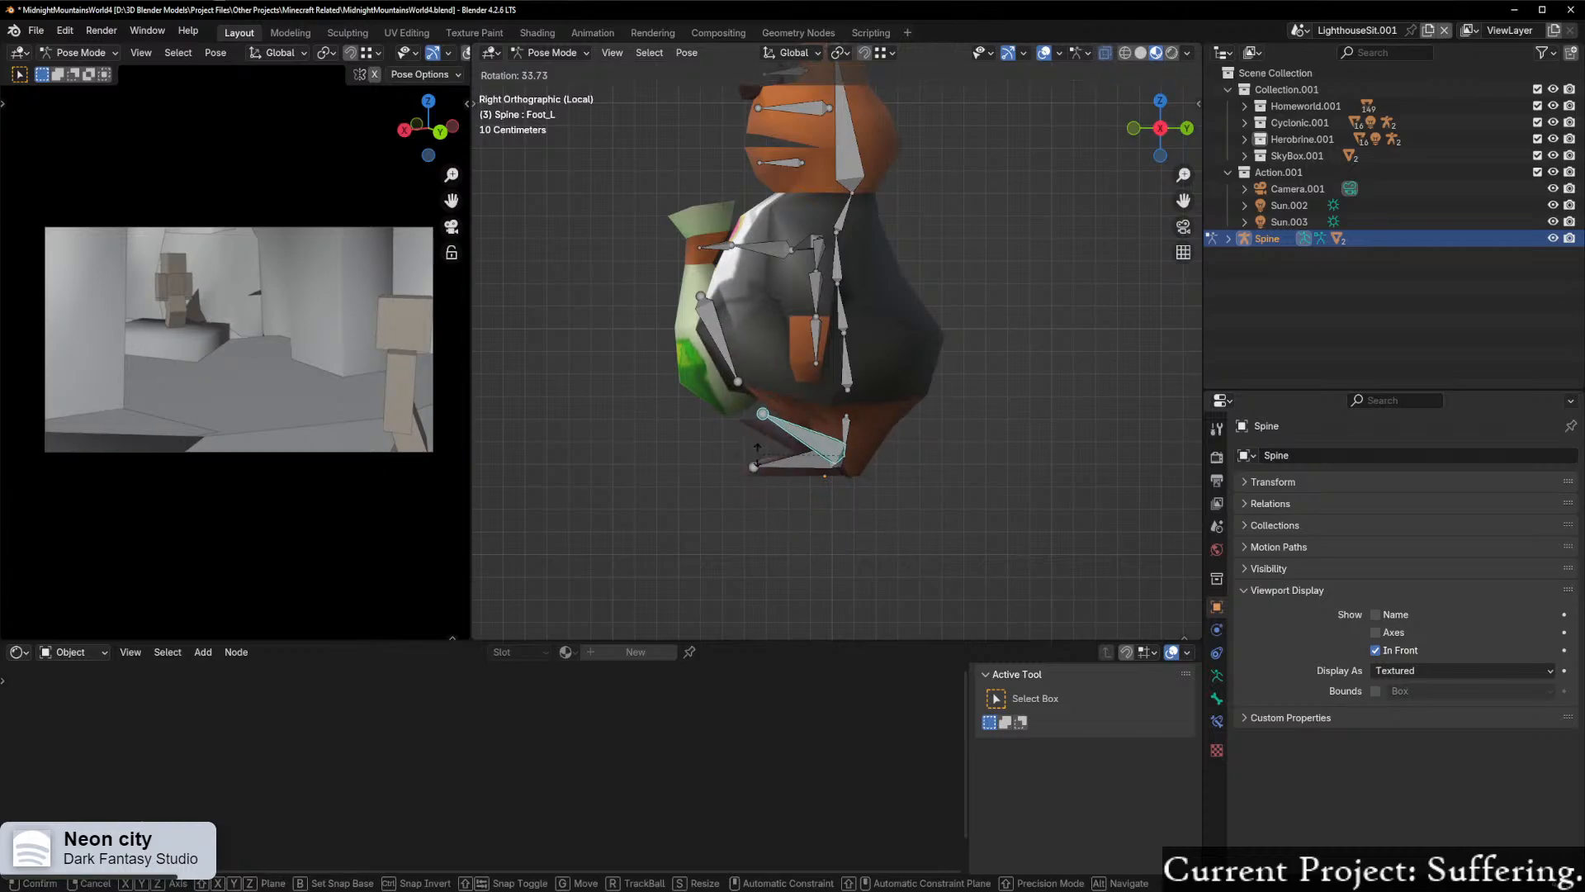
left_click(739, 458)
Step: Test-rotate the HeadUpper bone freely and undo the rotation
middle_click_drag(781, 454, 708, 433)
left_click(779, 266)
key("r")
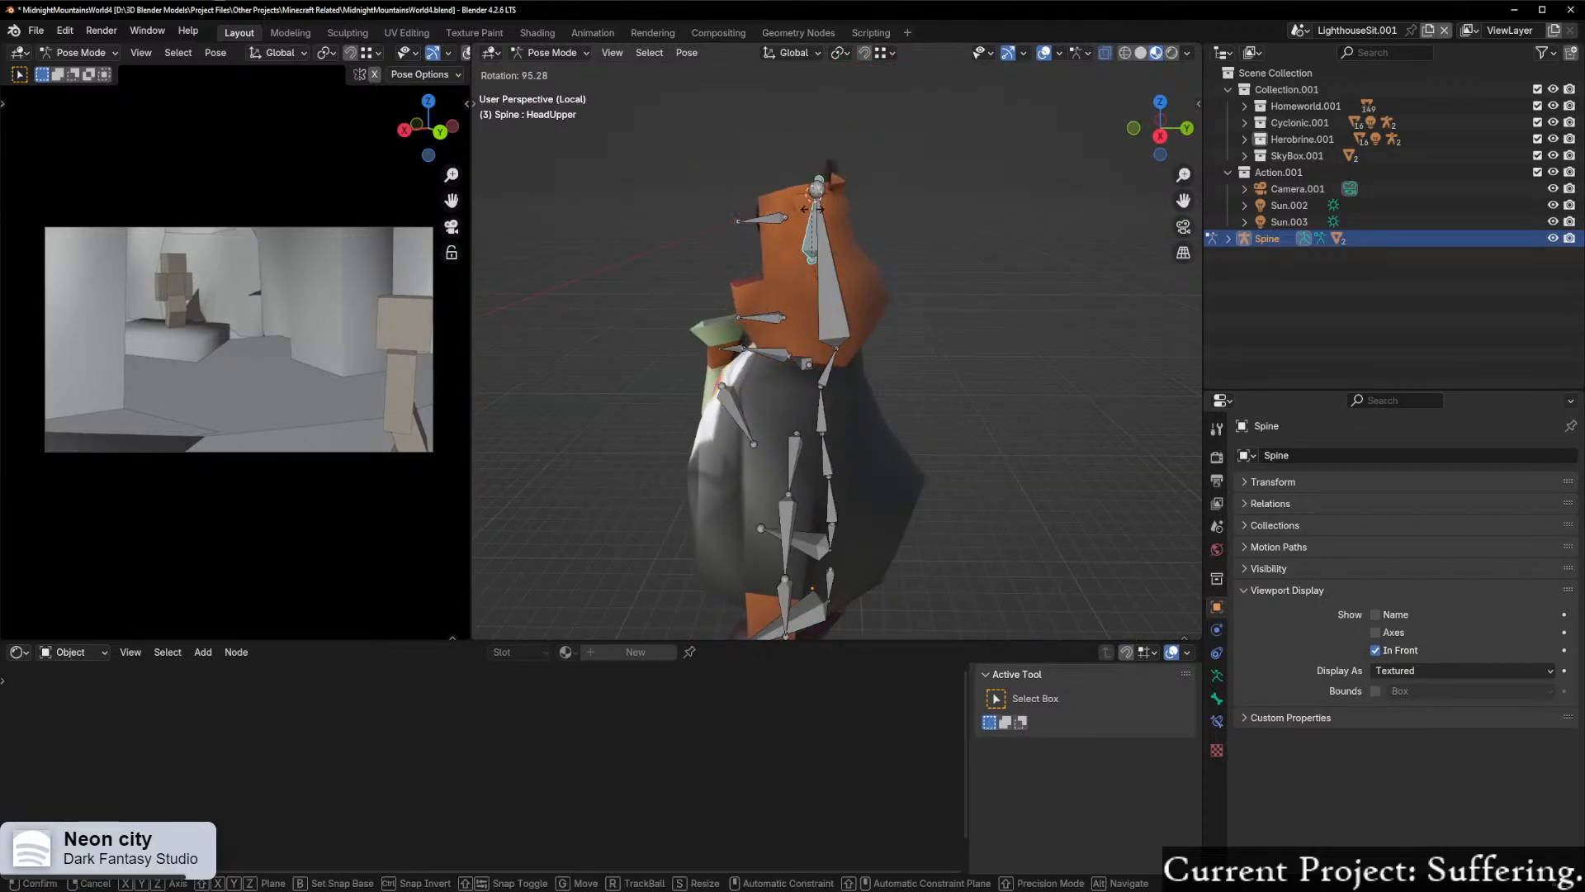
left_click(1050, 396)
mouse_move(844, 400)
middle_mouse_down()
mouse_move(1089, 403)
mouse_move(826, 395)
mouse_move(803, 359)
mouse_move(937, 377)
mouse_move(789, 377)
mouse_move(813, 377)
mouse_move(775, 412)
mouse_move(820, 386)
middle_mouse_up()
key("ctrl+z")
Step: Test-rotate the HeadUpper bone about the X axis, try posing HeadMain.001 as well, and undo the changes
key("r")
key("x")
left_click(652, 289)
scroll(793, 408, "up", 3)
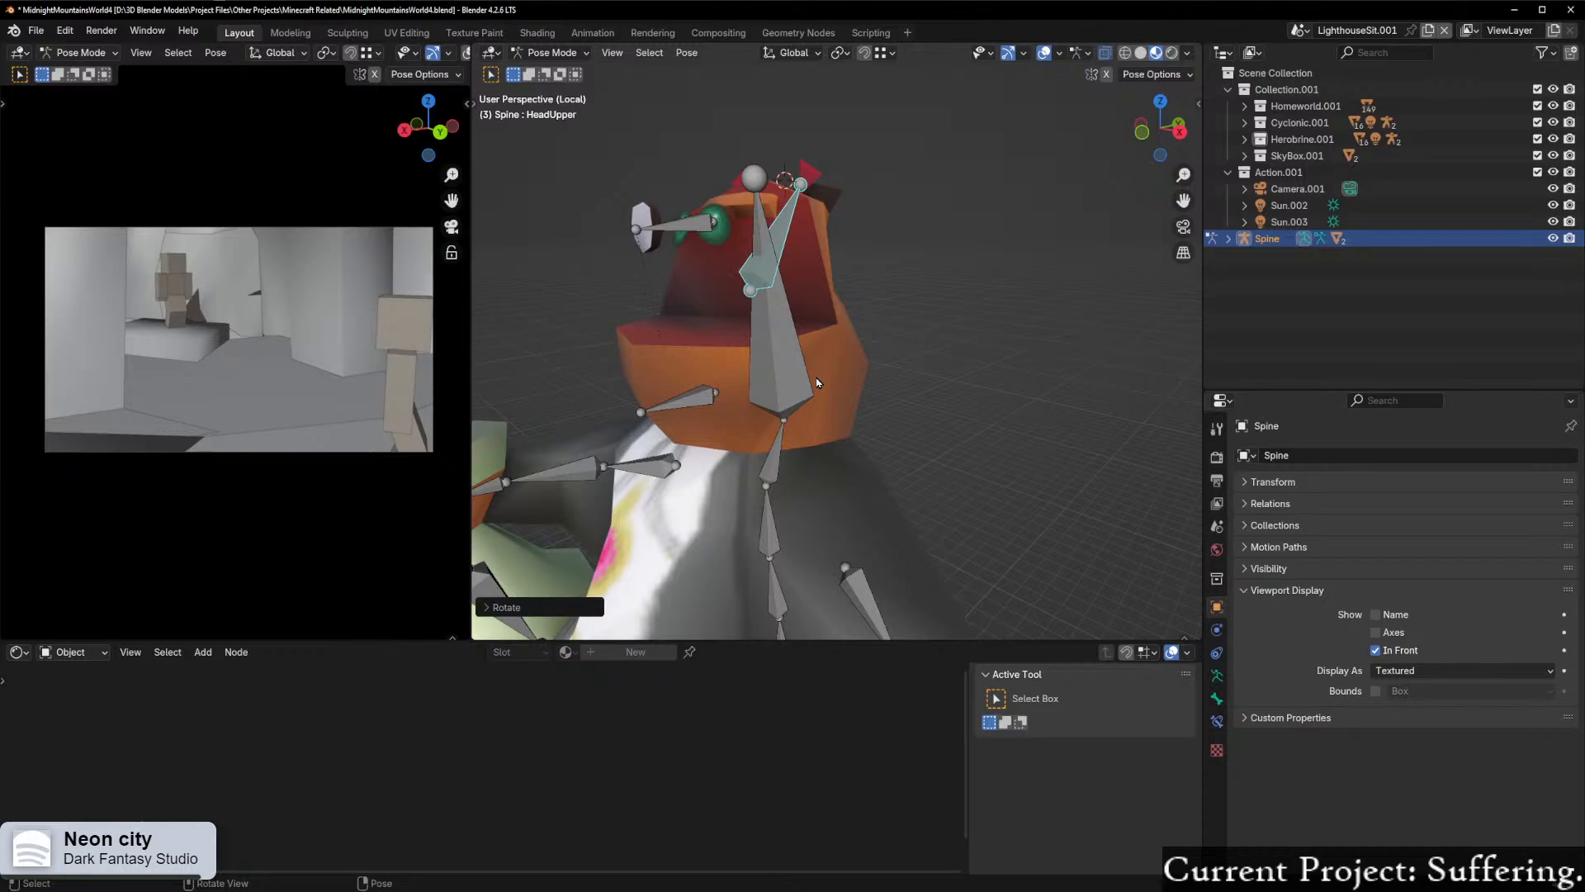
middle_click_drag(766, 378, 796, 328)
left_click(646, 241)
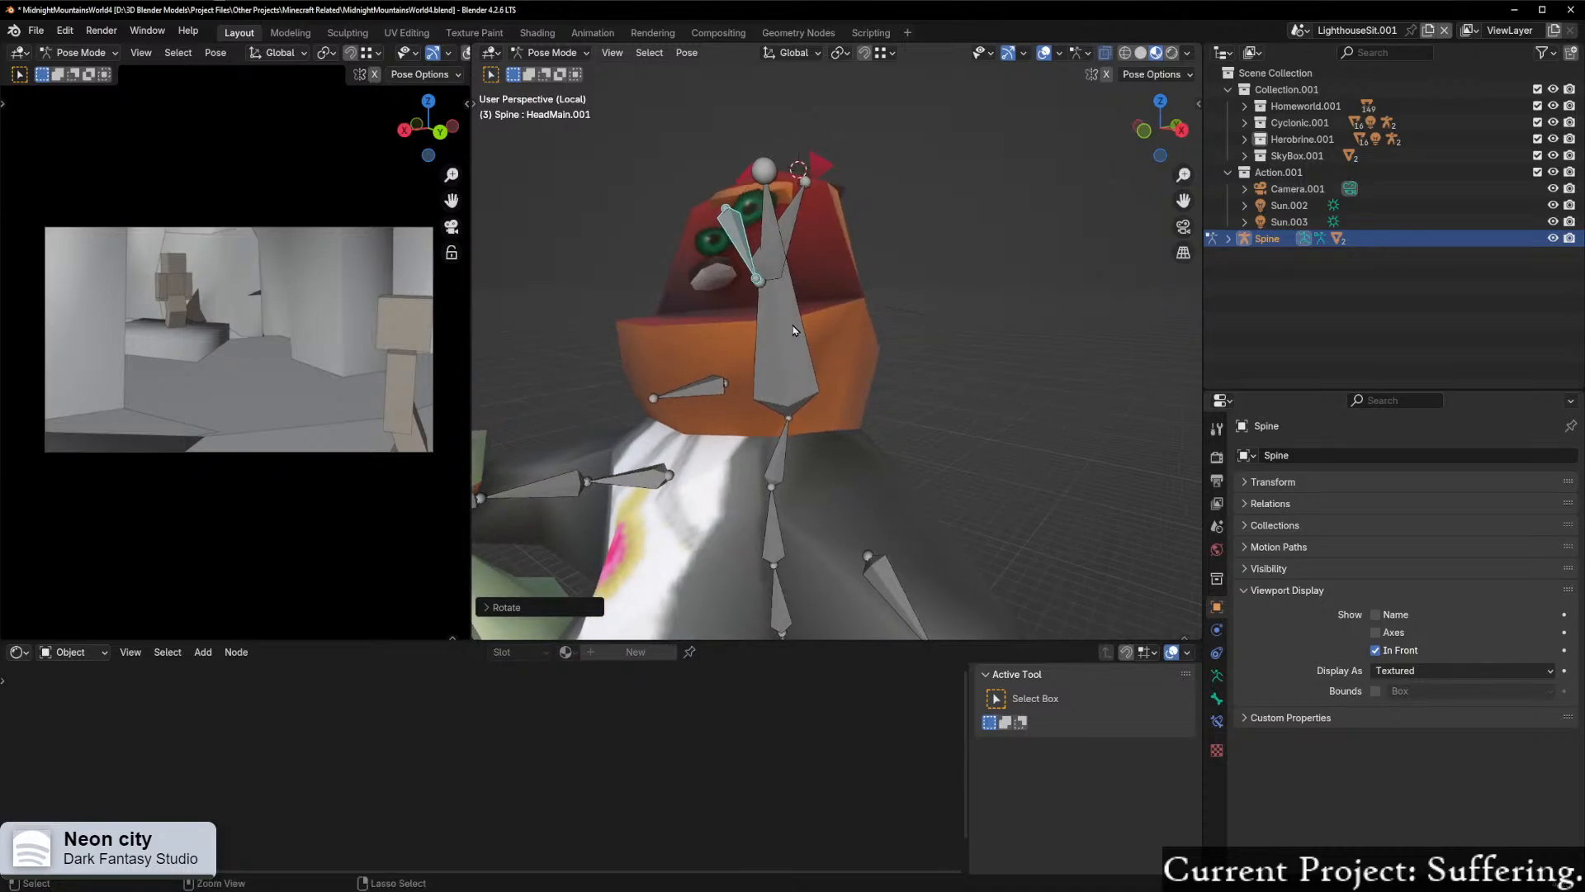
key("ctrl+z")
key("ctrl+z")
key("ctrl+z")
Step: Test-rotate the Jaw bone about the global X axis from a side view of the head
middle_click_drag(860, 384, 807, 375)
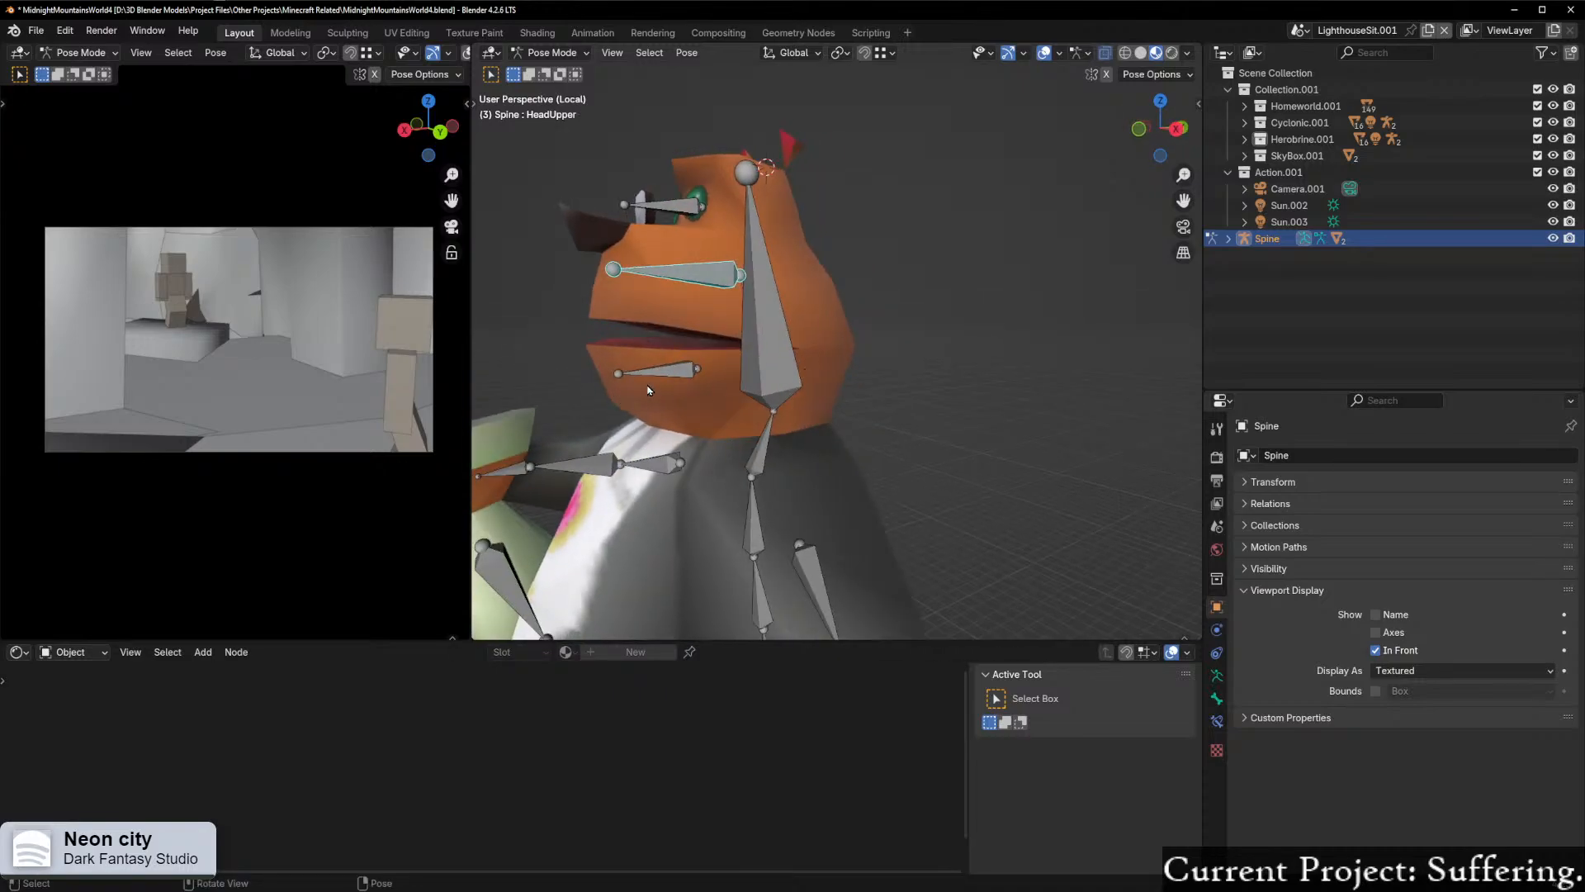
middle_click_drag(887, 419, 668, 386)
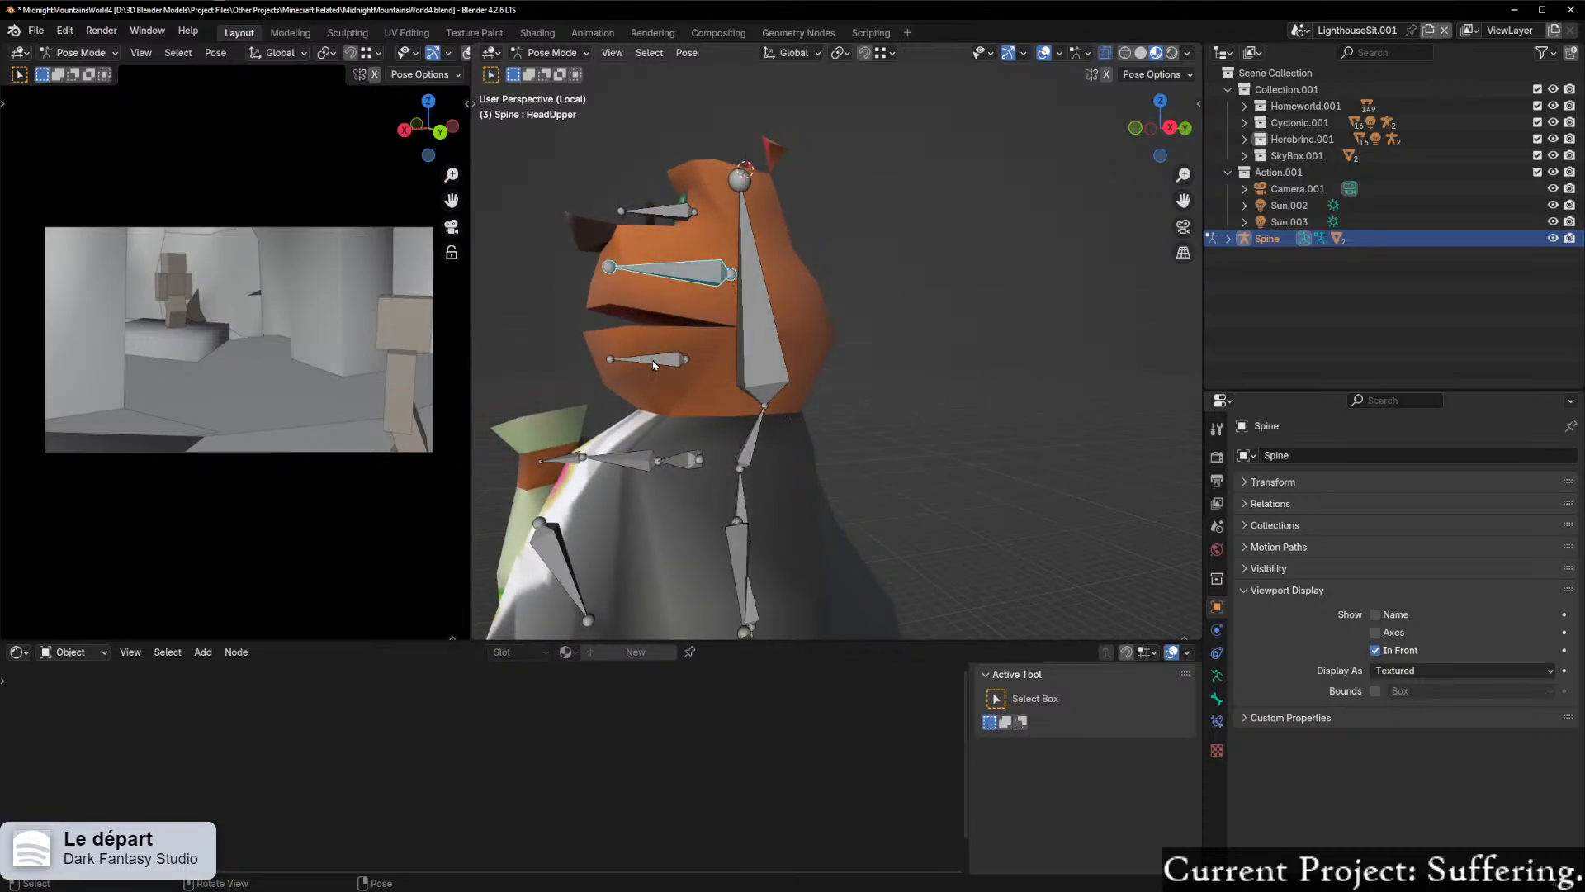
left_click(646, 360)
key("r")
key("x")
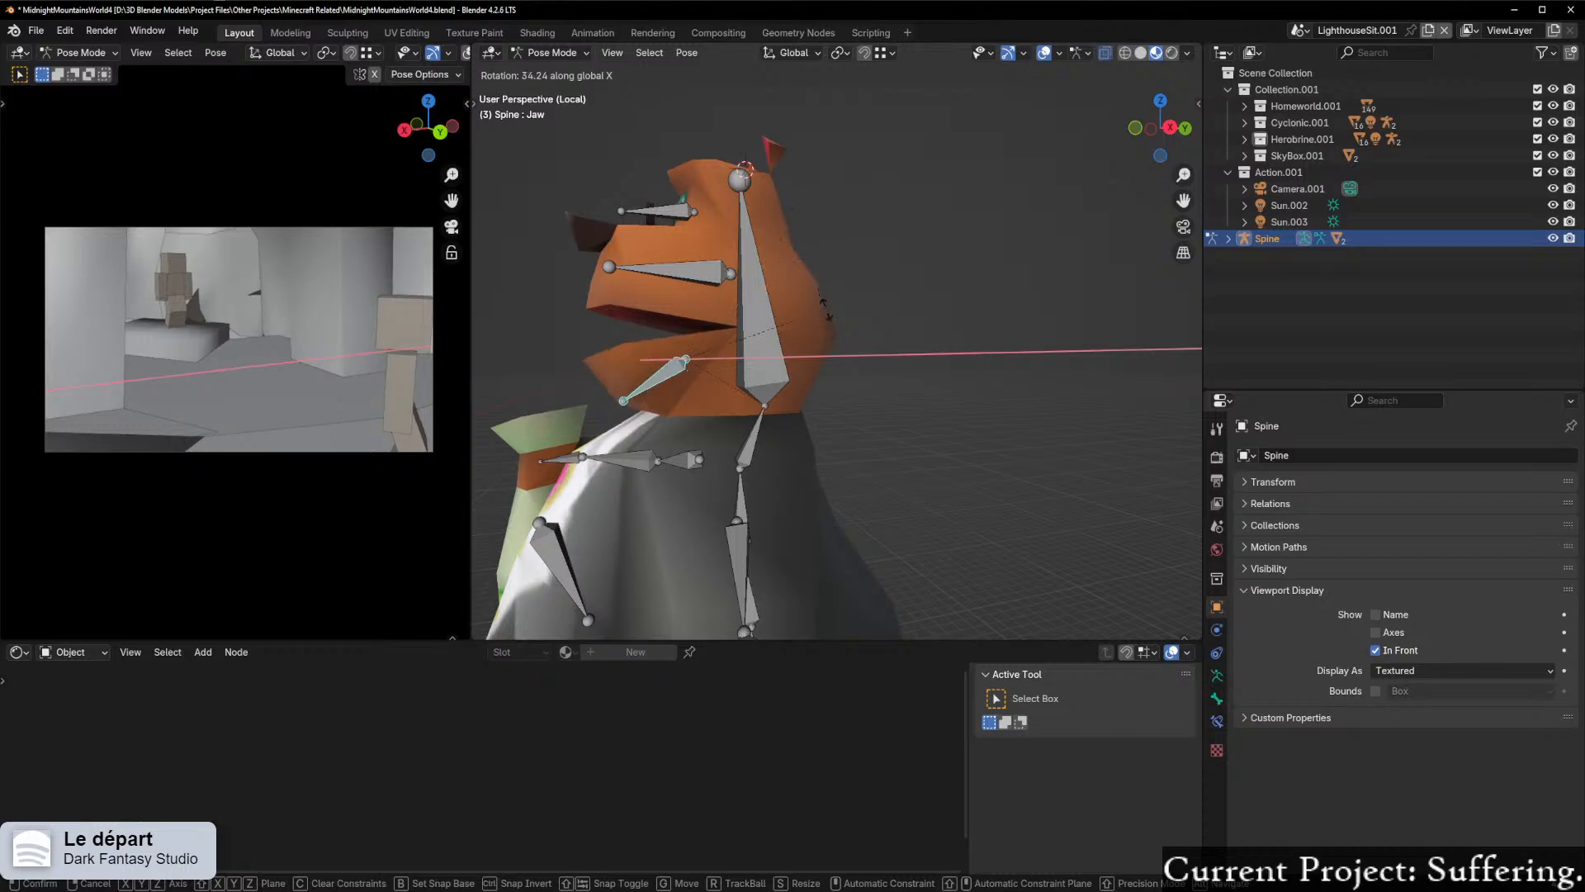
left_click(778, 321)
Step: Return the Spine armature to Object Mode and leave local view to show the whole map
middle_click_drag(778, 321, 835, 495)
key("ctrl+Tab")
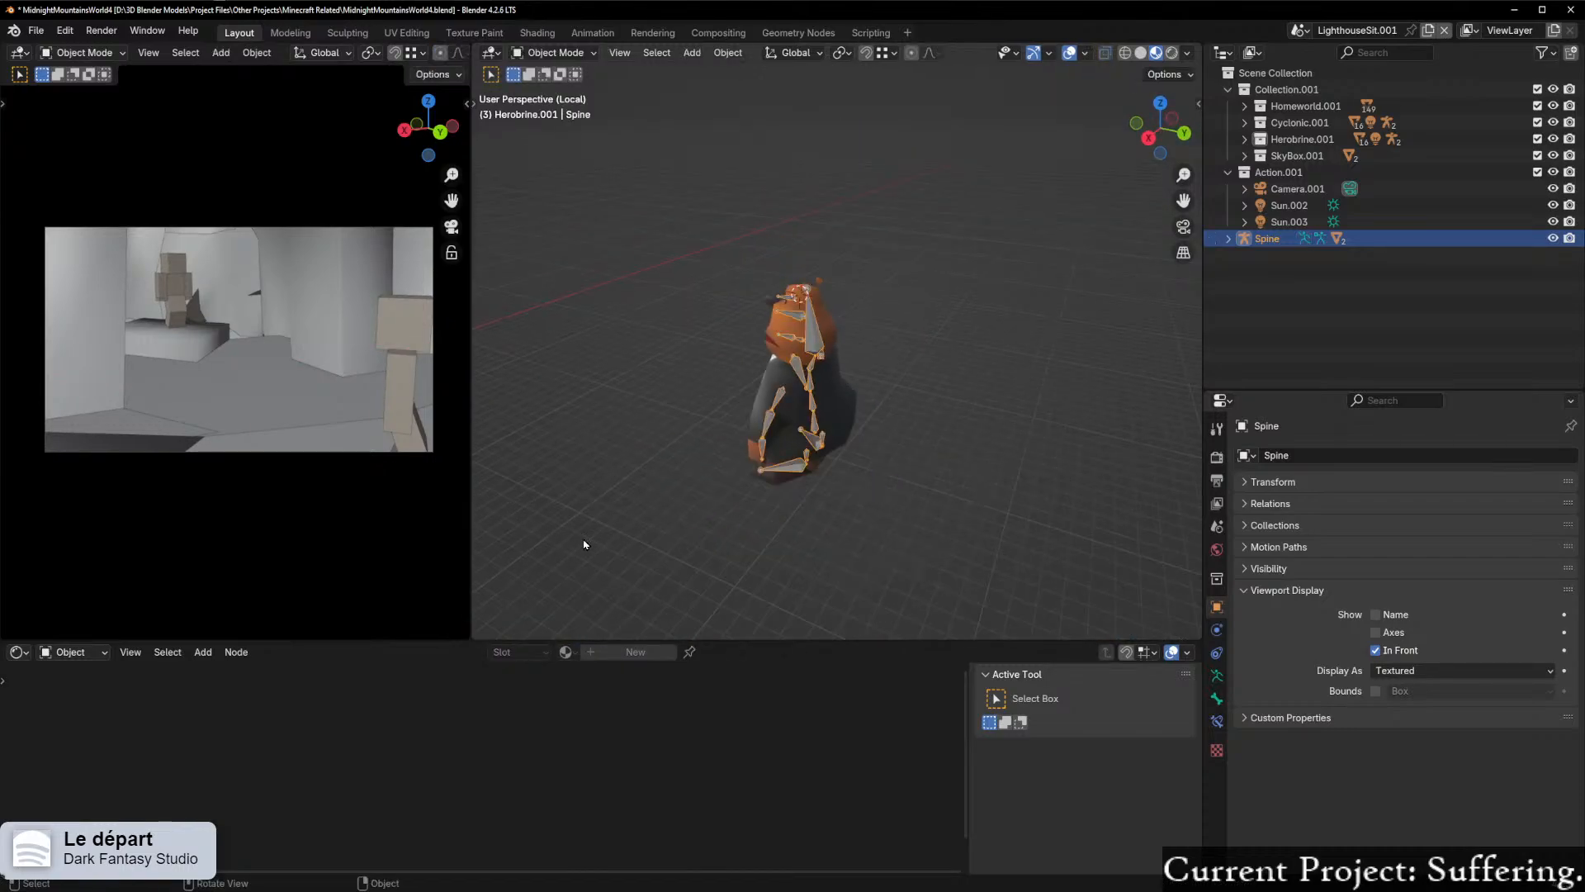
scroll(756, 512, "down", 4)
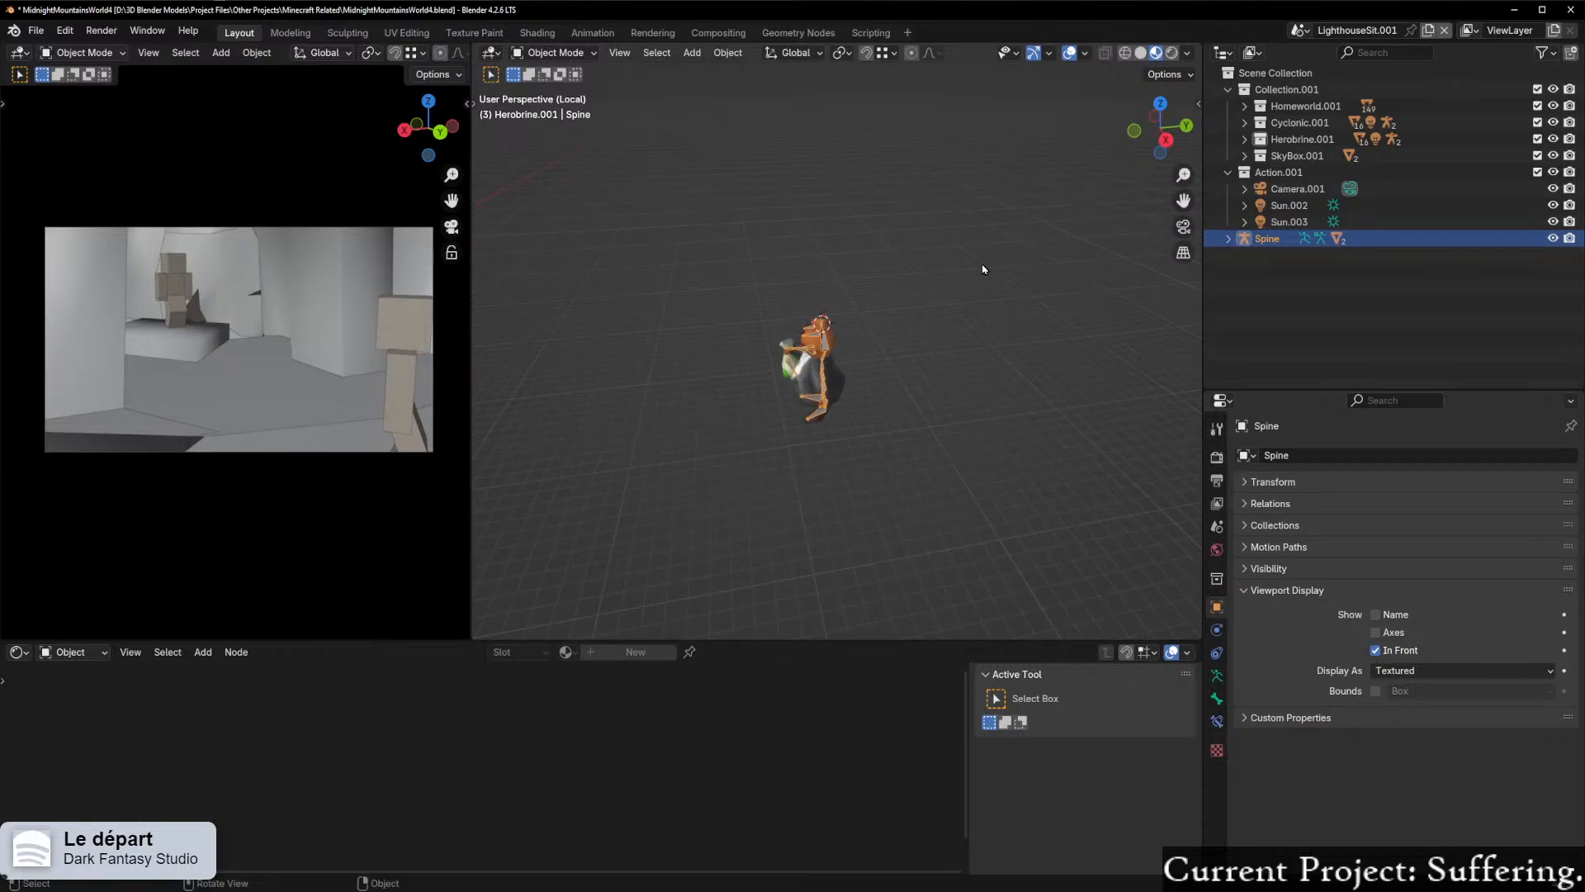
key("KP_Divide")
Step: Move the Spine armature about 30 m across the map with its Z position locked
scroll(952, 221, "down", 10)
middle_click_drag(1036, 222, 984, 319)
scroll(867, 314, "down", 2)
key("g")
key("shift+z")
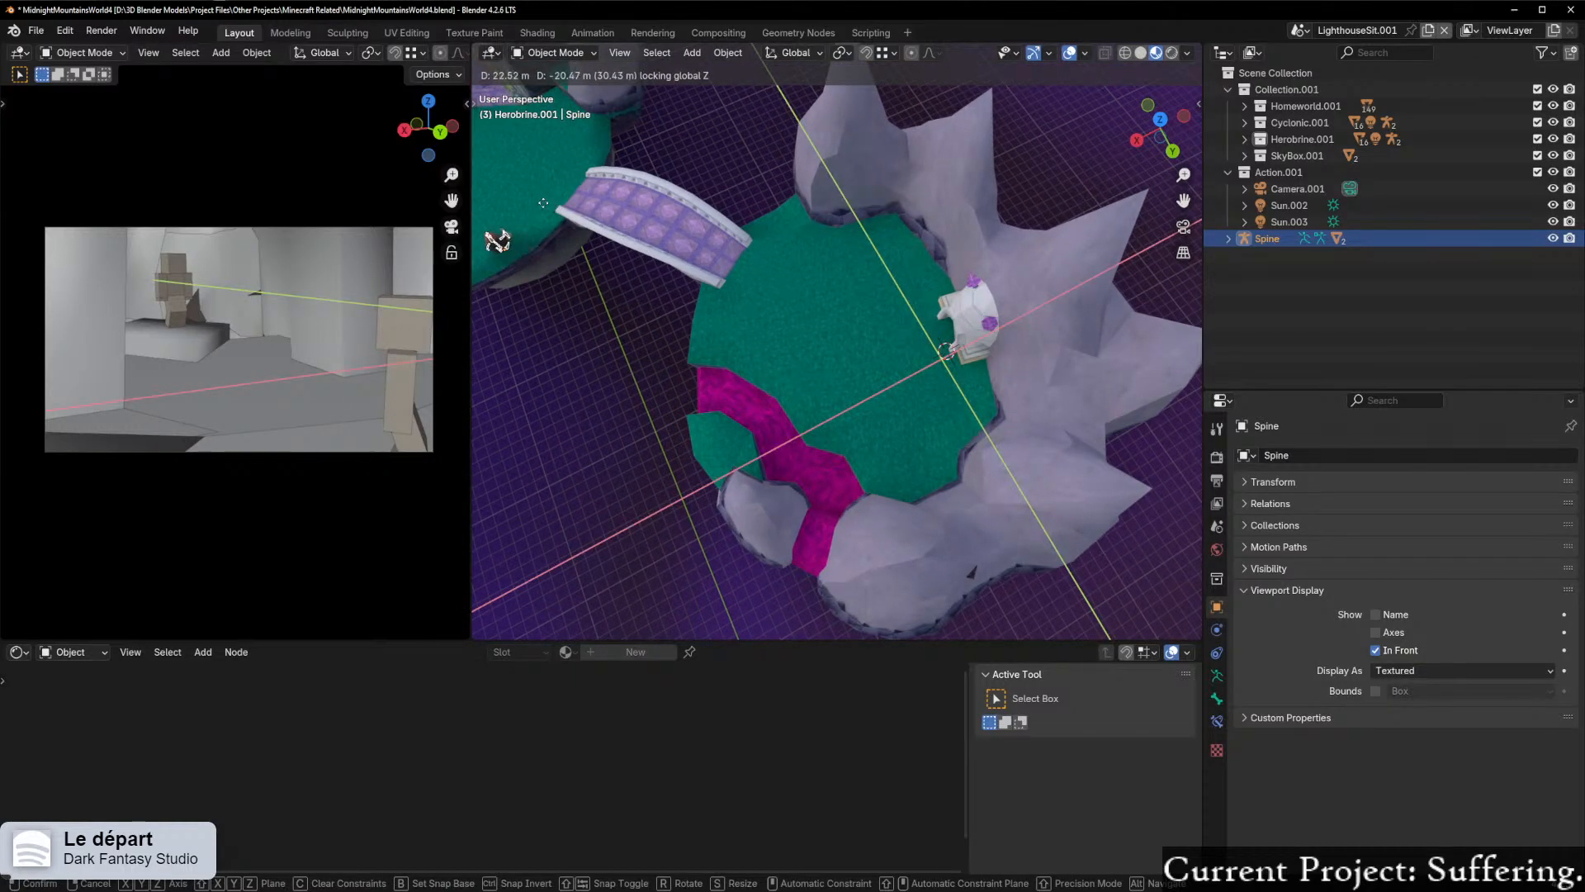
left_click(538, 208)
Step: Move the Spine armature farther across the islands in the horizontal plane, towards the rock-walled area beside the castle
middle_click_drag(506, 258, 1083, 308, "shift")
key("shift+g")
key("g")
key("shift+z")
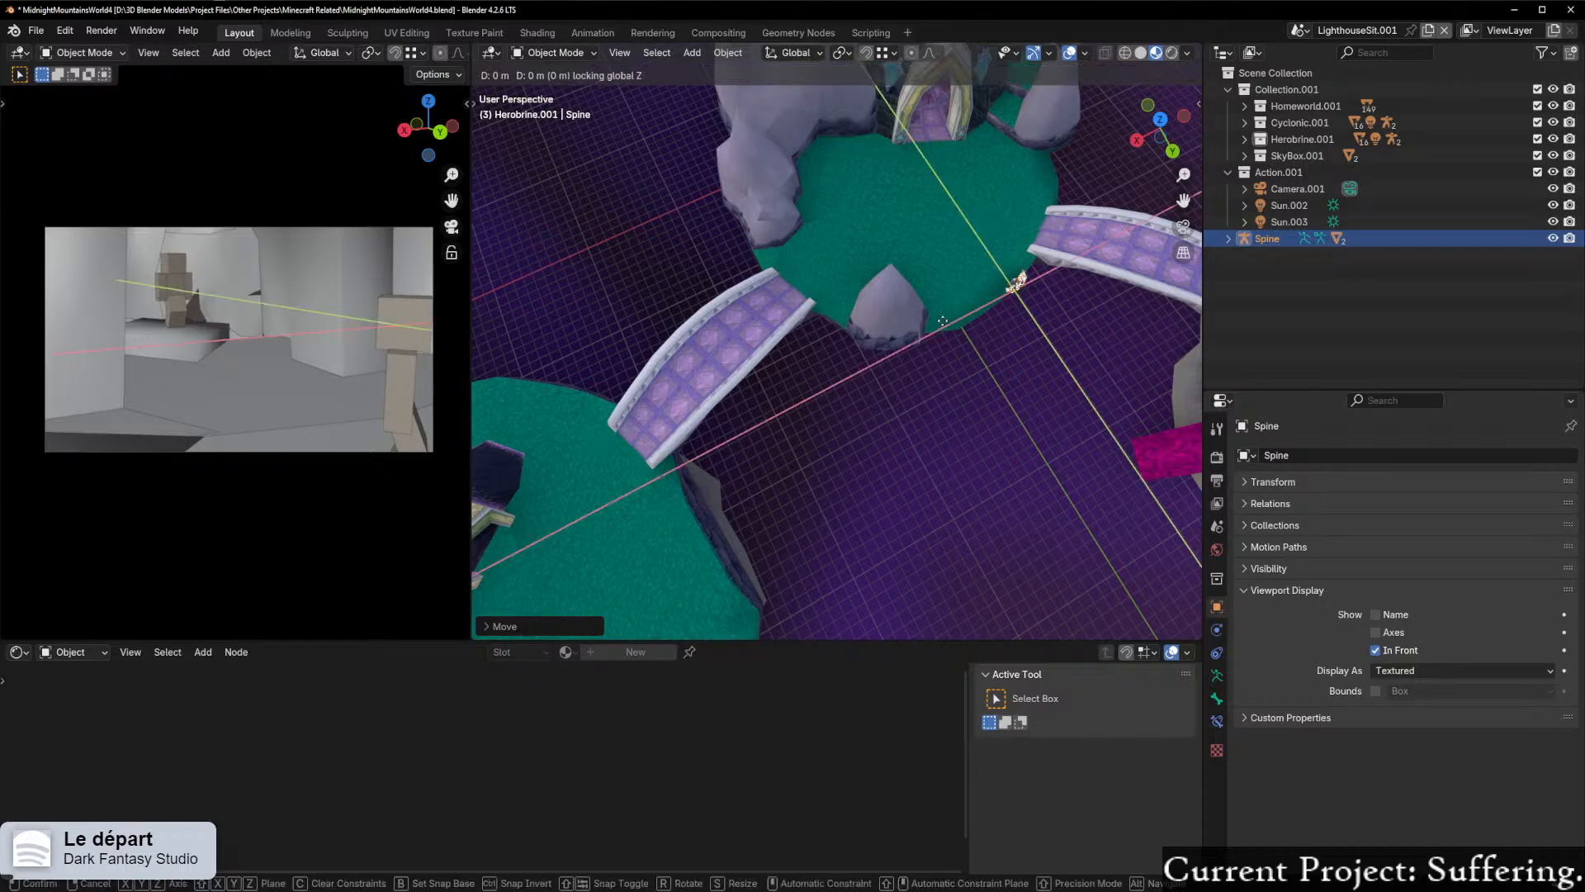
left_click(554, 603)
middle_click_drag(554, 603, 734, 156)
middle_click_drag(808, 210, 945, 211, "shift")
key("g")
key("shift+z")
left_click(733, 297)
Step: Examine the armature's location relative to the islands, bridges and castle
middle_click_drag(734, 297, 694, 248)
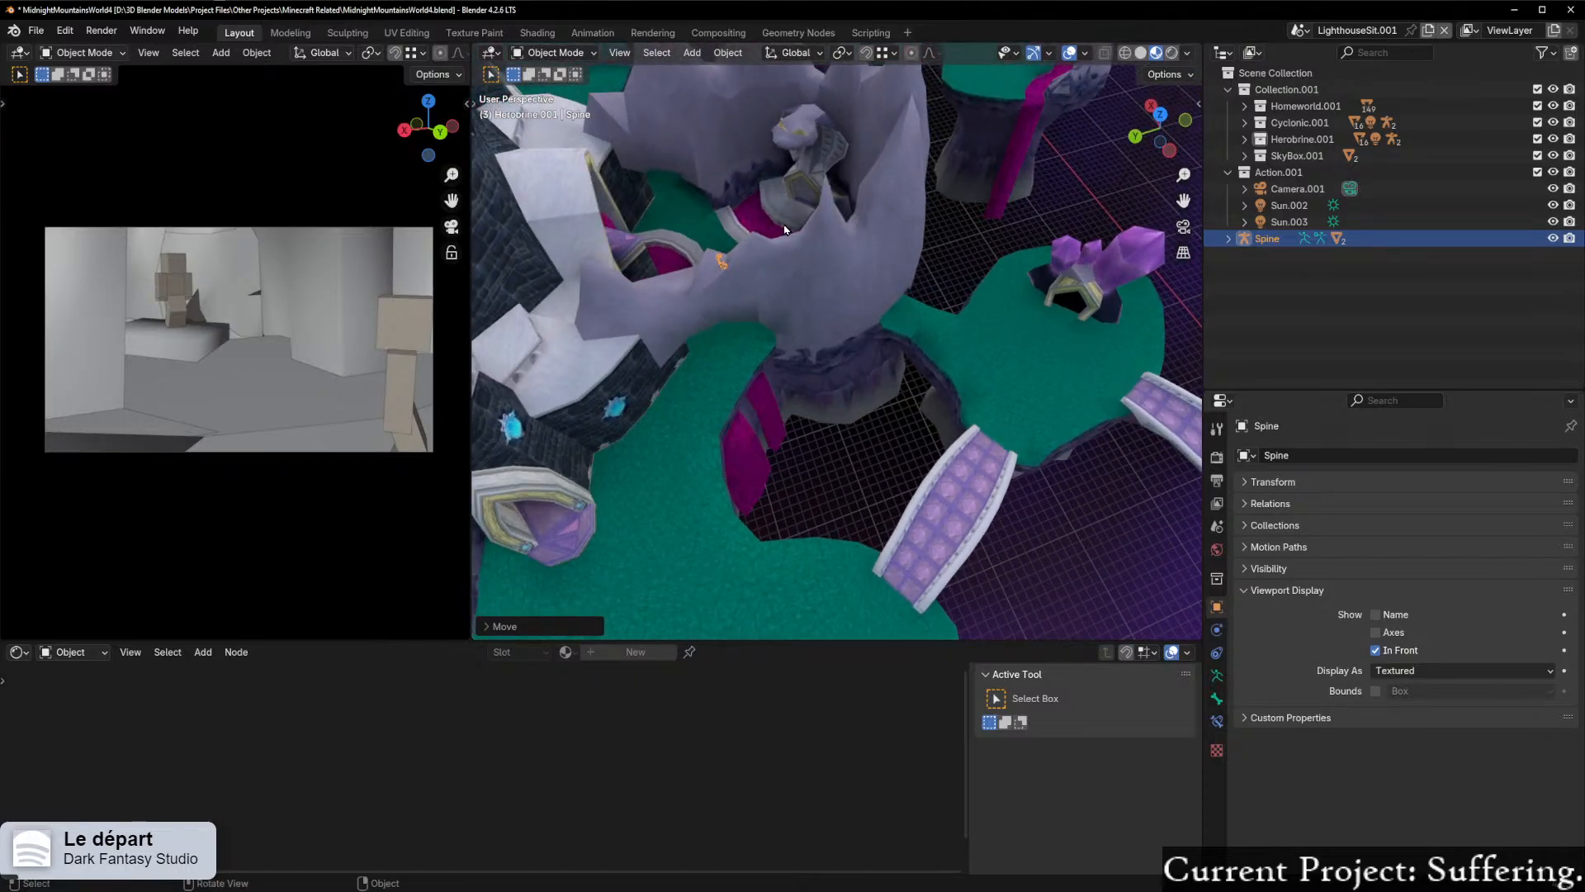
key("KP_Decimal")
scroll(873, 241, "down", 17)
middle_click_drag(946, 334, 802, 342)
scroll(802, 342, "down", 14)
scroll(802, 342, "up", 13)
middle_click_drag(528, 437, 856, 248, "shift")
scroll(856, 248, "up", 9)
middle_click_drag(593, 375, 974, 277, "shift")
middle_click_drag(834, 318, 683, 322)
scroll(711, 360, "down", 9)
middle_click_drag(790, 451, 598, 272)
scroll(694, 275, "down", 9)
middle_click_drag(696, 278, 776, 283)
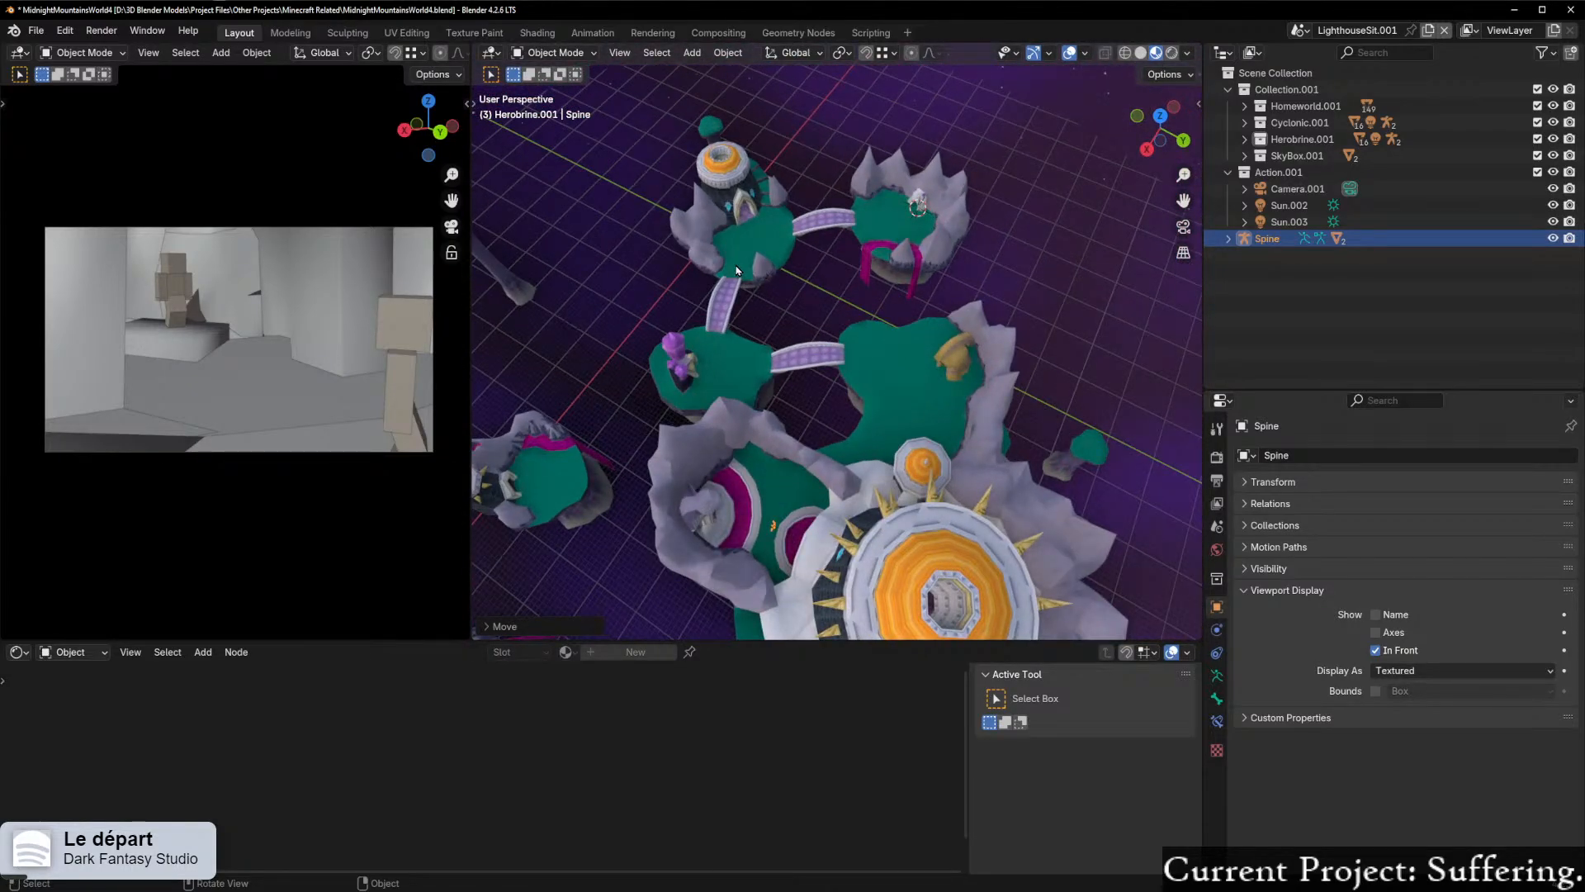
scroll(736, 270, "up", 2)
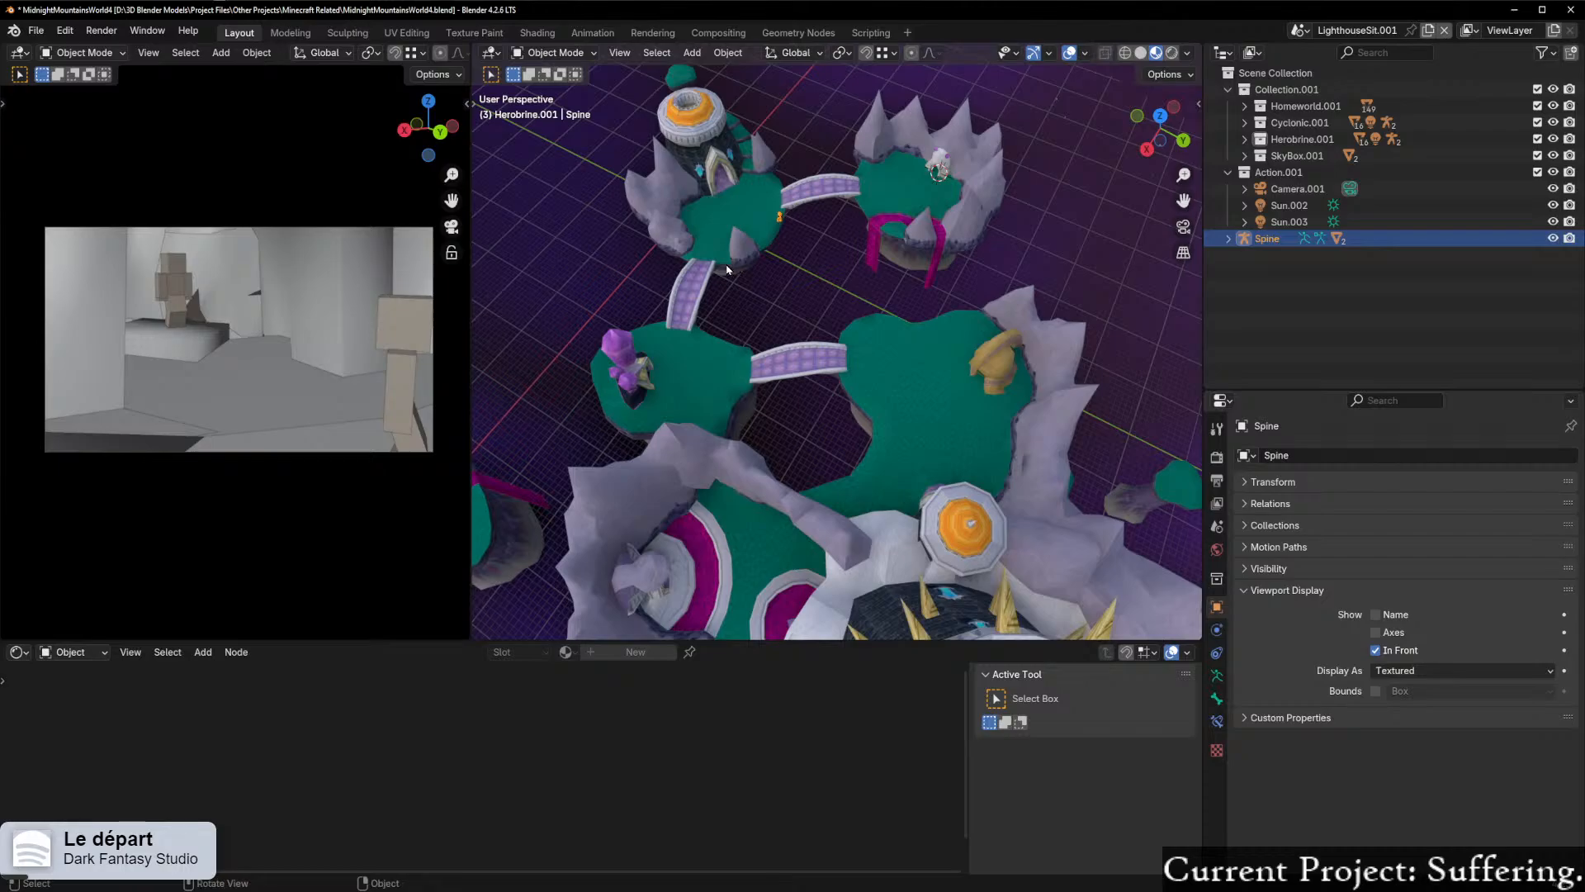
key("KP_Decimal")
scroll(720, 270, "down", 6)
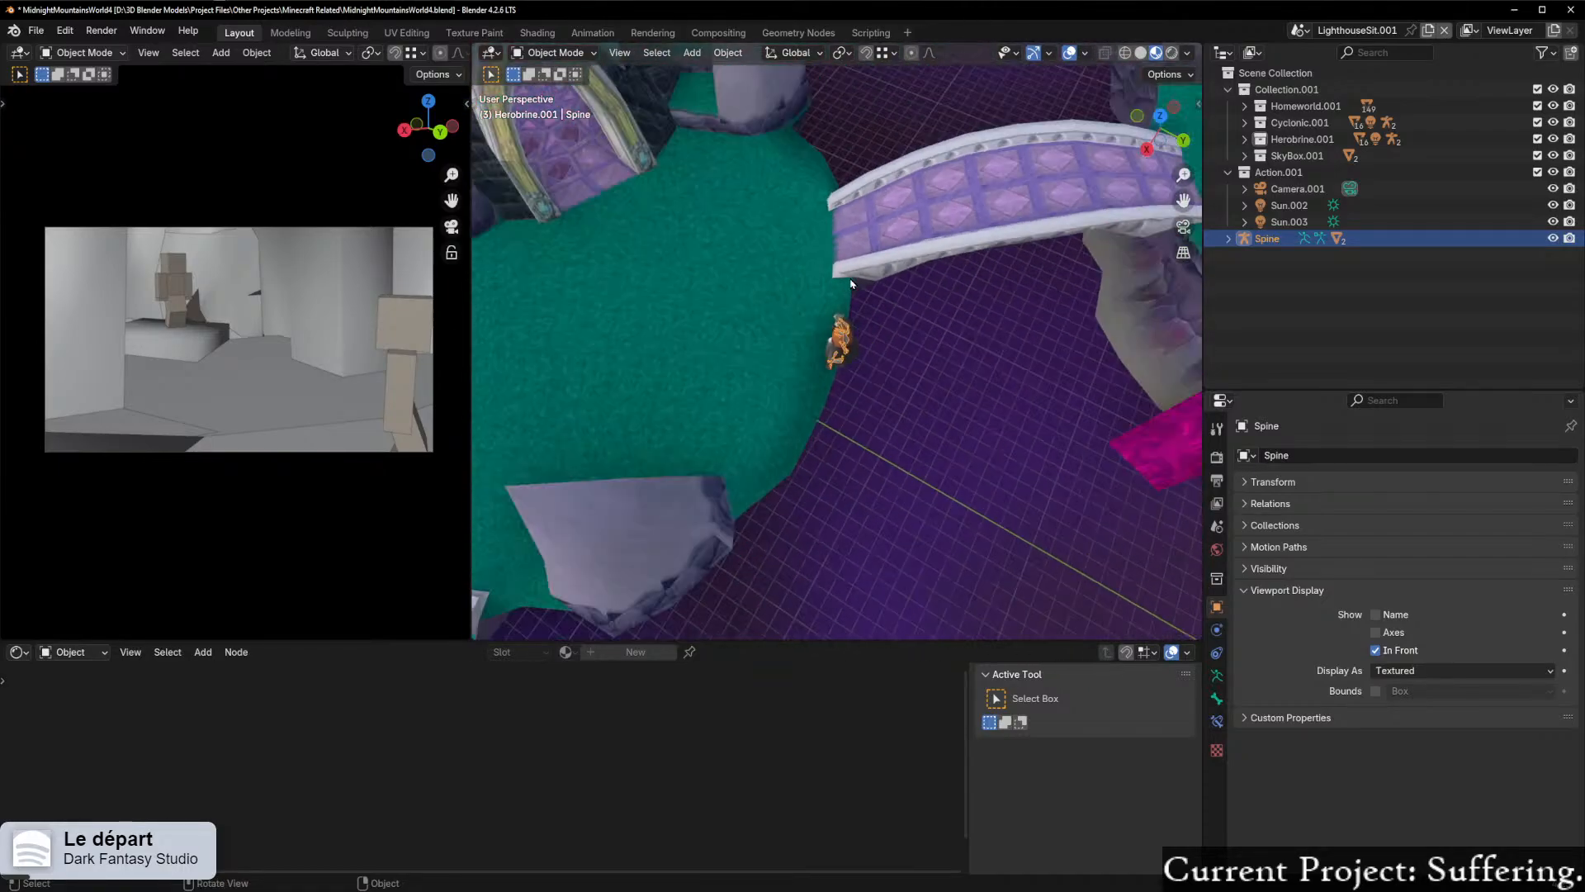
Step: Place the 3D cursor on the purple-topped pedestal in the castle's arched alcove and snap the Spine armature to it
middle_click_drag(720, 270, 1061, 241)
middle_click_drag(834, 338, 573, 481, "shift")
scroll(803, 385, "down", 3)
middle_click_drag(888, 333, 732, 387, "shift")
middle_click_drag(876, 364, 535, 361, "shift")
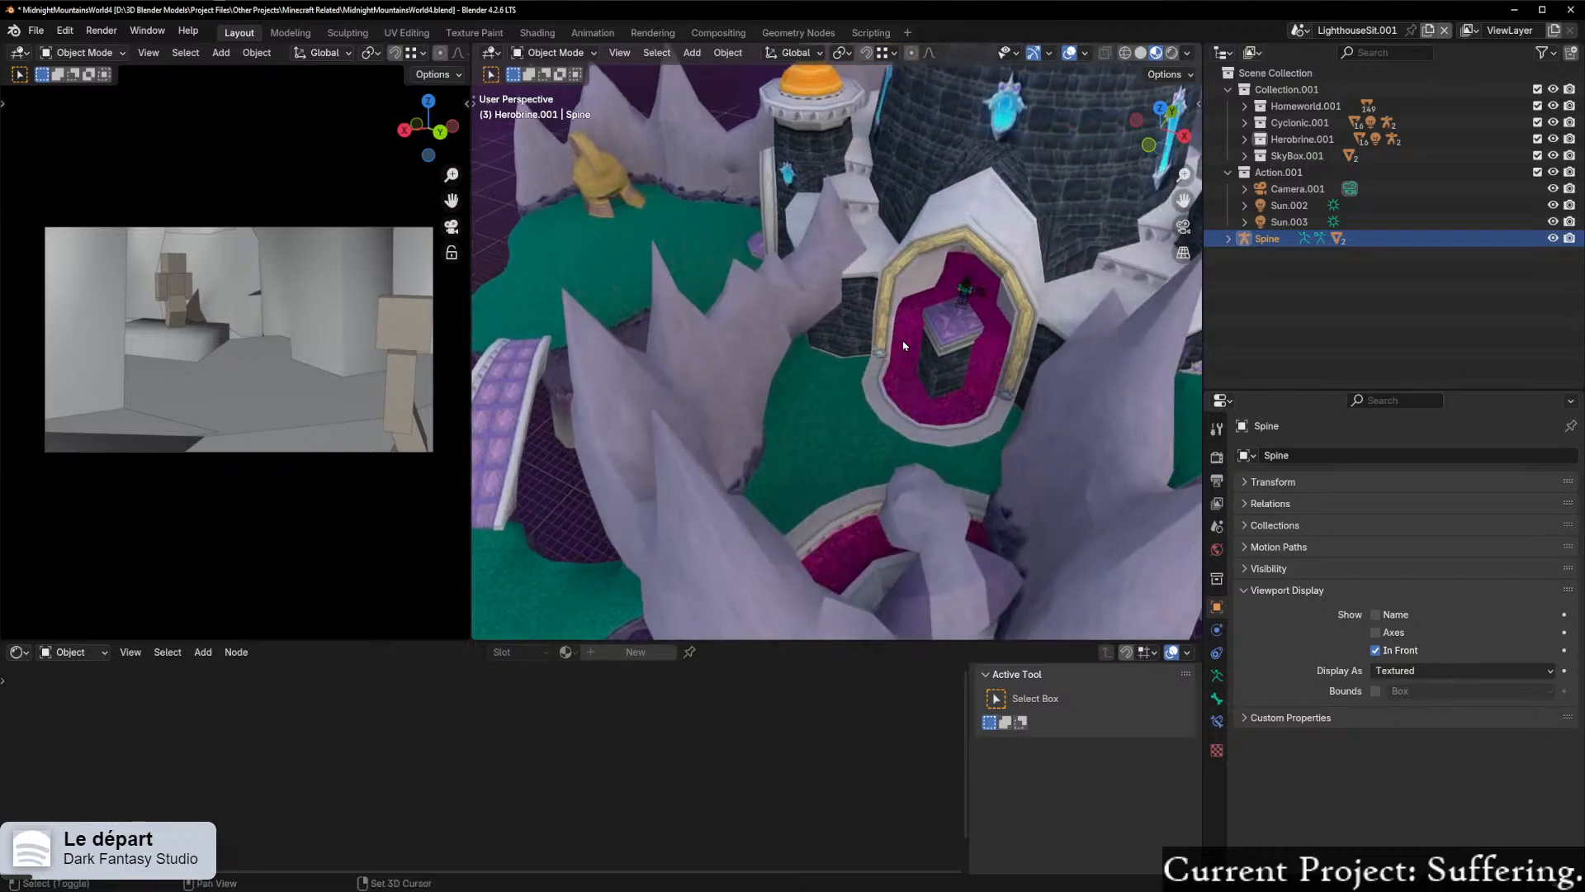
middle_click_drag(956, 322, 954, 323, "shift")
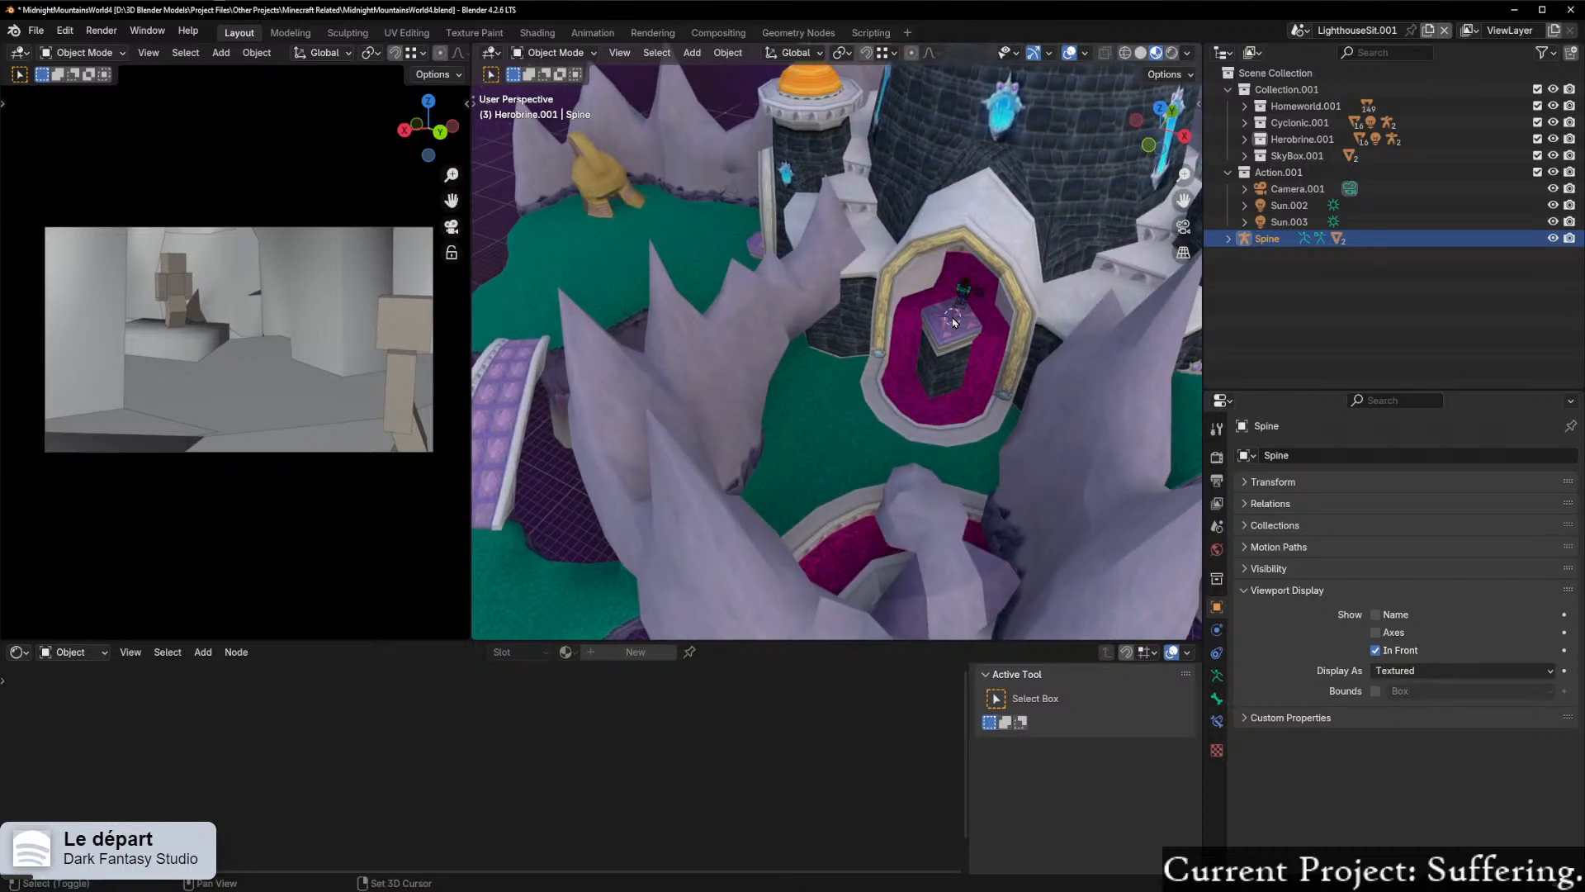
key("shift+s")
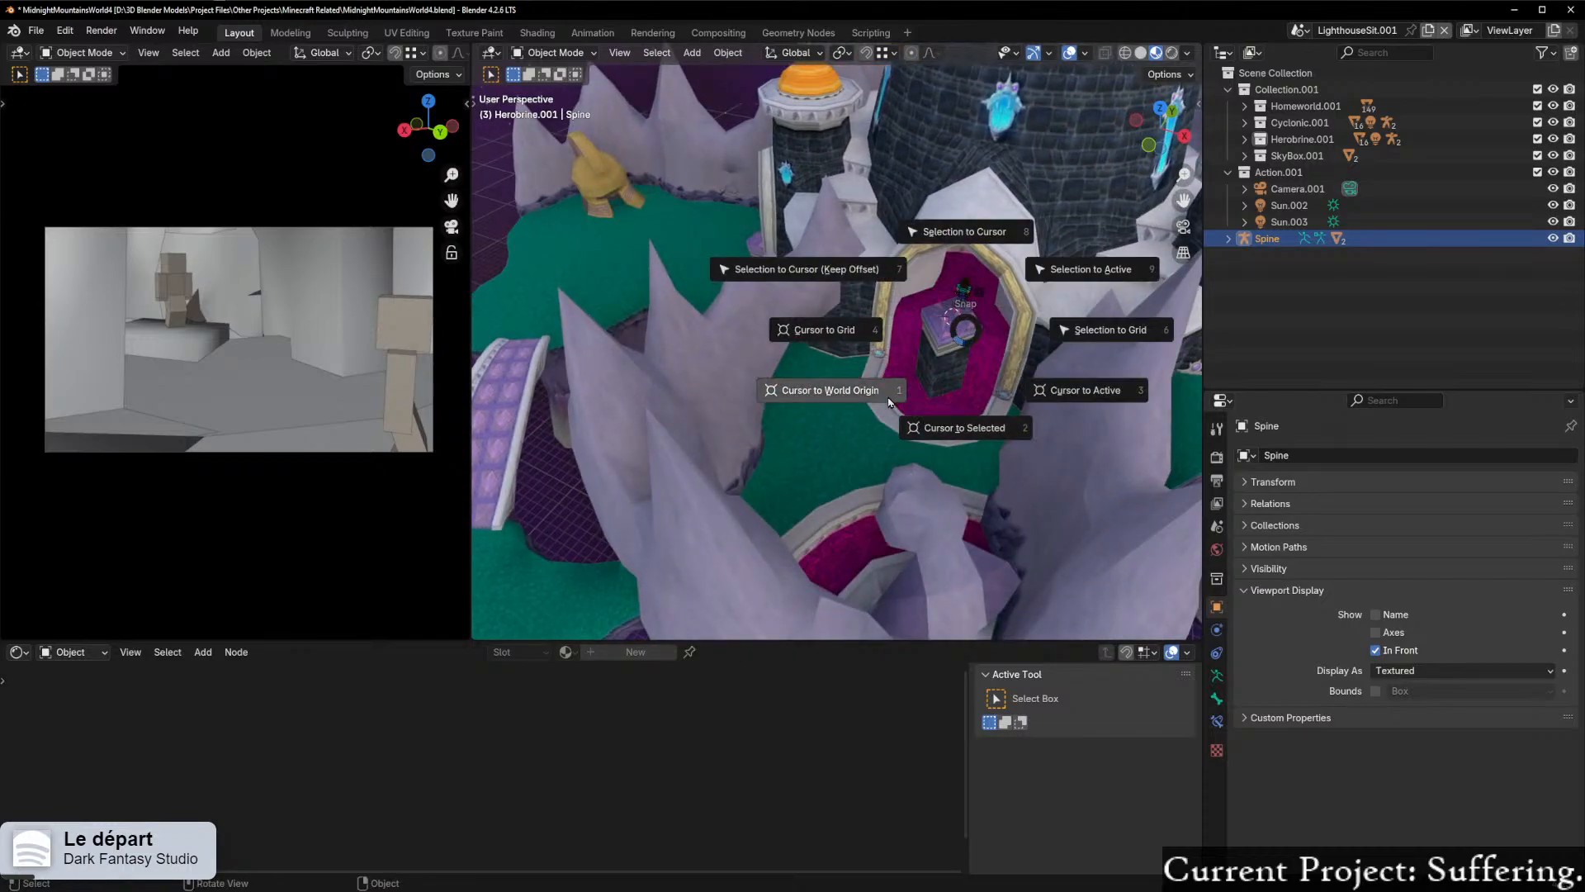
left_click(935, 239)
middle_click_drag(941, 248, 873, 189)
Step: Move the Spine armature in the horizontal plane to the pedestal's edge, beside the blocky player character
key("KP_Decimal")
scroll(977, 305, "down", 3)
scroll(873, 189, "down", 3)
middle_click_drag(1024, 246, 878, 286)
scroll(877, 287, "up", 5)
middle_click_drag(771, 301, 975, 379)
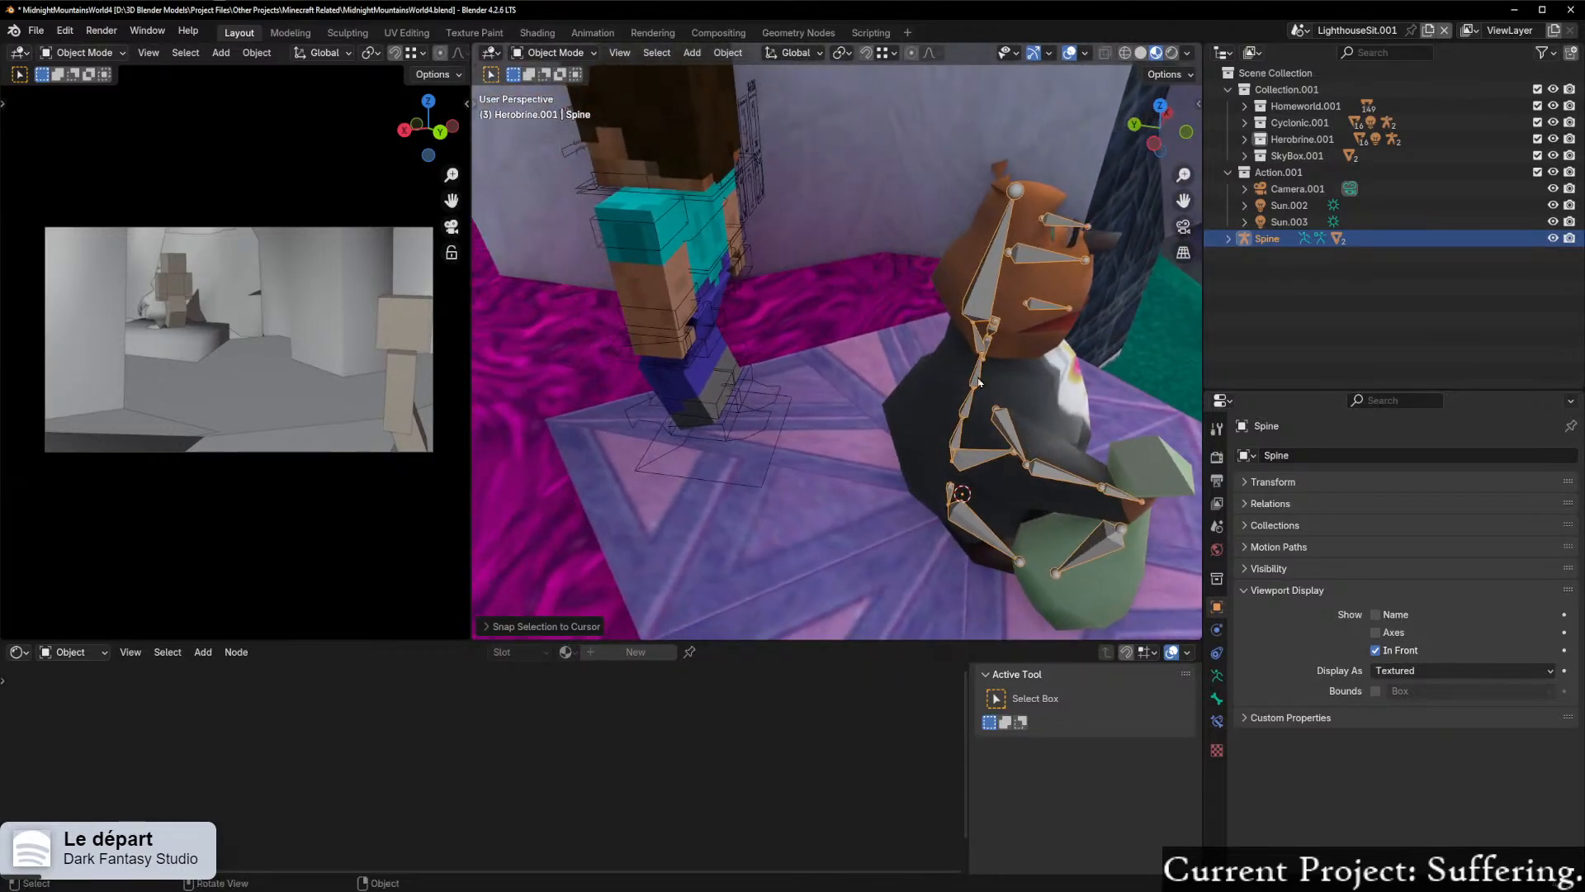
key("g")
key("shift+z")
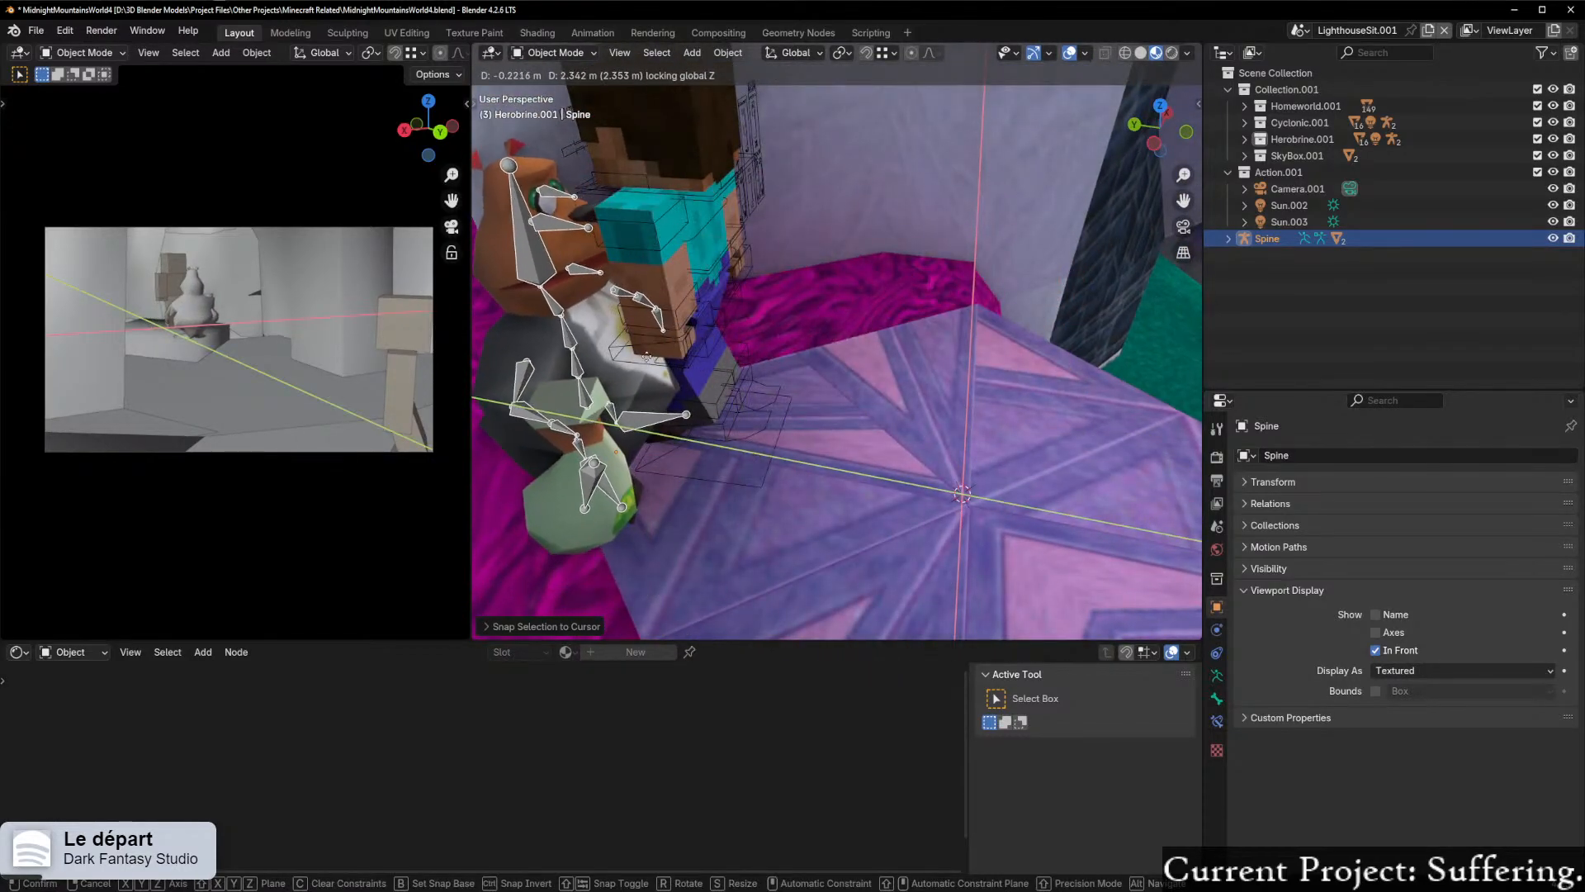
left_click(610, 340)
Step: Inspect the transform values of the Moneybags mesh and the Player.arma.002 rig, and compare the two characters' placement
left_click(587, 355)
middle_click_drag(587, 355, 939, 295, "shift")
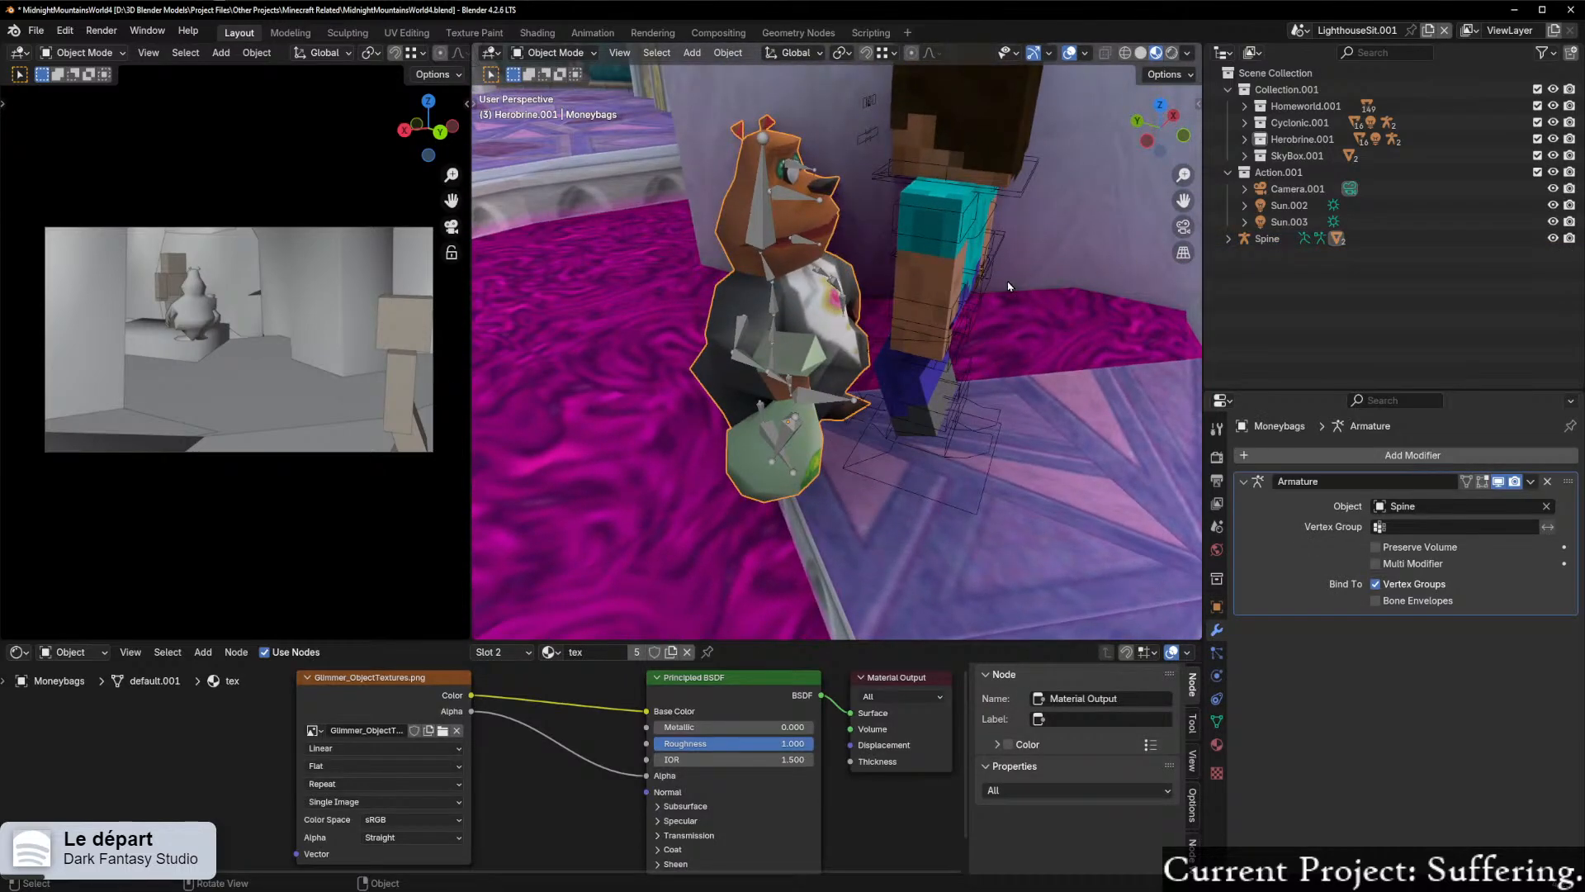
key("n")
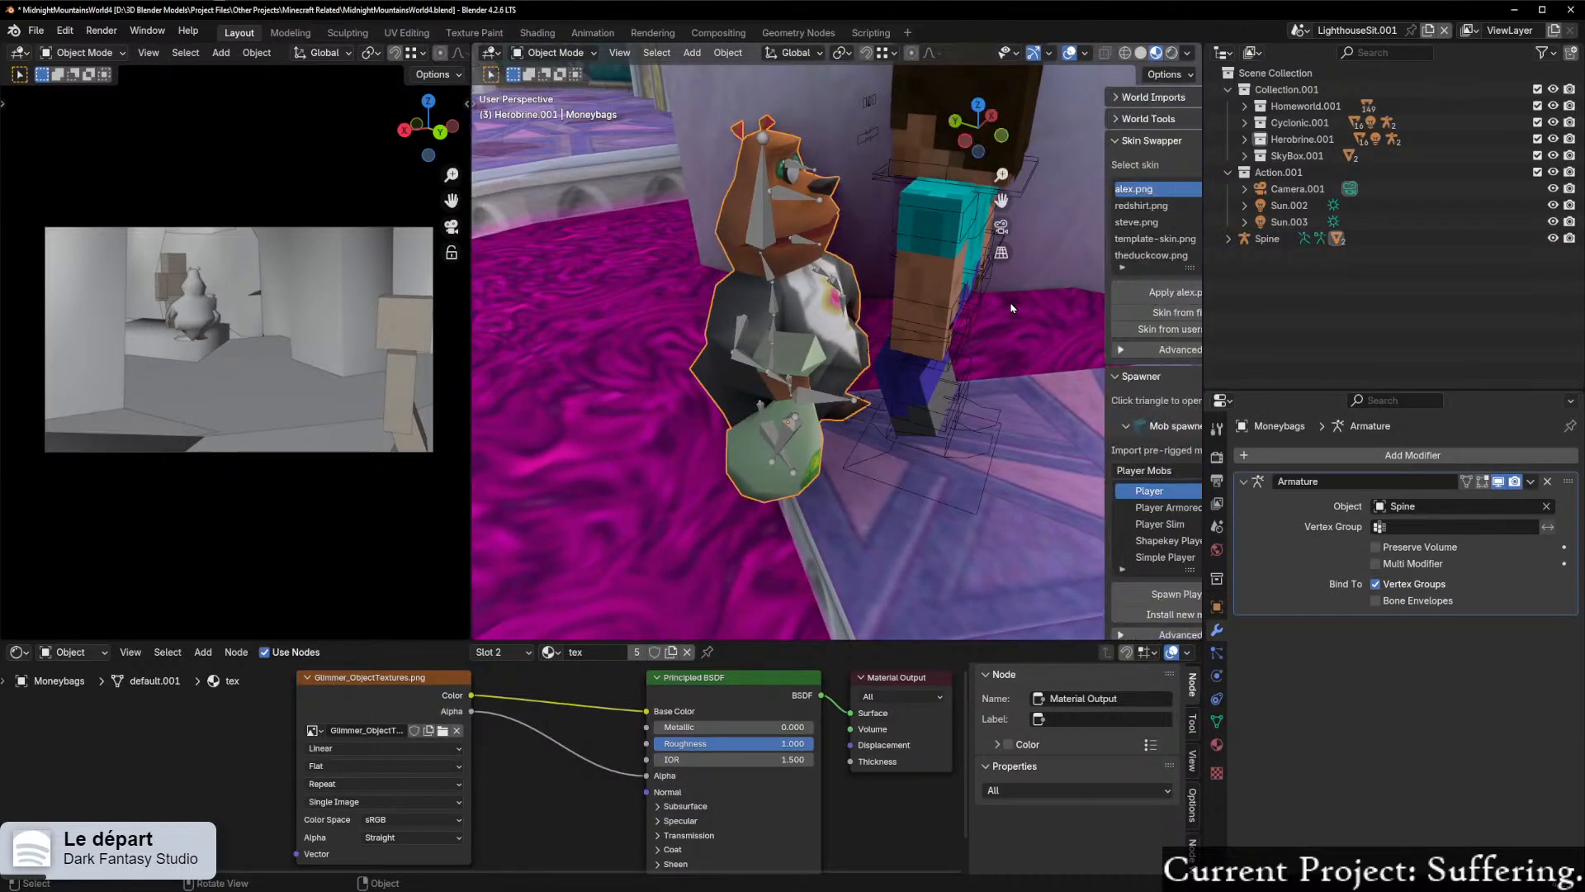
left_click(1186, 111)
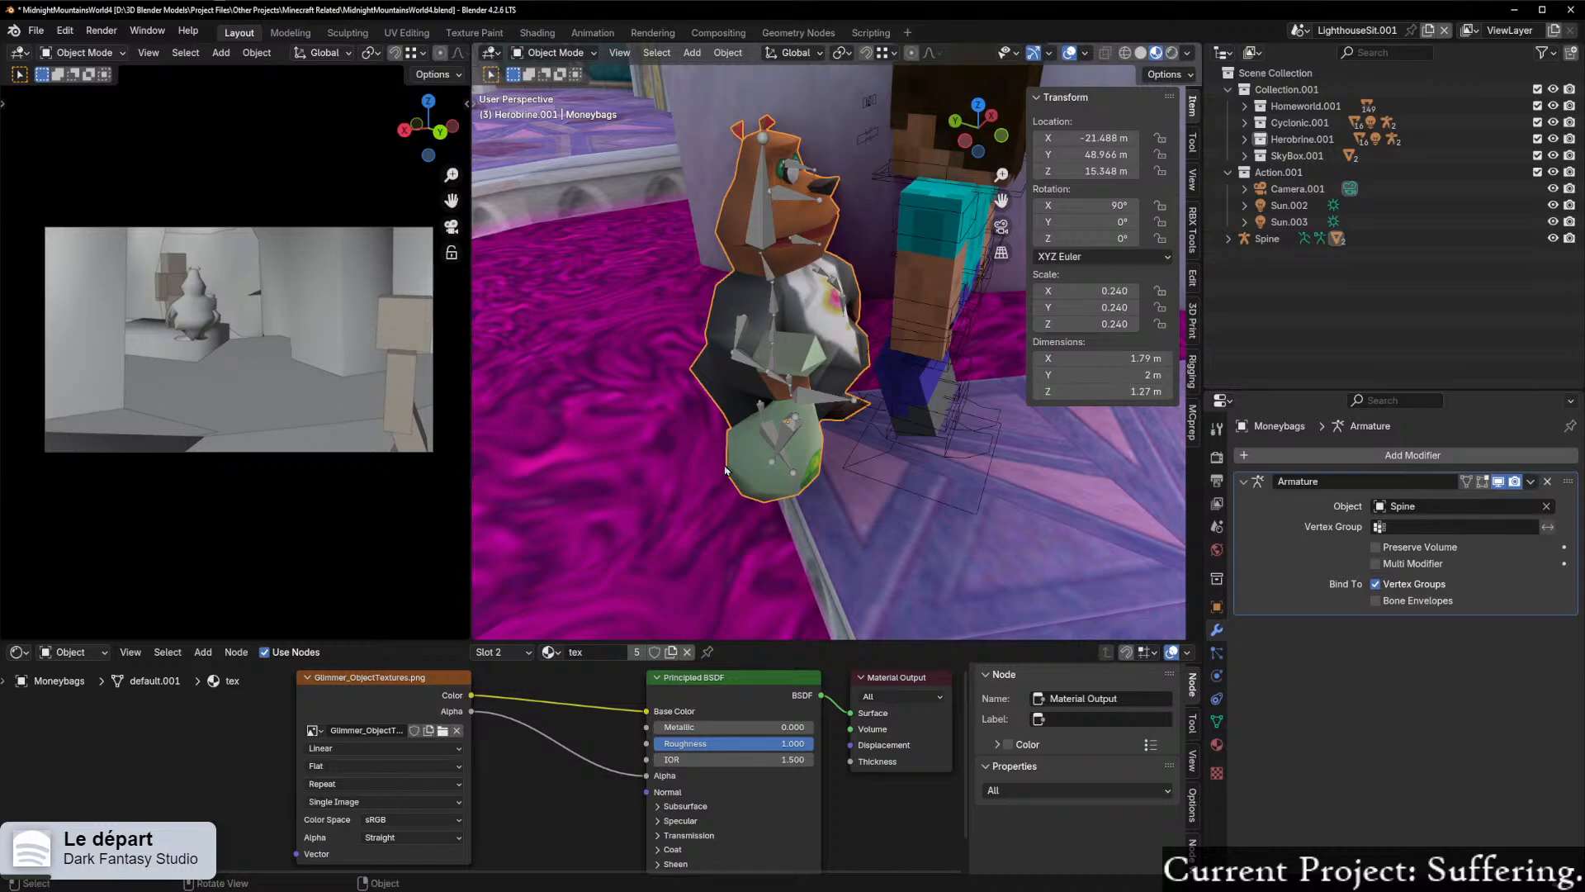
middle_click_drag(715, 473, 867, 417)
left_click(956, 422)
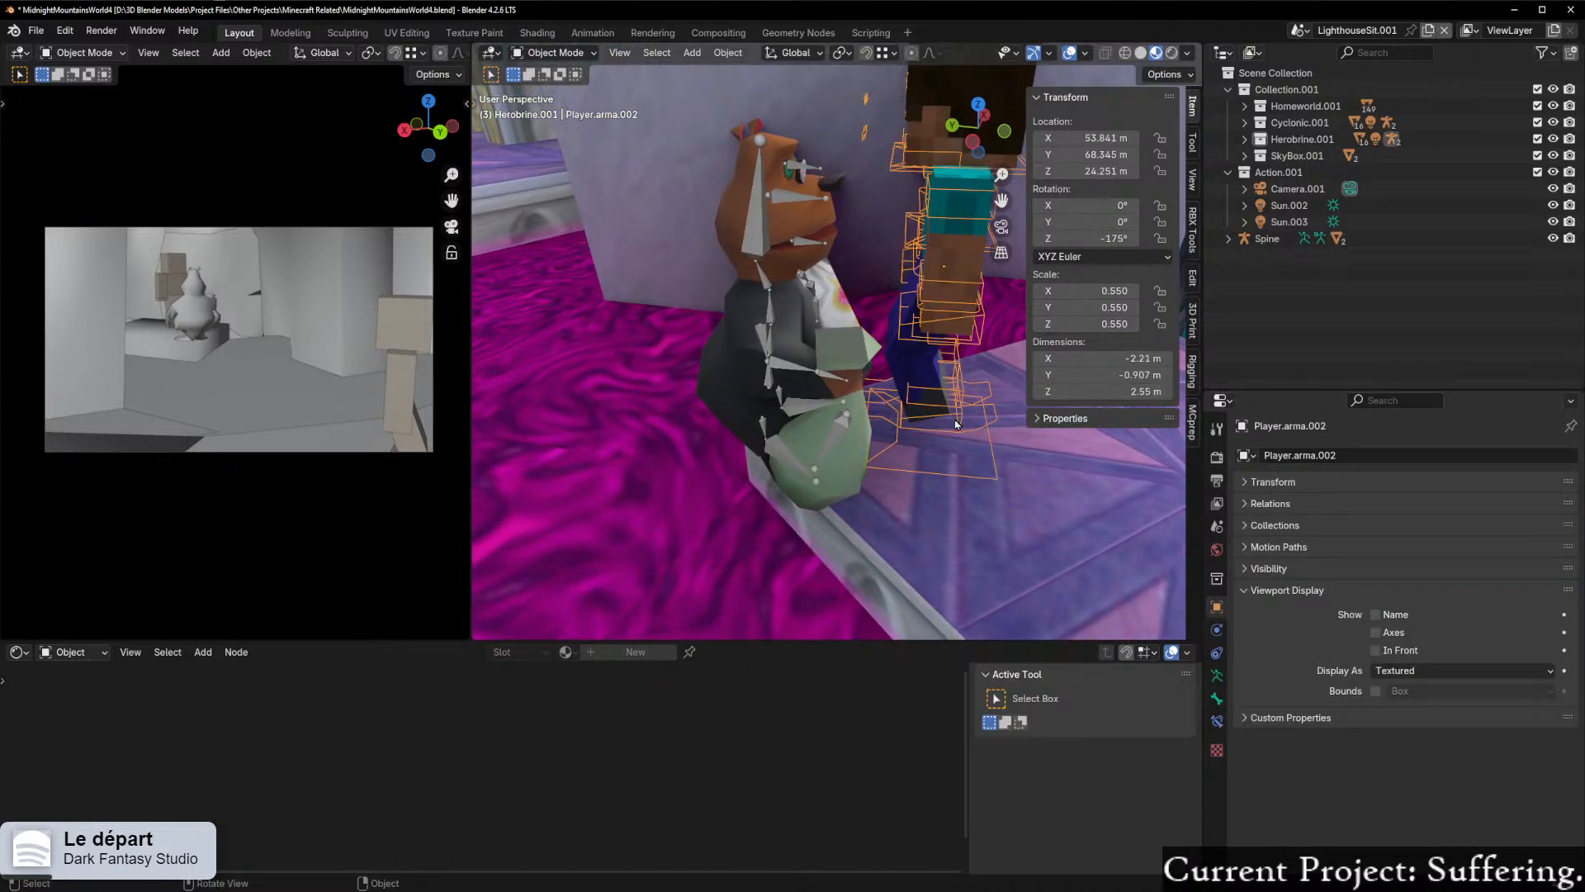
middle_click_drag(935, 427, 810, 433)
scroll(838, 431, "down", 2)
scroll(850, 429, "up", 2)
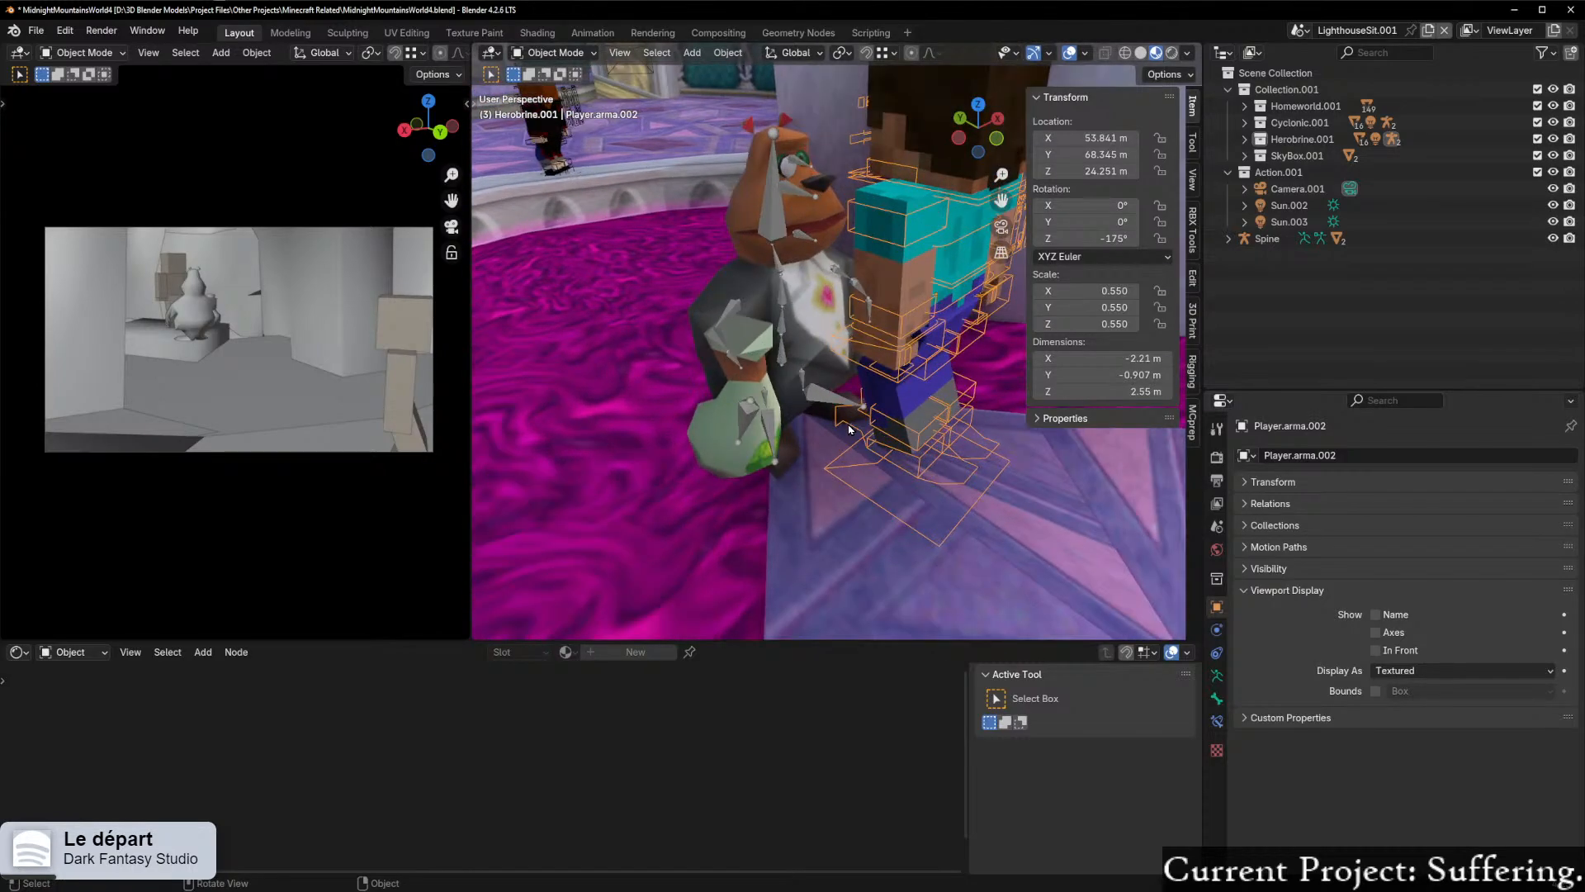
middle_click_drag(995, 427, 1063, 398)
middle_click_drag(896, 405, 971, 414)
scroll(853, 395, "down", 2)
scroll(930, 388, "up", 1)
key("n")
Step: Put the Spine armature in Pose Mode and test-rotate the Root bone, cancelling the rotation
scroll(994, 387, "up", 4)
left_click(866, 444)
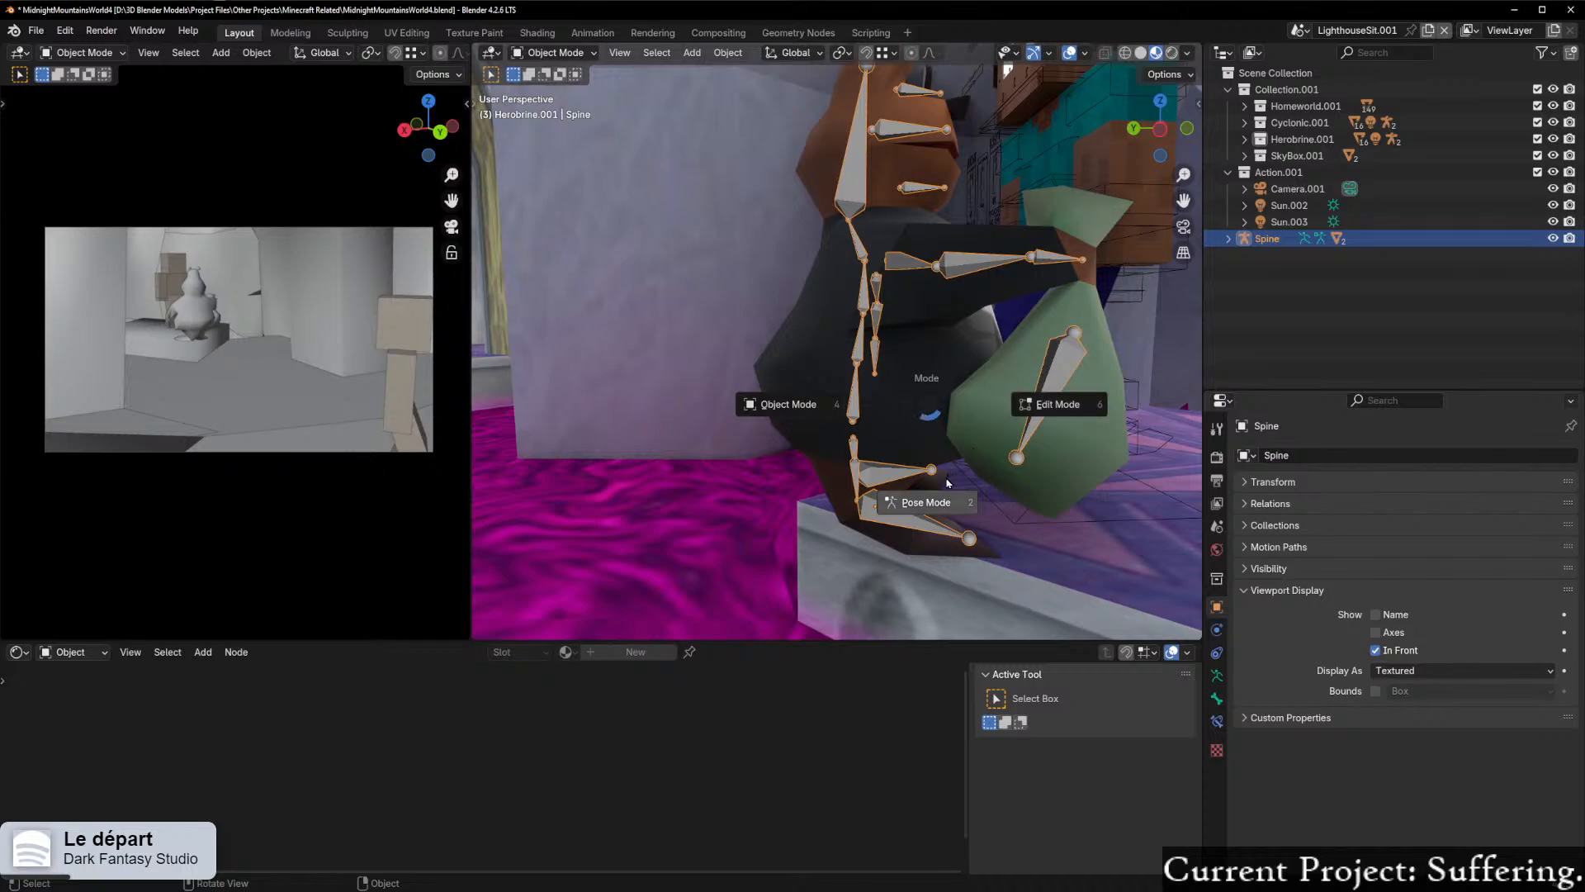
left_click(948, 483)
key("r")
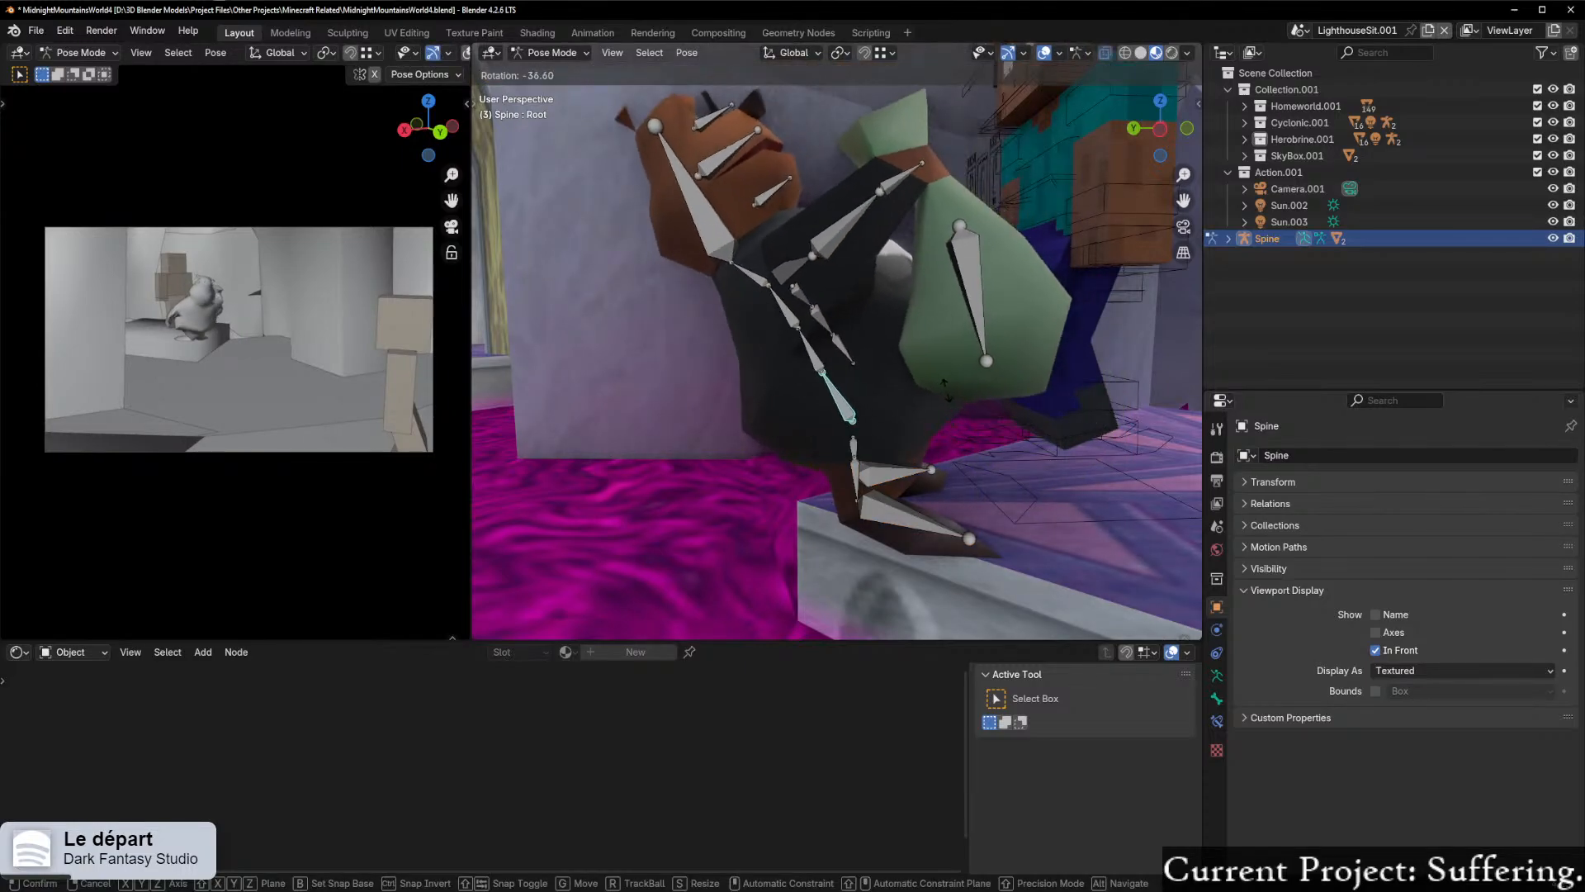
right_click(936, 395)
Step: Put the Spine armature into Edit Mode
middle_click_drag(937, 397, 893, 484)
scroll(834, 448, "up", 4)
scroll(864, 467, "down", 4)
key("ctrl+Tab")
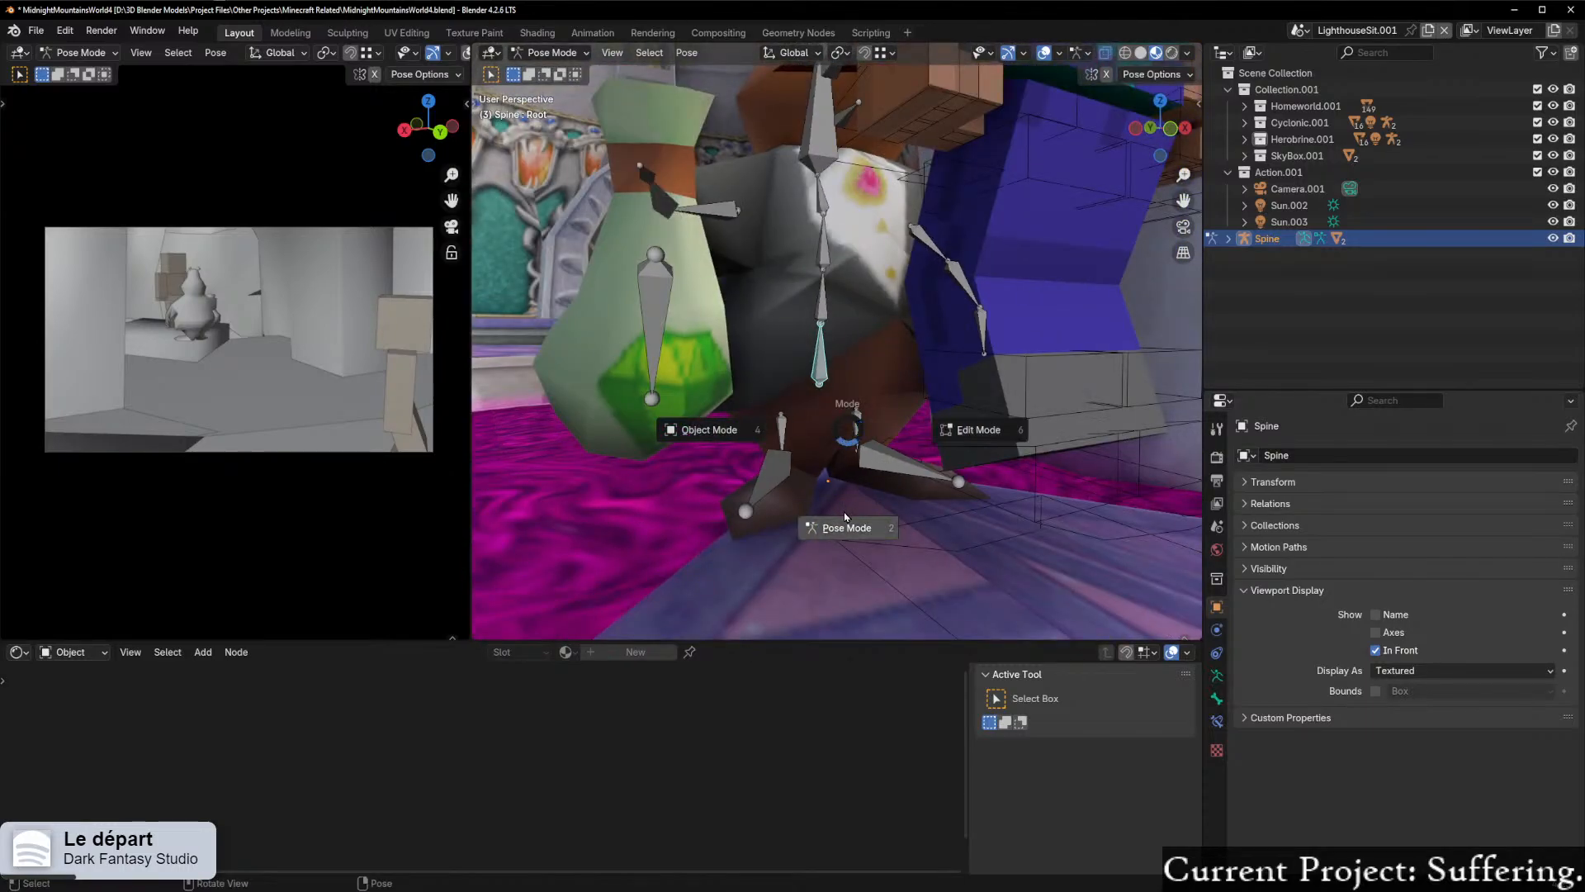
left_click(959, 445)
Step: Try to parent the Leg_L bone to the Root bone at the base of the Spine armature
middle_click_drag(960, 429, 919, 442)
scroll(892, 435, "up", 4)
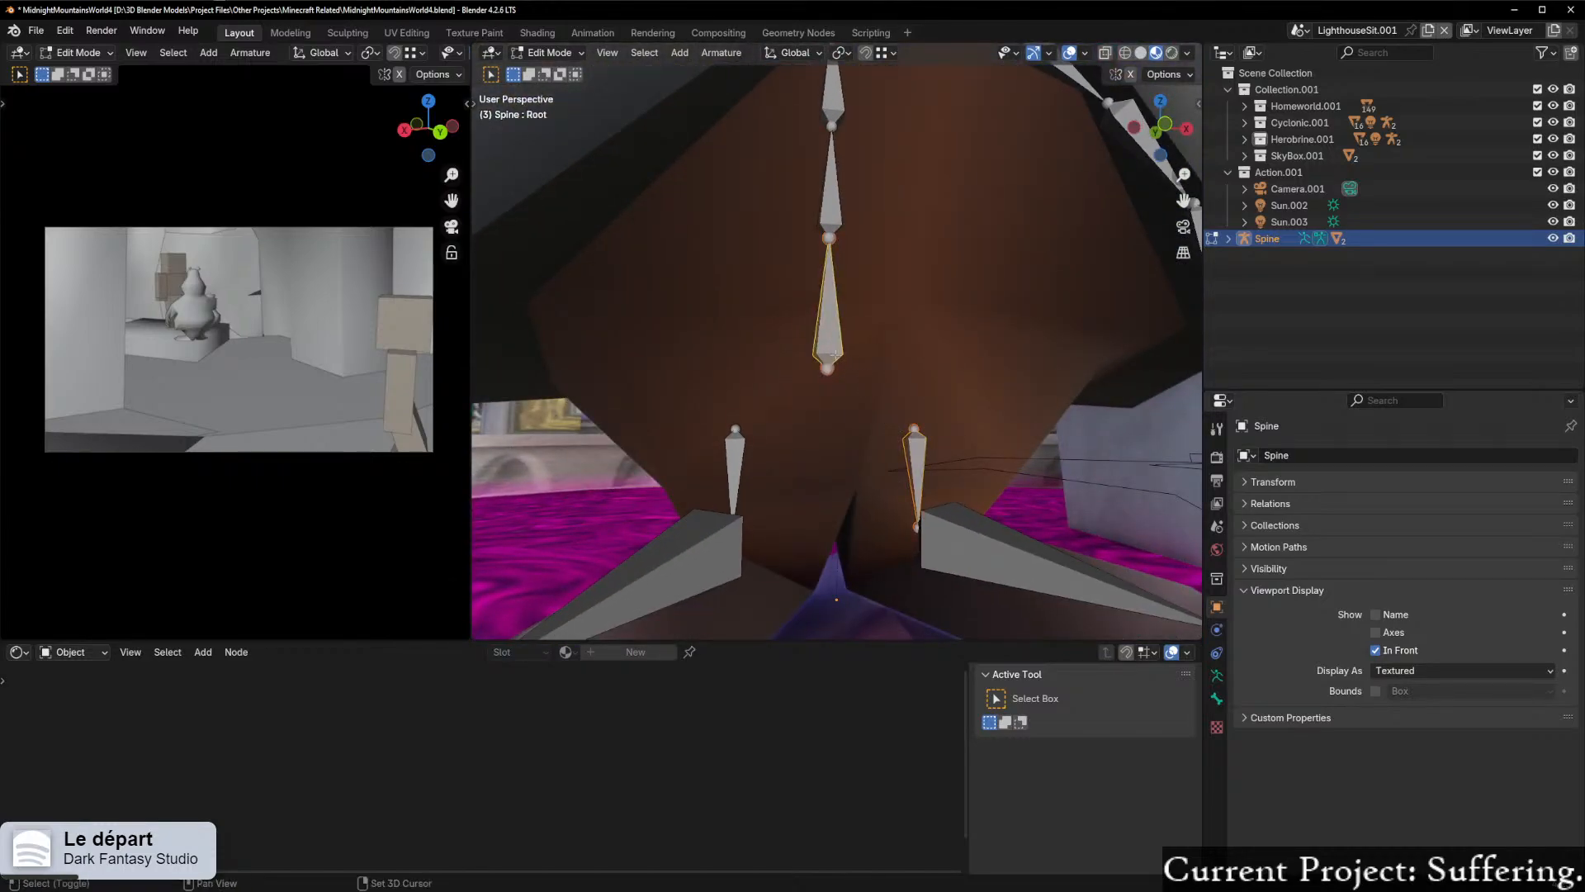
right_click(826, 355)
mouse_move(822, 354)
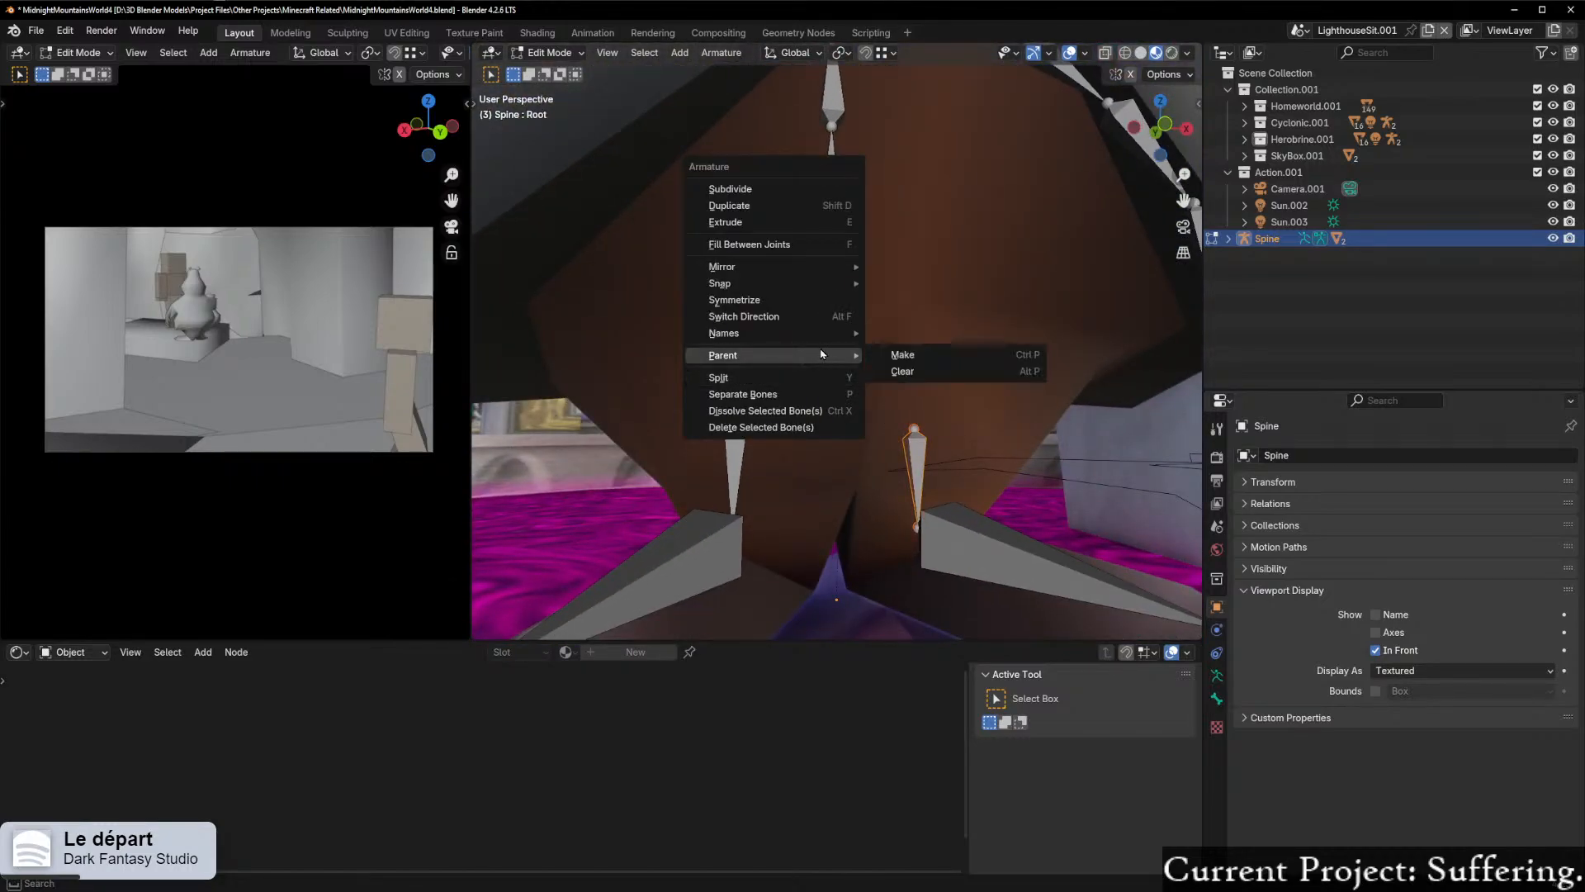
left_click(917, 357)
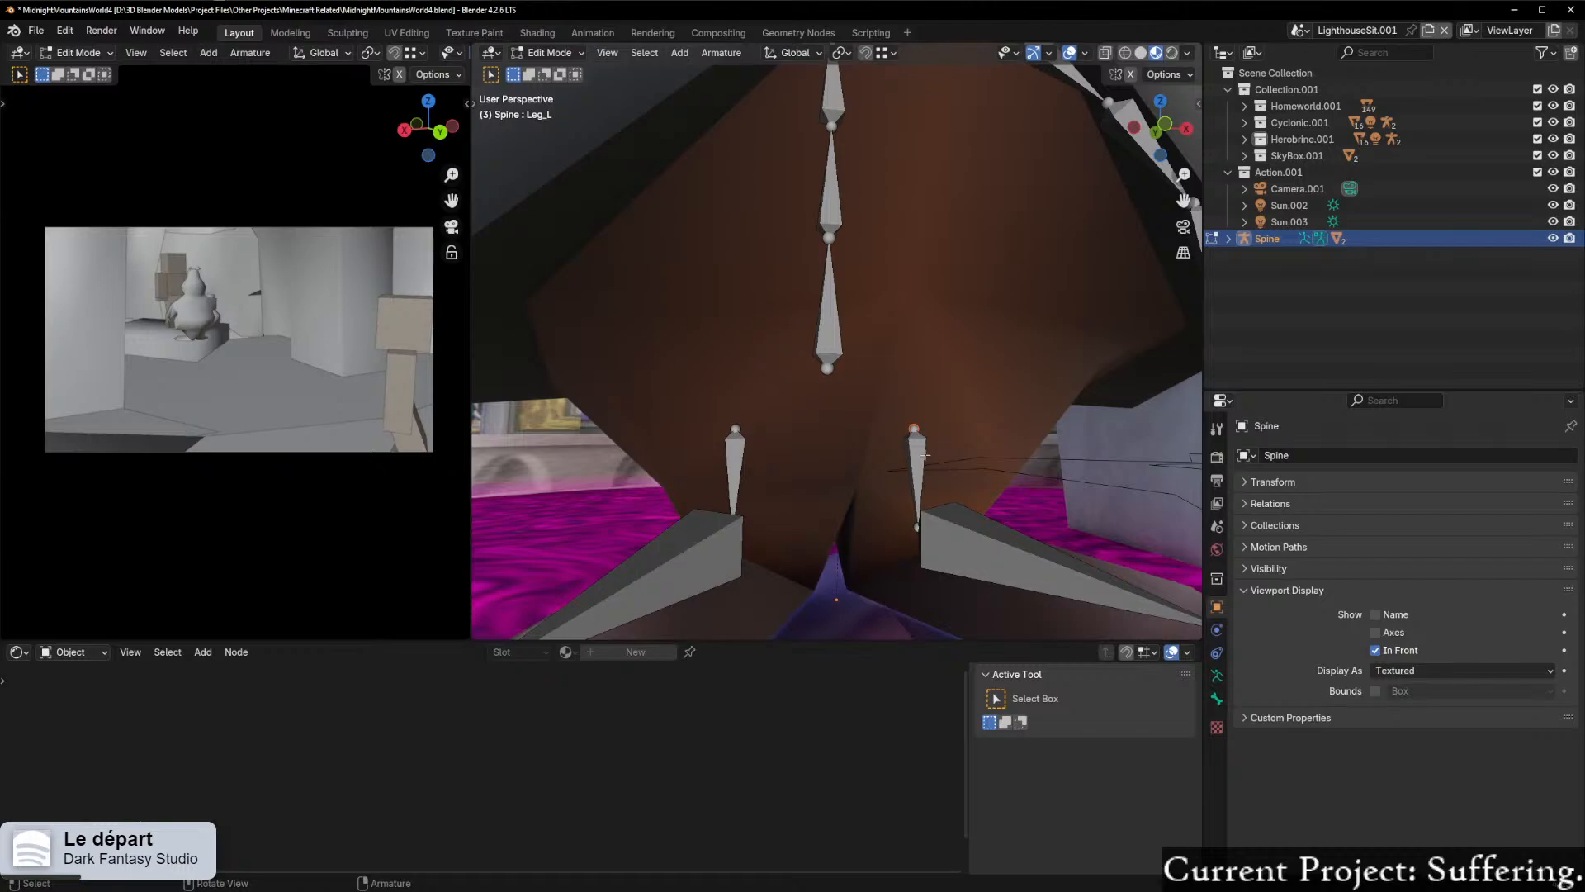
right_click(832, 374)
mouse_move(787, 380)
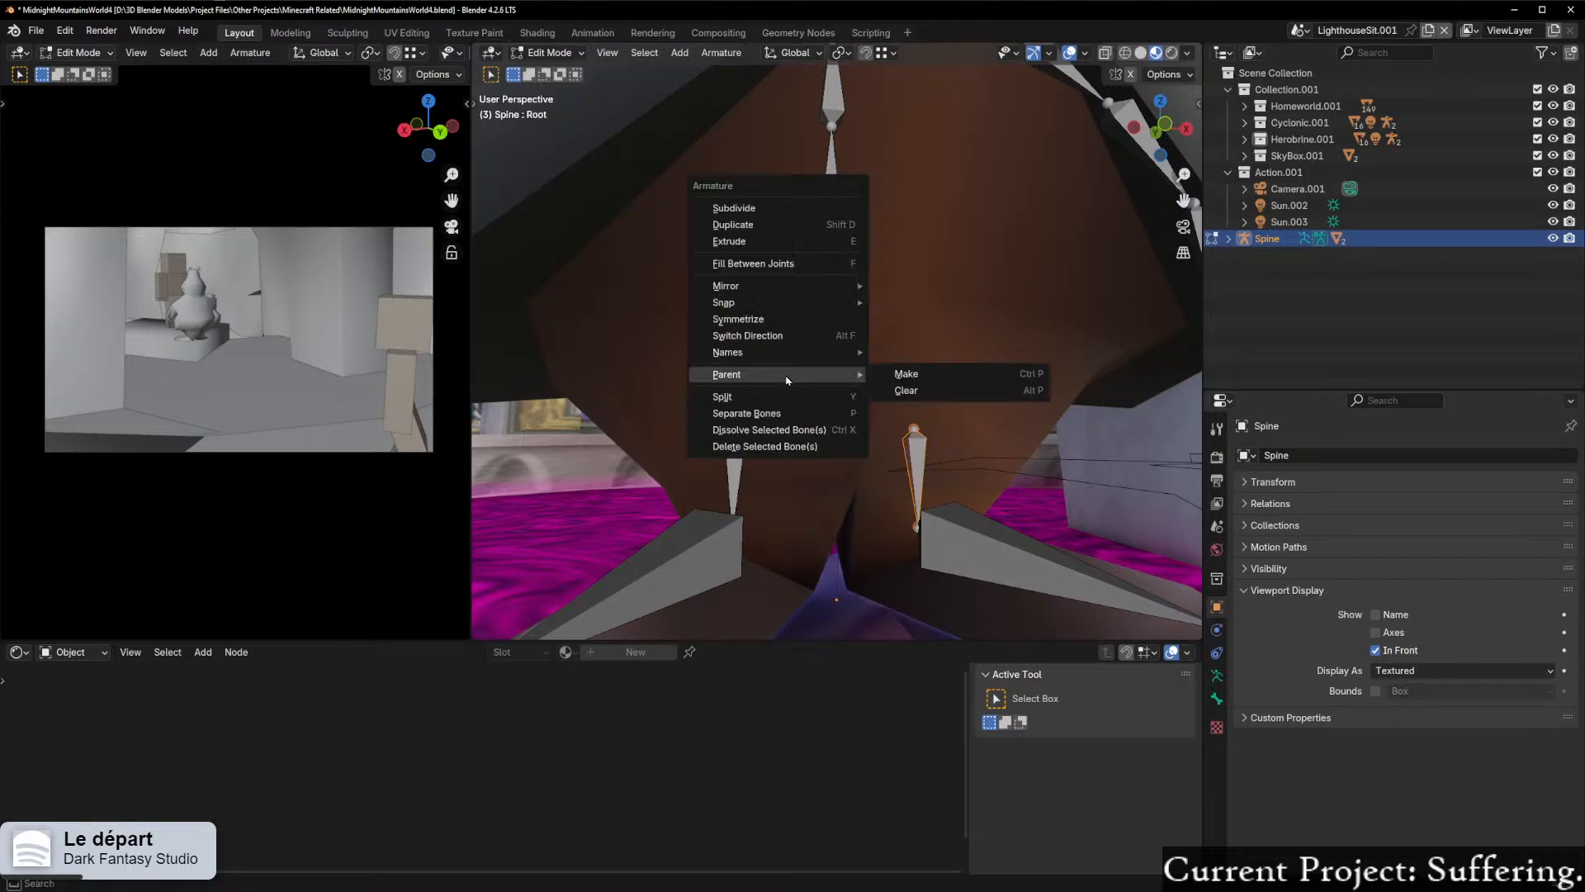
left_click(918, 376)
left_click(859, 355)
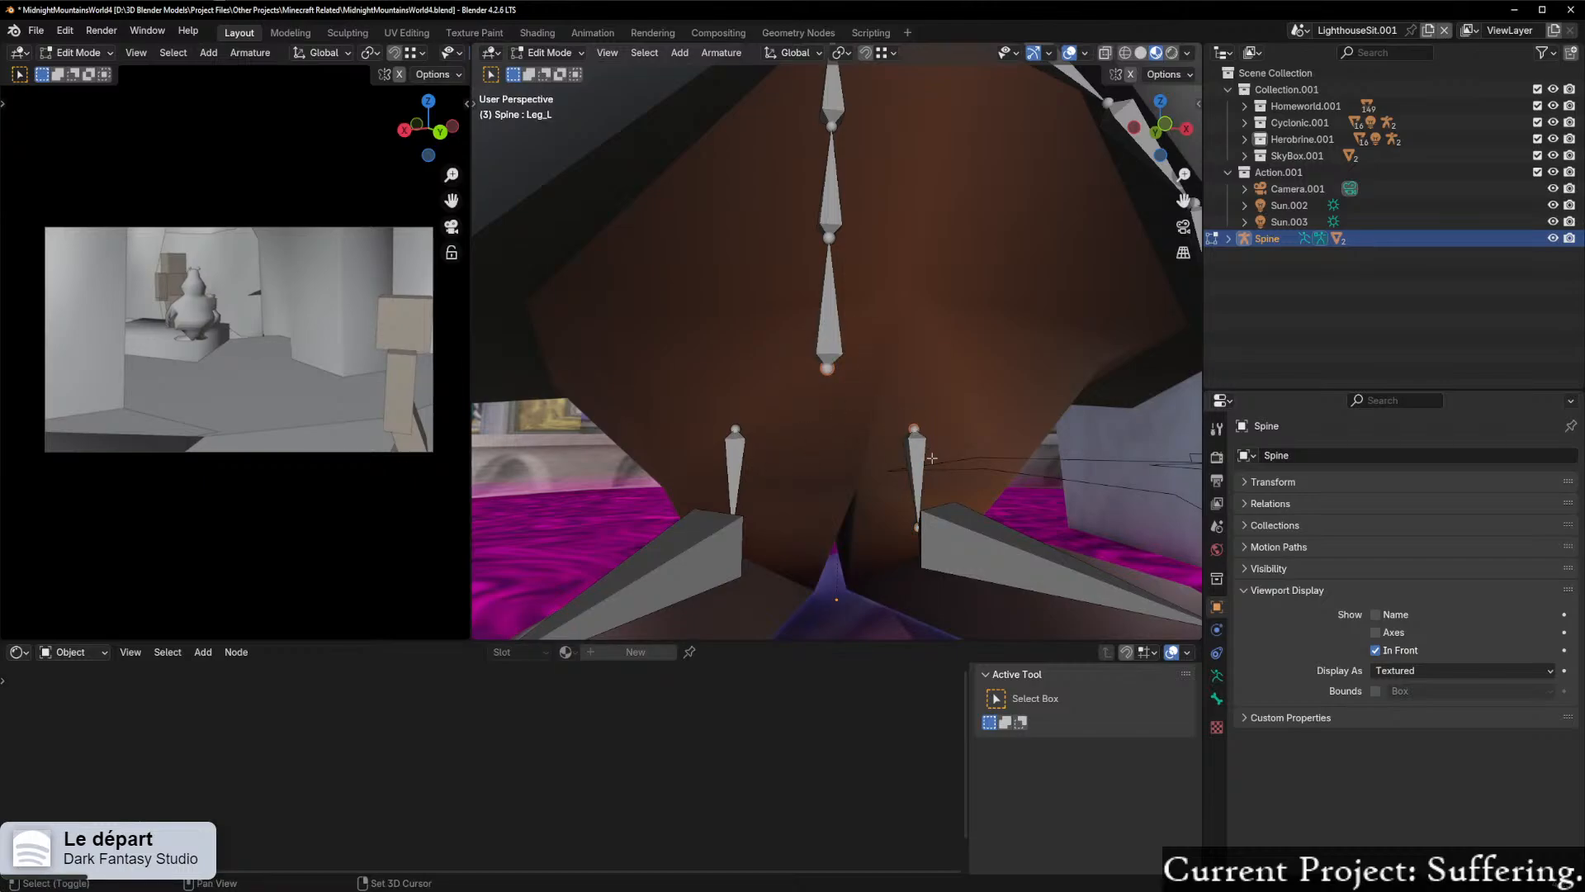
right_click(900, 413)
mouse_move(908, 412)
left_click(980, 417)
left_click(933, 413)
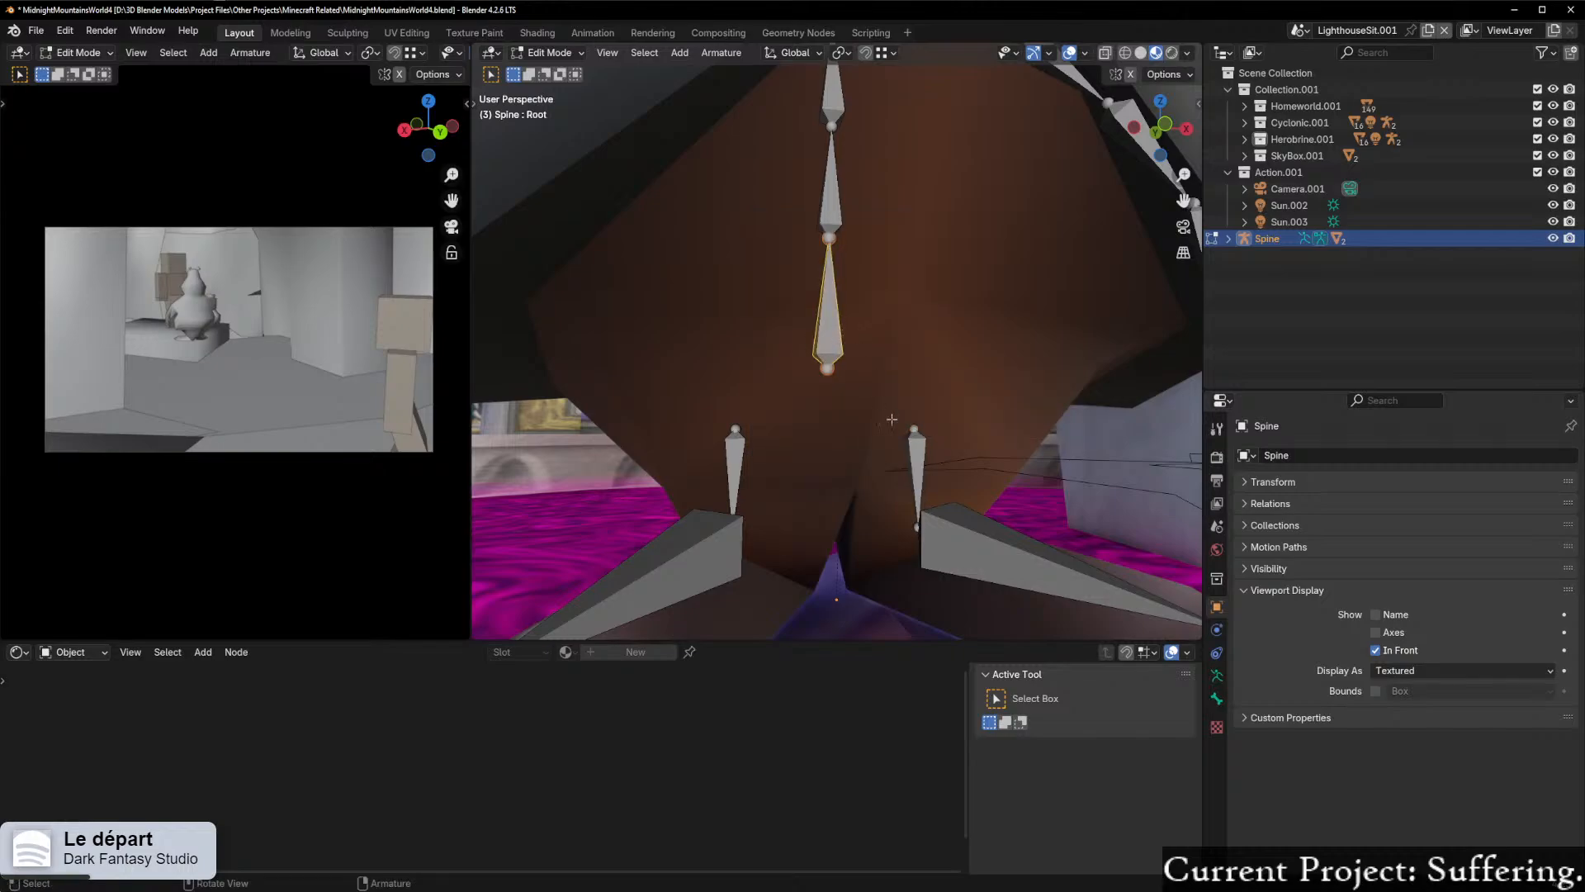
Step: Parent the Leg_L bone to the Root bone, keeping its offset
left_click(914, 452, "shift")
right_click(914, 452)
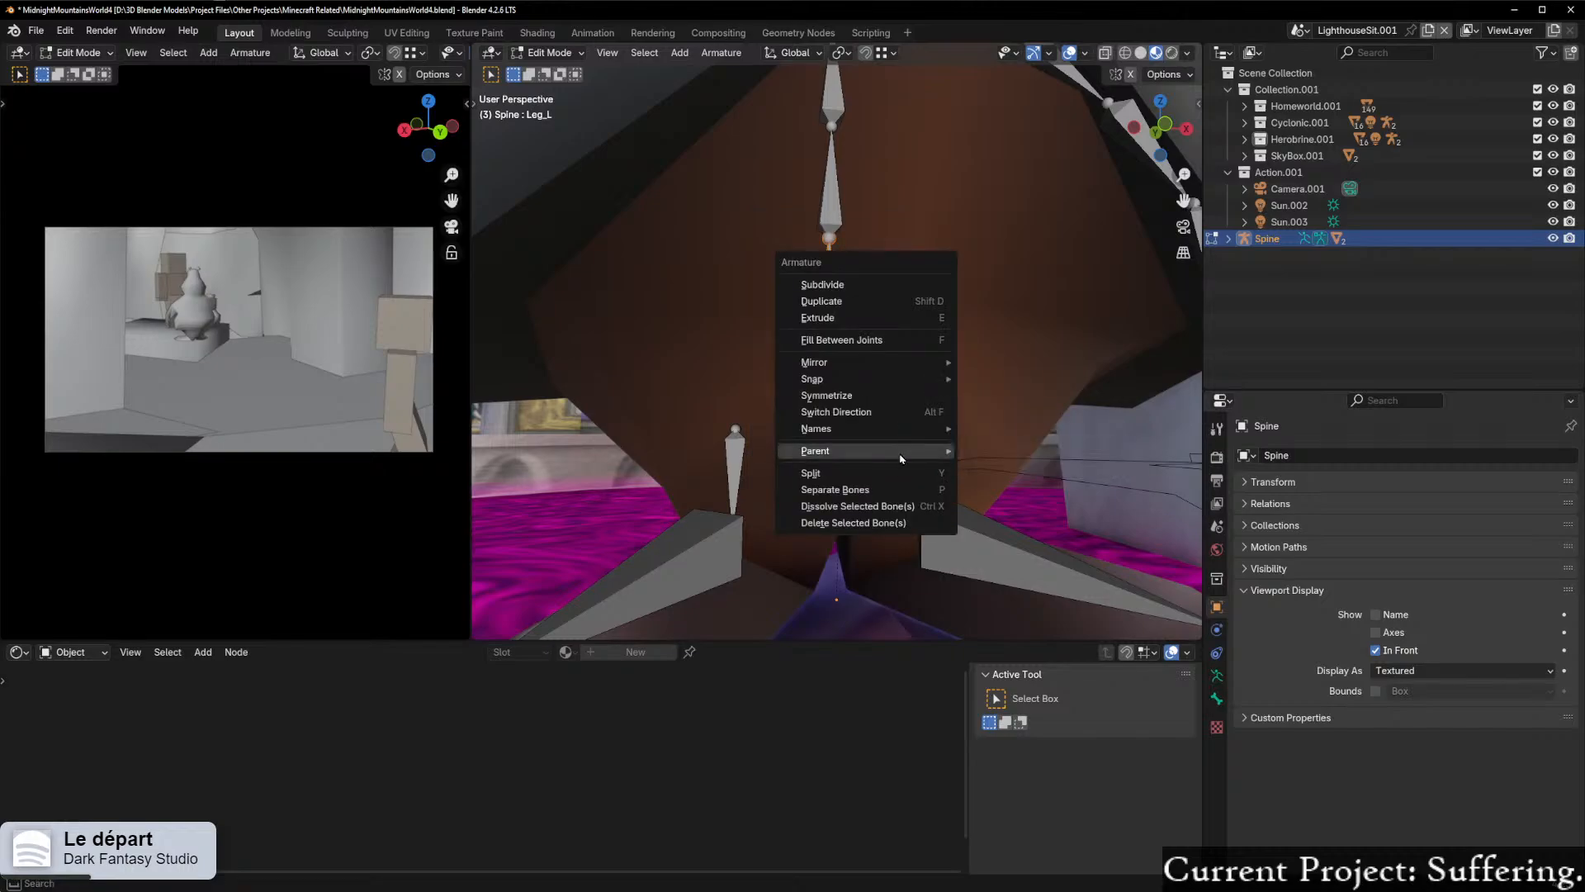
key("Escape")
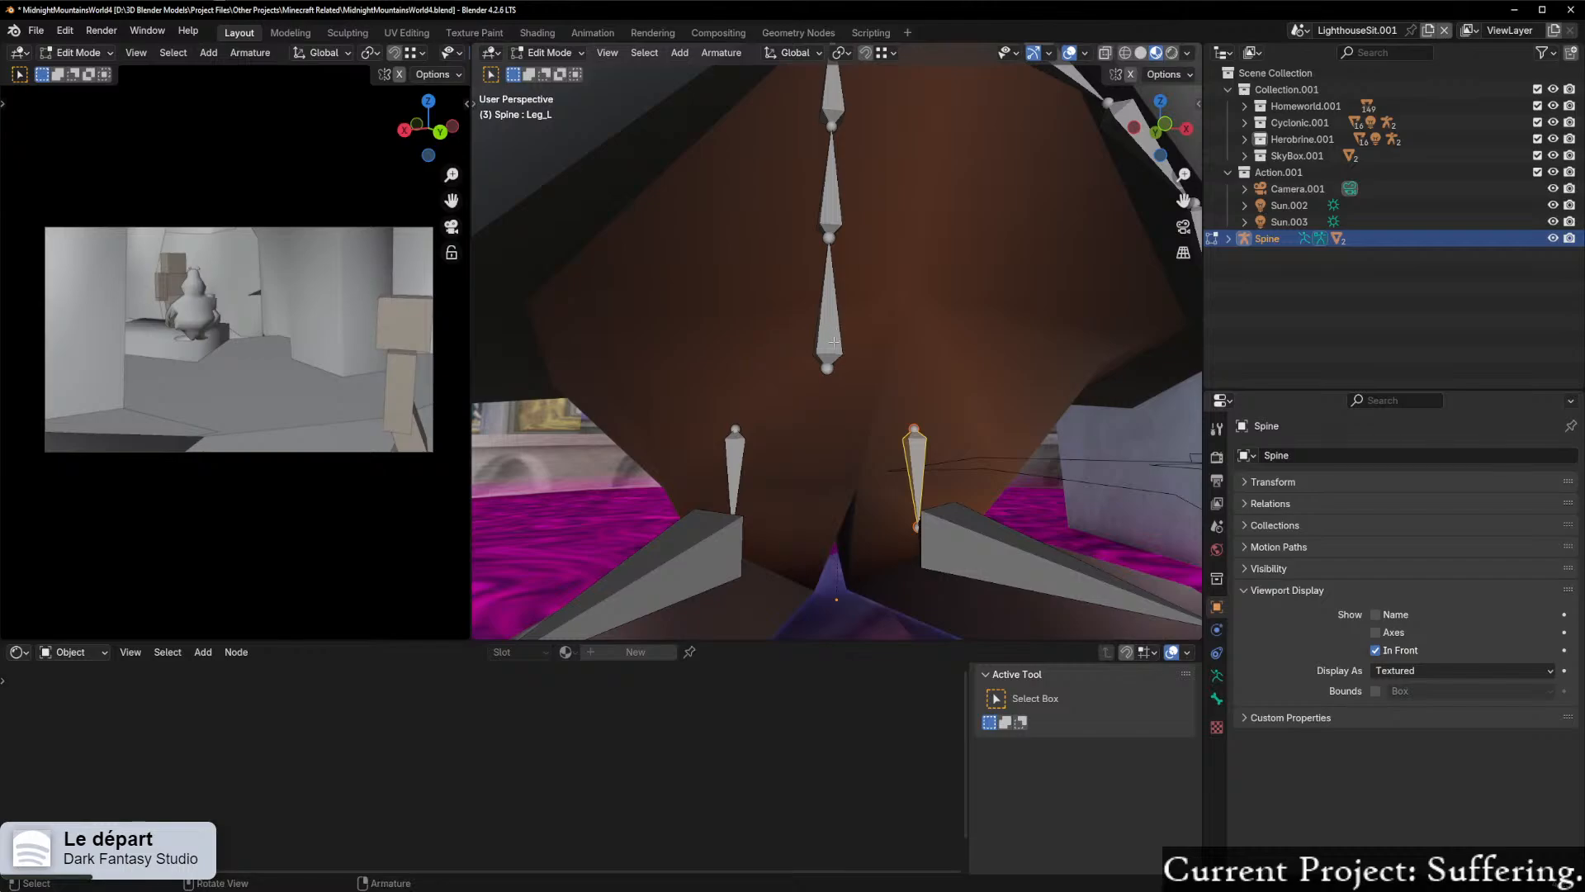
right_click(834, 344)
mouse_move(850, 345)
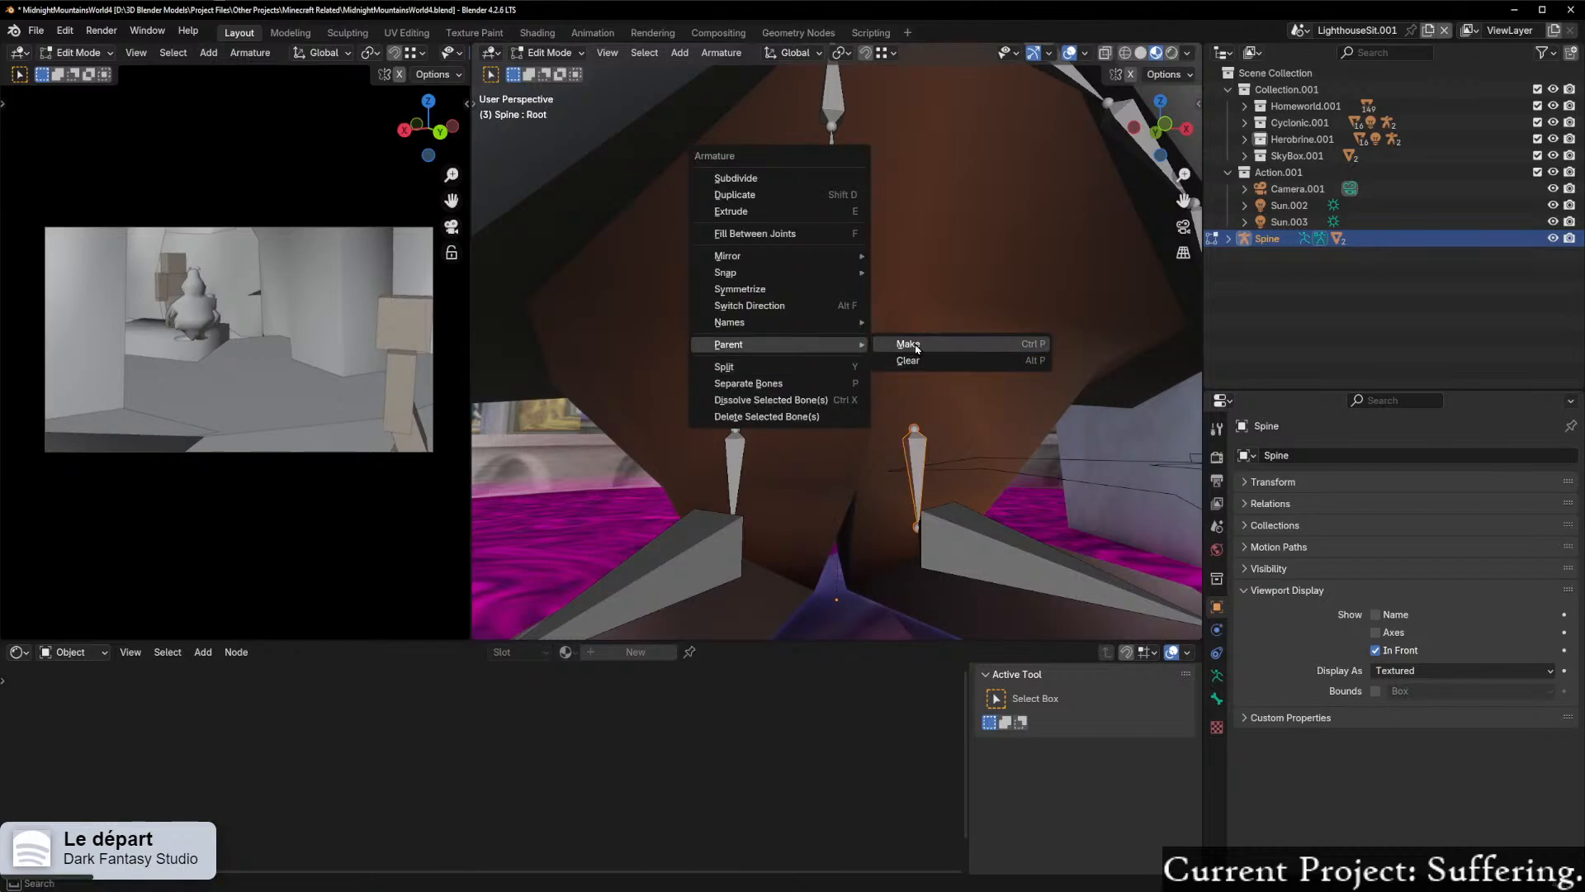
left_click(909, 344)
left_click(908, 343)
Step: Parent the other upper leg bone, Leg_R, to the Root bone with Keep Offset
middle_click_drag(947, 353, 875, 413)
left_click(775, 459)
left_click(851, 292, "shift")
right_click(850, 294)
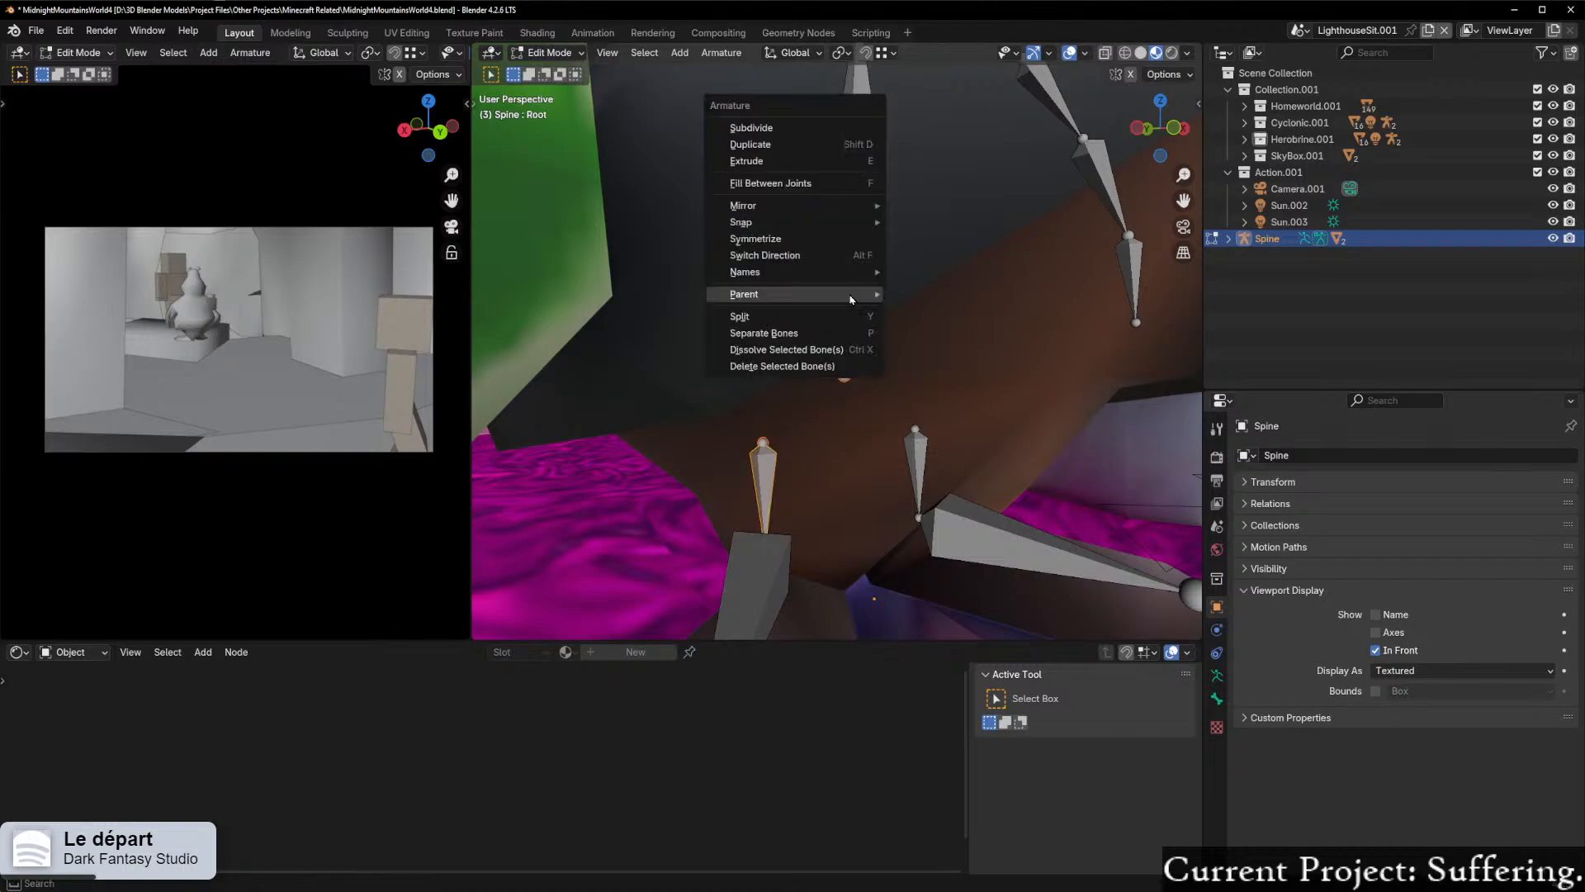
mouse_move(795, 297)
left_click(945, 295)
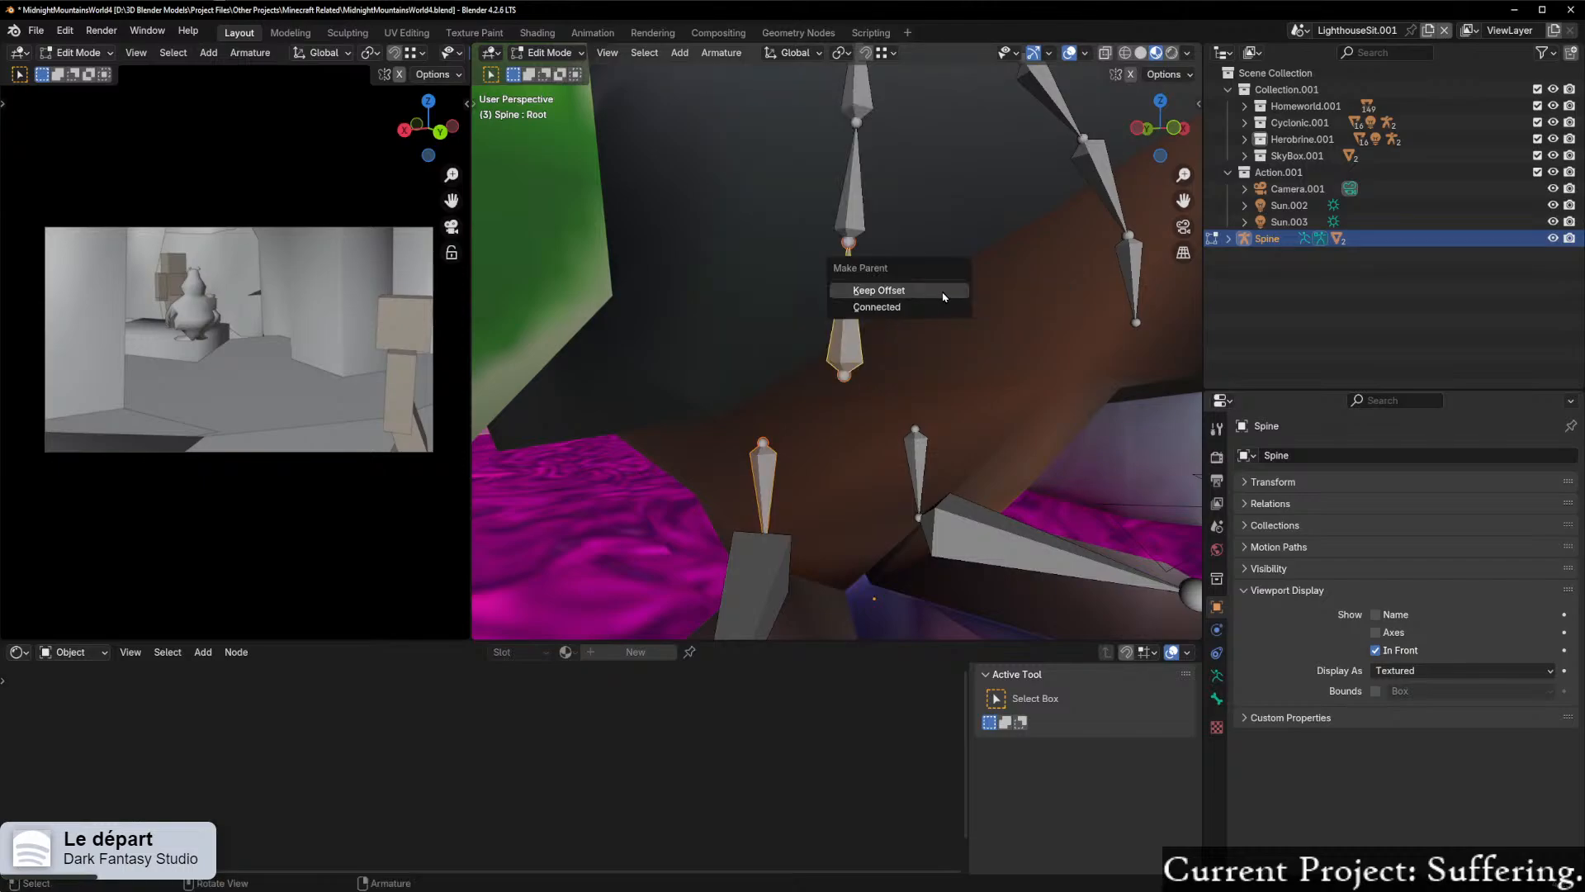
left_click(902, 293)
Step: Put the Spine armature in Pose Mode and rotate the Root bone about the global X axis until the torso tips back horizontally
middle_click_drag(872, 337, 959, 379)
scroll(961, 377, "down", 6)
key("ctrl+Tab")
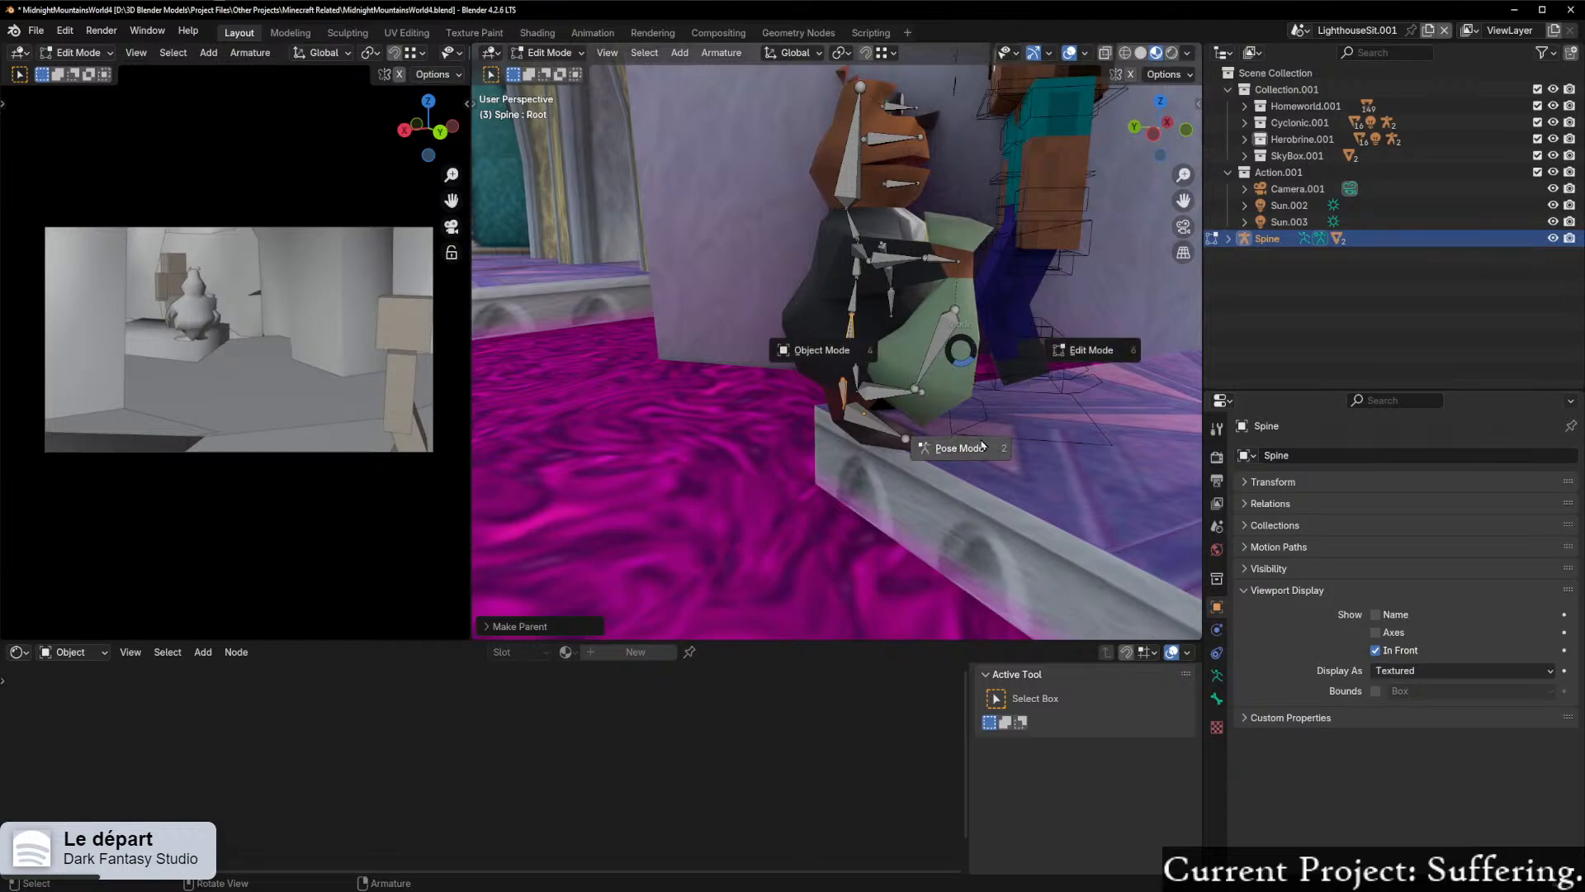
left_click(956, 438)
middle_click_drag(850, 349, 968, 390)
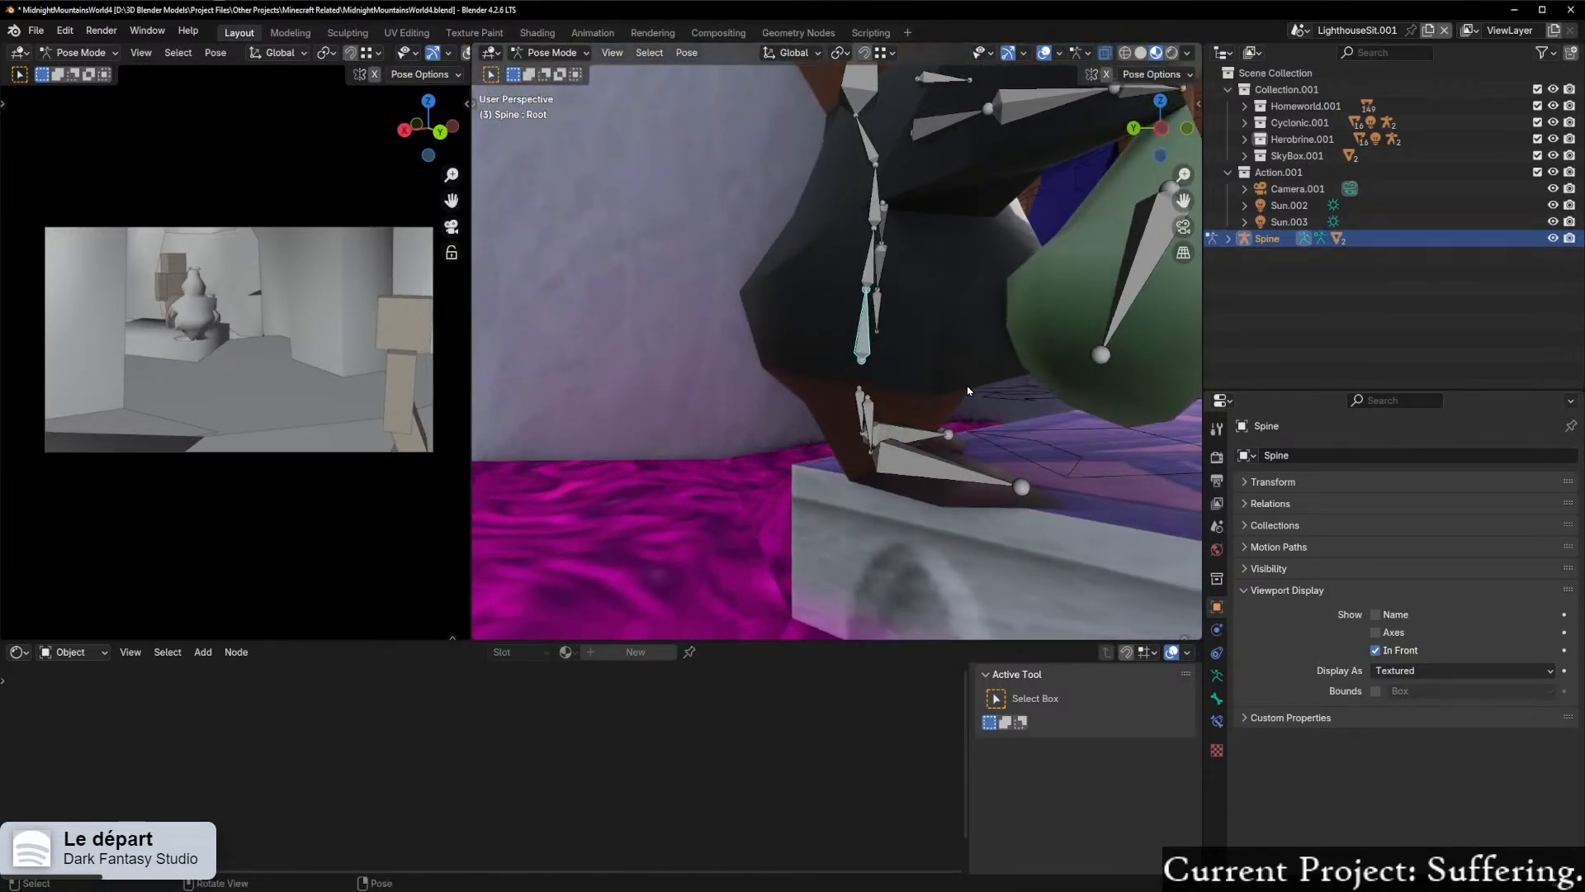
key("r")
key("x")
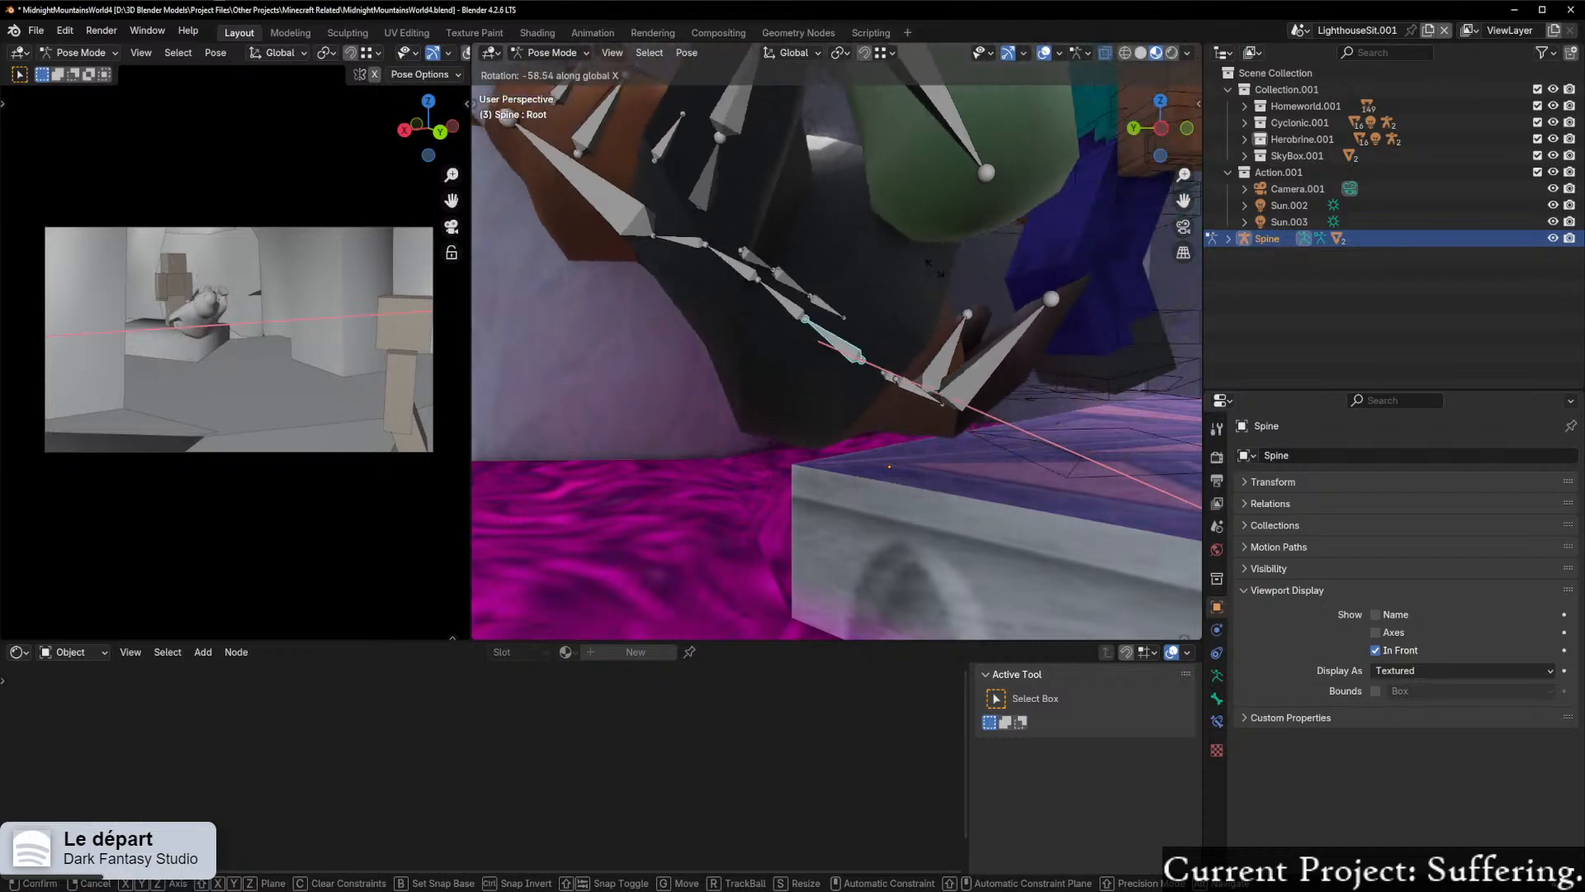
left_click(898, 289)
middle_click_drag(898, 289, 887, 331)
scroll(933, 335, "down", 3)
scroll(924, 332, "up", 5)
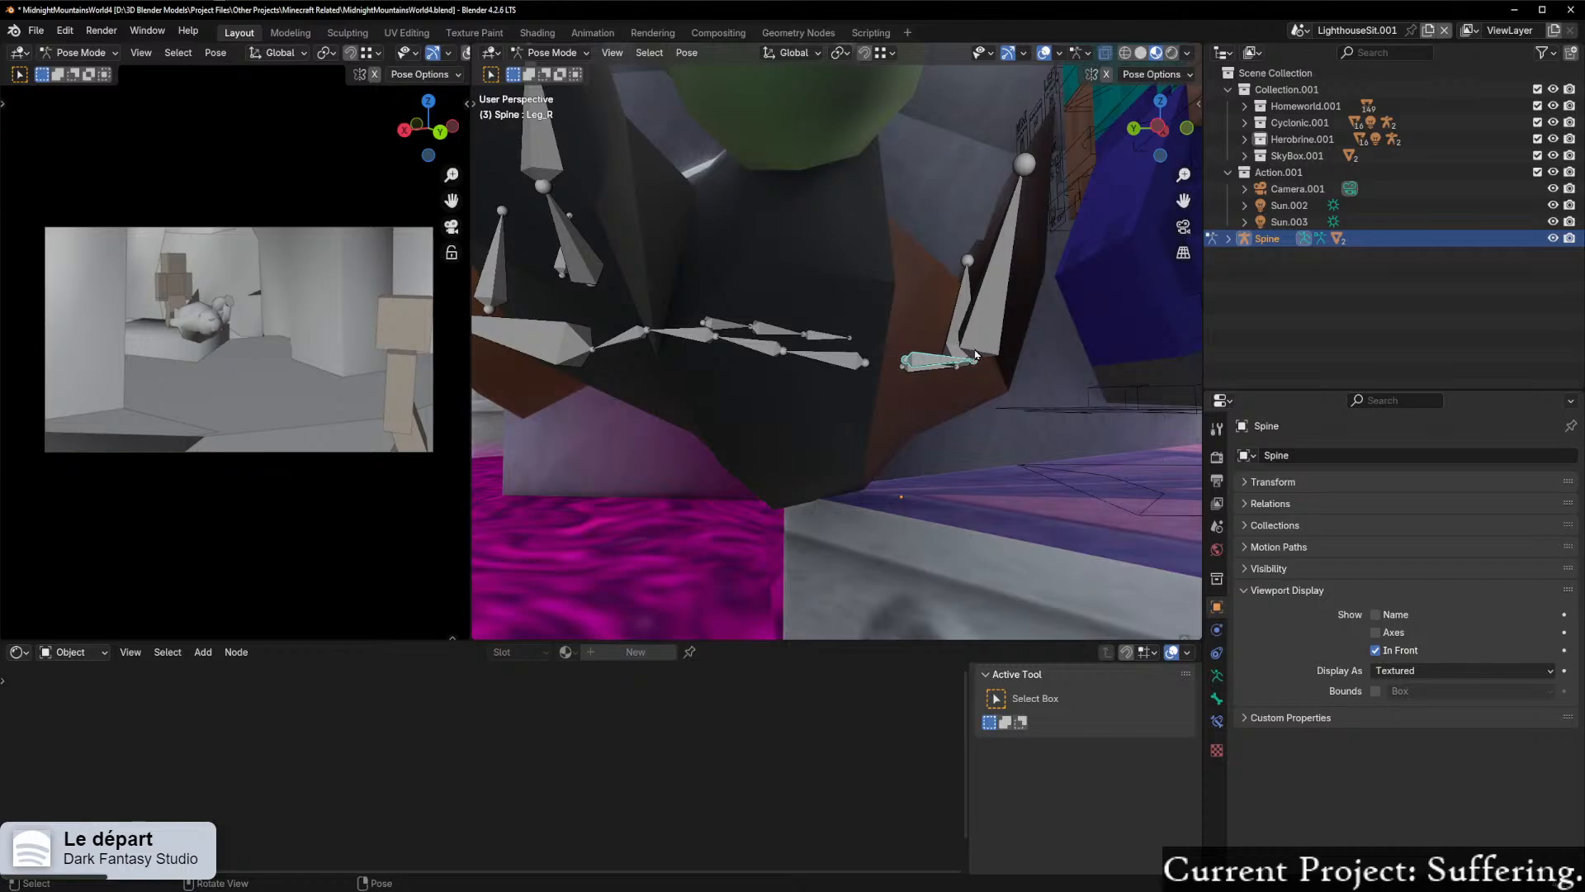
key("r")
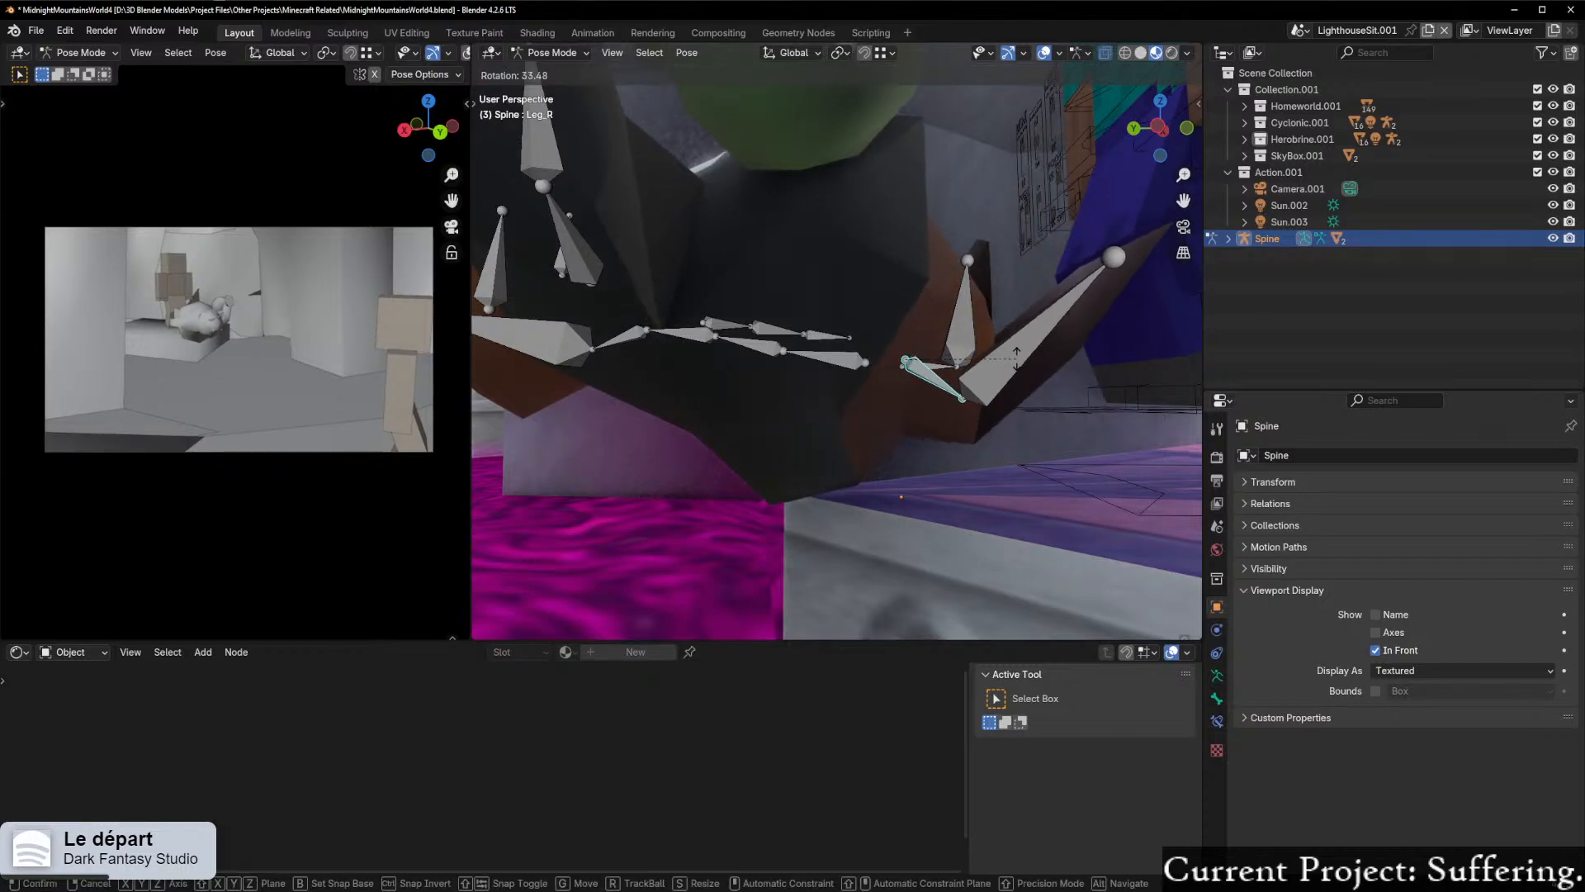
right_click(1004, 323)
Step: Rotate the Foot_R bone about the global X axis, tilting the raised foot down and away from the body
left_click(939, 361)
key("r")
key("x")
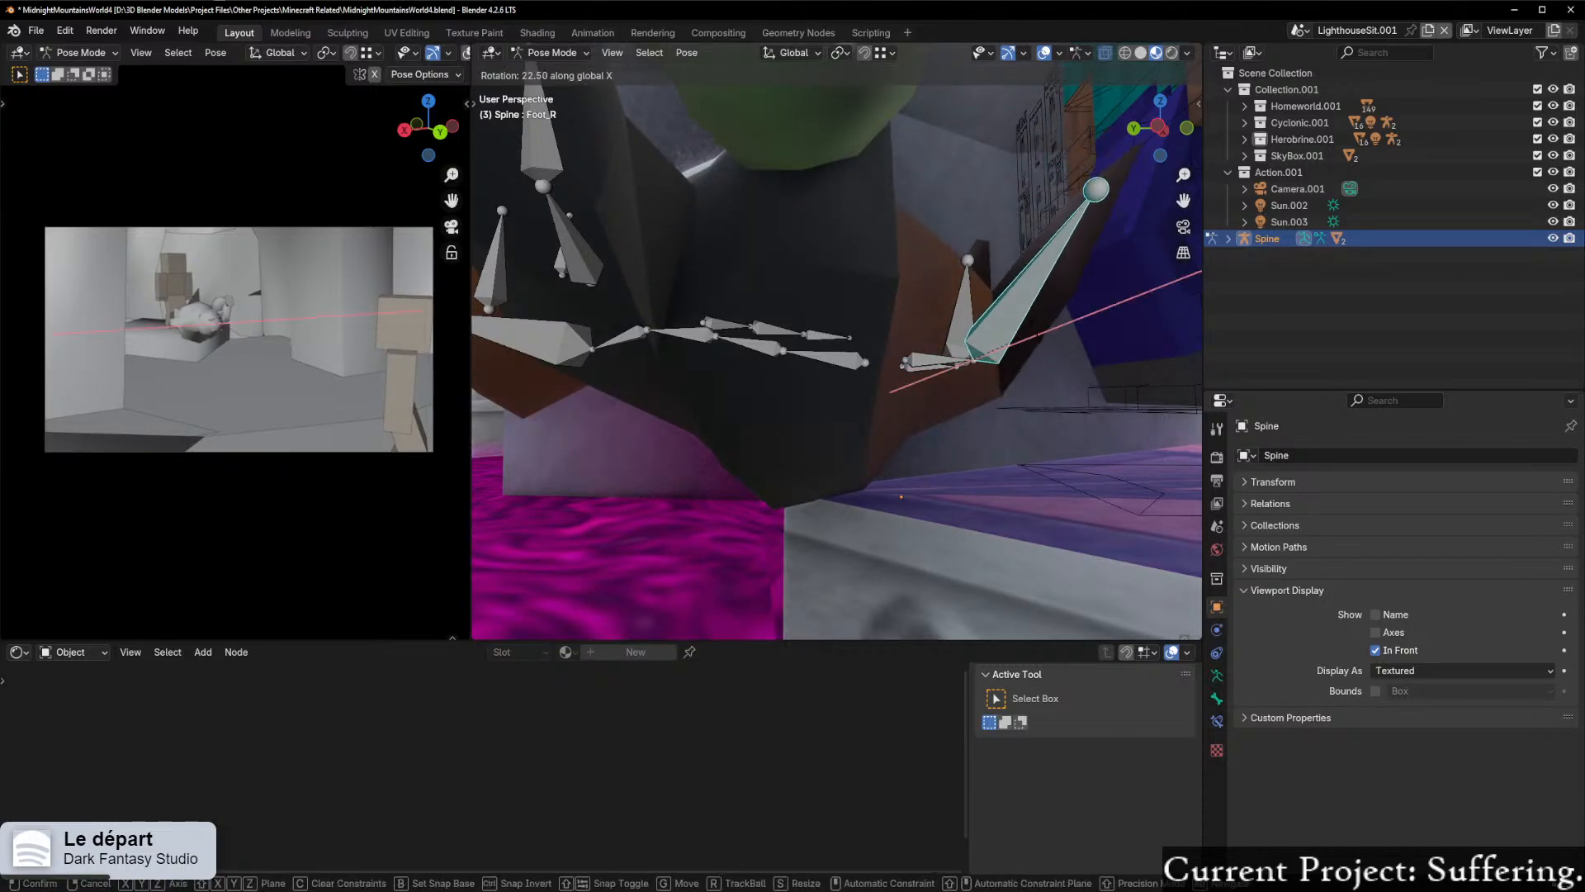
left_click(1043, 374)
Step: Rotate the spine's Bone.001 freely to bend the reclining character's upper body
middle_click_drag(1057, 327, 853, 322)
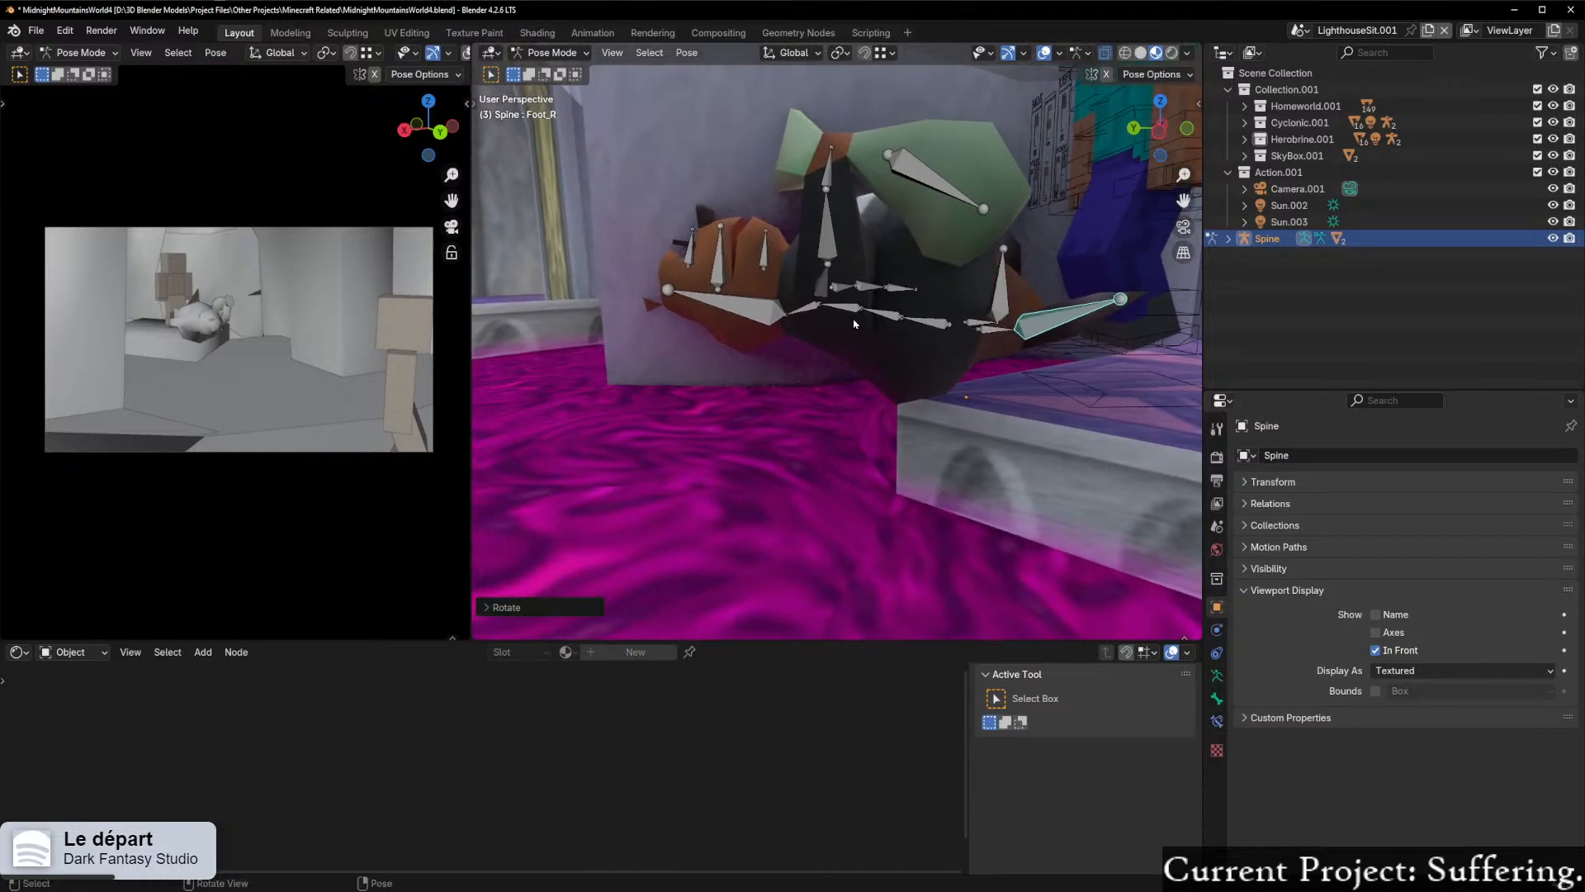
scroll(848, 337, "up", 2)
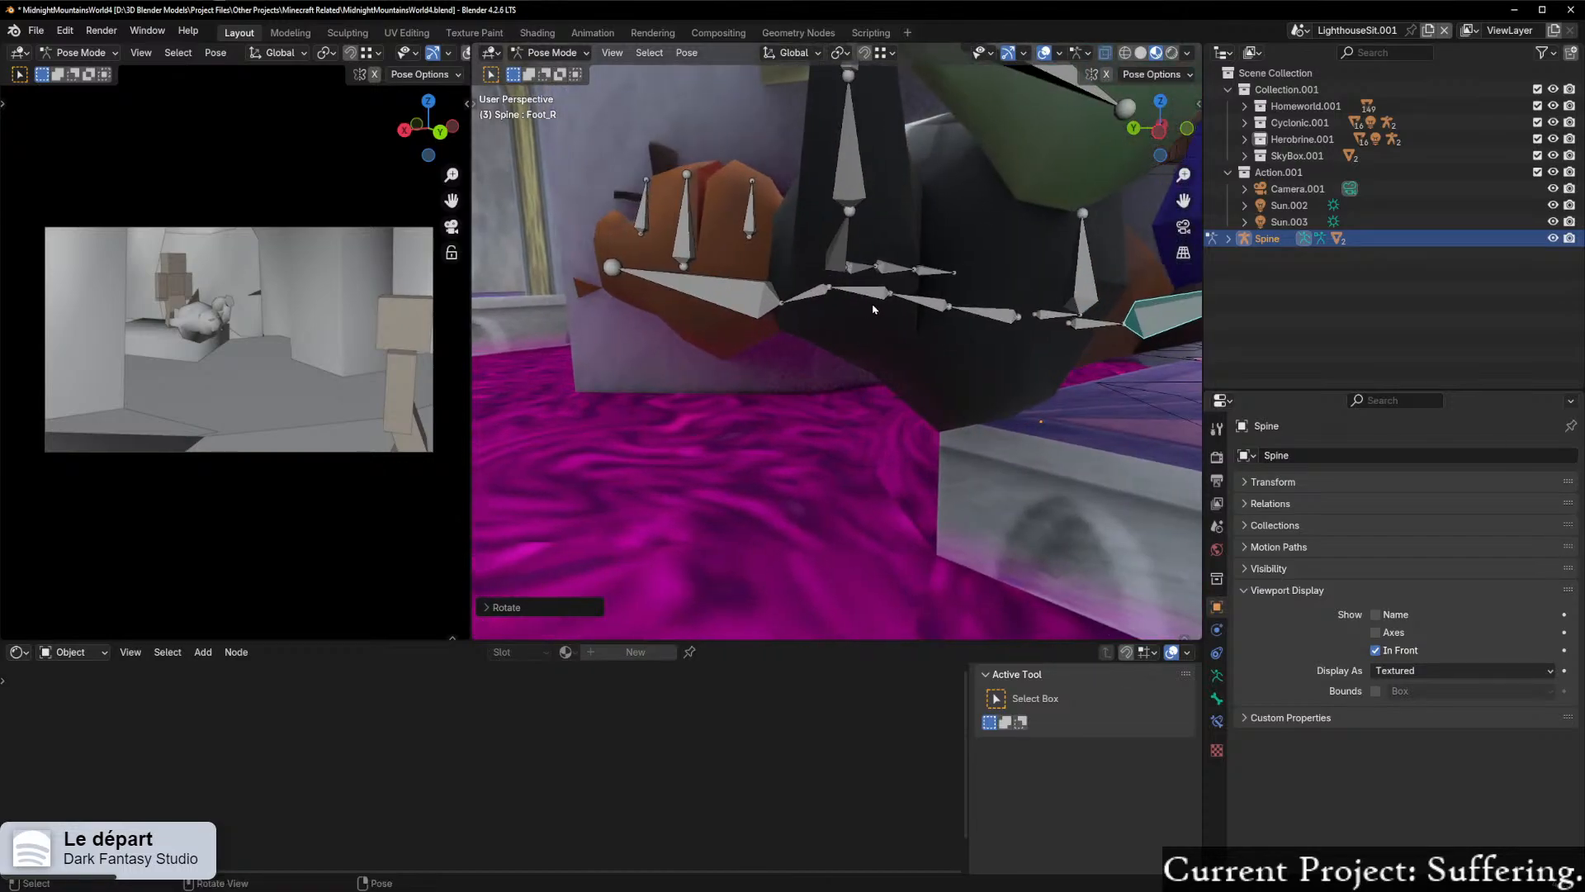
left_click(843, 291)
middle_click_drag(875, 314, 952, 336)
key("r")
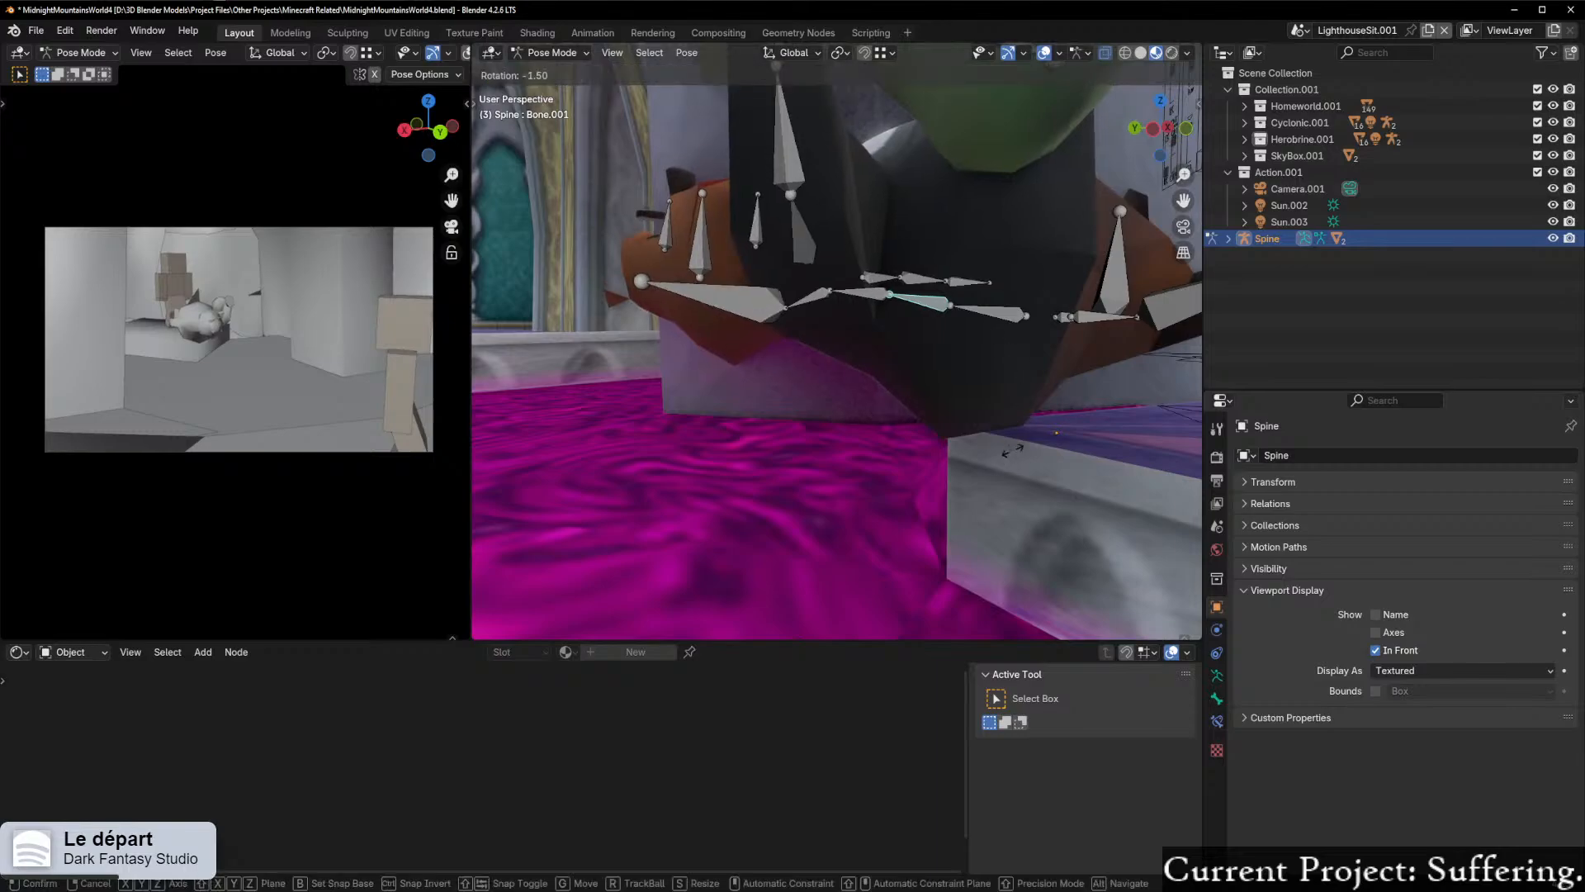
key("Return")
middle_click_drag(1032, 388, 1158, 392)
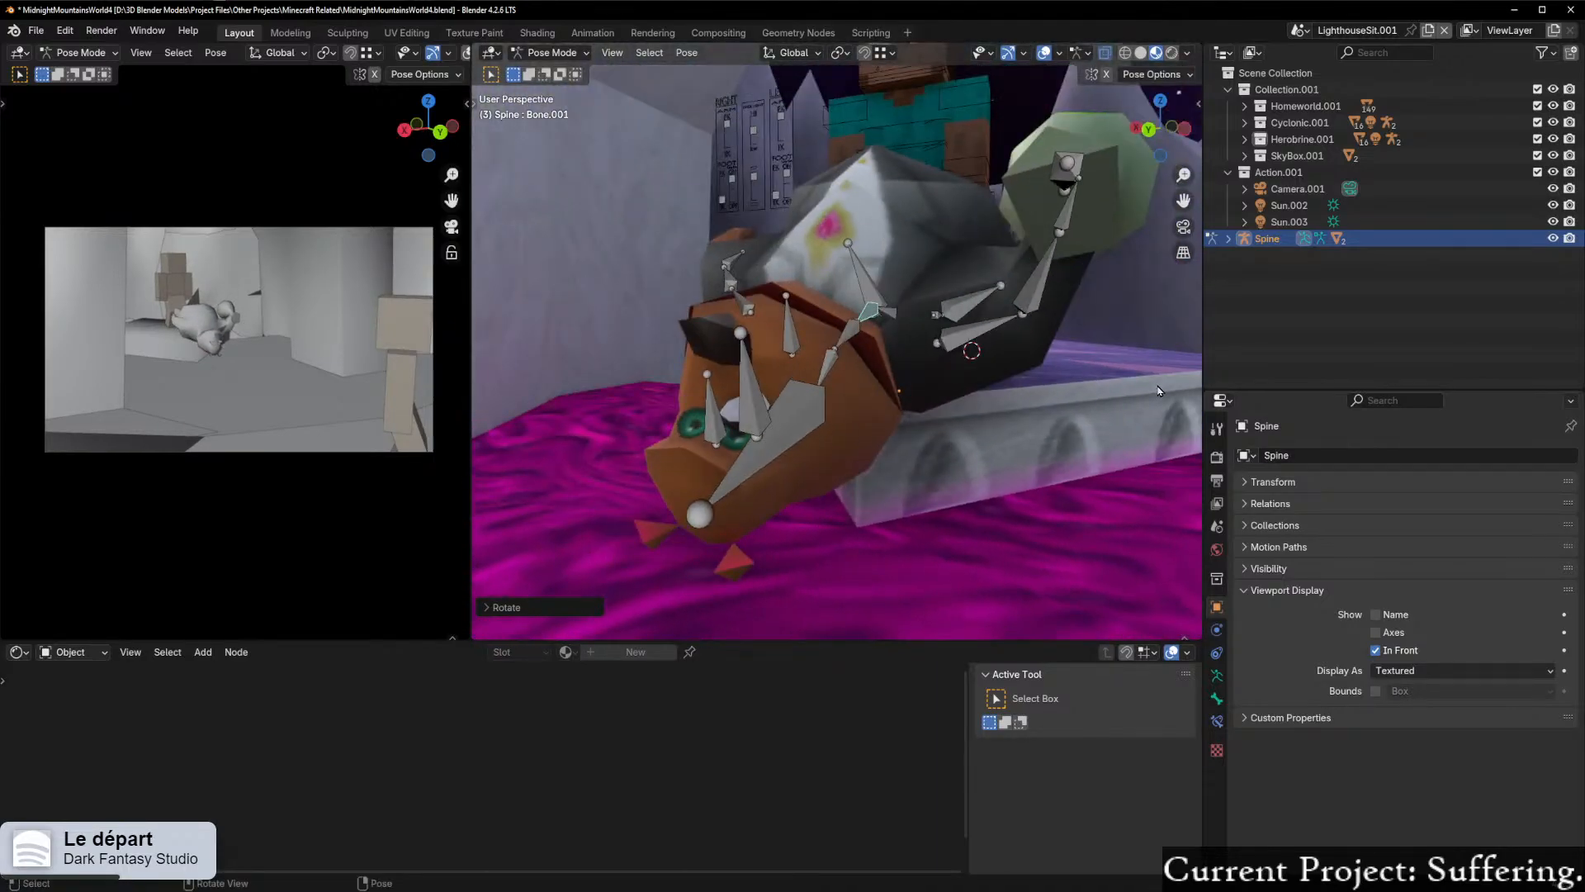
Step: Rotate Bone.001 about the global X axis so the upper body and head drop over the pedestal's edge
middle_click_drag(1042, 280, 1110, 363)
key("r")
key("x")
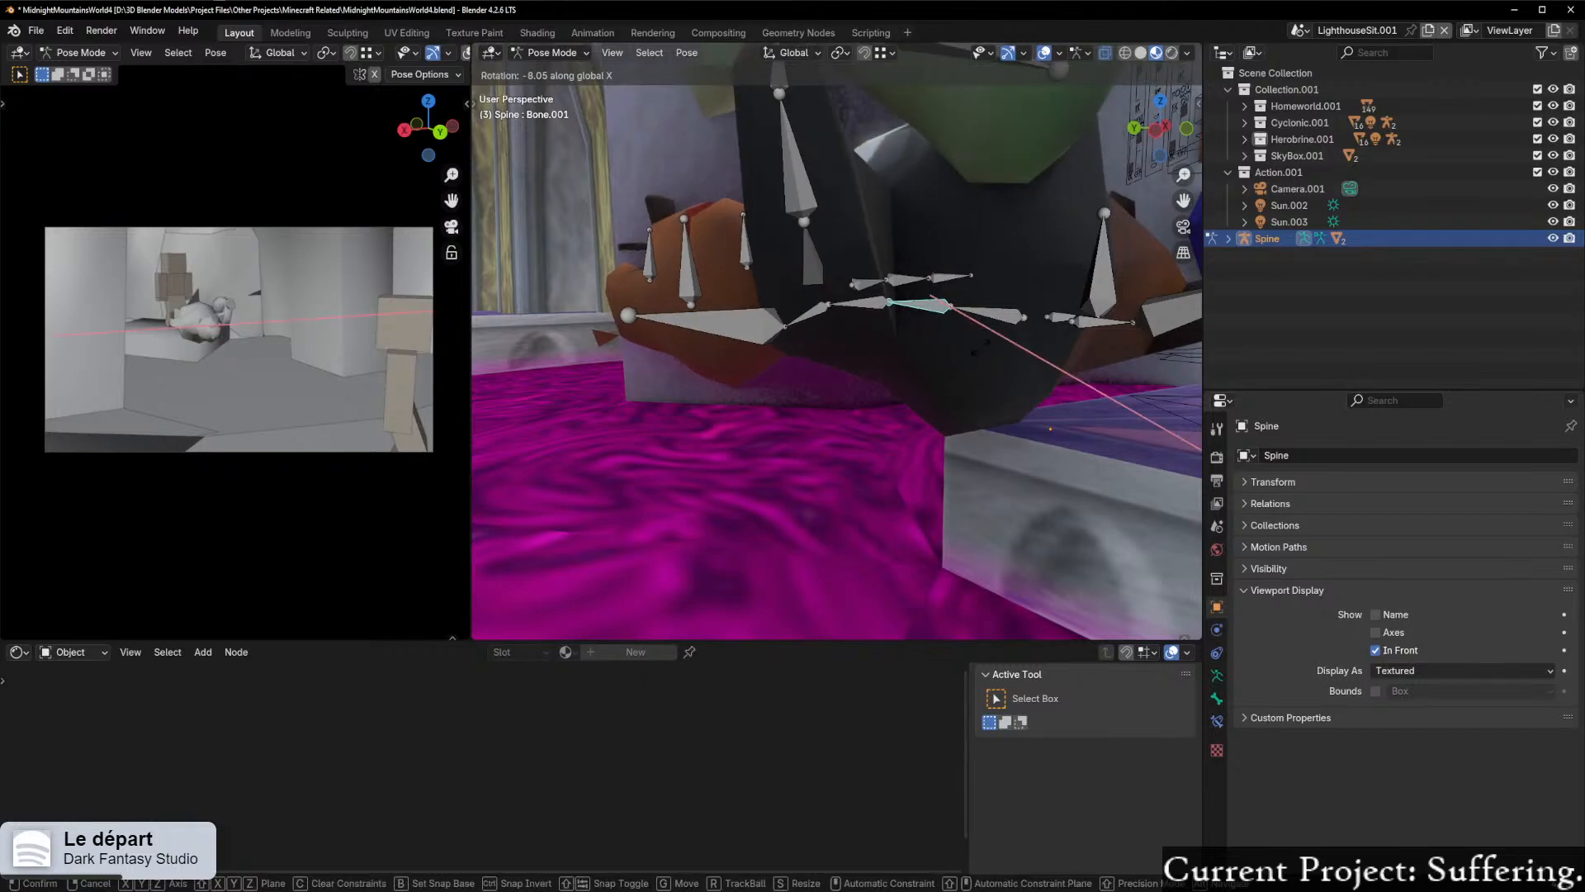
left_click(984, 403)
middle_click_drag(983, 403, 963, 410)
key("r")
key("x")
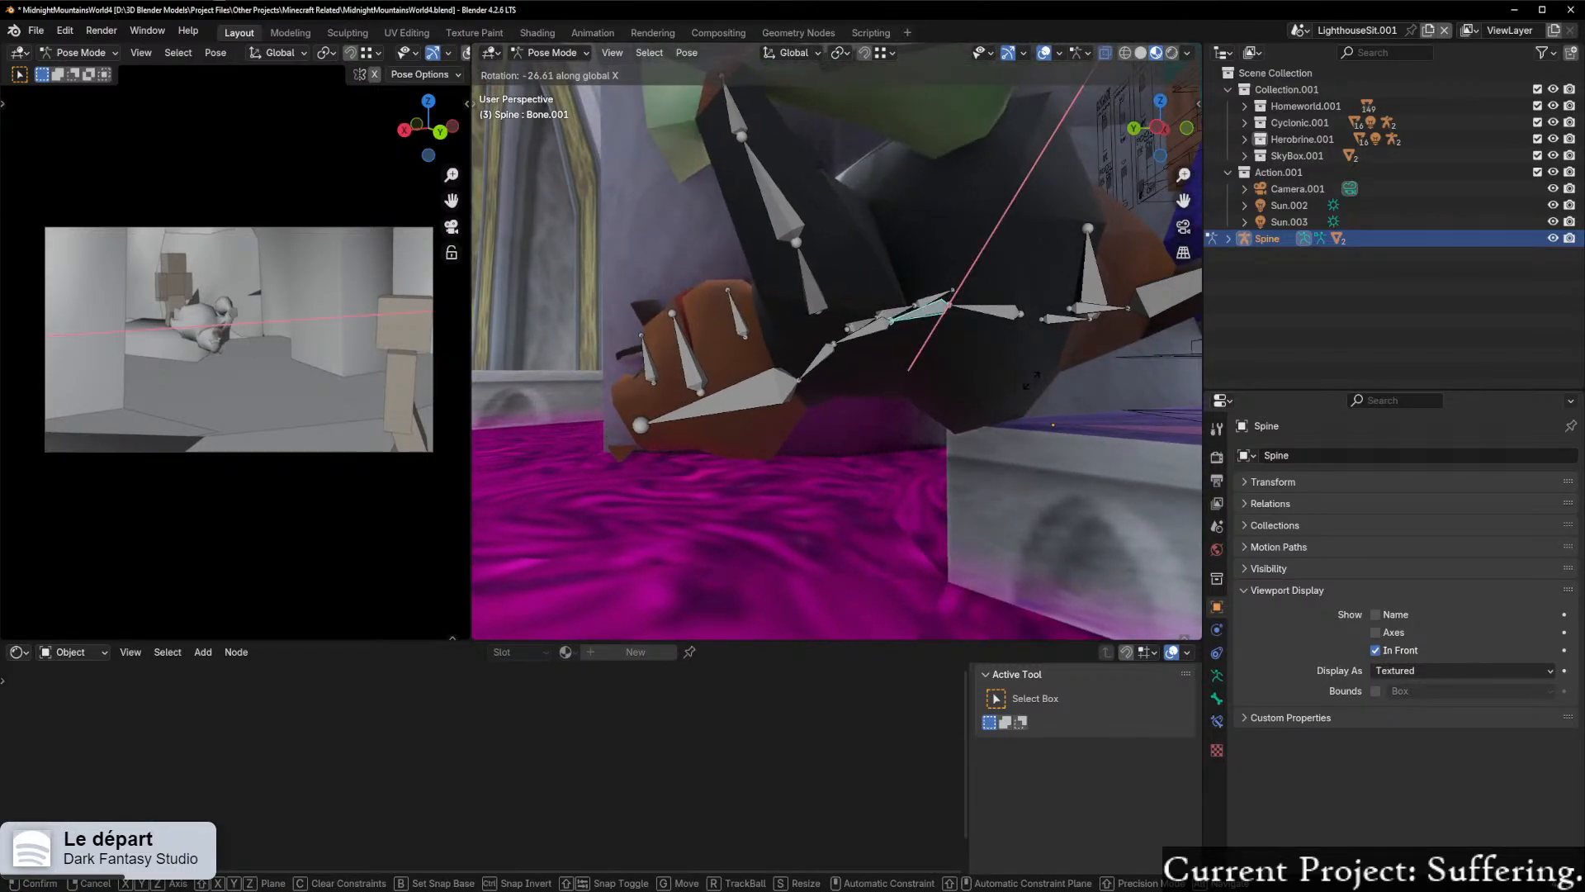
left_click(1032, 376)
Step: Rotate the LowerArm_R bone about the global Y axis, swinging the forearm with the money bag outward
middle_click_drag(1032, 375, 877, 410)
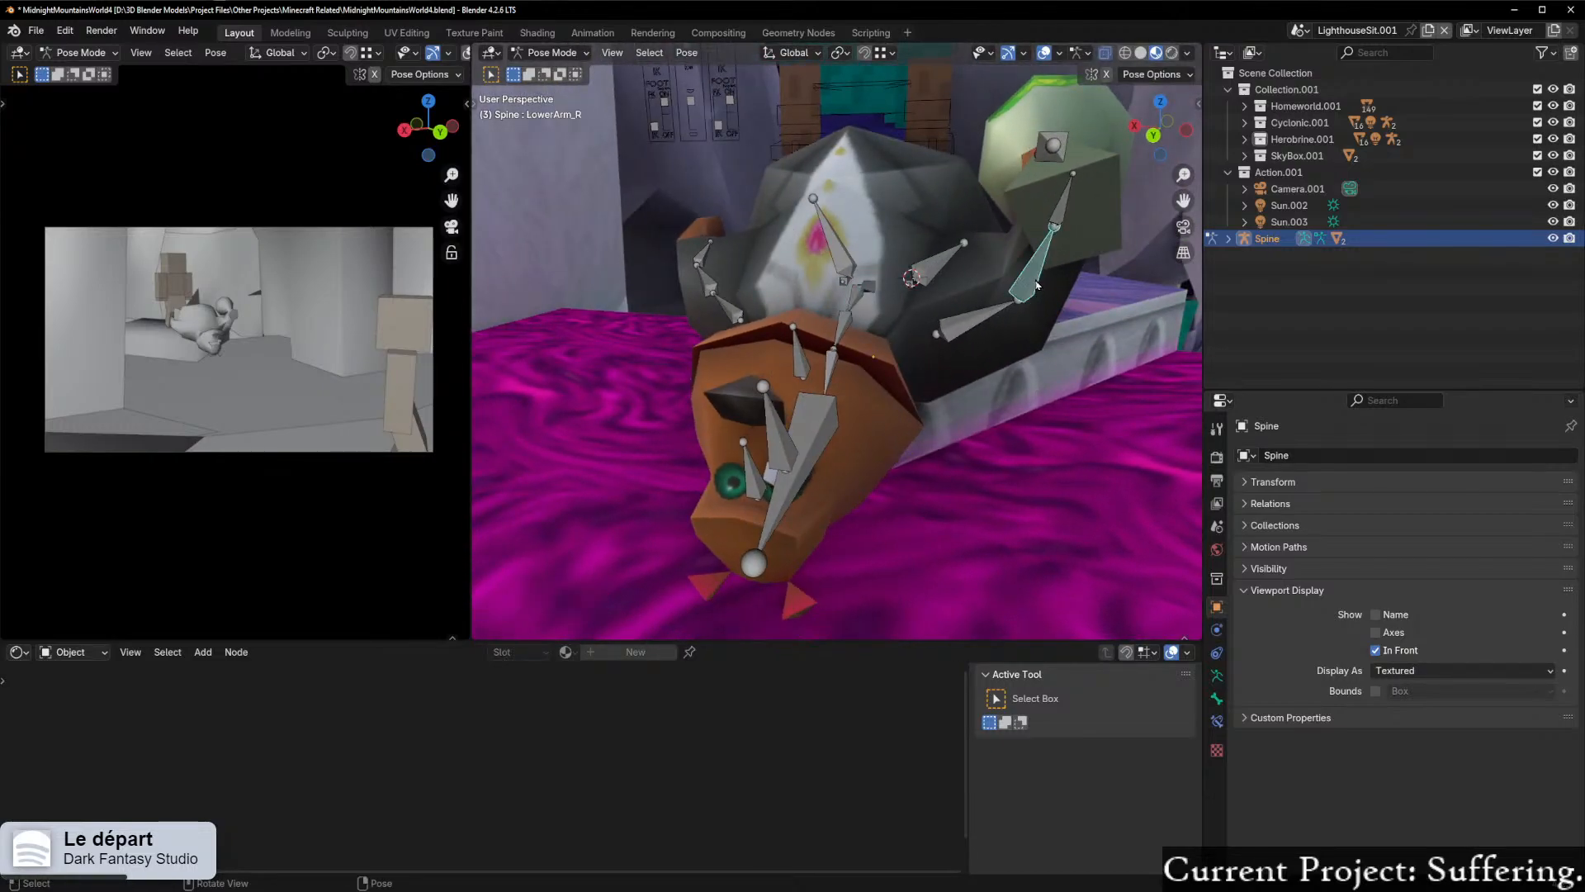
key("r")
key("x")
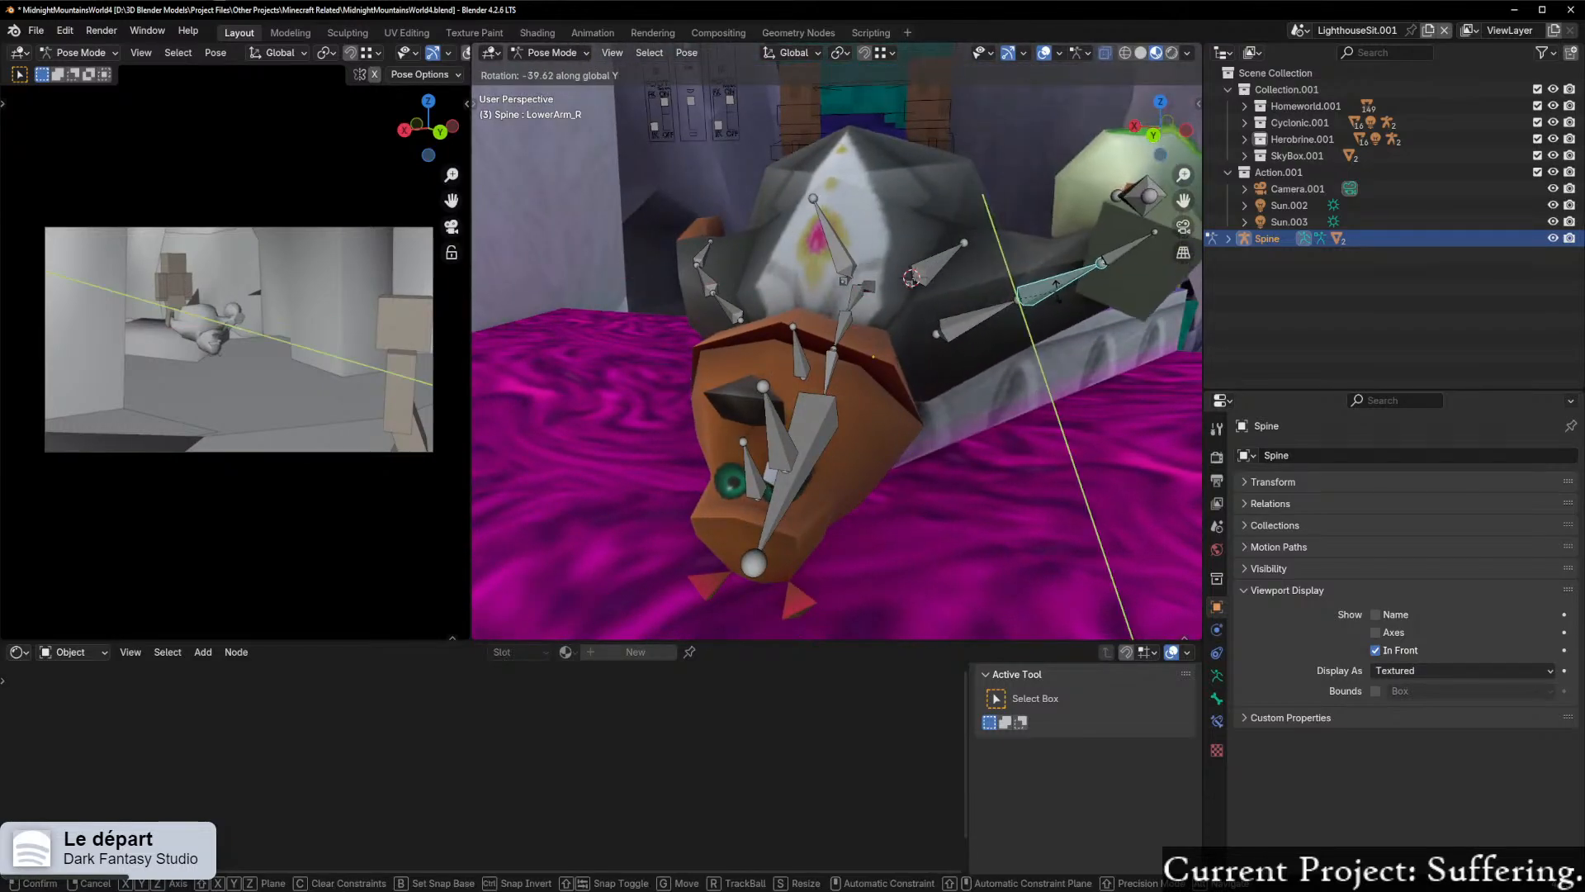
left_click(1067, 315)
middle_click_drag(1067, 315, 1081, 325)
Step: Try rotating the LowerArm_L bone outward about its local X axis, and undo the rotation
left_click(694, 274)
middle_click_drag(693, 274, 833, 264)
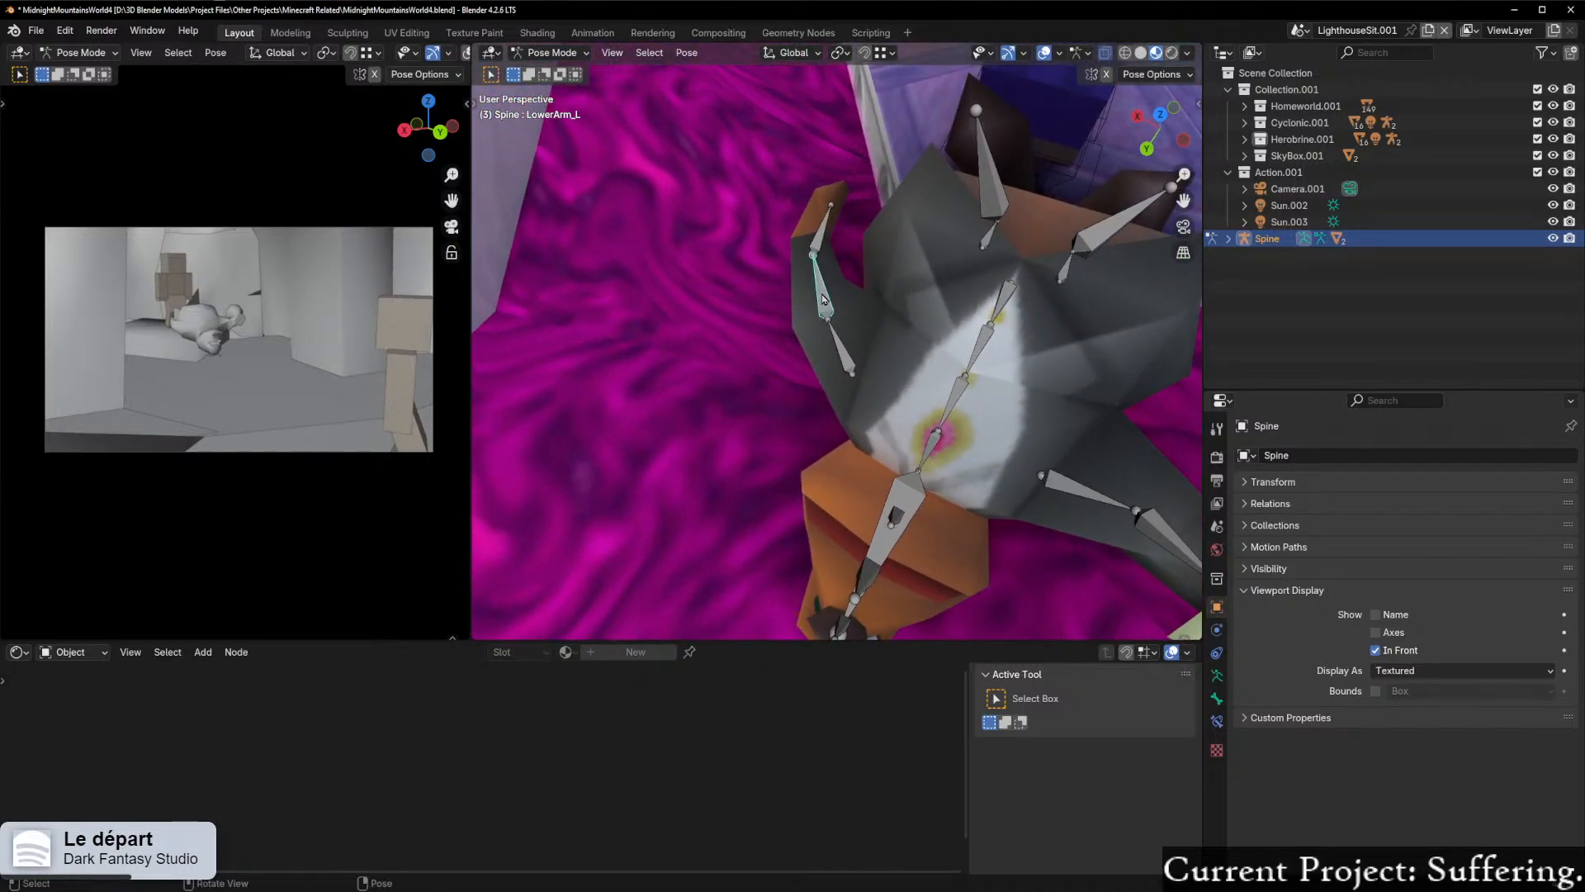
key("r")
key("z")
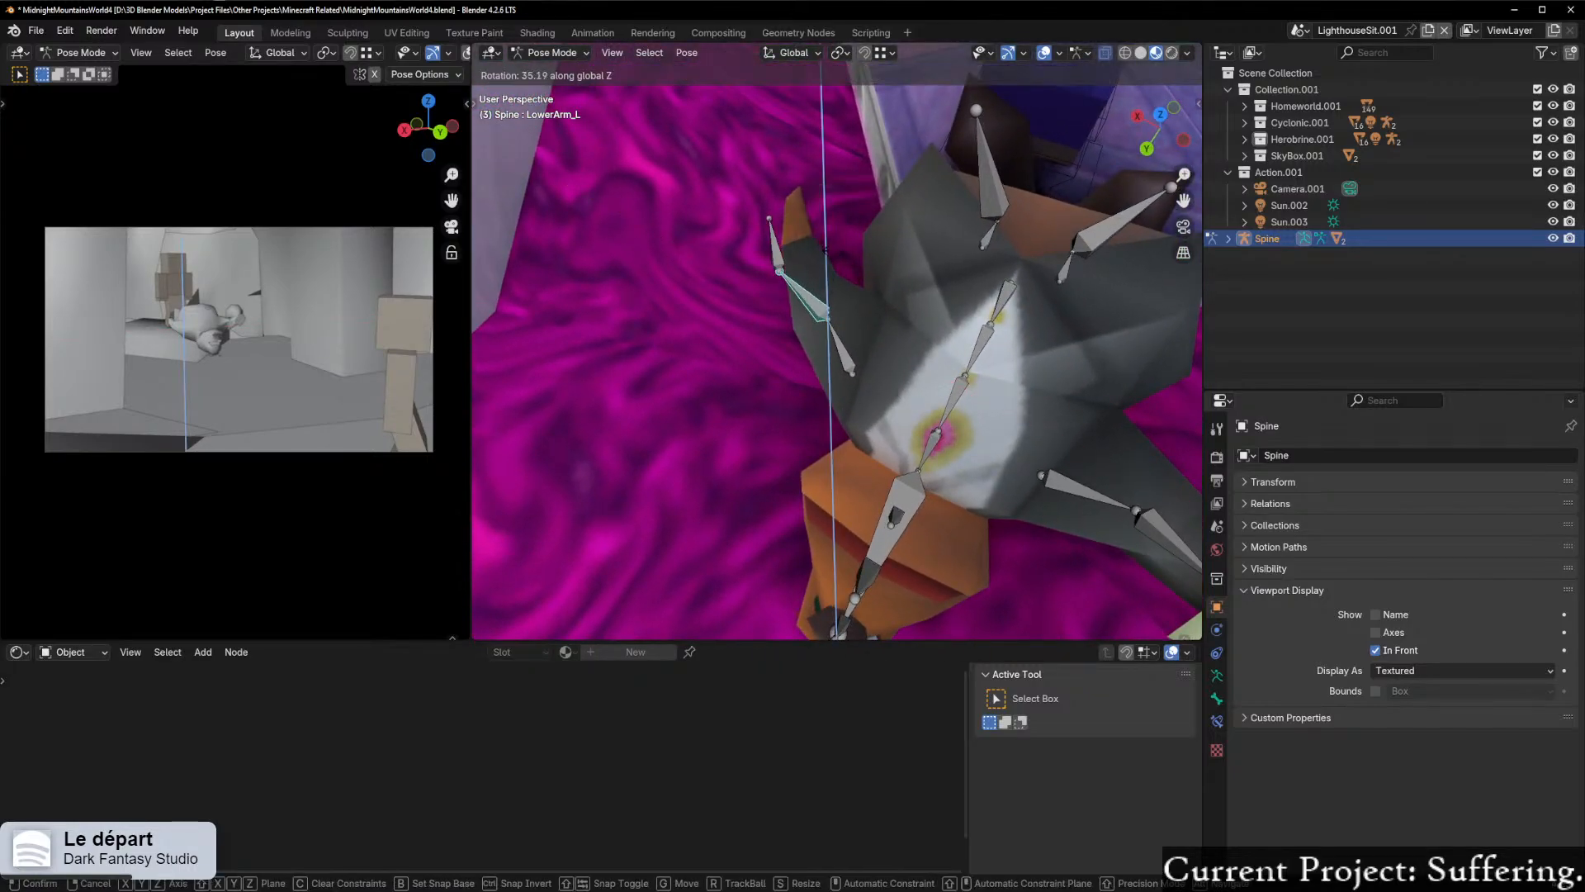
key("z")
key("z")
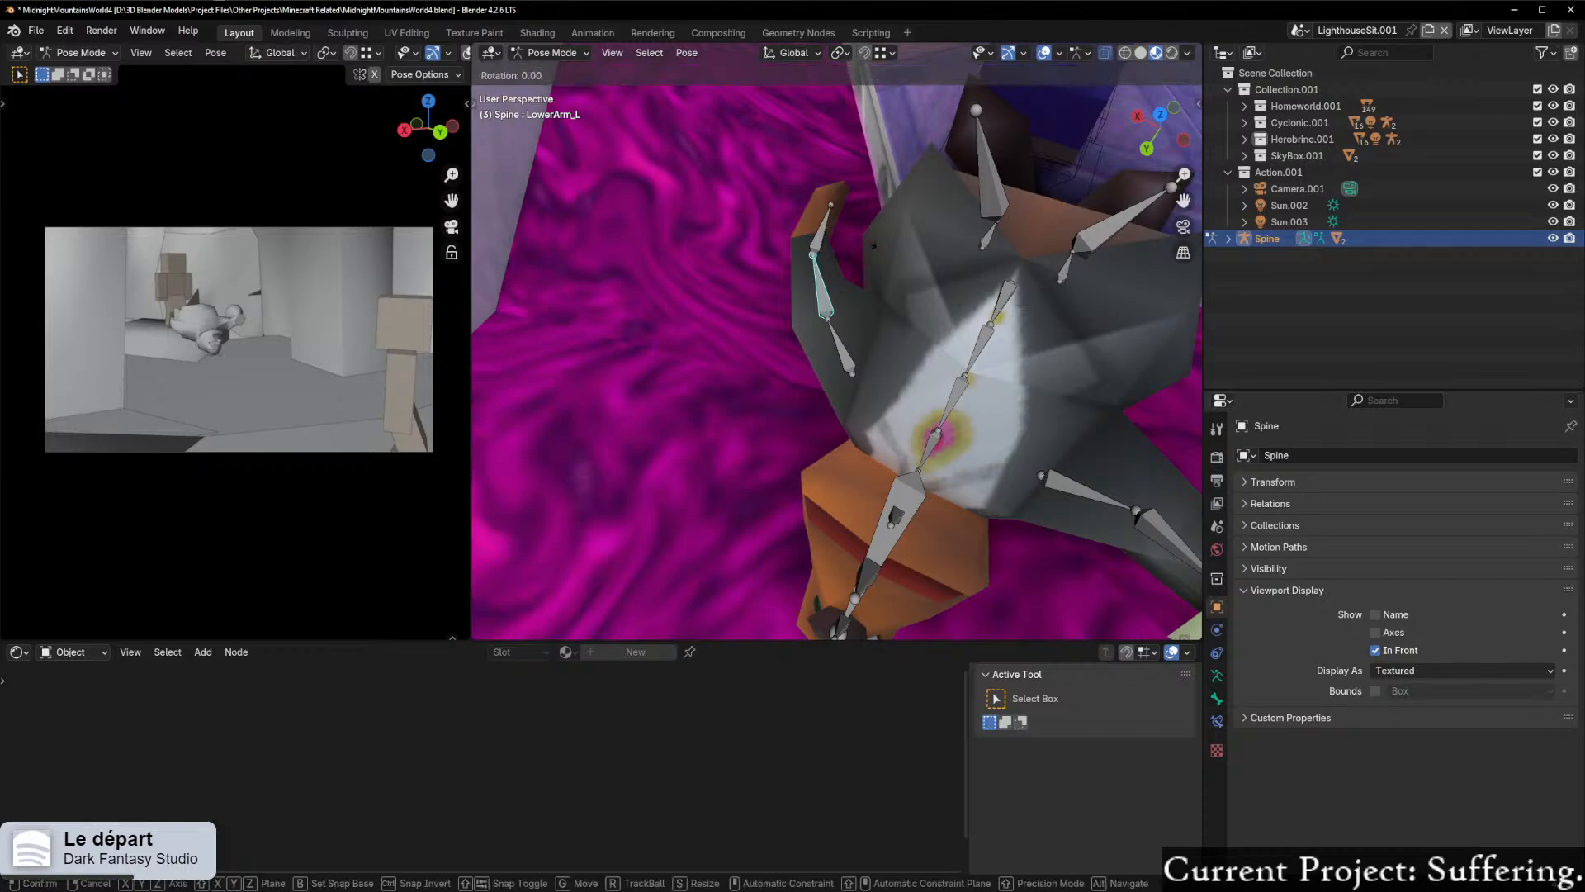
key("x")
key("x")
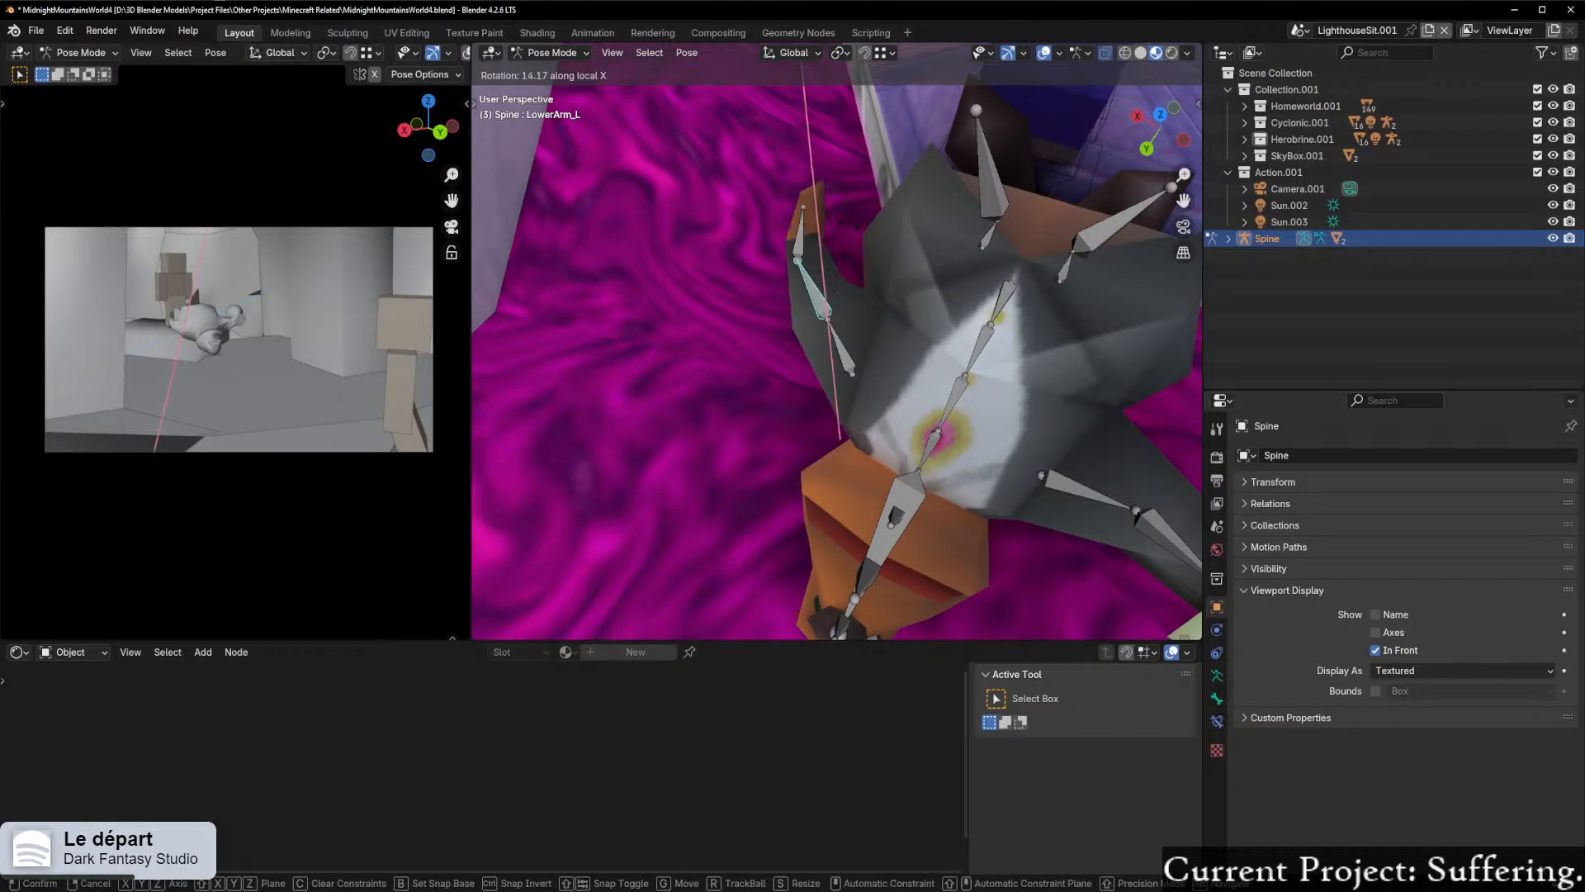
left_click(779, 316)
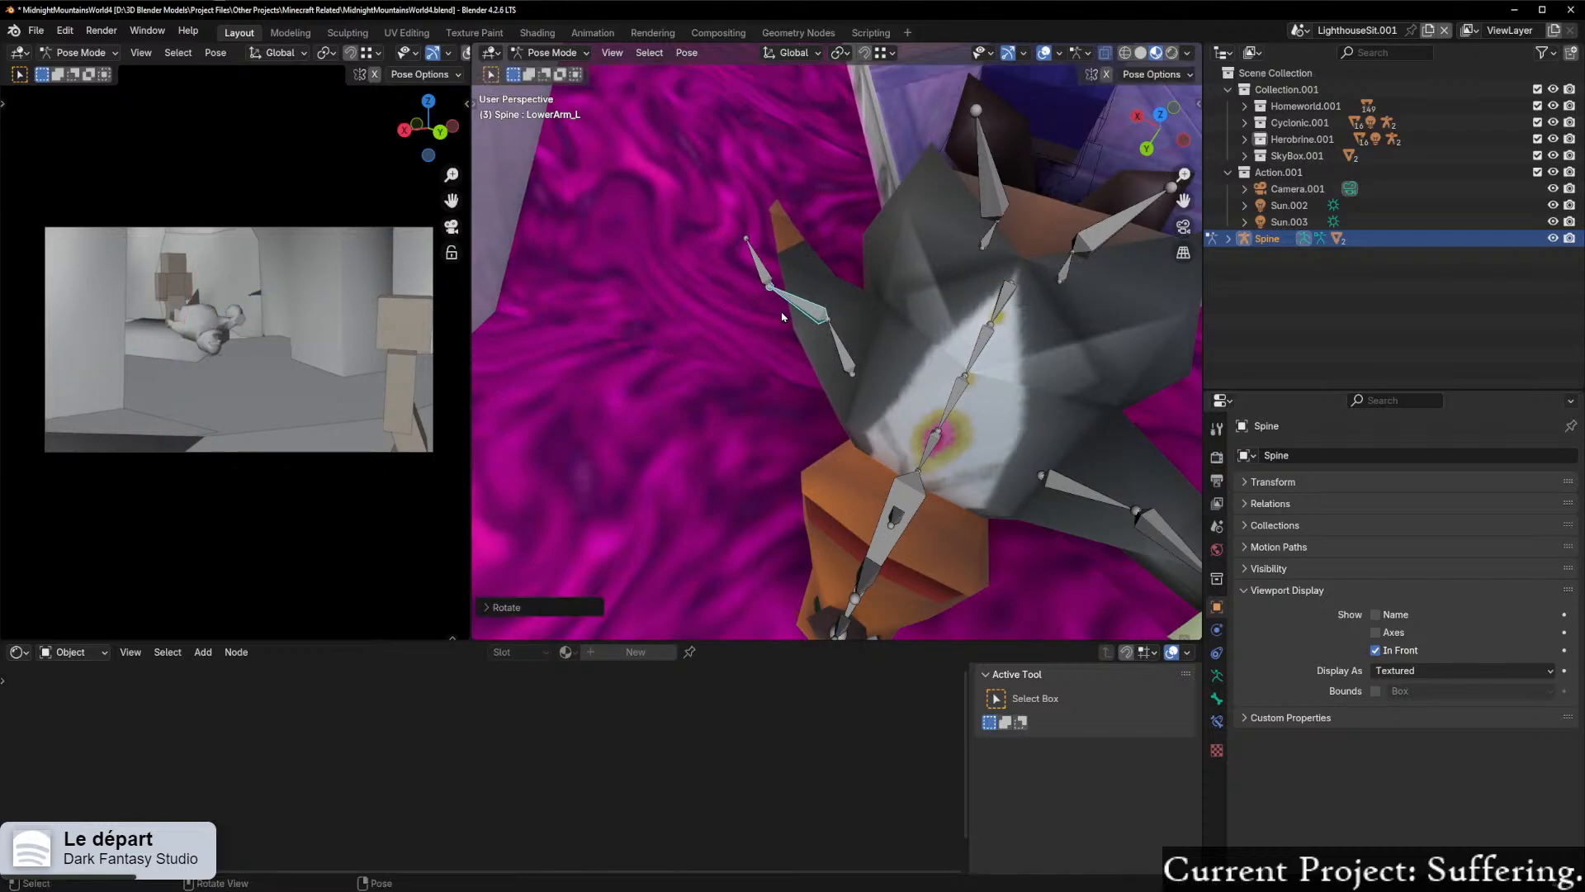
middle_click_drag(779, 317, 853, 283)
scroll(752, 327, "up", 4)
key("ctrl+z")
Step: Rotate the UpperArm_L bone about its local X axis, swinging the whole arm toward the character's head
middle_click_drag(751, 327, 711, 304)
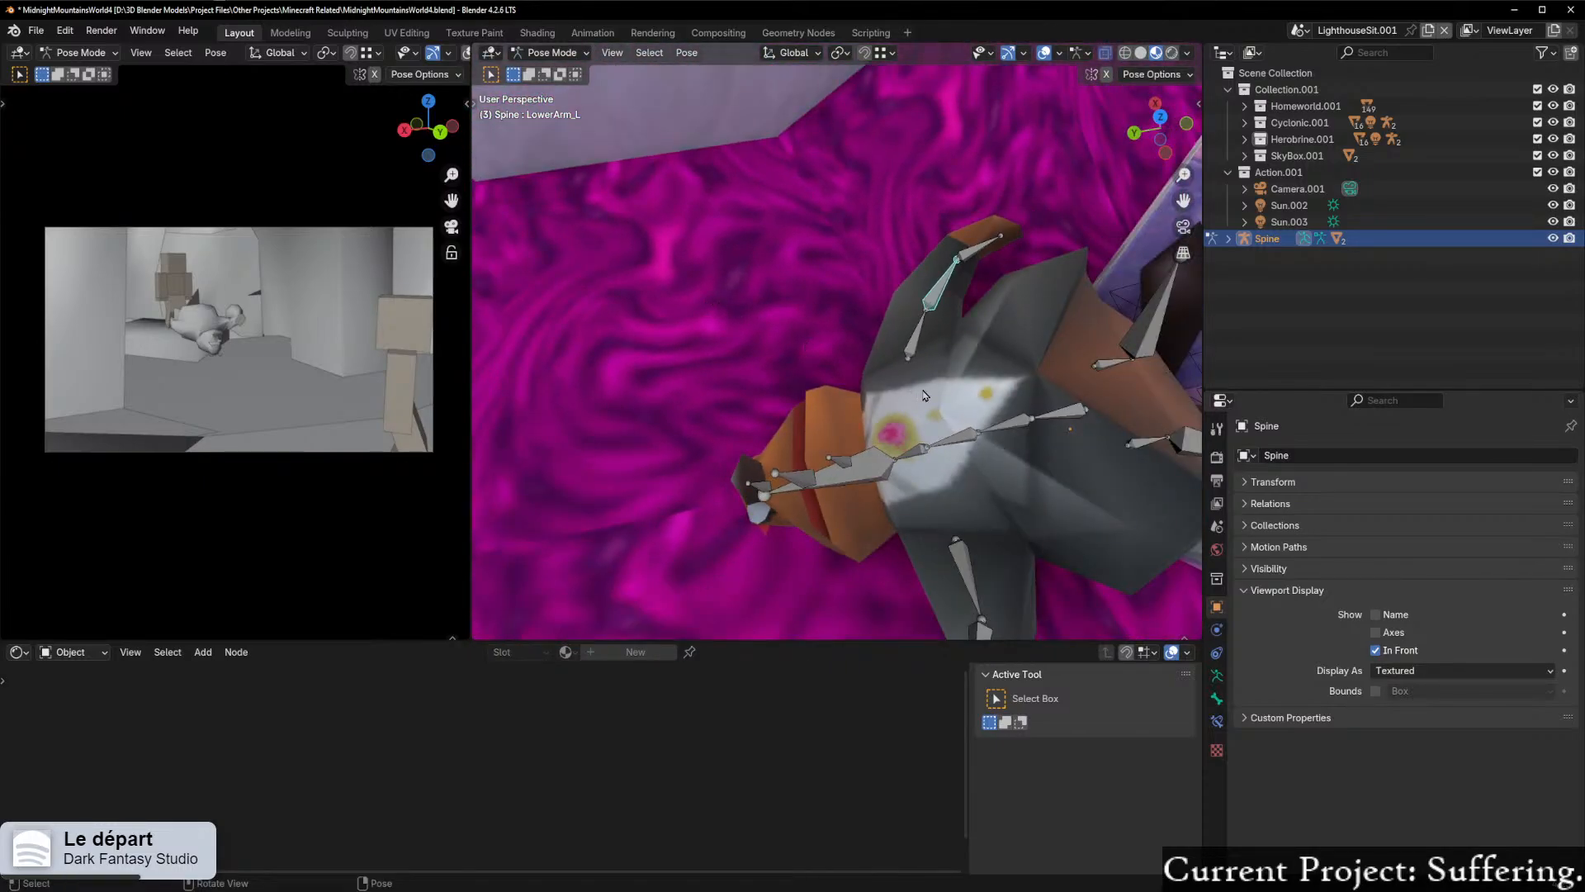
left_click(920, 345)
key("r")
key("z")
key("z")
key("x")
key("x")
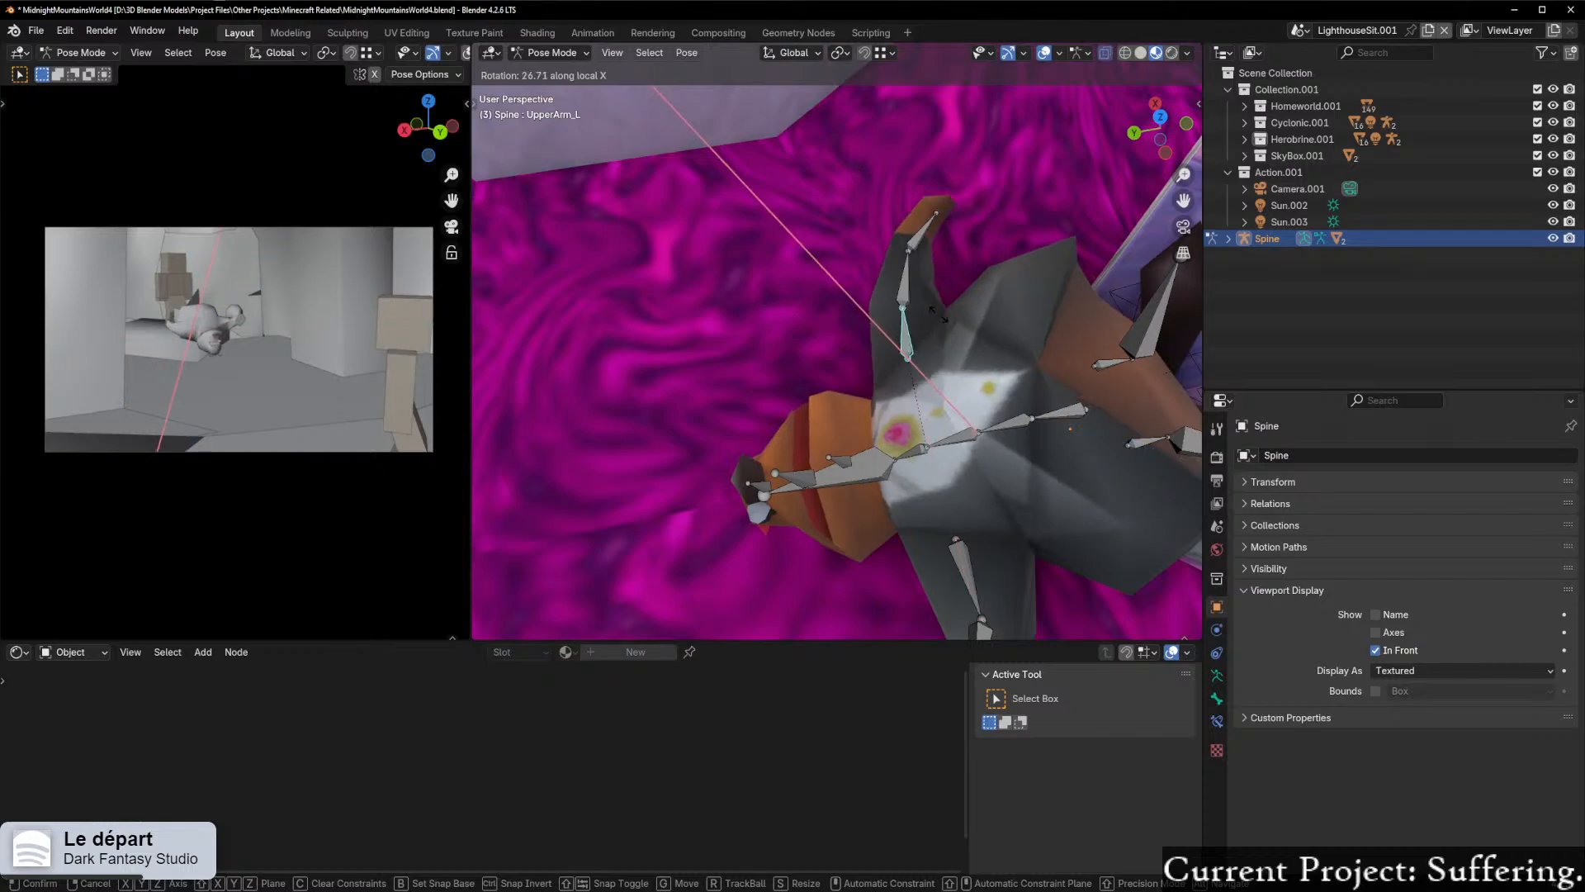
left_click(923, 294)
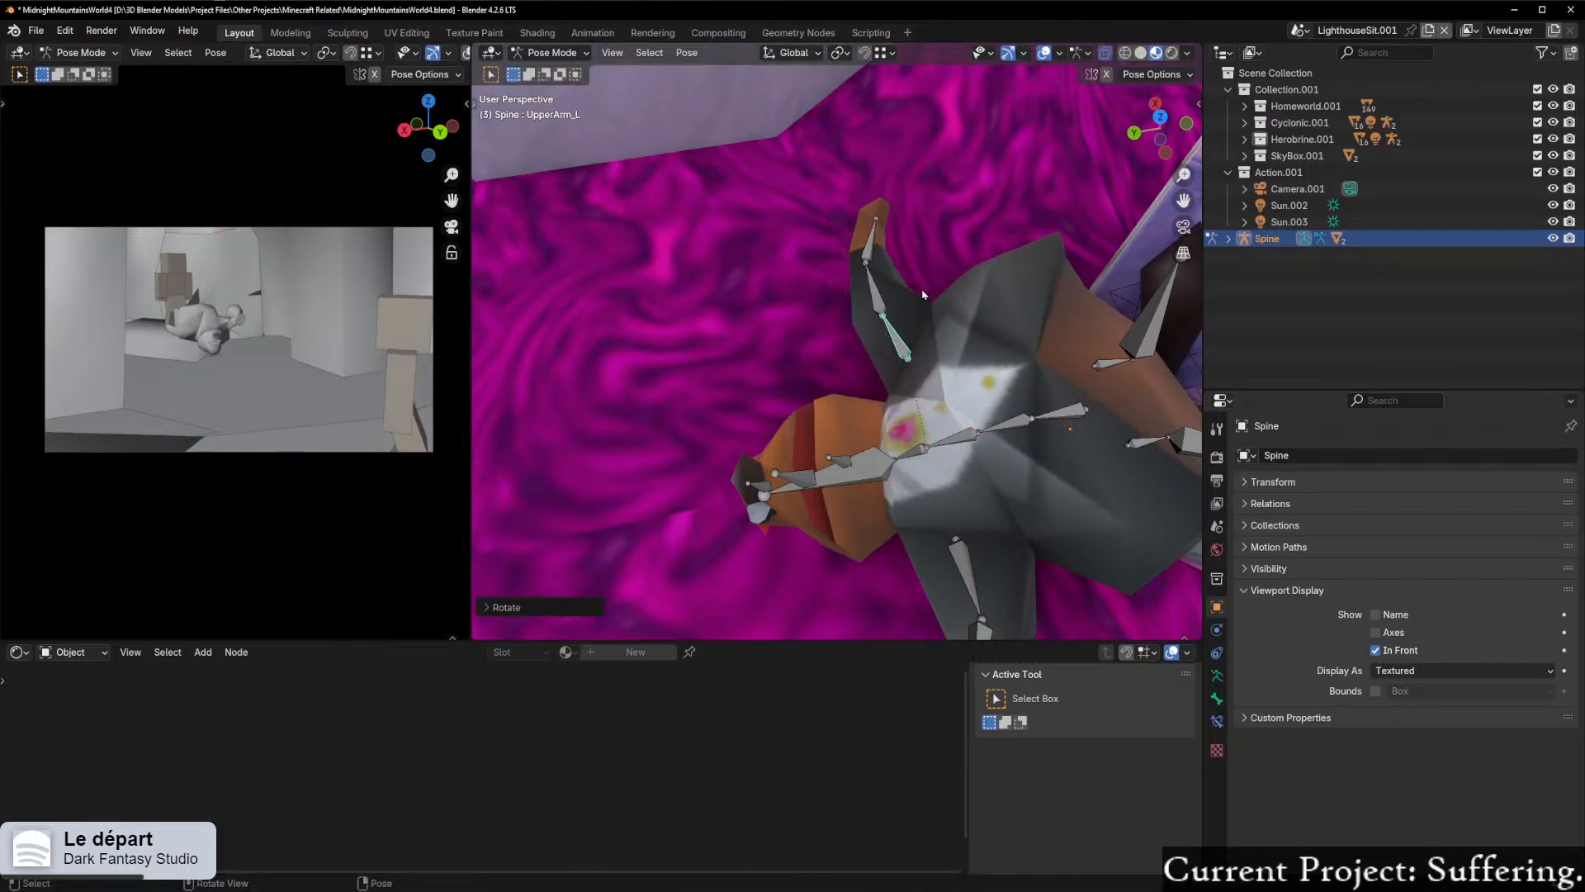
Step: Rotate the LowerArm_R bone about its local X axis, bending the forearm that holds the money bag
middle_click_drag(844, 370, 963, 367)
left_click(963, 367)
key("r")
key("x")
key("x")
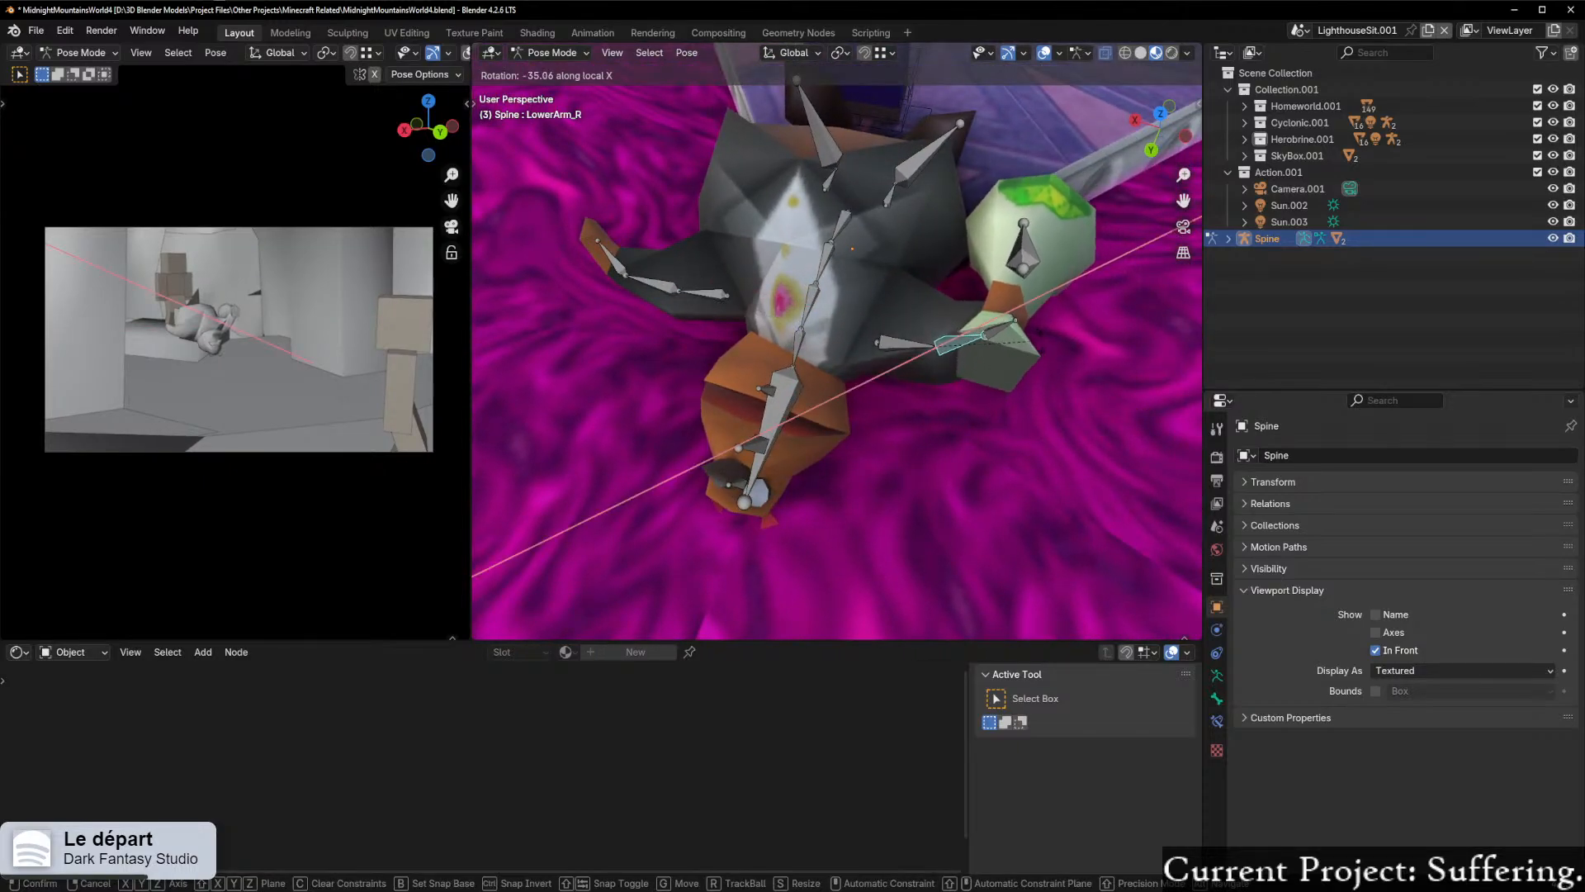
left_click(1098, 496)
Step: Rotate the Jaw bone about its local X axis to adjust how far the character's mouth opens
middle_click_drag(1071, 467, 826, 208)
scroll(1008, 380, "down", 3)
left_click(764, 359)
key("r")
key("x")
key("x")
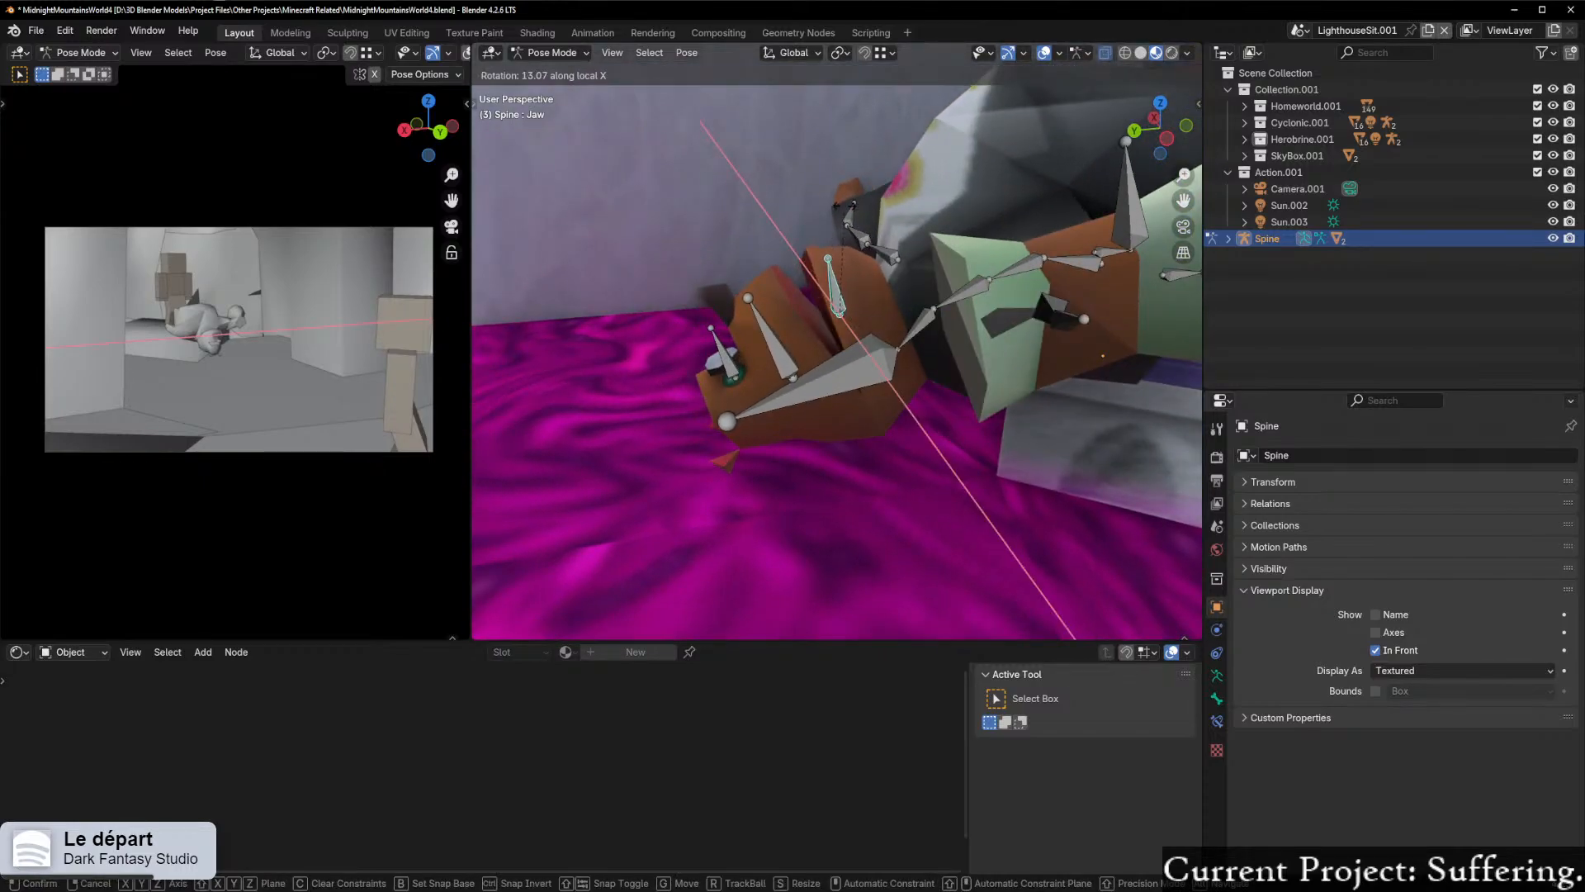
left_click(885, 208)
Step: Rotate the HeadMain bone about its local X axis to adjust the tilt of the hanging head
left_click(836, 399)
key("r")
key("x")
key("x")
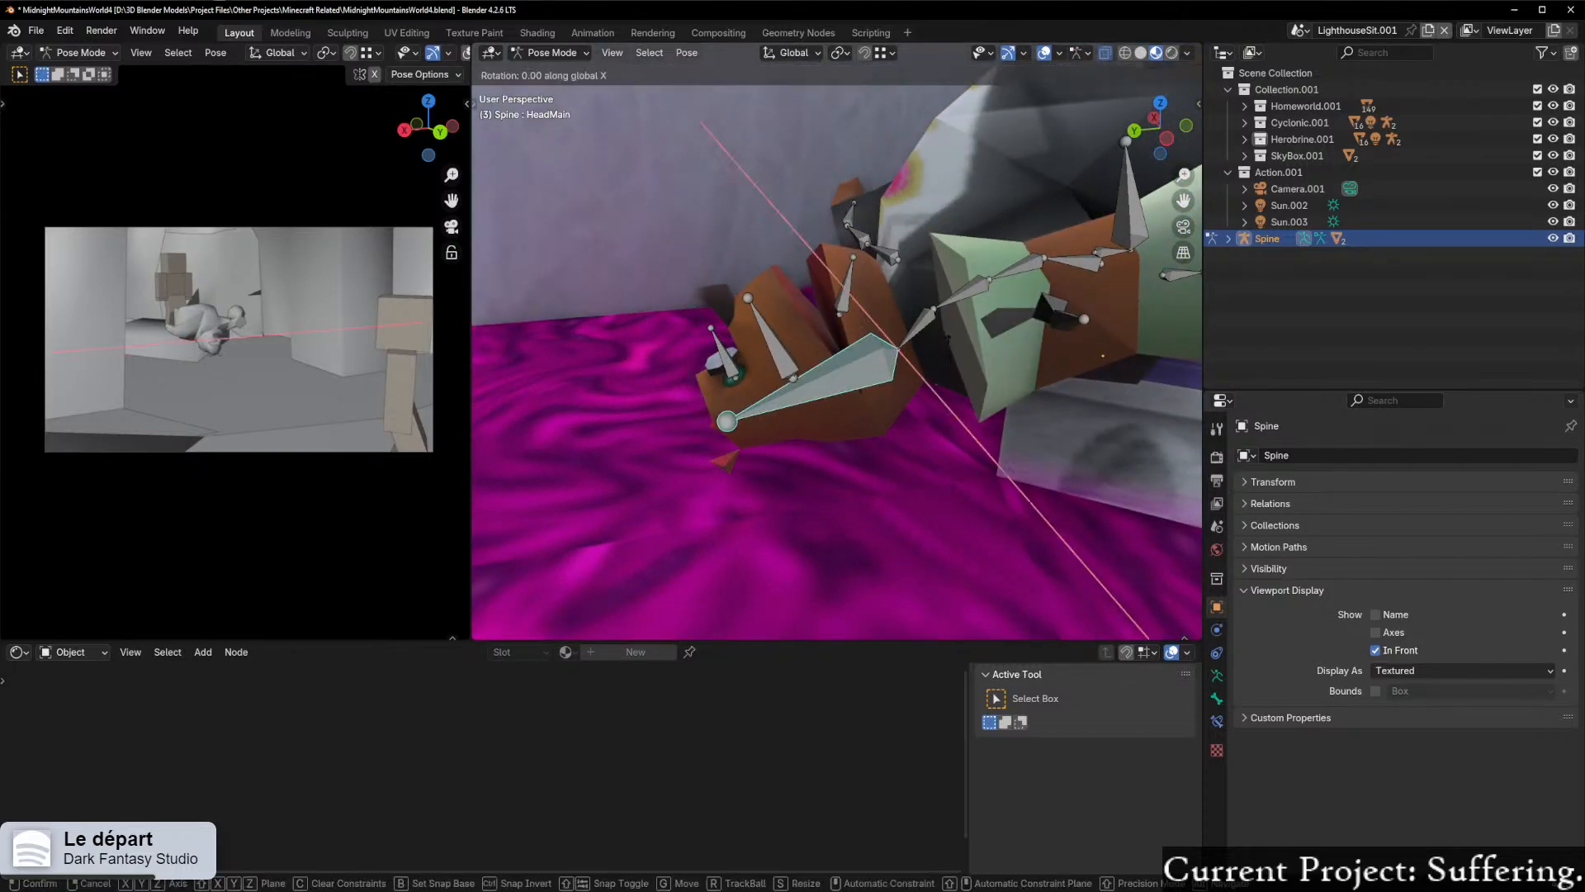
left_click(949, 326)
middle_click_drag(763, 370, 810, 384)
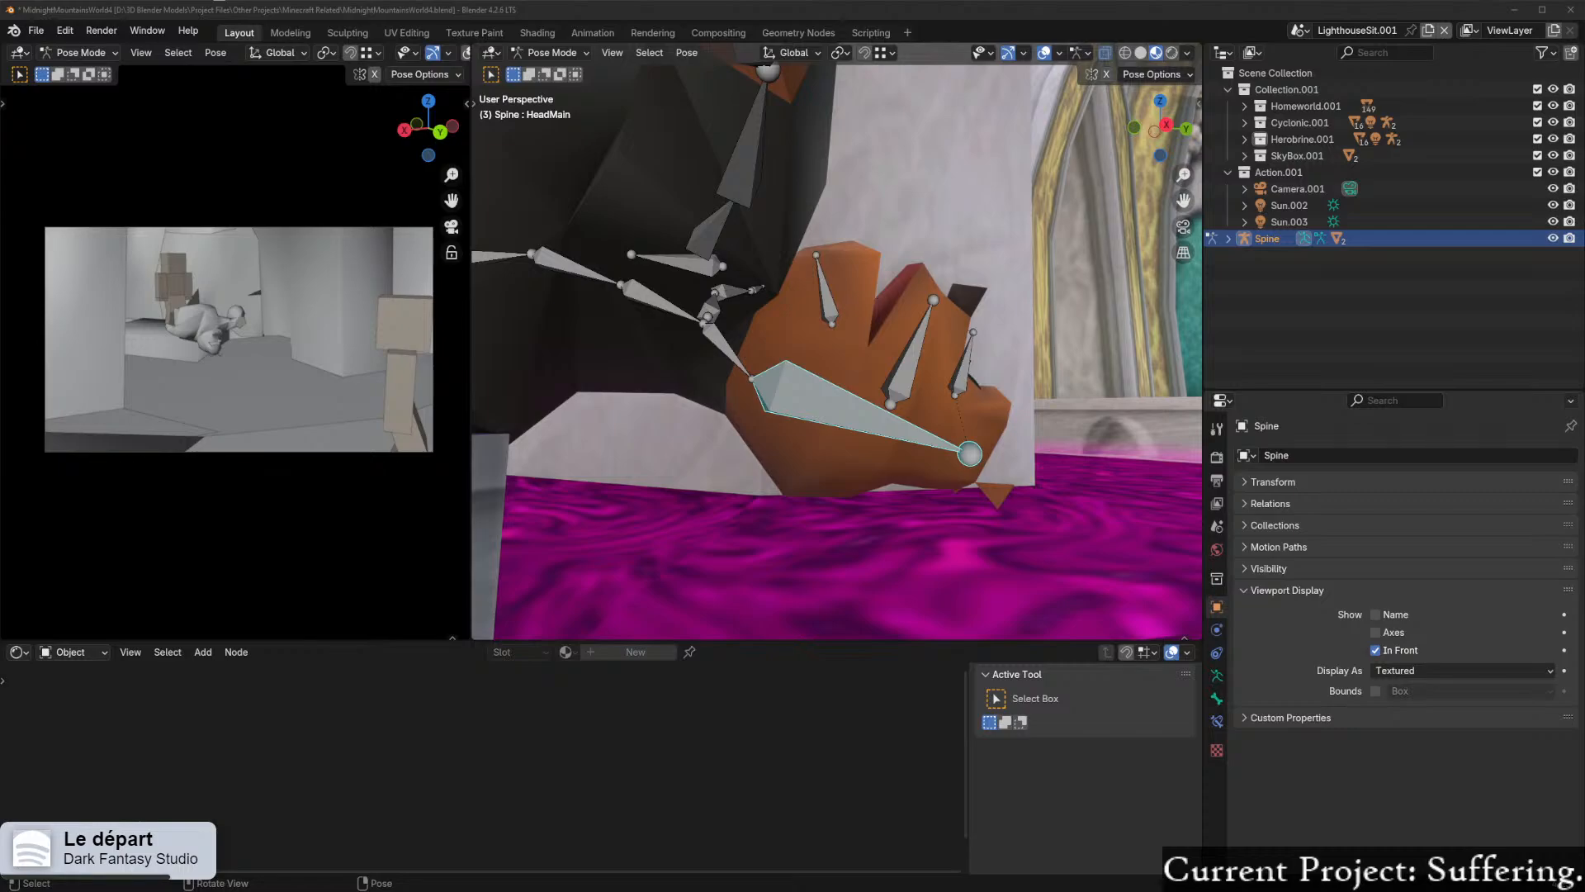
Step: Switch to the browser, look through the "spyro 3 npcs" image results and enlarge the Spyro 3.5: Return to the Forgotten Realms screenshot
left_click_drag(414, 0, 416, 2)
scroll(463, 538, "down", 1)
scroll(491, 531, "up", 1)
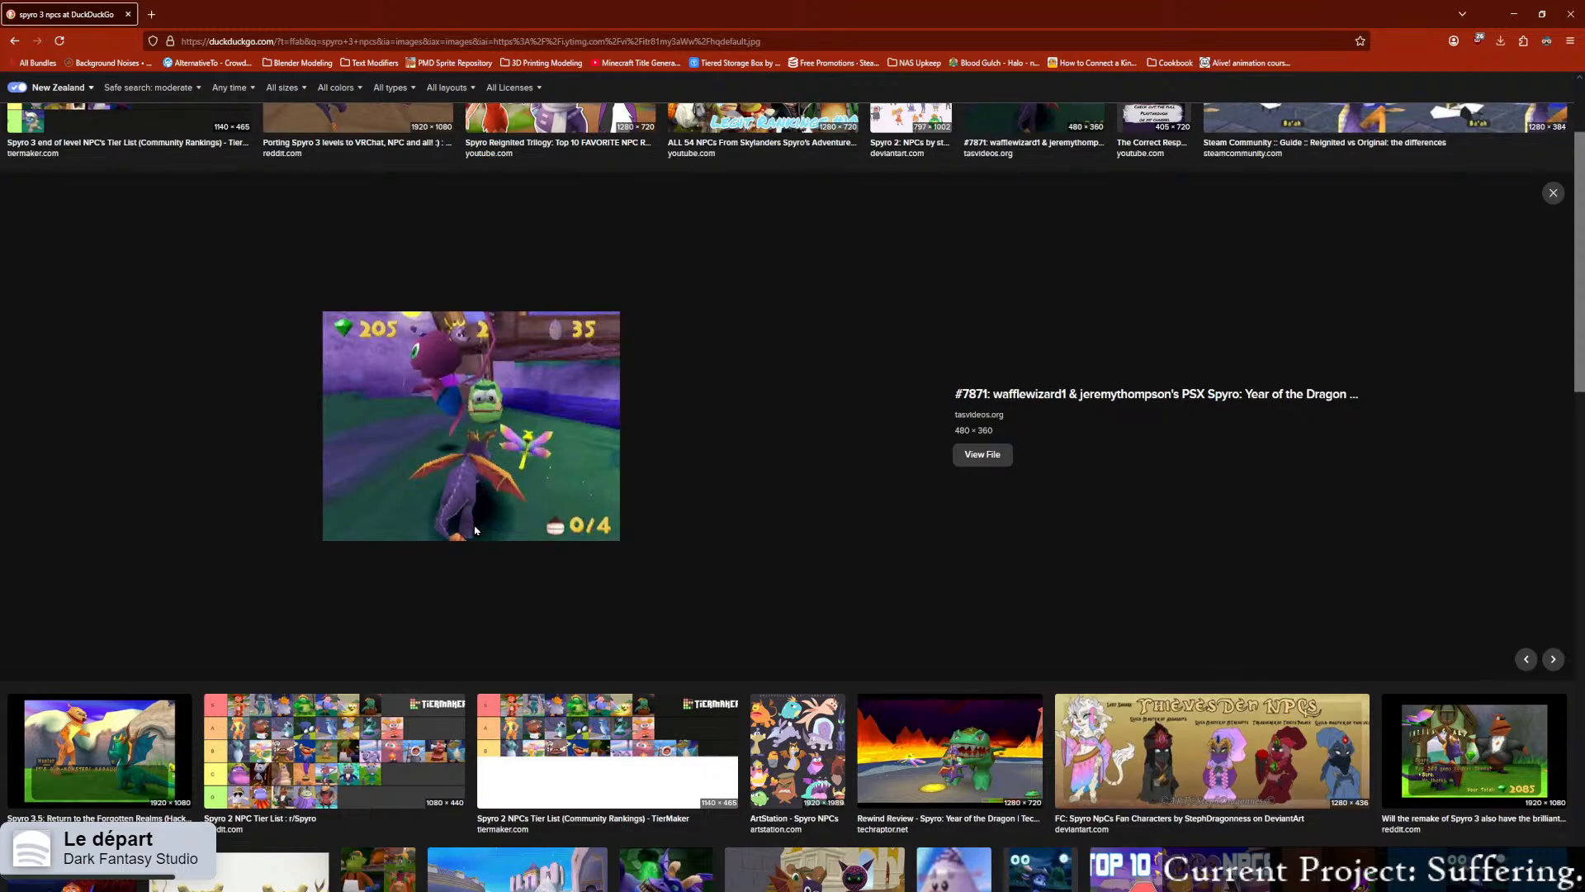
scroll(464, 531, "up", 1)
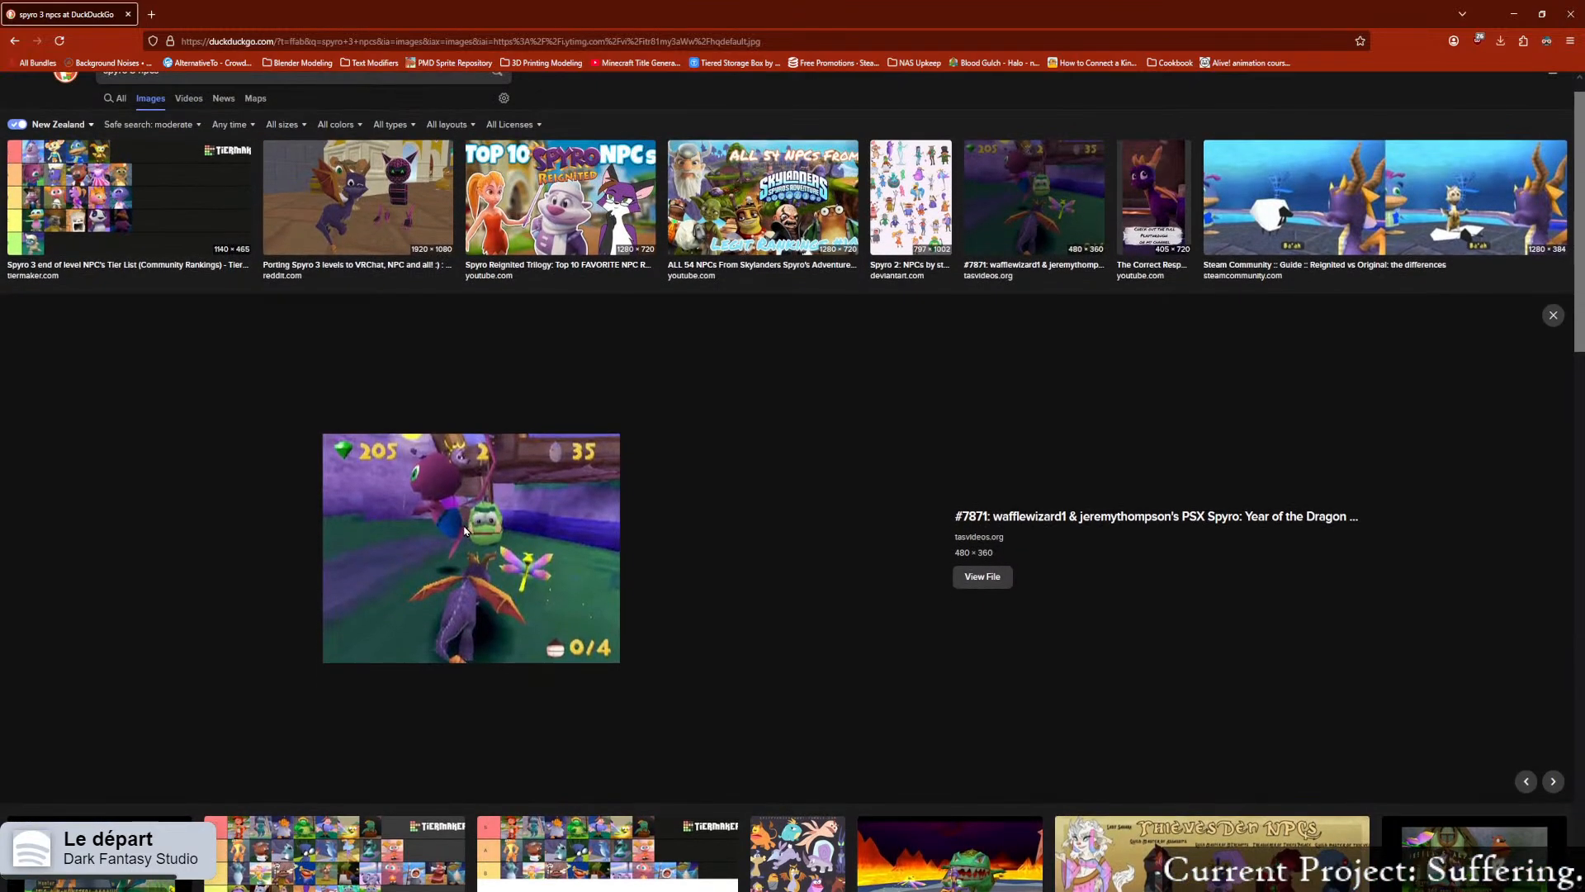
scroll(459, 531, "down", 2)
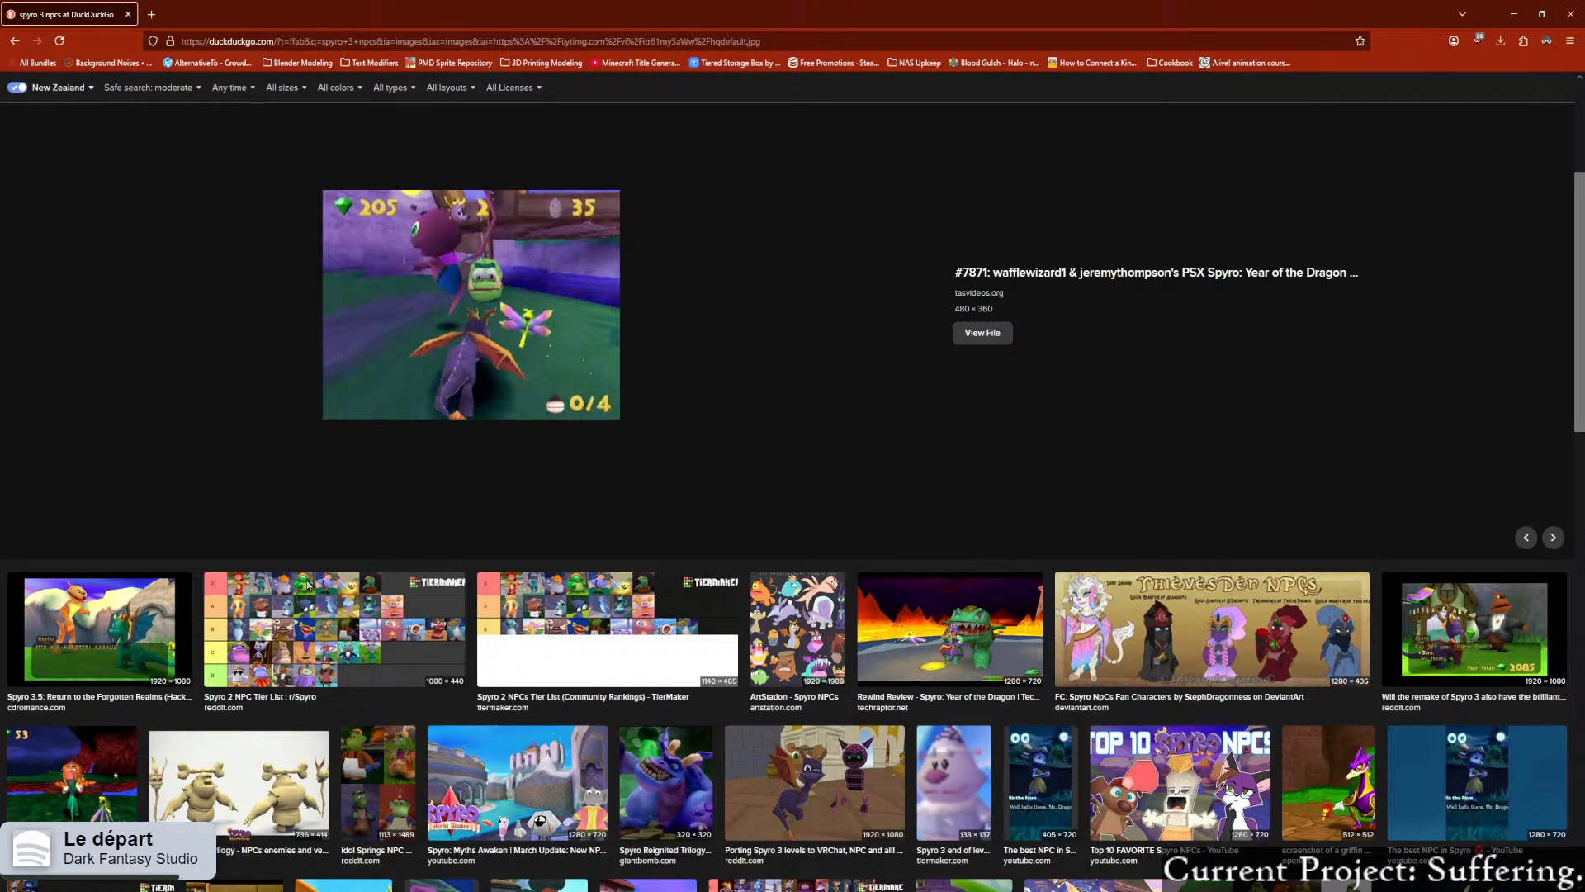
left_click(116, 640)
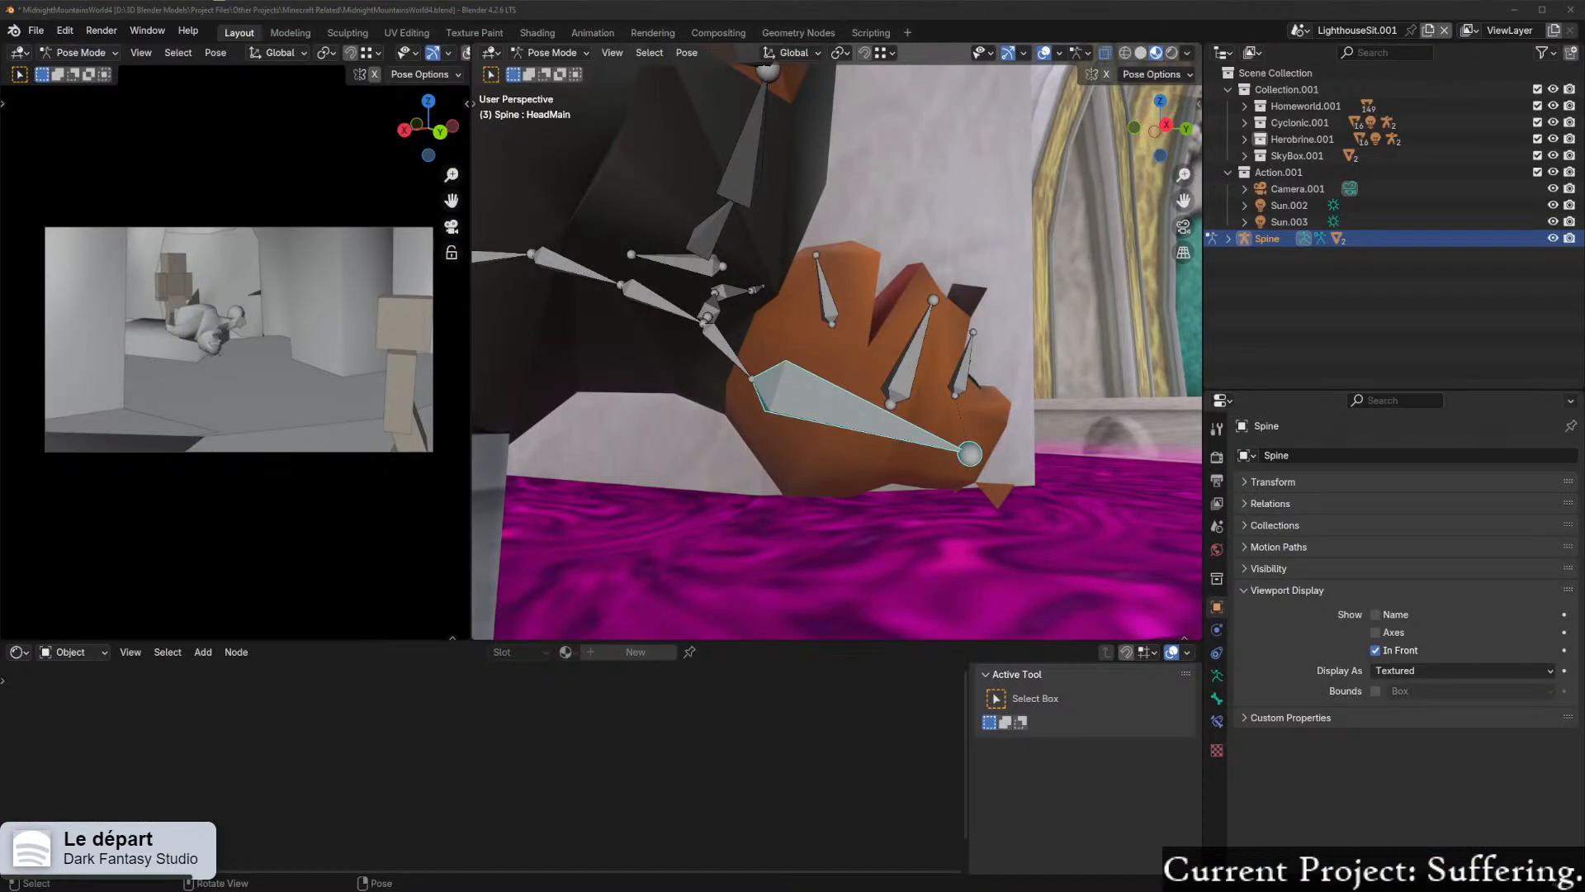
Step: Examine the low-poly Hunter character in the enlarged screenshot and skim the remaining NPC image results
left_click_drag(611, 891, 528, 1)
scroll(417, 410, "down", 3)
scroll(417, 410, "up", 3)
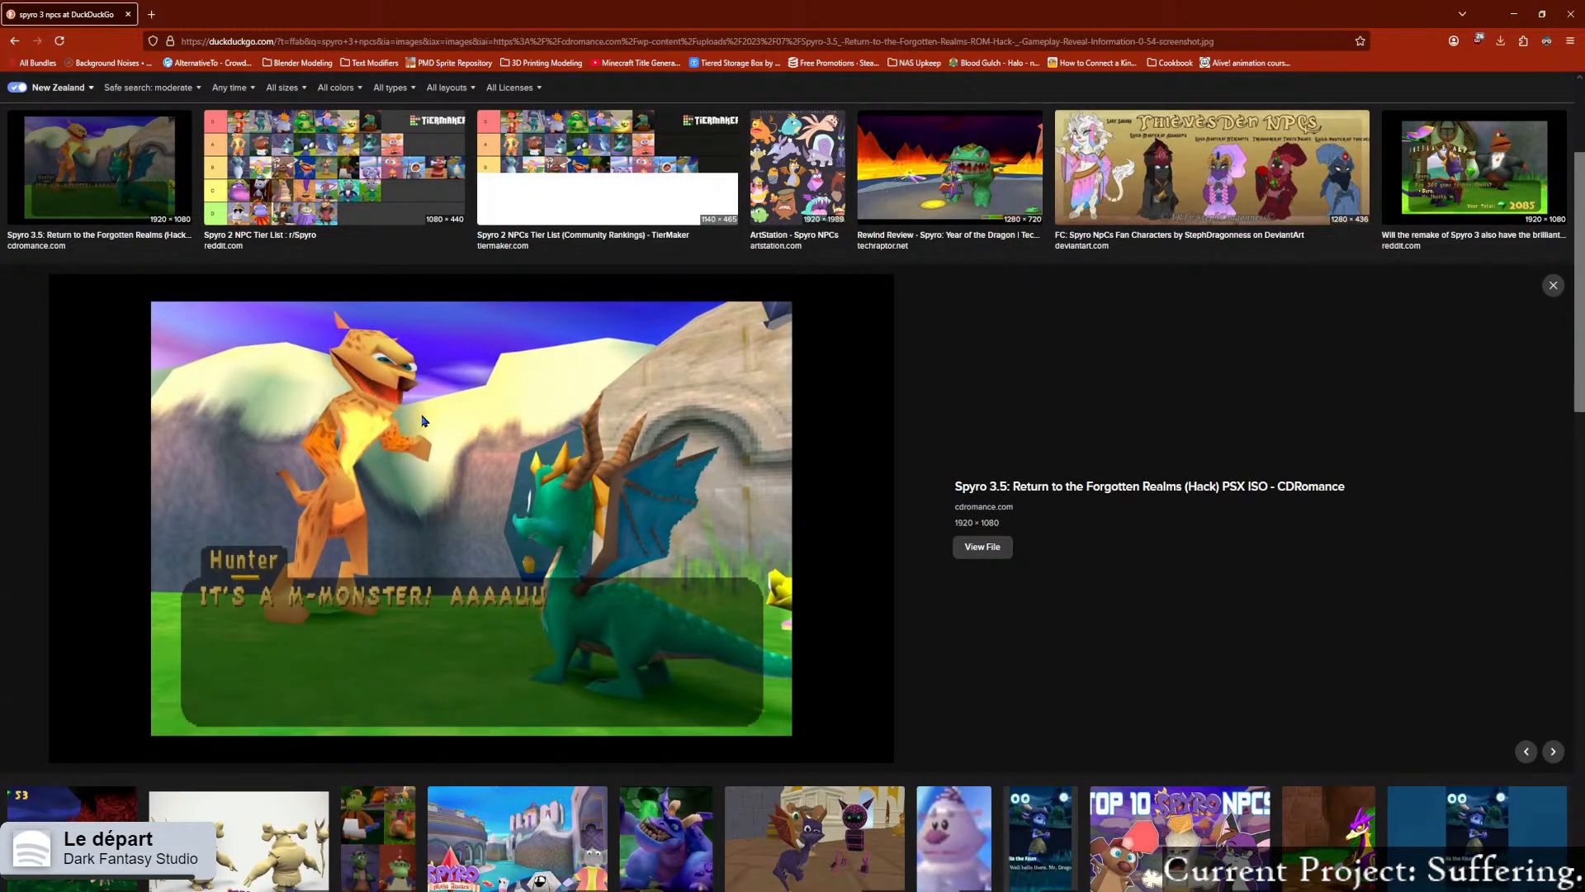
scroll(1101, 344, "down", 7)
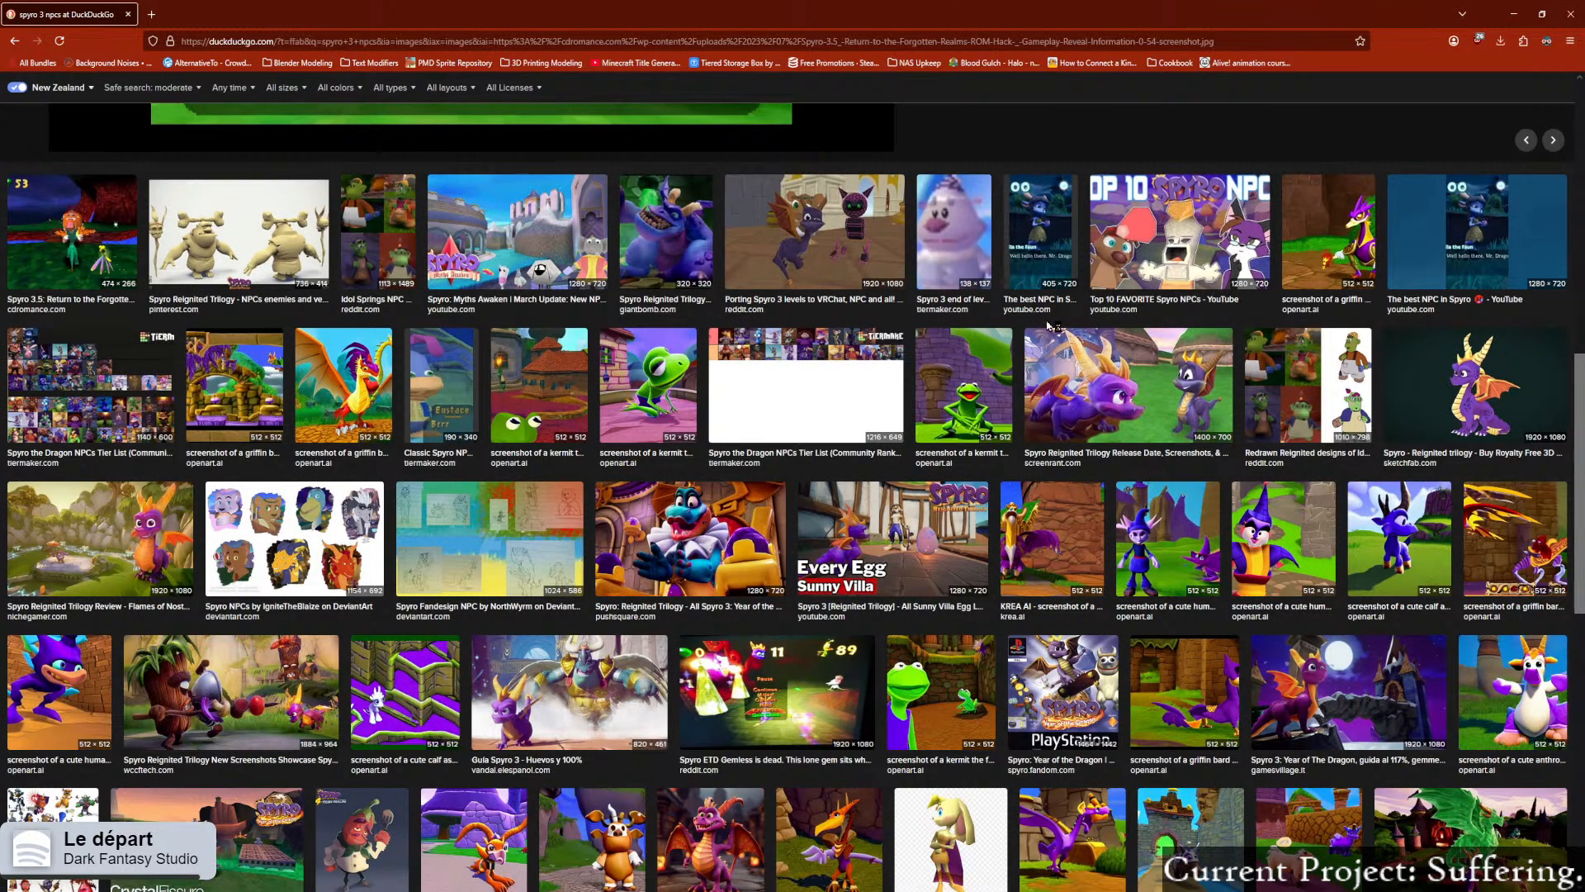
scroll(1024, 372, "down", 2)
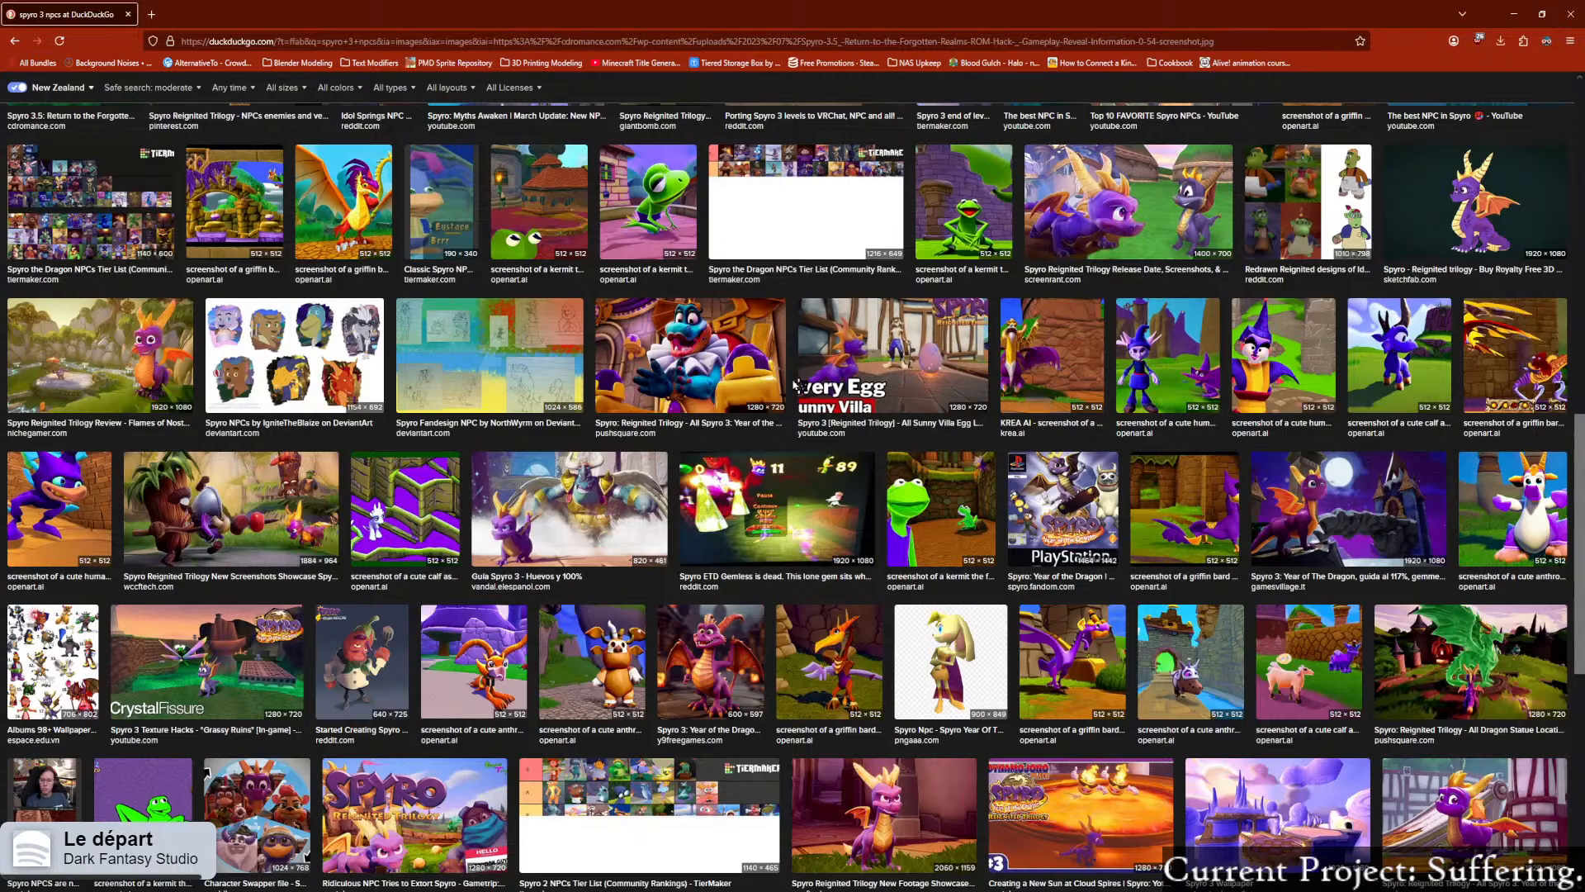
scroll(798, 402, "up", 1)
scroll(797, 402, "up", 10)
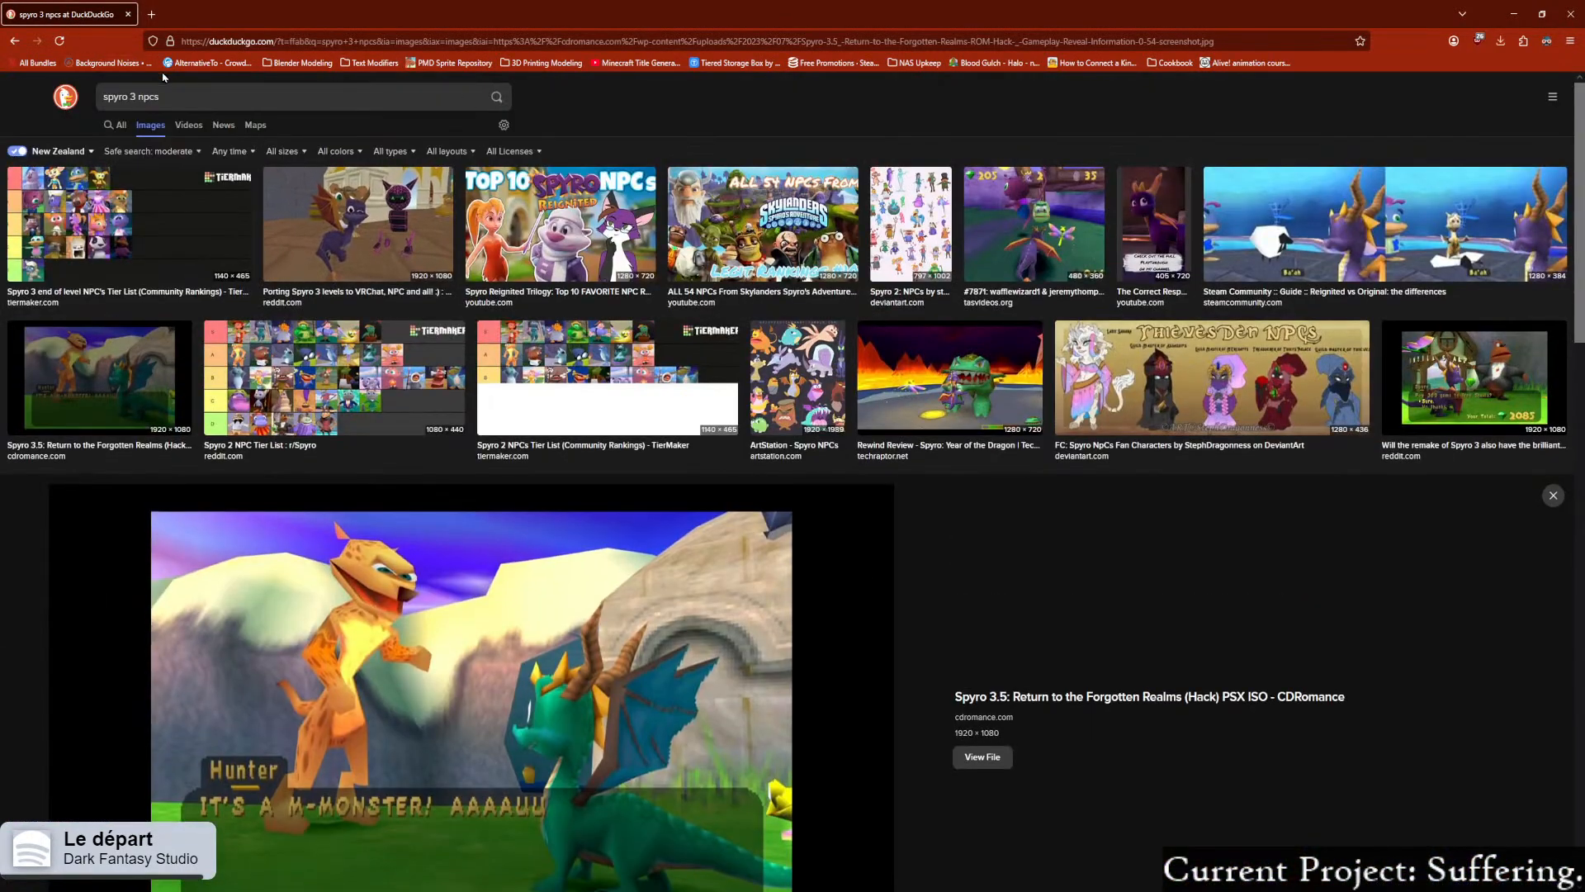
Step: Search images for "spyro 3 sorceress" and enlarge the Spyro 3 Part 36 and Spyro Wiki pictures of the Sorceress
left_click(156, 96)
double_click(157, 96)
type("sou")
key("BackSpace")
type("rceress")
key("Return")
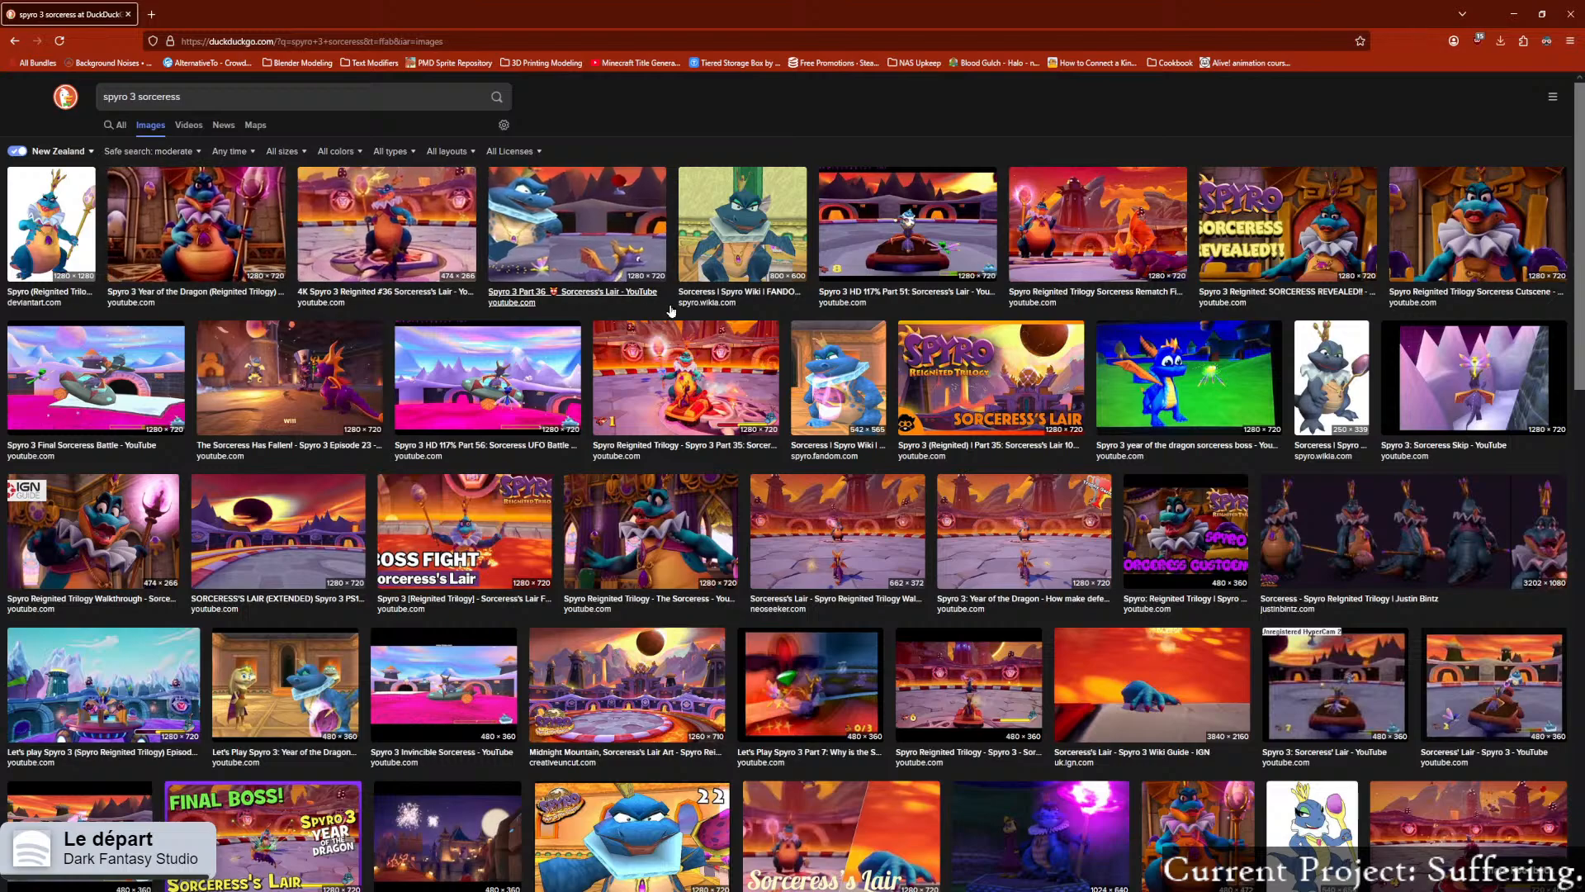
left_click(561, 248)
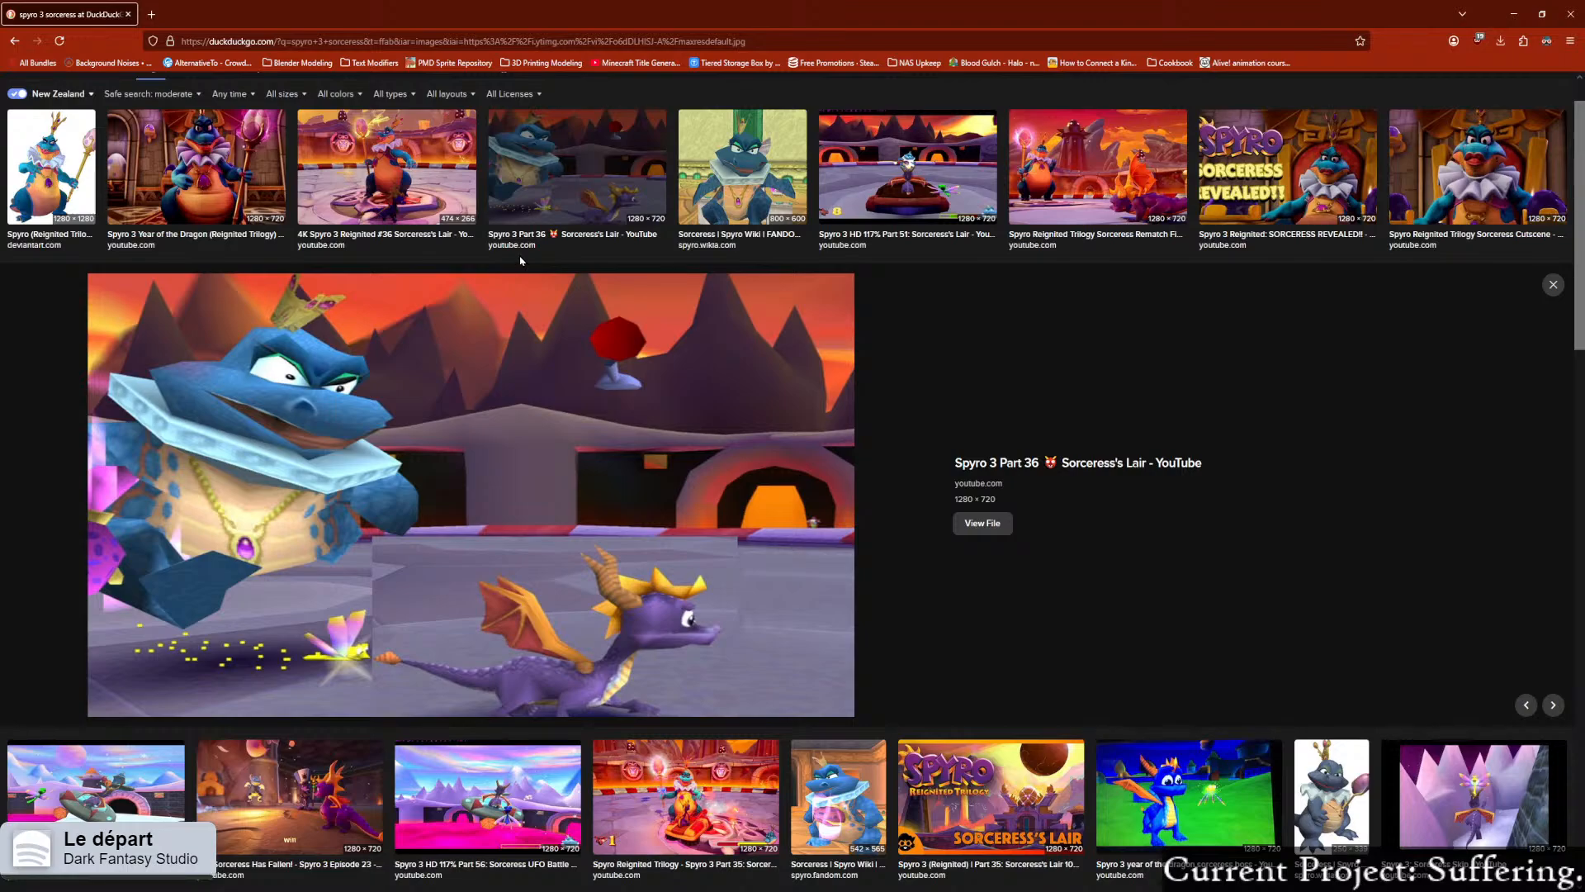
left_click(733, 204)
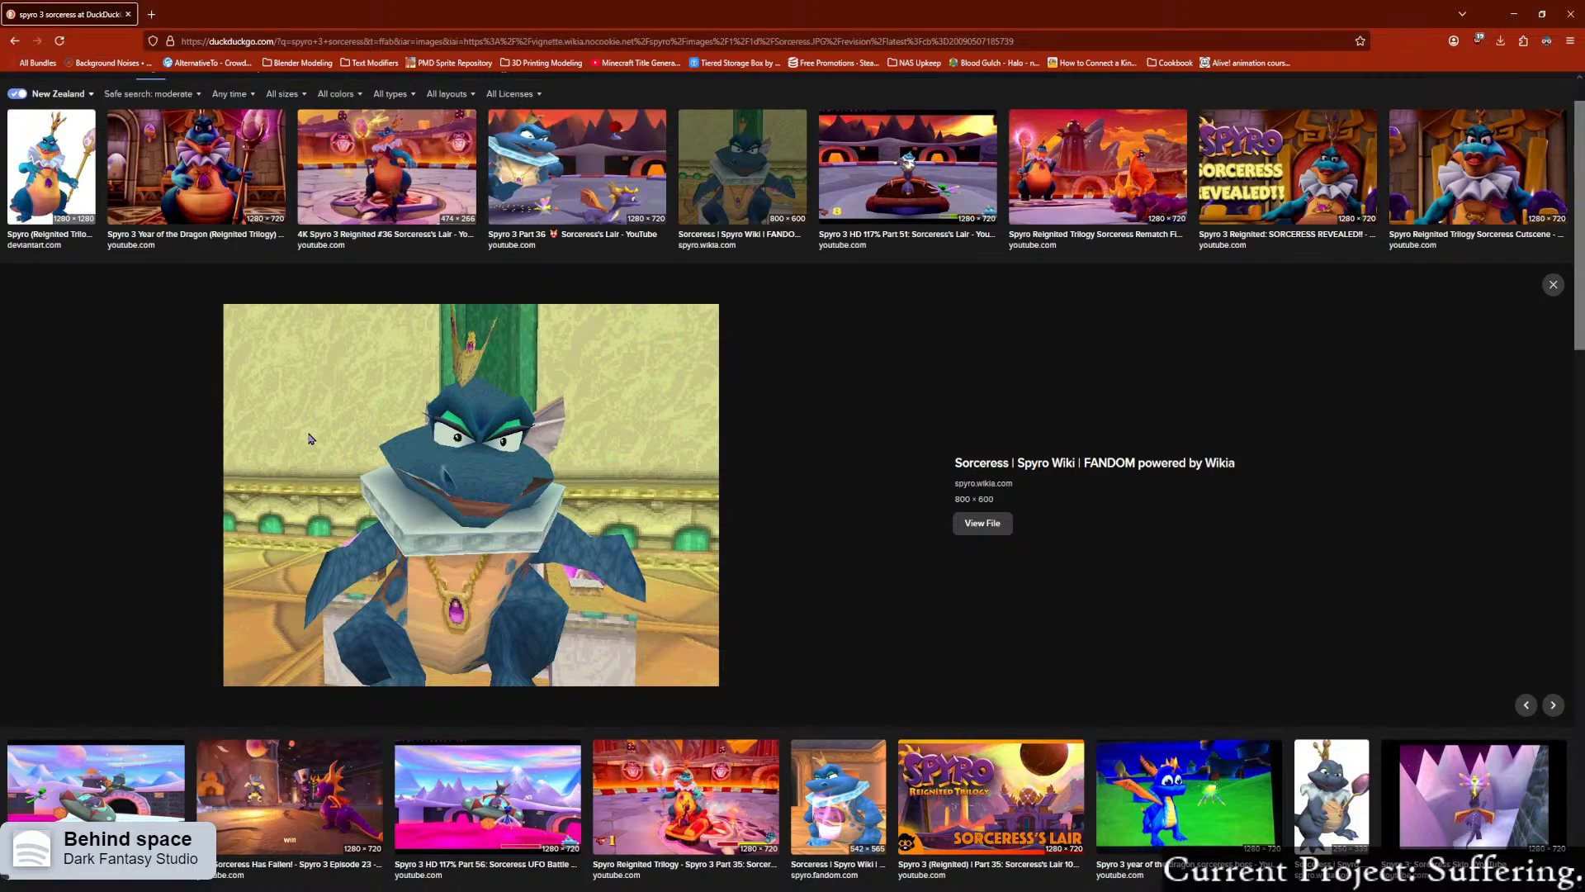
Step: Examine the enlarged Spyro Wiki picture of the Sorceress and skim the other Sorceress image results for references
scroll(308, 445, "down", 5)
scroll(308, 445, "up", 4)
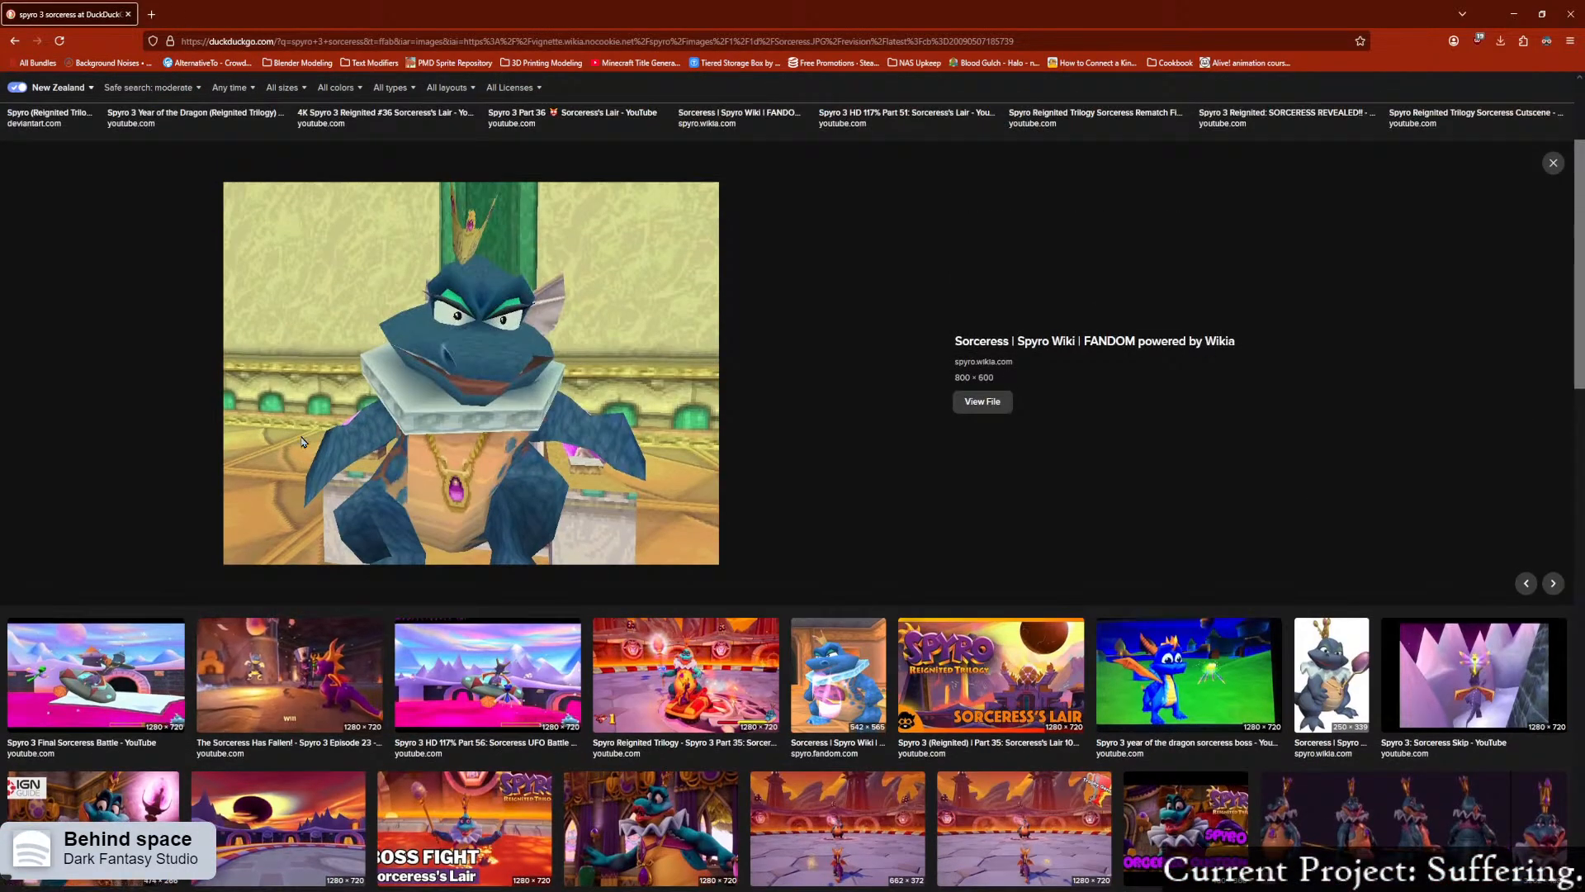
scroll(301, 443, "down", 2)
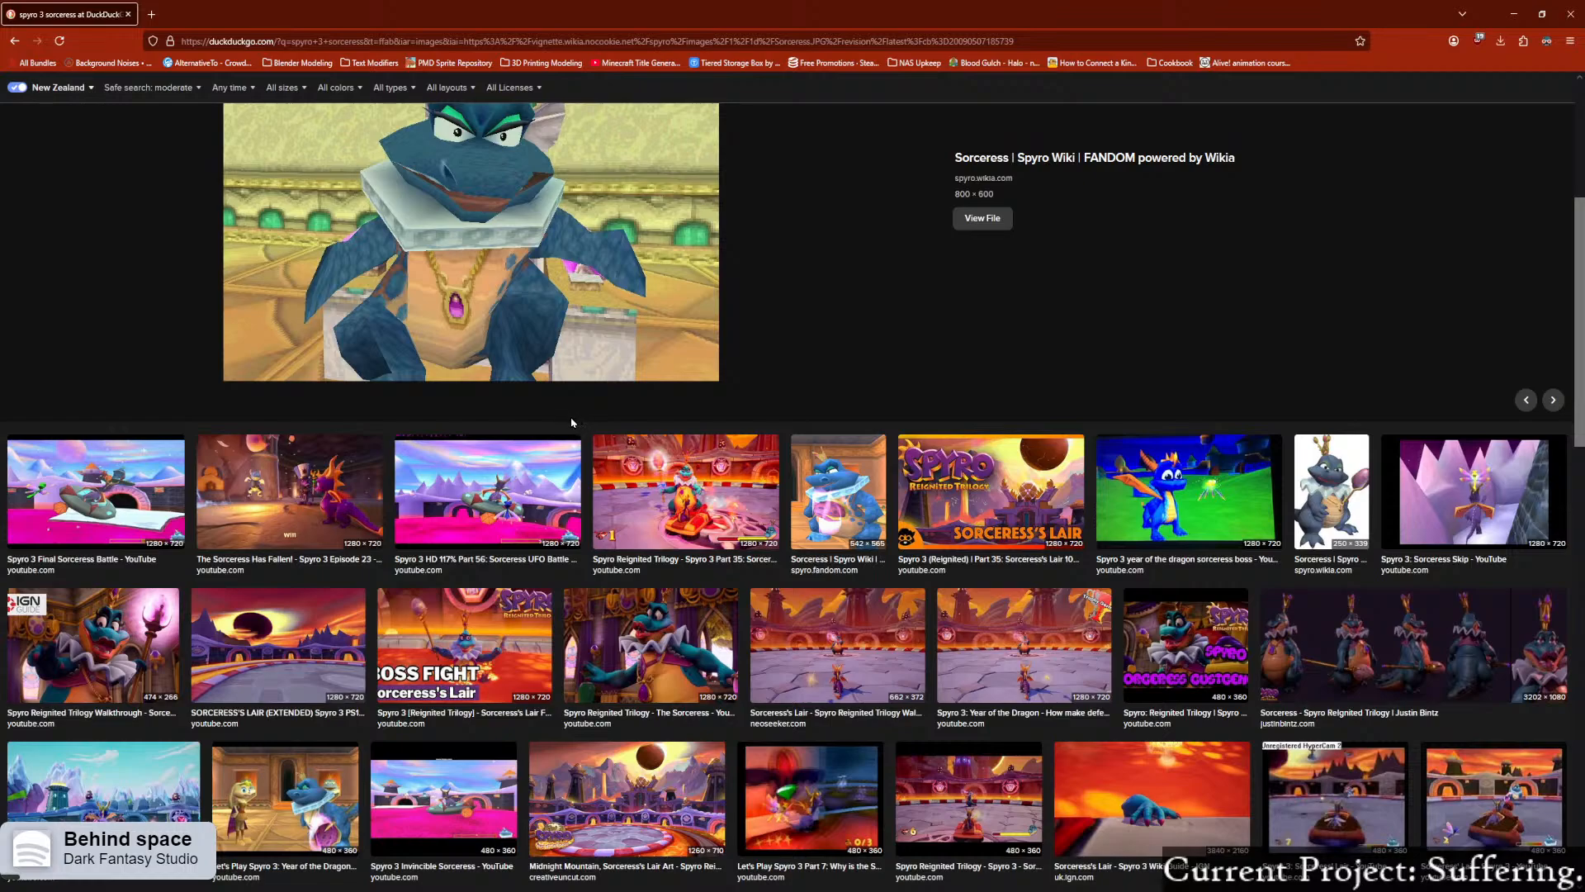
scroll(557, 427, "up", 2)
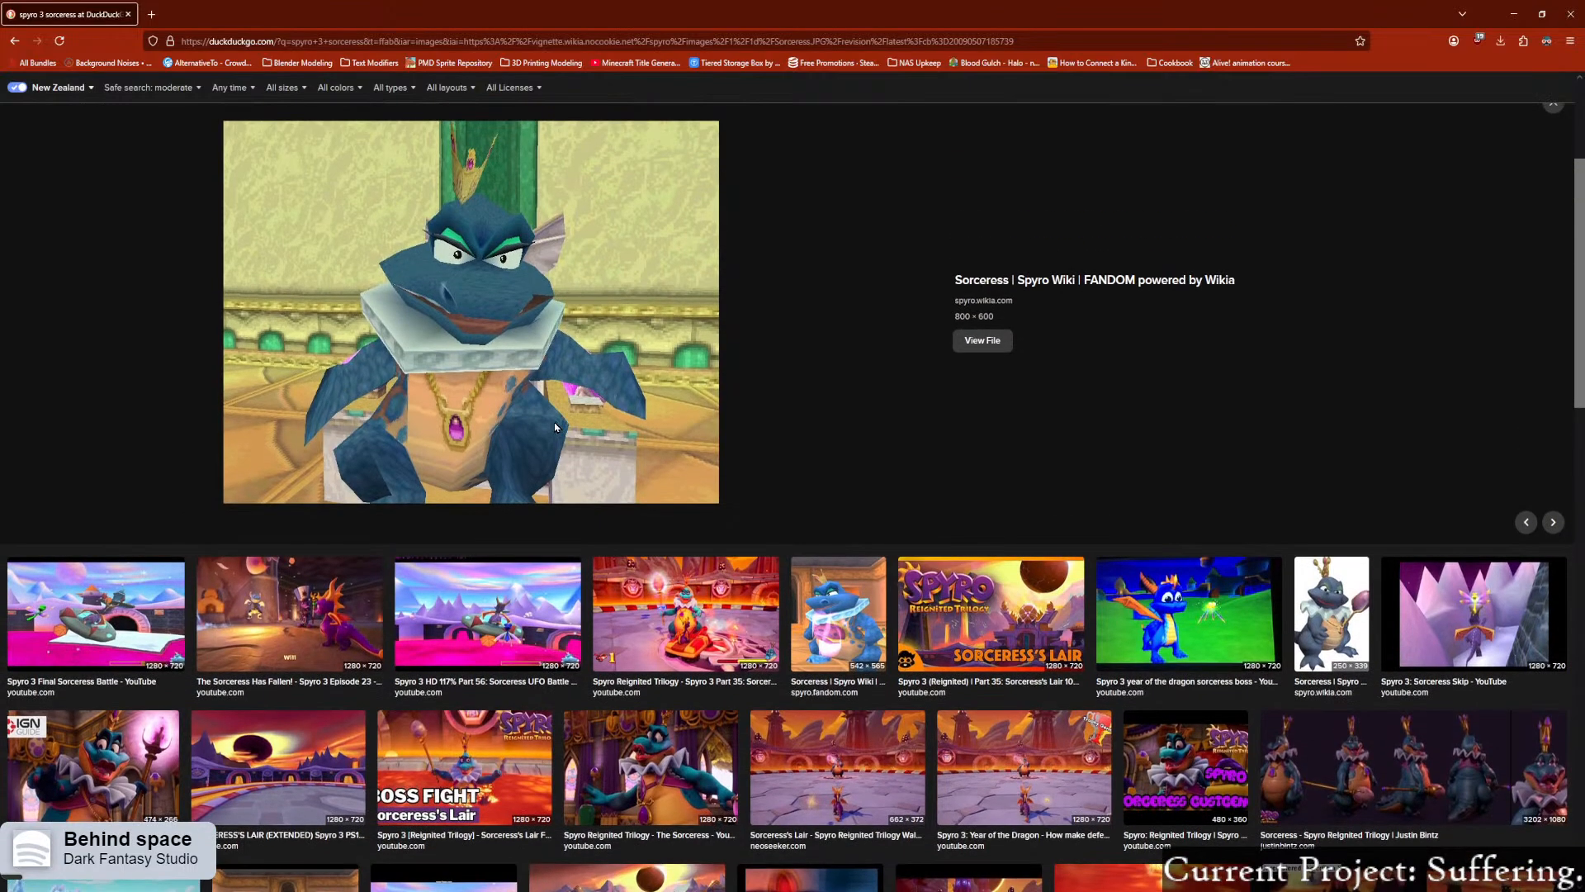
scroll(541, 429, "up", 1)
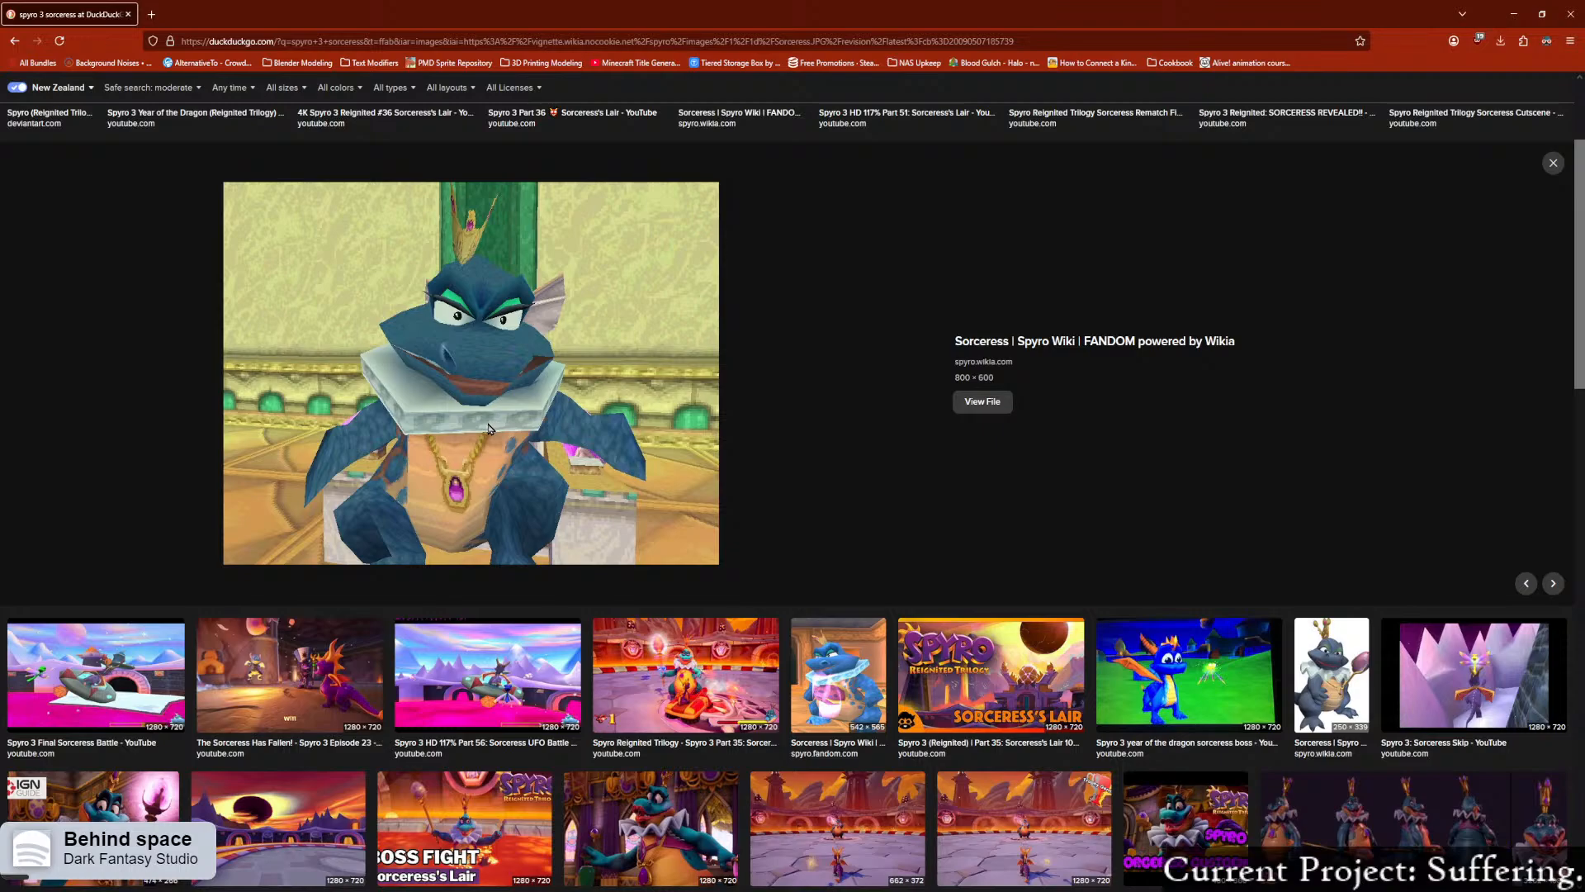
scroll(456, 508, "down", 4)
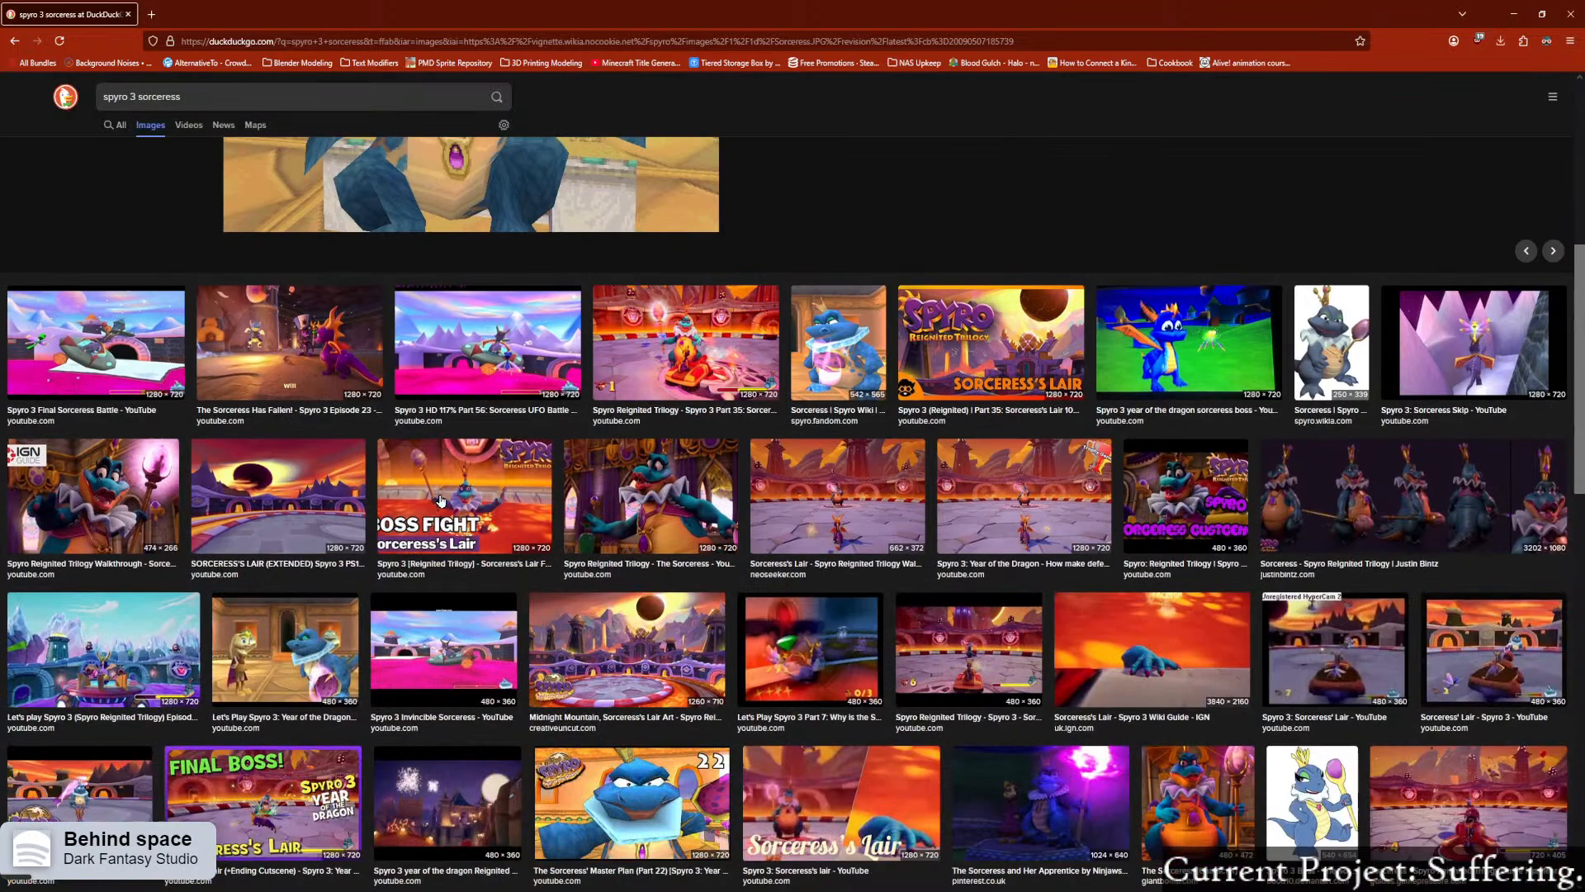
scroll(438, 498, "down", 5)
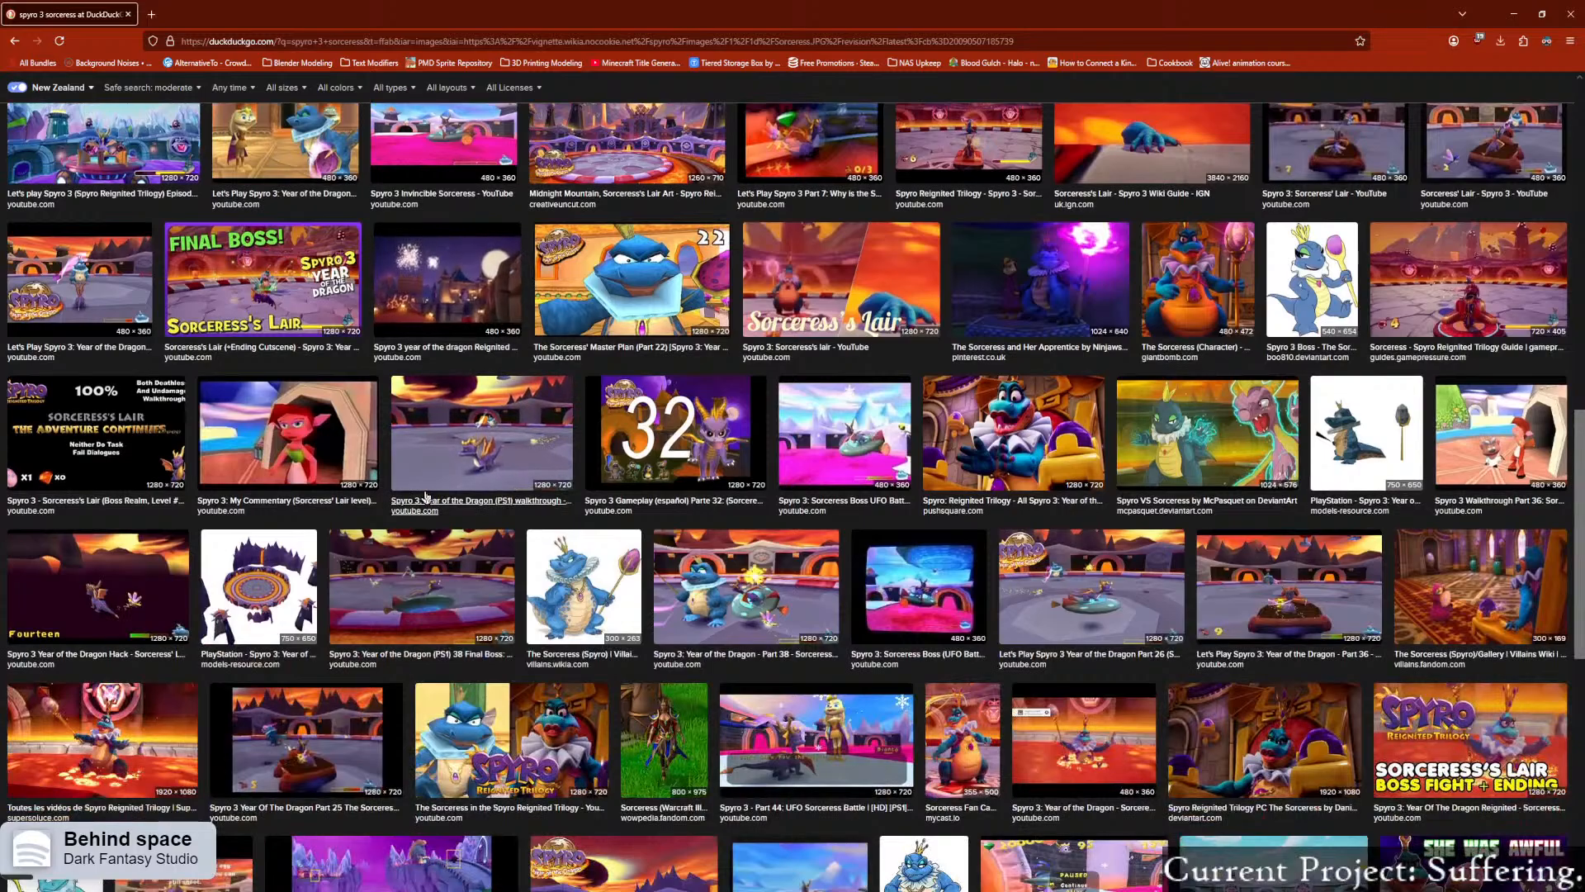
scroll(424, 495, "down", 3)
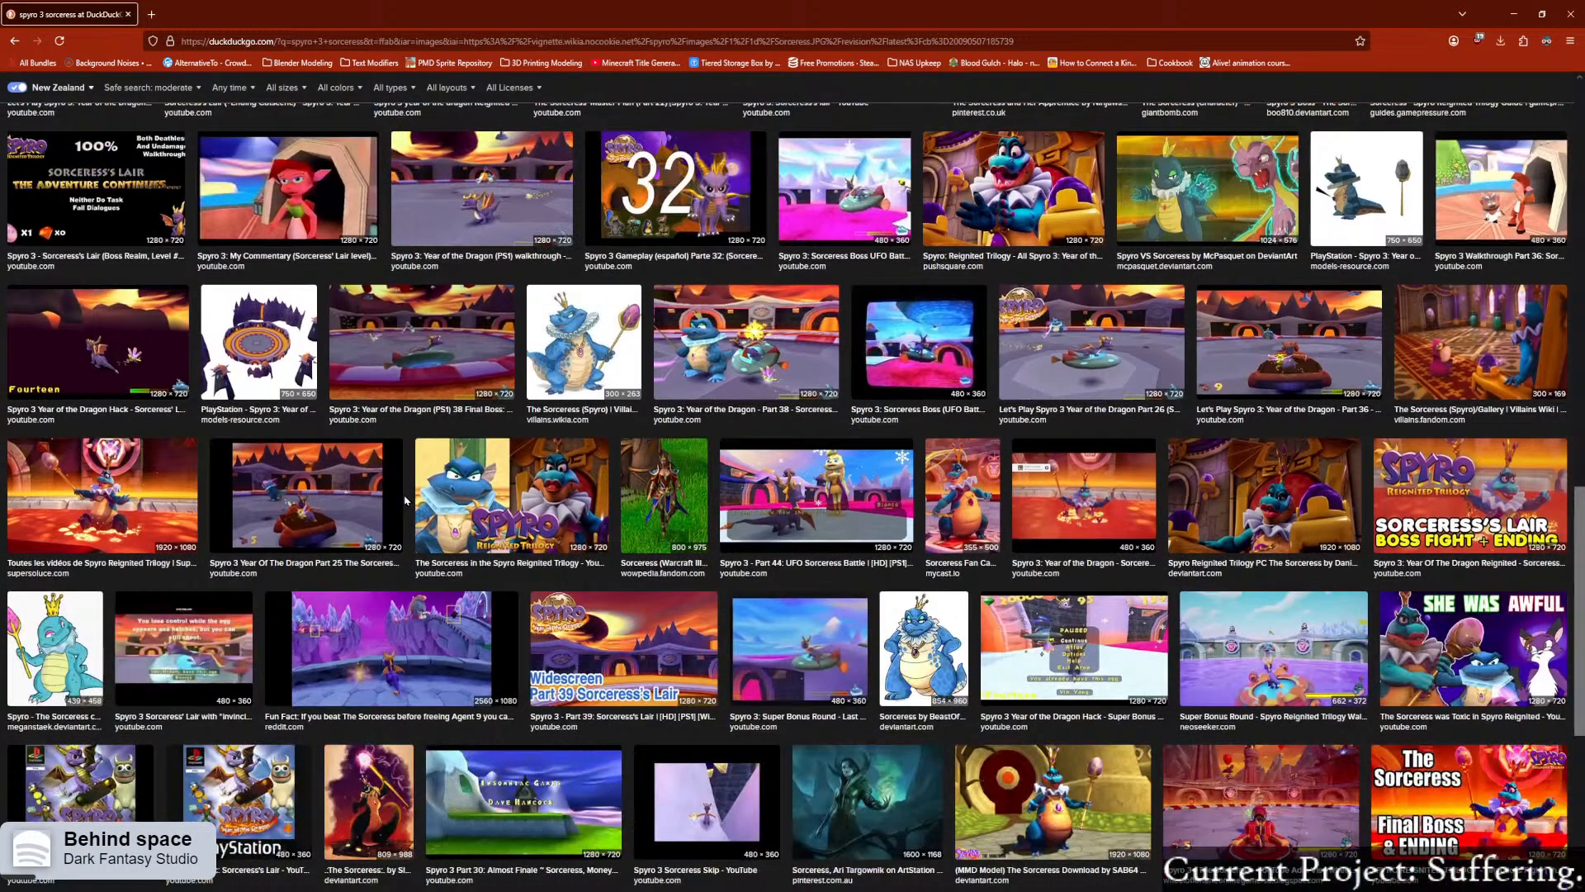
scroll(400, 501, "down", 1)
scroll(397, 501, "down", 2)
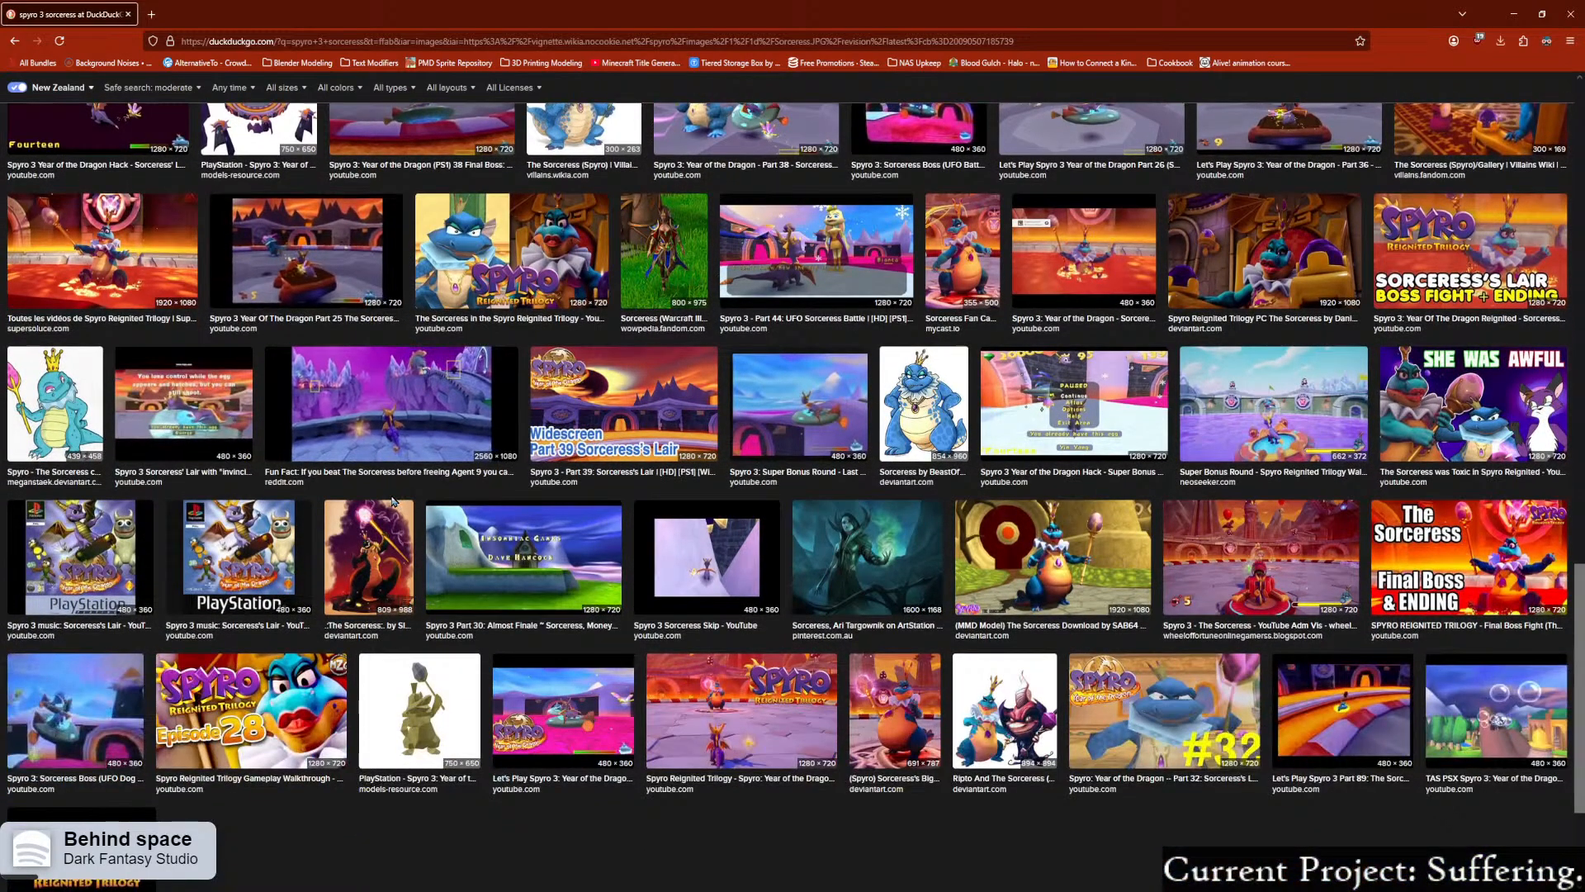
scroll(386, 504, "down", 2)
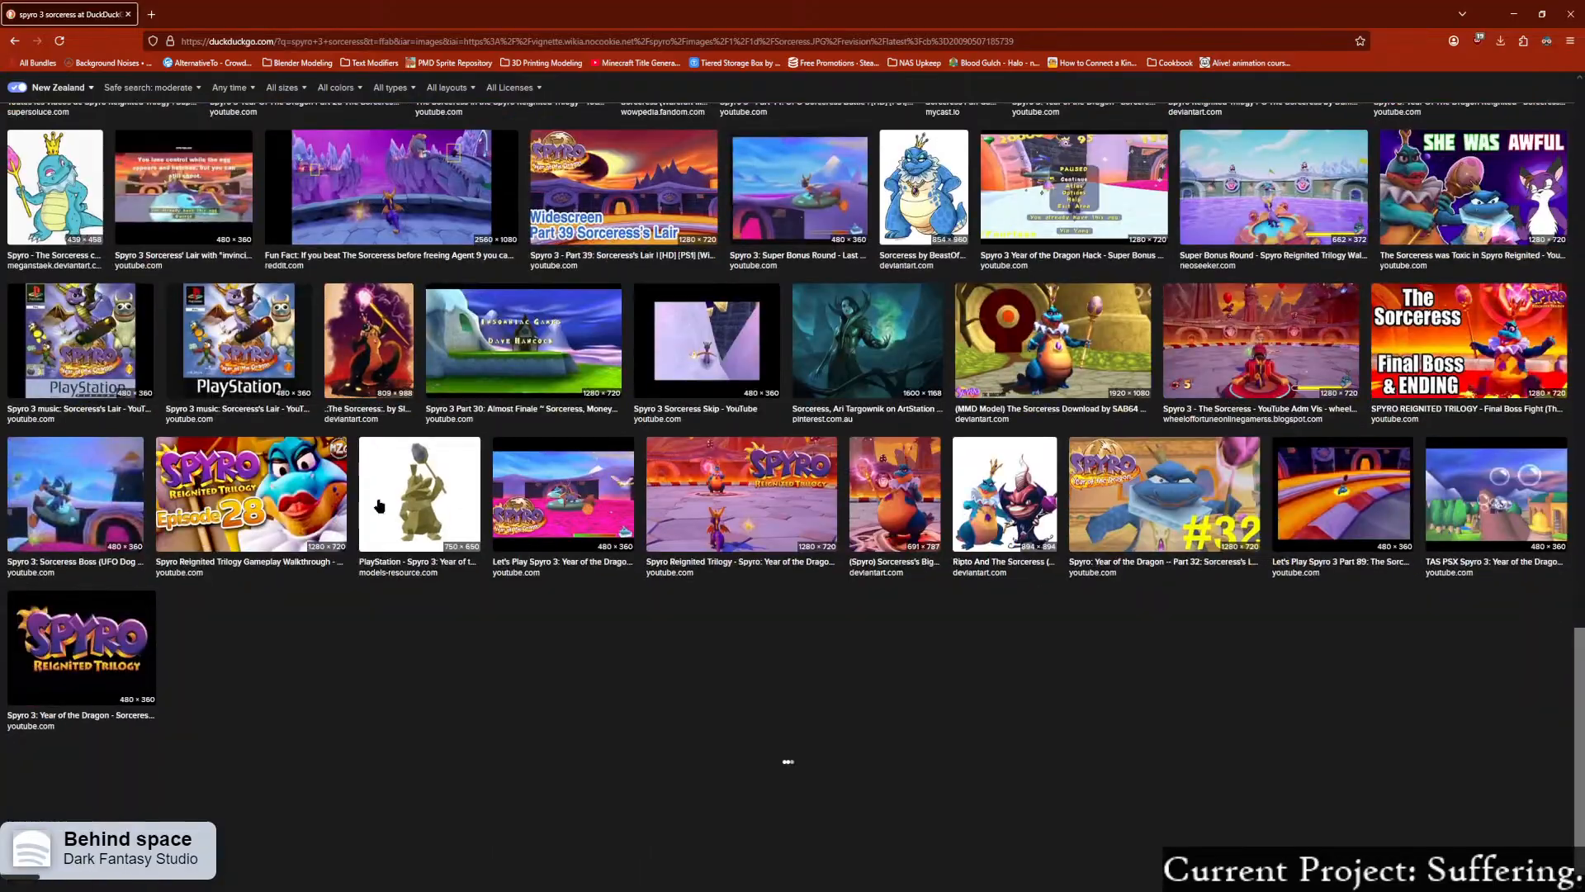
scroll(376, 506, "down", 3)
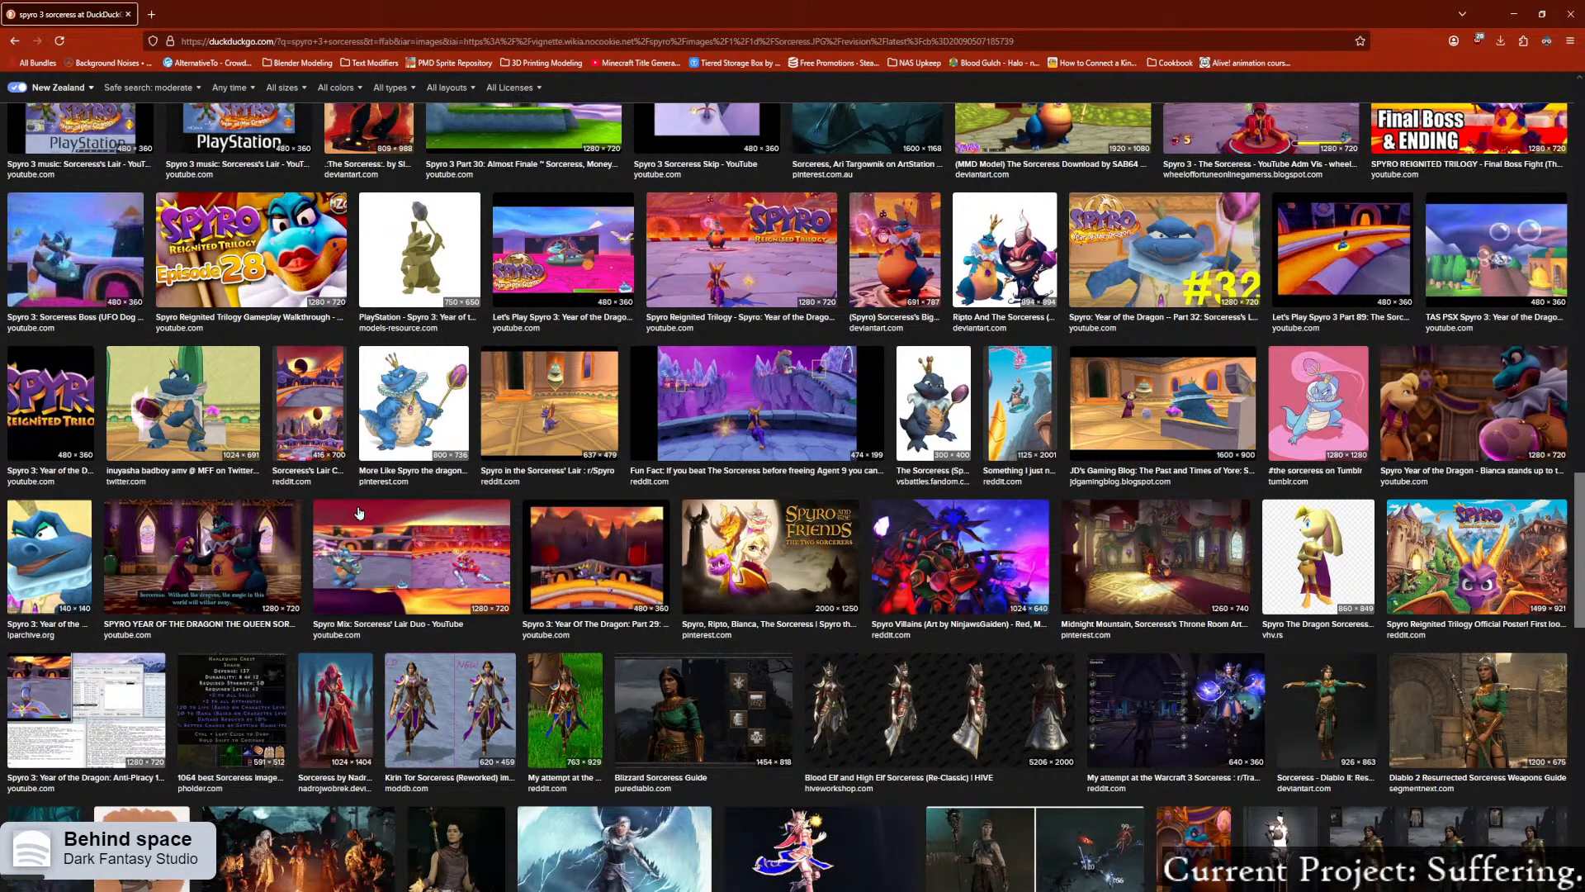
scroll(359, 513, "up", 15)
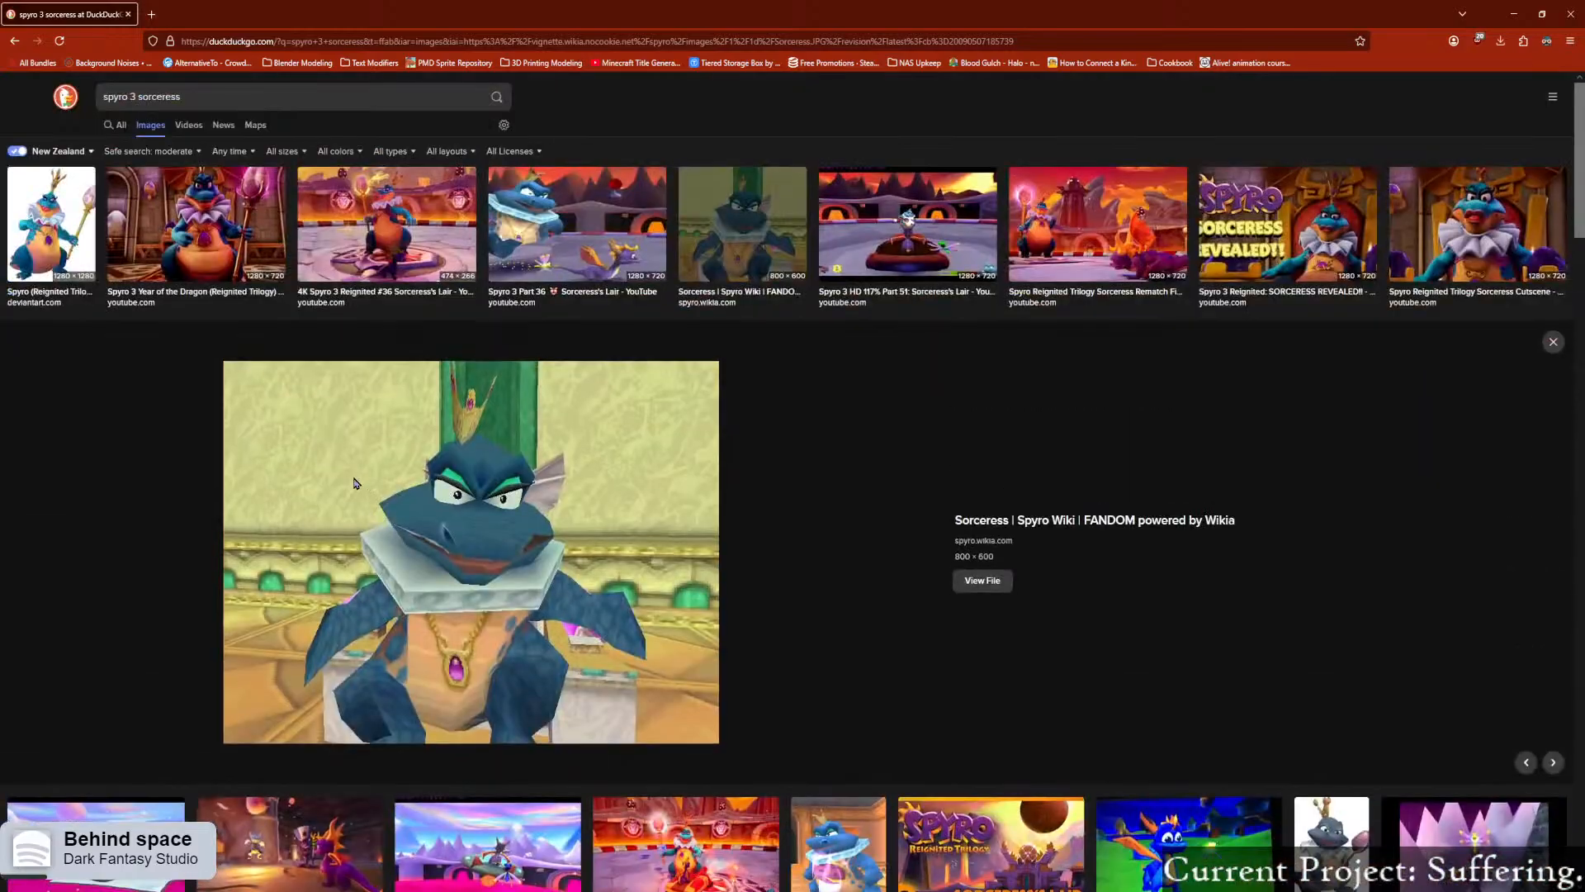
left_click_drag(213, 14, 0, 248)
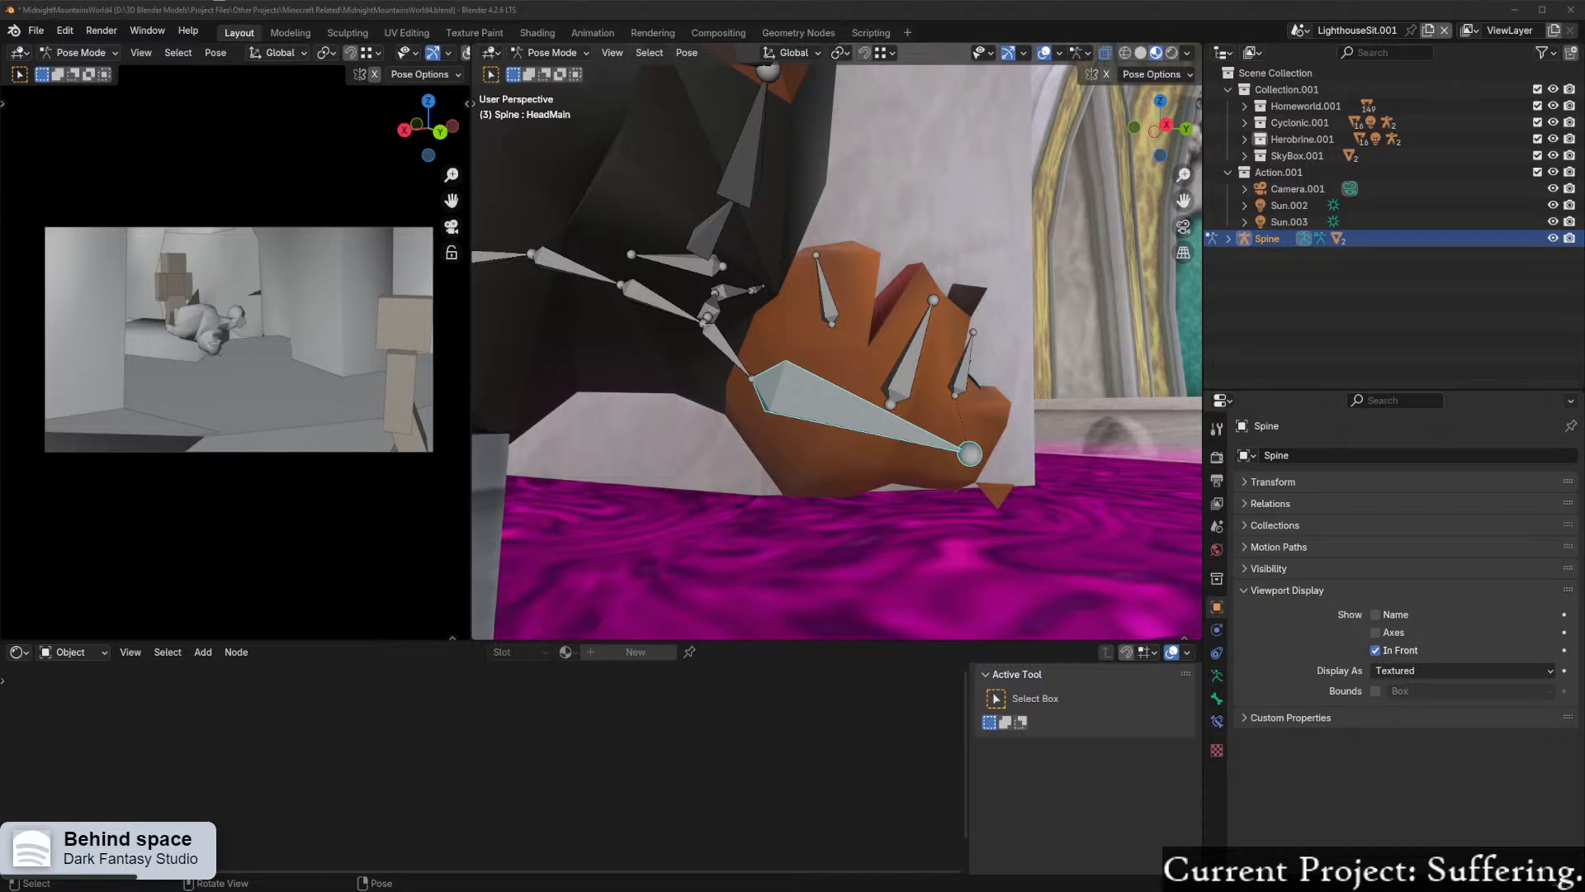
Step: In the browser, close the full-size Scorch image and enlarge the "4K Spyro 3 Reignited #26 Scorch's Pit" result
left_click_drag(479, 891, 860, 4)
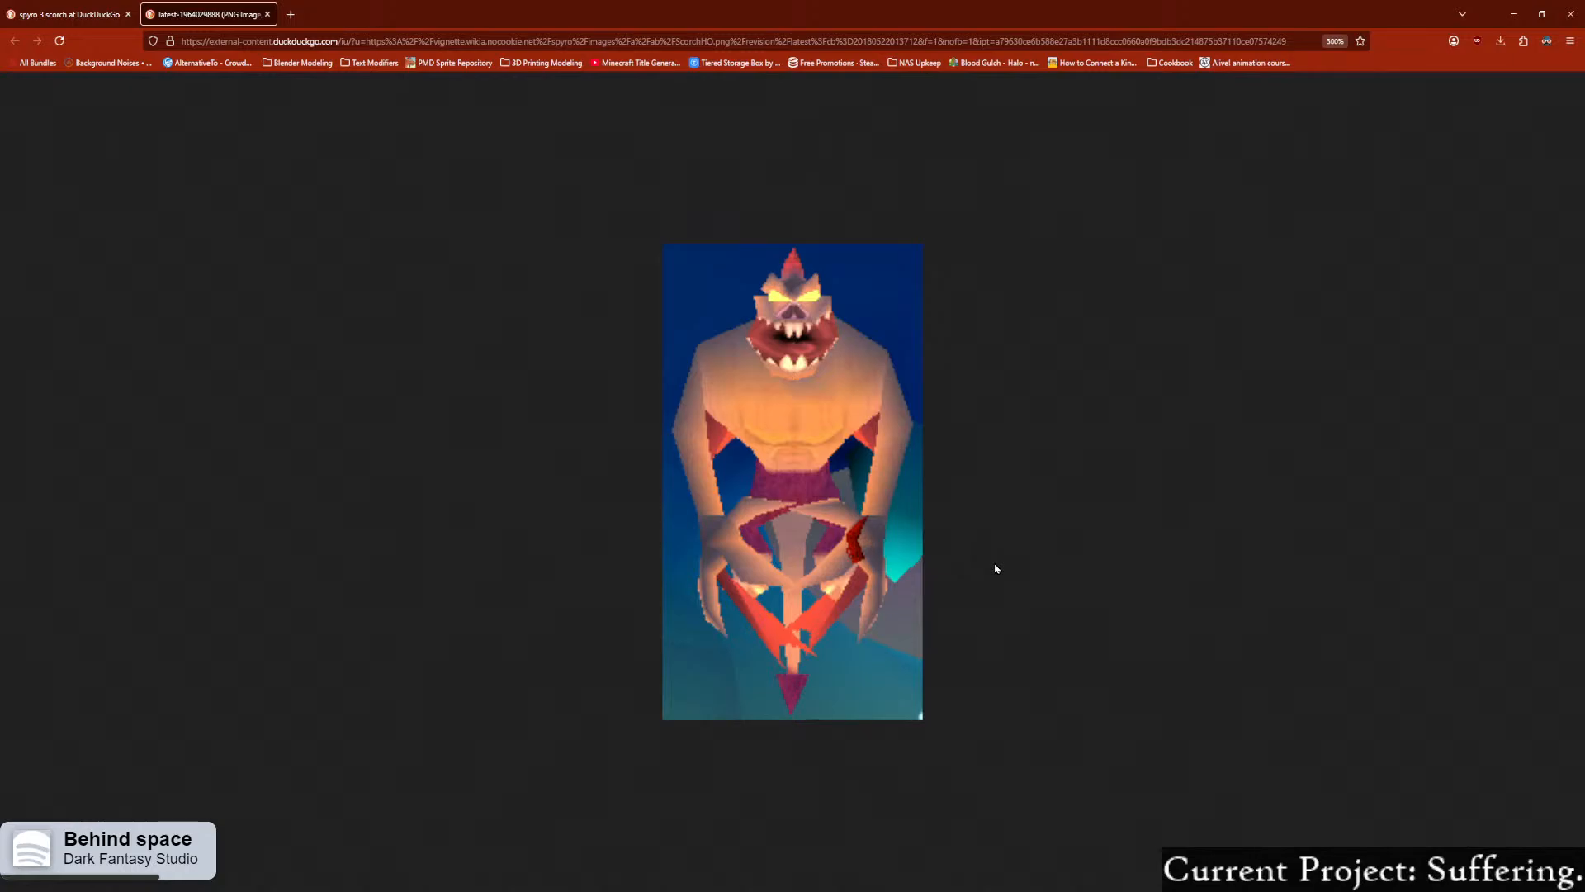
left_click(267, 14)
scroll(503, 265, "up", 6)
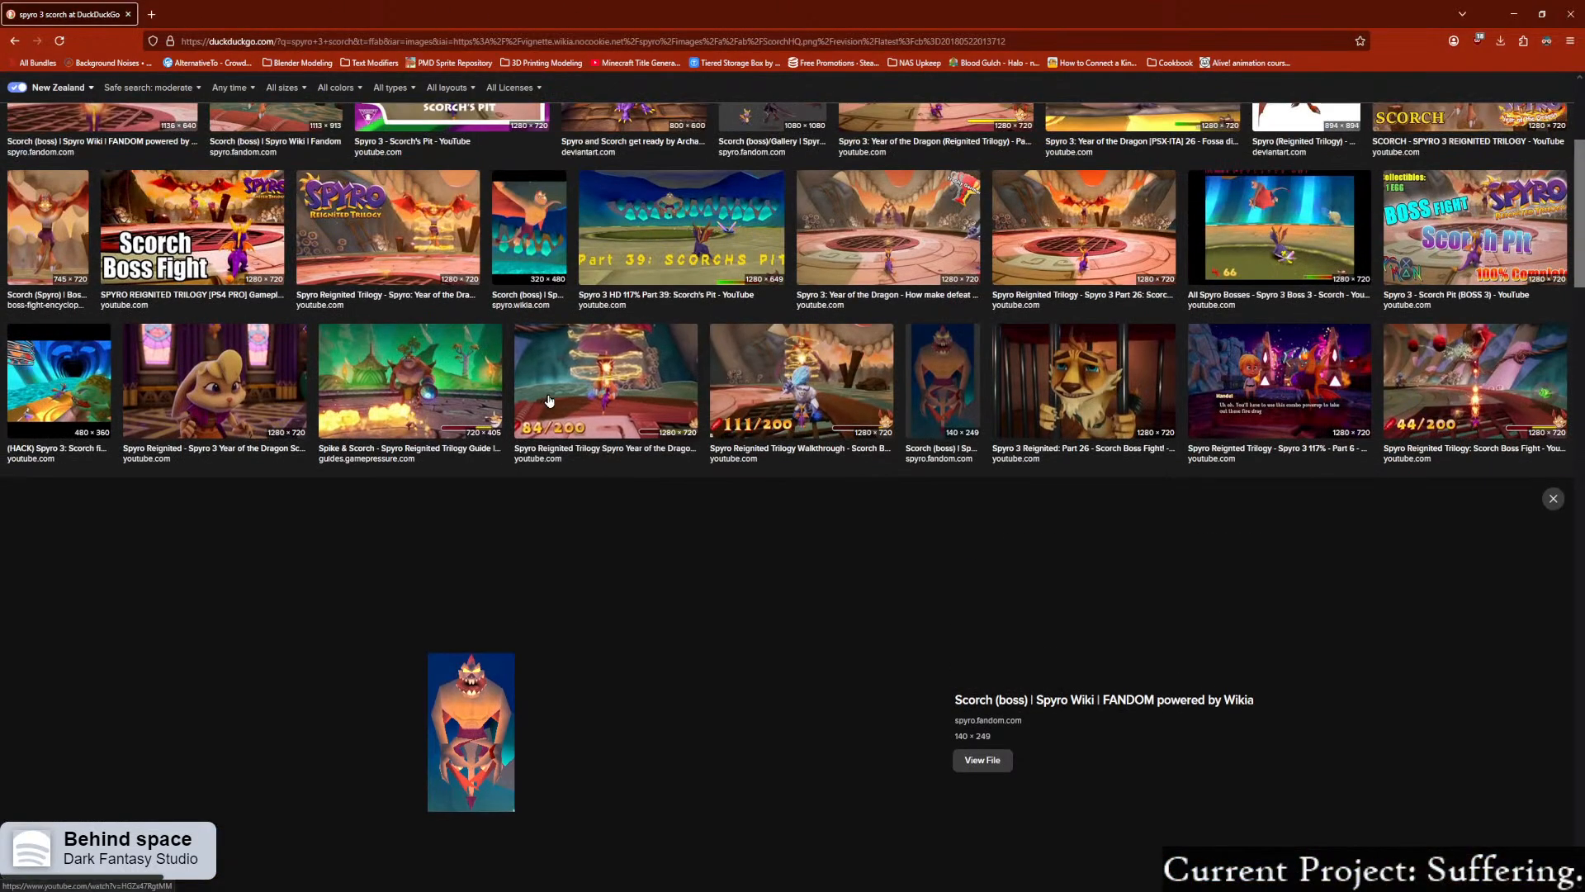
left_click(503, 265)
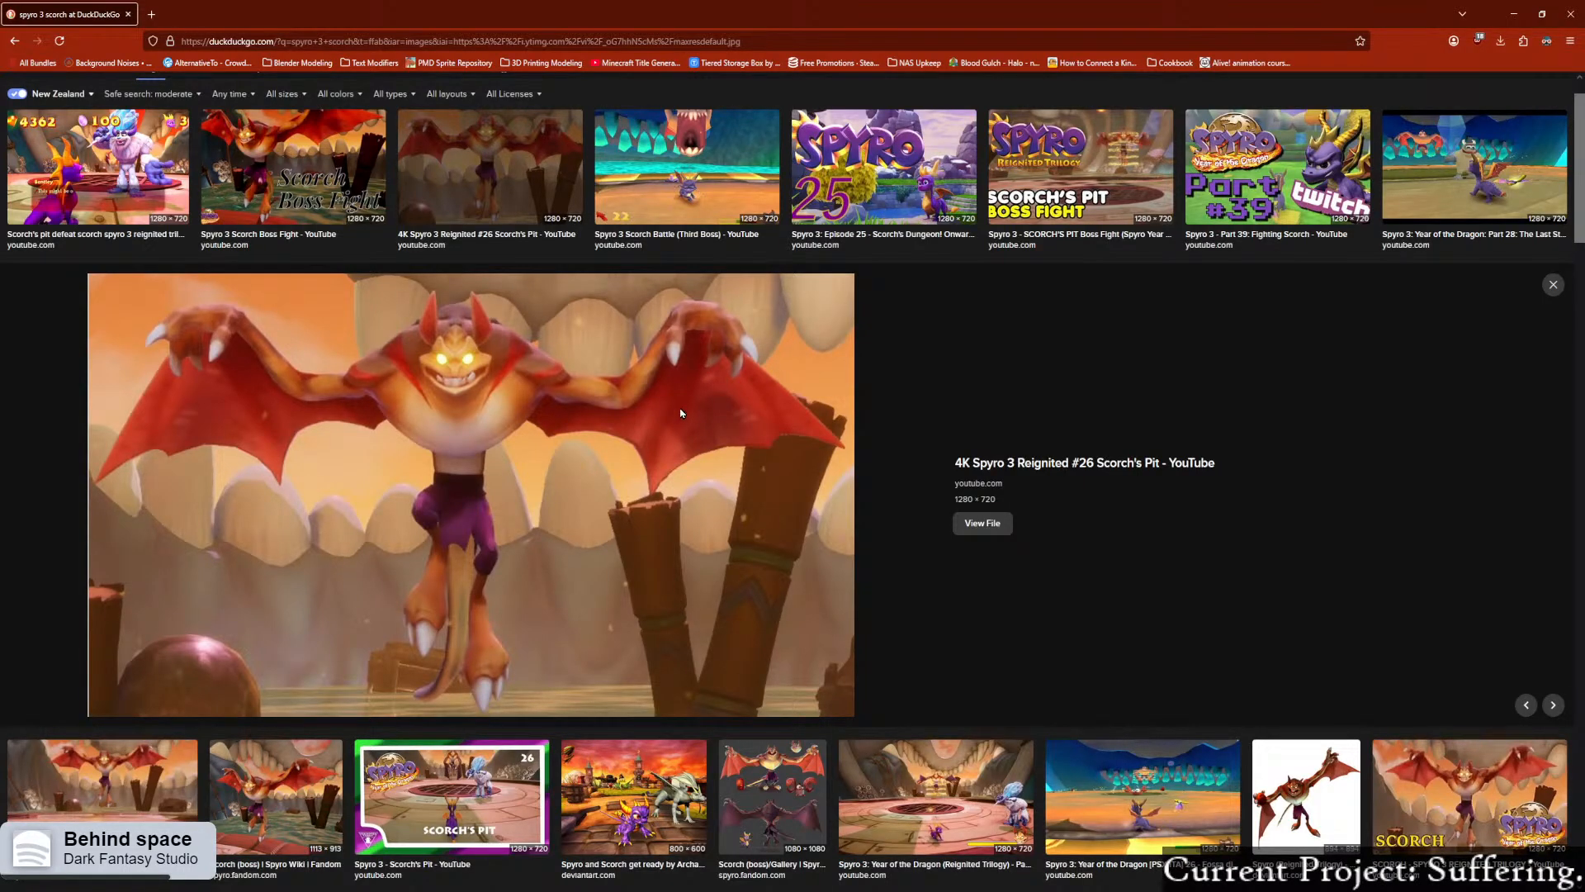
scroll(925, 520, "down", 1)
scroll(925, 520, "up", 2)
Step: Examine the "Spyro 3 Scorch Battle (Third Boss)" image, close the search page and return to Blender
left_click(704, 207)
scroll(704, 207, "down", 1)
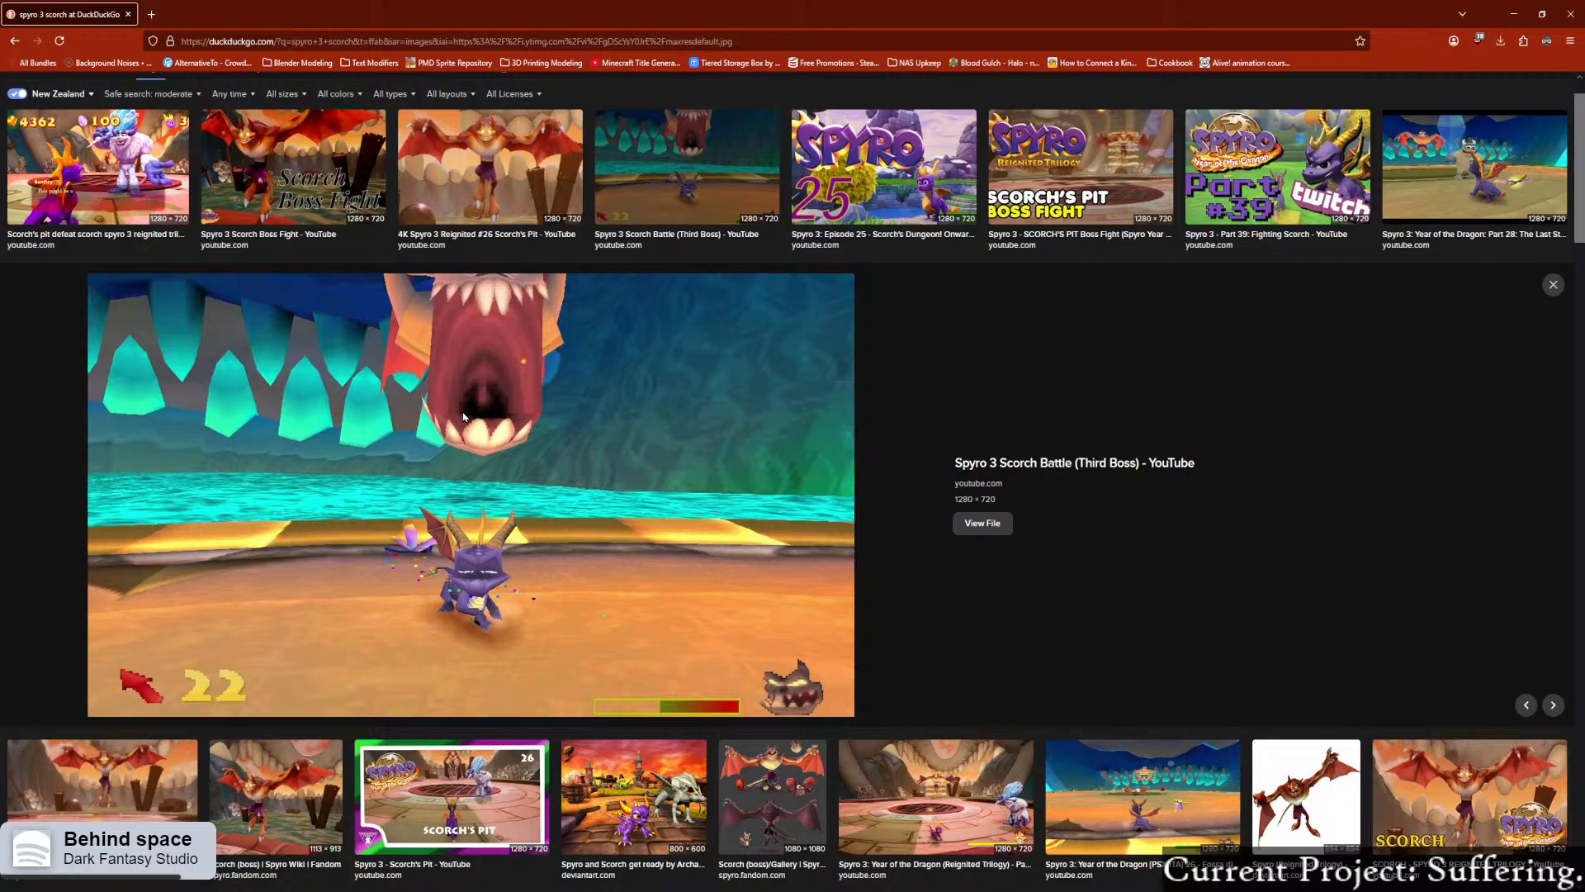
scroll(561, 492, "down", 4)
scroll(507, 490, "up", 3)
scroll(507, 491, "up", 2)
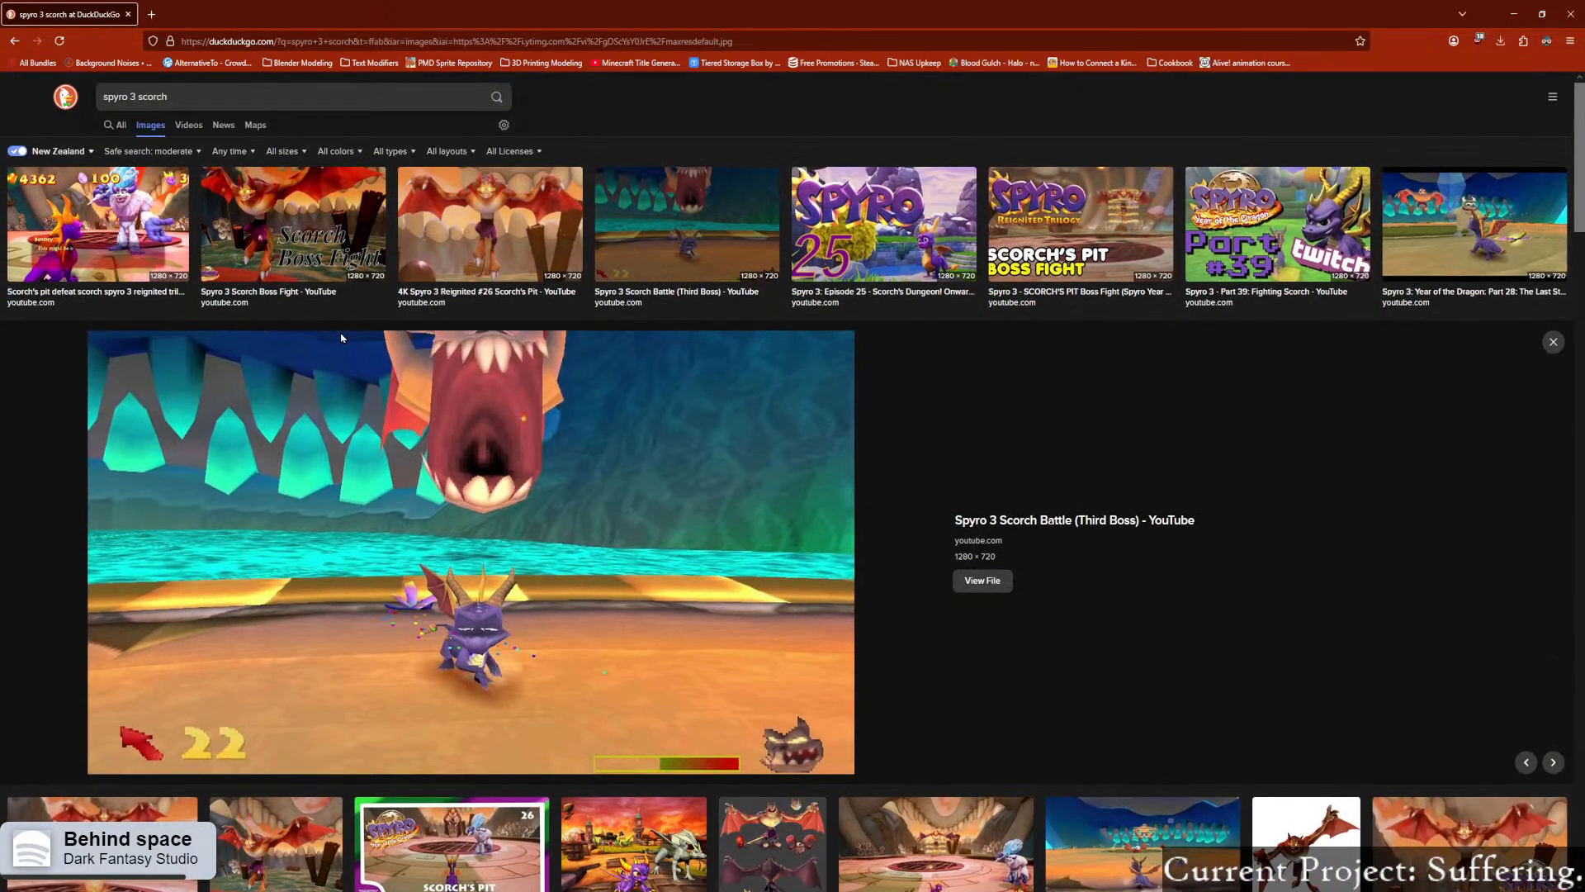
left_click(128, 15)
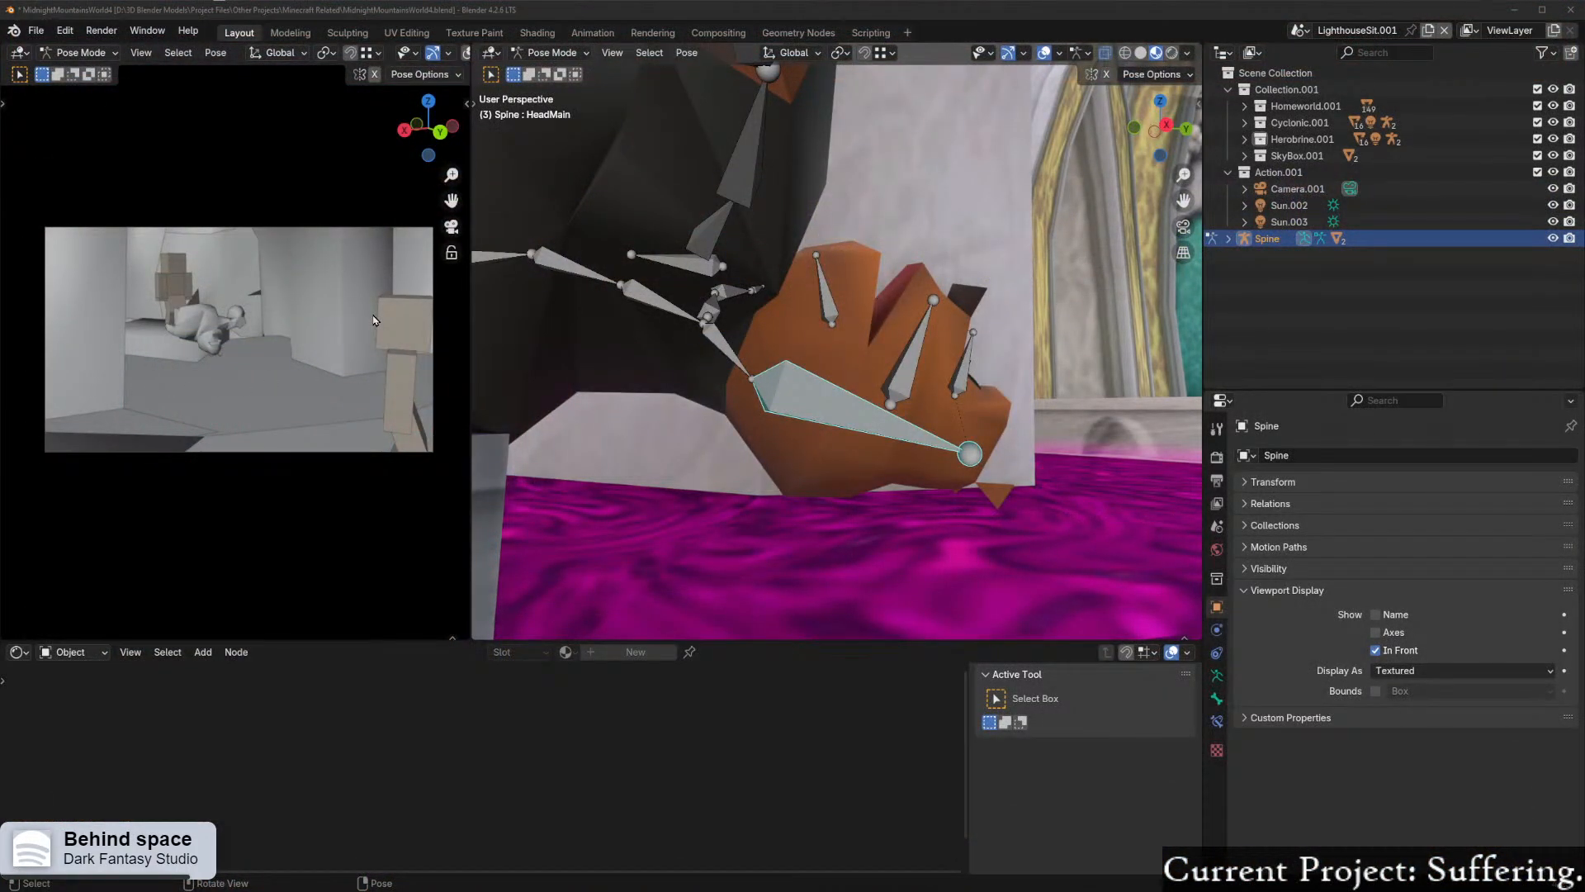
middle_click_drag(1026, 279, 710, 346)
scroll(713, 345, "up", 1)
key("r")
key("x")
key("x")
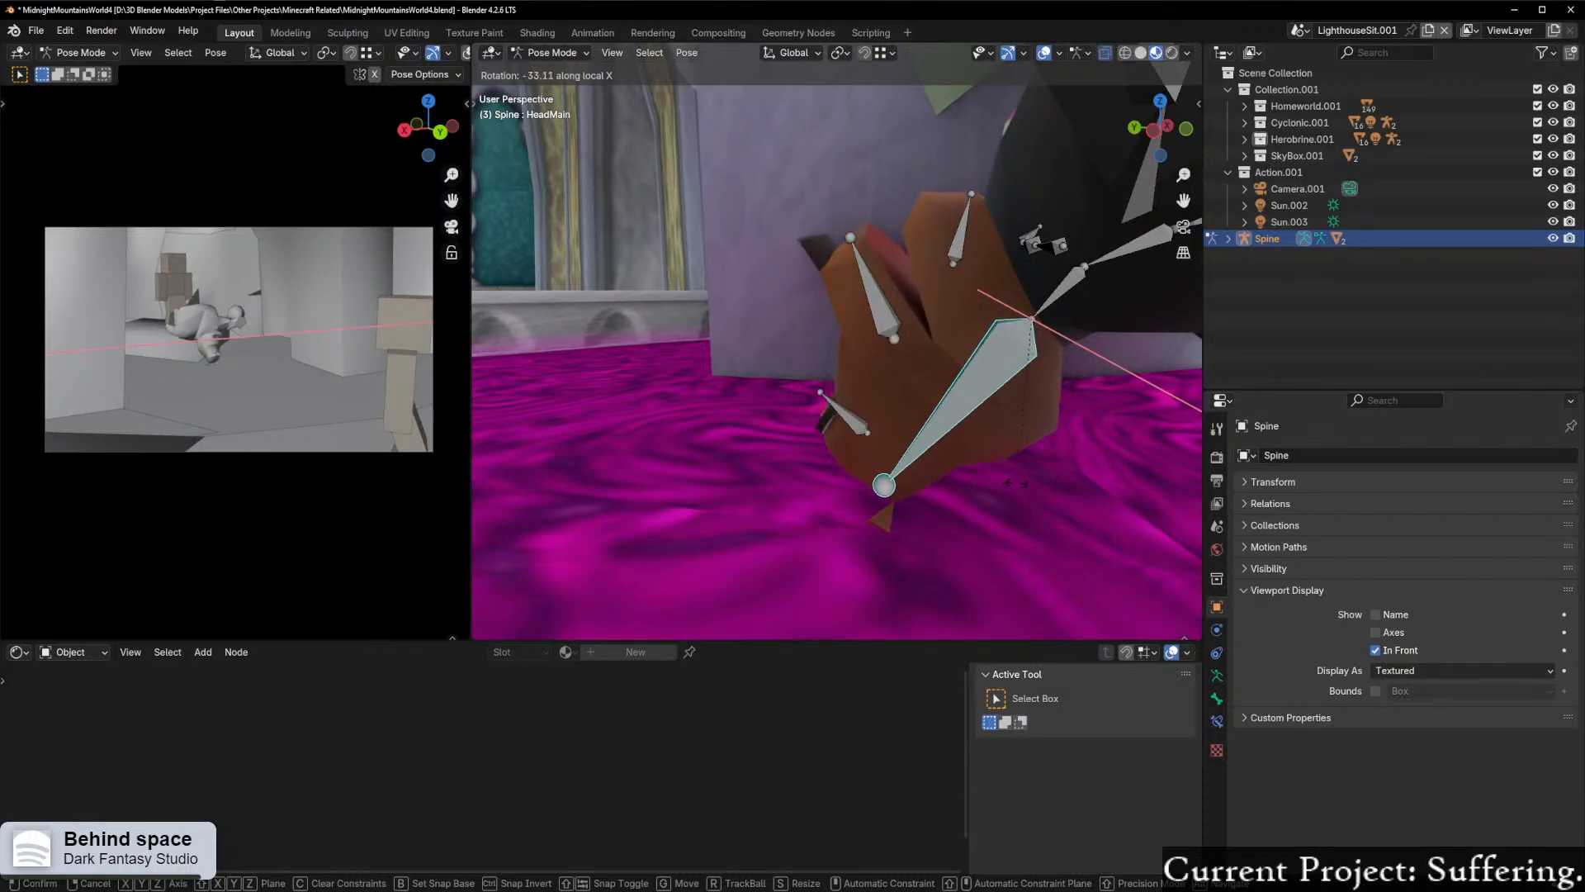
right_click(1097, 274)
Step: Rotate the neck bone Bone.003 about the global X axis so the head hangs more steeply over the pedestal's edge
left_click(1087, 272)
key("r")
key("x")
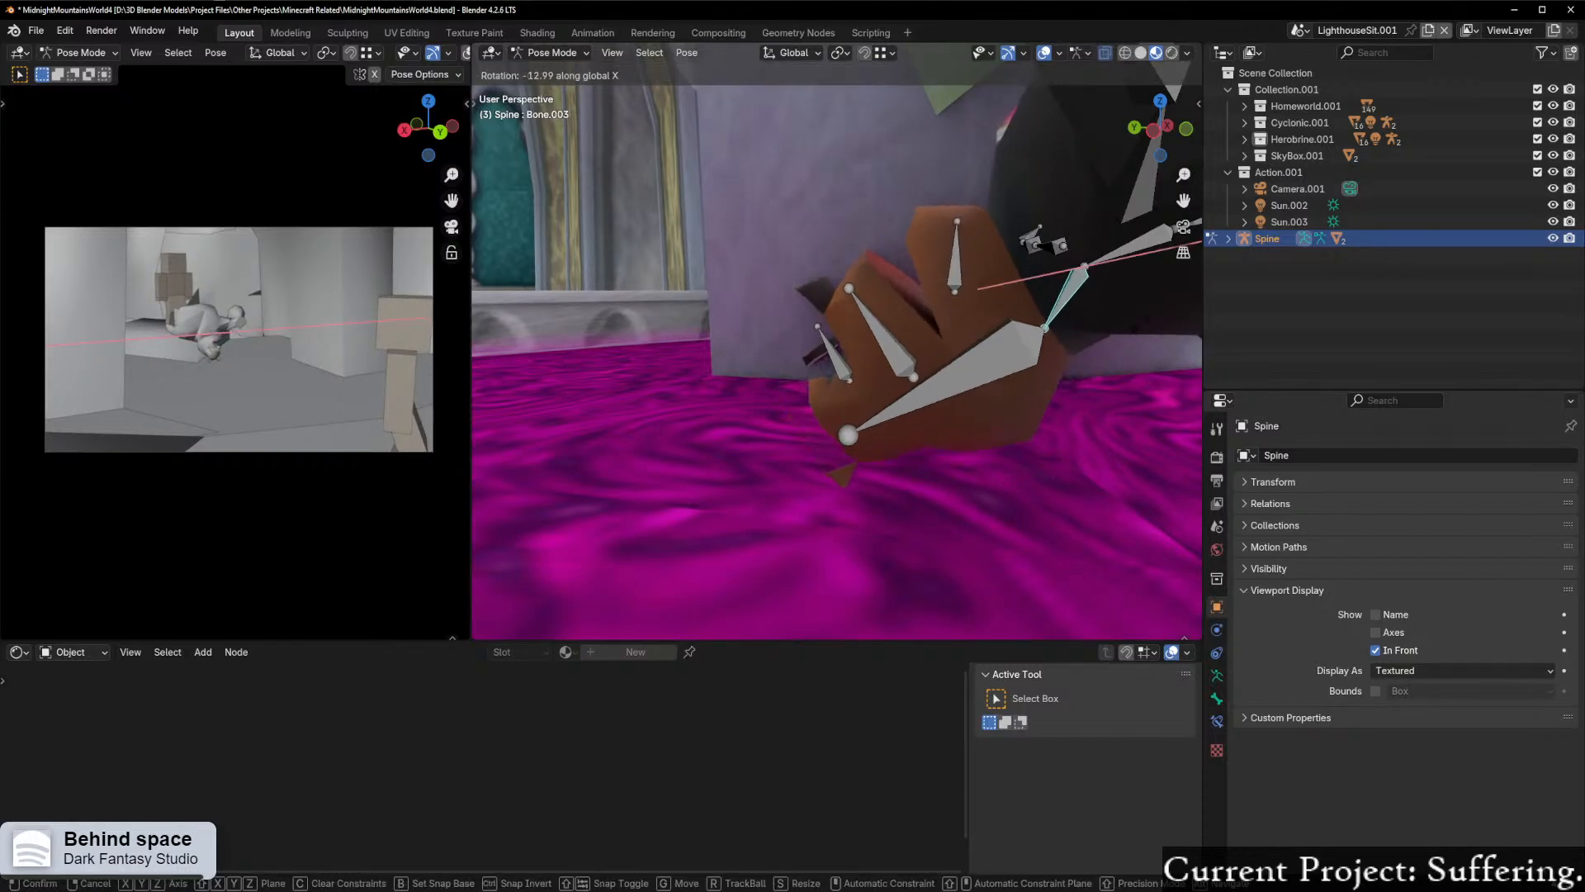
left_click(1147, 309)
Step: Rotate the Jaw bone by about 25° around the global X axis to open Moneybags' mouth wider
middle_click_drag(826, 397, 892, 380)
scroll(867, 408, "up", 1)
left_click(940, 287)
middle_click_drag(954, 225, 990, 215)
key("r")
key("x")
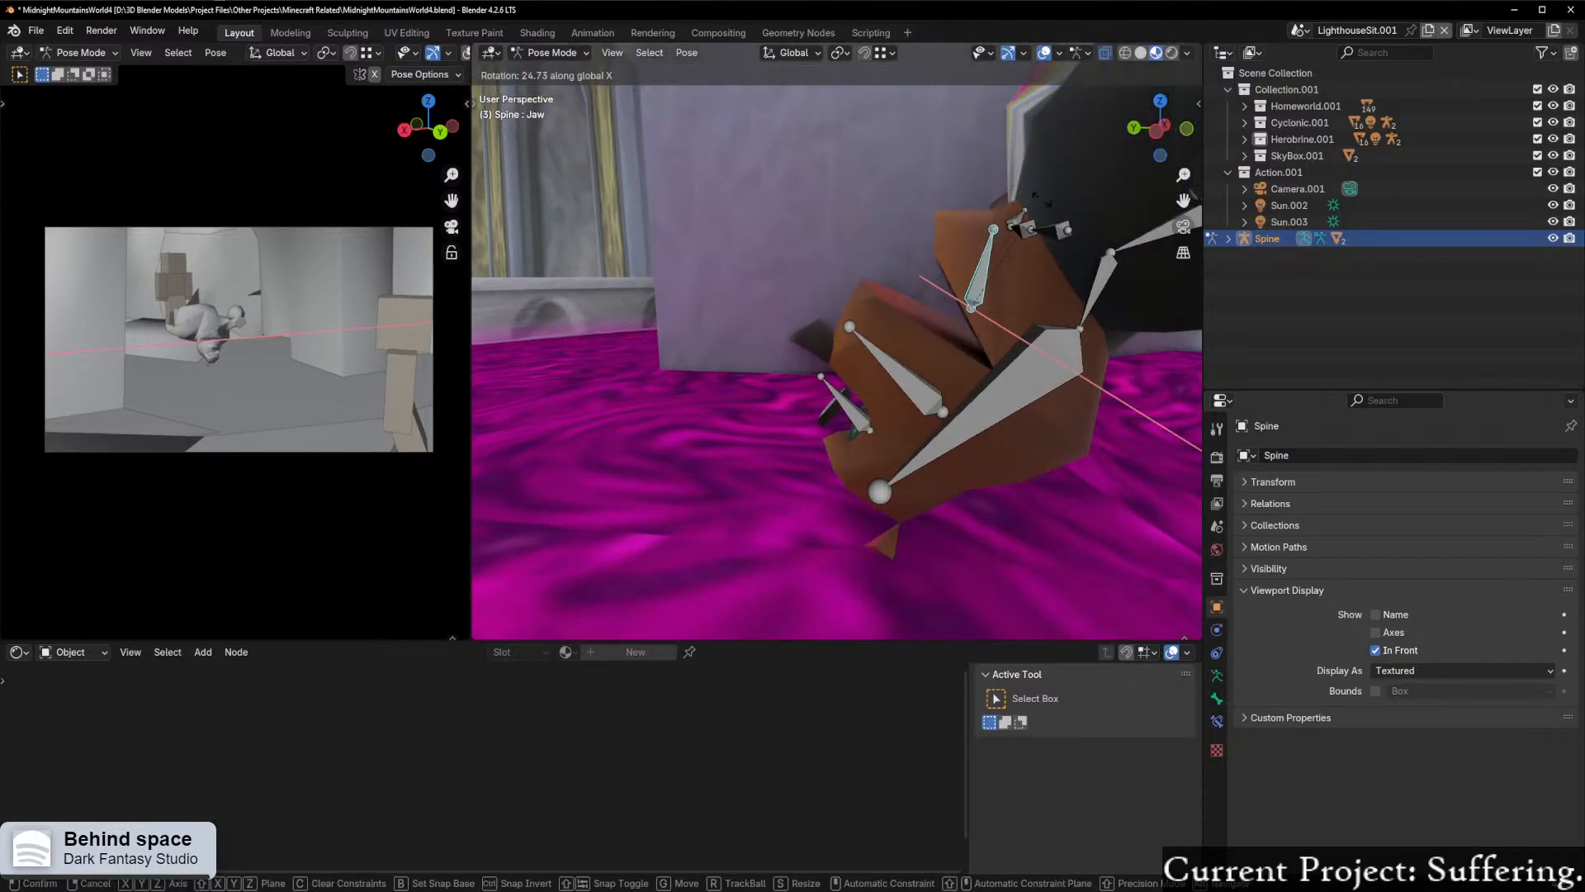
left_click(1047, 201)
middle_click_drag(1047, 201, 834, 385)
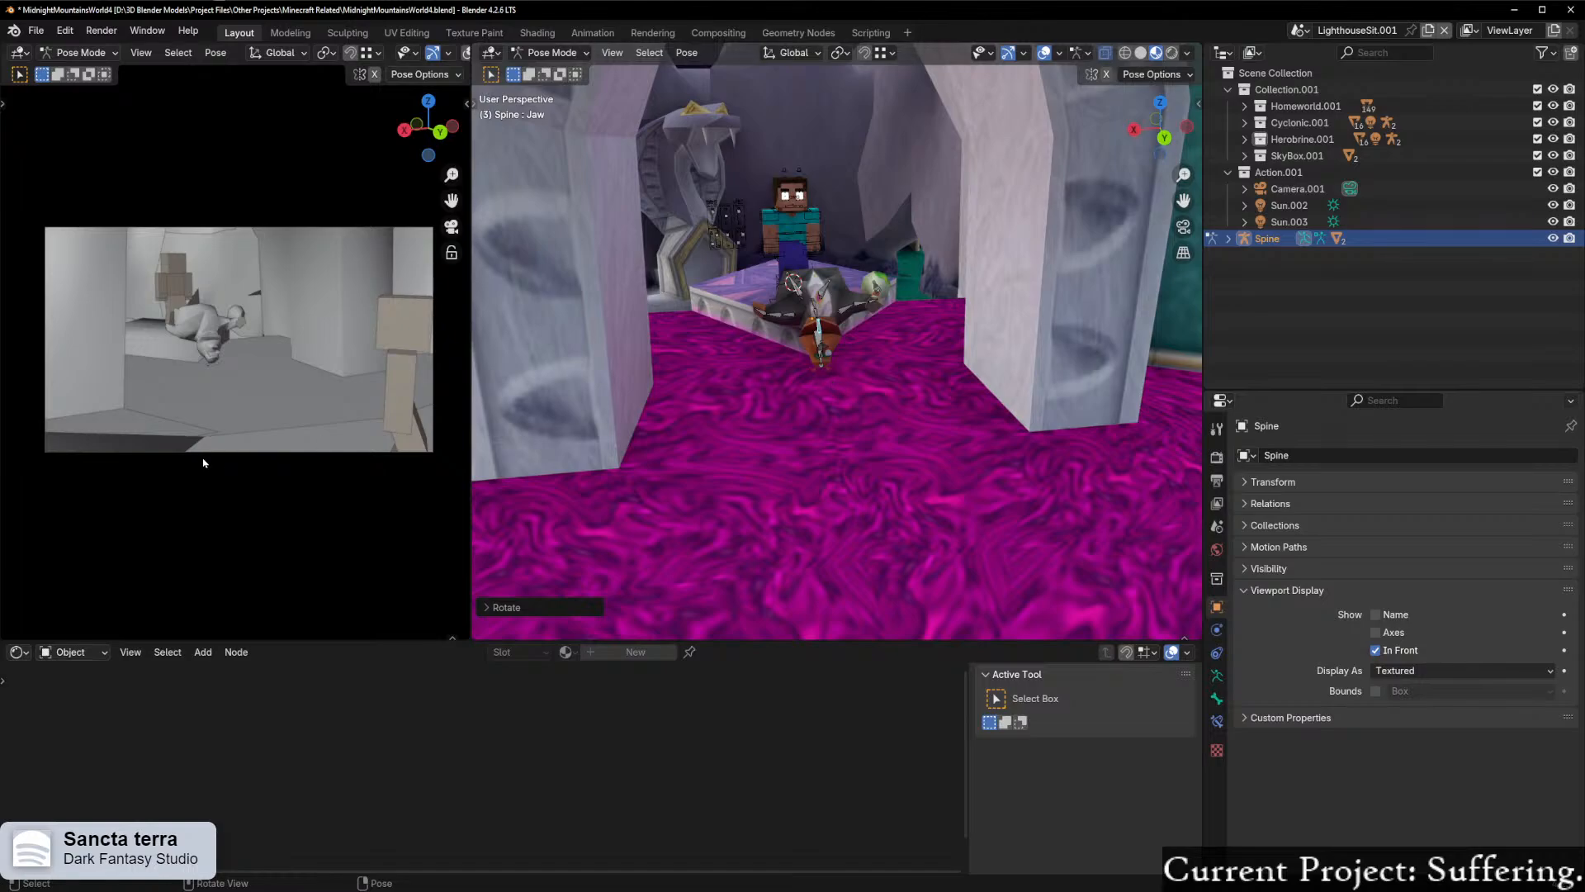
Step: Return the Spine armature to Object Mode and show the camera viewport in Material Preview shading
middle_click_drag(726, 278, 968, 189)
key("ctrl+Tab")
key("KP_Divide")
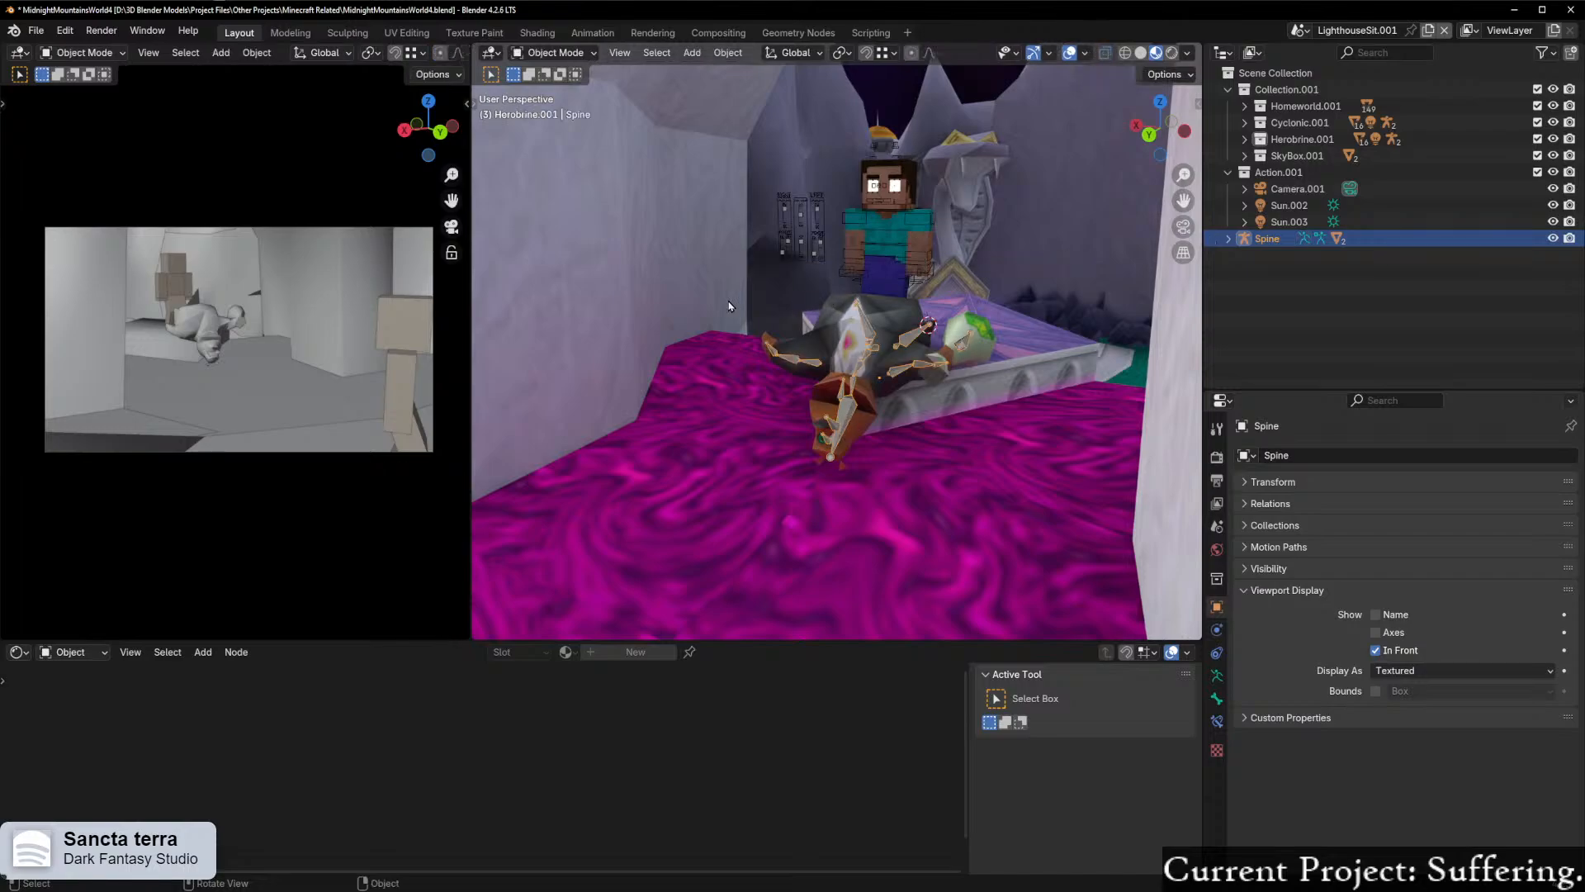
scroll(730, 306, "up", 4)
middle_click_drag(800, 312, 882, 221)
mouse_move(391, 76)
middle_mouse_down()
mouse_move(357, 70)
mouse_move(390, 65)
middle_mouse_up()
key("KP_0")
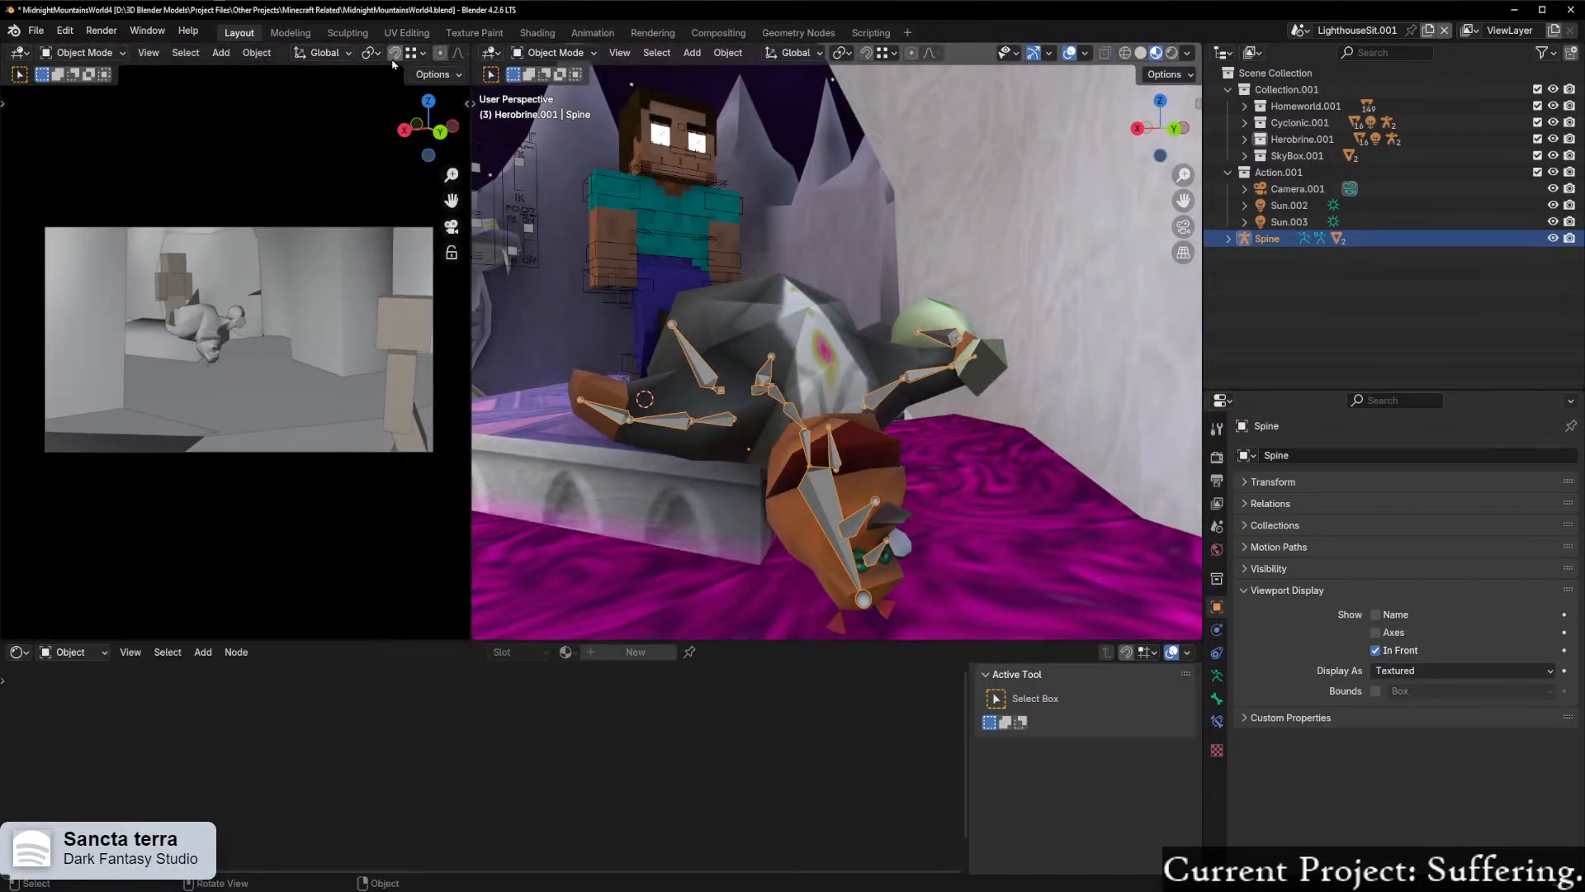
scroll(393, 60, "down", 6)
left_click(425, 52)
scroll(298, 217, "up", 1)
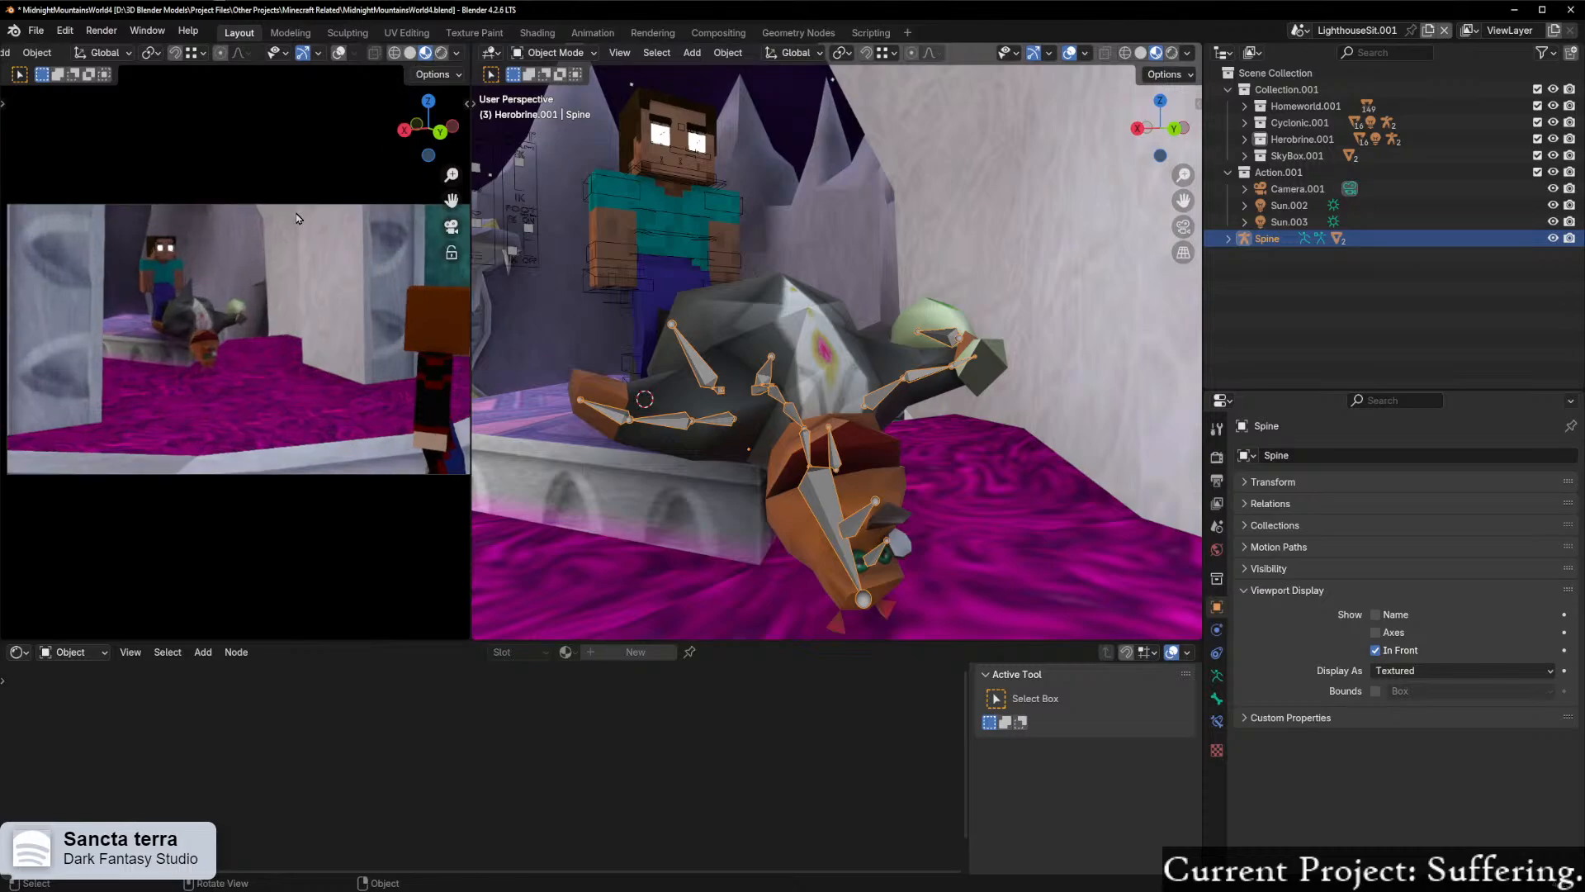
scroll(298, 218, "up", 2)
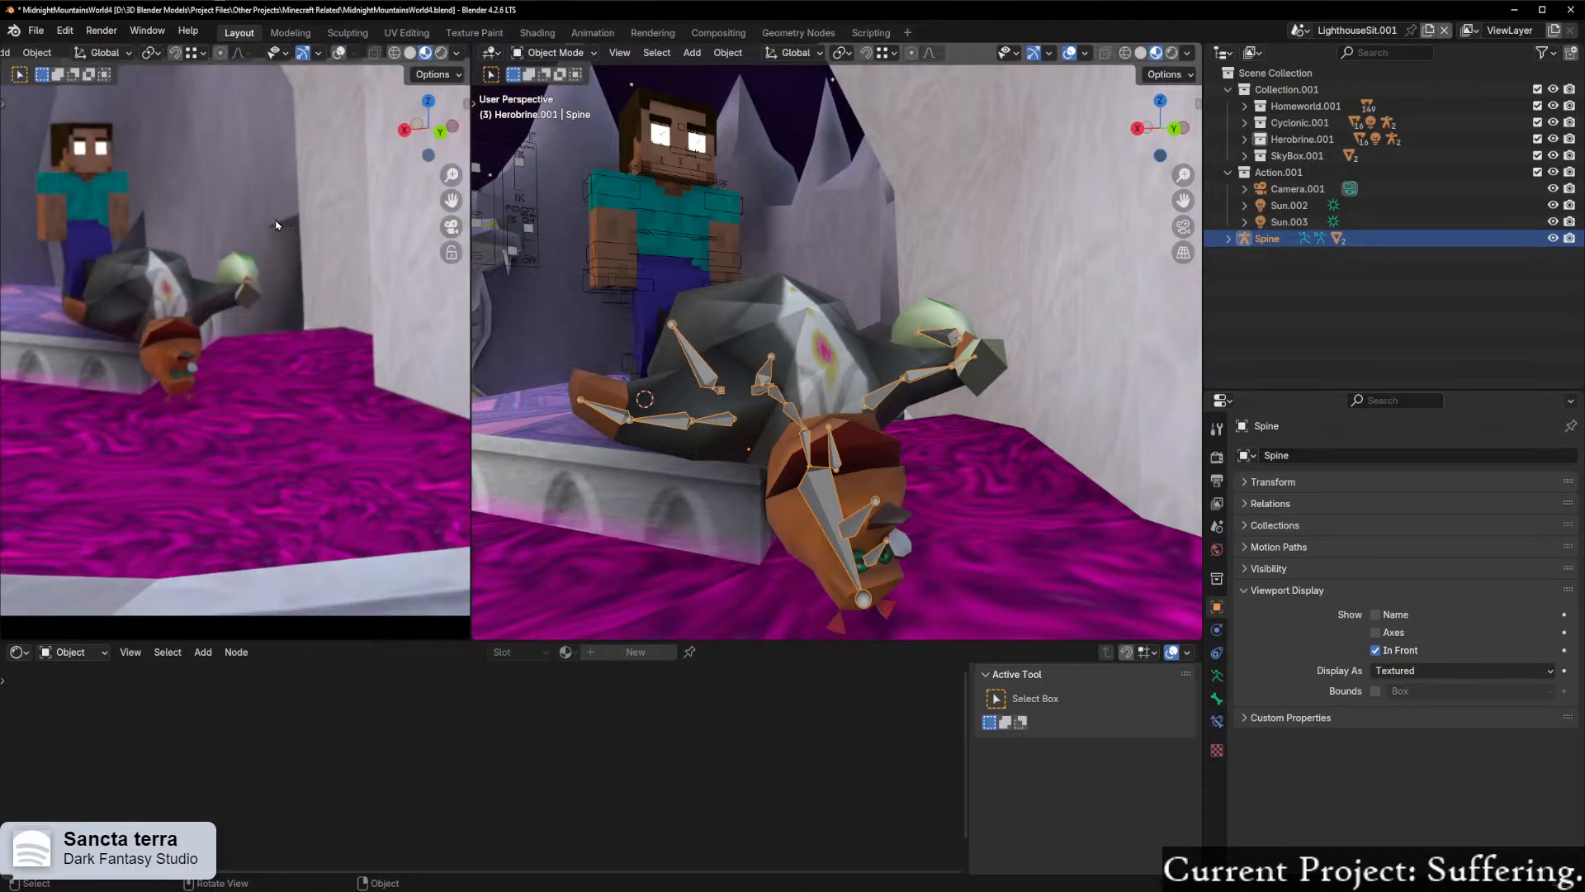
Step: Add a Subdivision modifier to the Moneybags mesh and shade it smooth
left_click(805, 310)
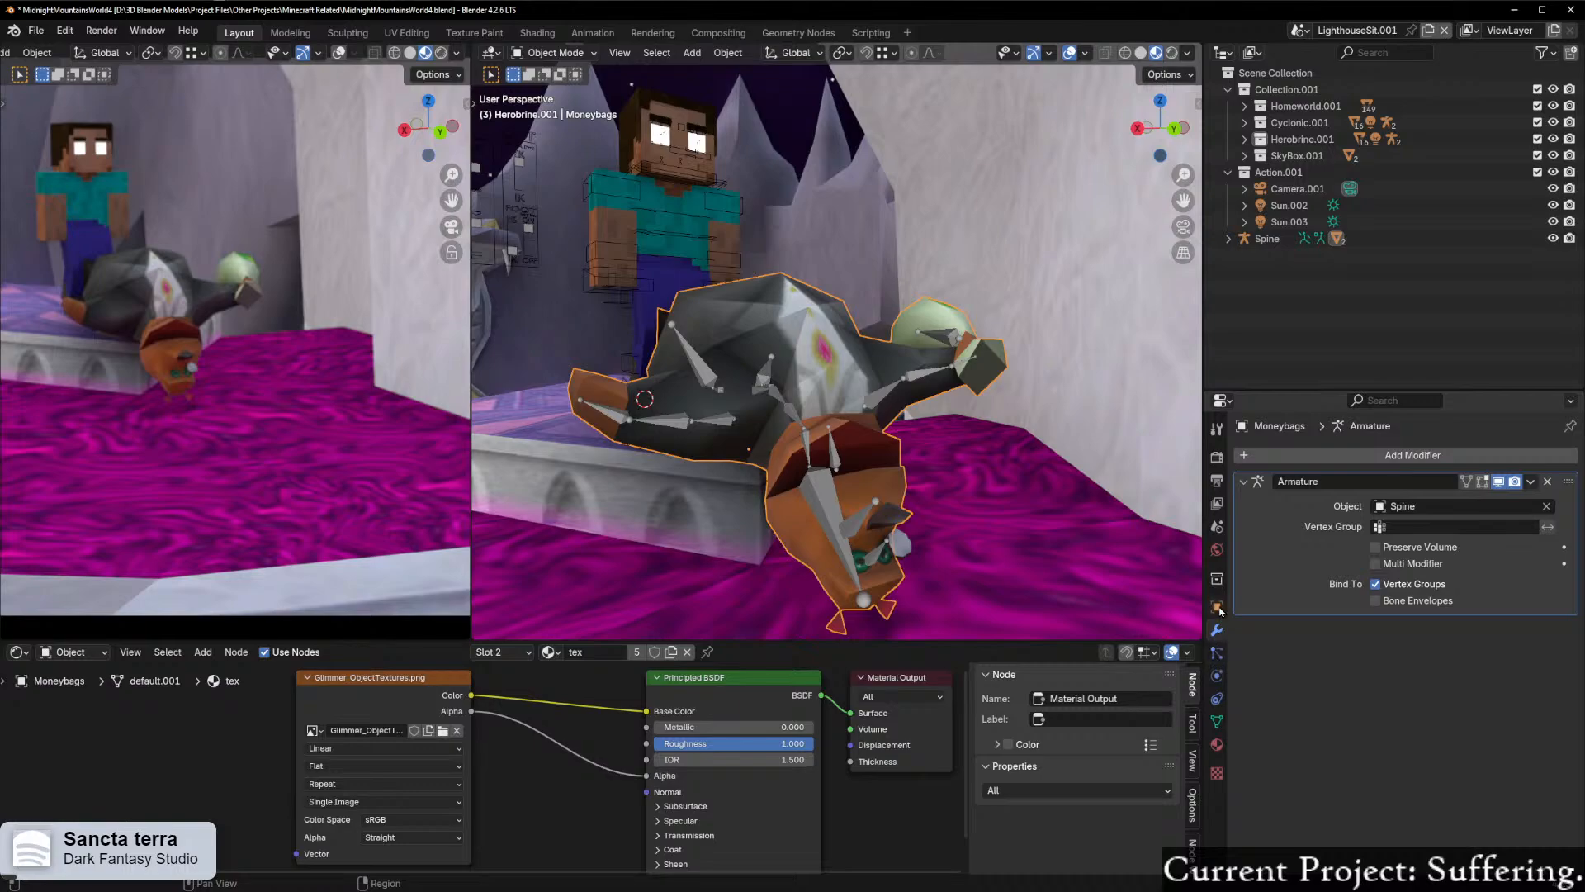
left_click(1267, 456)
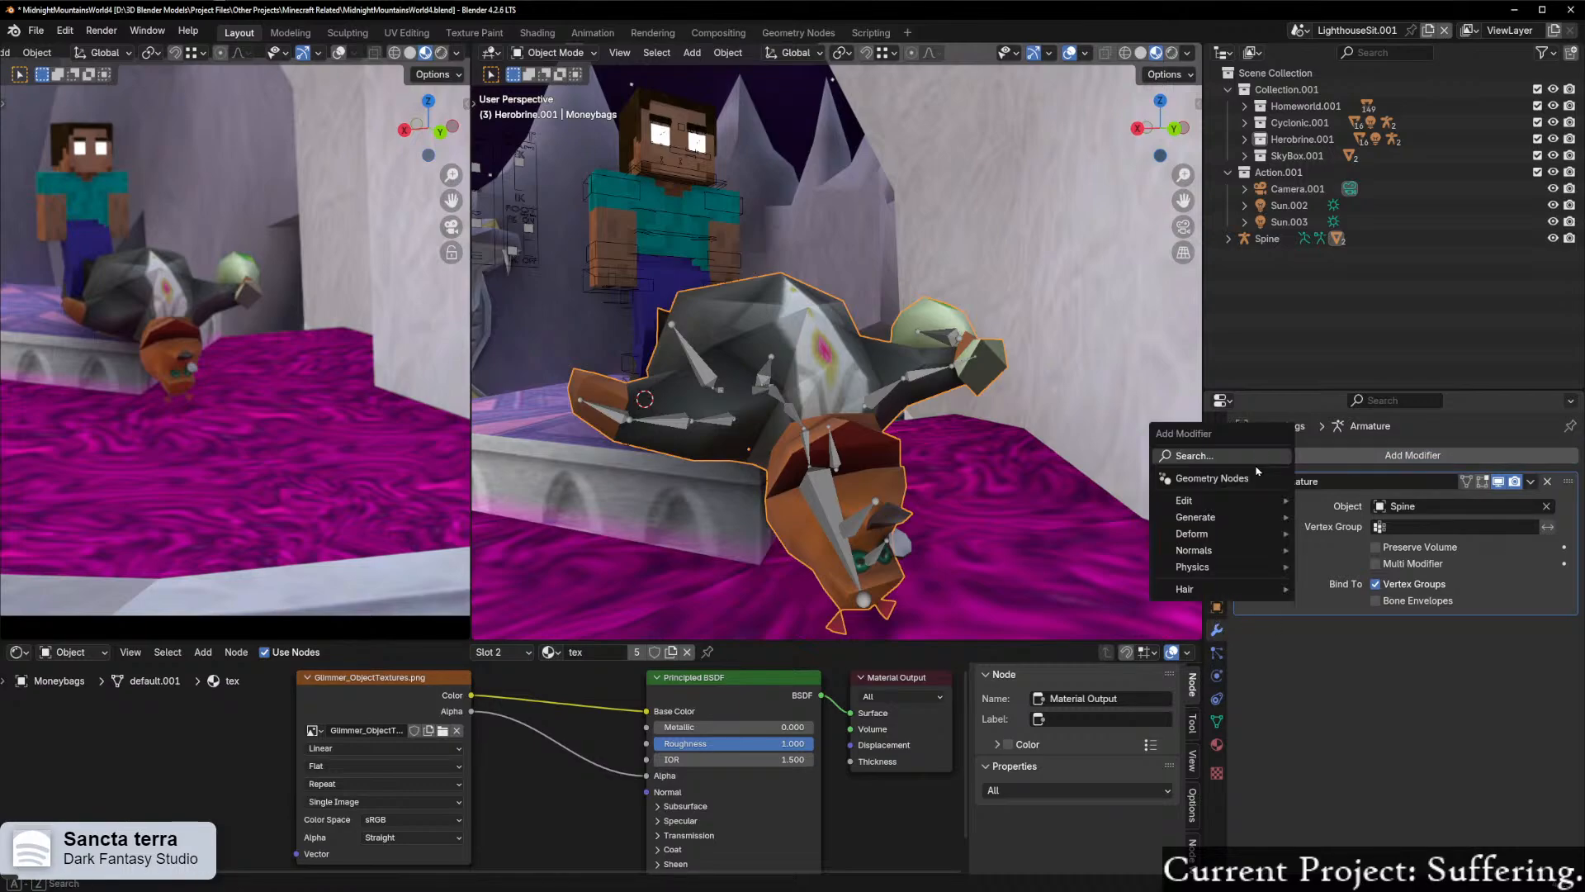
left_click(1229, 455)
left_click(1289, 485)
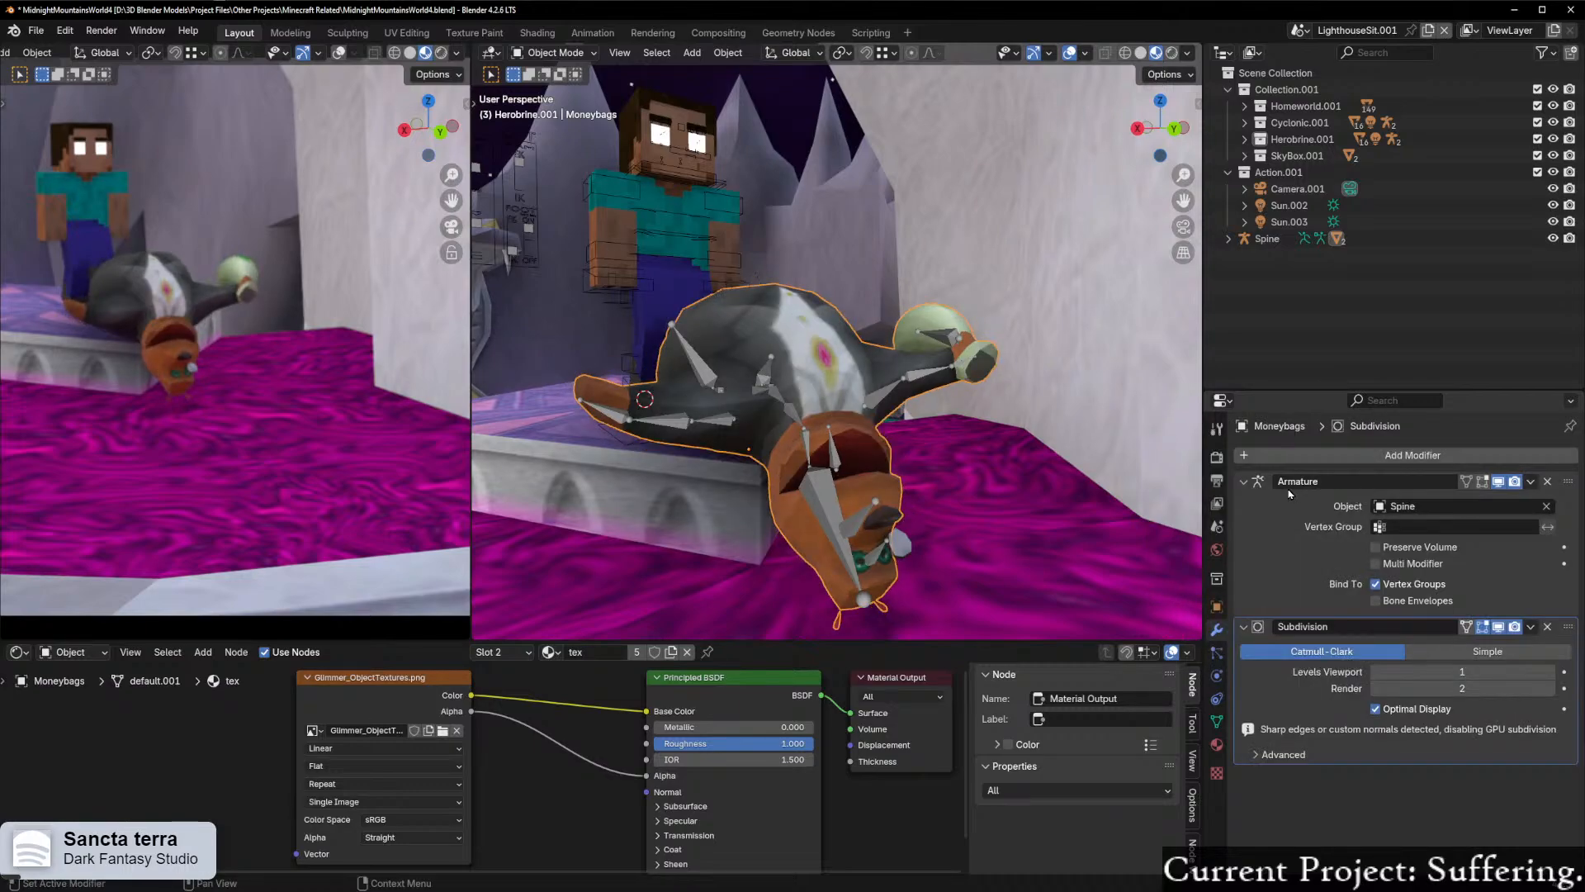
middle_click_drag(859, 380, 1162, 452)
right_click(810, 378)
left_click(805, 357)
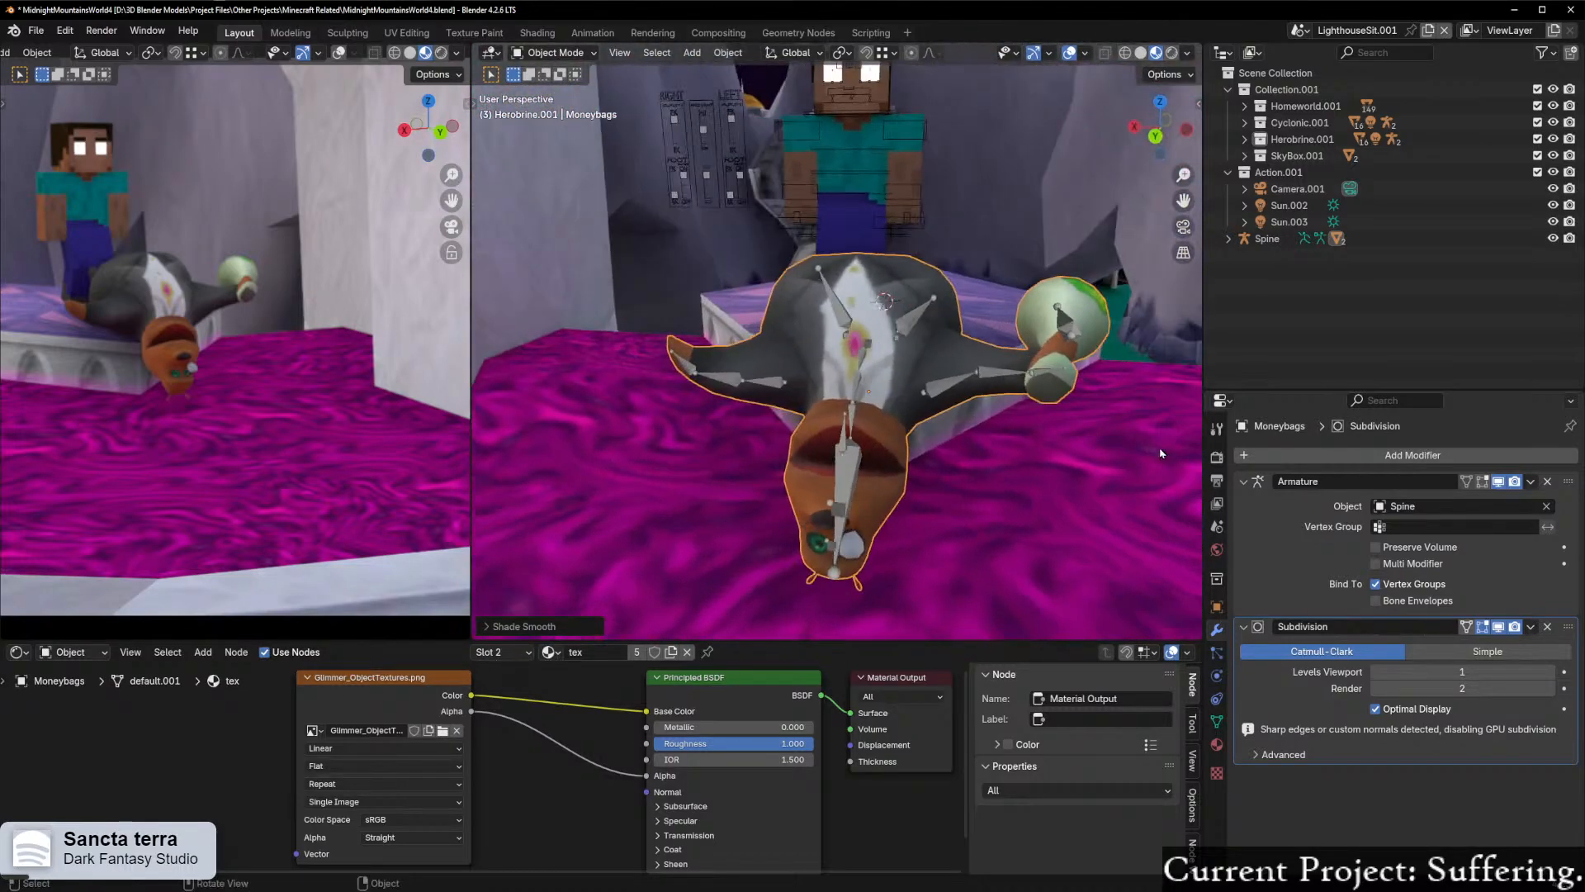
Step: Enter Edit Mode on the Moneybags mesh and select the linked geometry of both ears
middle_click_drag(1014, 506, 980, 493)
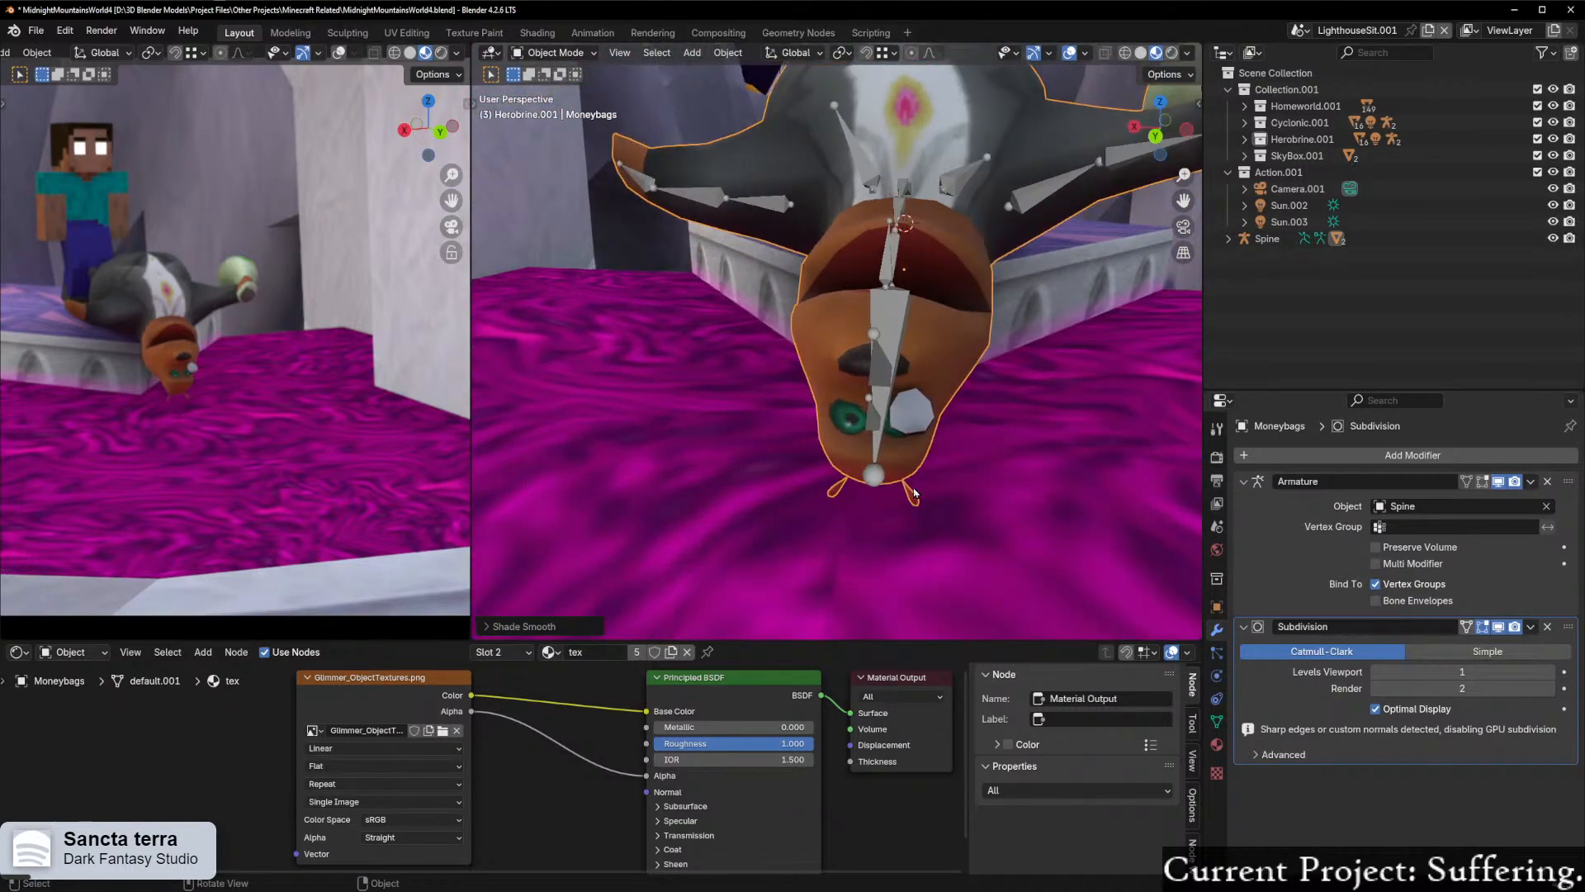
key("Tab")
key("ctrl+Tab")
key("Escape")
middle_click_drag(946, 342, 794, 317, "shift")
left_click(800, 294)
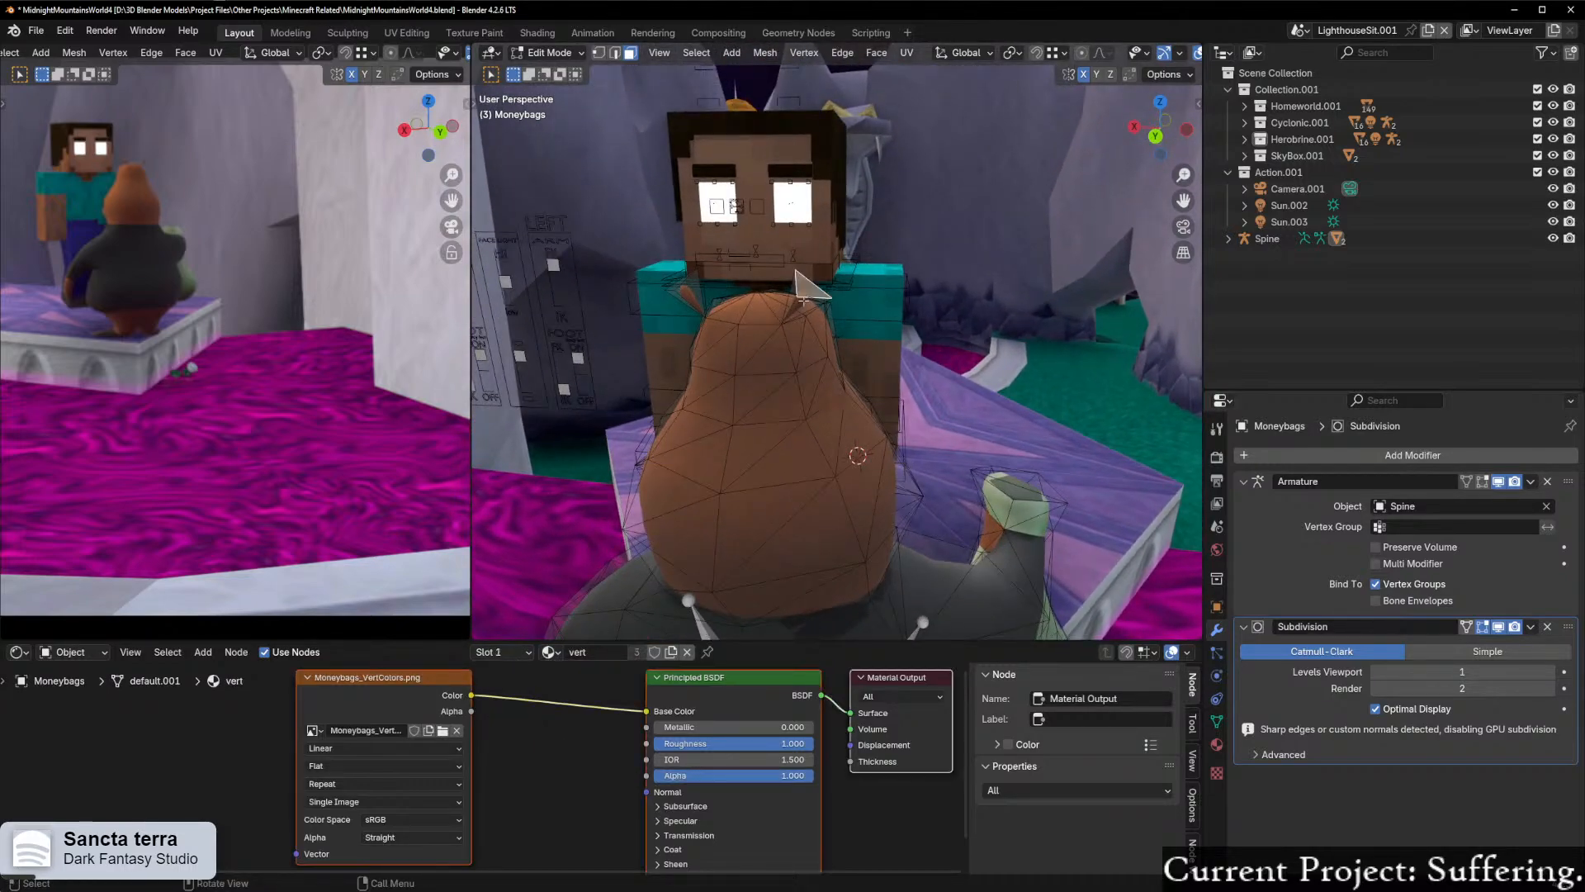
key("l")
key("shift+l")
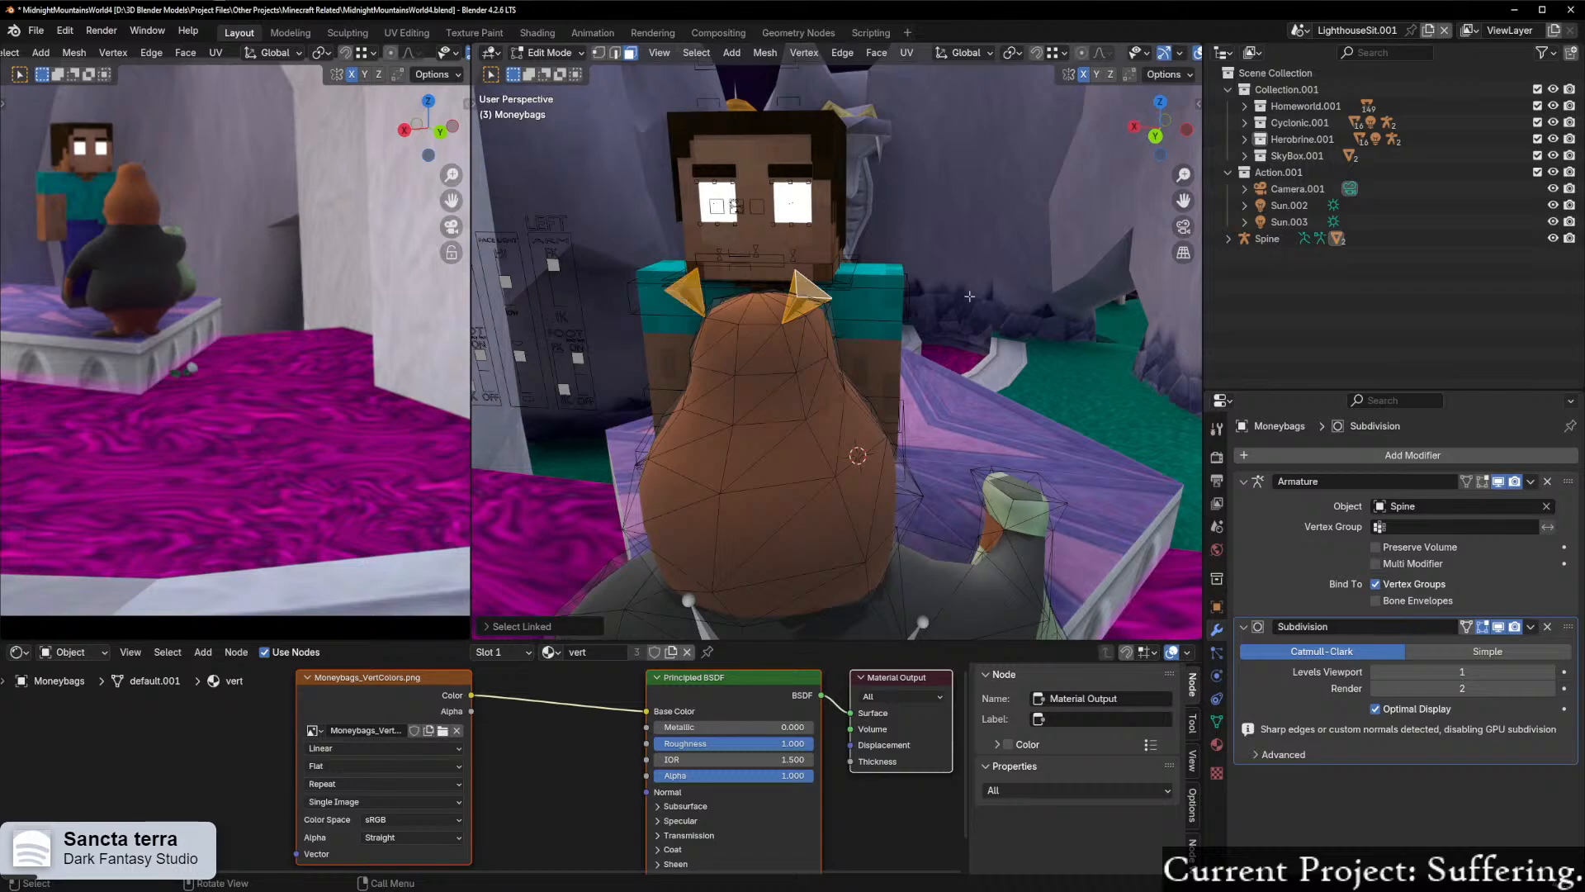
key("s")
key("x")
key("x")
key("x")
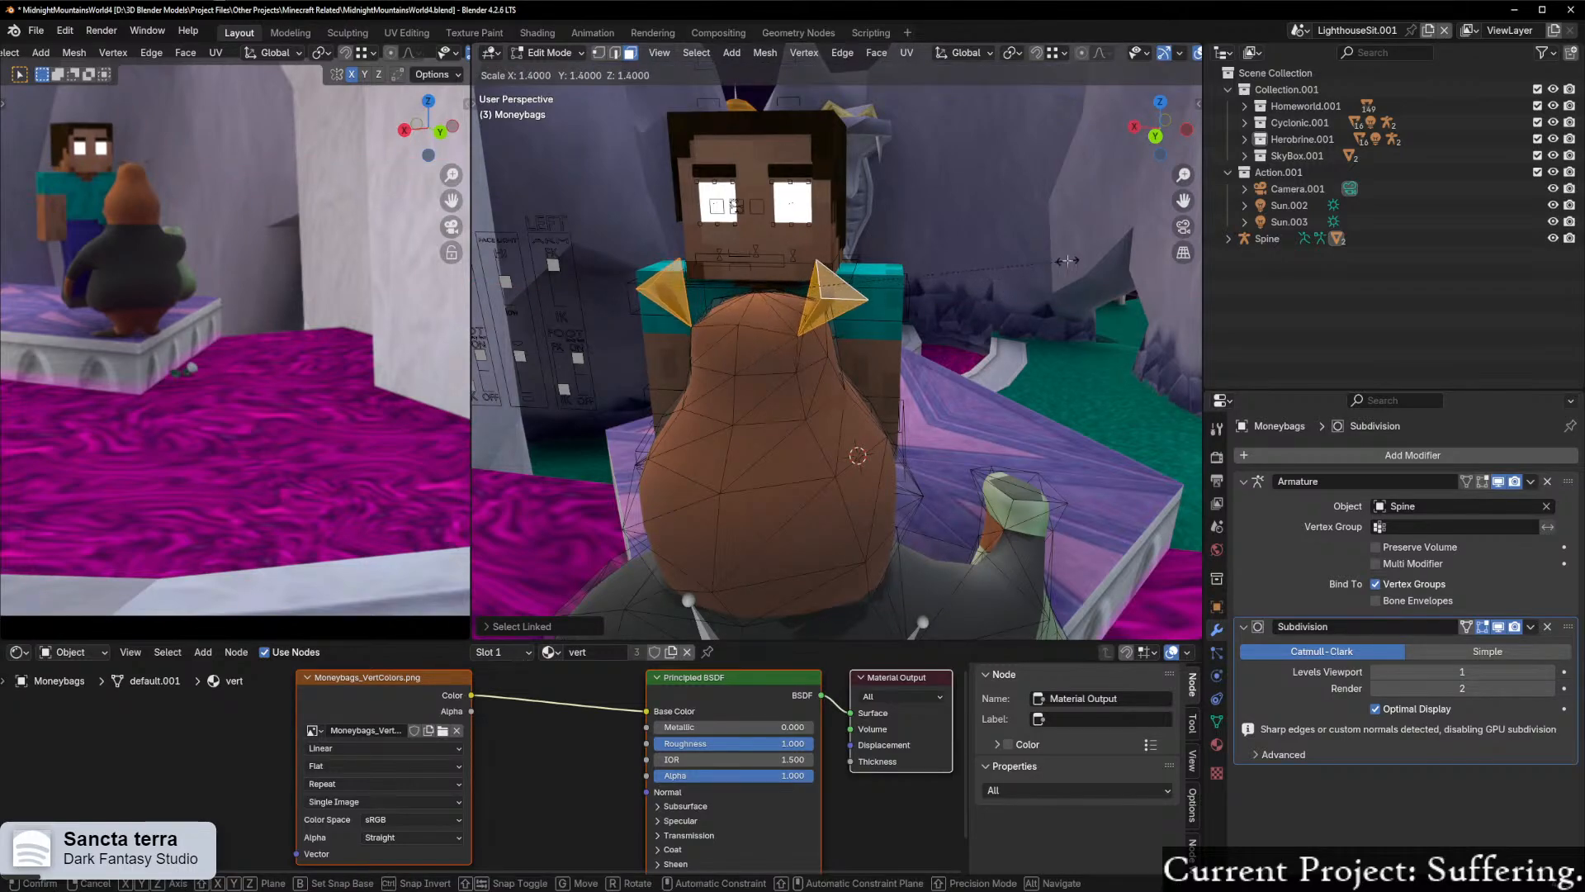
left_click(820, 101)
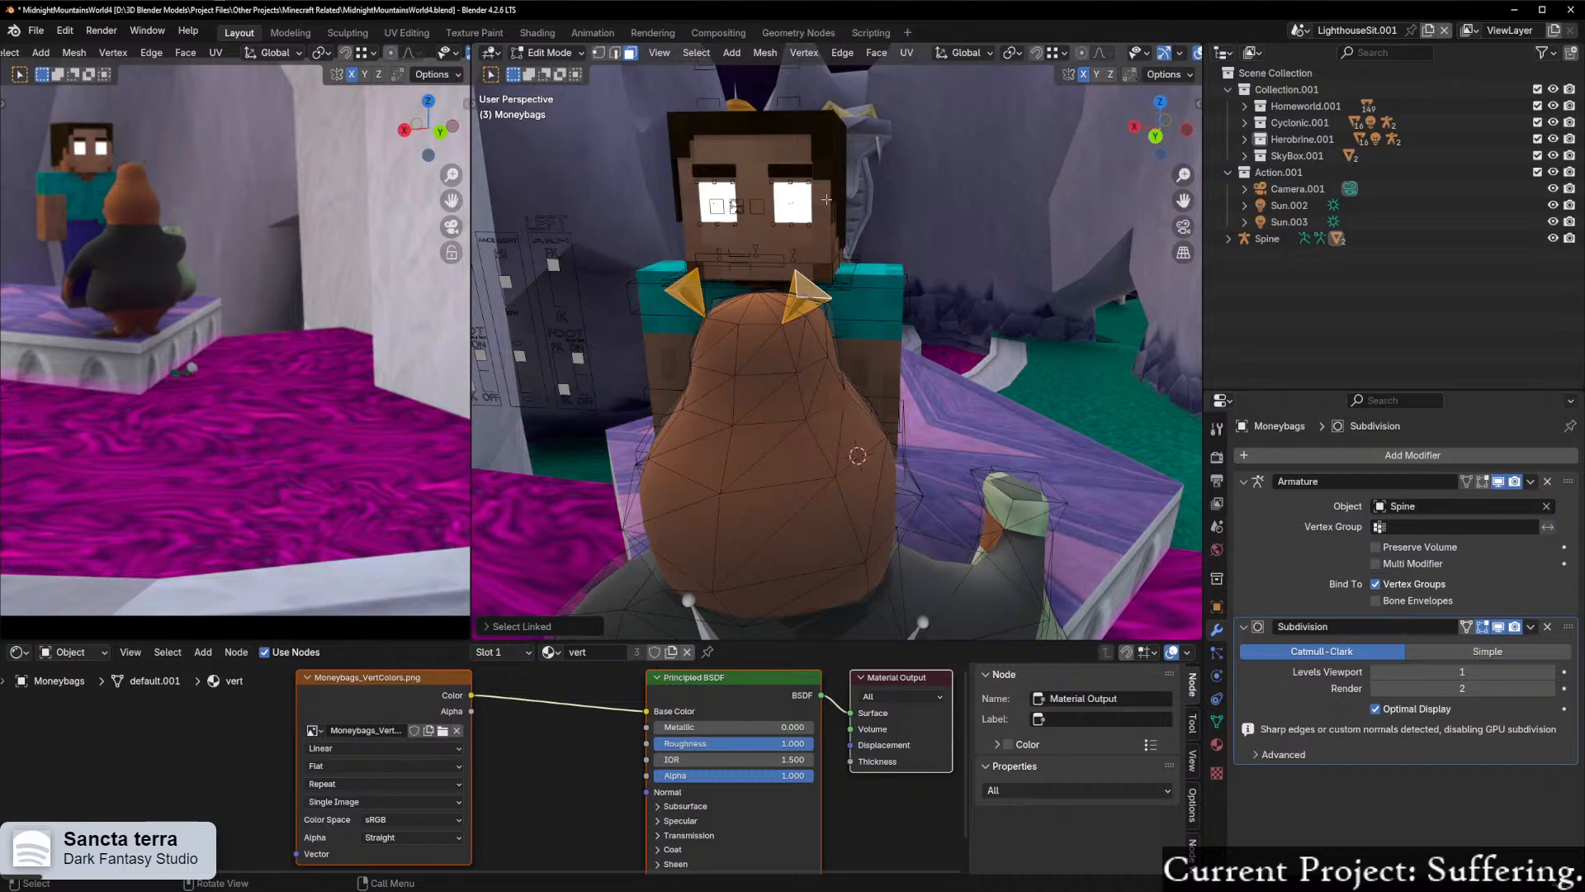
scroll(823, 244, "up", 1)
middle_click_drag(823, 243, 822, 312)
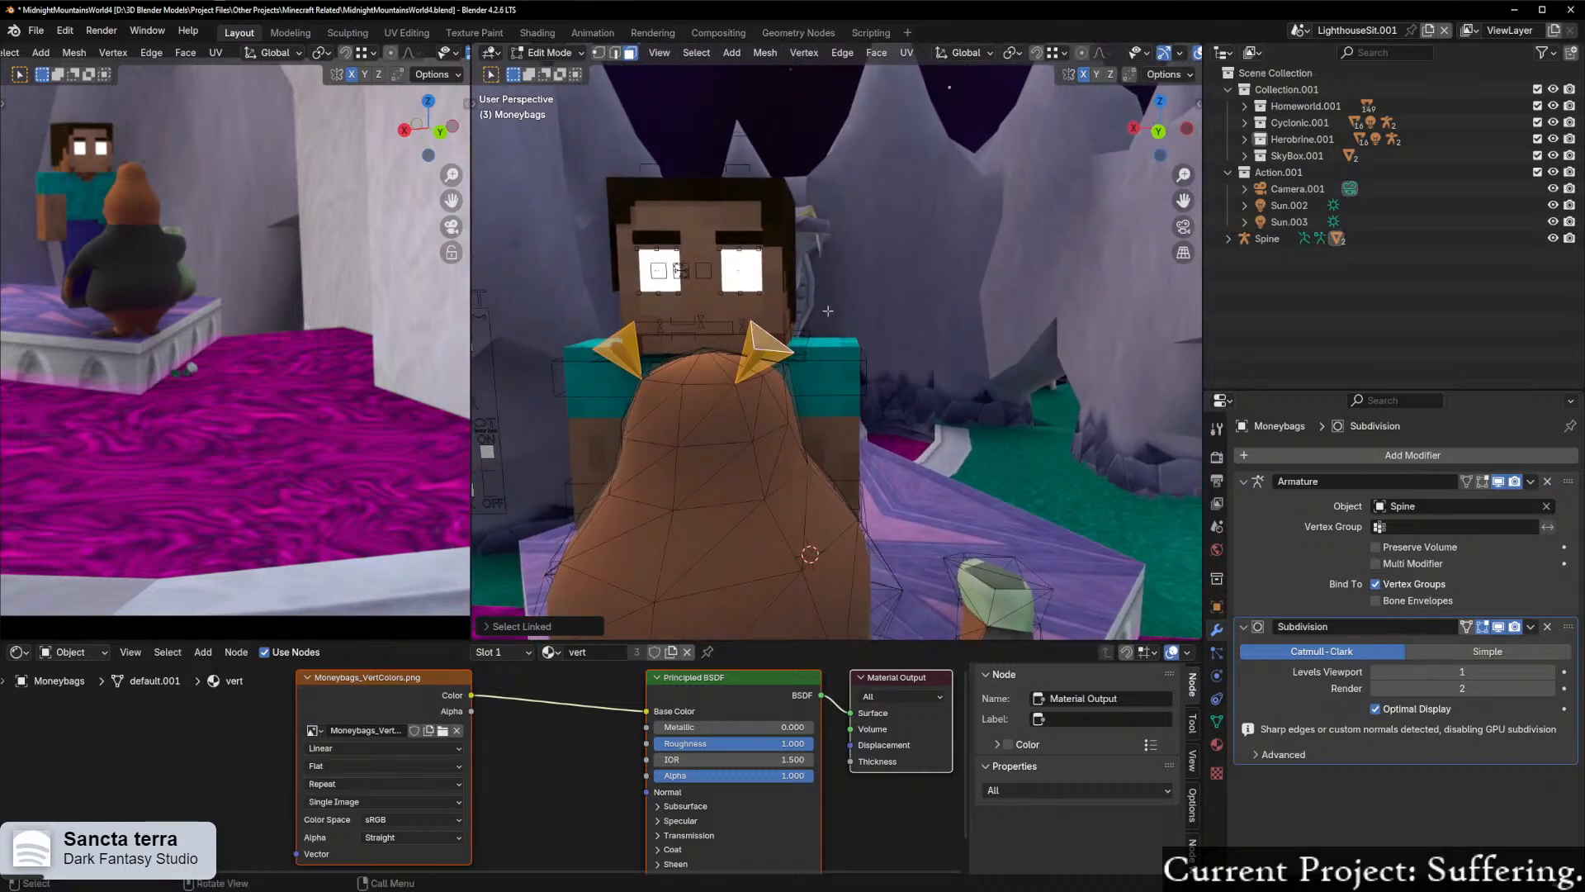
key("s")
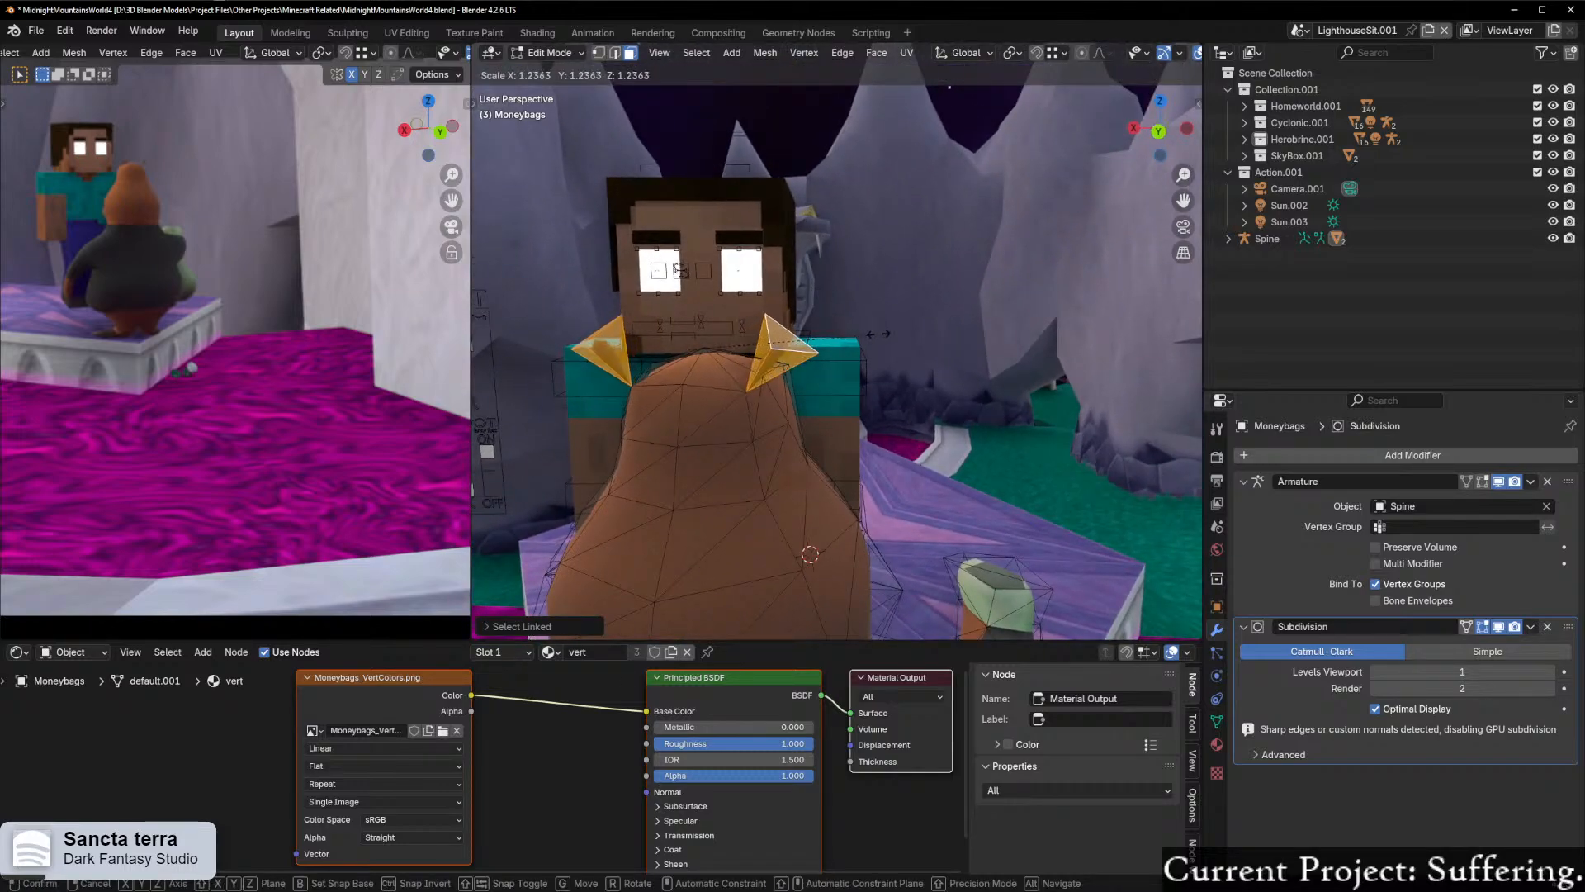
right_click(1049, 330)
Step: Set the pivot point to Individual Origins, scale both ears to over 1.5 times their size and move them slightly upward
mouse_move(785, 355)
middle_mouse_down()
mouse_move(962, 397)
mouse_move(975, 416)
mouse_move(982, 379)
mouse_move(922, 382)
middle_mouse_up()
scroll(975, 416, "down", 3)
scroll(971, 414, "up", 3)
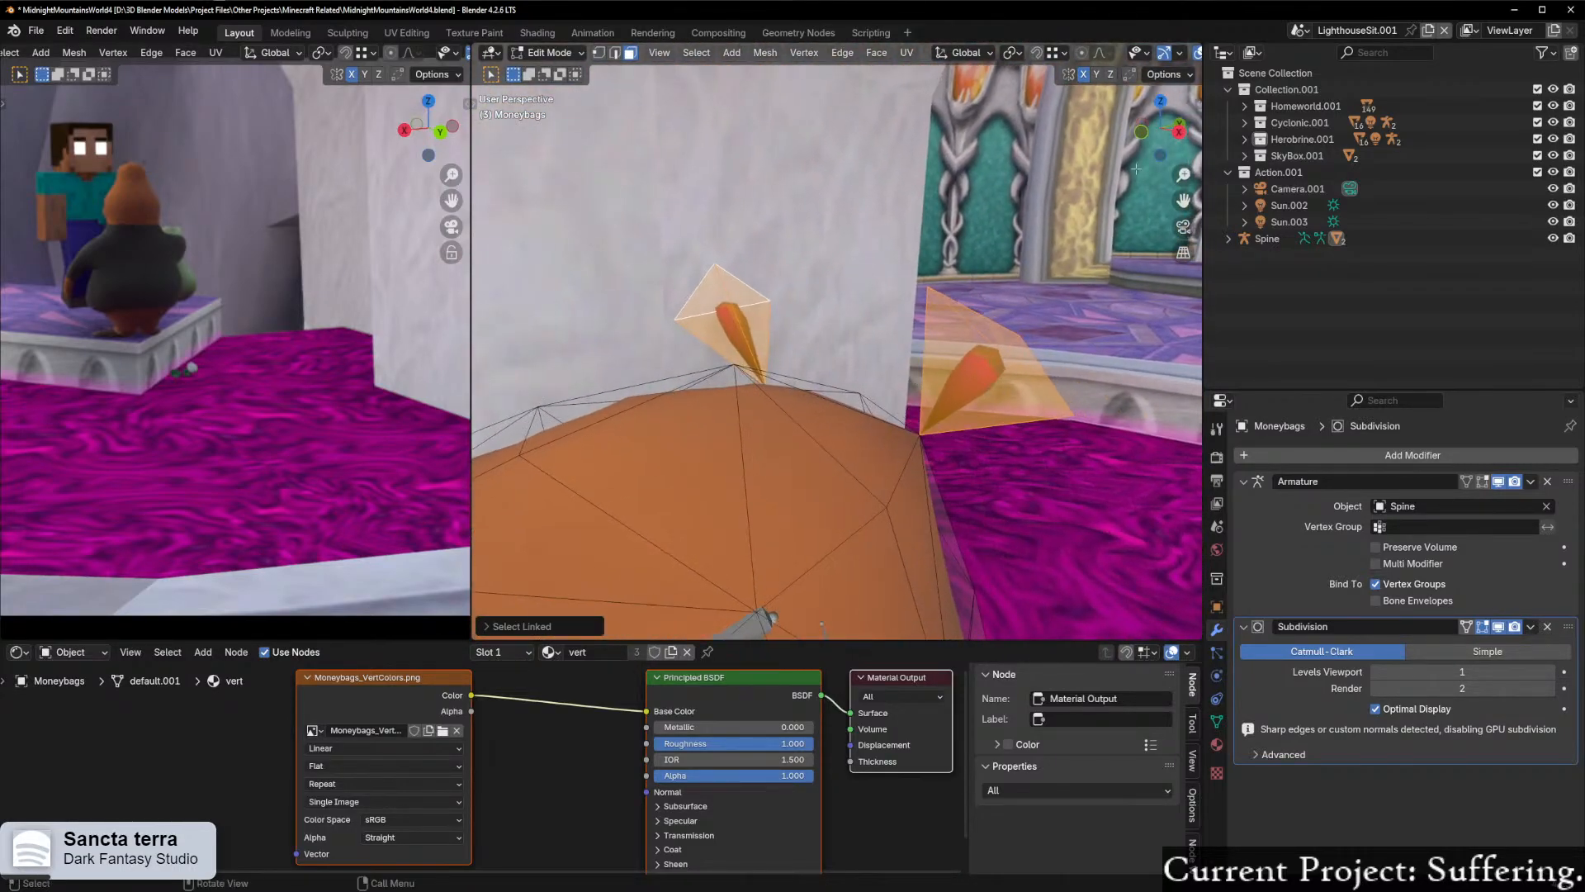
scroll(1160, 54, "down", 5)
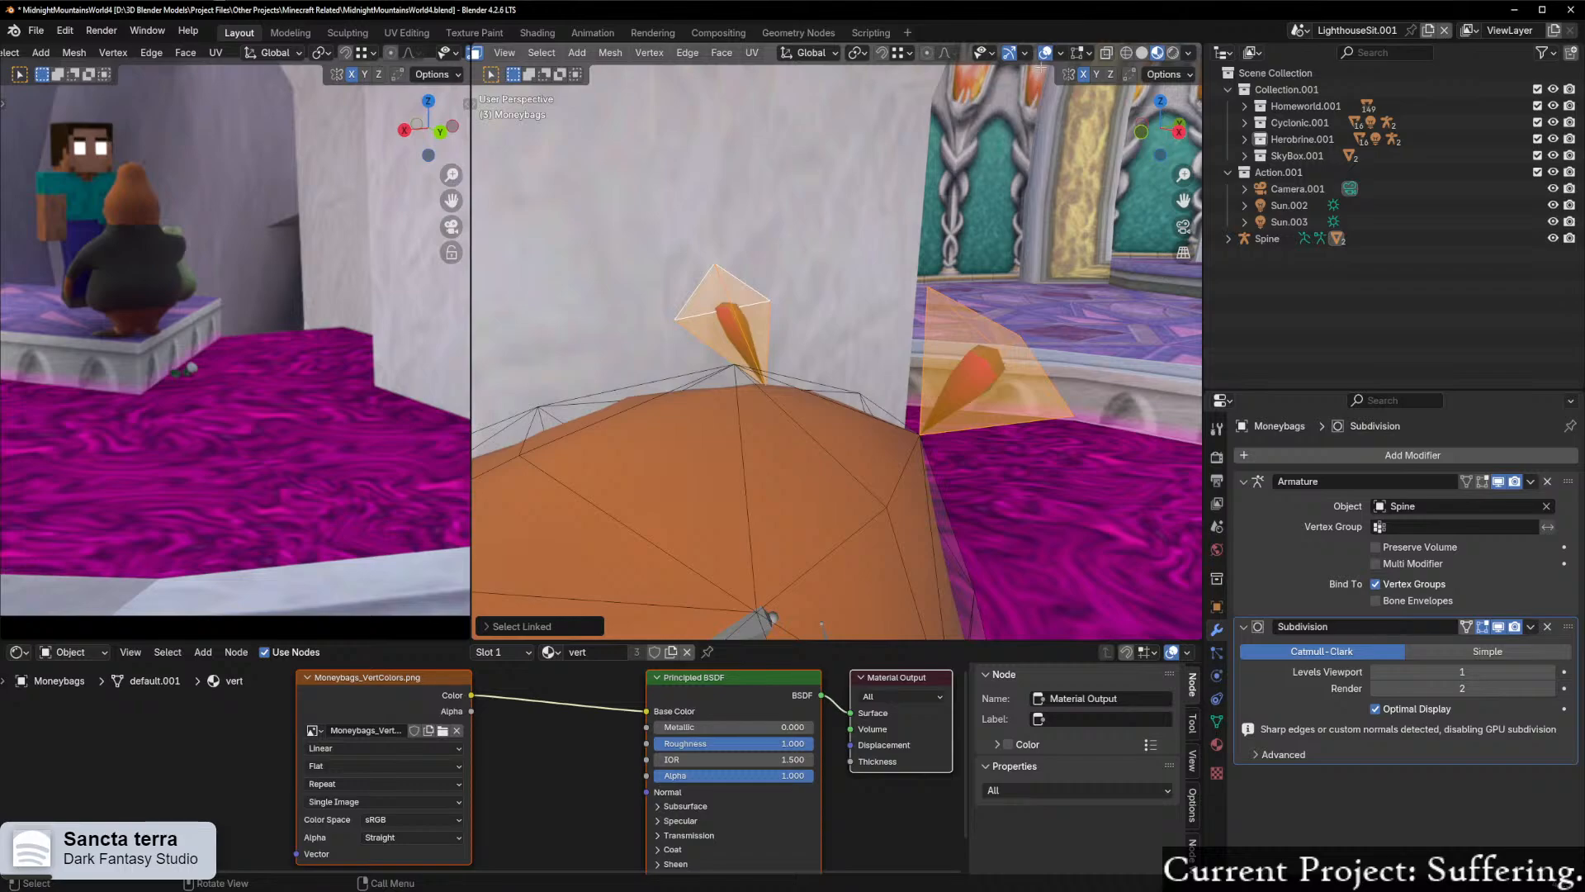
left_click(909, 53)
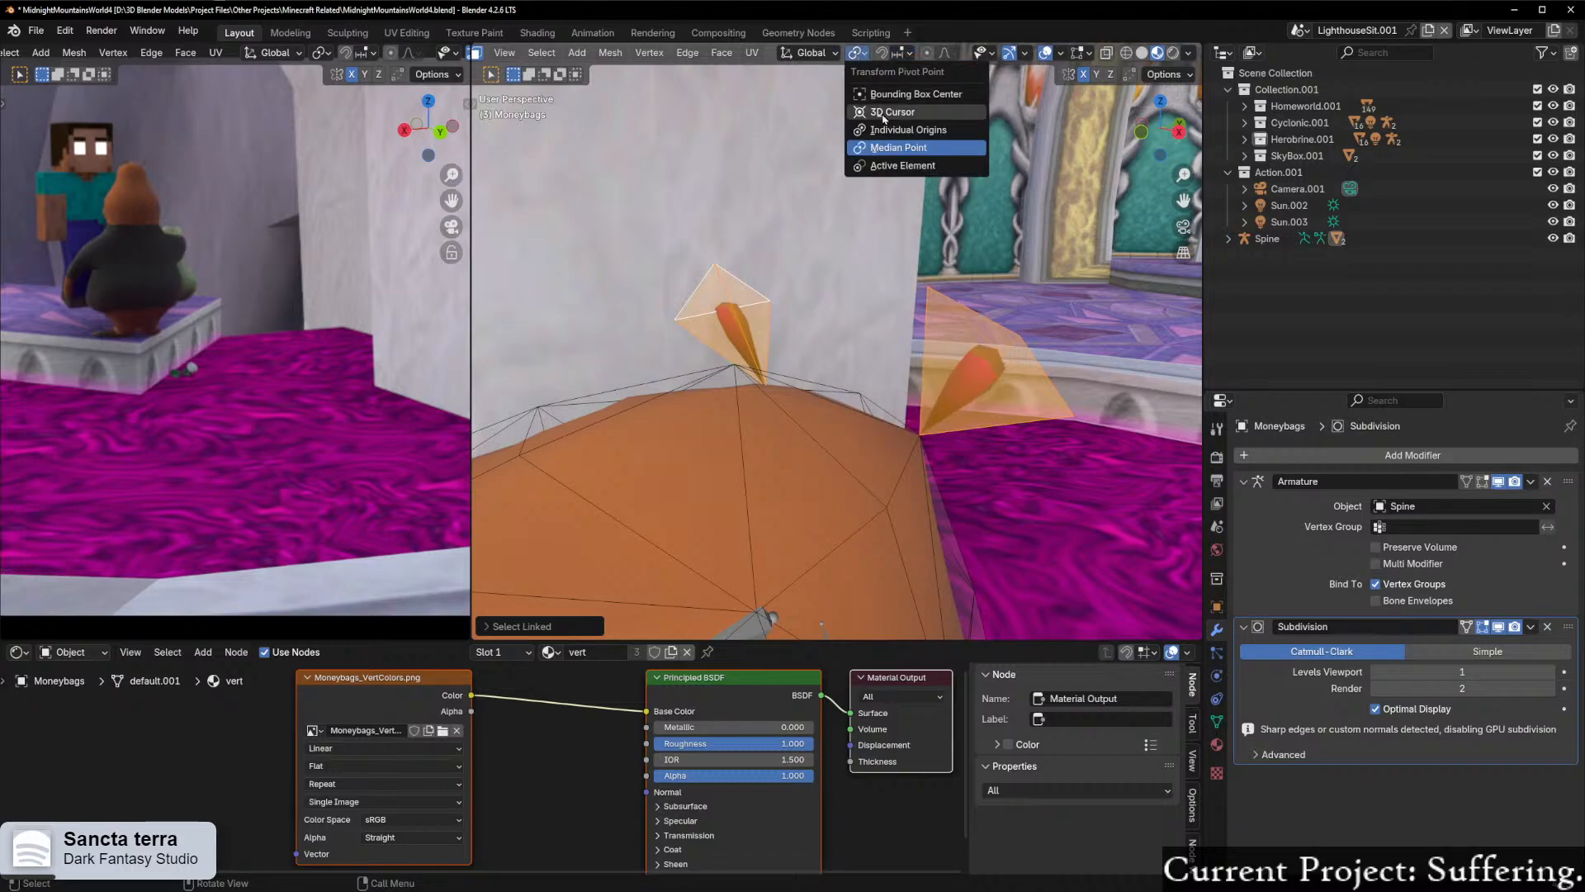
key("s")
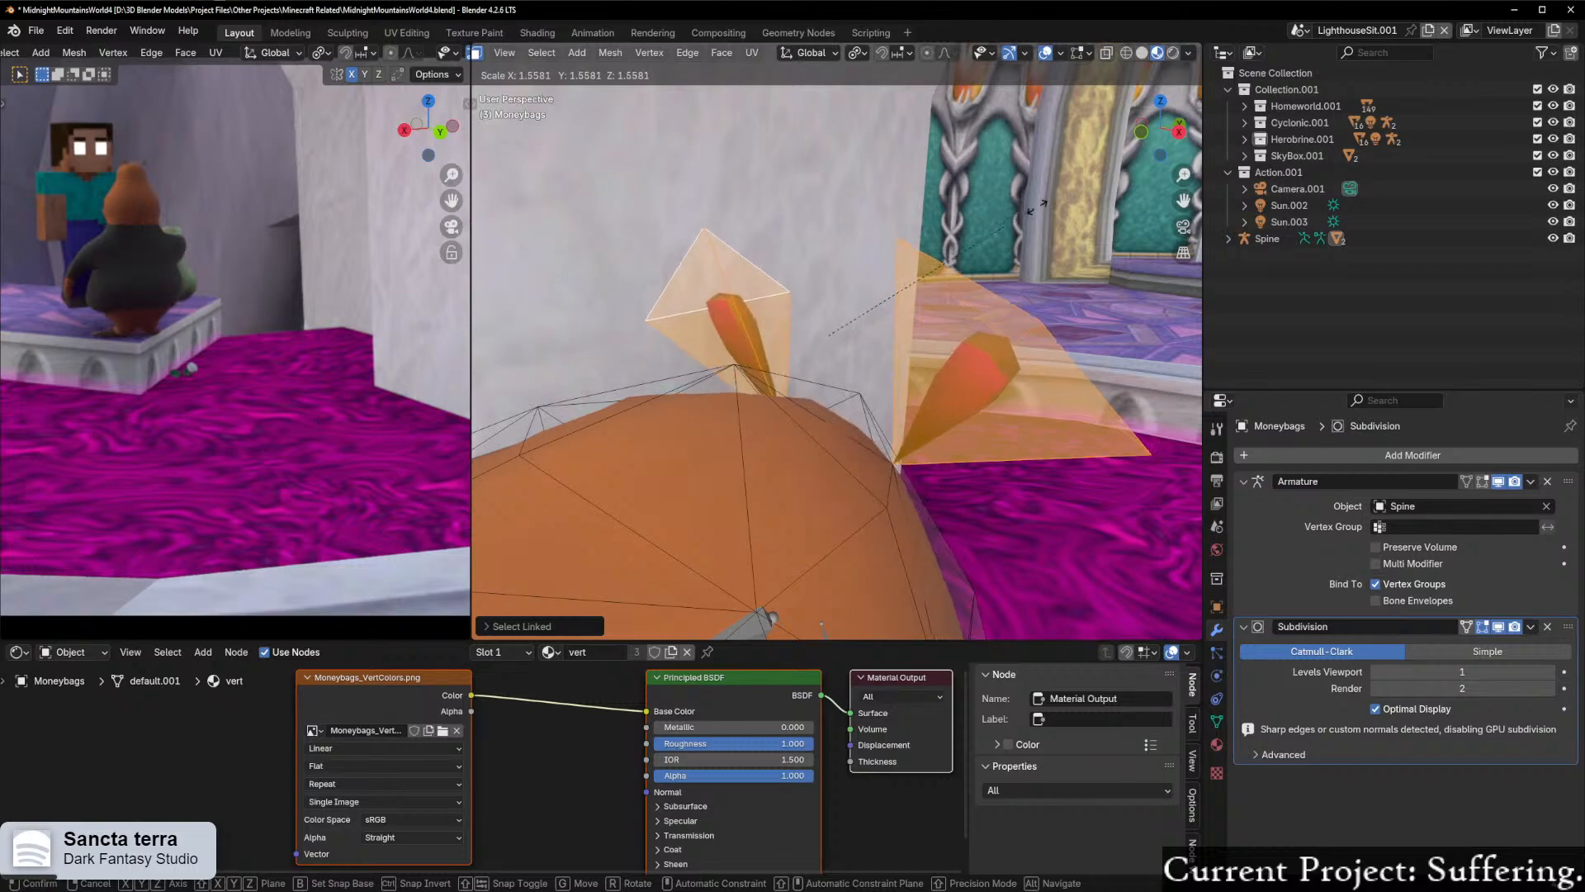
left_click(1031, 248)
key("g")
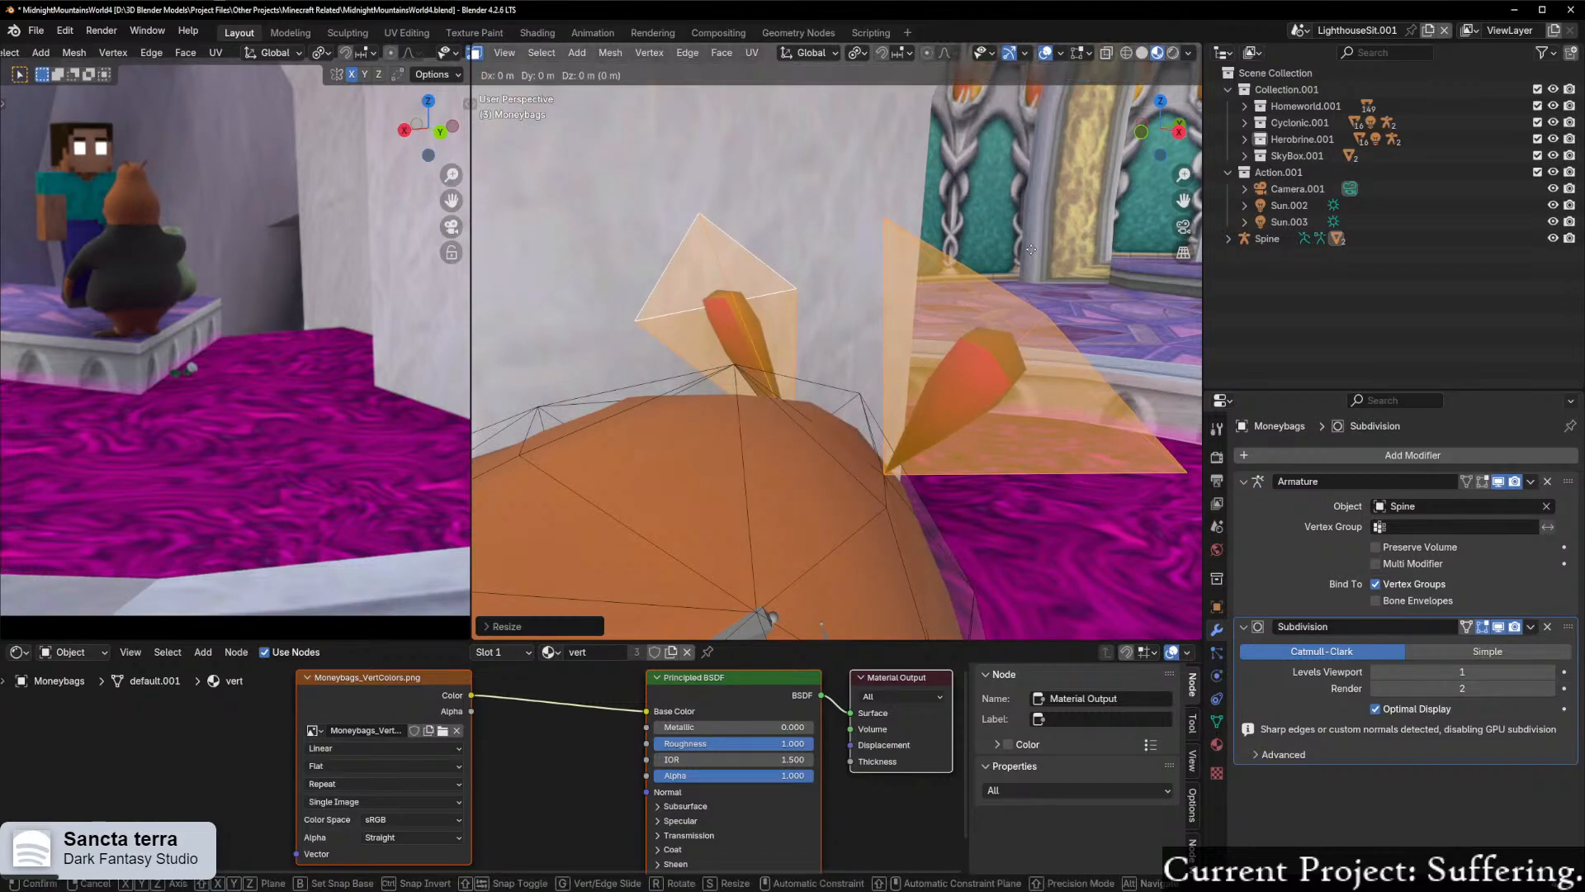
left_click(1036, 221)
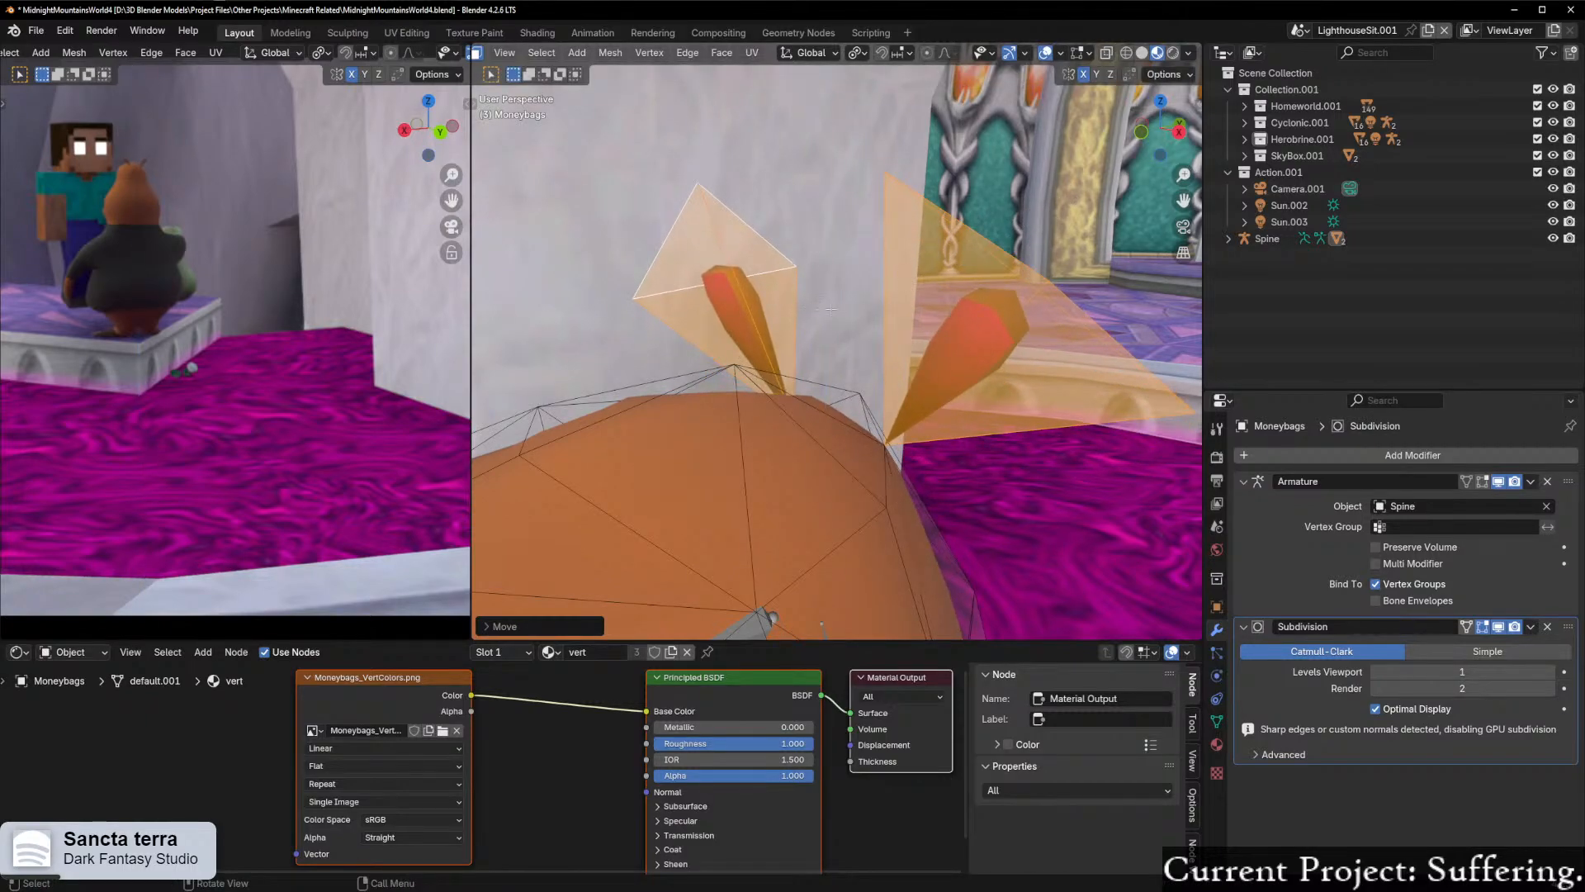
Step: Return the Moneybags mesh to Object Mode and check the reshaped ears in the camera view
scroll(825, 309, "down", 5)
middle_click_drag(1049, 318, 906, 329)
scroll(906, 329, "down", 3)
key("ctrl+Tab")
left_click(797, 345)
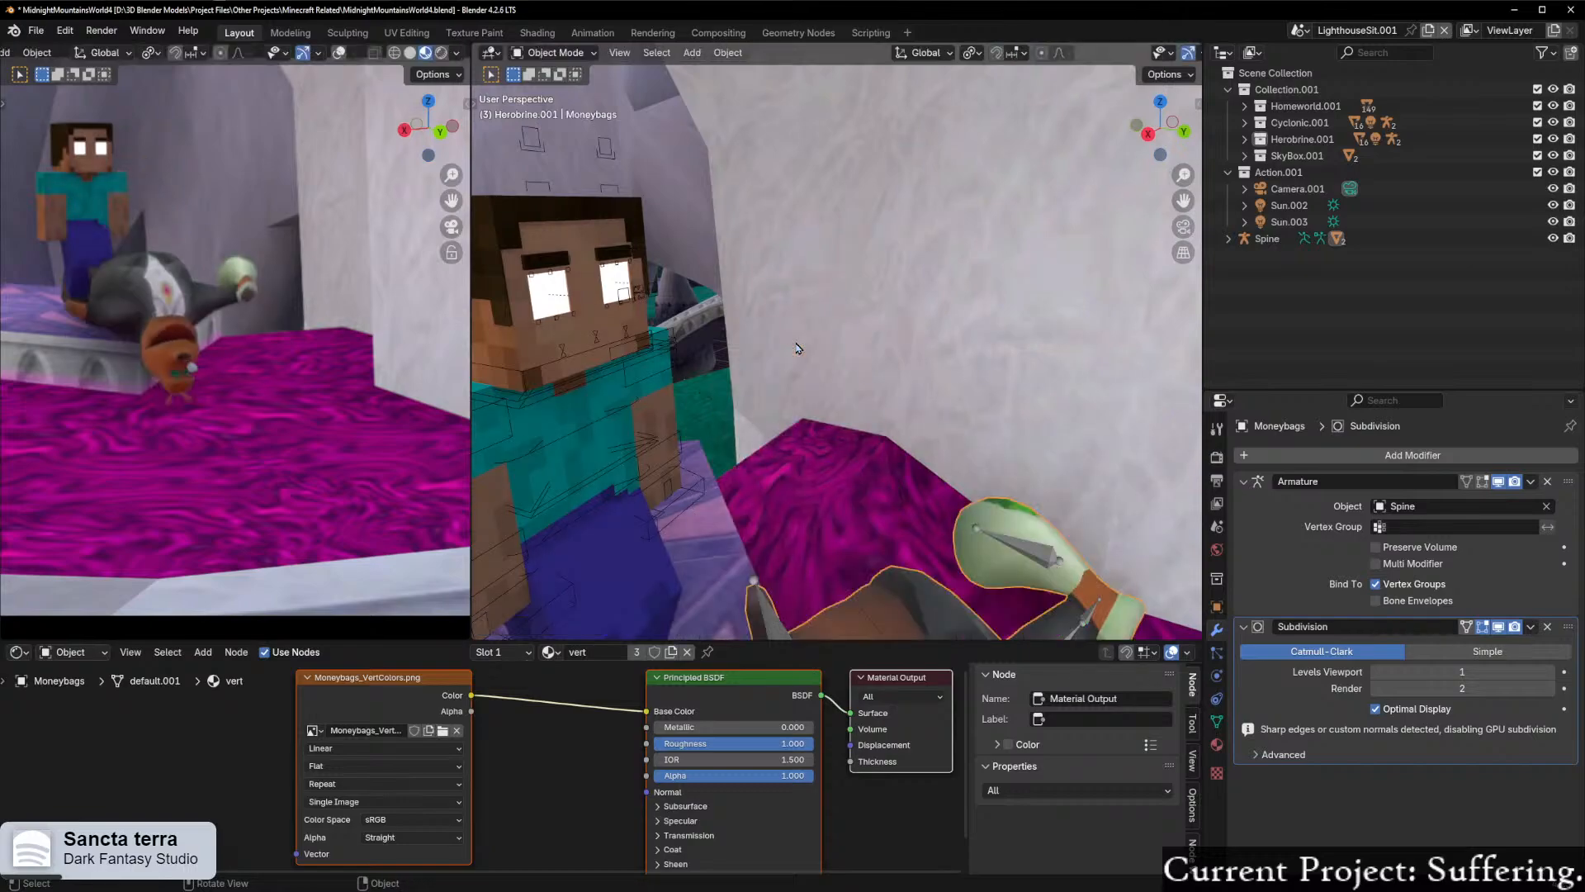
scroll(797, 347, "down", 3)
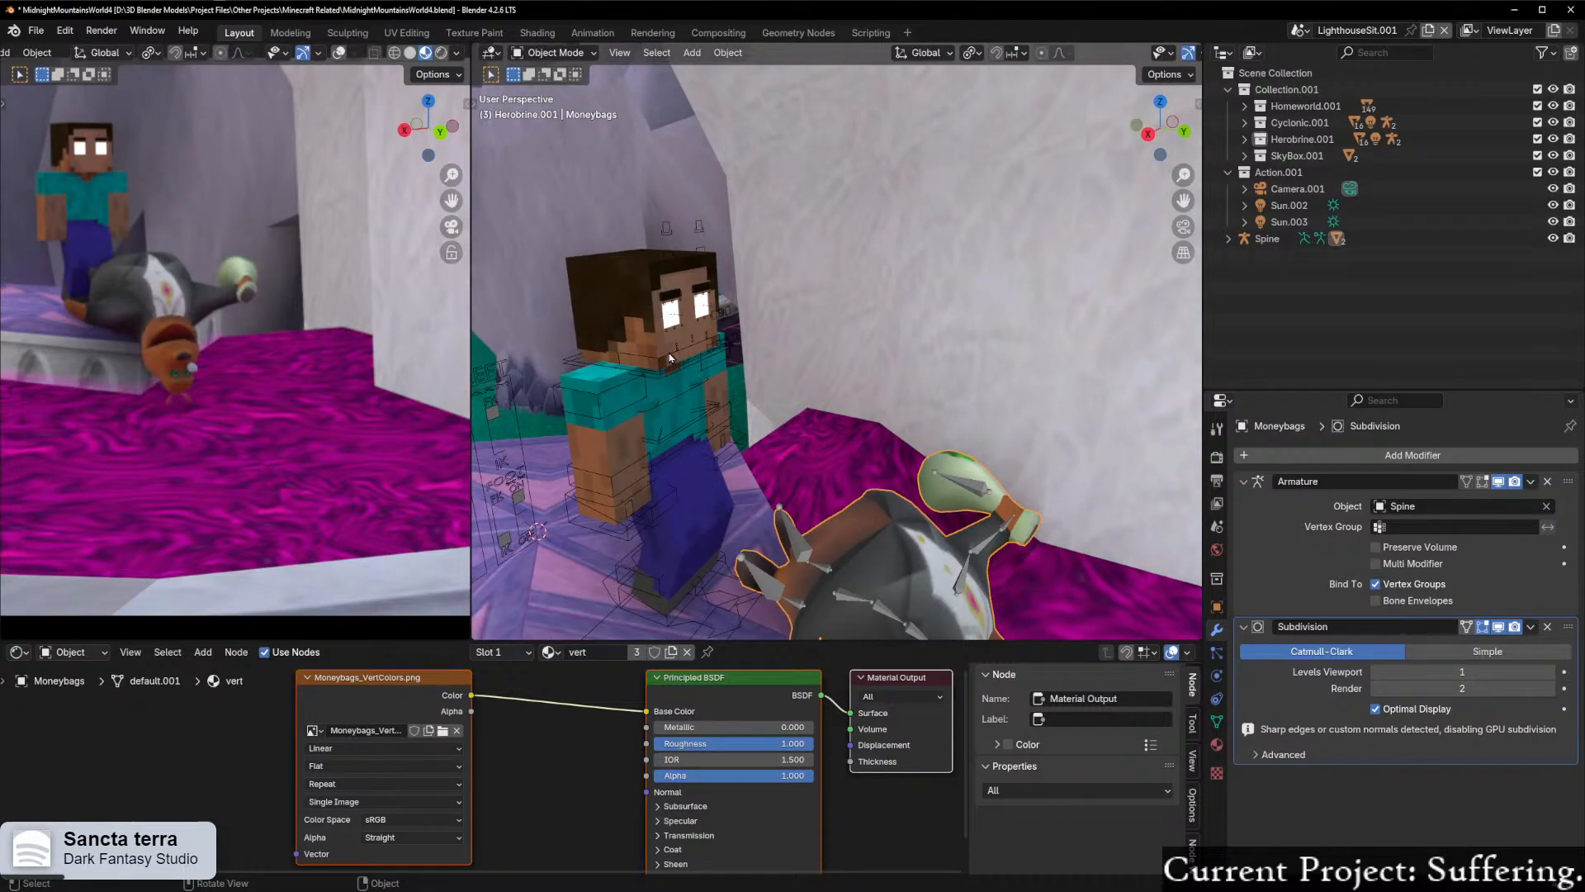
scroll(275, 409, "down", 4)
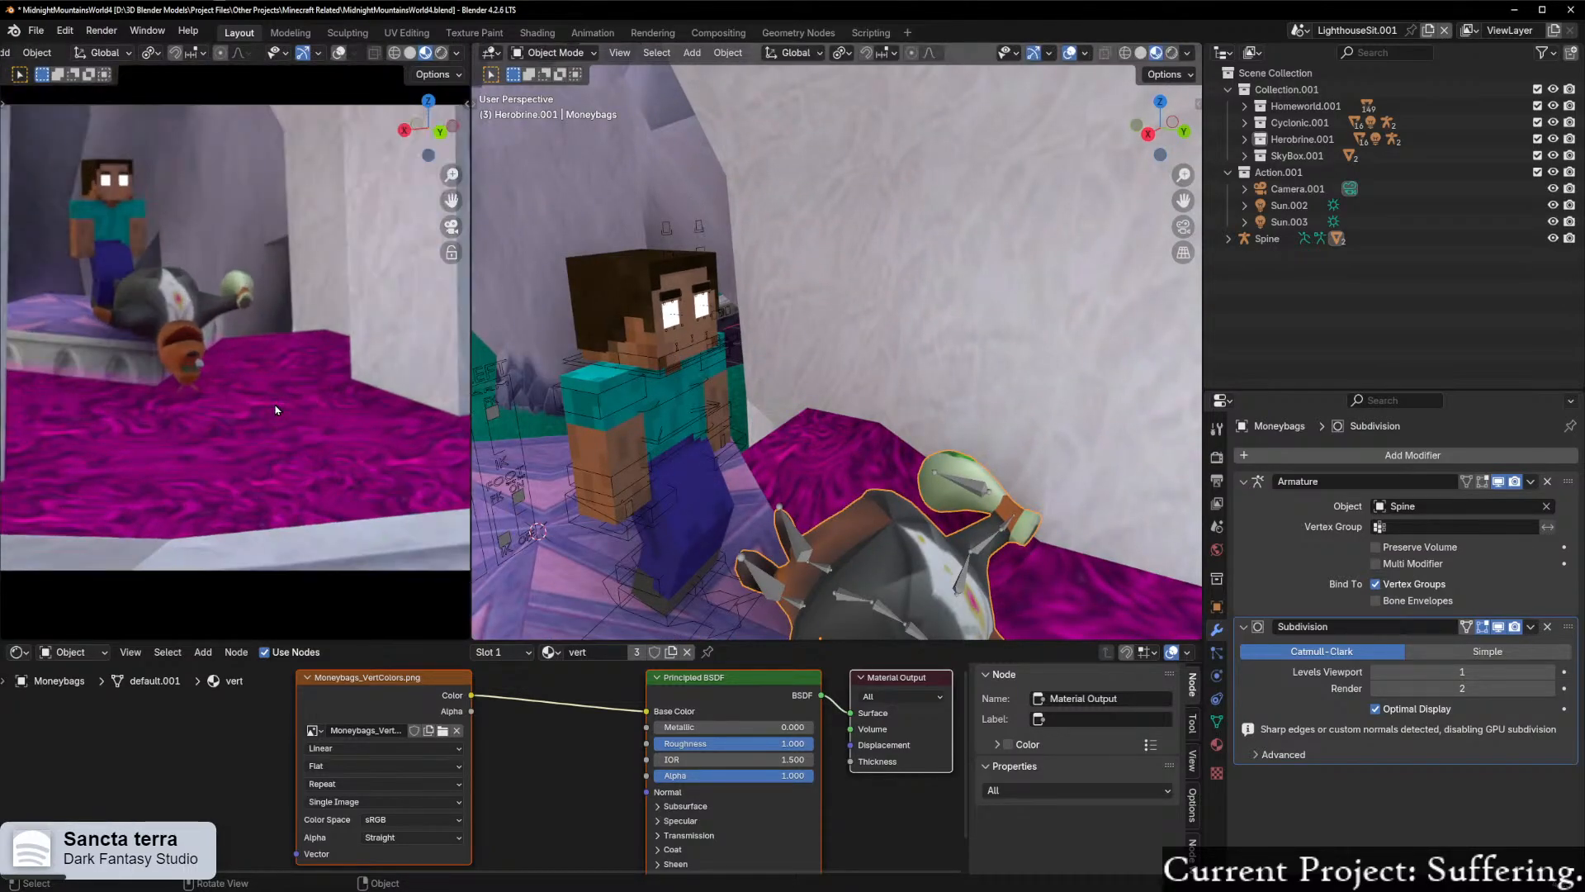
scroll(276, 409, "down", 2)
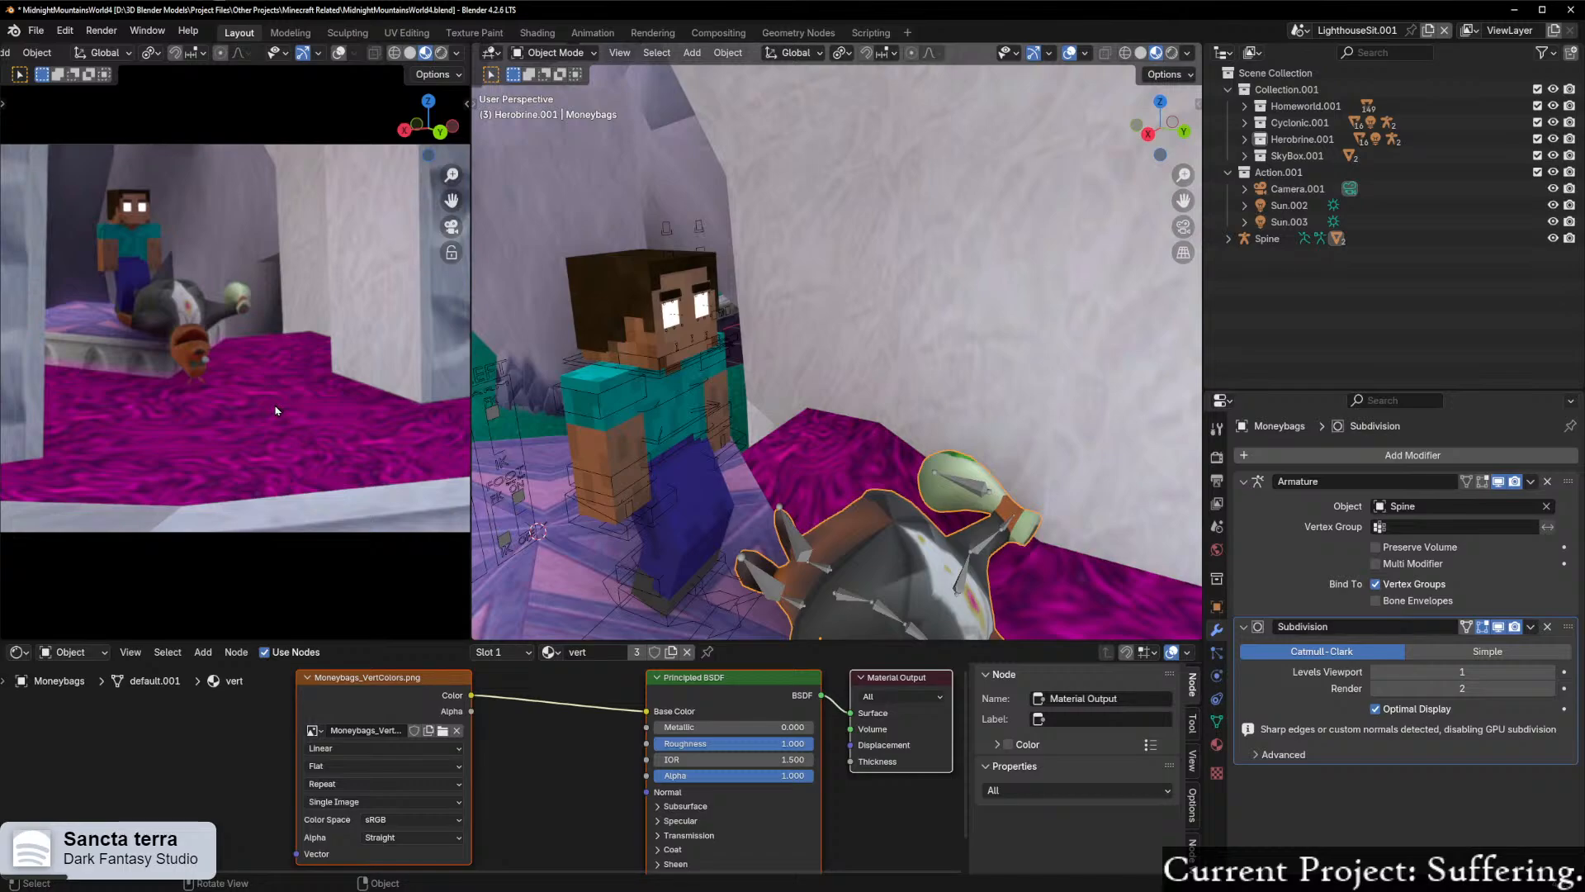
scroll(909, 409, "down", 3)
Step: Put the Spine armature in Pose Mode and rotate the Bag bone by about 65° so the money bag hangs down beside the pedestal
middle_click_drag(906, 416, 782, 398)
middle_click_drag(981, 508, 921, 369)
left_click(935, 513)
key("ctrl+Tab")
left_click(925, 473)
middle_click_drag(958, 433, 884, 413)
scroll(909, 422, "up", 3)
left_click(899, 356)
key("r")
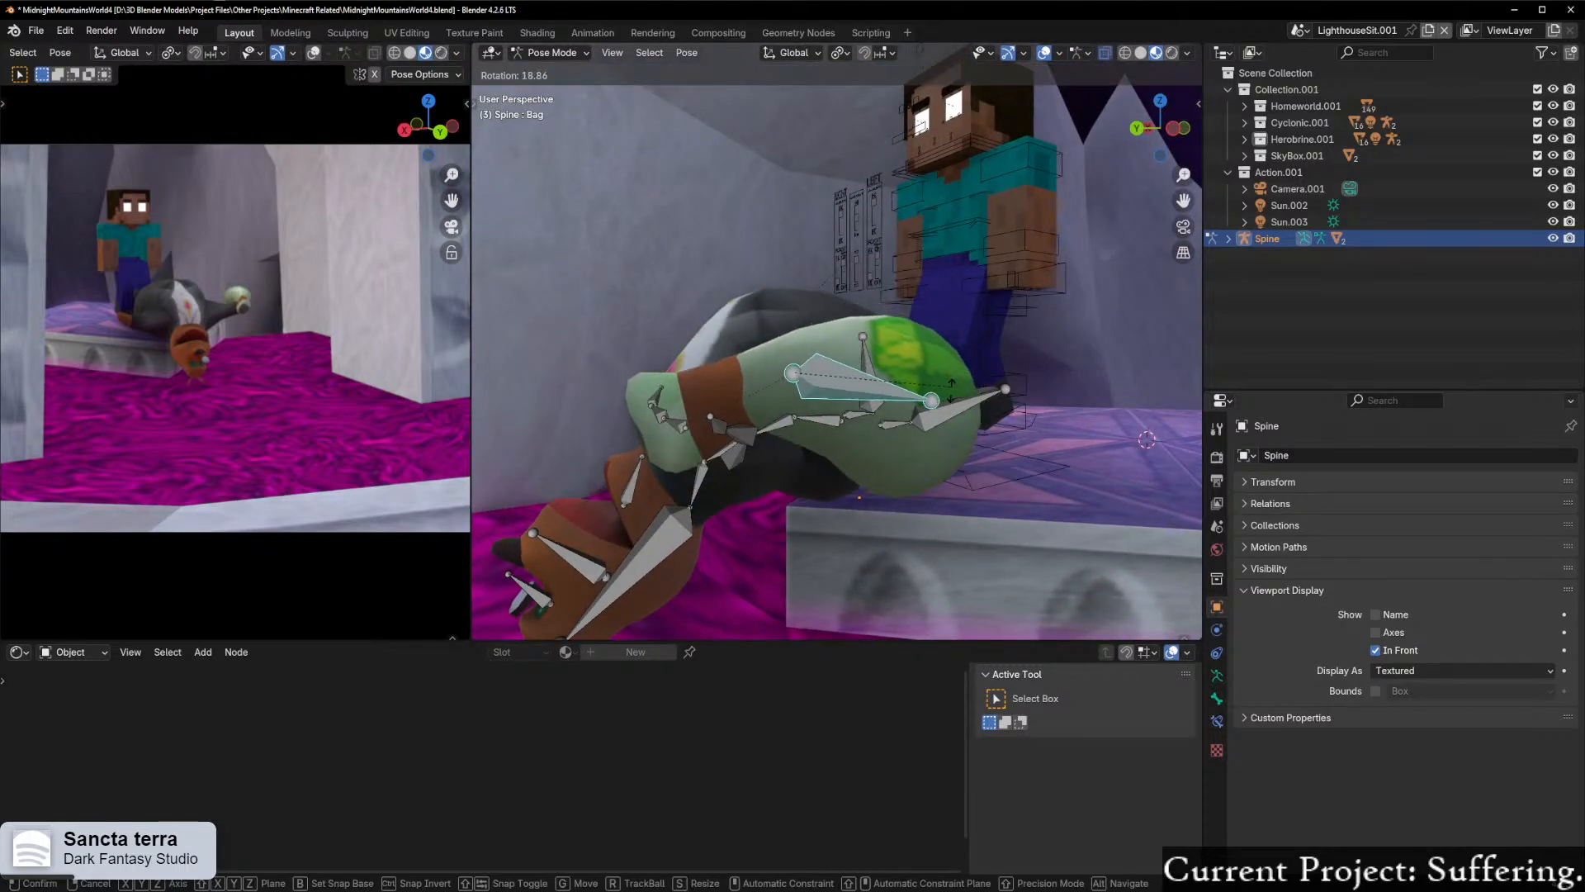
left_click(919, 530)
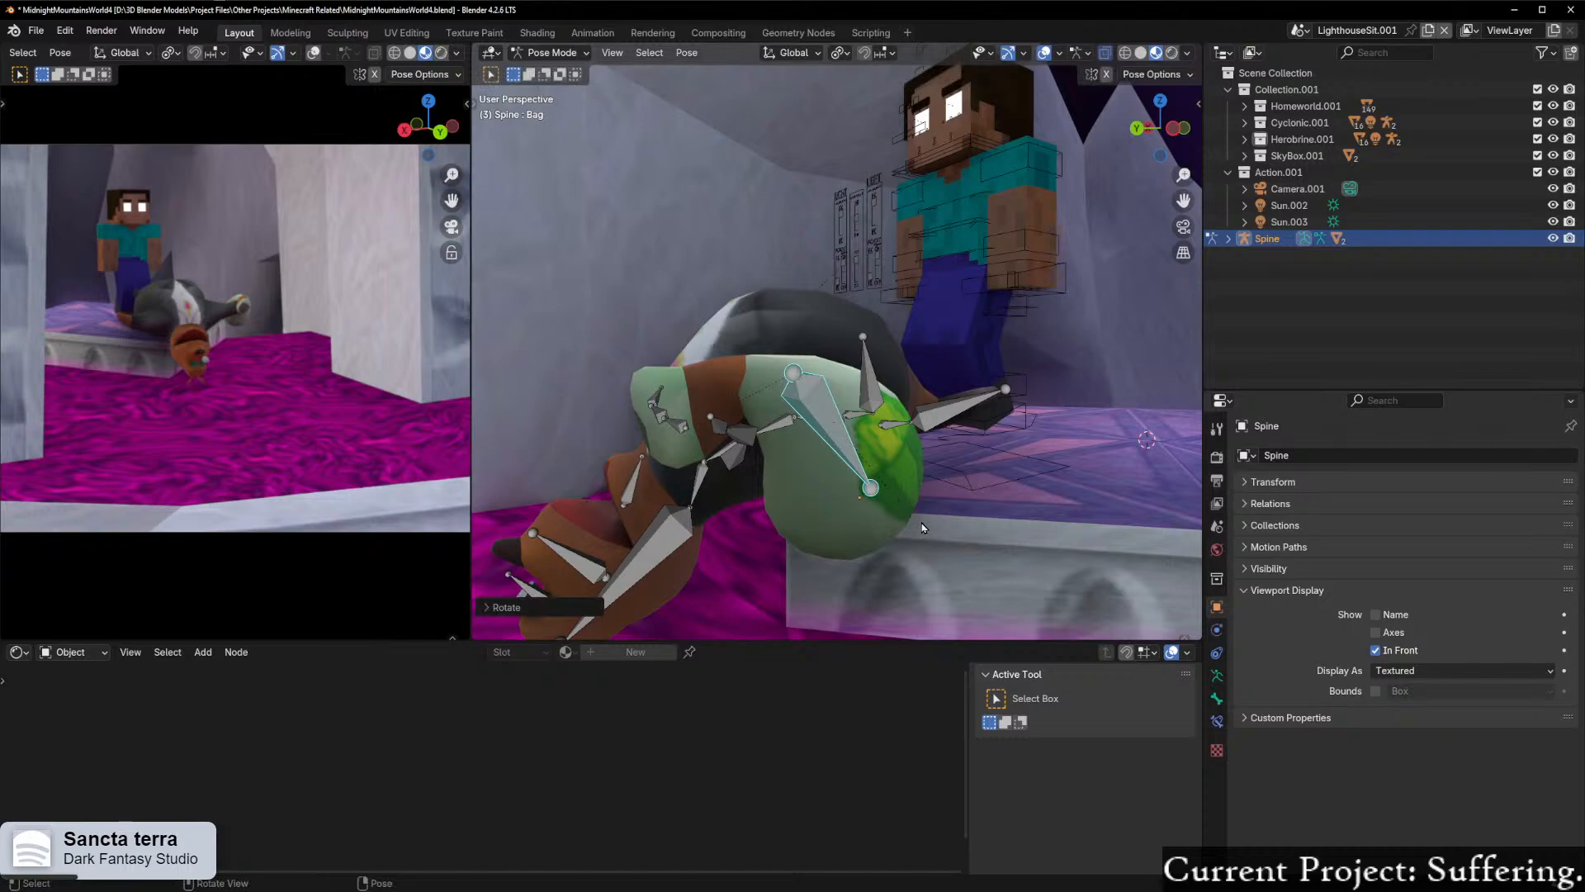
Step: Return the Spine armature to Object Mode and put Herobrine's Player.arma.002 rig in Pose Mode
scroll(963, 502, "down", 4)
middle_click_drag(963, 499, 1040, 439)
scroll(1040, 439, "down", 10)
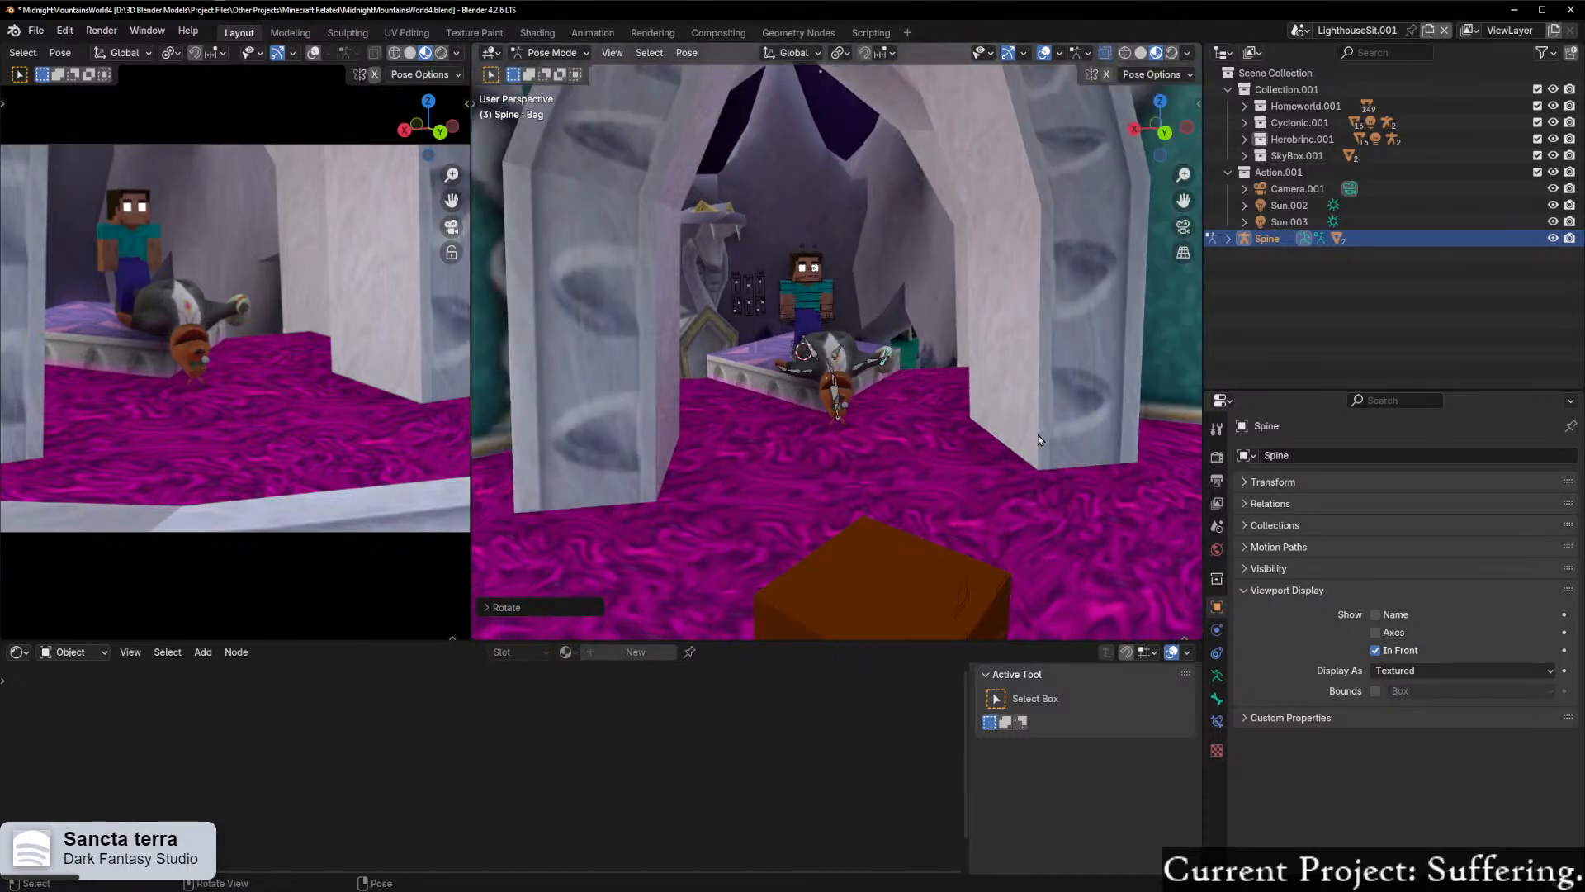
scroll(997, 422, "up", 10)
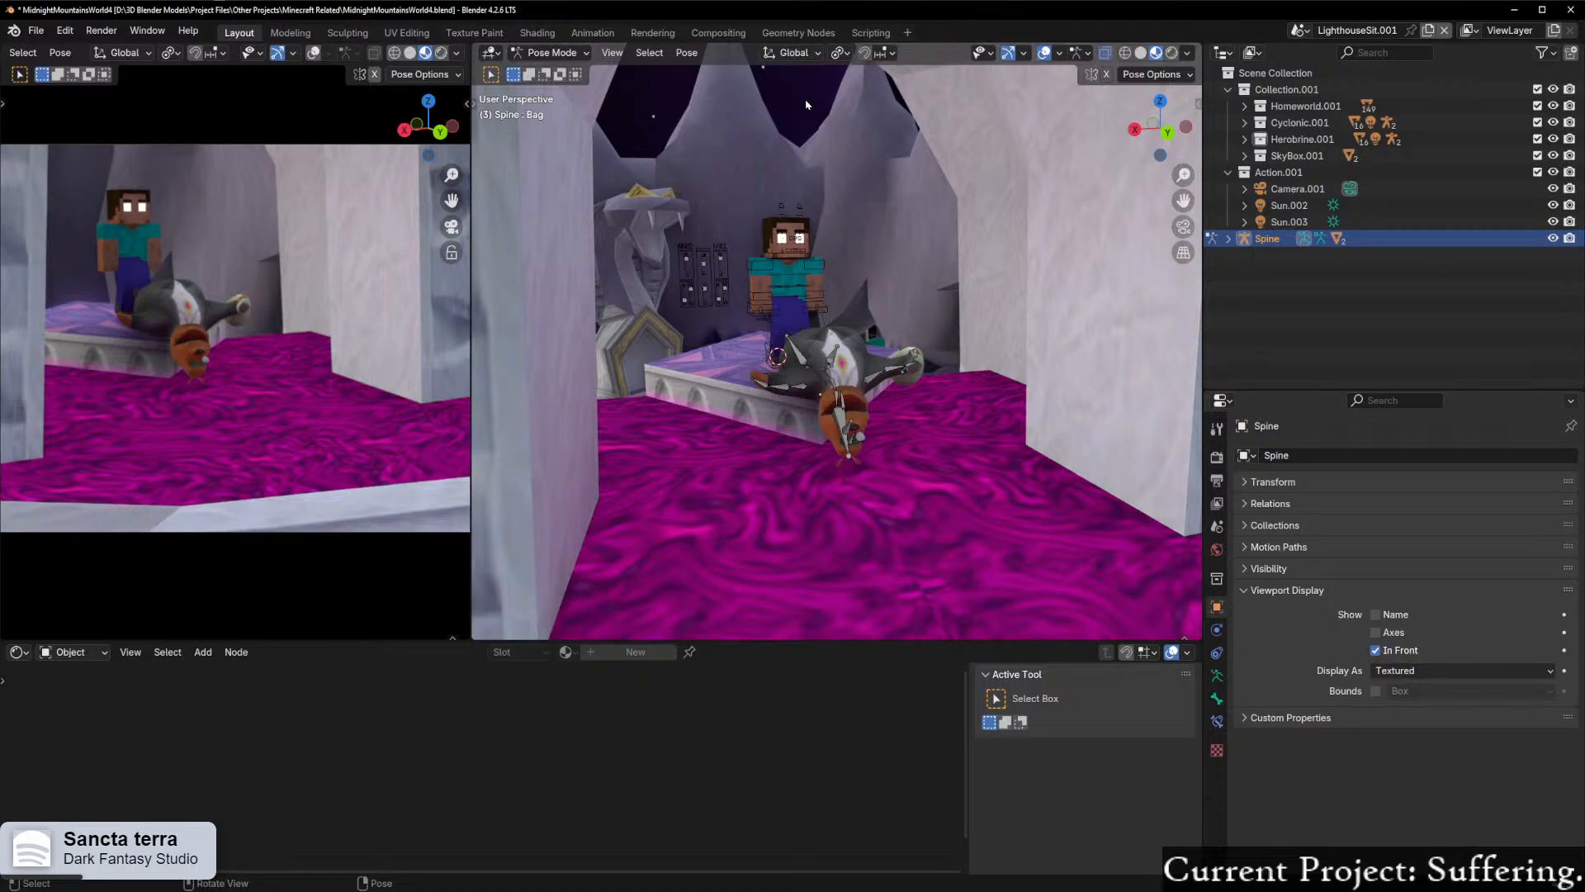
middle_click_drag(710, 293, 1008, 289)
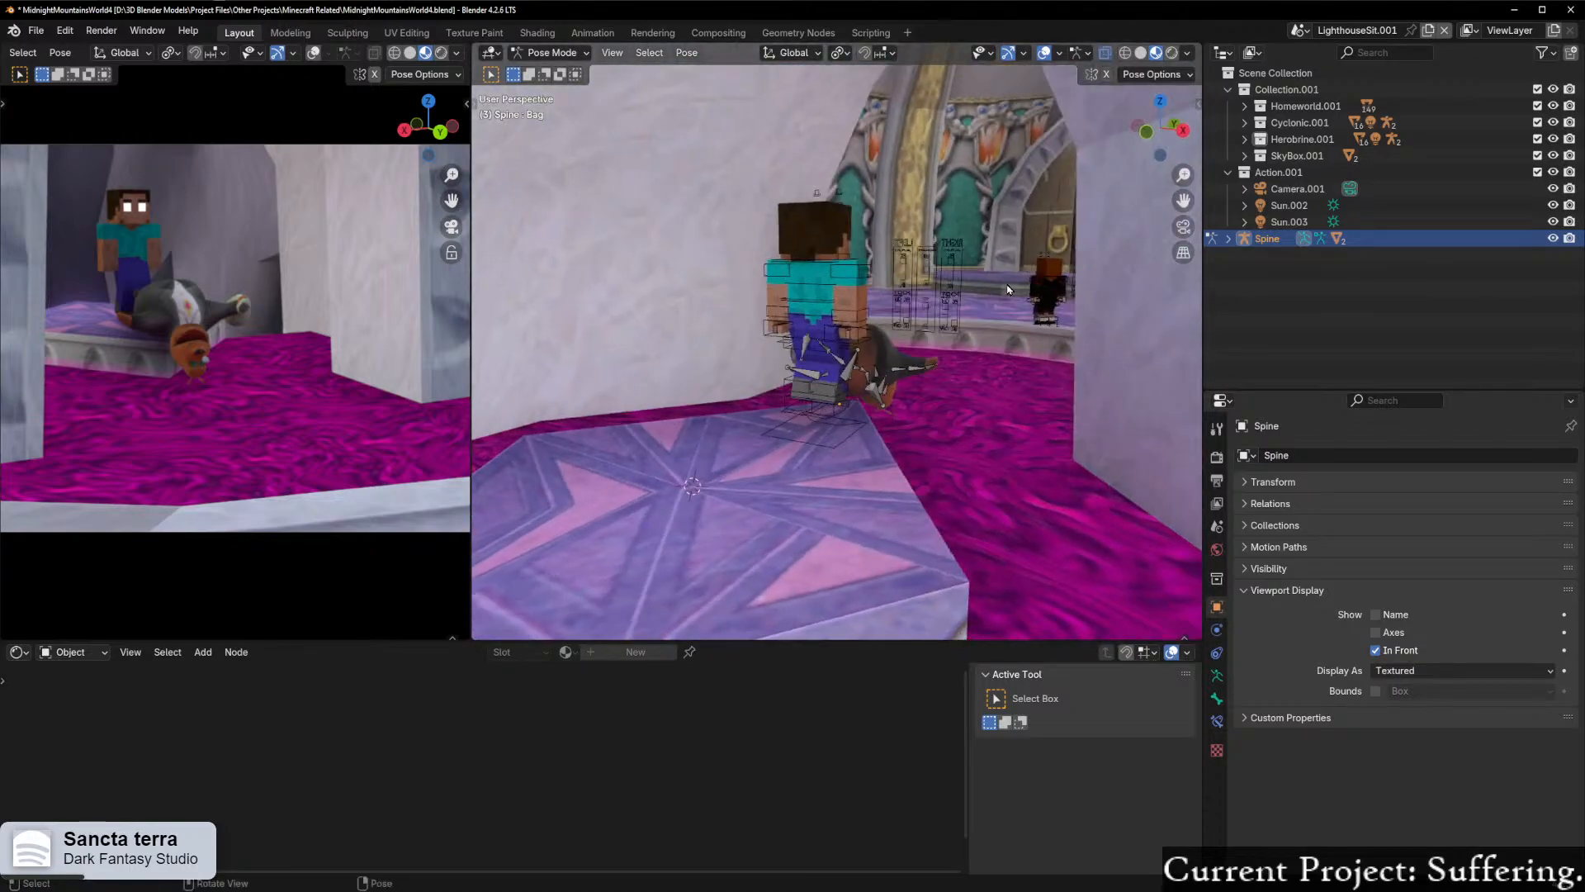
middle_click_drag(794, 288, 859, 485)
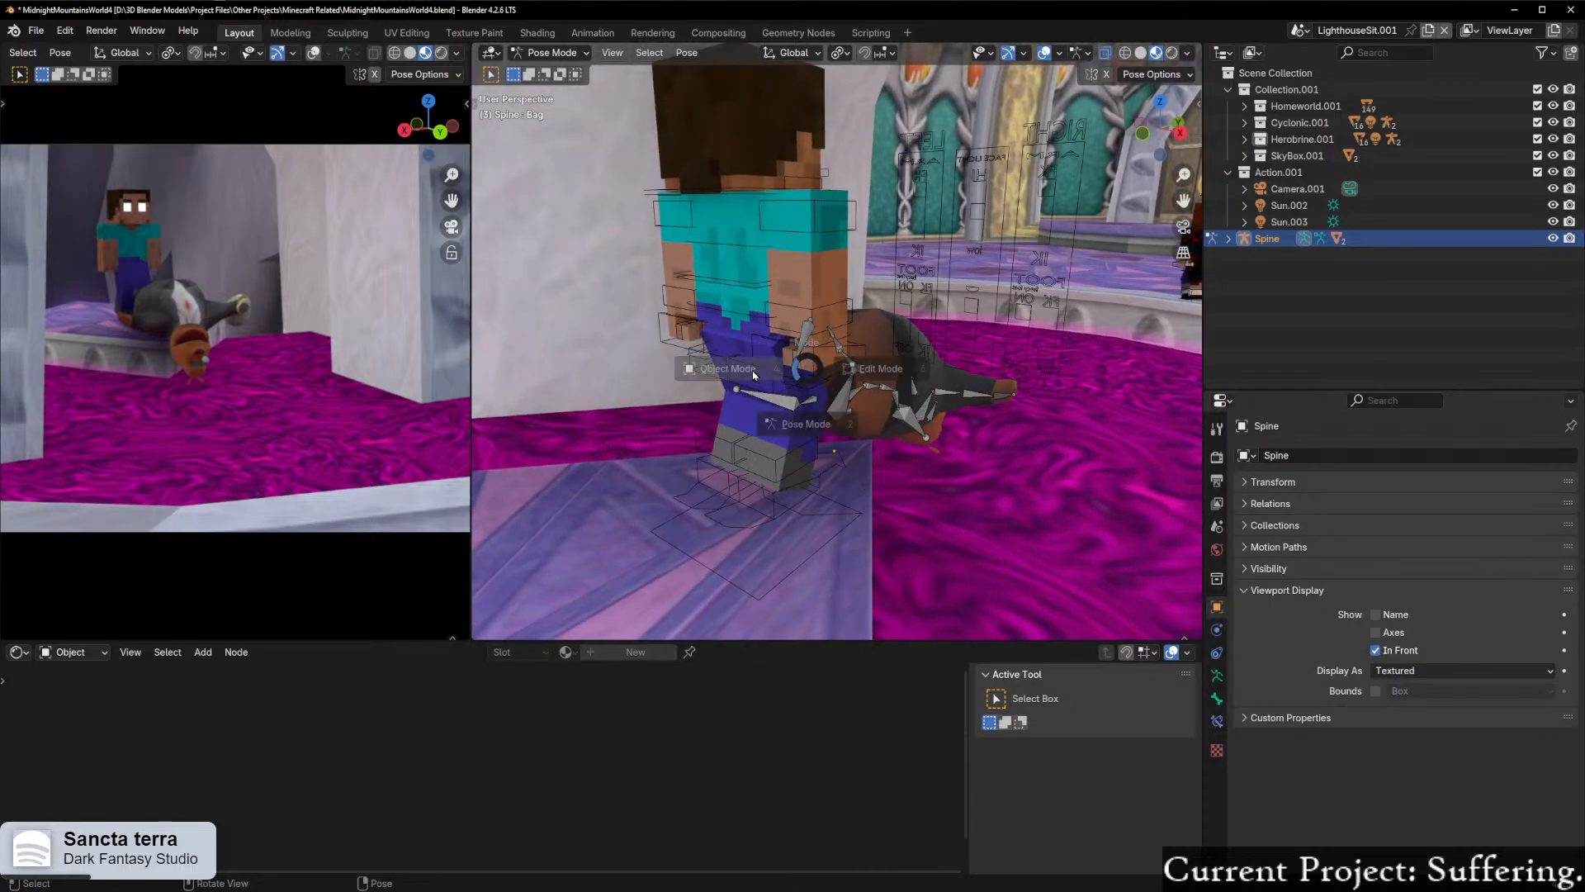
left_click(756, 368)
left_click(799, 473)
left_click(791, 496)
middle_click_drag(845, 411, 774, 423)
key("Tab")
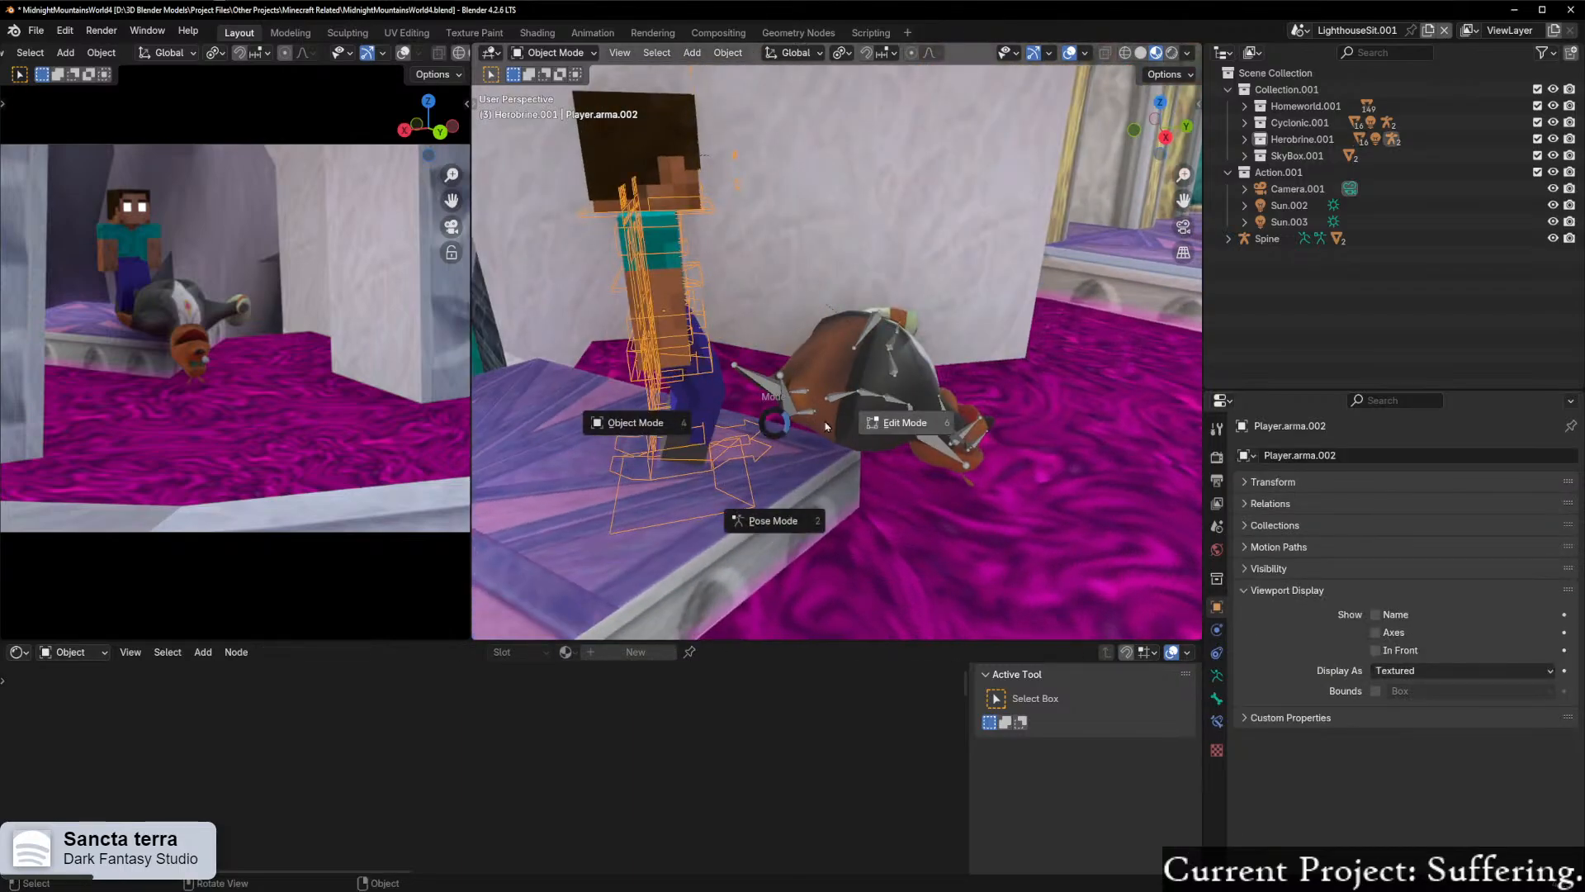
left_click(809, 490)
scroll(818, 471, "up", 5)
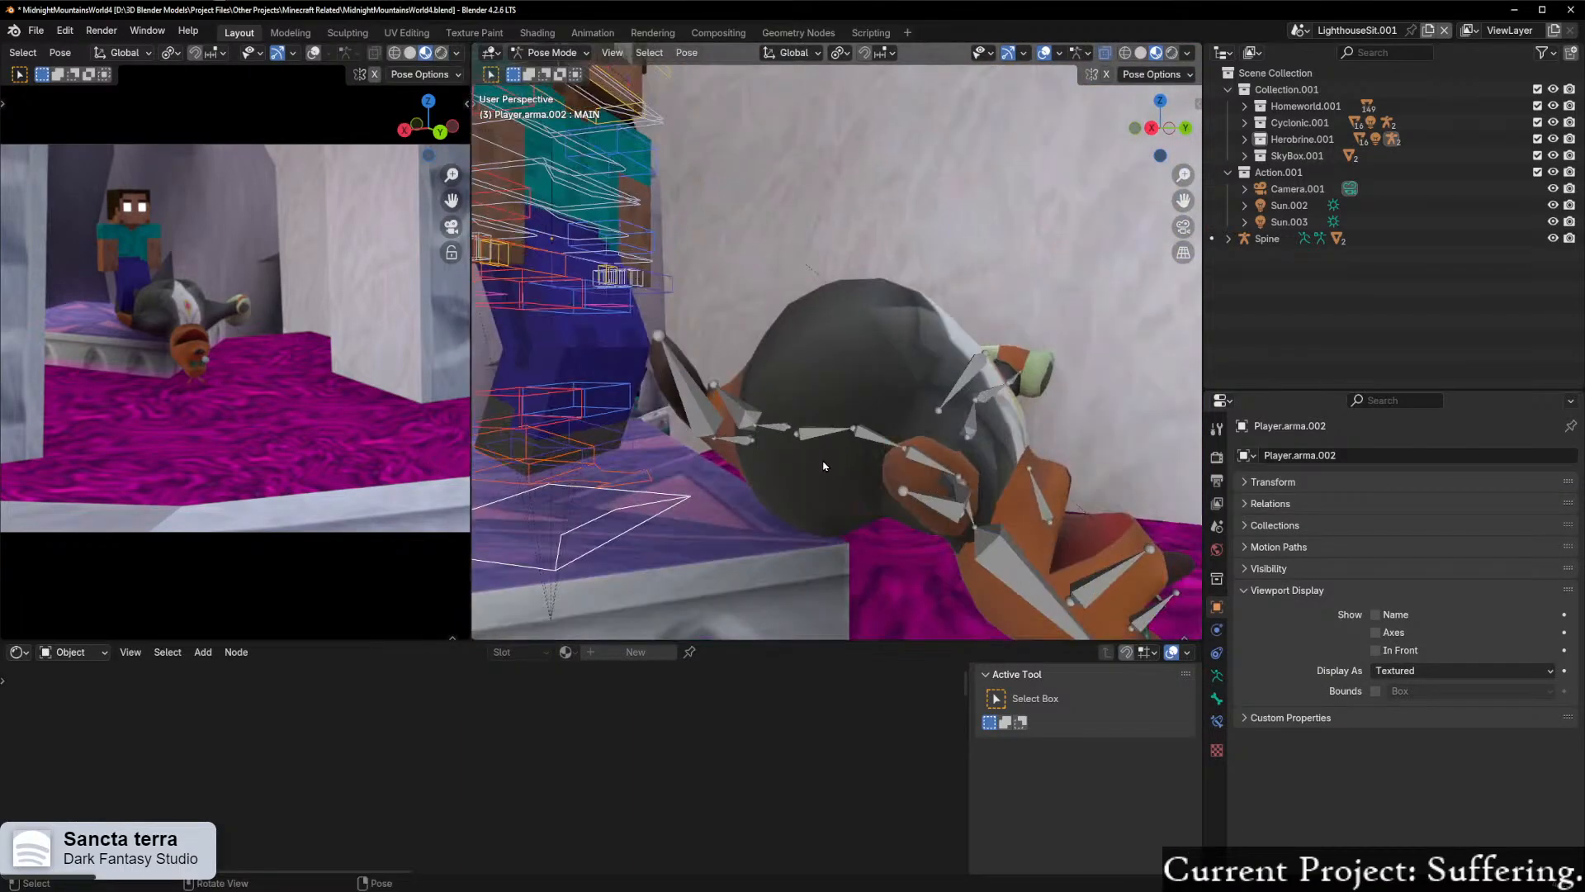
Step: Leave Pose Mode on Herobrine's rig and move the Spine armature slightly so Moneybags hangs lower over the pedestal's edge
key("Tab")
left_click(830, 430)
left_click(863, 438)
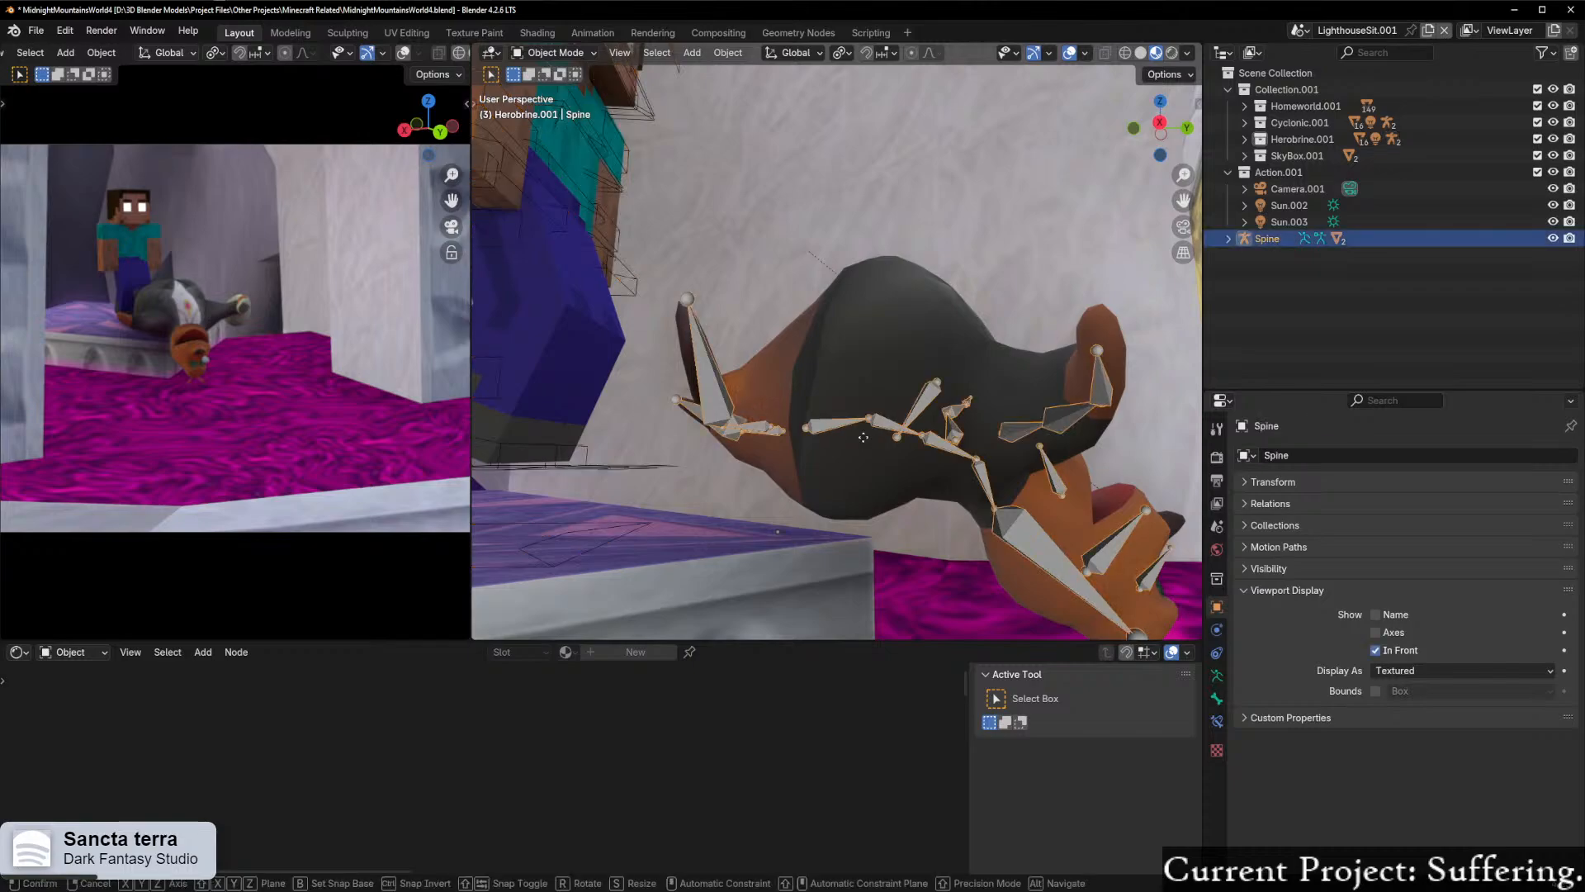
left_click(876, 467)
middle_click_drag(979, 467, 901, 489)
scroll(834, 487, "down", 4)
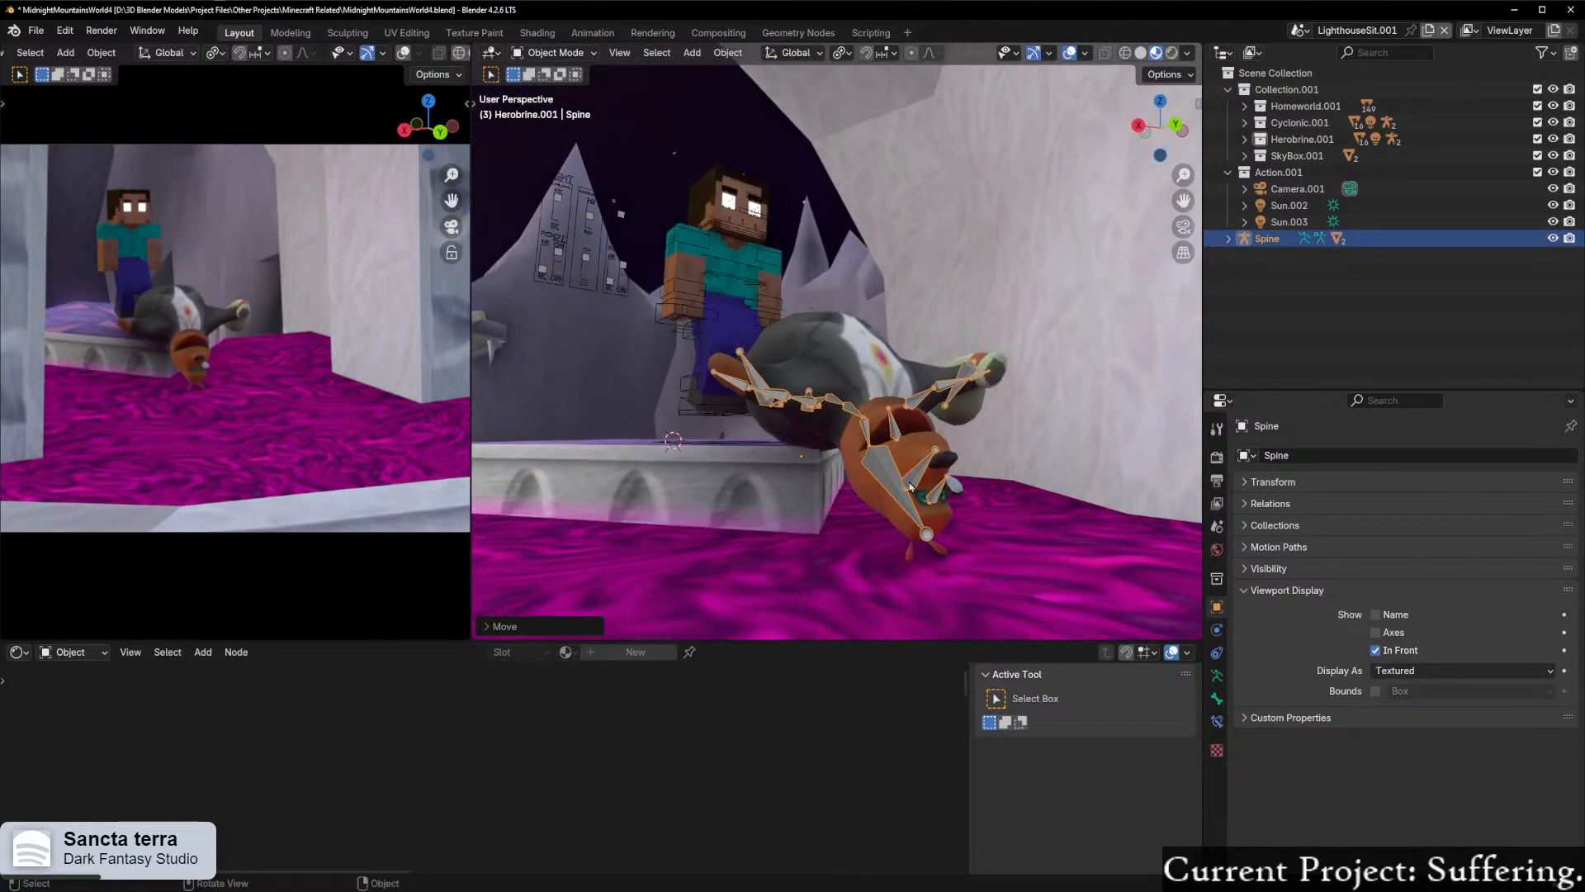
Step: Put the Spine armature in Pose Mode and rotate the neck bone Bone.003 slightly about the X axis
scroll(901, 489, "up", 3)
key("ctrl+Tab")
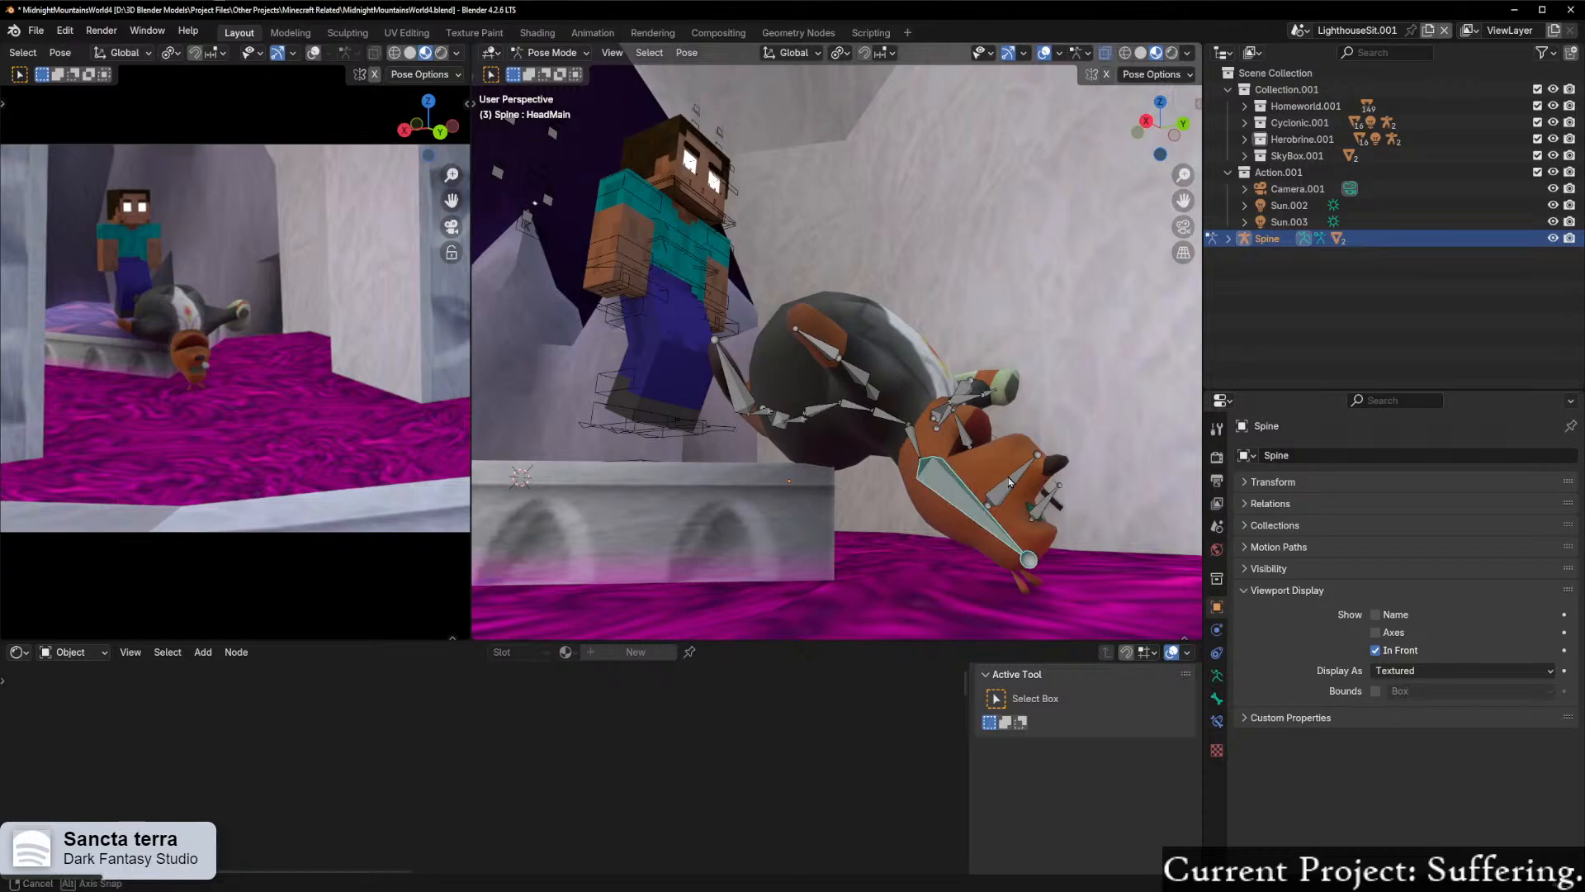
middle_click_drag(1006, 482, 1022, 479)
scroll(956, 470, "up", 2)
key("r")
key("x")
key("x")
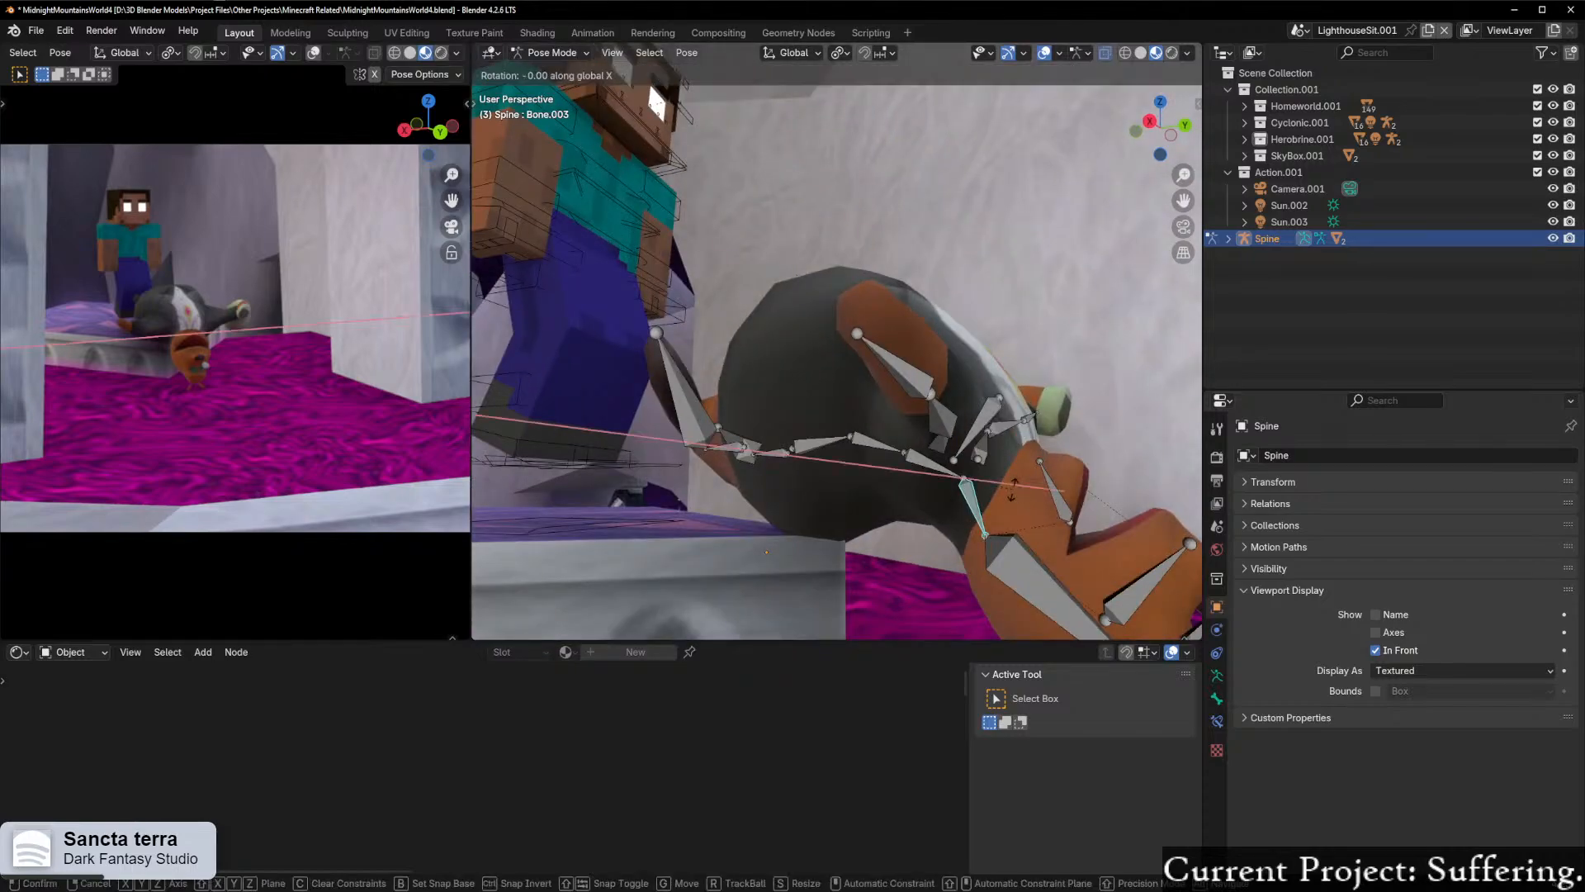
left_click(1019, 488)
middle_click_drag(972, 499, 1007, 509)
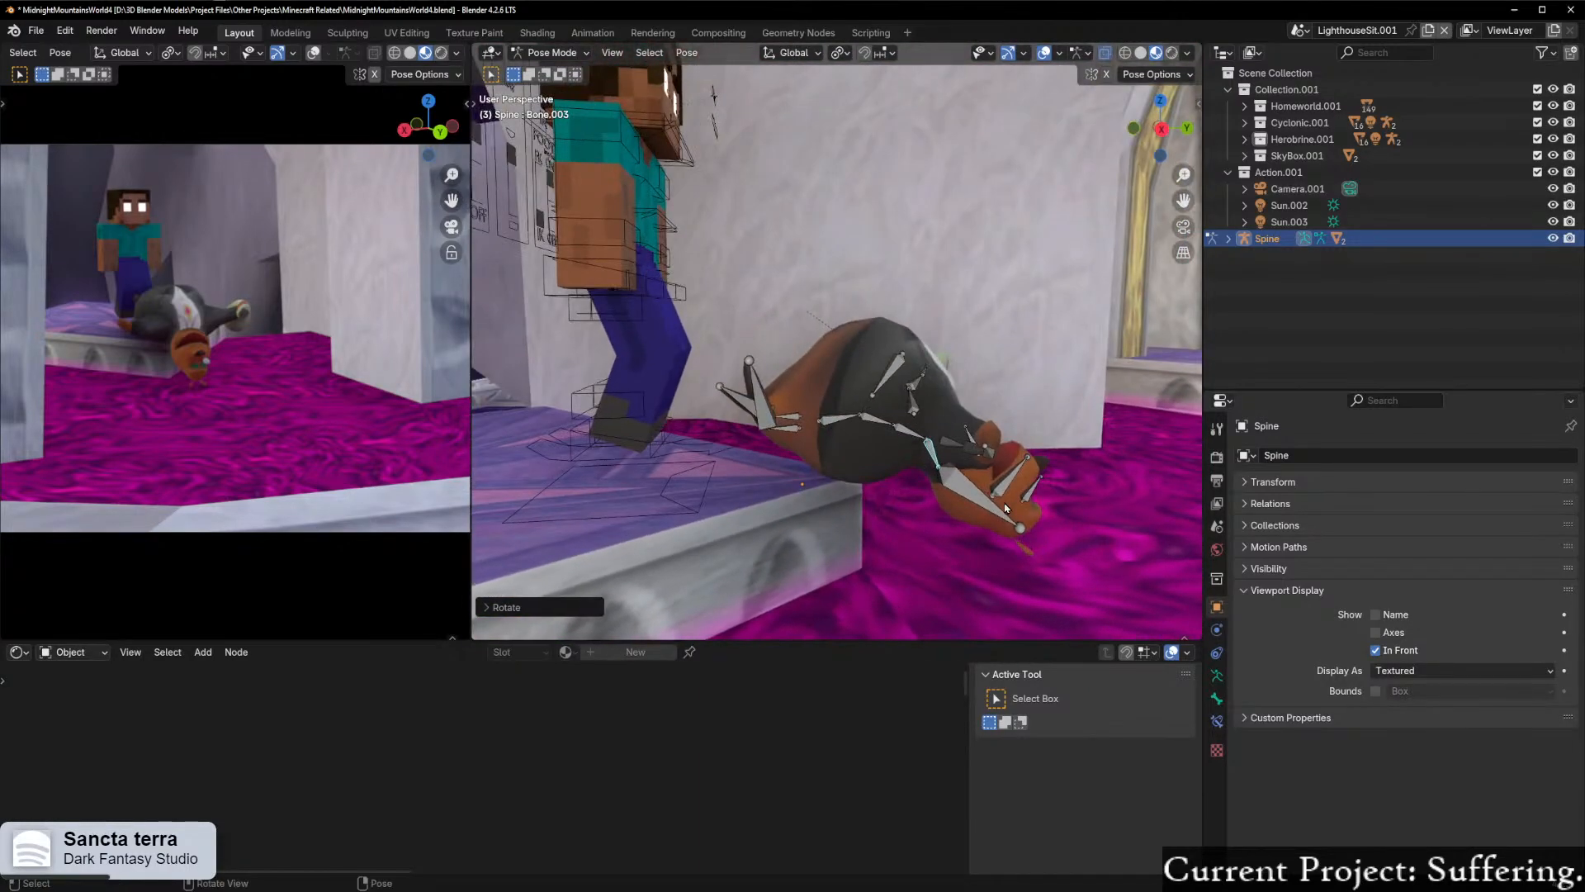
scroll(958, 479, "up", 1)
Step: Return the Spine armature to Object Mode and move it slightly along the global X axis
key("ctrl+Tab")
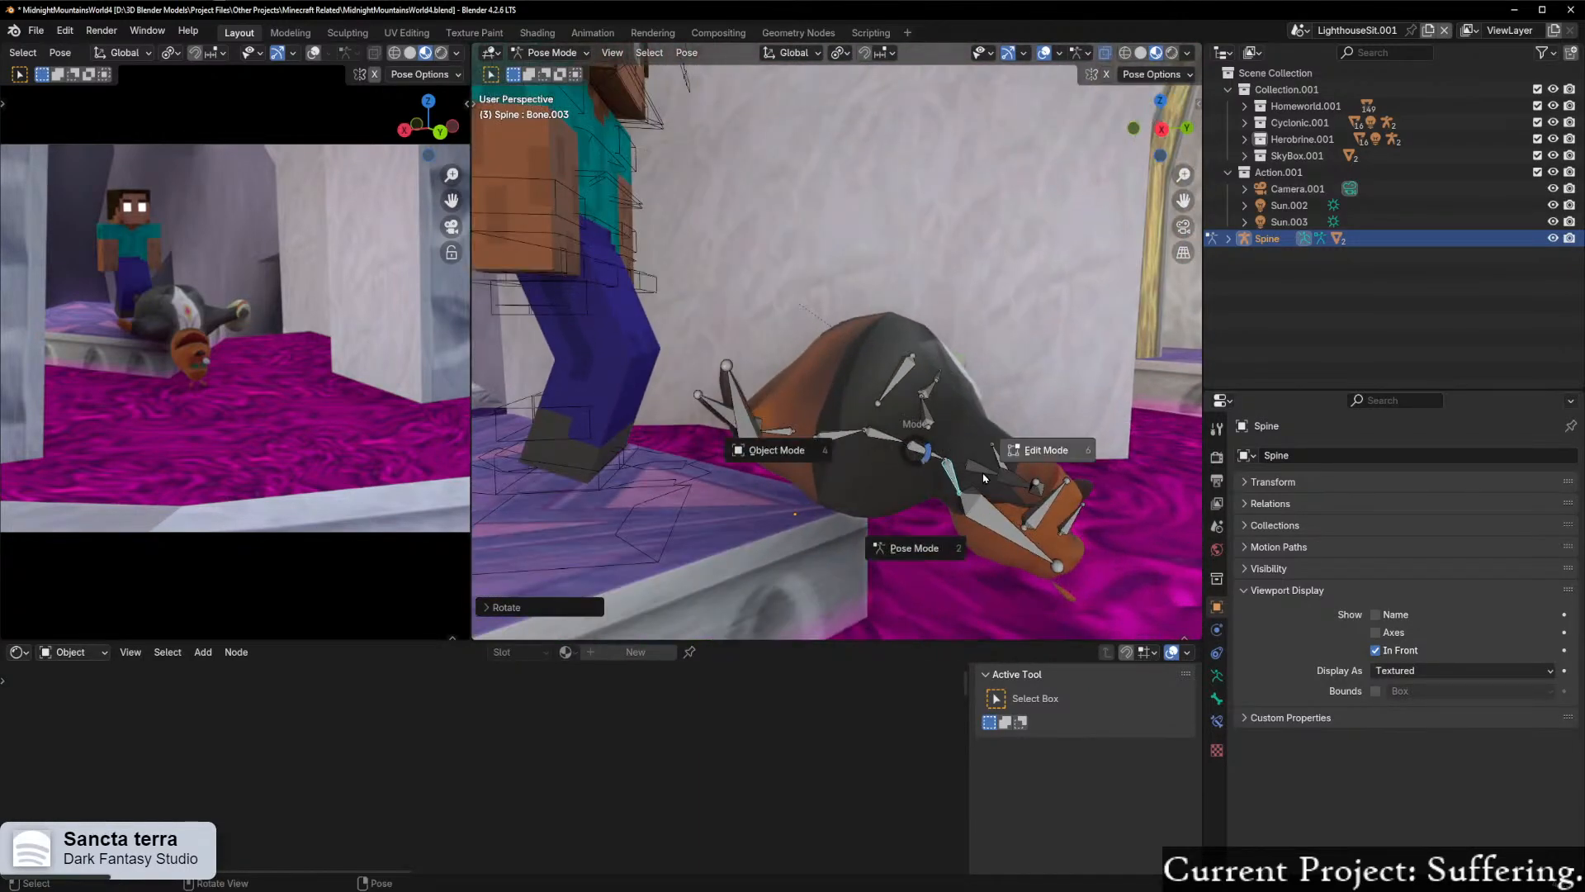
left_click(796, 455)
key("g")
key("x")
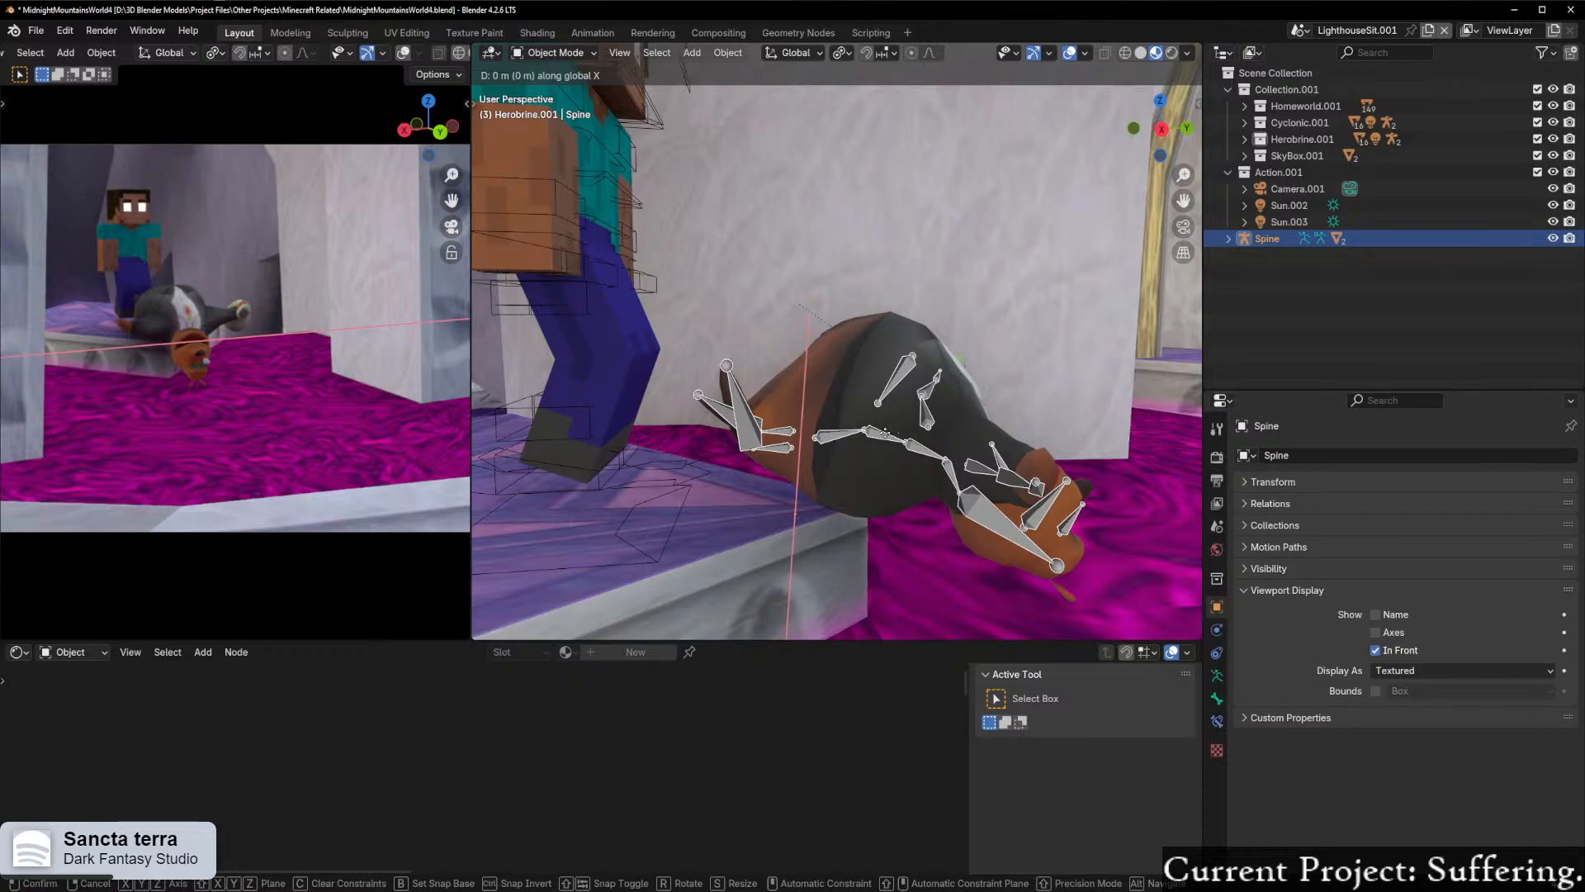
left_click(894, 428)
middle_click_drag(895, 428, 896, 469)
Step: Put Herobrine's Player.arma.002 rig in Pose Mode and lower its MAIN bone by about 0.28 m along Z
middle_click_drag(855, 407, 839, 300)
scroll(734, 410, "up", 3)
left_click(721, 572)
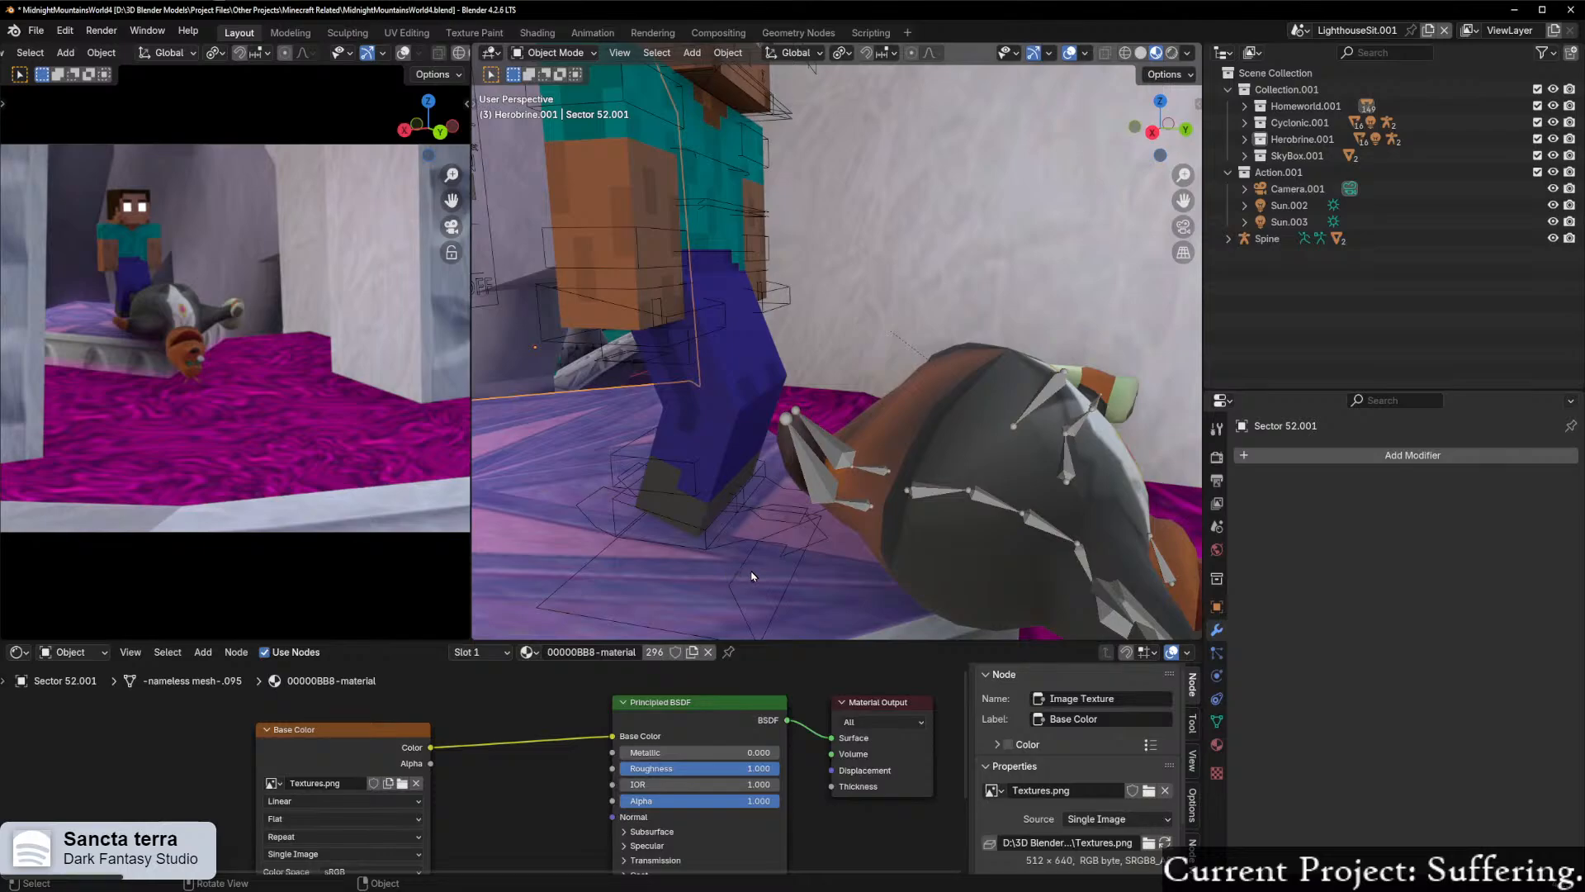
left_click(733, 530)
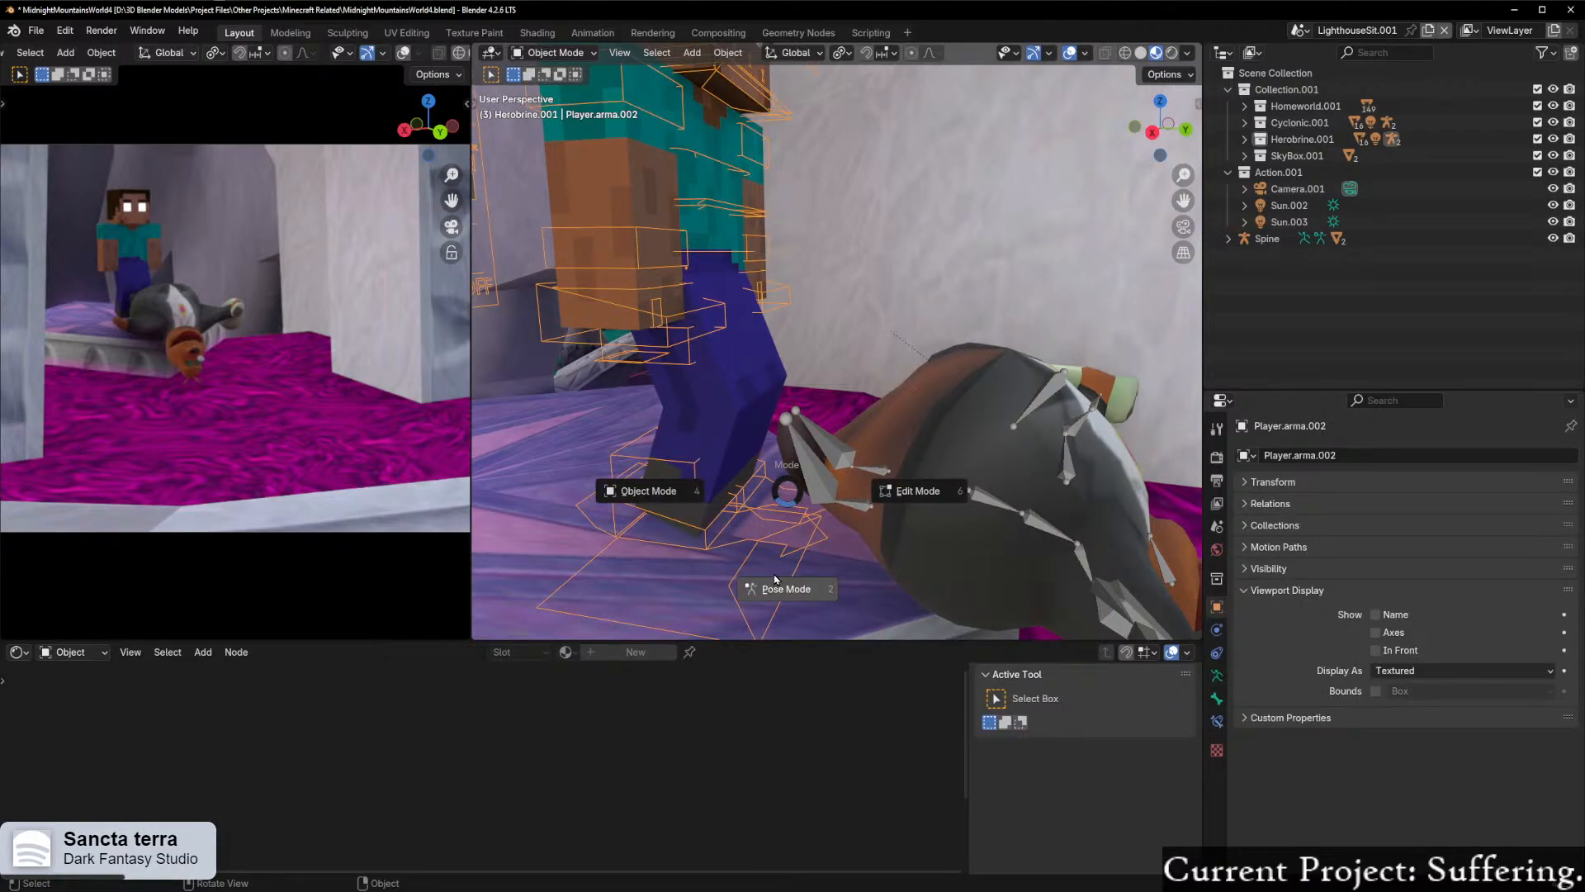
left_click(776, 585)
middle_click_drag(776, 578, 946, 506)
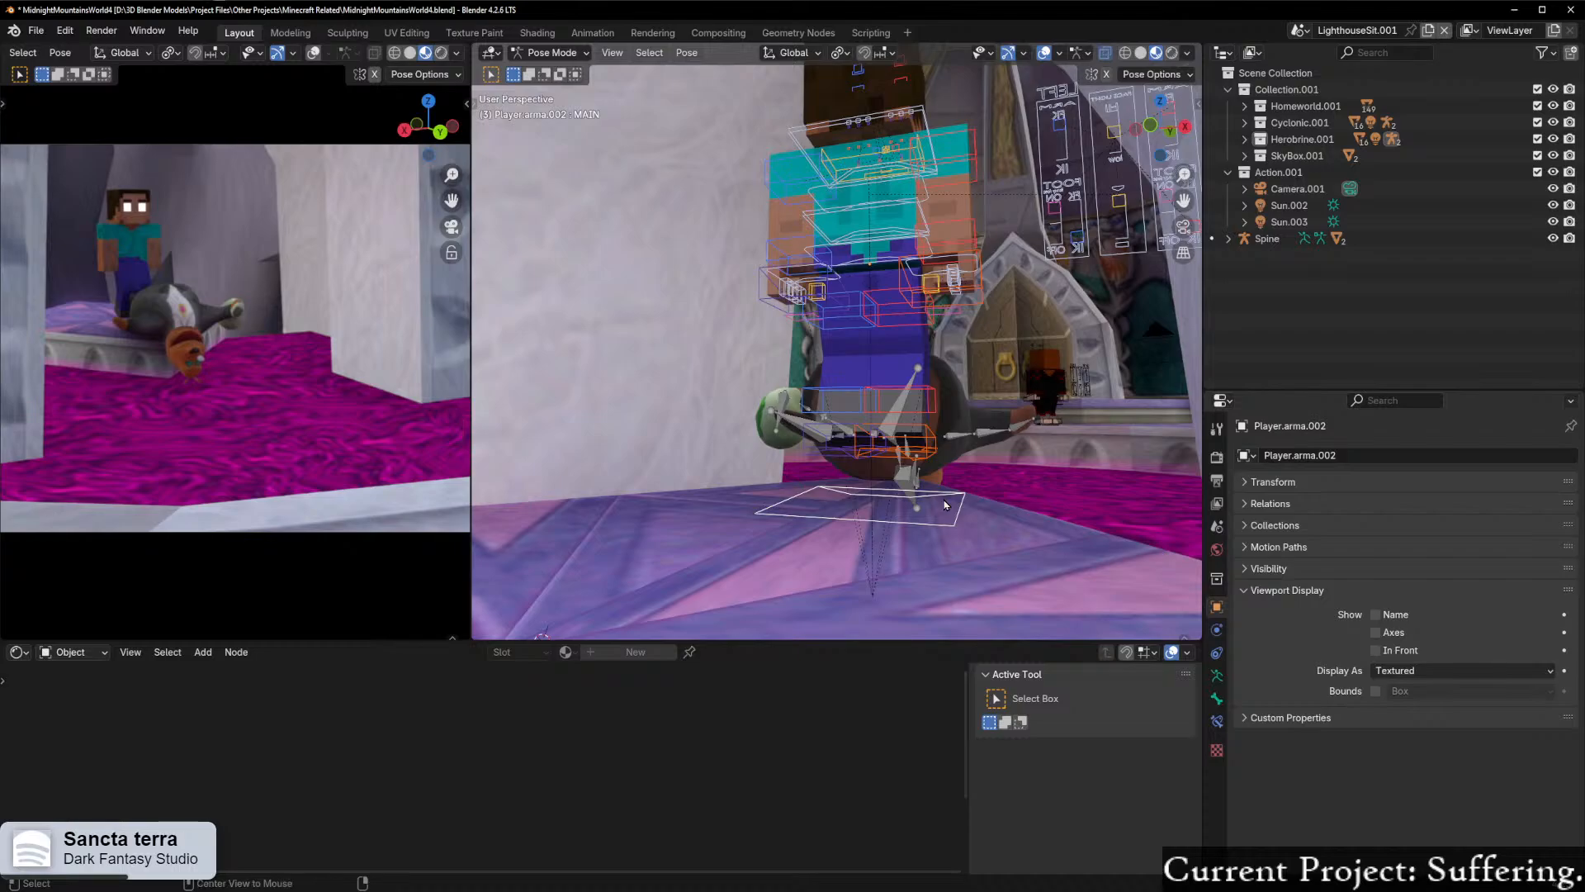
middle_click_drag(946, 505, 863, 425)
key("g")
key("z")
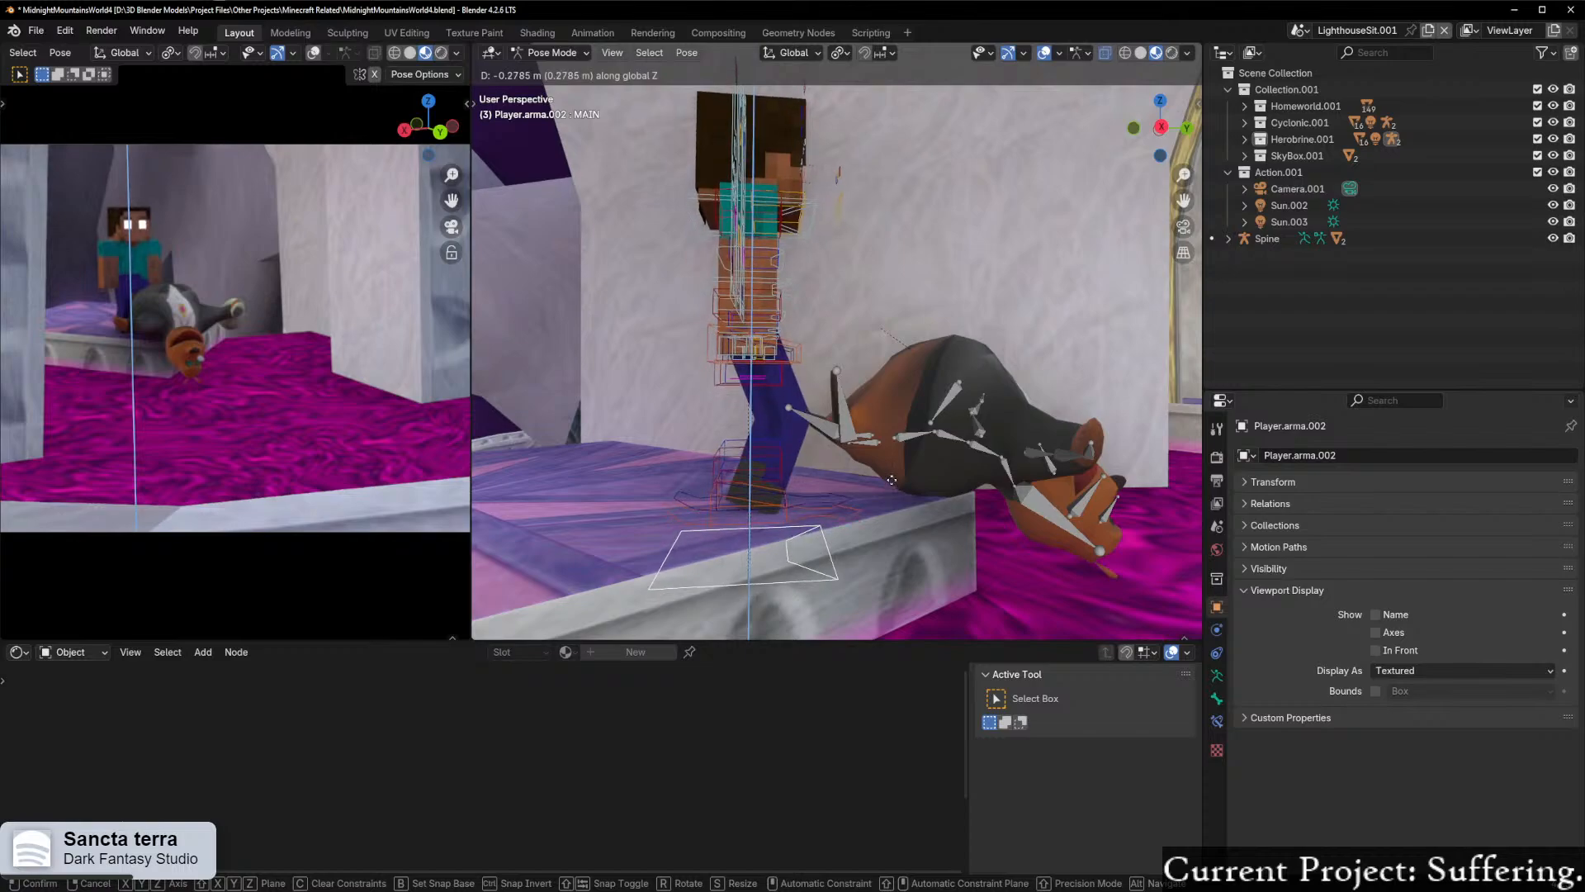
left_click(891, 486)
Step: Move Herobrine's foot_IK.R bone up and forward so his right foot rests on Moneybags' belly
mouse_move(813, 458)
middle_mouse_down()
mouse_move(865, 488)
mouse_move(824, 518)
mouse_move(795, 444)
middle_mouse_up()
middle_click_drag(897, 280, 882, 387)
left_click(815, 419)
key("g")
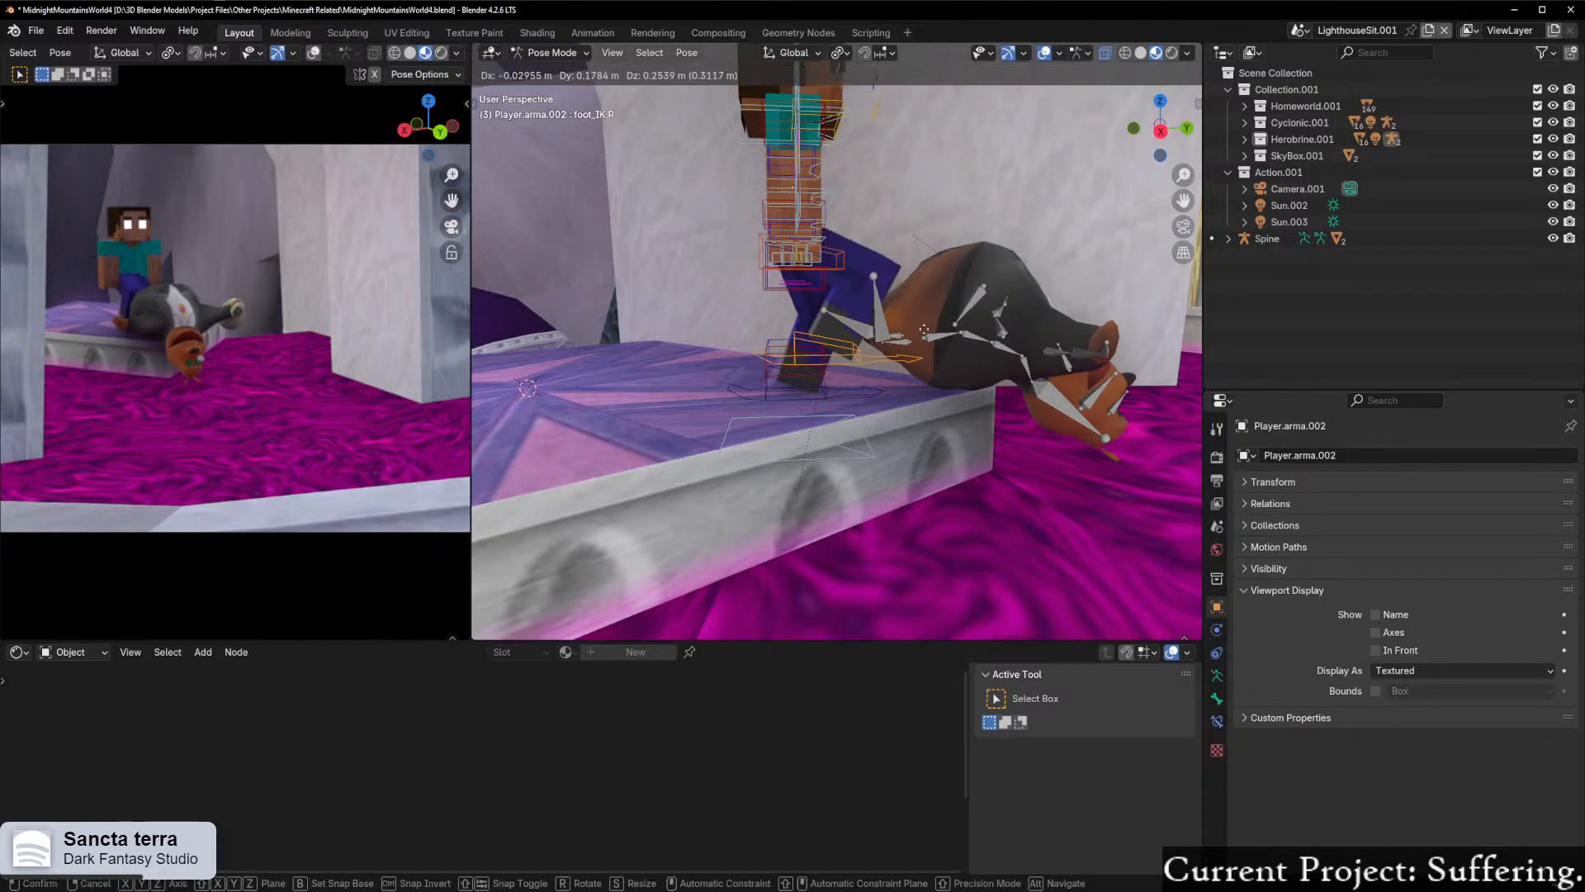
left_click(1016, 270)
mouse_move(1022, 275)
middle_mouse_down()
mouse_move(964, 316)
mouse_move(1042, 294)
middle_mouse_up()
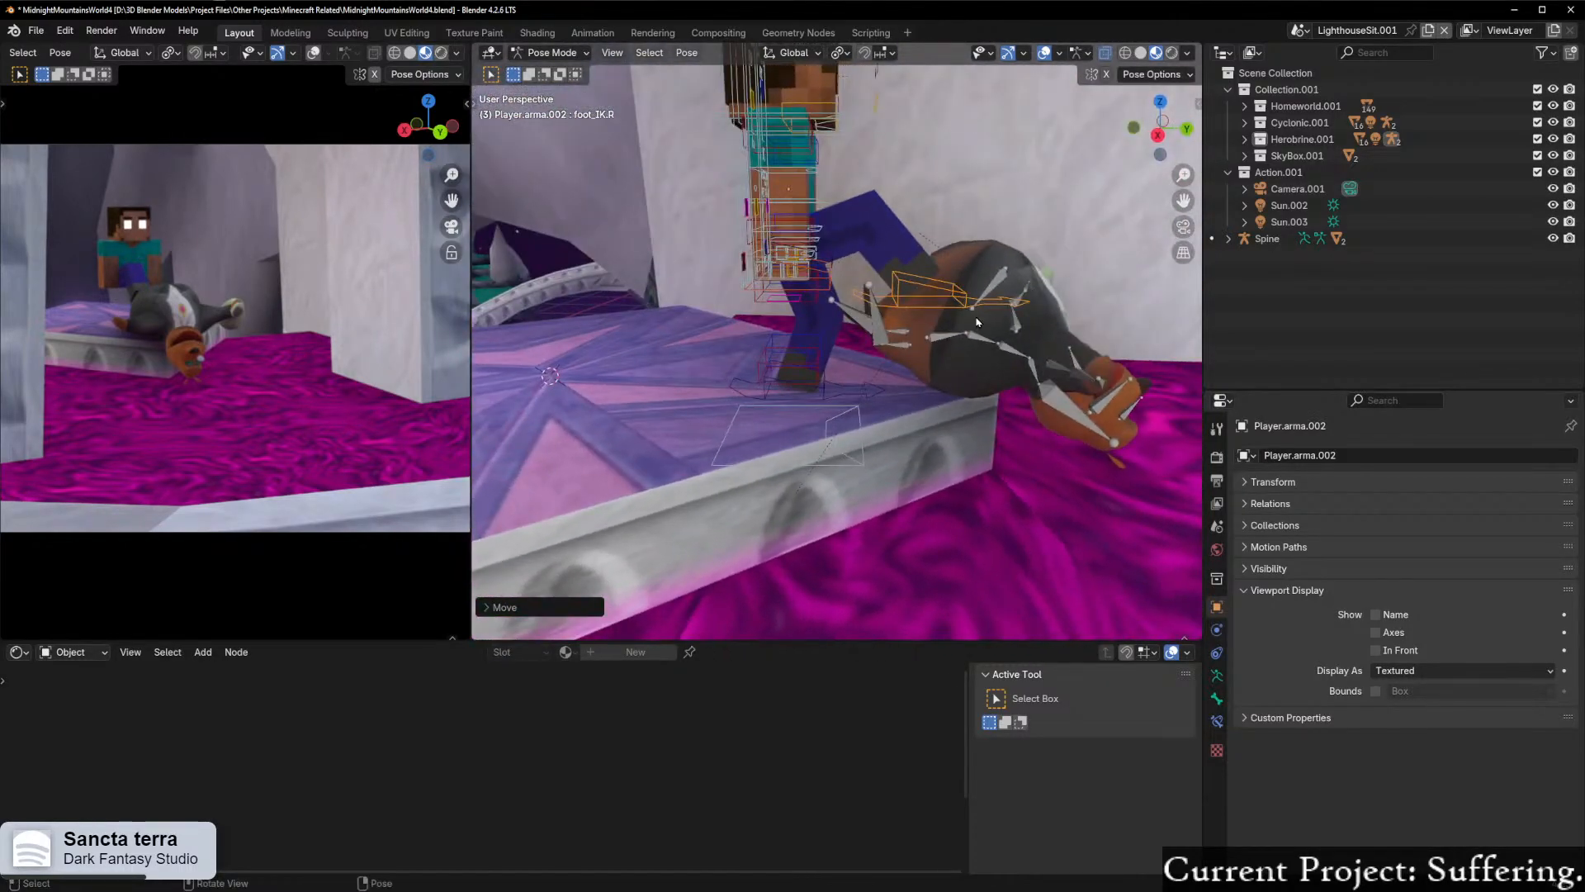
Step: Move Herobrine's MAIN bone about 0.08 m along Y toward Moneybags and slightly in the negative X direction
scroll(859, 463, "up", 3)
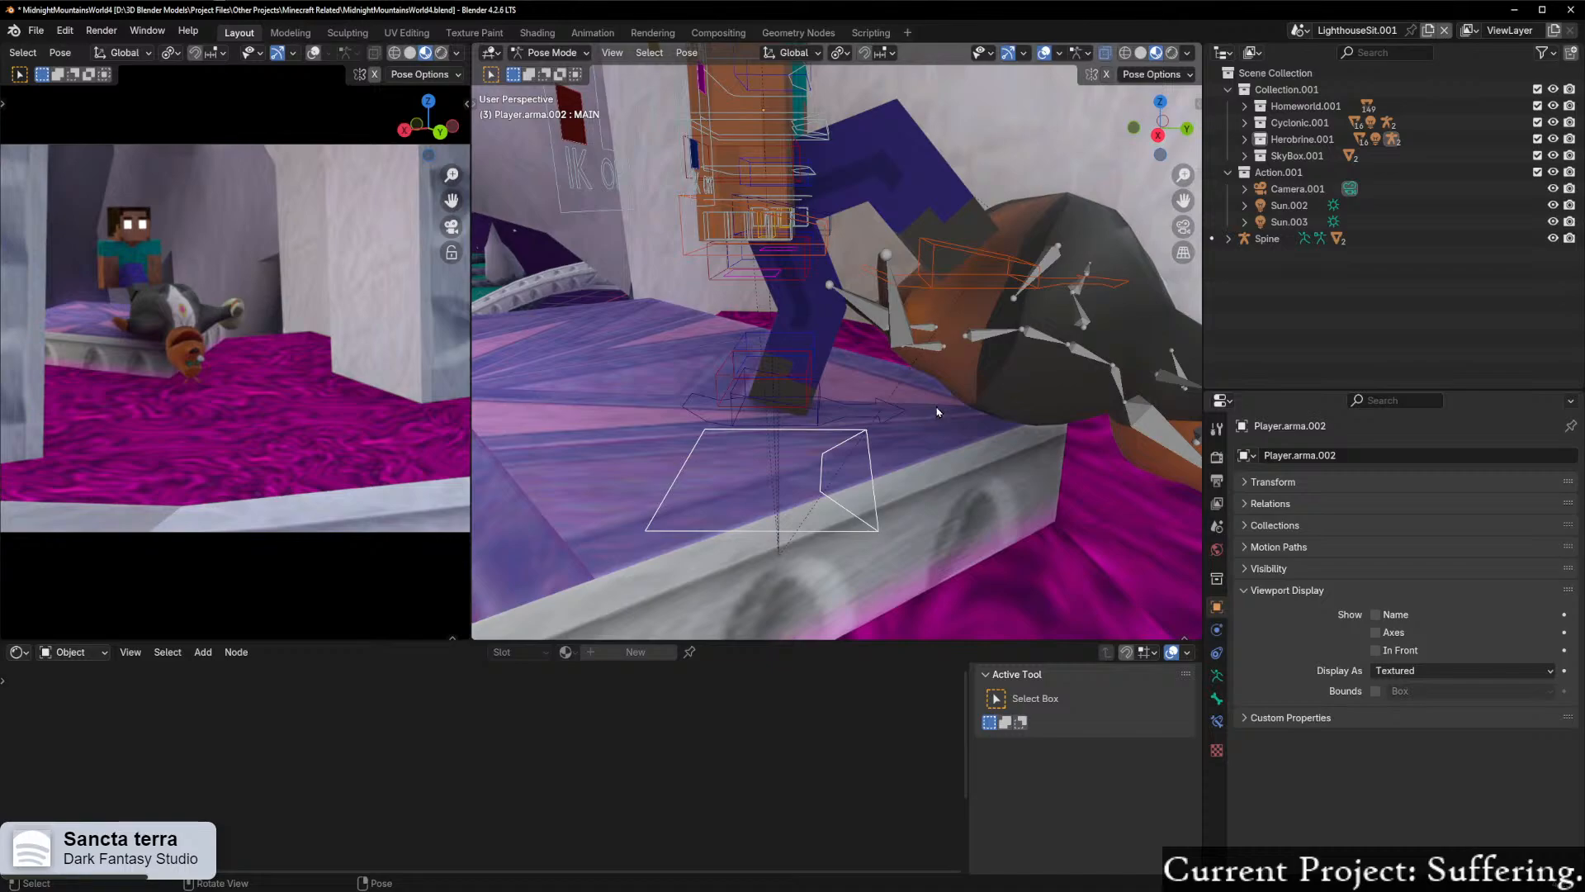
key("g")
key("x")
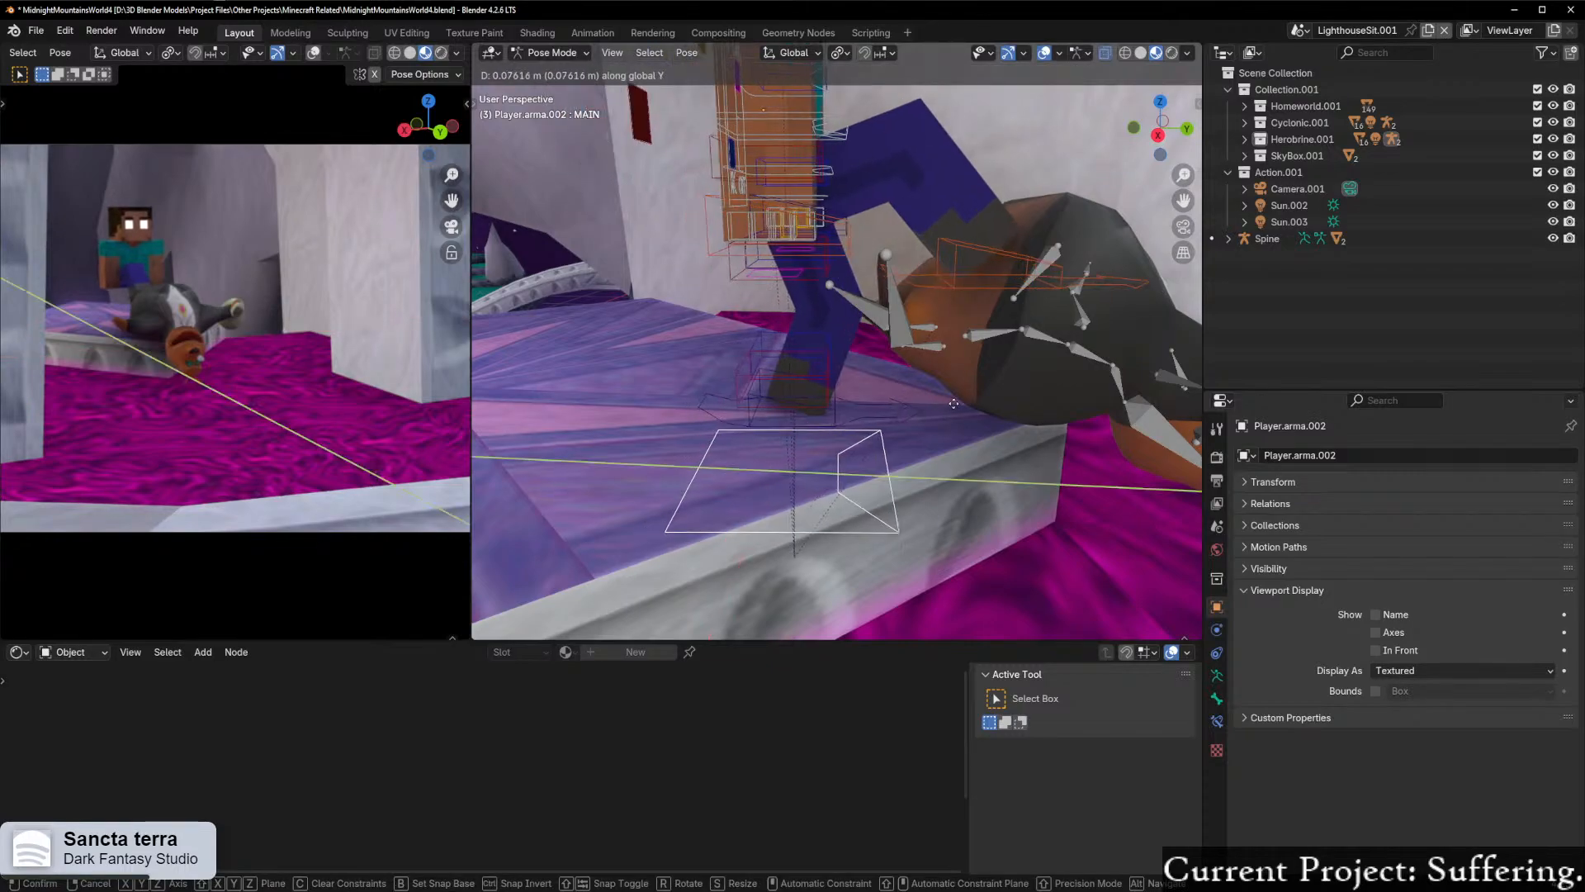
left_click(958, 404)
middle_click_drag(958, 405, 821, 407)
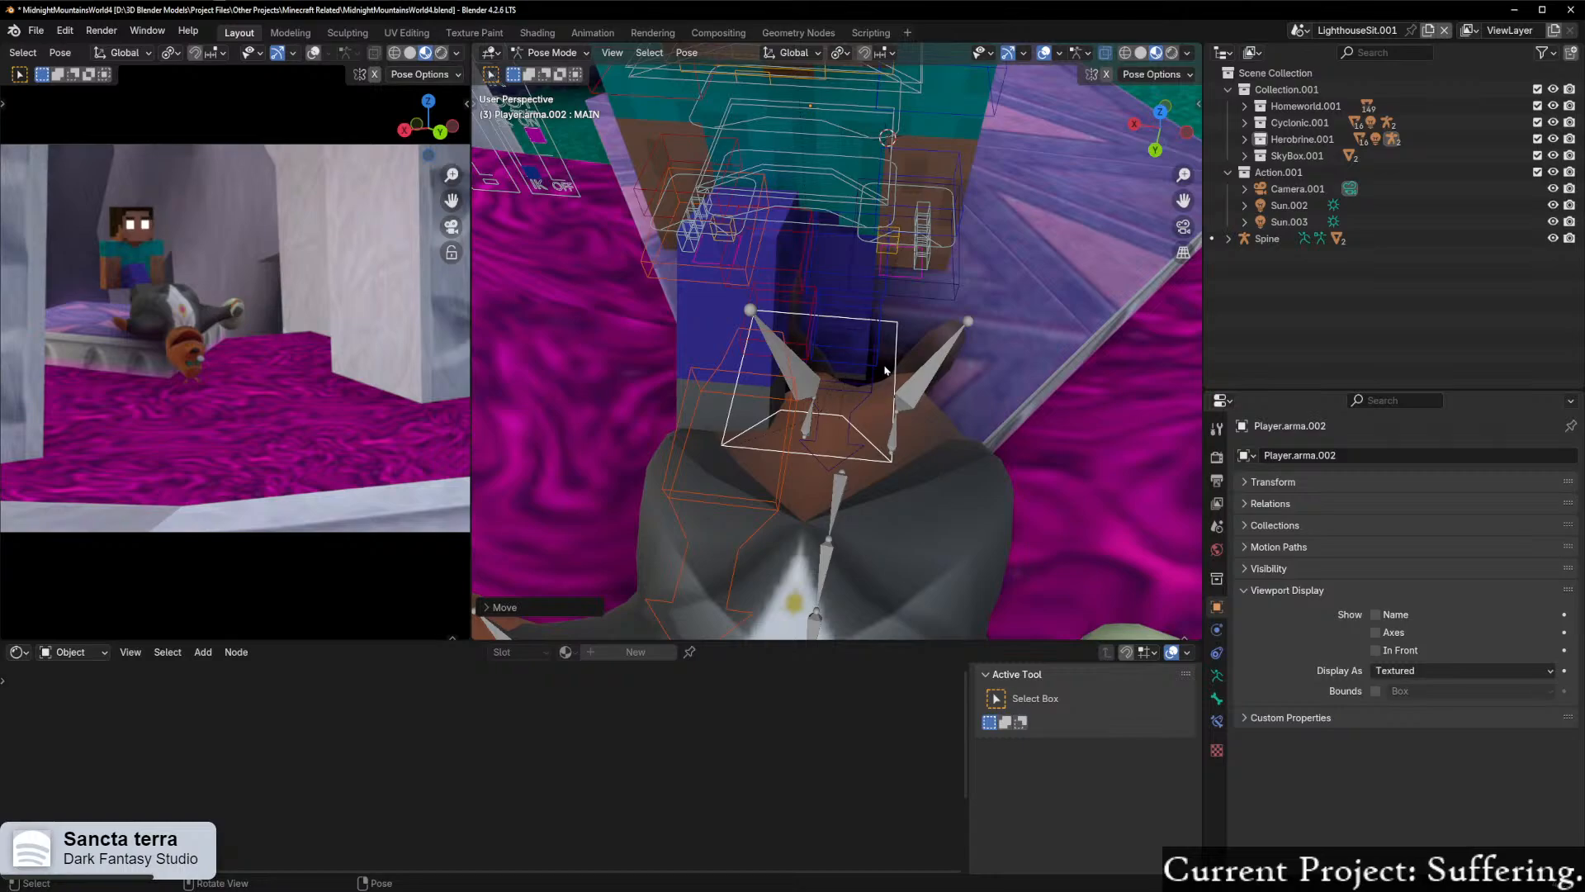
key("g")
key("x")
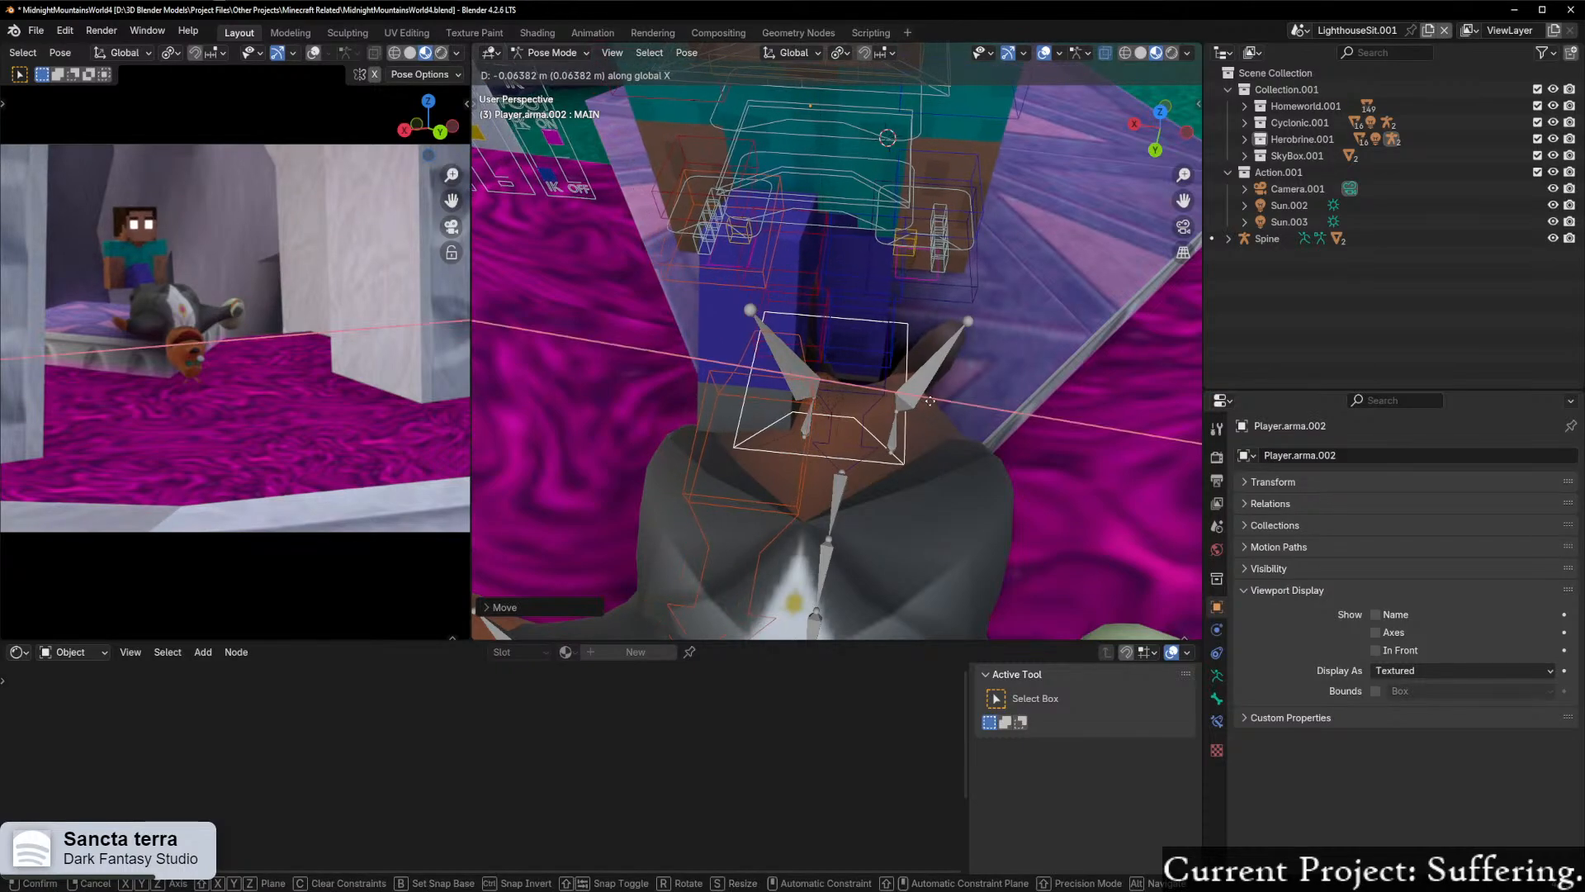
left_click(933, 407)
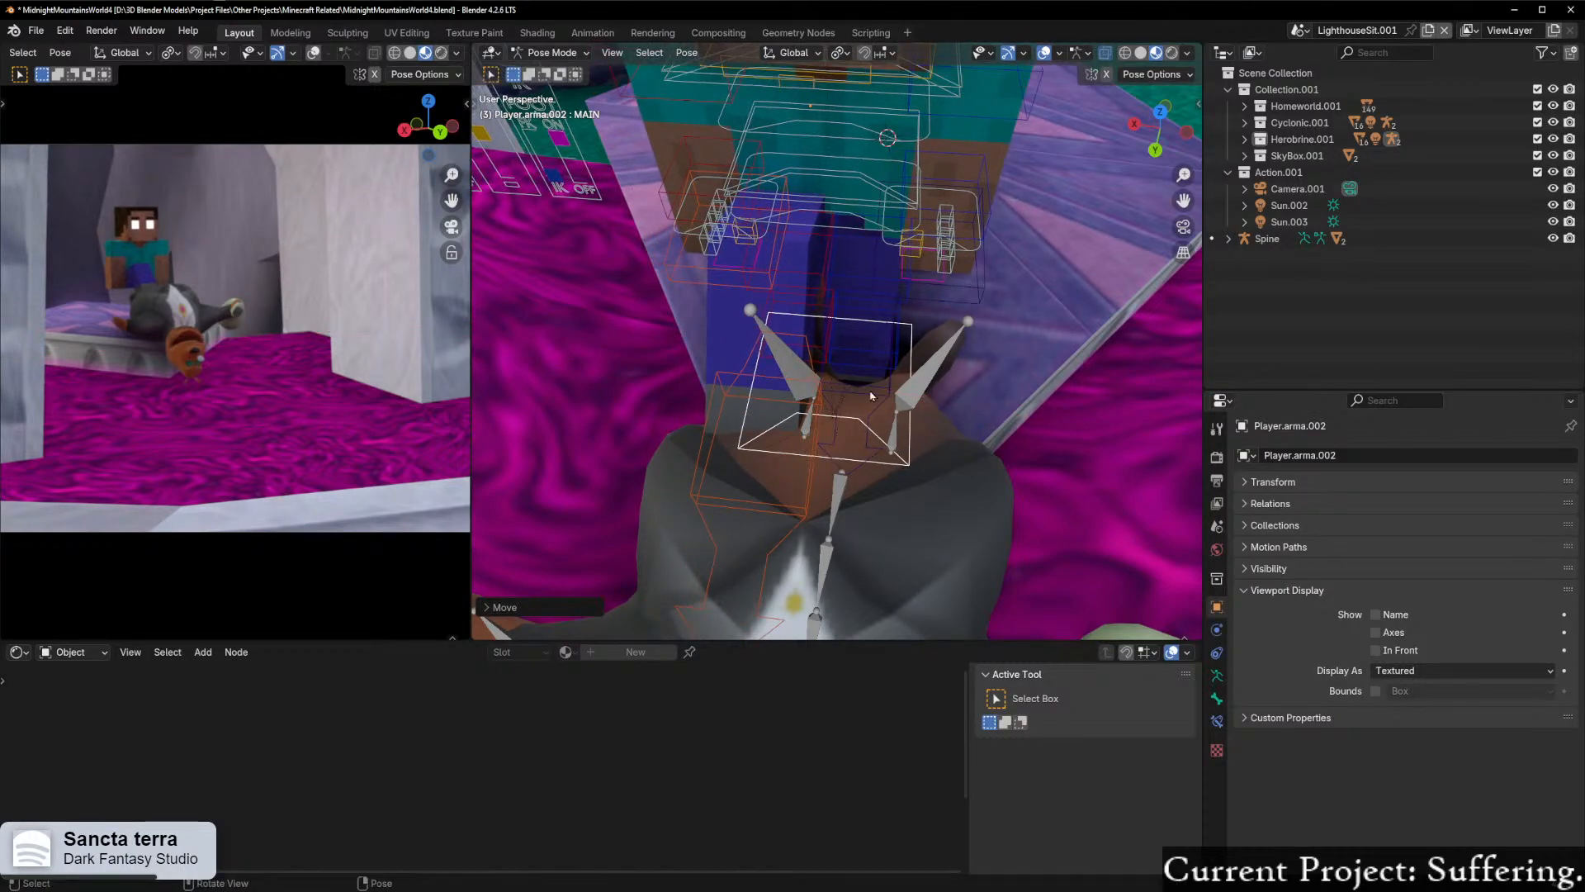
Step: Rotate Herobrine's BodyCenter bone slightly about its local X axis
middle_click_drag(766, 365, 925, 355)
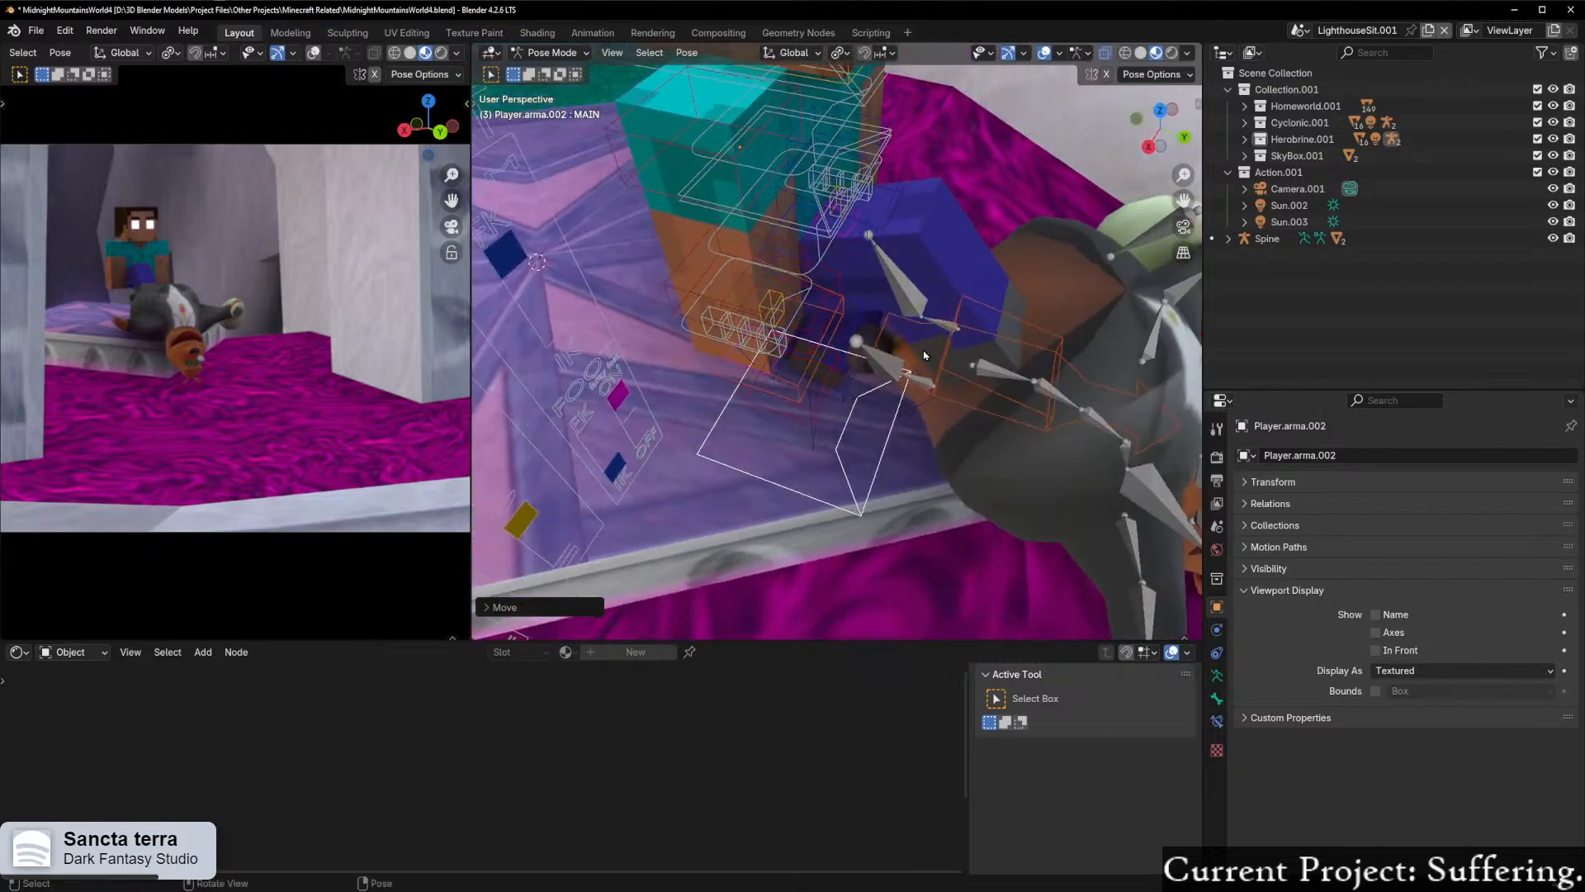
middle_click_drag(751, 272, 971, 145)
left_click(961, 154)
key("r")
key("x")
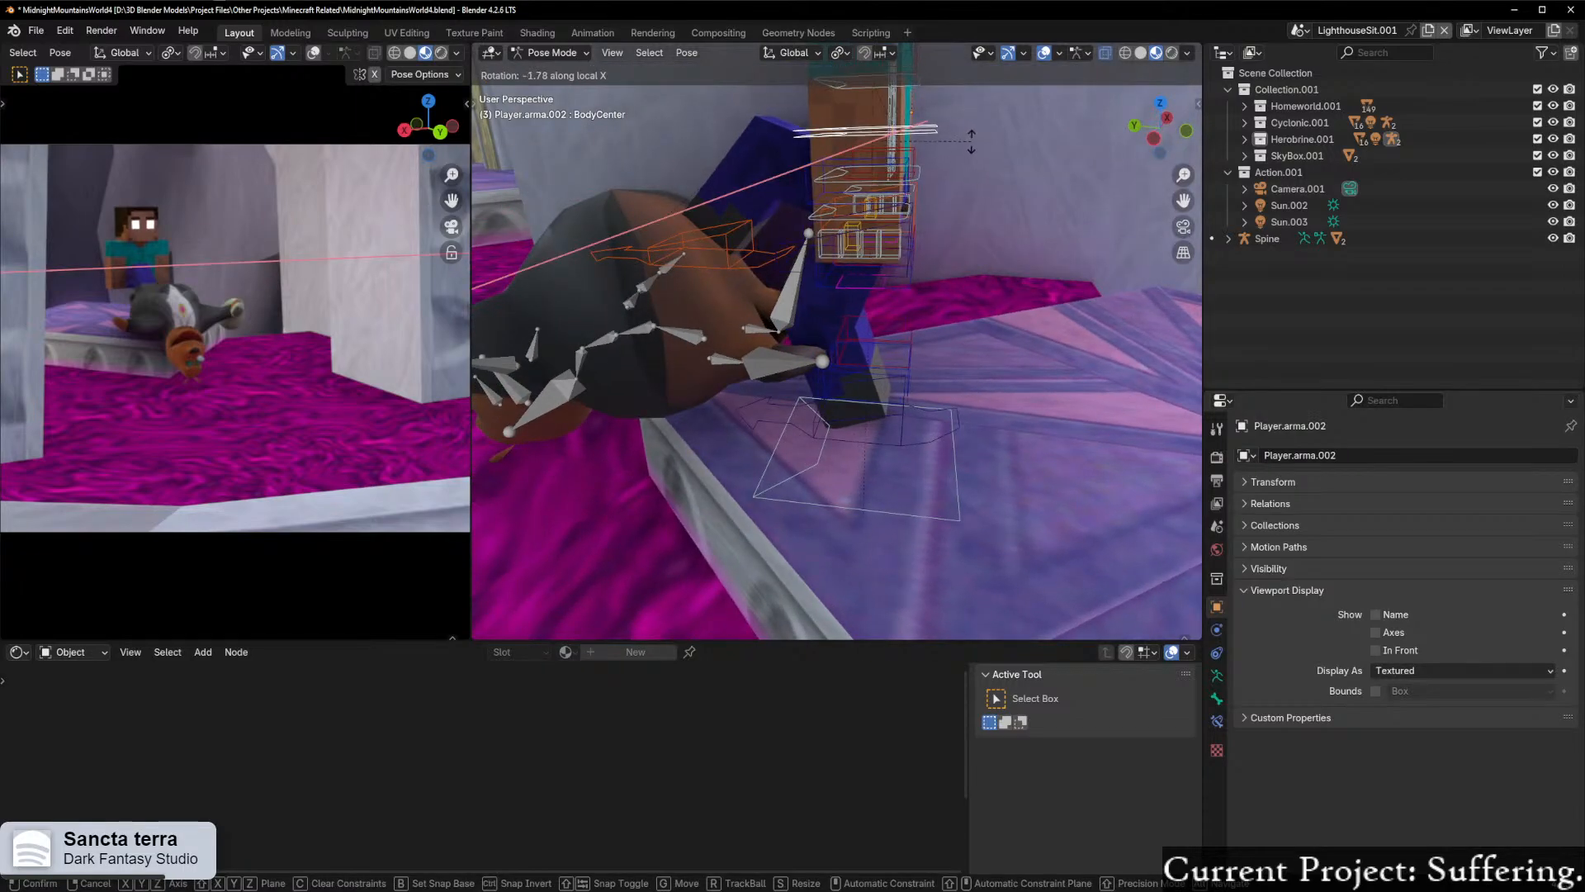
left_click(963, 132)
middle_click_drag(963, 132, 955, 163)
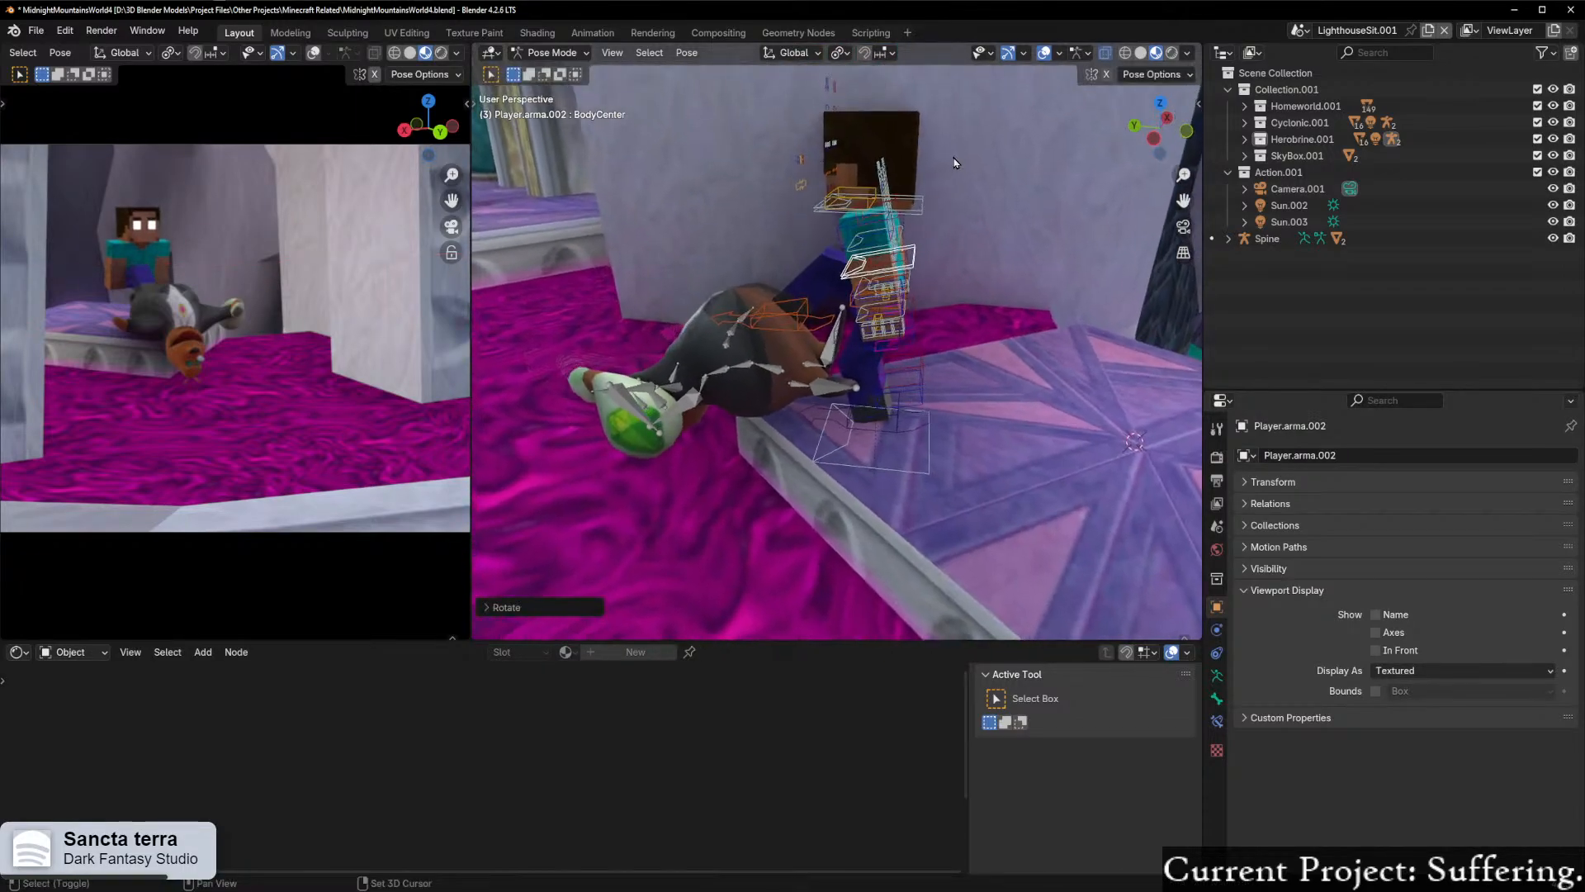
Step: Rotate Herobrine's neck bone by about -18° about its local X axis to tilt his head down toward Moneybags
left_click(907, 217)
key("r")
key("x")
key("x")
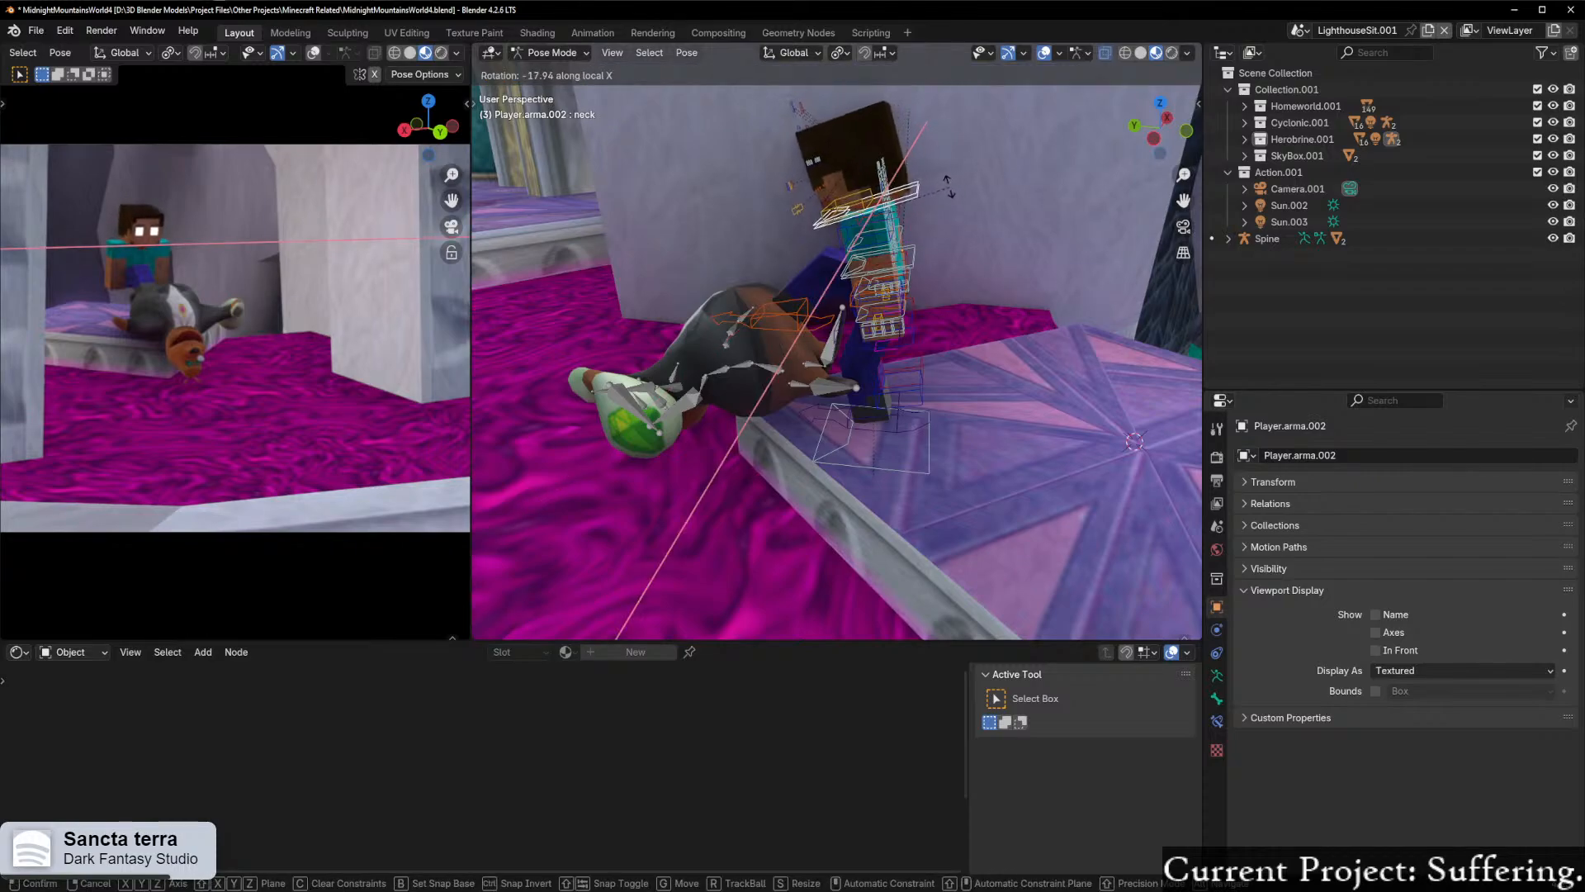
left_click(947, 183)
middle_click_drag(947, 183, 930, 246)
Step: Rotate Herobrine's upper.L arm bone by about 50° about the global Y axis to swing the left arm outward
left_click(929, 245)
key("r")
key("x")
key("y")
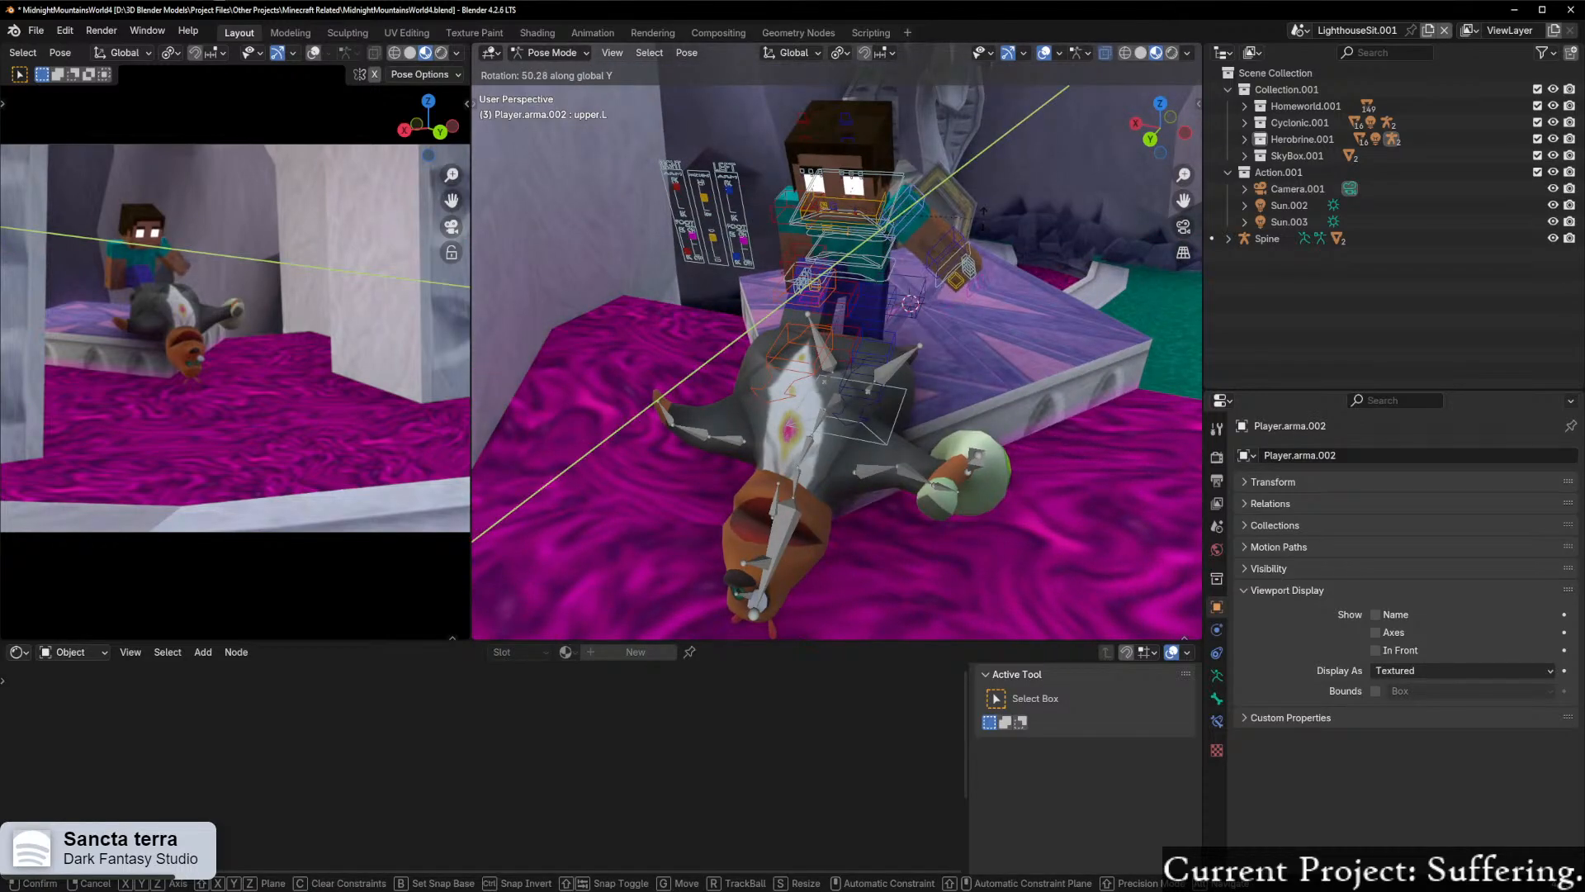
left_click(981, 213)
Step: Examine Herobrine's and Moneybags' poses up close and in the full camera framing
middle_click_drag(980, 213, 814, 288)
scroll(955, 270, "up", 2)
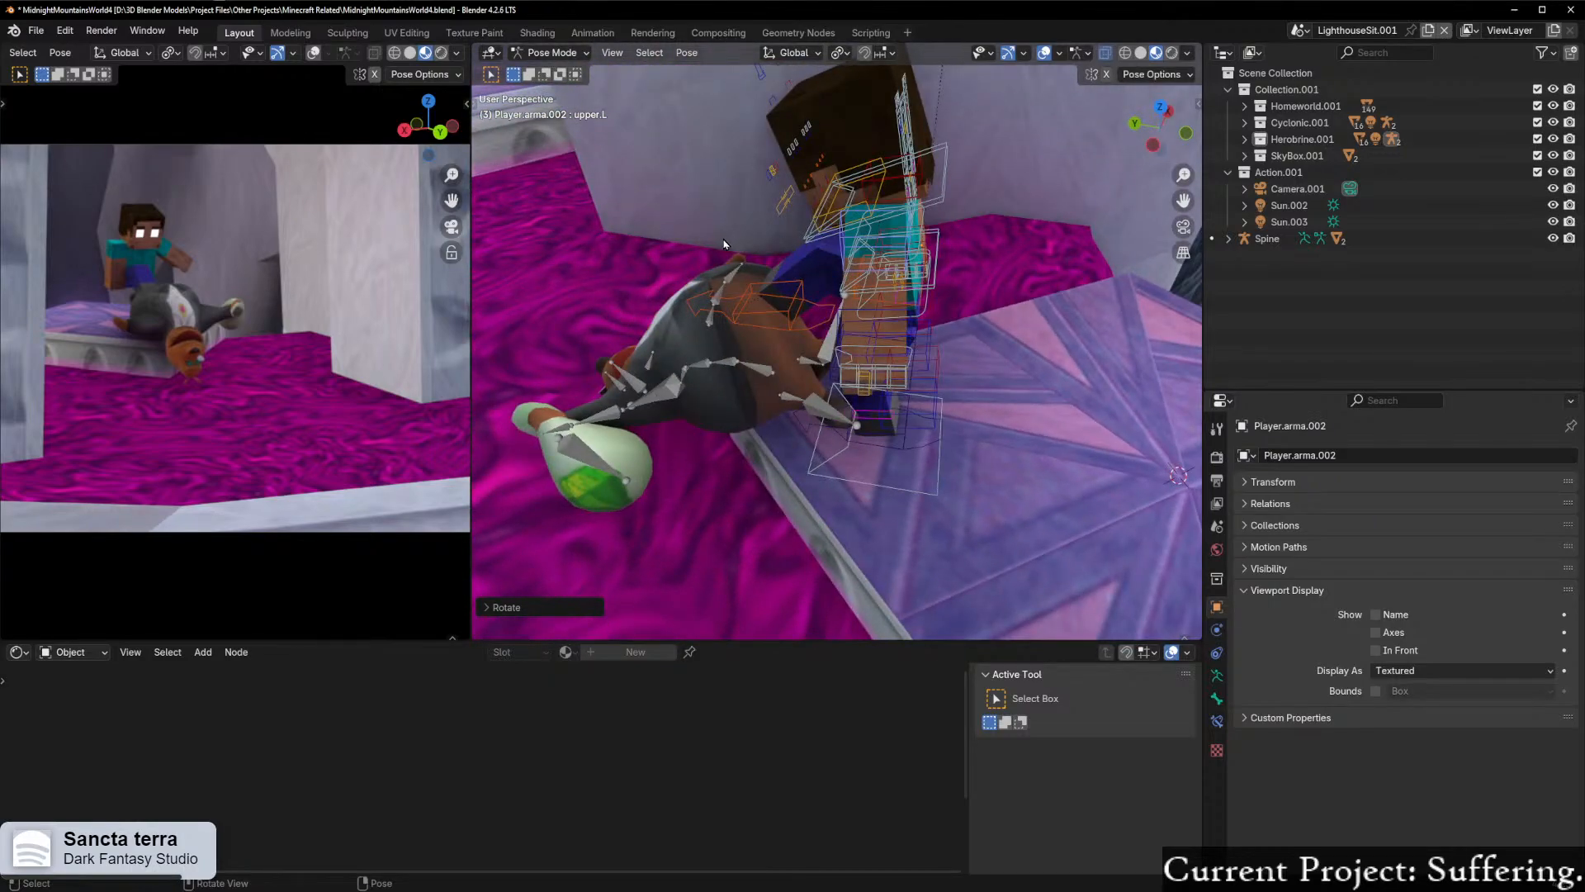
scroll(226, 404, "up", 5)
scroll(213, 418, "down", 8)
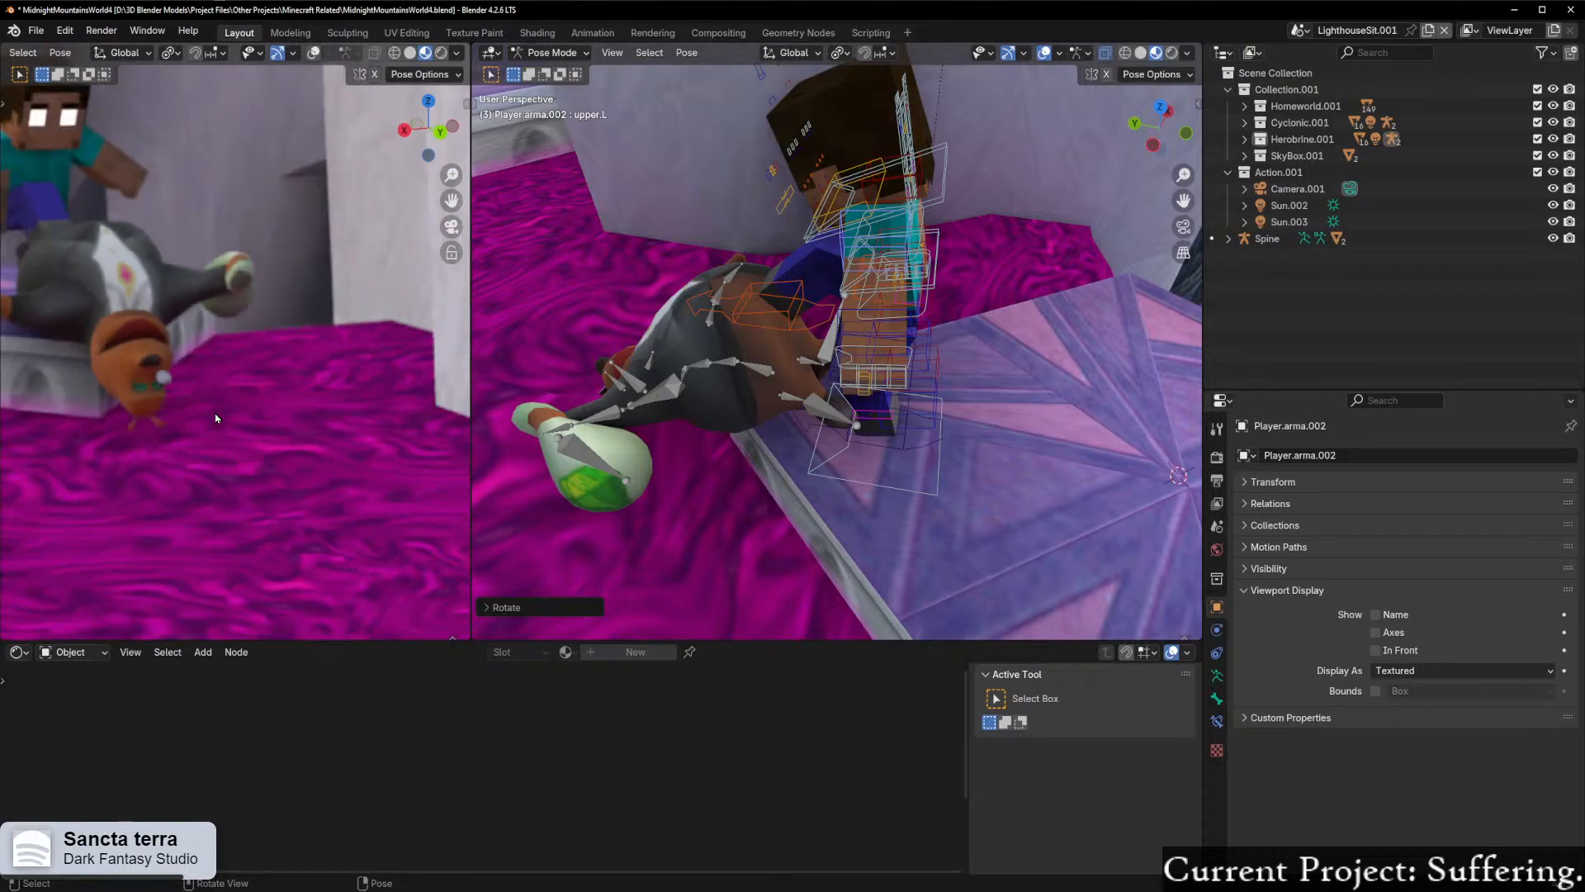
scroll(214, 418, "up", 2)
scroll(214, 419, "down", 1)
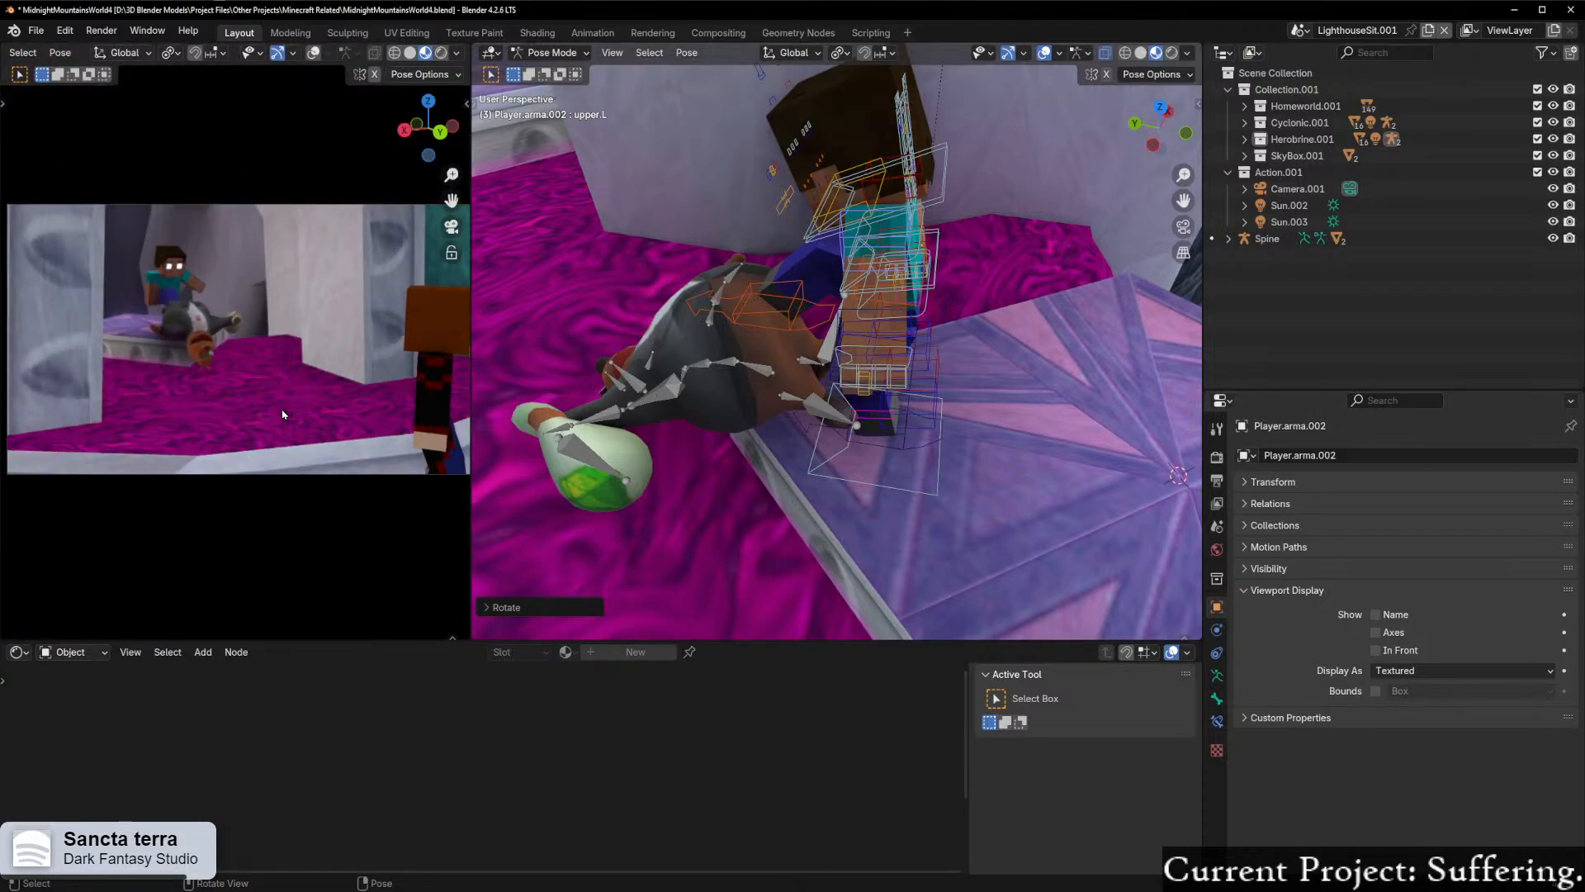
scroll(269, 415, "down", 1)
Step: Rotate Herobrine's upper.R arm bone about the X axis and check the arm from several sides
middle_click_drag(971, 371, 837, 340)
mouse_move(985, 329)
middle_mouse_down()
mouse_move(831, 316)
mouse_move(1033, 329)
mouse_move(983, 322)
middle_mouse_up()
scroll(927, 298, "up", 2)
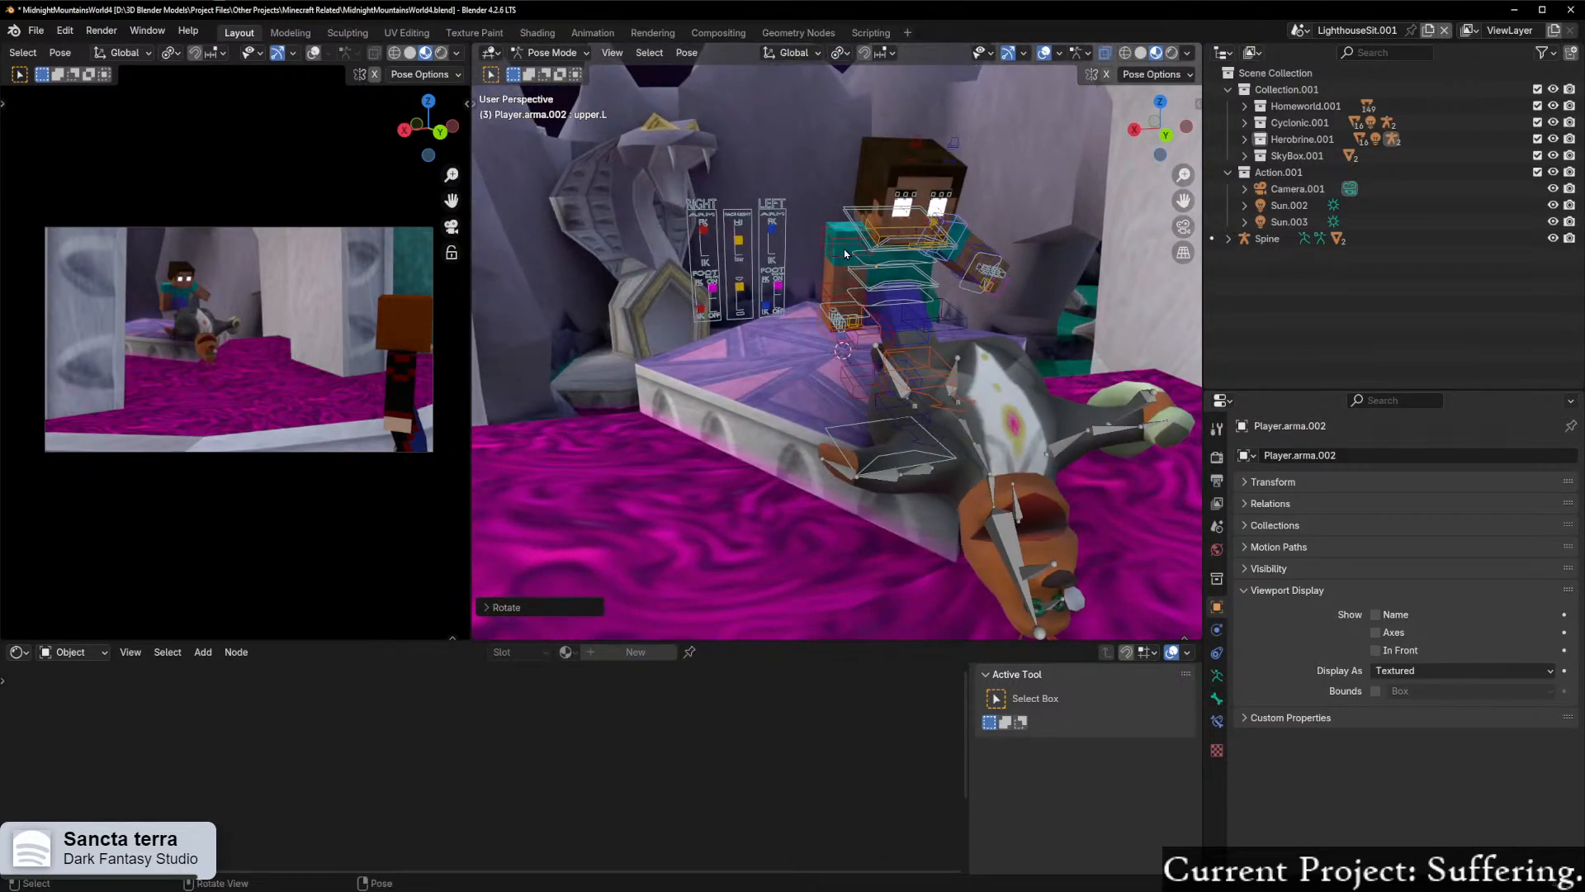
middle_click_drag(852, 254, 760, 299)
scroll(991, 289, "up", 2)
key("r")
key("x")
left_click(940, 298)
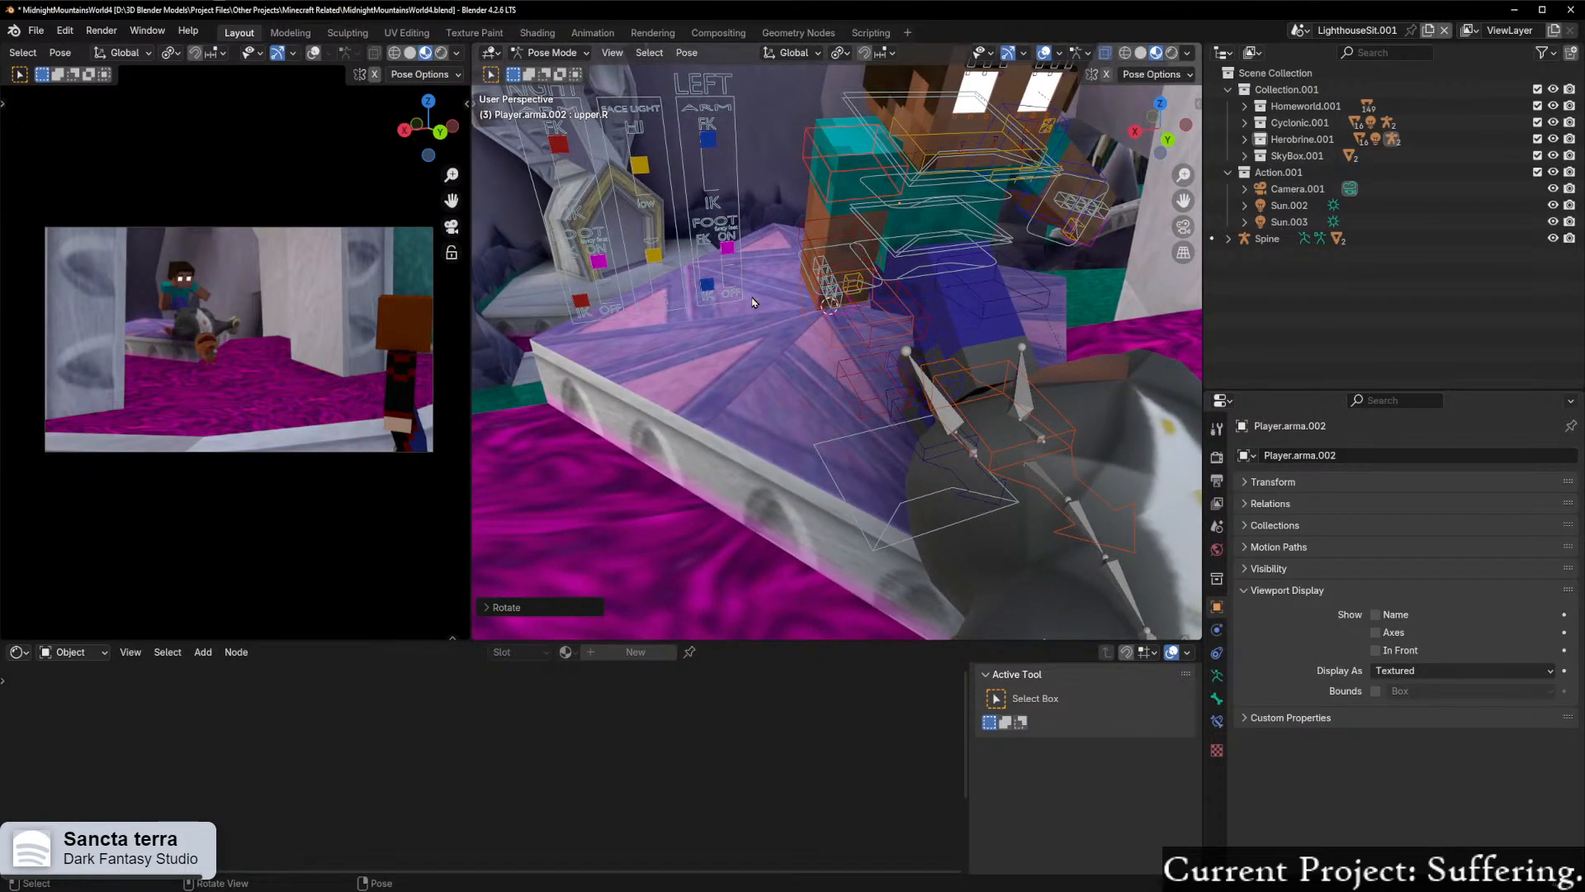
middle_click_drag(910, 307, 751, 308)
scroll(908, 308, "down", 4)
scroll(999, 306, "up", 1)
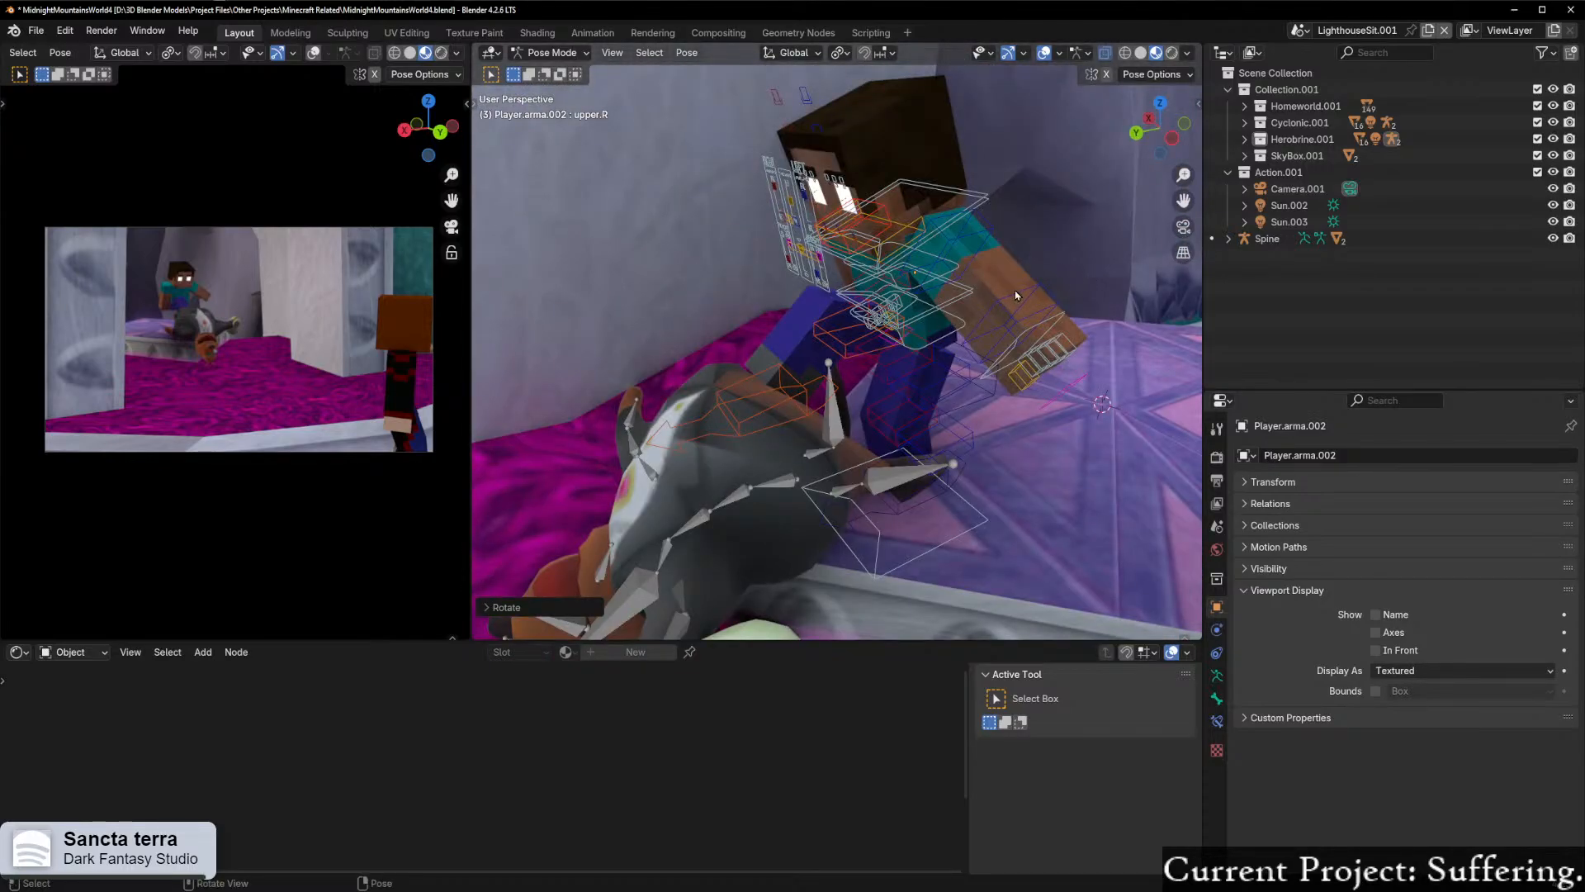
Step: Rotate Herobrine's lower.L arm bone by about 54° about the global X axis to bend the forearm, and return to Object Mode
left_click(1027, 293)
key("r")
key("x")
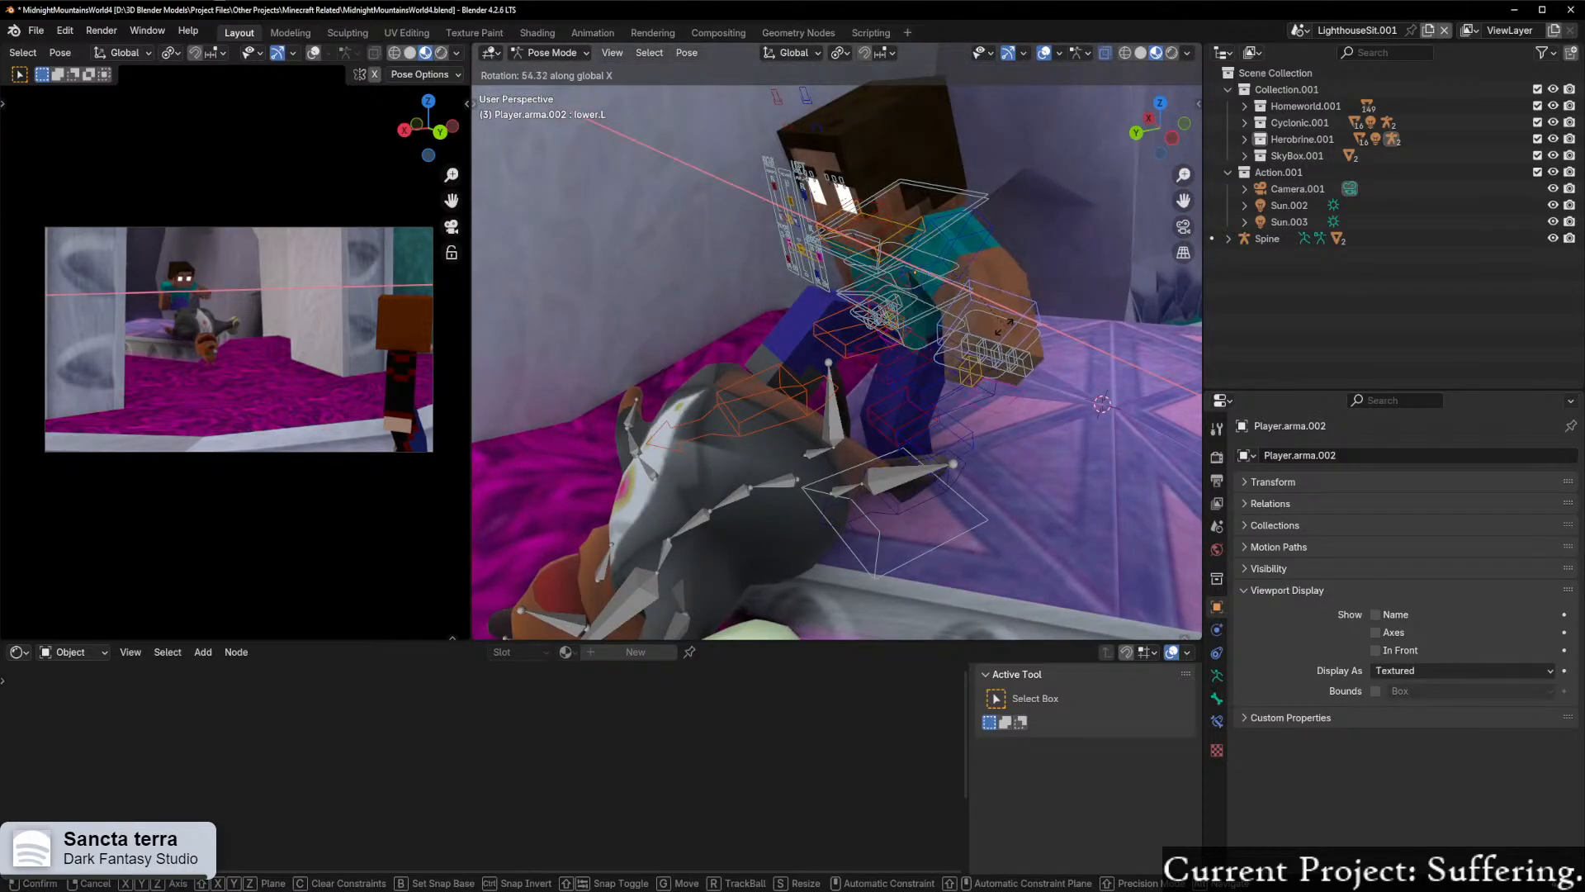
left_click(994, 329)
middle_click_drag(994, 329, 911, 327)
scroll(898, 337, "up", 2)
key("ctrl+Tab")
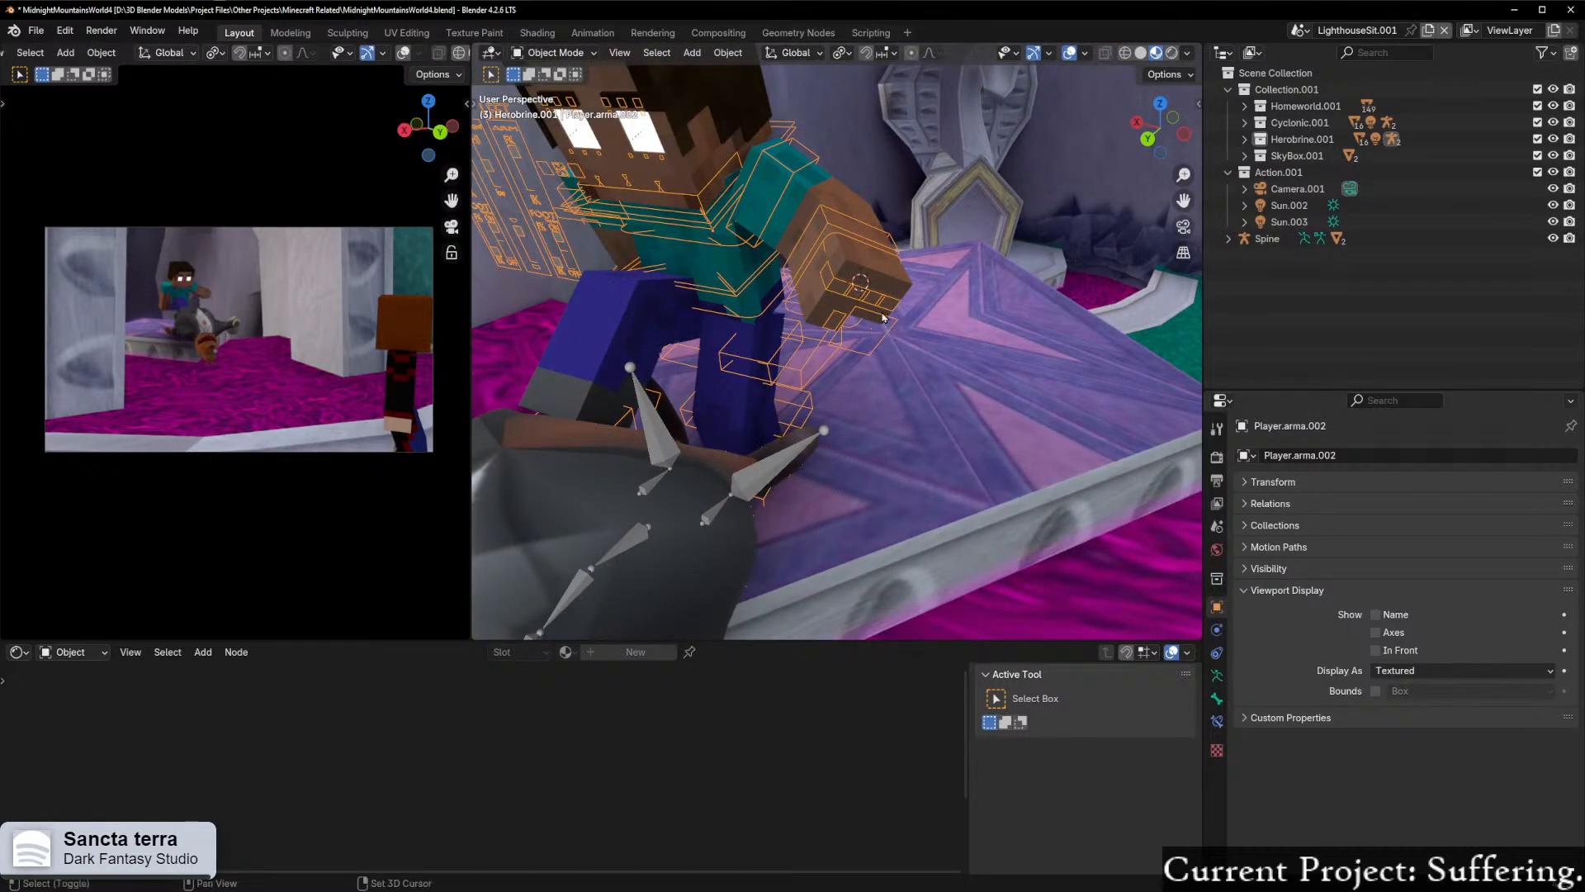
key("shift+a")
mouse_move(885, 532)
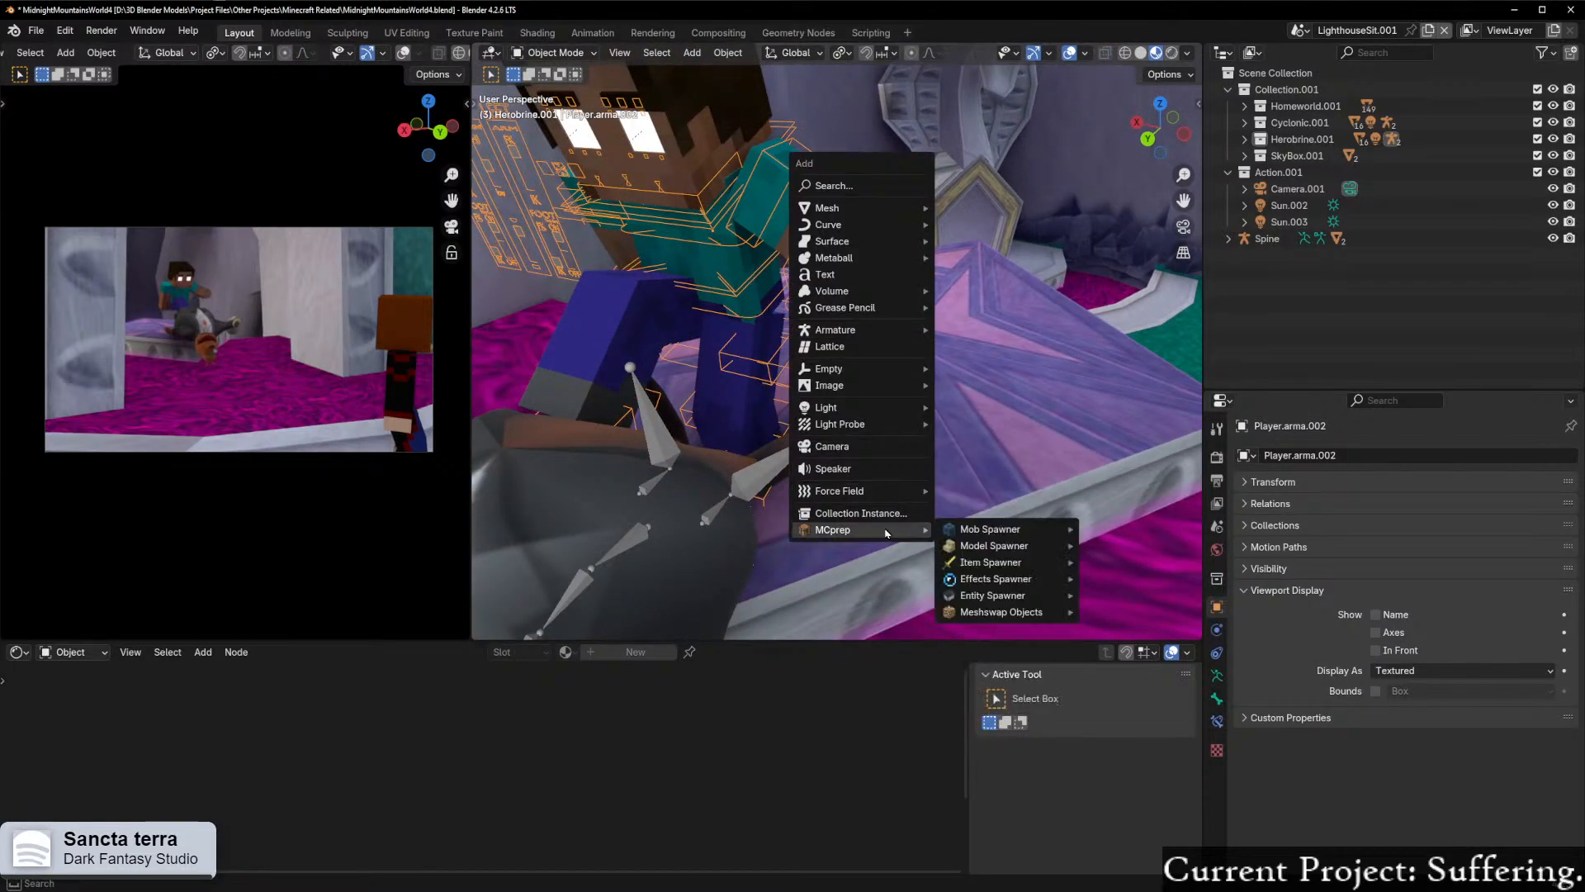
mouse_move(1003, 551)
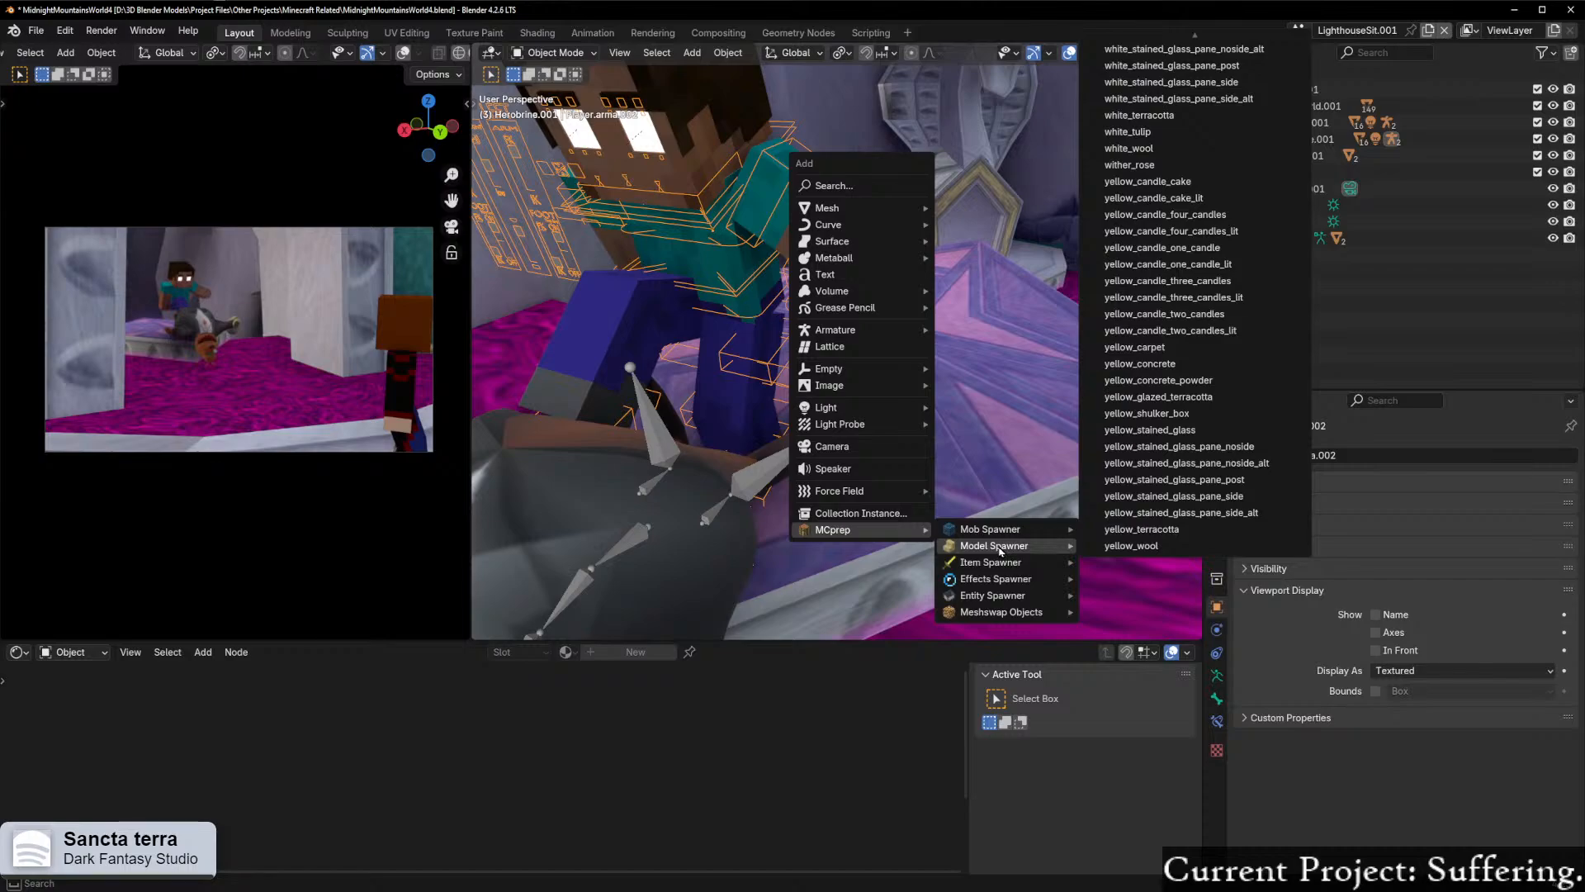
key("Escape")
Step: Place a fire charge at Herobrine's left hand with MCprep's Item spawner
key("n")
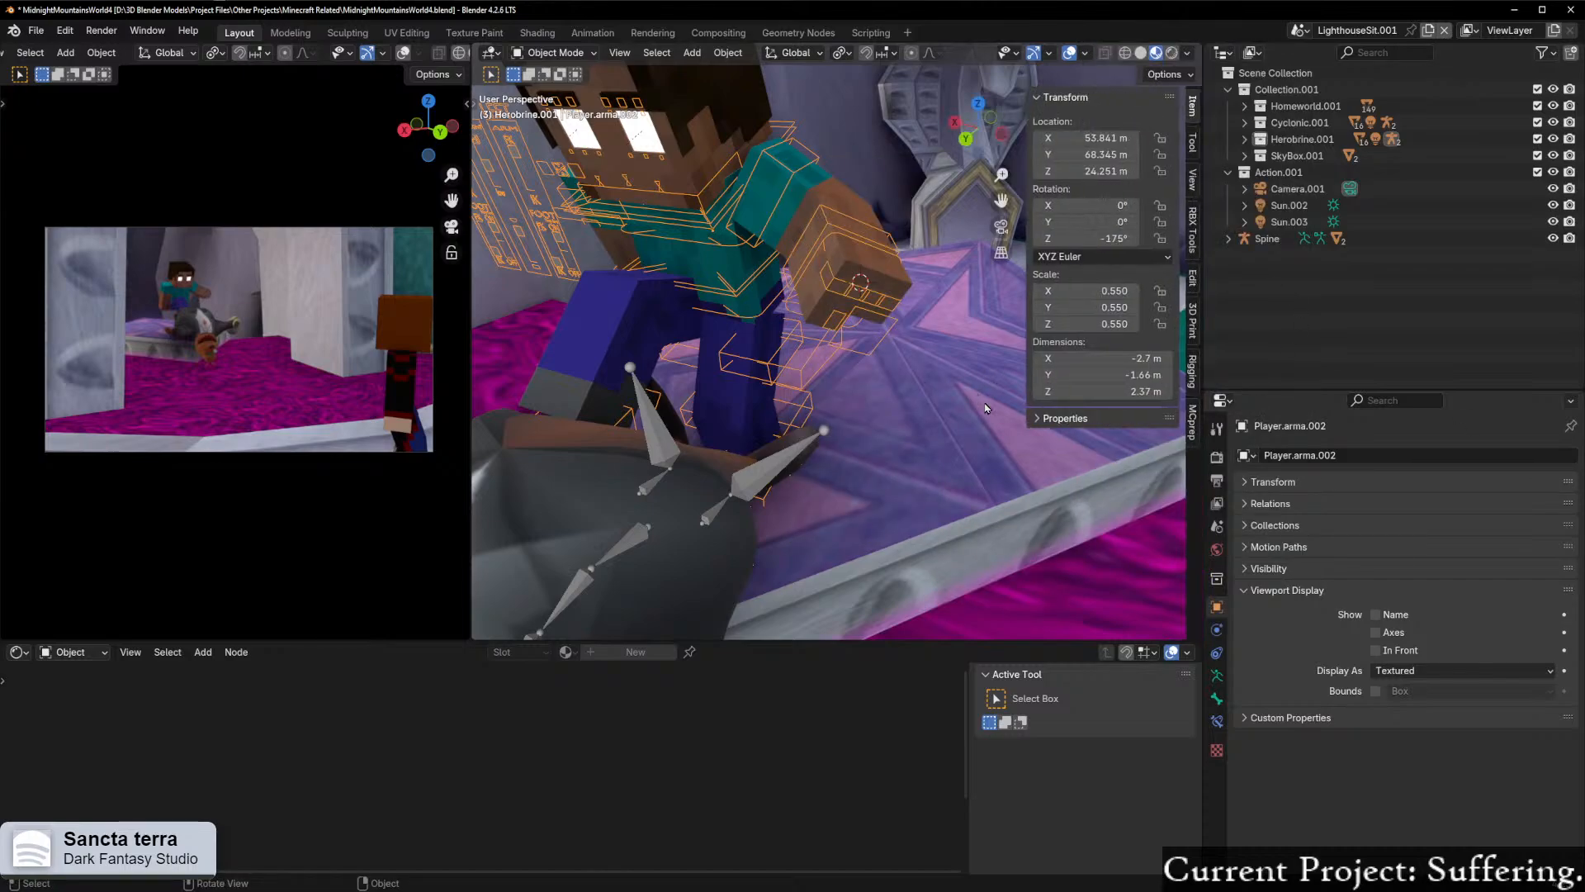
left_click(1194, 413)
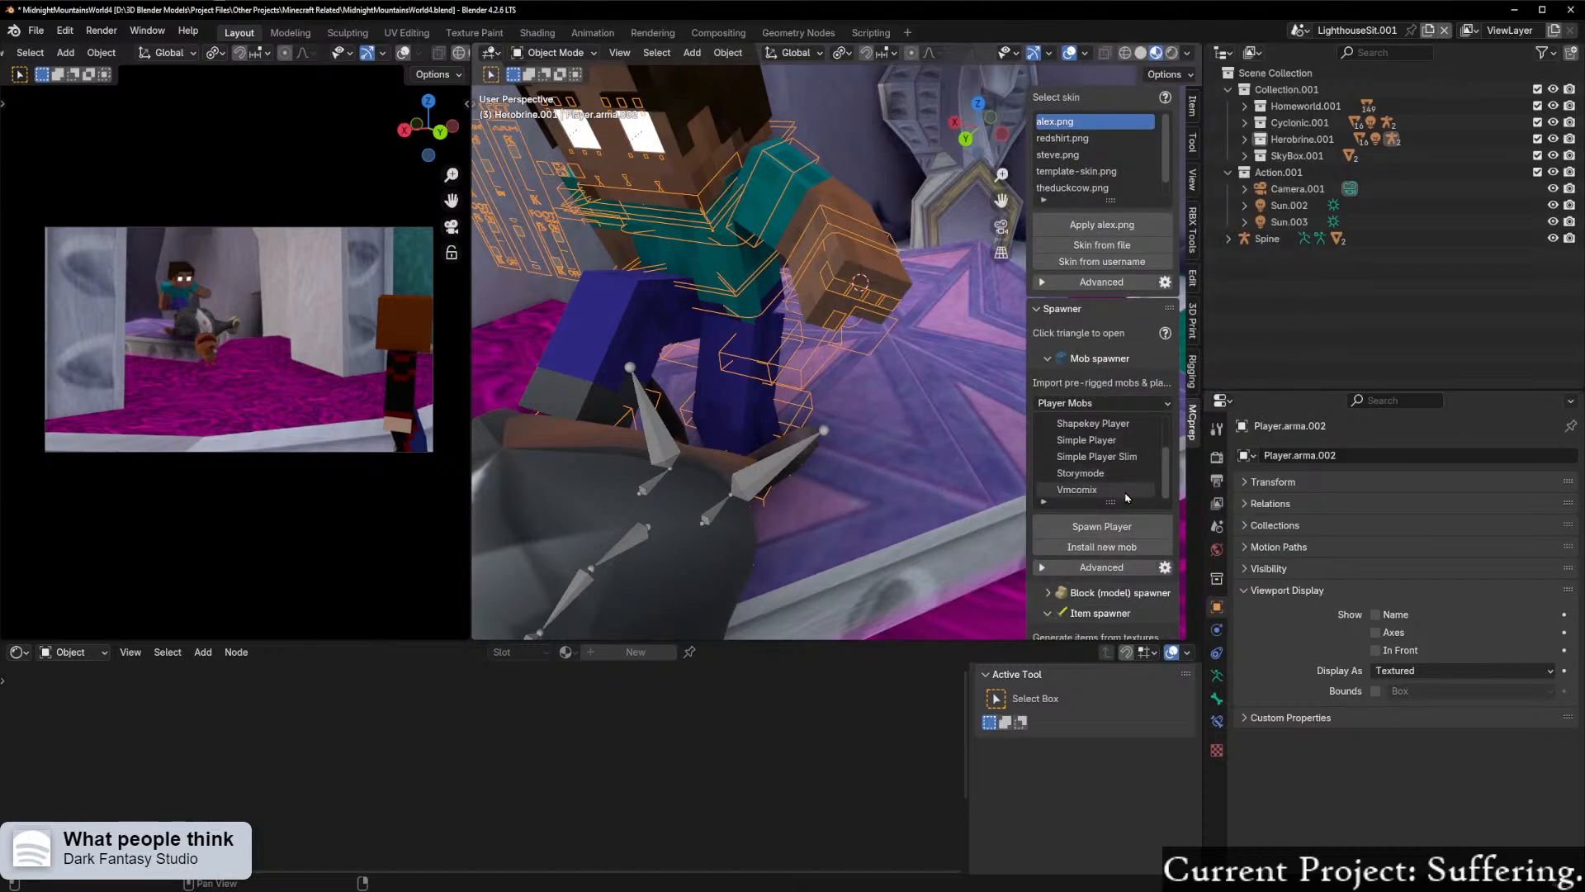
scroll(1133, 553, "down", 3)
scroll(1077, 512, "down", 2)
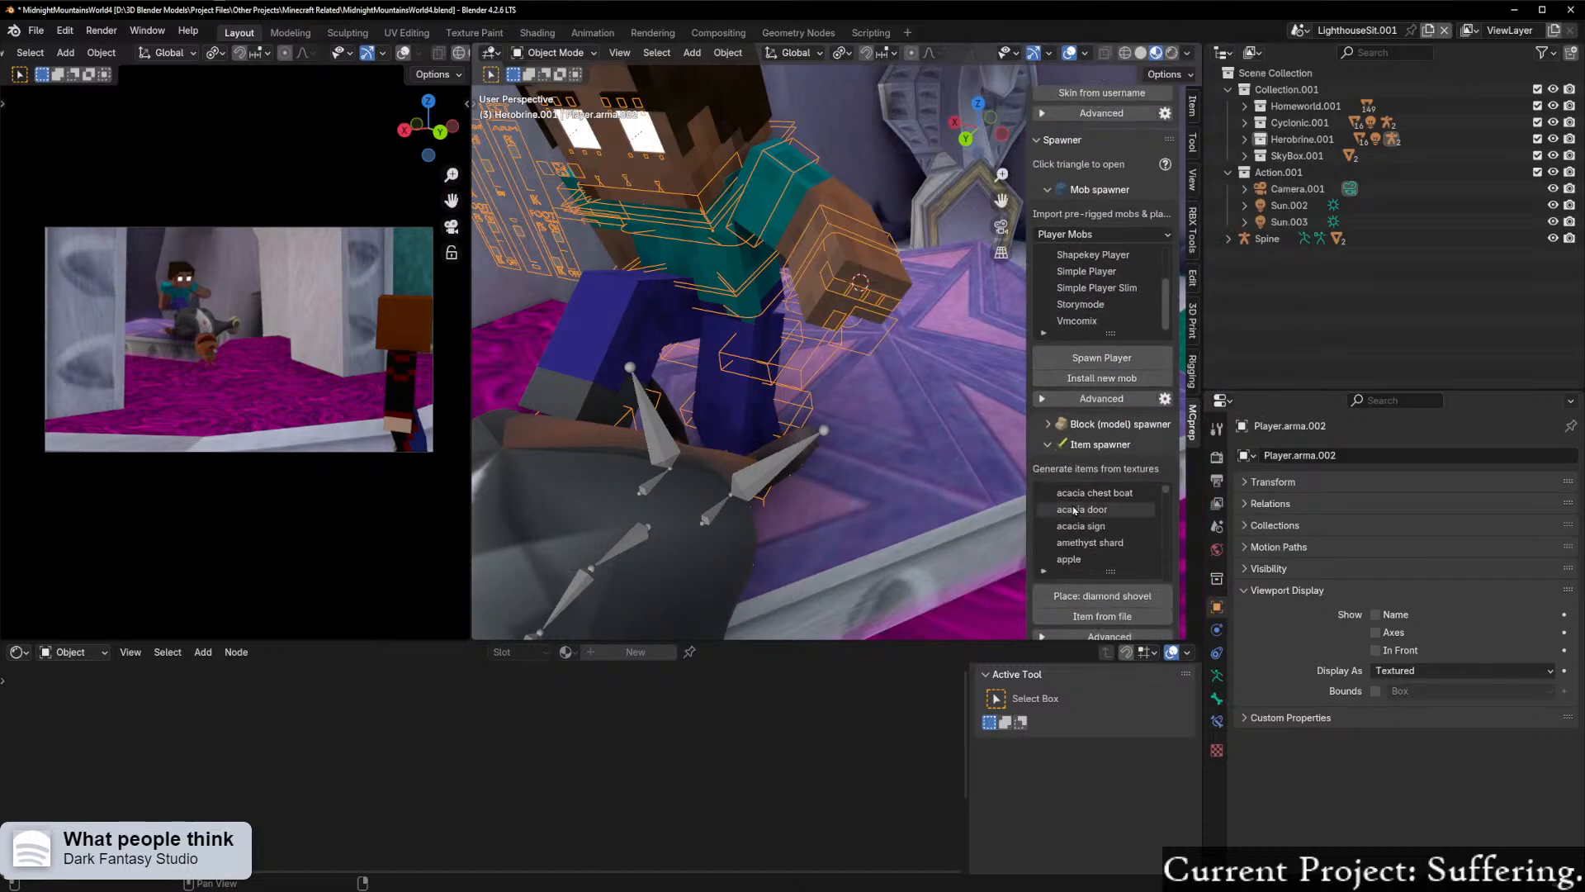
left_click(1070, 425)
left_click(1071, 431)
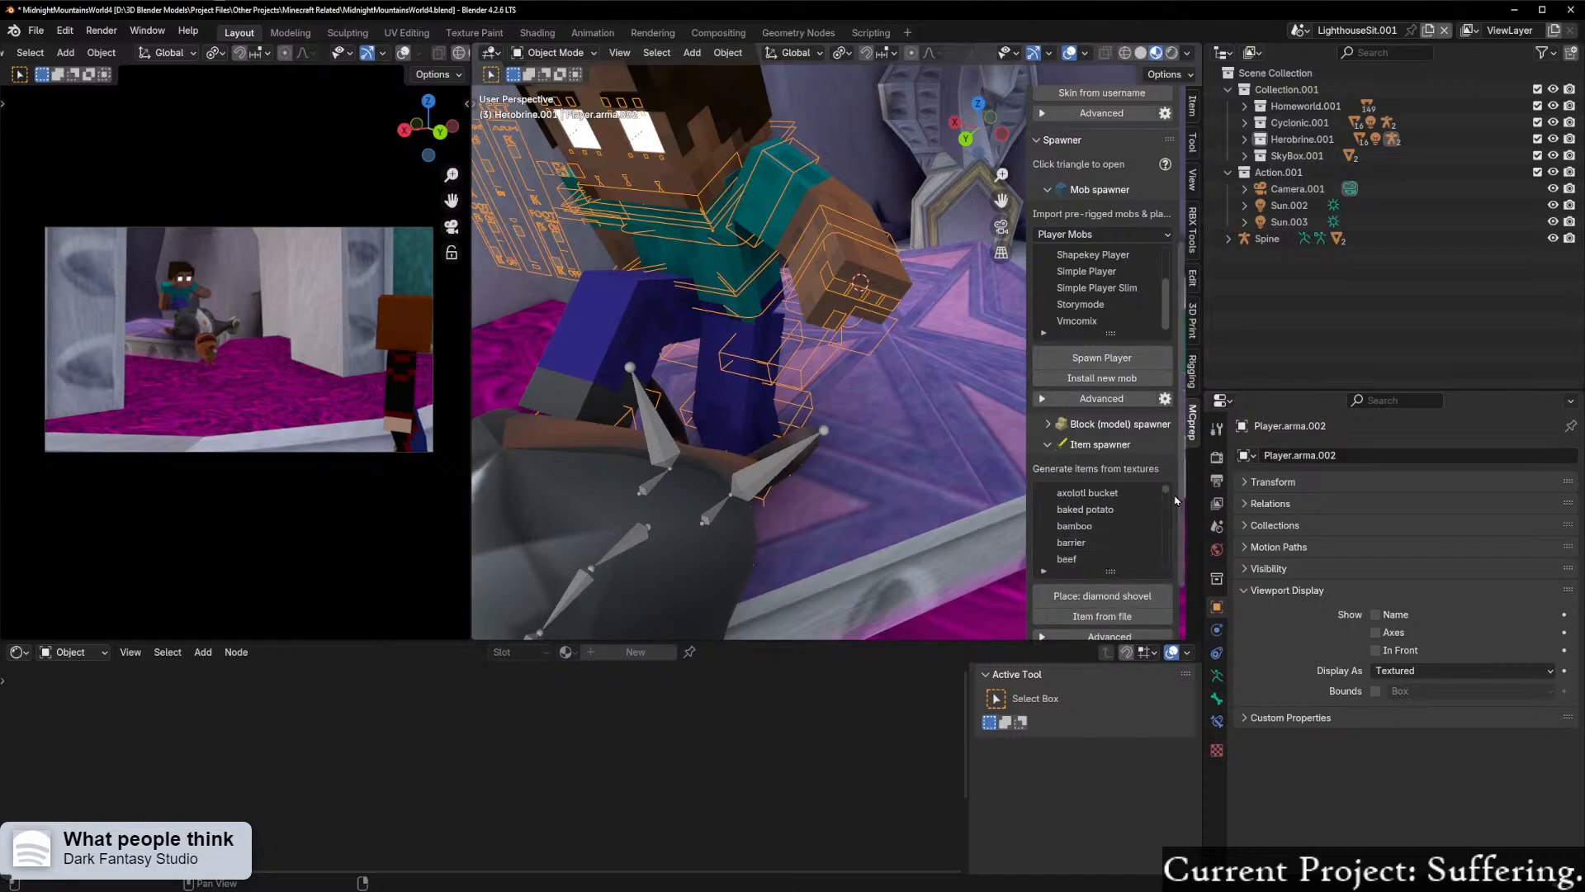
scroll(1125, 535, "down", 10)
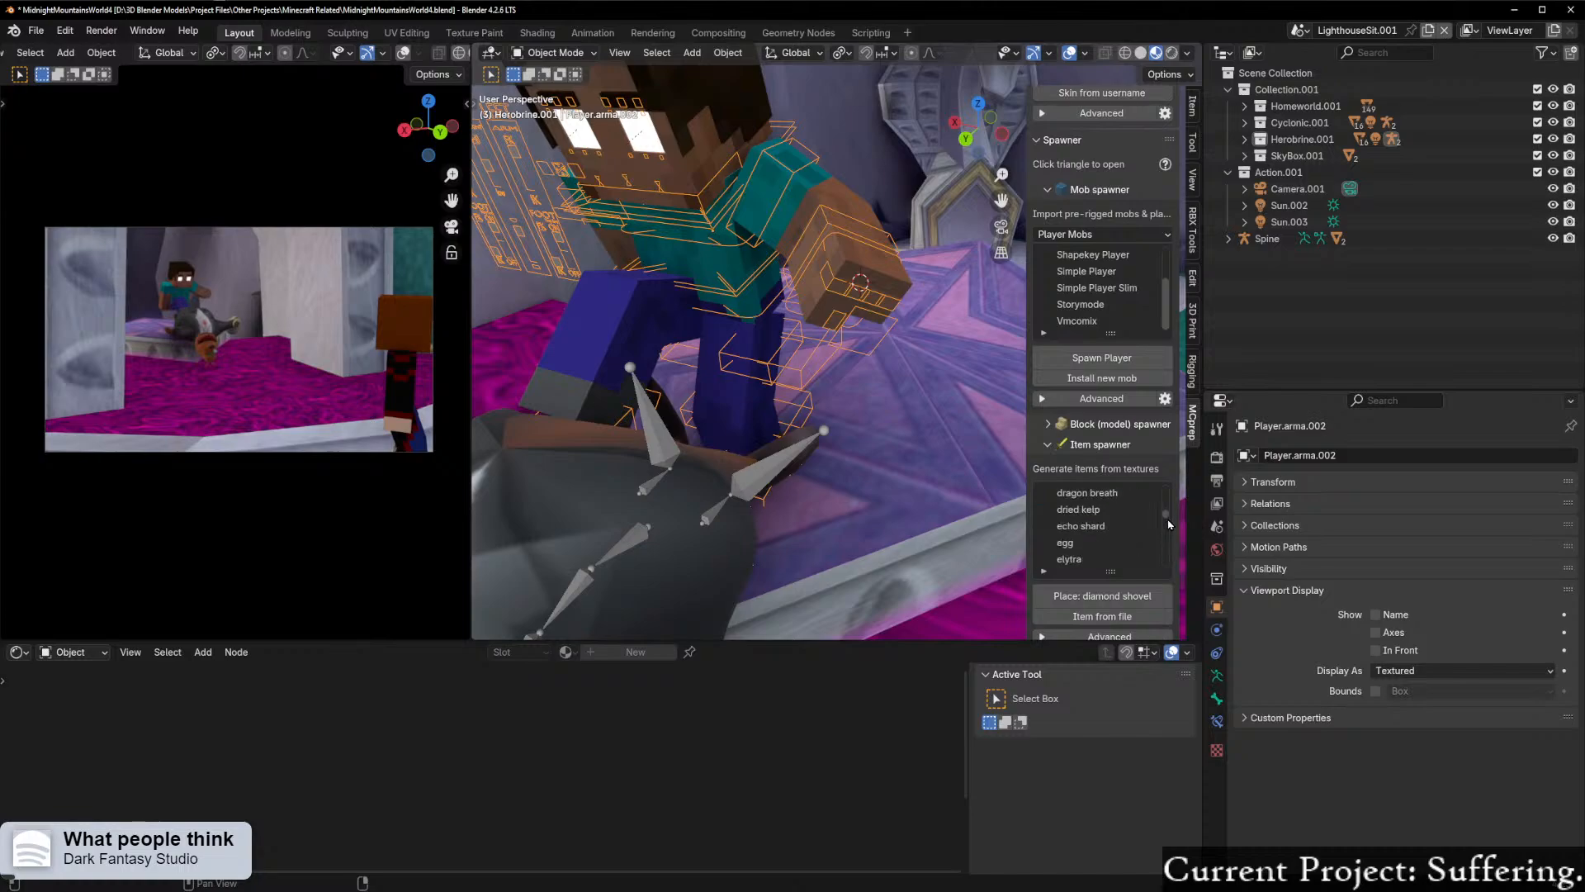
scroll(1124, 535, "down", 5)
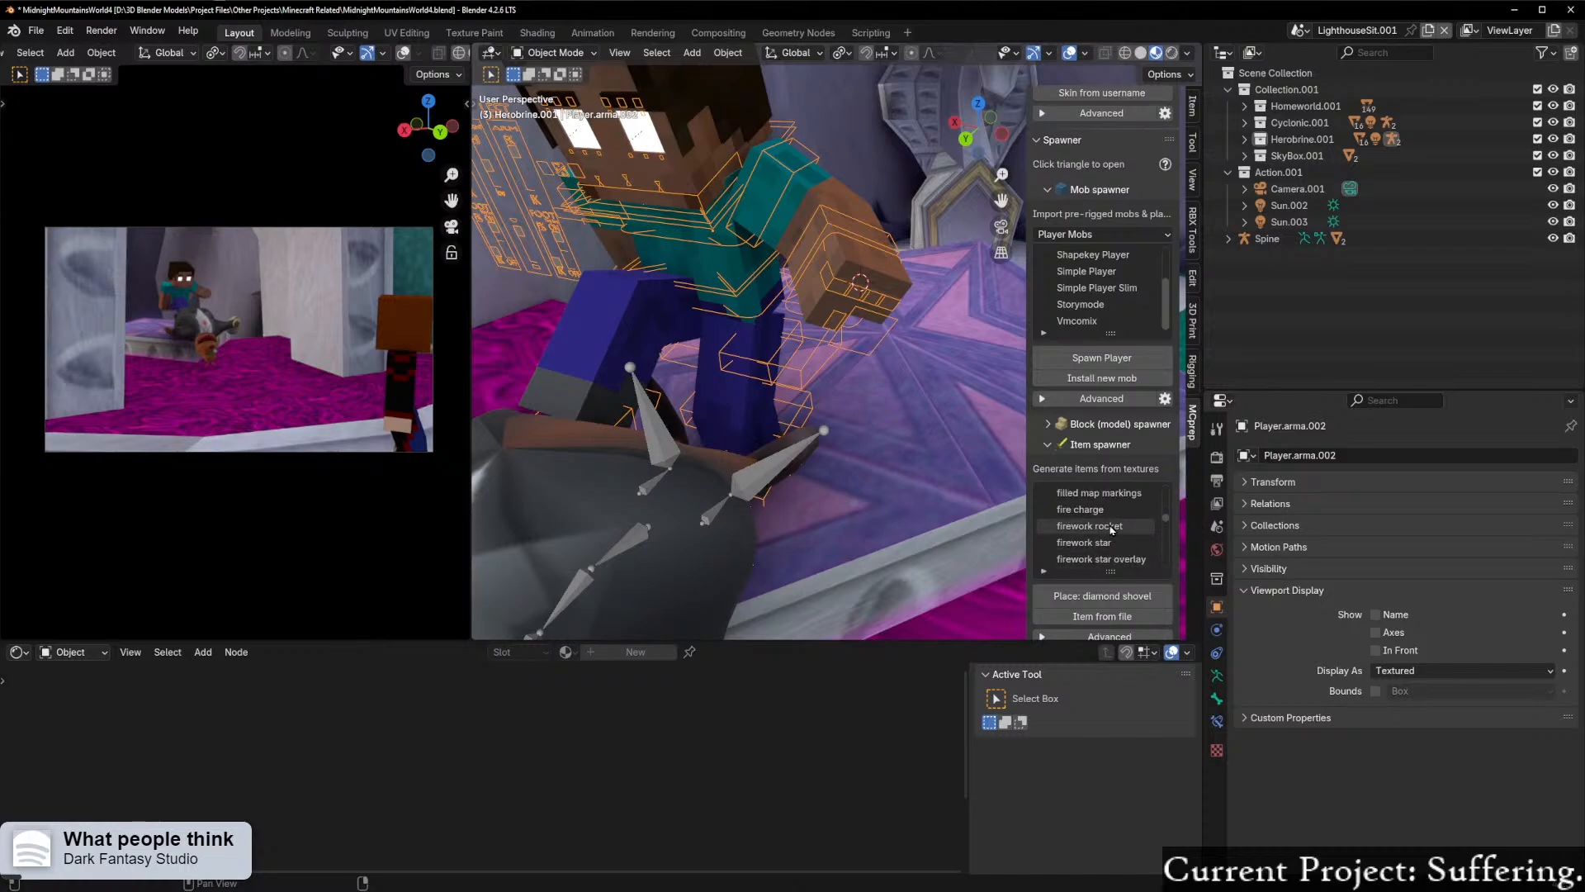
left_click(1106, 519)
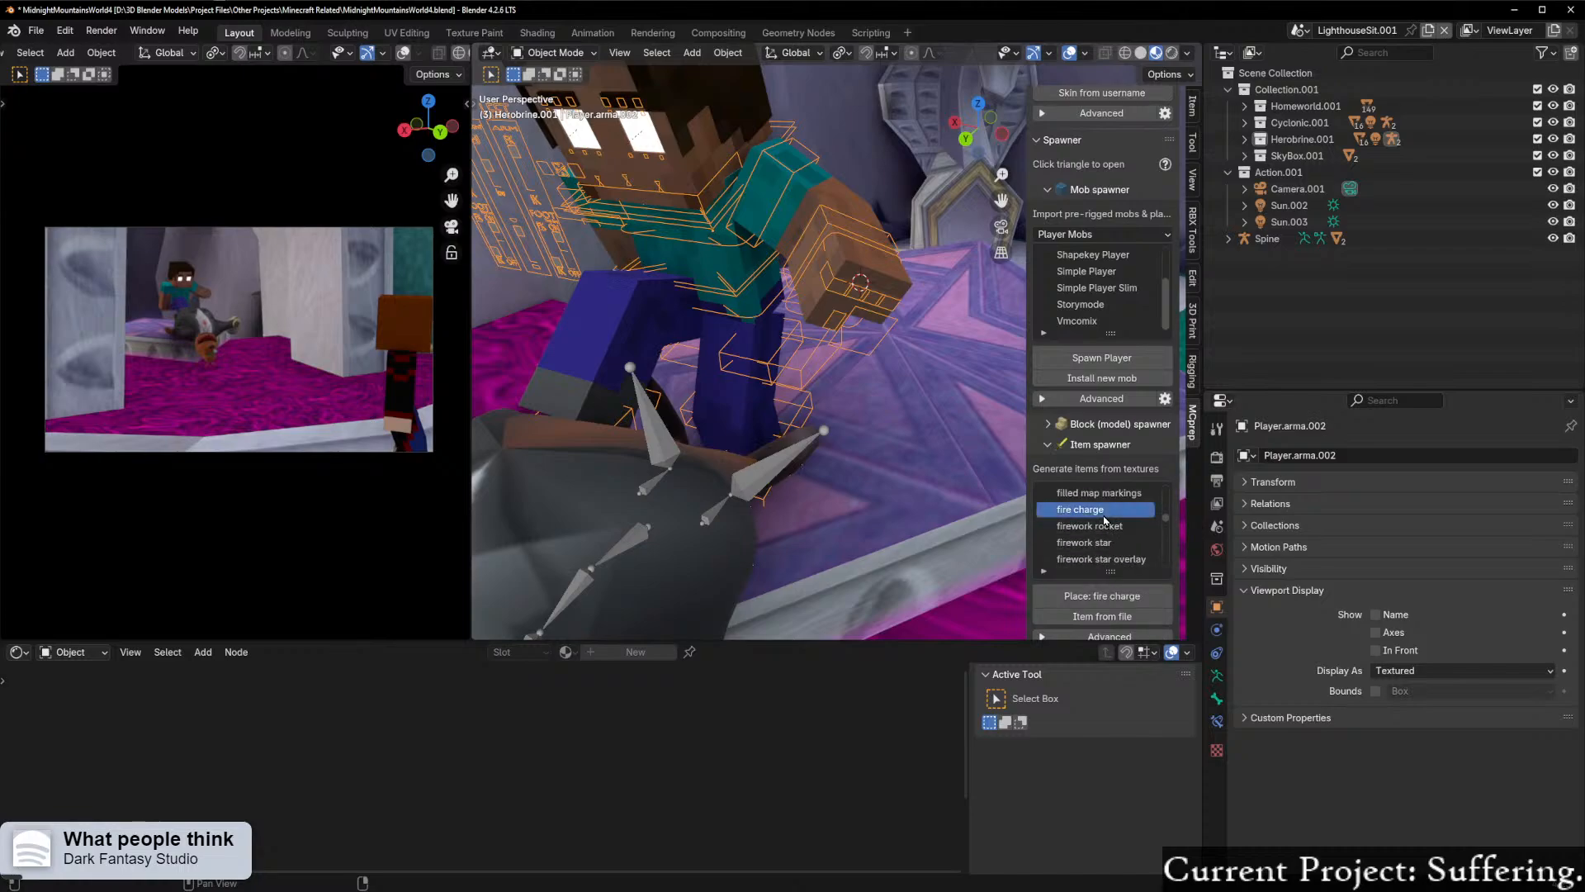
left_click(1095, 597)
Step: Rotate the fire charge about 85° around the global X axis and scale it down to roughly the size of Herobrine's hand
middle_click_drag(918, 531, 785, 454)
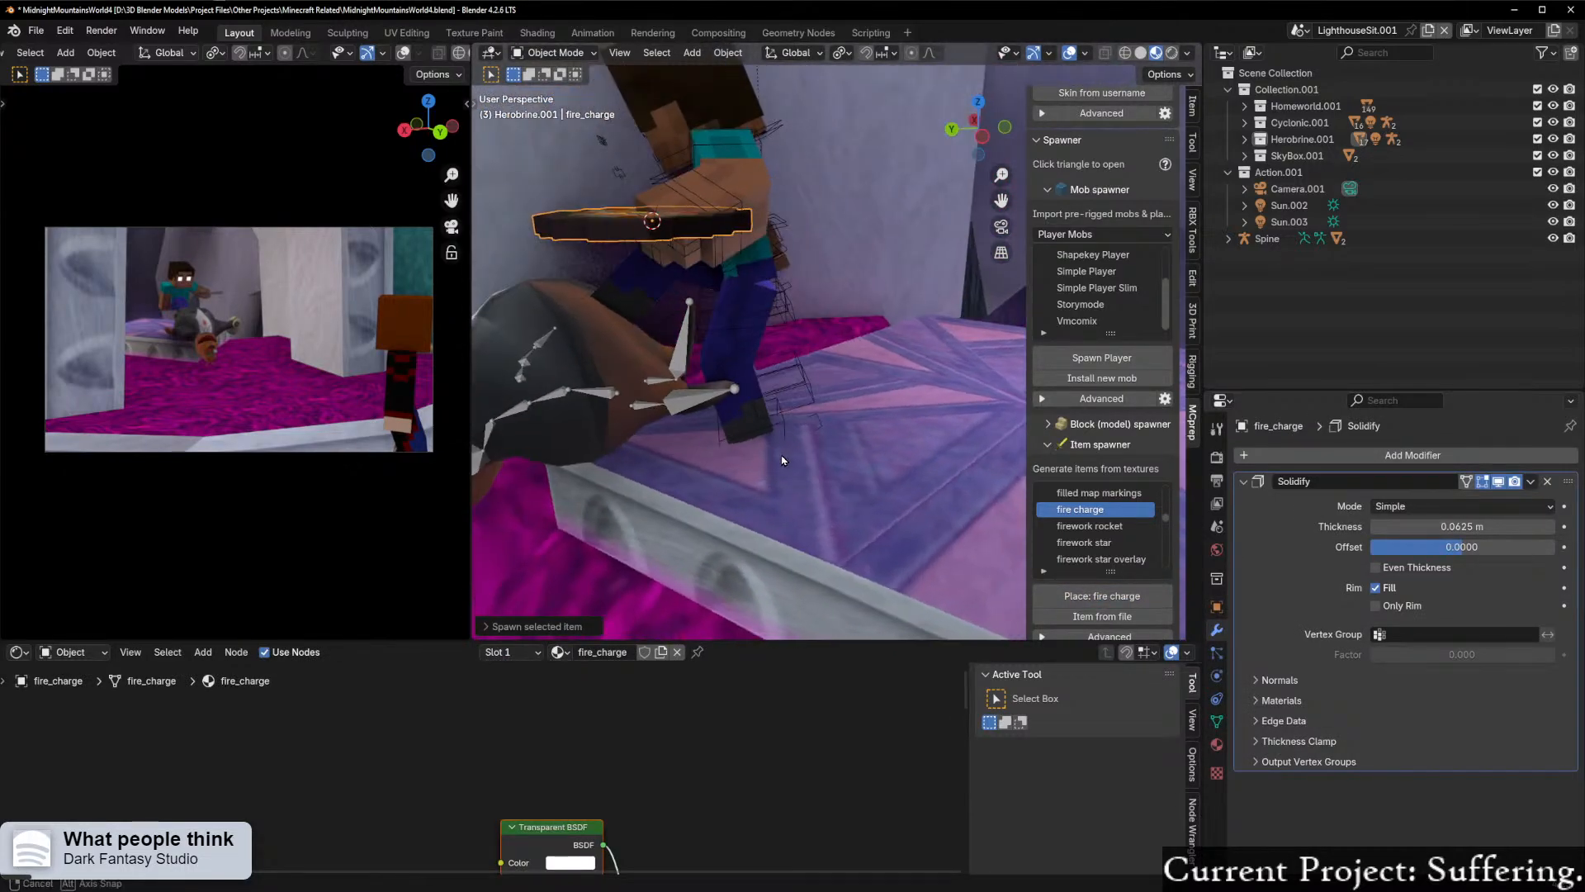
key("r")
key("x")
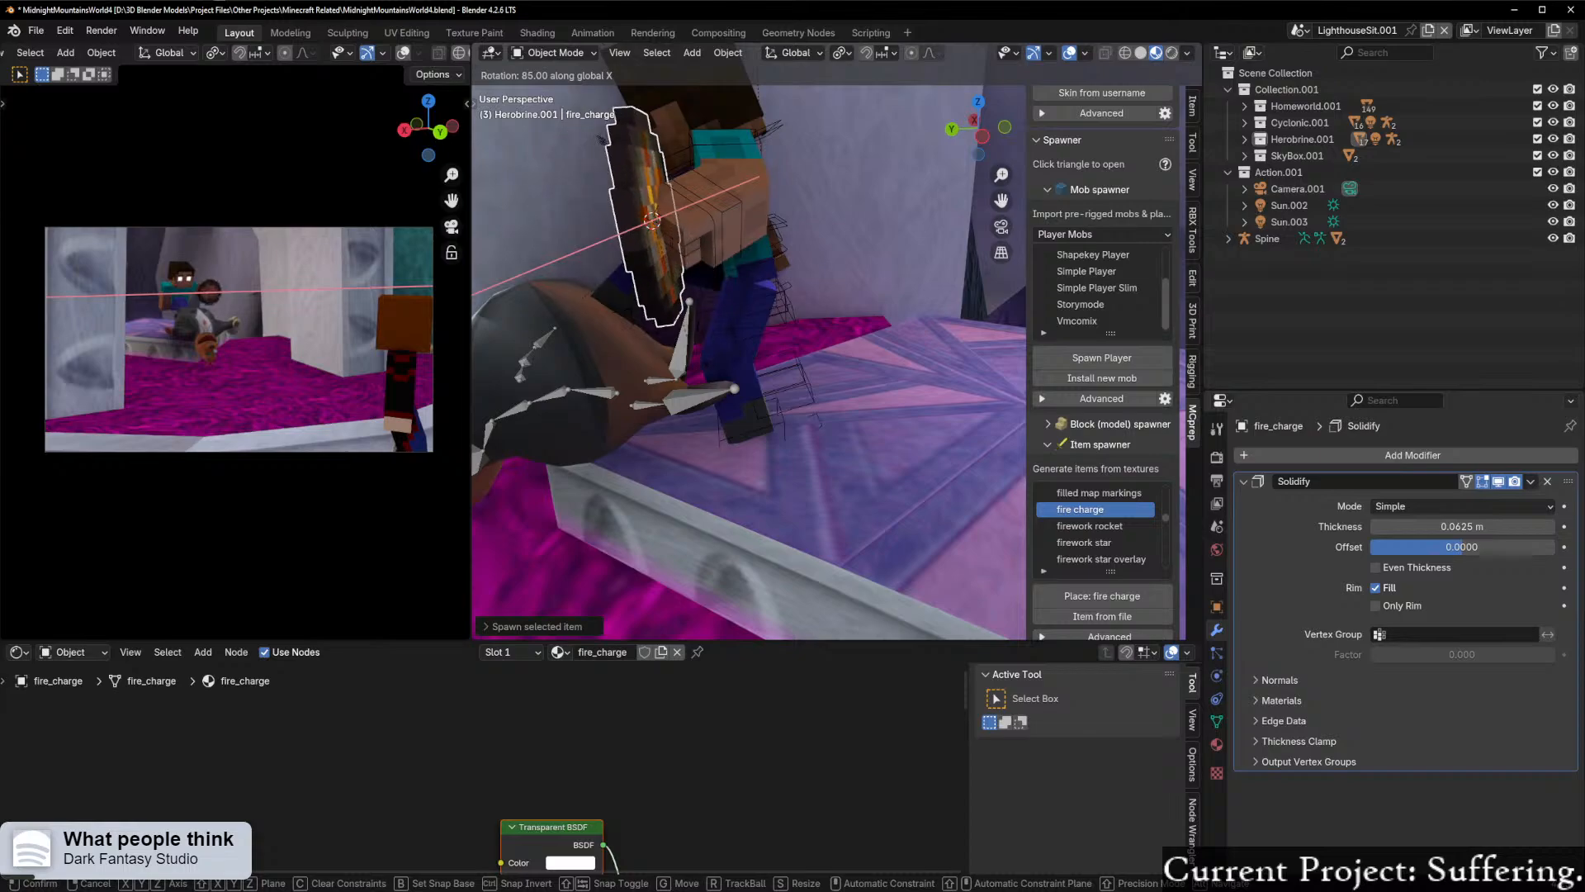
left_click(673, 378)
middle_click_drag(747, 350, 991, 462)
key("s")
left_click(817, 321)
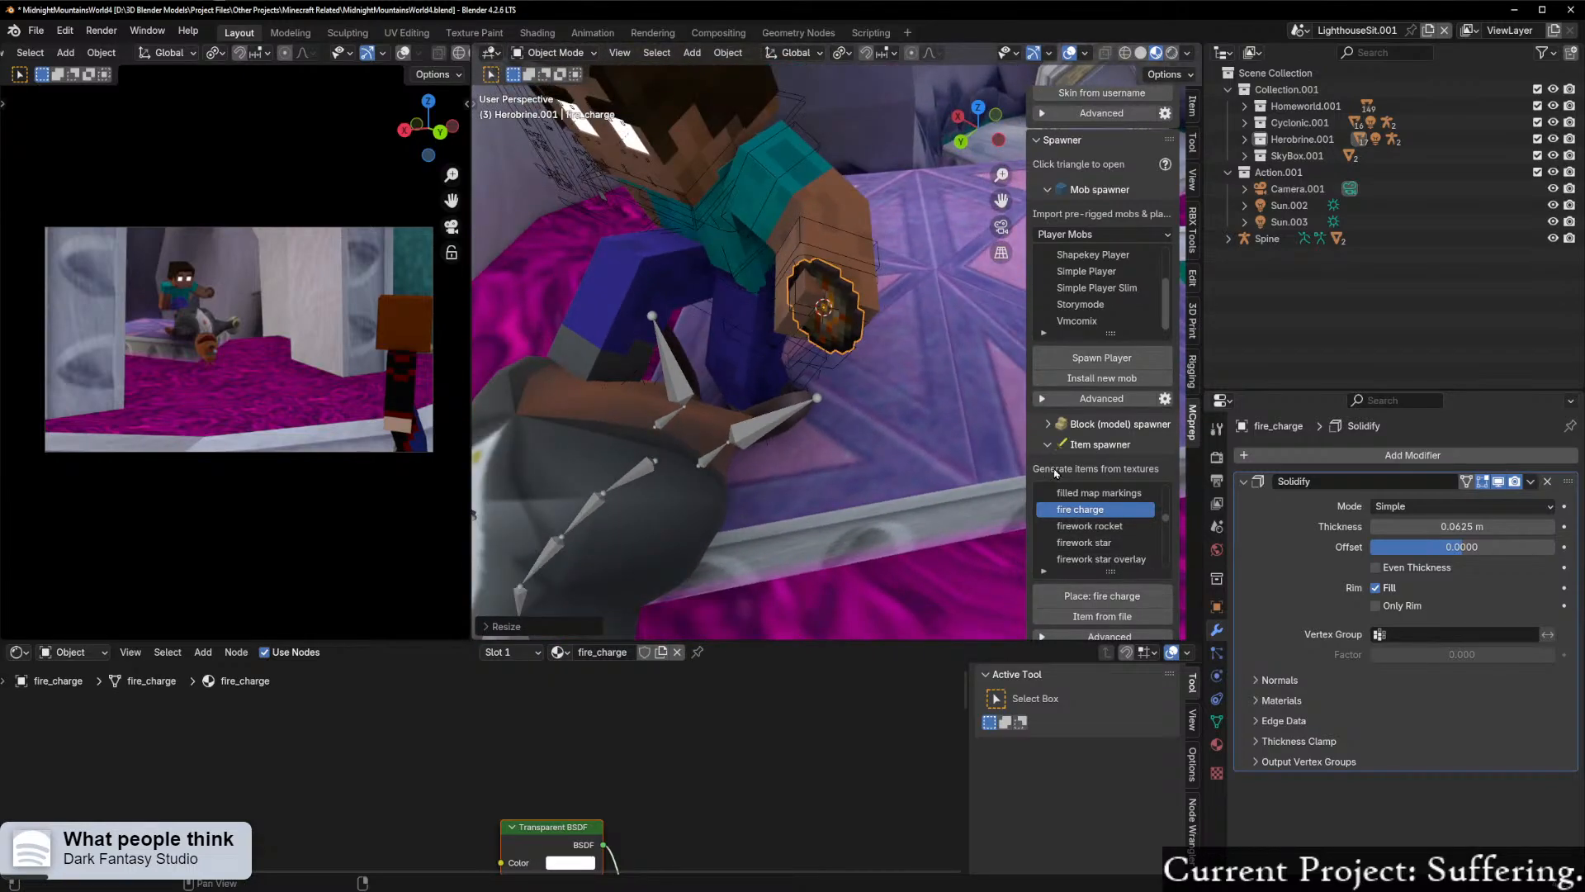
Step: Try adding MCprep's Flame effect at Herobrine's left hand
scroll(1051, 453, "up", 5)
left_click(1059, 588)
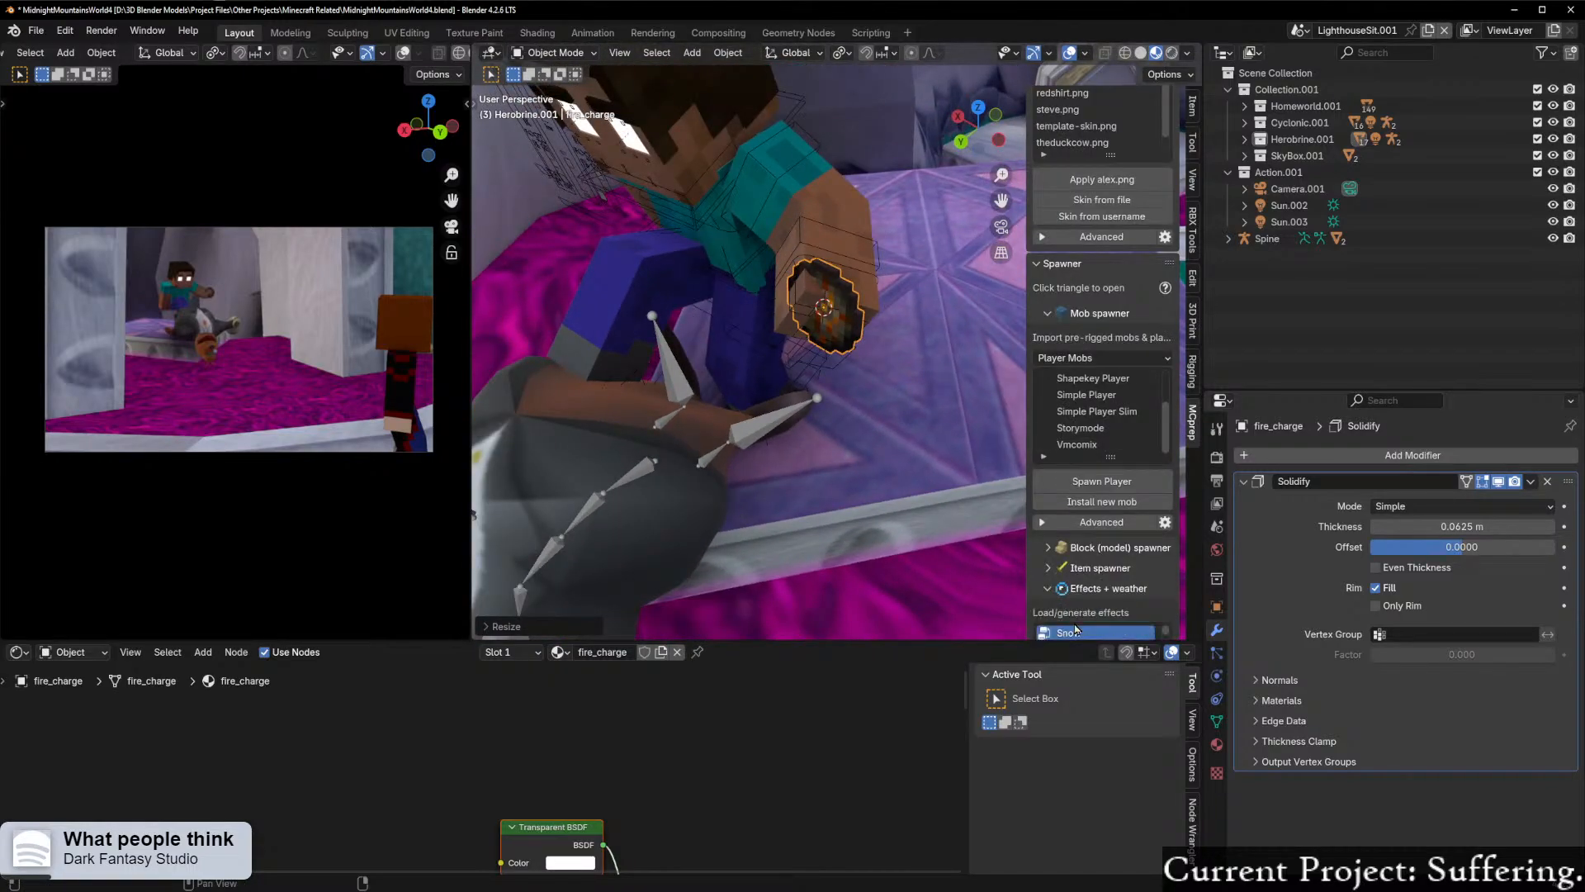
scroll(1074, 588, "down", 2)
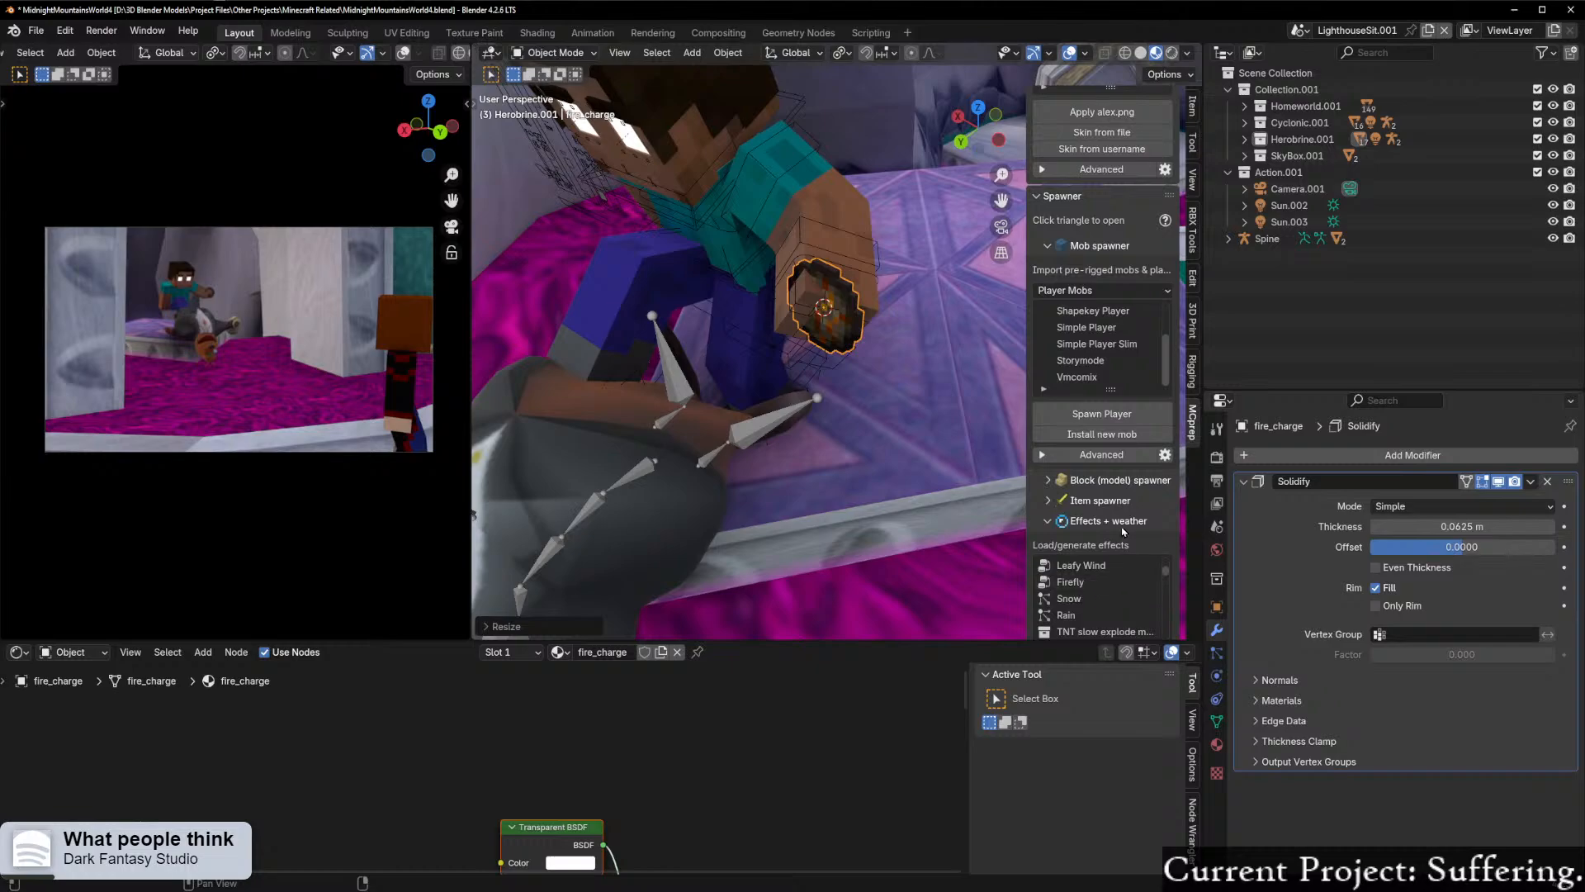
scroll(1110, 582, "down", 3)
scroll(1124, 501, "down", 4)
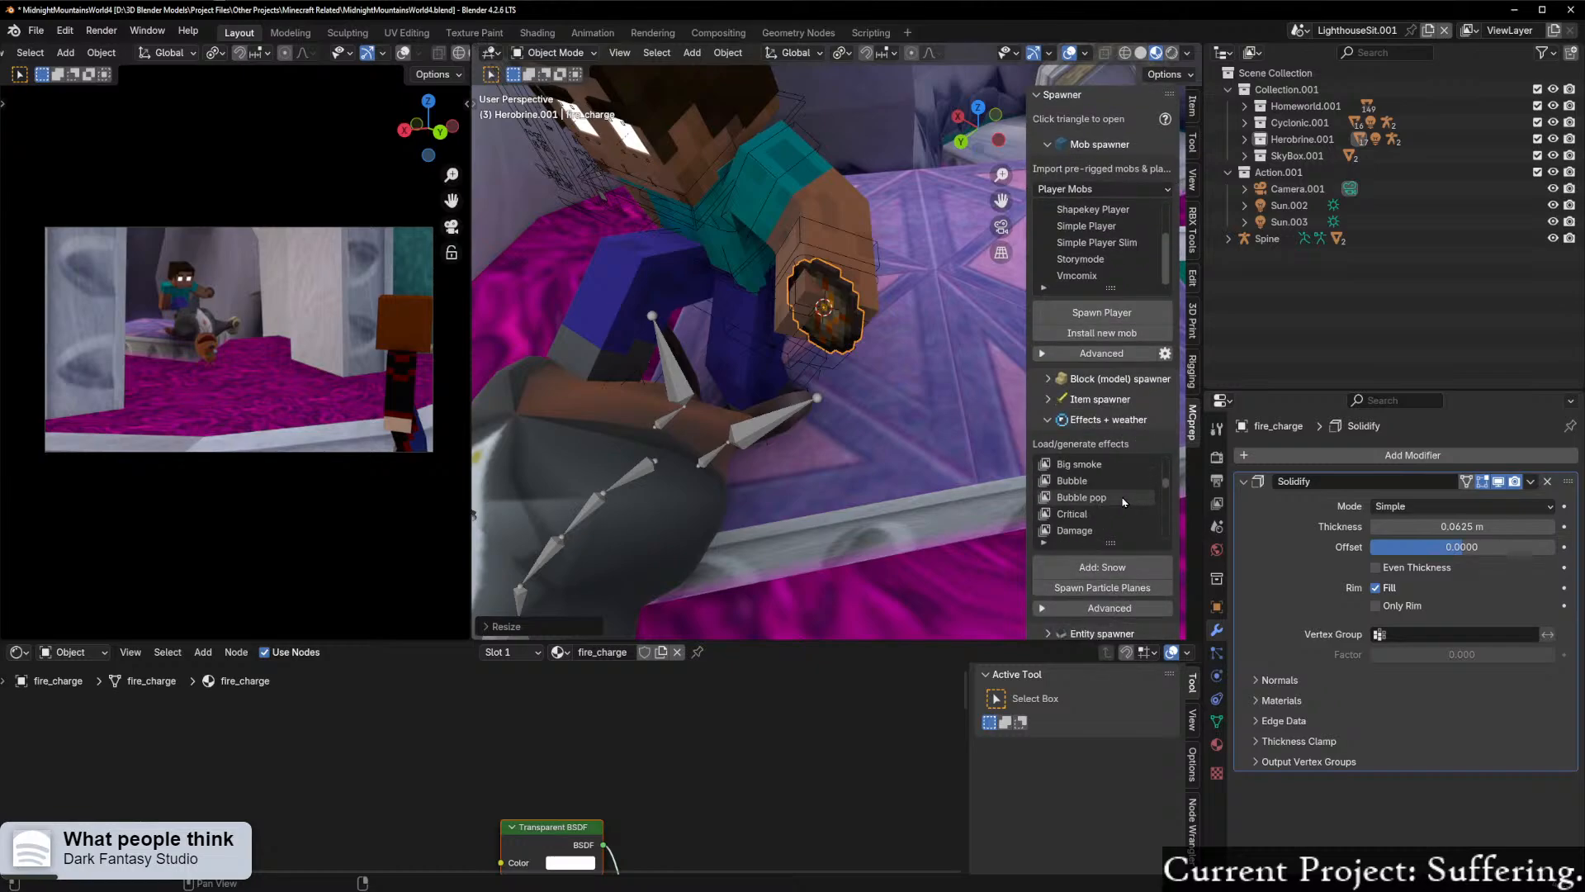
scroll(1101, 501, "down", 4)
left_click(1088, 480)
left_click(1102, 567)
Step: Try rotating the Flame effect 95° about the X axis, and undo both the rotation and the effect
middle_click_drag(856, 423, 791, 388)
type("rx90")
key("BackSpace")
type("5")
key("Return")
middle_click_drag(826, 331, 917, 326)
key("ctrl+z")
key("ctrl+z")
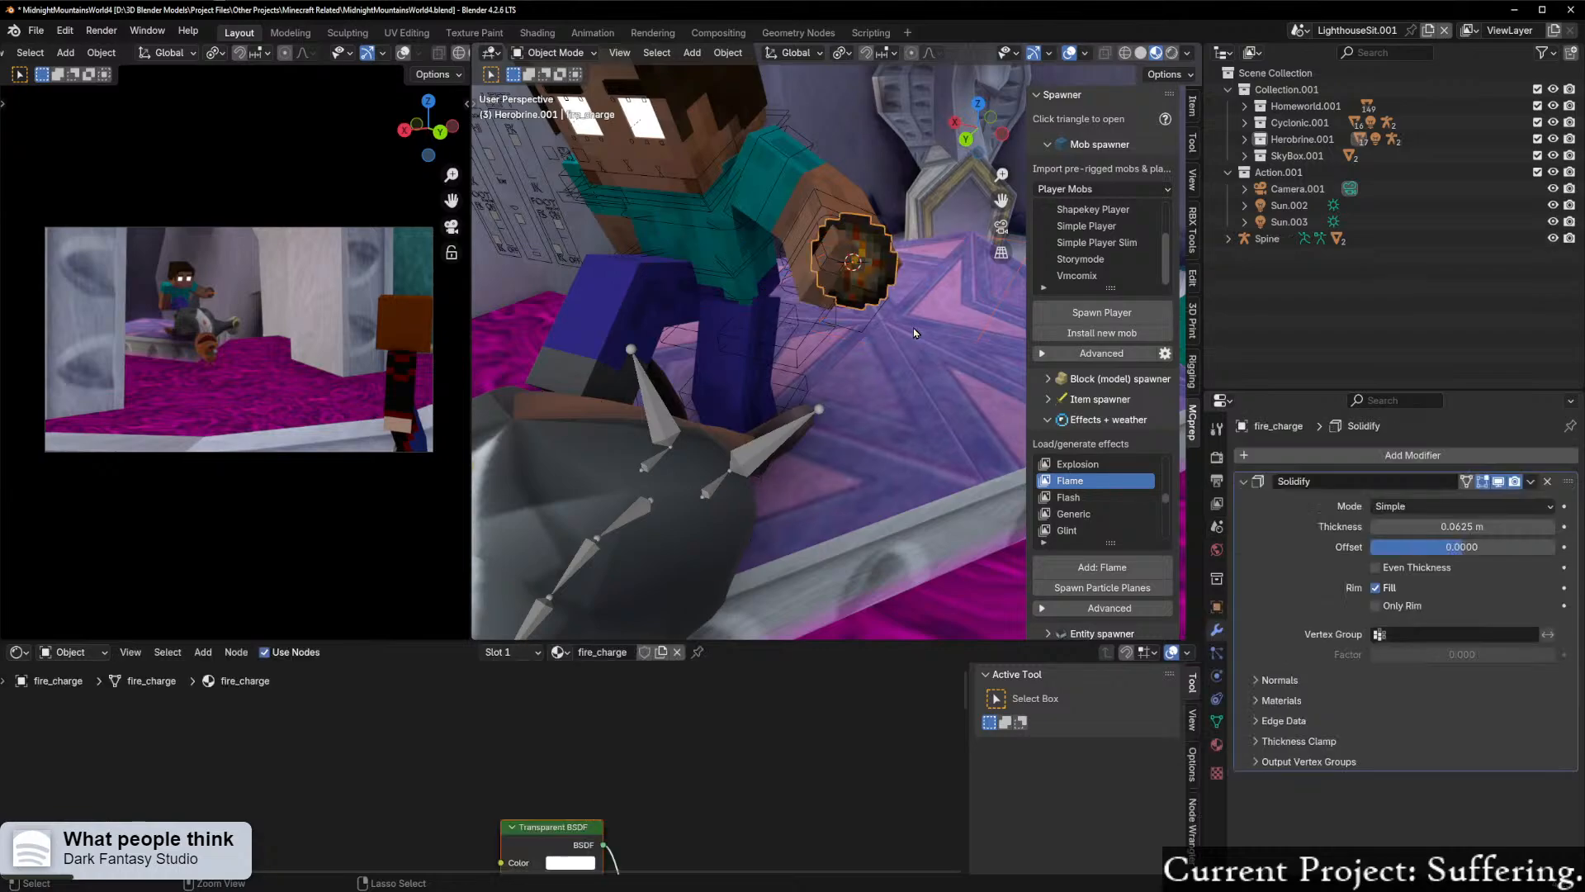
Step: Try the Lava effect at Herobrine's hand and undo it
scroll(1090, 498, "down", 2)
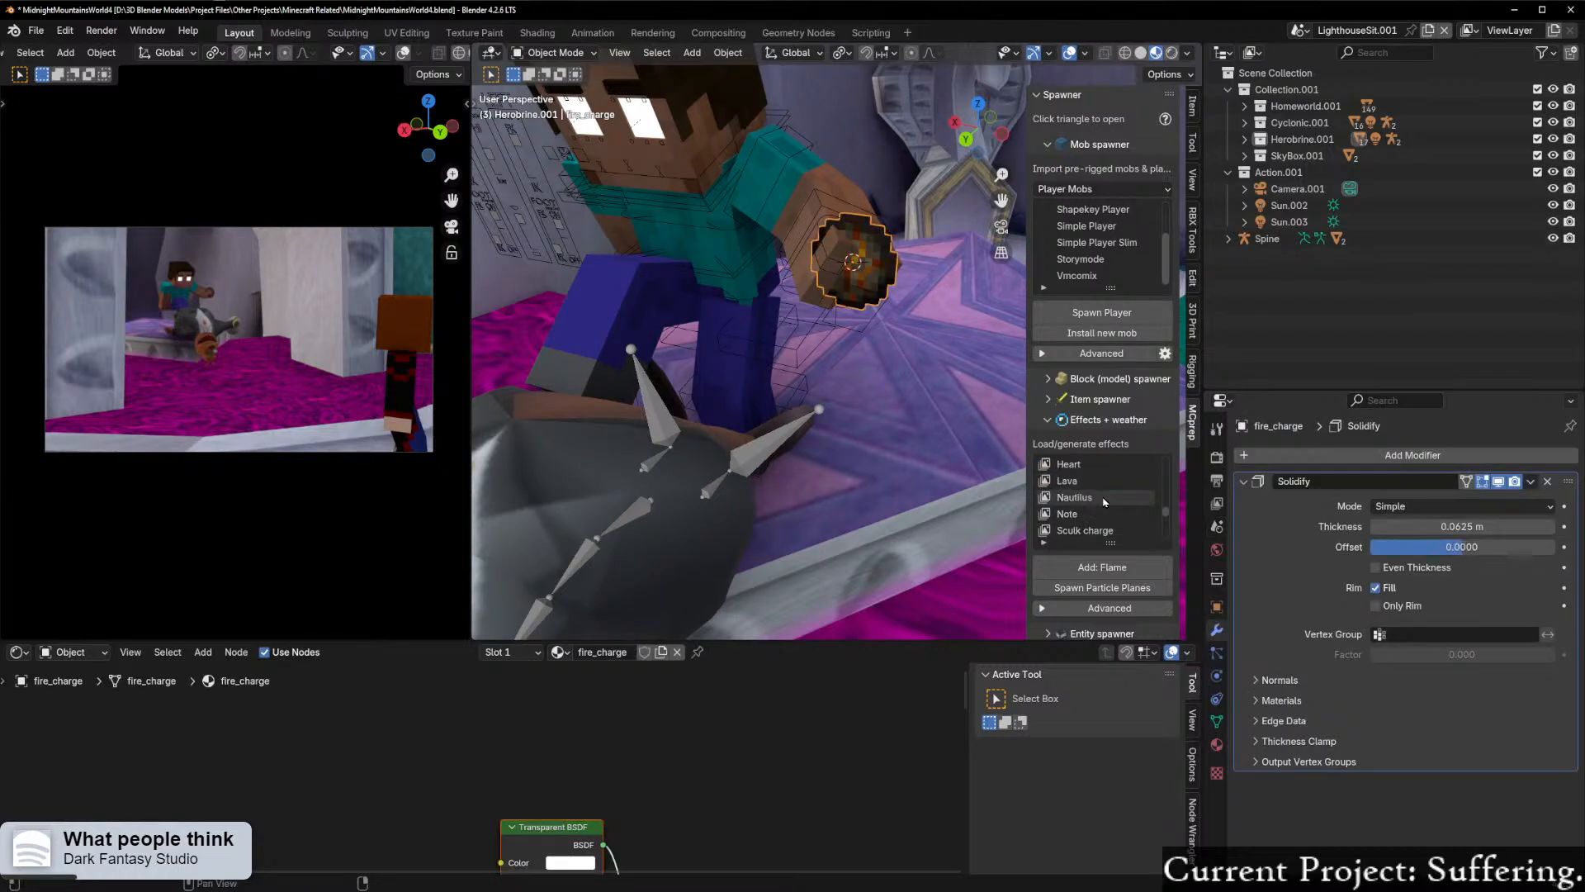
left_click(1073, 480)
left_click(1106, 568)
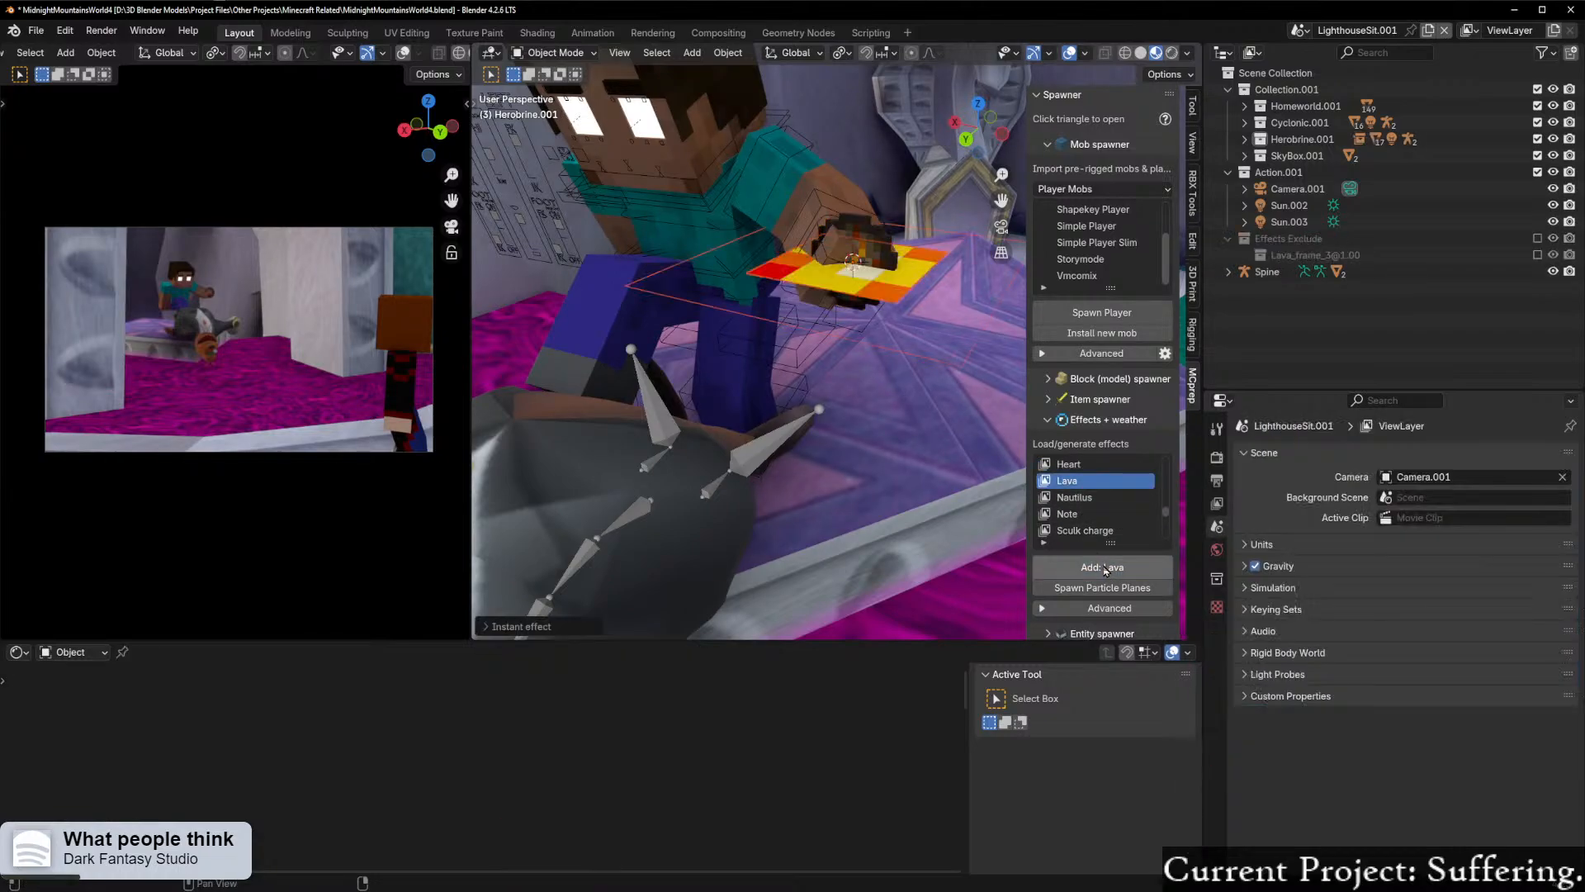
key("ctrl+z")
key("ctrl+z")
Step: Try the Flash effect at Herobrine's hand and undo it
scroll(1091, 529, "down", 1)
scroll(1087, 512, "down", 4)
scroll(1119, 512, "up", 10)
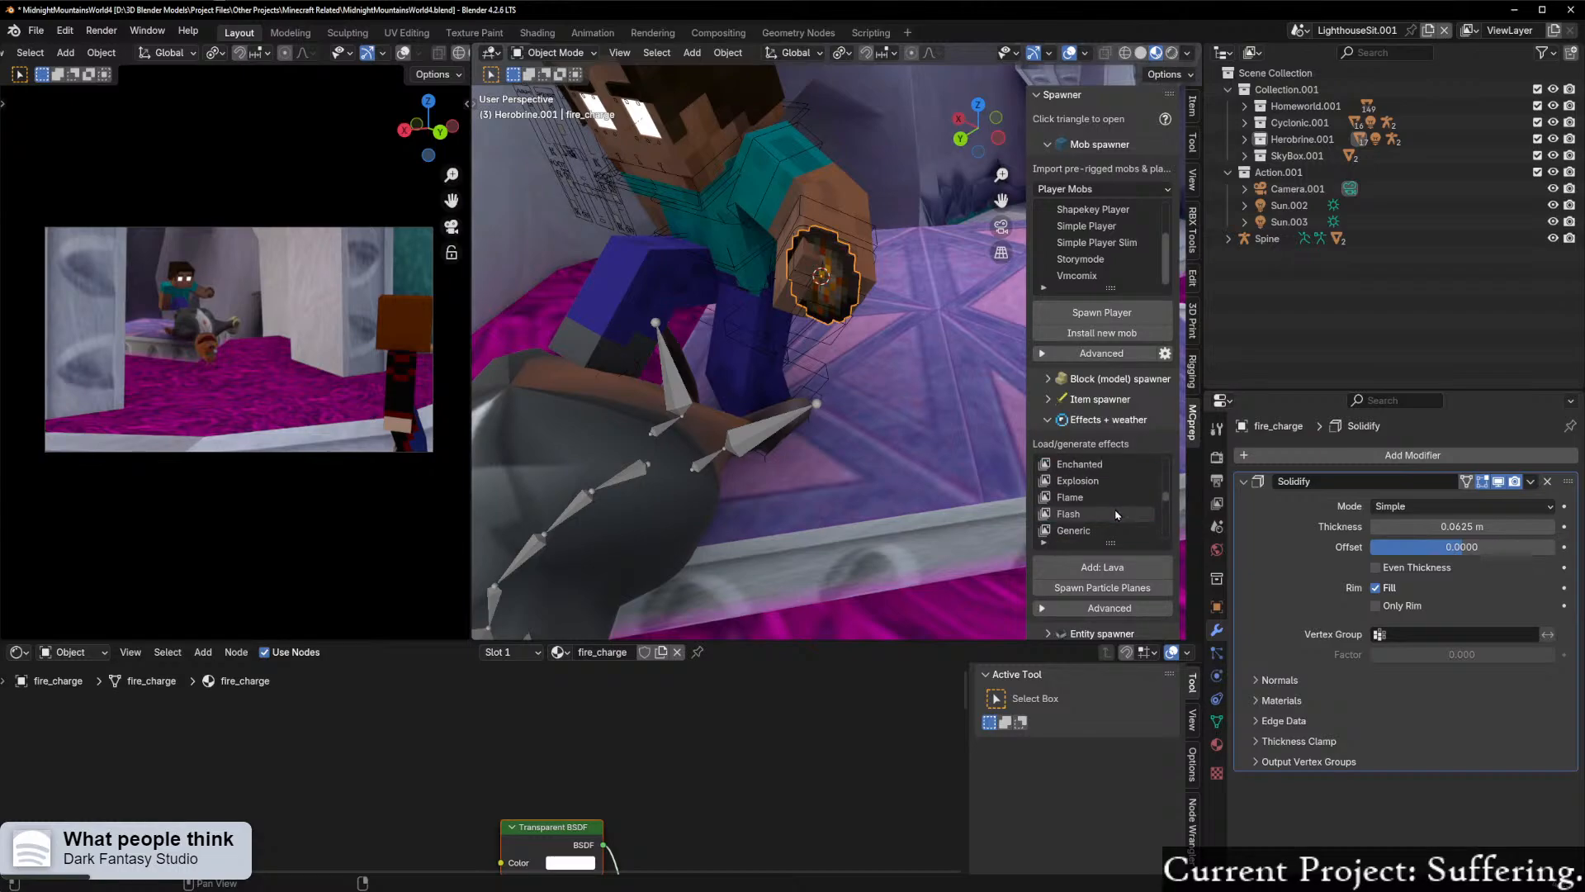
left_click(1102, 514)
left_click(1102, 567)
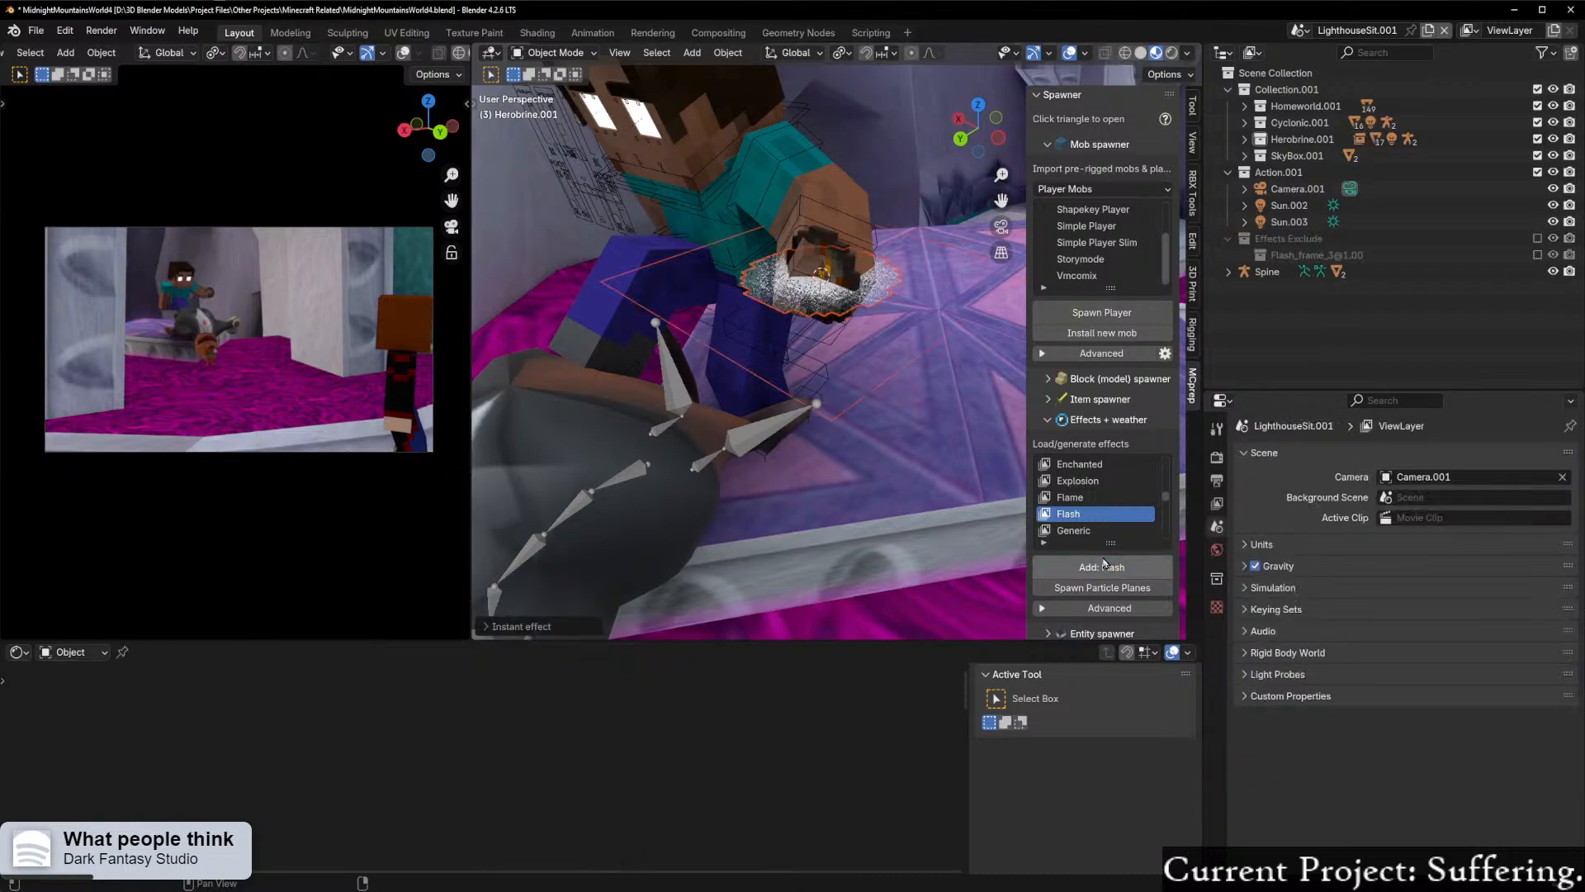
scroll(1082, 529, "up", 4)
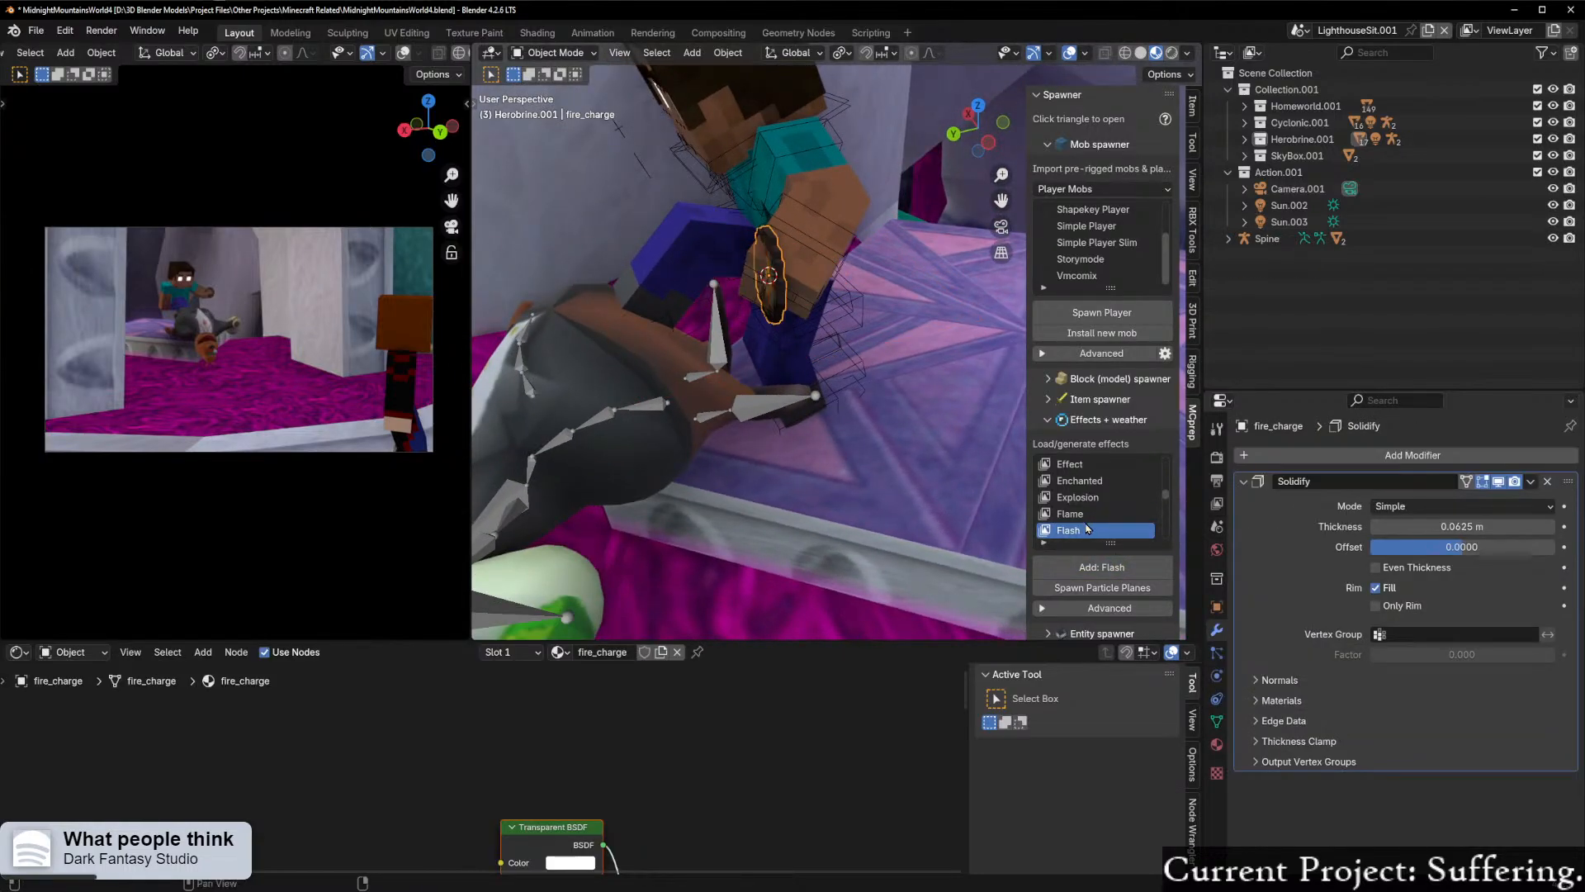
Step: Look back through the effects list, try the Generic effect at Herobrine's hand and undo it
scroll(1079, 529, "up", 2)
scroll(1079, 528, "up", 5)
scroll(1080, 529, "down", 4)
scroll(1084, 529, "down", 9)
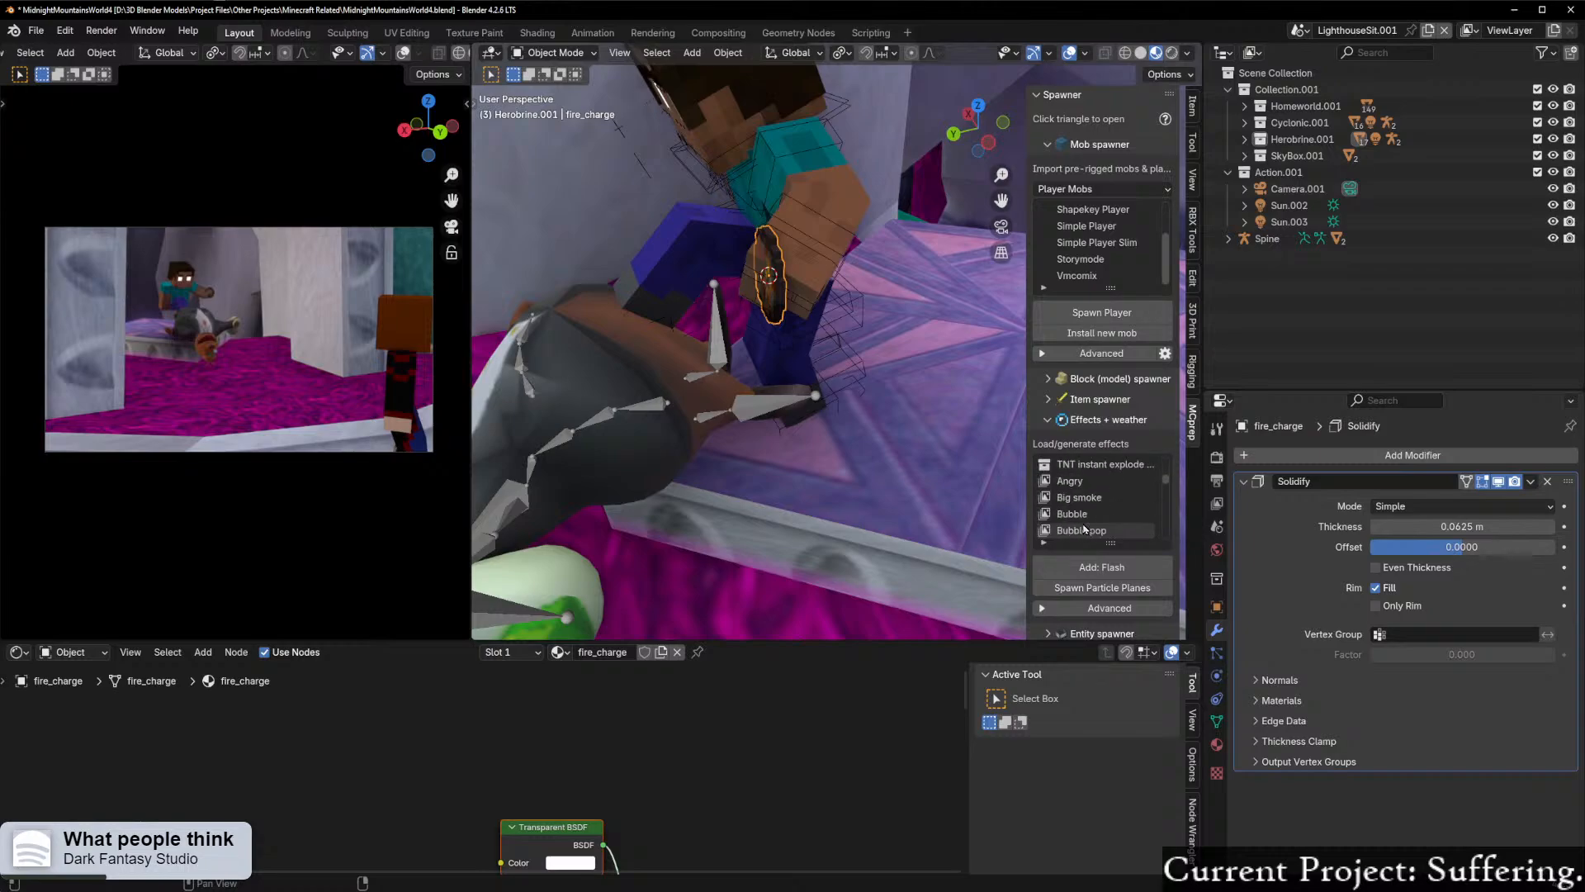
scroll(1084, 530, "down", 3)
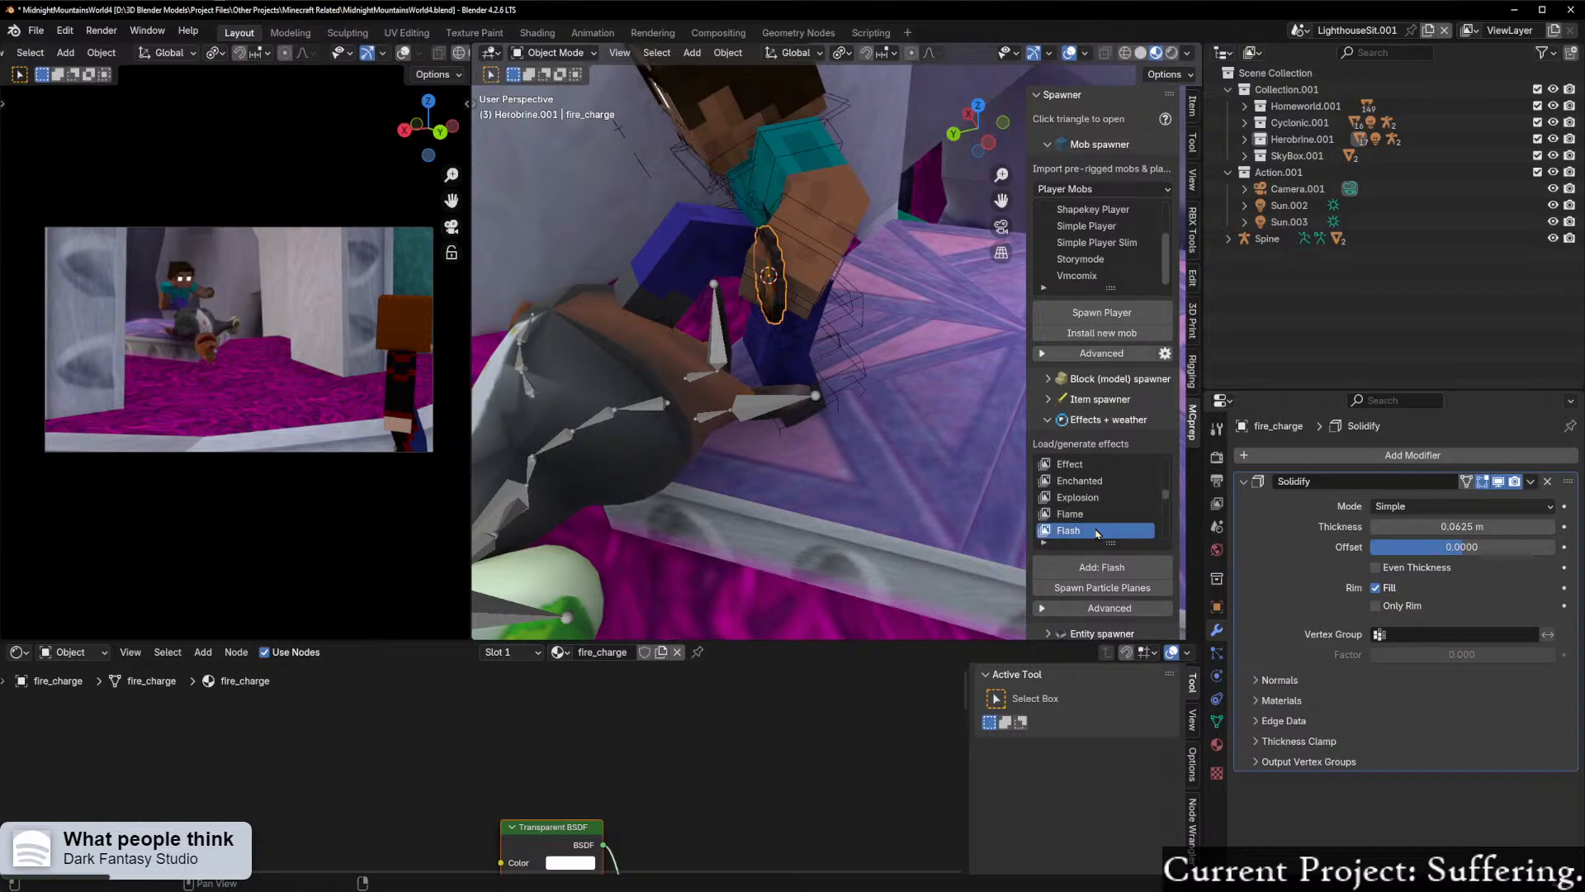
scroll(1097, 533, "down", 3)
left_click(1086, 498)
left_click(1110, 567)
key("ctrl+z")
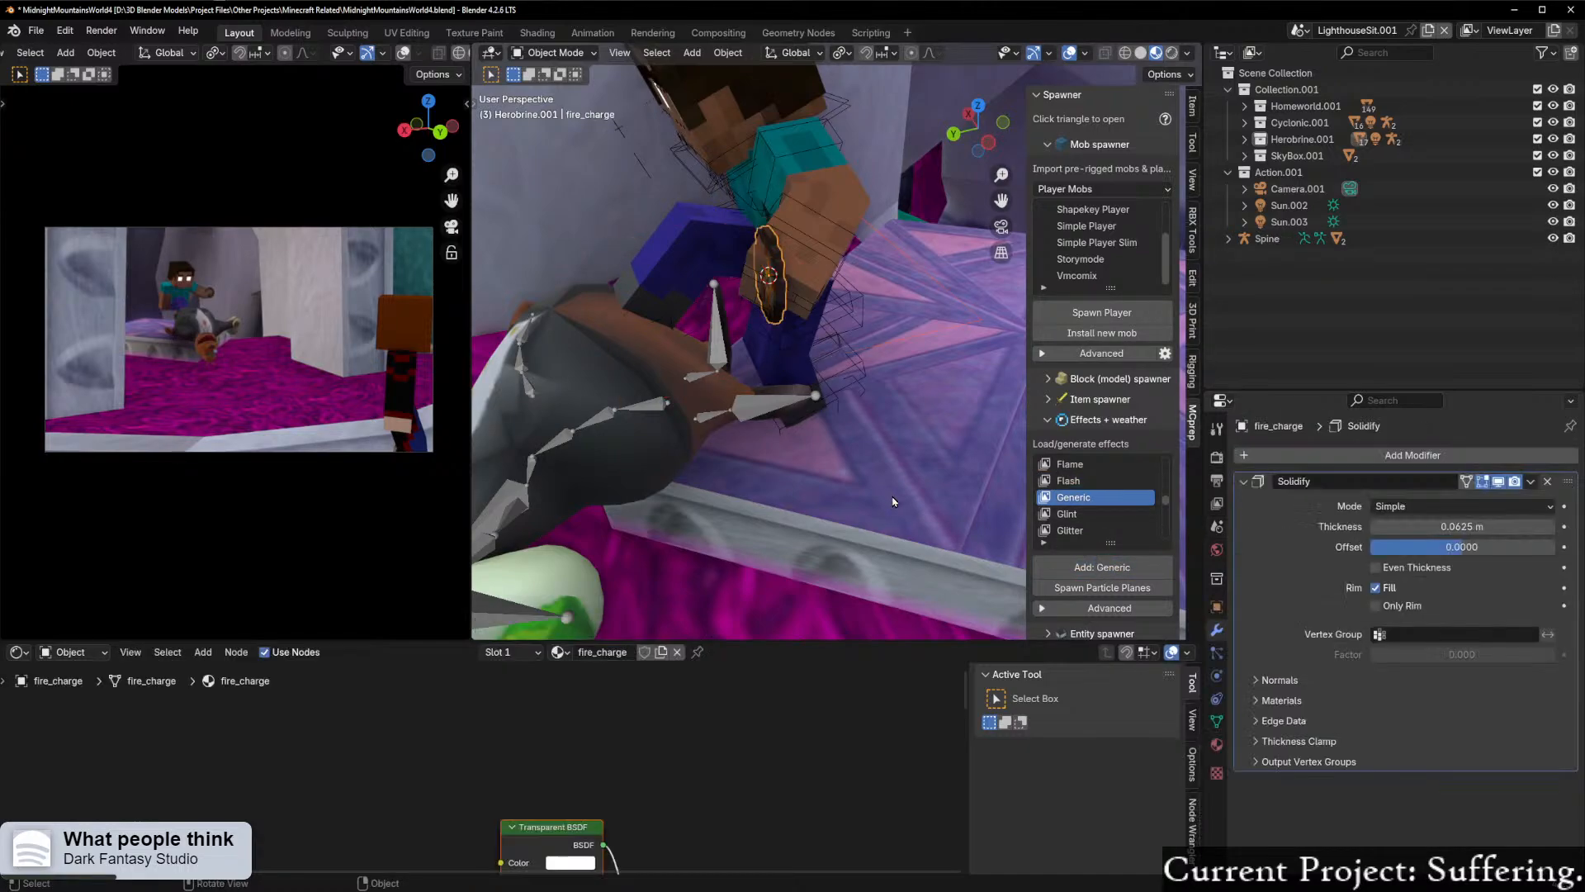
Step: Try the Soul fire effect at Herobrine's hand and undo it
scroll(1098, 499, "down", 10)
scroll(1106, 502, "down", 4)
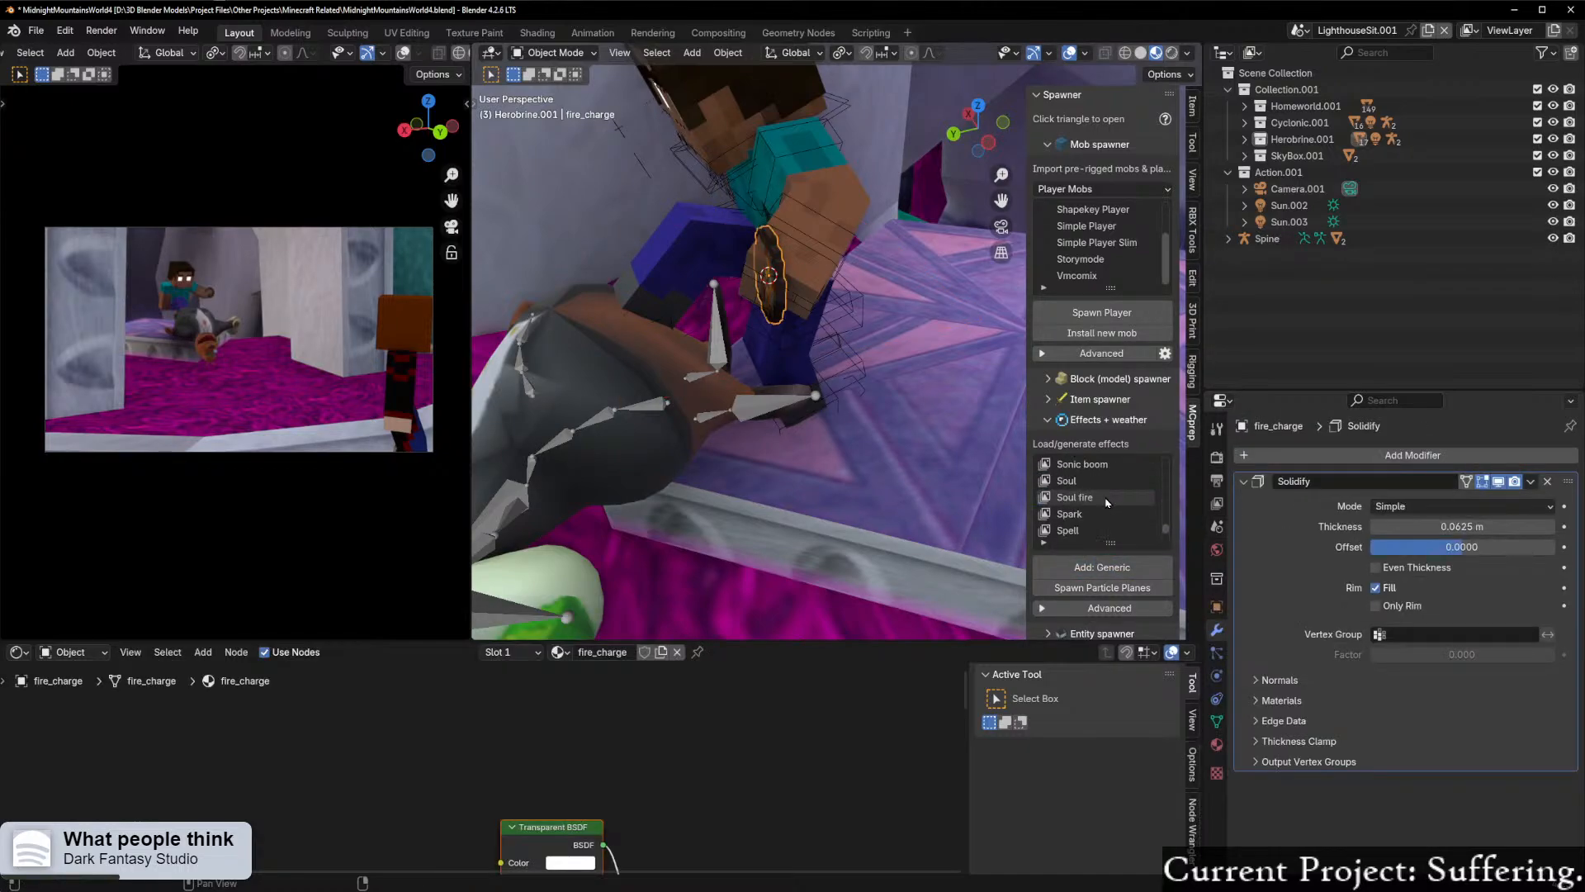
left_click(1077, 498)
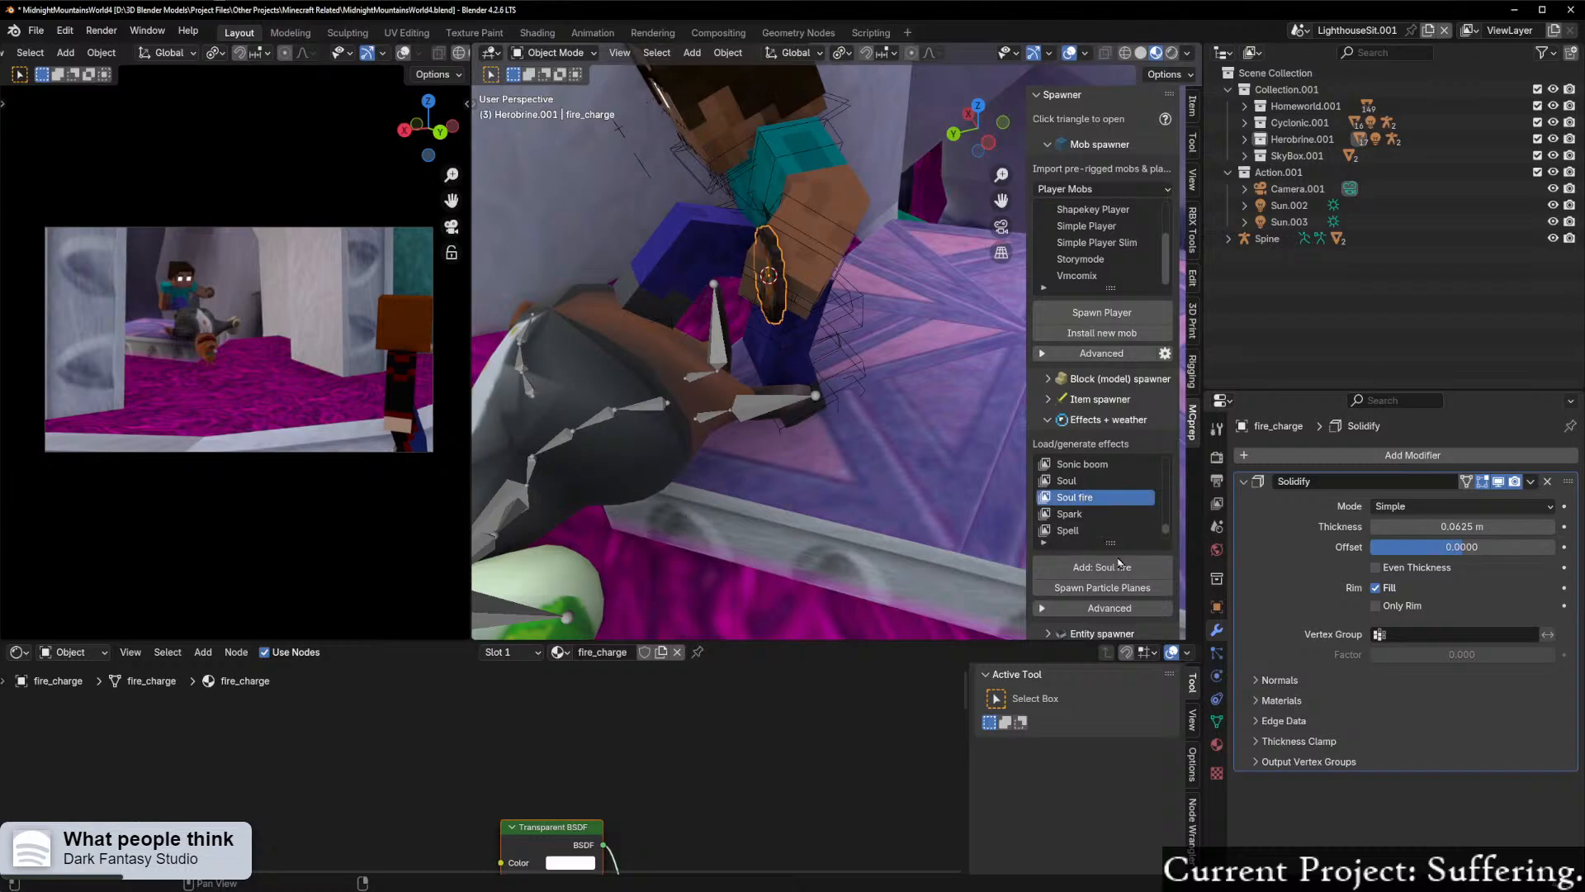
left_click(1102, 567)
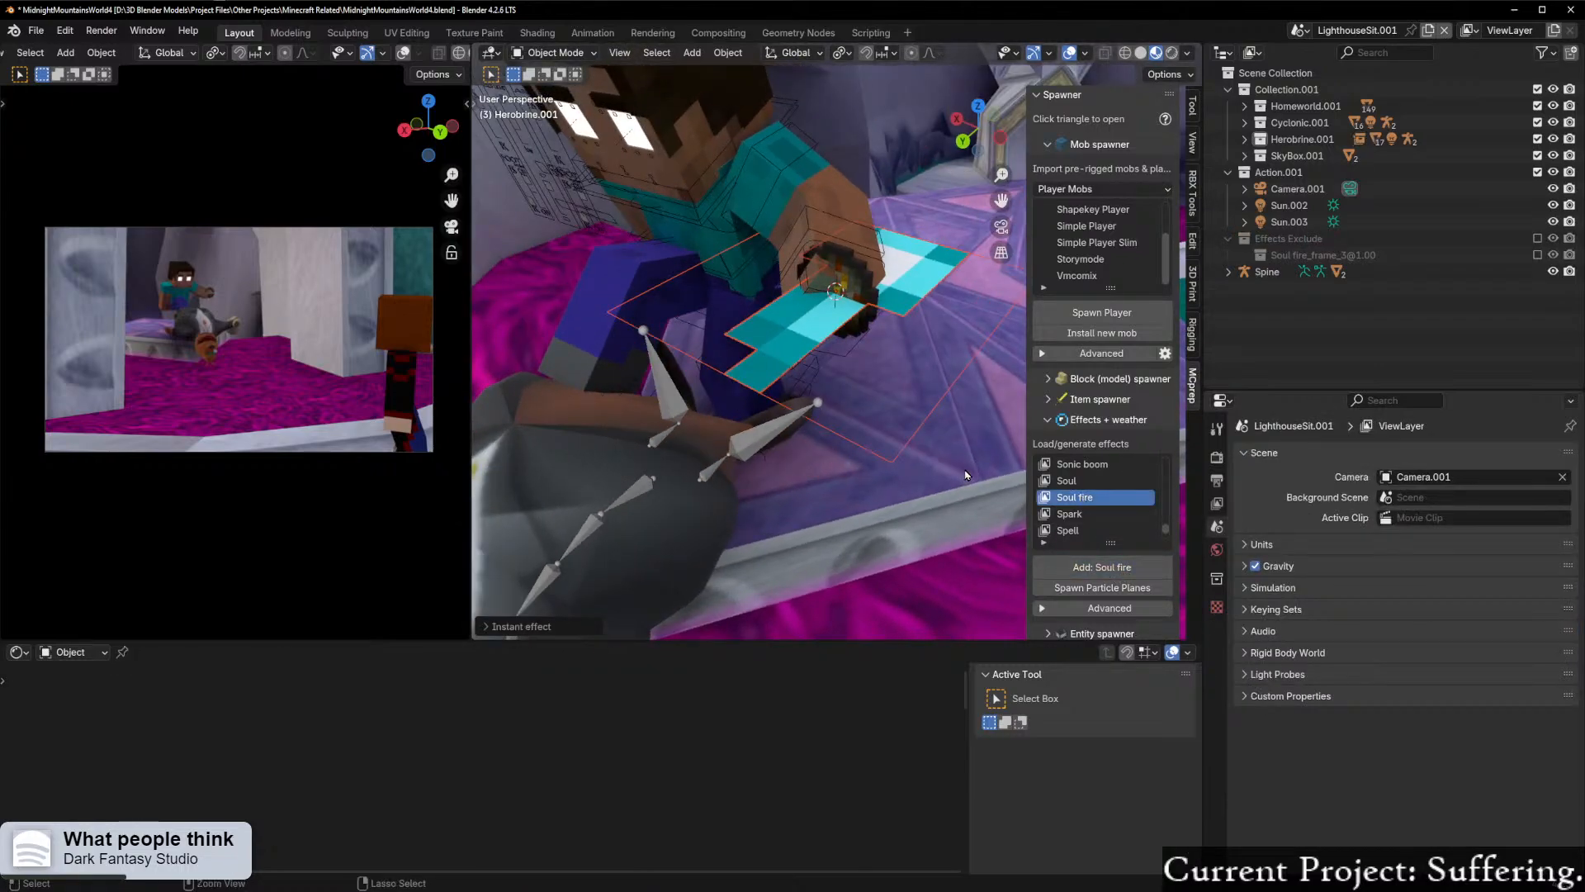
key("ctrl+z")
Step: Look through the remaining effects and the entity spawner entries, collapsing both lists when done
scroll(1098, 499, "down", 3)
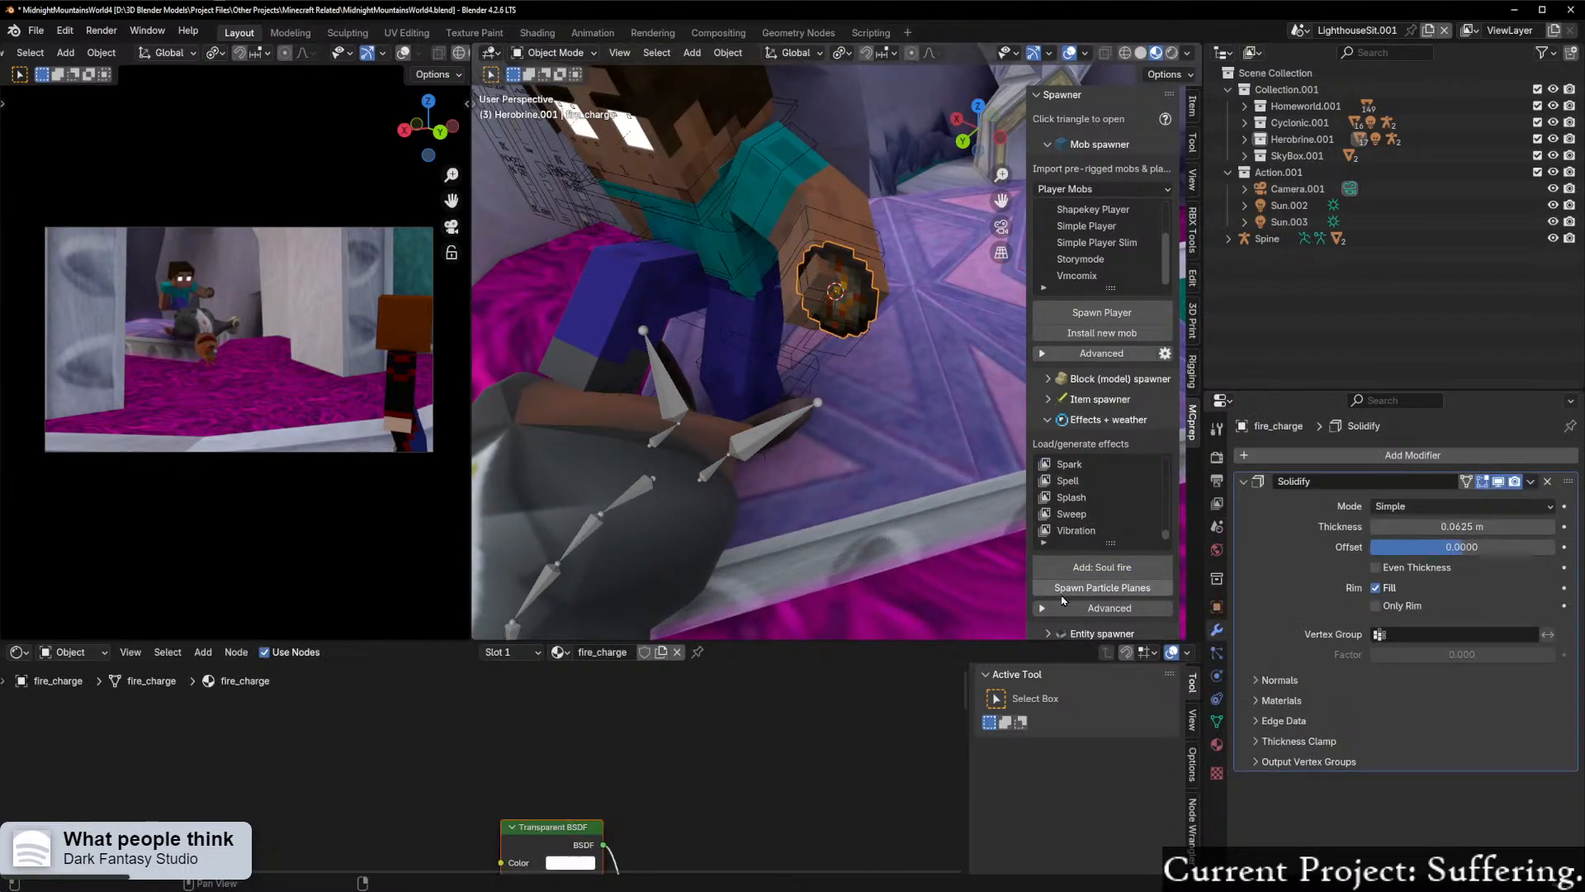
scroll(1063, 600, "down", 1)
scroll(1073, 594, "down", 4)
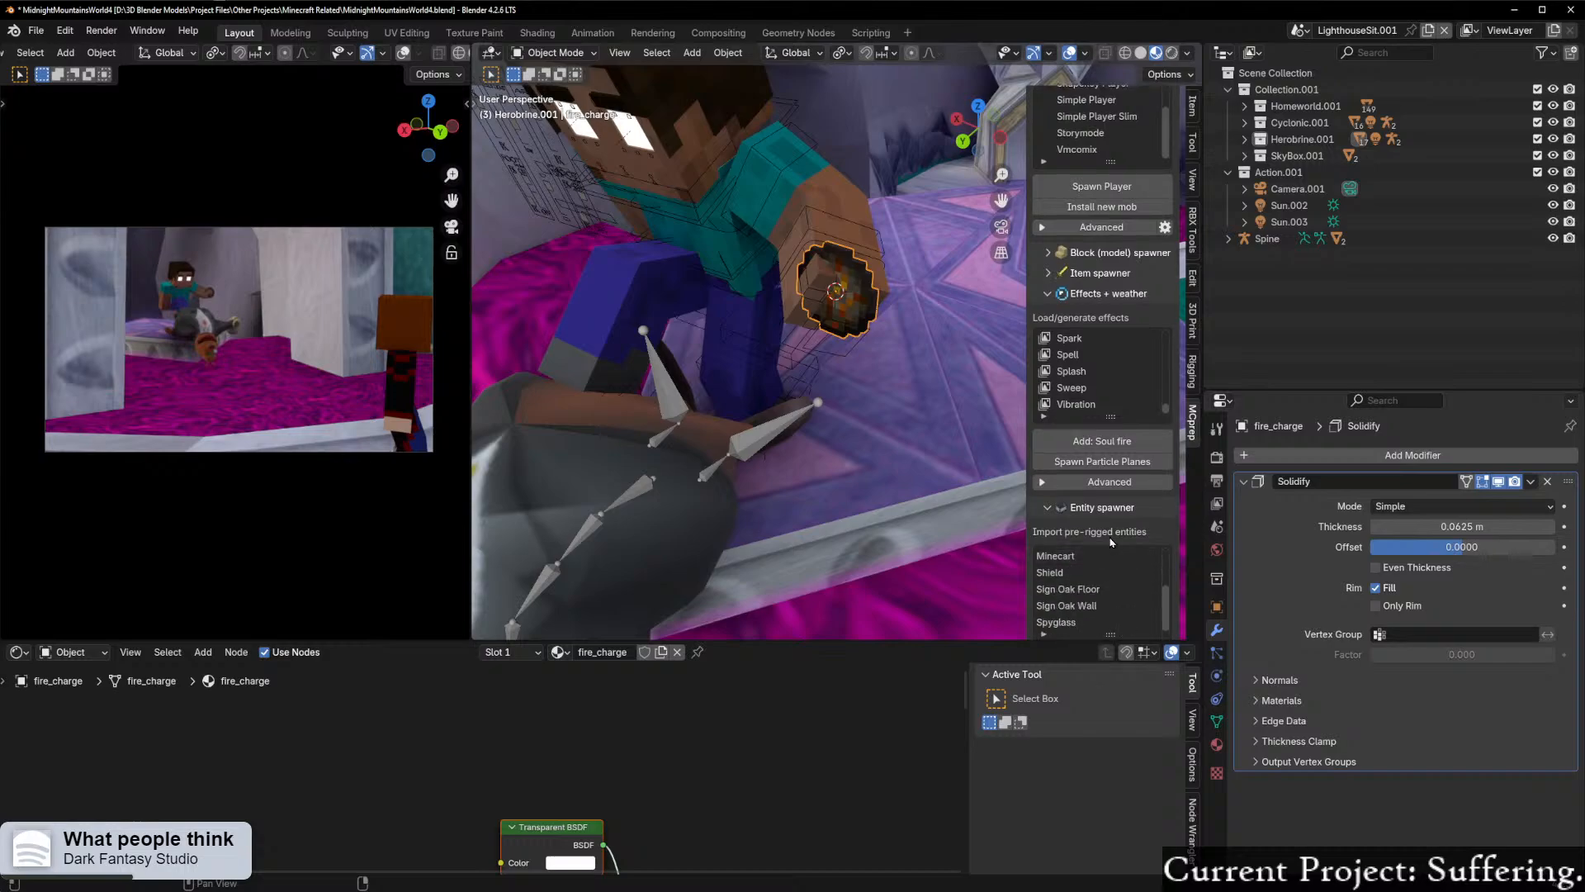
scroll(1102, 561, "down", 3)
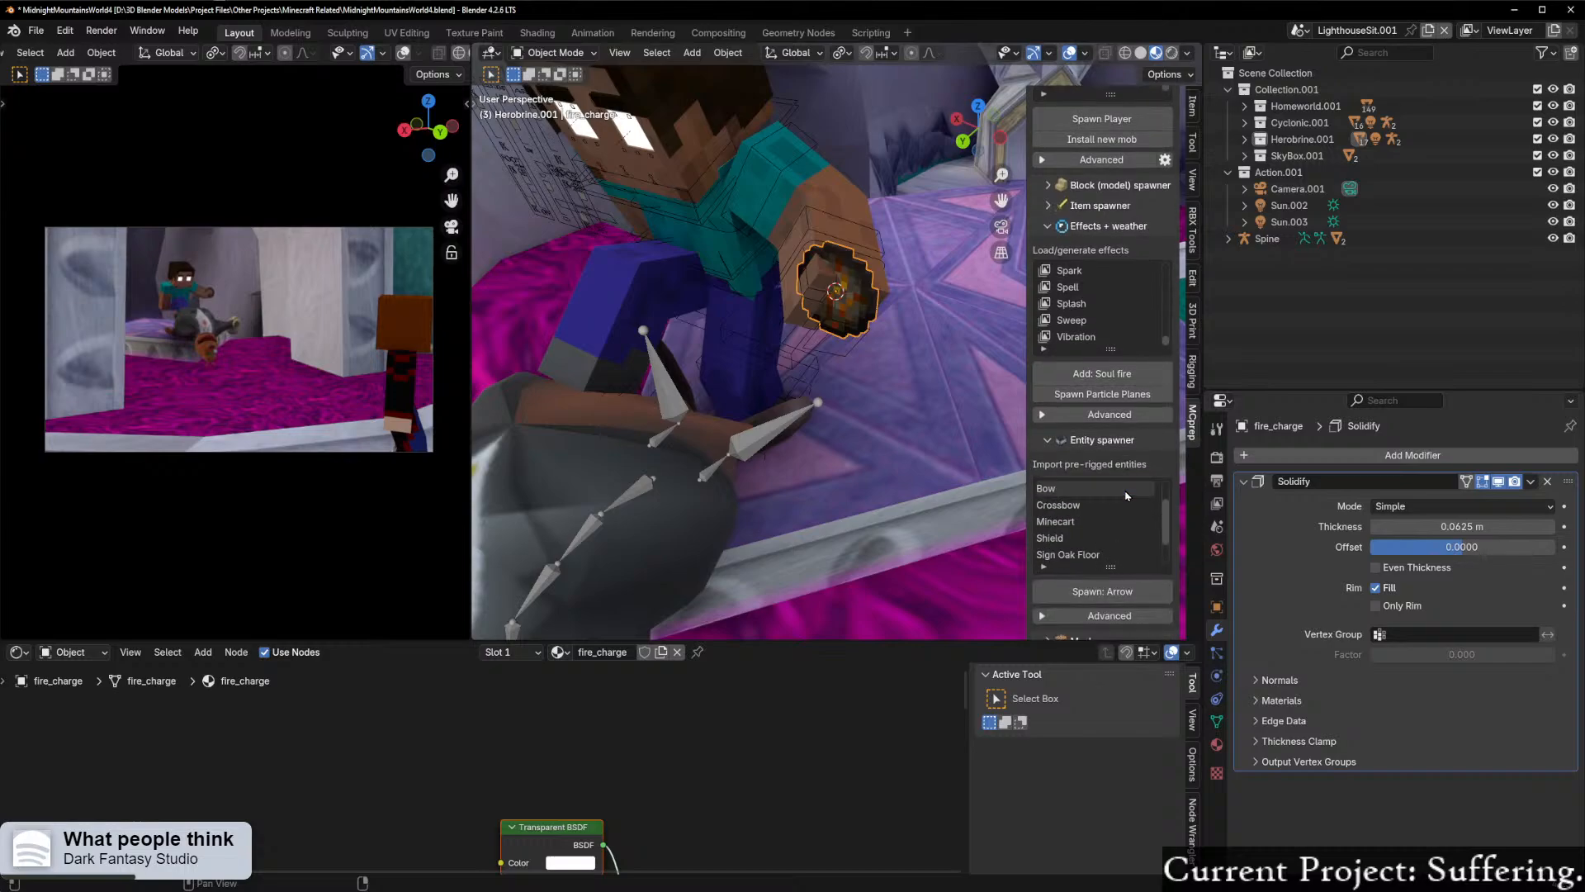
left_click(1048, 441)
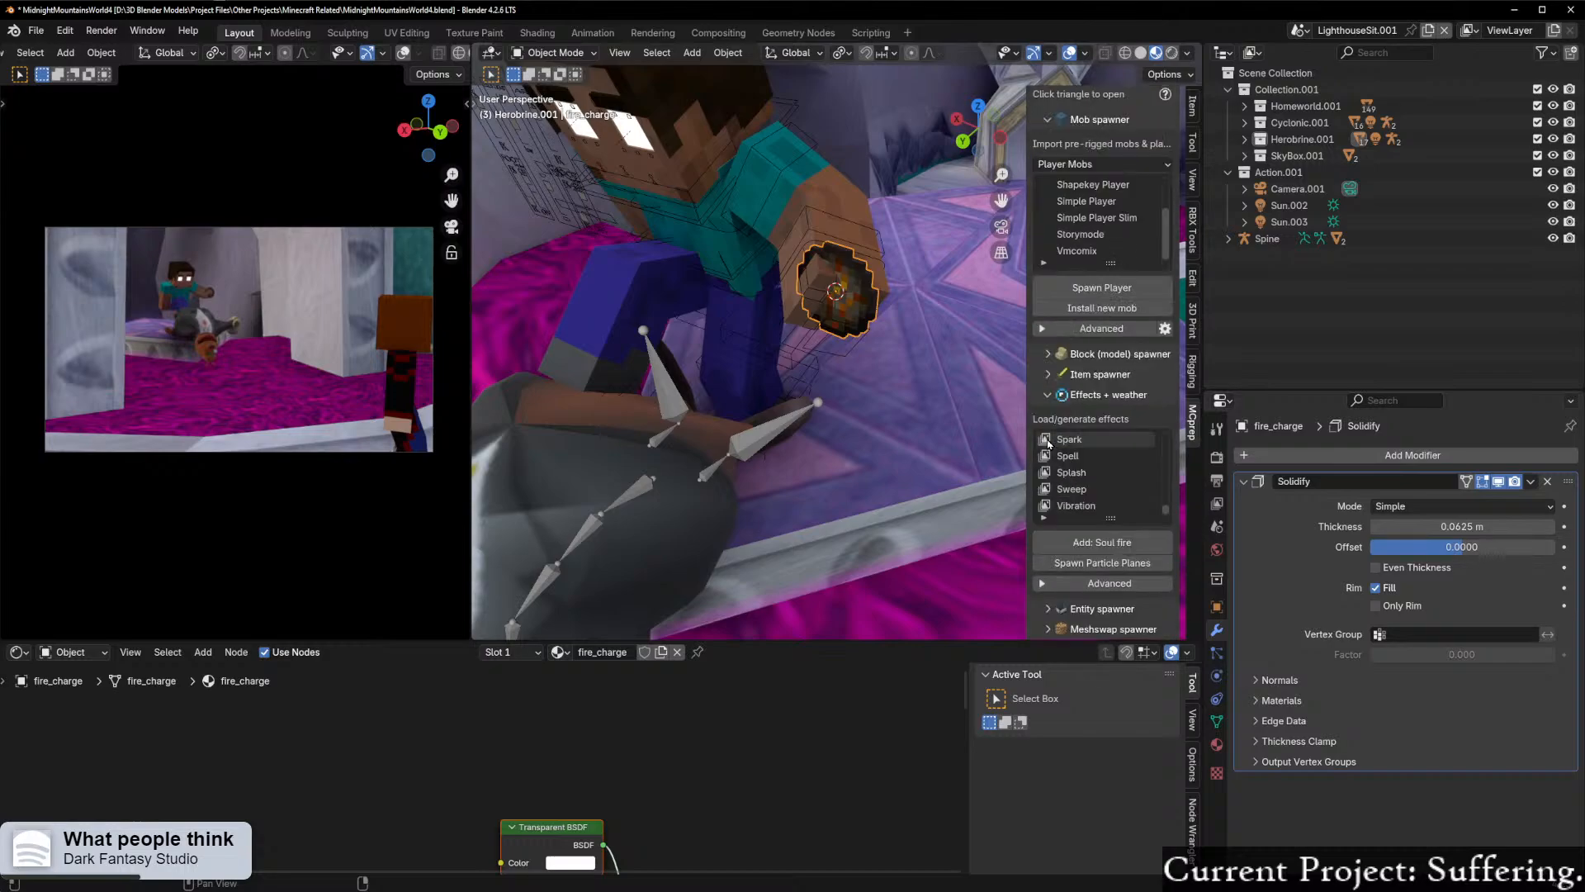
left_click(1042, 393)
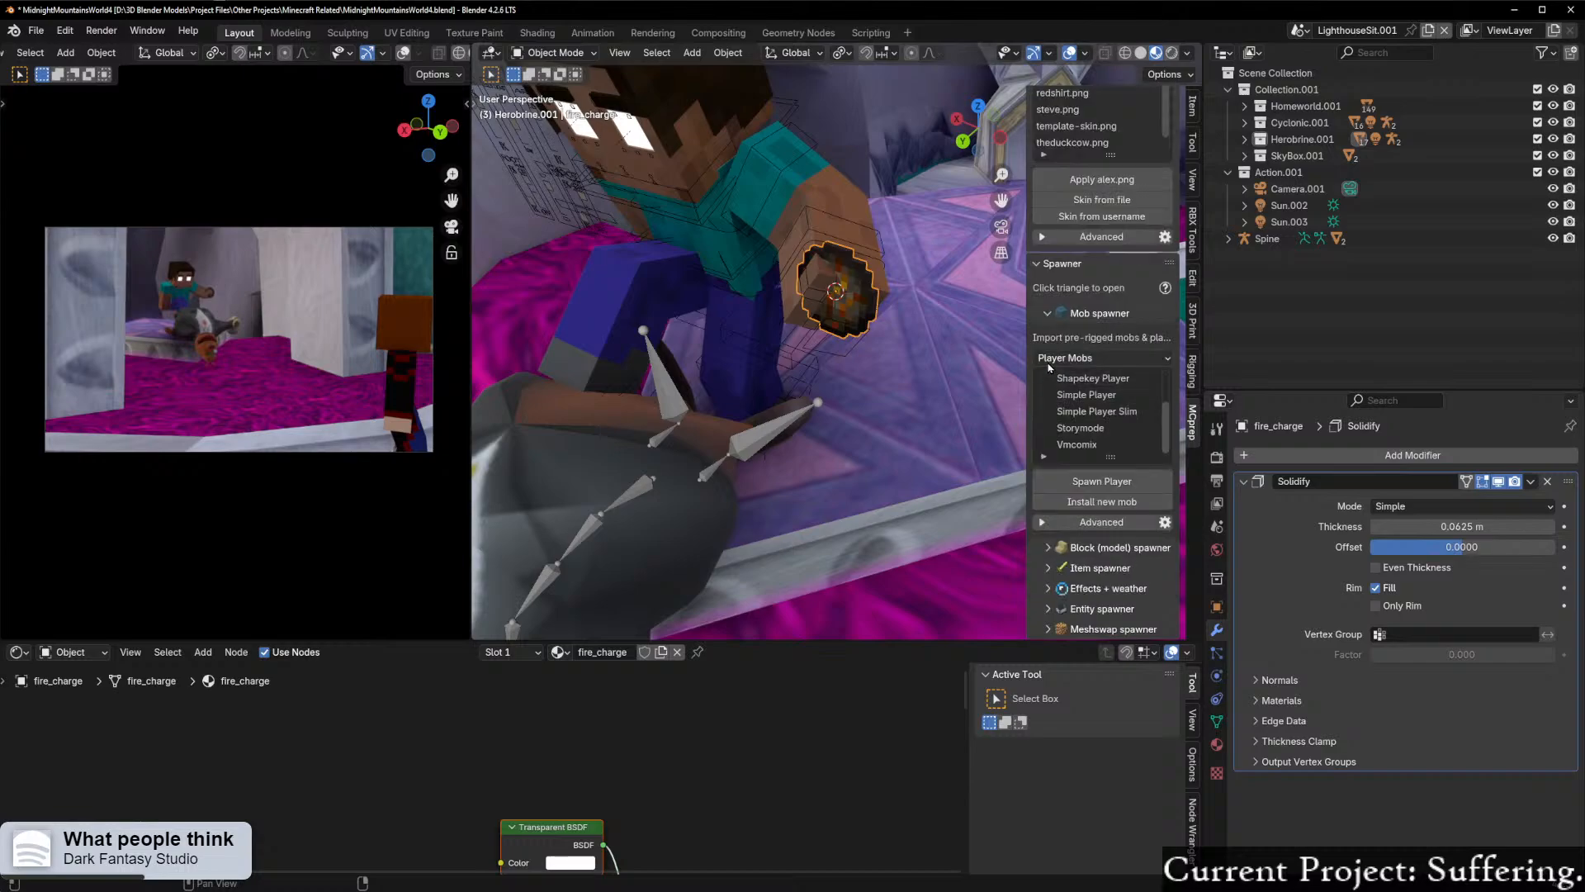
Step: Find the fire models in the block model spawner, try placing fire_up0 by Herobrine's hand and undo it
left_click(1065, 542)
scroll(1066, 536, "down", 2)
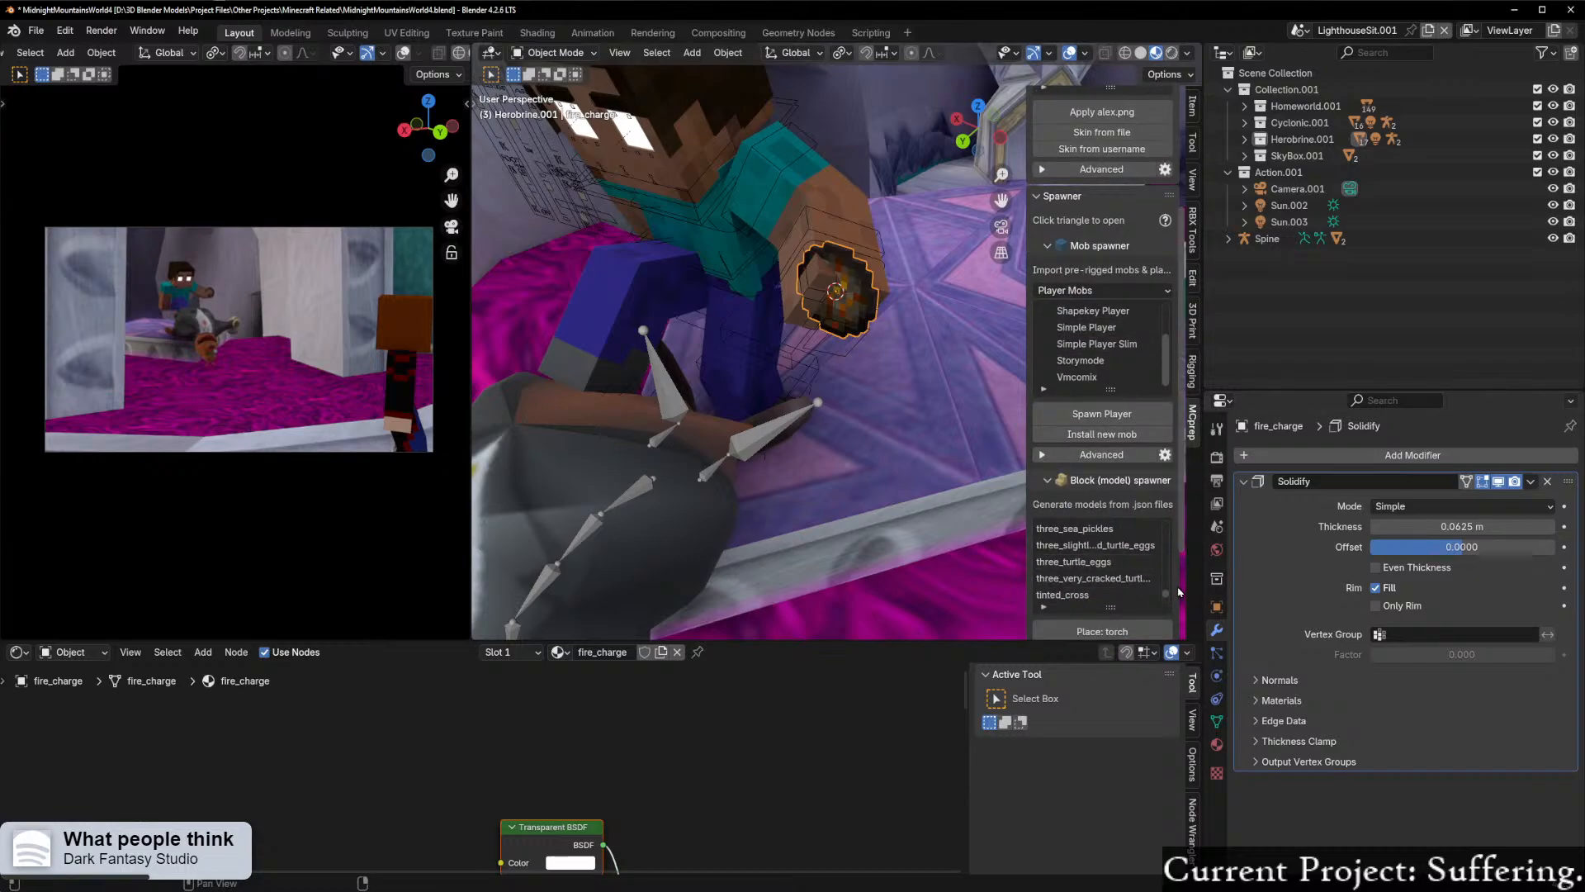
left_click_drag(1167, 596, 1164, 552)
scroll(1134, 560, "up", 13)
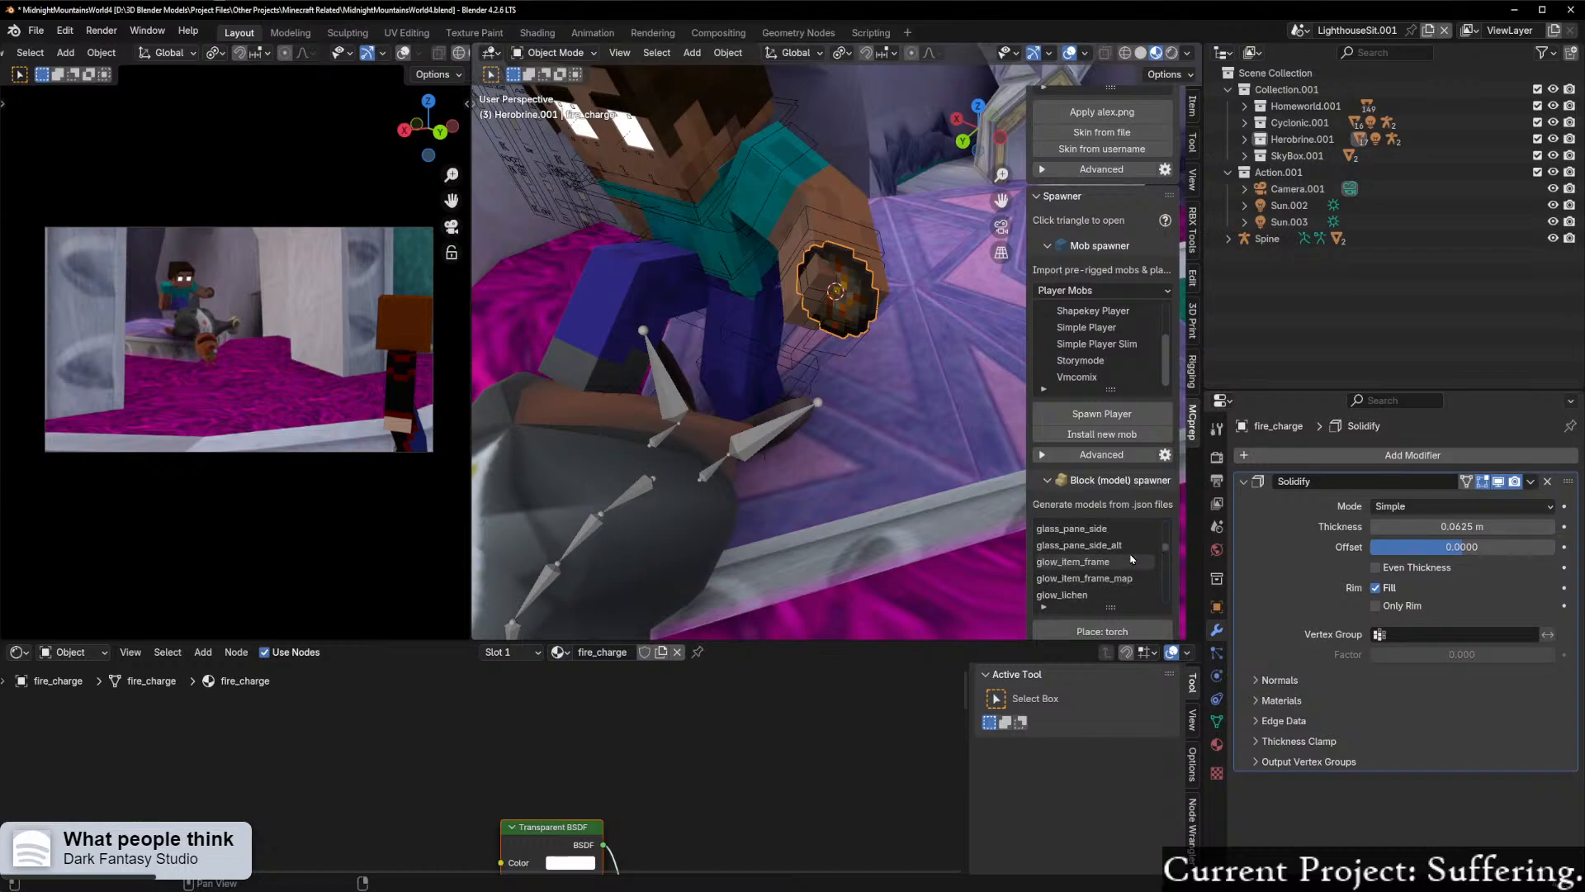
scroll(1138, 569, "up", 5)
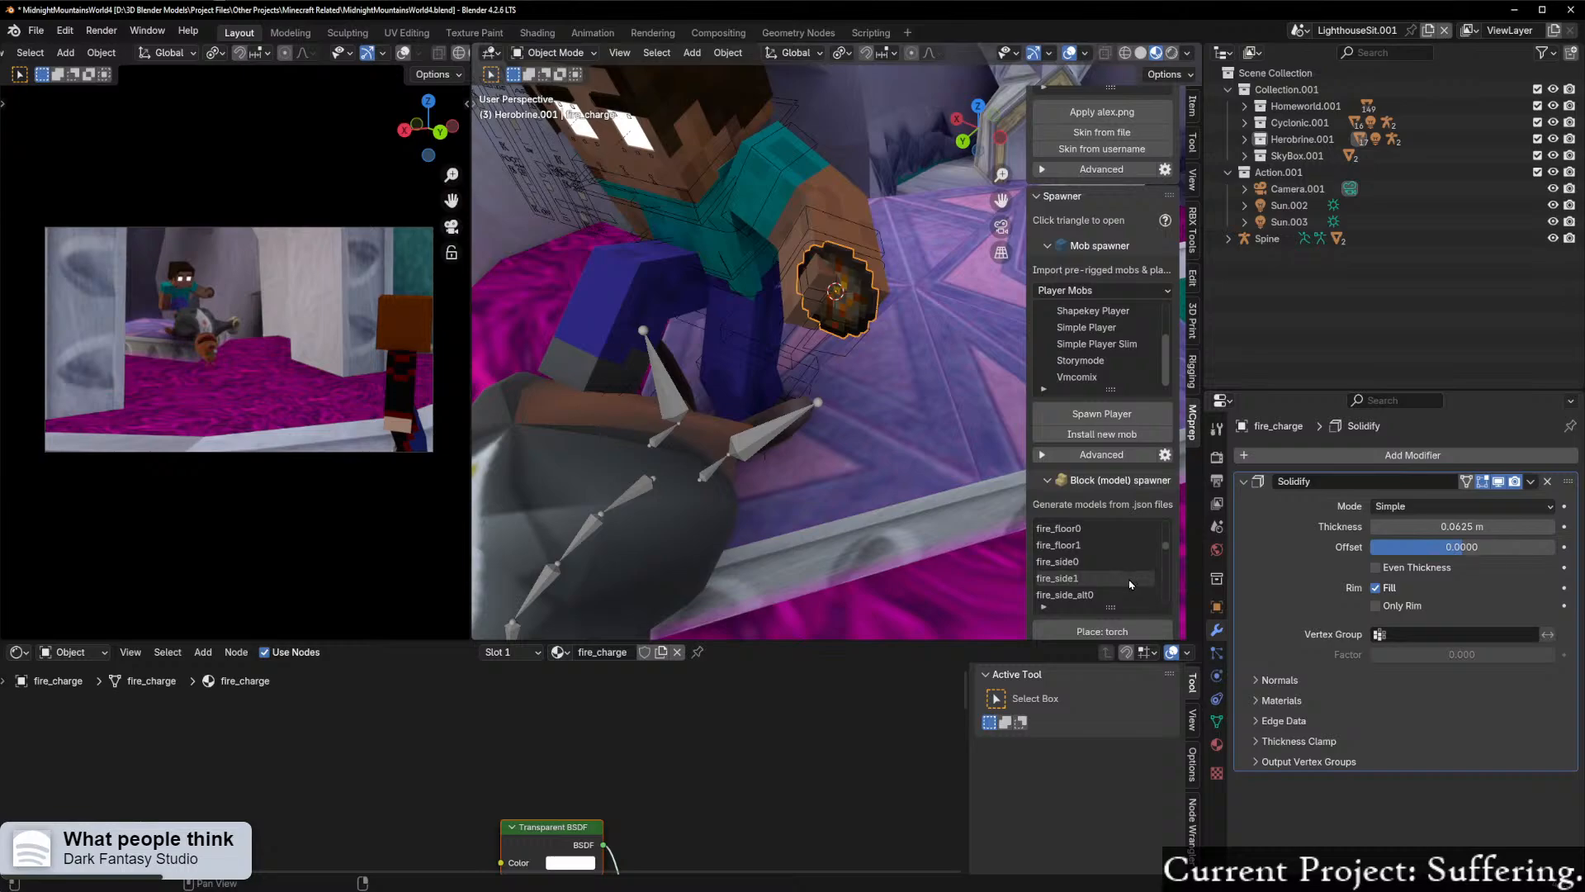
scroll(1123, 582, "down", 4)
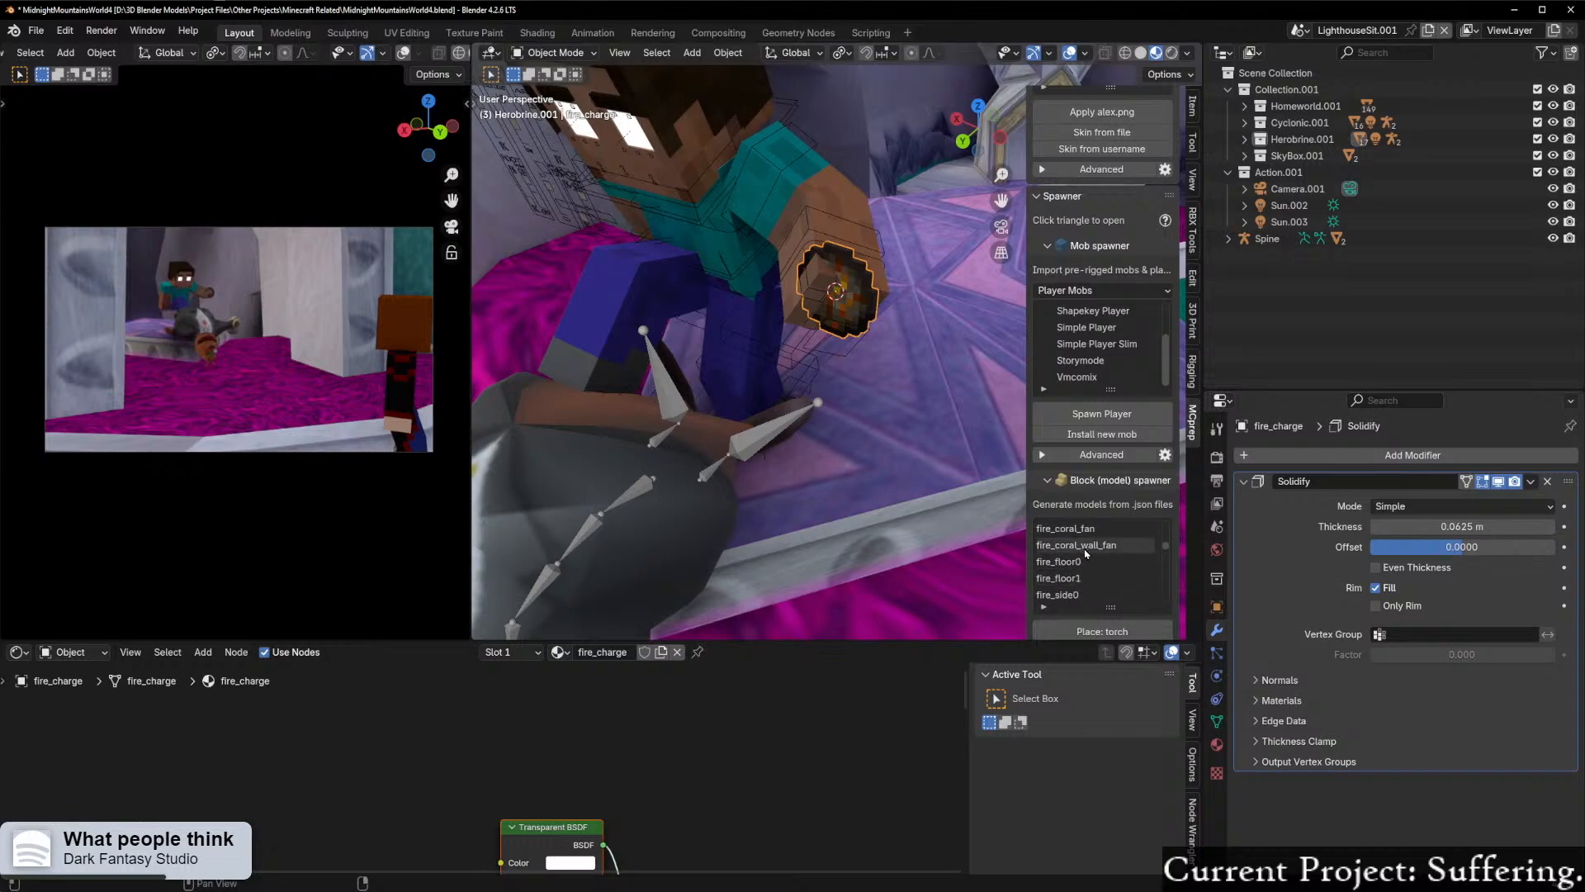
left_click(1090, 562)
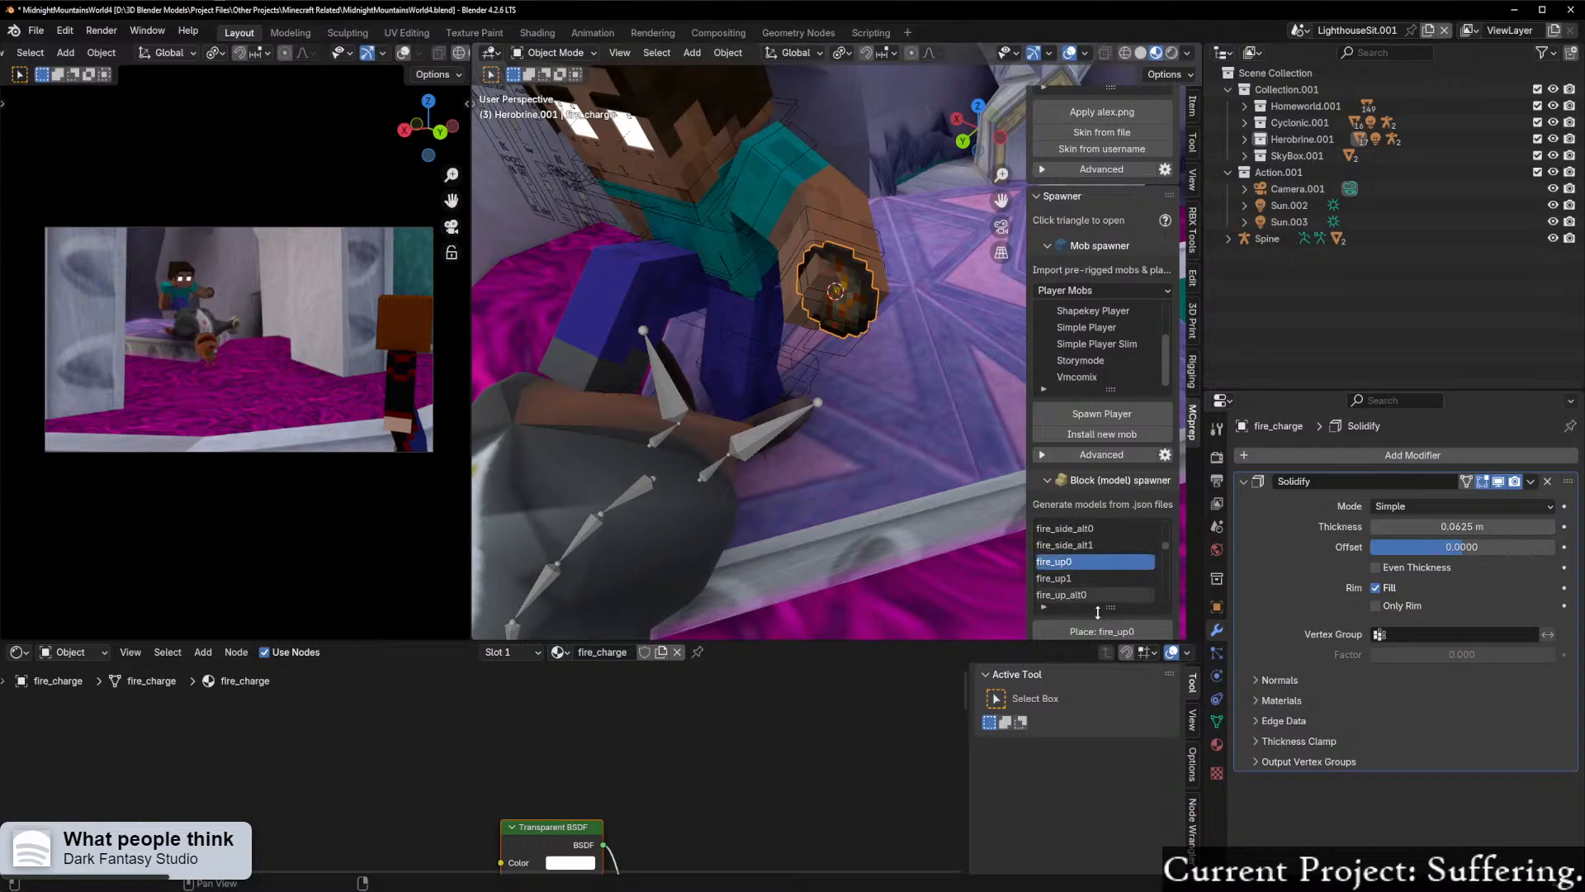
left_click(1103, 631)
middle_click_drag(934, 505, 899, 524)
scroll(821, 487, "up", 4)
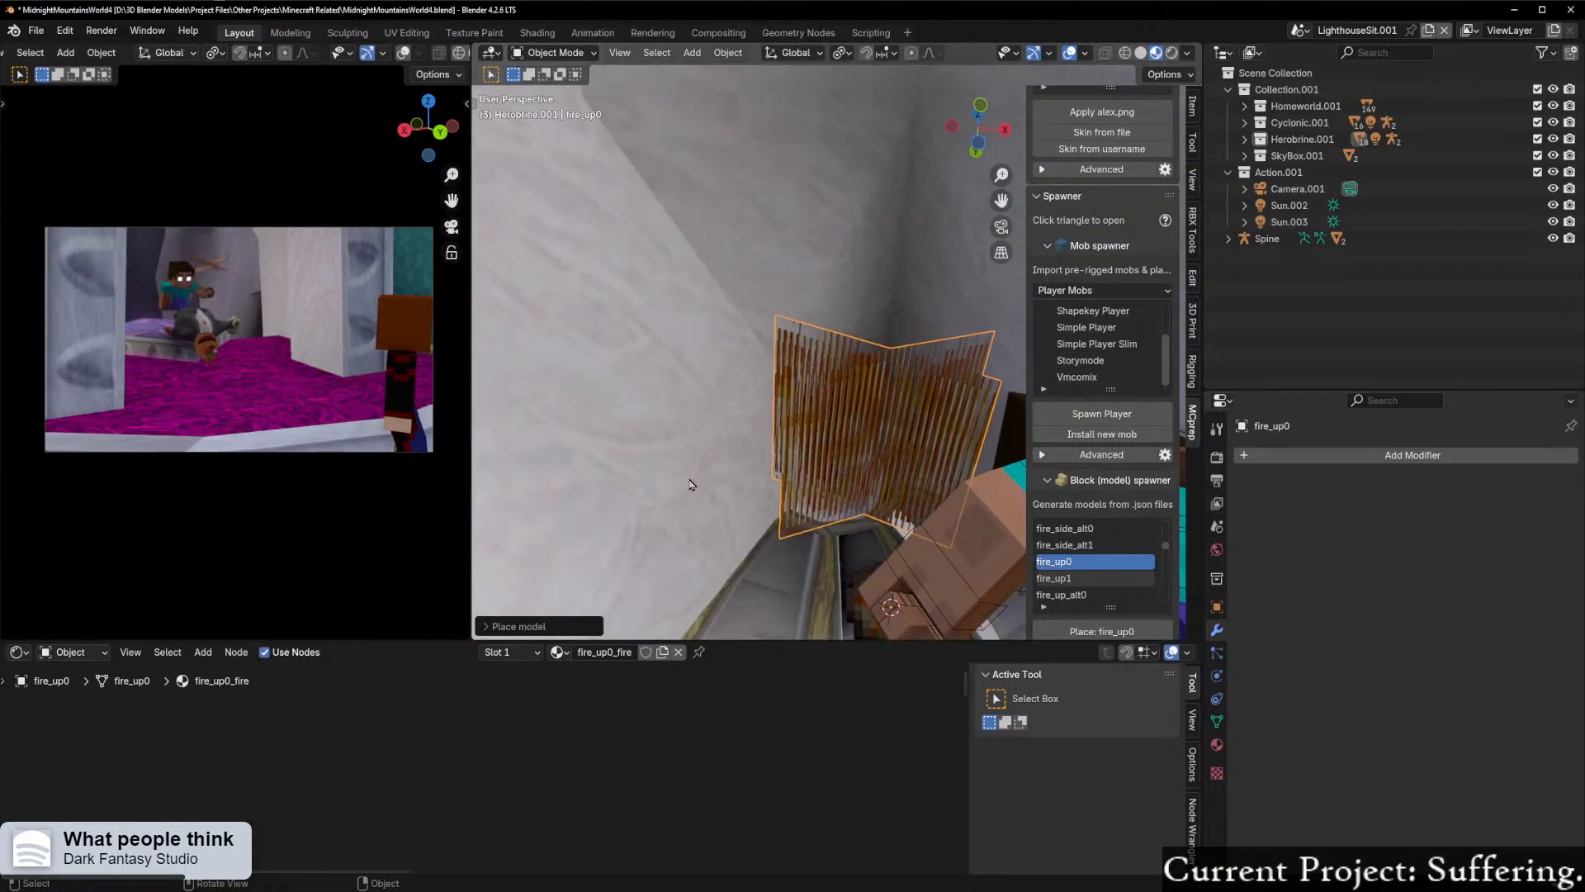
key("ctrl+z")
Step: Try placing the fire_up_alt0 block model at Herobrine's hand and undo it
middle_click_drag(711, 485, 1173, 19)
scroll(1066, 571, "down", 4)
left_click(1081, 532)
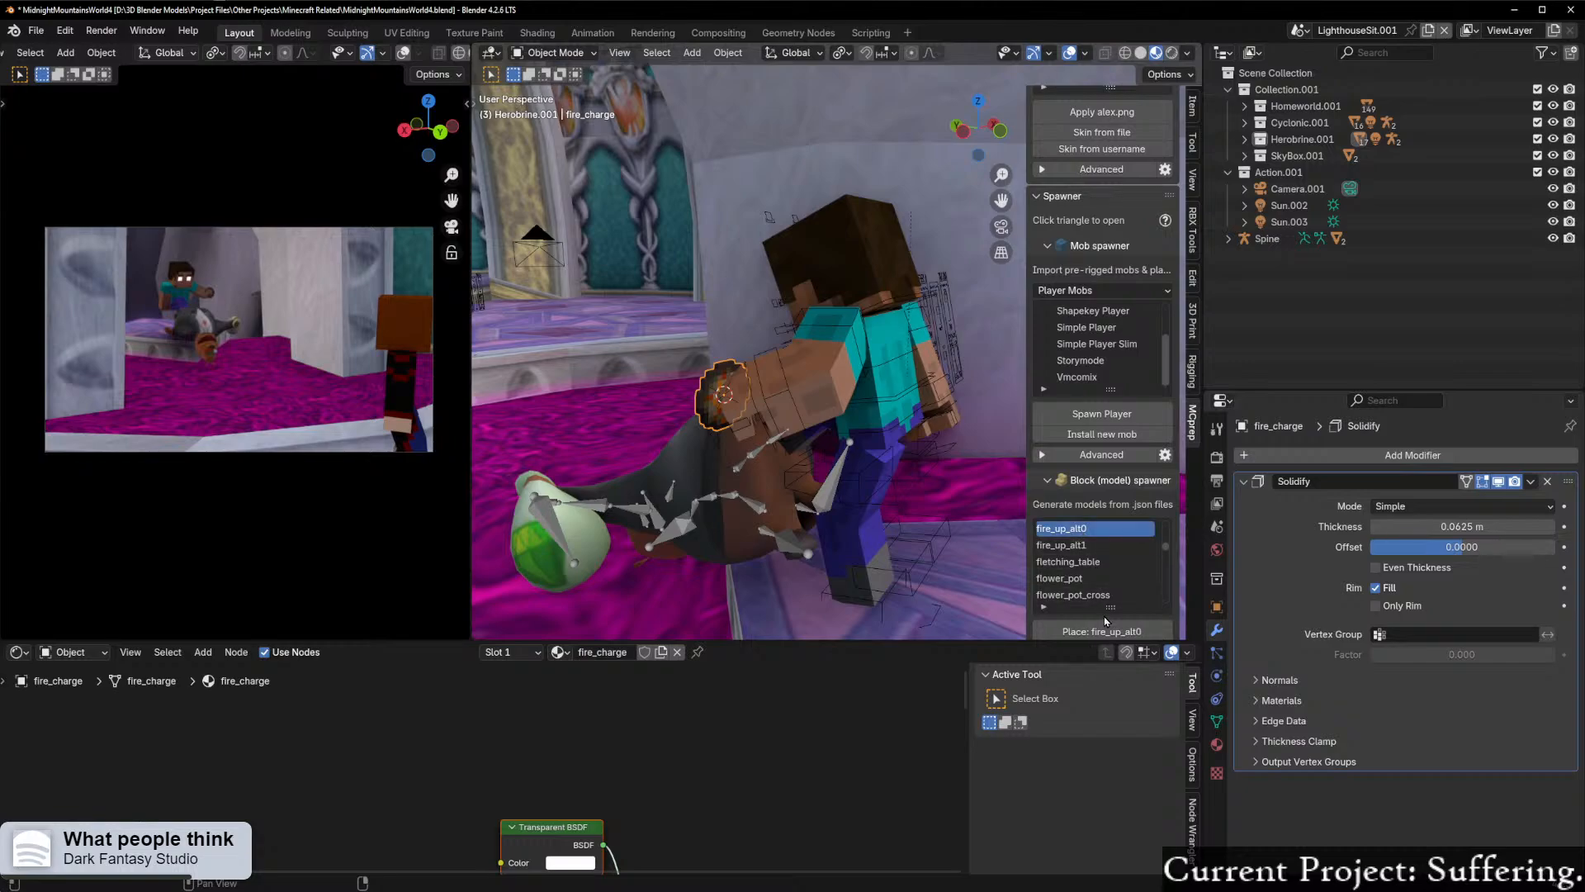
left_click(1106, 625)
key("ctrl+z")
Step: Place the fire_floor0 block model at Herobrine's hand and view it from the front
scroll(1104, 580, "up", 7)
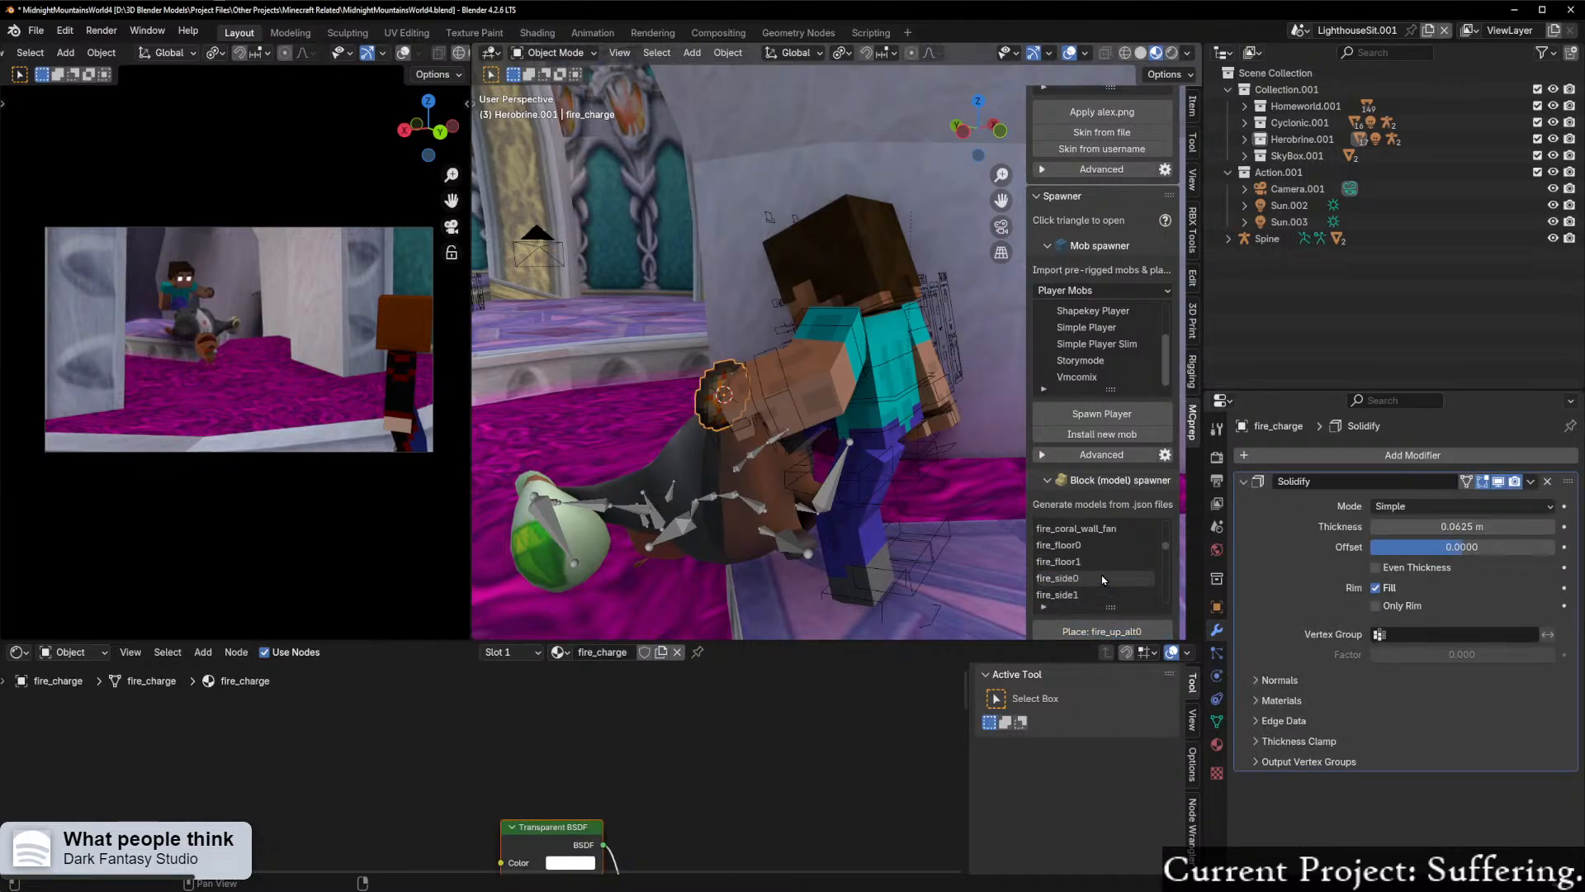
scroll(1101, 578, "up", 5)
scroll(1094, 572, "down", 5)
left_click(1094, 564)
left_click(1107, 634)
middle_click_drag(746, 531, 838, 552)
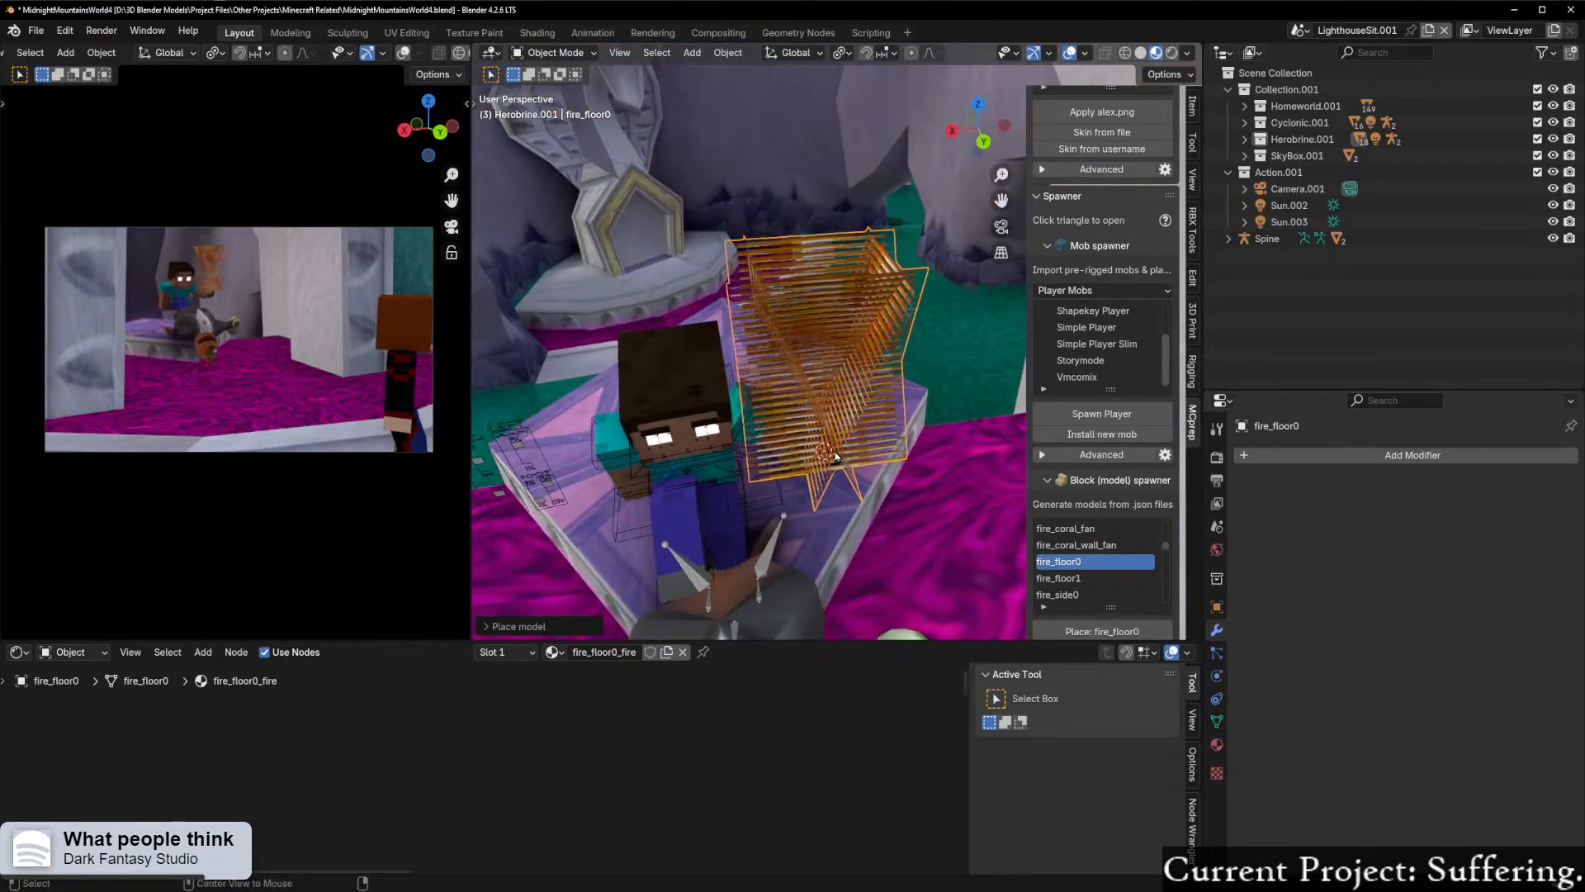
right_click(832, 455)
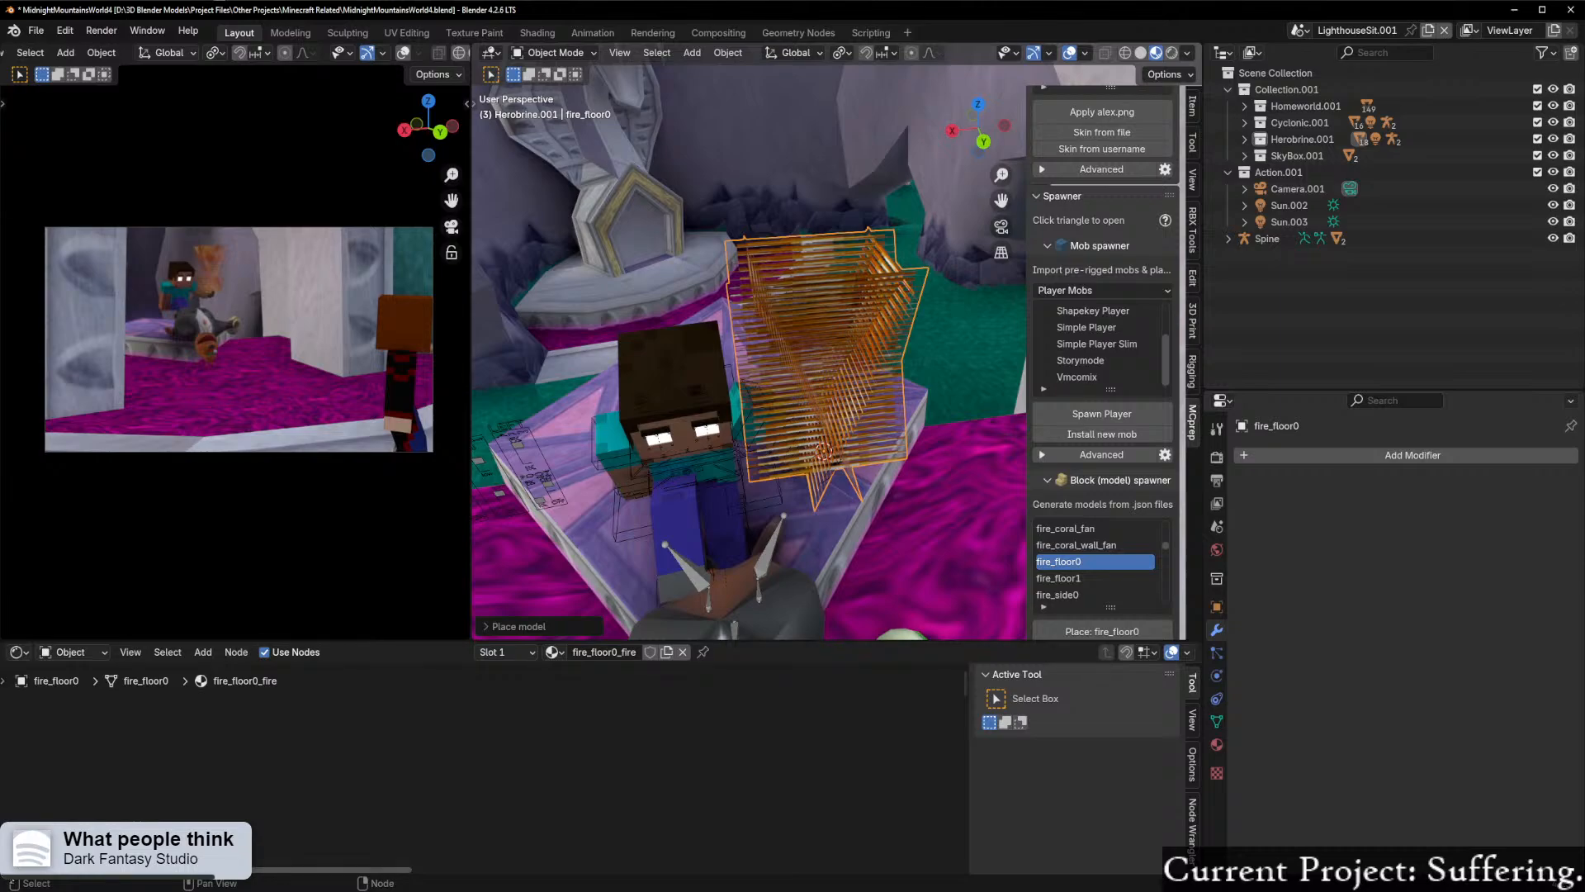
Step: Split the shader editor area and turn the new lower area into a Timeline
left_click_drag(5, 871, 9, 799)
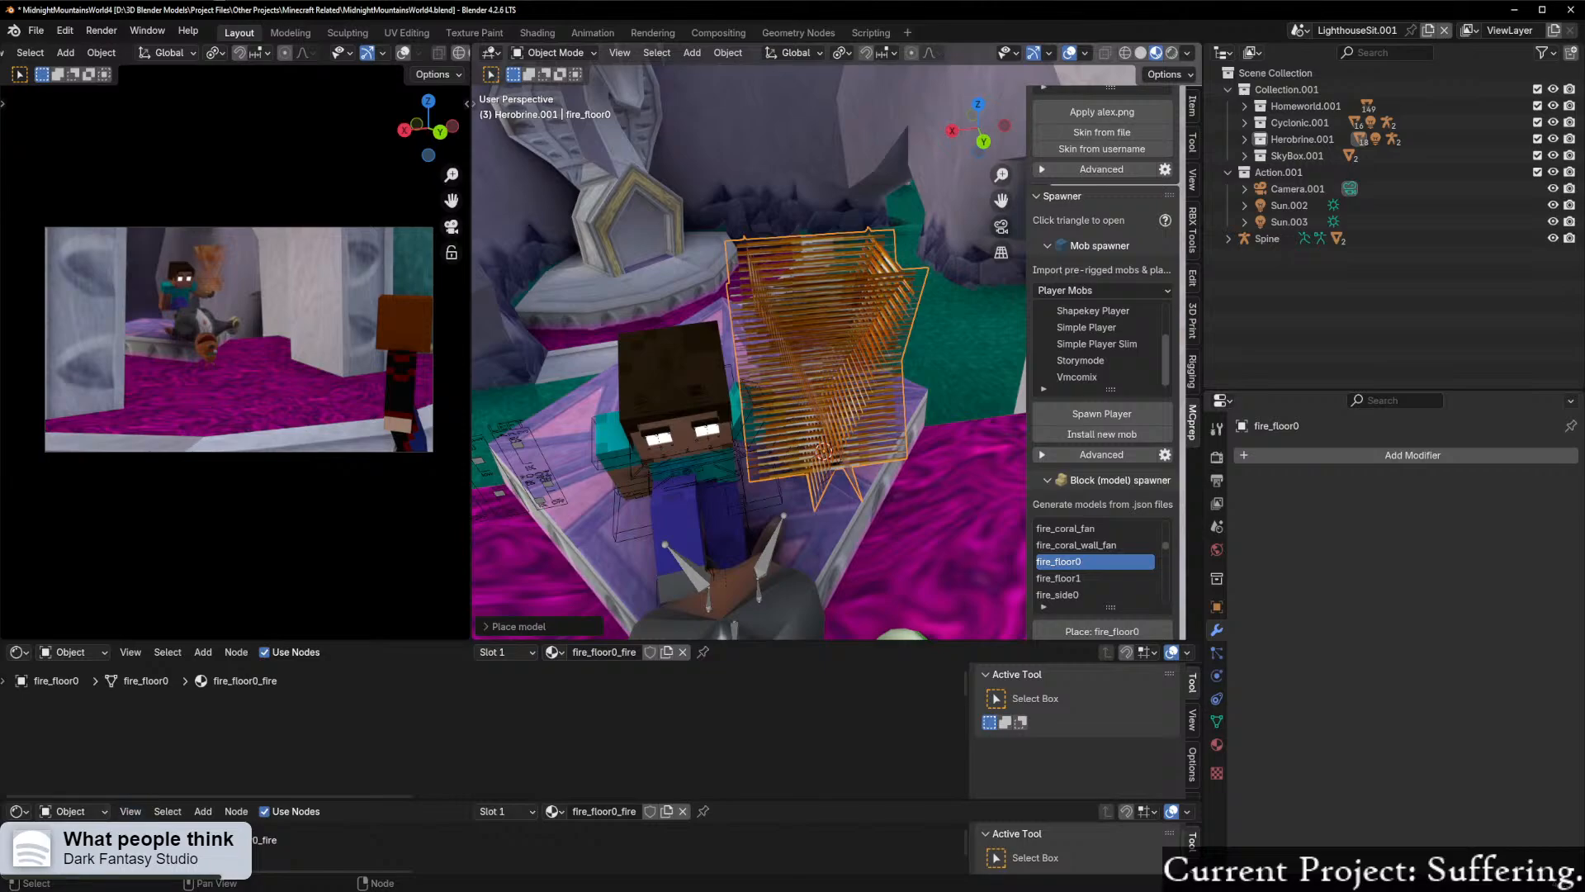
left_click(22, 812)
left_click(96, 806)
left_click(27, 813)
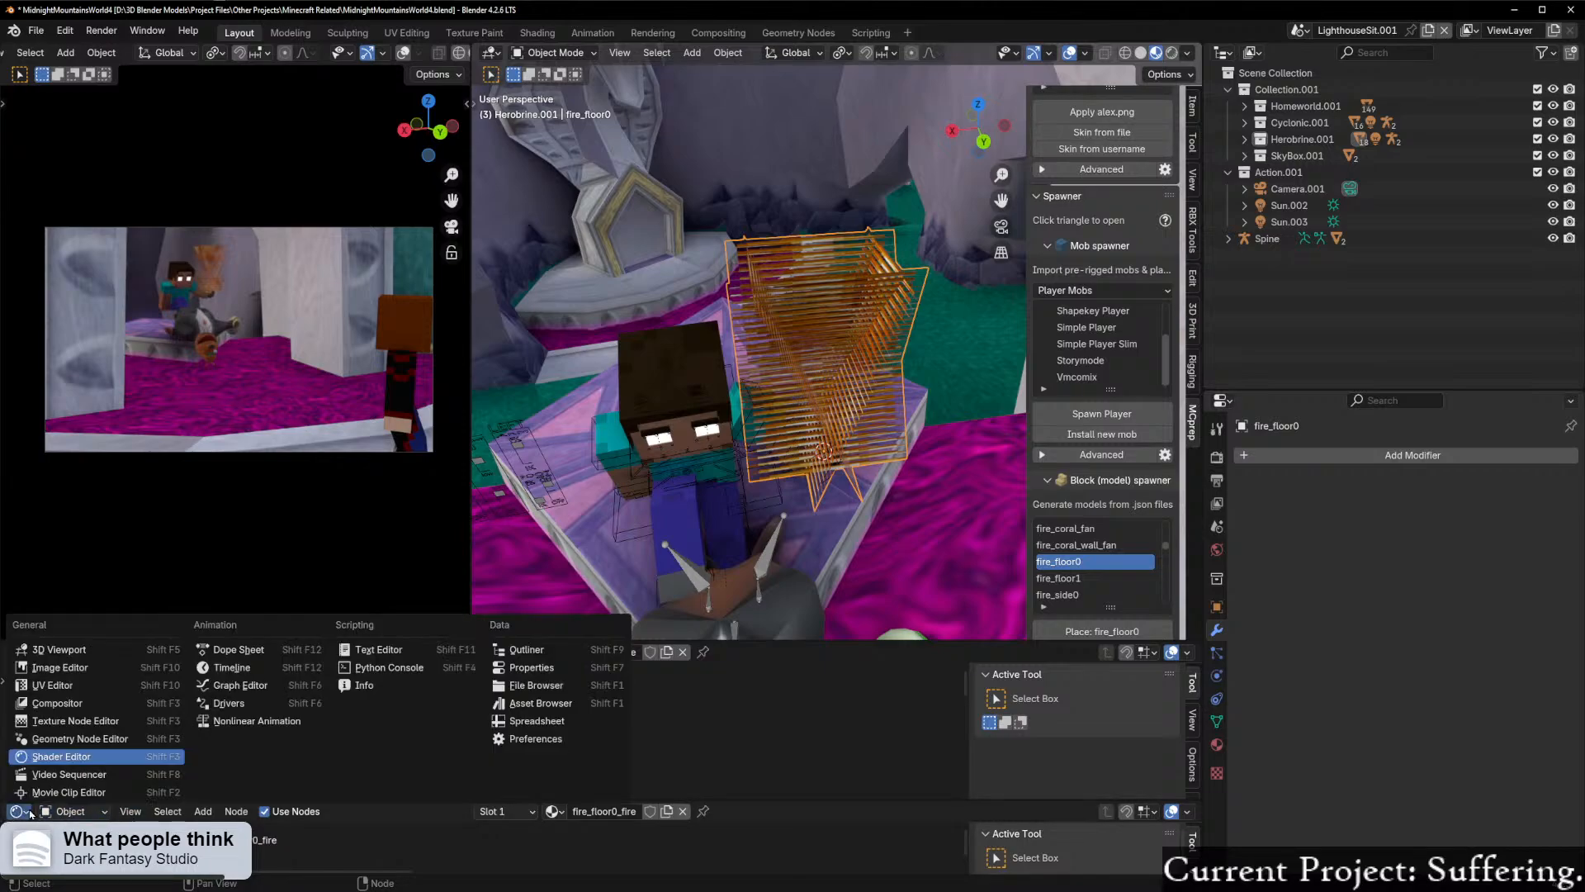
left_click(246, 667)
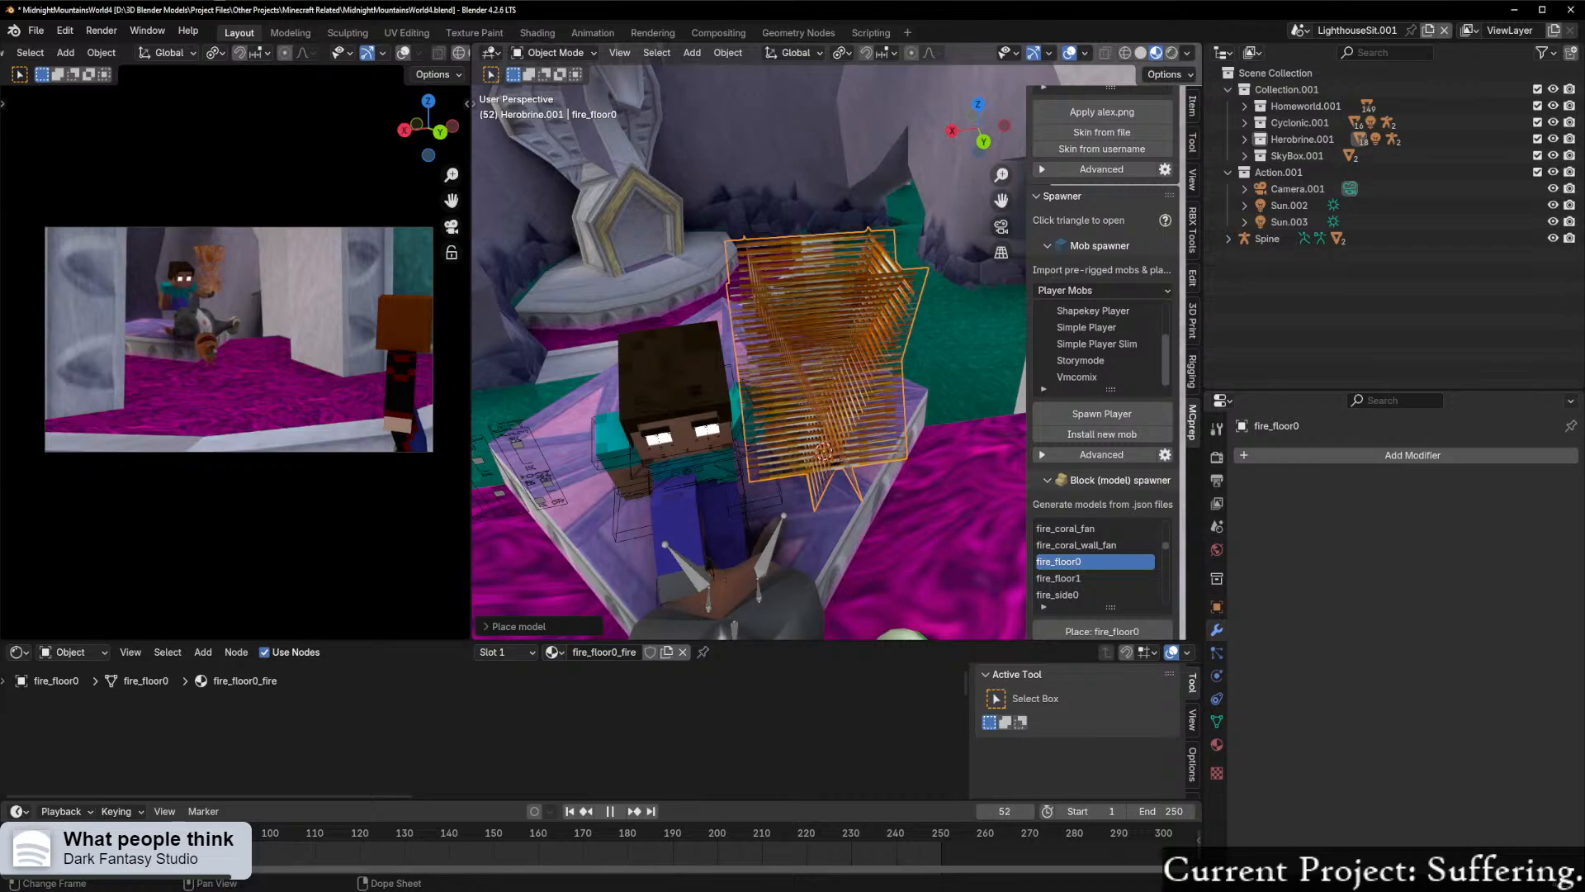
Step: Play the animation to check whether the fire texture moves, stop it and return to frame 1
key("space")
middle_click_drag(276, 861, 585, 860)
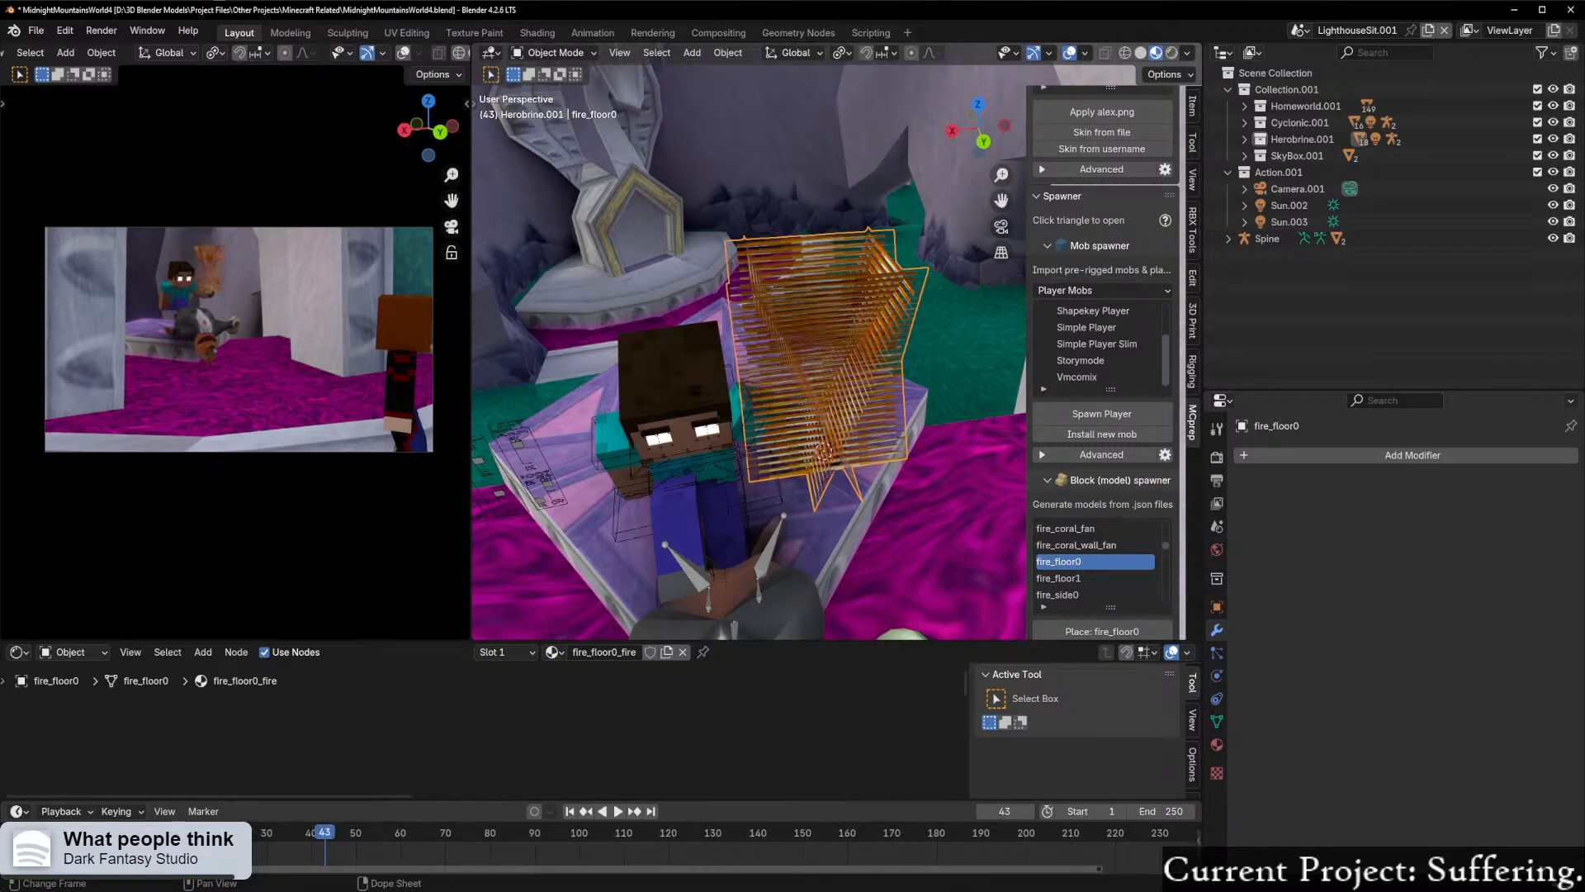
left_click_drag(324, 836, 146, 836)
middle_click_drag(841, 536, 742, 525)
scroll(737, 529, "up", 3)
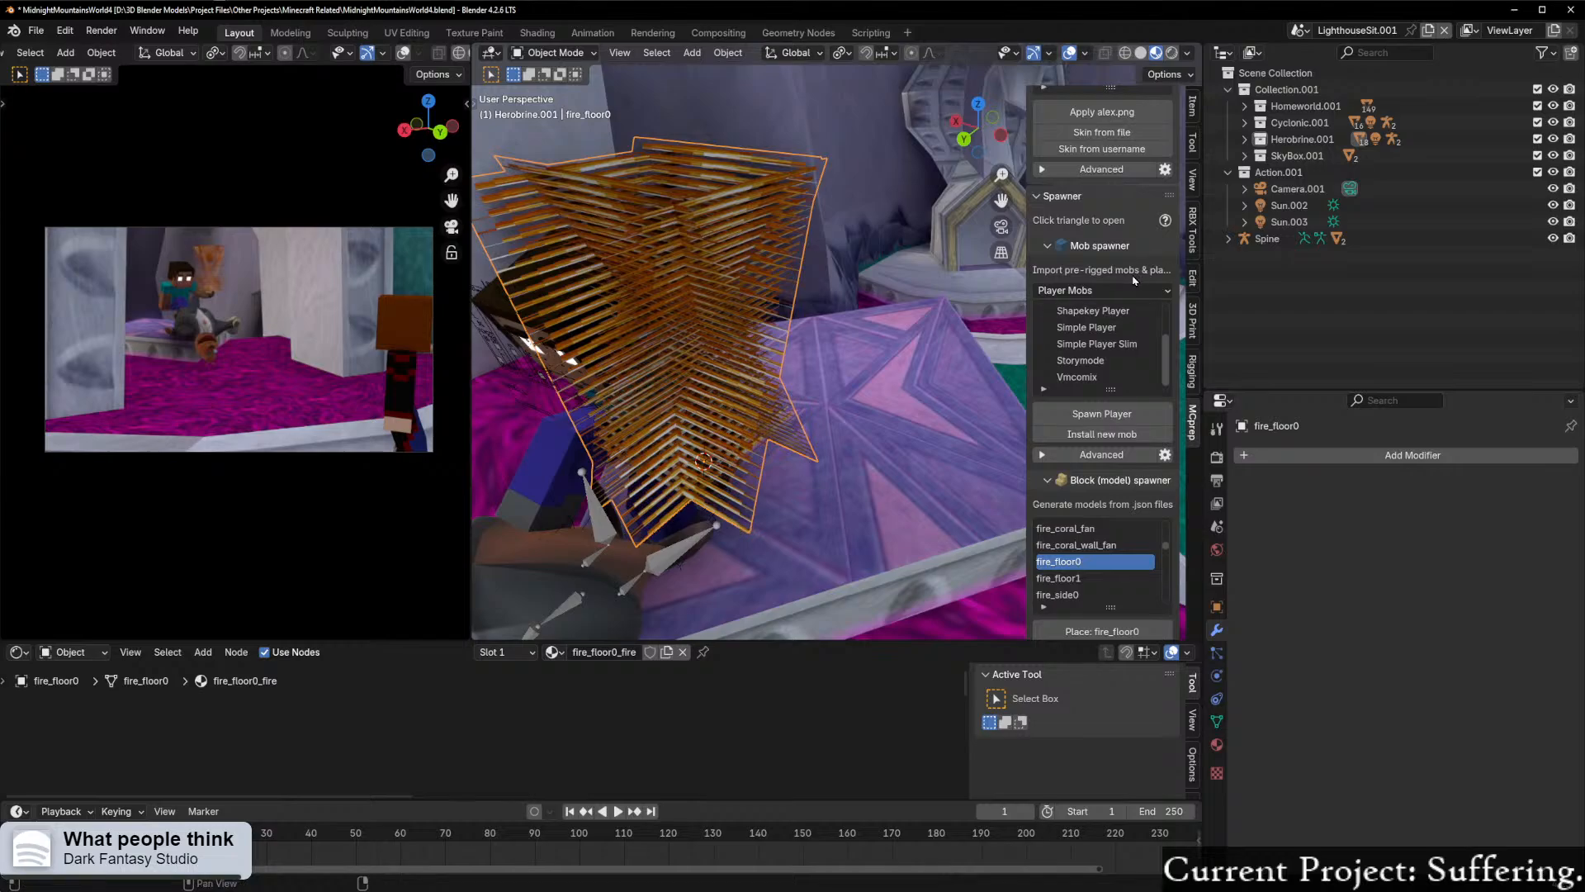
Step: Run Prep World from the MCprep world tools and inspect the fire model from several angles
scroll(1135, 281, "up", 5)
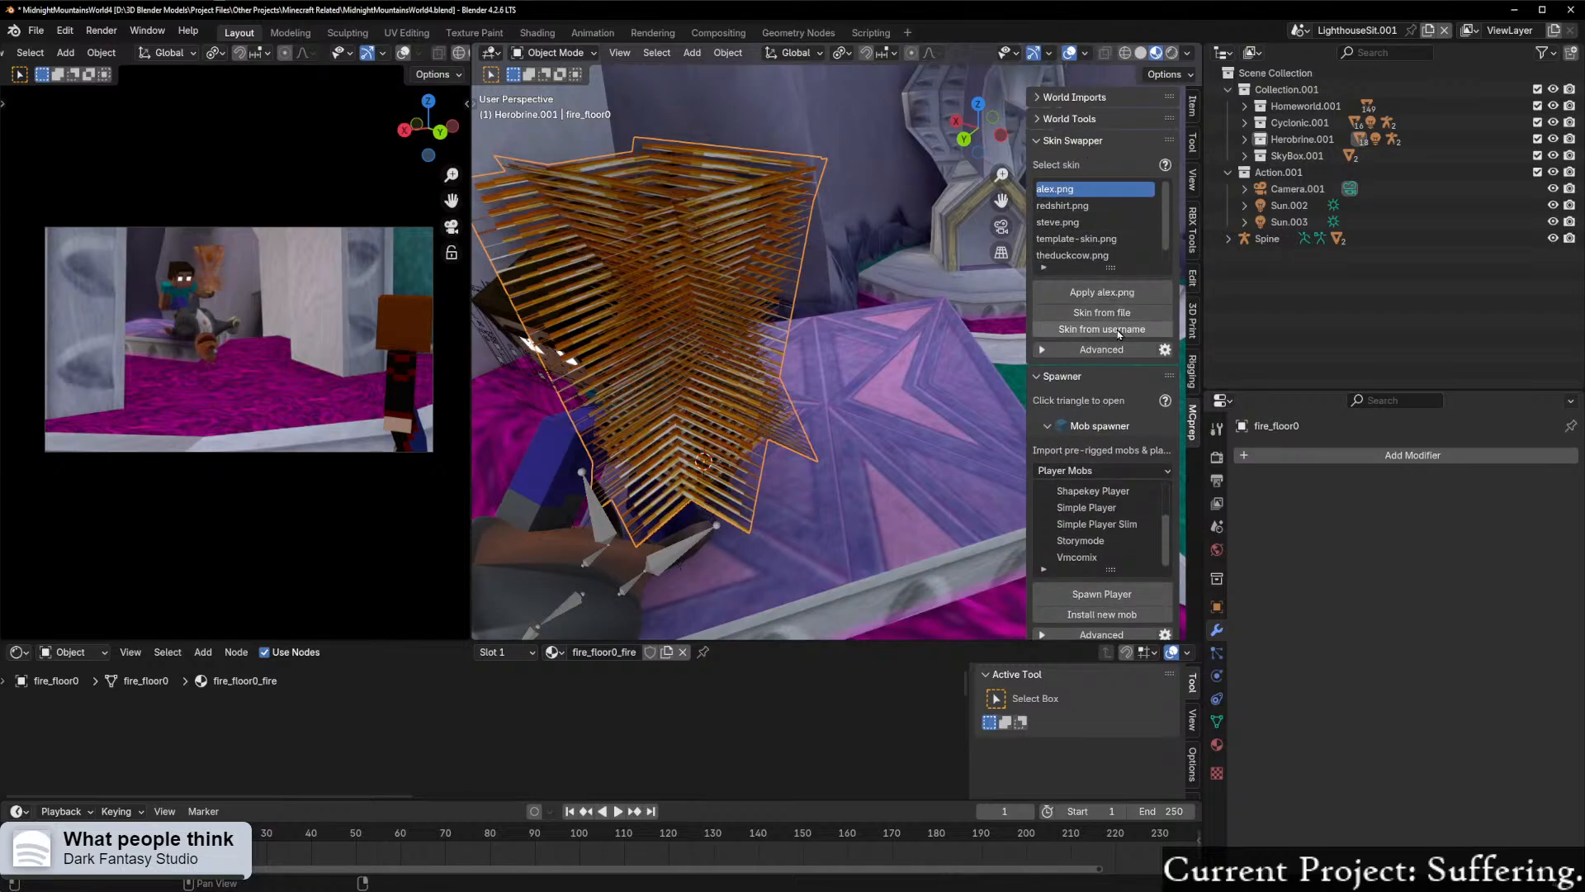
left_click(1069, 118)
left_click(1108, 181)
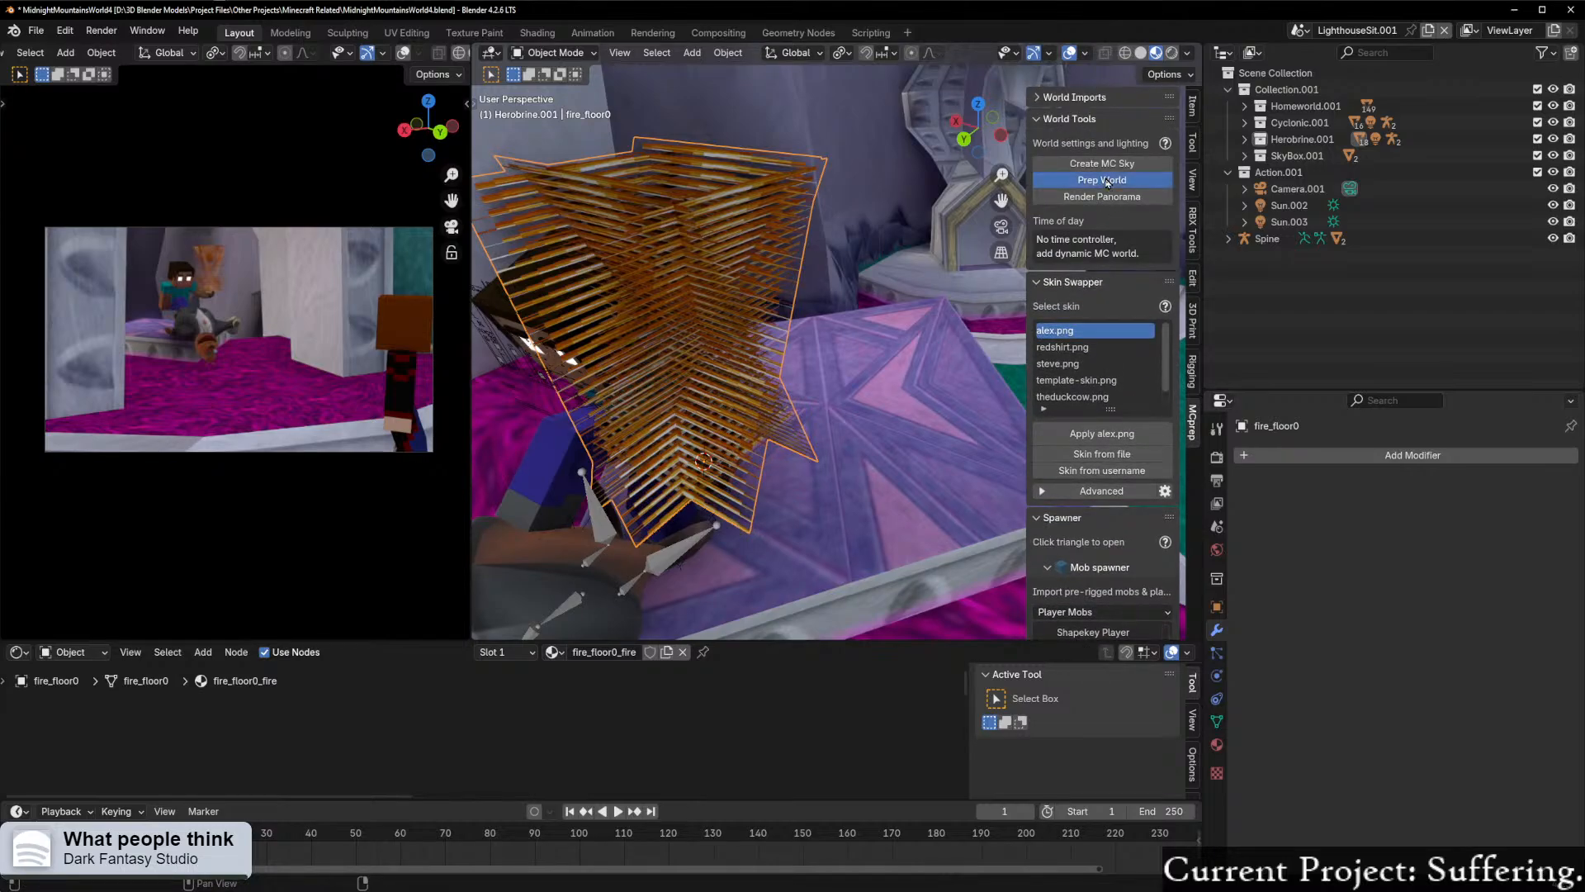
middle_click_drag(696, 291, 762, 291)
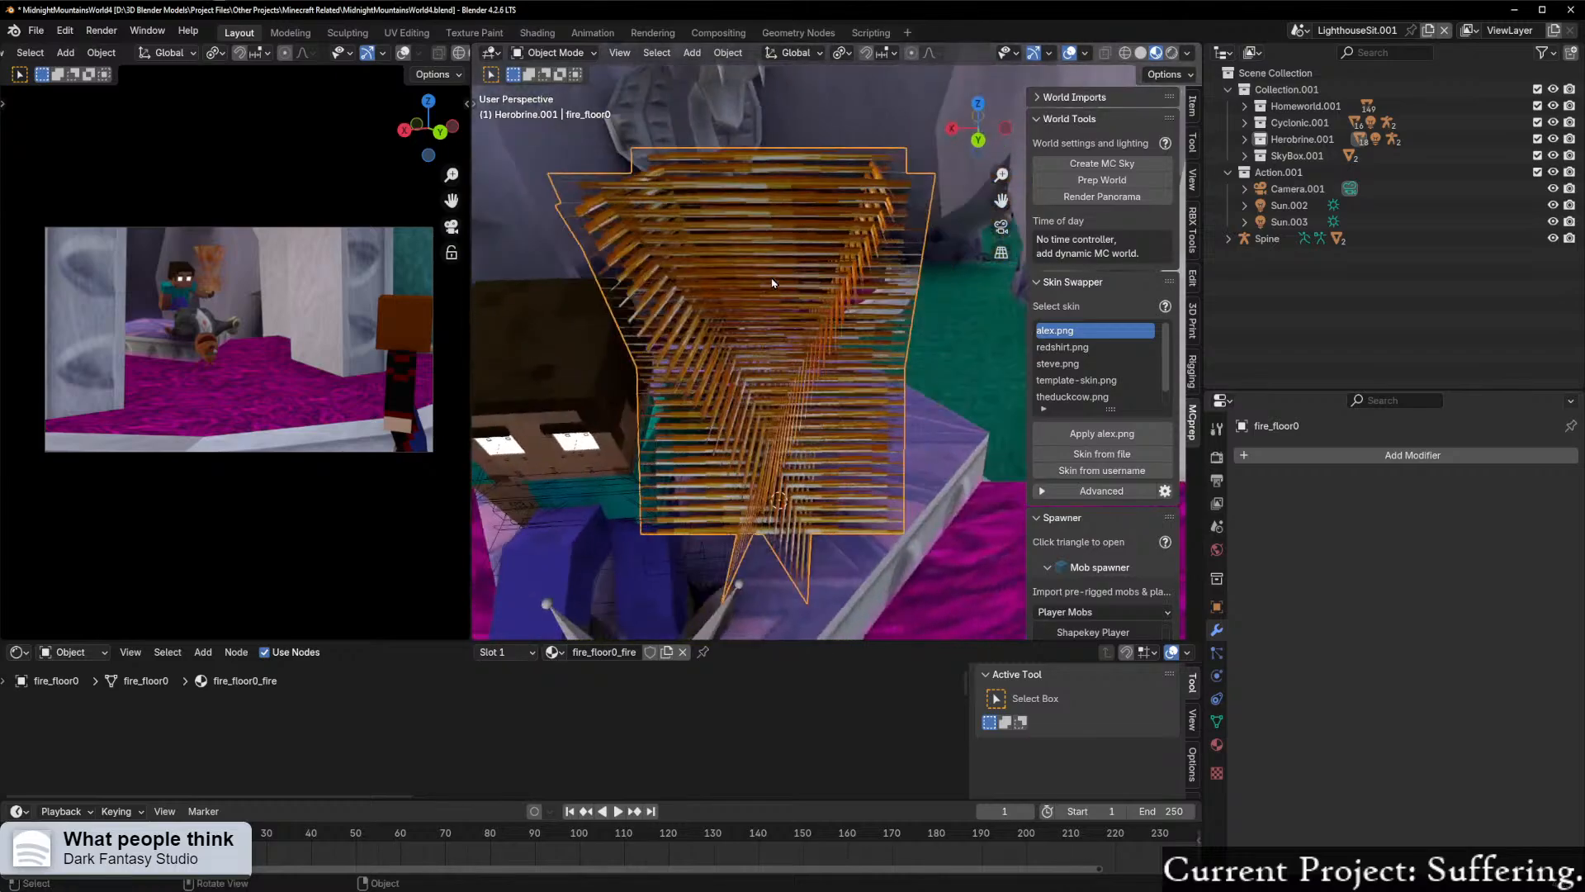
middle_click_drag(1011, 218, 949, 229)
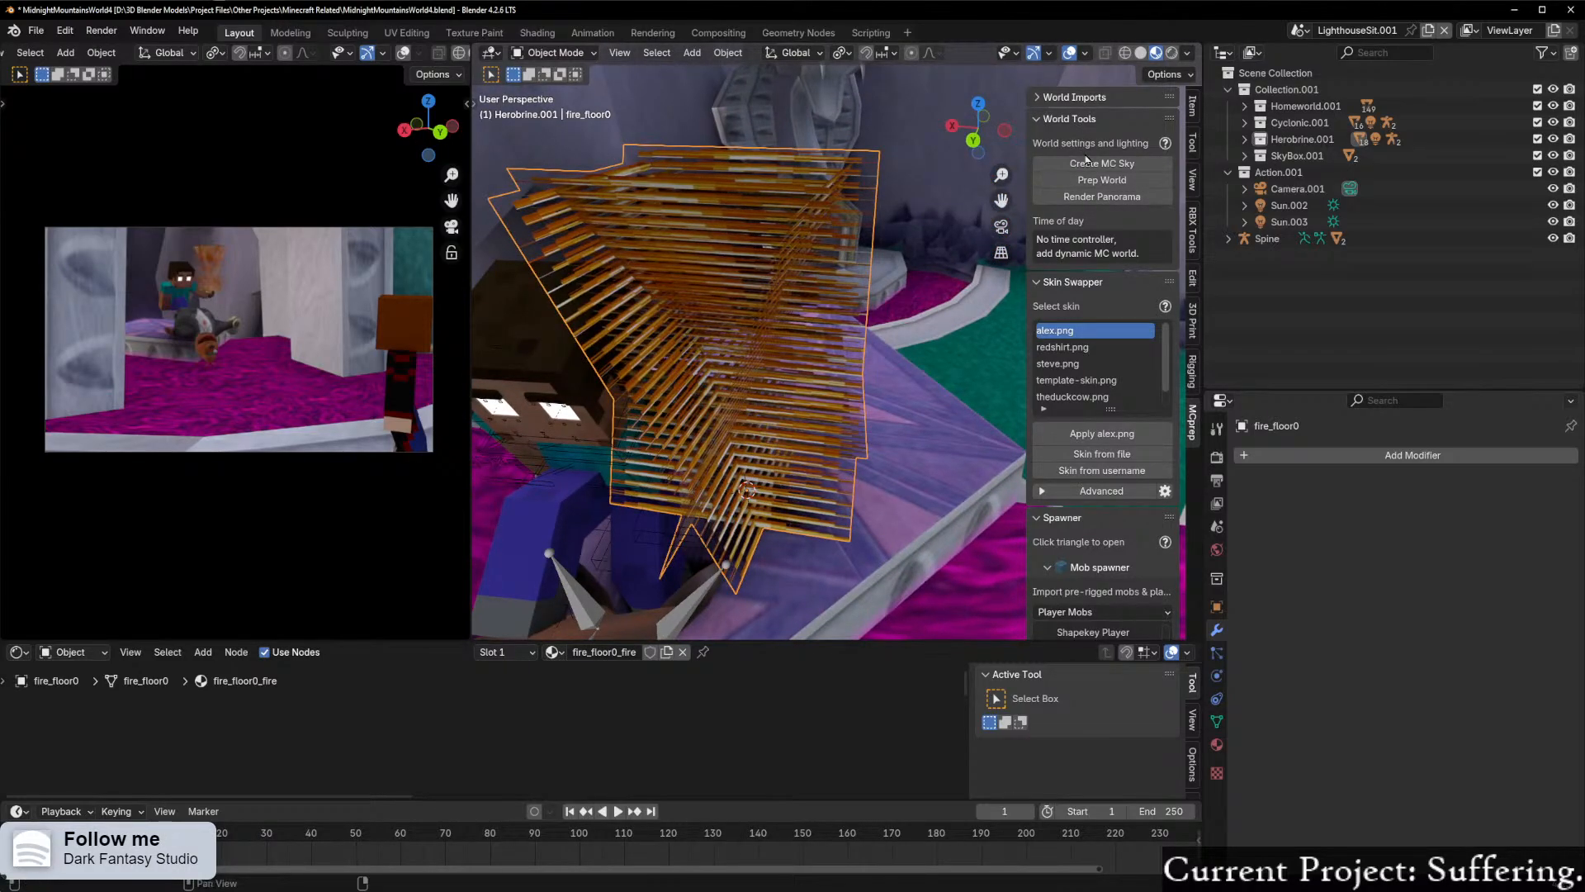
Step: Run Prep Materials on the fire_floor0 model with the Simple (no PBR) pack format and inspect the fire
left_click(1100, 283)
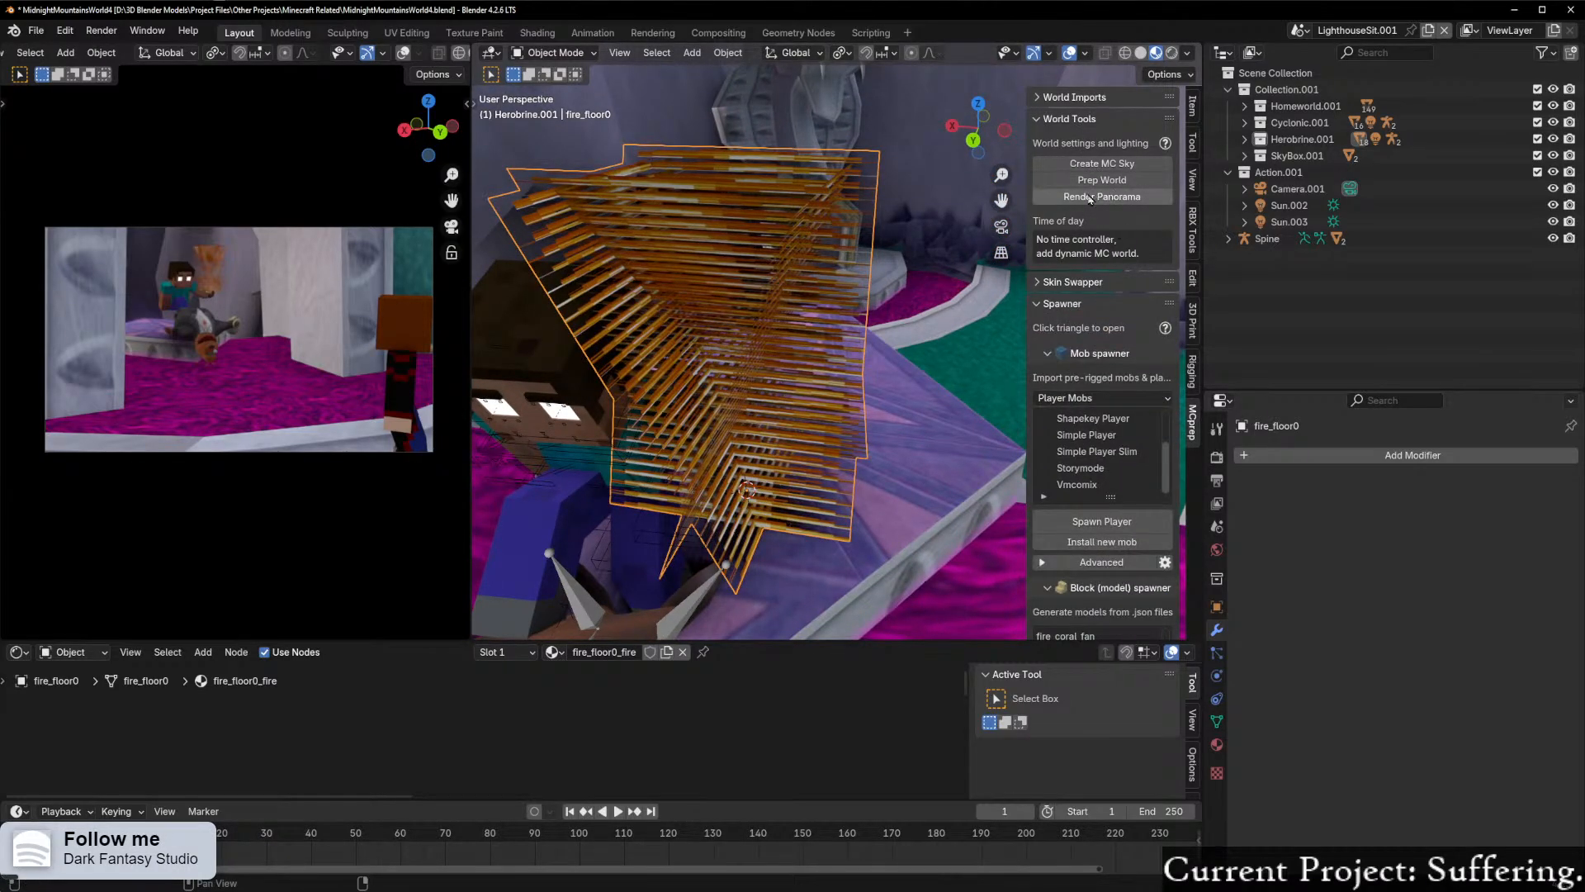
left_click(1097, 305)
left_click(1073, 97)
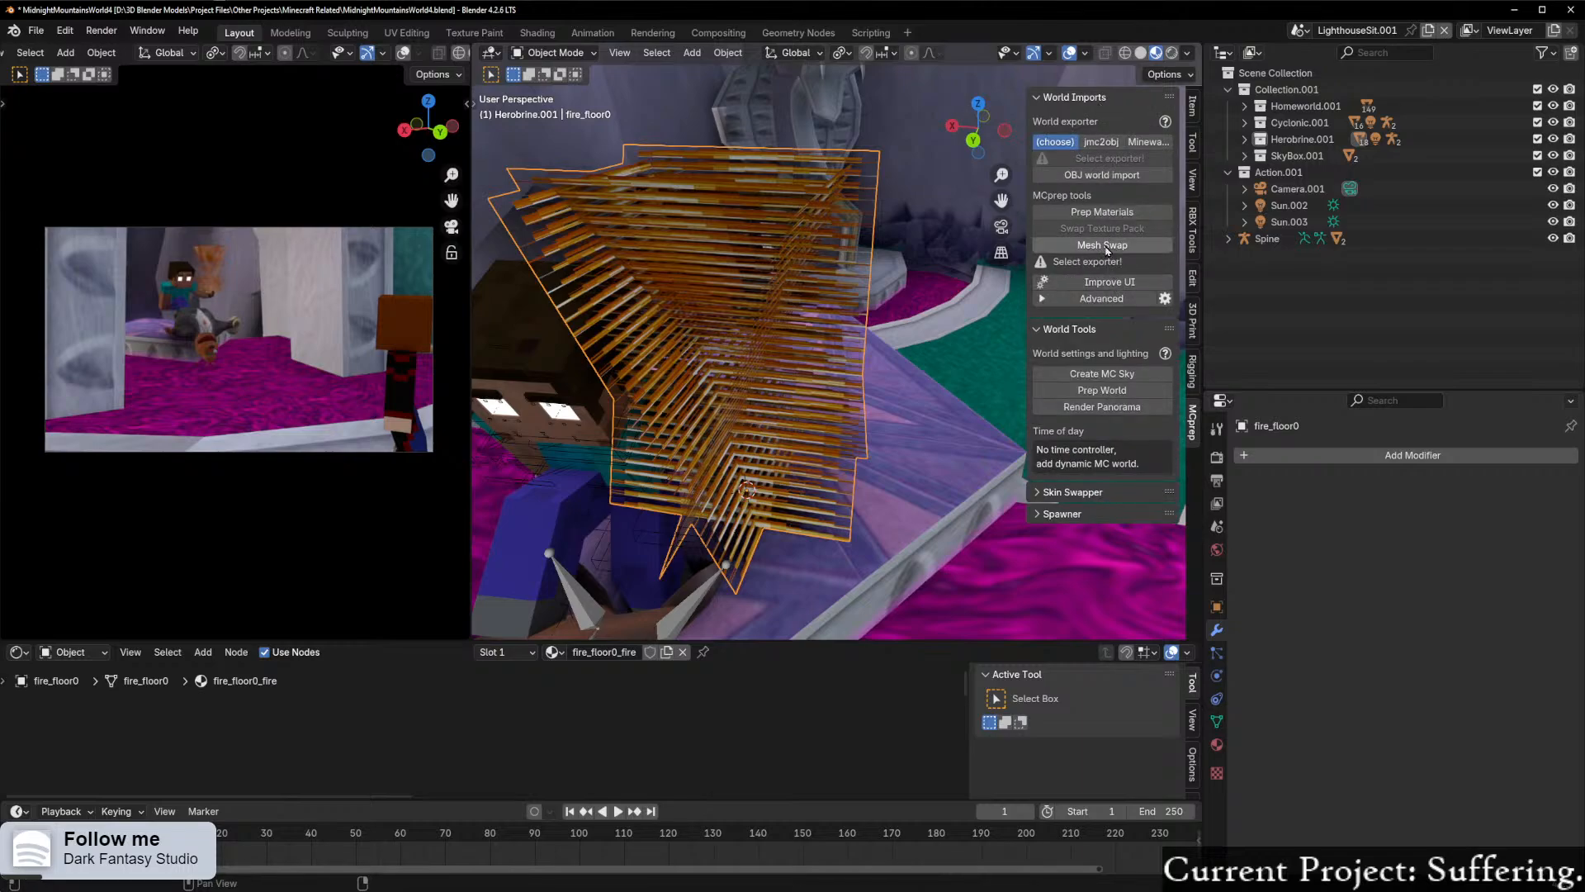
left_click(1113, 212)
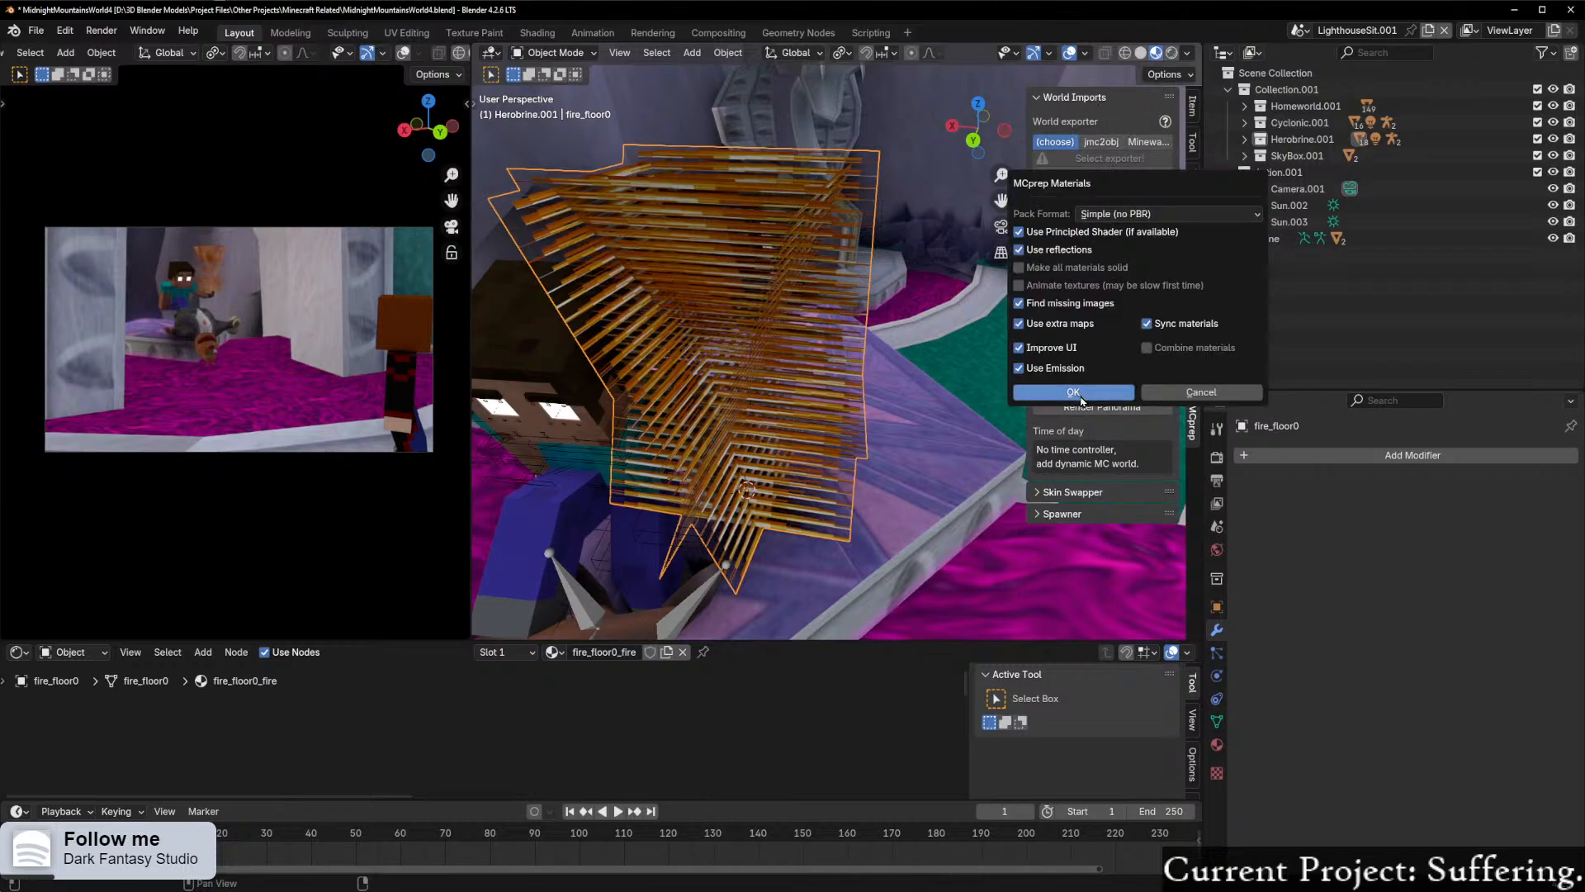
left_click(1082, 398)
middle_click_drag(859, 425, 959, 411)
scroll(938, 400, "down", 20)
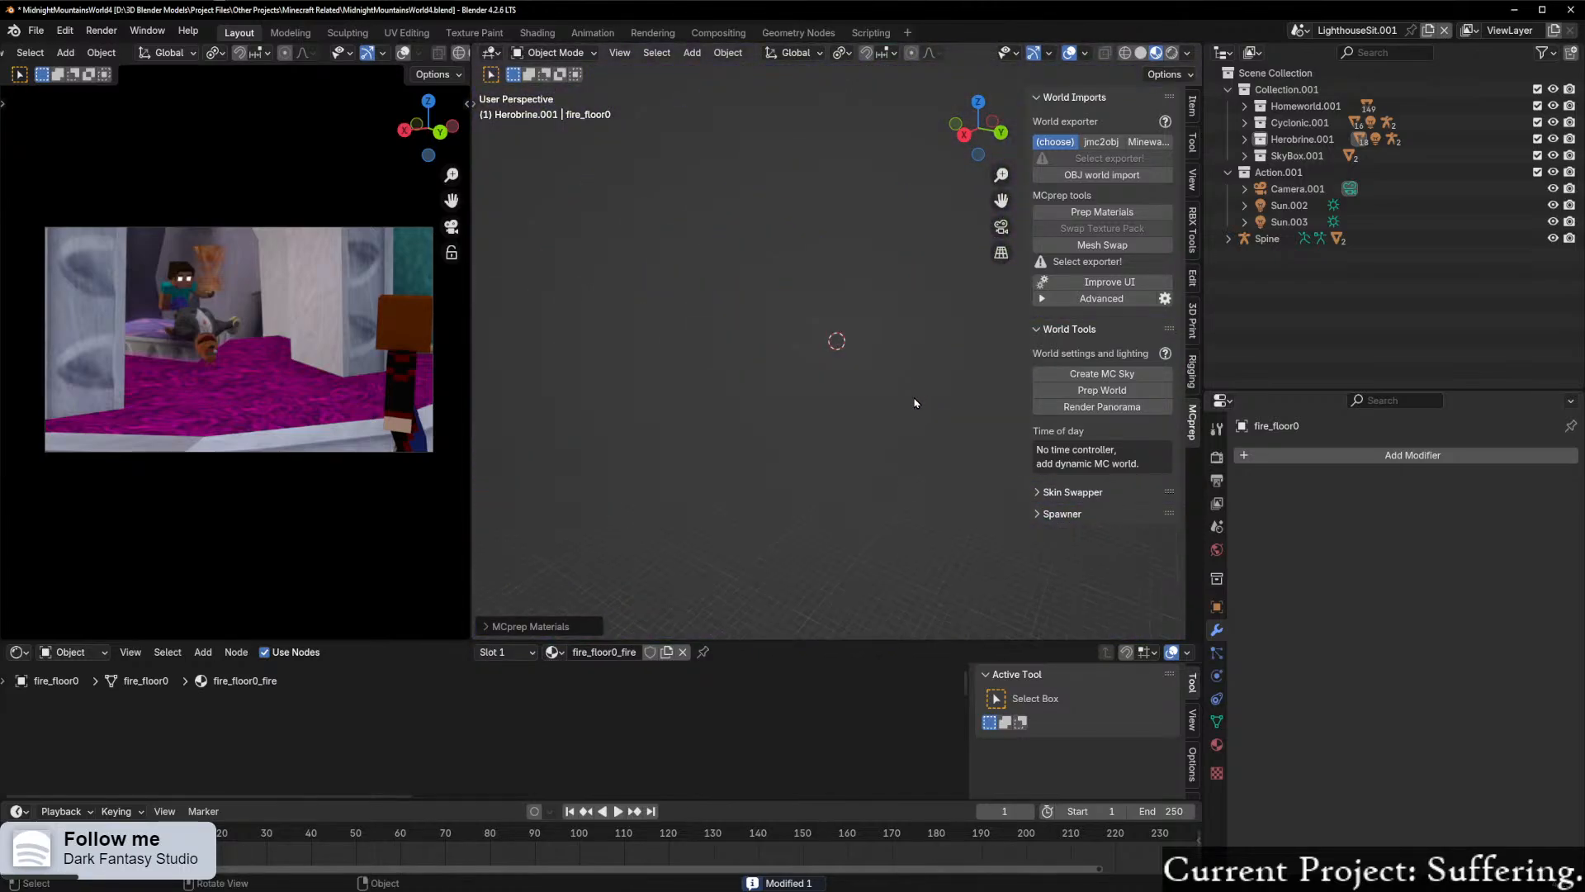
scroll(915, 403, "up", 20)
scroll(915, 403, "down", 10)
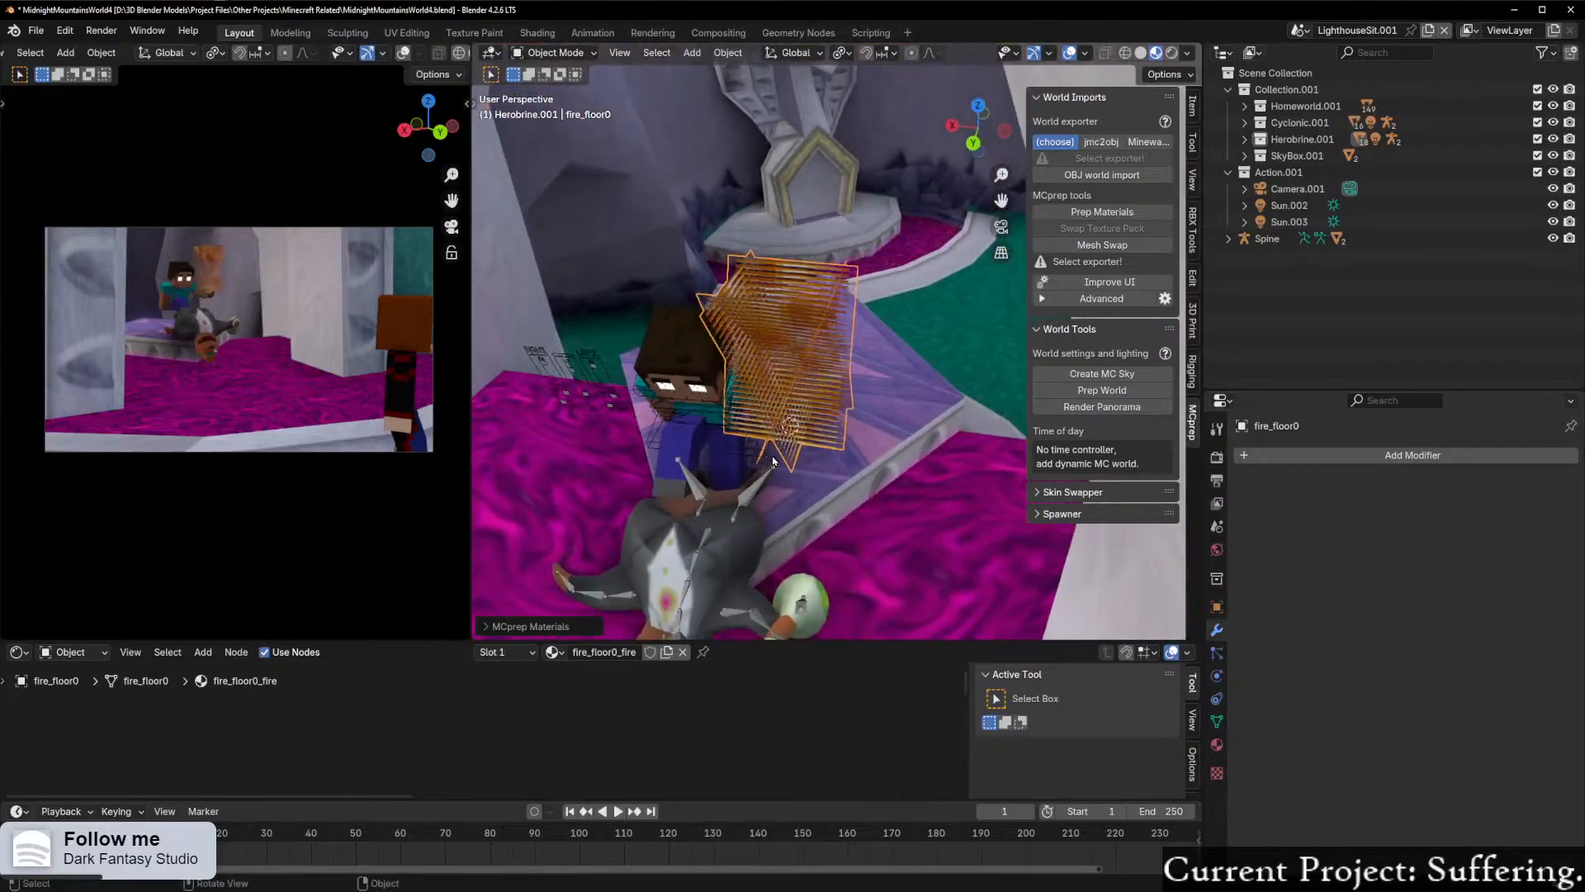
scroll(770, 464, "up", 5)
middle_click_drag(789, 445, 718, 420)
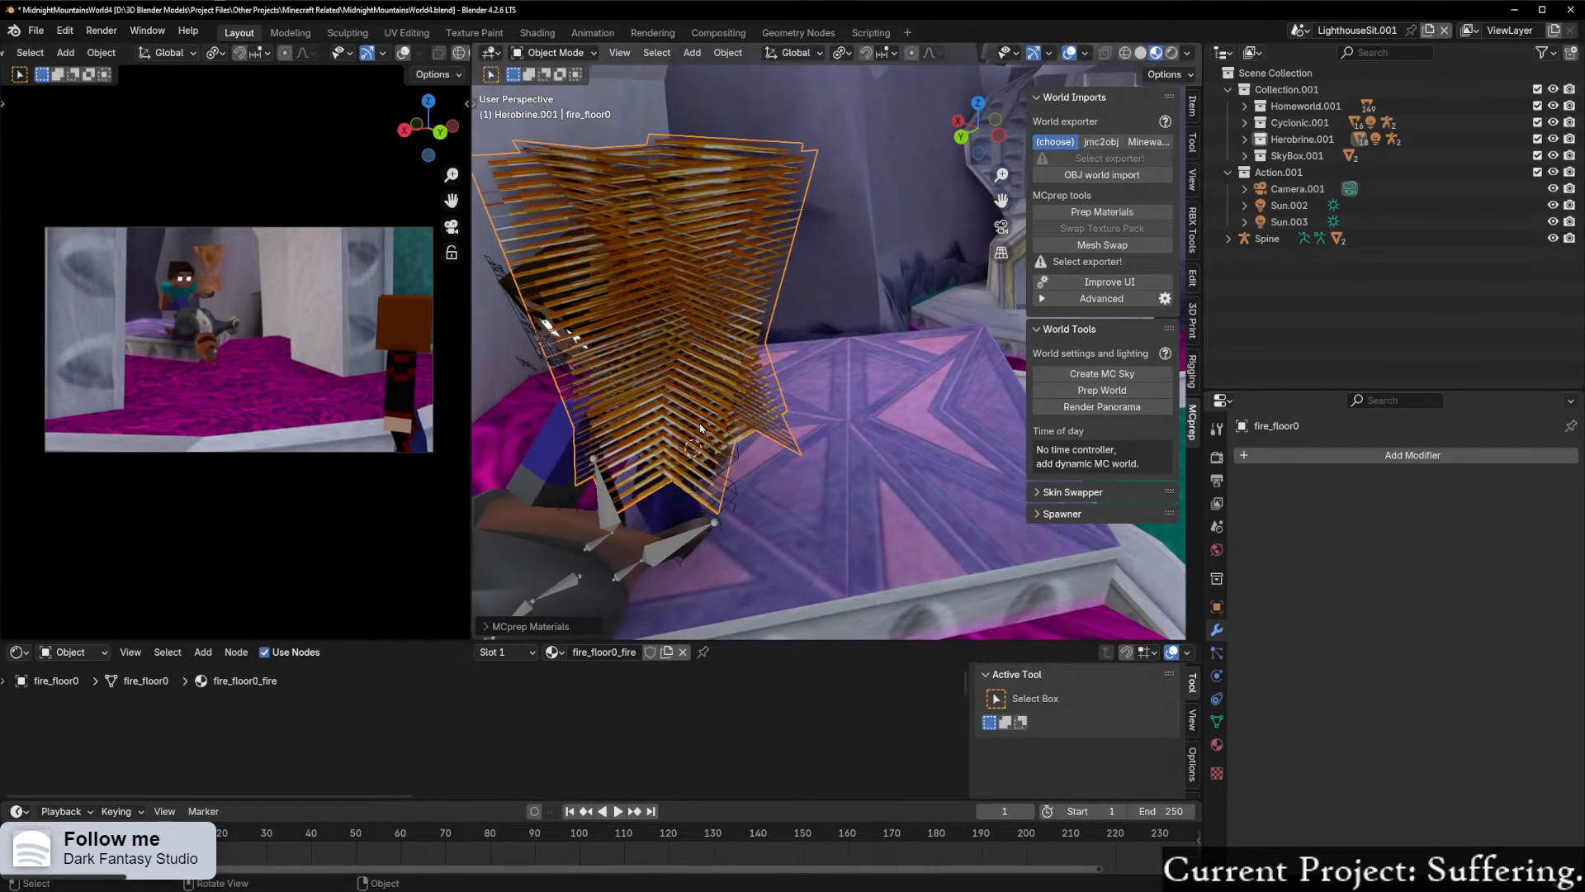
Step: Delete the fire_floor0 model, leaving the fire charge at Herobrine's hand
key("Delete")
middle_click_drag(707, 457, 832, 447)
scroll(776, 459, "up", 3)
scroll(834, 446, "down", 2)
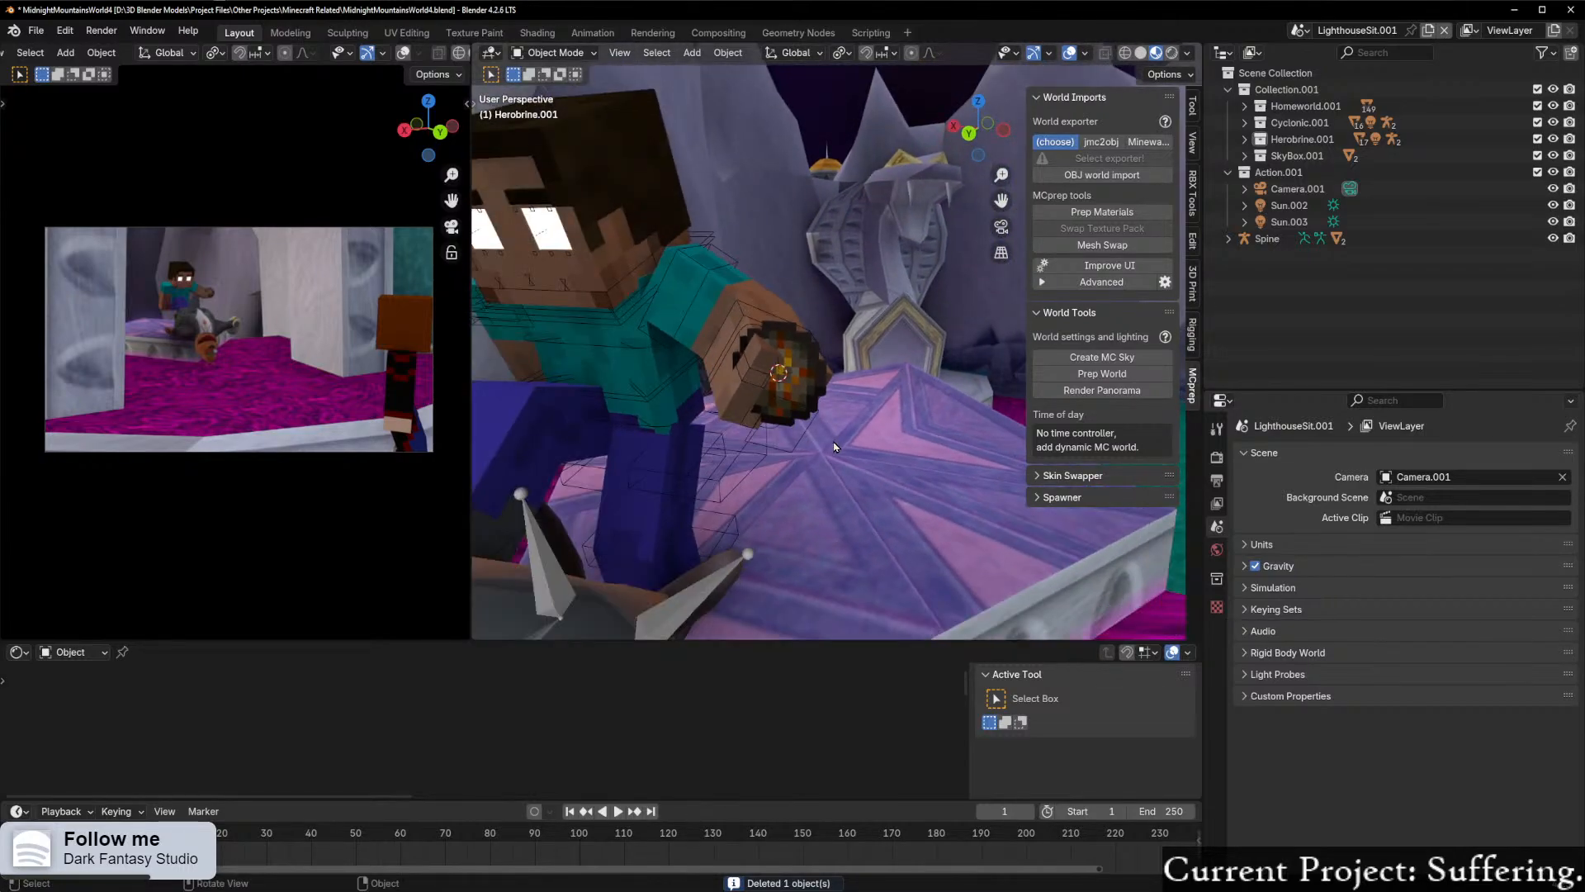
Step: Reopen the Spawner section, collapse its mob and block model lists, and expand Effects + weather
left_click(1066, 497)
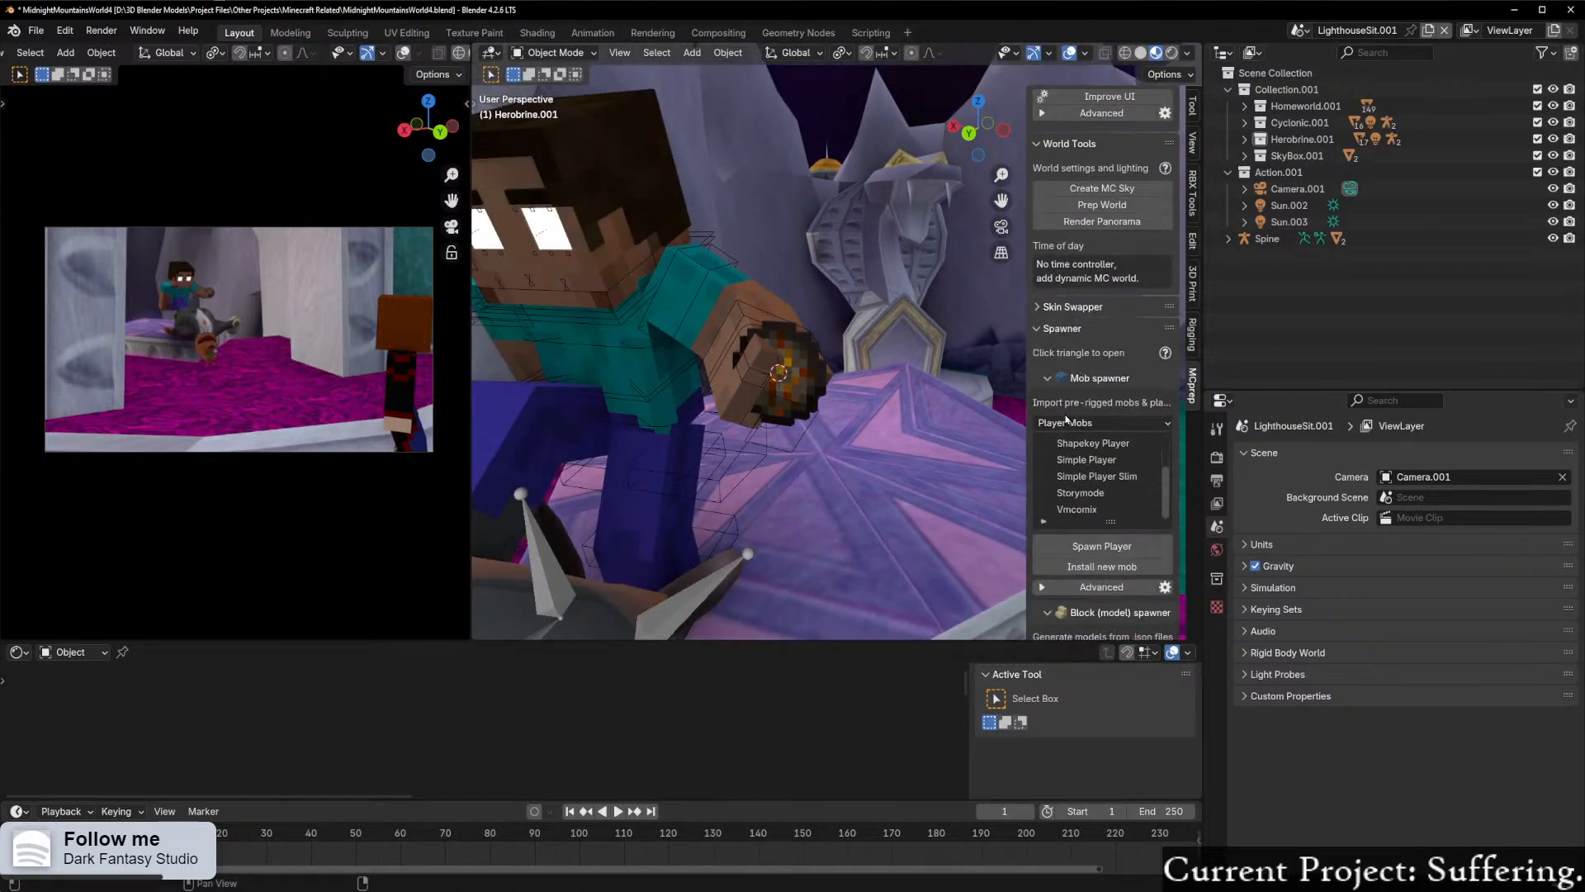
scroll(1074, 470, "down", 5)
left_click(1047, 345)
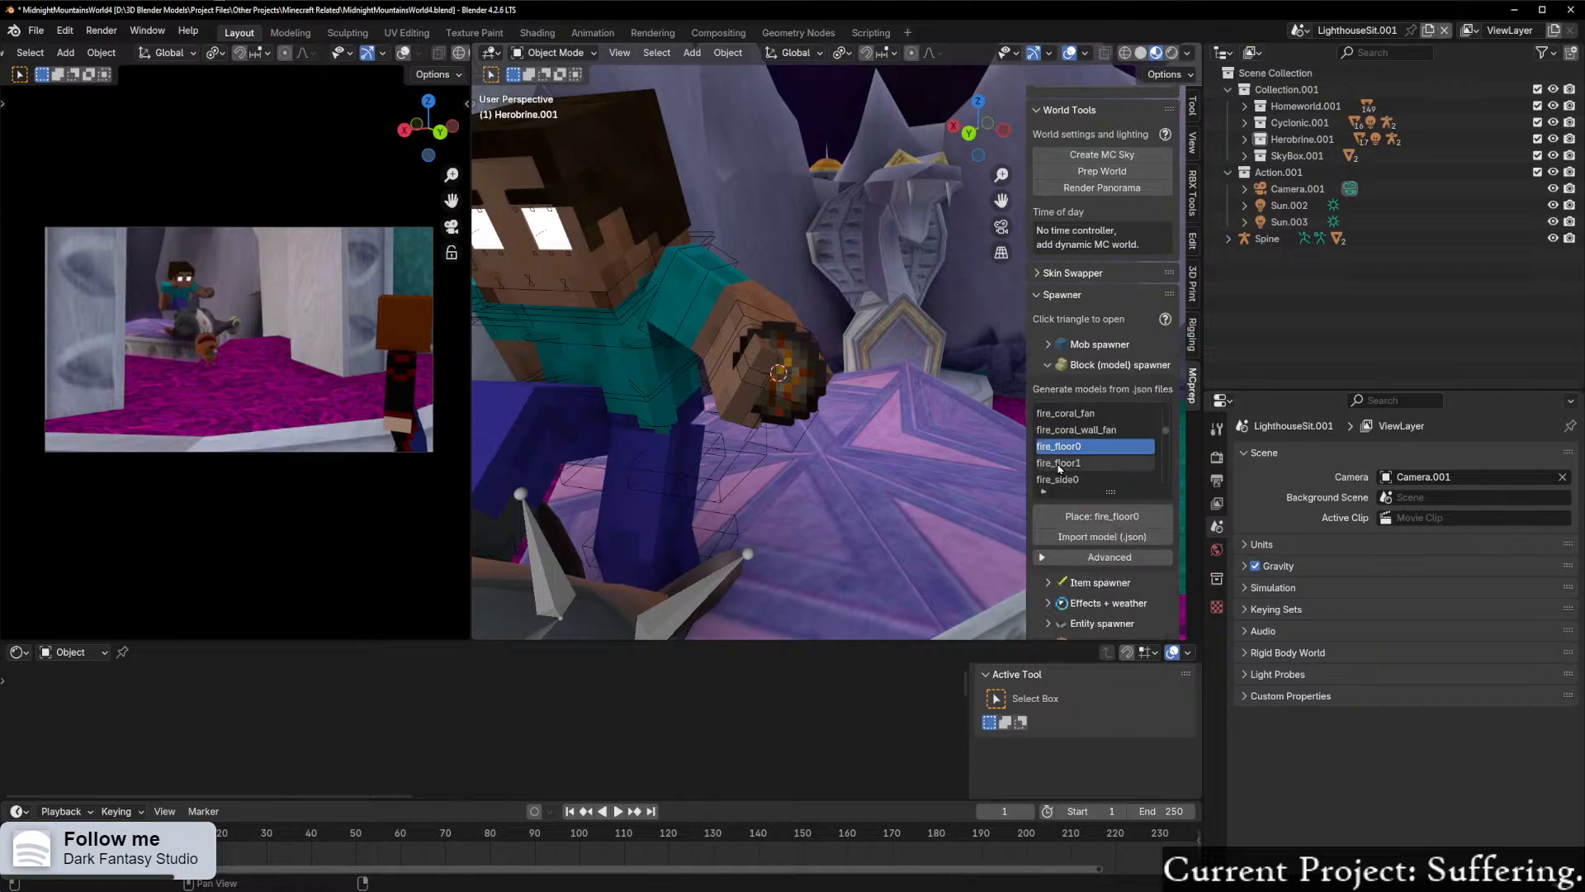
left_click(1061, 364)
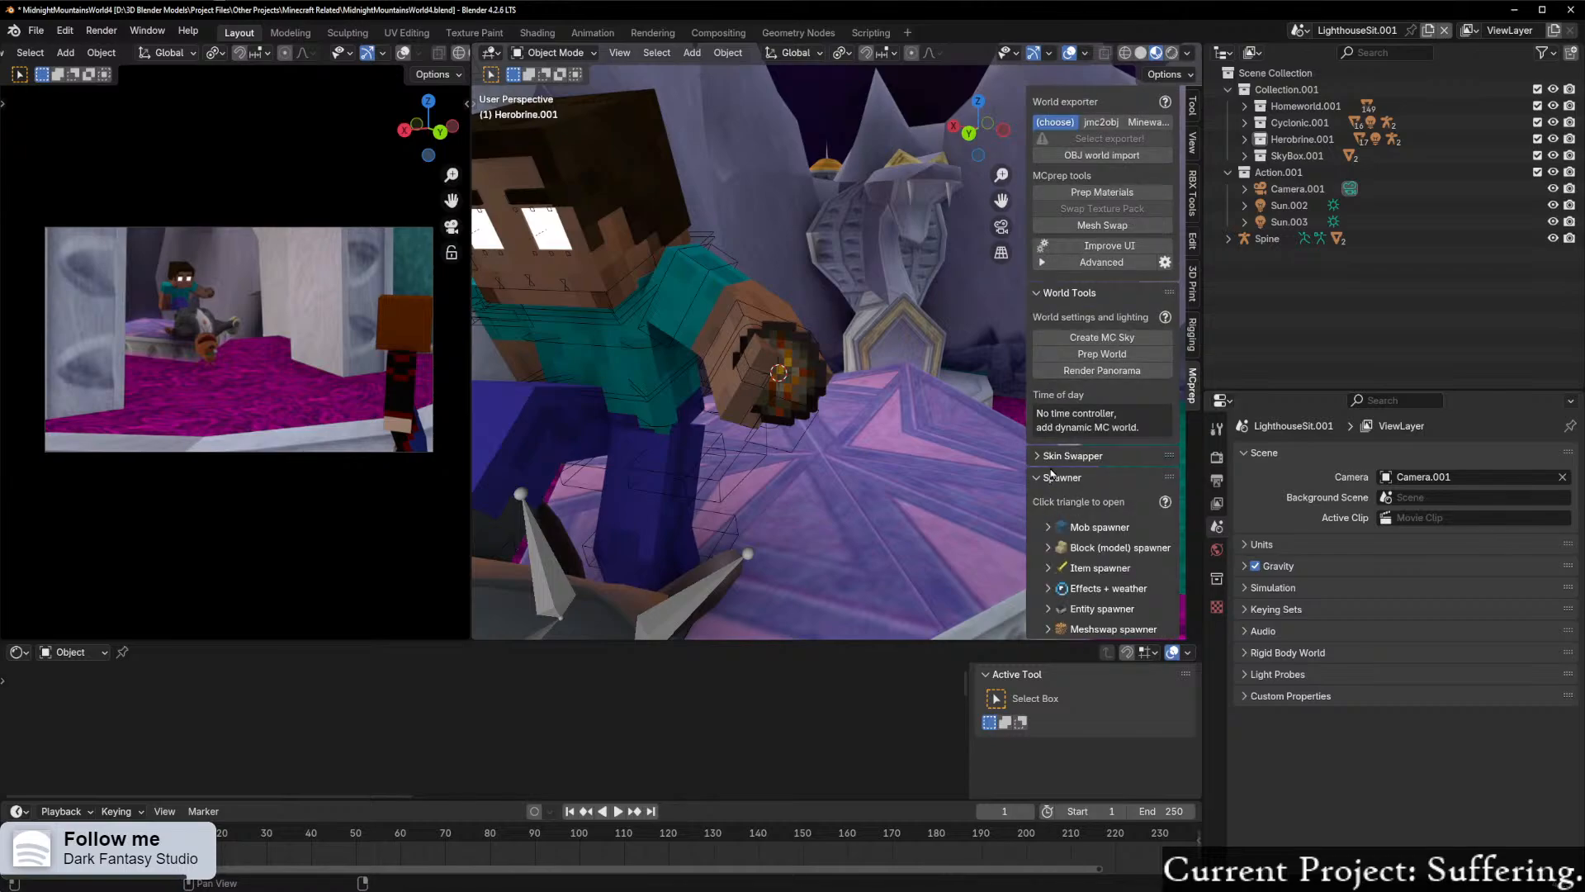
left_click(1033, 473)
left_click(1034, 496)
left_click(1033, 478)
left_click(1034, 479)
scroll(1083, 533, "down", 1)
left_click(1048, 588)
Step: Try the Spark effect at Herobrine's hand and undo it
scroll(1082, 578, "down", 3)
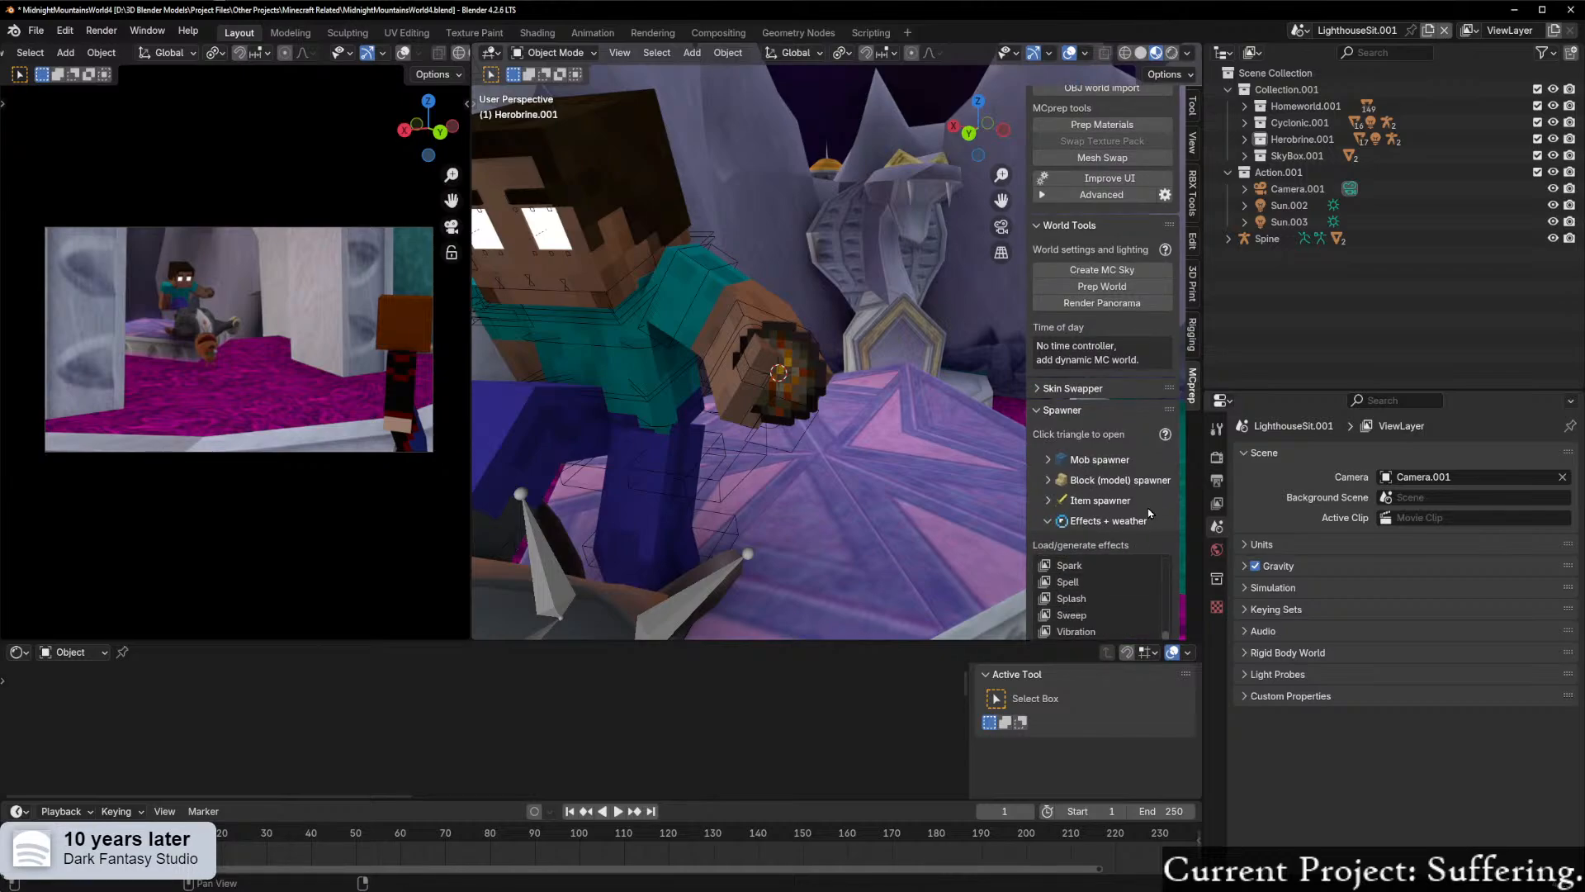
scroll(1143, 537, "down", 3)
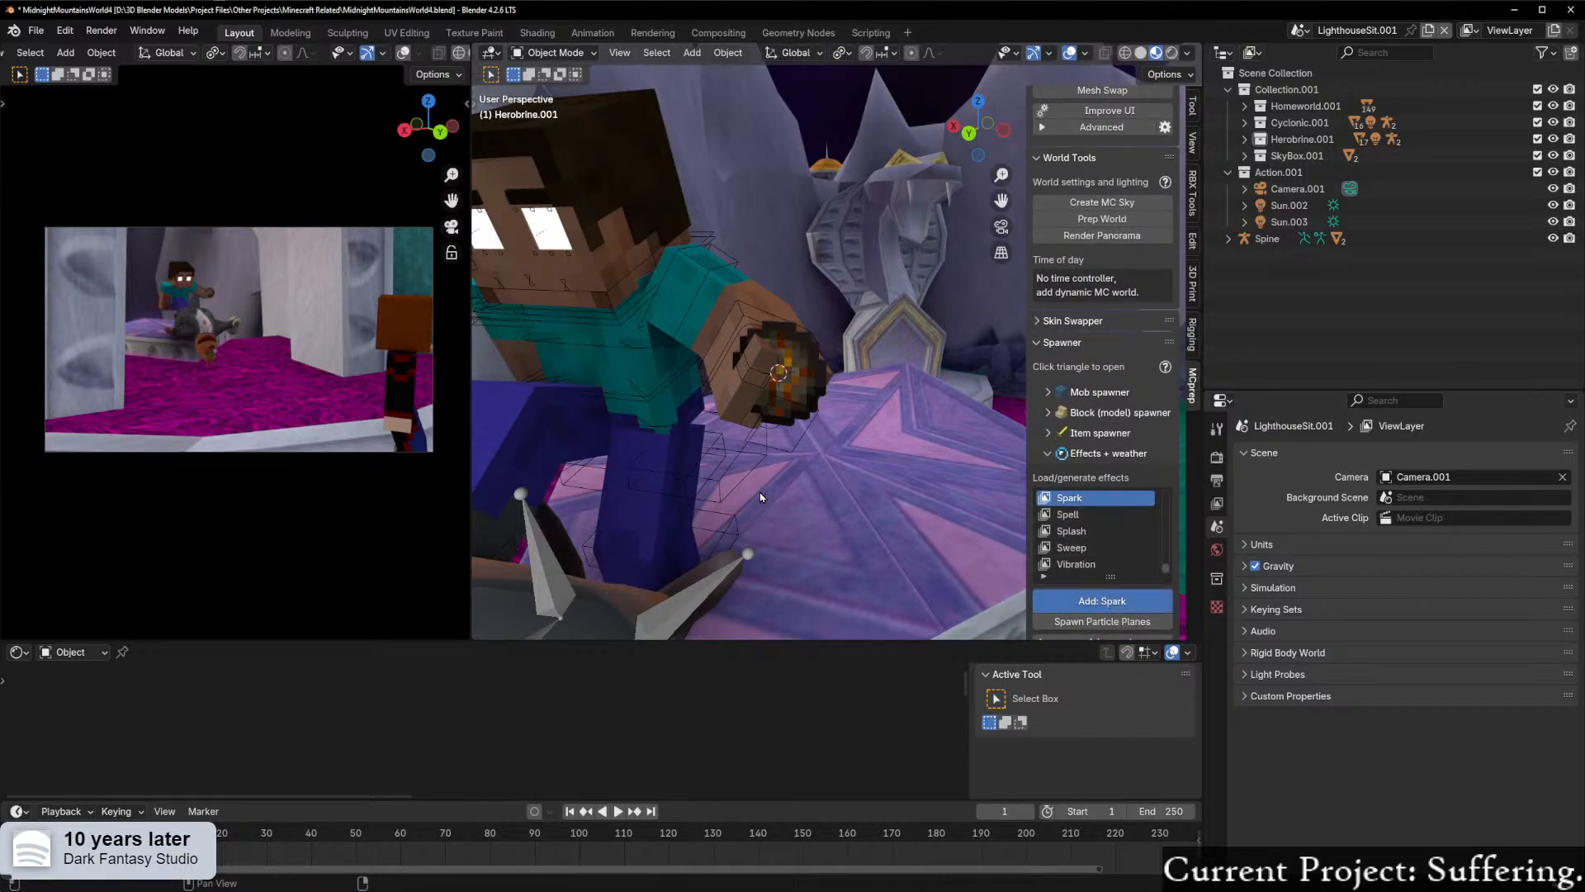
middle_click_drag(763, 500, 799, 503)
key("ctrl+z")
scroll(1074, 536, "up", 5)
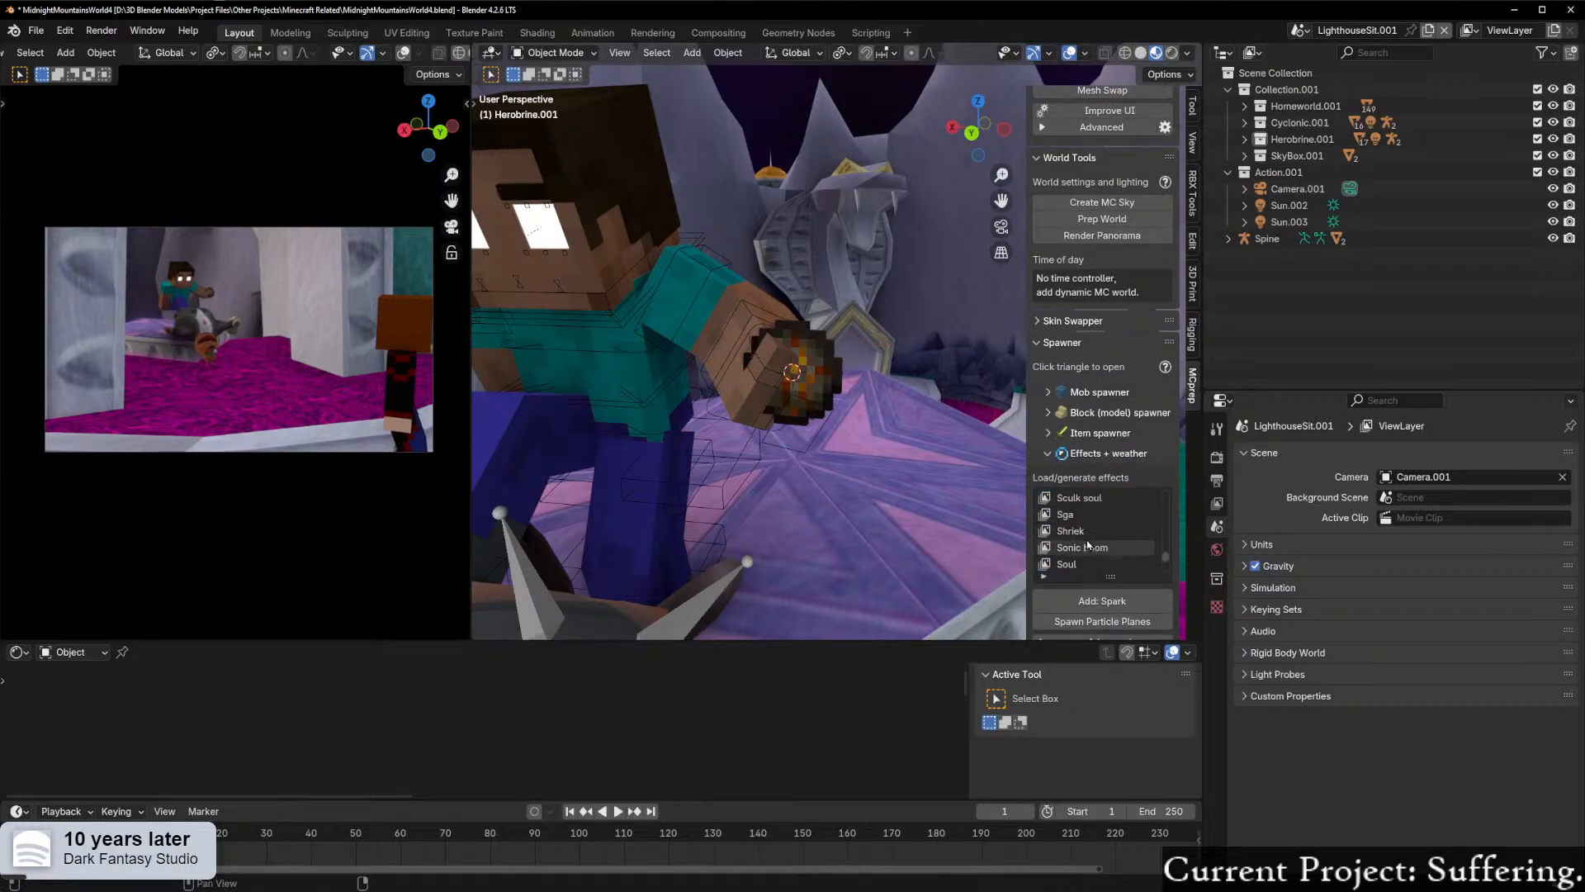
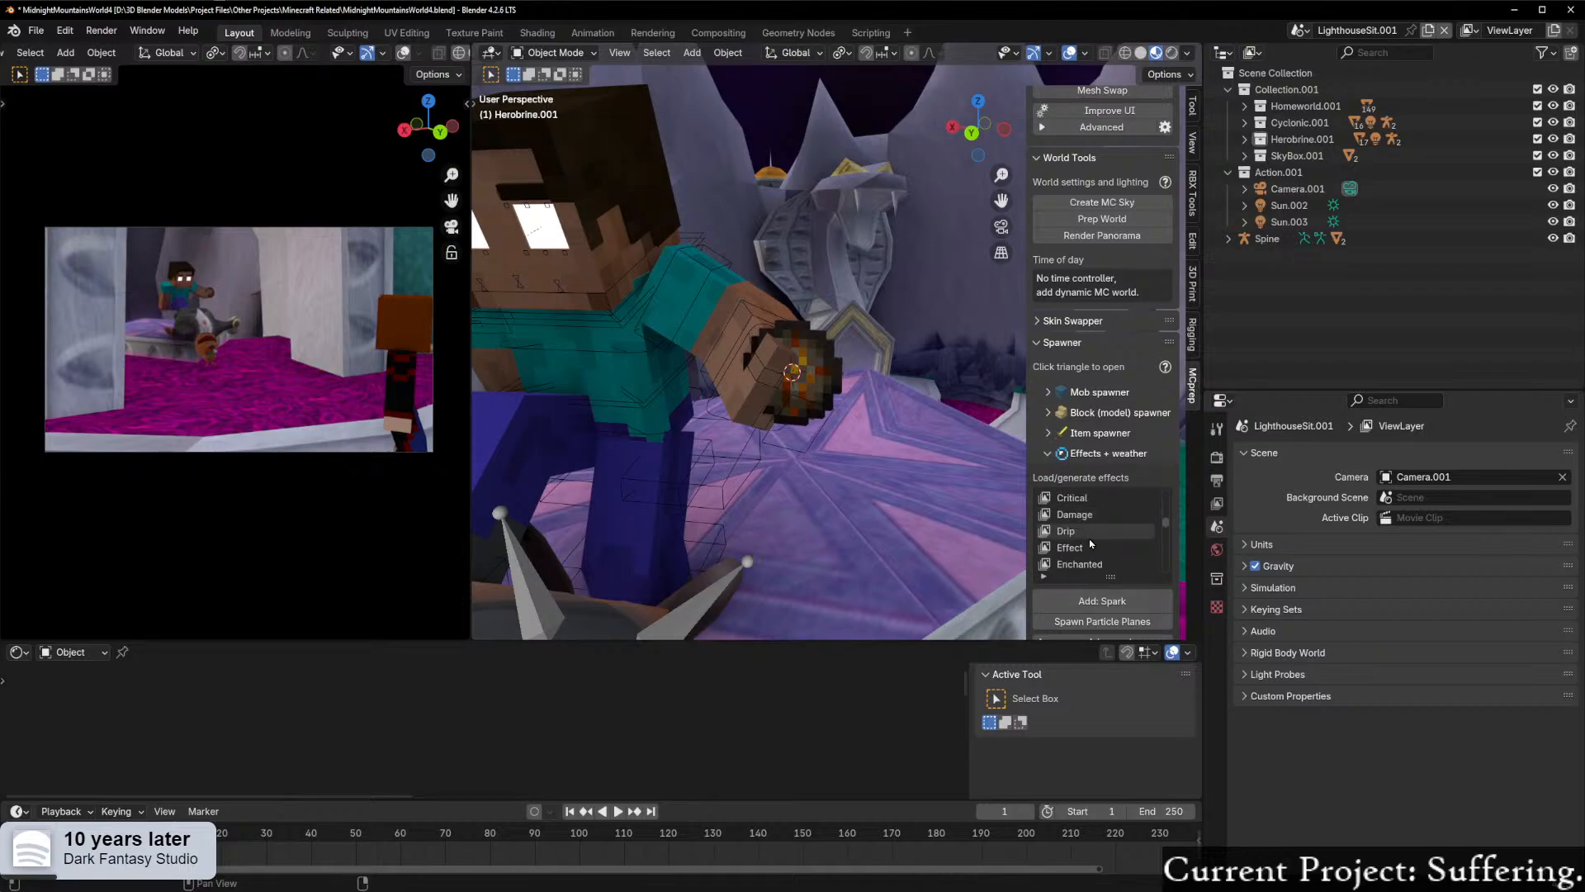
Step: Add the Flame effect at Herobrine's fire charge and rotate it about the global X axis until it stands upright
left_click(1109, 605)
middle_click_drag(826, 347, 867, 280)
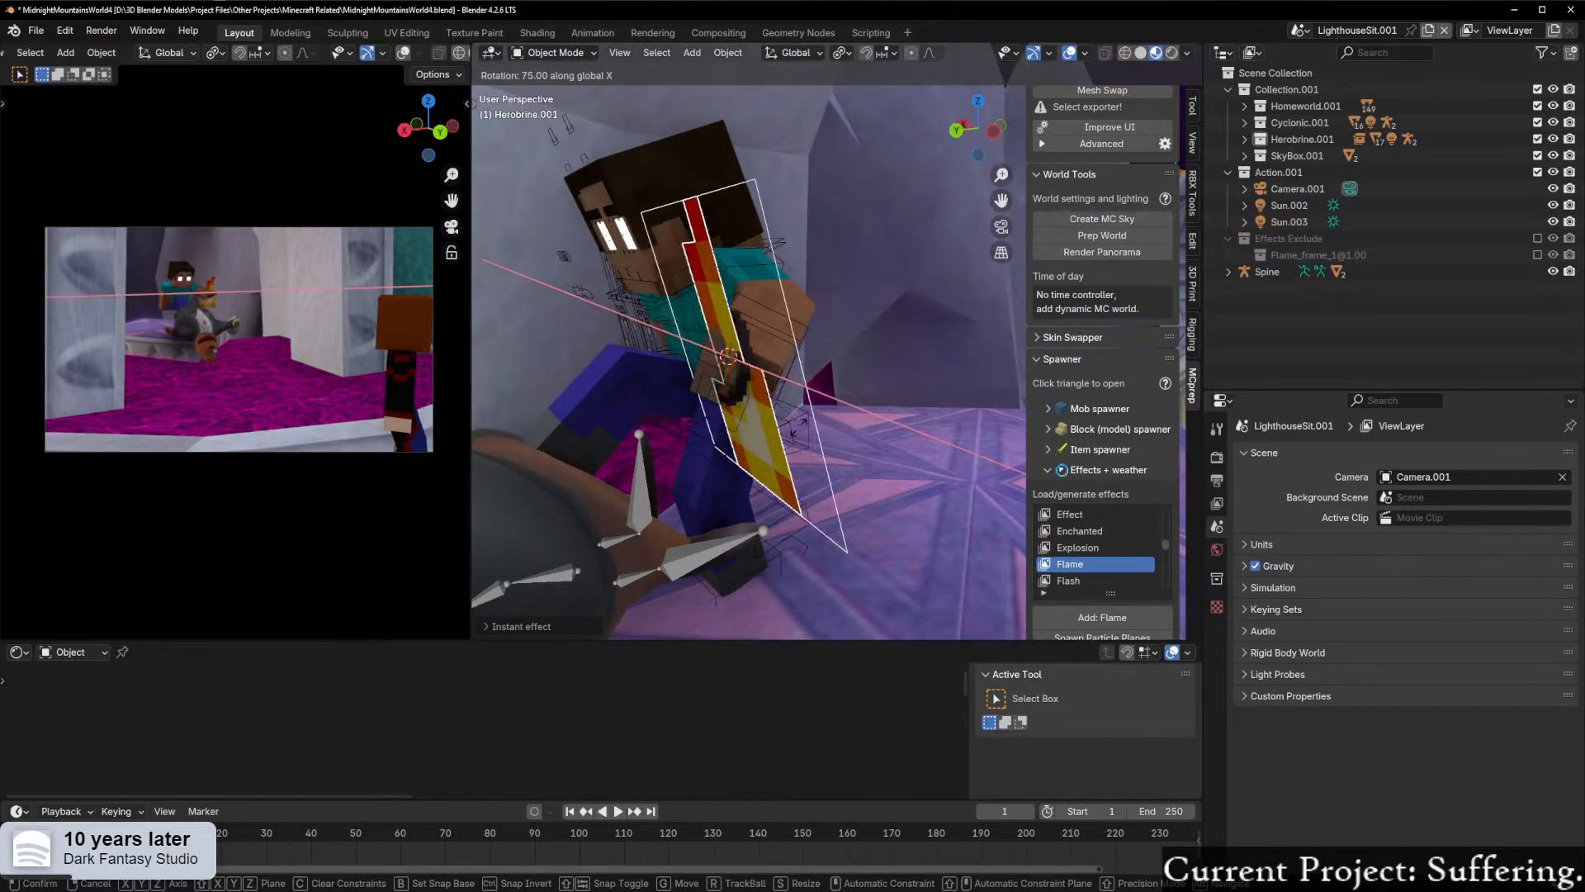
left_click(781, 444)
middle_click_drag(781, 445, 916, 489)
Step: Scale the flame down to about 0.6 and raise it about 0.2 m along Z above the fire charge
key("s")
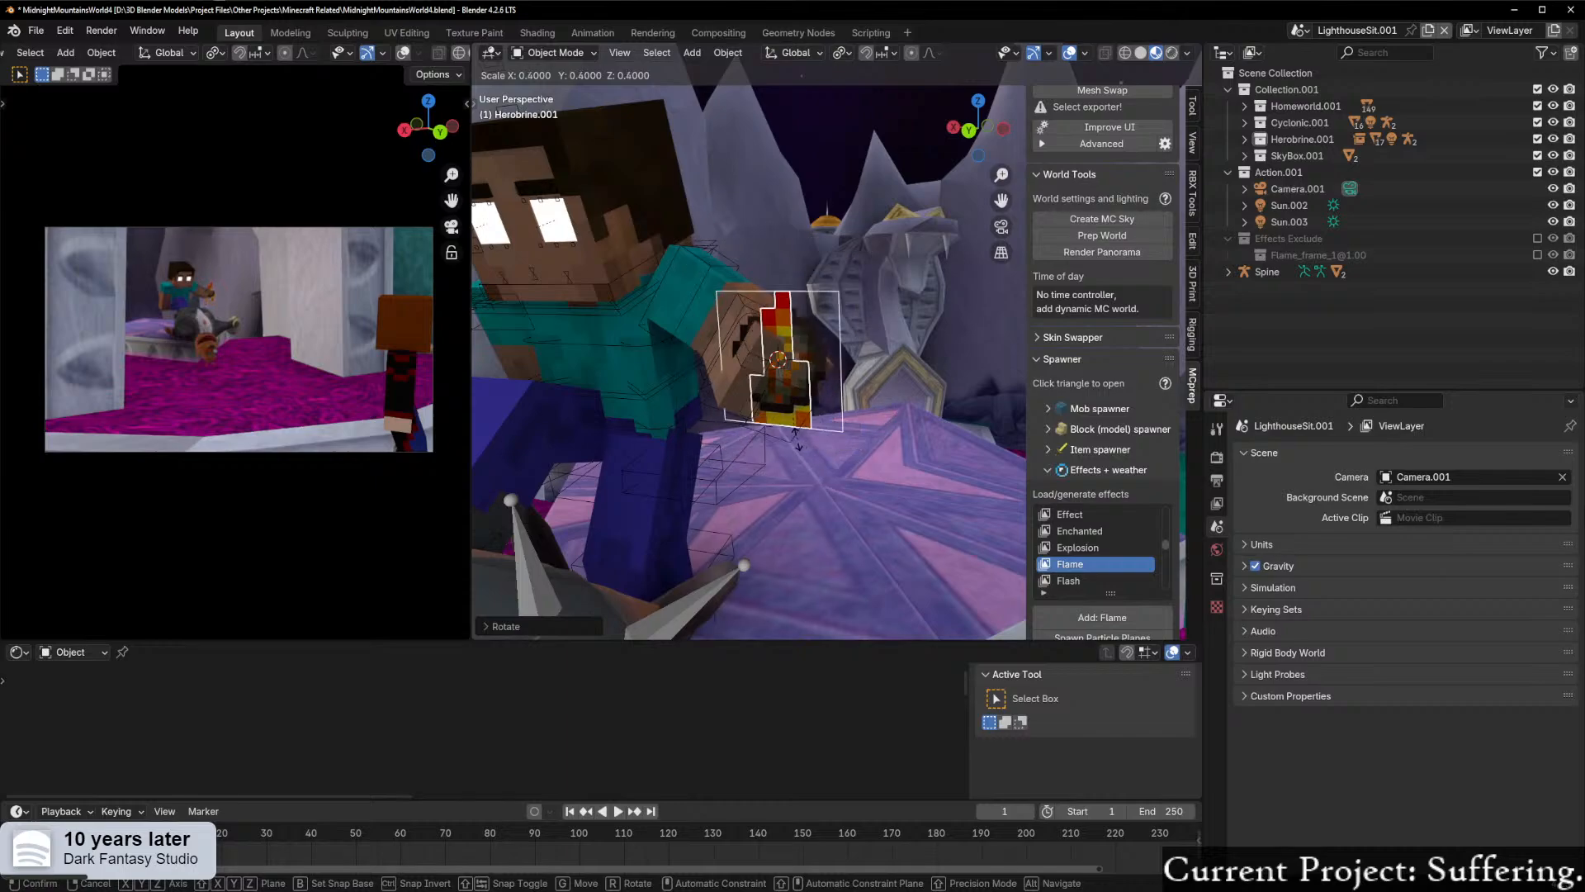
left_click(794, 438)
key("g")
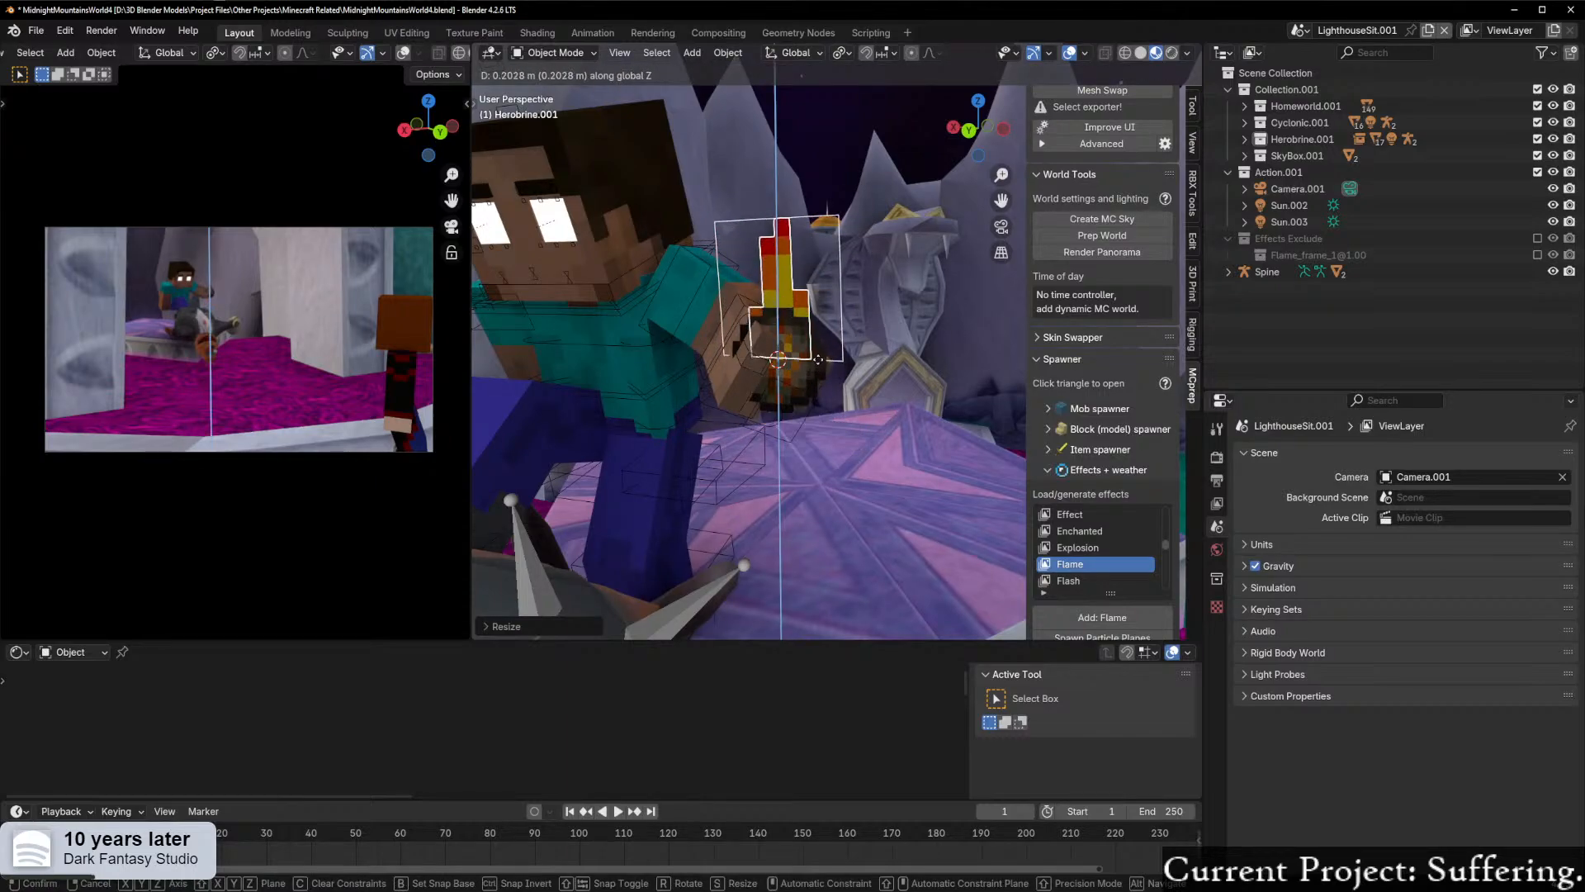
left_click(824, 384)
middle_click_drag(825, 384, 870, 333)
Step: Duplicate the flame twice and place the copies around the fire charge
key("shift+d")
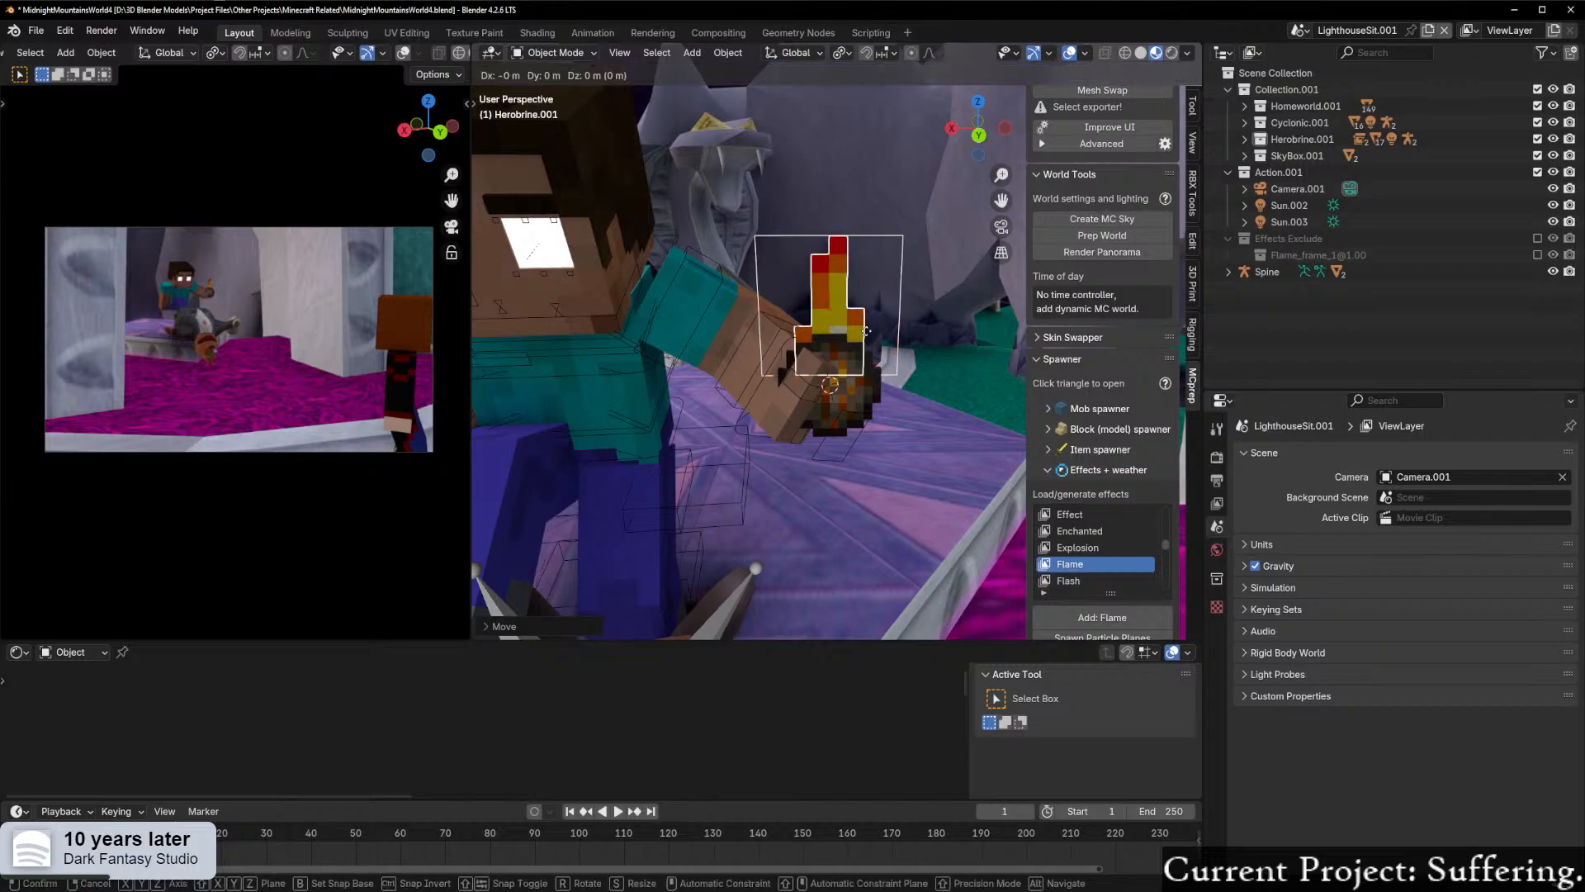
left_click(907, 373)
key("r")
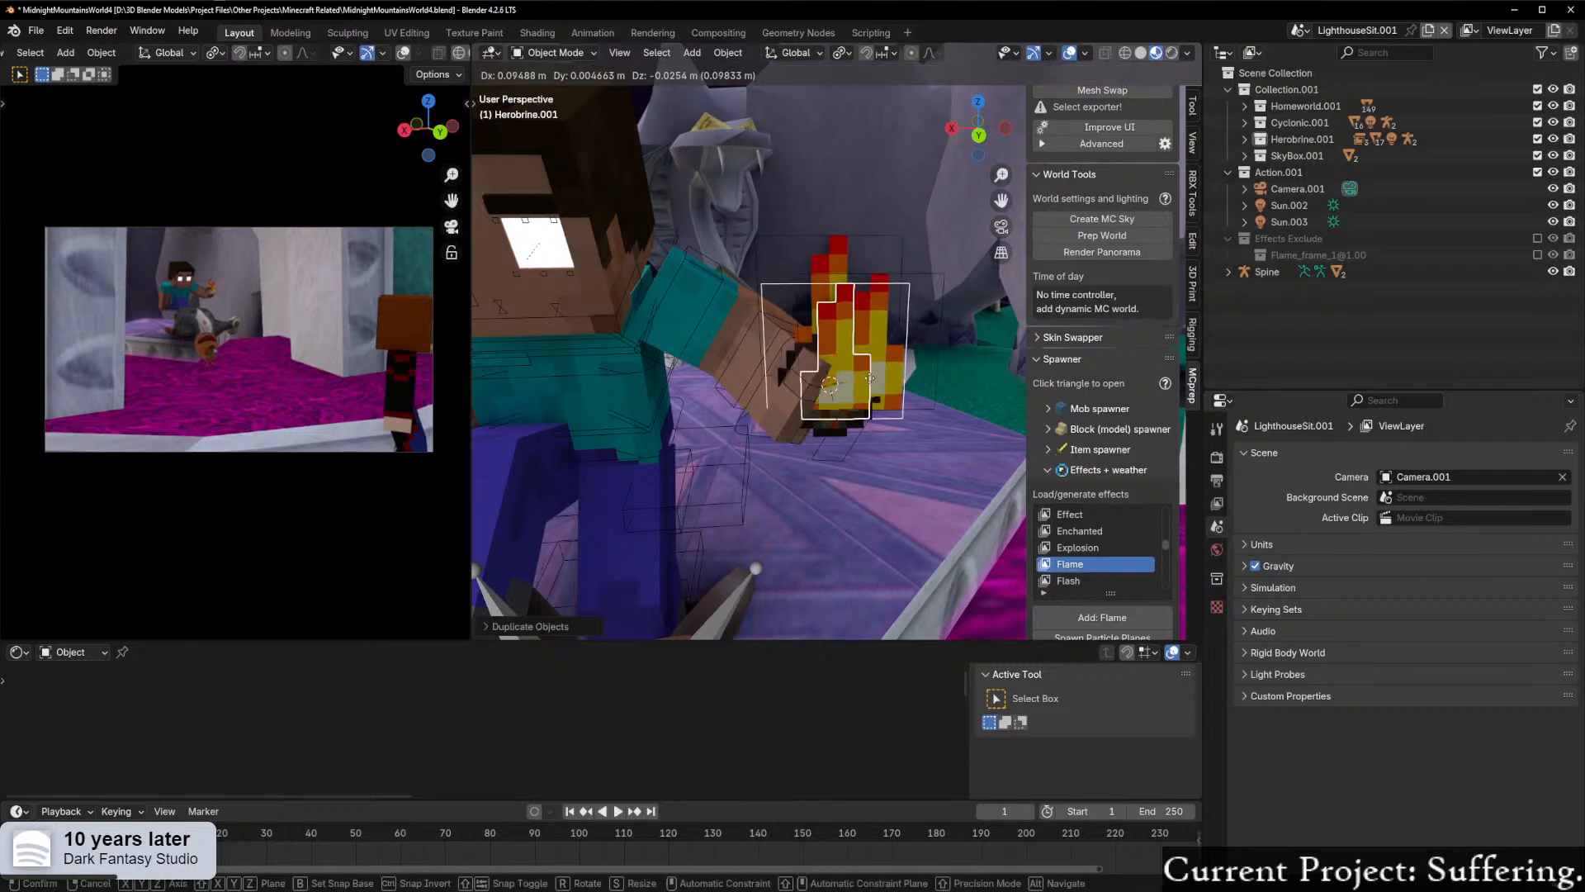
left_click(844, 401)
scroll(214, 370, "up", 7)
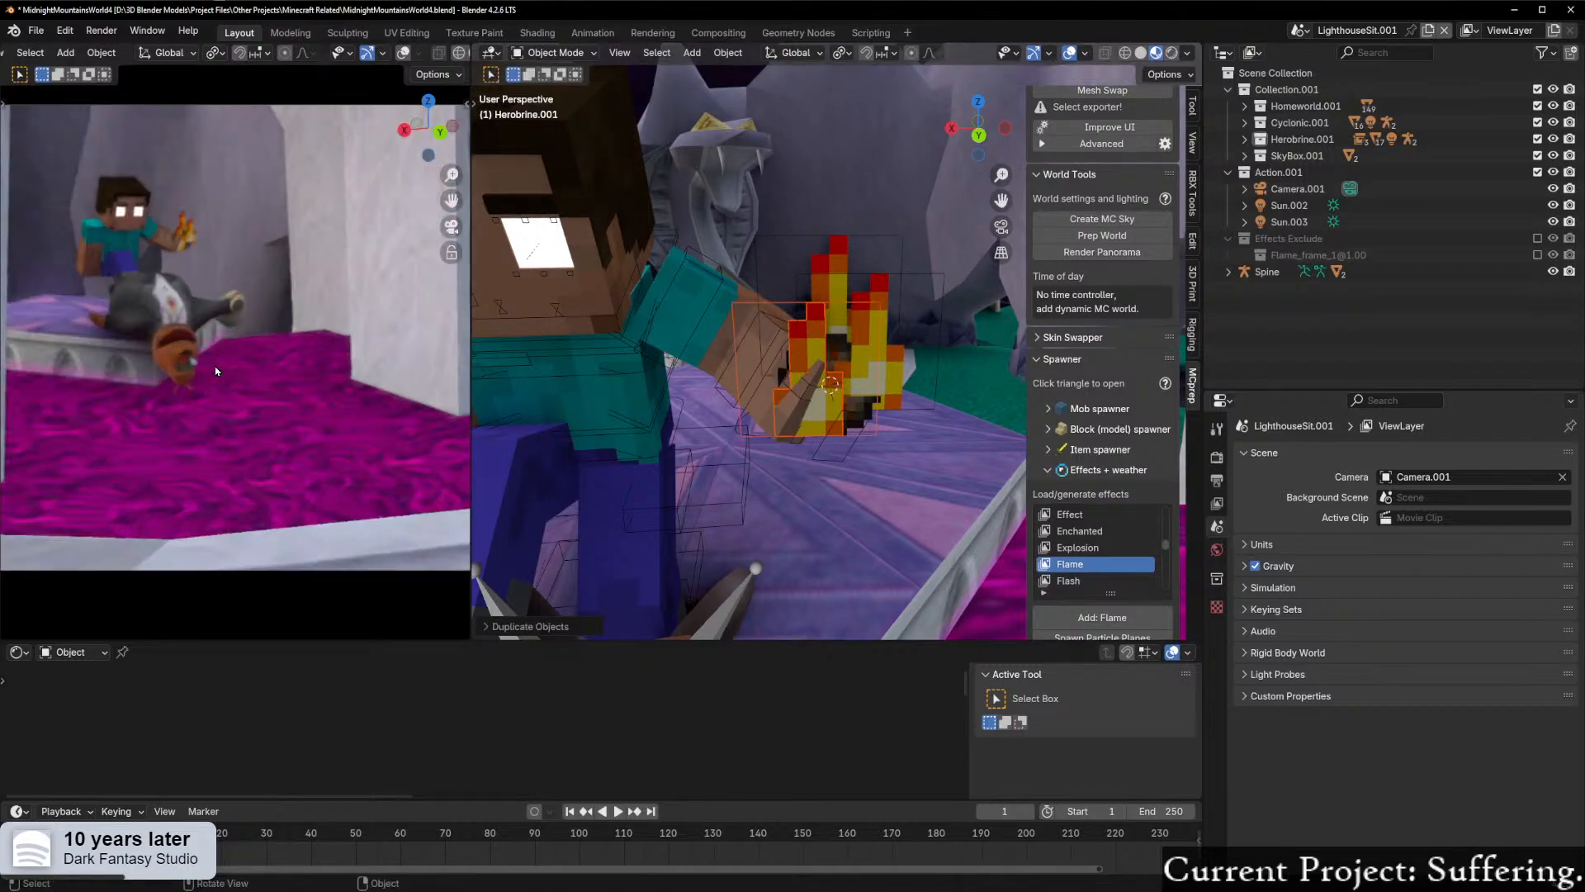
scroll(933, 398, "up", 2)
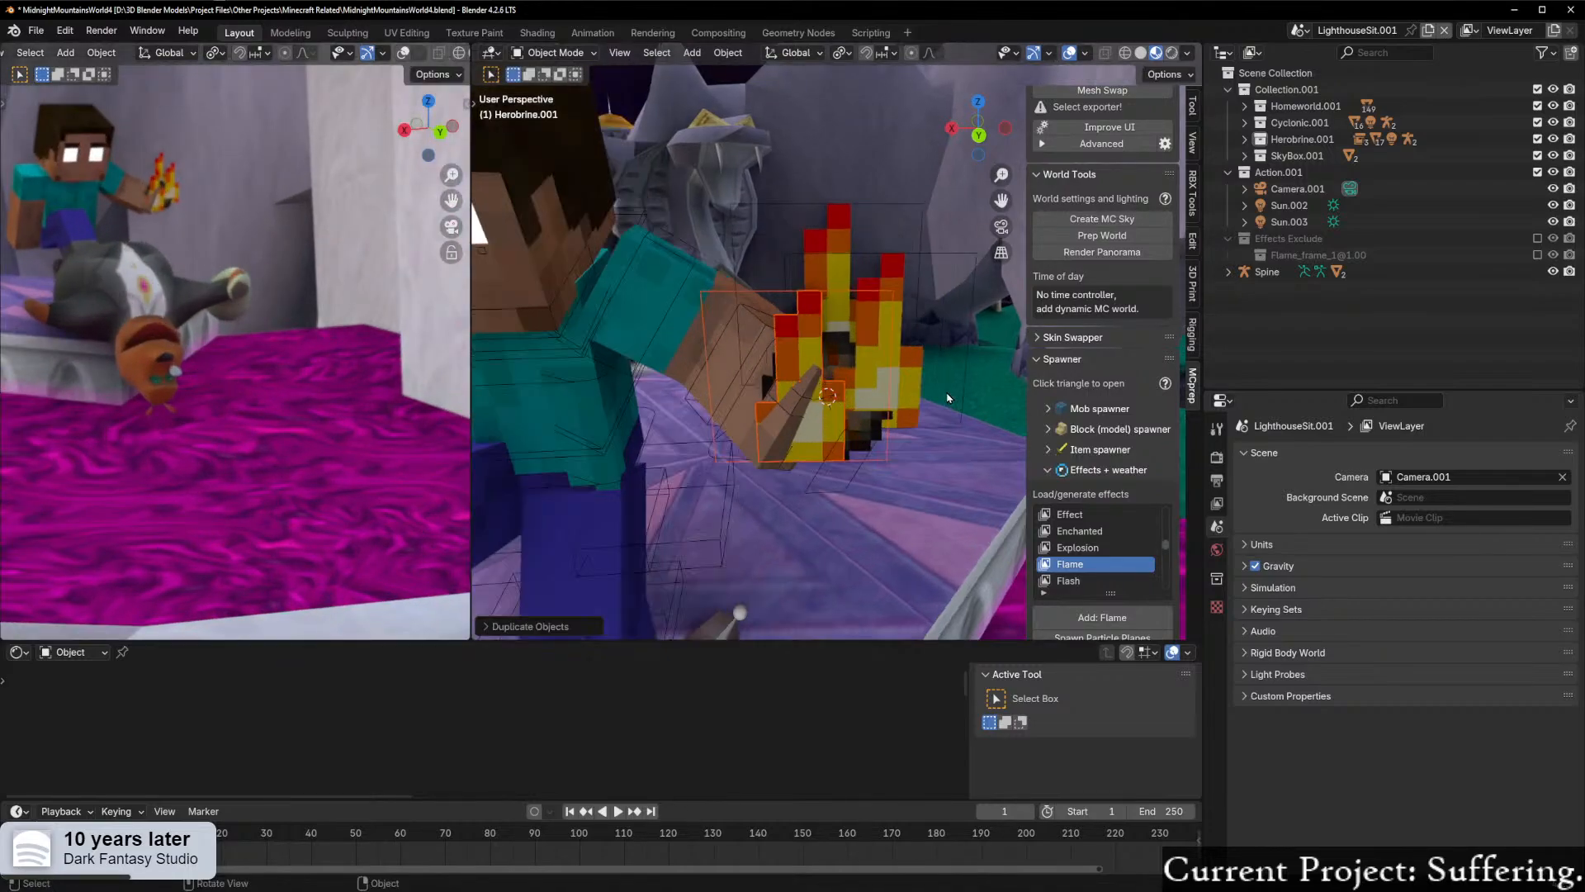
Step: Rotate the flame copies so they stand at varied angles around the fire charge
middle_click_drag(948, 398, 900, 417)
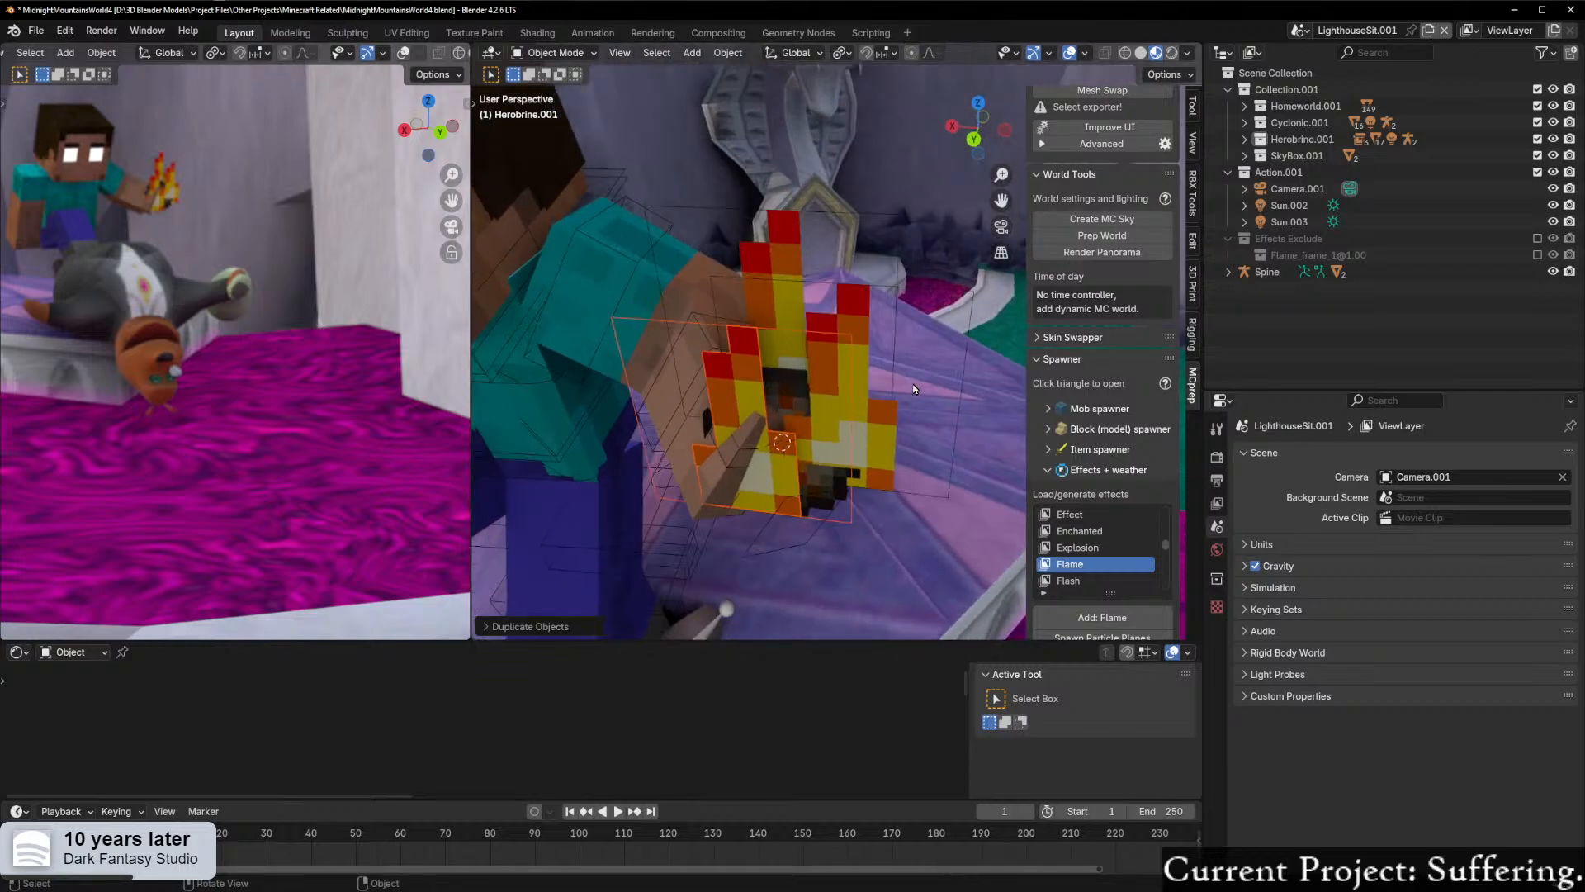
key("r")
left_click(863, 436)
key("ctrl+z")
key("ctrl+z")
key("ctrl+z")
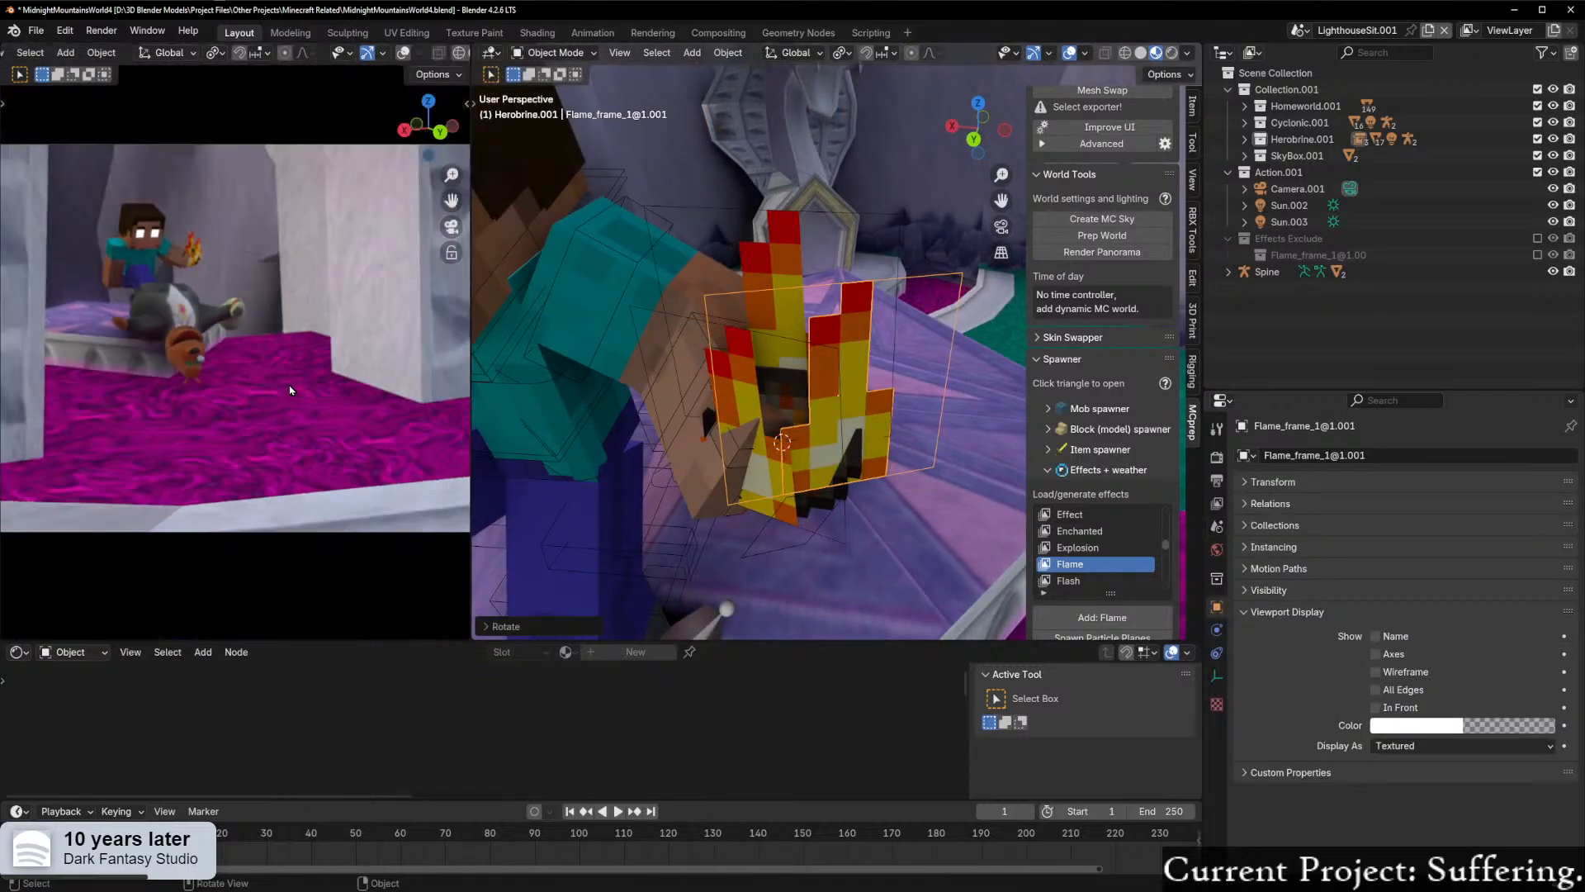
Step: Parent the flames to the fire charge with Object (Keep Transform)
middle_click_drag(839, 422, 752, 327)
left_click(652, 261, "shift")
left_click(685, 331)
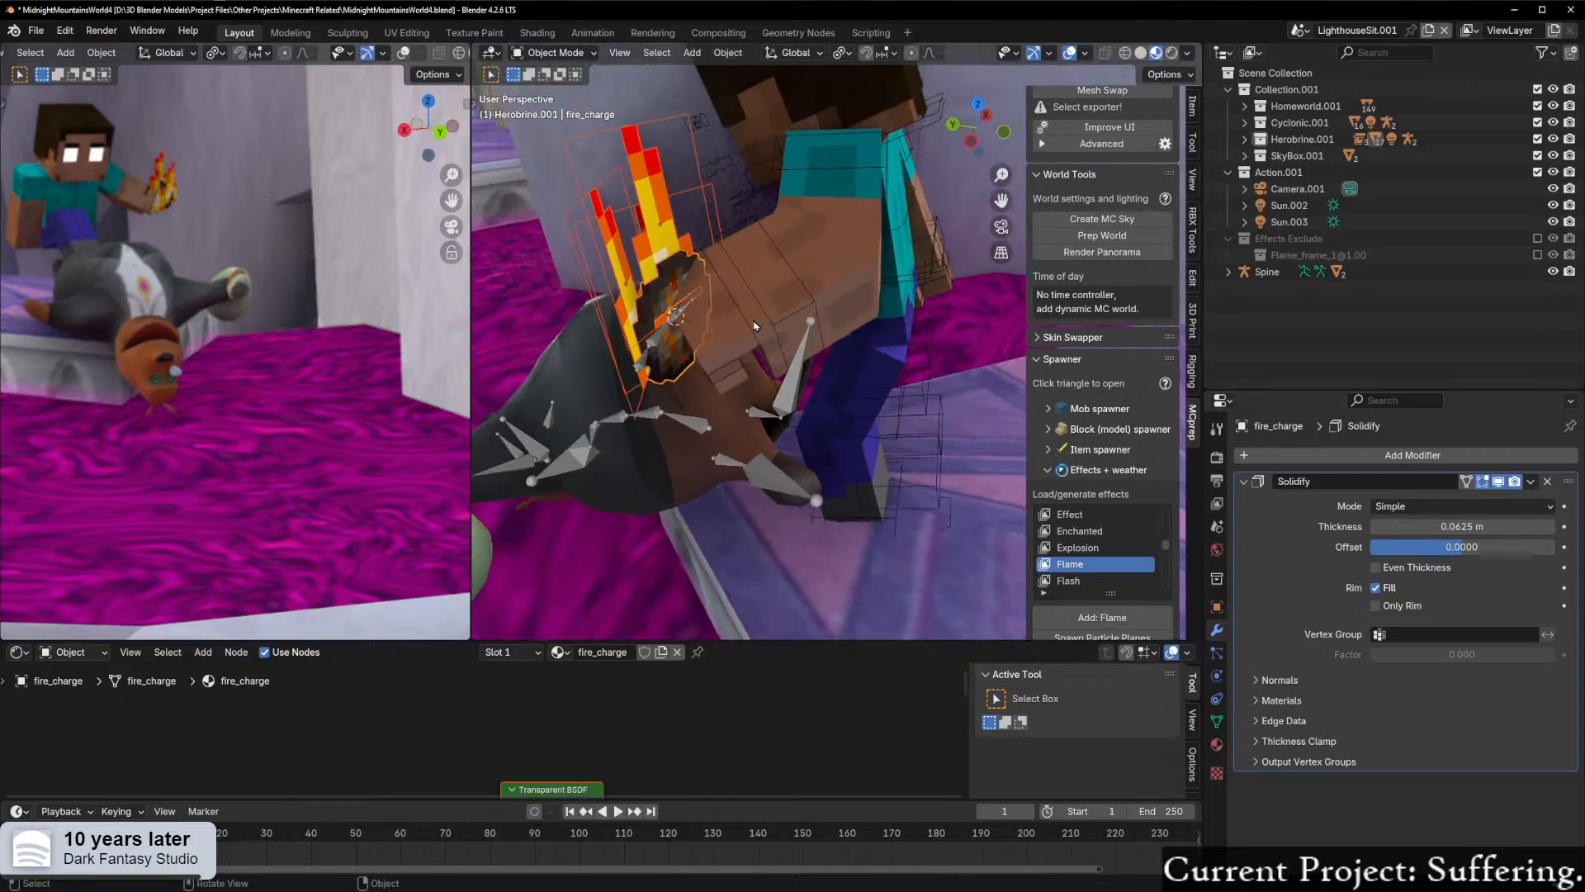
key("ctrl+p")
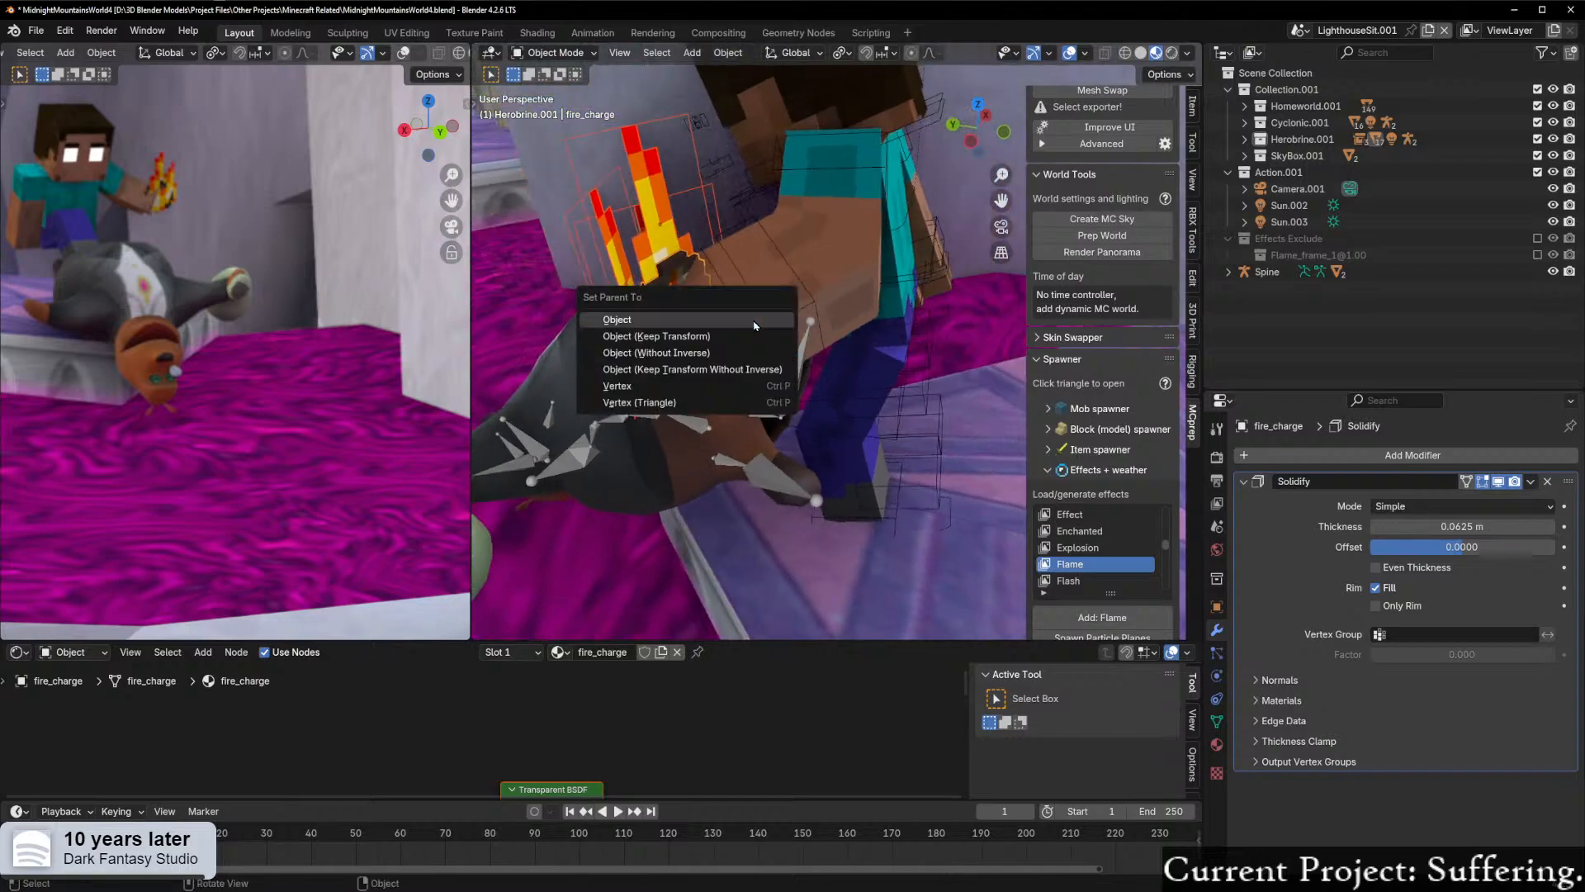
left_click(711, 336)
Step: Move the fire charge with its flames horizontally away from Herobrine's hand, keeping its height
middle_click_drag(711, 336, 800, 345)
key("g")
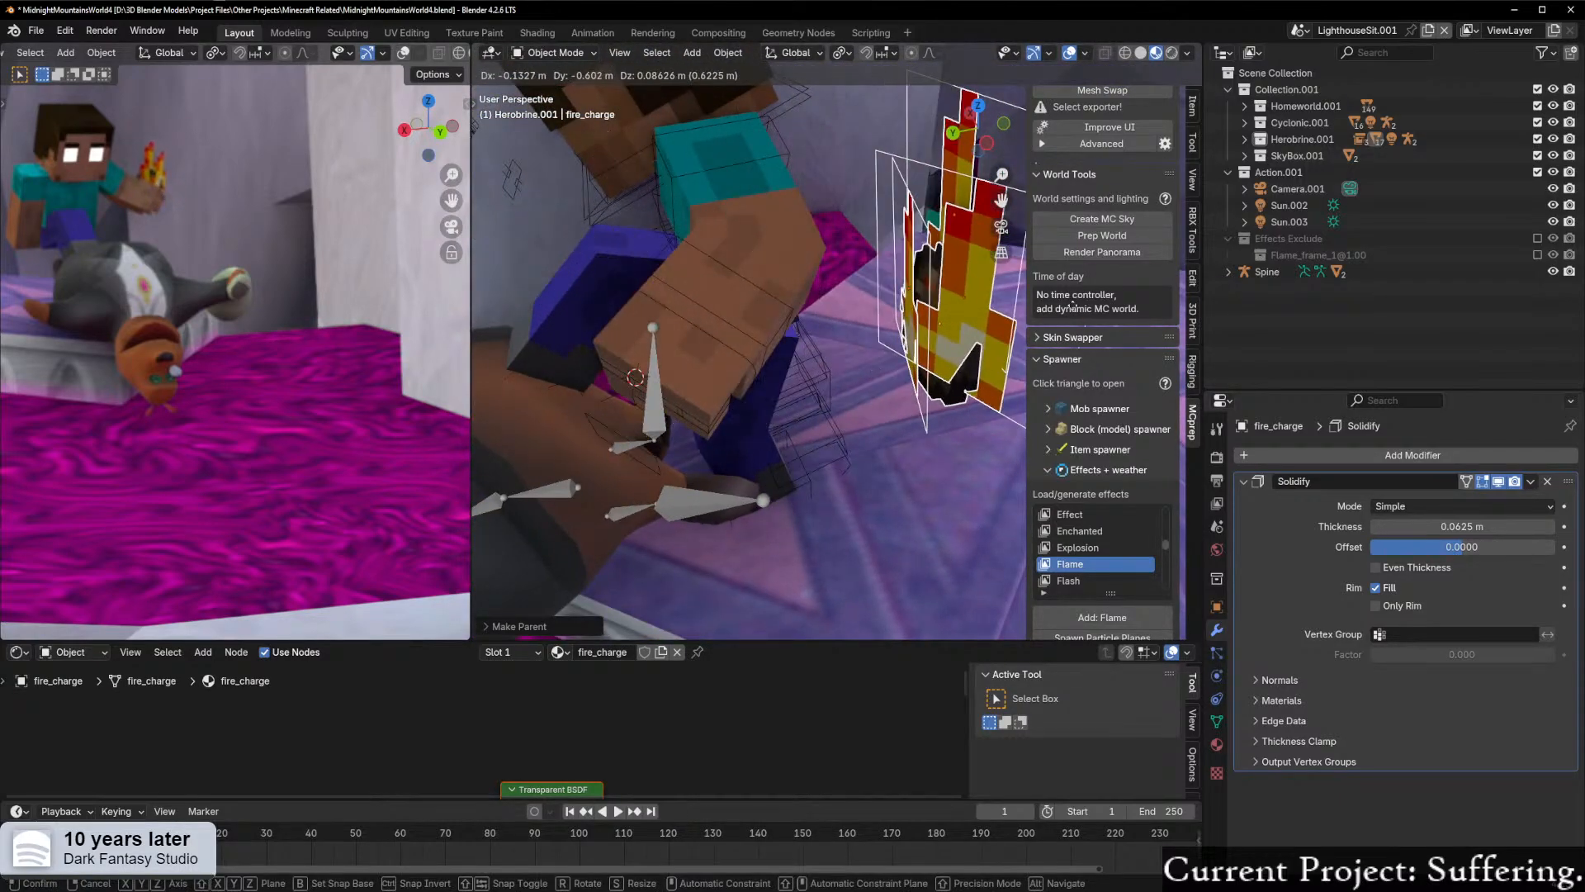
right_click(747, 402)
middle_click_drag(747, 402, 777, 380)
scroll(835, 403, "down", 3)
key("g")
key("shift+z")
left_click(1000, 354)
Step: Select Herobrine's armature and switch it to Pose Mode
middle_click_drag(629, 410, 863, 345)
left_click(703, 310)
middle_click_drag(702, 311, 799, 336)
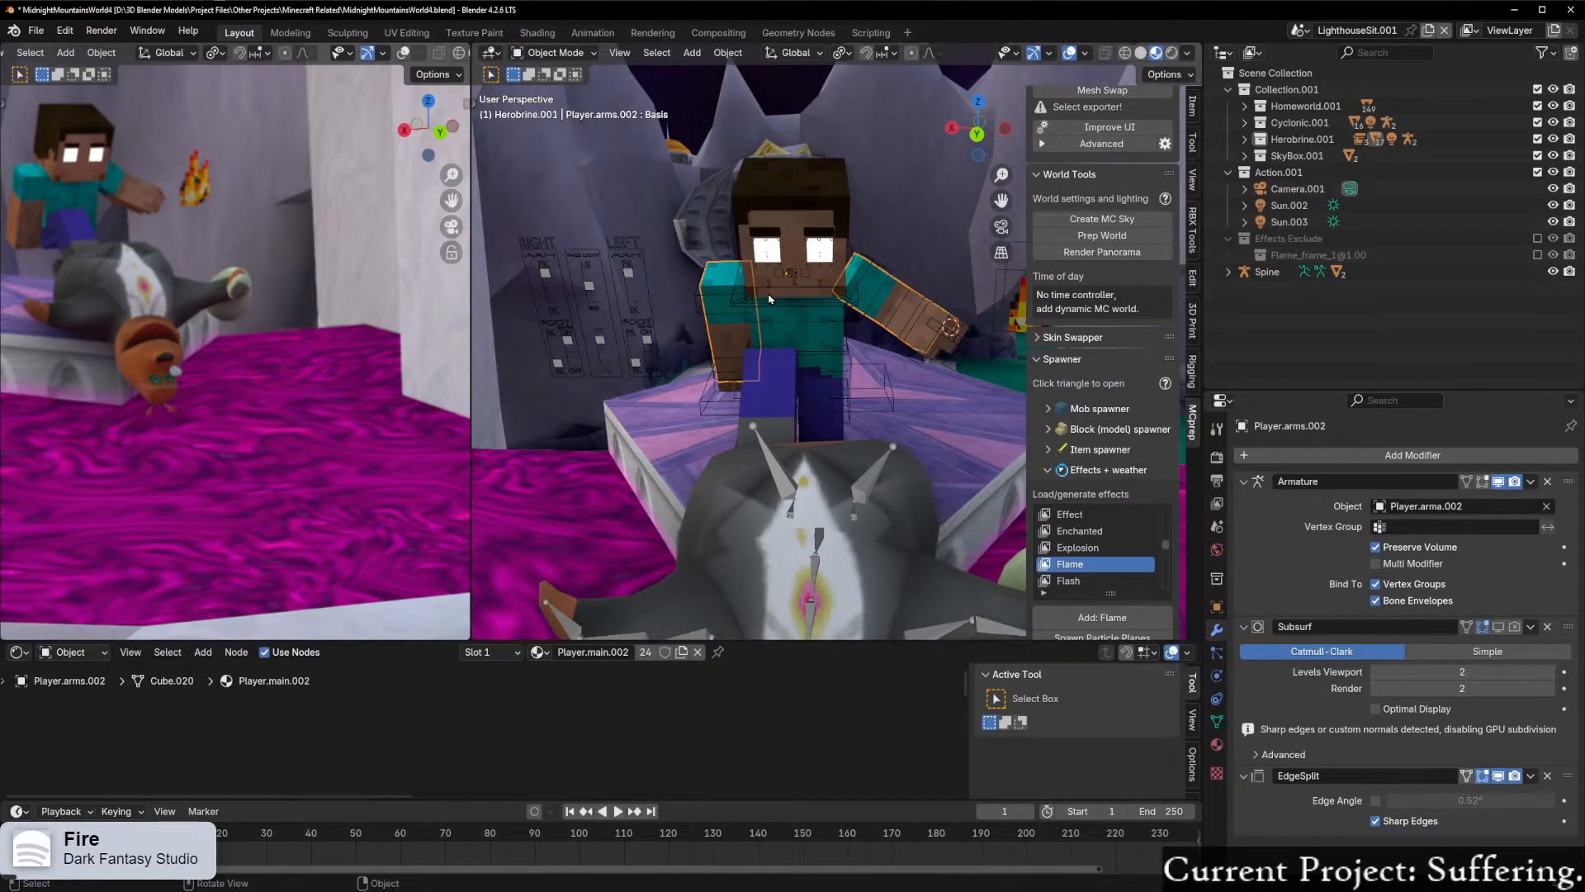
left_click(771, 306)
key("ctrl+Tab")
left_click(767, 400)
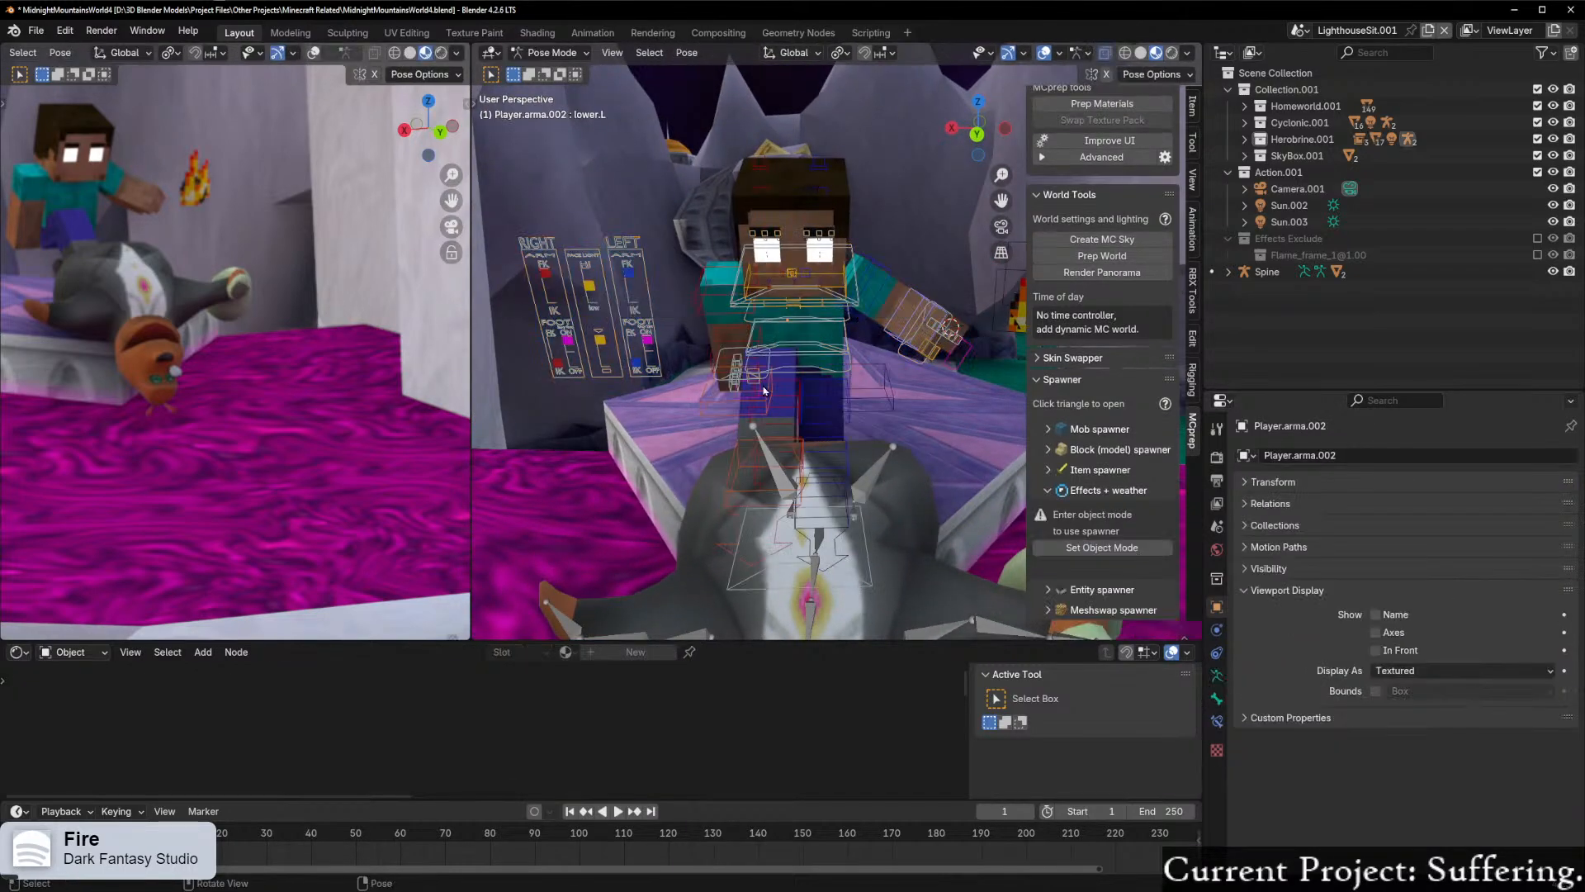
Step: Rotate Herobrine's upper right arm bone about the global X and Y axes
left_click(718, 297)
key("r")
key("x")
left_click(822, 302)
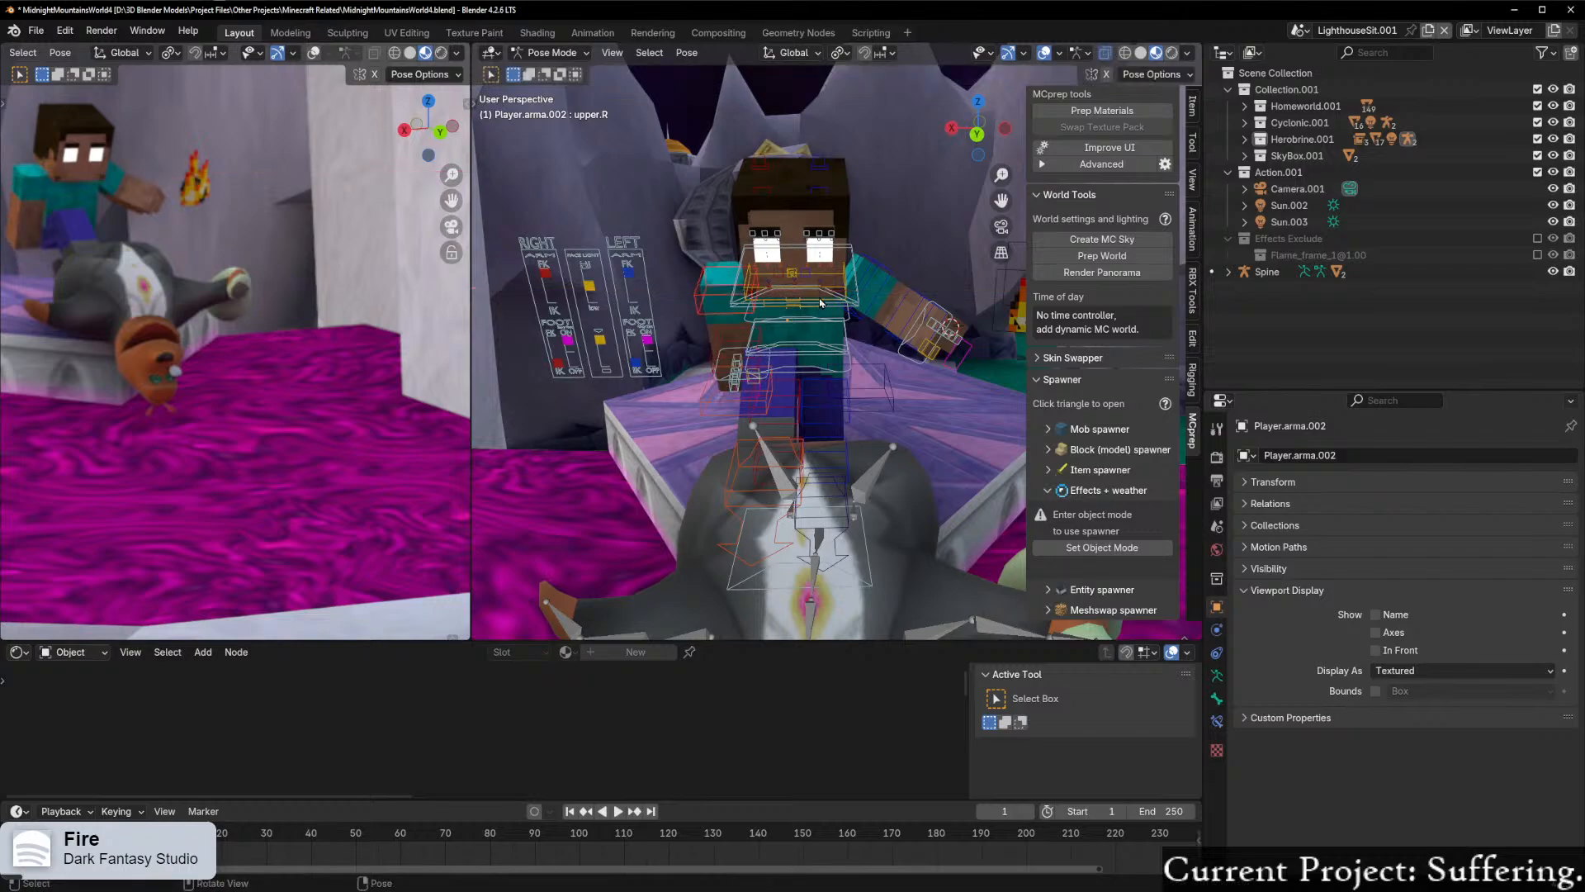
key("r")
key("y")
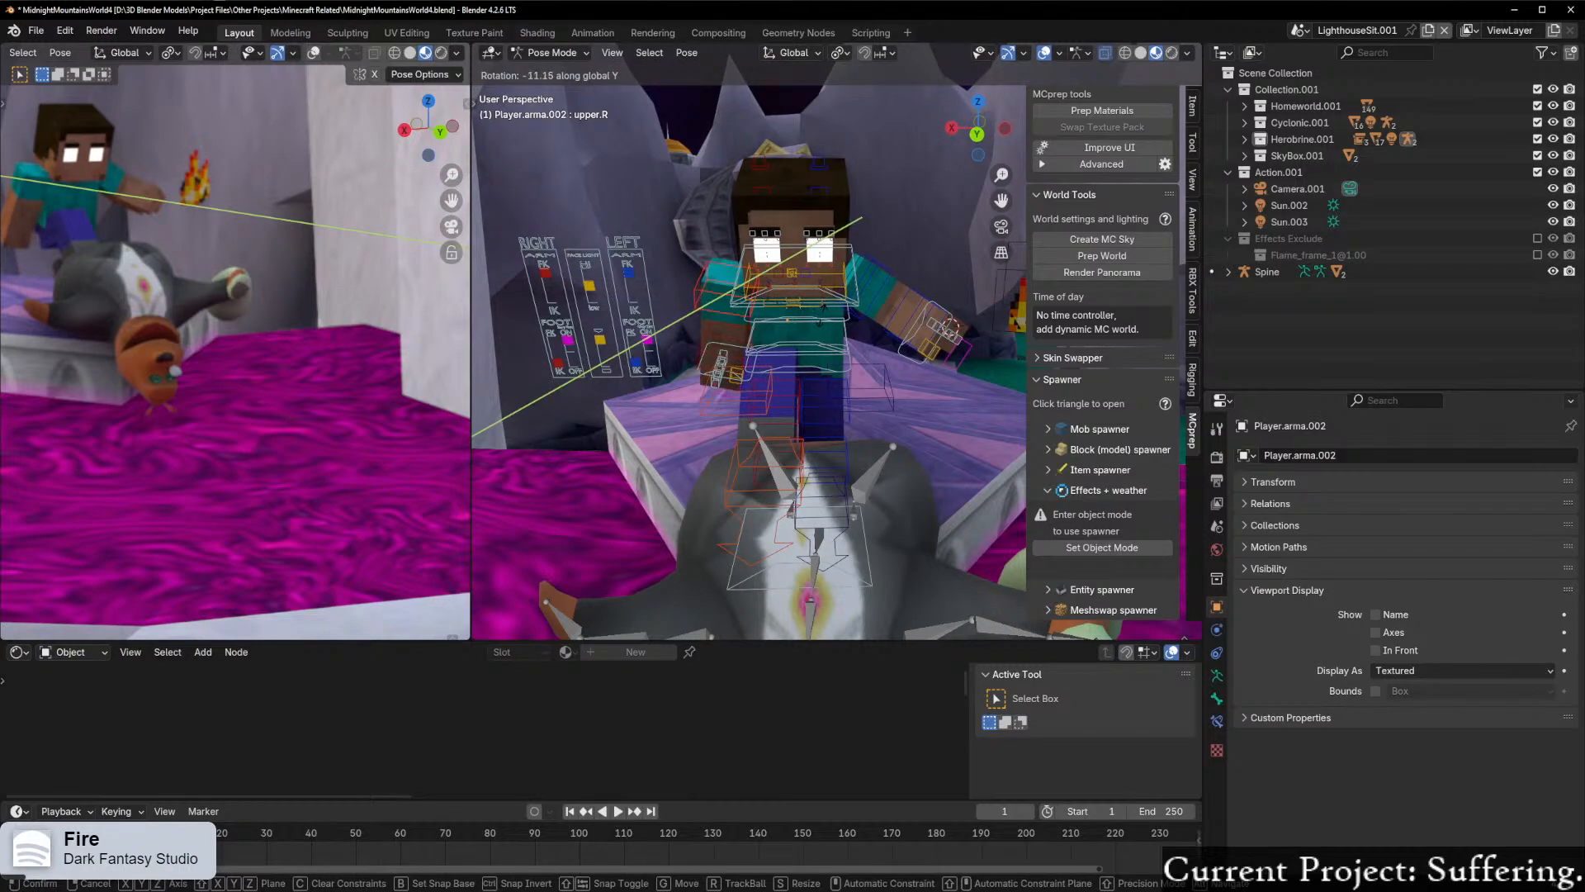
left_click(815, 307)
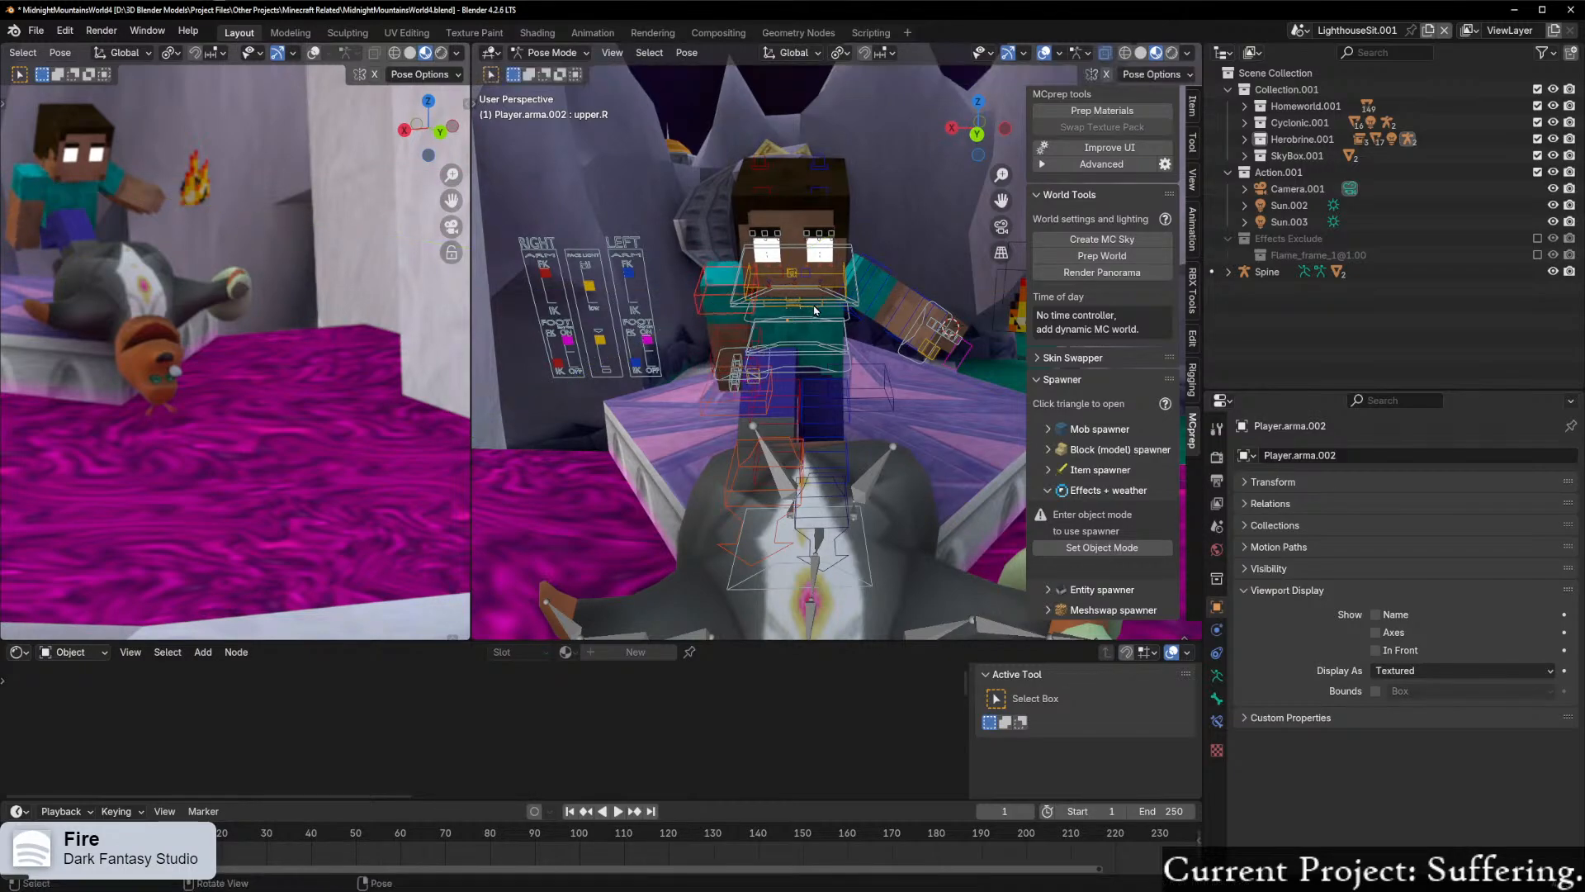
middle_click_drag(816, 310, 827, 329)
key("r")
key("y")
left_click(835, 338)
Step: Swing Herobrine's upper right arm forward by rotating it about the global X axis from a side view
middle_click_drag(822, 344, 981, 410)
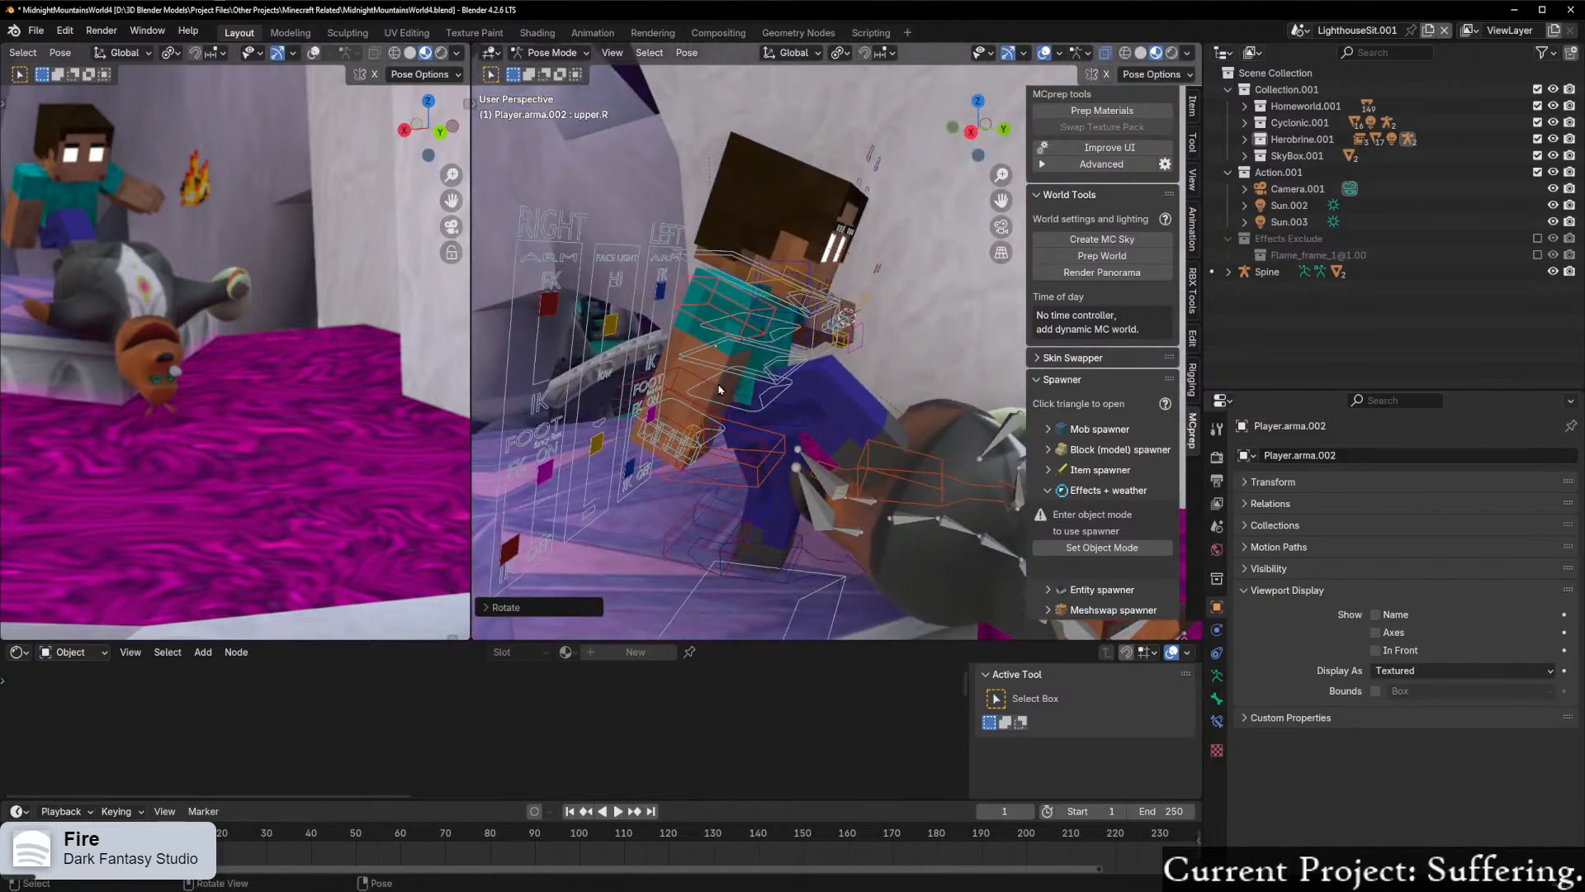
left_click(704, 405)
middle_click_drag(782, 415, 682, 323)
middle_click_drag(740, 394, 799, 389)
left_click(727, 293)
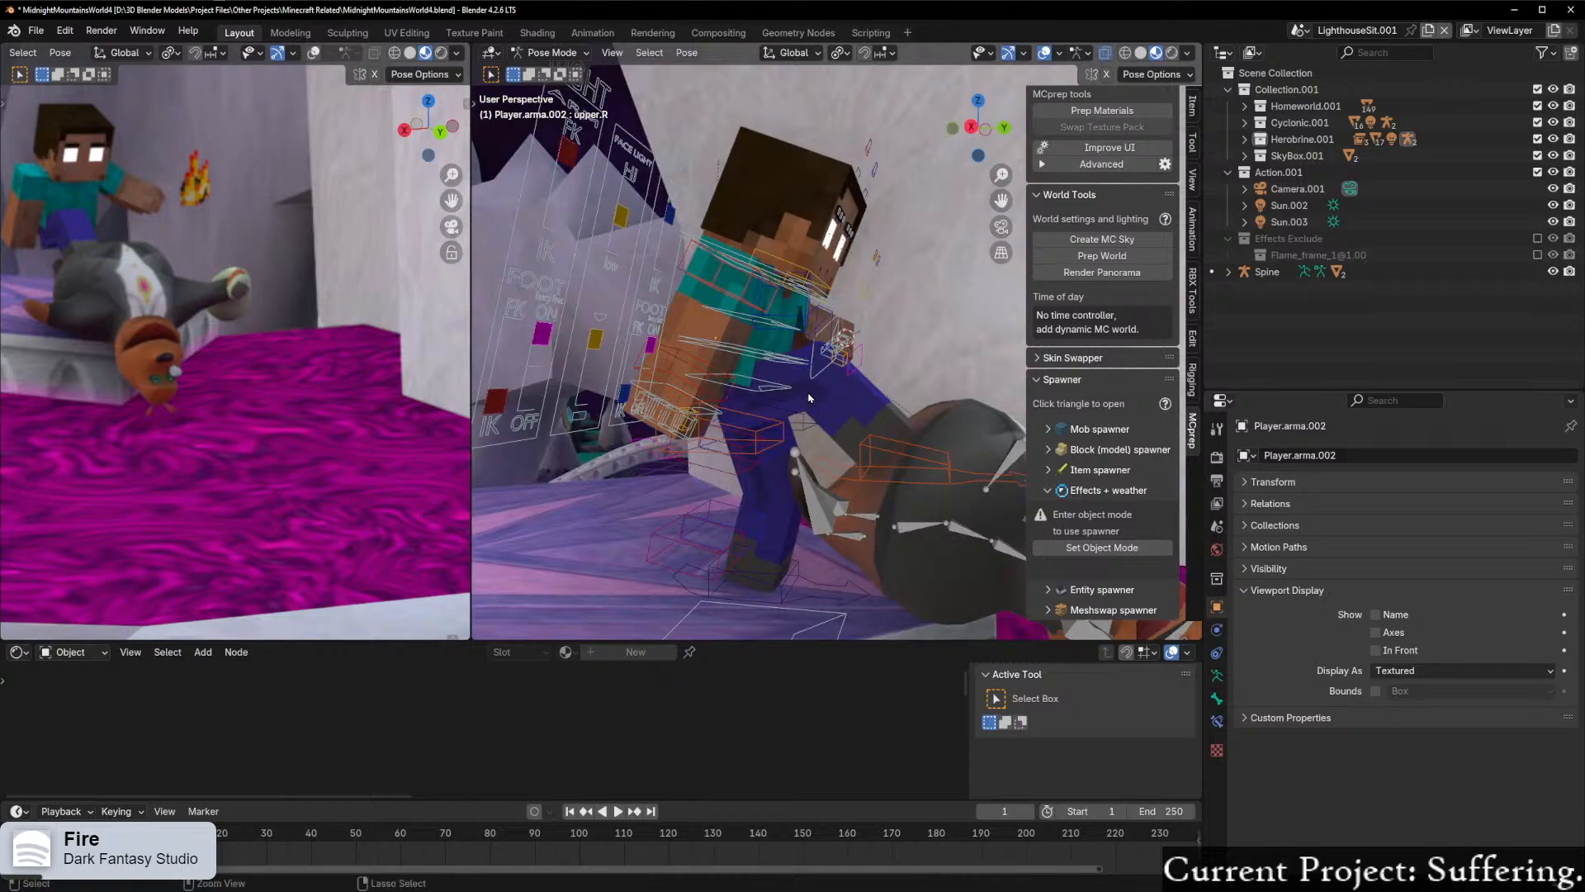
key("r")
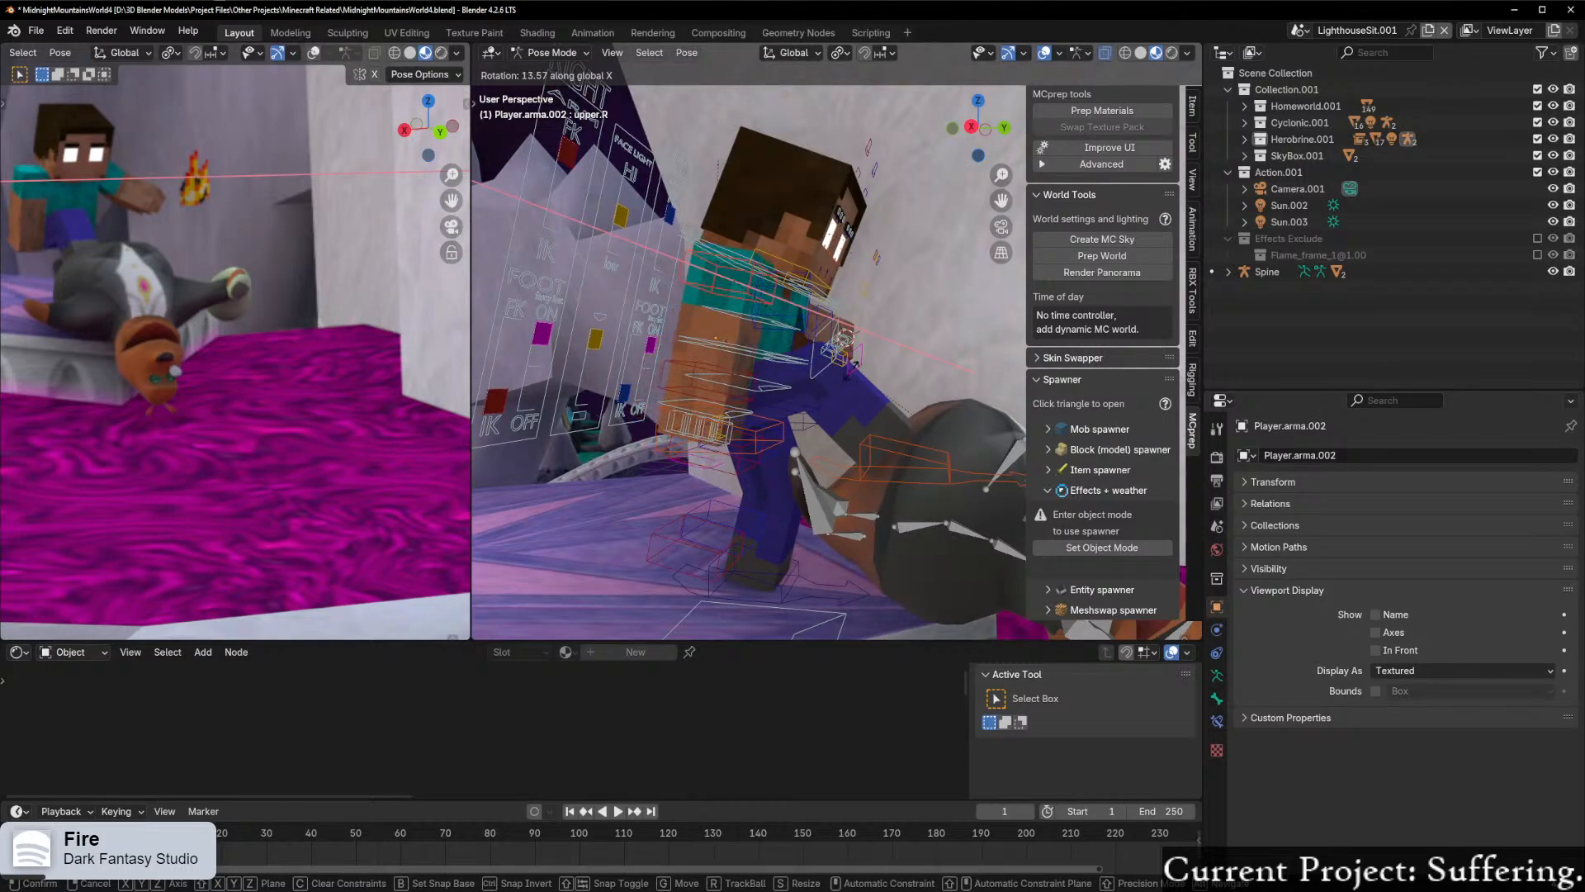
left_click(766, 386)
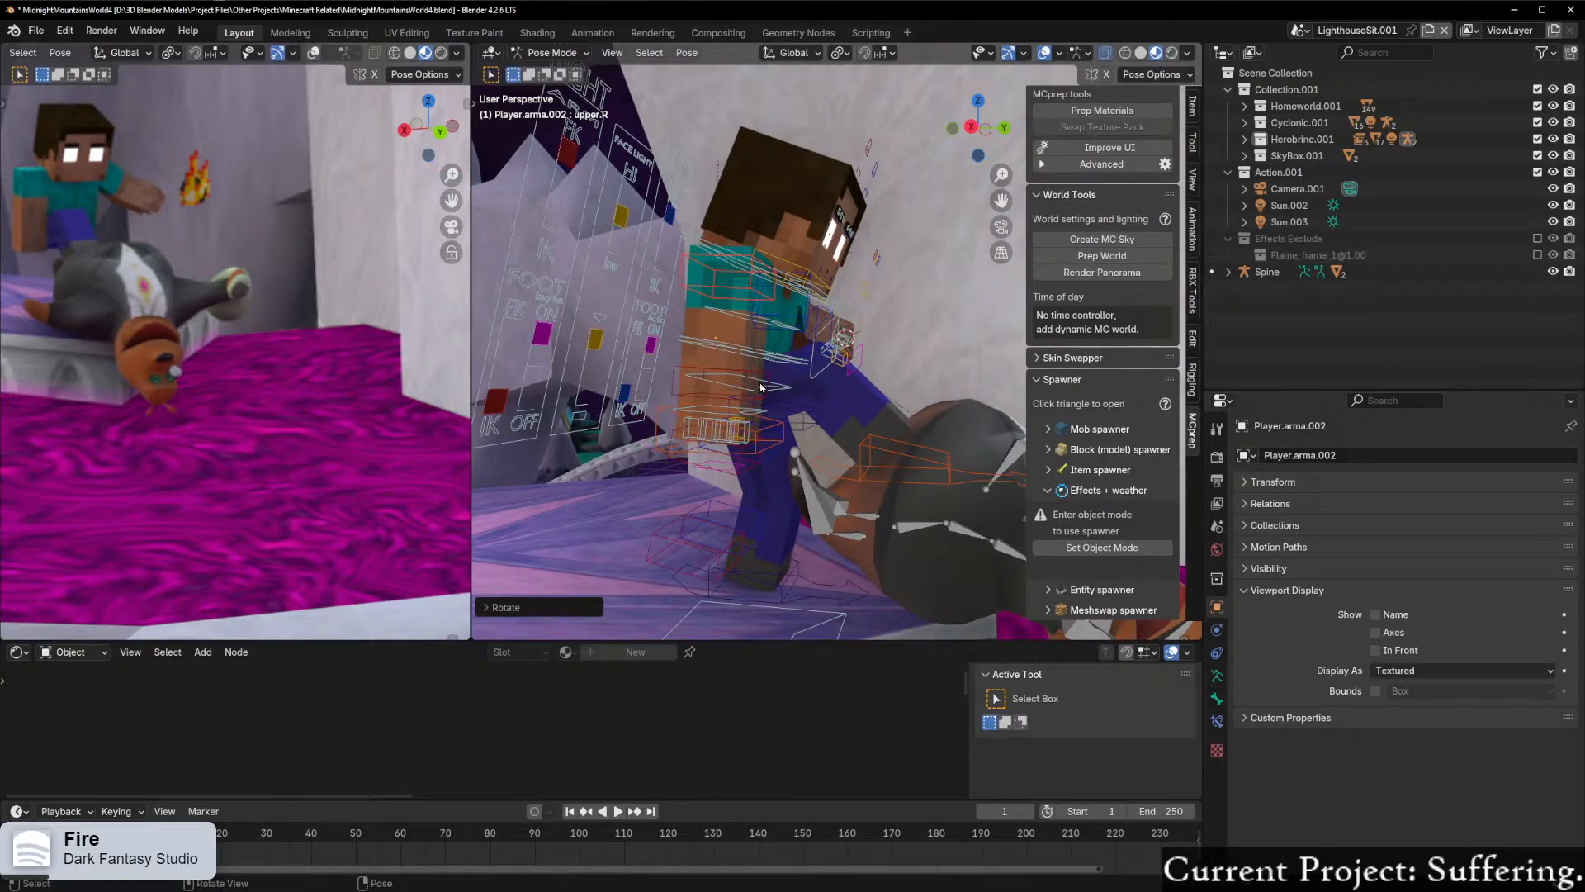
Step: Move Herobrine's right hand control bone slightly to adjust the arm's pose
middle_click_drag(386, 446, 232, 456)
middle_click_drag(694, 485, 732, 372)
left_click(713, 423)
key("g")
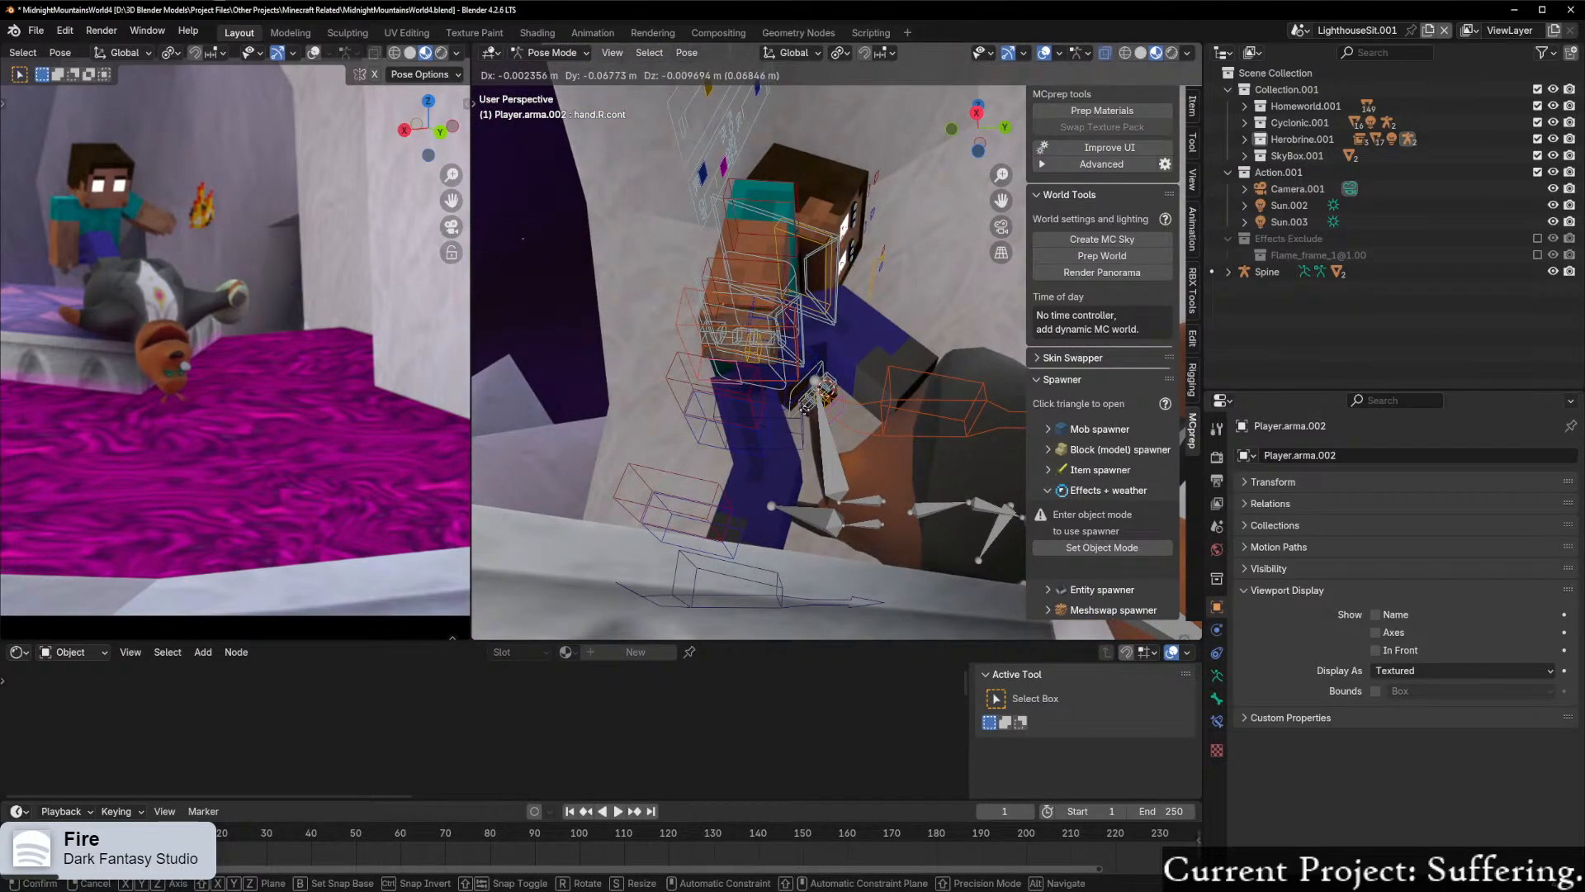
left_click(806, 426)
middle_click_drag(834, 415, 826, 444)
scroll(826, 443, "up", 2)
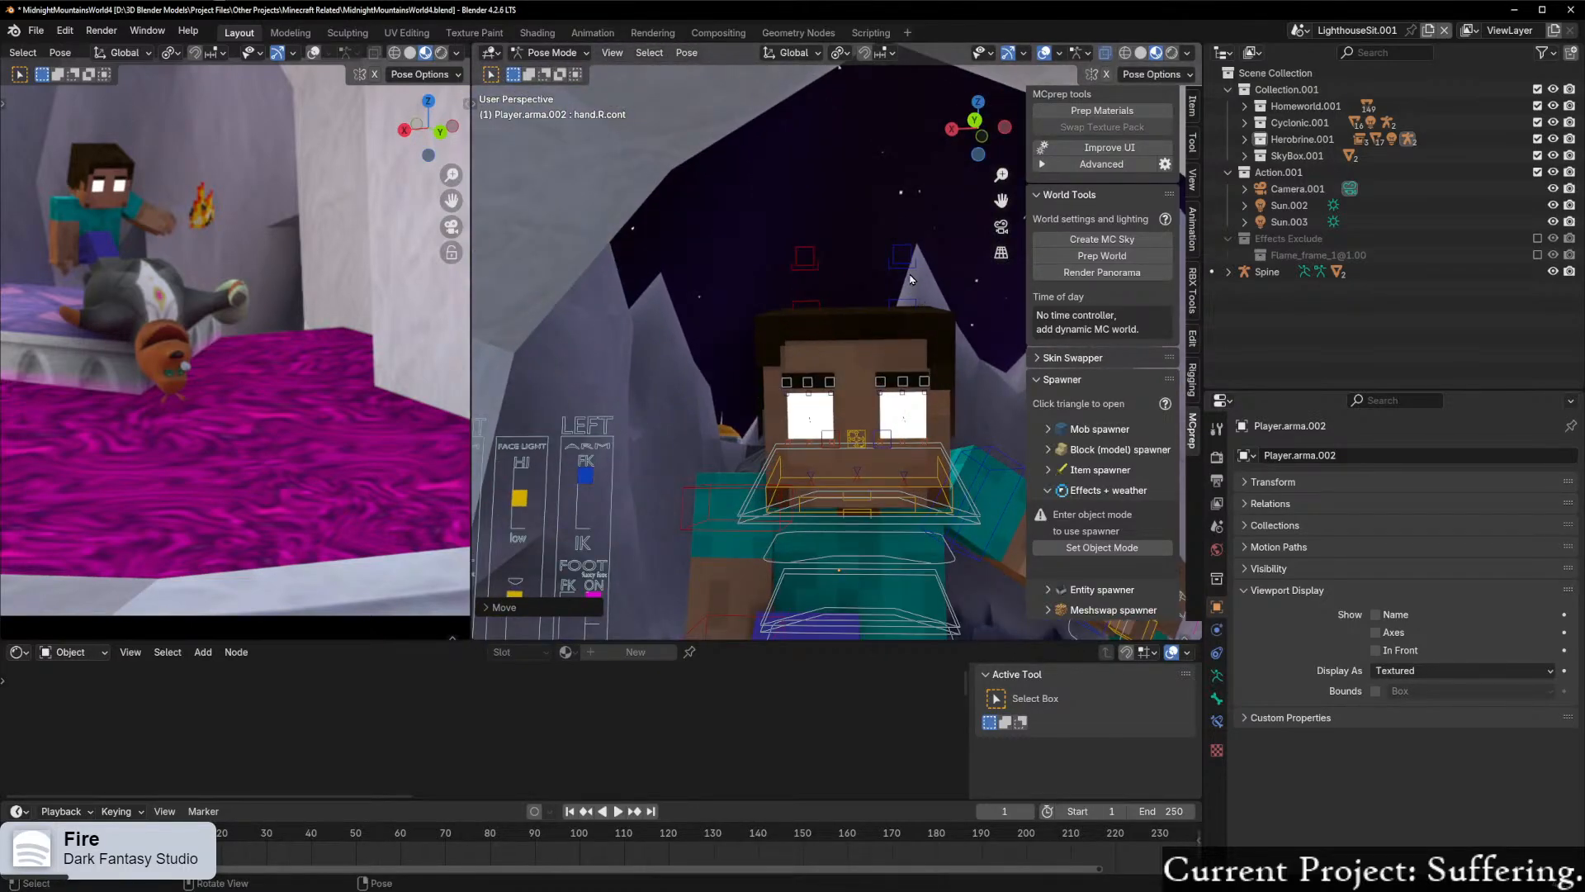
left_click(904, 289)
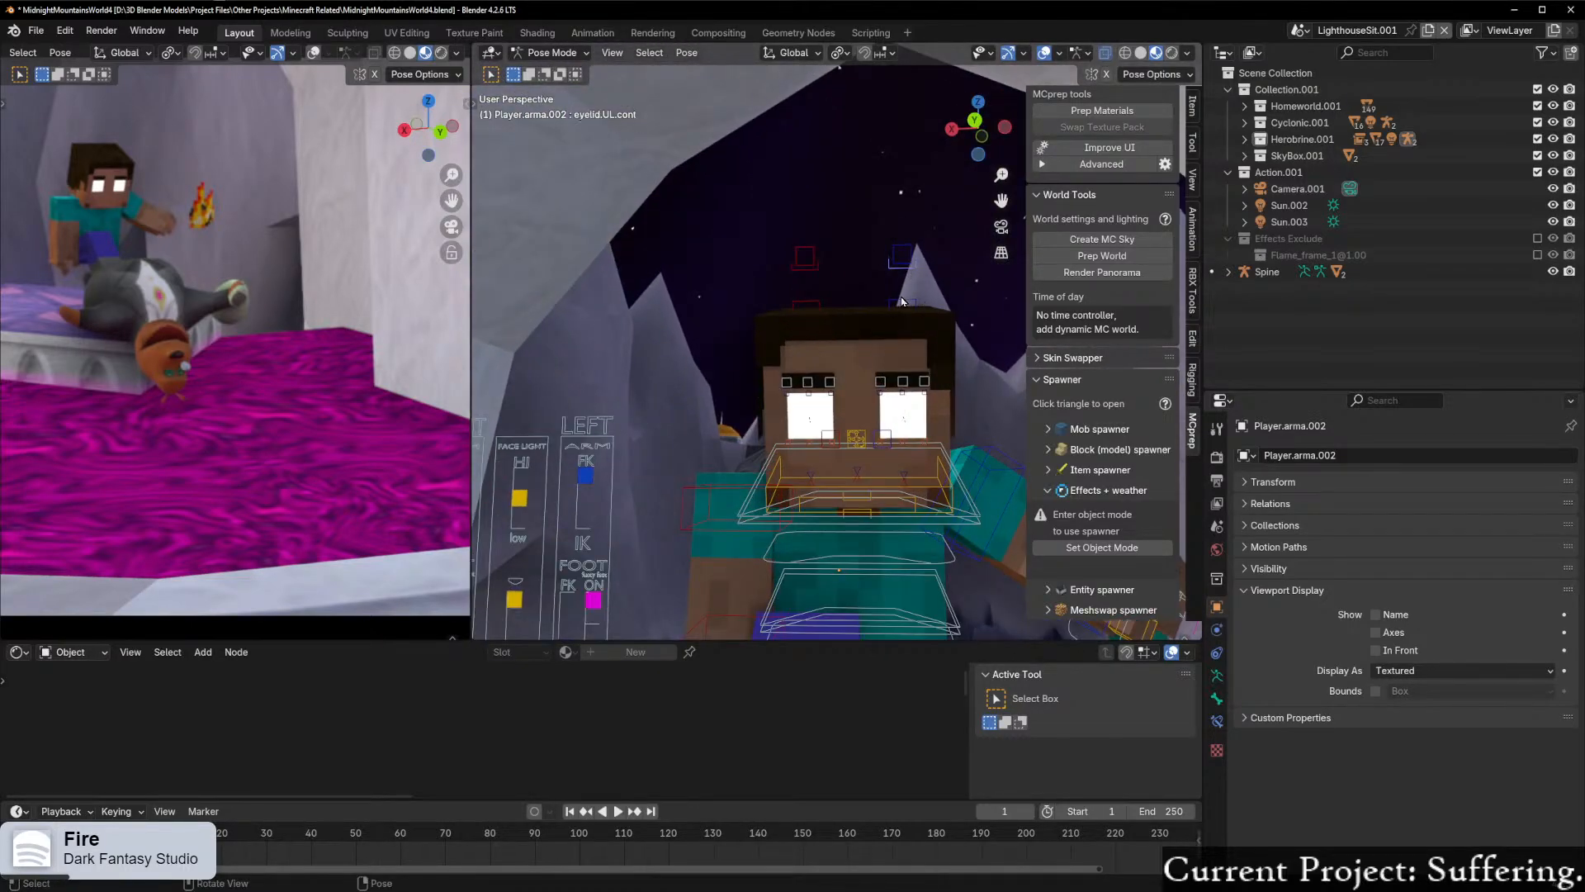
left_click(814, 276)
key("ctrl+z")
left_click(891, 276, "shift")
key("s")
key("z")
key("z")
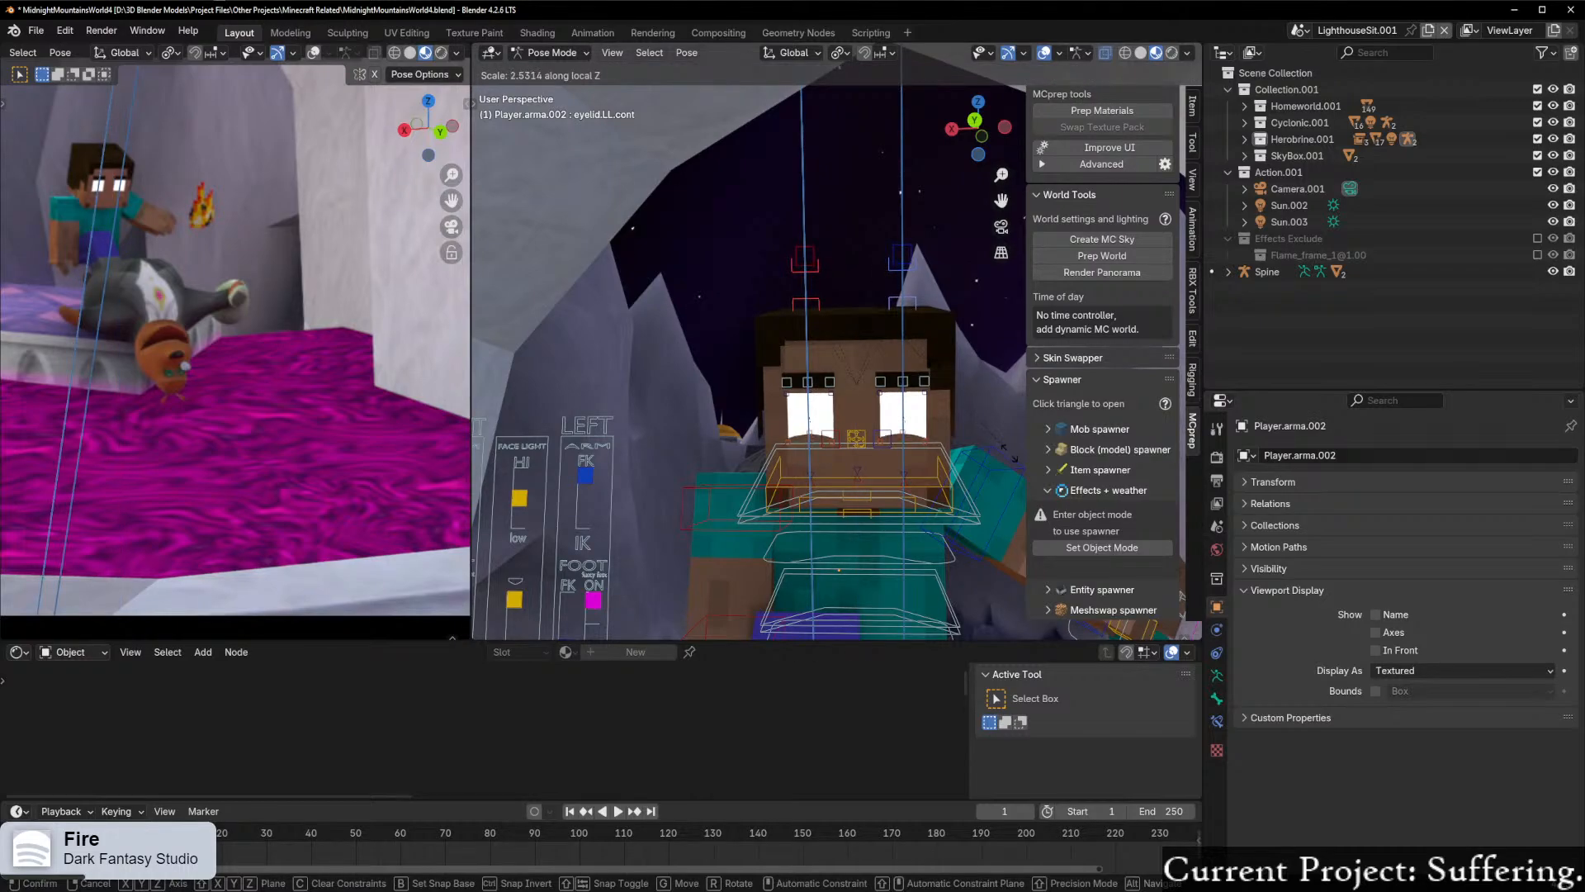
right_click(937, 336)
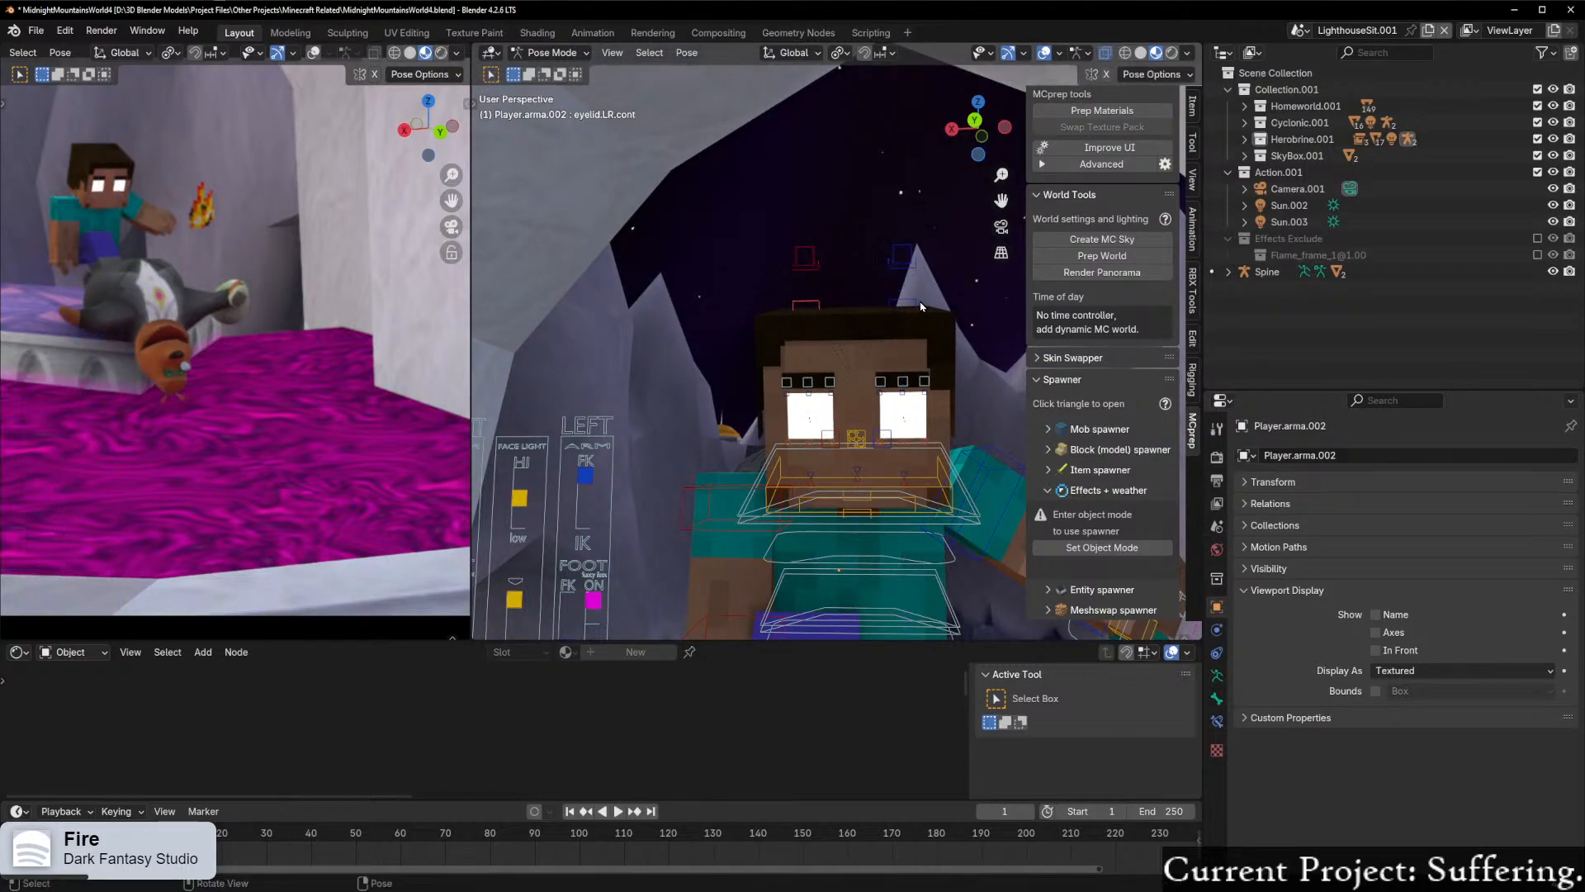
Step: Try to narrow Herobrine's eyes by raising both lower eyelid controls along their local Z axis
key("g")
key("z")
key("z")
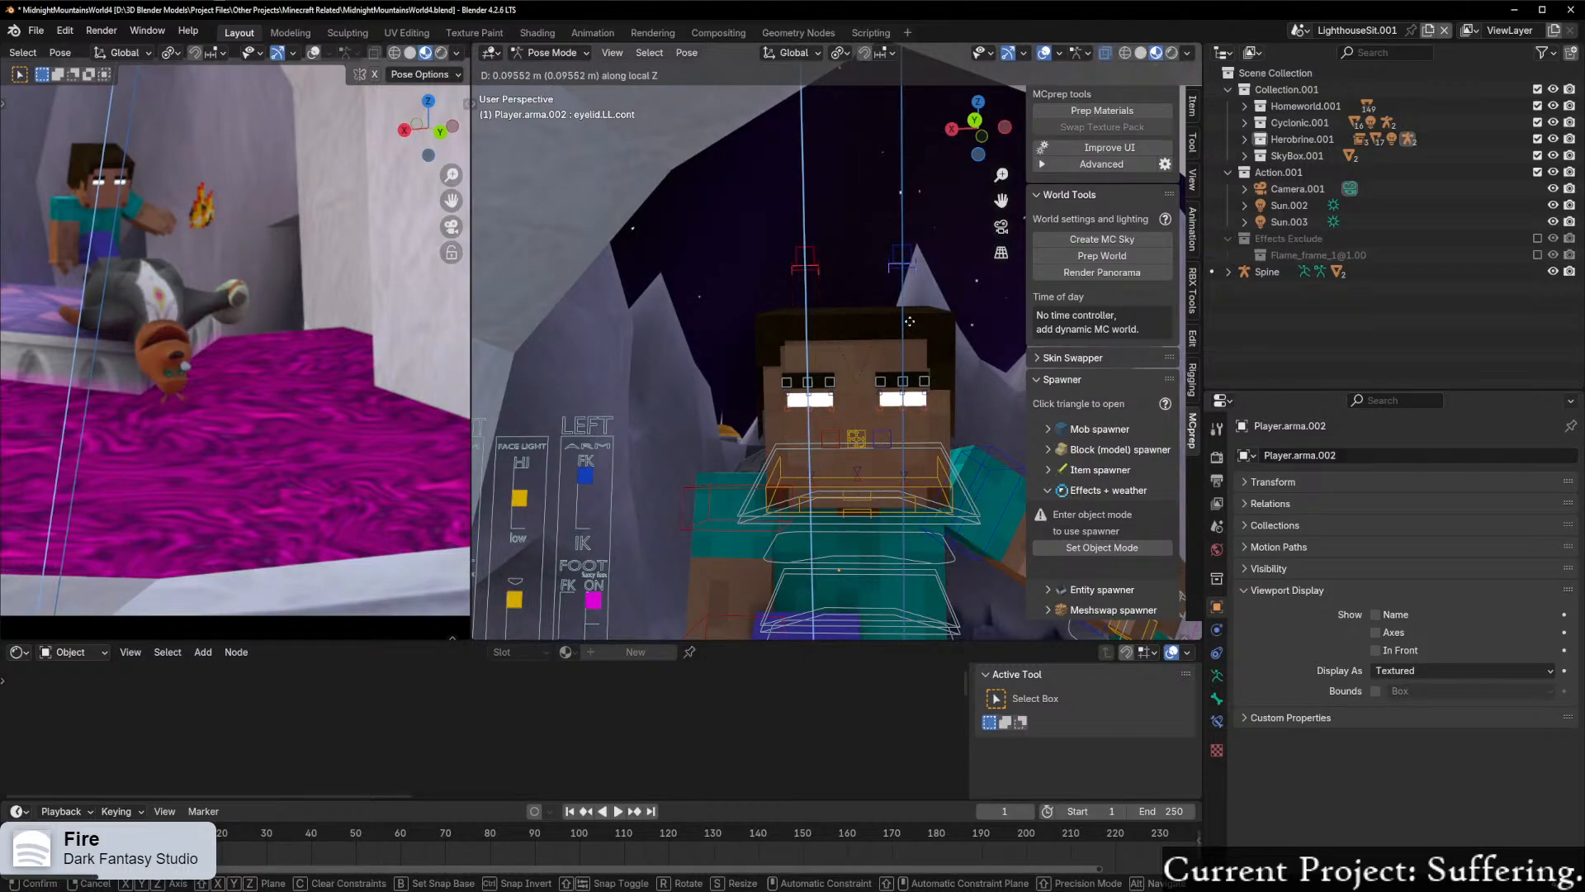
left_click(909, 321)
Step: Lower both upper eyelid controls about 0.04 m along their local Z axis
scroll(931, 314, "up", 1)
left_click(917, 253)
key("g")
key("z")
key("z")
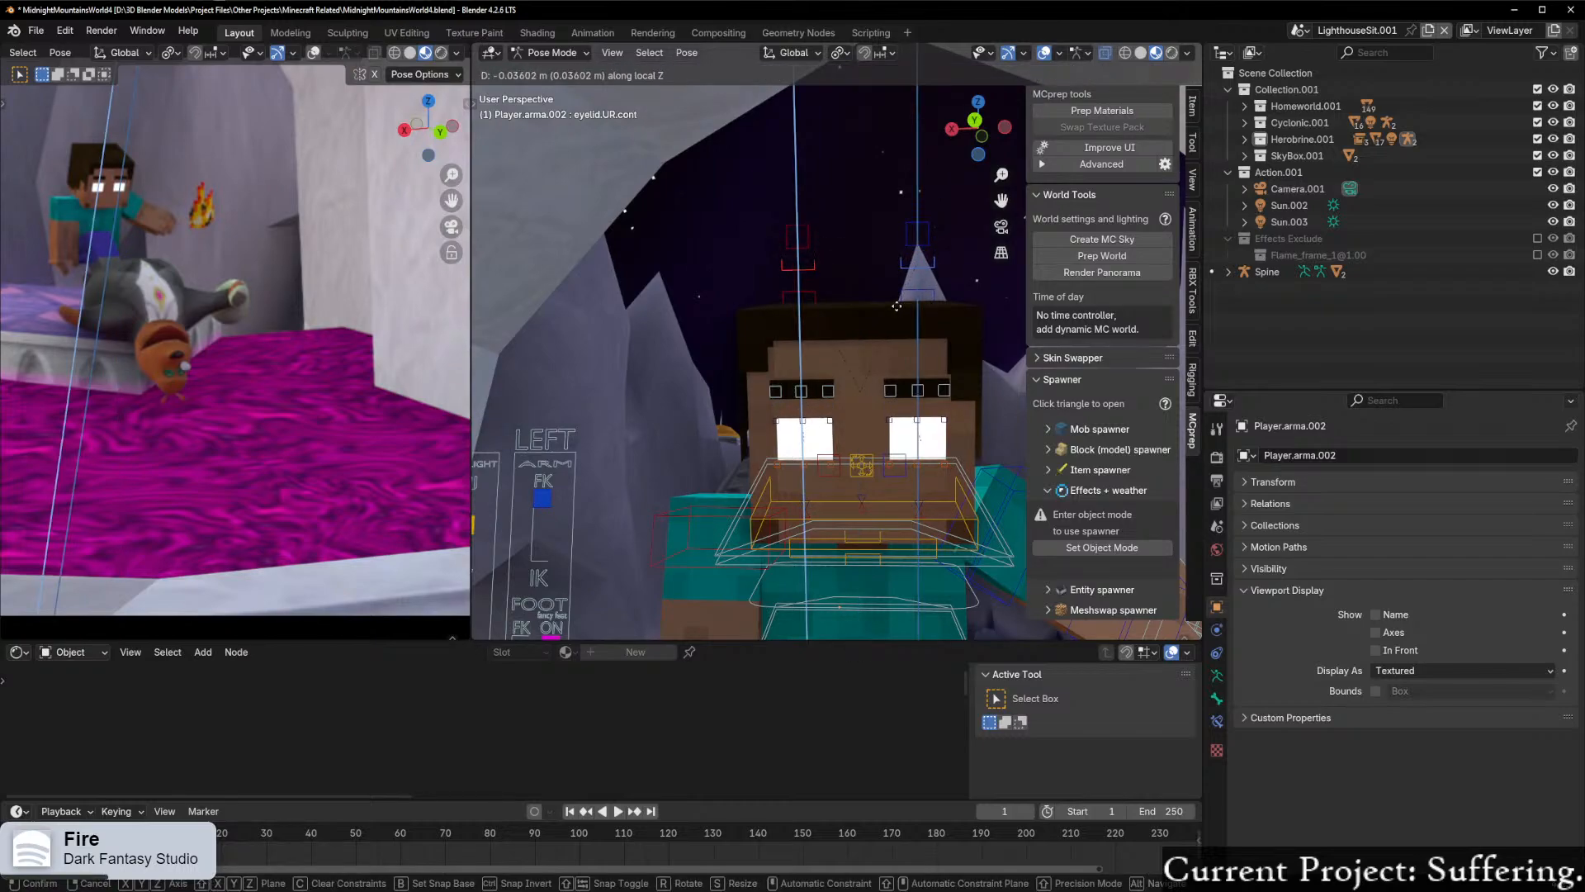
left_click(899, 313)
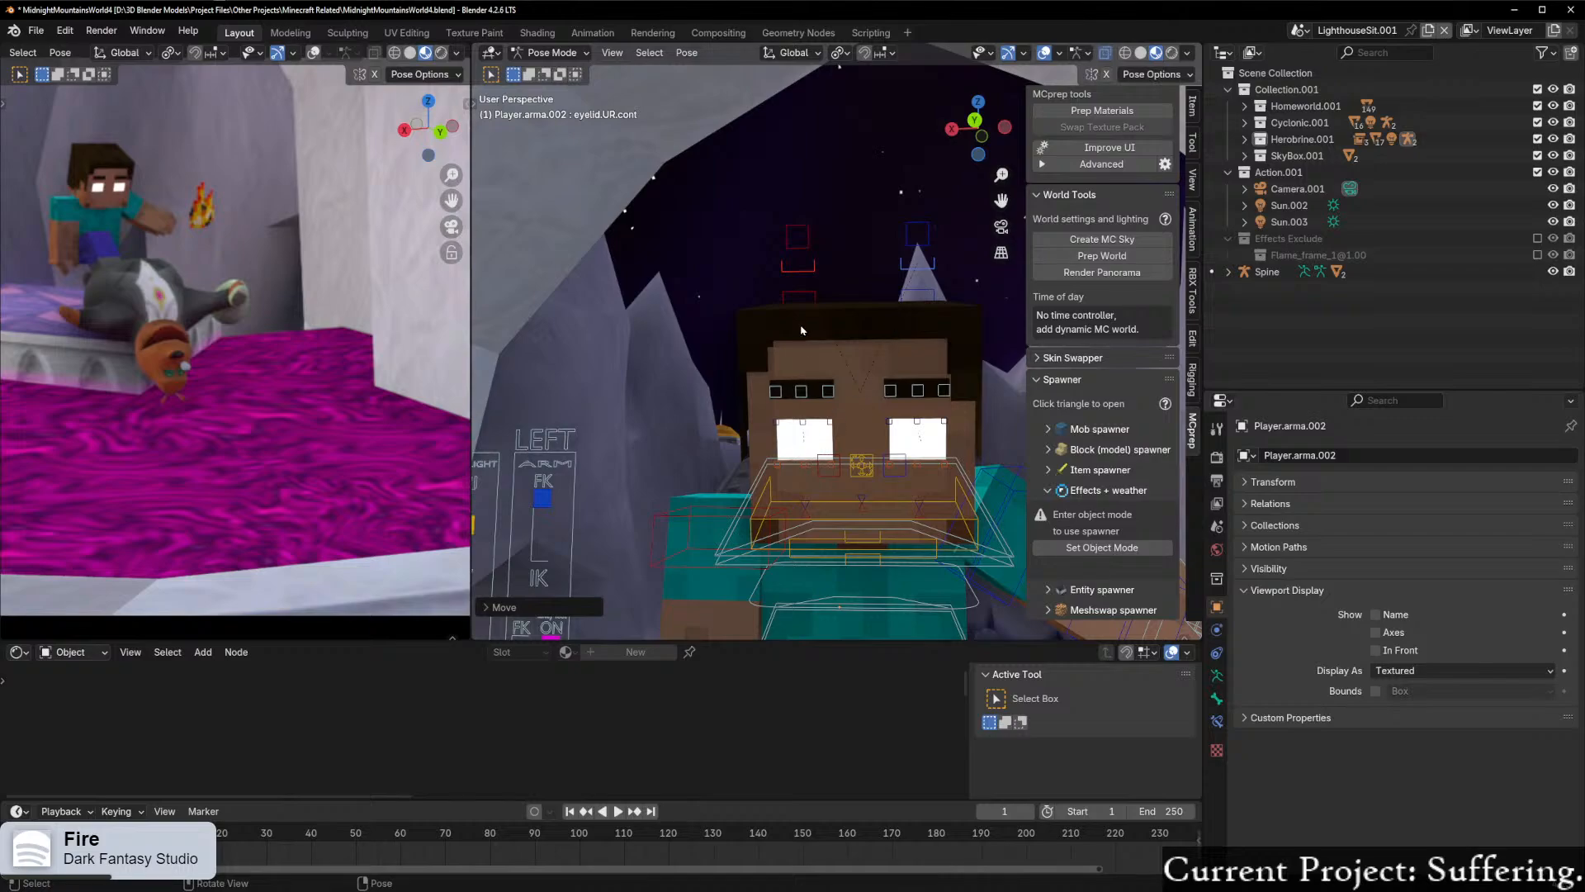
Step: Raise both lower eyelid controls about 0.03 m along local Z to narrow Herobrine's eyes
left_click(811, 299, "shift")
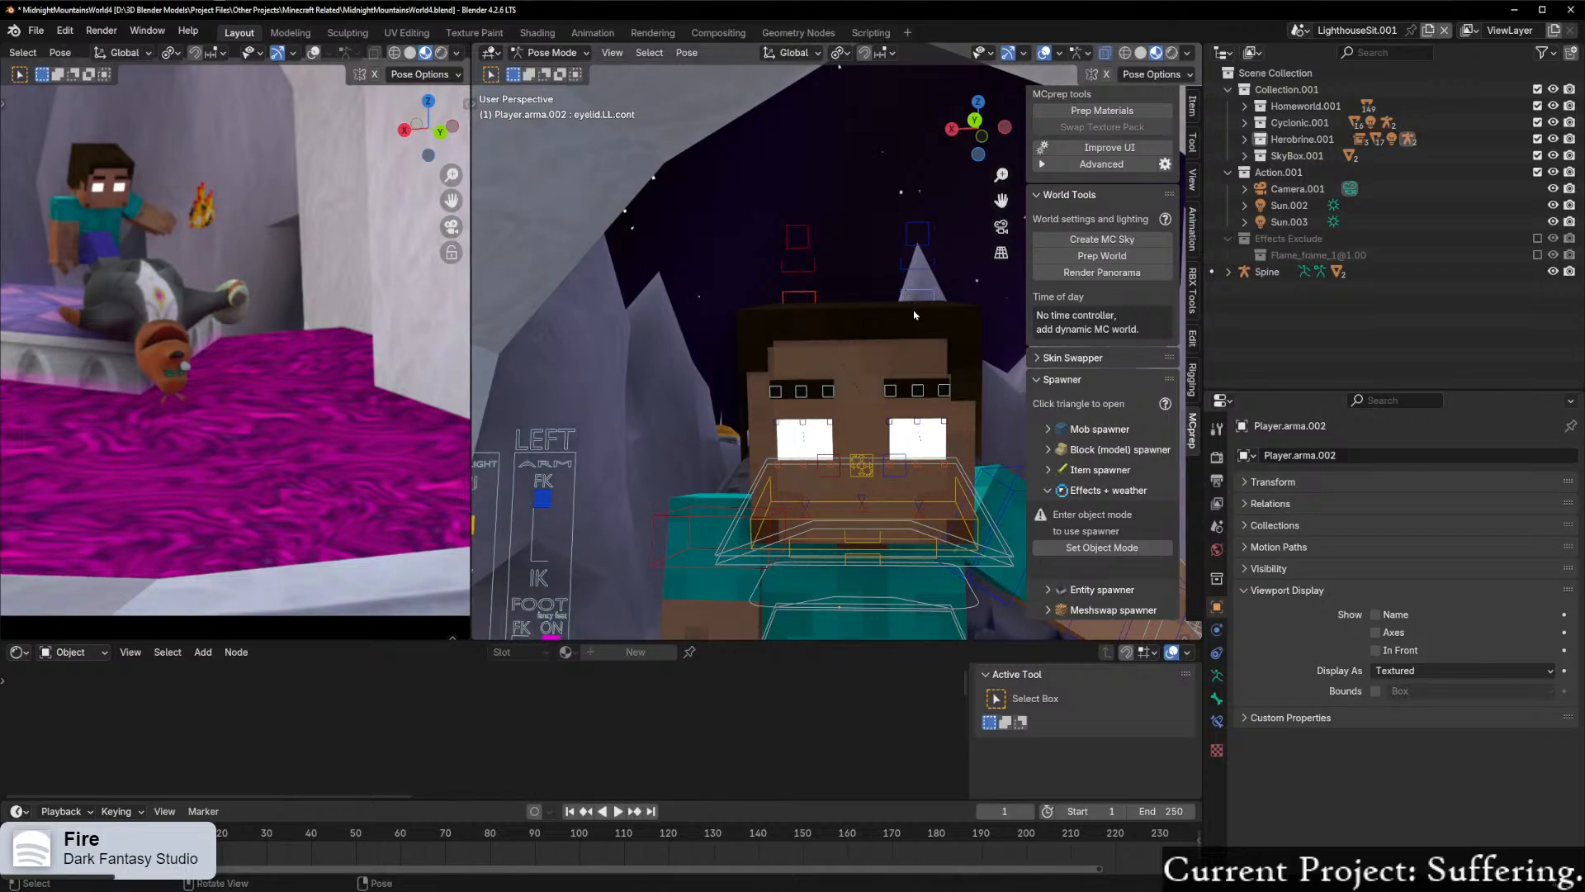
key("g")
key("z")
key("z")
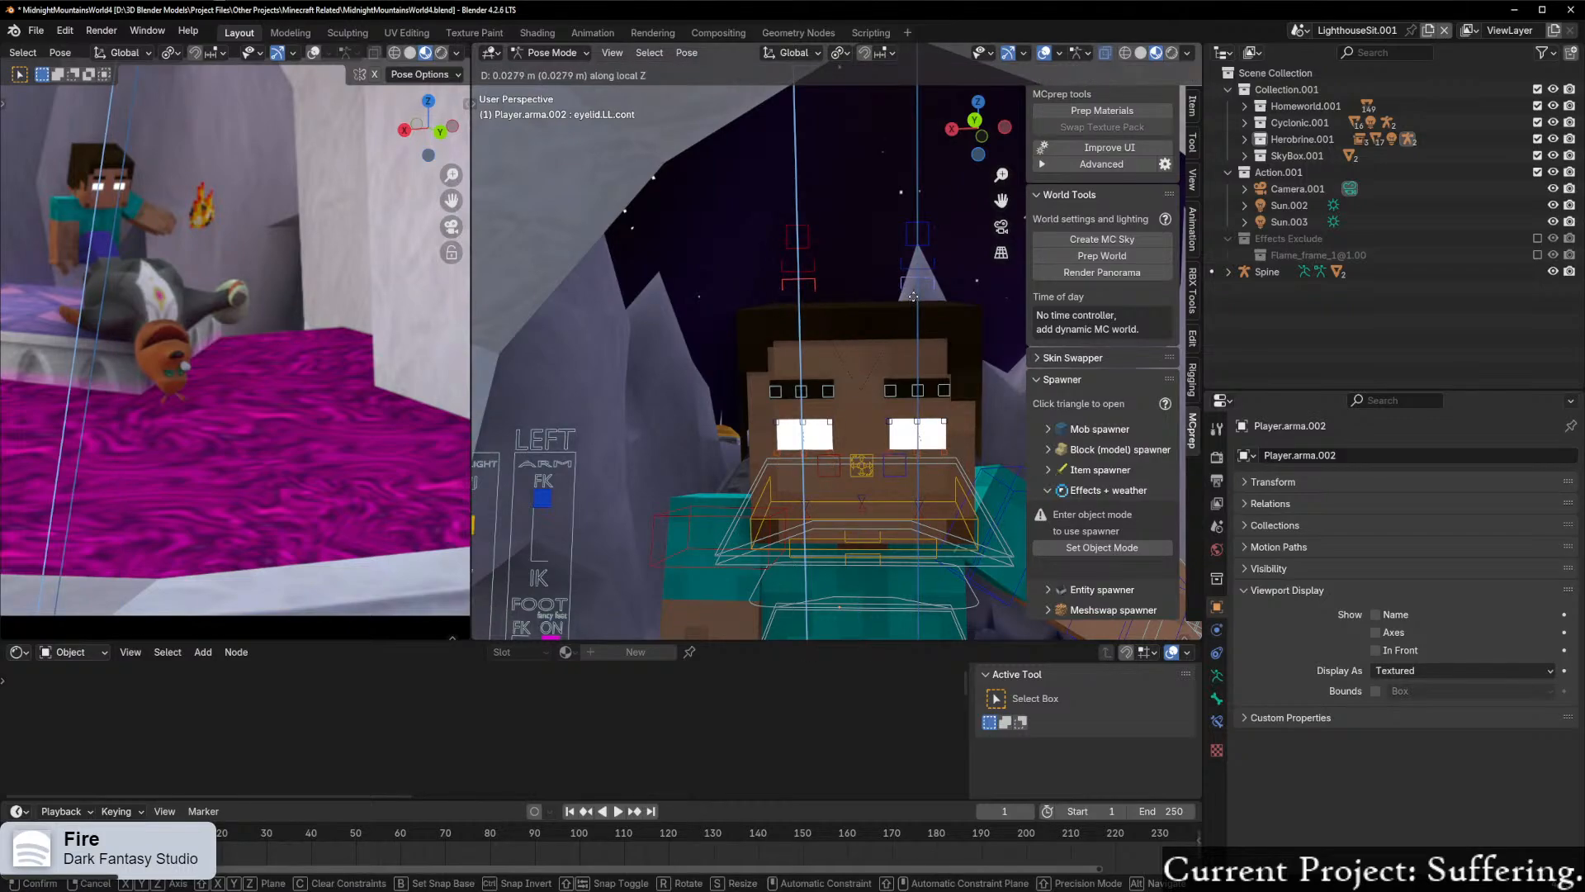
left_click(913, 296)
Step: Lower the inner controls of both eyebrows along Z to give Herobrine a frown
scroll(820, 305, "up", 1)
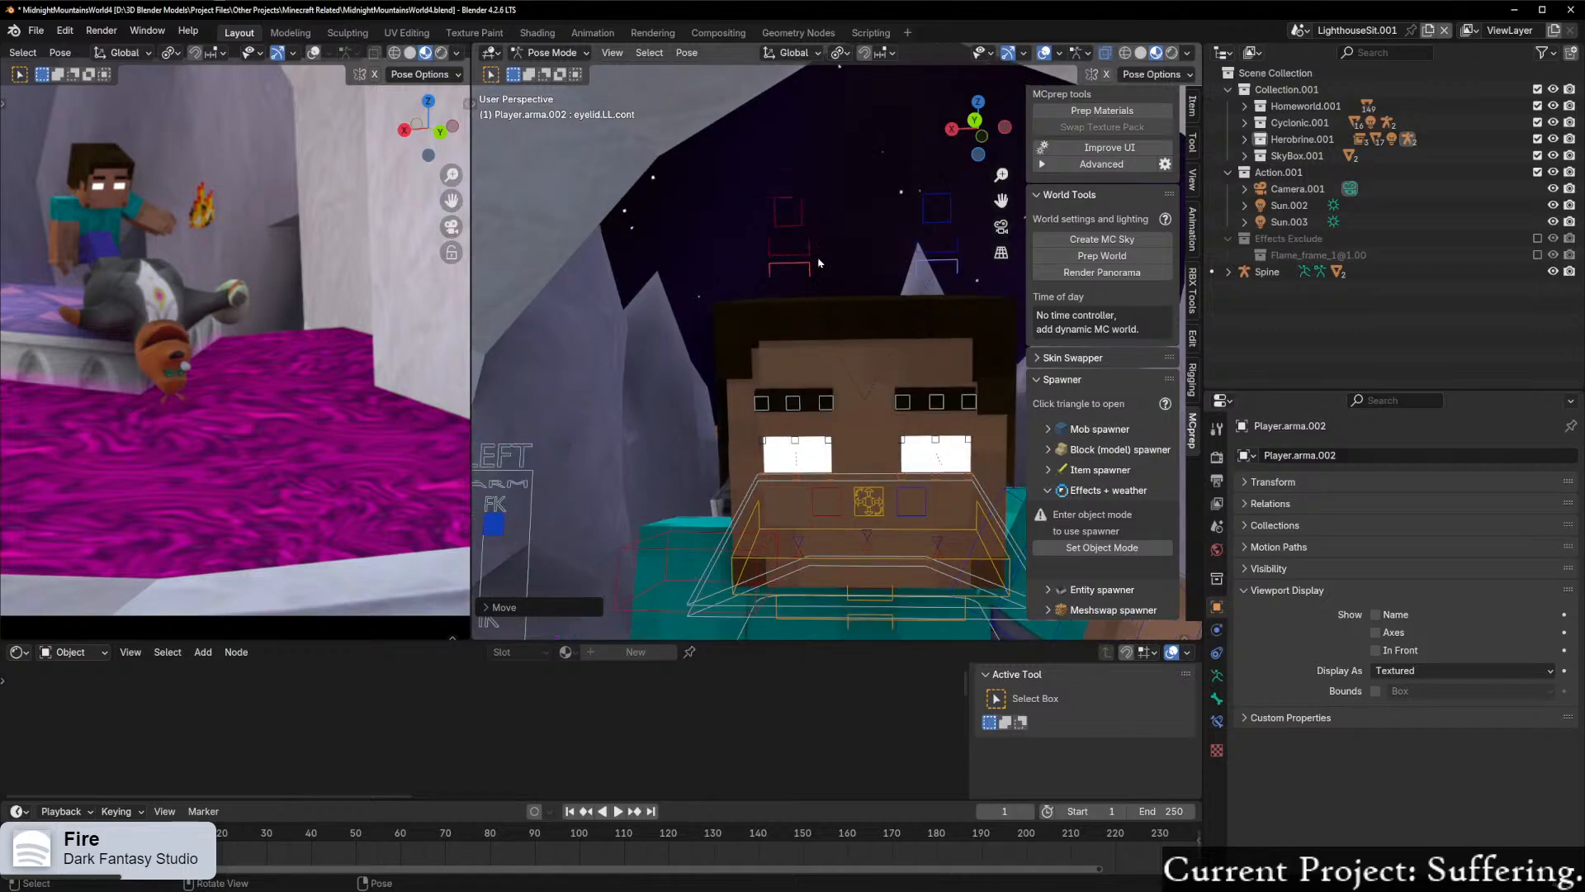
left_click(826, 403)
left_click(902, 402, "shift")
key("g")
key("z")
left_click(915, 385)
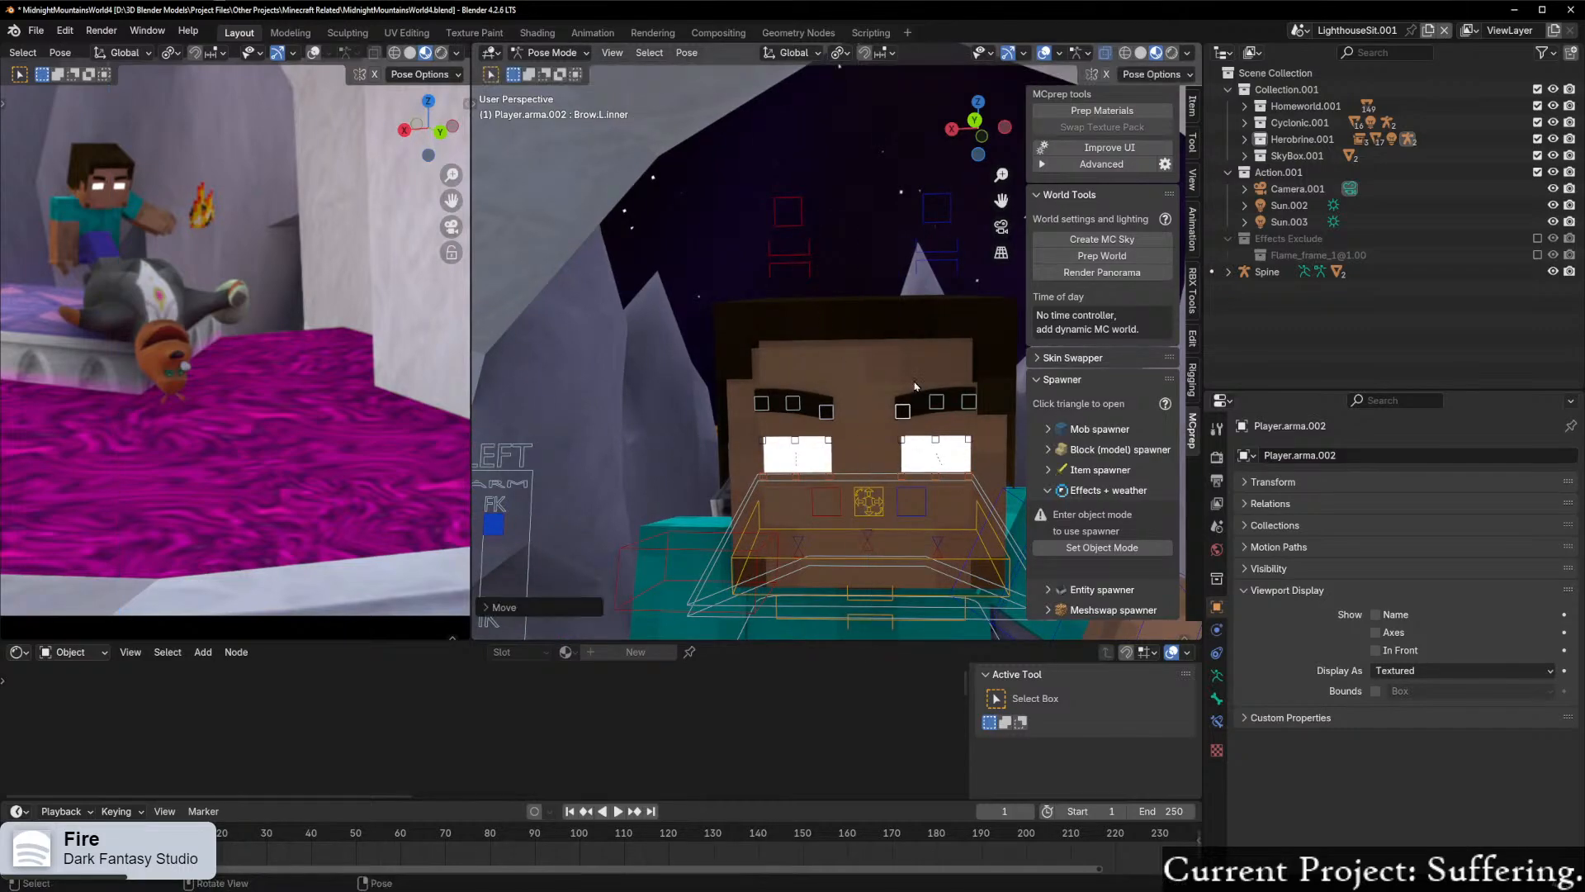
Step: Lower the middle controls of both eyebrows along Z so the brows slant evenly
left_click(932, 406)
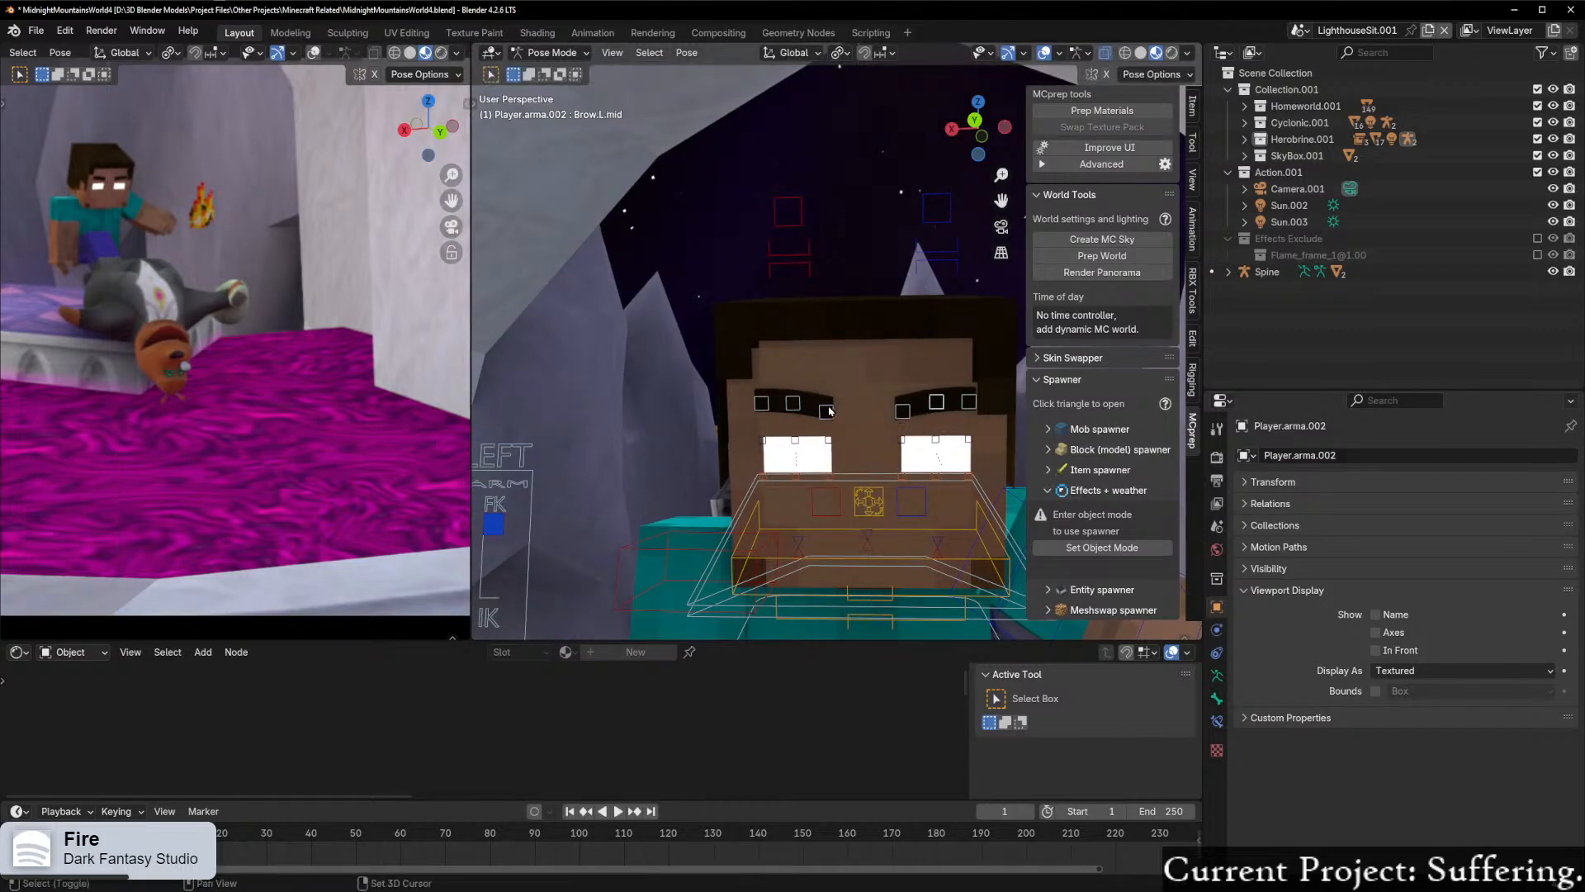
key("s")
key("z")
key("Escape")
key("g")
key("z")
left_click(951, 436)
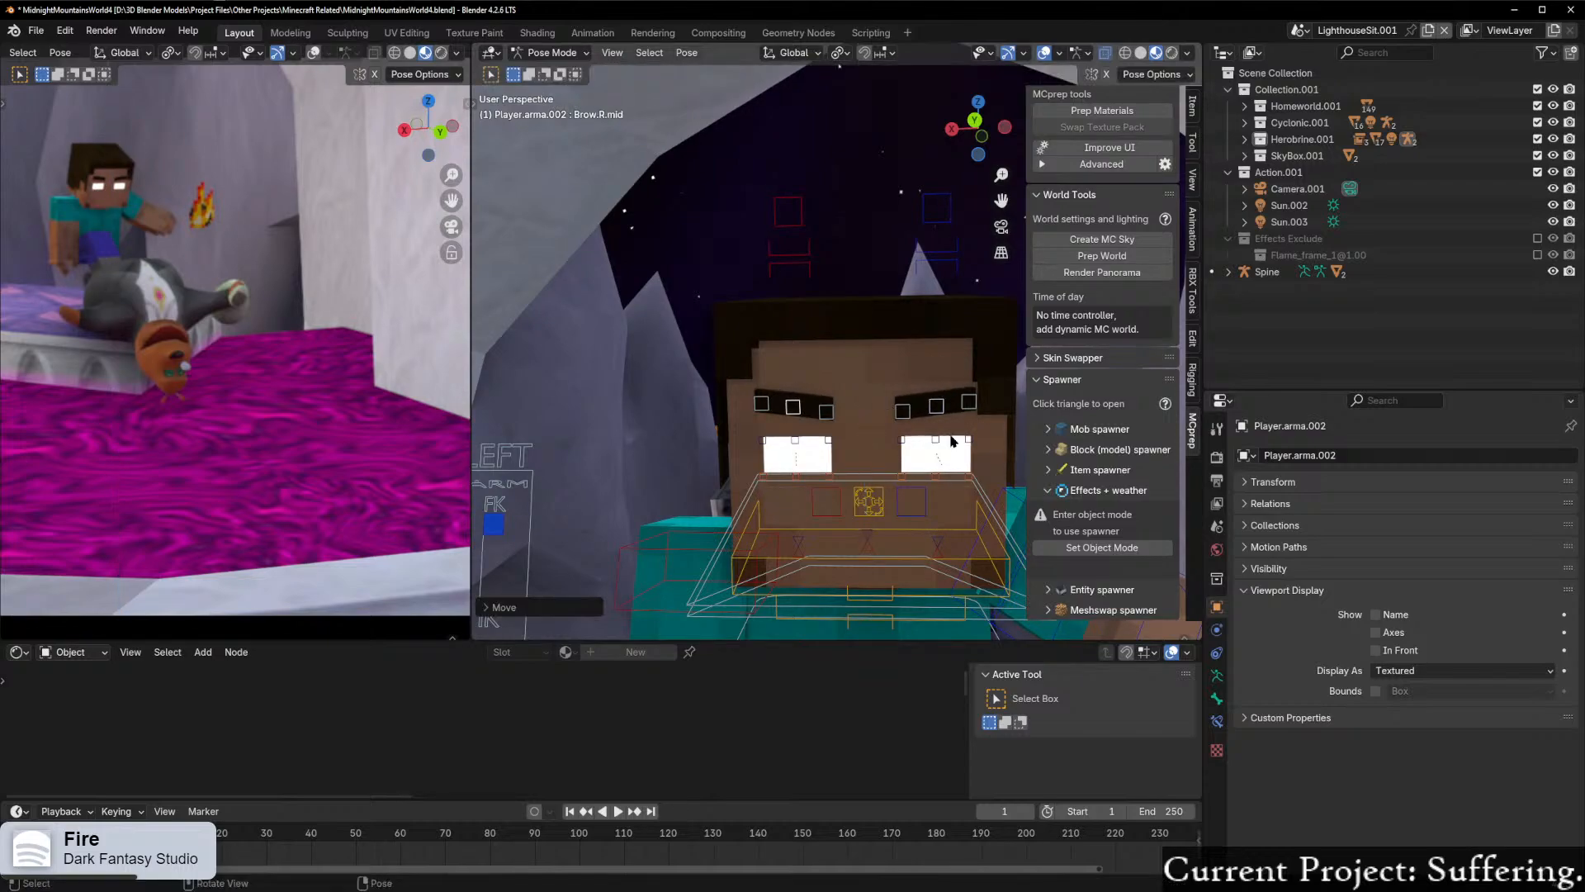
scroll(853, 402, "down", 2)
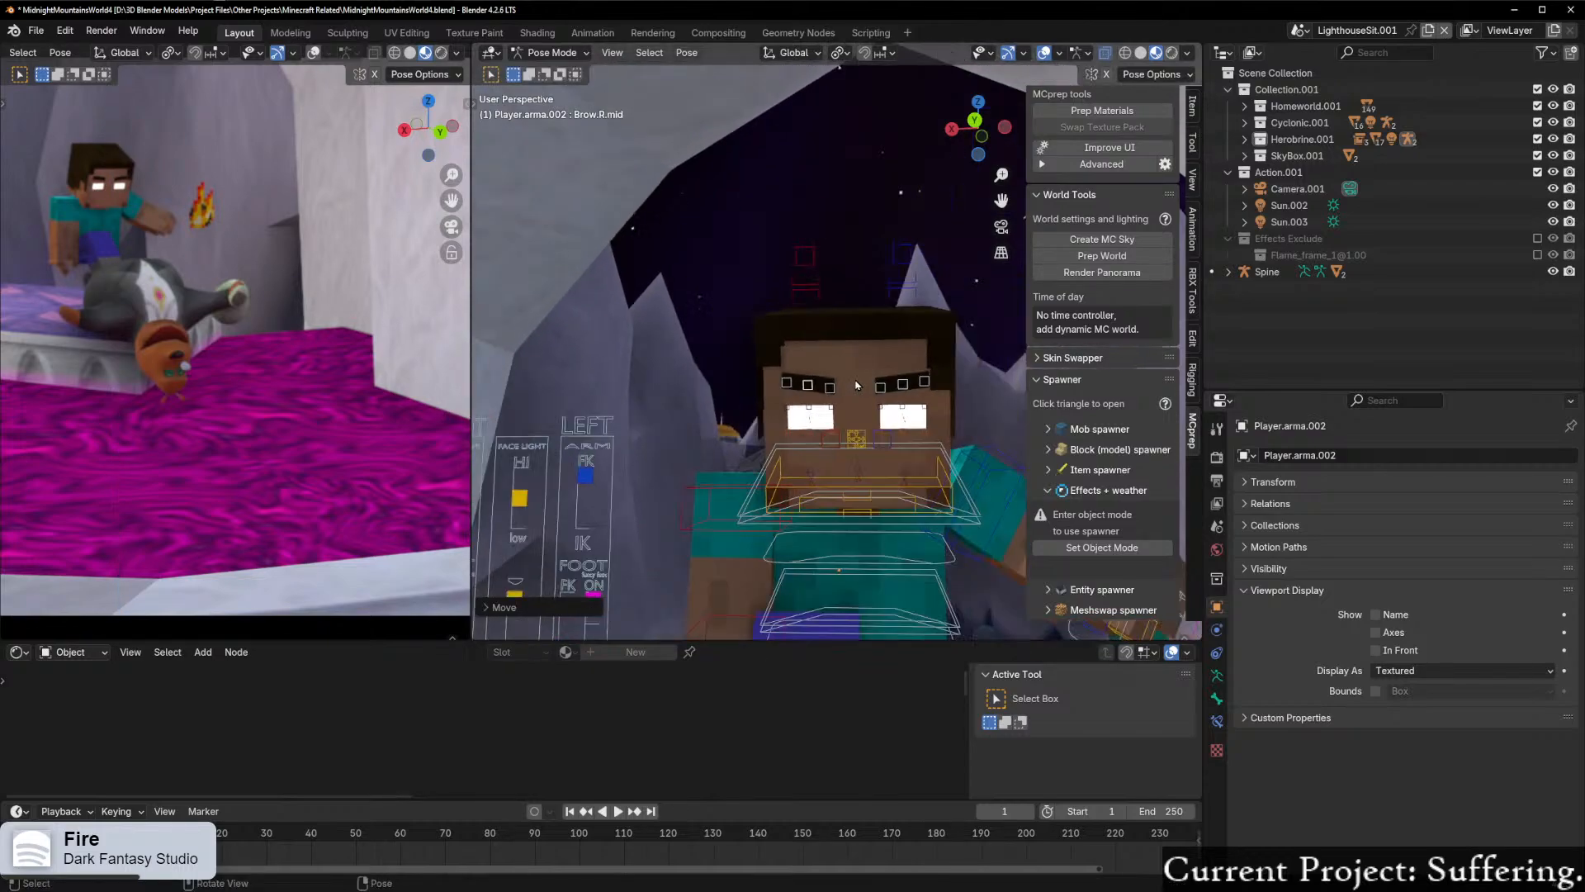
Step: Lower the main controls of both of Herobrine's eyebrows slightly along the global Z axis
left_click(814, 258, "shift")
key("g")
key("z")
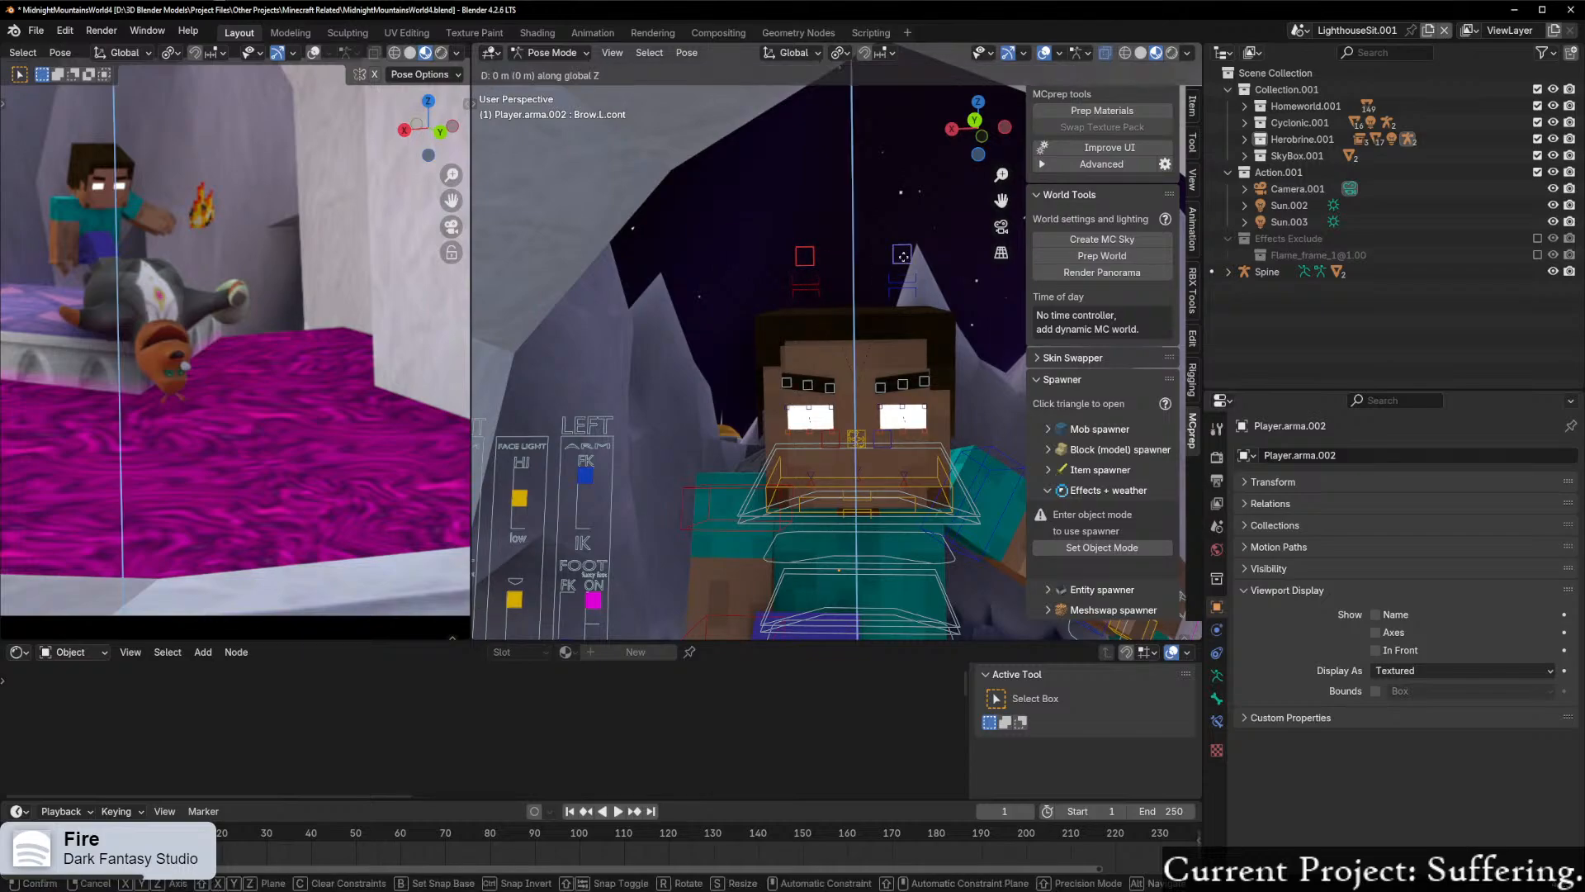
left_click(903, 264)
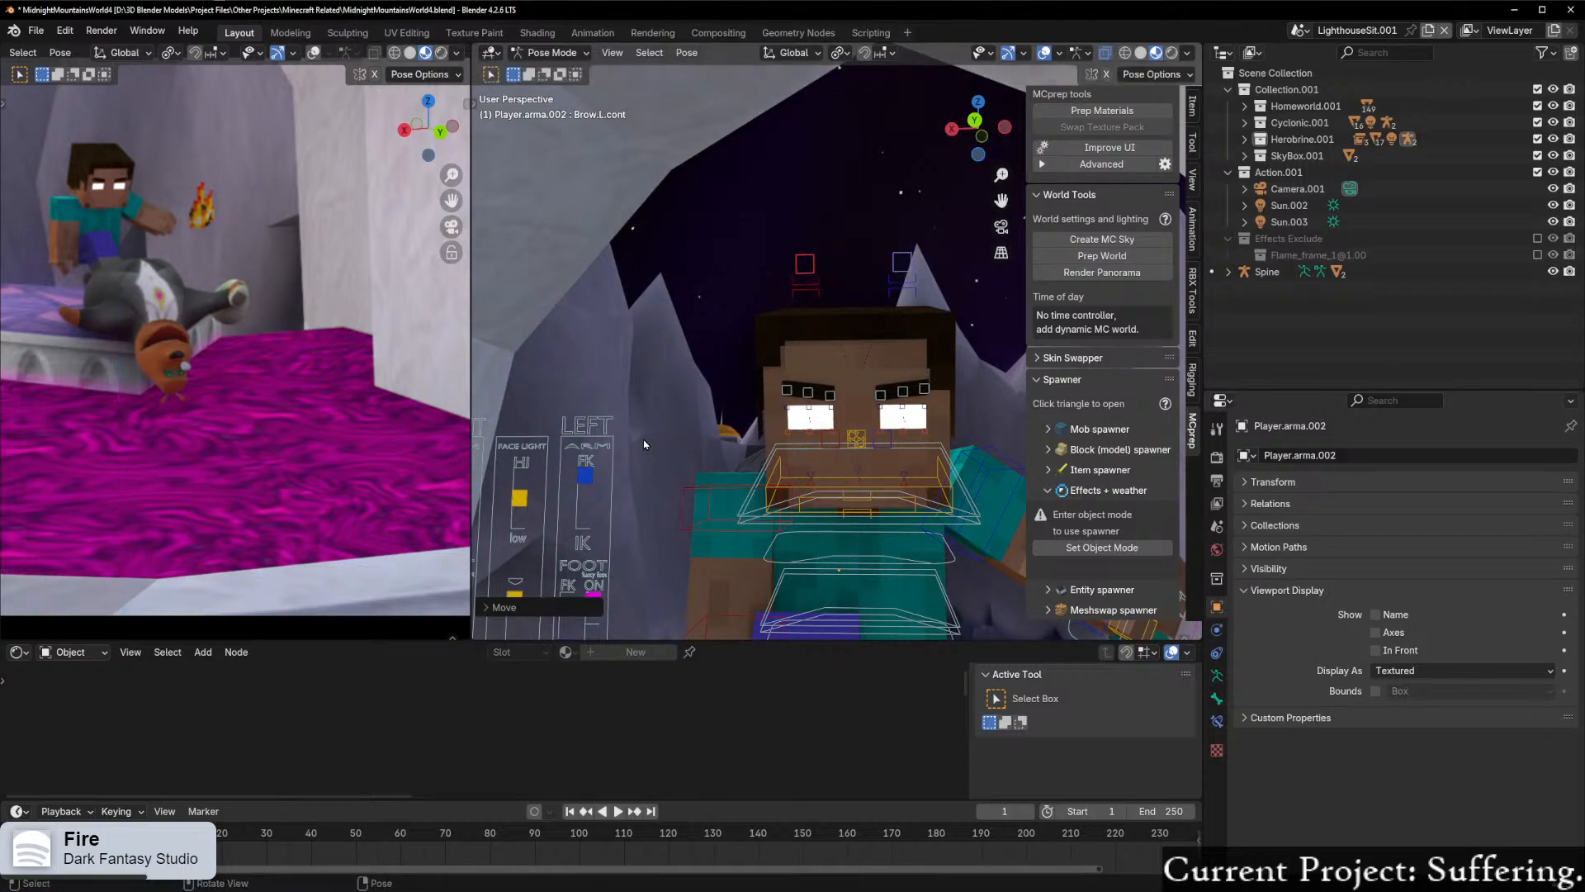
Step: Try rotating Herobrine's upper left arm about 29° around its local X axis to swing it forward
scroll(651, 439, "down", 4)
middle_click_drag(660, 443, 741, 490)
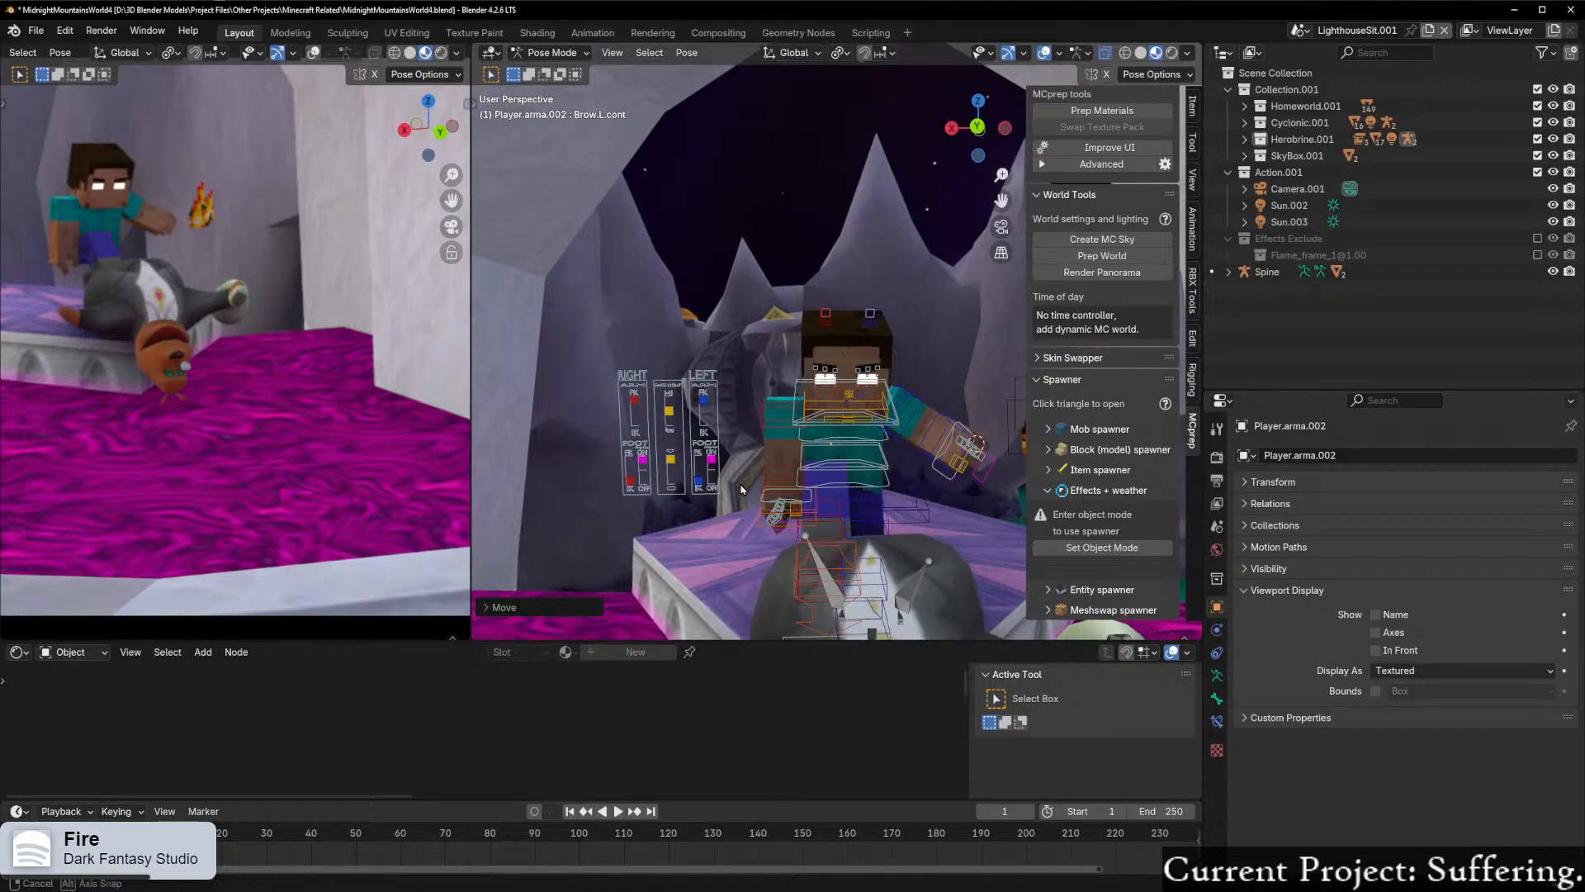
scroll(740, 489, "up", 6)
middle_click_drag(834, 501, 623, 492)
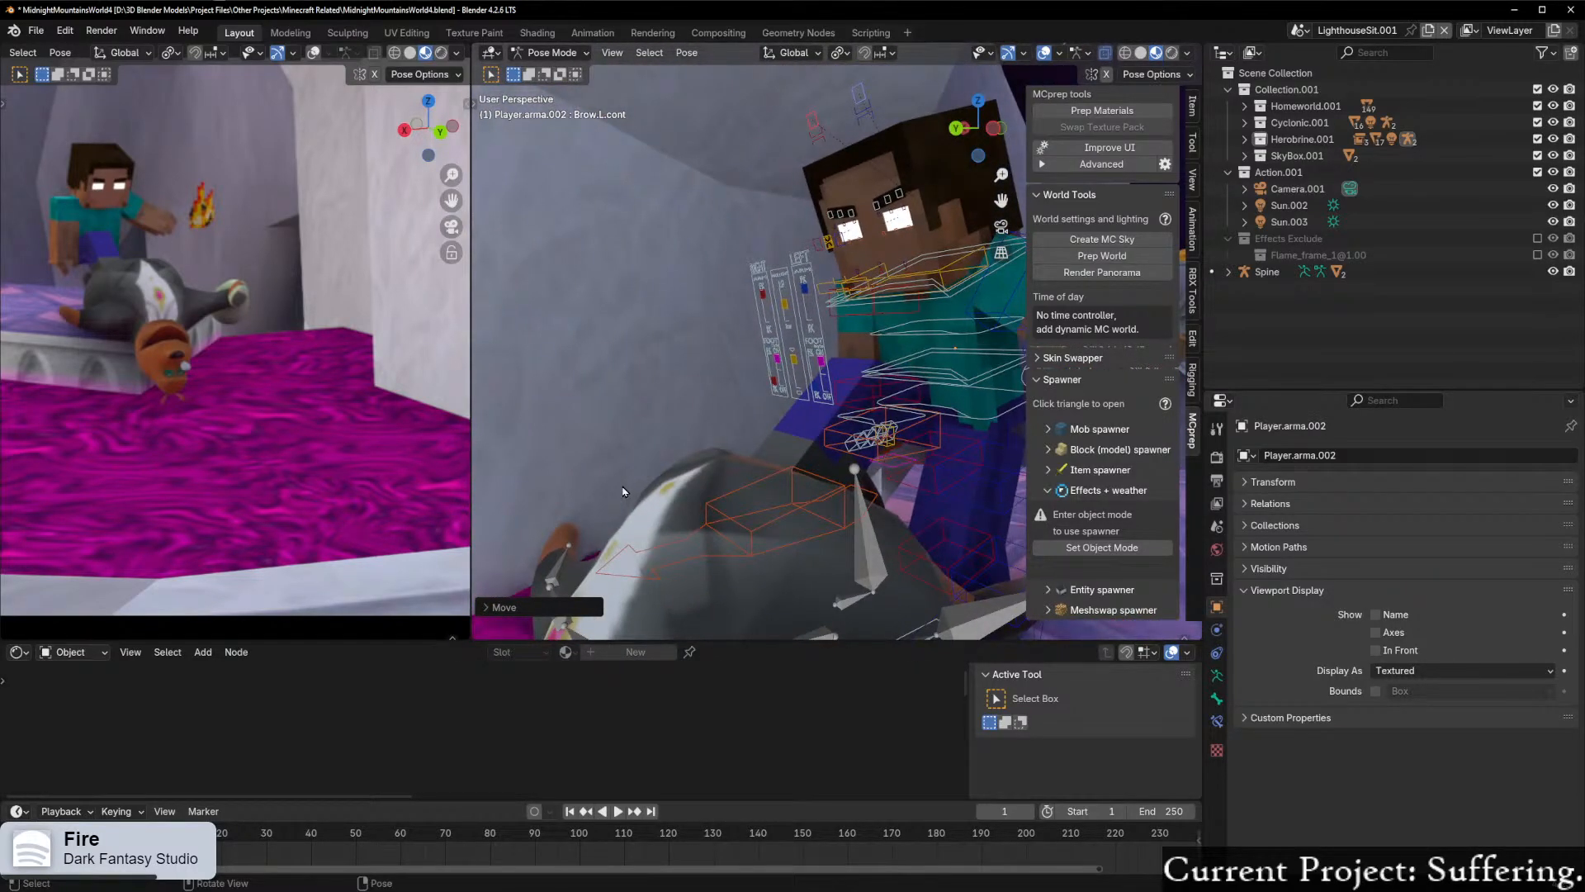
middle_click_drag(749, 472, 954, 441)
left_click(891, 275)
middle_click_drag(994, 314, 942, 263)
left_click(896, 191)
key("r")
key("z")
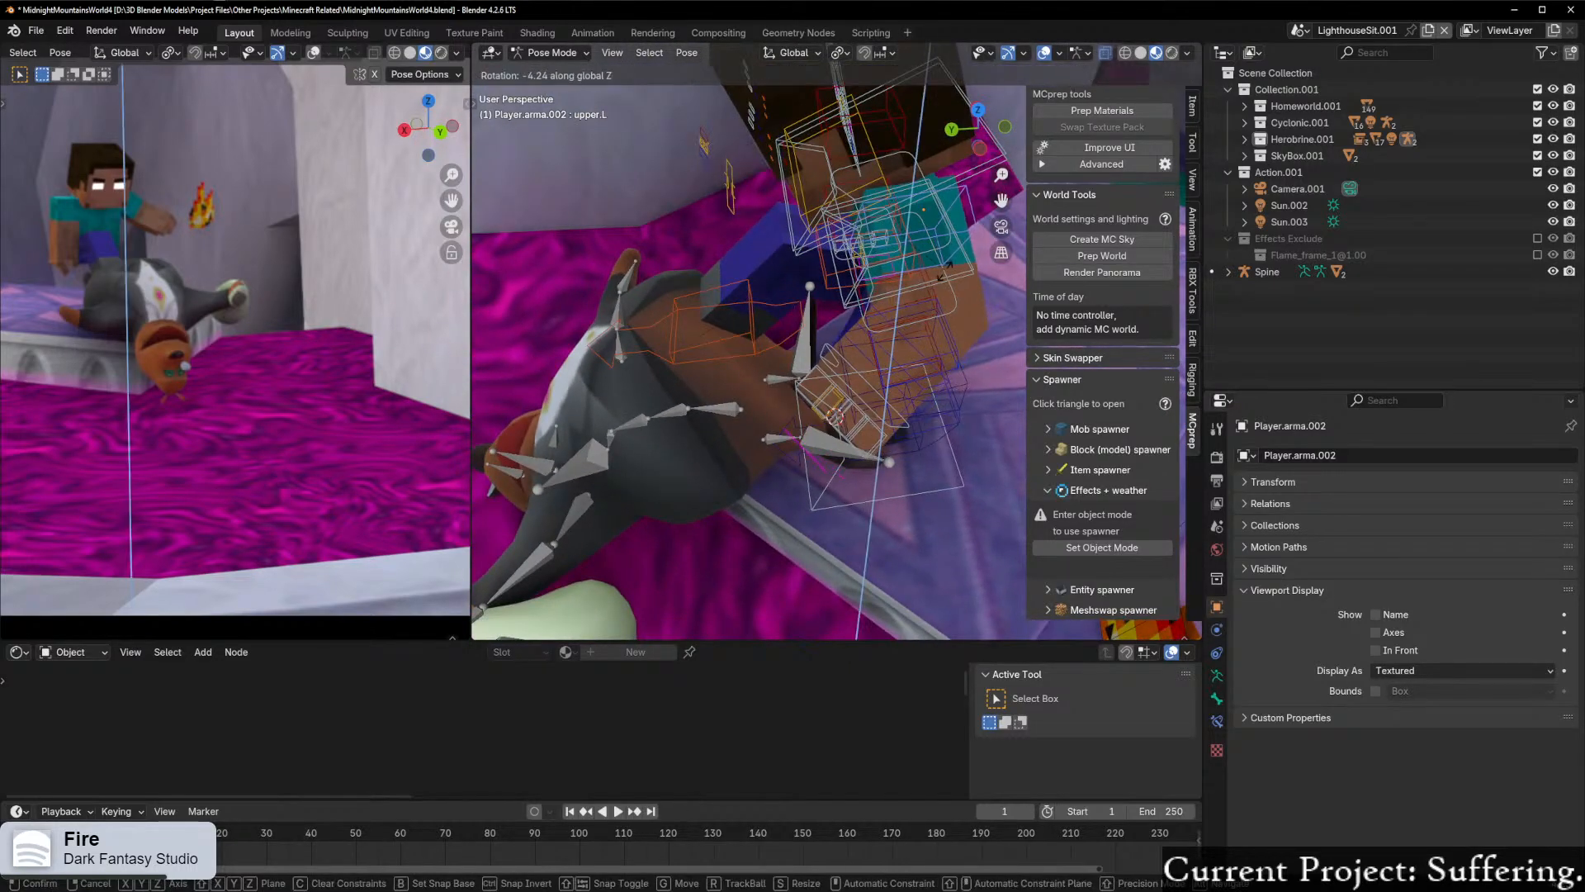
key("x")
key("x")
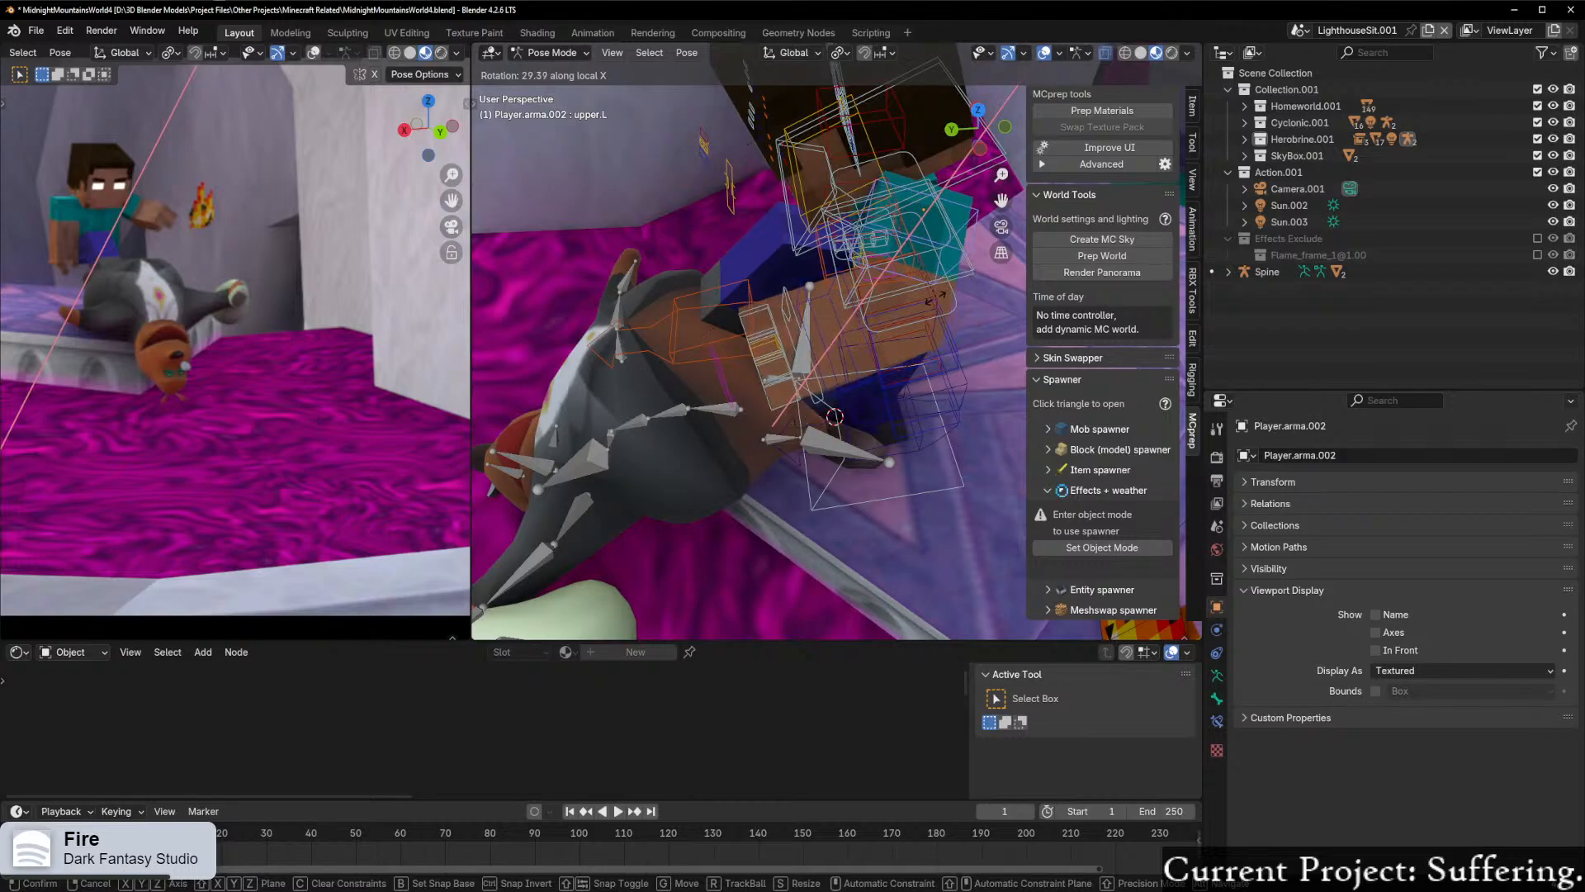
left_click(936, 299)
Step: Try another local X rotation of the upper left arm, and undo the arm rotations
middle_click_drag(935, 299, 852, 212)
key("r")
key("x")
key("x")
left_click(924, 235)
key("ctrl+z")
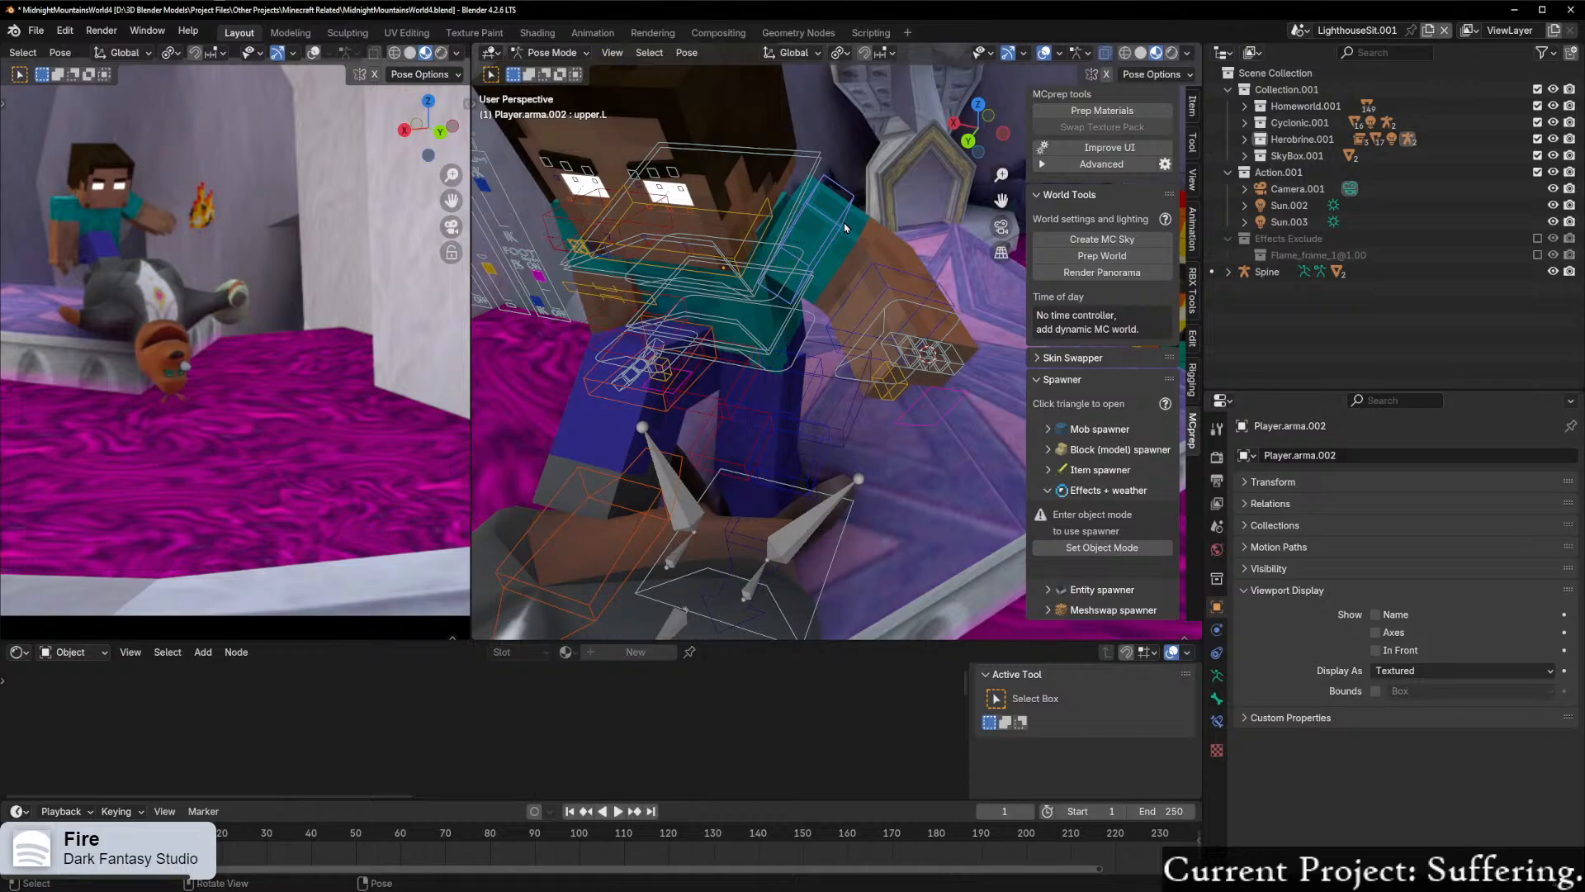
Step: Clear the rotation of Herobrine's lower left arm
middle_click_drag(834, 195, 892, 262)
left_click(909, 282, "shift")
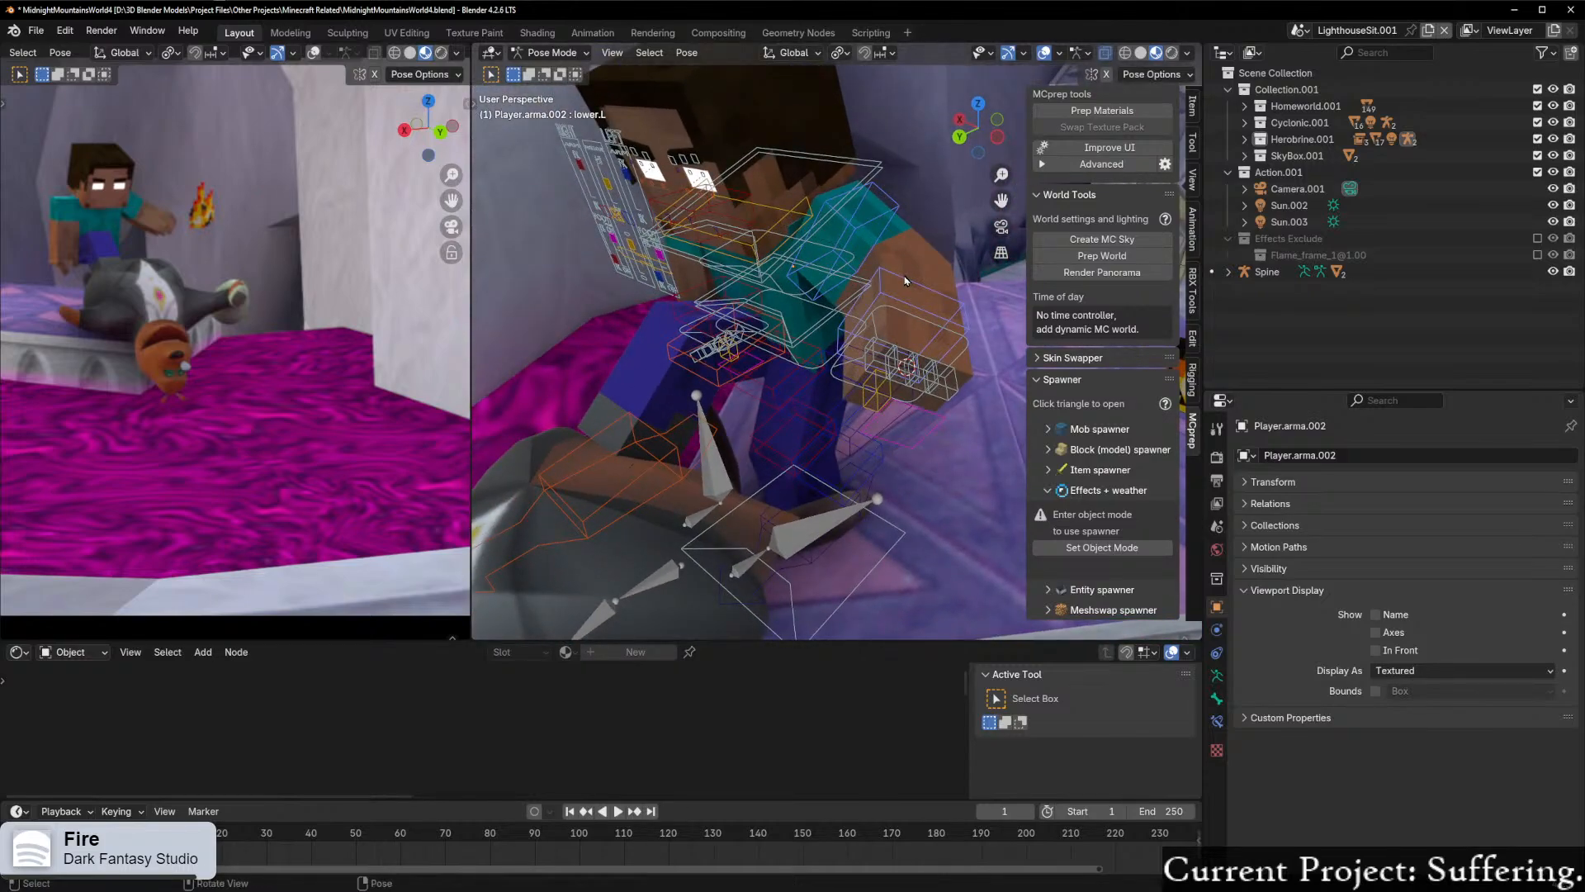
key("alt+r")
Step: Rotate Herobrine's upper left arm about 80° around its local Y axis
middle_click_drag(904, 274, 871, 254)
left_click(901, 234)
key("r")
key("z")
key("z")
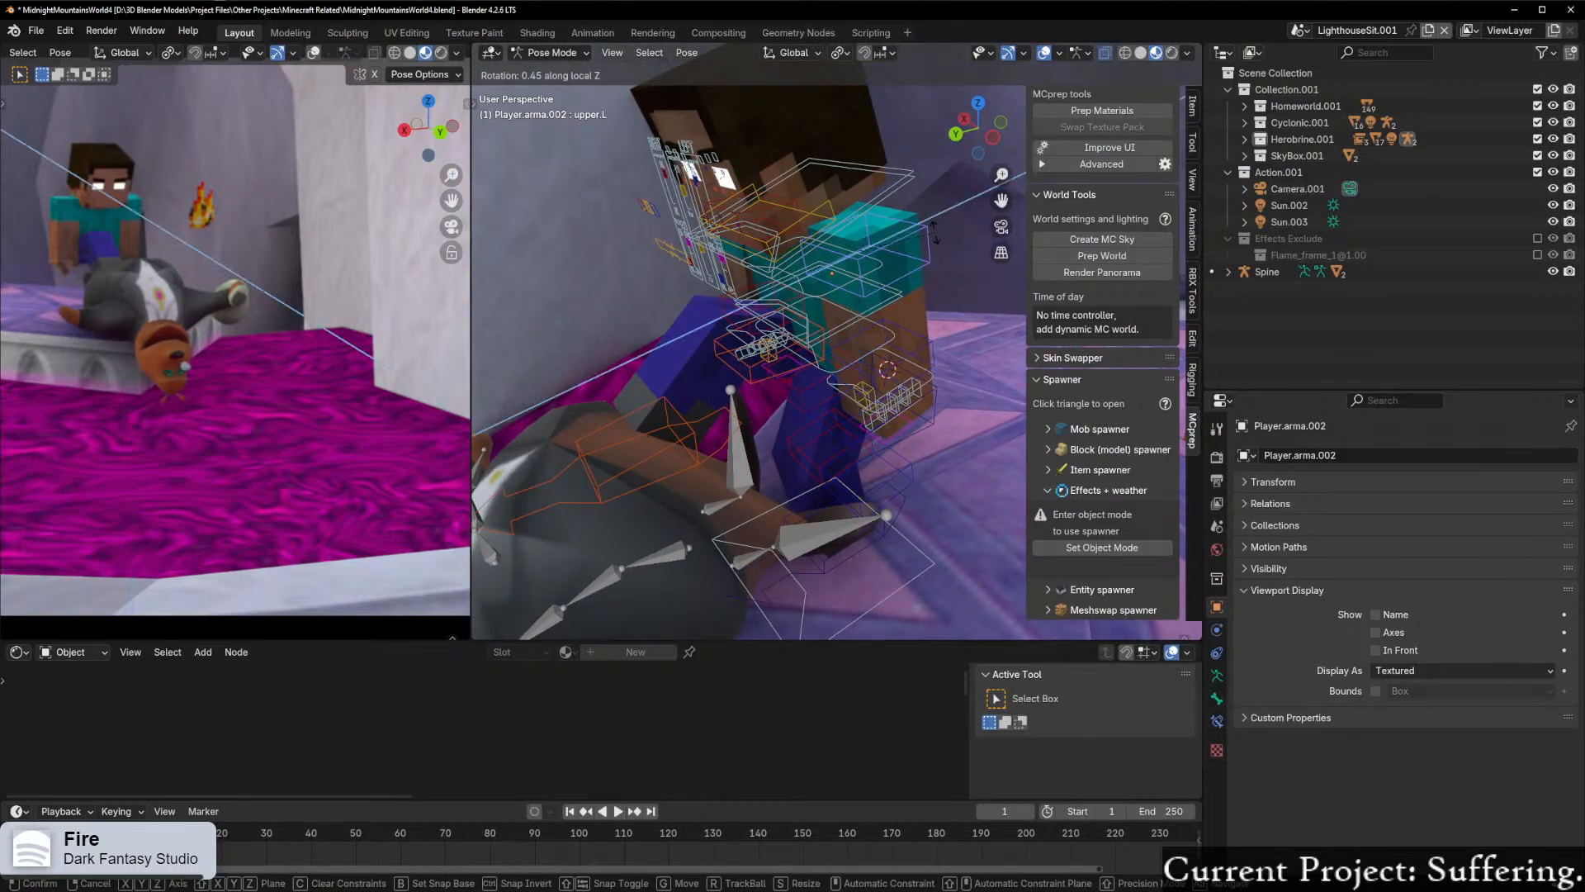
key("x")
key("x")
key("y")
key("y")
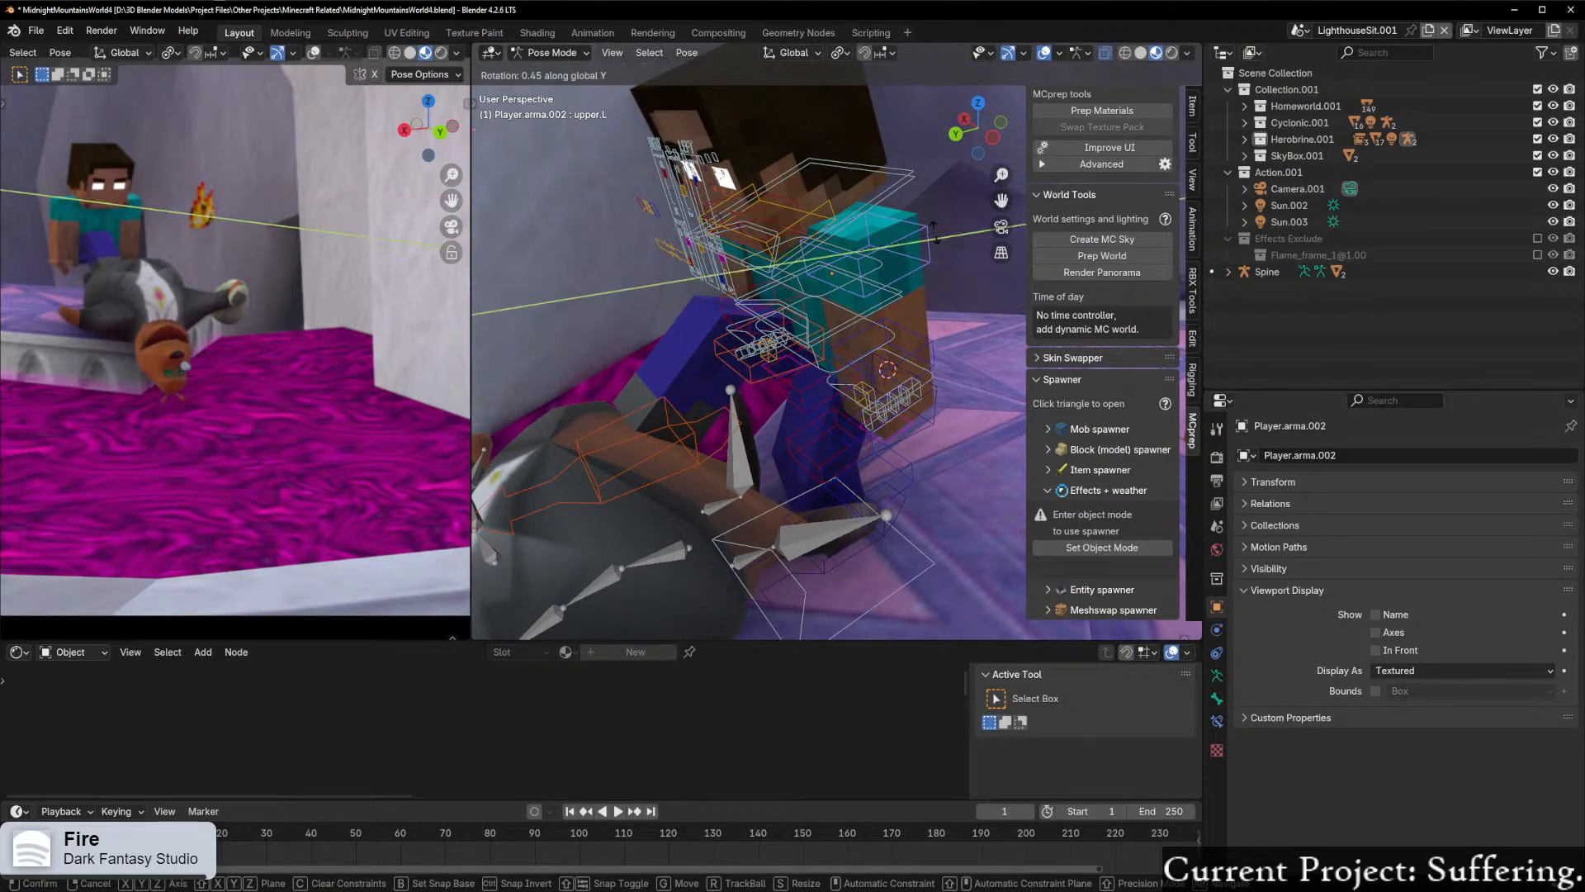
left_click(874, 300)
Step: Rotate the upper left arm about 85° around its local Z axis to raise it forward over Moneybags
middle_click_drag(874, 300, 905, 252)
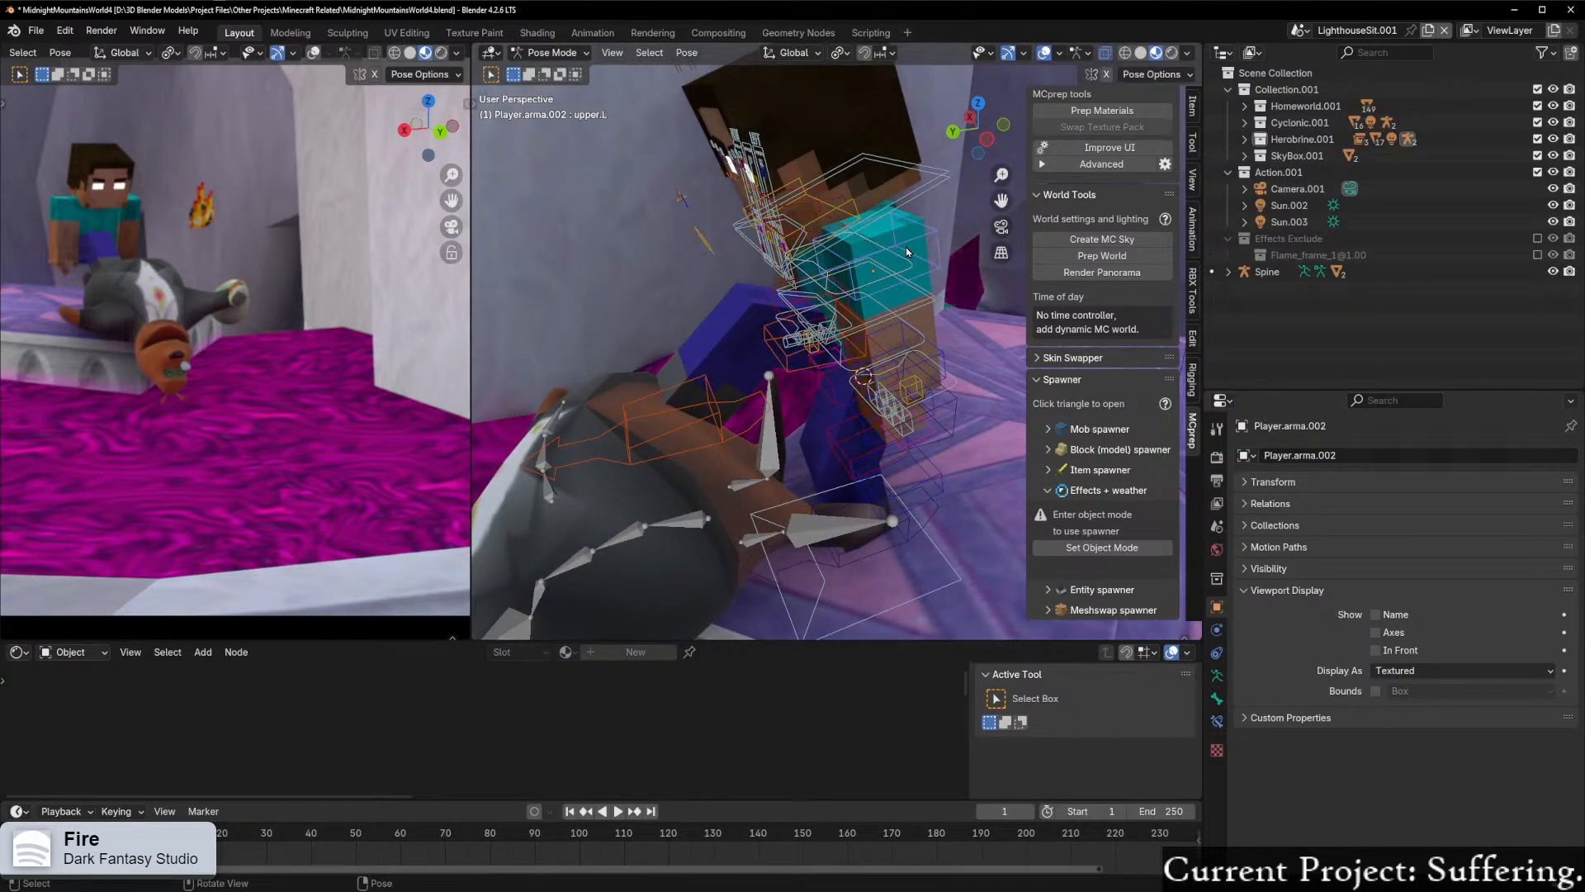
key("r")
key("x")
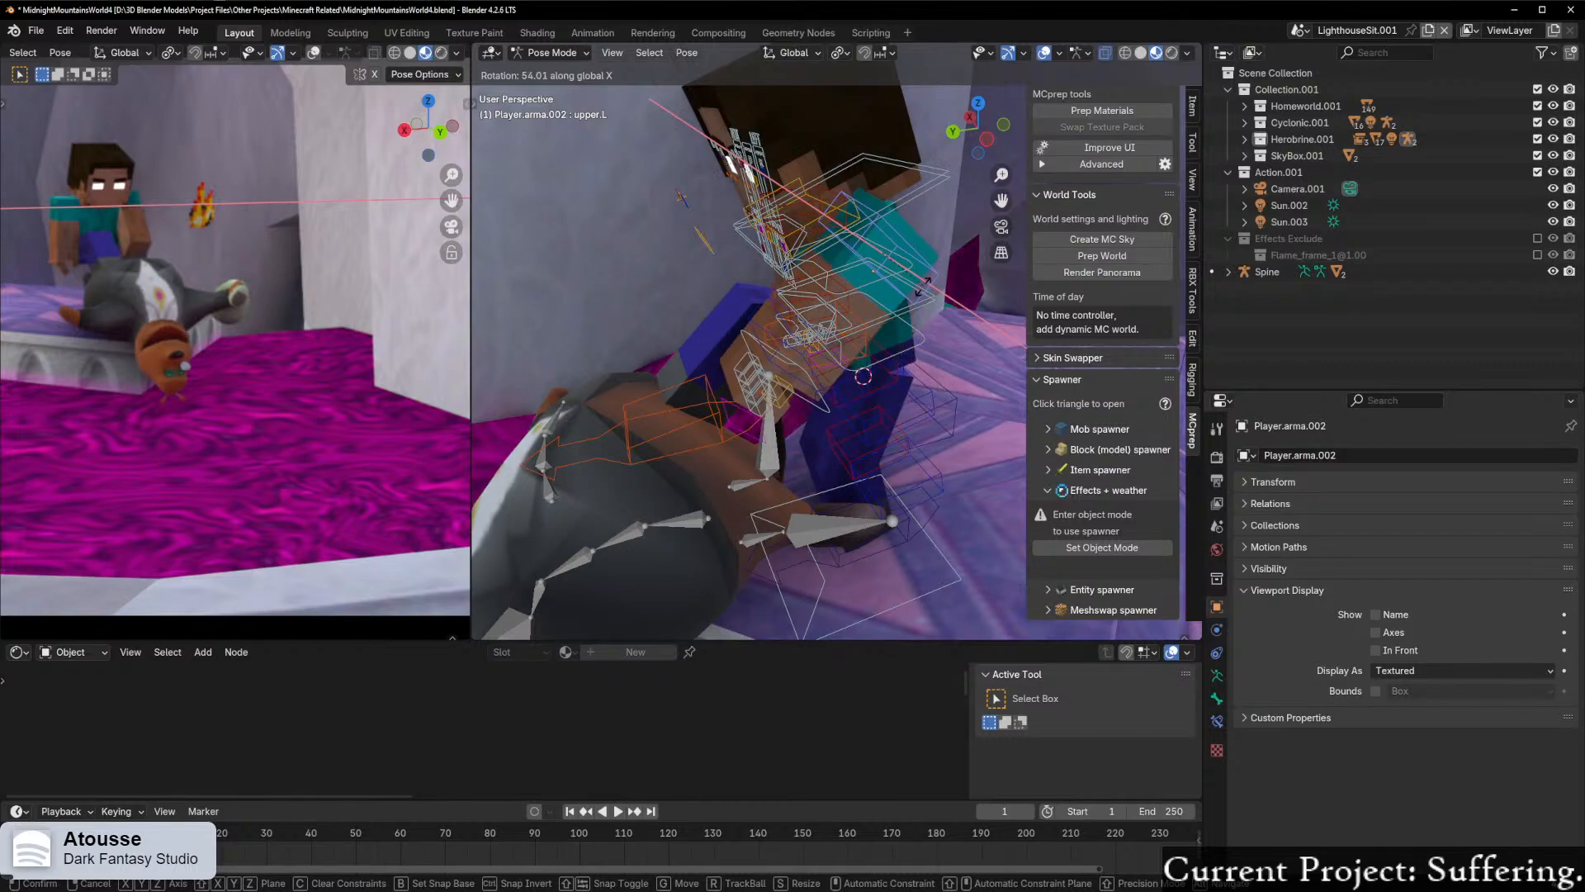
key("y")
key("y")
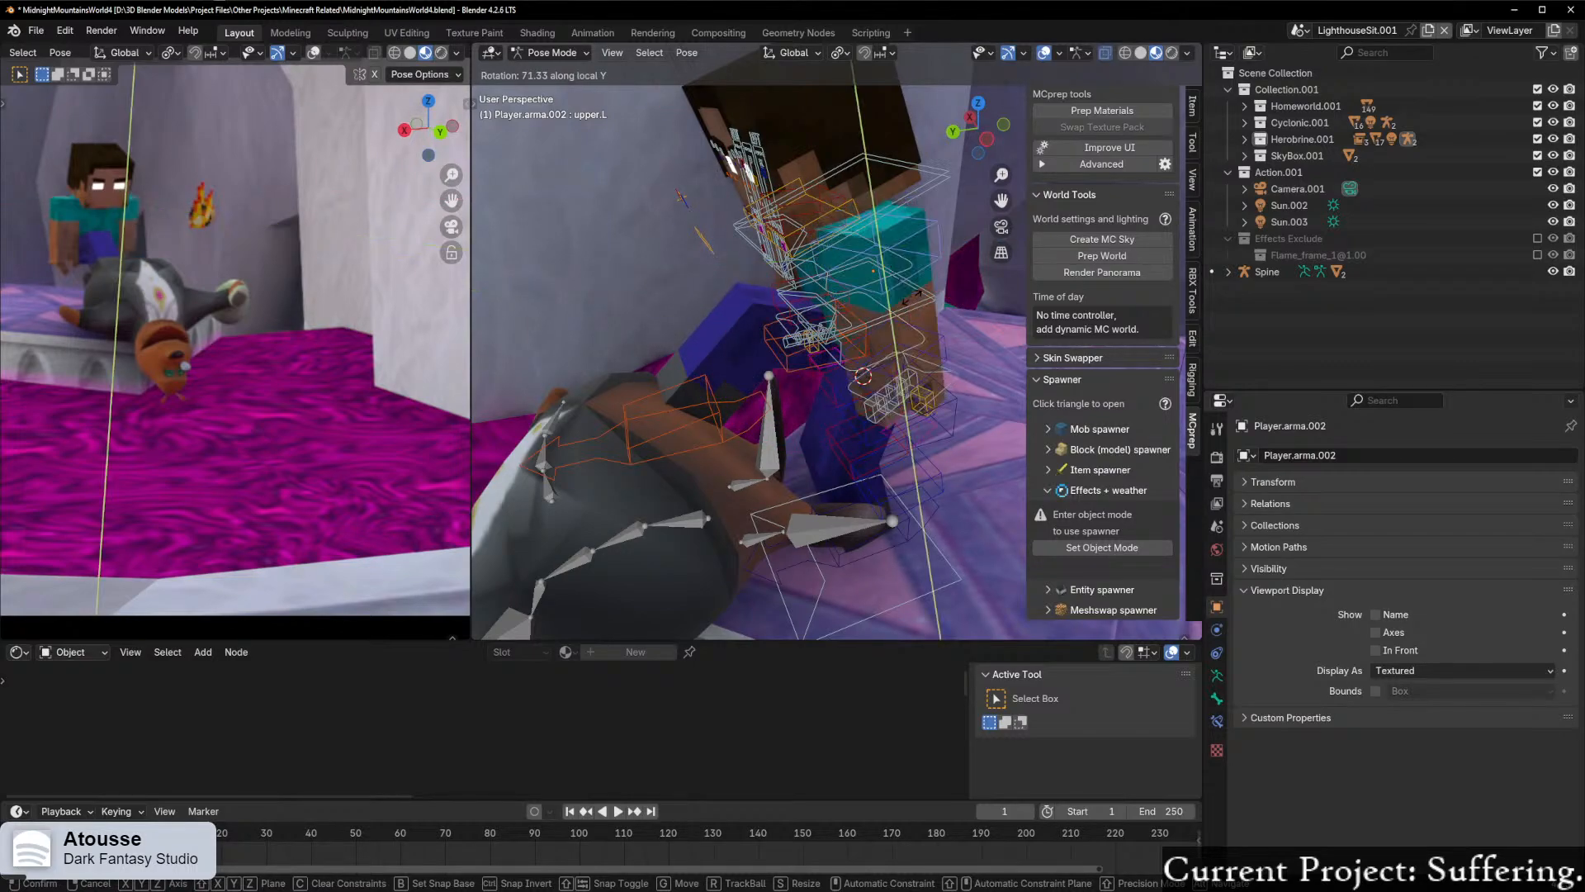
key("z")
key("z")
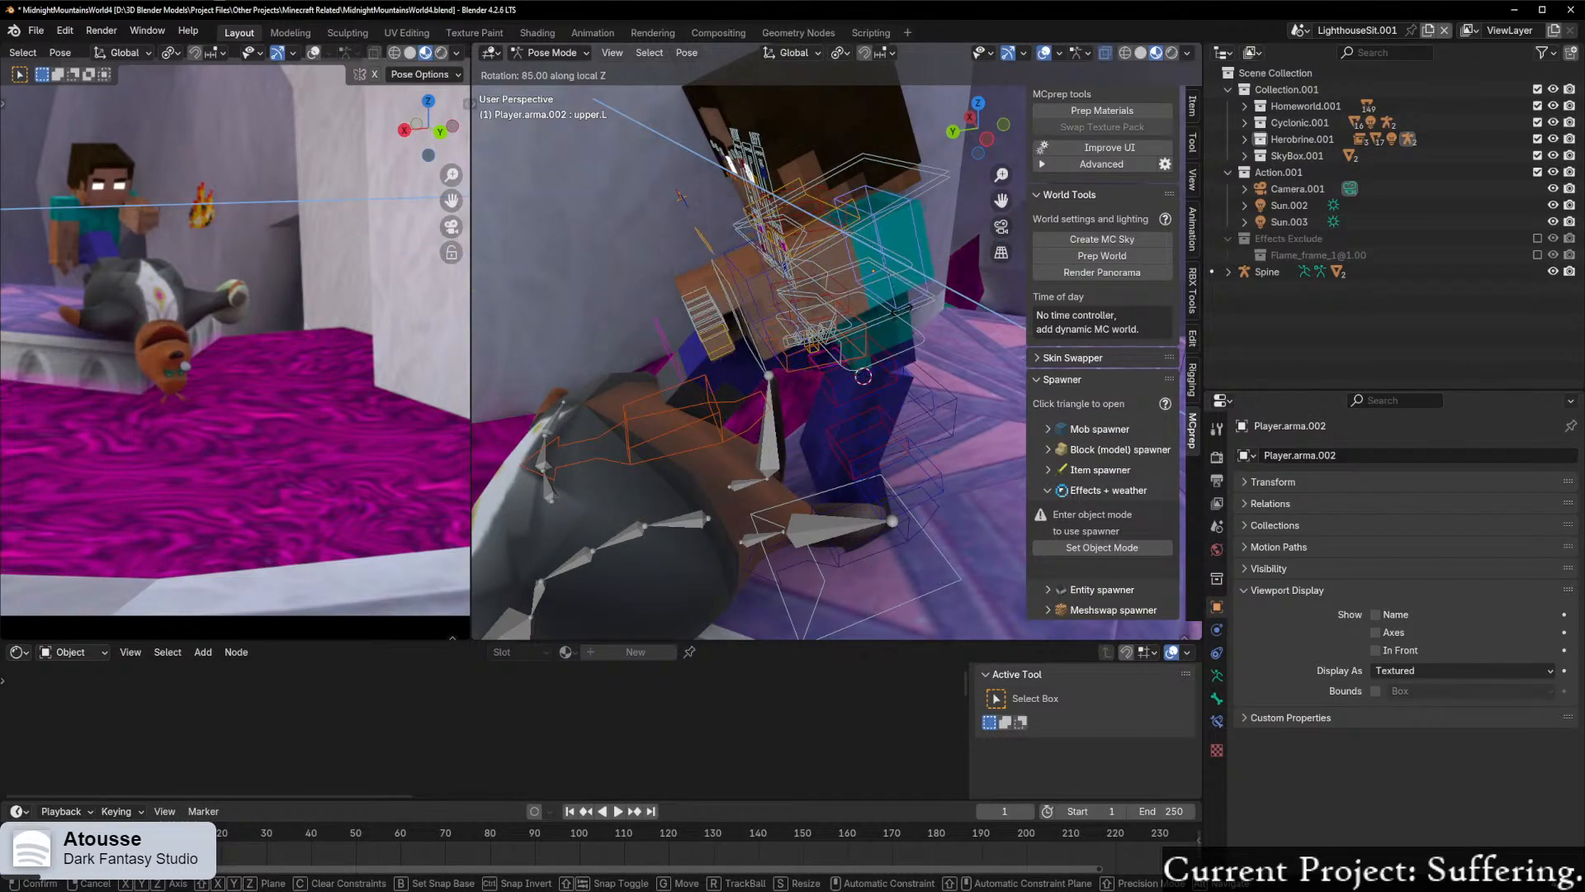
left_click(901, 316)
Step: Bend Herobrine's lower left arm by rotating it about 14° in the current view
middle_click_drag(902, 316, 850, 313)
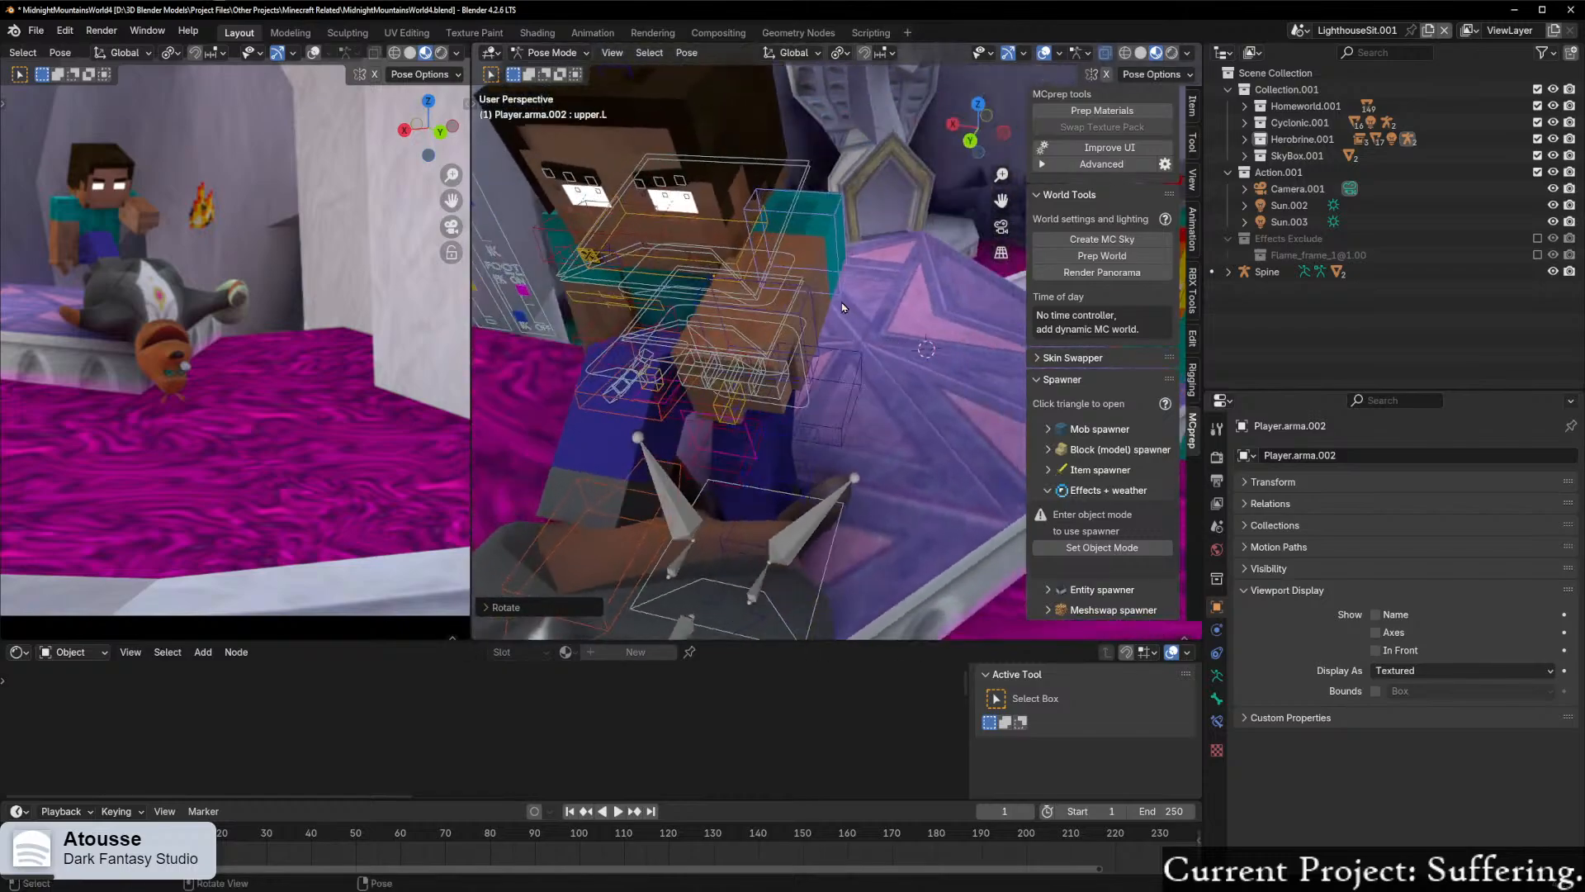
left_click(849, 312)
key("r")
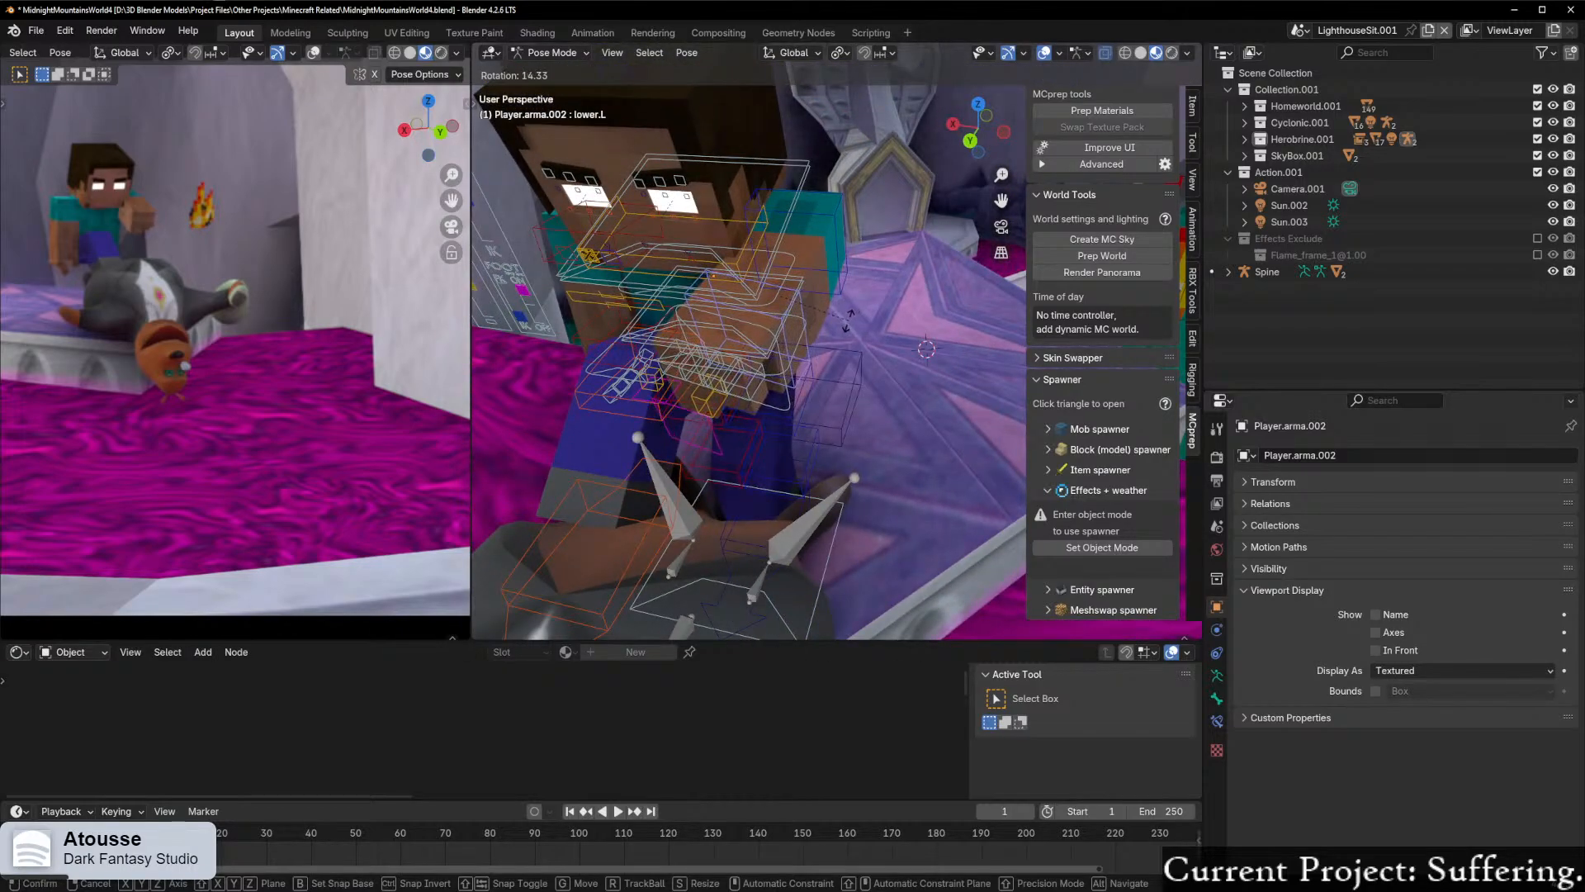
left_click(846, 327)
Step: Move the left hand control to adjust the hand of Herobrine's raised arm
middle_click_drag(847, 327, 741, 291)
left_click(783, 356)
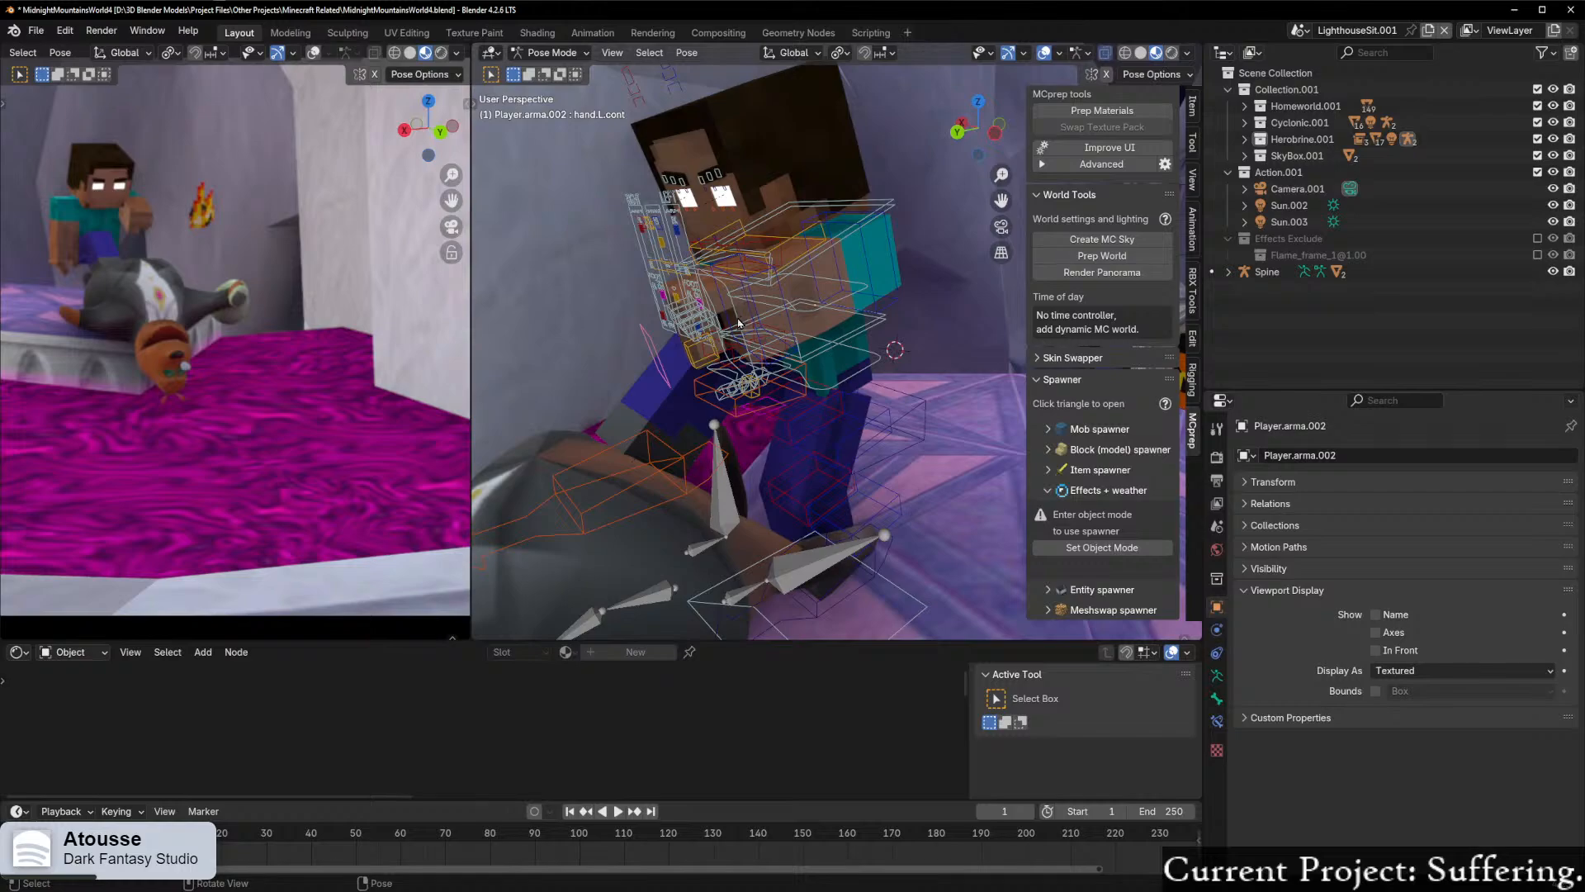
key("g")
left_click(912, 346)
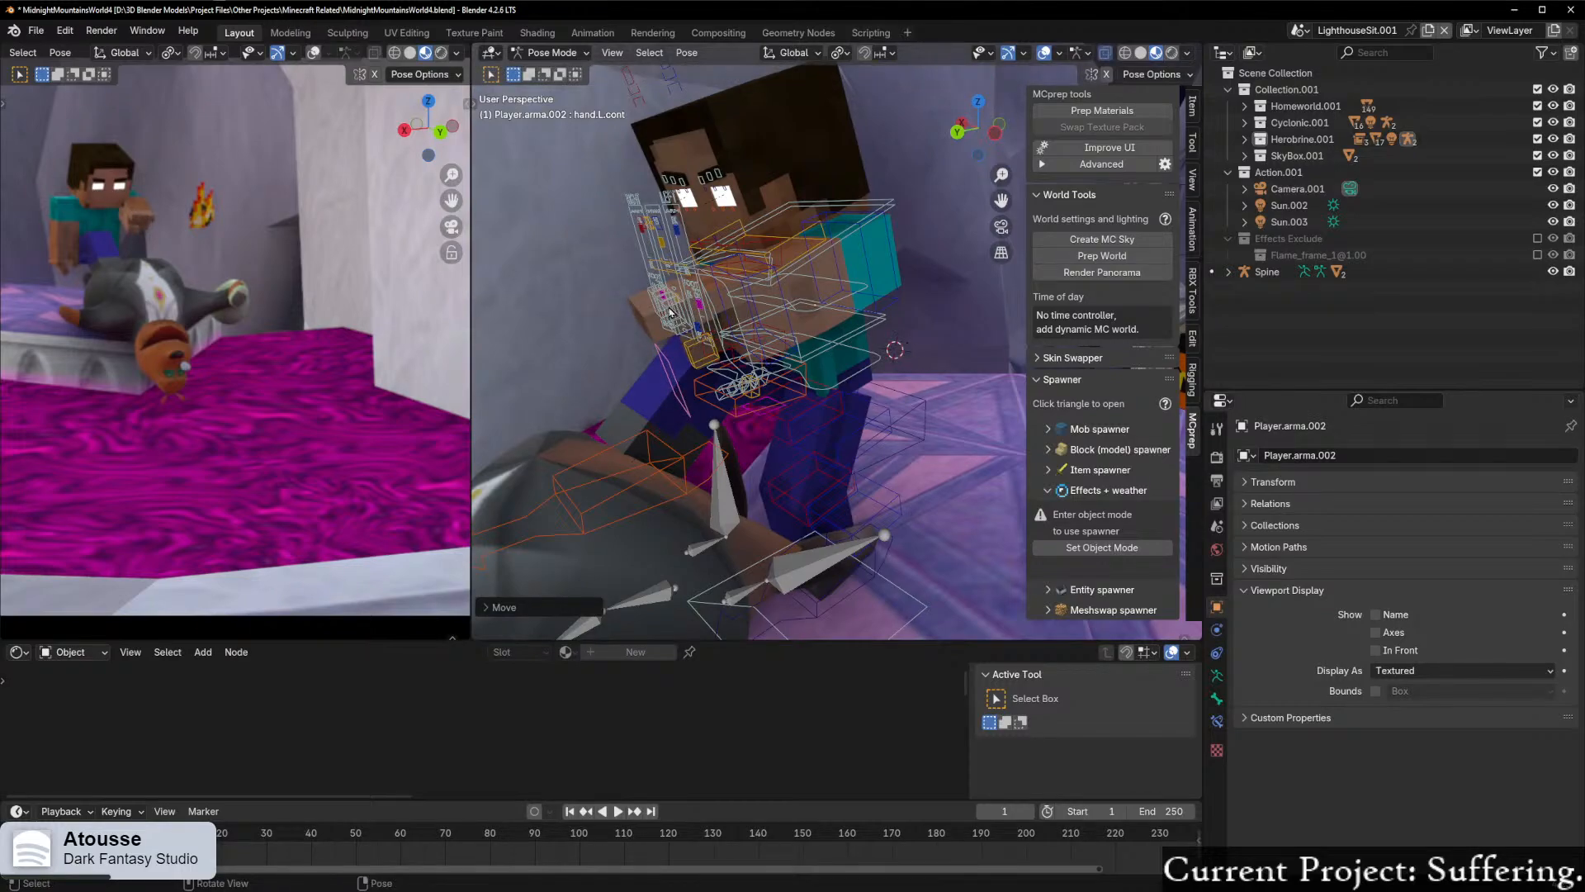
Step: Rotate Herobrine's left wrist control about 15° in the side view
left_click(739, 281)
middle_click_drag(740, 282, 813, 208)
key("r")
key("x")
left_click(698, 274)
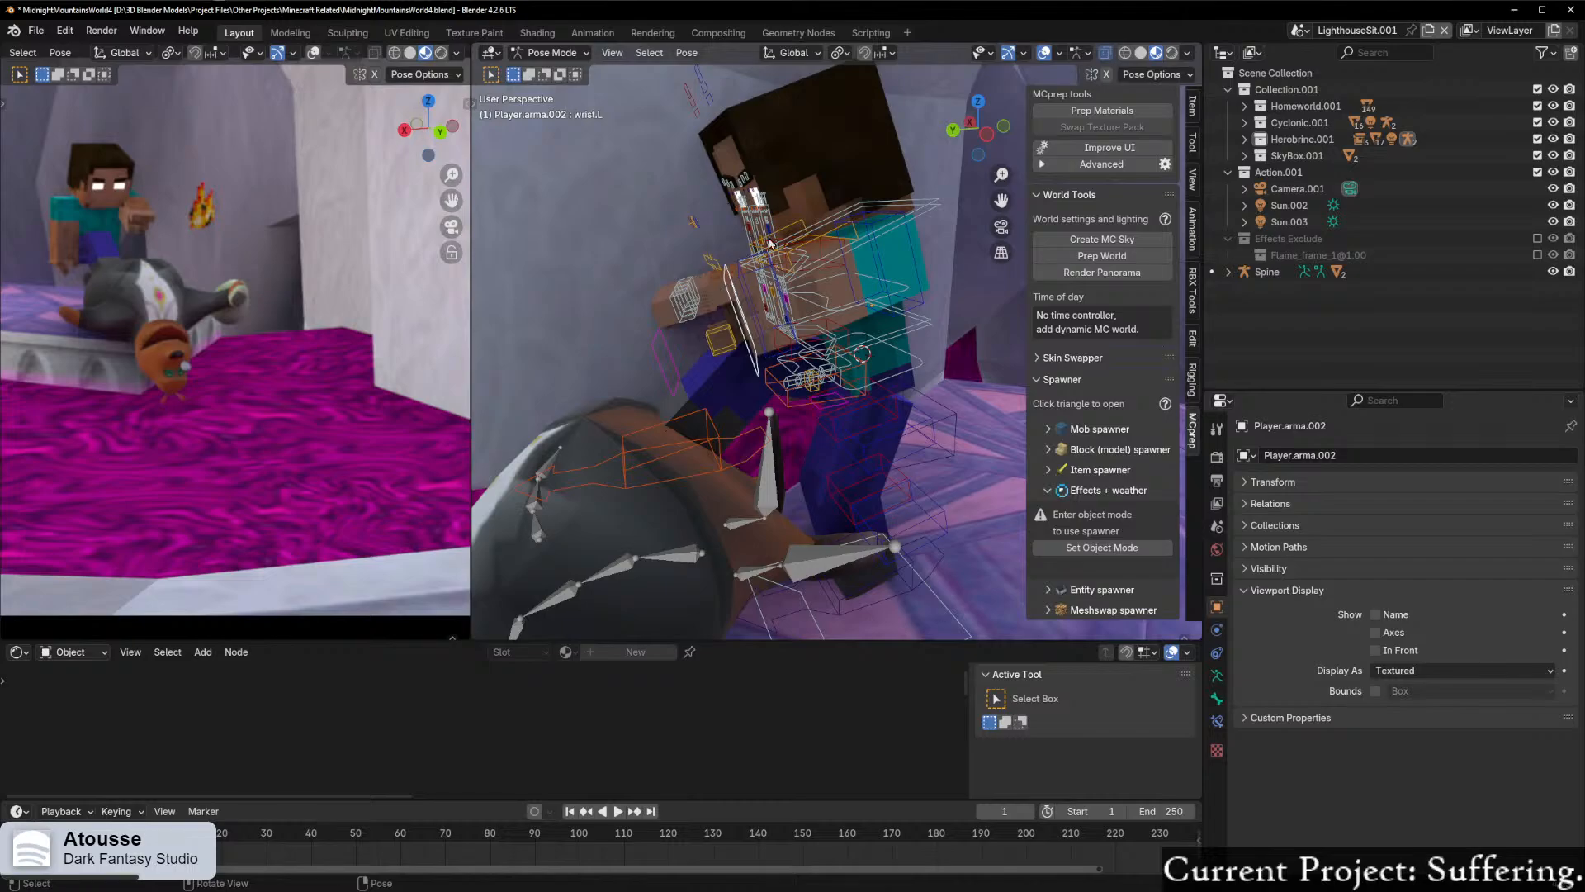
key("t")
key("r")
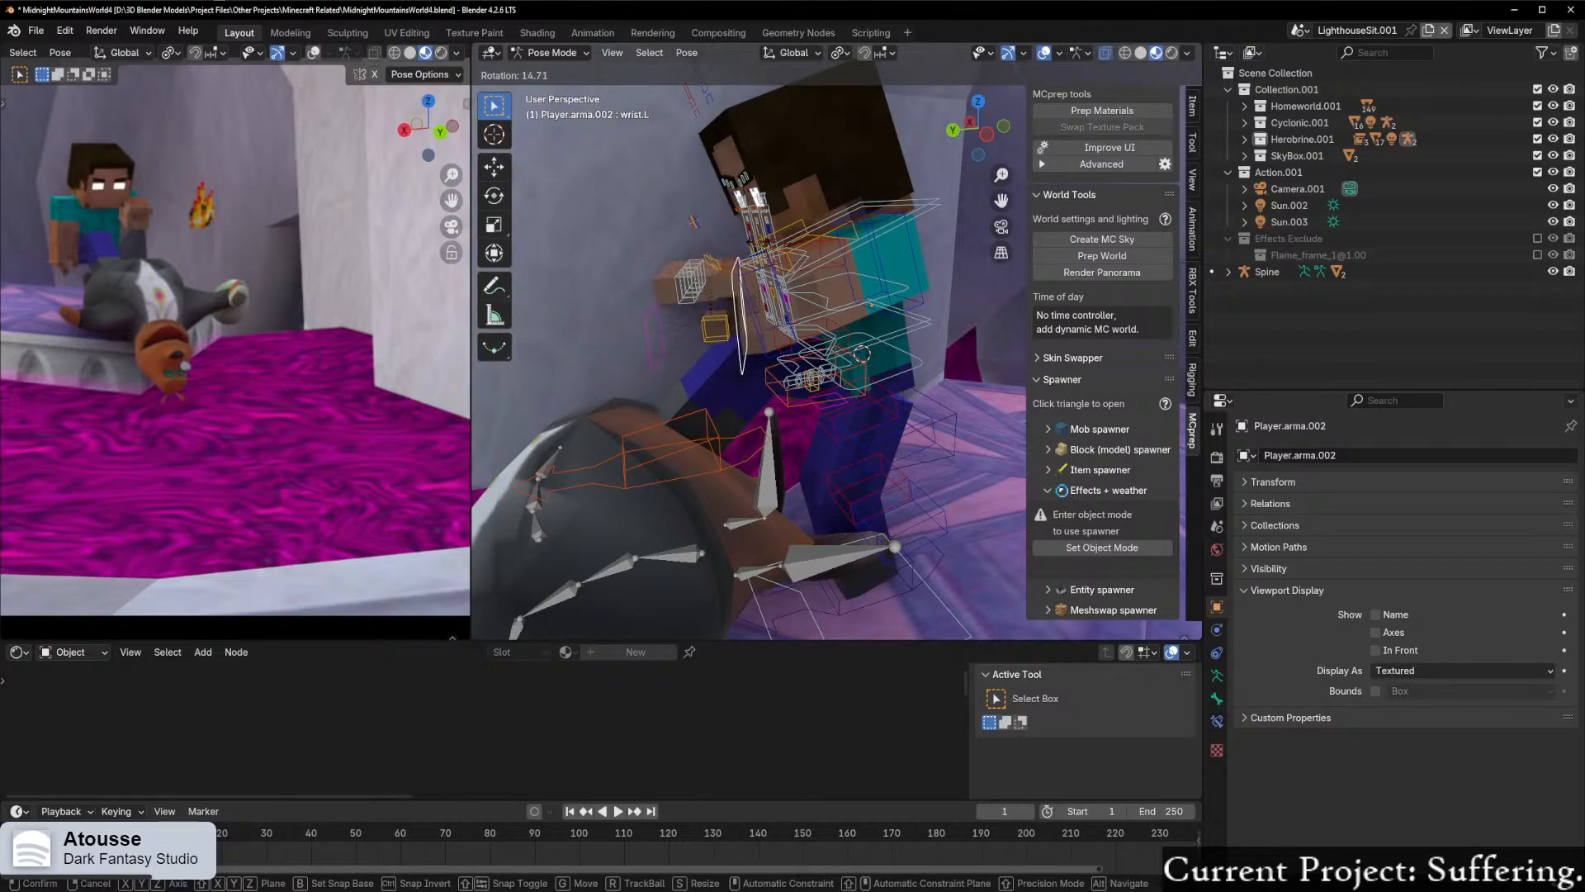
left_click(761, 246)
Step: Rotate the left wrist control about -14° around its local Z axis
middle_click_drag(761, 246, 840, 285)
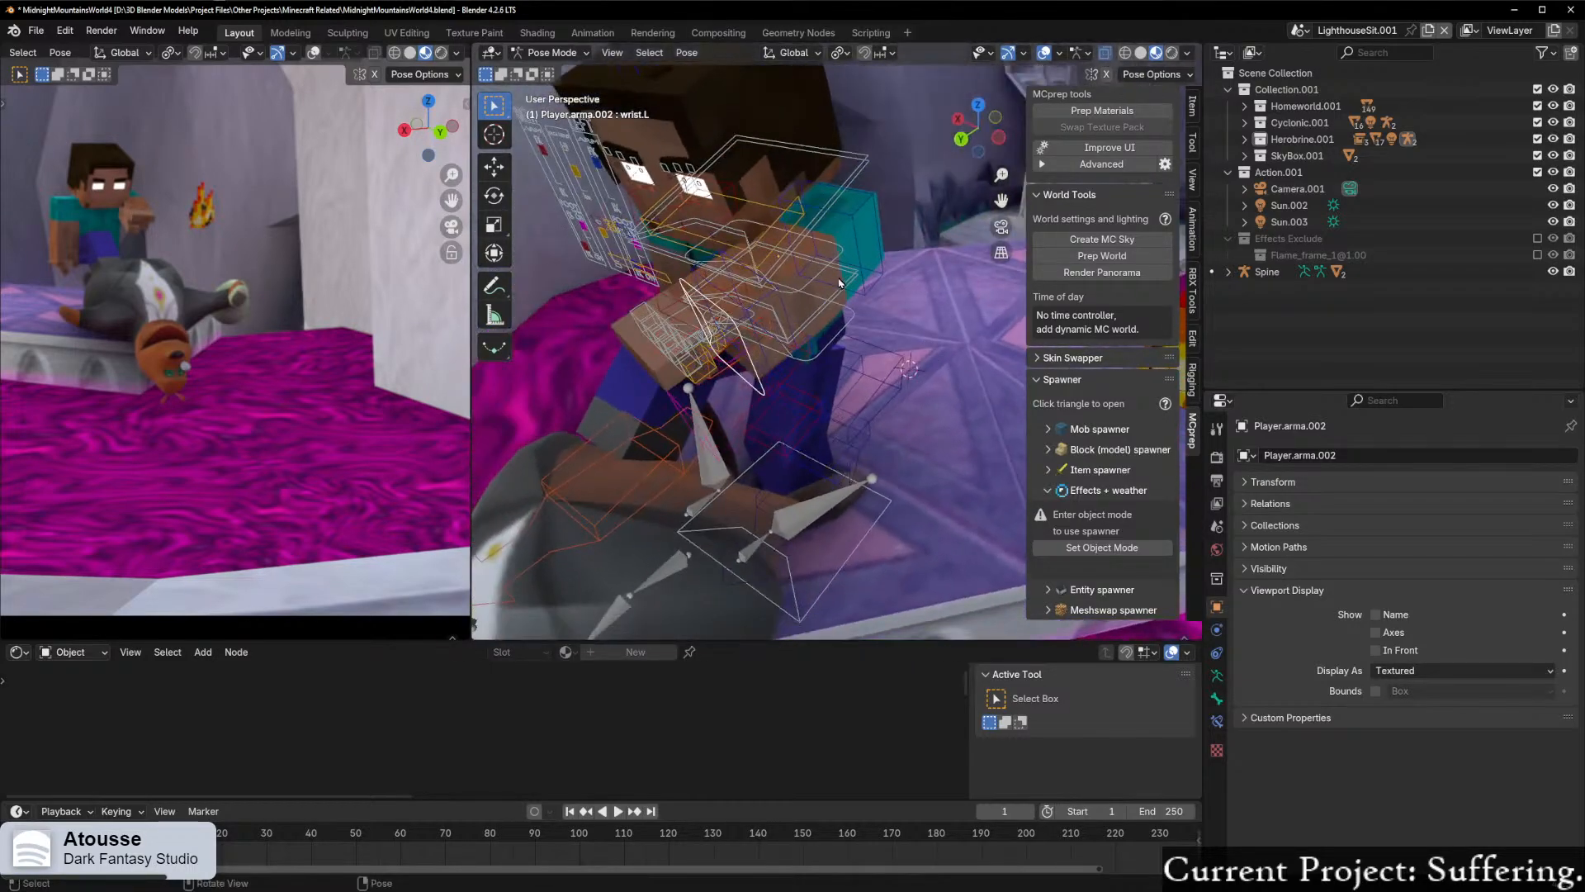
middle_click_drag(797, 229, 817, 240)
key("r")
key("x")
key("x")
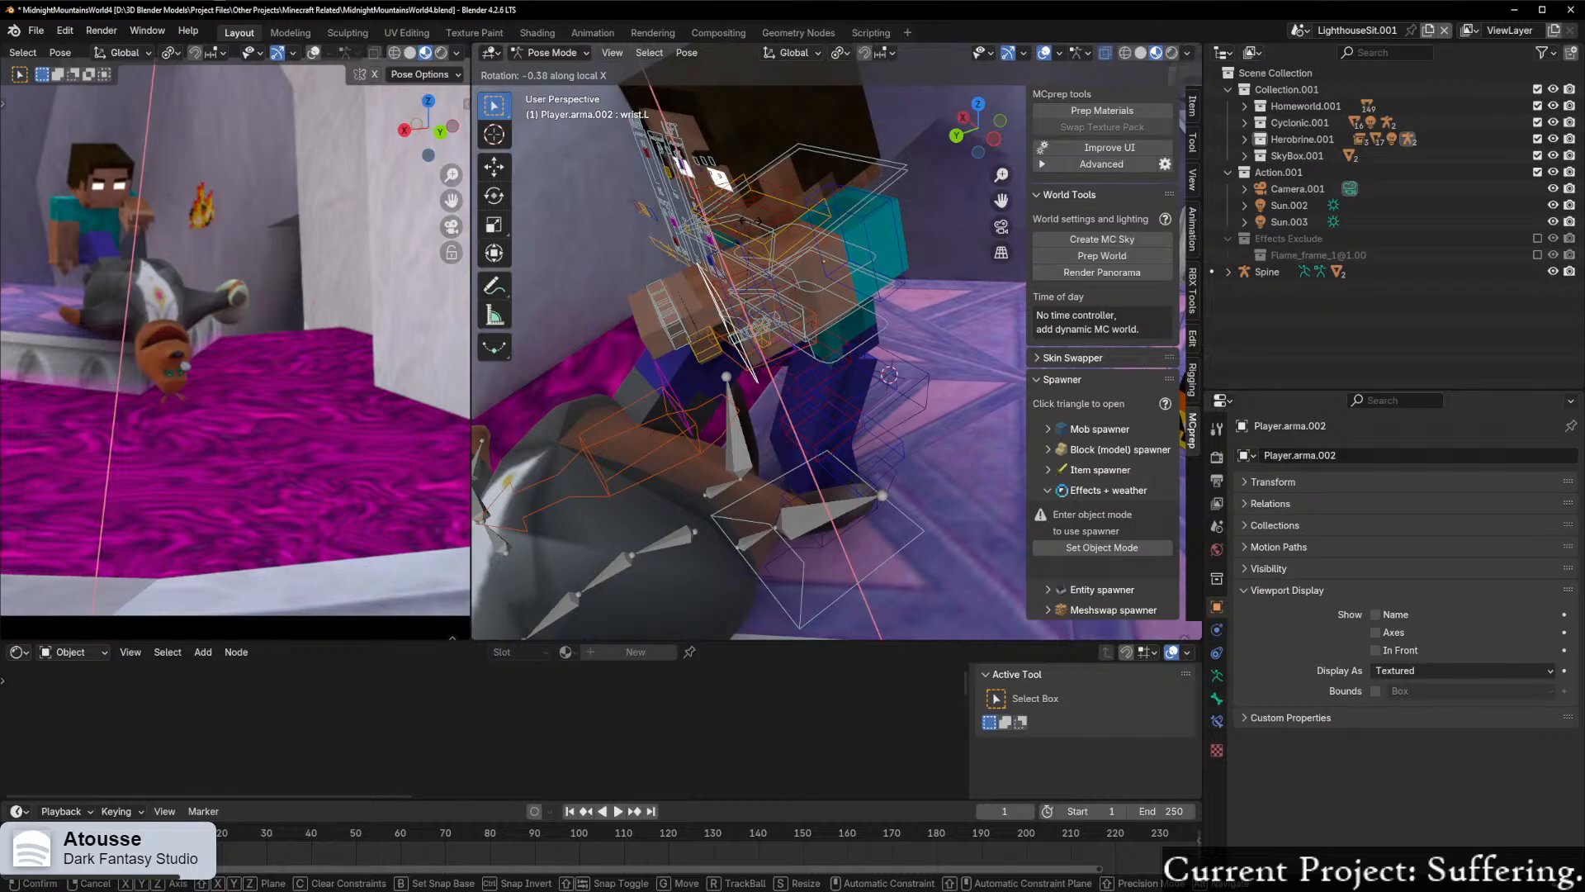
key("x")
key("z")
key("z")
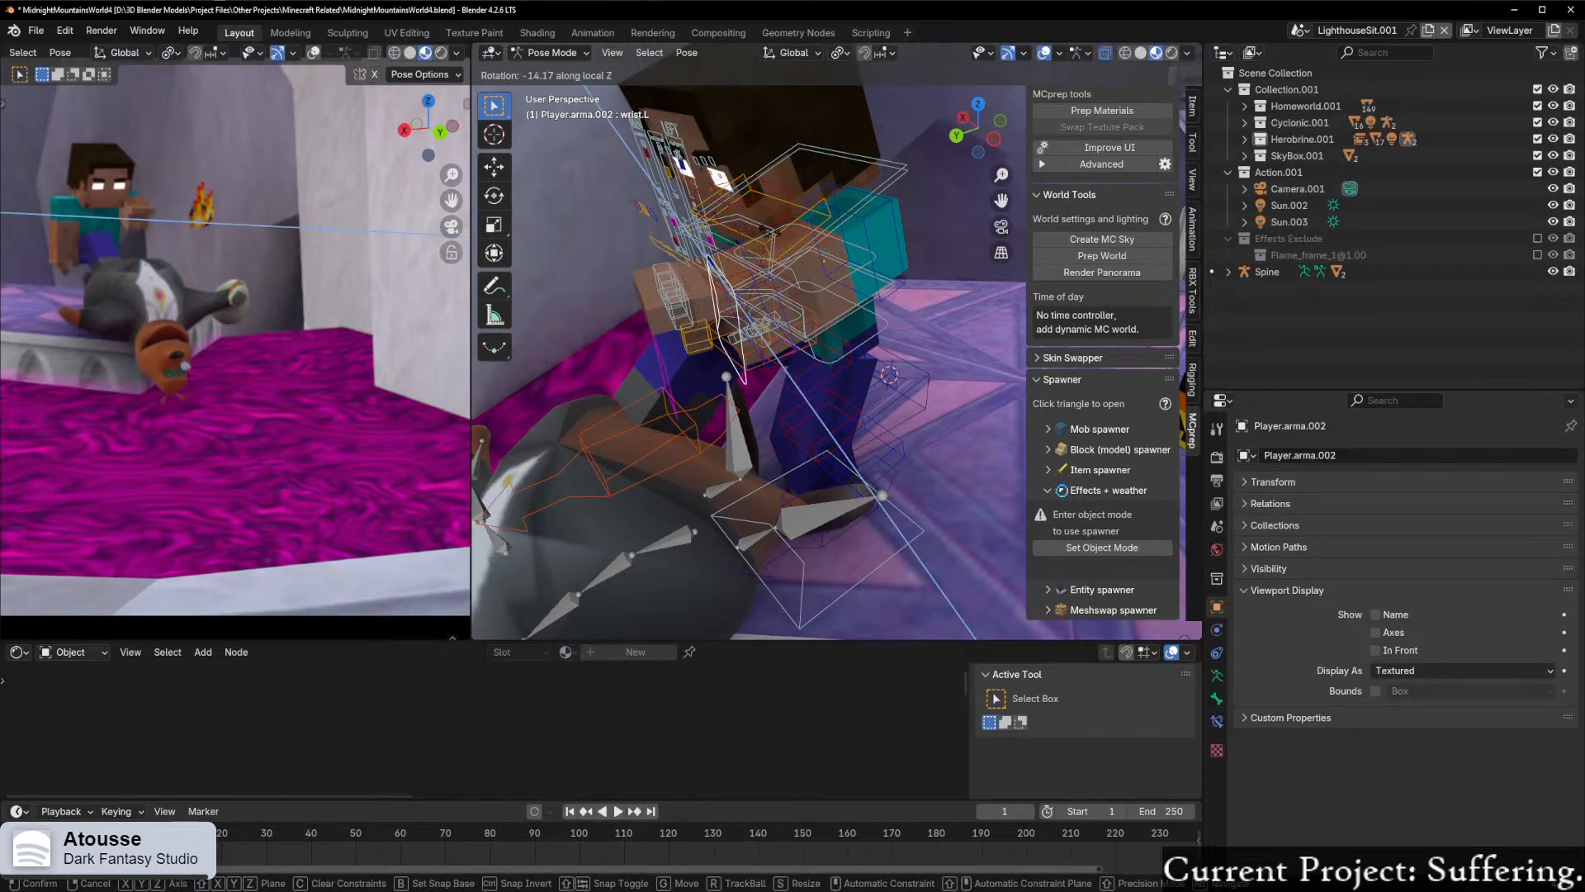
left_click(769, 231)
Step: Rotate Herobrine's lower left arm a little further to finish the raised arm pose
middle_click_drag(770, 235, 636, 222)
left_click(814, 340)
key("r")
left_click(849, 319)
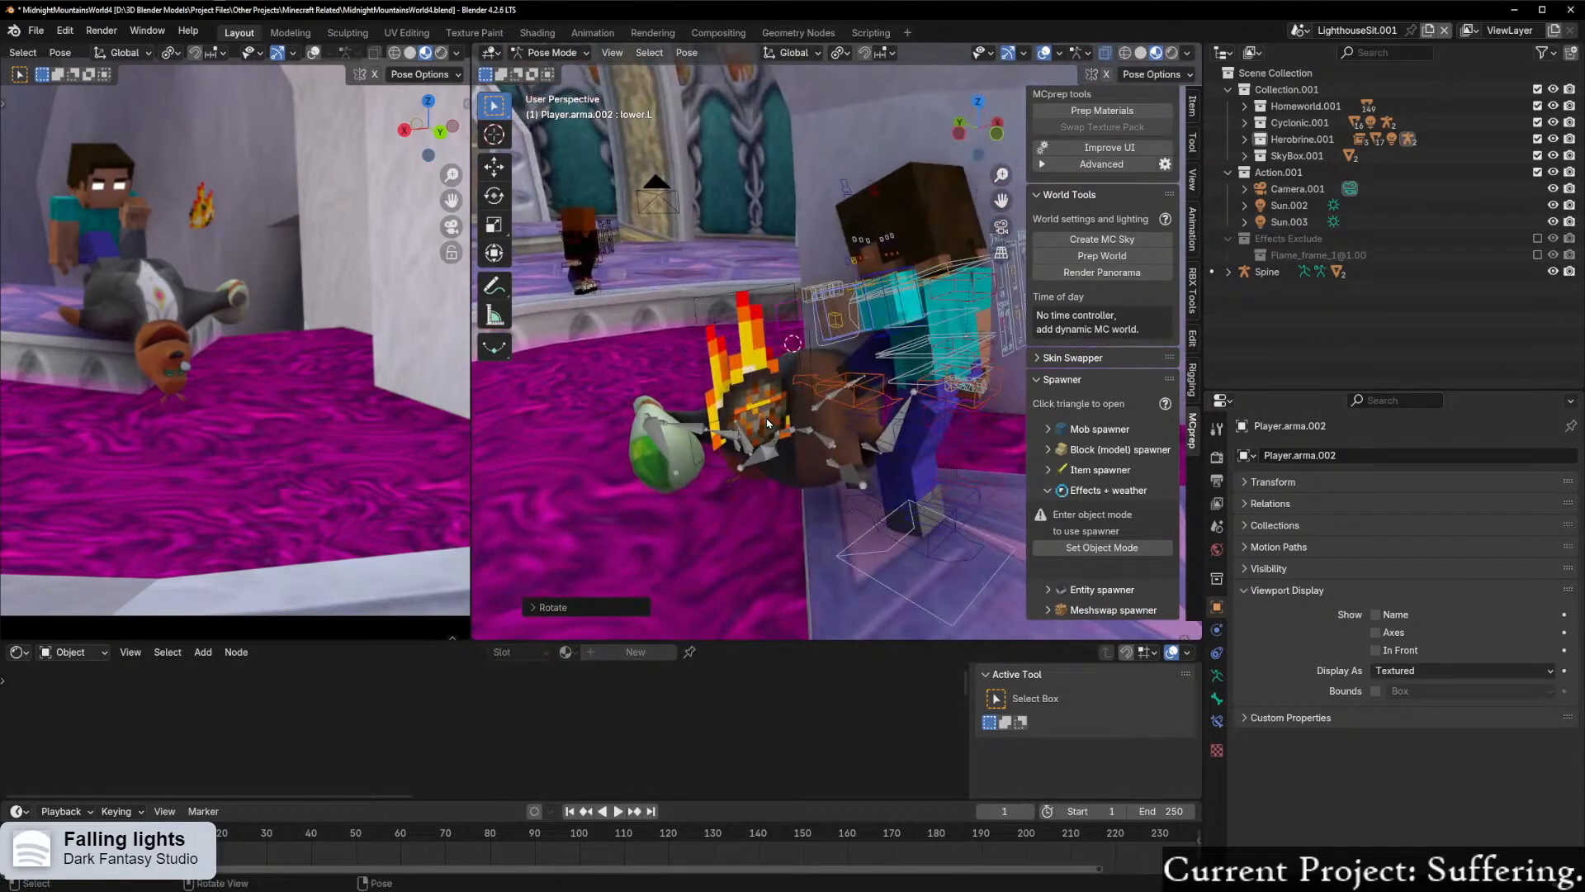
Step: In Object Mode, move the burning fire charge horizontally, without changing its height, to the front of Herobrine's left hand
middle_click_drag(767, 421, 690, 363)
key("Tab")
left_click(707, 350)
left_click(847, 355)
mouse_move(847, 356)
middle_mouse_down()
mouse_move(808, 373)
mouse_move(875, 400)
mouse_move(824, 411)
mouse_move(825, 334)
middle_mouse_up()
key("g")
key("shift+z")
left_click(792, 466)
Step: Tilt the fire charge around the X axis to match the angle of Herobrine's left hand
key("r")
key("x")
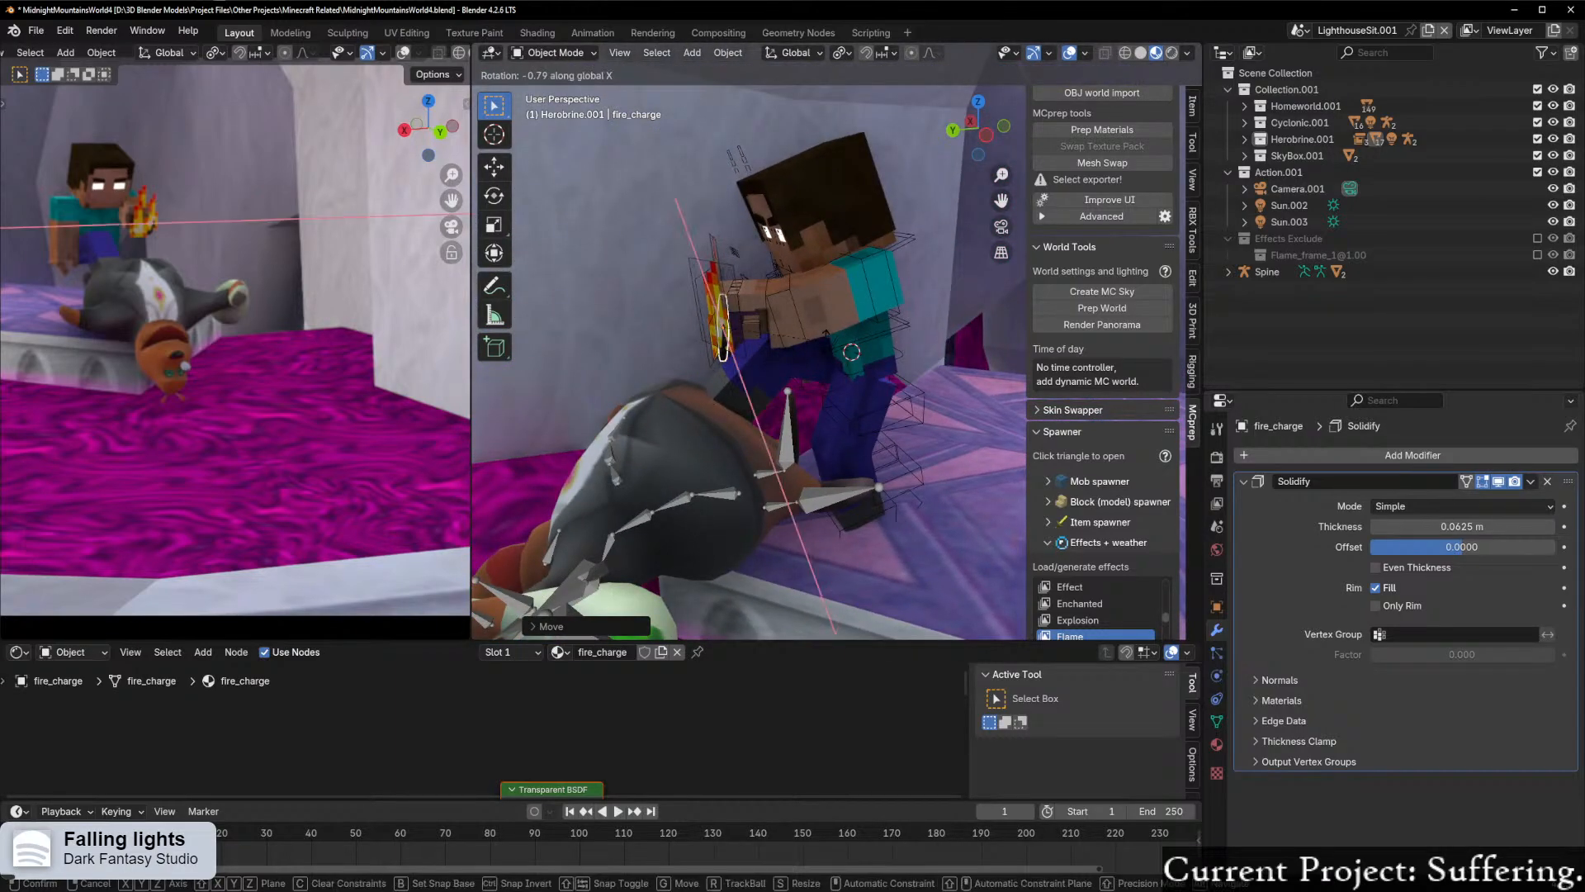
left_click(609, 392)
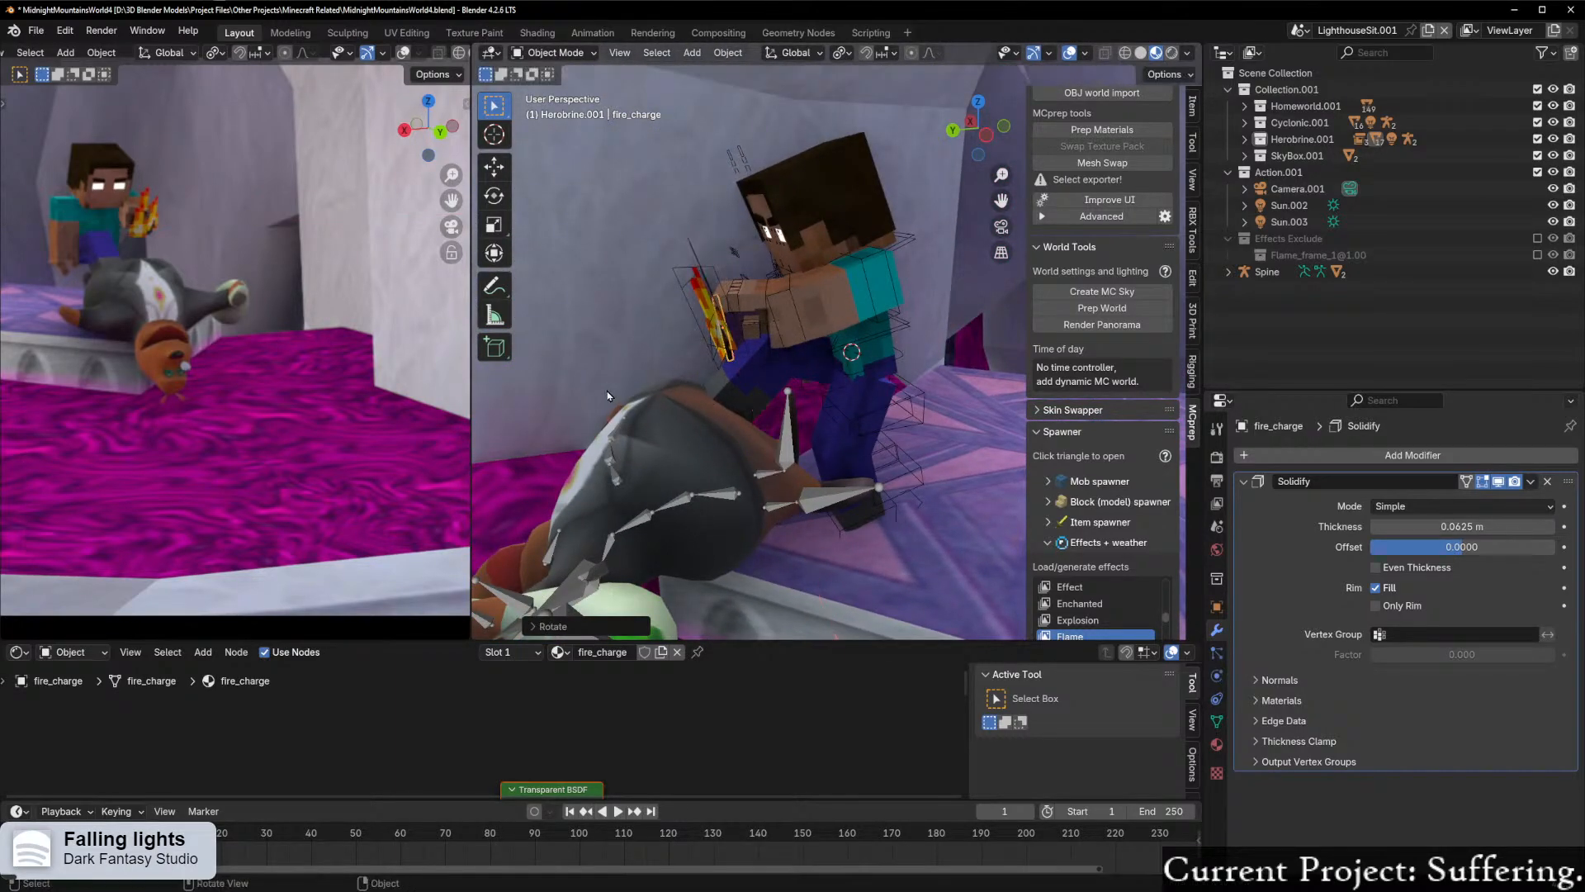
Step: Shift the fire charge slightly along the global X axis to line it up with Herobrine's hand
scroll(147, 402, "up", 5)
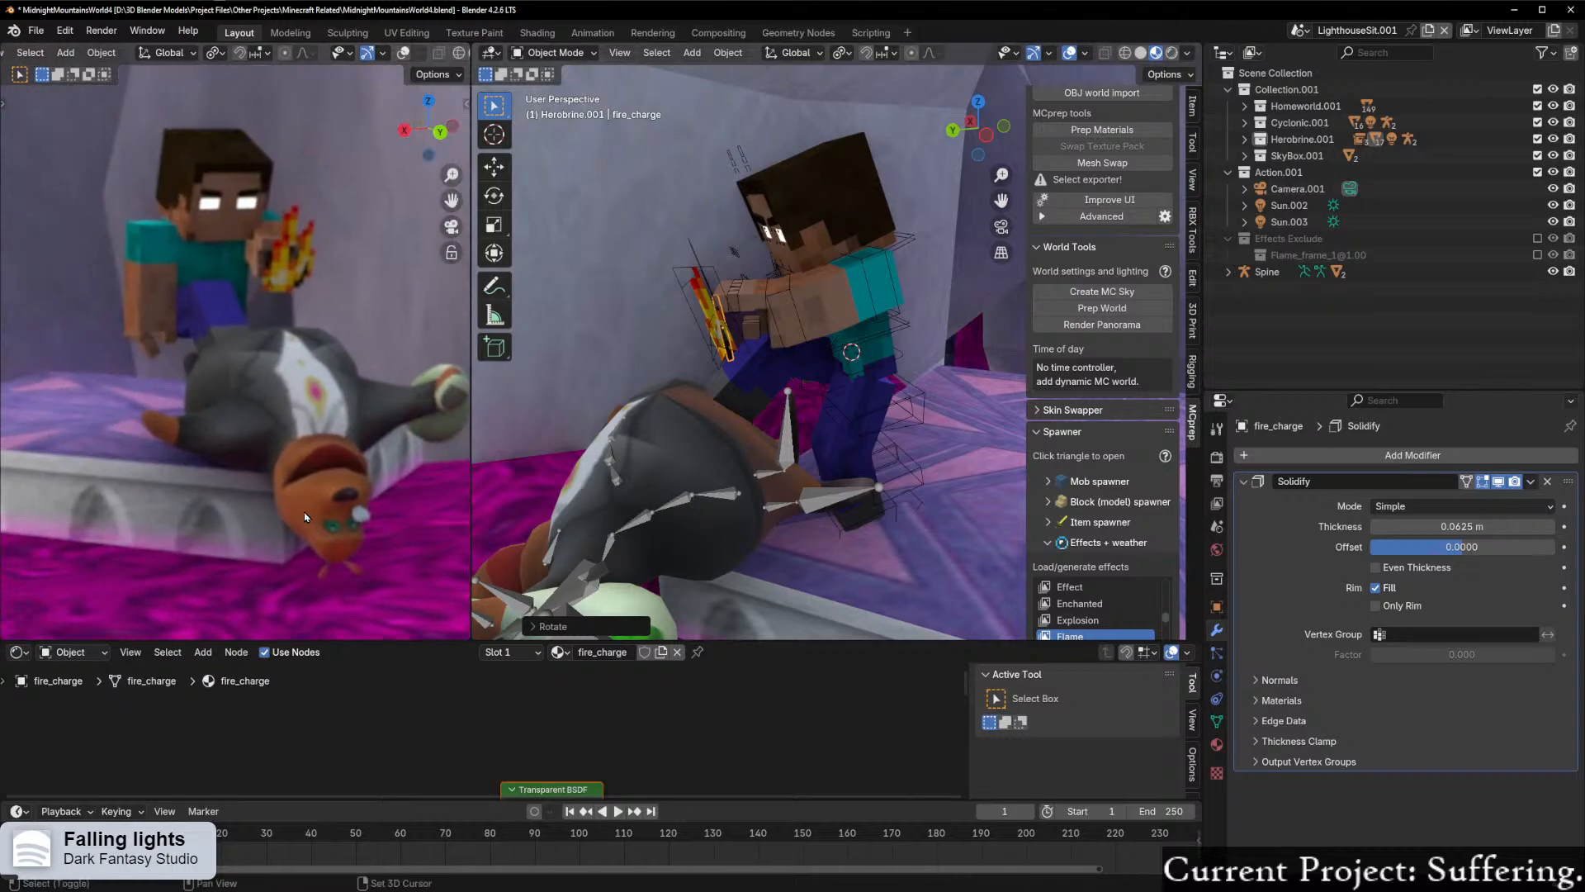
middle_click_drag(701, 421, 880, 420)
scroll(941, 419, "up", 3)
key("g")
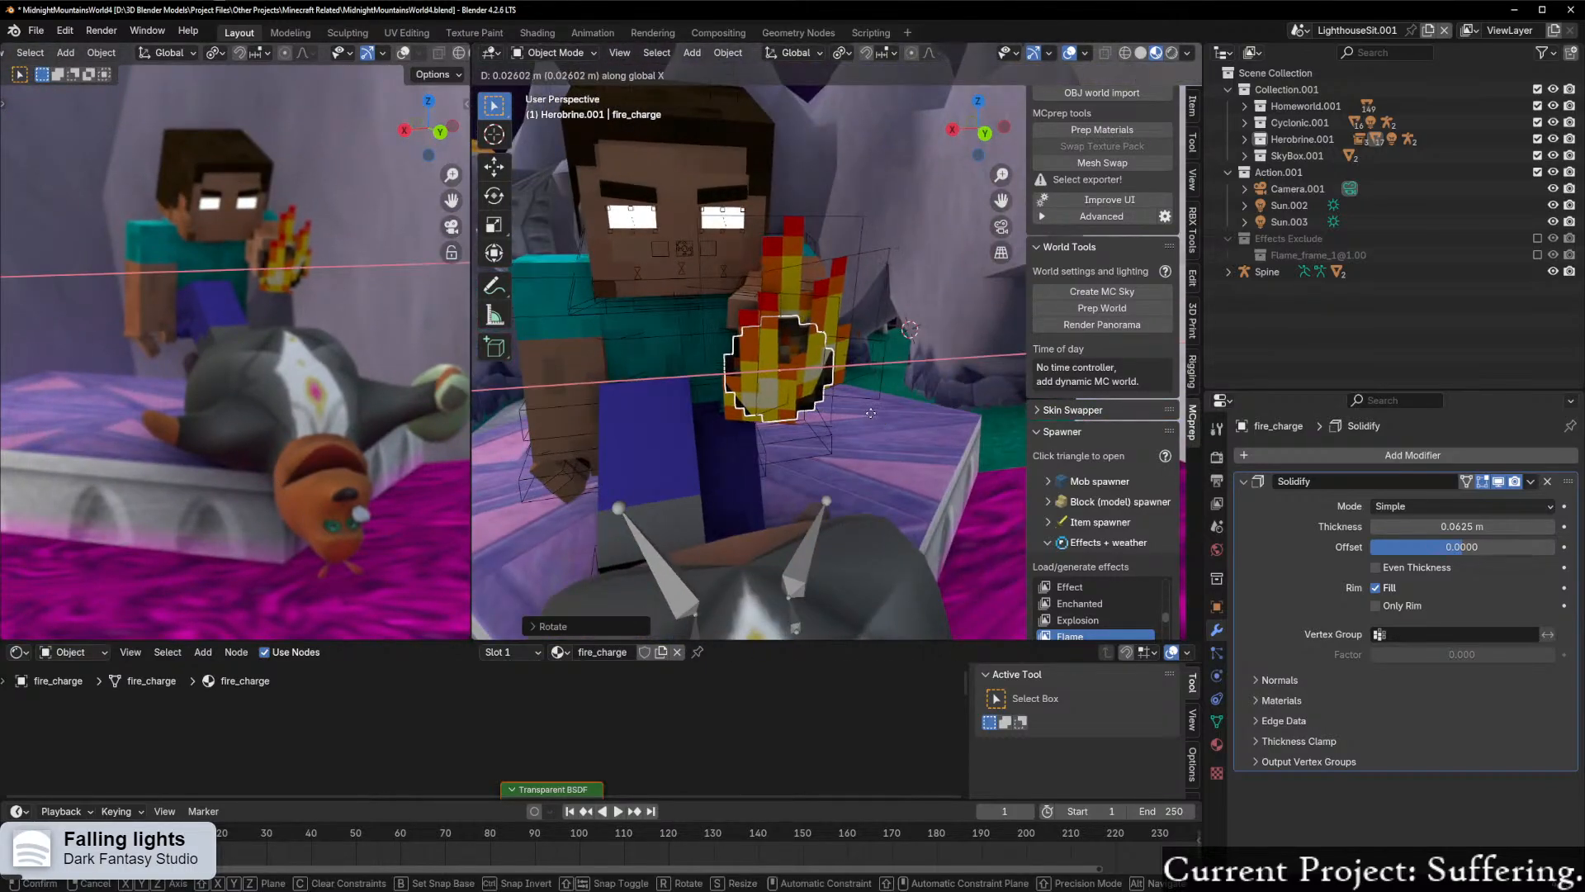
left_click(871, 419)
key("KP_0")
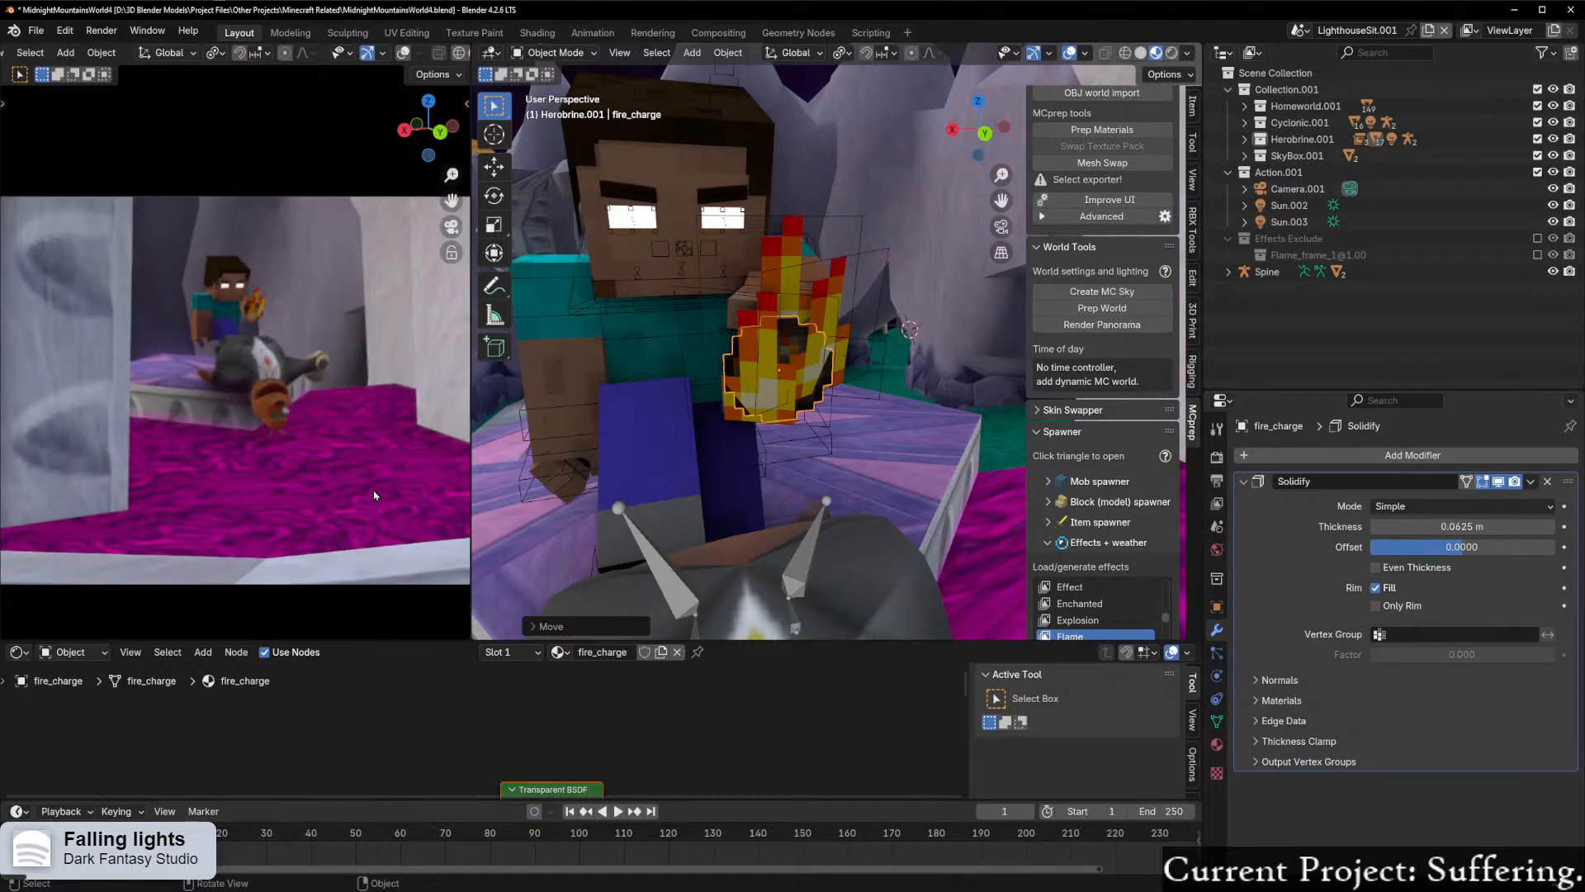
Step: Snap the 3D cursor to the fire charge and add a point light there
middle_click_drag(859, 393, 758, 362)
key("shift+s")
left_click(750, 457)
middle_click_drag(761, 445, 842, 432)
key("shift+a")
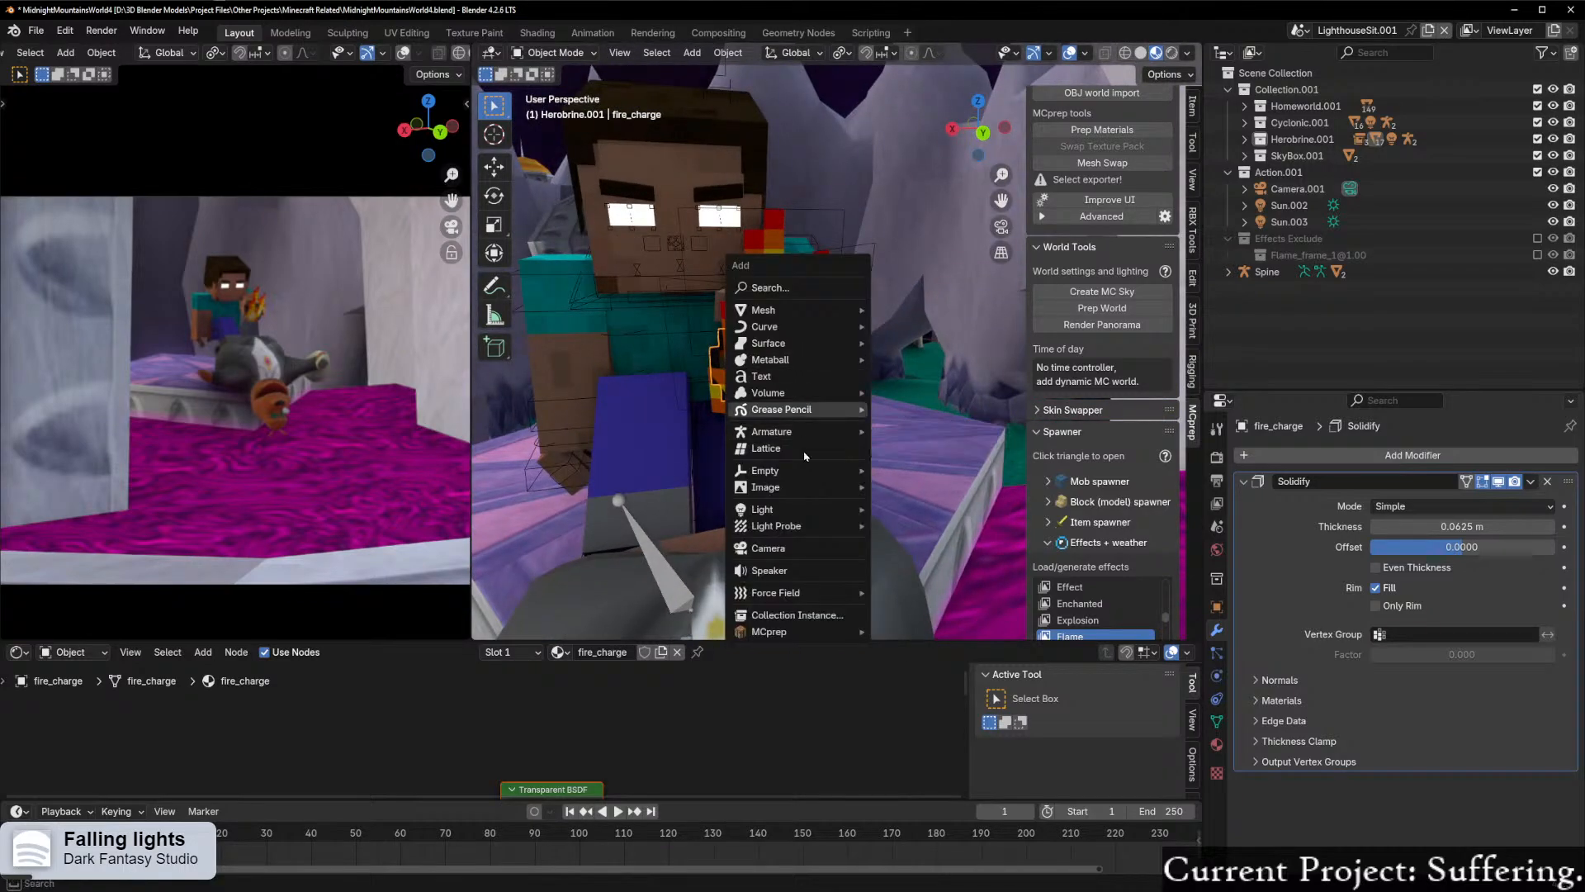
mouse_move(846, 509)
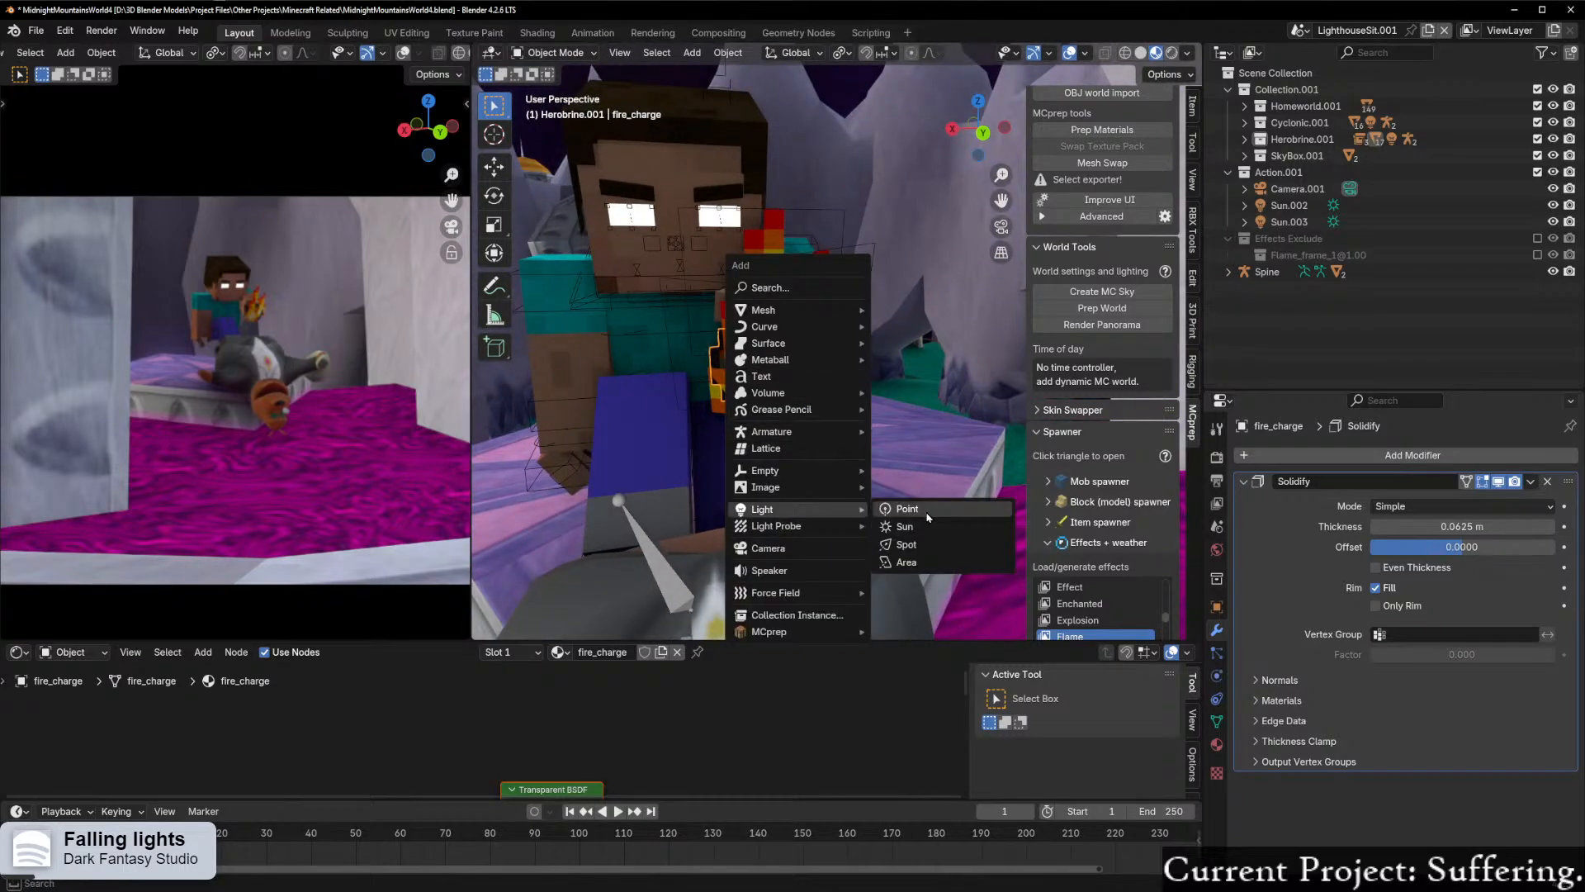
left_click(907, 510)
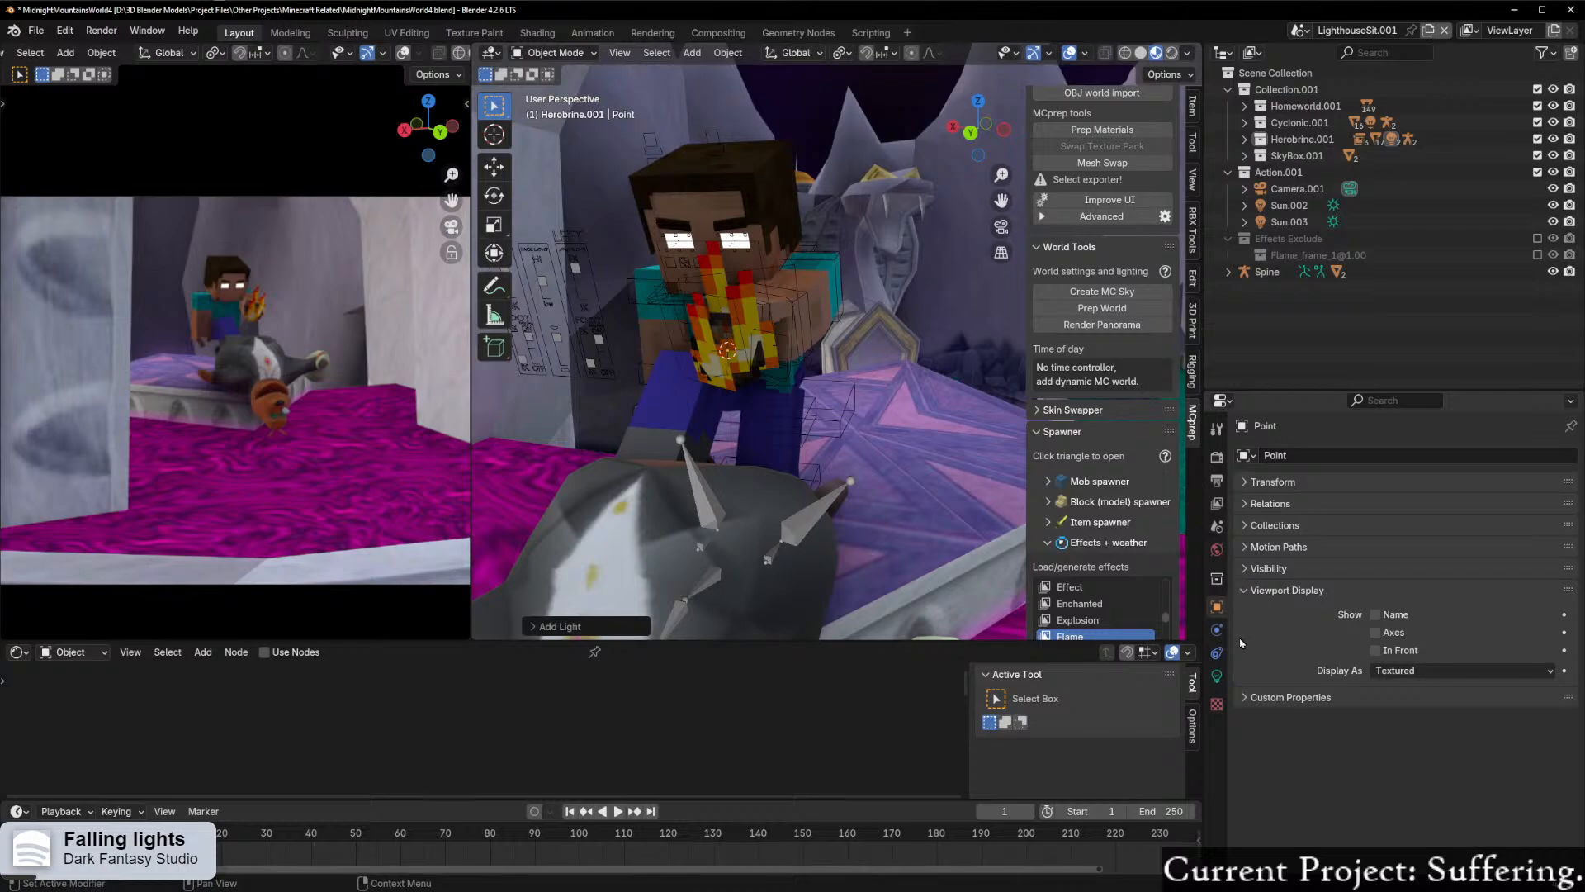
Step: Set the point light's radius to 0.19 m and switch the camera viewport to rendered shading
left_click(1217, 676)
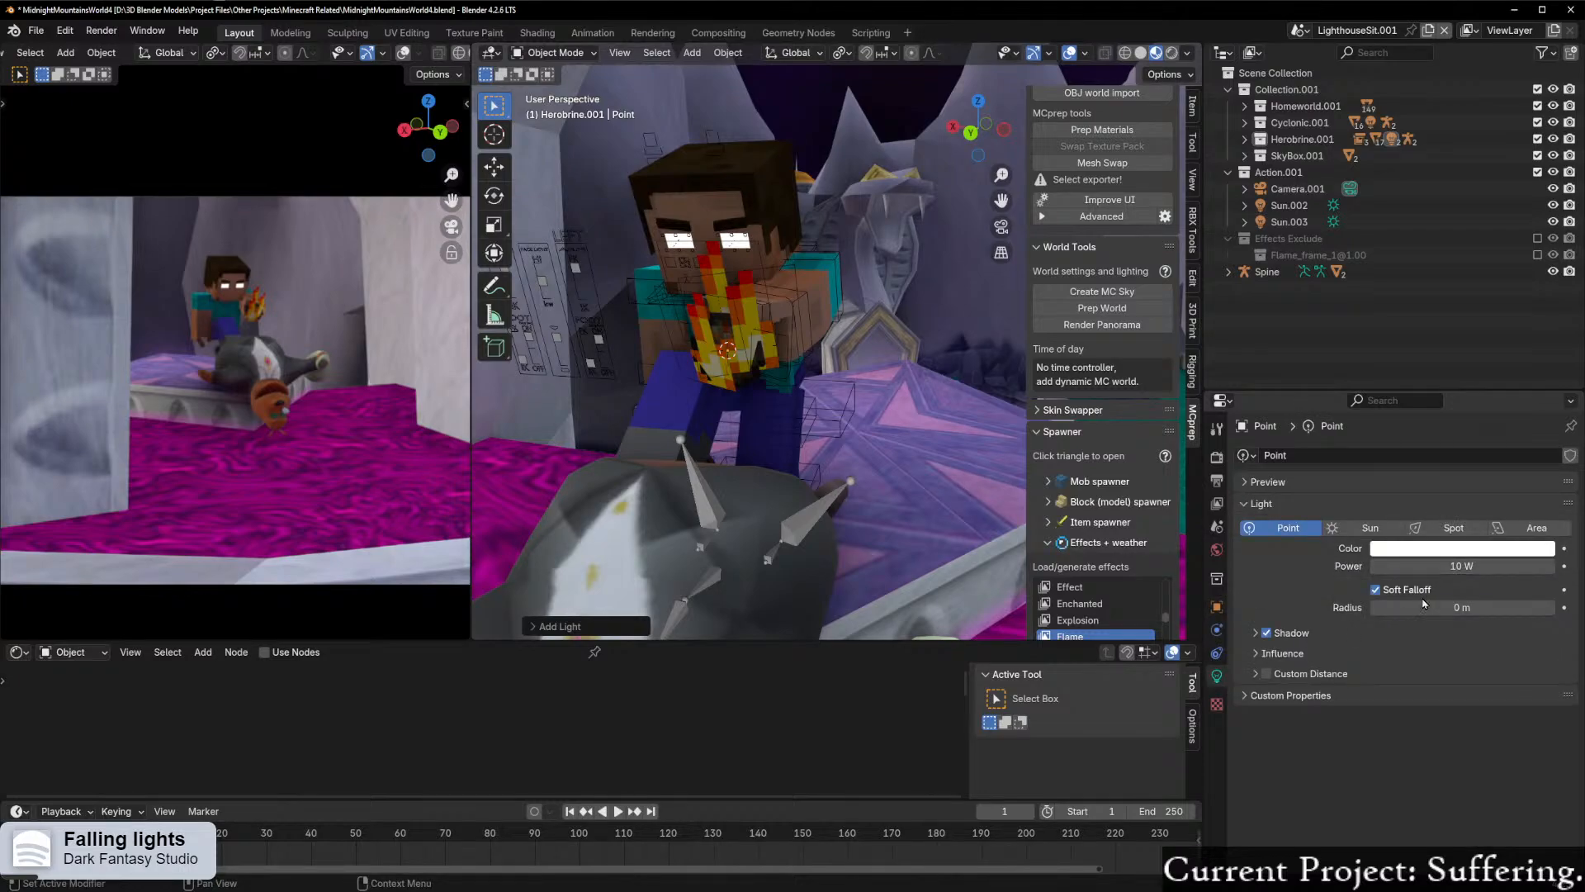
left_click_drag(1430, 608, 1474, 607)
scroll(413, 52, "right", 2)
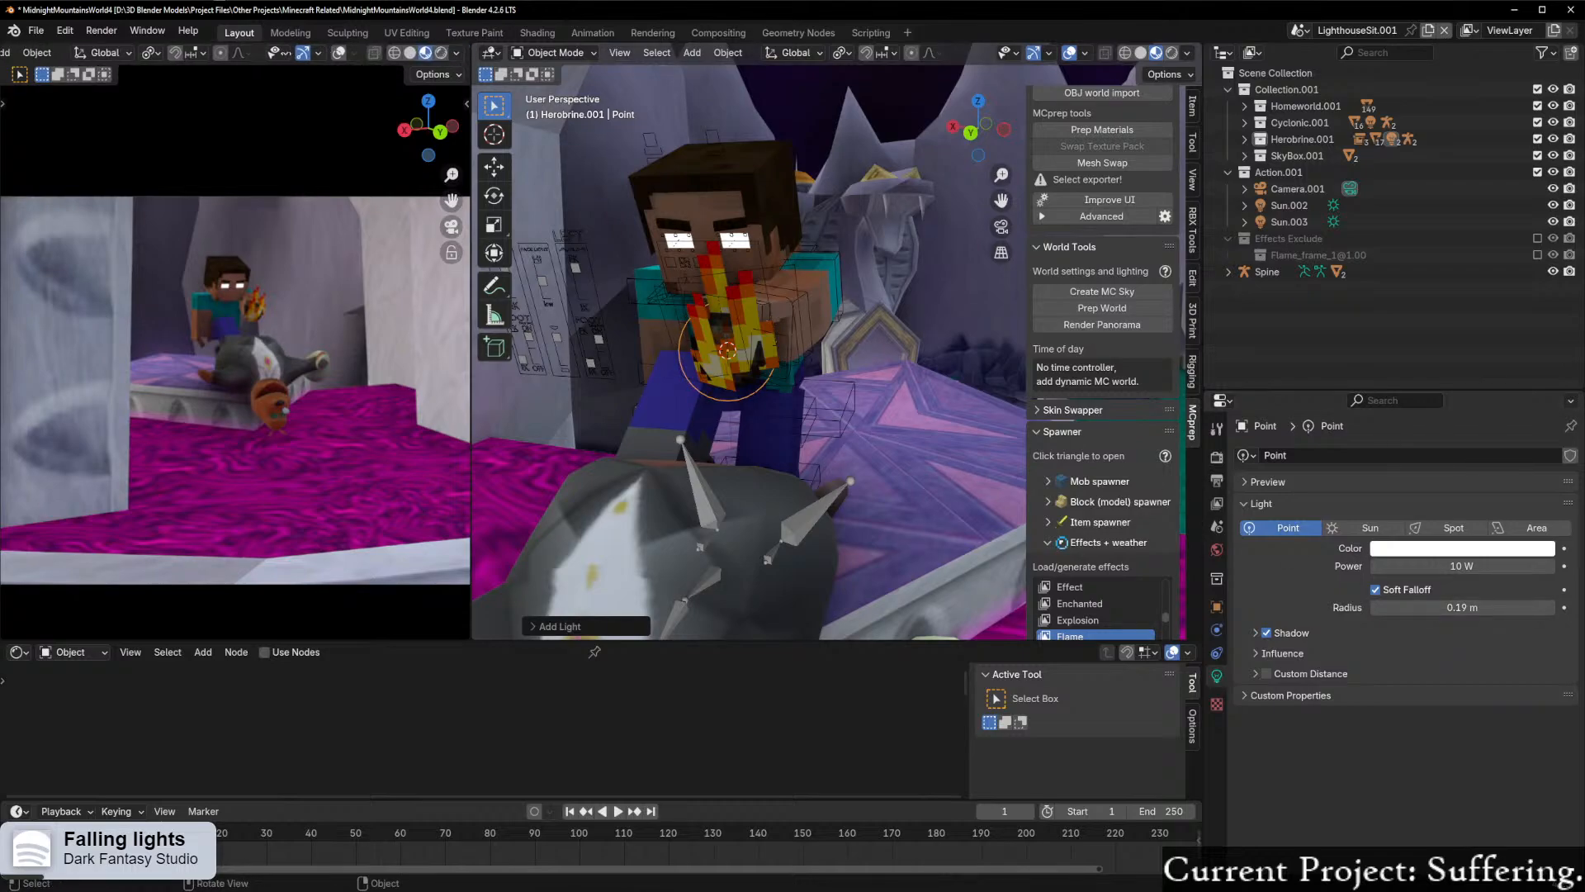
left_click(440, 53)
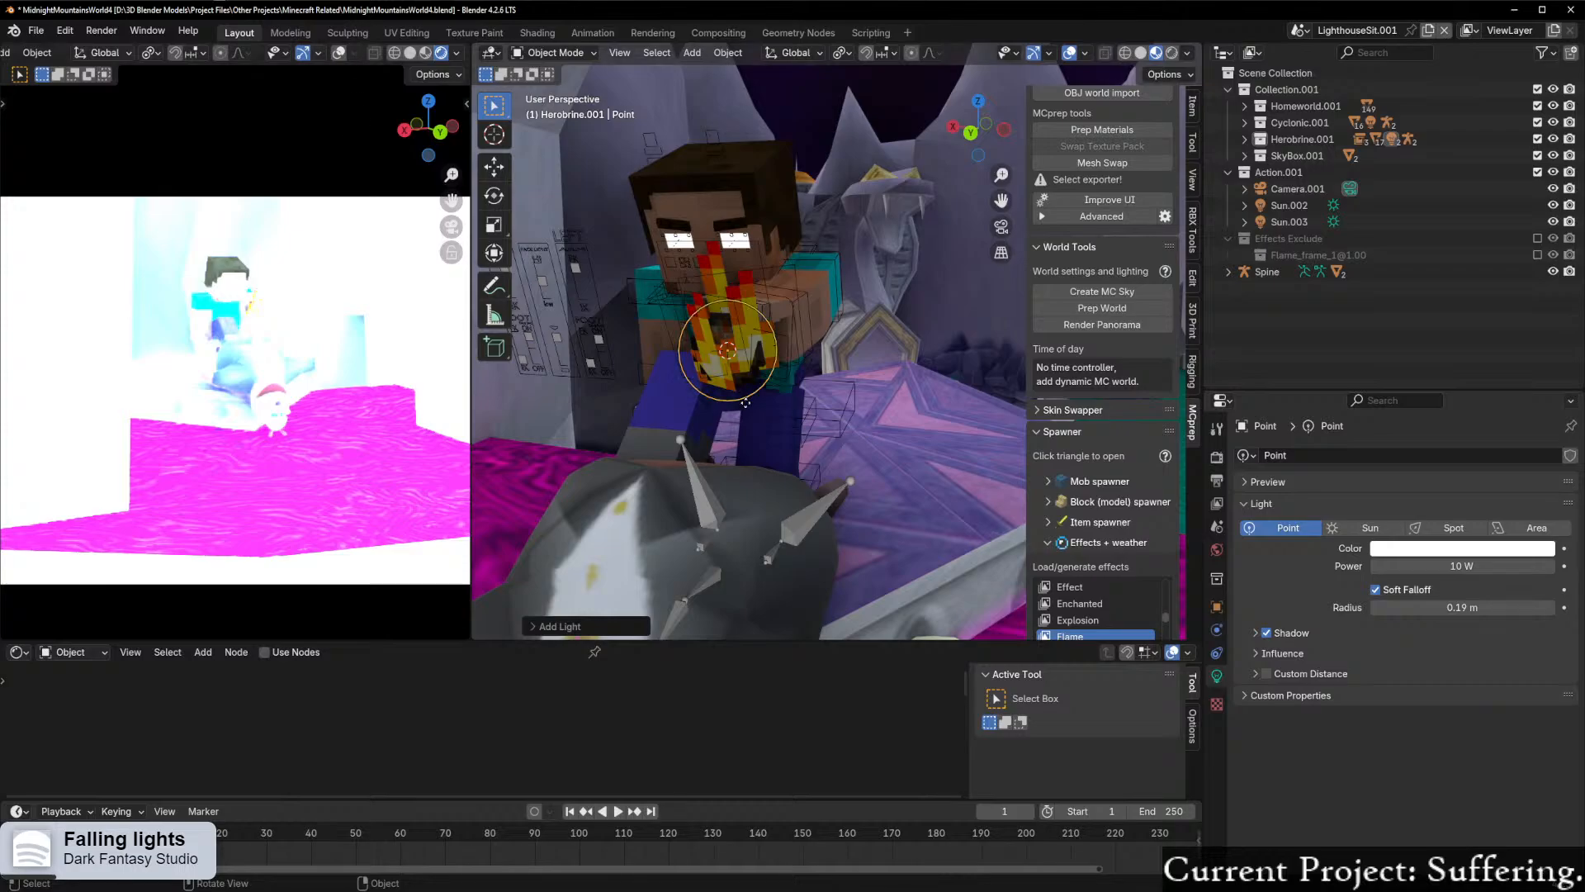
scroll(745, 402, "down", 5)
middle_click_drag(746, 402, 853, 463)
left_click(584, 456)
scroll(888, 459, "down", 5)
left_click(710, 500, "shift")
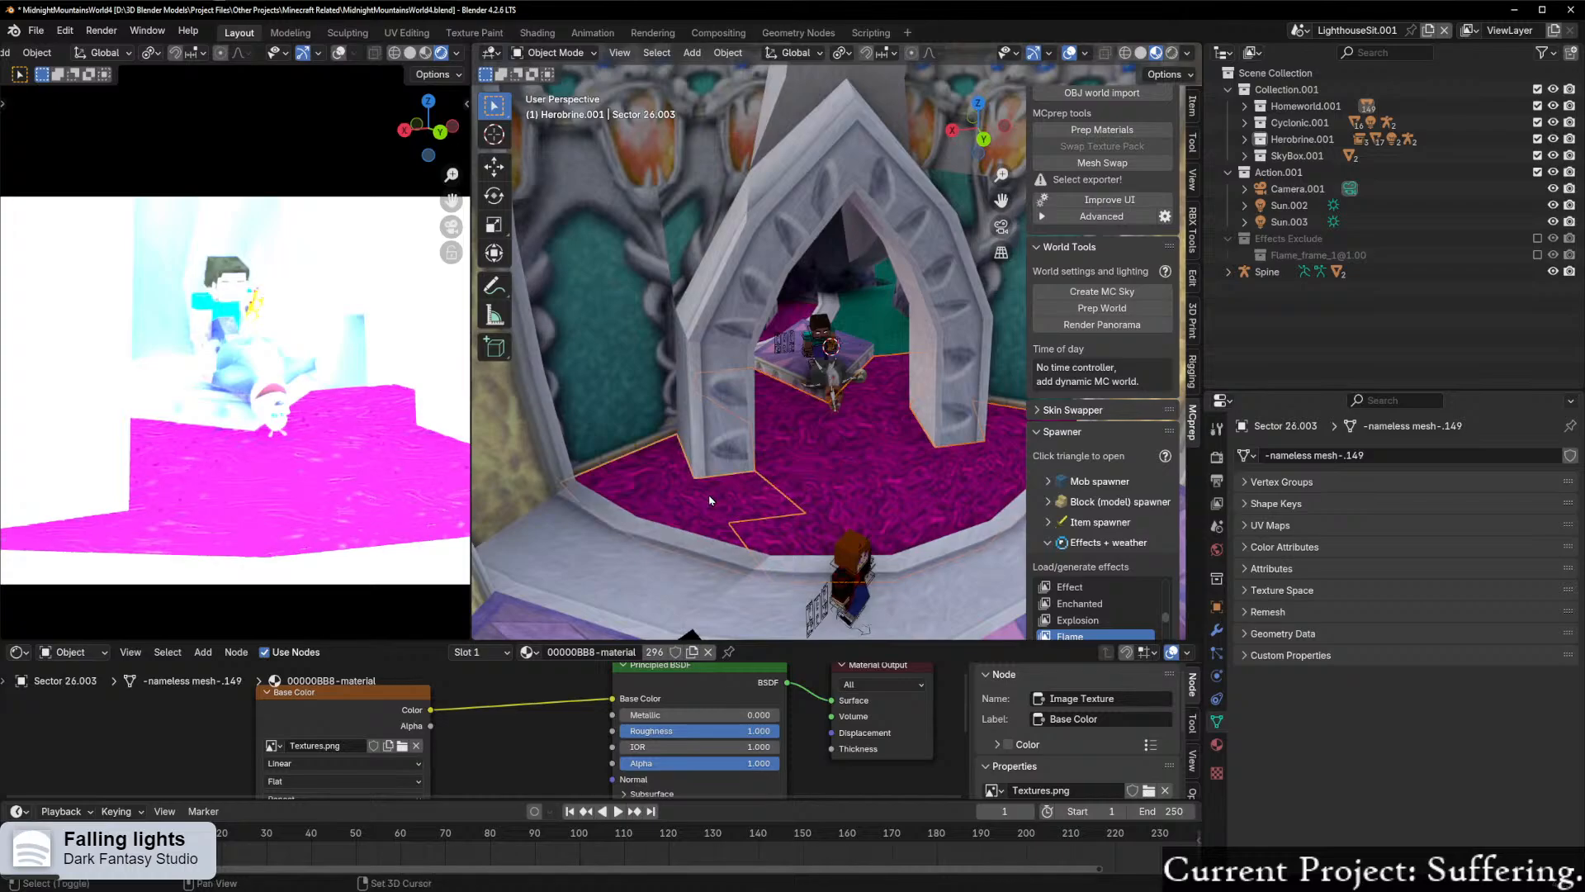
key("g")
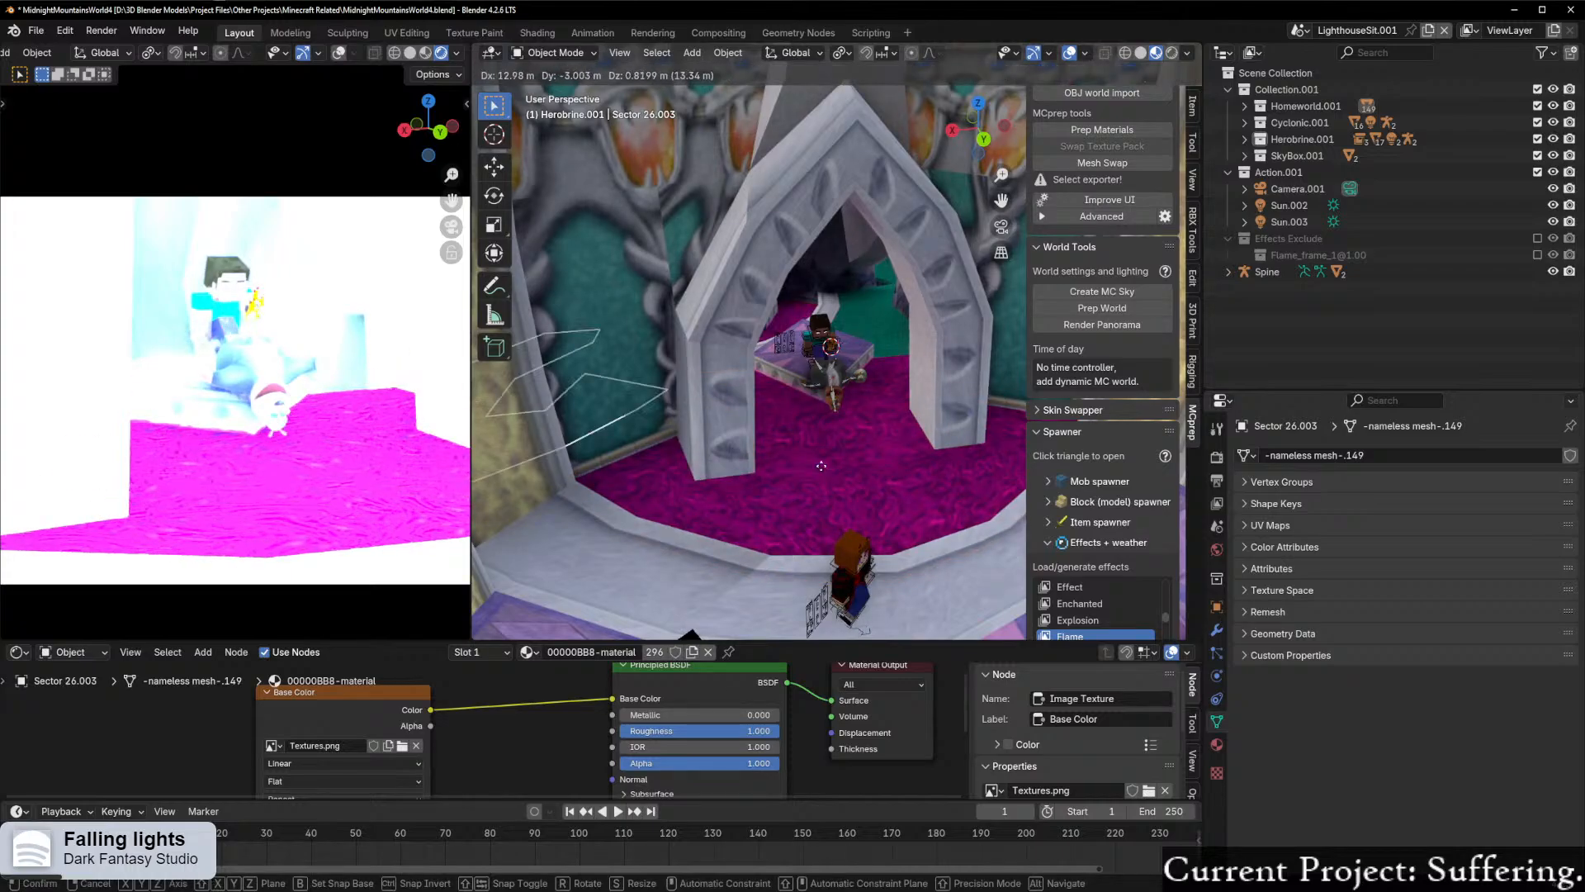
right_click(821, 454)
Step: Select the point light at the fire charge and move it from the Herobrine.001 collection into Collection.001
scroll(822, 453, "up", 6)
scroll(829, 376, "up", 4)
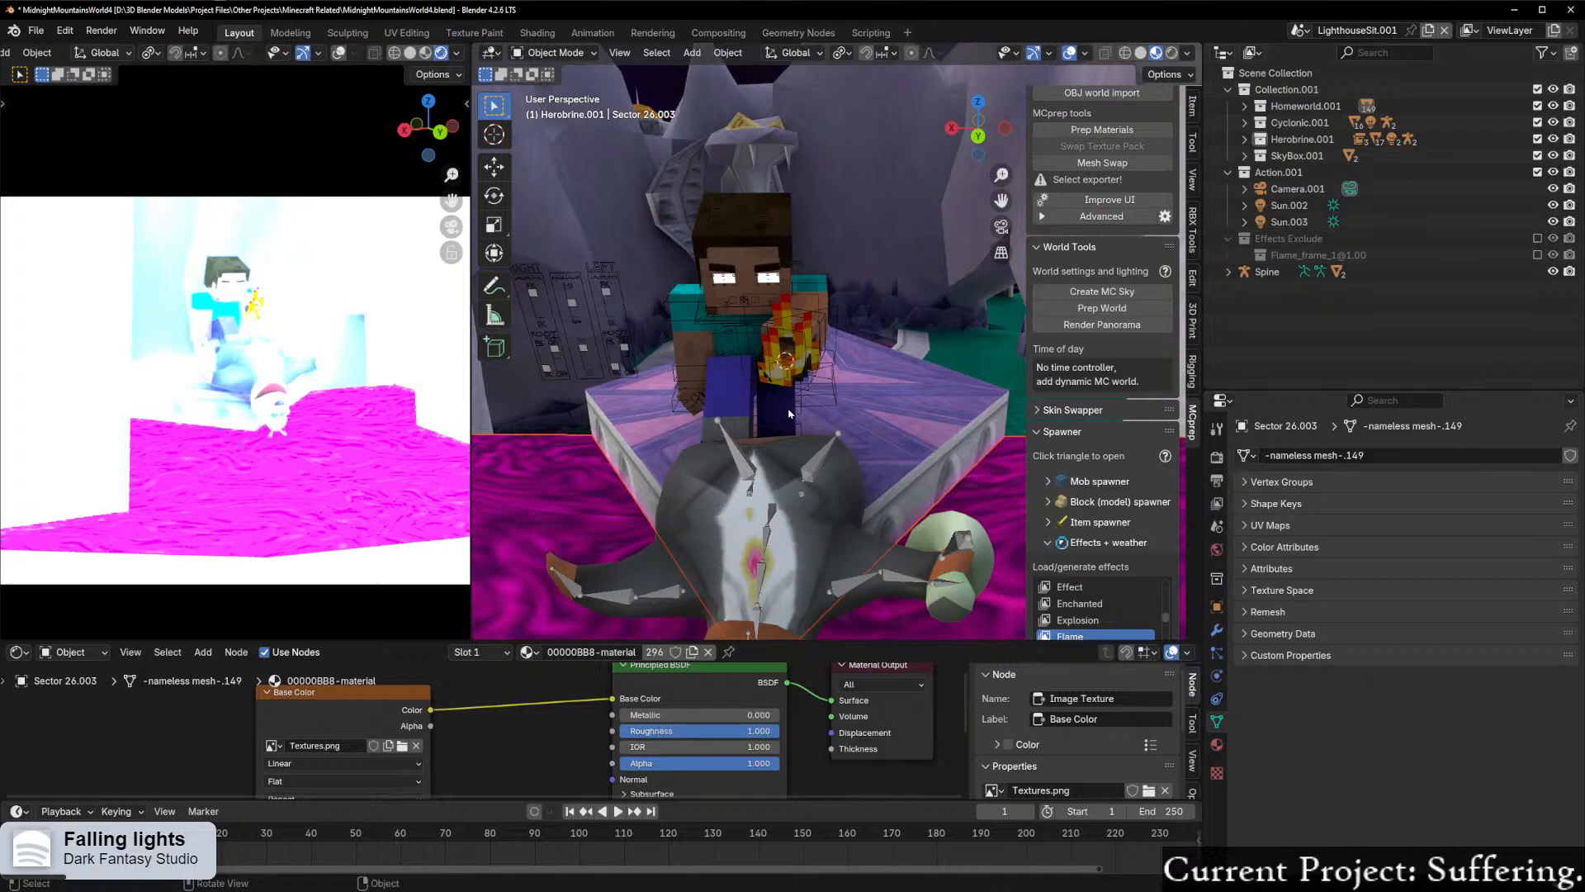
scroll(776, 375, "up", 3)
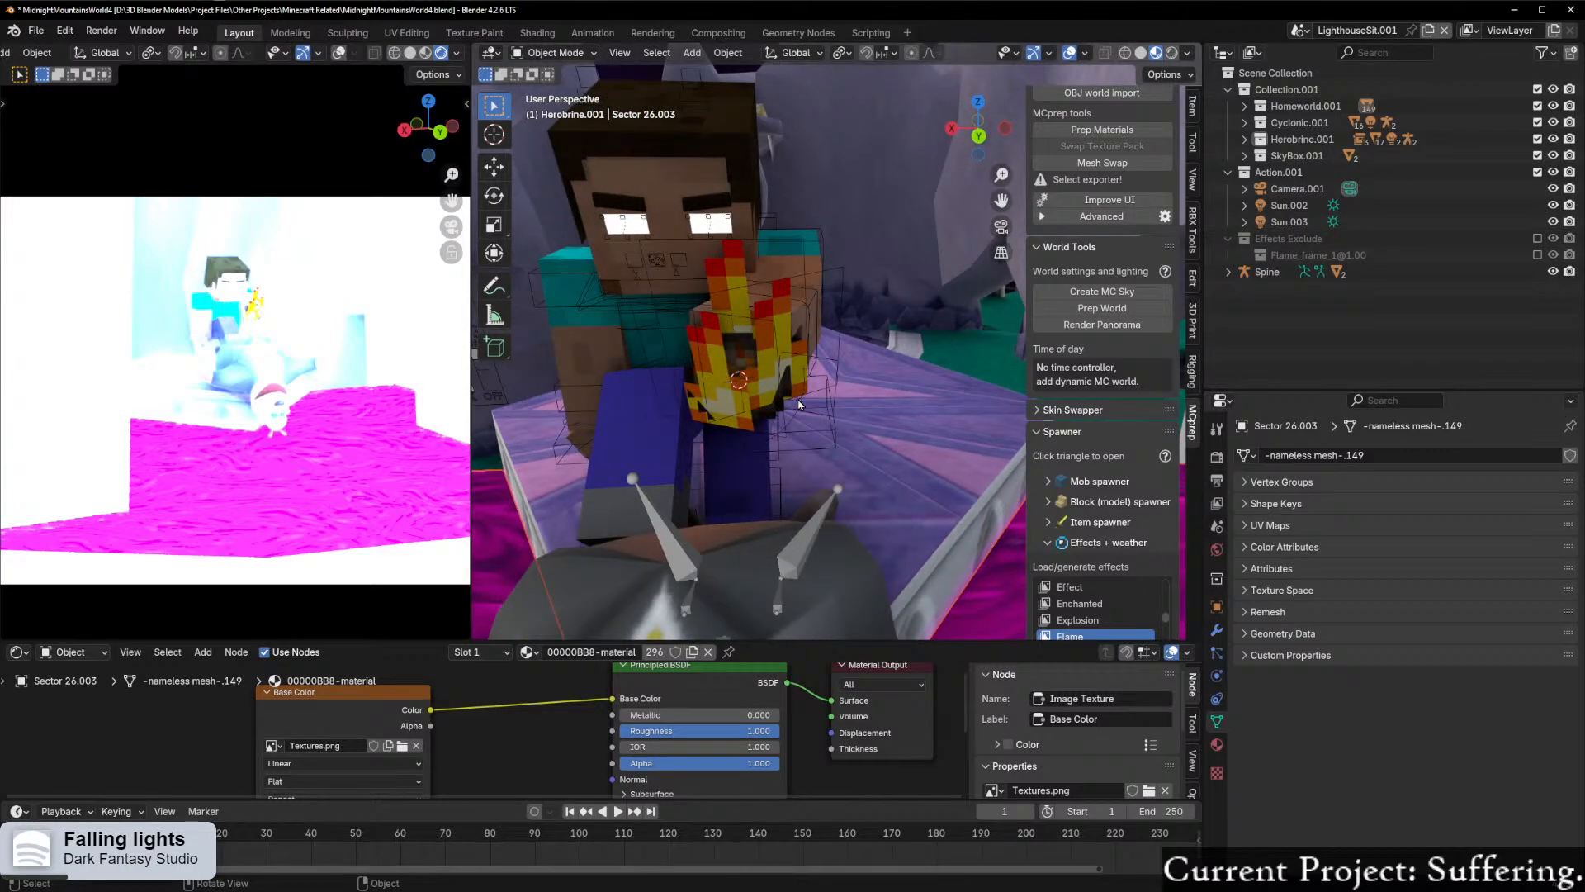
left_click(802, 403)
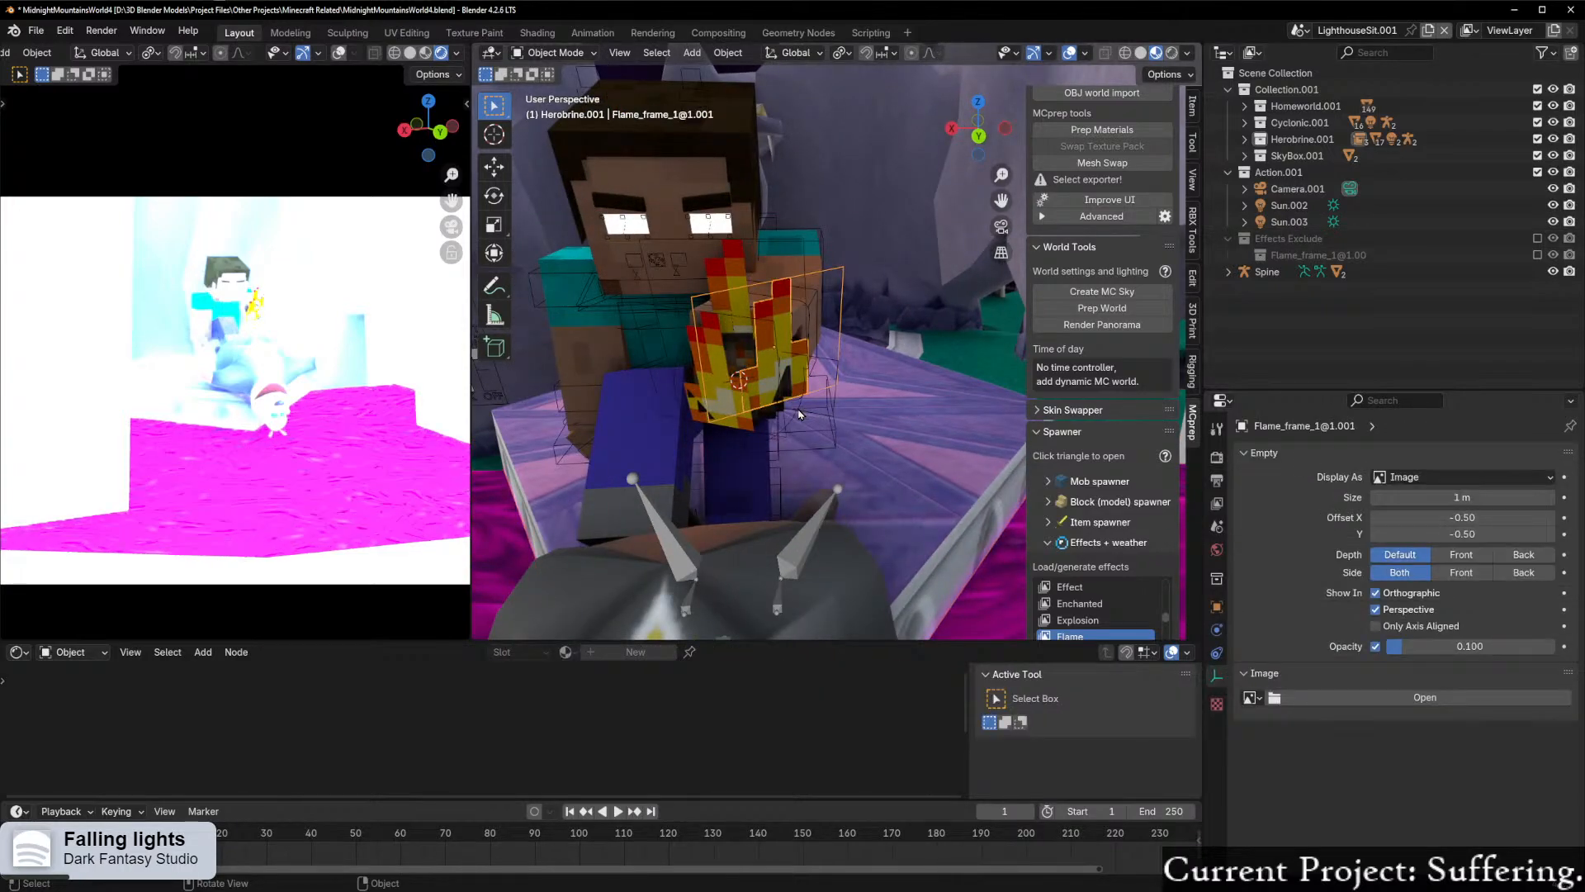
left_click(797, 411)
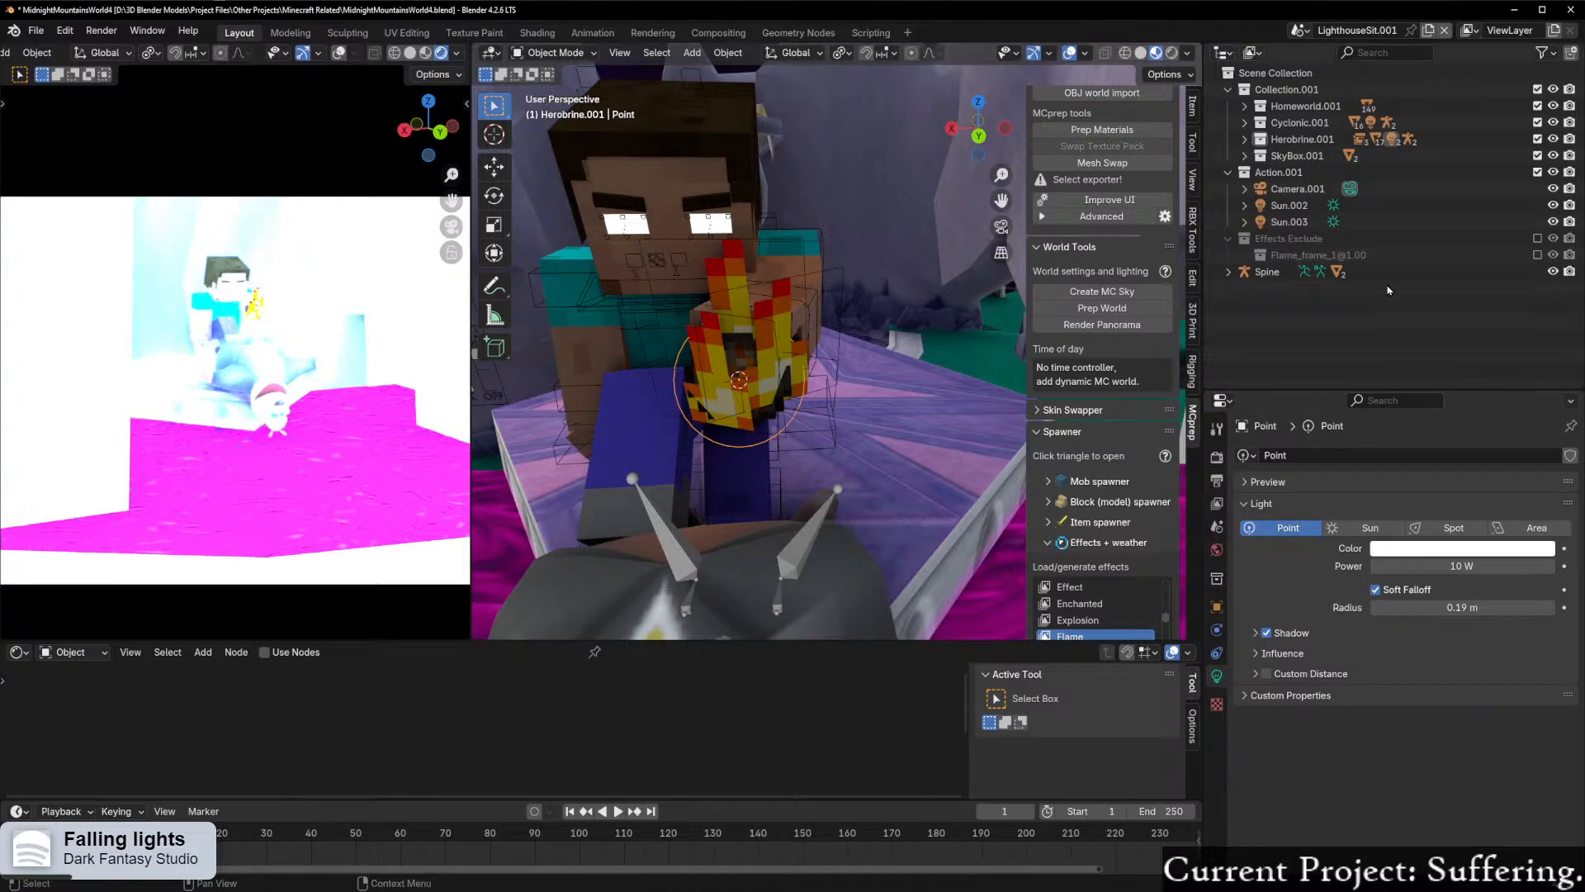
key("KP_Decimal")
left_click_drag(1297, 225, 1321, 90)
left_click_drag(1316, 157, 1311, 89)
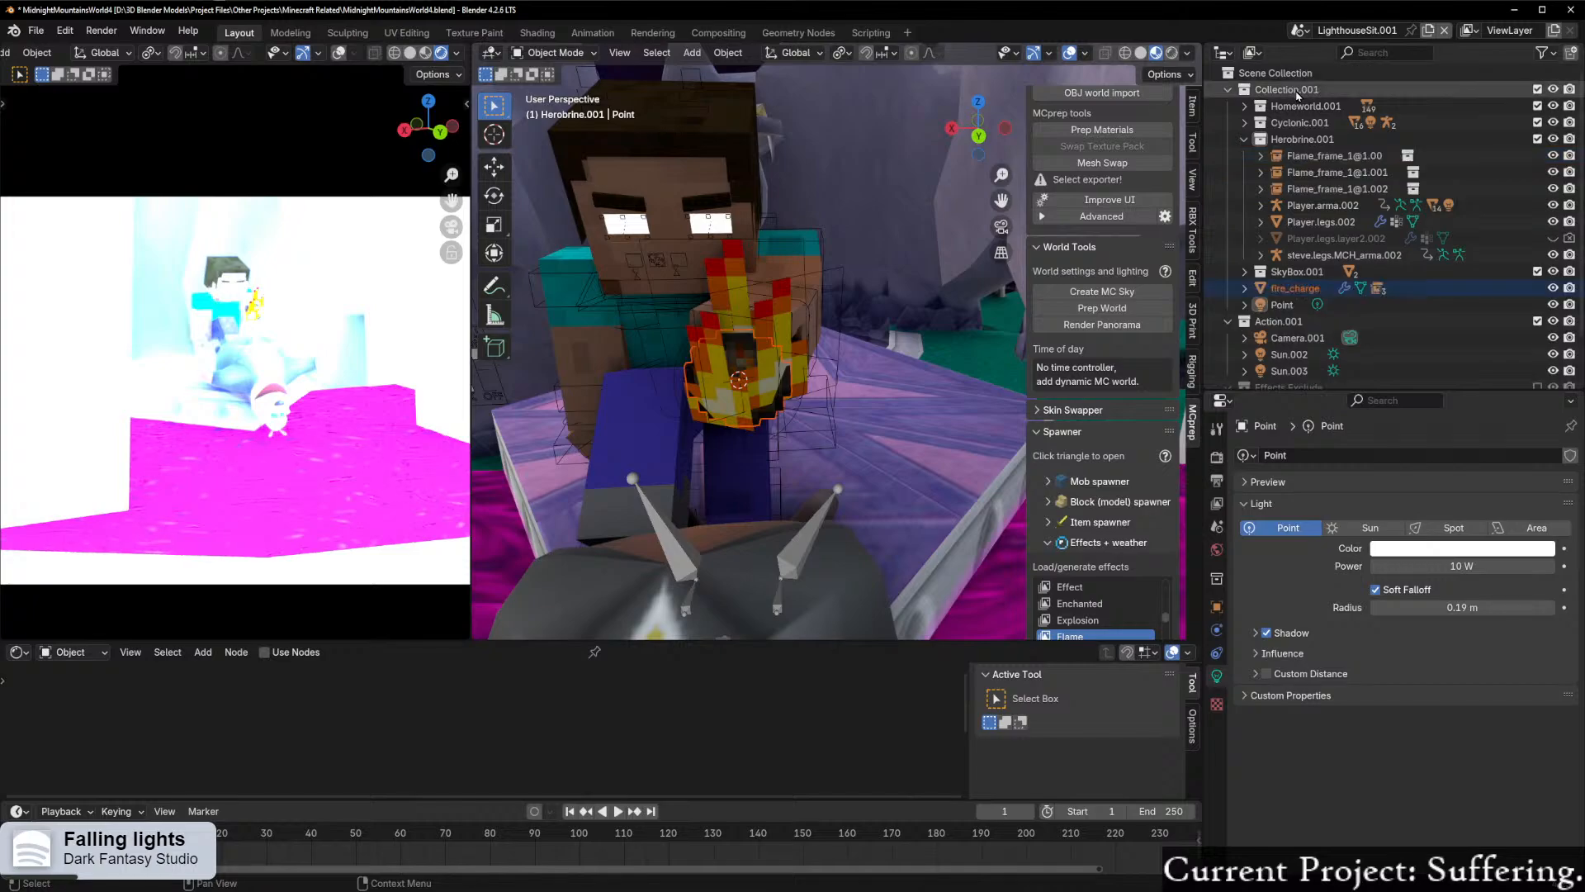
Step: Select the fire charge's whole hierarchy, including its flames, and move it into Collection.001
right_click(1313, 157)
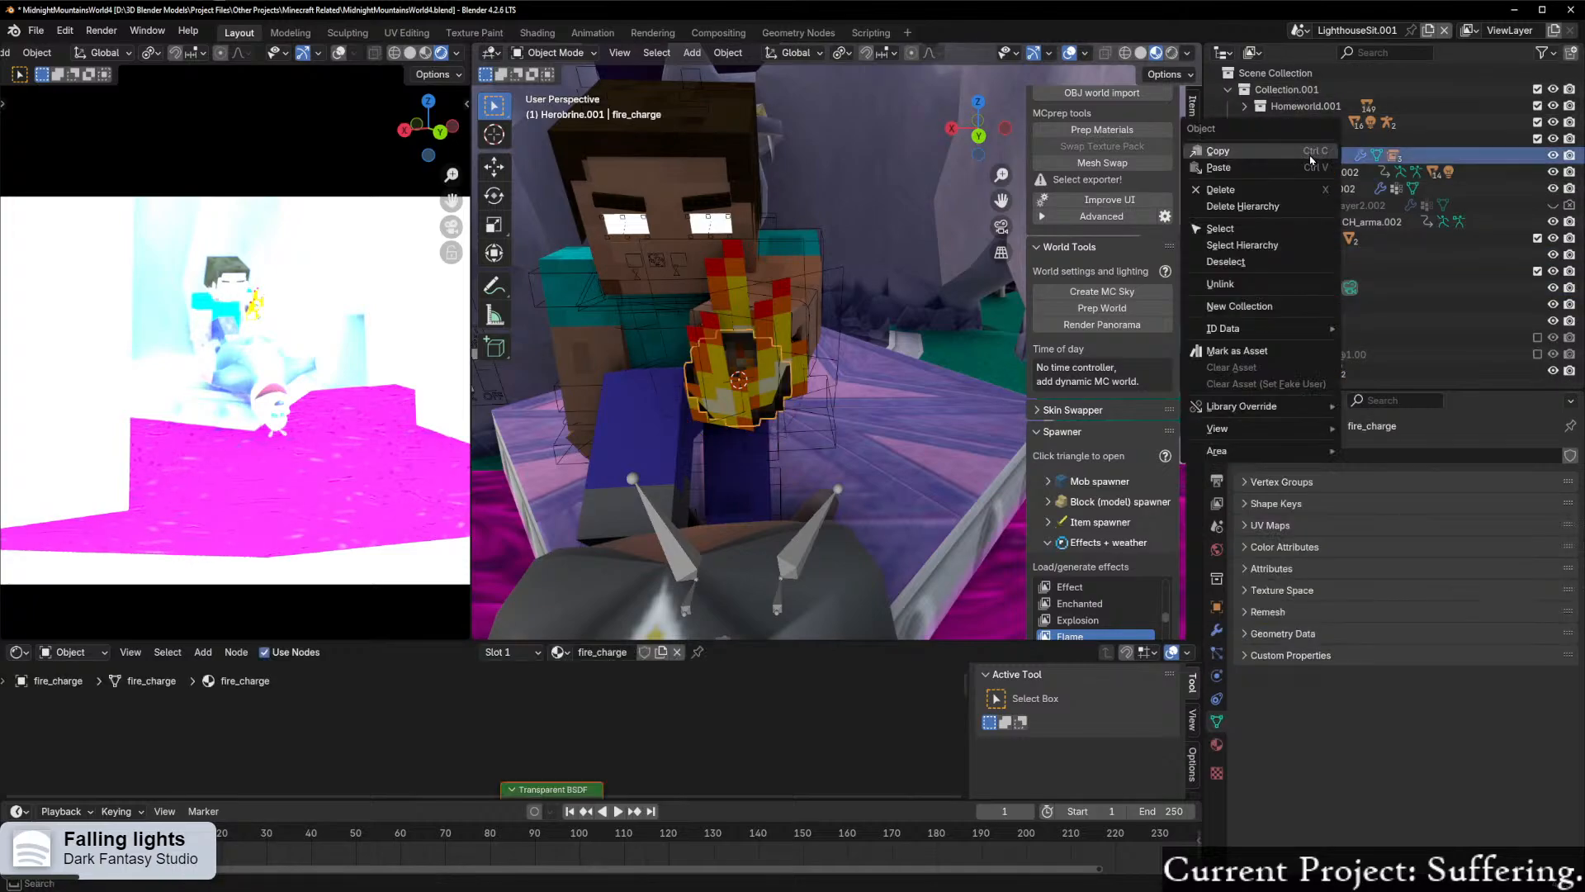
left_click(1270, 246)
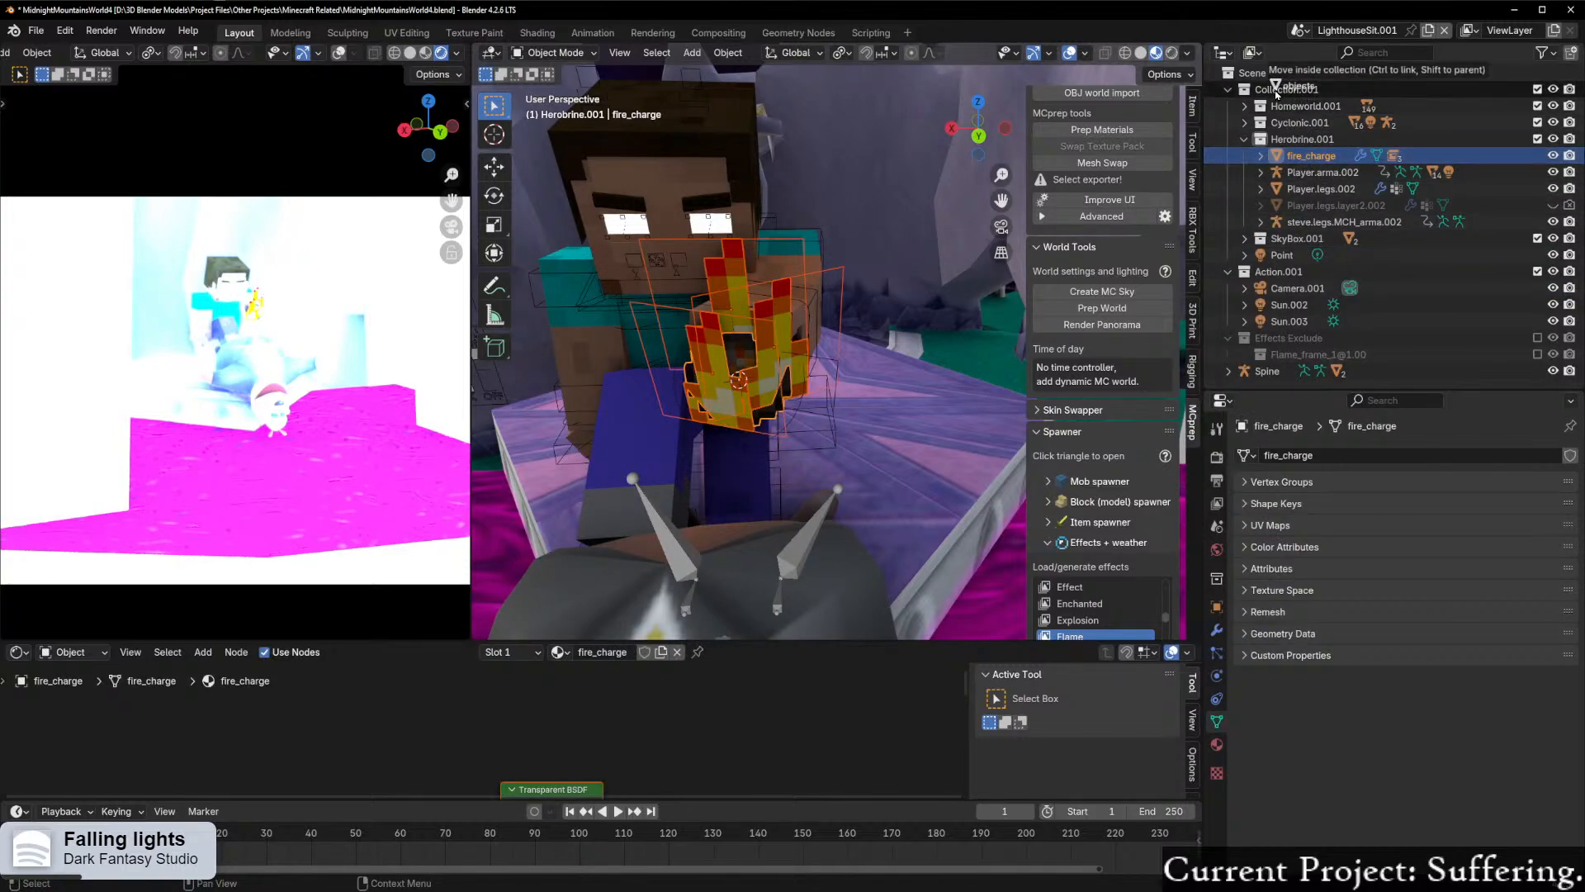
left_click(1245, 140)
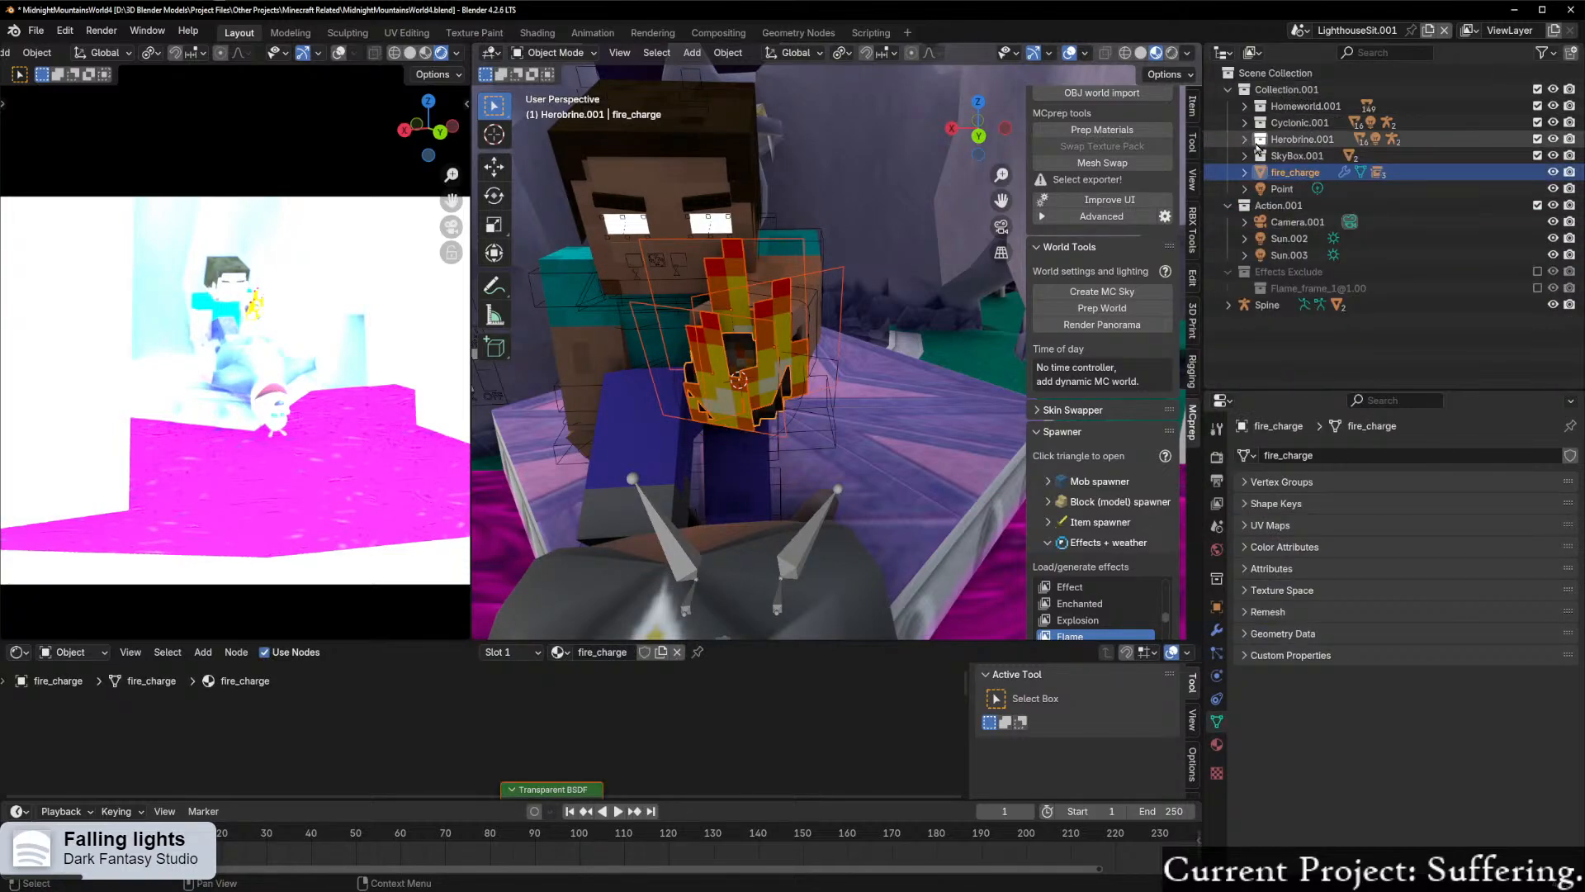
Step: Test the point light at 0 W power, then restore it to 10 W
left_click(1283, 189)
left_click_drag(1454, 562, 1447, 562)
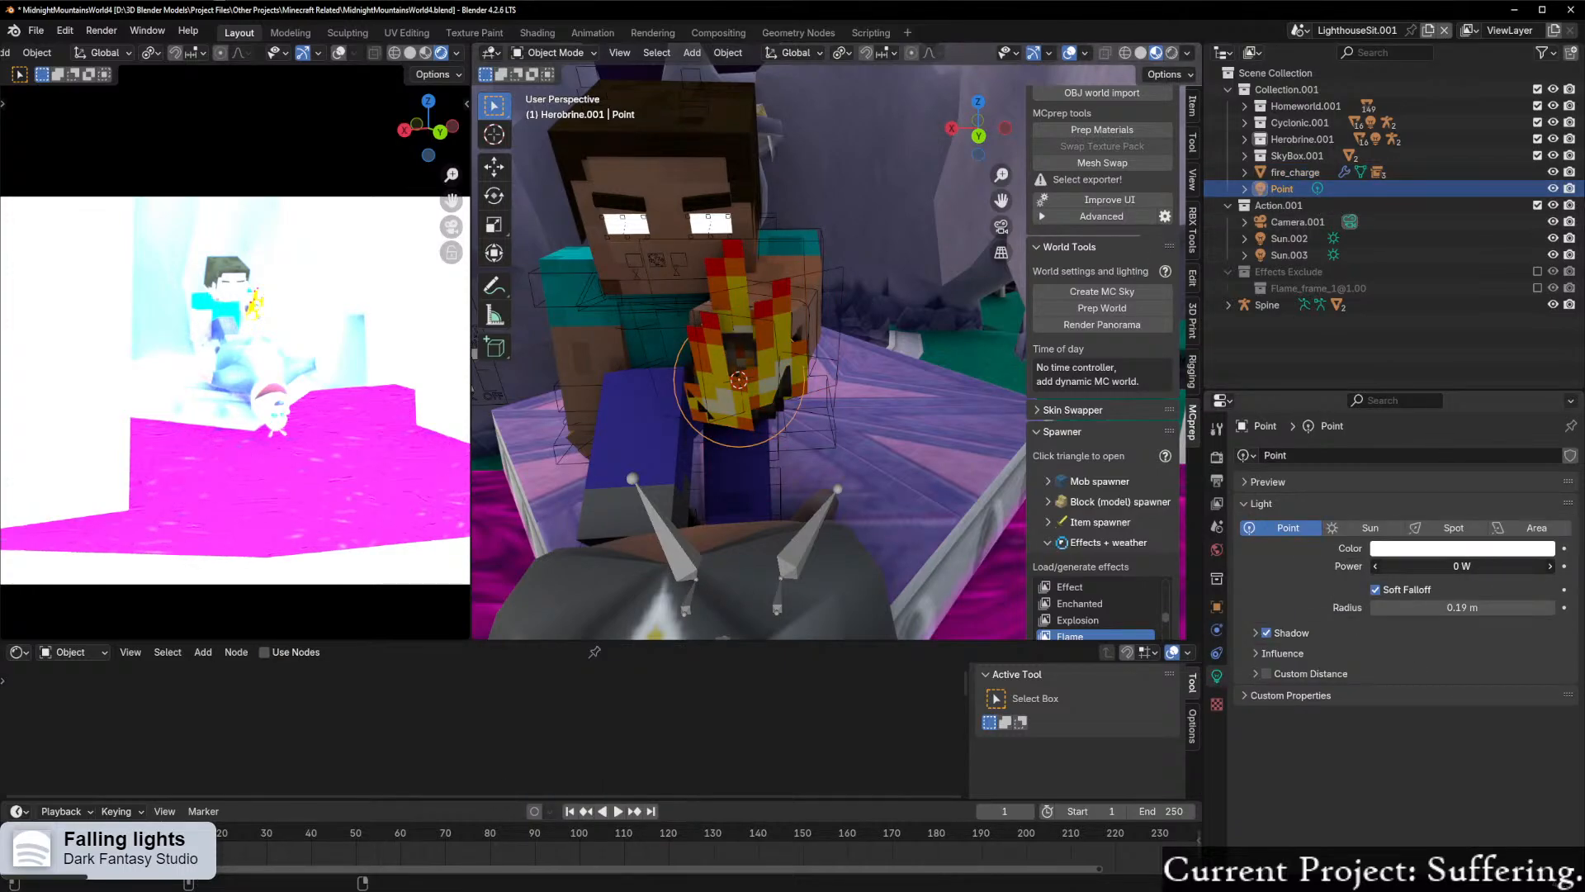
left_click_drag(1466, 566, 1463, 567)
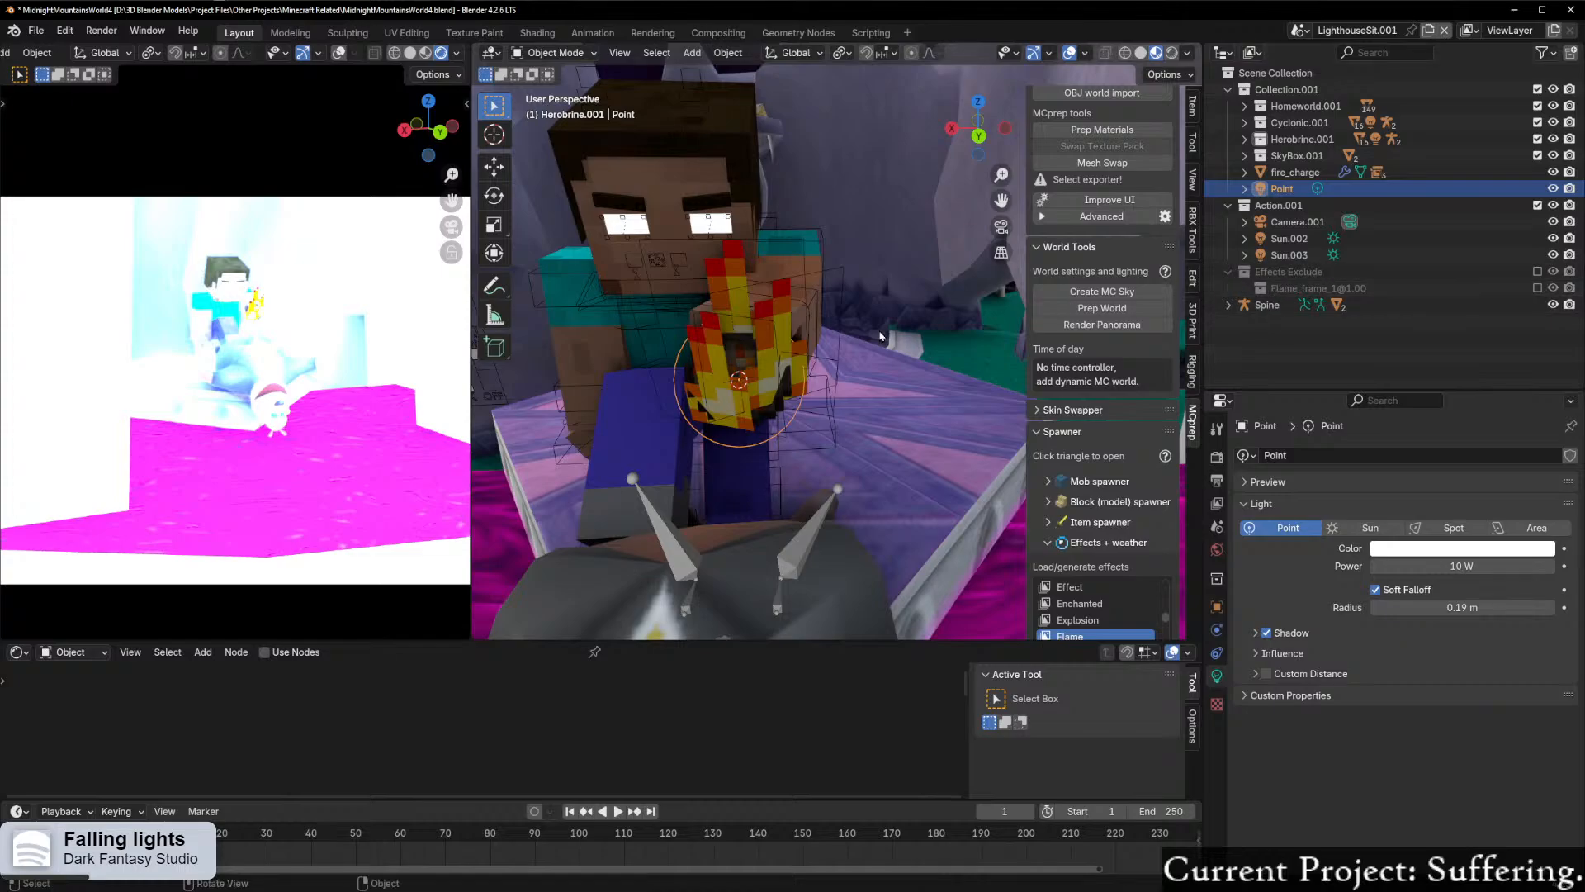
Step: Search the outliner for "light", clear the filter and look through the Homeworld.001 collection's contents
scroll(934, 327, "down", 12)
scroll(968, 346, "up", 6)
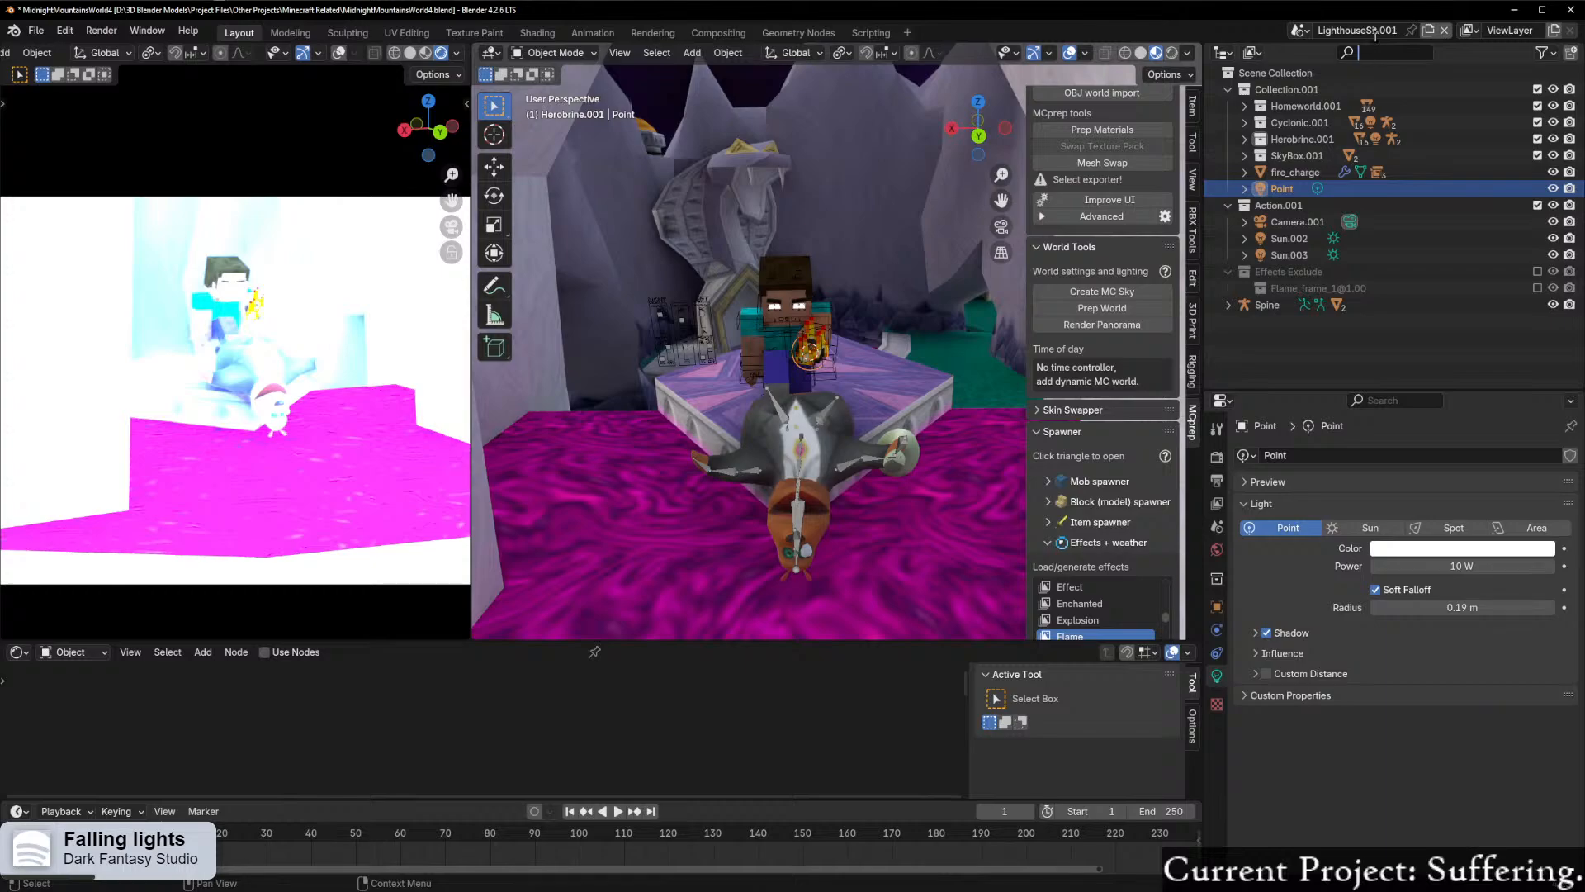
type("light")
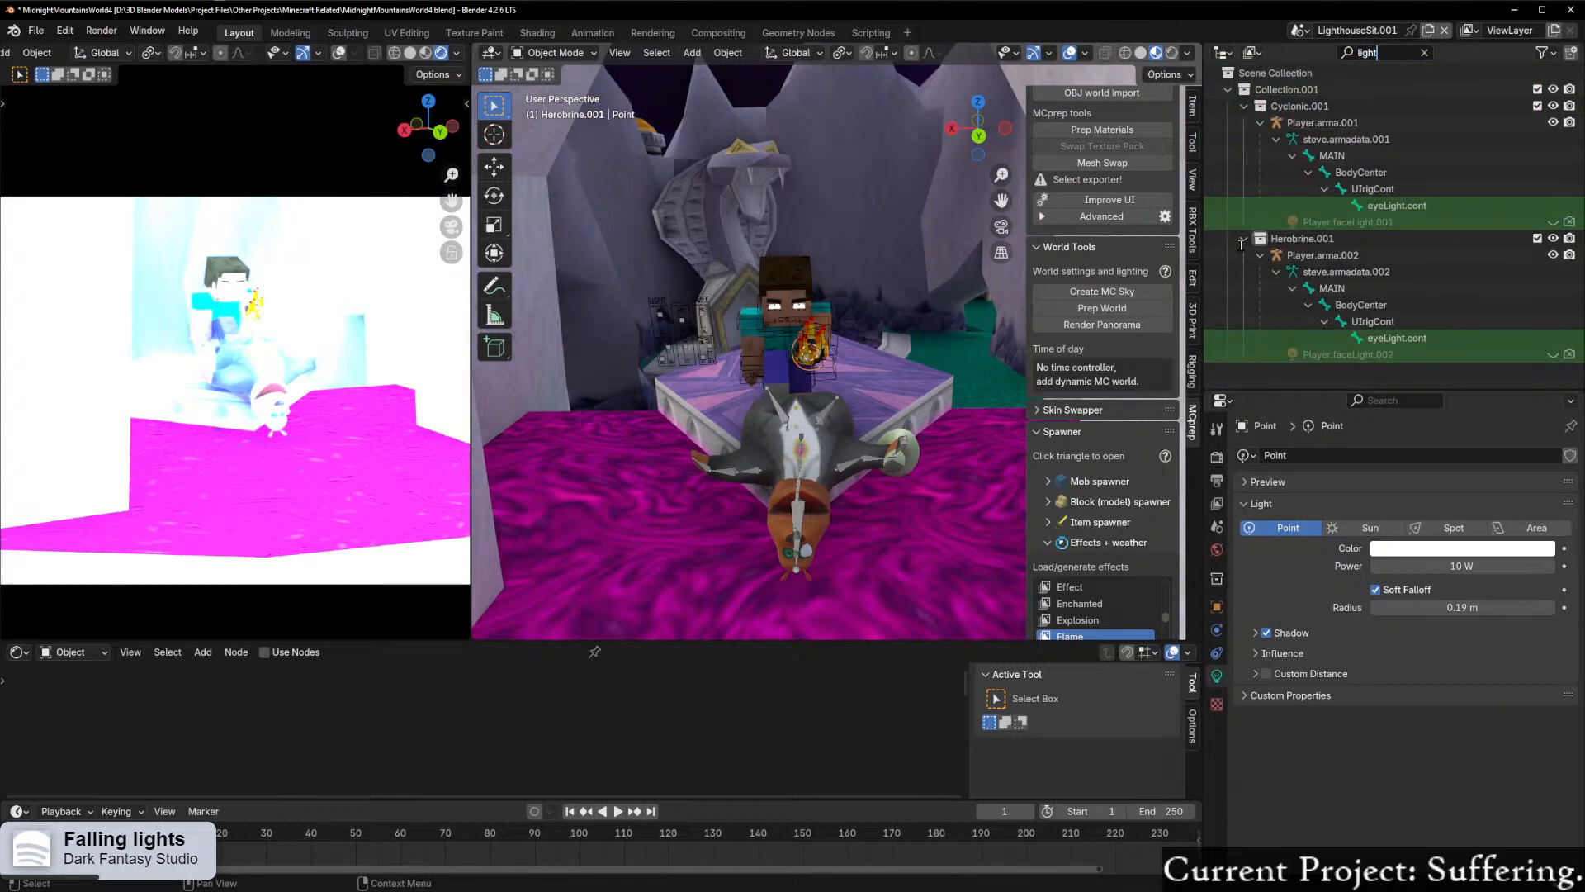
left_click(1425, 52)
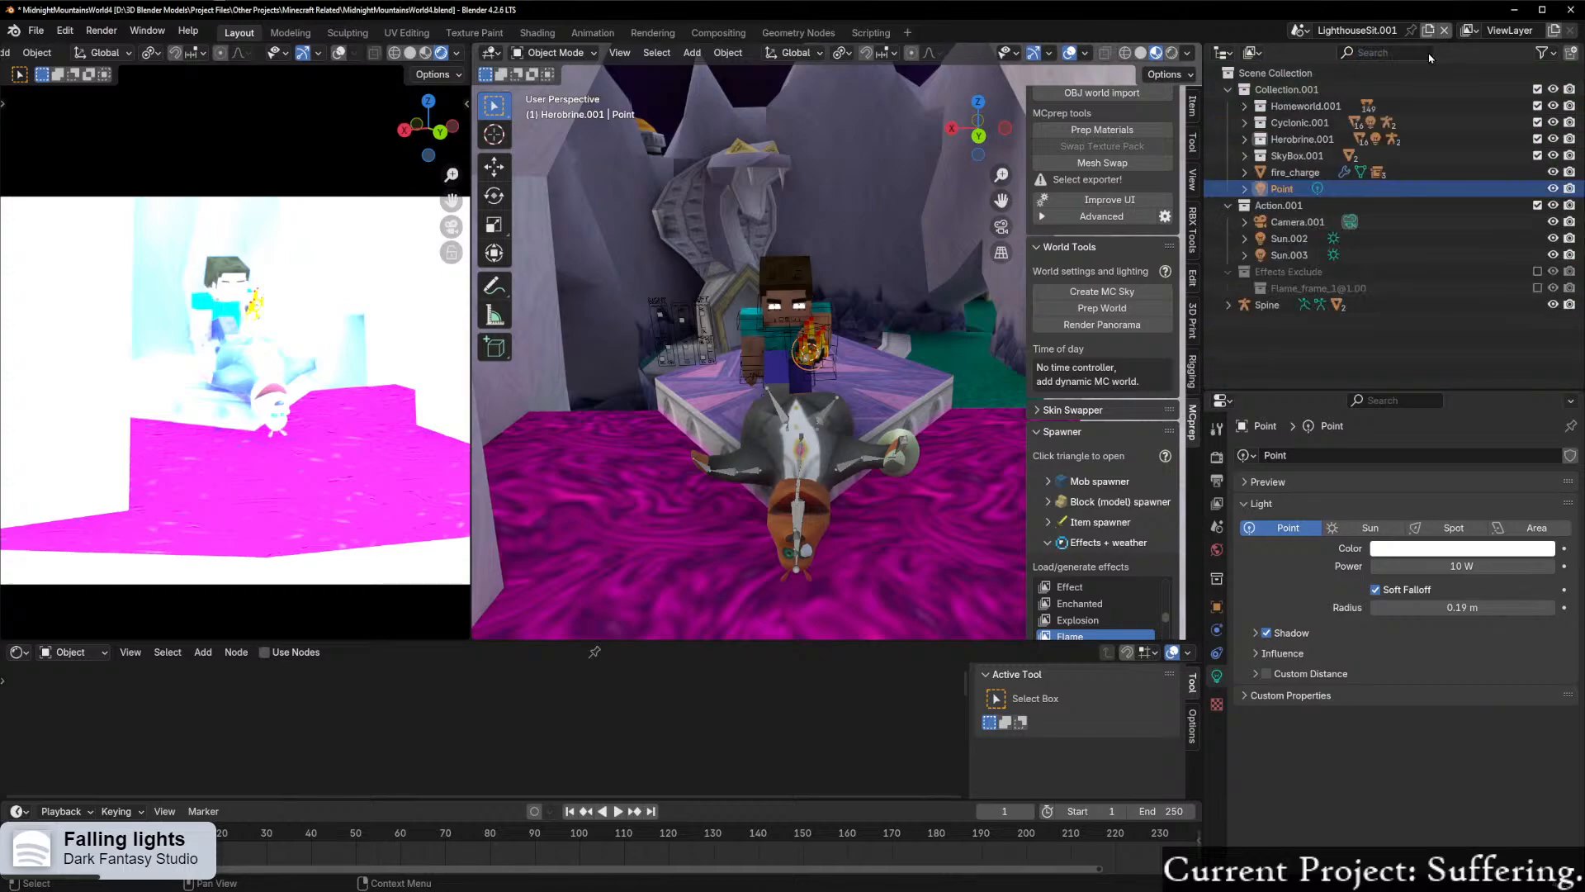
left_click(1245, 122)
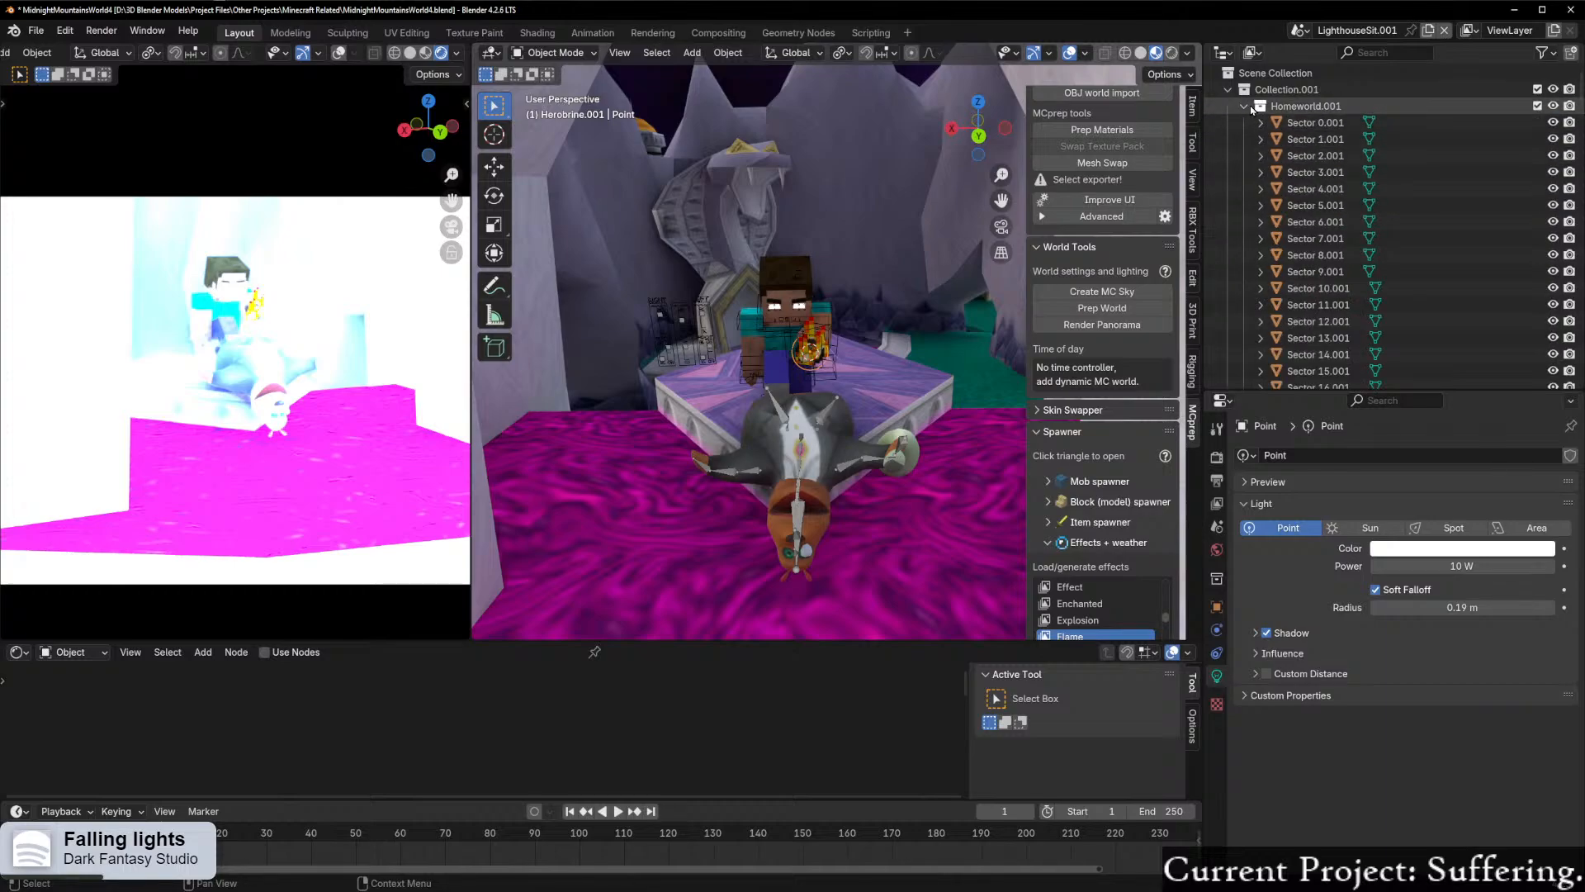
left_click(1246, 122)
Step: Delete the two duplicate sectors that form the magenta floor around the archway
scroll(1014, 397, "down", 4)
left_click(829, 533)
left_click(650, 543, "shift")
key("Delete")
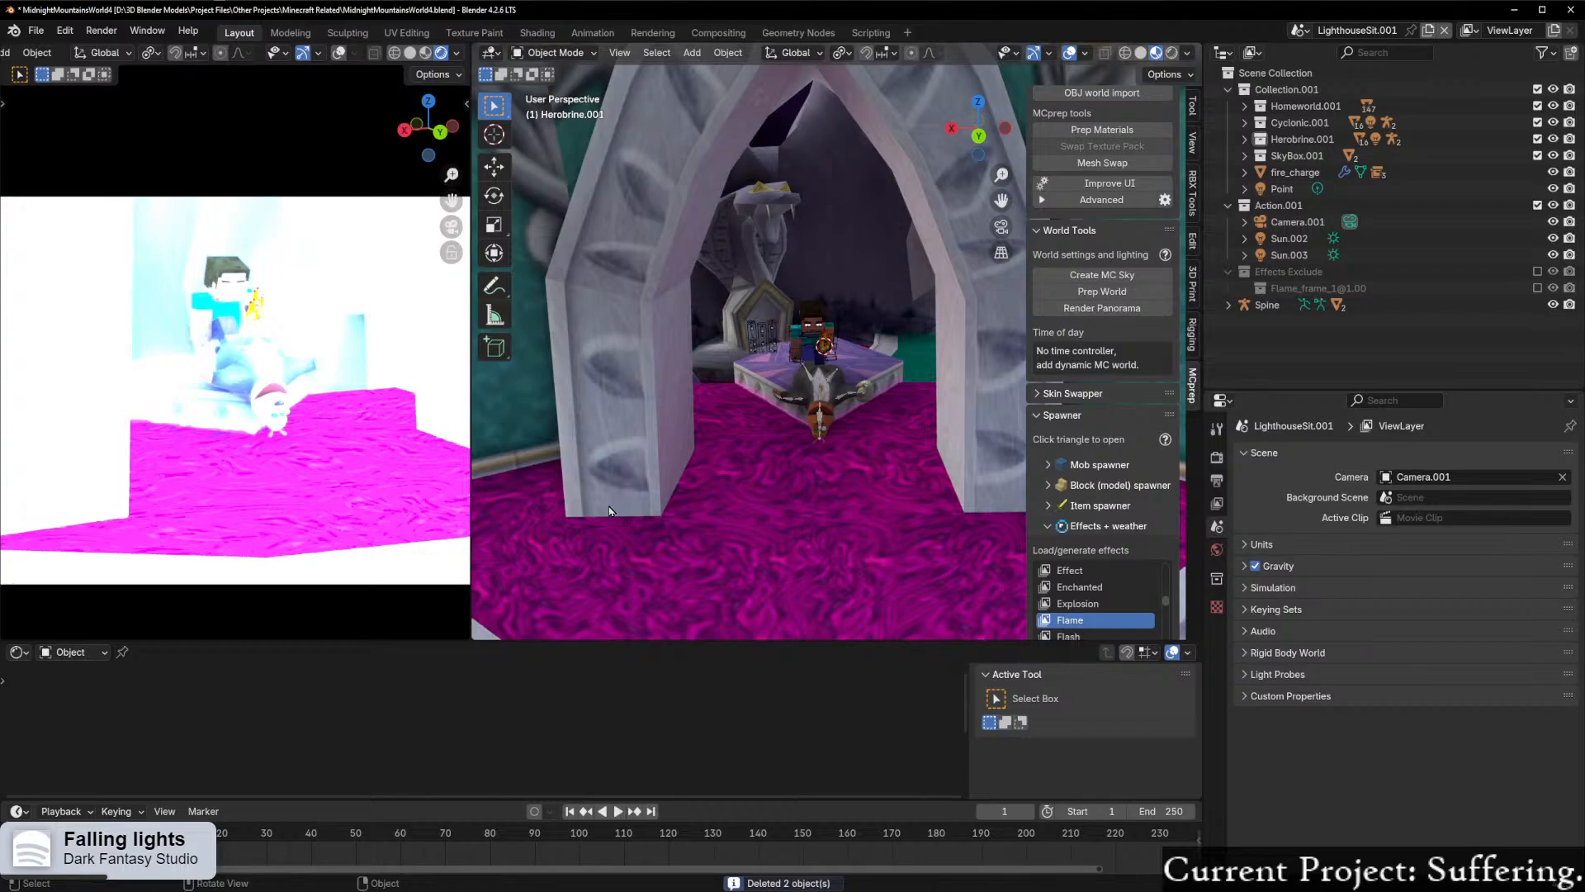
Step: Examine the overexposed camera view and the hall from several angles, checking which sectors form the magenta floor by the archway
scroll(616, 511, "down", 5)
scroll(337, 390, "down", 5)
middle_click_drag(337, 390, 289, 388, "shift")
scroll(289, 389, "up", 2)
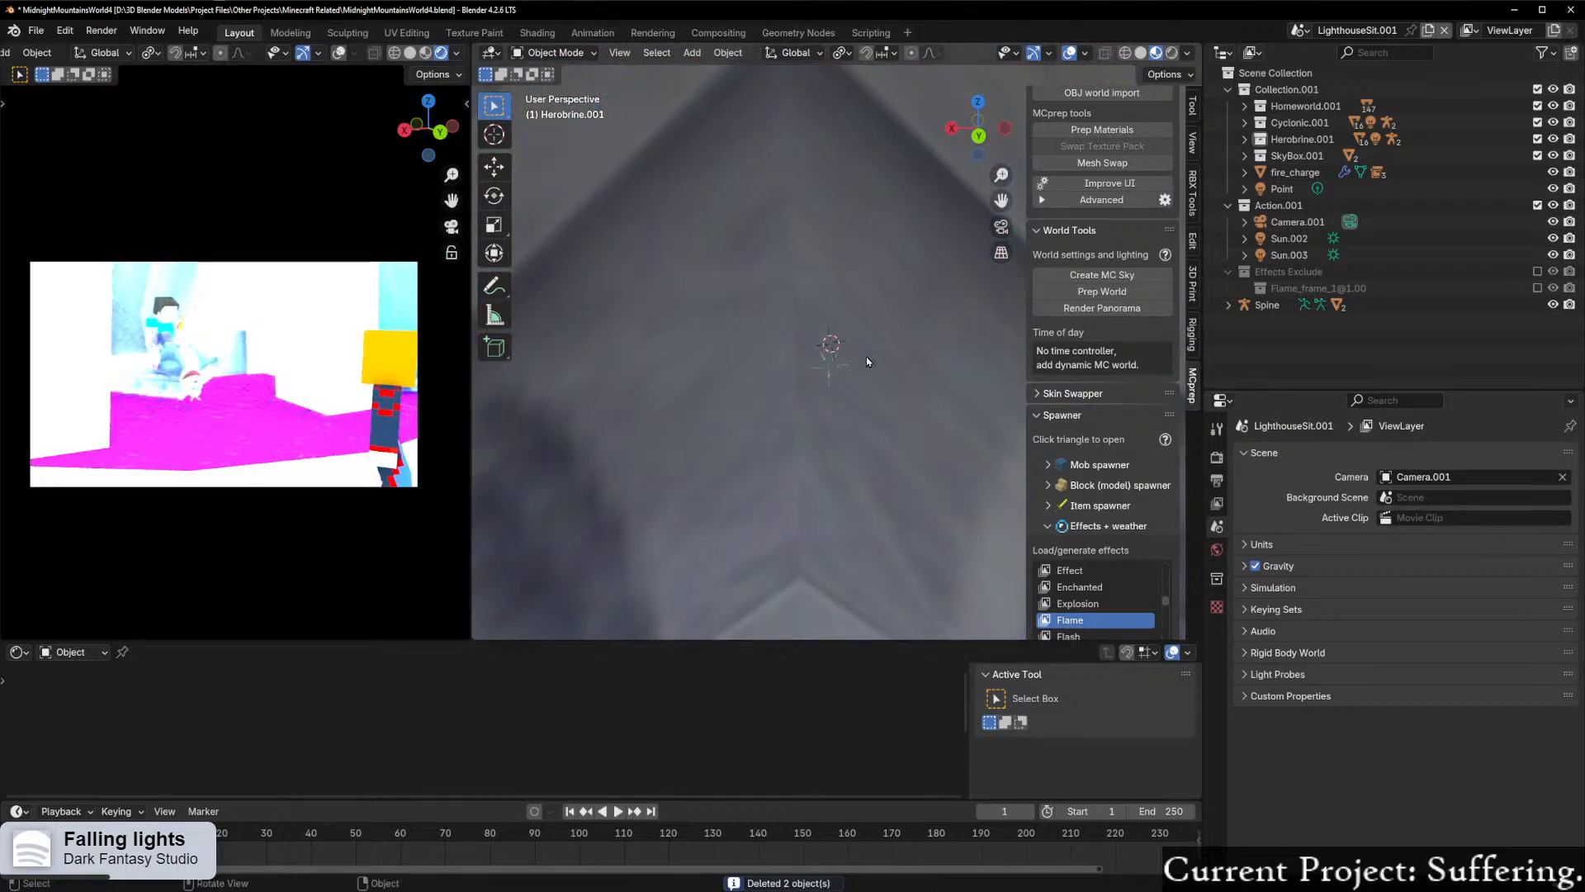
scroll(867, 361, "down", 10)
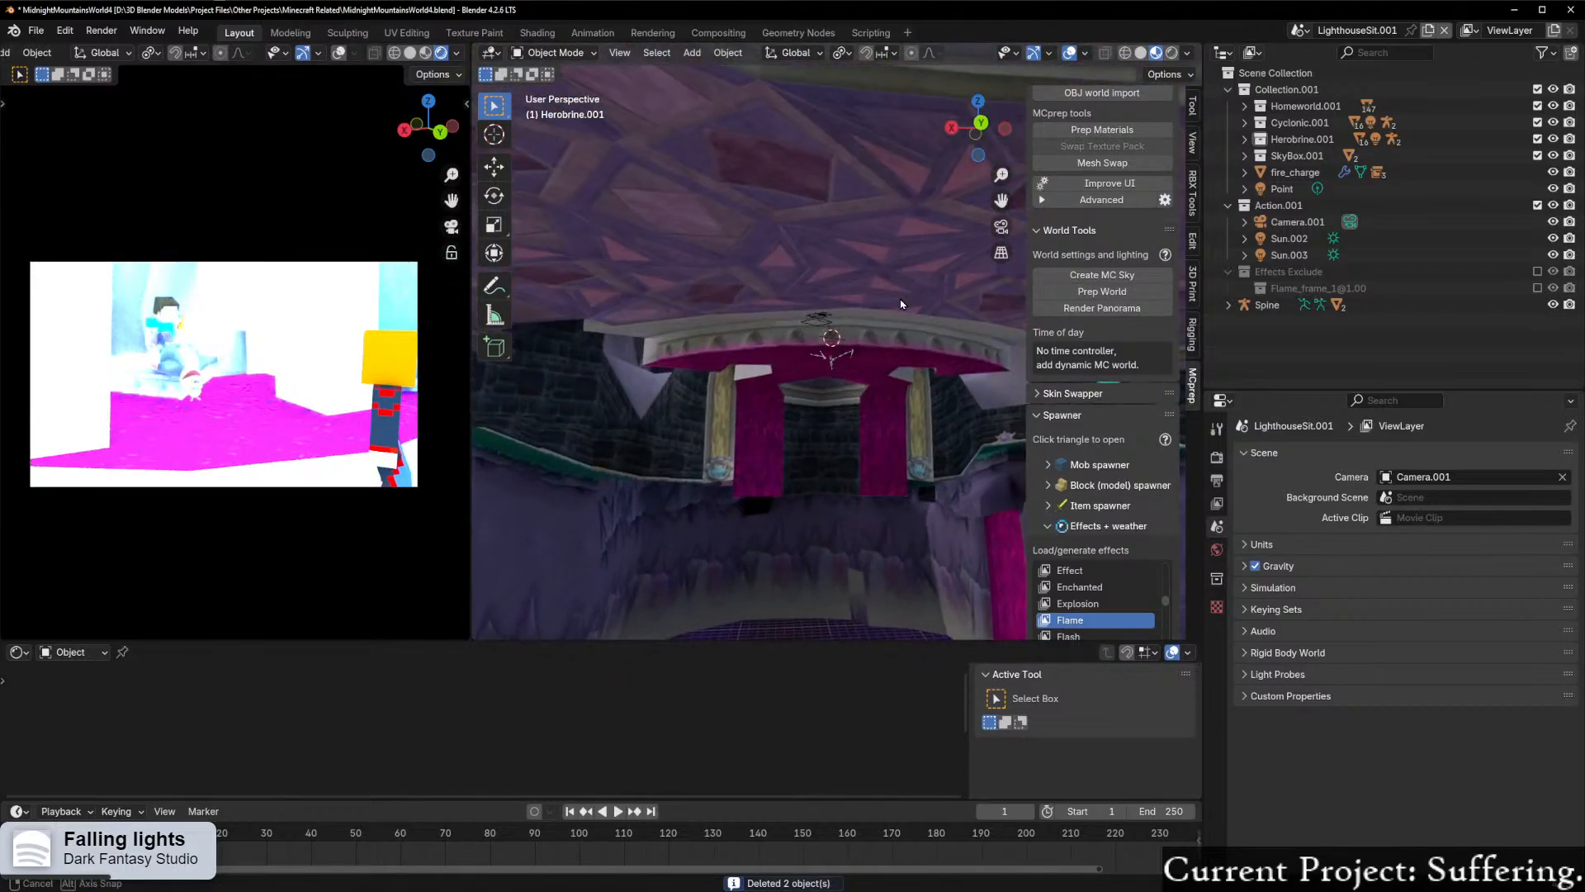
middle_click_drag(848, 351, 825, 408)
left_click(662, 453)
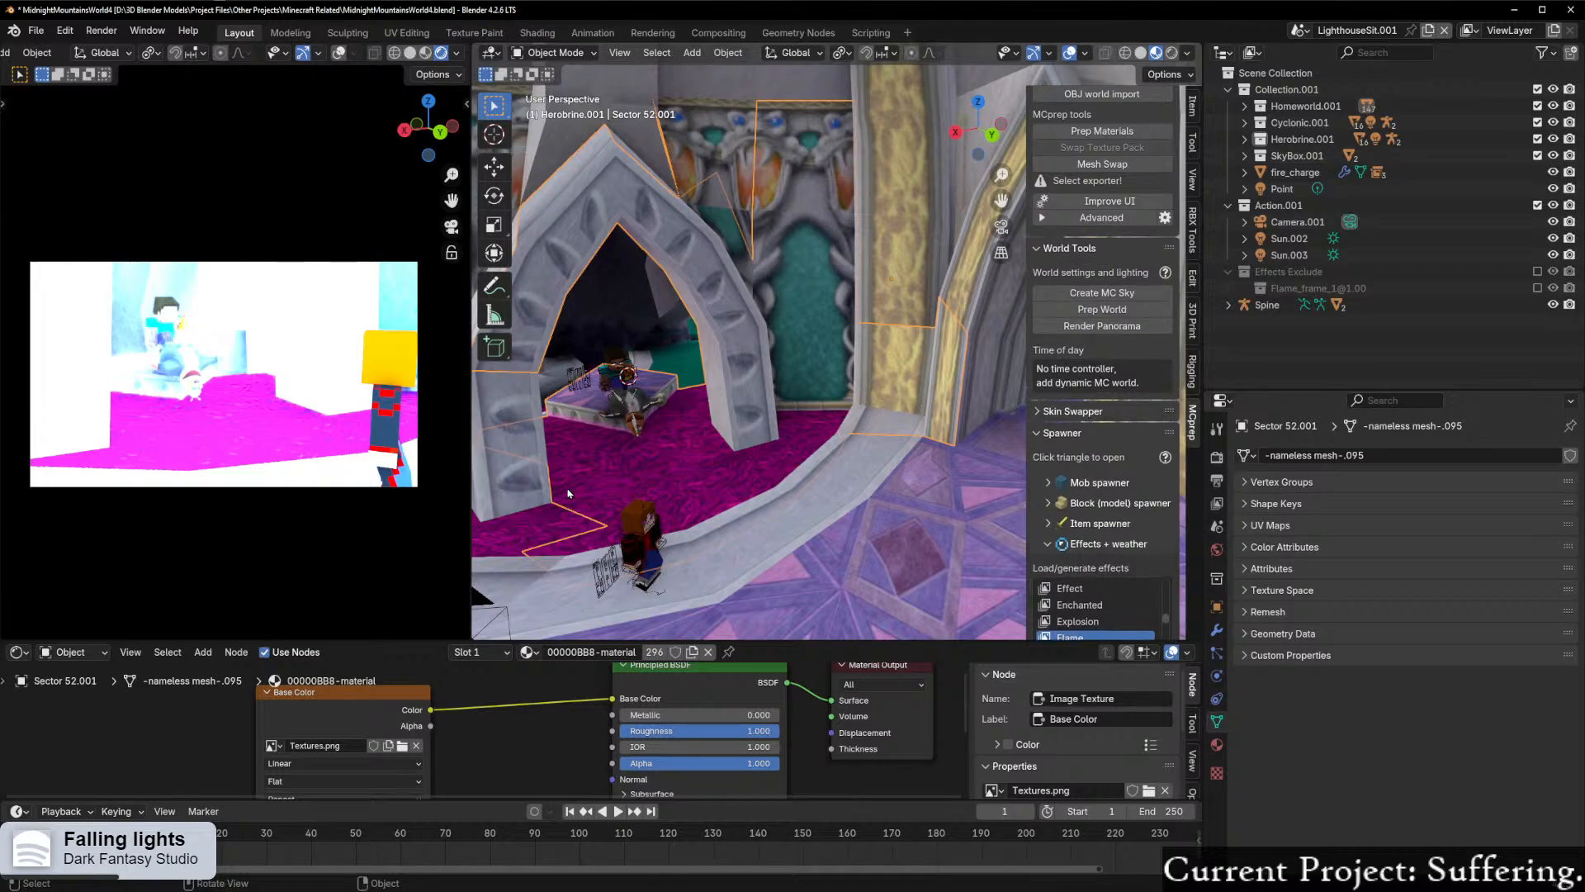
left_click(527, 508)
scroll(648, 474, "down", 5)
middle_click_drag(650, 473, 771, 438)
scroll(791, 433, "down", 4)
scroll(791, 437, "up", 4)
scroll(791, 437, "down", 4)
scroll(793, 438, "up", 3)
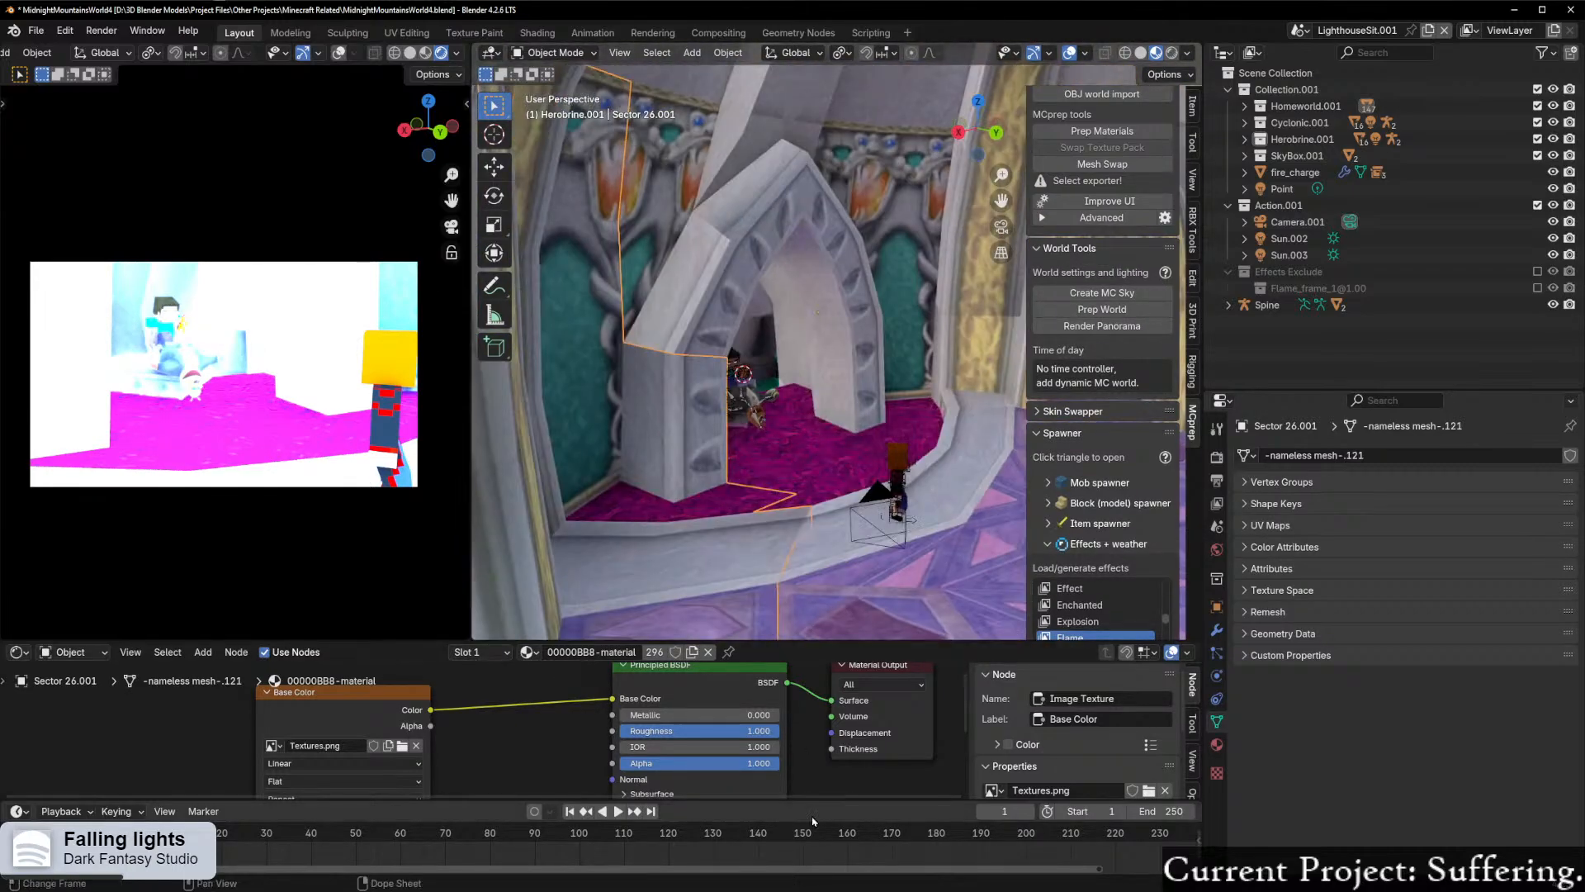
Step: Examine the emission settings in the shader nodes of the selected sector's 00000BB8-material
scroll(821, 737, "down", 2)
scroll(821, 737, "down", 1)
middle_click_drag(821, 737, 798, 673)
middle_click_drag(807, 782, 816, 706)
middle_click_drag(726, 729, 764, 739)
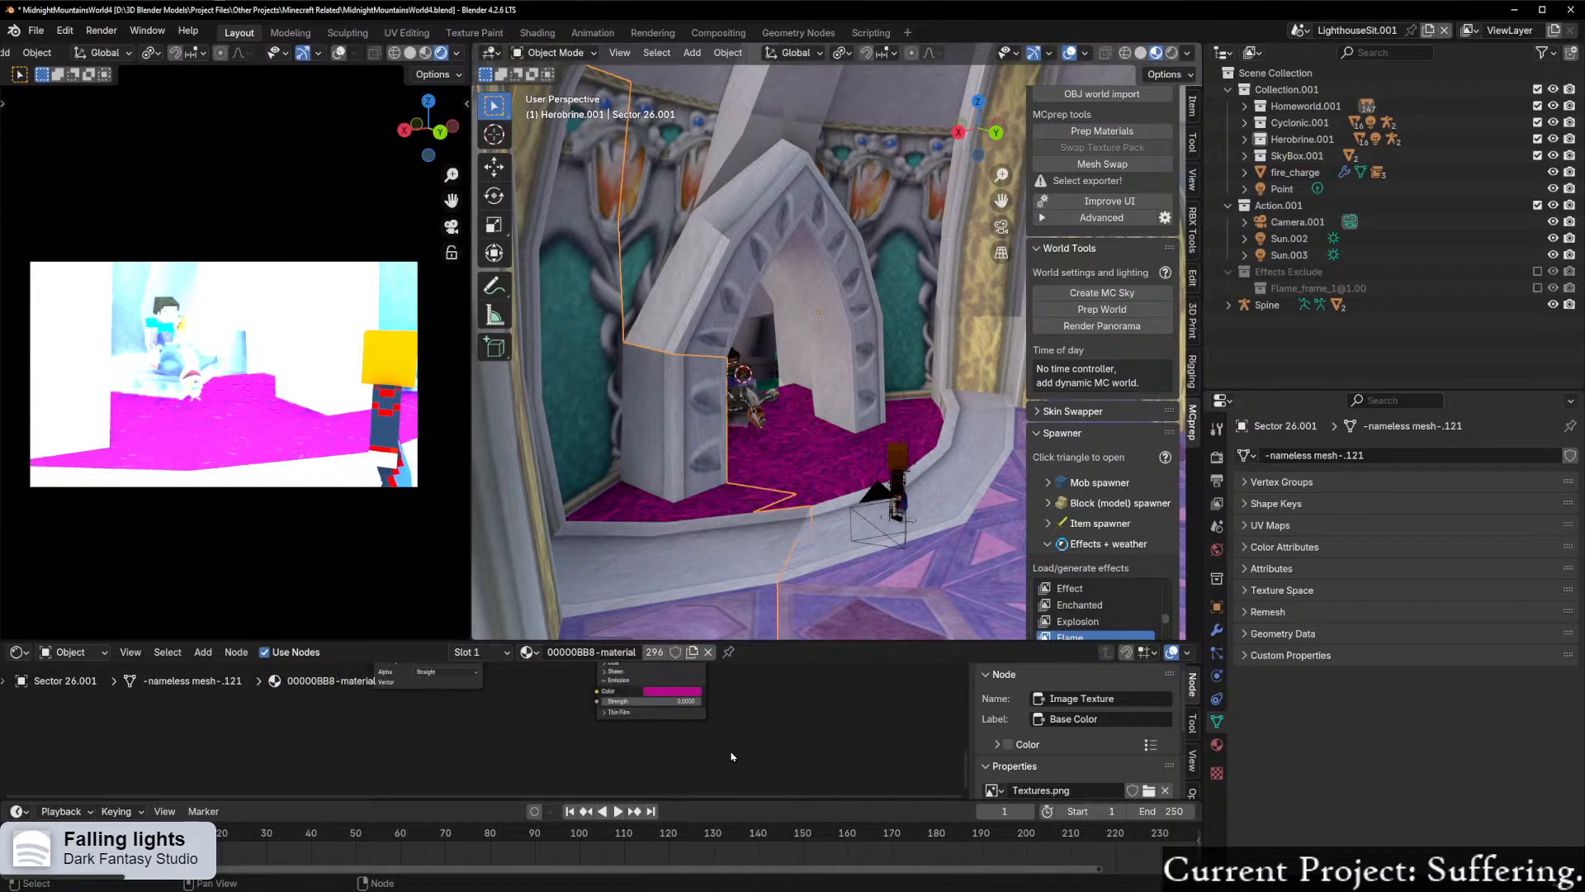
scroll(752, 751, "up", 5)
scroll(752, 751, "up", 2)
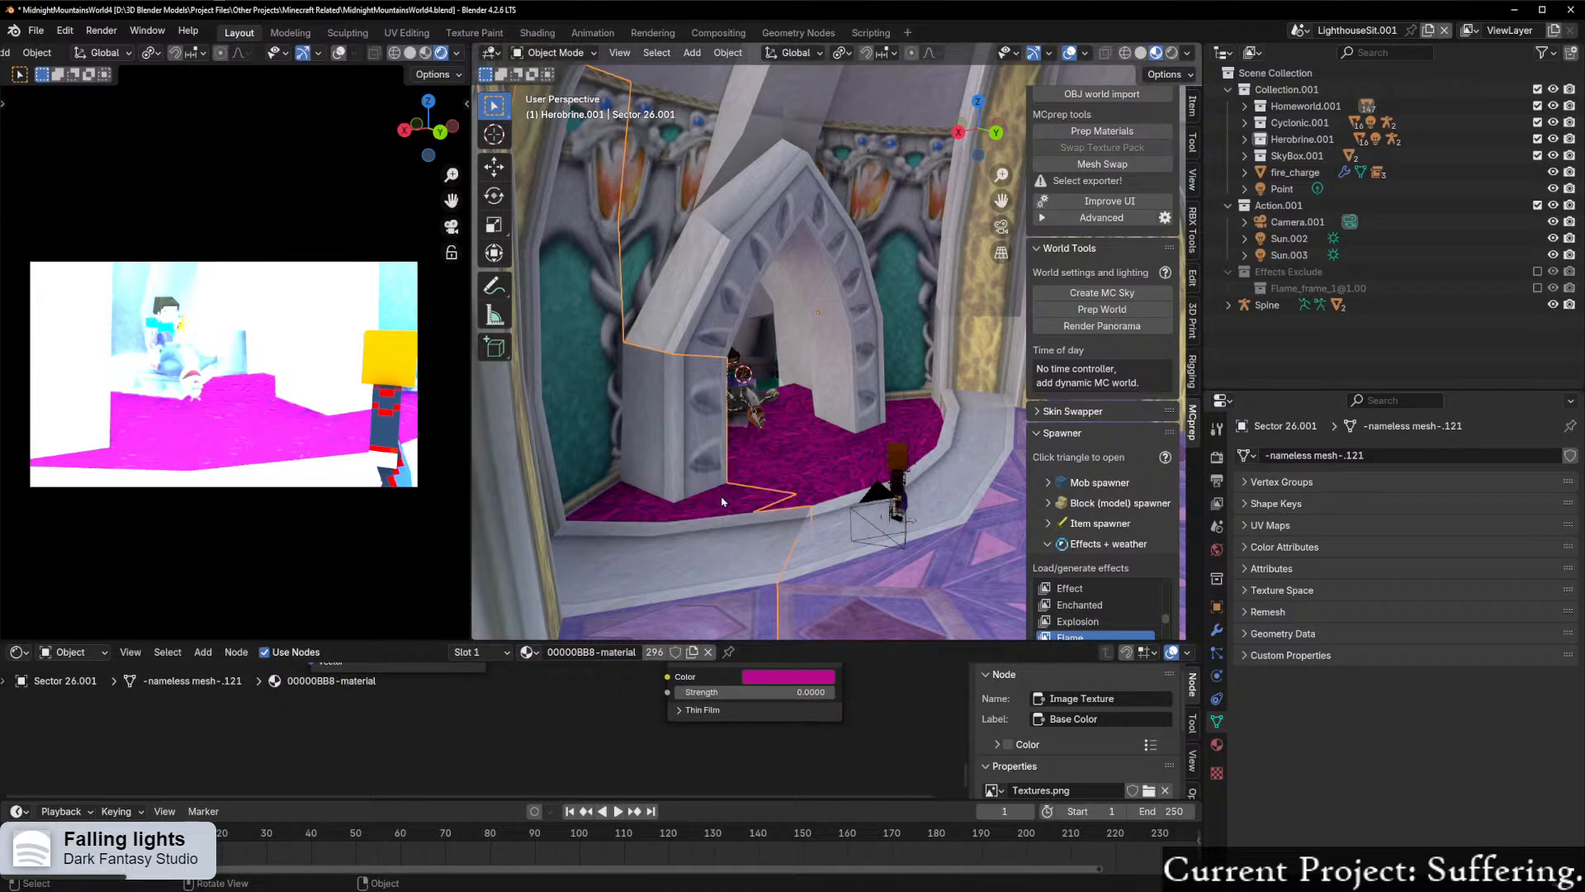
Step: Check the material's emission strength with Sector 52.001 and Sector 26.001 each selected
left_click(783, 485)
left_click(783, 499)
left_click(813, 480)
left_click(820, 691)
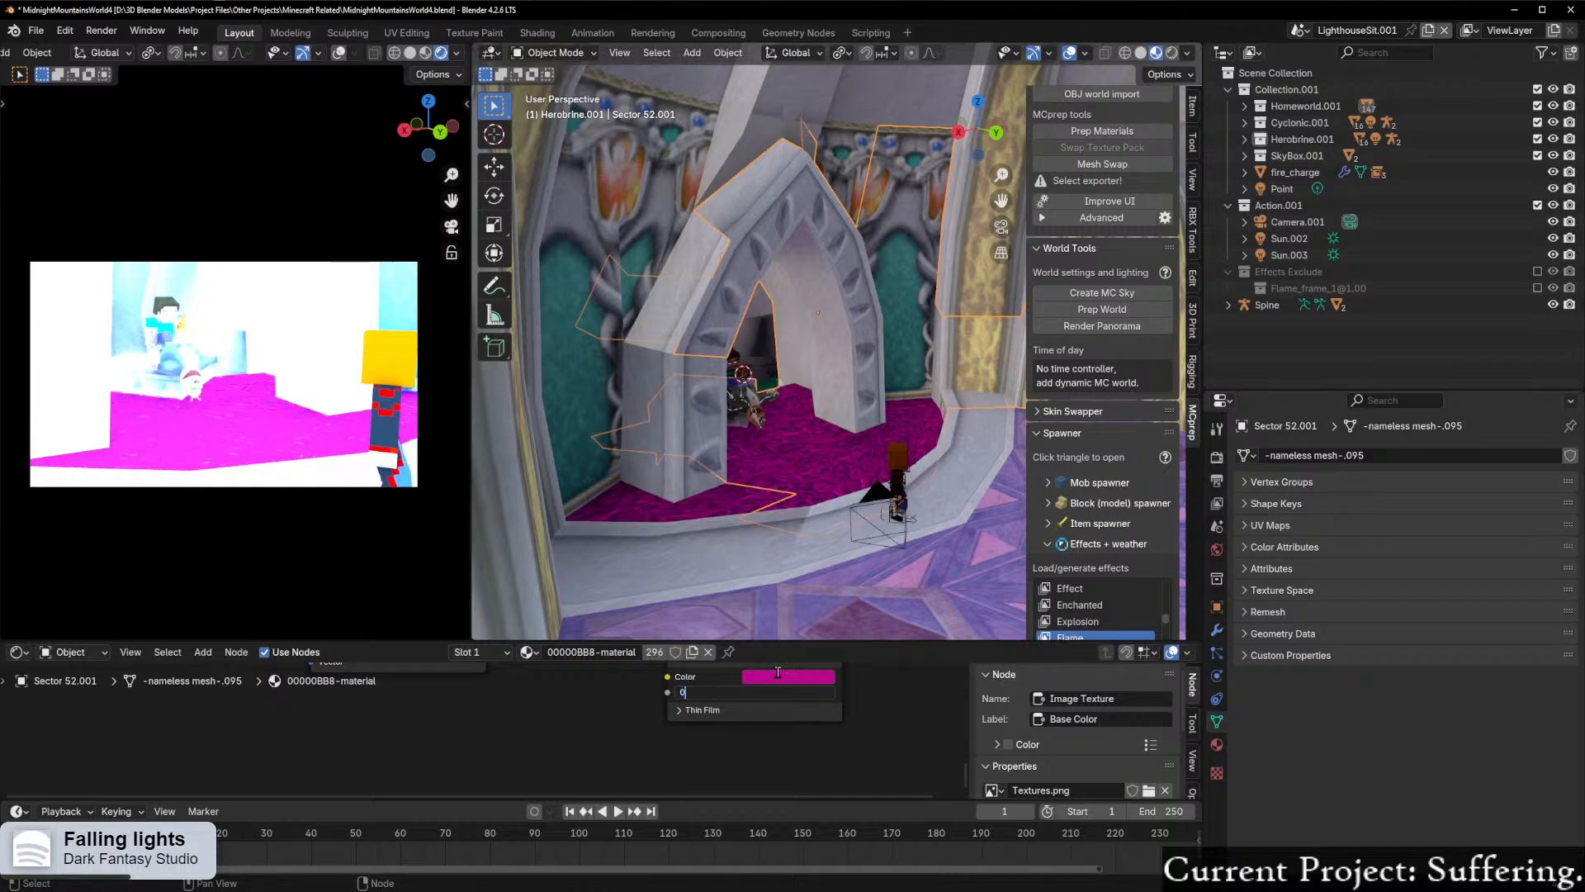
key("Return")
left_click(723, 496)
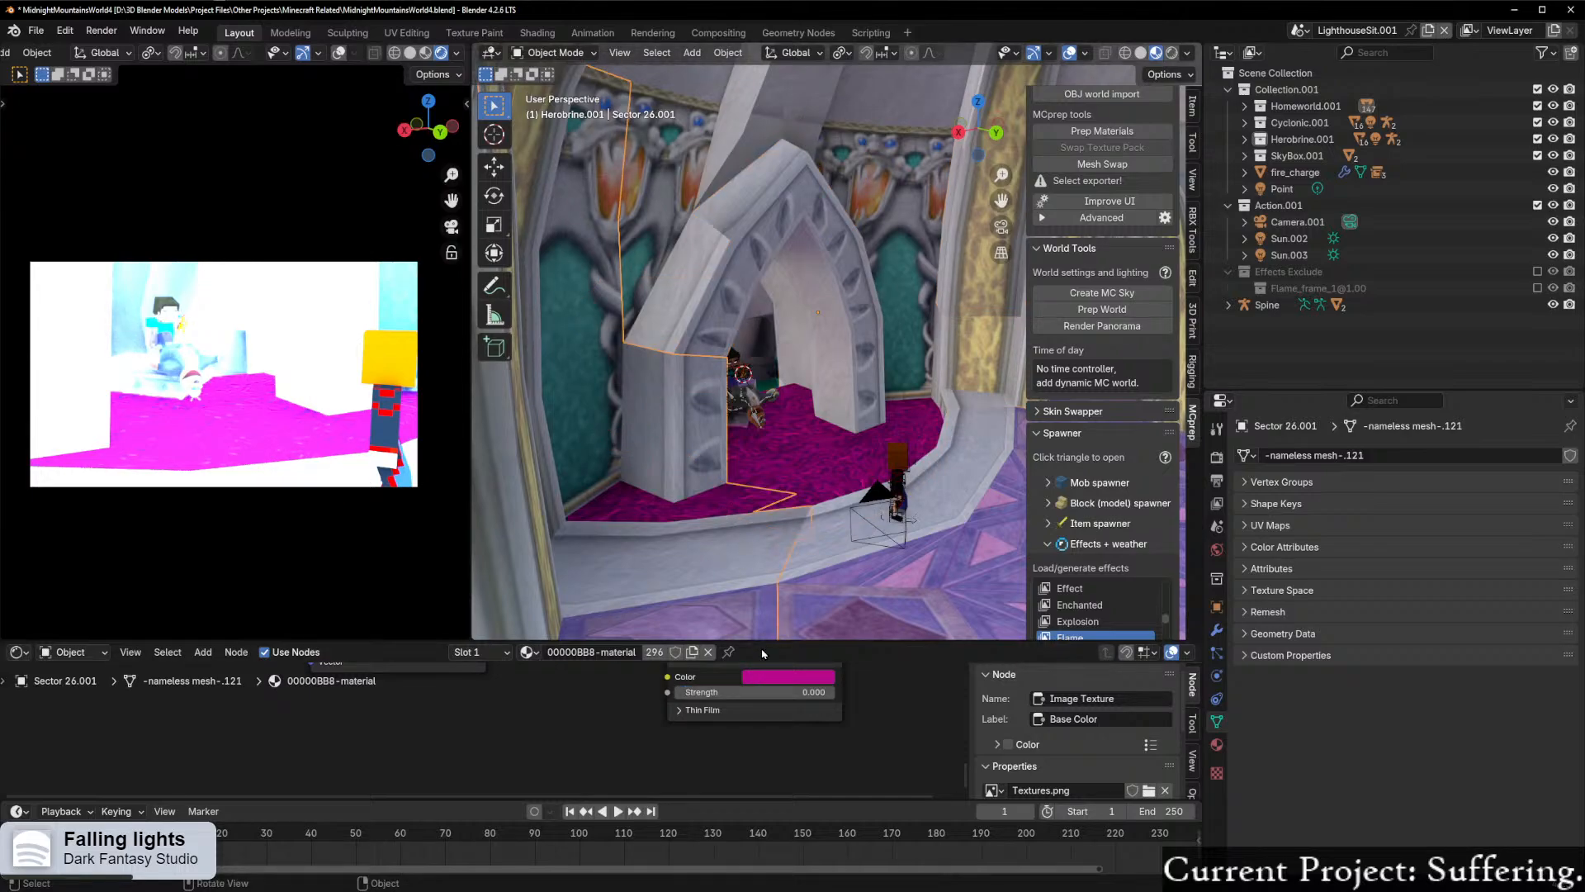
left_click(781, 694)
key("Return")
Step: Look through the SkyBox.001, Herobrine.001, Cyclonic.001 and Homeworld.001 collections for a source of the excess brightness
left_click(912, 517)
middle_click_drag(935, 518, 850, 541)
left_click(1244, 155)
left_click(1245, 138)
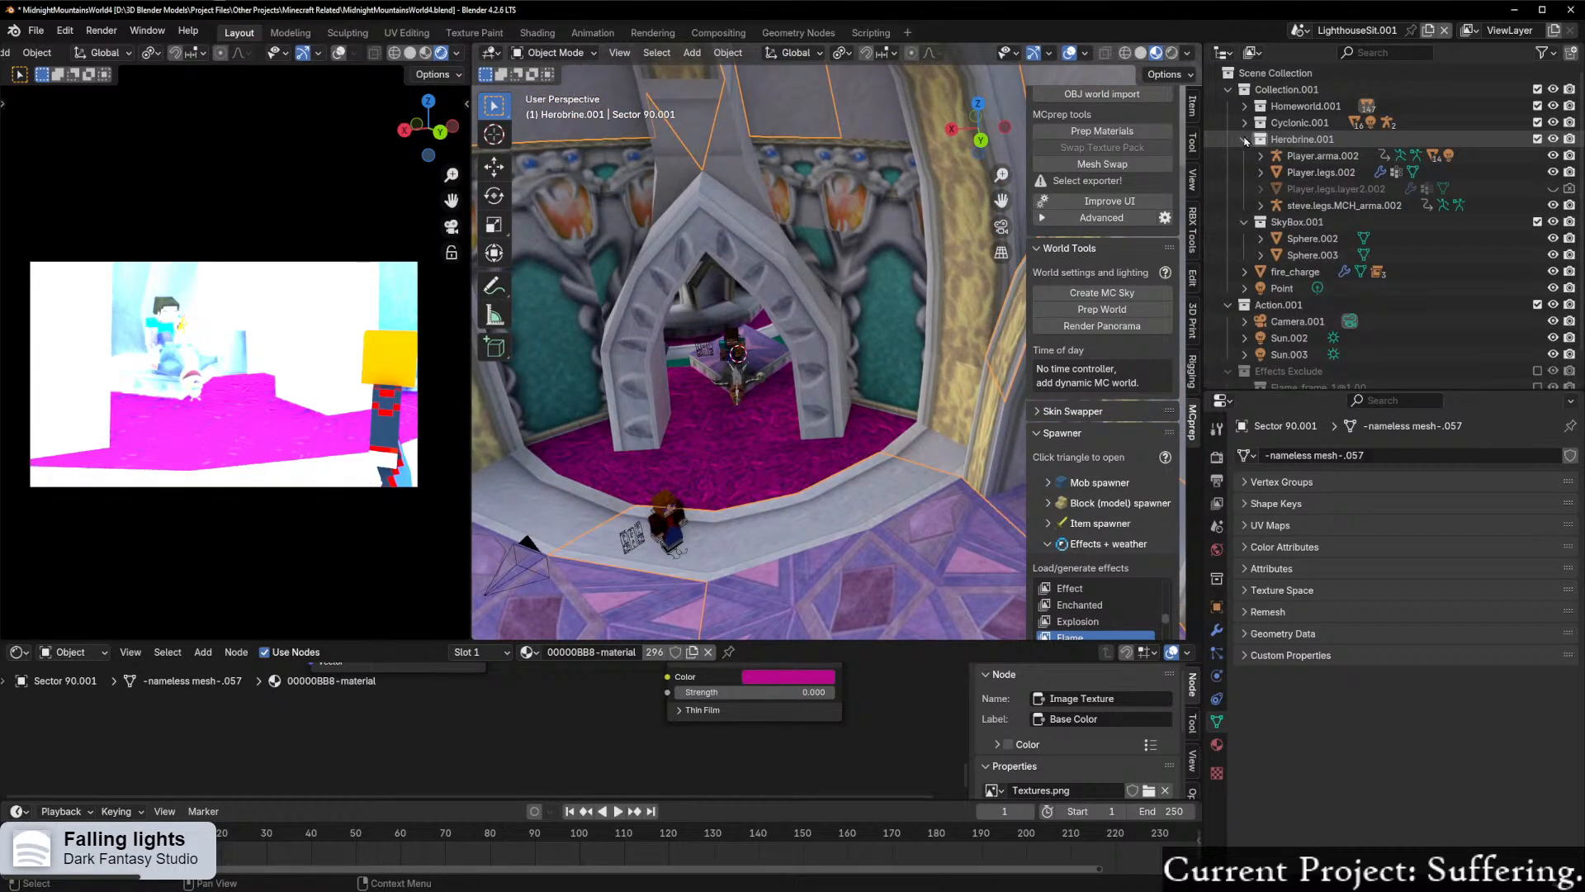
left_click(1246, 138)
left_click(1244, 155)
left_click(1244, 122)
left_click(1243, 122)
left_click(1244, 106)
scroll(1358, 139, "down", 8)
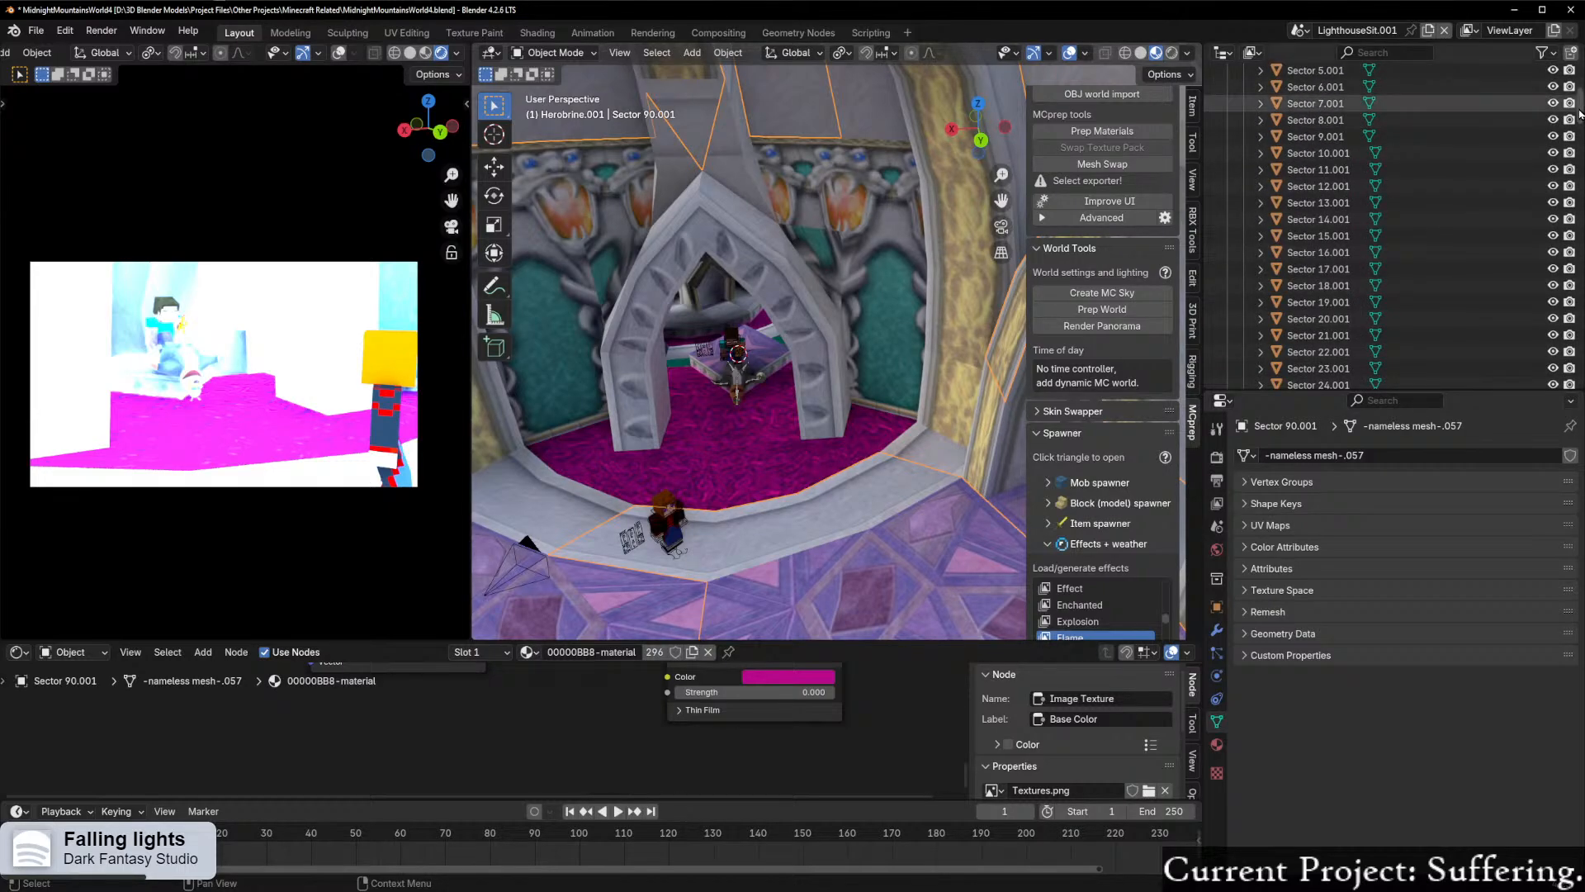
left_click_drag(1575, 142, 1580, 91)
left_click(1245, 106)
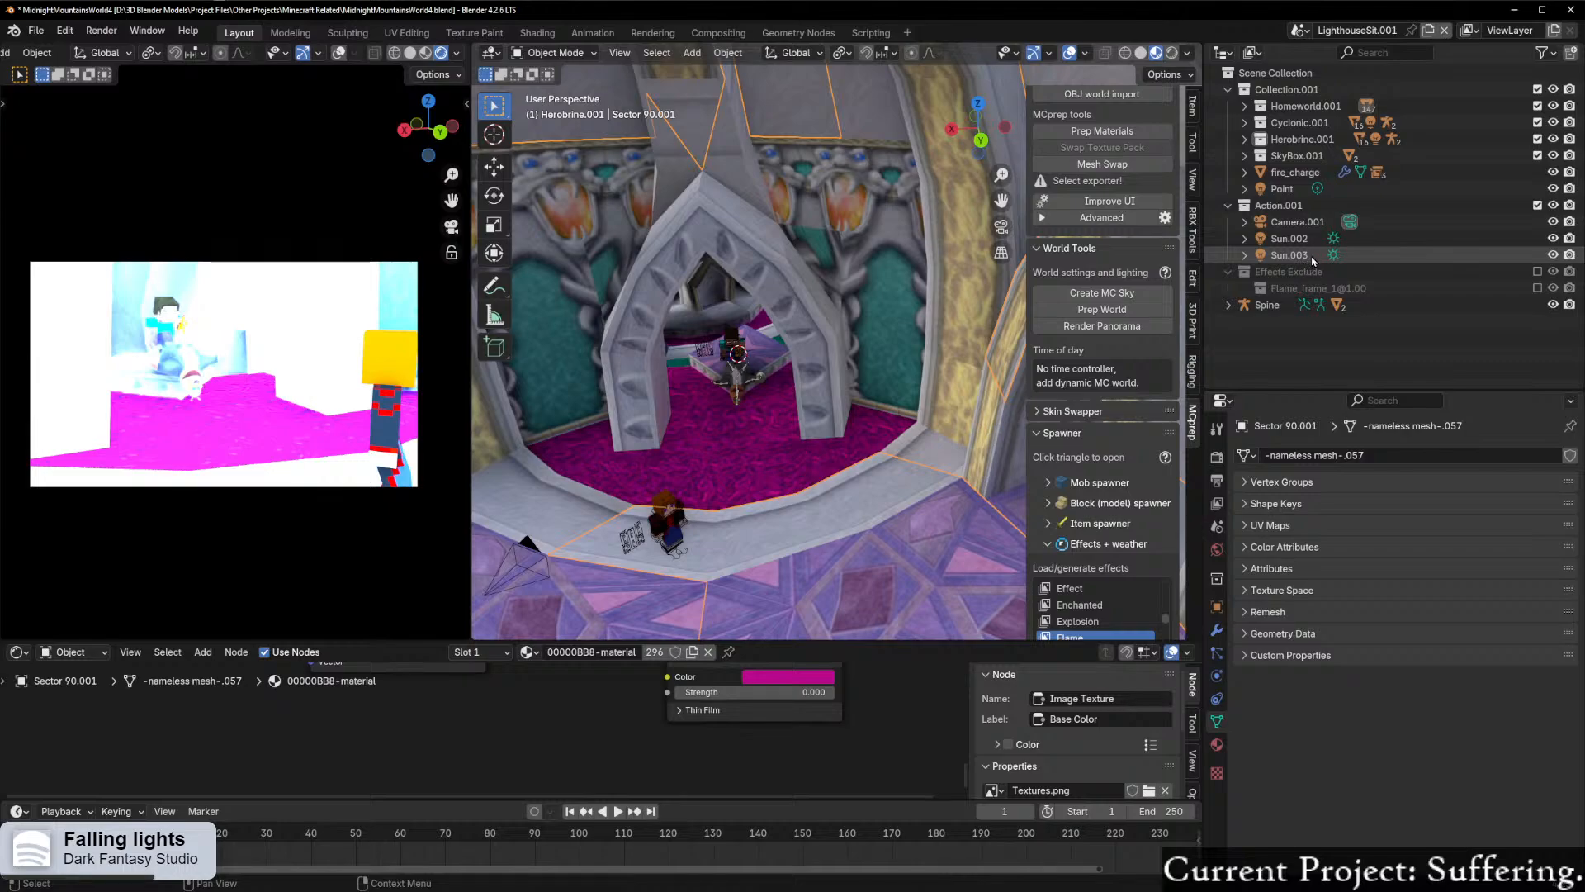
Step: Toggle the visibility of the fire charge, the point light and a flame object to check their effect on the render
left_click(1553, 172)
left_click(1553, 190)
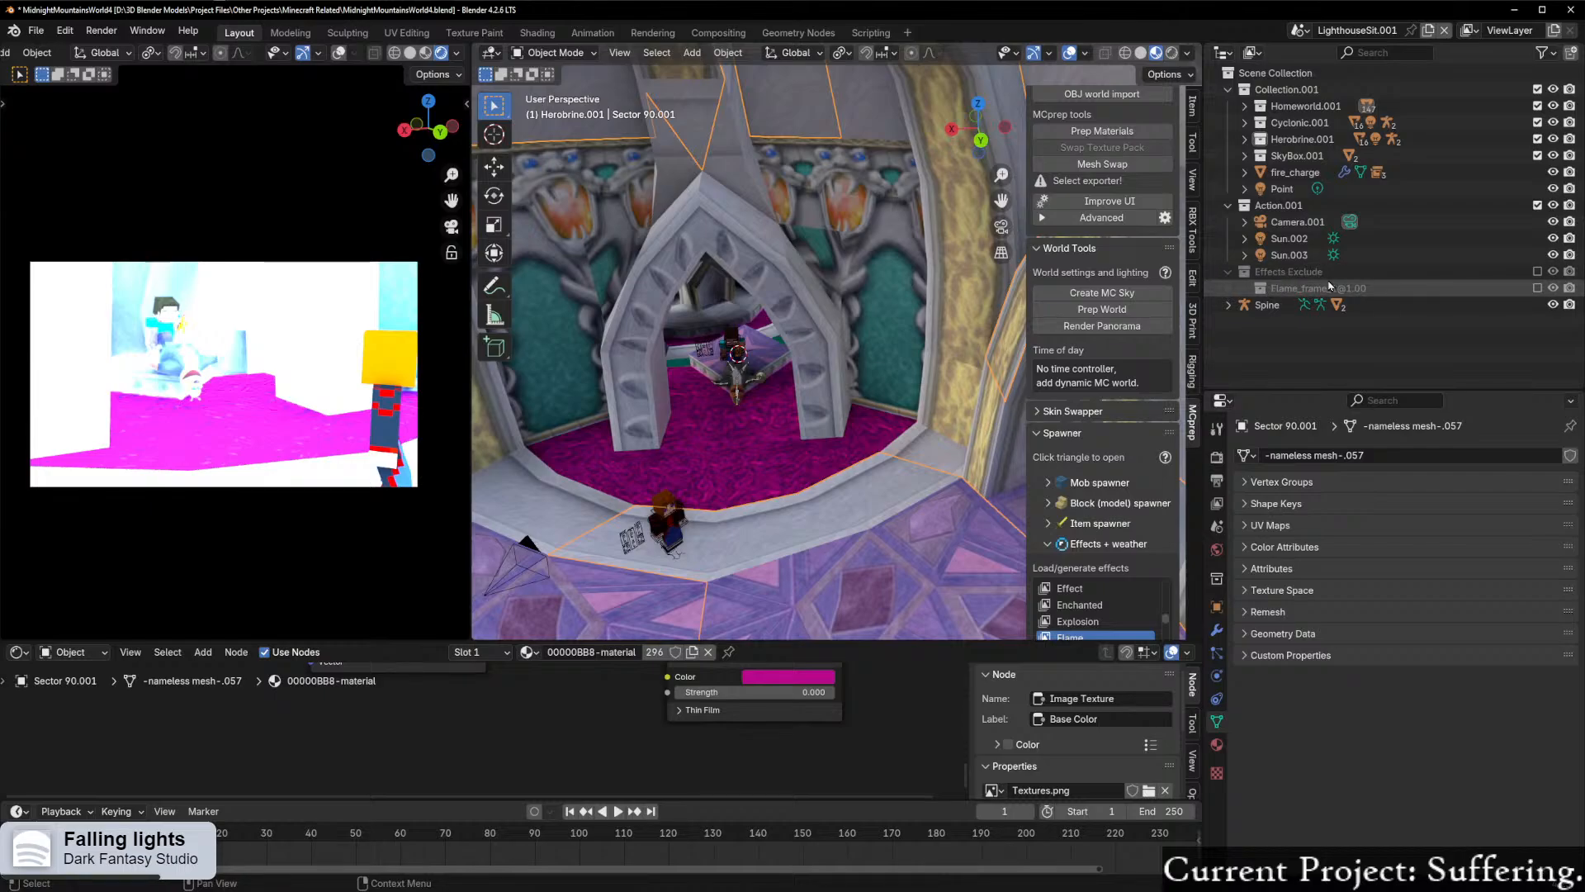
scroll(725, 336, "up", 5)
middle_click_drag(725, 336, 783, 342, "shift")
scroll(988, 299, "up", 3)
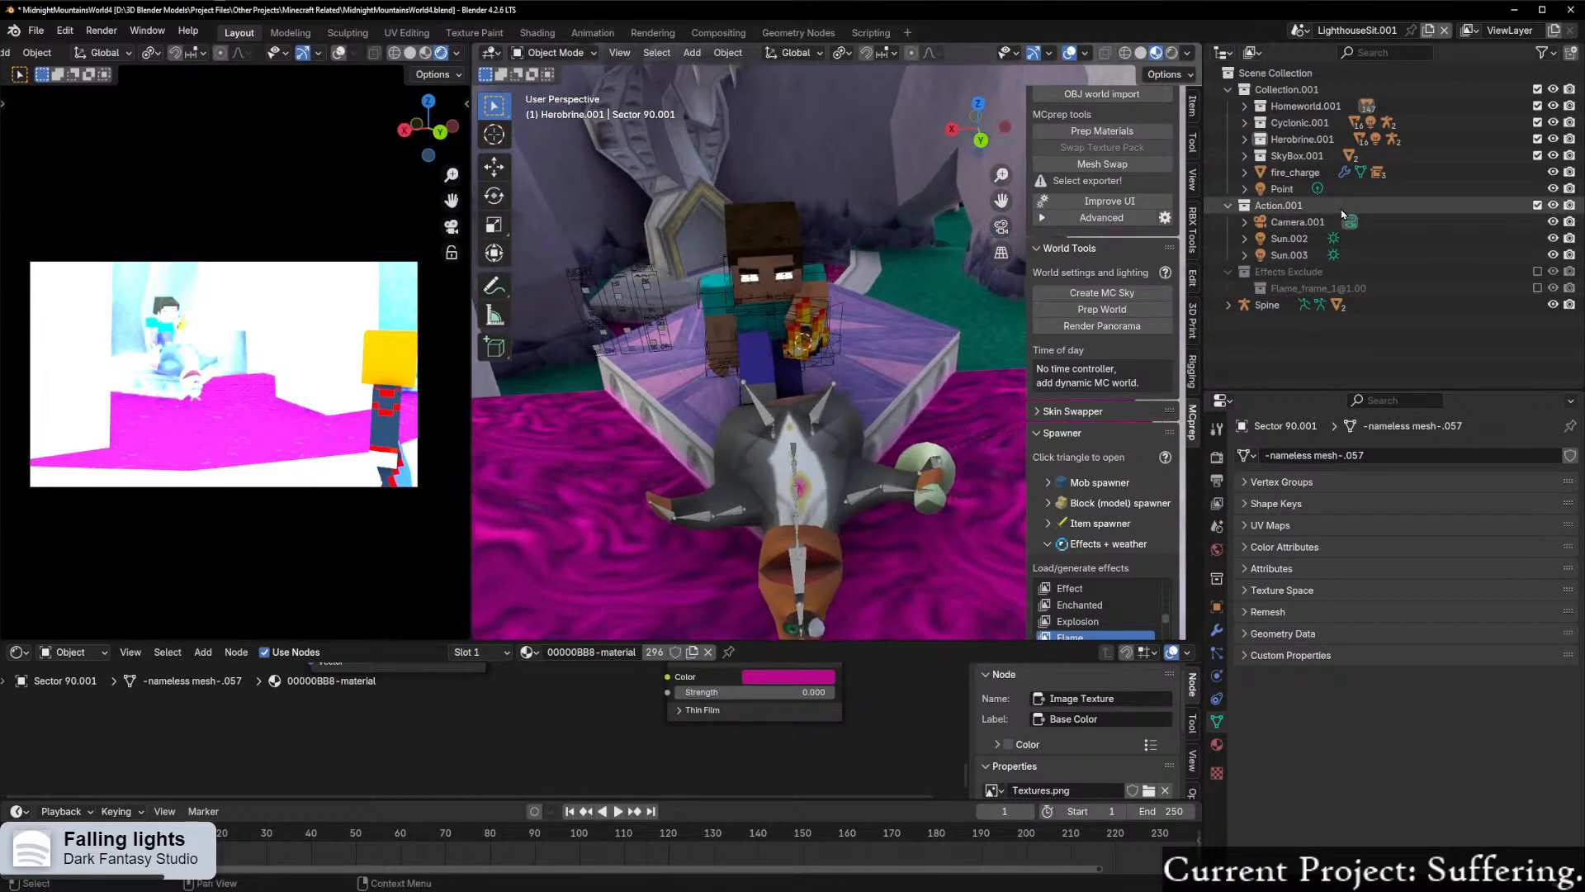
left_click(1244, 173)
mouse_move(1553, 223)
left_mouse_down()
mouse_move(1553, 256)
mouse_move(1553, 222)
left_mouse_up()
Step: Try hiding Sector 26.001 beside the archway to check its effect on the rendered camera view
scroll(644, 454, "down", 3)
left_click(623, 485)
scroll(623, 485, "down", 4)
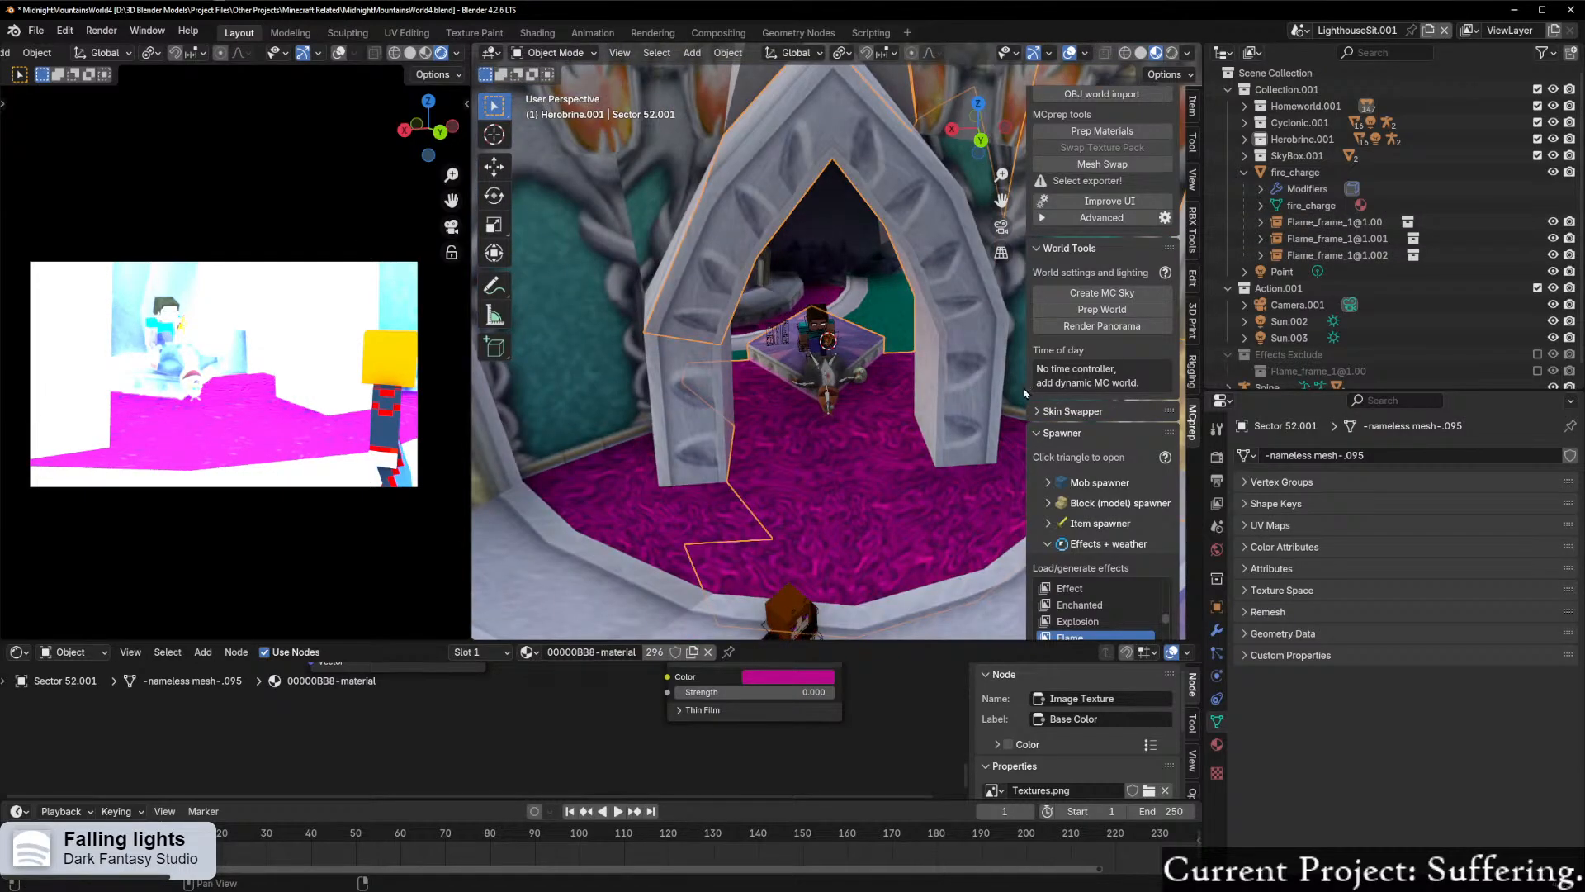
key("KP_Decimal")
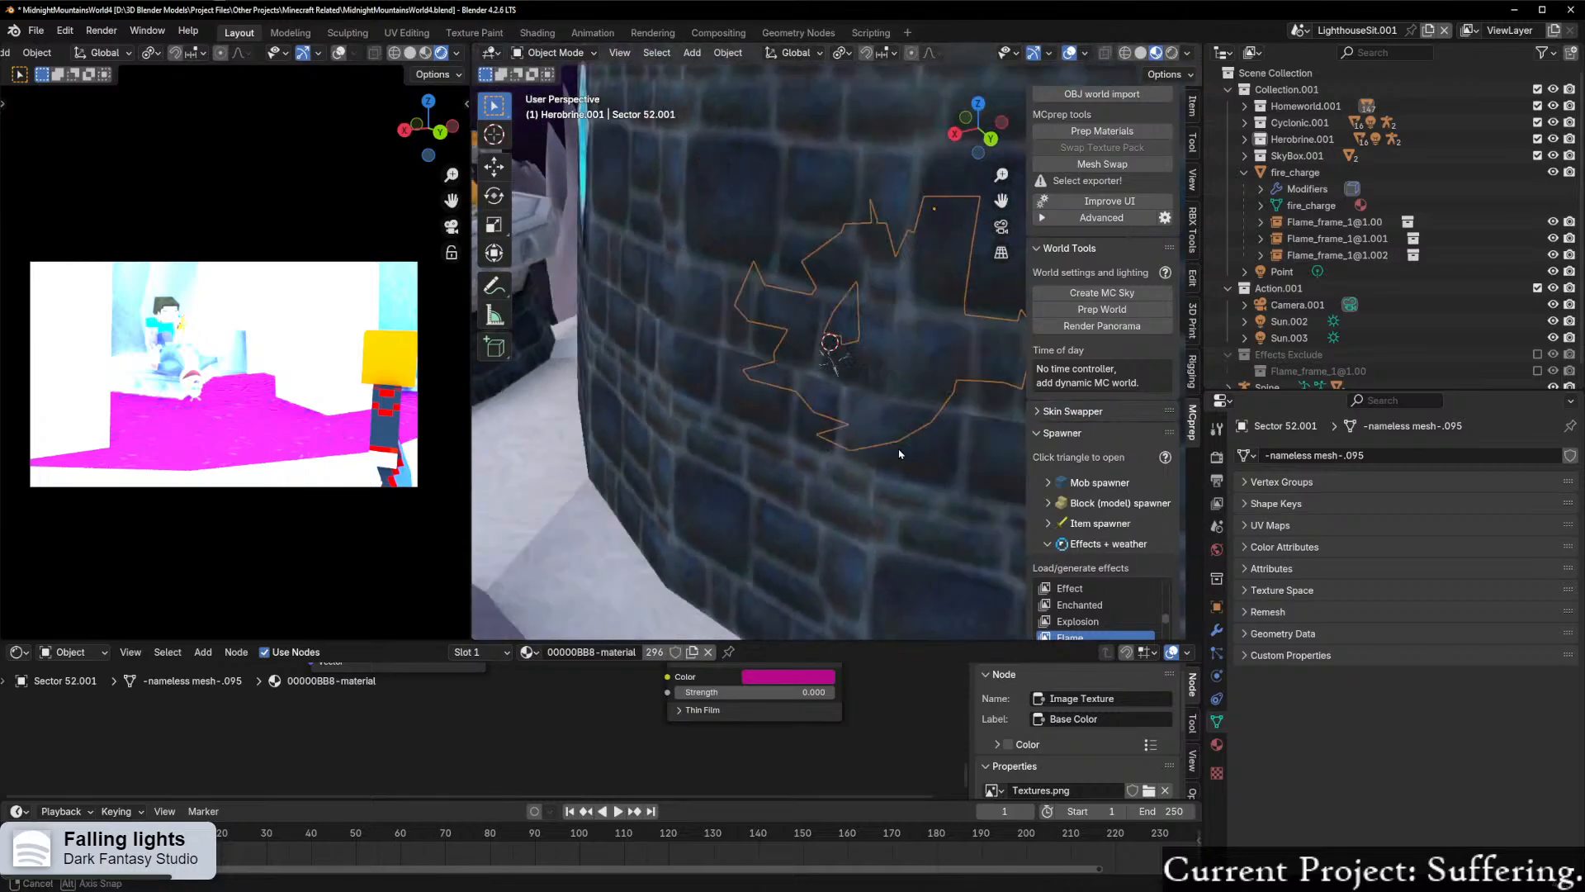
scroll(856, 426, "up", 3)
middle_click_drag(849, 423, 887, 428)
key("ctrl+z")
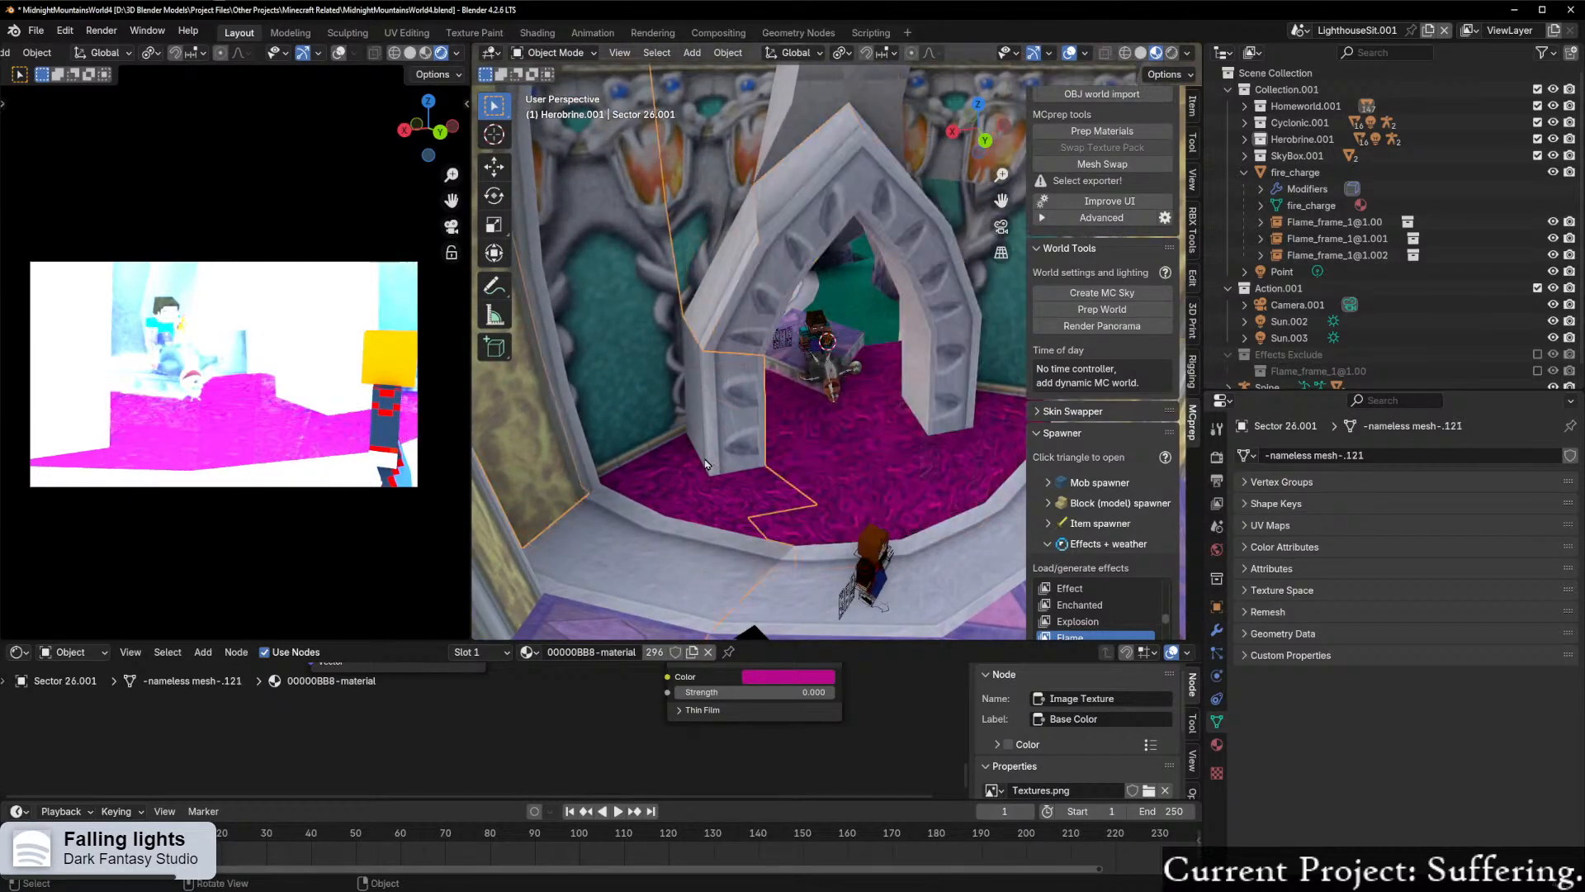
left_click(707, 466)
key("h")
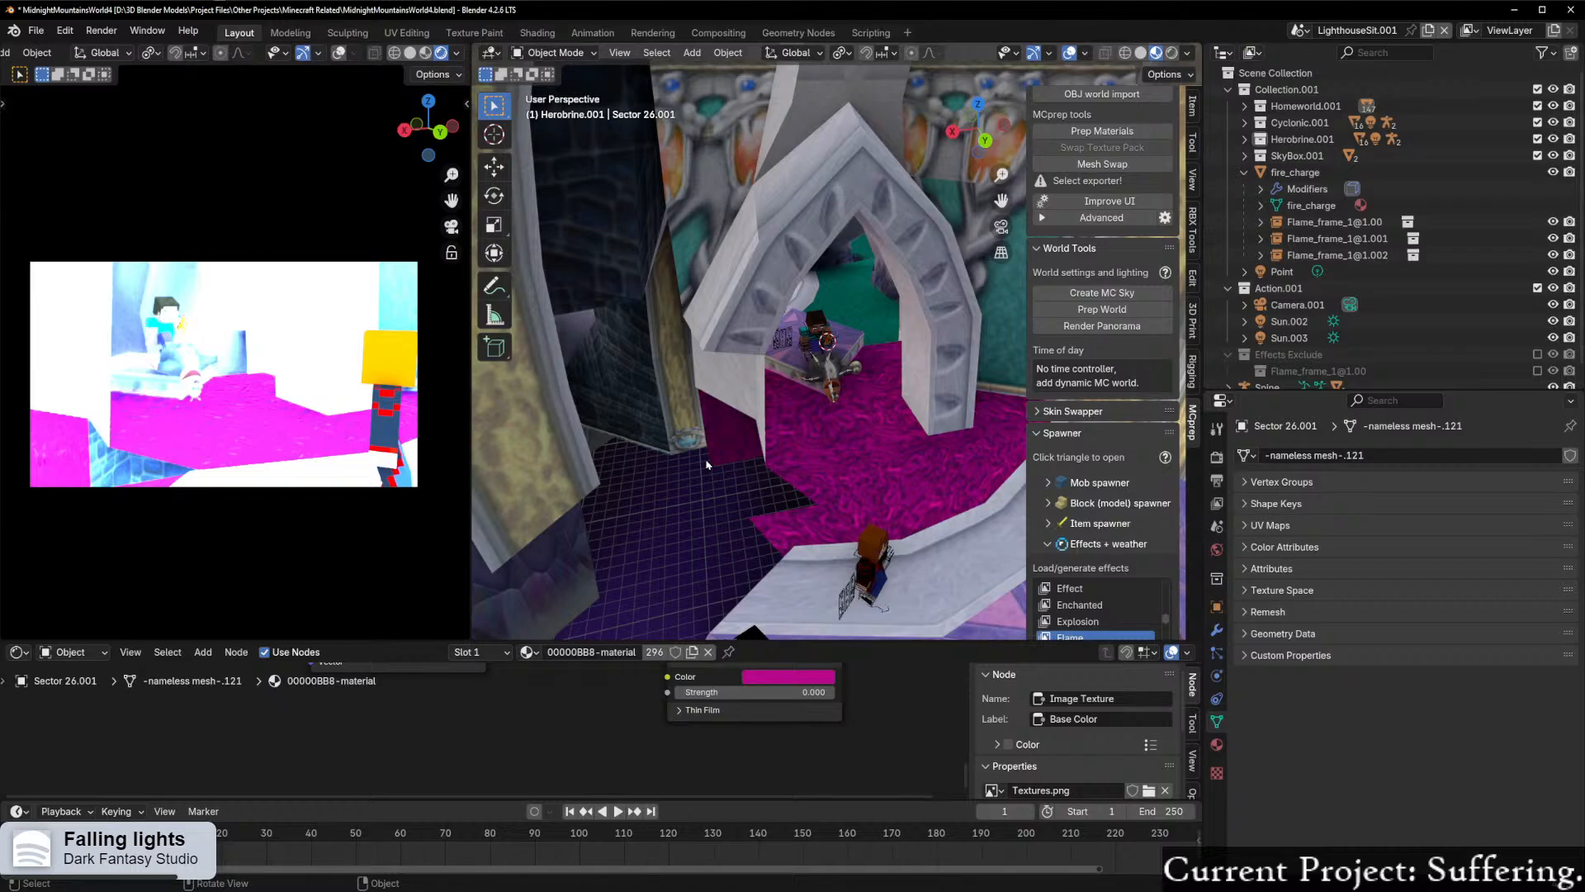
Step: View the whole skybox sphere from outside the scene and check the collections in the outliner
scroll(707, 466, "down", 10)
middle_click_drag(810, 453, 800, 403)
scroll(1321, 274, "down", 1)
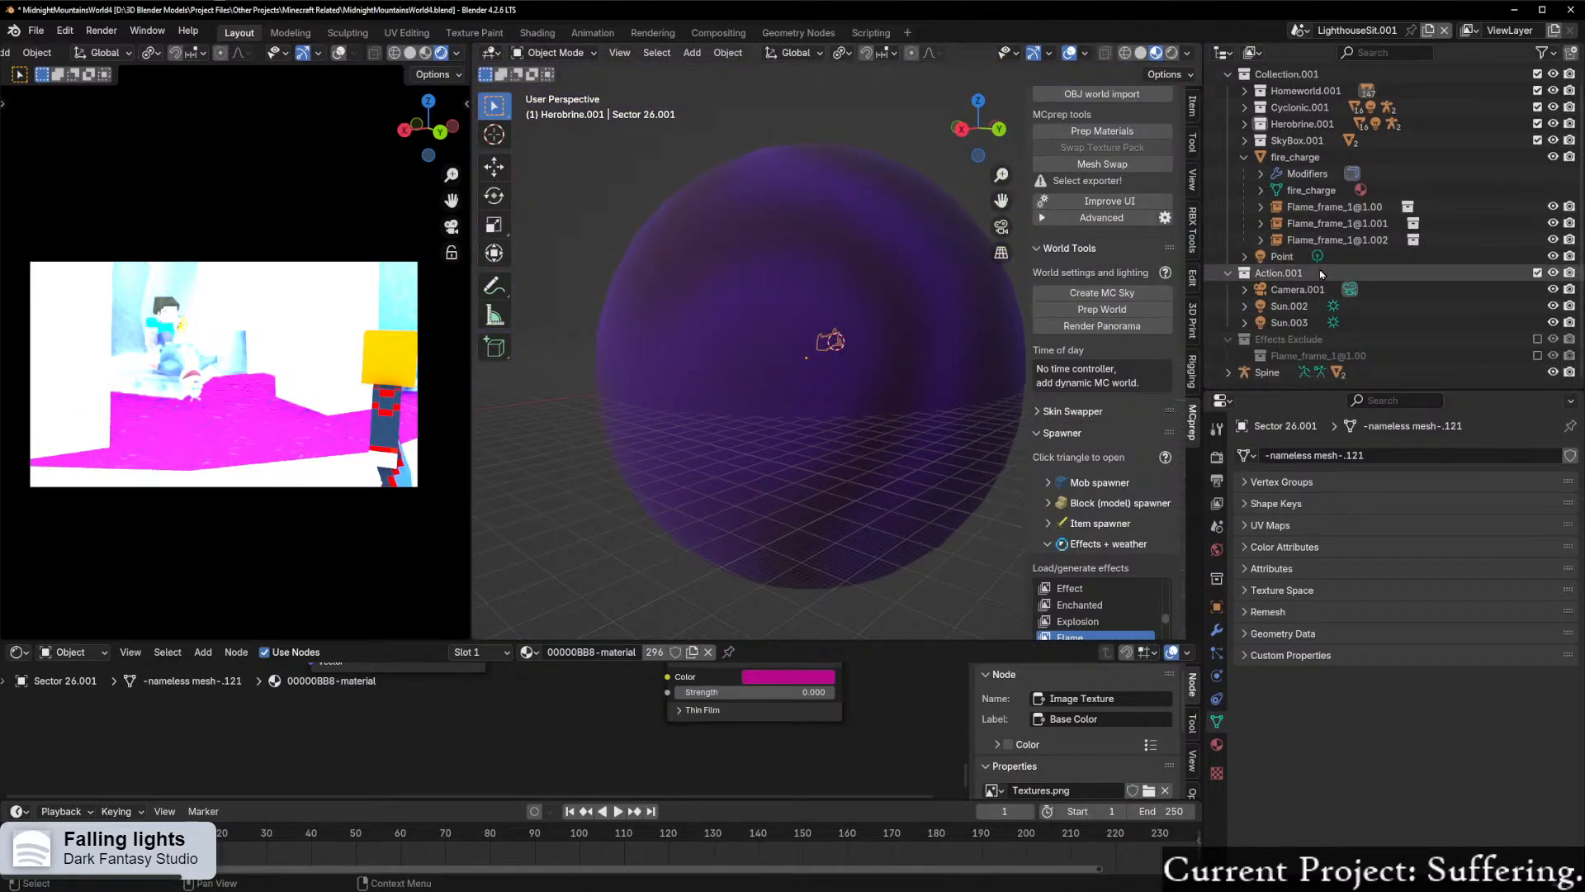
scroll(1321, 274, "up", 1)
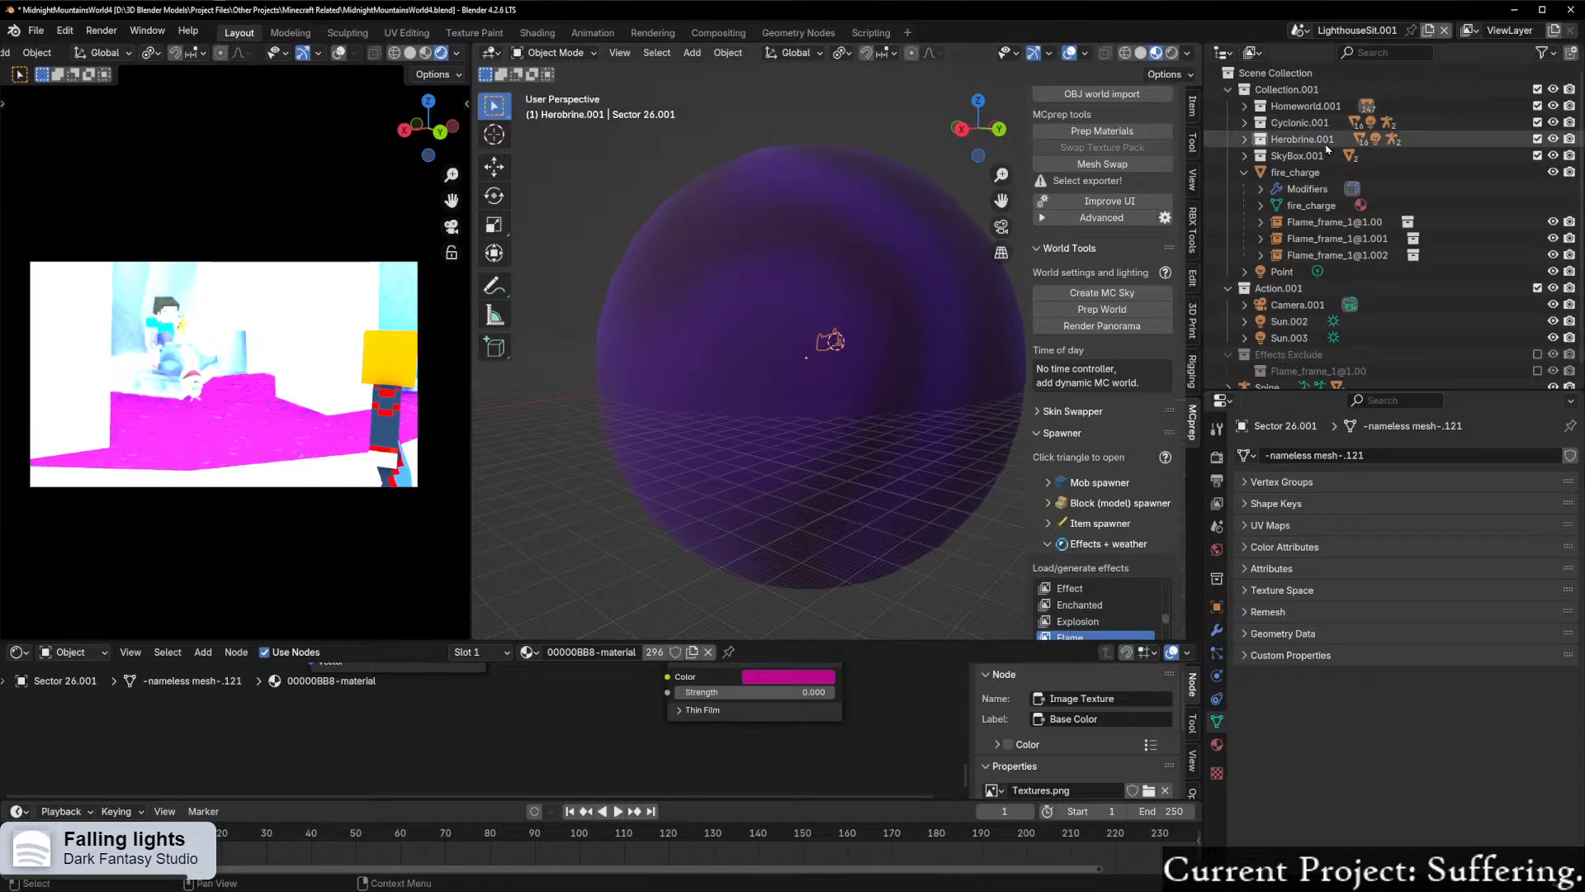
Step: Temporarily hide the SkyBox.001 collection to look inside the archway at Herobrine and the other characters, and show it again
left_click(1245, 140)
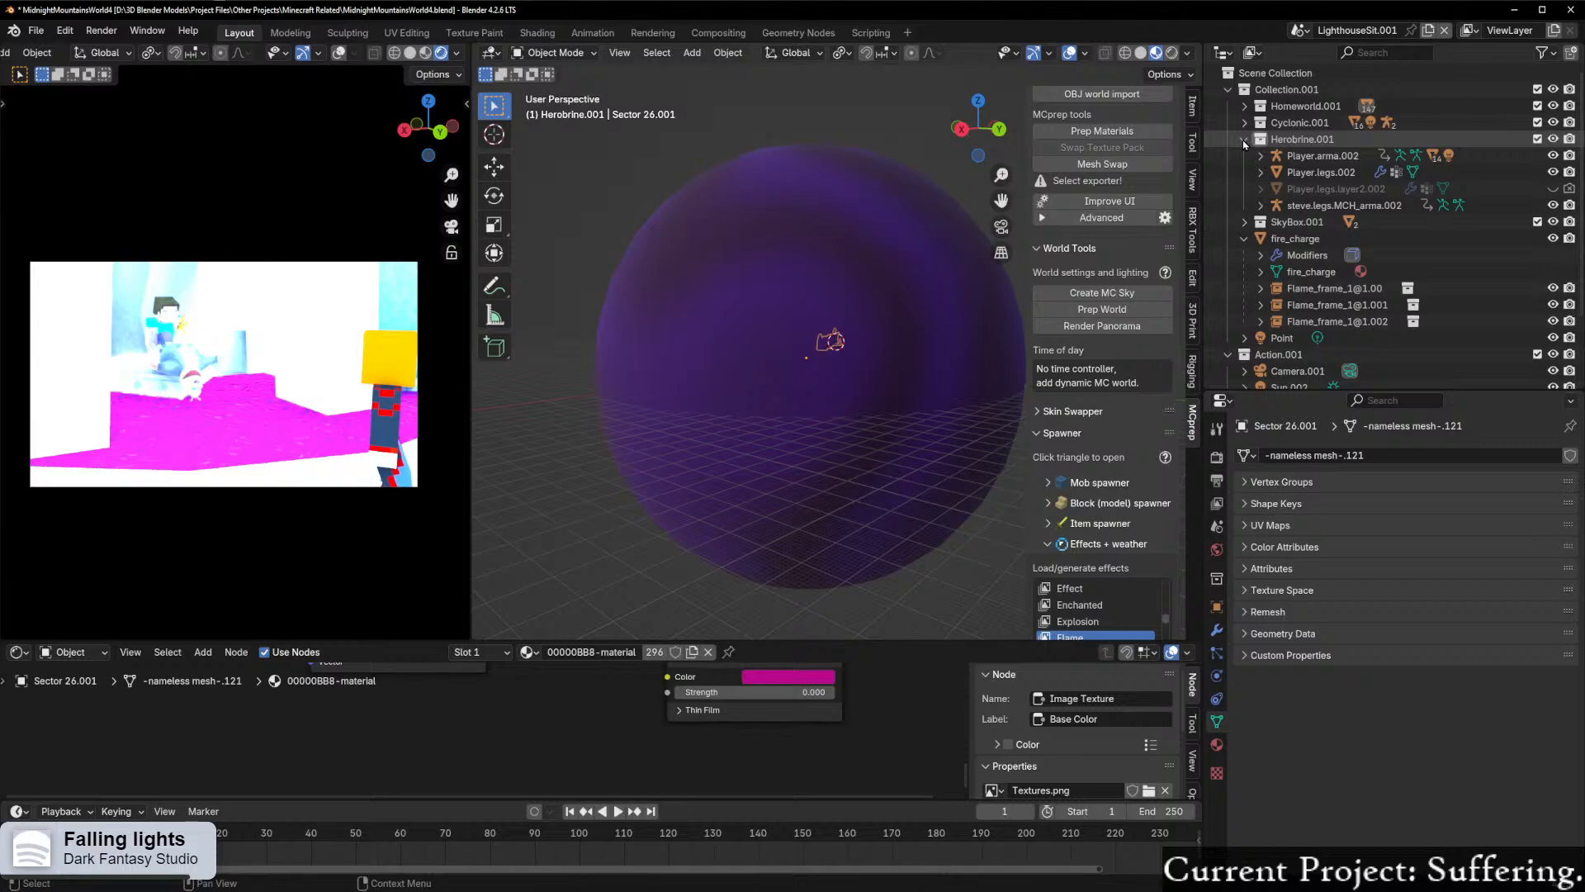
left_click(1245, 140)
left_click(1245, 156)
left_click(1245, 157)
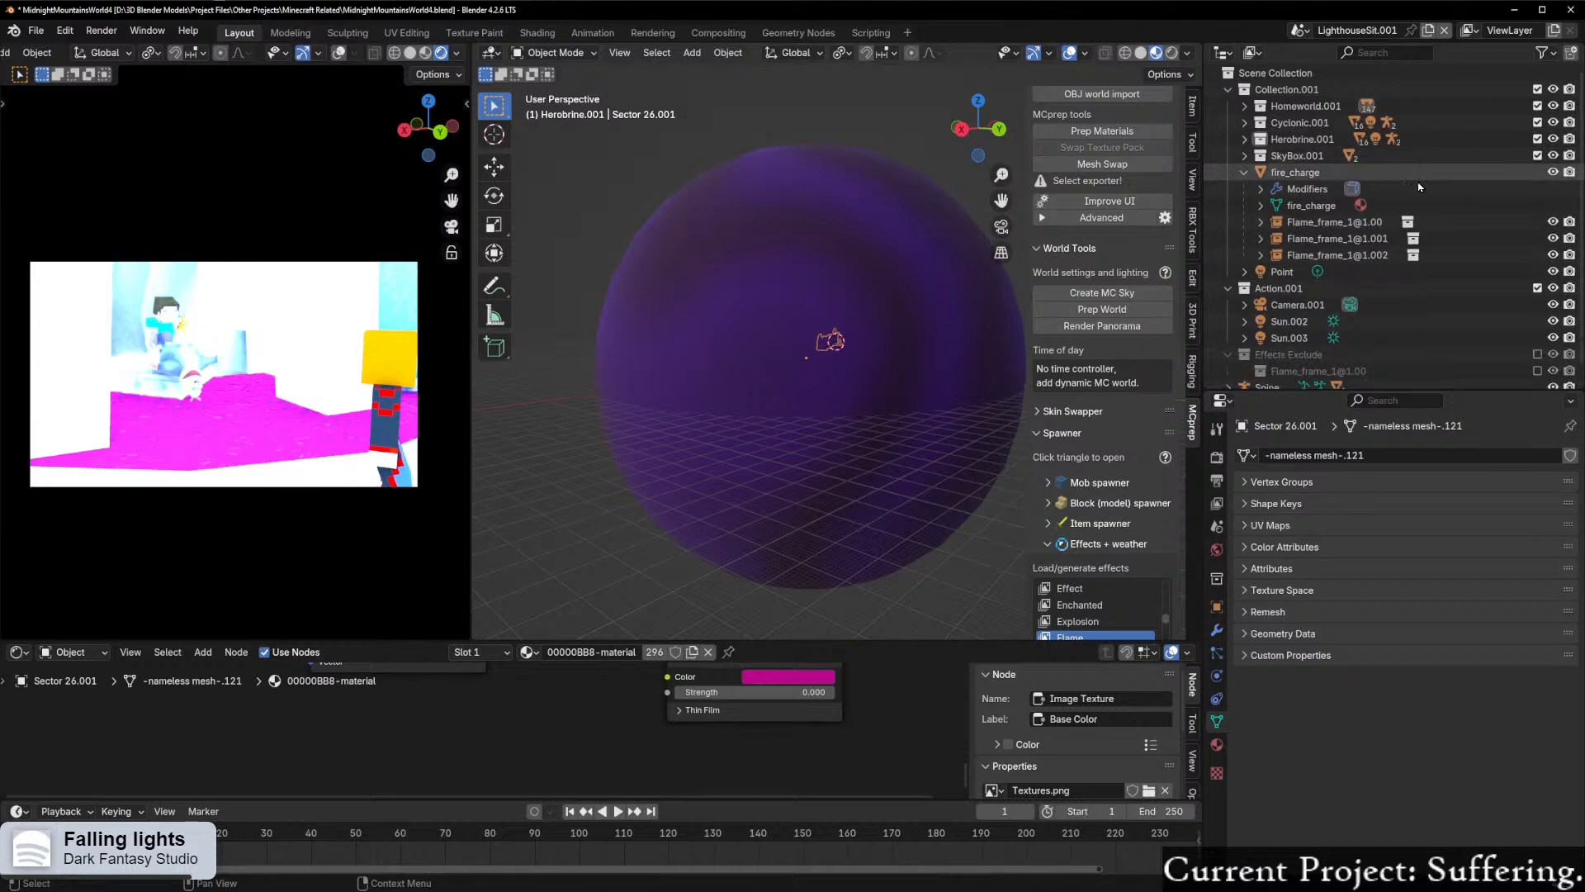
left_click(1552, 156)
scroll(835, 440, "up", 12)
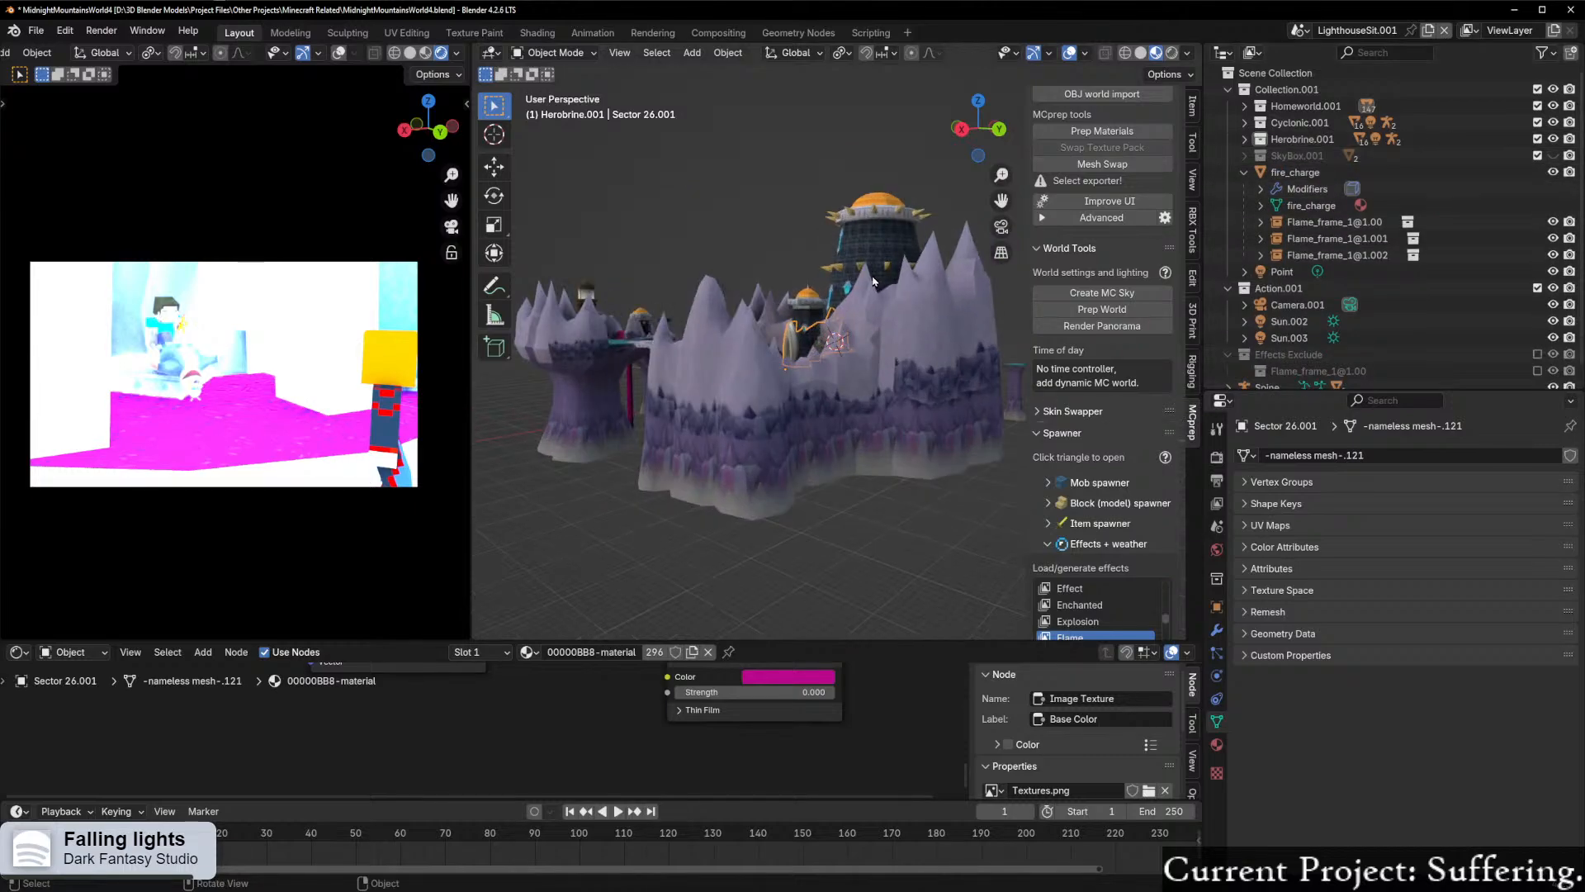
middle_click_drag(858, 312, 812, 423)
middle_click_drag(766, 434, 839, 279)
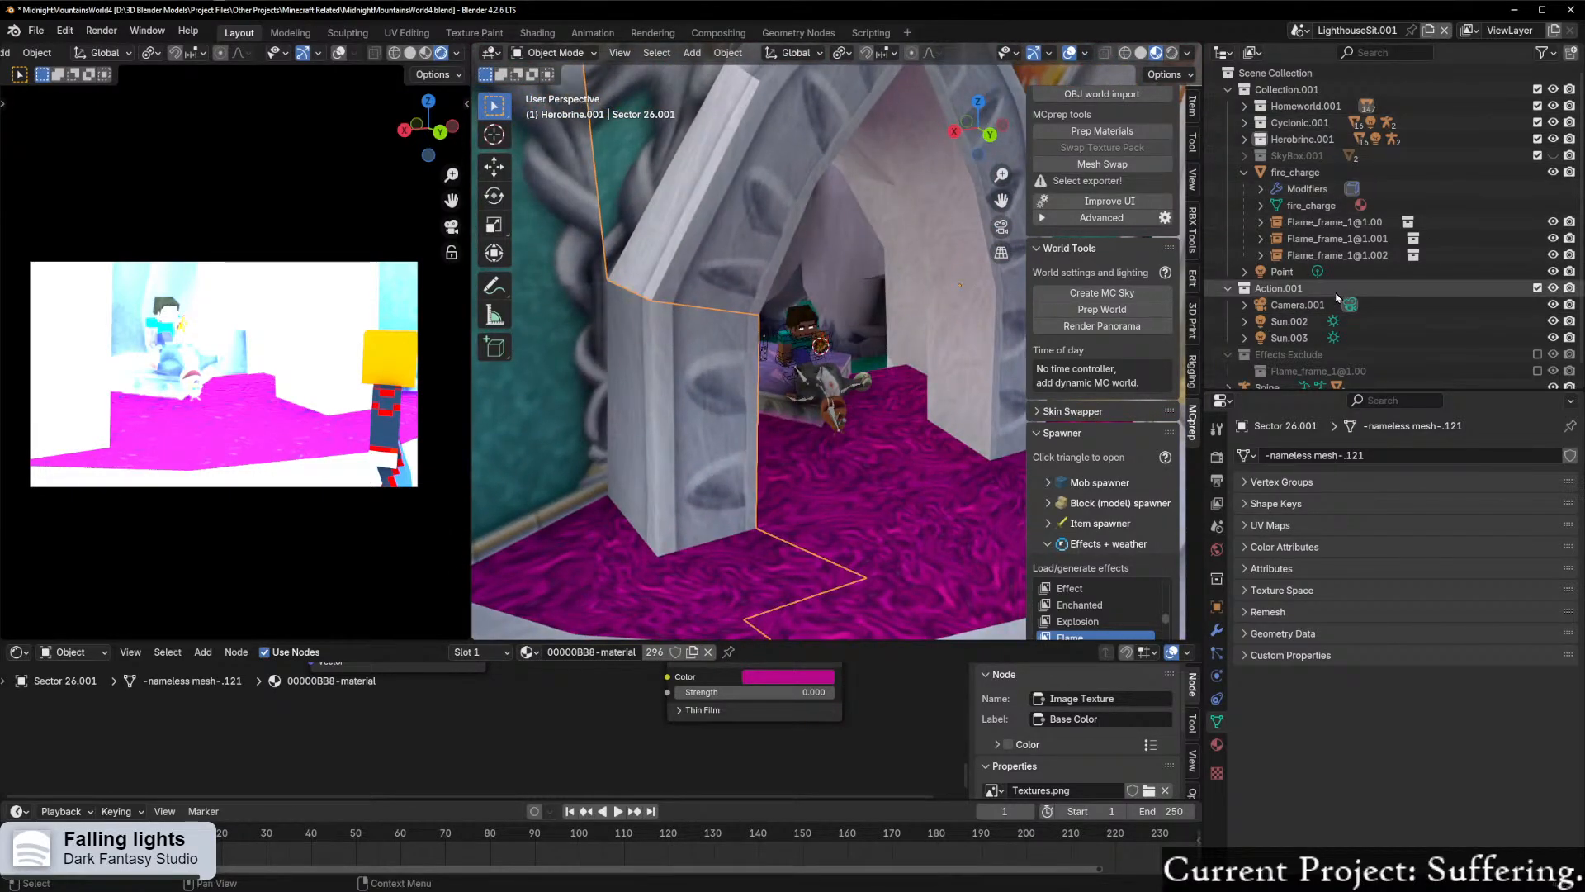
left_click(1245, 171)
left_click(1553, 155)
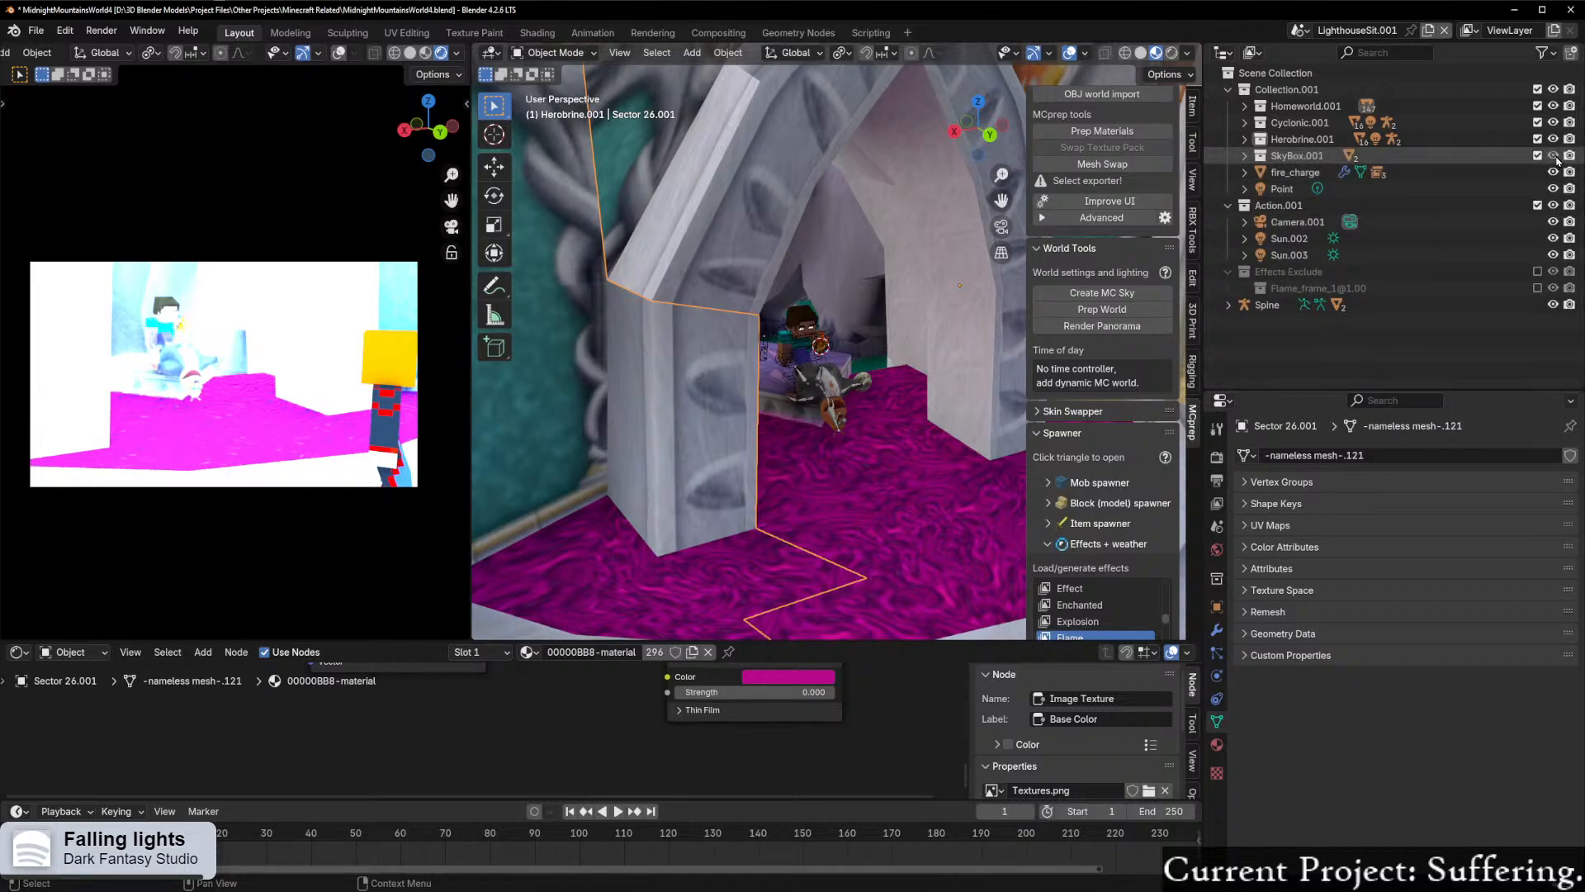
Step: Toggle the visibility of Herobrine.001, the whole Collection.001 and the Spine armature to check their effect on the rendered camera view
left_click(1553, 139)
left_click(1553, 139)
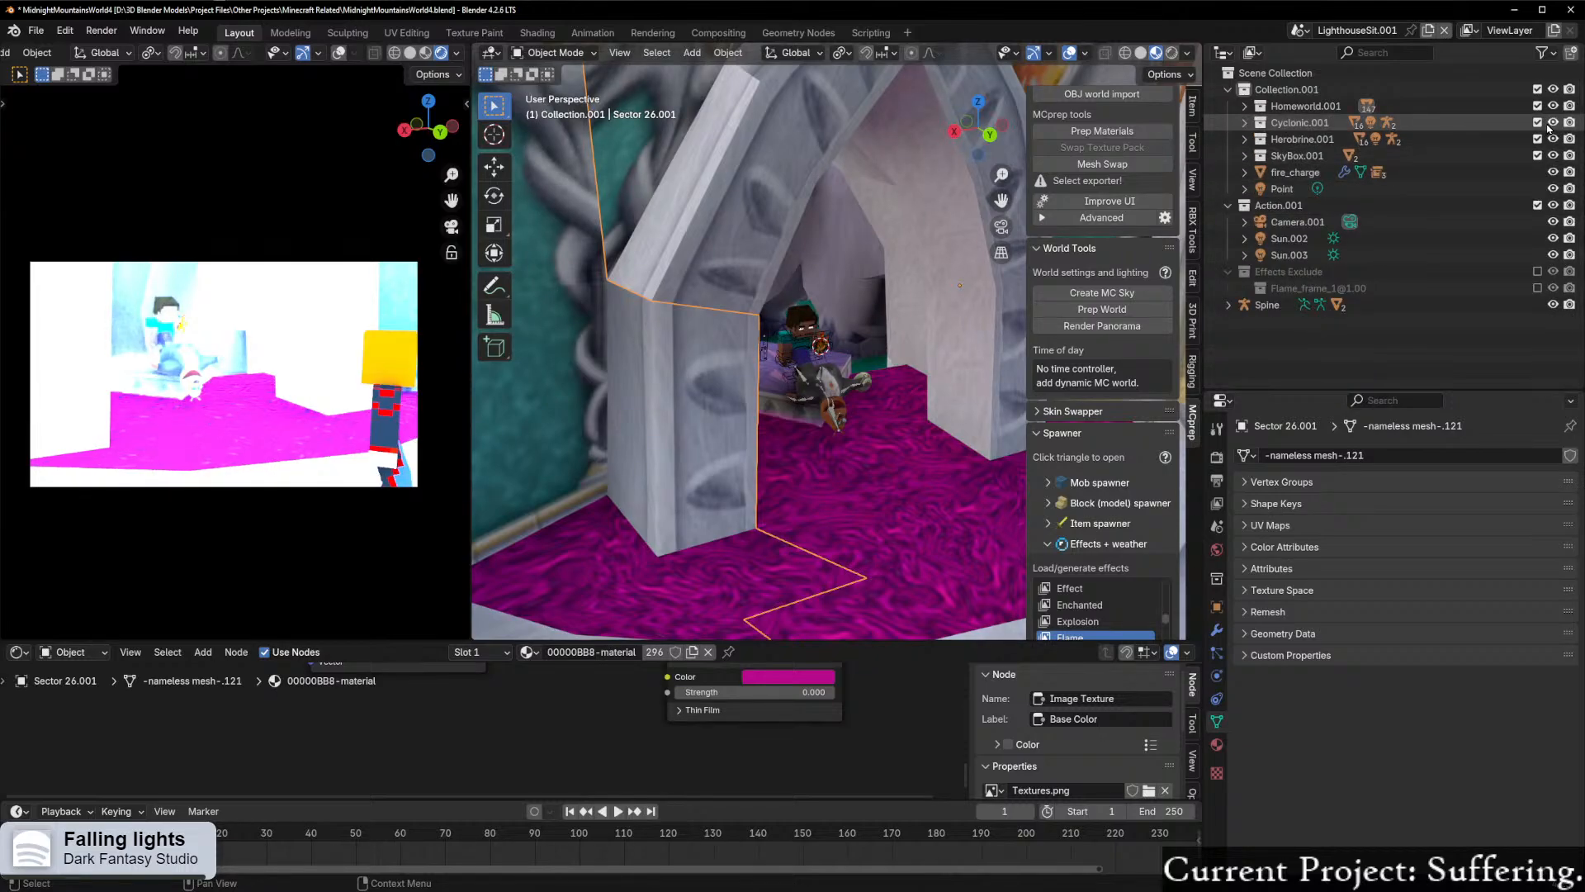
left_click(1553, 106)
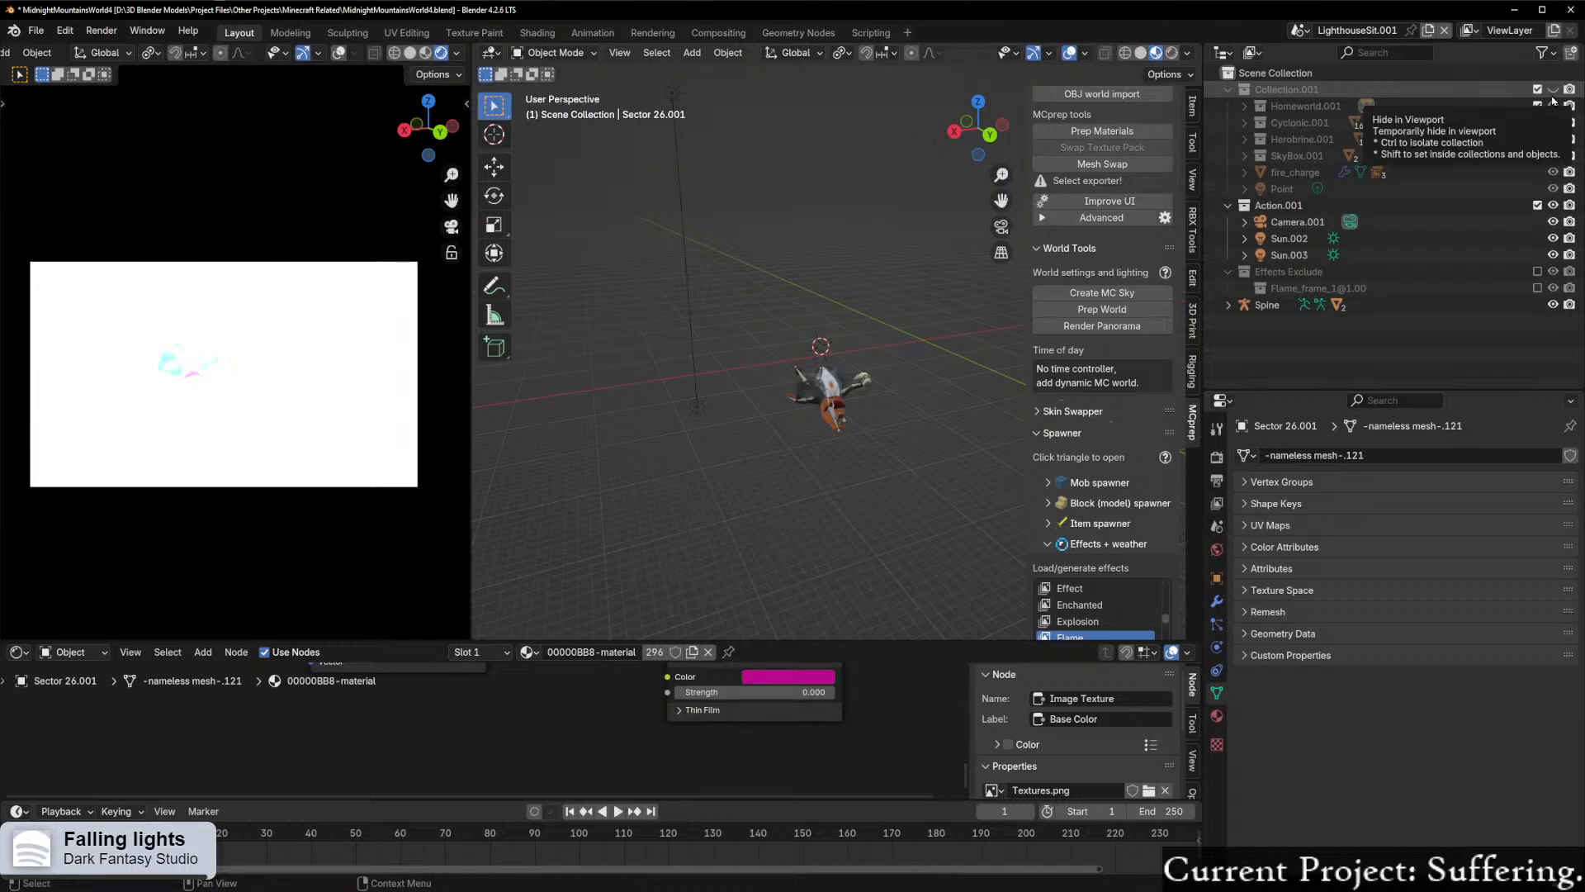
left_click(1553, 105)
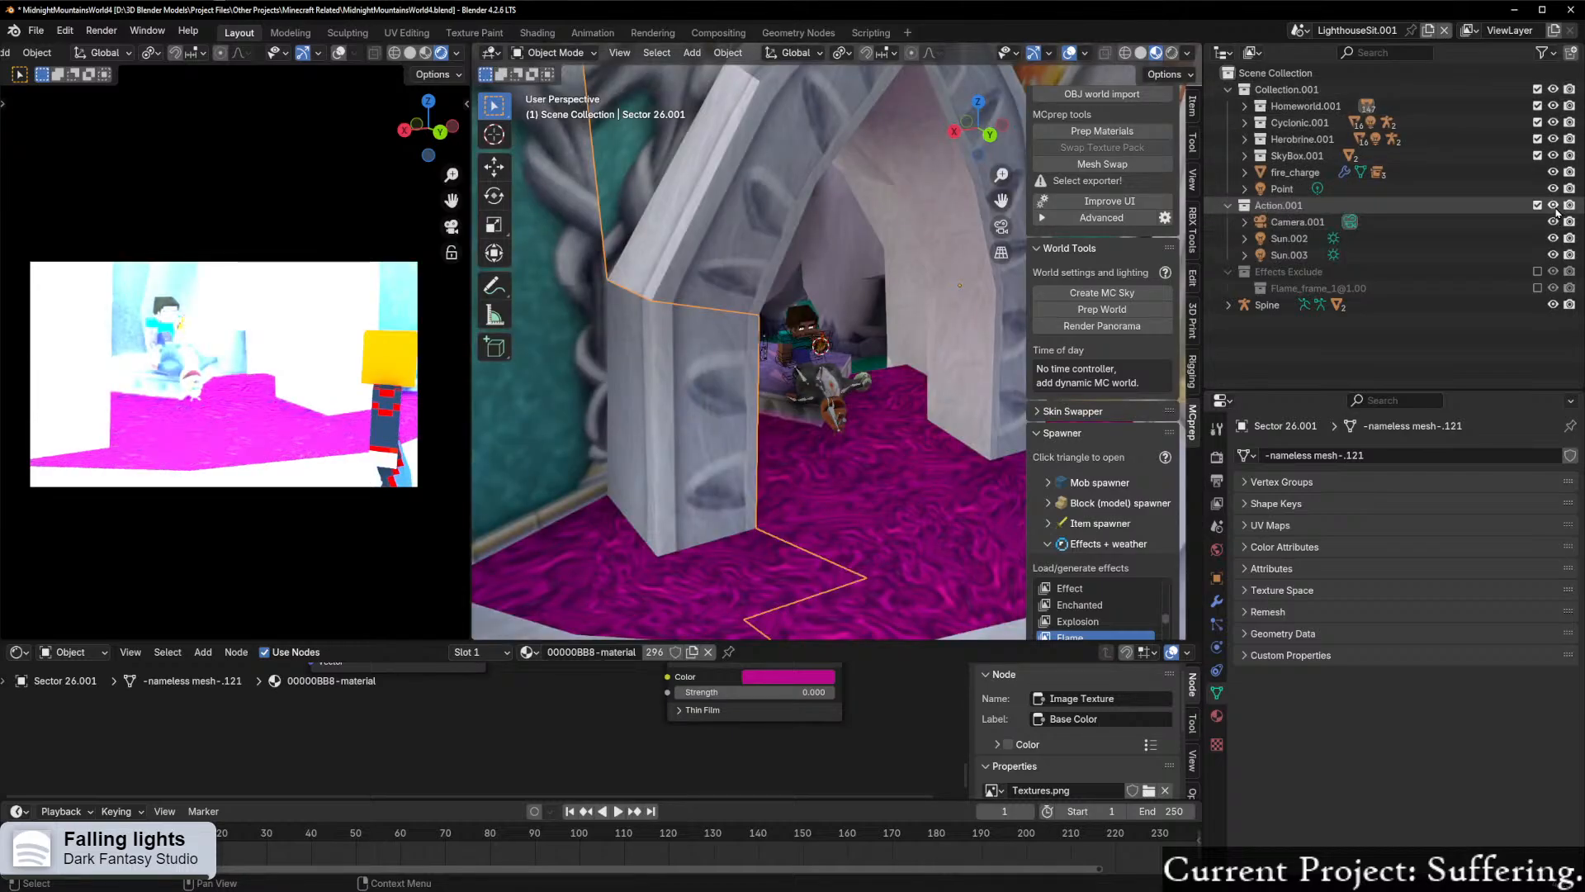
left_click(1554, 305)
left_click(1553, 305)
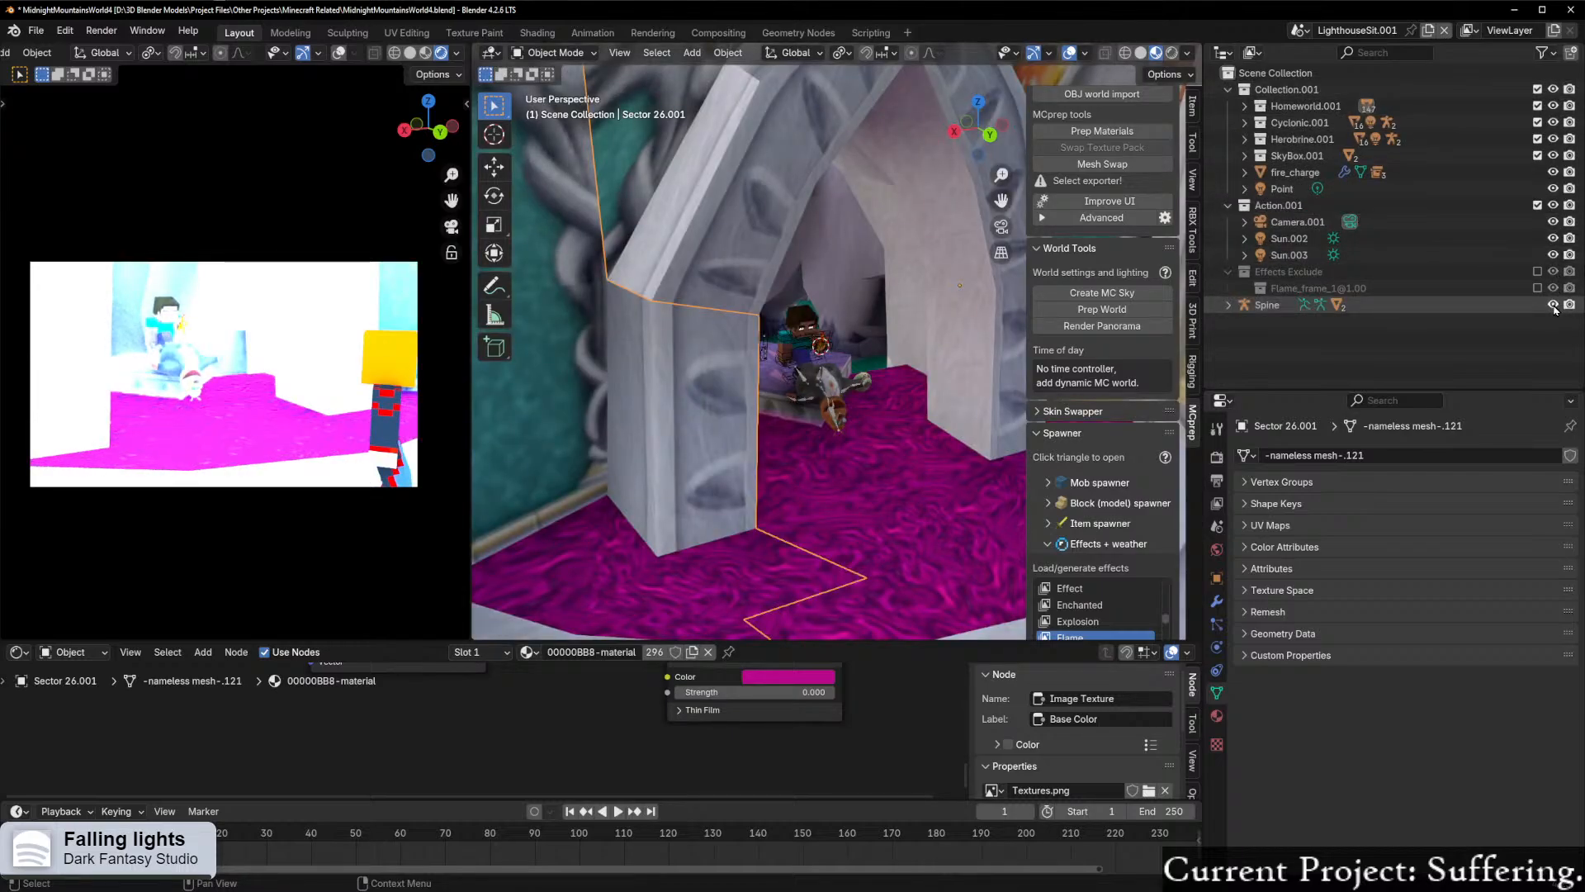
Step: Review the scene's render settings from sampling to color management for a cause of the overexposure
scroll(885, 314, "down", 8)
scroll(884, 315, "up", 10)
middle_click_drag(878, 314, 825, 296)
left_click(1217, 457)
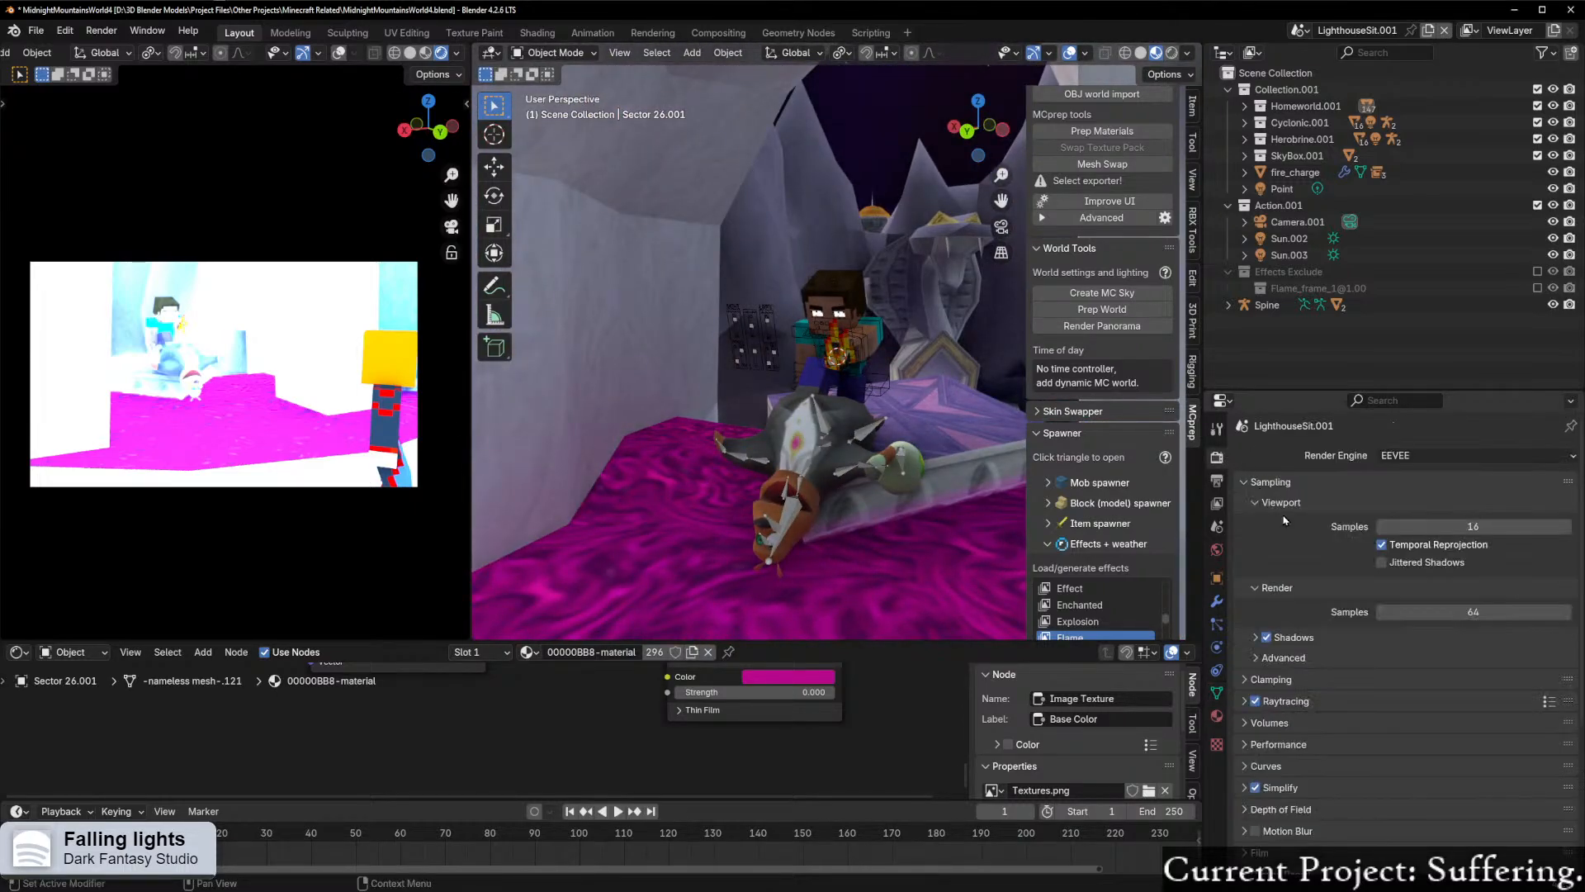
scroll(1322, 537, "down", 6)
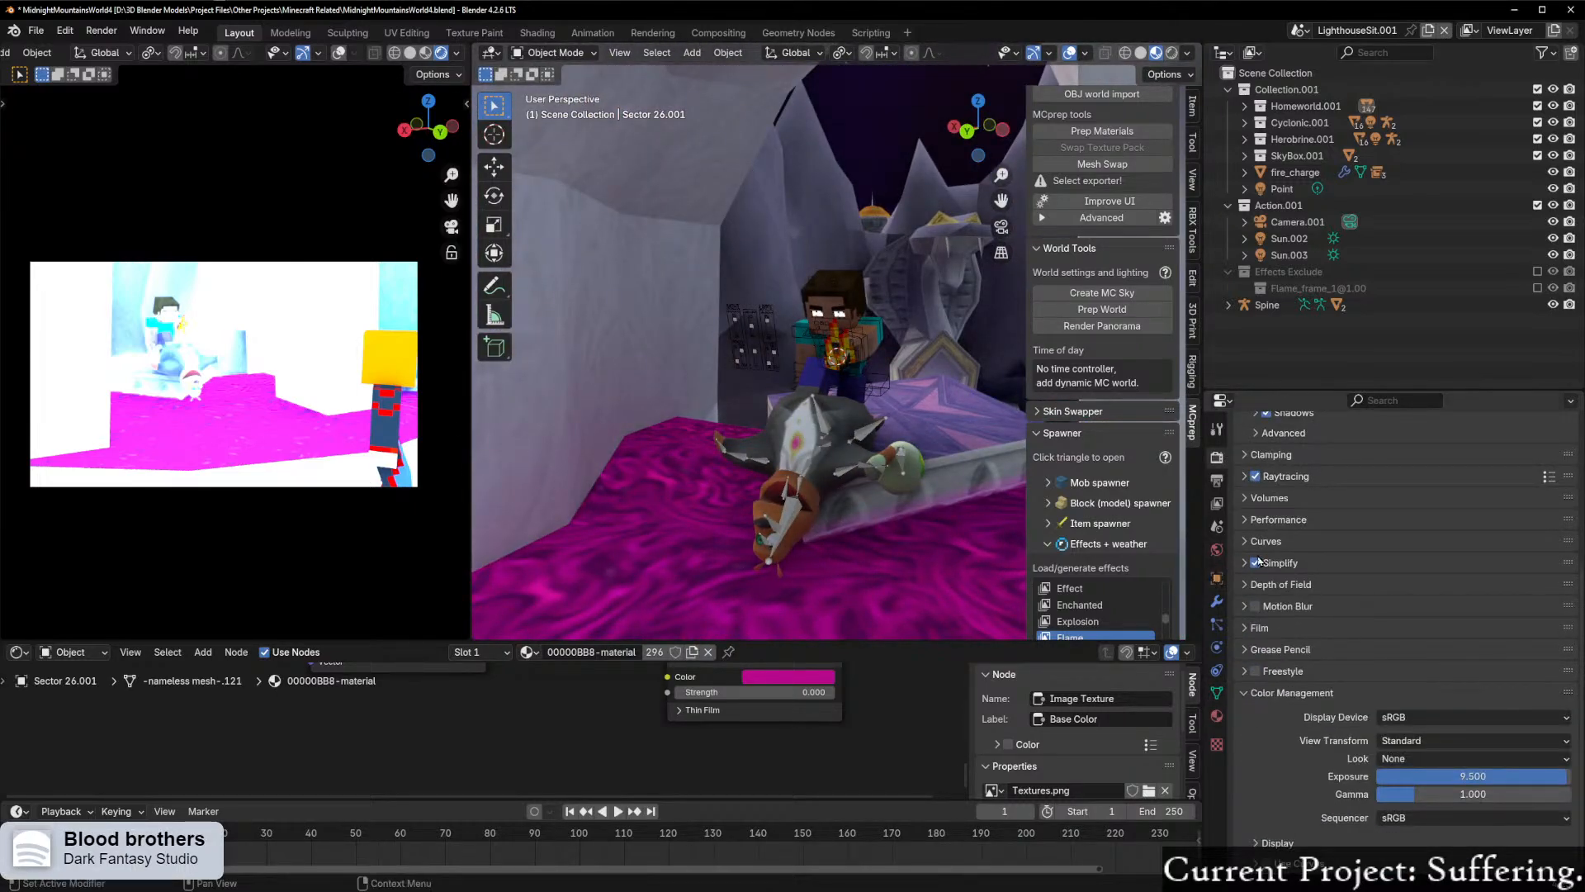
scroll(943, 513, "up", 2)
scroll(1106, 331, "up", 3)
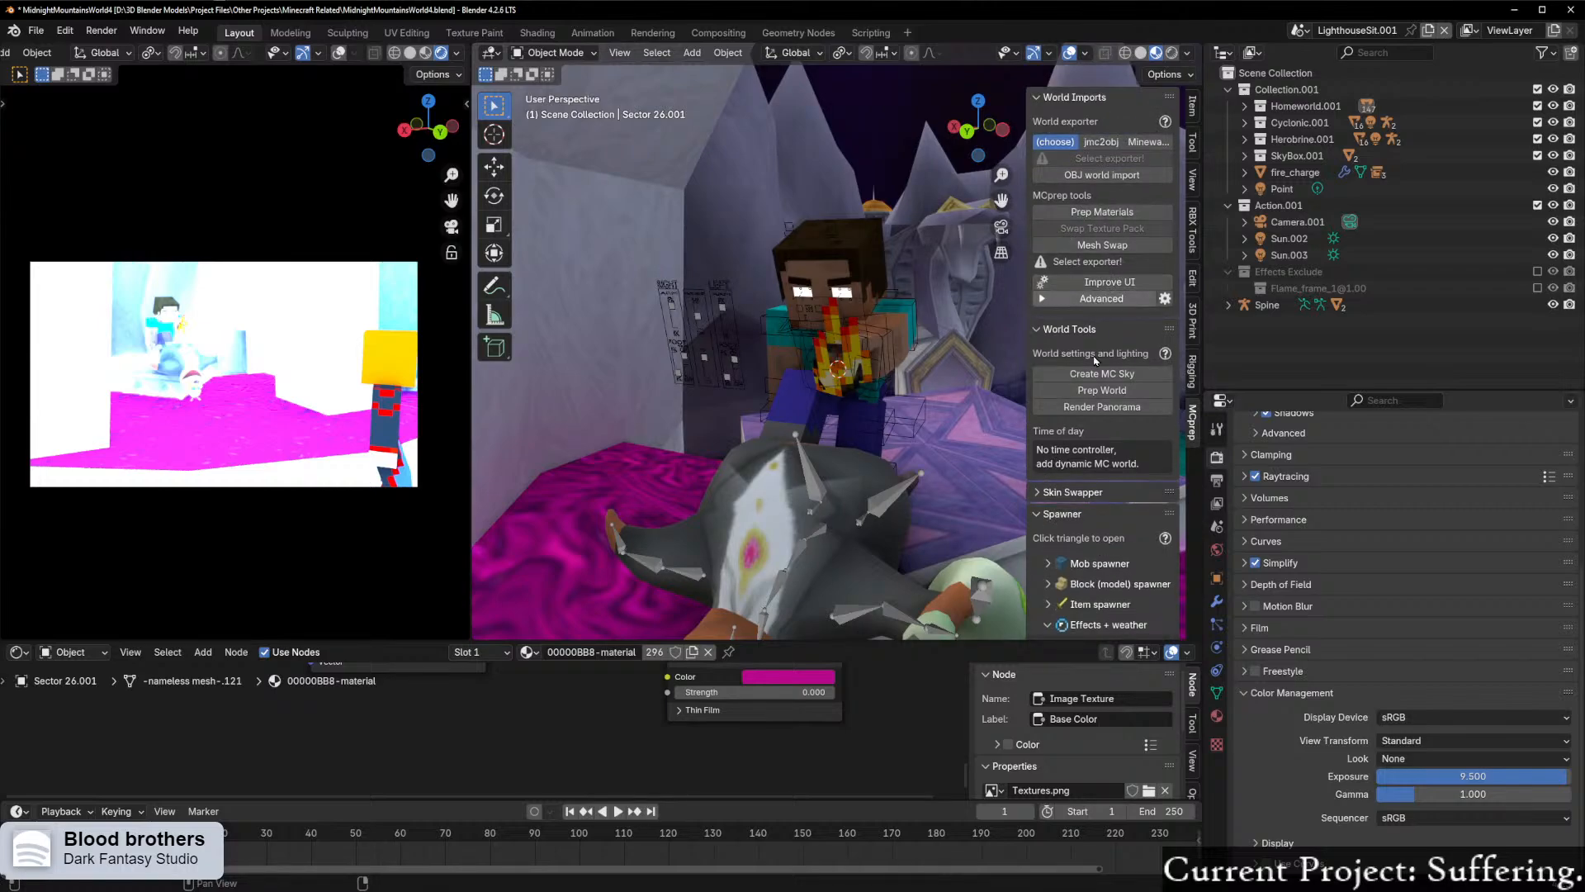
left_click(1102, 380)
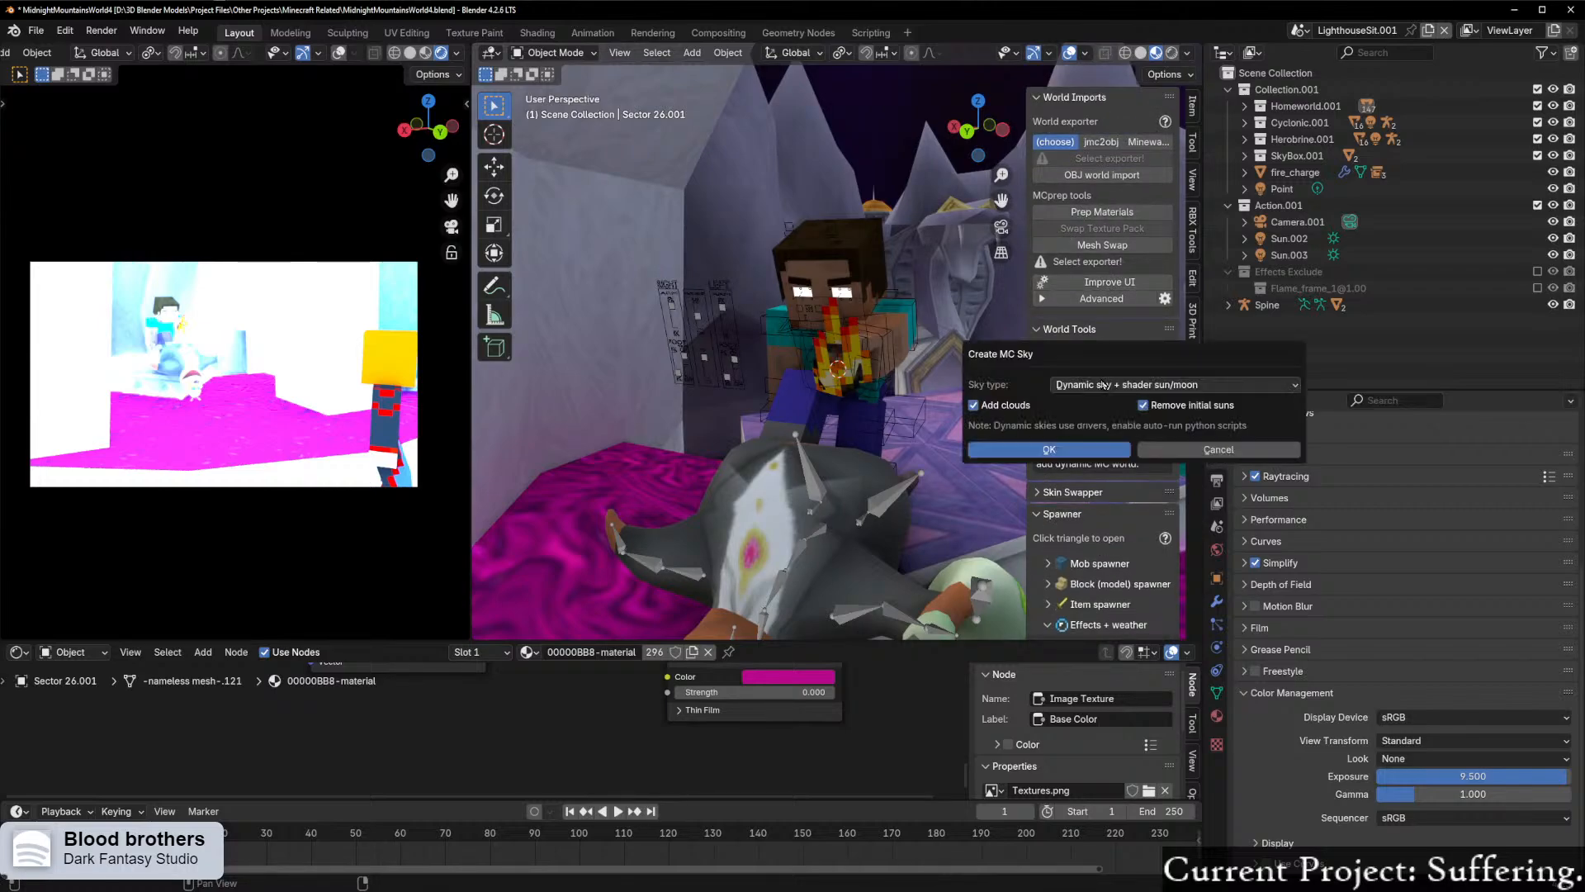
left_click(1178, 450)
left_click(1228, 89)
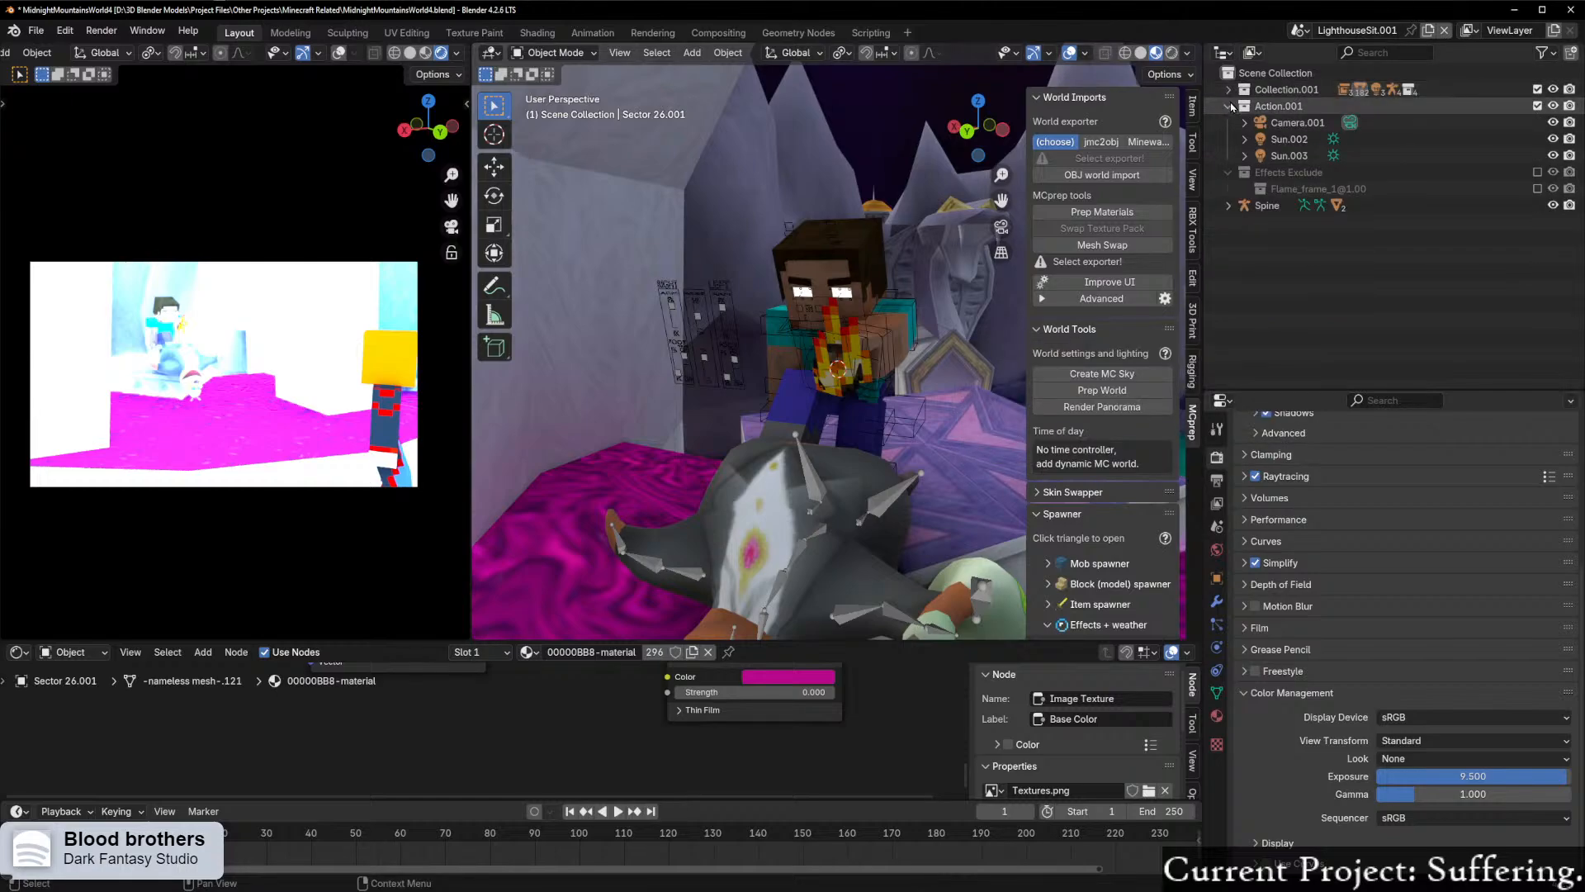
left_click(1231, 107)
left_click(1229, 123)
left_click(1254, 76)
right_click(1253, 76)
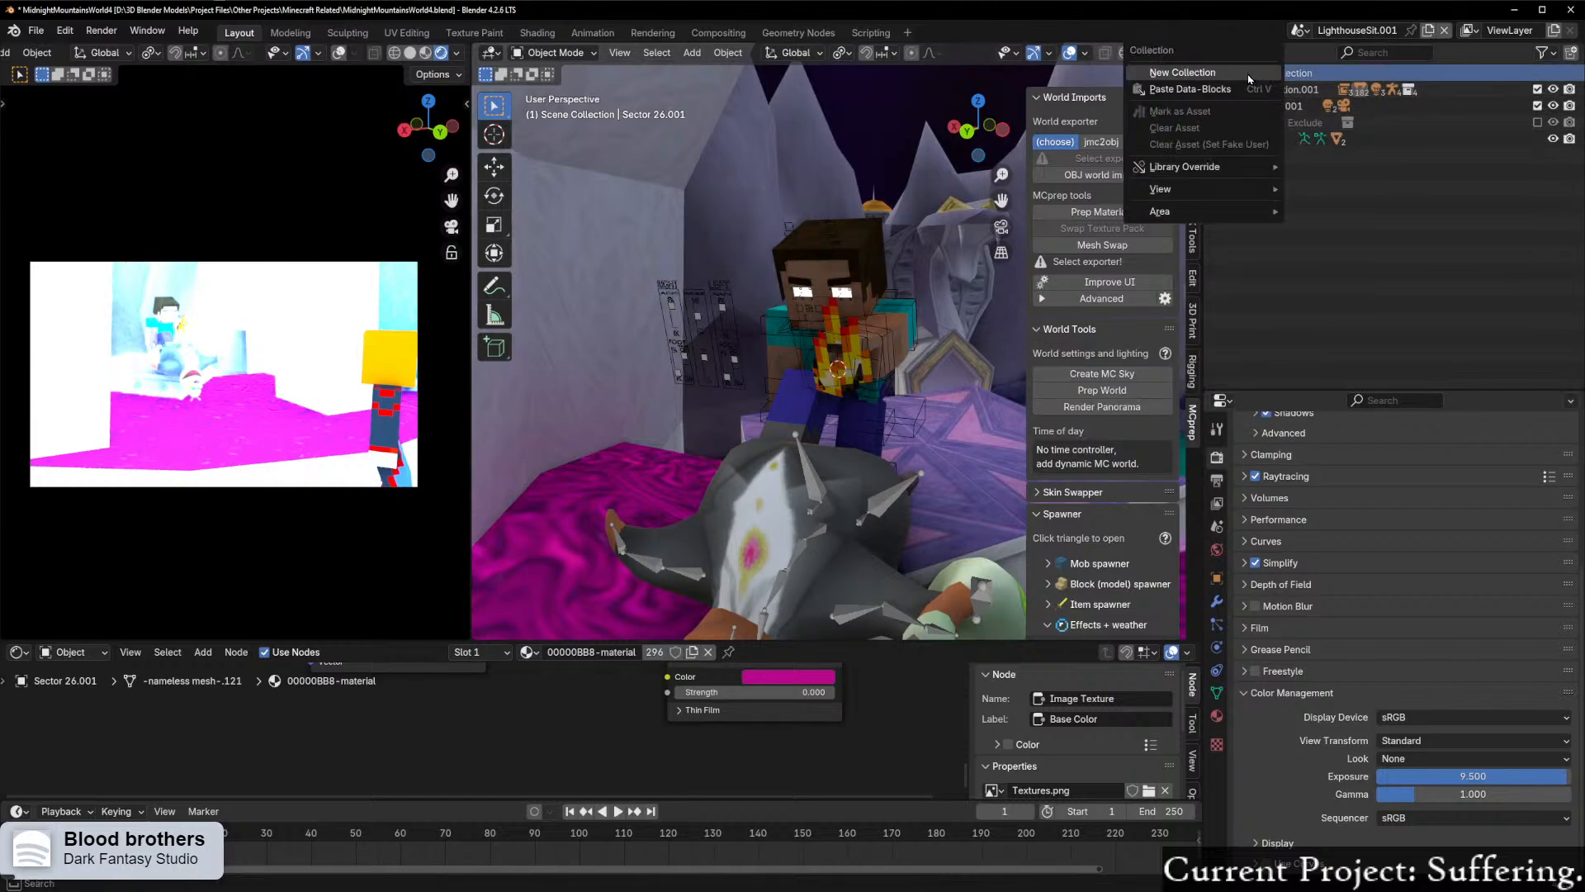
left_click(1109, 377)
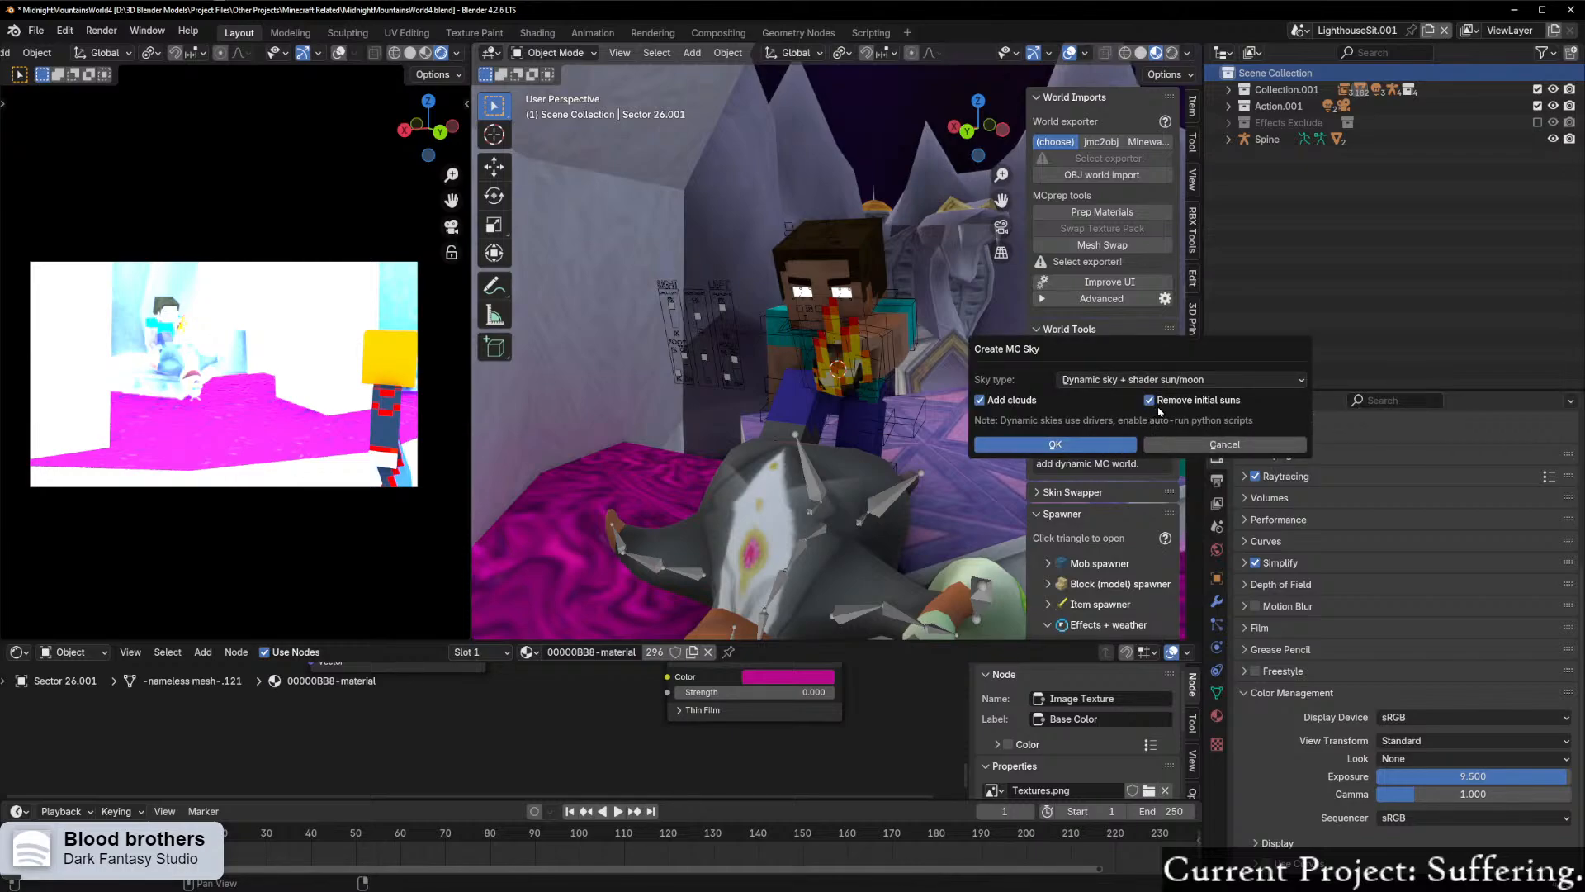
left_click(1224, 444)
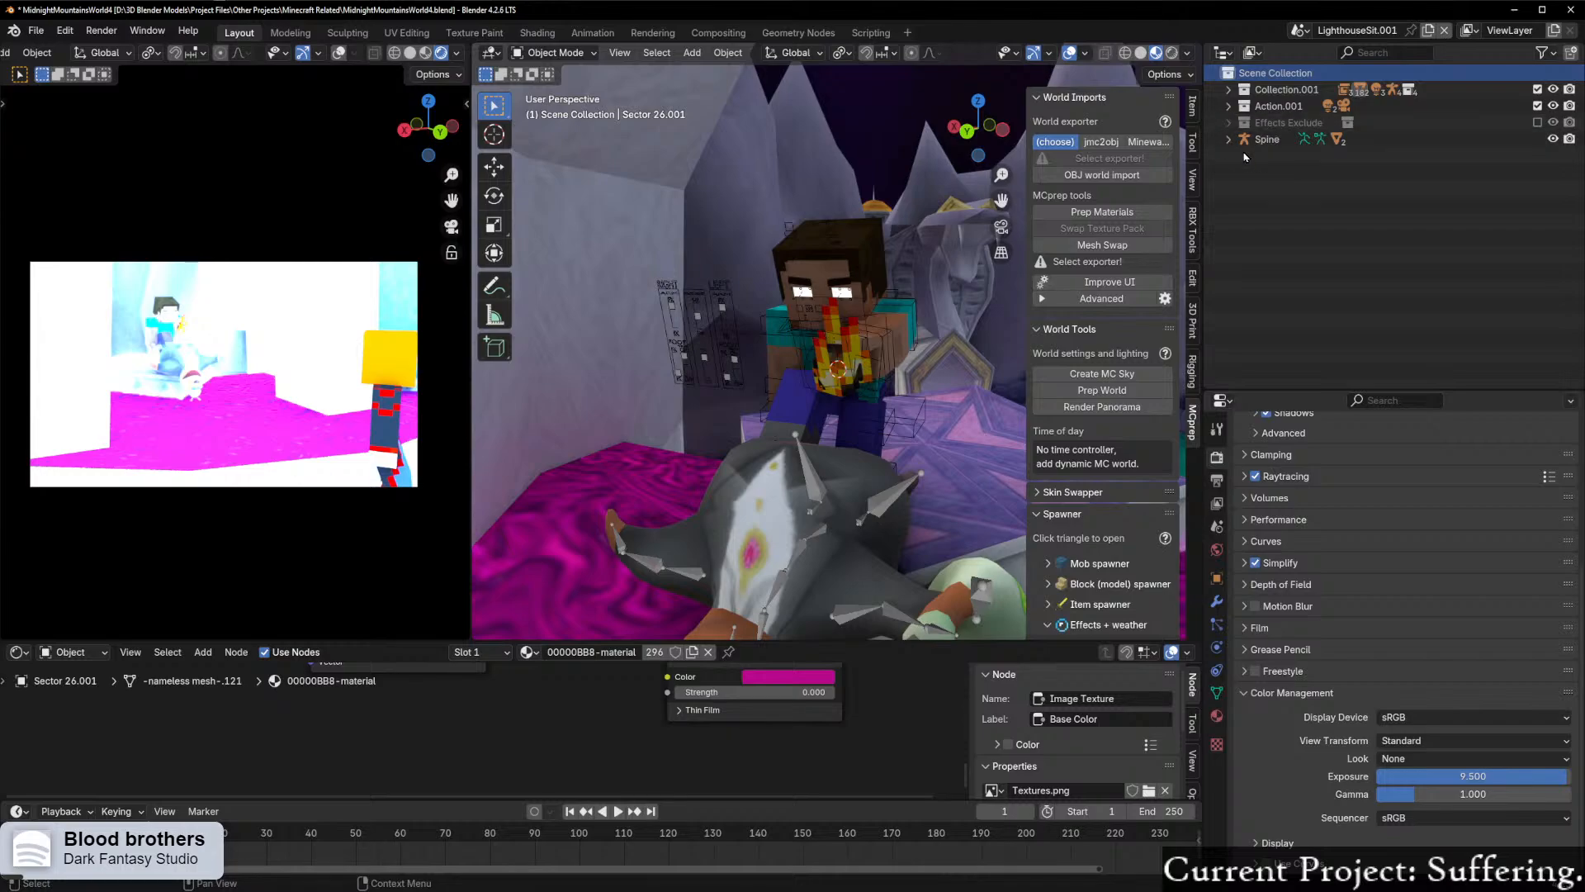
Step: Check the contents of the Action.001 collection and search the outliner for "light"
left_click(1228, 106)
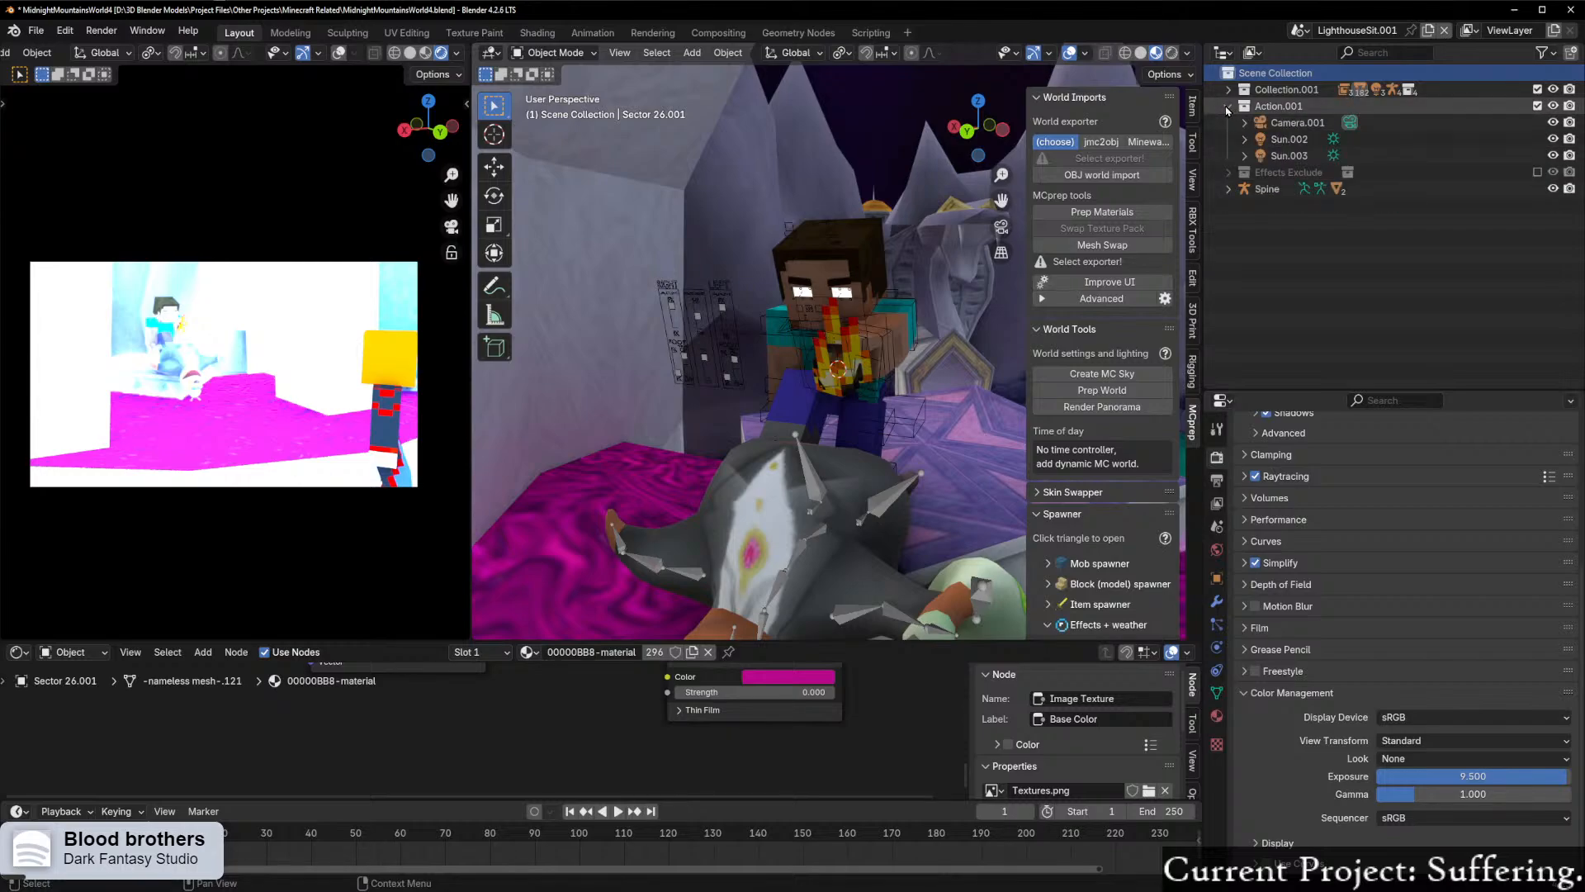
left_click(1227, 122)
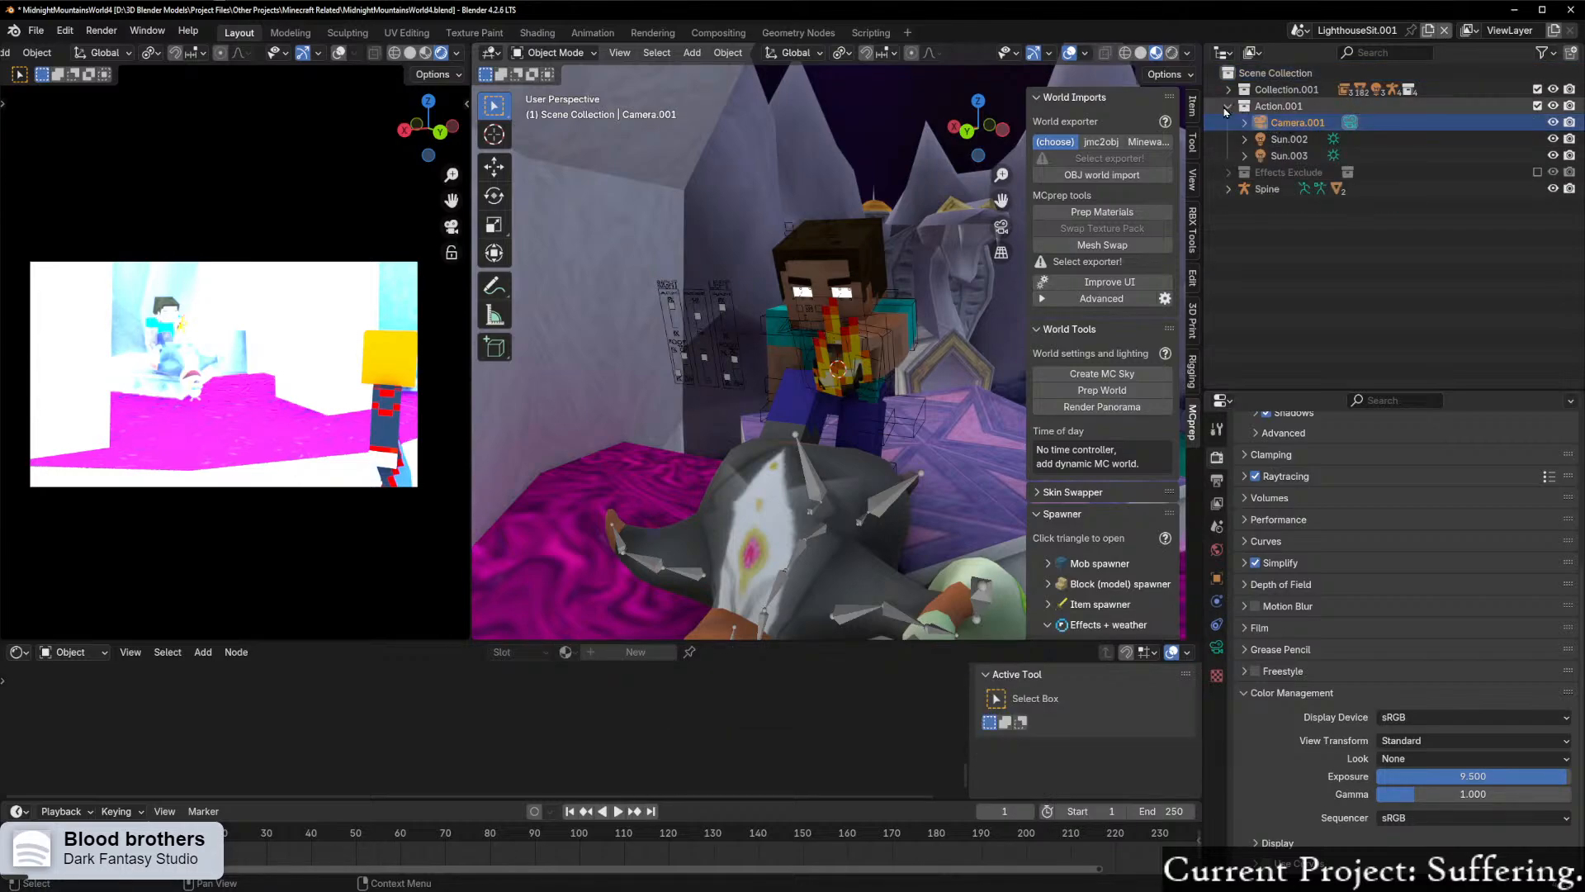
left_click(1228, 105)
left_click(1228, 90)
left_click(1376, 52)
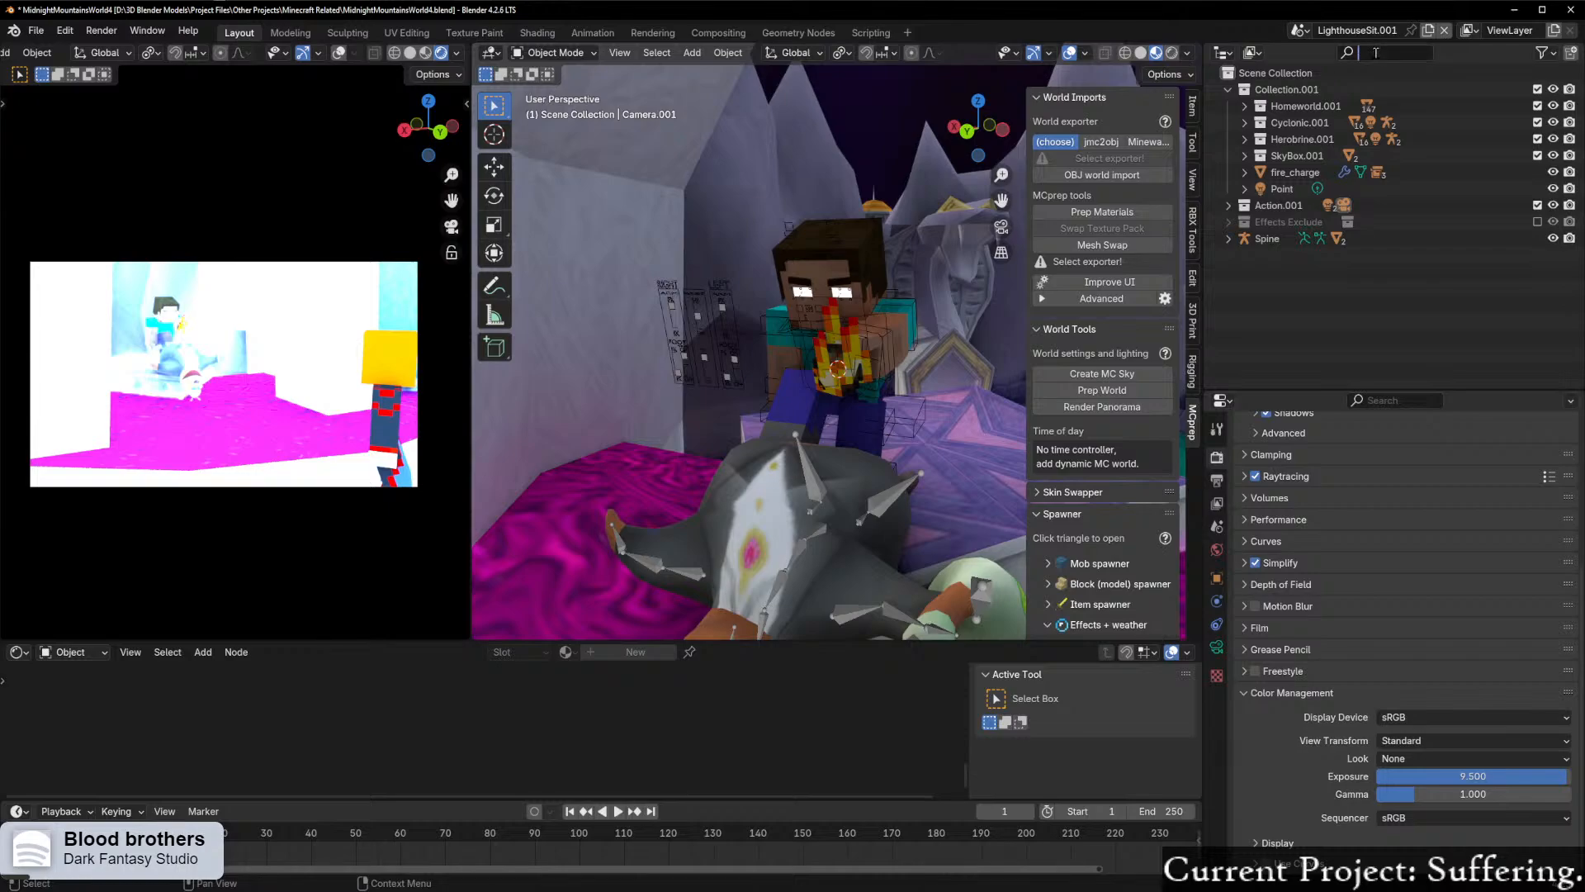
type("light")
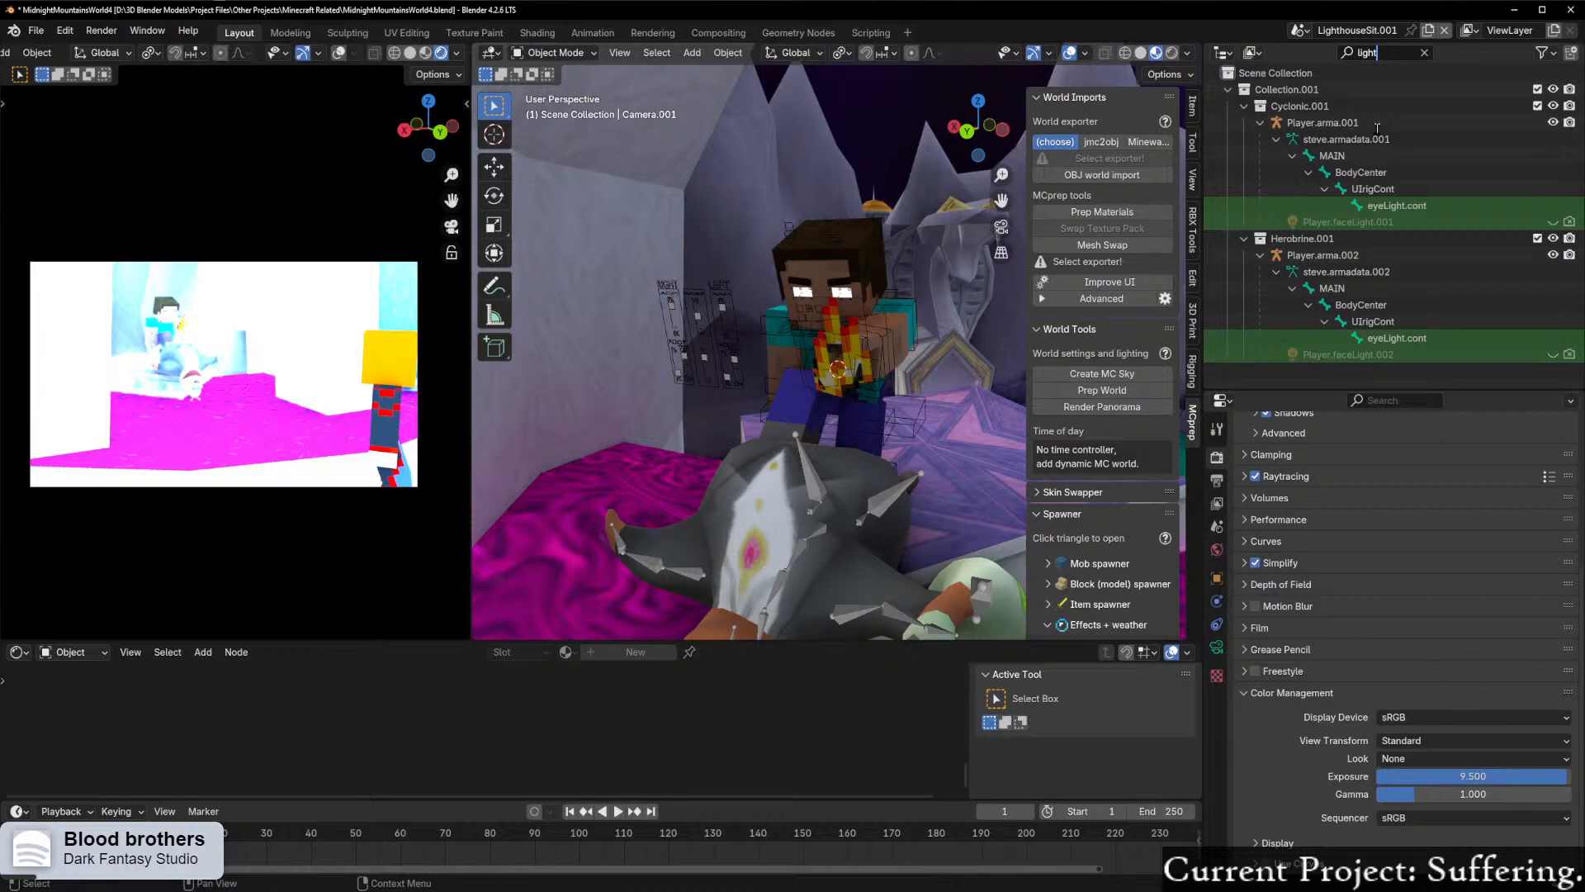
key("ctrl+BackSpace")
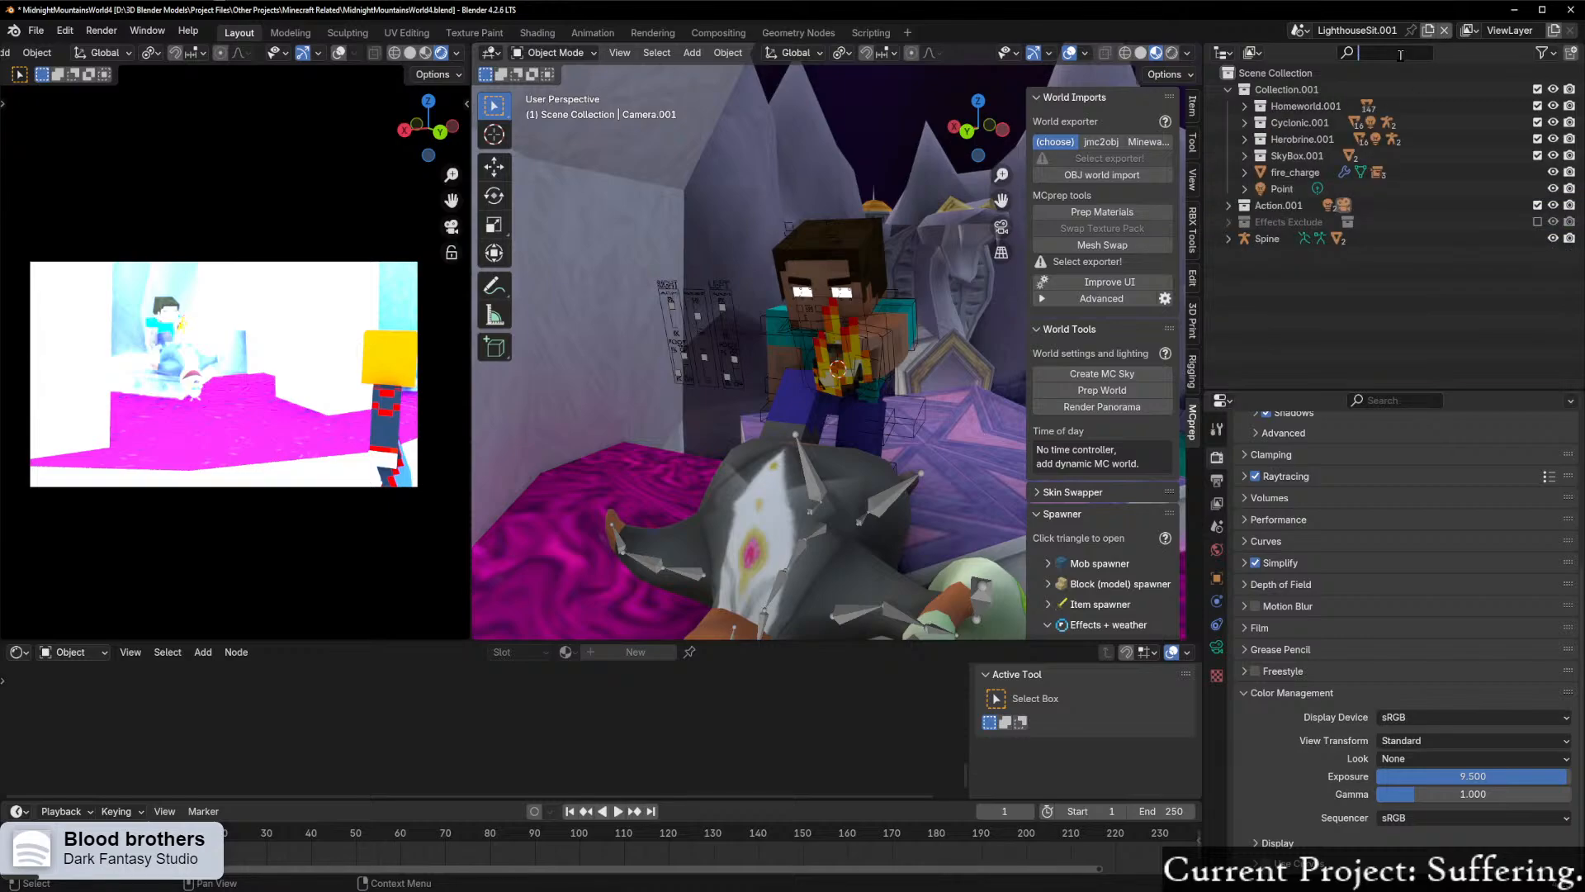
Step: Search the outliner for "sun" and "point" to find further light sources, and clear the search
type("sun")
key("BackSpace")
key("BackSpace")
key("BackSpace")
type("point")
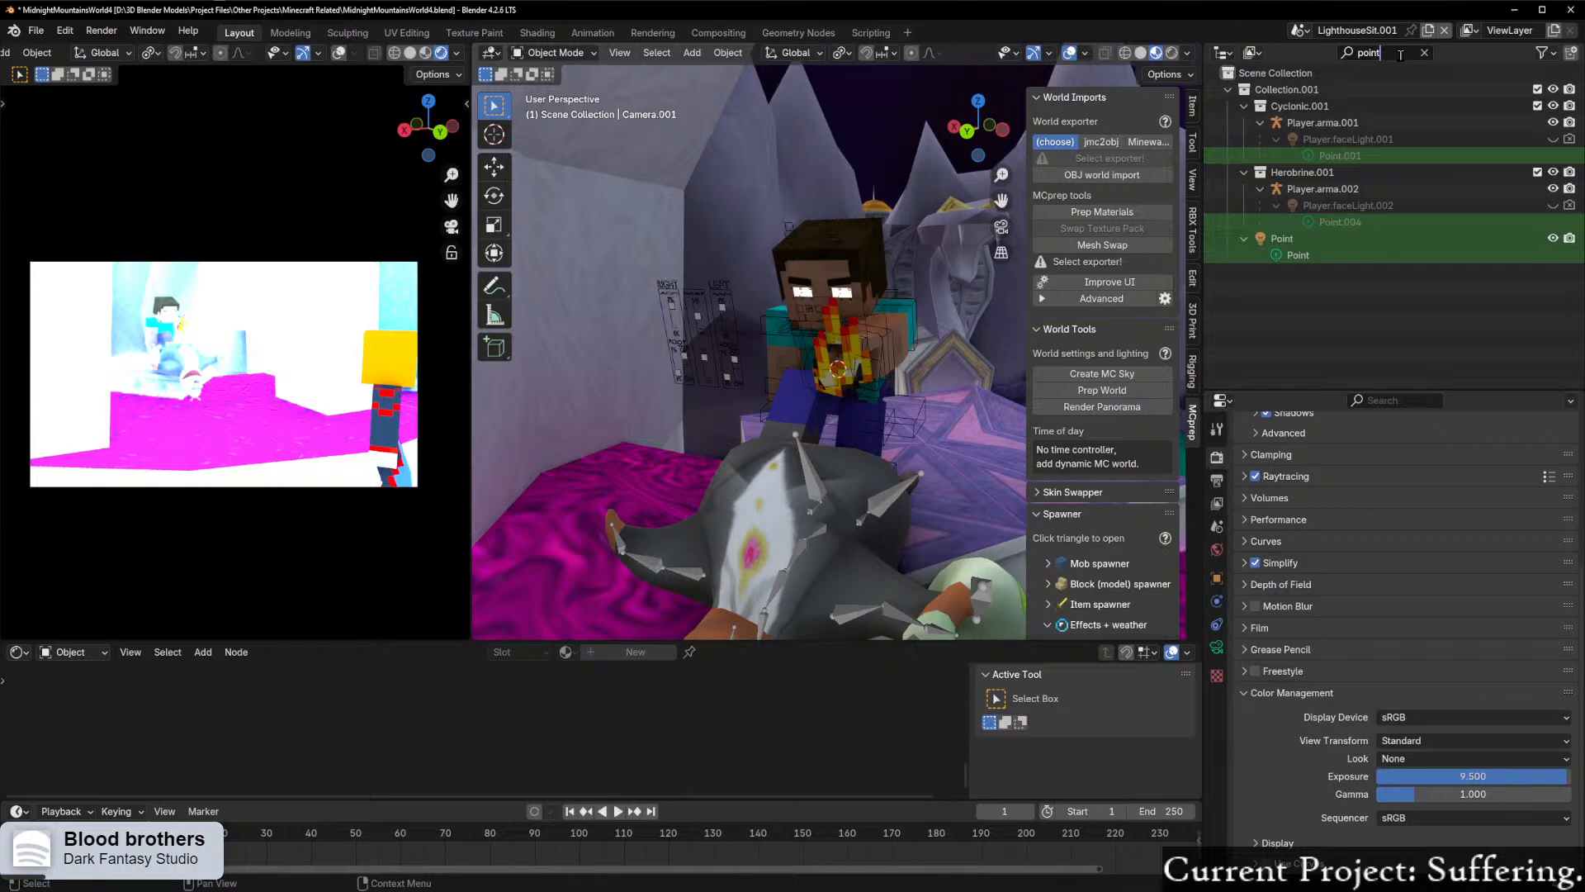
key("BackSpace")
key("BackSpace")
key("BackSpace")
key("BackSpace")
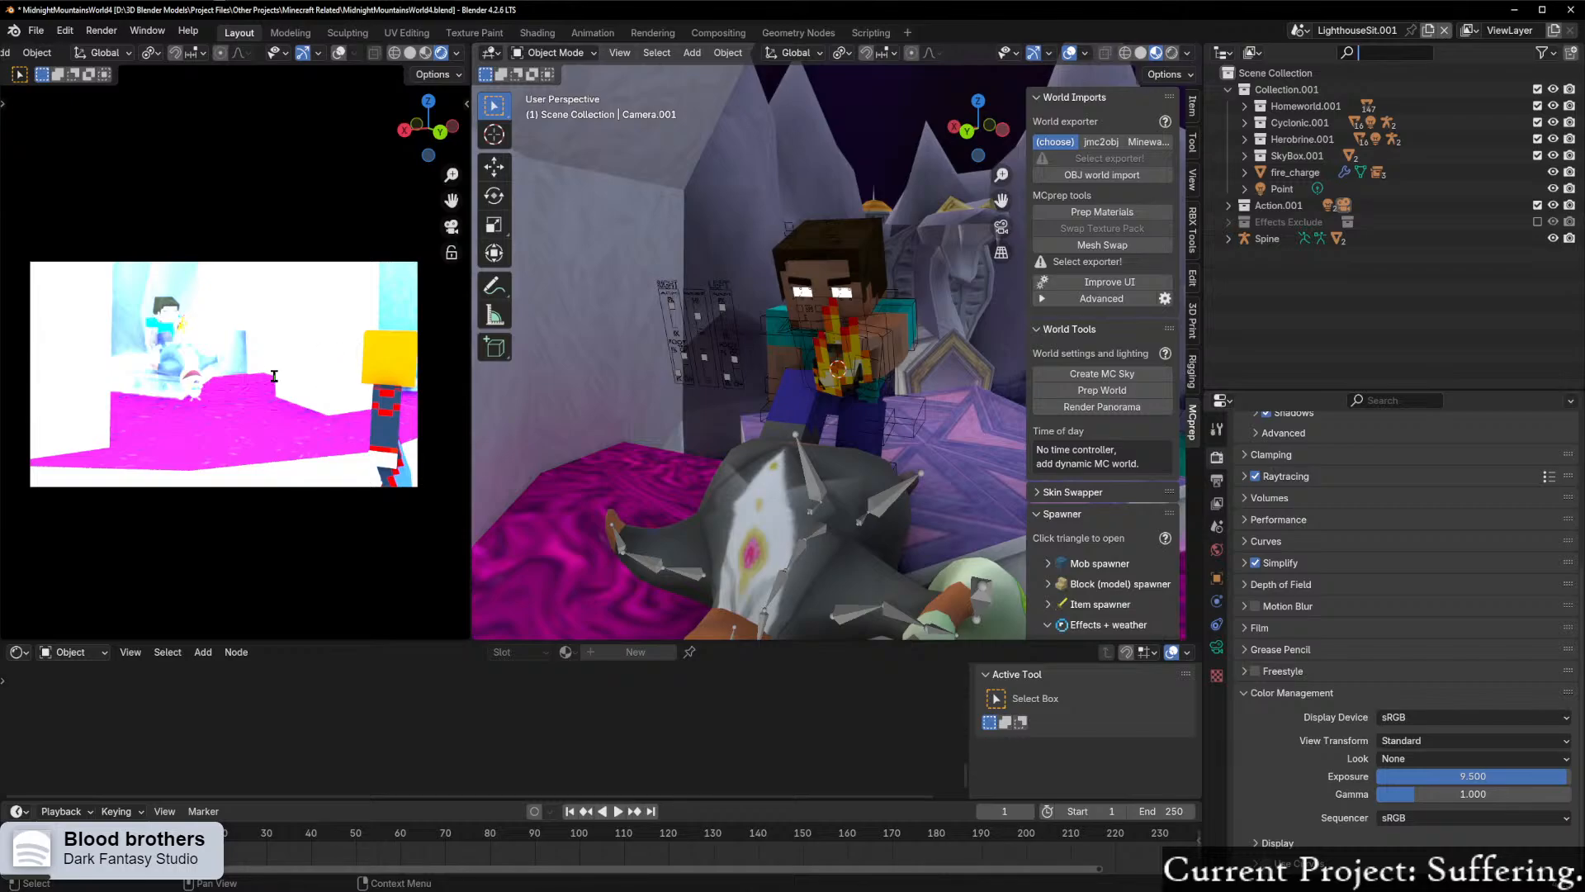
Step: Select the Sector 52.001 archway mesh, view it with the surrounding hall, and look over its material nodes
left_click(302, 332)
key("KP_Decimal")
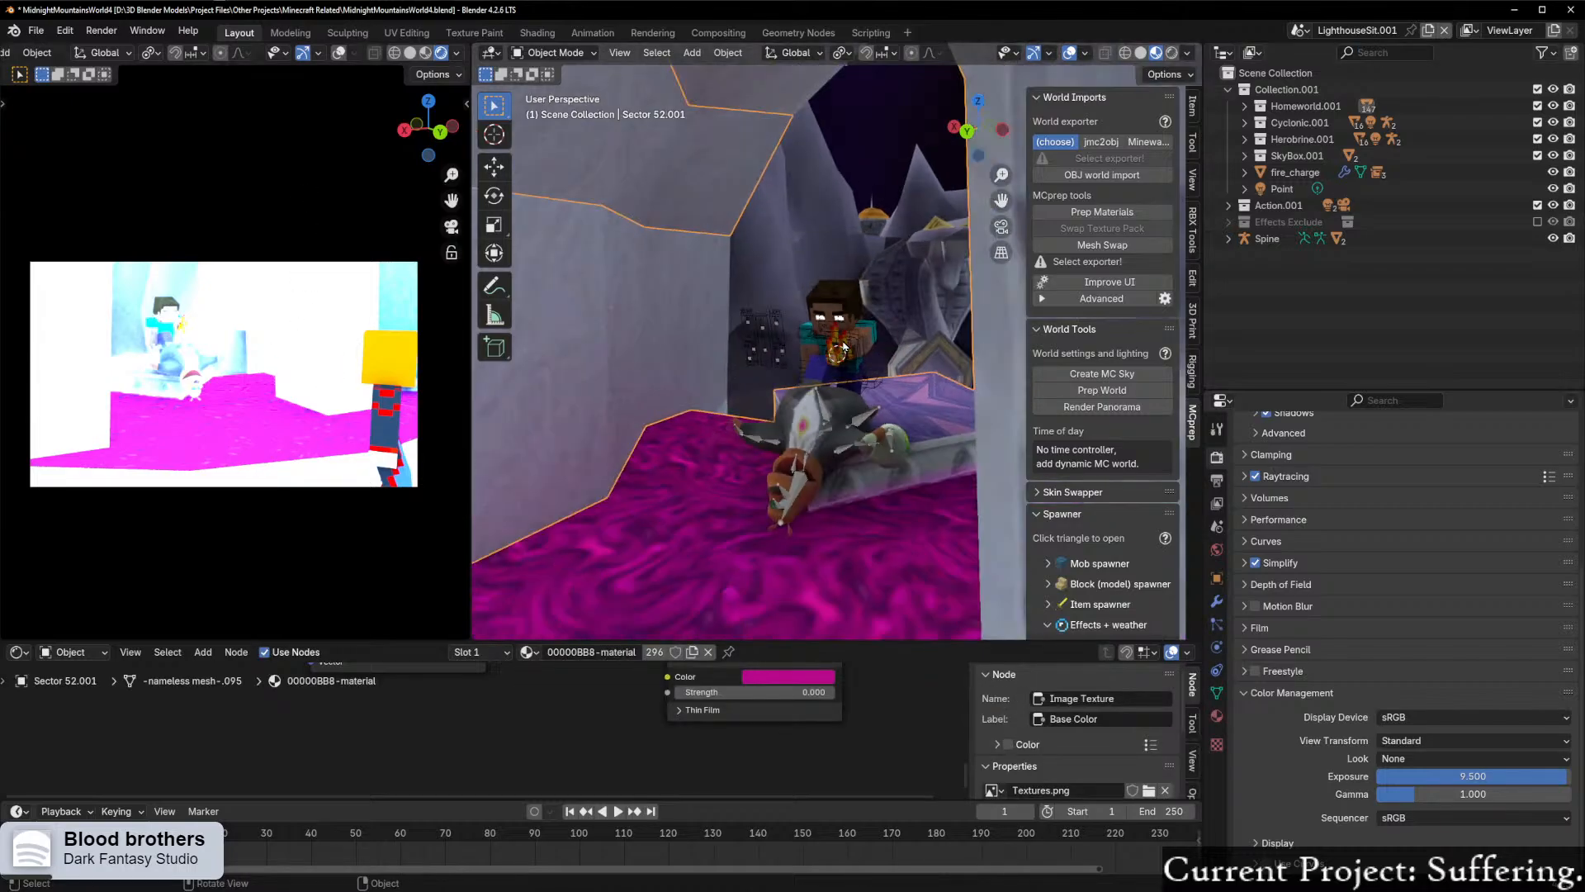
scroll(839, 347, "down", 5)
scroll(809, 360, "down", 4)
middle_click_drag(809, 360, 832, 460)
scroll(982, 425, "up", 5)
scroll(983, 426, "up", 3)
scroll(725, 453, "up", 5)
middle_click_drag(781, 396, 816, 332)
scroll(547, 707, "down", 4)
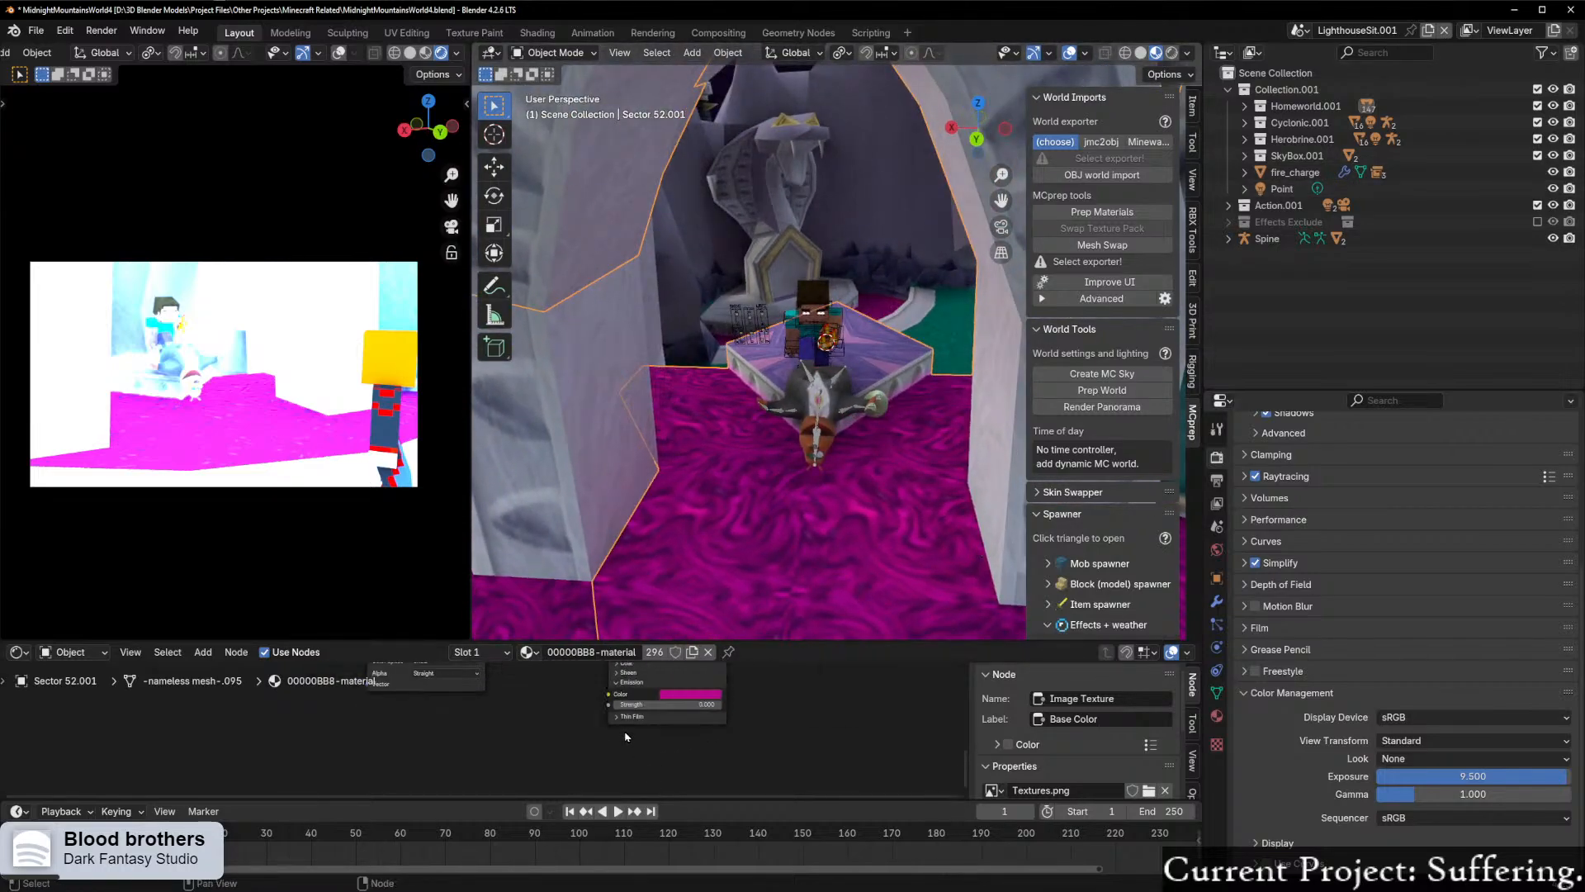
scroll(547, 707, "up", 2)
Step: Display the World.001 shader and delete its Light Path, both Background and Mix Shader nodes, keeping only World Output
left_click(71, 652)
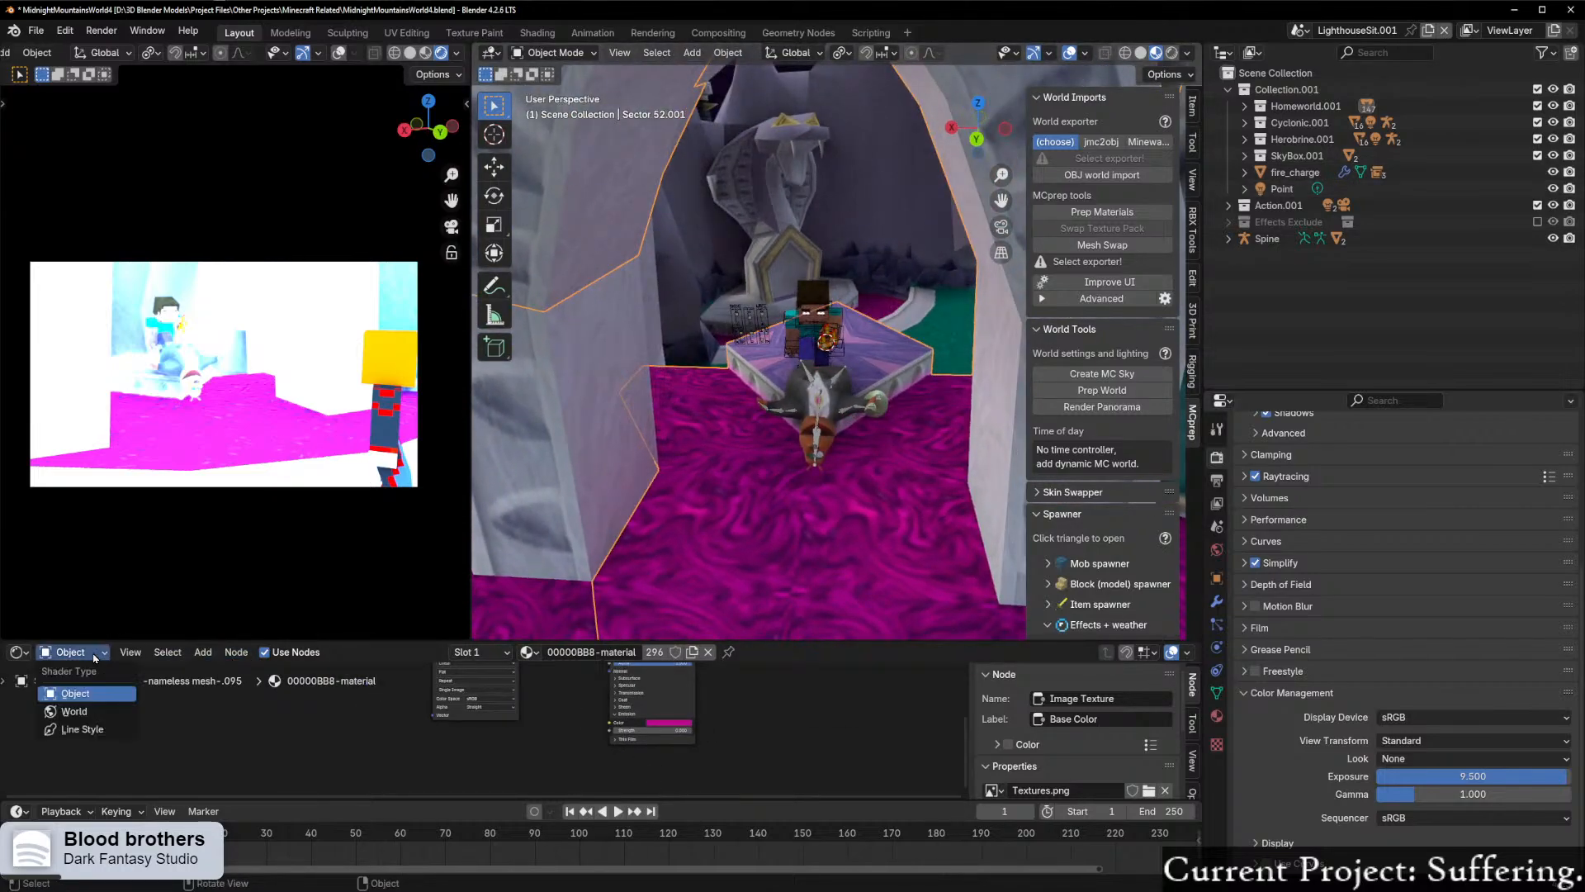
left_click(80, 714)
middle_click_drag(639, 680, 630, 718)
scroll(630, 718, "up", 4)
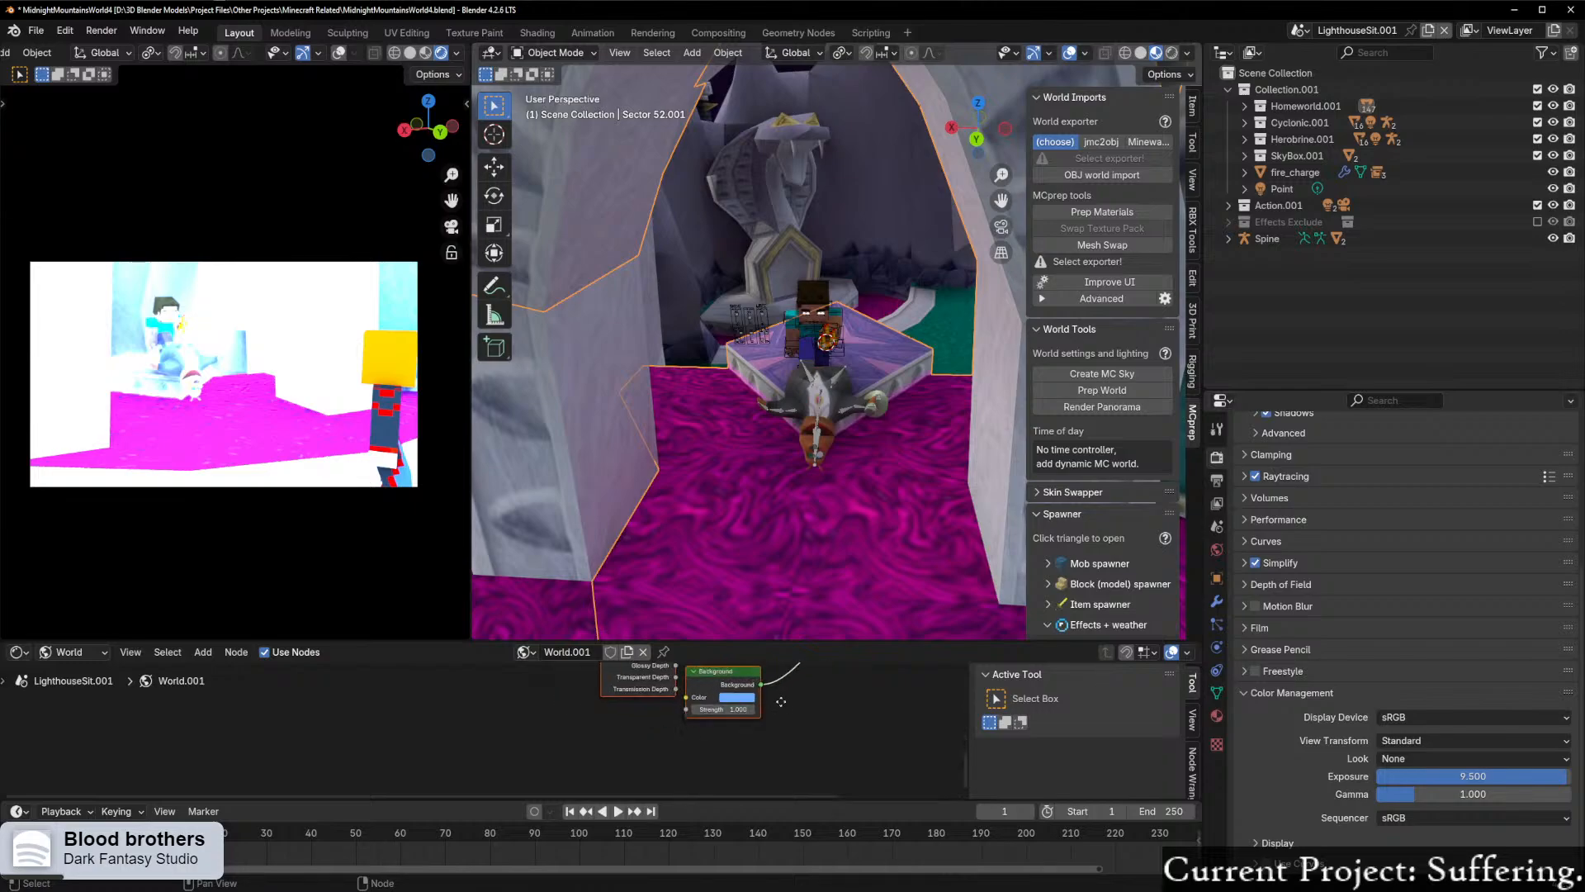
middle_click_drag(785, 705, 607, 675)
scroll(609, 703, "down", 2)
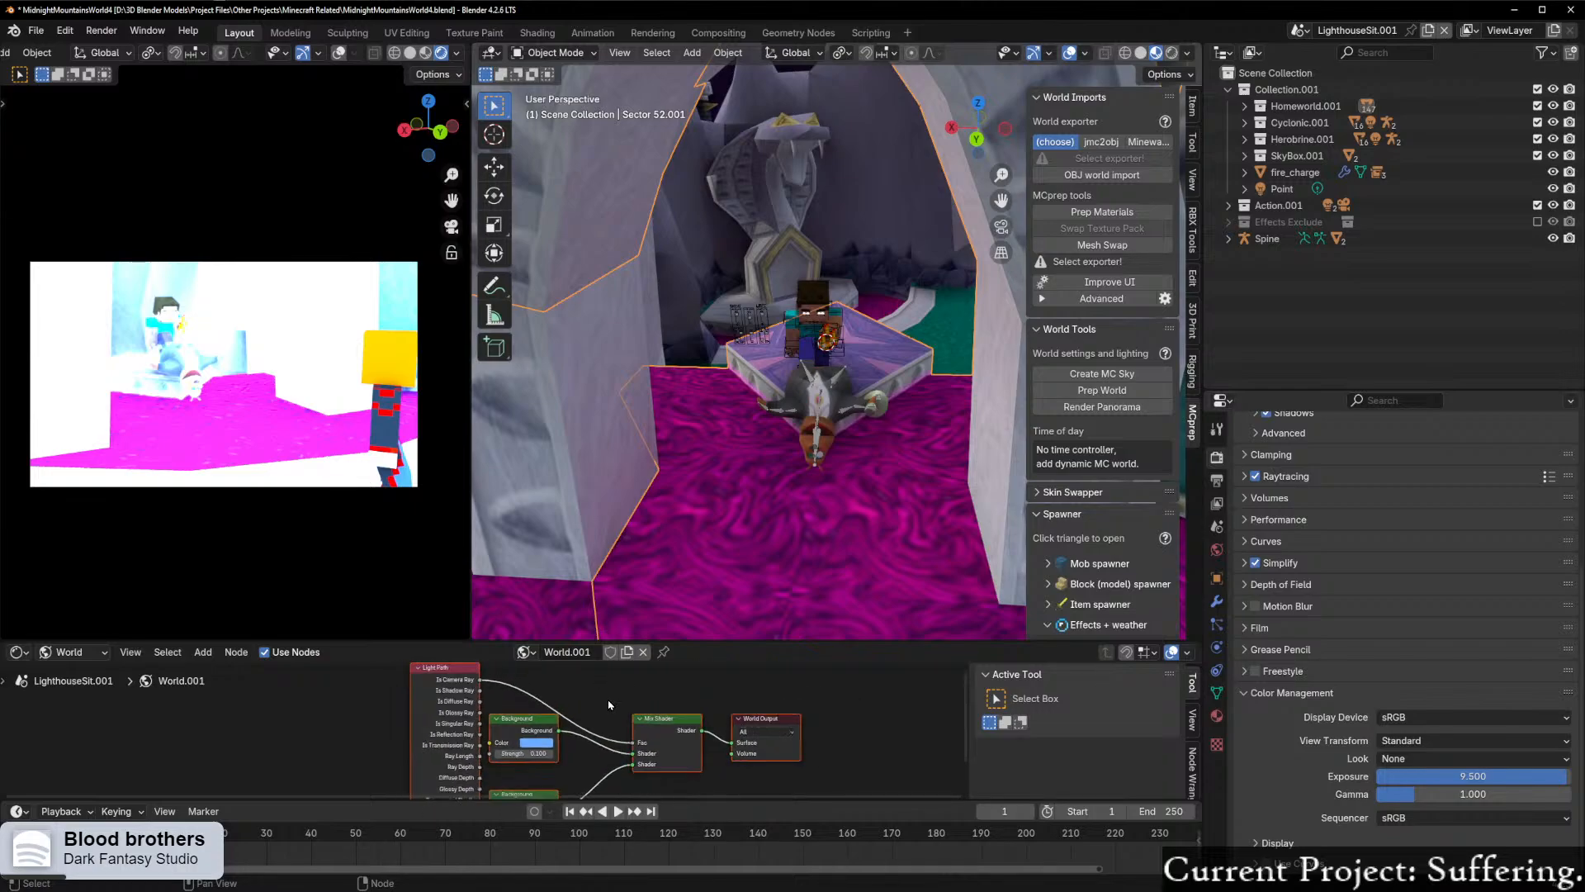
scroll(607, 705, "up", 3)
scroll(605, 706, "down", 2)
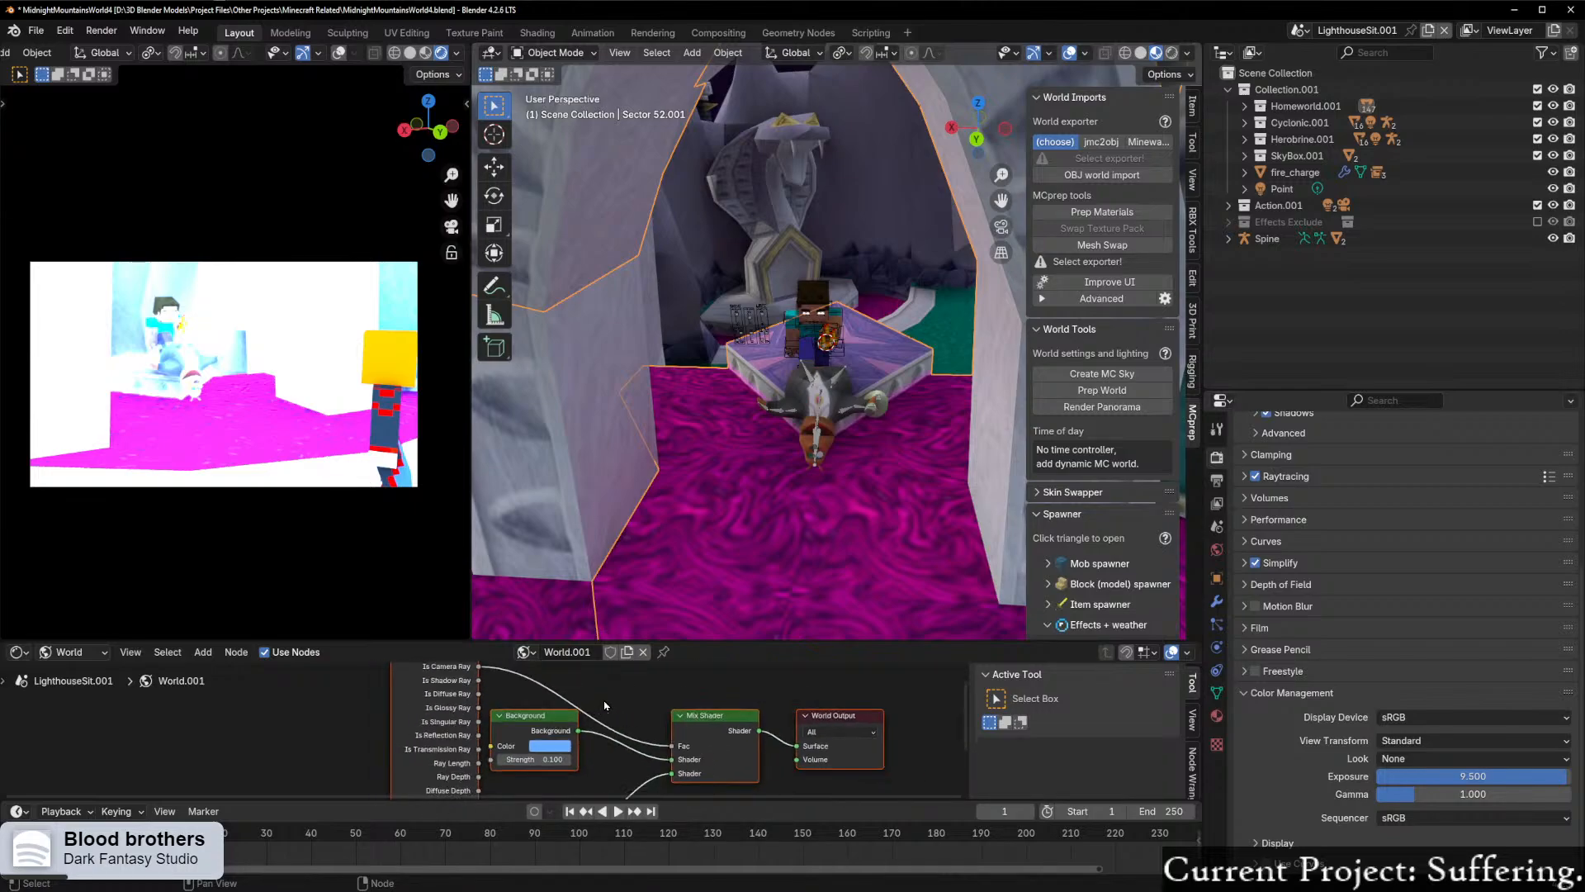
scroll(533, 717, "down", 1)
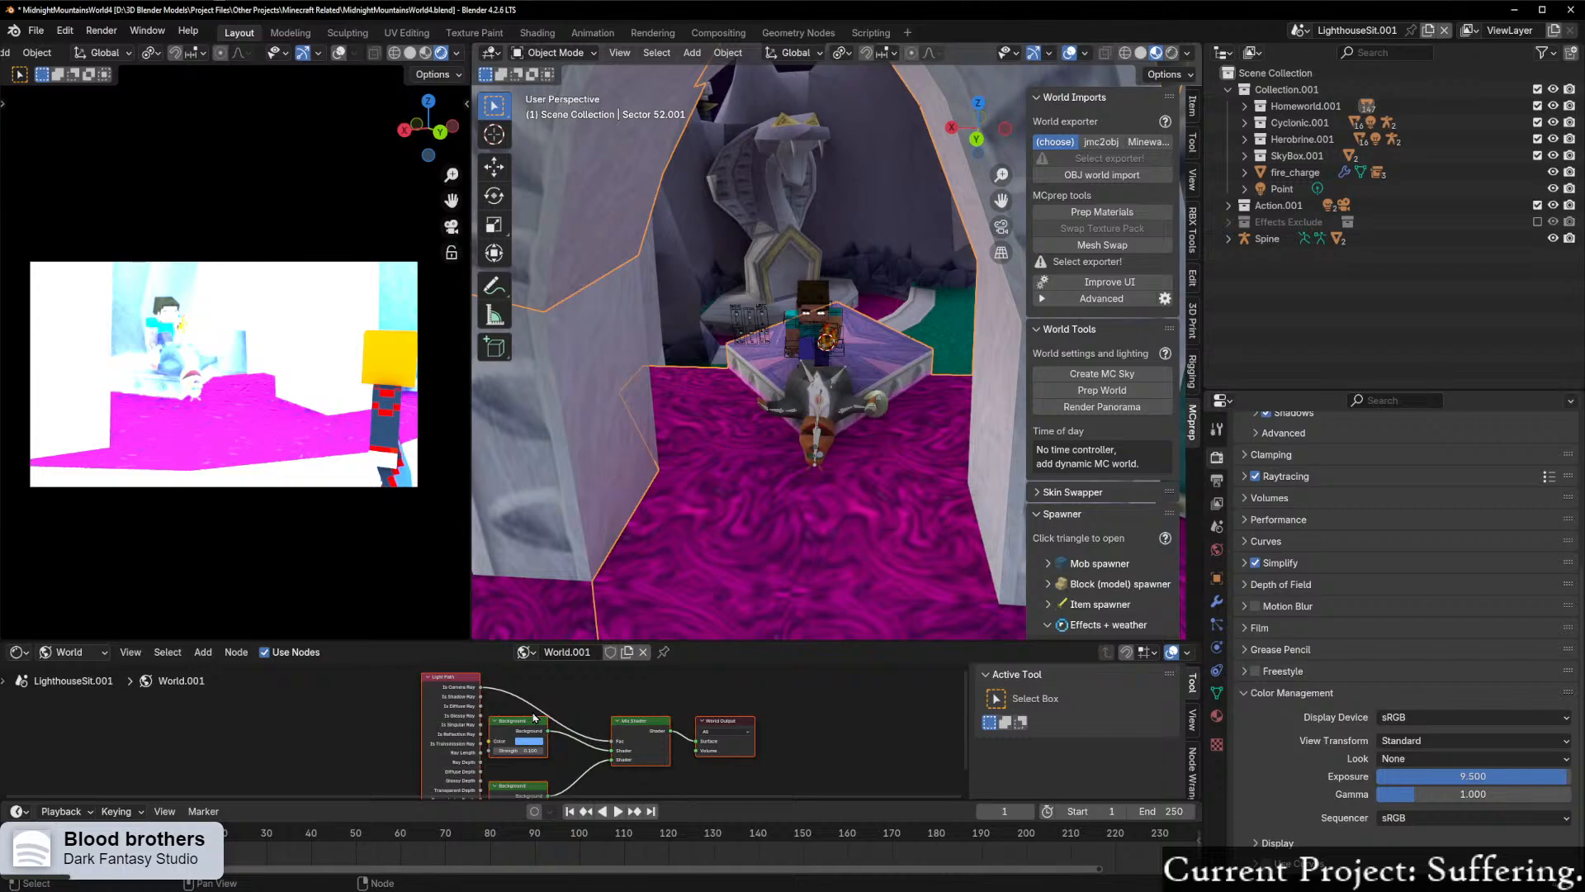
left_click_drag(282, 725, 646, 788)
key("x")
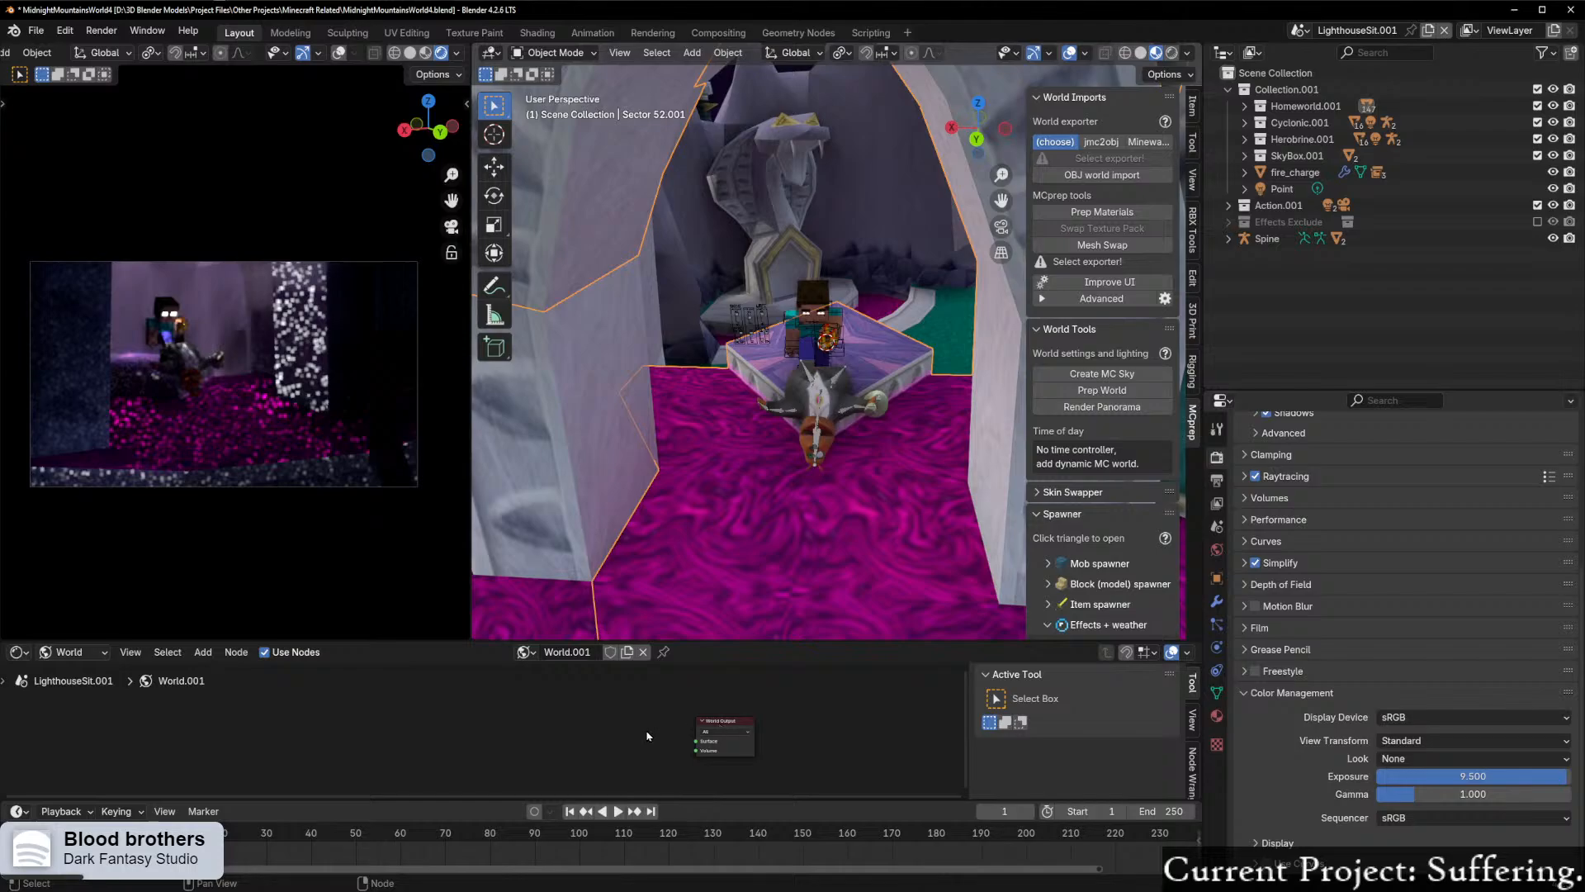
Step: Inspect the archway scene without the world lighting and set the render engine to Cycles
scroll(660, 737, "up", 7)
middle_click_drag(731, 732, 622, 712)
middle_click_drag(793, 469, 855, 417)
scroll(851, 420, "up", 5)
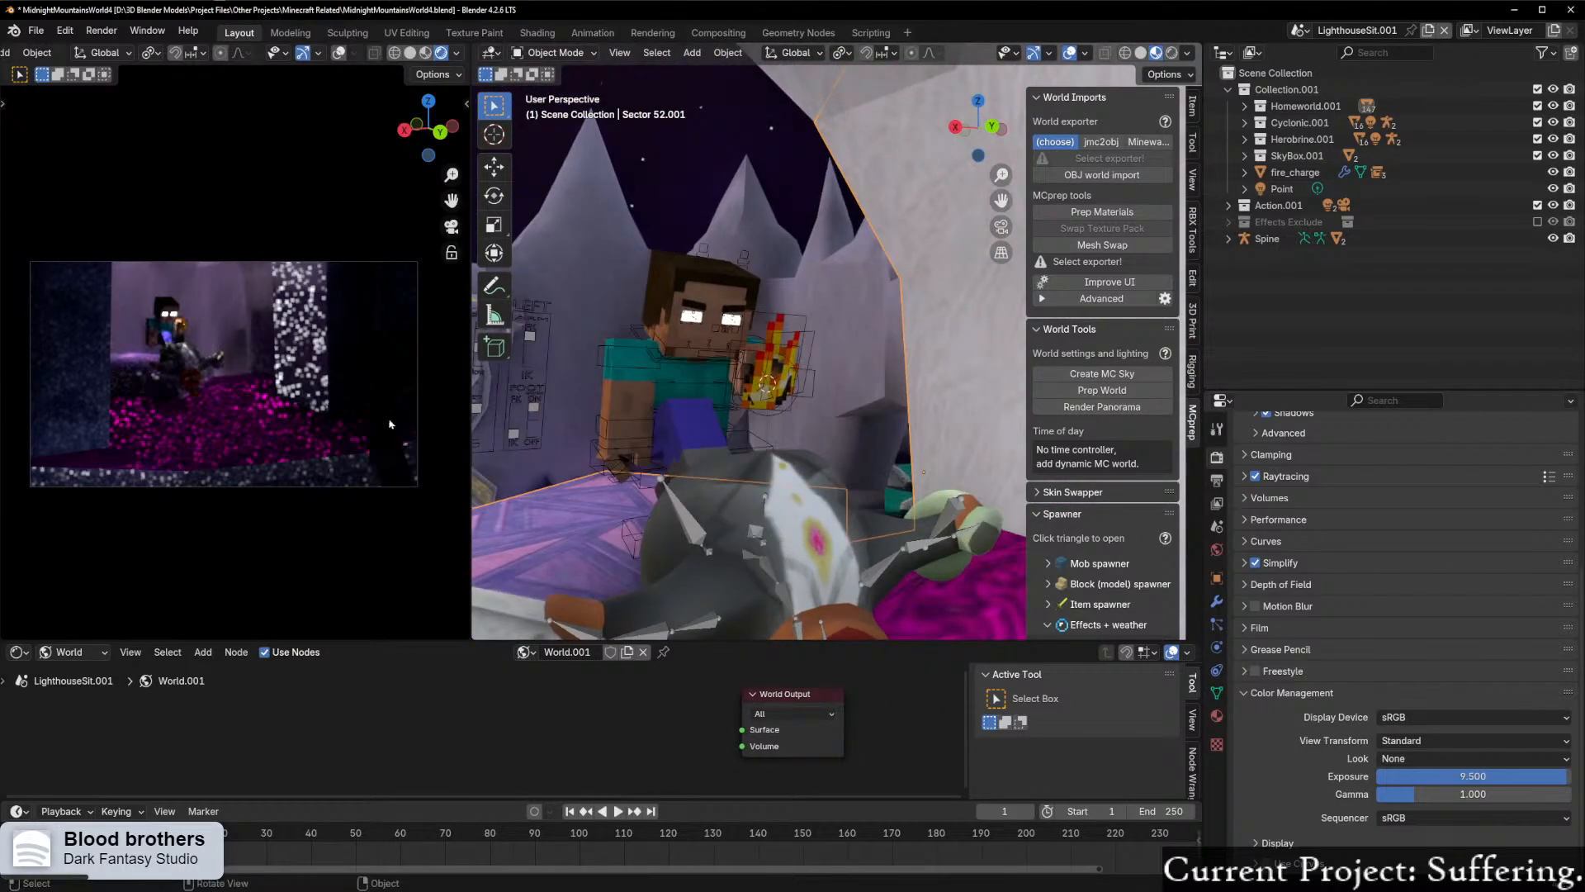
scroll(677, 398, "down", 9)
middle_click_drag(780, 353, 739, 388)
scroll(719, 393, "down", 4)
scroll(1361, 582, "up", 7)
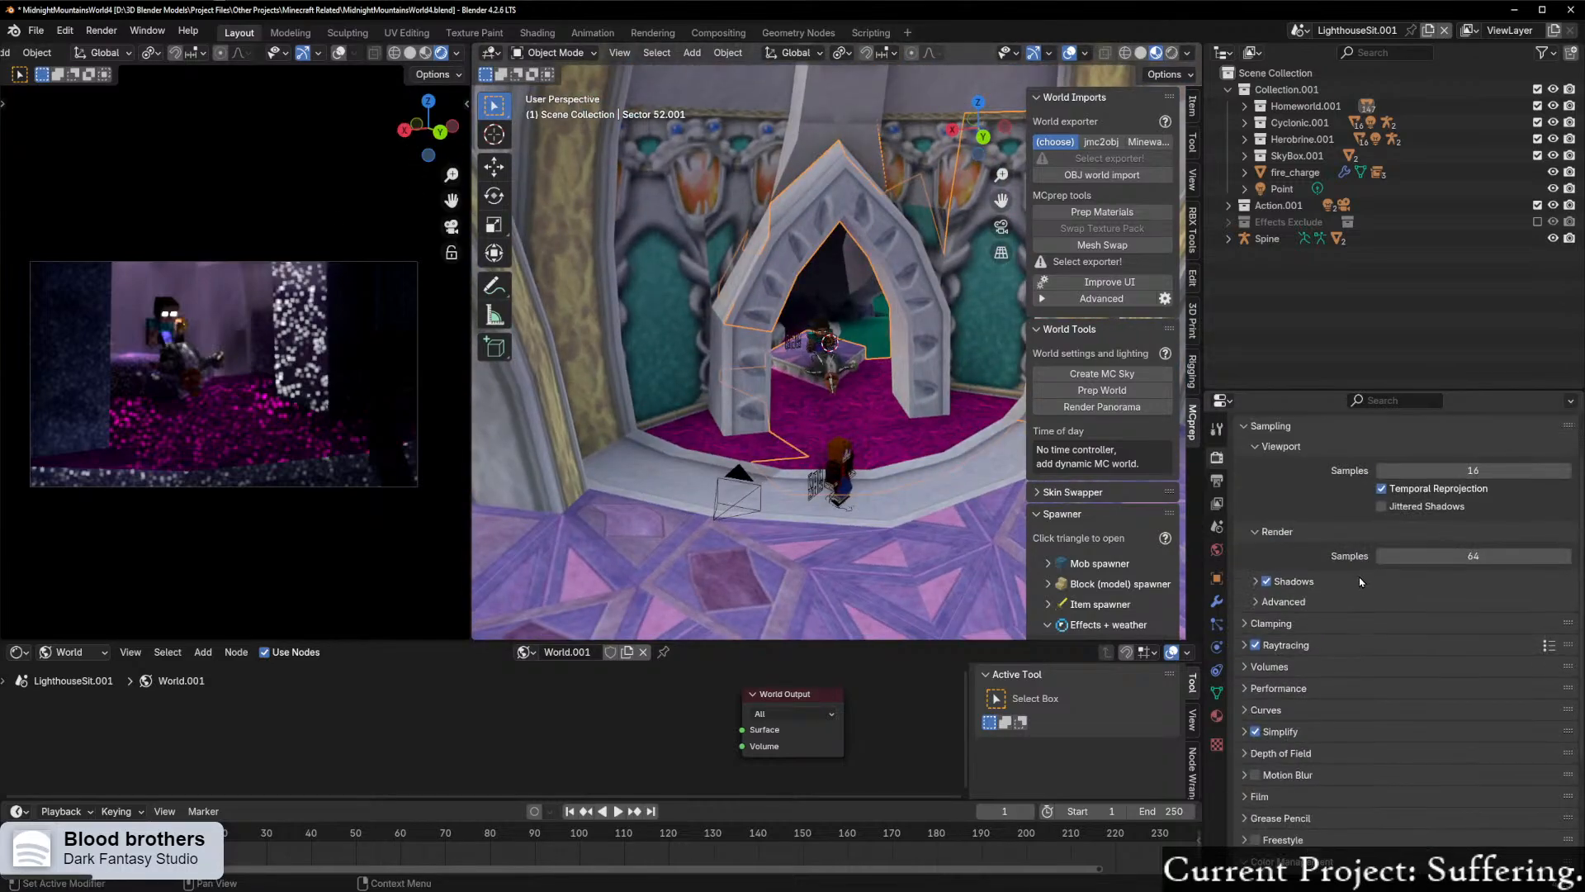
left_click(1427, 455)
left_click(1417, 509)
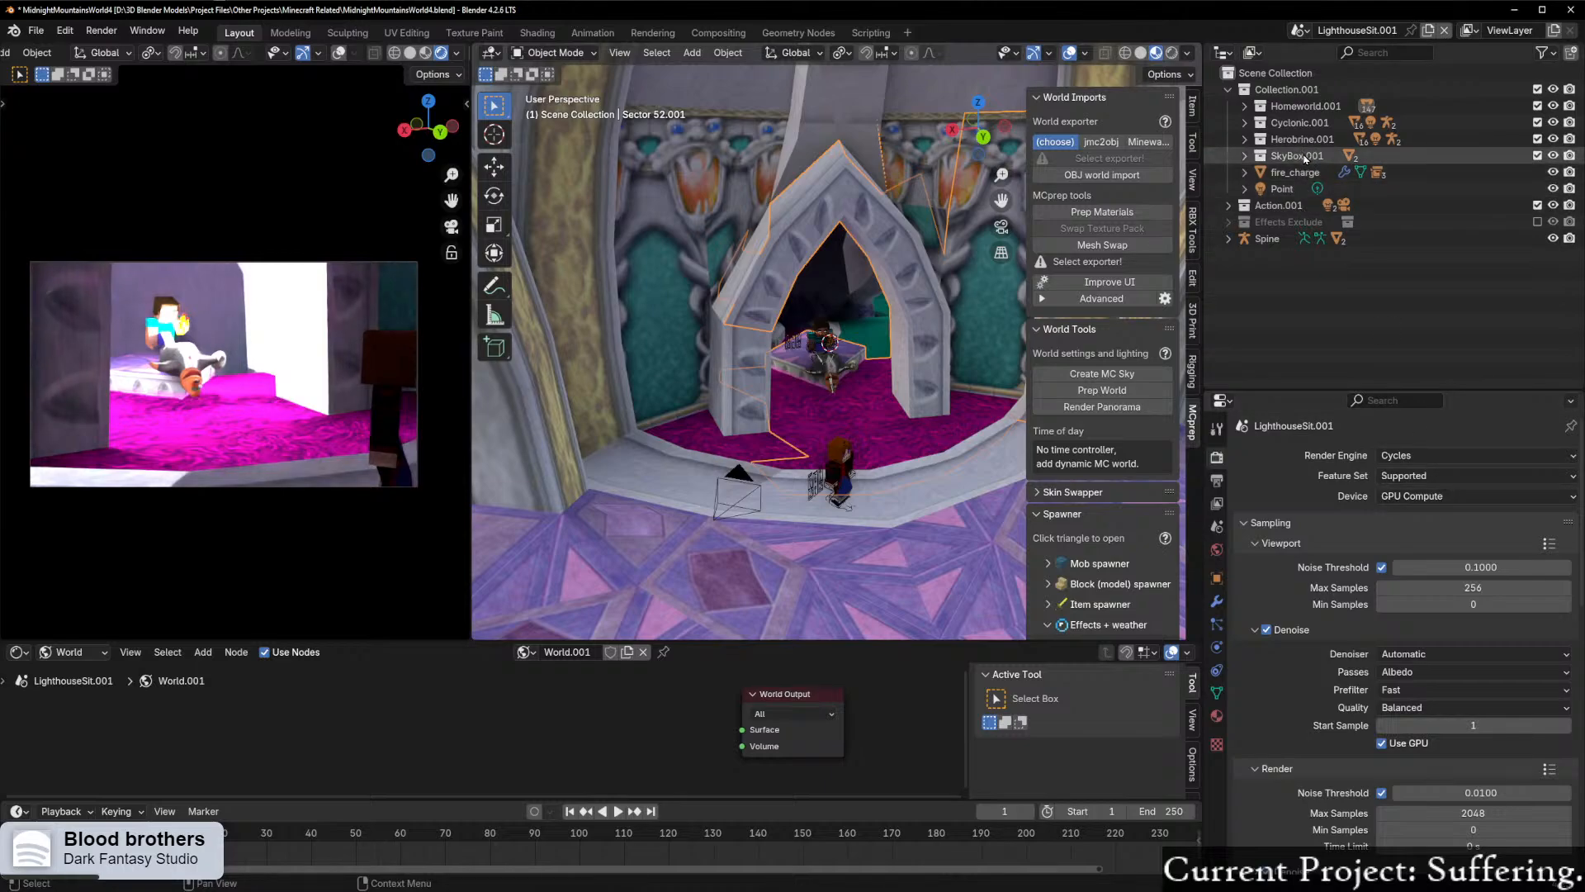
Step: Select the Point light by the fire charge and set its power to 1 W
left_click(1501, 174)
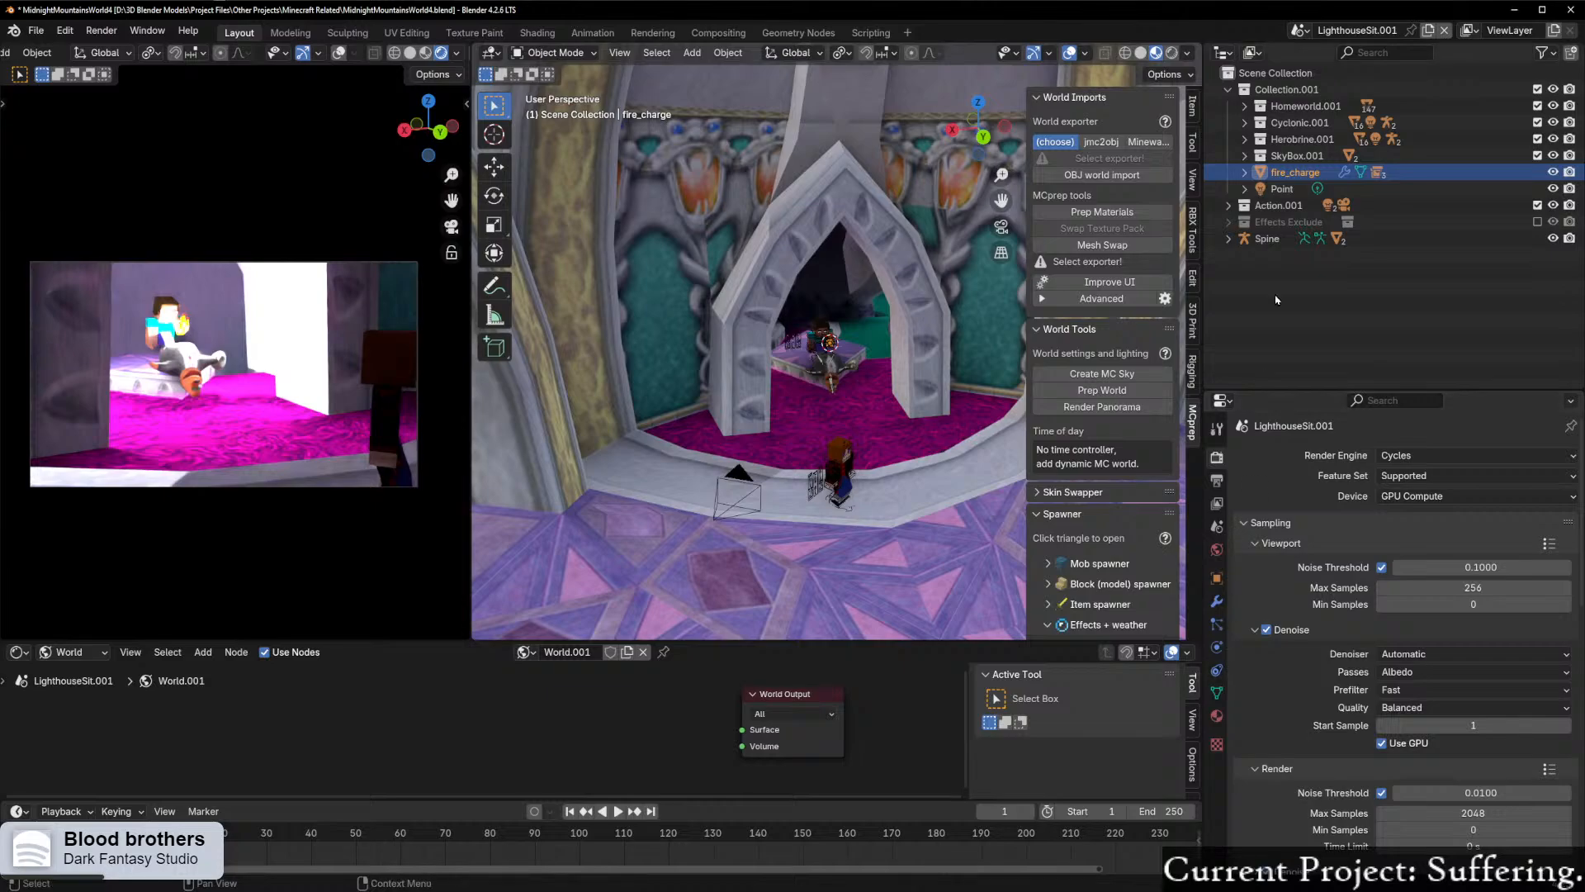
left_click(1288, 188)
left_click(1217, 649)
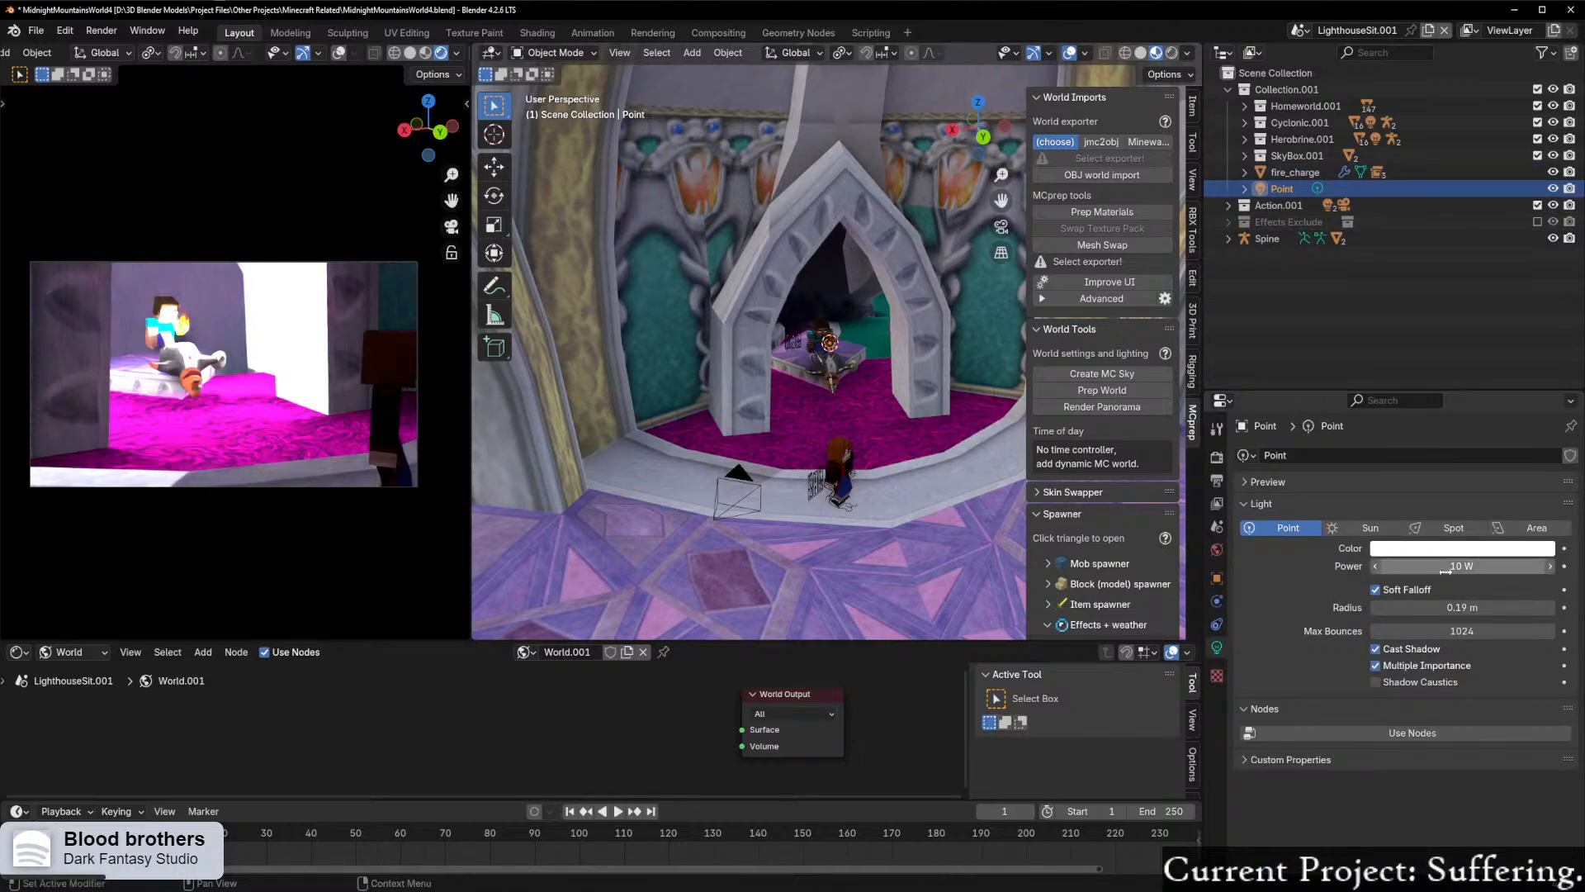
left_click(1447, 568)
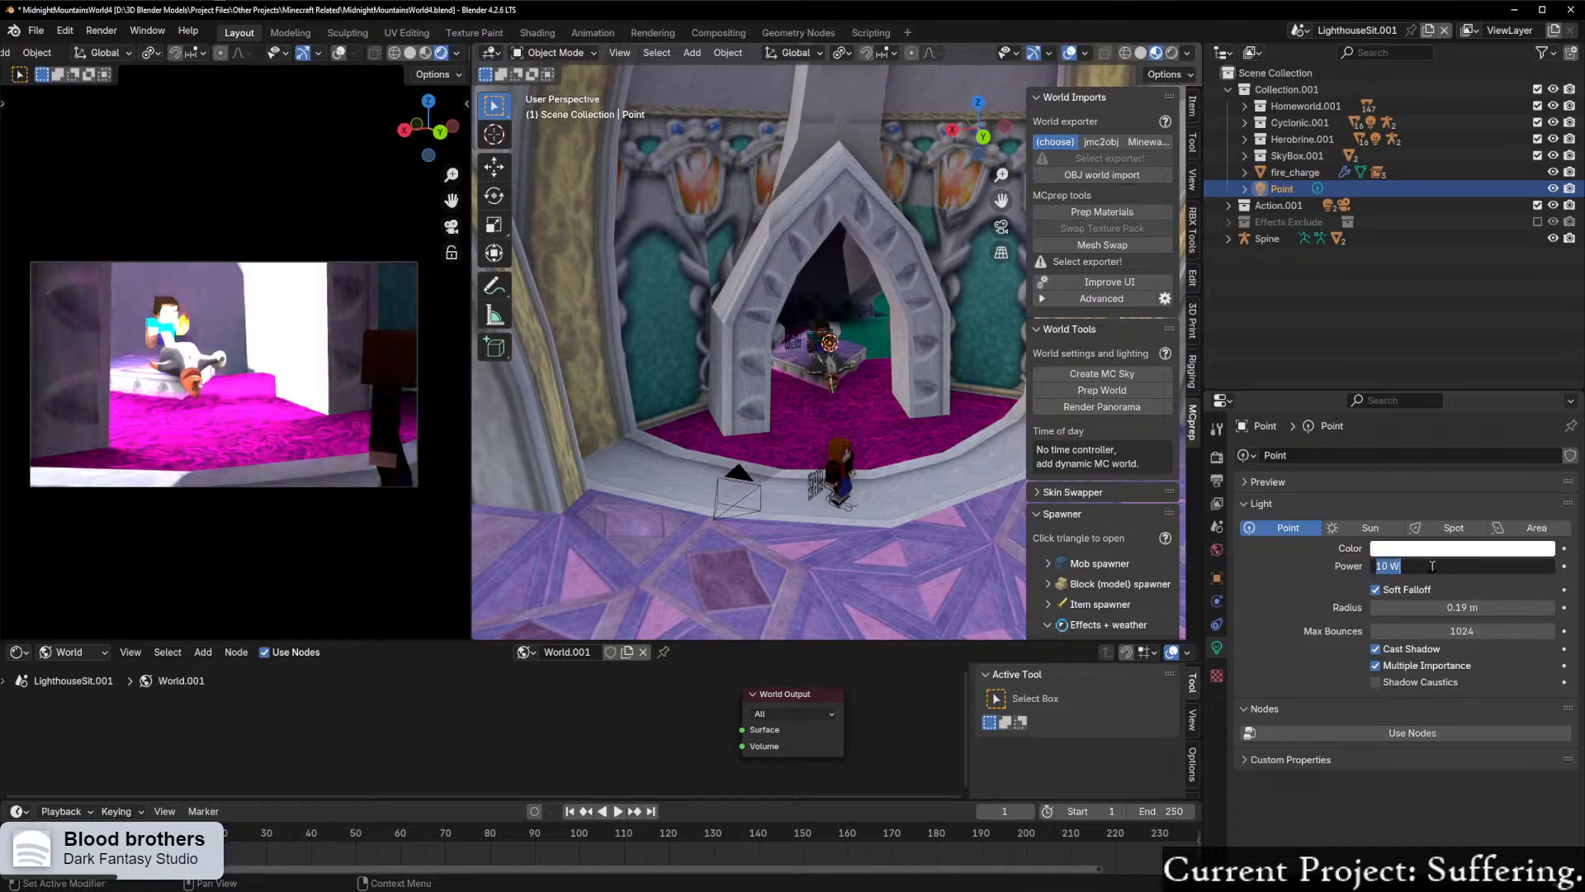
type("1")
key("Return")
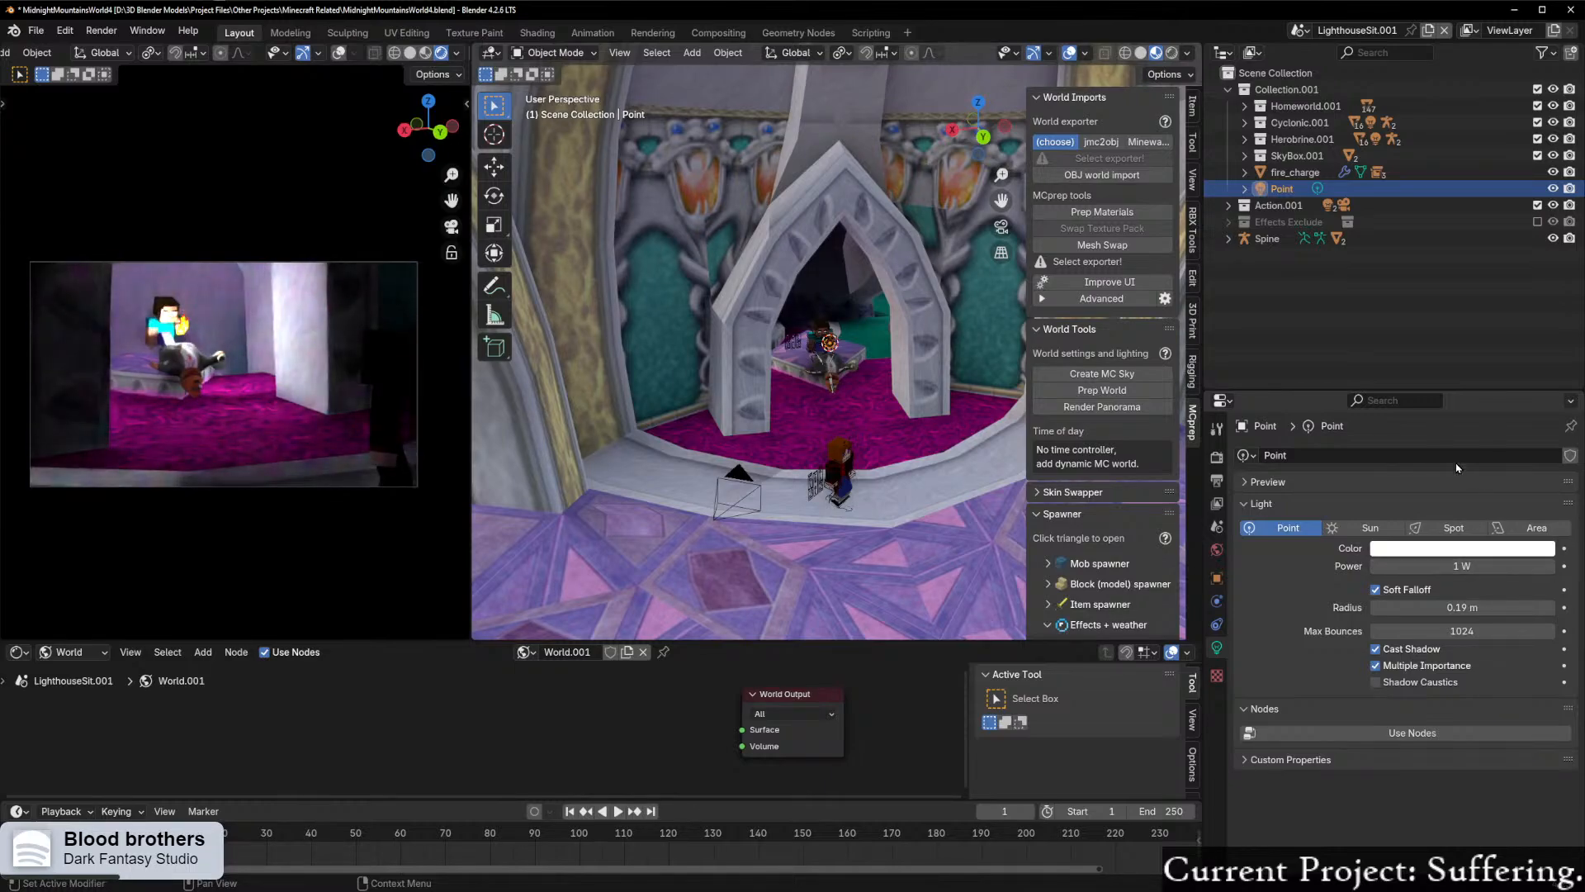
Step: Colour the point light orange with hue 0.049 and saturation 0.851, and set its power to 0.5 W
left_click(1464, 548)
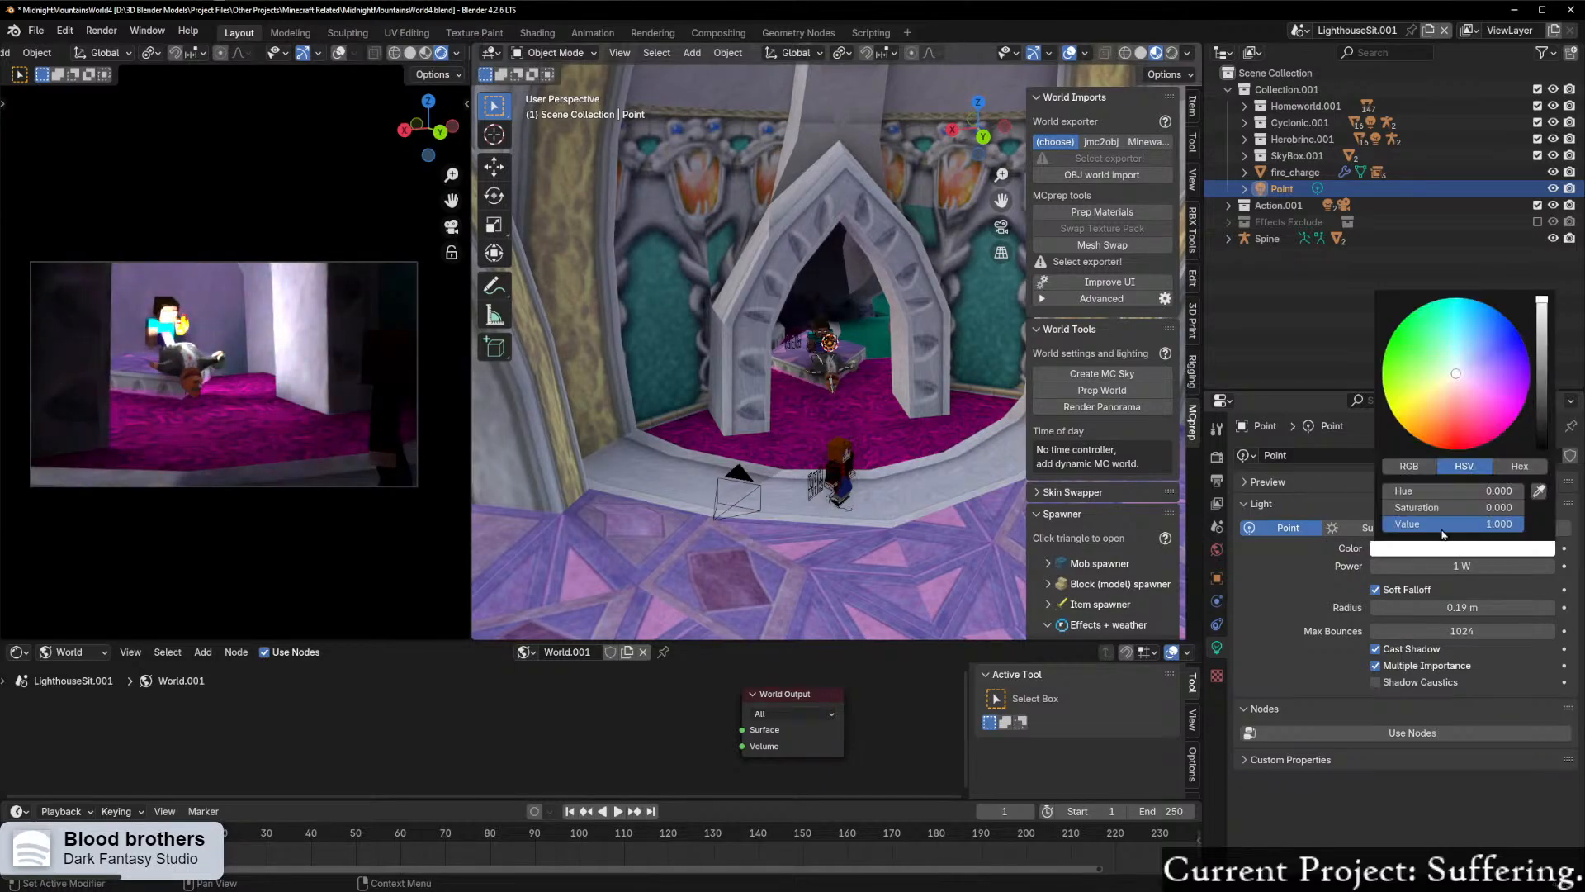
left_click(1437, 413)
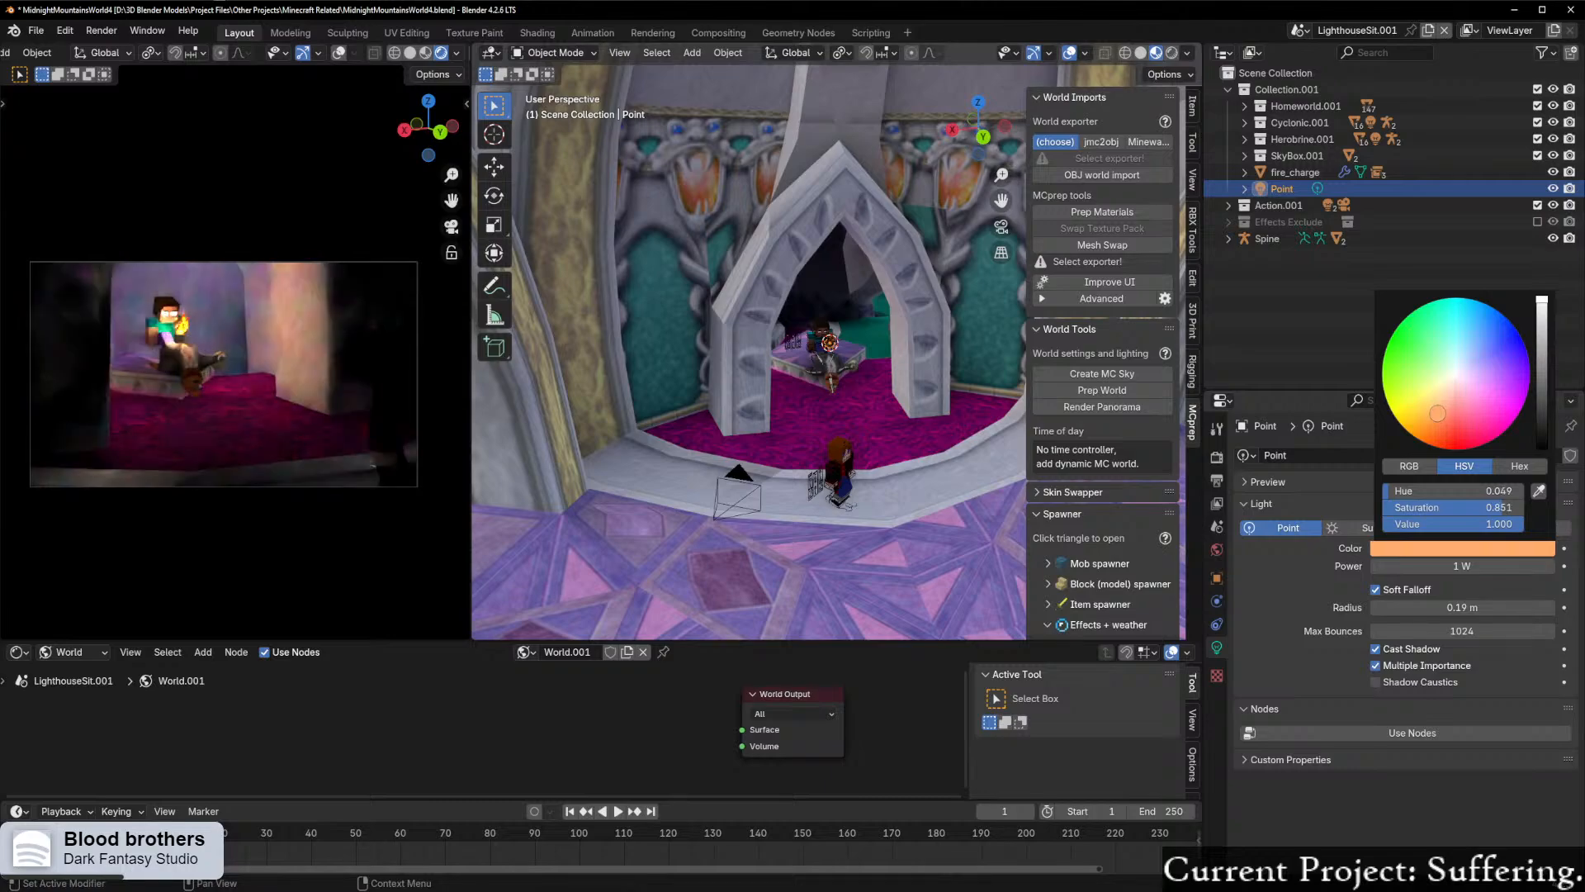
left_click_drag(1438, 413, 1438, 413)
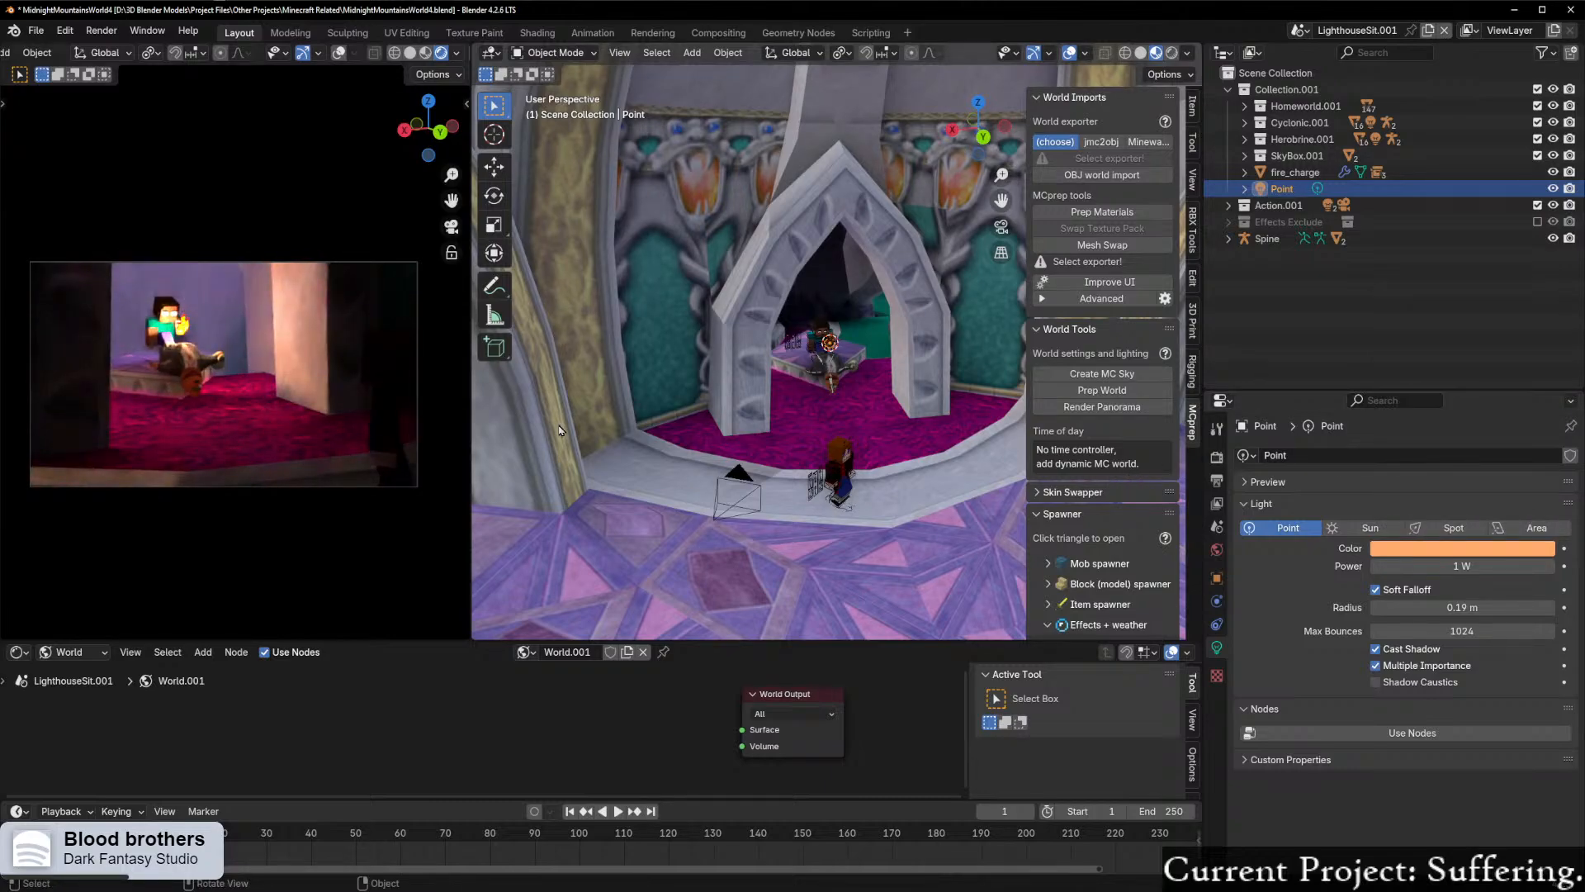
left_click(1465, 565)
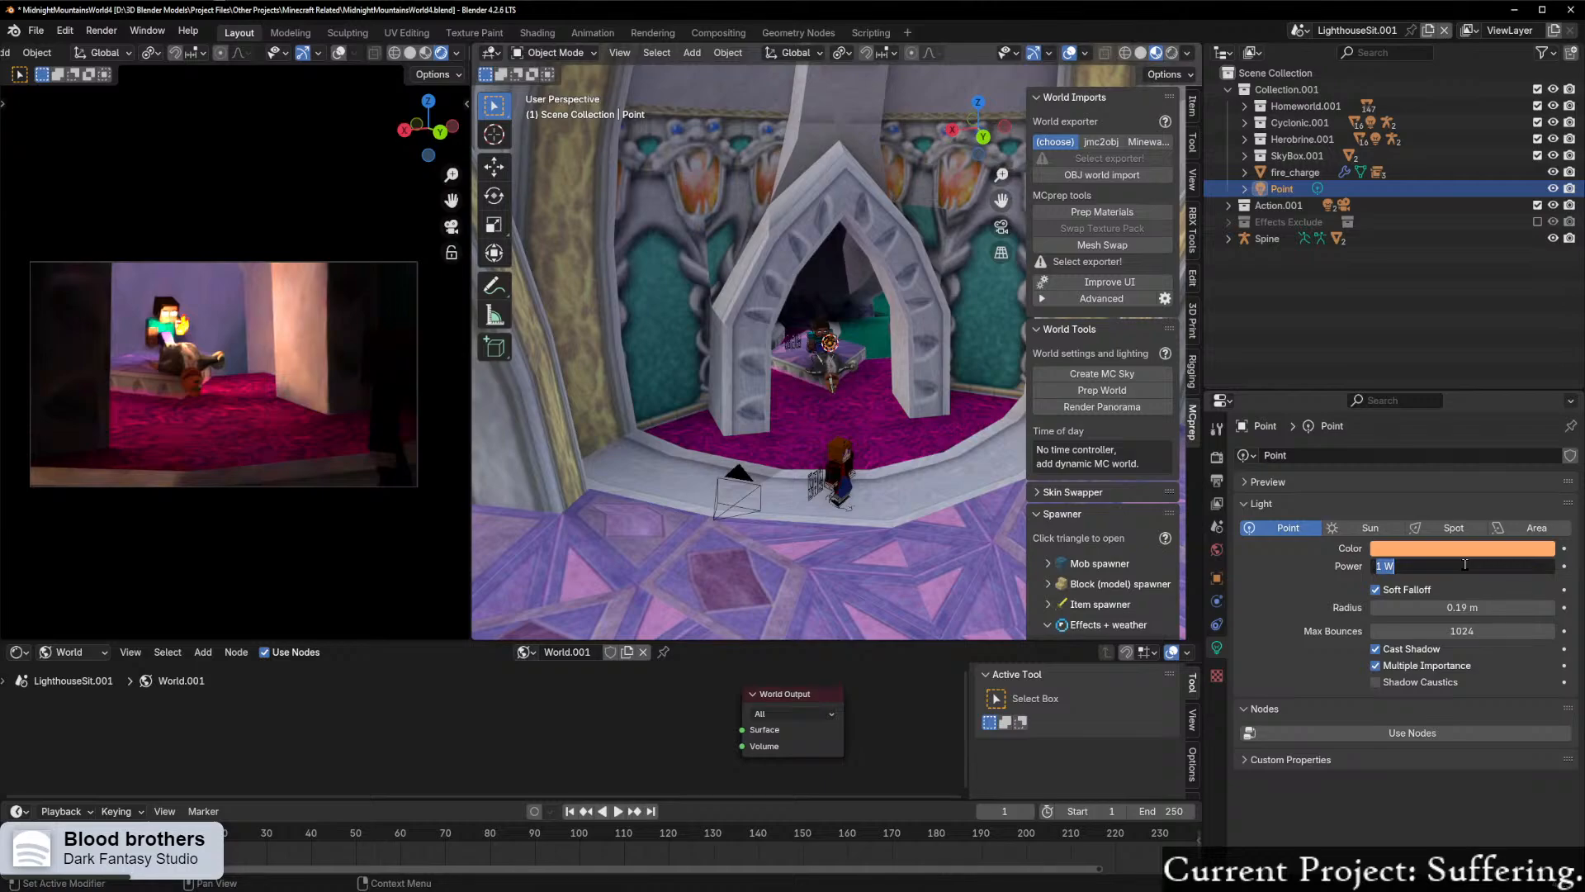
type(".5")
key("Return")
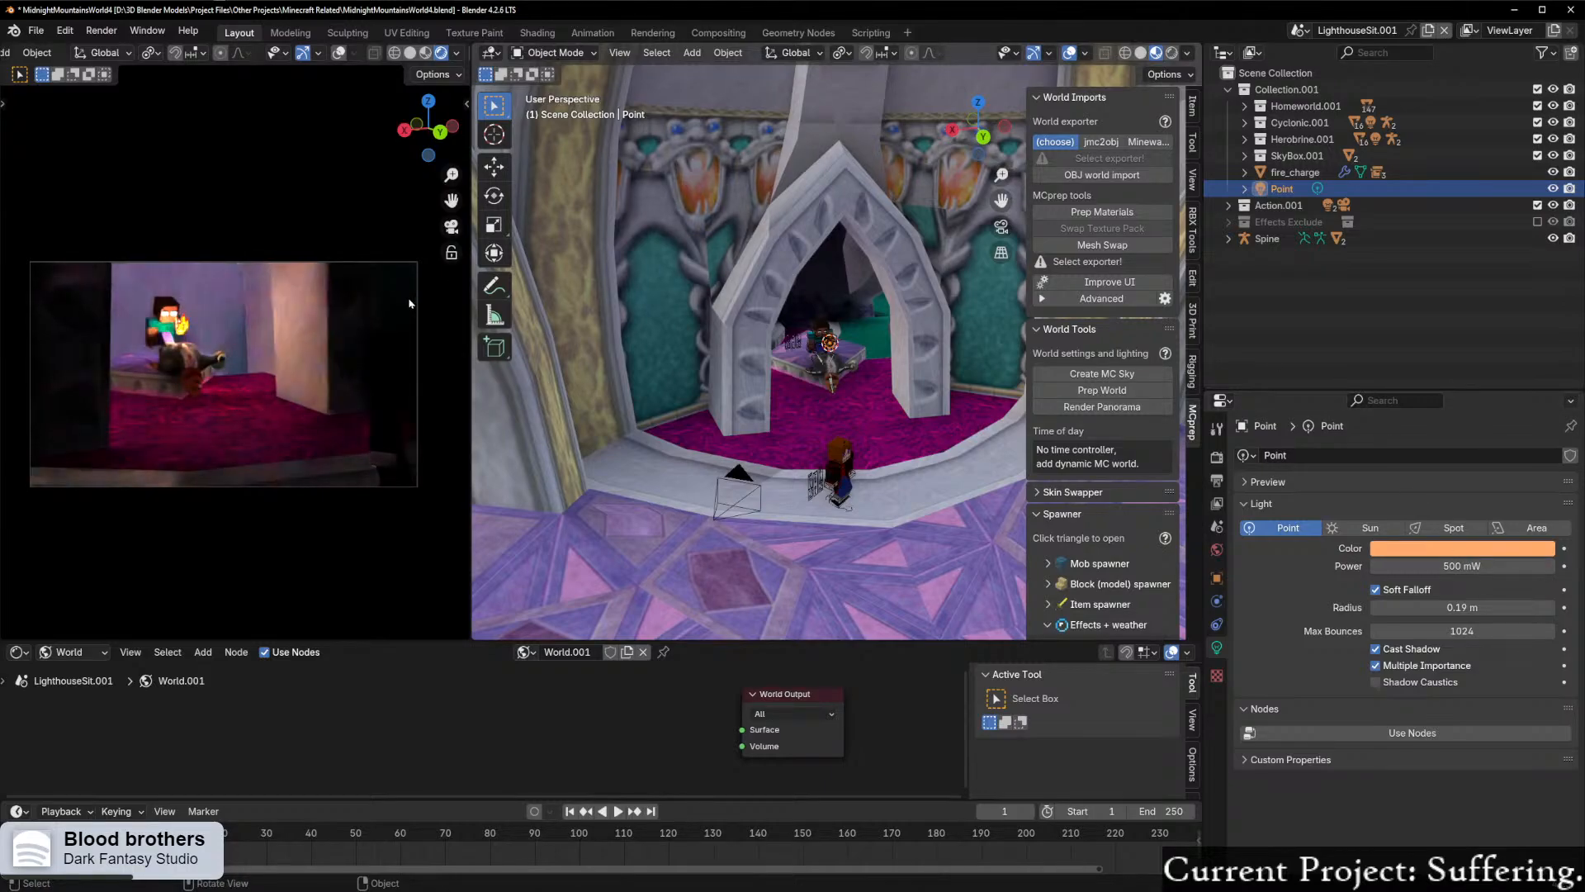
Step: Examine how the orange point light falls on Herobrine, the carpet and the archway, in the camera view and around the scene
scroll(886, 304, "up", 4)
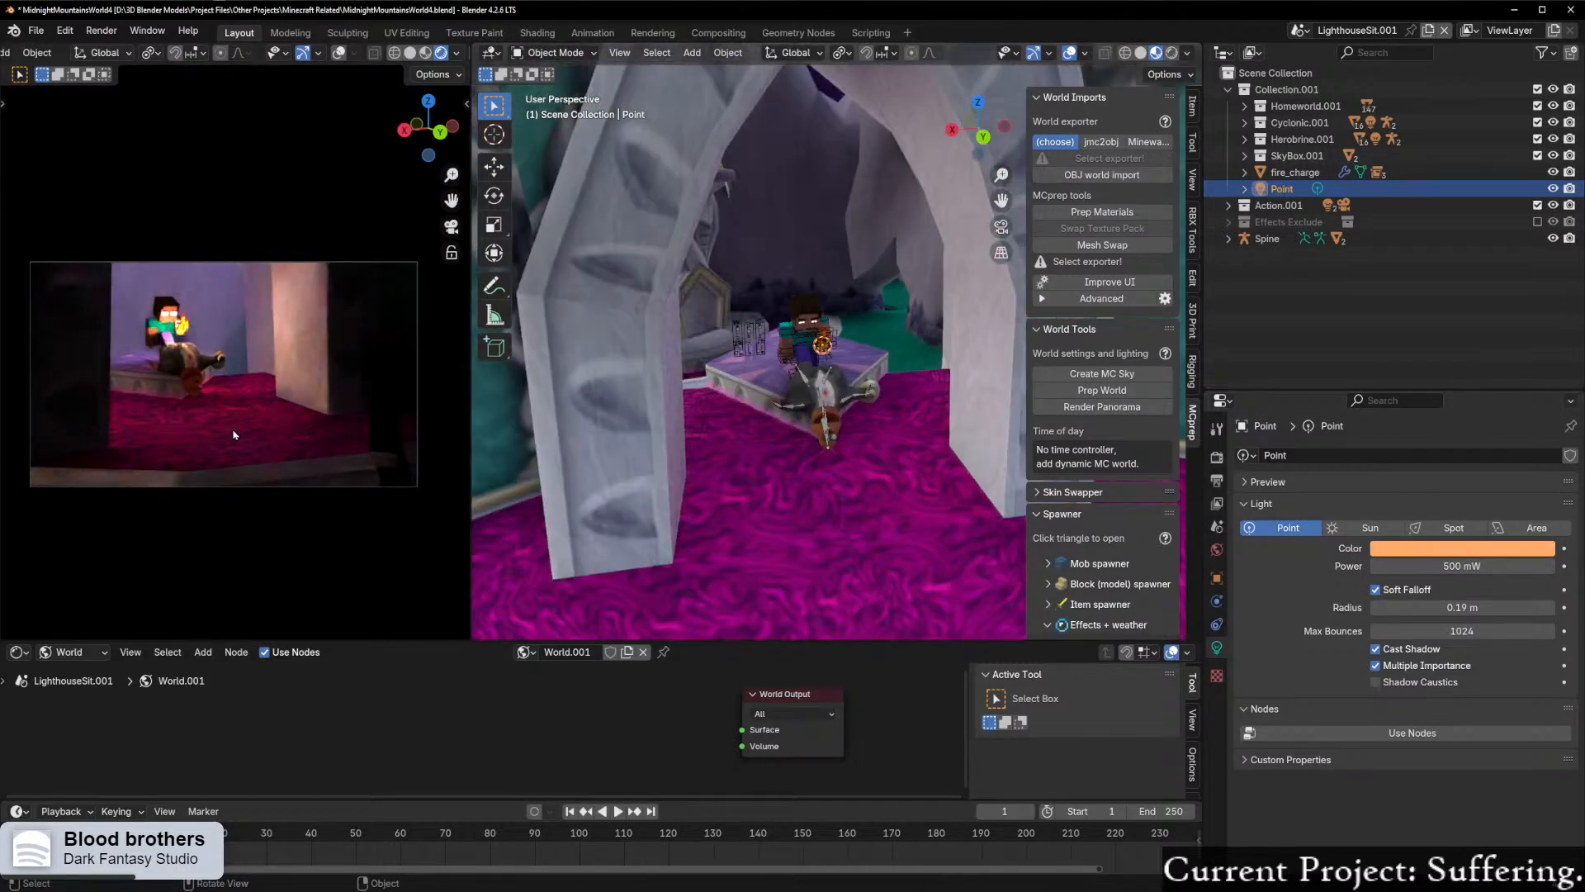
scroll(233, 432, "up", 3)
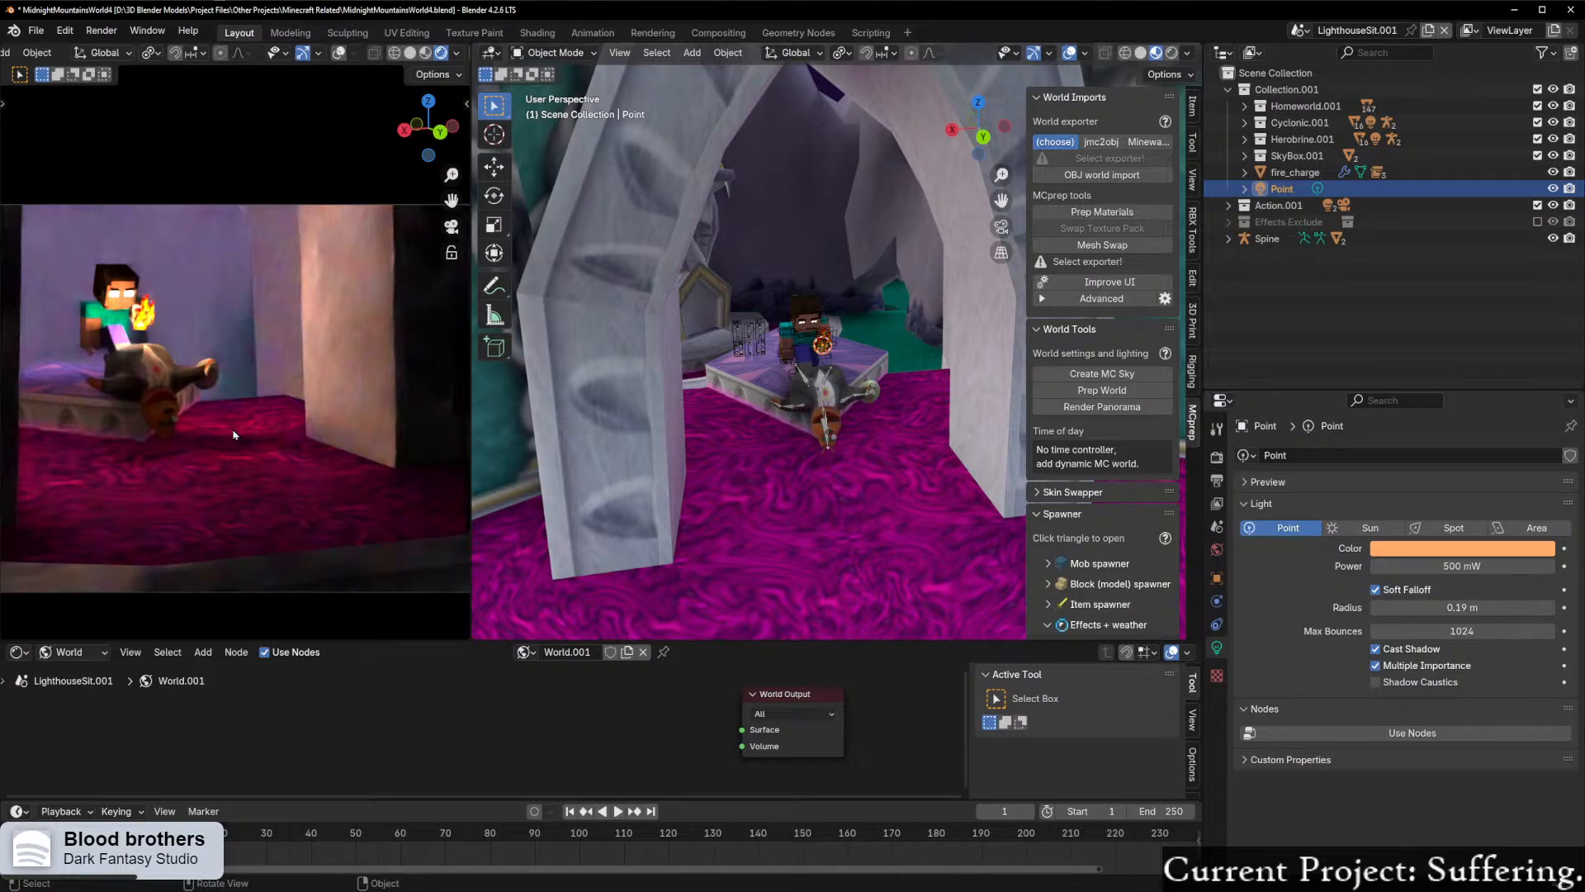
scroll(234, 432, "down", 4)
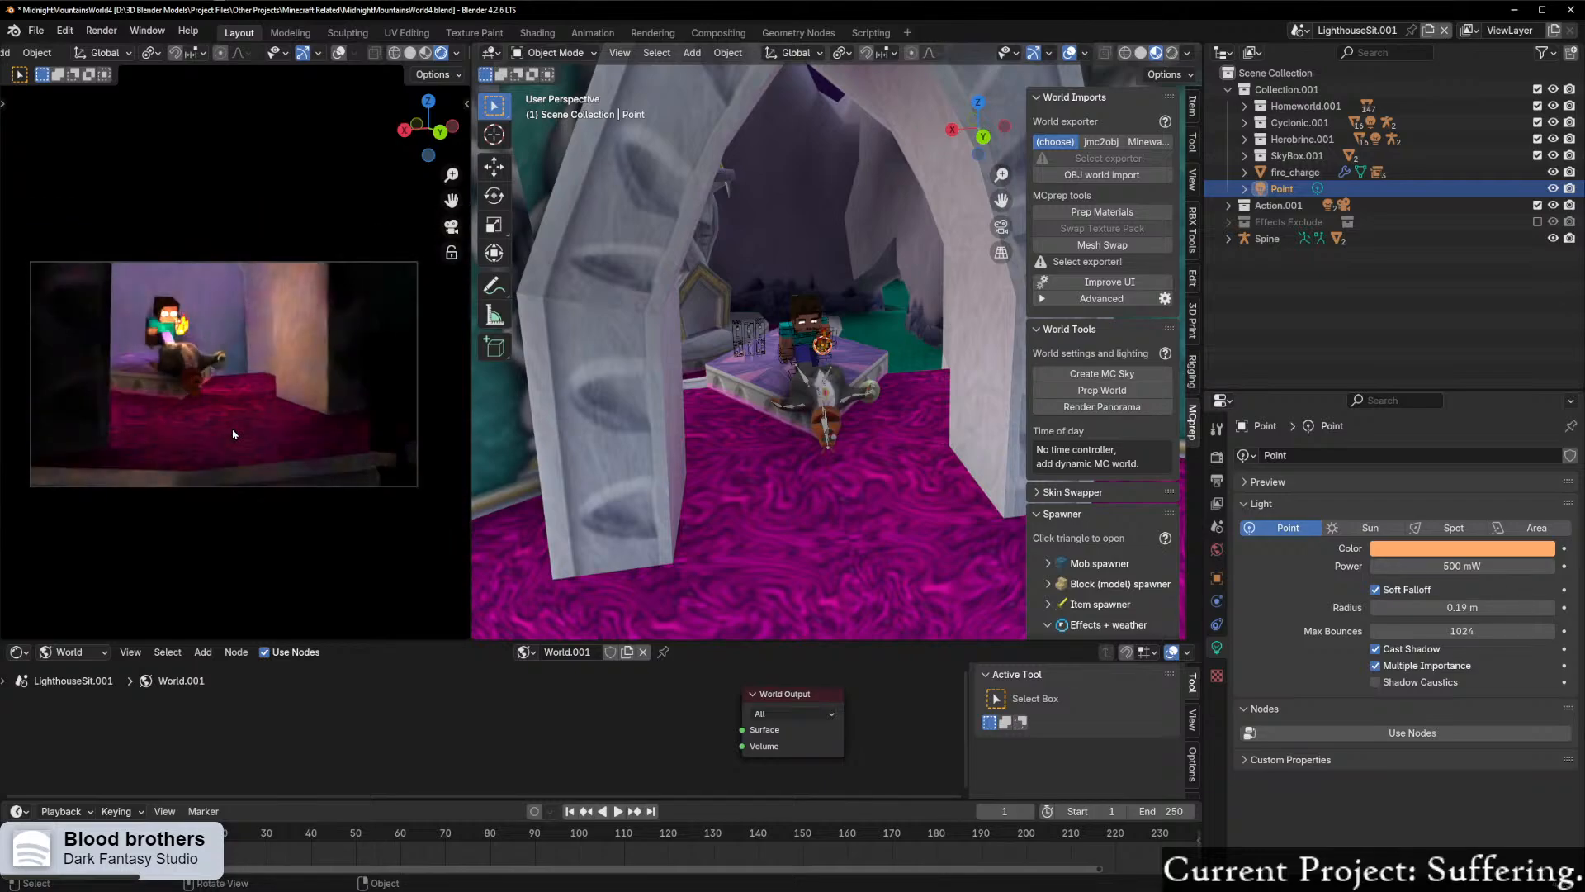
middle_click_drag(776, 502, 768, 453, "shift")
scroll(782, 415, "down", 2)
left_click(776, 412)
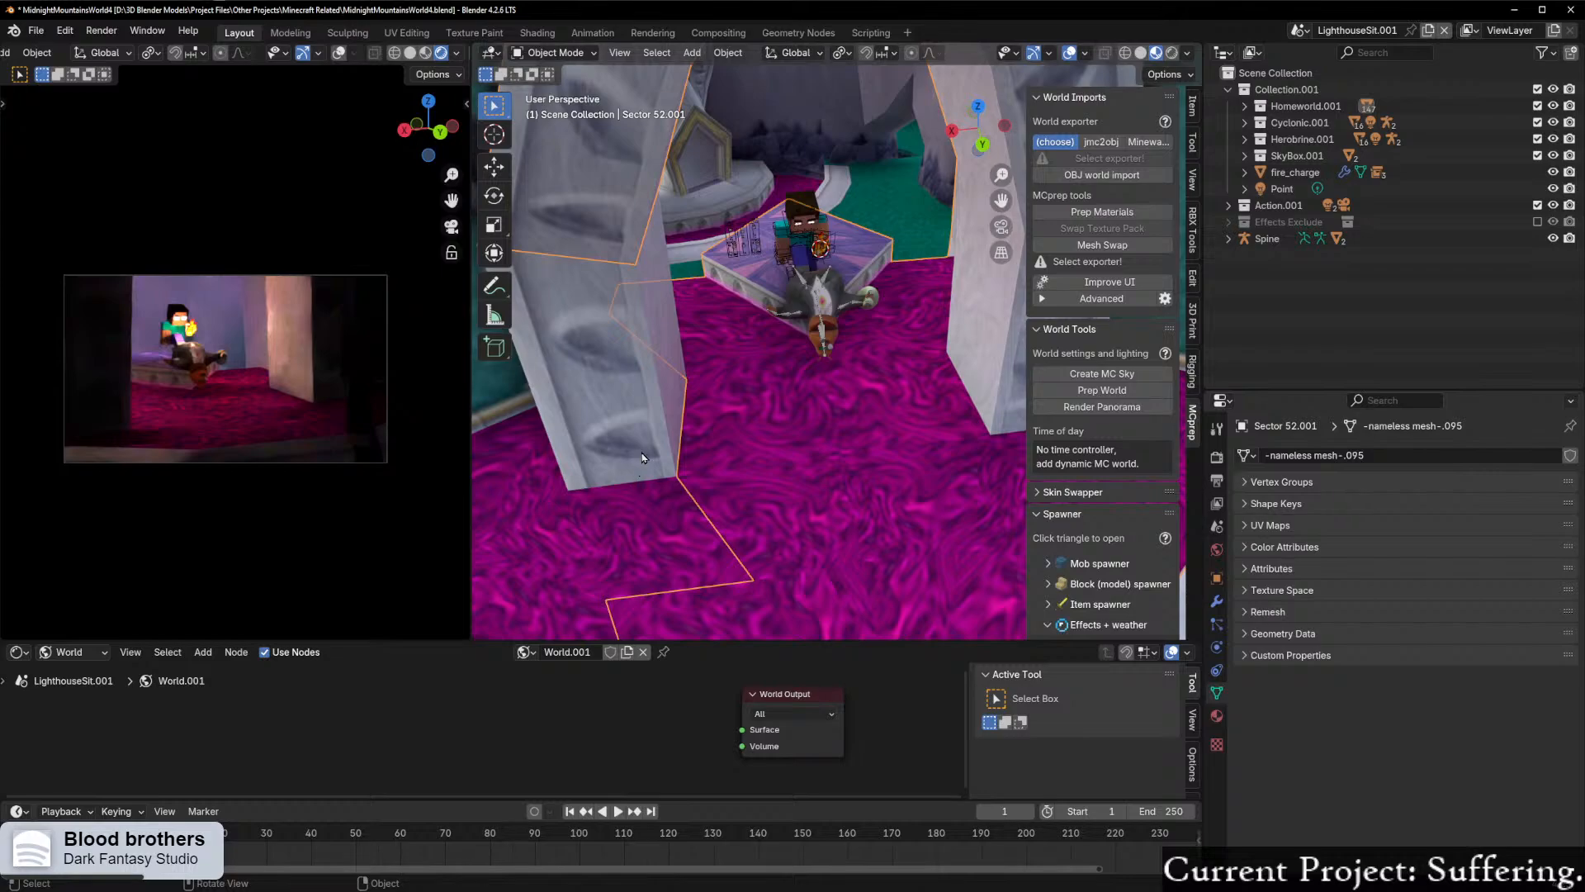
middle_click_drag(653, 446, 786, 454)
scroll(726, 413, "up", 6)
scroll(727, 459, "down", 5)
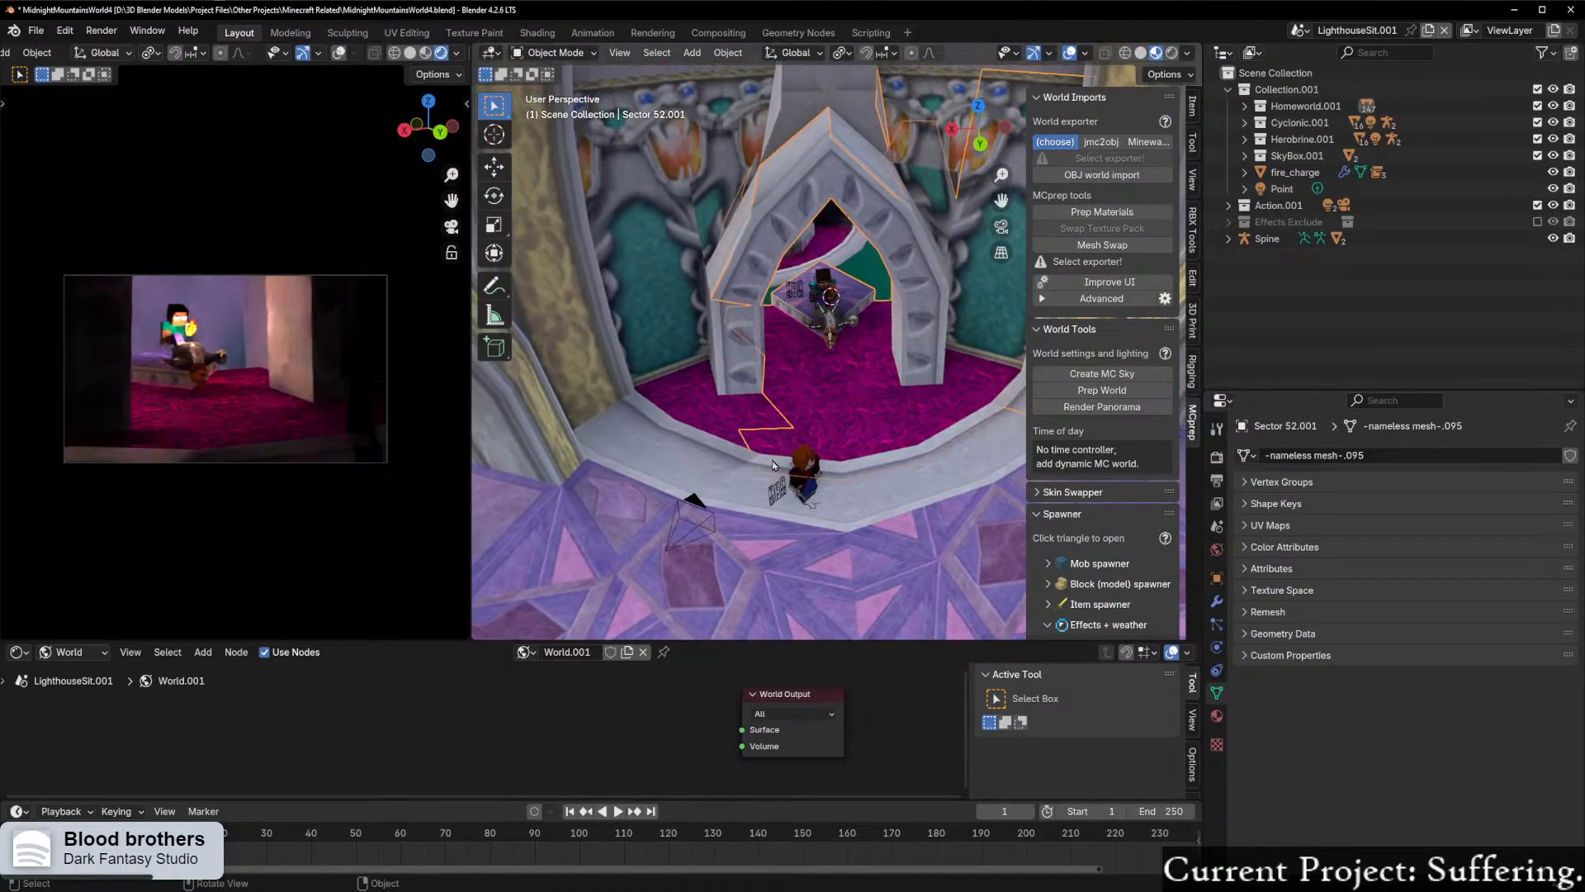
Step: Add an area light on the magenta carpet in front of the throne platform
scroll(792, 454, "up", 3)
key("ctrl+Tab")
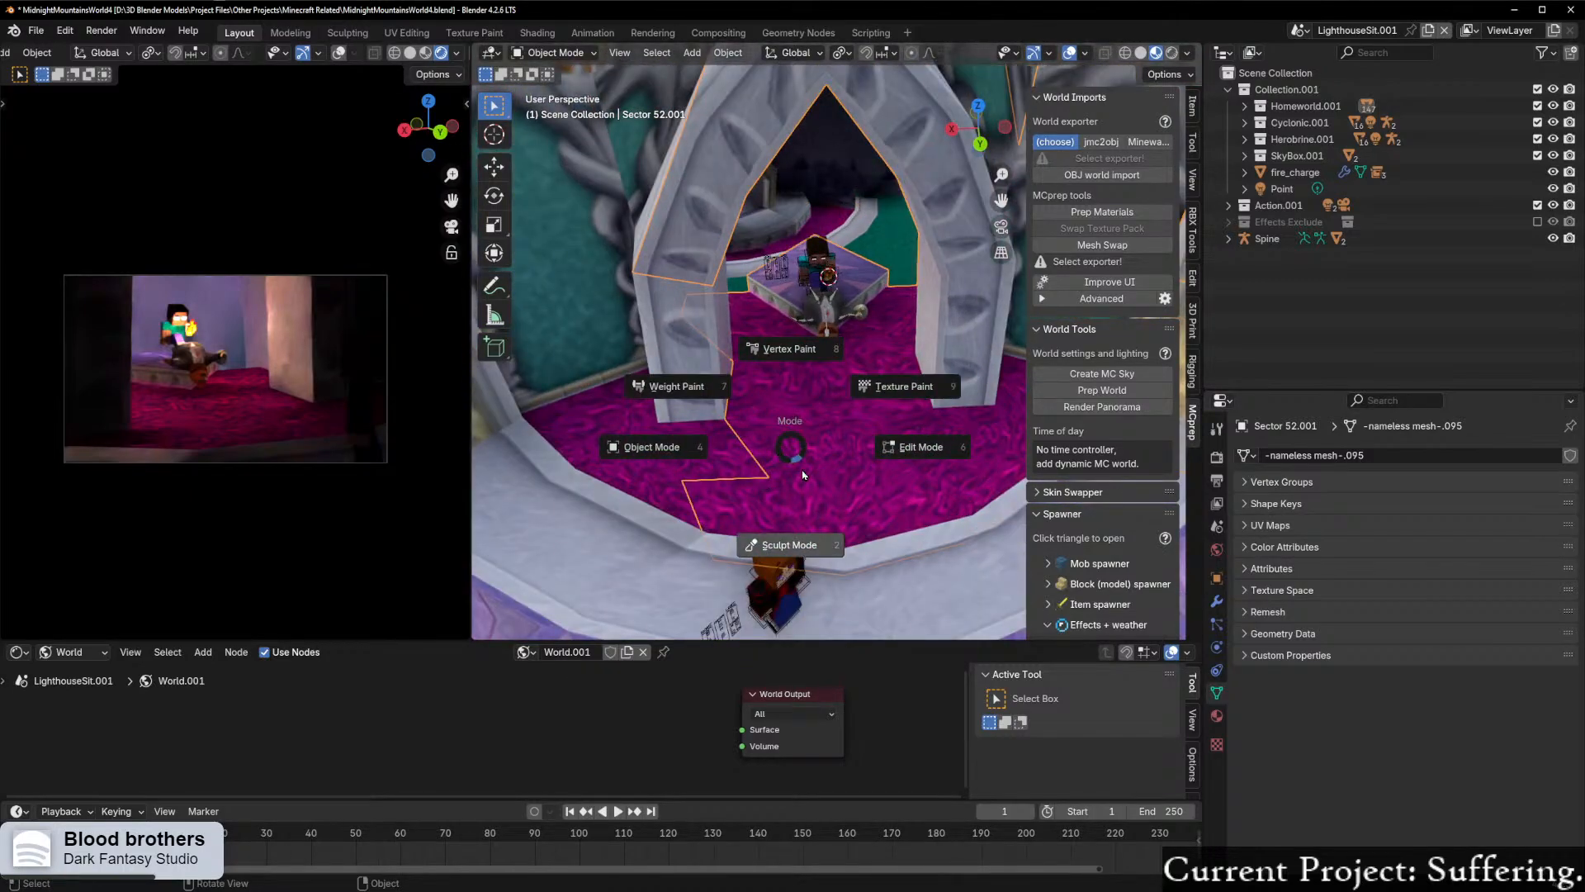
key("Escape")
key("shift+a")
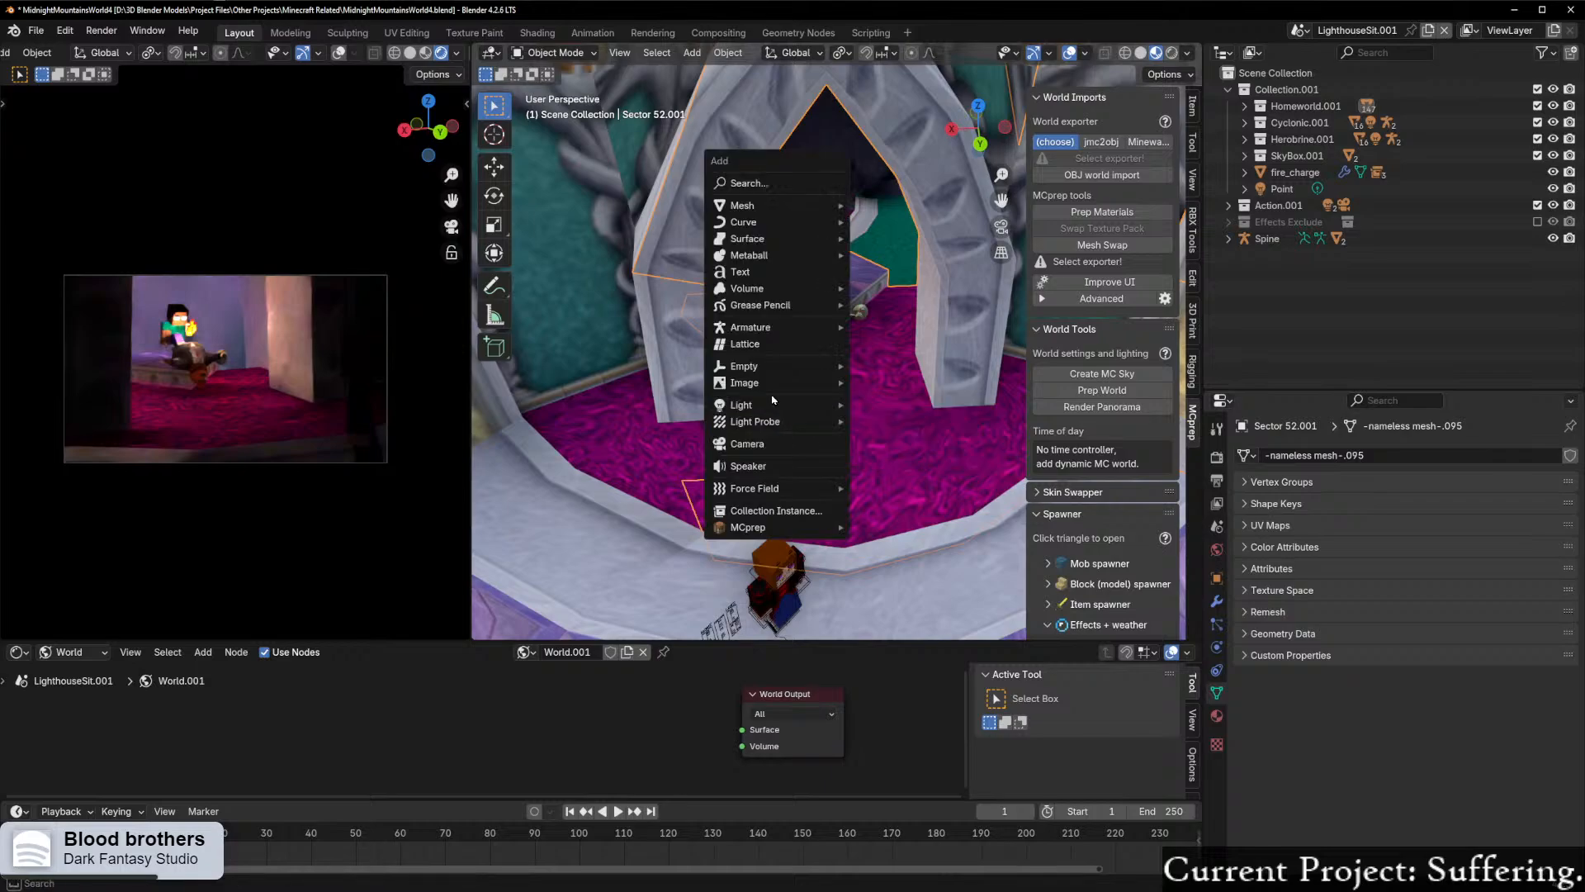
mouse_move(772, 404)
left_click(885, 460)
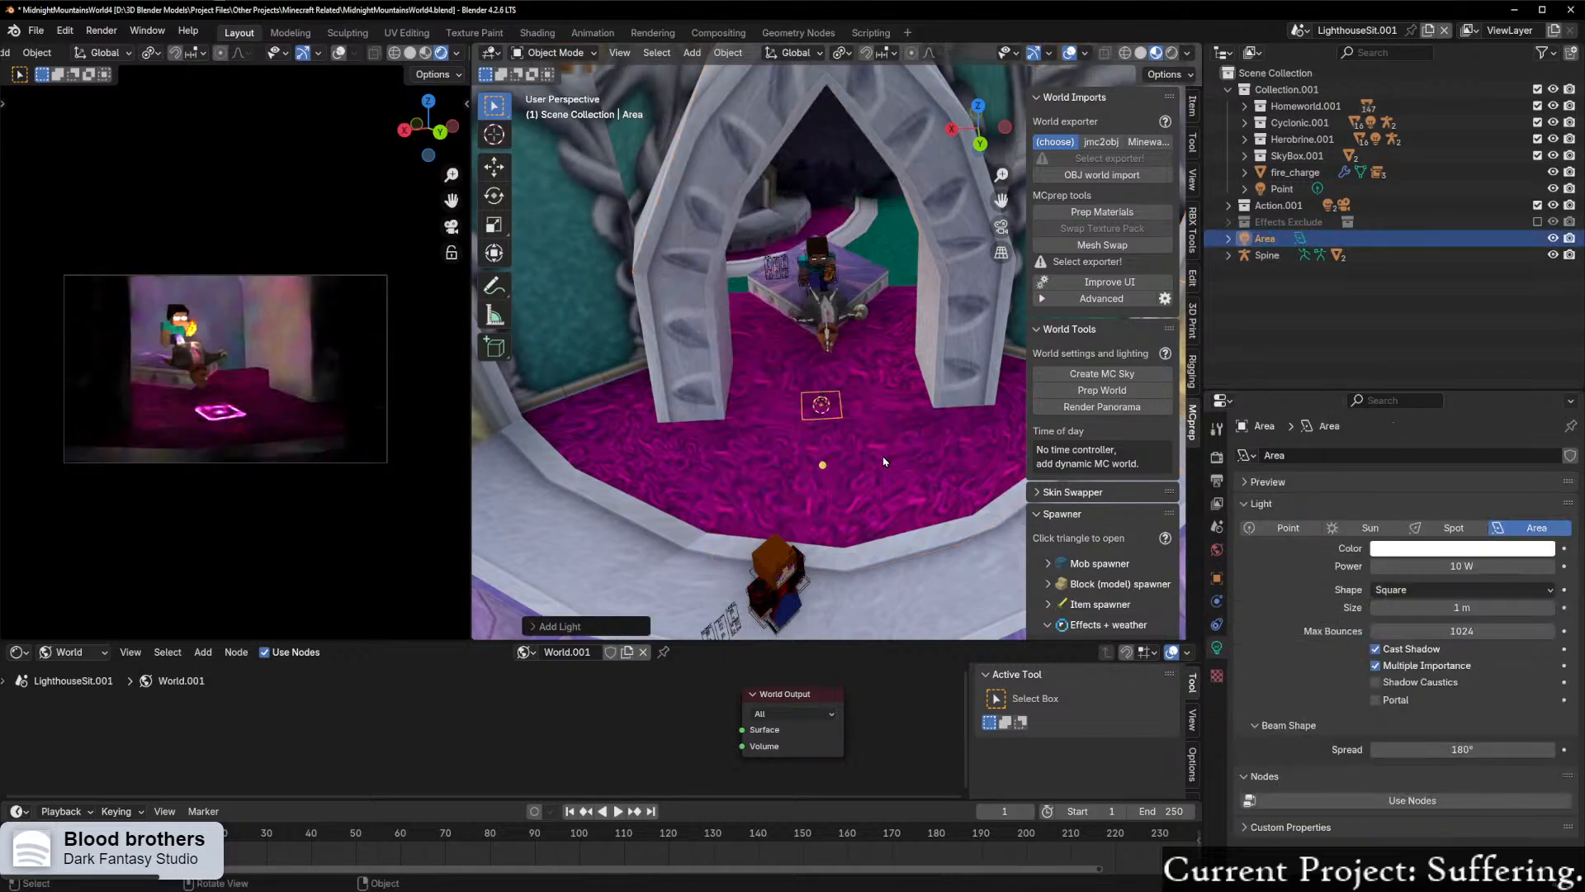
middle_click_drag(884, 461, 854, 460)
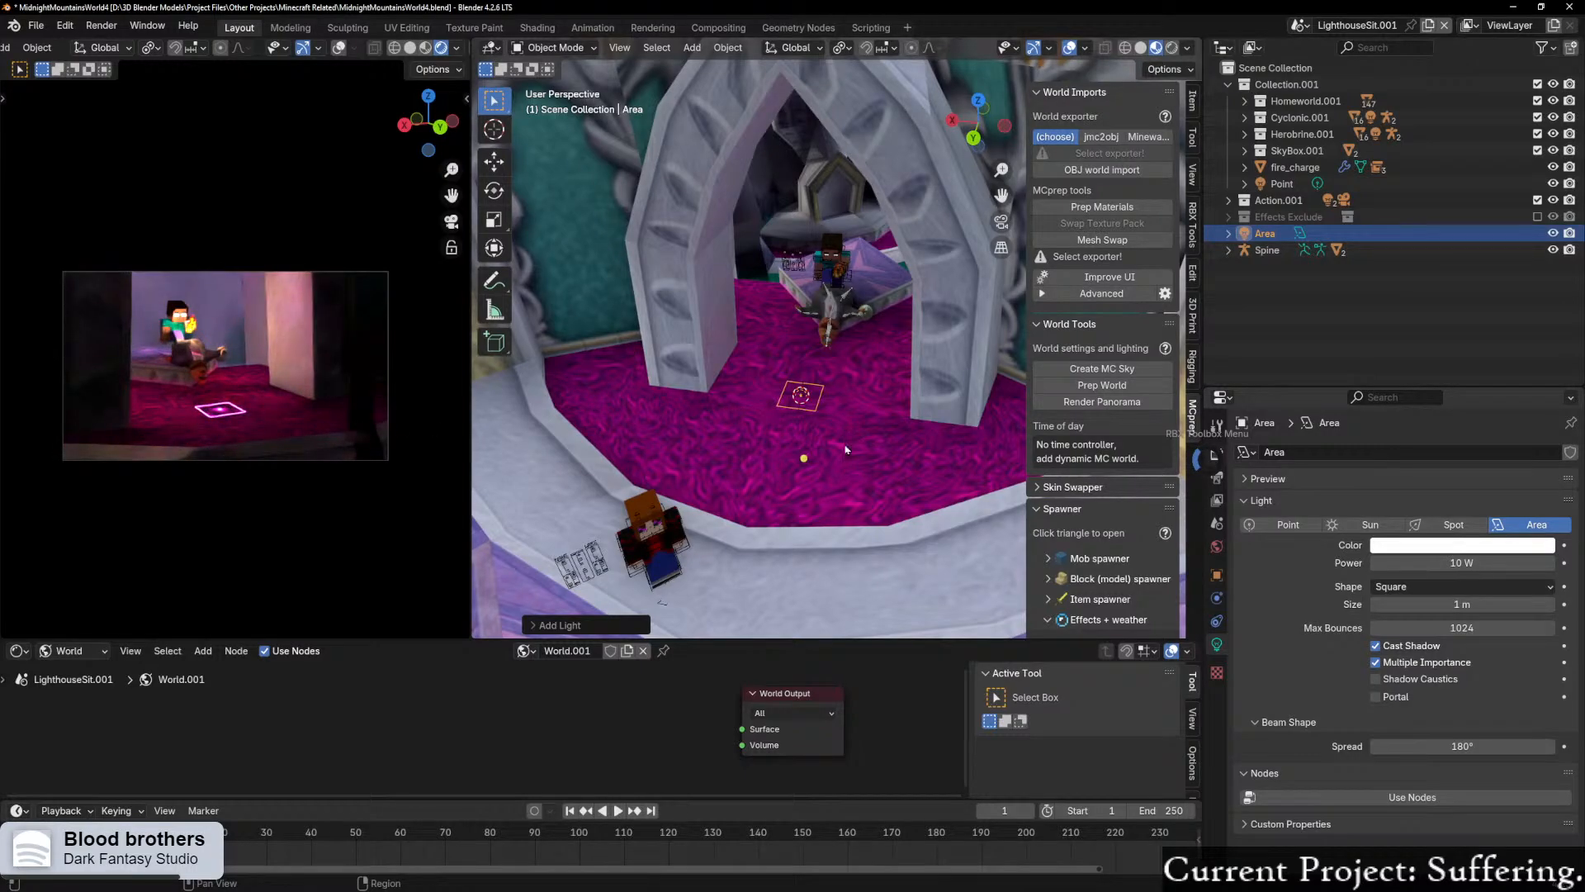
Step: Rotate the area light 180° around the Y axis
left_click(1217, 426)
left_click(1216, 454)
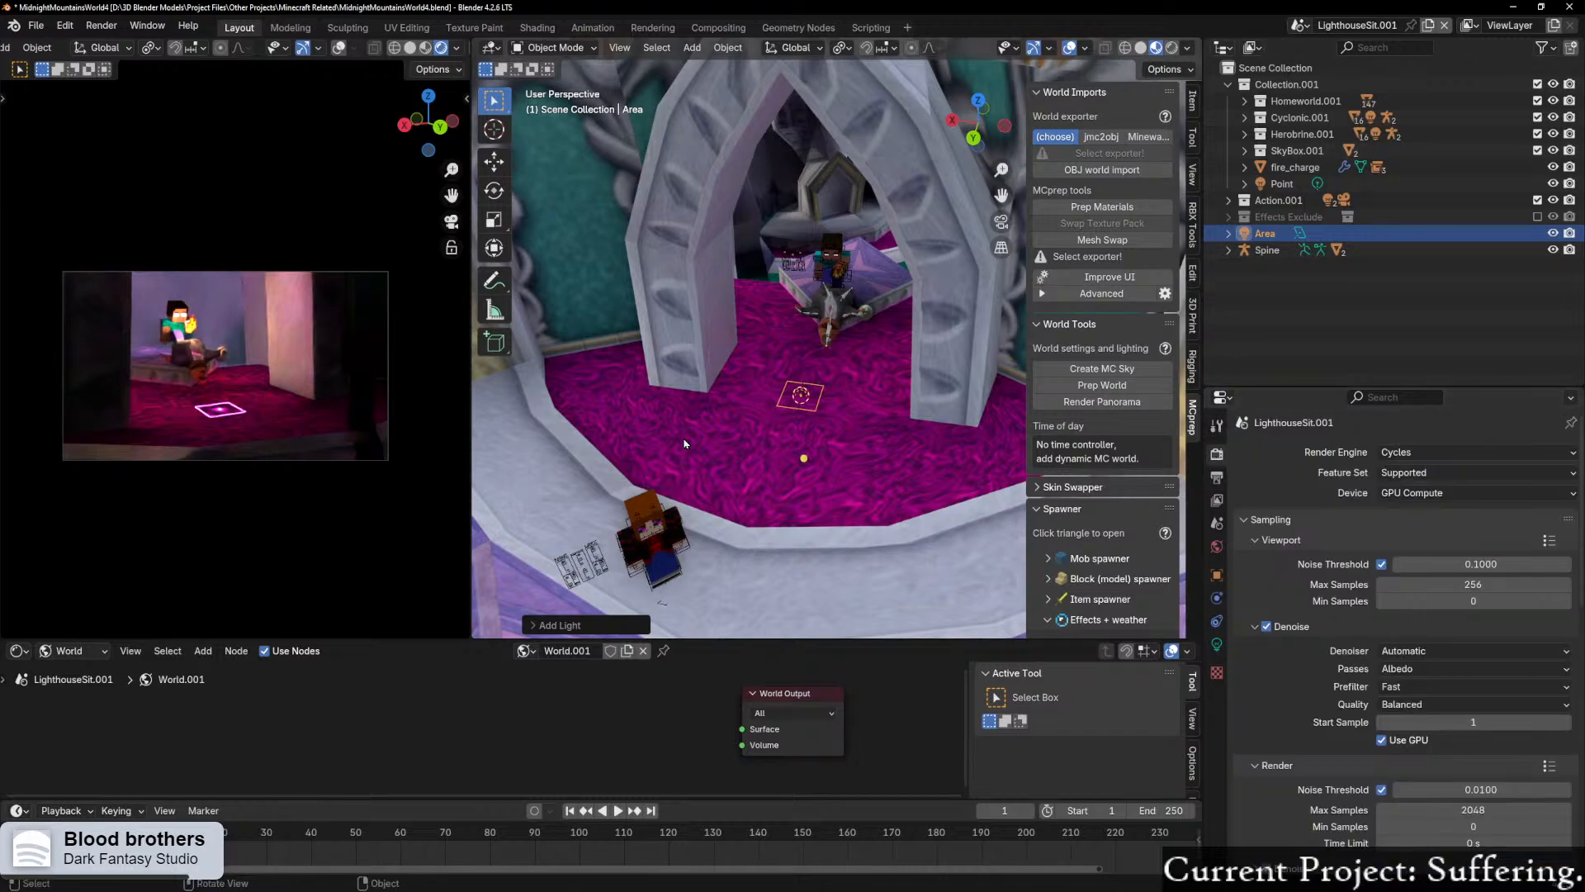
middle_click_drag(809, 430, 761, 434)
scroll(762, 440, "up", 2)
scroll(706, 389, "up", 2)
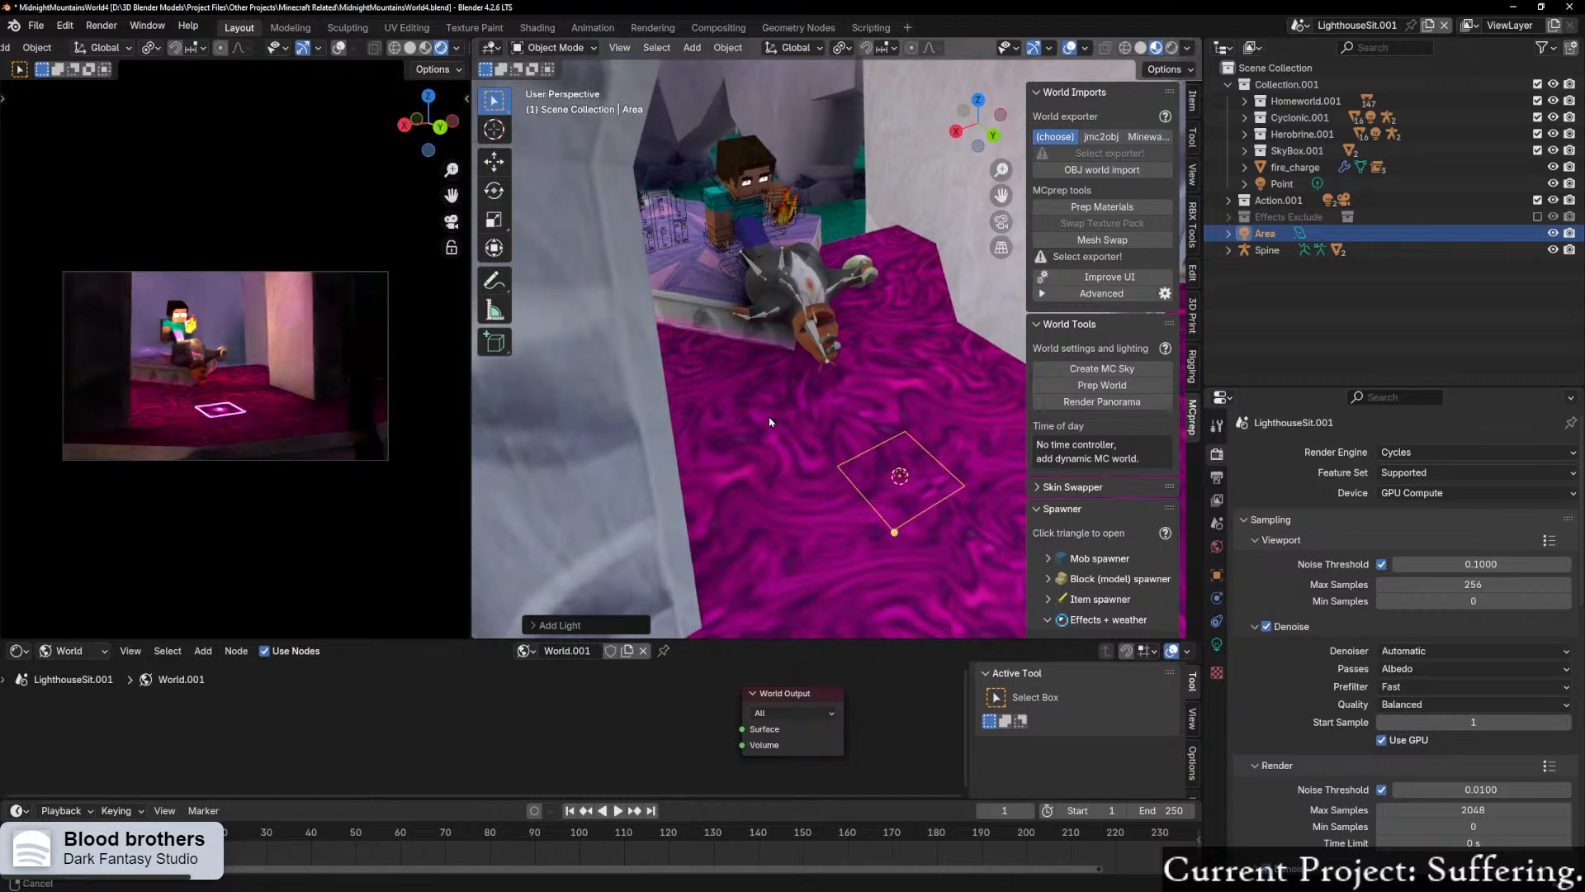
scroll(826, 462, "down", 2)
middle_click_drag(861, 489, 732, 384)
key("r")
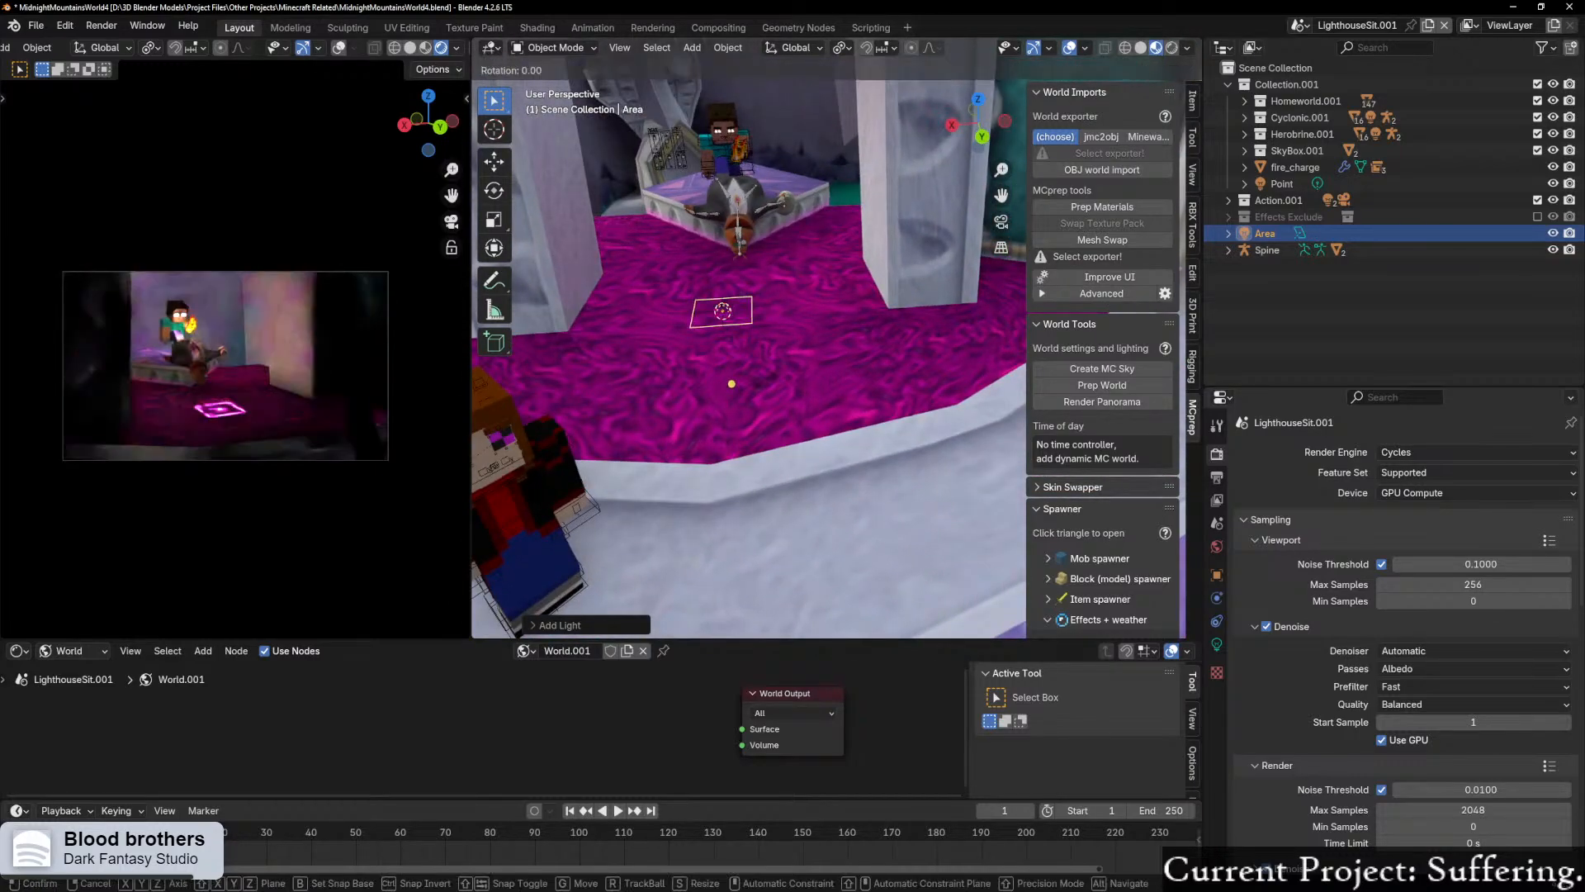
type("y180")
key("Return")
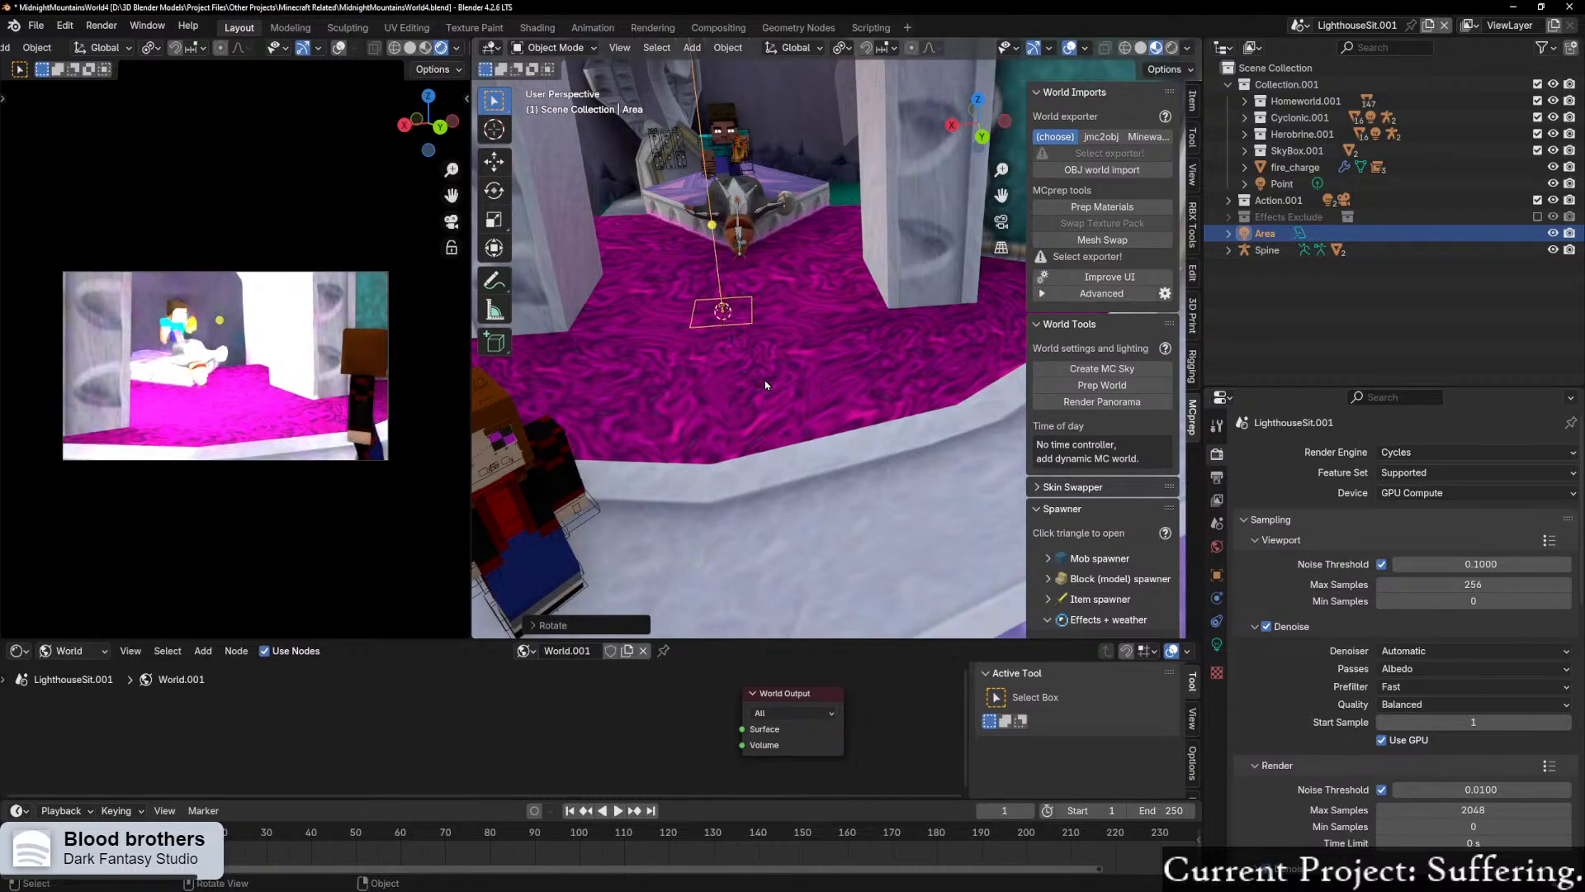
Step: Scale the area light up uniformly by a factor of about 11 so it spans the carpet
middle_click_drag(760, 379, 782, 349)
scroll(822, 362, "up", 2)
key("s")
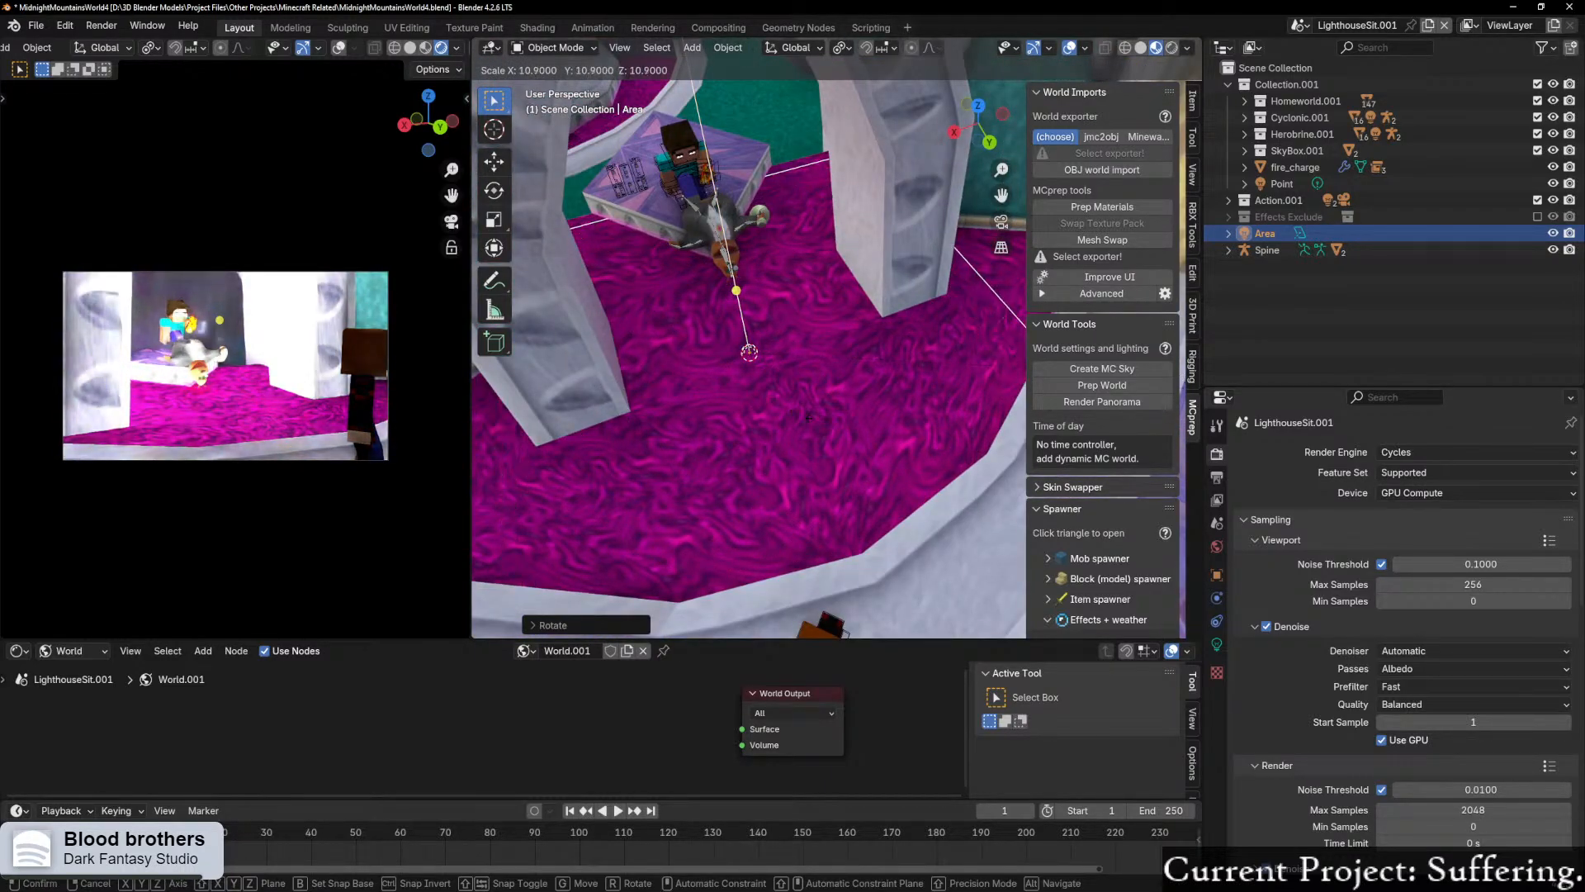
left_click(864, 420)
mouse_move(864, 419)
middle_mouse_down()
mouse_move(828, 421)
mouse_move(824, 397)
mouse_move(834, 413)
middle_mouse_up()
scroll(828, 421, "down", 4)
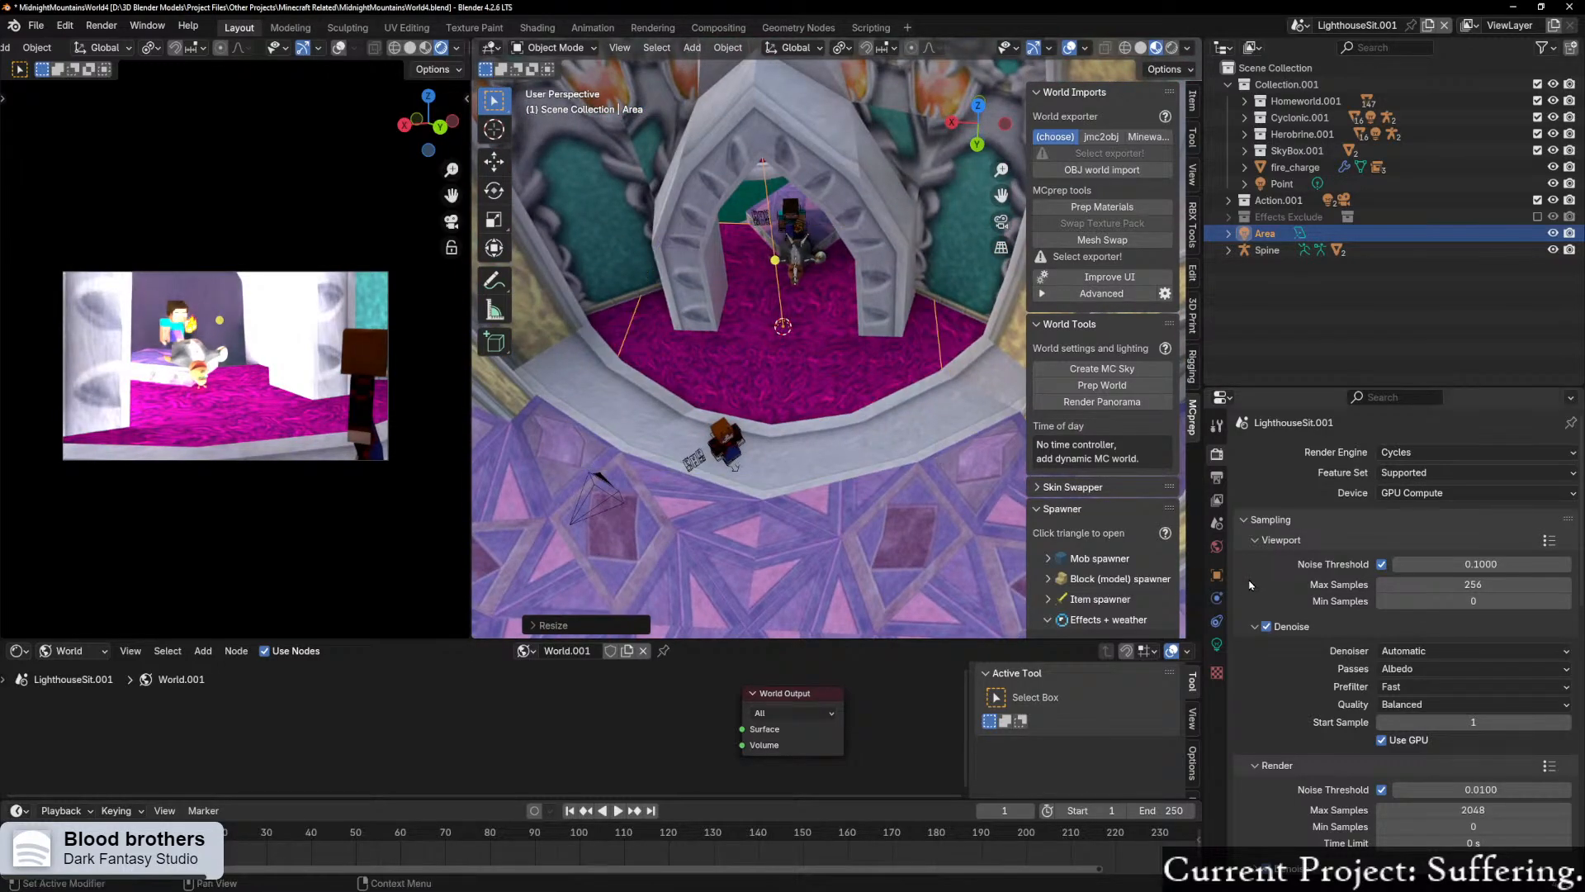
Step: Change the area light's shape to Rectangle and widen it along the X axis beyond the archway pillars
left_click(1218, 643)
left_click(1421, 586)
left_click(1422, 624)
scroll(819, 547, "up", 1)
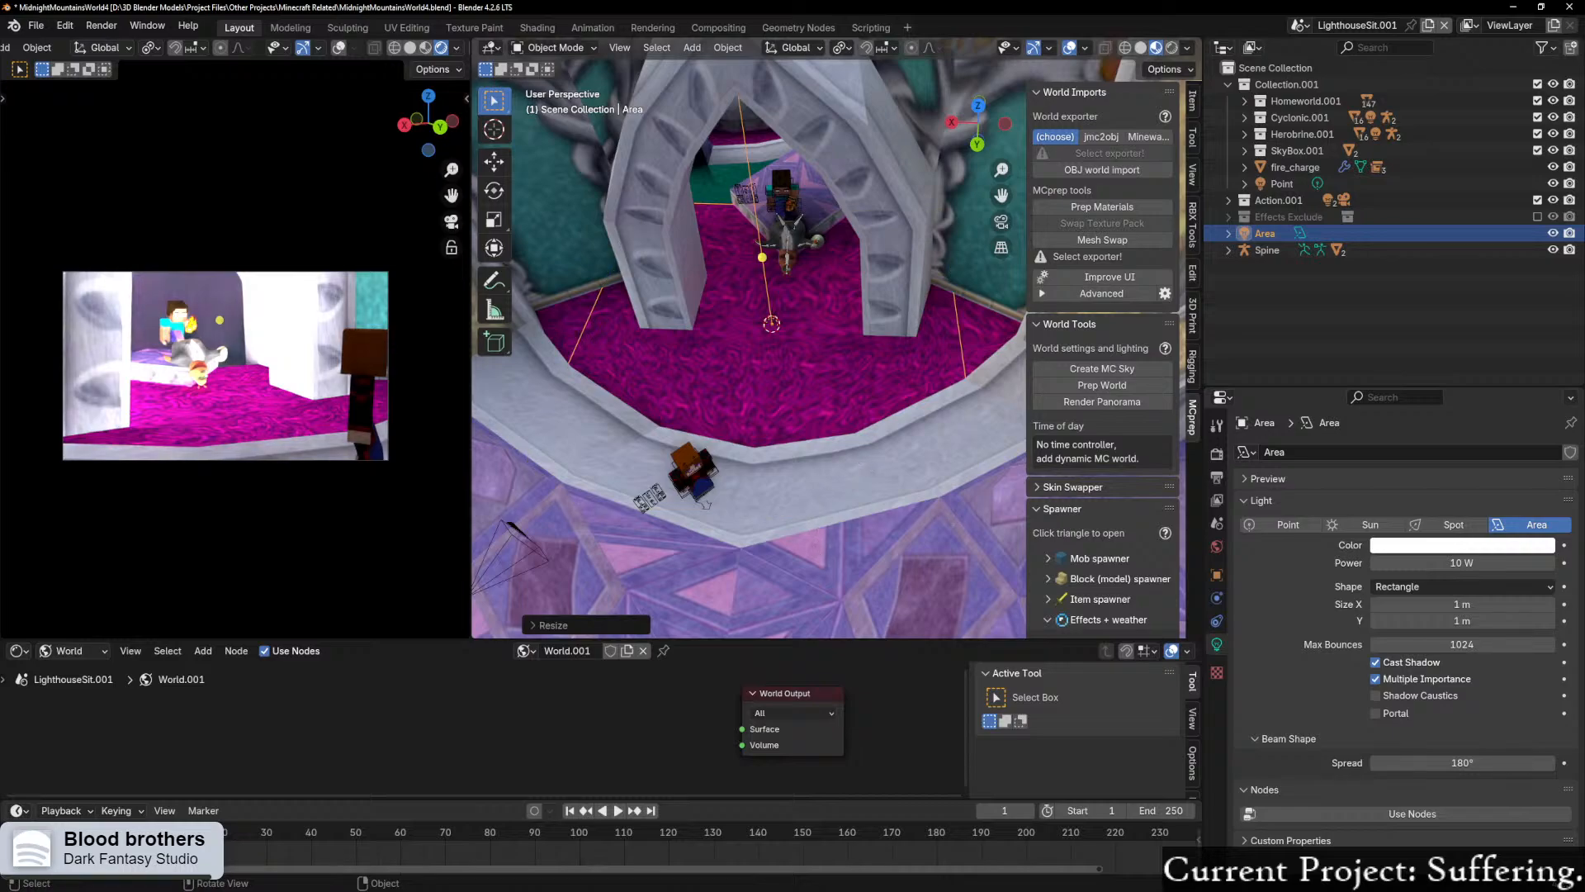
key("s")
key("z")
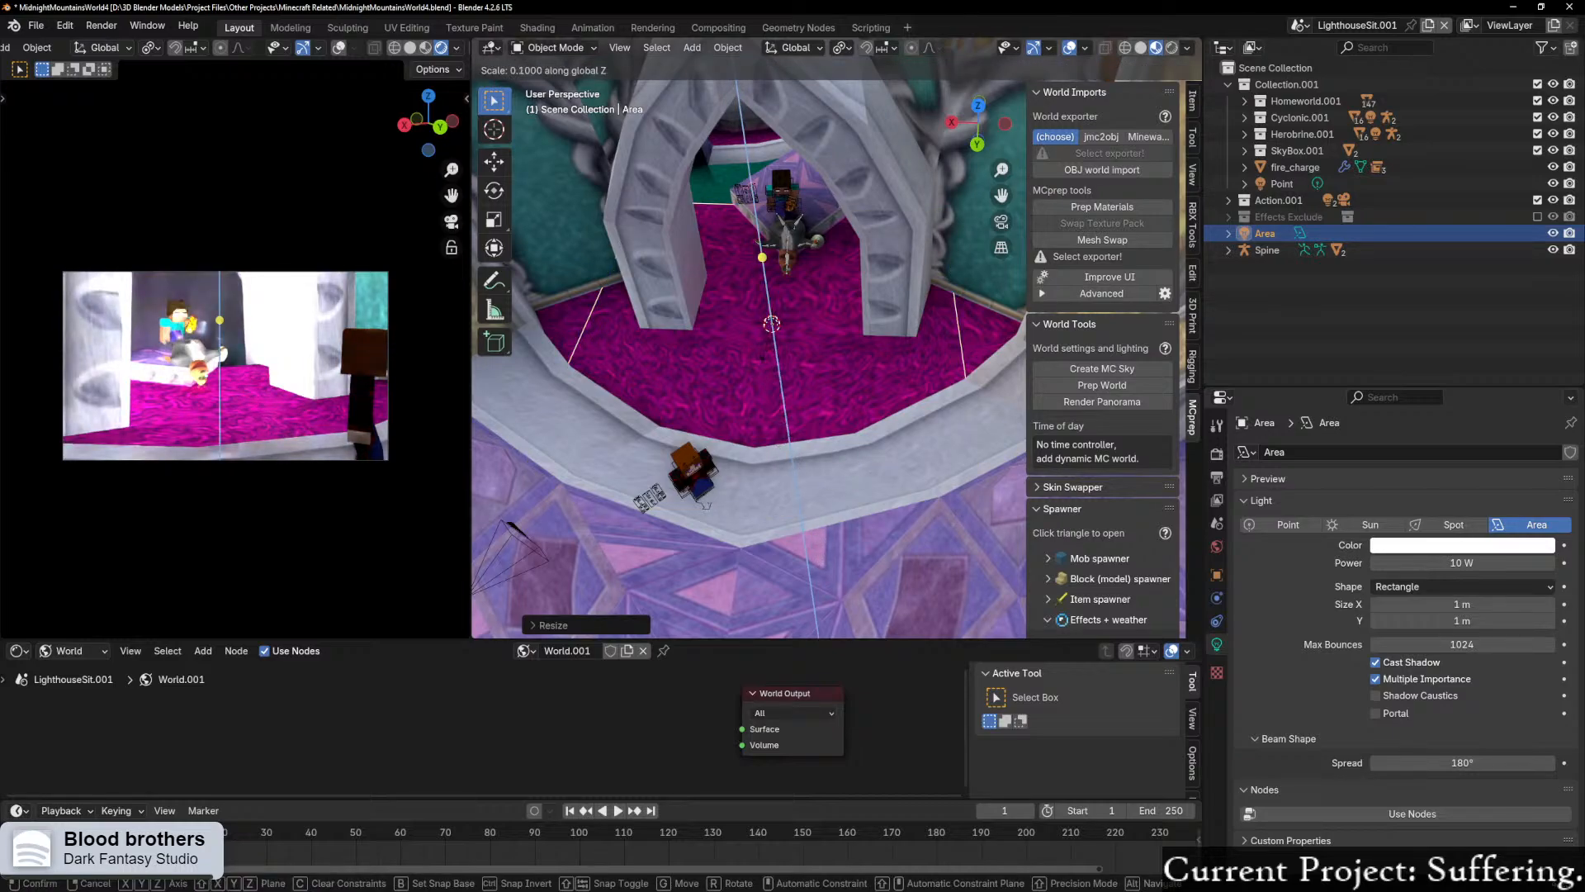
key("x")
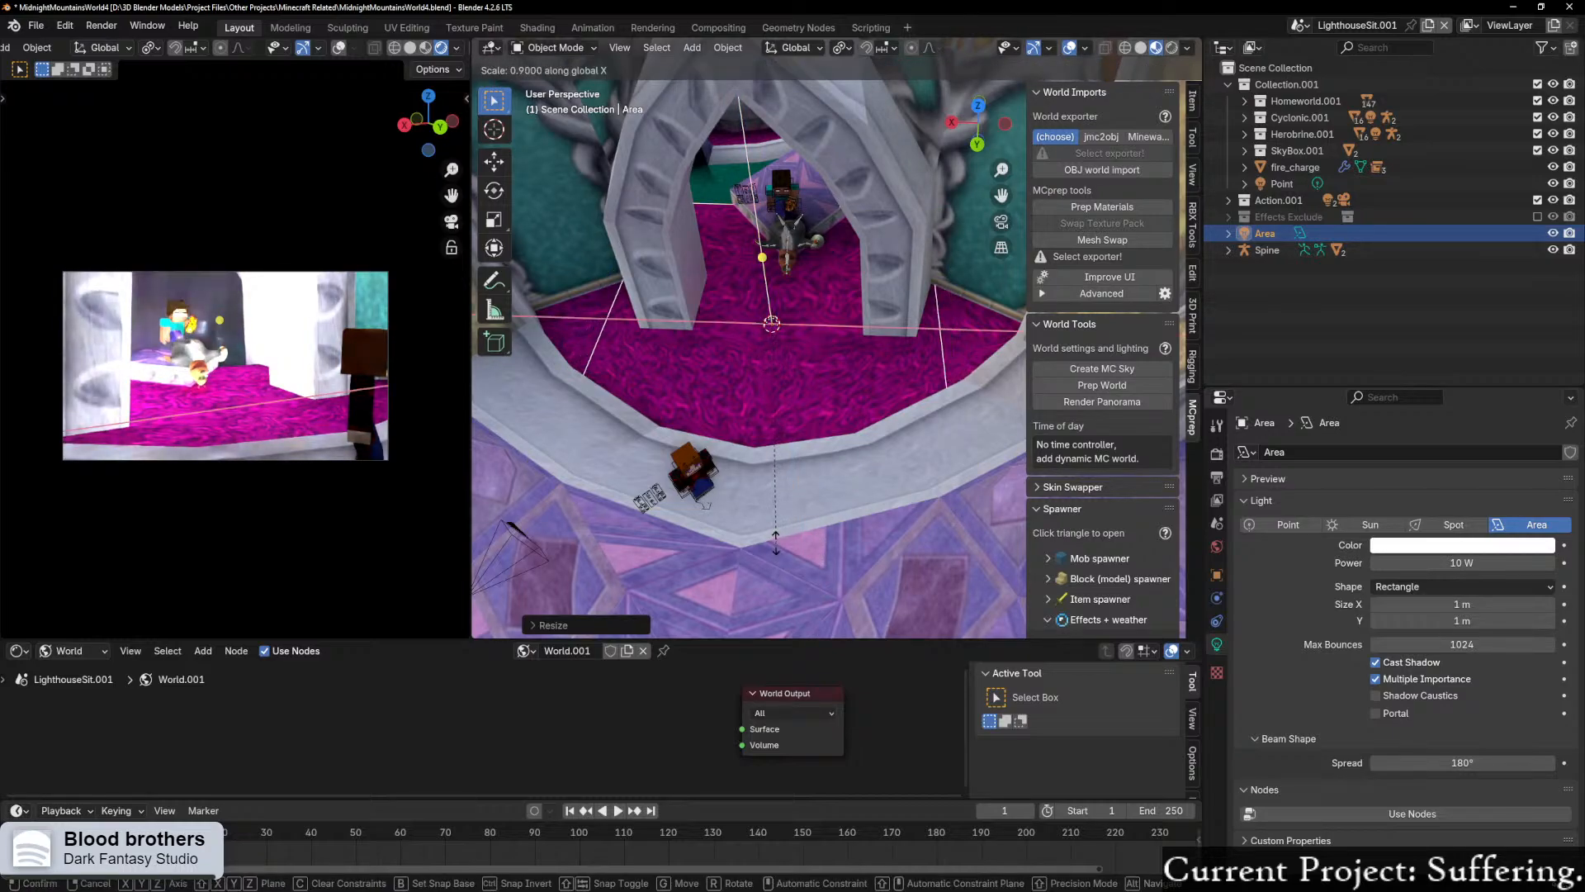
left_click(904, 50)
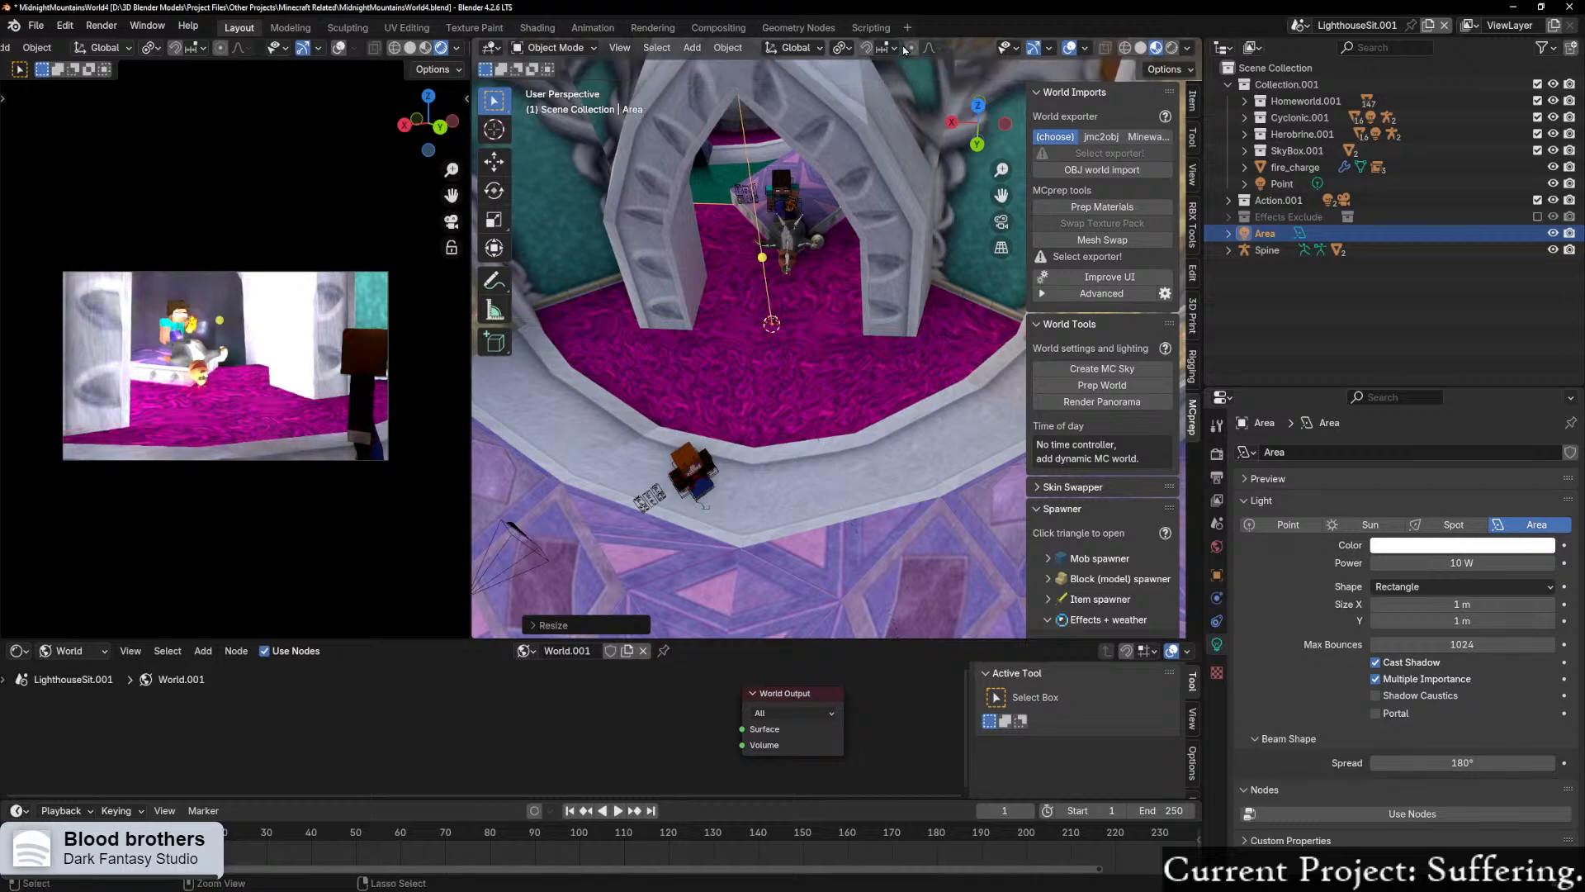
Step: Shorten the rectangular area light along Y and move it about -0.88 m along Y
key("y")
mouse_move(885, 34)
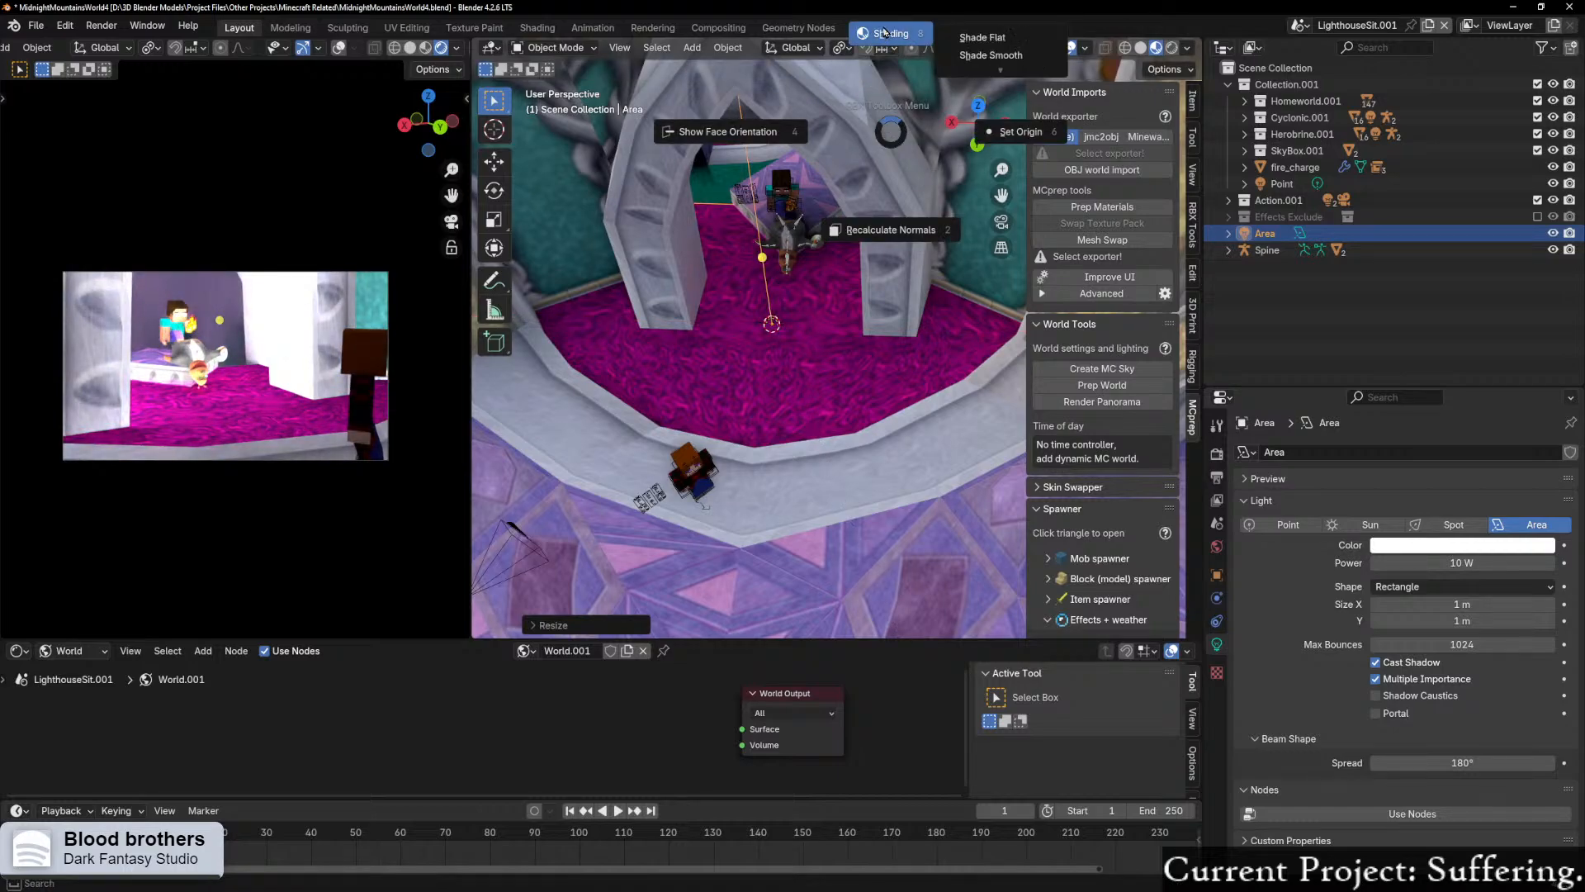
key("Escape")
key("s")
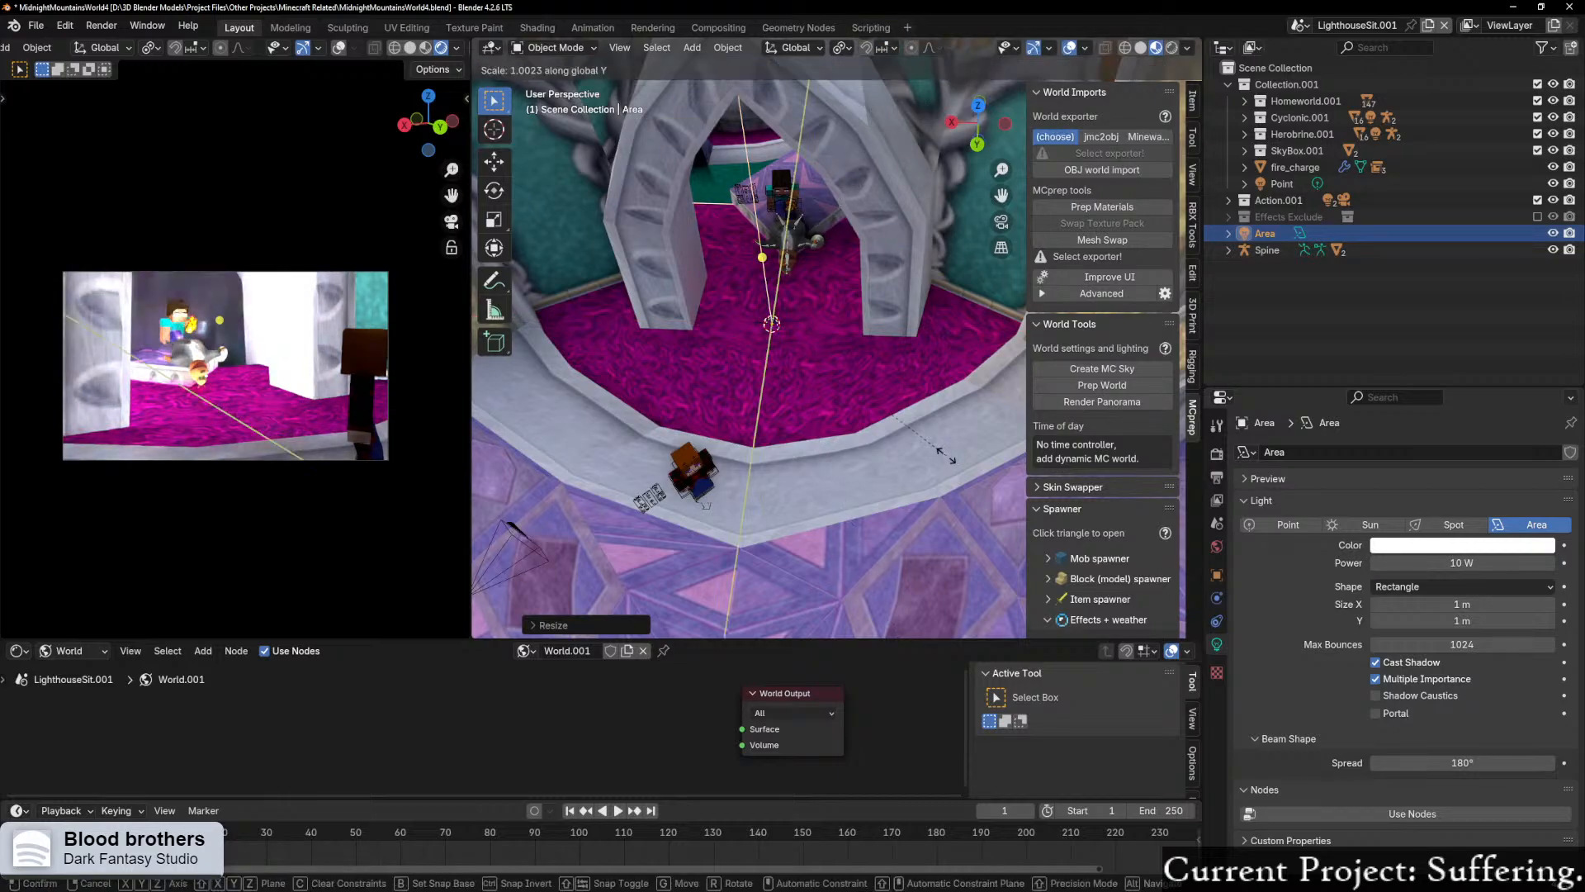
key("y")
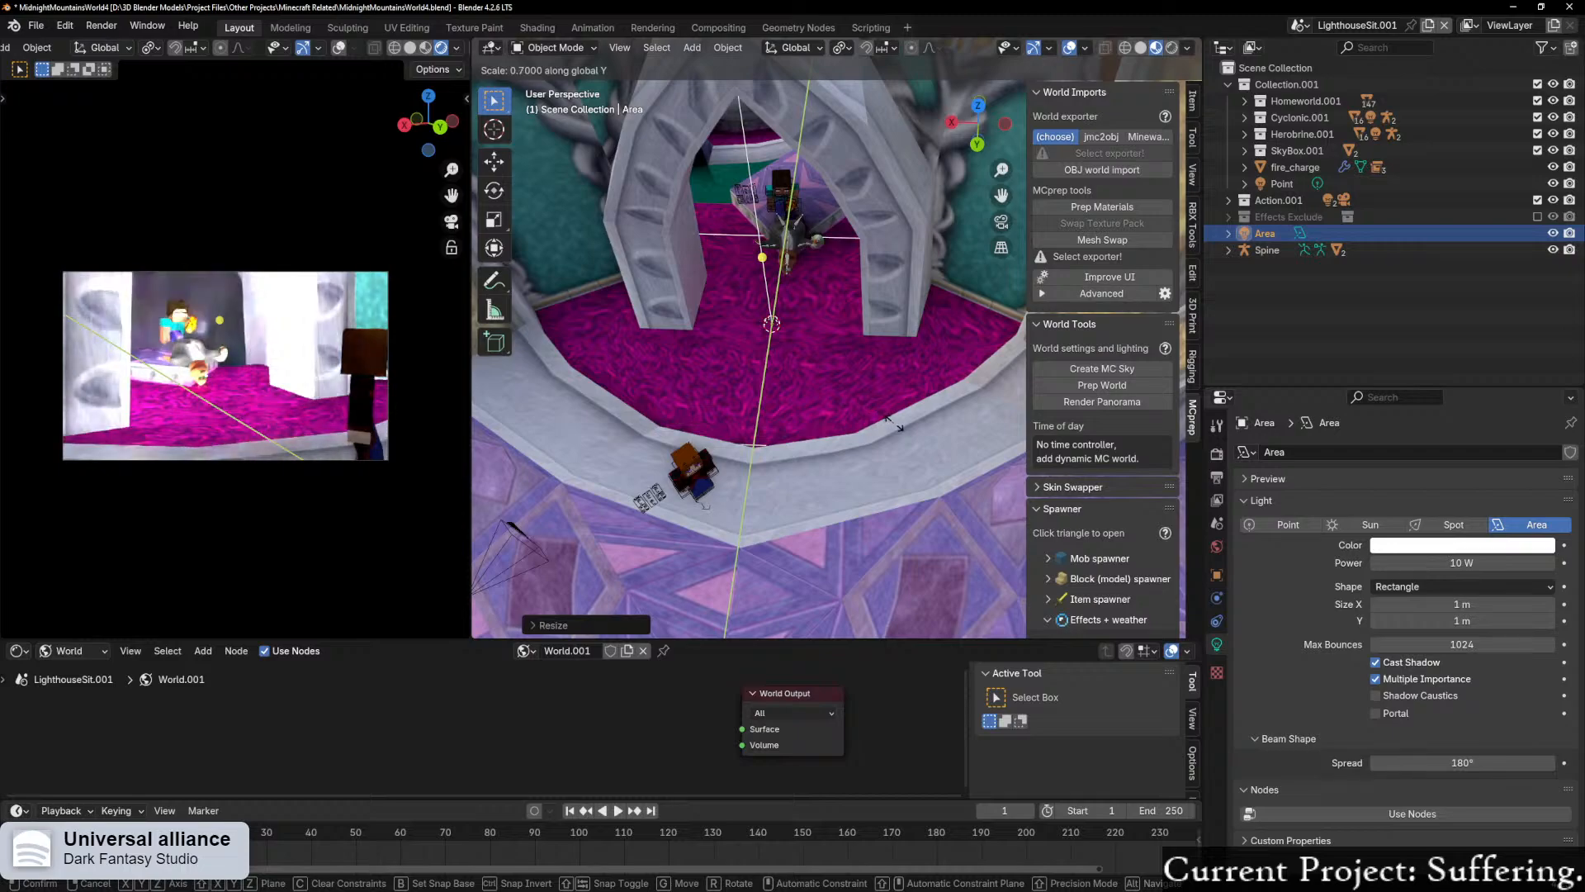
key("g")
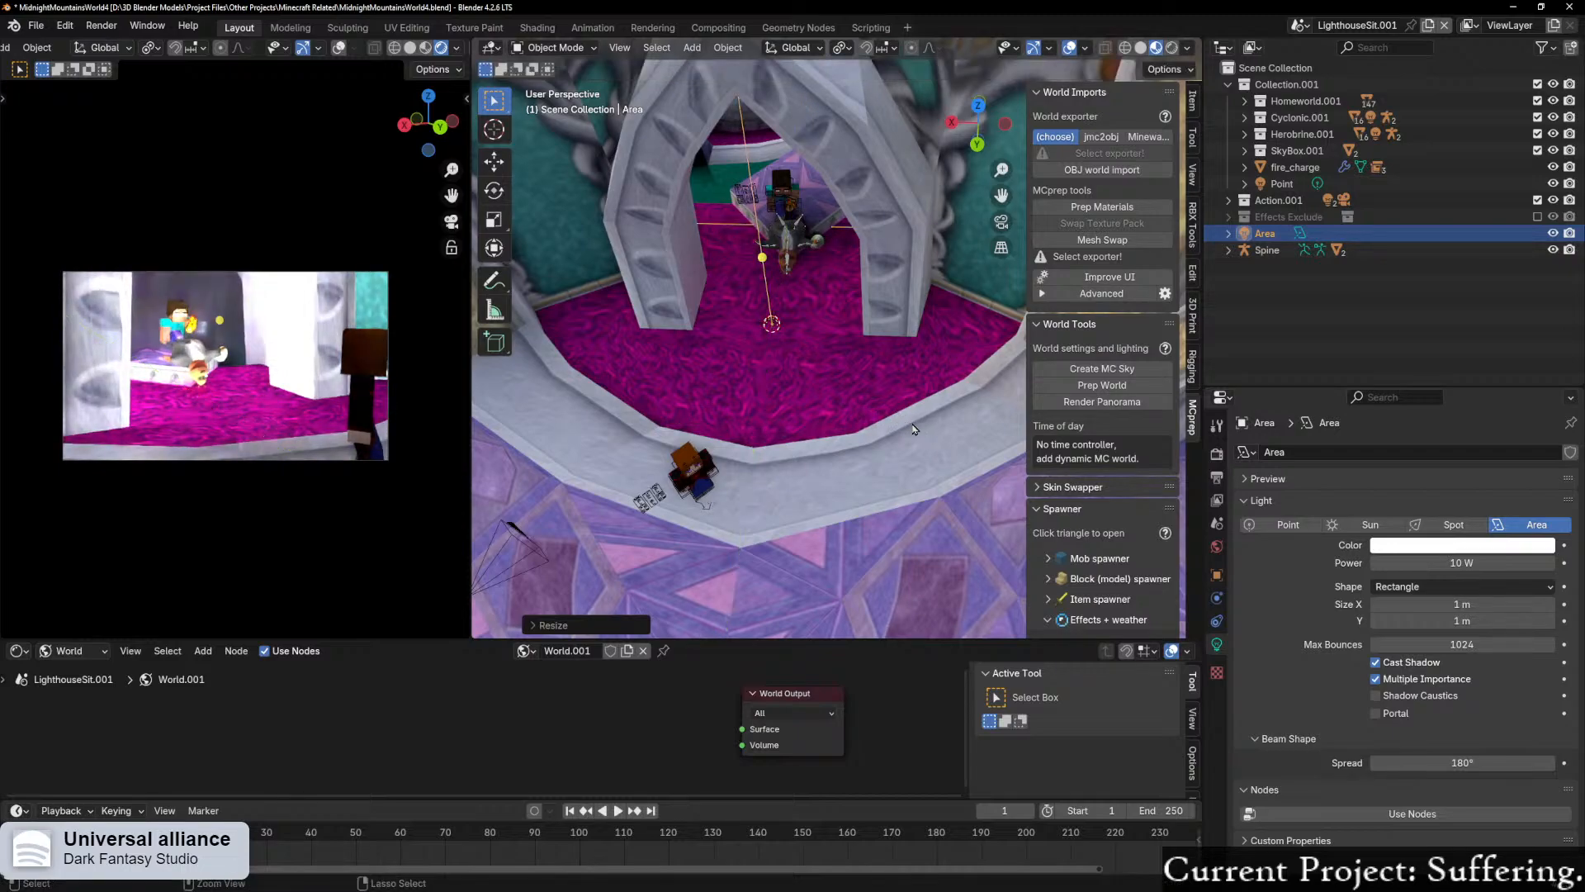
key("y")
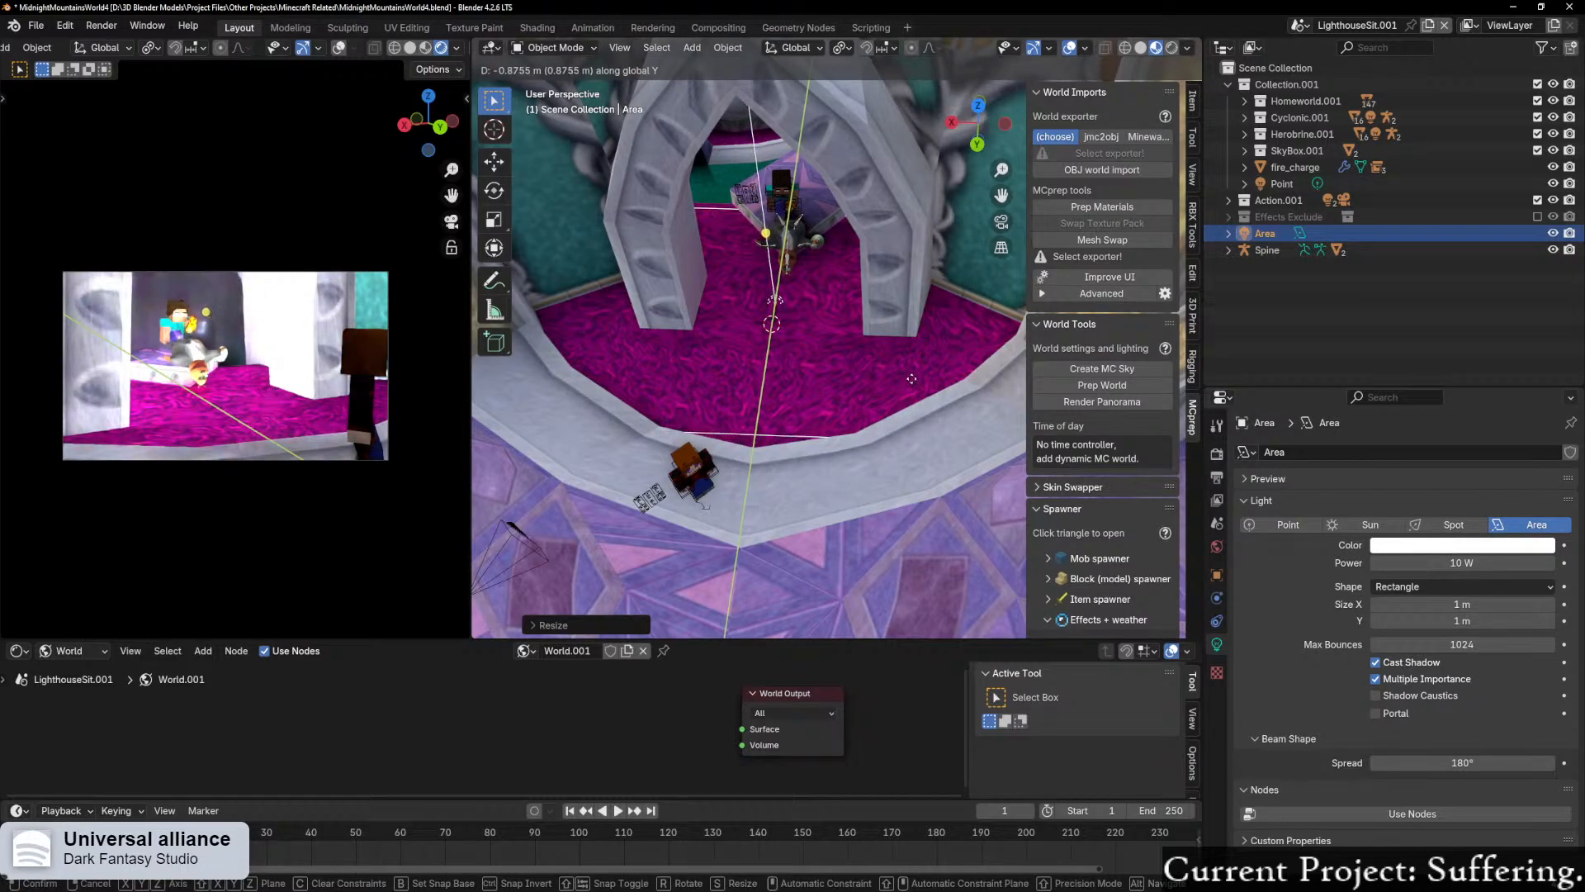
left_click(913, 381)
Step: Stretch the repositioned area light slightly along the Y axis and view it from lower down outside the archway
key("s")
key("y")
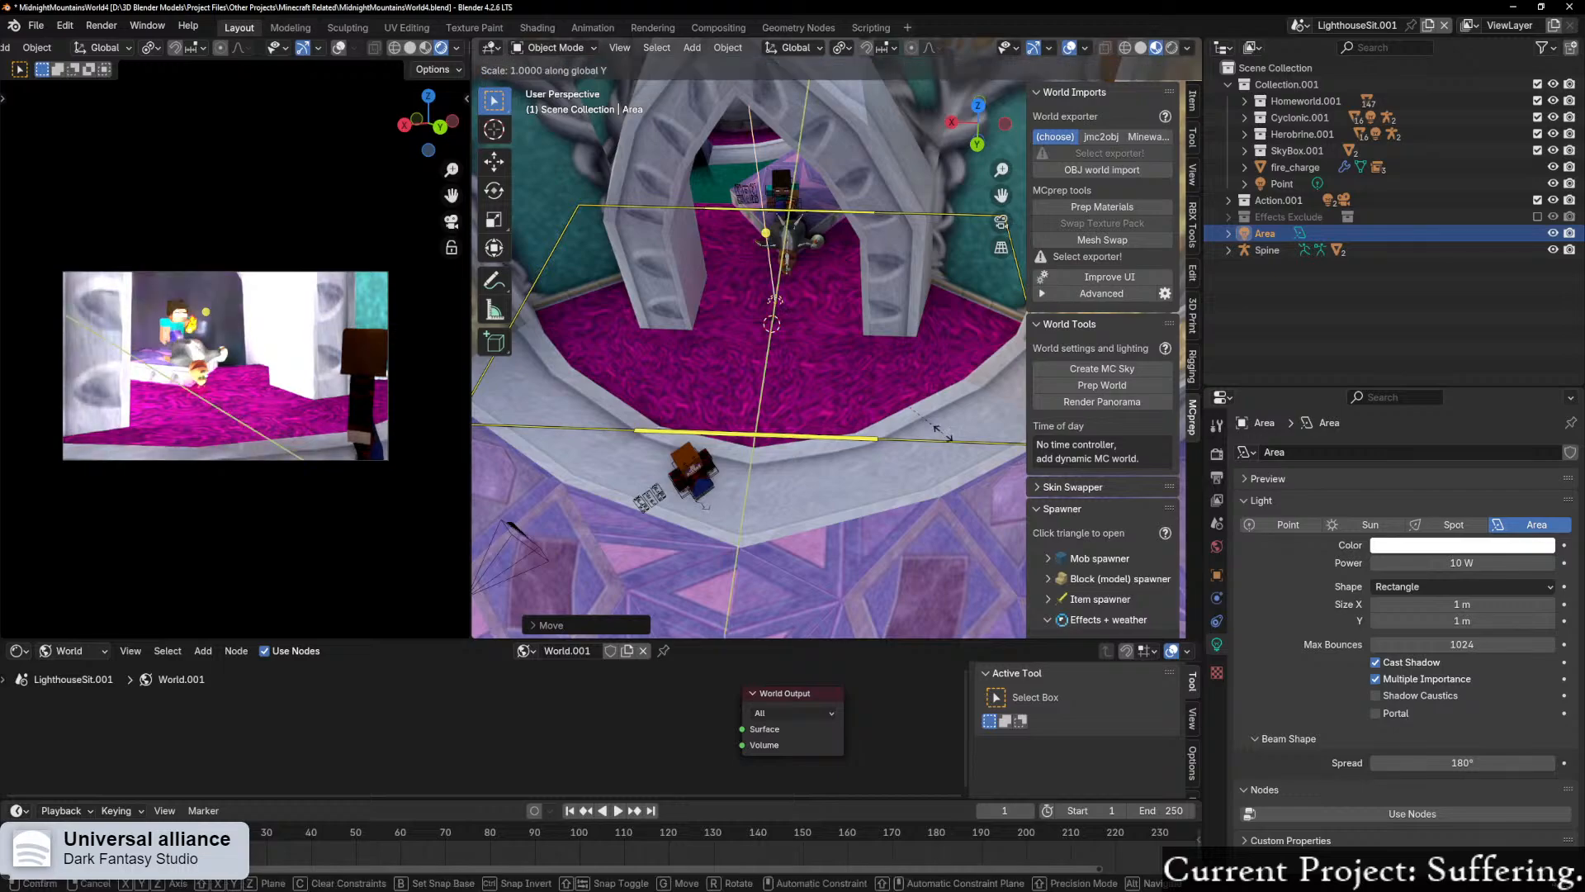
left_click(963, 439)
middle_click_drag(963, 438, 829, 430)
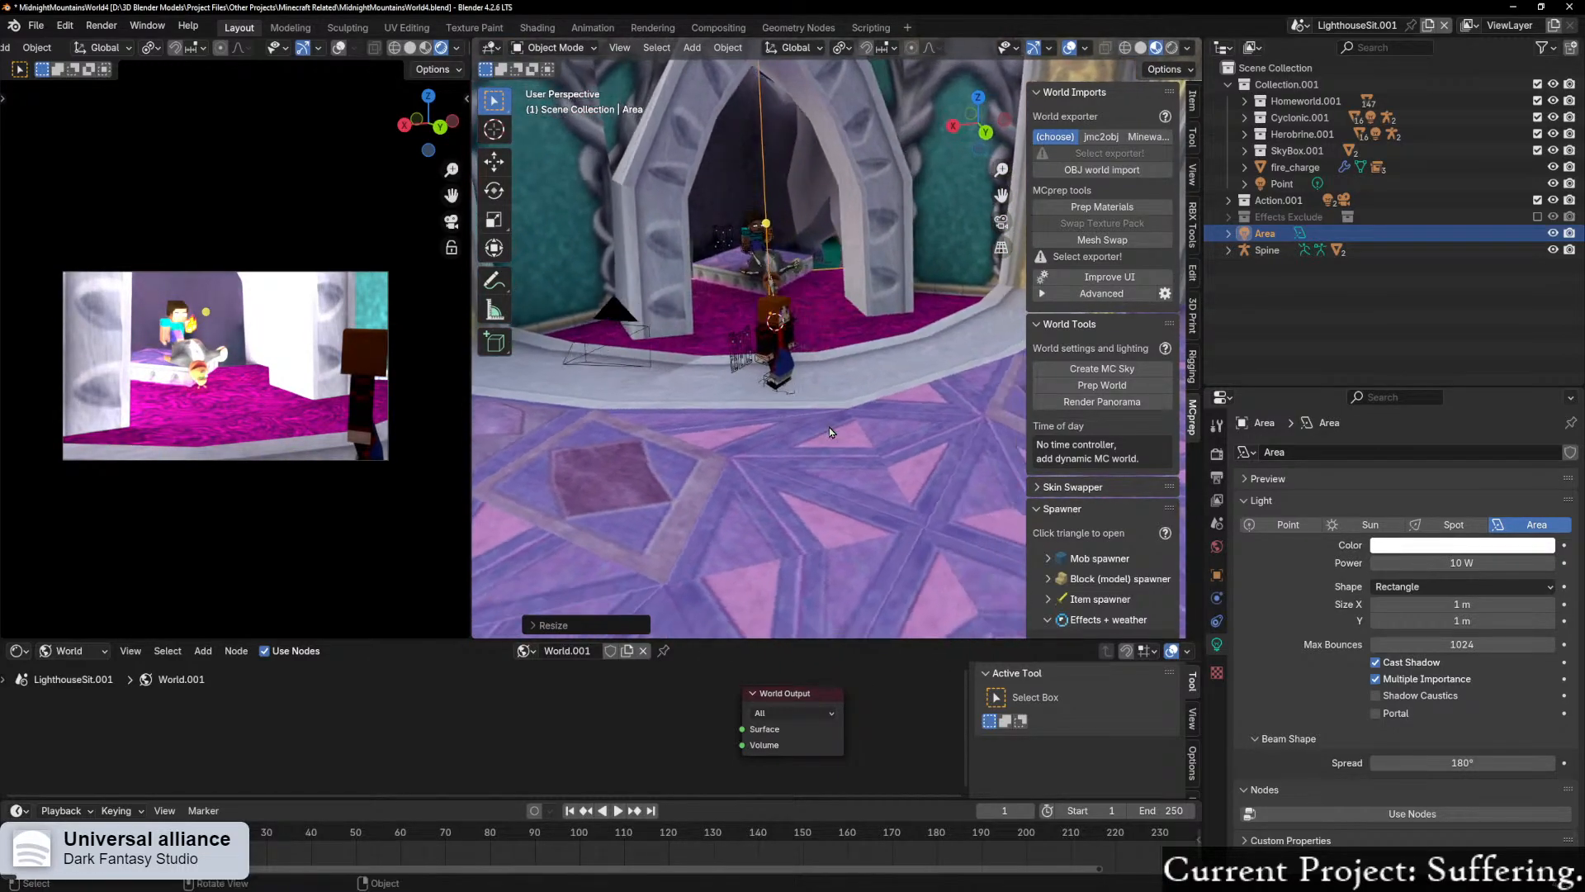
Step: Sample the magenta carpet inside the archway with the eyedropper as the area light's color
left_click(1469, 549)
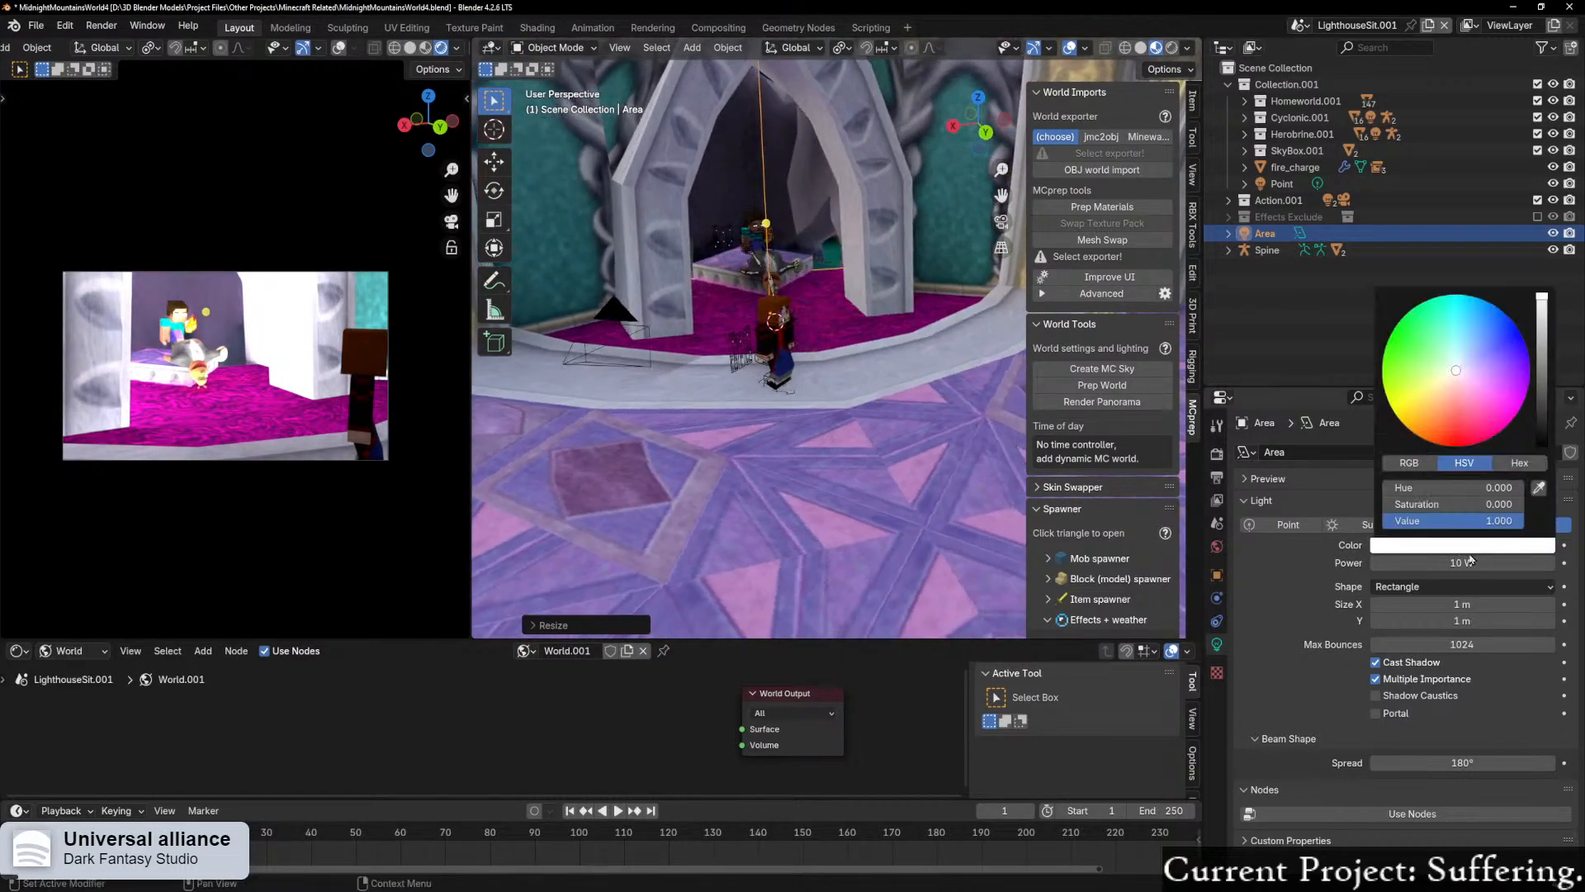
left_click(1537, 488)
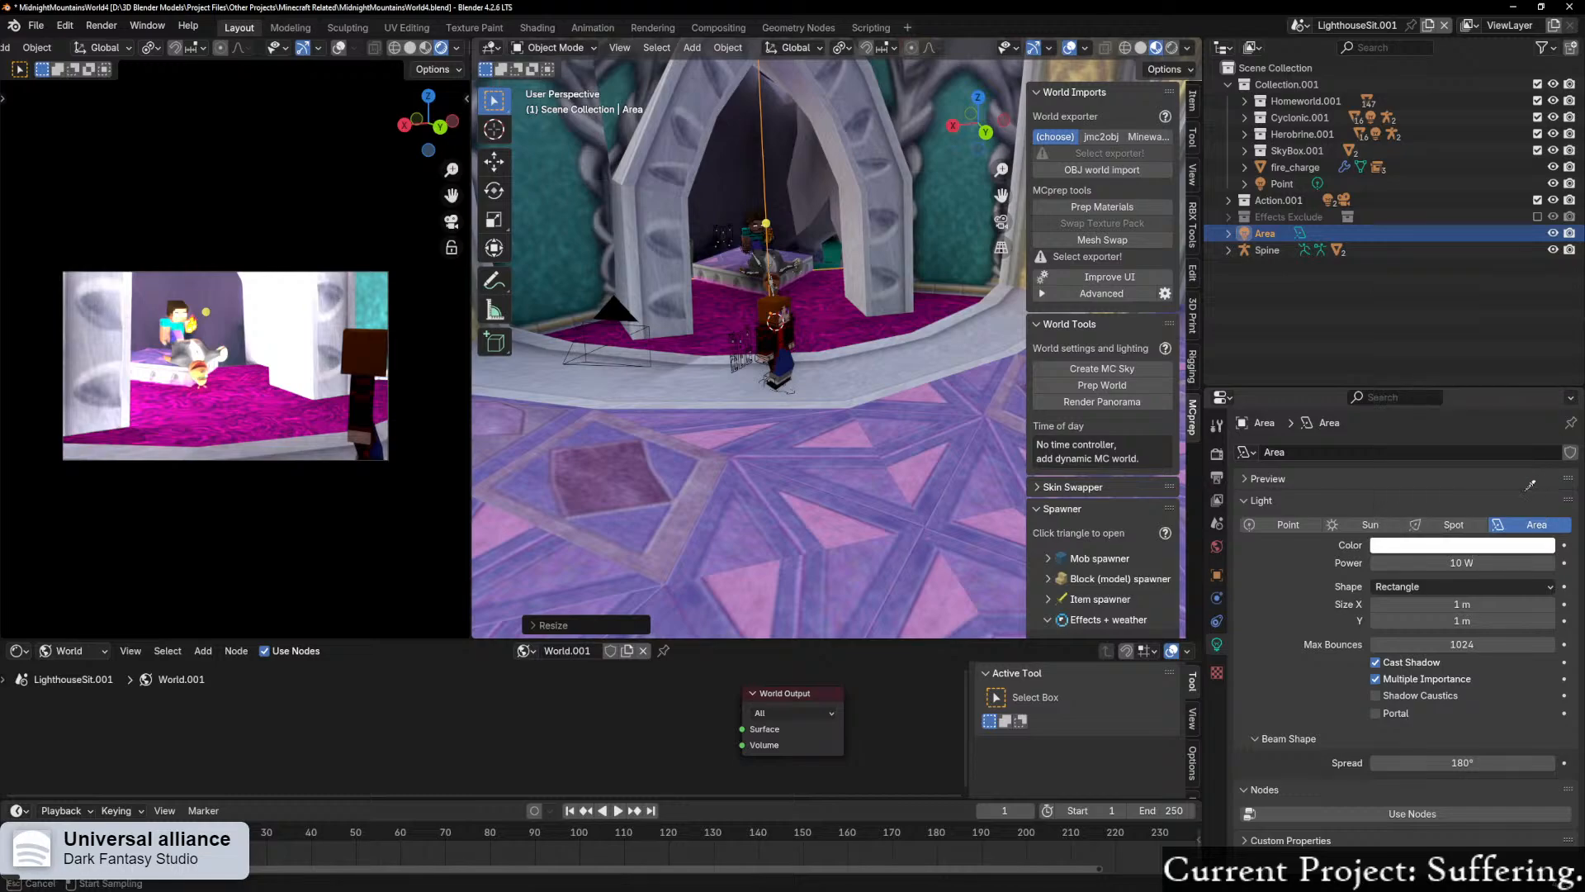
left_click(828, 330)
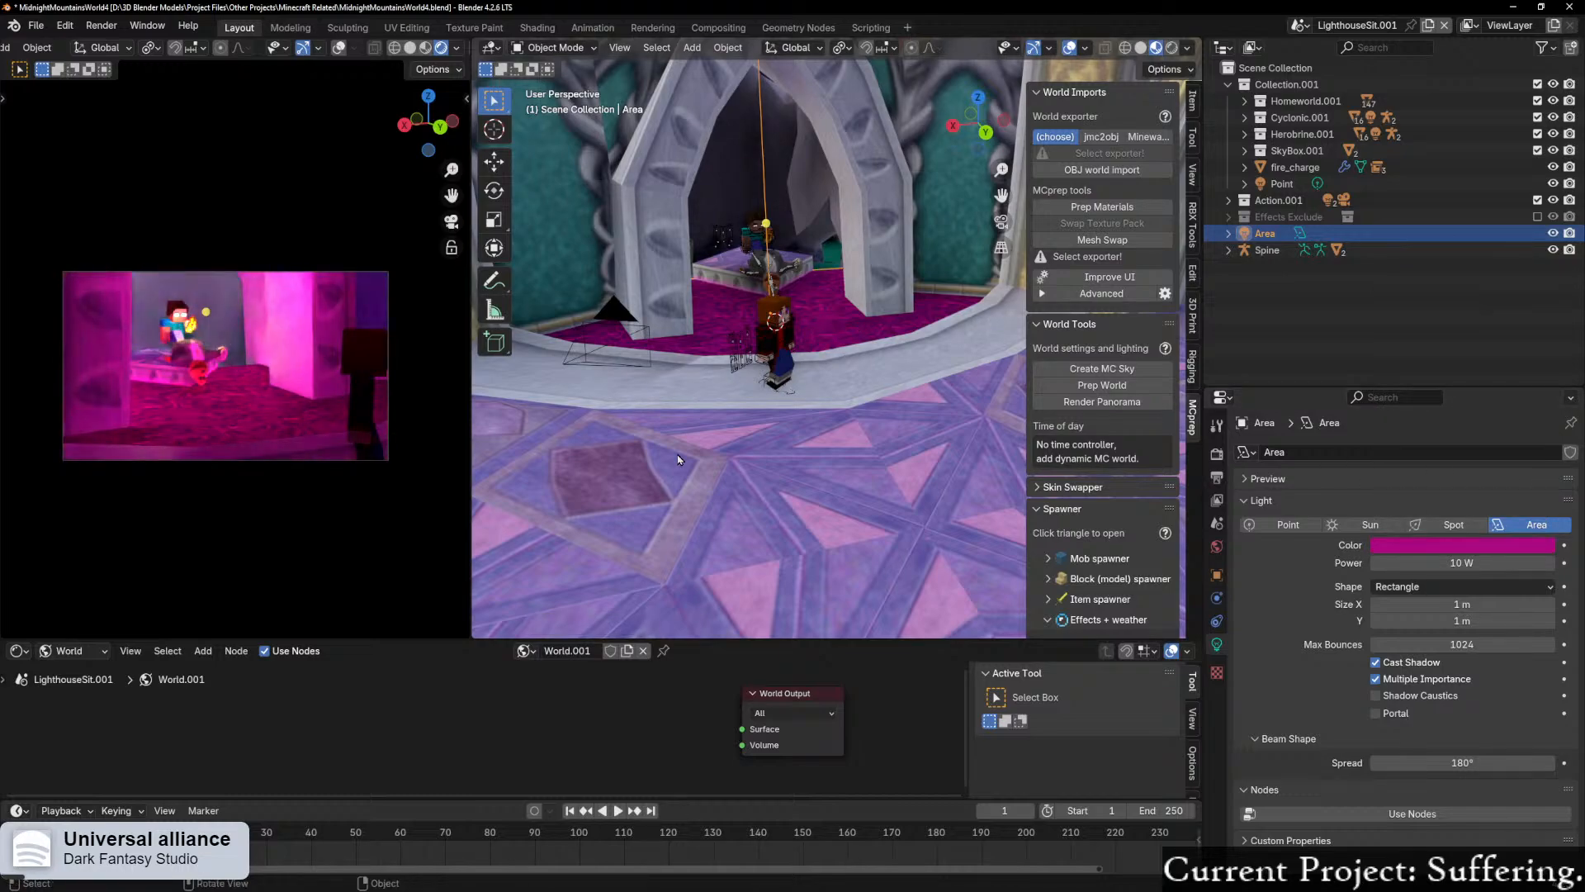
Step: Dim the area light's power to 5 W and further down to 1 W
scroll(828, 347, "up", 5)
left_click(1510, 567)
type("5")
key("Return")
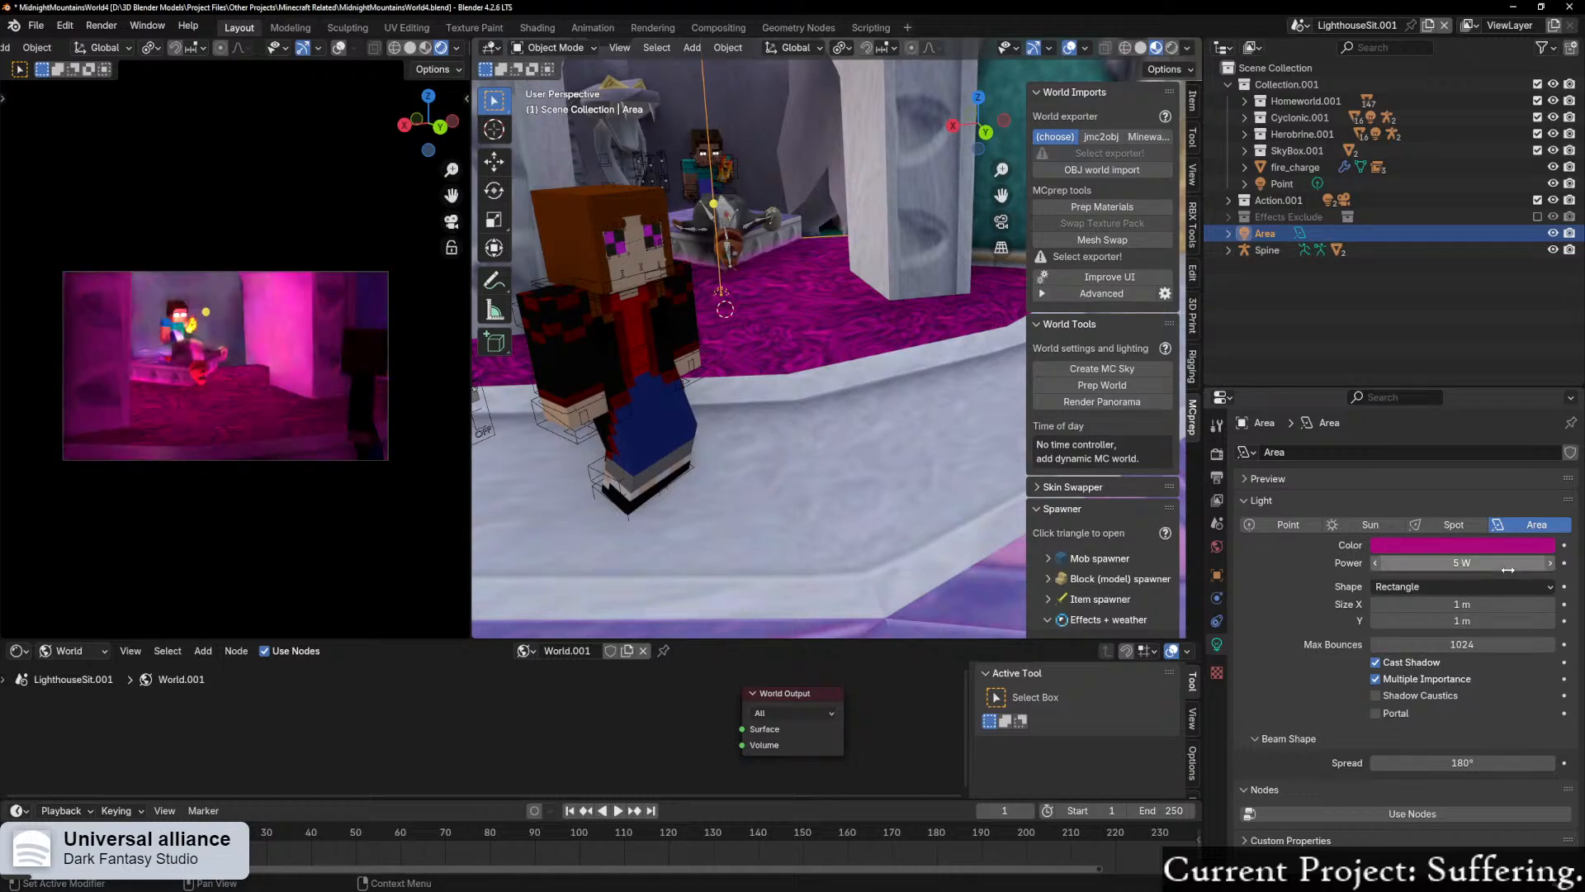
left_click(1459, 565)
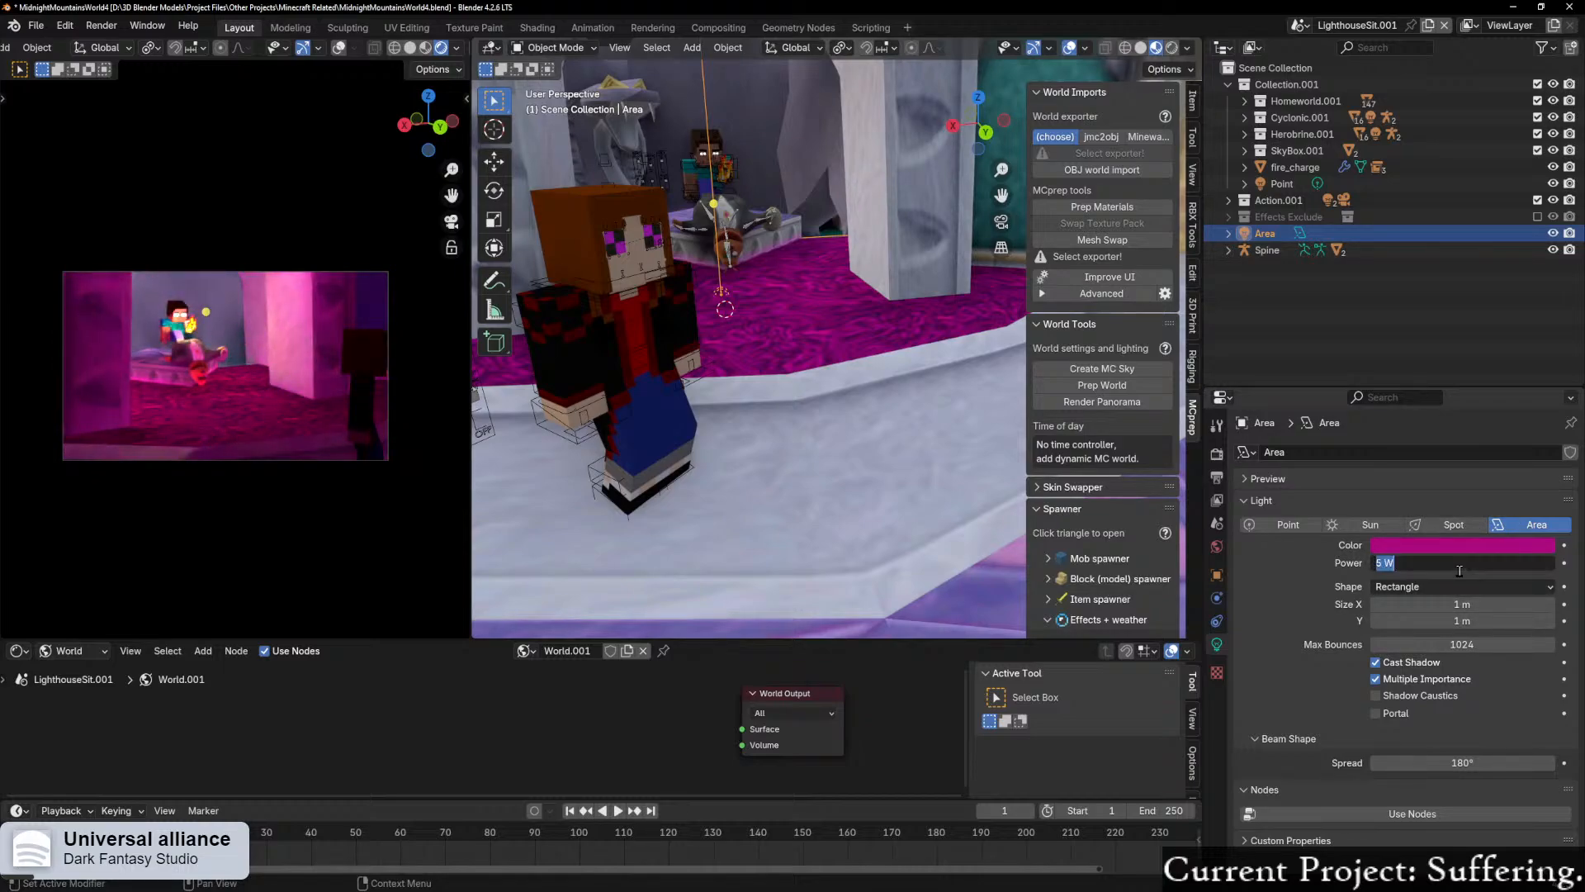
type("1")
key("Return")
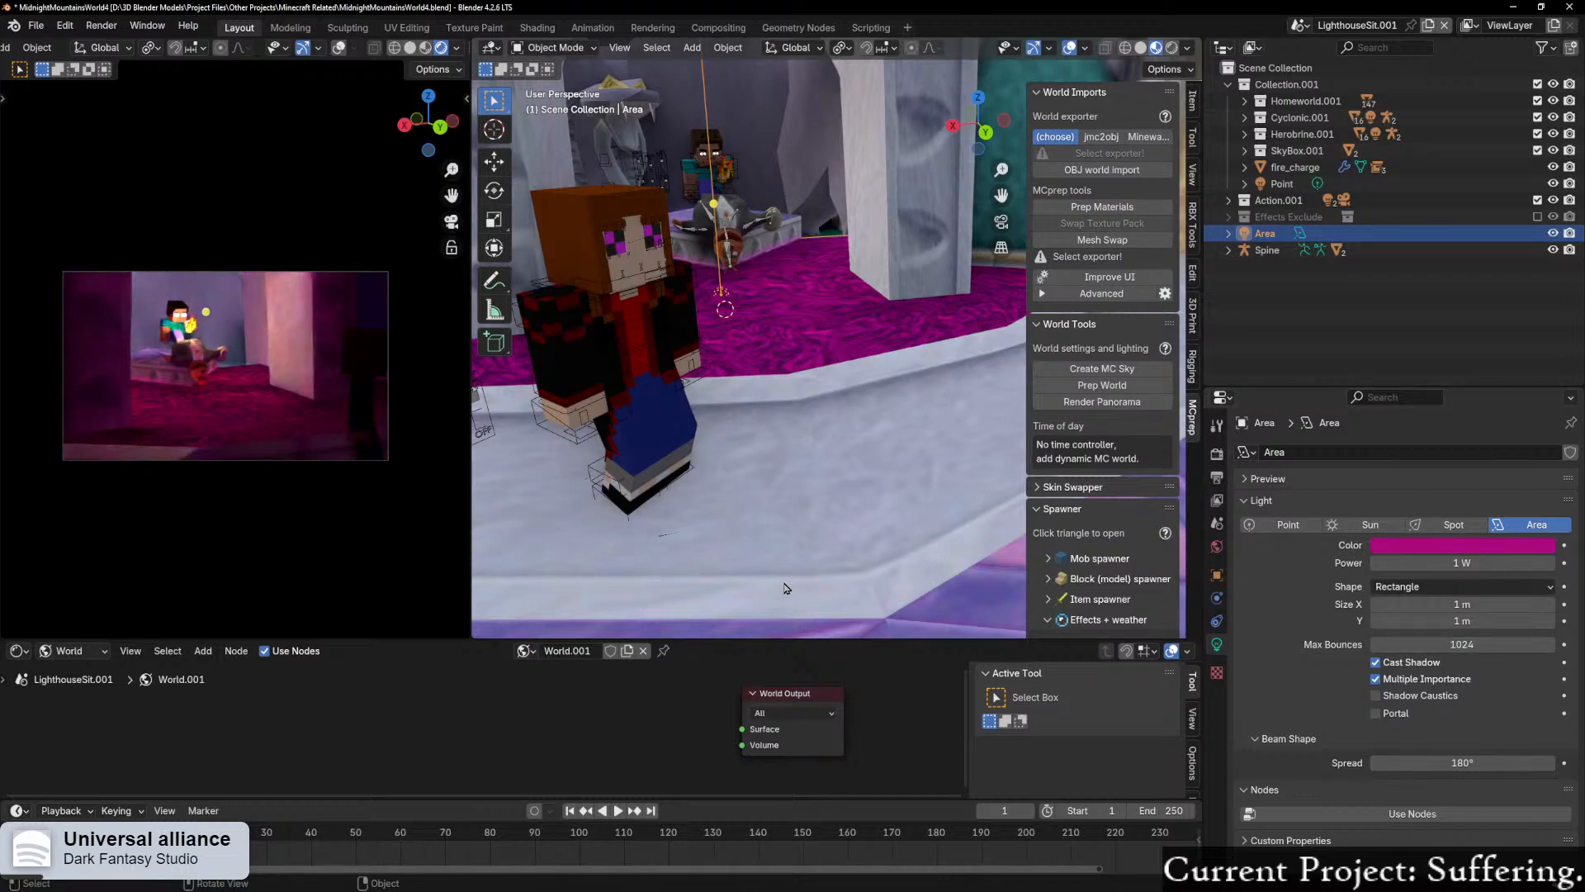
Step: Move the area light slightly along the global Z axis above the carpet
scroll(805, 437, "up", 4)
key("g")
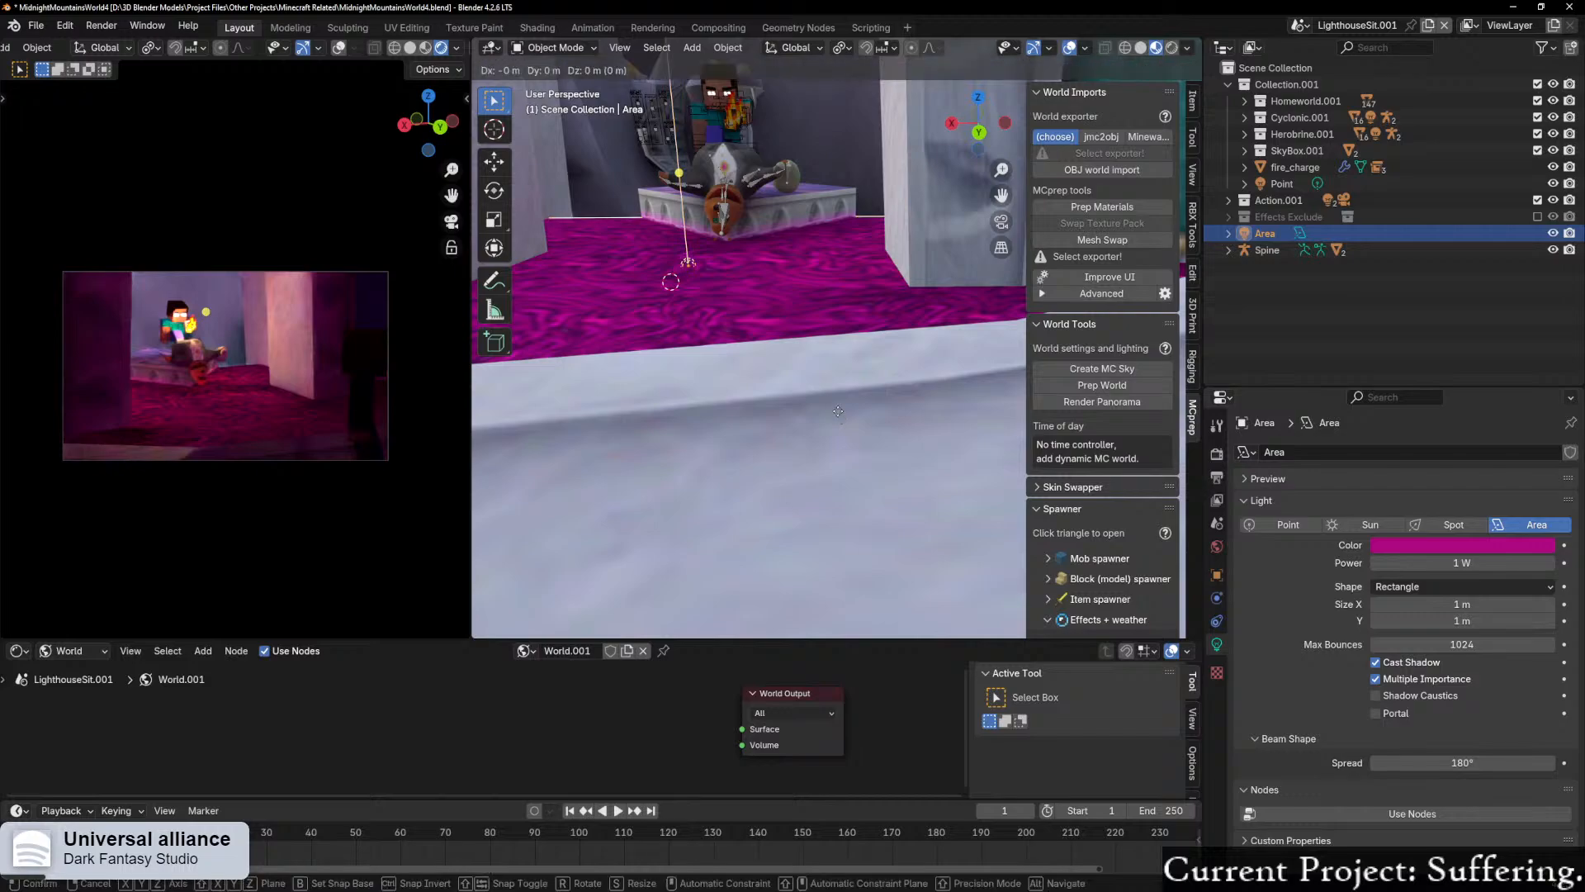
key("z")
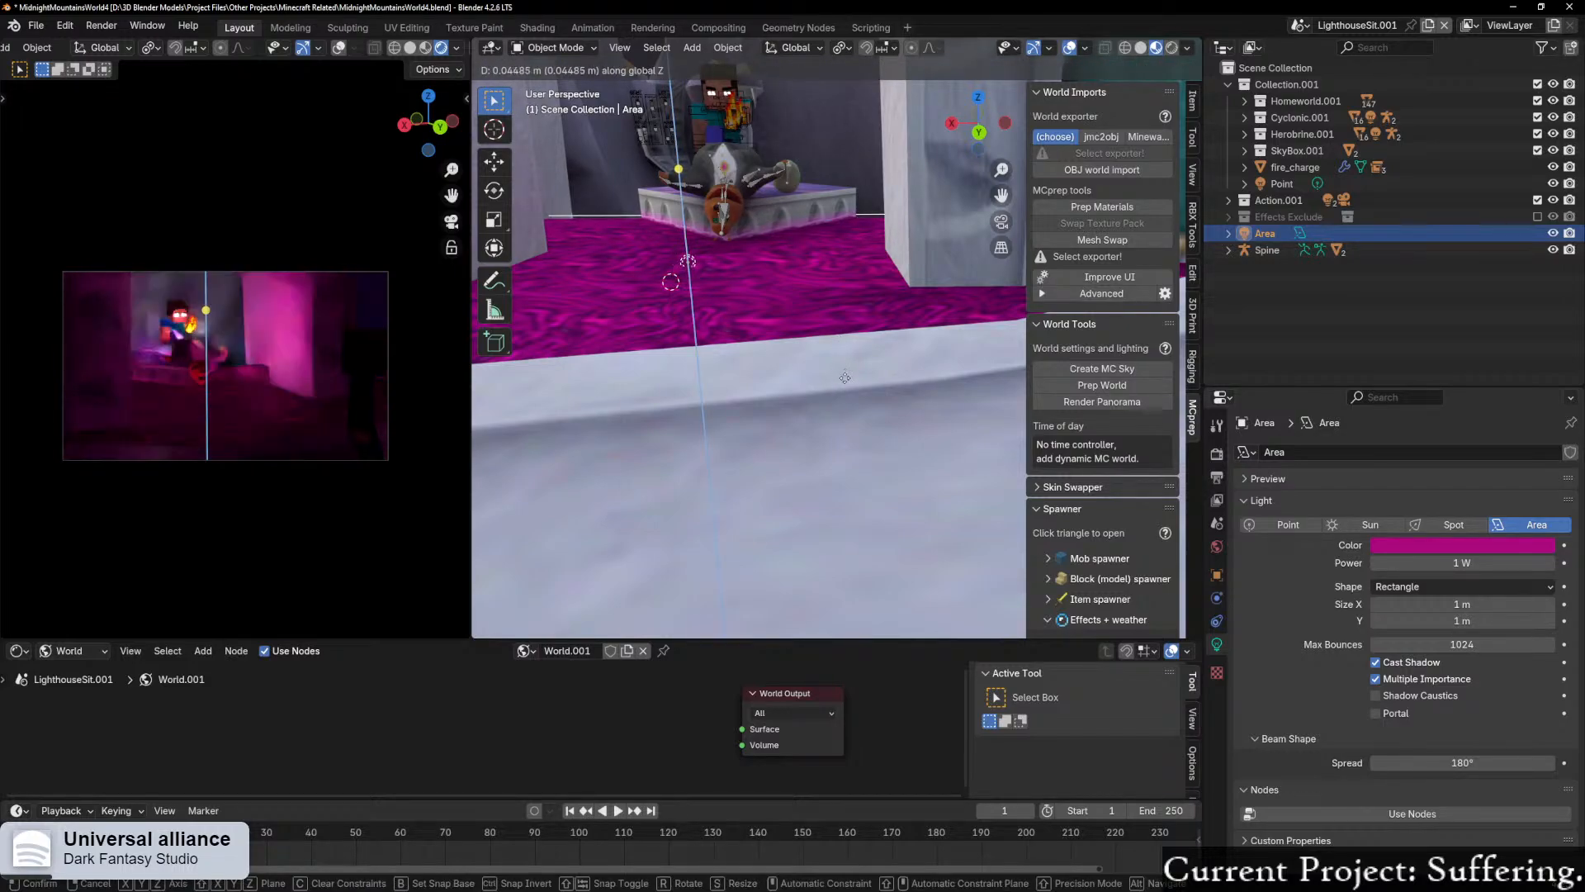
left_click(843, 369)
middle_click_drag(859, 400, 1041, 545)
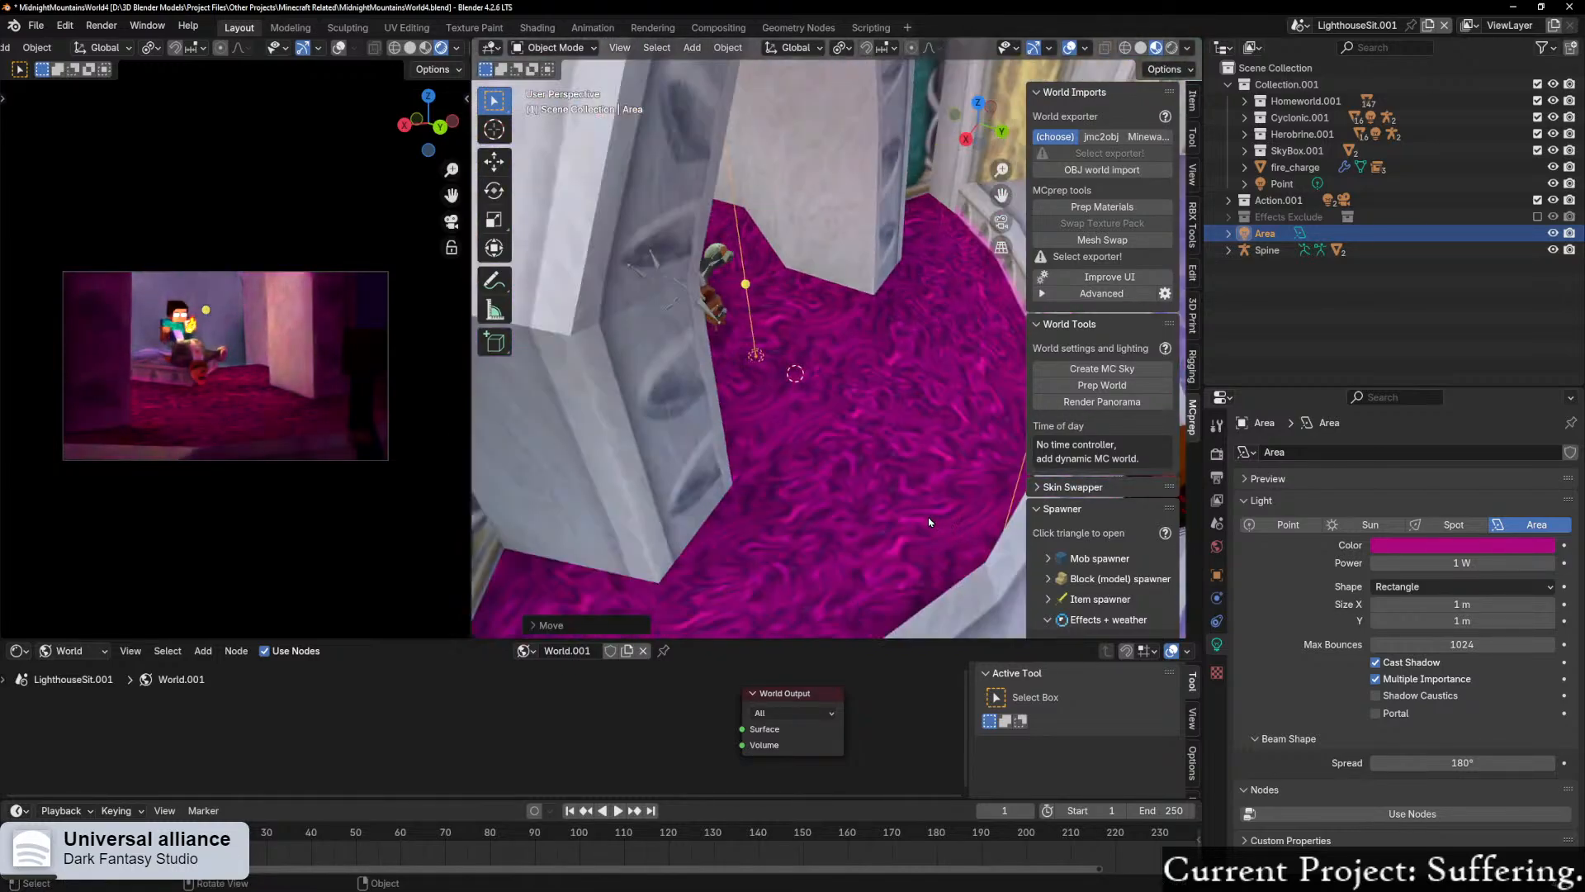
Step: Brighten the area light's color to a vivid magenta pink and set its beam spread to 0°
left_click(1486, 545)
left_click_drag(1546, 358, 1542, 295)
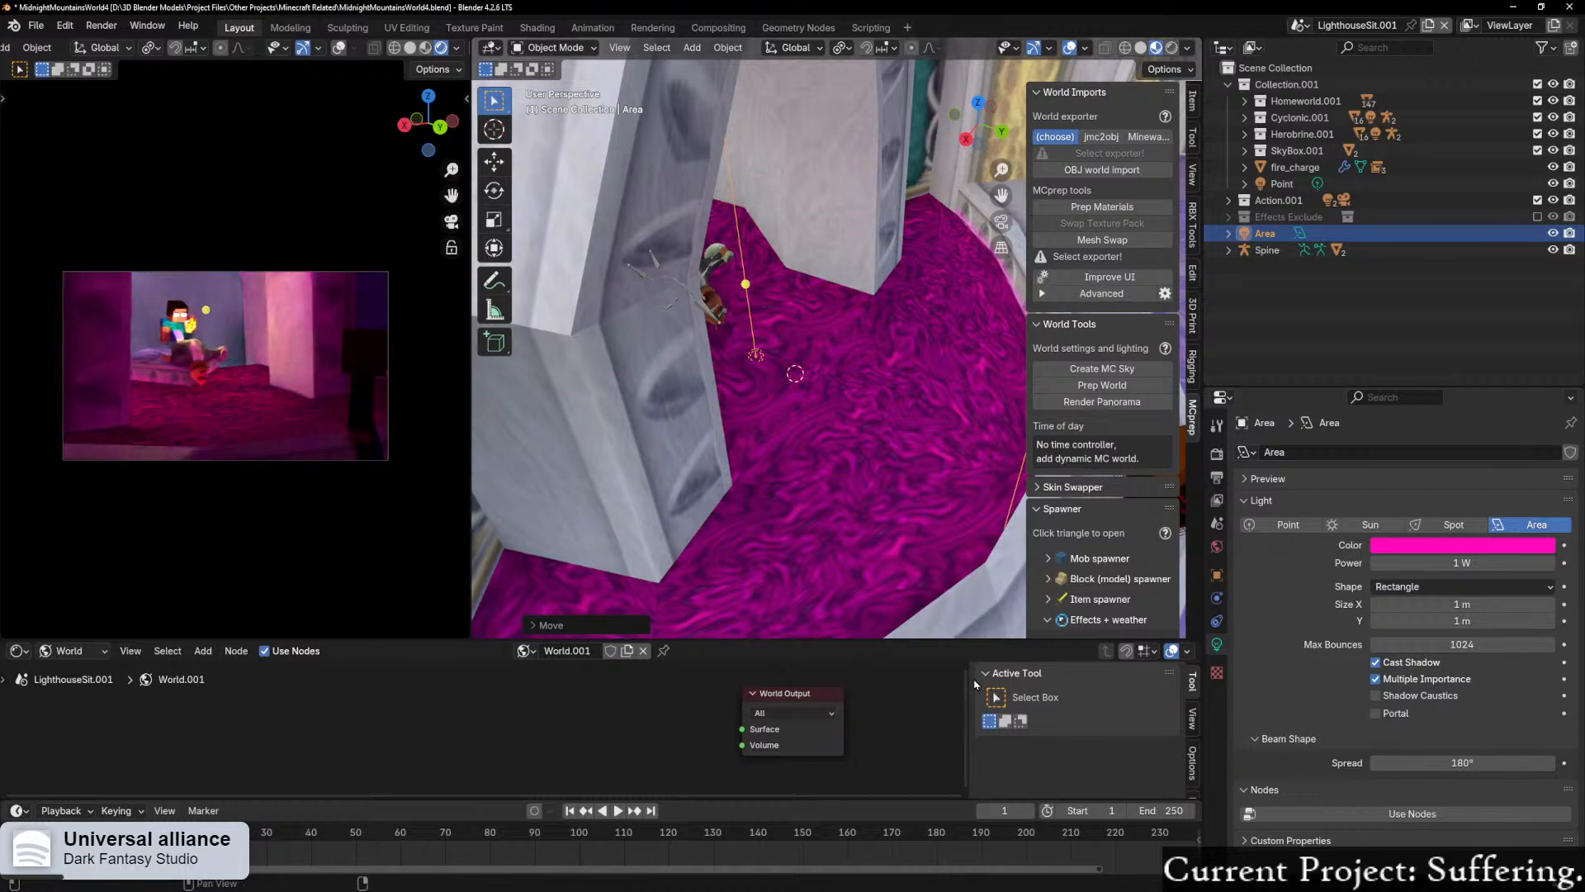
scroll(939, 670, "down", 4)
middle_click_drag(1008, 588, 892, 522)
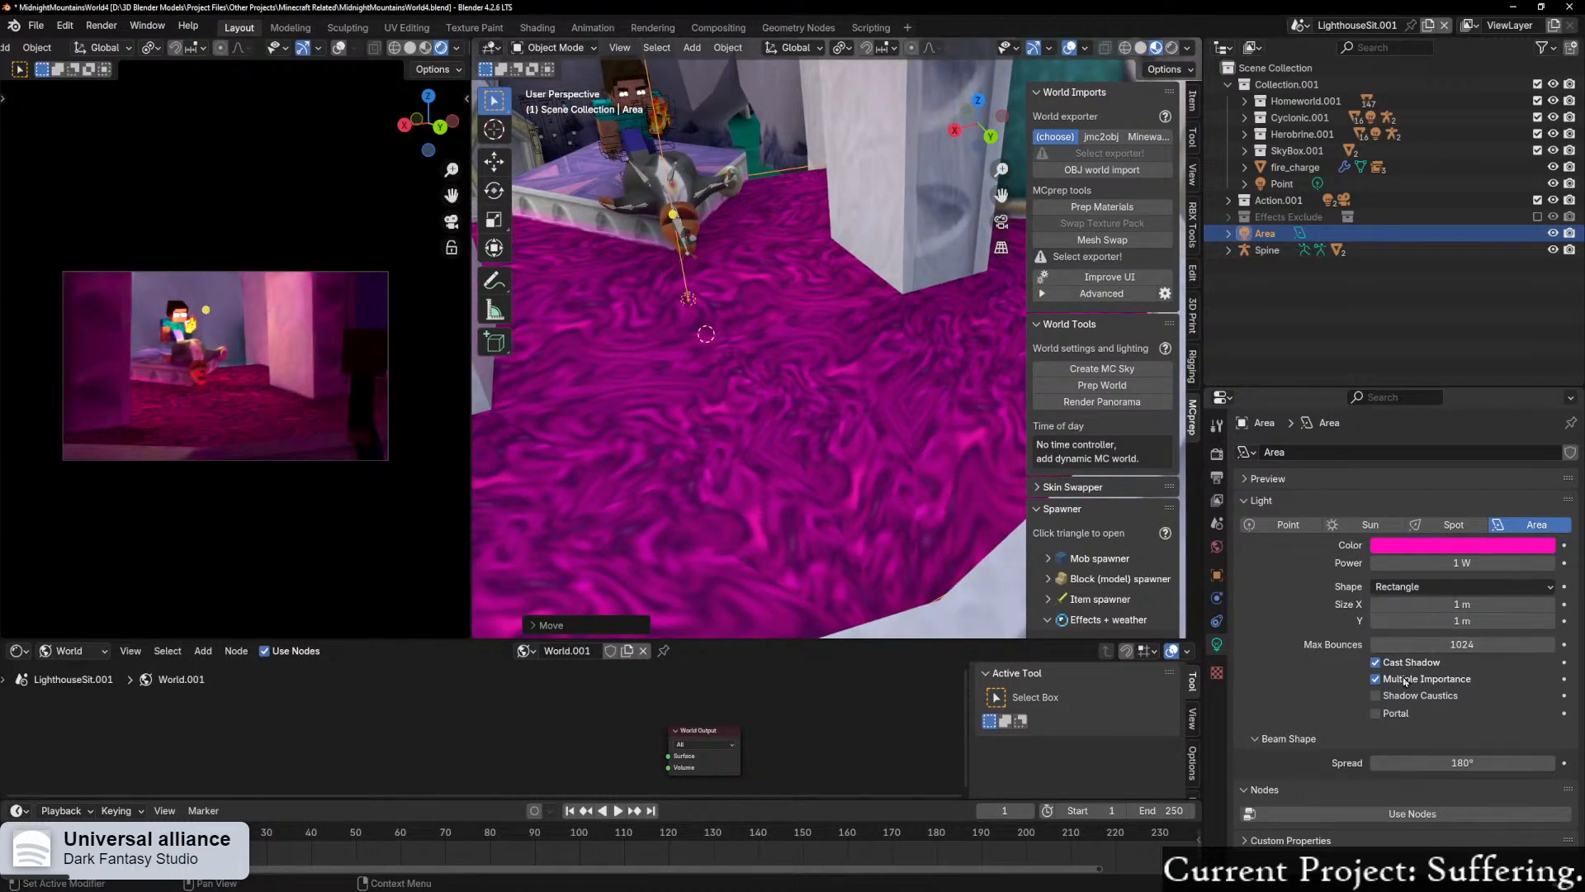
left_click_drag(1461, 762, 1255, 762)
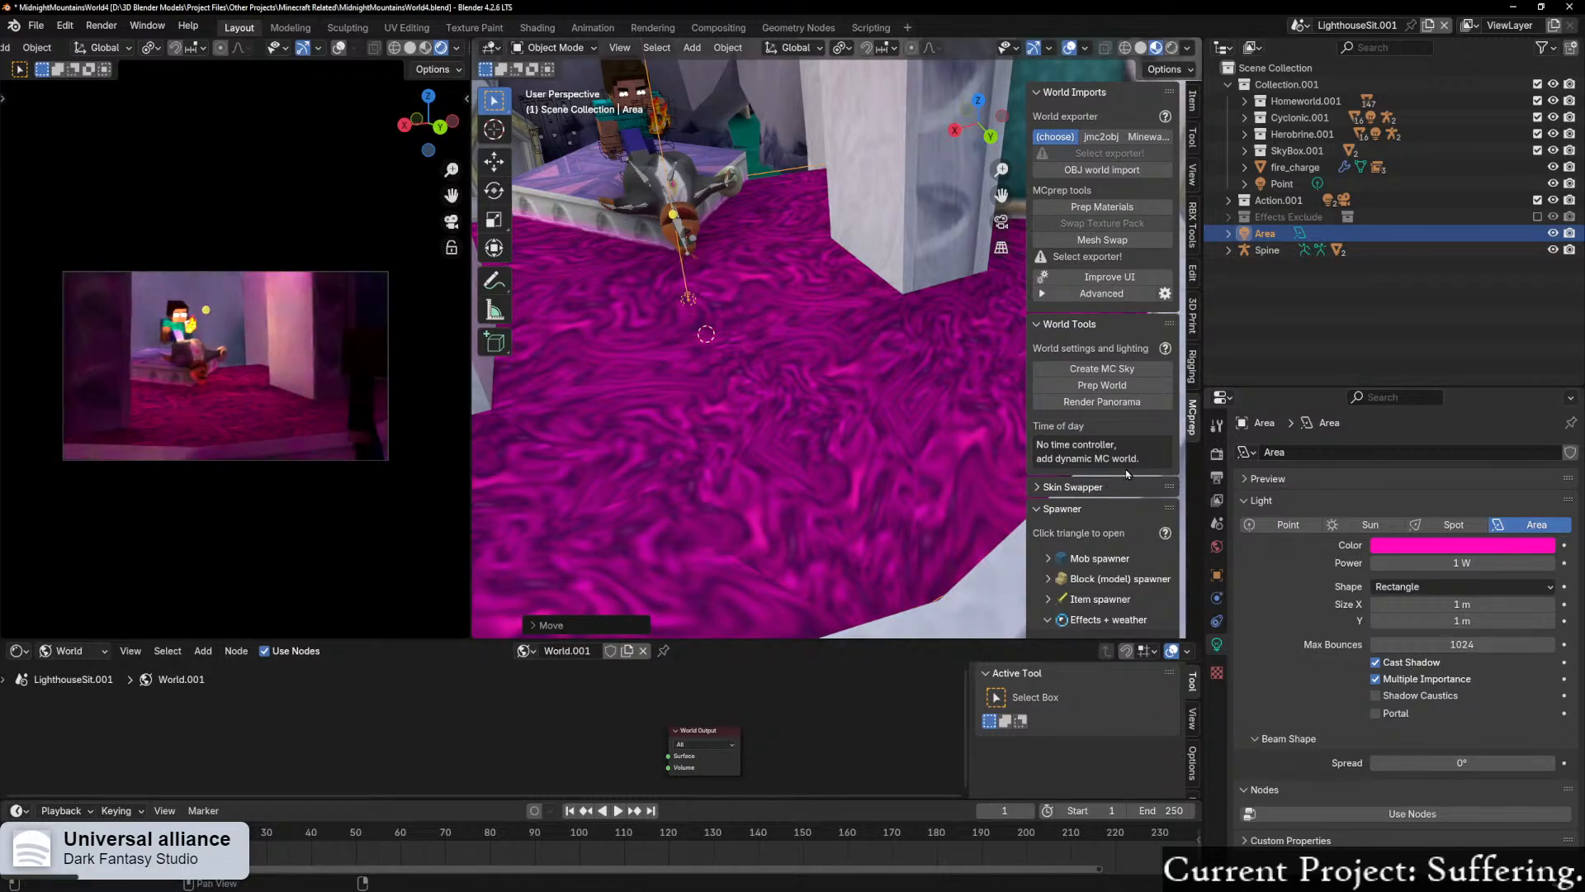
Step: Set the area light's power to 3 W and inspect the lit characters and carpet in the rendered camera view
left_click(1441, 559)
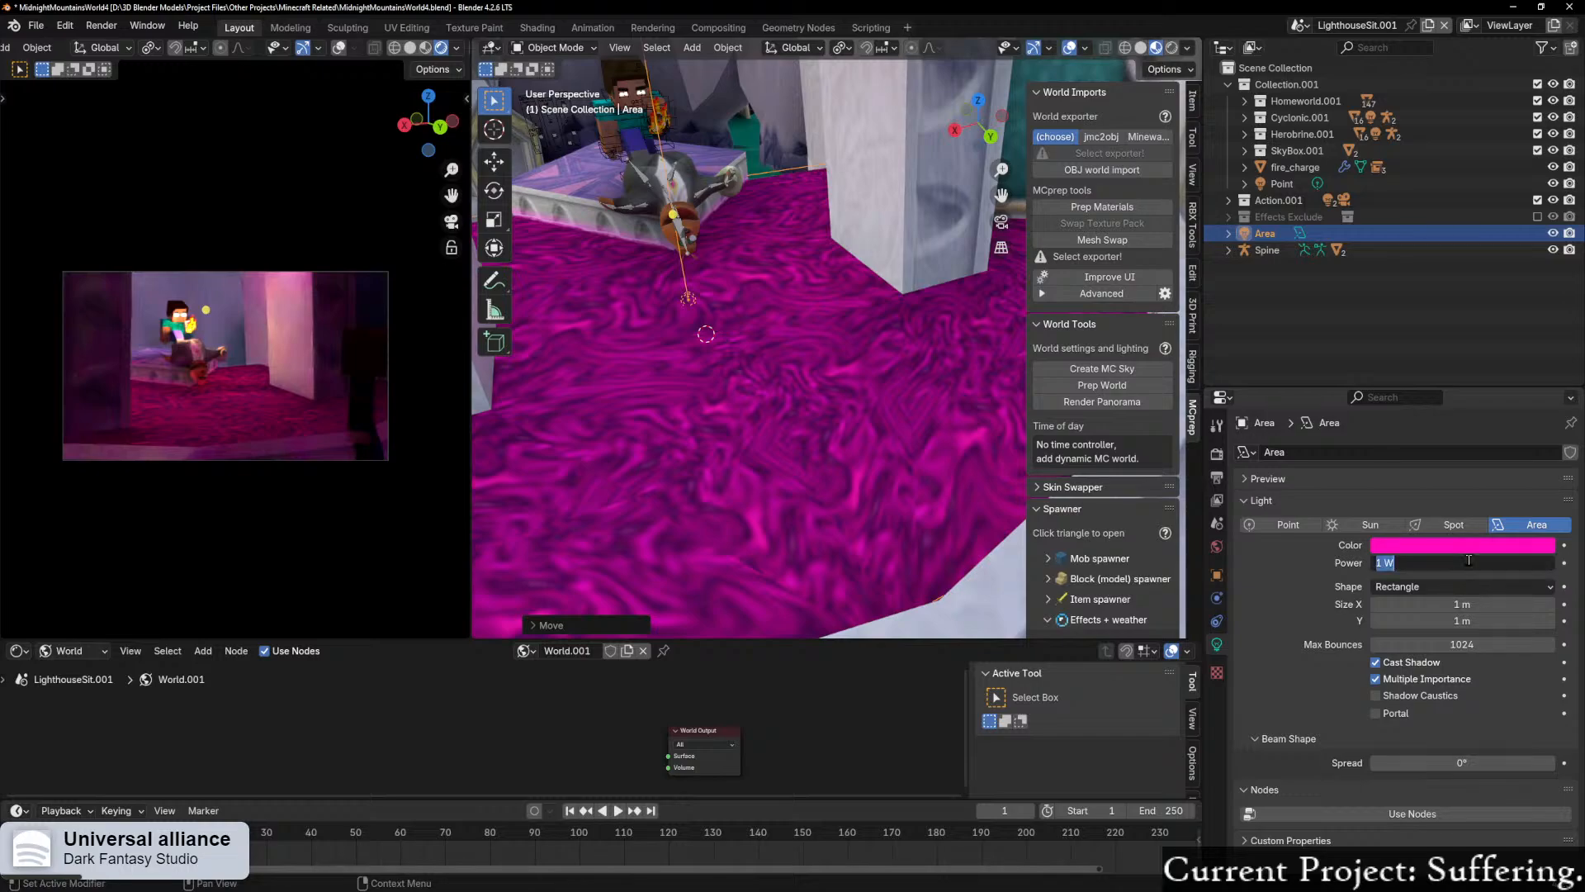
type("3")
key("Return")
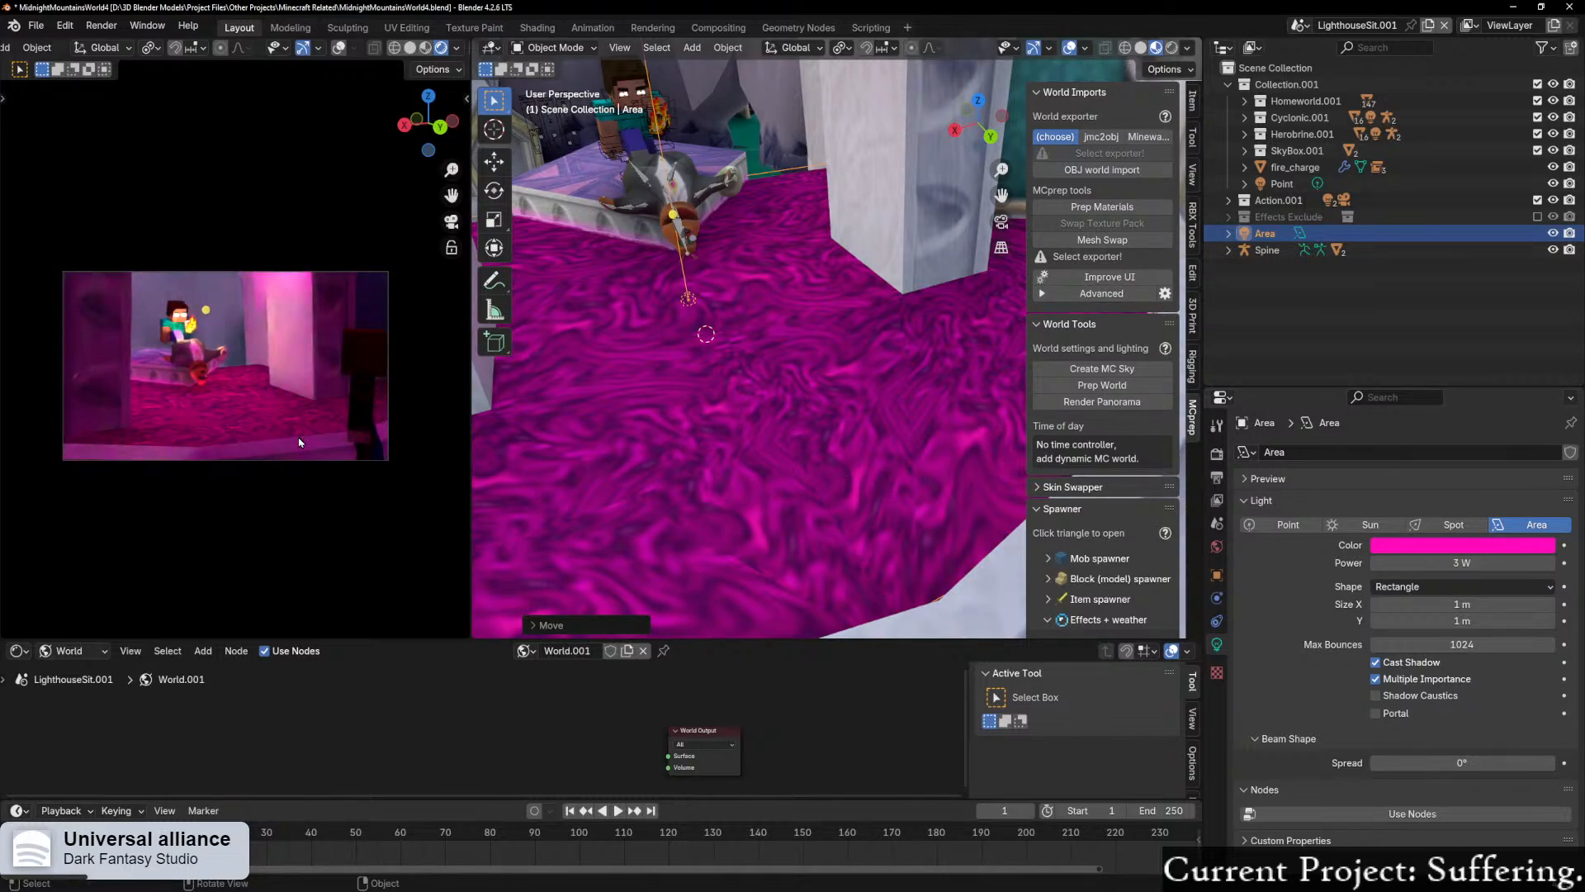
scroll(322, 446, "up", 5)
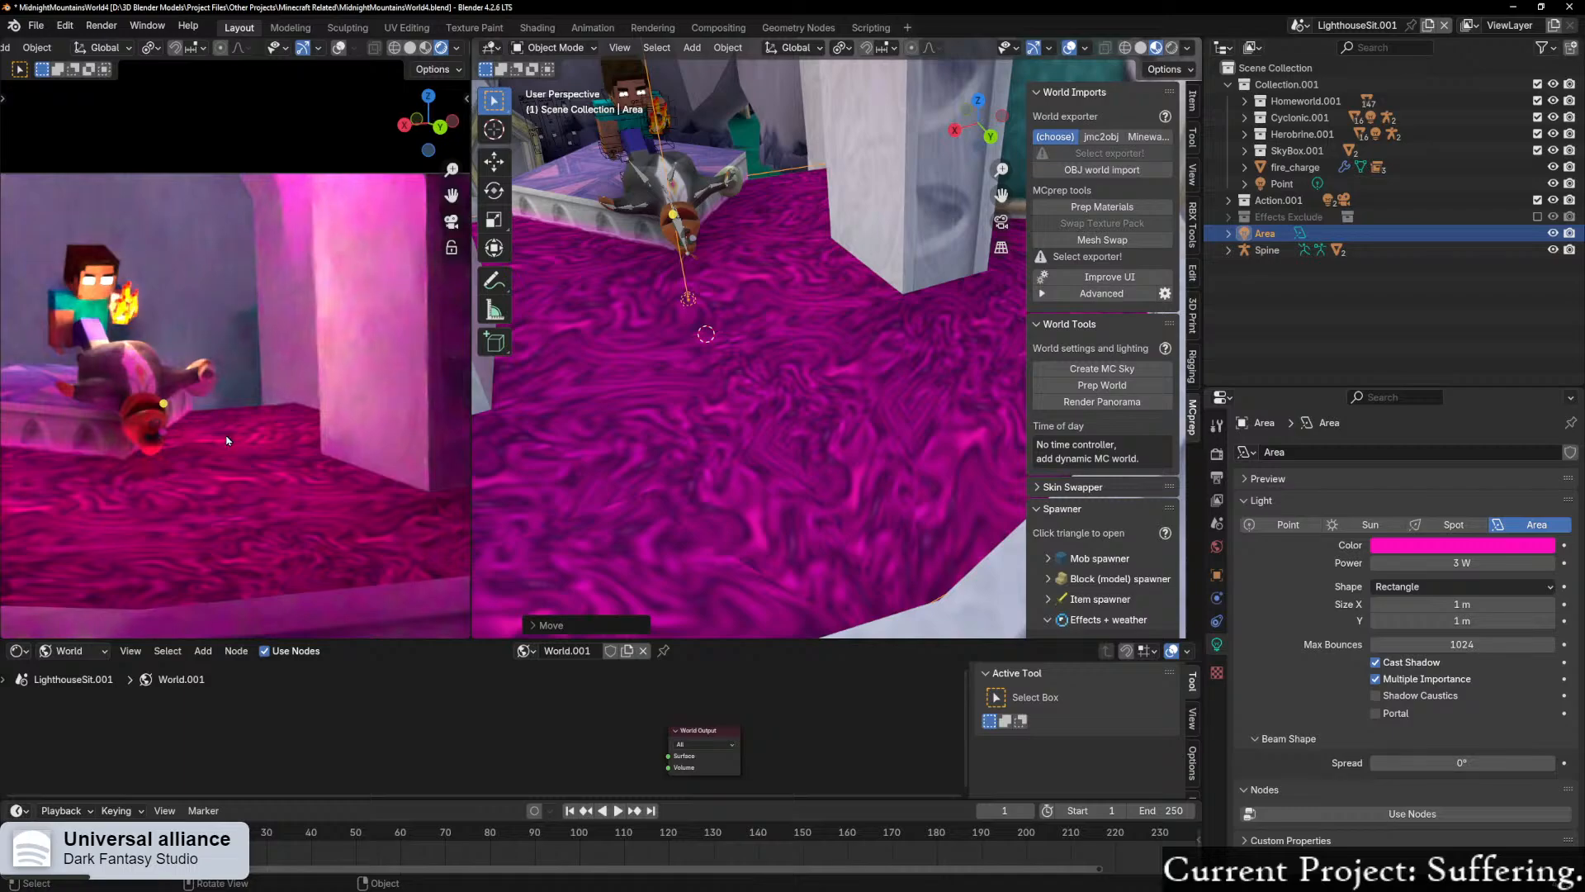
scroll(226, 440, "down", 4)
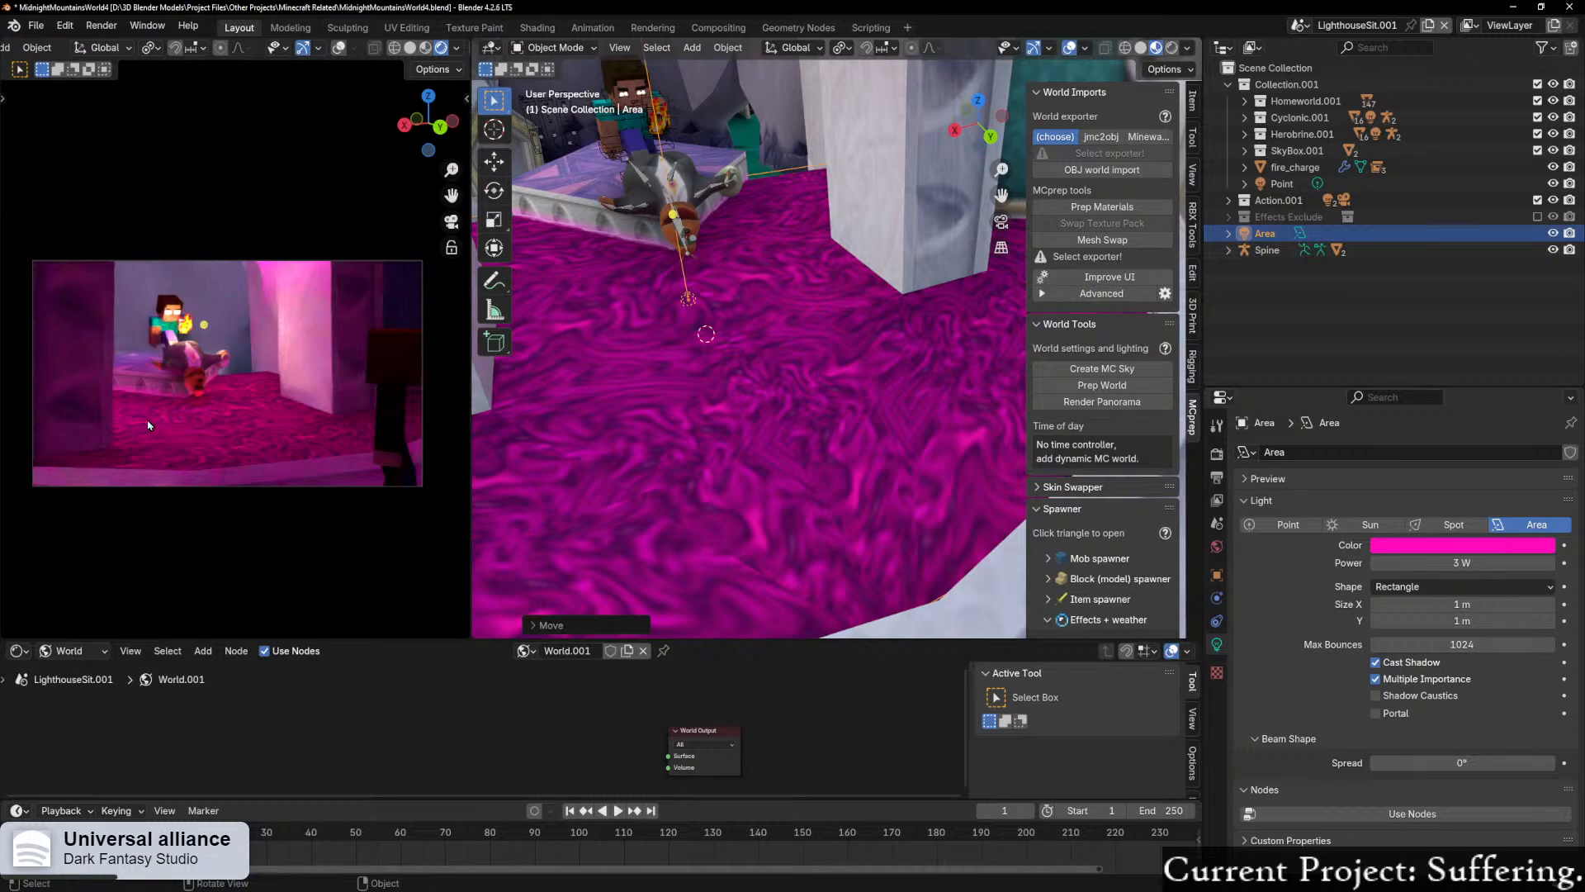
middle_click_drag(798, 275, 716, 295)
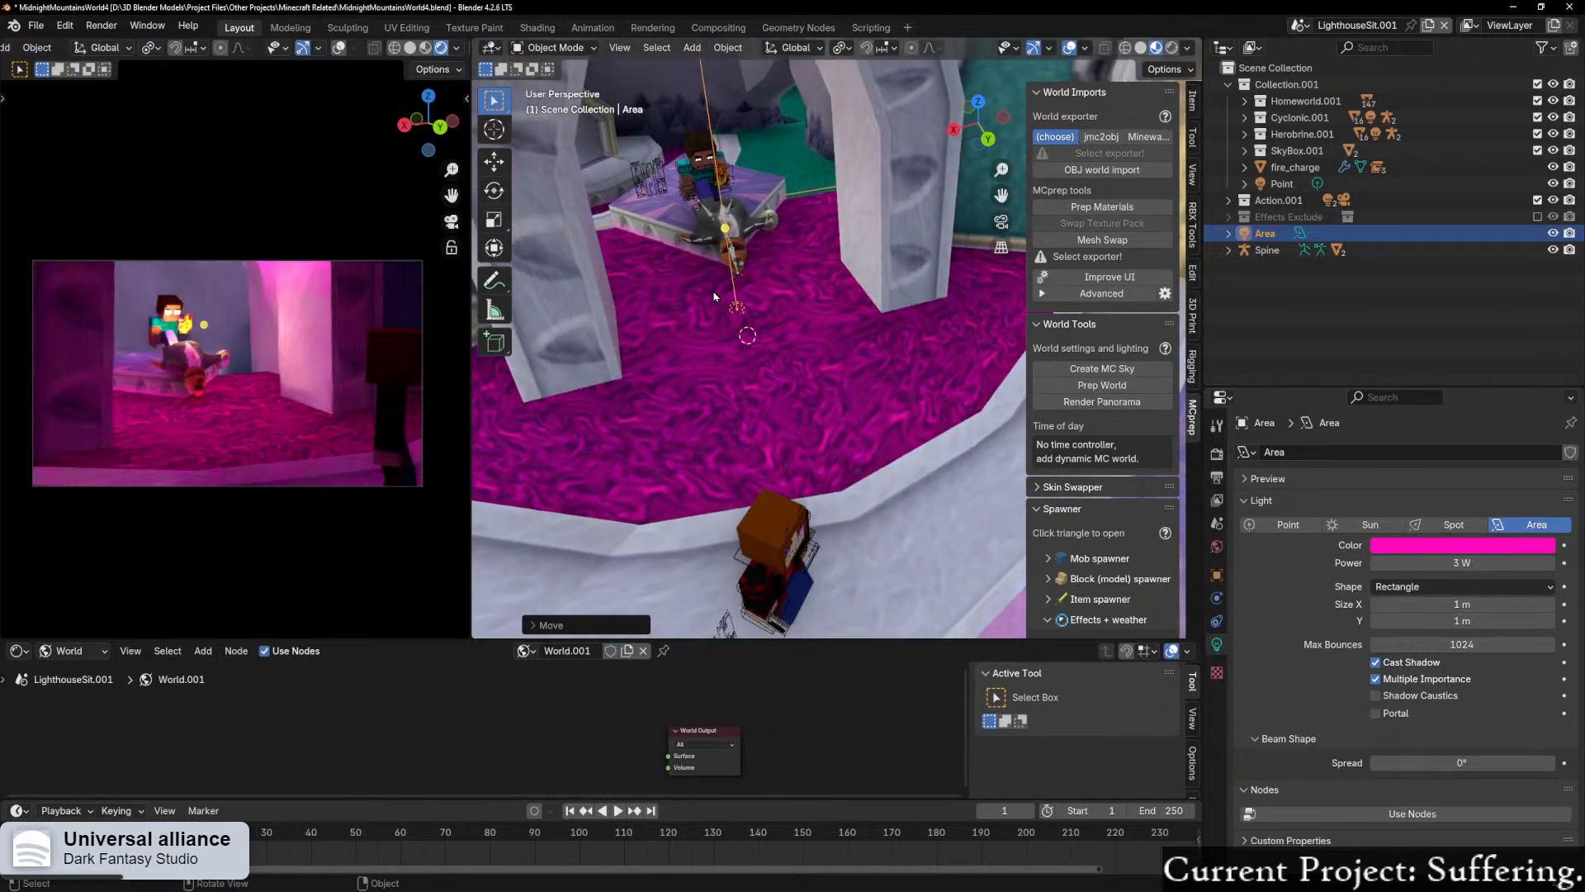
scroll(204, 391, "up", 1)
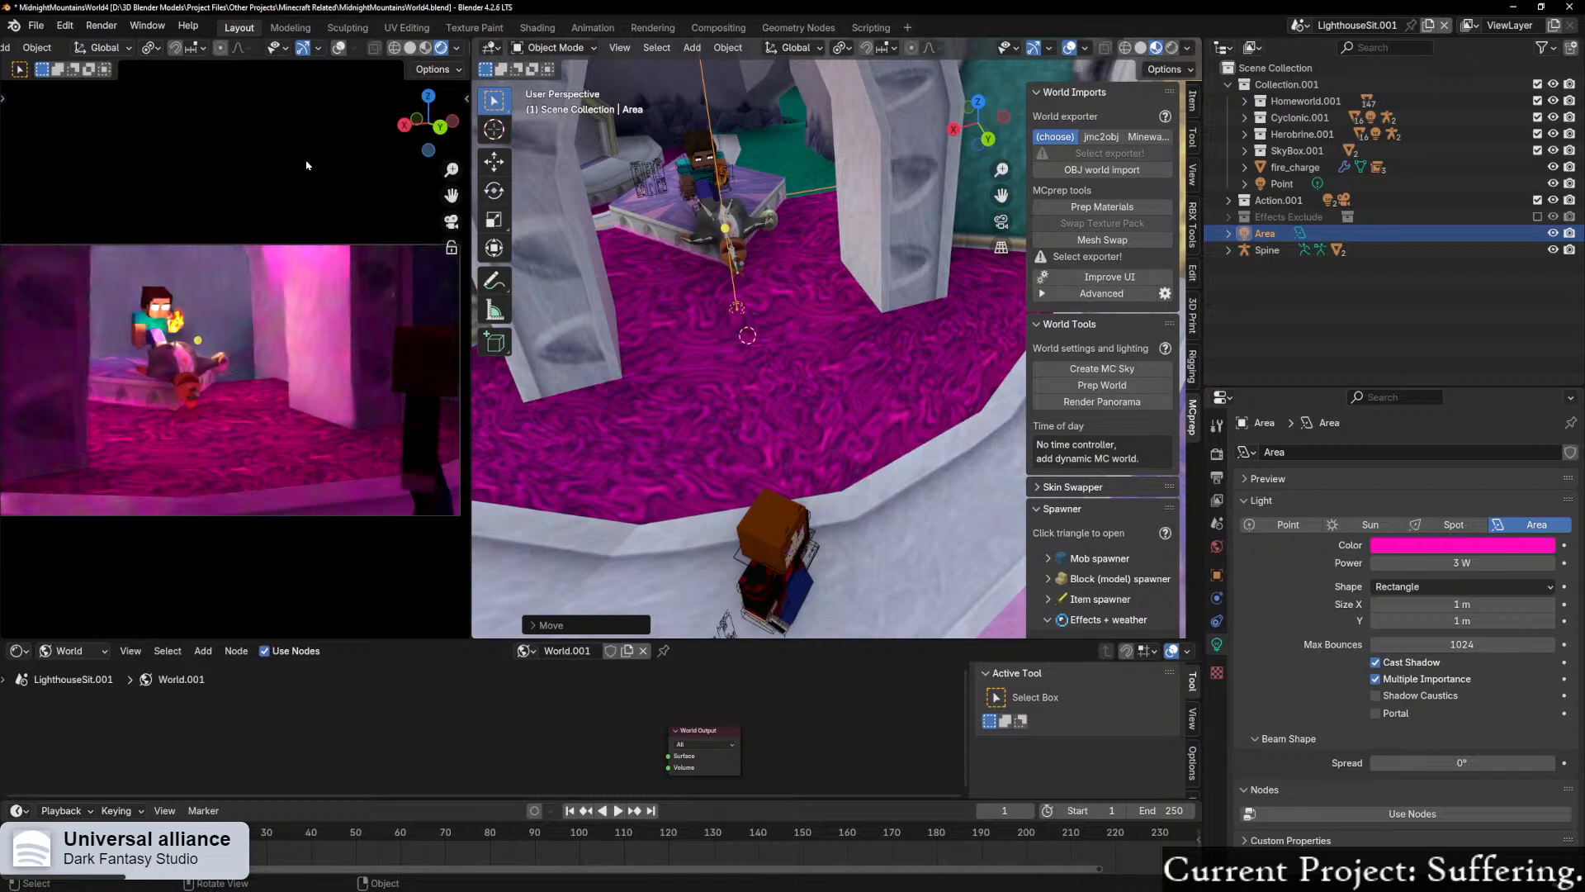
scroll(333, 335, "down", 1)
Step: Switch the scene's render engine to EEVEE
left_click(1217, 454)
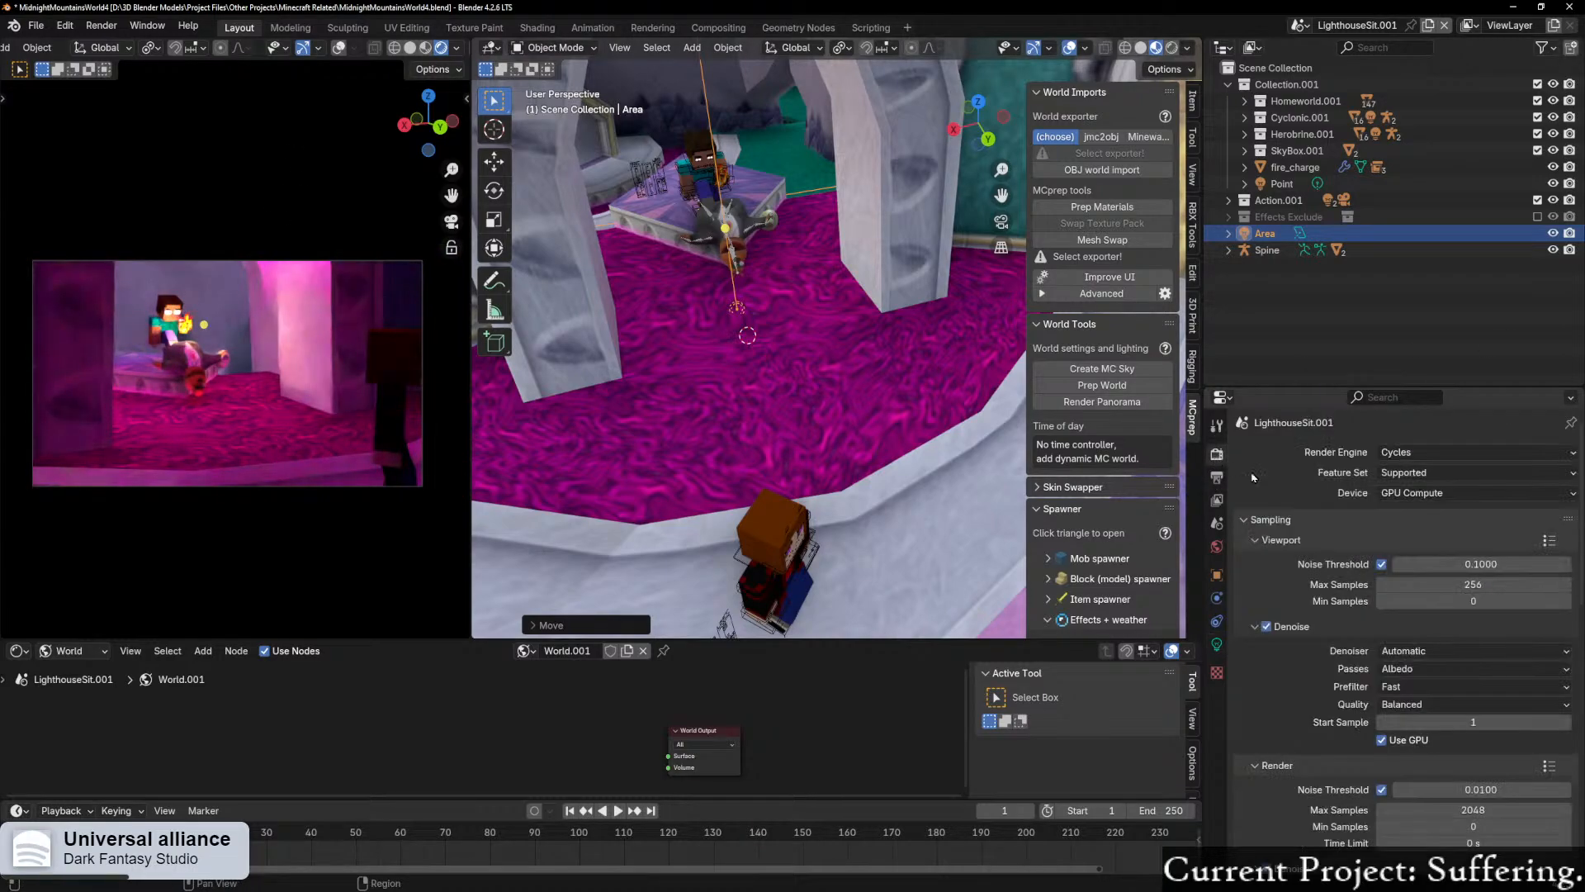
left_click(1414, 452)
left_click(1398, 470)
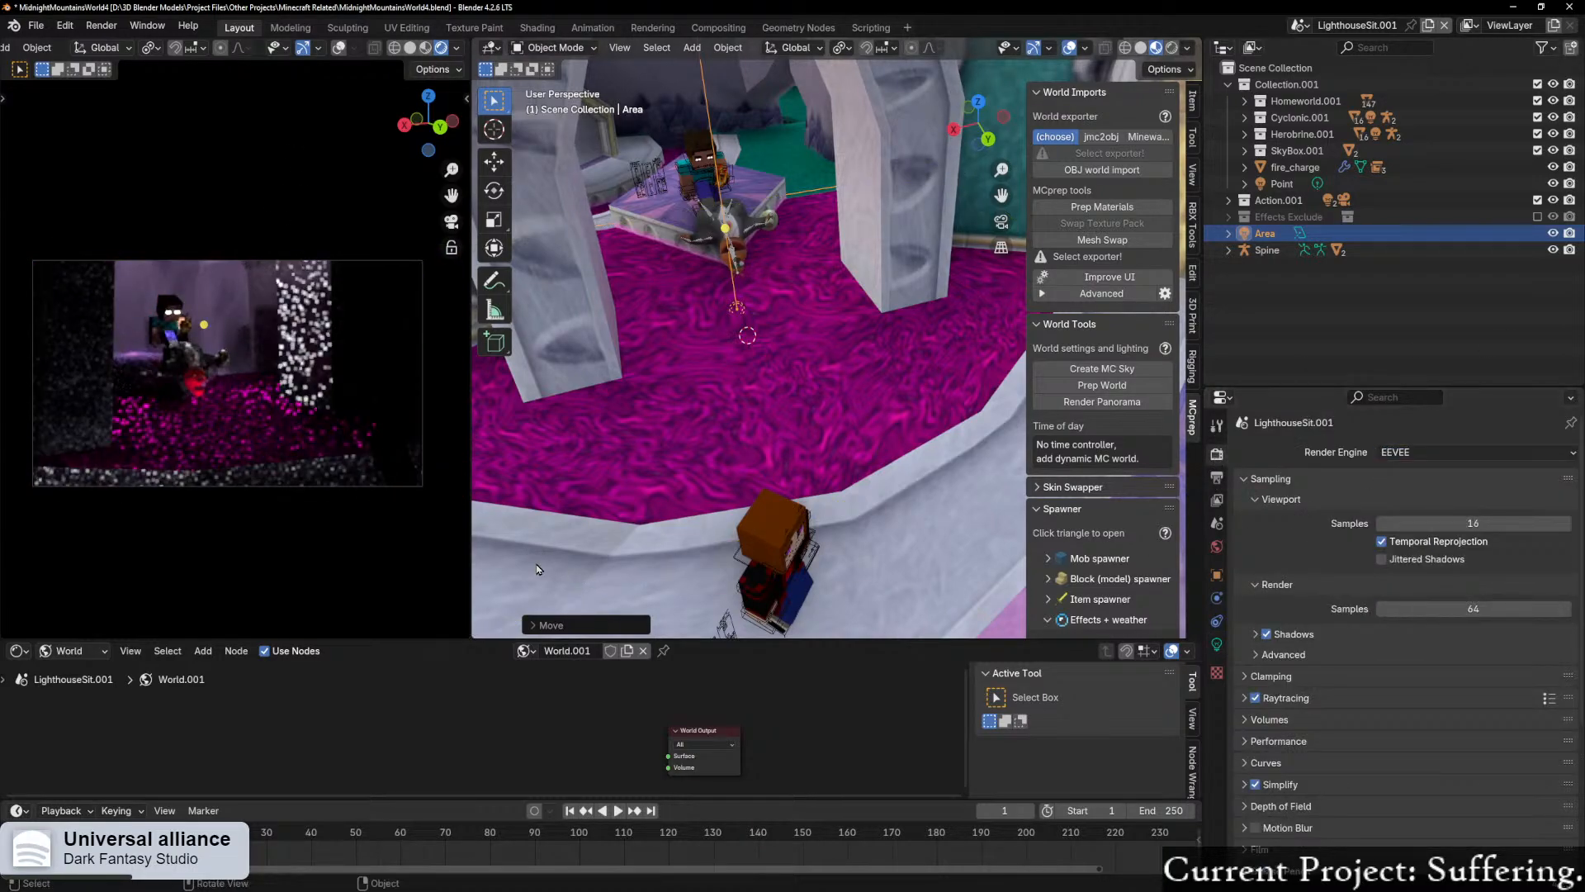
Step: Try opening the Sector 45.001 mesh at the tower's golden dome in Edit Mode
middle_click_drag(735, 507, 876, 403)
scroll(890, 492, "down", 12)
scroll(924, 524, "down", 3)
key("ctrl+Tab")
left_click(754, 394)
left_click(867, 369)
left_click(825, 377, "shift")
scroll(820, 464, "up", 2)
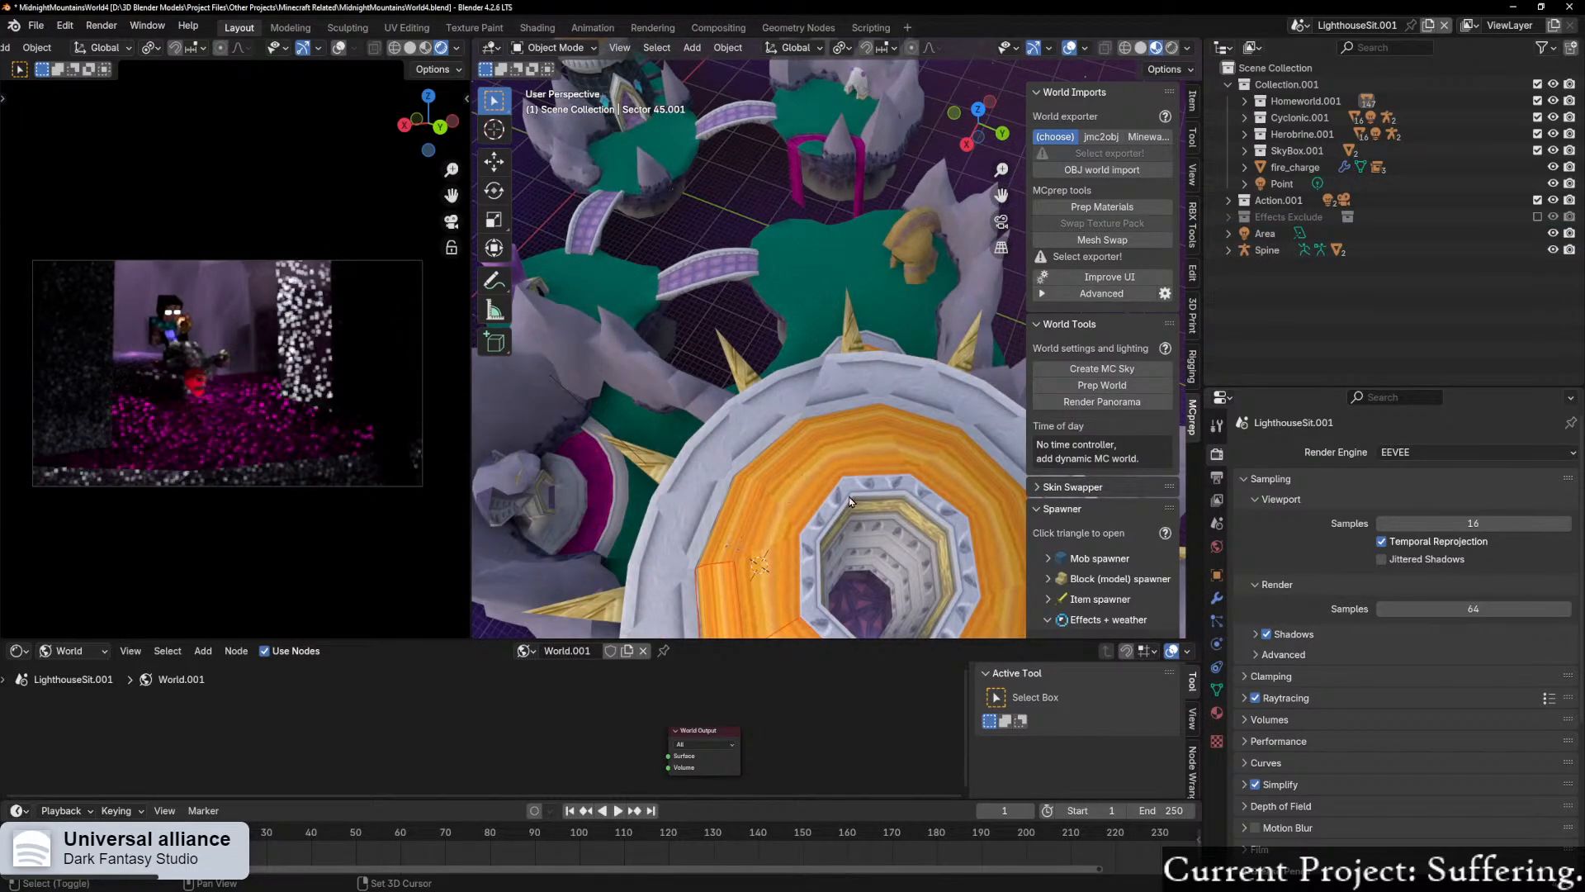
middle_click_drag(852, 499, 838, 464)
key("ctrl+Tab")
left_click(792, 355)
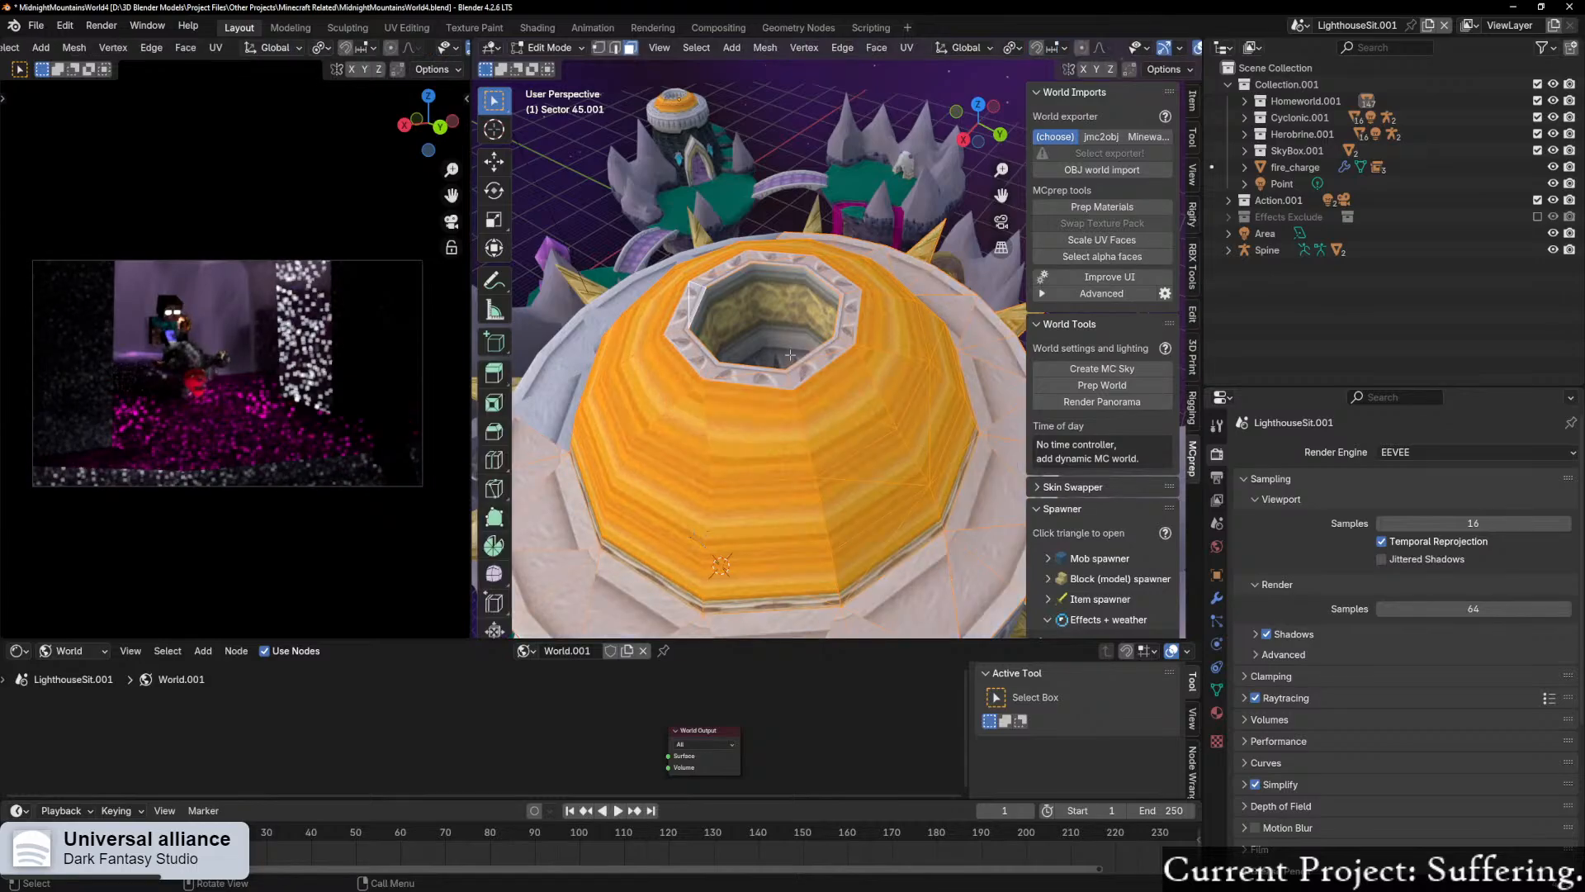
Step: Leave Edit Mode on the dome mesh and select the Sector 70.001 mesh inside the dome's opening
scroll(734, 291, "up", 3)
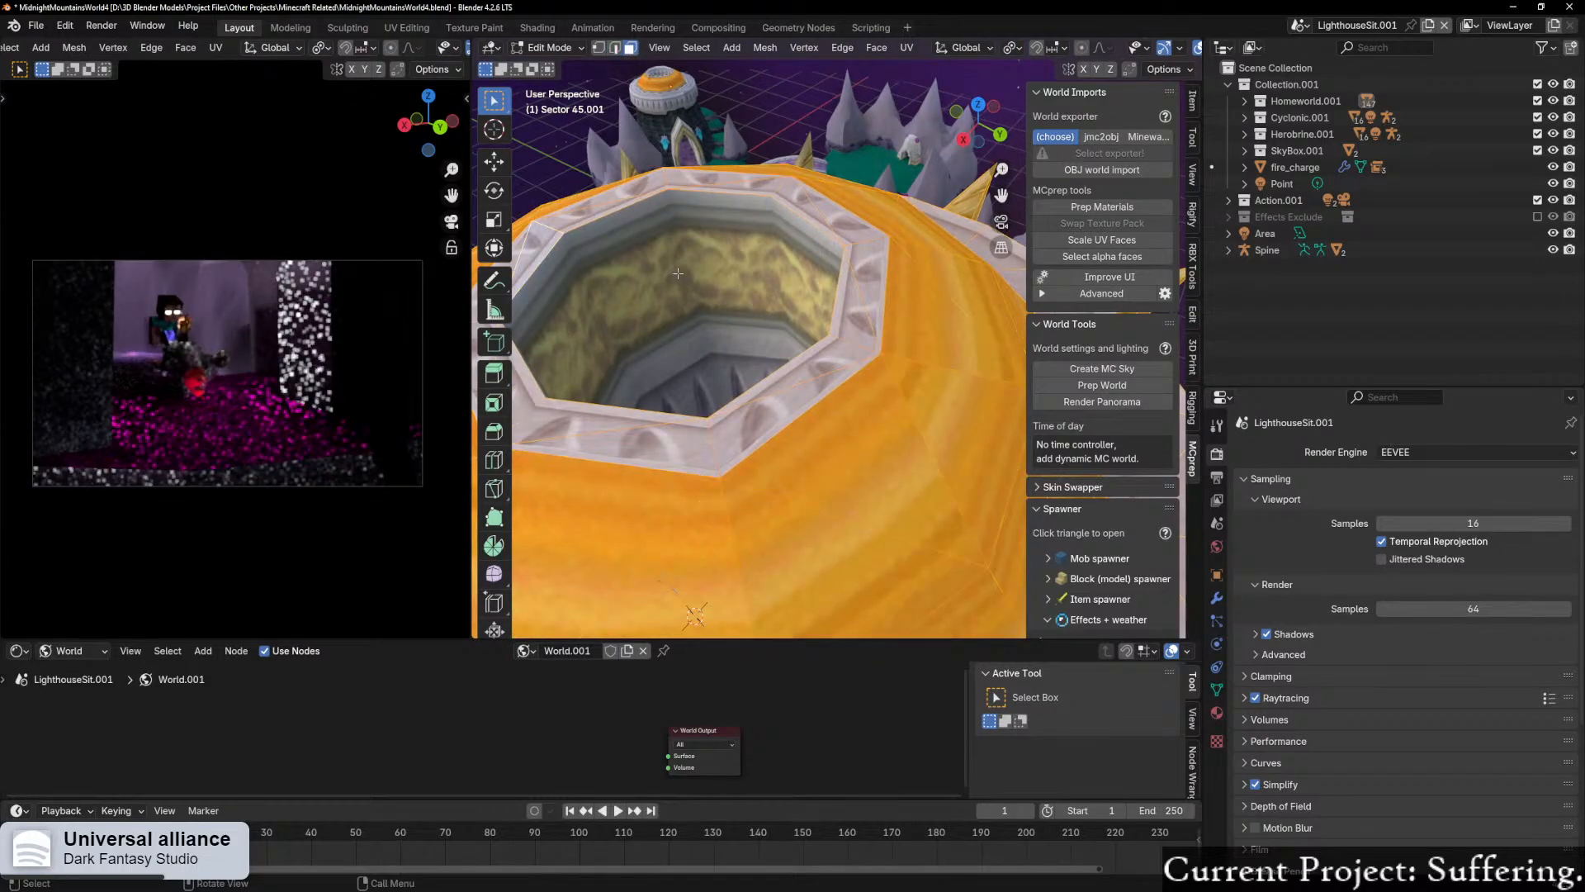
key("alt+a")
middle_click_drag(676, 262, 758, 292)
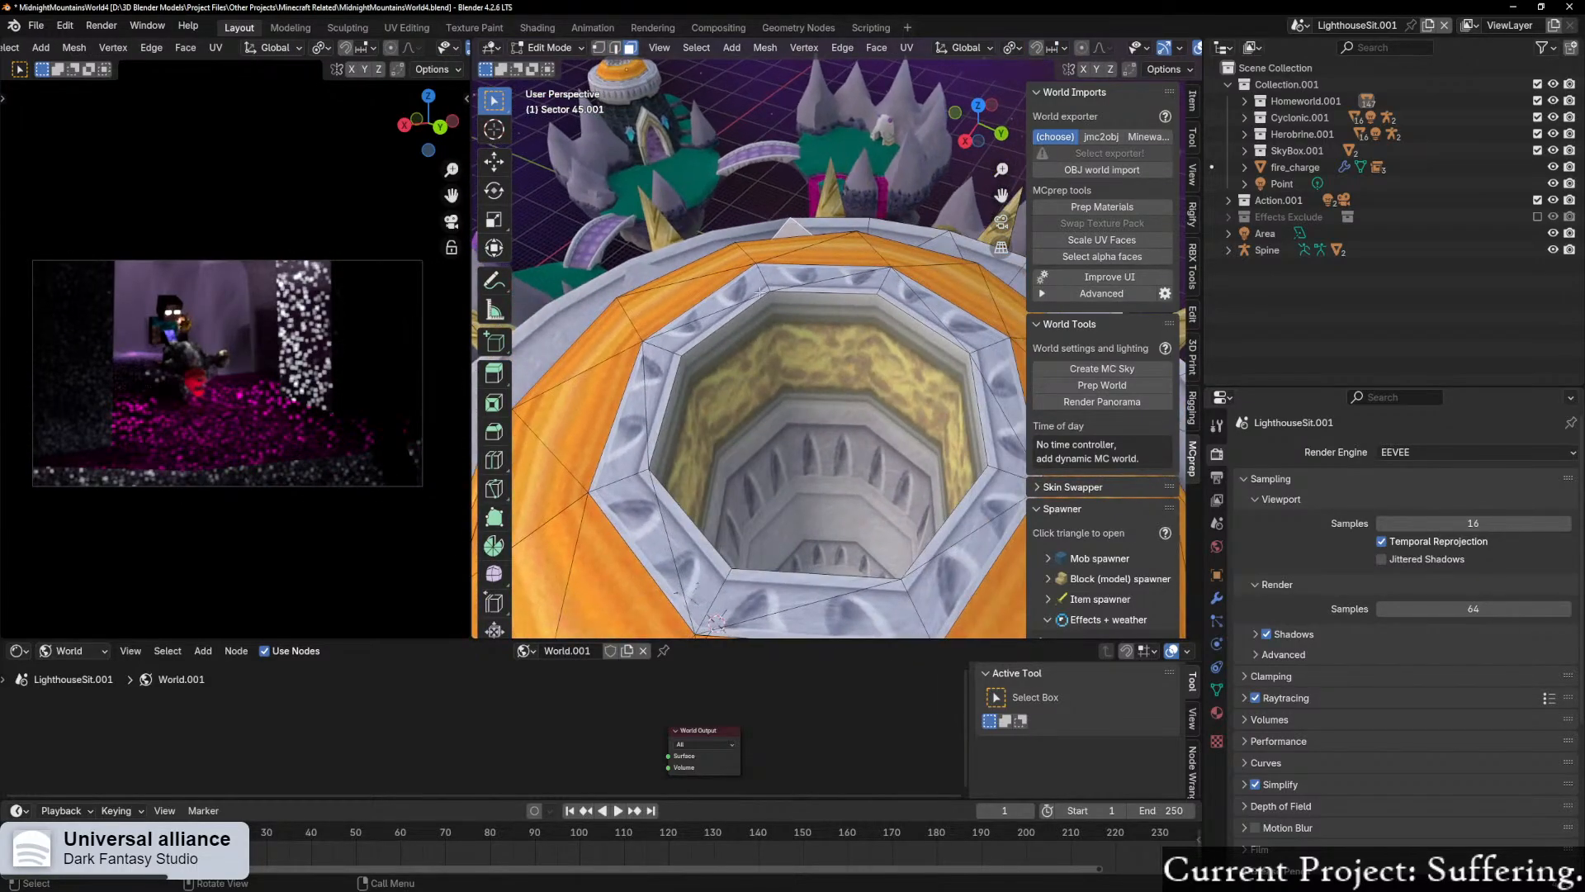
mouse_move(765, 347)
middle_mouse_down()
mouse_move(726, 359)
mouse_move(784, 362)
middle_mouse_up()
key("ctrl+Tab")
left_click(690, 383)
Step: Try snapping the 3D cursor to the dome's opening from within the Sector 70.001 mesh in Edit Mode
key("ctrl+Tab")
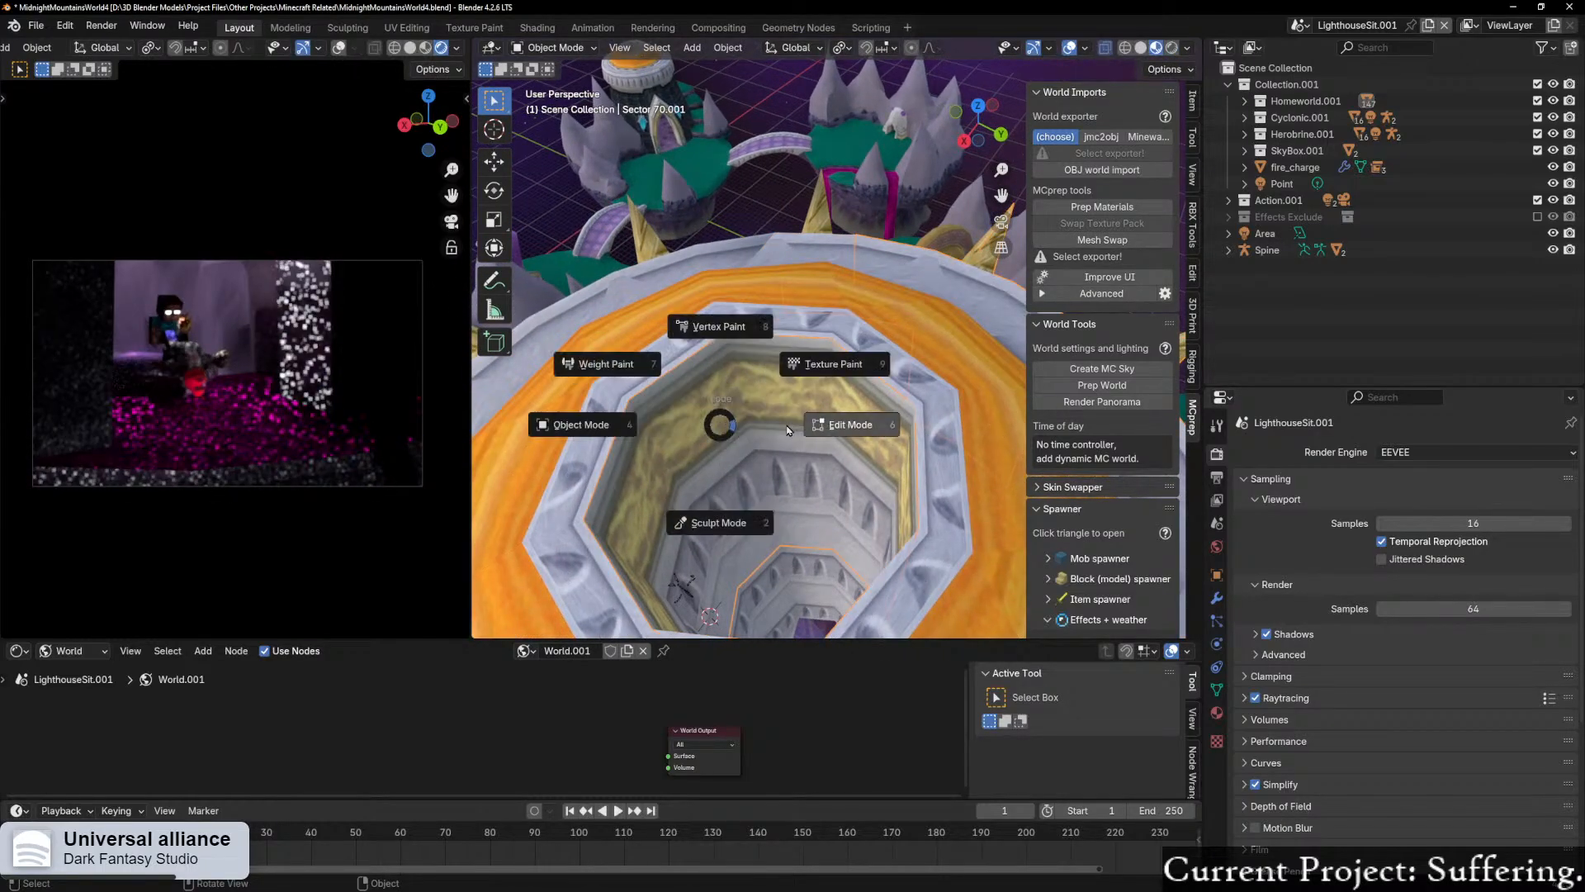
left_click(774, 426)
scroll(712, 417, "down", 6)
middle_click_drag(712, 417, 802, 335)
scroll(755, 384, "up", 6)
key("shift+s")
middle_click_drag(807, 426, 974, 417)
middle_click_drag(827, 482, 757, 467)
key("ctrl+Tab")
left_click(677, 444)
scroll(702, 450, "down", 8)
scroll(757, 413, "up", 5)
middle_click_drag(727, 372, 757, 426)
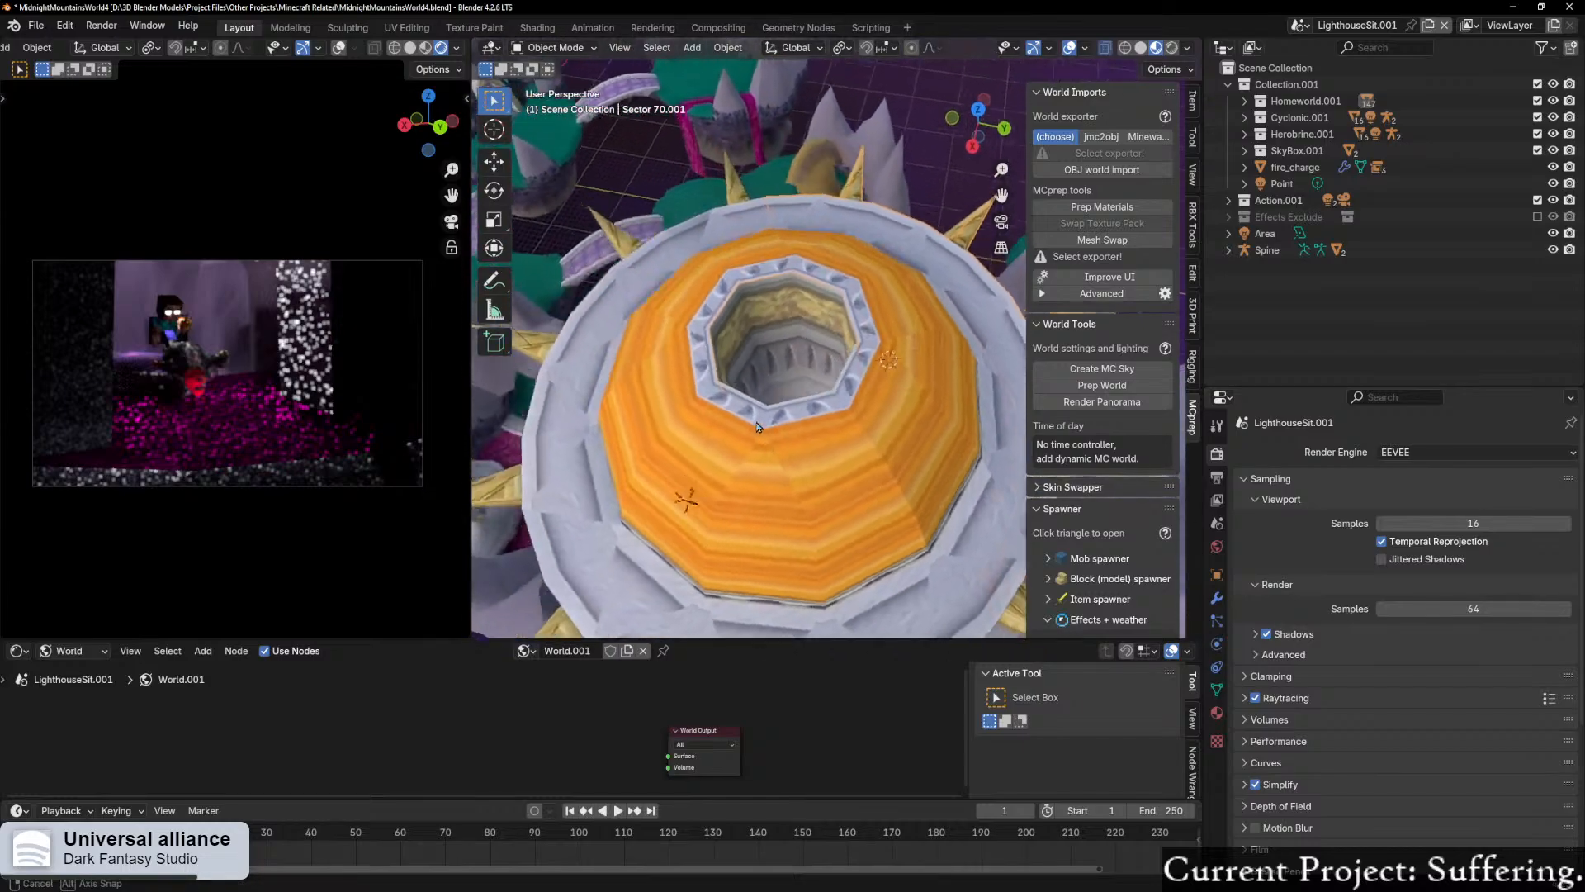
Step: Select the edges around the dome opening's inner rim on Sector 70.001 in Edit Mode and snap the 3D cursor to them
scroll(777, 419, "up", 10)
key("ctrl+Tab")
left_click(915, 420)
scroll(834, 371, "down", 12)
scroll(770, 307, "up", 7)
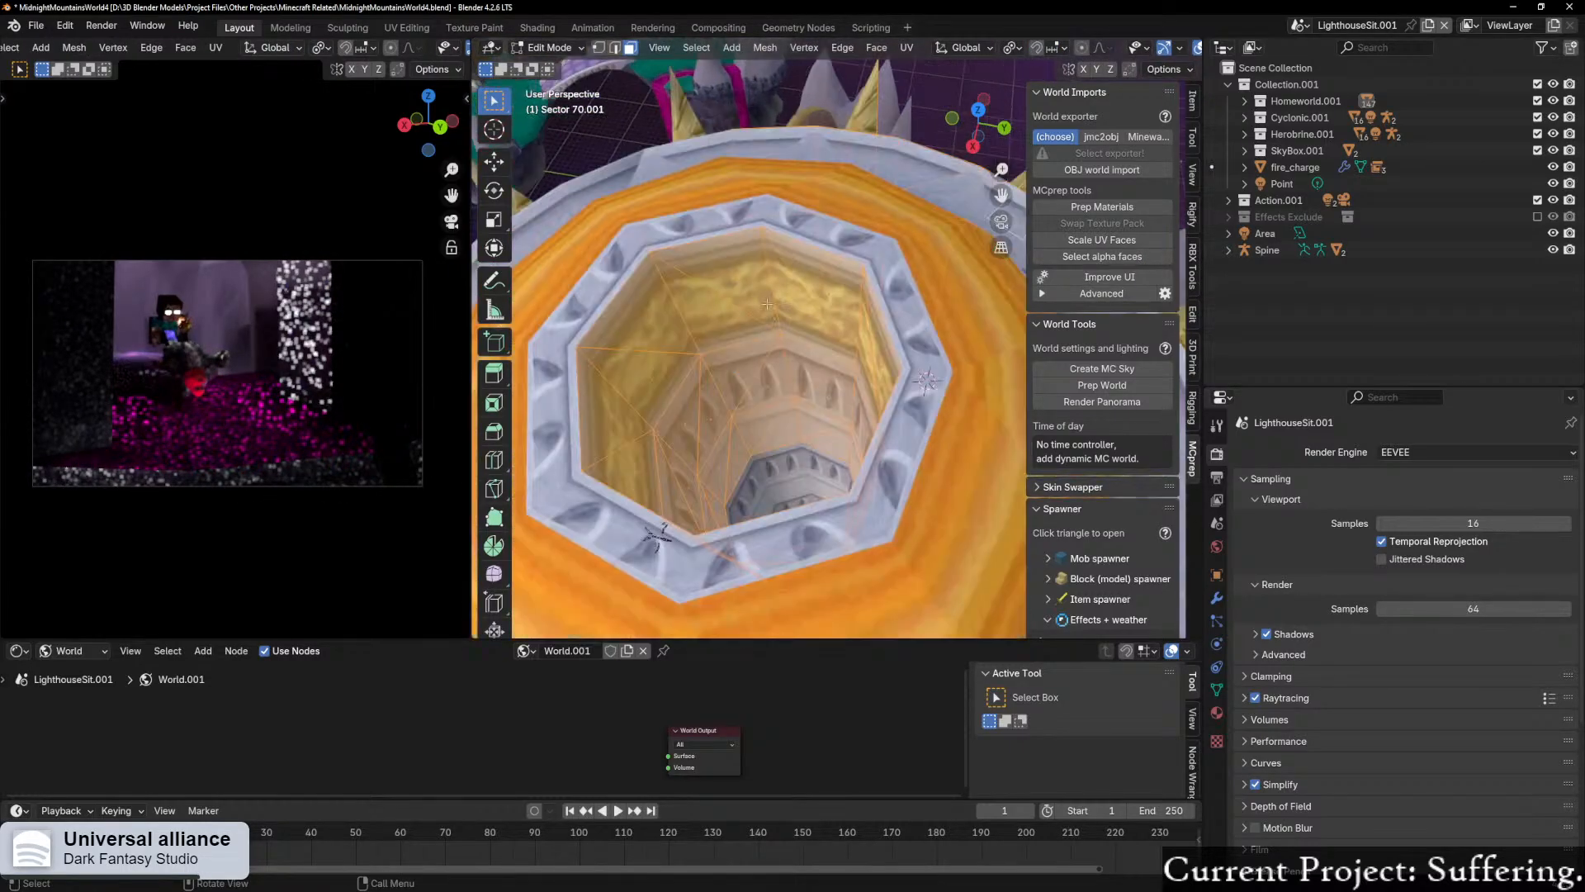
key("2")
left_click(711, 240, "alt")
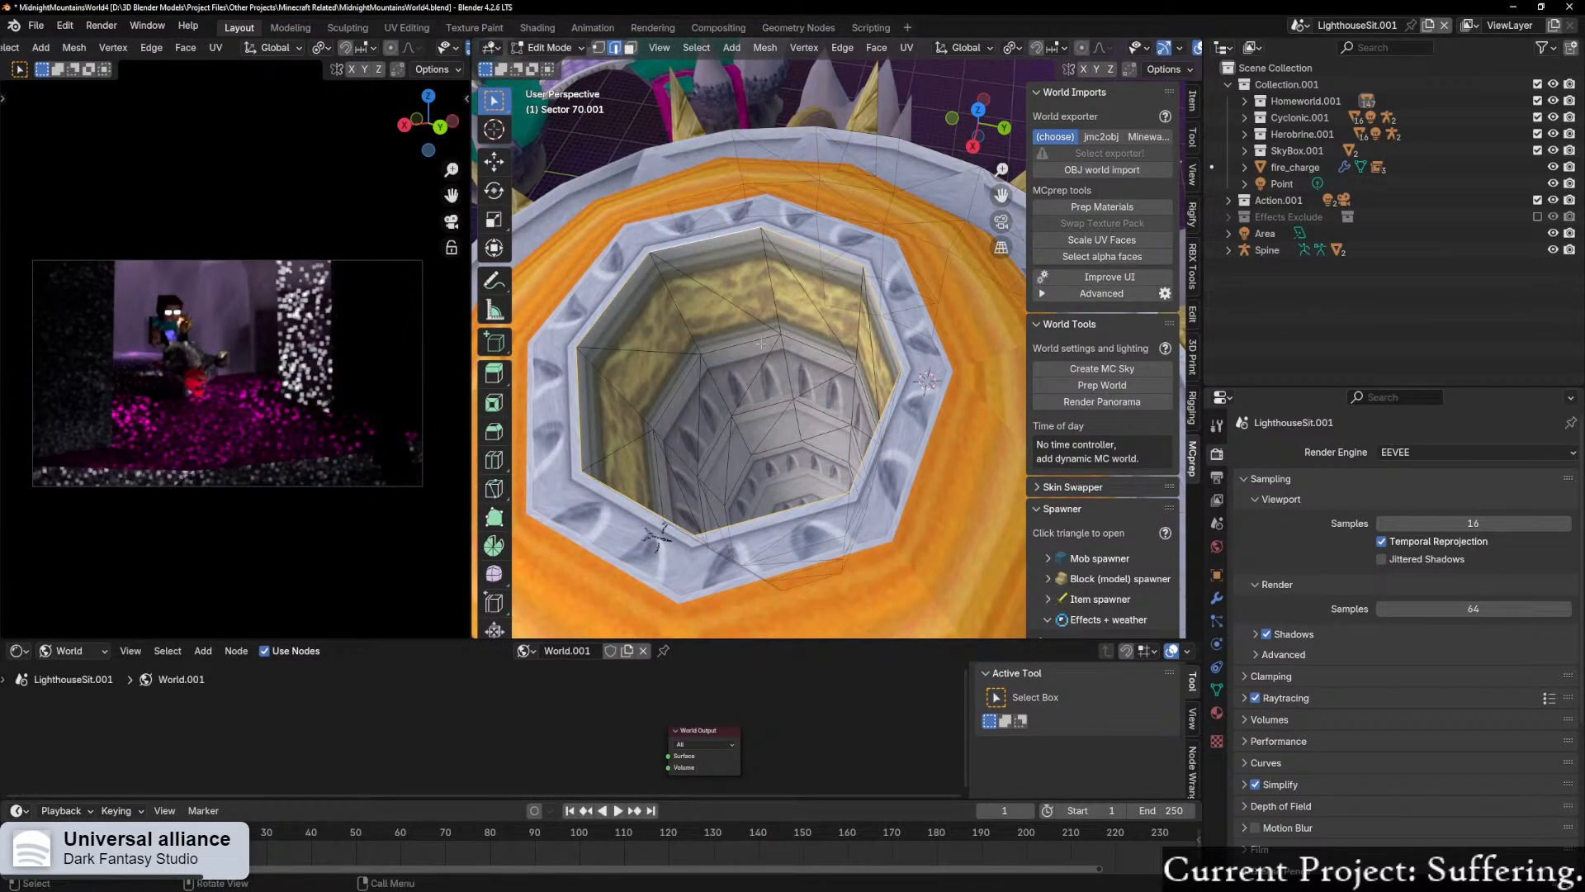
key("shift+s")
left_click(730, 445)
Step: Return to Object Mode and add a spot light at the 3D cursor inside the dome's opening
key("ctrl+Tab")
left_click(735, 440)
key("shift+a")
mouse_move(748, 430)
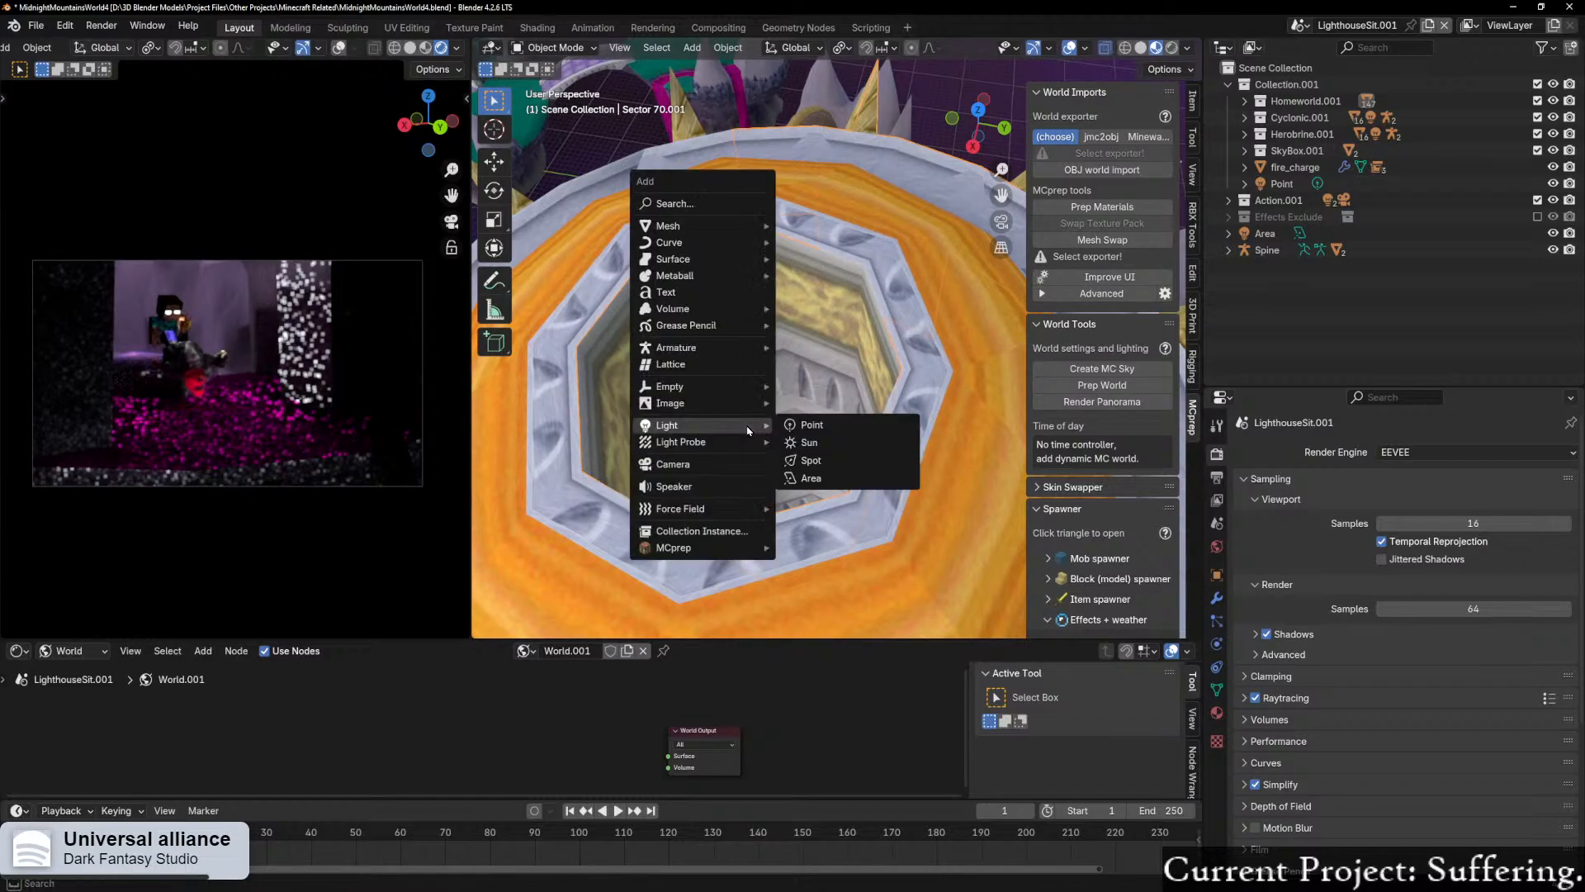
left_click(806, 460)
scroll(801, 467, "down", 3)
scroll(800, 450, "up", 3)
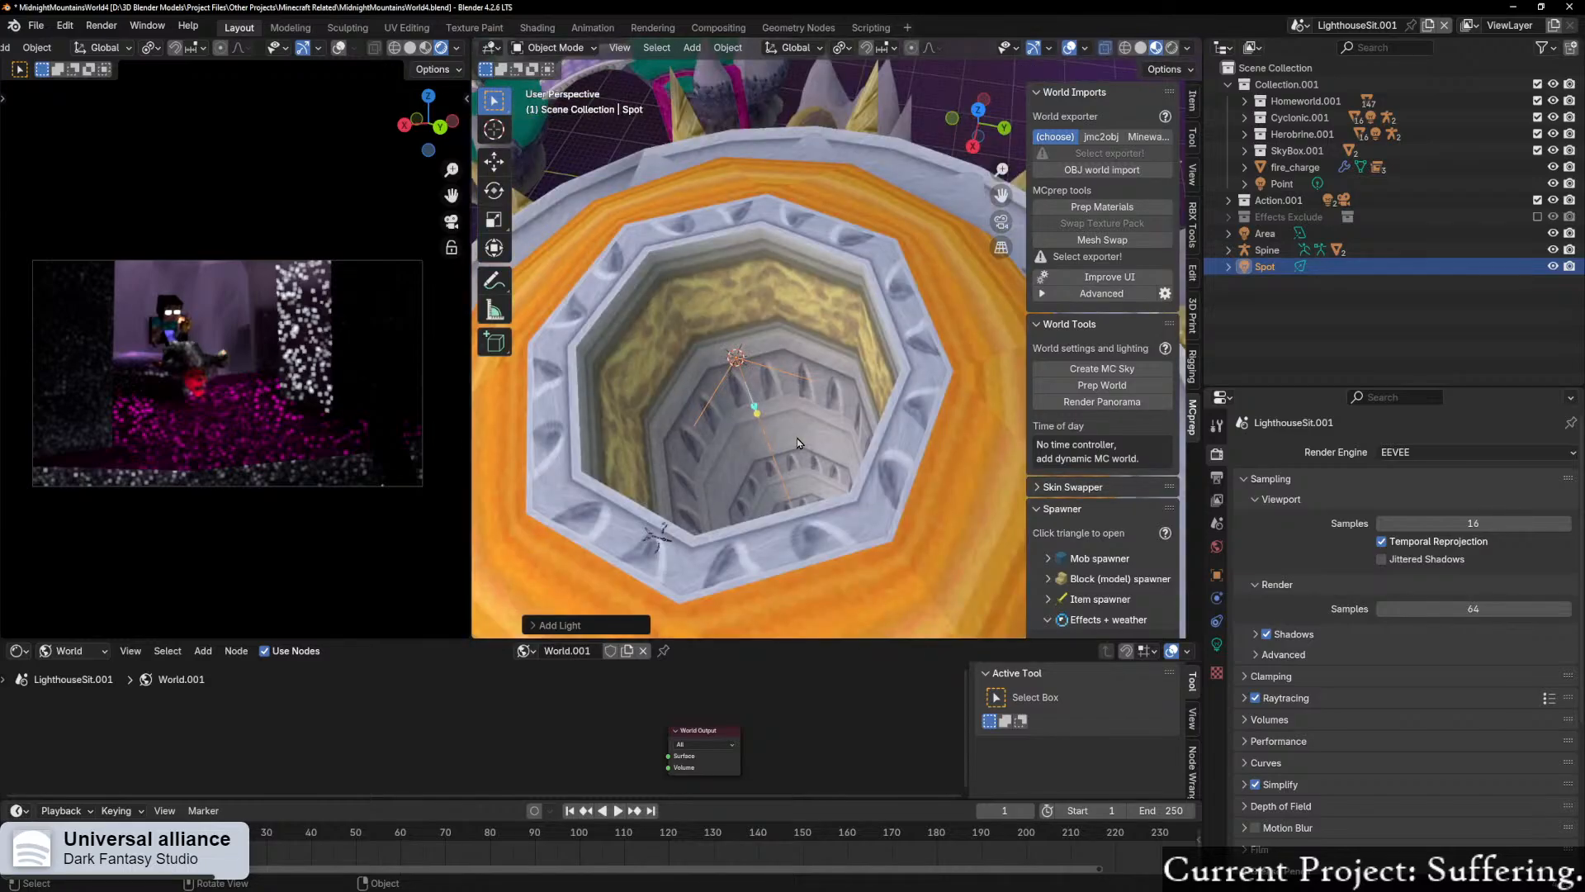
Step: Reposition the new spot light along the Z axis at the dome's opening
scroll(805, 441, "down", 3)
key("g")
key("z")
left_click(819, 428)
middle_click_drag(820, 428, 940, 479)
Step: Set the spot light's power to 1000 W
left_click(1217, 644)
left_click(1478, 562)
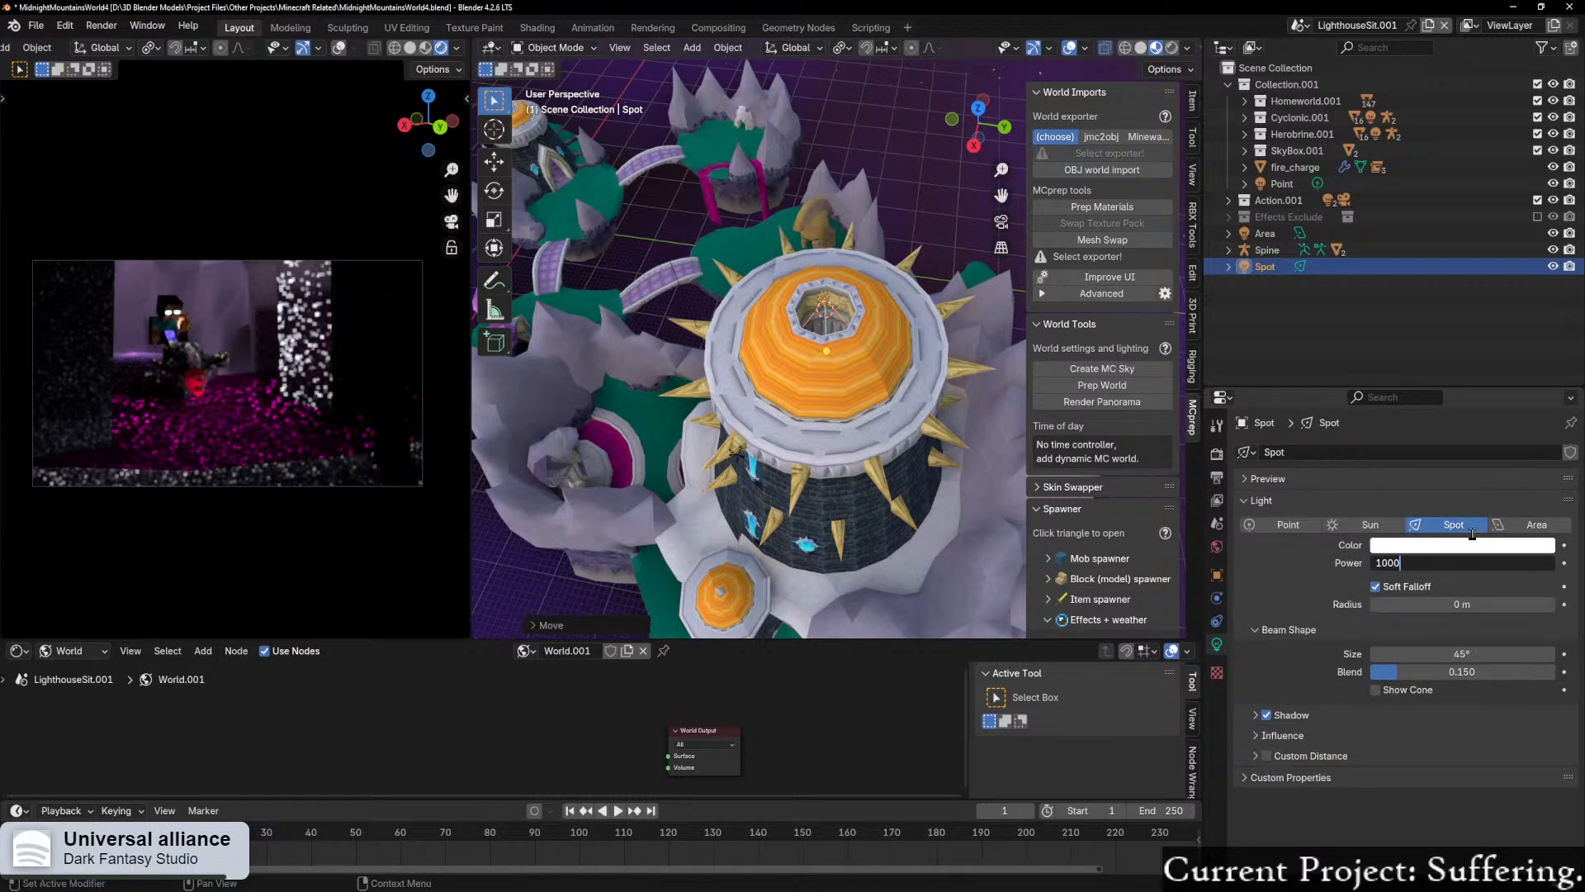
type("1000")
key("Return")
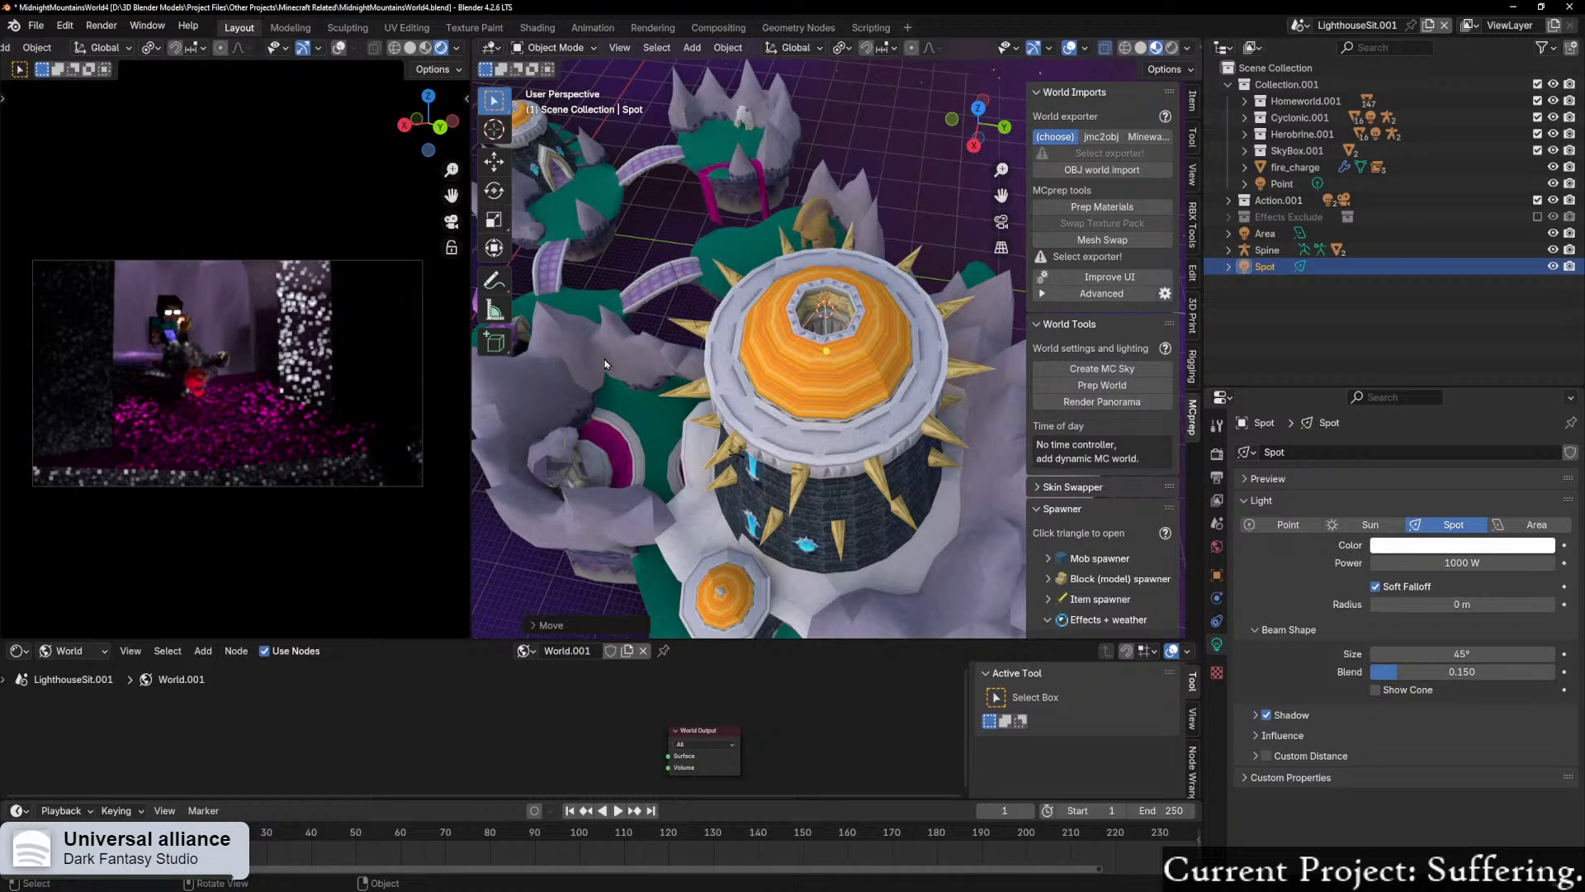
Step: Switch the render engine back to Cycles
left_click(1217, 454)
left_click(1409, 459)
left_click(1404, 506)
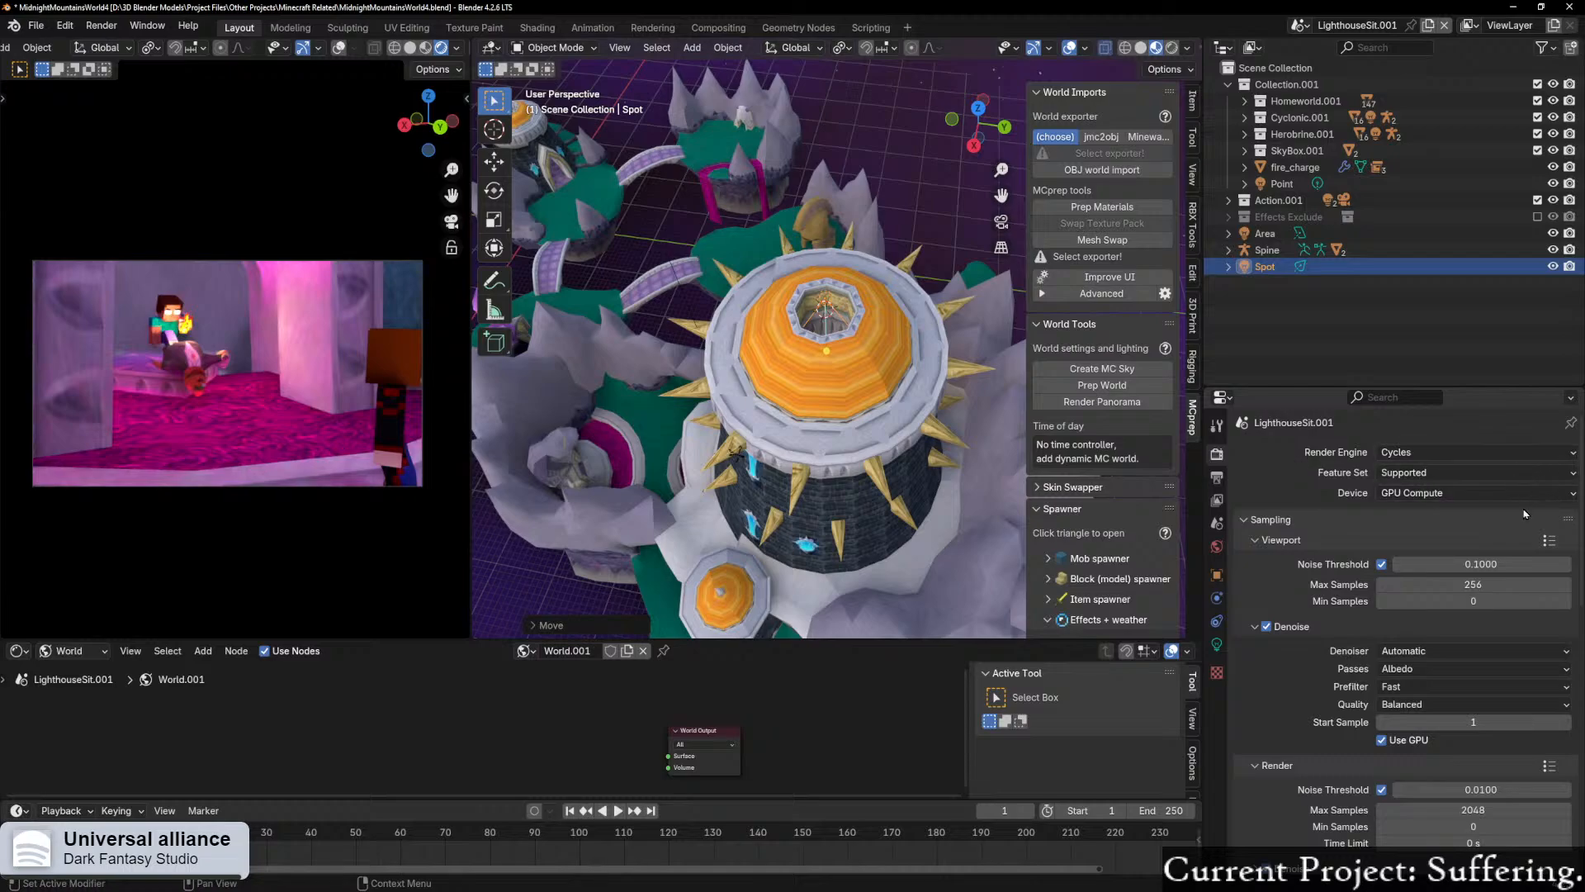
Step: Re-enter 1000 W as the tower-top spot light's power, then lower it to 500 W
left_click(1217, 644)
left_click(1440, 563)
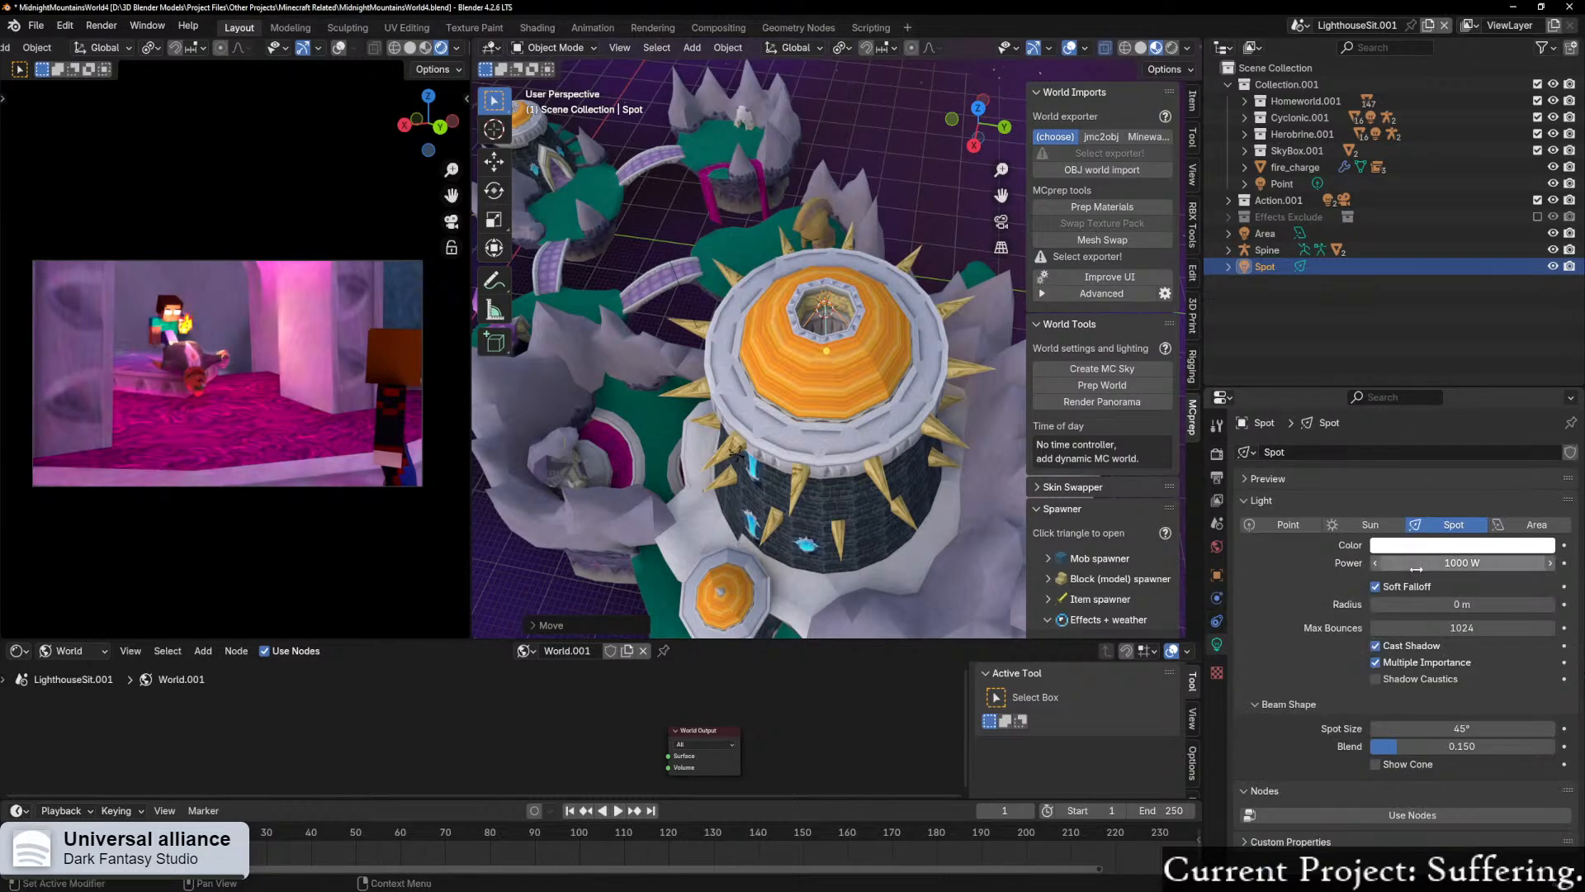
type("100")
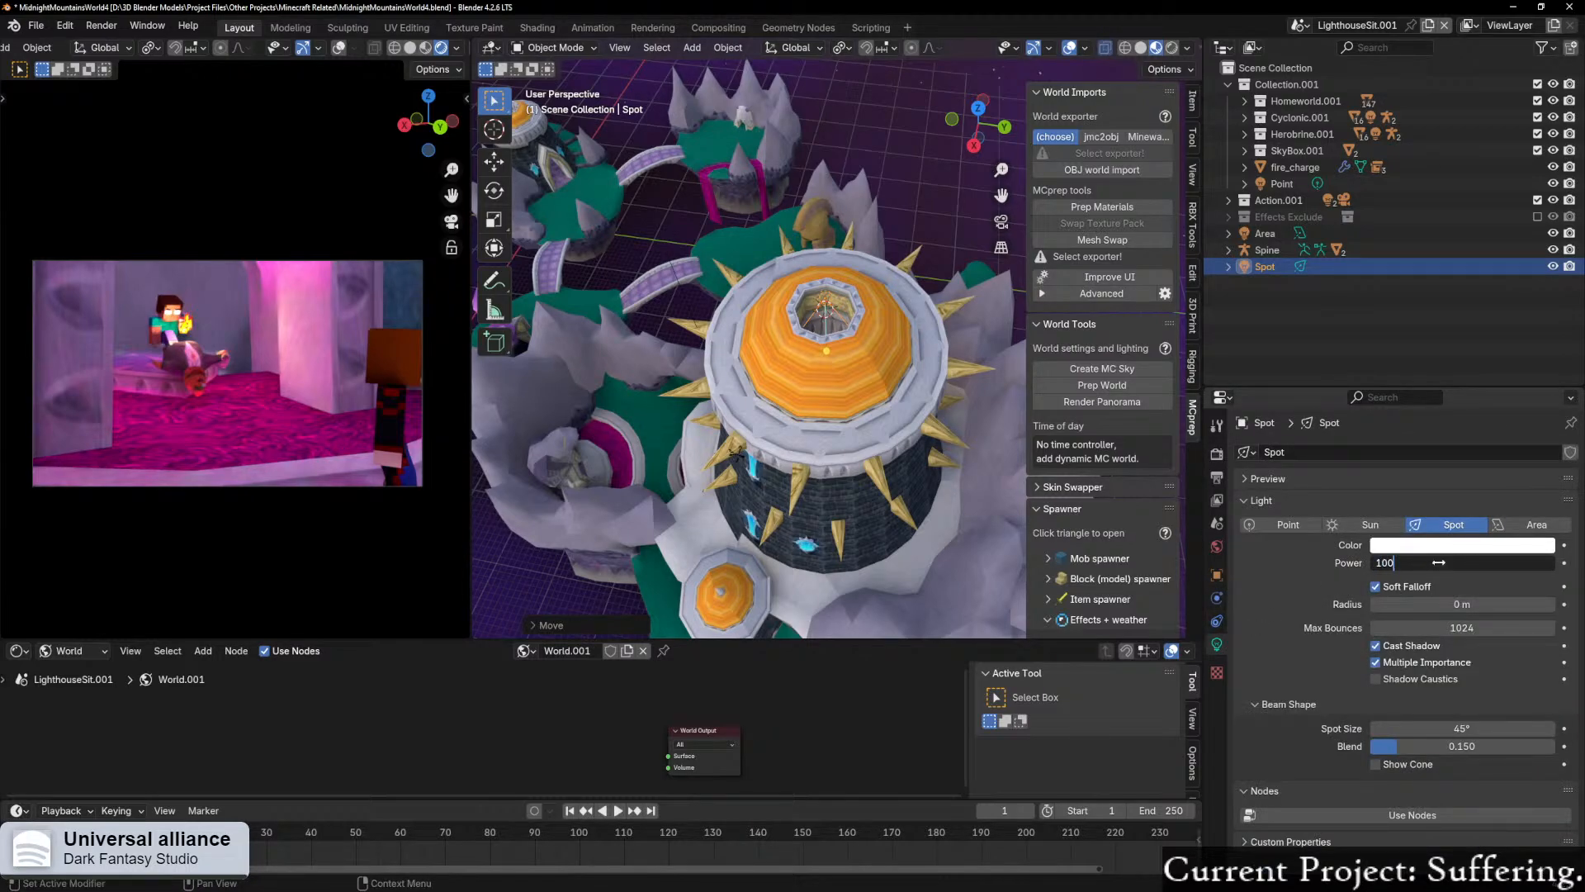
type("0")
key("Return")
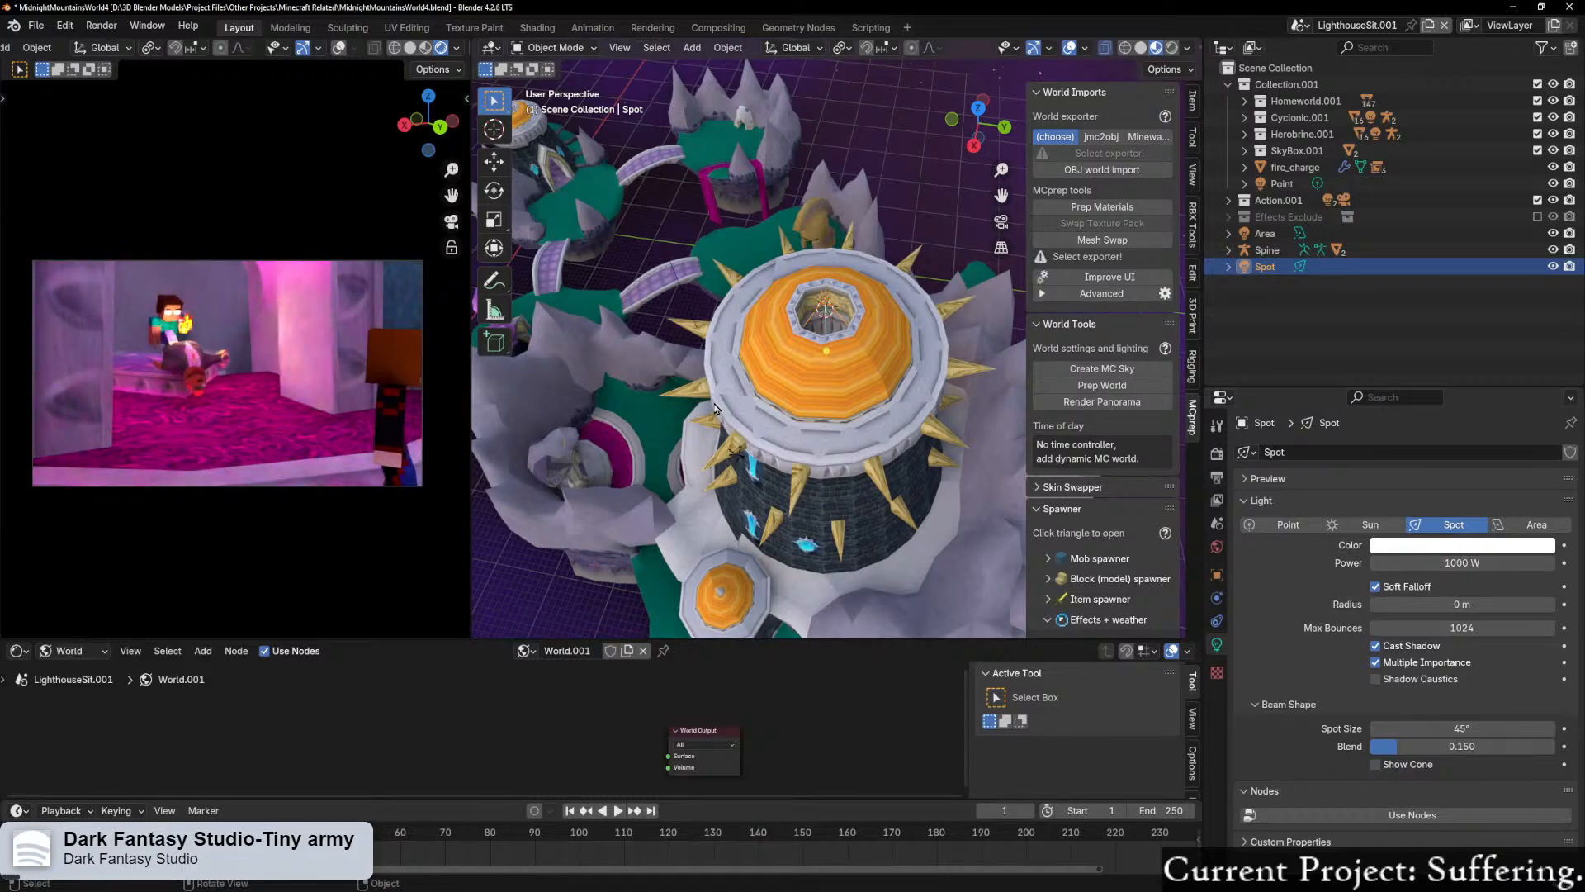
left_click(1457, 563)
type("500")
key("Return")
scroll(747, 306, "down", 6)
scroll(746, 309, "up", 3)
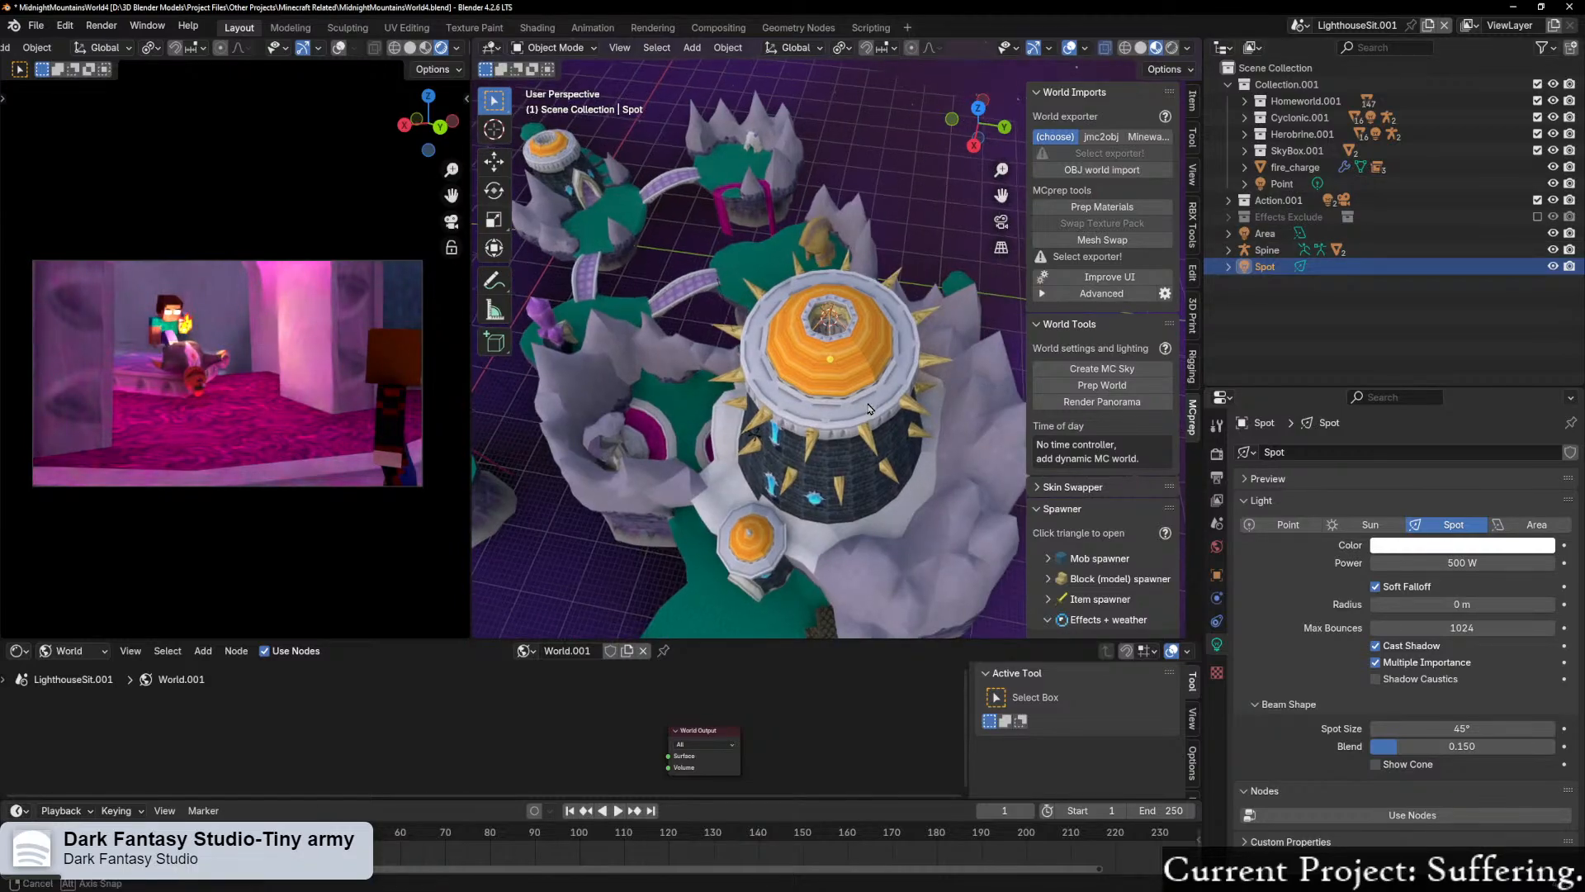
middle_click_drag(868, 409, 877, 405)
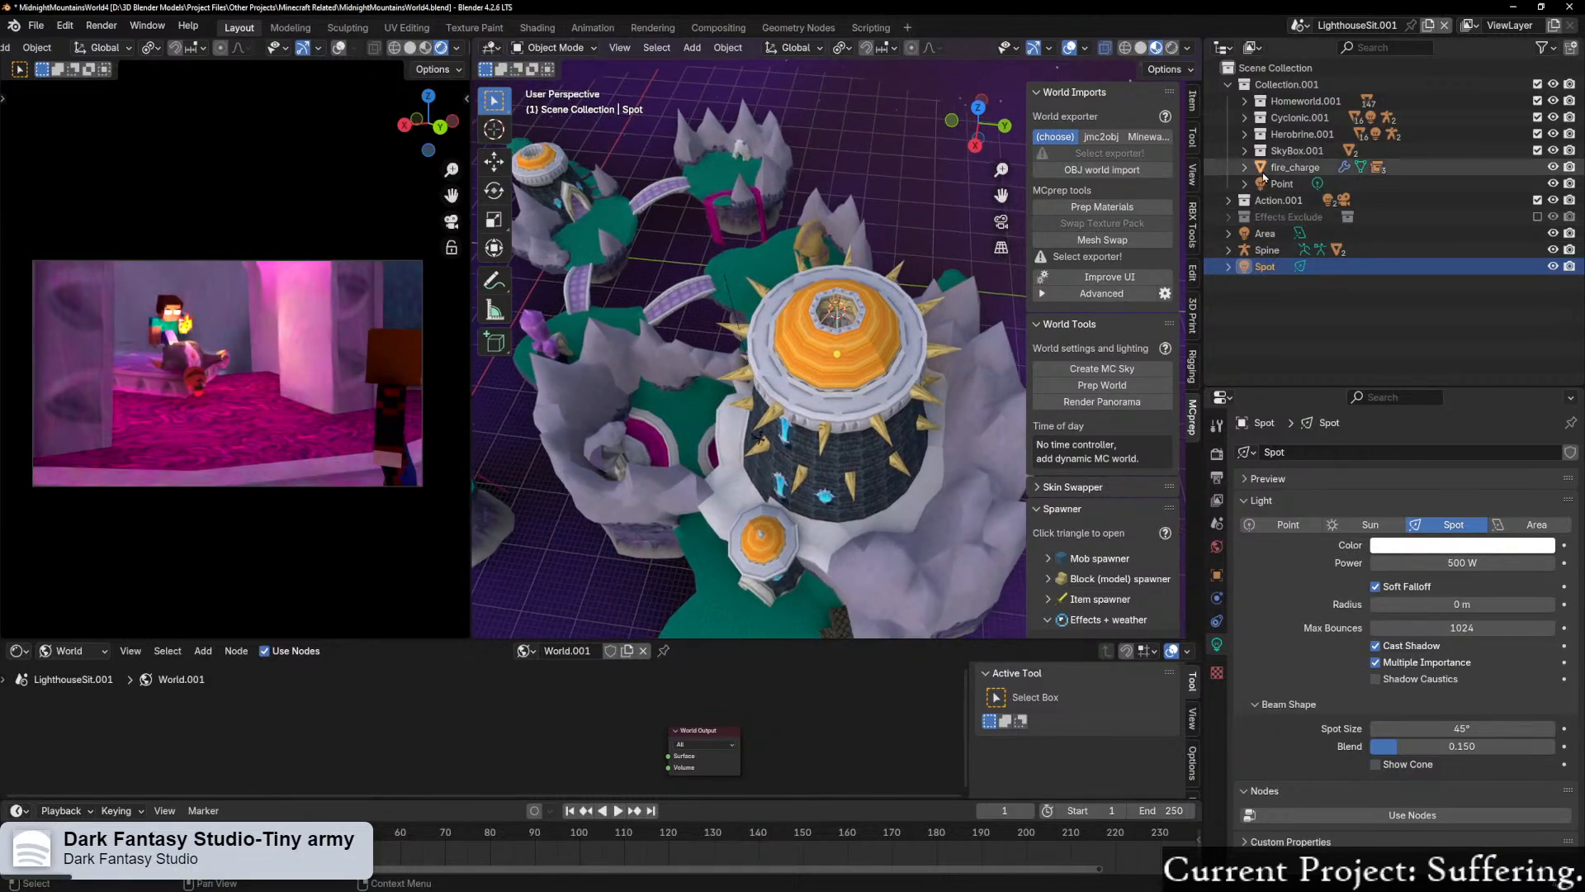
Step: Copy the pale pink color of the Sun.002 light onto the spot light
left_click(1229, 201)
left_click(1284, 236)
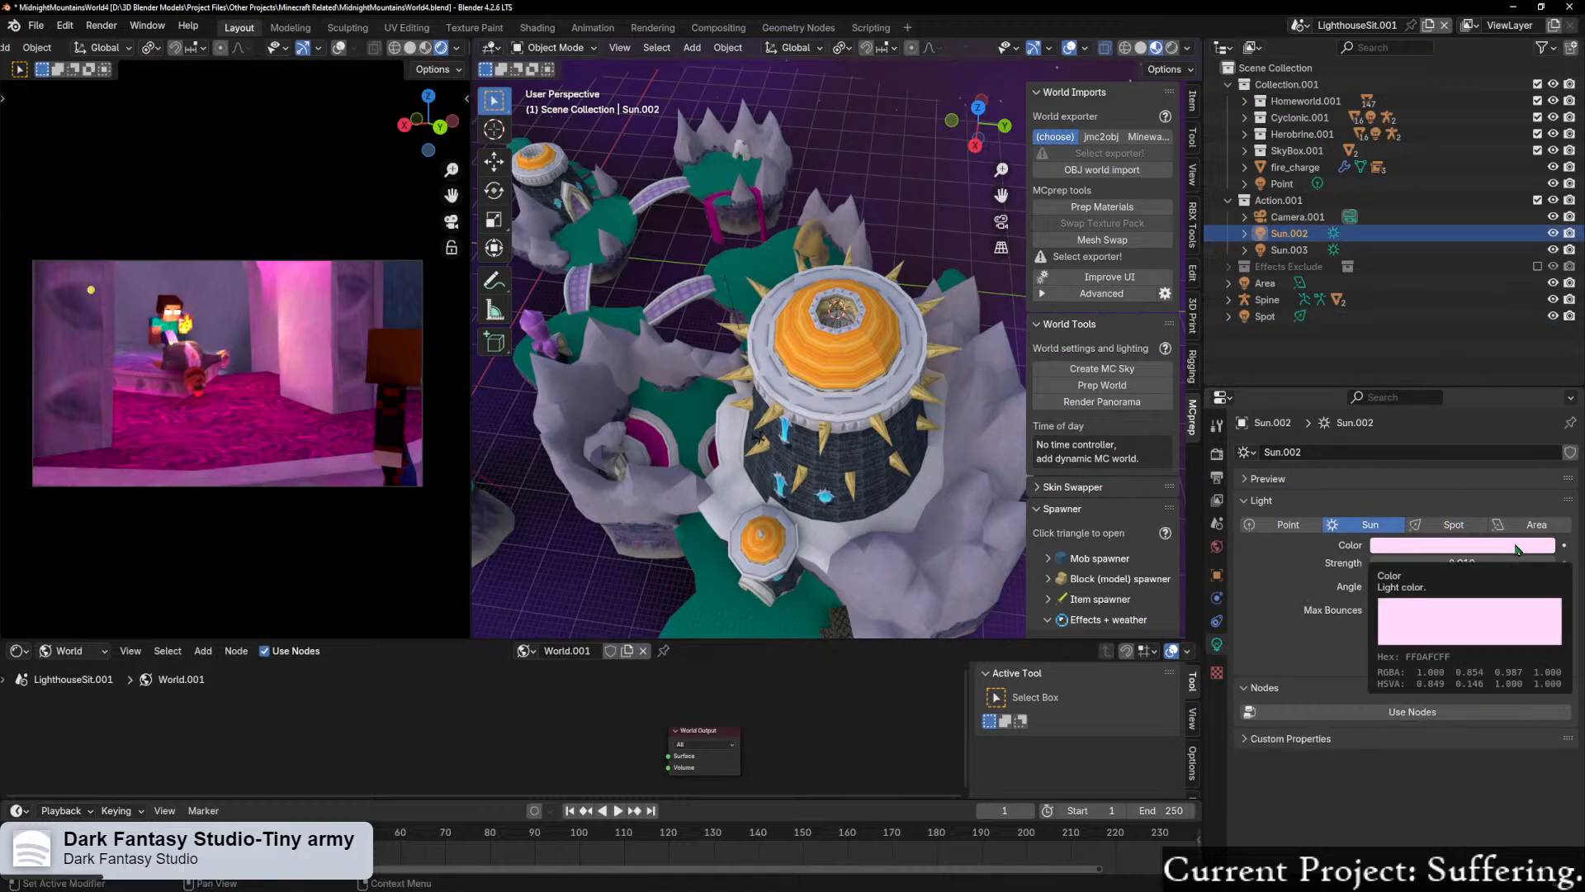
left_click(1265, 318)
key("ctrl+v")
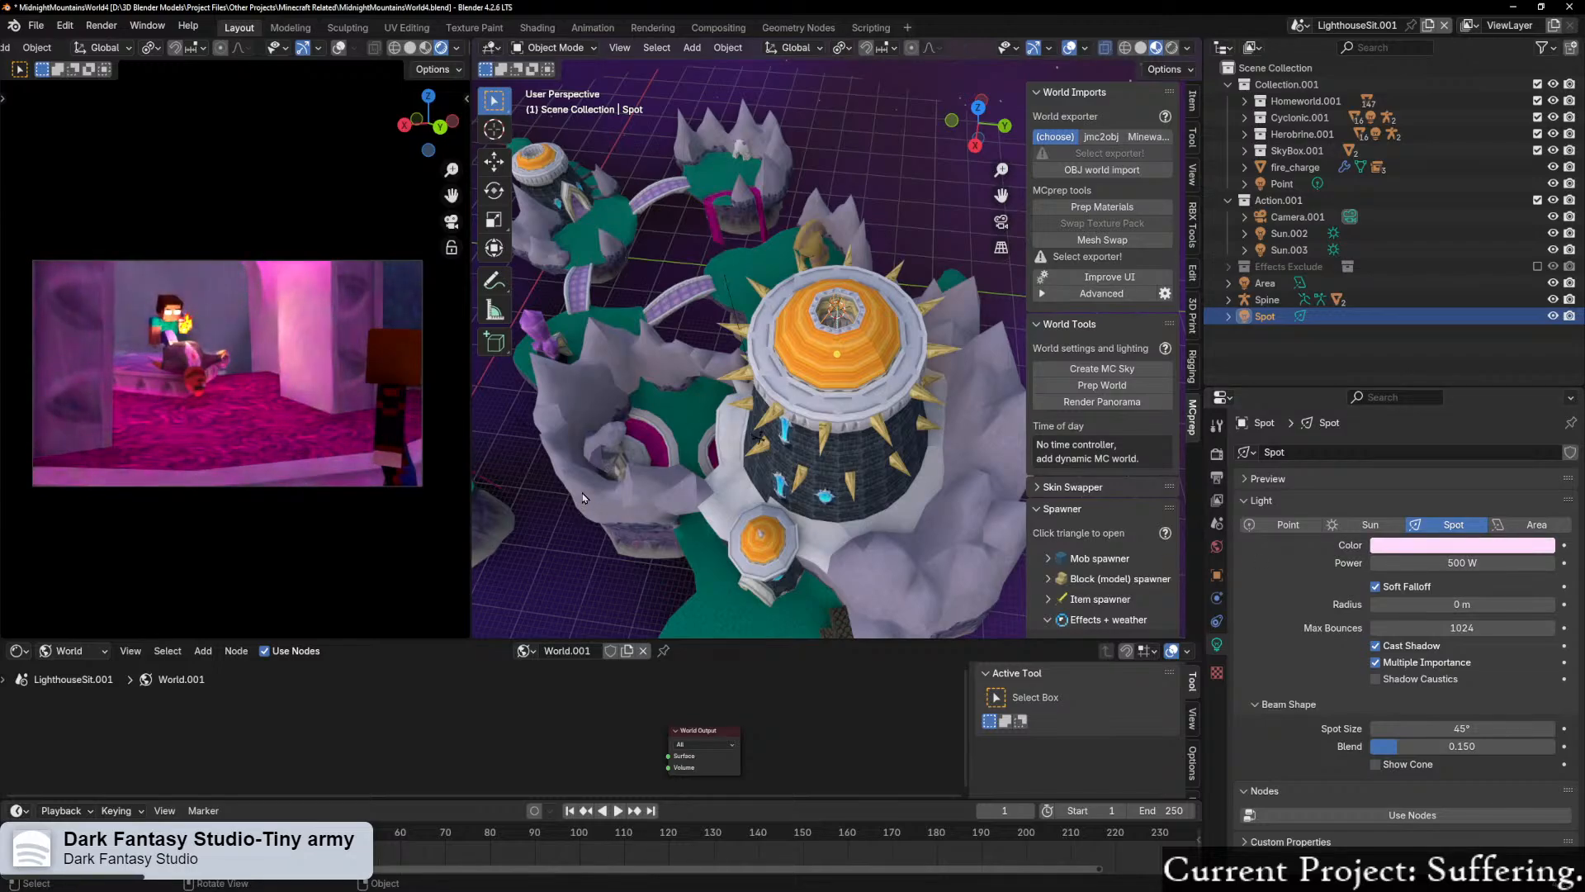
Step: Examine in the rendered camera view how the pink spot light affects the characters and the room
scroll(248, 479, "up", 3)
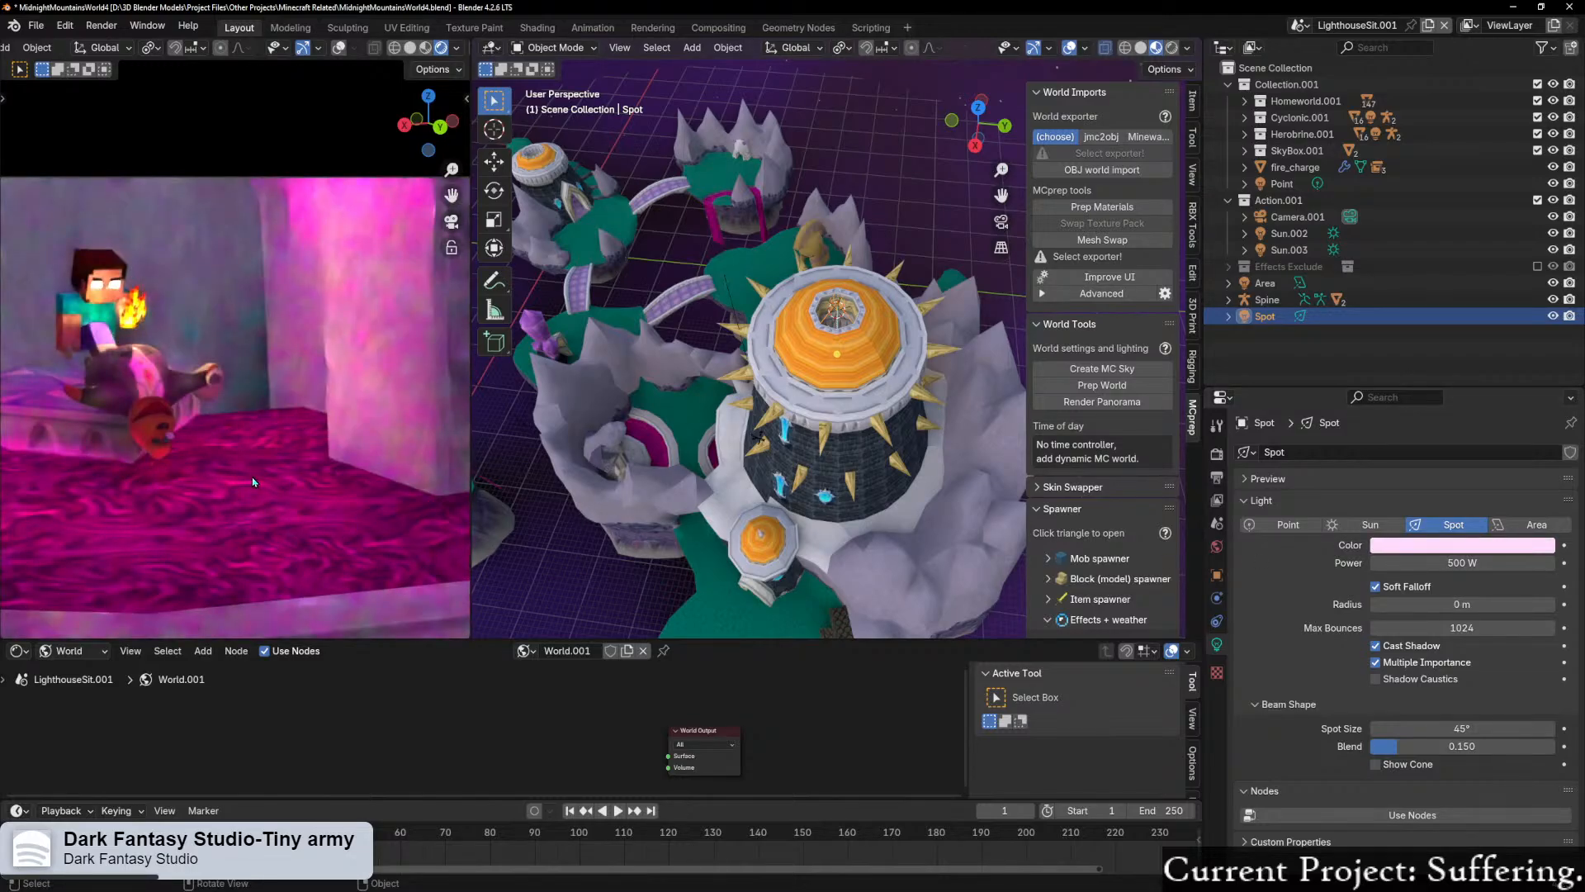
scroll(244, 483, "down", 2)
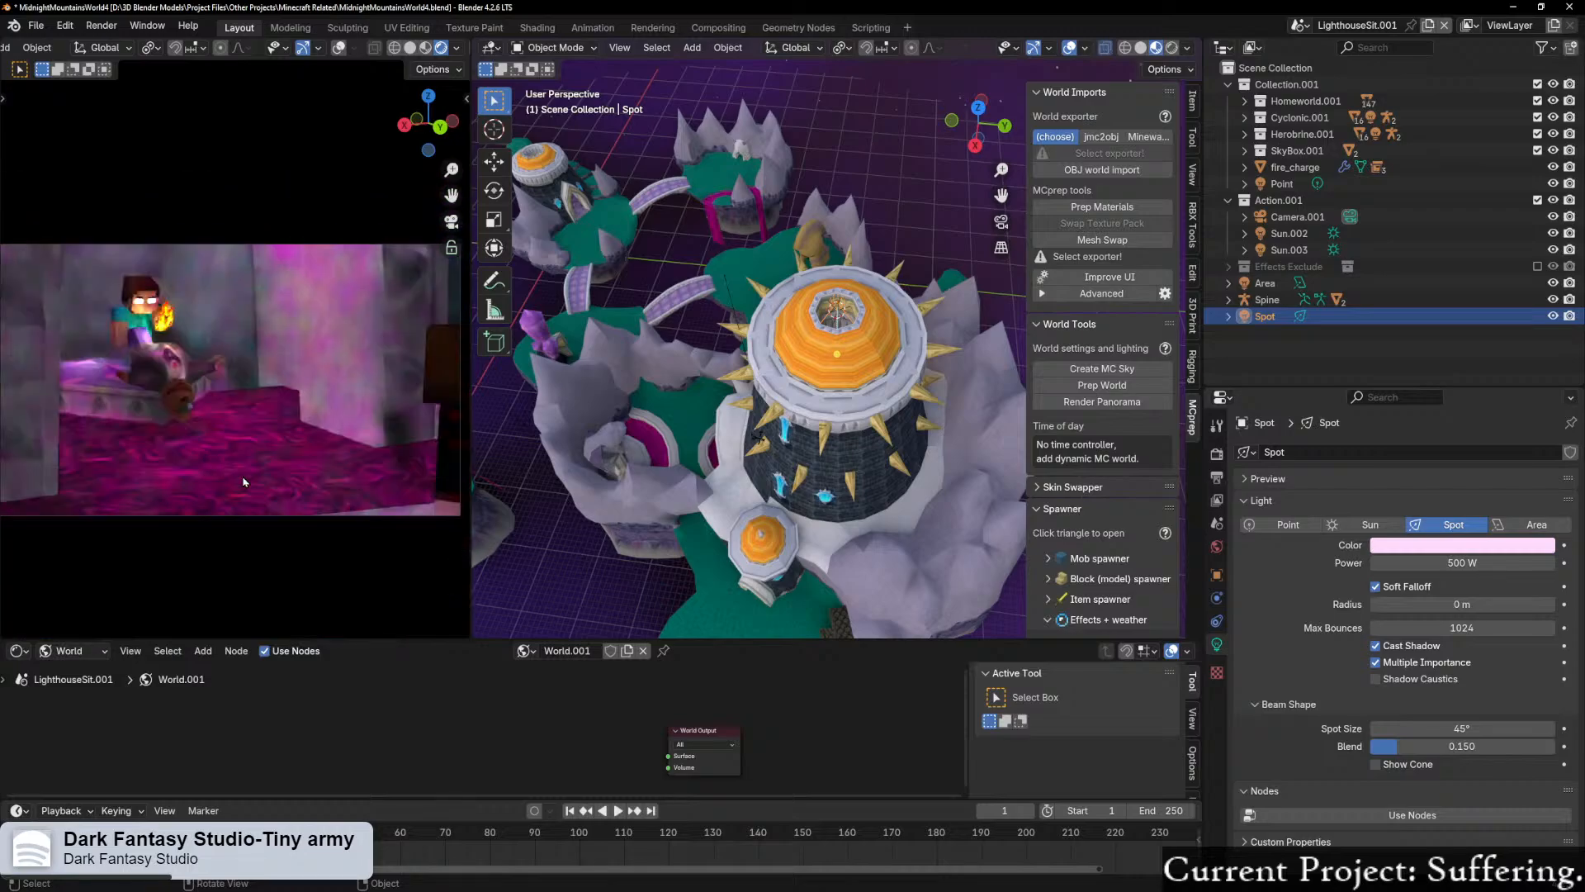
scroll(239, 481, "up", 3)
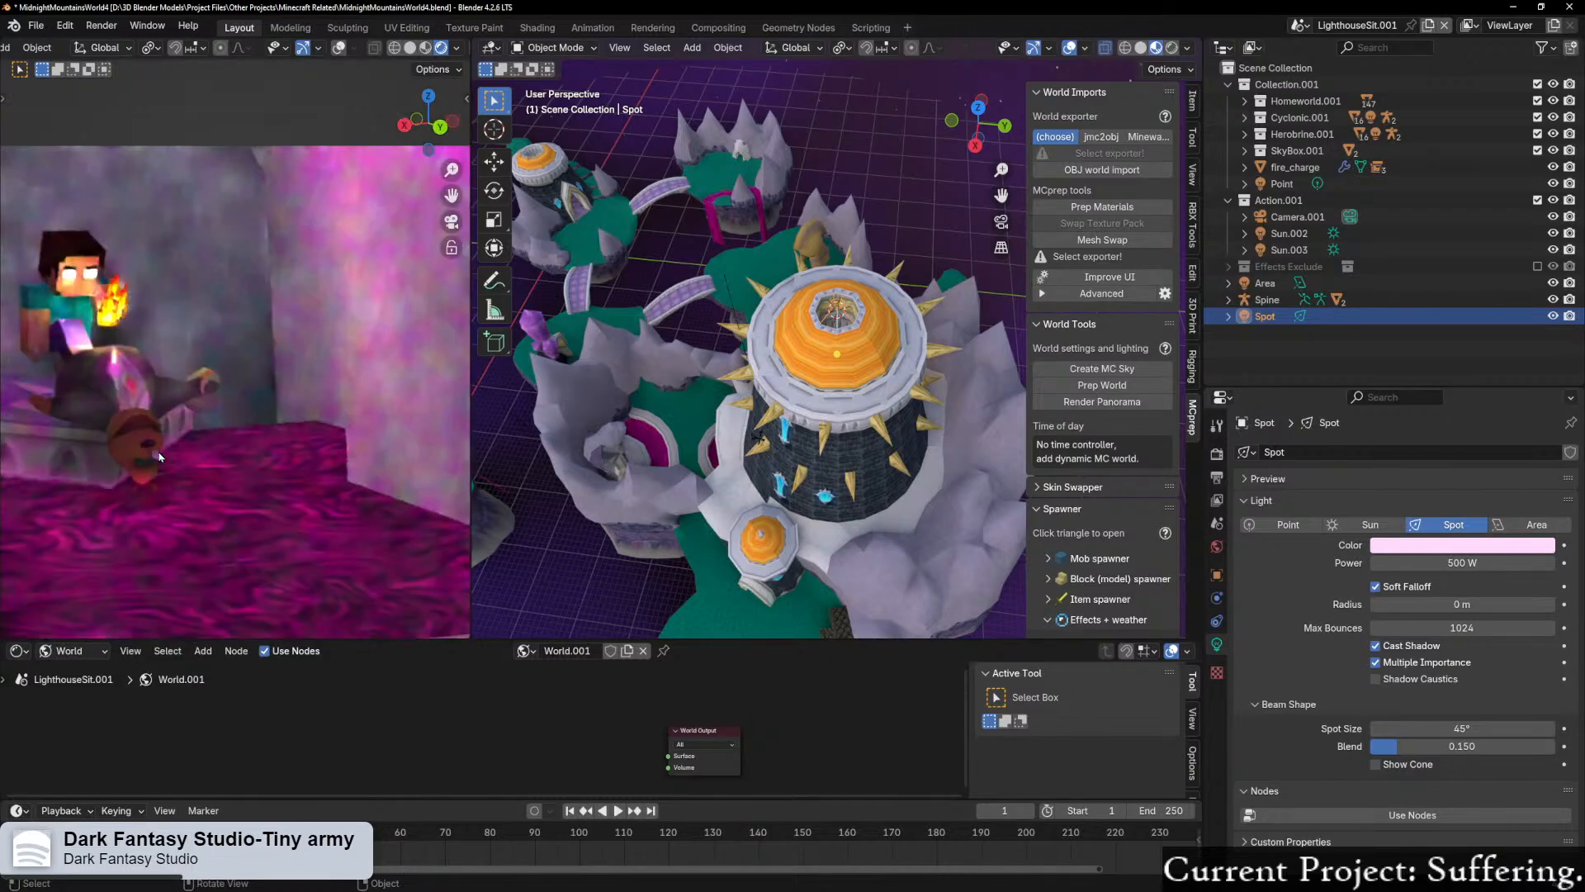
scroll(157, 454, "up", 2)
middle_click_drag(126, 426, 240, 445, "shift")
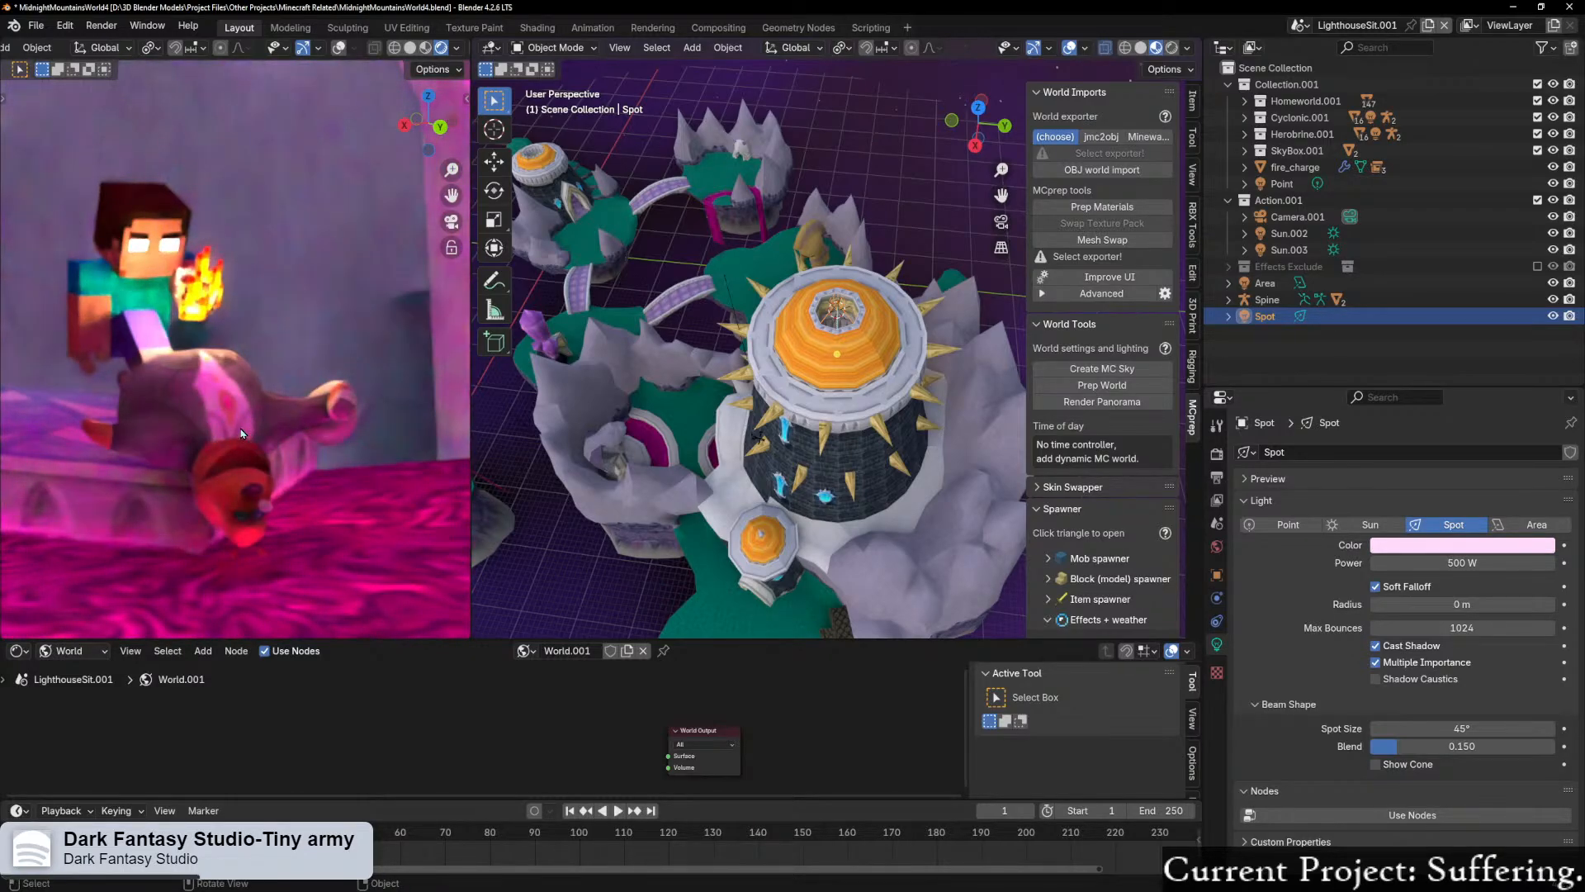
scroll(241, 432, "down", 3)
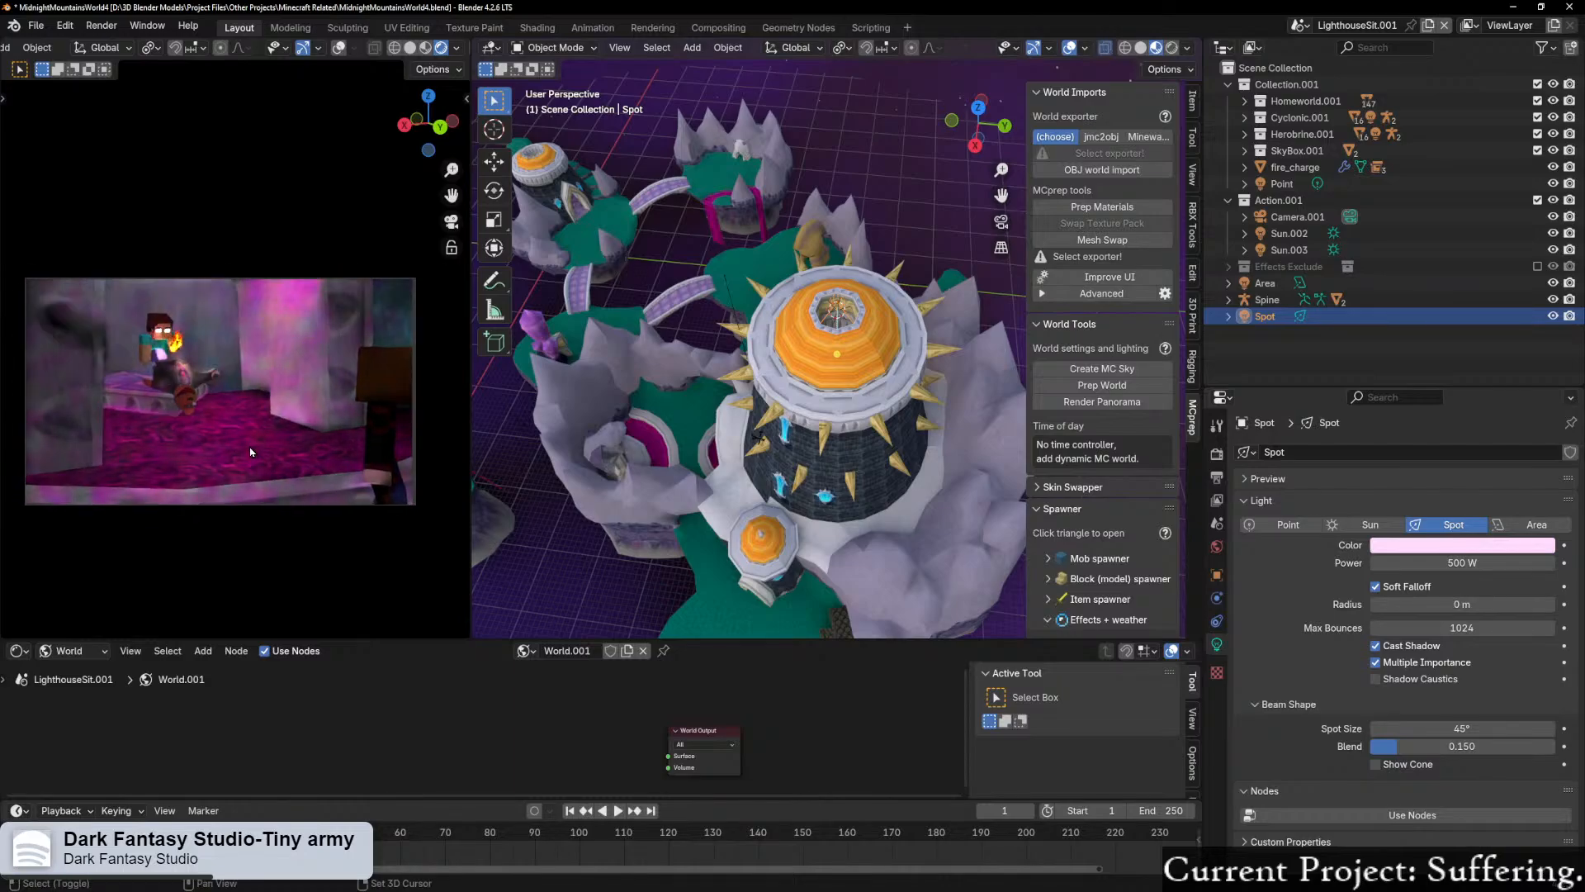
scroll(875, 442, "up", 9)
Step: Lower the spot light along the global Z axis by about 12 m, into the tower
middle_click_drag(875, 438, 797, 393)
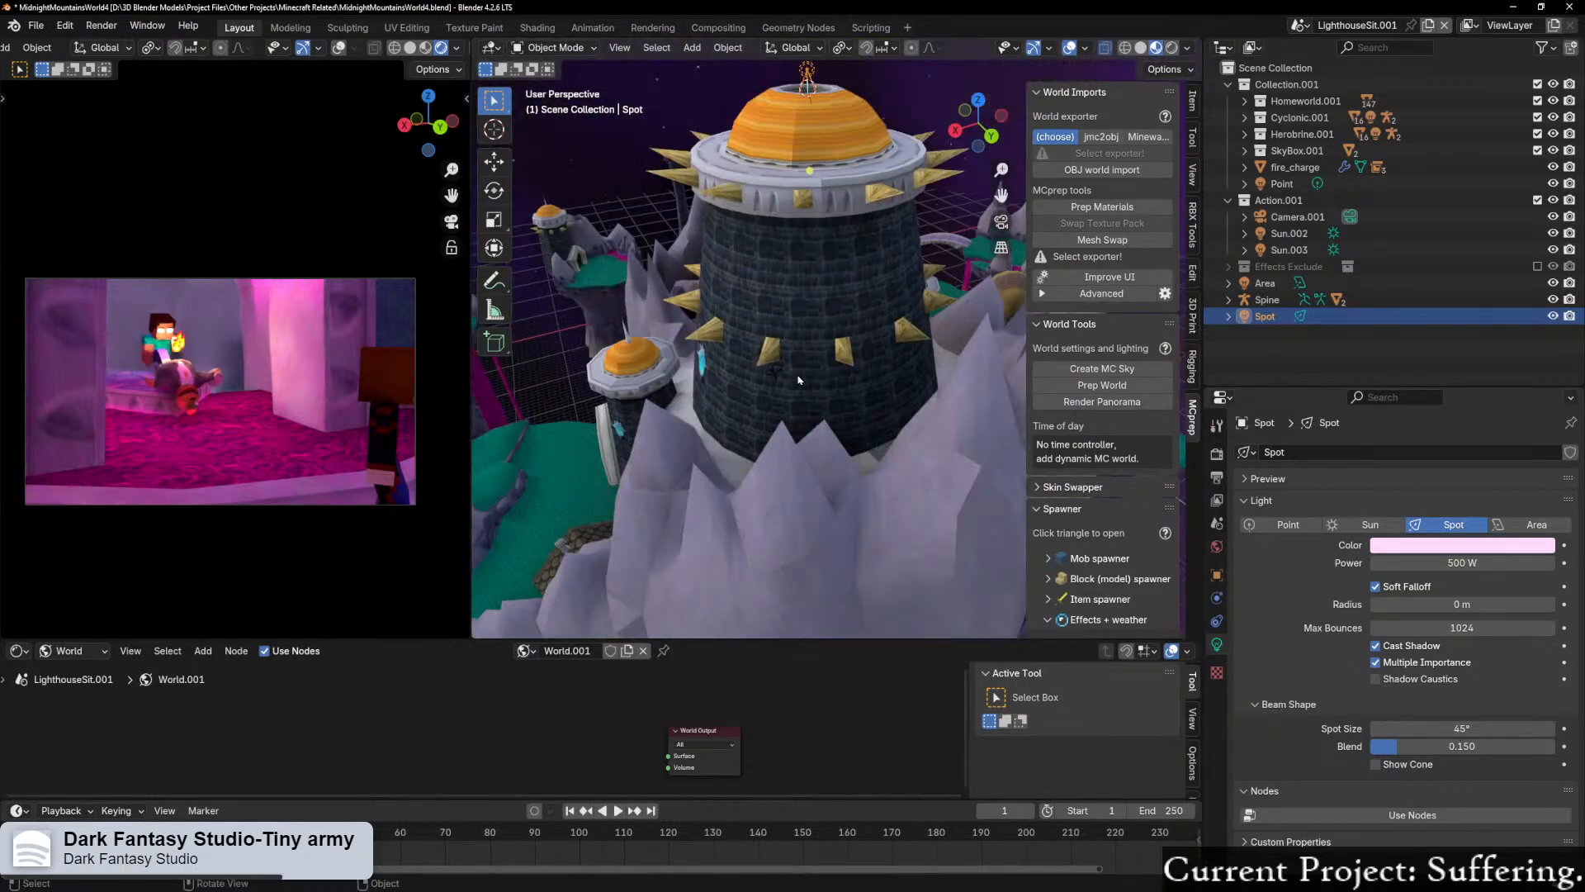
key("g")
key("z")
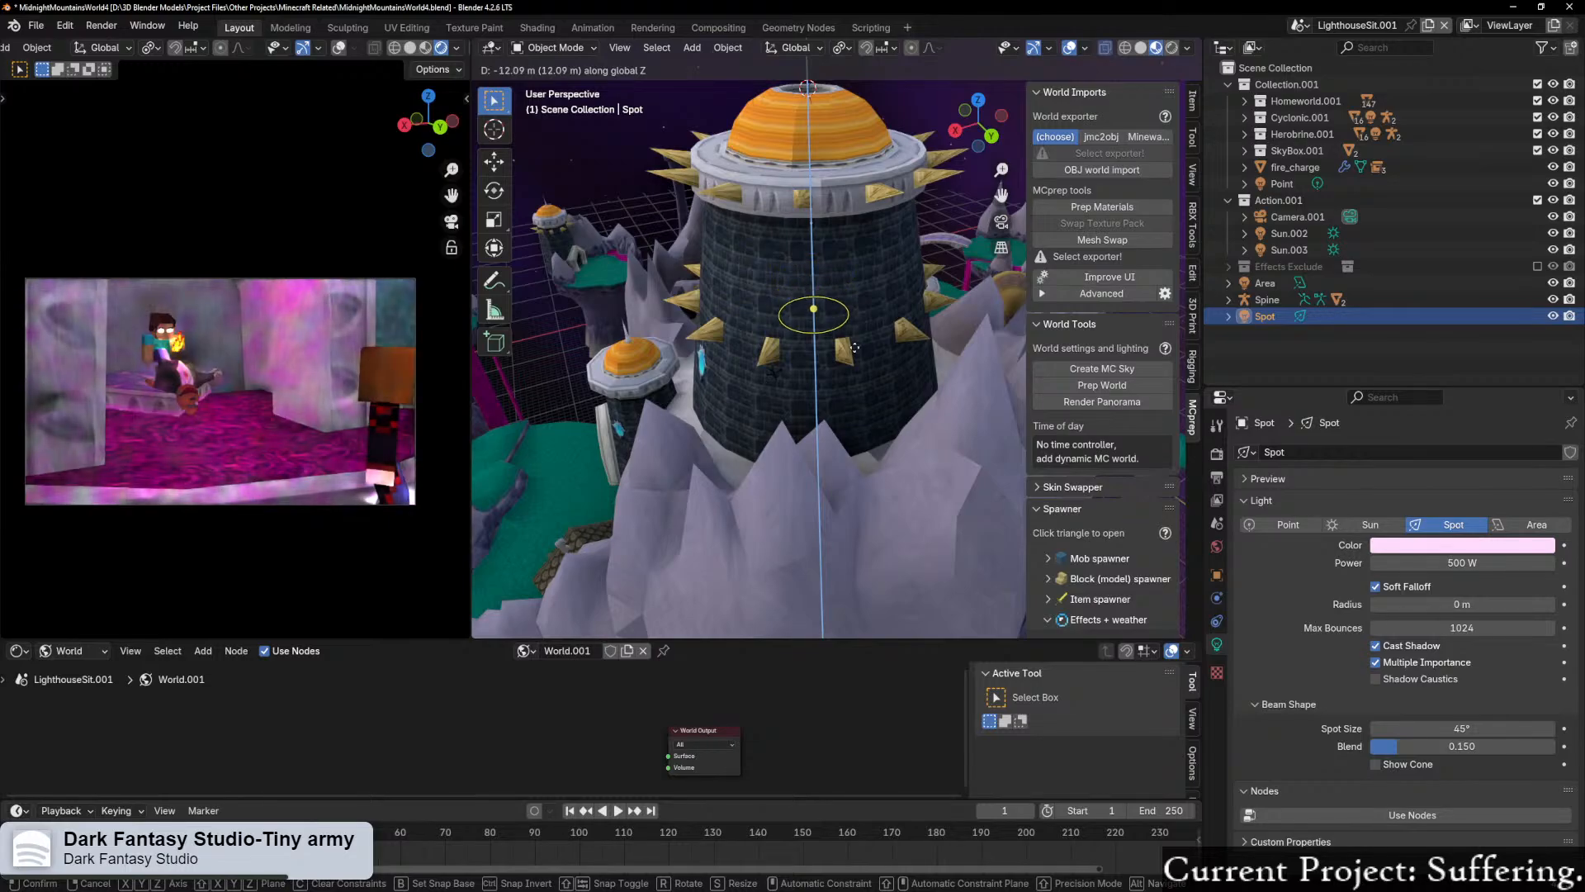
left_click(856, 359)
Step: Examine the lowered spot light's position inside the tower relative to the floor opening and the characters below
scroll(849, 364, "up", 8)
middle_click_drag(842, 368, 751, 272)
scroll(715, 329, "down", 4)
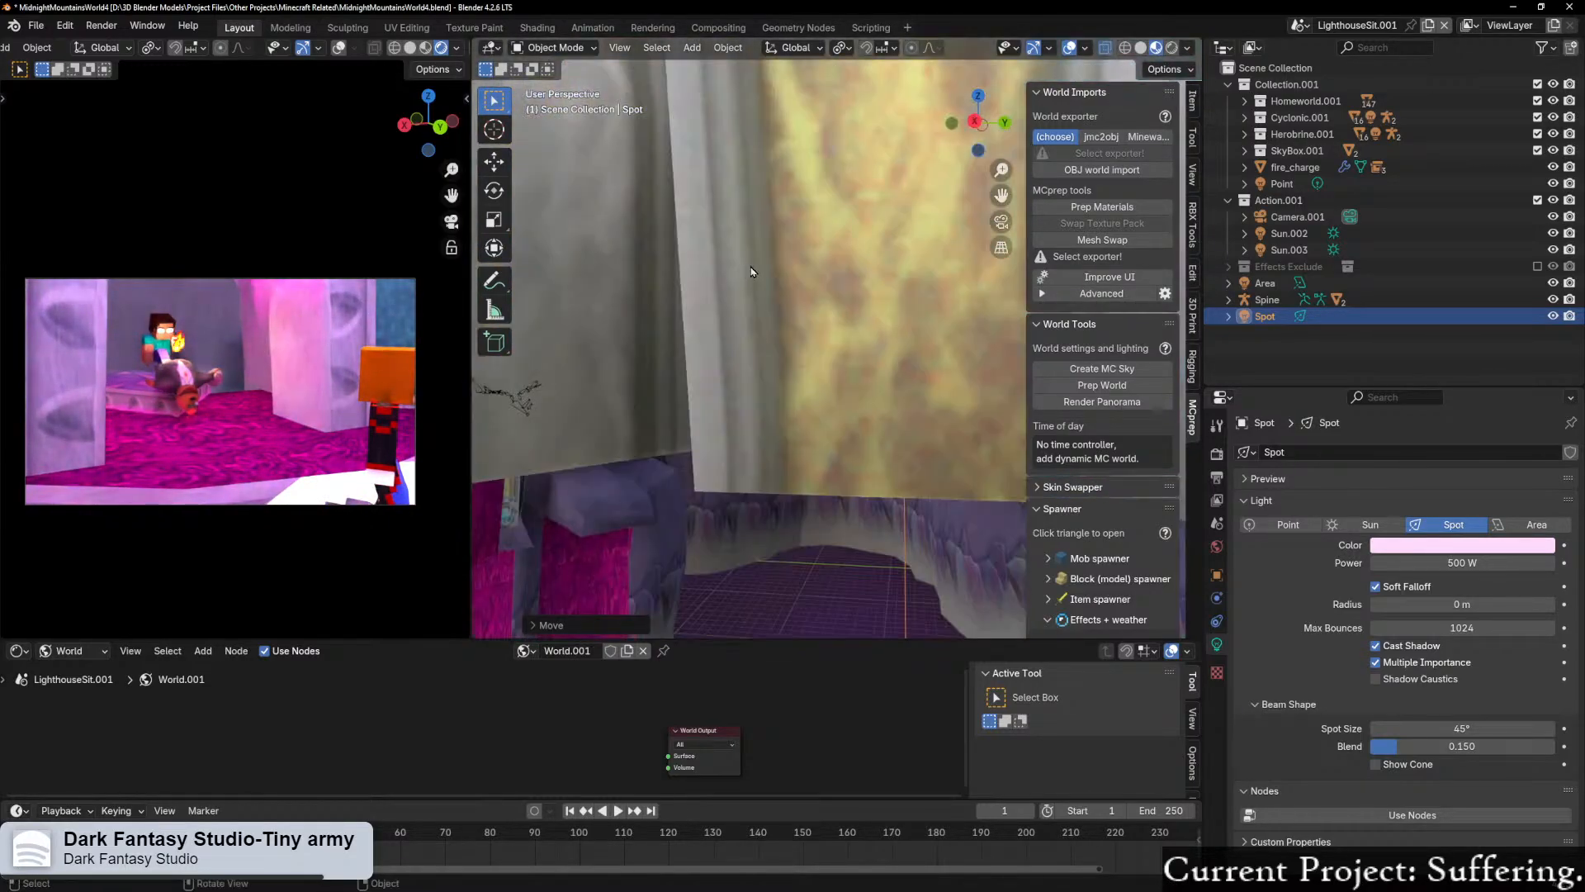
scroll(751, 272, "down", 3)
scroll(771, 292, "down", 5)
middle_click_drag(778, 355, 691, 330)
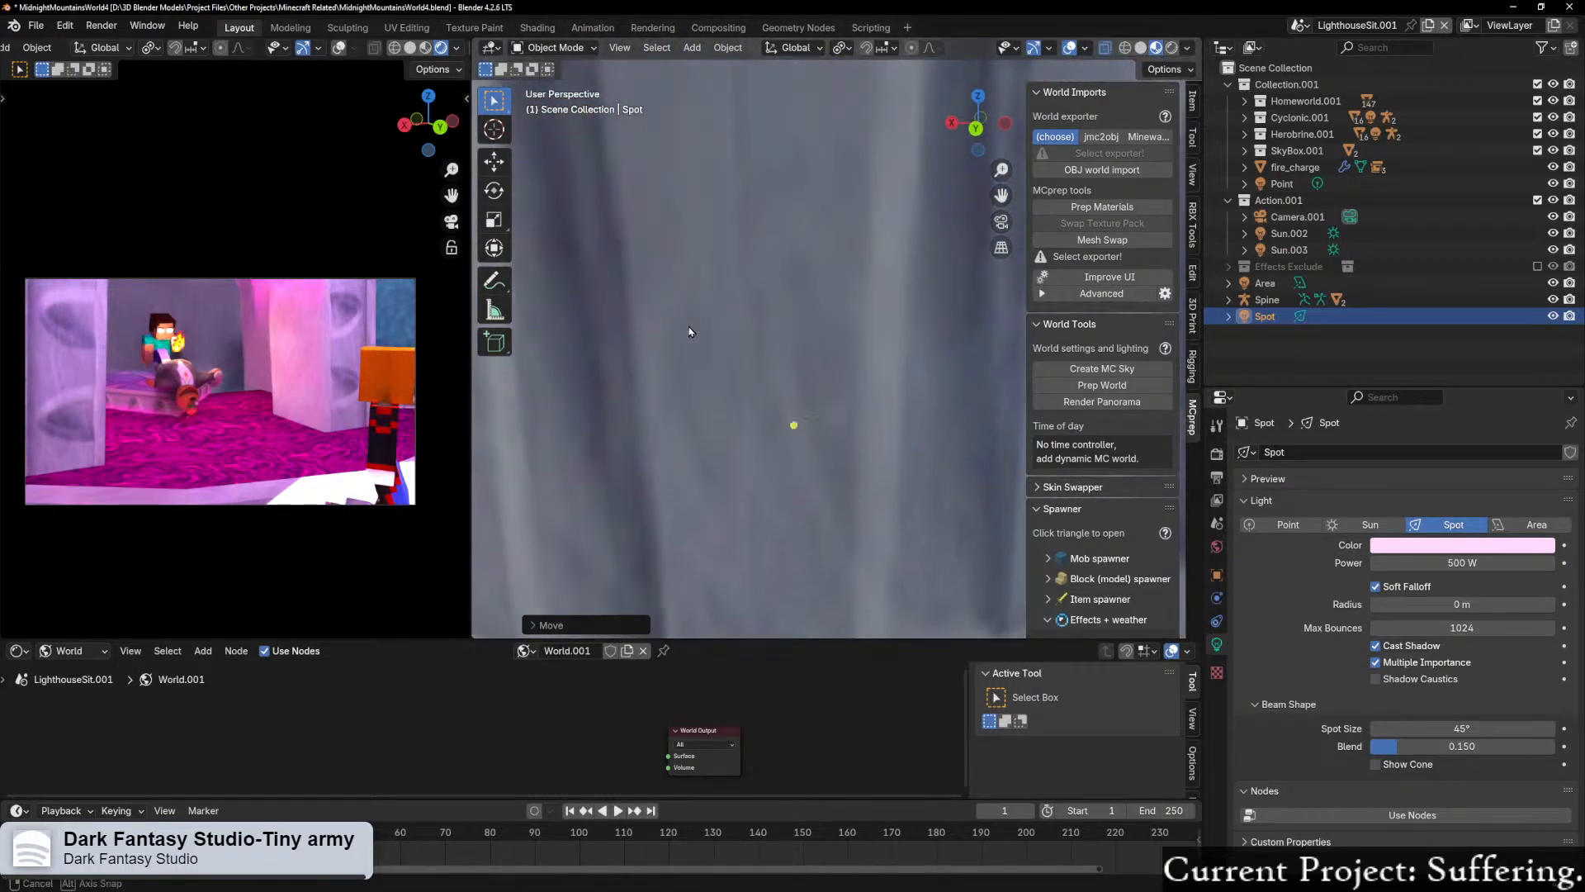
scroll(720, 388, "down", 3)
middle_click_drag(720, 388, 799, 489)
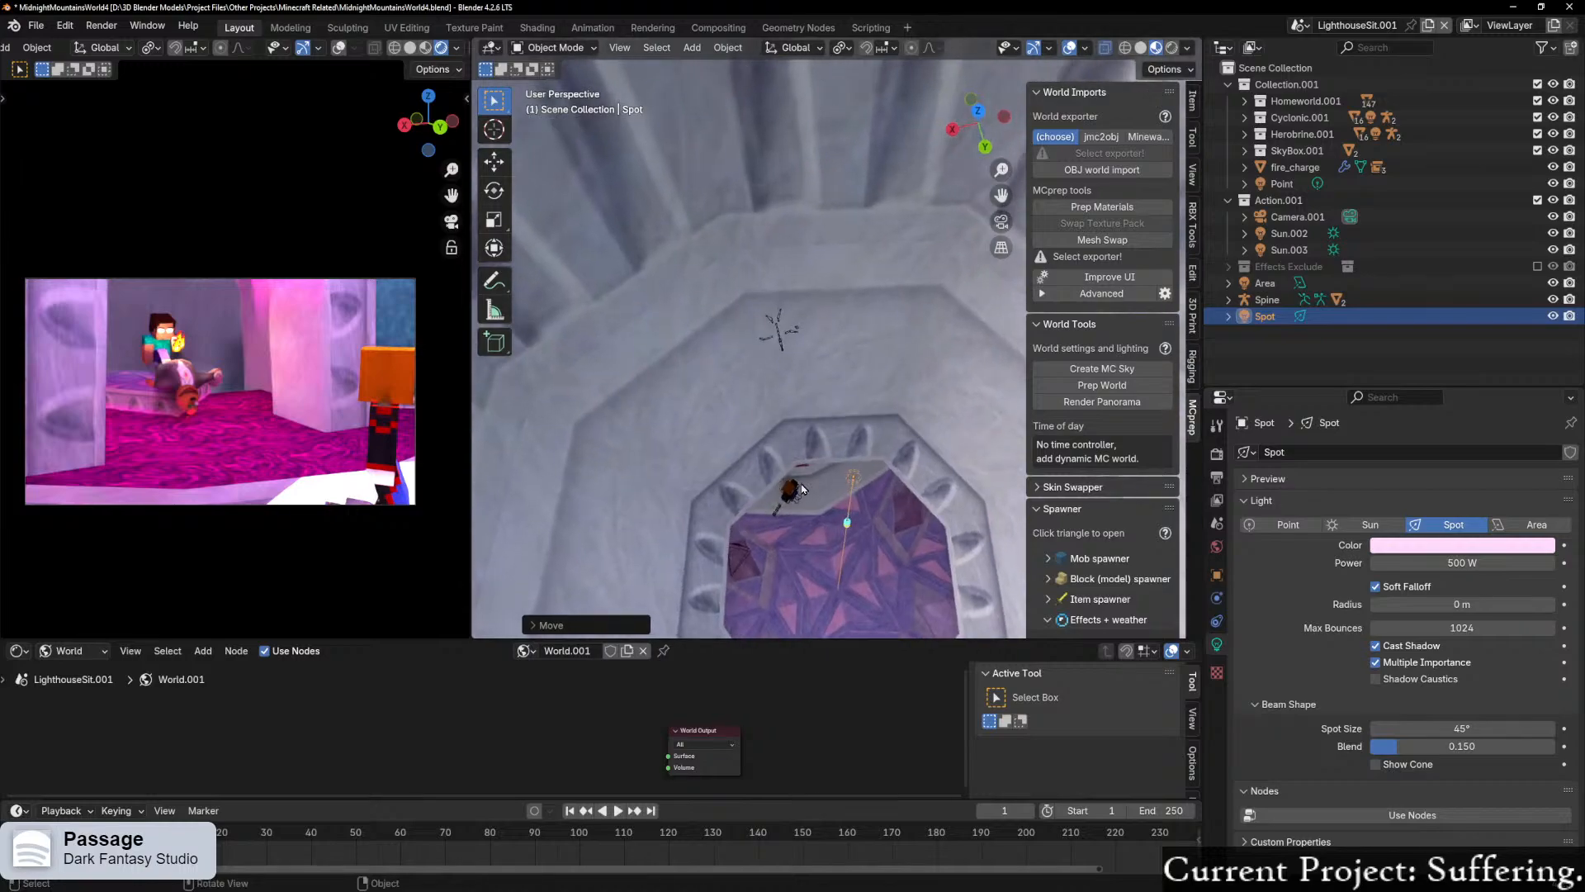
Step: Set the spot light's power to 100 W
left_click(1478, 561)
type("10")
key("Return")
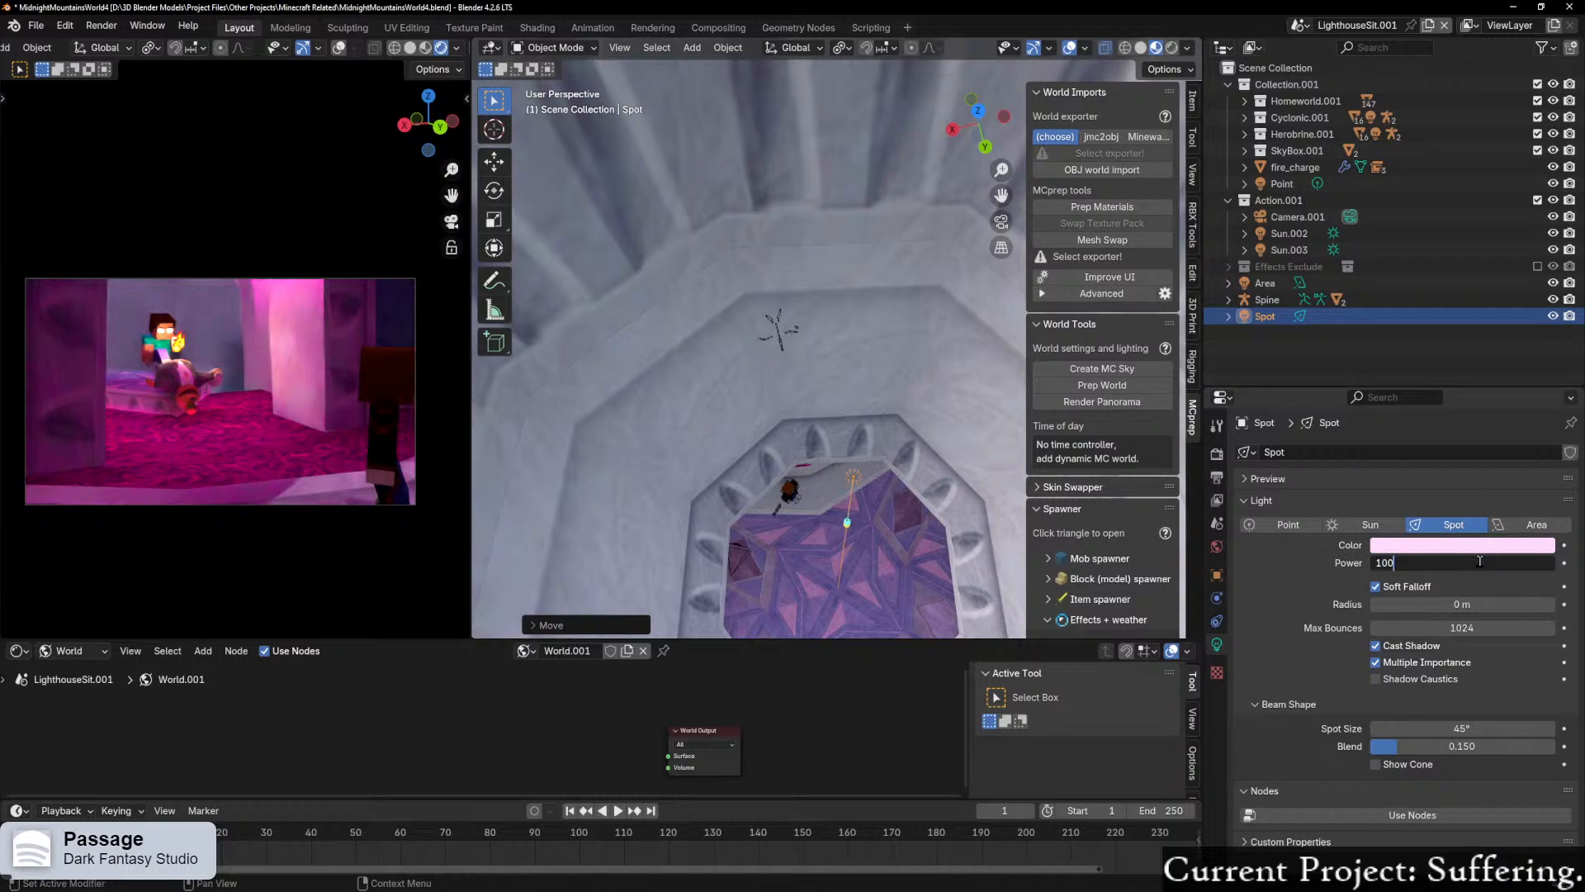
type("0")
key("Return")
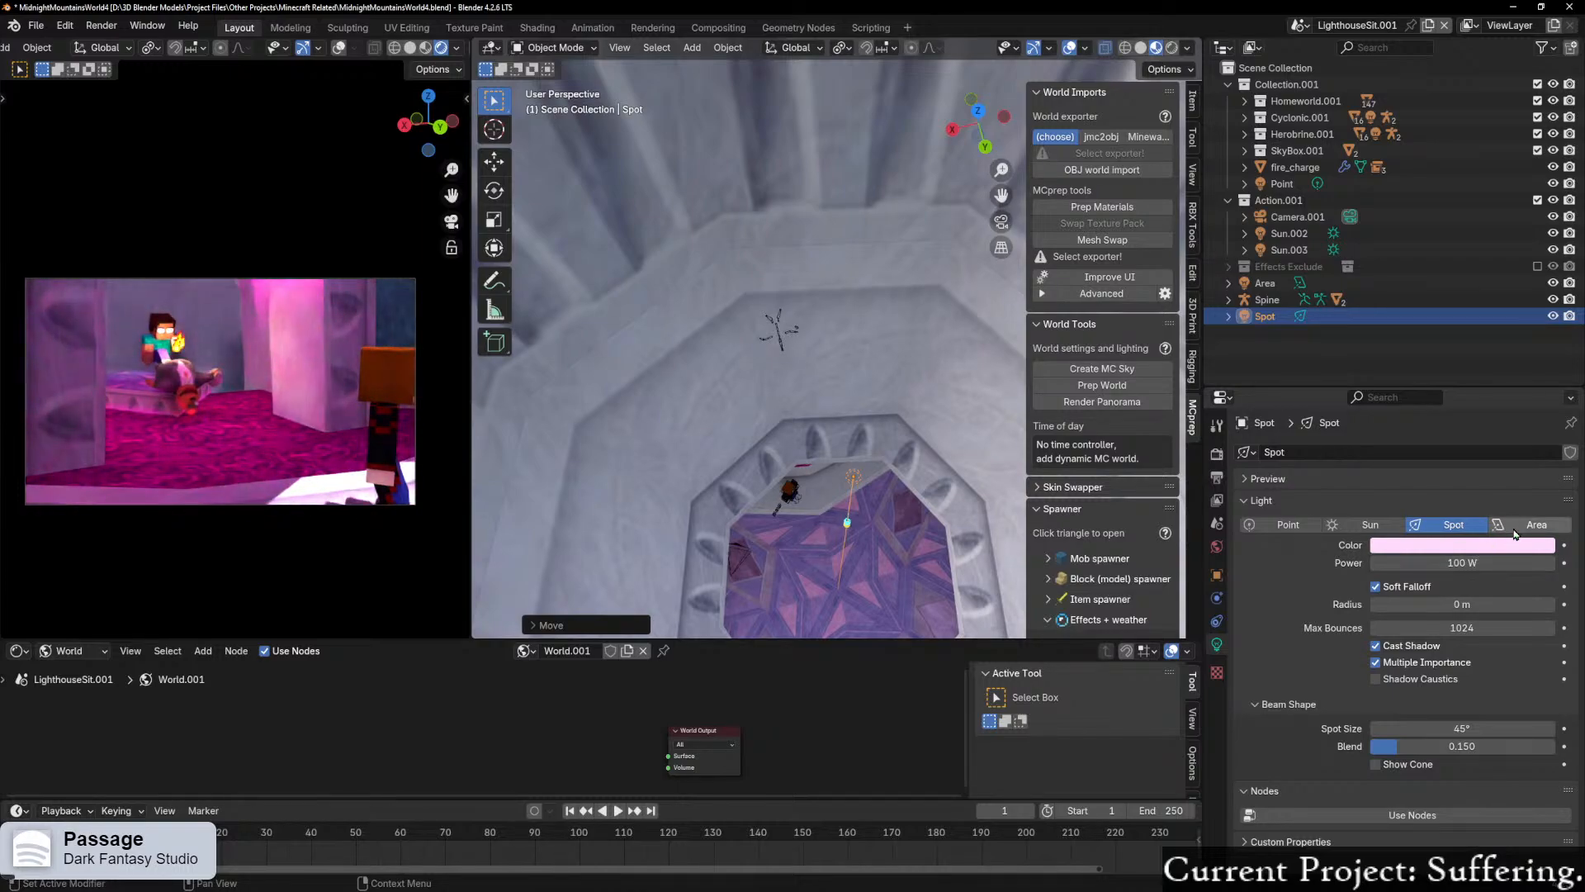
Step: Convert the spot light to an area light and try powers of 1 W and 2 W before settling on 5 W
left_click(1515, 530)
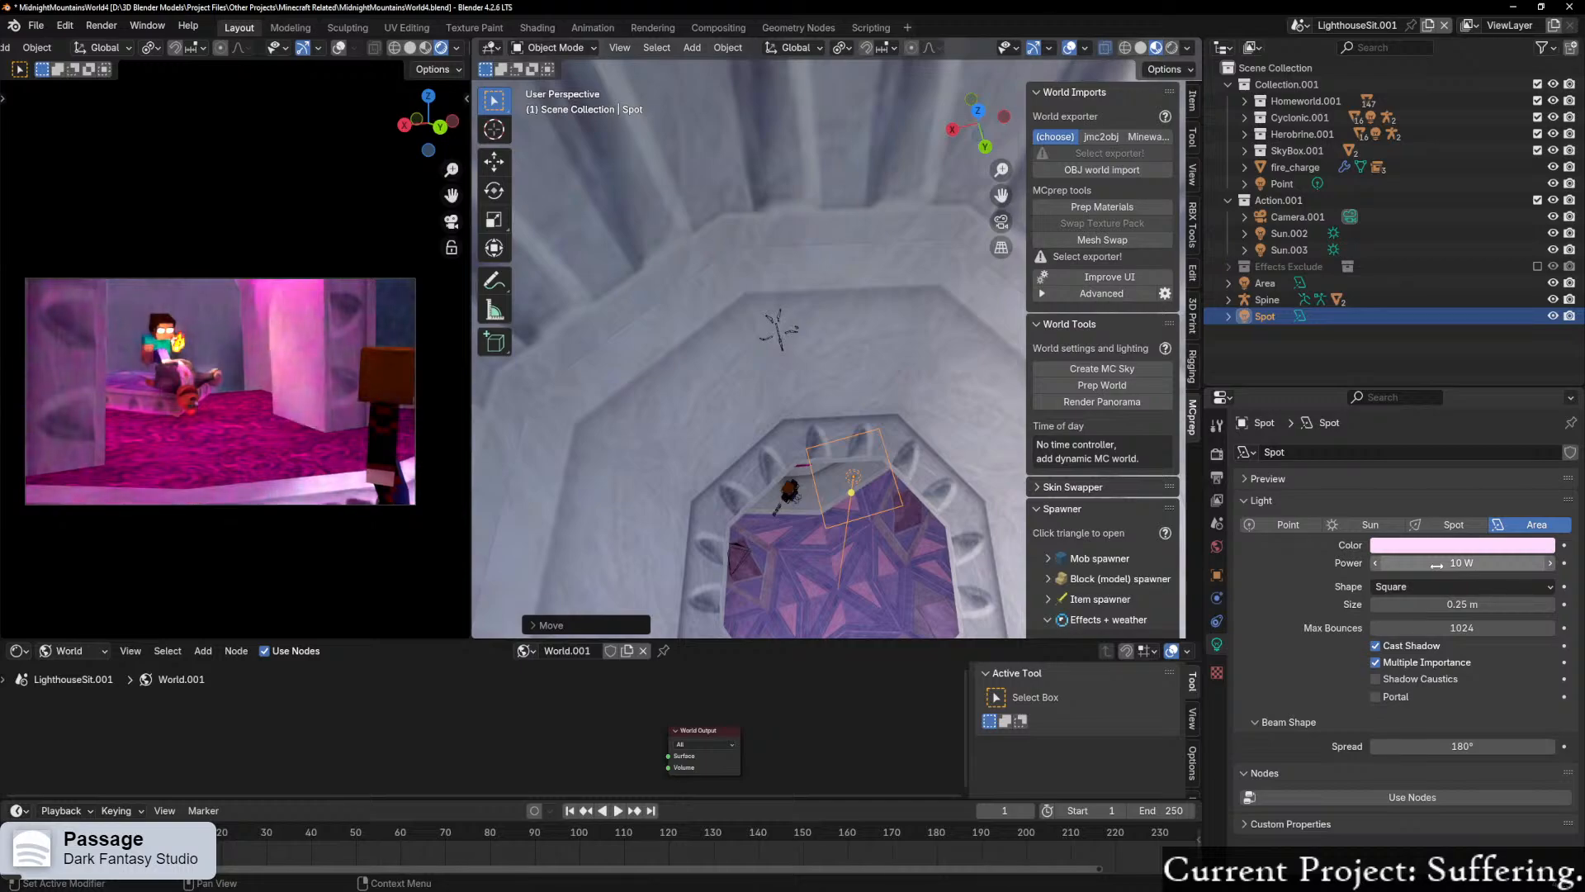
type("1")
key("Return")
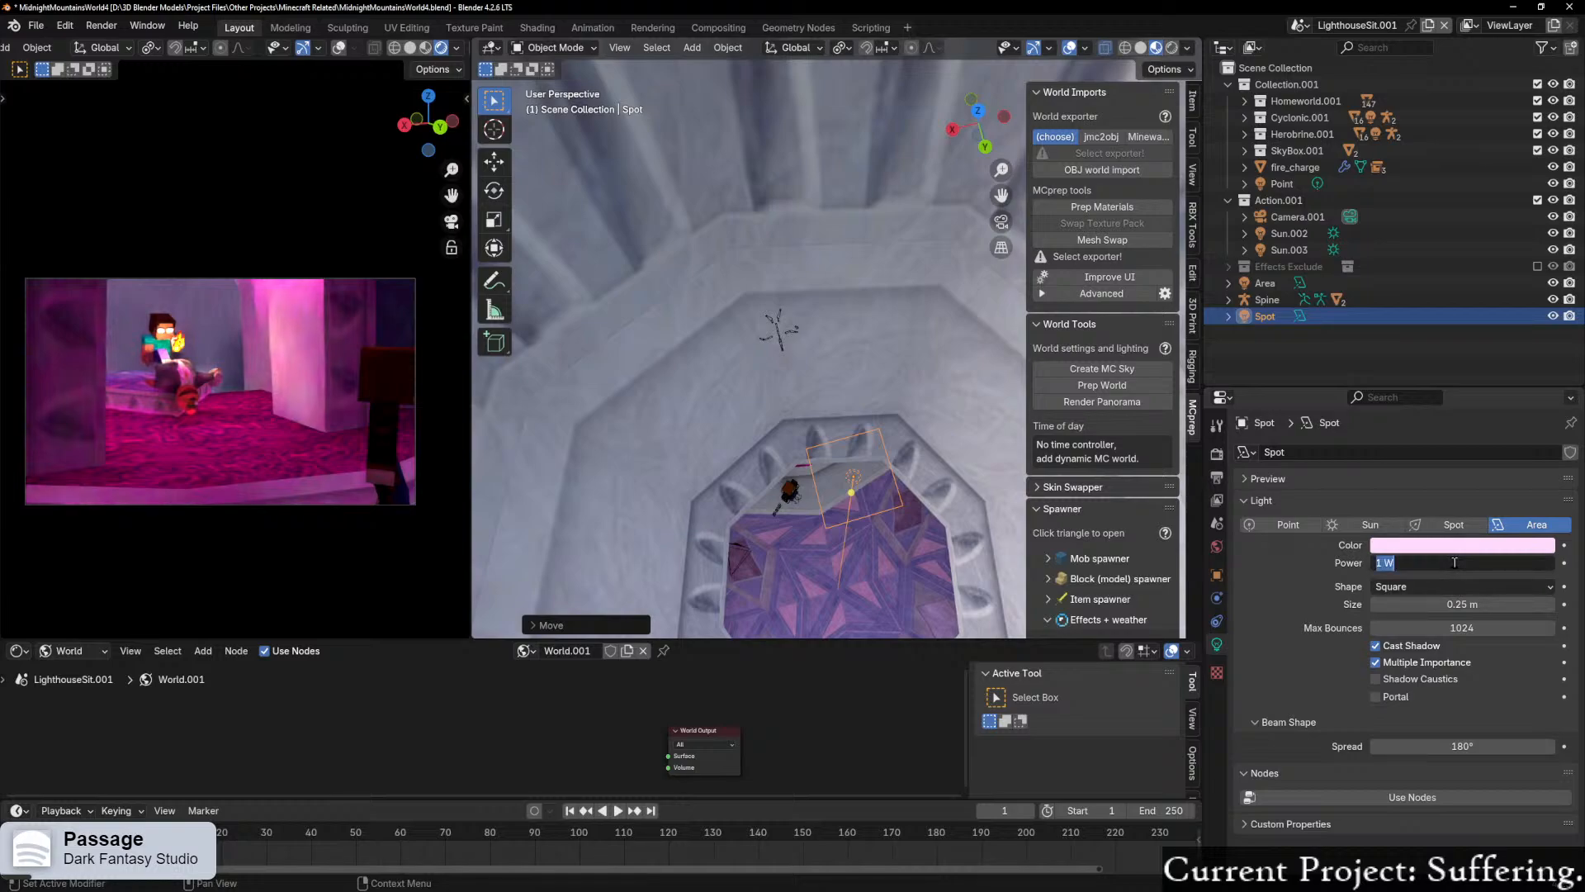
type("2")
key("Return")
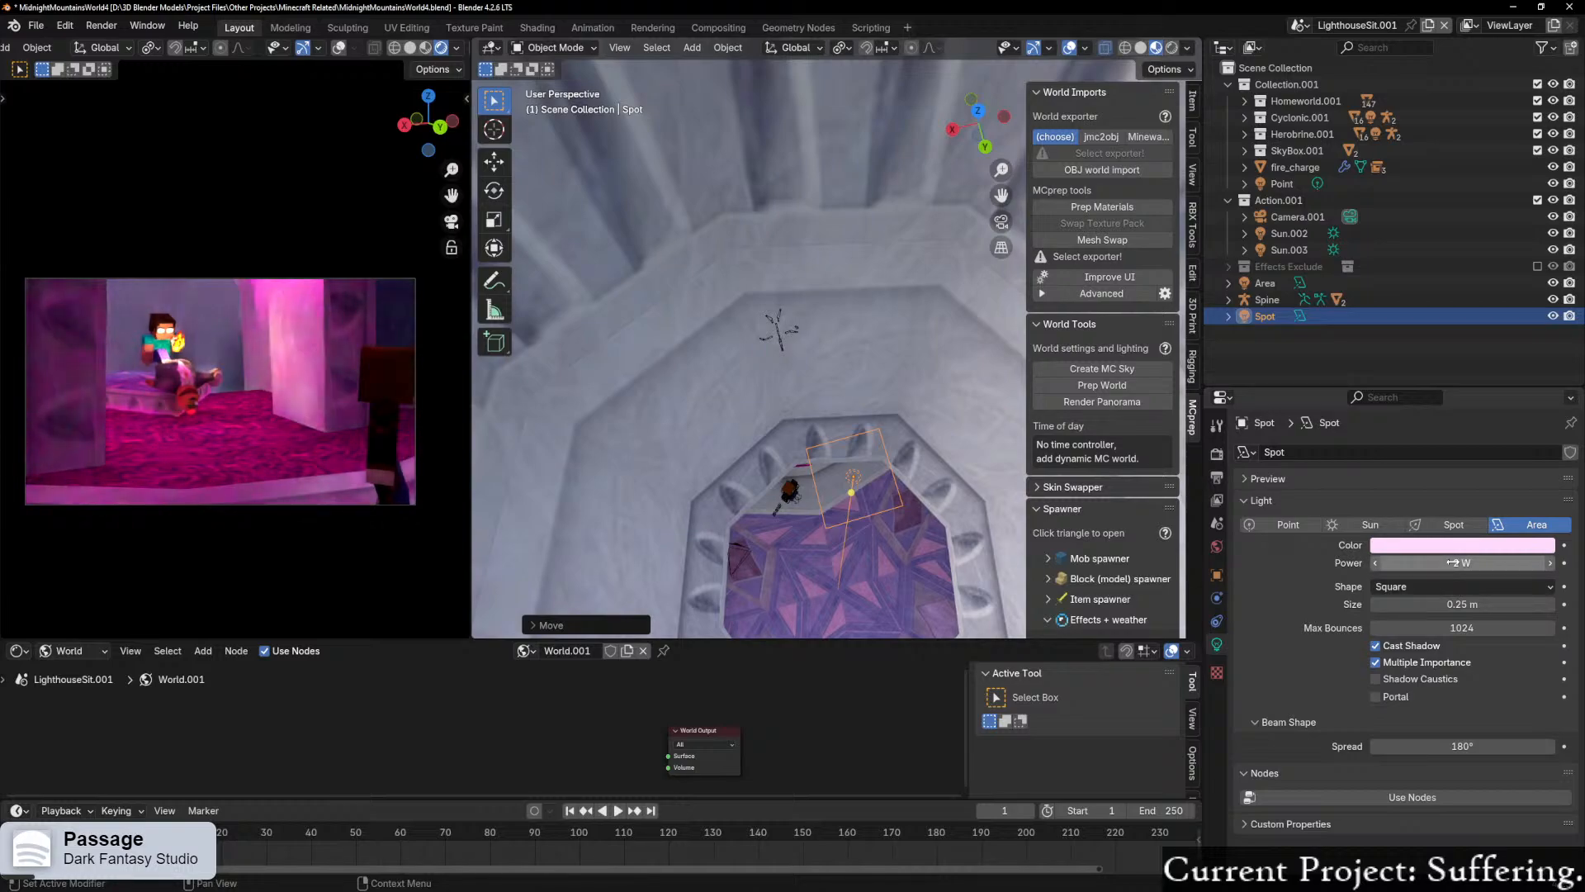
type("5")
key("Return")
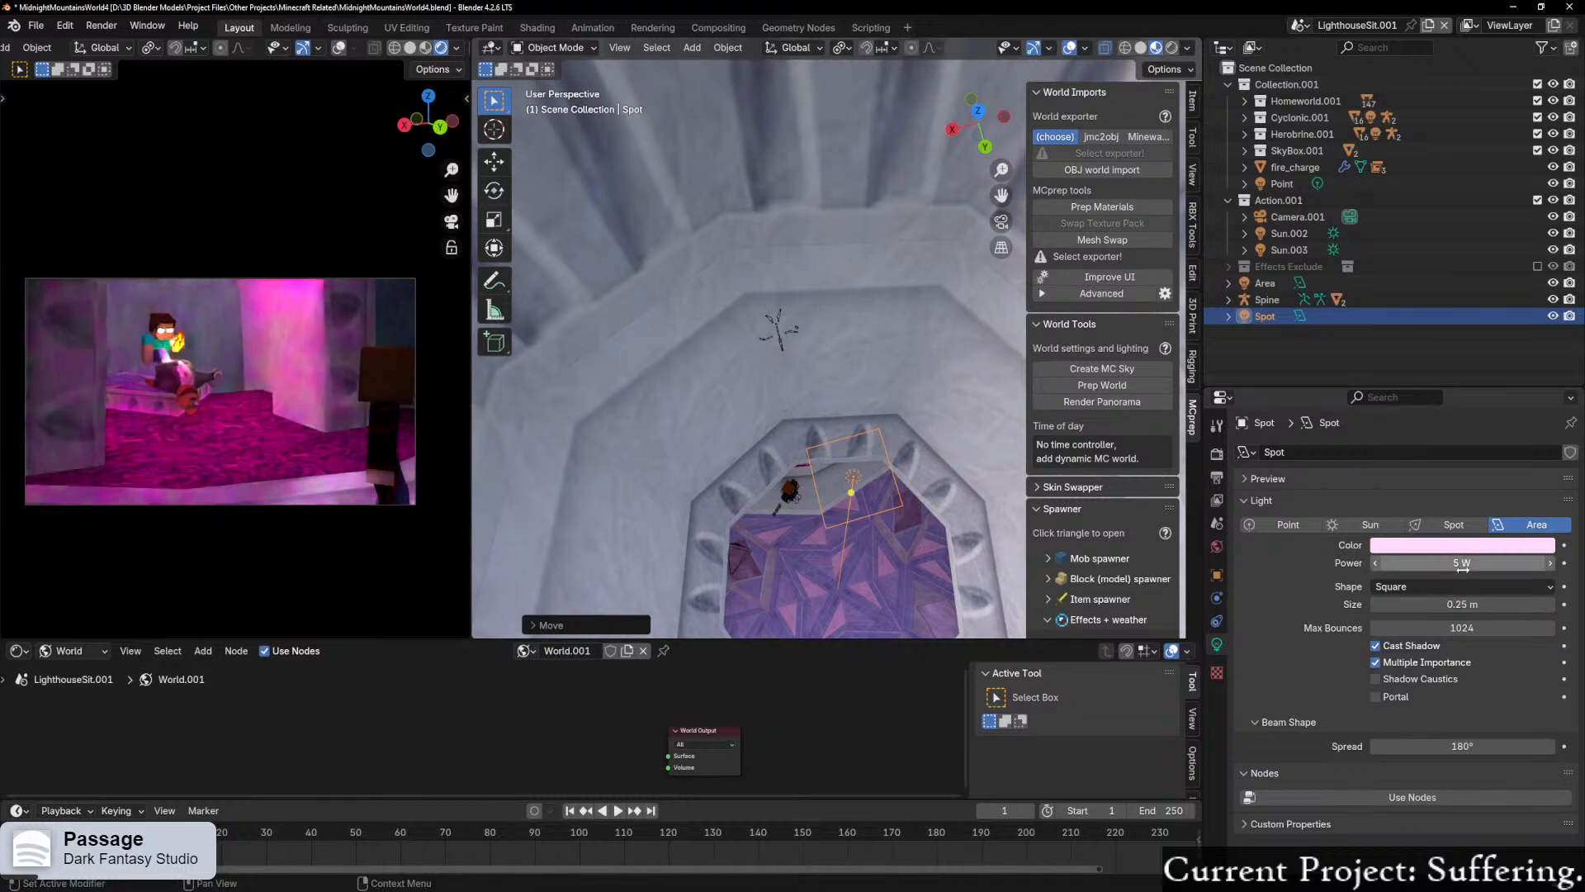
Step: Scale the converted area light up uniformly so that it extends well beyond the tower's octagonal opening
scroll(927, 492, "down", 2)
middle_click_drag(867, 450, 930, 479)
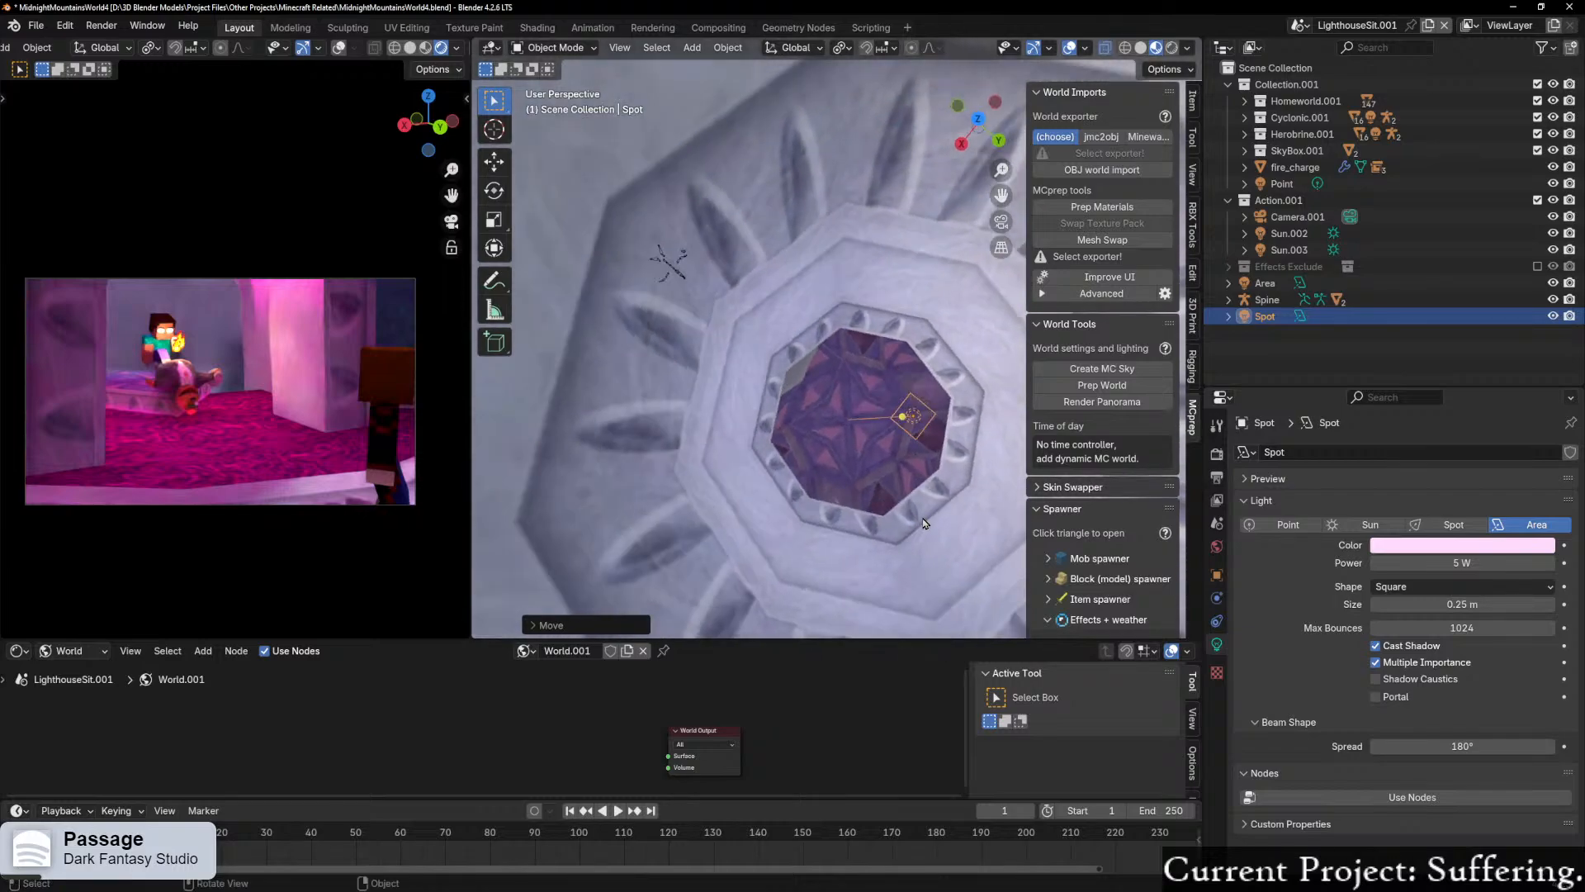
key("s")
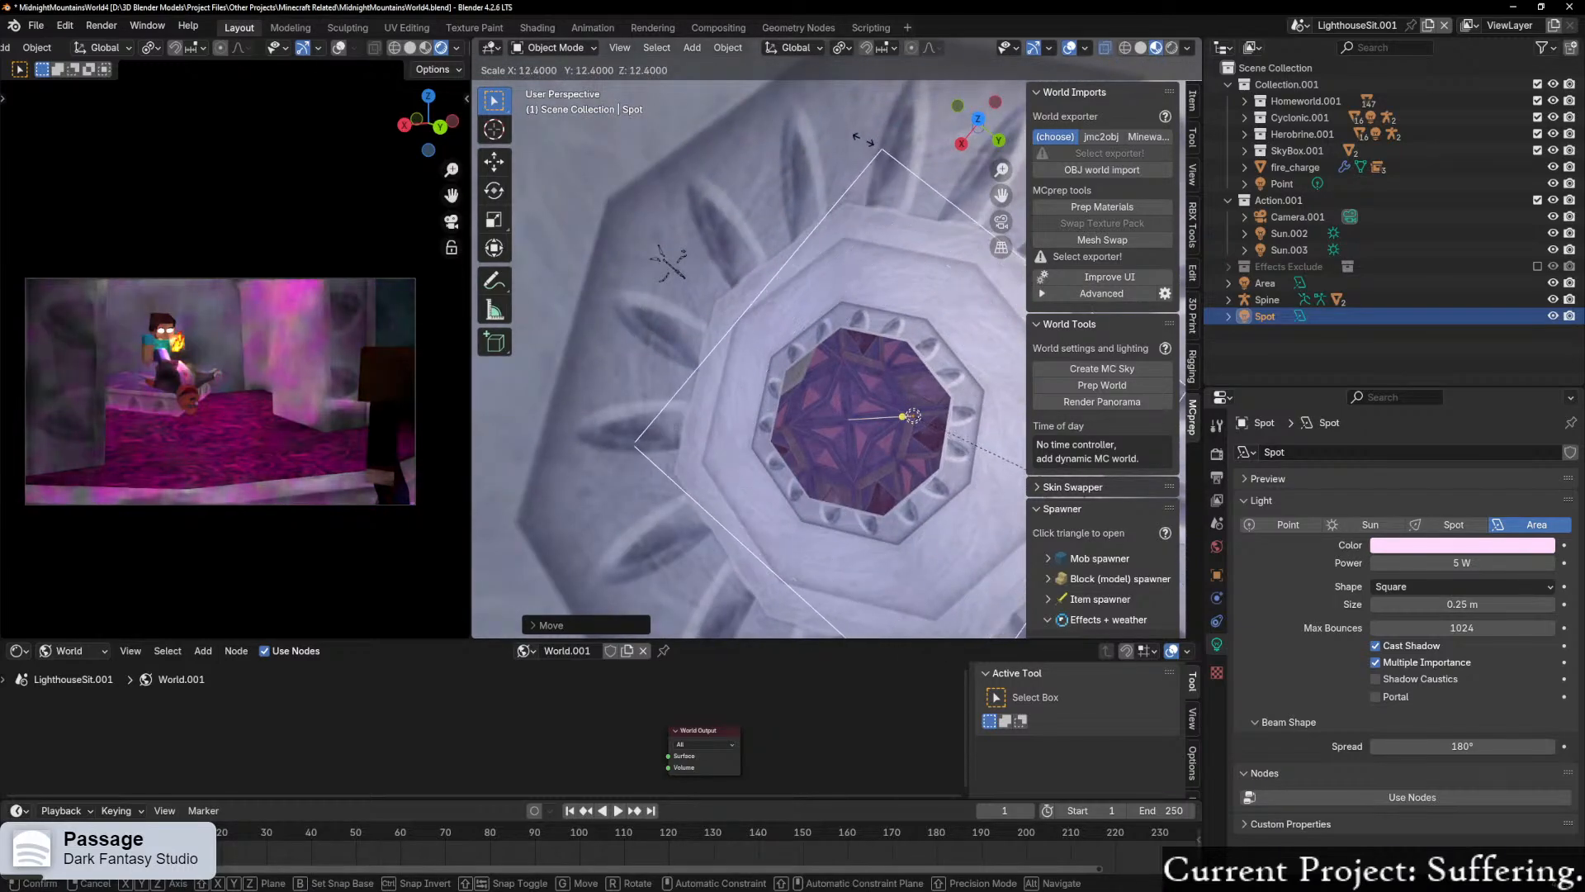
key("Return")
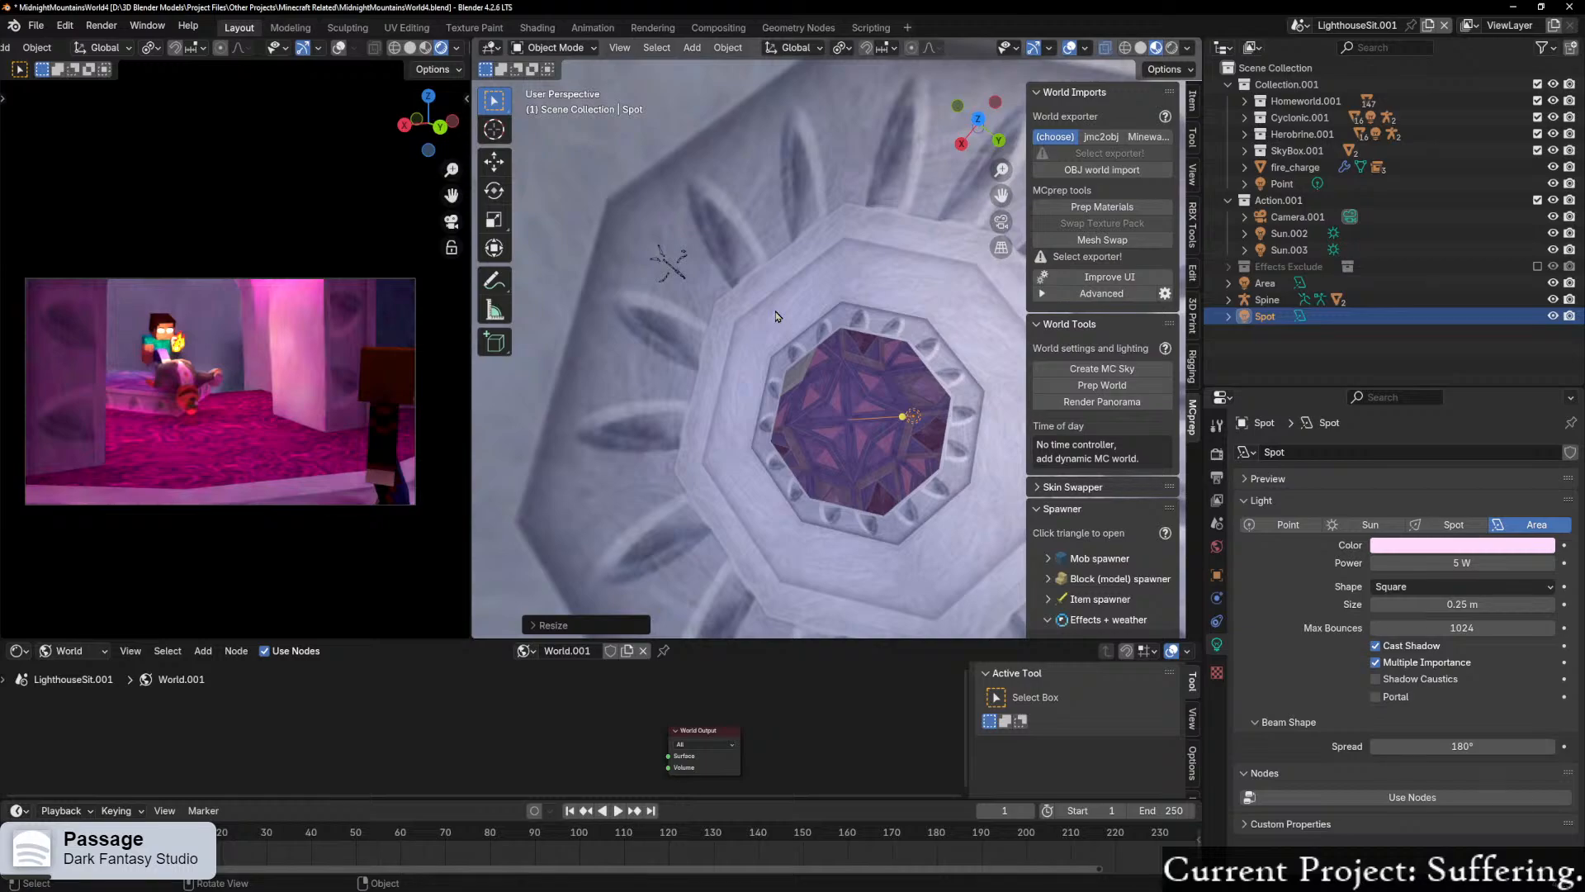
Step: Set the enlarged area light's power to 10 W
left_click(1470, 561)
type("10")
key("Return")
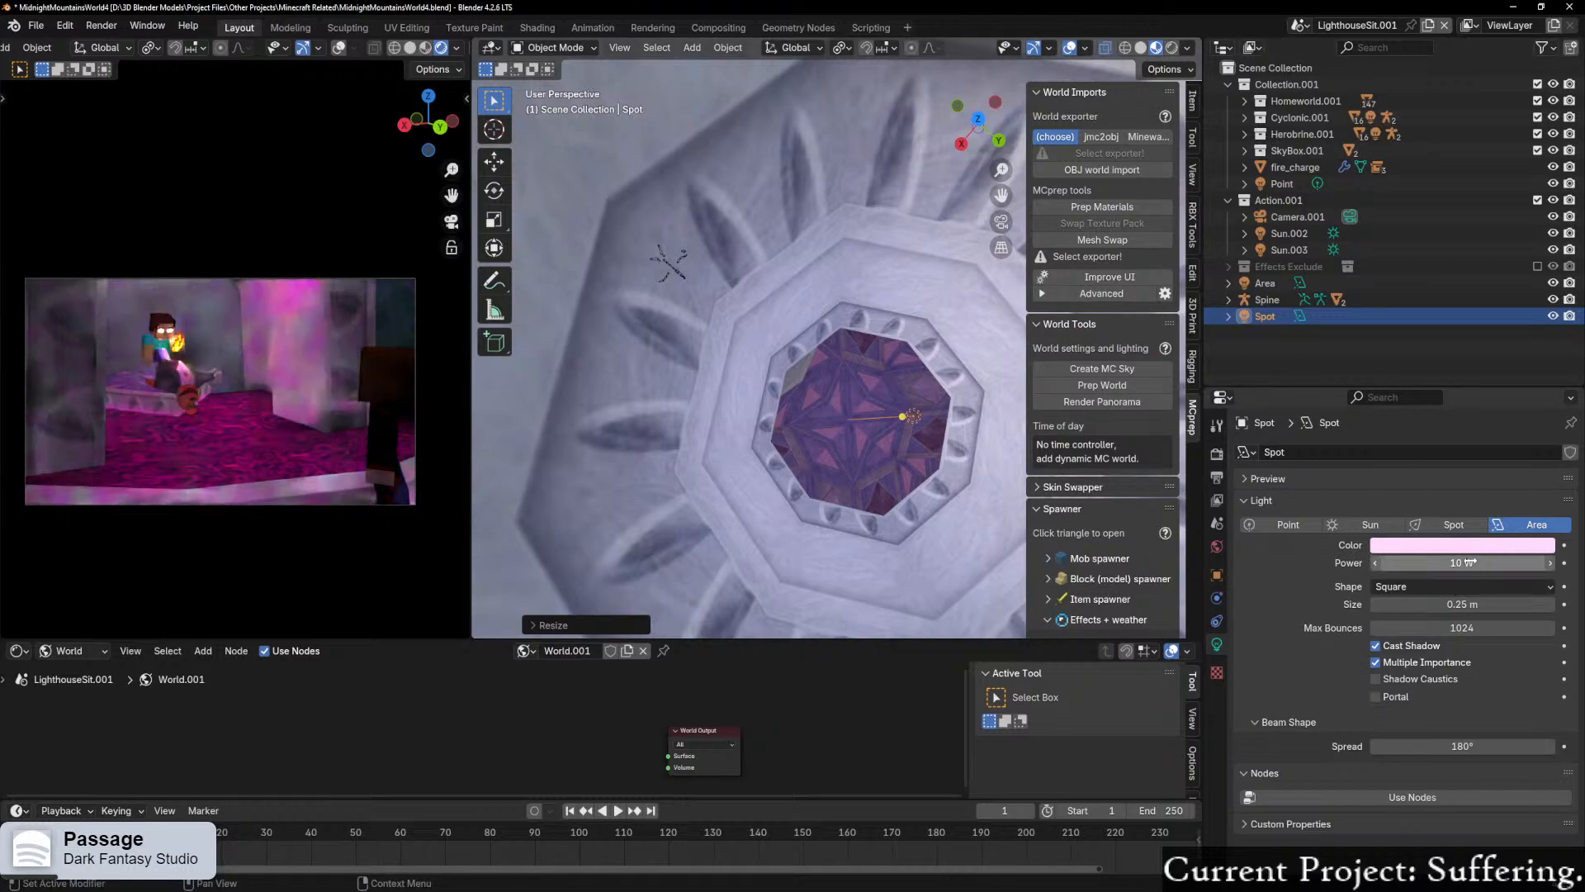
Step: Examine the lighting on Herobrine and Moneybags in the camera view and the area light's placement around the tower column
scroll(245, 456, "up", 3)
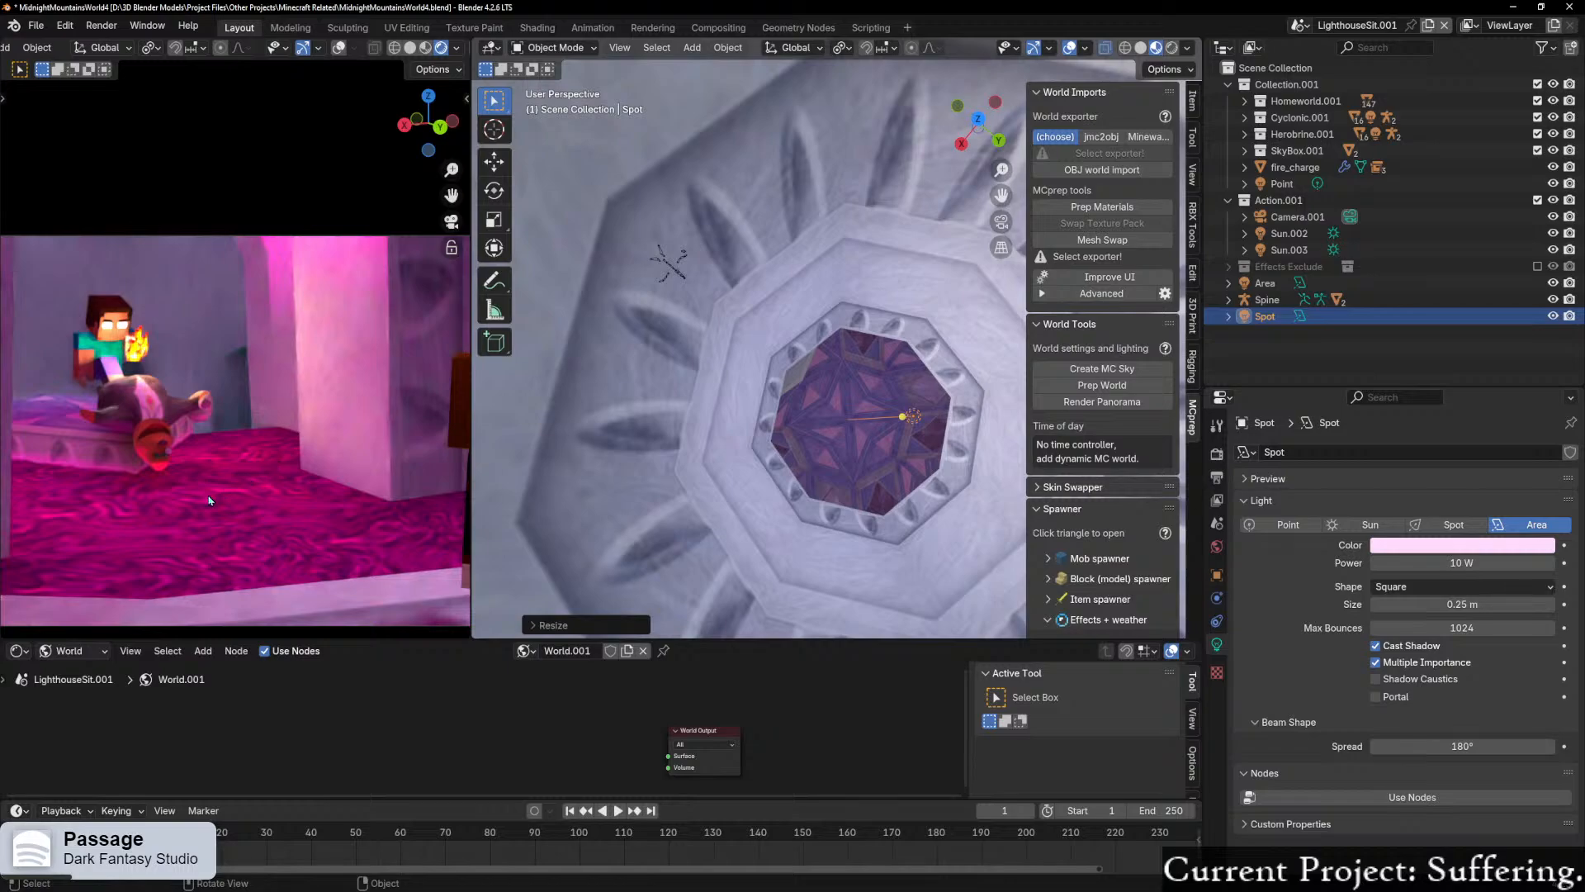
scroll(208, 500, "down", 1)
scroll(186, 509, "up", 3)
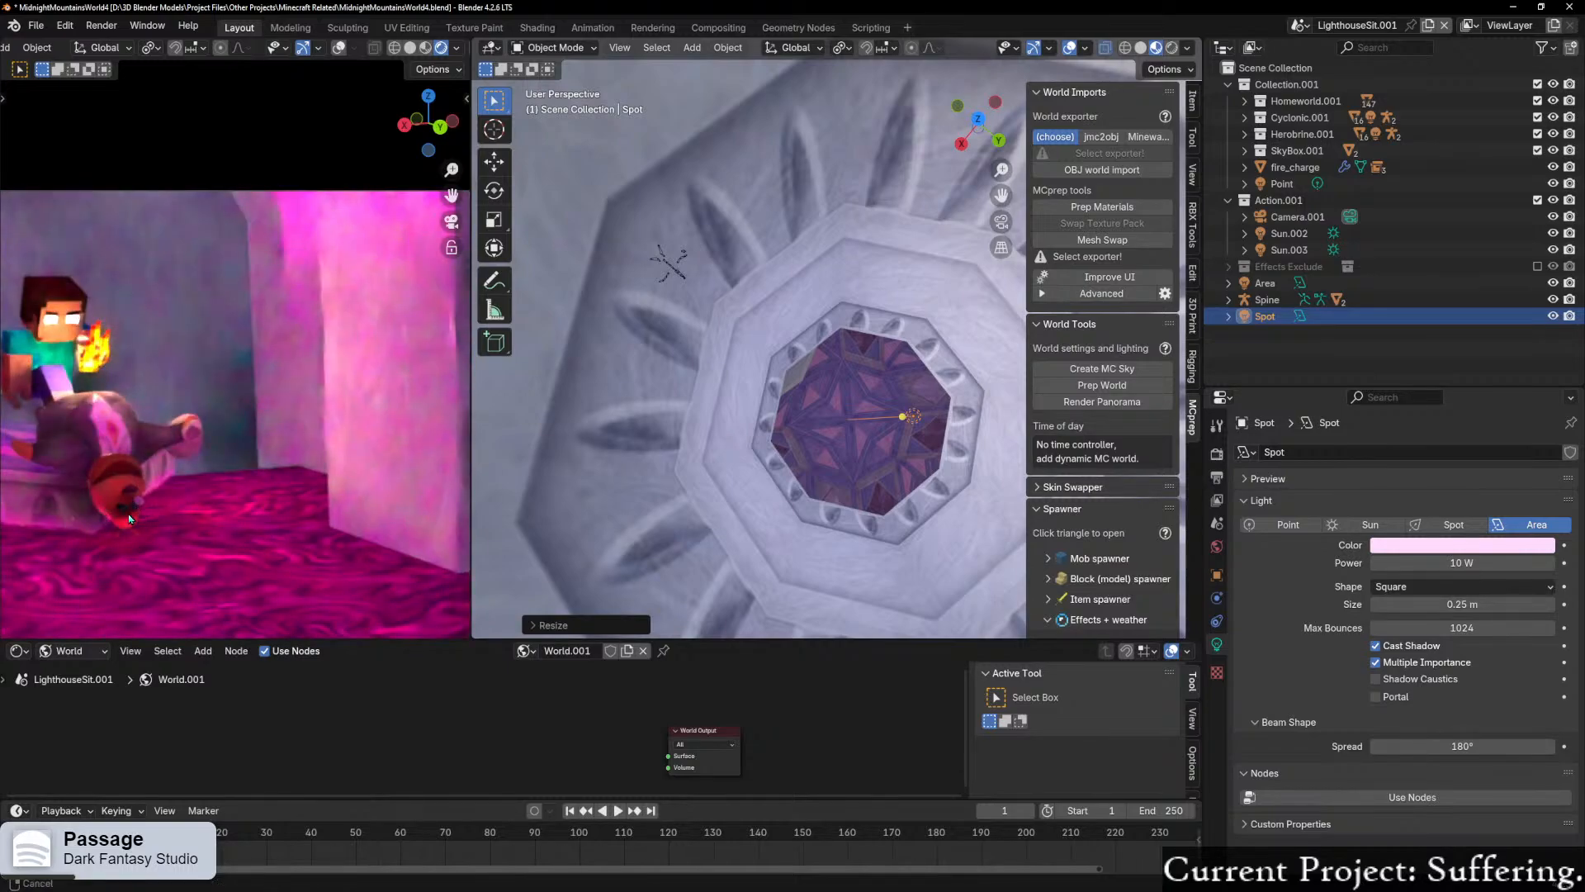
middle_click_drag(119, 521, 326, 416, "shift")
scroll(325, 417, "up", 3)
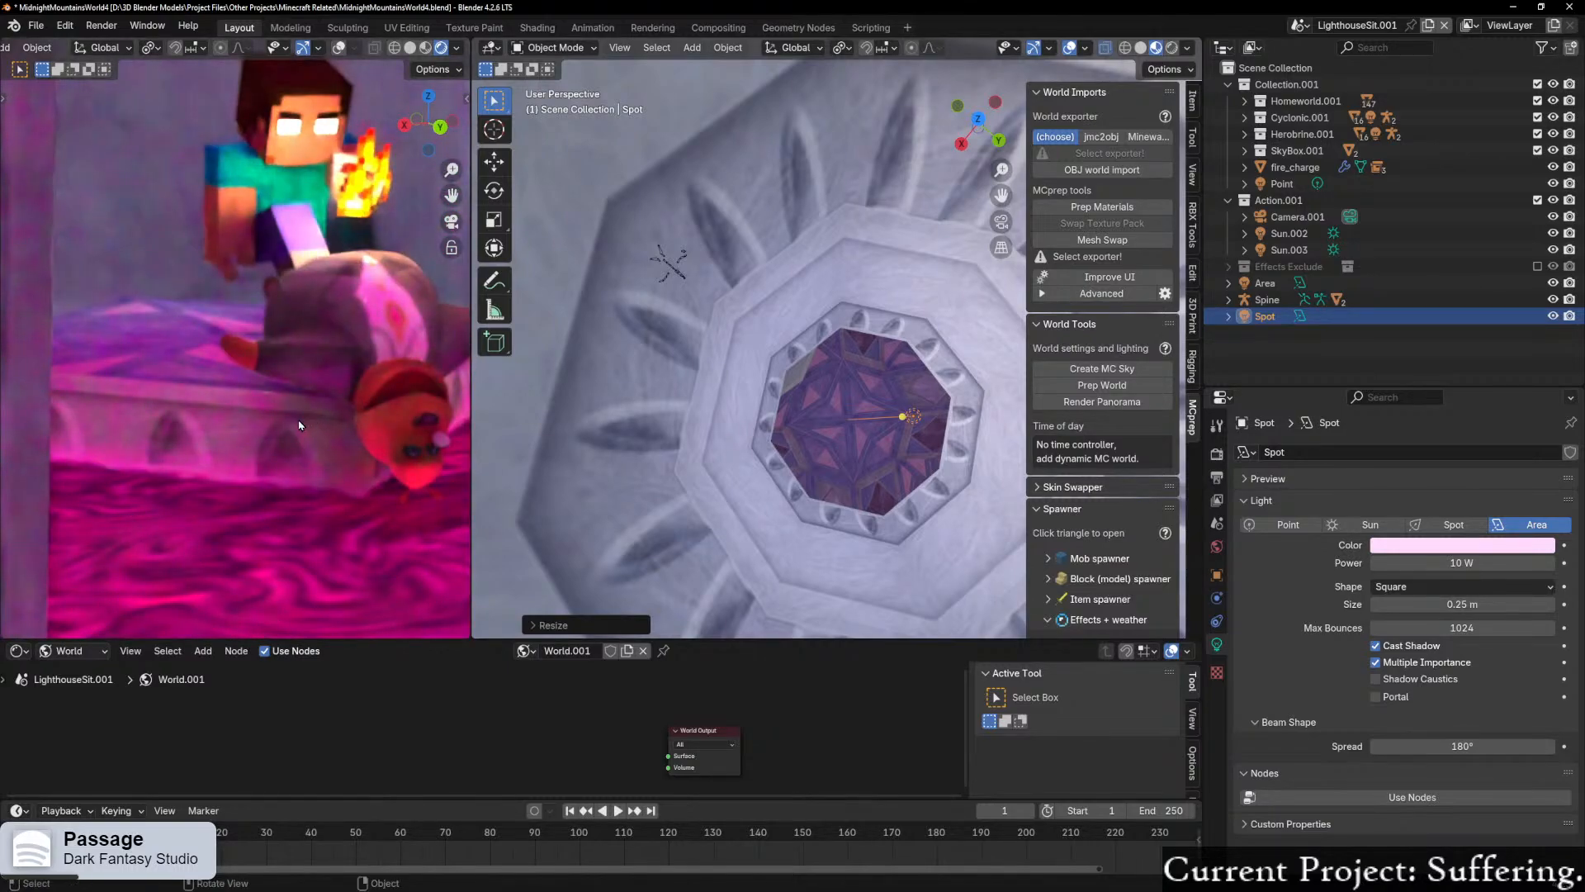
scroll(324, 478, "down", 6)
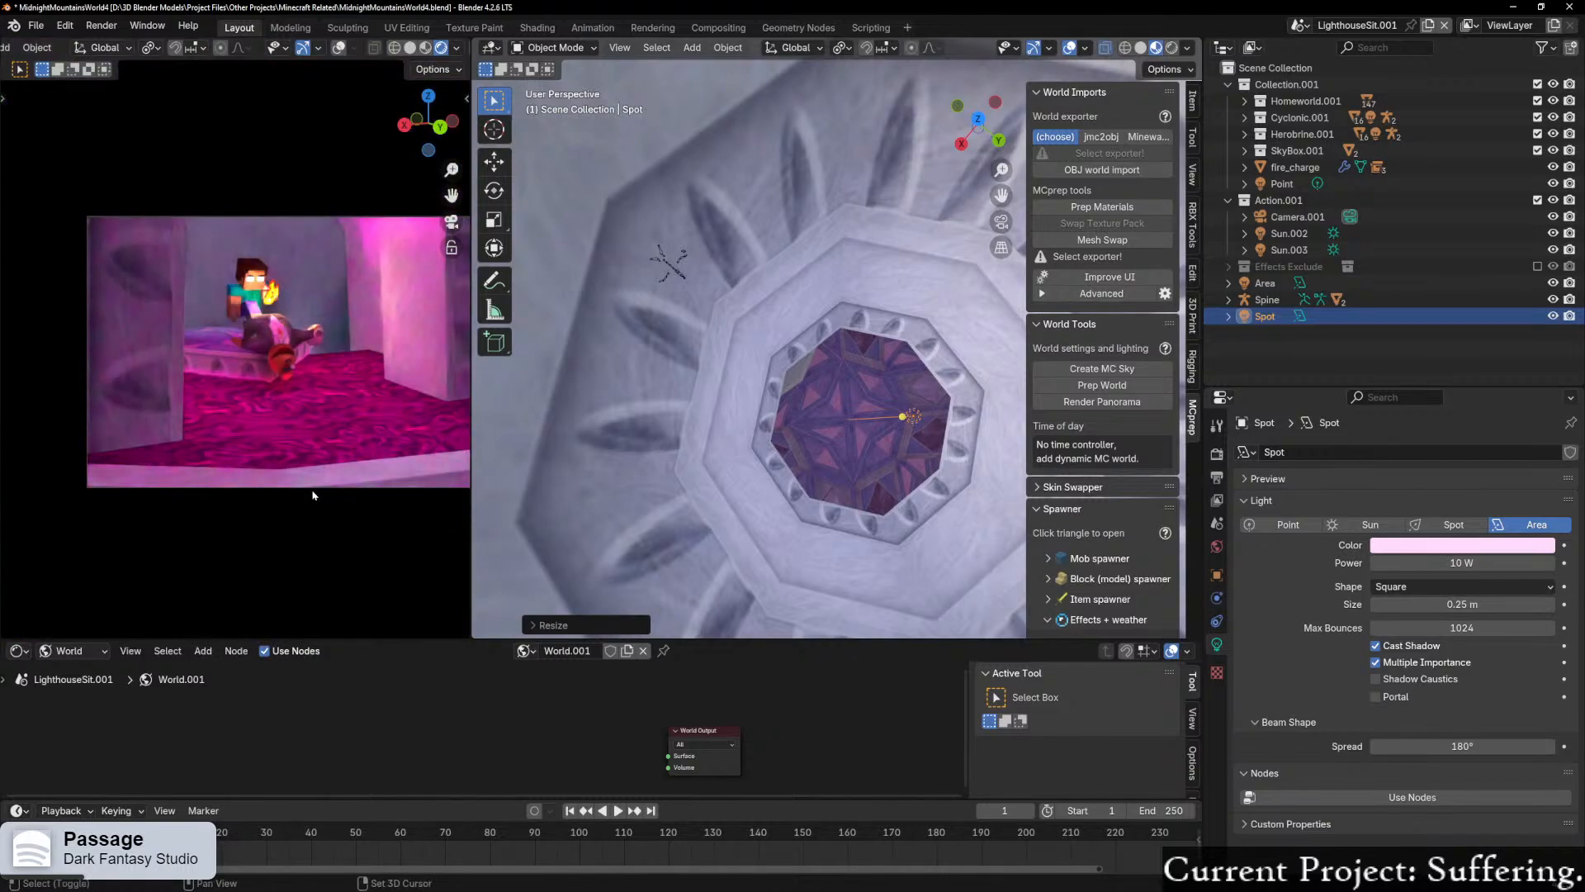
mouse_move(254, 499)
middle_mouse_down("shift")
mouse_move(168, 510)
mouse_move(248, 526)
middle_mouse_up("shift")
middle_click_drag(909, 520, 881, 413)
scroll(881, 421, "down", 5)
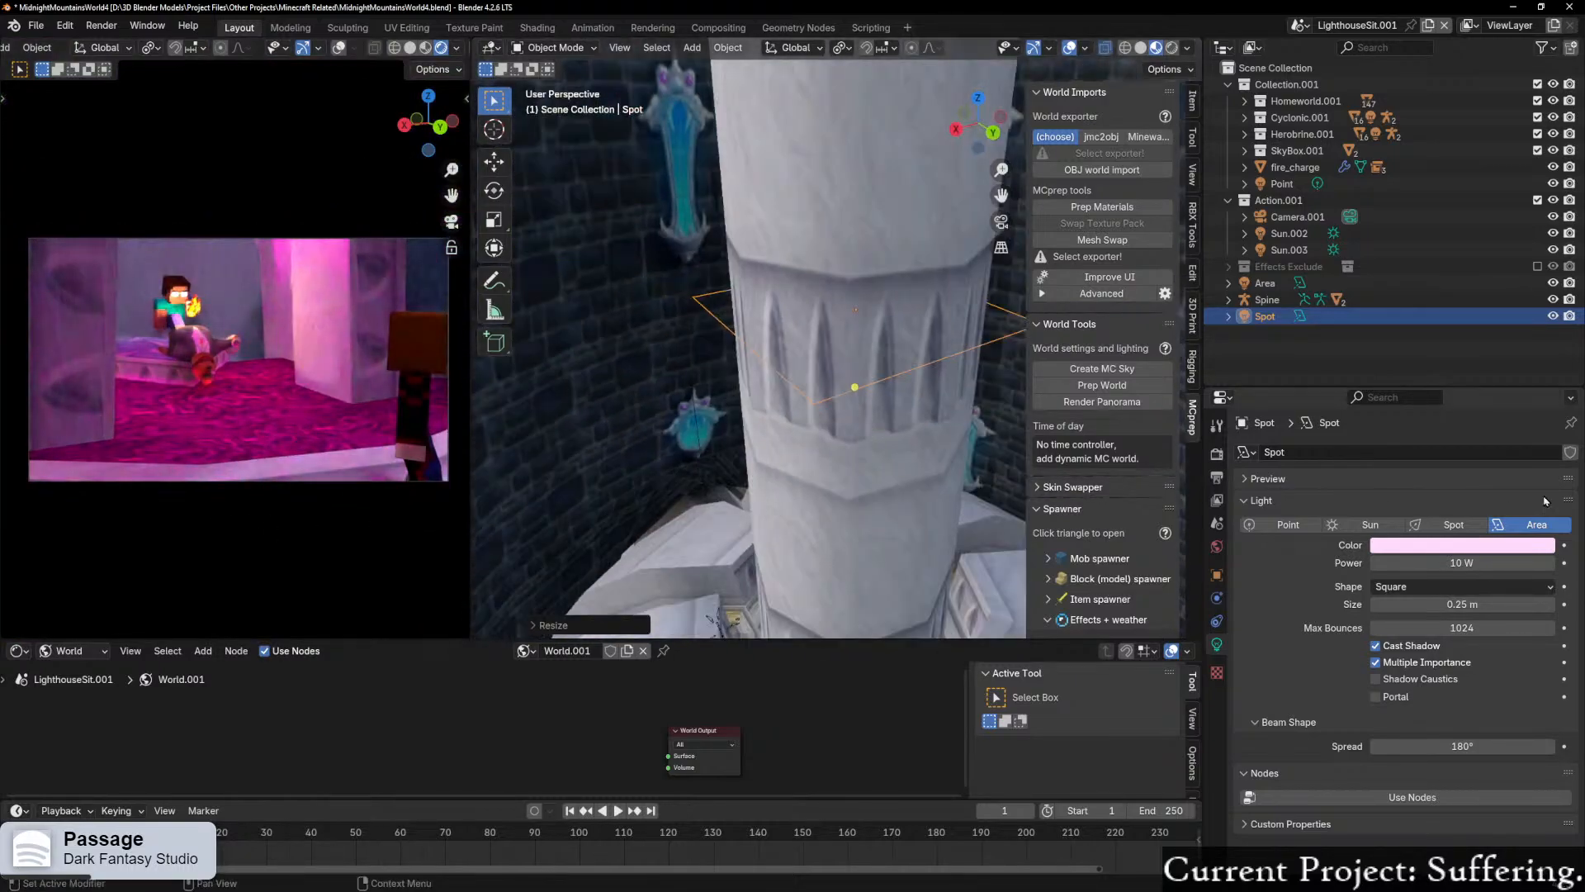
Step: Switch the render engine to EEVEE
left_click(1217, 455)
left_click(1476, 454)
left_click(1442, 479)
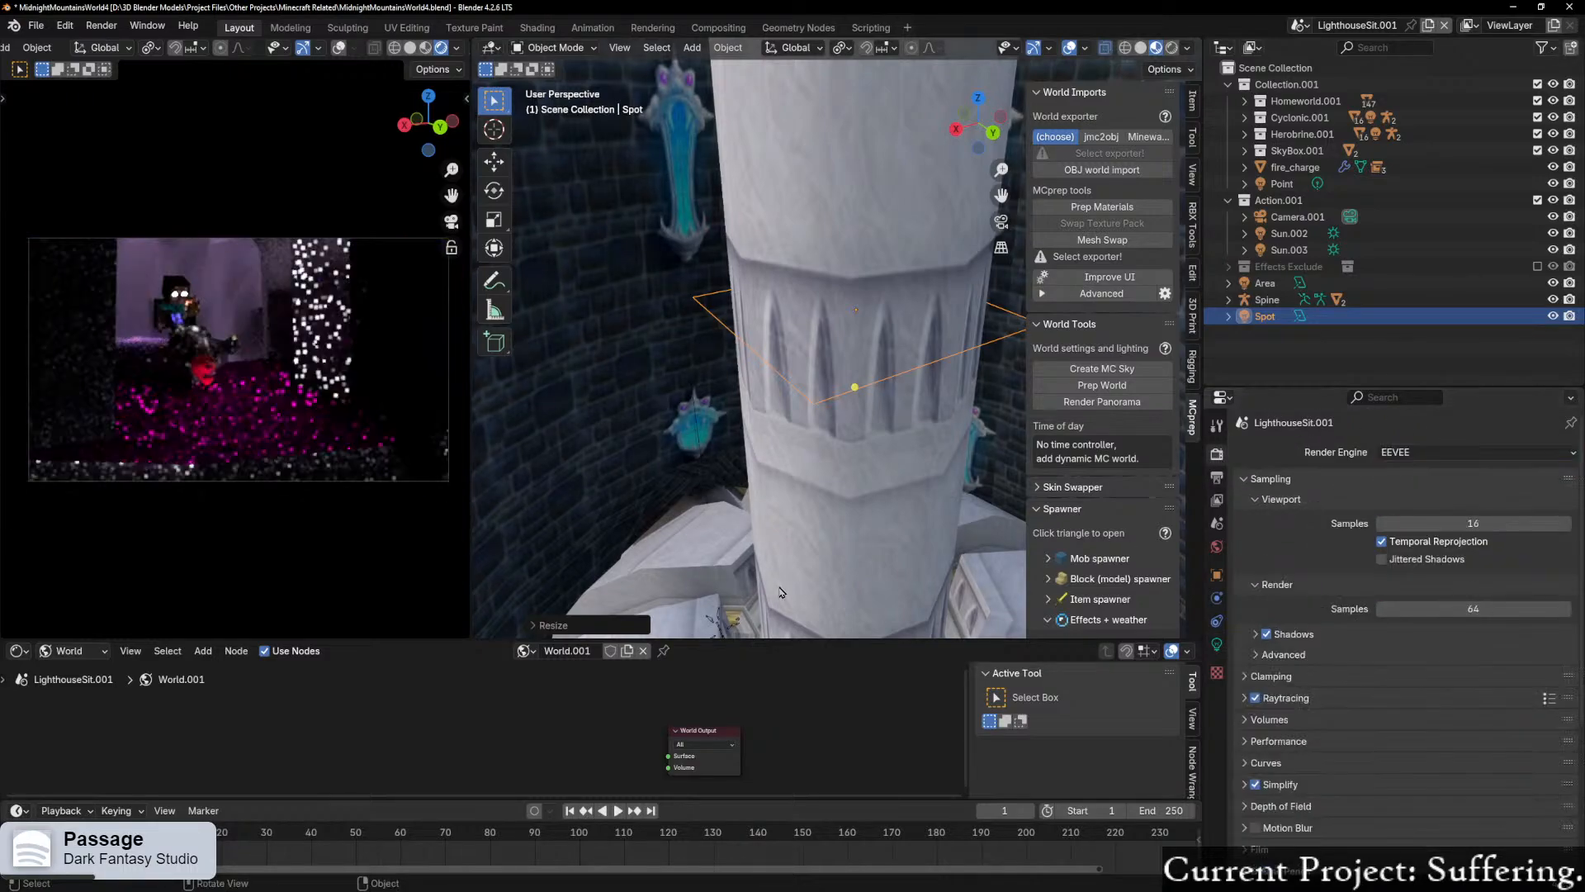
Step: Select the armature of the foreground player character standing on the ledge in front of the arch
middle_click_drag(856, 582, 835, 76, "shift")
scroll(712, 435, "up", 4)
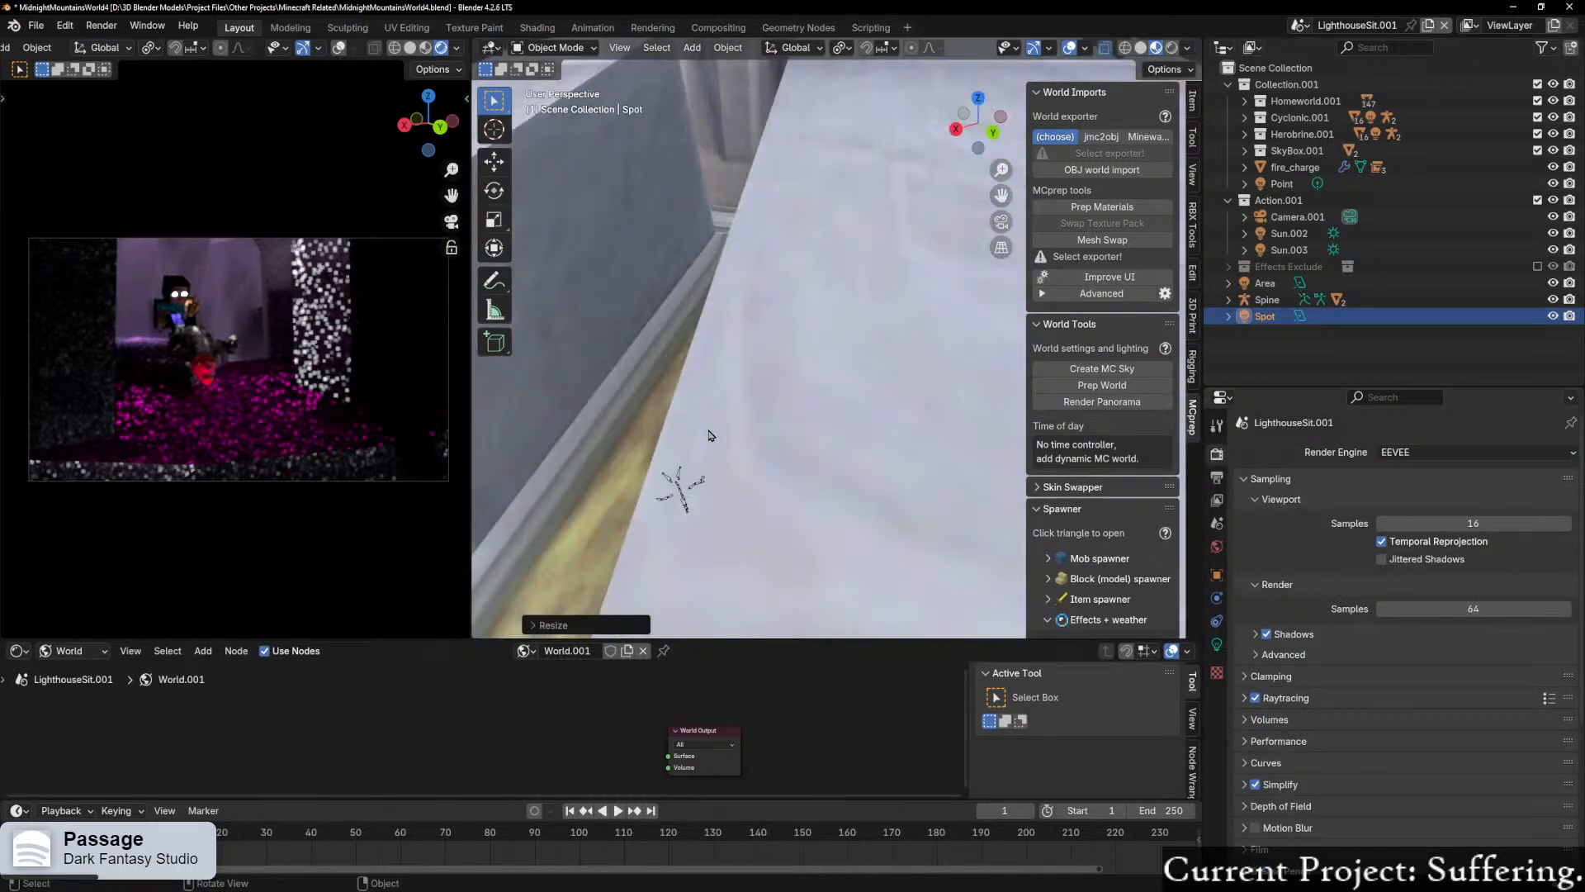
scroll(725, 470, "up", 3)
middle_click_drag(725, 471, 738, 135, "shift")
scroll(737, 135, "up", 2)
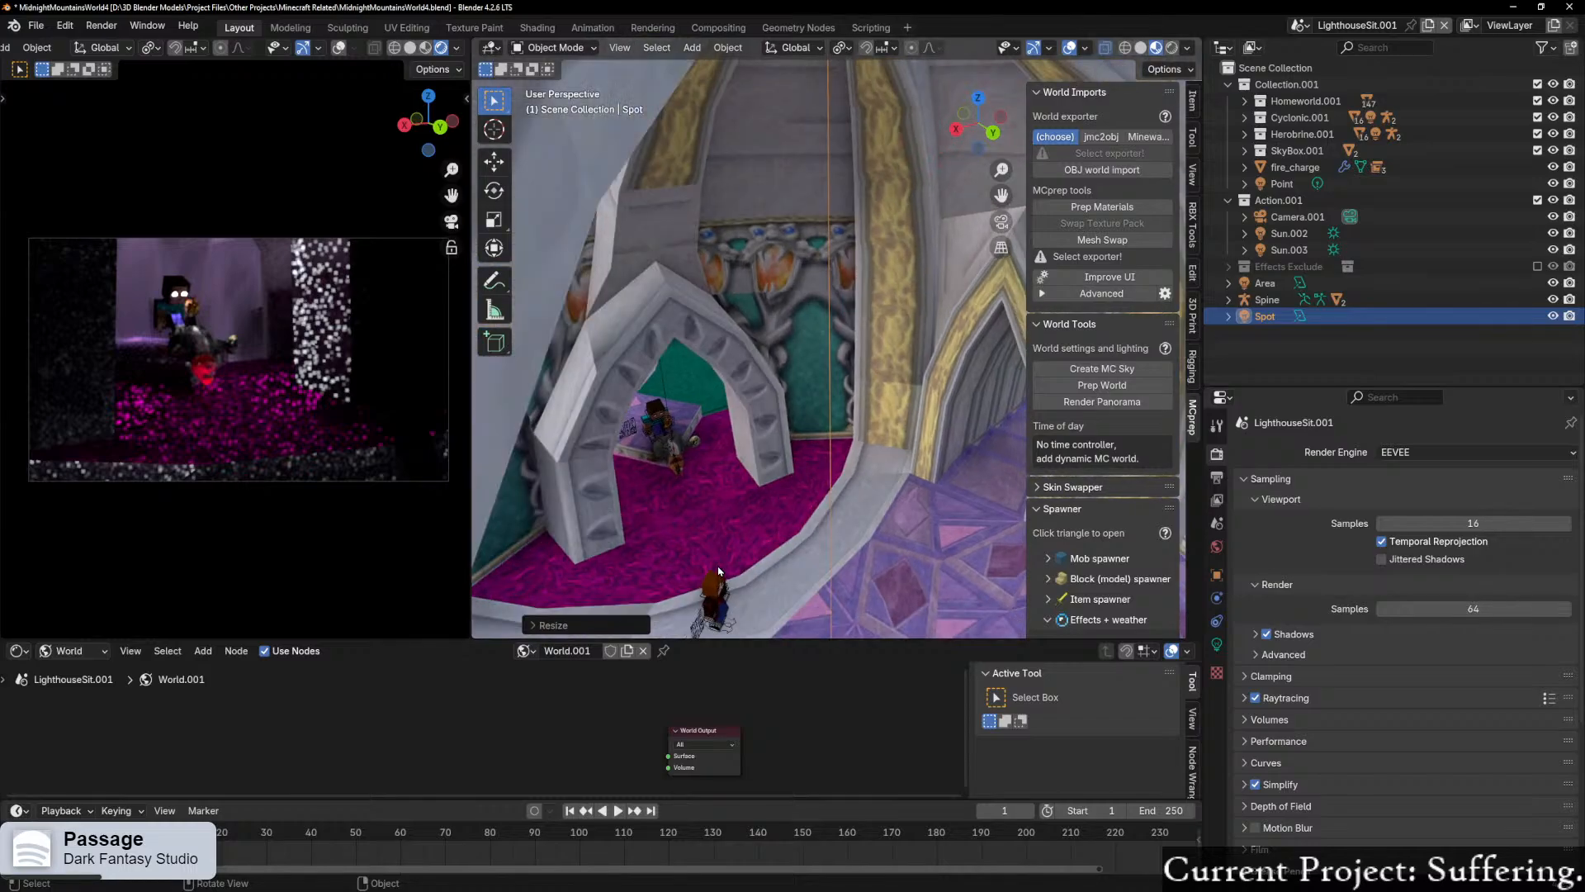
left_click(730, 612)
scroll(731, 612, "up", 4)
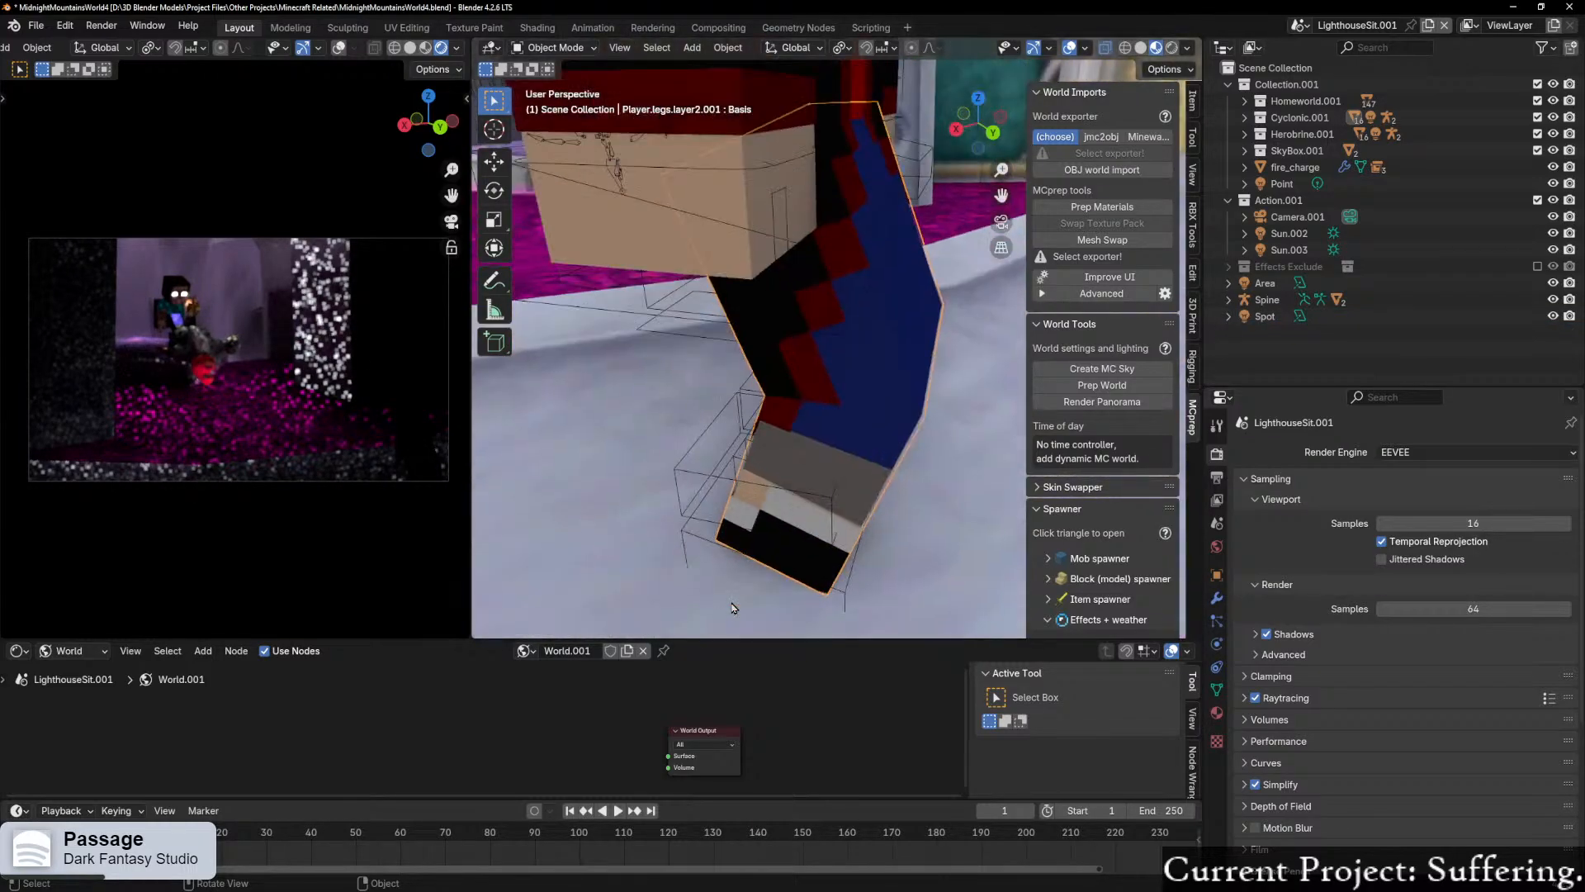
scroll(763, 444, "down", 2)
left_click(806, 376)
scroll(806, 376, "down", 5)
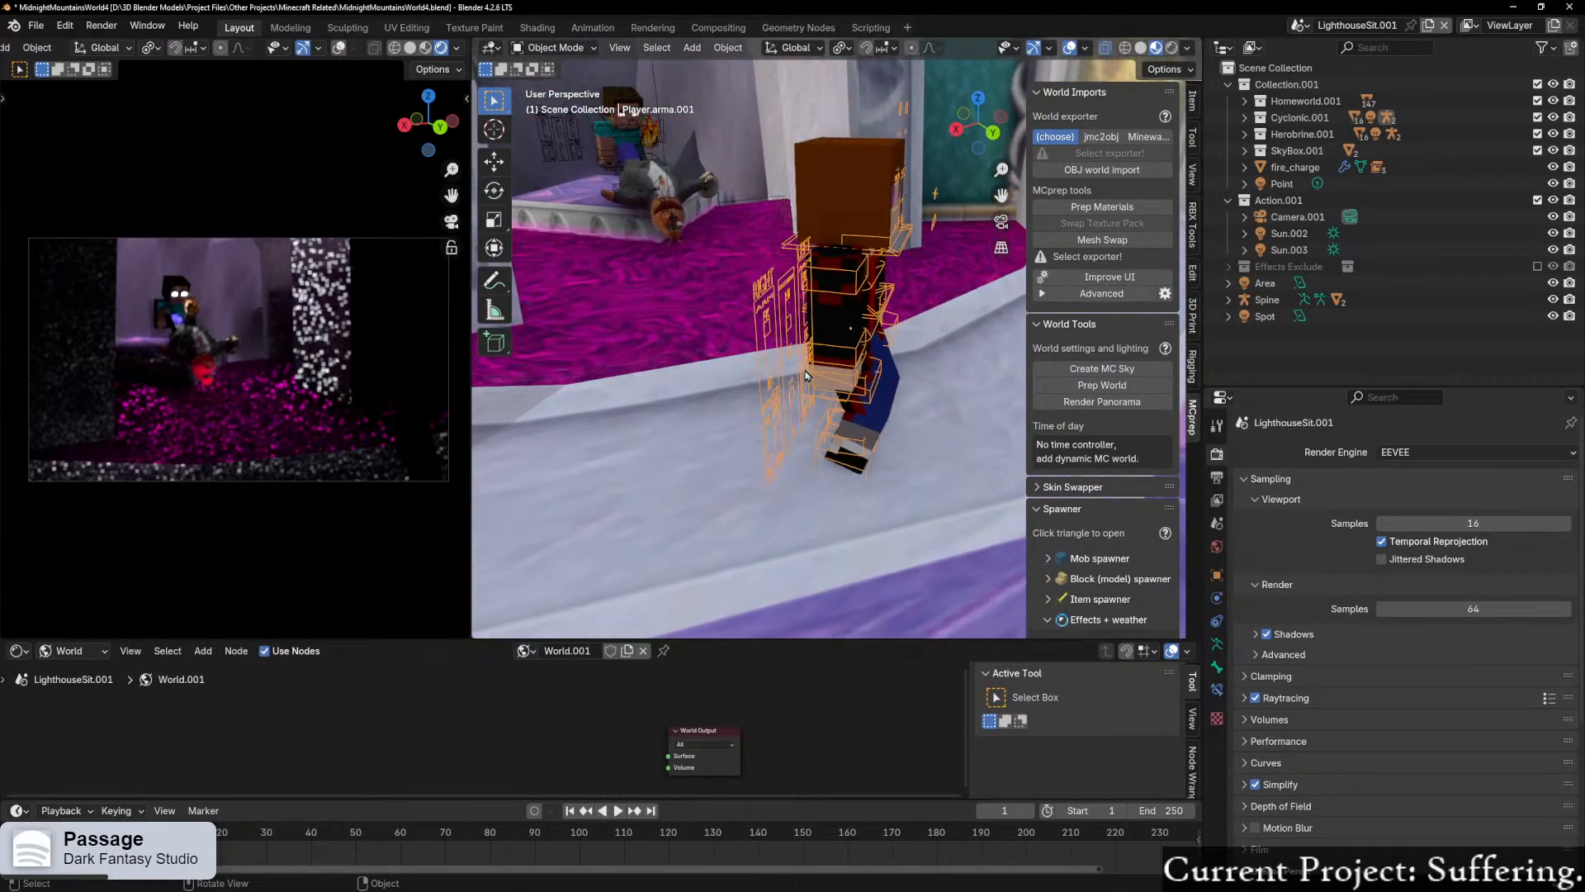
Step: Put the player character's armature into Pose Mode and select its MAIN root bone
key("n")
middle_click_drag(784, 374, 1003, 378)
scroll(881, 408, "up", 3)
key("ctrl+Tab")
left_click(851, 501)
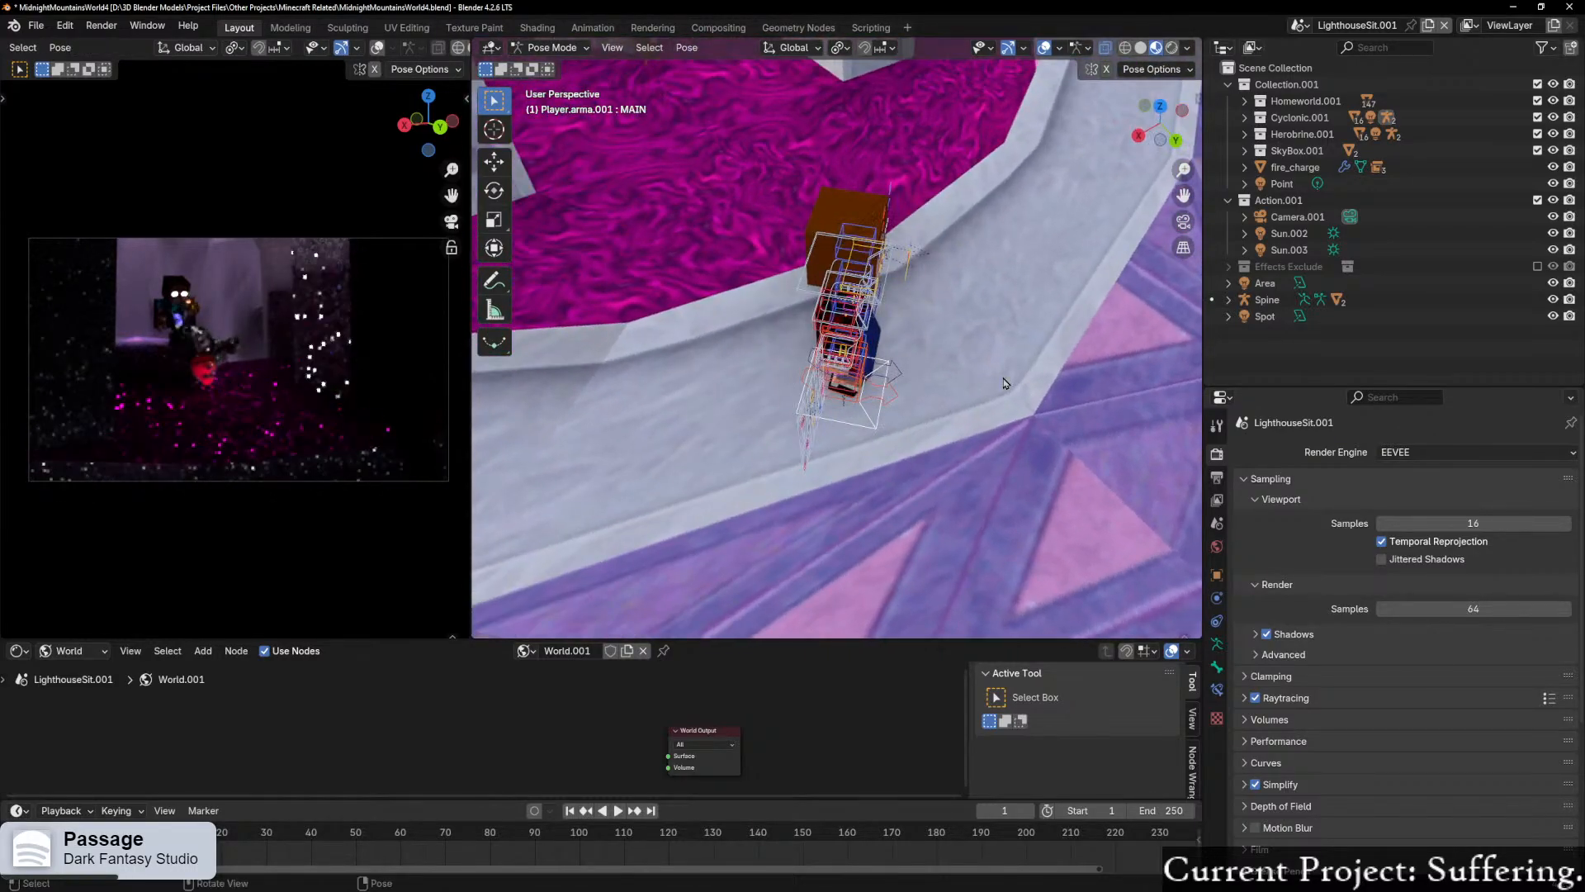
Step: Try rotating the whole player rig from its MAIN bone, first freely and again about the global Z axis
key("r")
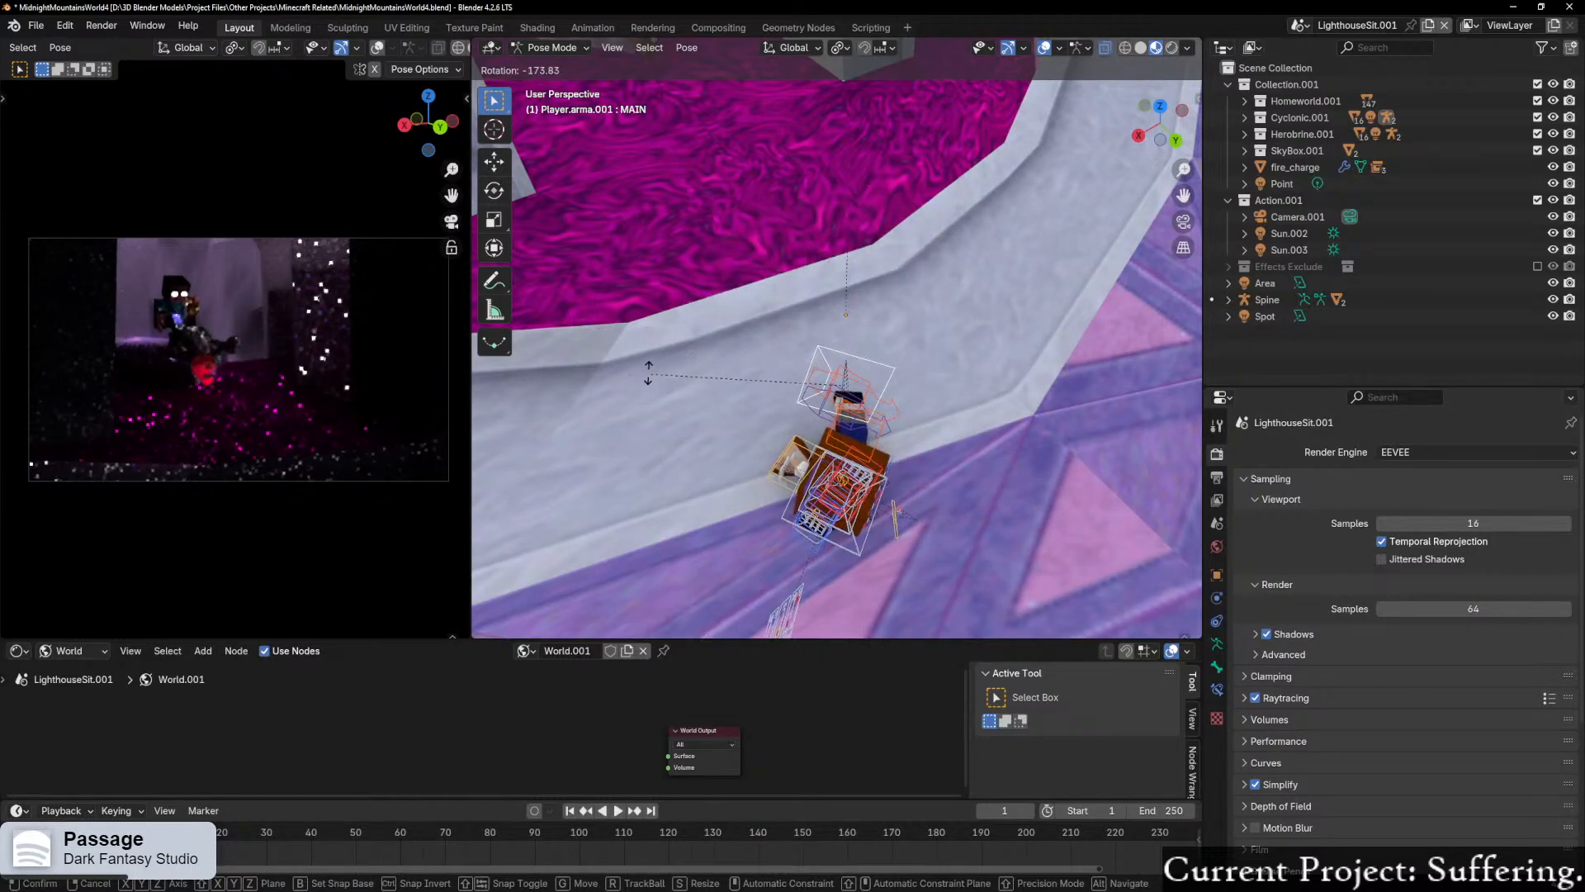
left_click(630, 349)
middle_click_drag(629, 348, 855, 252)
key("ctrl+z")
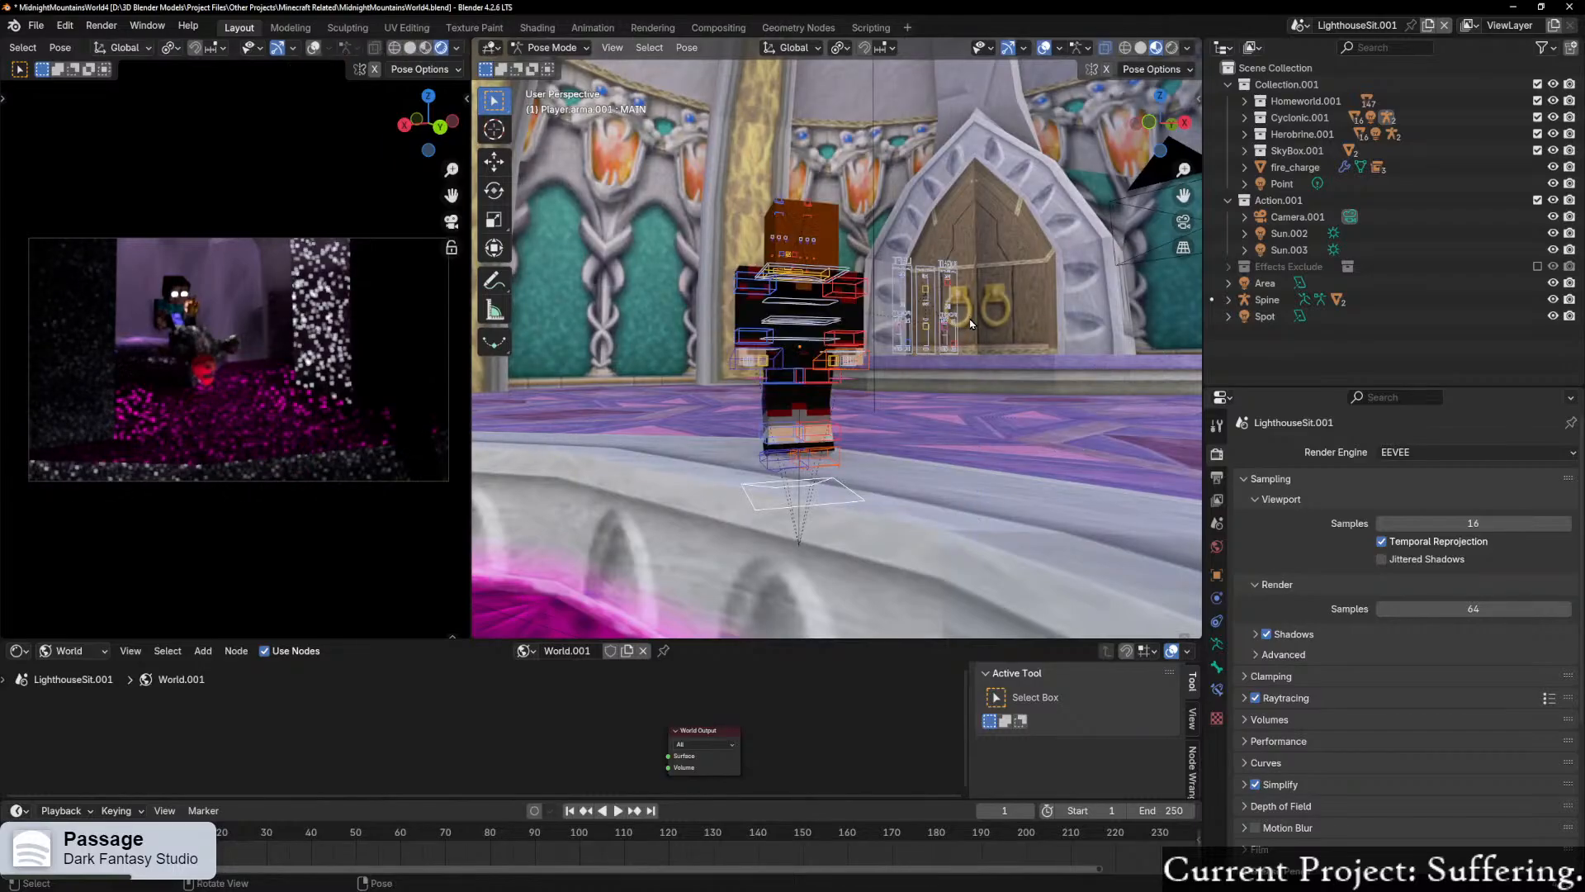
middle_click_drag(850, 438, 836, 462)
key("r")
key("z")
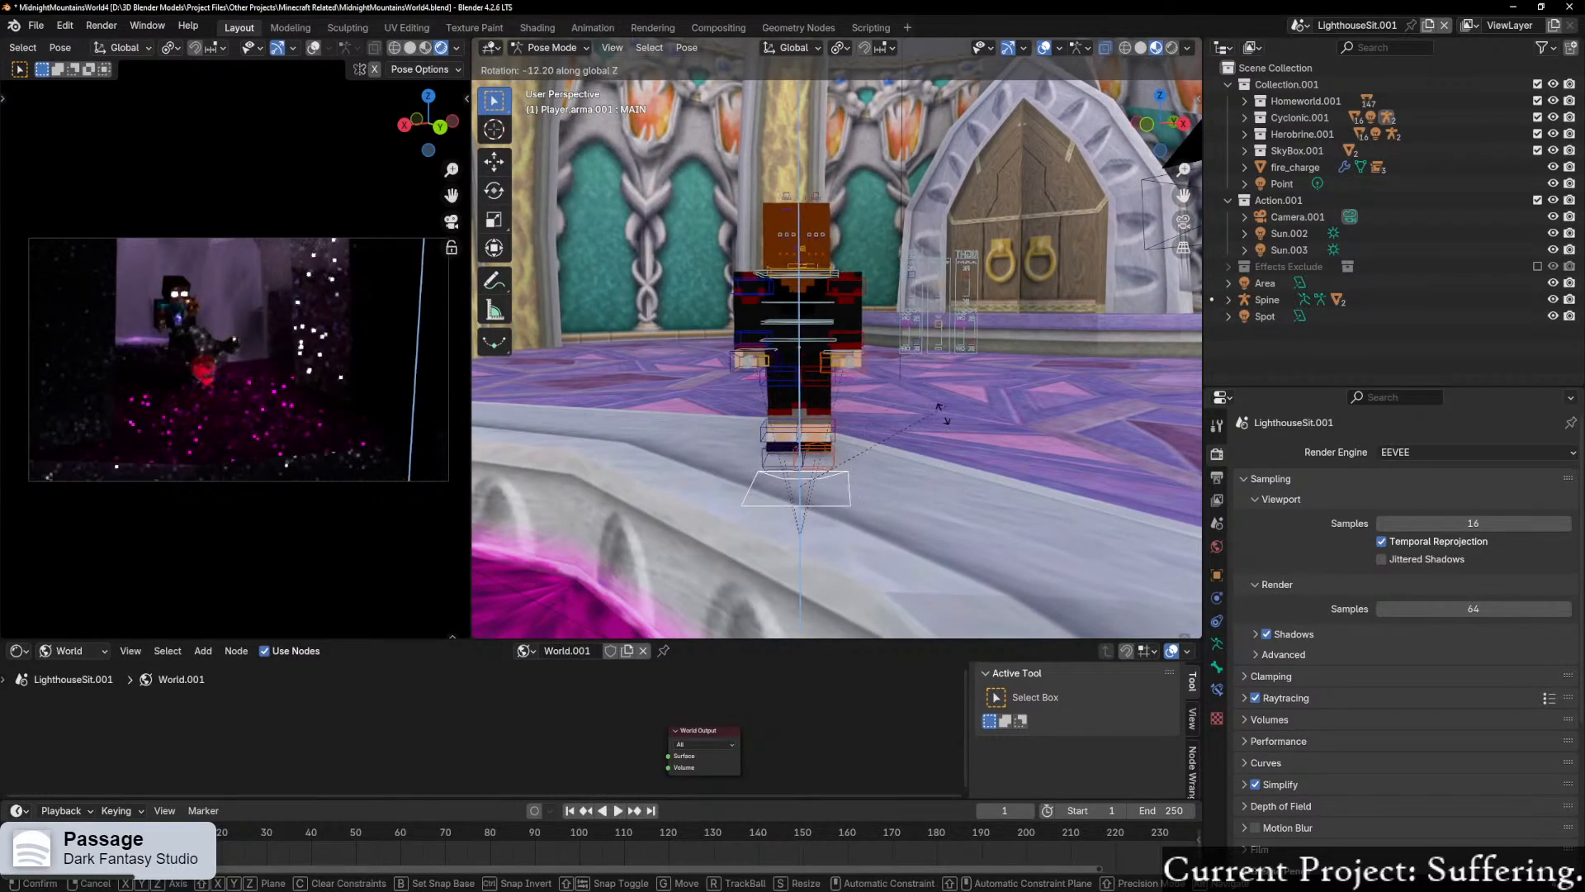
right_click(683, 513)
Step: Rotate the MAIN bone about global Z so the player faces Herobrine's arch, and set the camera view to Material Preview shading
middle_click_drag(983, 359, 793, 528)
key("r")
key("z")
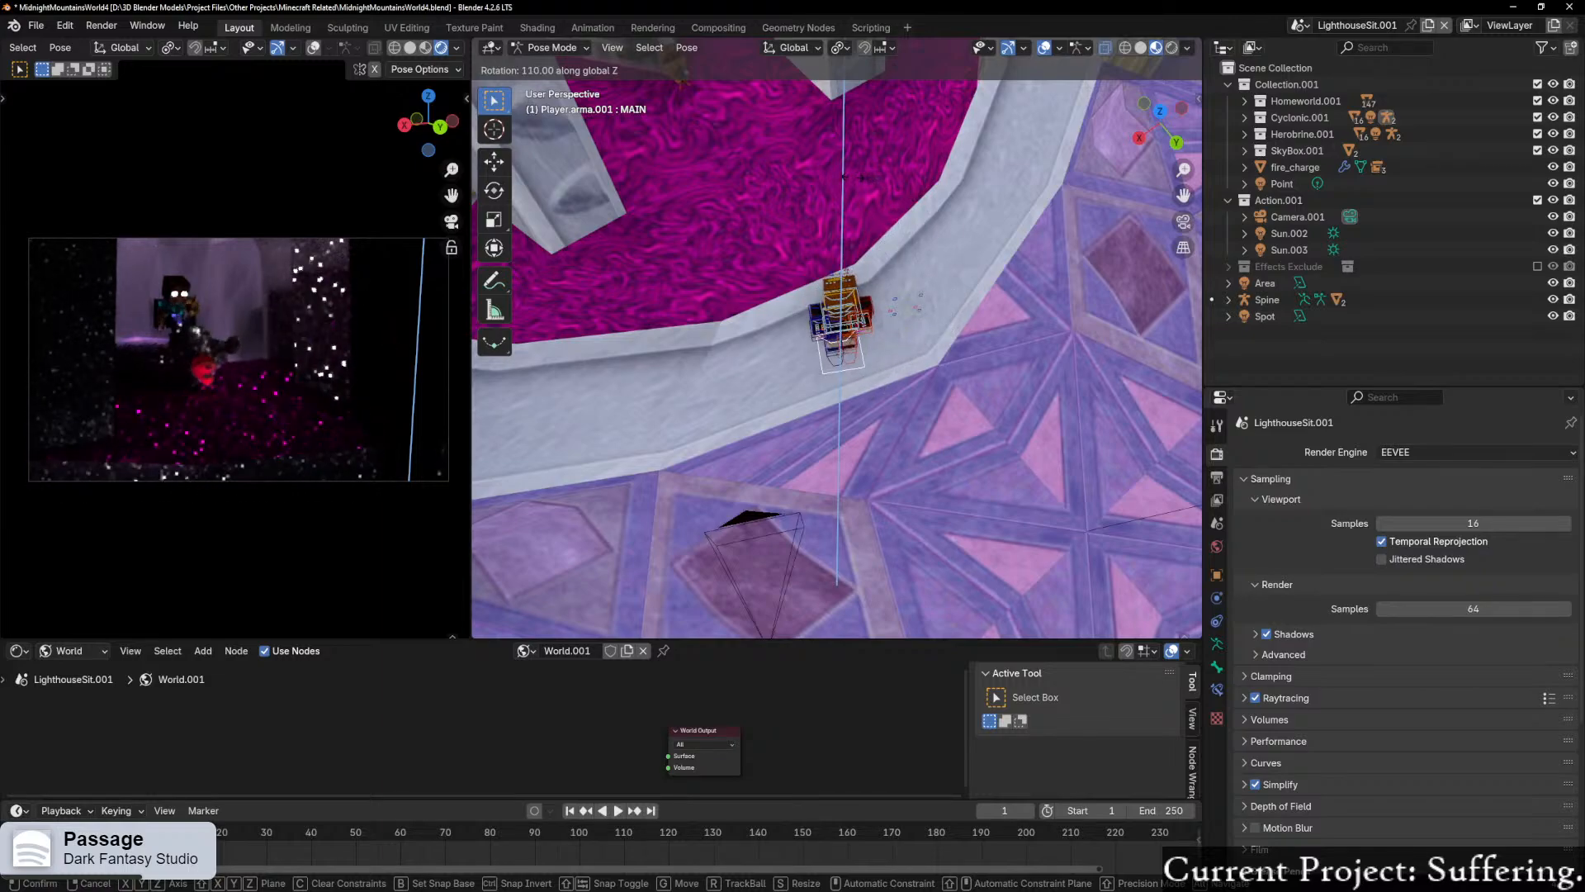
left_click(390, 400)
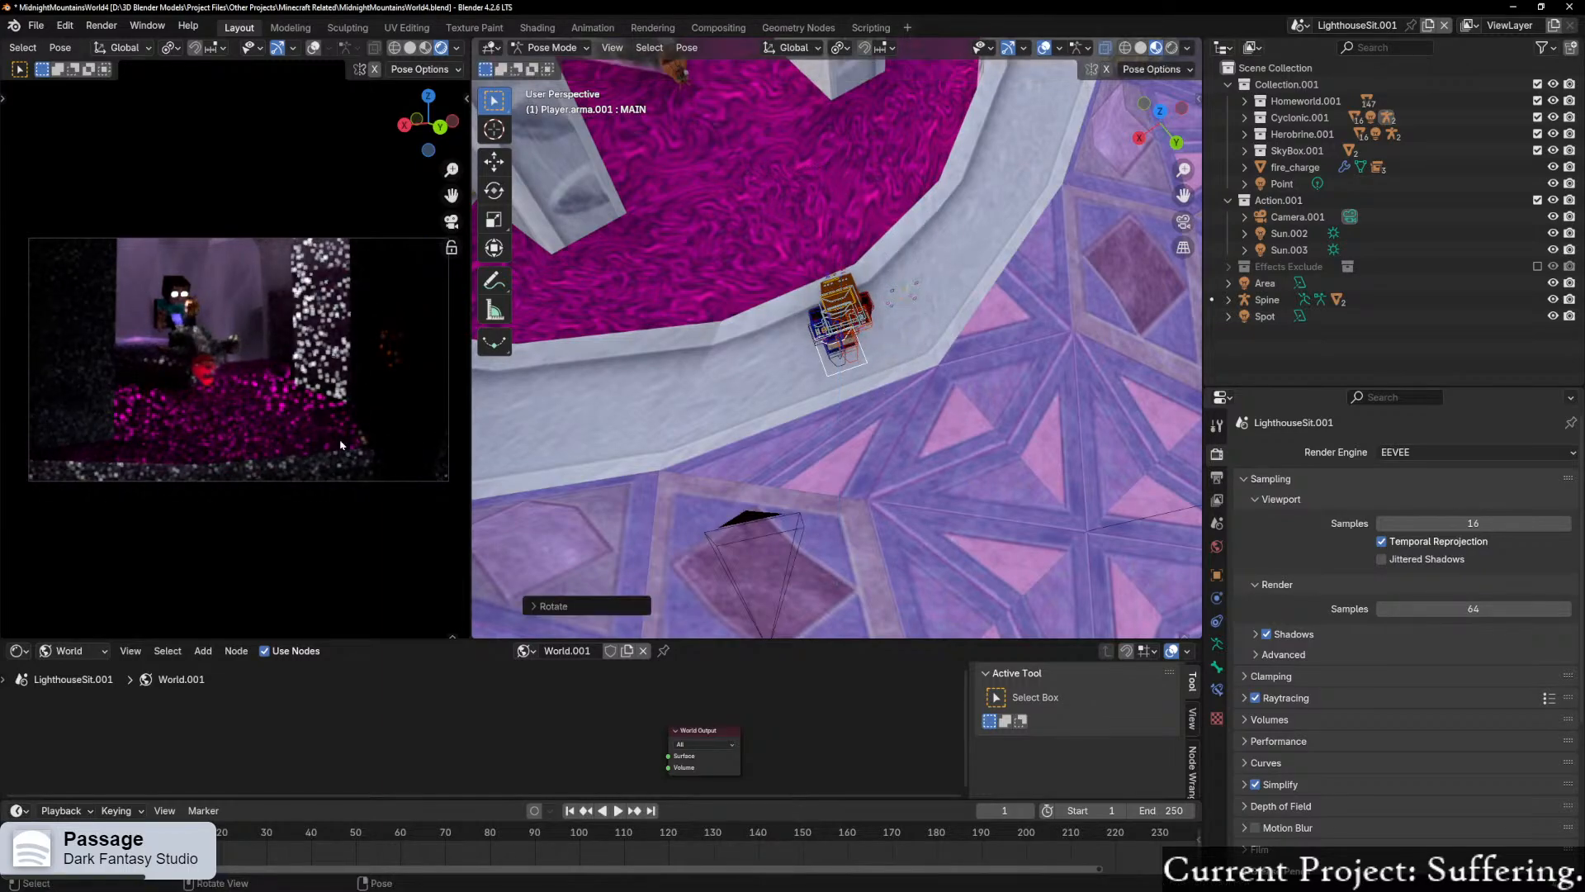
left_click(425, 47)
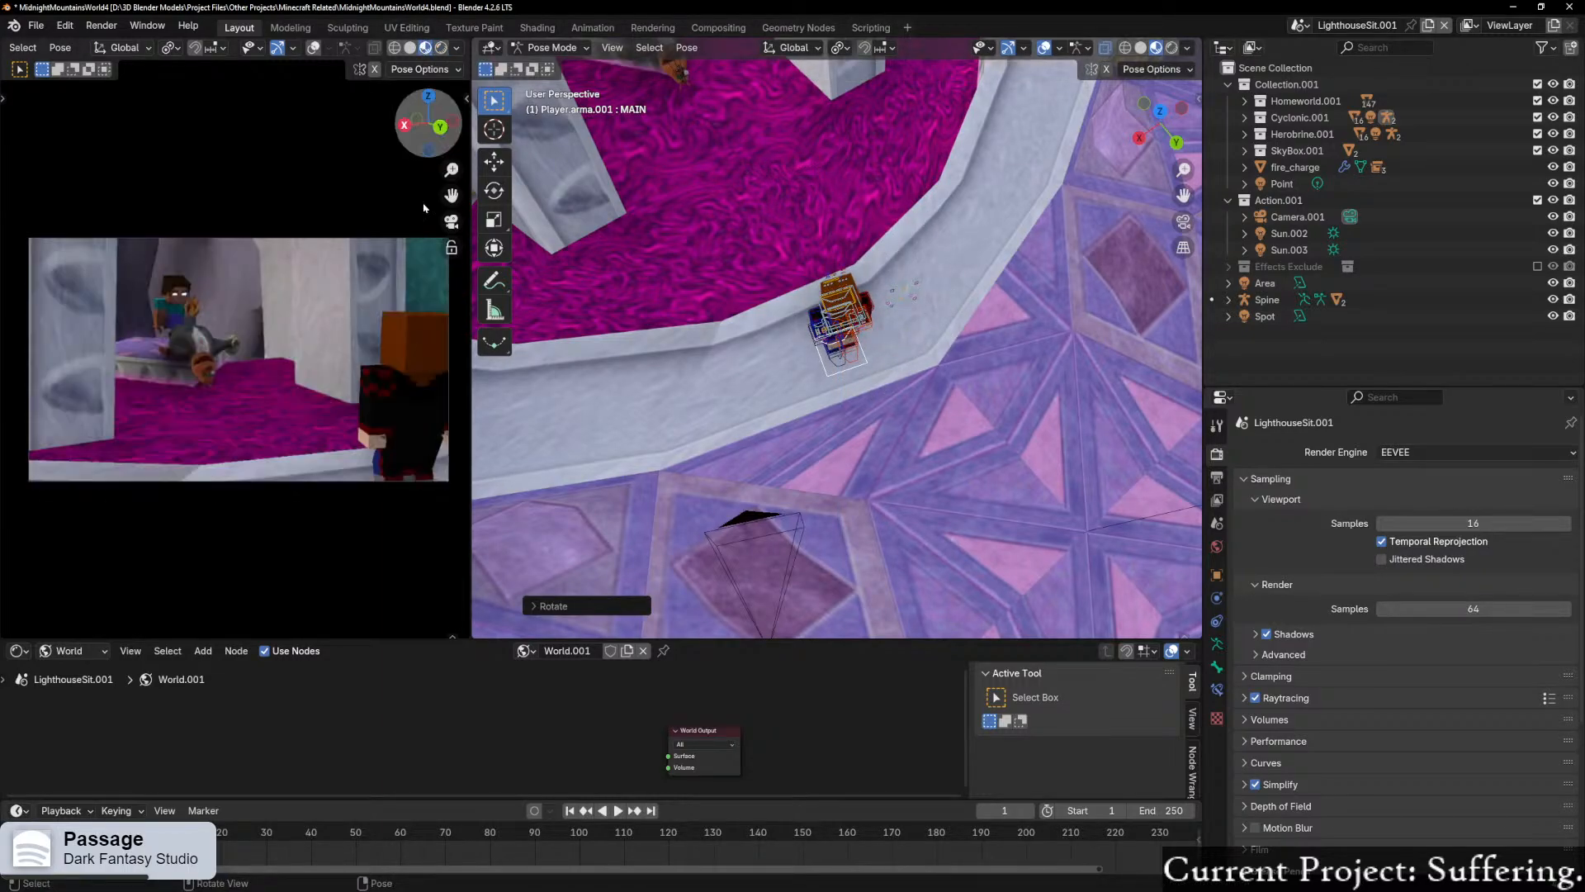
Step: Raise the whole player rig along the global Z axis so its feet come out of the ledge
middle_click_drag(907, 343, 1038, 294)
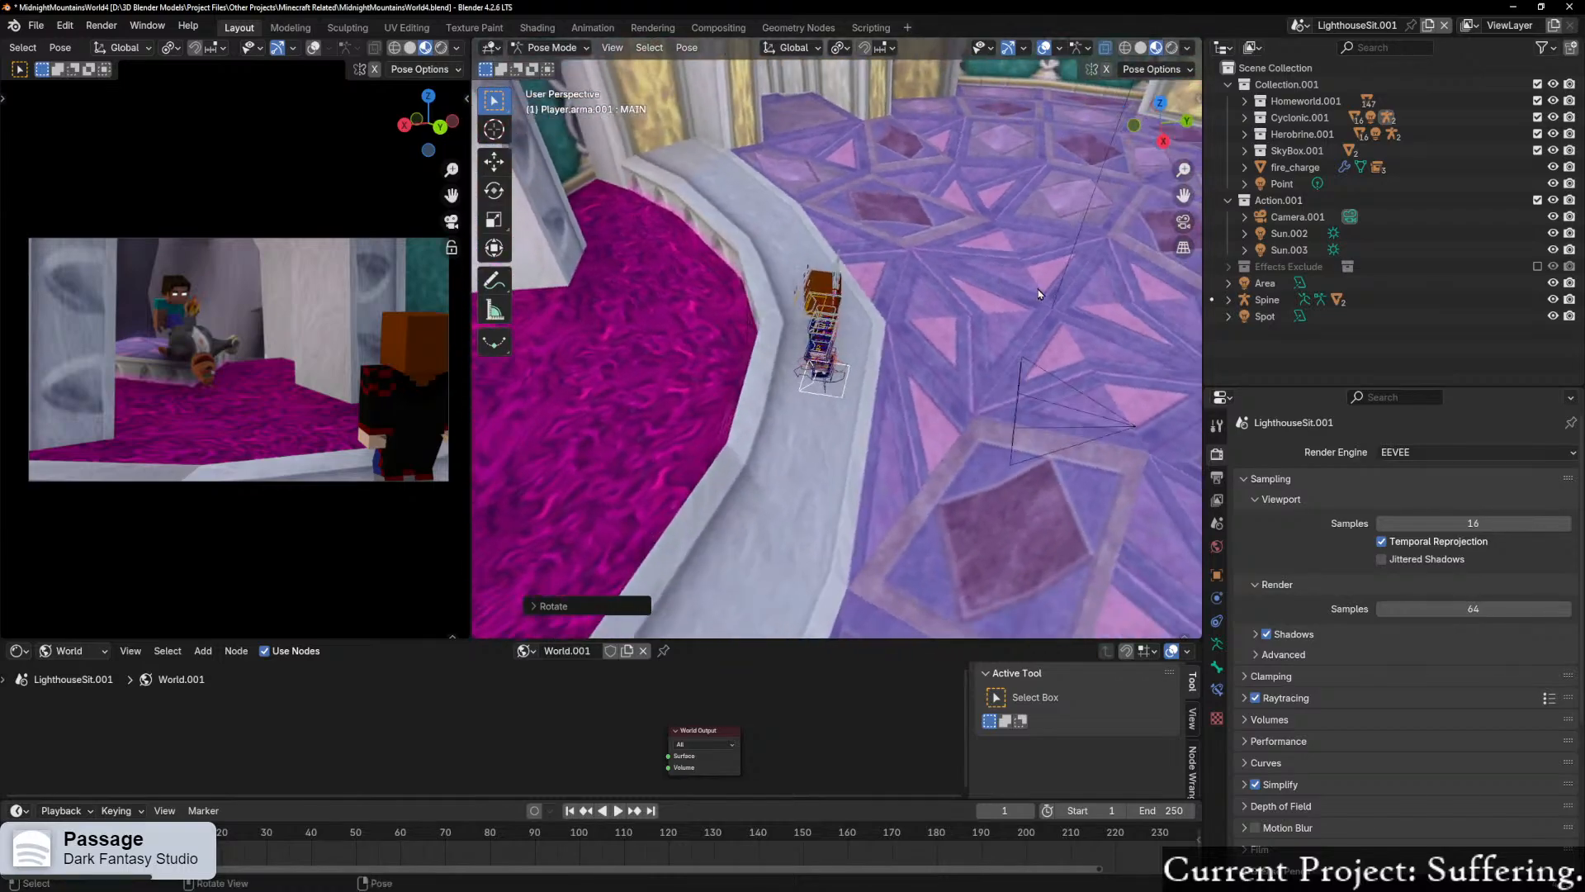
scroll(922, 349, "up", 5)
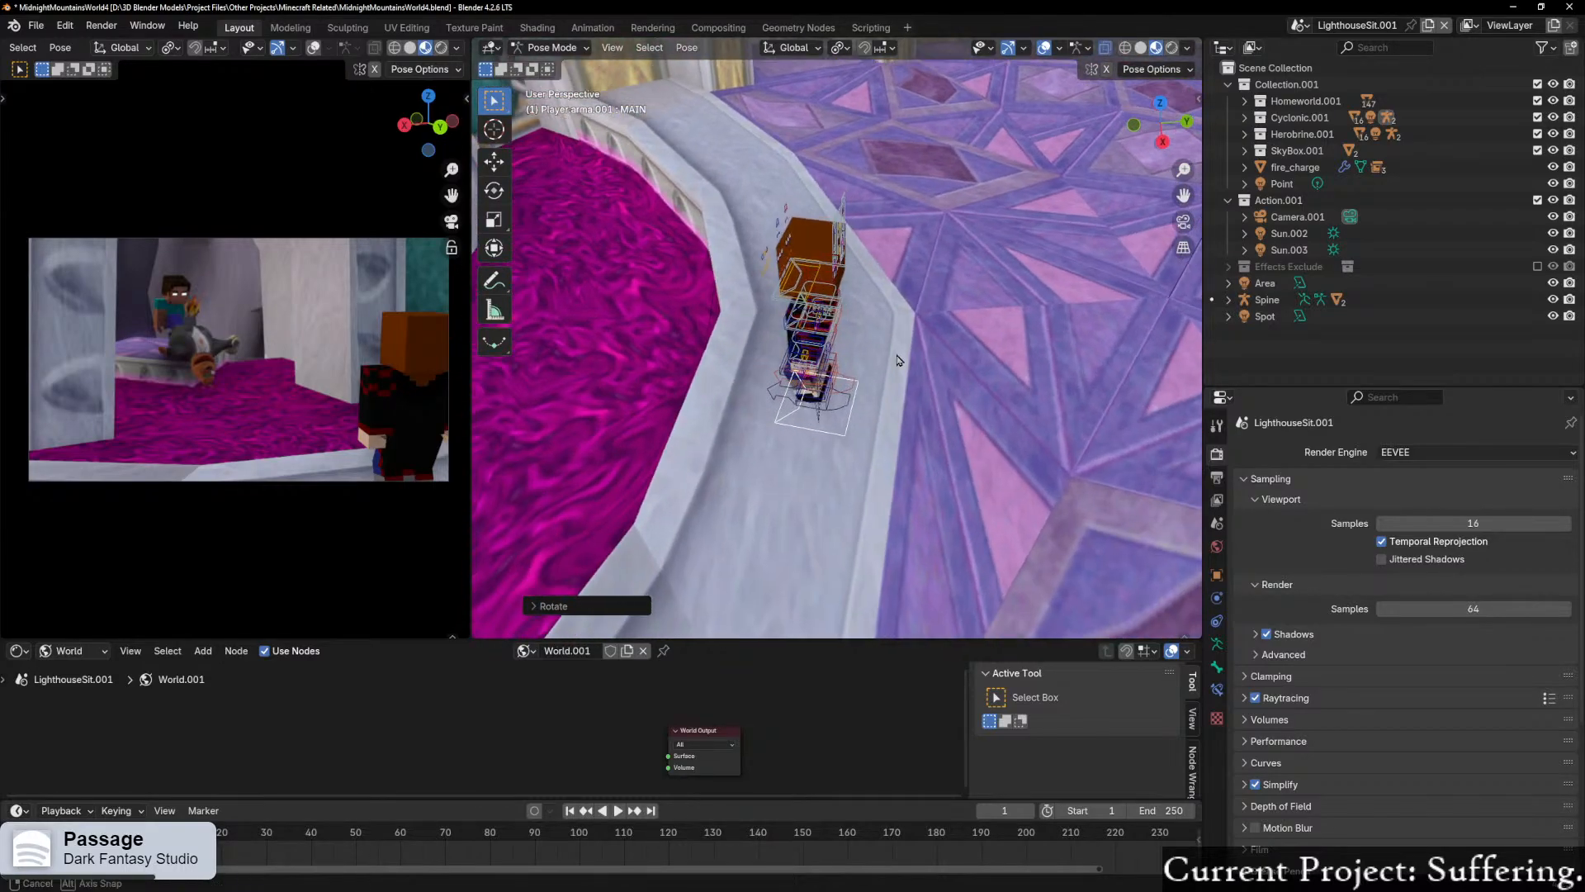
middle_click_drag(887, 382, 900, 433)
key("g")
key("z")
left_click(883, 491)
scroll(863, 450, "up", 3)
scroll(935, 444, "up", 3)
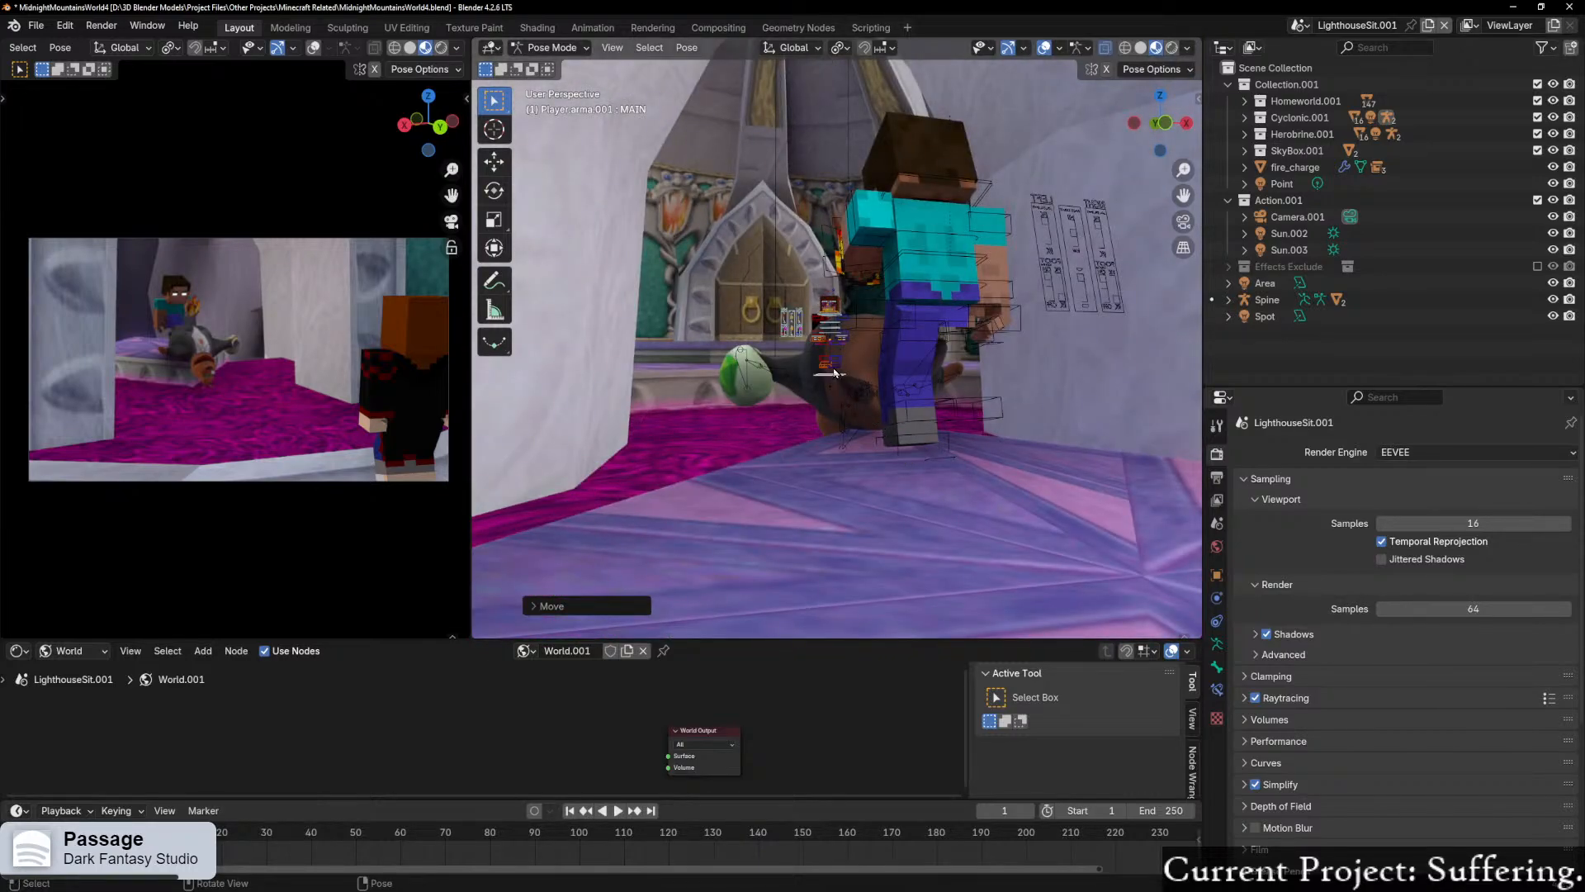
Step: Lower the player rig slightly along global Z so it stands on the ledge's surface
middle_click_drag(1030, 266, 1037, 331)
scroll(924, 336, "up", 5)
middle_click_drag(877, 364, 903, 447)
scroll(872, 376, "up", 4)
key("g")
key("z")
left_click(909, 431)
Step: Try lowering the left foot IK control slightly along global Z
left_click(926, 417)
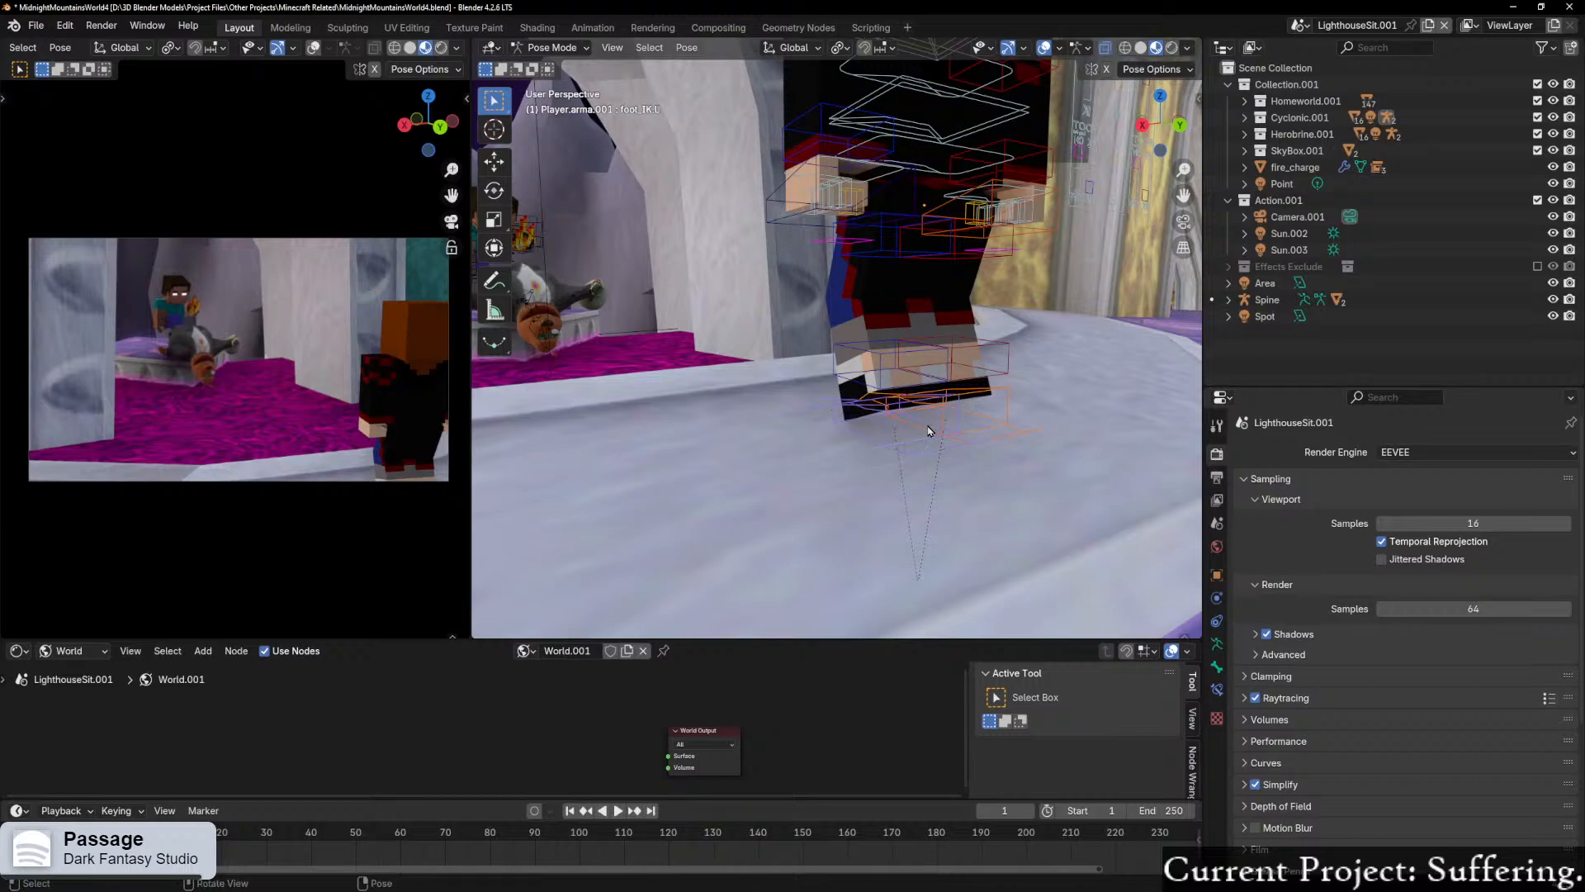
key("g")
key("z")
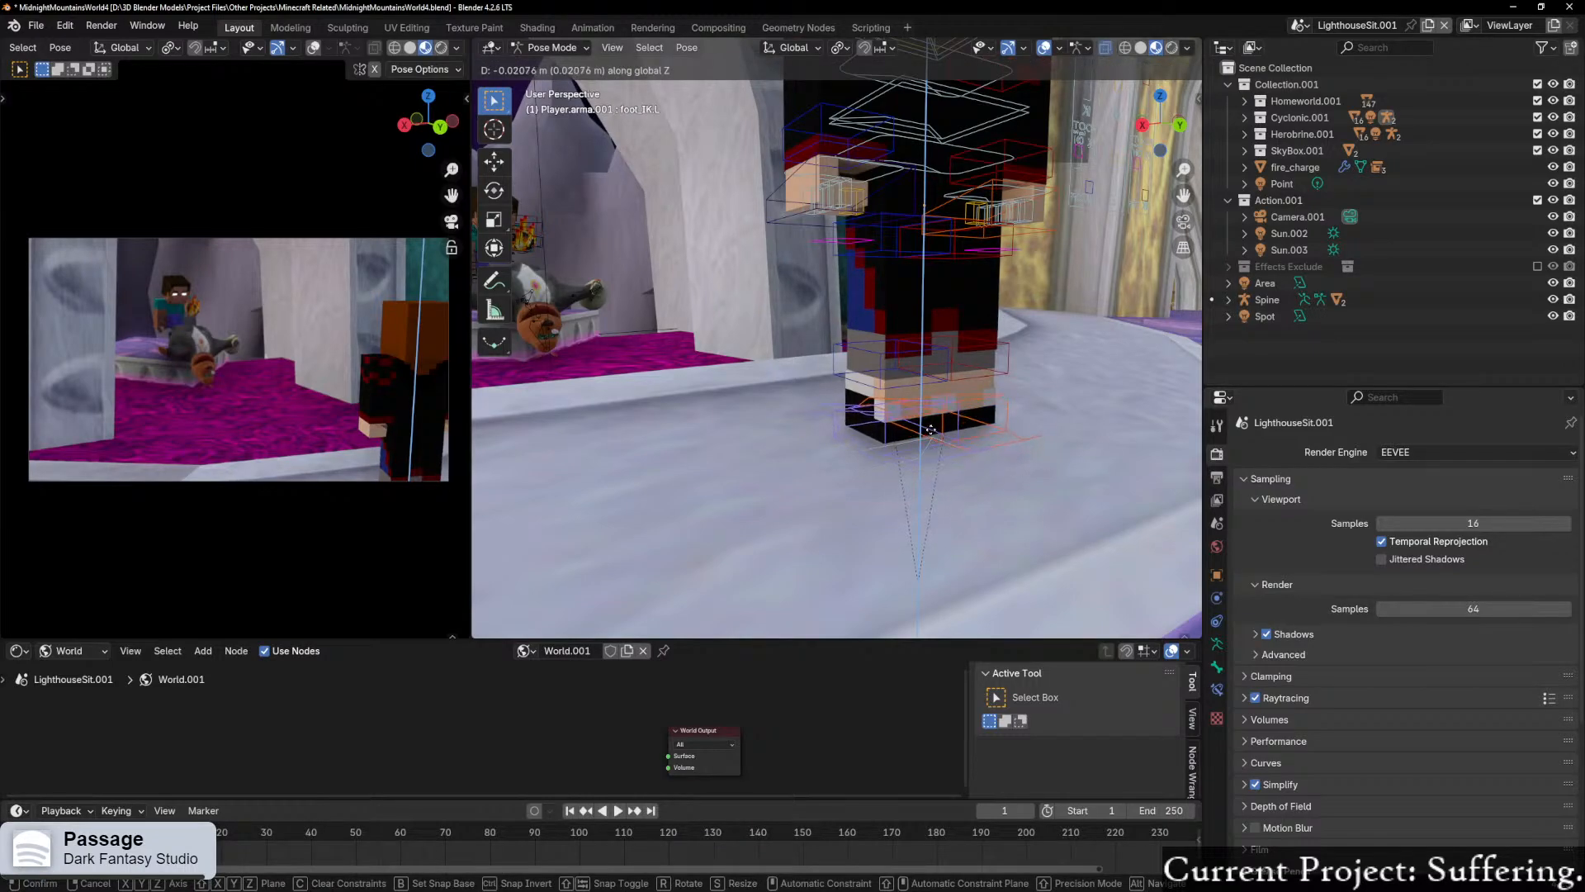
left_click(938, 445)
middle_click_drag(938, 445, 991, 390)
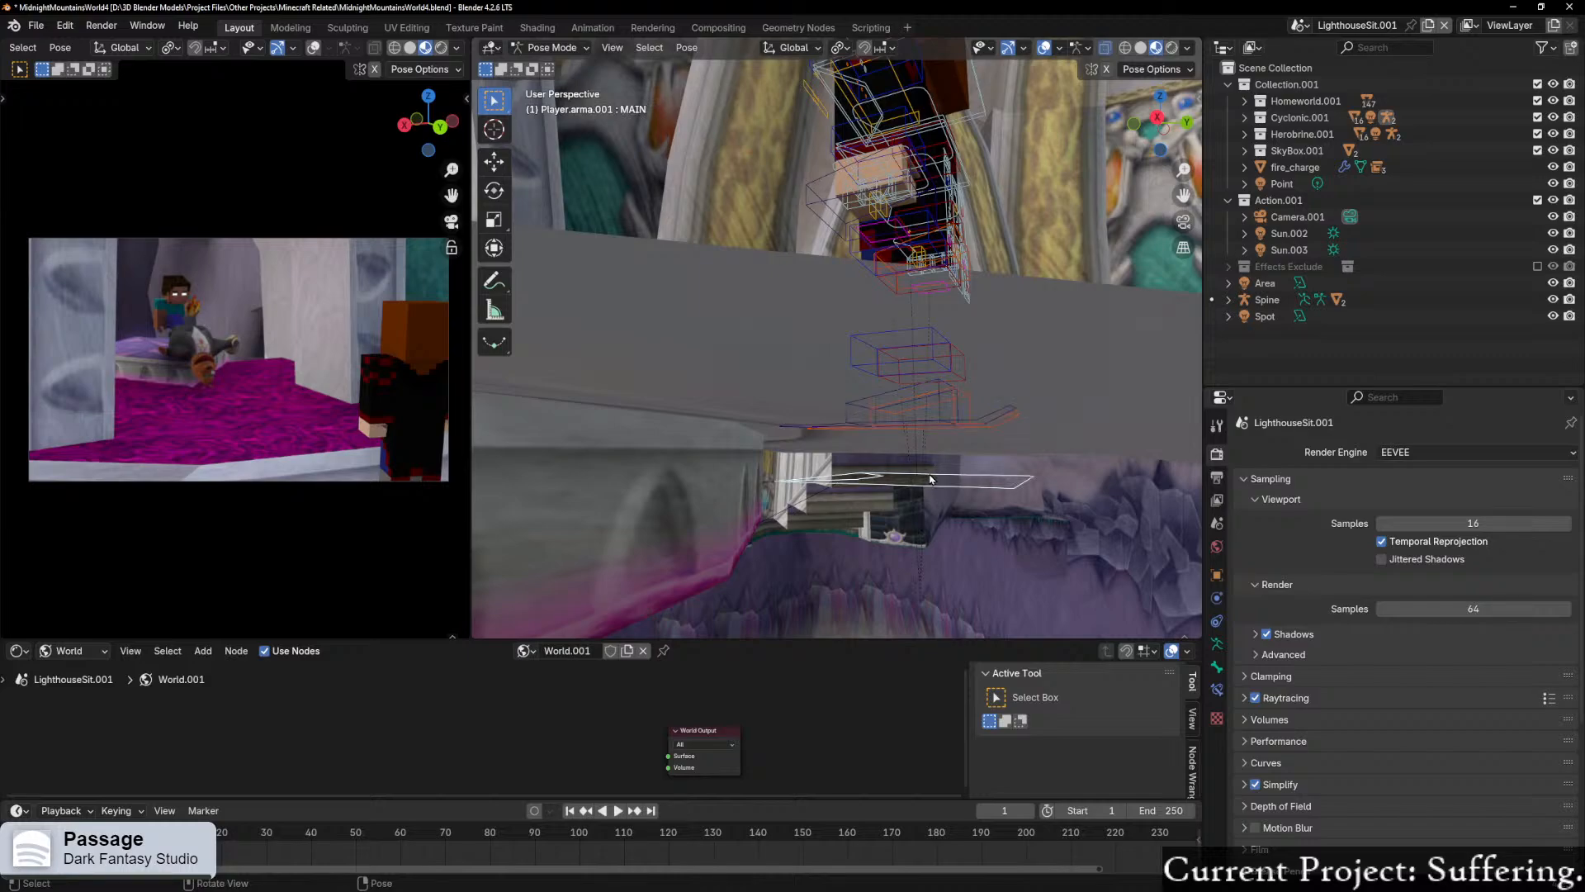
mouse_move(949, 471)
middle_mouse_down()
mouse_move(958, 480)
mouse_move(954, 454)
middle_mouse_up()
key("ctrl+z")
key("ctrl+z")
Step: Lower the left and right foot IK controls so the player's legs straighten and both feet rest on the ledge
key("g")
key("z")
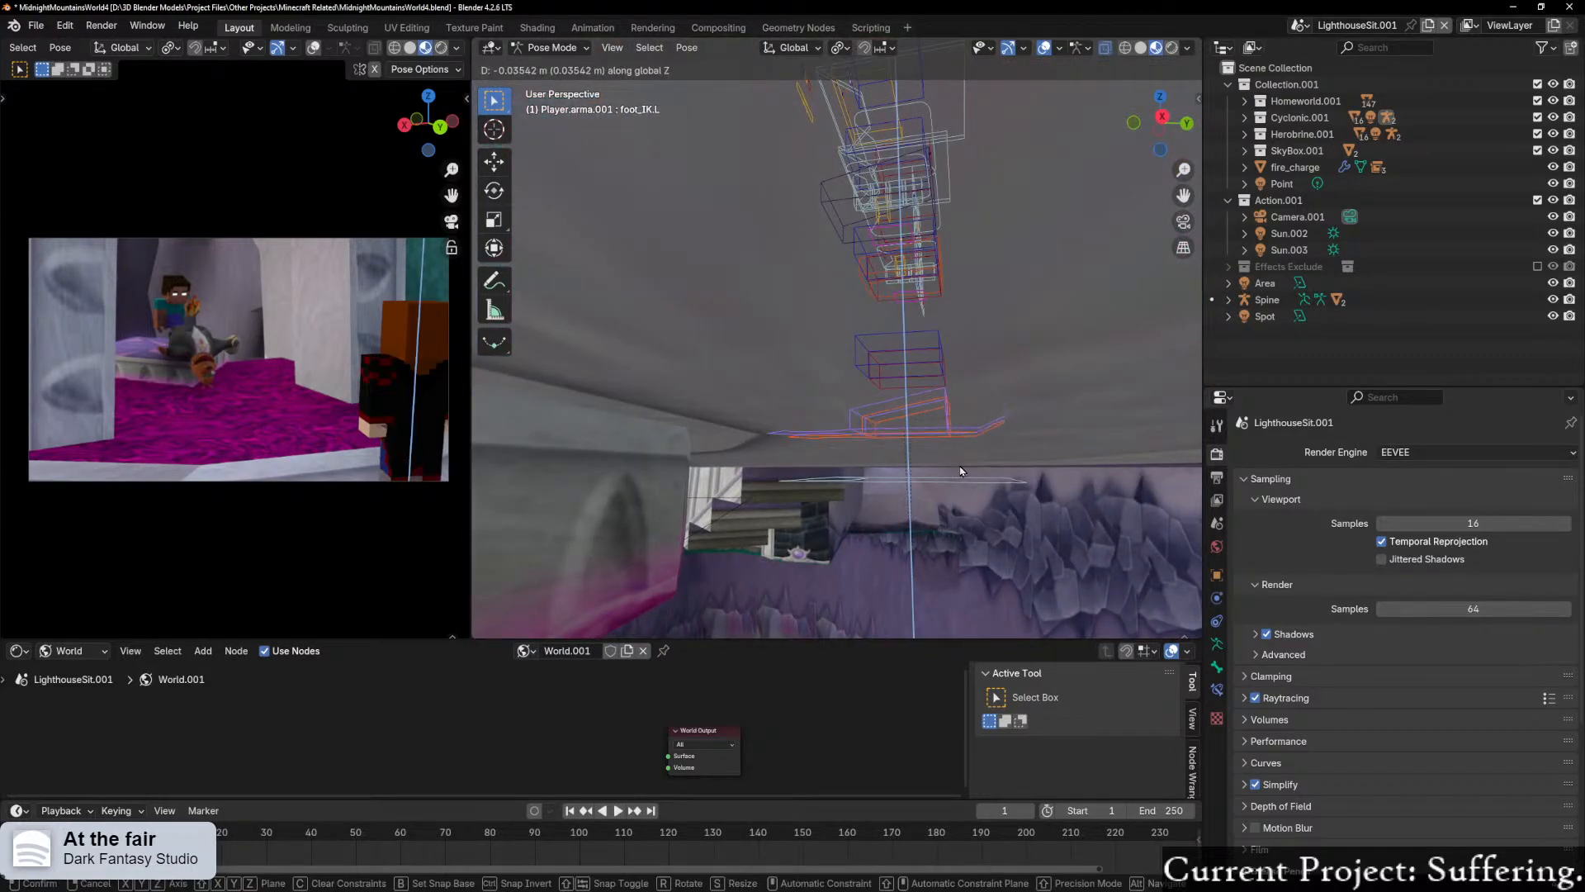
left_click(962, 483)
key("g")
key("z")
left_click(989, 454)
middle_click_drag(990, 454, 969, 402)
key("g")
key("x")
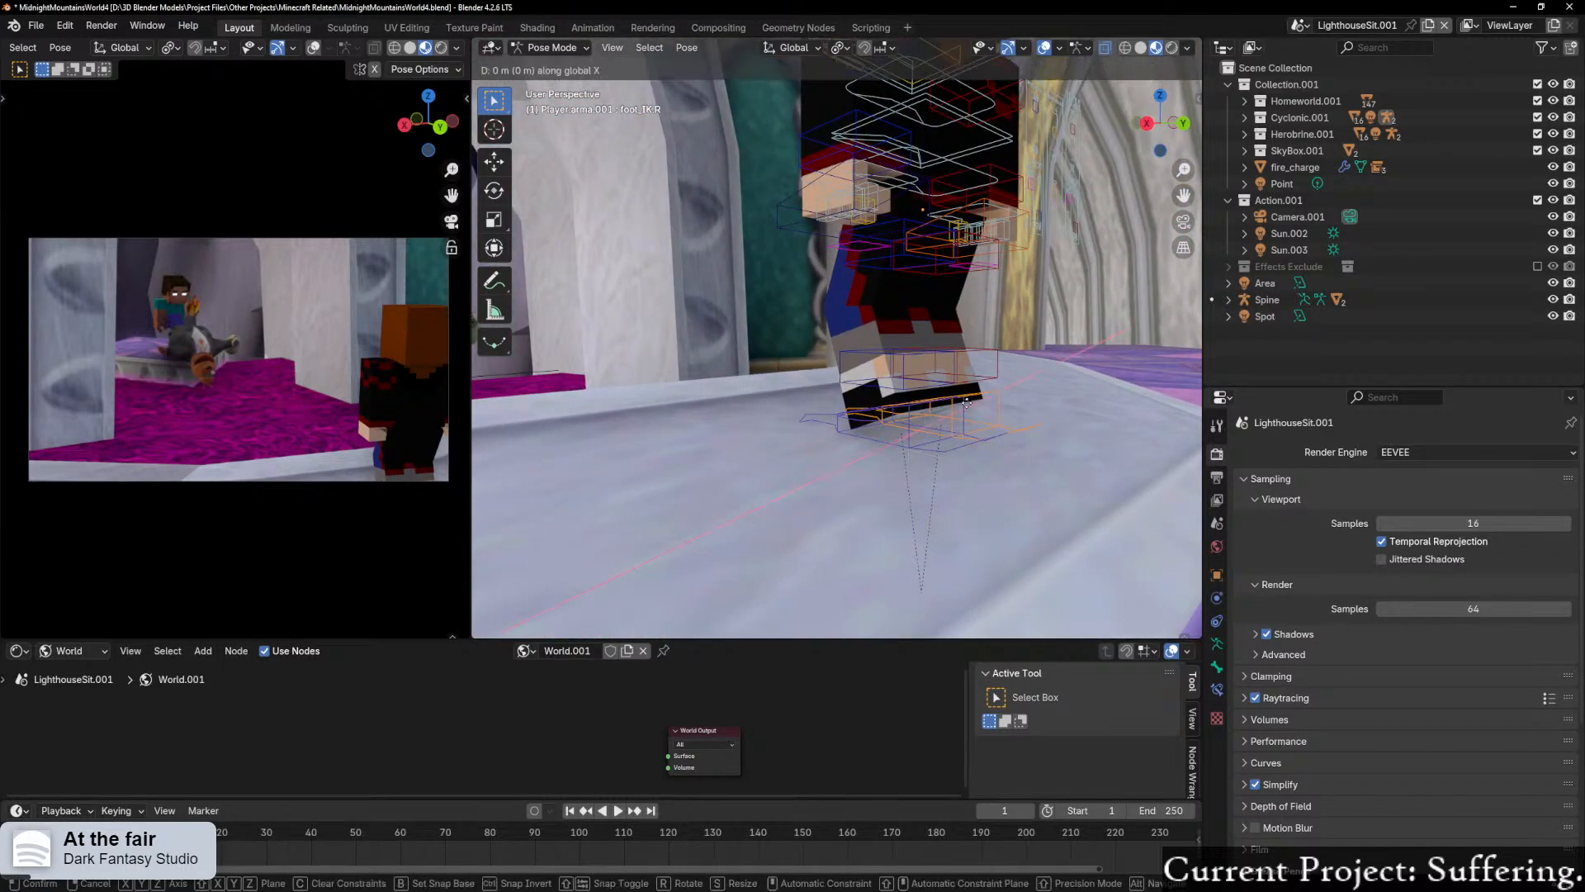
left_click(973, 410)
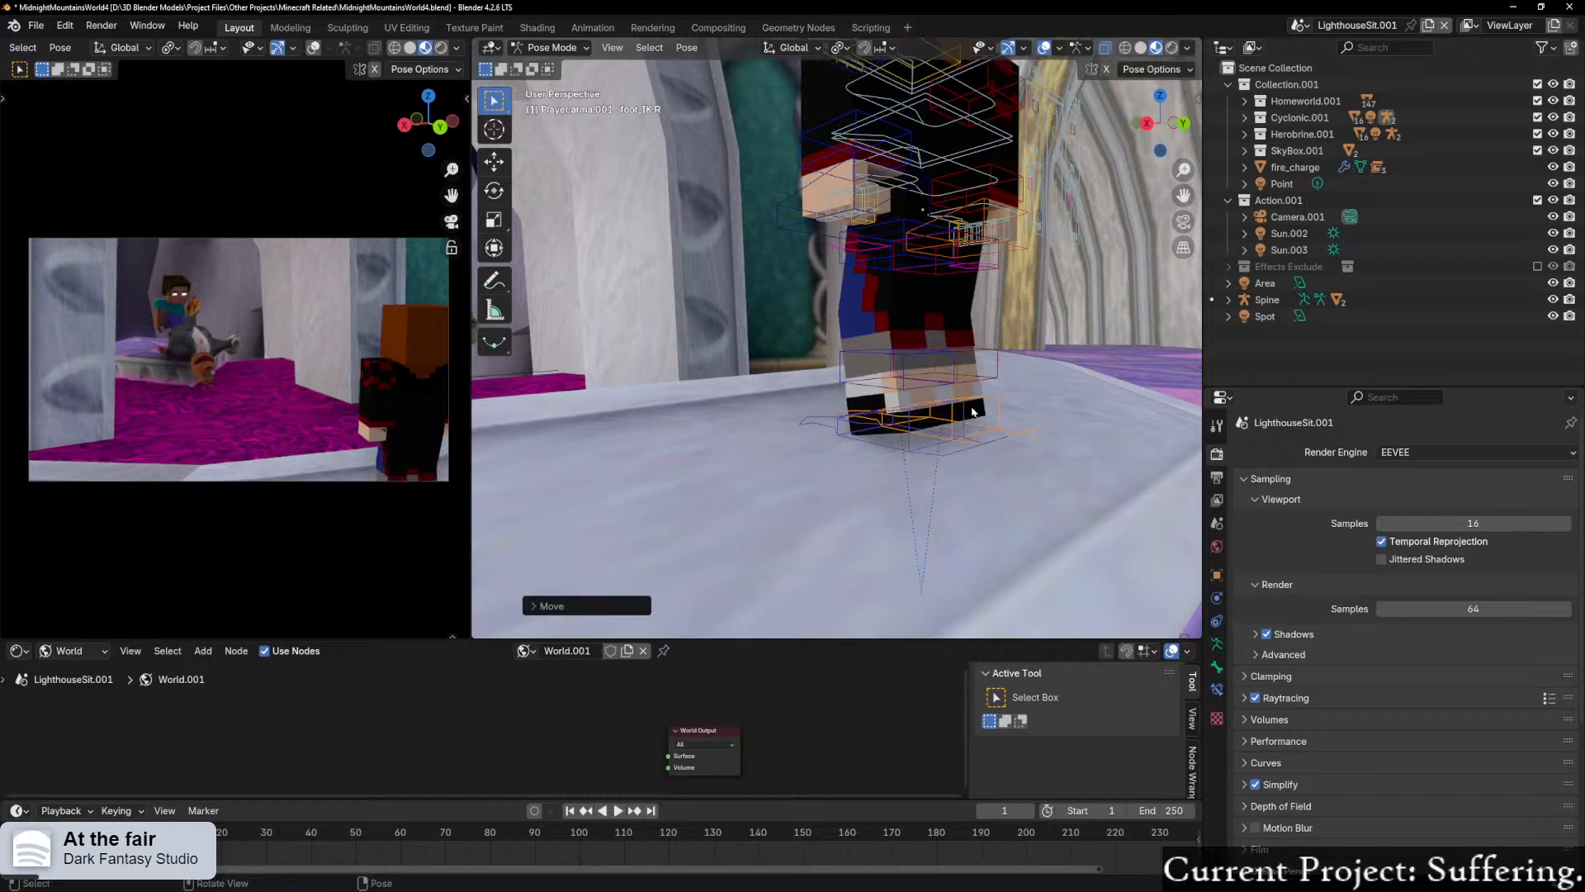
Step: Spread the player's feet apart by moving the left and right foot IK controls outward along their local X axes
middle_click_drag(971, 411, 851, 417)
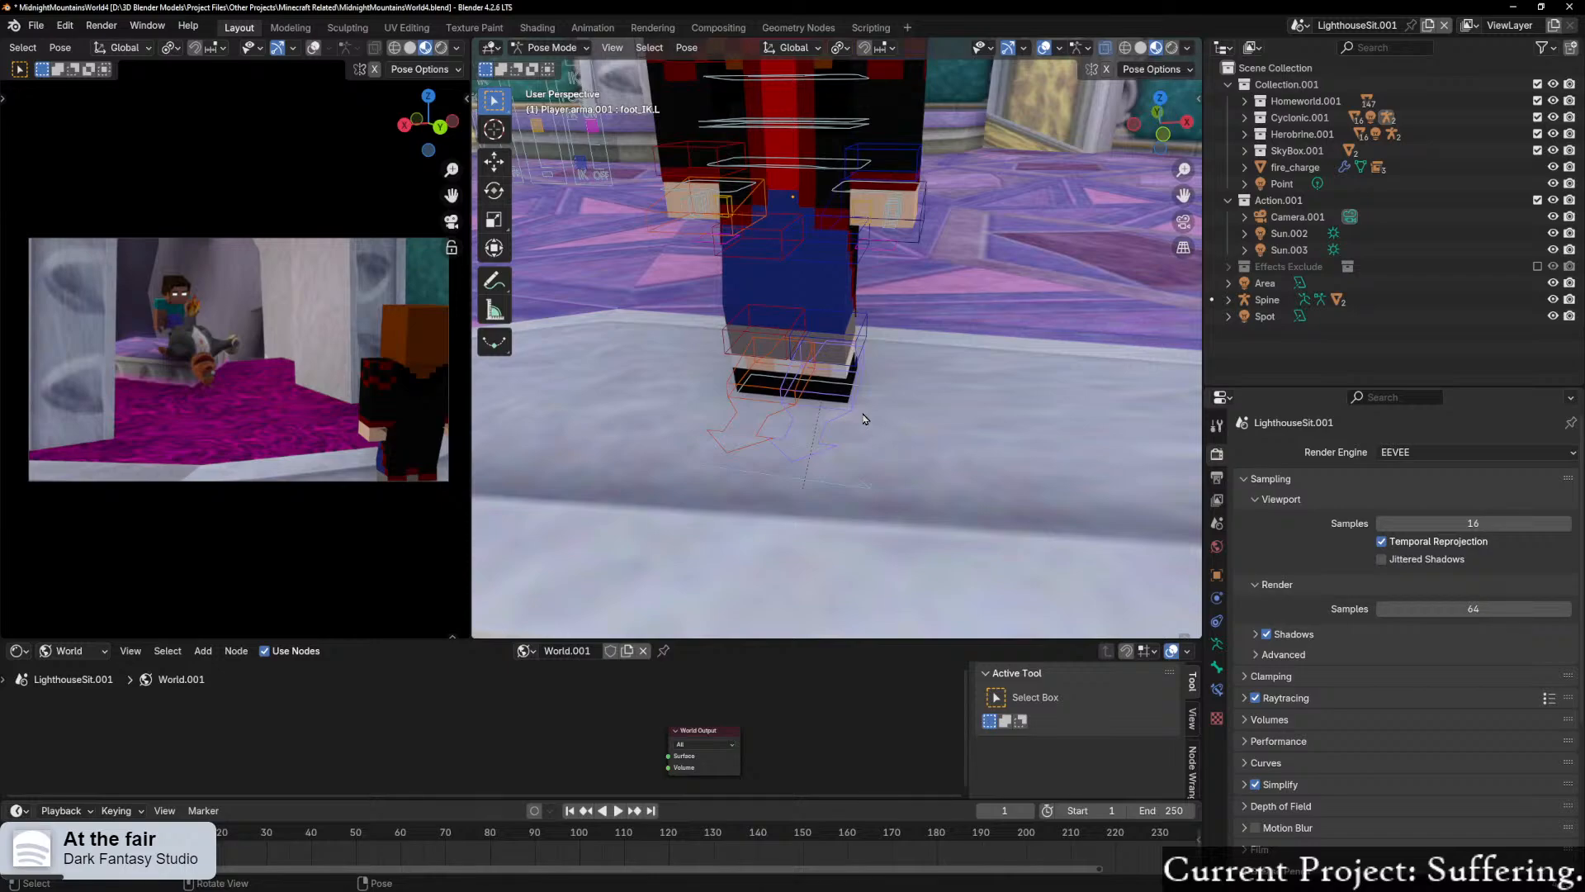
key("g")
key("x")
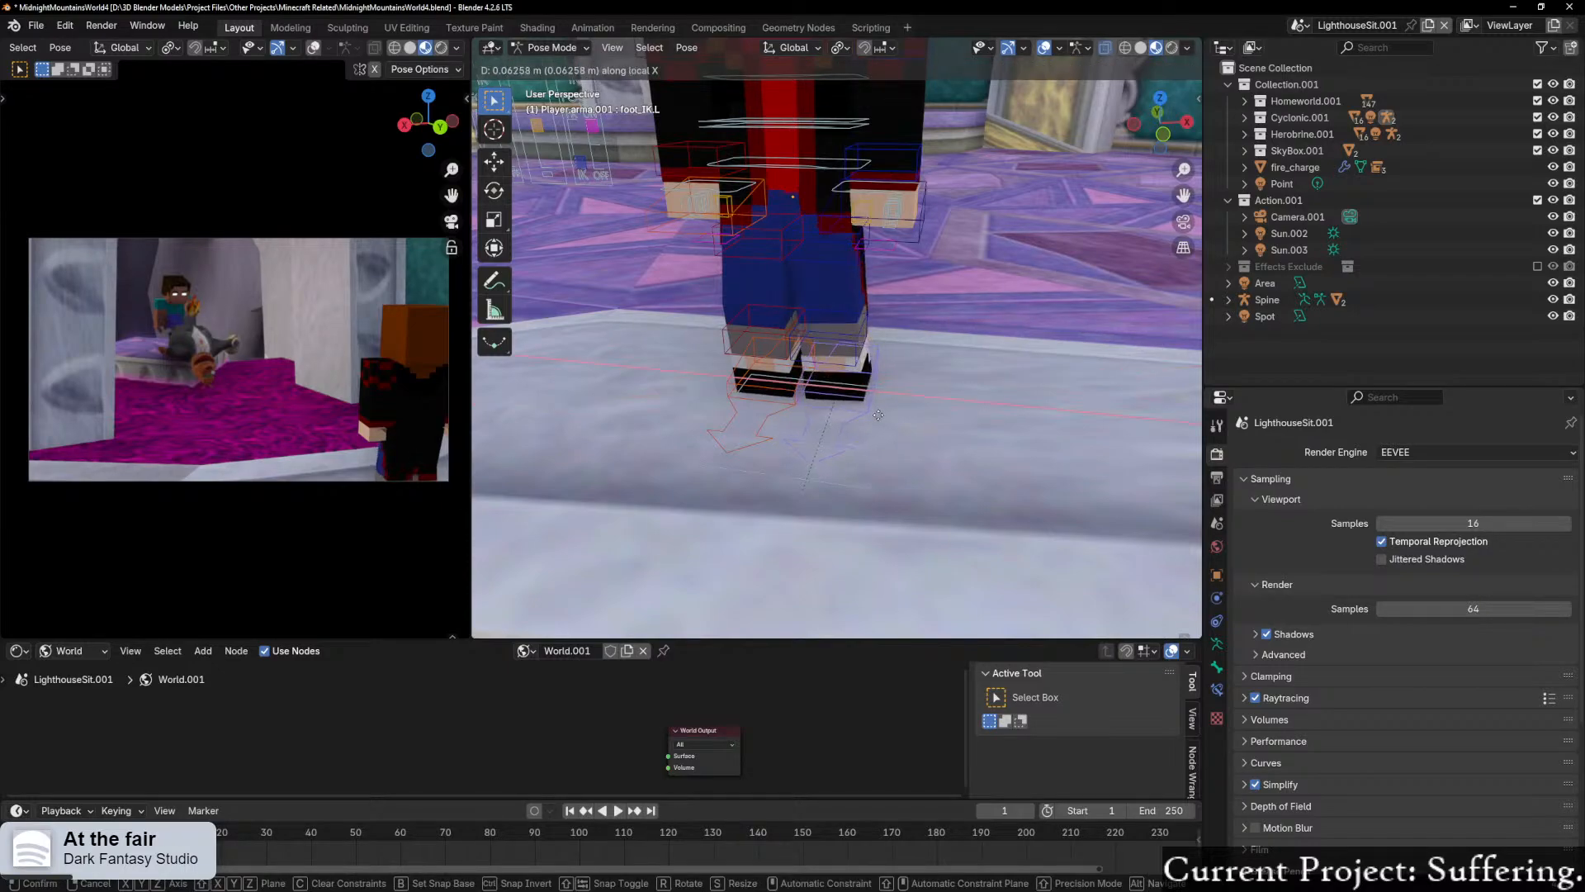
left_click(882, 415)
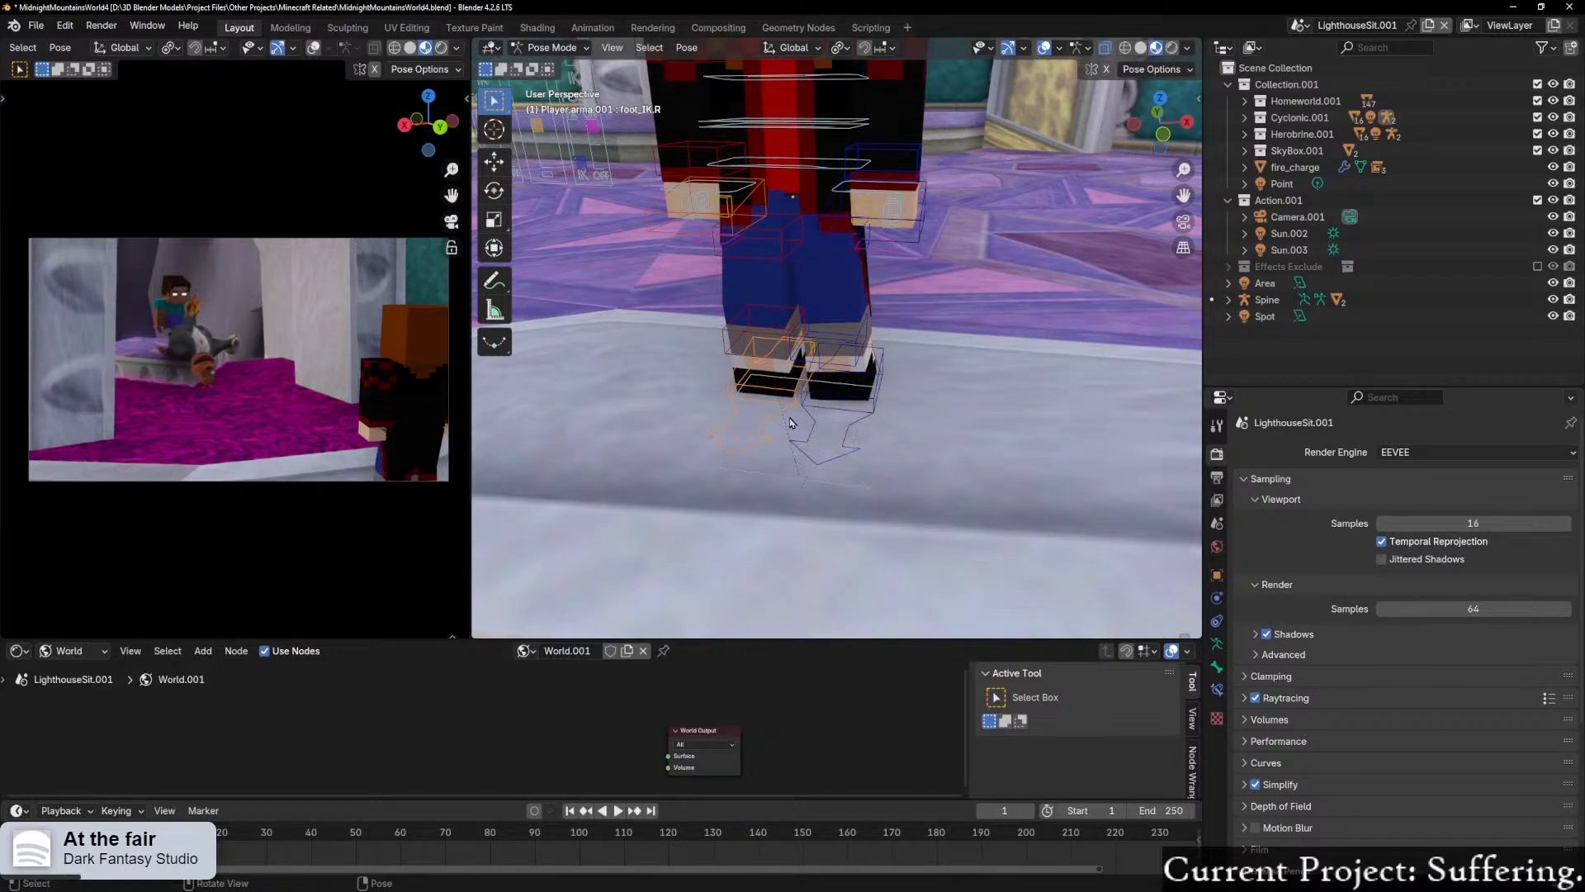
key("g")
key("x")
key("x")
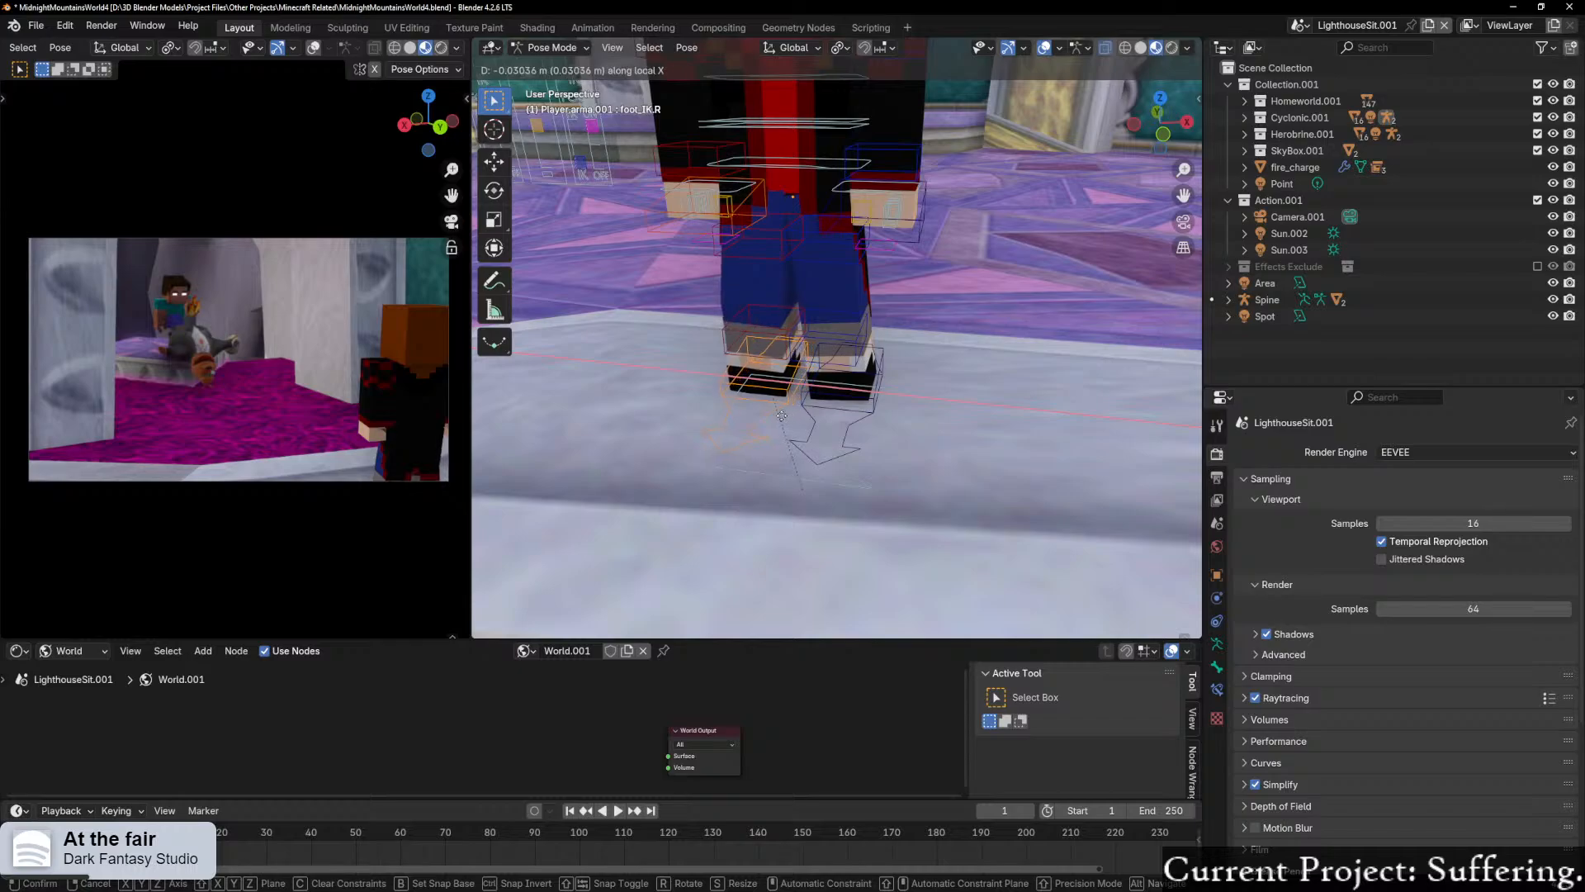
left_click(785, 420)
middle_click_drag(995, 198, 867, 420)
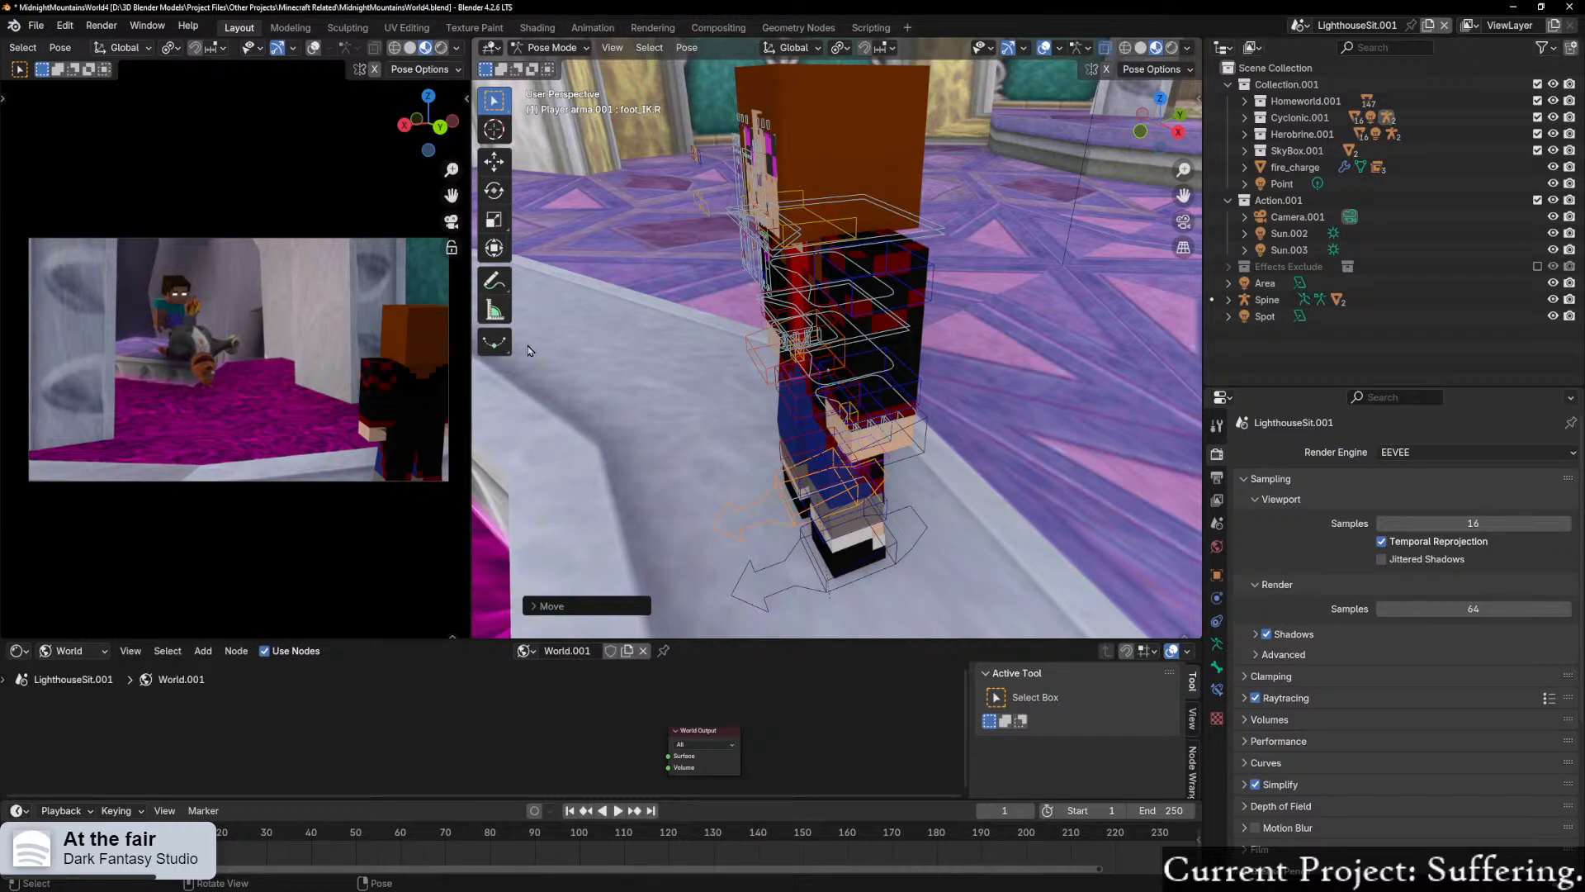
middle_click_drag(777, 331, 881, 315)
scroll(867, 320, "down", 3)
mouse_move(966, 289)
middle_mouse_down()
mouse_move(917, 304)
mouse_move(881, 259)
mouse_move(872, 271)
mouse_move(968, 285)
middle_mouse_up()
left_click(881, 259)
key("r")
key("x")
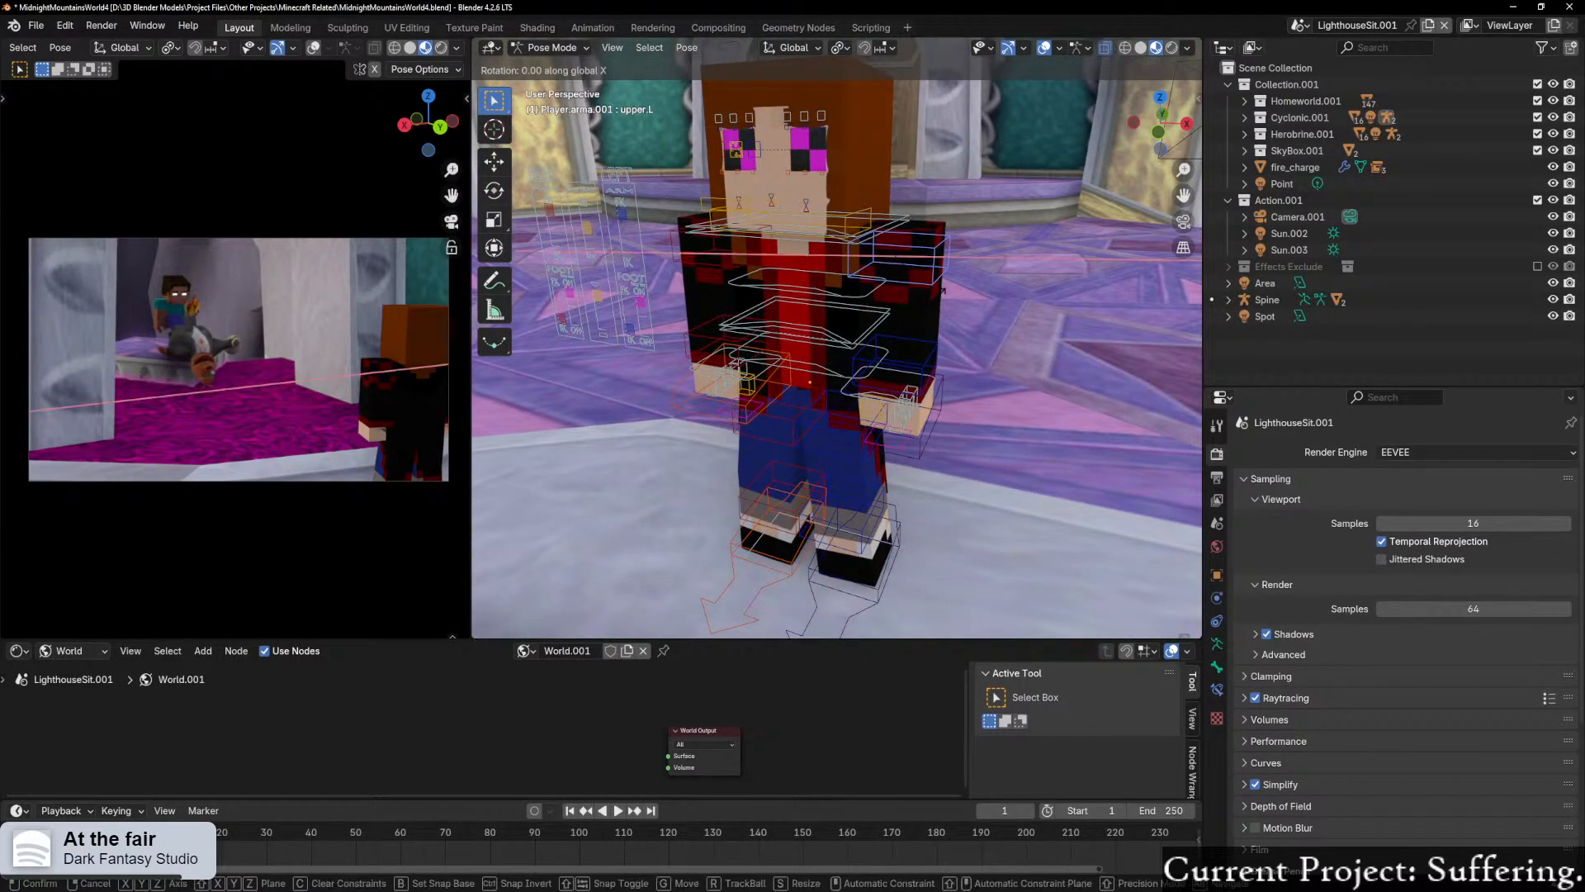
key("x")
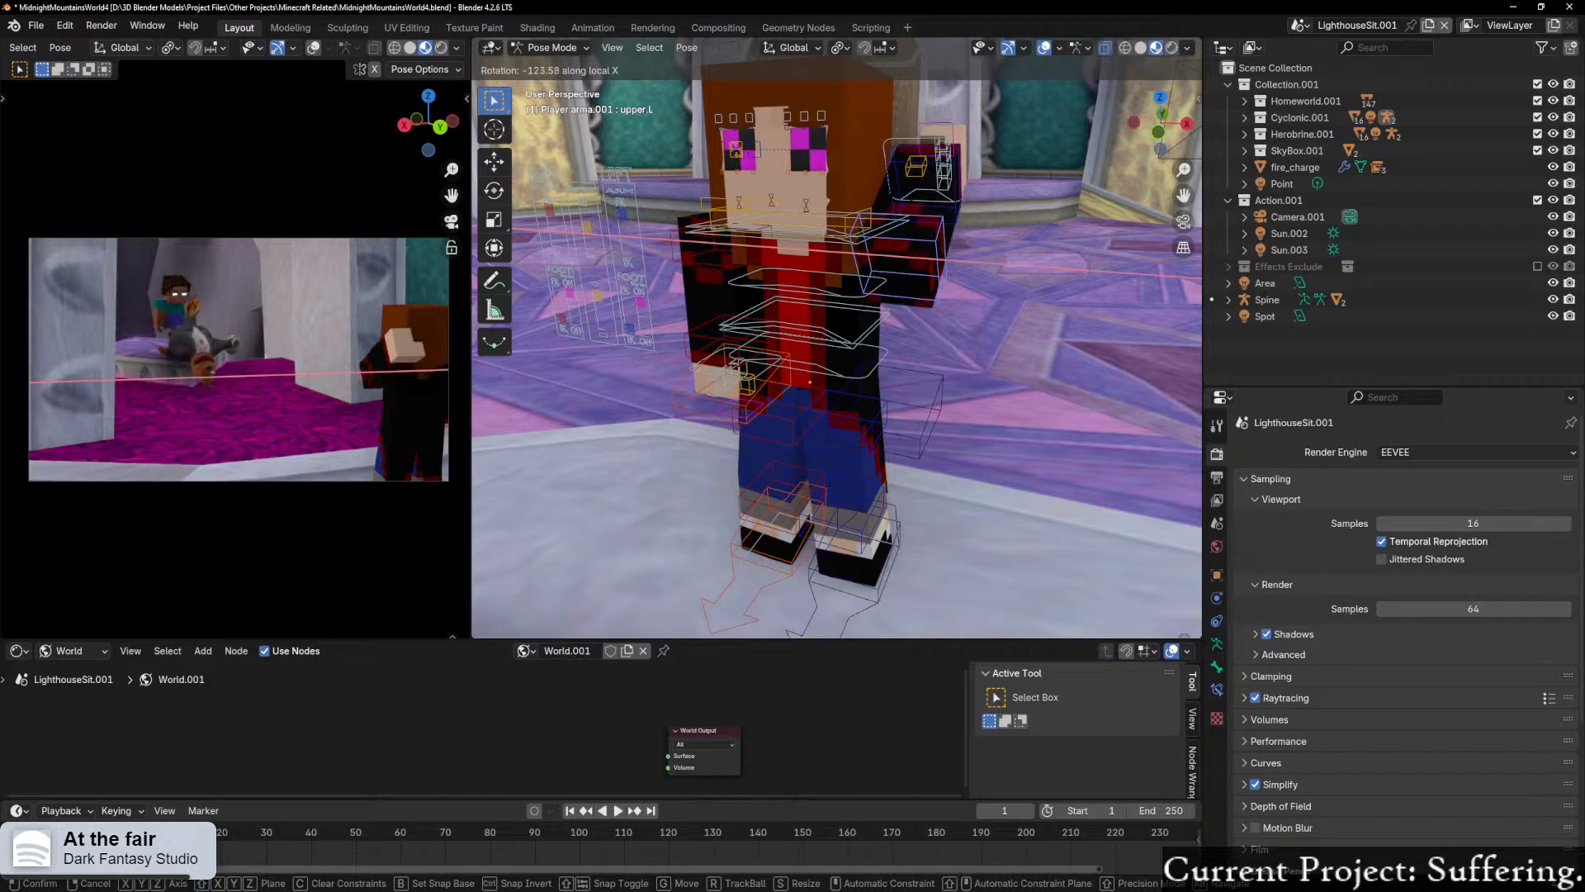
right_click(861, 285)
middle_click_drag(864, 286, 1112, 312)
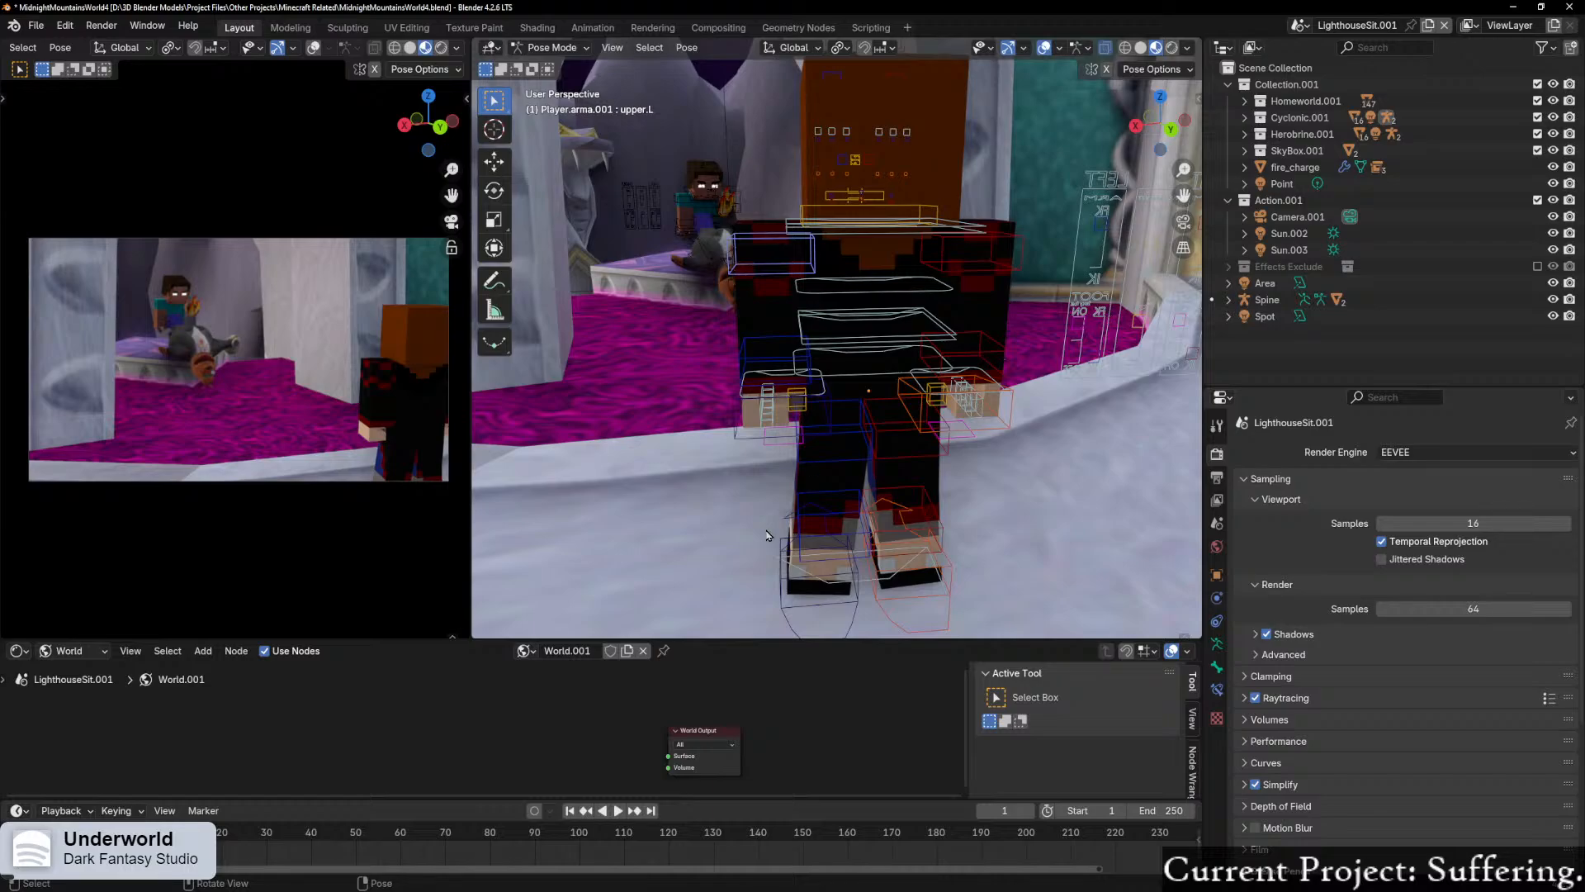
middle_click_drag(1097, 405, 795, 549)
left_click(875, 309)
key("r")
key("z")
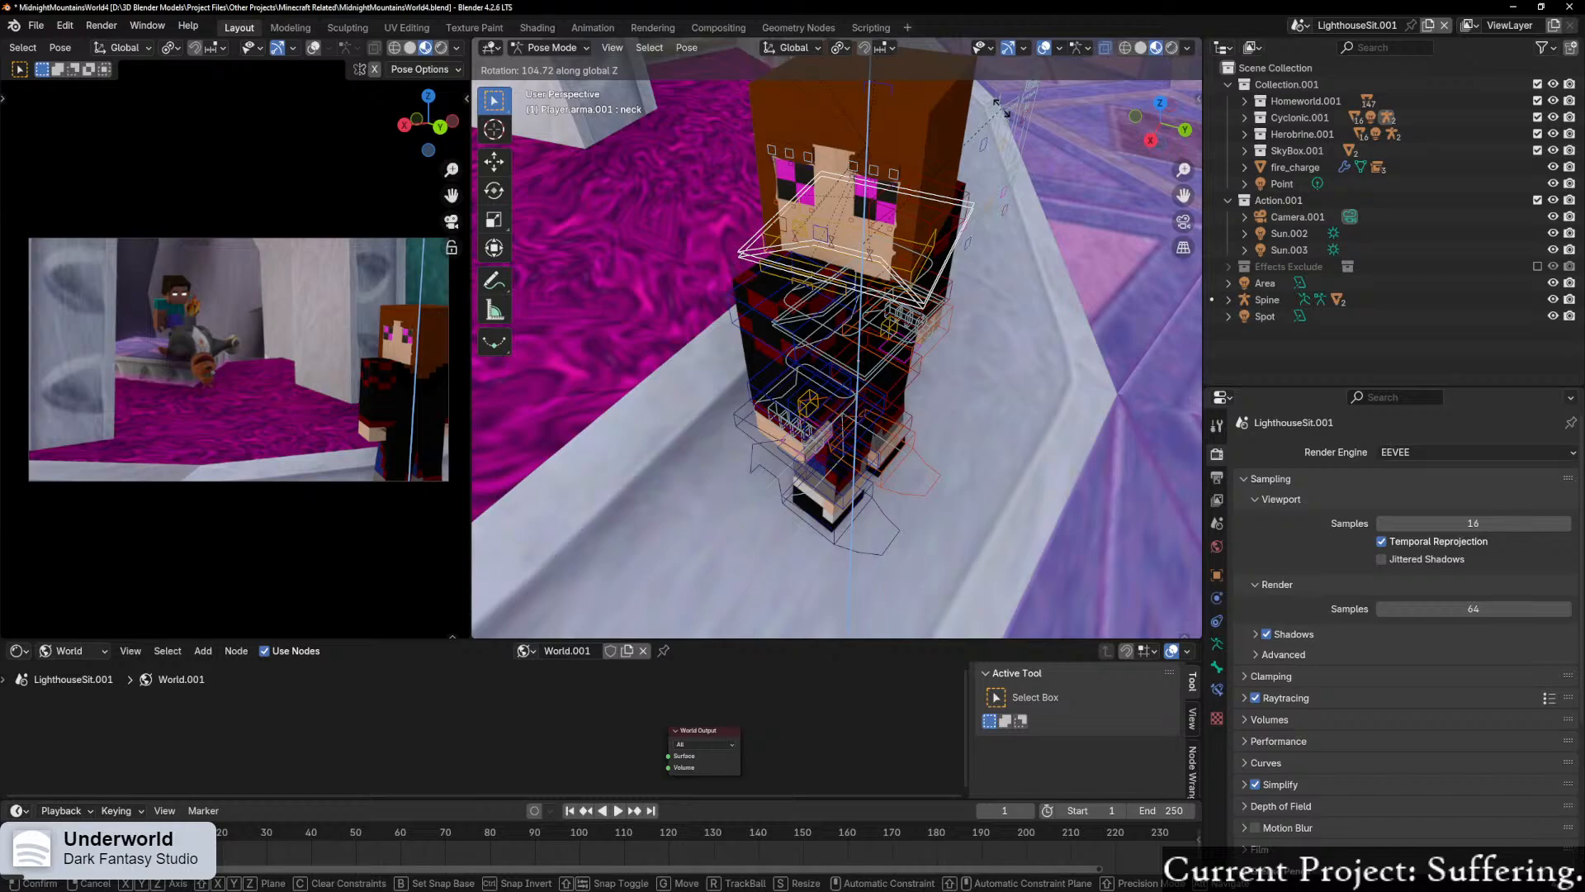
right_click(1002, 109)
Step: Rotate the BodyCenter bone by about 12° around global Z to twist the player's torso
mouse_move(970, 367)
middle_mouse_down()
mouse_move(659, 293)
mouse_move(883, 366)
mouse_move(980, 365)
mouse_move(842, 335)
mouse_move(973, 361)
mouse_move(953, 389)
middle_mouse_up()
left_click(886, 341)
key("r")
key("z")
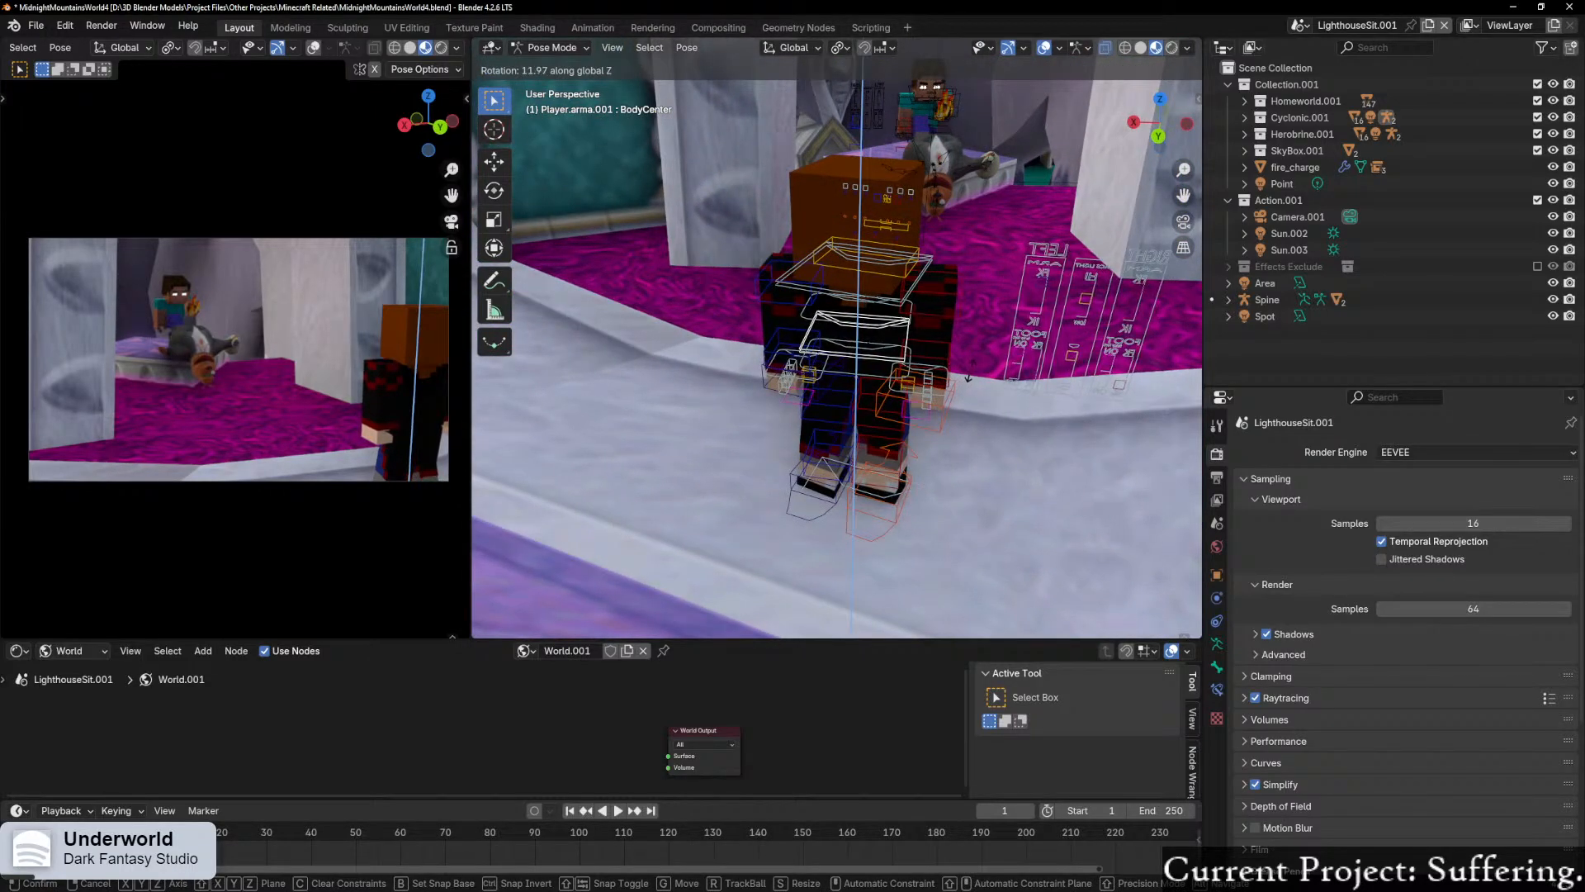
left_click(968, 374)
Step: Try turning the player's head by rotating the neck bone about global Z
middle_click_drag(939, 343, 955, 344)
left_click(943, 302)
key("r")
right_click(952, 307)
left_click(924, 289)
key("r")
key("z")
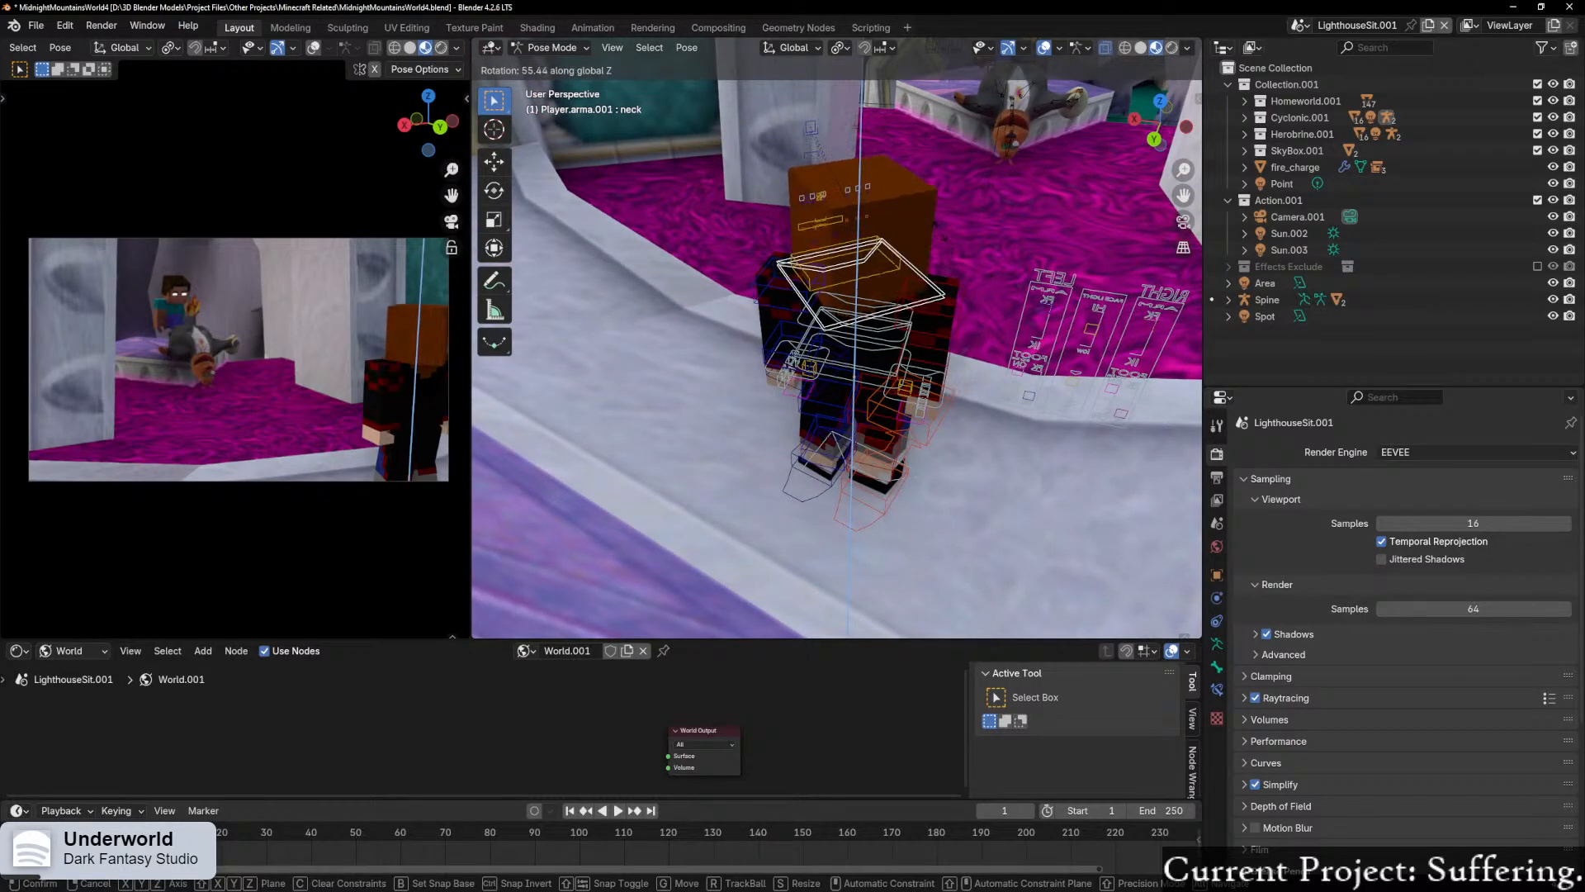
left_click(901, 218)
middle_click_drag(867, 360, 929, 320)
key("ctrl+z")
key("ctrl+z")
Step: Turn the player's torso slightly further so more of its side faces the camera
left_click(929, 572)
key("r")
left_click(1028, 471)
left_click(988, 357)
middle_click_drag(1025, 374, 989, 380)
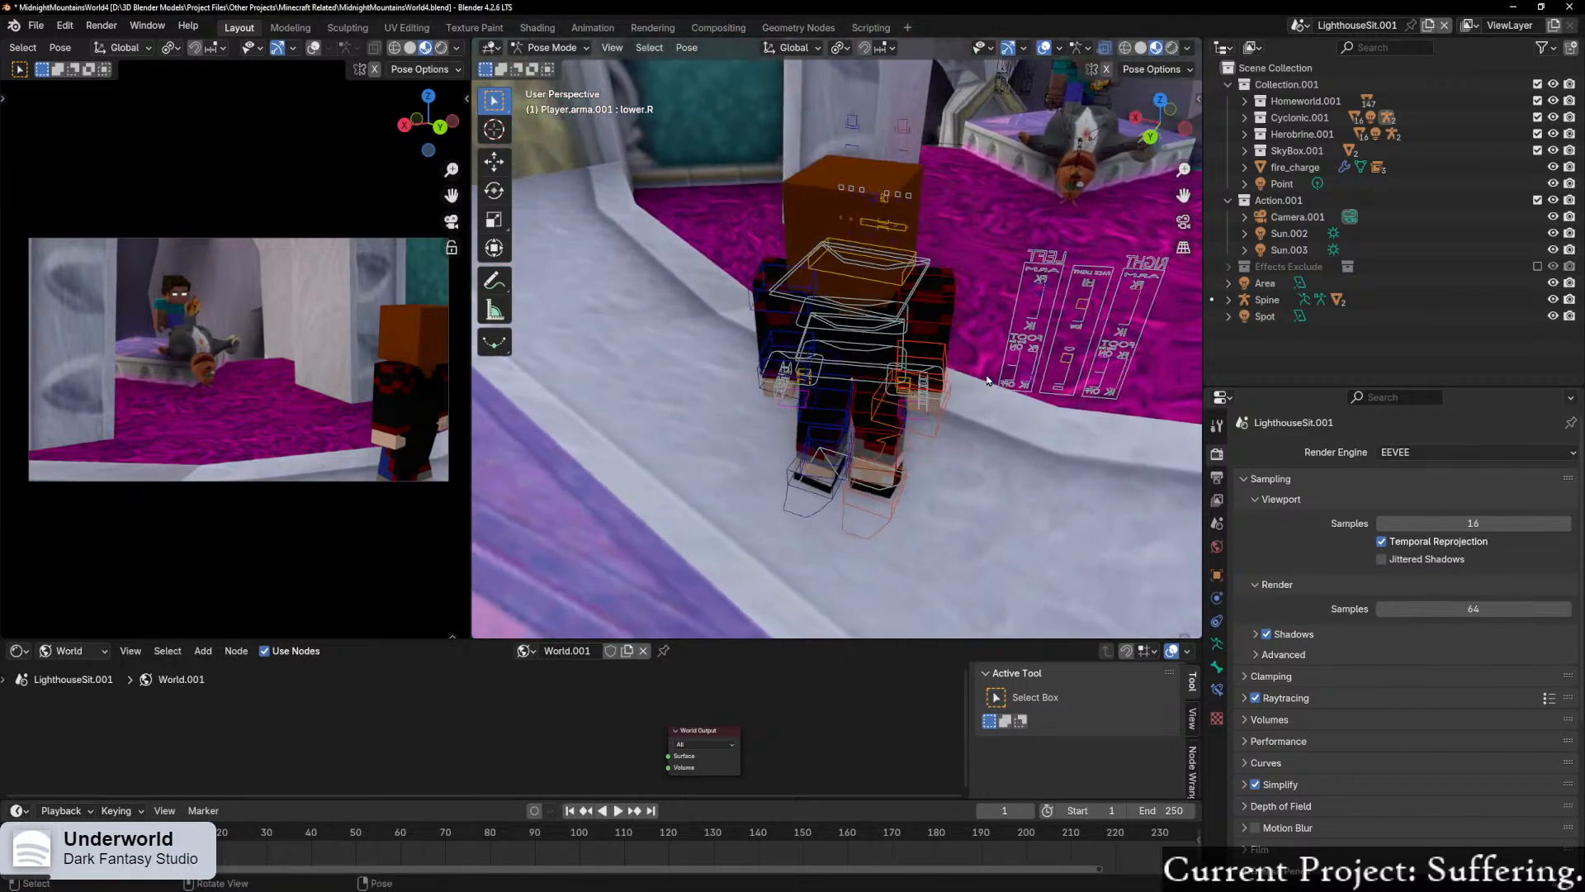
Step: Rotate the neck bone about global Z so the player's face turns back toward the camera
left_click(908, 302)
key("r")
key("z")
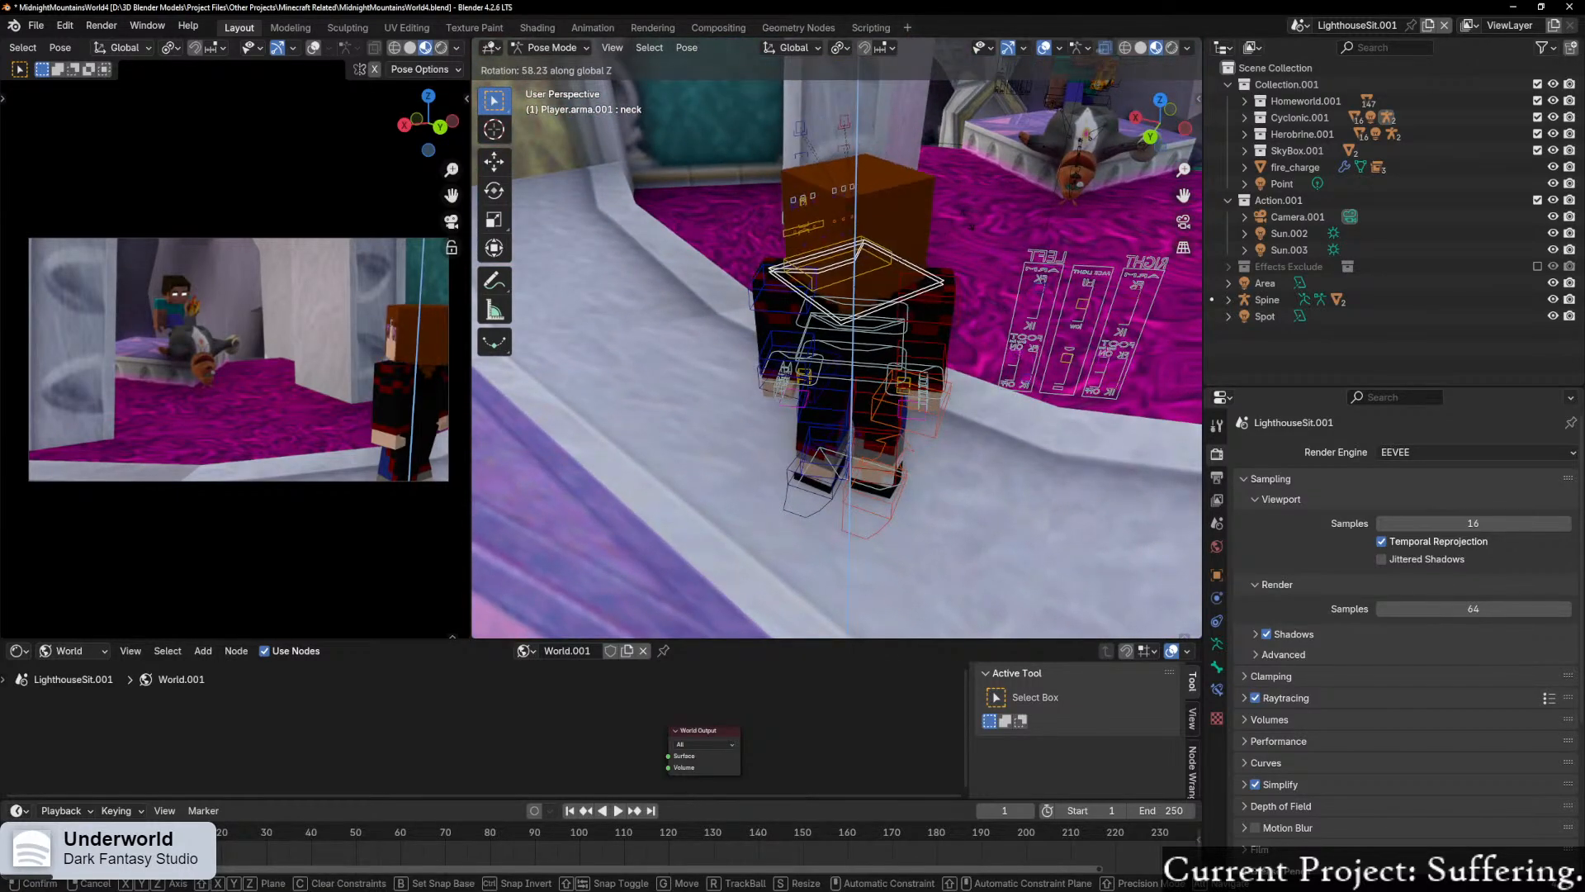
left_click(901, 235)
middle_click_drag(857, 384, 1176, 396)
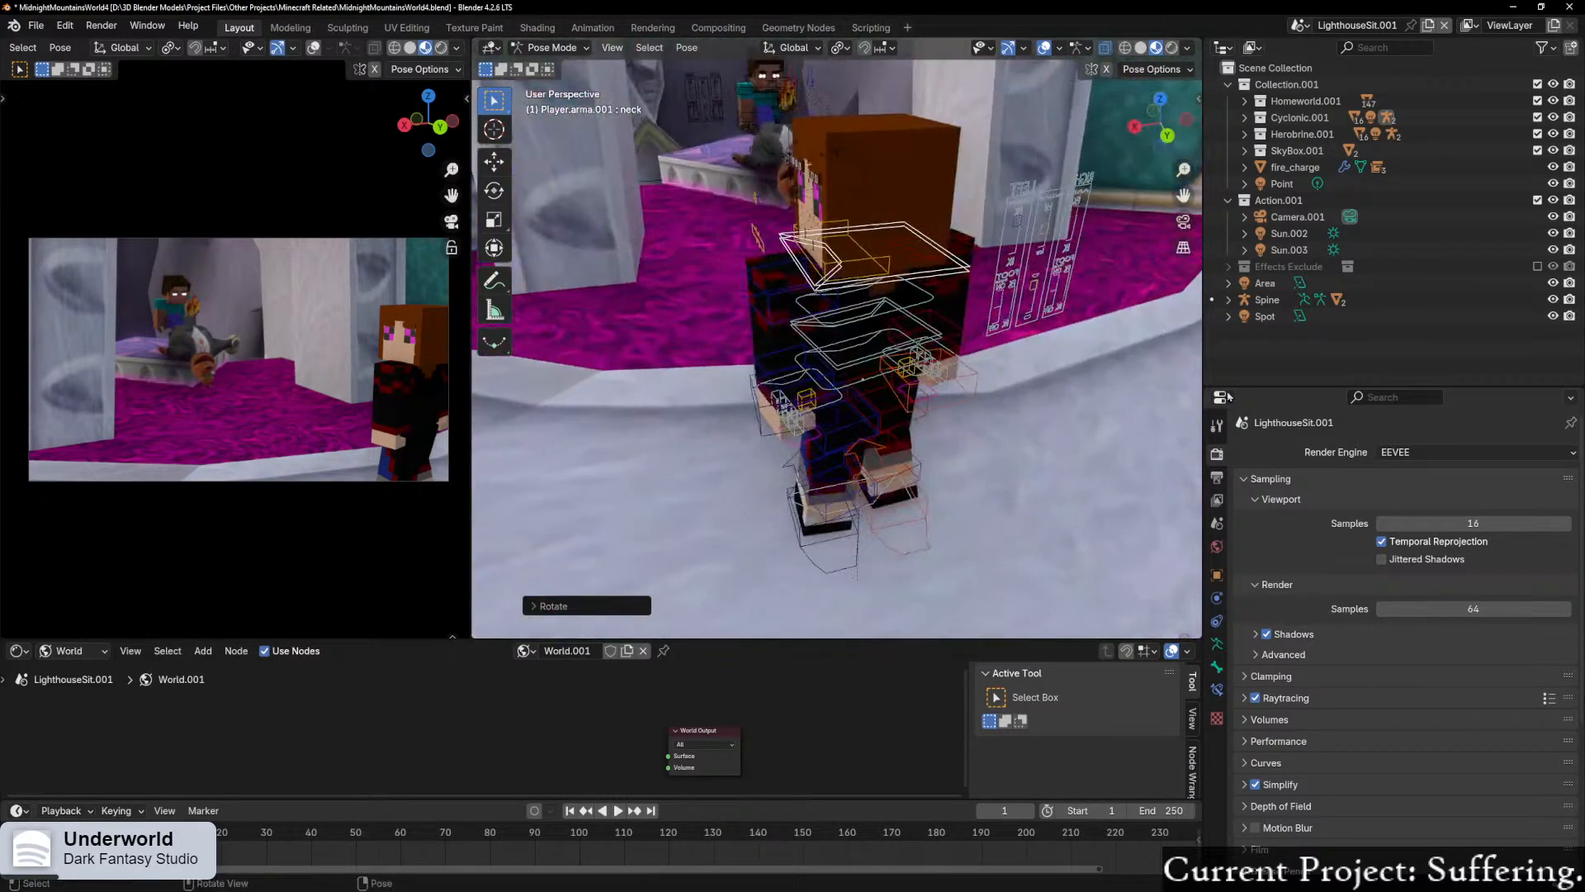
Step: Tilt the player's torso by rotating the BodyCenter bone about -3° around its local X axis
scroll(988, 421, "down", 5)
middle_click_drag(884, 420, 826, 423)
middle_click_drag(737, 372, 794, 350)
scroll(920, 391, "up", 6)
scroll(806, 420, "up", 3)
left_click(867, 339)
middle_click_drag(1115, 355, 942, 354)
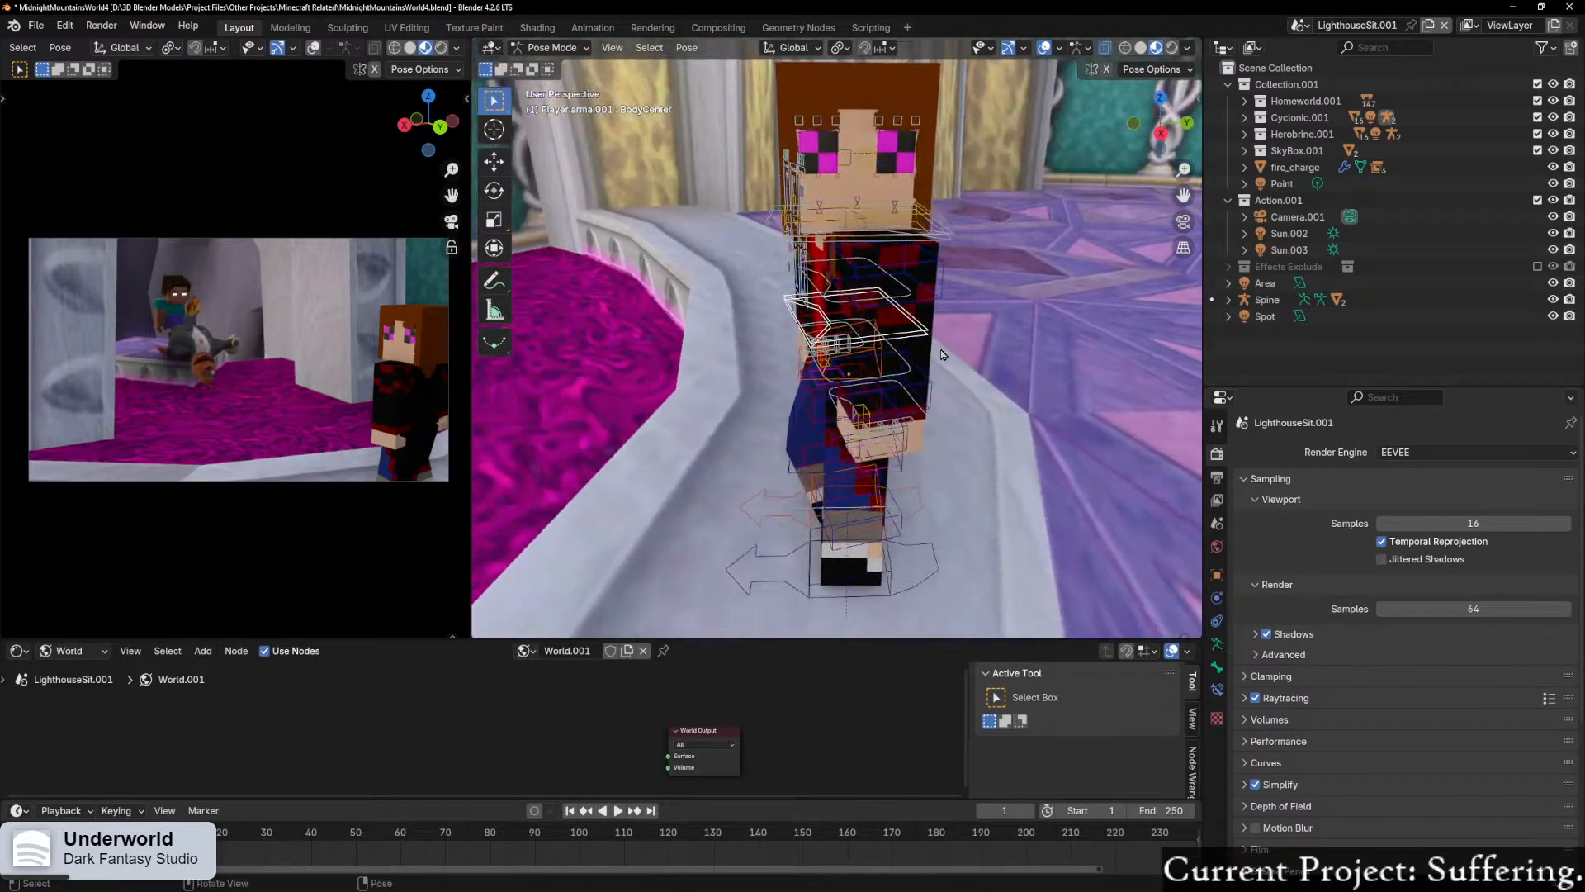
key("r")
key("x")
key("x")
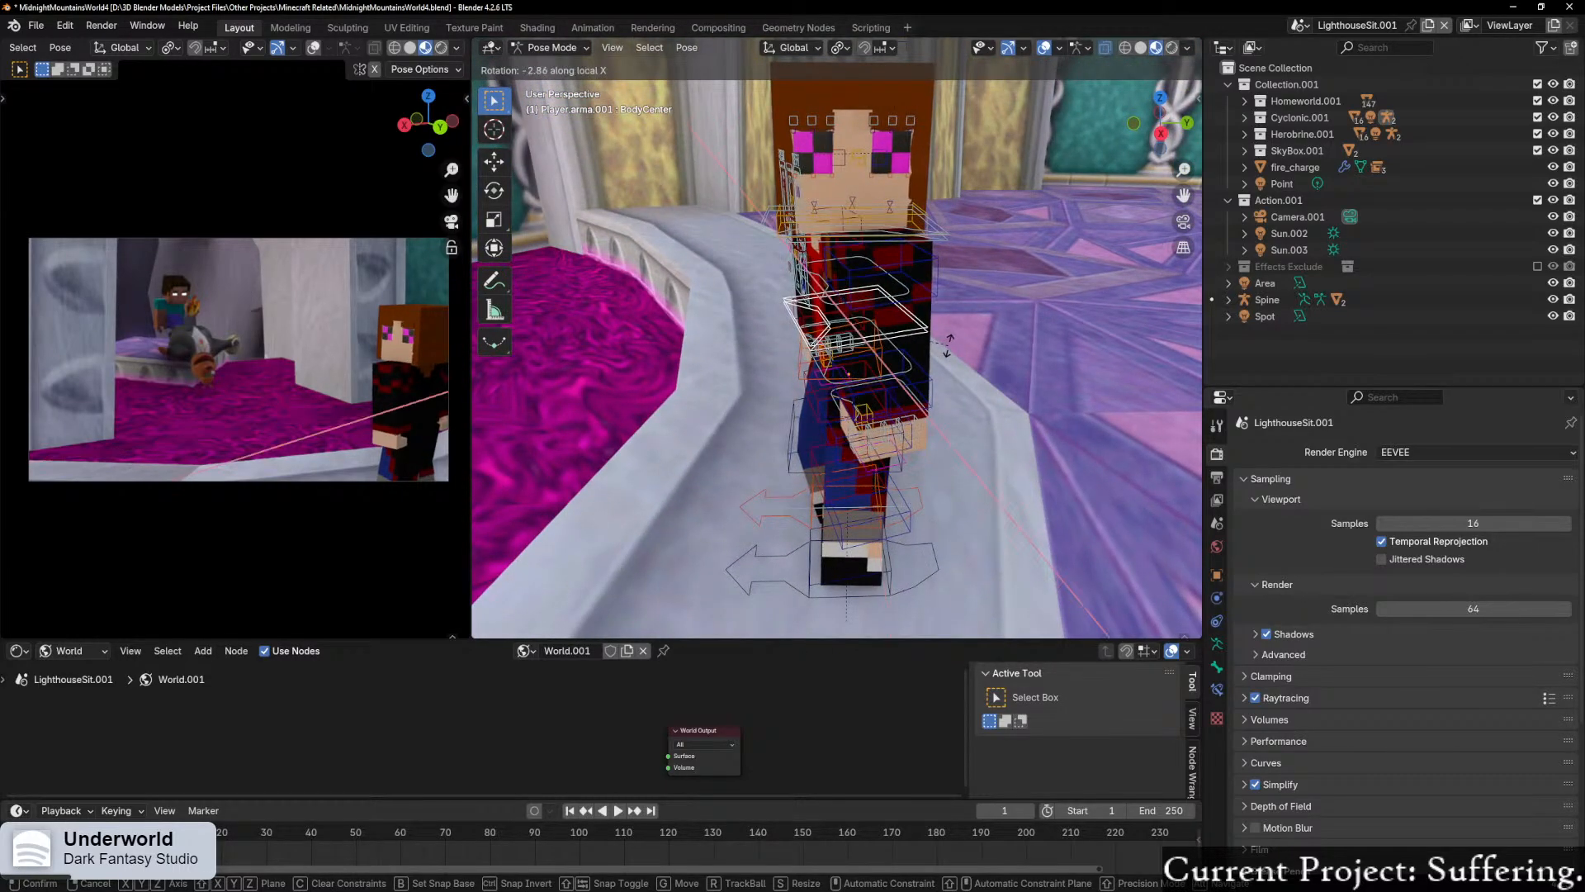
left_click(950, 340)
Step: Swing the player's upper left arm bone by about -7° around its local X axis
mouse_move(949, 340)
middle_mouse_down()
mouse_move(1121, 345)
mouse_move(966, 322)
middle_mouse_up()
left_click(966, 322)
key("r")
key("x")
key("x")
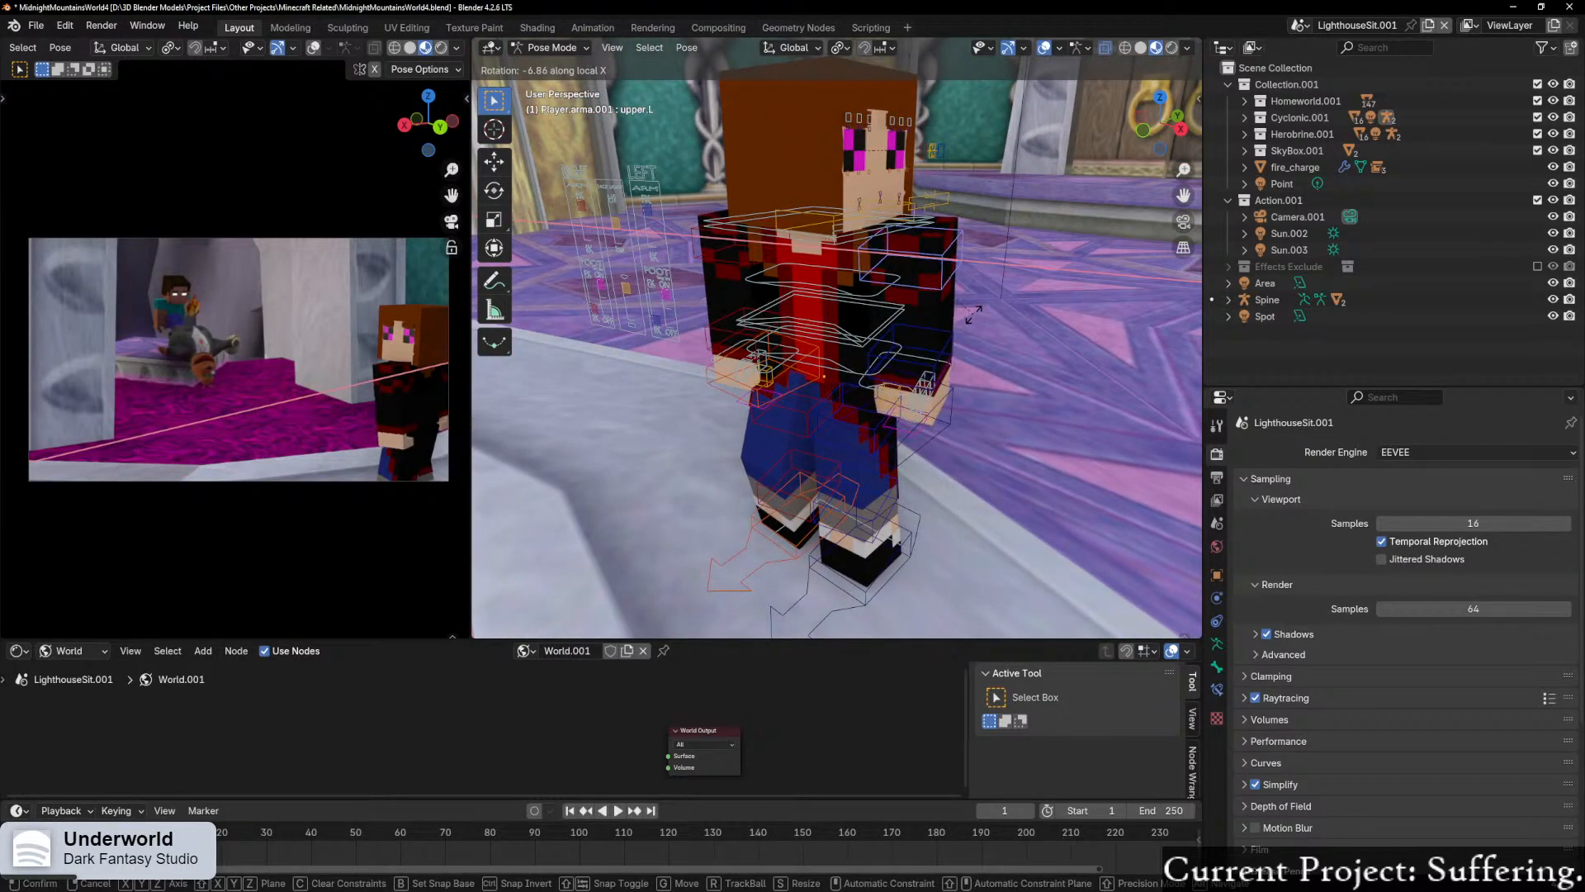
left_click(978, 327)
Step: Twist the player's upper left arm bone around its local Y axis
middle_click_drag(977, 327, 971, 329)
key("r")
key("y")
key("y")
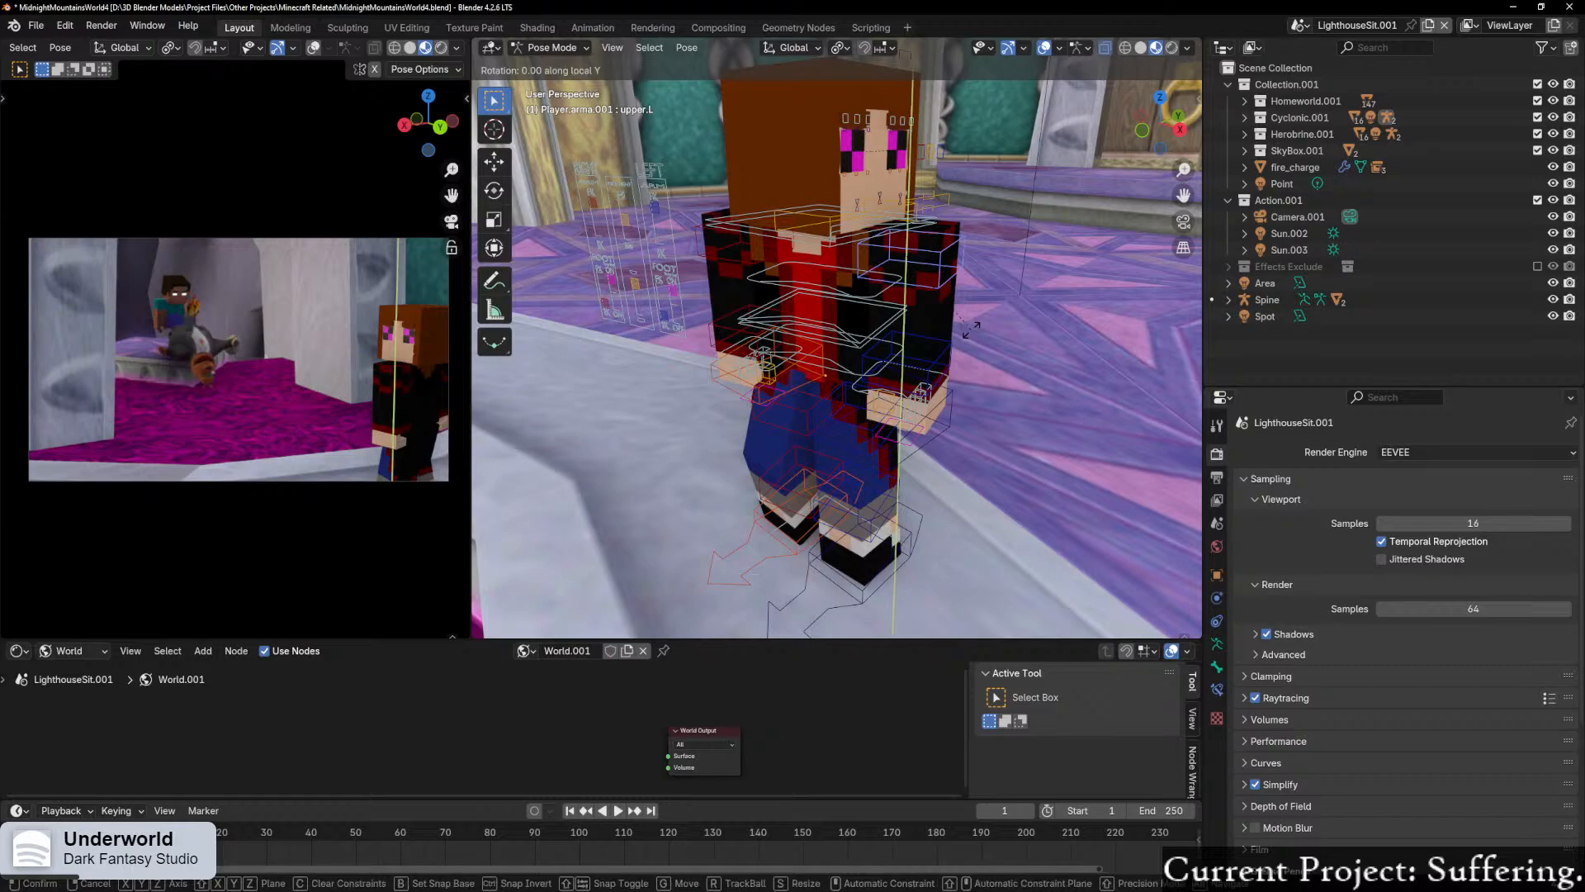
left_click(896, 398)
middle_click_drag(896, 398, 1082, 458)
Step: Rotate the player's upper right arm bone slightly around its local Z axis
middle_click_drag(859, 299, 739, 269)
left_click(687, 269)
middle_click_drag(913, 336, 929, 341)
key("r")
key("z")
key("z")
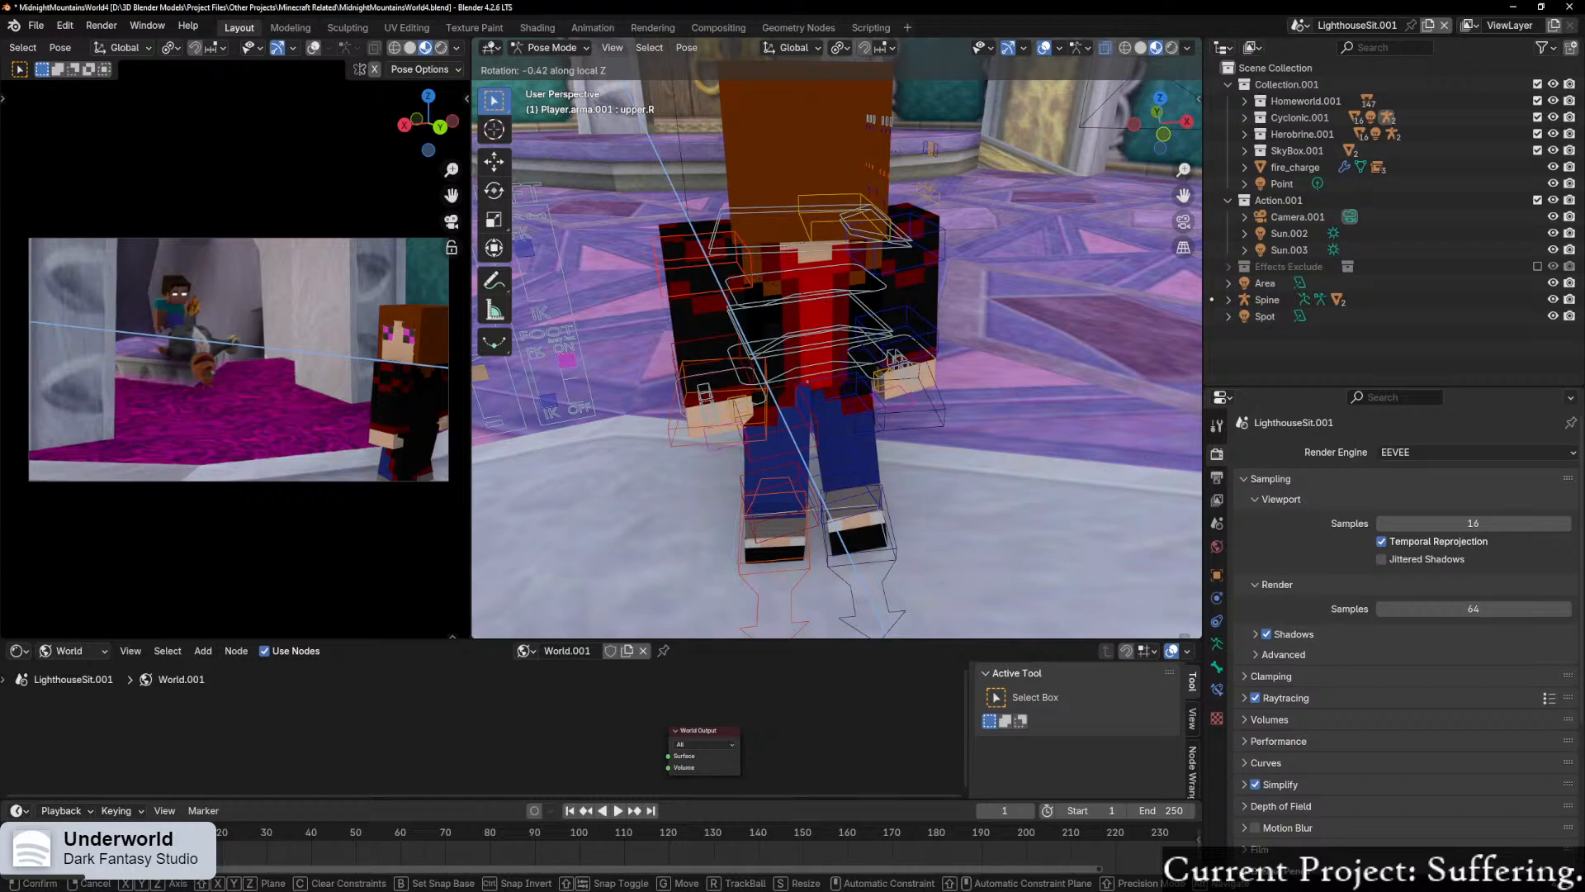
left_click(894, 358)
middle_click_drag(894, 358, 828, 389)
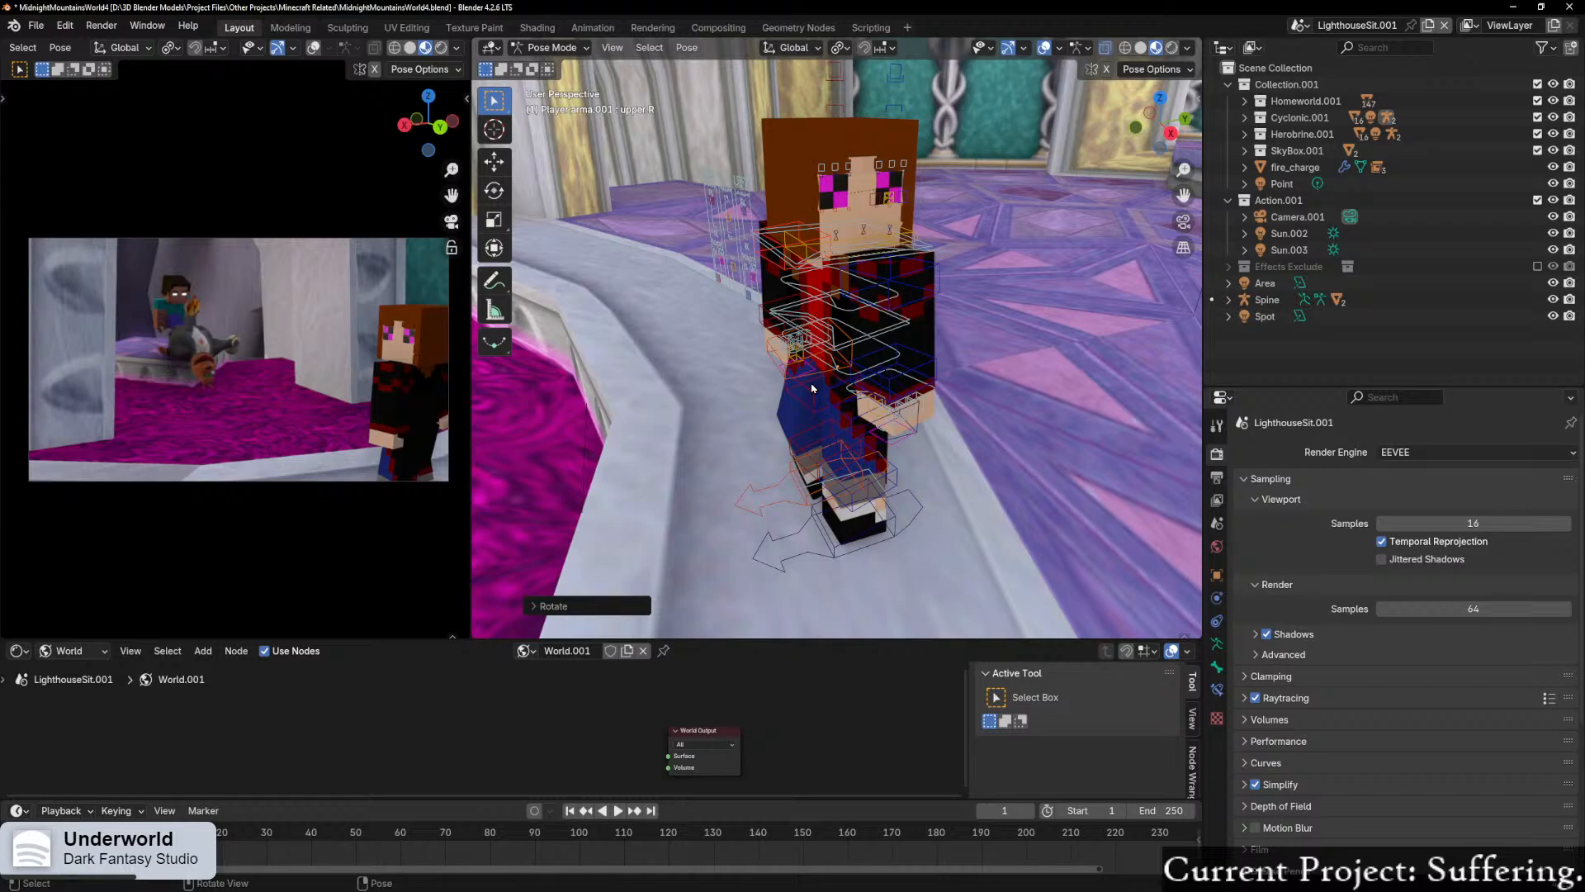
Step: Rotate the player's upper left arm bone around its local X axis
middle_click_drag(864, 403, 826, 380)
scroll(859, 331, "up", 3)
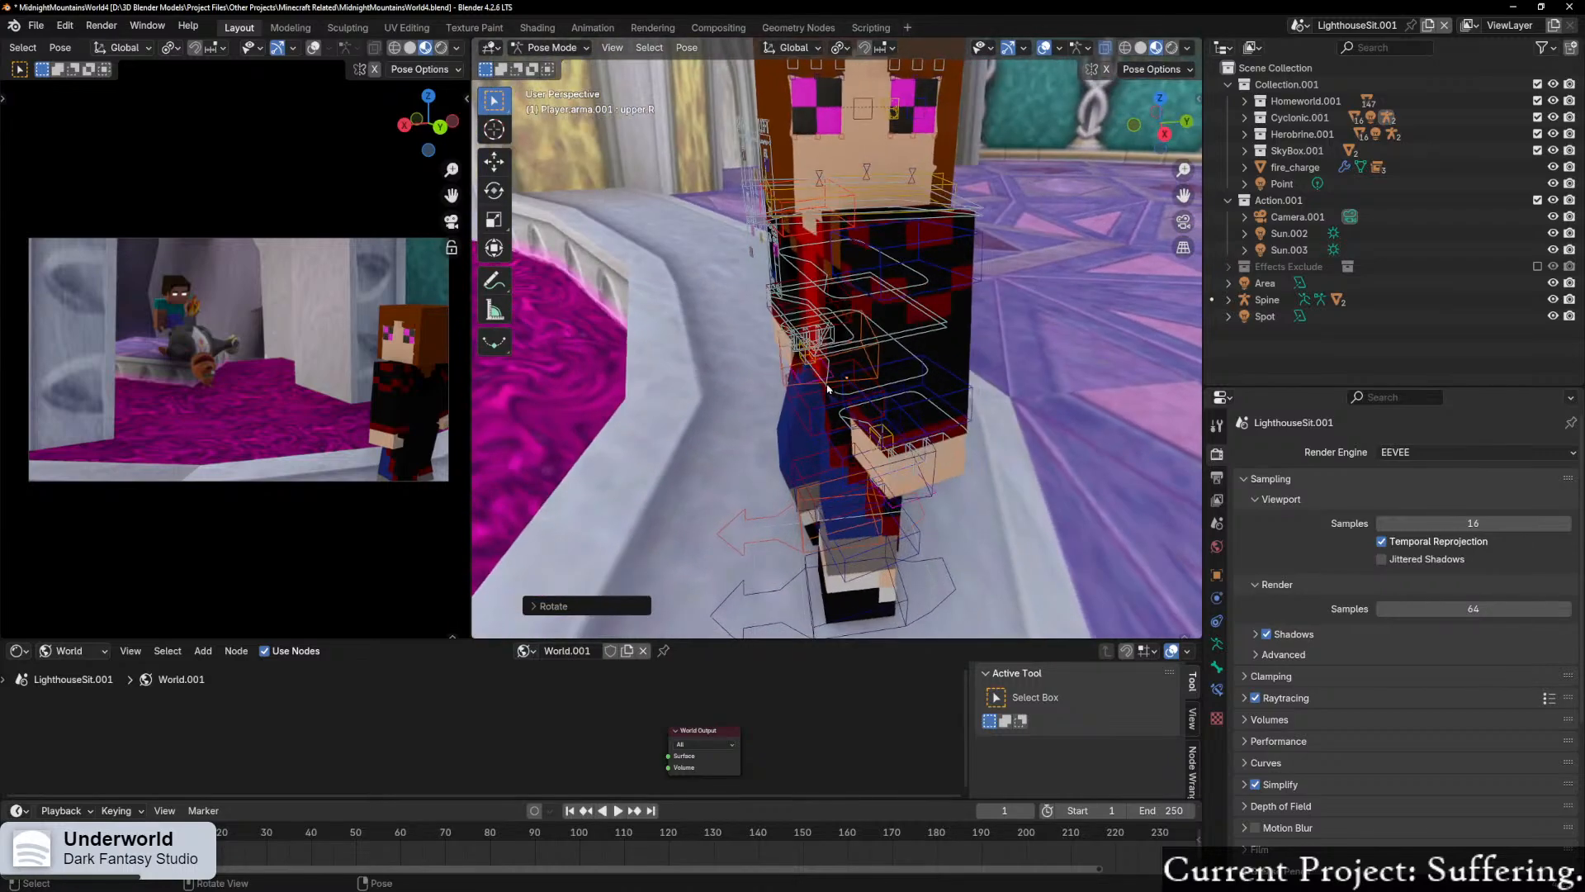
left_click(917, 240)
middle_click_drag(975, 290, 968, 303)
key("r")
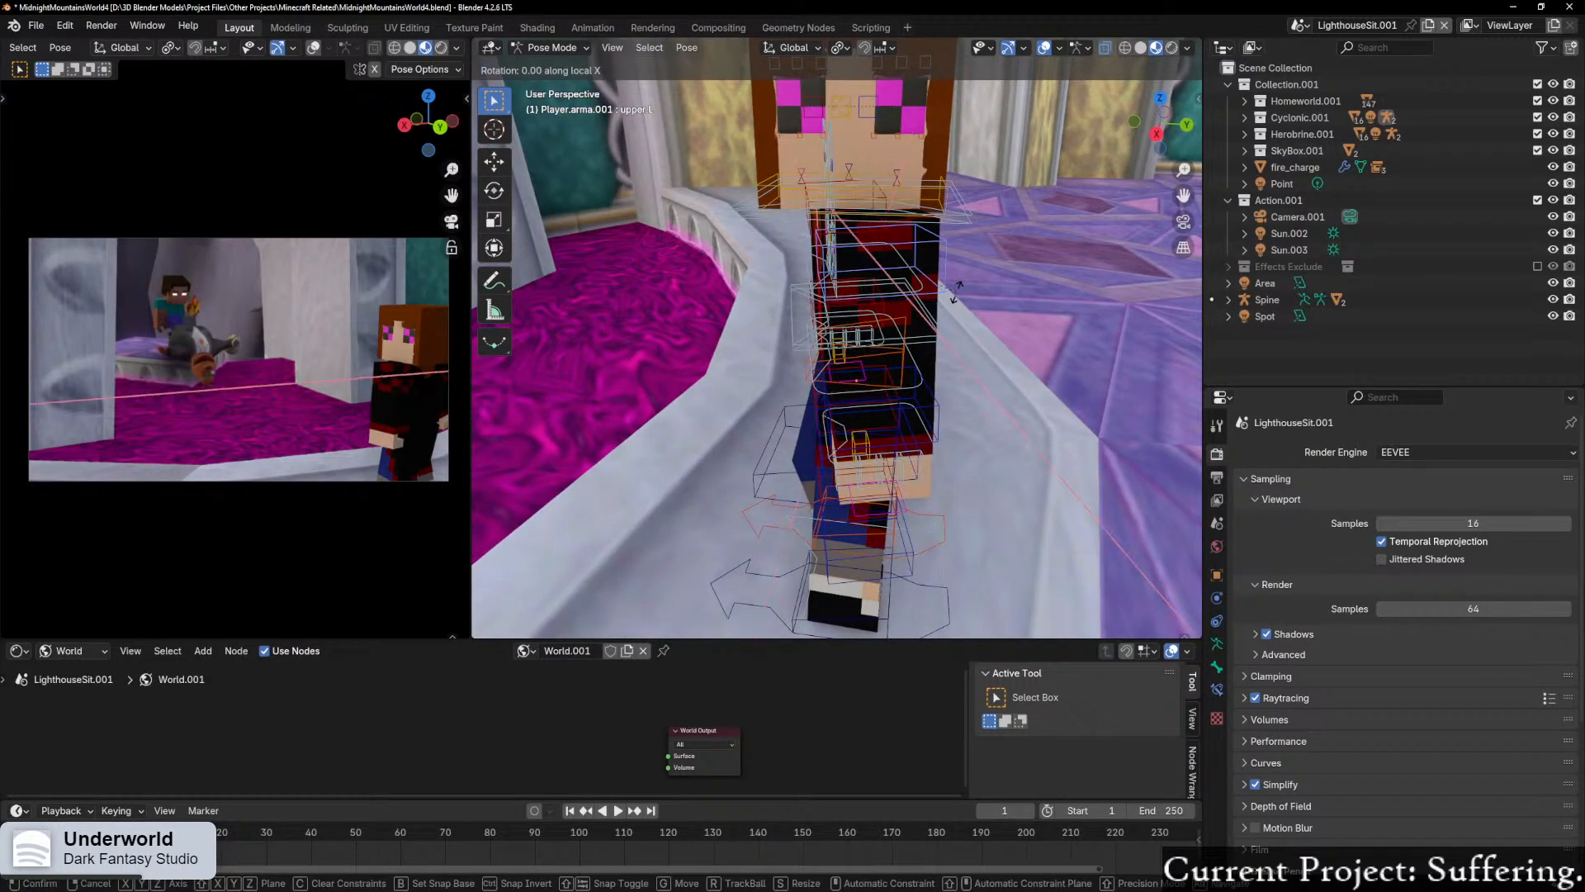
left_click(957, 338)
Step: Adjust the bend of the player's left arm further down by rotating the bone there around its local X axis
left_click(945, 373)
middle_click_drag(984, 373, 1020, 372)
key("r")
key("x")
key("x")
left_click(1010, 397)
Step: Try moving the player's left hand control about 0.1 m, mostly downward
left_click(959, 485)
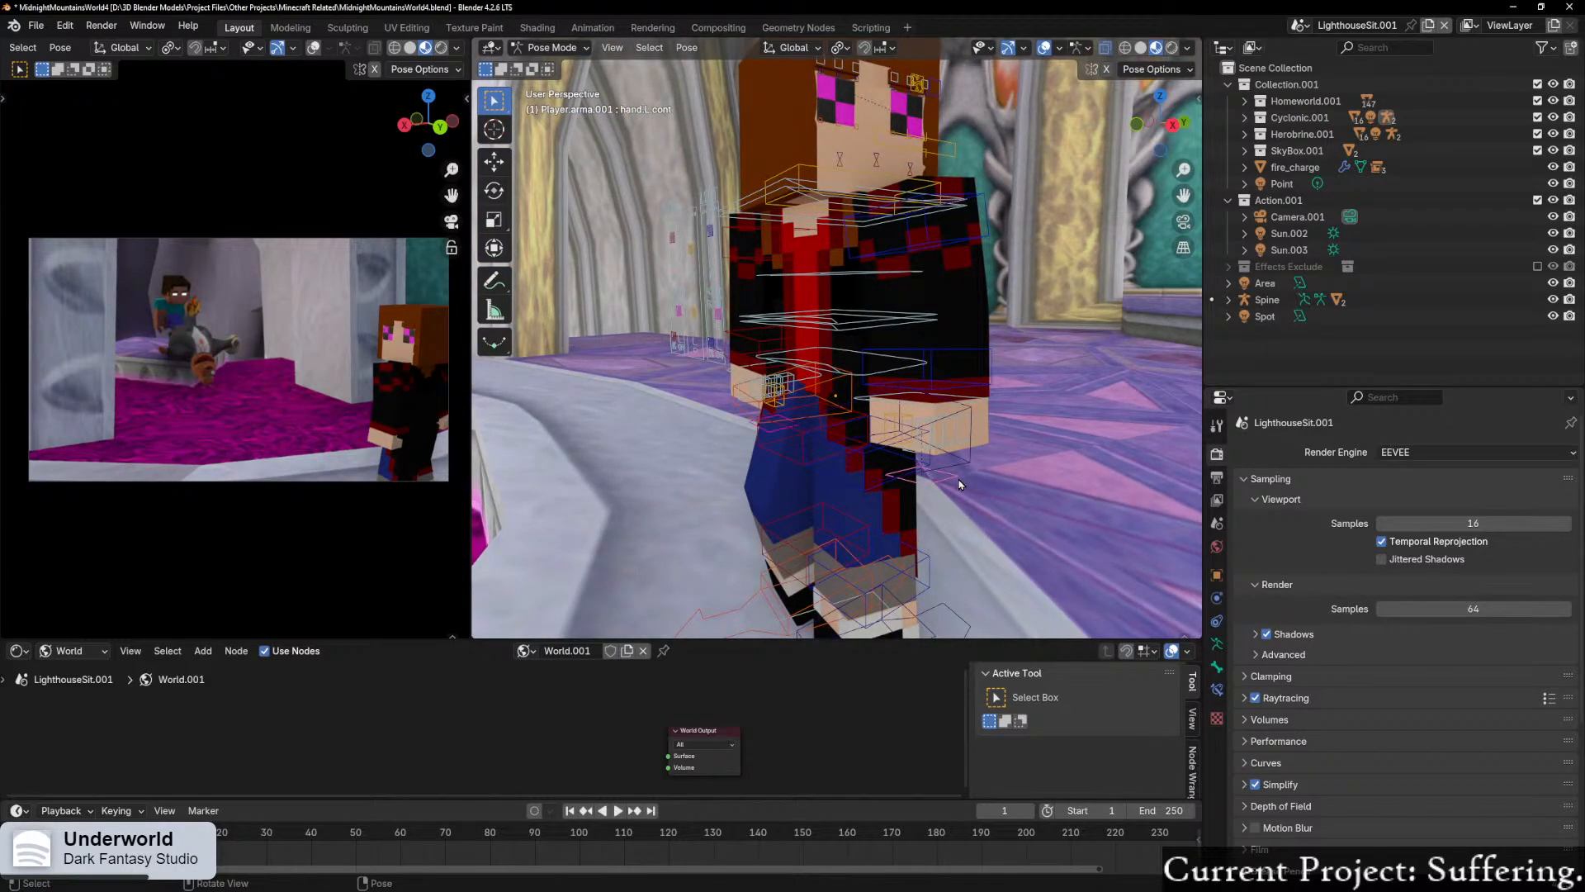
key("g")
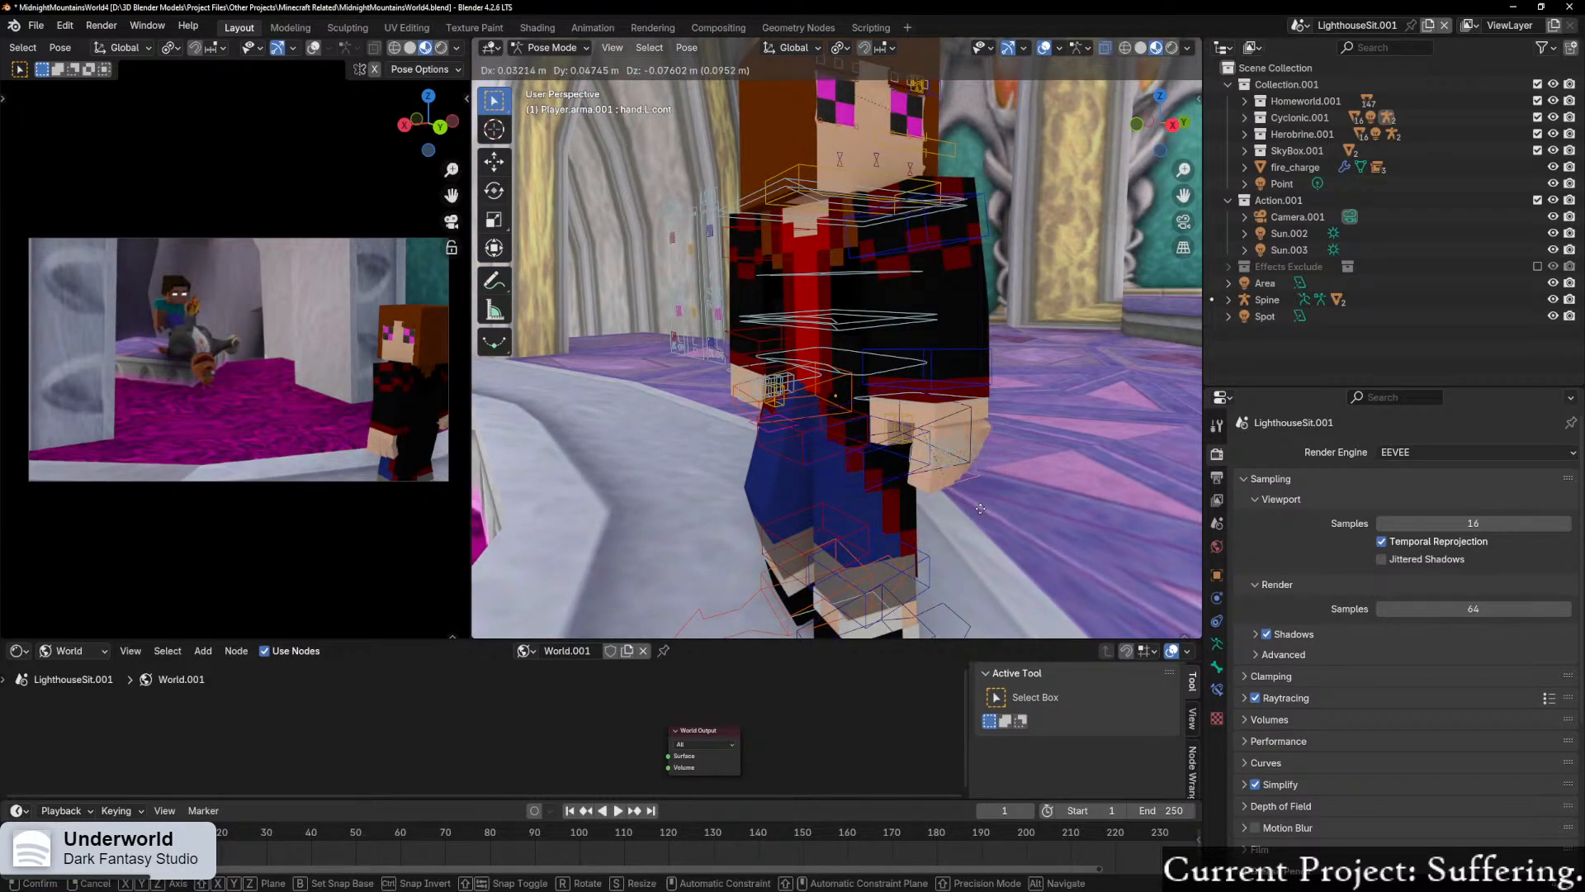
left_click(981, 508)
middle_click_drag(740, 538, 914, 518)
key("ctrl+z")
Step: Move the player's right hand control about 0.1 m, mostly downward, to bend the hand
left_click(703, 454)
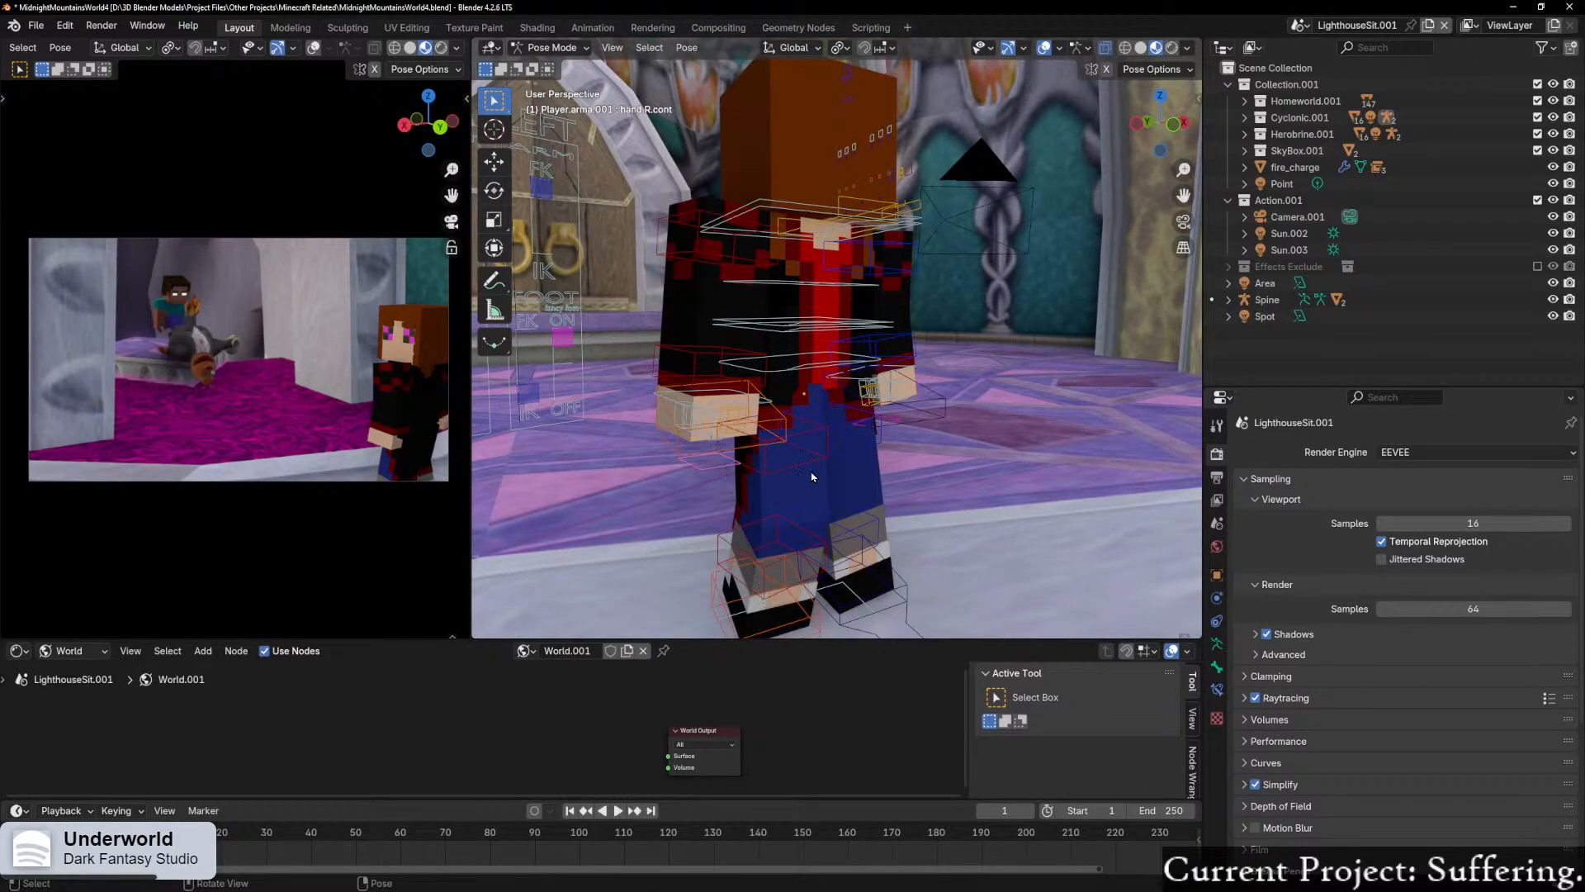
middle_click_drag(718, 477, 955, 474)
key("g")
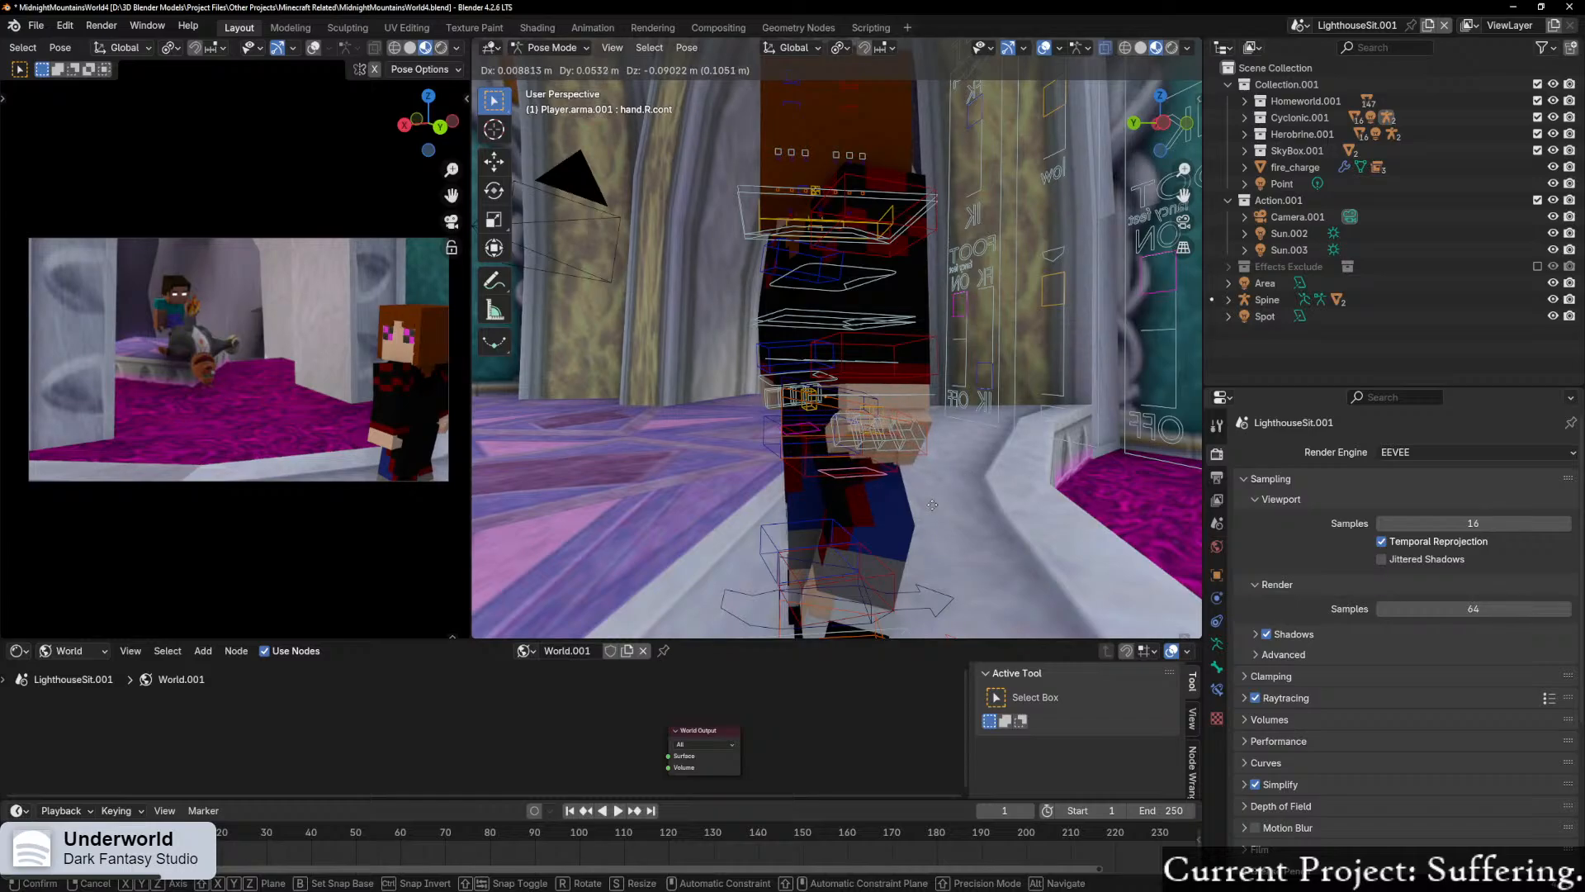
left_click(940, 502)
Step: Move the player's left hand control down and inward to bend the hand
middle_click_drag(940, 502, 892, 461)
left_click(905, 464)
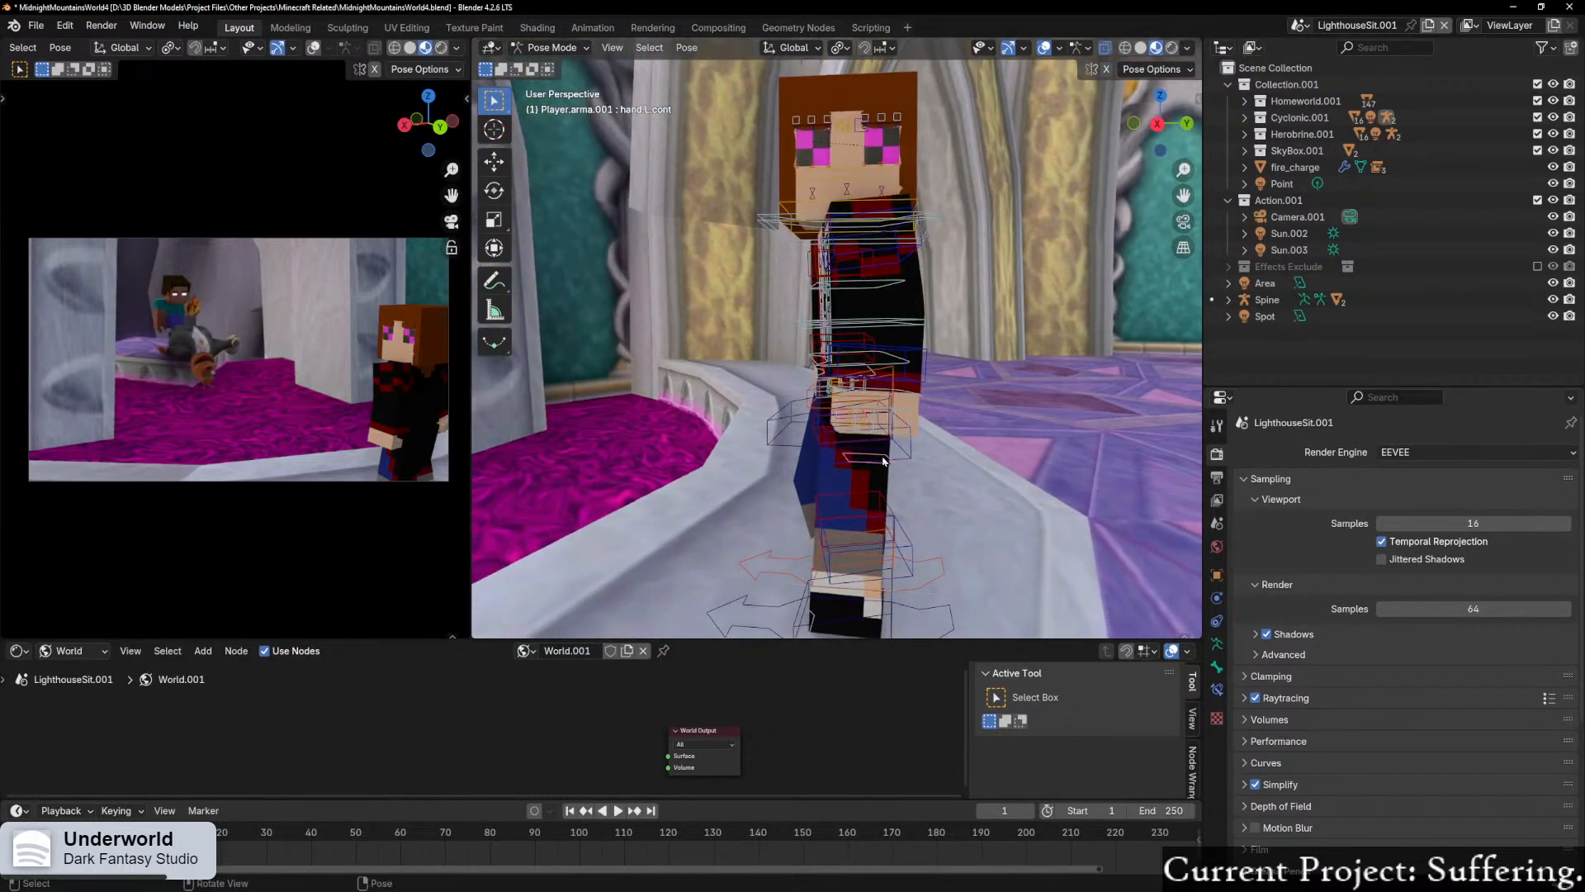
key("g")
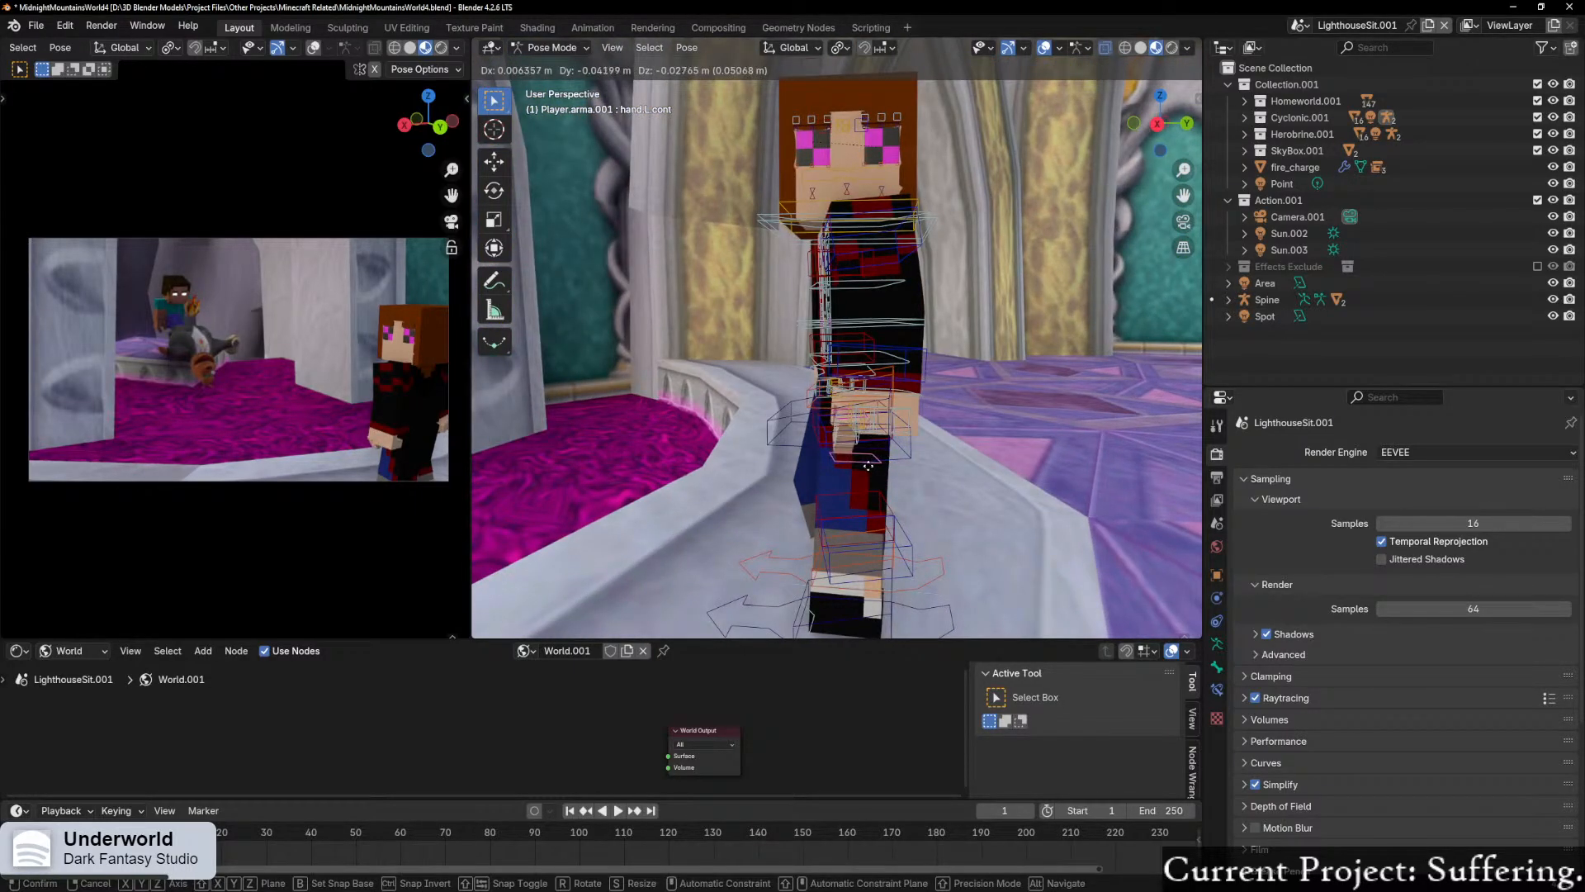
left_click(837, 477)
middle_click_drag(838, 477, 915, 481)
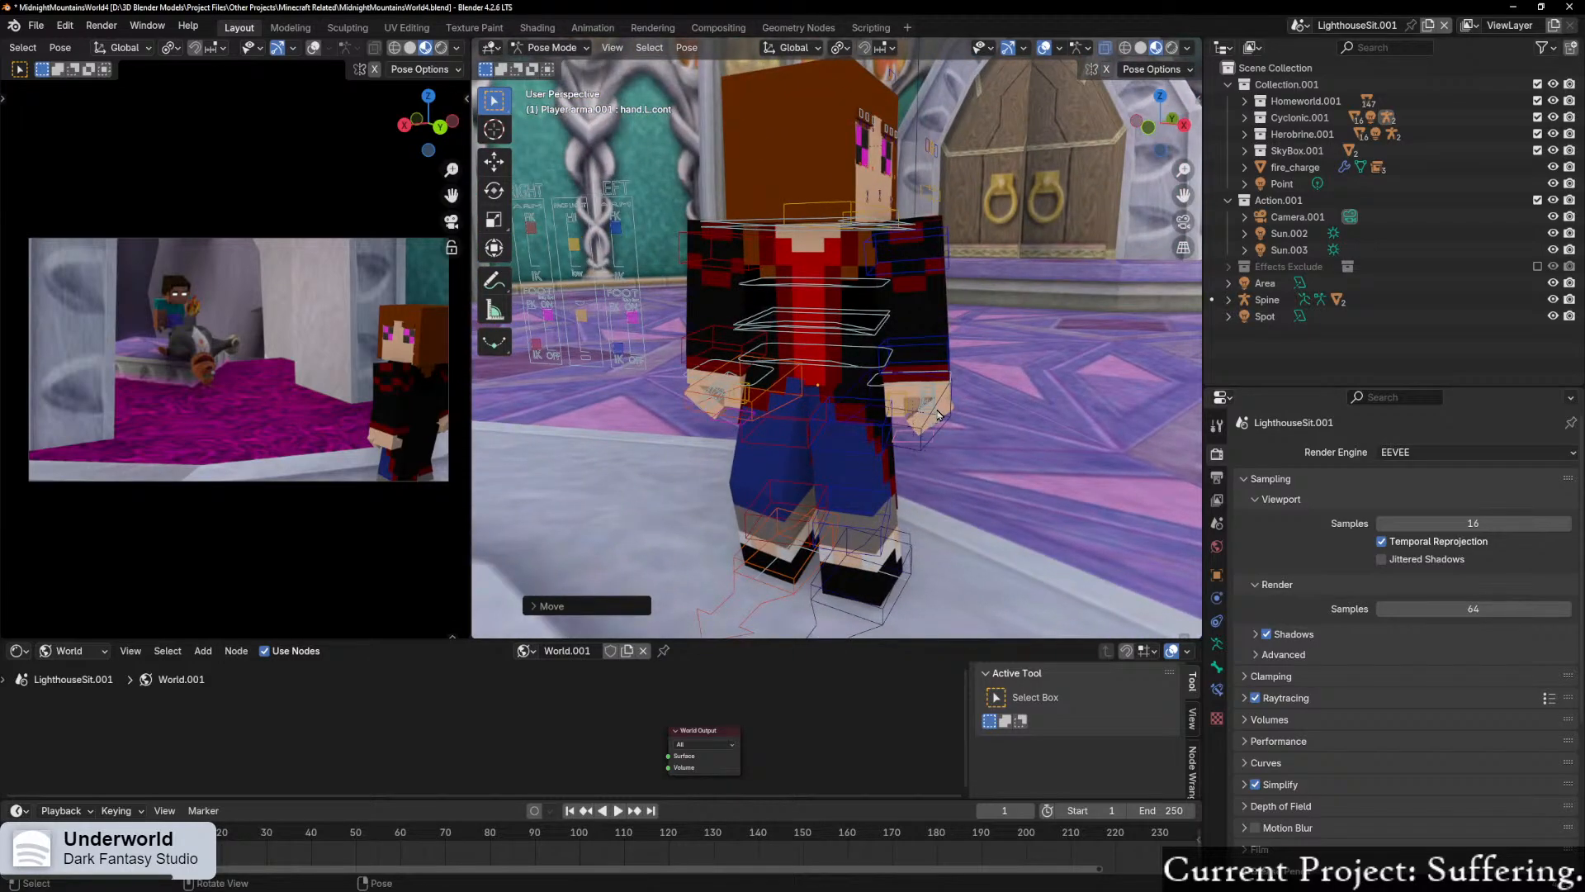
Step: Lower the player's brow controls slightly along the global Z axis
mouse_move(974, 338)
middle_mouse_down()
mouse_move(891, 357)
mouse_move(955, 355)
middle_mouse_up()
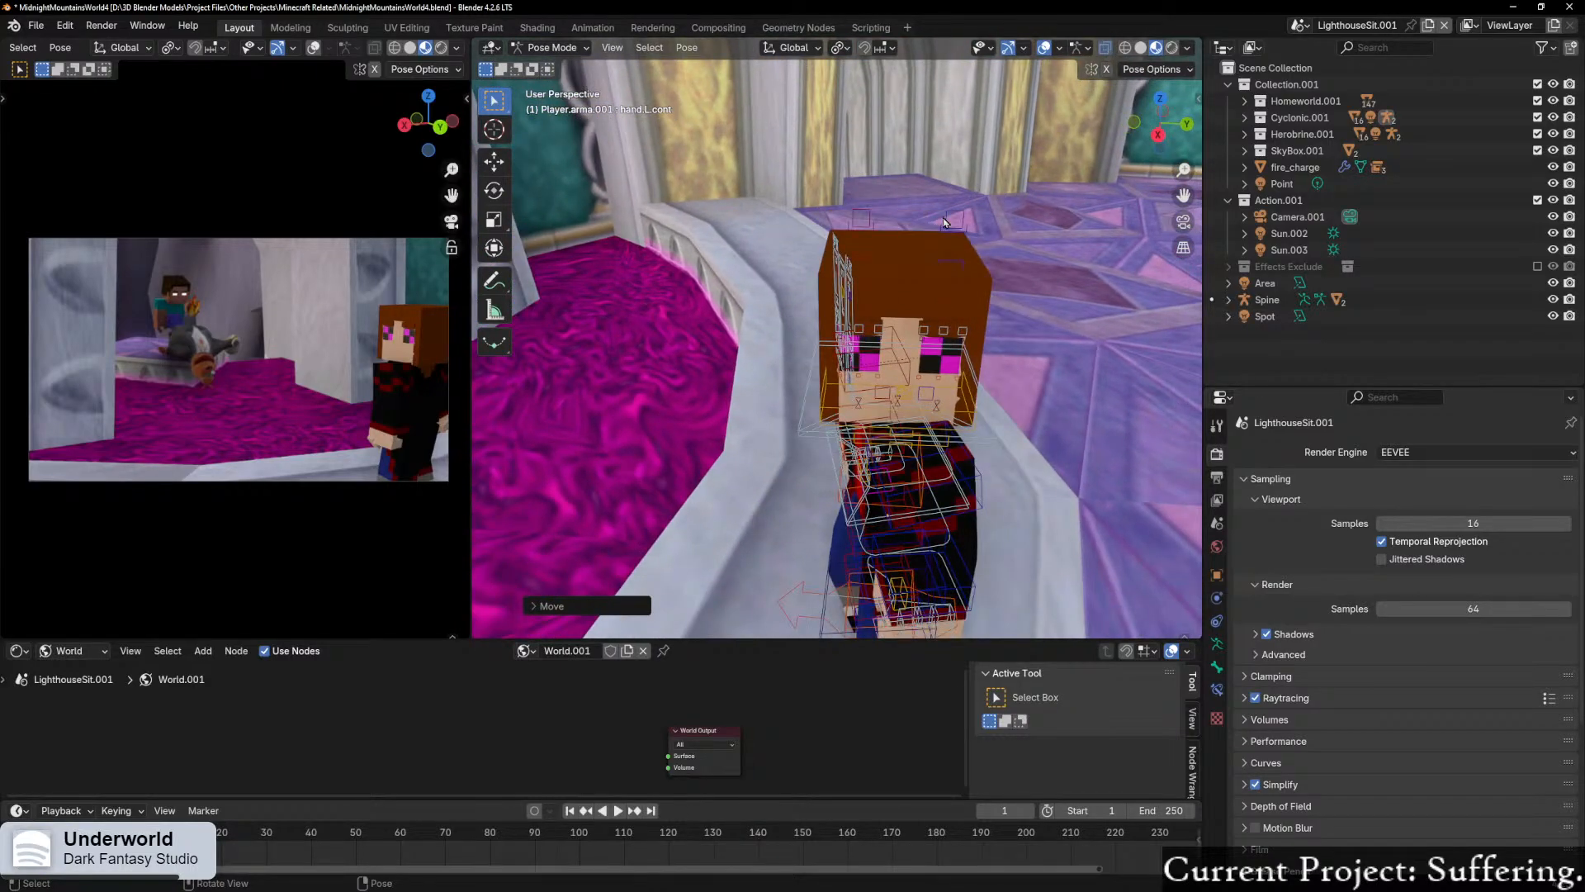
left_click(946, 219)
scroll(946, 216, "up", 2)
left_click(882, 180, "shift")
scroll(884, 181, "up", 2)
key("g")
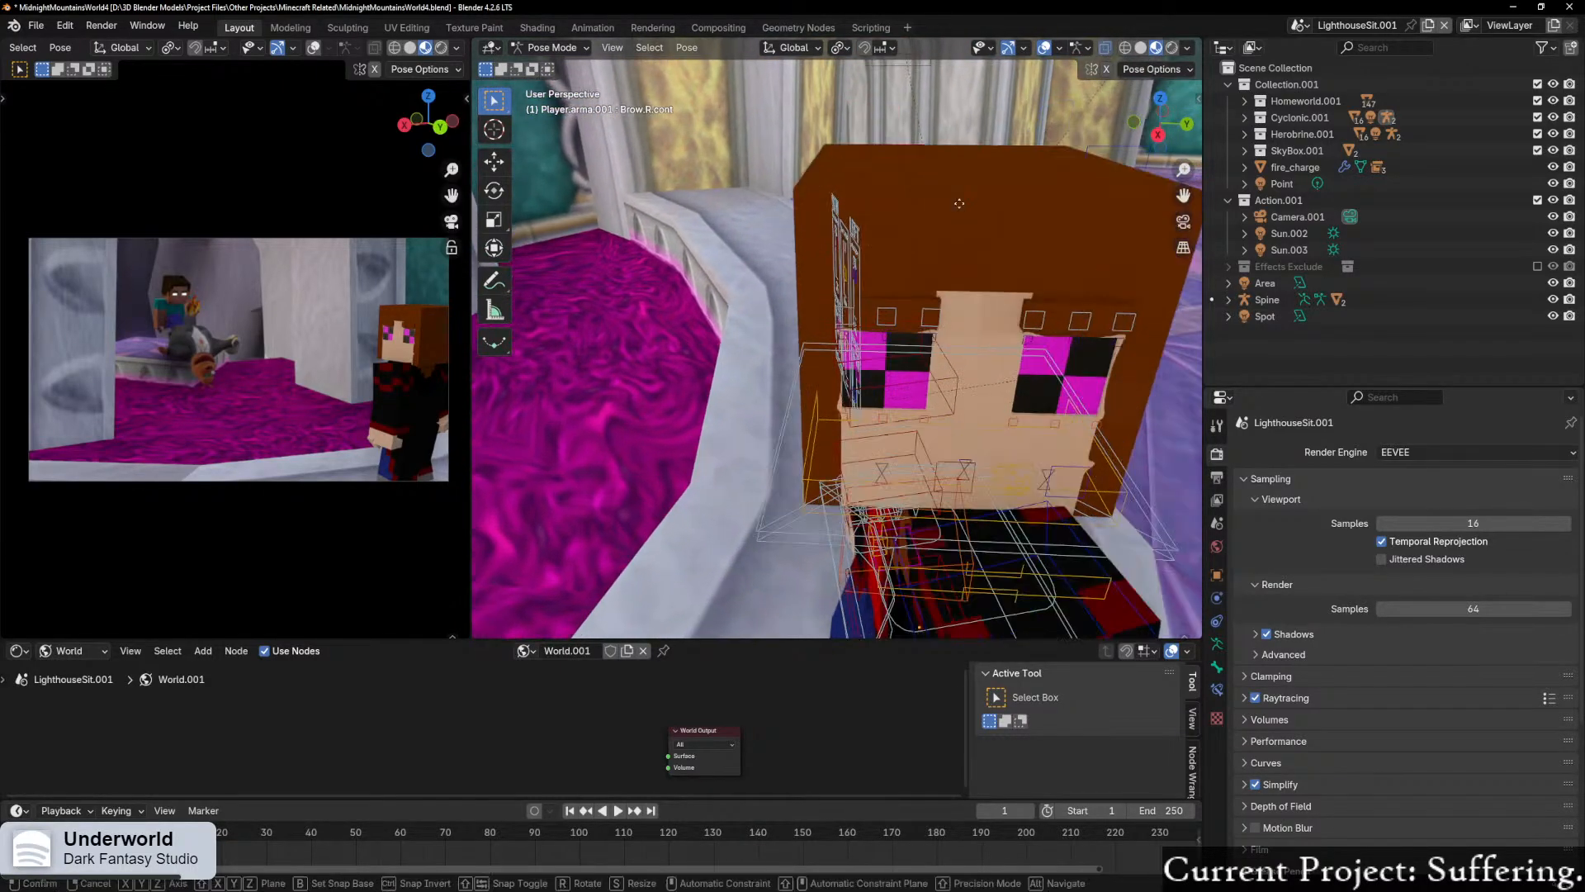
key("z")
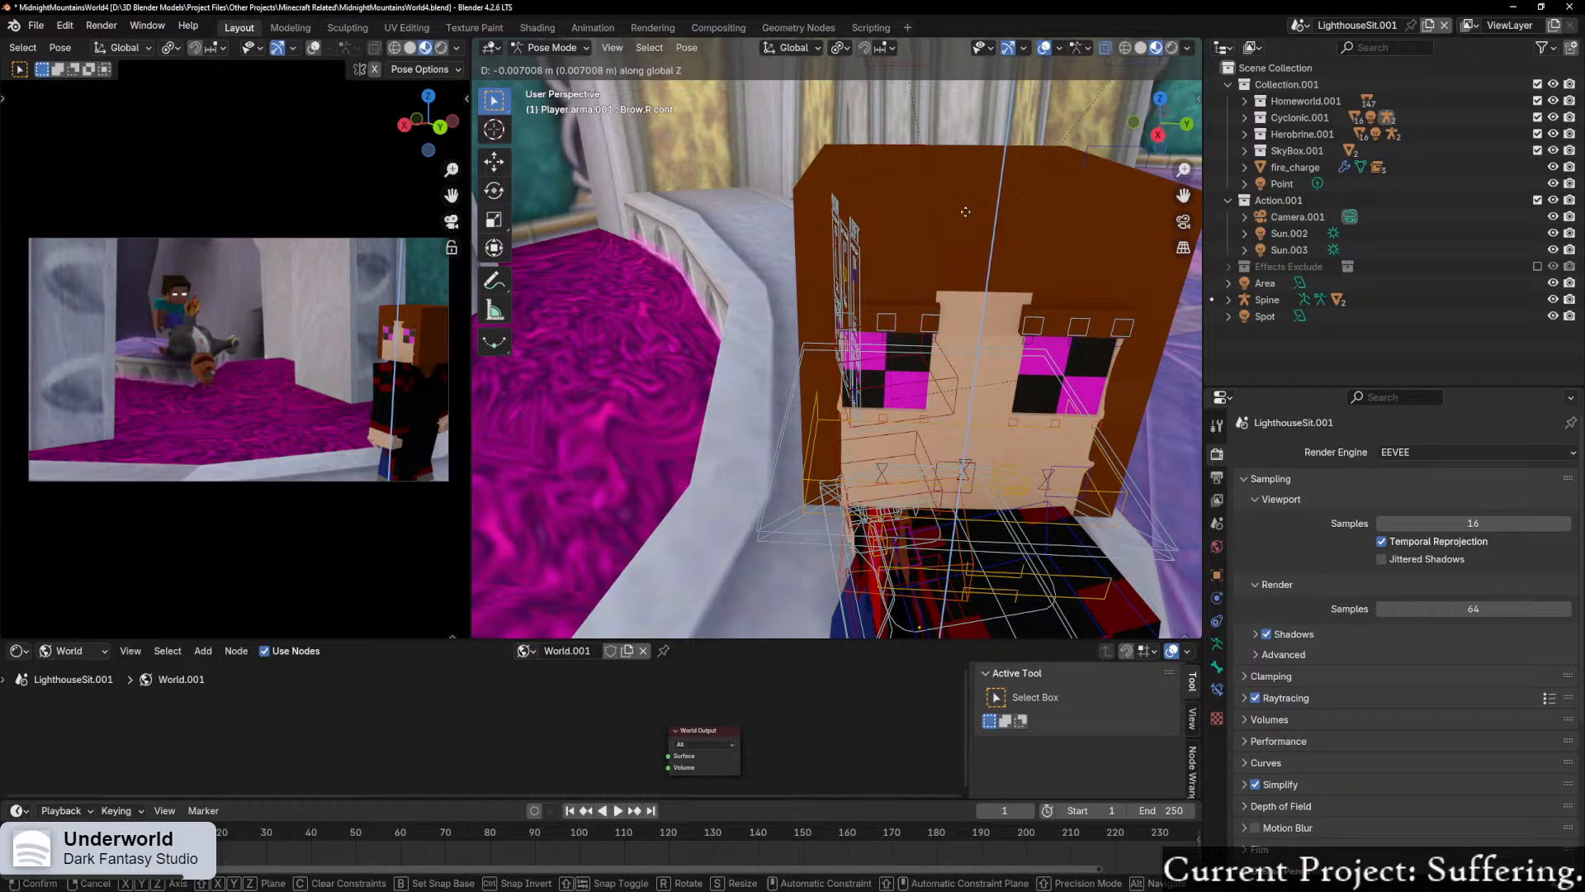
left_click(974, 231)
Step: Shift the lower eyelid controls of both of the player's eyes along their local Z axis
middle_click_drag(983, 247, 867, 172)
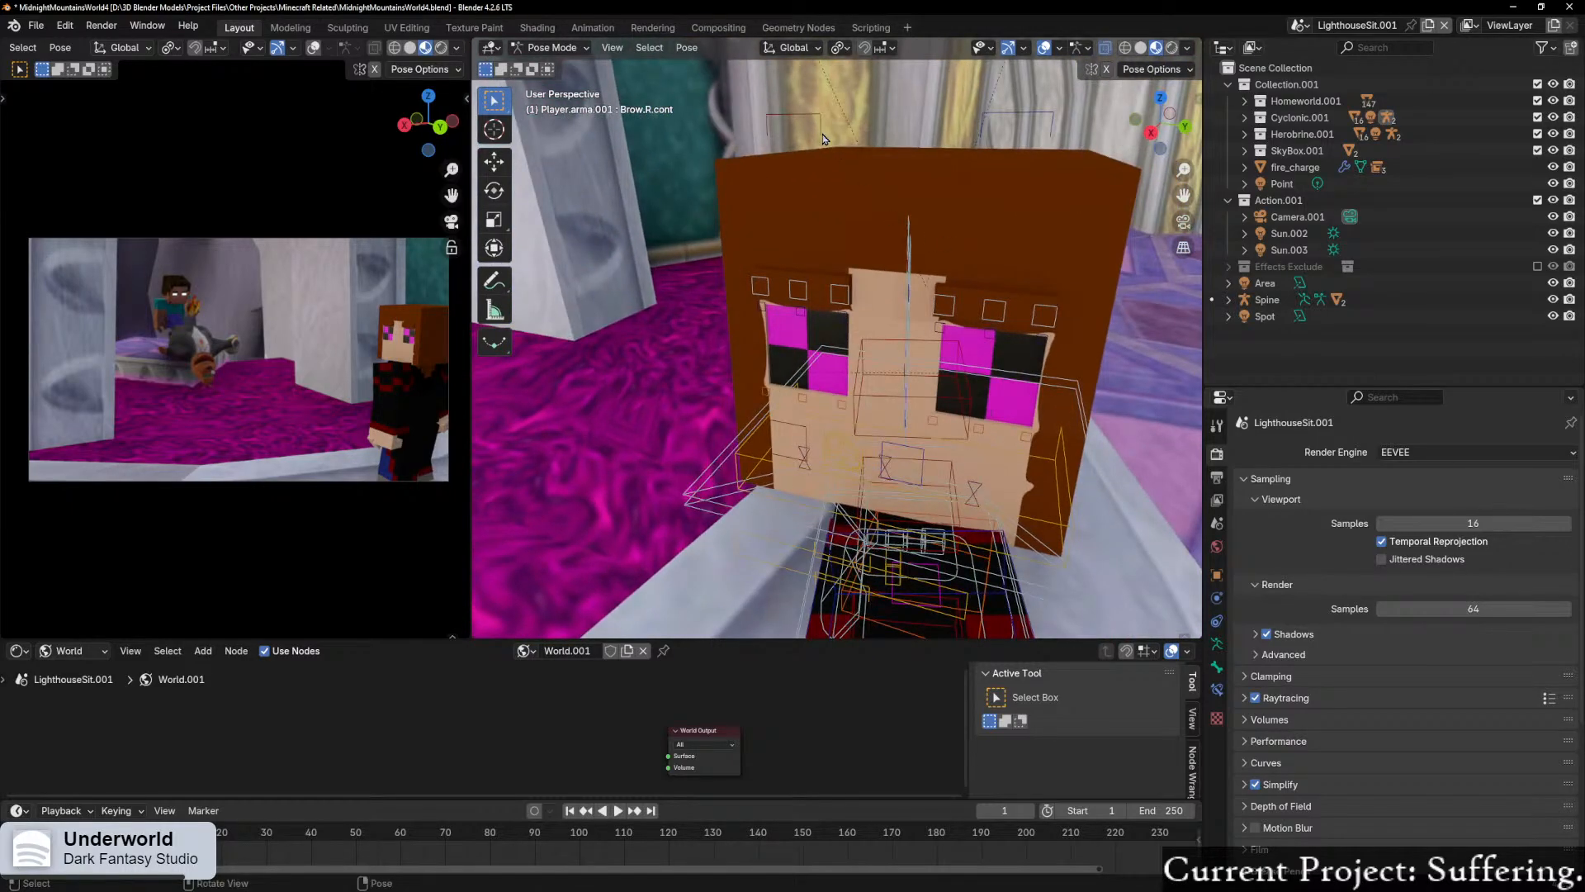
left_click(1022, 139)
scroll(1021, 139, "down", 3)
key("g")
key("z")
key("z")
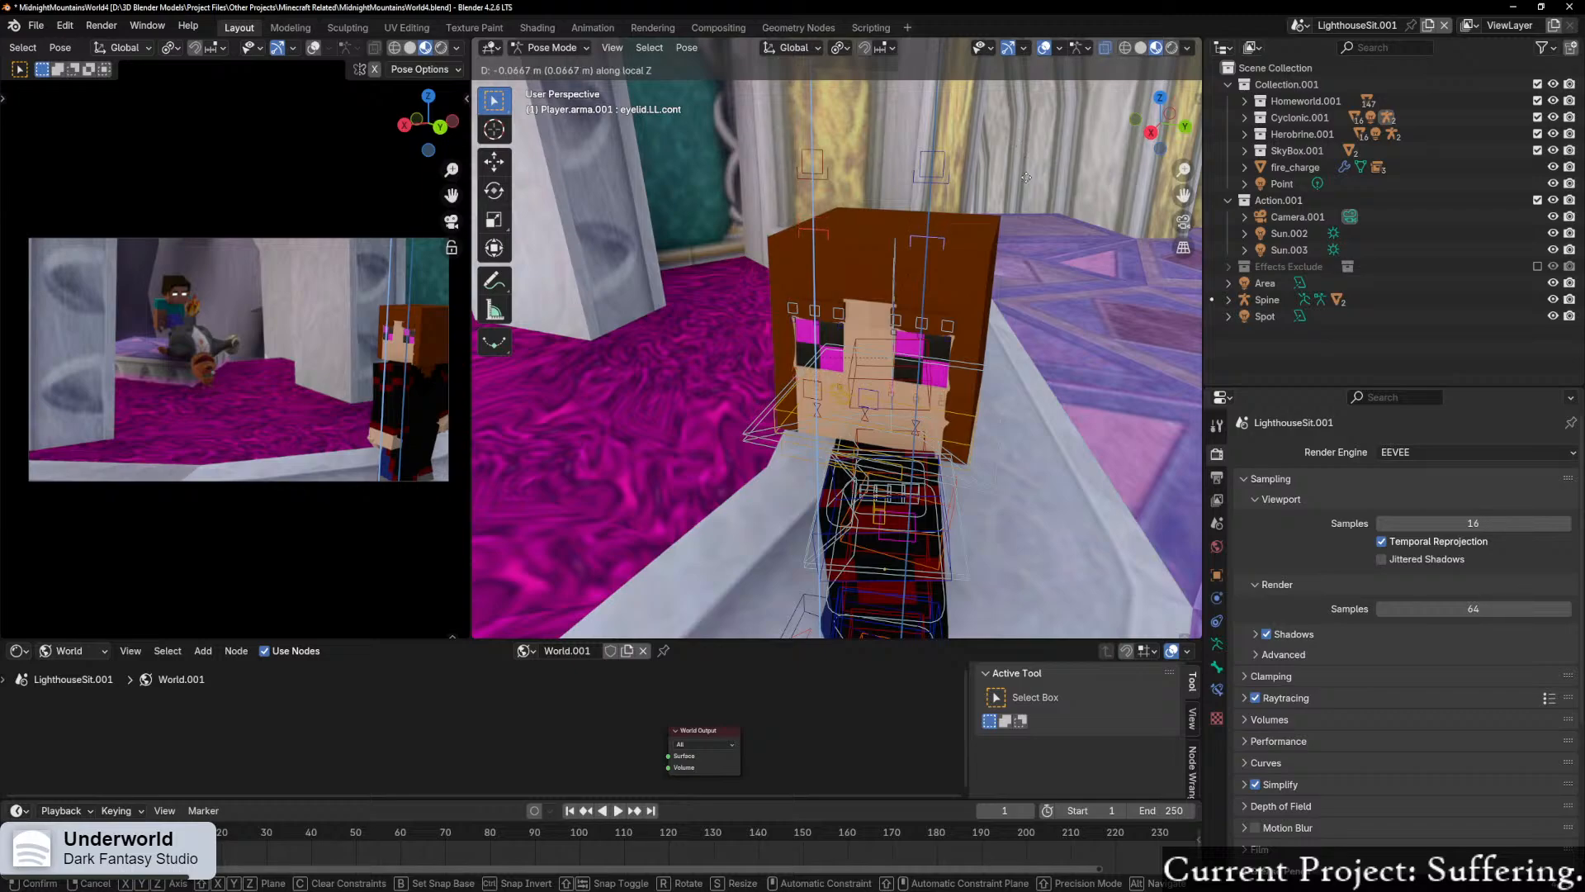
left_click(1015, 104)
scroll(1002, 137, "up", 3)
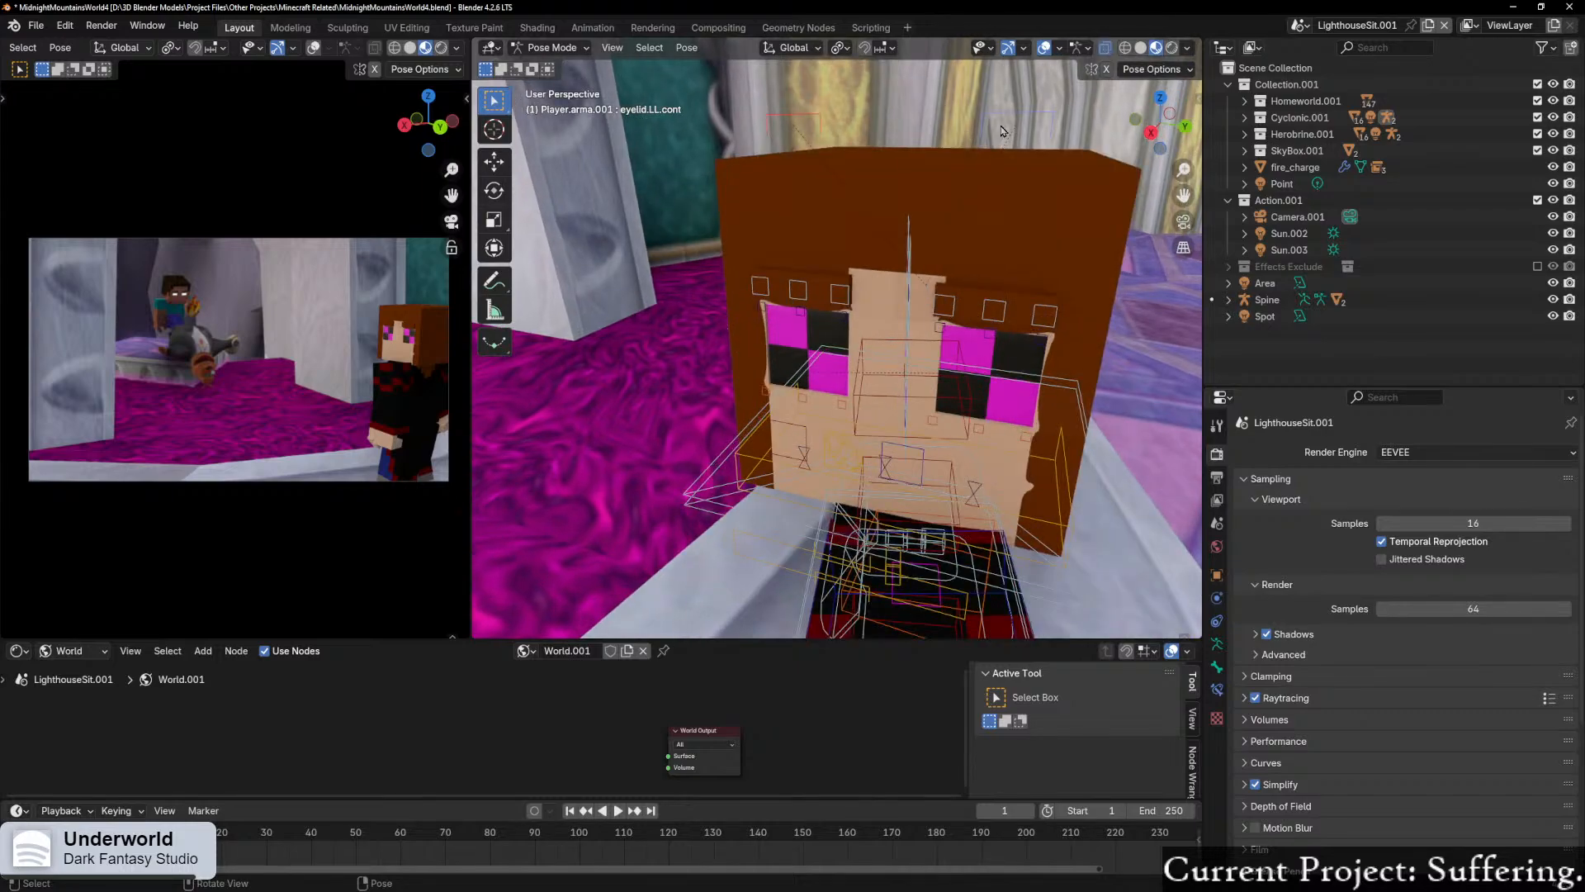
Step: Lower the upper eyelid controls of both of the player's eyes by about 0.01 m along local Z
scroll(980, 115, "down", 2)
left_click(964, 119)
left_click(969, 123)
left_click(825, 129, "shift")
key("g")
key("z")
key("z")
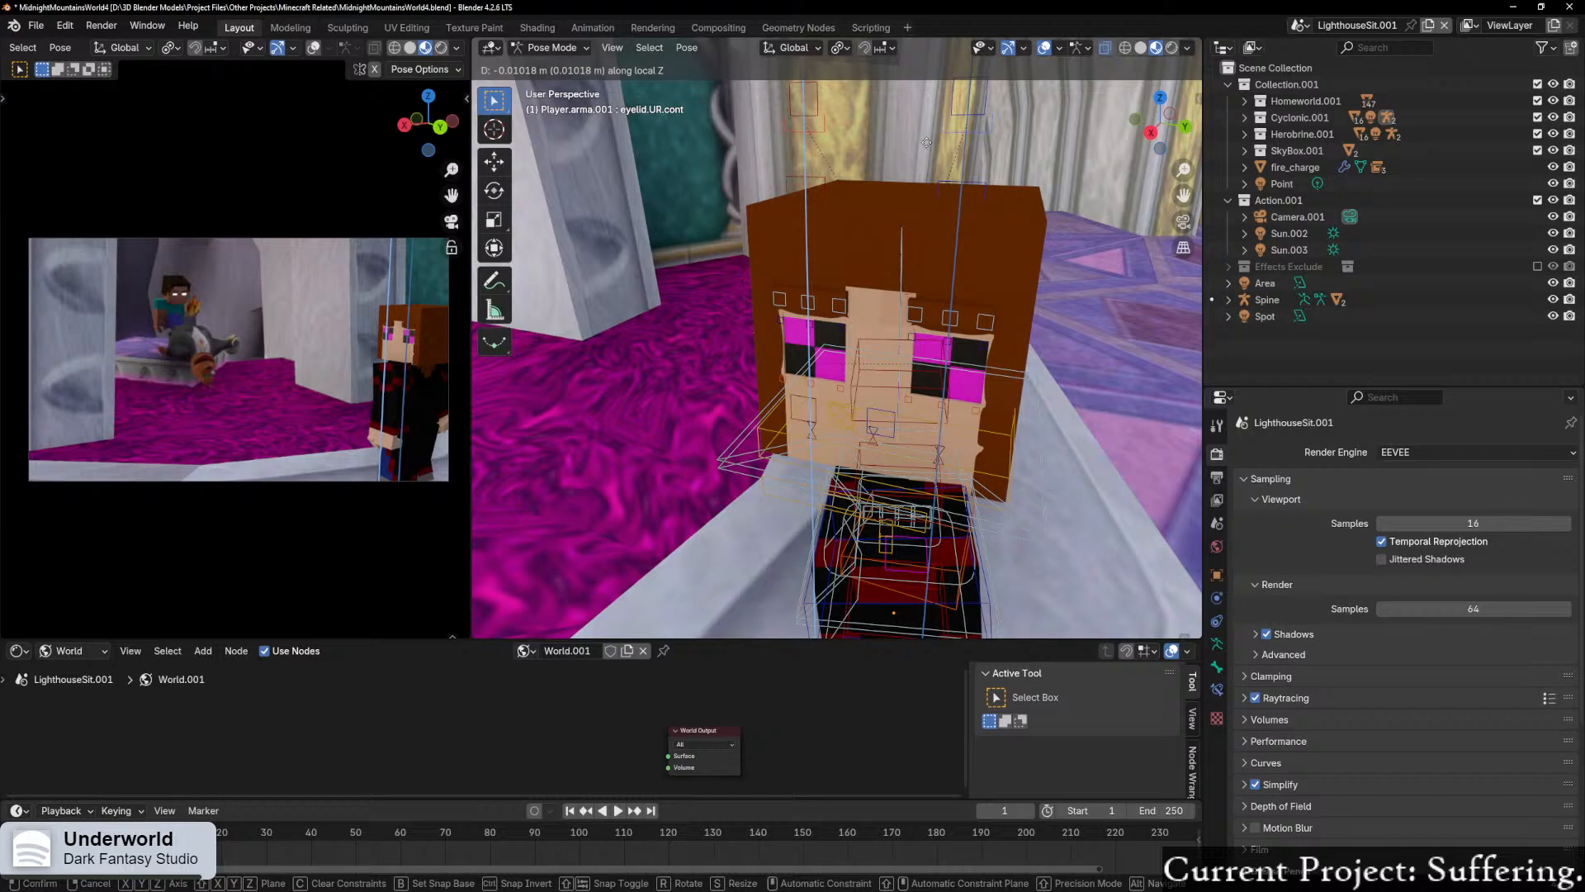
left_click(927, 142)
Step: Raise the player's lower eyelid controls by about 0.008 m along local Z
left_click(958, 185)
left_click(962, 184, "shift")
key("g")
key("z")
key("z")
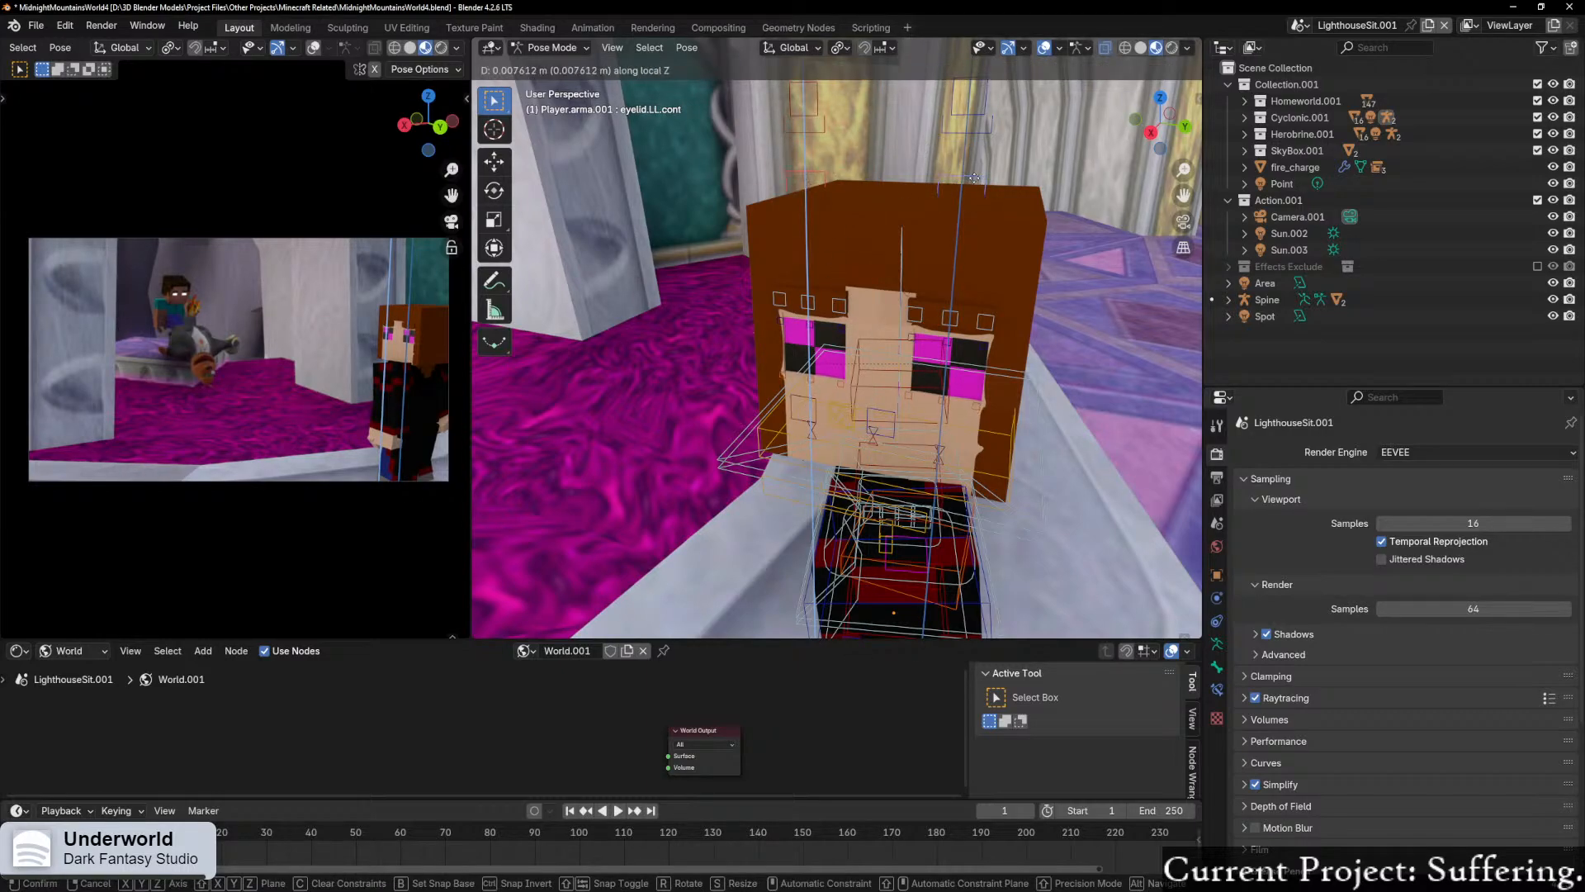
left_click(974, 177)
Step: Select the player's right and left main brow controls and shift them together along the global Z axis
left_click(822, 113)
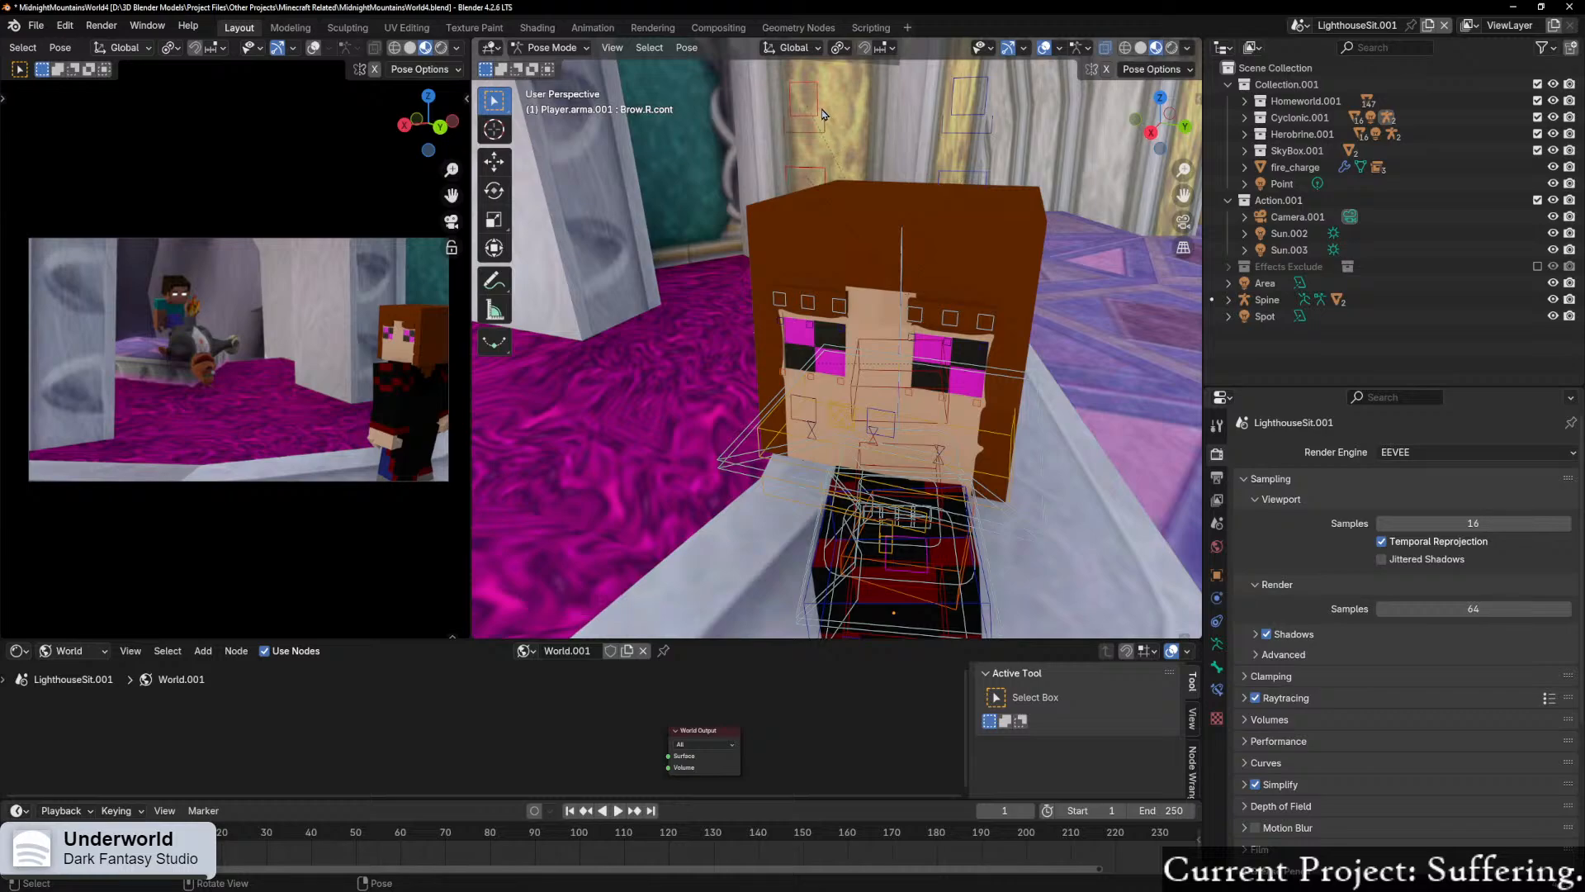
left_click(987, 105, "shift")
key("g")
key("z")
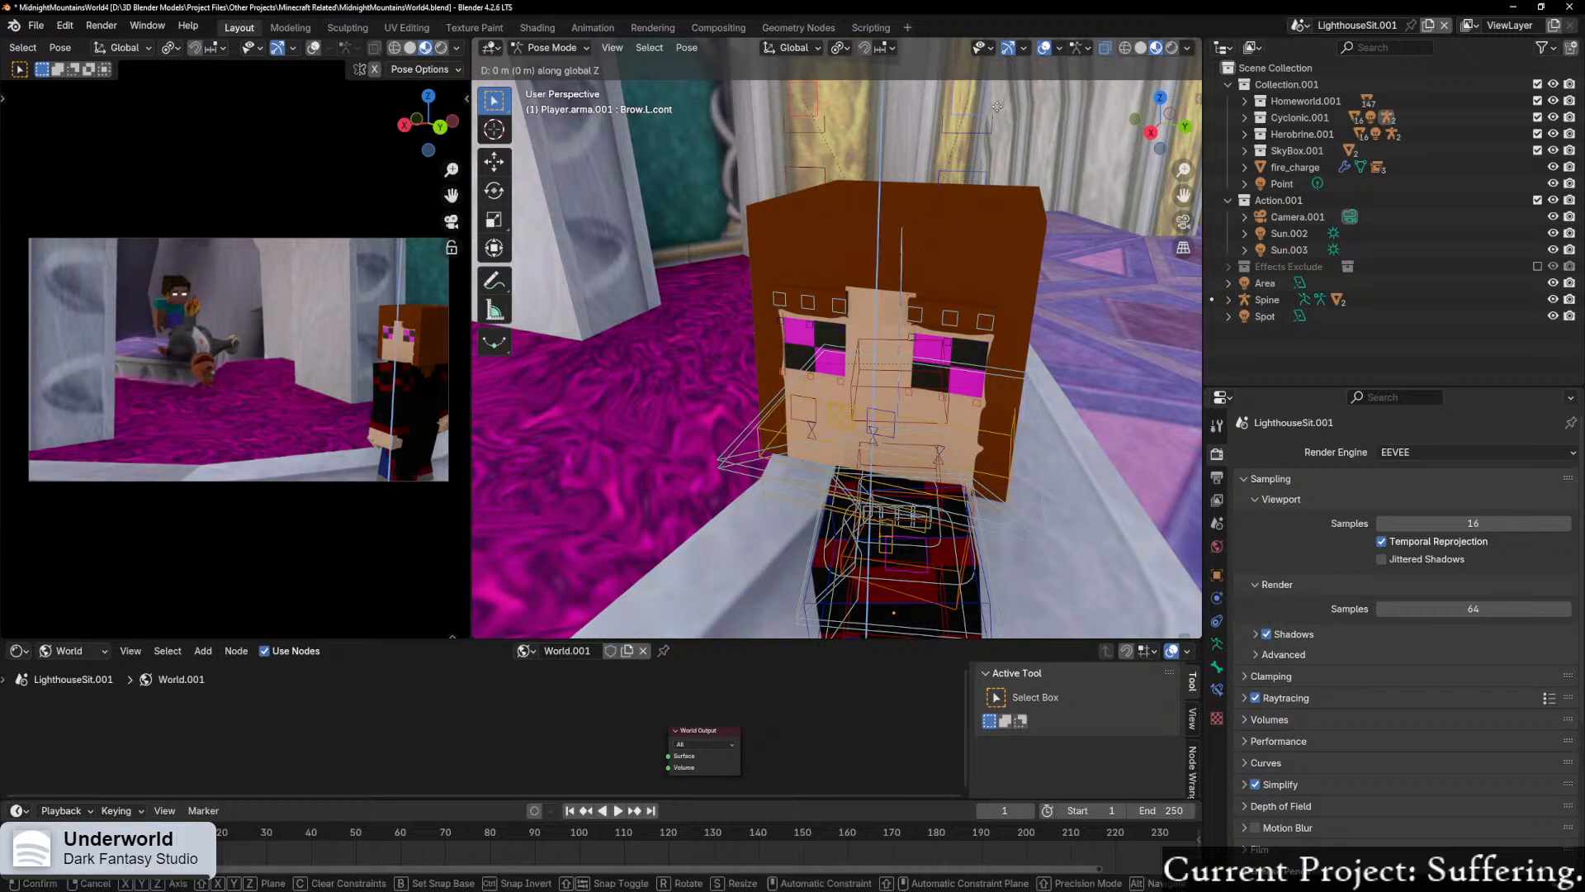
left_click(846, 279)
Step: Nudge the middle brow controls above both of the player's eyes slightly along their local Z axis
middle_click_drag(846, 279, 971, 266)
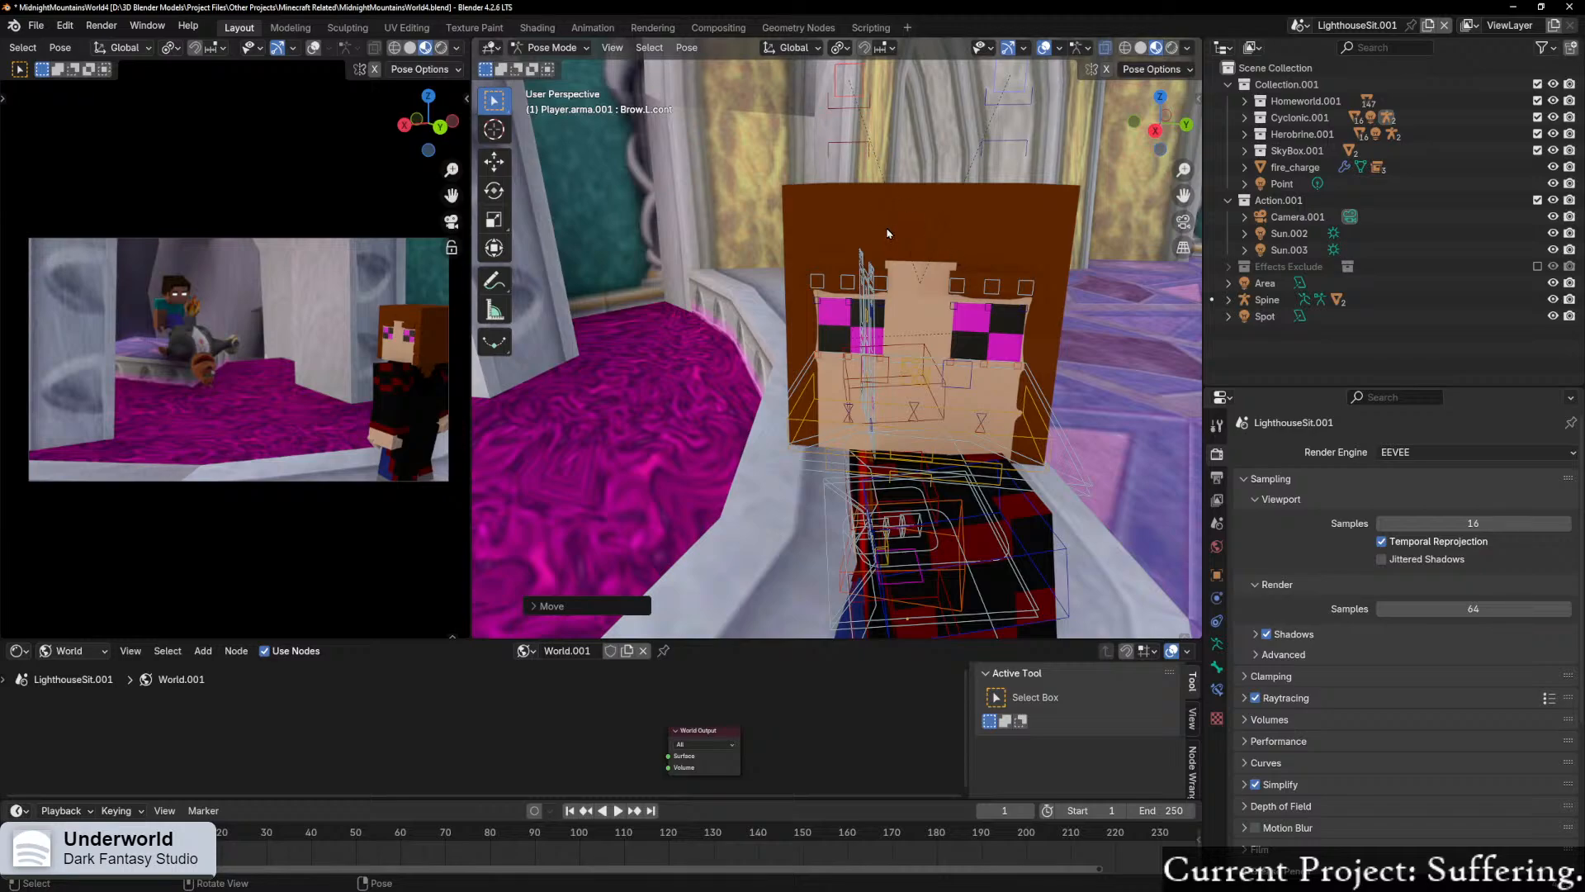
left_click(993, 286)
key("g")
key("z")
key("z")
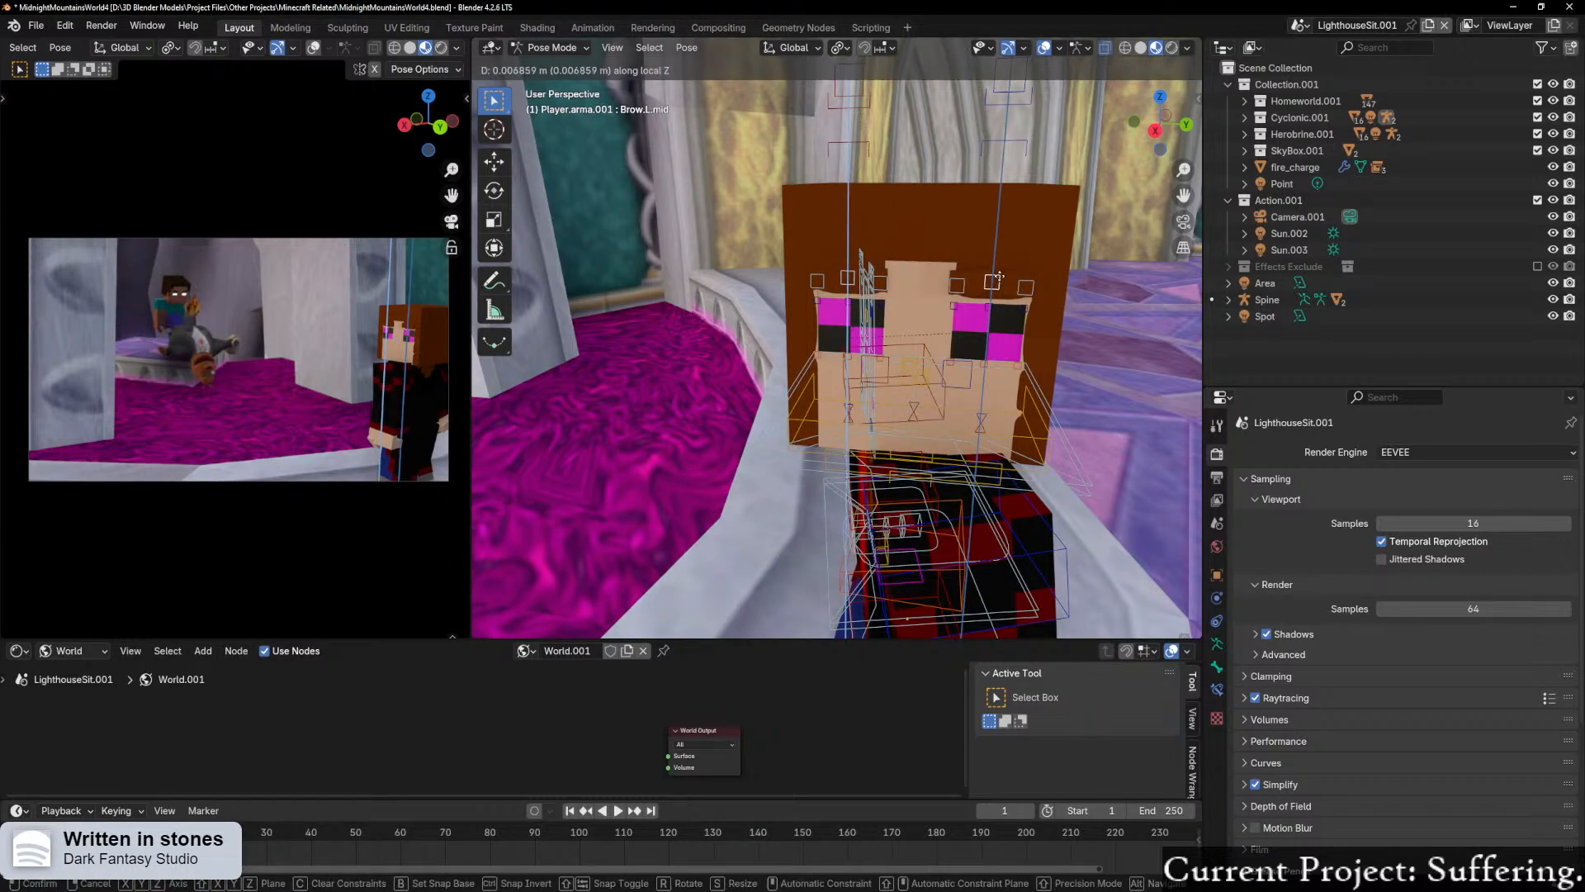
left_click(997, 286)
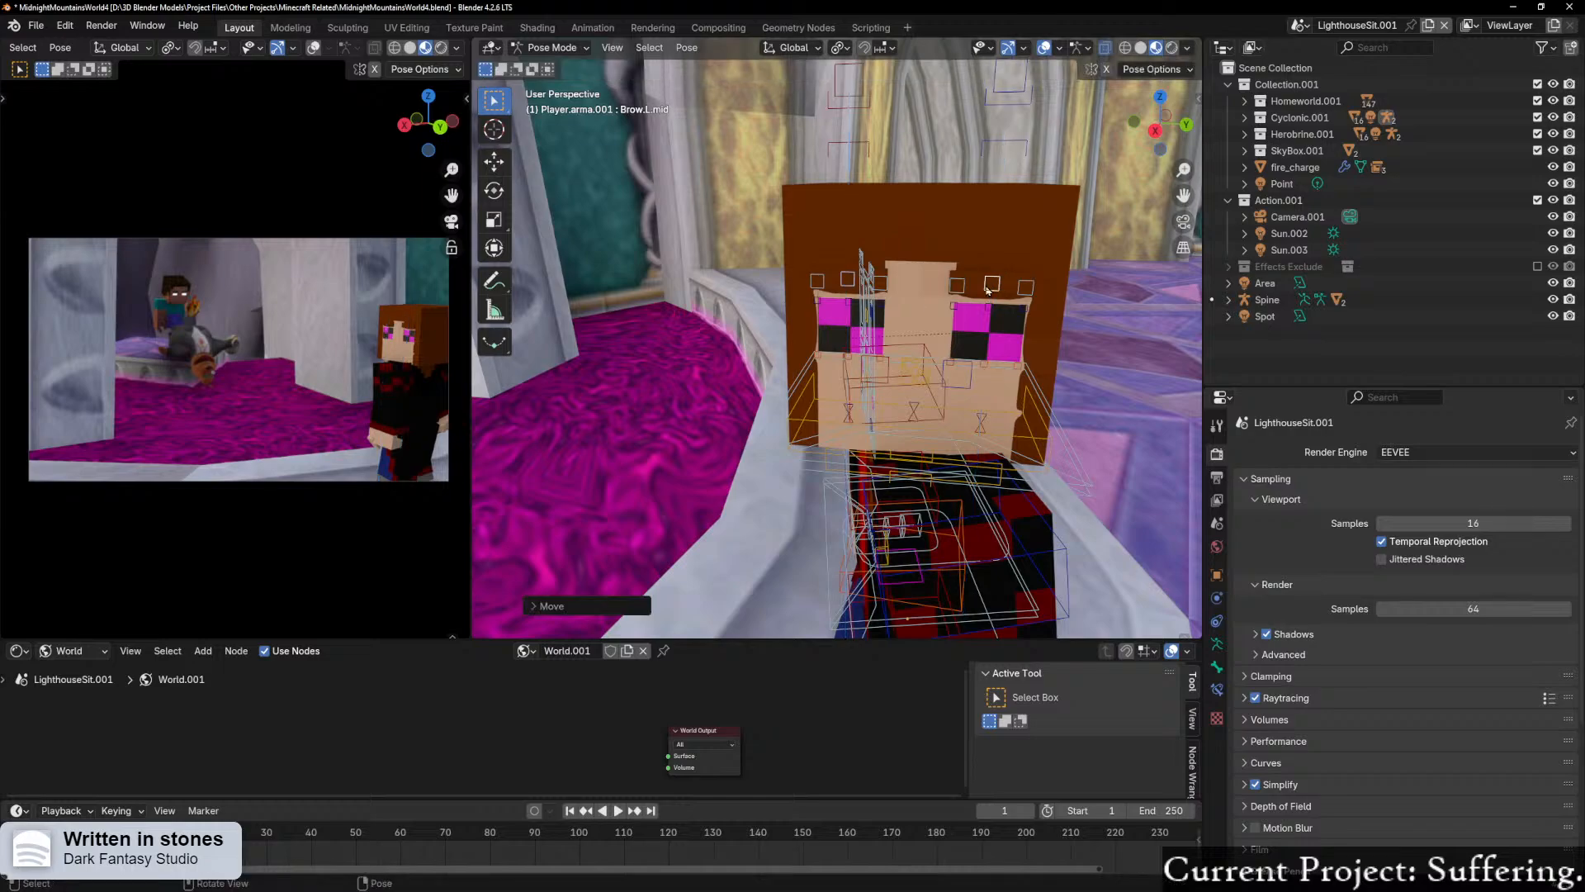
Step: Show the camera viewport in rendered shading and set the render engine to Cycles
left_click(441, 48)
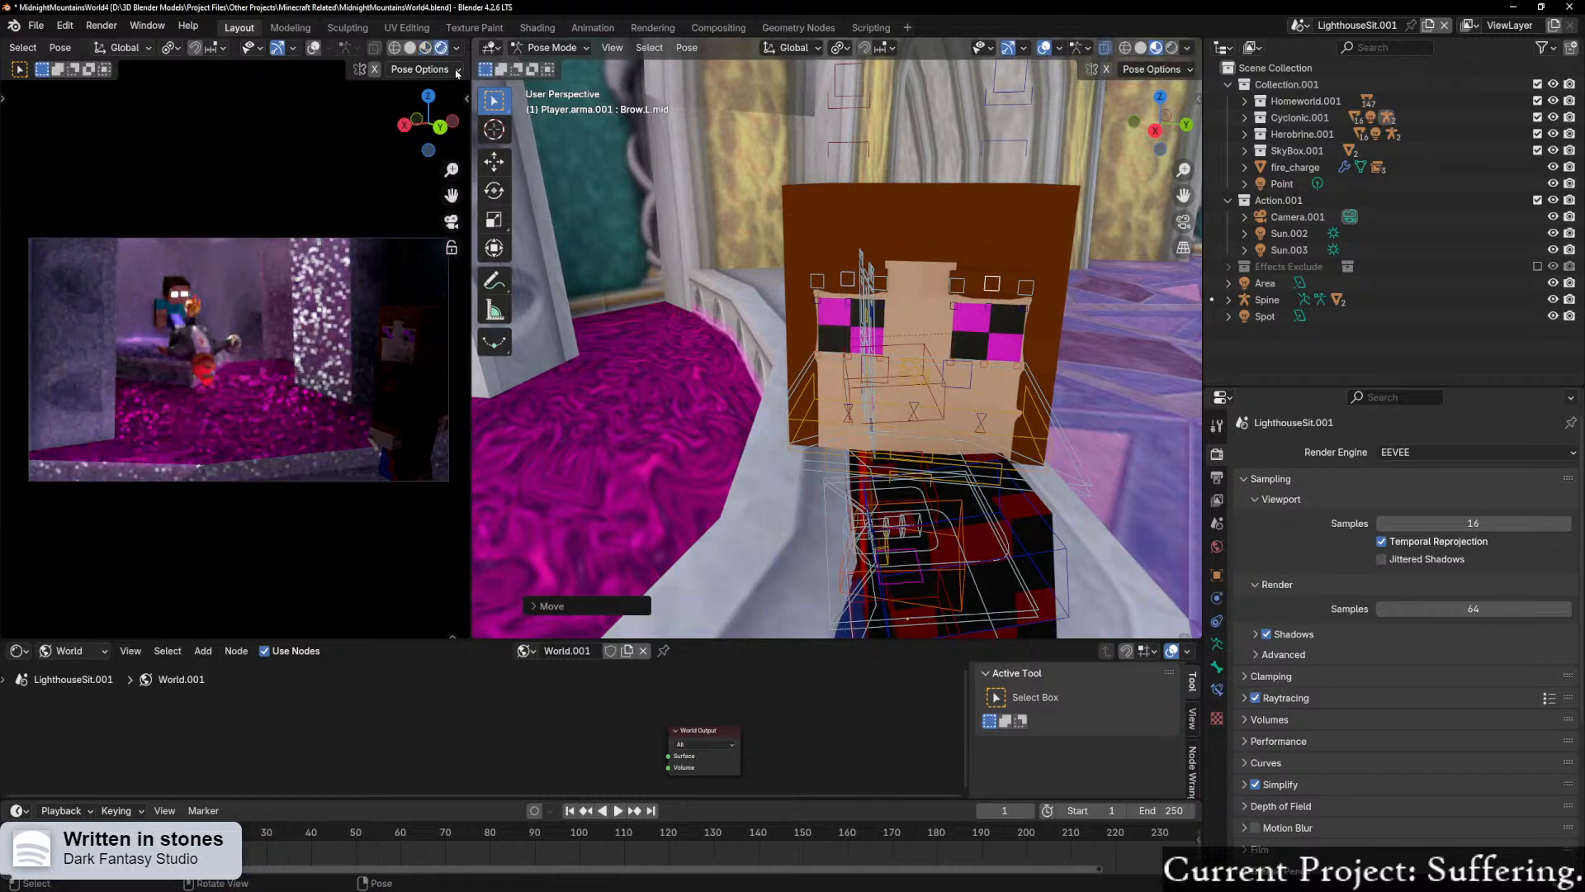
left_click(1453, 451)
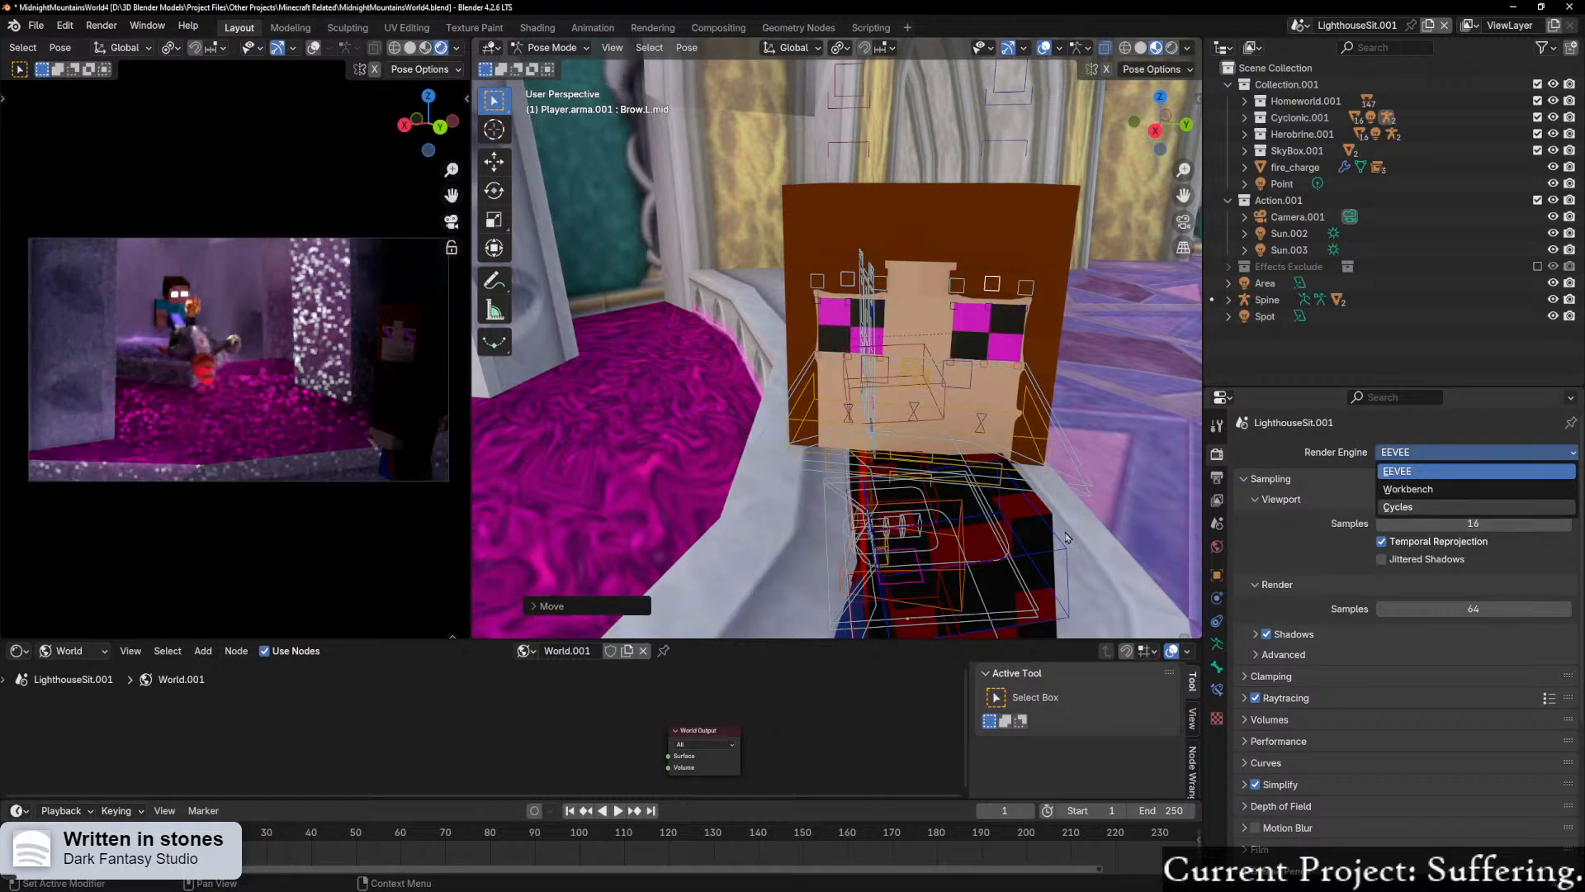
left_click(1453, 493)
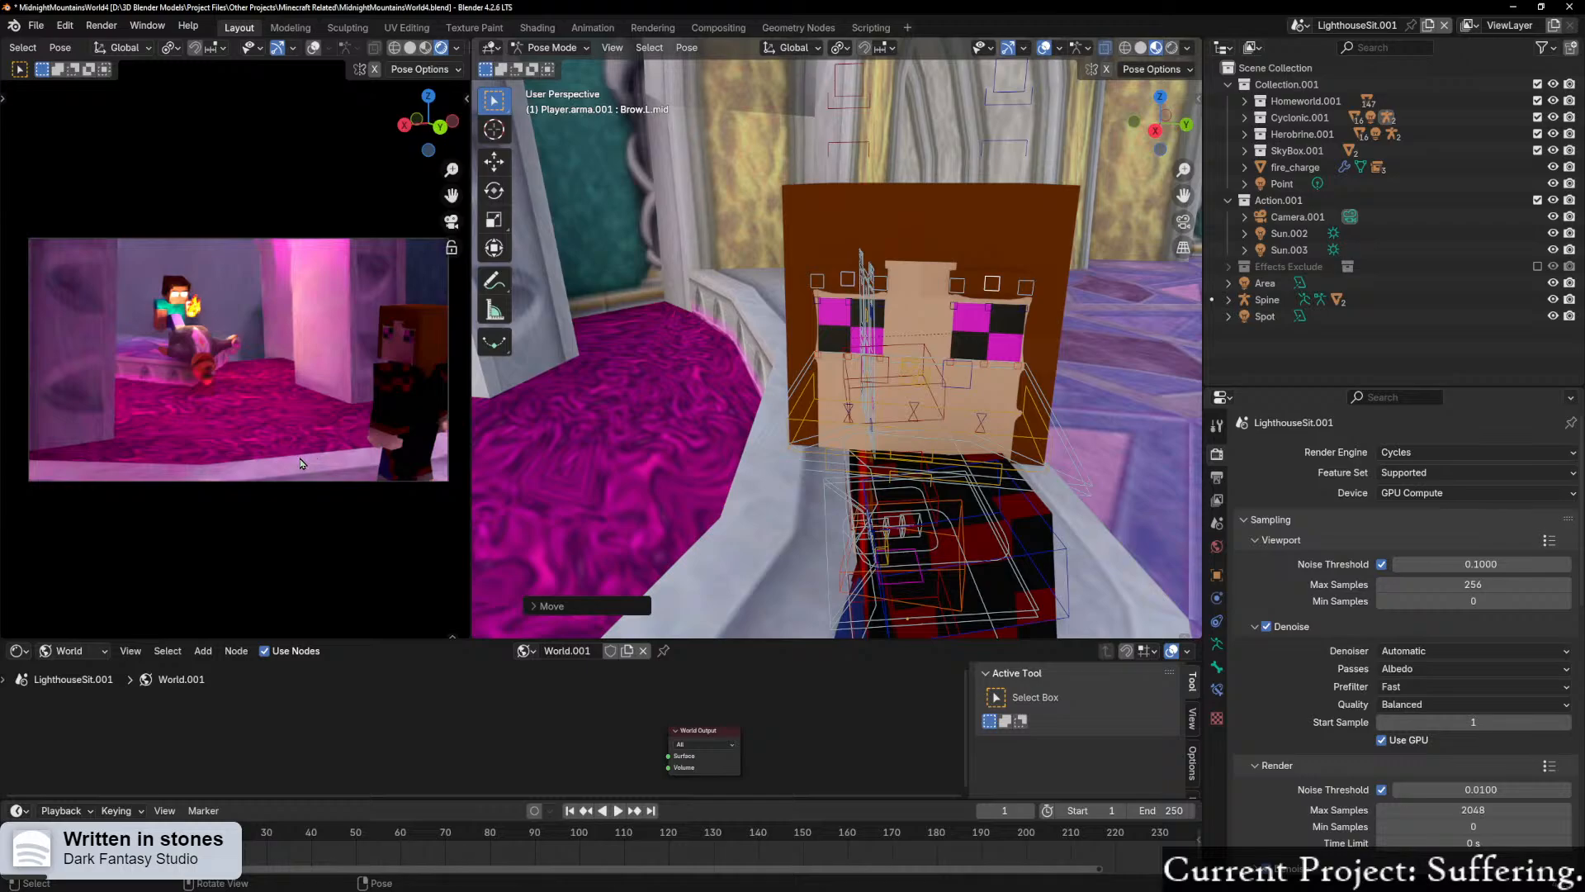
scroll(782, 402, "down", 3)
middle_click_drag(798, 400, 686, 401)
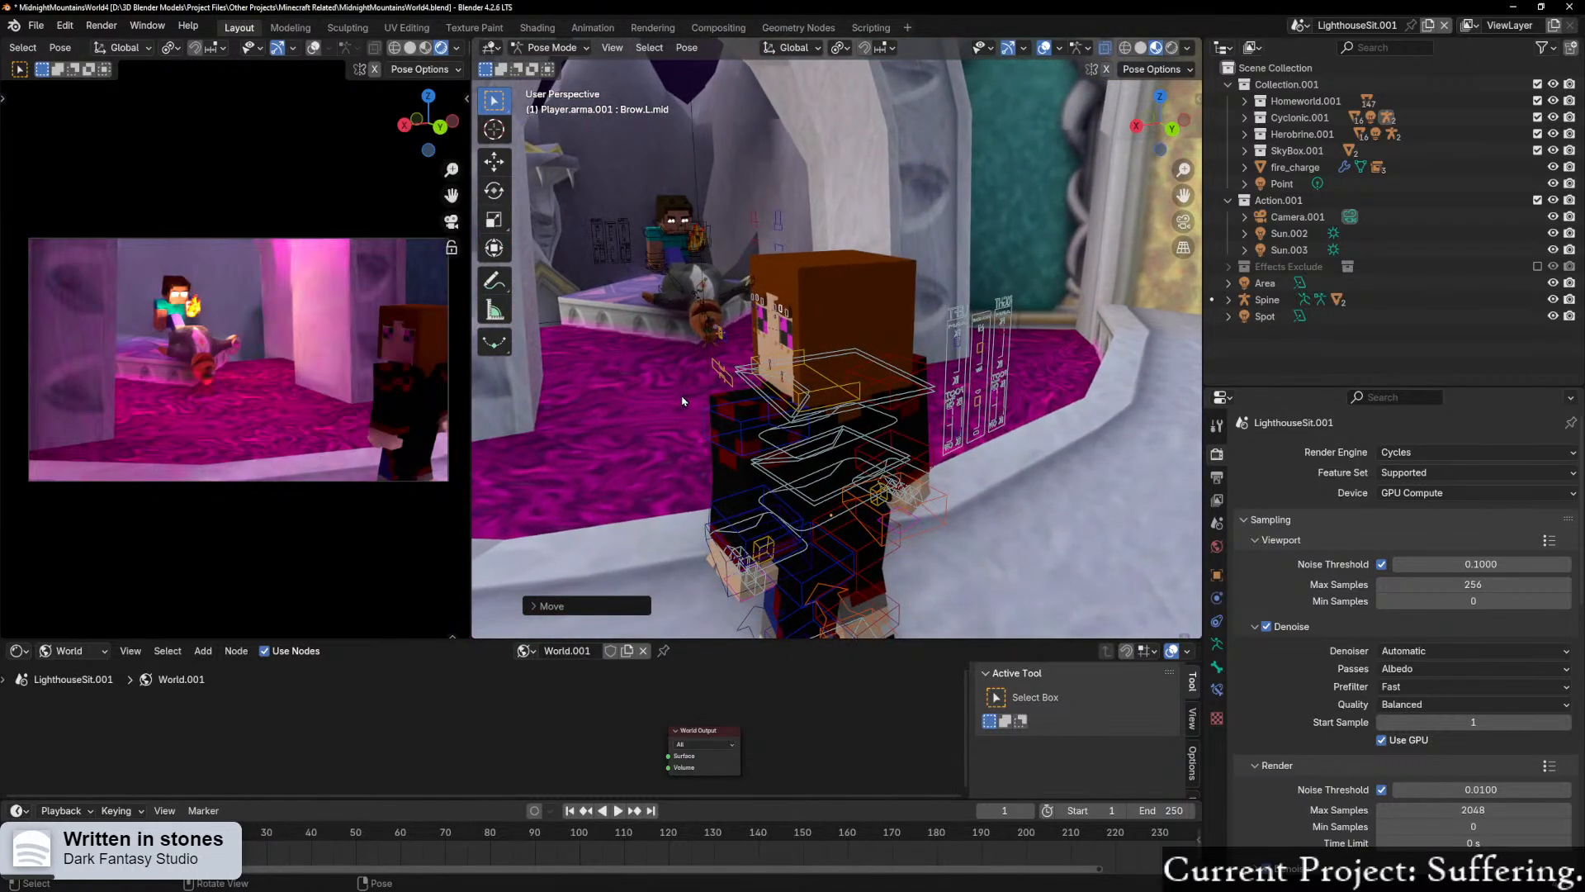
Step: Switch the render engine to EEVEE and the camera viewport to material preview shading
left_click(1483, 456)
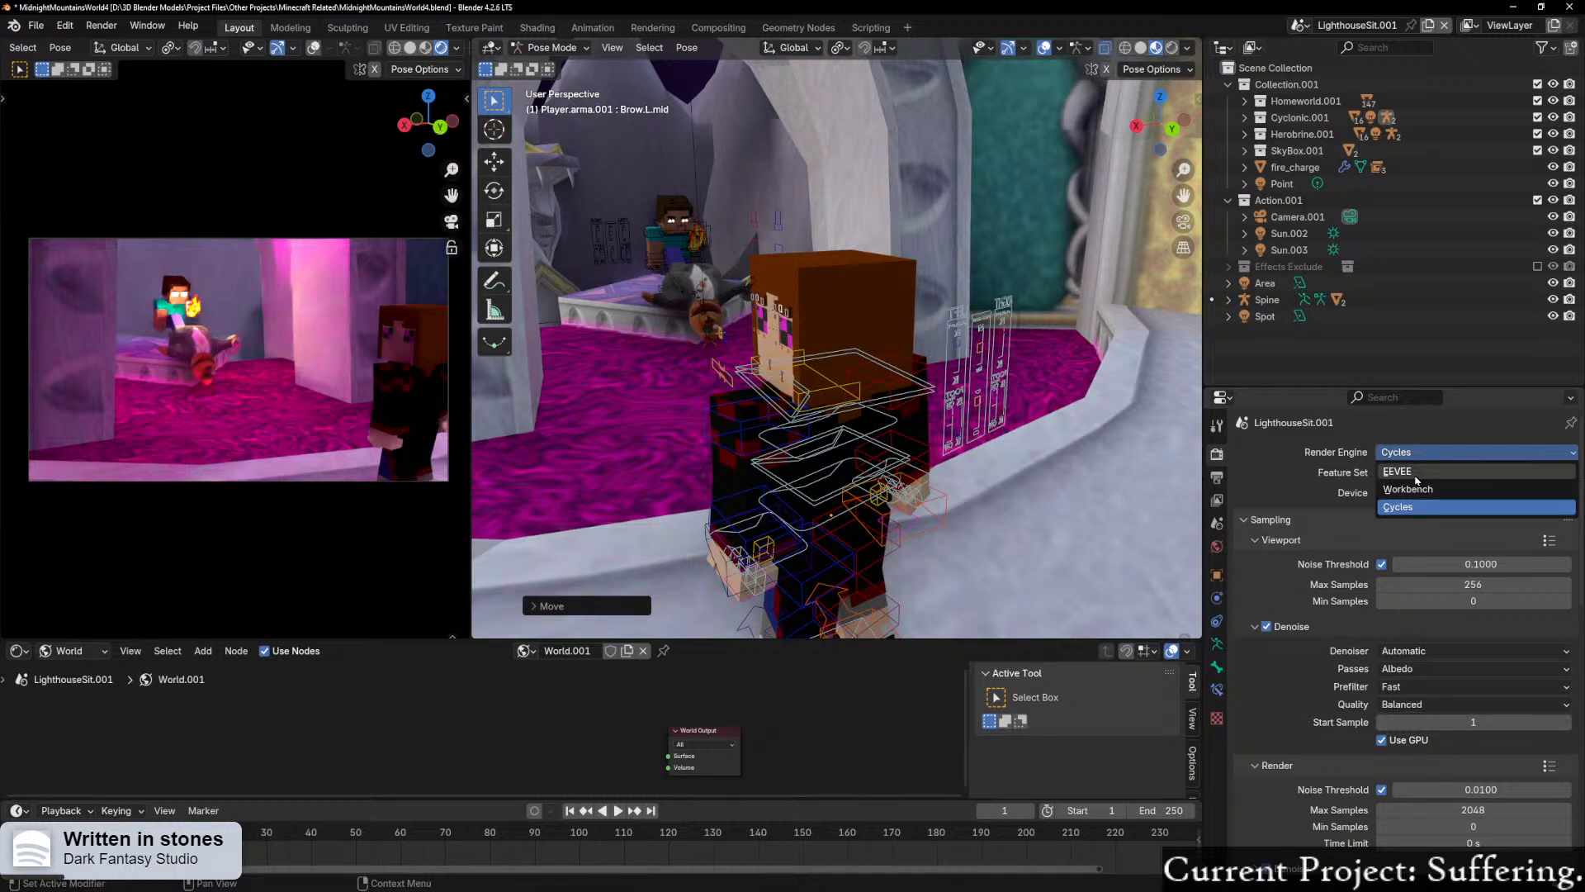
left_click(1397, 471)
left_click(425, 47)
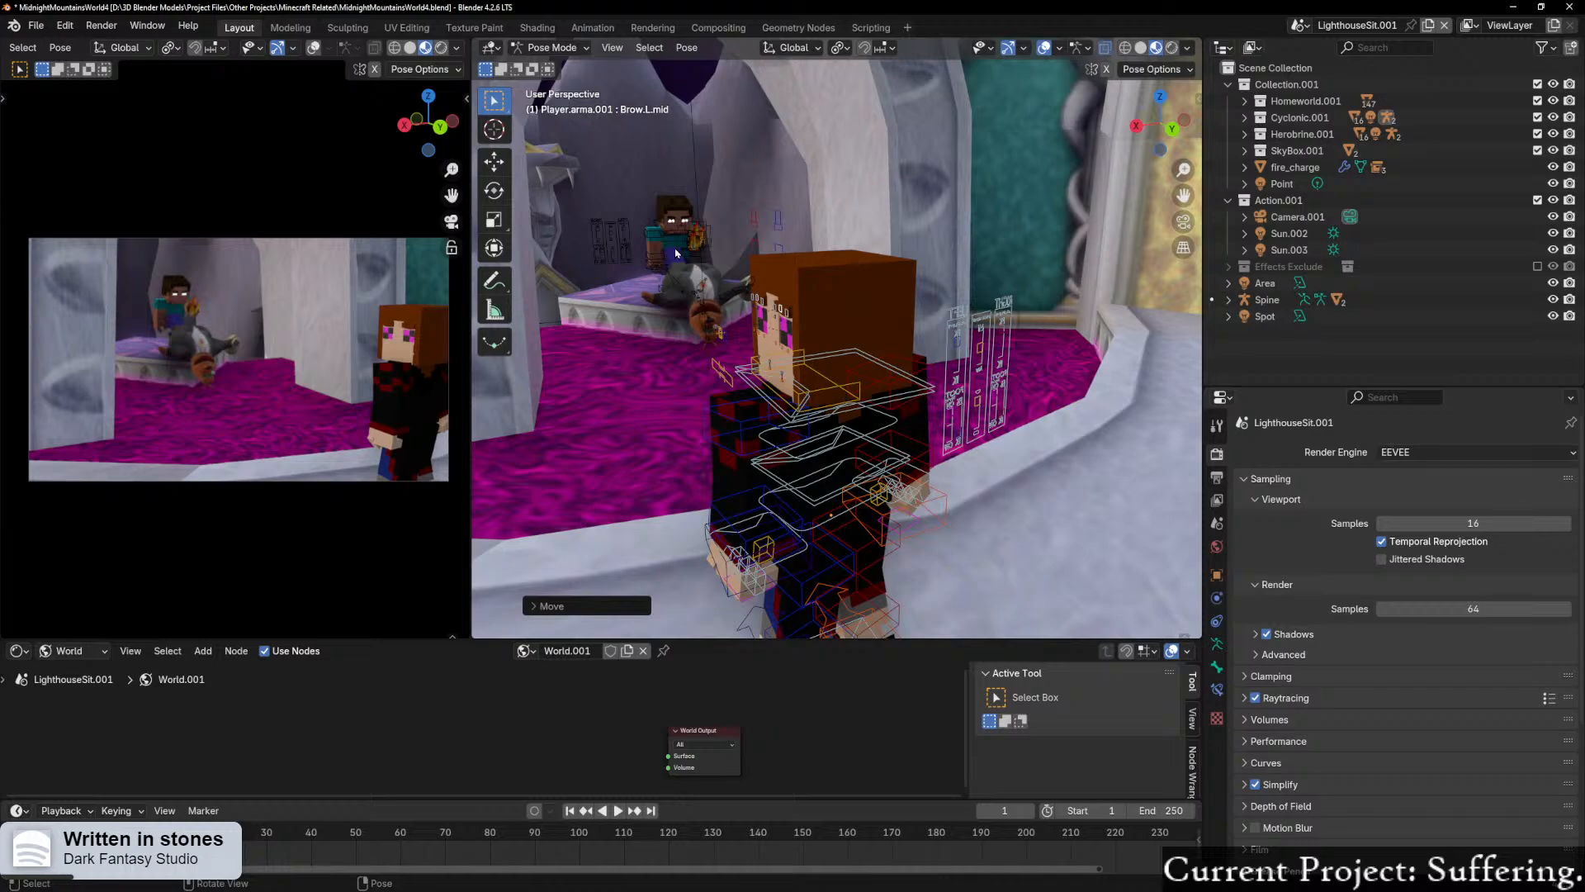
Step: Set the render engine back to Cycles and return the camera viewport to rendered shading
left_click(1404, 452)
left_click(1408, 507)
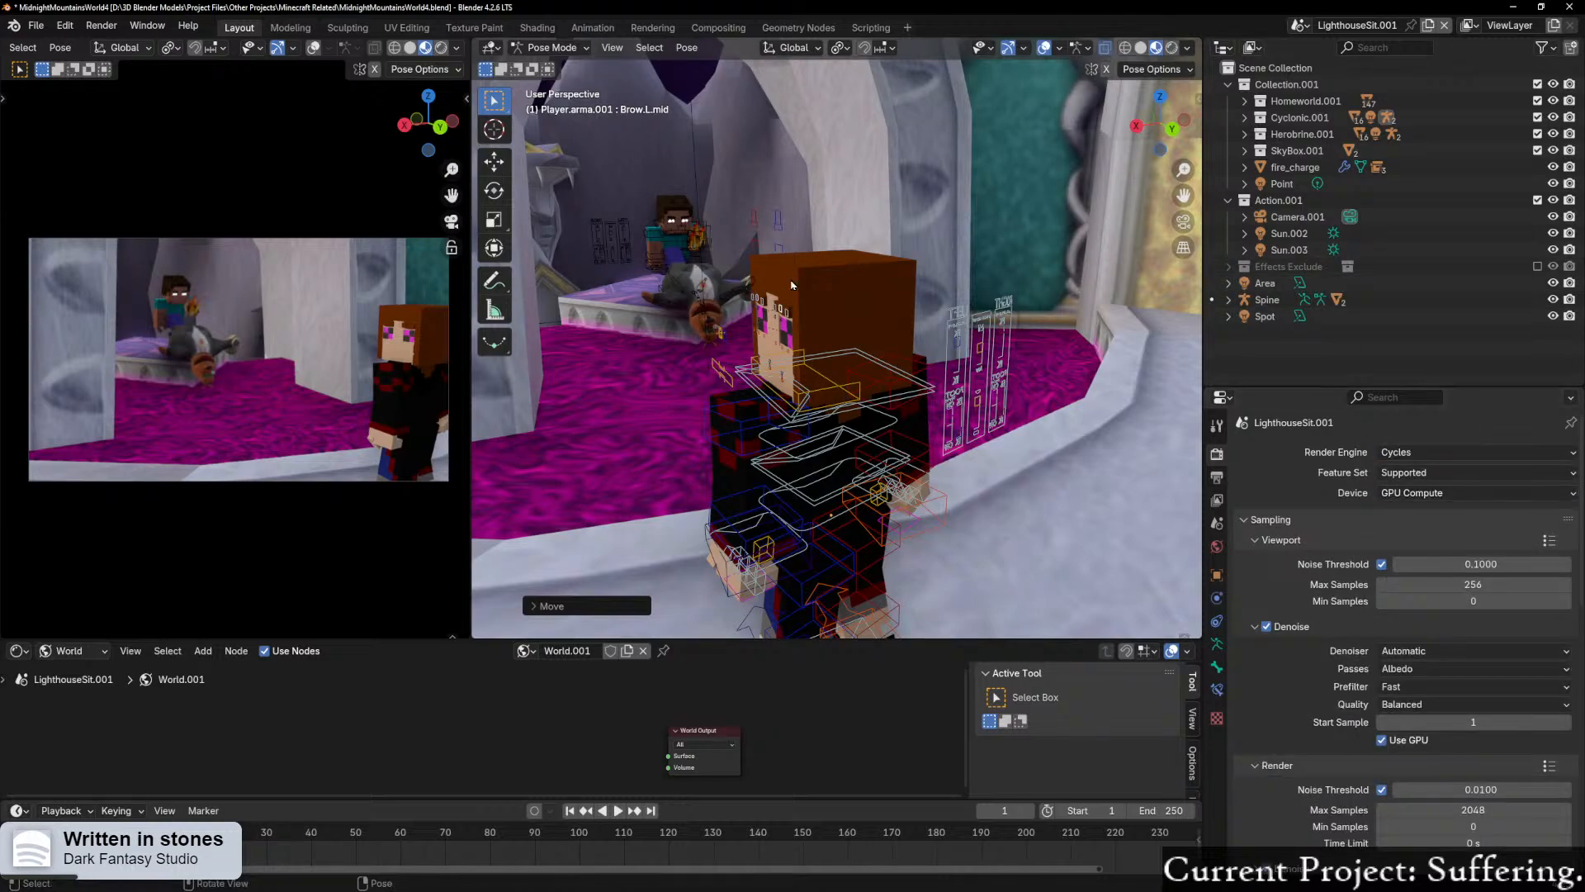
left_click(442, 47)
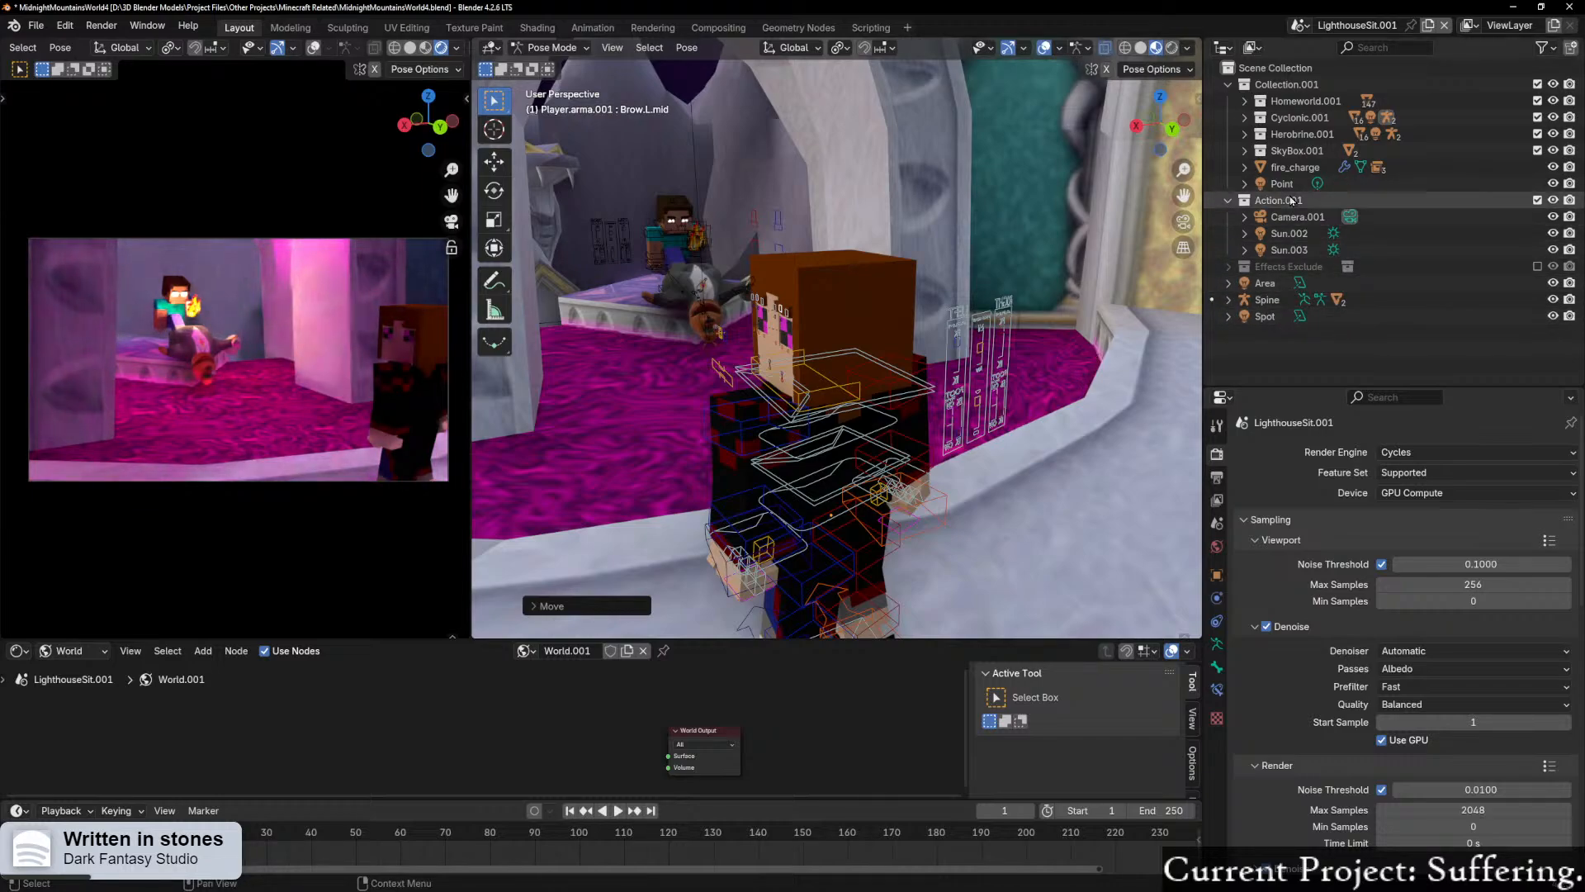
Step: Open the Point light's properties in Object Mode and examine Herobrine and Moneybags up close in the rendered camera view
left_click(1295, 167)
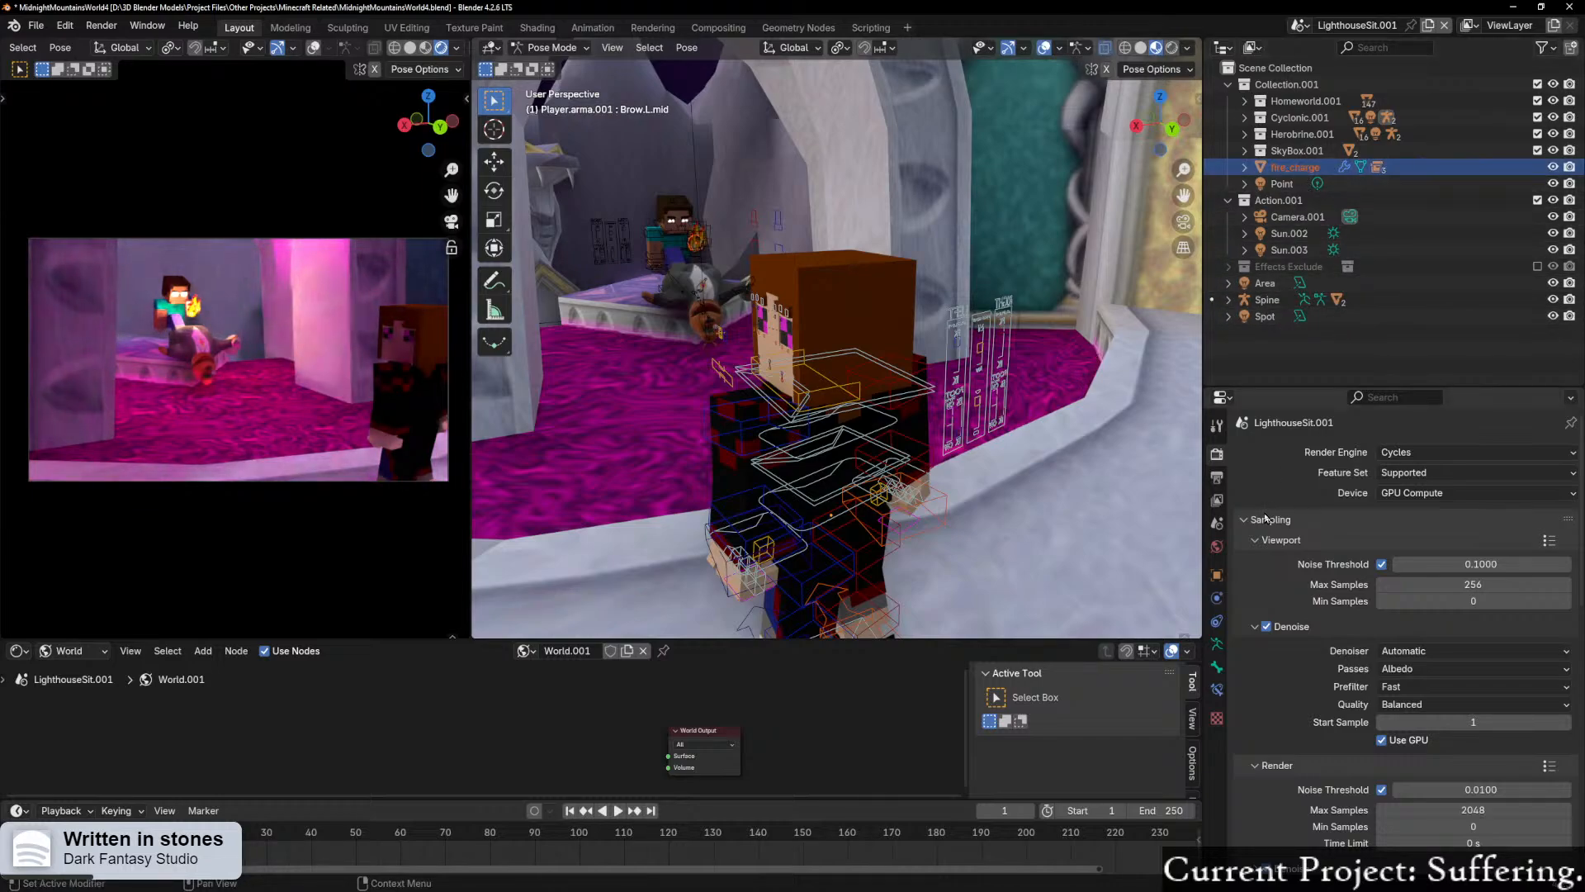
left_click(1258, 184)
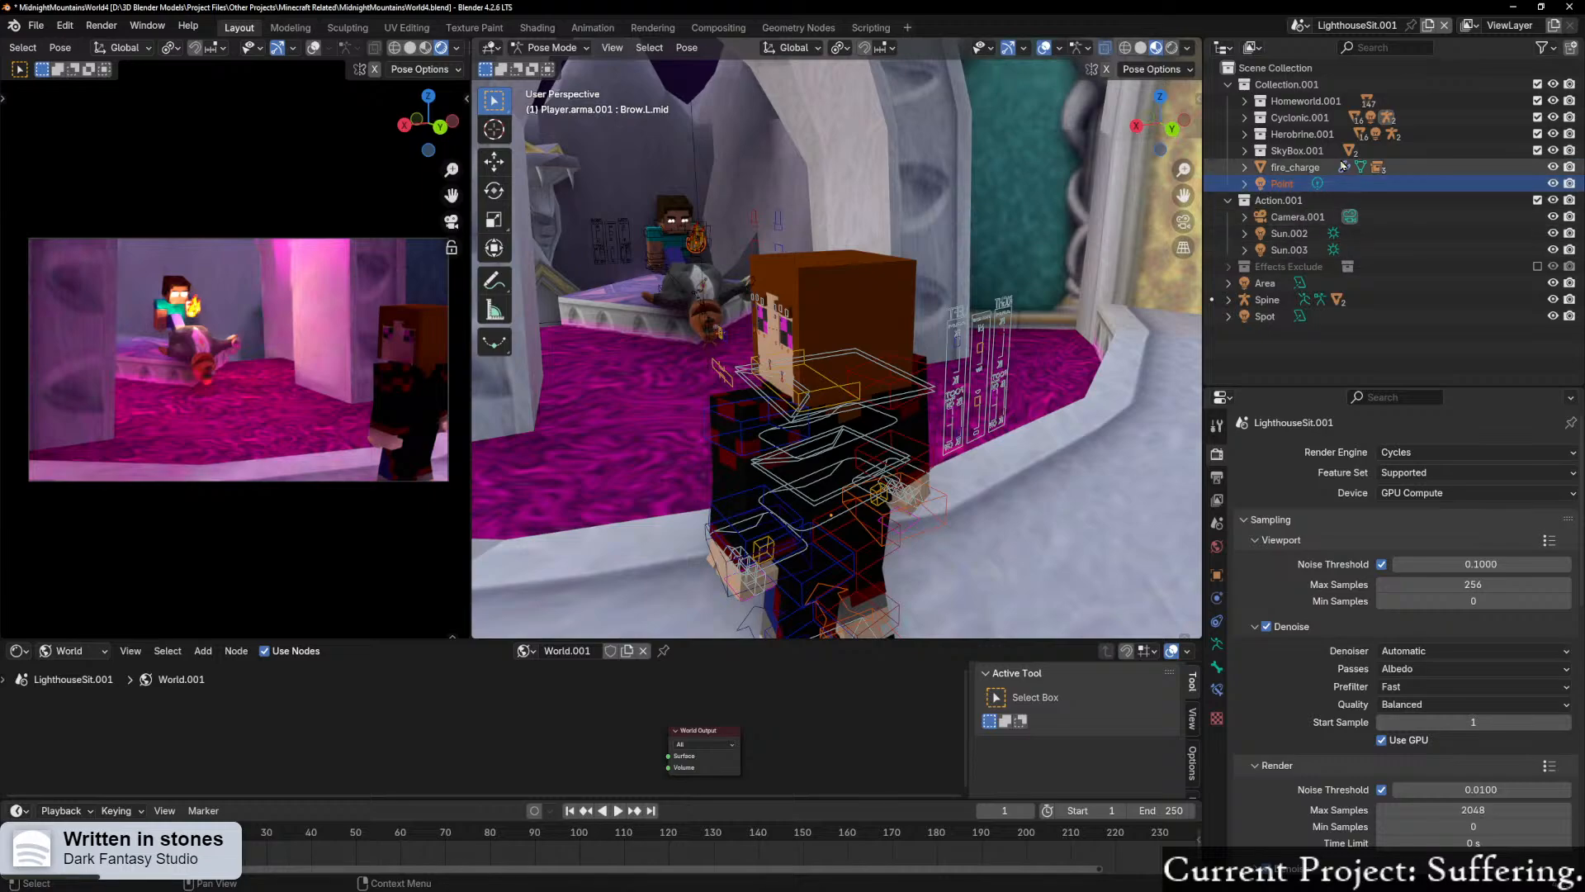
key("ctrl+Tab")
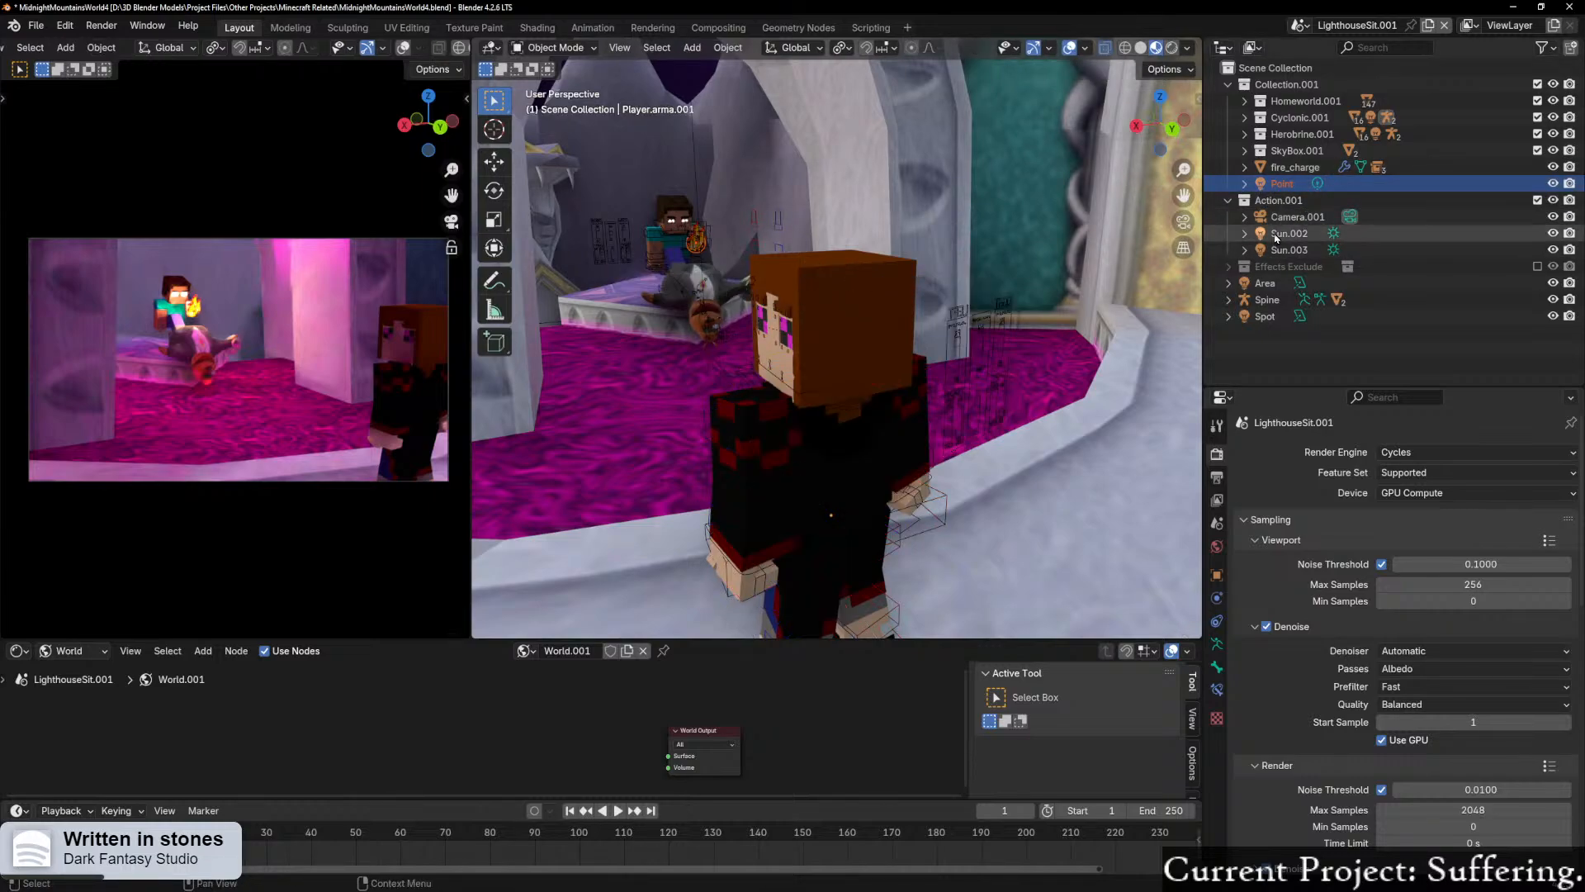
left_click(1216, 644)
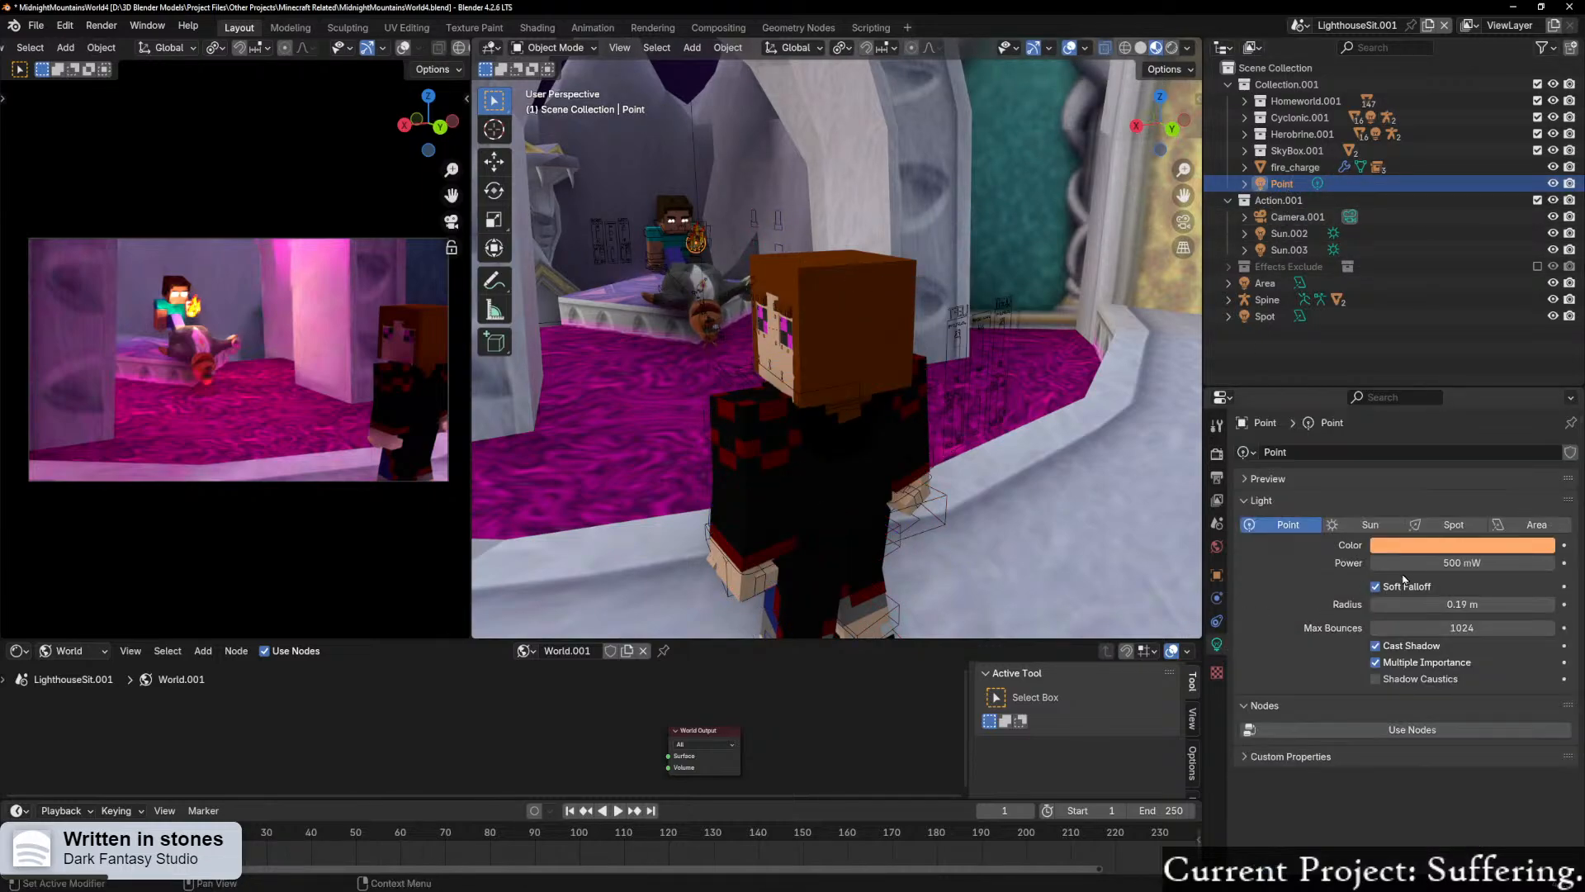
left_click(1393, 563)
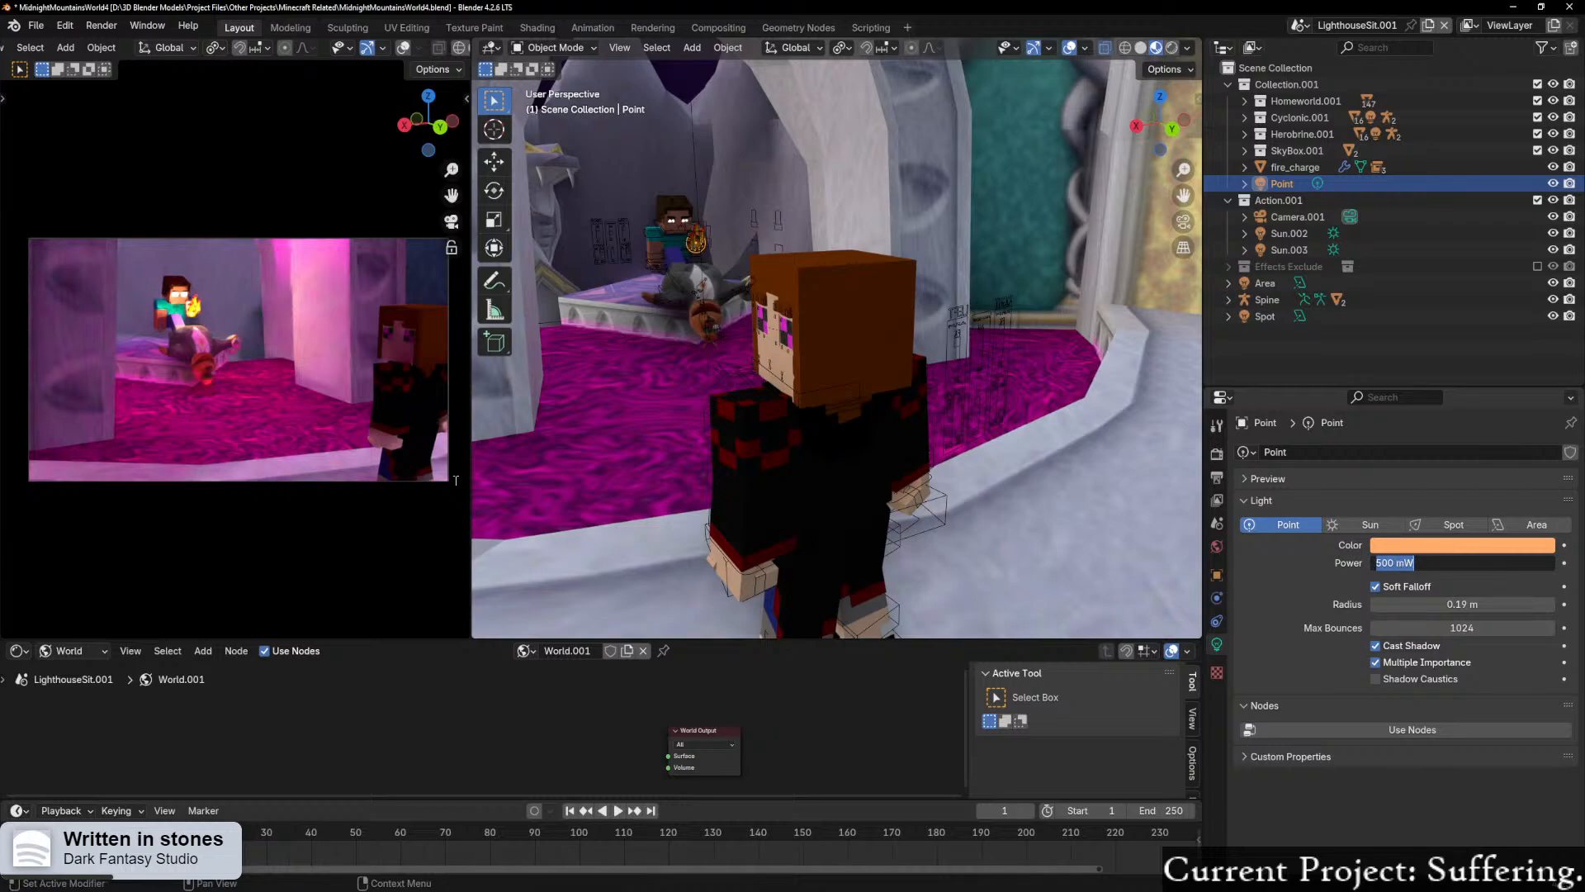
left_click(287, 421)
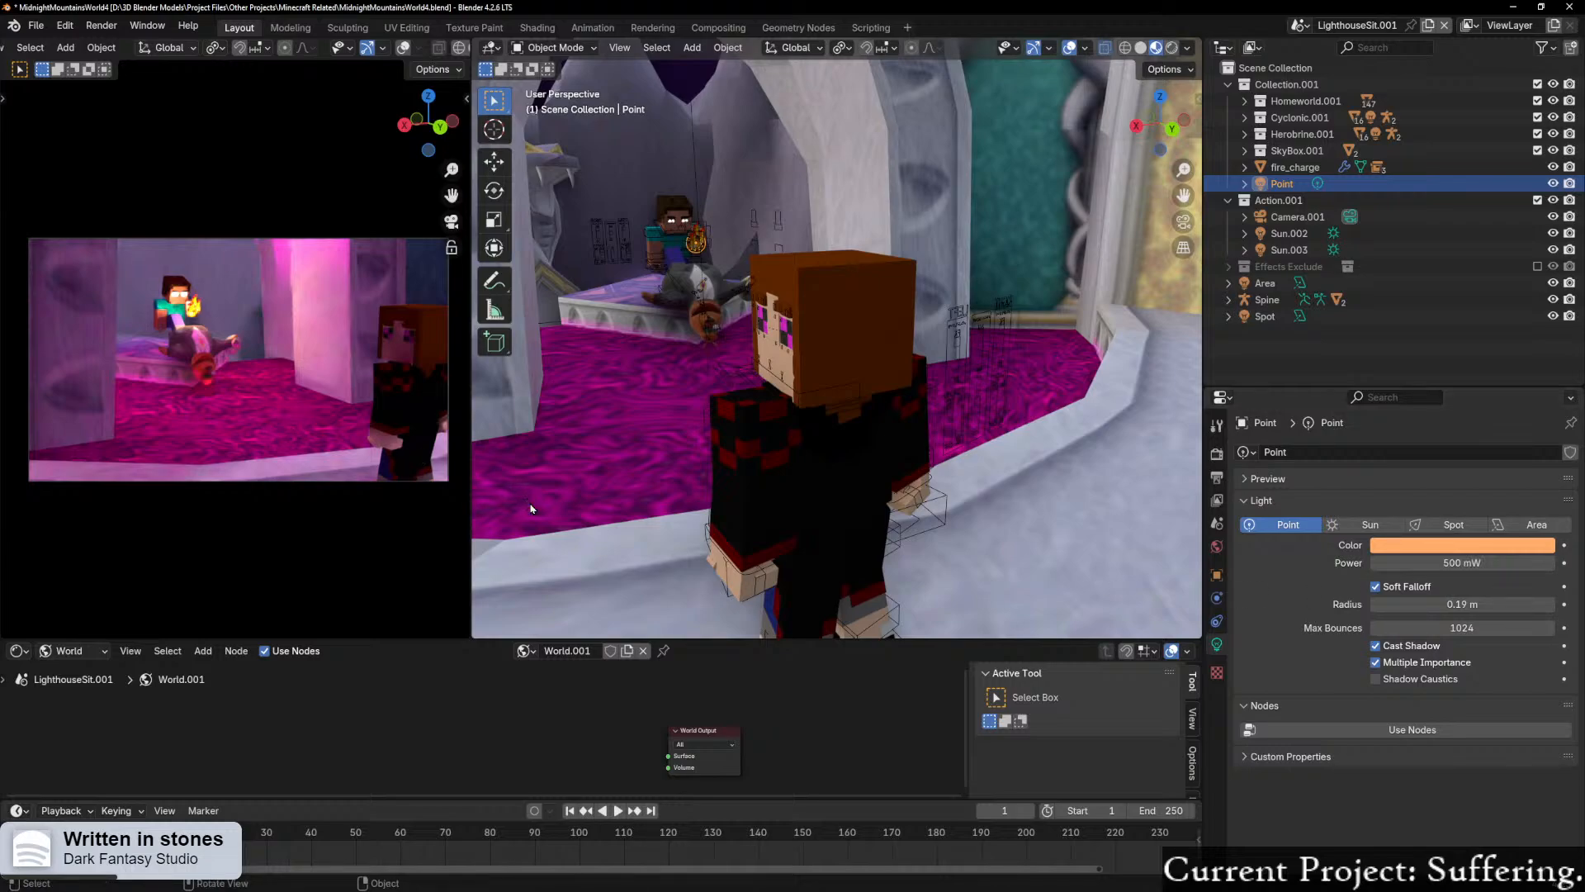
scroll(194, 464, "up", 3)
scroll(192, 463, "up", 2)
middle_click_drag(196, 453, 286, 469, "shift")
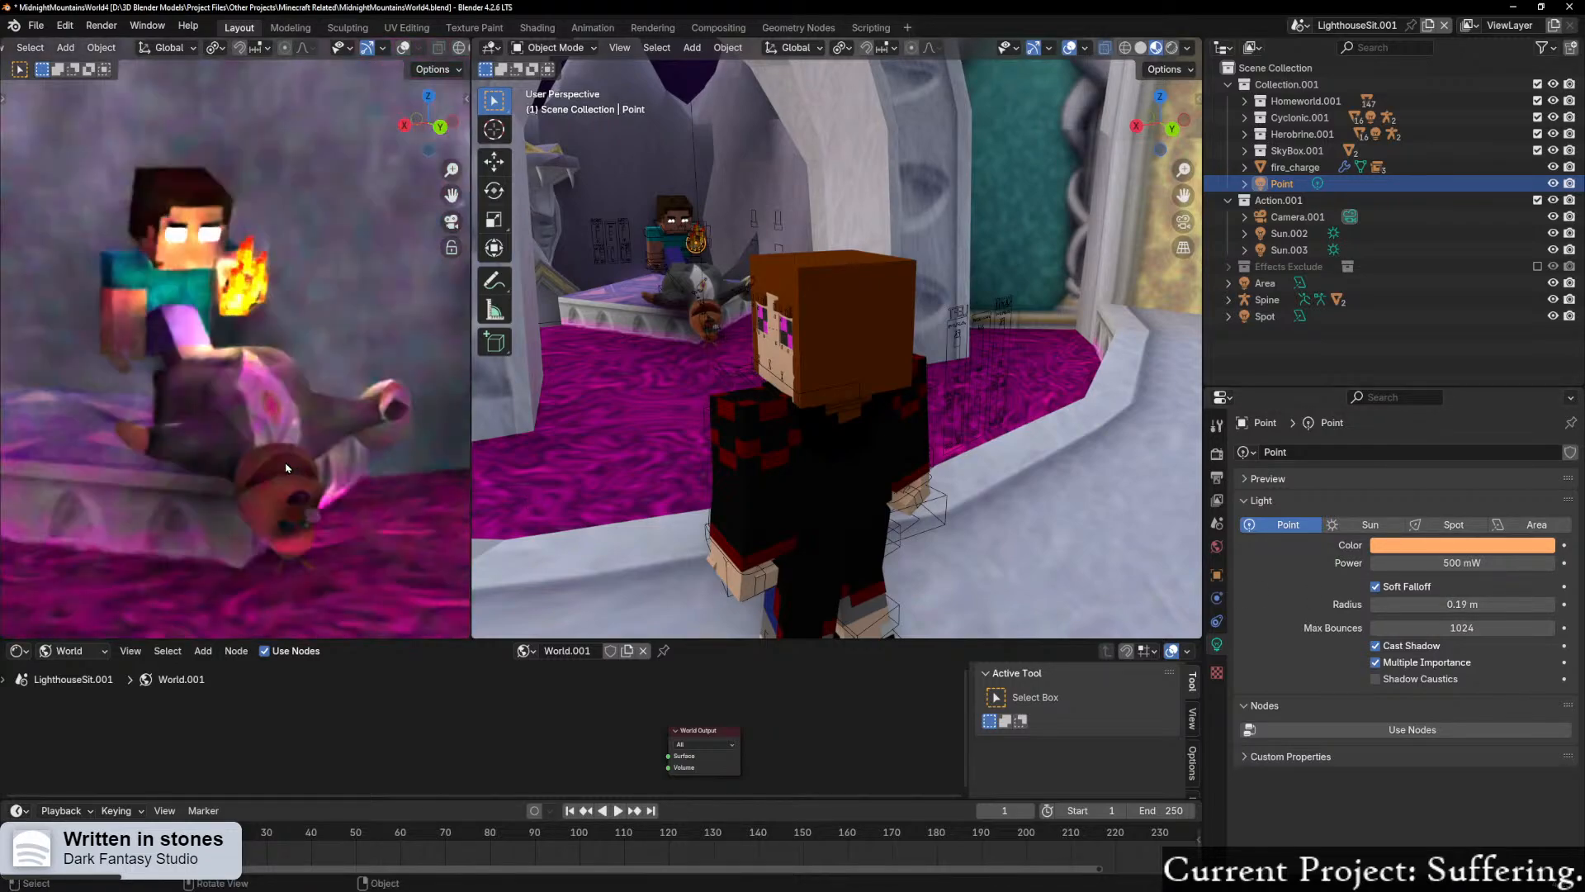
scroll(284, 468, "down", 5)
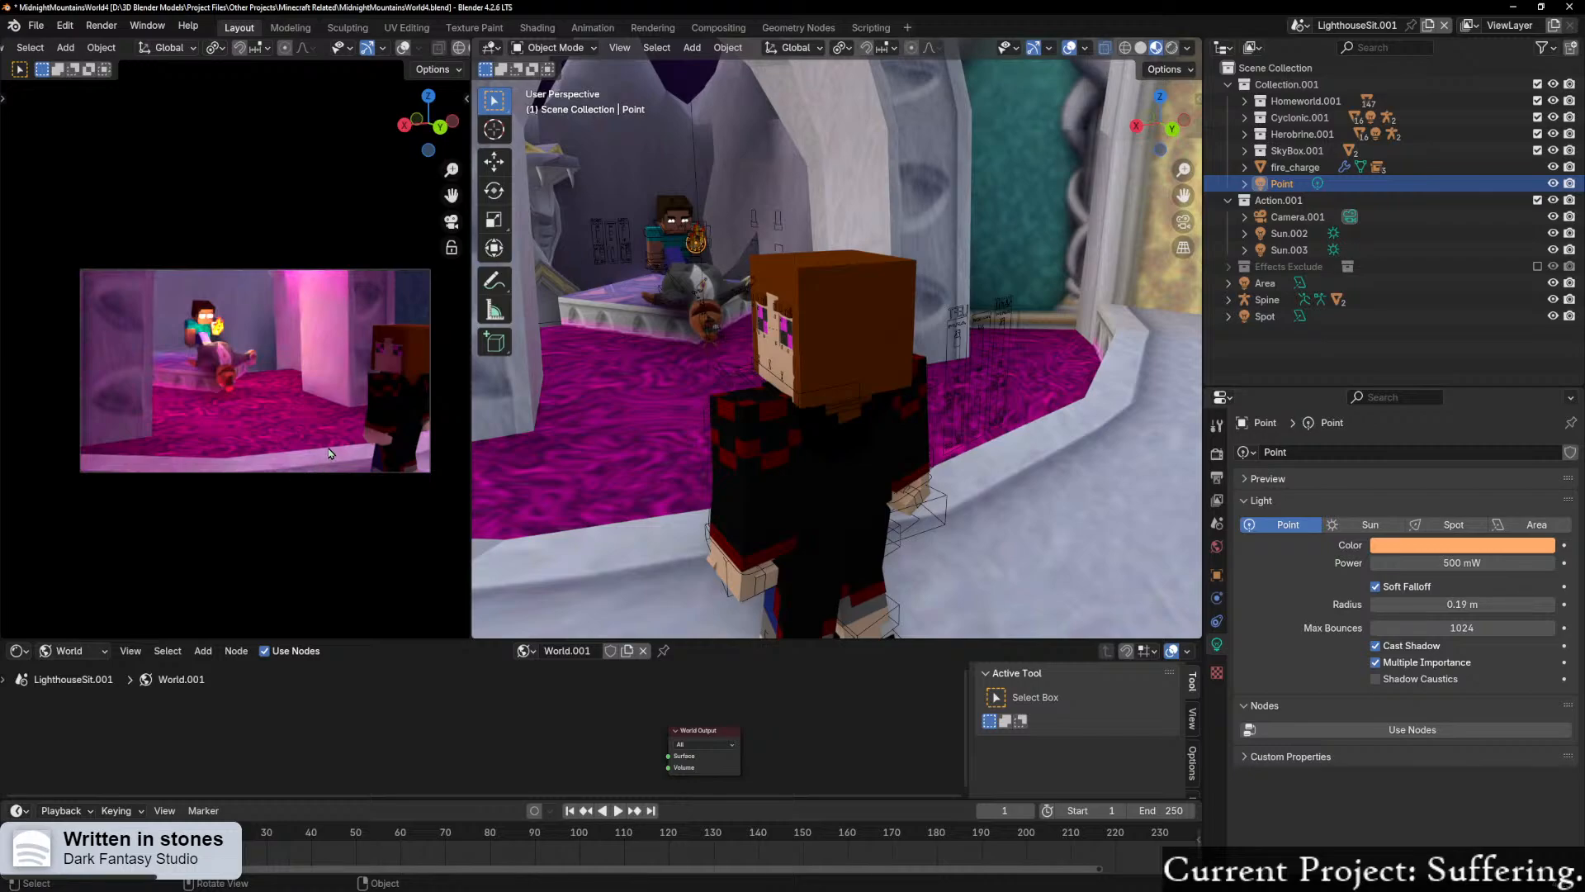
Step: Save the project as a new incremental version
key("ctrl+shift+s")
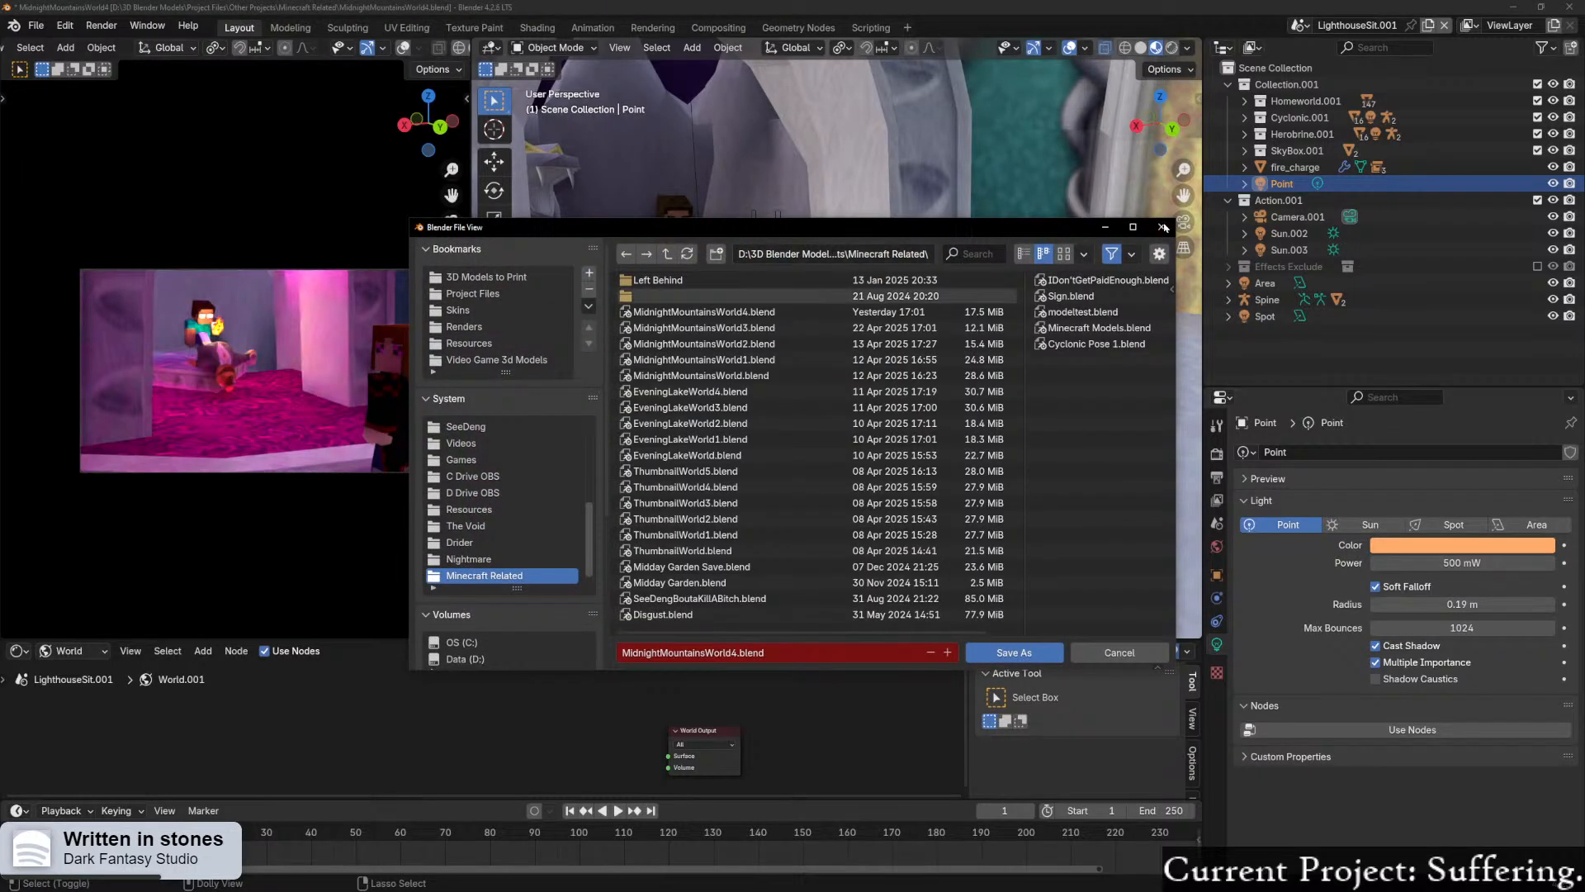
left_click(1163, 227)
left_click(37, 24)
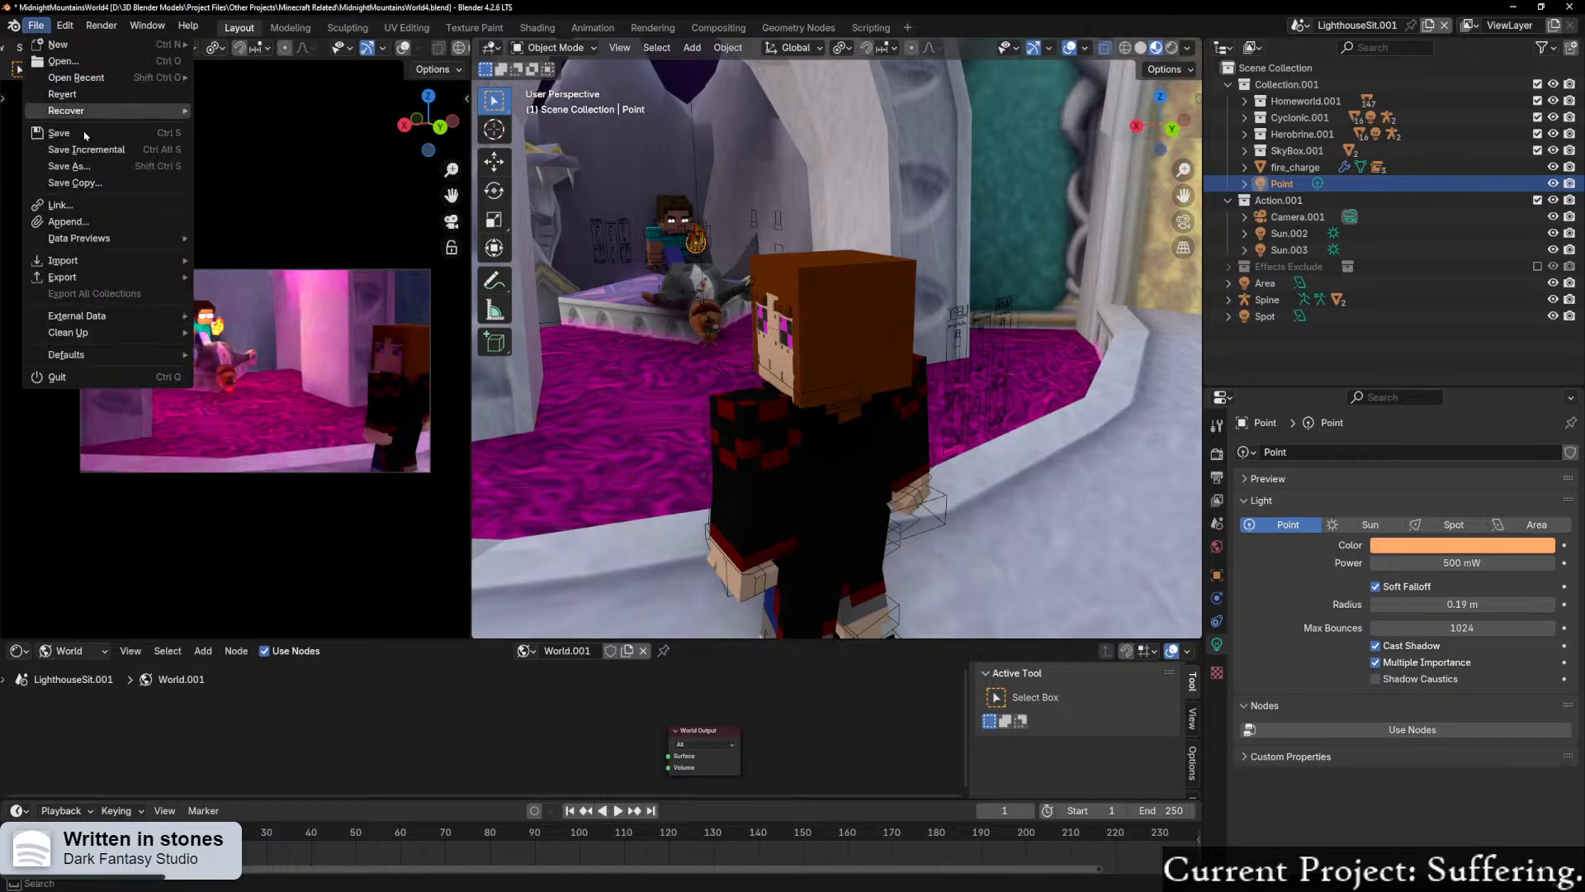
left_click(96, 150)
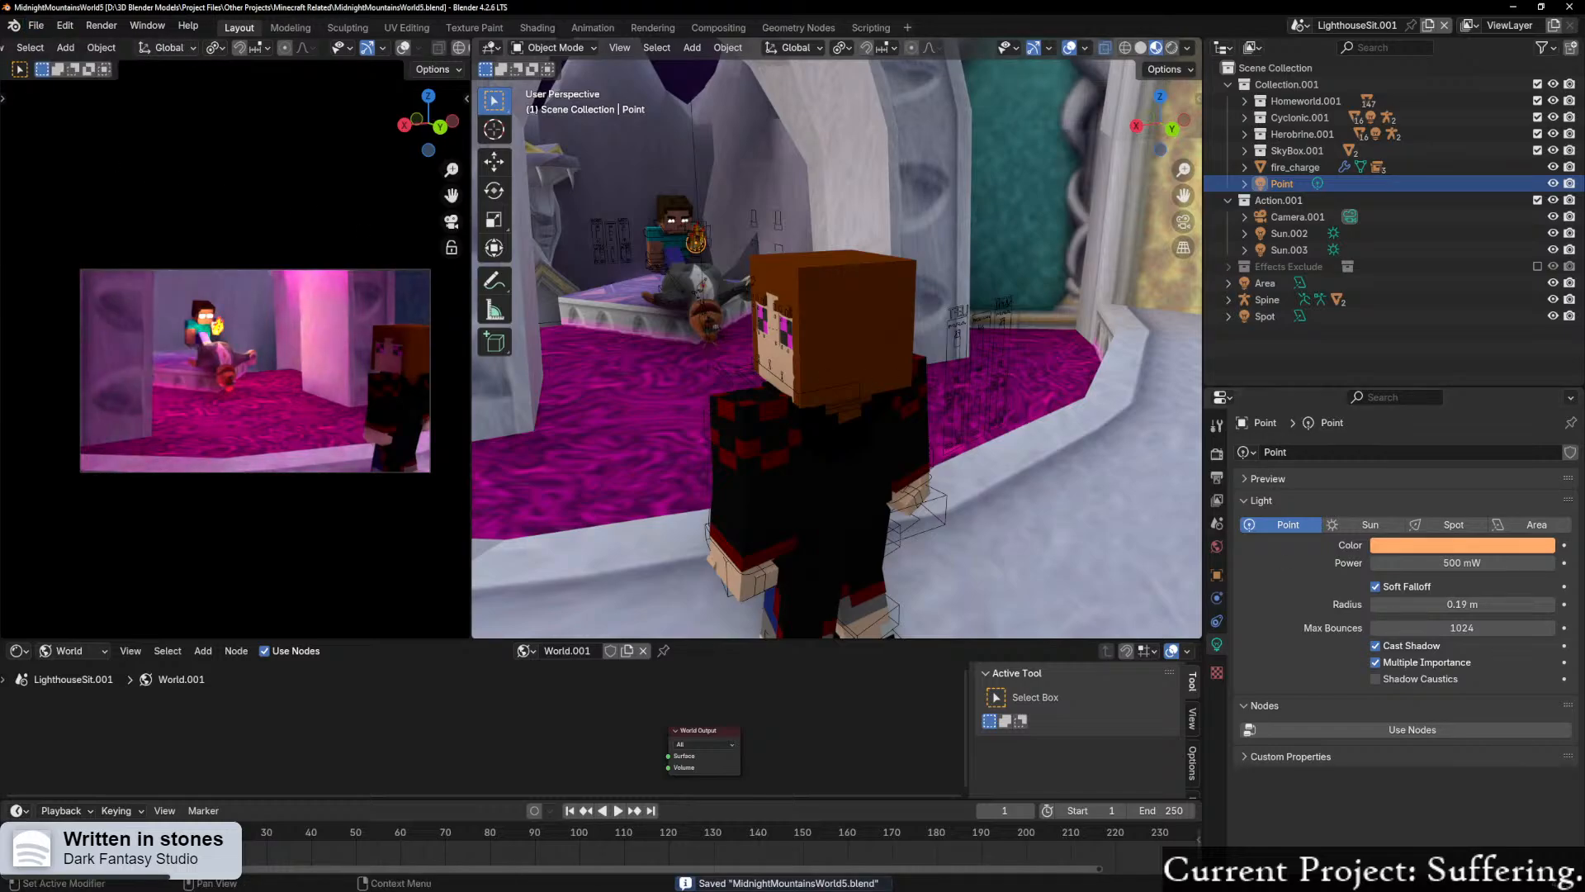